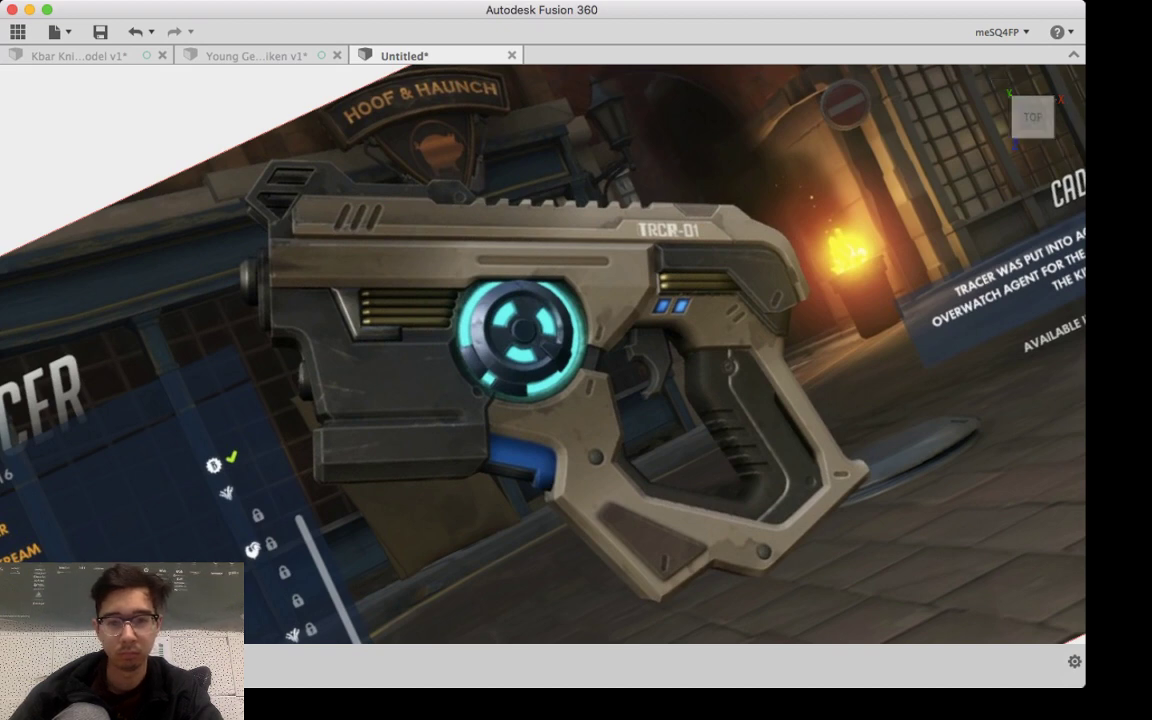
Step: Switch to the top view and start a line sketch on the plane of the pistol reference image
scroll(780, 508, up, 3)
scroll(780, 508, down, 4)
mouse_move(780, 508)
shift+middle_down()
mouse_move(740, 460)
mouse_move(788, 503)
shift+middle_up()
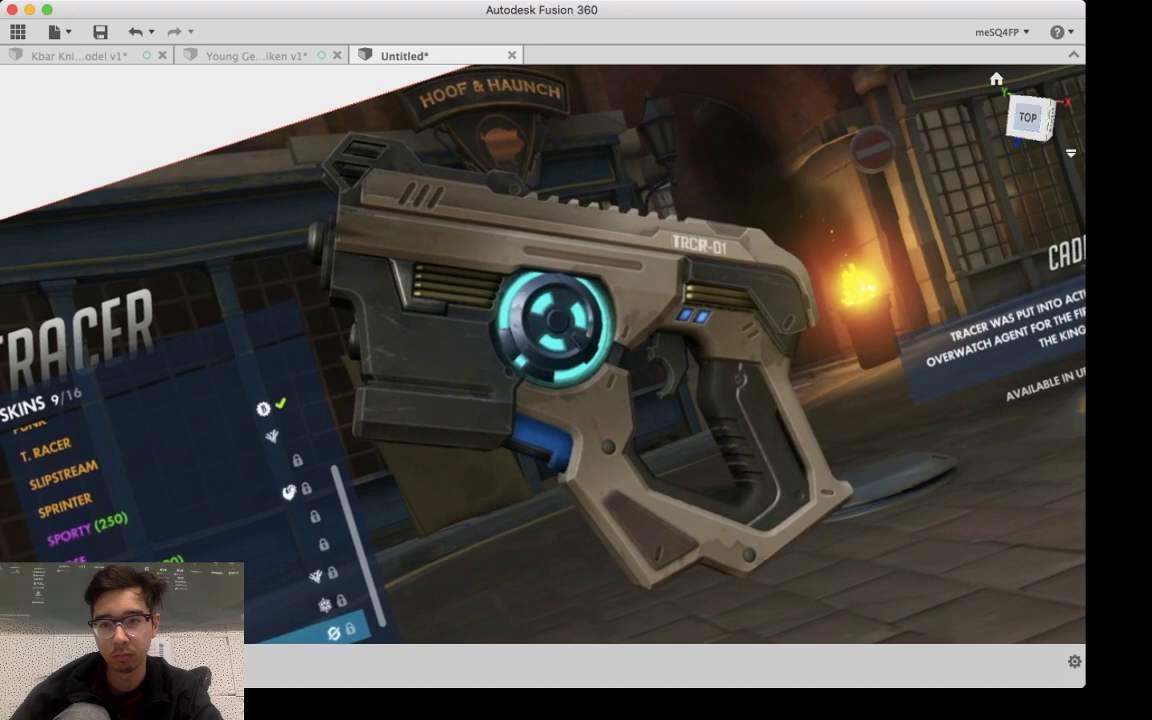
click(1029, 118)
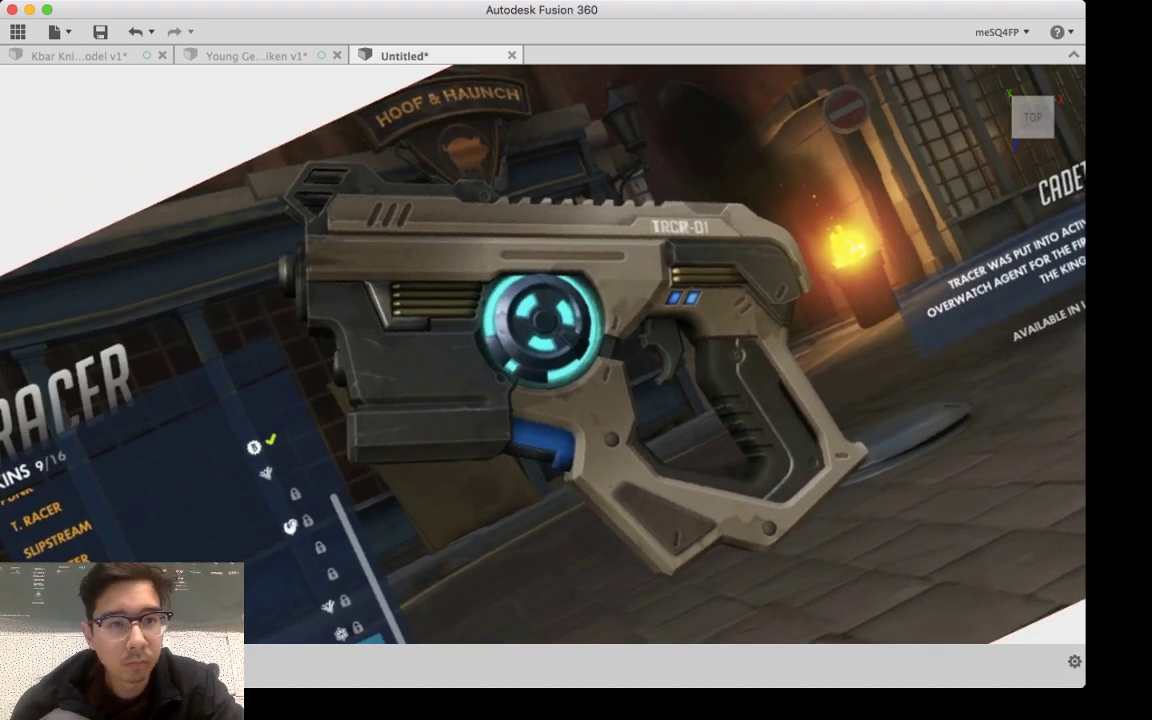
key(l)
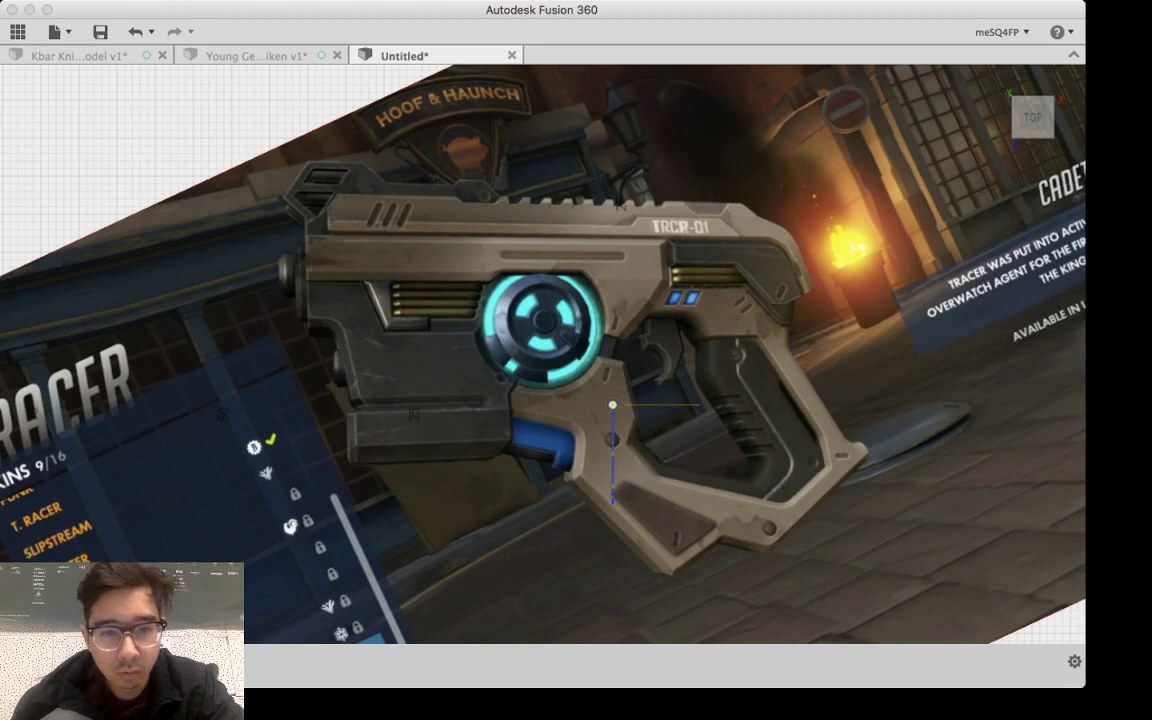
scroll(702, 368, up, 5)
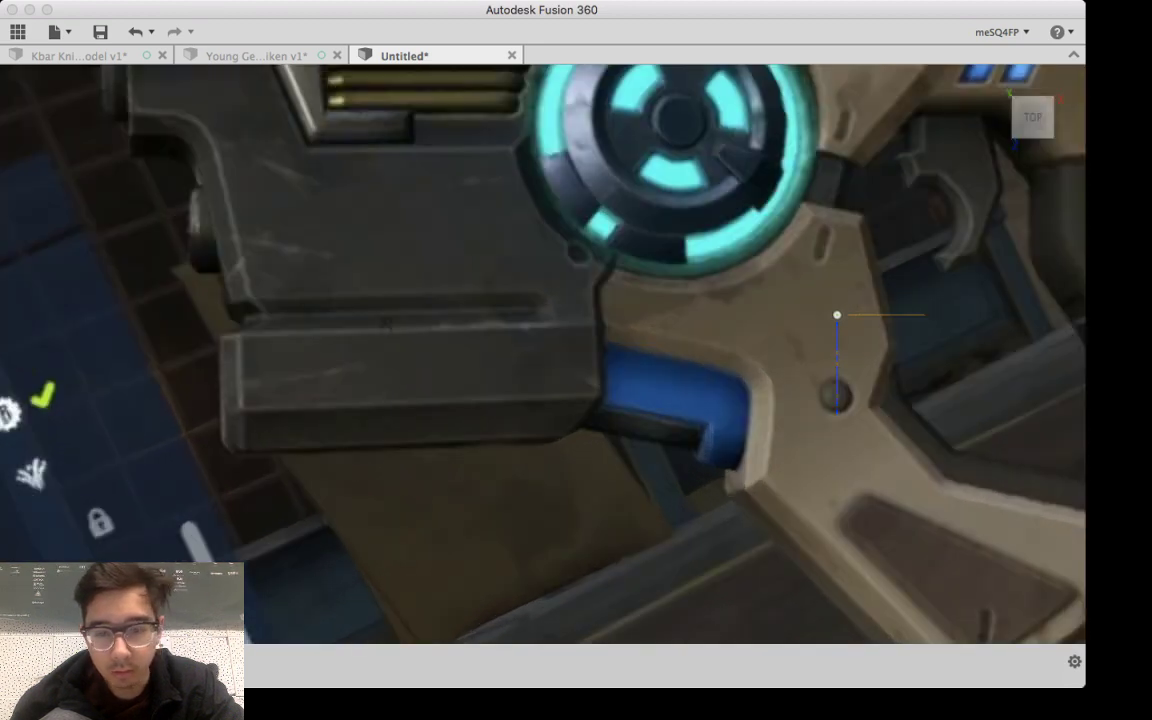
scroll(622, 408, down, 6)
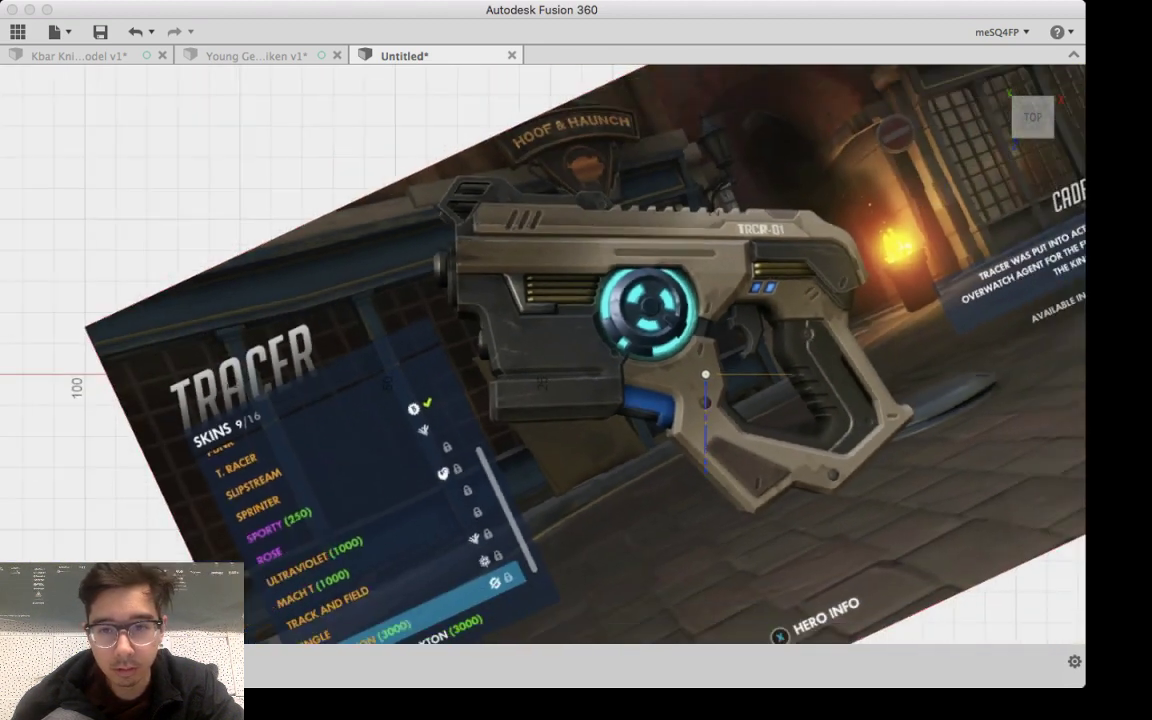
scroll(705, 375, up, 6)
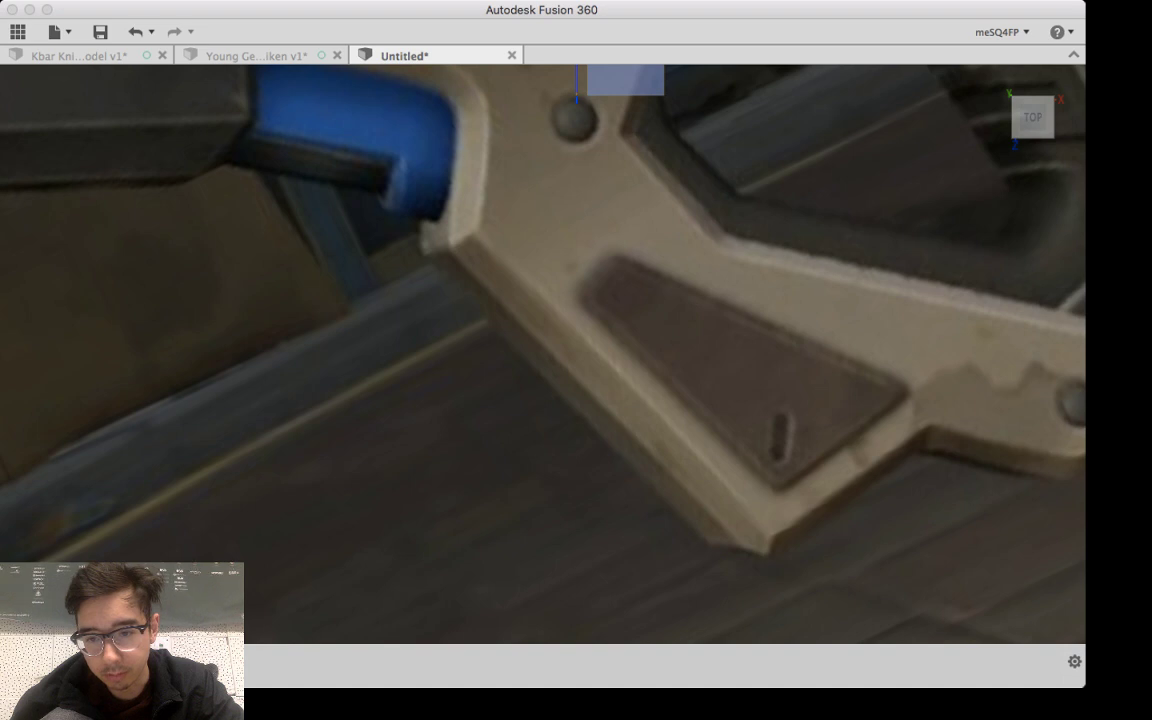
click(625, 80)
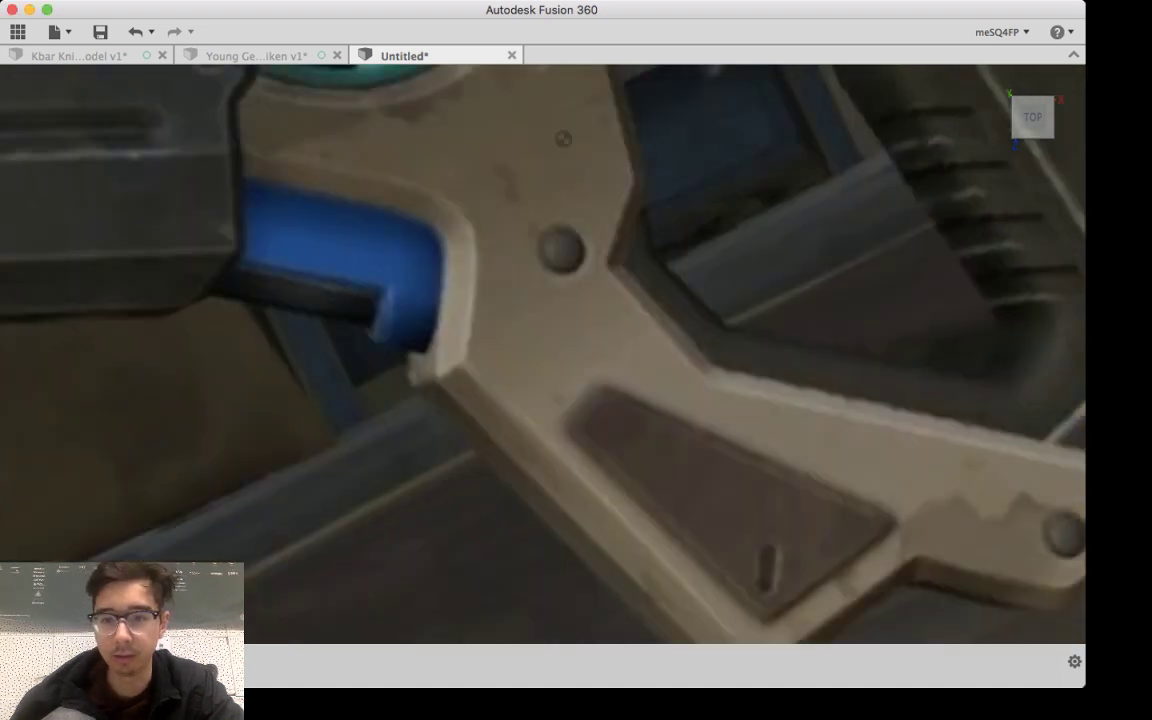
Step: Trace the lower front of the frame with two connected lines, from the underside notch through the bottom corner to the corner below the blue part
middle_drag(912, 606, 796, 385)
middle_drag(841, 524, 728, 375)
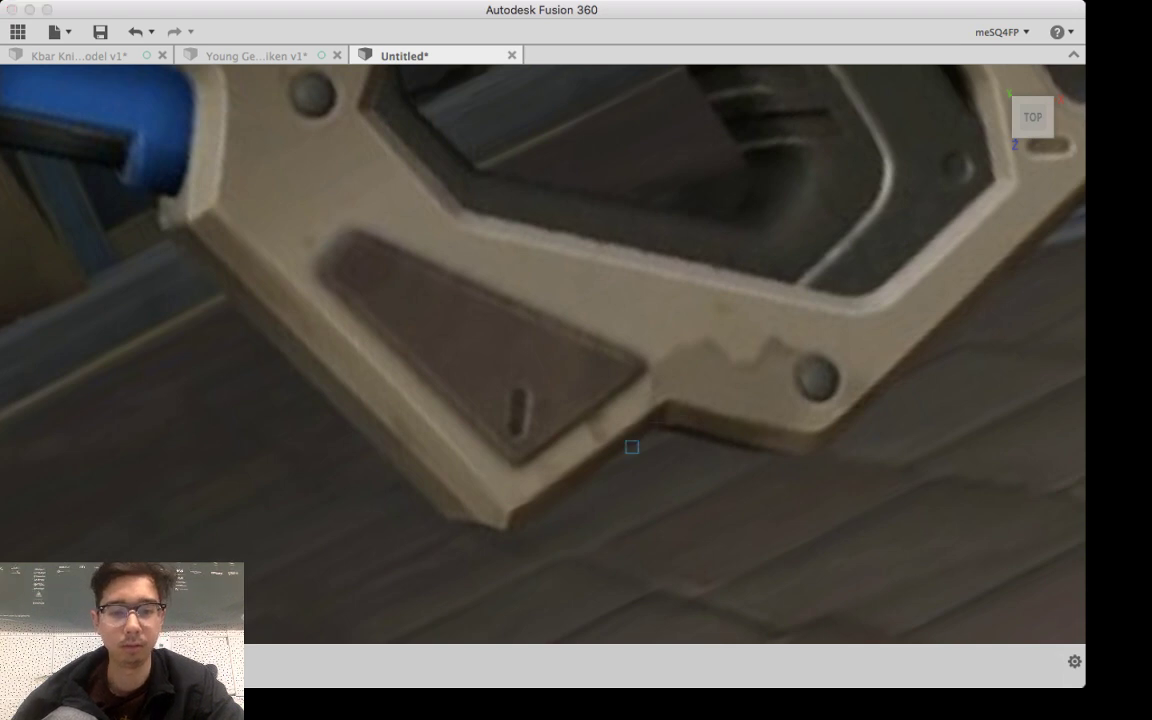
click(656, 422)
click(510, 534)
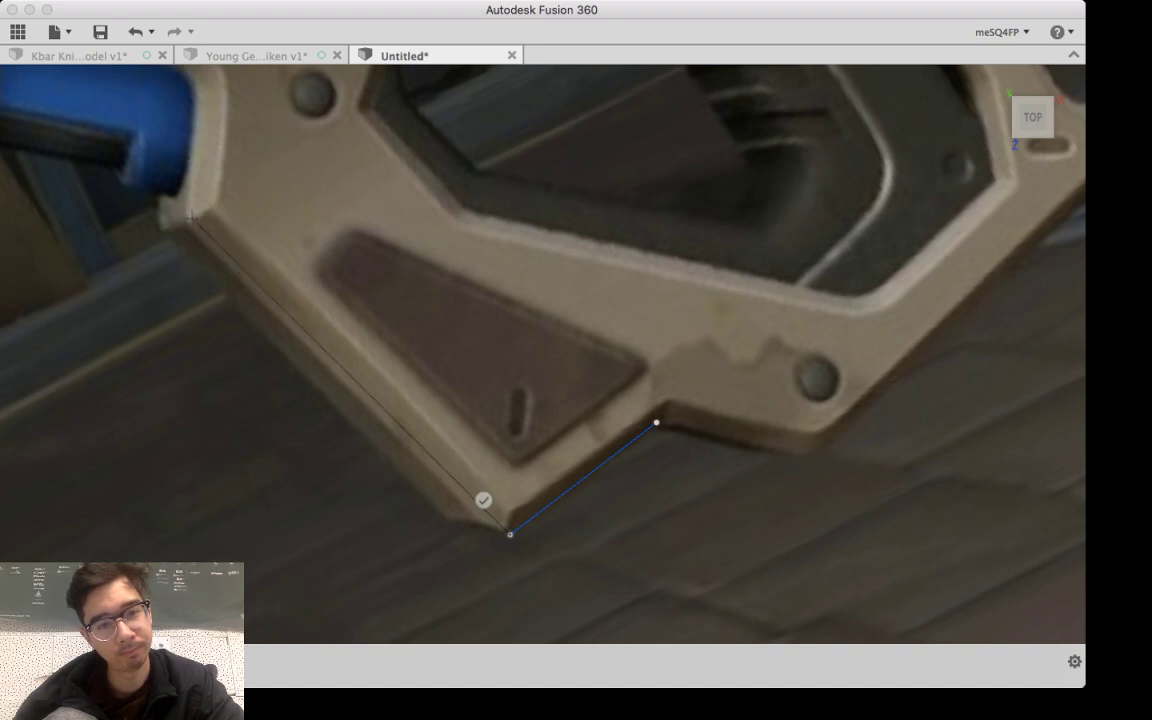
click(192, 227)
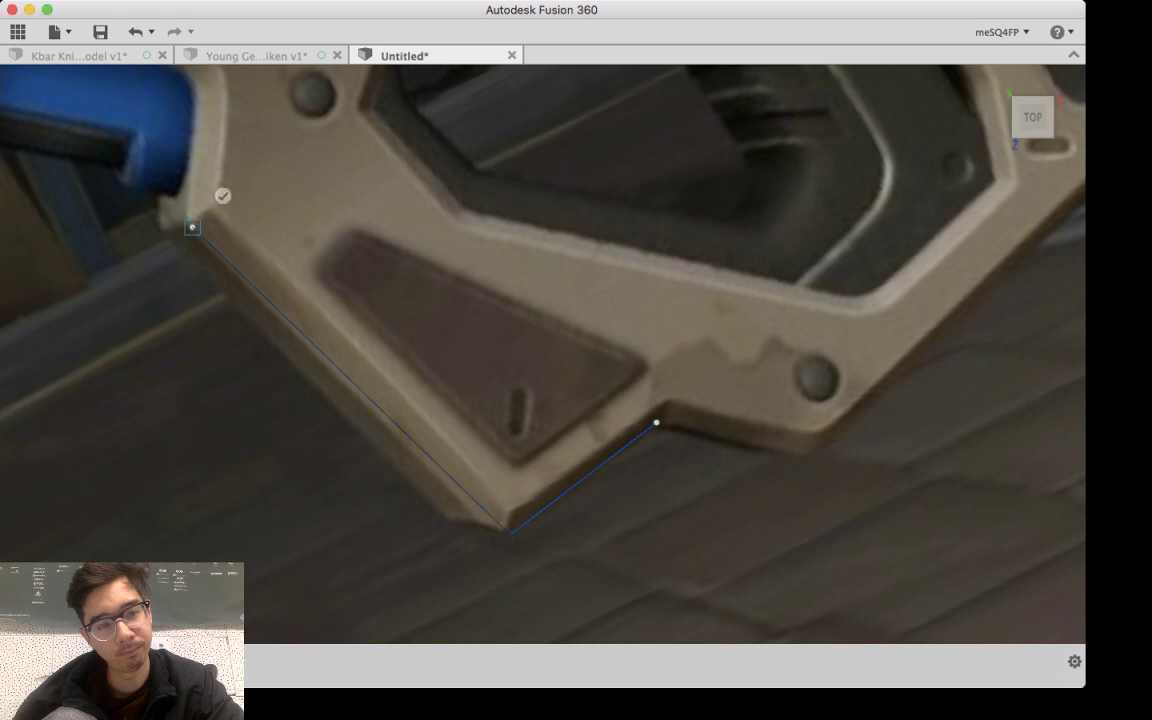
scroll(350, 400, up, 2)
scroll(350, 428, down, 2)
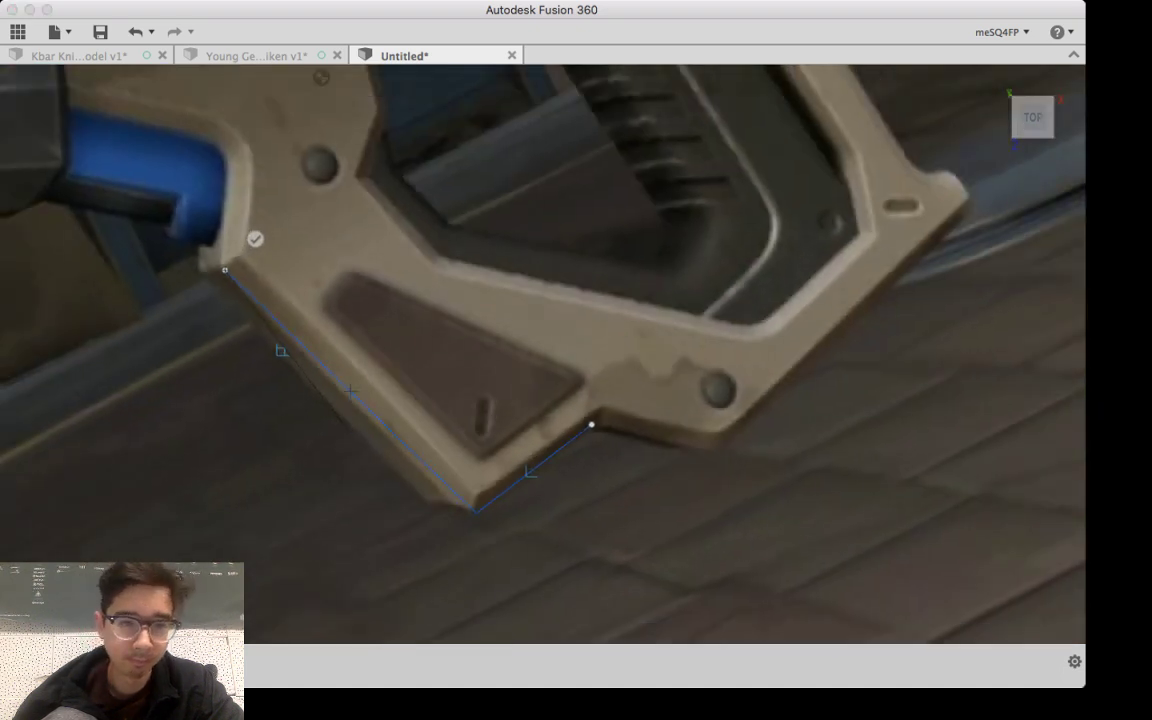
Step: Try to continue the outline with a vertical line up the frame's front edge beside the blue part
mouse_move(224, 366)
middle_down()
mouse_move(576, 368)
mouse_move(741, 397)
mouse_move(771, 445)
mouse_move(645, 580)
middle_up()
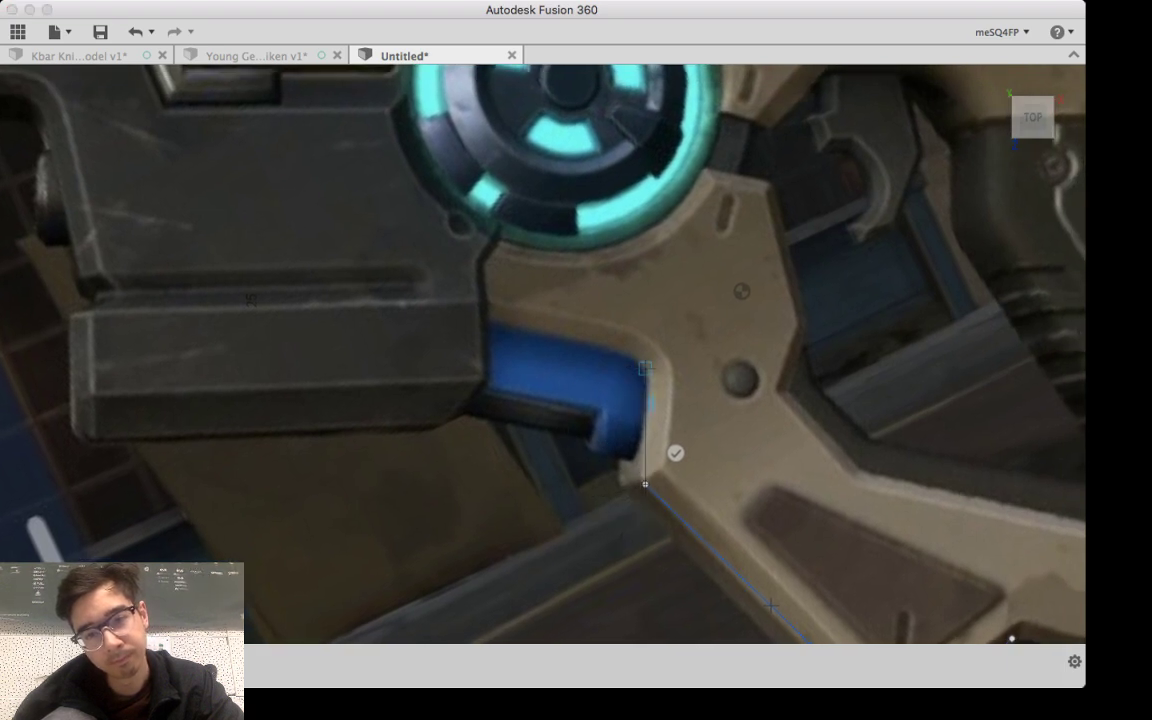
click(645, 368)
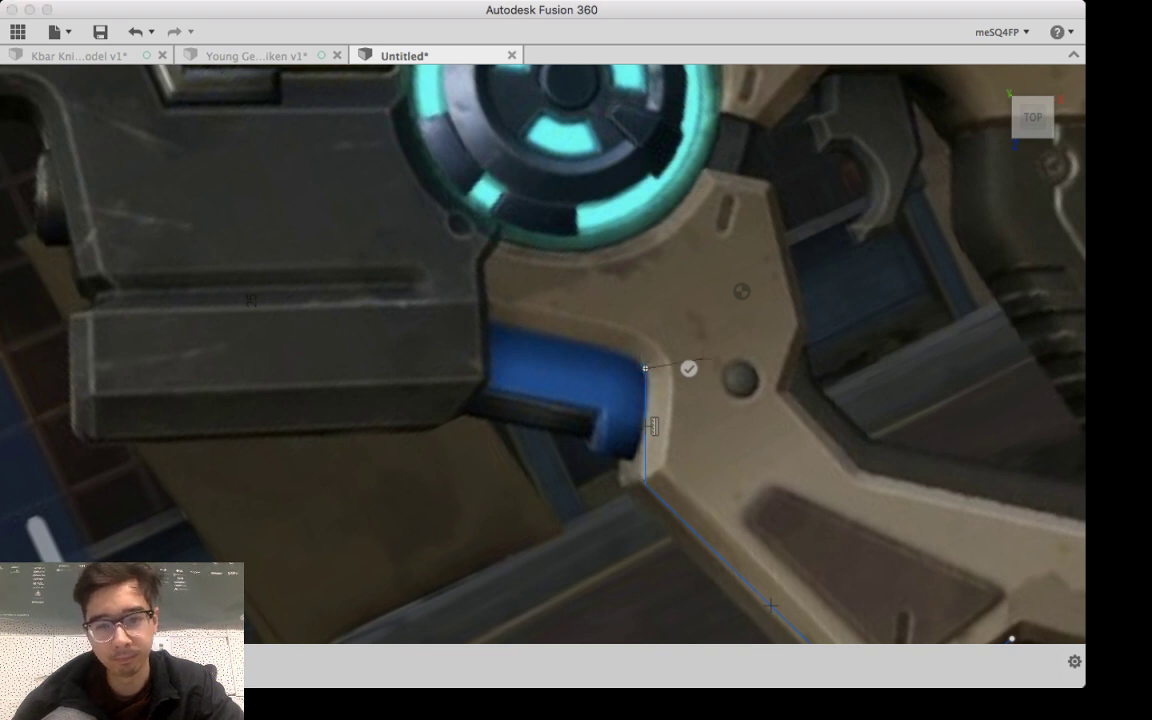
click(689, 368)
key(super+z)
Step: Draw two connected lines from the underside notch to the lower rear corner and up to the frame's rear tip
mouse_move(645, 484)
middle_down()
mouse_move(241, 153)
mouse_move(78, 220)
mouse_move(11, 270)
middle_up()
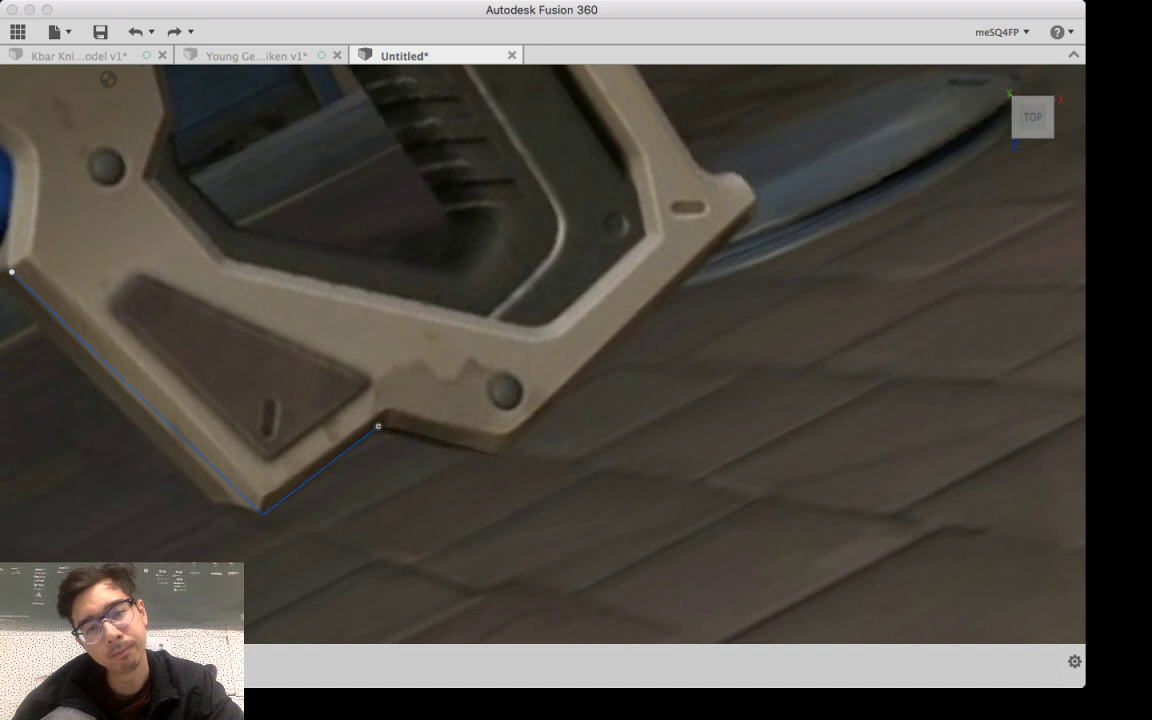
click(498, 456)
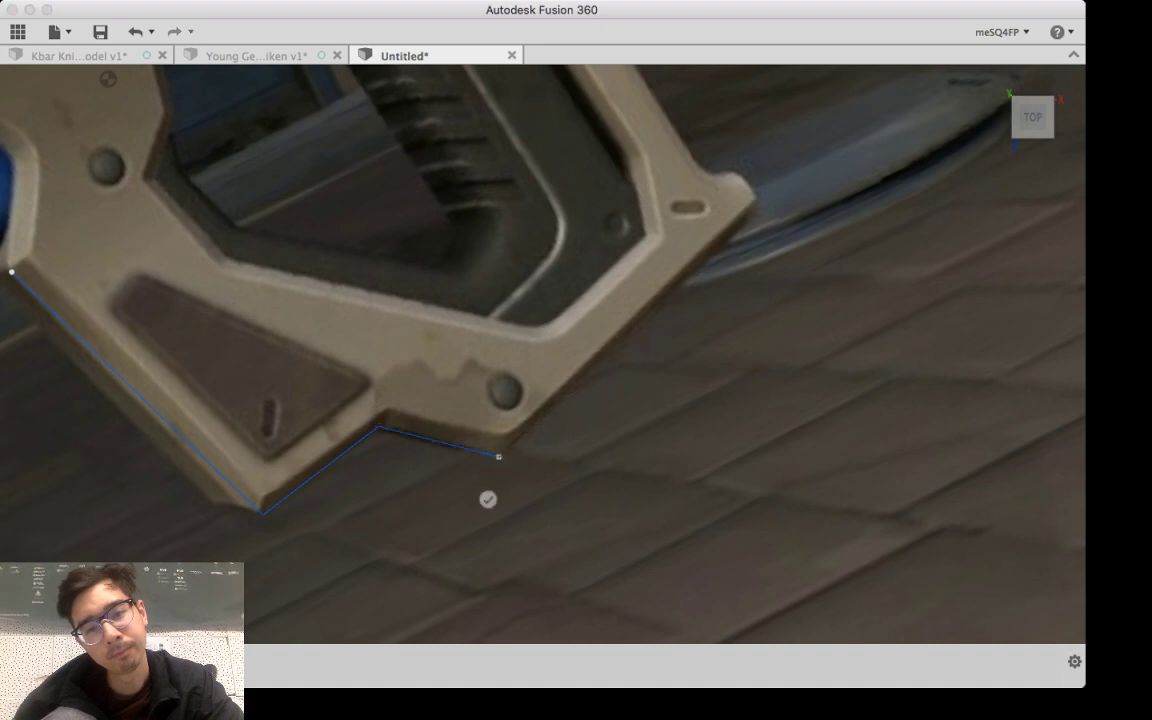
click(757, 203)
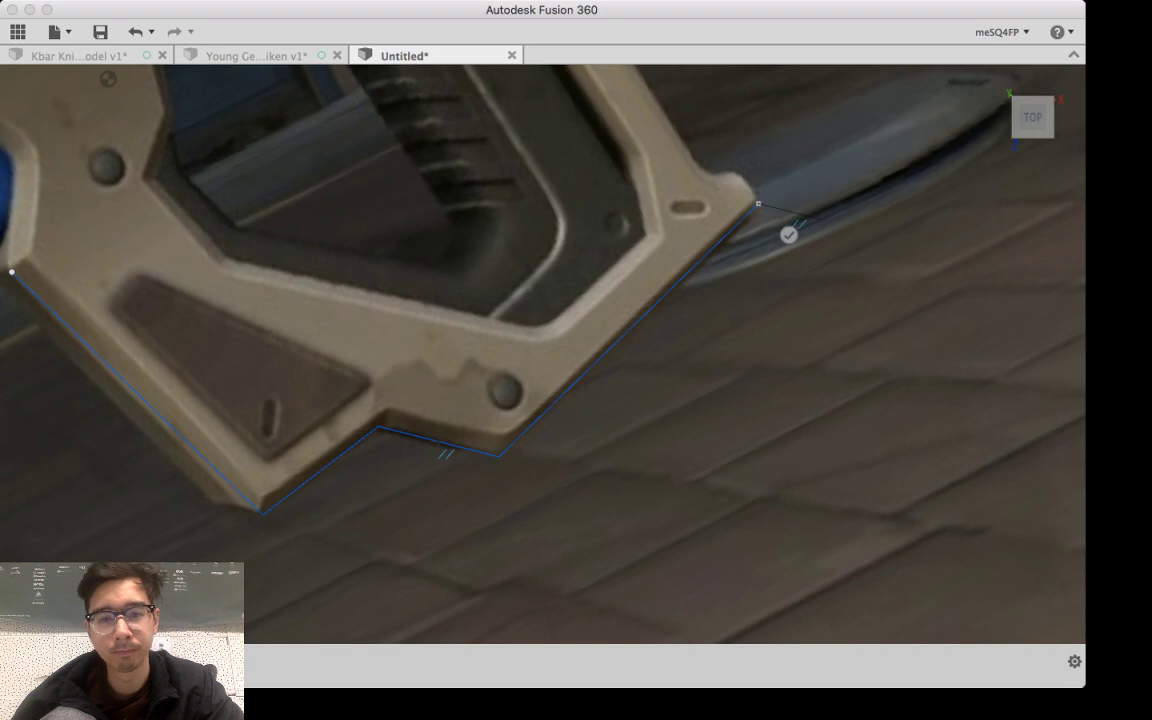
Step: Trace the small rear nub, the straight back edge of the grip and the short vertical edge above it with connected lines
middle_drag(820, 218, 674, 466)
middle_drag(667, 363, 645, 462)
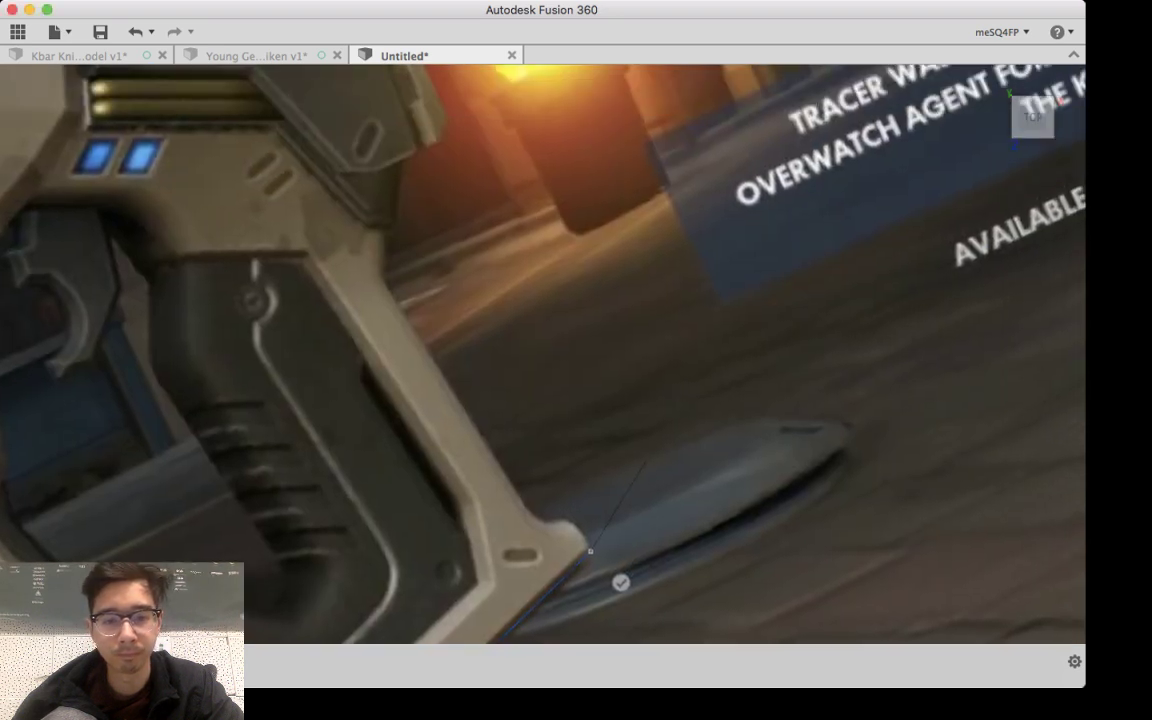
click(562, 521)
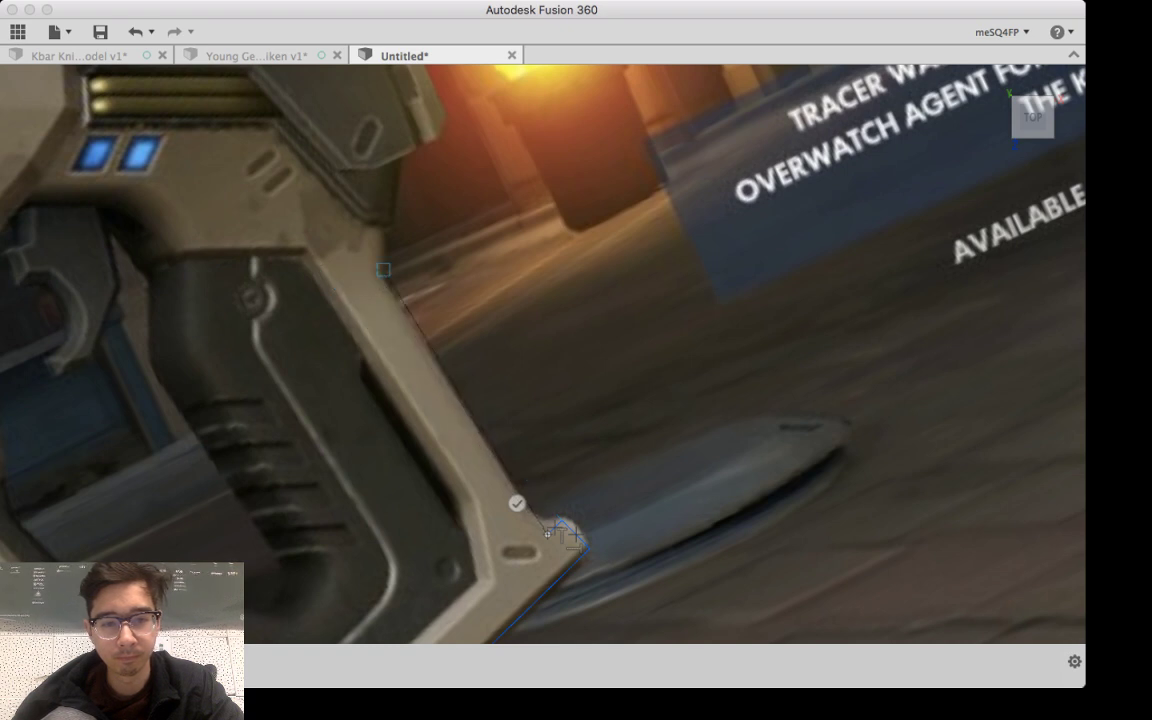
click(383, 270)
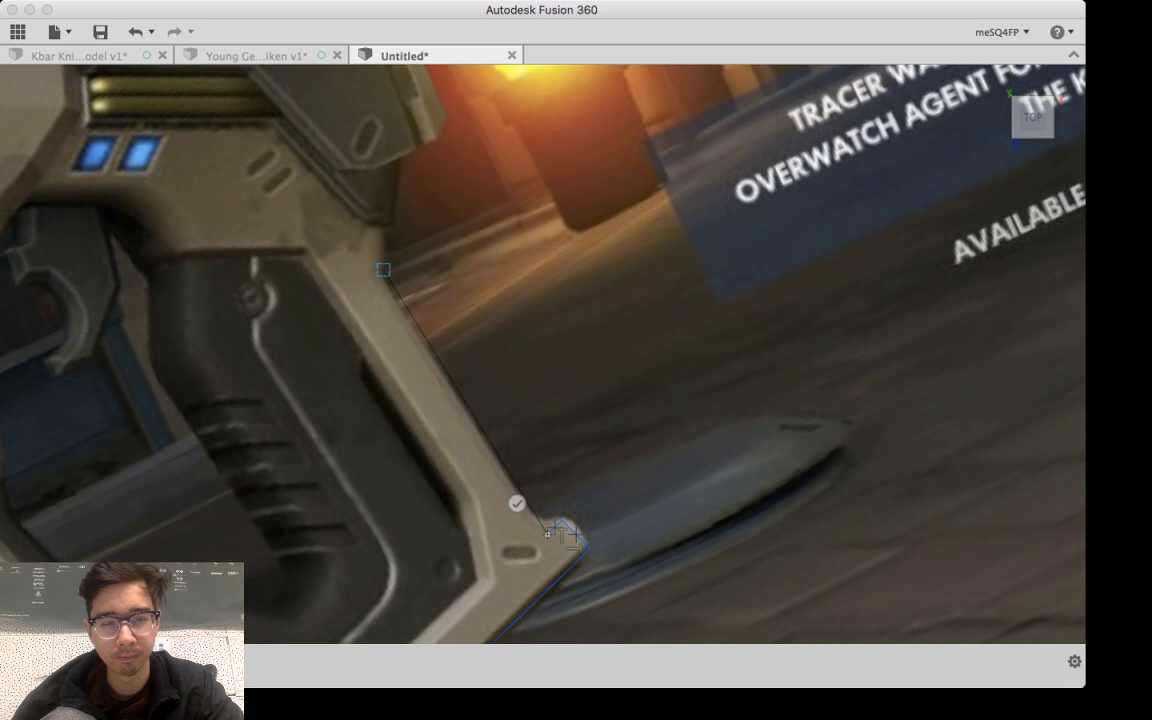
click(383, 270)
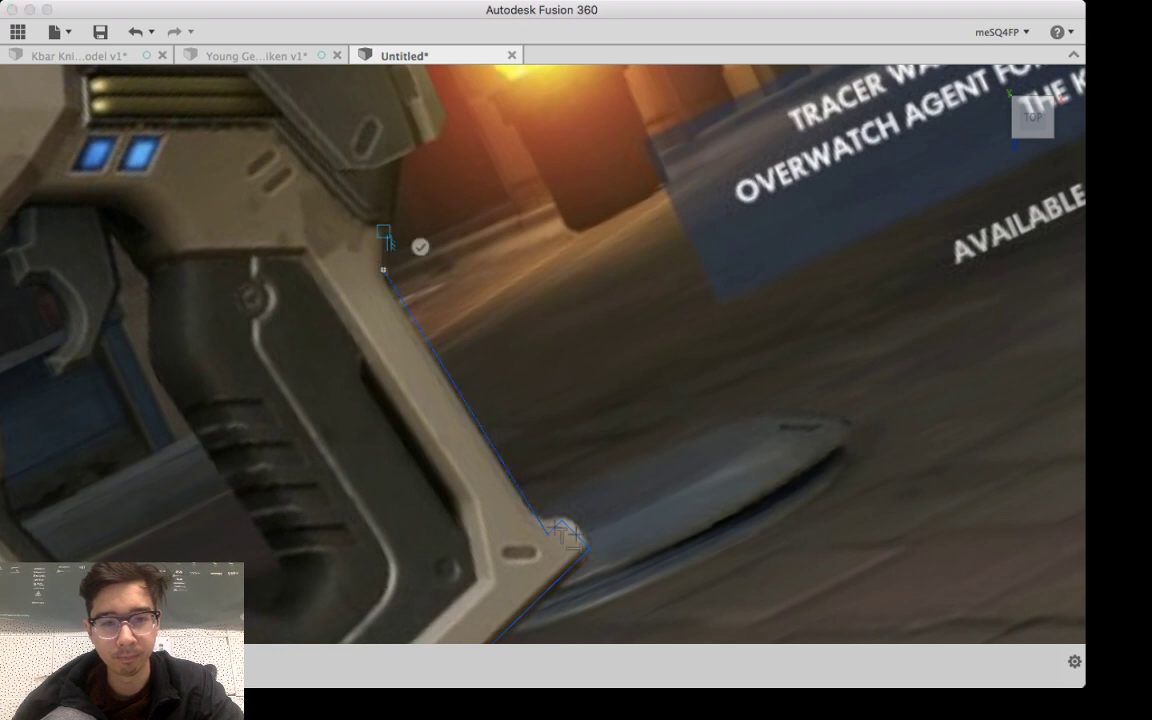
click(383, 232)
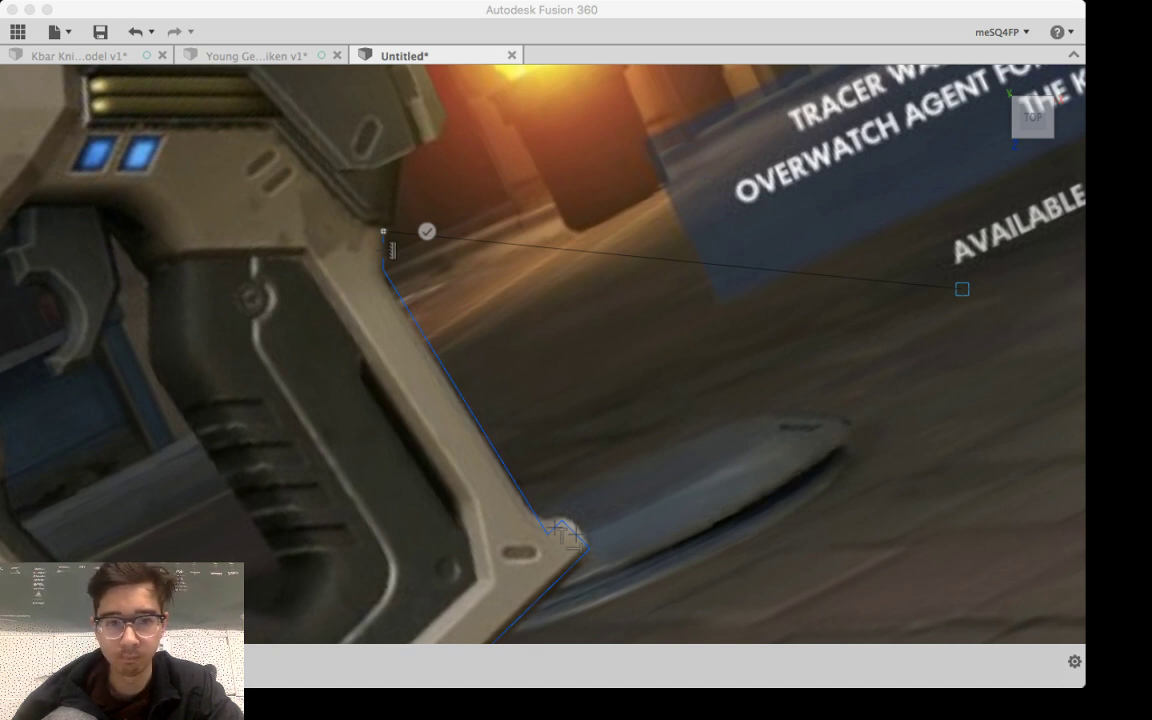
Step: Continue the line outline around the recess above the grip and out to the rear tip of the upper housing
middle_drag(402, 173, 418, 336)
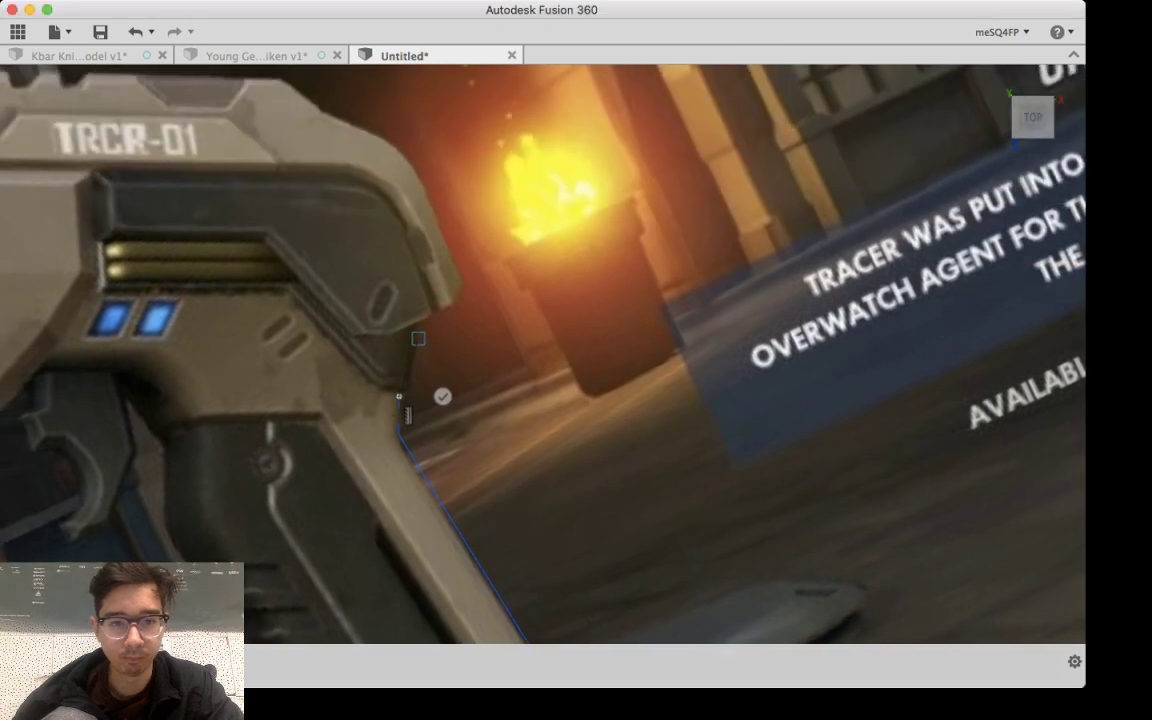
click(399, 398)
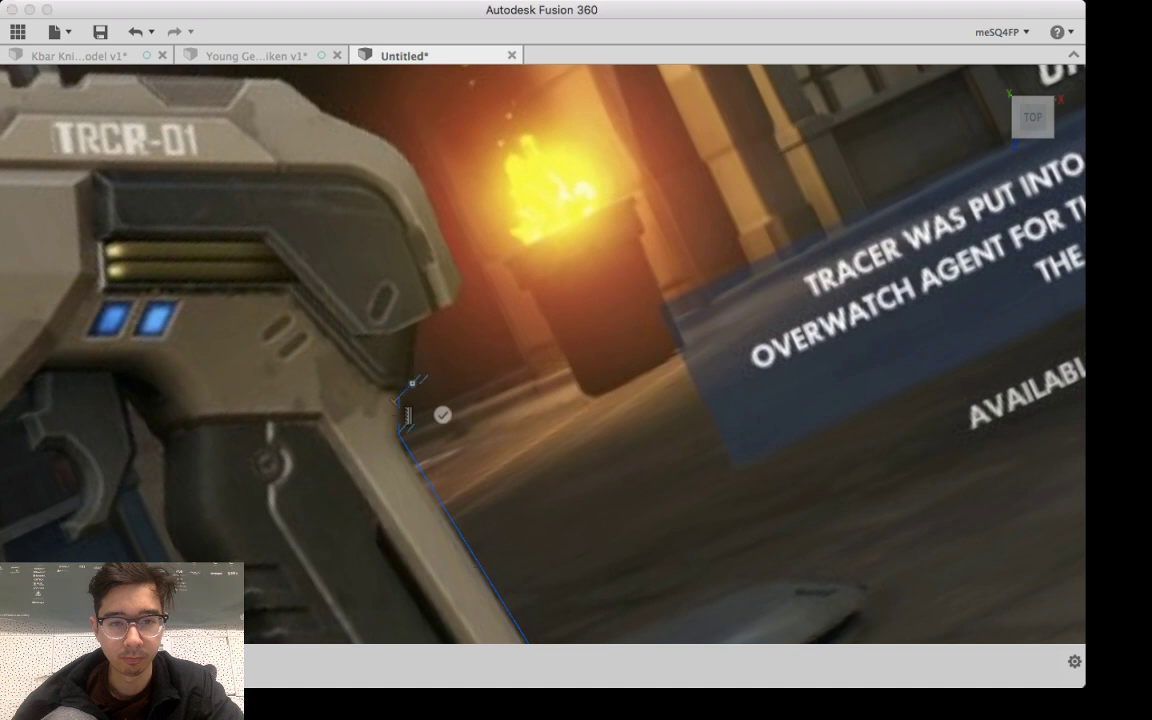
click(412, 383)
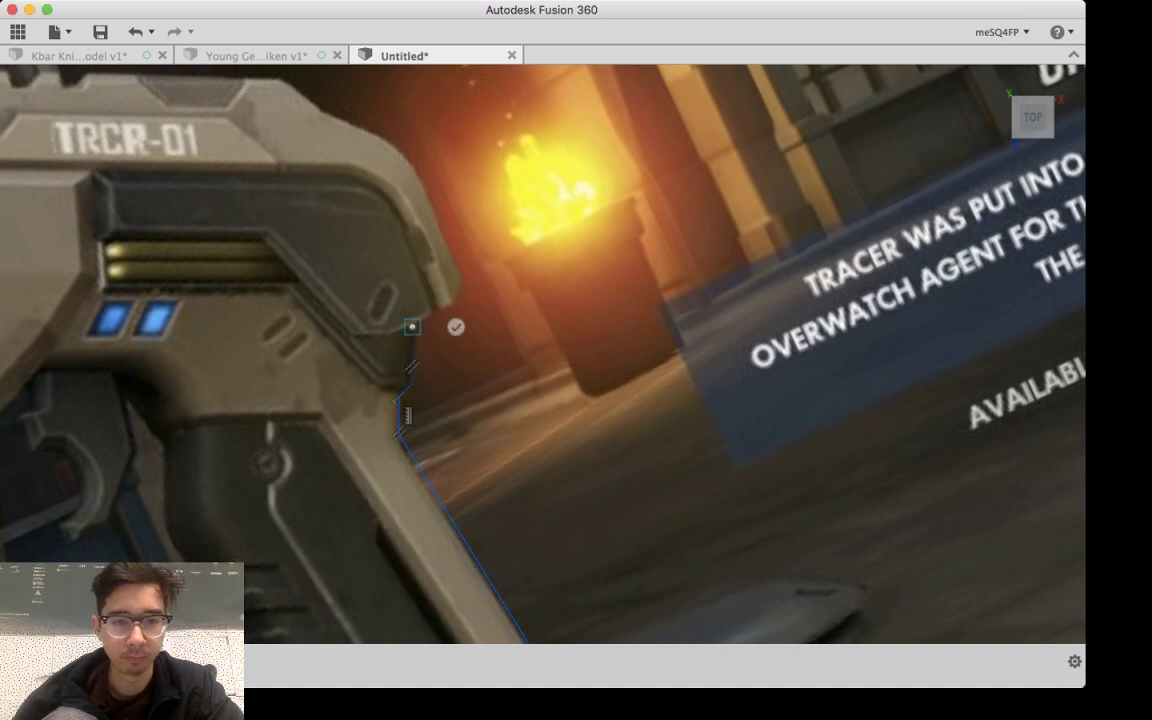
middle_drag(412, 327, 598, 432)
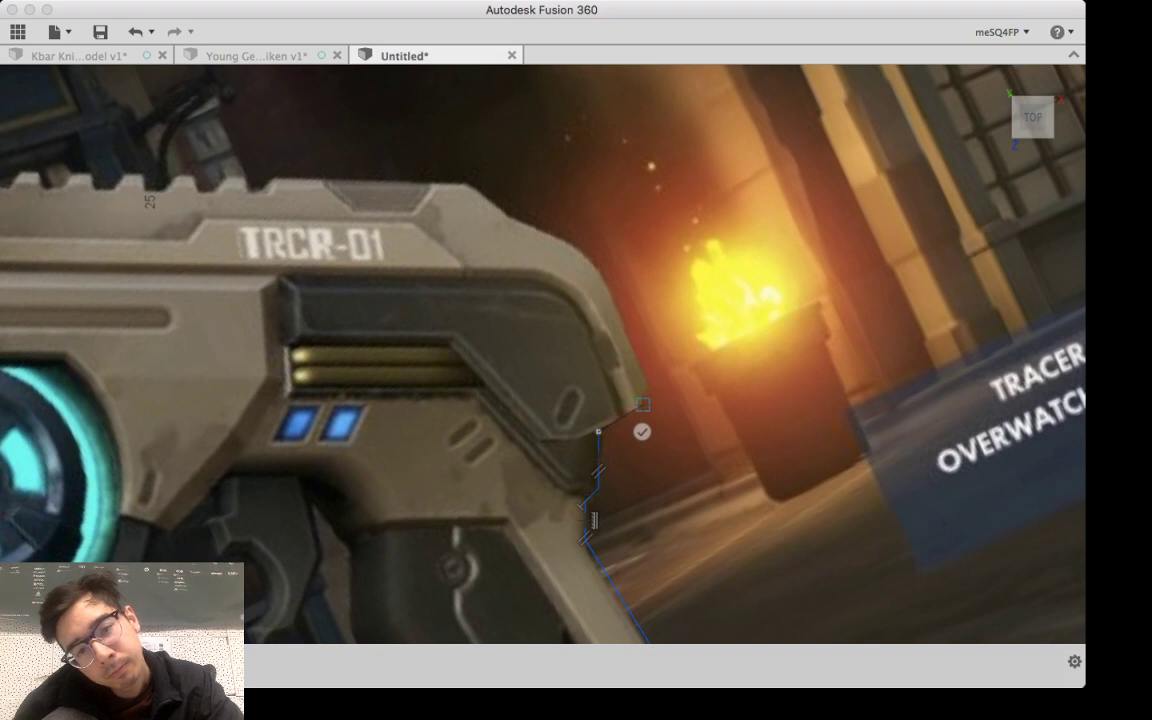
click(655, 399)
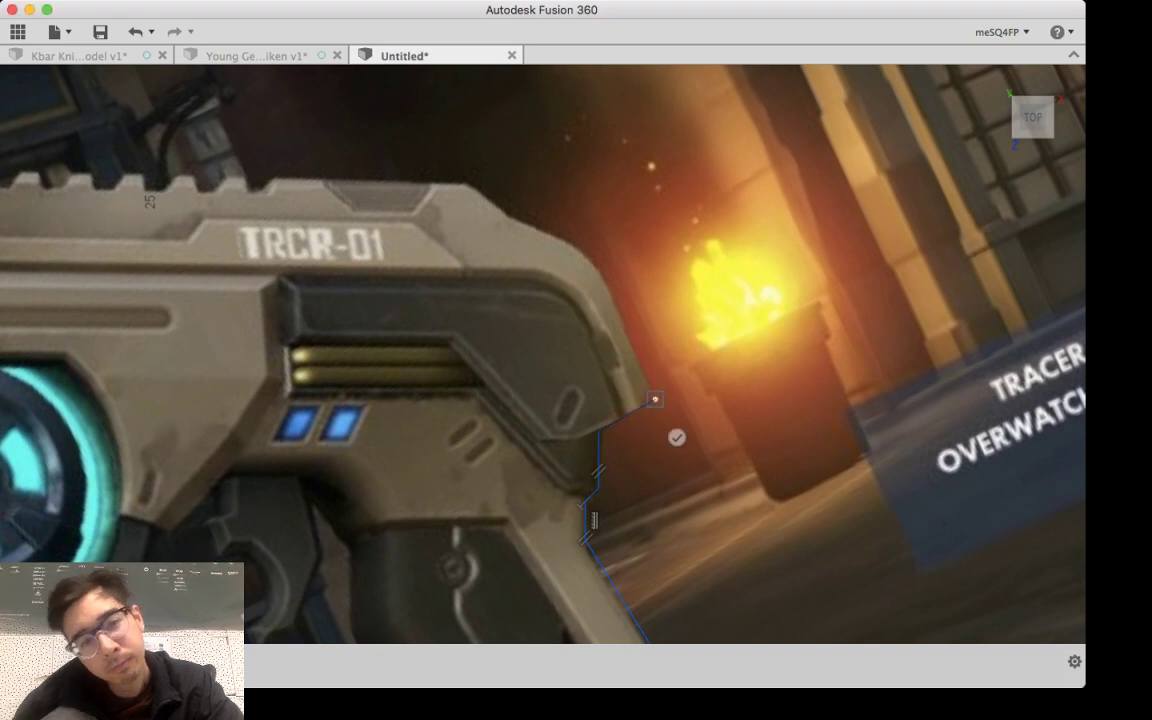
click(655, 399)
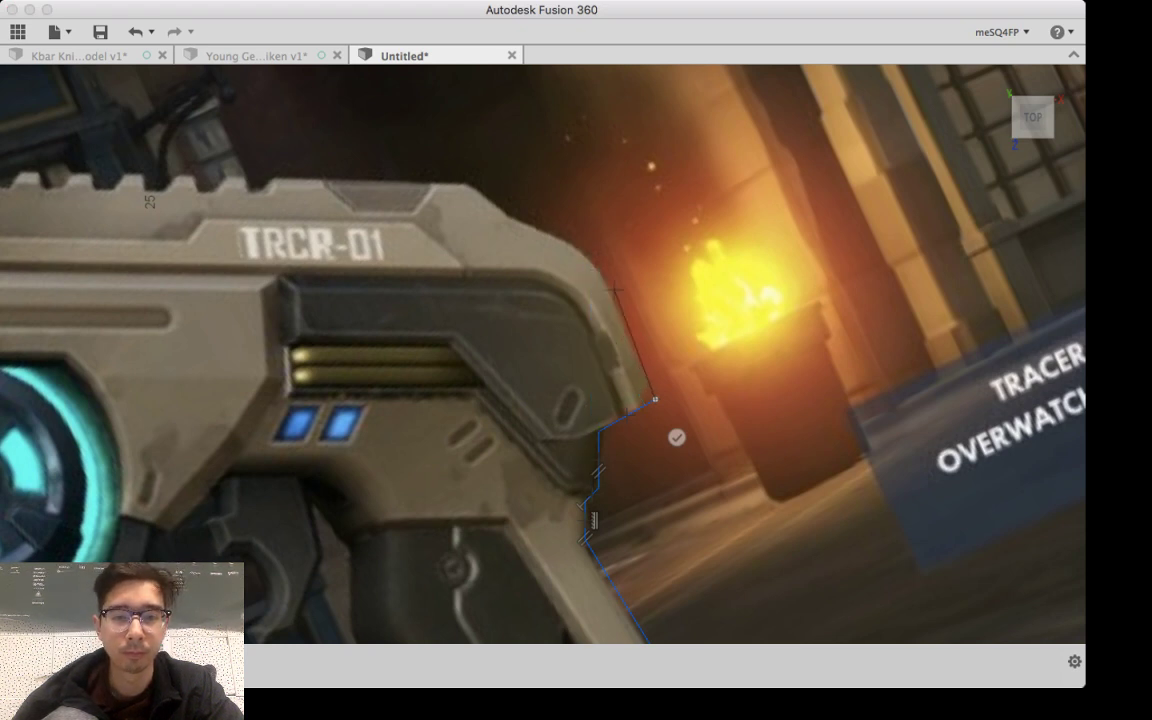
key(Escape)
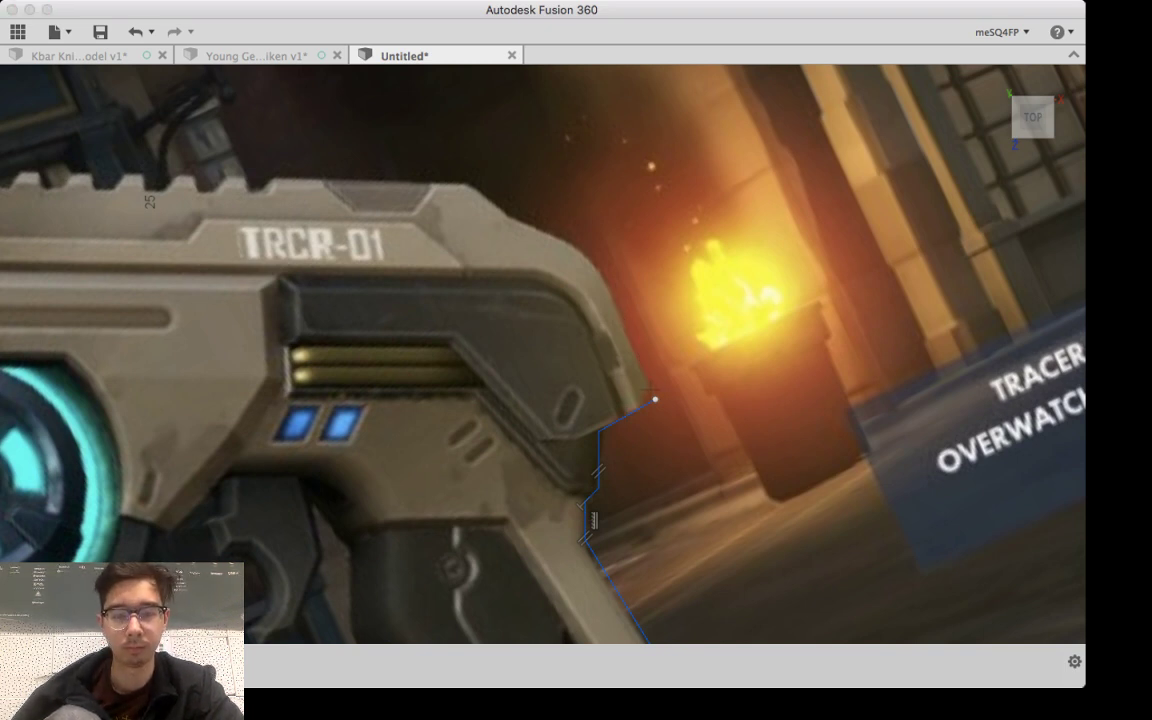
Step: Draw a spline from the upper housing's rear tip to its top rear slope and make its upper tangent horizontal to follow the curved back
click(655, 399)
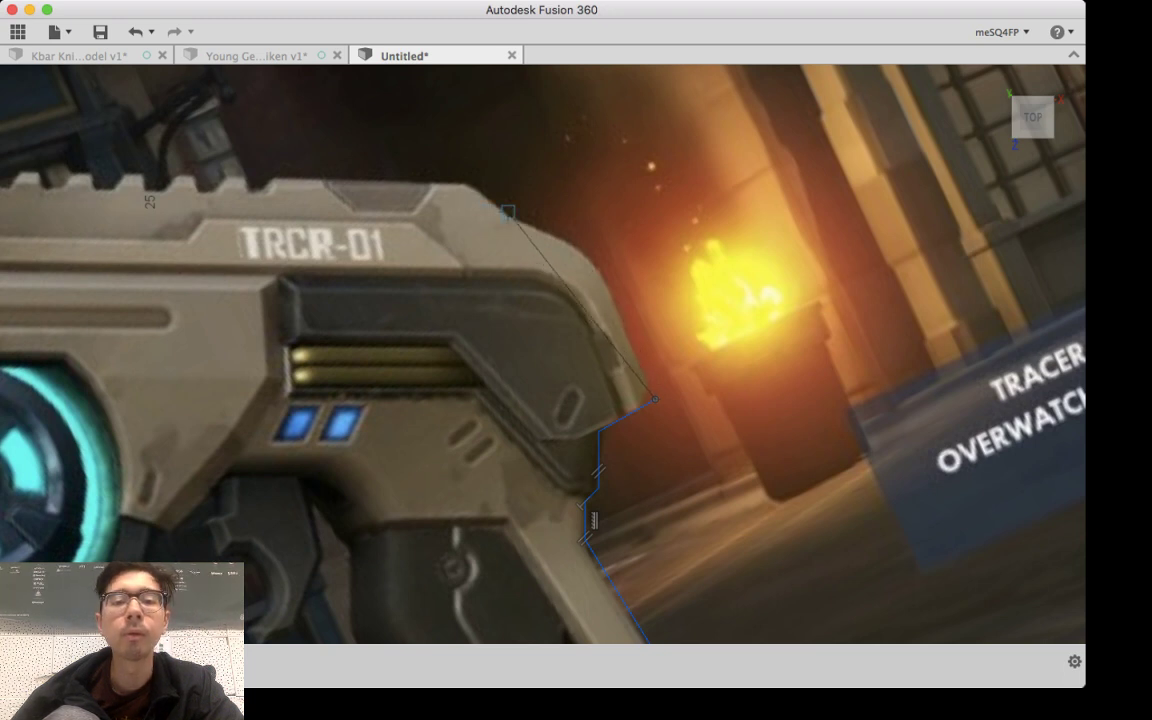
click(507, 212)
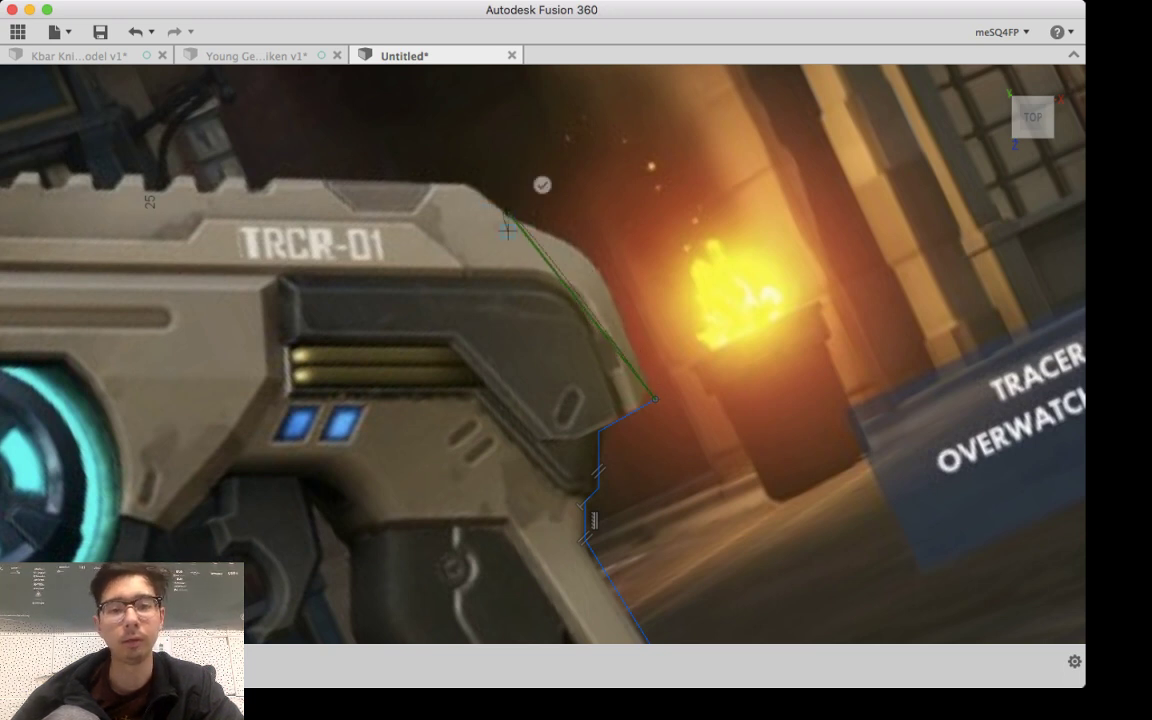
click(542, 184)
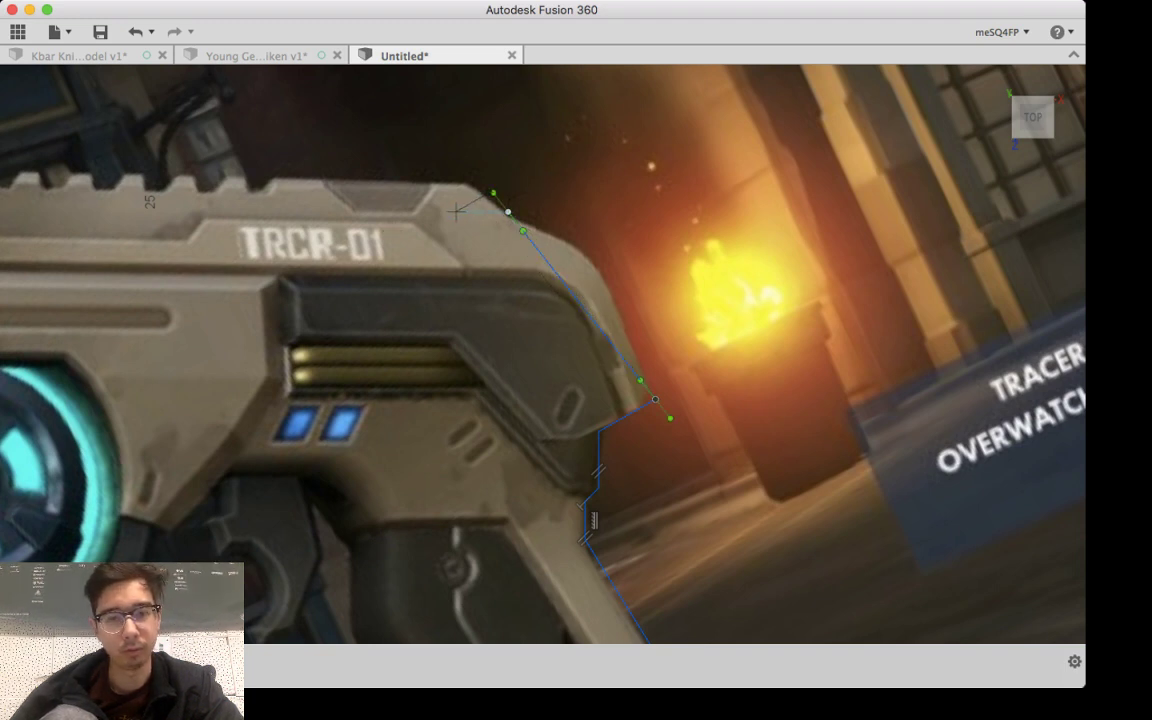
key(Escape)
mouse_move(493, 193)
mouse_down()
mouse_move(478, 211)
mouse_move(488, 212)
mouse_up()
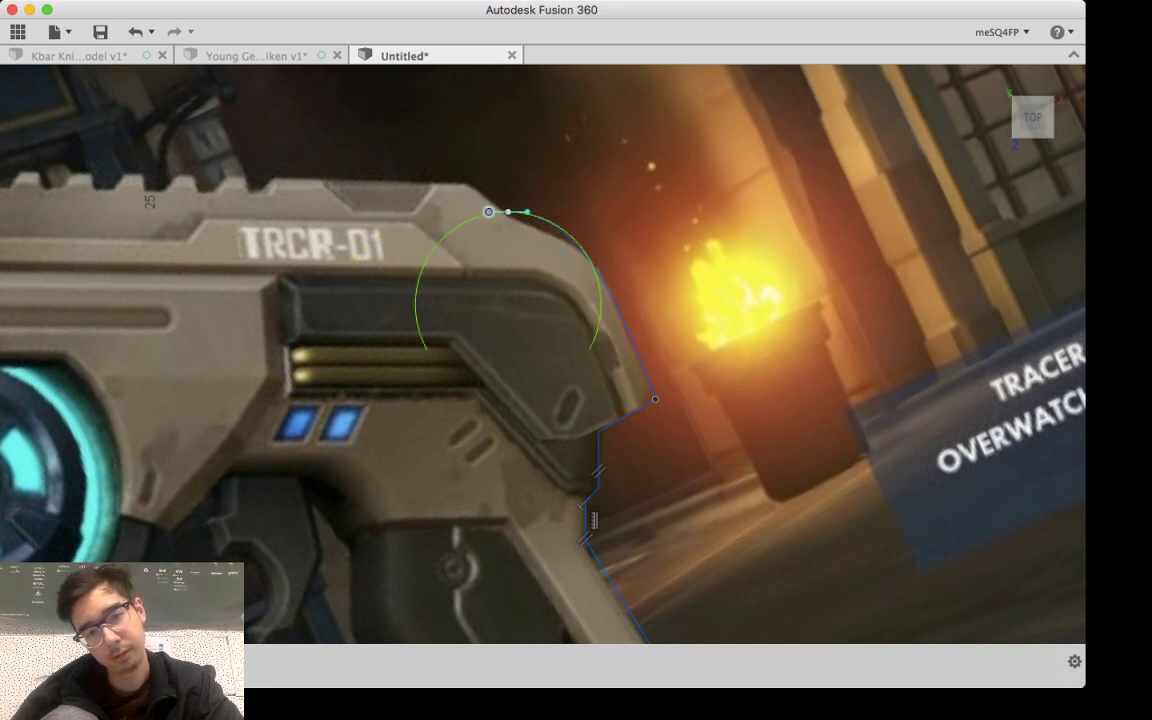
Step: Try to adjust the spline's tangent handle at the upper housing's rear tip
click(655, 399)
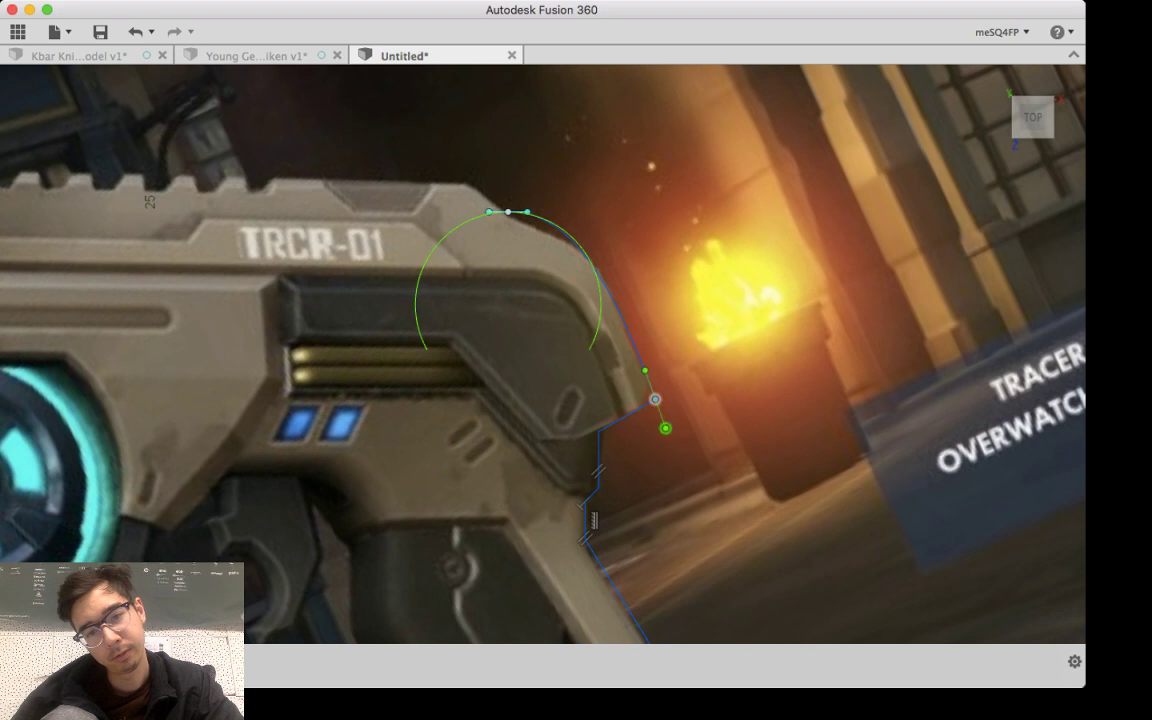
mouse_move(665, 428)
mouse_down()
mouse_move(681, 443)
mouse_move(665, 428)
mouse_up()
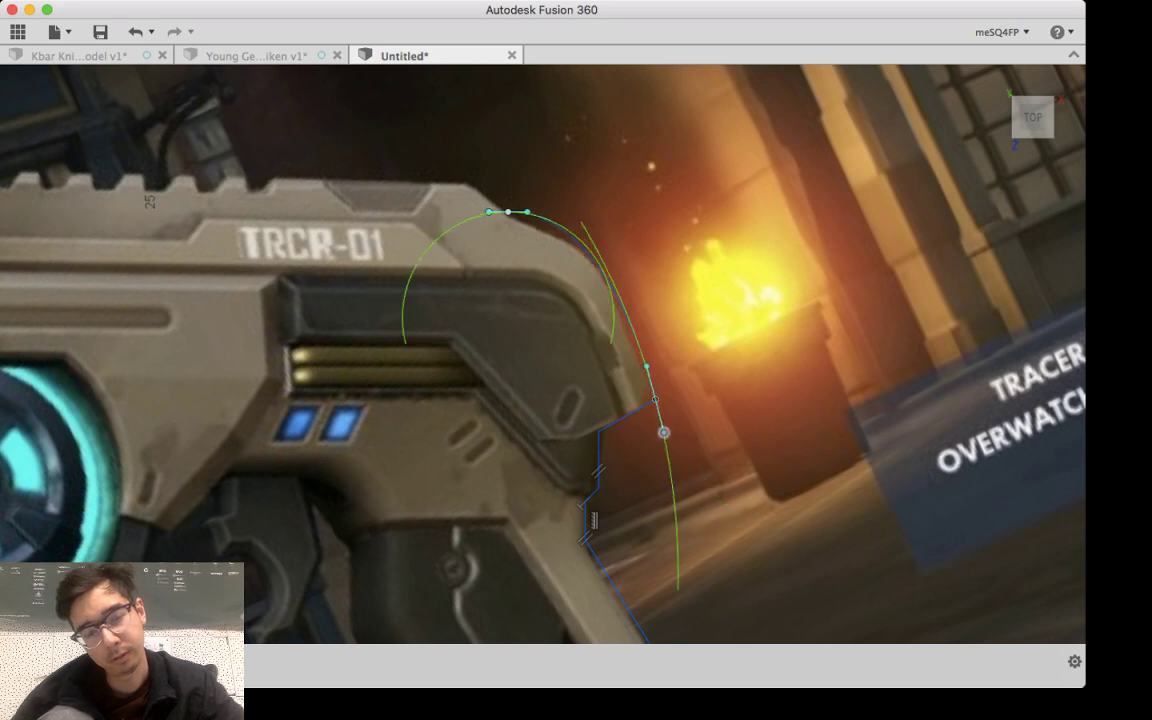
key(Escape)
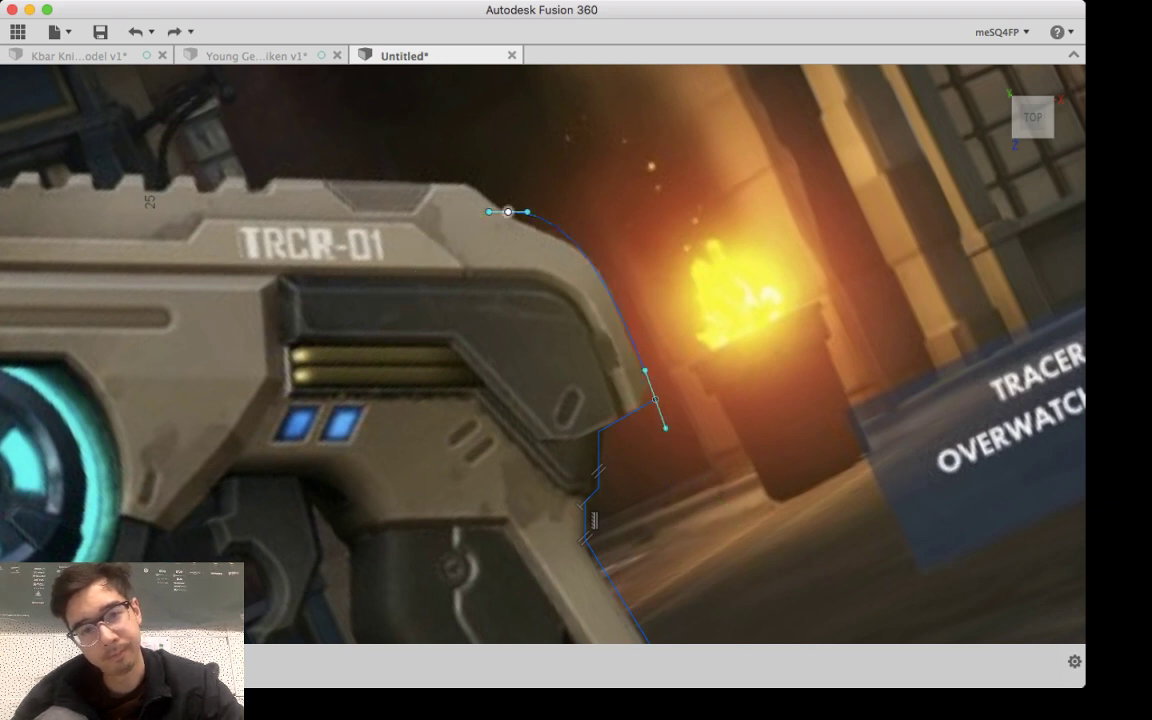
Step: Reposition the spline's upper end and tilt its tangent to follow the slope at the upper housing's rear
mouse_move(508, 212)
mouse_down()
mouse_move(510, 230)
mouse_move(514, 219)
mouse_move(488, 212)
mouse_up()
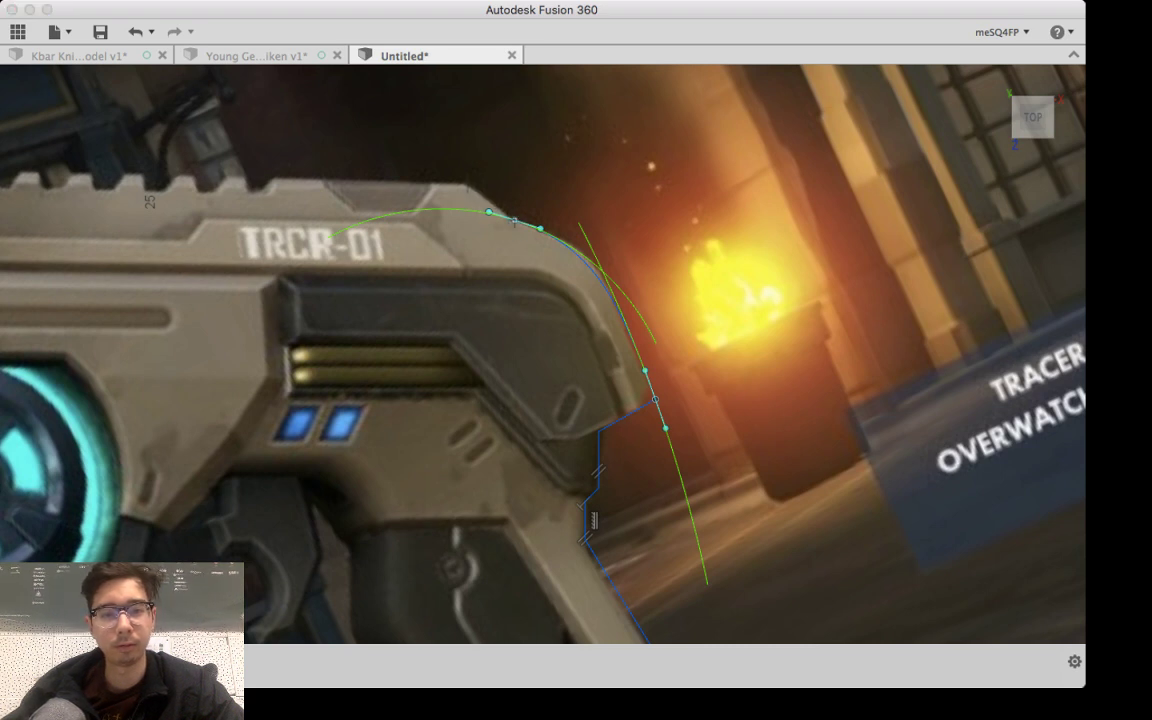
scroll(462, 184, up, 5)
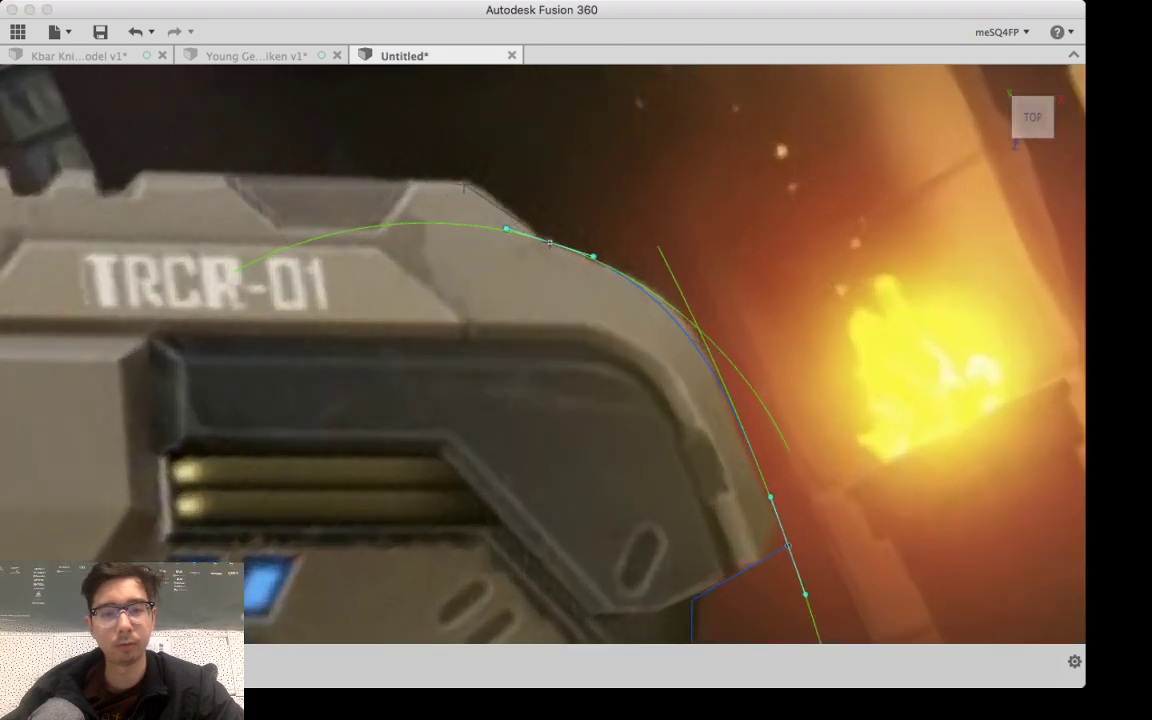
Step: Trace the rear slope, the flat top edge and the small step down into the rail's rearmost notch with connected lines
middle_drag(507, 212, 748, 258)
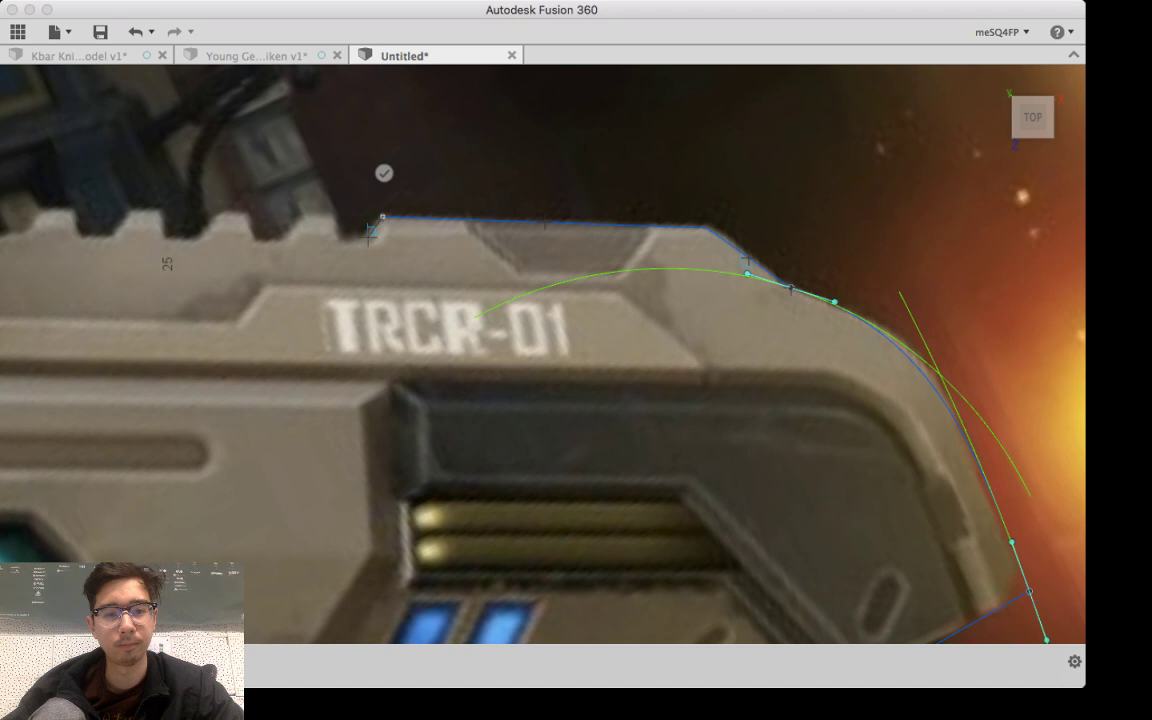
scroll(372, 230, down, 8)
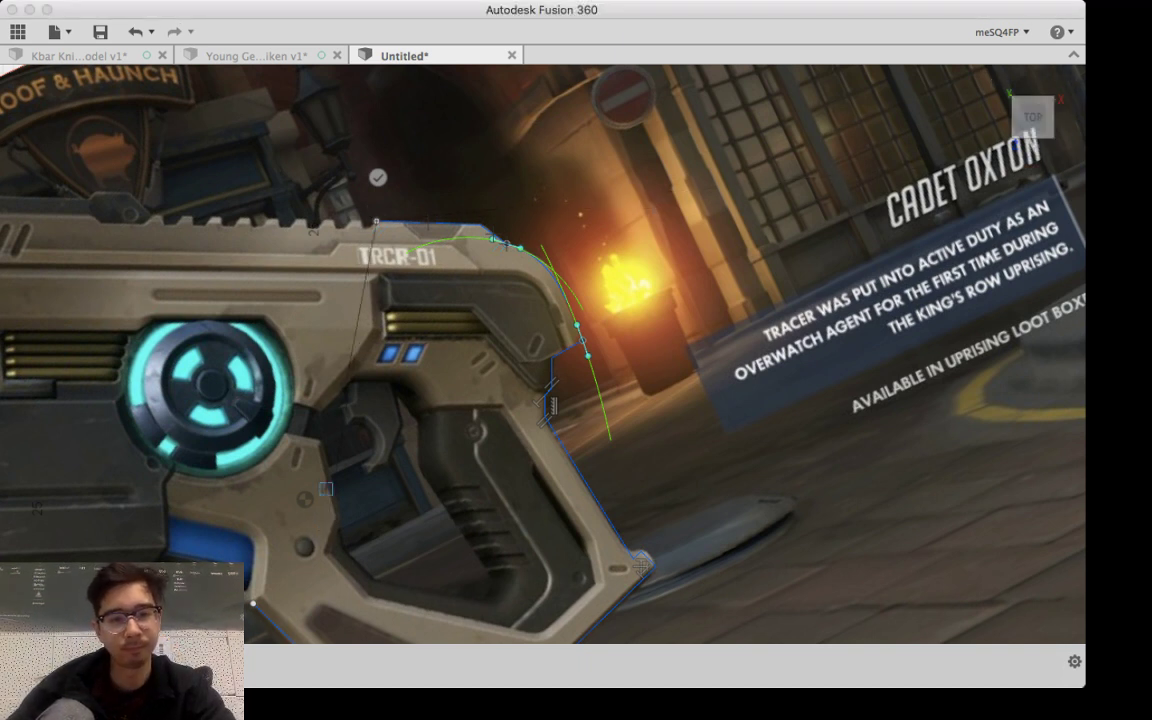
middle_drag(305, 259, 454, 458)
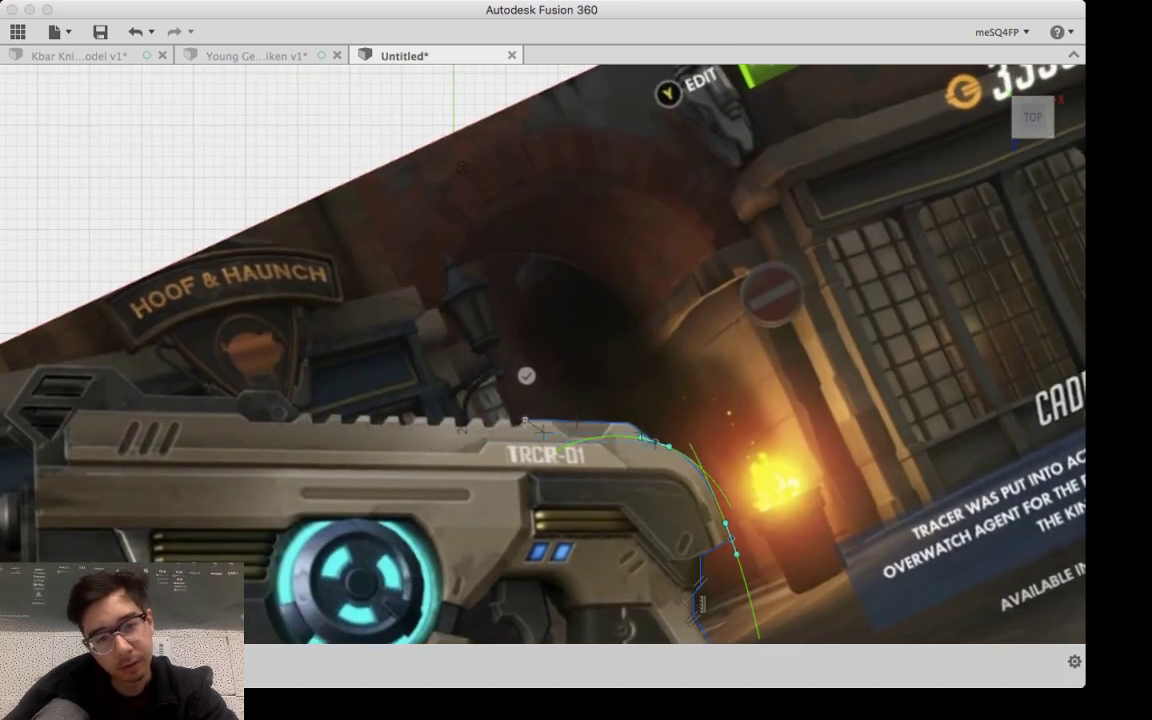
scroll(520, 425, up, 5)
scroll(527, 423, up, 3)
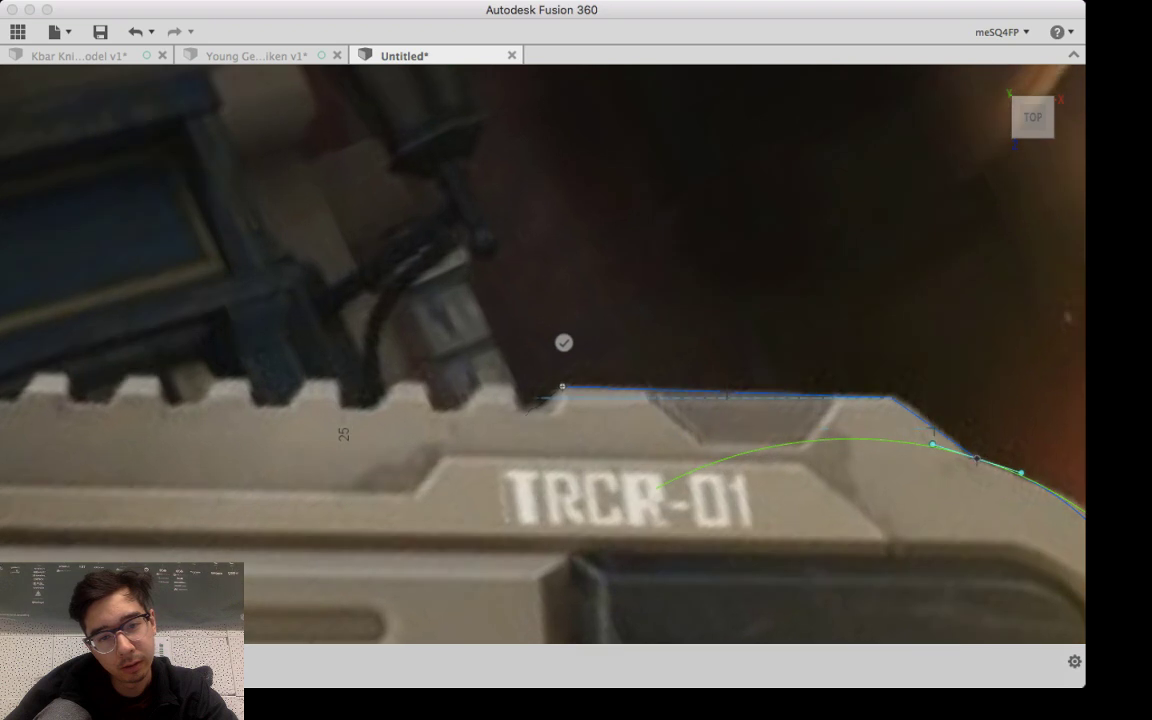
click(545, 411)
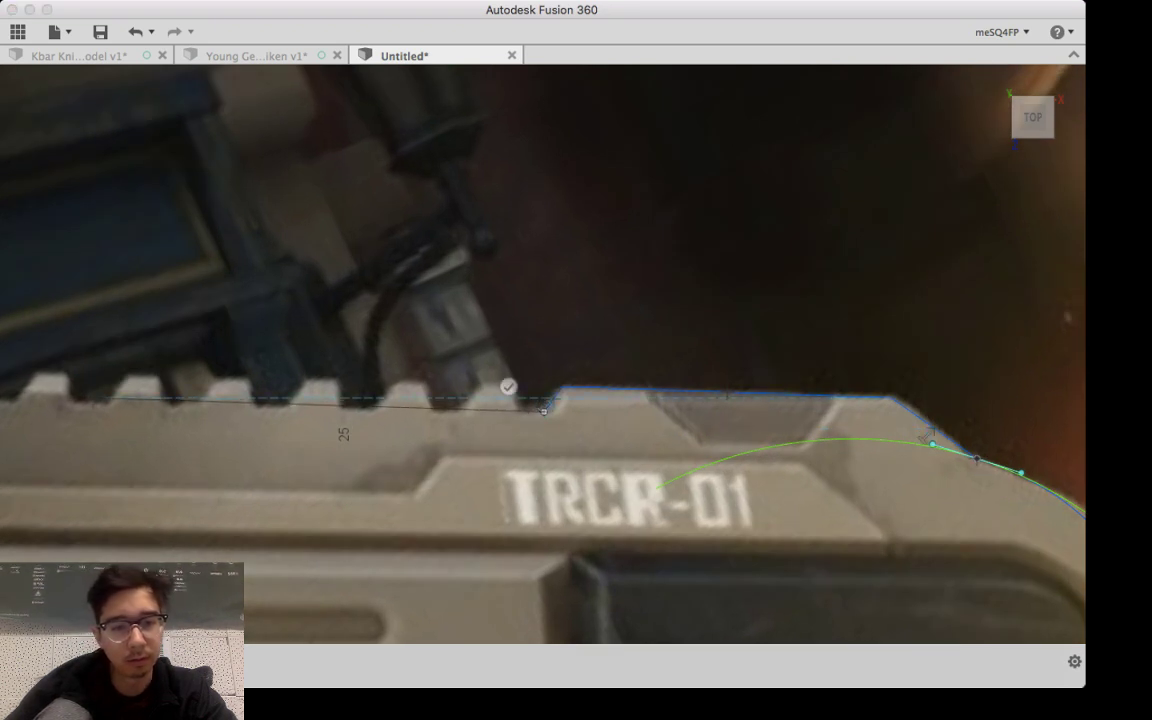
Step: Extend the outline with one straight line along the base of the rail's teeth to the rail's front end
middle_drag(102, 409, 791, 481)
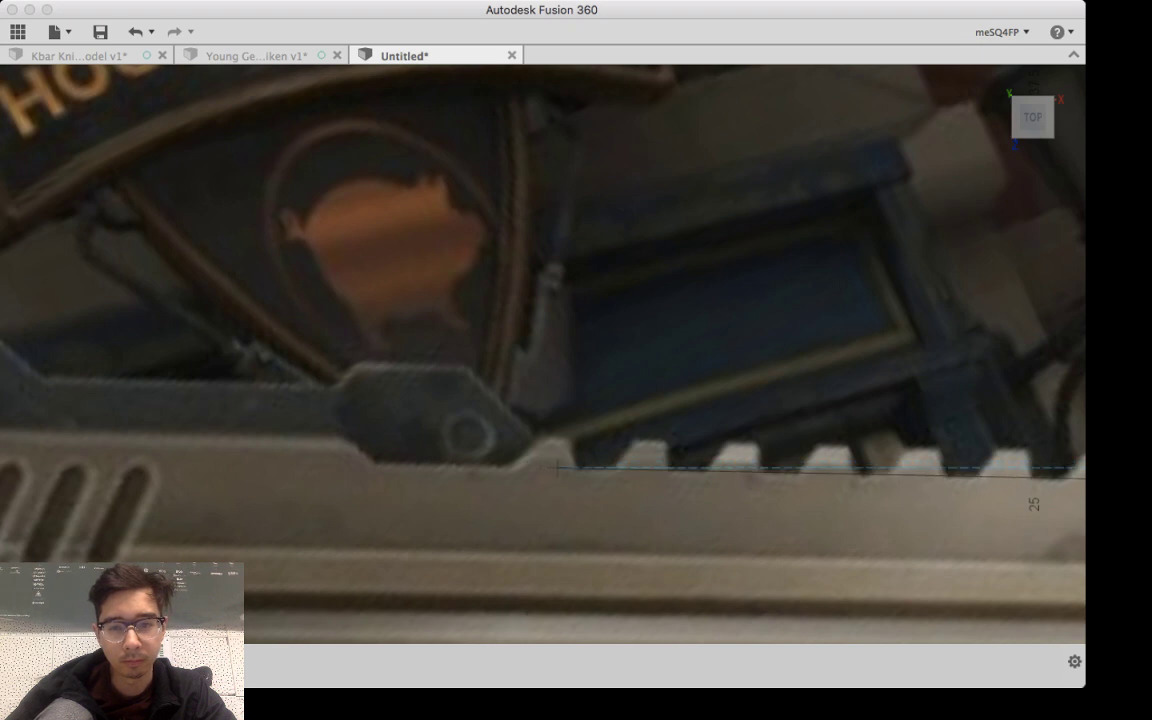
scroll(553, 462, up, 4)
scroll(553, 462, down, 7)
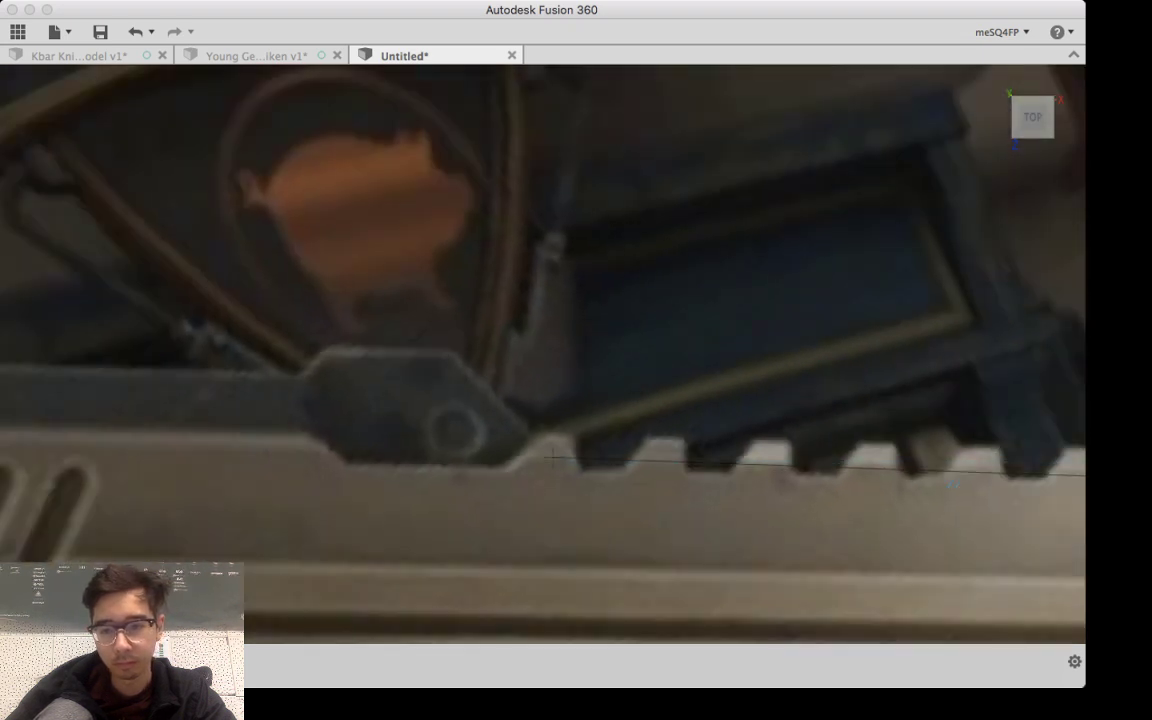
scroll(552, 468, down, 10)
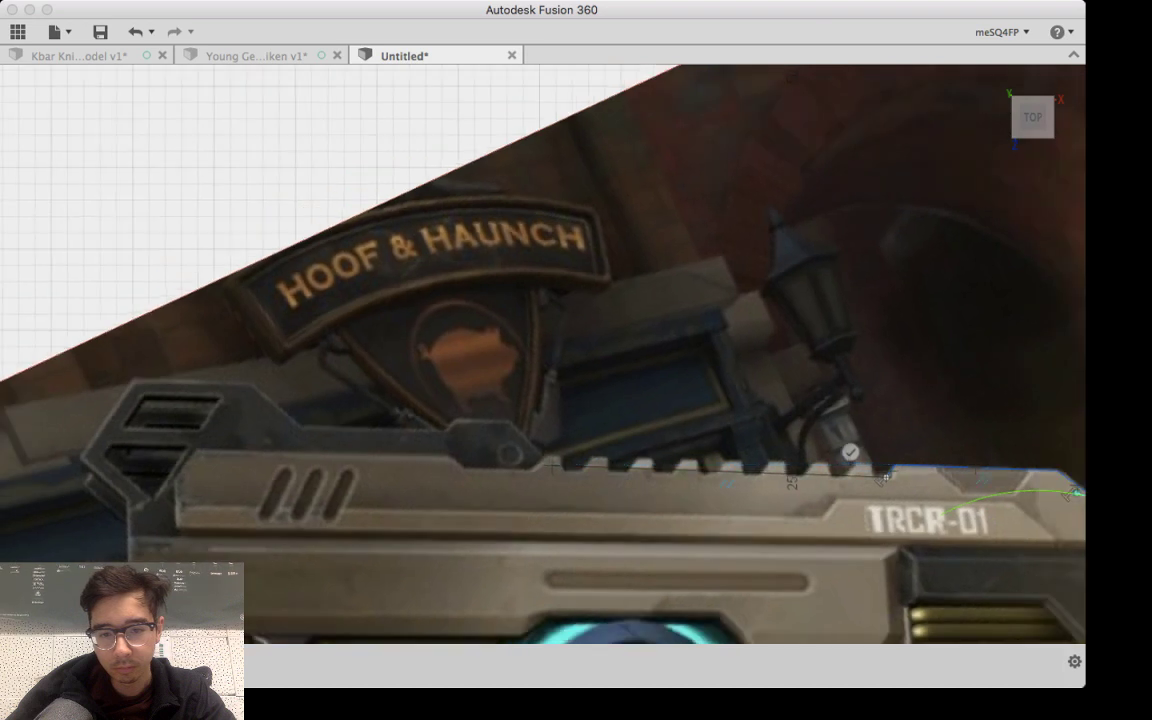
scroll(555, 468, up, 5)
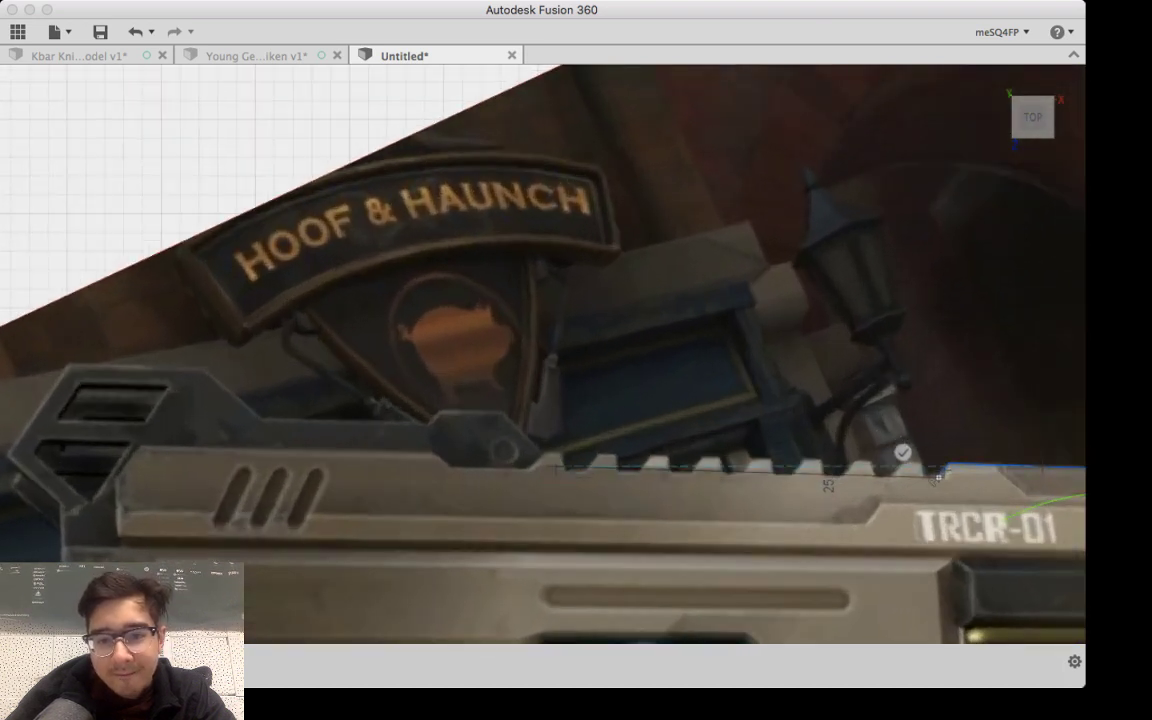
click(555, 466)
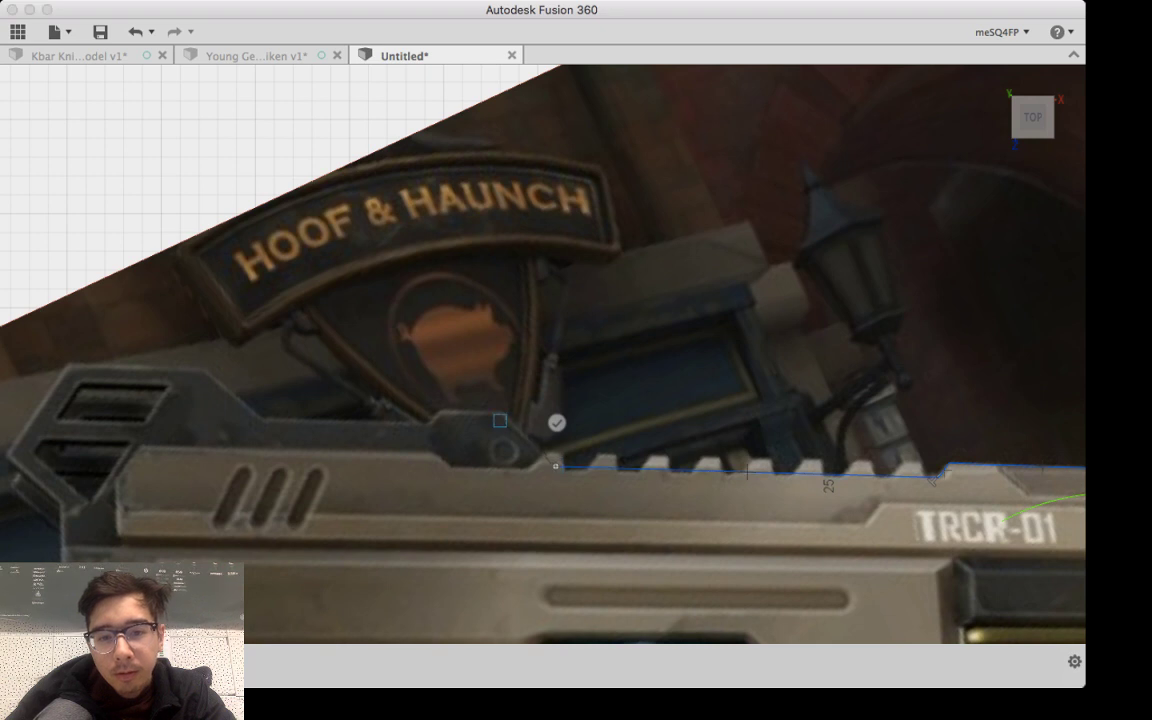
Step: Trace the top of the hinge block, the low bar in front of it and the raised front block to its upper front corner
click(502, 411)
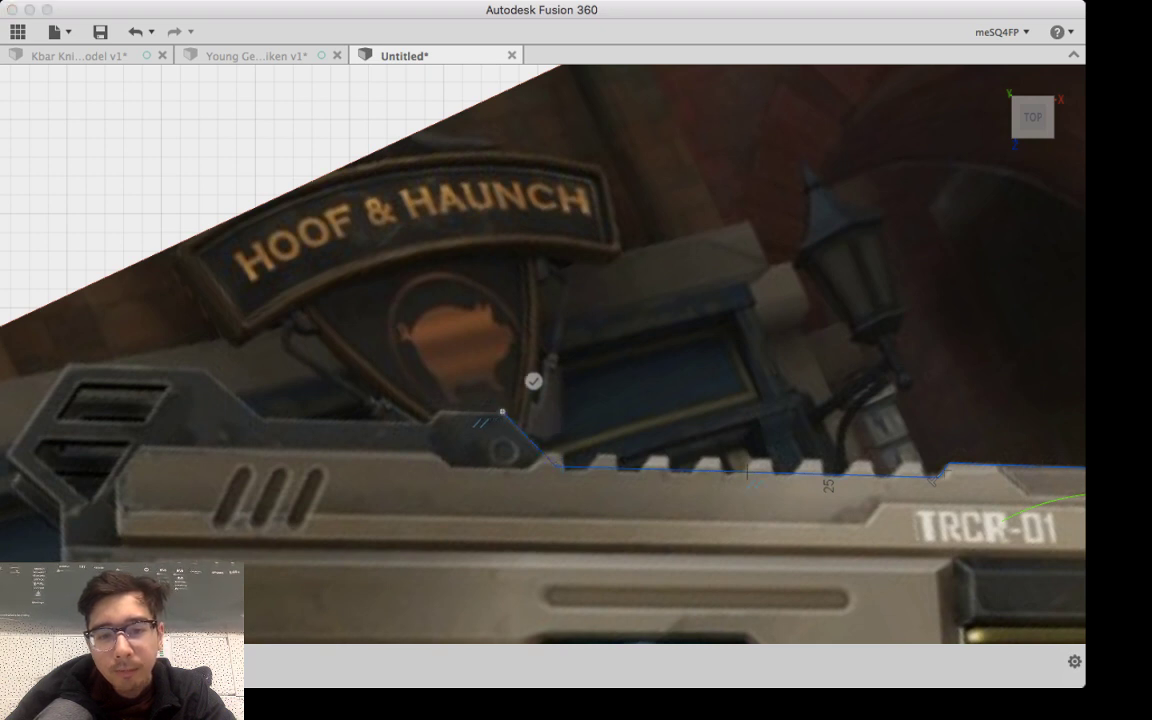
click(440, 411)
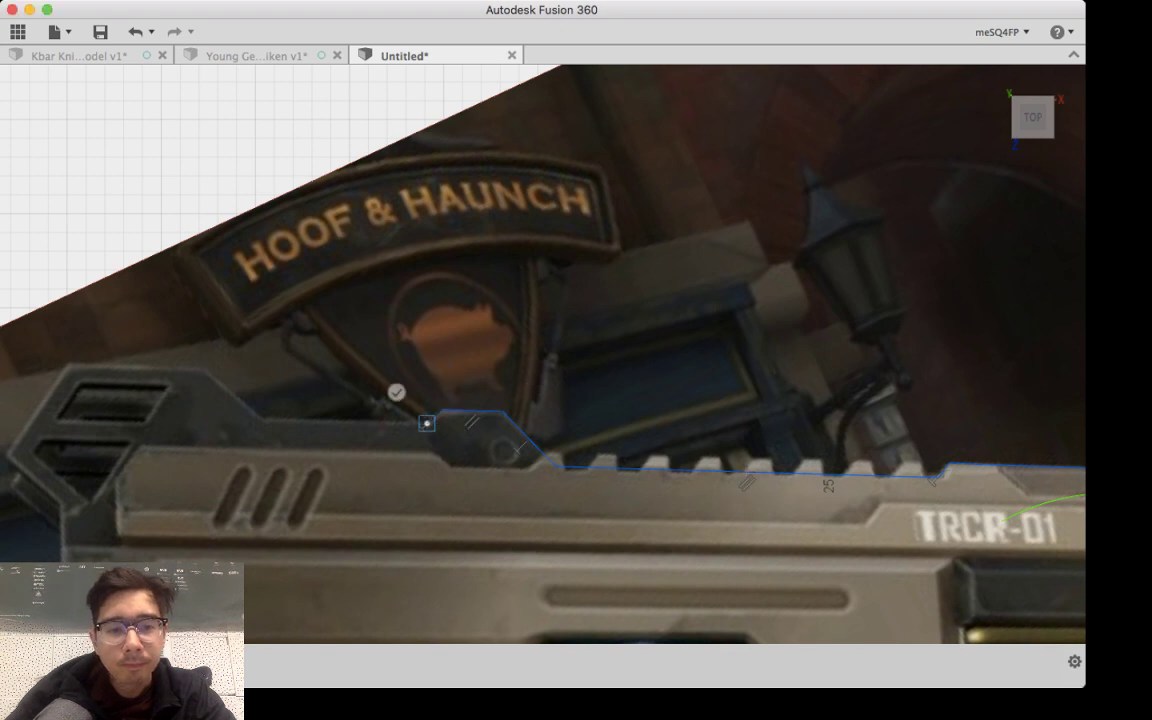
click(427, 424)
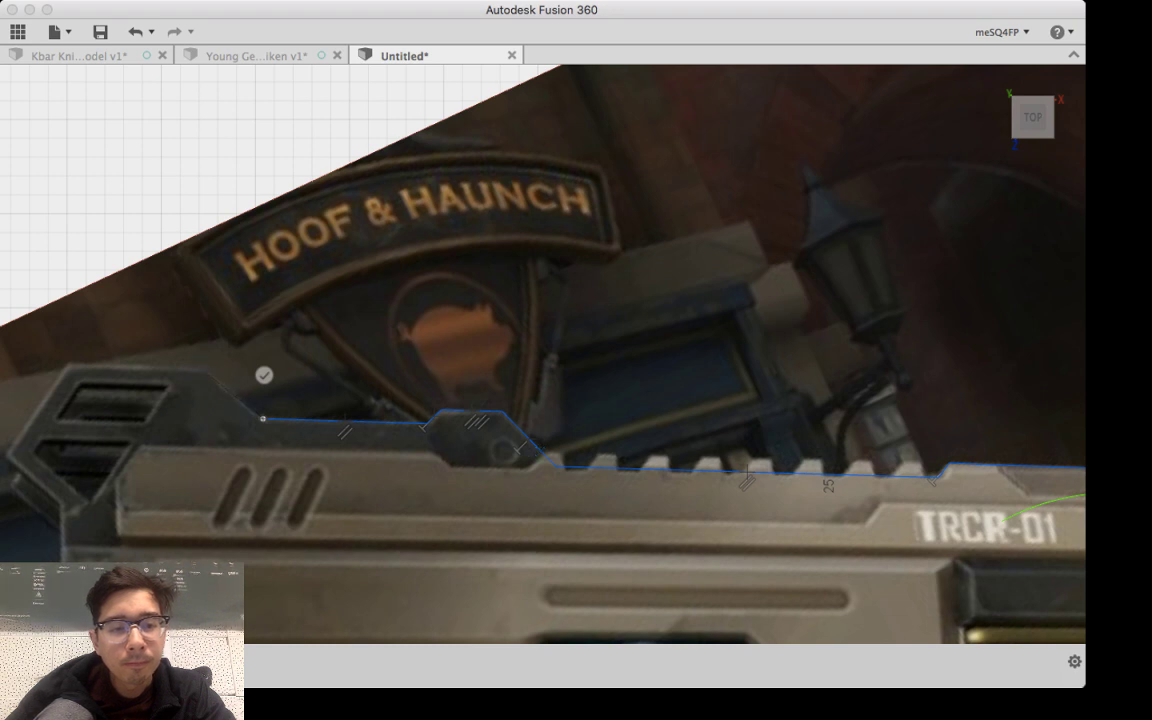
click(204, 371)
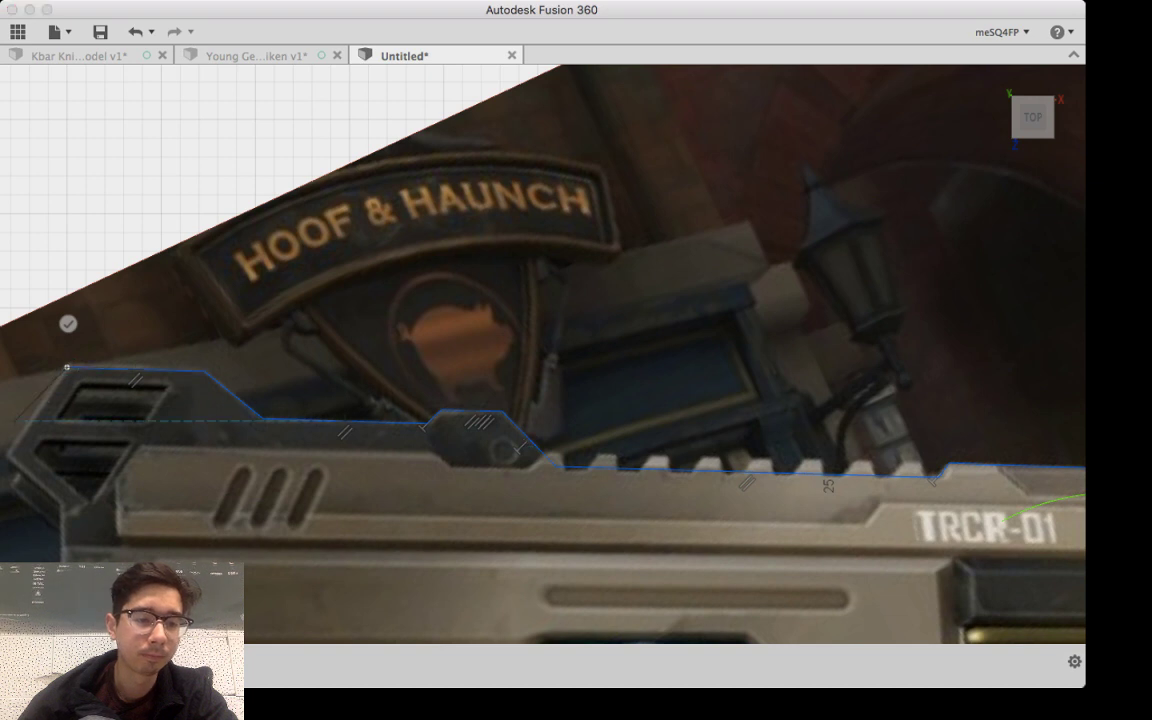
click(67, 367)
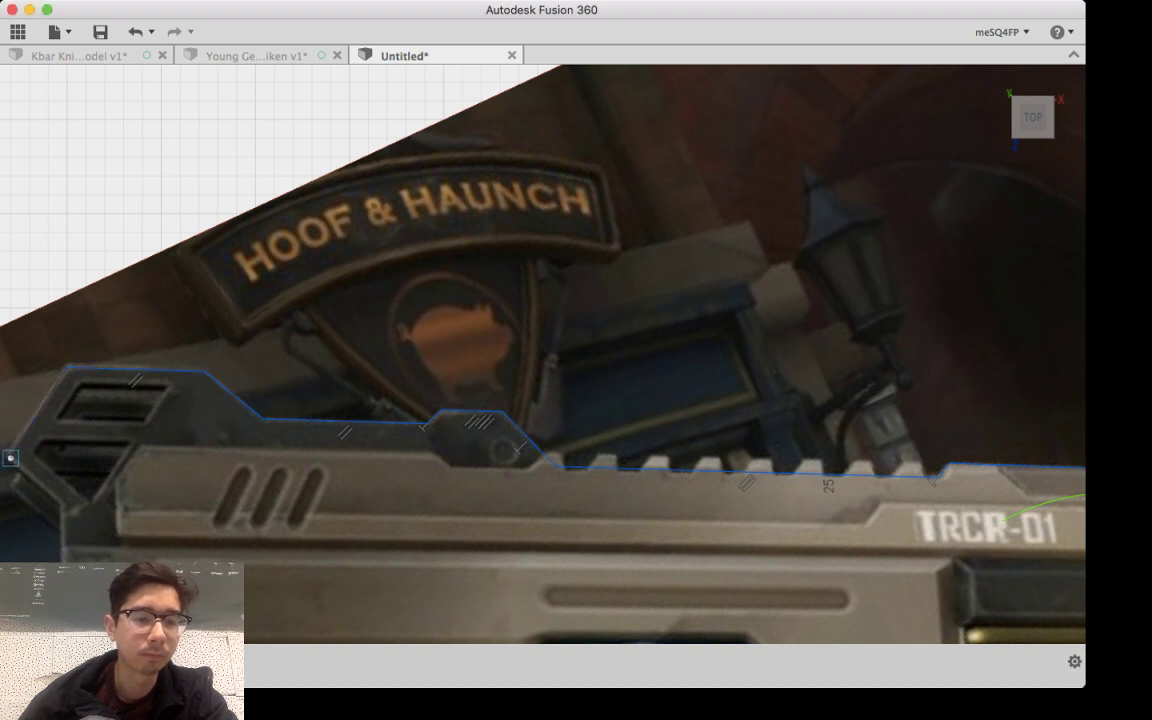
Step: Trace the raised front block's slanted front edge and its lower slope back to the pistol's vertical front face
middle_drag(10, 457, 229, 306)
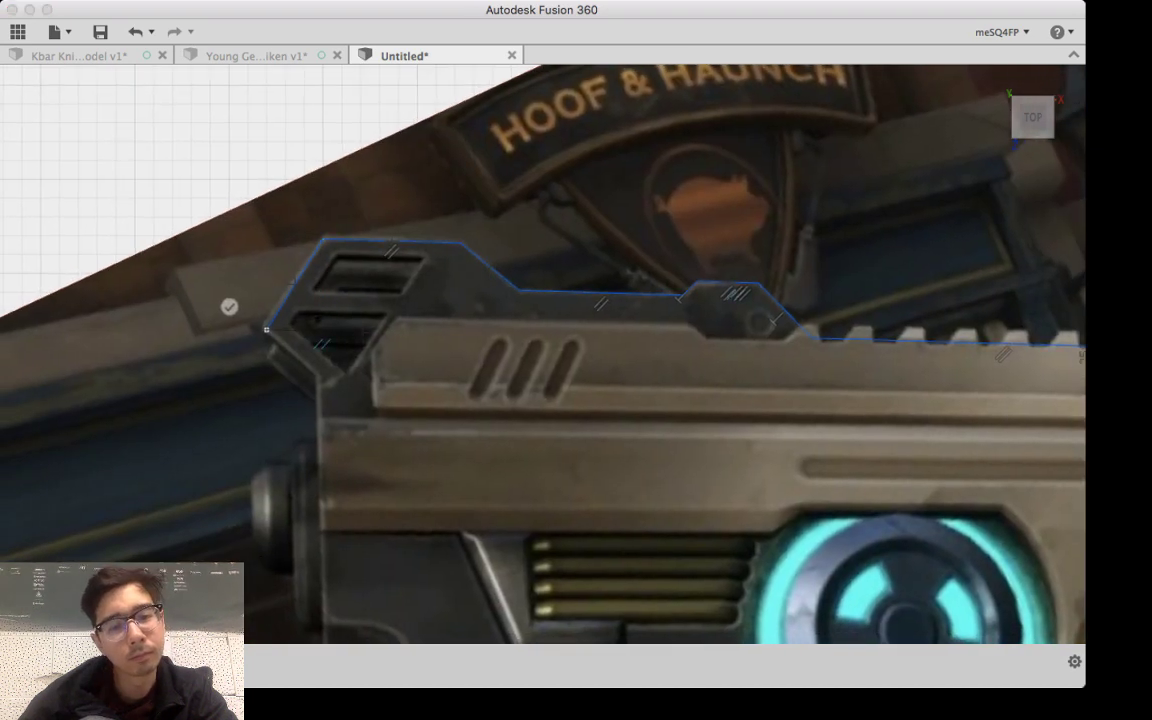
scroll(300, 372, up, 5)
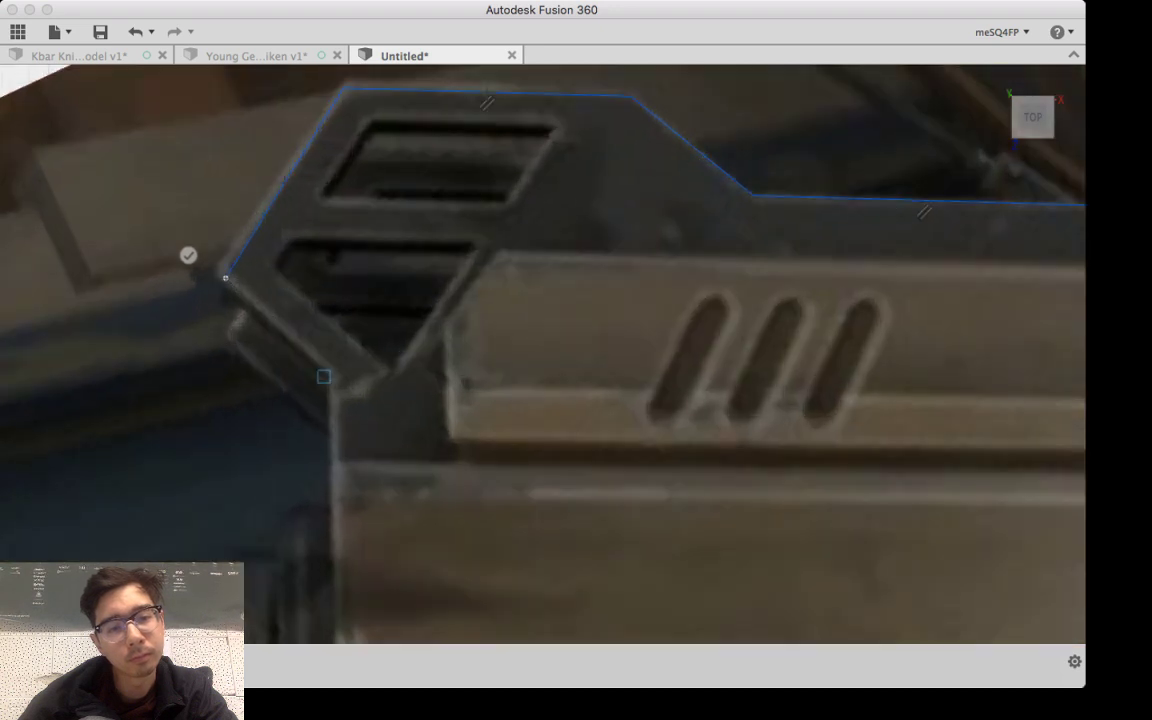
click(225, 277)
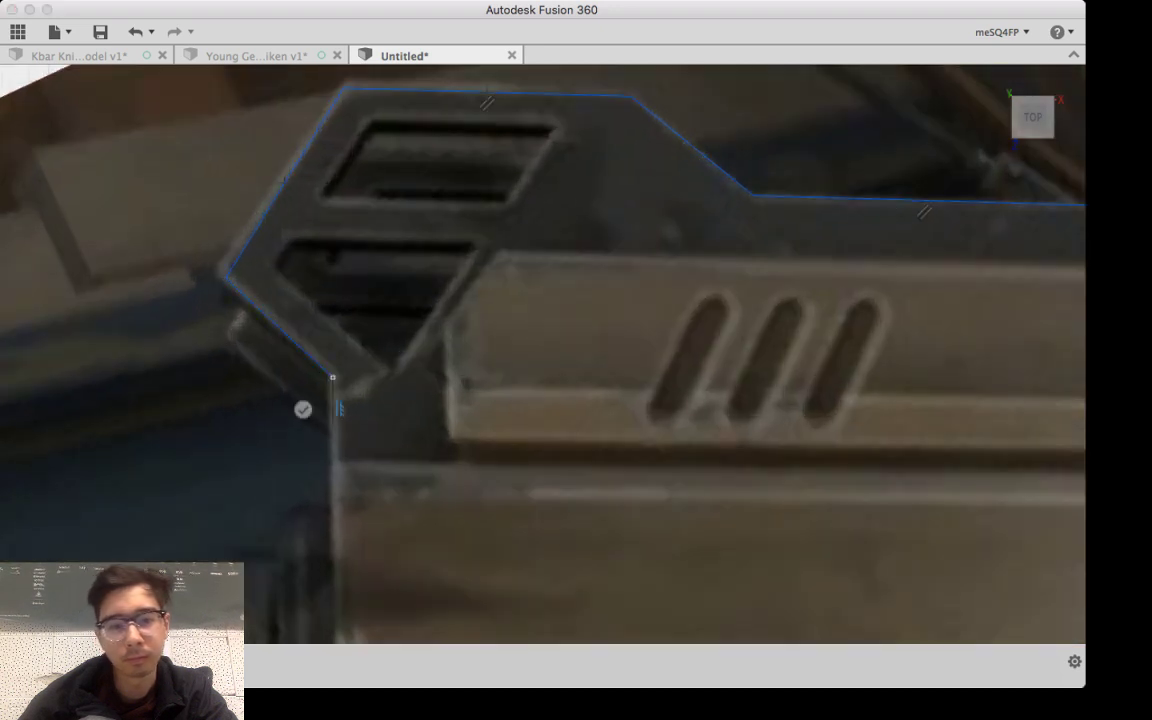
Step: Draw a vertical line down the pistol's front face to the curved recess below the muzzle and end the line chain
mouse_move(334, 548)
middle_down()
mouse_move(358, 326)
mouse_move(354, 241)
middle_up()
middle_drag(357, 592, 386, 393)
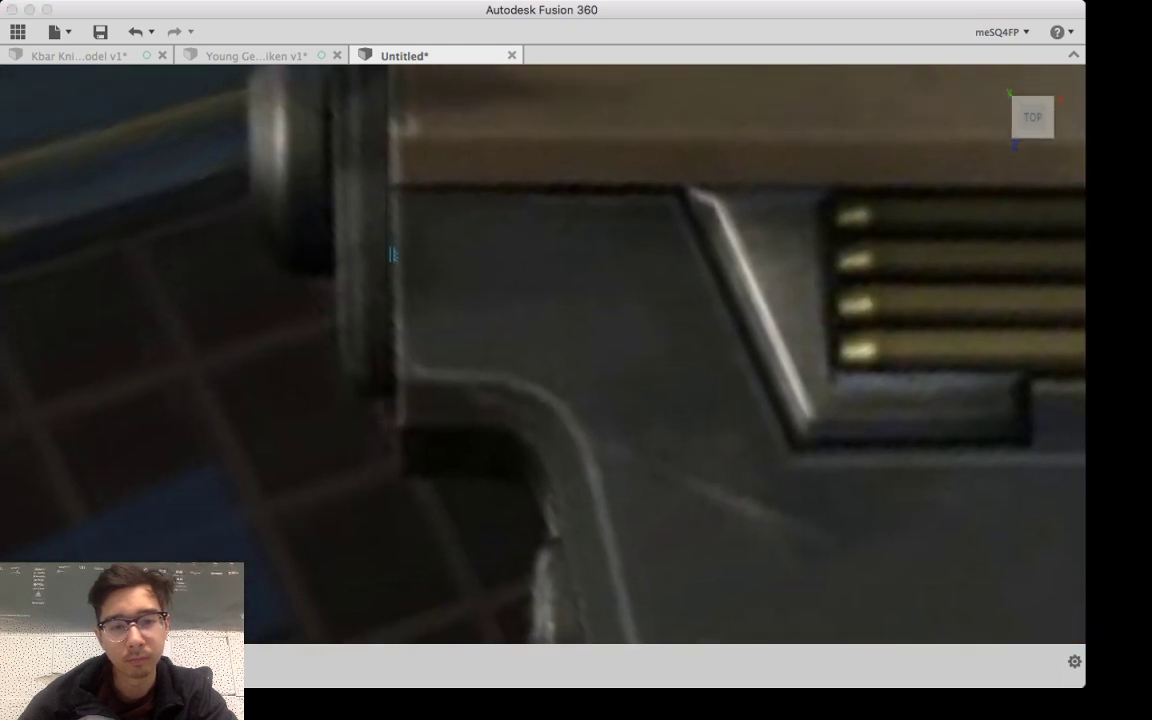
scroll(388, 425, up, 2)
click(386, 423)
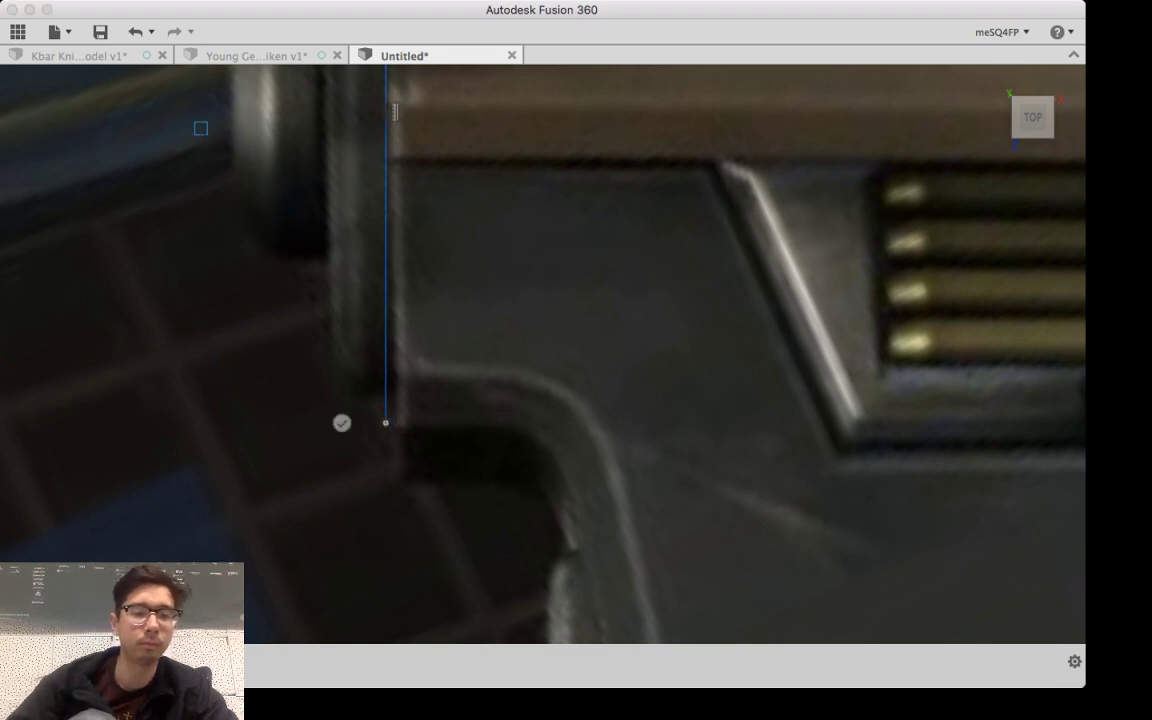
key(Escape)
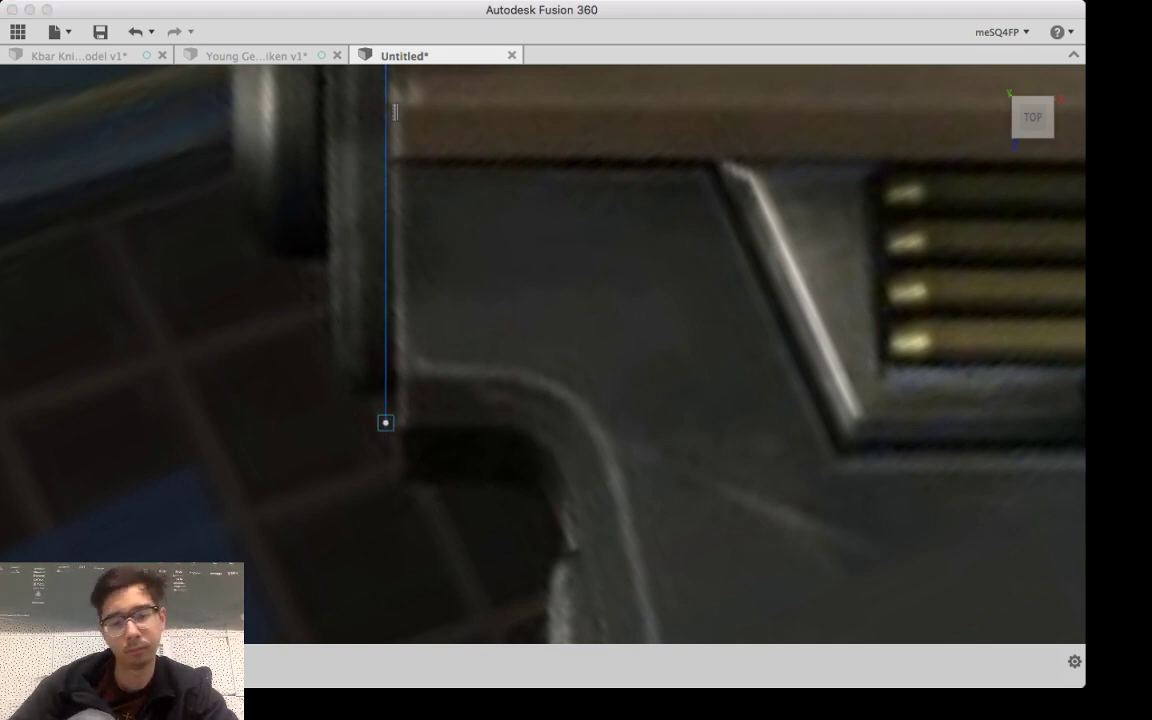
Step: Draw a two-point spline from the front face's lower end to the front end of the lower groove
middle_drag(494, 510, 388, 276)
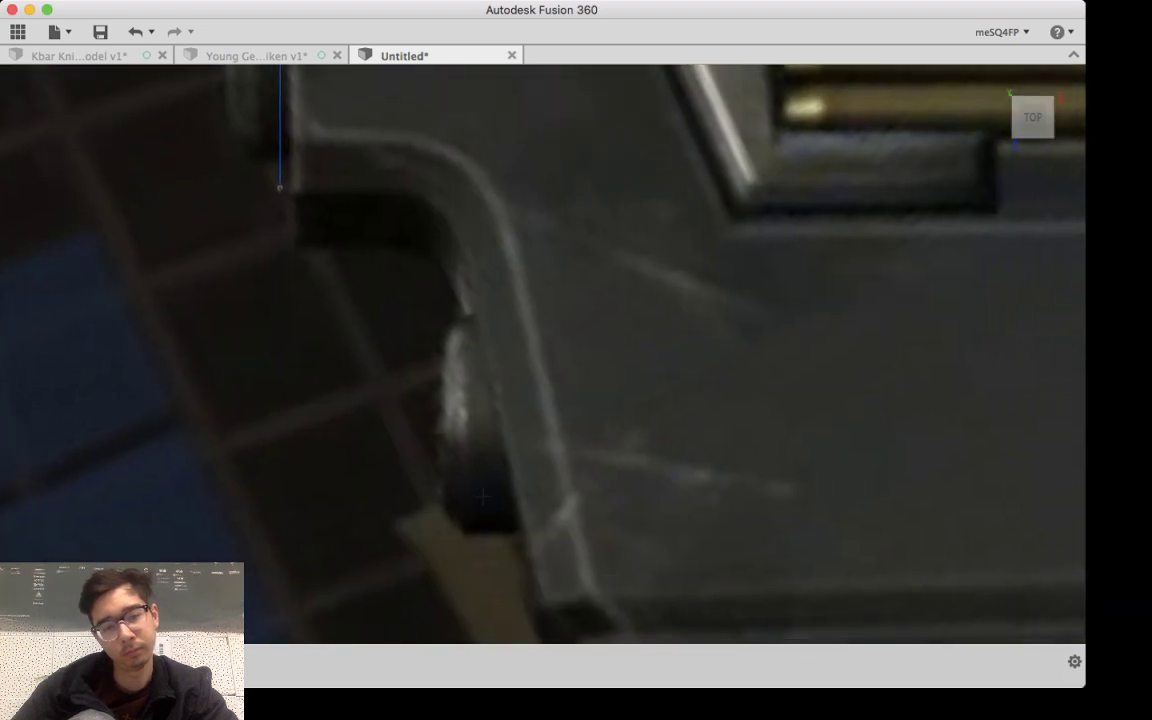
middle_drag(483, 496, 420, 334)
scroll(445, 475, down, 6)
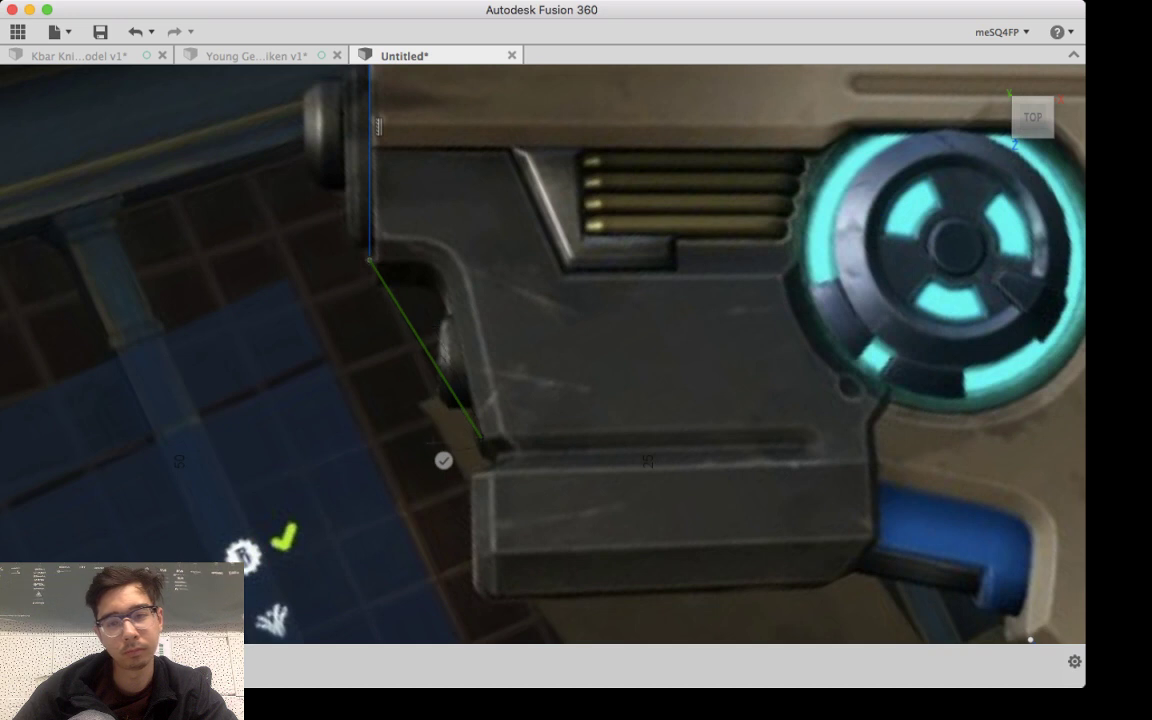
click(443, 460)
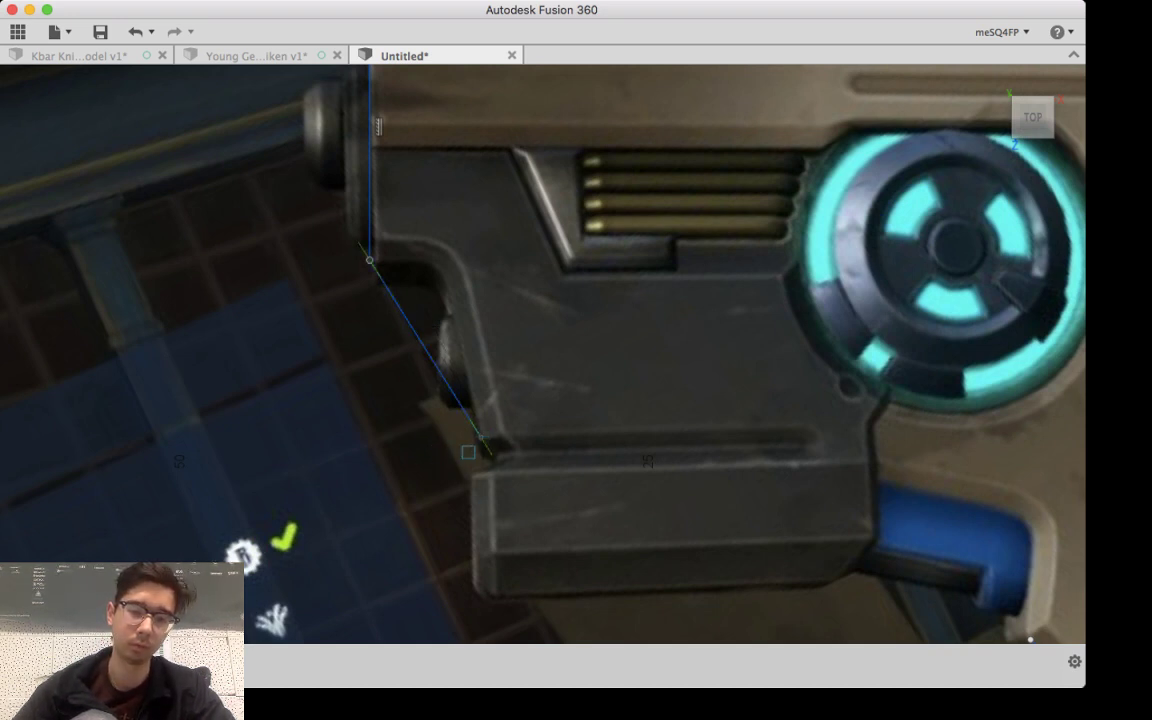
Step: Adjust the tangent handles at both spline ends, nearly horizontal at the upper one, to match the curved recess below the muzzle
scroll(491, 458, up, 5)
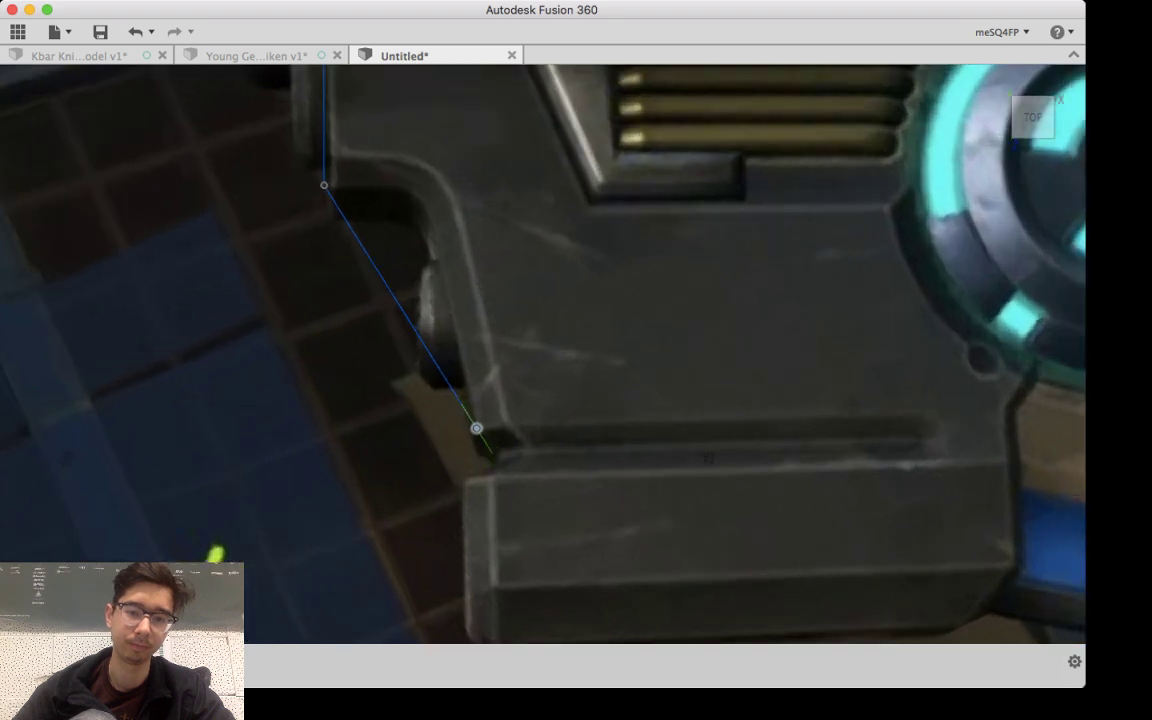
drag(491, 453, 477, 487)
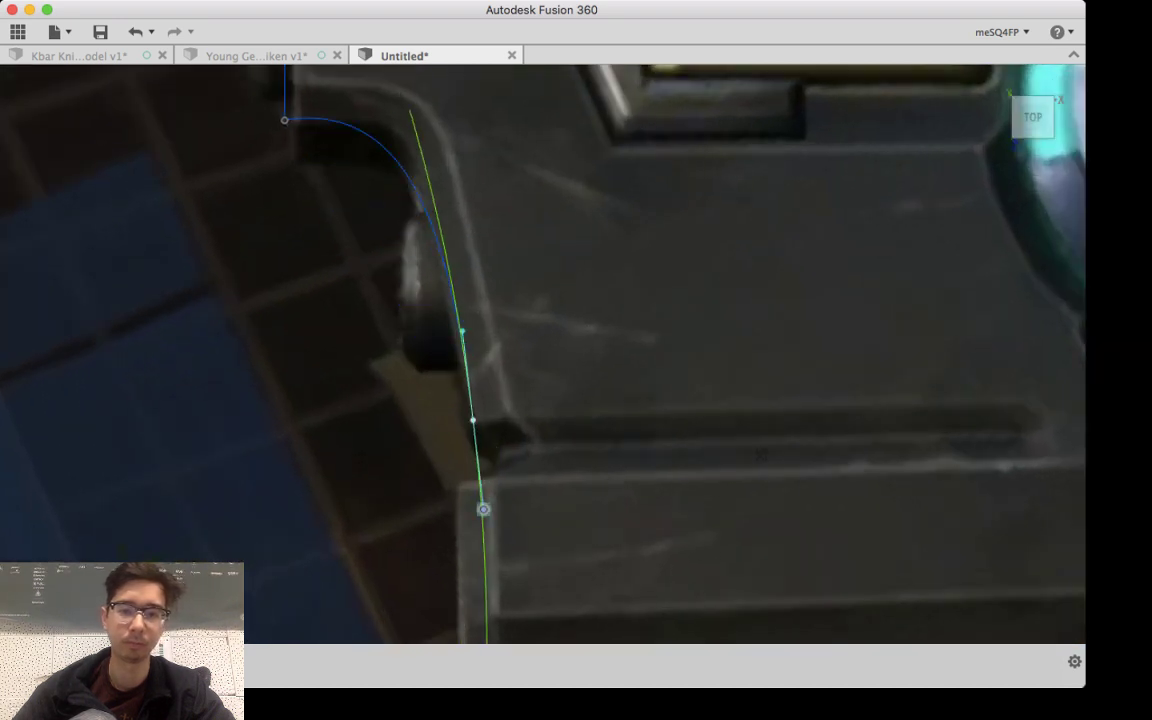
mouse_move(499, 524)
middle_down()
mouse_move(637, 661)
mouse_move(638, 683)
middle_up()
click(422, 278)
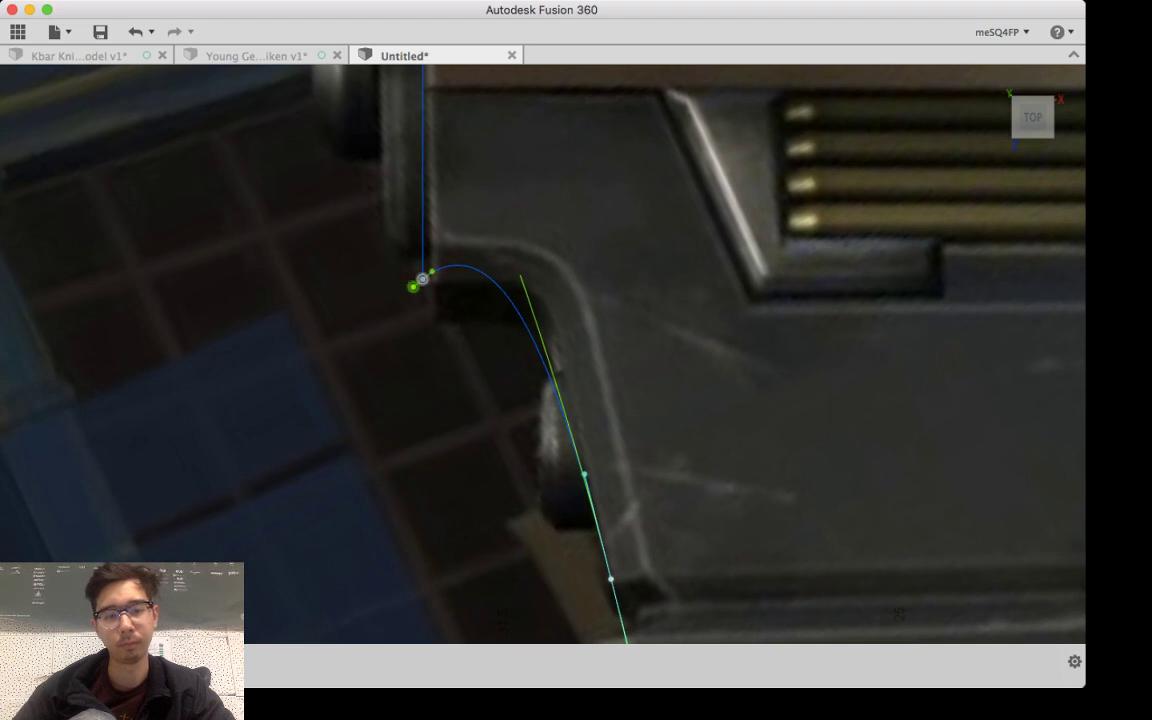
drag(414, 286, 388, 279)
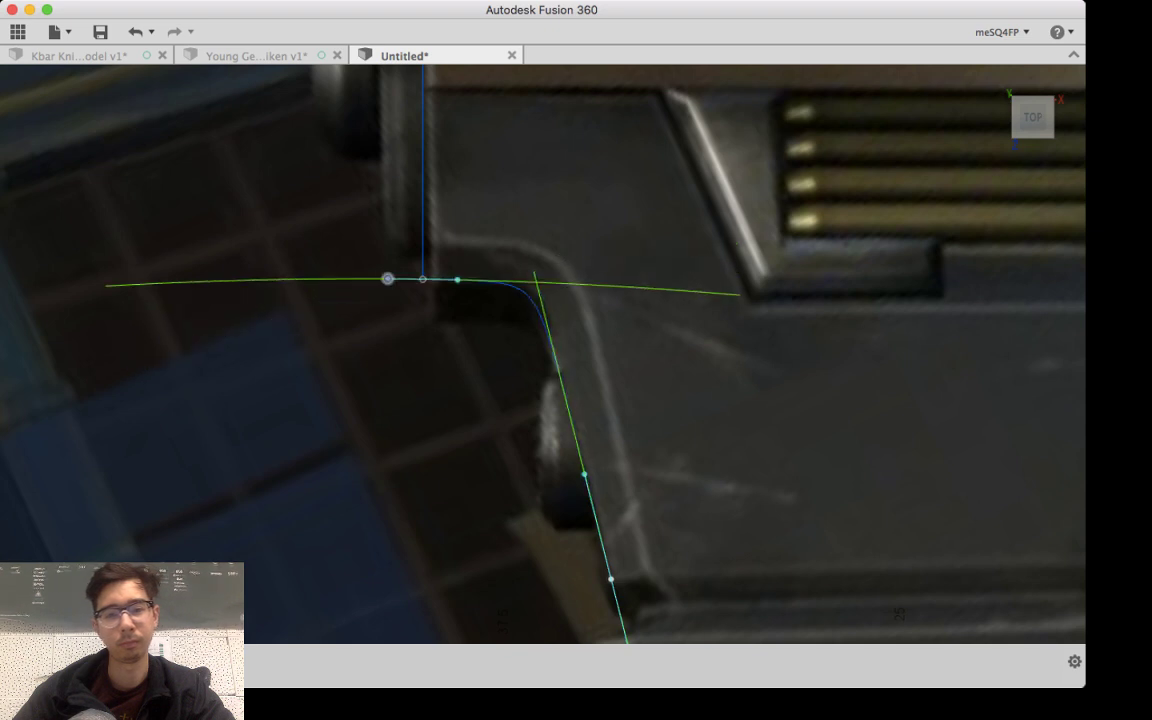
Step: Trace the long lower groove from the spline's lower end with a horizontal line, a short slanted end and a horizontal return line
middle_drag(388, 279, 115, 22)
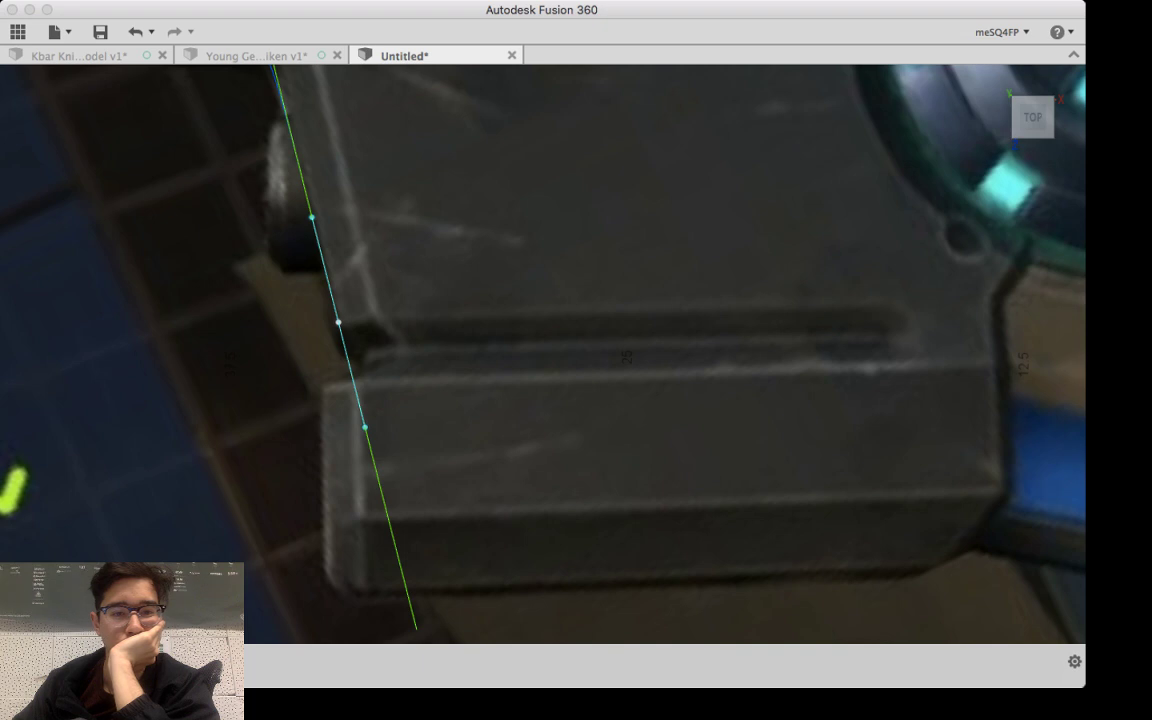
click(338, 322)
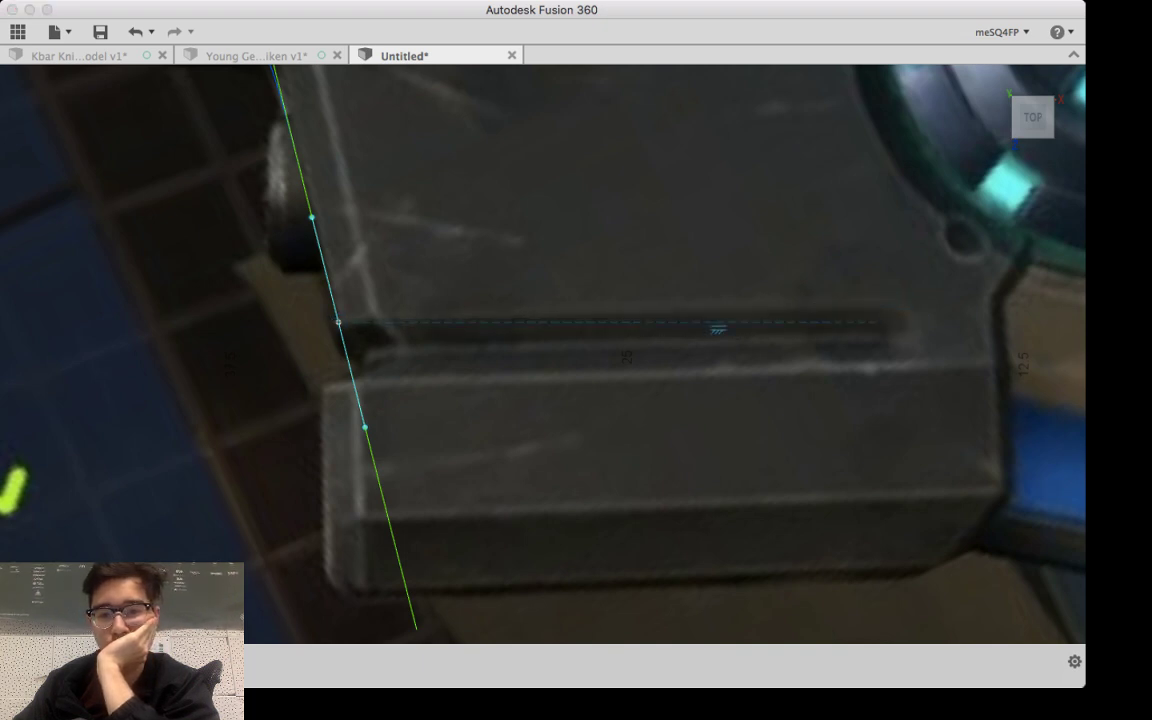
click(882, 322)
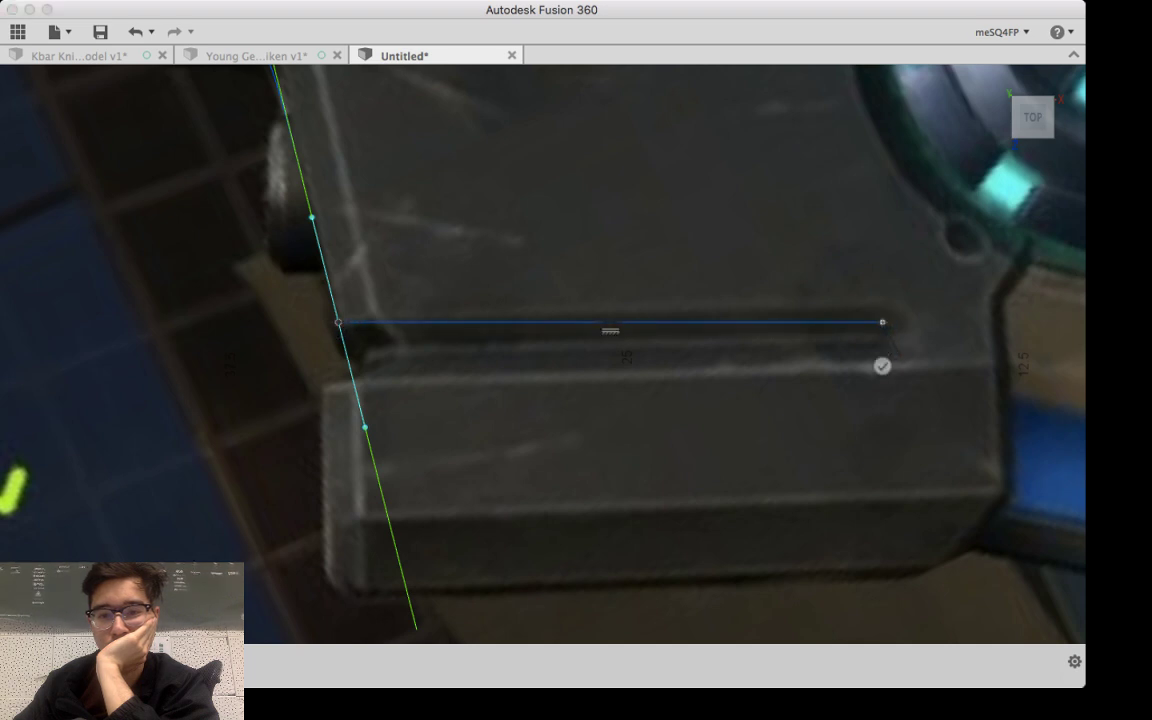
click(900, 356)
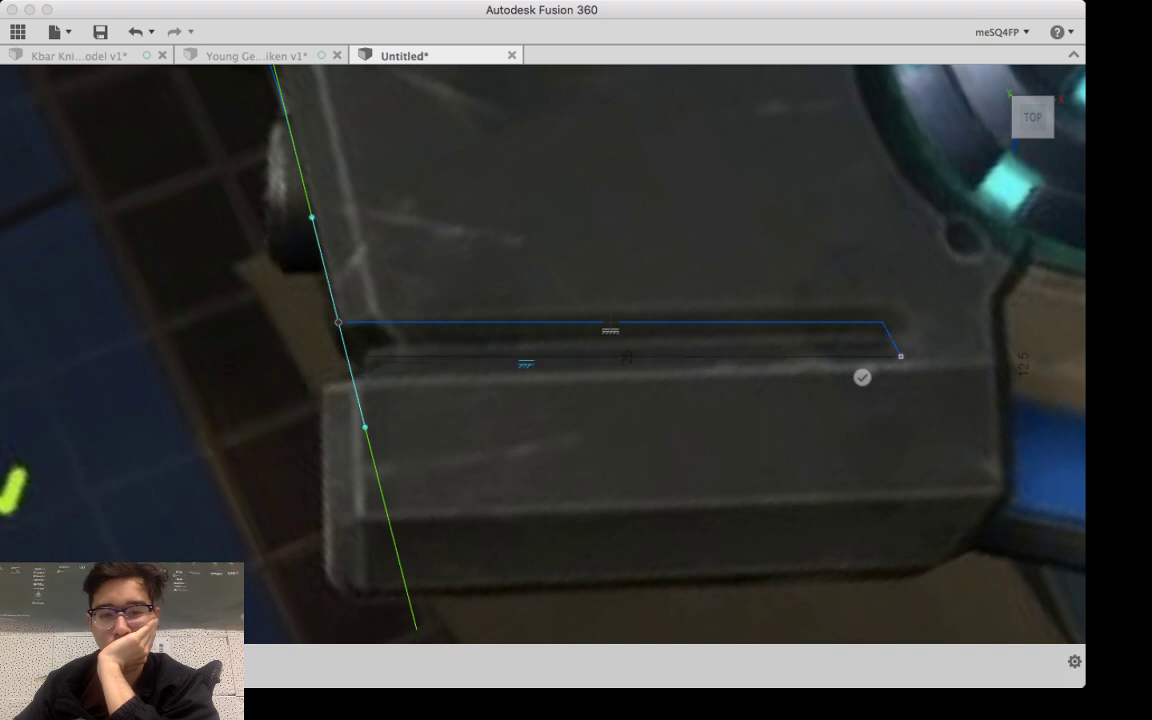
click(365, 356)
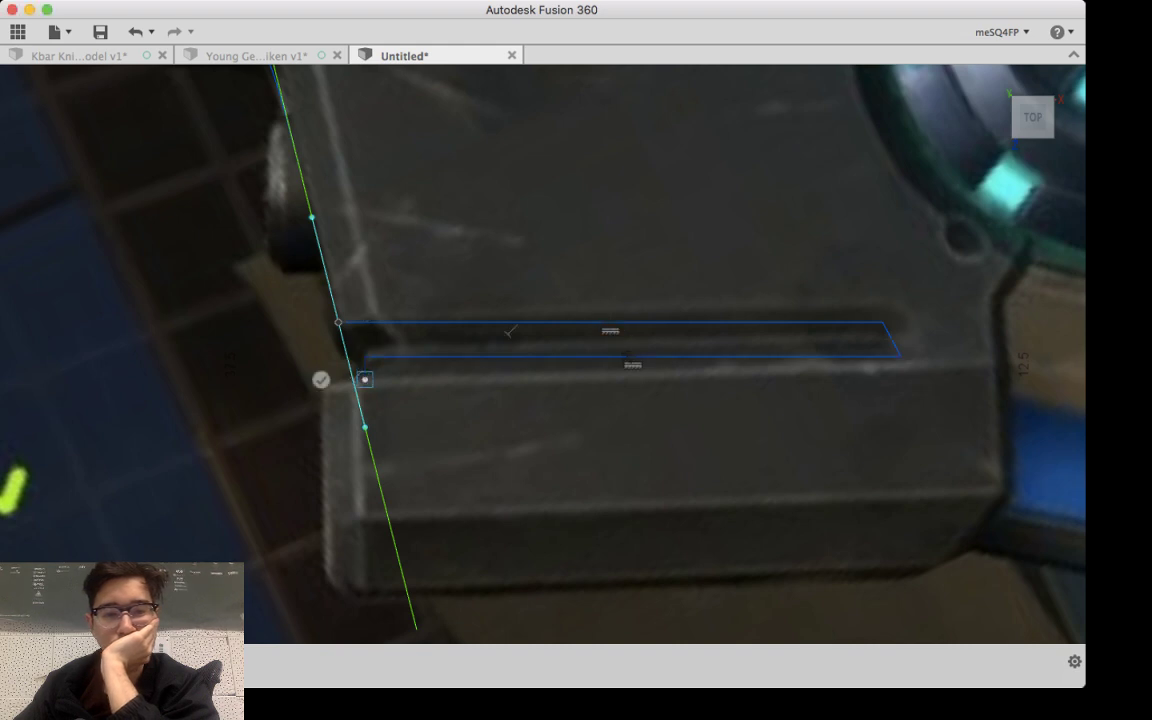
Step: Trace the lower block's front with a short horizontal line forward and a vertical line down its front face, ending the line chain
click(320, 379)
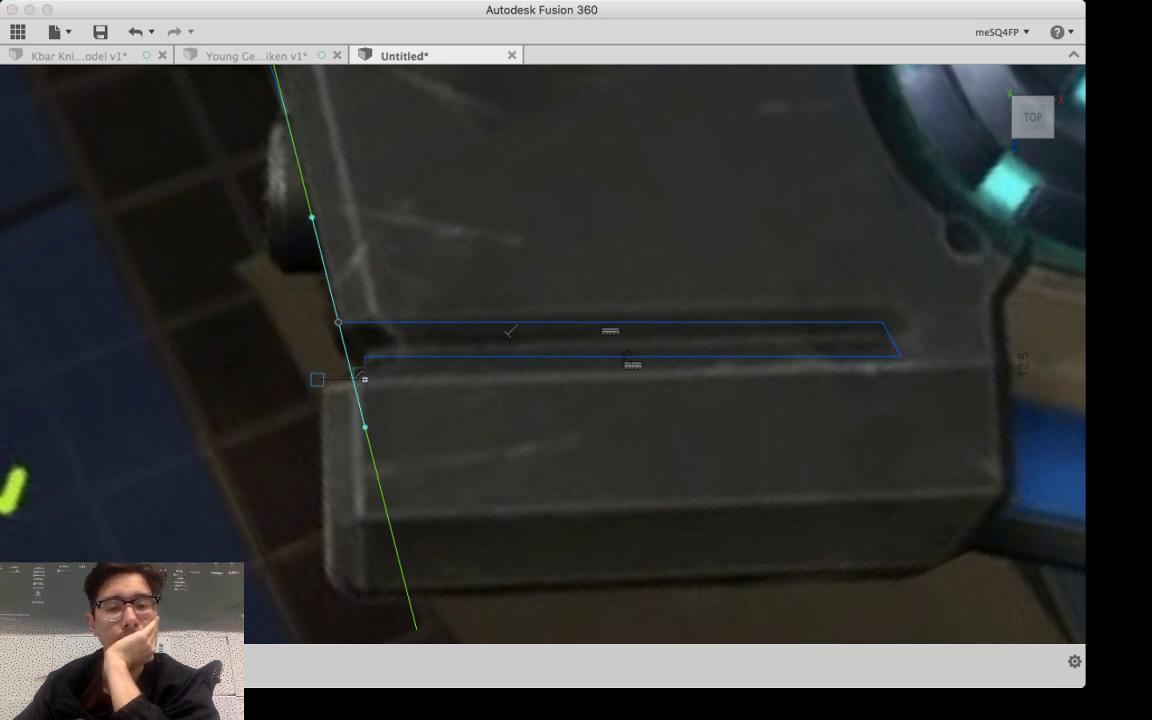
click(316, 379)
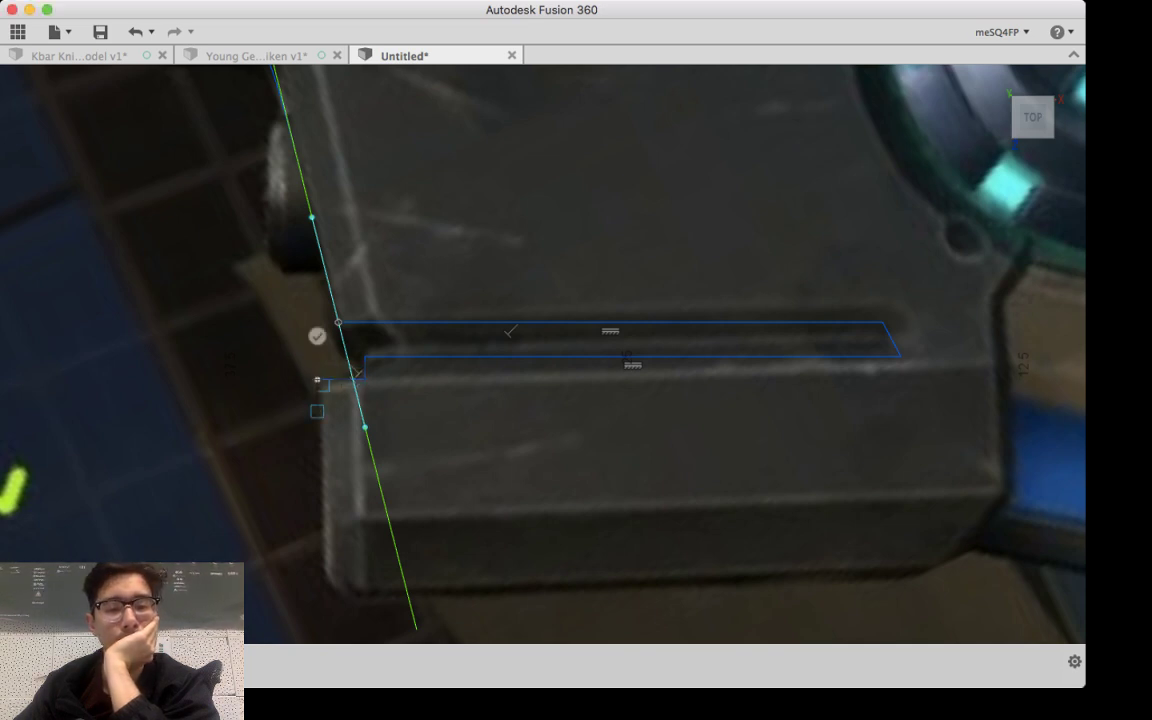
click(317, 570)
middle_drag(327, 570, 332, 438)
scroll(332, 438, up, 1)
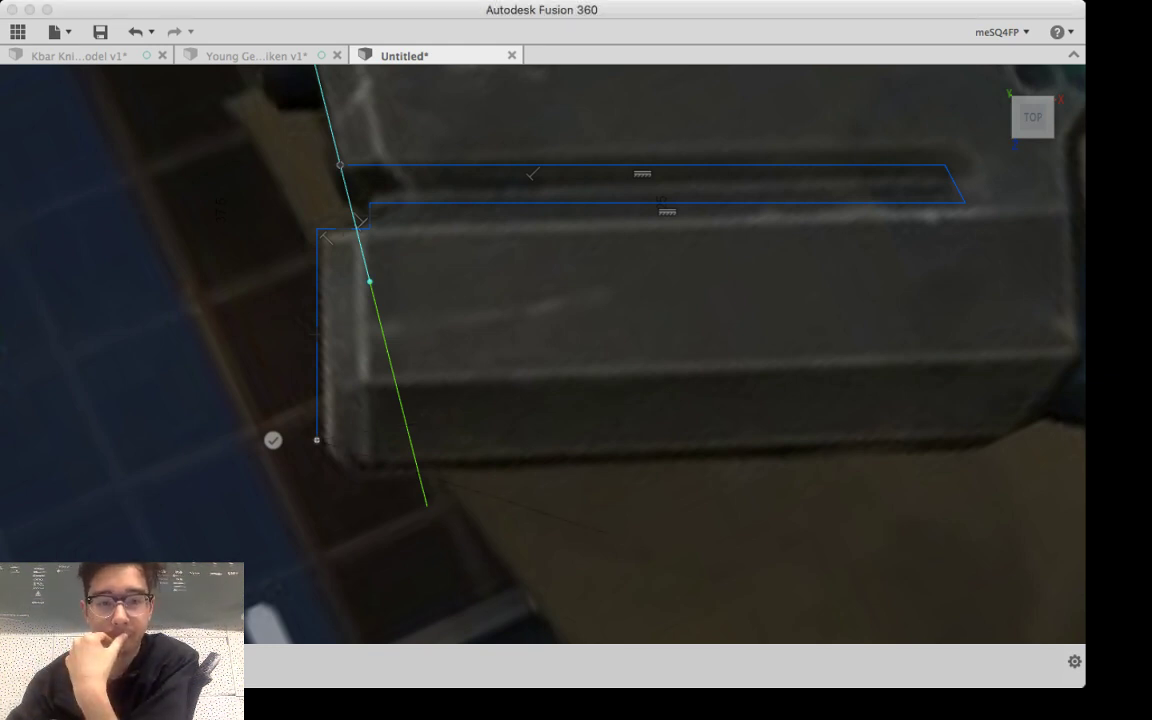
scroll(325, 443, up, 1)
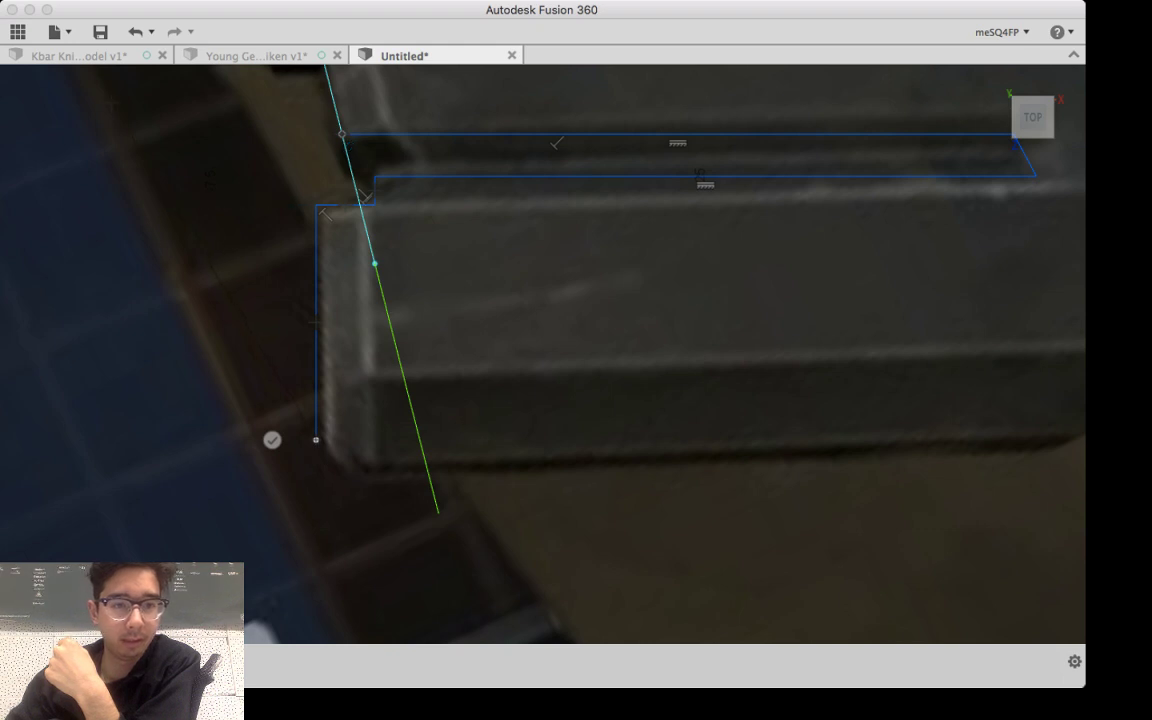
key(Escape)
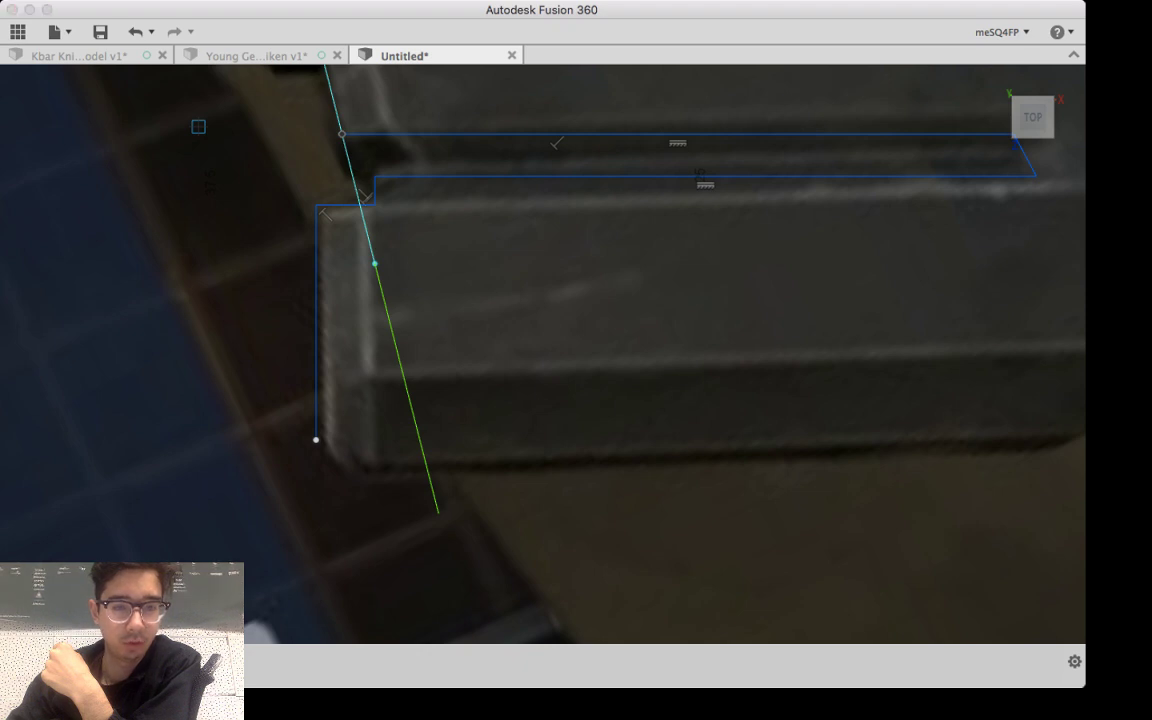
Step: Draw a two-point spline from the front face line's lower end around the lower front corner to the block's underside
click(316, 440)
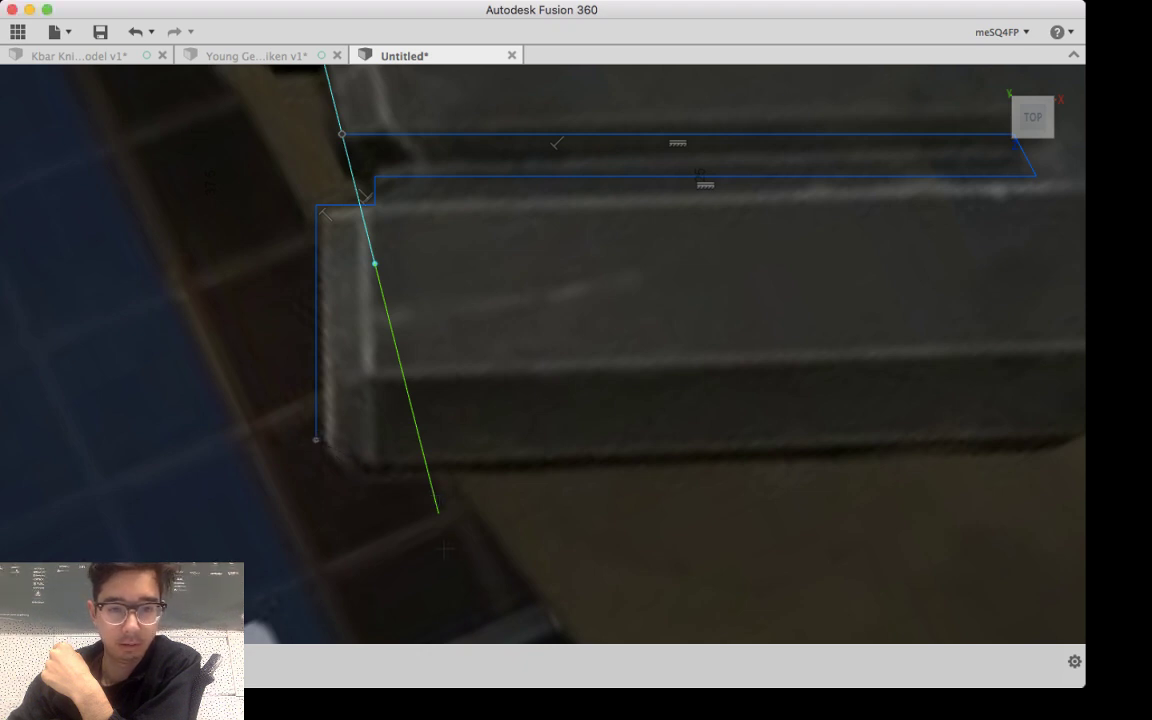
middle_drag(425, 532, 319, 468)
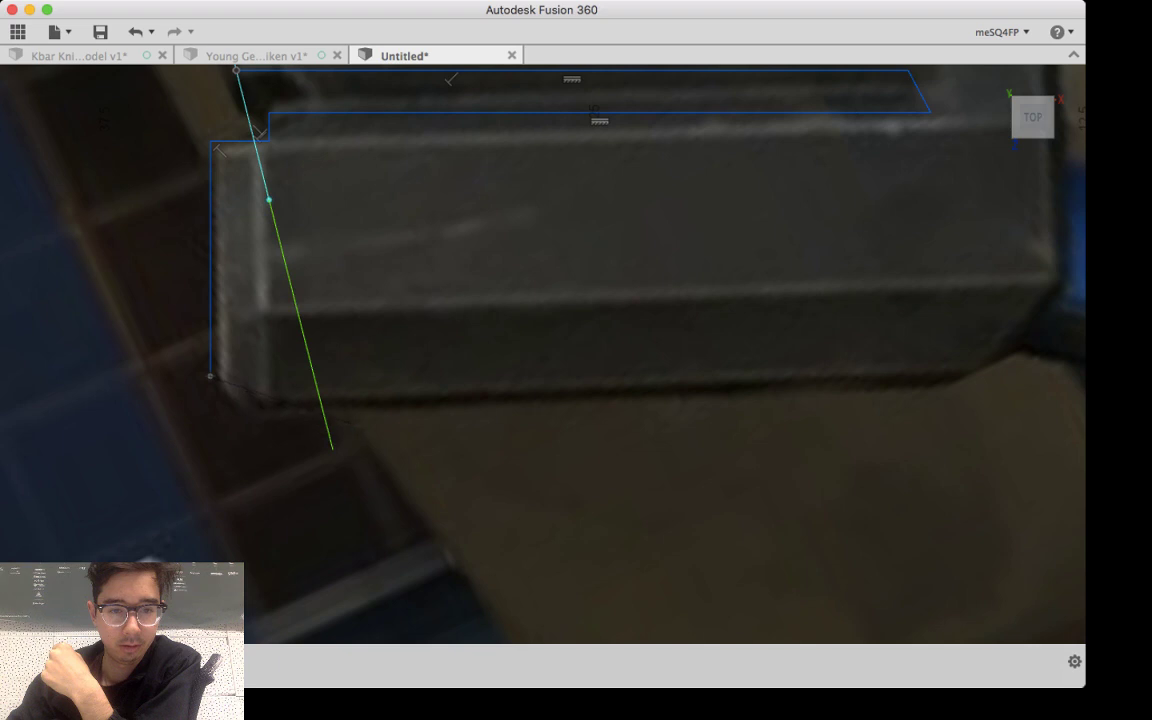
click(367, 415)
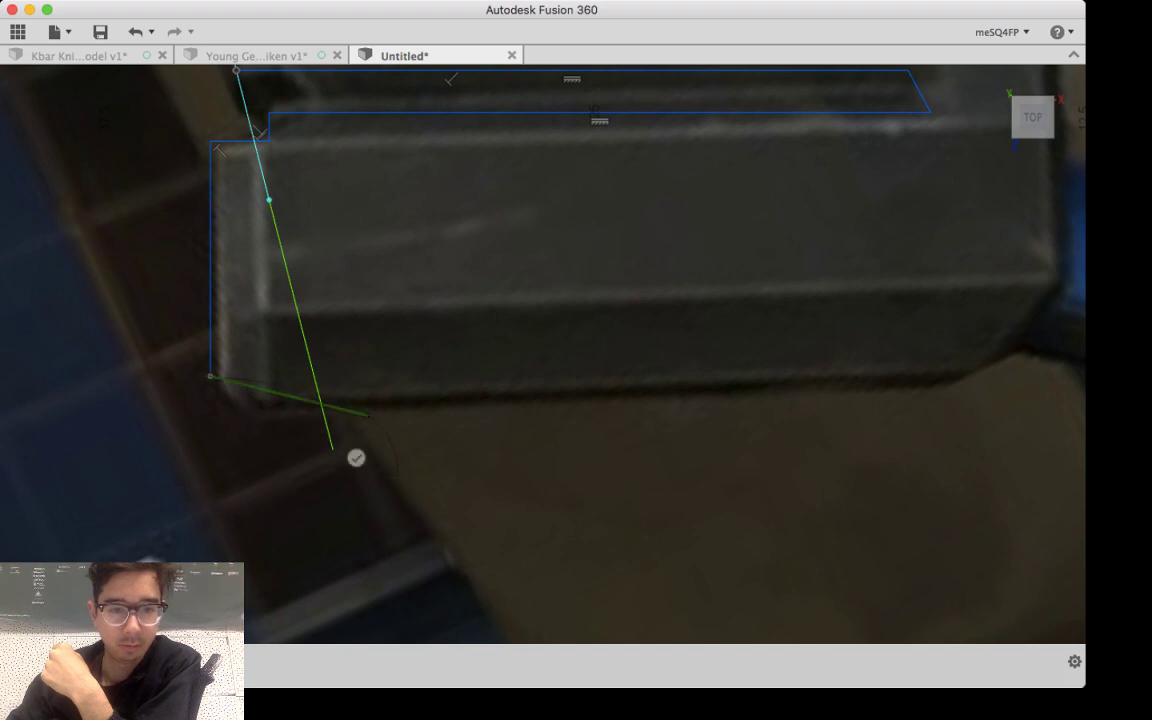
click(358, 457)
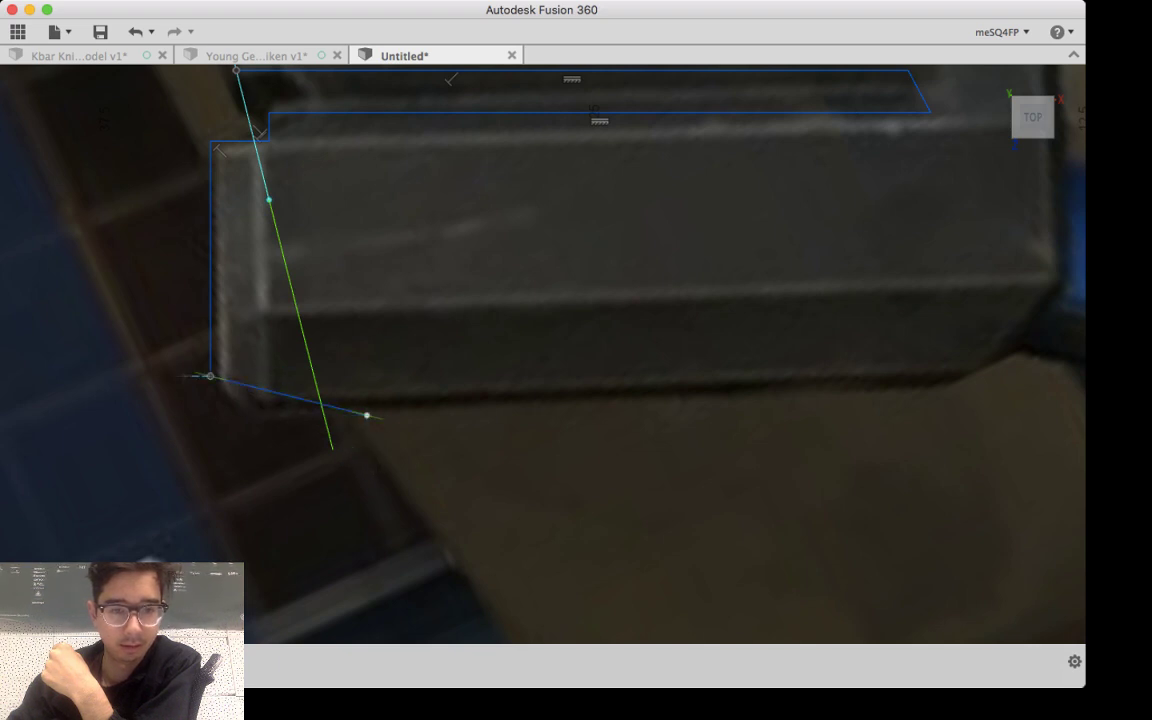
Step: Adjust the tangent handle at the spline's upper end so the curve rounds the block's lower front corner
scroll(186, 408, up, 3)
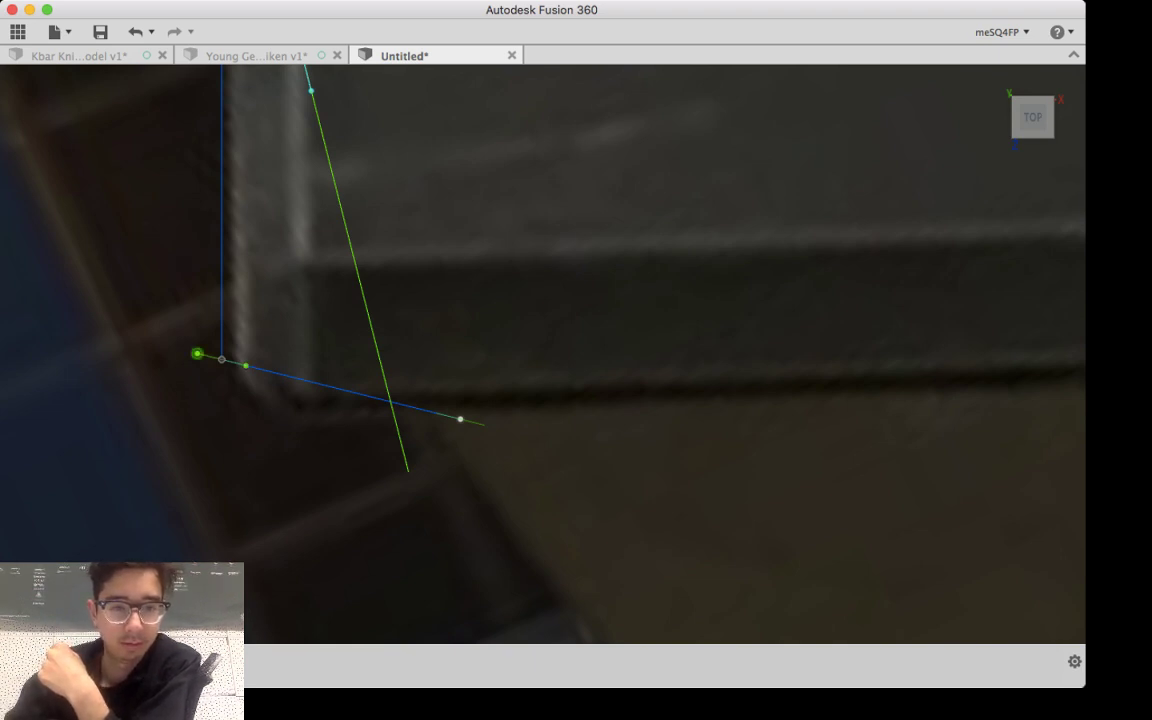
mouse_move(197, 353)
mouse_down()
mouse_move(192, 330)
mouse_move(215, 341)
mouse_up()
middle_drag(742, 450, 588, 507)
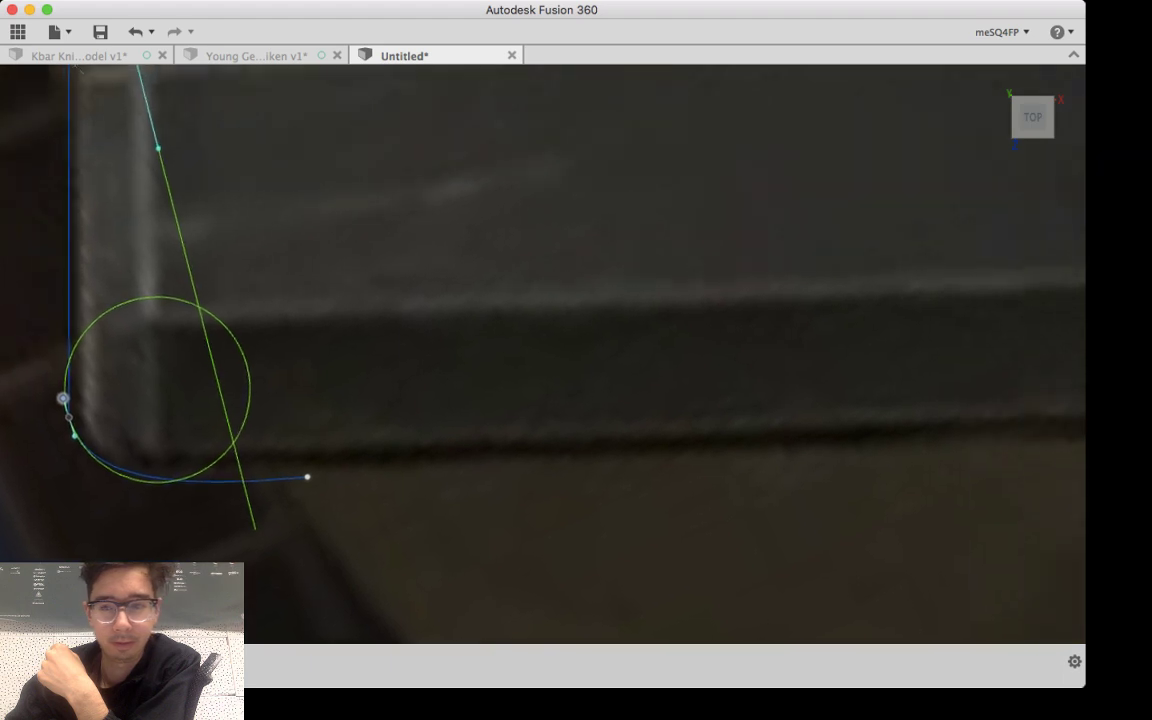
scroll(586, 507, up, 3)
scroll(575, 500, down, 10)
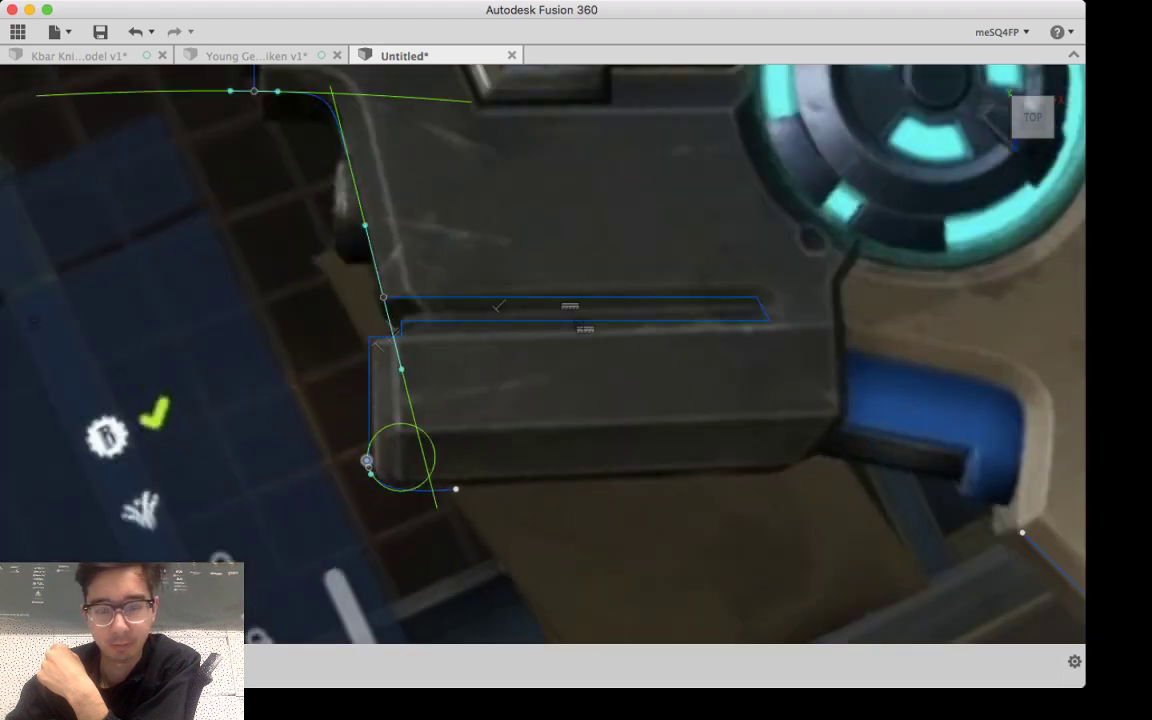
Step: Trace the block's underside with a long, nearly horizontal line and a short line slanting up at the rear
middle_drag(578, 324, 390, 294)
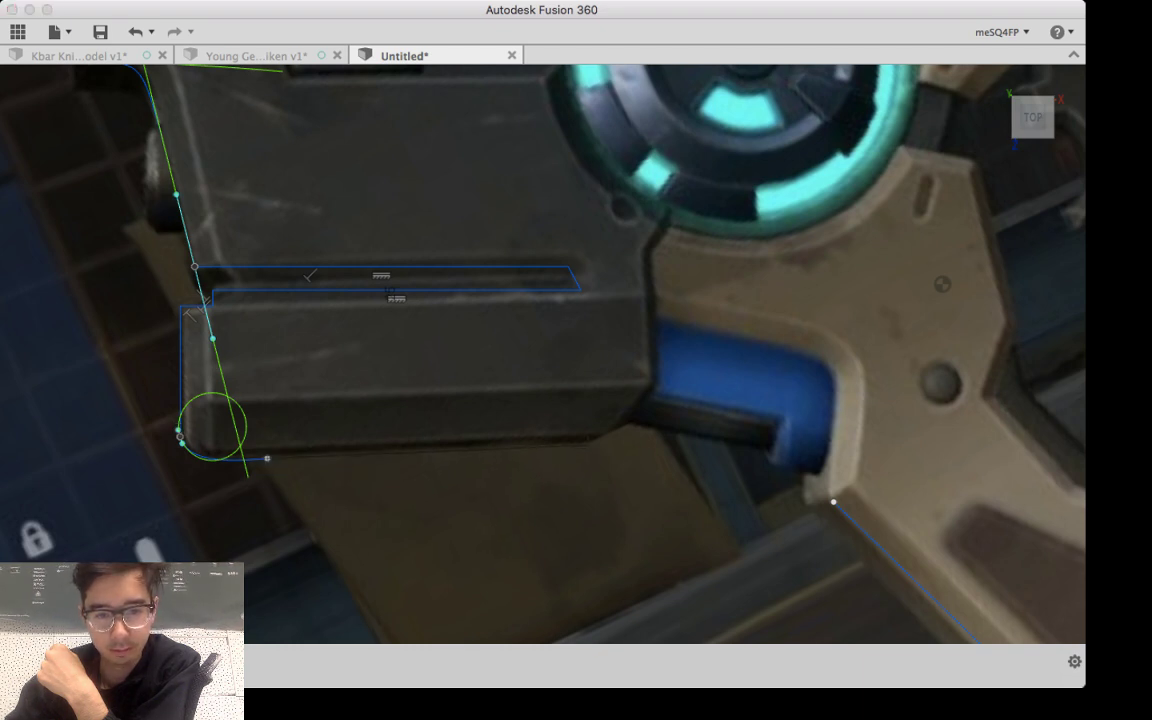
click(588, 448)
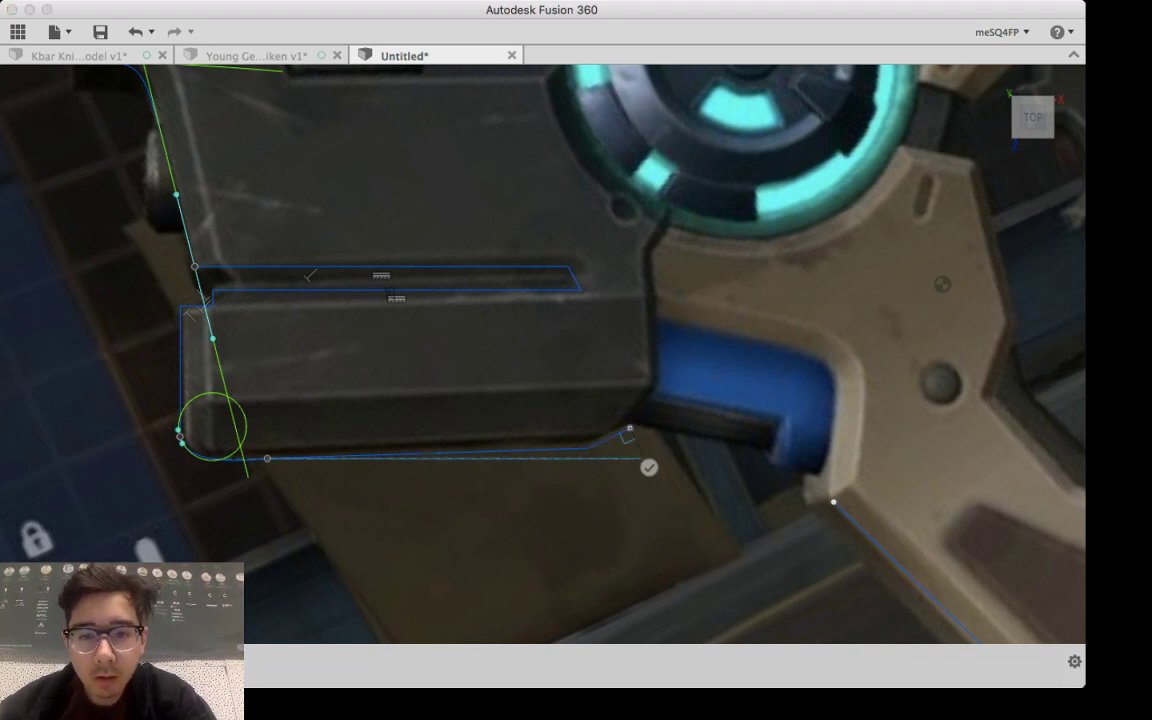
click(630, 428)
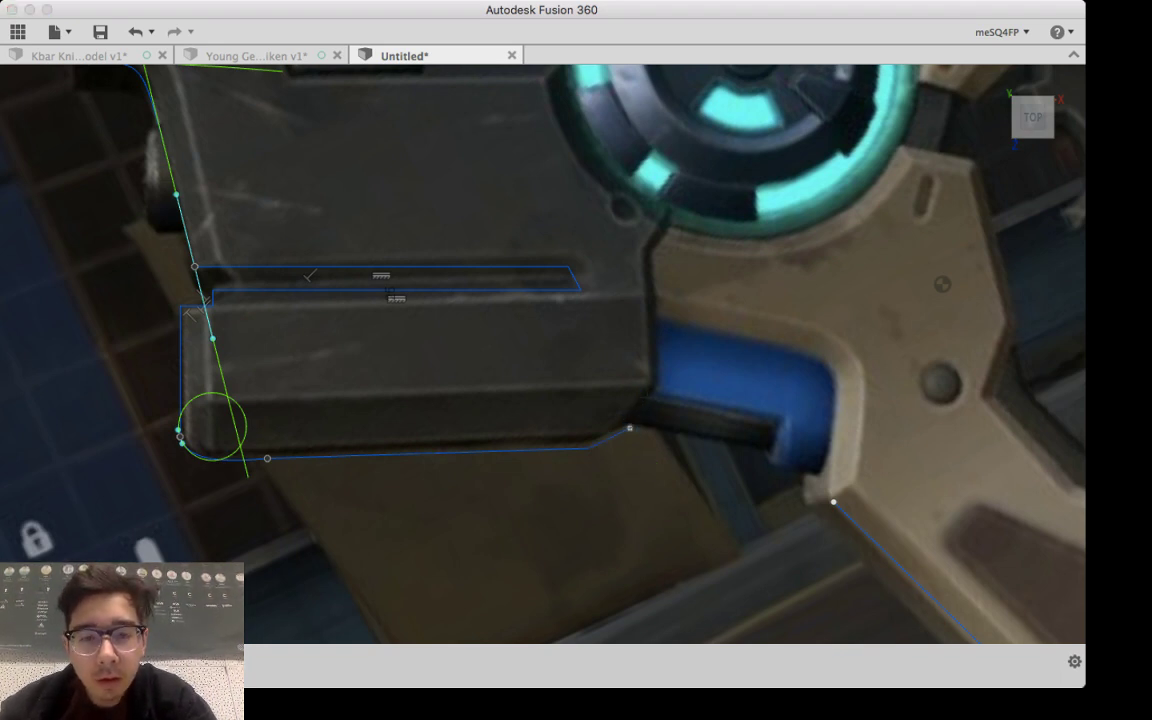
drag(630, 428, 648, 392)
key(Escape)
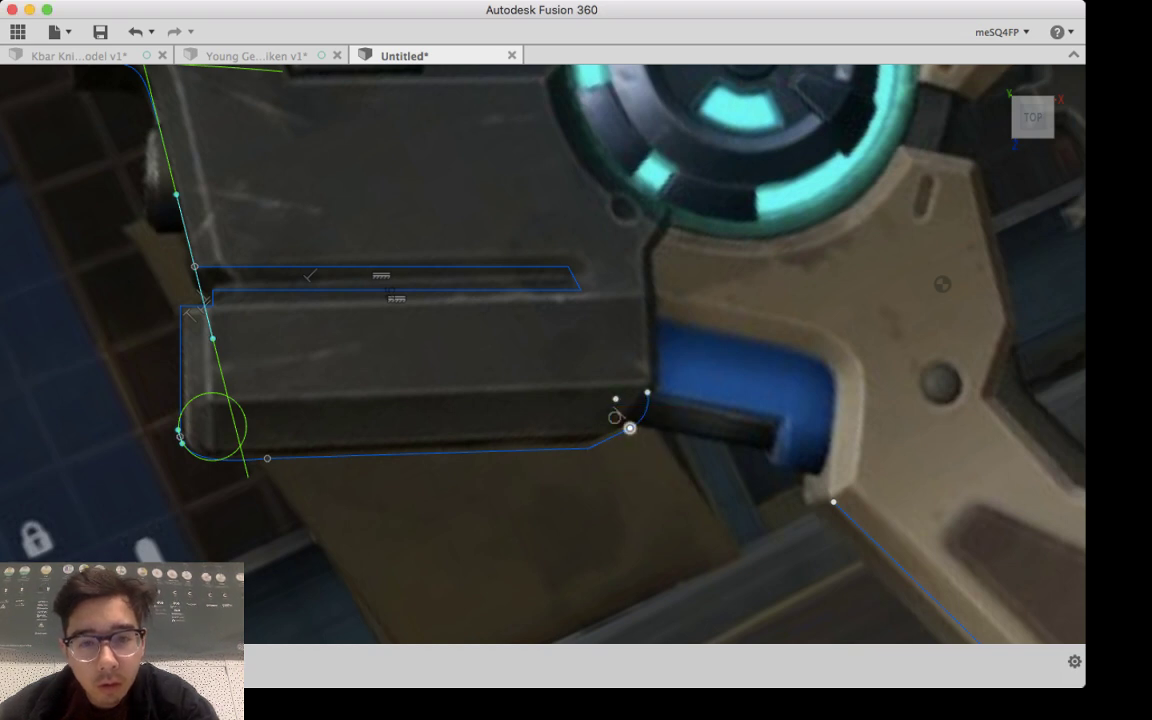
key(super+z)
Step: Move the slanted line's free end up to the block's lower rear corner beside the blue part
drag(629, 428, 652, 387)
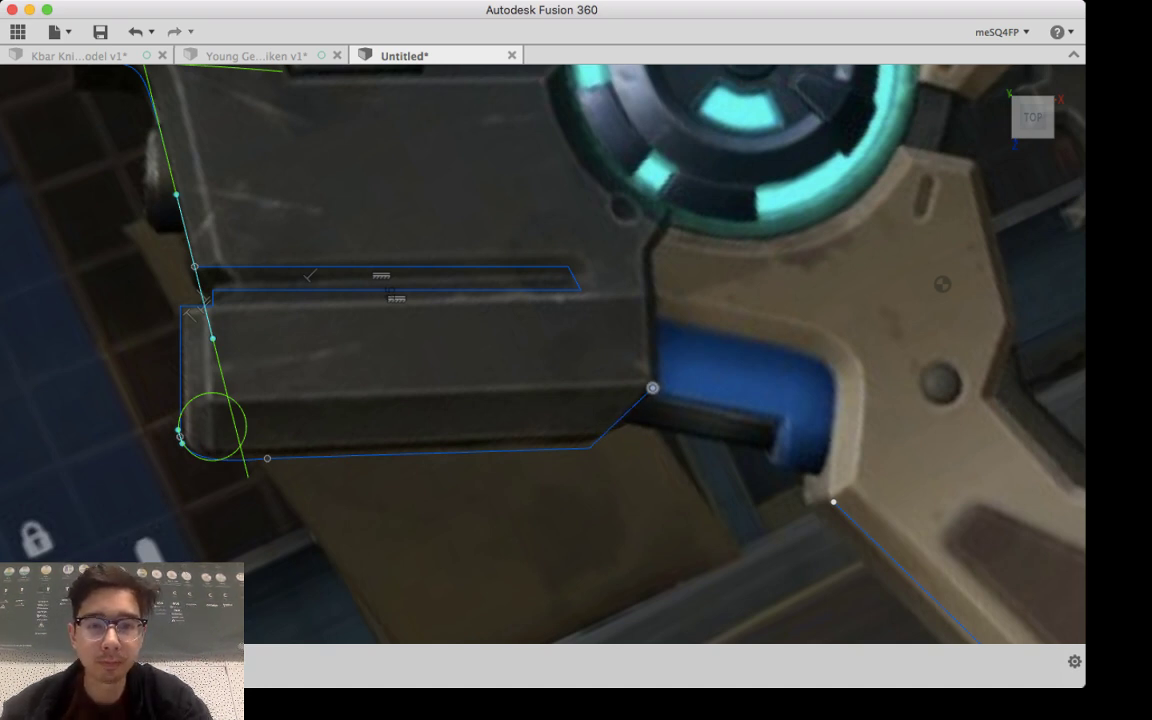
middle_drag(652, 388, 594, 485)
scroll(594, 486, down, 4)
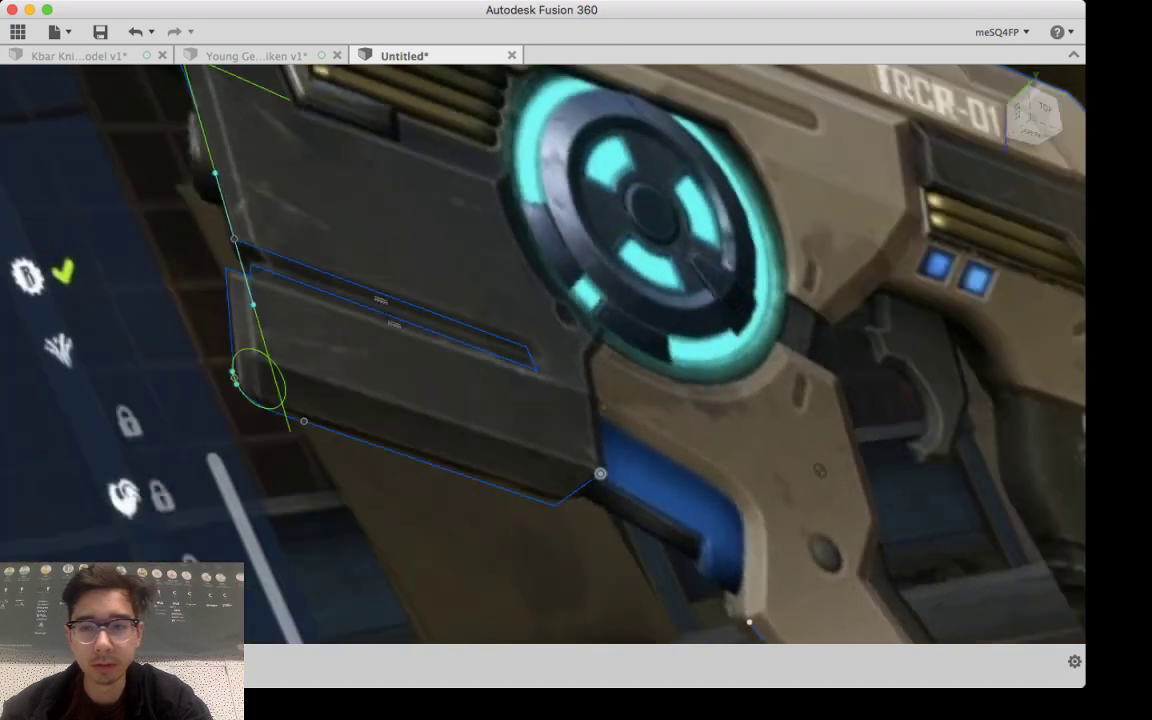
scroll(594, 486, up, 4)
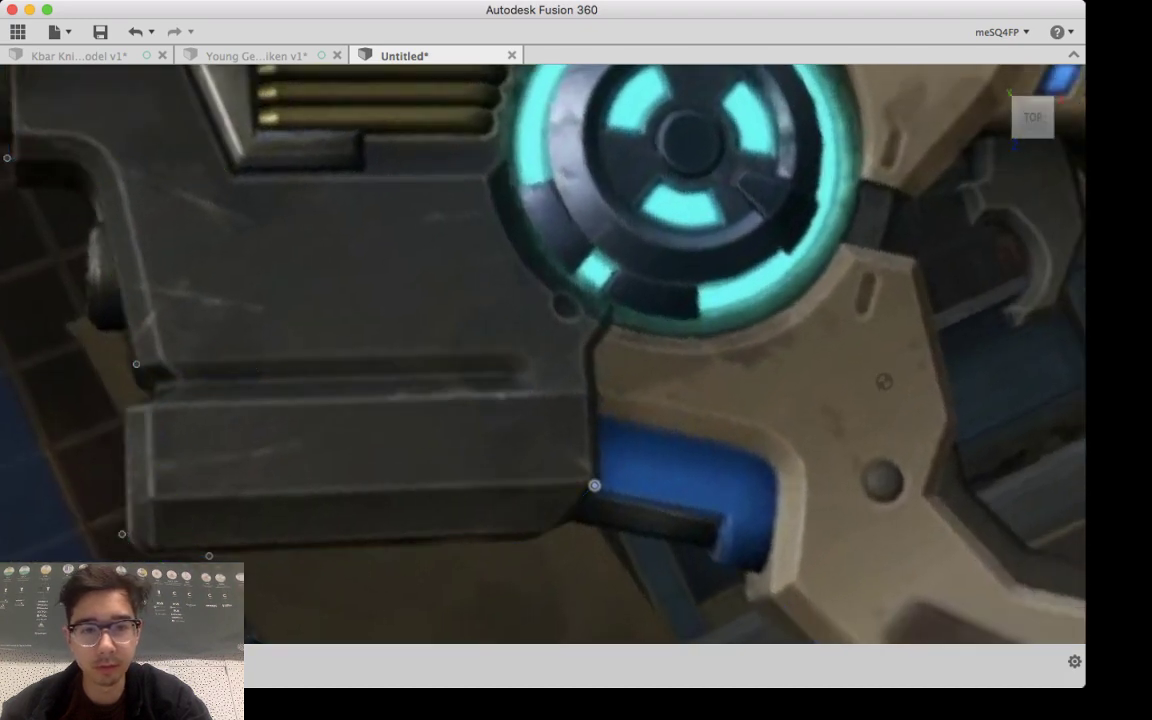
scroll(525, 285, down, 5)
scroll(588, 271, up, 4)
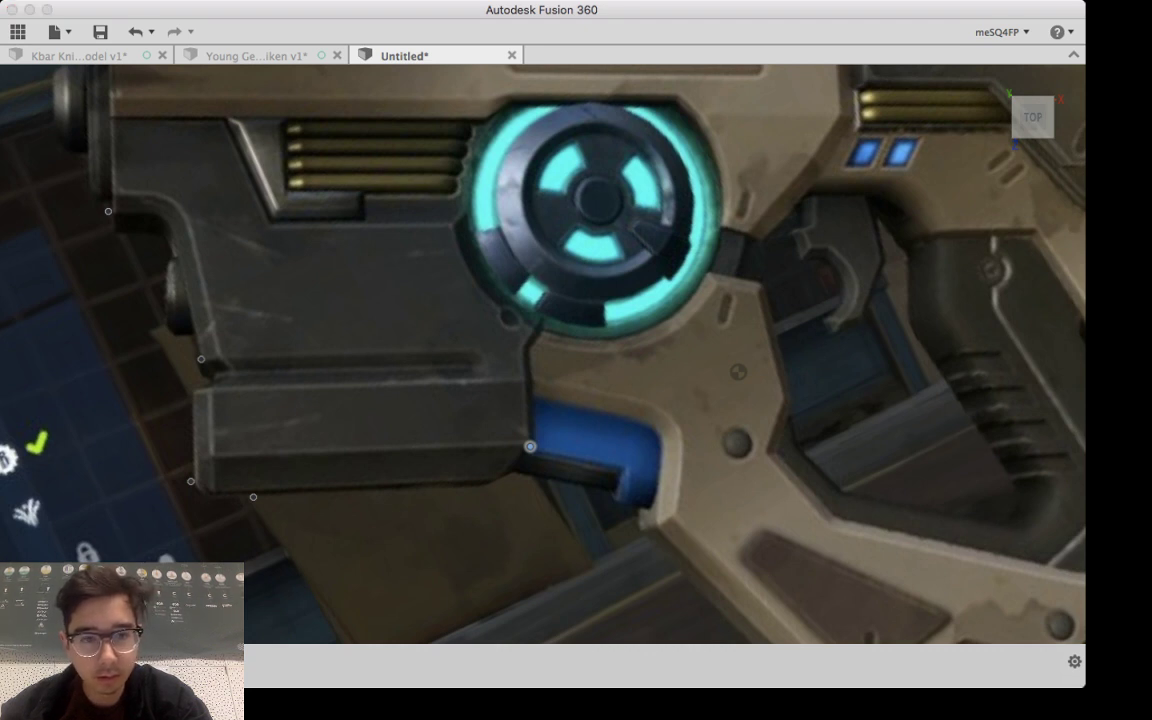
scroll(530, 446, up, 2)
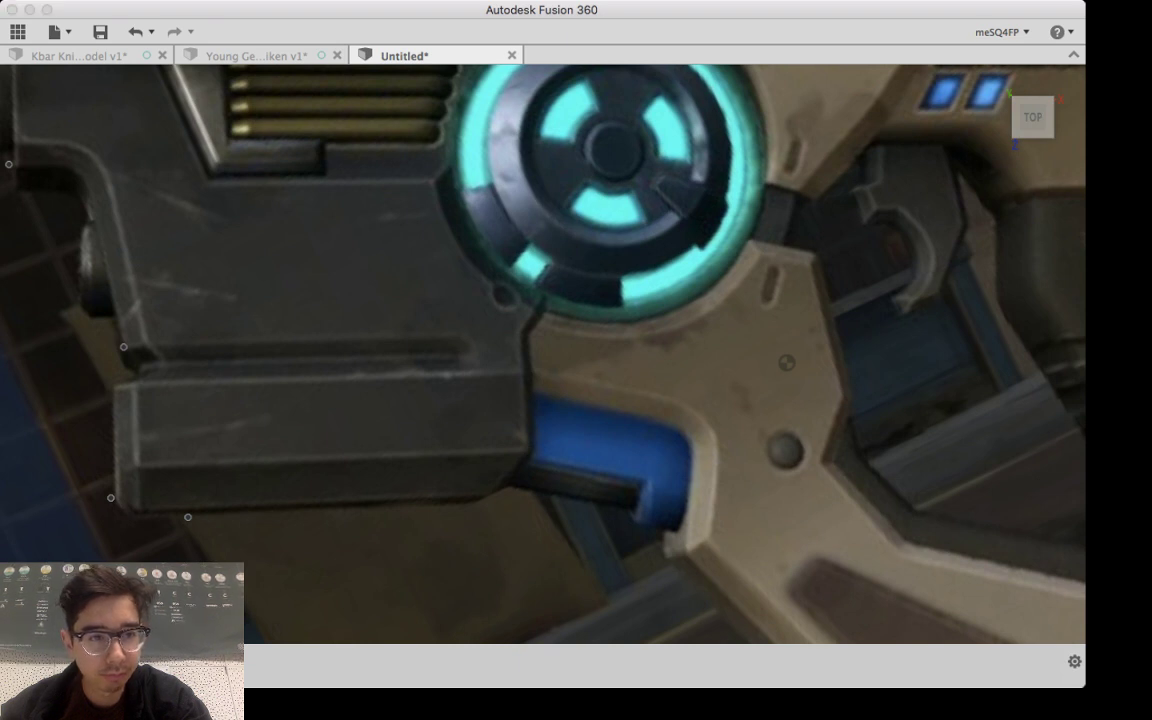
key(l)
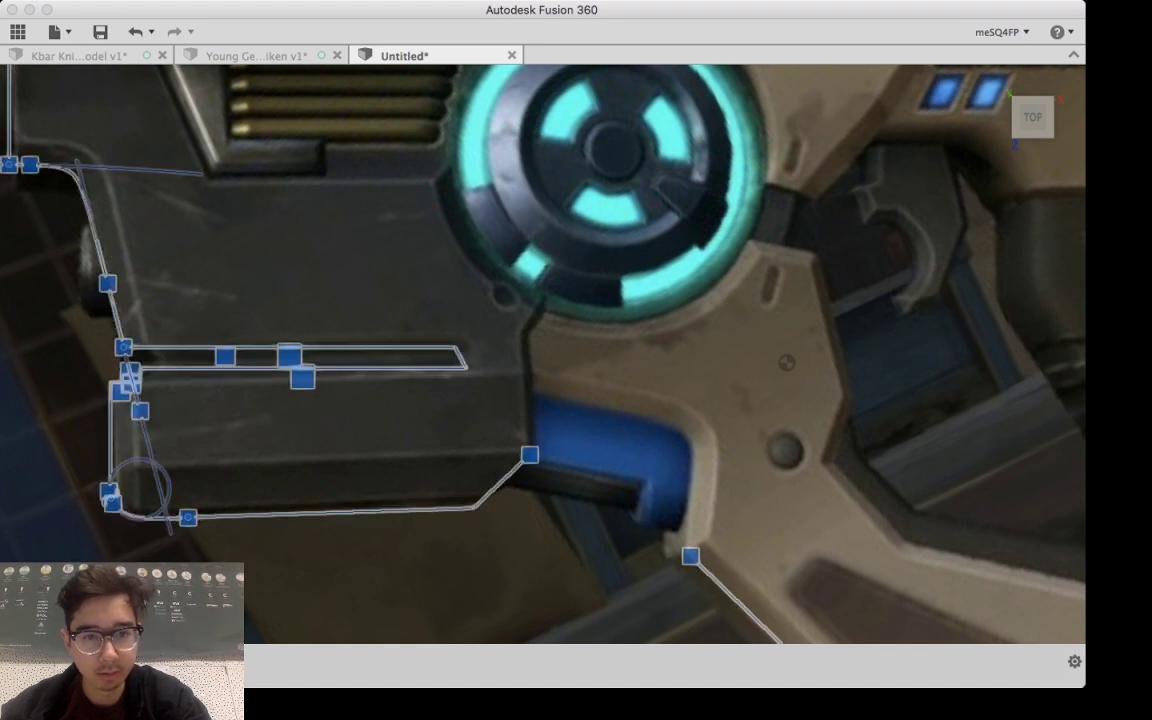
key(Delete)
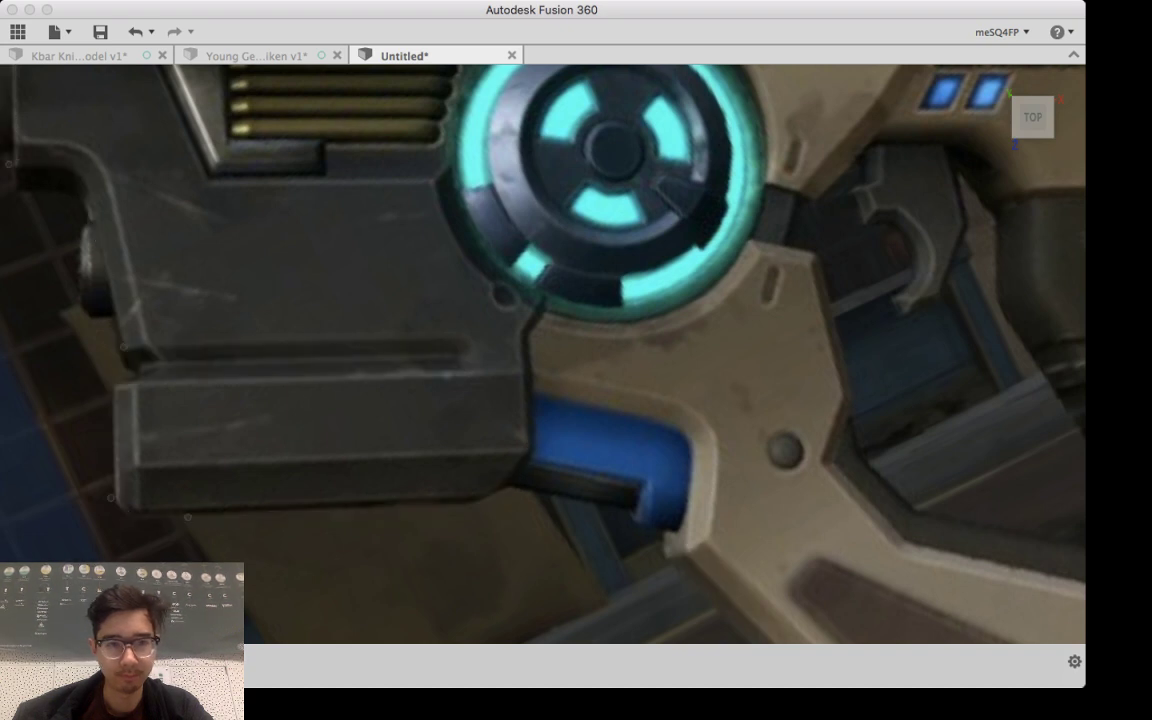
Step: On the horizontal plane, draw a vertical line up the block's rear edge and a short slanted line ending at the round disc's rim
key(l)
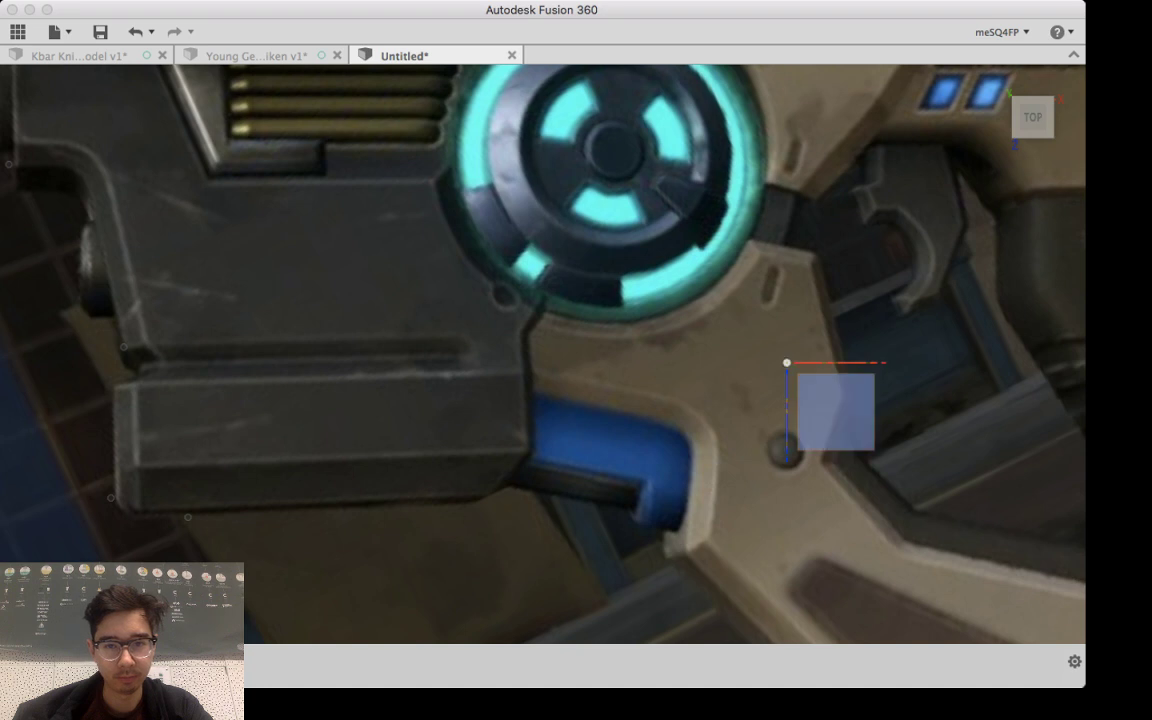
click(836, 412)
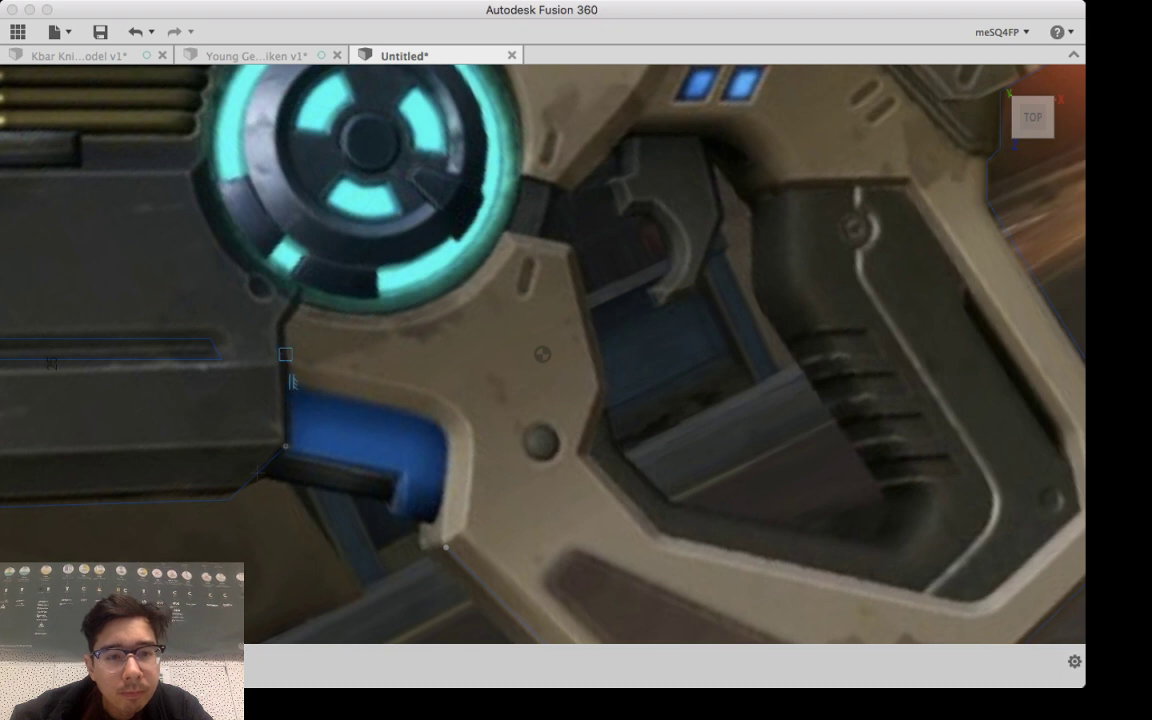
click(285, 326)
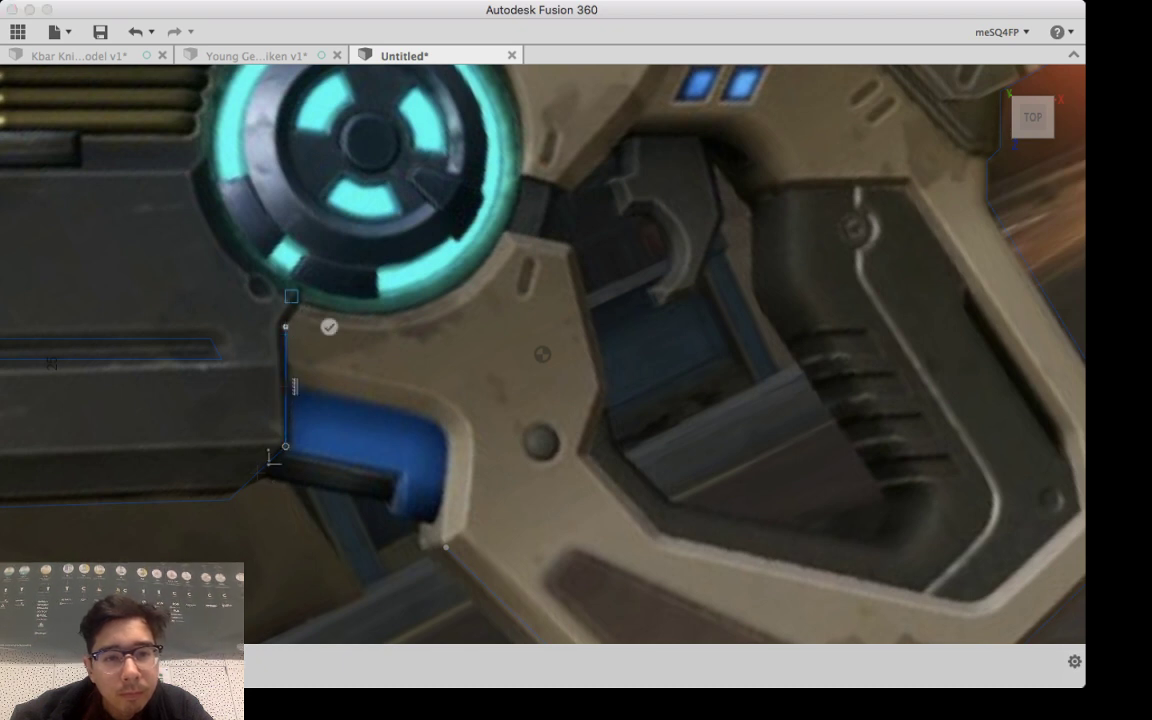
click(291, 296)
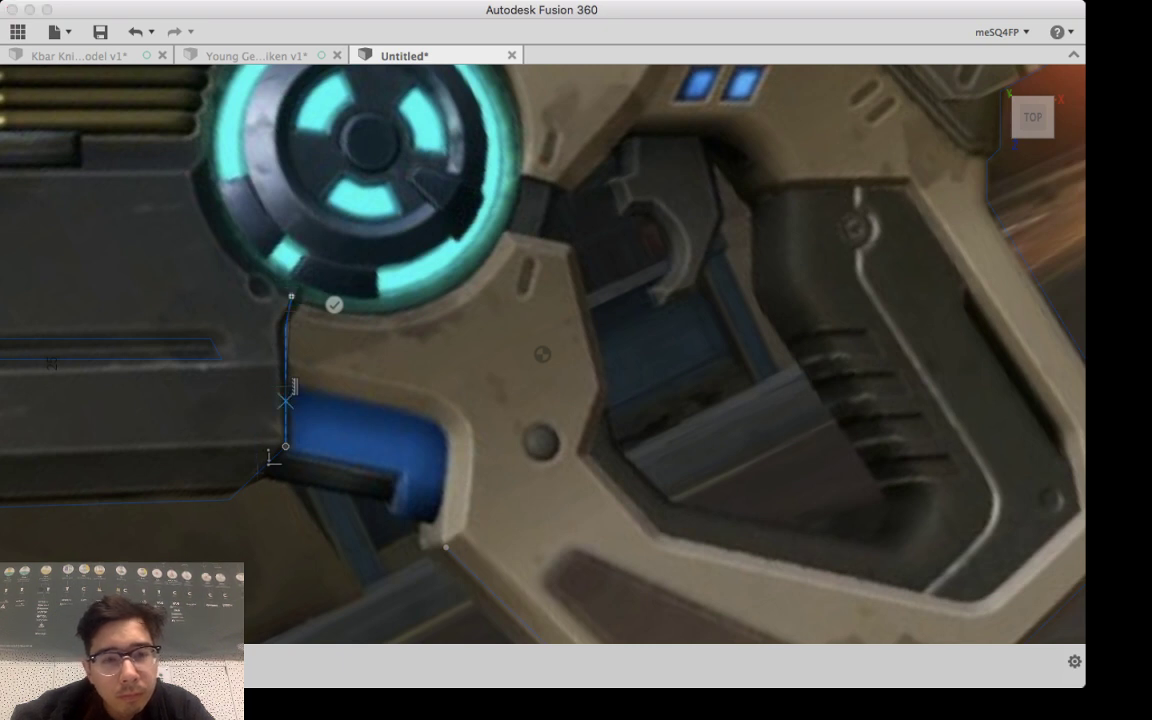
click(334, 304)
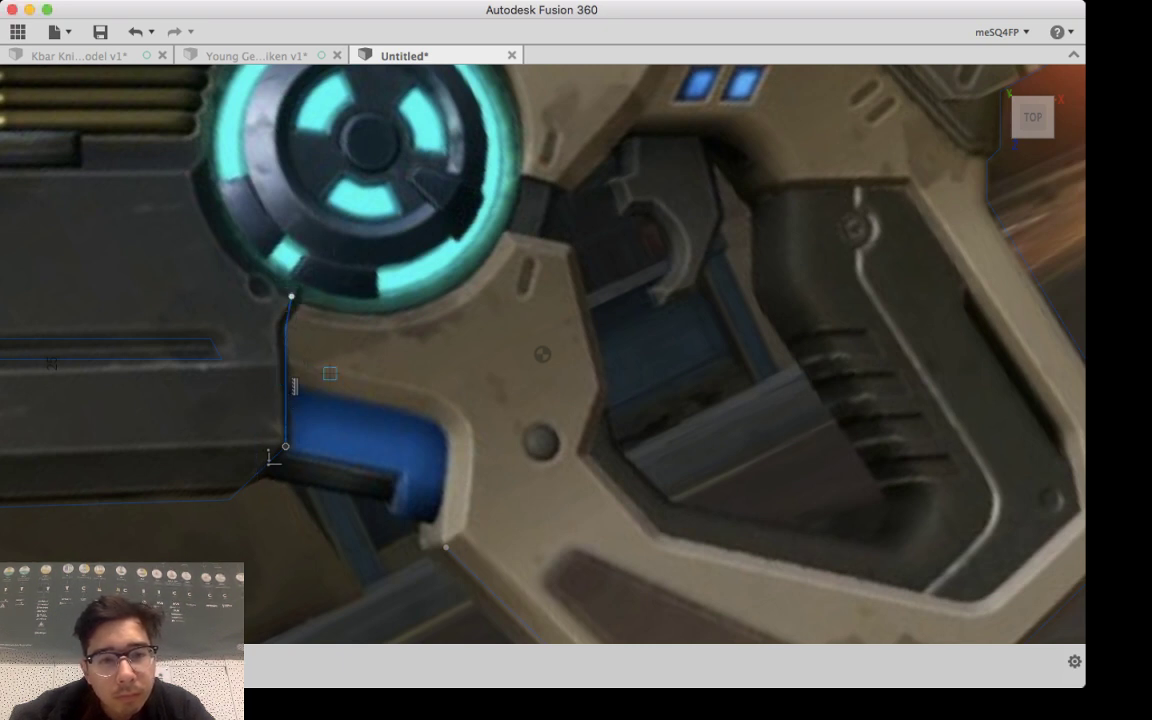
middle_drag(330, 374, 440, 508)
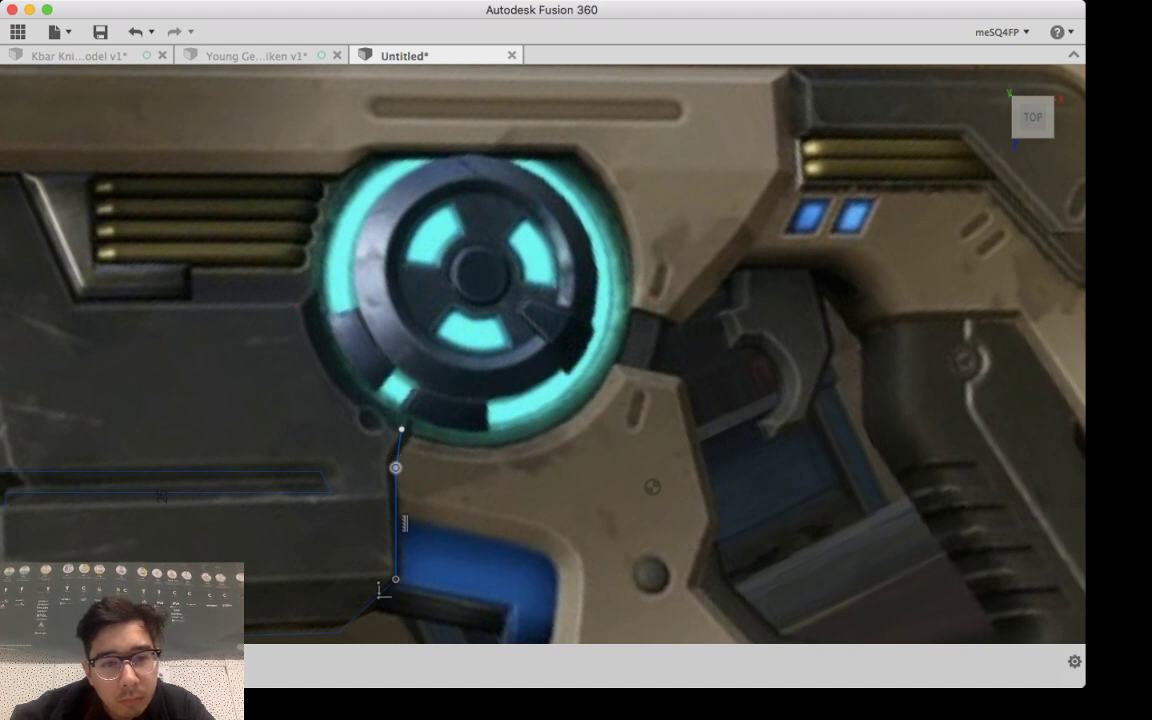
mouse_move(401, 429)
mouse_down()
mouse_move(413, 437)
mouse_move(396, 458)
mouse_move(421, 429)
mouse_move(412, 426)
mouse_up()
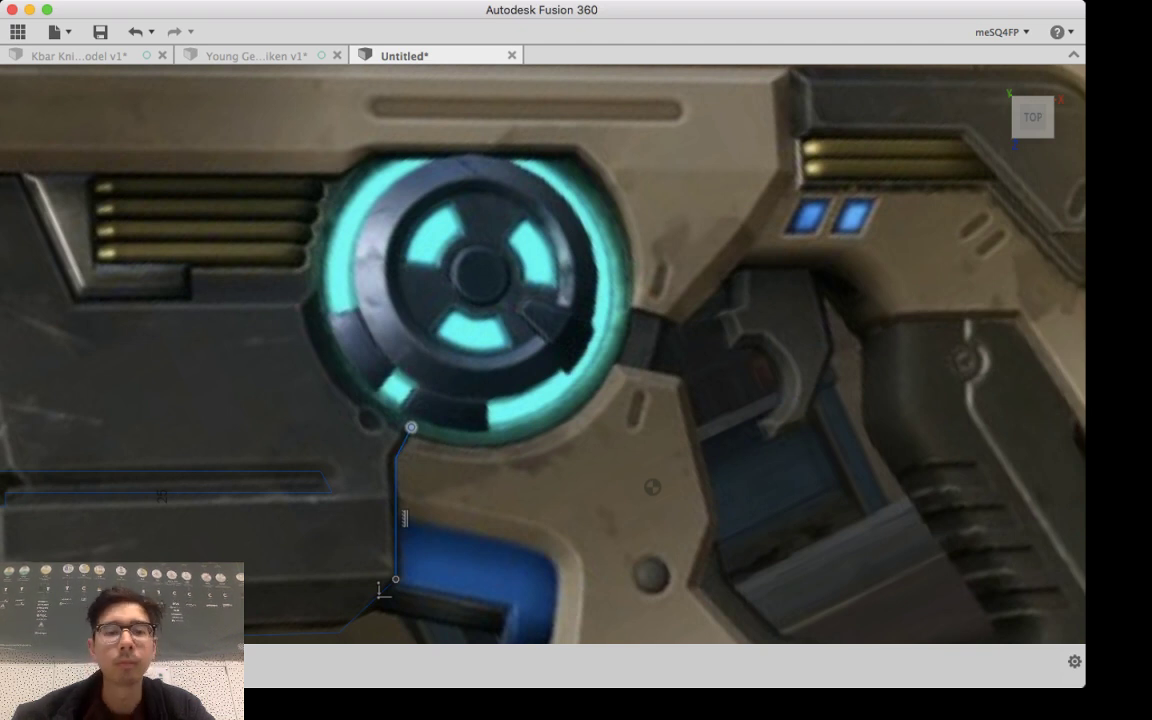
Step: Draw a circle over the glowing round disc and adjust its centre and radius to match the outer rim
mouse_move(411, 427)
shift+middle_down()
mouse_move(437, 455)
mouse_move(418, 385)
mouse_move(424, 417)
shift+middle_up()
scroll(530, 435, down, 2)
shift+middle_drag(410, 544, 418, 540)
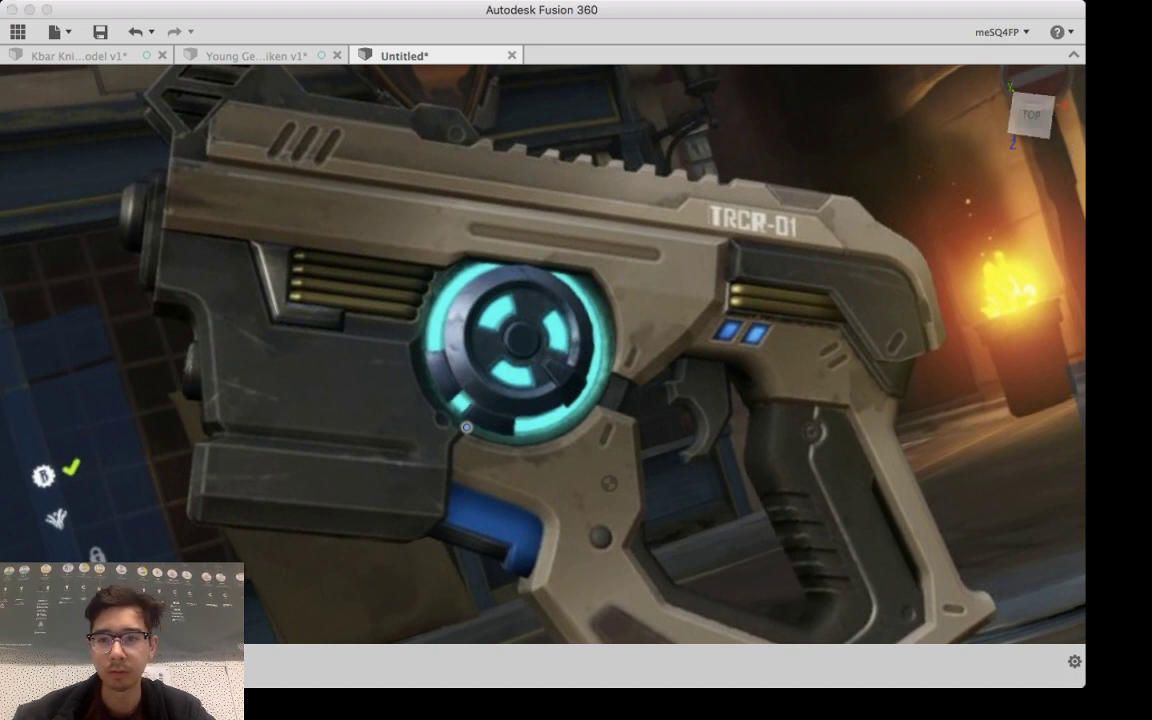
click(1031, 115)
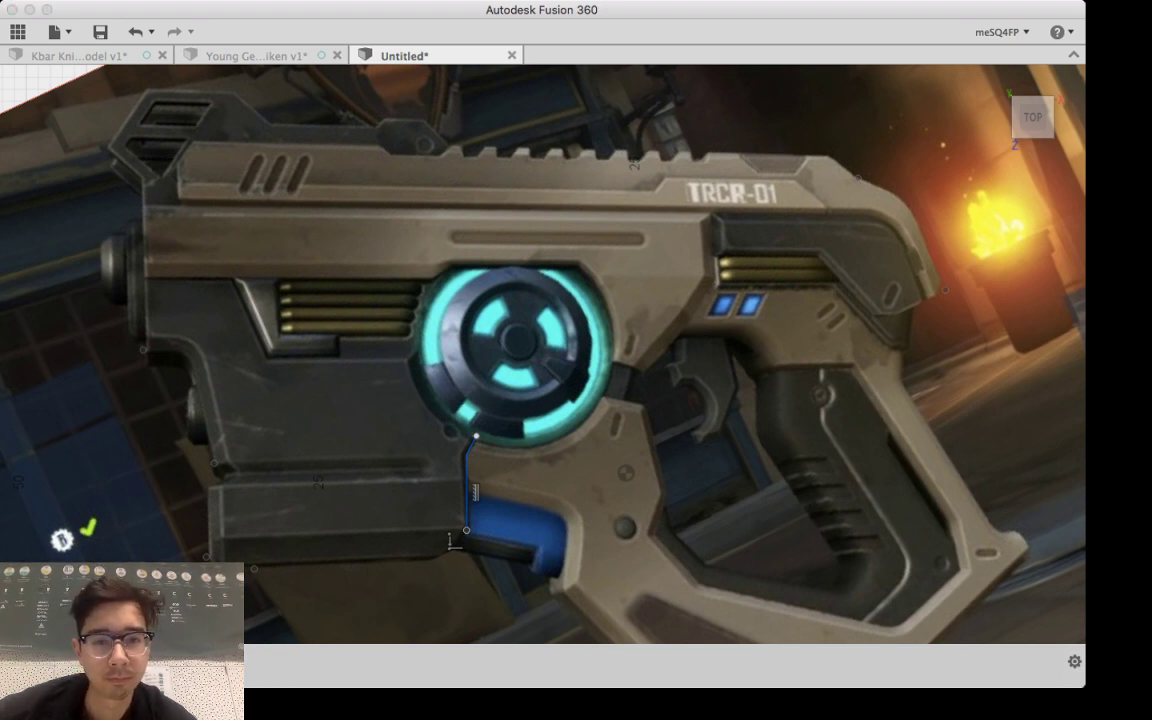
click(512, 358)
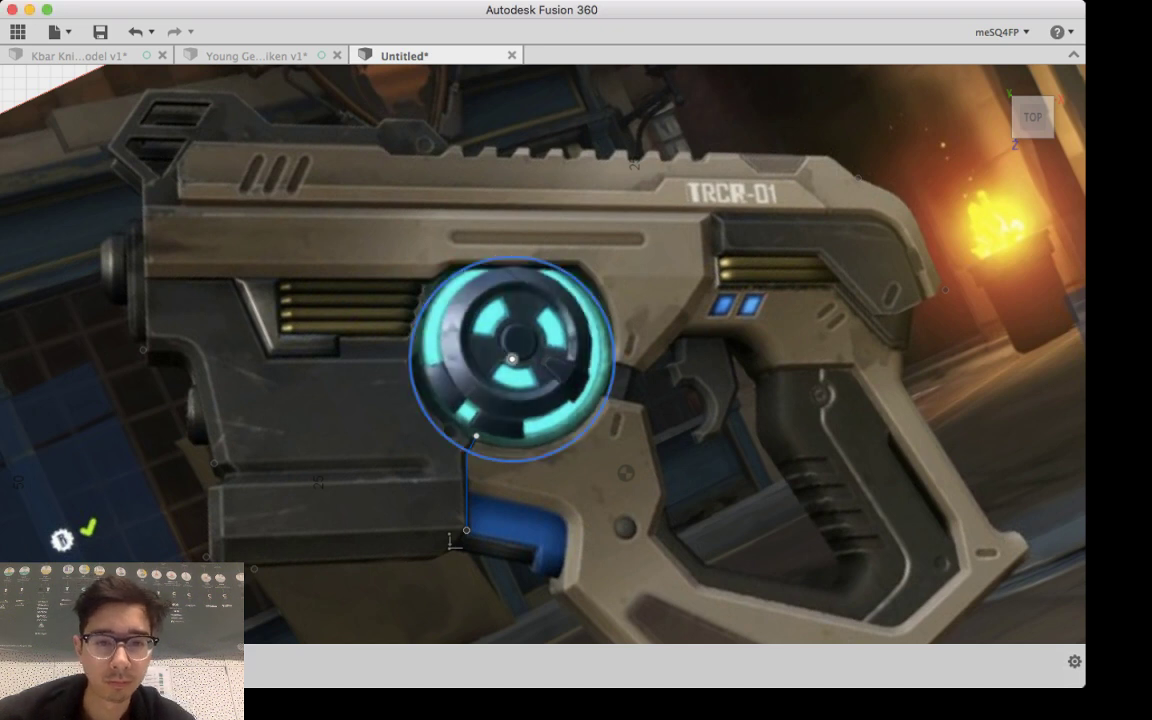
mouse_move(512, 358)
mouse_down()
mouse_move(518, 341)
mouse_move(518, 353)
mouse_up()
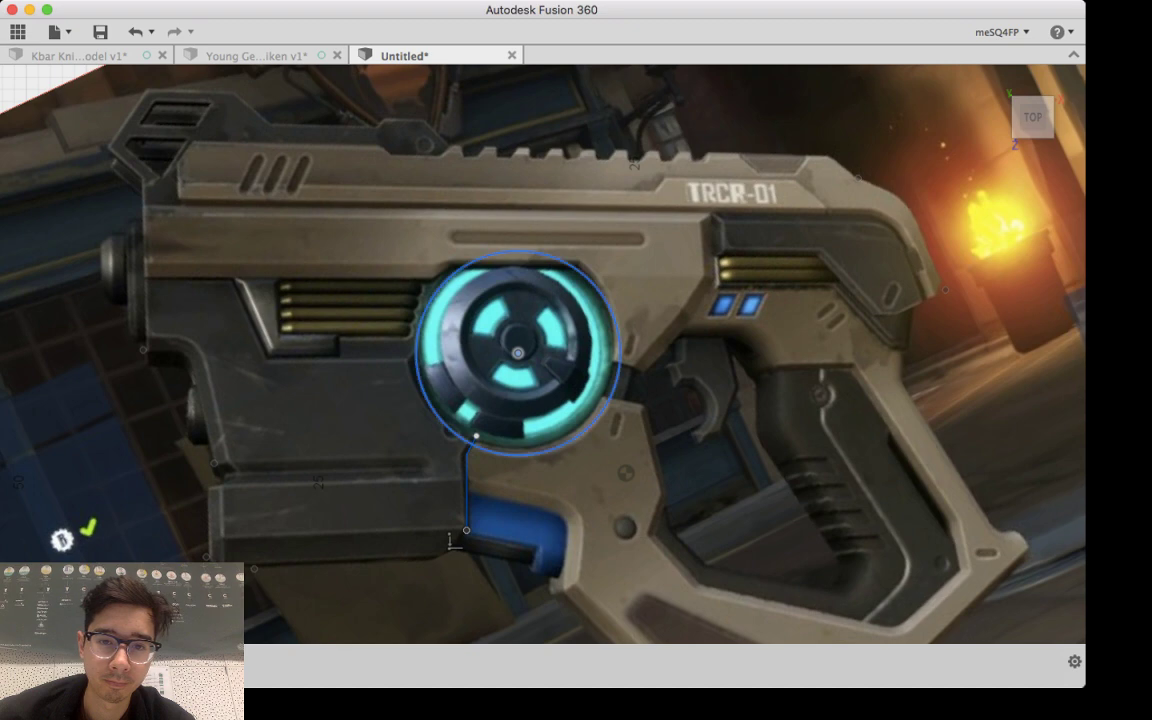
drag(620, 353, 613, 353)
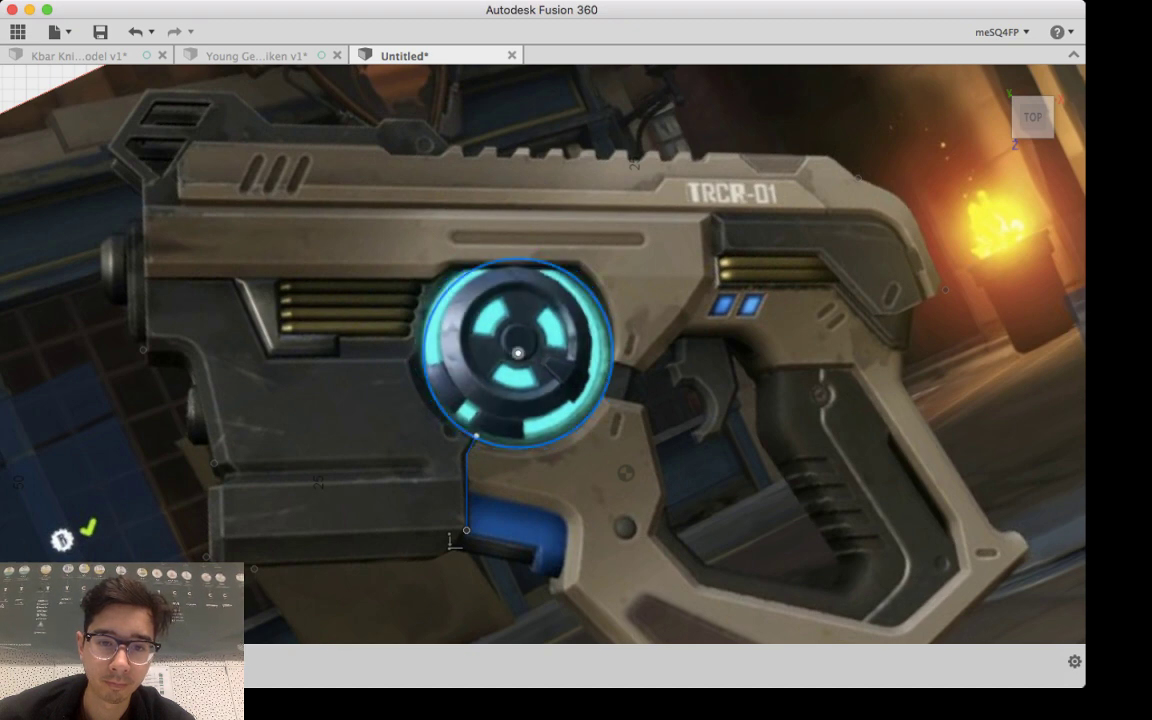
Step: Examine how the circle fits the glowing round disc's rim and the traced lines around it
mouse_move(517, 353)
mouse_down()
mouse_move(518, 341)
mouse_move(517, 353)
mouse_up()
scroll(486, 399, down, 5)
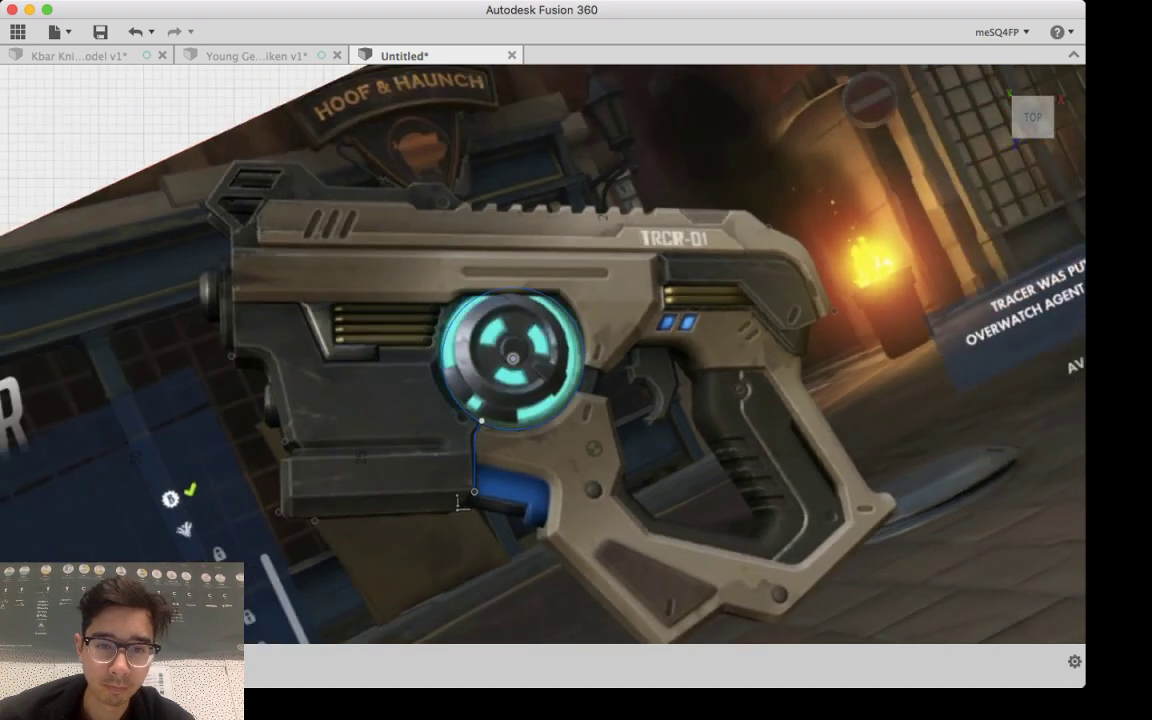
scroll(486, 399, up, 10)
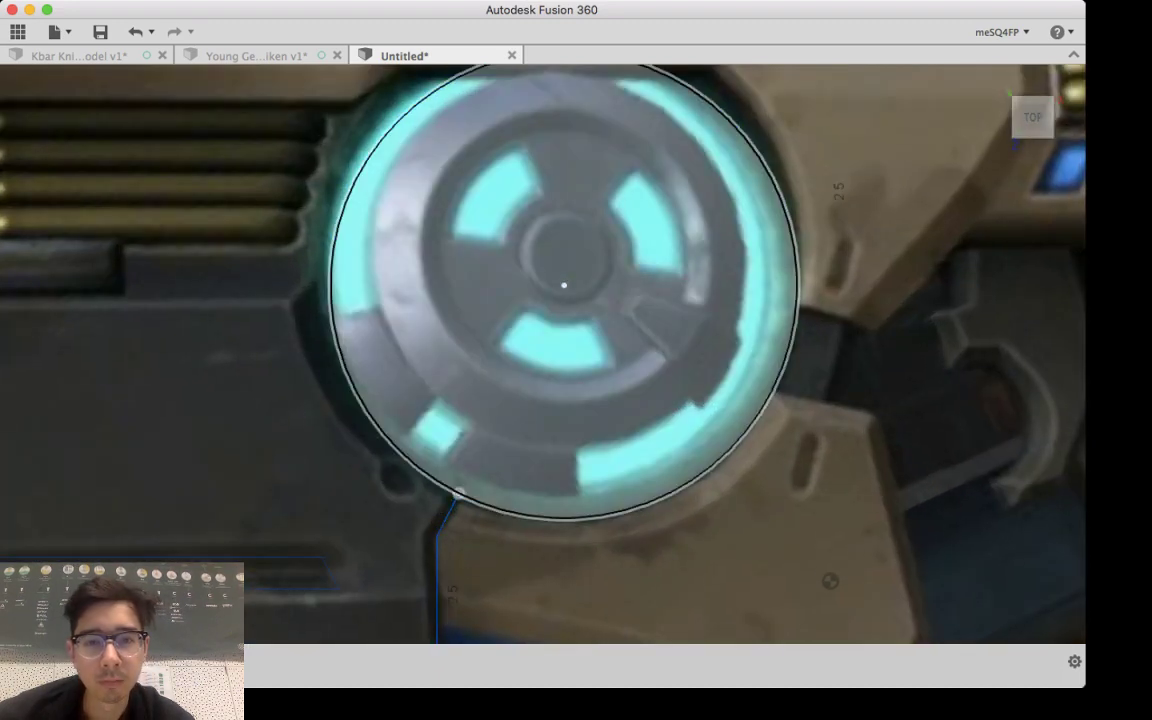
scroll(549, 328, up, 2)
scroll(549, 328, down, 5)
scroll(552, 324, down, 2)
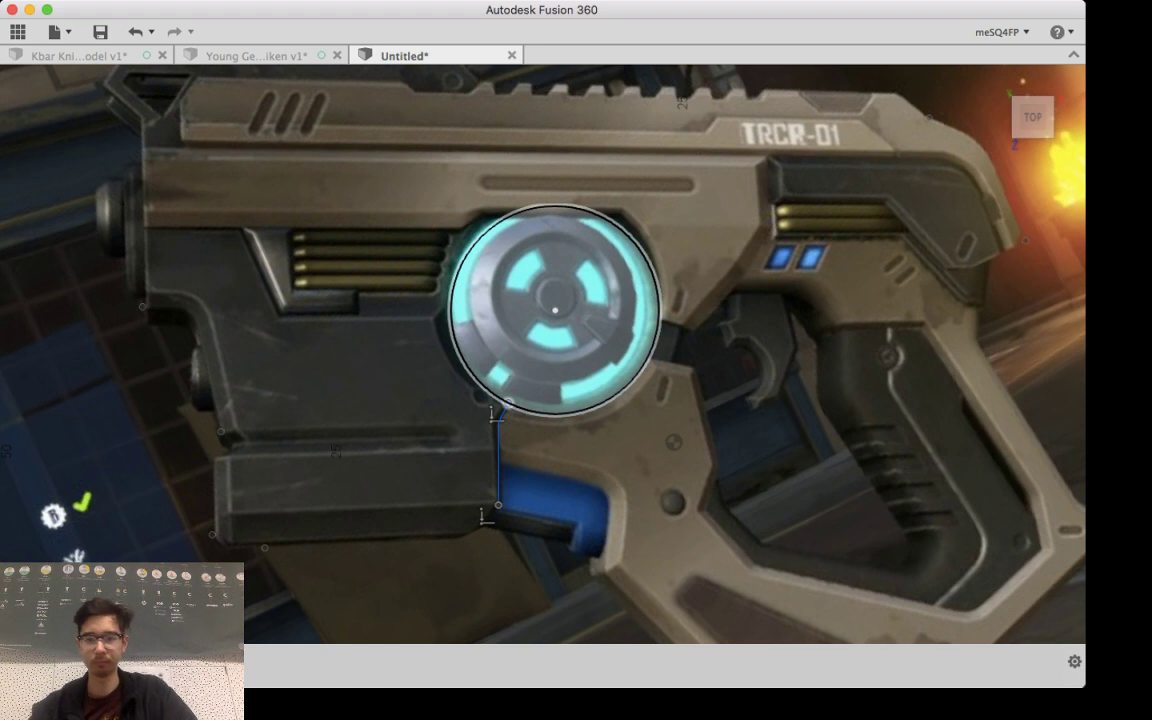
scroll(636, 287, down, 2)
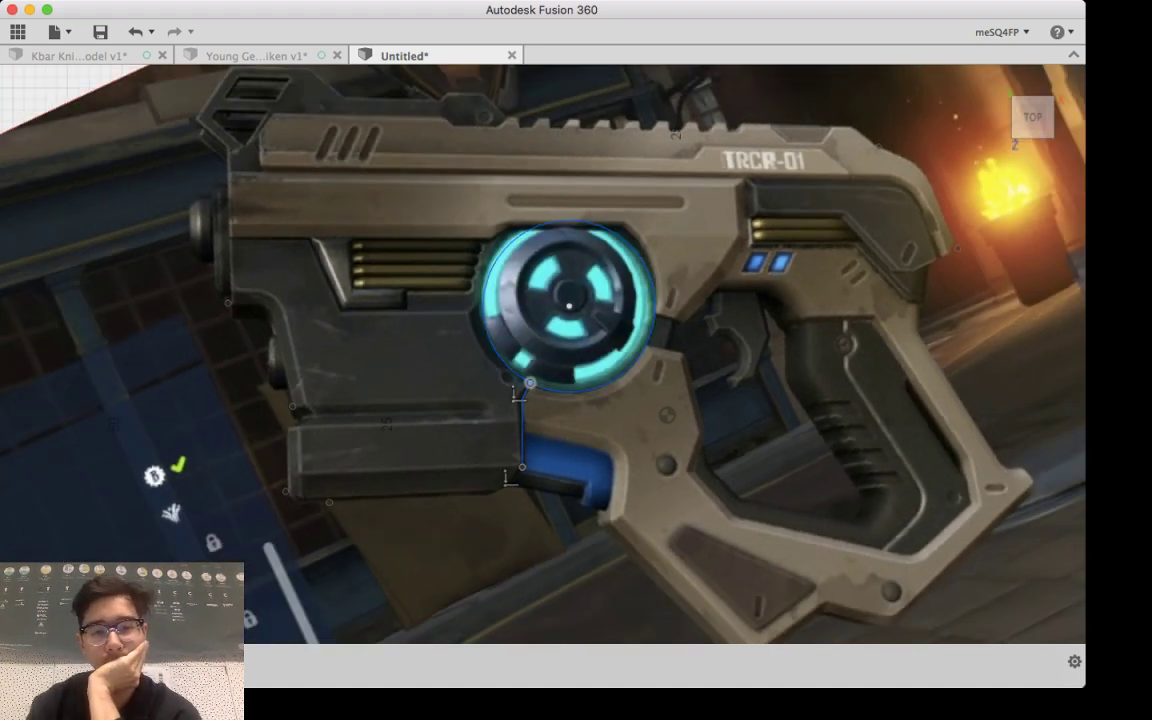
Step: Draw a slanted line from the block's vertical rear edge along the blue part's upper edge to the start of its rounded corner
mouse_move(636, 287)
middle_down()
mouse_move(477, 173)
mouse_move(499, 184)
middle_up()
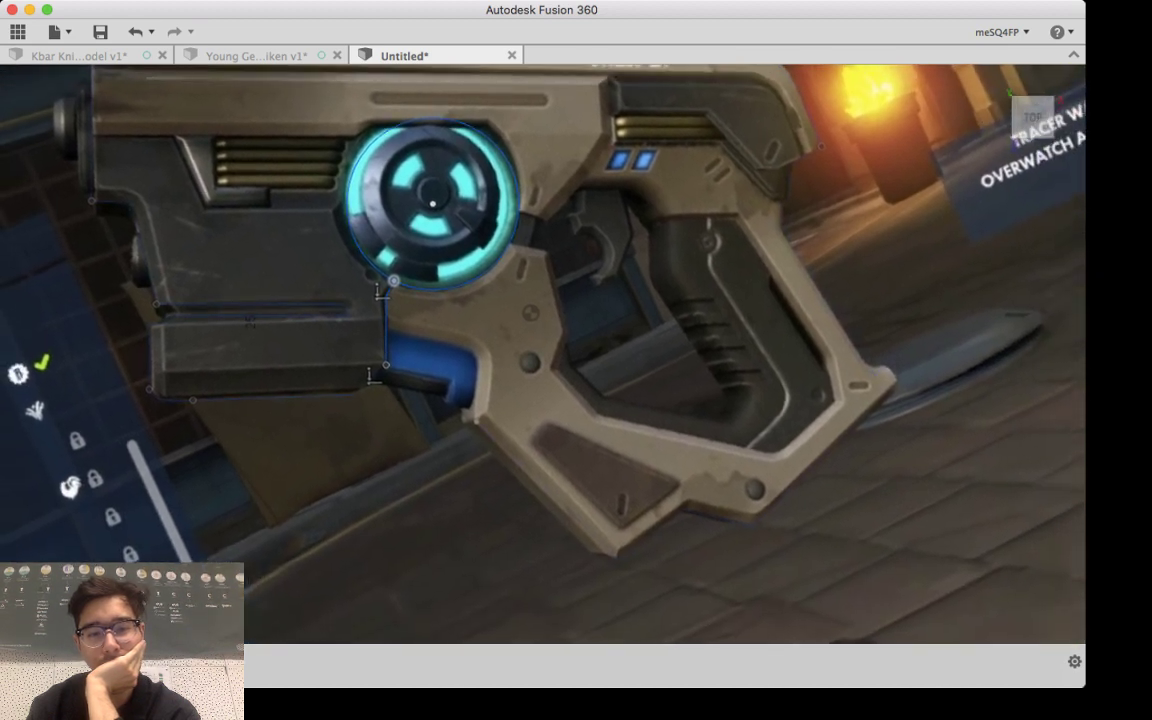
scroll(386, 319, up, 3)
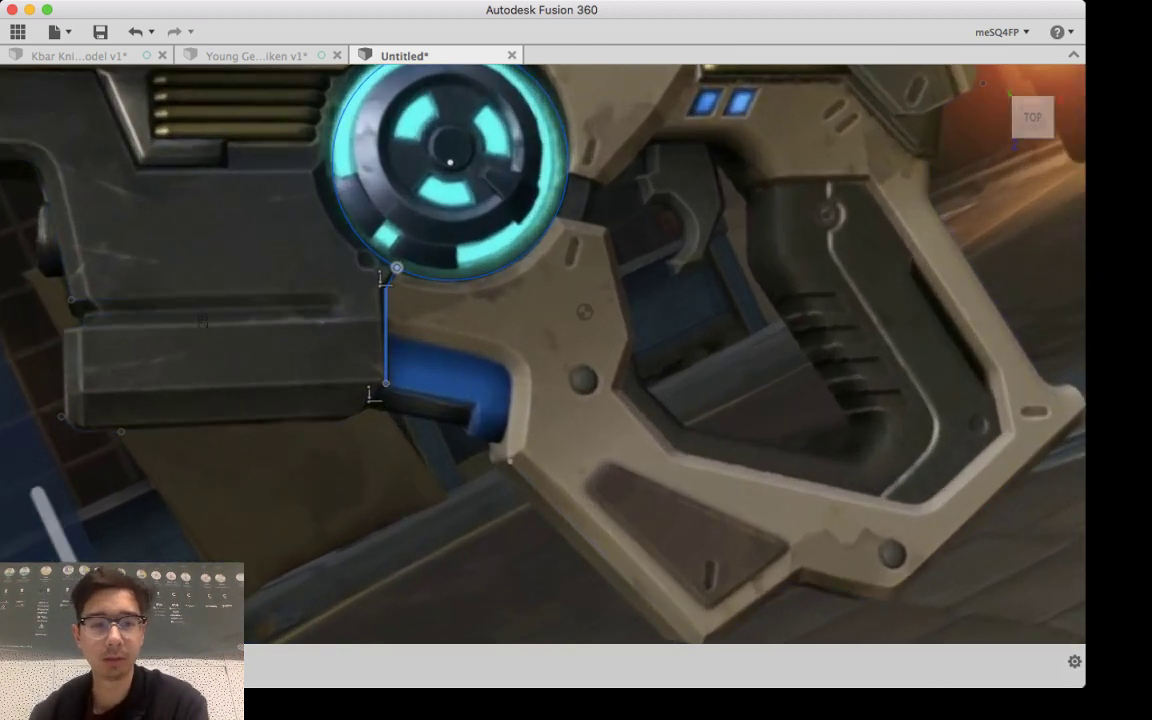
scroll(386, 319, down, 2)
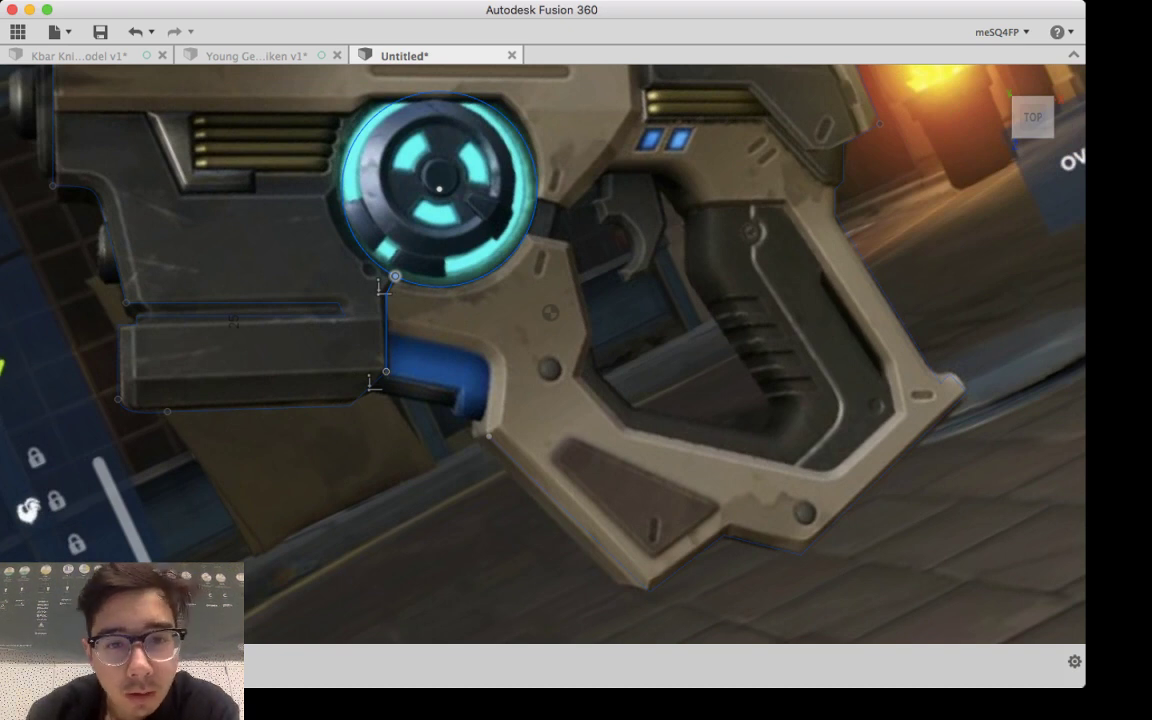
scroll(390, 333, up, 5)
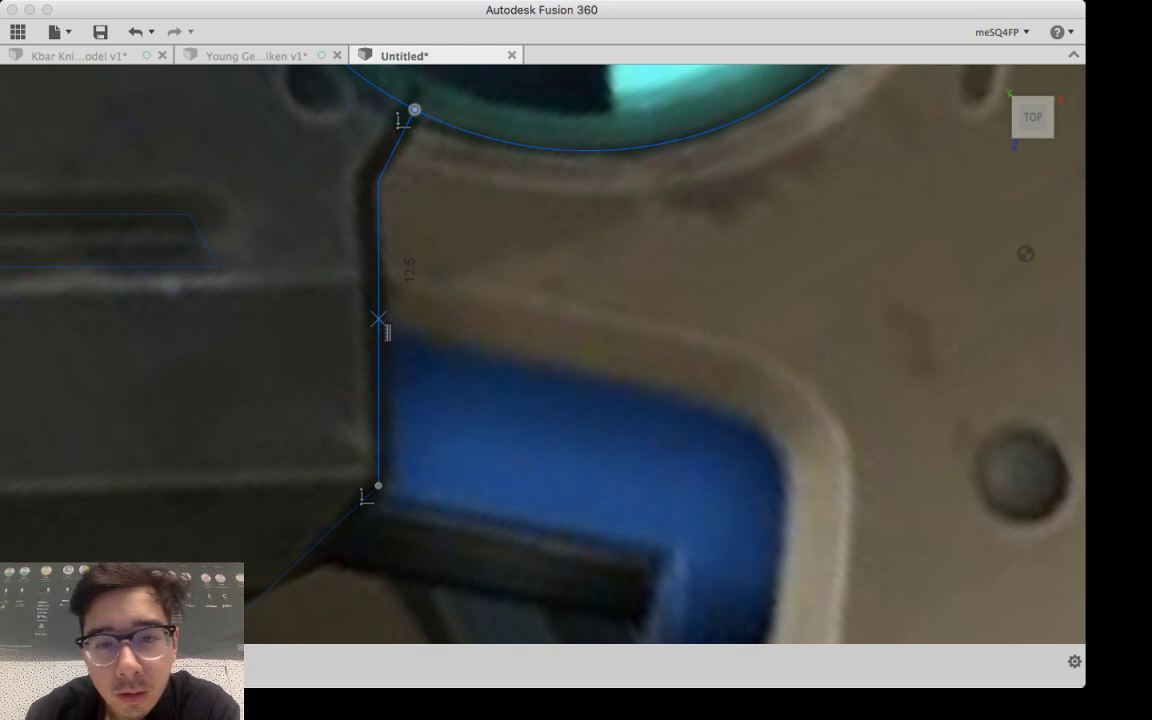
click(388, 330)
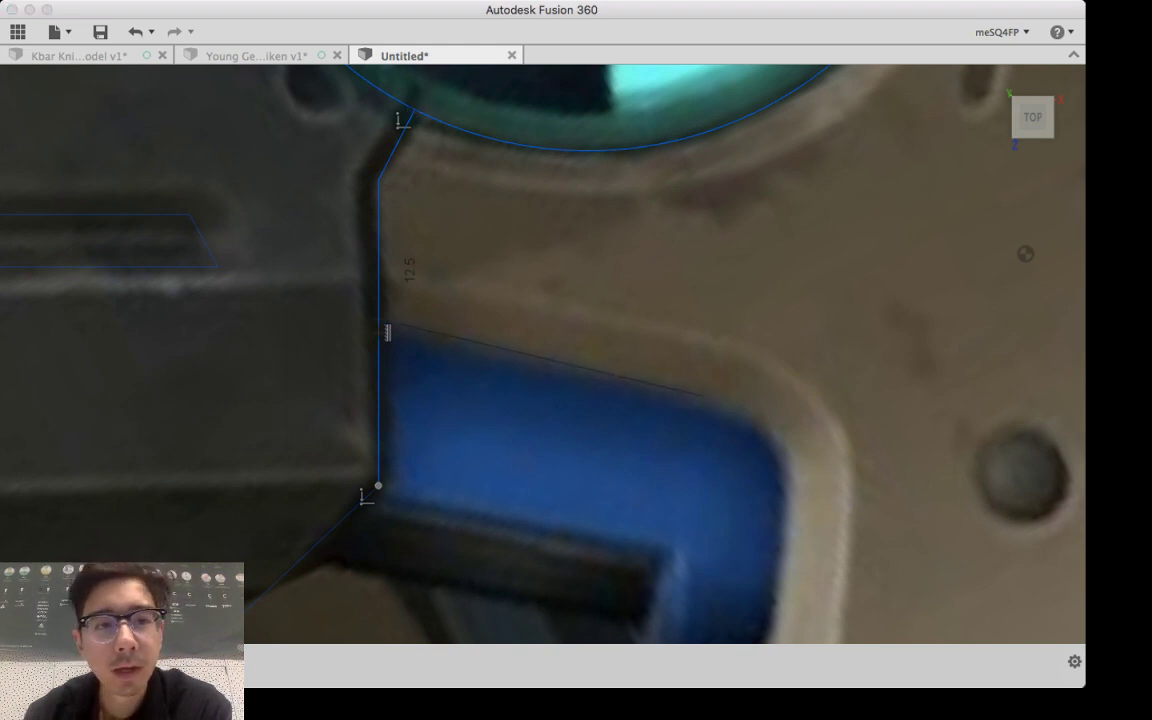
click(701, 395)
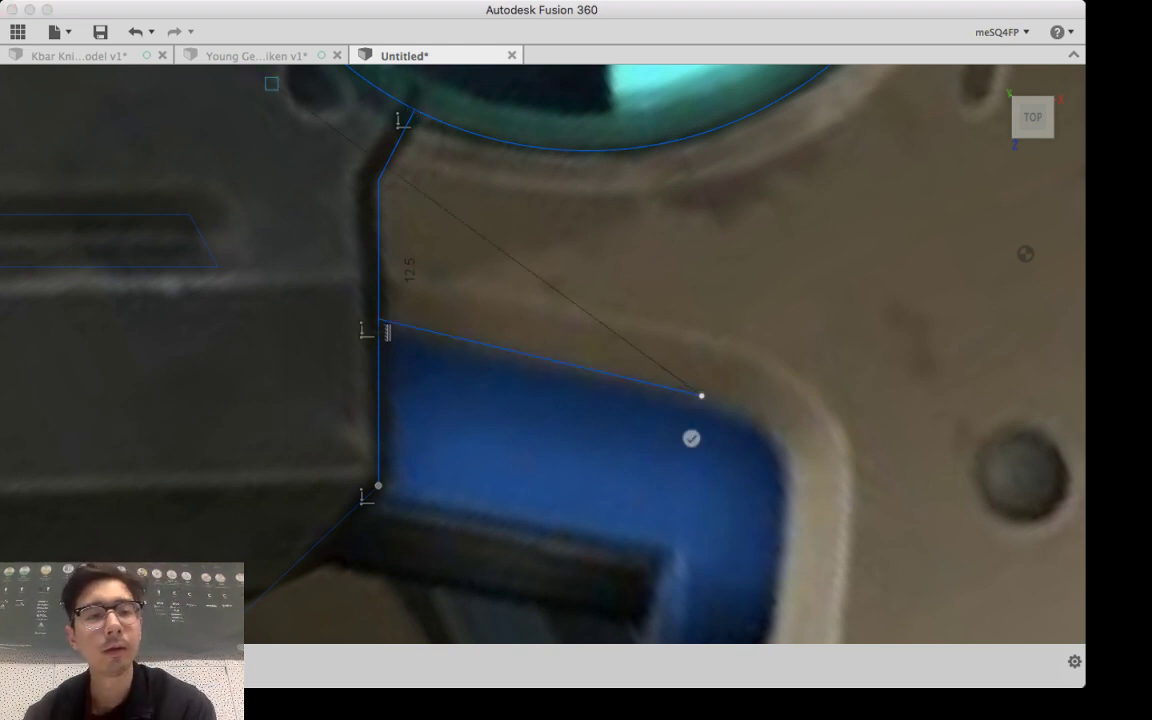
key(Escape)
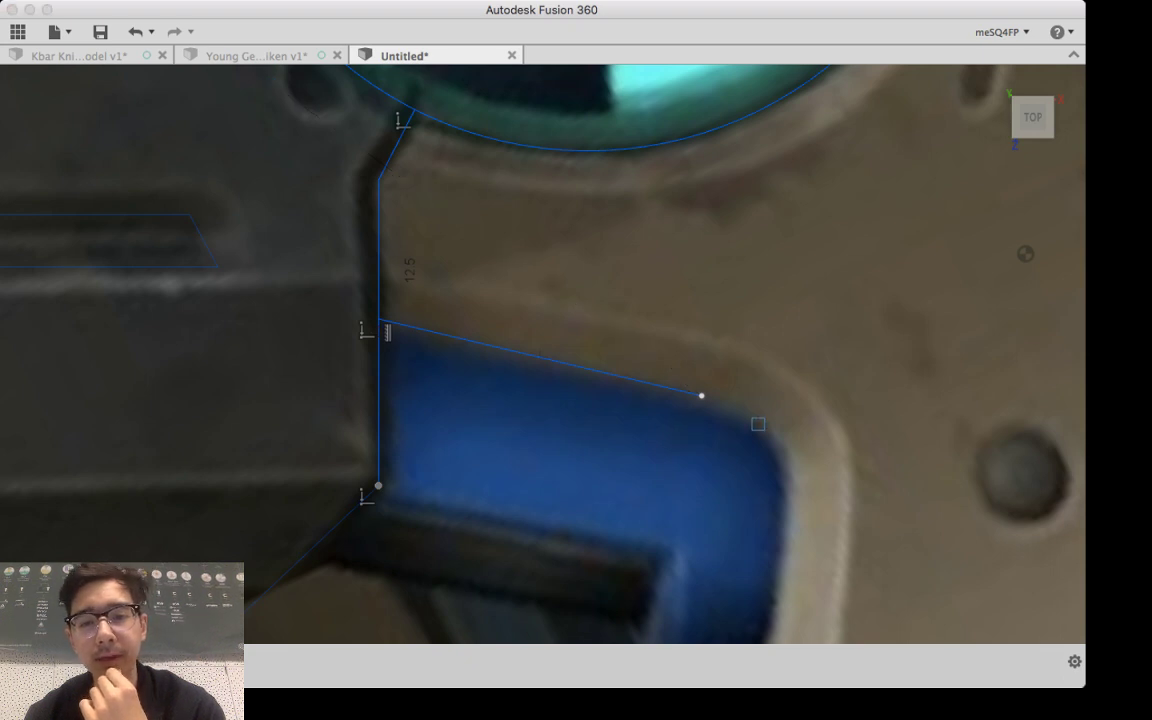
Step: Draw a two-point spline around the blue part's rounded rear corner and adjust its tangent handle until the curve follows the edge
click(701, 395)
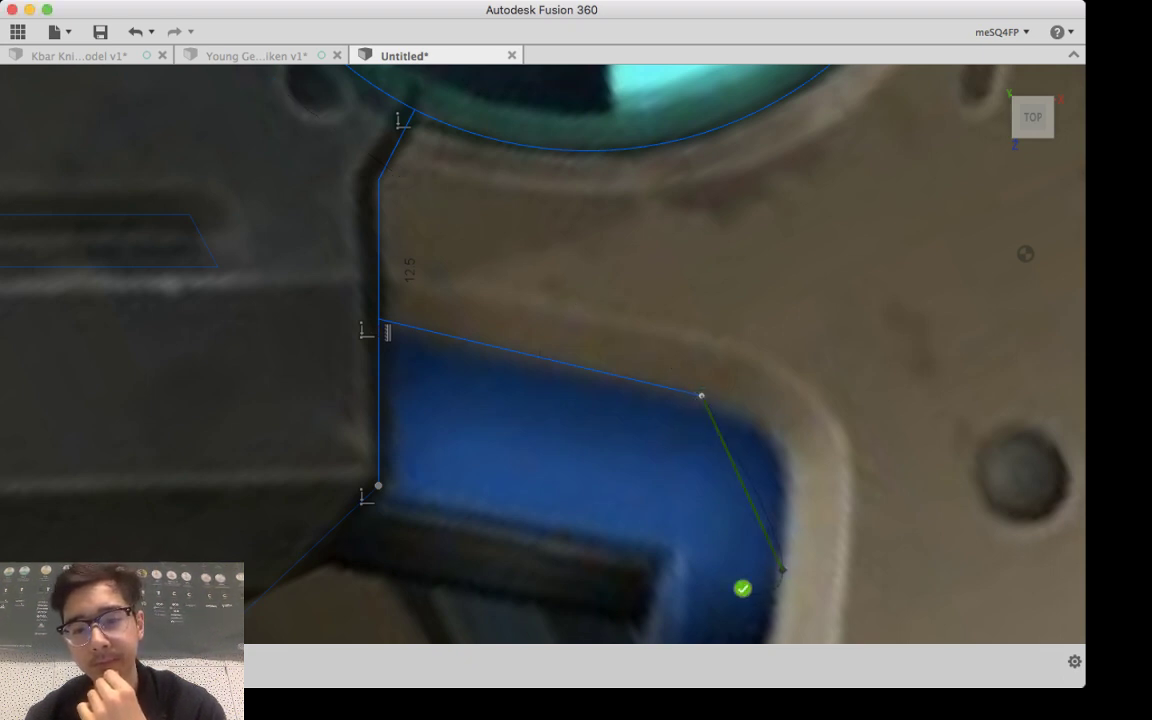
click(782, 569)
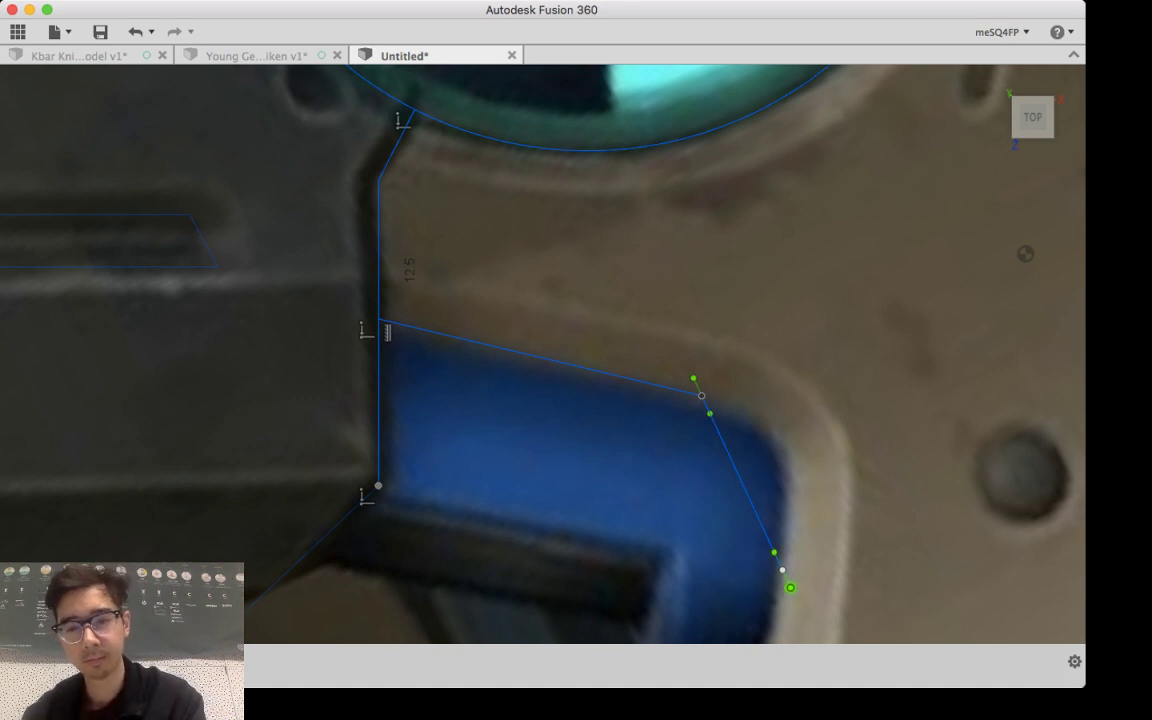
drag(790, 588, 782, 618)
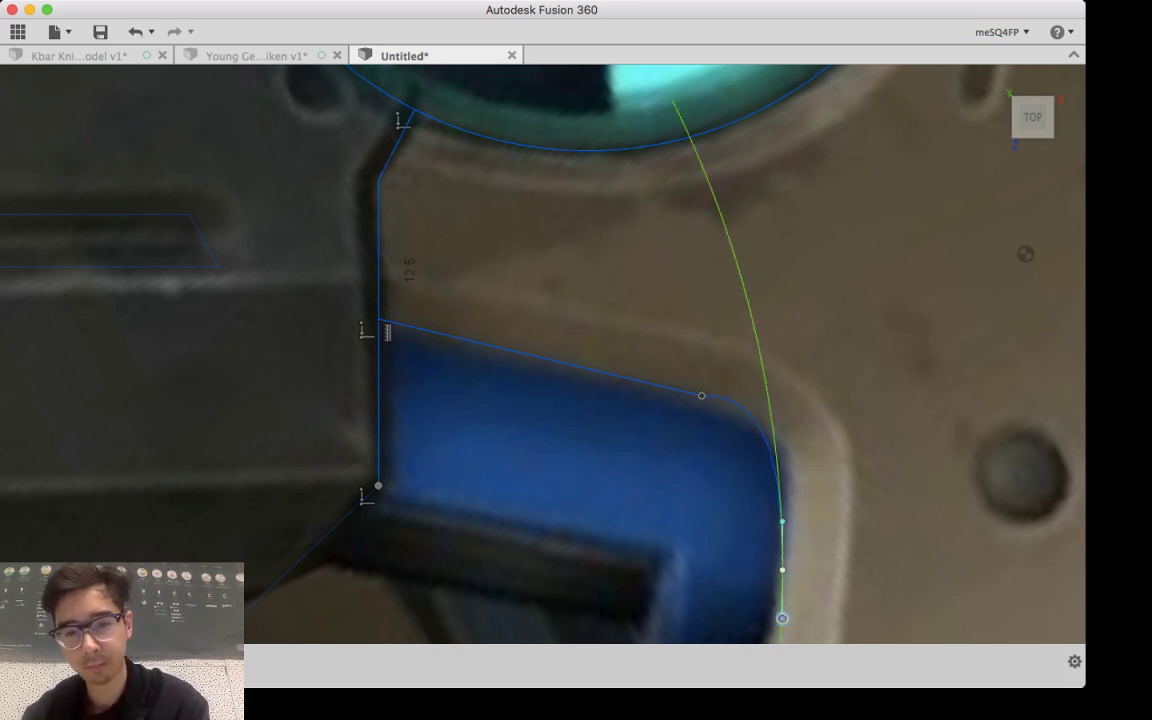
drag(675, 100, 624, 137)
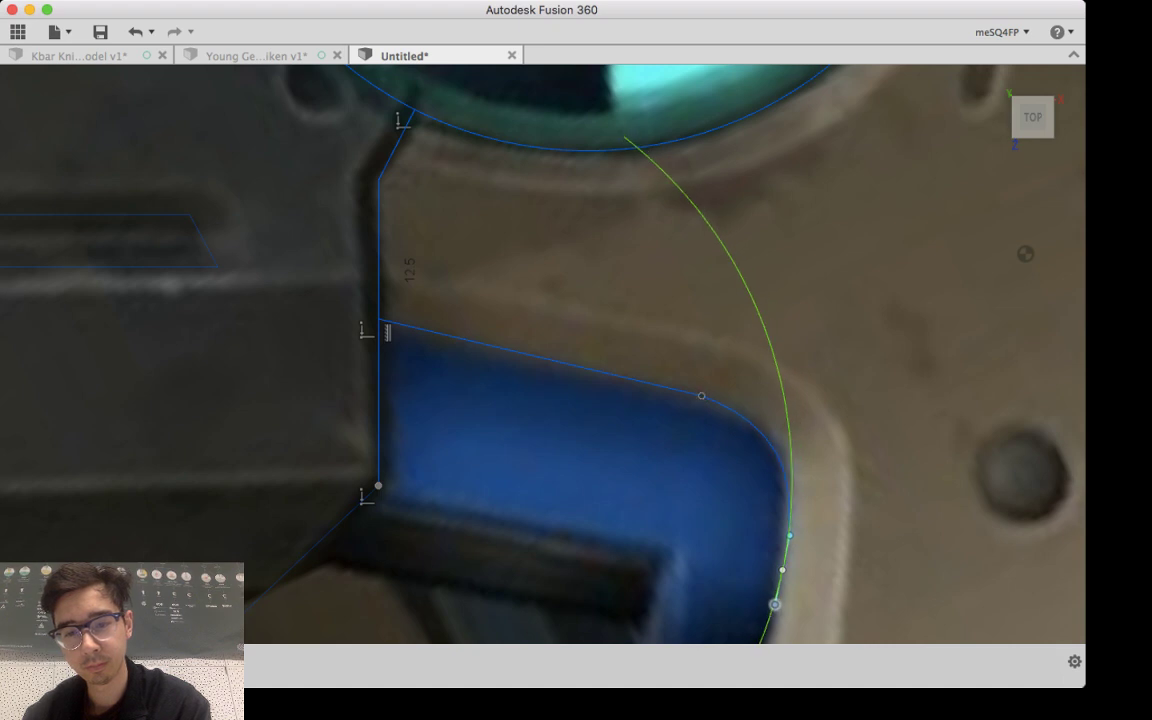
Step: Draw a line from the spline's lower end down the frame edge and attach its free end to the outer outline's corner point
middle_drag(702, 430, 652, 110)
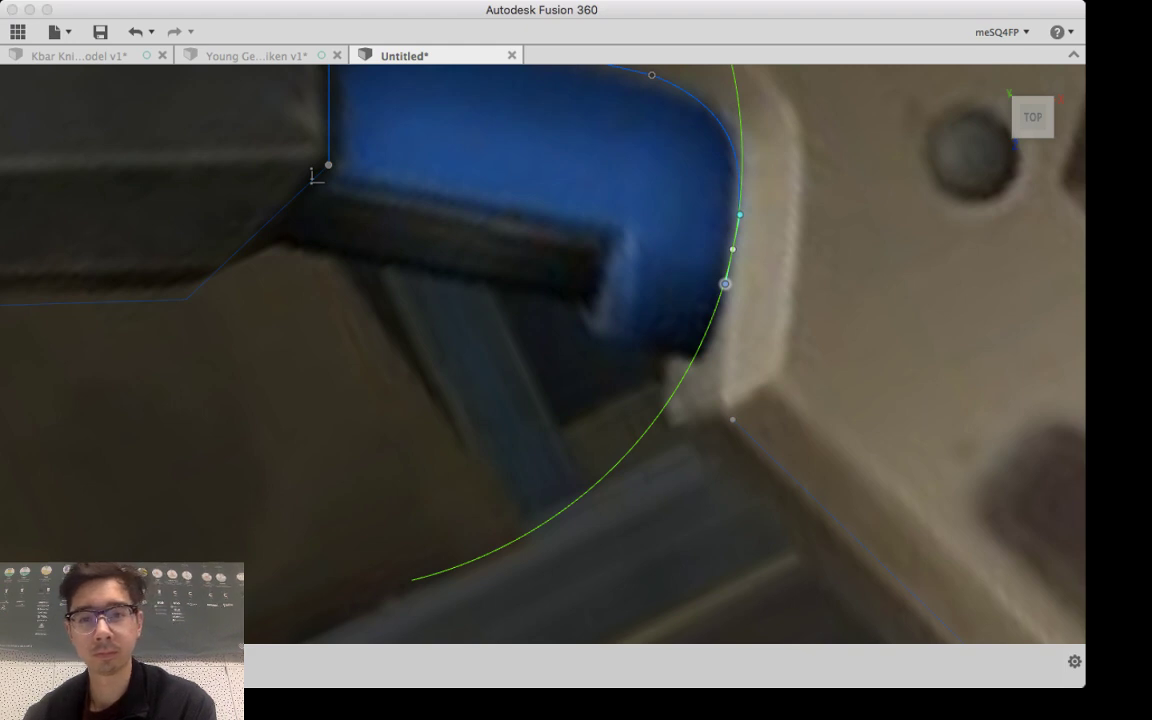
click(732, 253)
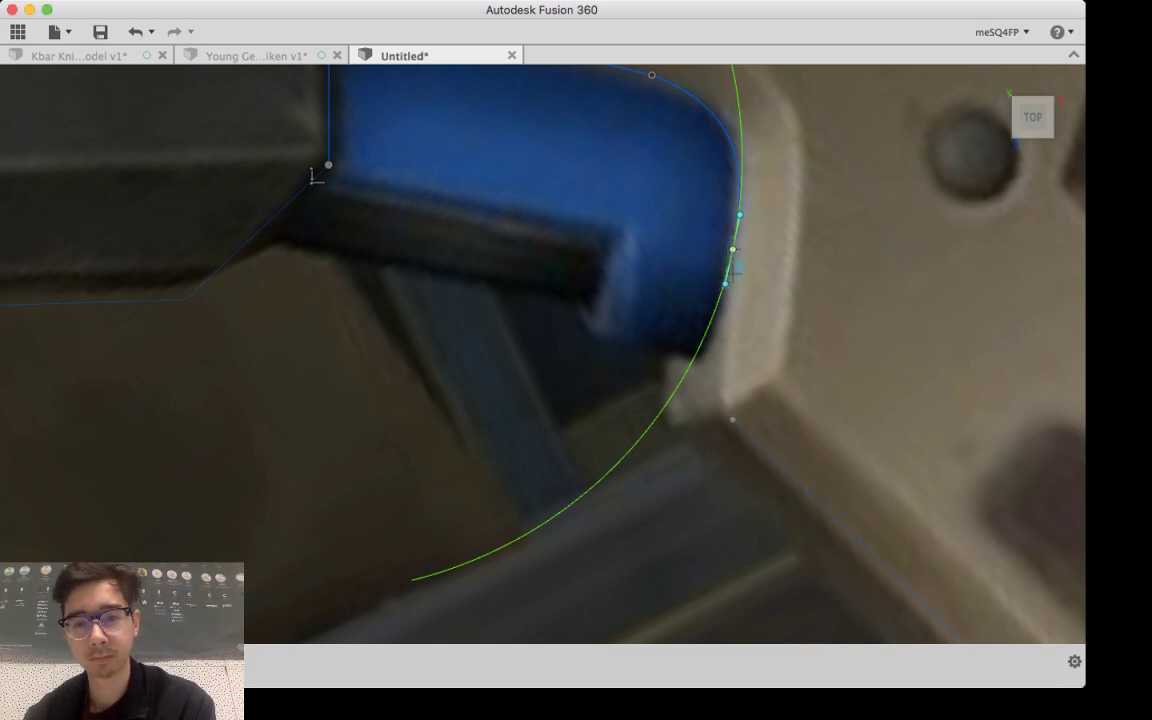
click(725, 284)
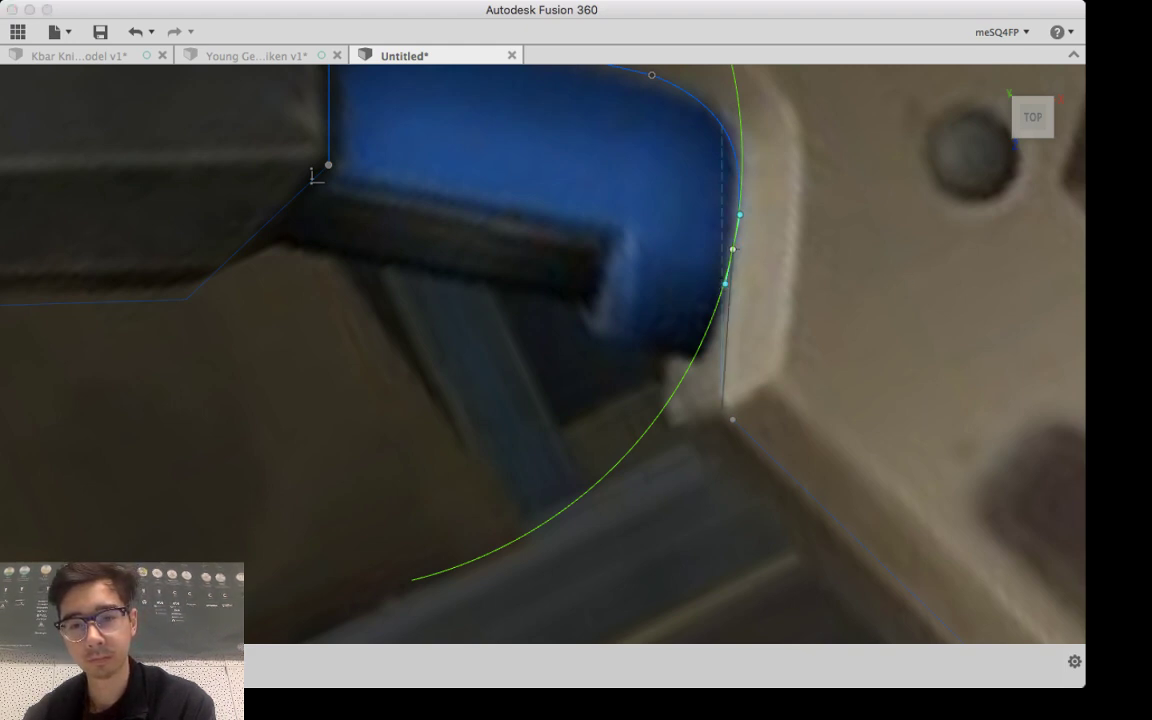
click(721, 415)
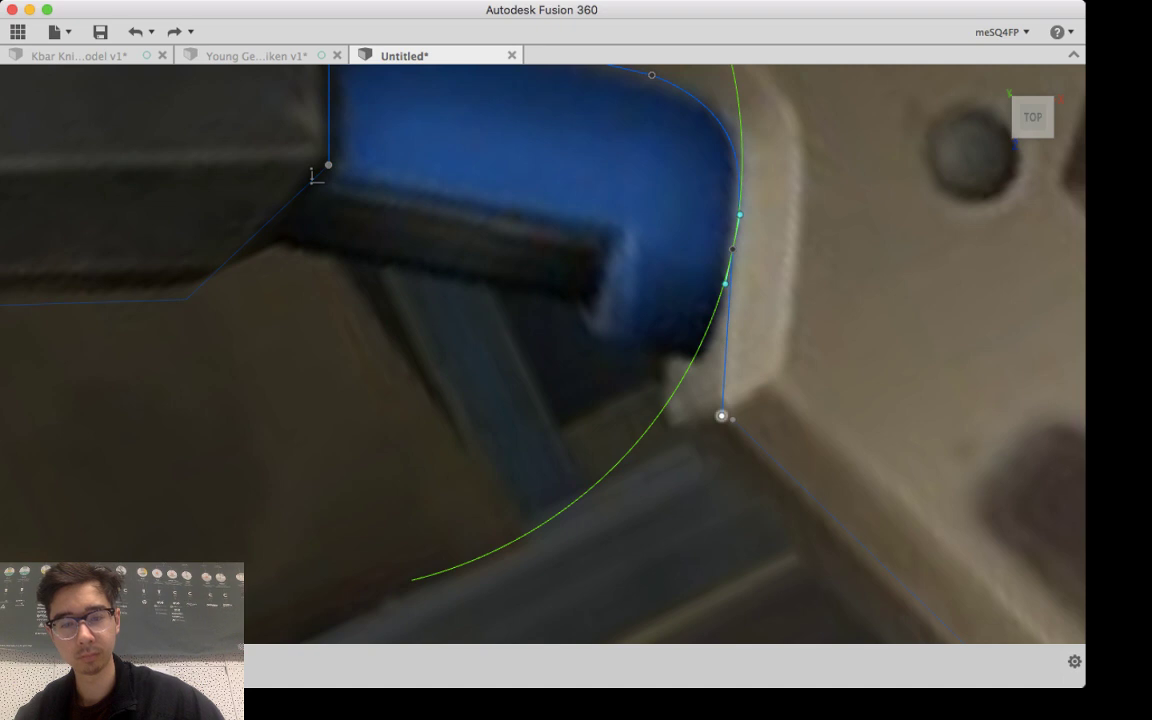
drag(722, 416, 732, 420)
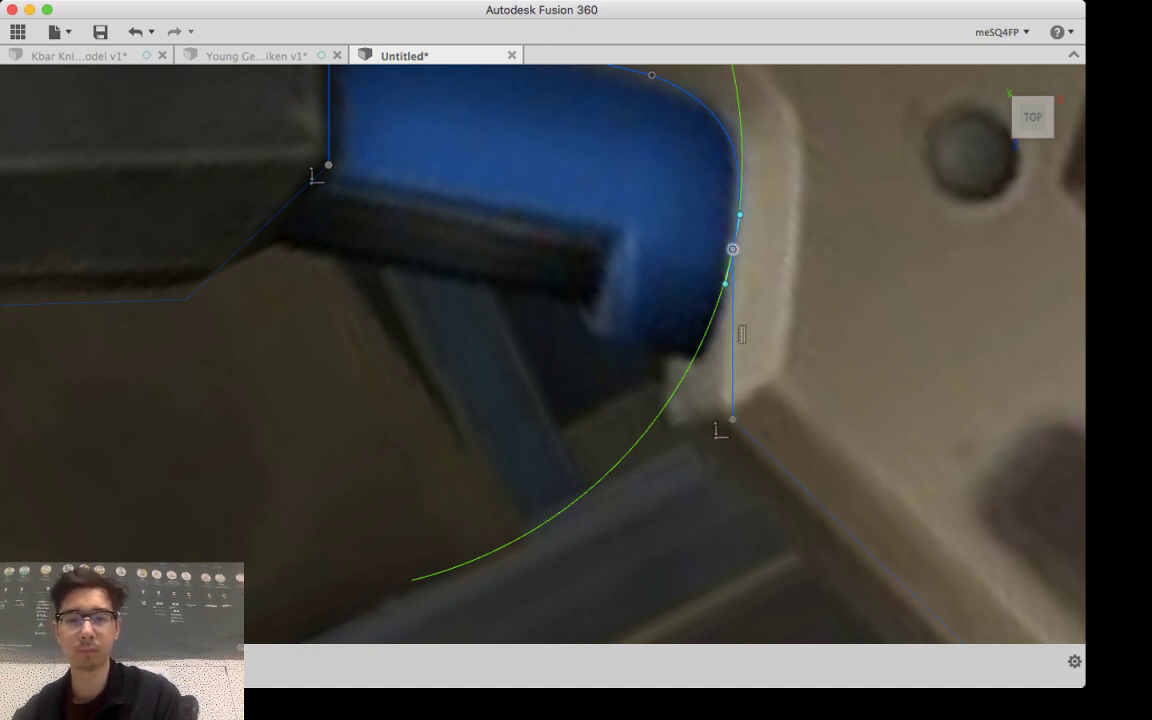
Step: Examine the new line and curve around the blue part and the overall traced outline of the pistol
scroll(732, 249, down, 2)
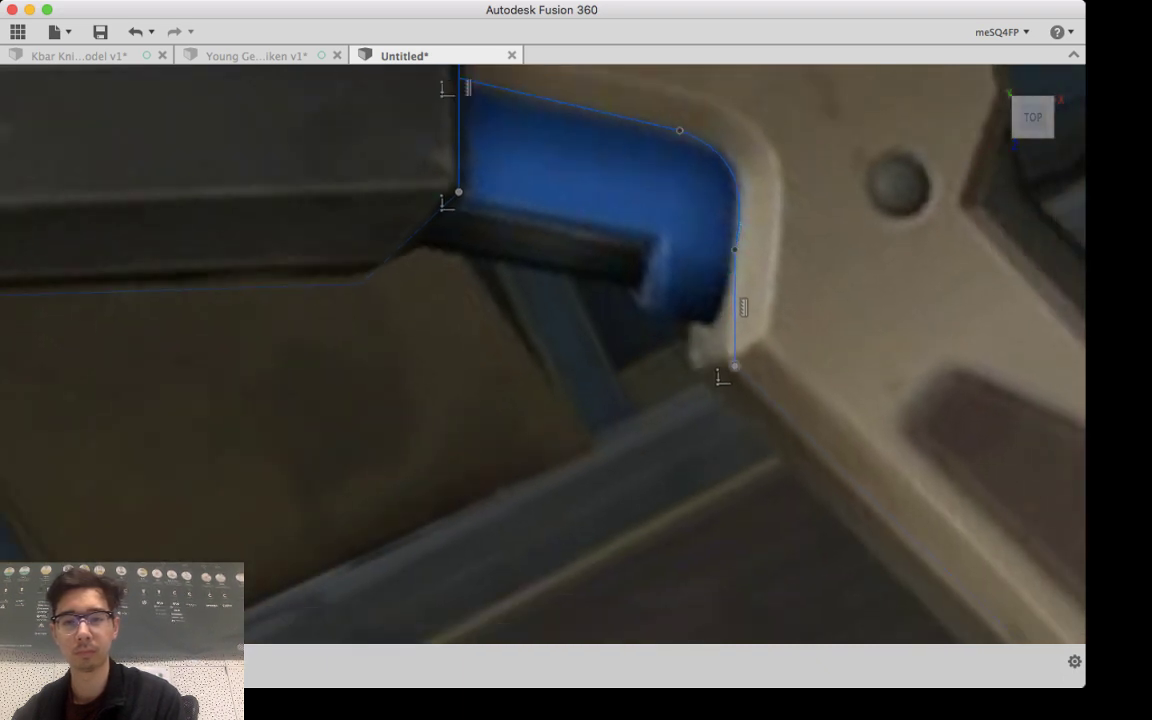
scroll(724, 336, down, 3)
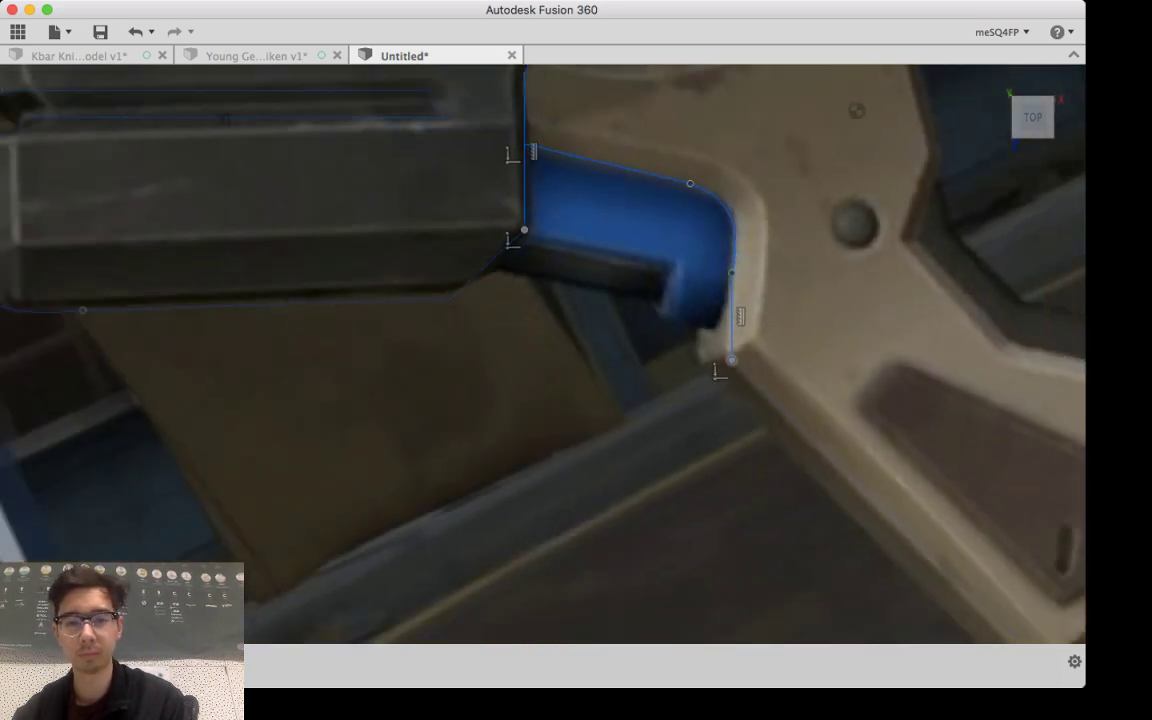
scroll(728, 338, up, 3)
scroll(728, 362, up, 3)
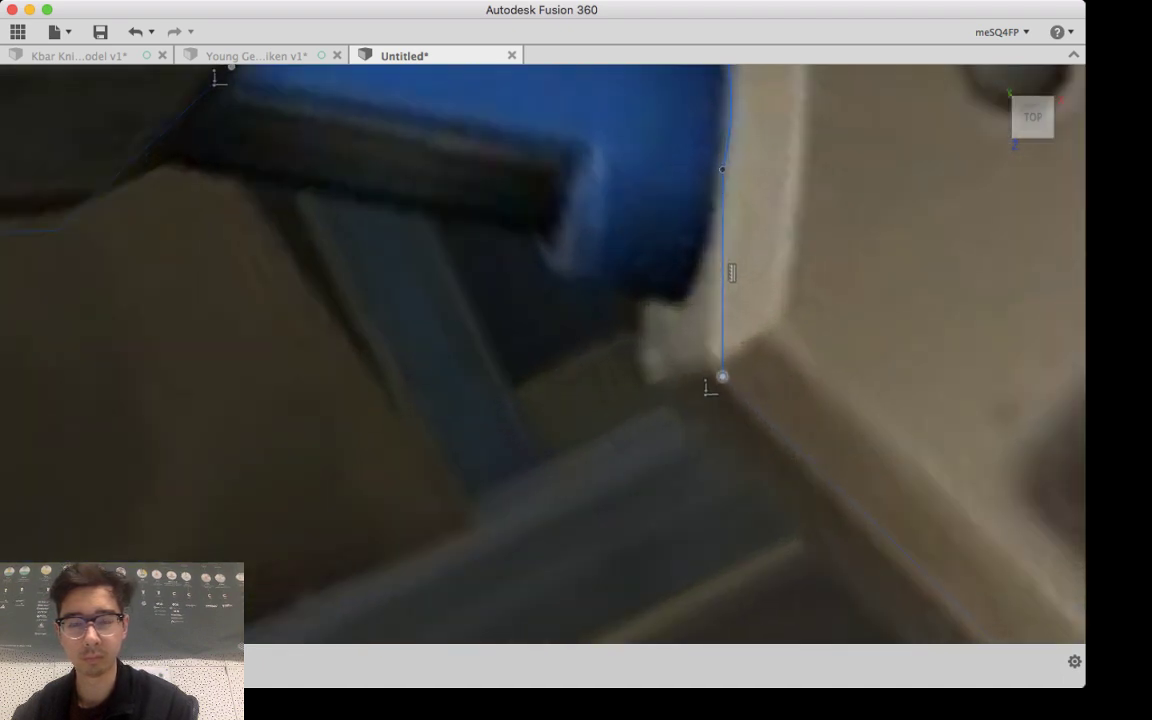
scroll(722, 370, down, 2)
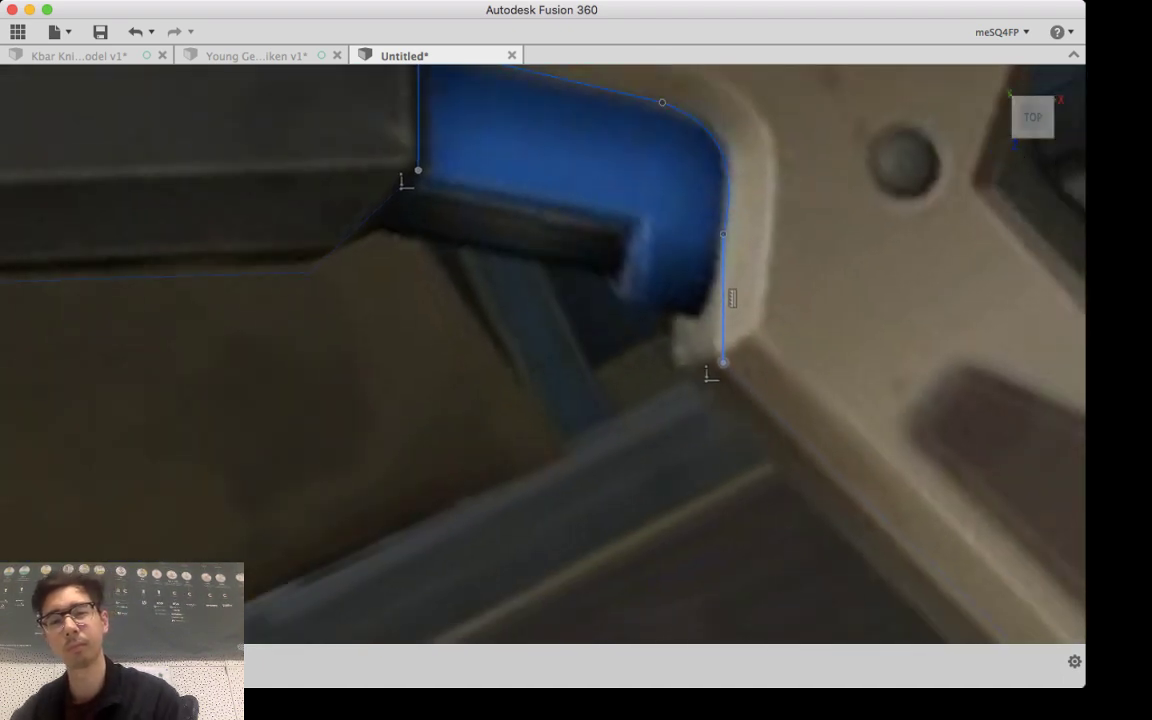
scroll(732, 298, down, 4)
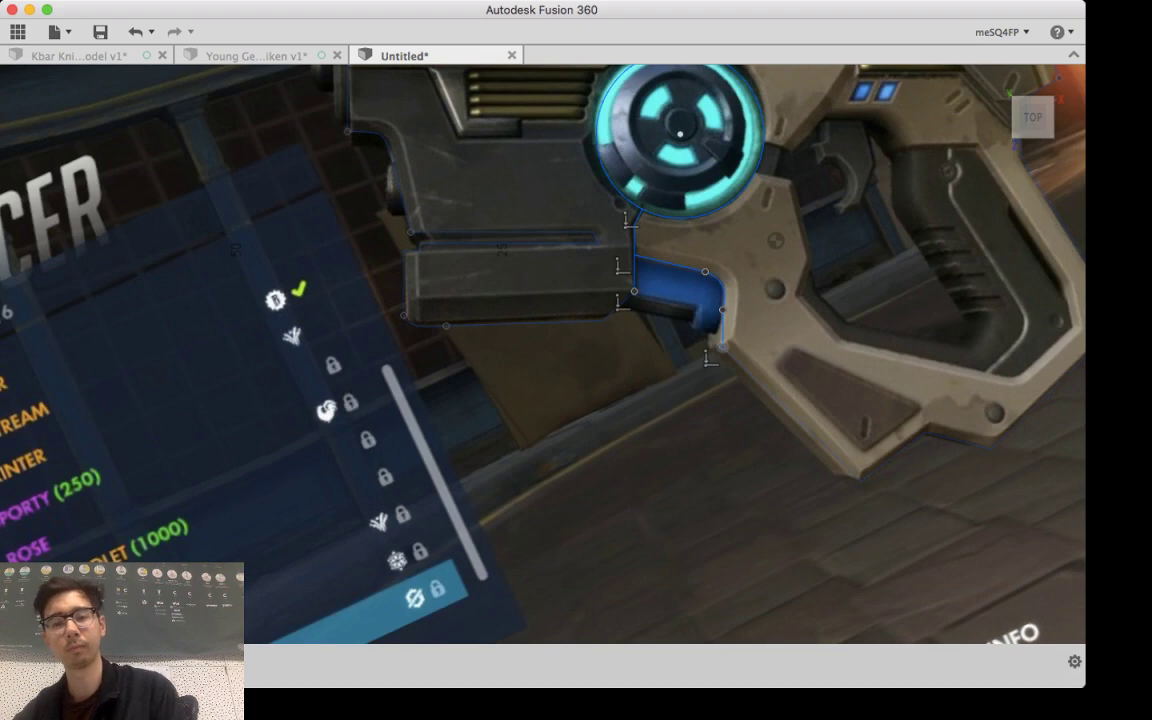
scroll(335, 584, down, 4)
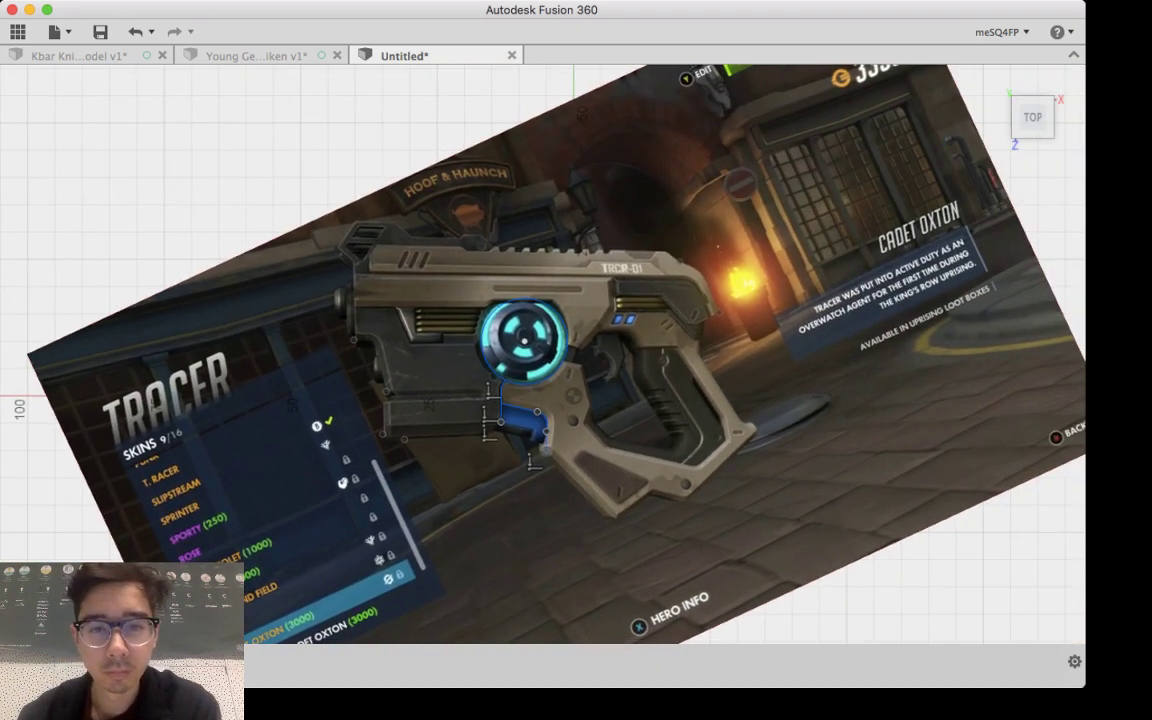
scroll(648, 326, down, 3)
scroll(654, 306, up, 6)
scroll(541, 378, up, 3)
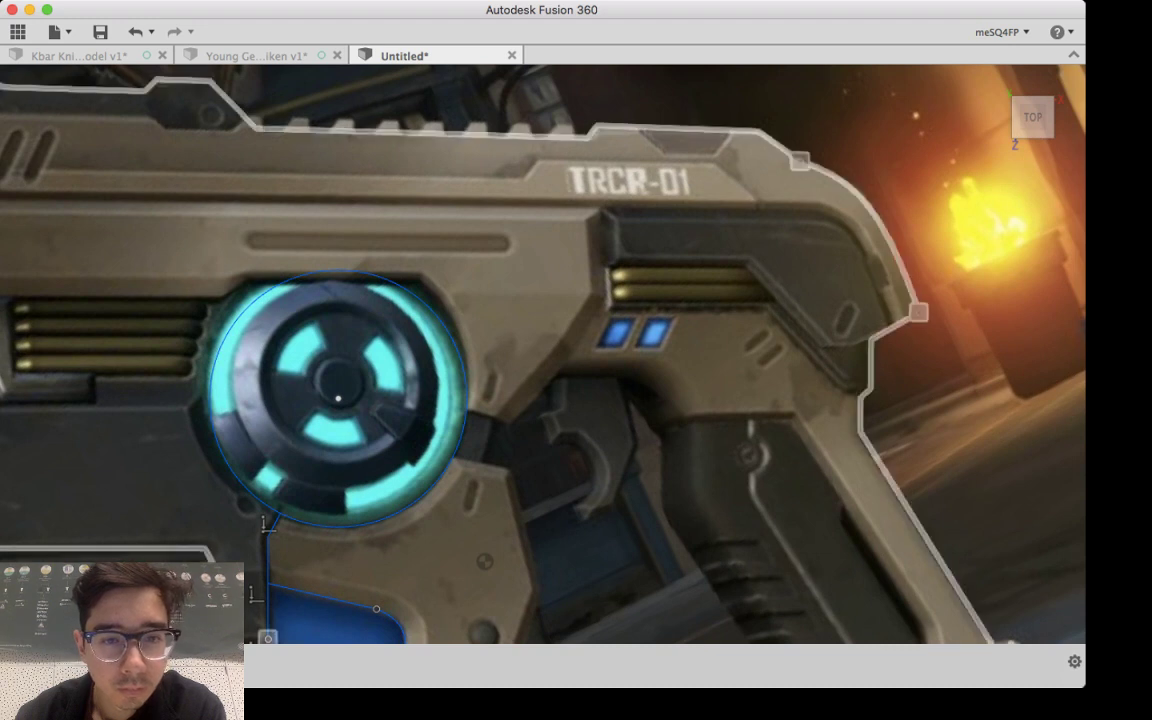
Step: Select the pistol's outer outline and examine where it meets the block's rear edge and the lines around the blue part
click(541, 136)
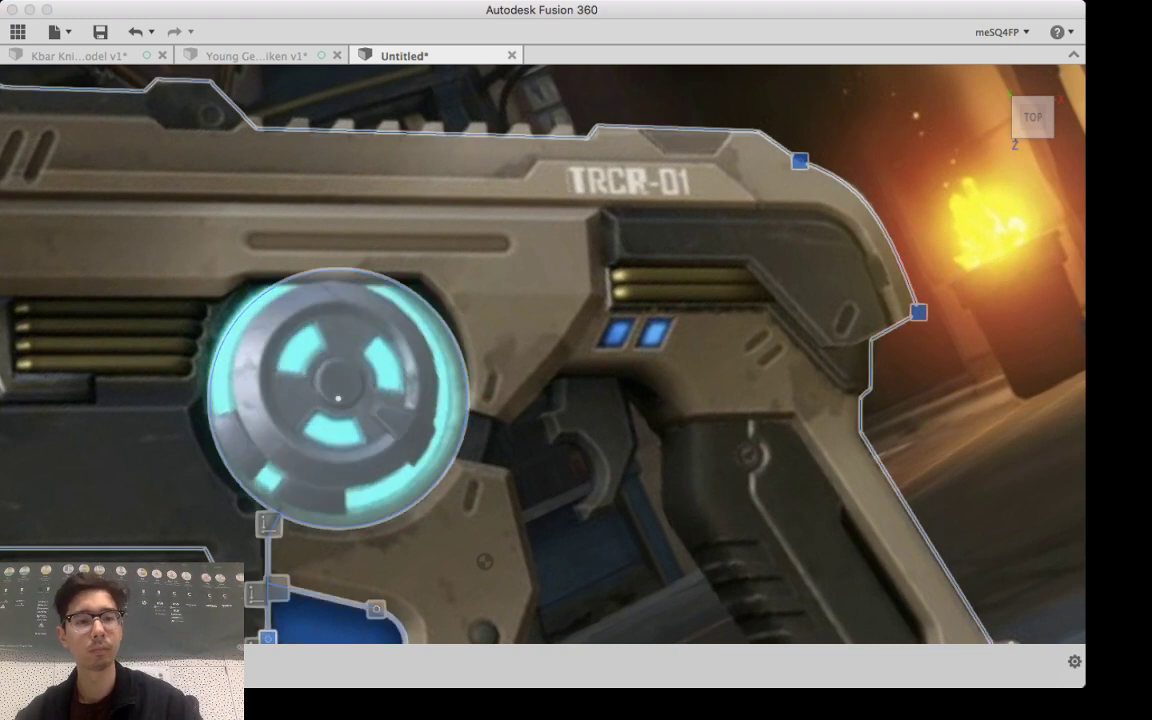
click(150, 661)
click(130, 661)
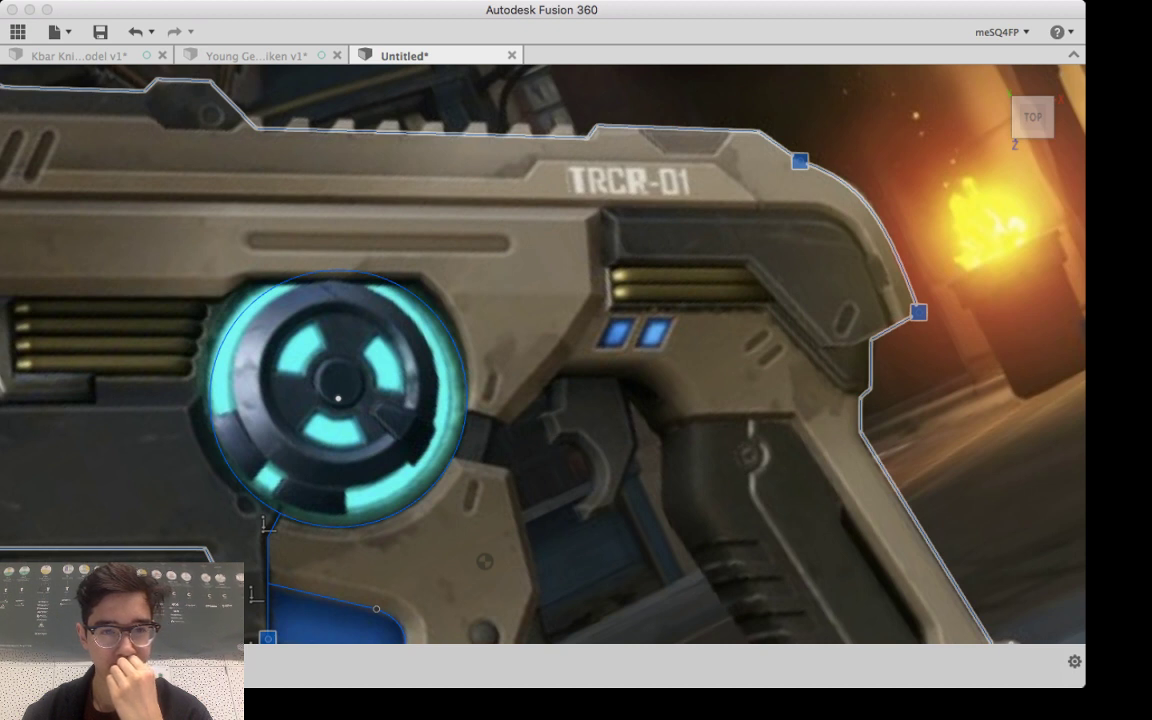
middle_drag(338, 398, 569, 189)
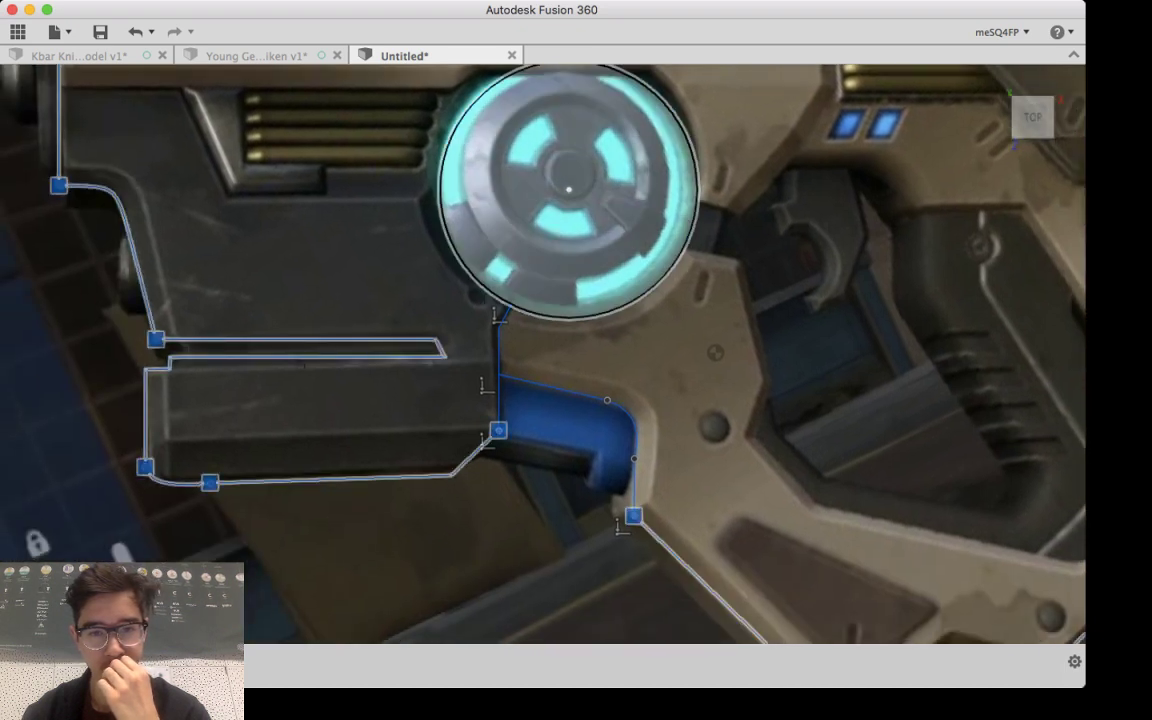
scroll(462, 421, up, 3)
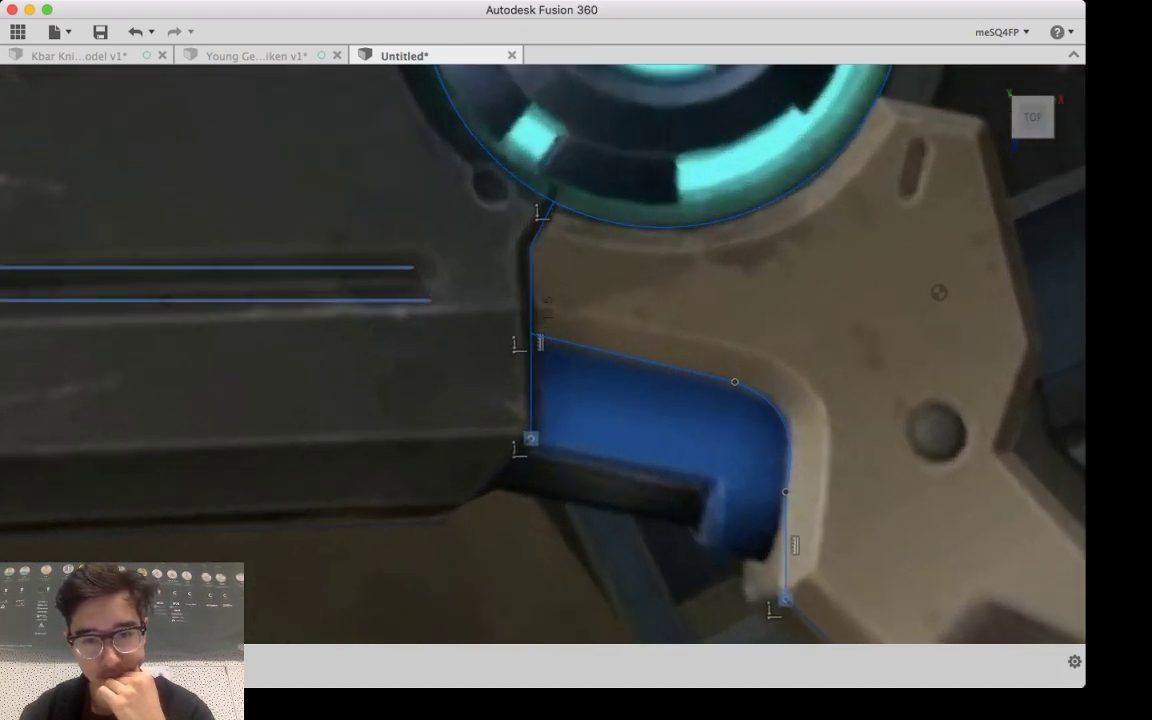
scroll(529, 450, up, 4)
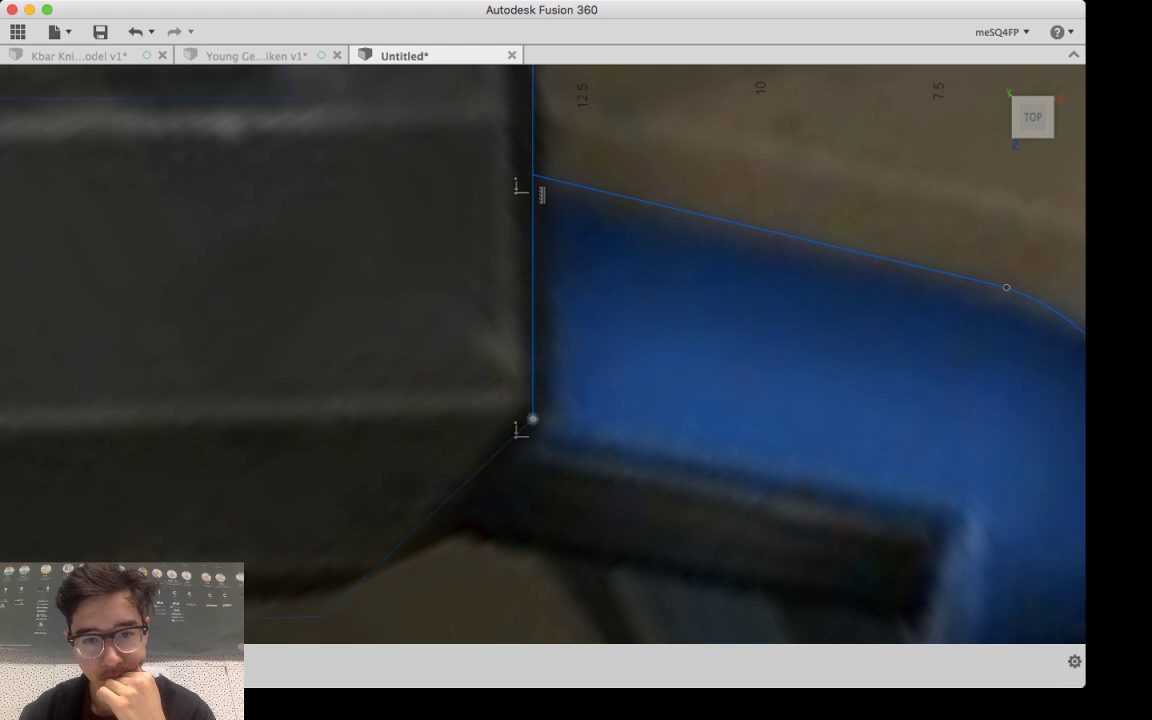
scroll(533, 420, up, 3)
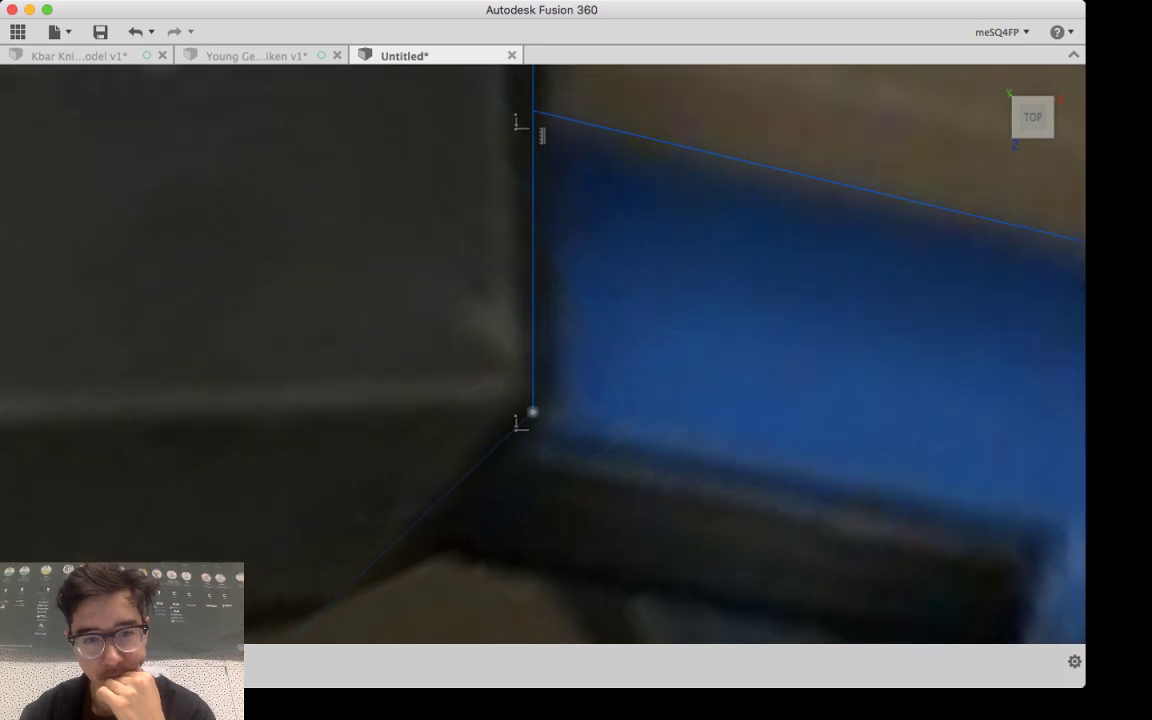
scroll(525, 393, down, 5)
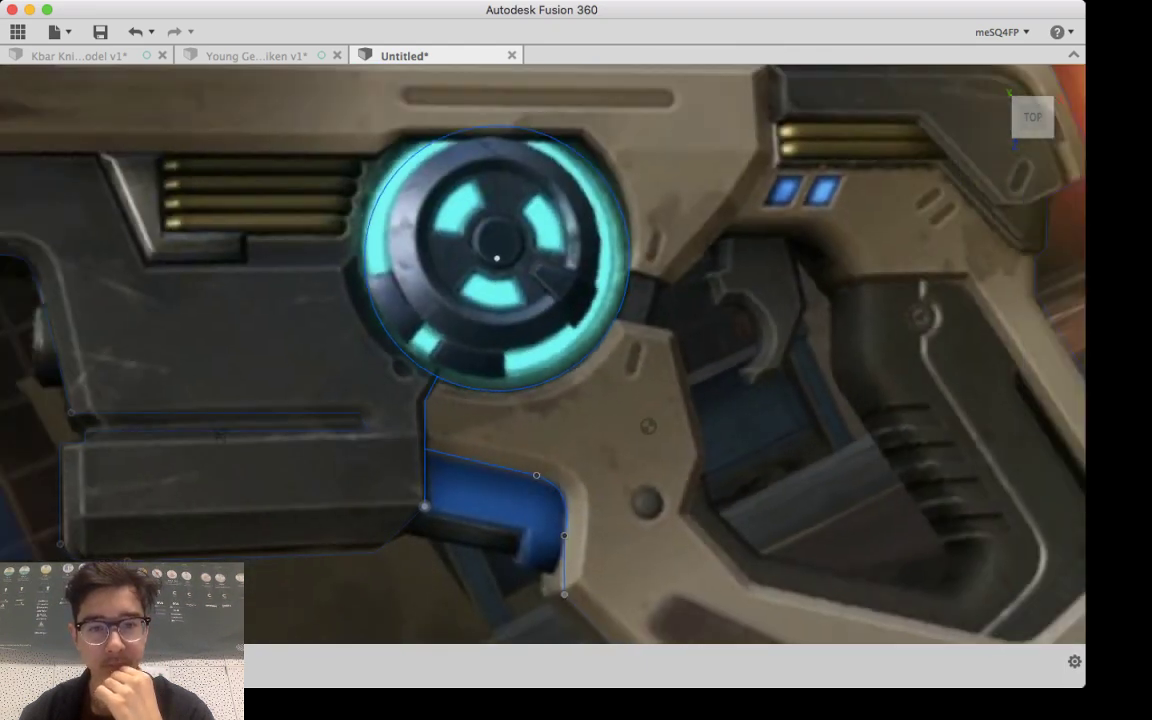
scroll(477, 530, down, 3)
middle_drag(477, 530, 603, 368)
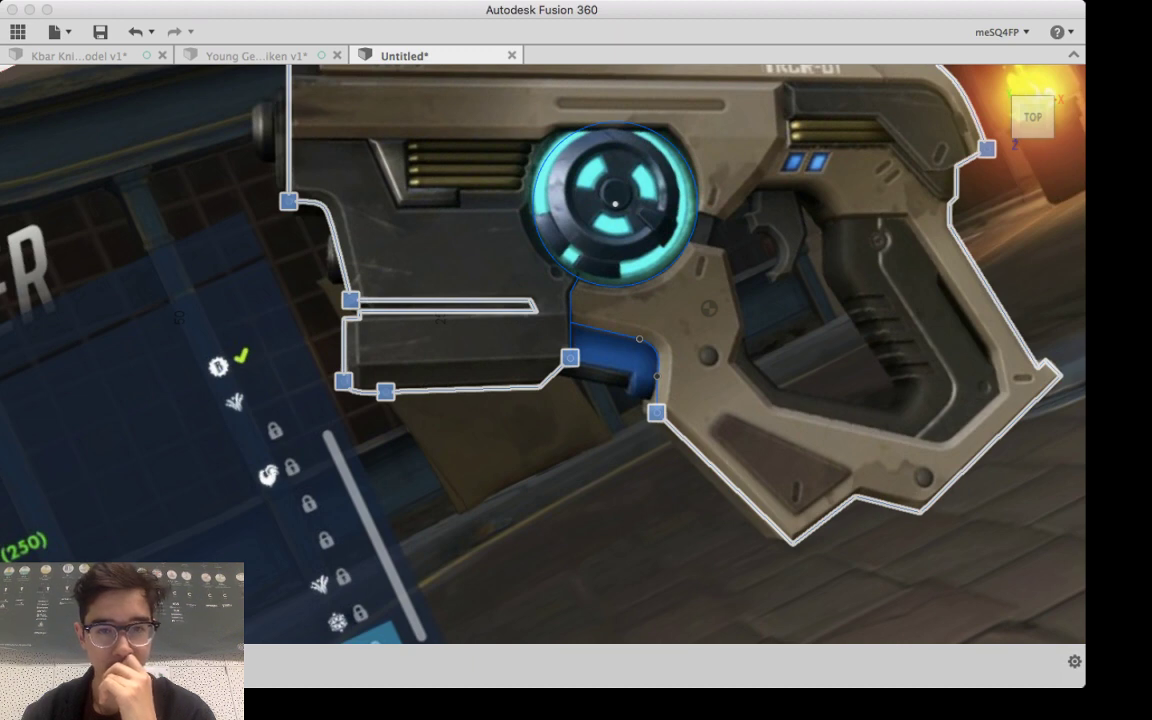
Step: Examine the pistol's traced outline from a tilted view and where the lines around the blue part meet the block's rear edge
shift+middle_drag(570, 530, 560, 430)
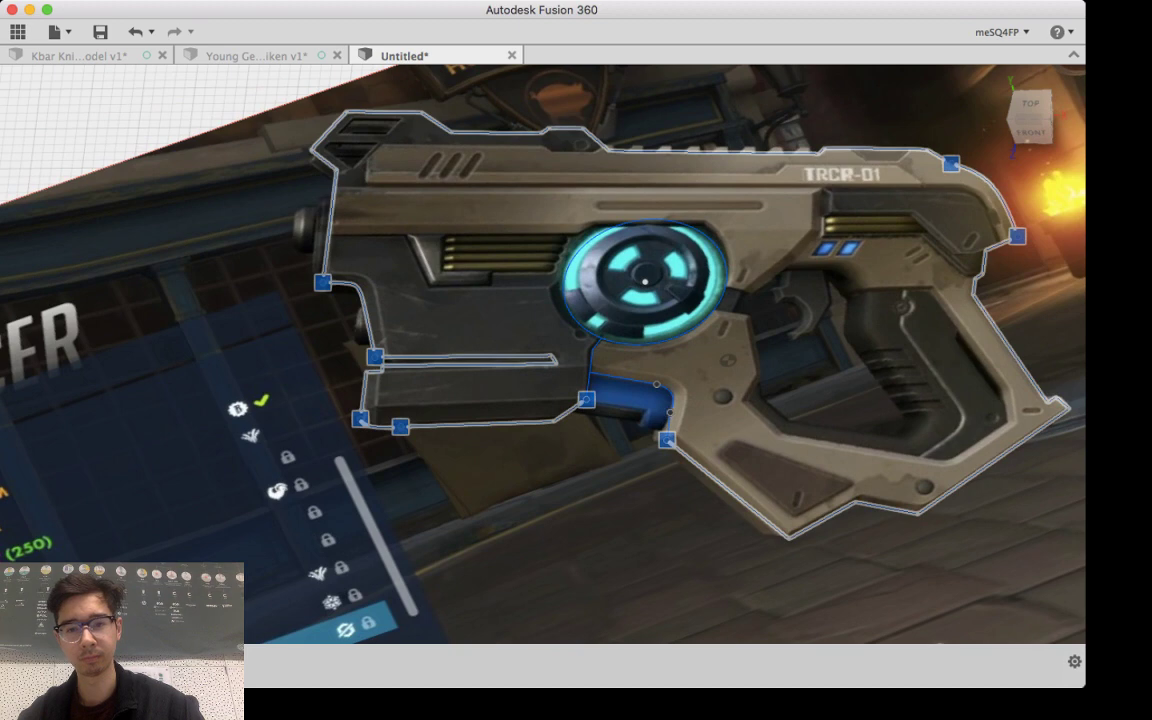
shift+middle_drag(690, 340, 700, 412)
scroll(700, 412, down, 5)
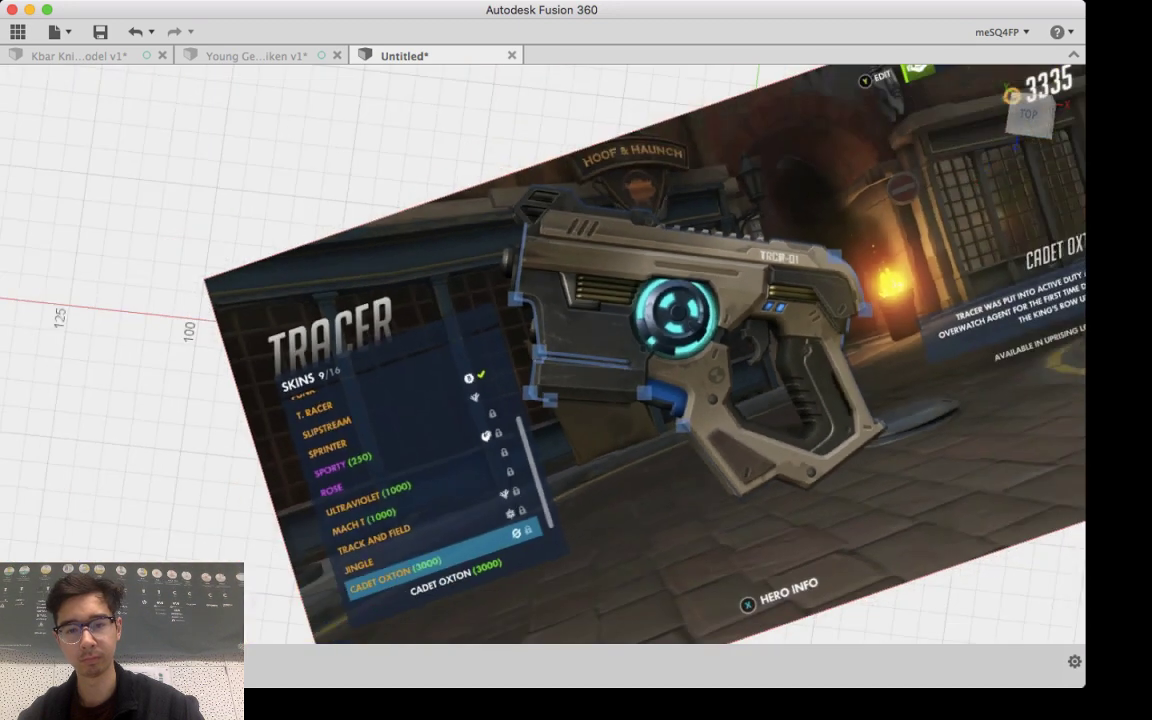
scroll(677, 410, up, 10)
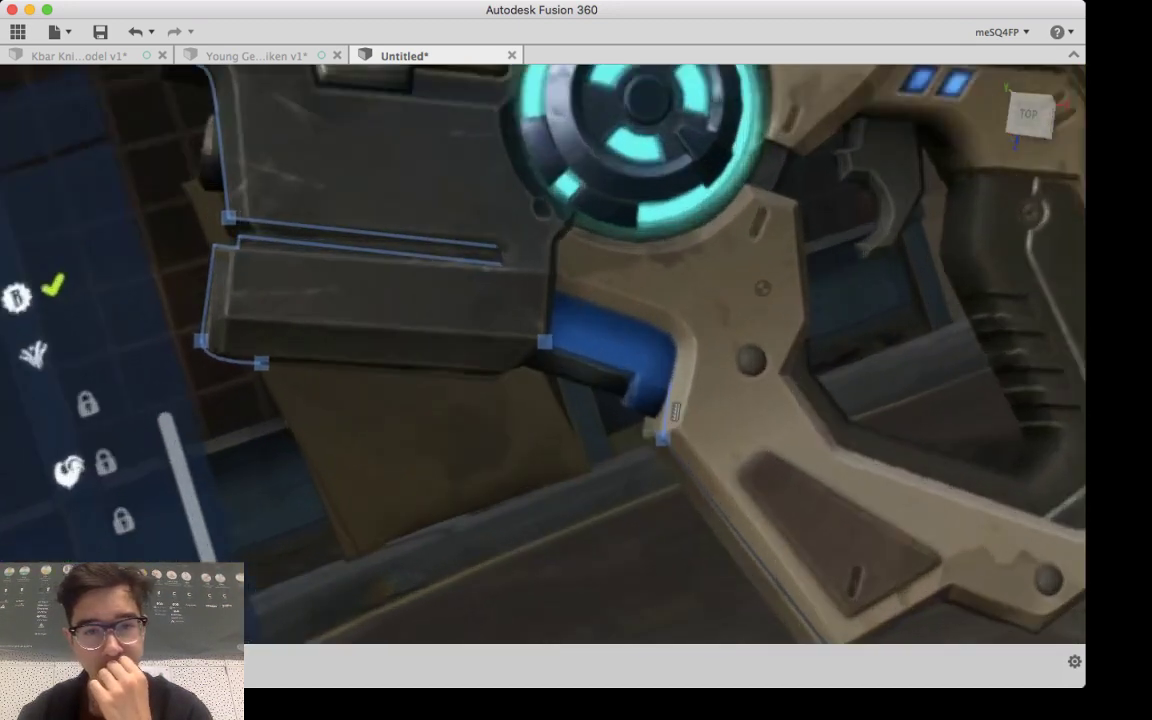
scroll(675, 410, up, 5)
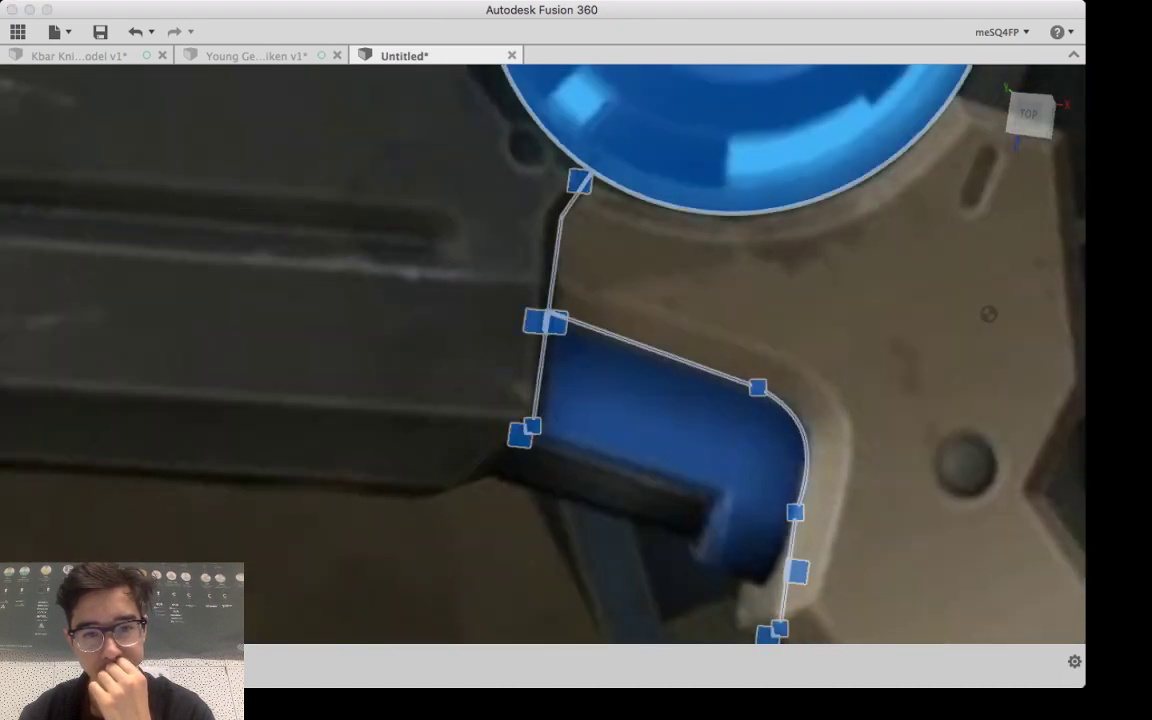
scroll(595, 280, up, 6)
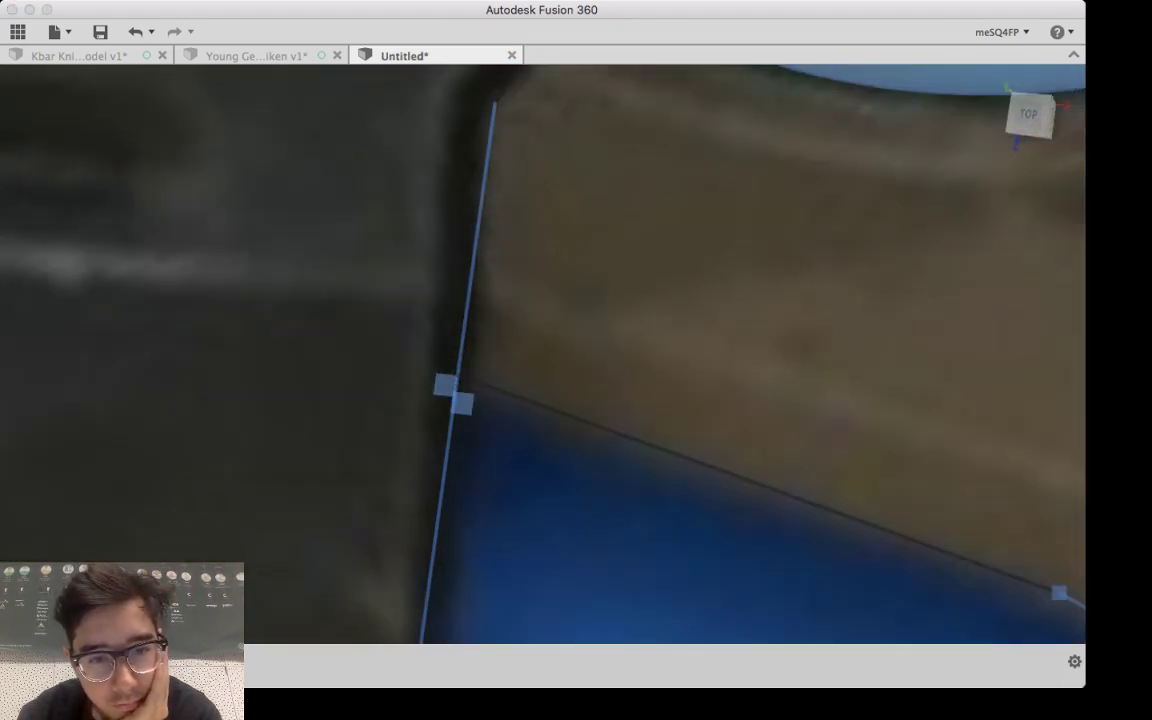
click(456, 386)
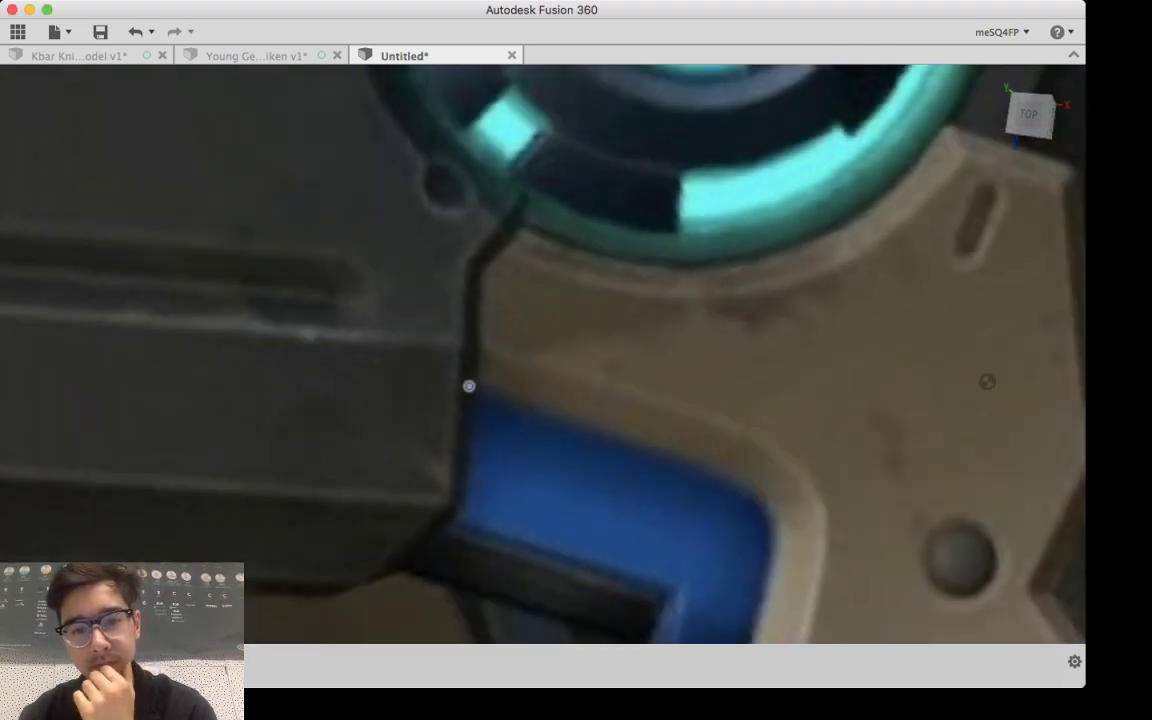
middle_drag(468, 386, 466, 306)
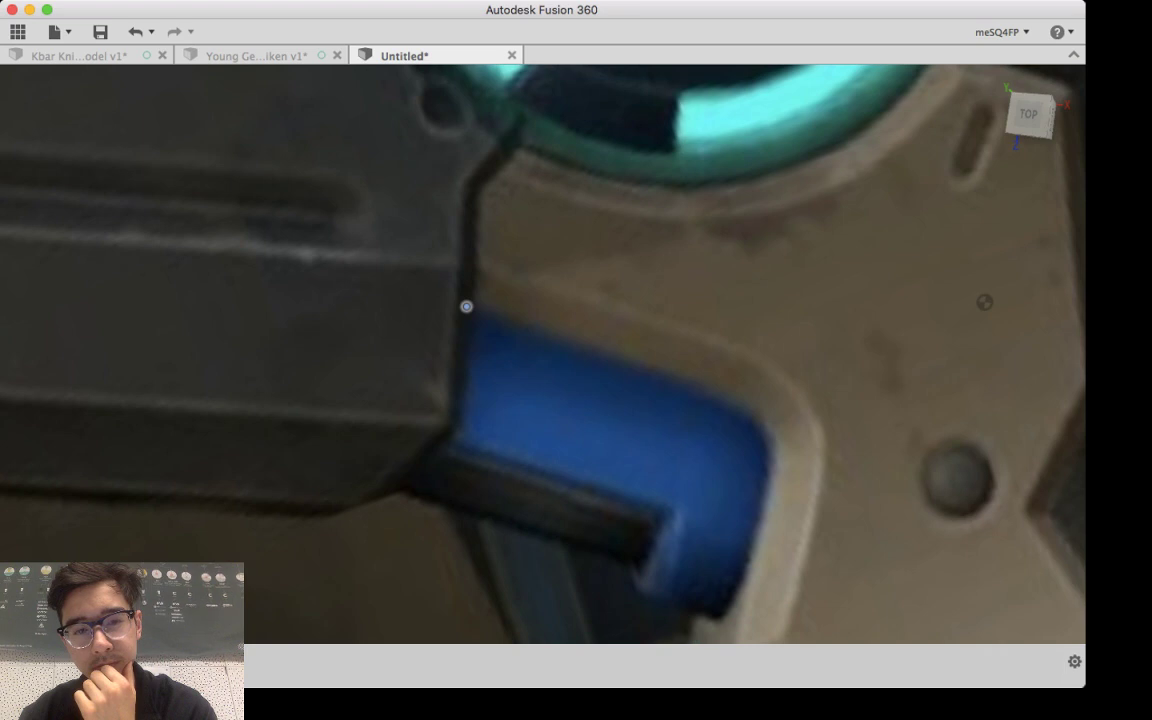
scroll(466, 306, up, 4)
scroll(538, 370, down, 7)
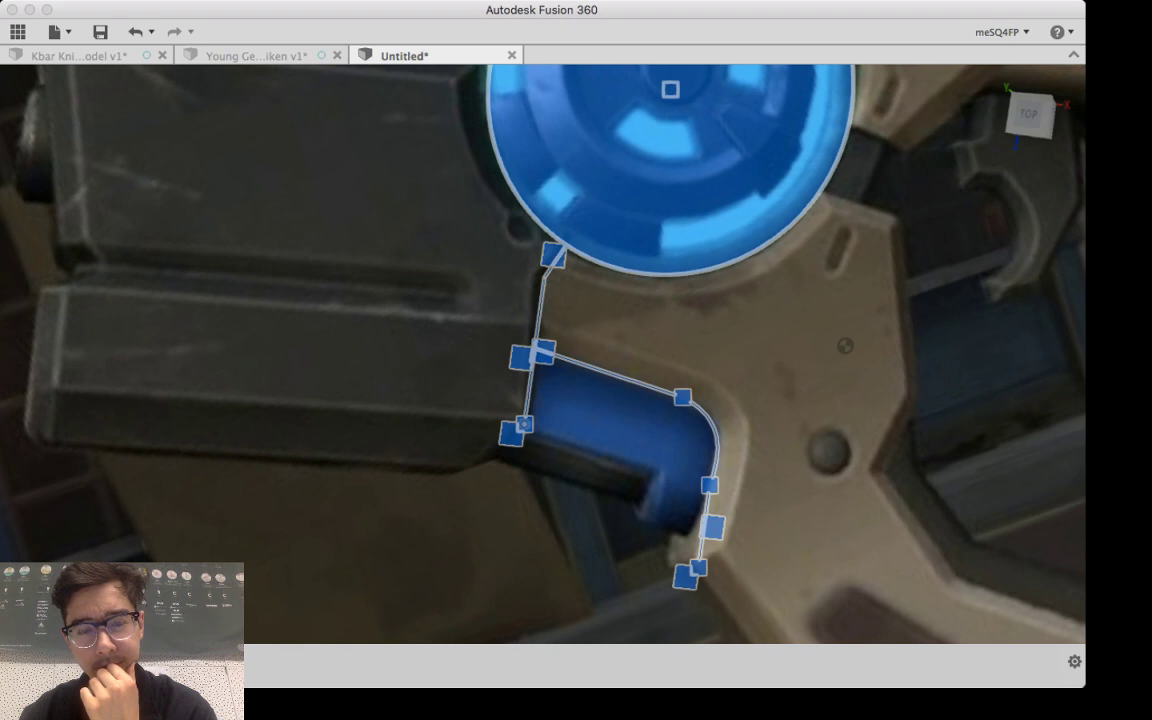
Step: Examine the lower end of the block's rear line beside the blue part and the disc and blue-part sketch against the whole pistol
scroll(523, 424, up, 10)
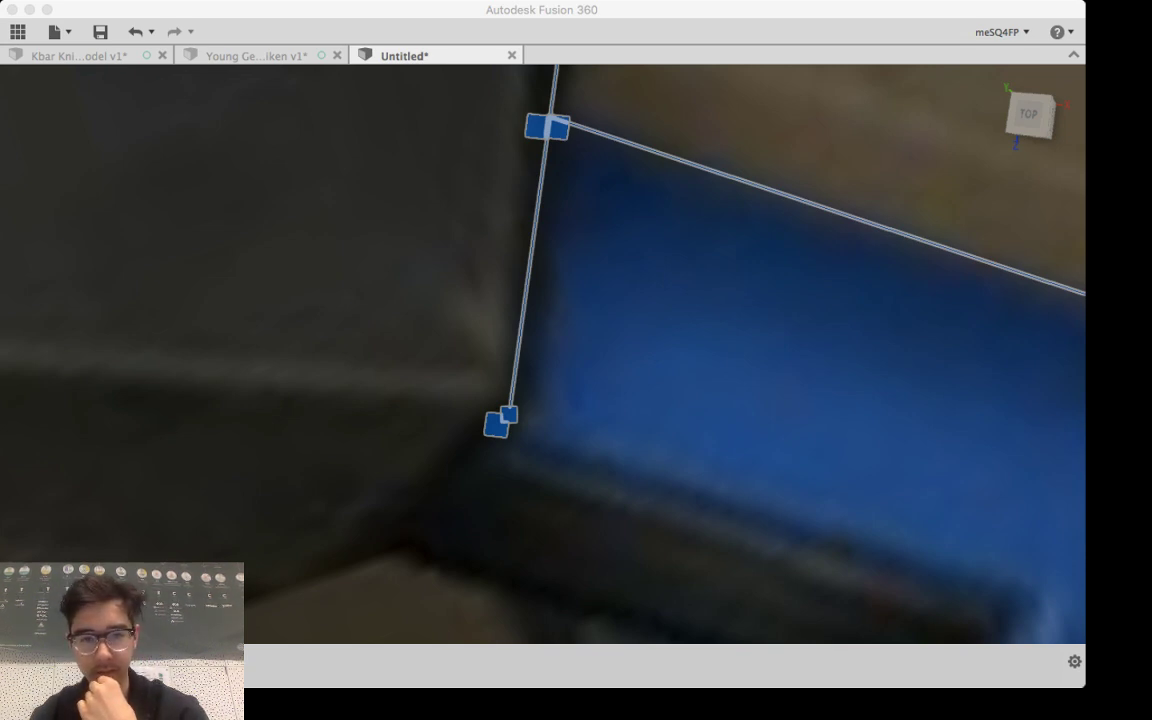
click(755, 415)
scroll(755, 425, up, 3)
scroll(755, 410, down, 7)
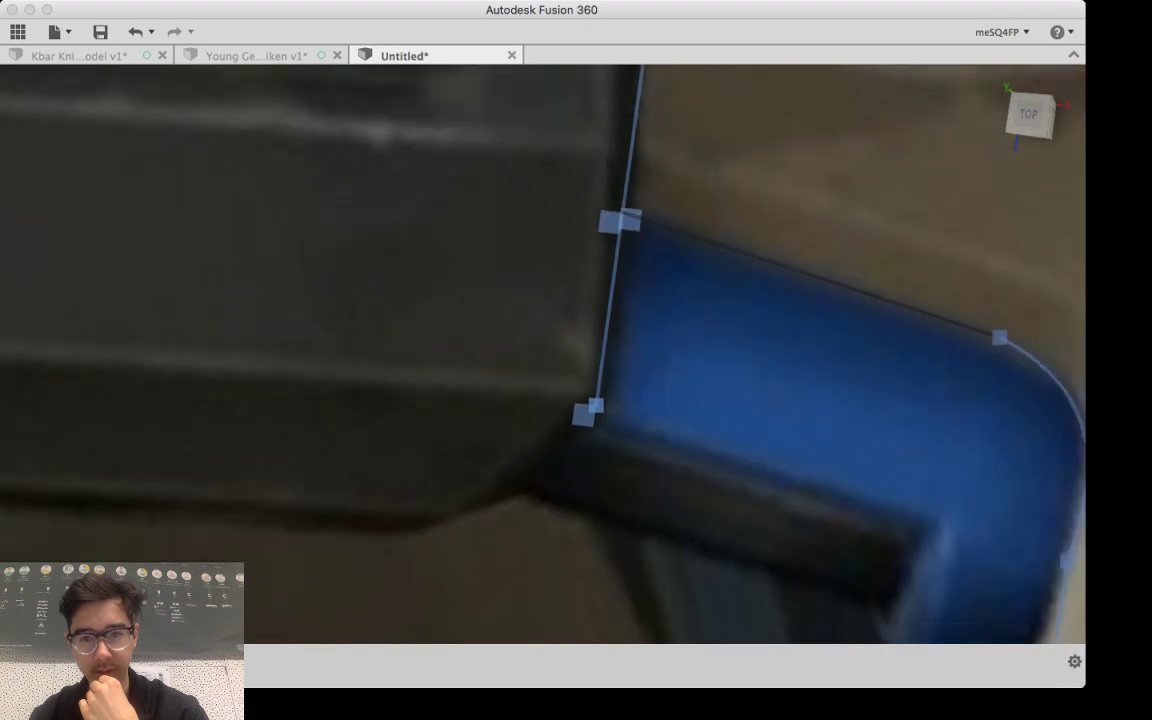
scroll(1000, 465, down, 10)
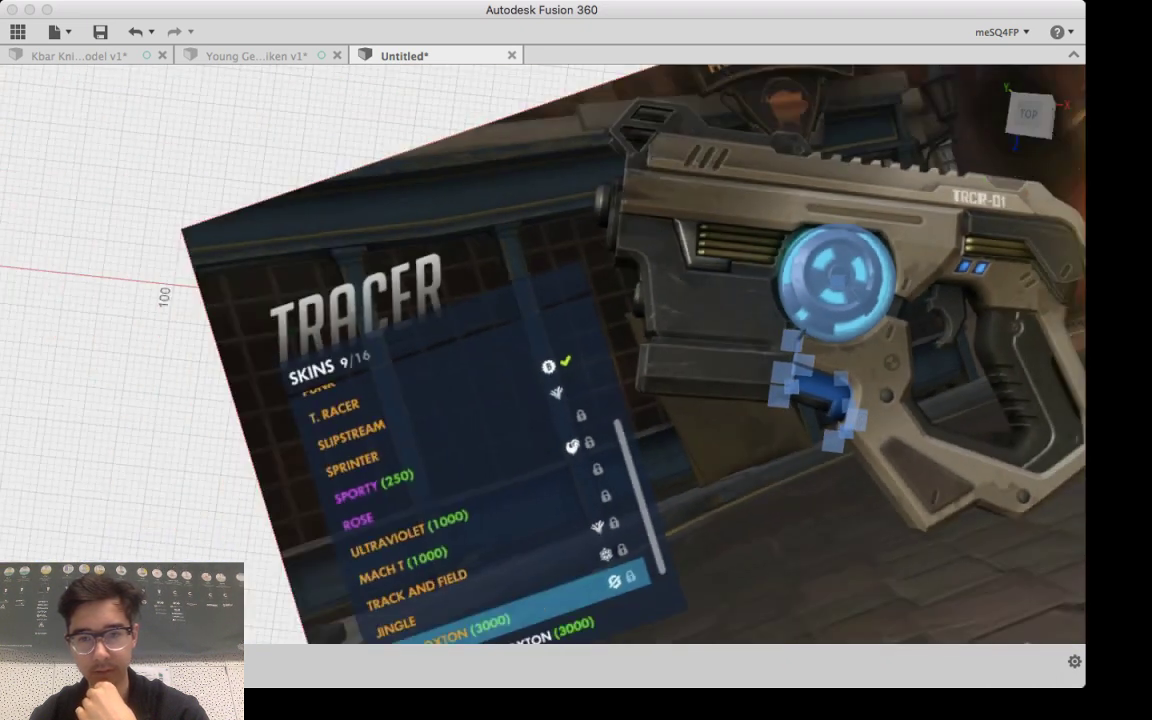
mouse_move(1000, 465)
middle_down()
mouse_move(742, 503)
mouse_move(659, 539)
mouse_move(657, 520)
middle_up()
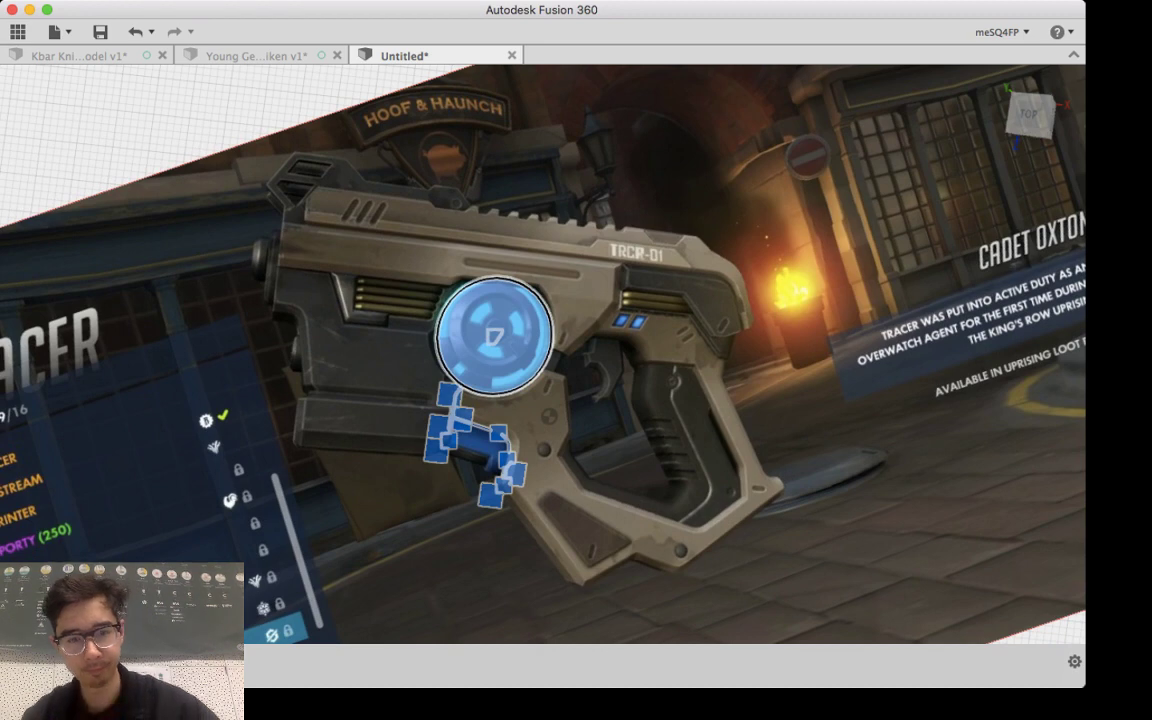
shift+middle_drag(674, 445, 674, 370)
shift+middle_drag(362, 475, 375, 450)
shift+middle_drag(420, 390, 395, 435)
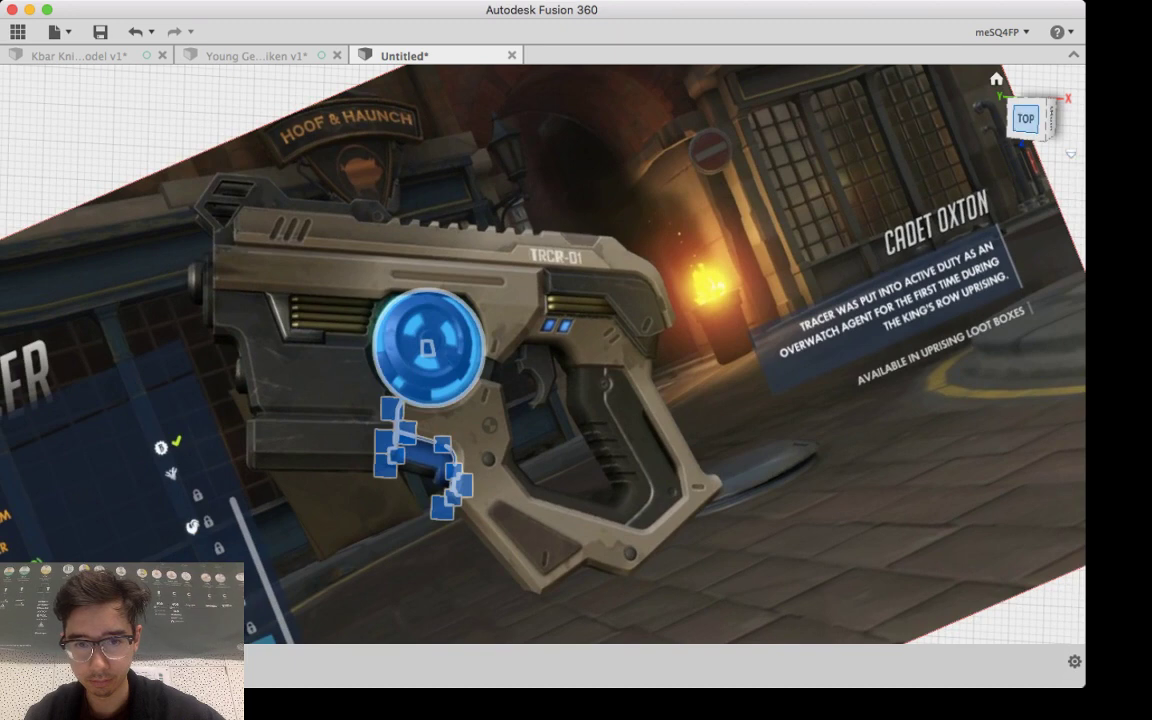
Step: Return to the top view and draw a two-point spline at the lower rear corner of the trigger opening, beside the grip
click(1026, 119)
middle_drag(478, 450, 573, 388)
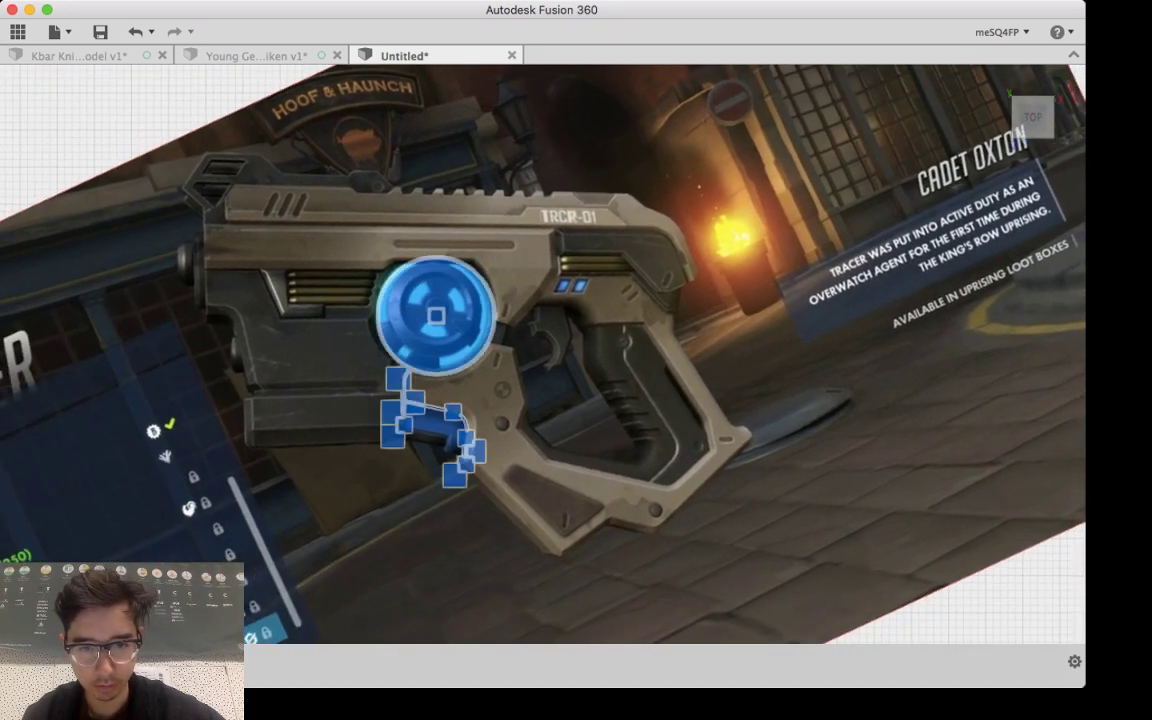
scroll(573, 388, down, 4)
scroll(573, 388, up, 8)
scroll(573, 328, up, 3)
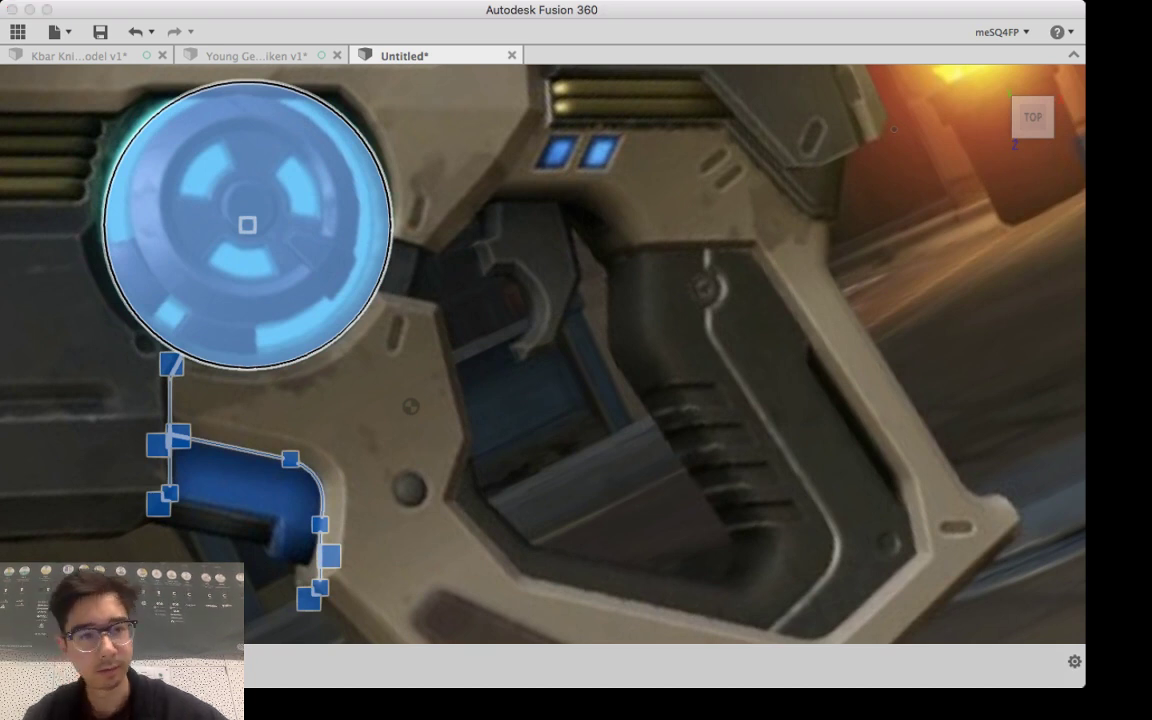
click(247, 225)
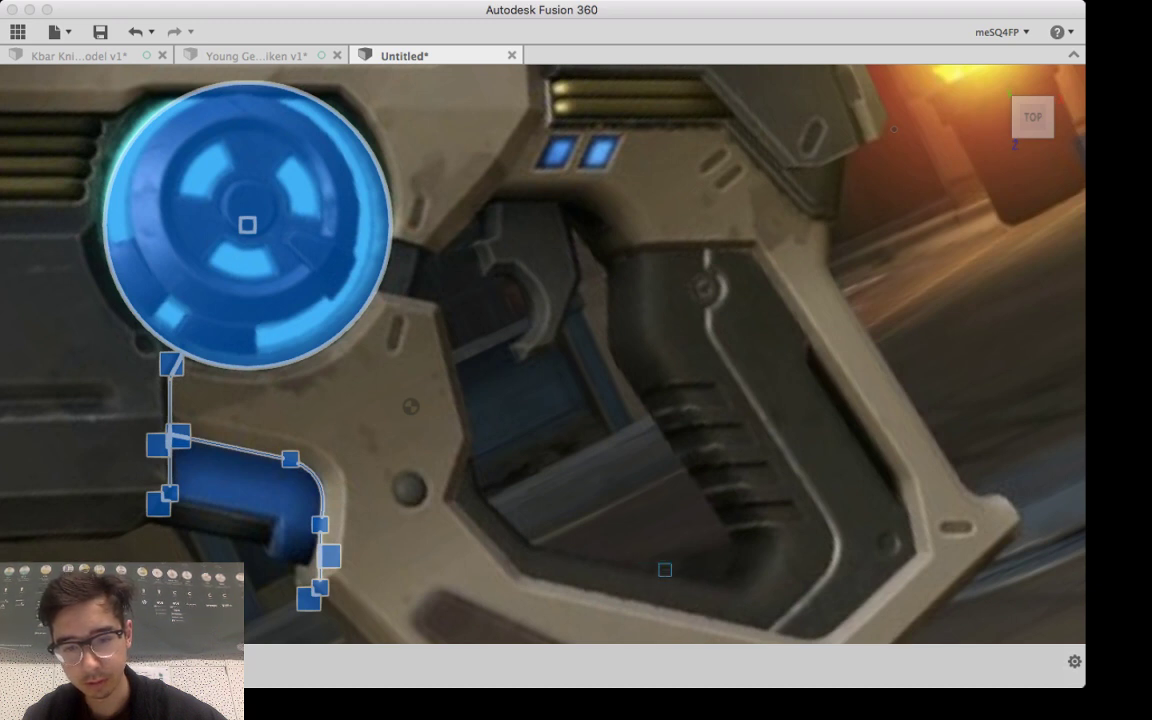
key(Delete)
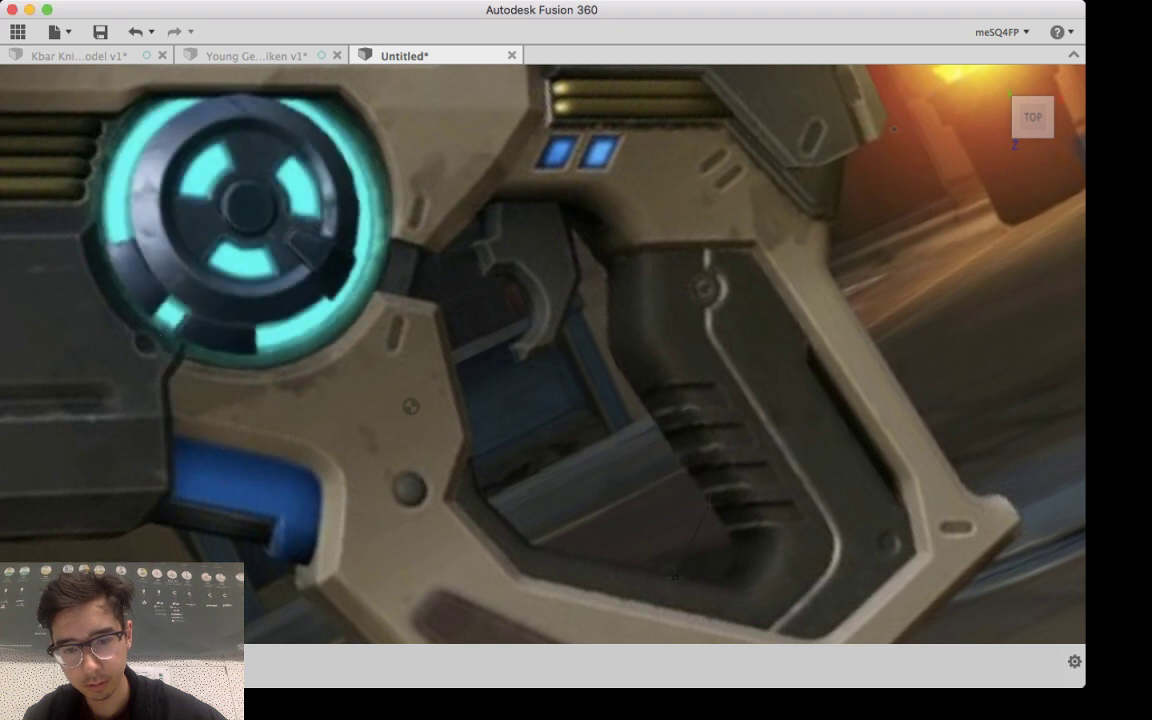
click(710, 504)
click(749, 522)
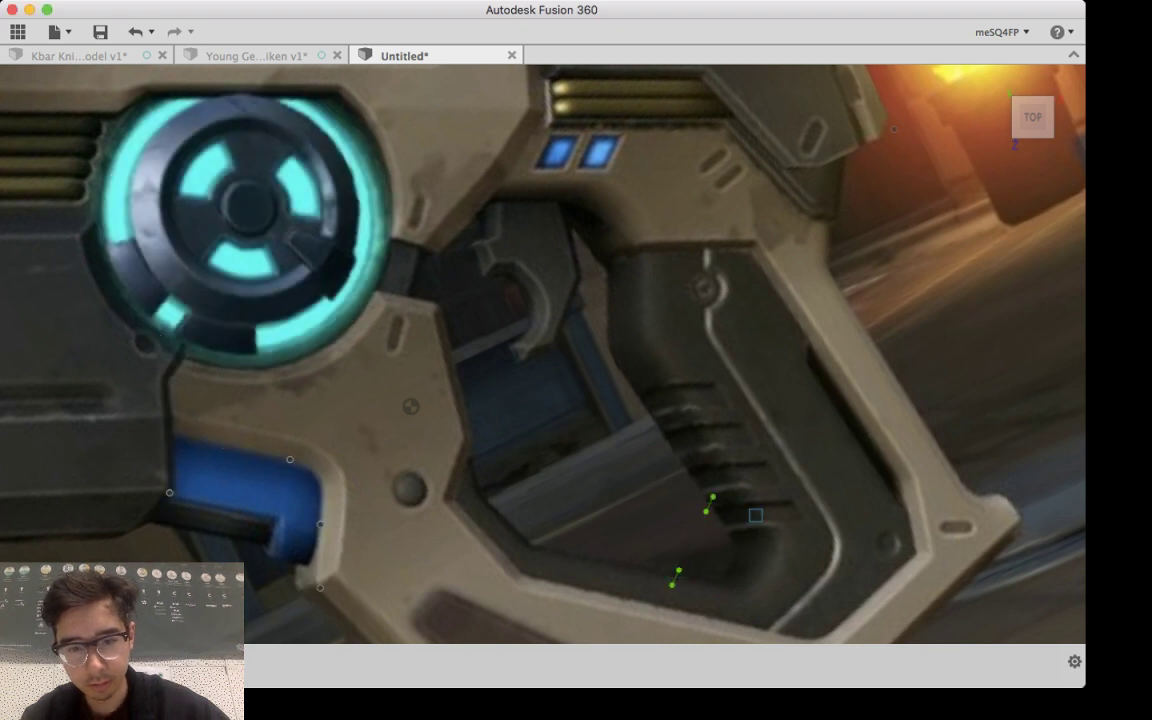
Step: Adjust the tangent handle at the new spline's upper end until its direction follows the grip's front edge
scroll(712, 503, up, 3)
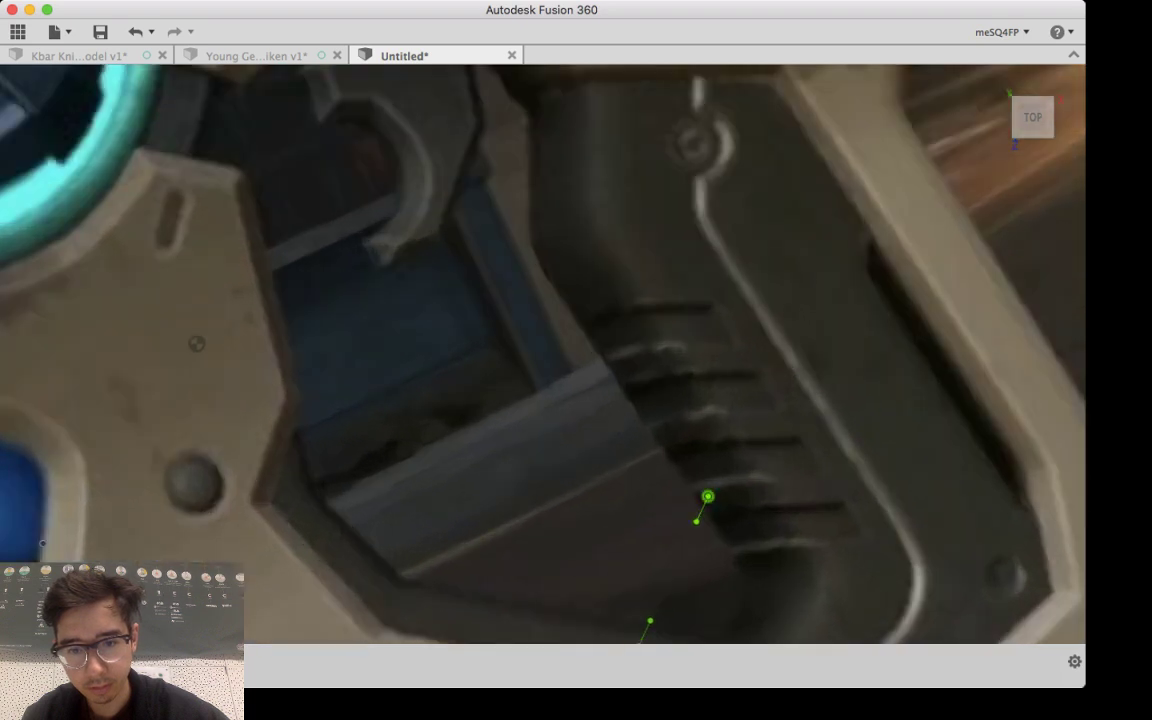
drag(708, 496, 687, 468)
scroll(688, 467, up, 2)
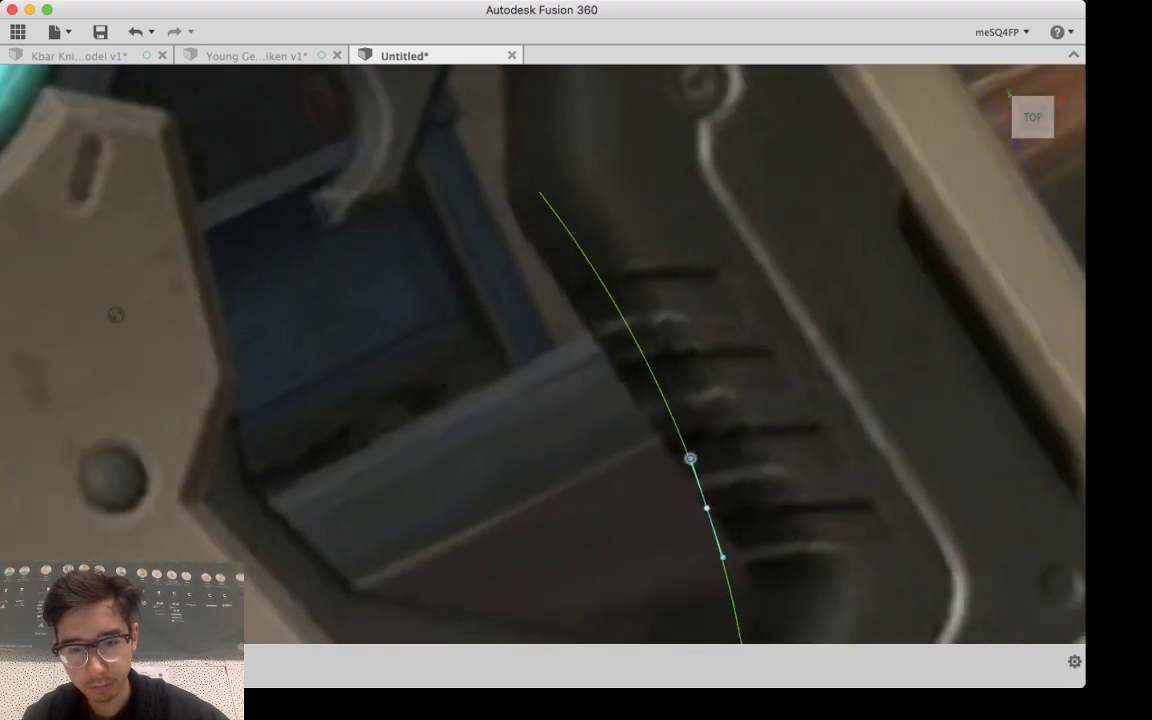
scroll(690, 460, down, 5)
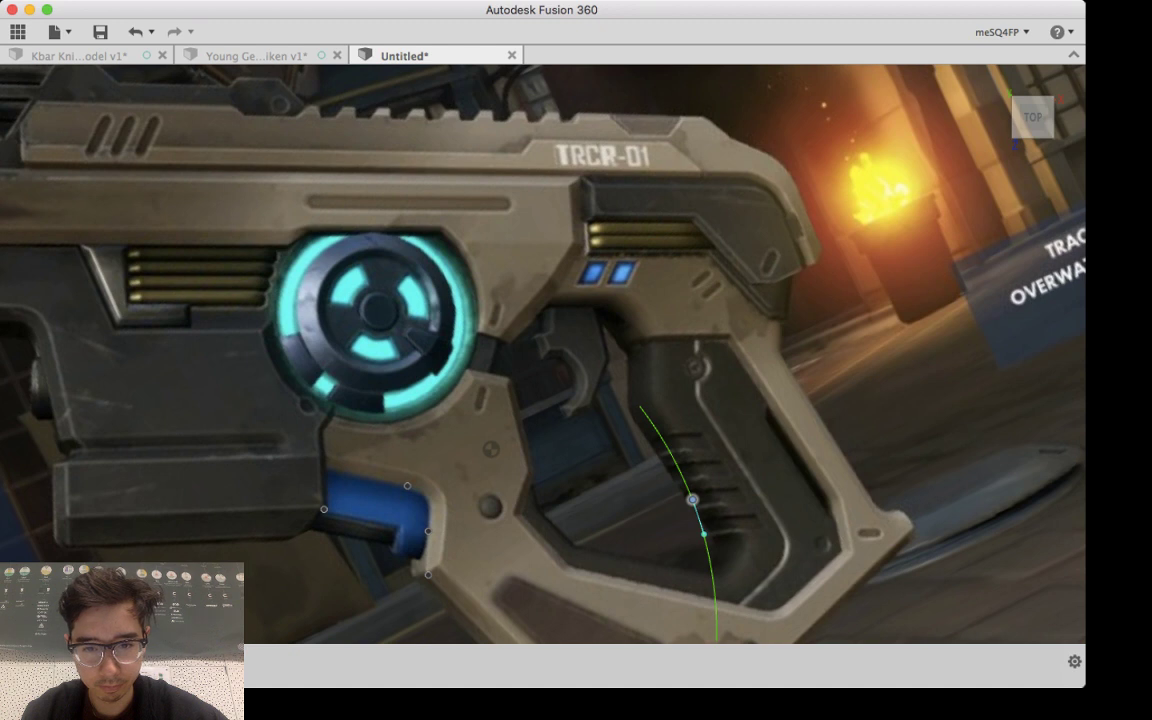
key(super+a)
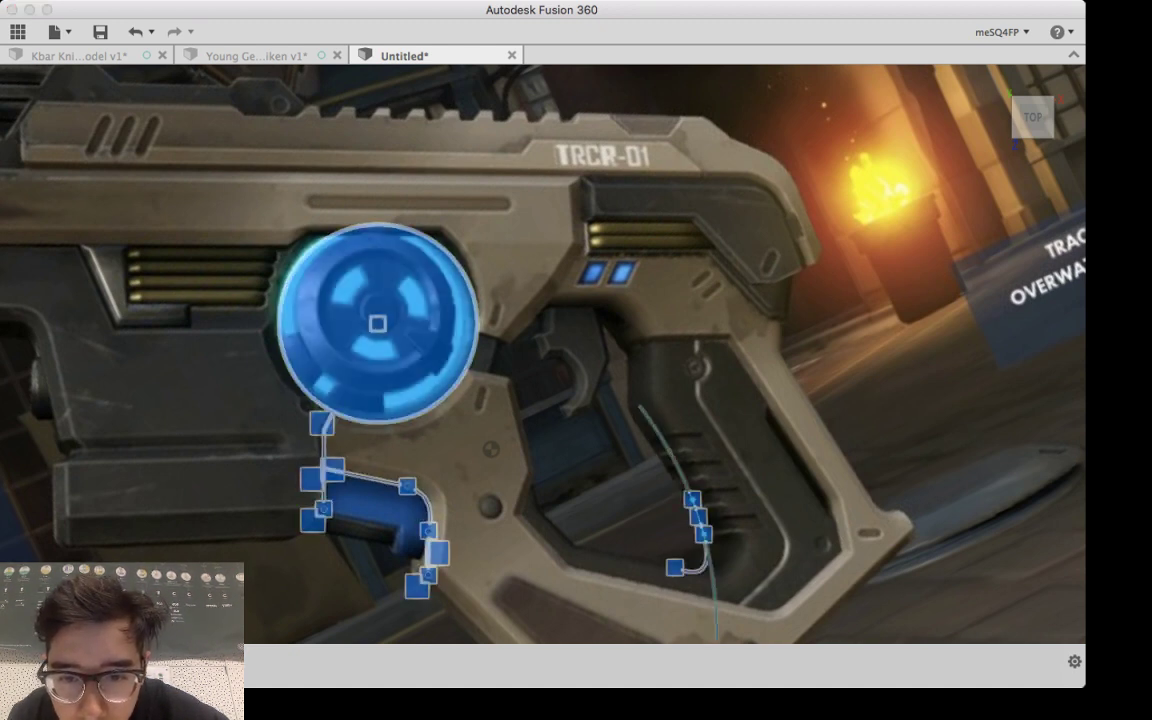
drag(692, 499, 680, 487)
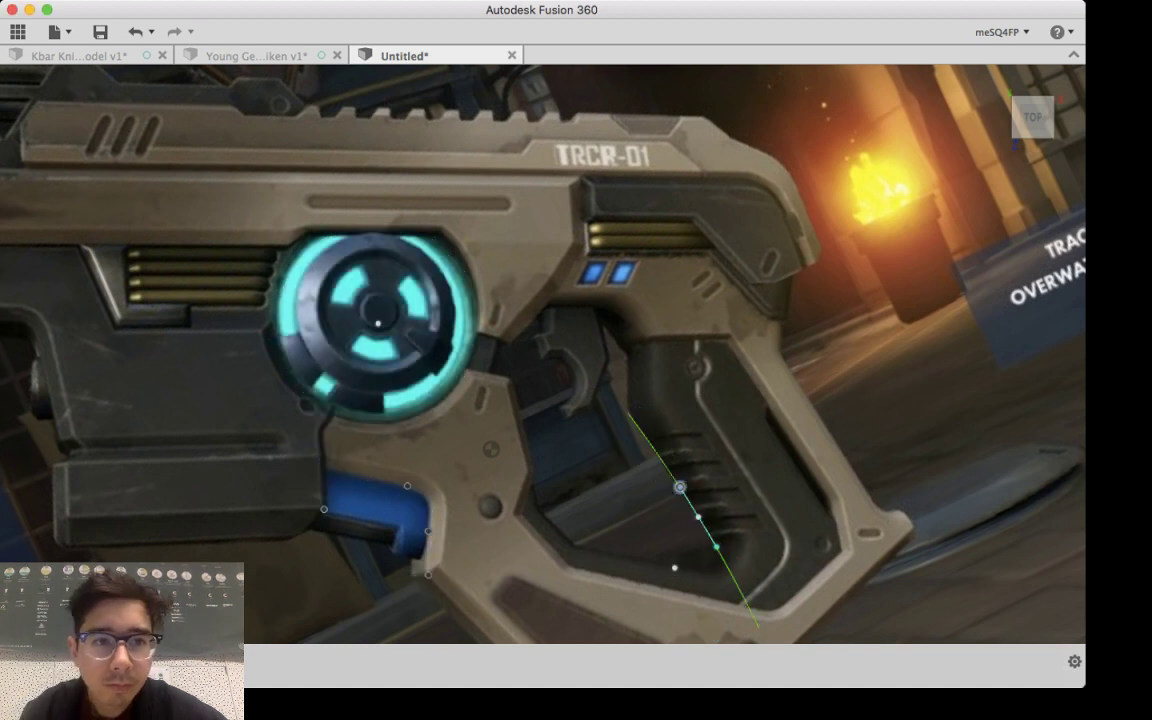
click(914, 103)
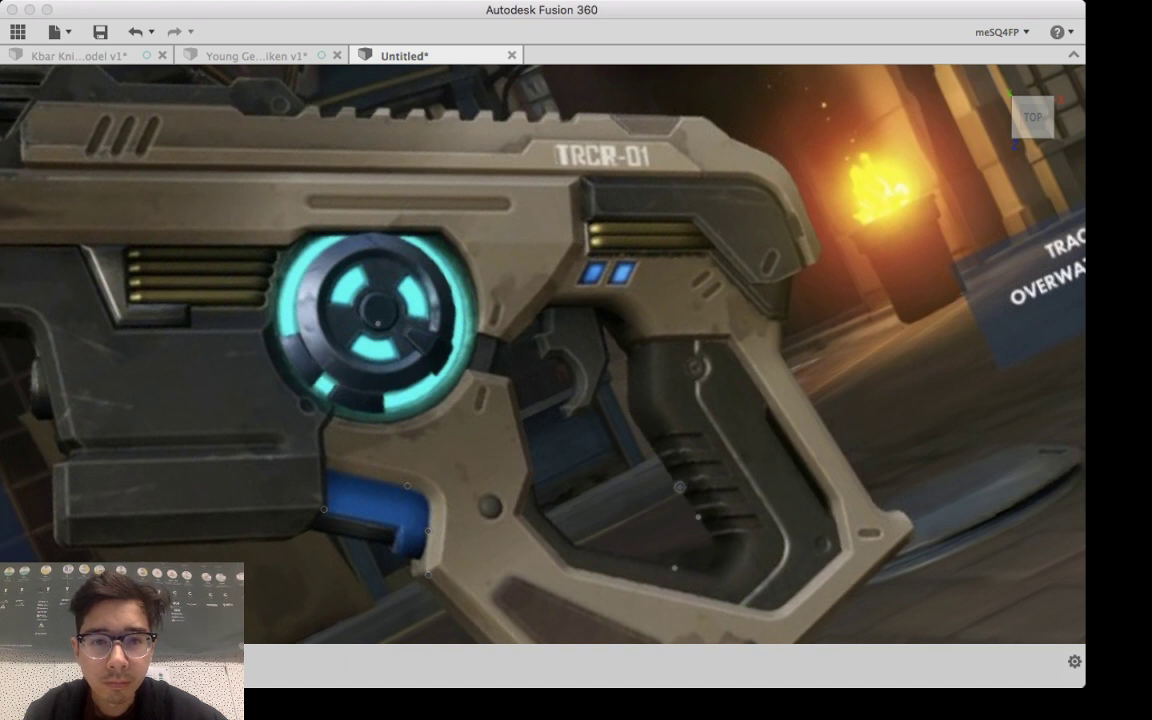
Step: Draw two connected lines from the spline's upper end along the grip's front edge, one sloped and one vertical
click(540, 498)
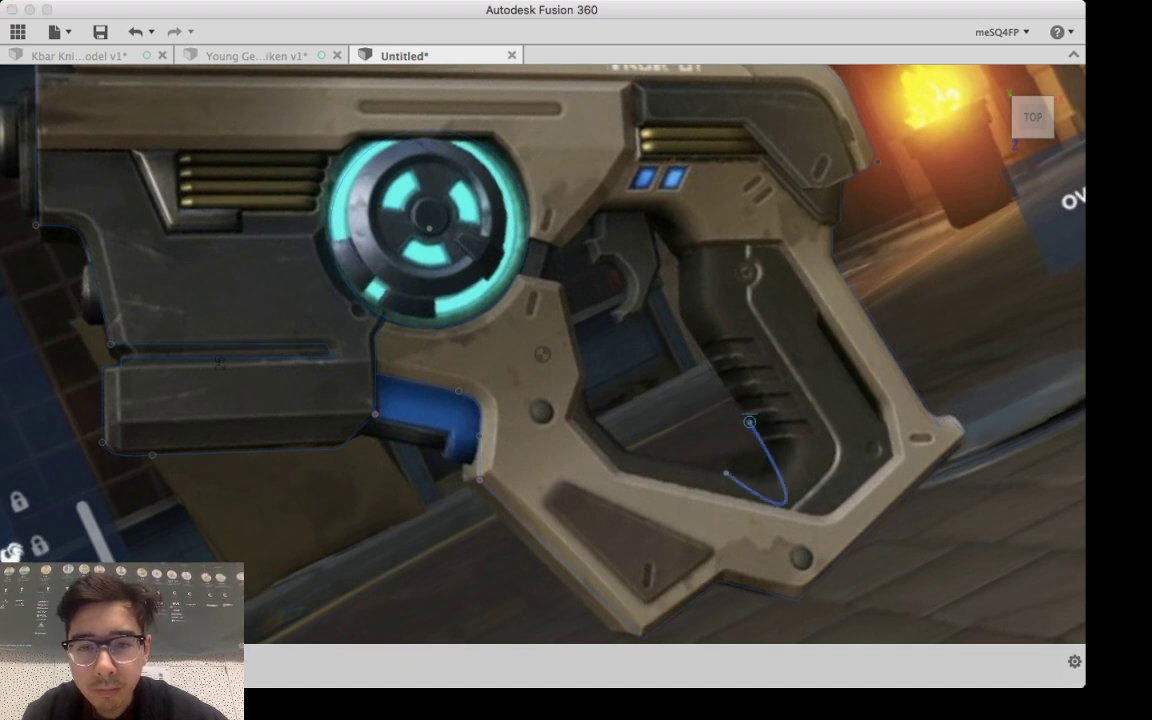
click(749, 422)
click(684, 315)
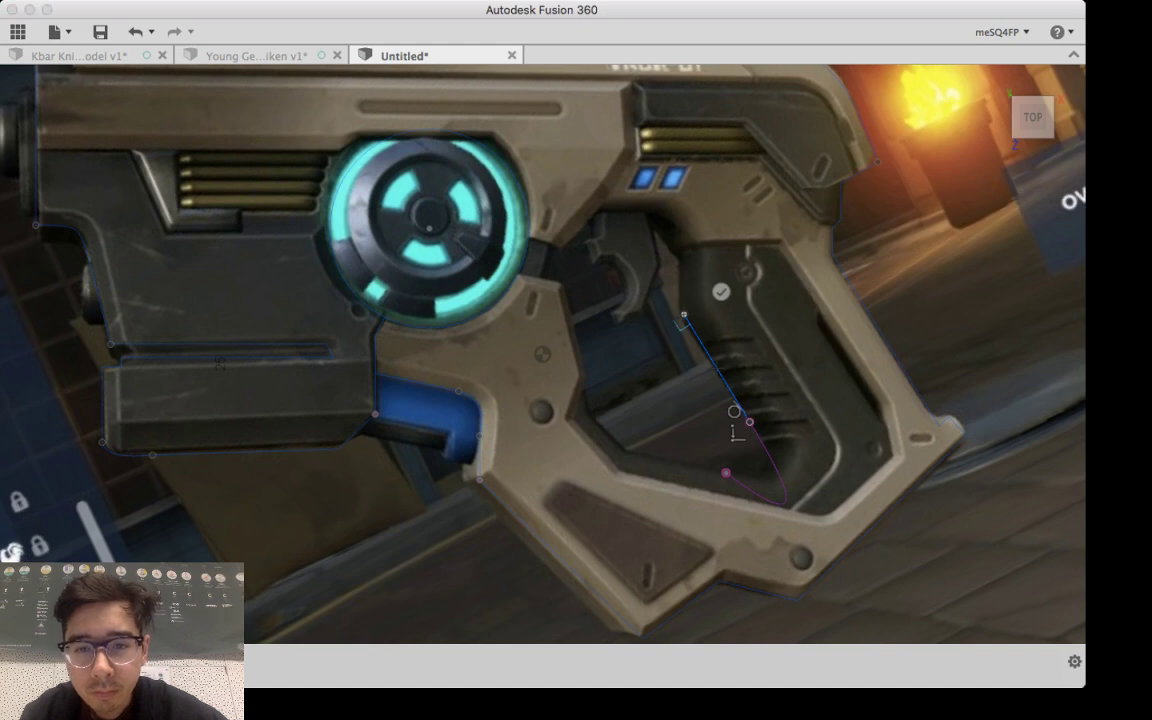
scroll(681, 322, down, 5)
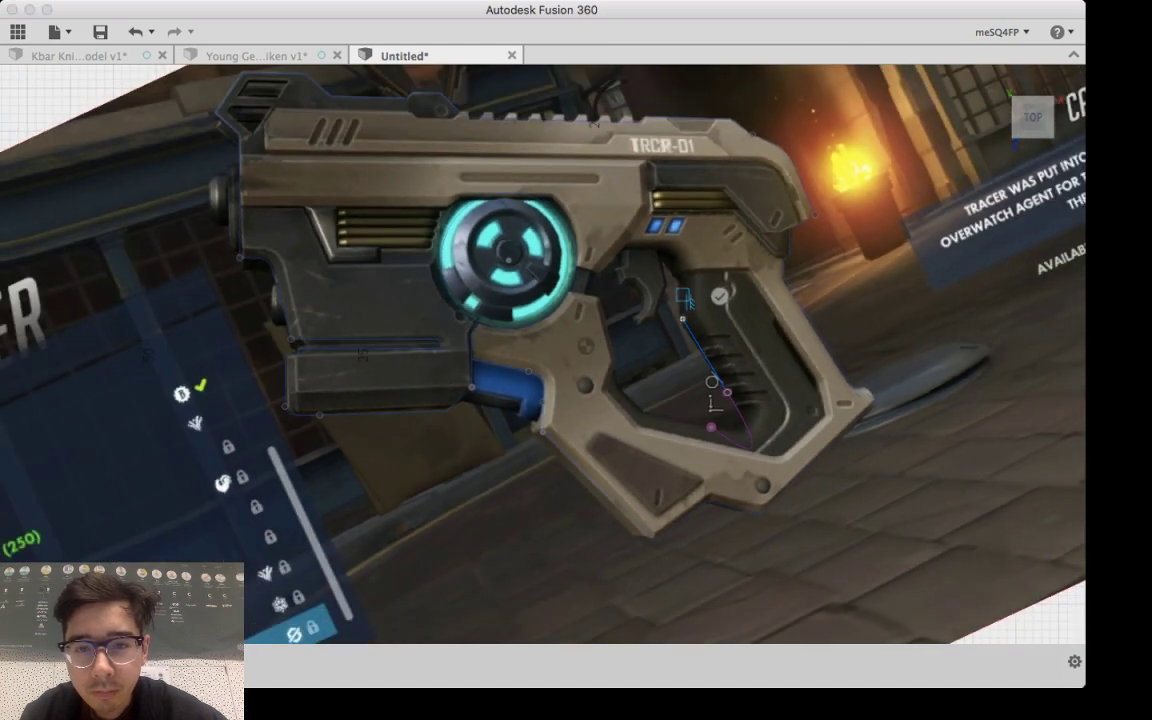
scroll(682, 300, down, 2)
scroll(682, 300, up, 8)
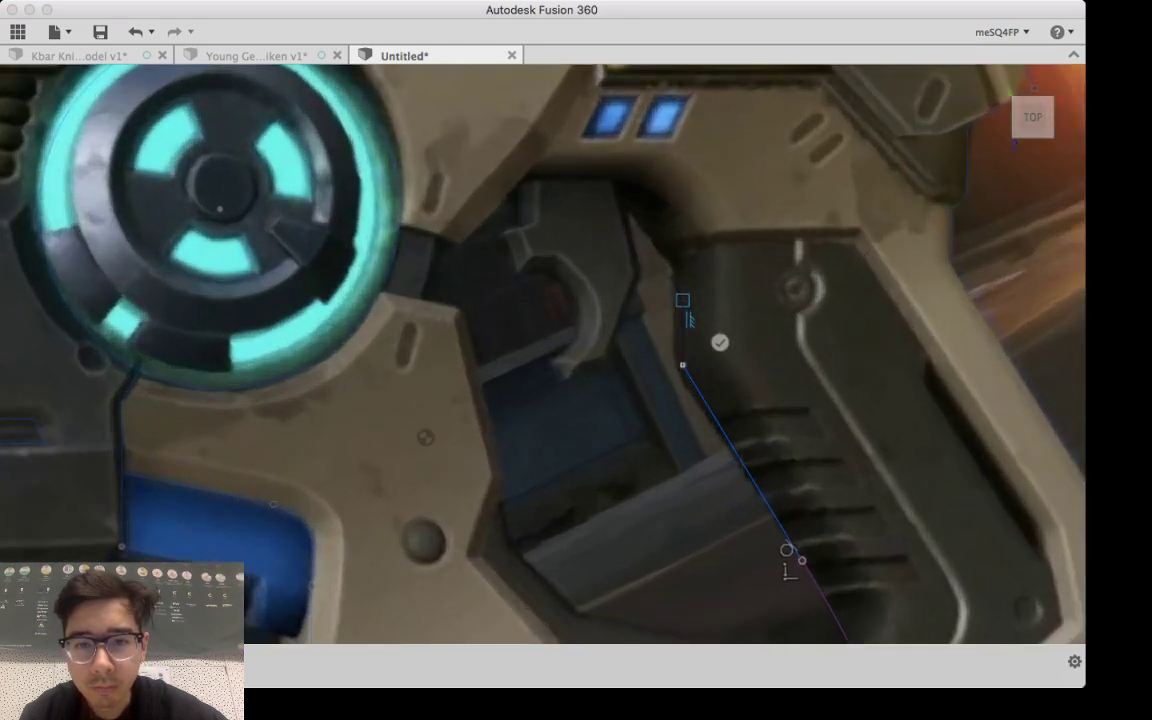
scroll(683, 302, up, 3)
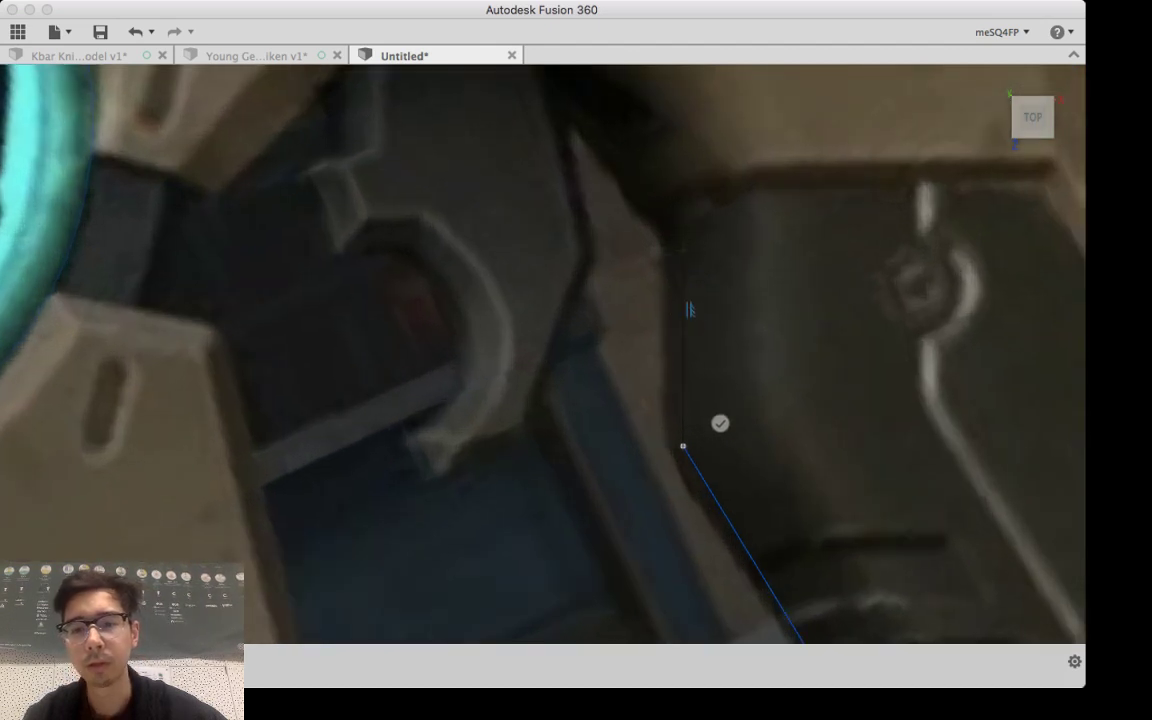
click(683, 250)
Step: Continue the trigger opening's outline from the grip with three connected lines: sloped, horizontal across the top, and sloped down toward the disc
middle_drag(617, 235, 696, 389)
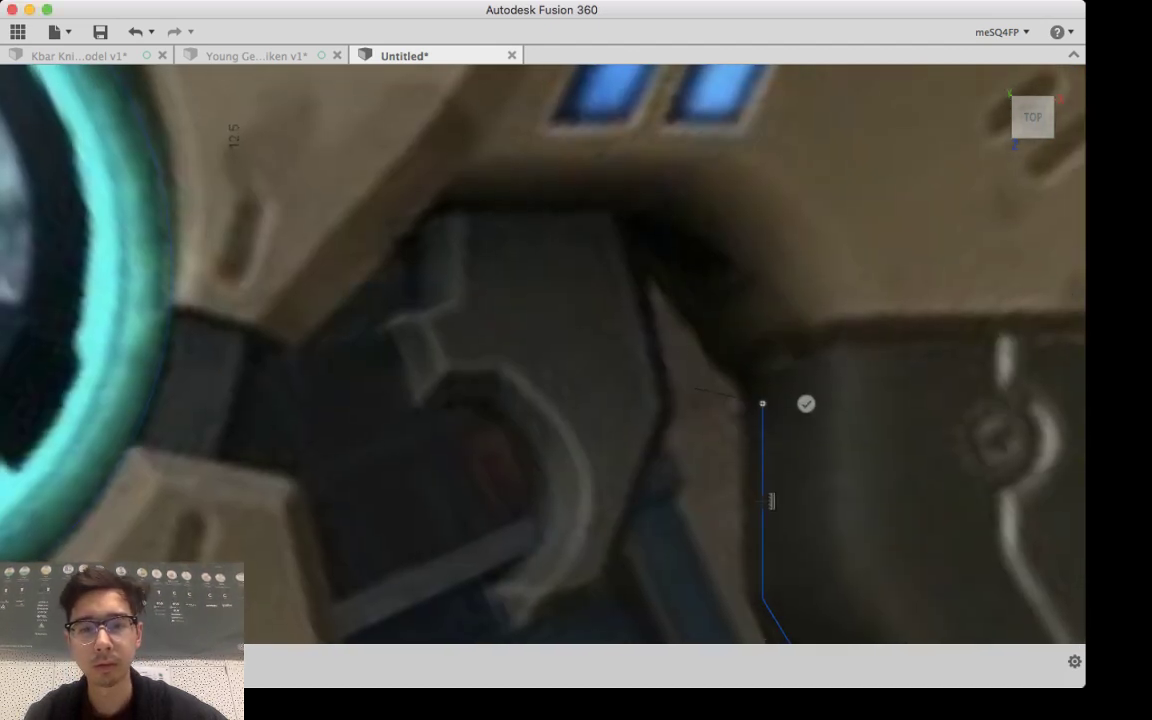
click(631, 215)
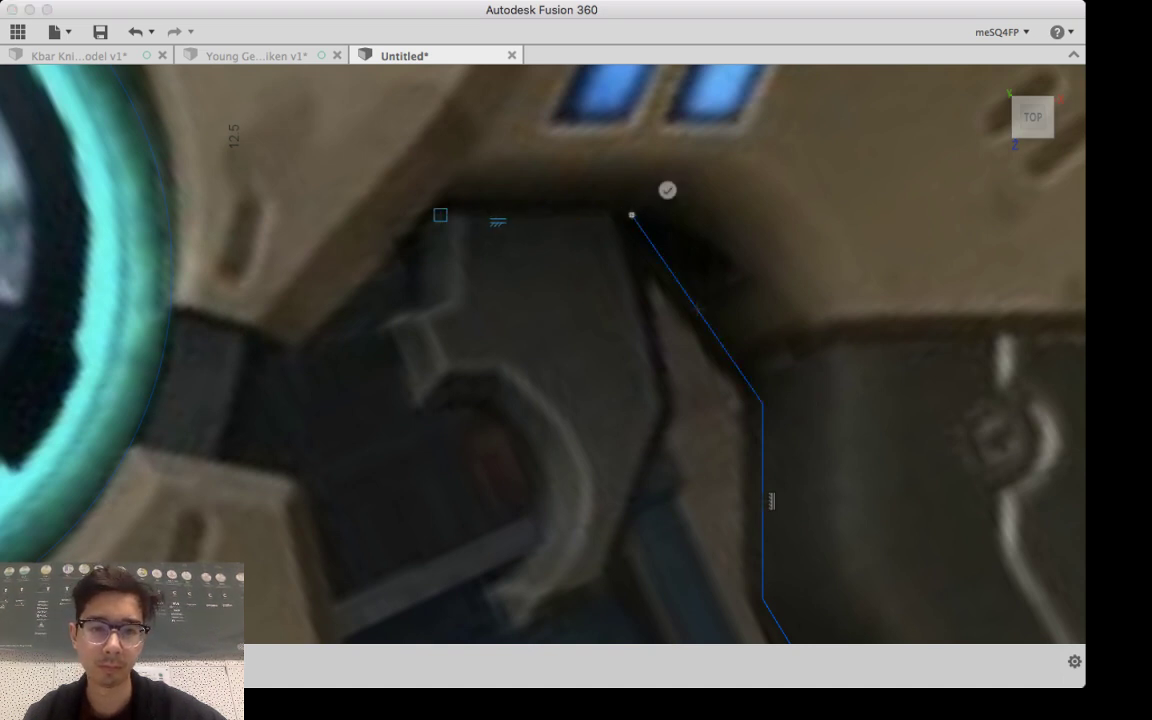
click(441, 214)
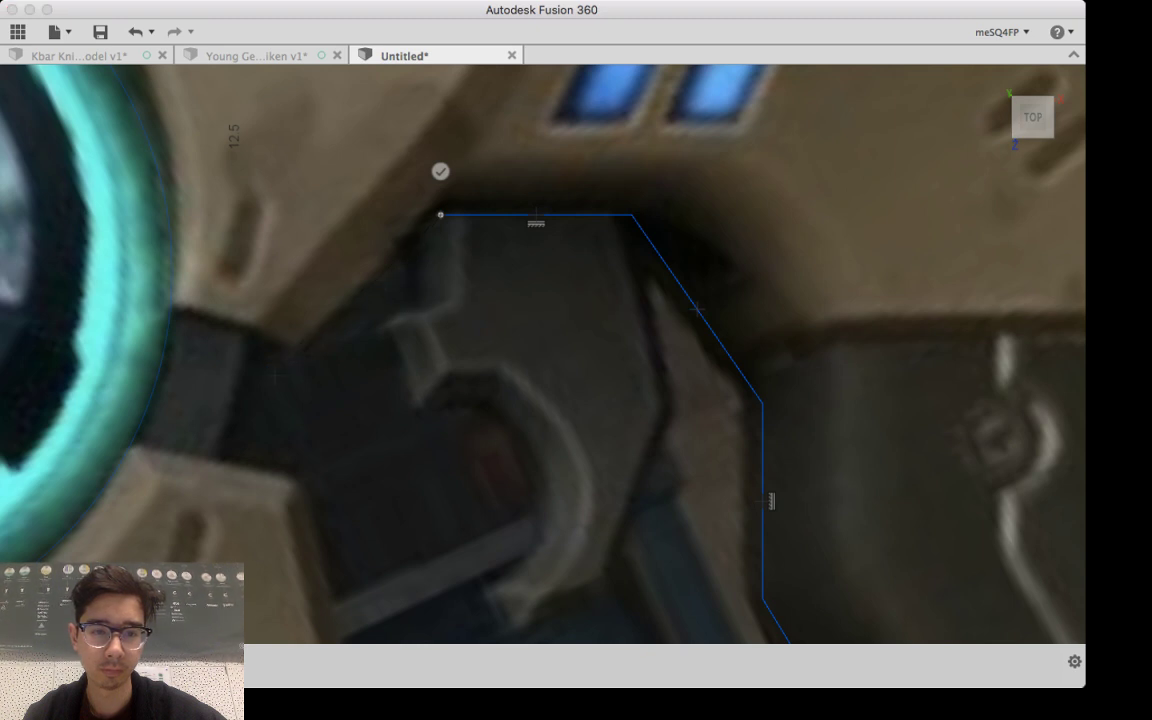
click(279, 380)
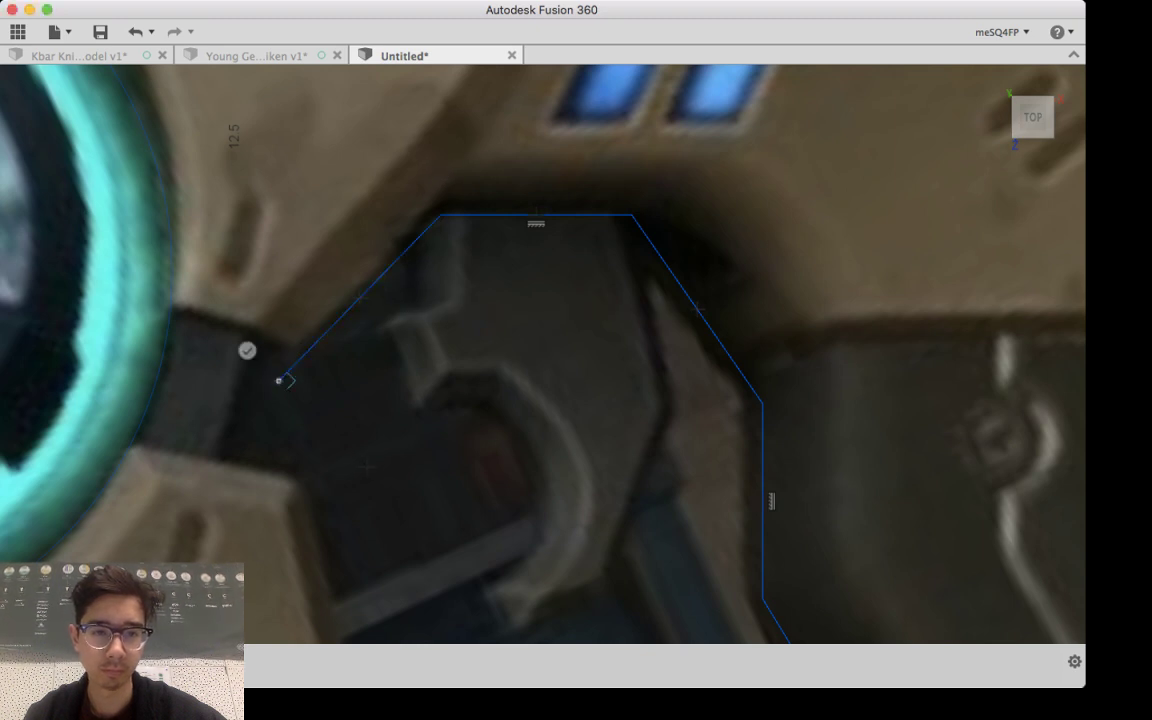
Step: Extend the outline down the opening's front side with two short lines beside the disc and one long line along the tan frame
middle_drag(368, 466, 326, 240)
mouse_move(306, 290)
middle_down()
mouse_move(565, 452)
mouse_move(585, 486)
mouse_move(576, 512)
mouse_move(561, 545)
mouse_move(527, 540)
middle_up()
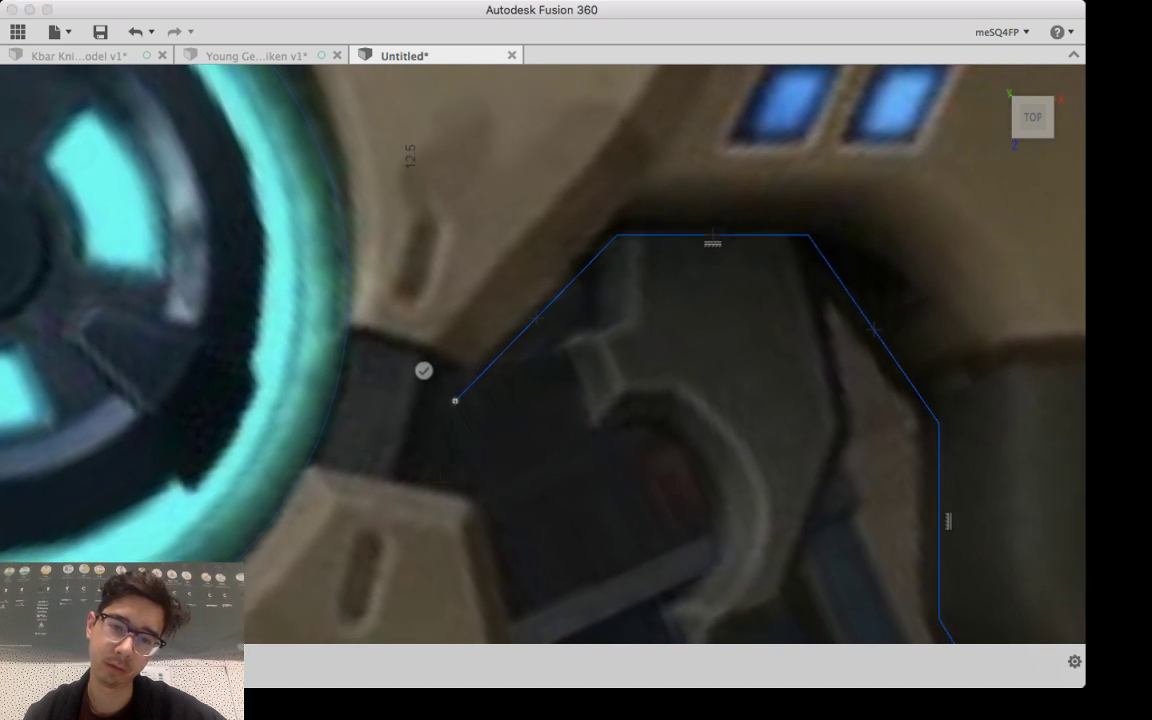
click(455, 400)
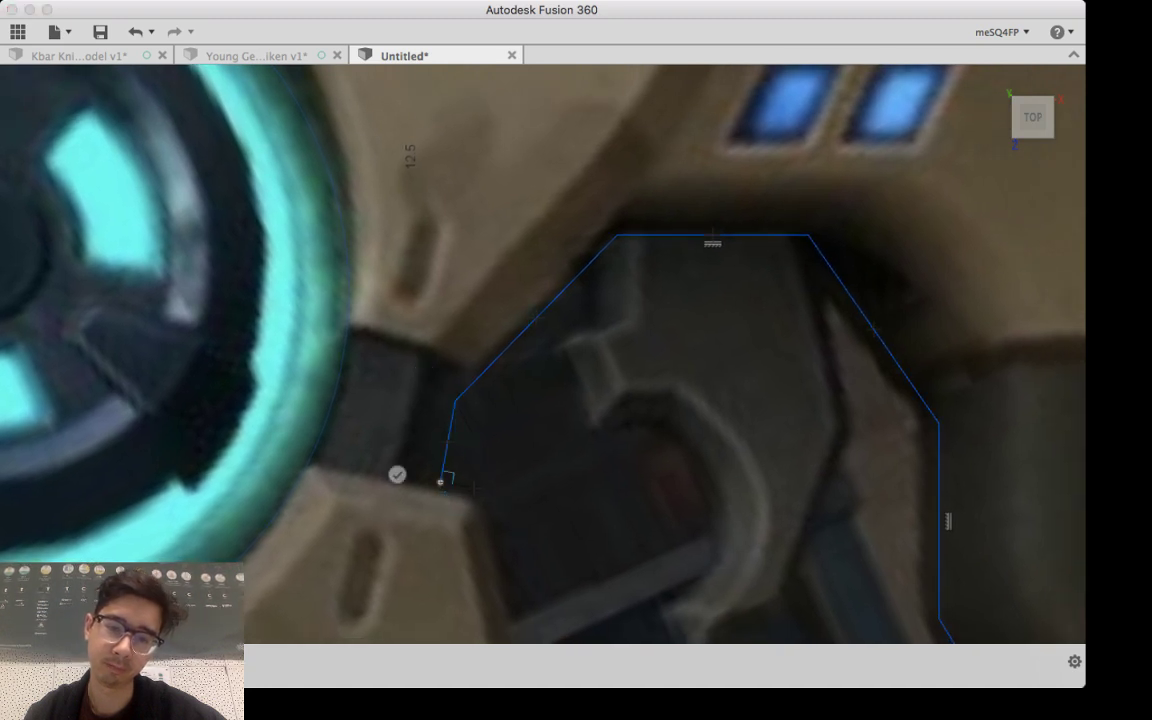
middle_drag(474, 500, 393, 102)
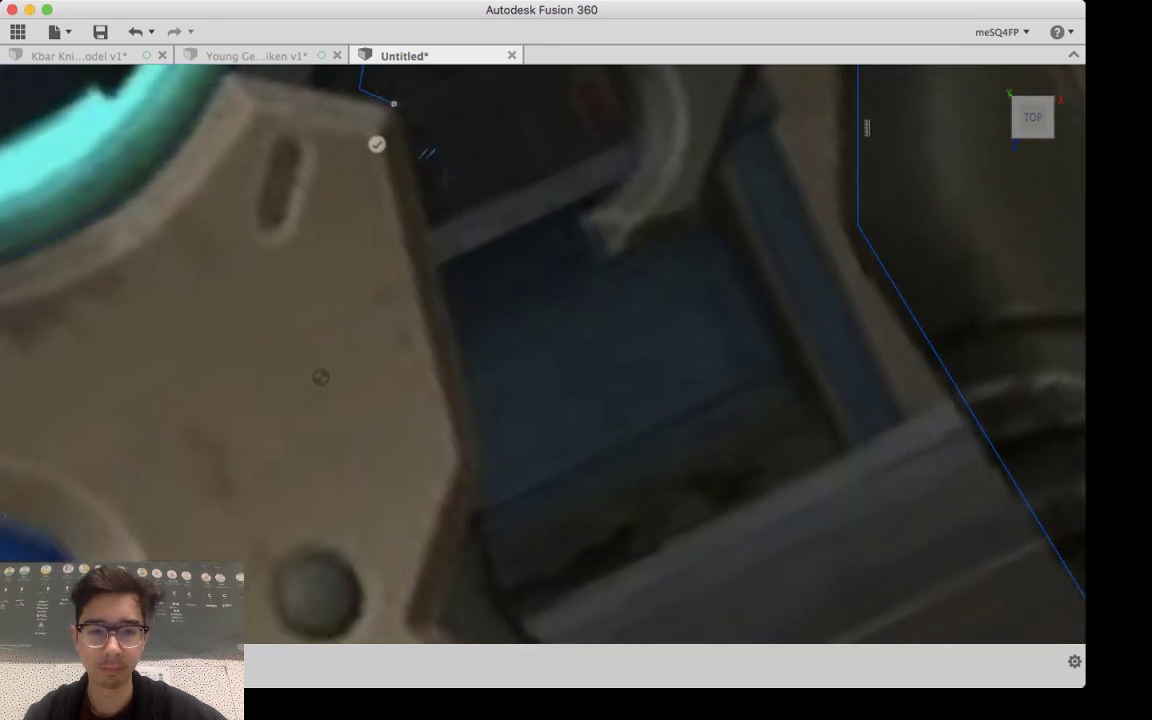
click(488, 448)
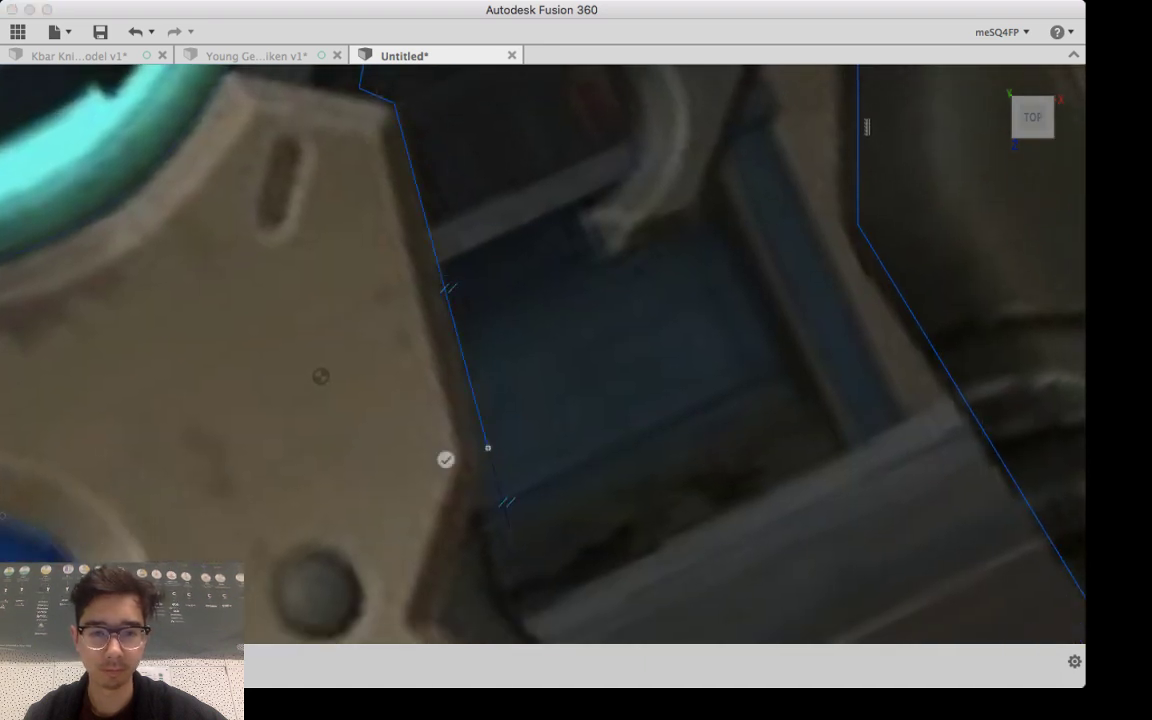
Step: Add two sloped lines following the tan frame's edge past the round bolt to the opening's lower front corner
middle_drag(489, 445, 510, 152)
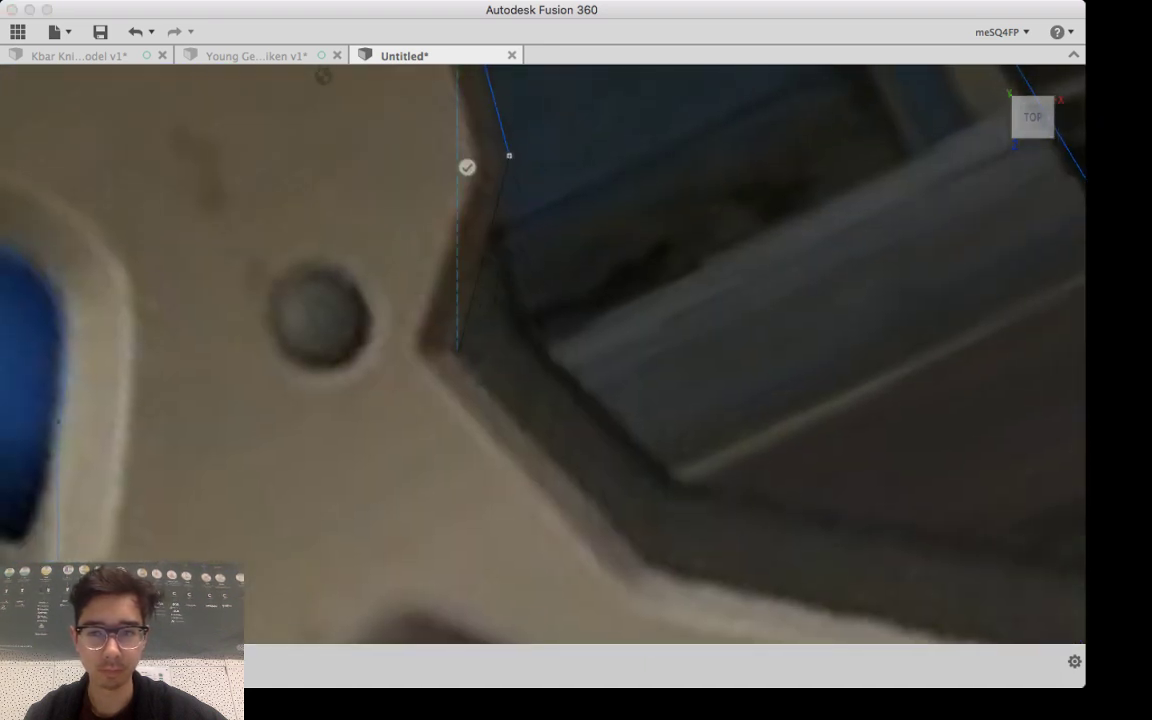
click(457, 352)
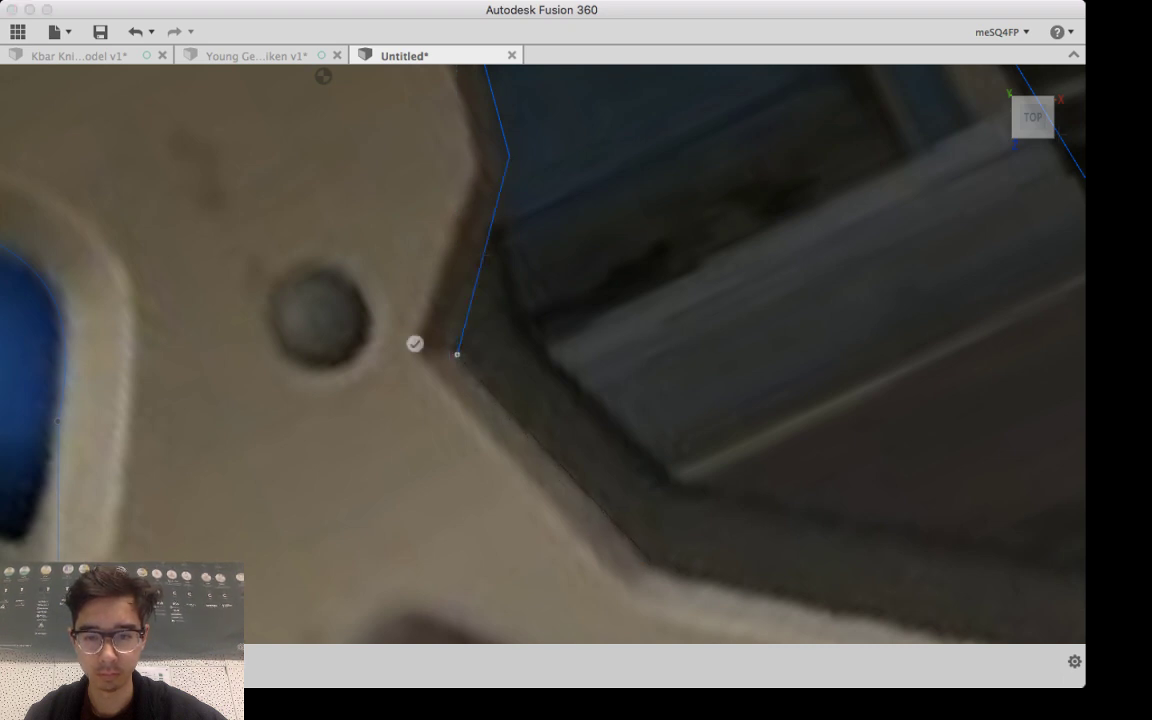
click(652, 562)
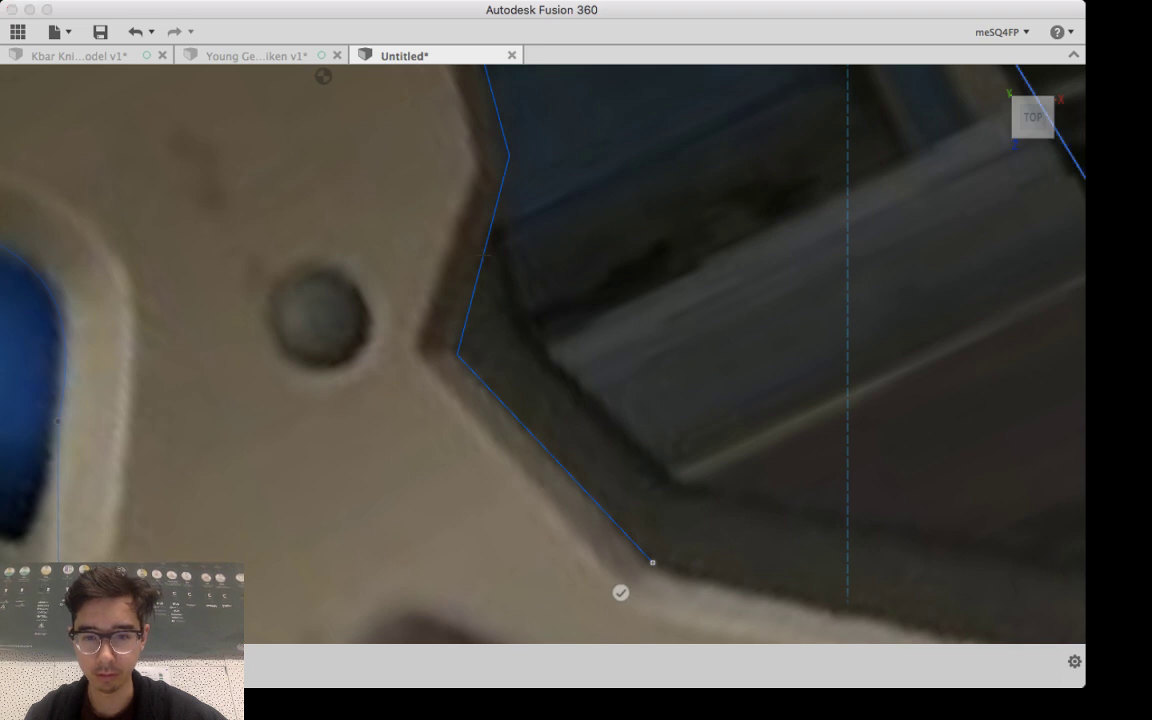
Step: Try to continue the outline along the opening's lower edge toward the spline, end the line chain and undo its last sloped line
middle_drag(974, 574, 766, 399)
scroll(766, 399, up, 1)
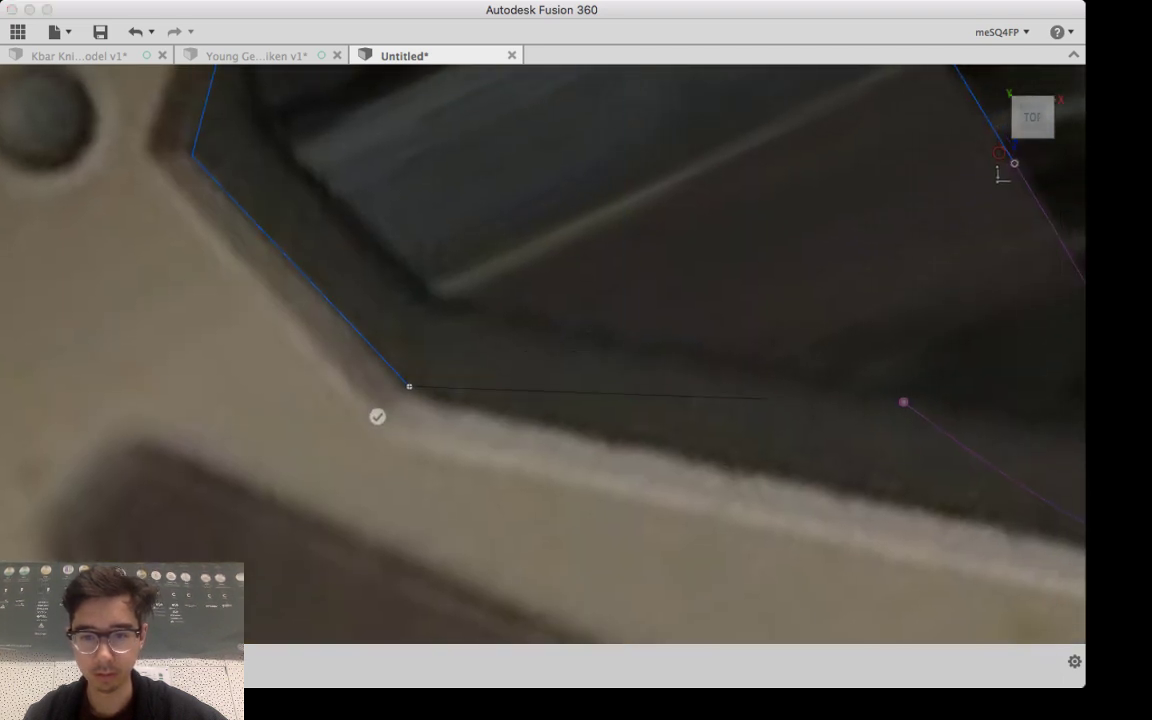
mouse_move(939, 537)
middle_down()
mouse_move(836, 404)
mouse_move(796, 396)
middle_up()
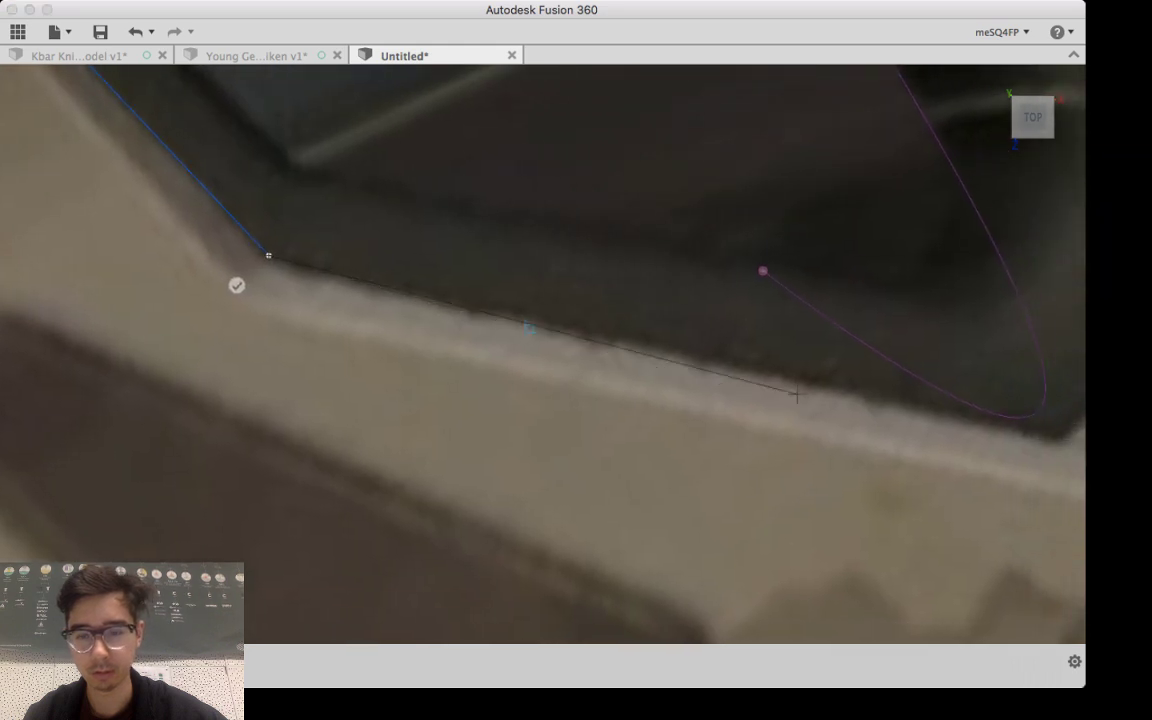
scroll(790, 385, down, 6)
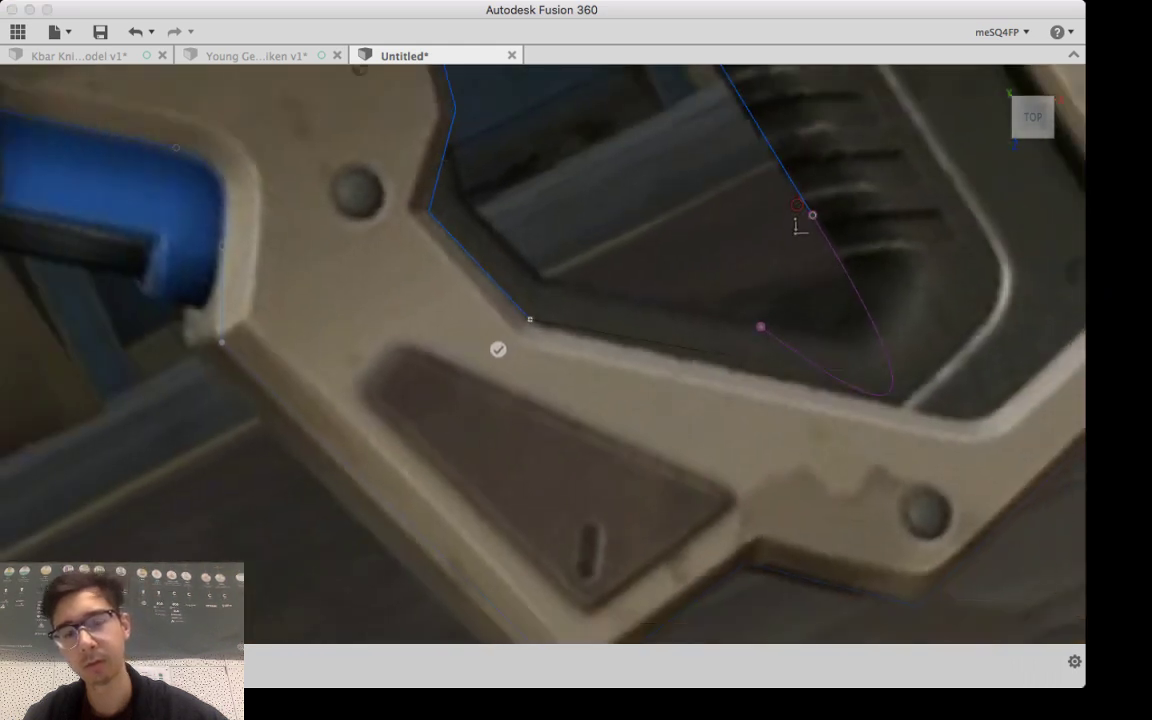
scroll(797, 228, down, 2)
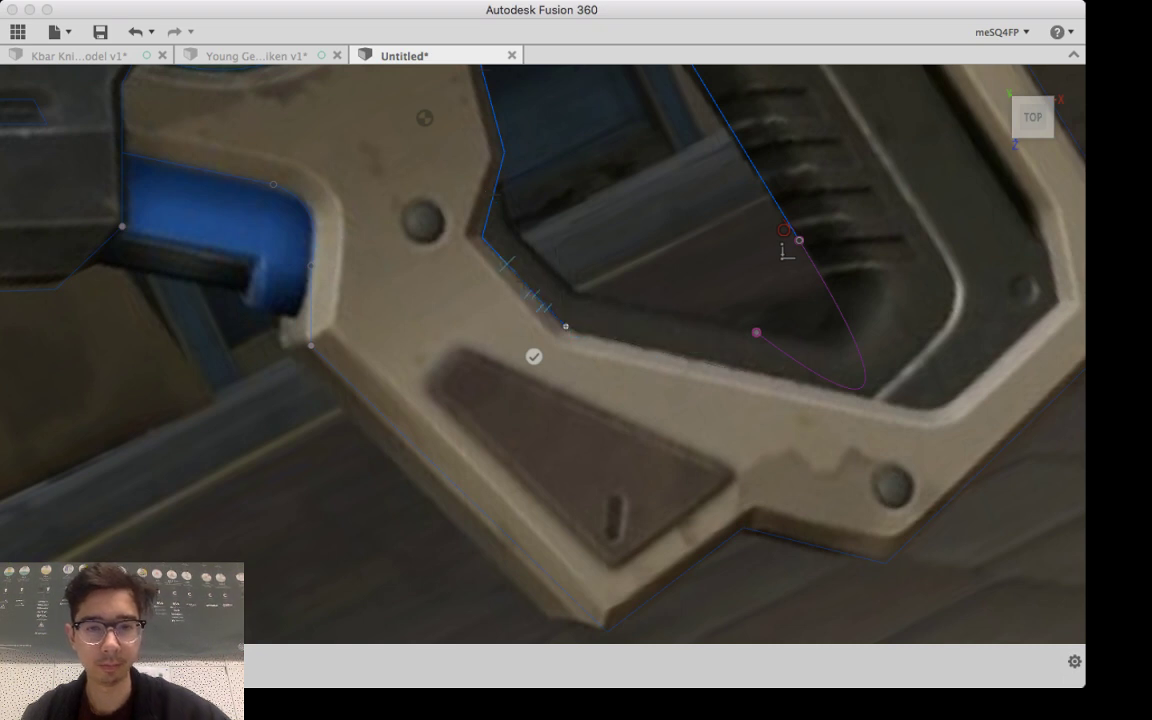
key(Escape)
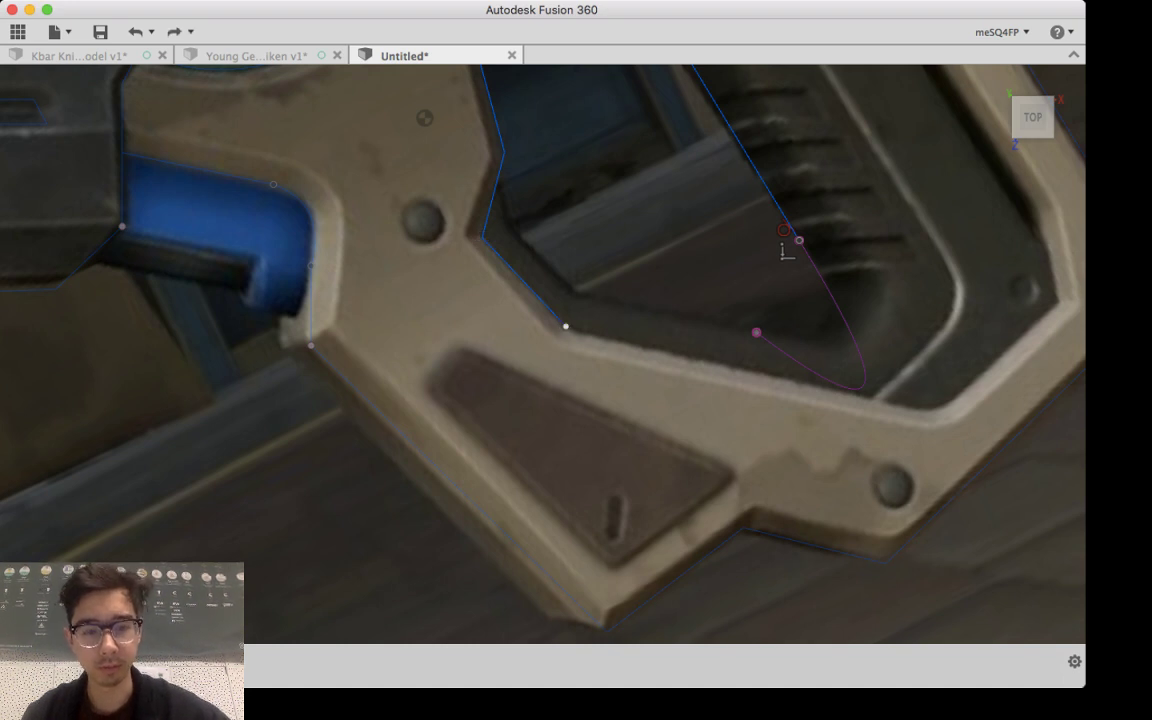
scroll(536, 300, down, 3)
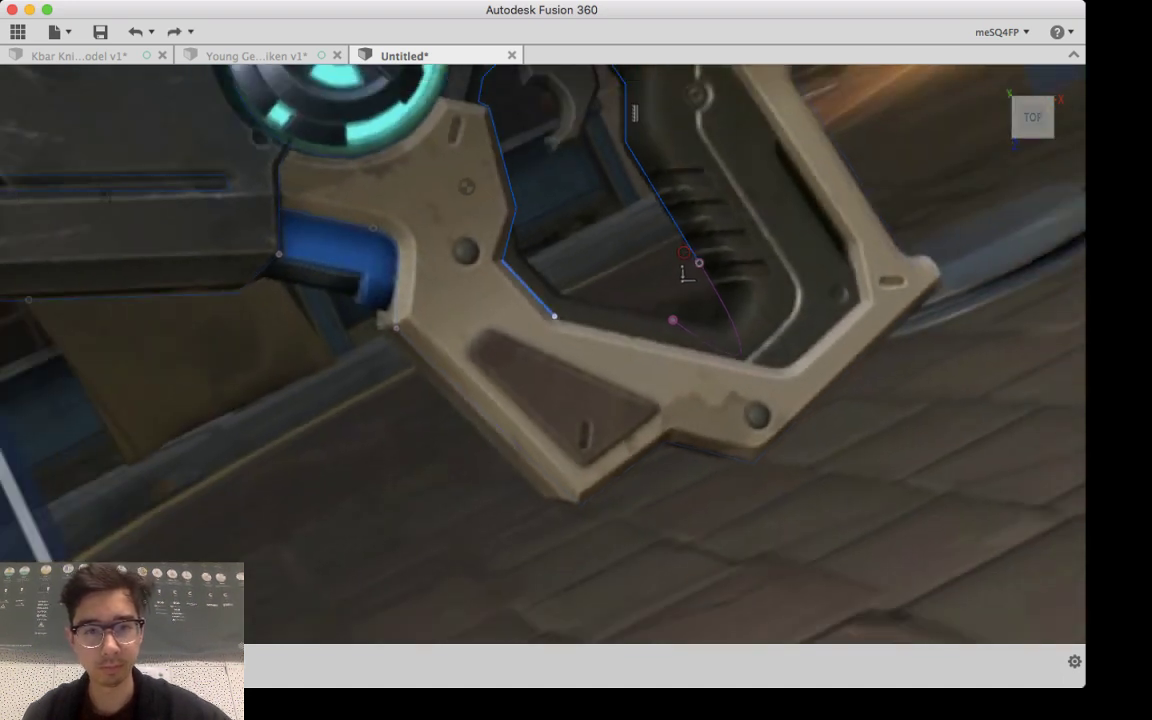
key(super+z)
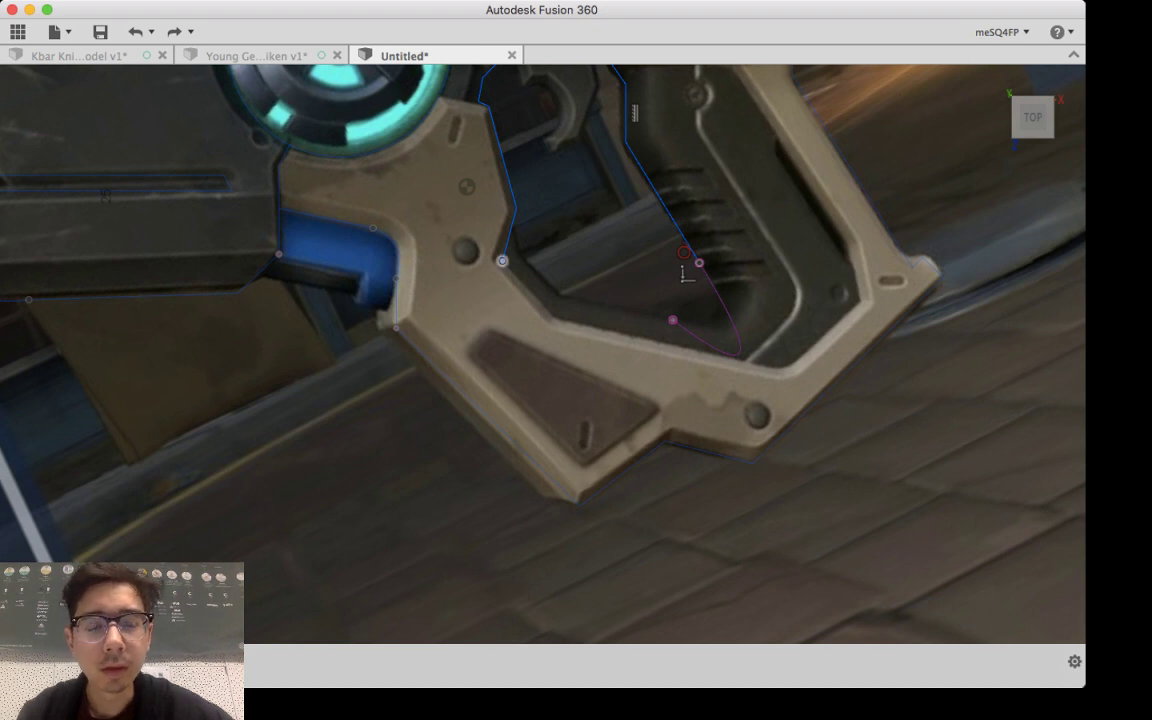
Step: Try to resume the outline from its open end beside the round bolt and cancel the attempt
click(502, 261)
scroll(502, 261, down, 4)
scroll(502, 261, up, 4)
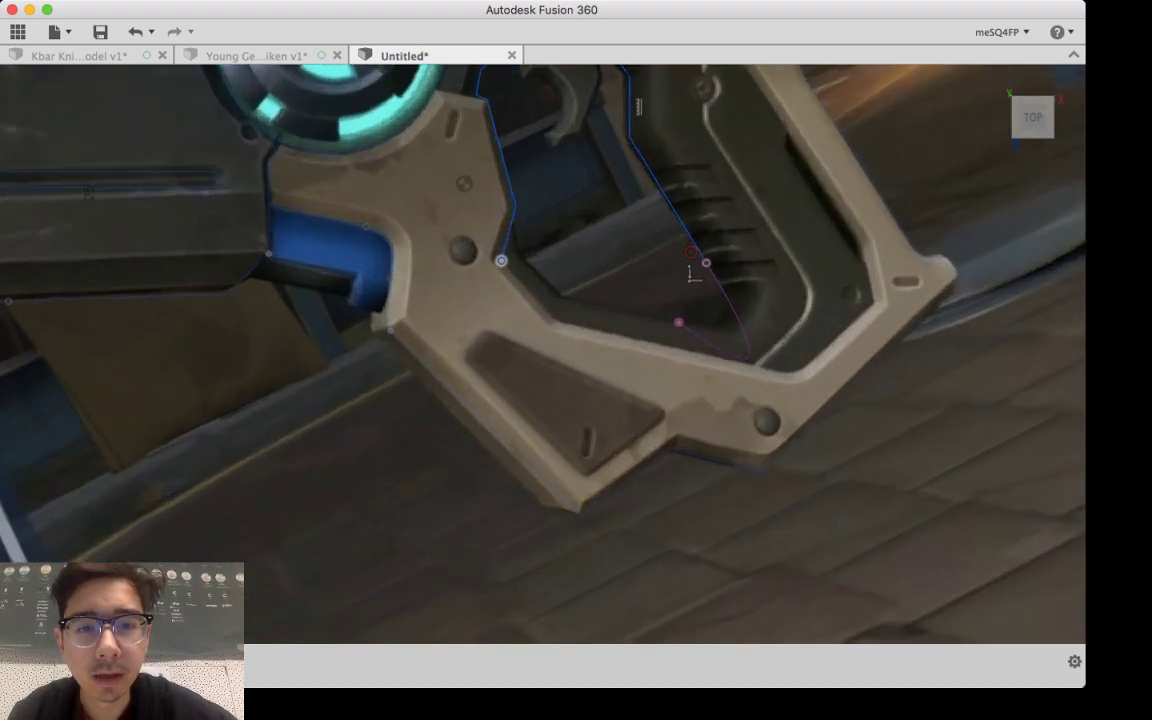
middle_drag(502, 261, 536, 327)
scroll(555, 200, down, 5)
scroll(555, 200, up, 8)
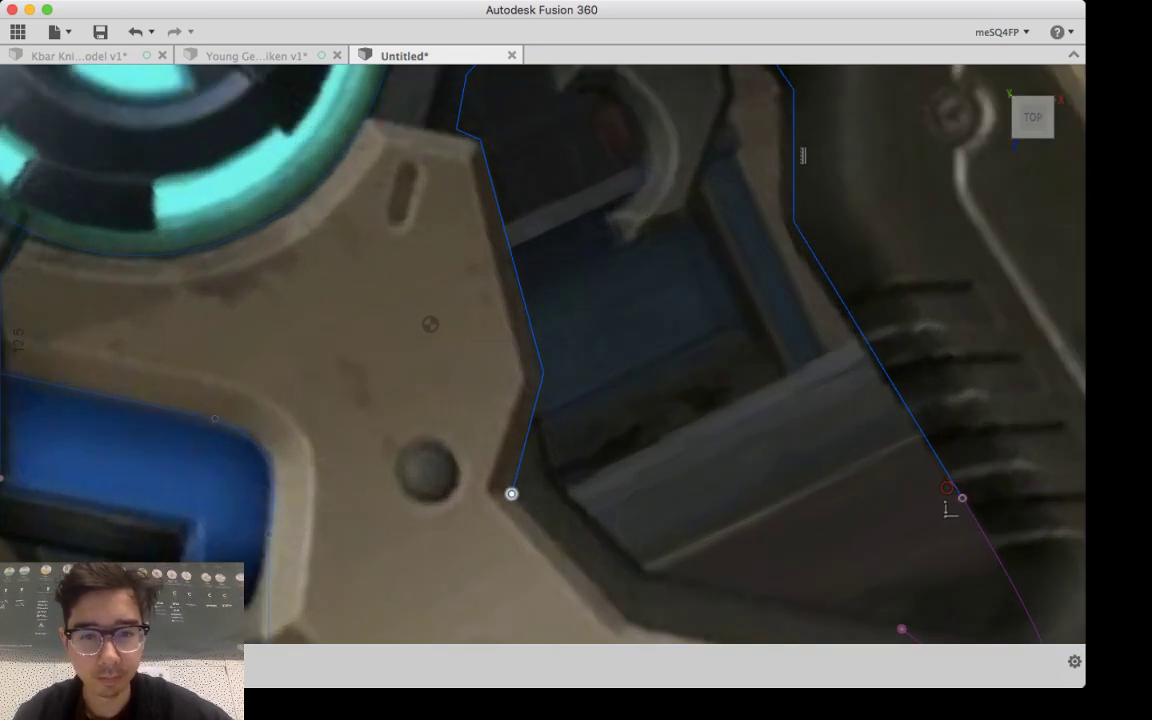
key(super+z)
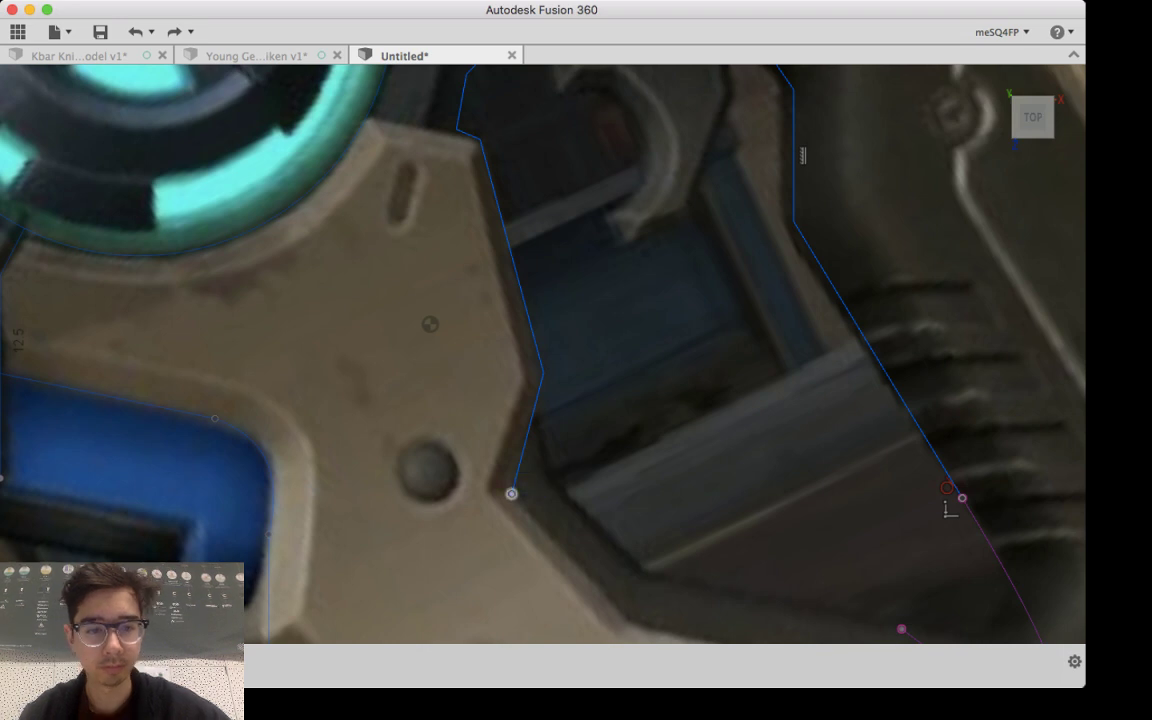
click(511, 494)
key(Escape)
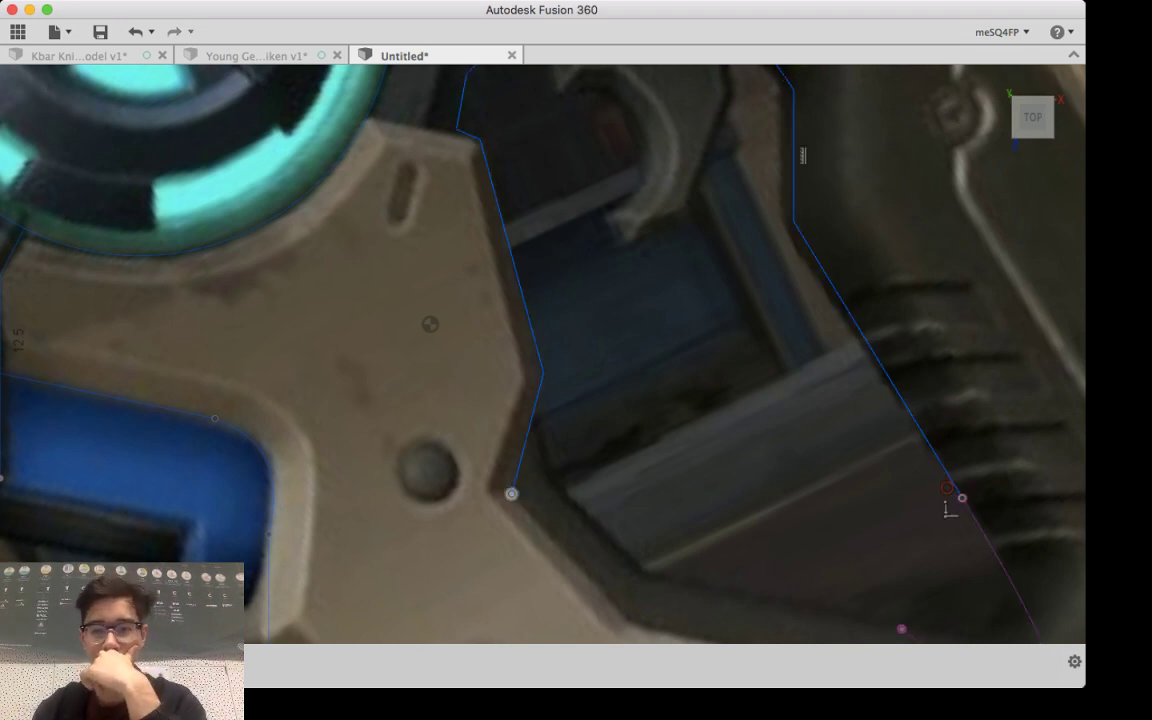
scroll(663, 478, down, 3)
scroll(662, 476, down, 3)
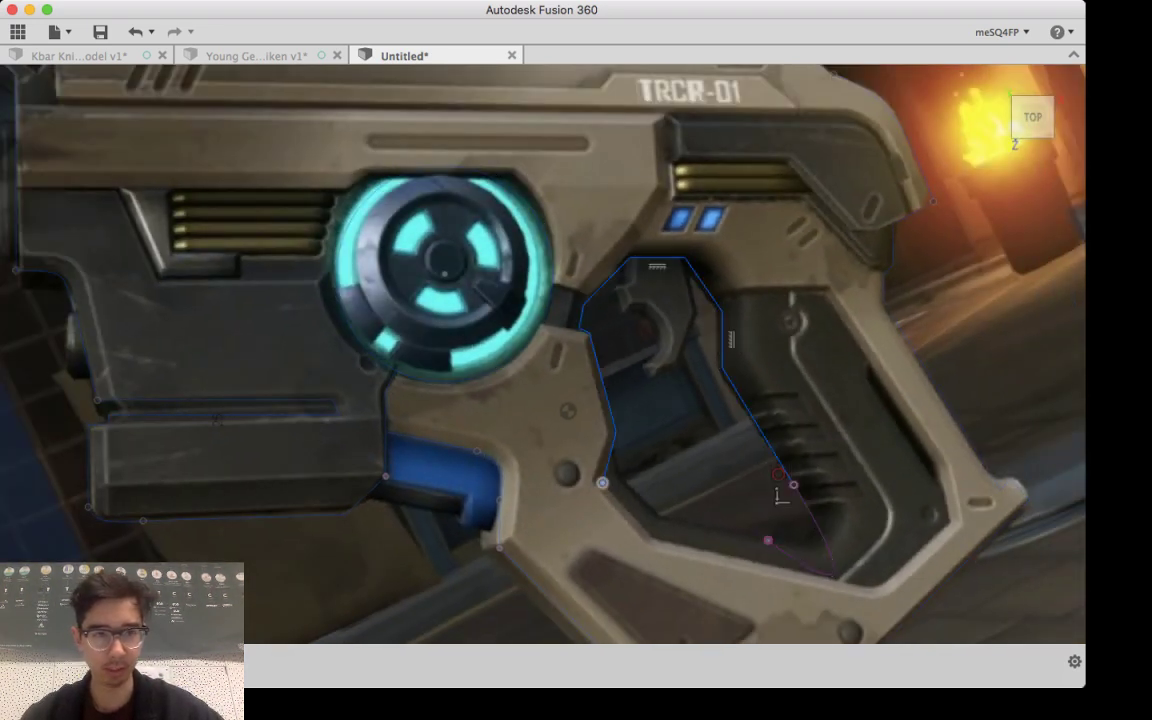
Step: Undo the trigger opening, disc, block and outline sketches until only the reference image of the pistol is left
click(141, 32)
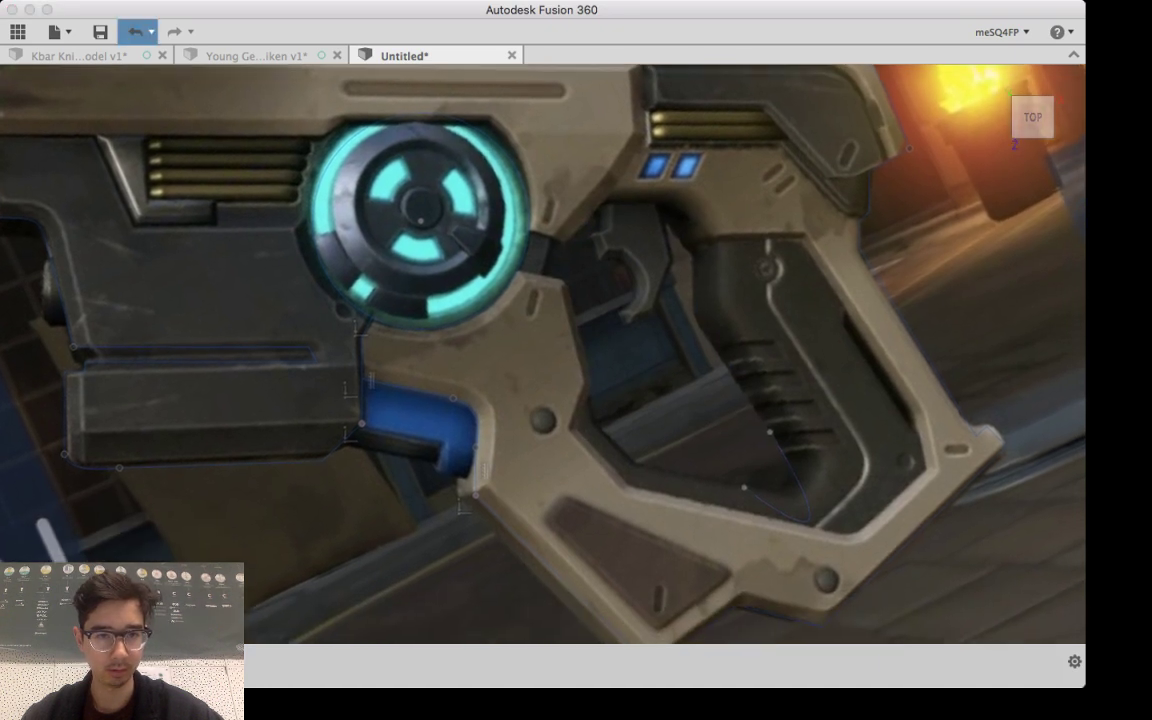
click(141, 32)
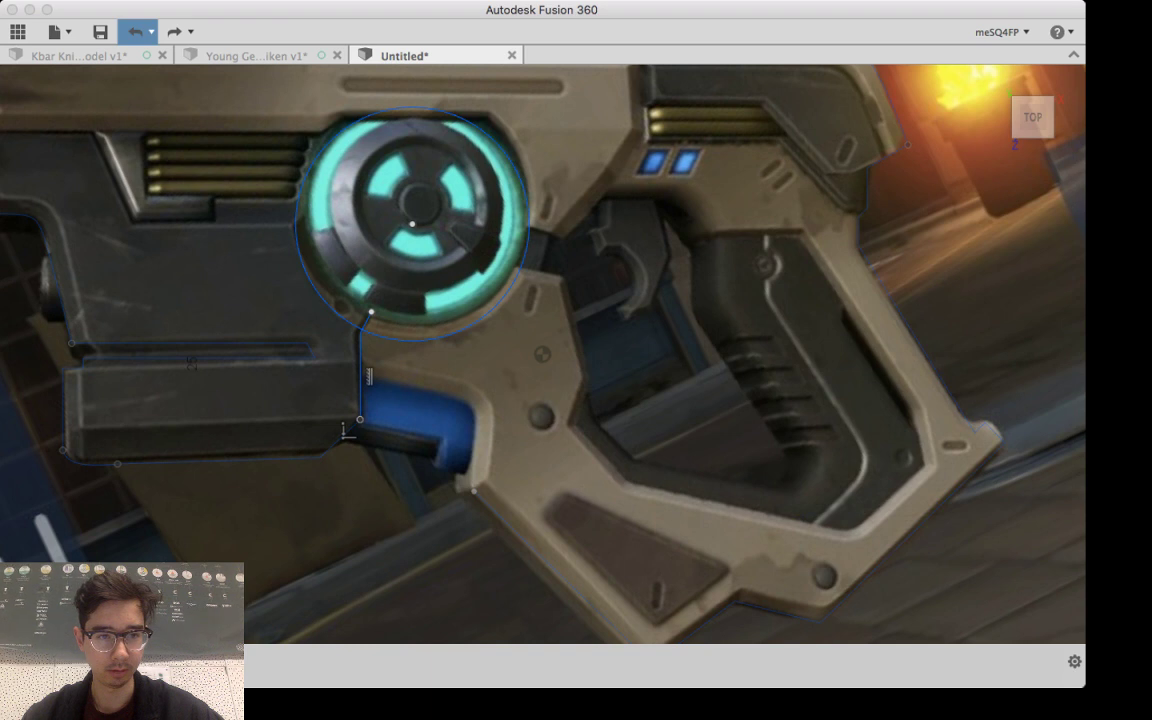
click(135, 31)
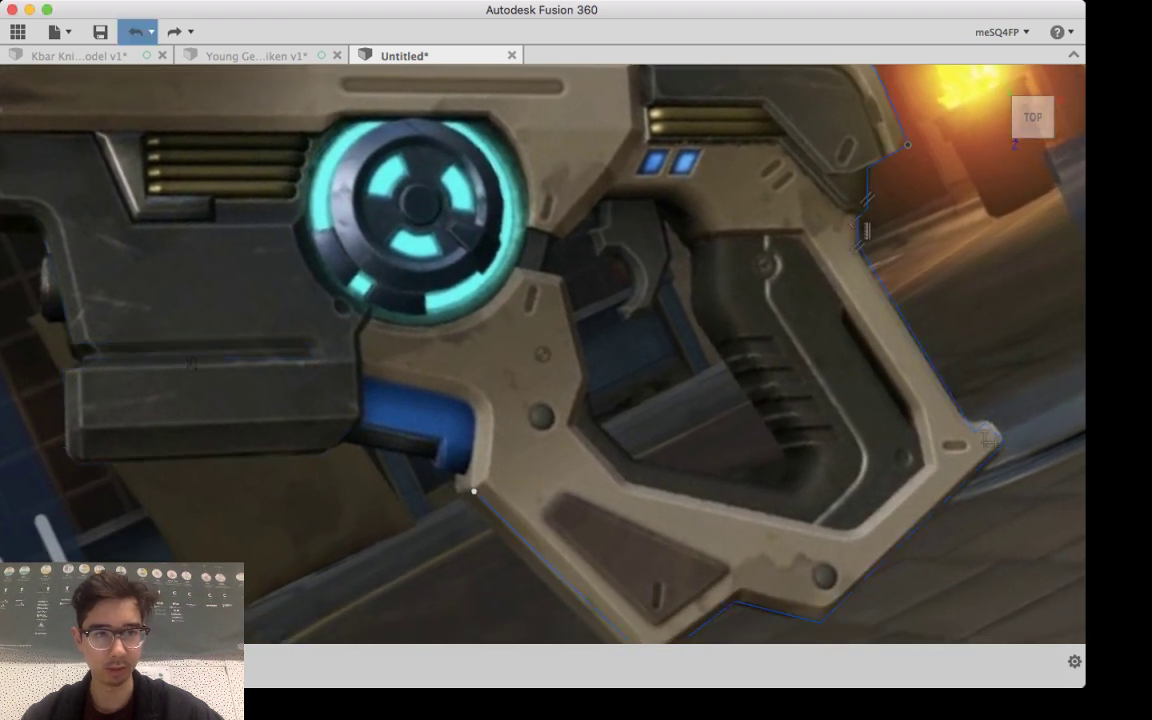
click(135, 31)
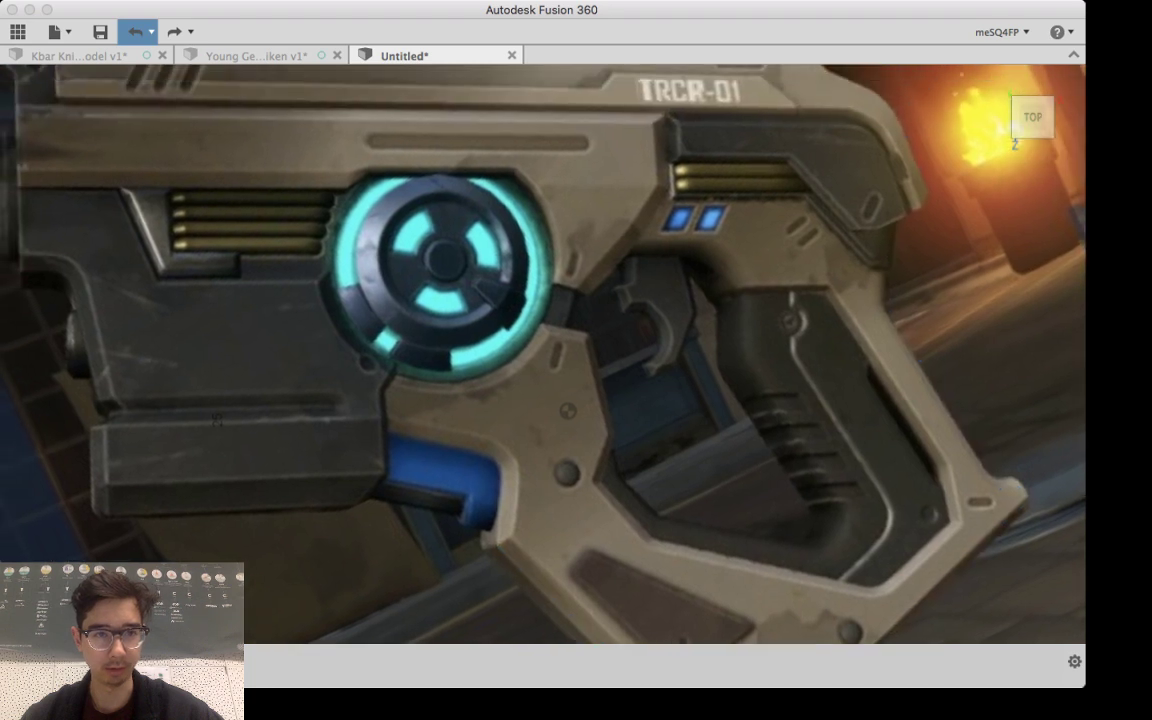
click(135, 31)
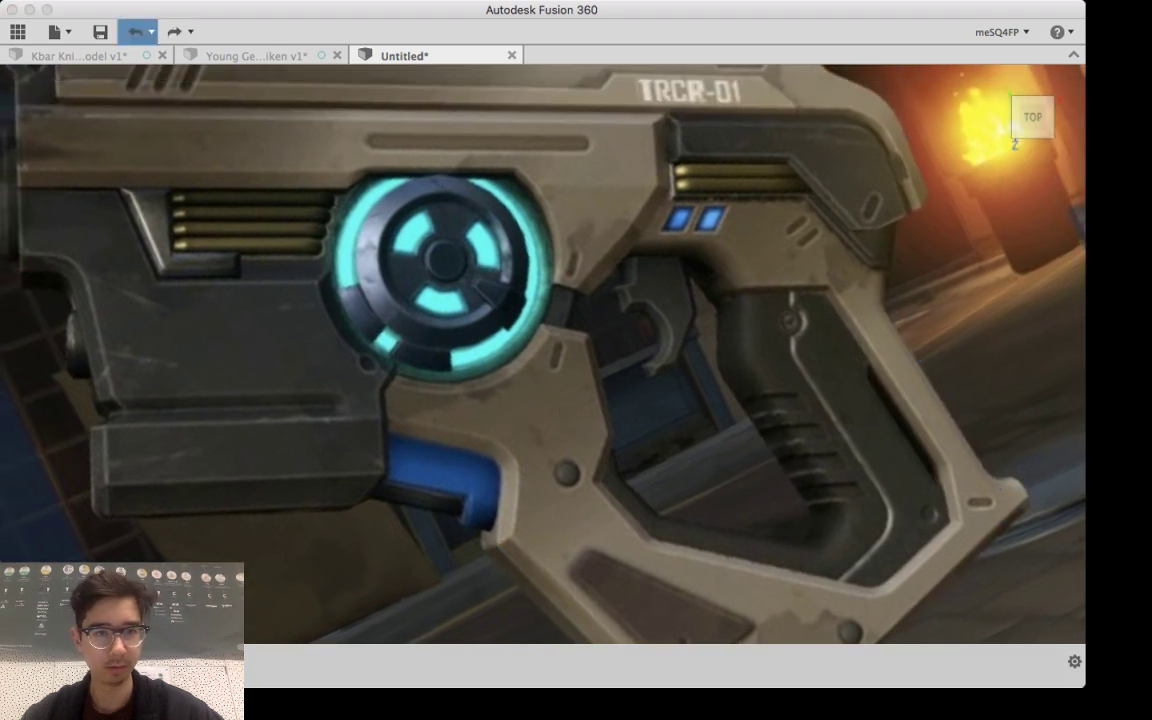
click(135, 31)
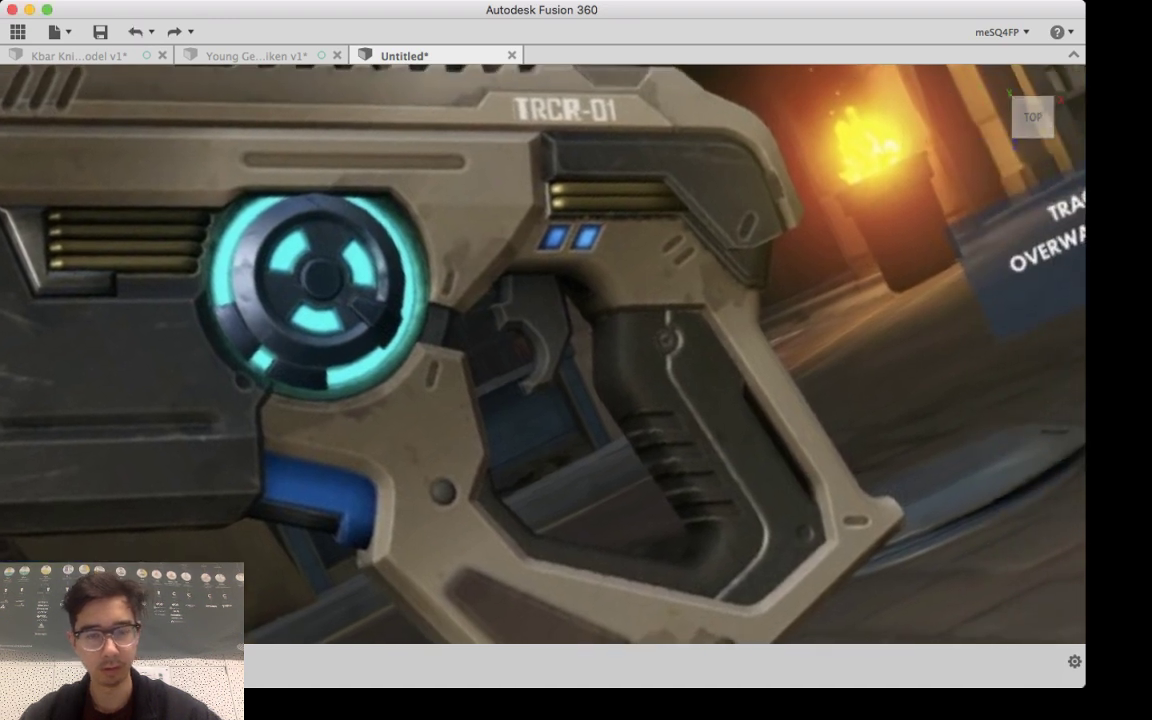
Step: Start a new sketch on the horizontal origin plane and draw a two-point circle around the pistol's glowing disc
middle_drag(500, 340, 660, 438)
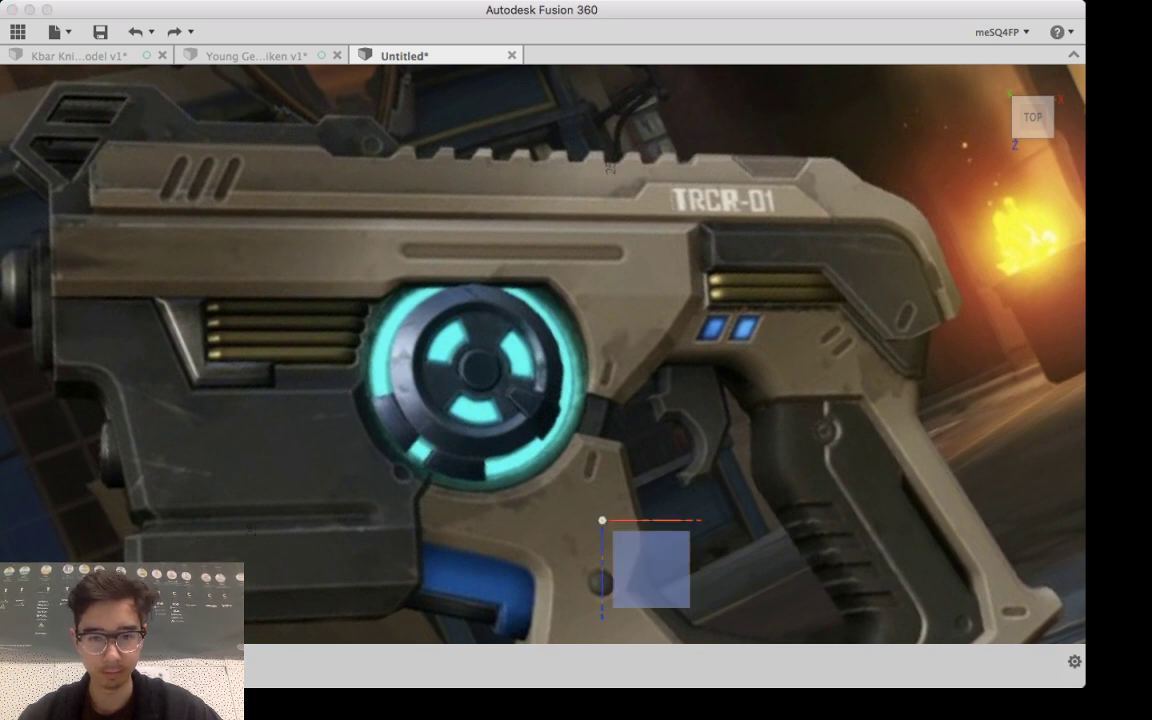
middle_drag(651, 569, 567, 362)
click(567, 362)
middle_drag(423, 176, 528, 423)
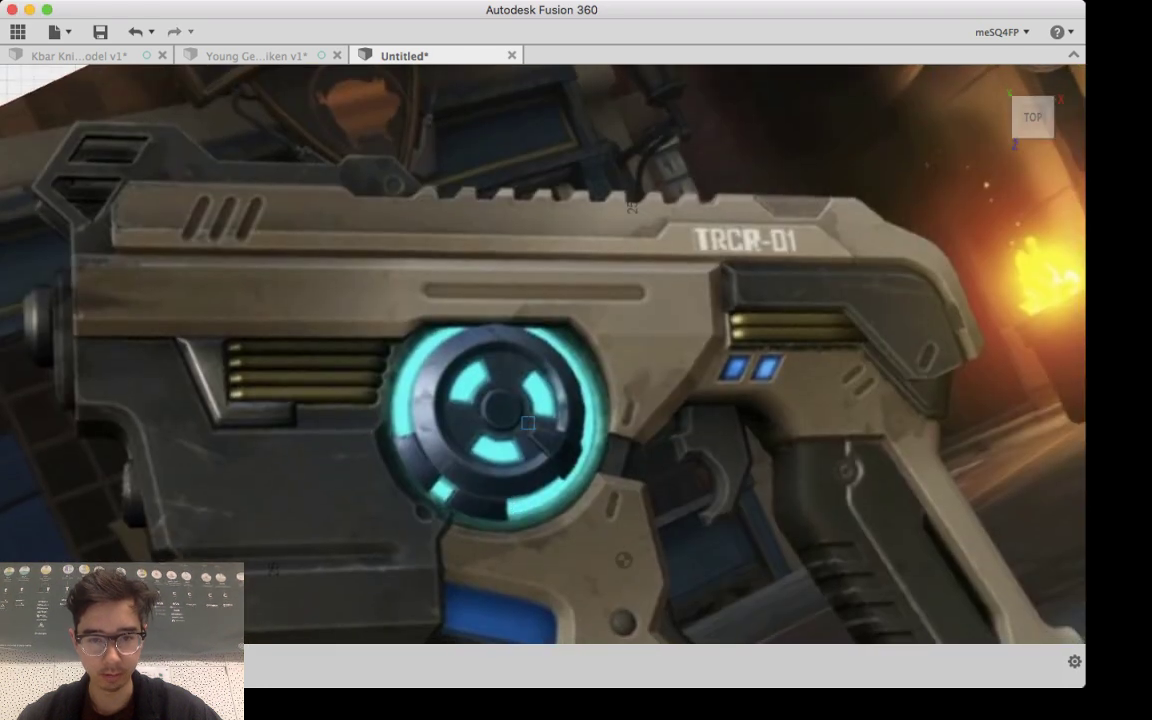
click(556, 519)
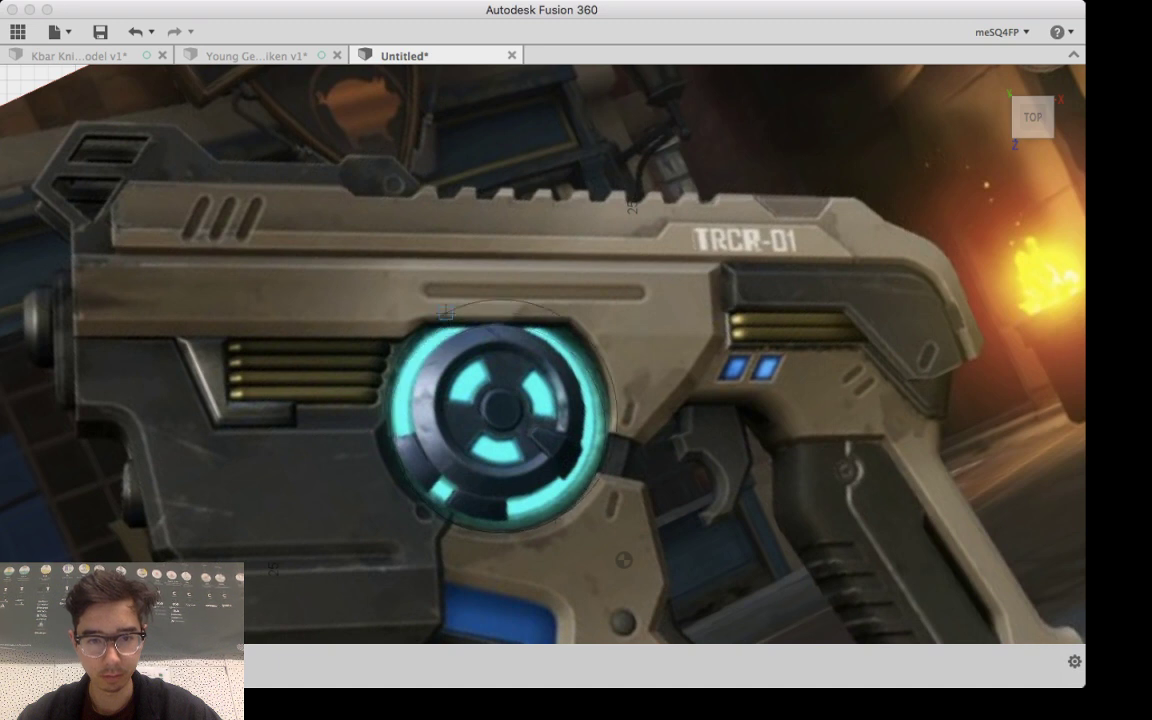
click(446, 312)
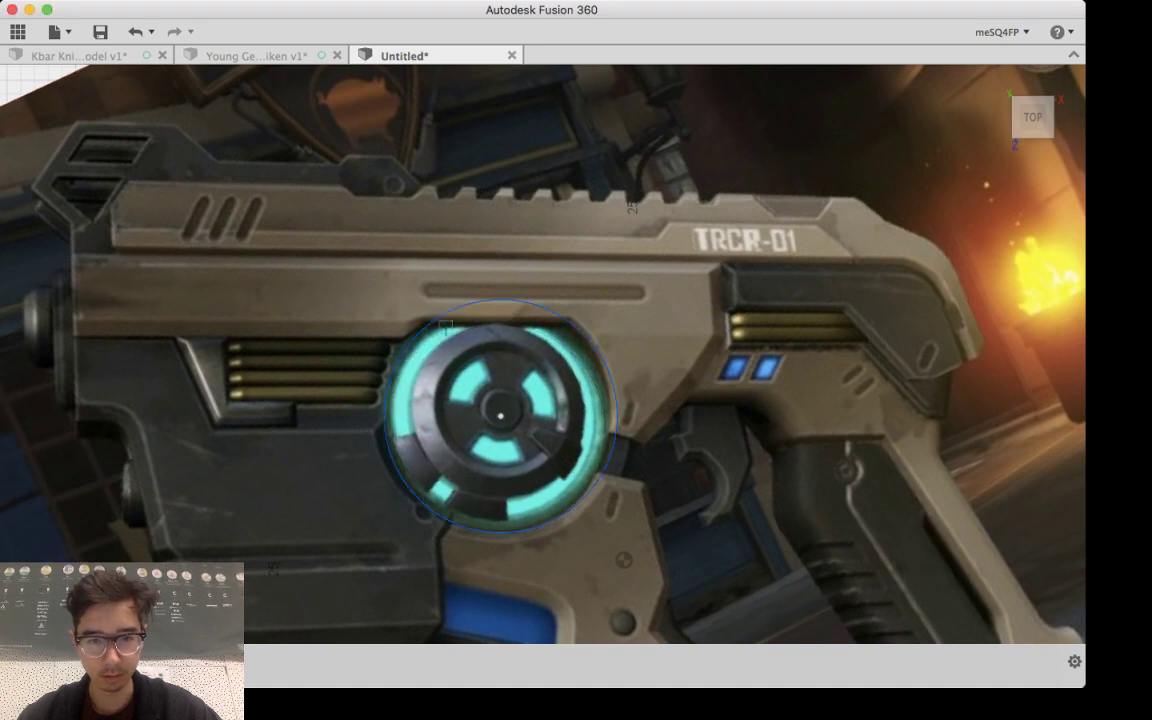
click(500, 415)
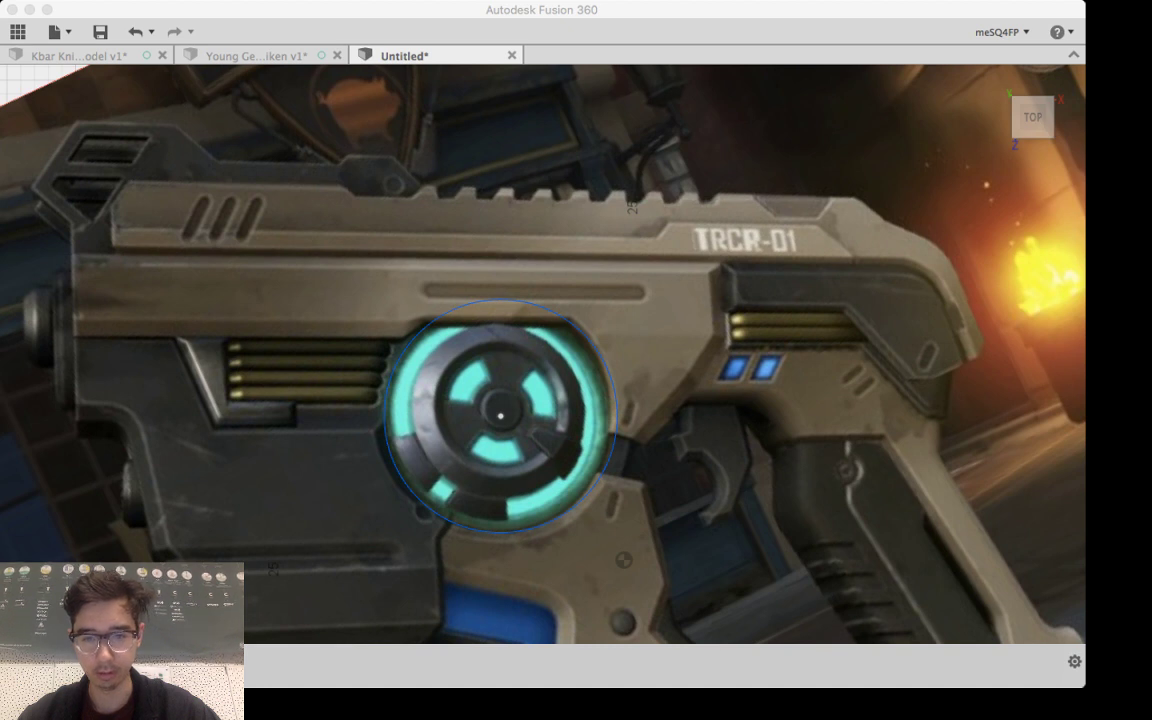
click(500, 415)
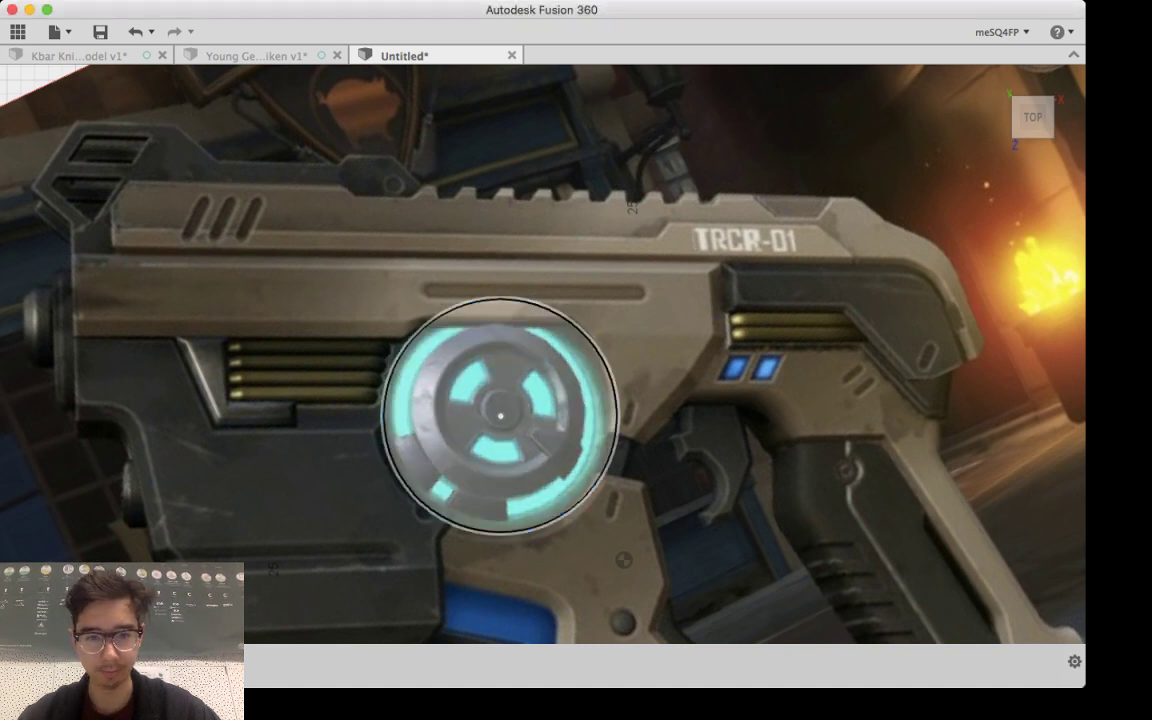
mouse_move(500, 415)
middle_down()
mouse_move(427, 324)
mouse_move(391, 246)
mouse_move(374, 246)
middle_up()
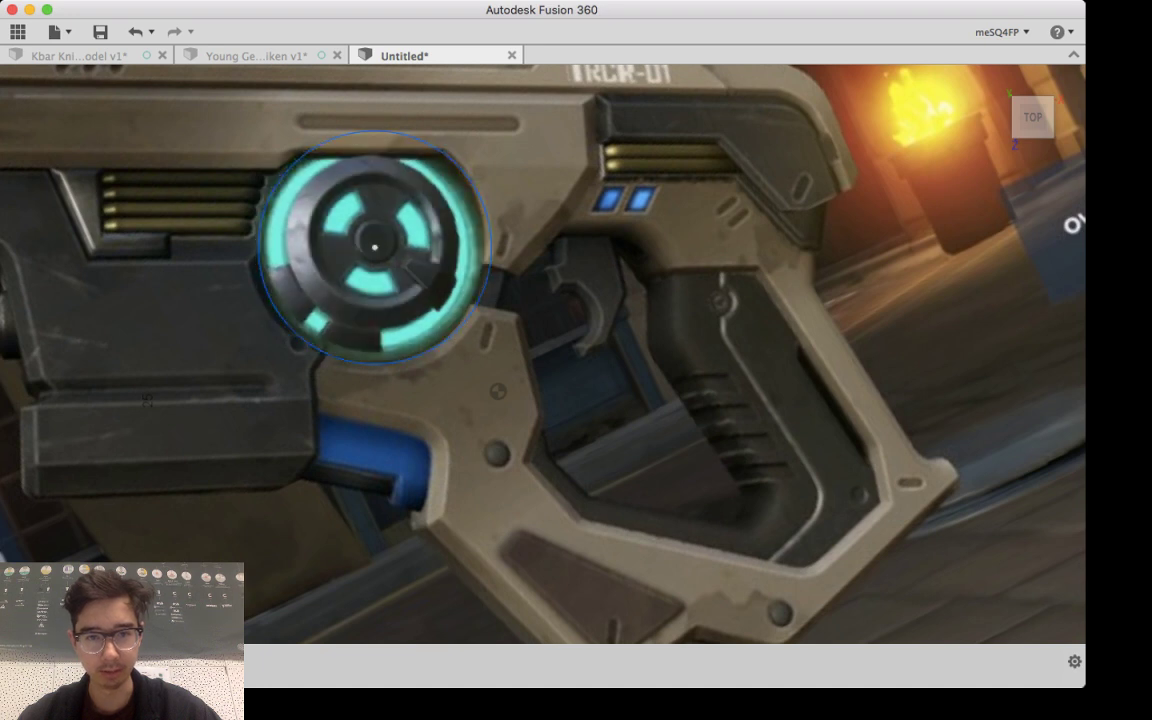
mouse_move(147, 400)
middle_down()
mouse_move(178, 510)
mouse_move(316, 564)
middle_up()
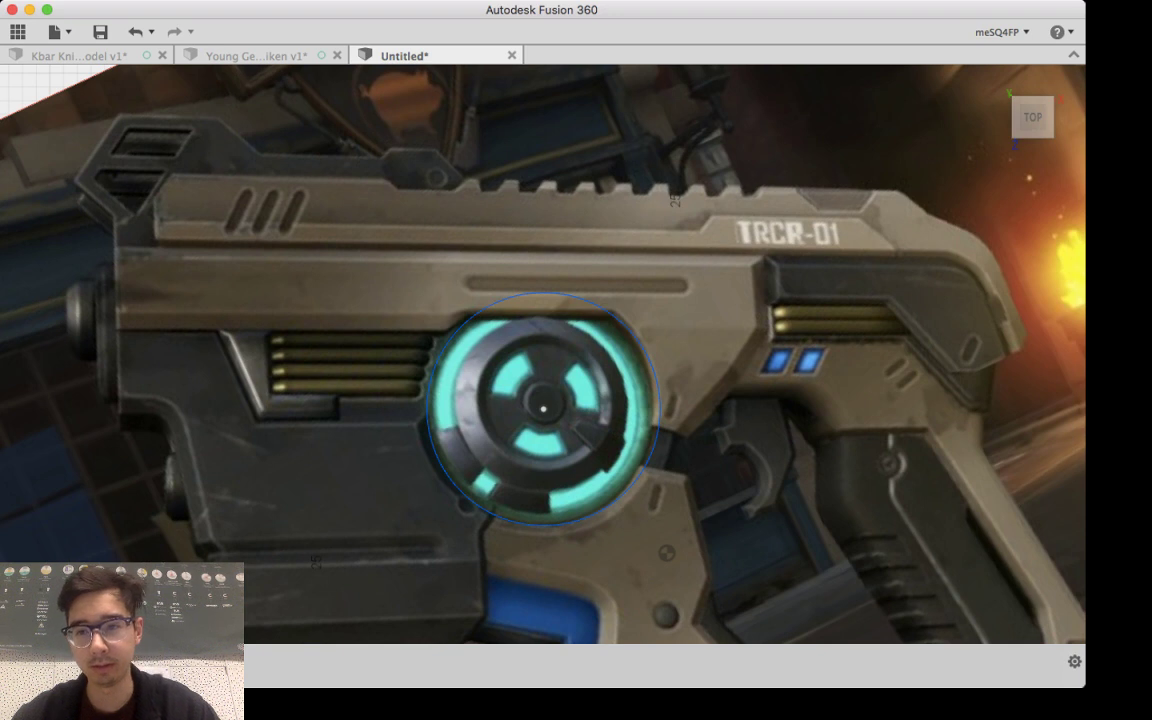
middle_drag(543, 408, 478, 272)
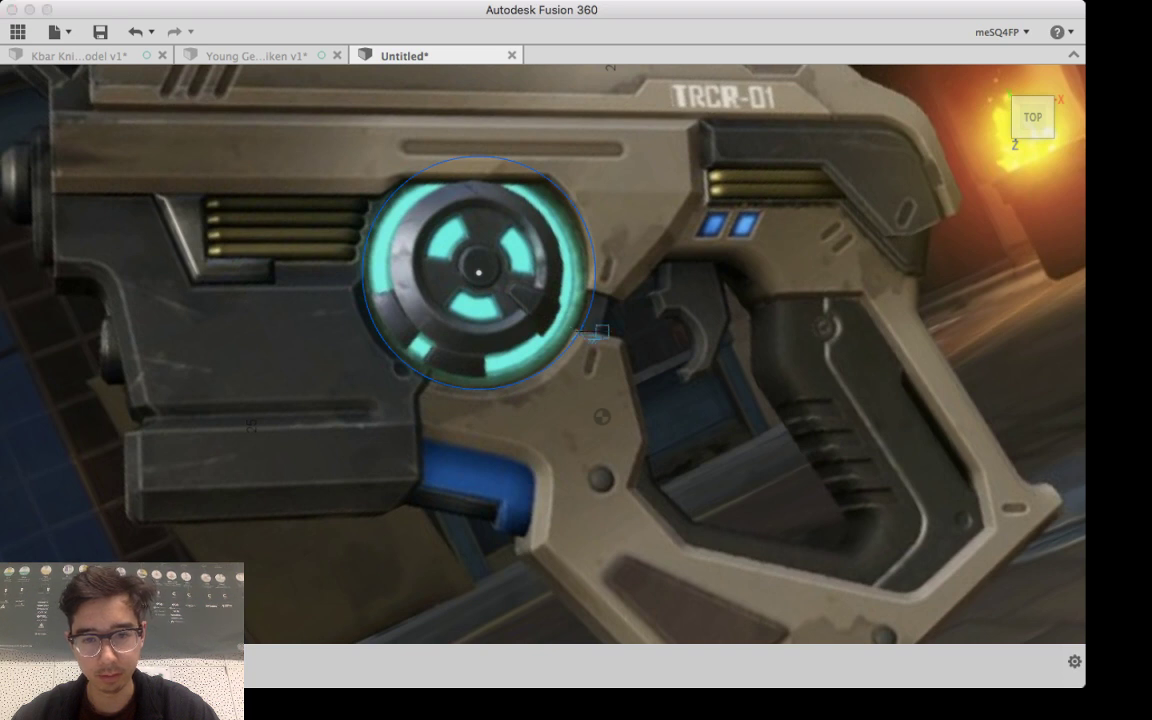
Step: Trace the front edge of the trigger opening with connected lines, from the disc circle down to the corner beside the round bolt
scroll(627, 339, up, 3)
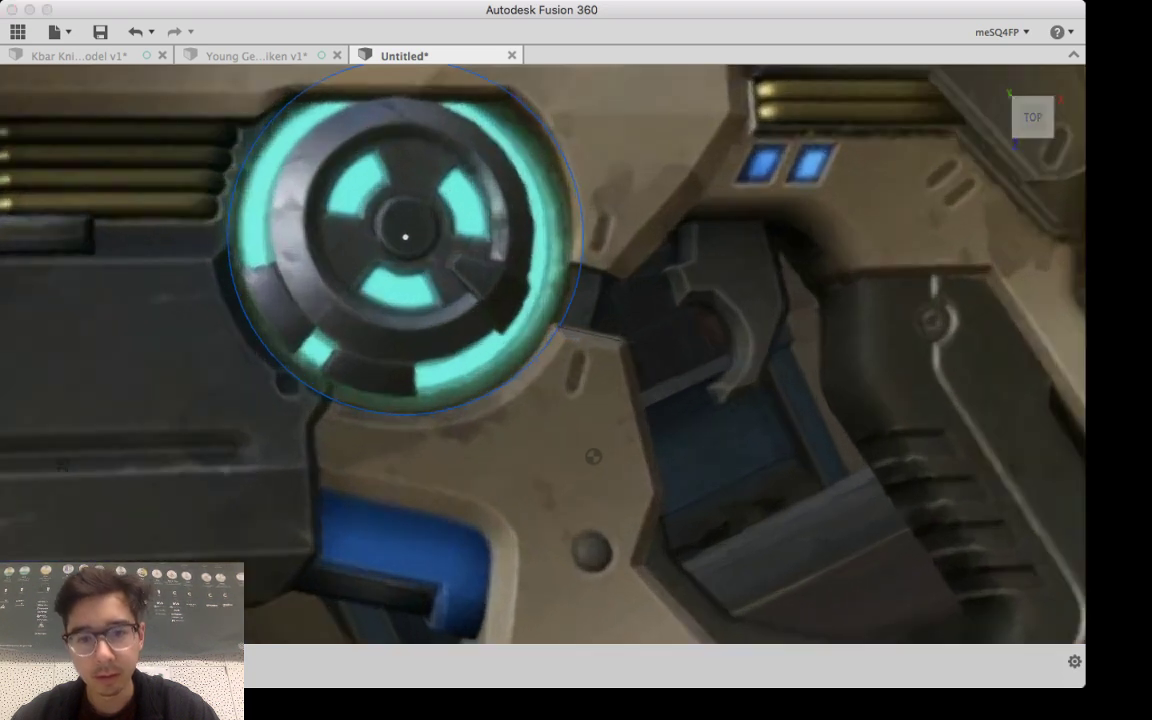
click(541, 335)
click(624, 340)
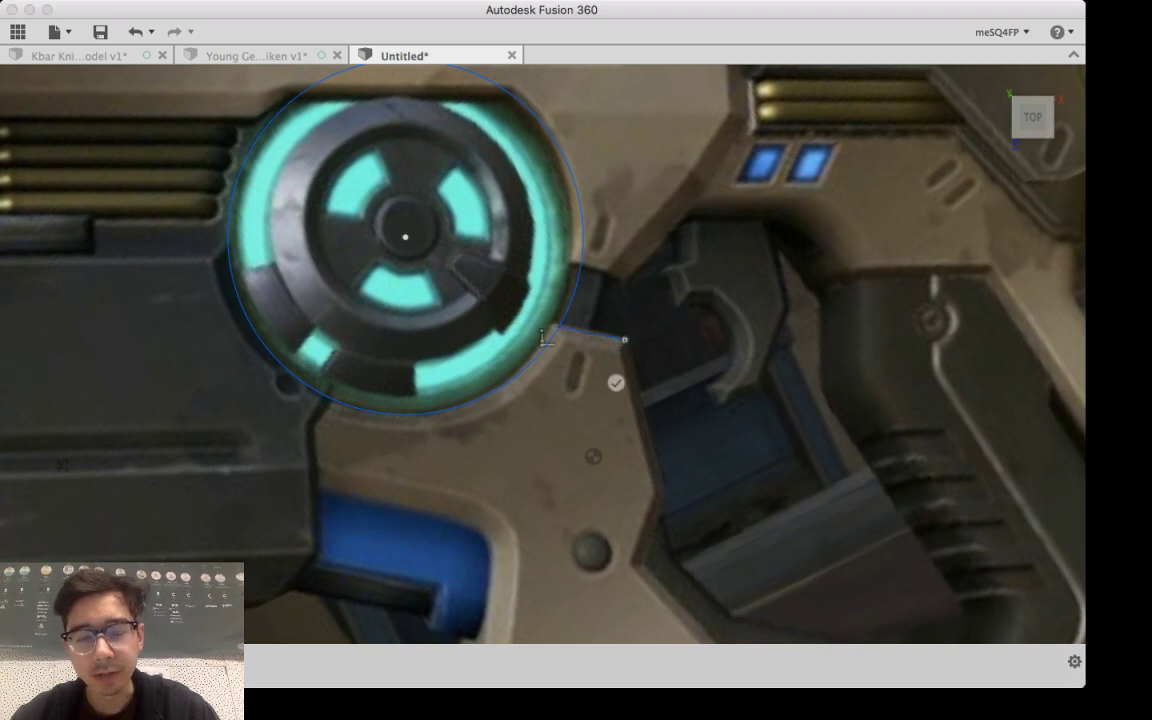
click(668, 490)
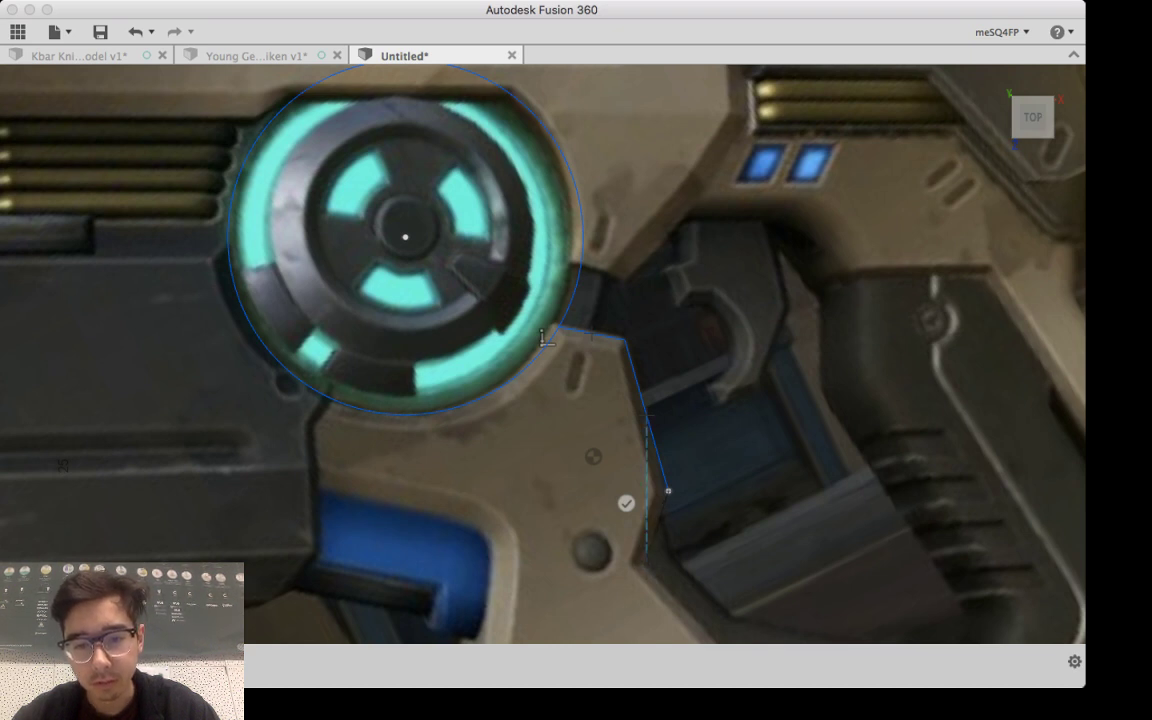
scroll(668, 491, up, 3)
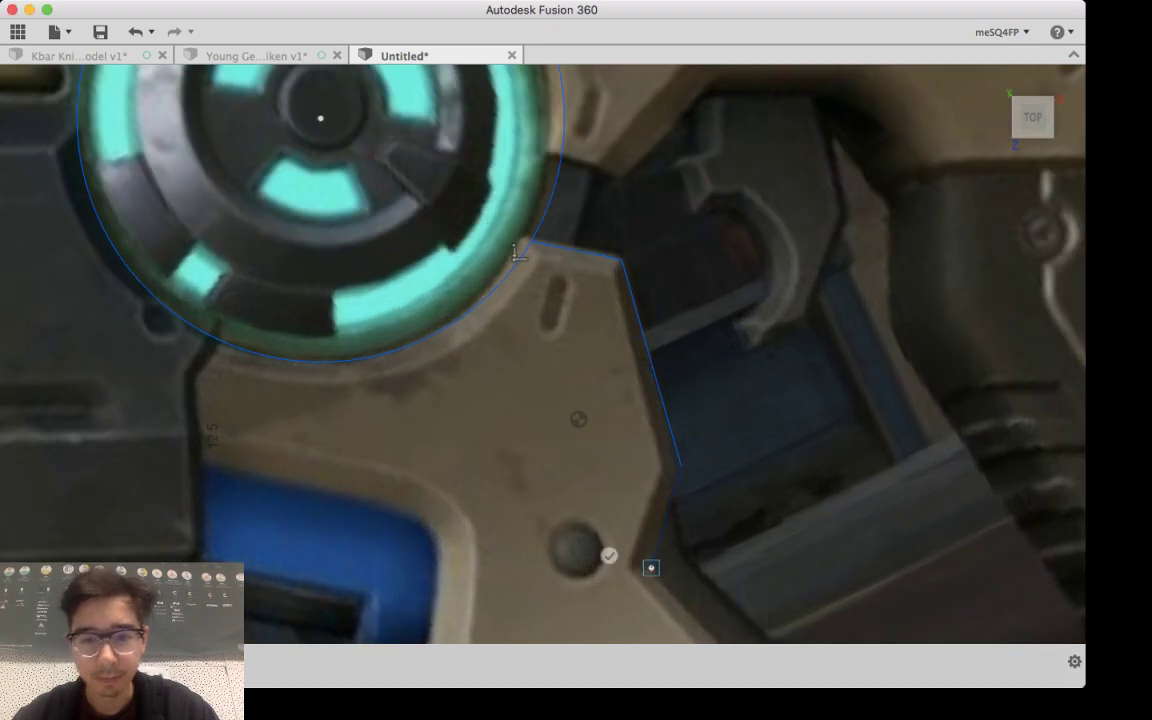
middle_drag(651, 567, 539, 268)
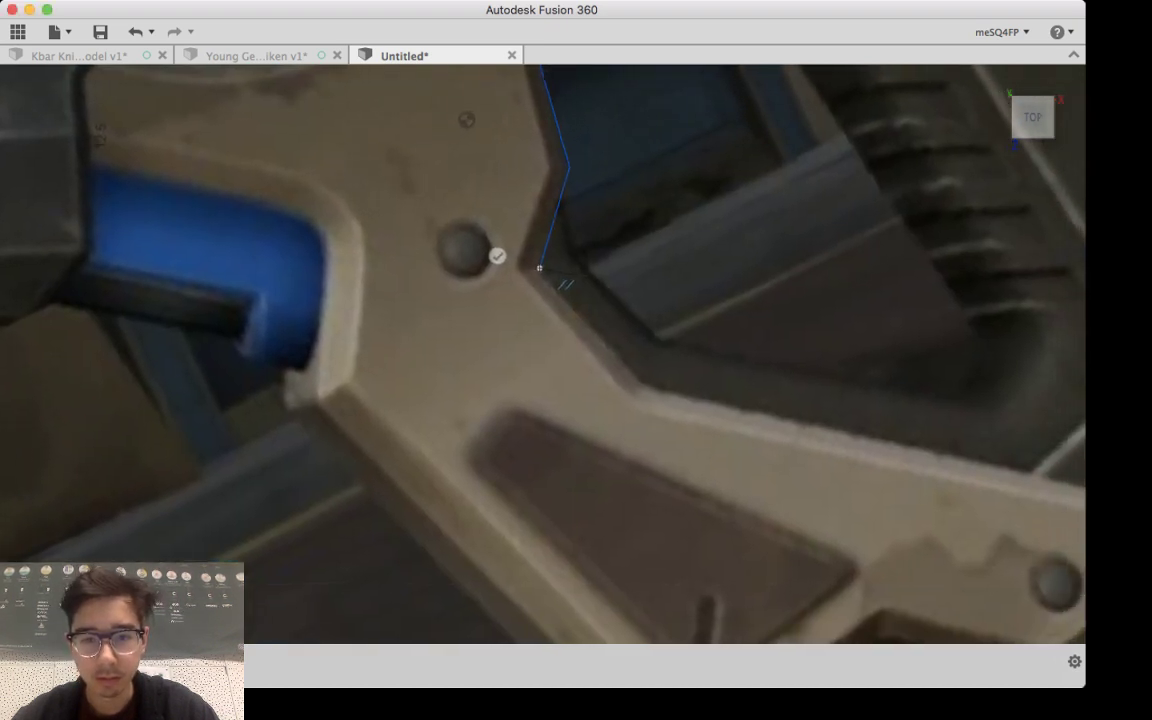
click(539, 268)
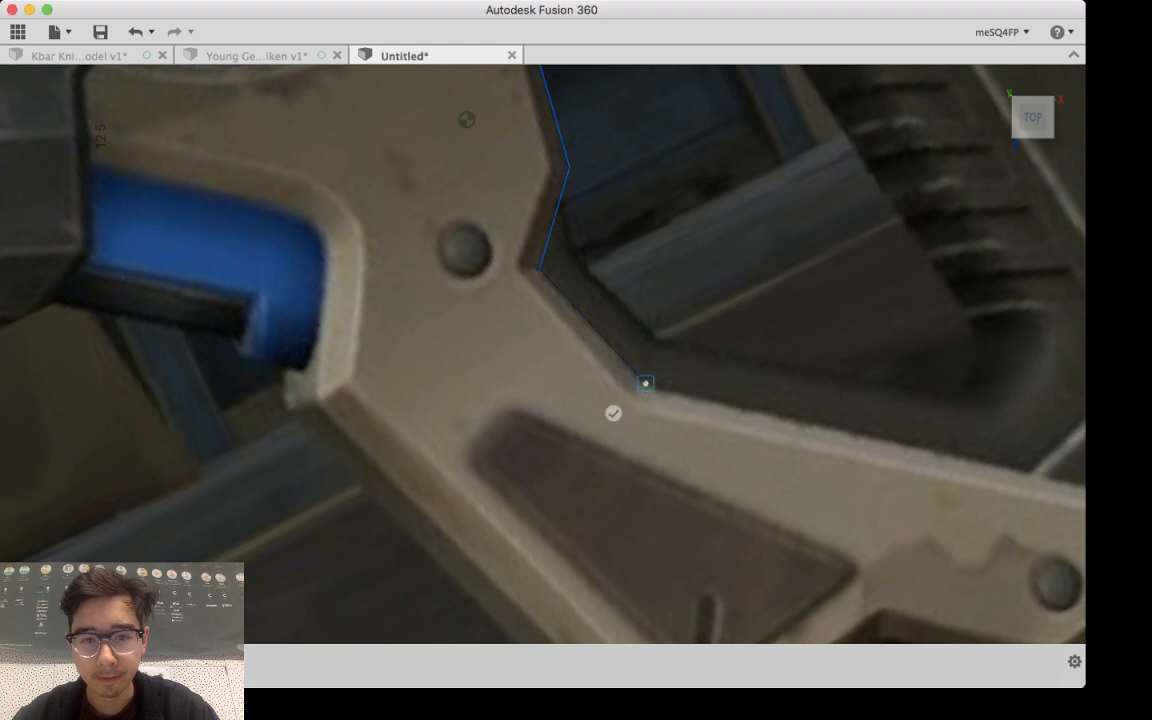
Step: Continue the line chain along the opening's lower edge to the light seam of the grip and end the chain there
click(645, 383)
mouse_move(875, 452)
middle_down()
mouse_move(468, 417)
mouse_move(363, 390)
middle_up()
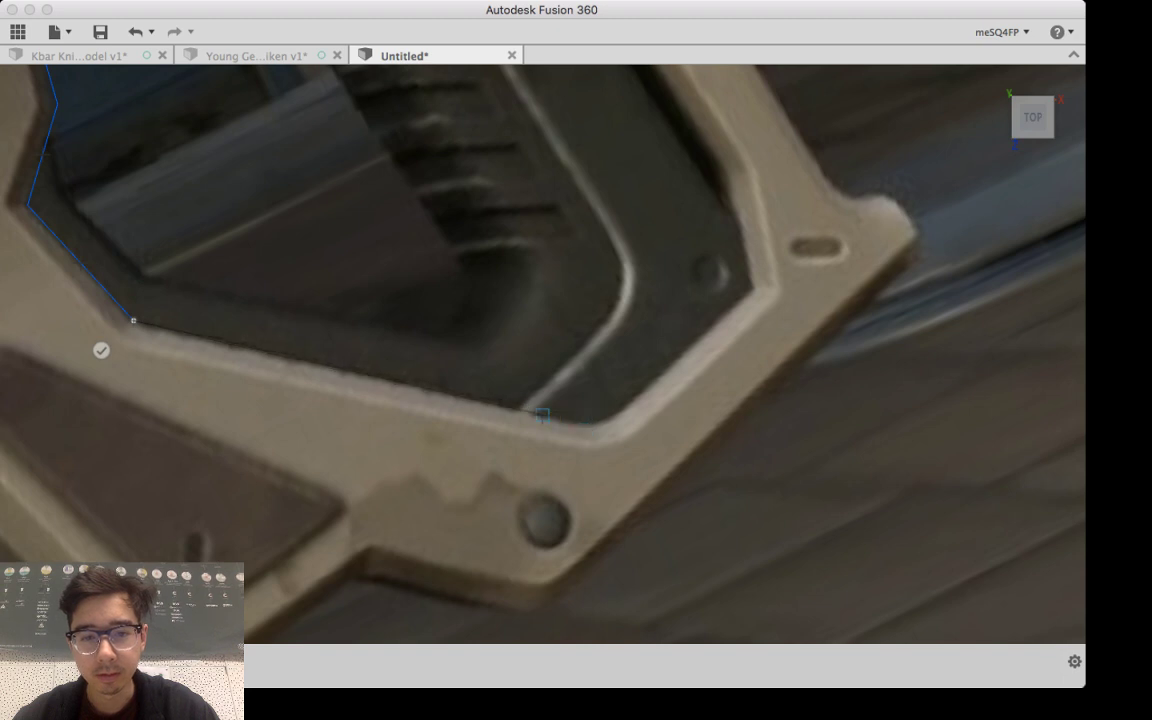
click(528, 413)
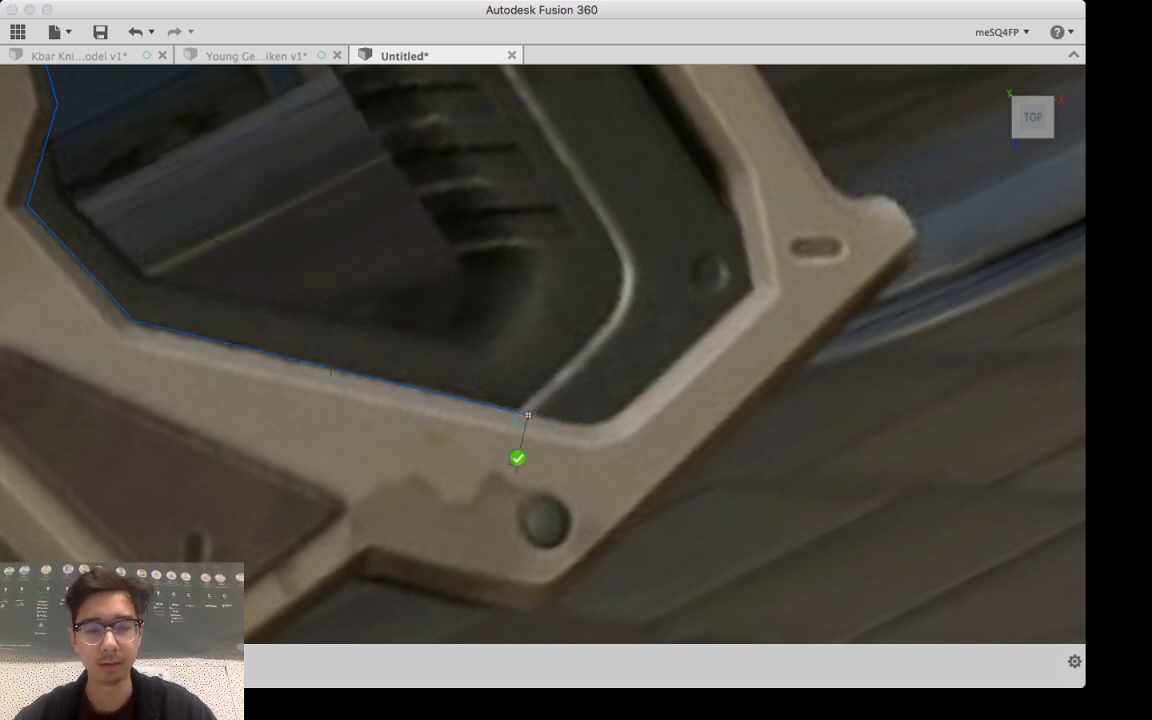
click(517, 457)
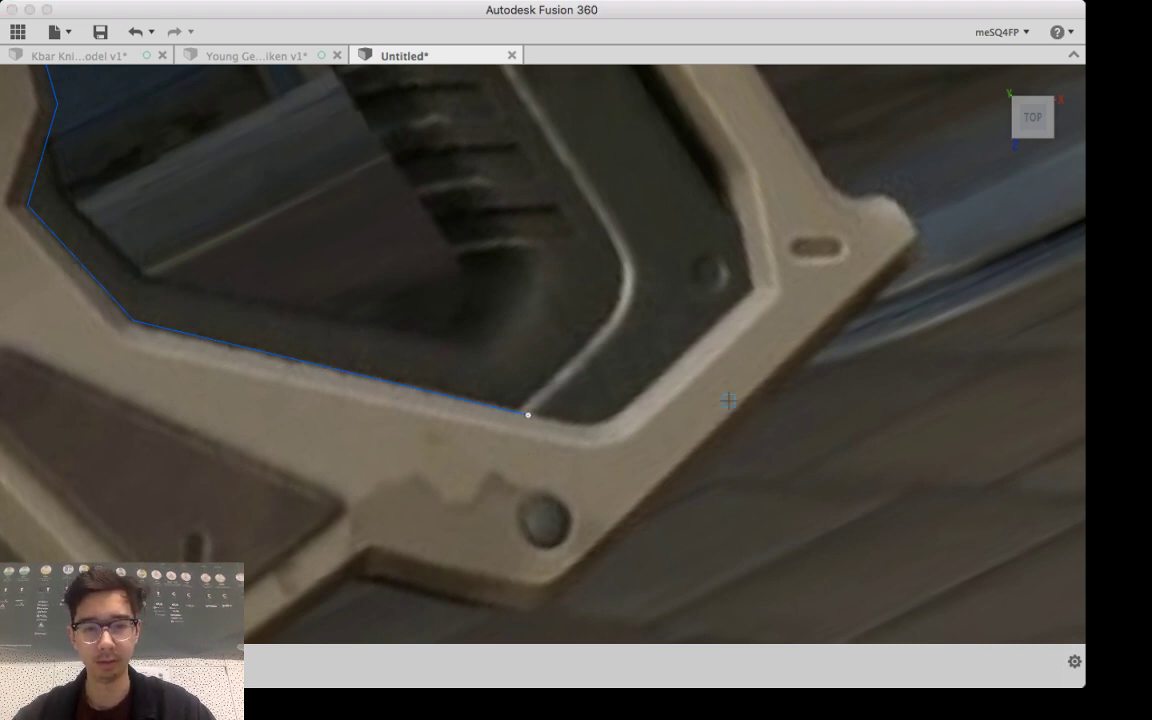
Step: Draw a spline around the opening's rounded lower corner and adjust its end tangents to follow the frame's inner edge
click(527, 414)
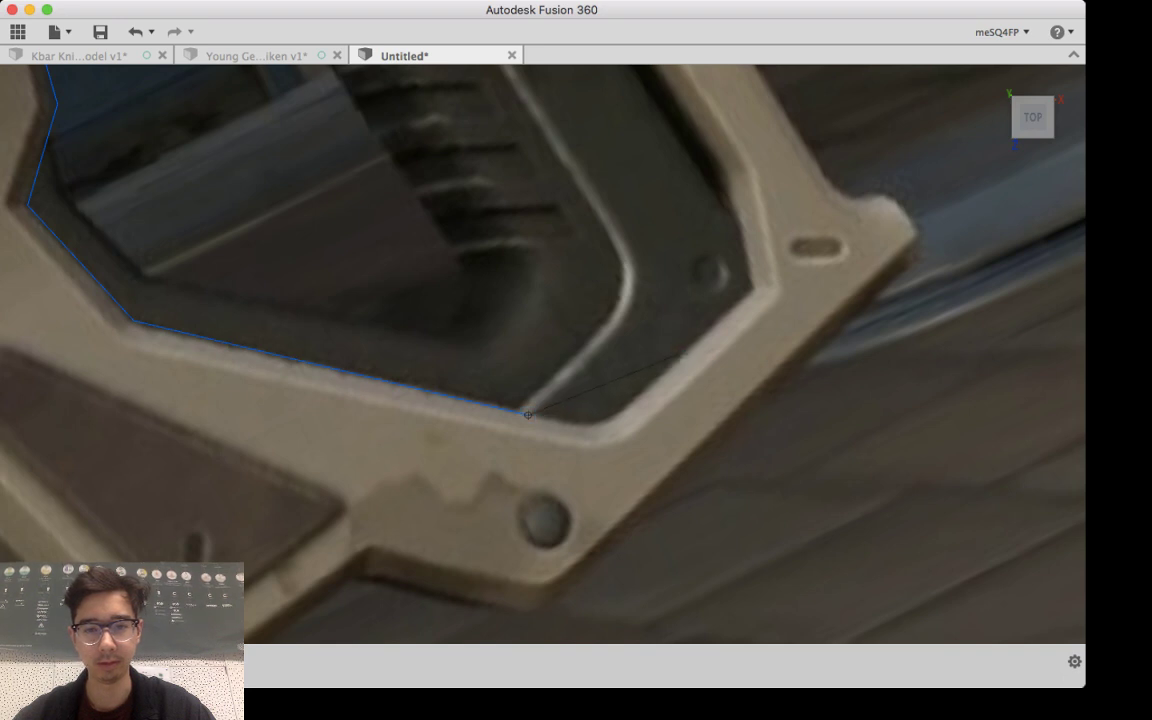
click(681, 354)
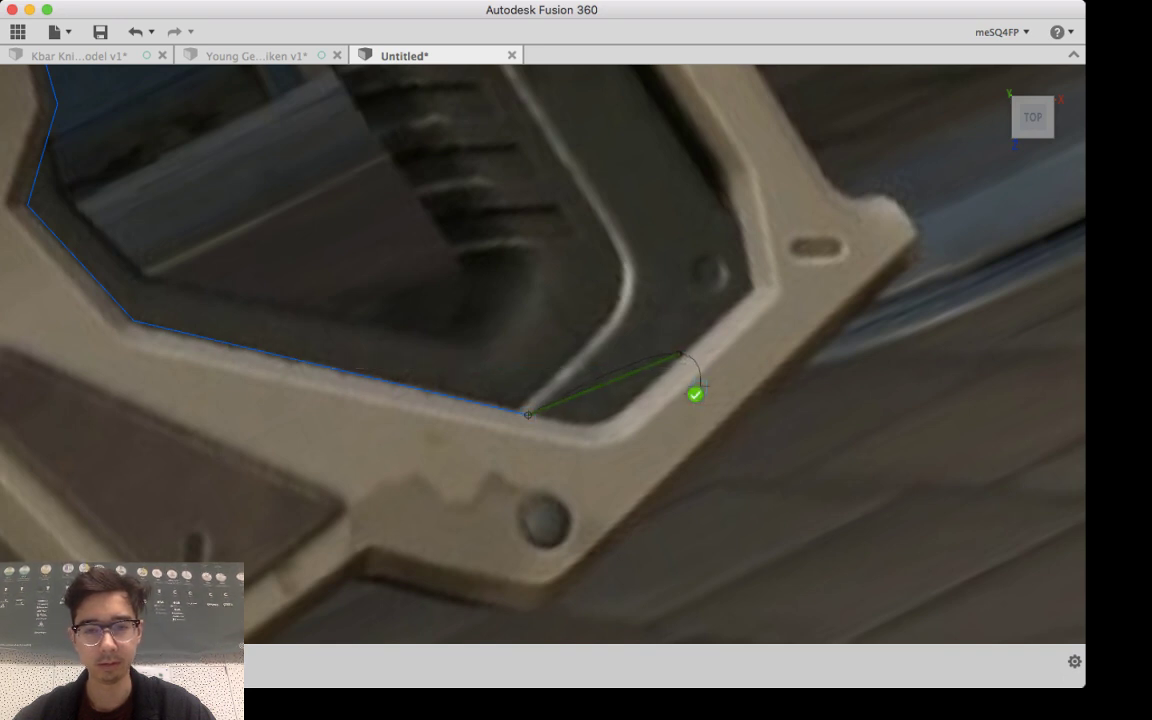
click(695, 394)
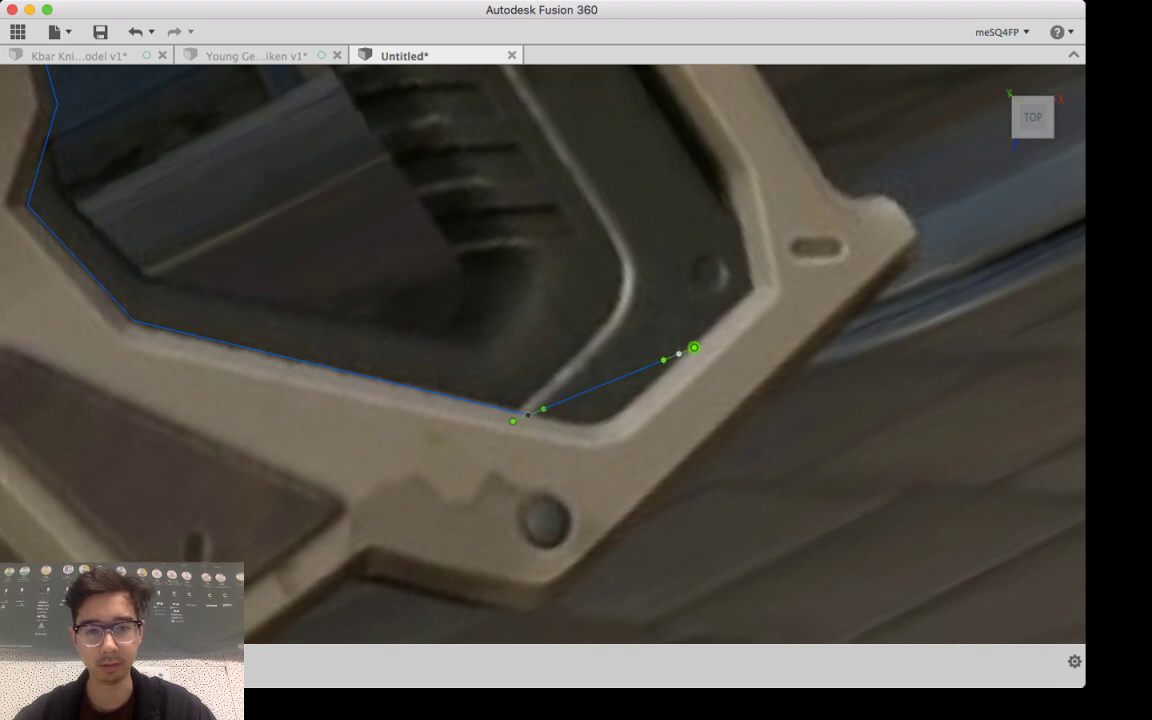
mouse_move(694, 347)
mouse_down()
mouse_move(699, 314)
mouse_move(700, 329)
mouse_up()
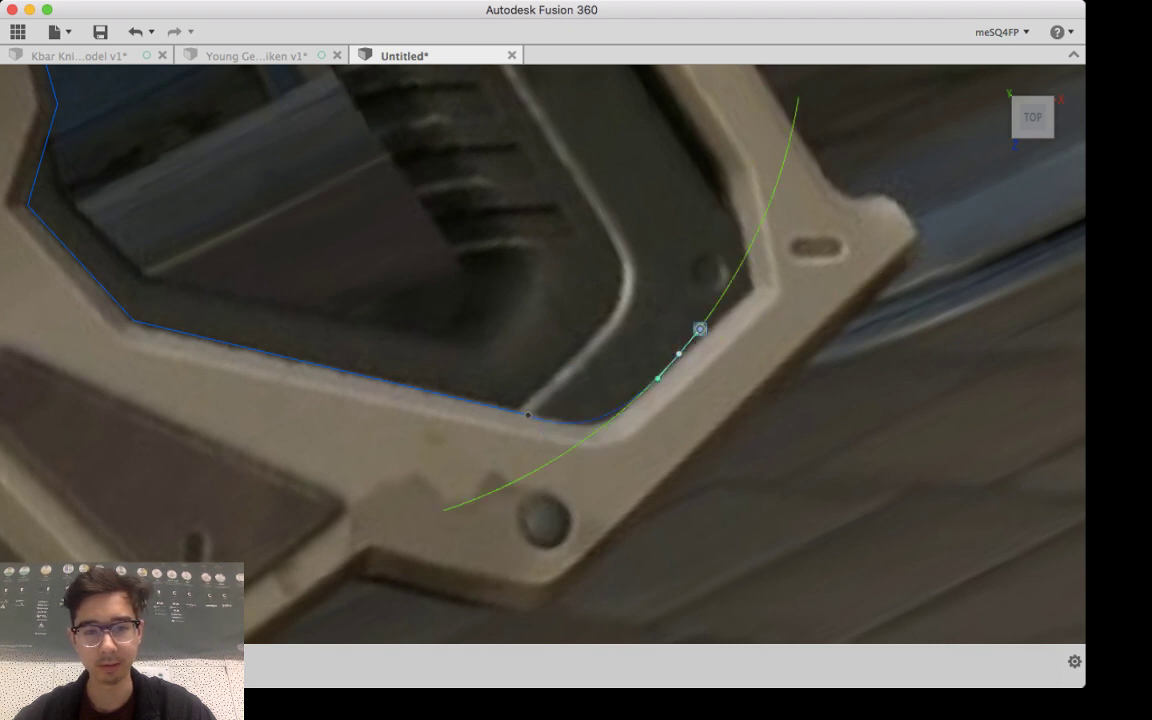
click(528, 414)
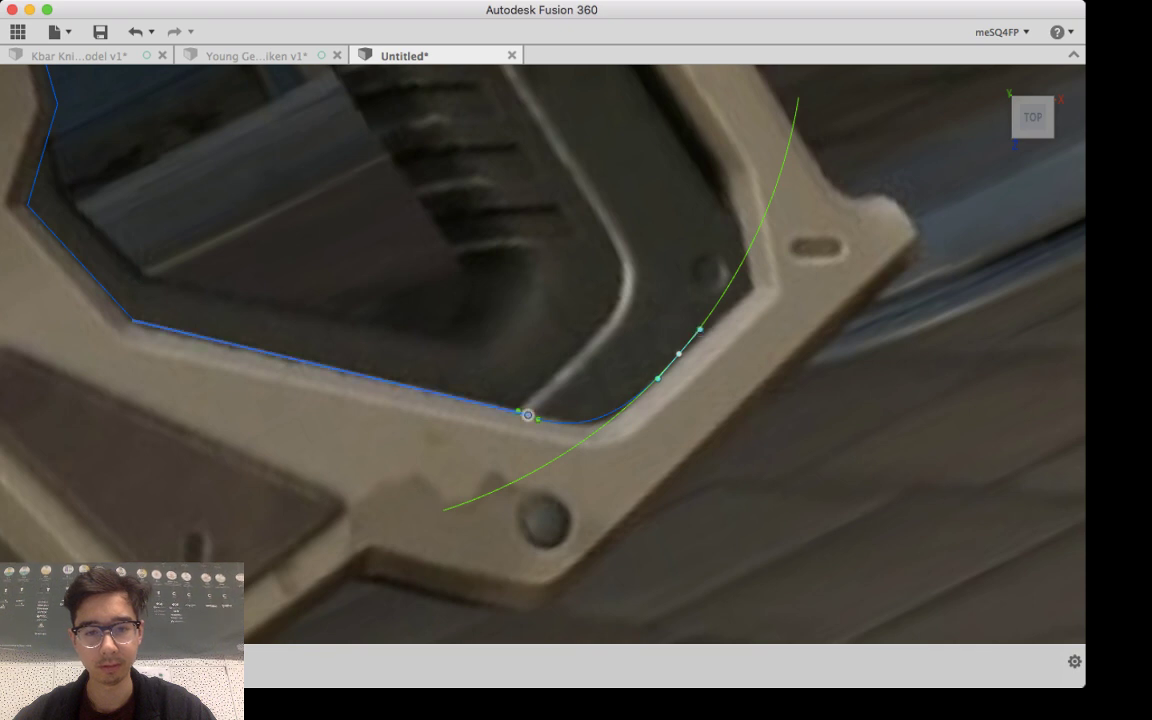
drag(400, 384, 397, 381)
scroll(523, 412, up, 6)
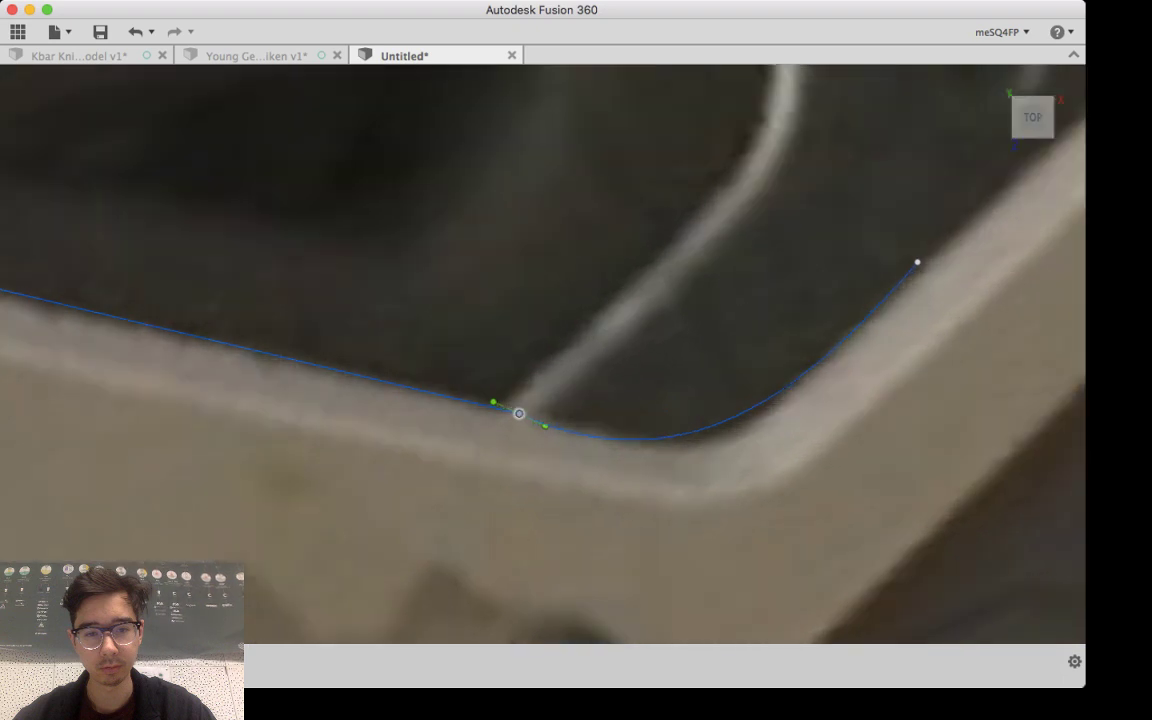
drag(519, 413, 469, 398)
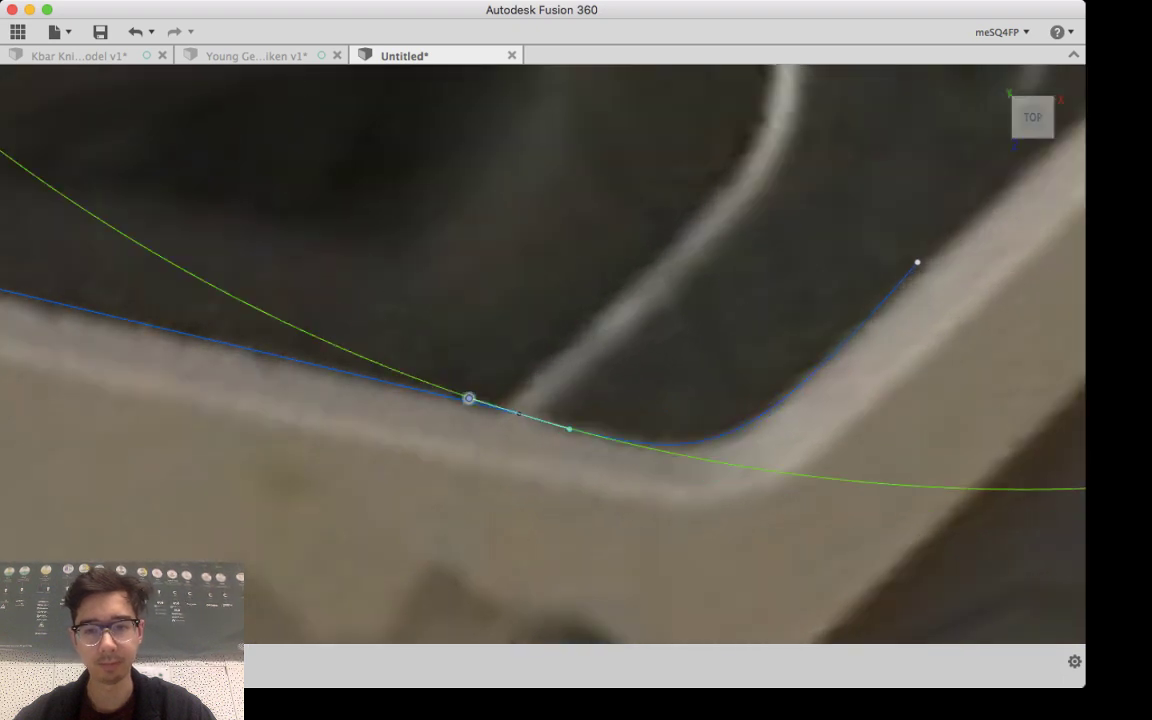
Step: Draw a line from the spline's free end up the frame's inner edge to the rear corner near the grip's small round screw
middle_drag(784, 298, 426, 607)
scroll(428, 606, up, 1)
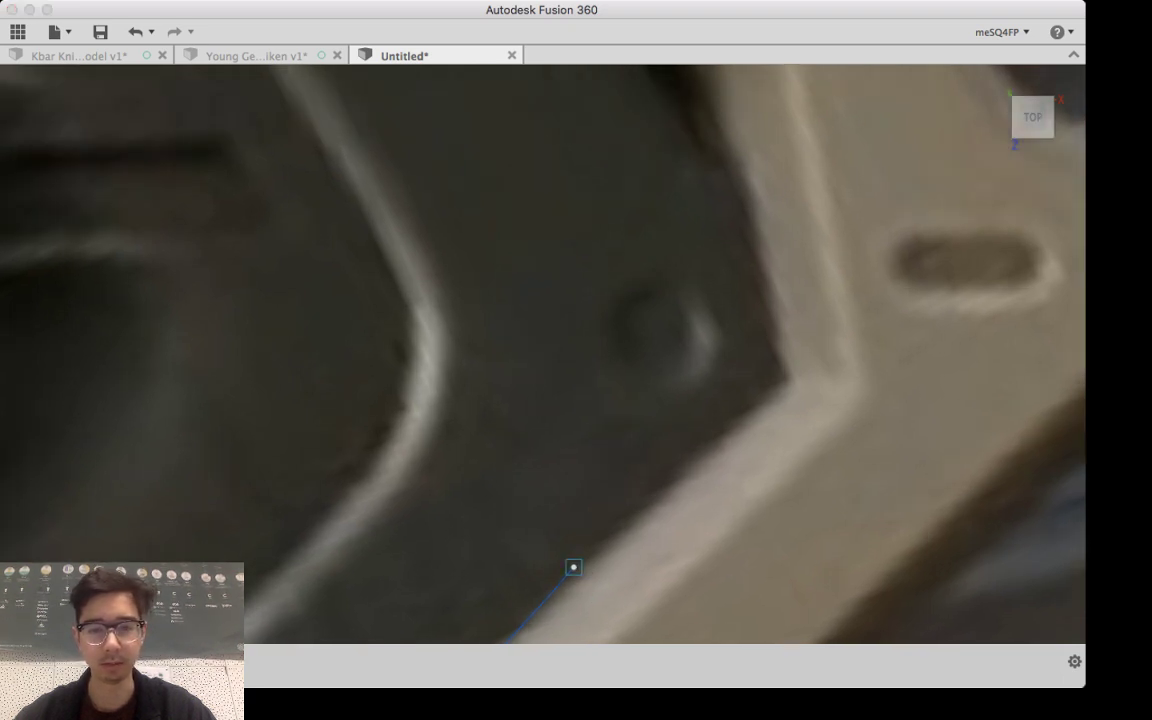
click(573, 567)
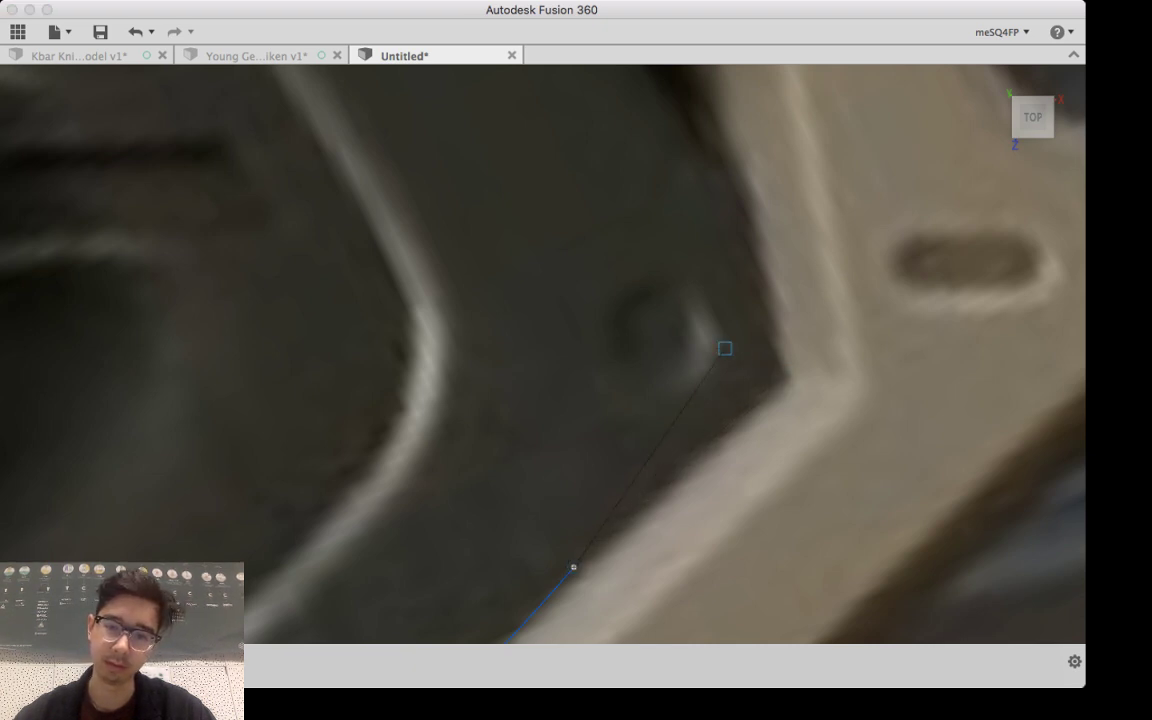
click(774, 365)
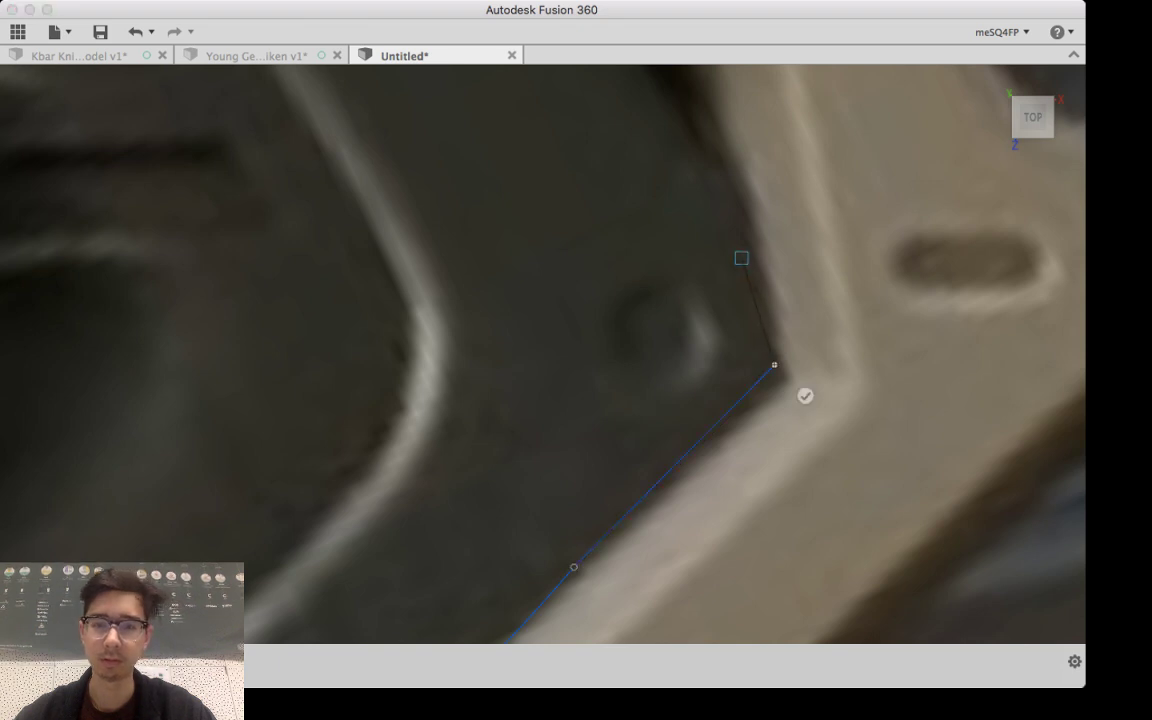
Step: Continue the outline along the frame's rear inner edge, through the slight bend and up to the grip's upper rear corner
middle_drag(741, 257, 796, 667)
scroll(730, 472, down, 4)
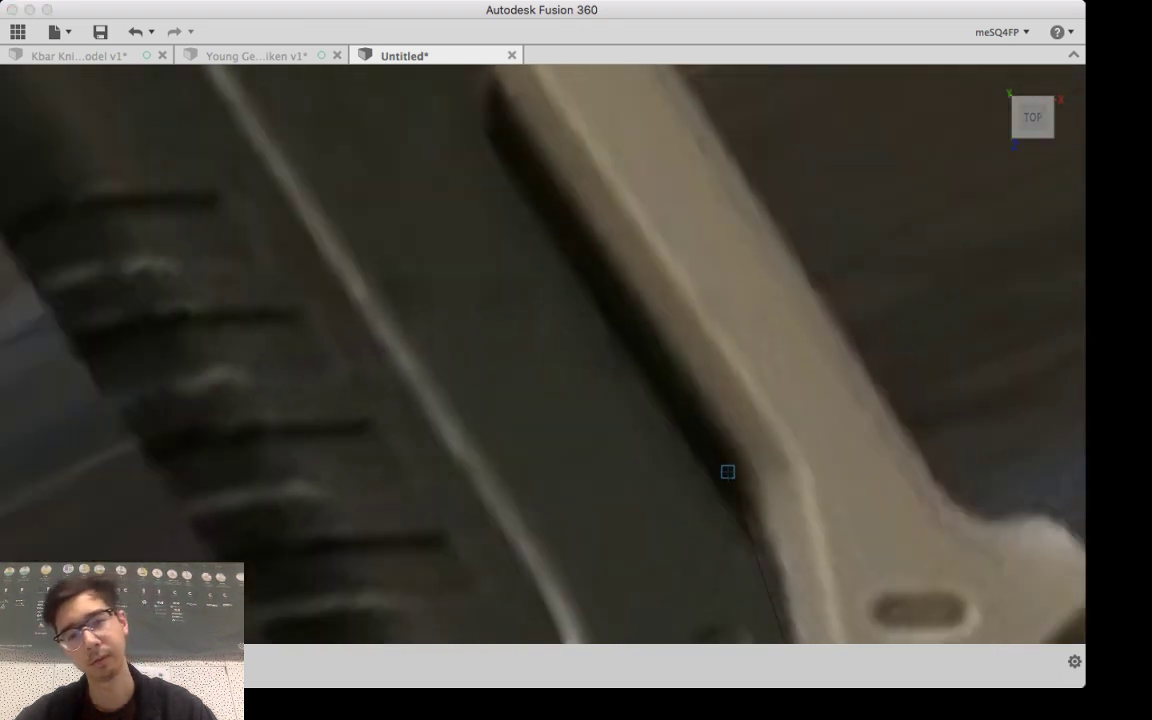
scroll(730, 472, down, 5)
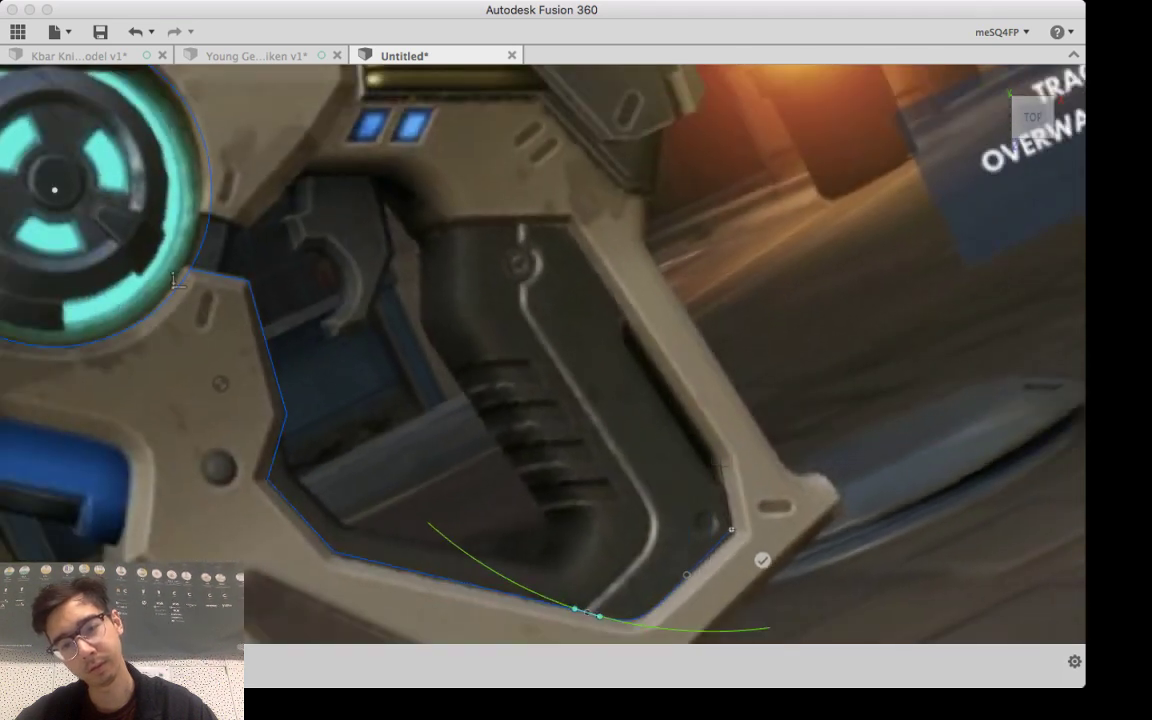
scroll(714, 471, up, 8)
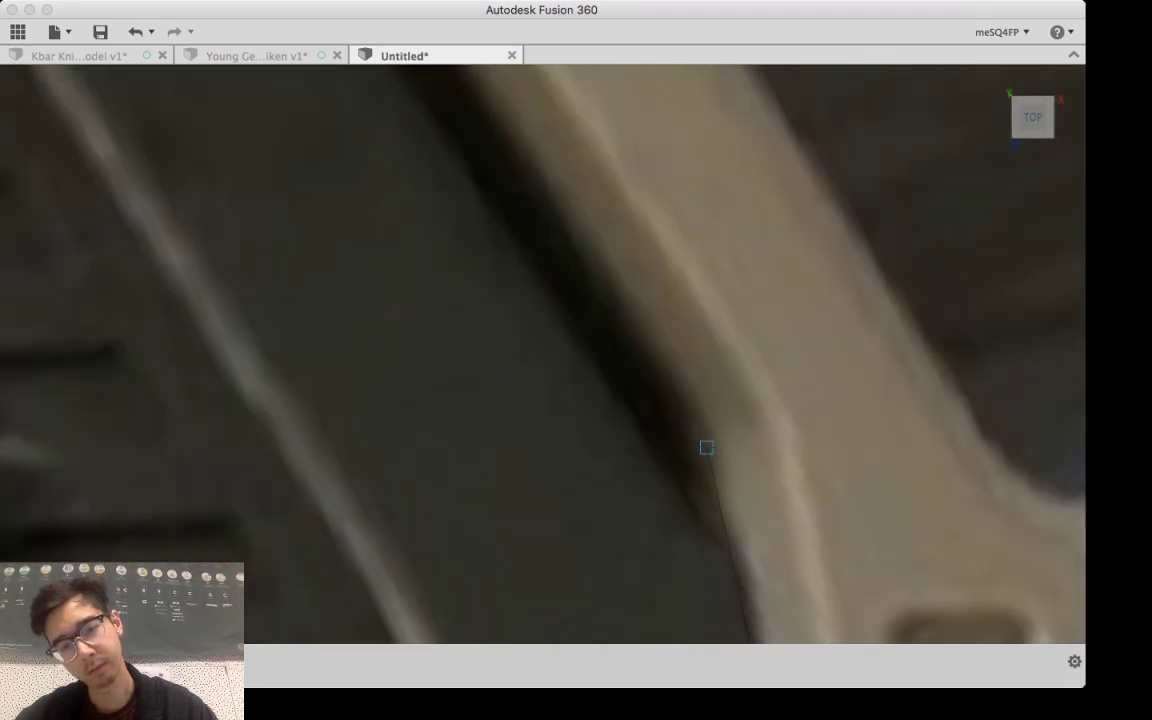
click(707, 447)
middle_drag(562, 294, 811, 560)
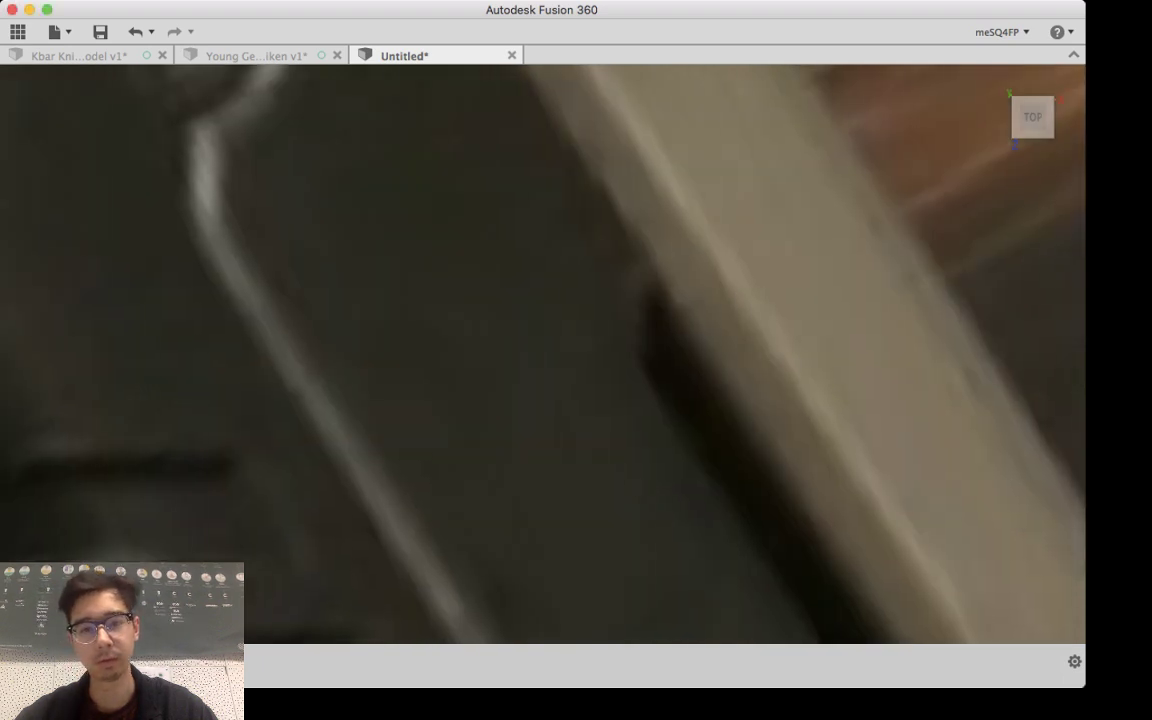
middle_drag(626, 252, 832, 712)
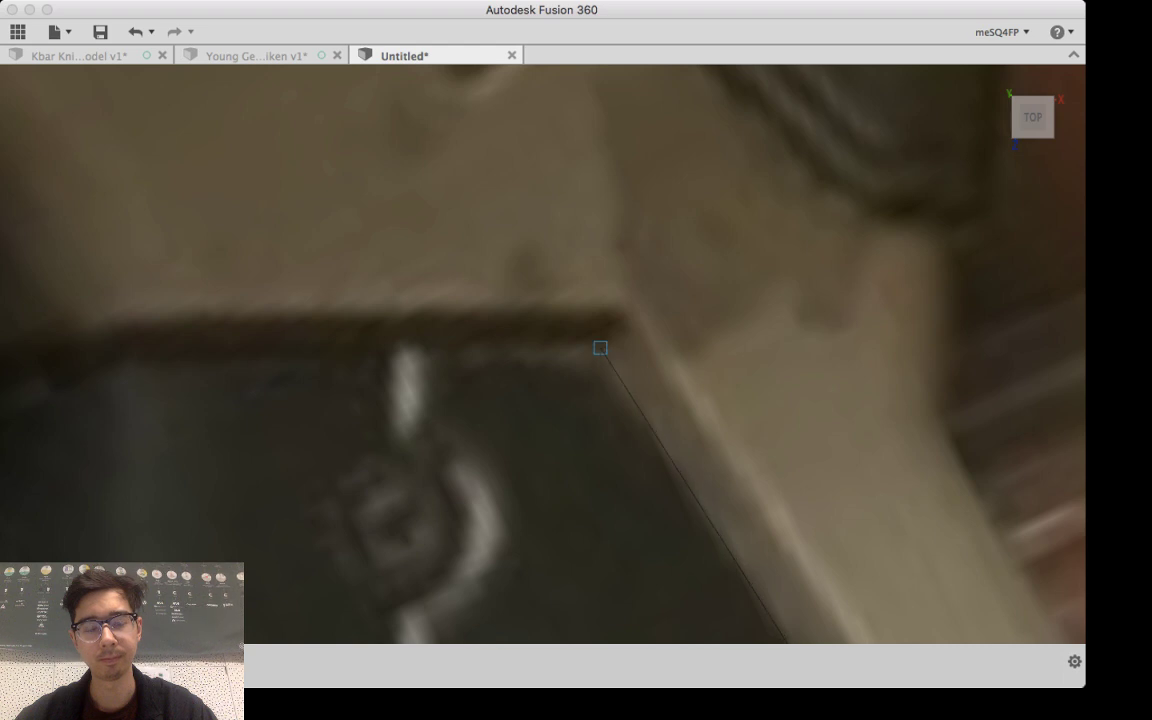
click(600, 348)
Step: Draw a horizontal line along the grip's upper edge to the base of the curve behind the trigger and end the chain there
scroll(600, 349, down, 6)
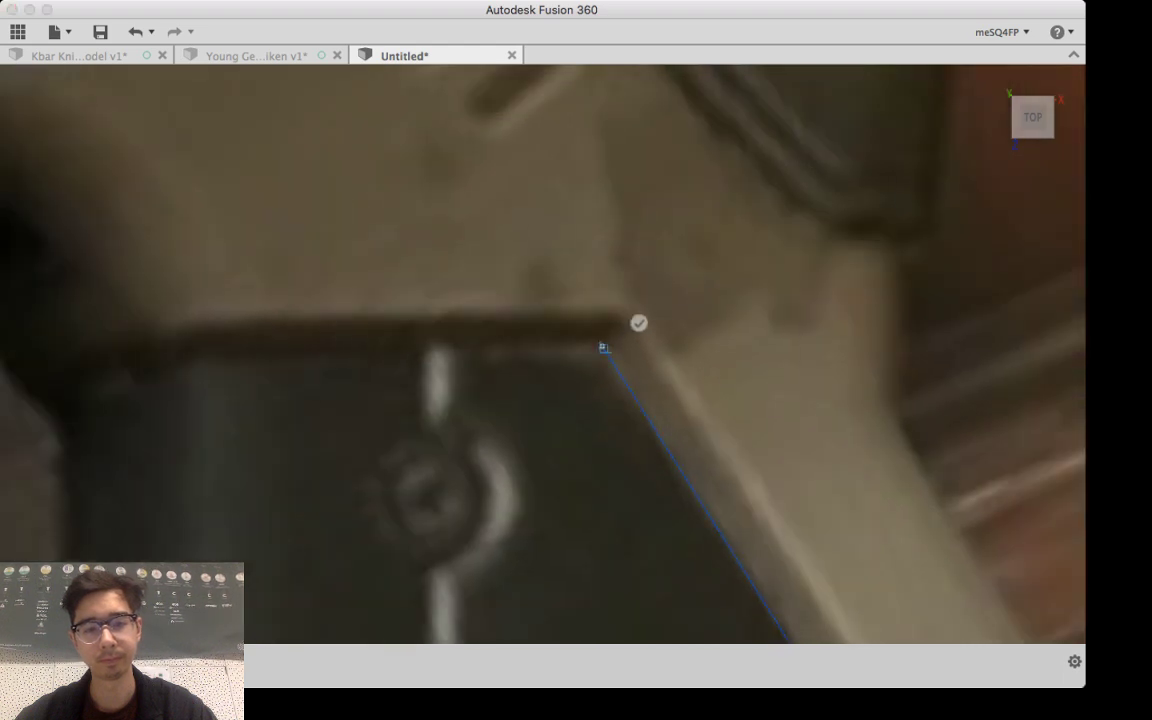
scroll(604, 349, down, 8)
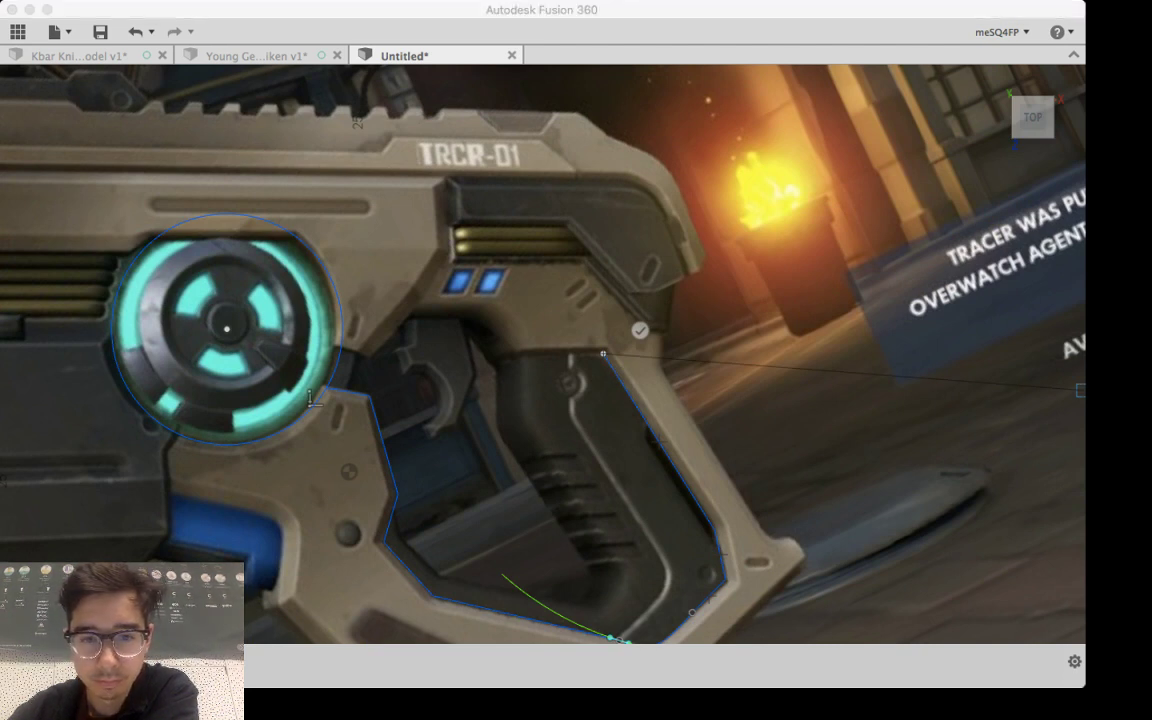
scroll(523, 351, up, 3)
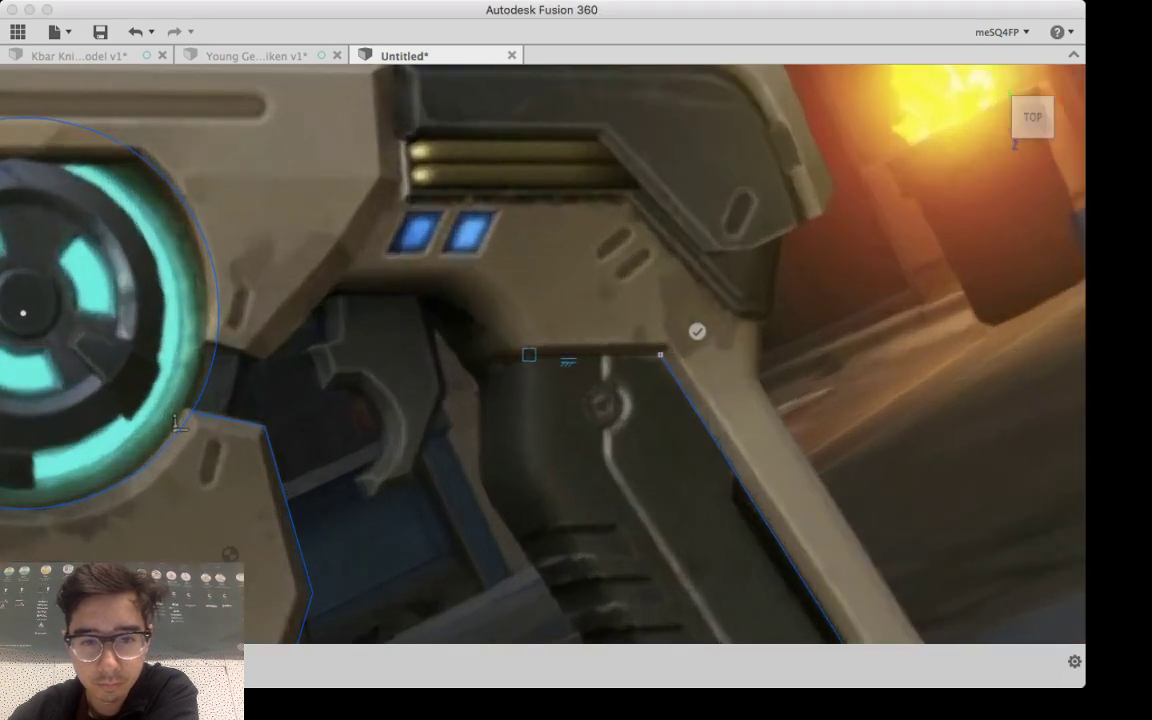
scroll(529, 354, up, 4)
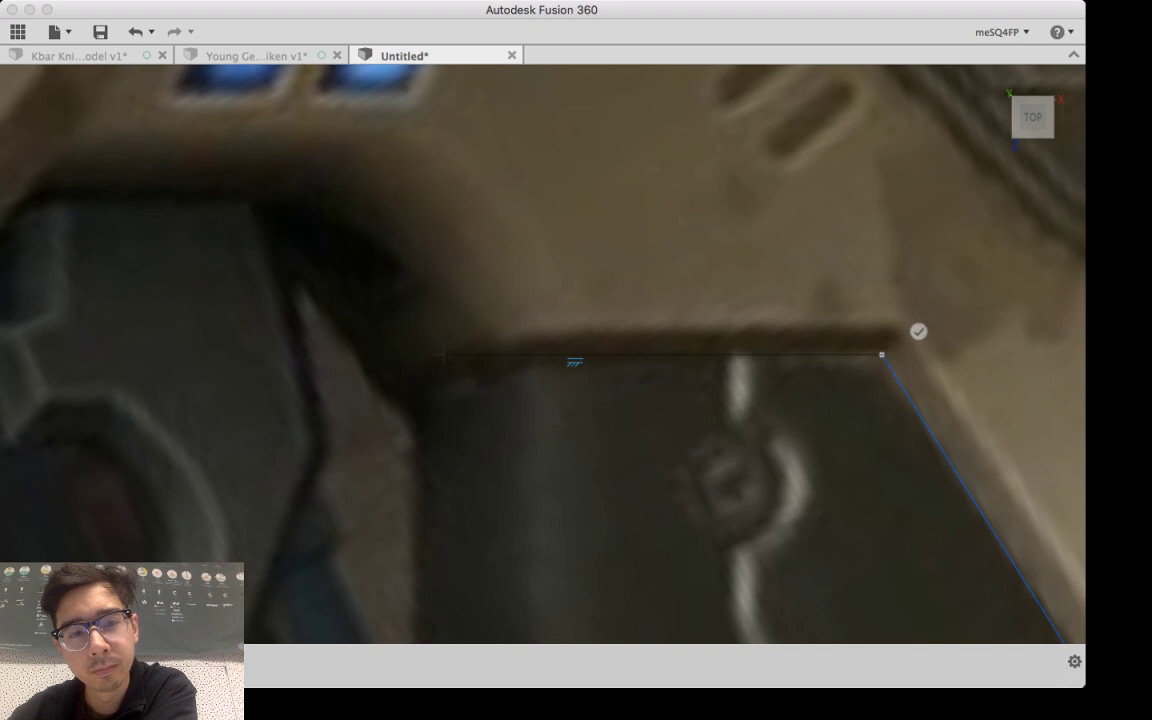
click(454, 354)
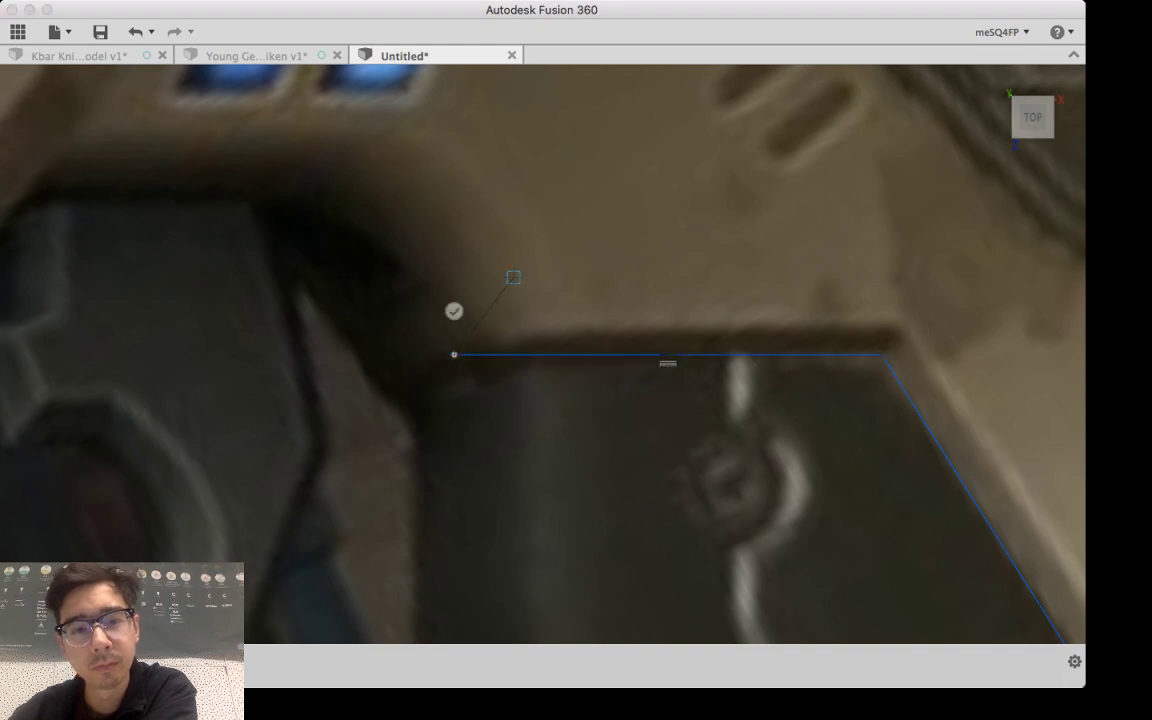
mouse_move(513, 277)
middle_down()
mouse_move(562, 495)
mouse_move(555, 486)
middle_up()
scroll(512, 383, down, 1)
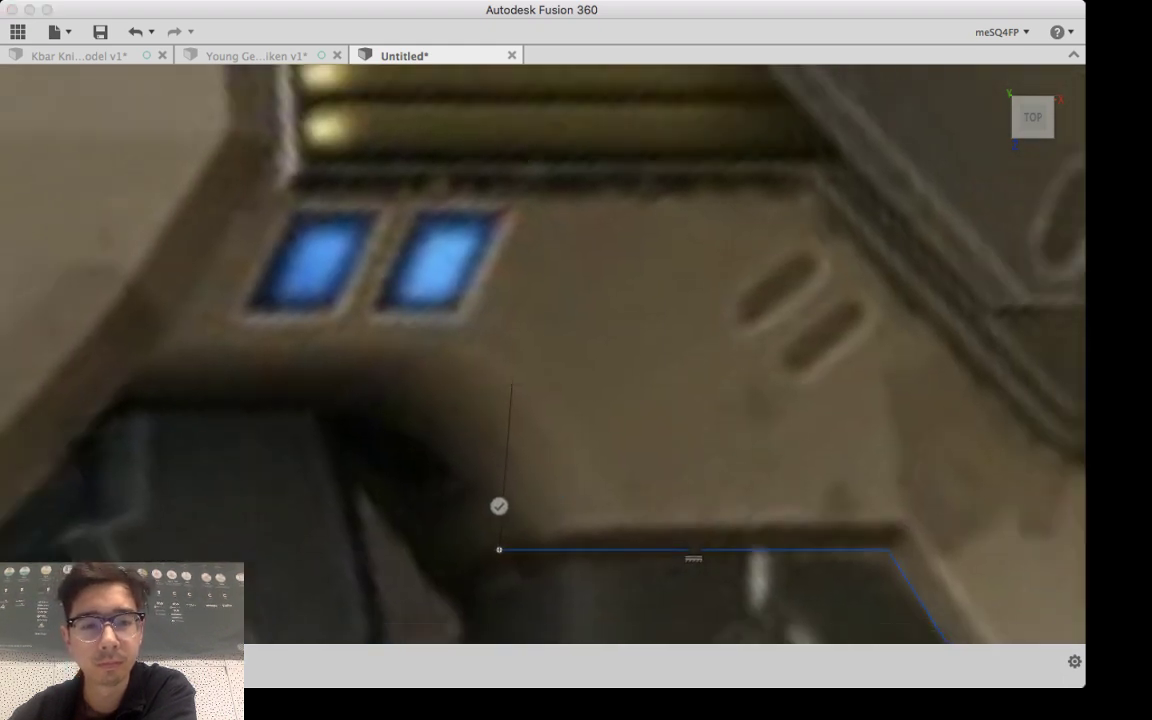
scroll(512, 383, down, 3)
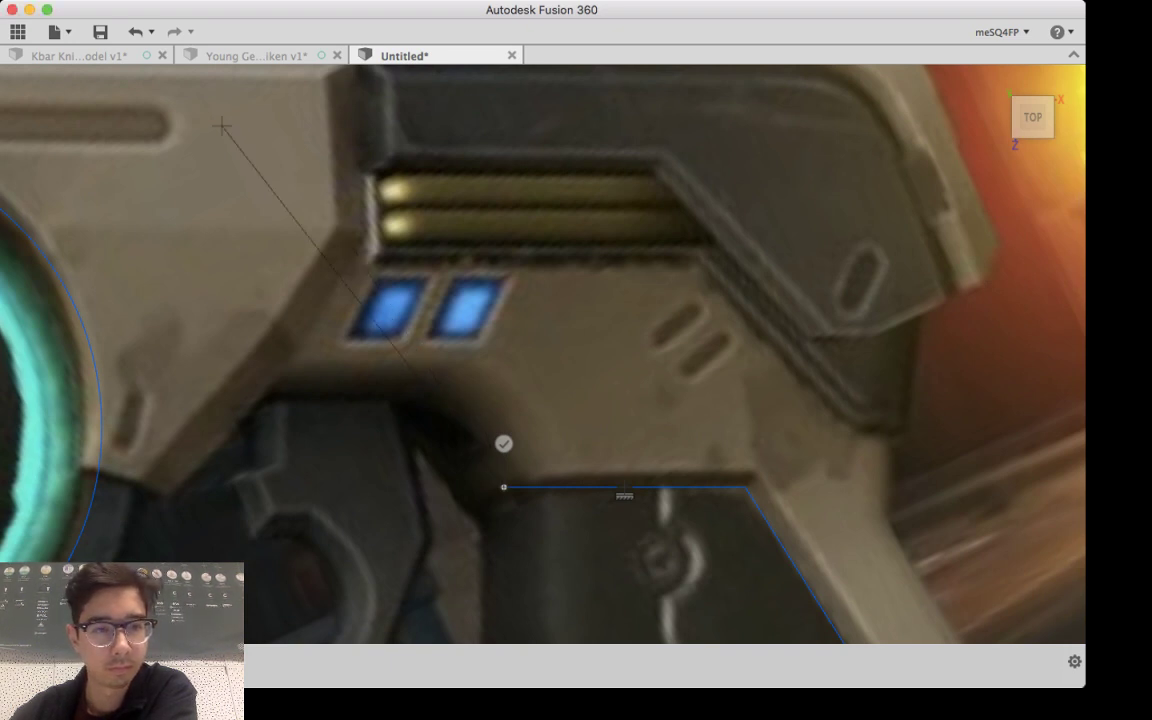
key(Escape)
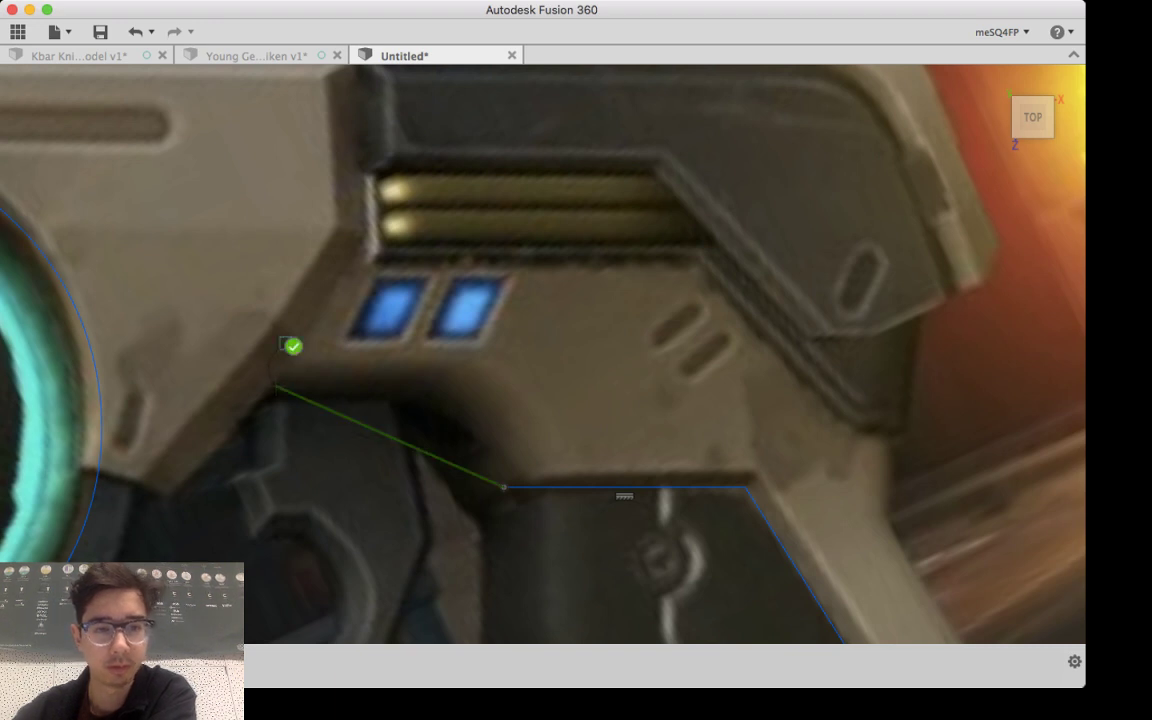
Step: Draw a spline over the opening's rounded upper edge above the trigger and adjust both end tangents to match the curve
click(292, 346)
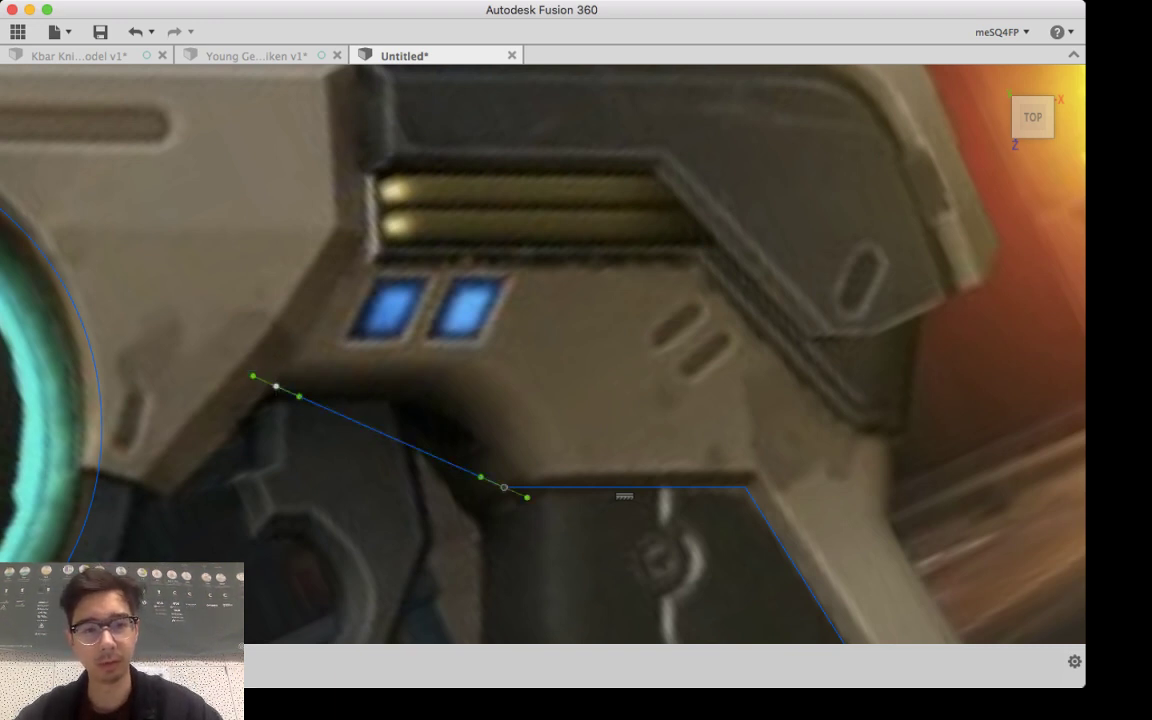
drag(253, 377, 231, 392)
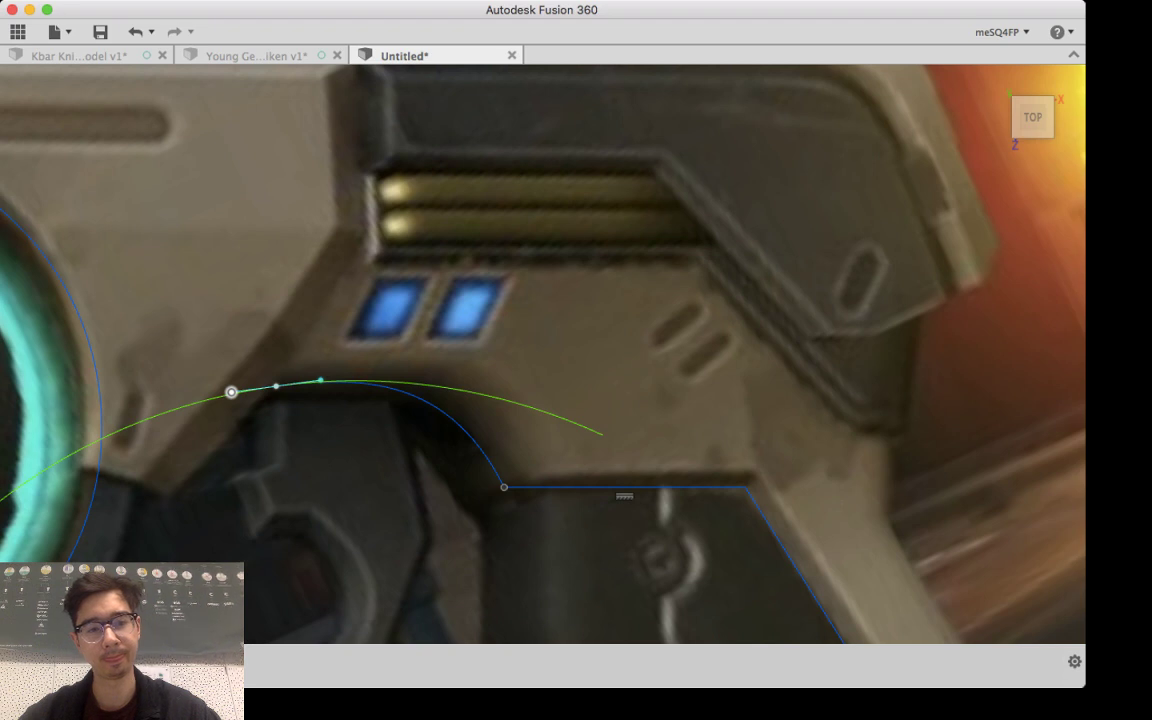
drag(231, 392, 228, 398)
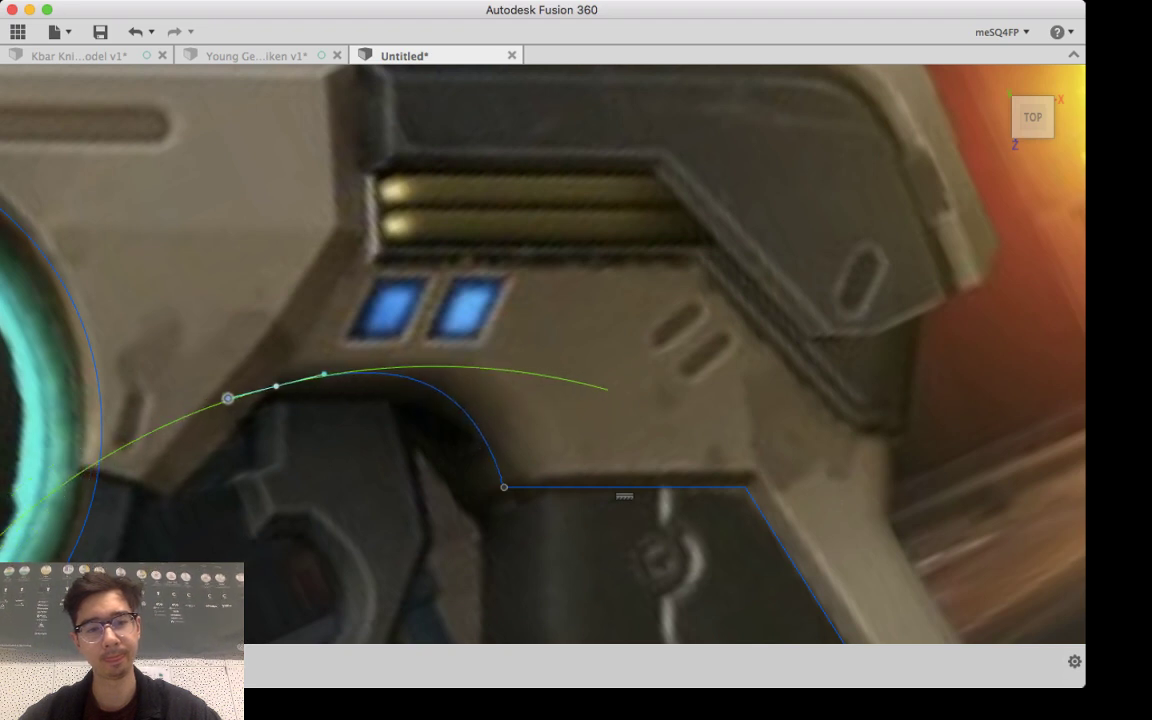
click(504, 487)
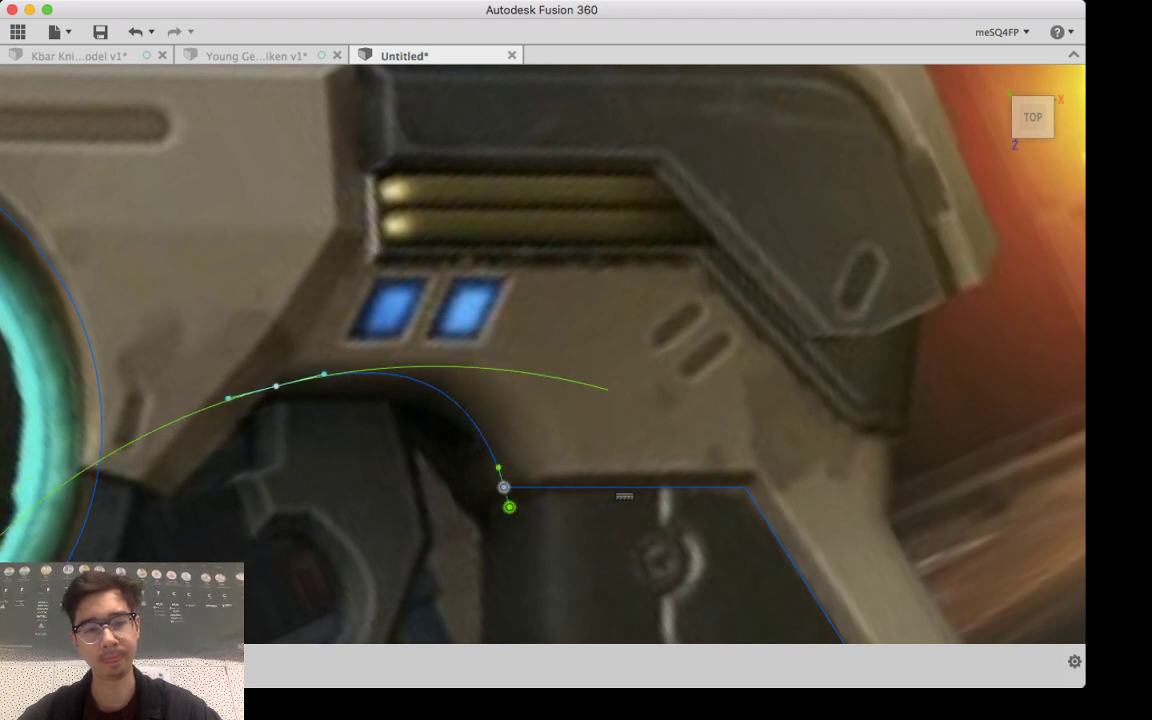
drag(506, 505, 510, 514)
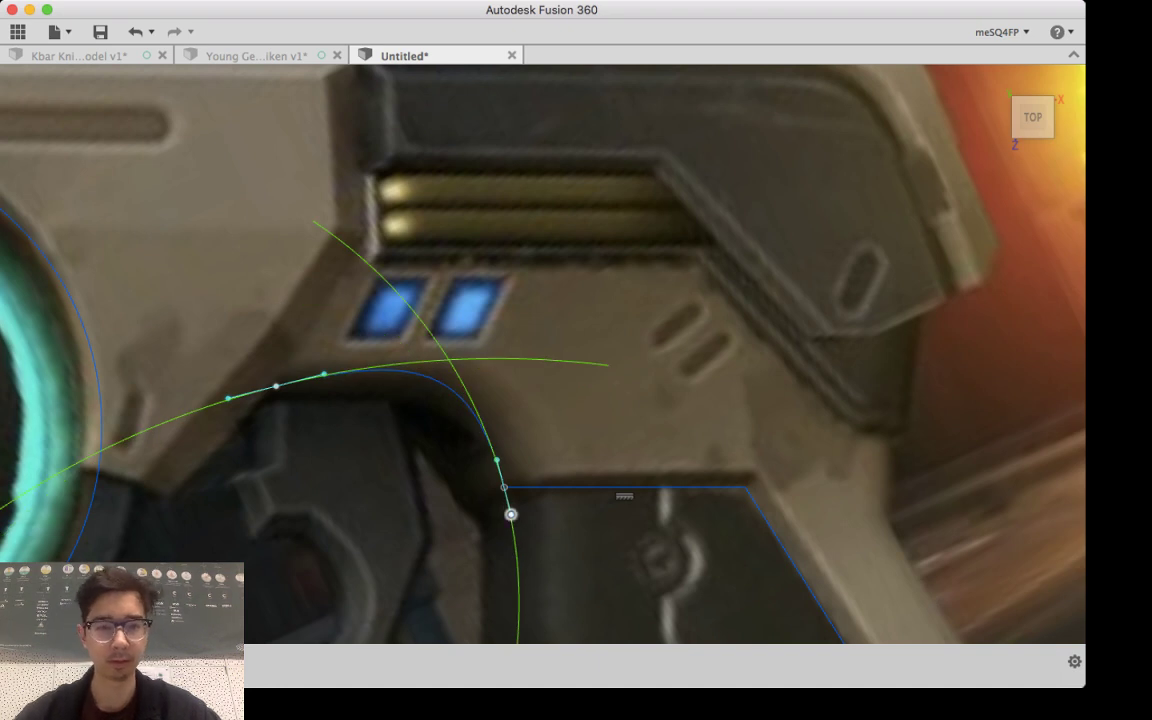
Step: Connect the spline's front end to the disc circle with two lines through the notch ahead of the trigger, closing the opening's outline
scroll(222, 392, left, 8)
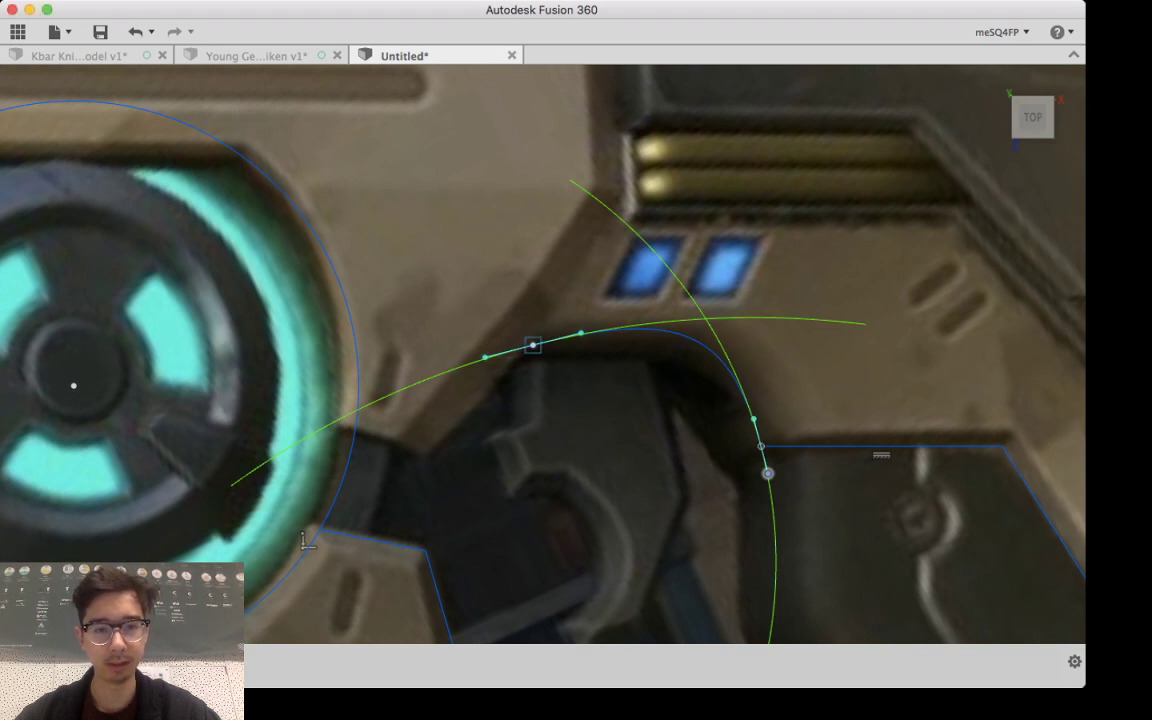
click(432, 454)
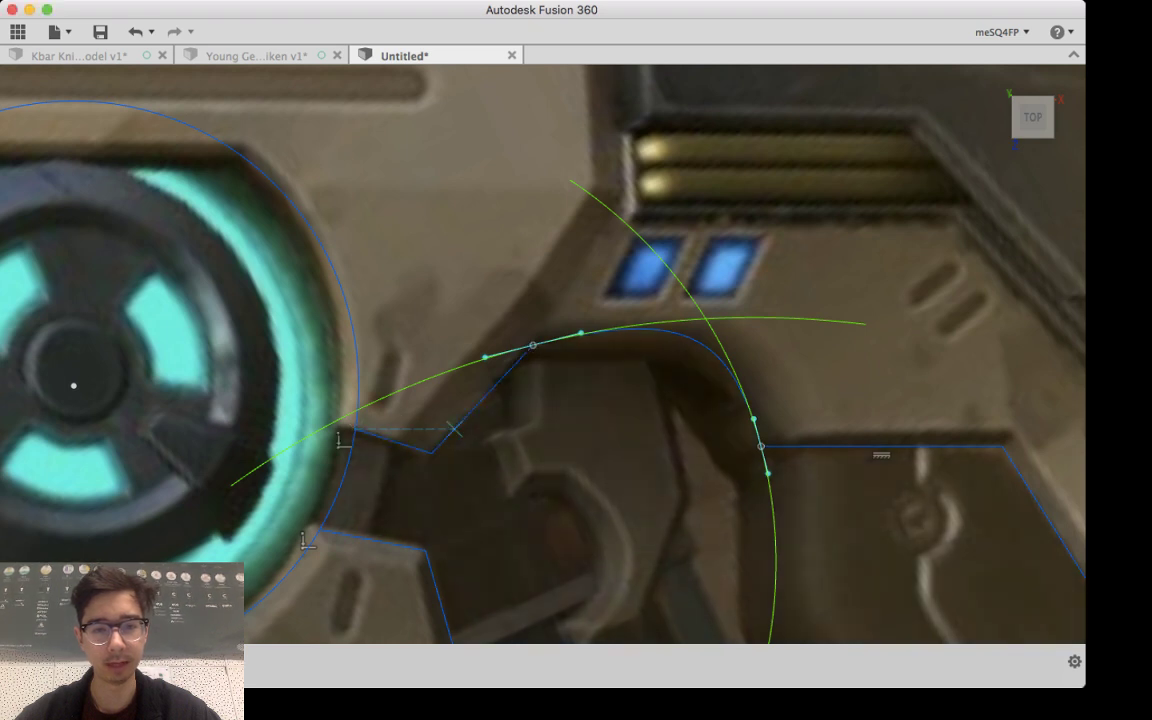
click(312, 534)
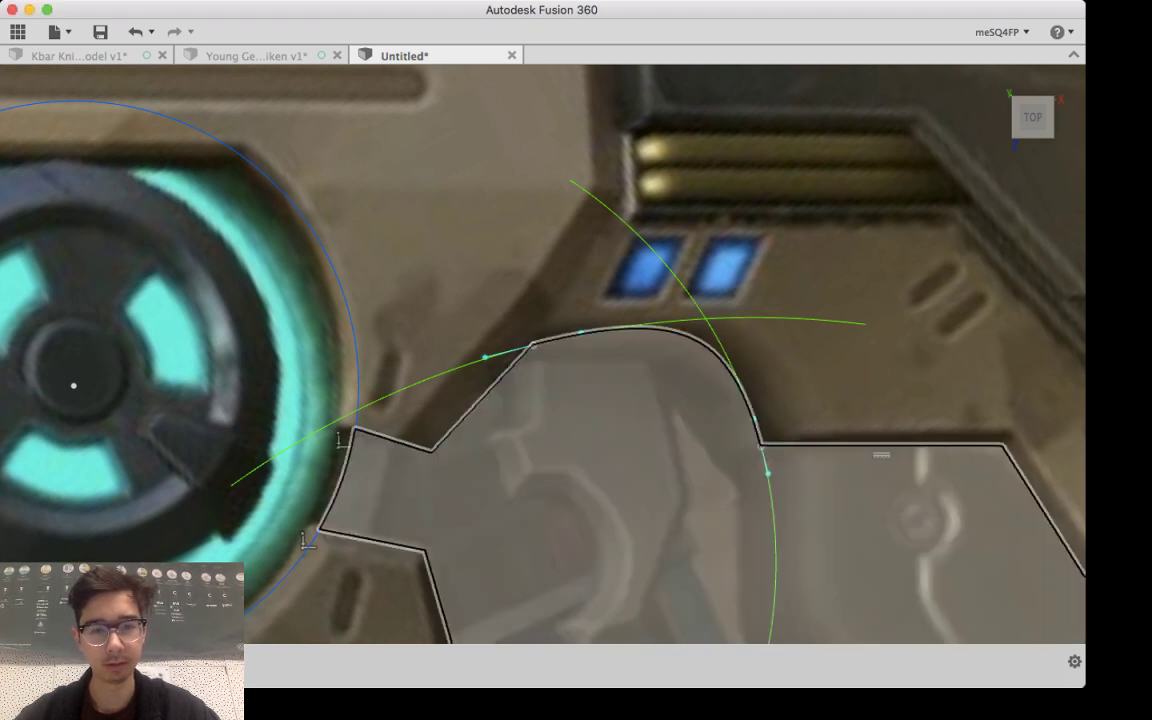
Step: Start a line chain on the disc circle's lower edge and follow the dark seam down to the blue part's upper front corner
scroll(639, 515, down, 5)
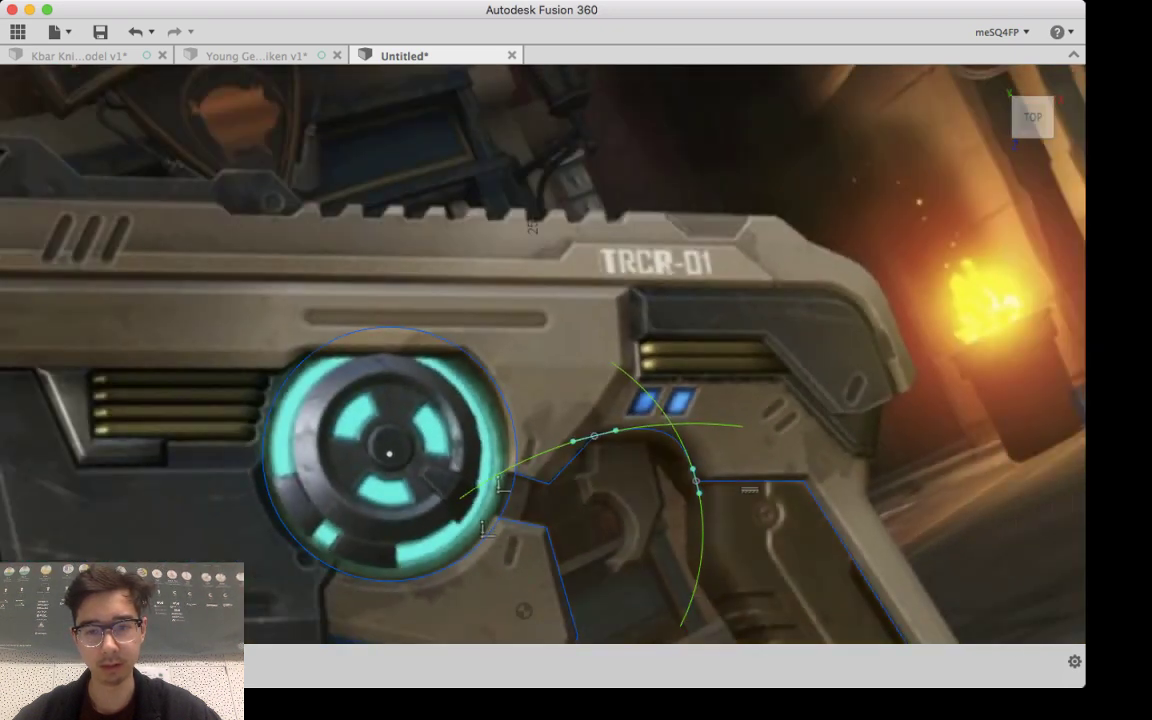
mouse_move(639, 515)
middle_down()
mouse_move(639, 410)
mouse_move(603, 257)
mouse_move(568, 307)
mouse_move(497, 356)
mouse_move(405, 370)
middle_up()
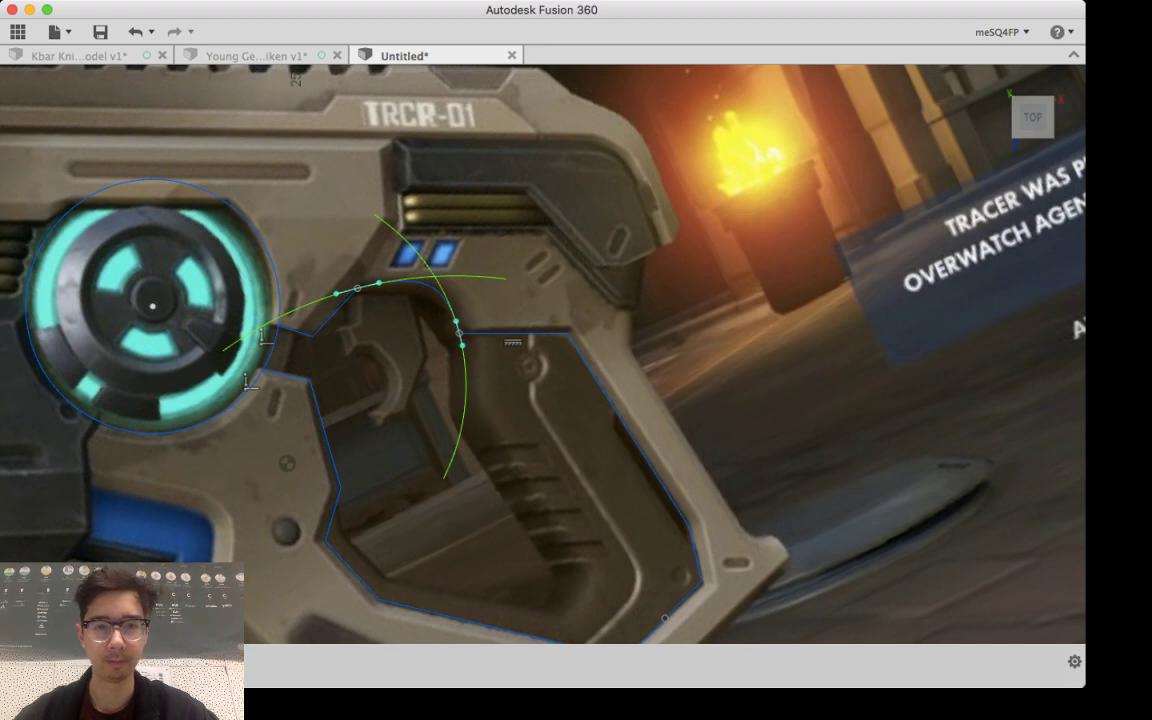
mouse_move(500, 350)
middle_down()
mouse_move(597, 530)
mouse_move(376, 297)
mouse_move(480, 165)
middle_up()
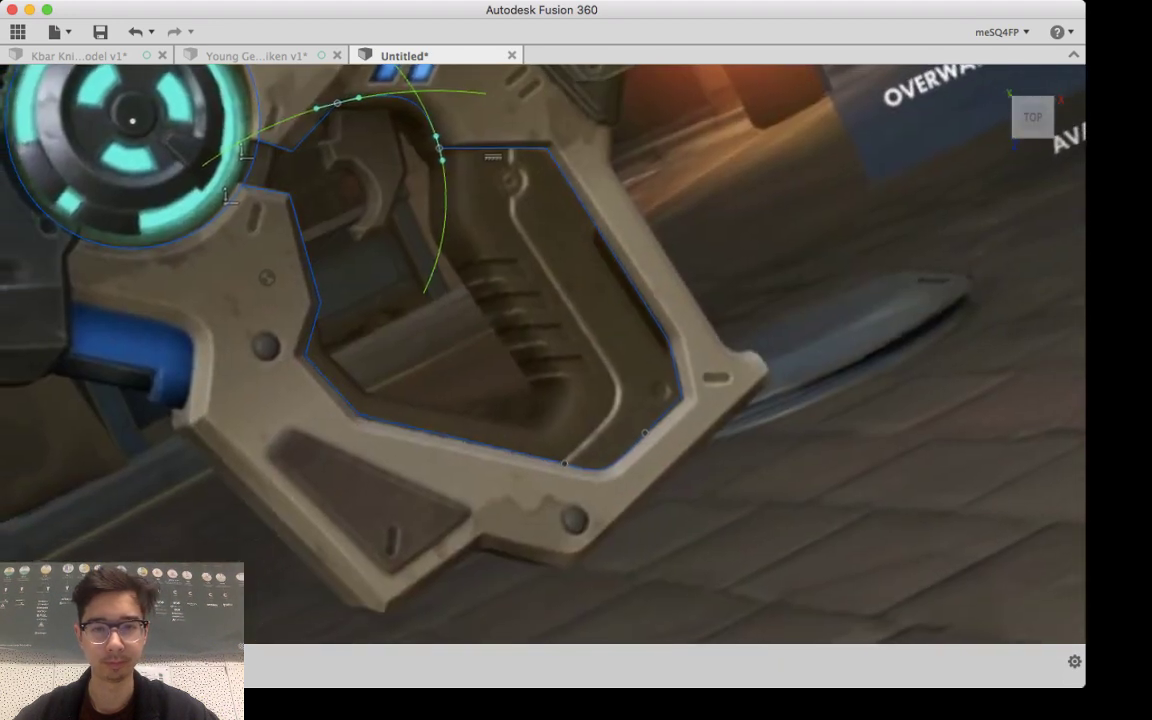
middle_drag(450, 300, 804, 430)
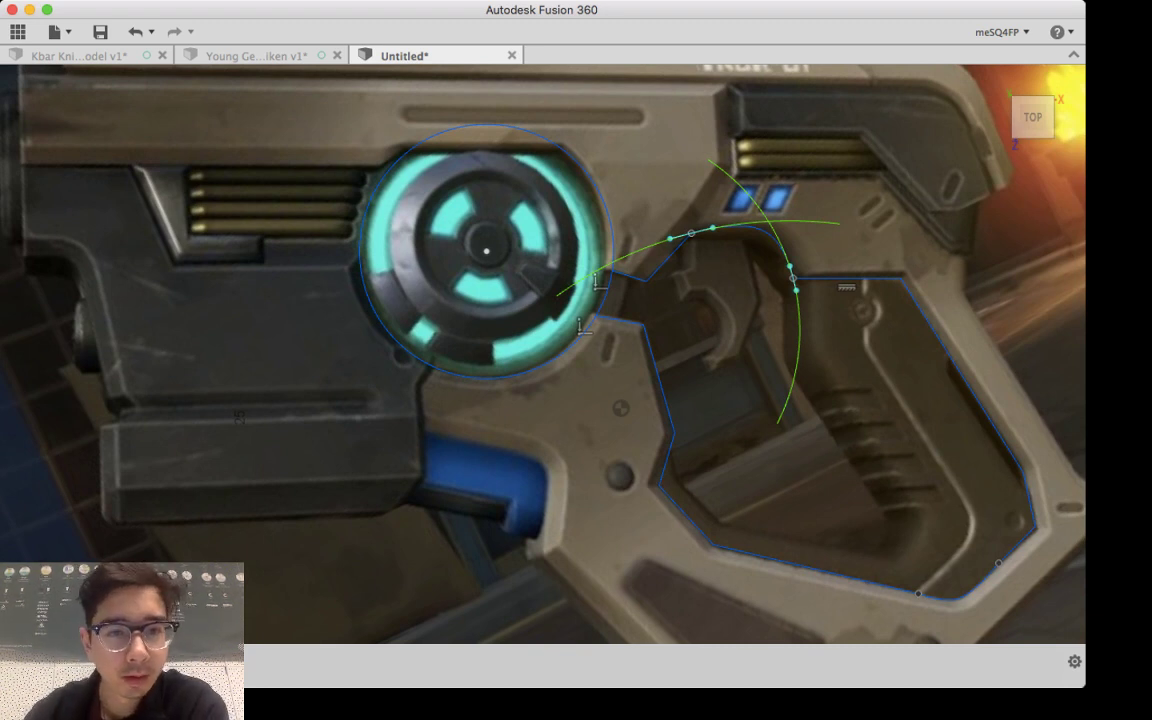
scroll(453, 415, up, 5)
middle_drag(453, 415, 547, 472)
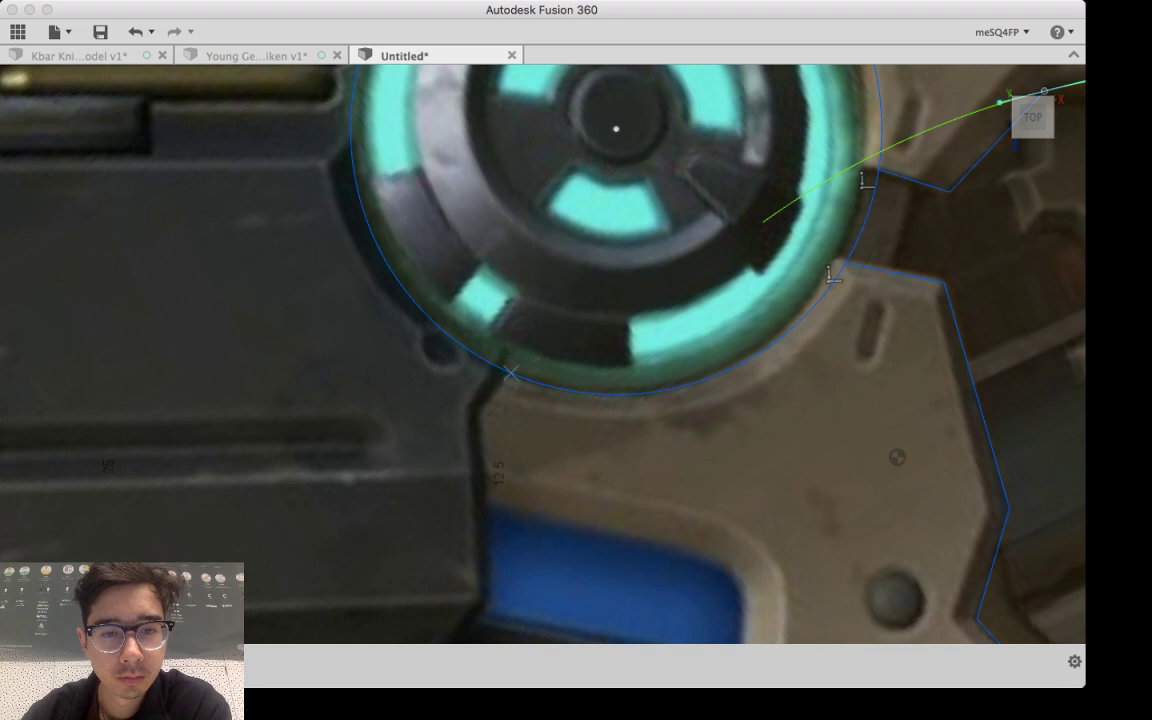
click(507, 373)
click(475, 410)
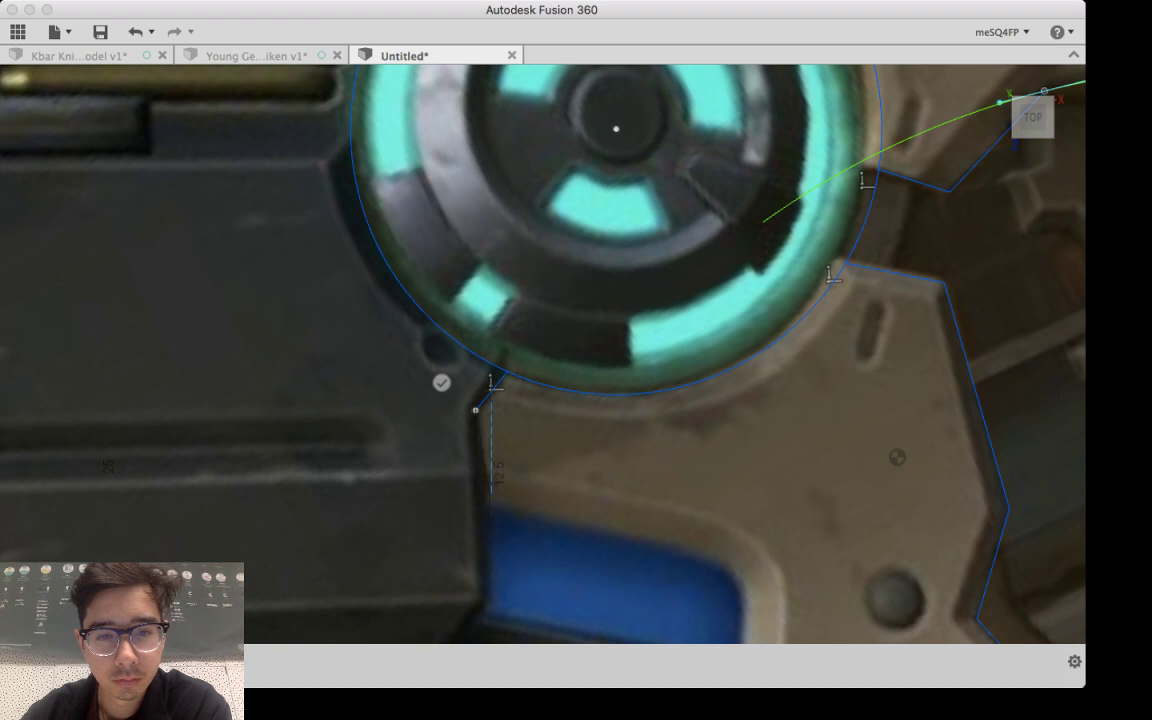
scroll(483, 502, up, 3)
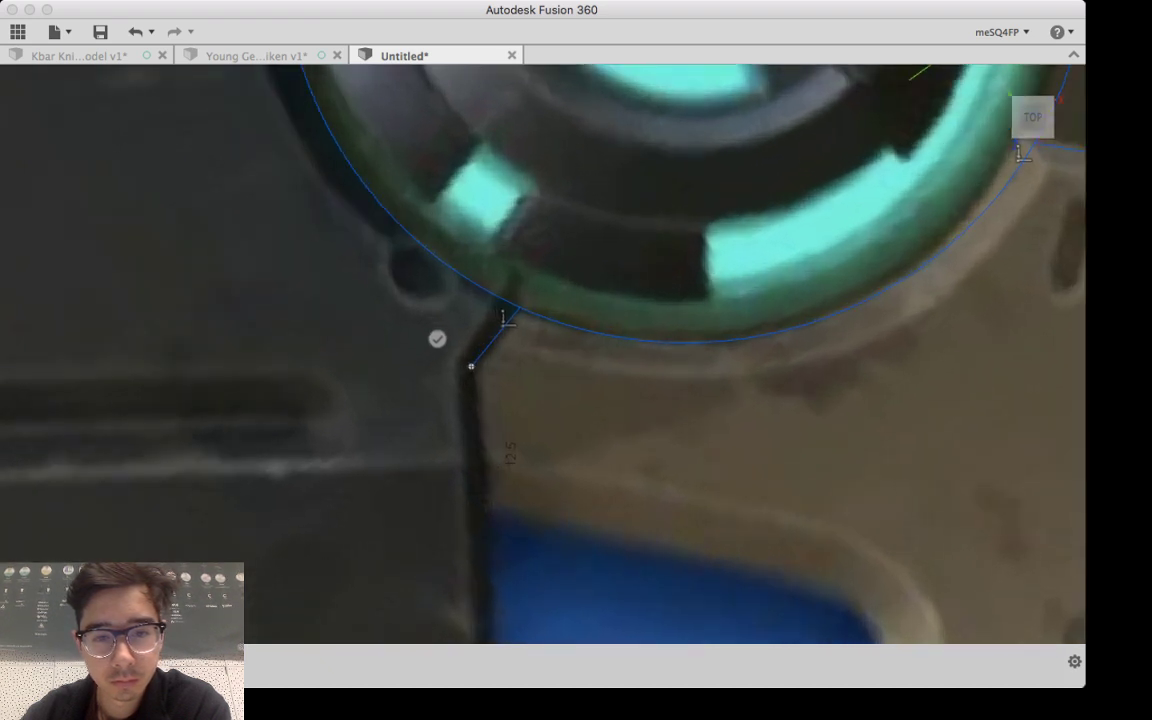
click(486, 507)
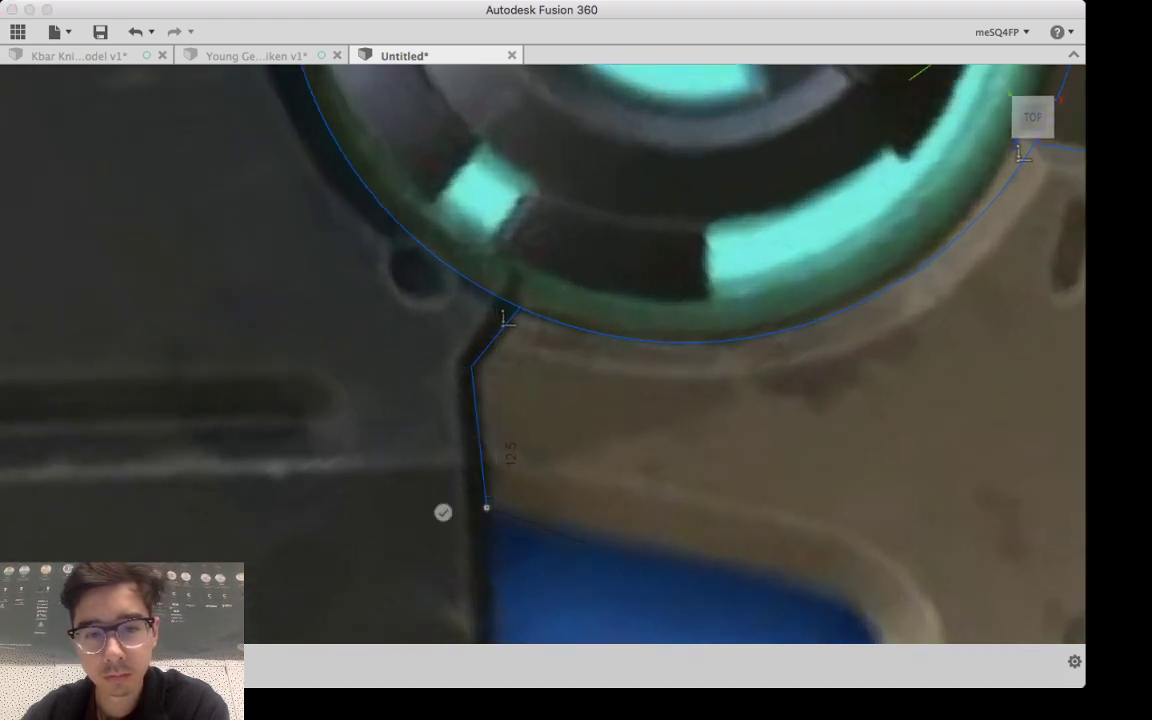
Step: Continue the line along the blue part's upper edge to the start of its rounded corner and end the chain
mouse_move(486, 507)
middle_down()
mouse_move(244, 211)
mouse_move(289, 297)
middle_up()
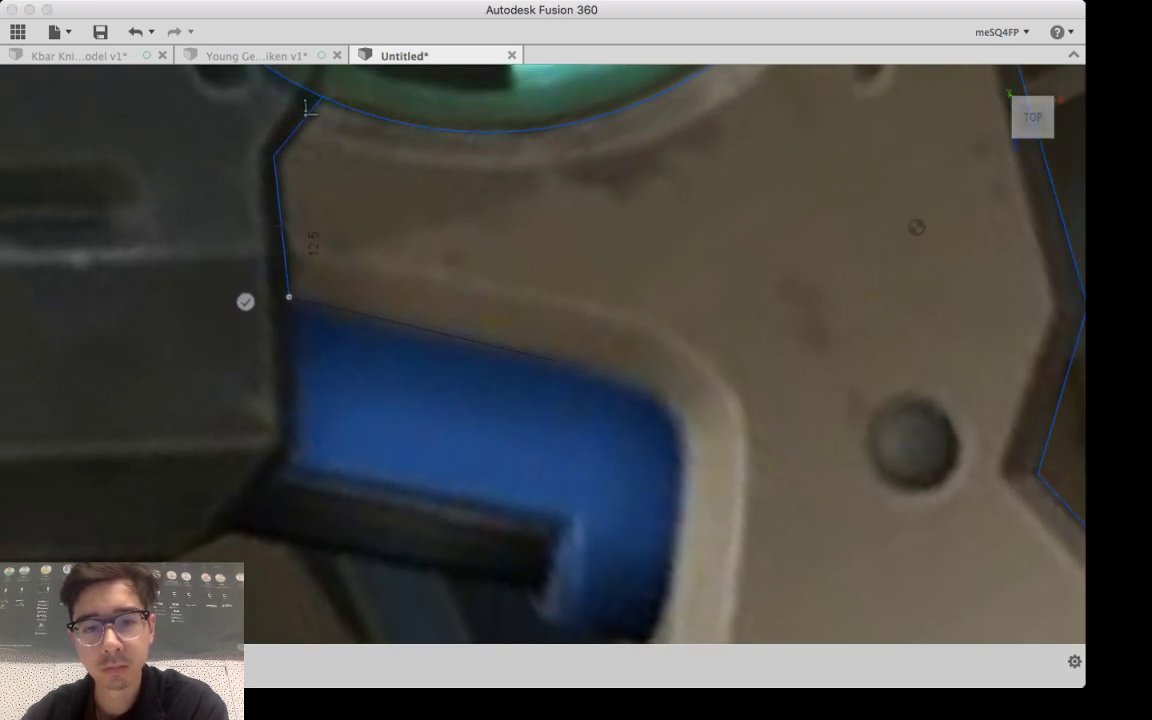
click(555, 360)
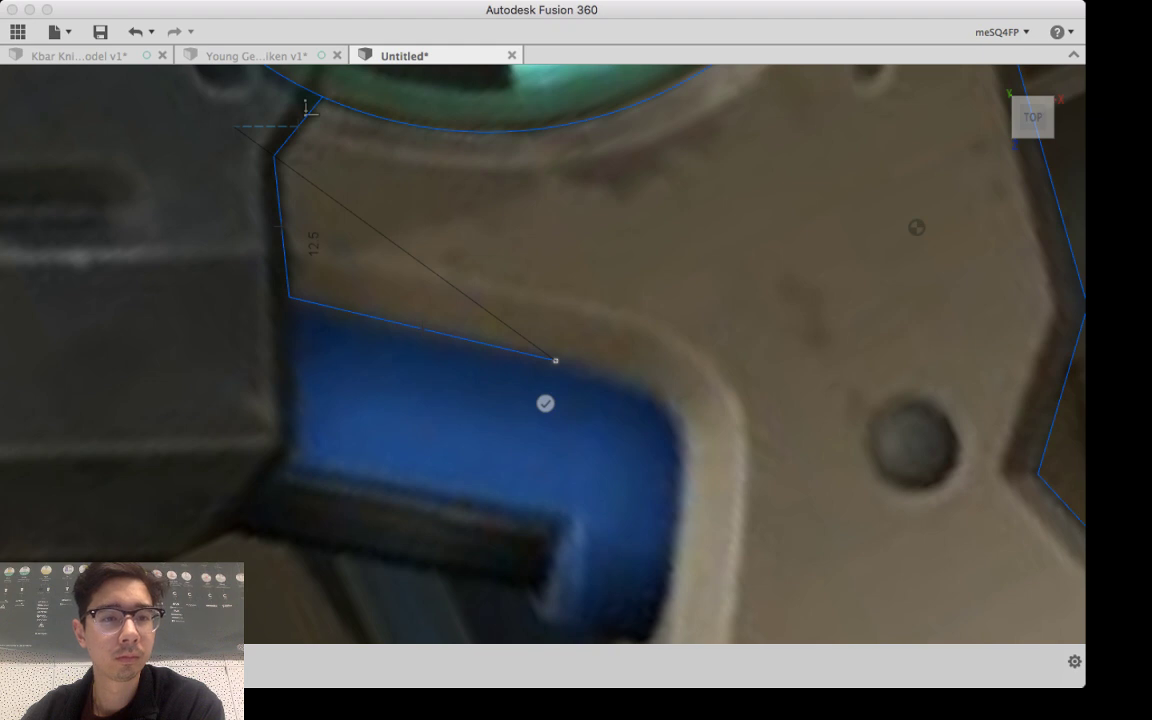
key(Escape)
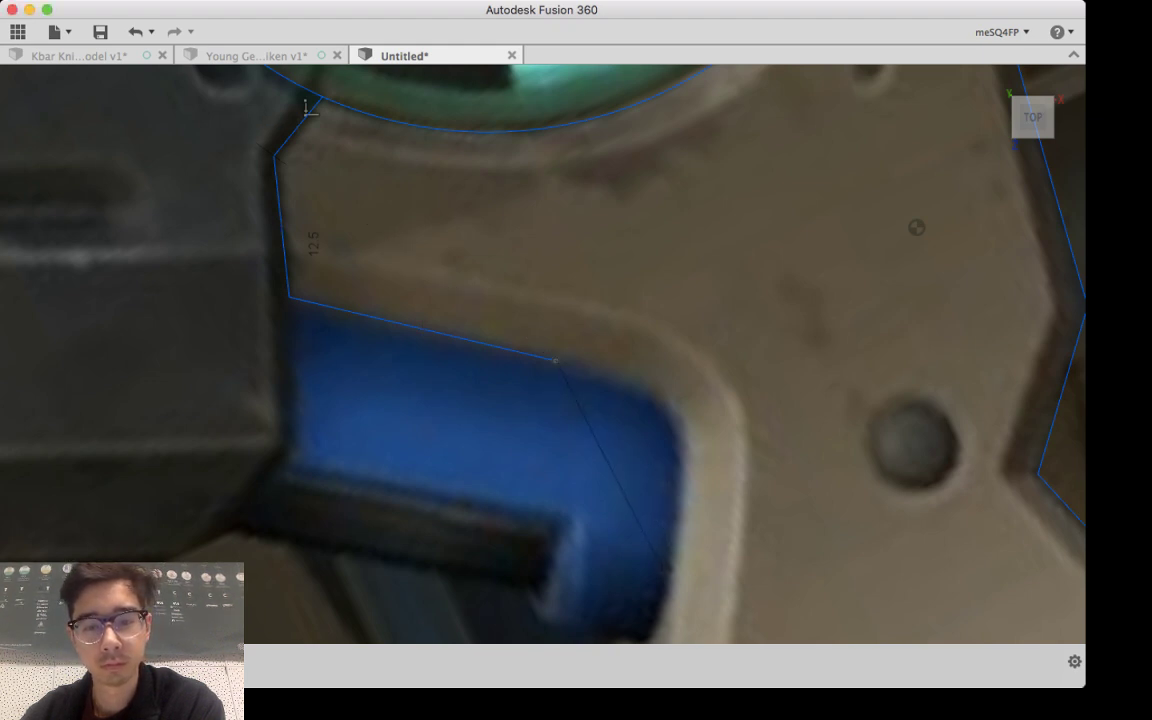
Step: Draw a spline around the blue part's rounded rear corner and adjust its end tangents, aligning the upper one with the adjoining line
middle_drag(627, 602, 614, 368)
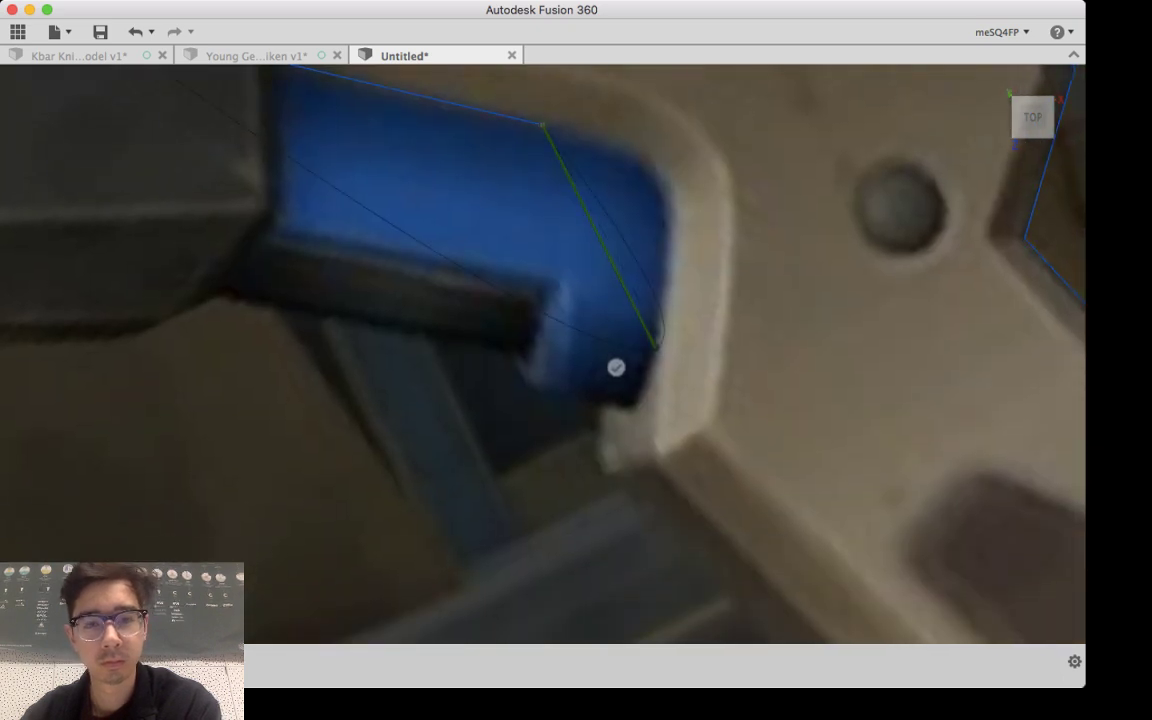
click(616, 367)
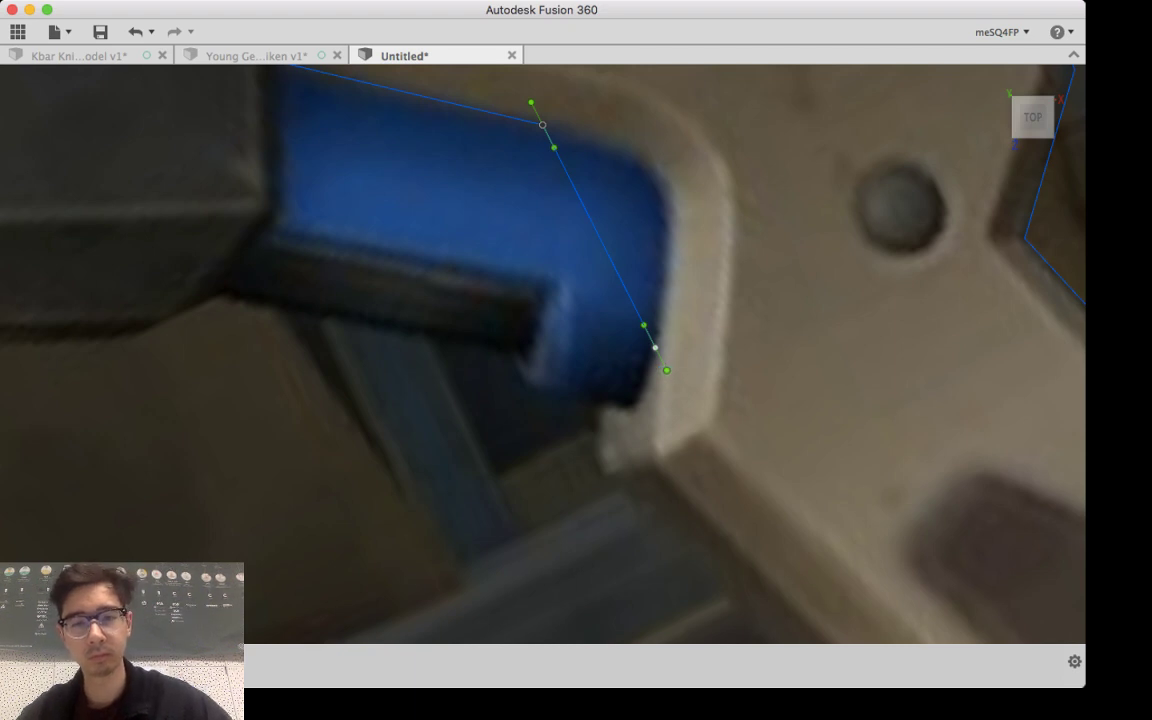
mouse_move(666, 370)
mouse_down()
mouse_move(635, 399)
mouse_move(641, 407)
mouse_up()
middle_drag(641, 407, 639, 564)
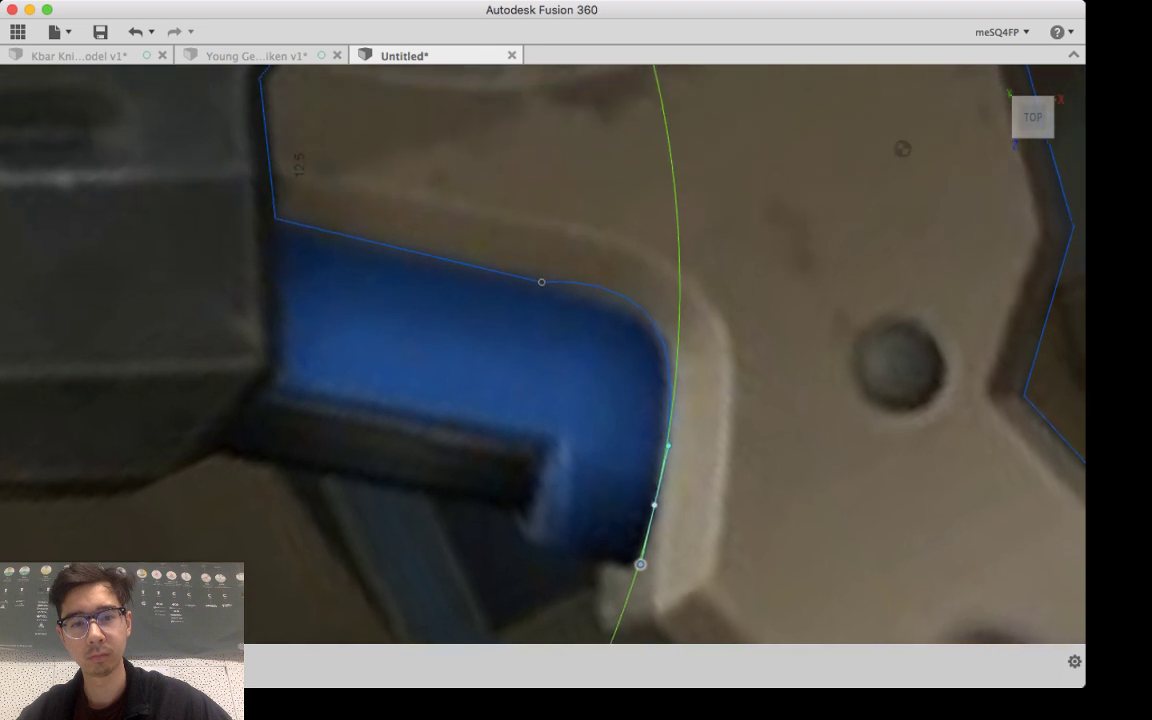
click(540, 282)
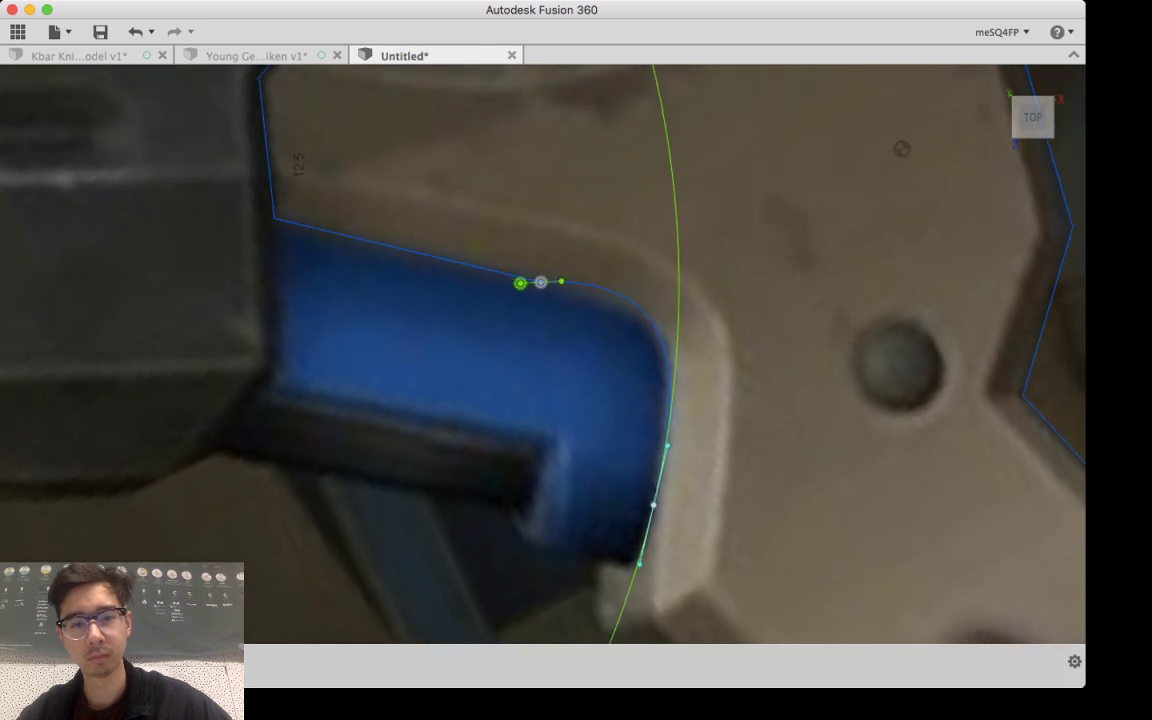
drag(522, 283, 506, 273)
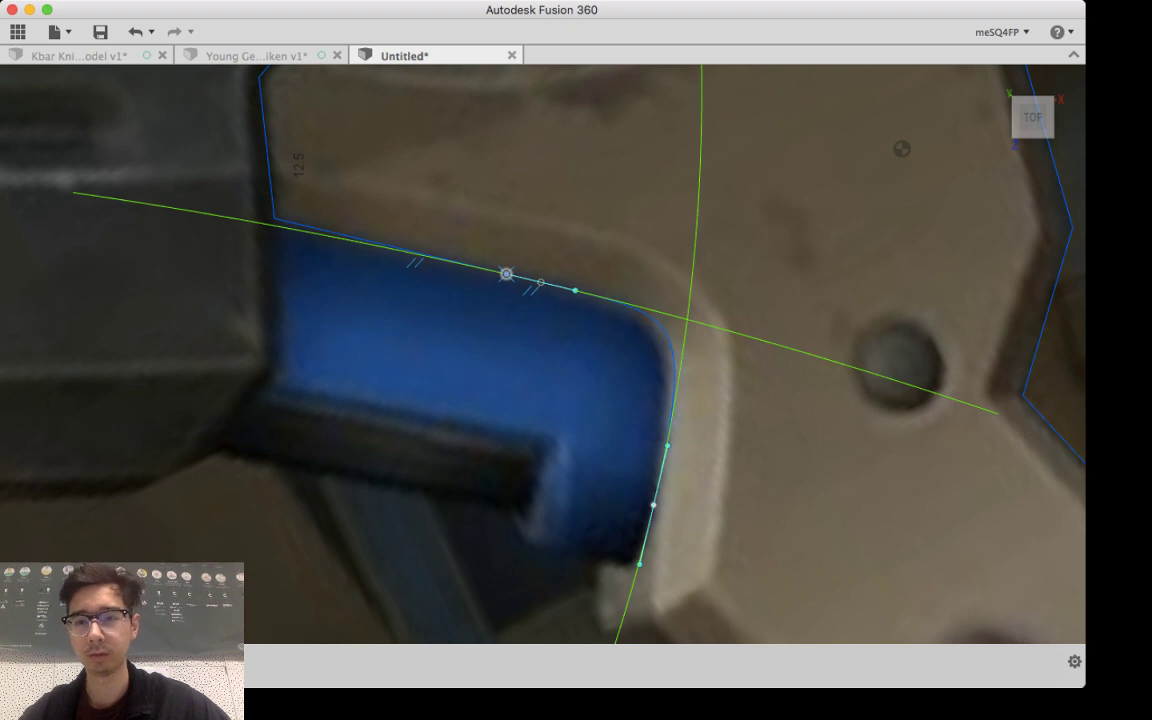
mouse_move(506, 273)
middle_down()
mouse_move(473, 80)
mouse_move(1034, 235)
middle_up()
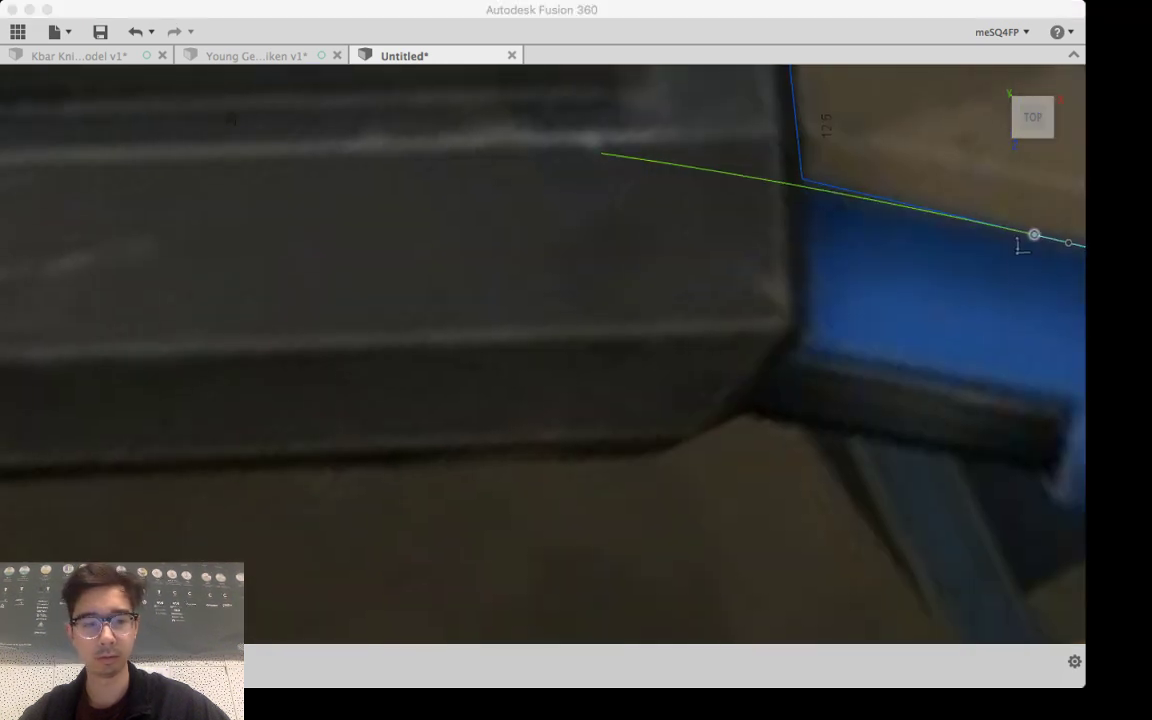
mouse_move(600, 400)
middle_down()
mouse_move(620, 317)
mouse_move(886, 280)
mouse_move(730, 220)
mouse_move(134, 238)
middle_up()
middle_drag(556, 85, 458, 64)
middle_drag(523, 283, 545, 448)
scroll(545, 448, down, 4)
scroll(600, 495, down, 4)
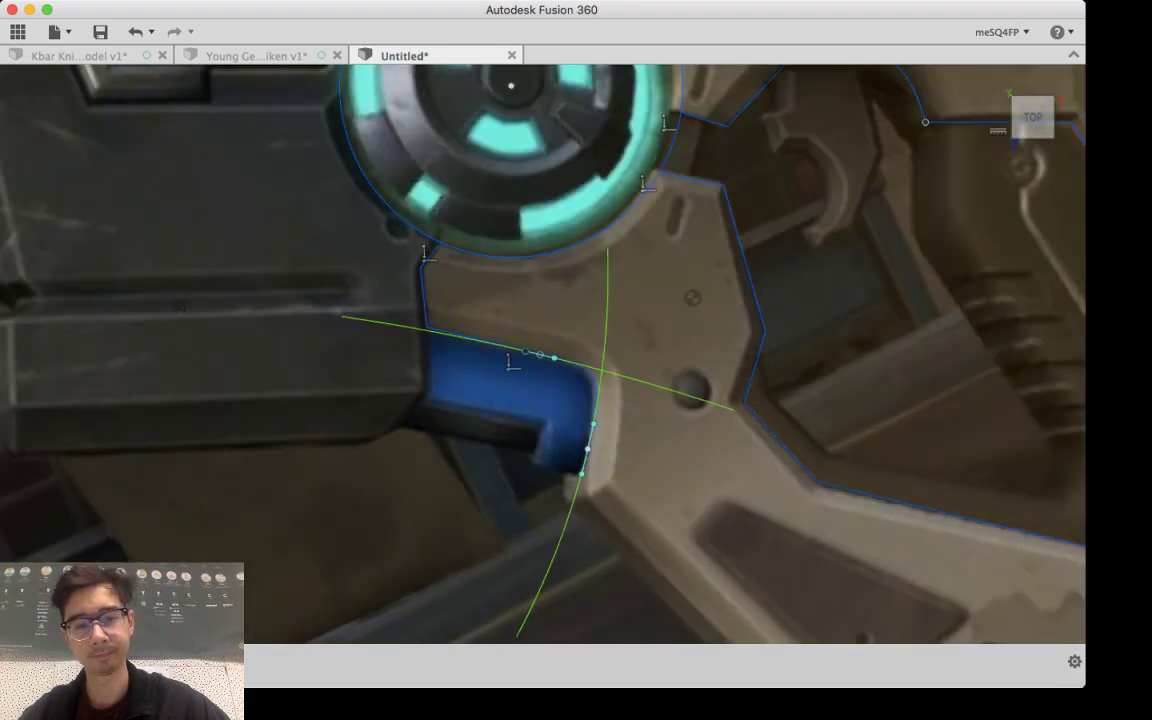
scroll(508, 391, up, 2)
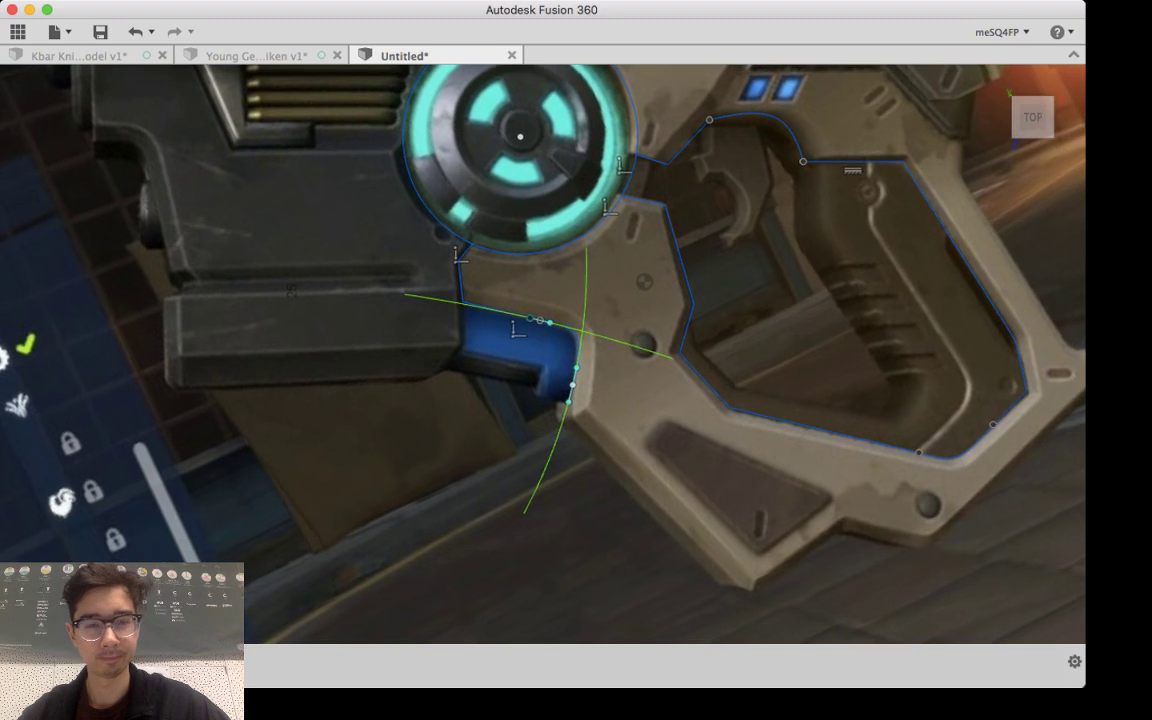
Step: Start a line chain at the spline's lower end and trace the lower frame's front edge down to its bottom corner
scroll(508, 391, up, 4)
scroll(508, 391, up, 5)
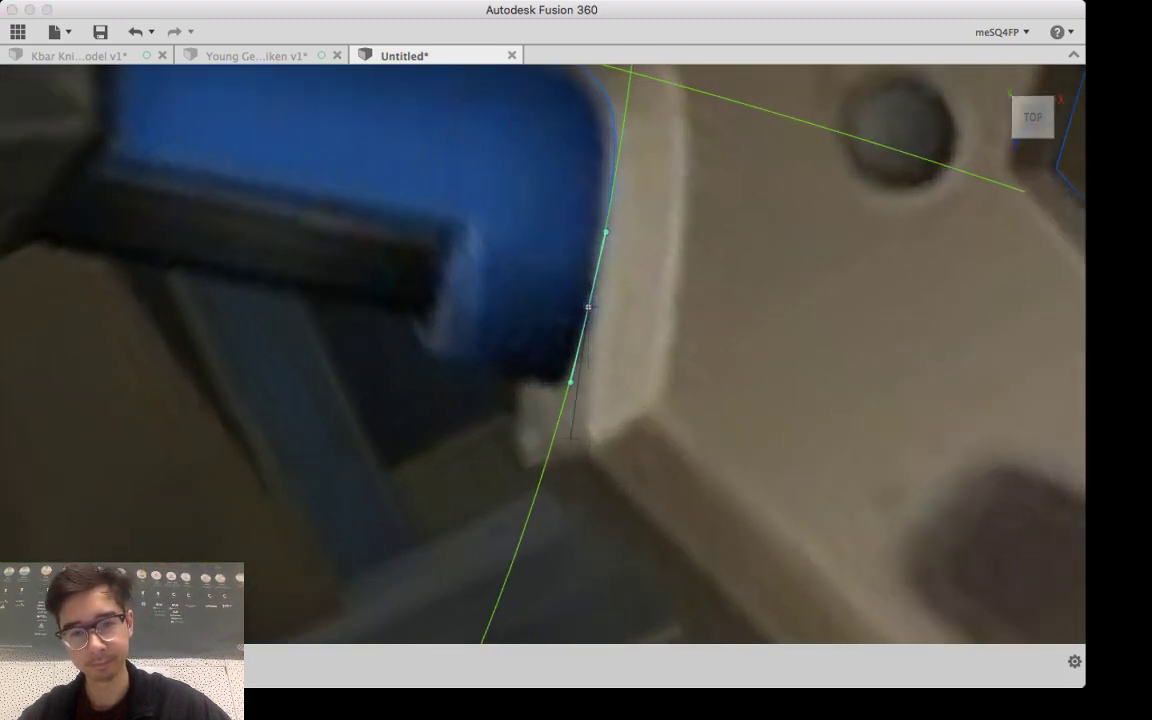
click(571, 447)
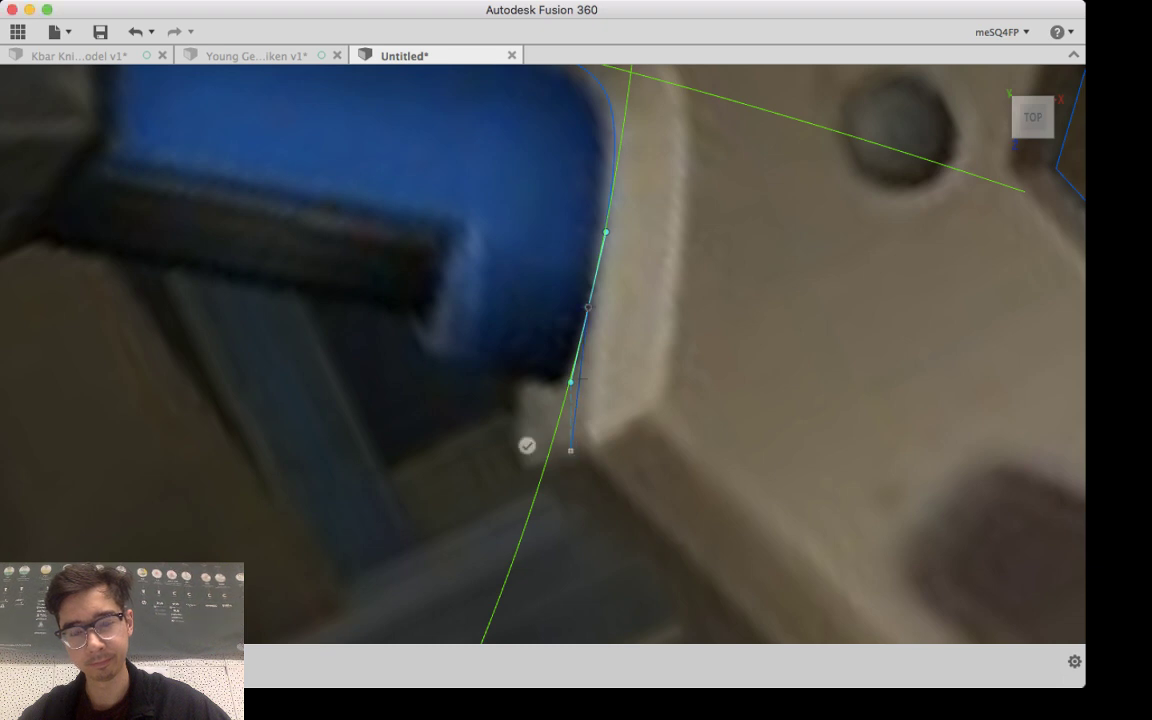
middle_drag(718, 622, 465, 162)
scroll(630, 432, up, 2)
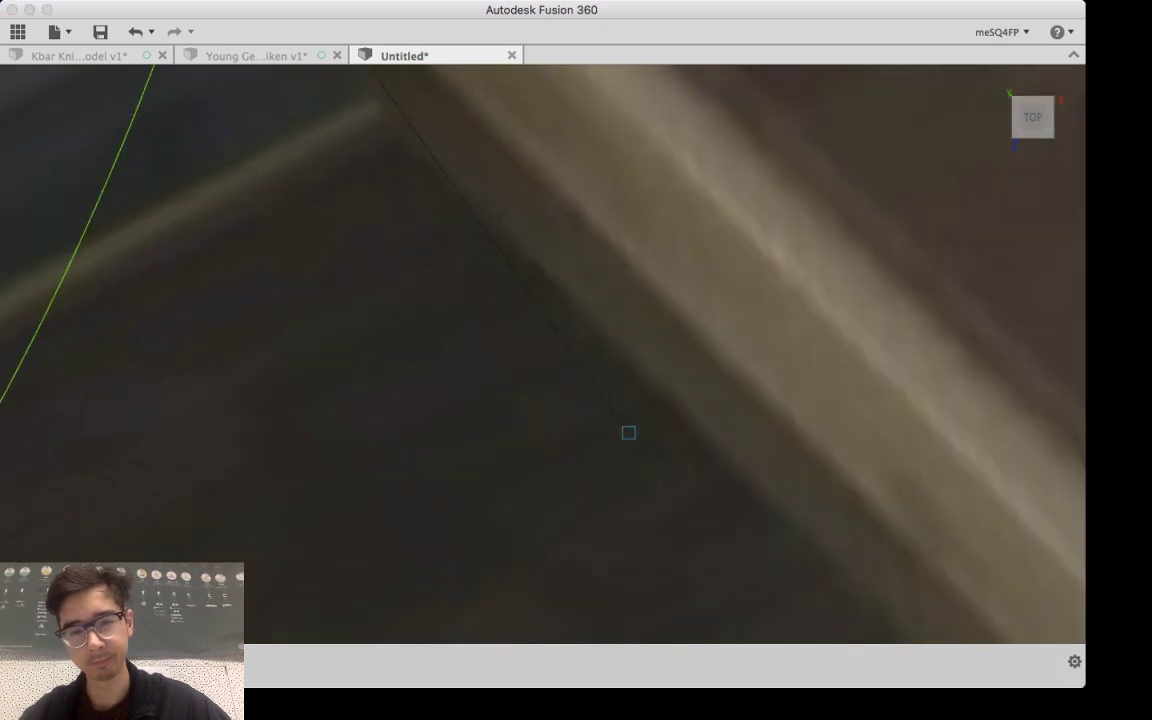
scroll(630, 424, down, 5)
scroll(632, 387, down, 6)
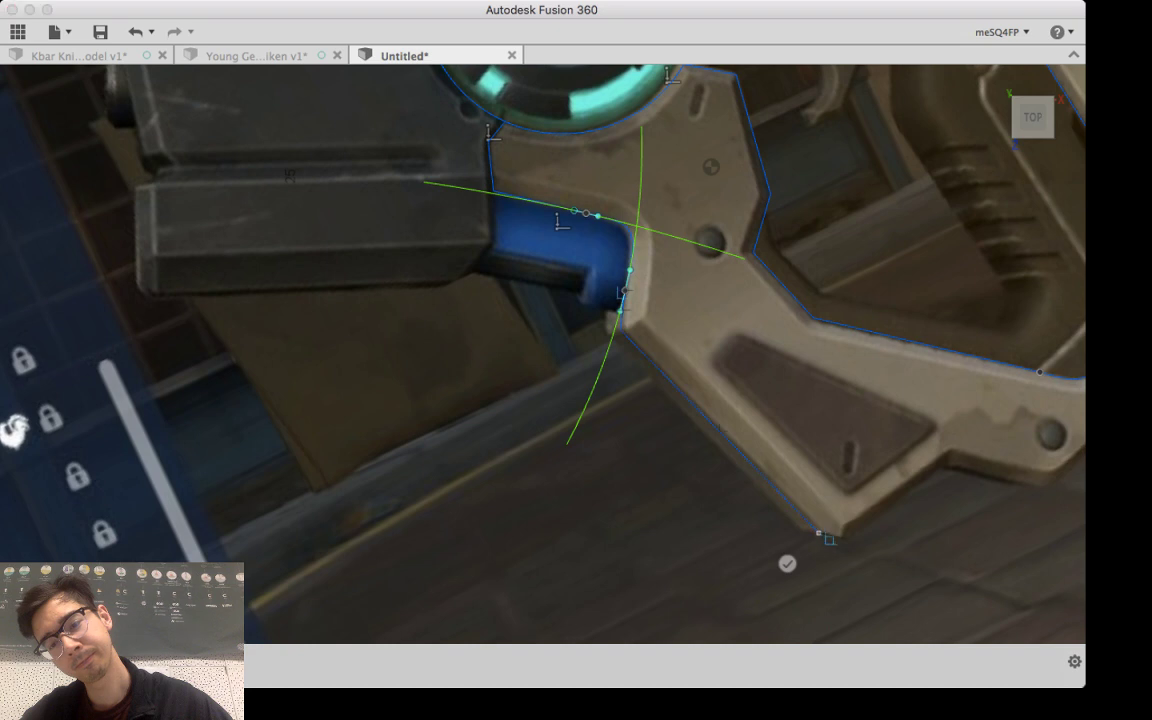
Step: Continue the lines around the bottom corner, along the stepped underside and up the rear diagonal edge to the heel tip
click(942, 464)
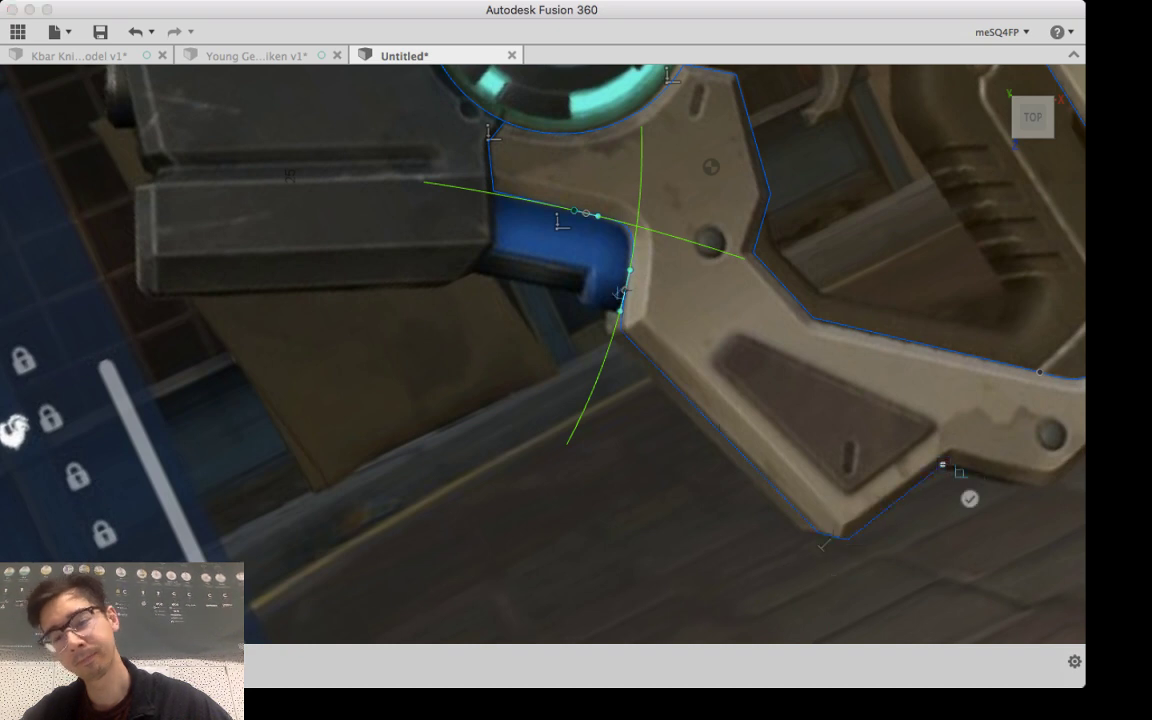
middle_drag(942, 464, 582, 410)
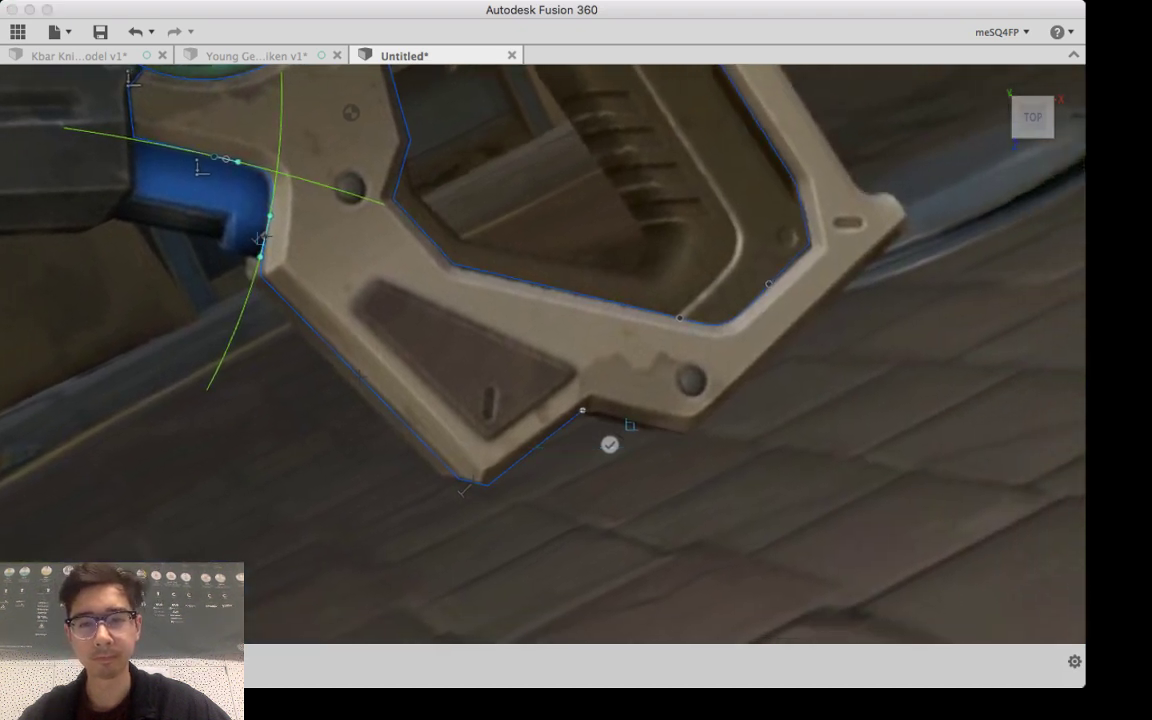
click(685, 434)
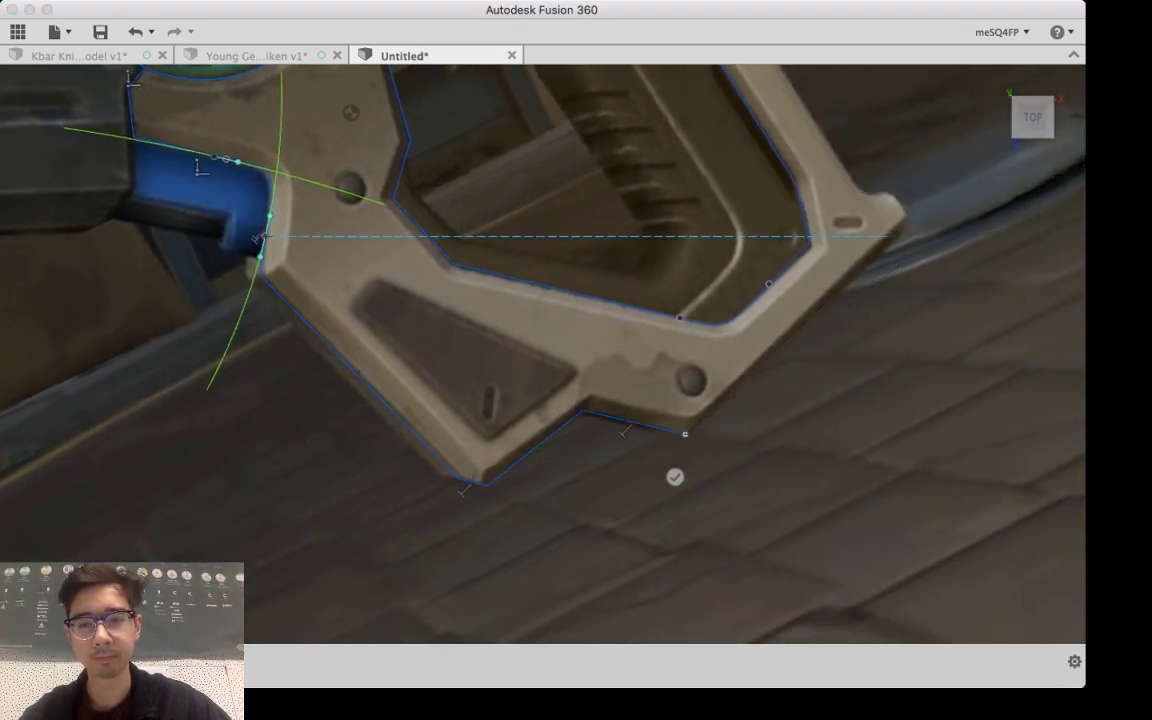
click(907, 219)
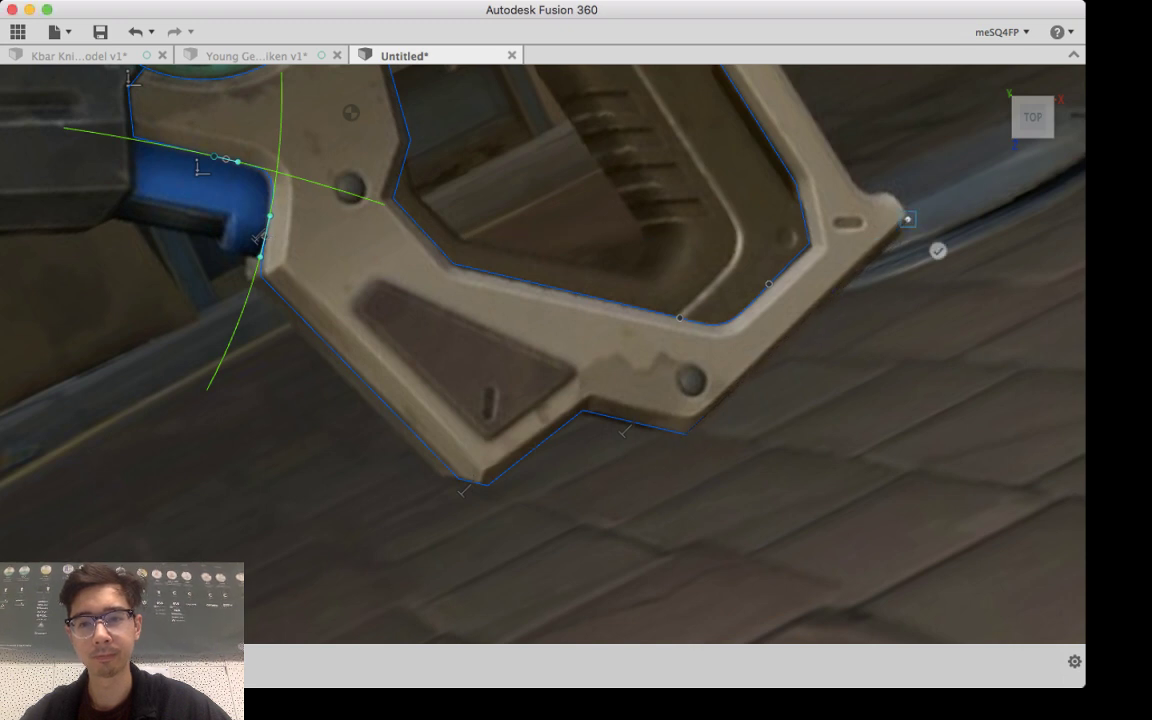
Step: Trace the small bump on the heel with short lines ending where the grip's rear edge begins
middle_drag(924, 205, 752, 449)
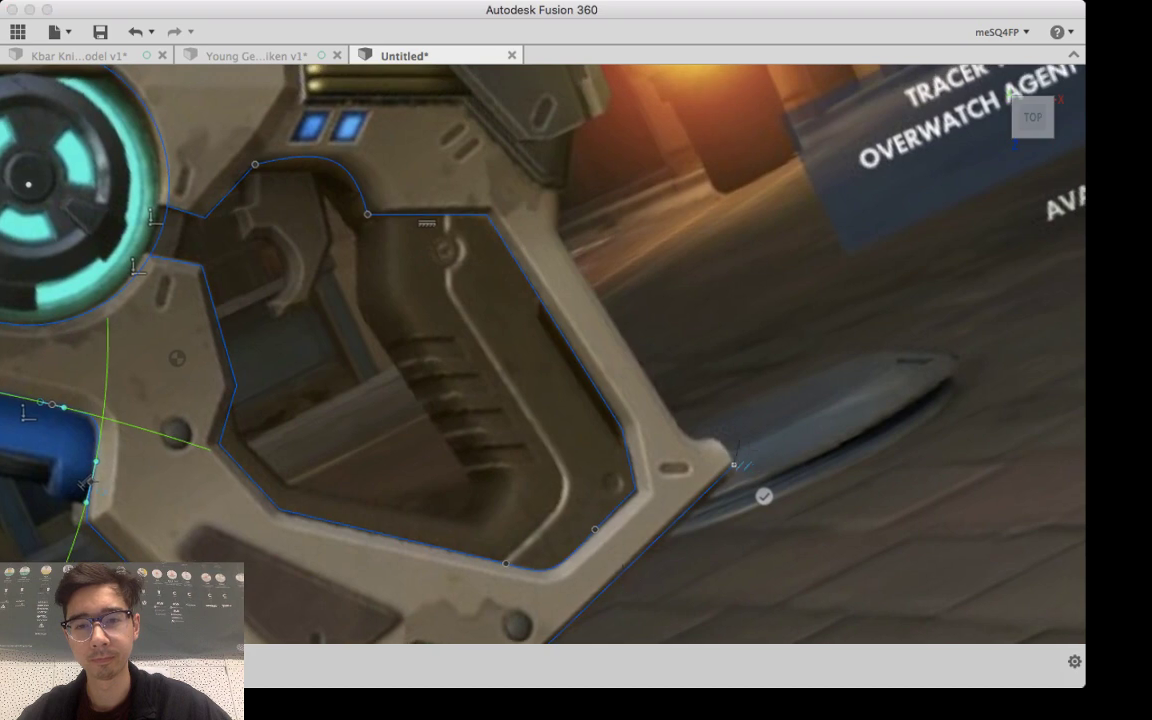
scroll(735, 462, down, 3)
scroll(734, 466, up, 5)
scroll(734, 469, up, 5)
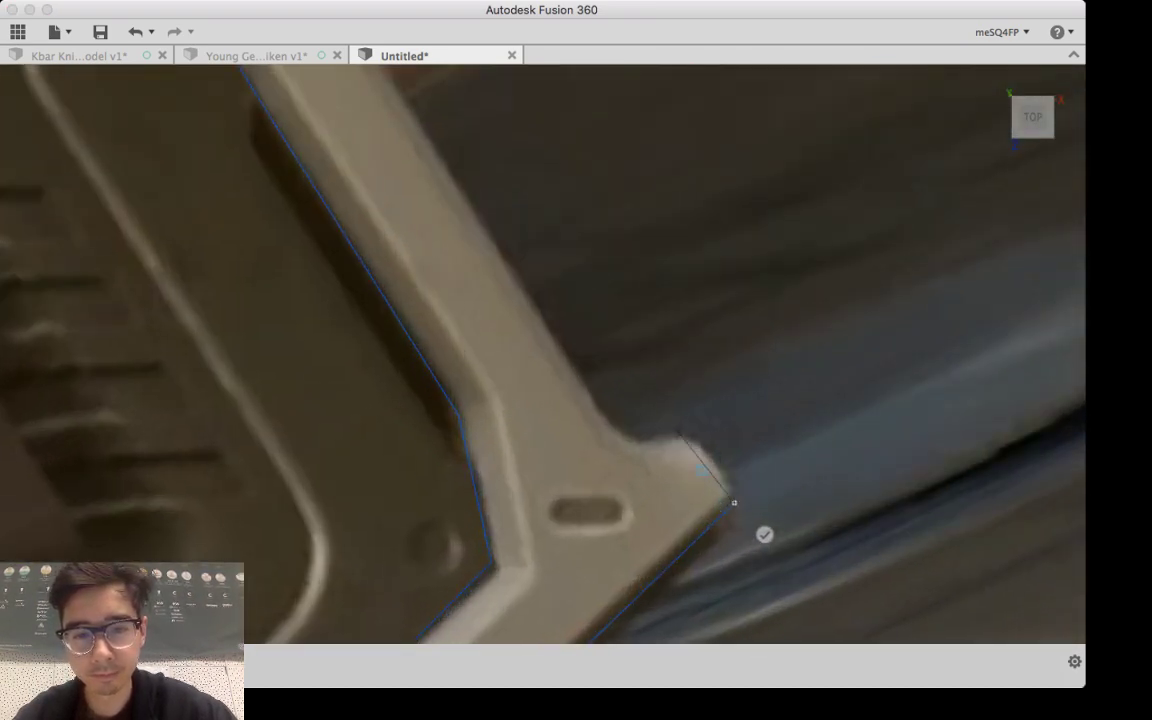
click(676, 430)
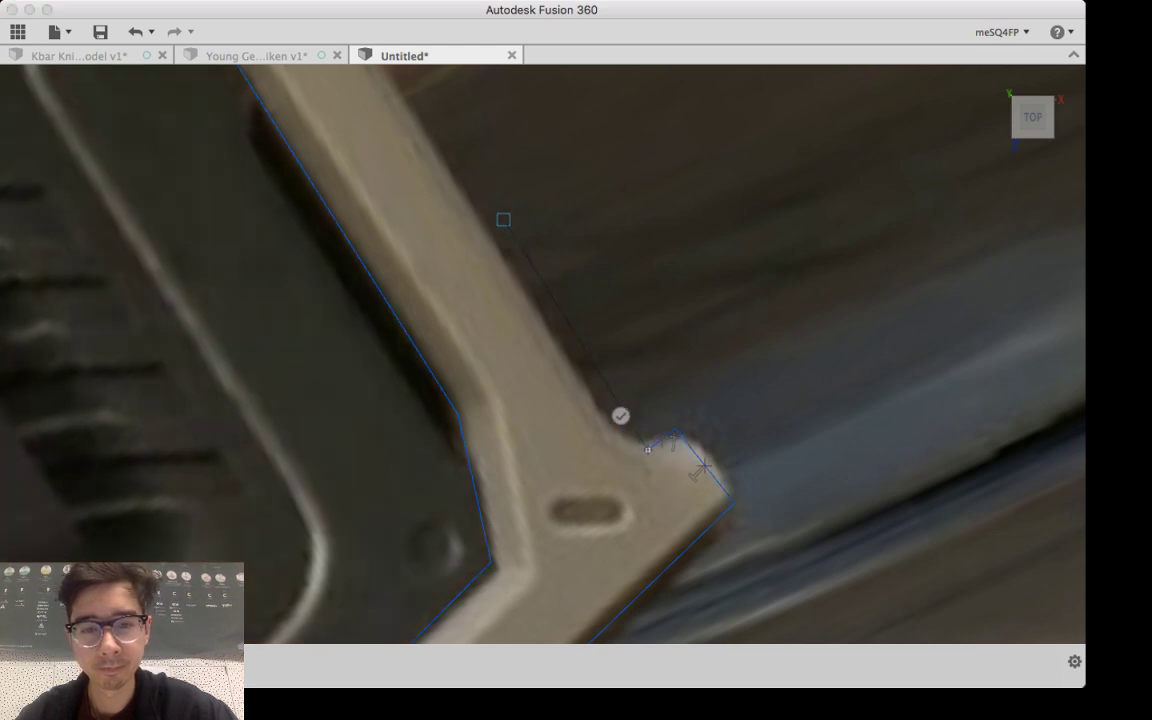
Step: Continue the outline up the grip's rear edge and add a short vertical line to just below the dark rear panel
middle_drag(504, 221, 589, 418)
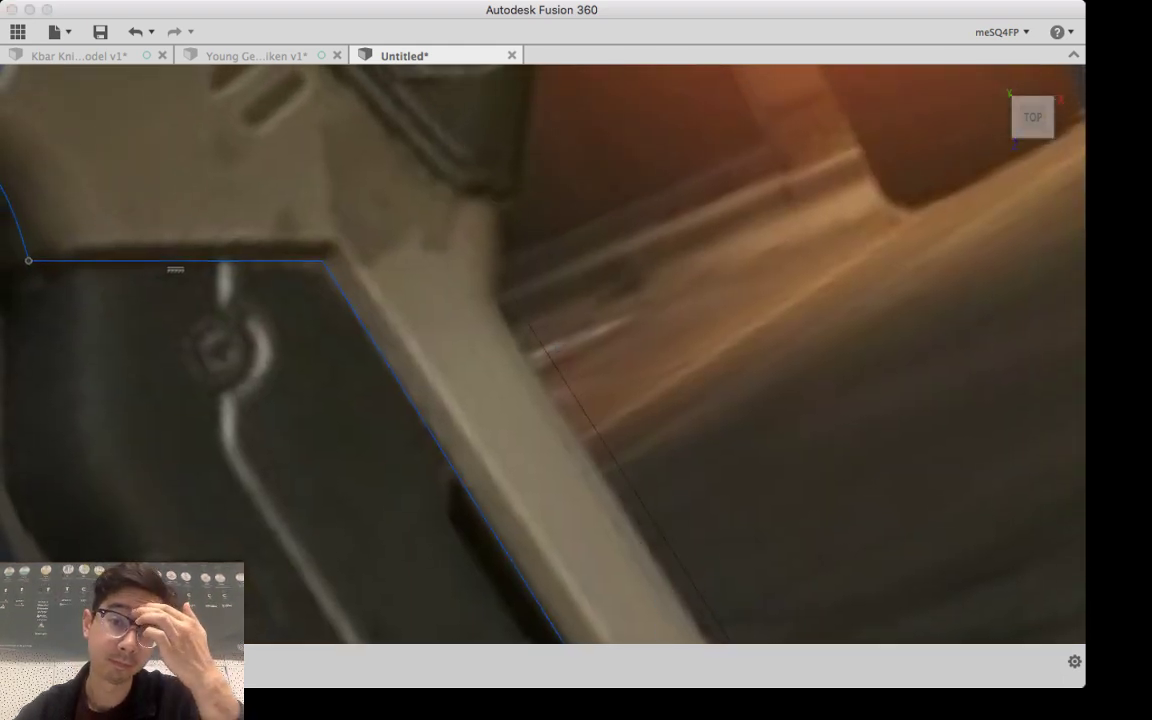
click(497, 289)
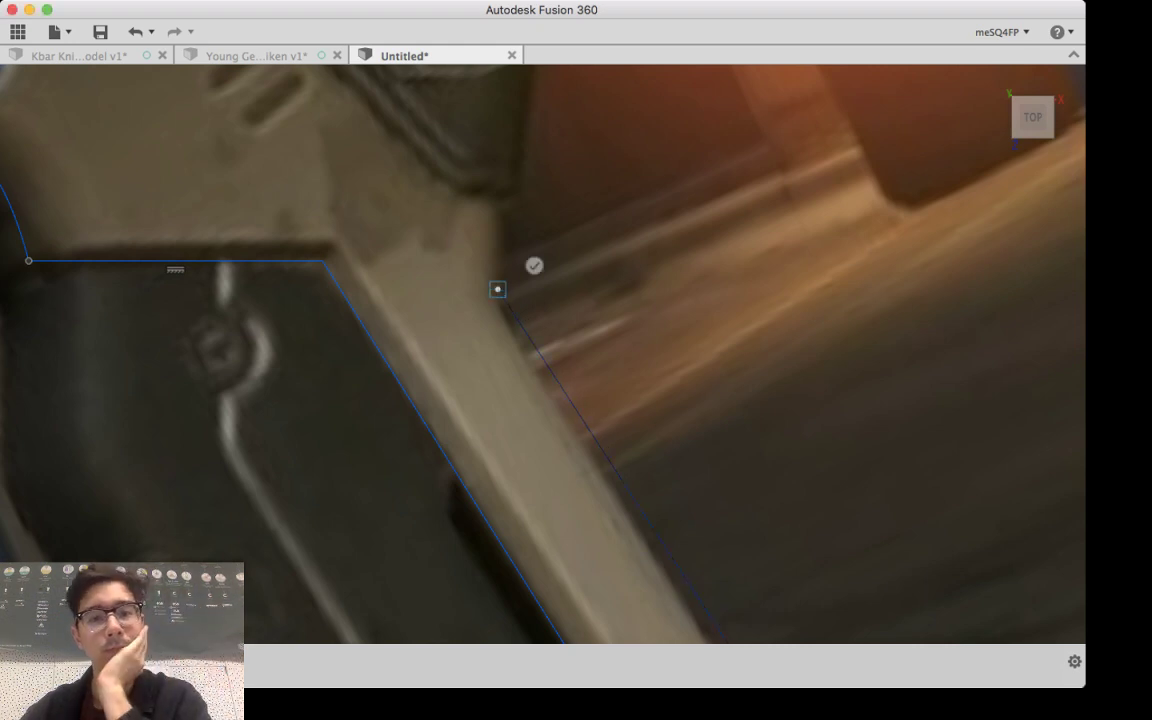
click(497, 204)
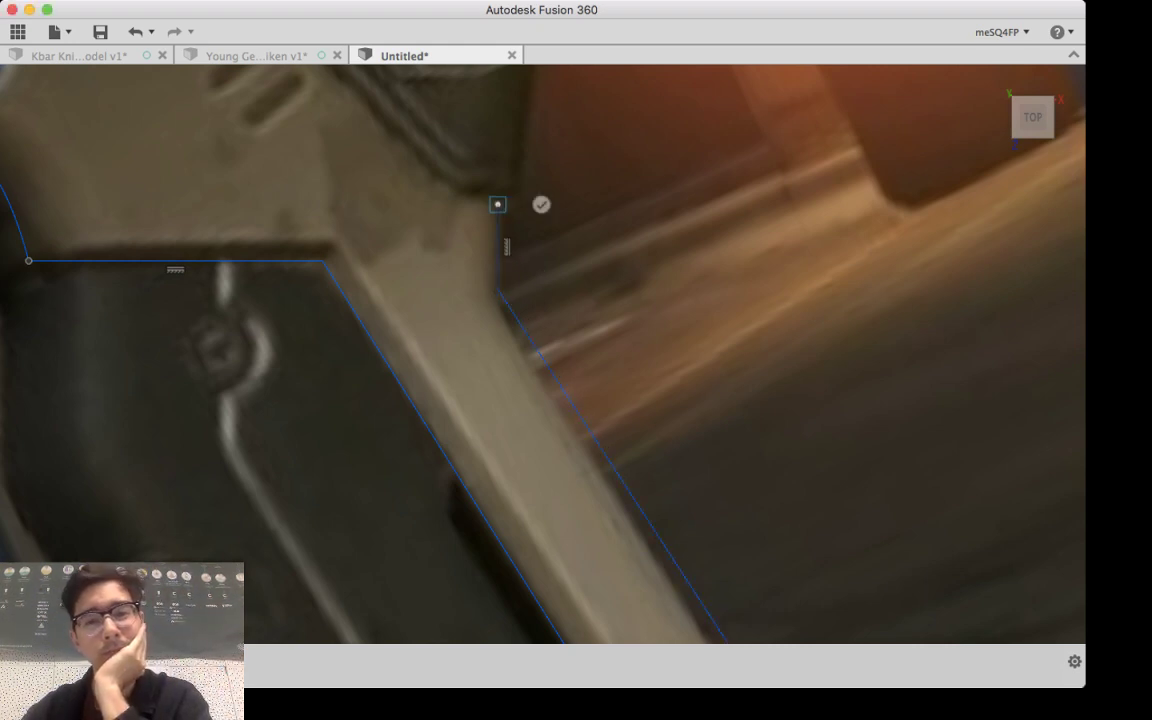
Step: Trace the dark rear panel's exposed edge and the lower corner of the rear shell with short connected lines
middle_drag(558, 204, 800, 612)
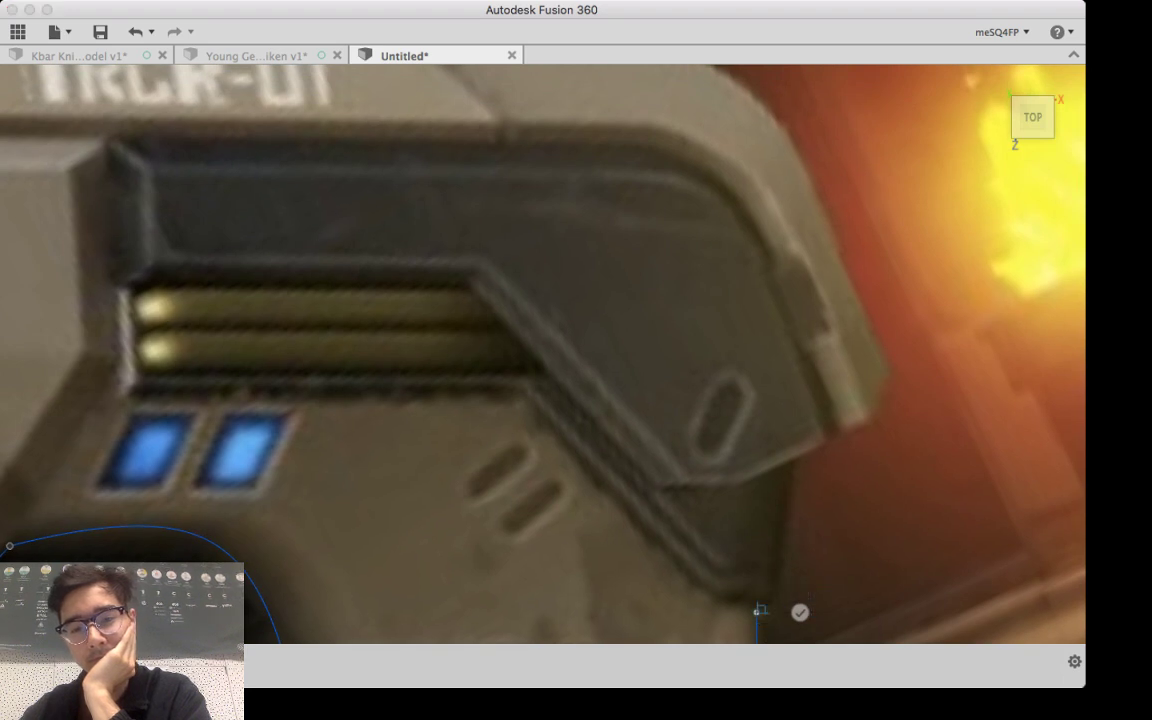
scroll(758, 609, up, 2)
middle_drag(760, 608, 778, 432)
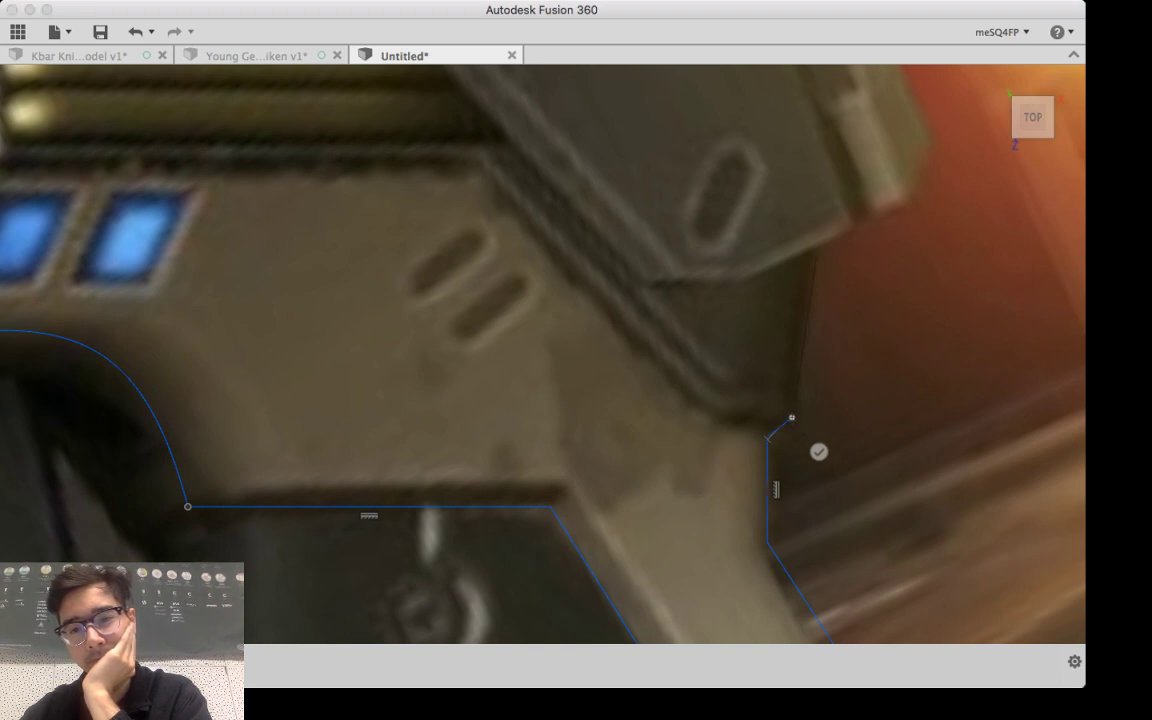
click(792, 418)
click(816, 250)
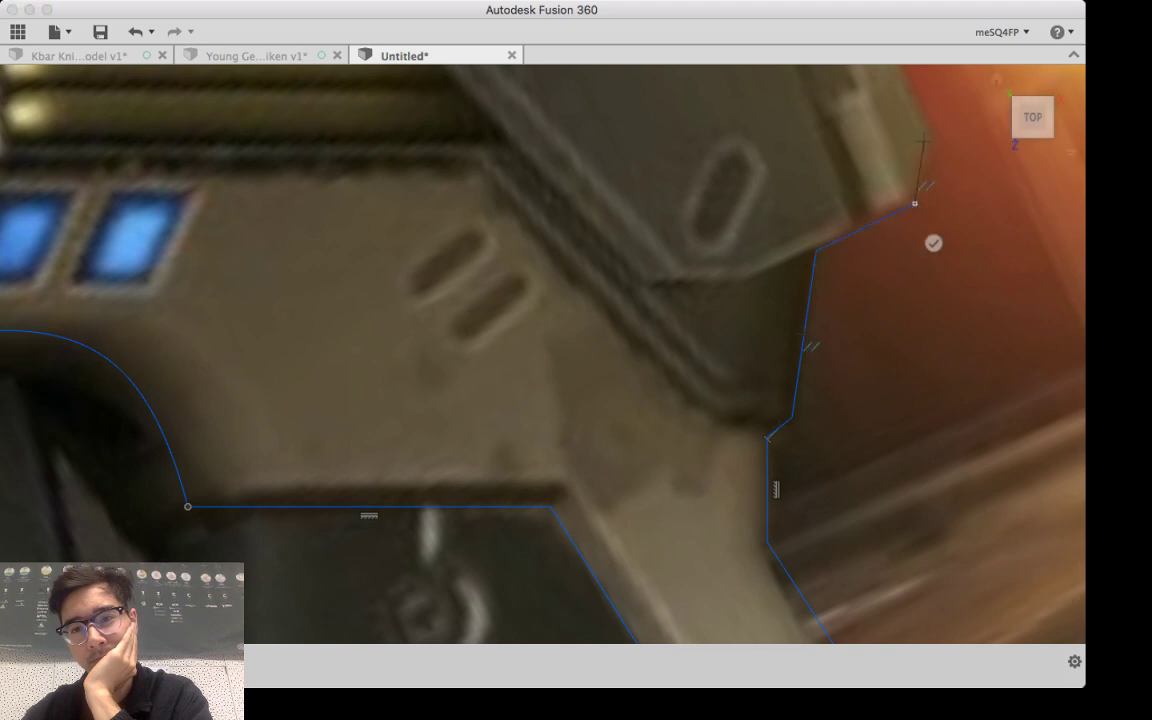
click(915, 203)
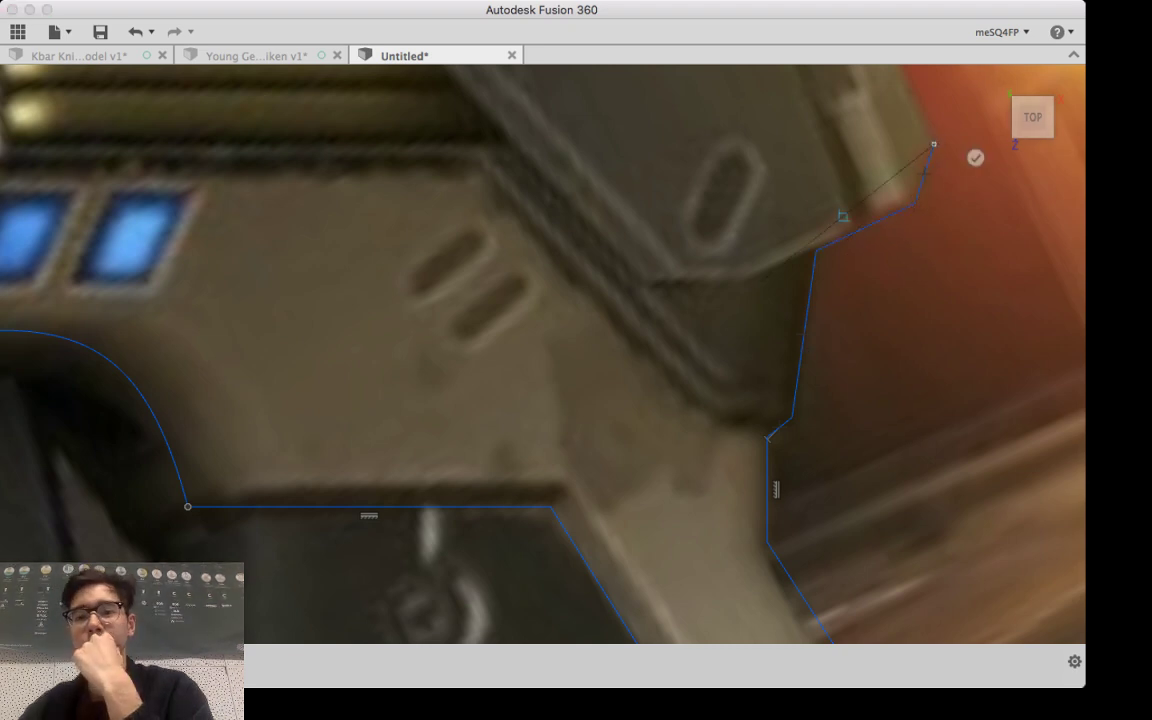
Step: Extend the line up the rear shell's straight edge to the start of its rounded shoulder and end the chain
mouse_move(934, 144)
middle_down()
mouse_move(962, 470)
mouse_move(947, 517)
middle_up()
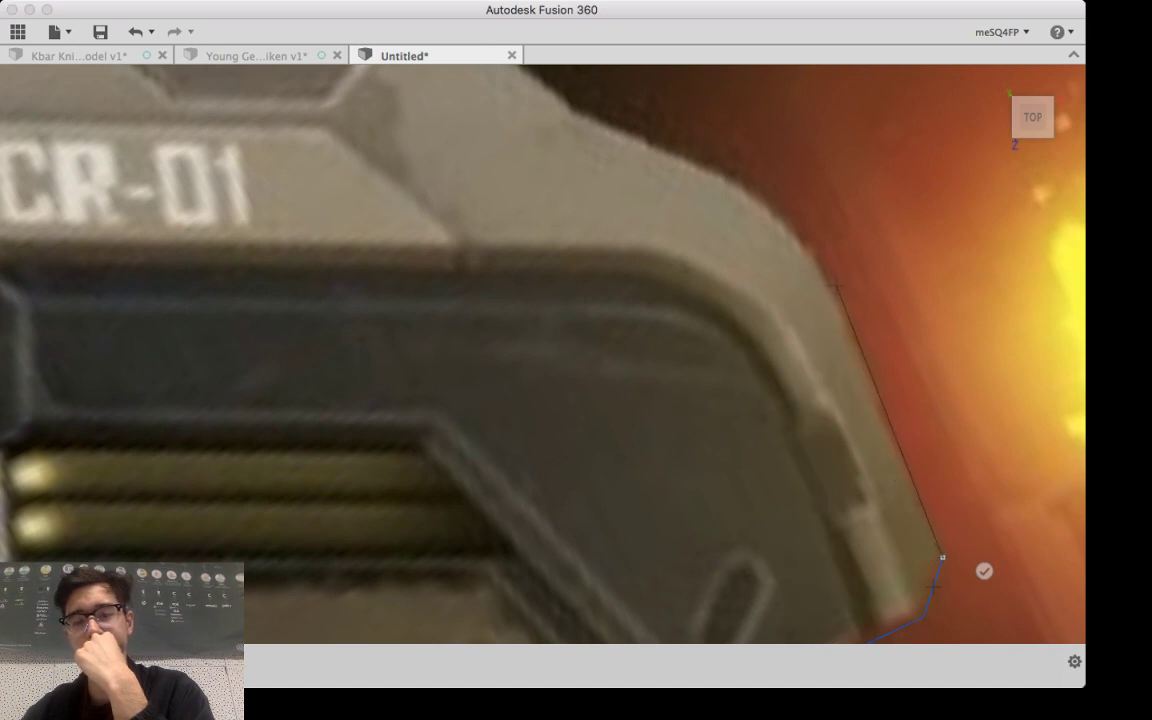
click(825, 283)
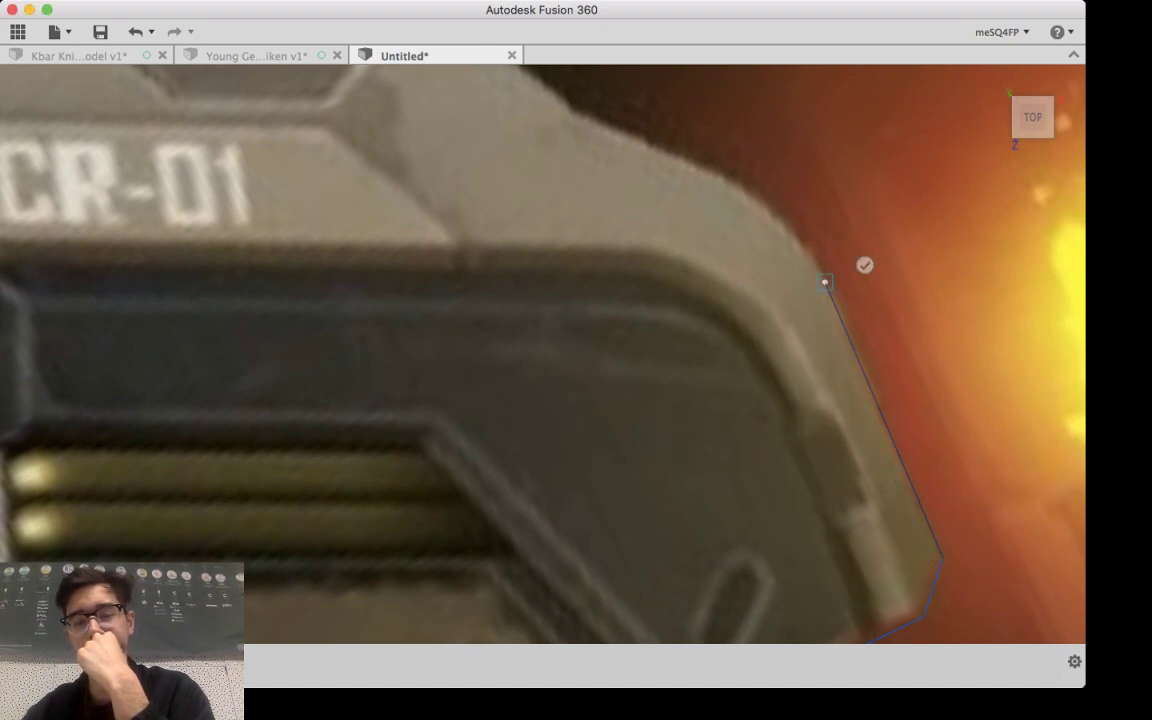
scroll(751, 224, up, 1)
mouse_move(751, 224)
middle_down()
mouse_move(900, 472)
mouse_move(851, 419)
middle_up()
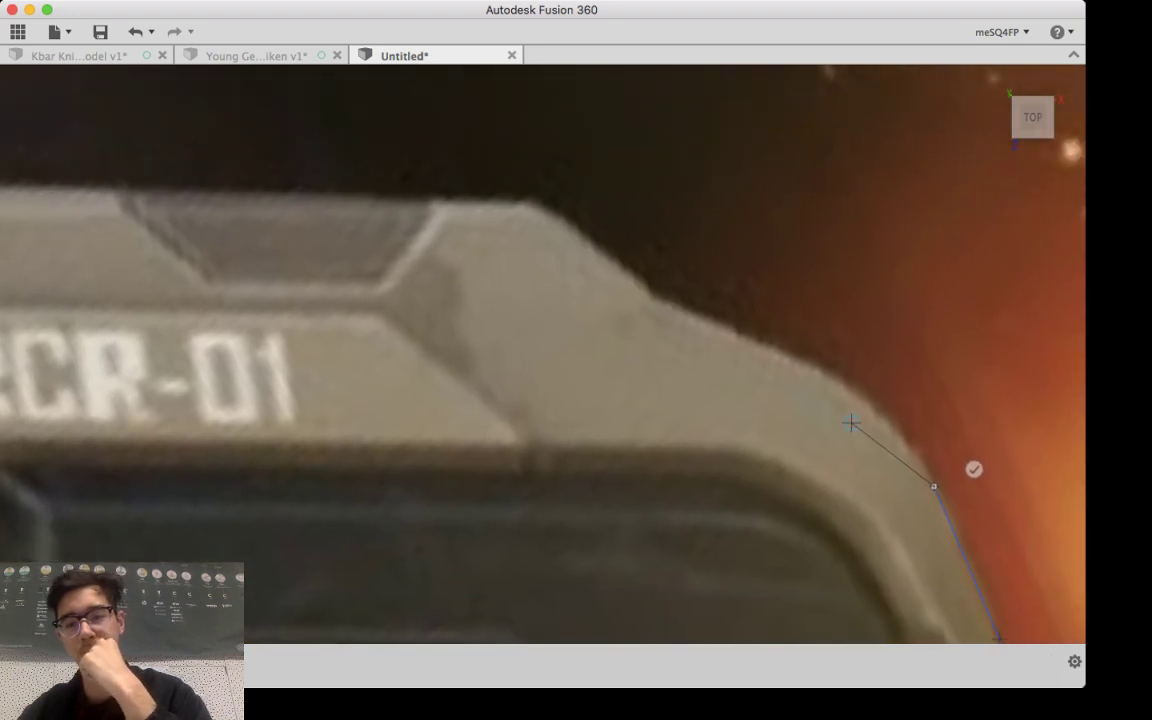
click(974, 468)
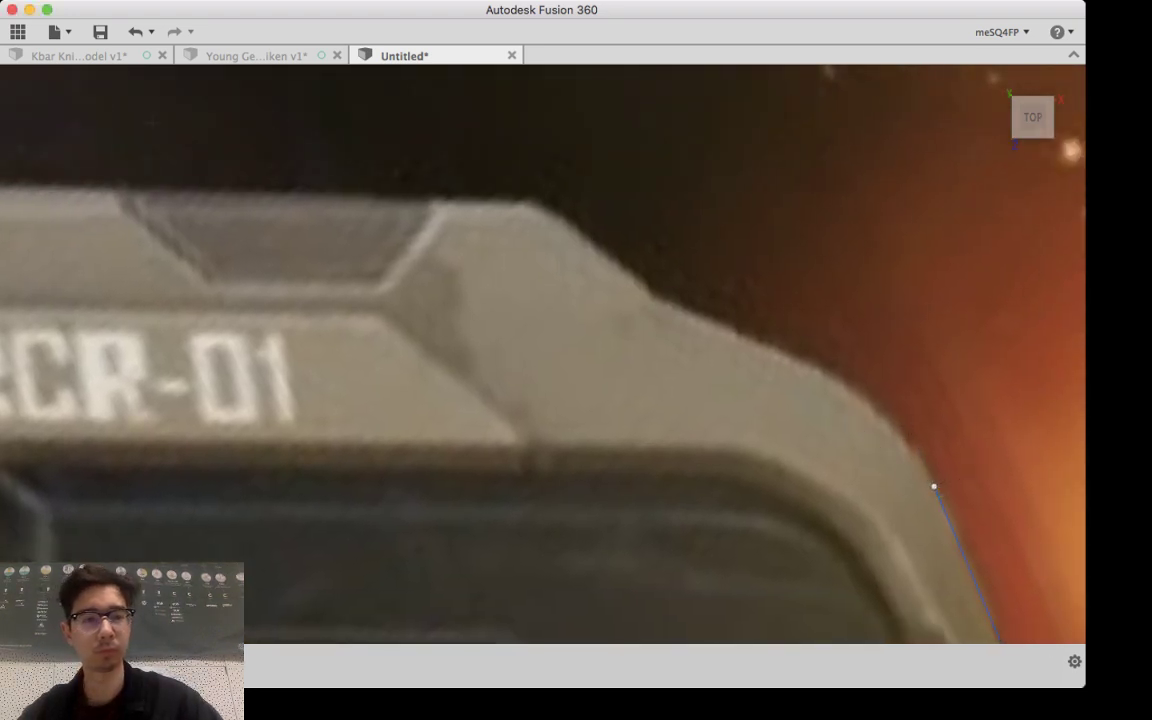
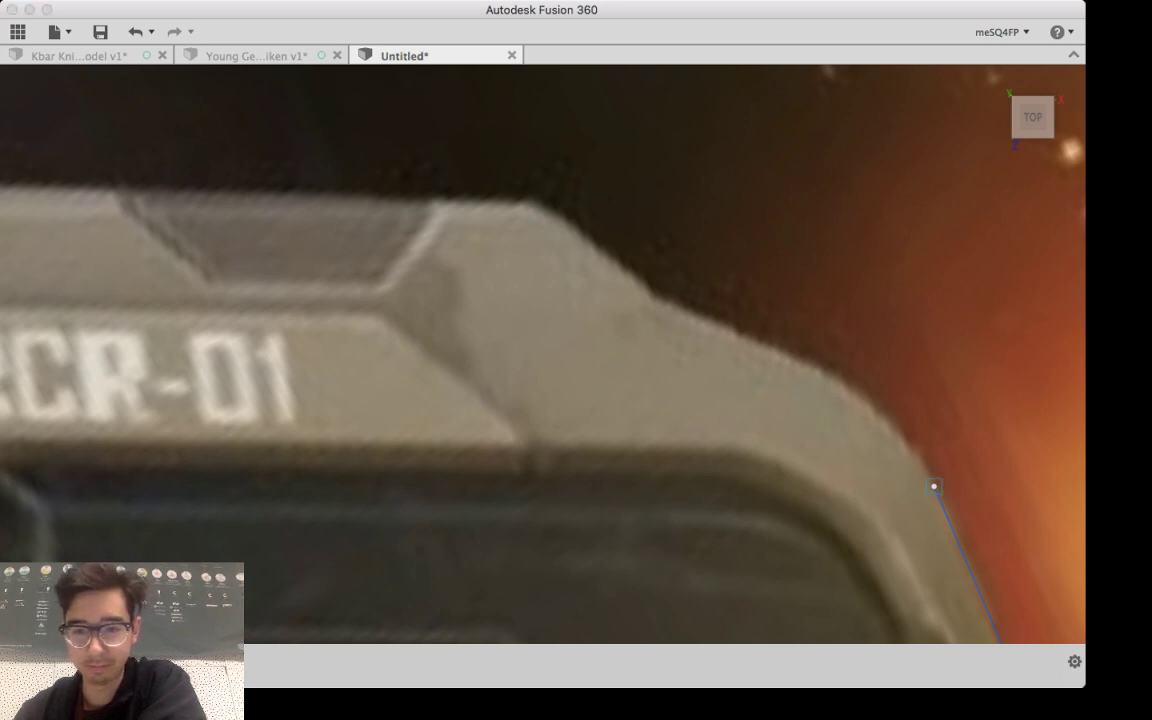
Step: Draw a two-point spline over the rear shell's rounded shoulder and adjust its upper end tangent to follow the contour
click(934, 486)
click(657, 297)
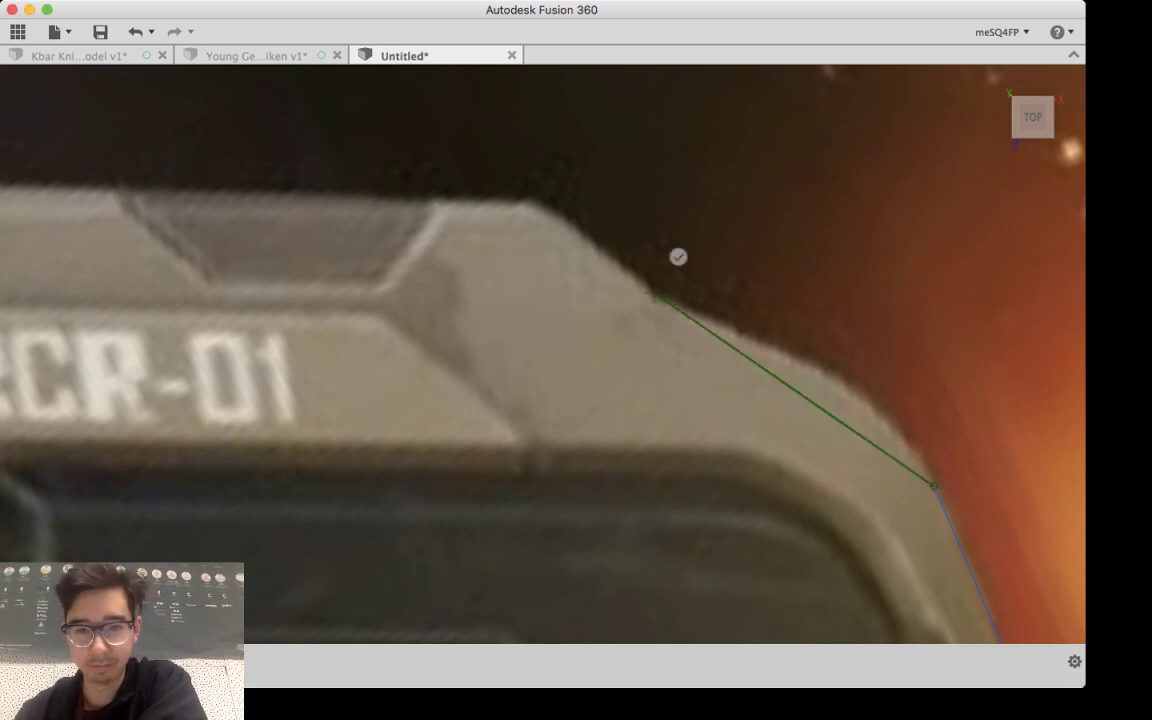
click(678, 257)
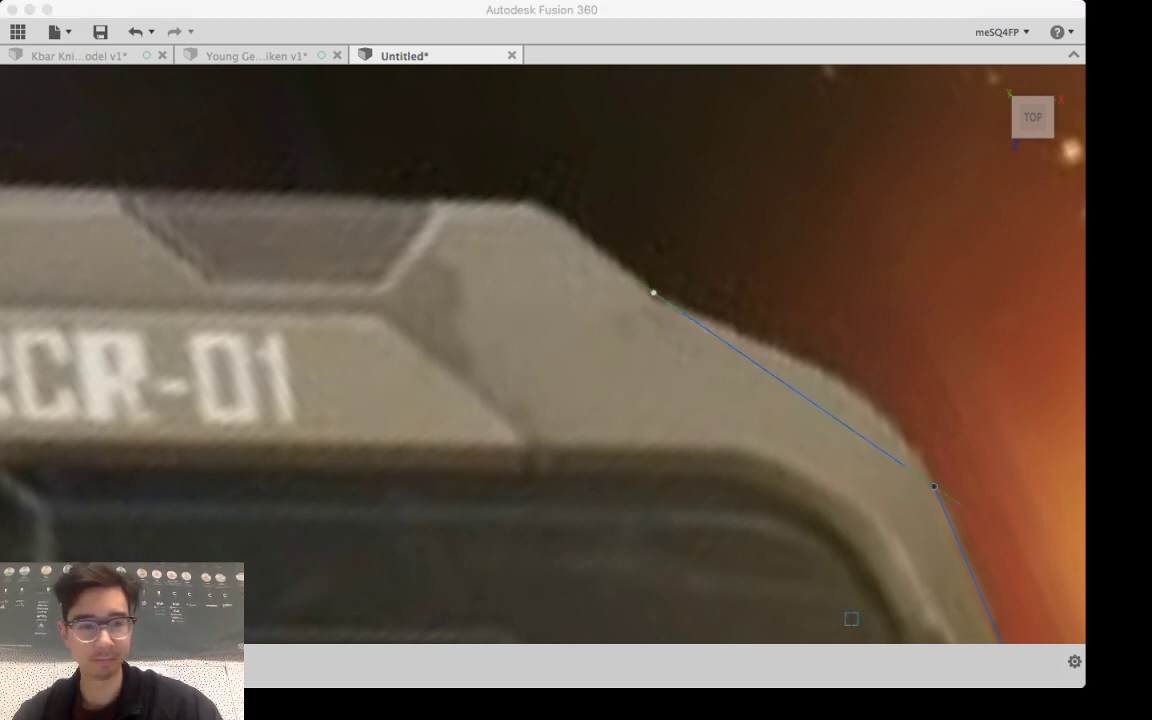
click(1031, 409)
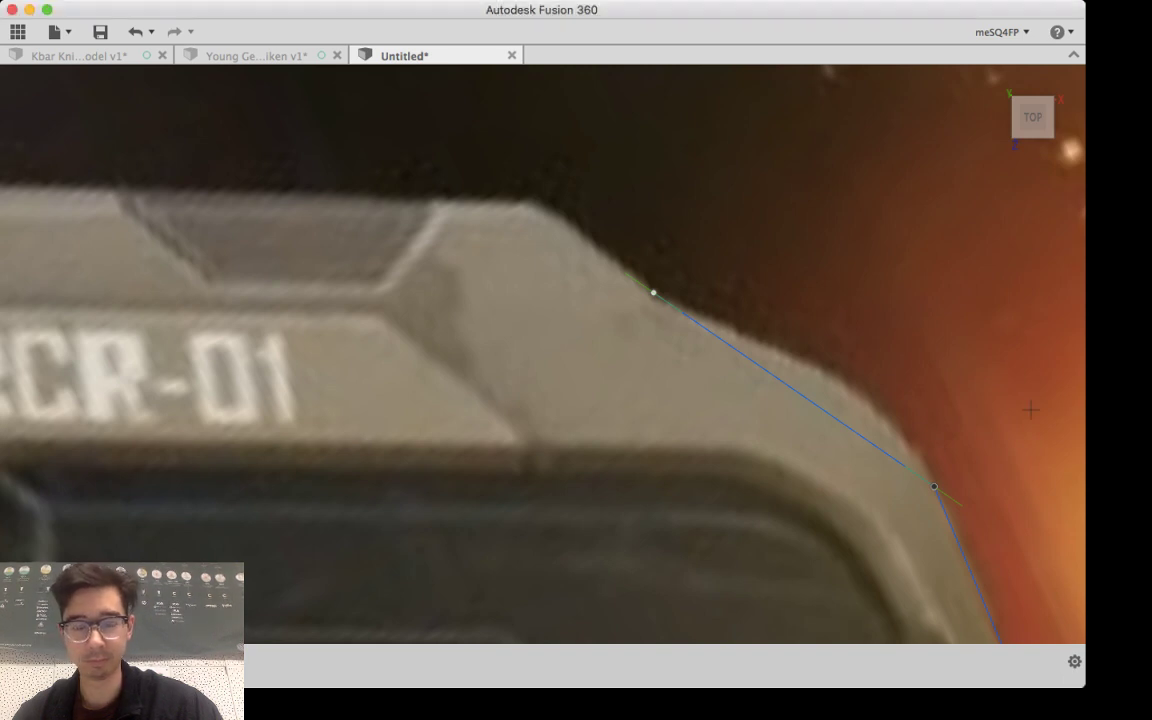
key(Escape)
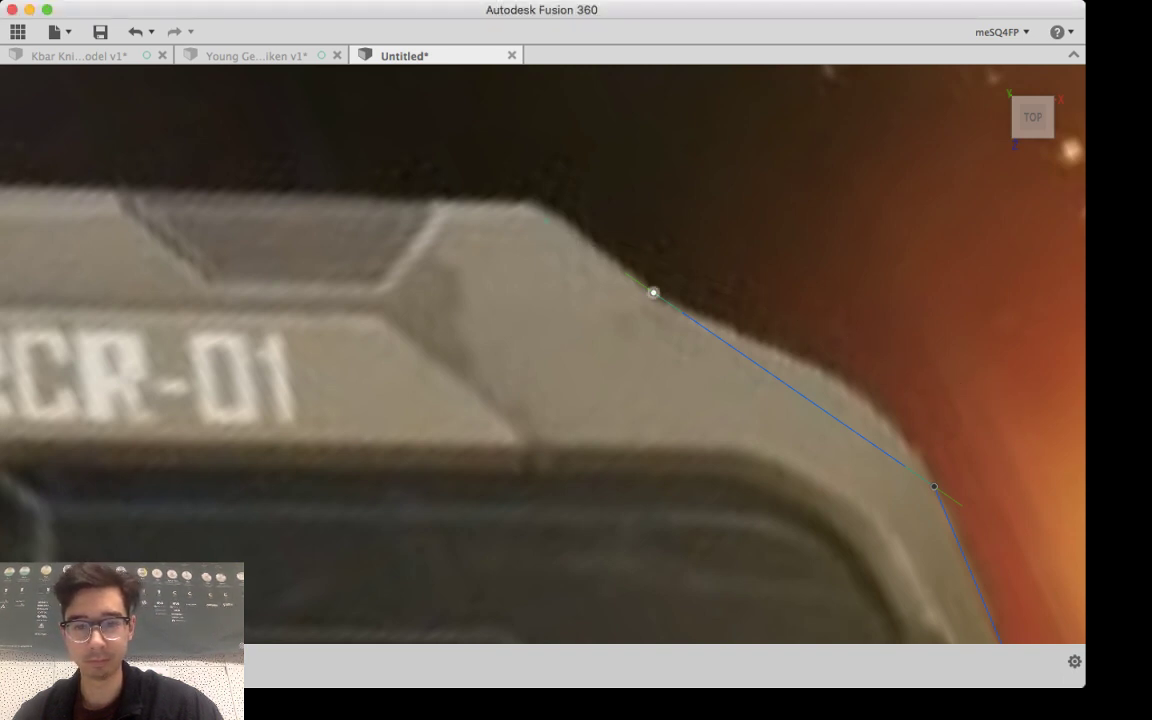
drag(622, 271, 583, 267)
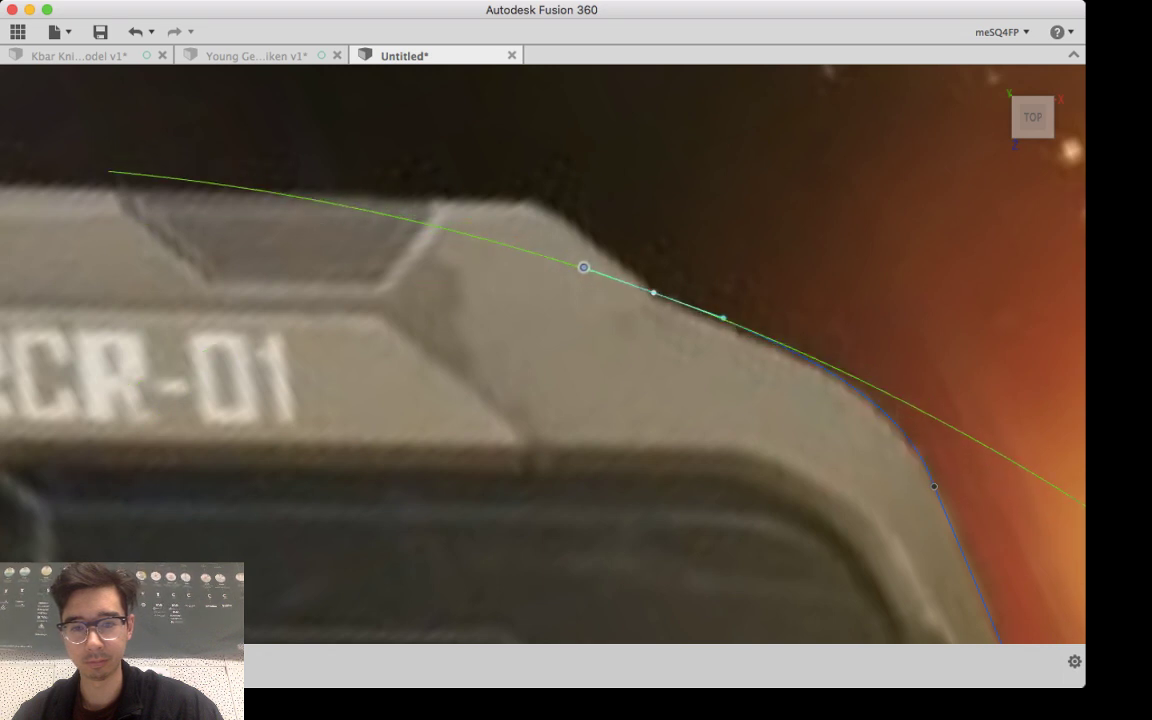
Step: Trace lines from the spline's upper end over the top corner, forward along the top edge and down into the first rail notch
middle_drag(584, 267, 671, 348)
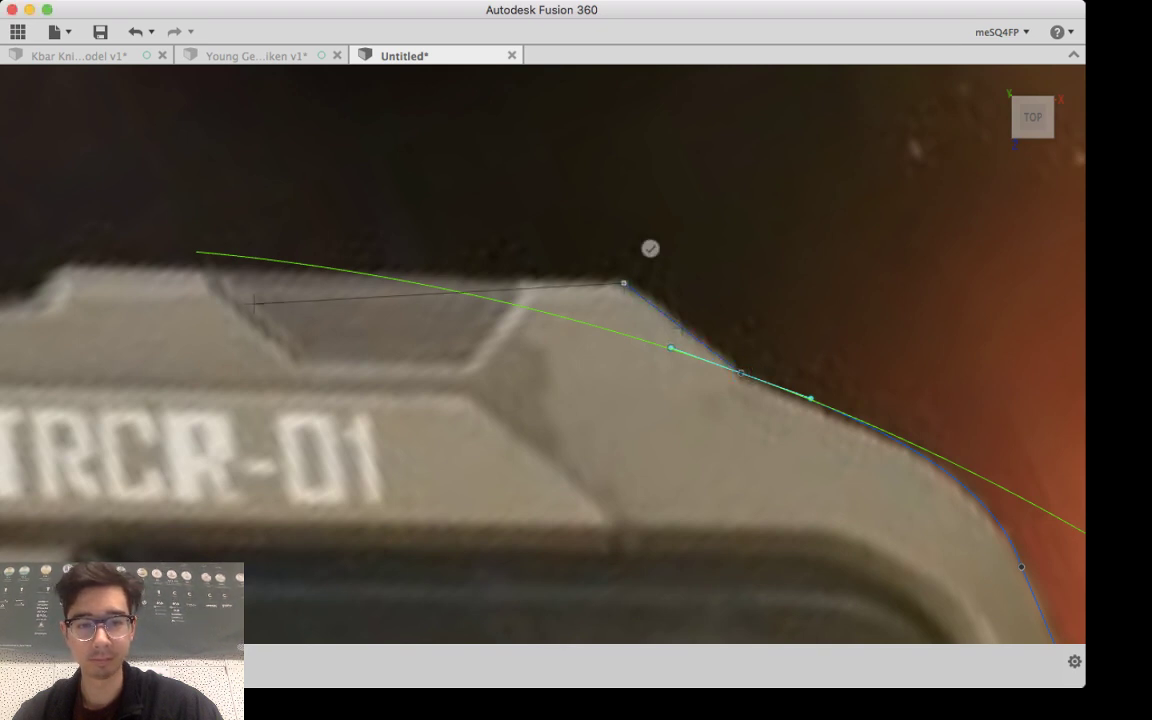
middle_drag(650, 247, 1048, 280)
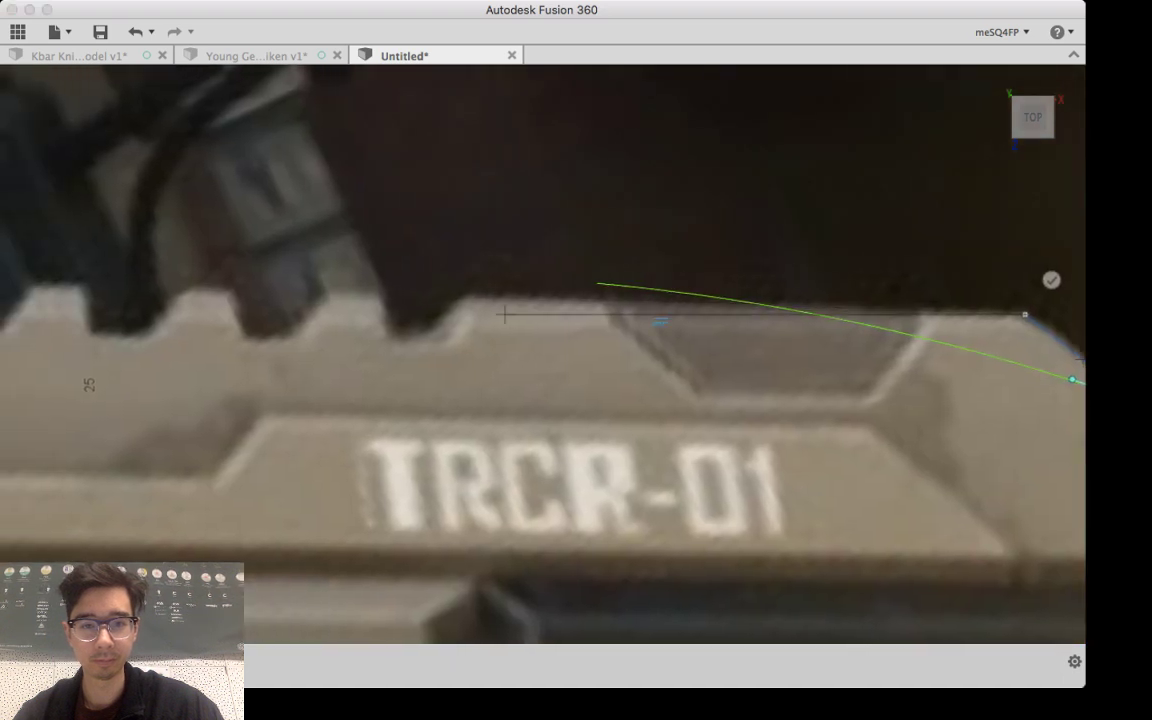
click(464, 297)
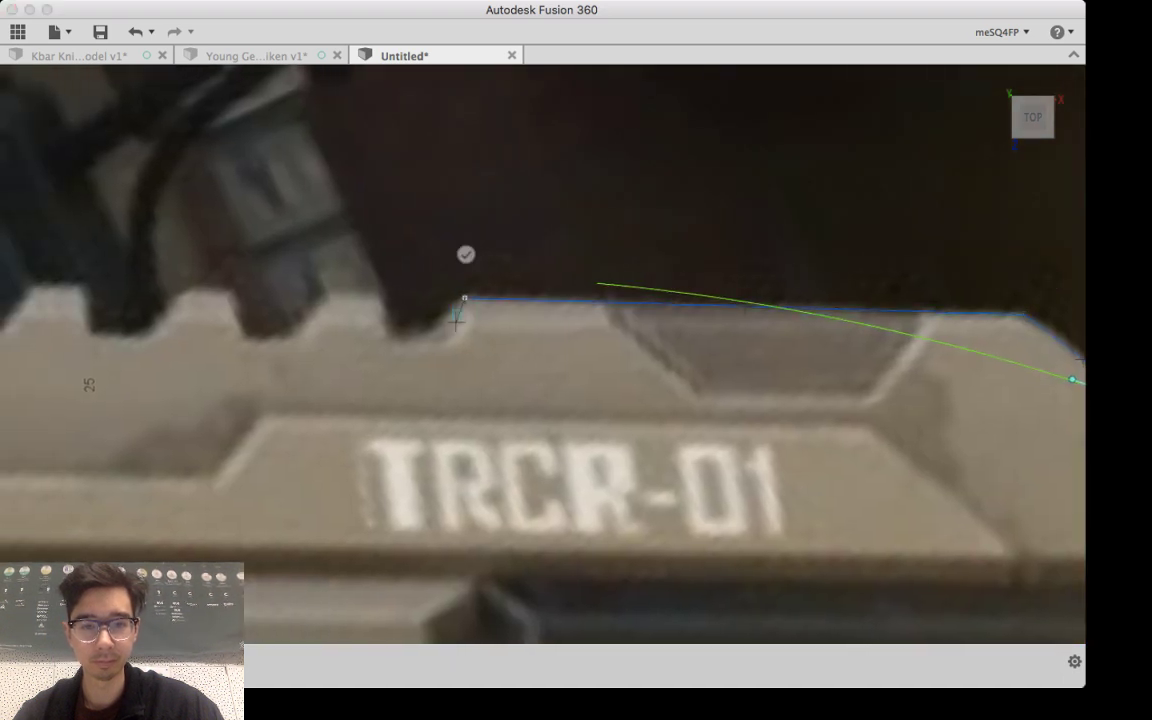
click(432, 332)
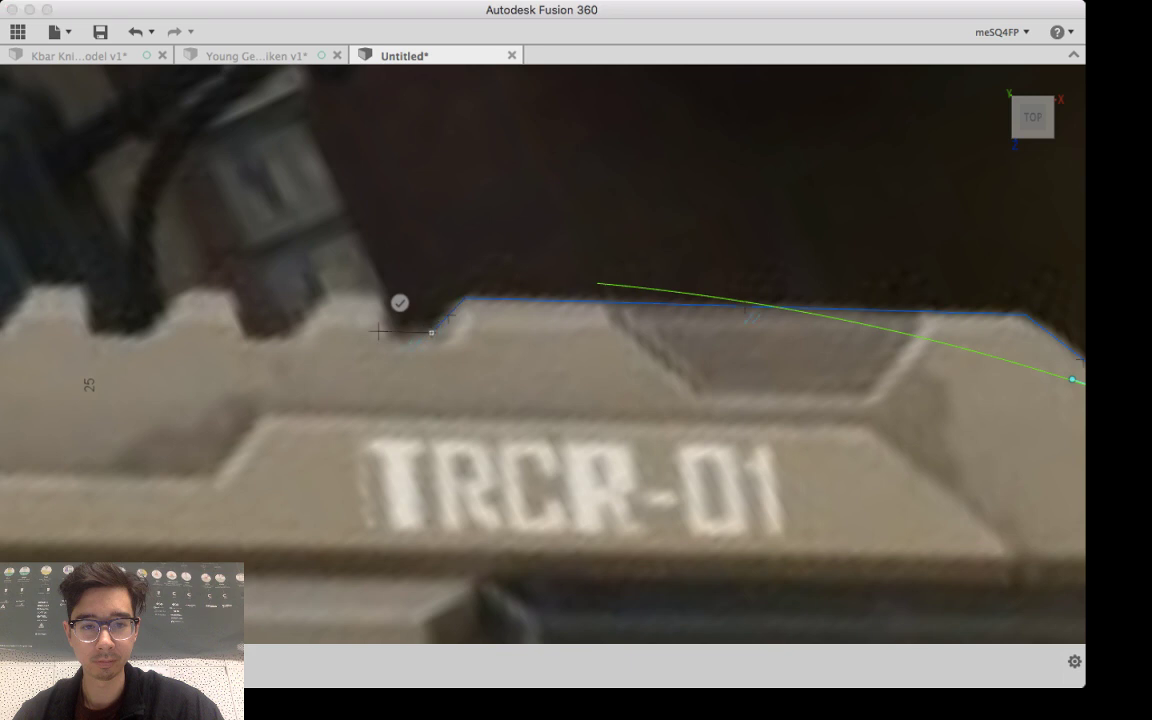
Step: Draw one long line along the base of the rail teeth to the front end of the dark bracket's recess
middle_drag(222, 327, 944, 447)
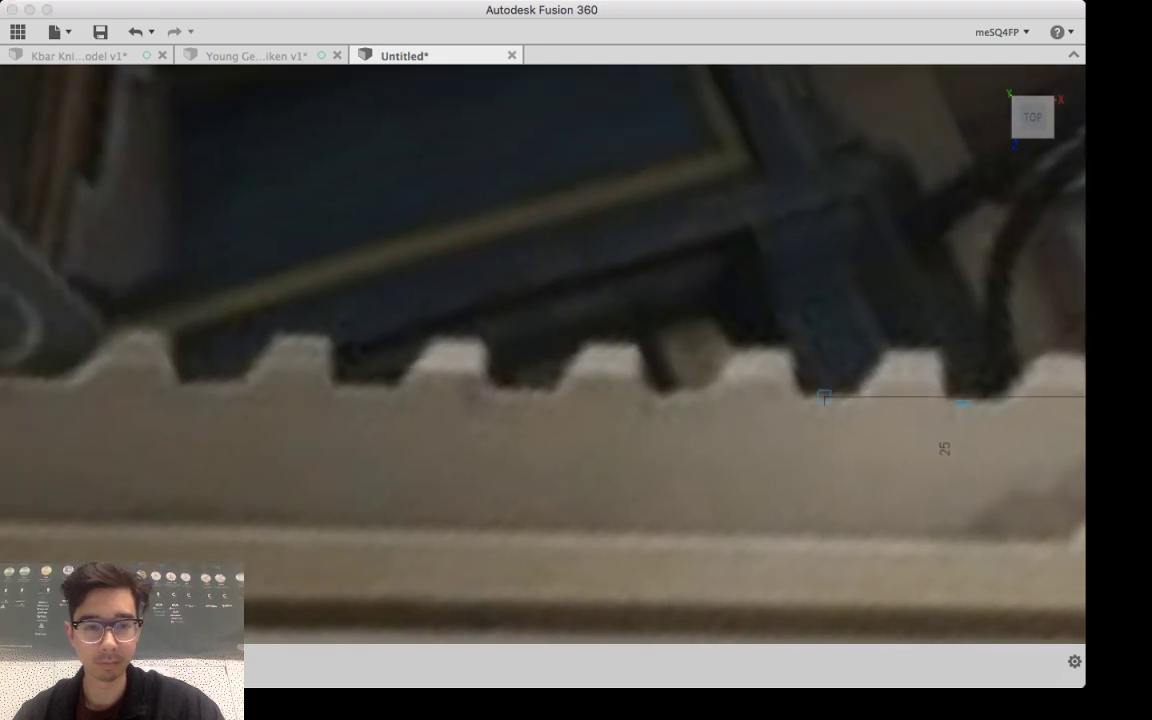
middle_drag(95, 379, 400, 404)
scroll(400, 404, up, 1)
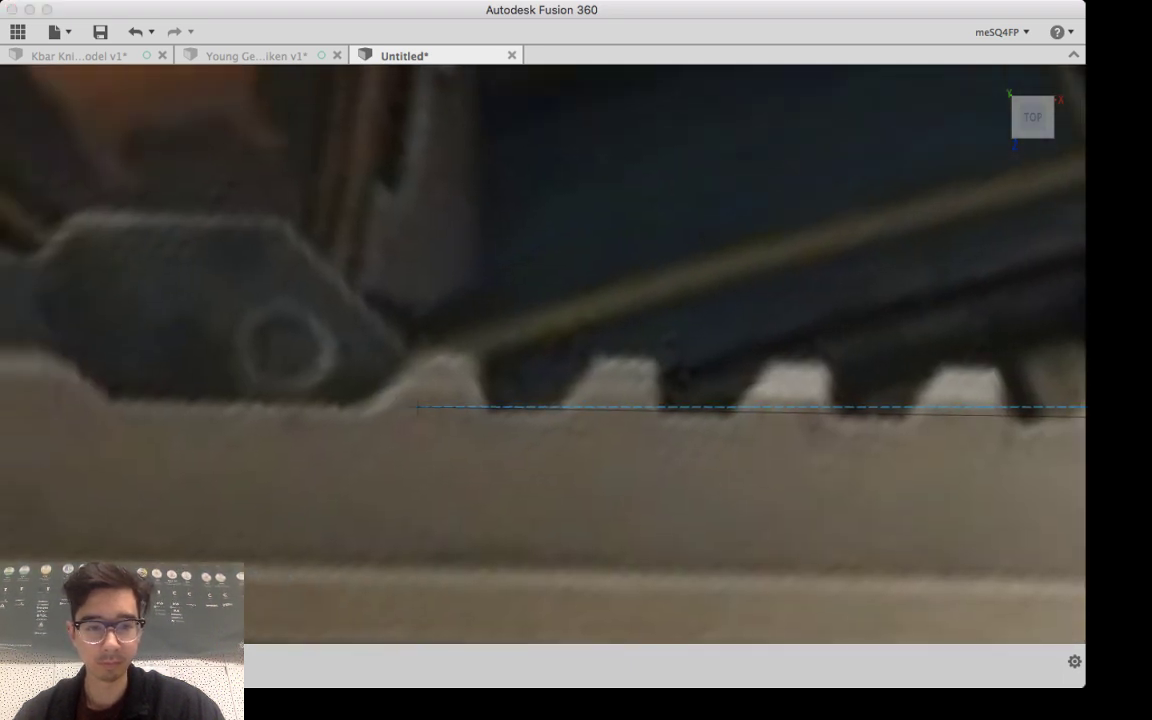
click(119, 396)
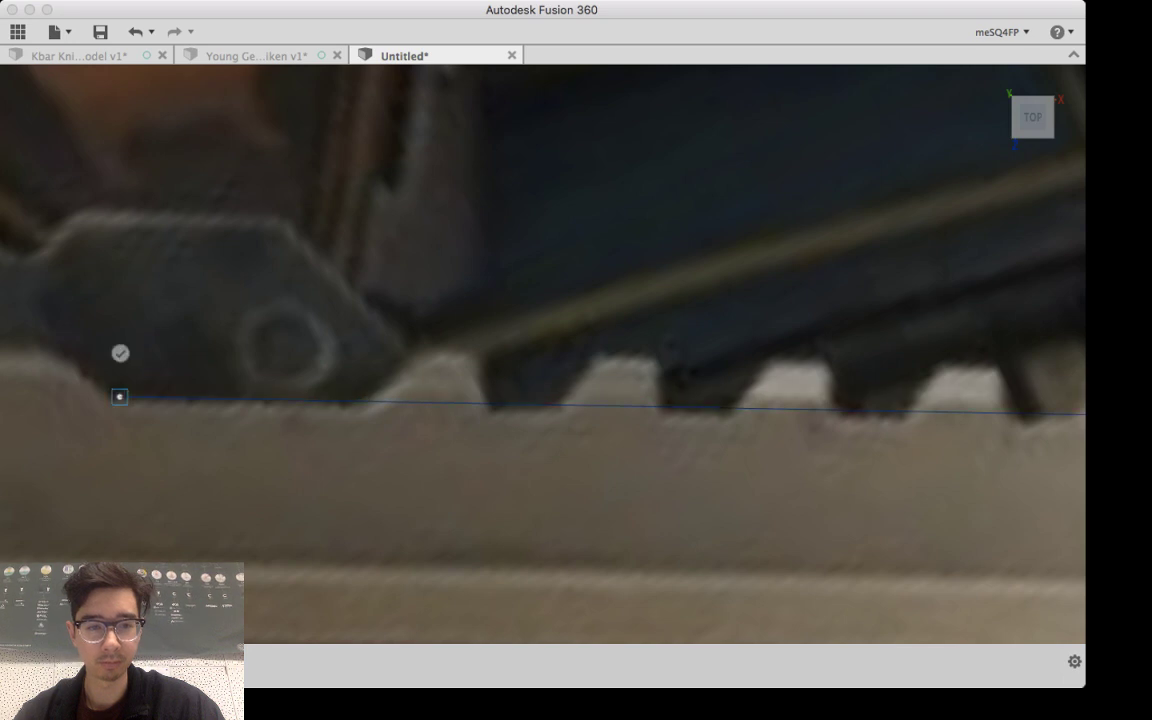
Step: Draw a short slanted line from the rail base's front end up to the slide's upper edge beside the dark bracket
key(Escape)
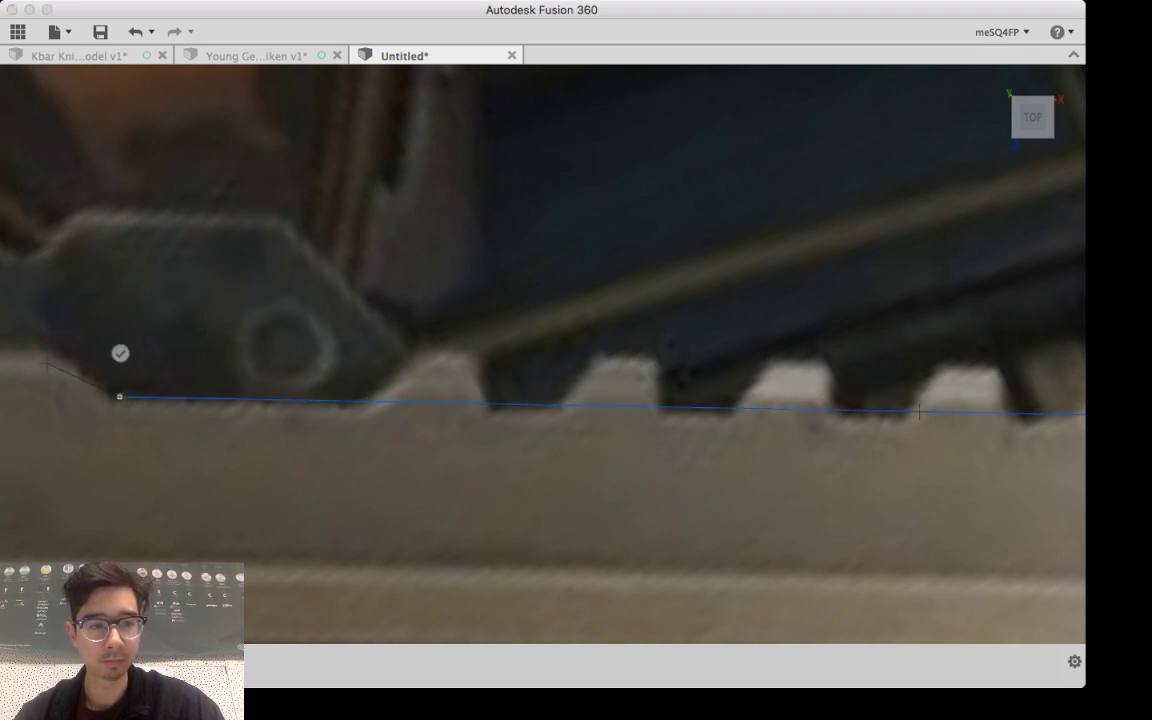
click(119, 396)
click(51, 350)
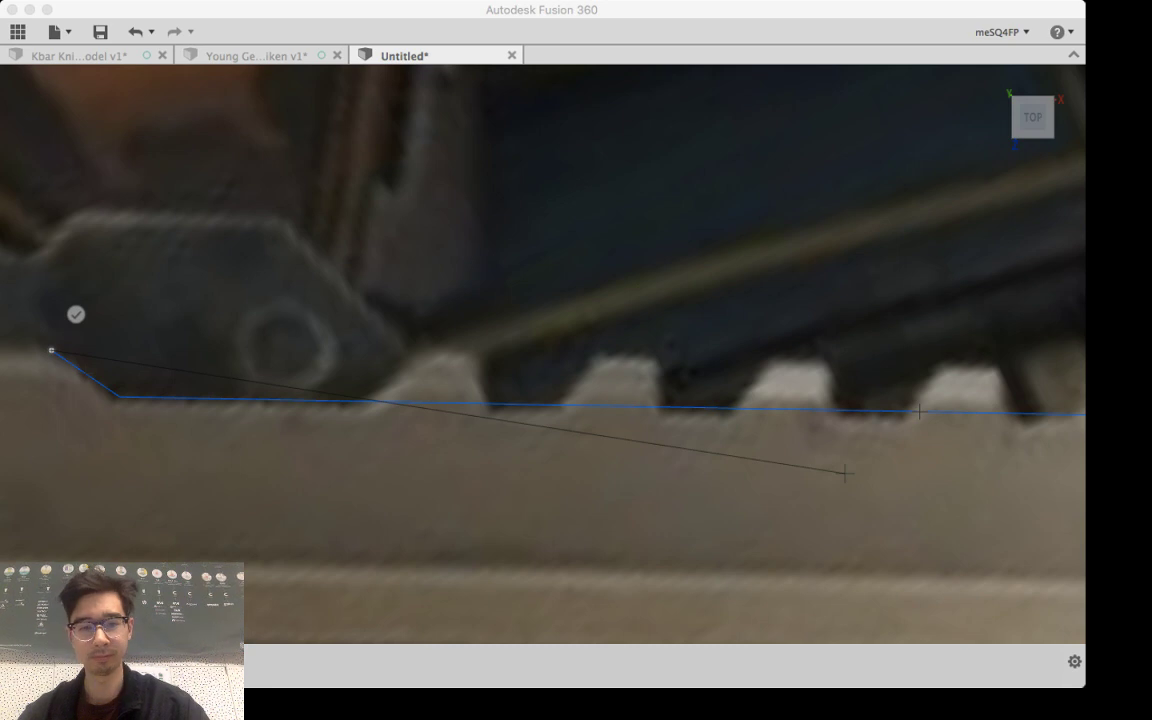
Step: Extend the outline forward along the slide's long upper edge, above the three slanted slots, to its front corner
click(845, 473)
middle_drag(291, 448, 1036, 506)
scroll(460, 458, down, 2)
scroll(457, 456, up, 3)
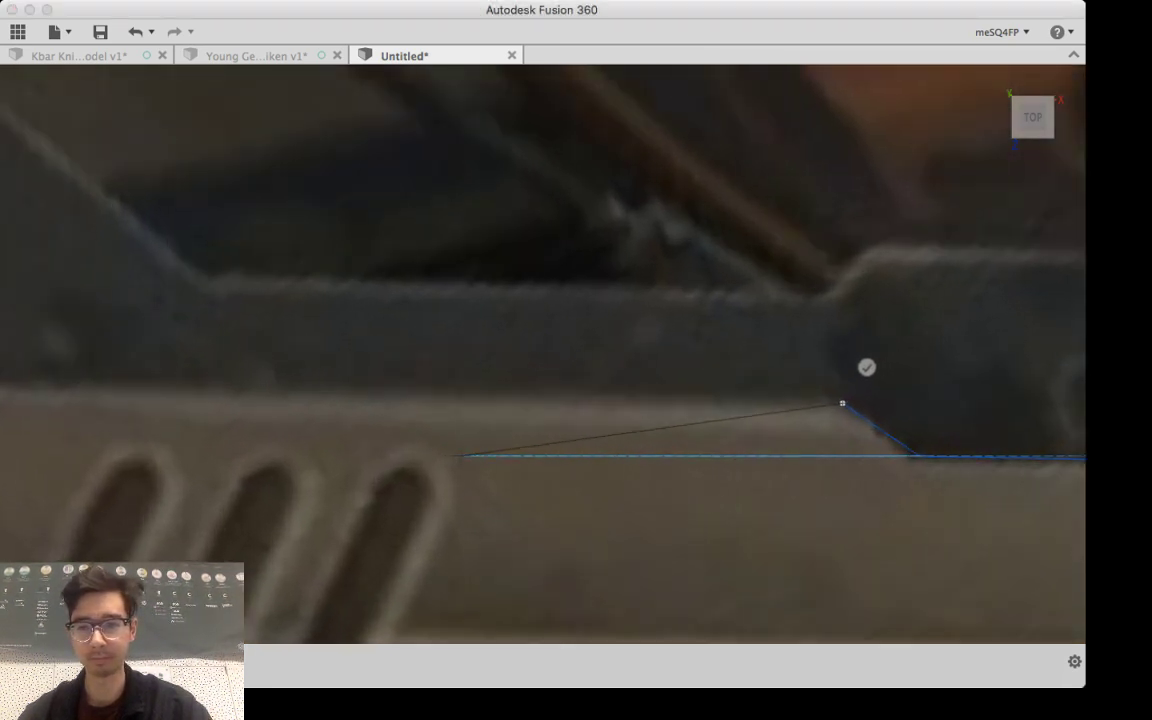
scroll(460, 456, up, 2)
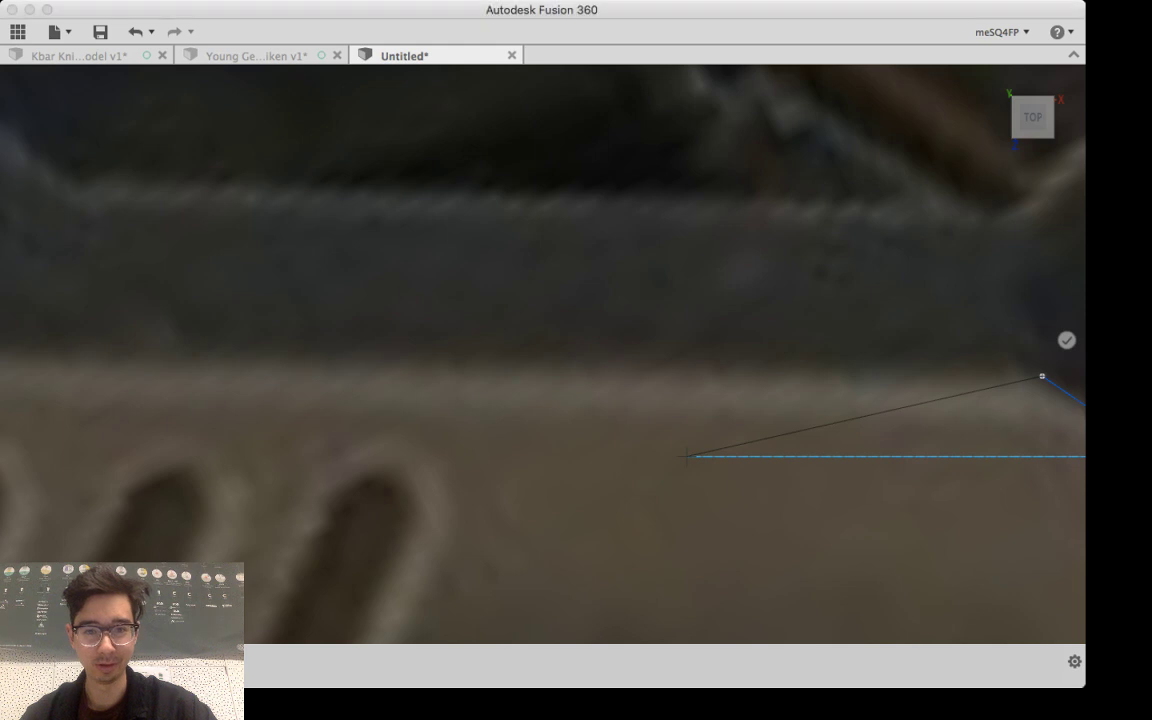
middle_drag(360, 376, 802, 399)
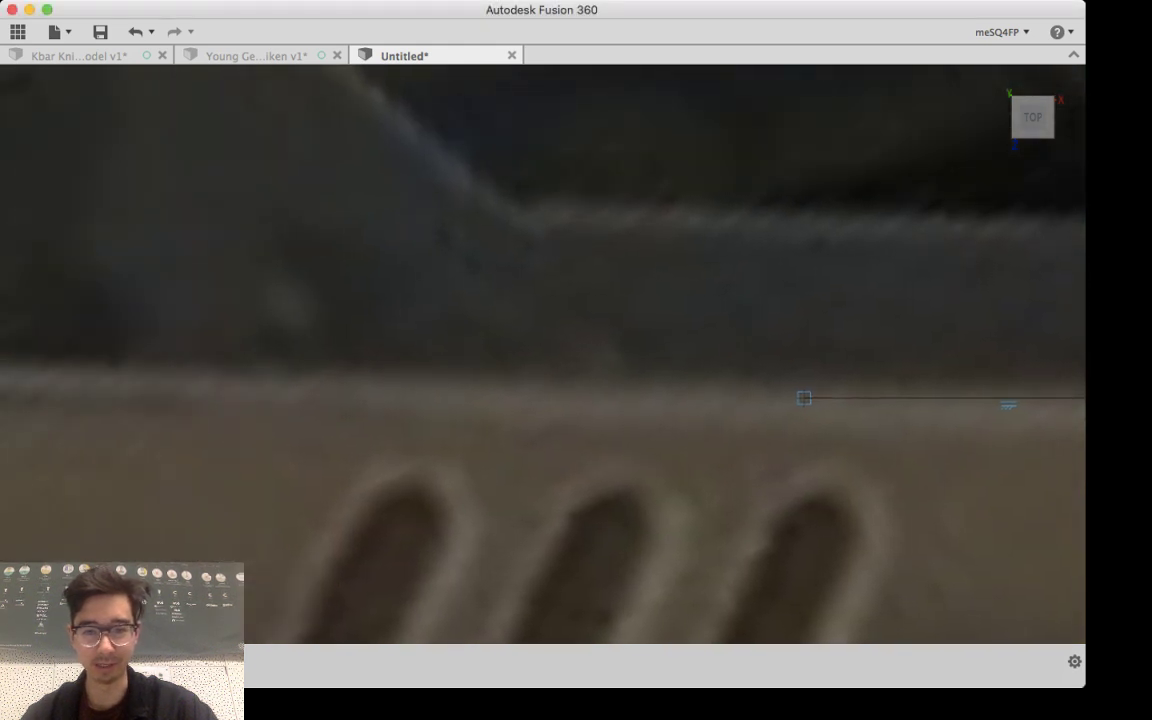
scroll(730, 399, down, 1)
scroll(724, 399, up, 5)
scroll(742, 398, down, 1)
scroll(732, 398, down, 8)
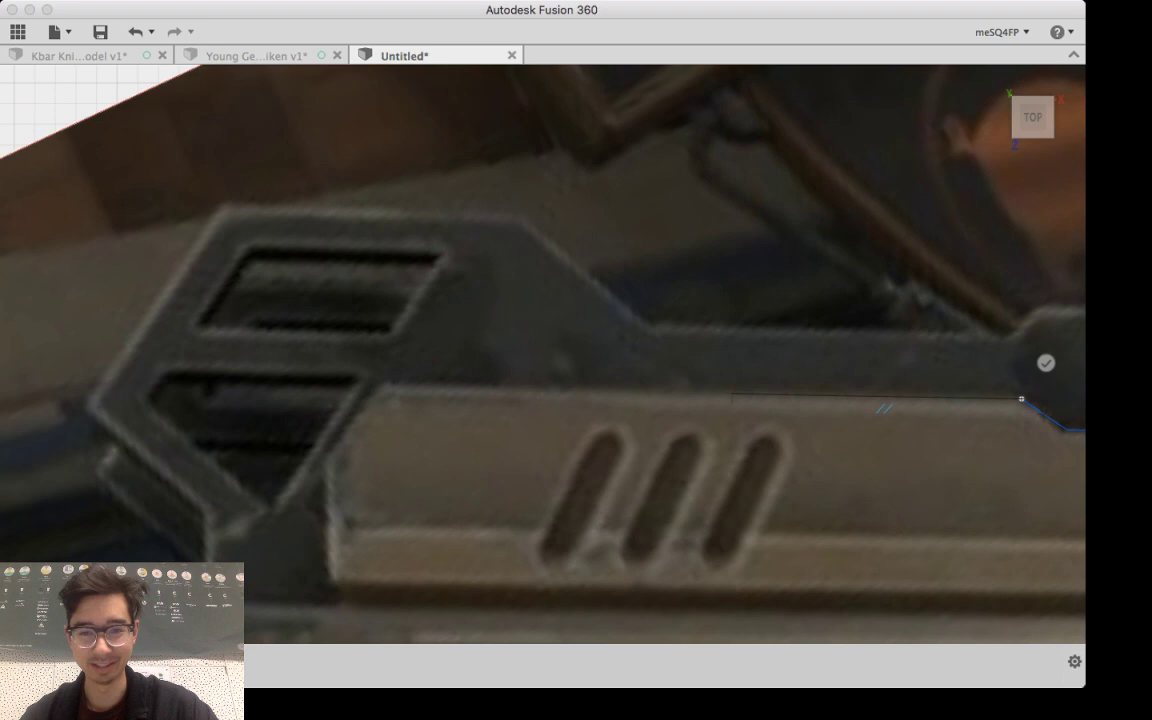
middle_drag(730, 398, 683, 399)
scroll(421, 400, down, 5)
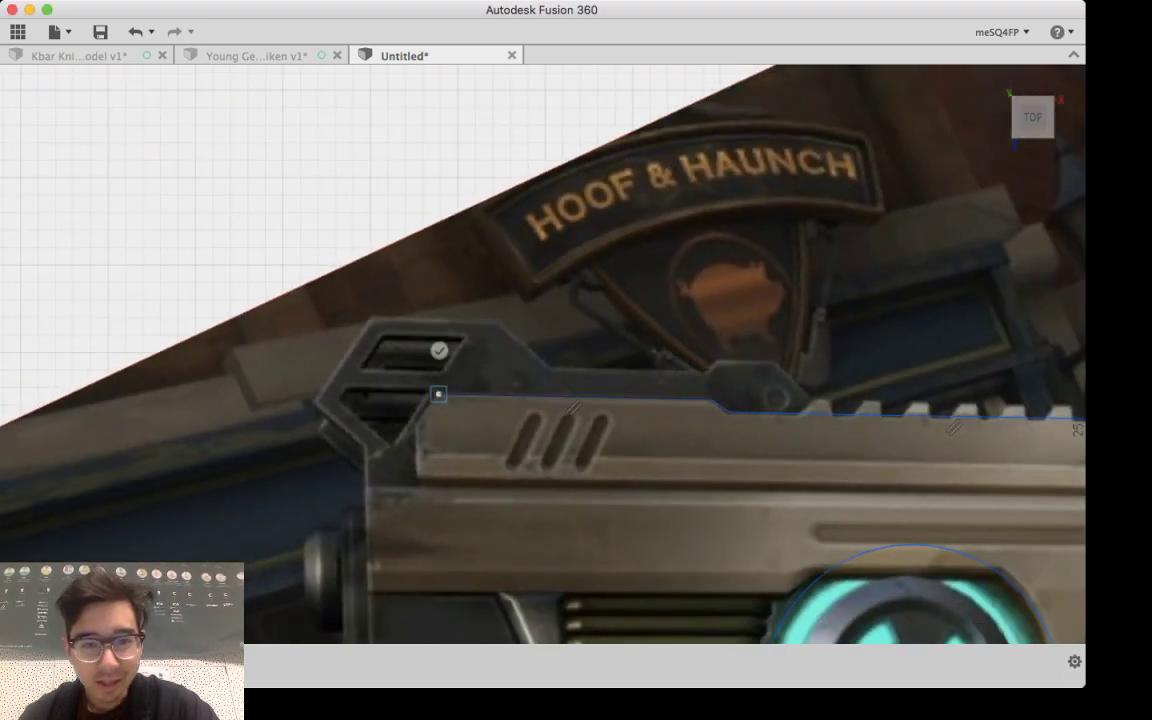
scroll(440, 385, up, 8)
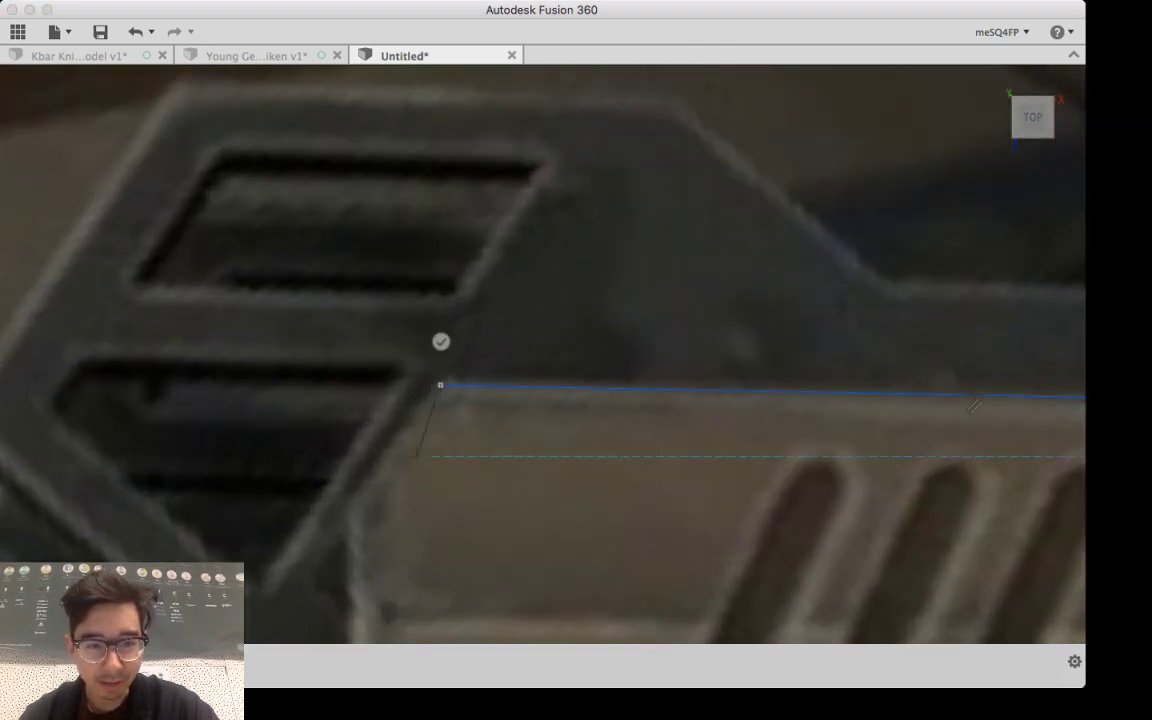
click(440, 385)
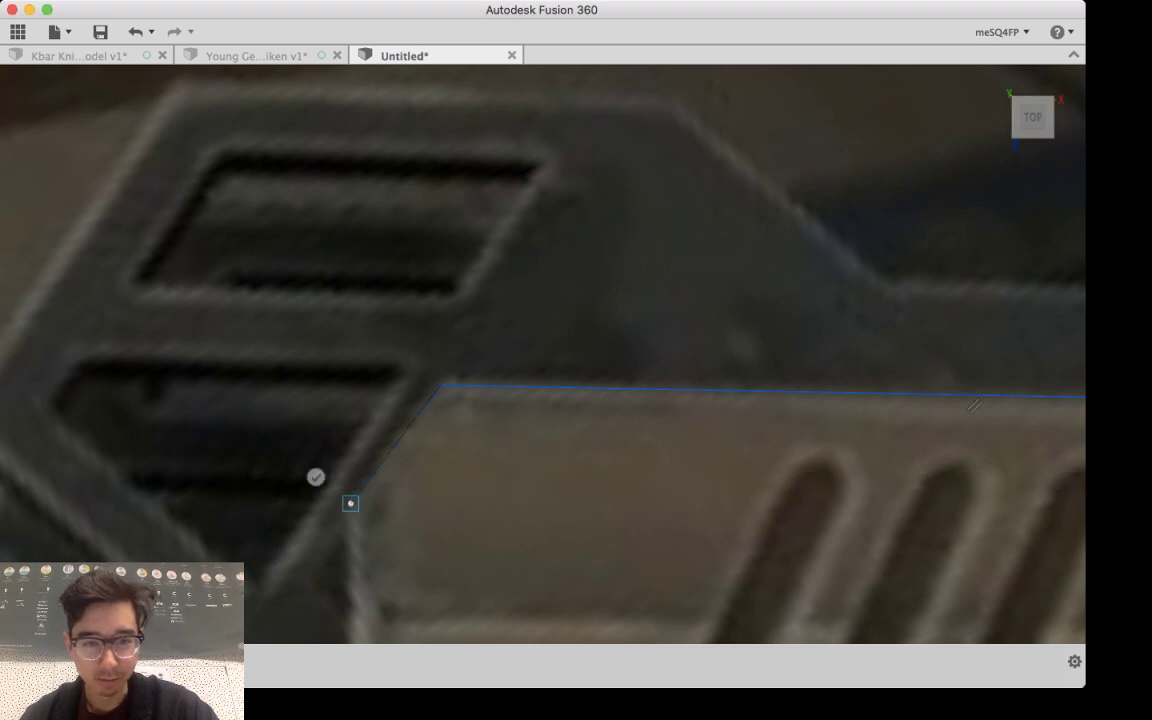
Step: Trace the slide's front chamfer and continue straight down its front edge to the inner corner above the lower body
click(350, 503)
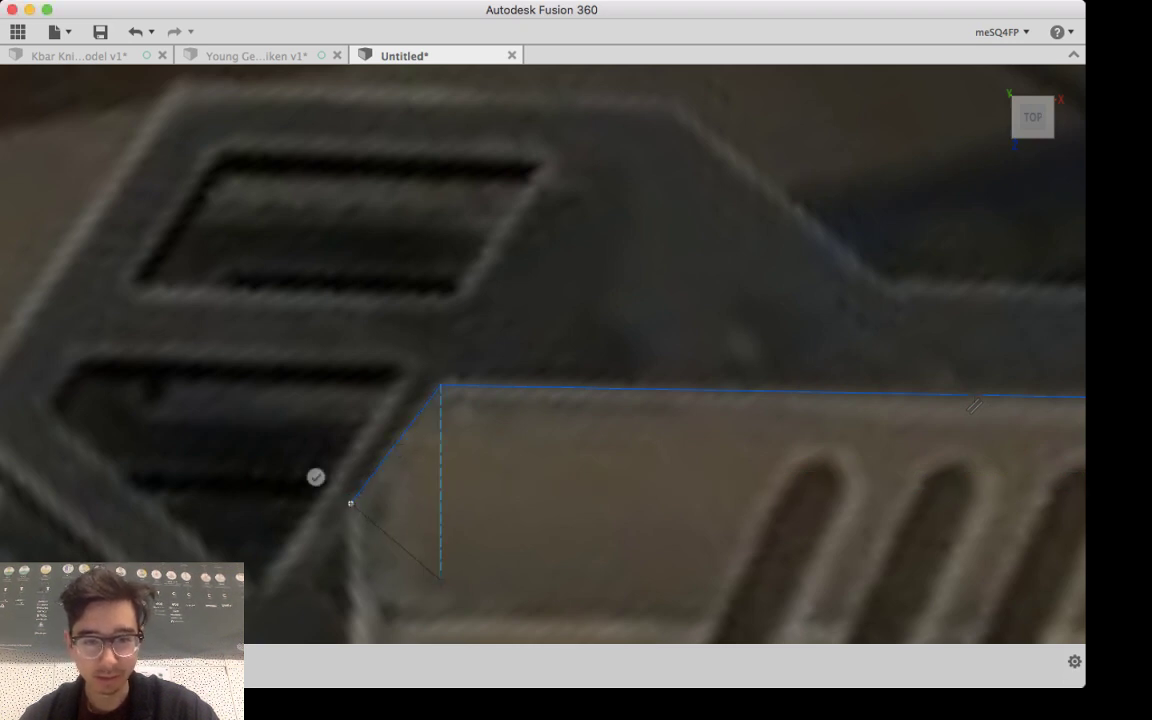
middle_drag(440, 571, 615, 345)
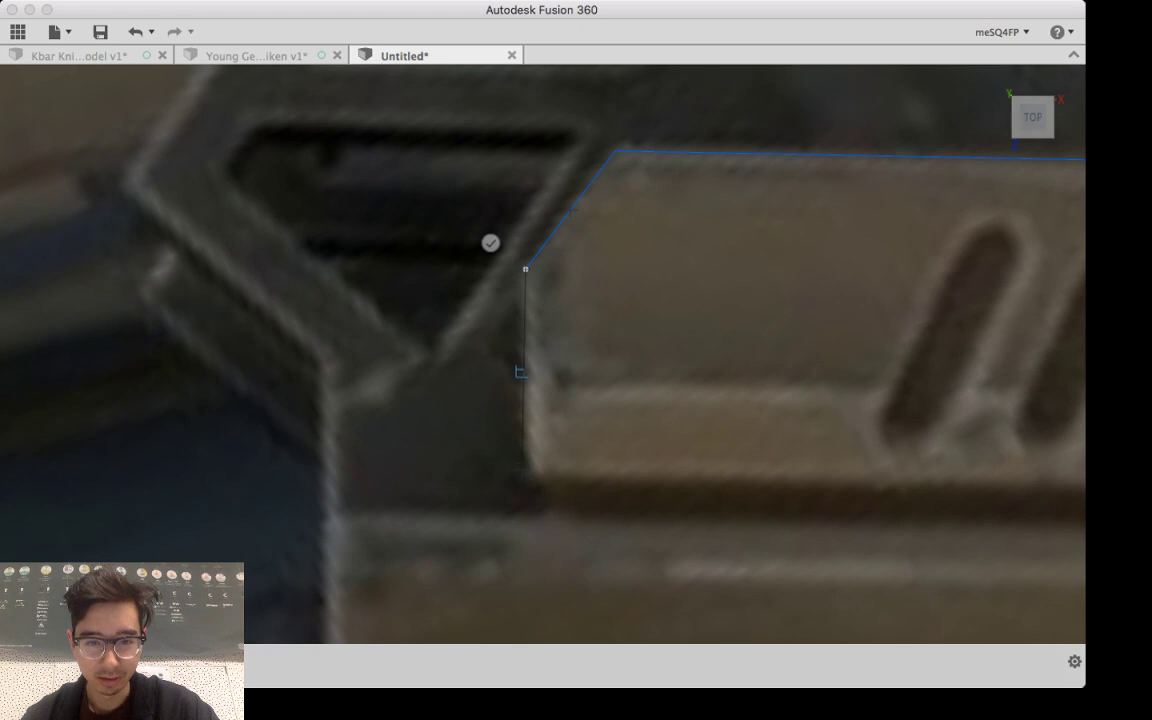
click(521, 503)
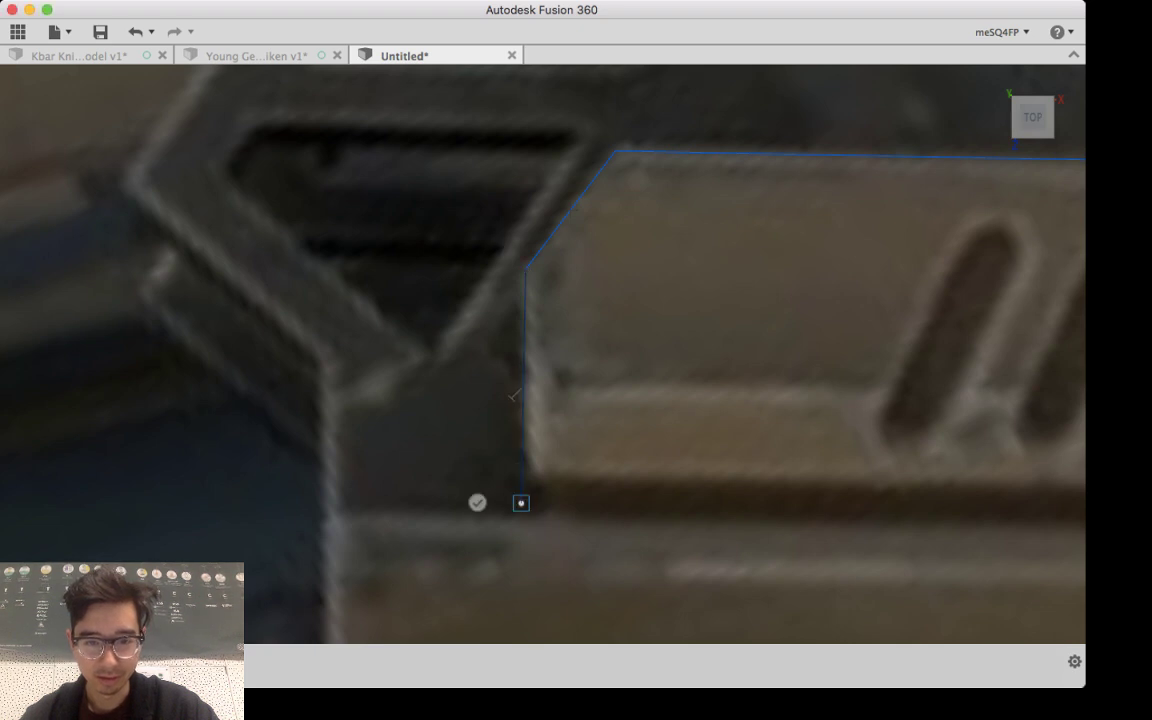
Step: Trace forward along the ledge under the dark front bracket and down the body's front face to its lower corner
scroll(640, 437, down, 3)
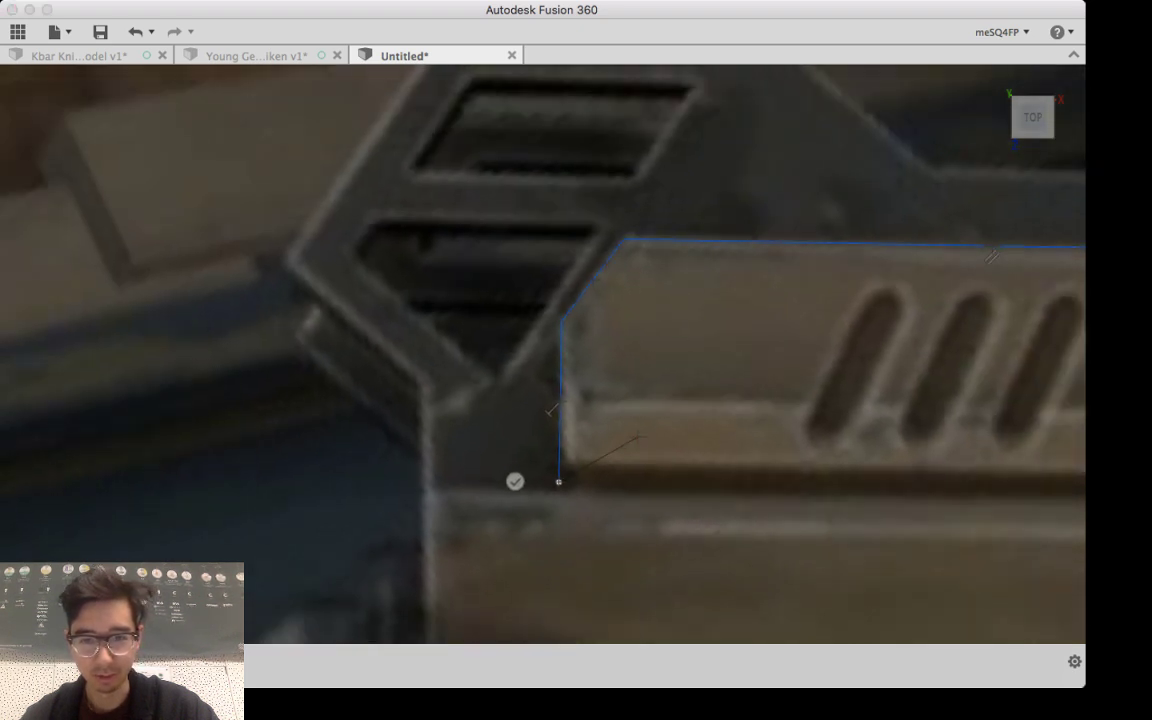
scroll(640, 437, down, 3)
scroll(640, 437, down, 4)
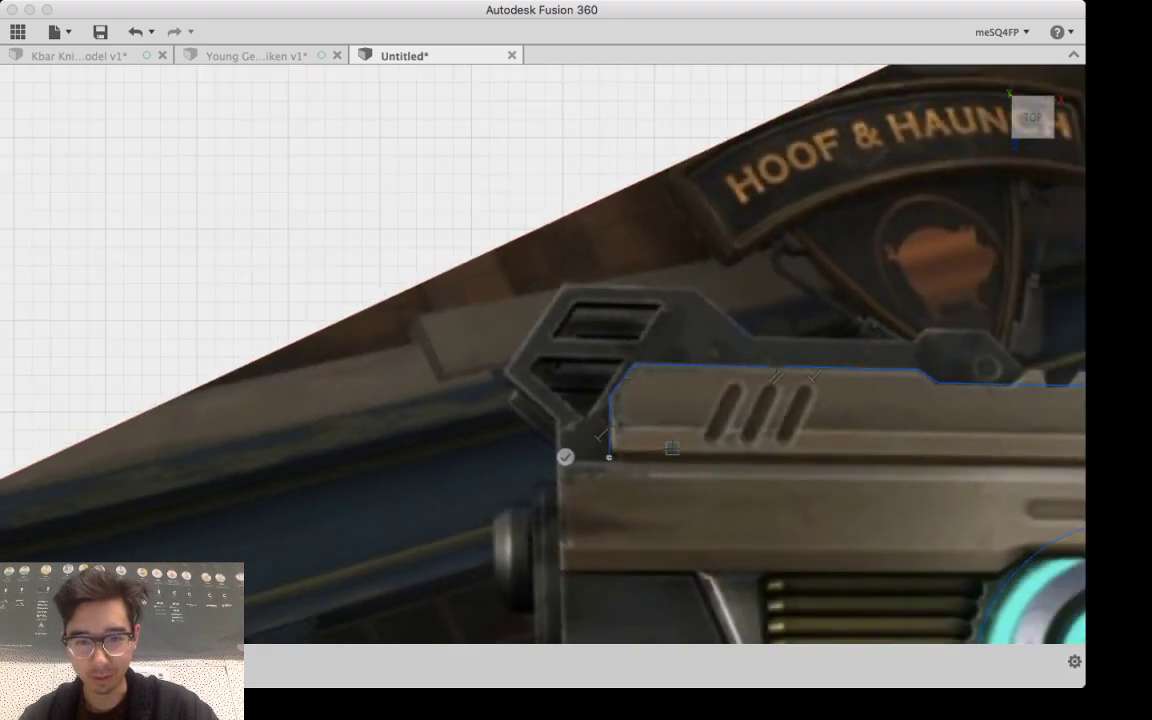
mouse_move(745, 503)
middle_down()
mouse_move(403, 437)
mouse_move(514, 416)
mouse_move(676, 419)
mouse_move(773, 451)
middle_up()
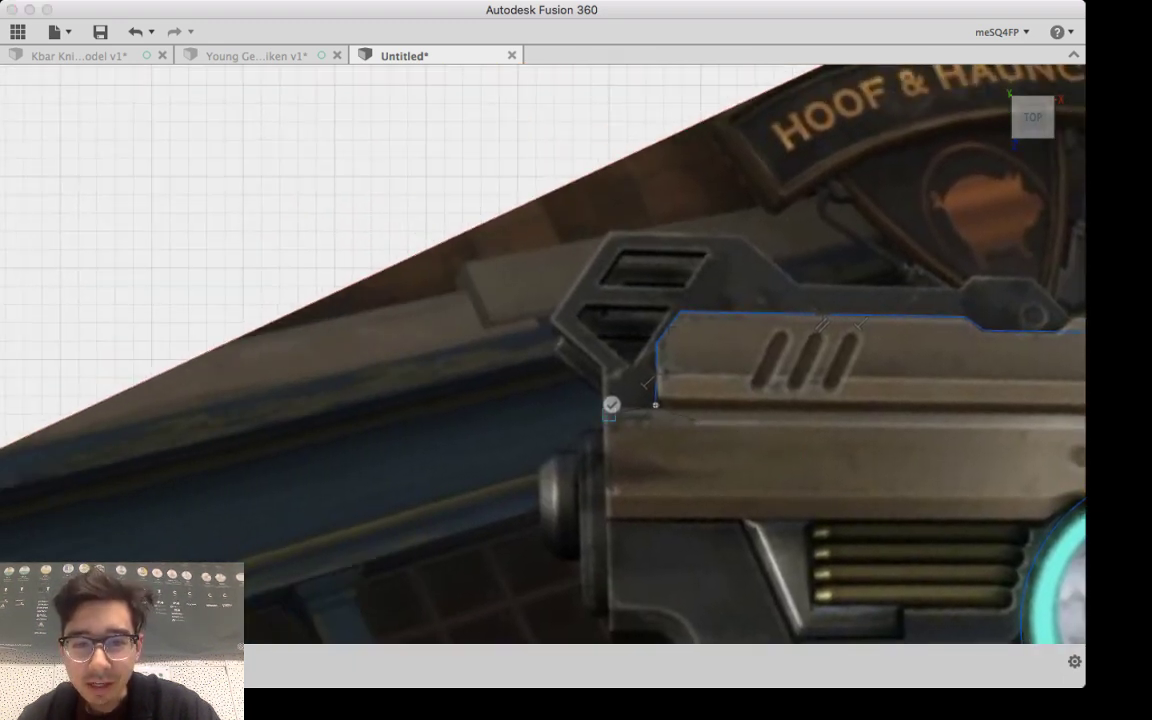
scroll(655, 404, up, 6)
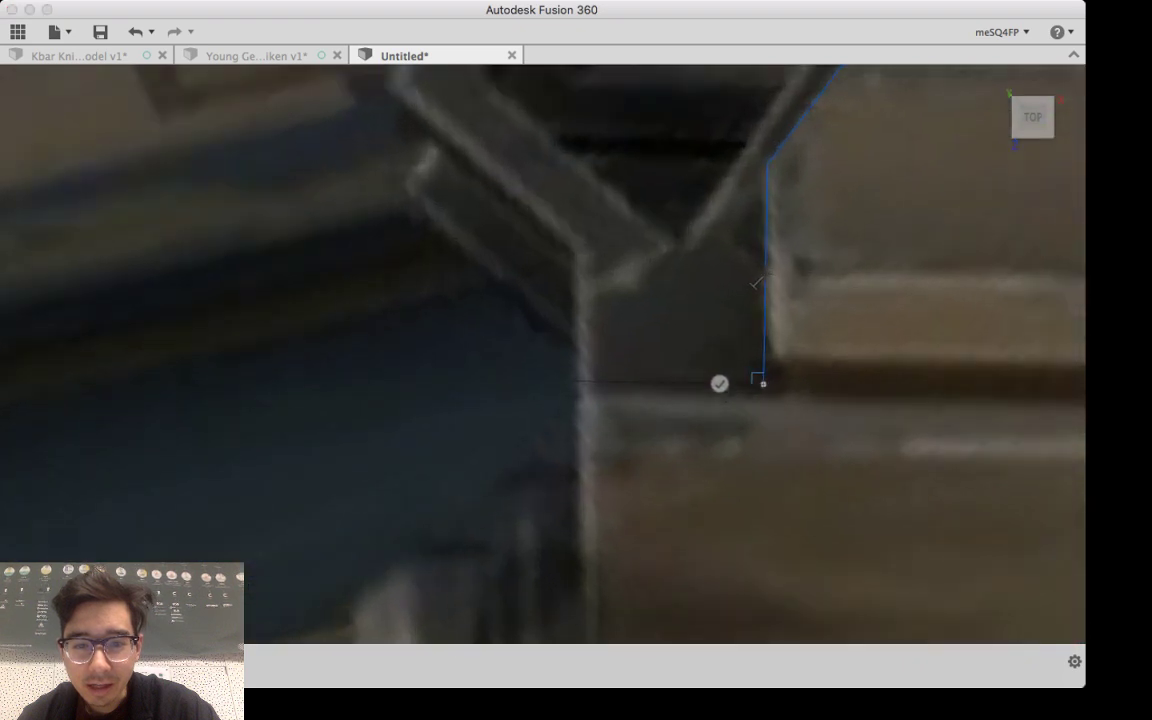
click(763, 383)
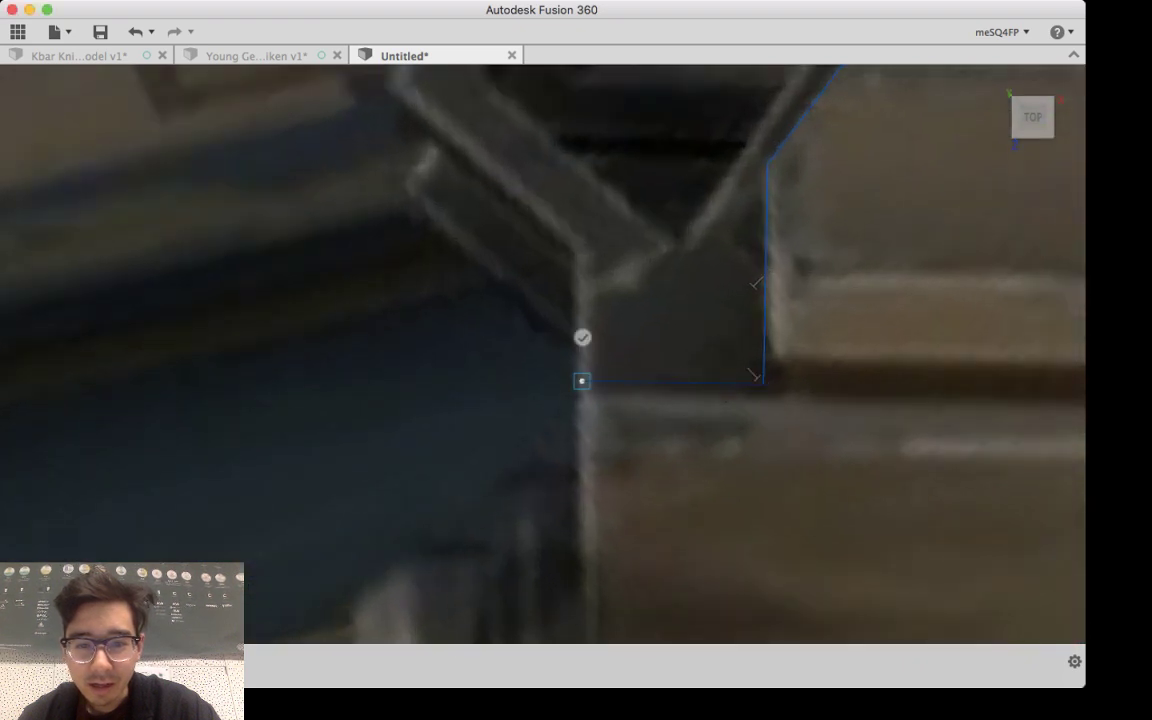
click(582, 381)
middle_drag(582, 381, 582, 140)
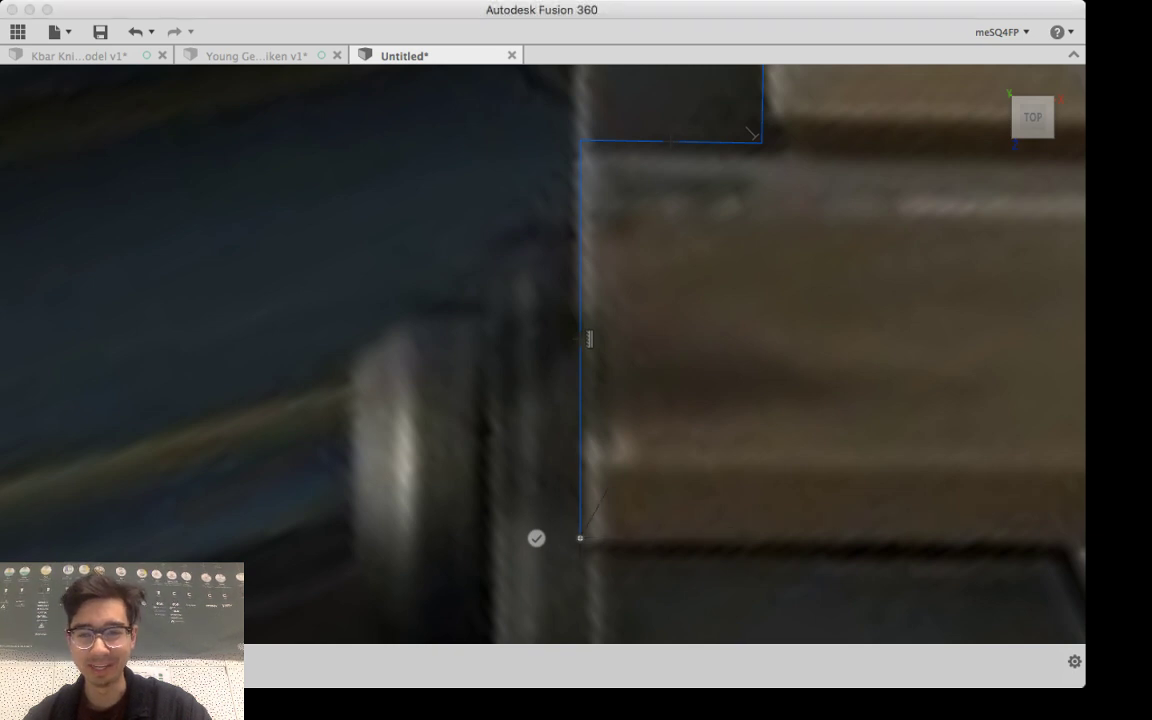
Step: Trace the body's lower edge back above the bullets, up the short slant and across to the glowing disc's circle
scroll(610, 485, up, 3)
scroll(614, 487, down, 1)
scroll(621, 477, down, 3)
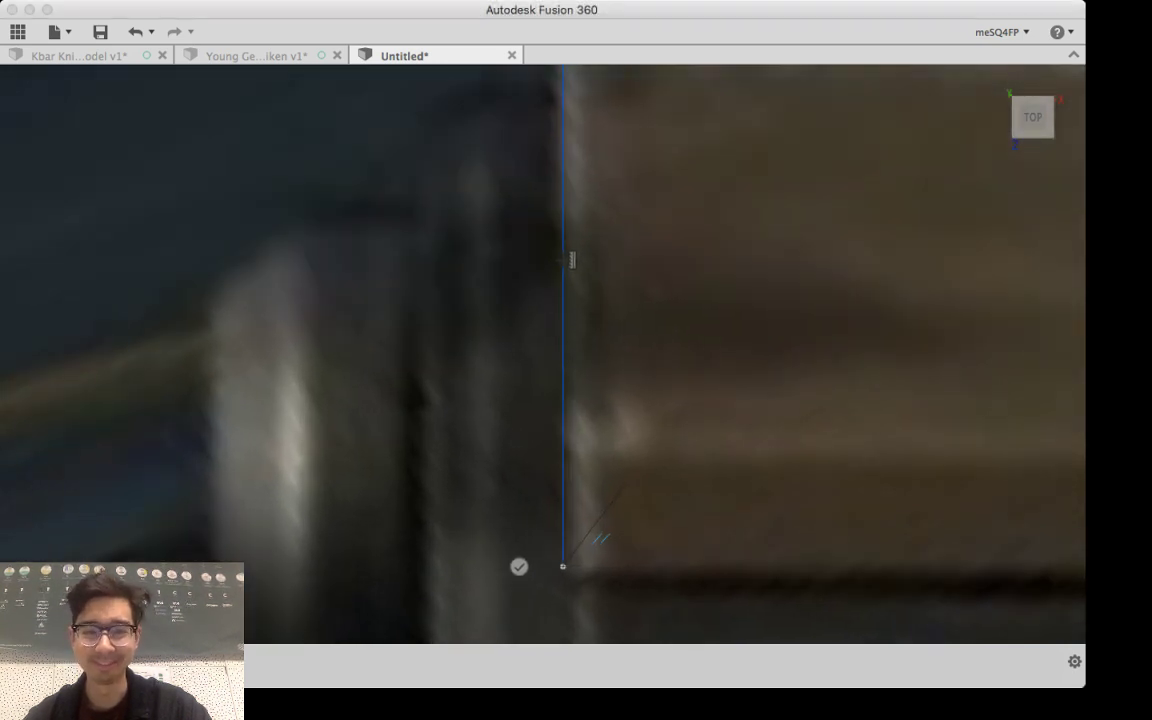
scroll(625, 484, down, 5)
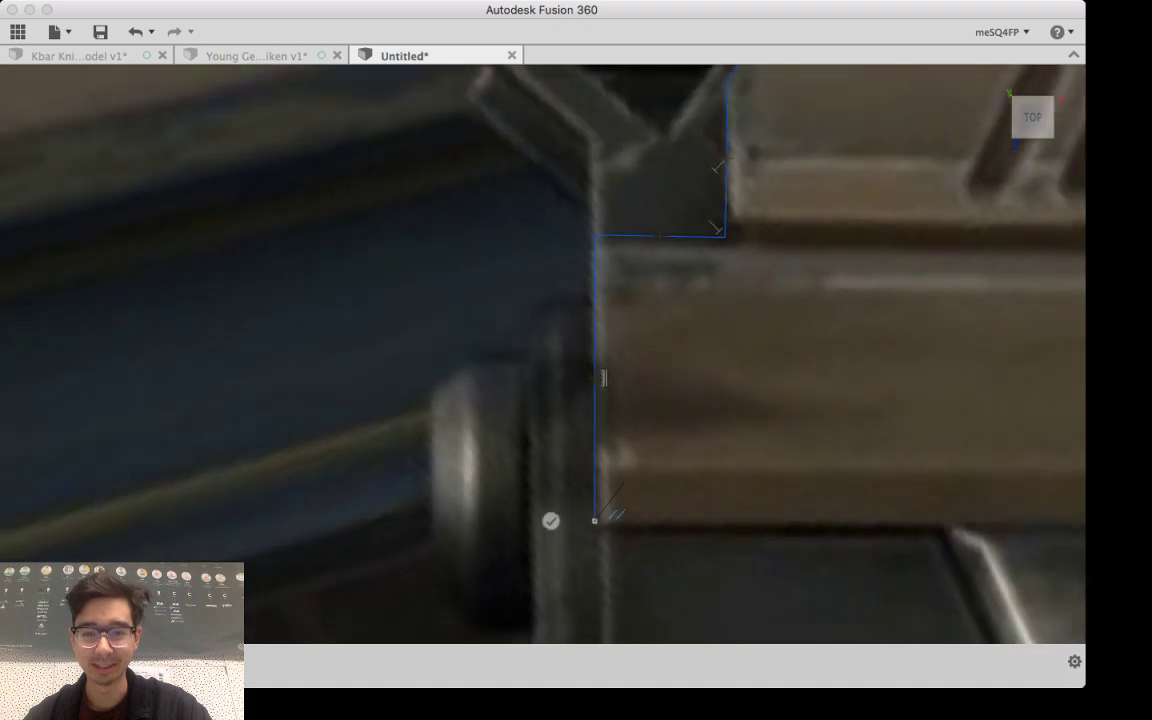
scroll(622, 488, down, 6)
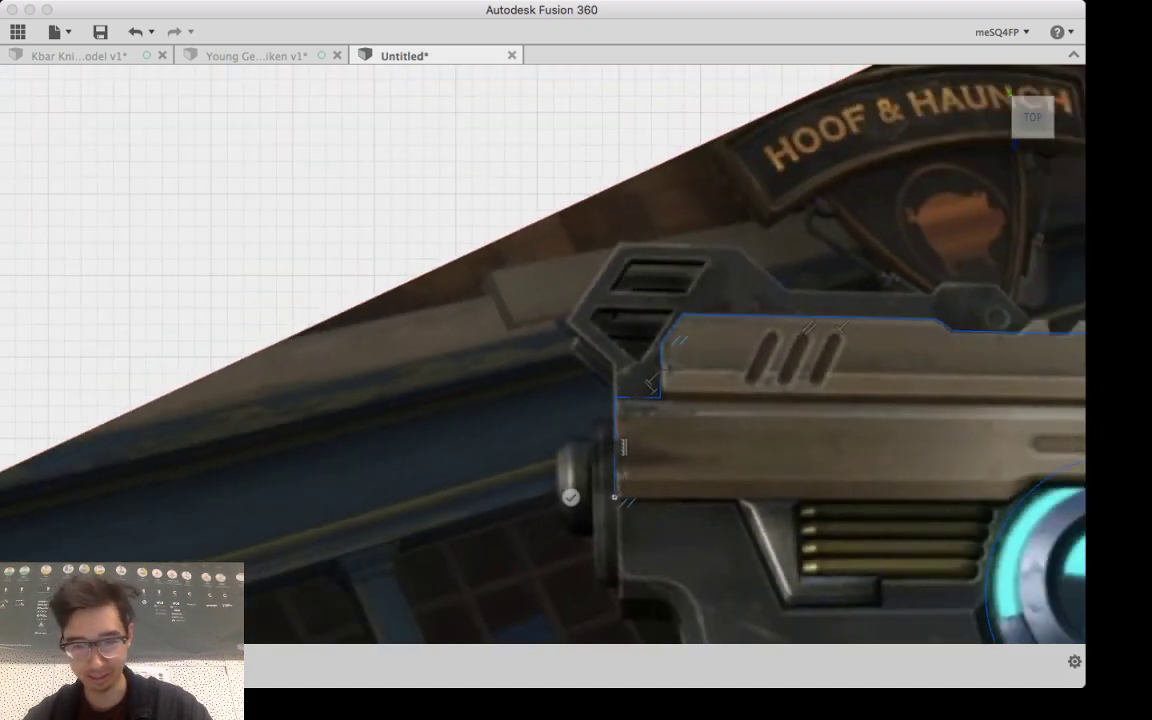
scroll(690, 530, down, 4)
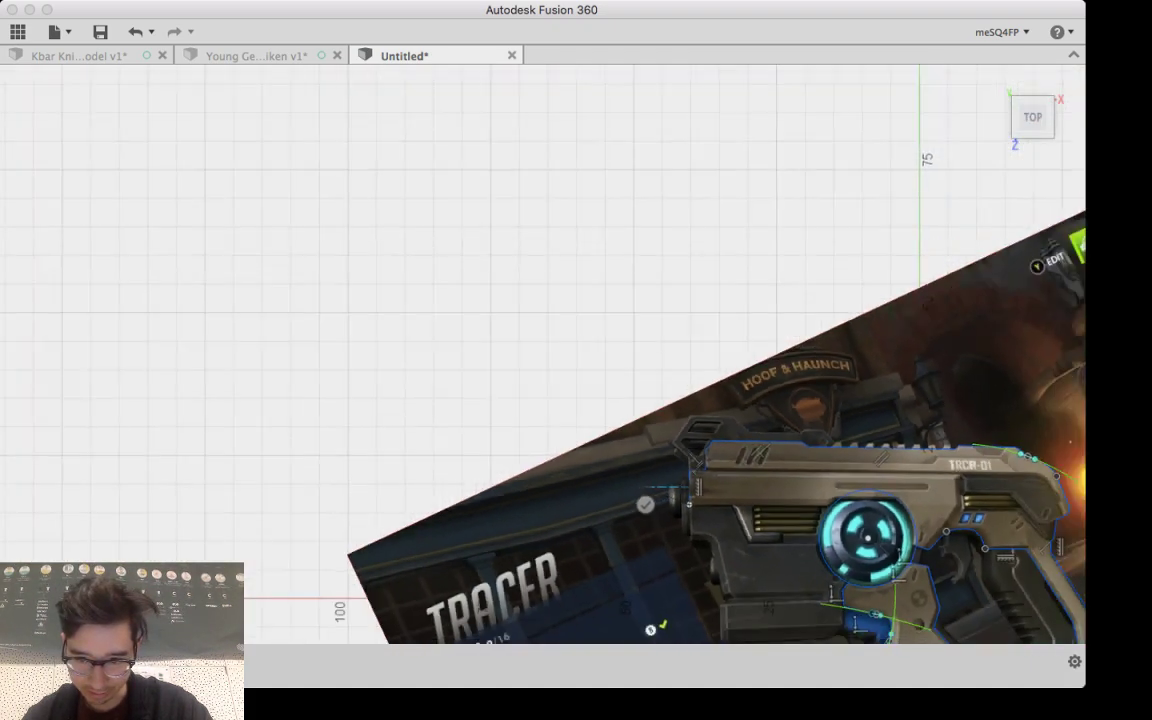
scroll(690, 530, up, 7)
scroll(700, 505, up, 5)
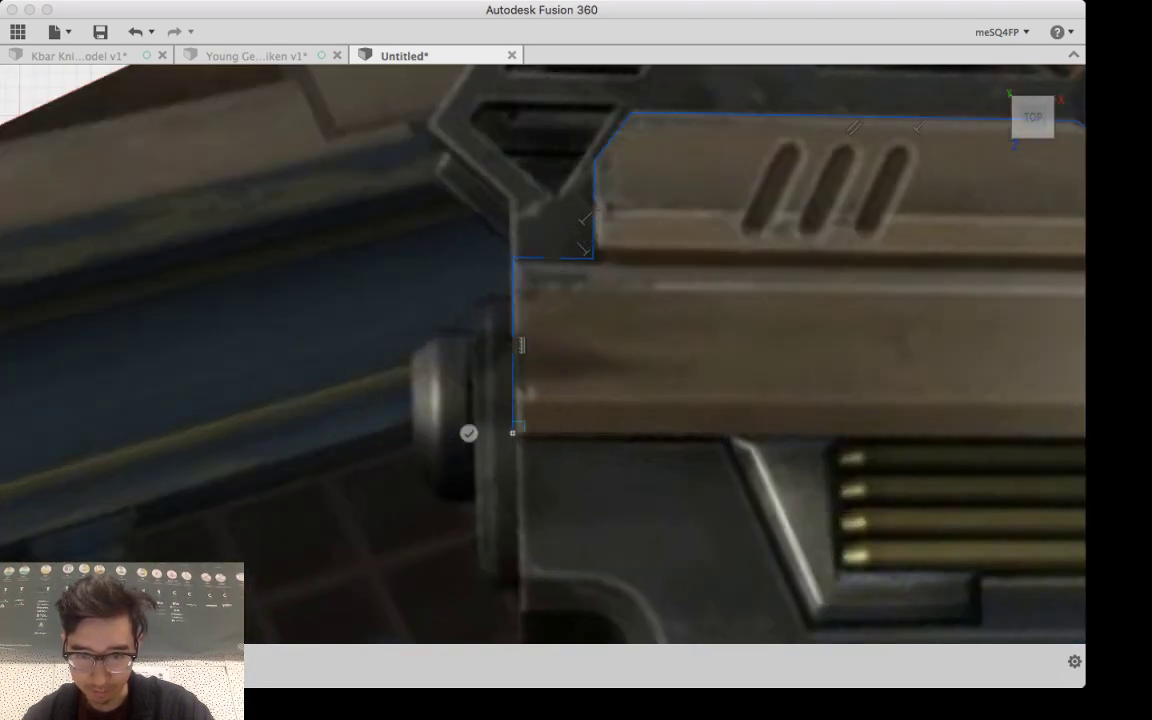
click(726, 432)
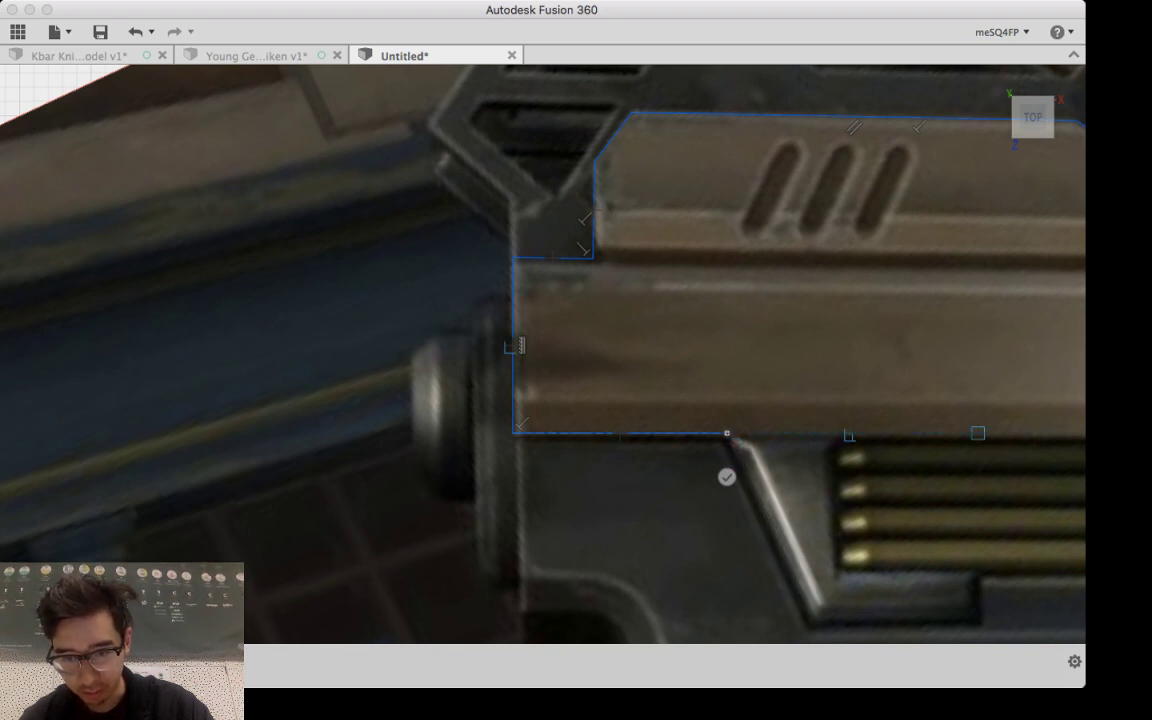
middle_drag(857, 437, 323, 451)
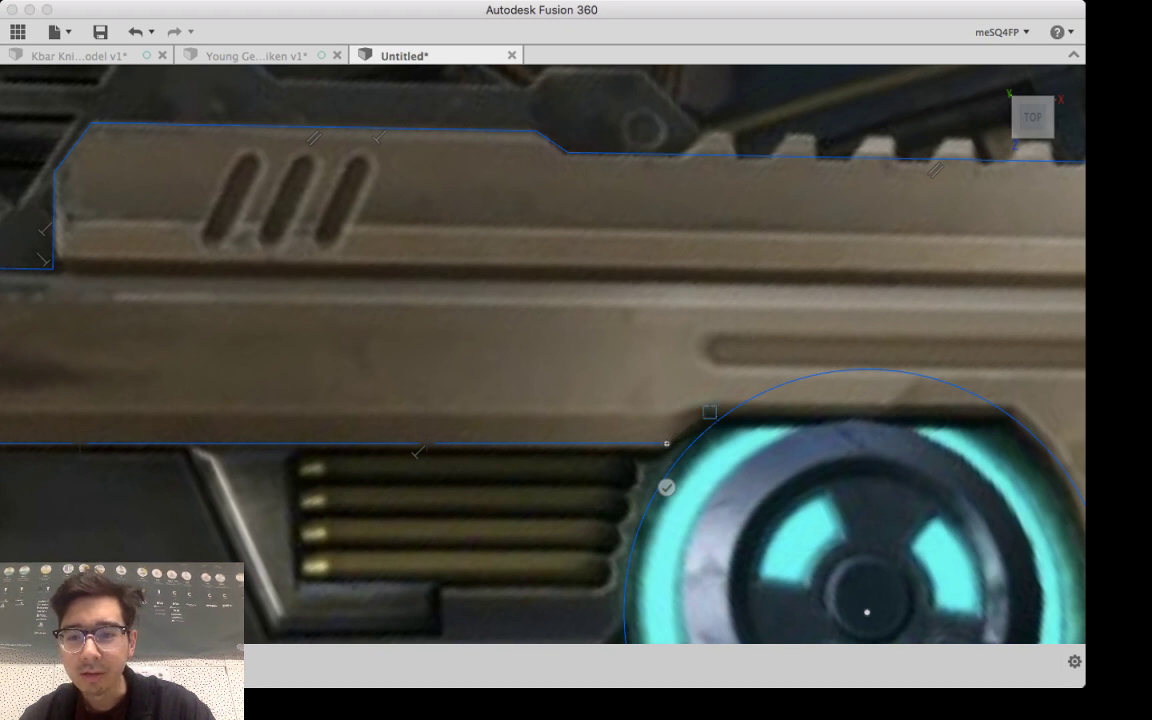
click(709, 411)
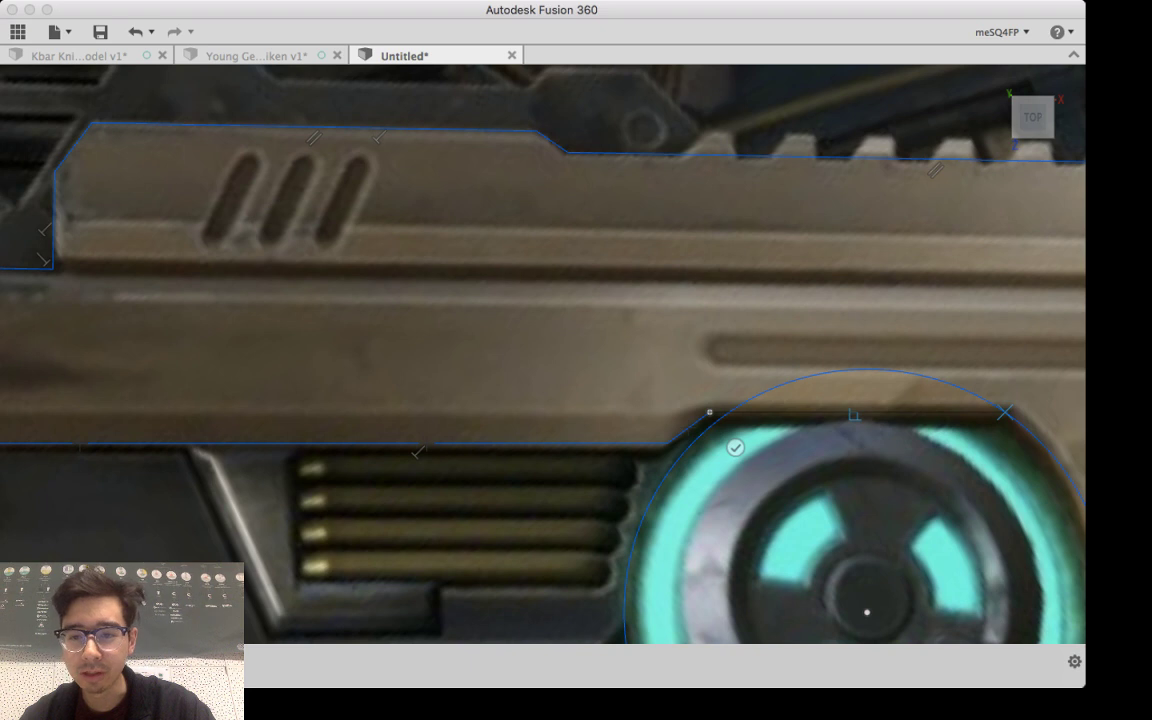
click(1005, 412)
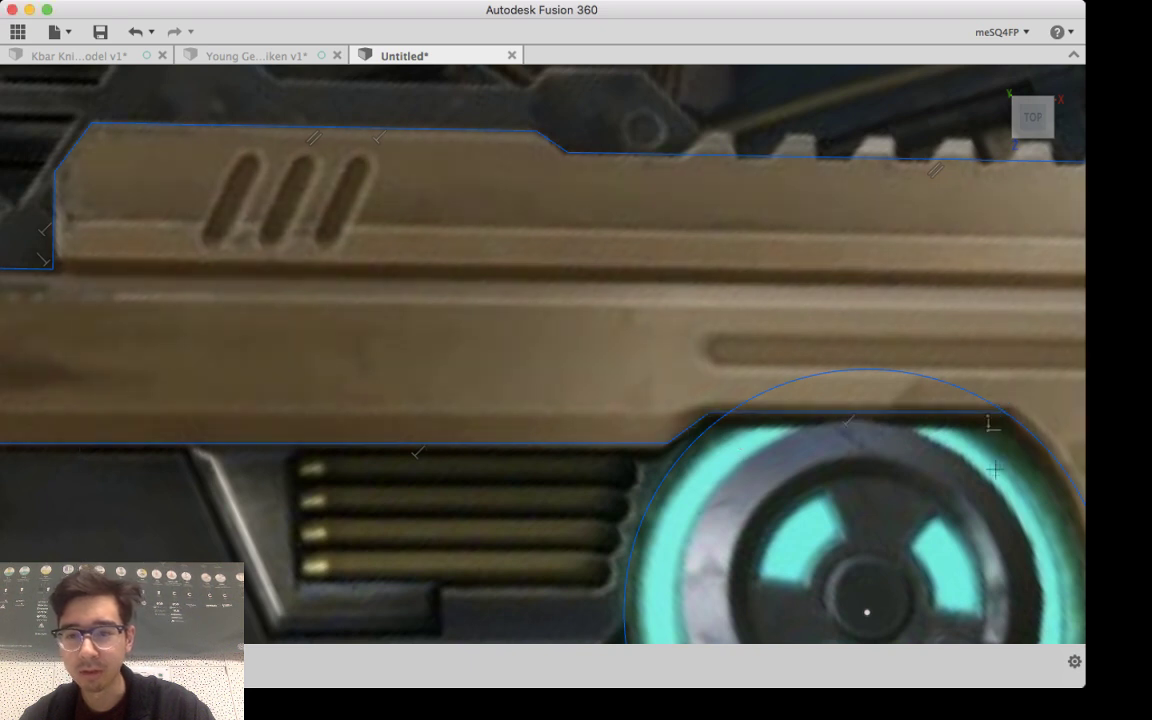
Step: Examine the traced outline around the pistol's body, disc and grip against the reference image
mouse_move(990, 464)
middle_down()
mouse_move(825, 339)
mouse_move(792, 335)
mouse_move(708, 367)
middle_up()
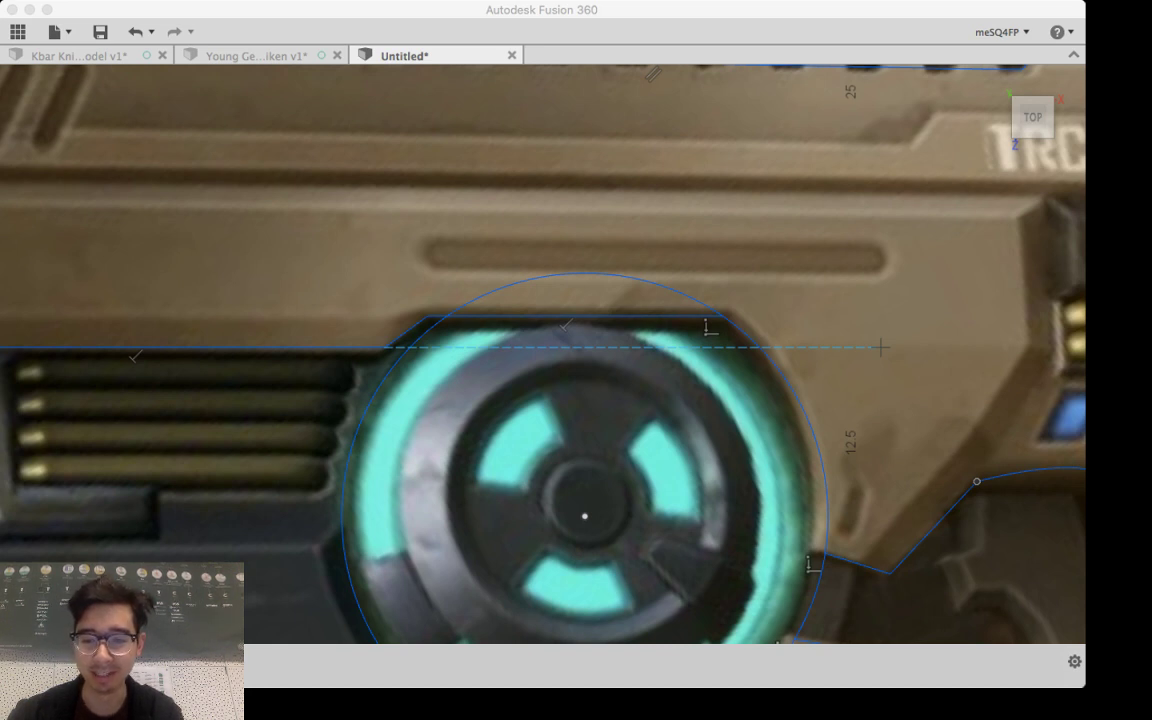
click(881, 347)
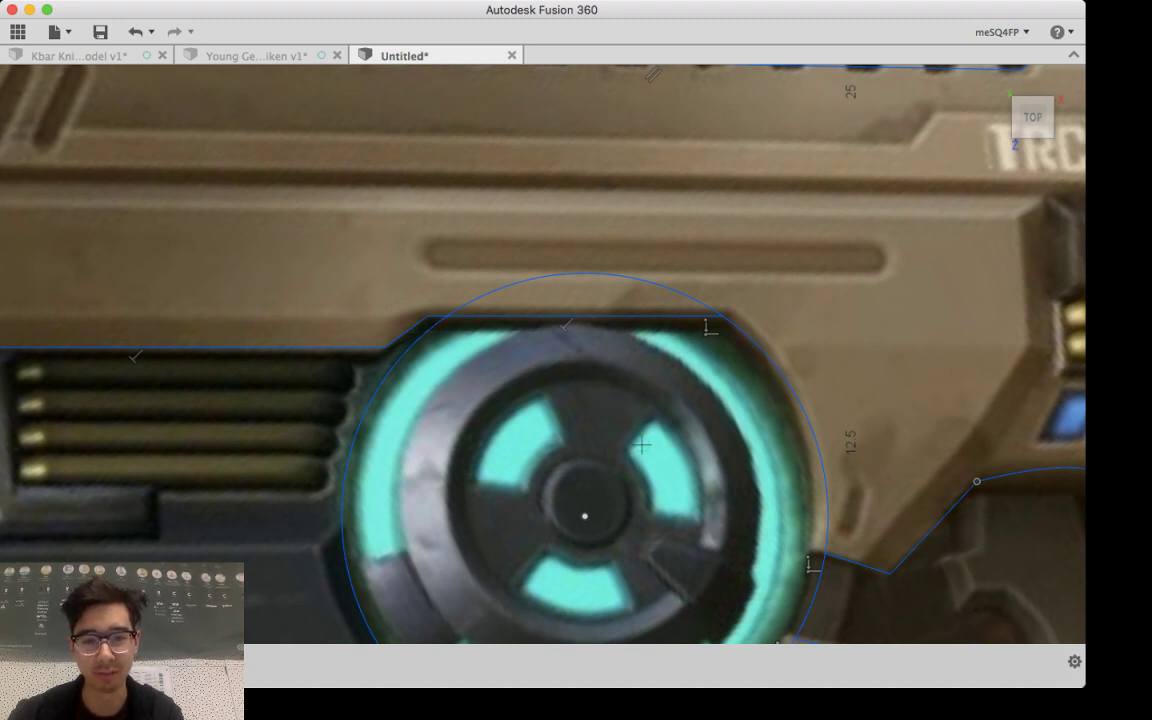
scroll(645, 438, down, 3)
scroll(645, 438, down, 3)
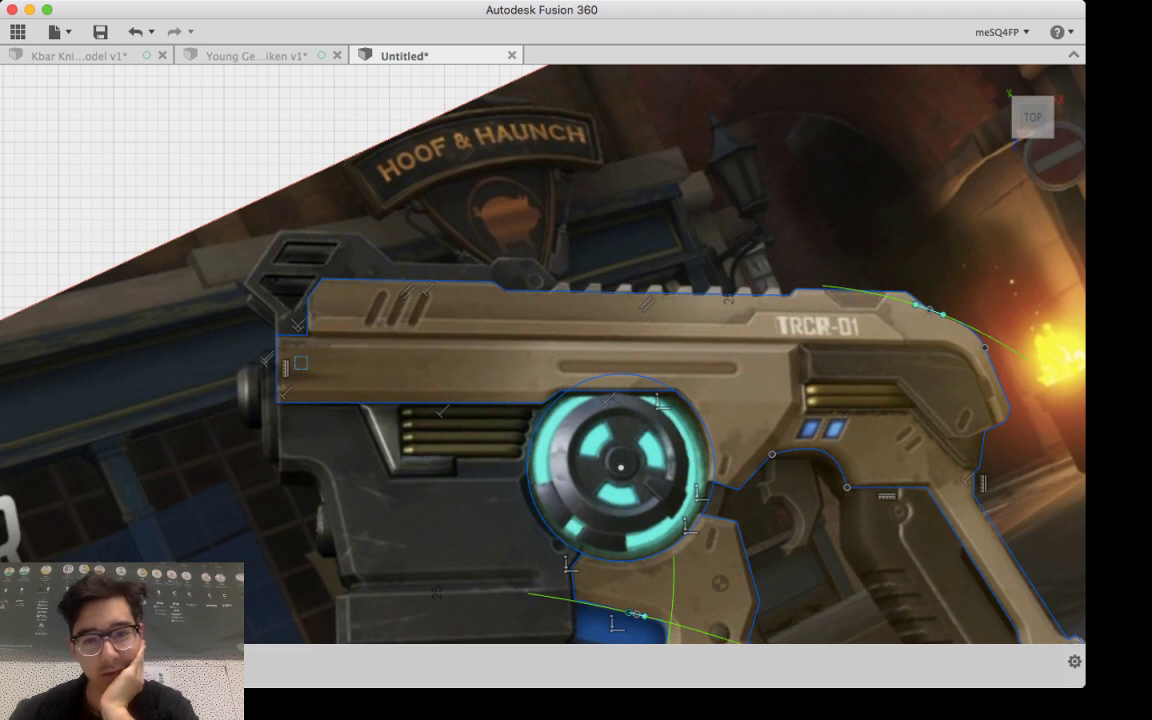
mouse_move(809, 572)
middle_down()
mouse_move(663, 461)
mouse_move(605, 527)
mouse_move(551, 392)
mouse_move(648, 321)
mouse_move(712, 399)
middle_up()
scroll(1081, 277, up, 4)
scroll(1081, 277, right, 2)
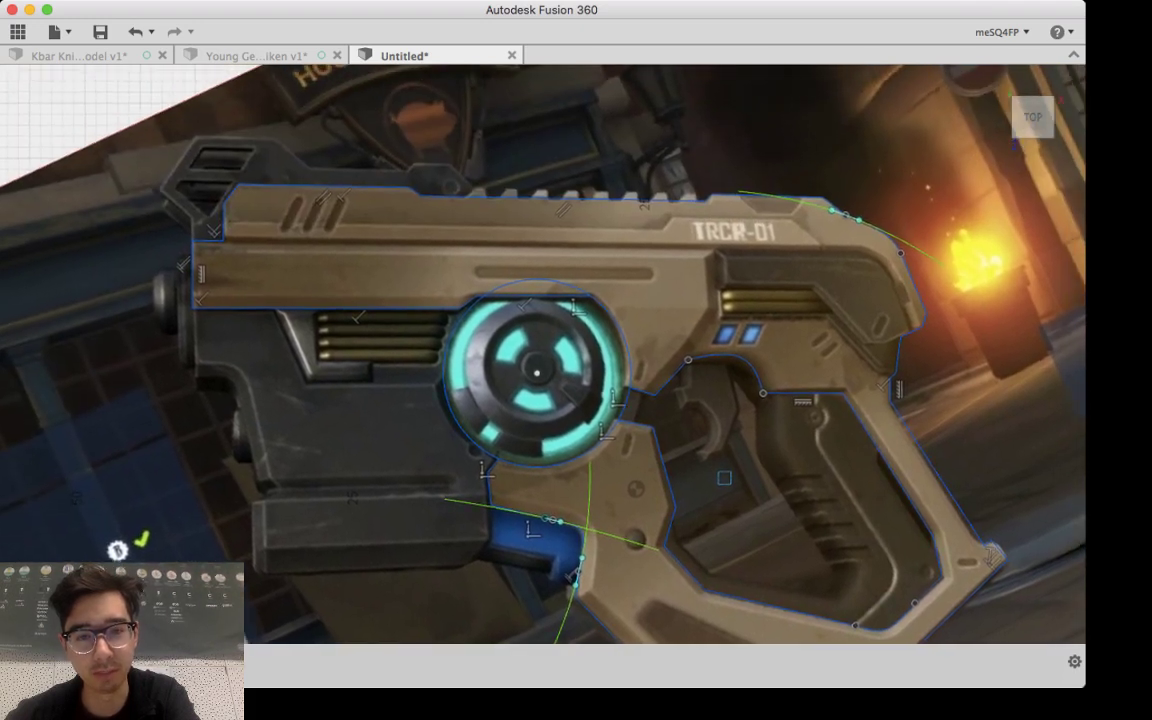
scroll(489, 350, right, 4)
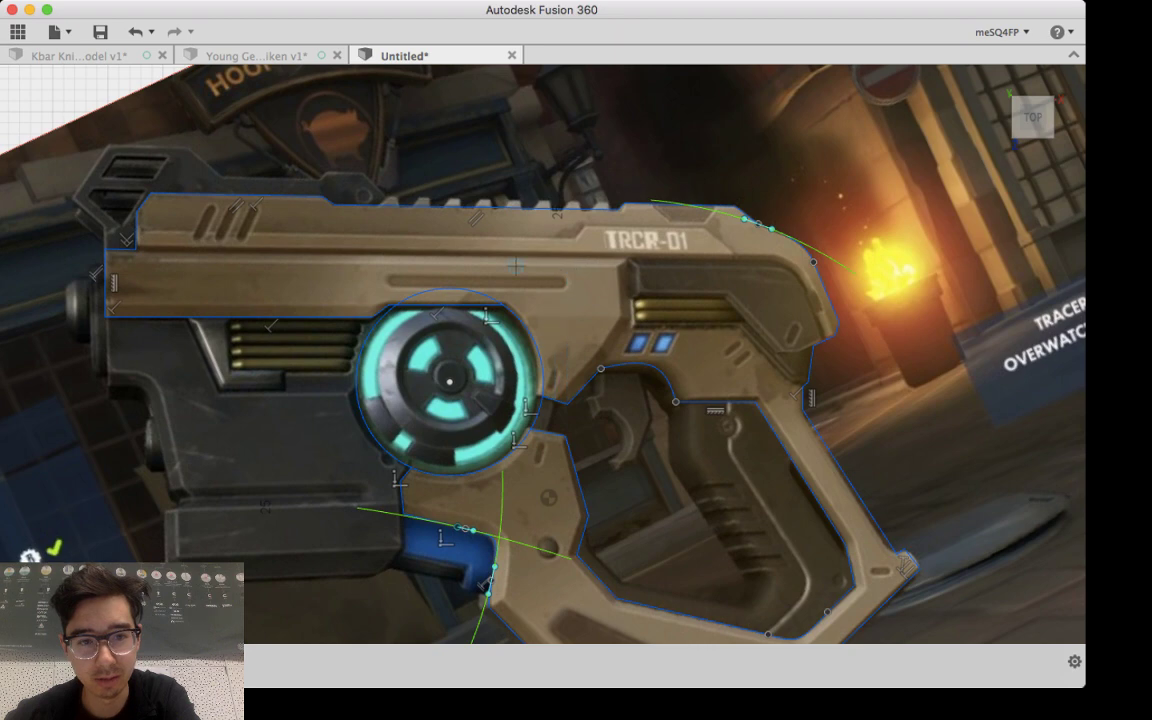
middle_drag(361, 256, 488, 384)
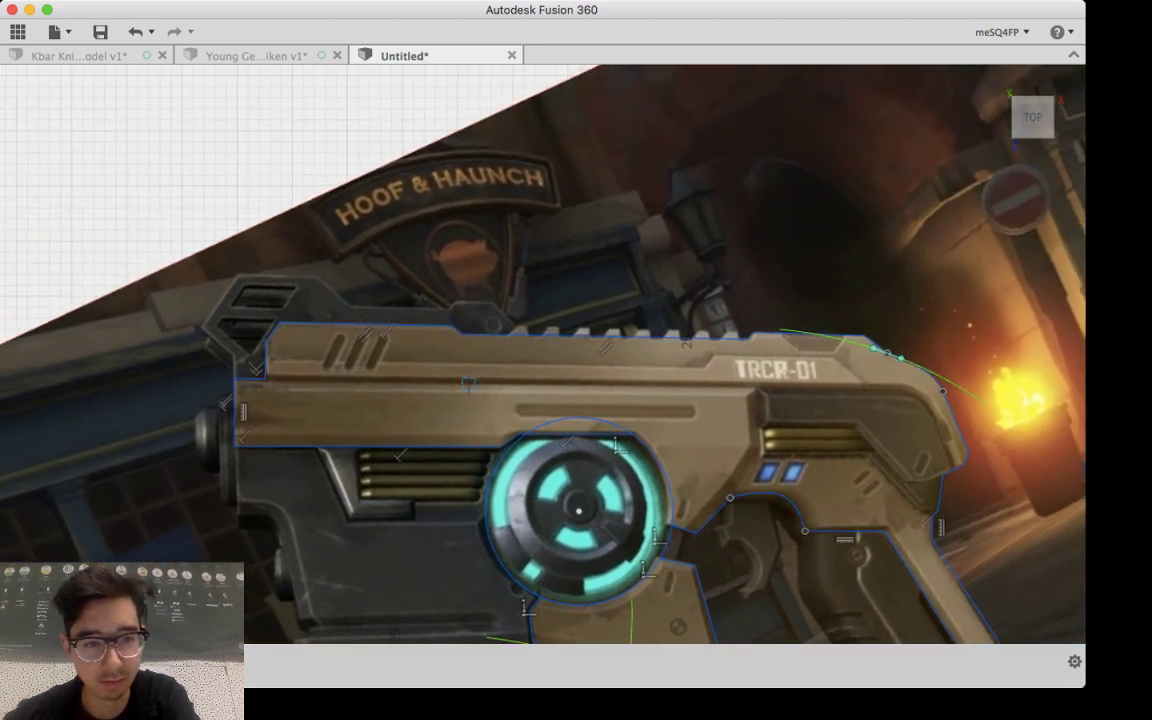
Step: Draw a horizontal line along the slide's lower groove from its front inner corner to the rear bracket's edge below the TRCR-01 marking
scroll(291, 392, up, 5)
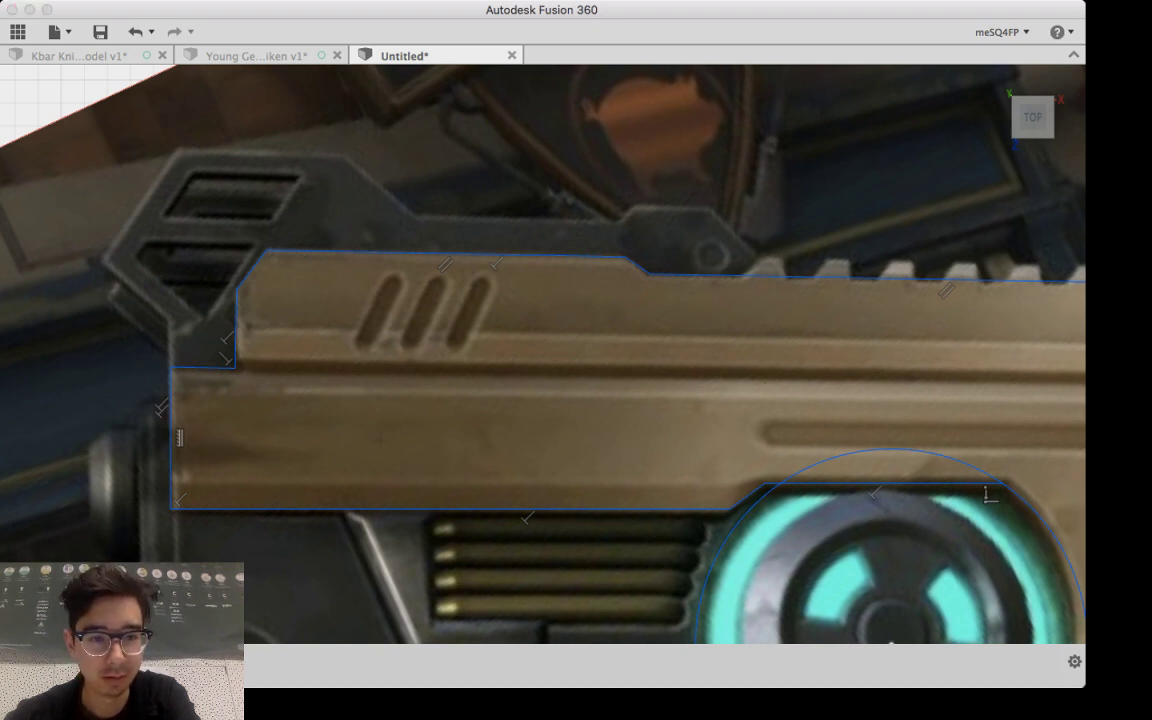
click(233, 367)
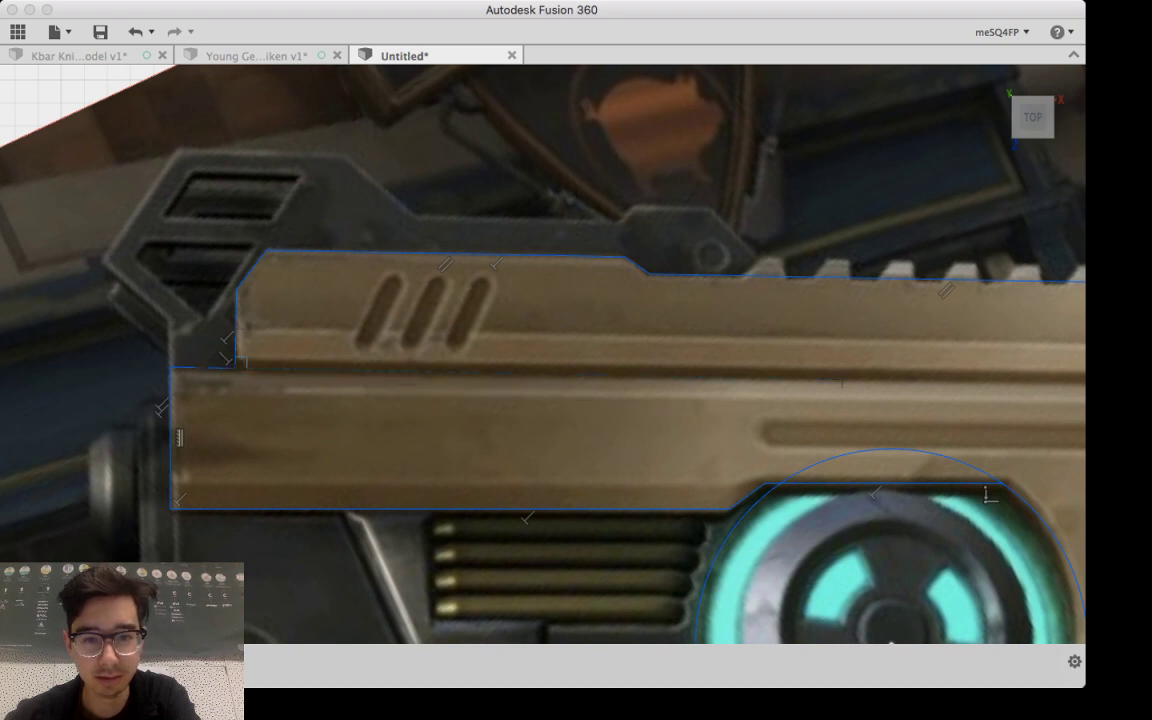
middle_drag(869, 367, 270, 342)
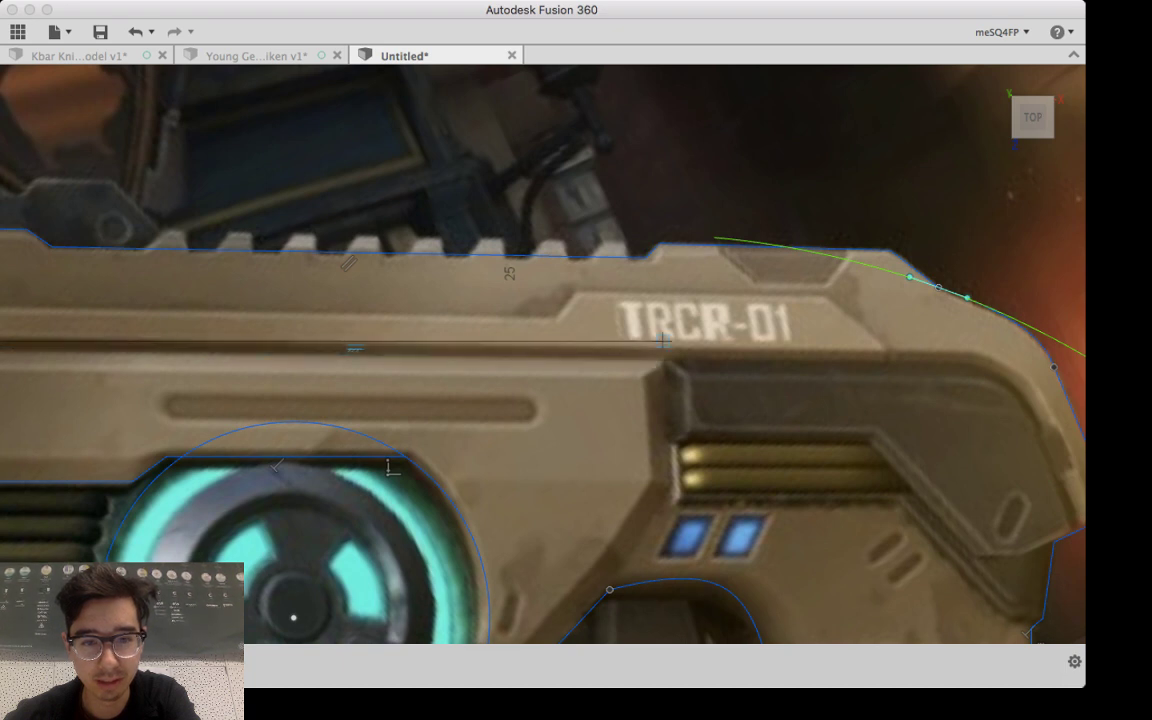
click(663, 341)
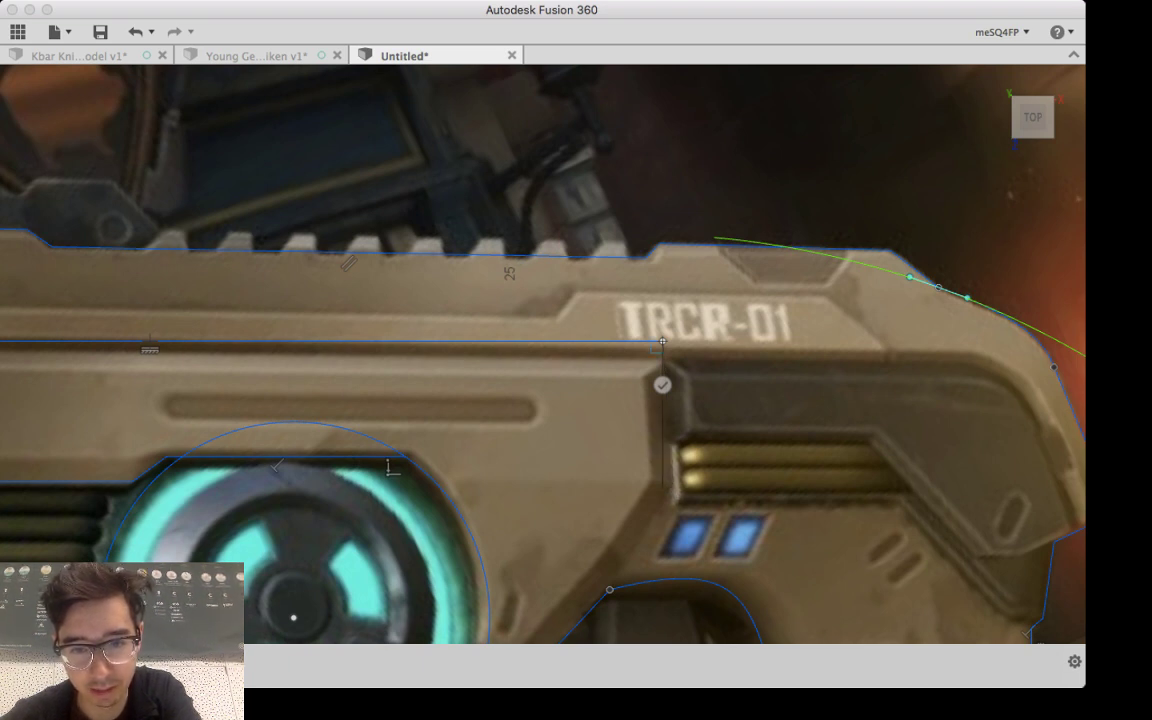
Step: Continue the line down the side panel's rear edge and diagonally to the start of the trigger opening's curve
click(672, 487)
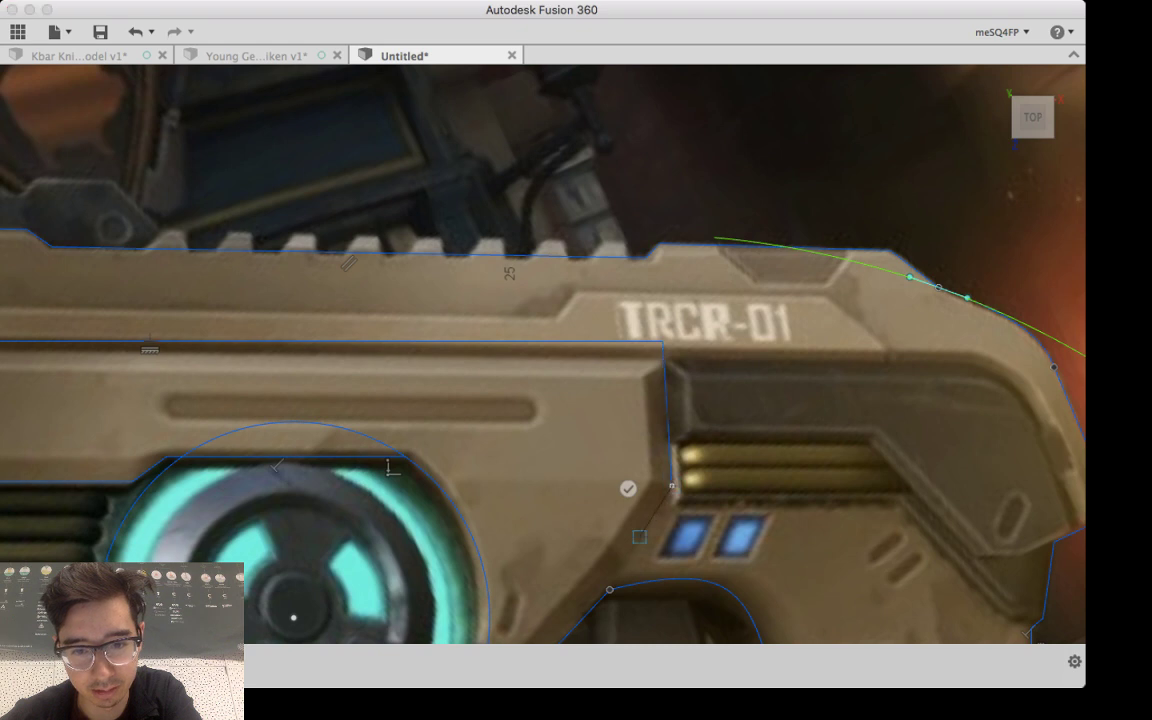
mouse_move(632, 562)
middle_down()
mouse_move(723, 451)
mouse_move(710, 471)
middle_up()
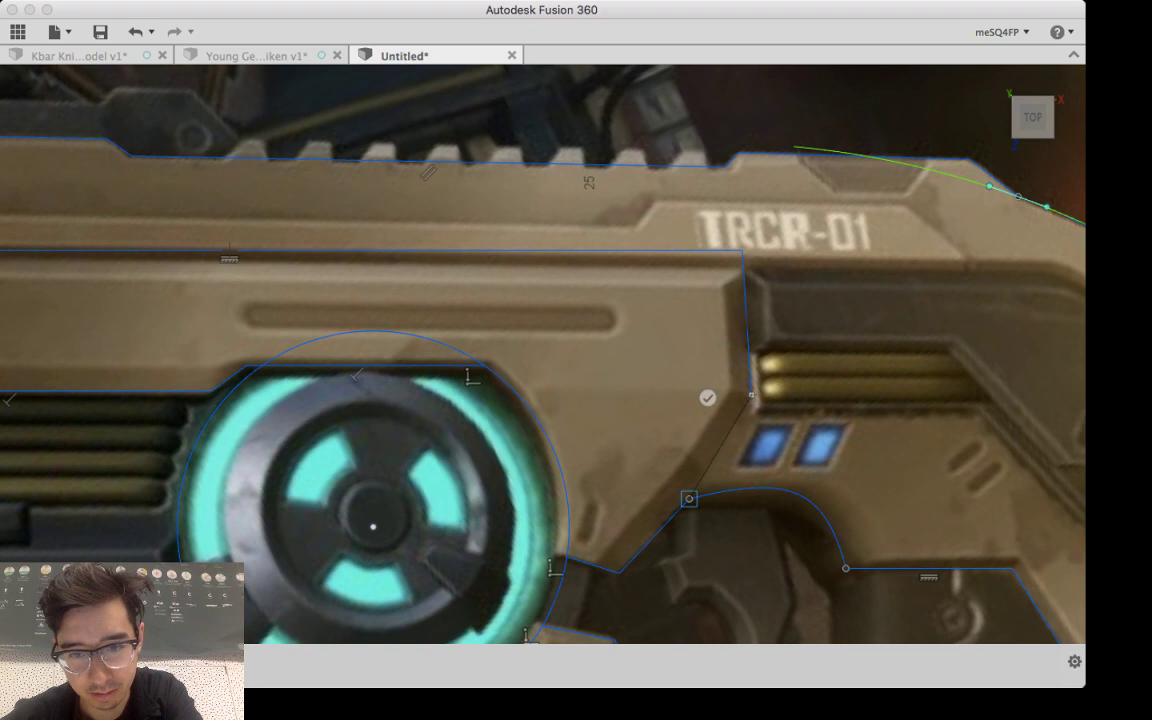
click(688, 498)
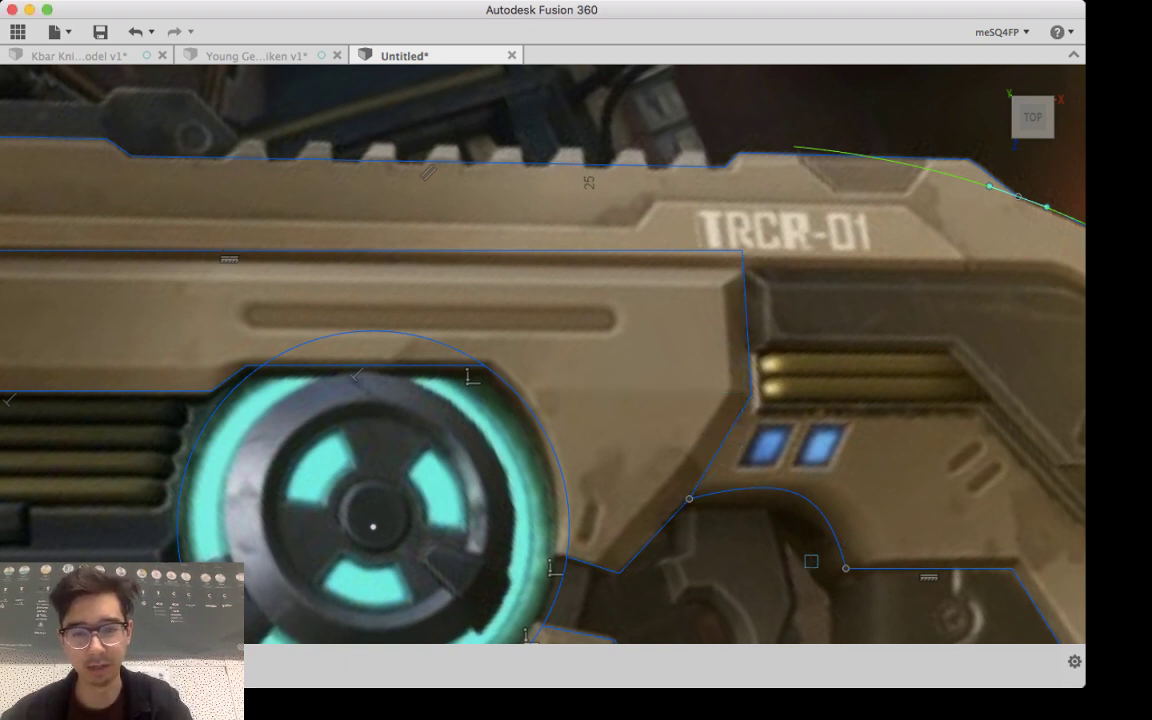
Step: Examine the closed profiles of the side panel and rear frame against the reference image
scroll(828, 512, down, 5)
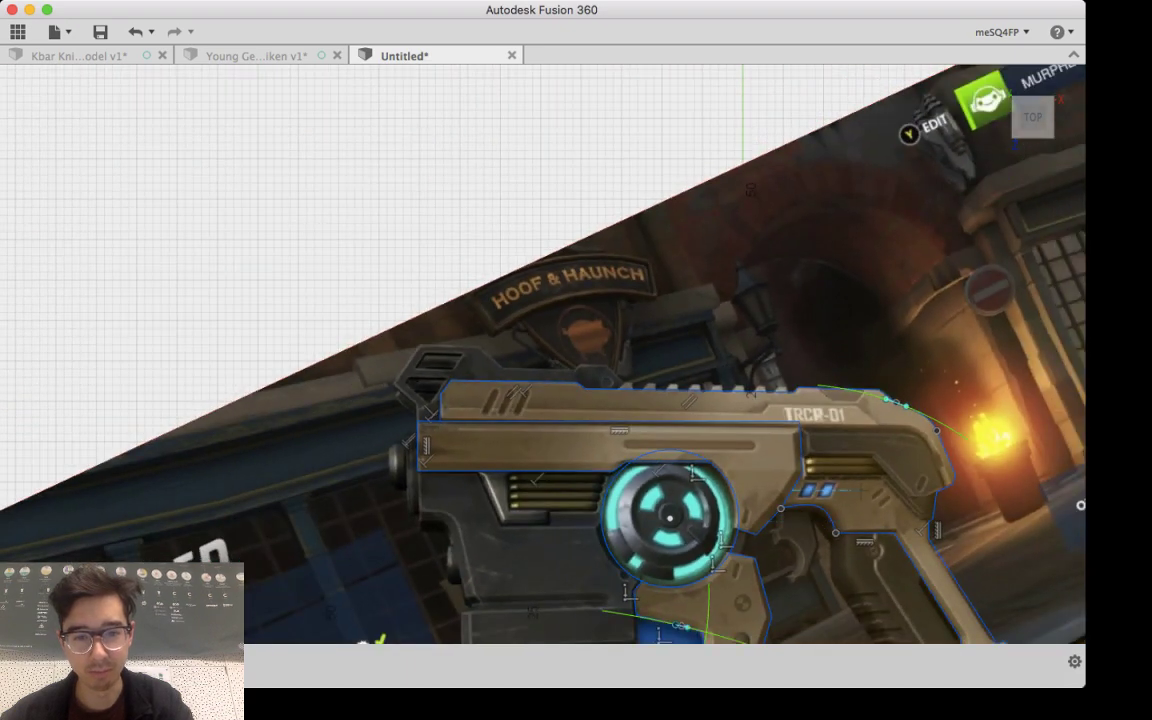
middle_drag(831, 521, 566, 290)
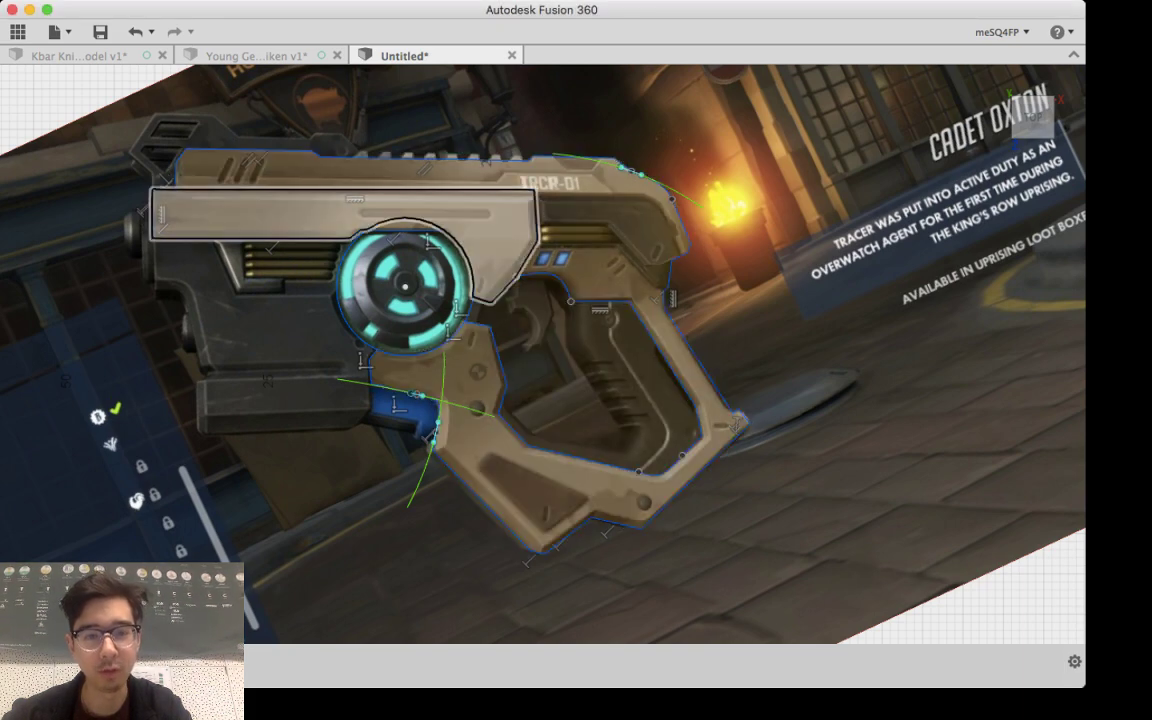
scroll(638, 312, down, 5)
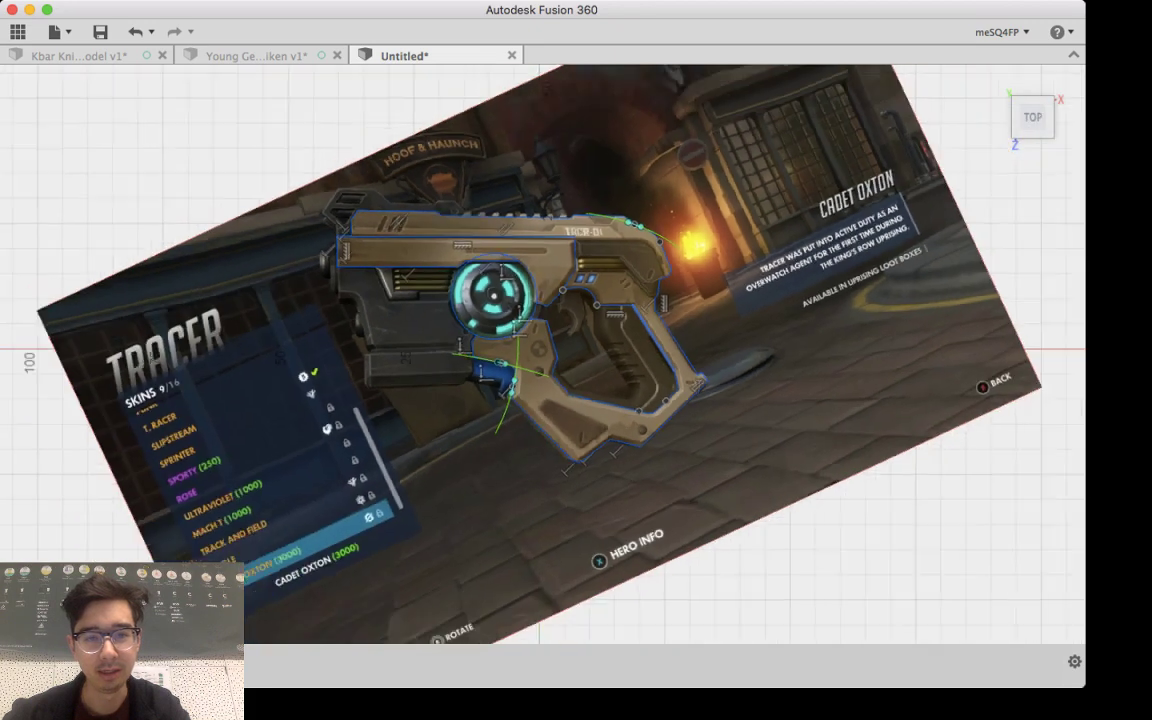
scroll(638, 312, up, 6)
scroll(638, 315, up, 4)
mouse_move(638, 315)
middle_down()
mouse_move(921, 562)
mouse_move(973, 553)
mouse_move(870, 464)
mouse_move(793, 451)
mouse_move(700, 356)
mouse_move(676, 367)
mouse_move(614, 569)
middle_up()
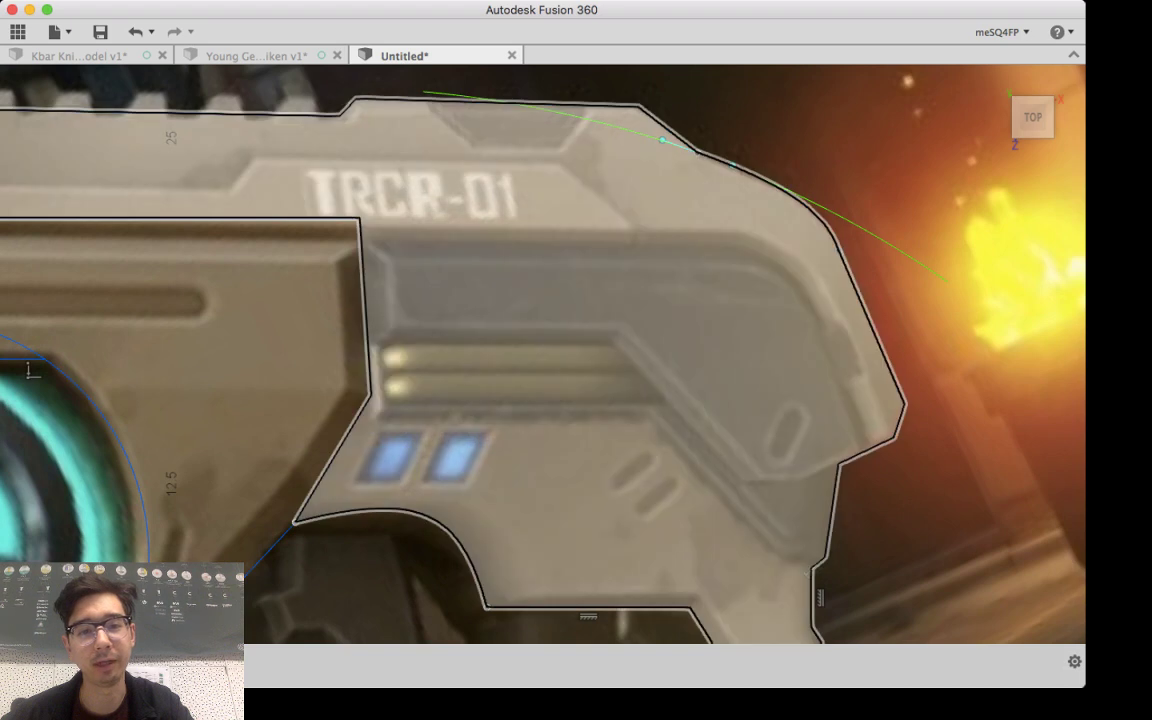
middle_drag(570, 440, 485, 505)
scroll(485, 505, up, 3)
scroll(485, 505, down, 3)
scroll(506, 494, down, 3)
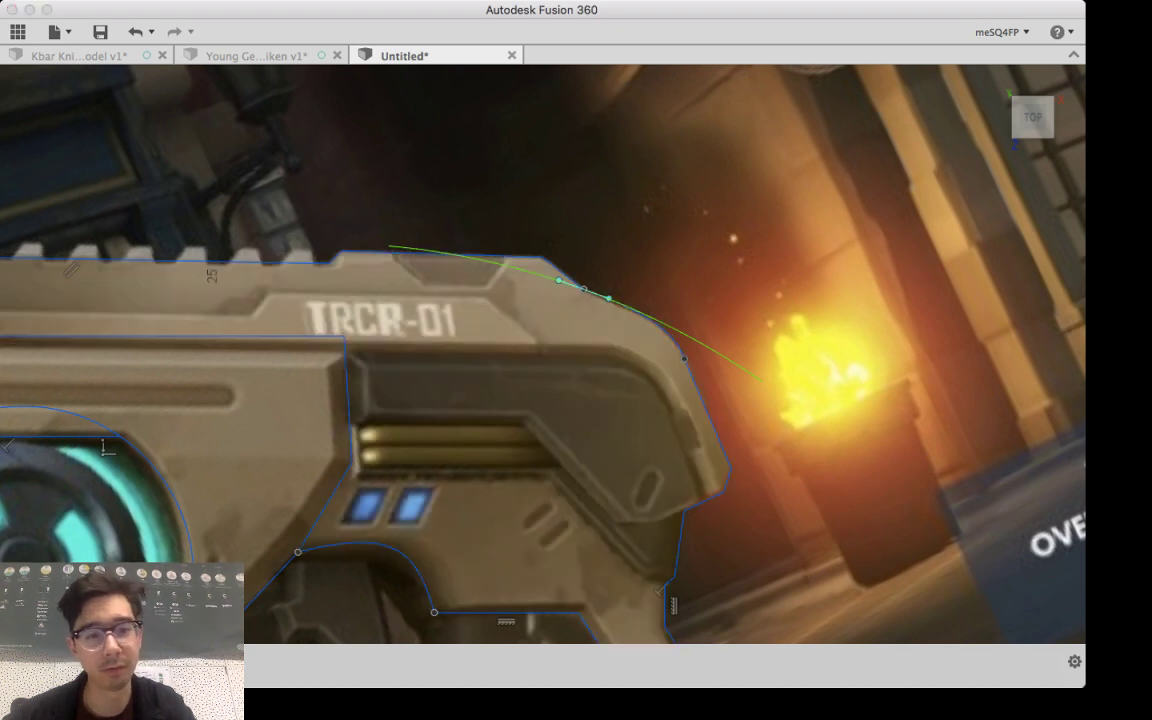
Step: Extend the slide's dividing line rearward from the panel's corner to where the dark rear bracket begins to curve down
click(320, 303)
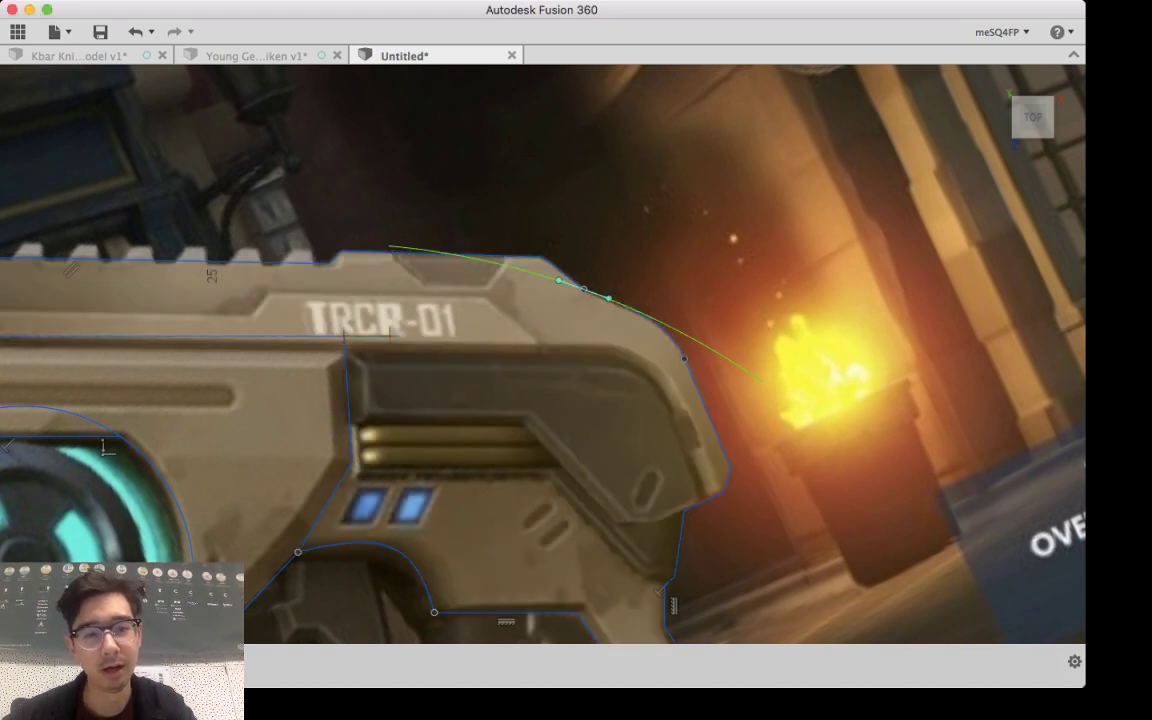
click(592, 336)
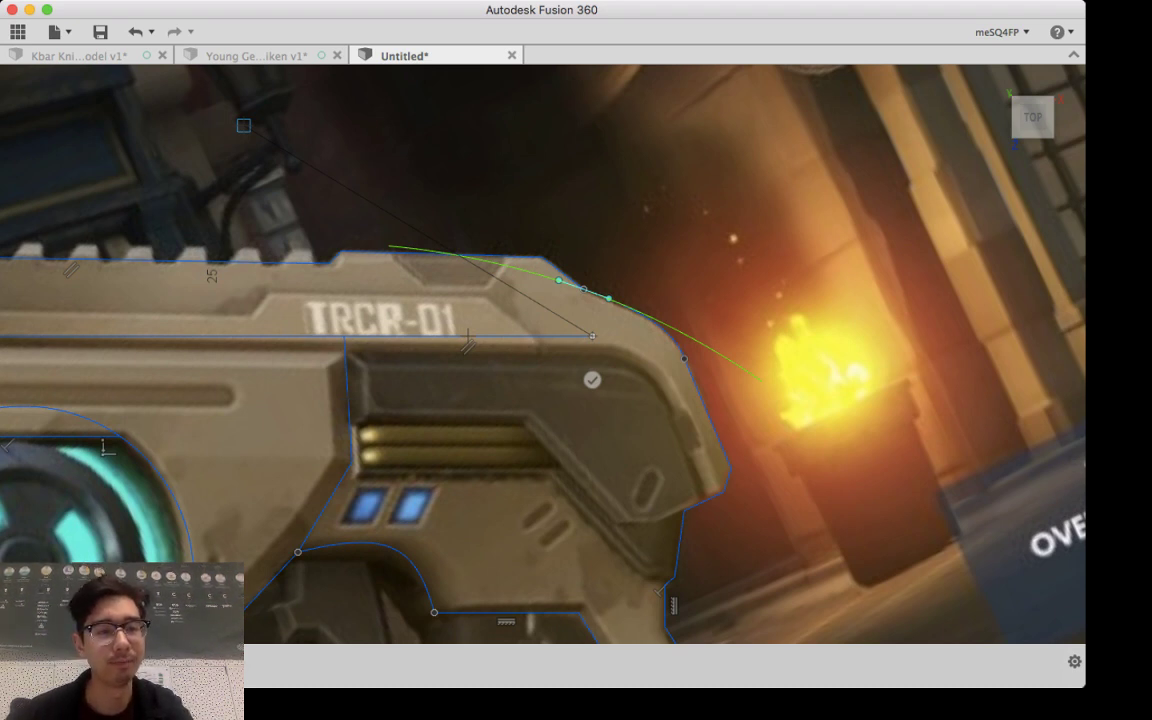
key(Escape)
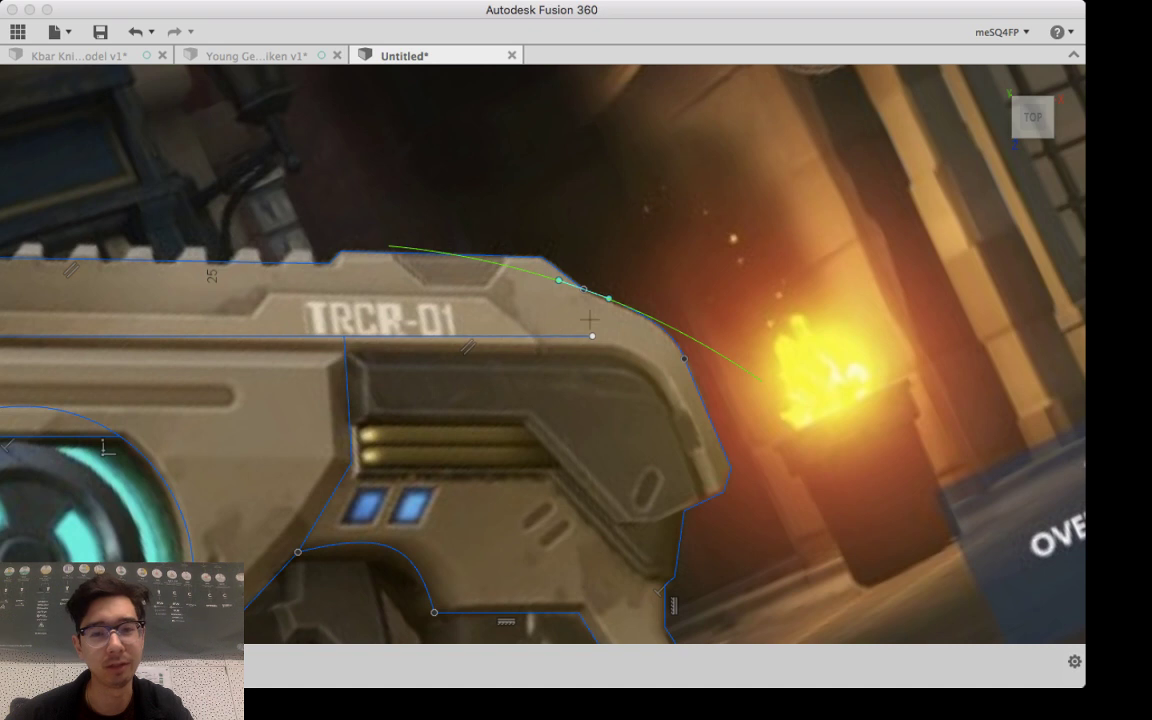
click(592, 336)
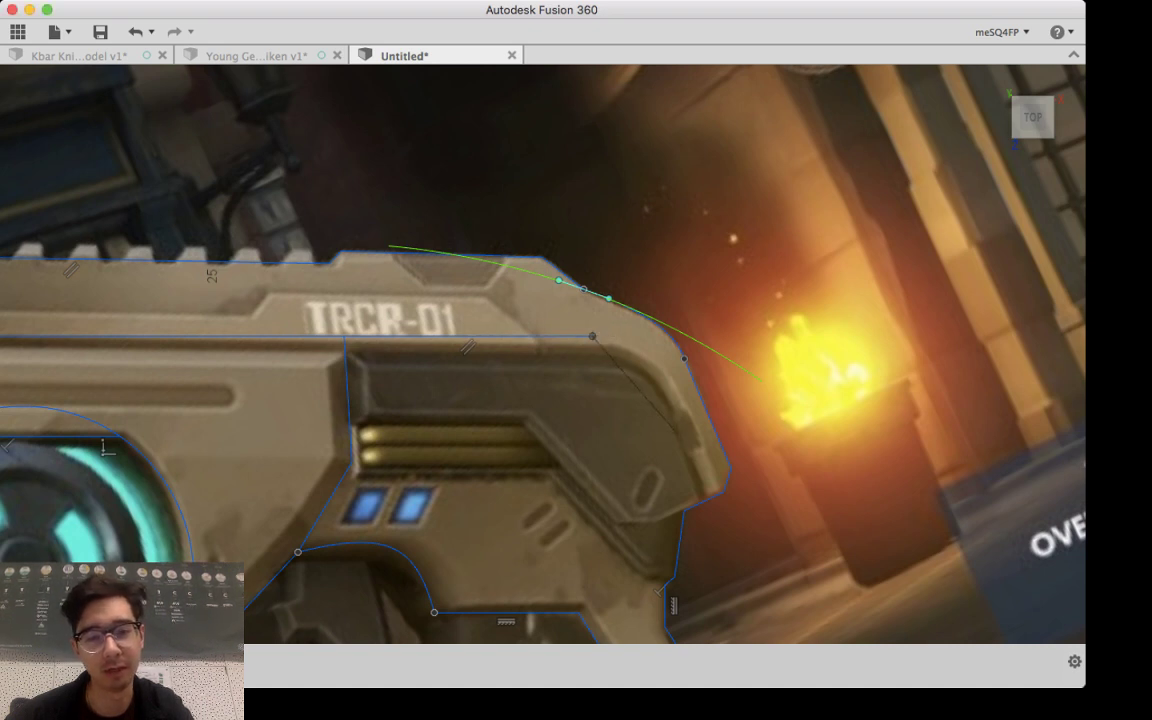
click(705, 497)
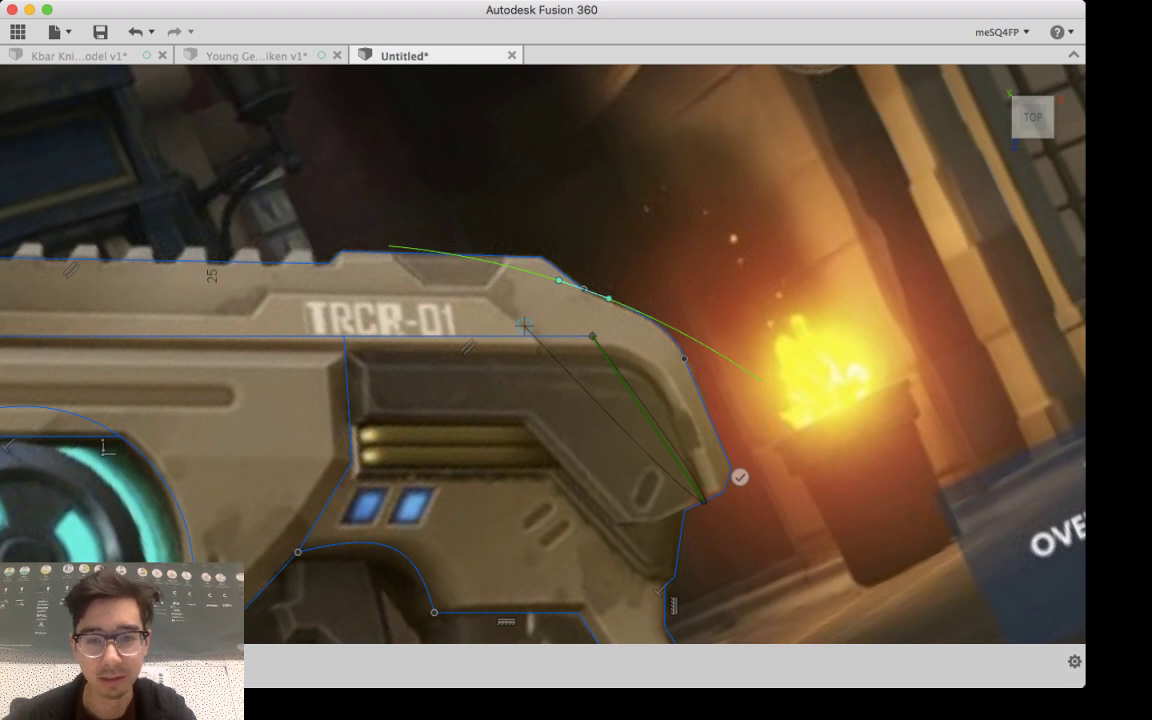
key(Escape)
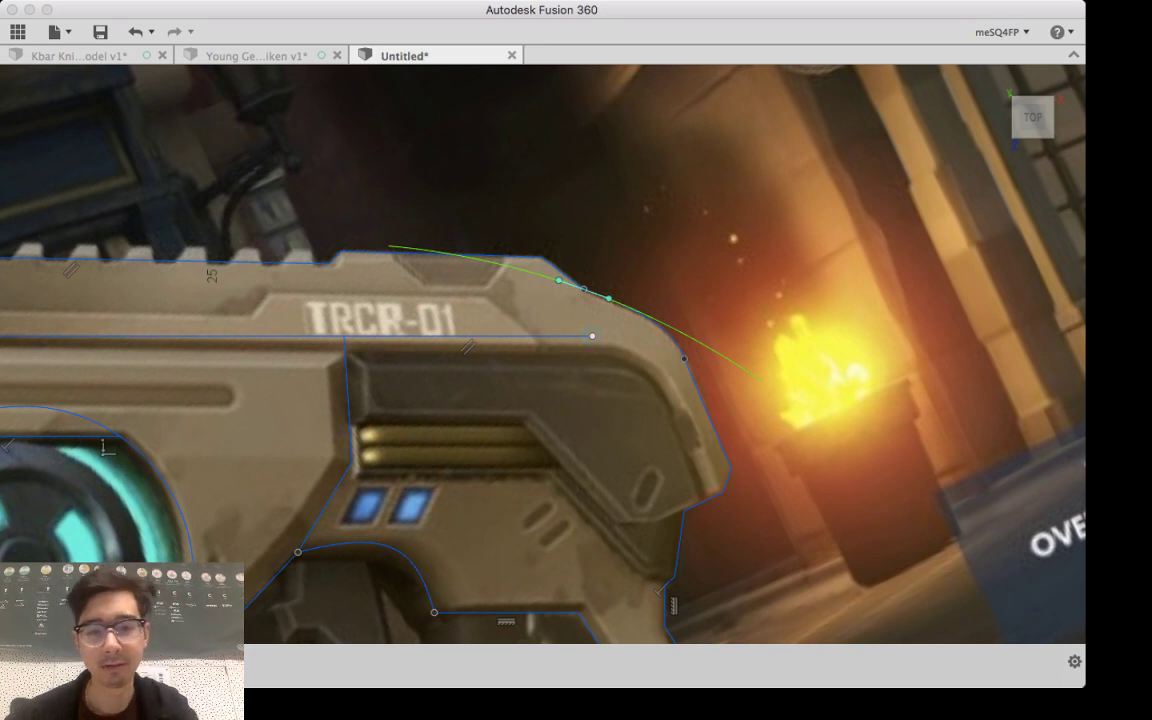
Step: Draw a spline from the dividing line's end to the rear cap's lower edge and bend it along the dark bracket's curve
click(592, 336)
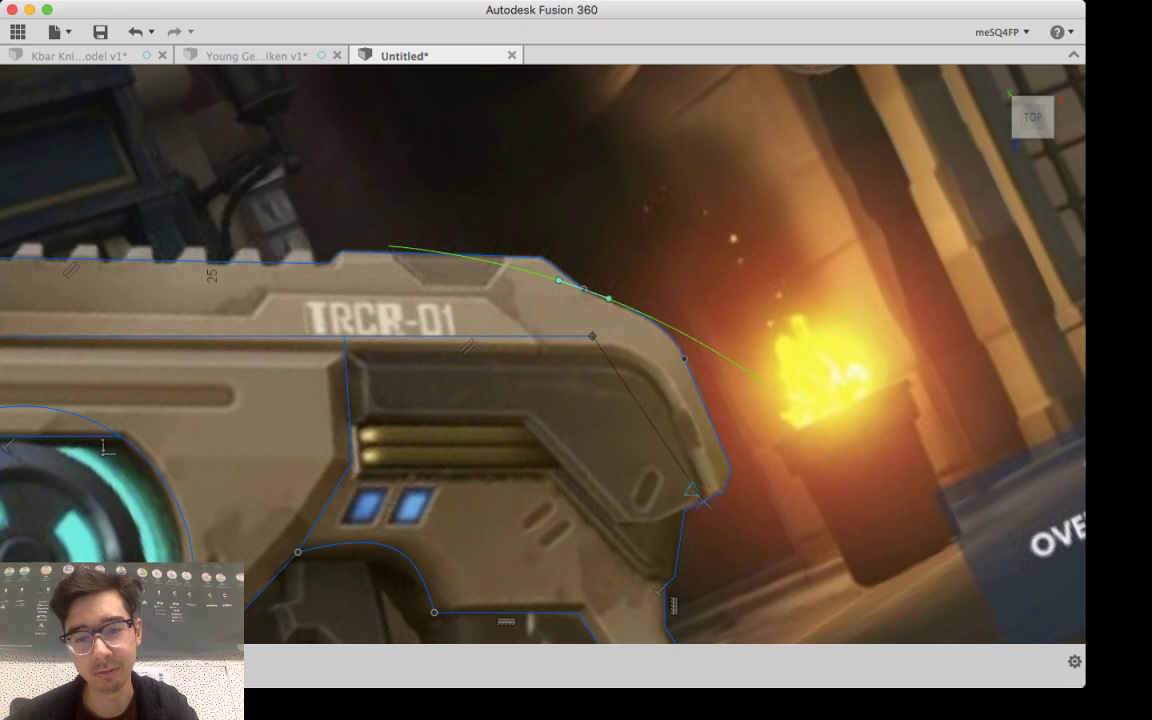
click(711, 495)
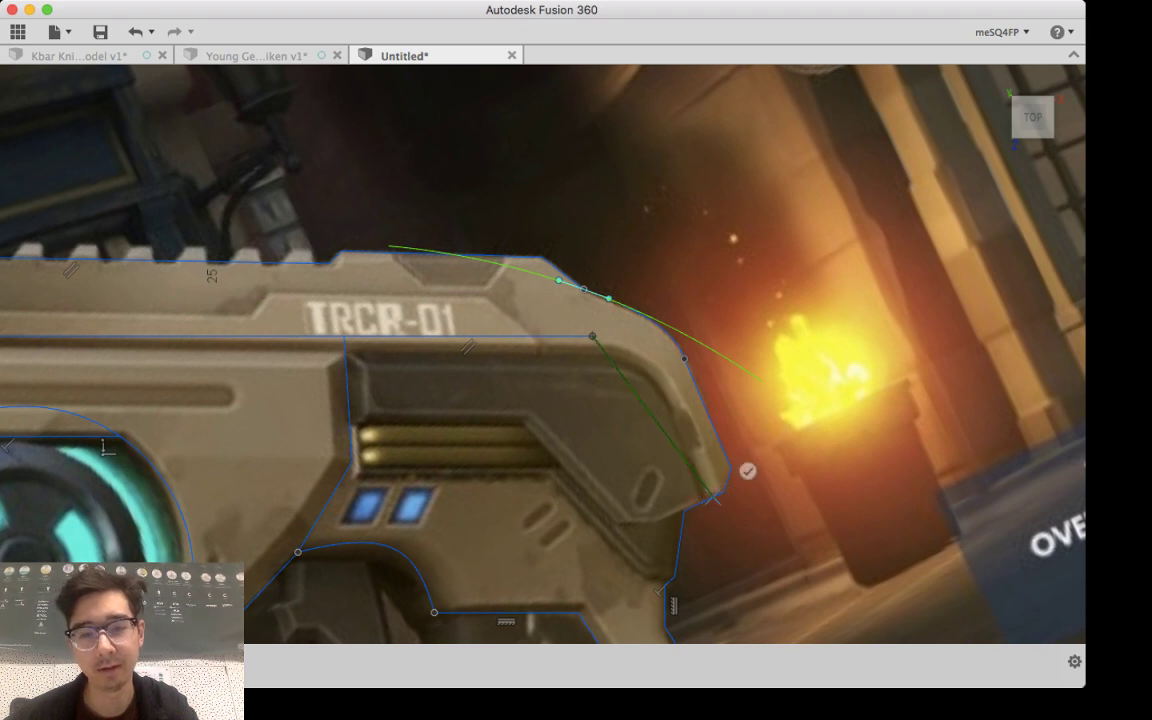
key(Escape)
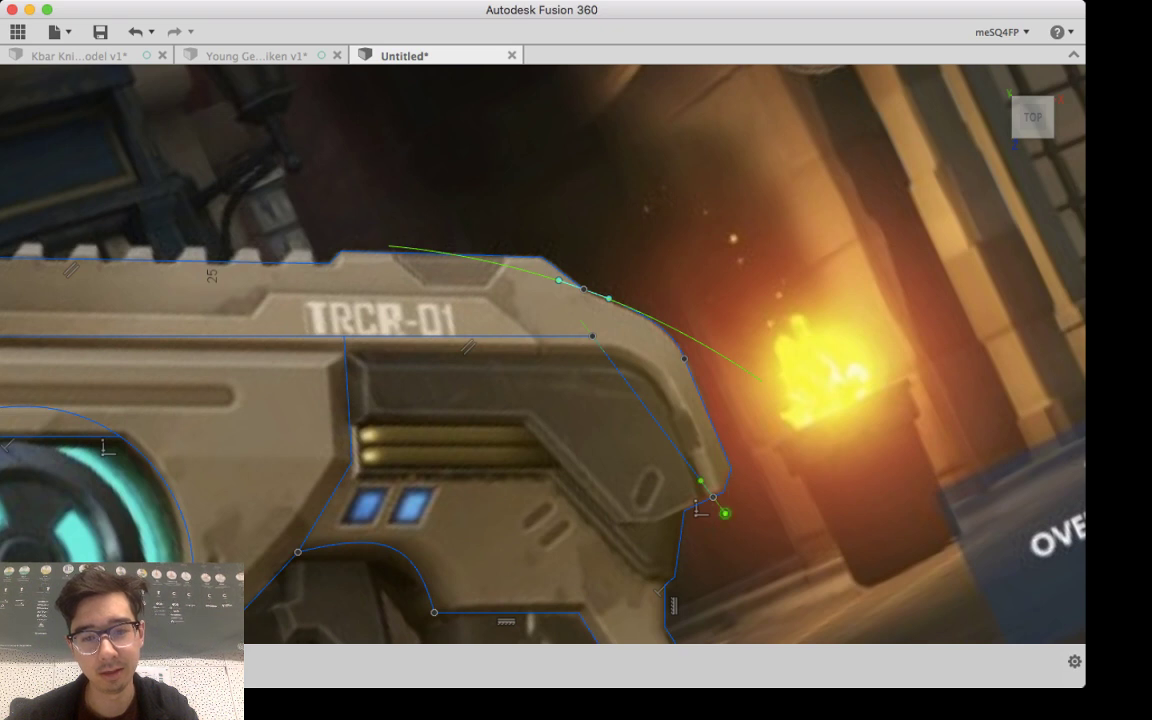
drag(724, 512, 725, 526)
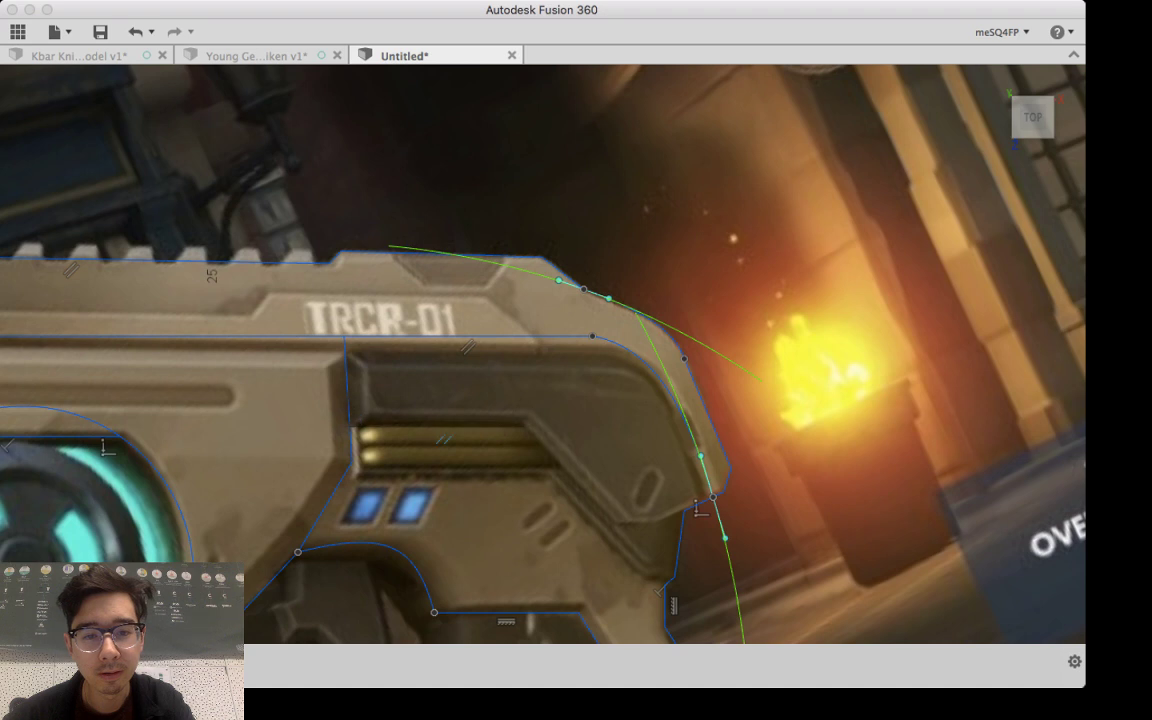
Step: Trace the dark rear bracket's lower edge above the rear bullets, down the slant and across to the outline's rear corner
click(350, 428)
click(524, 427)
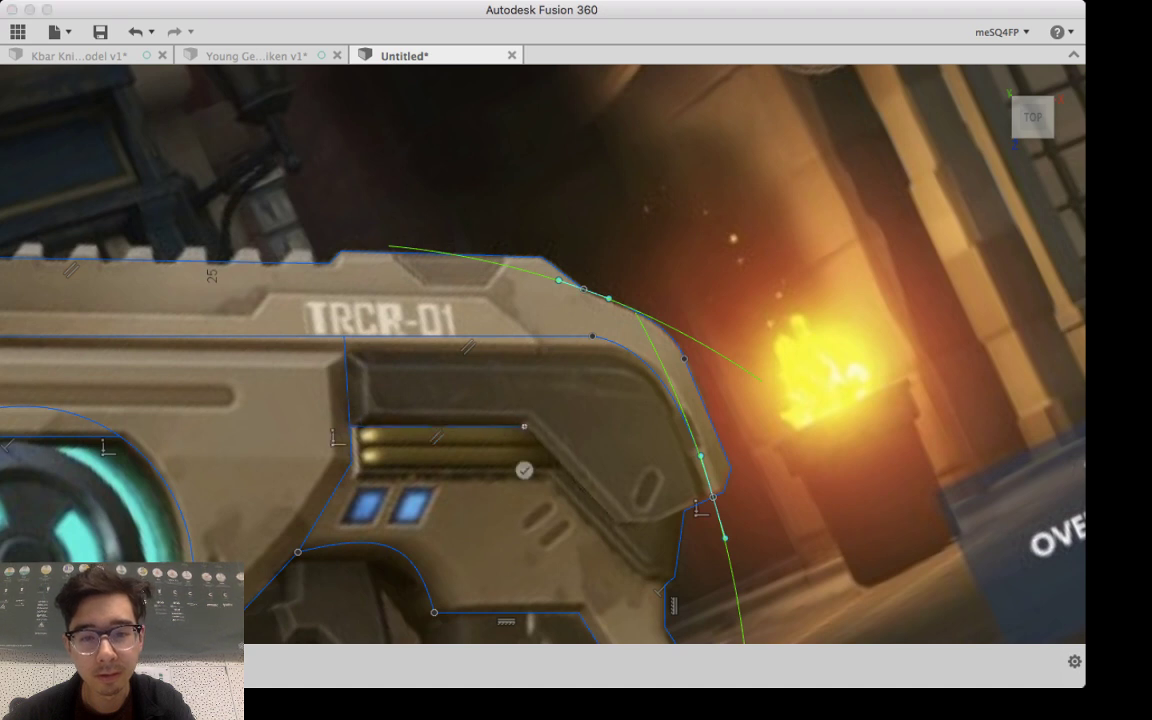
click(614, 521)
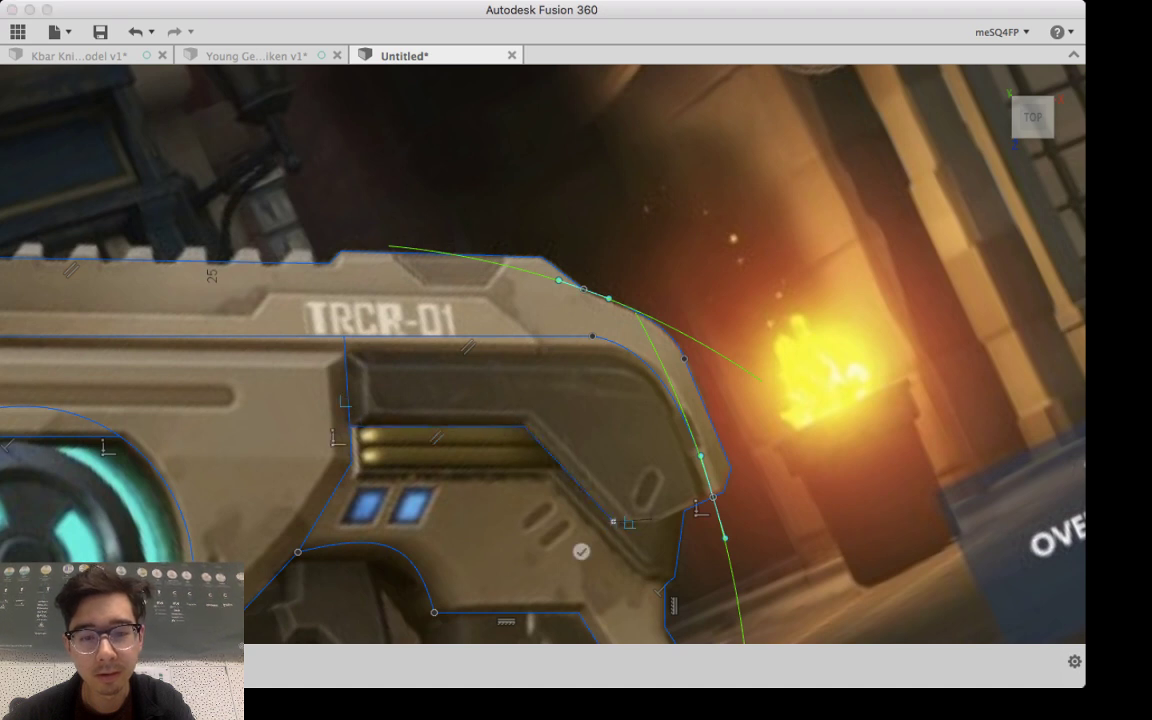
scroll(652, 518, up, 5)
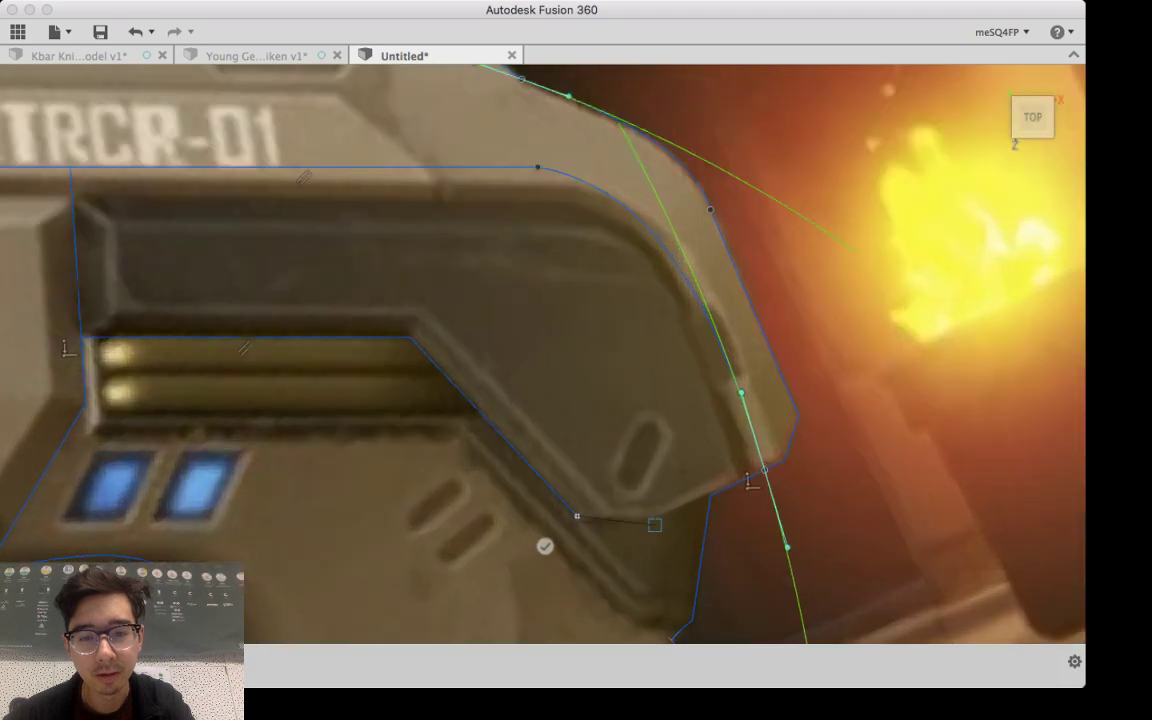
click(650, 516)
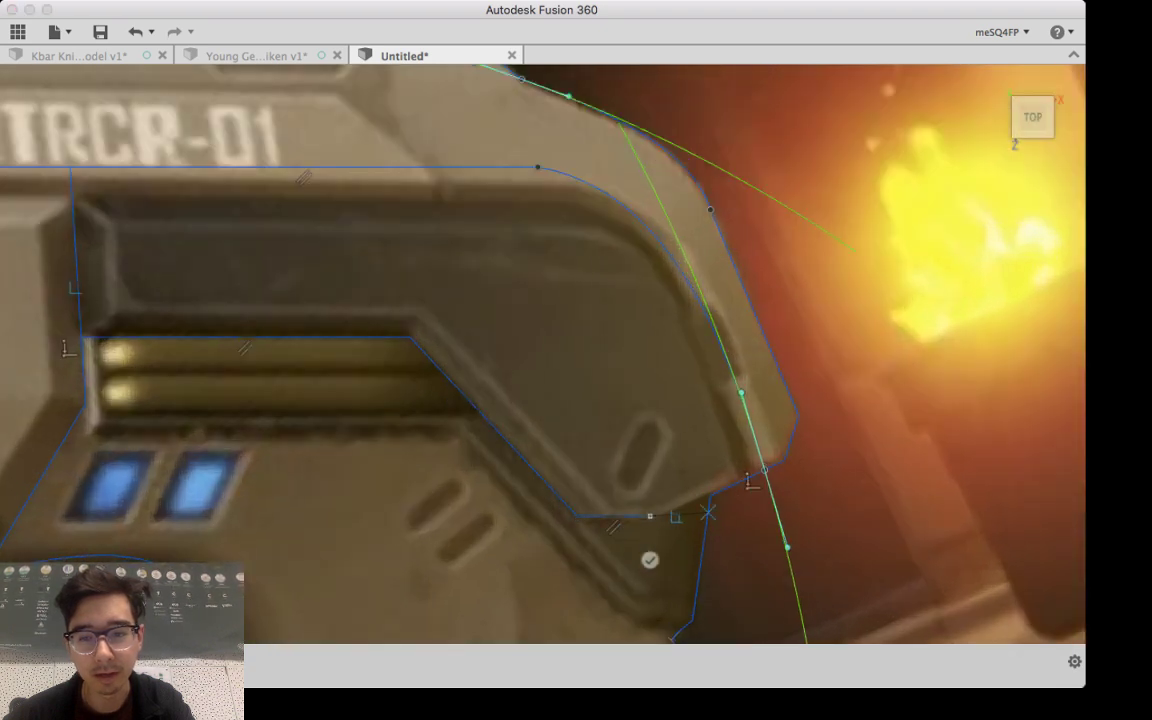
click(710, 496)
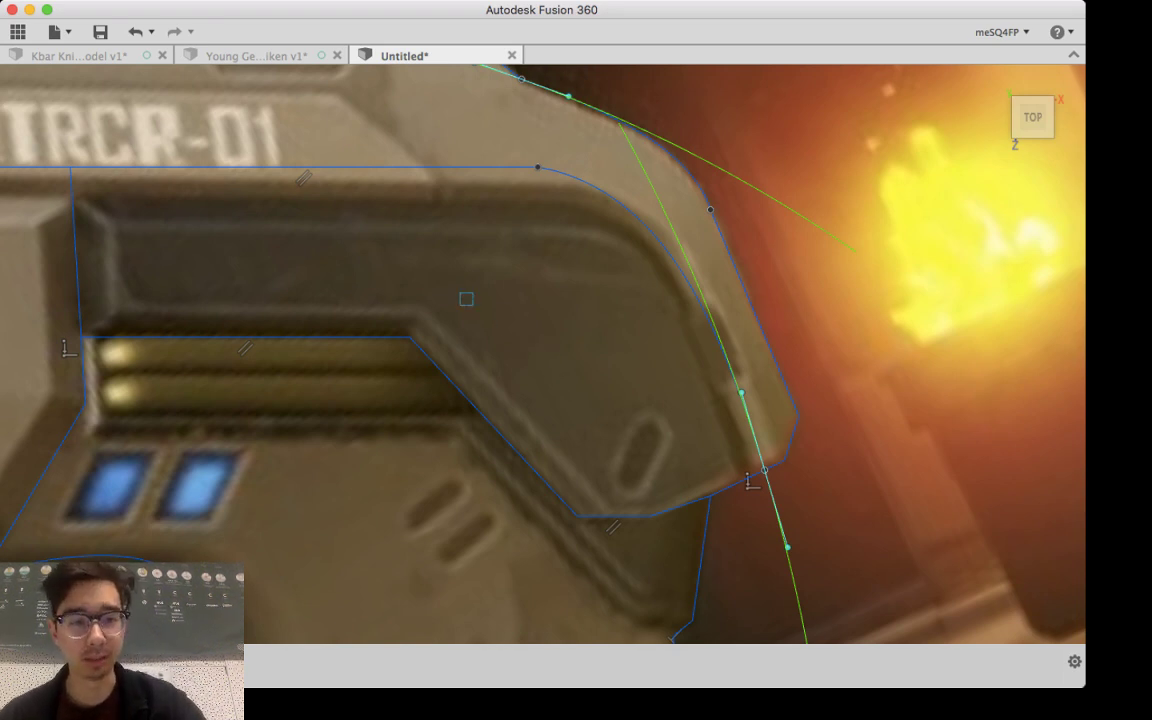
Step: Start a line for tracing the trigger and grip details inside the frame's opening
scroll(492, 311, up, 3)
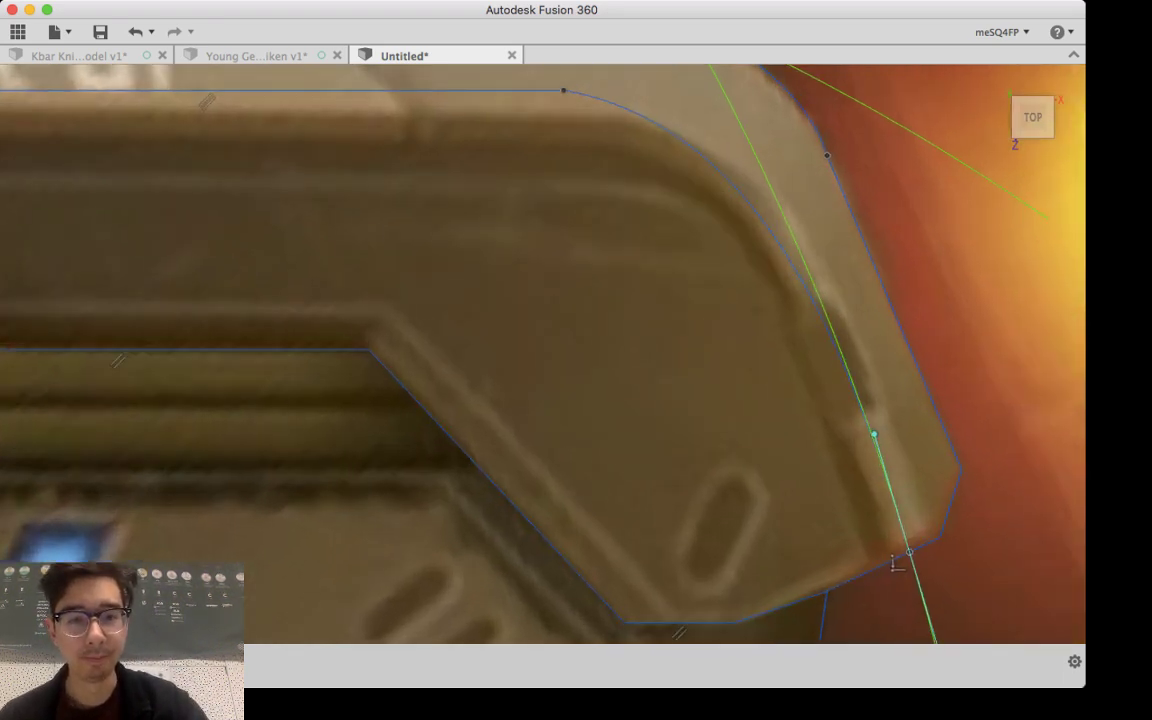
scroll(480, 308, down, 10)
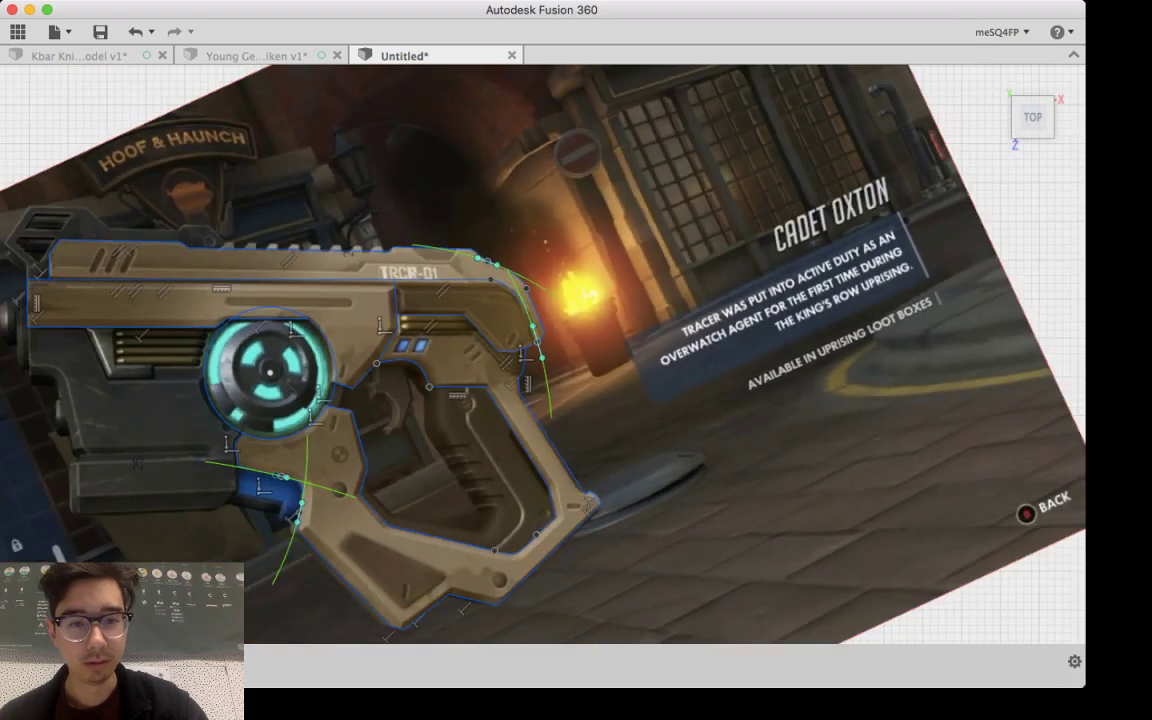
scroll(462, 367, up, 4)
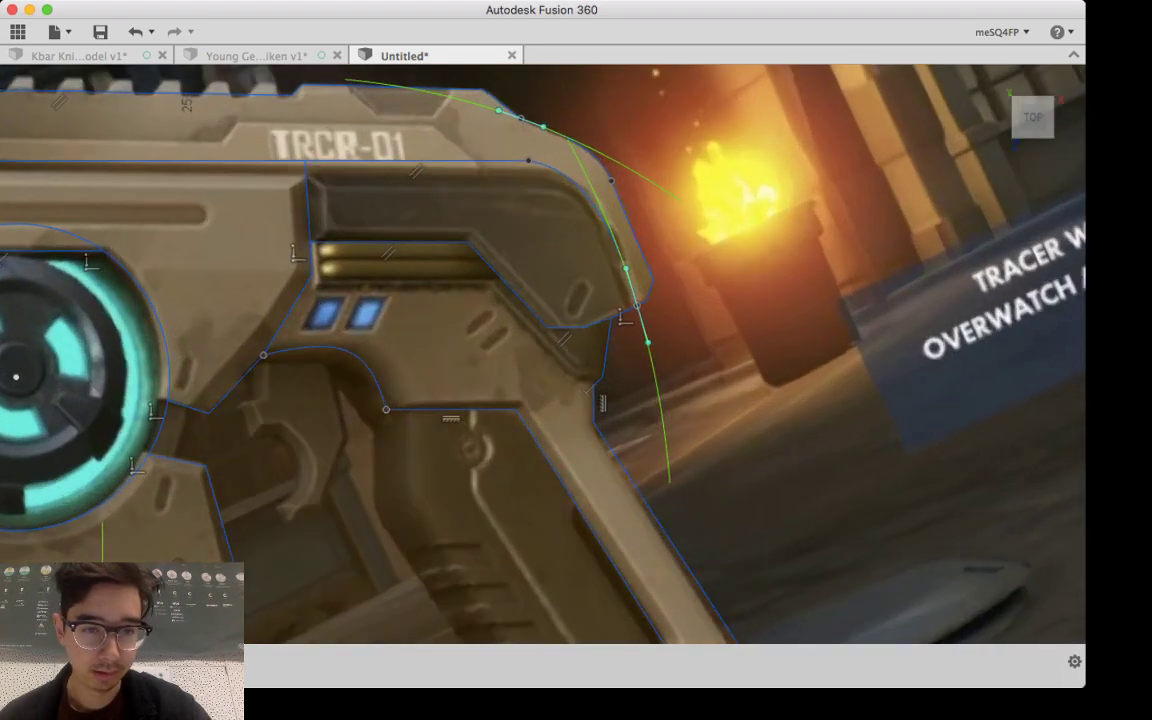
middle_drag(462, 420, 662, 254)
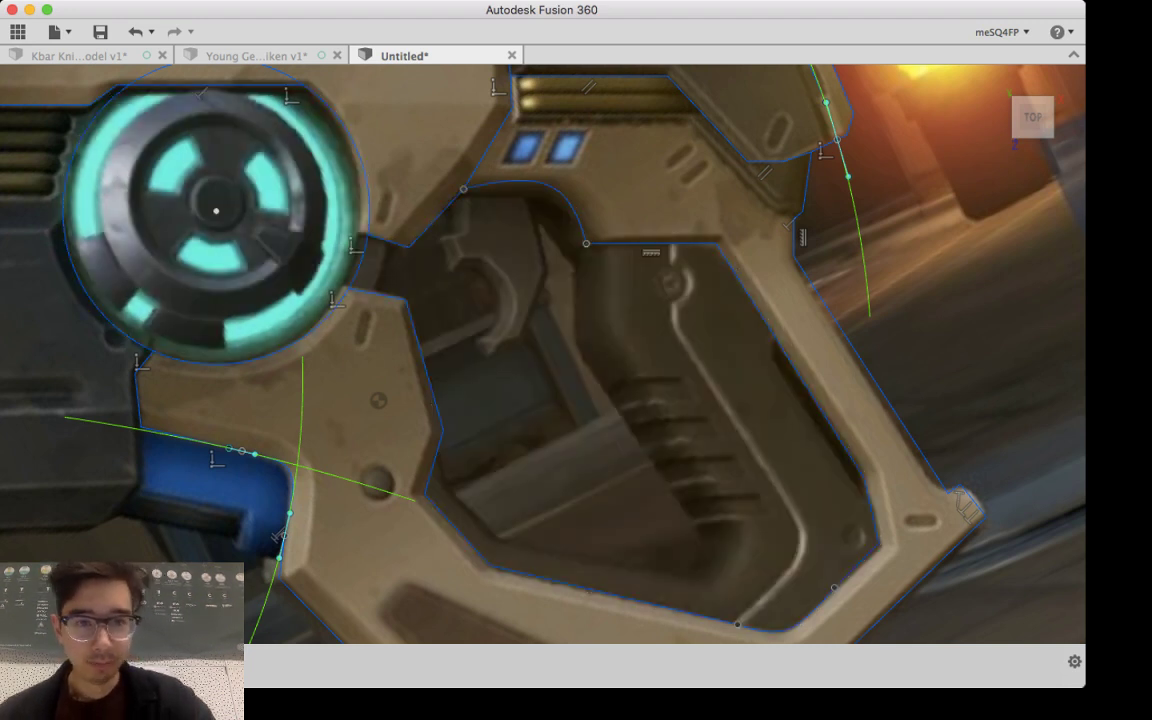
key(l)
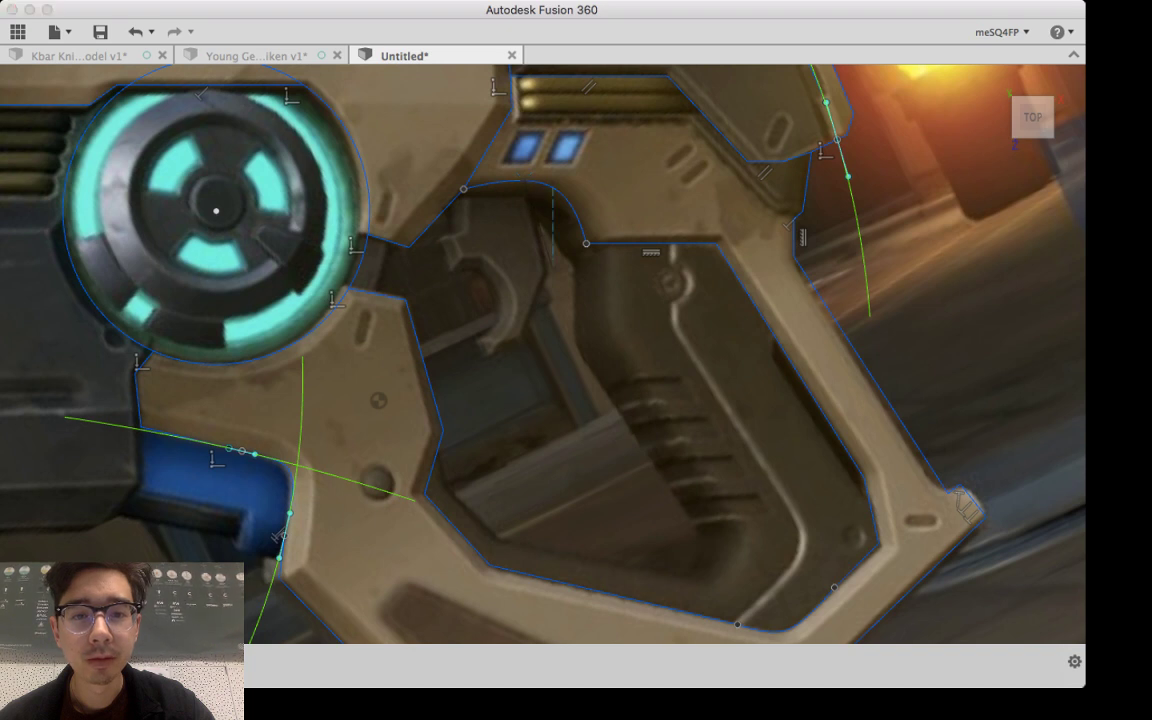
scroll(546, 268, up, 5)
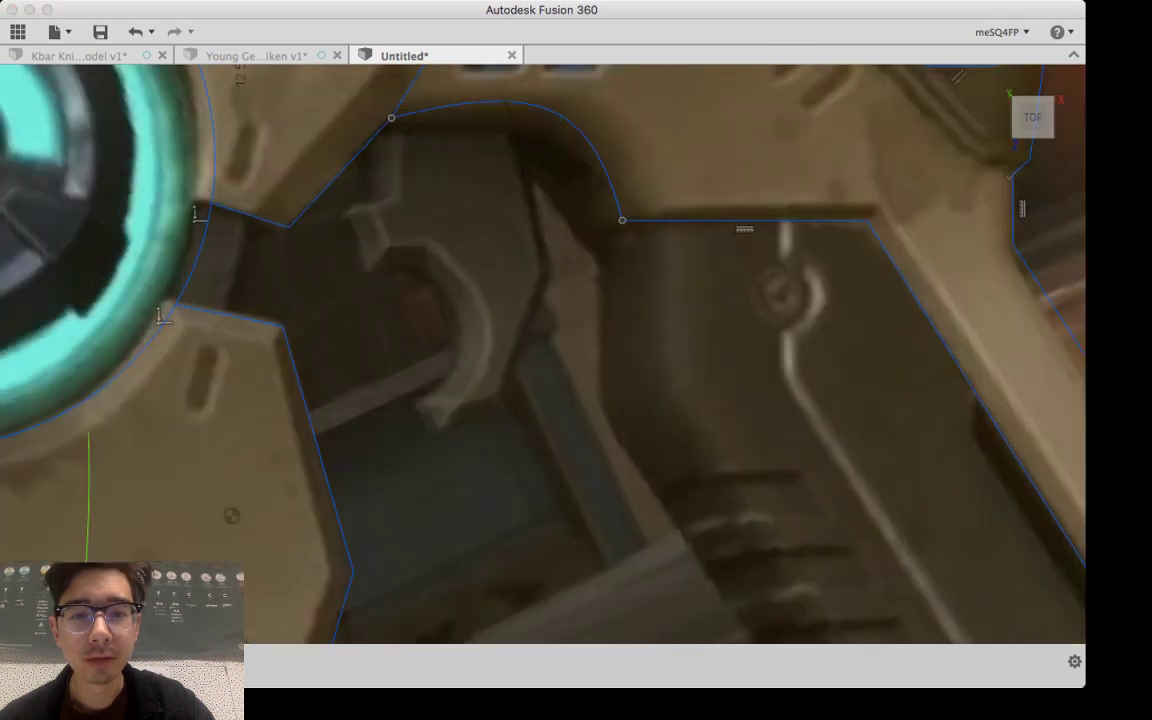
Step: Trace the trigger's rear edge and hooked lower tip with connected lines, starting from the curve above the trigger
click(506, 101)
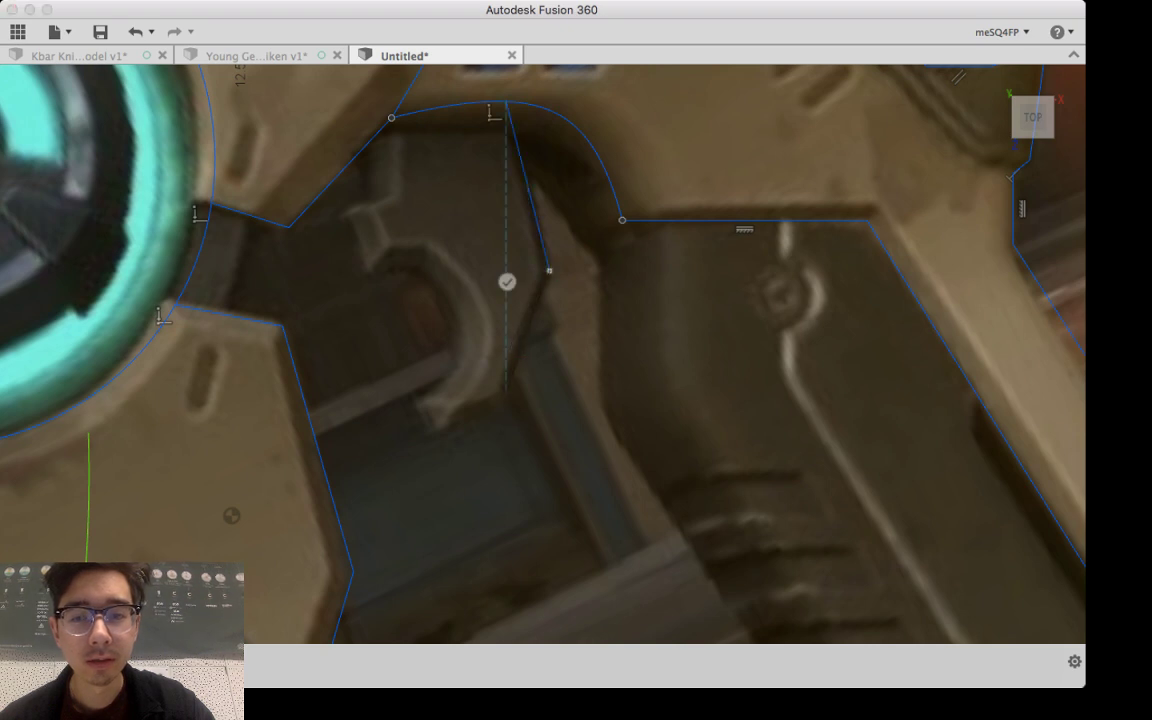
click(549, 270)
click(506, 396)
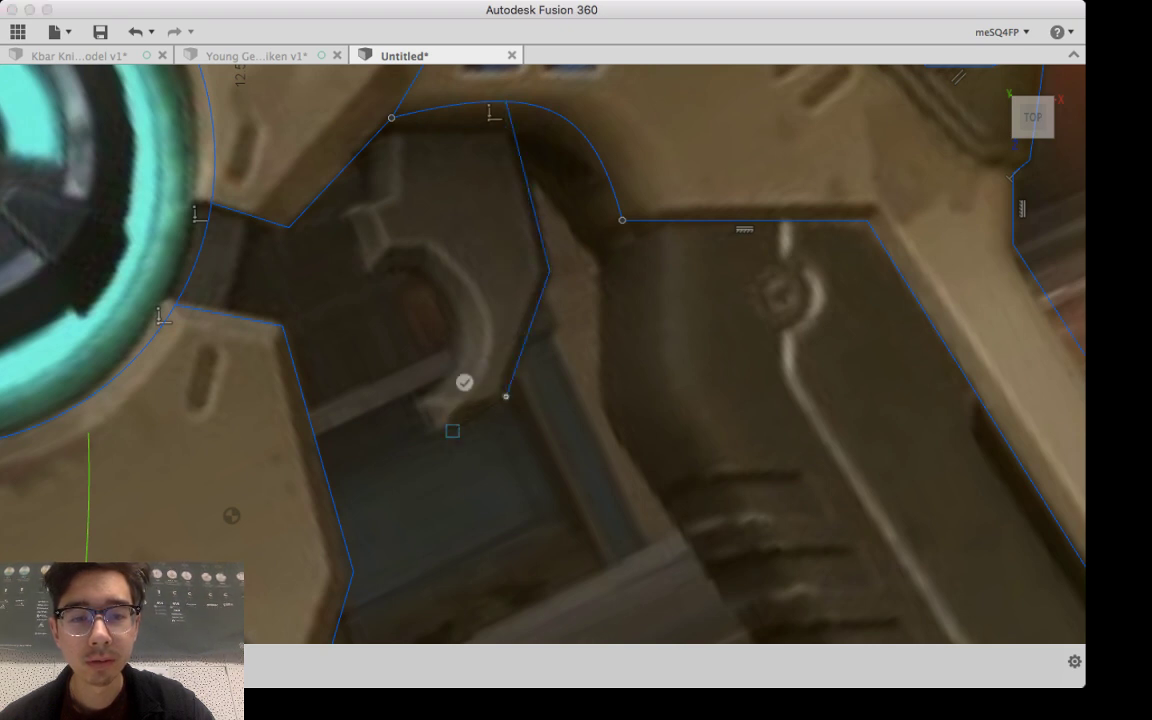
click(435, 430)
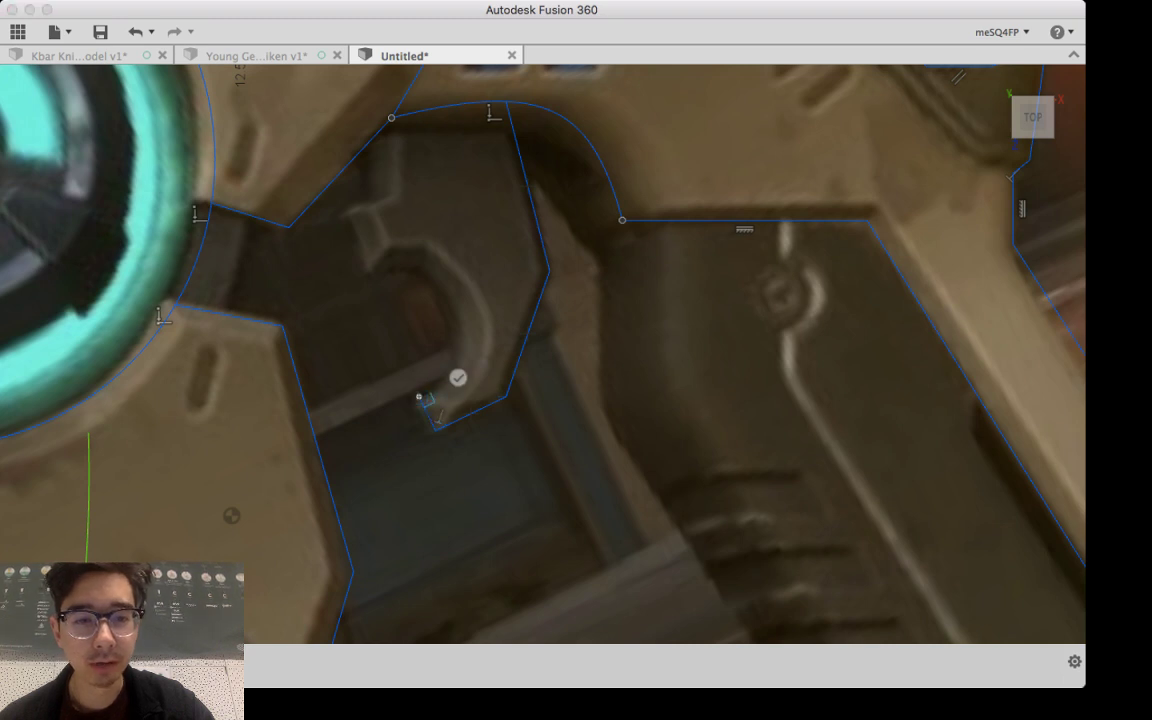
click(419, 397)
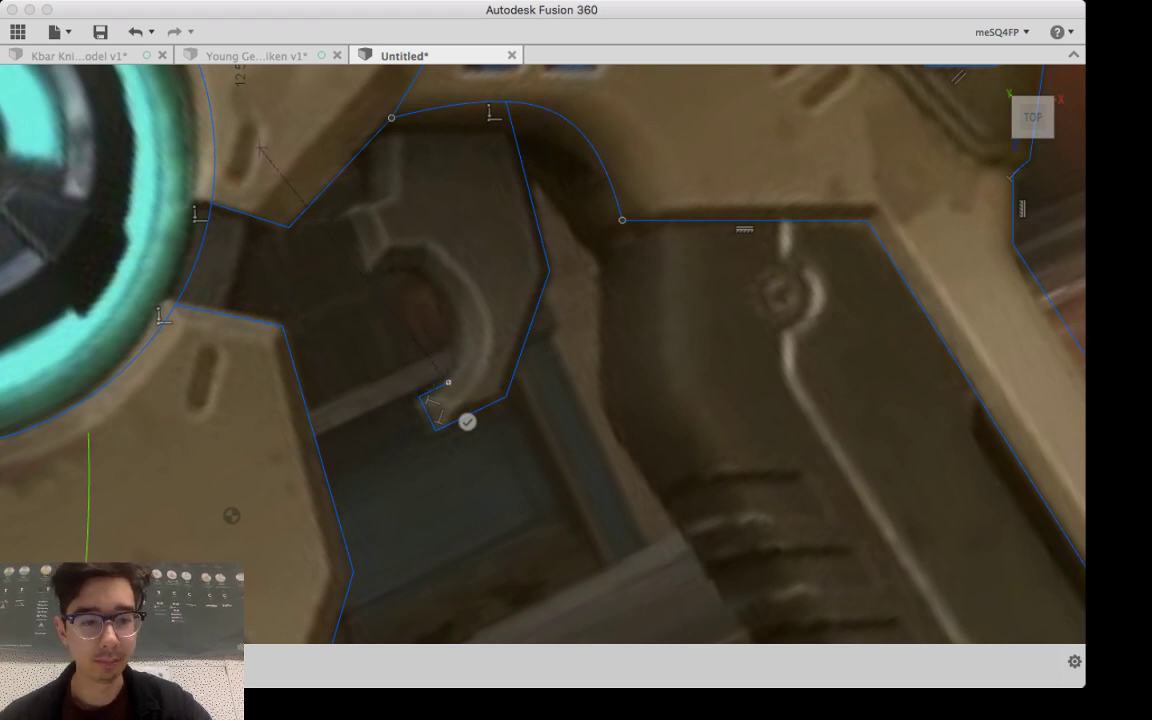
key(Escape)
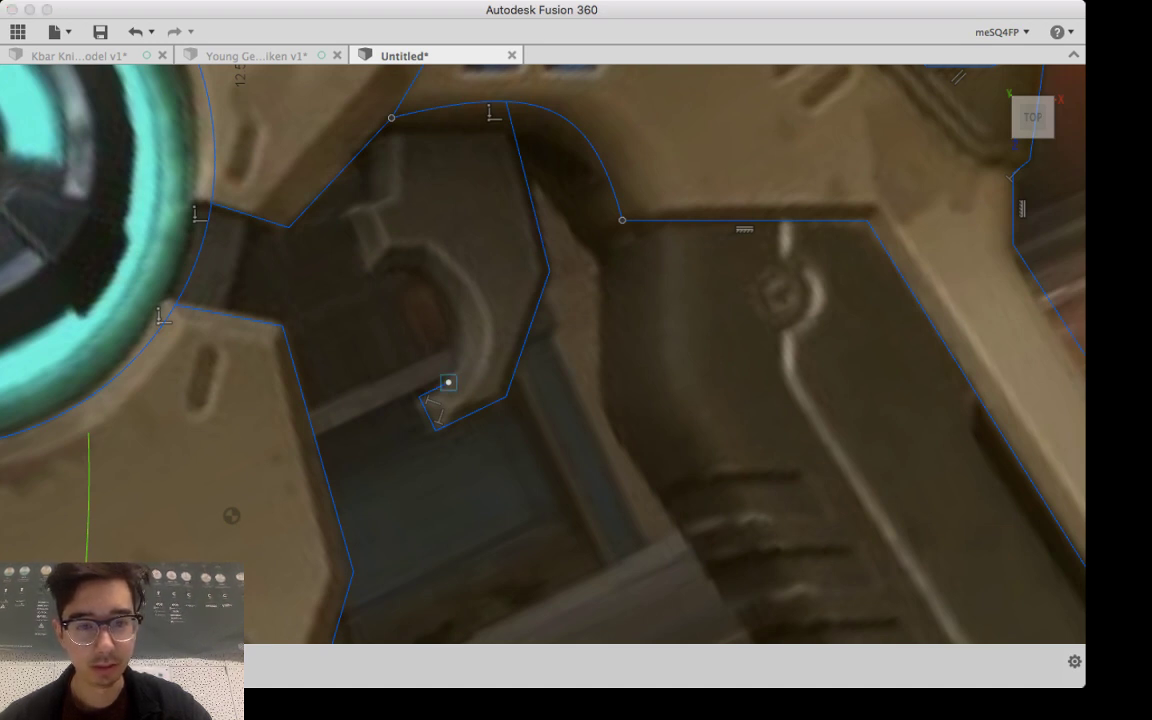
Step: Draw a spline from the trigger's lower tip along its inner finger curve and adjust its end point and tangent handles to the reference image
key(l)
click(448, 382)
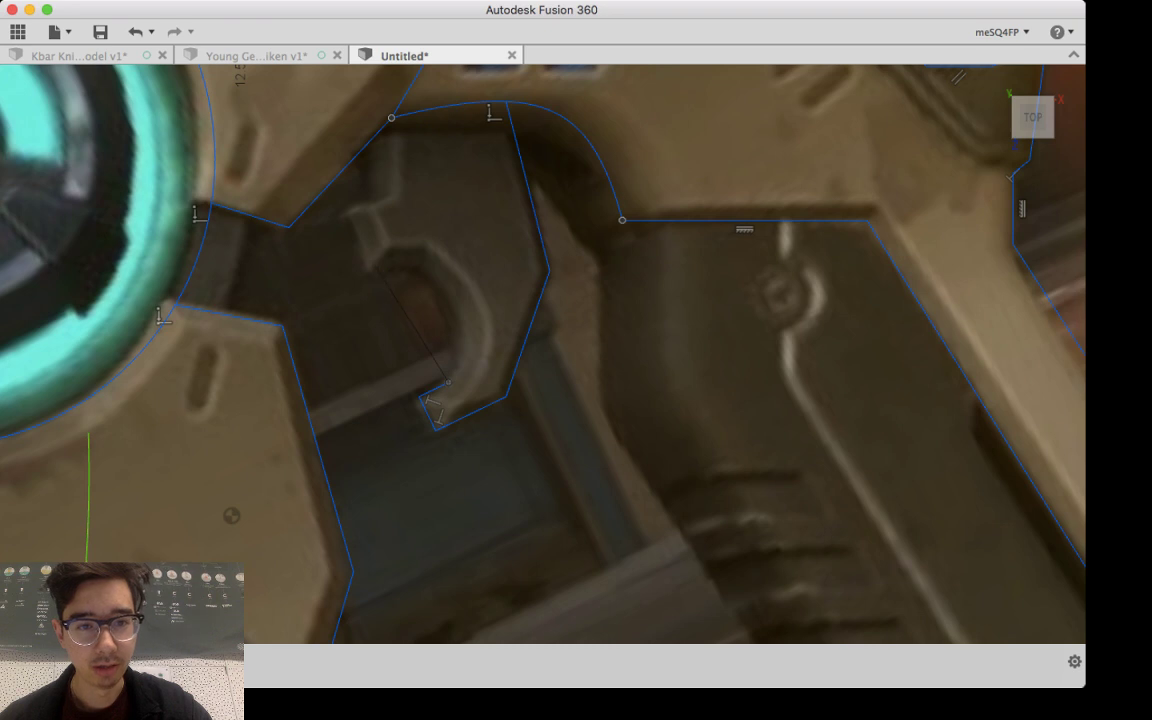
click(384, 244)
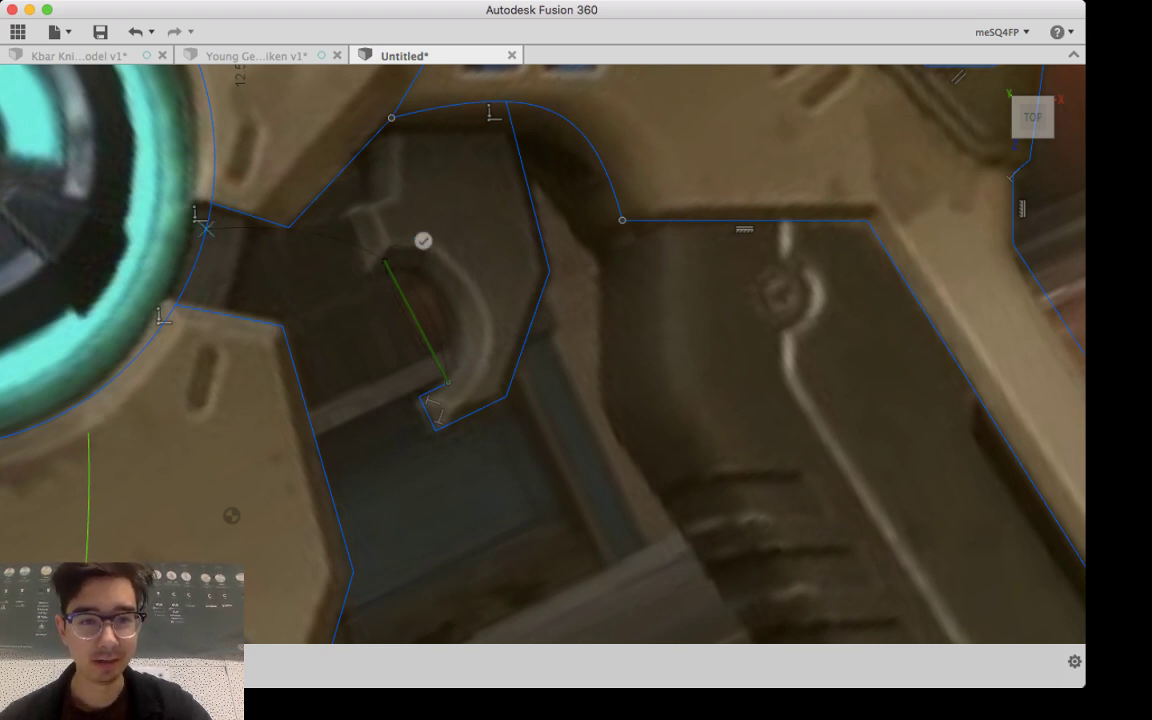
click(423, 240)
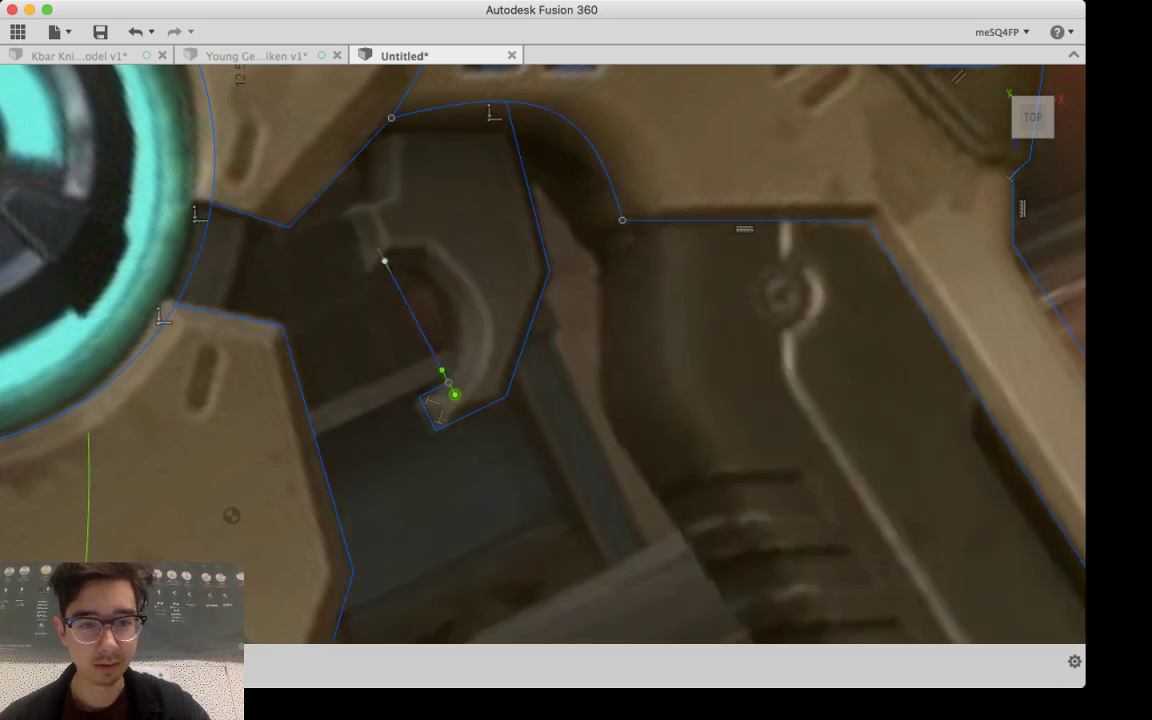
mouse_move(454, 394)
mouse_down()
mouse_move(442, 381)
mouse_move(432, 393)
mouse_move(442, 409)
mouse_up()
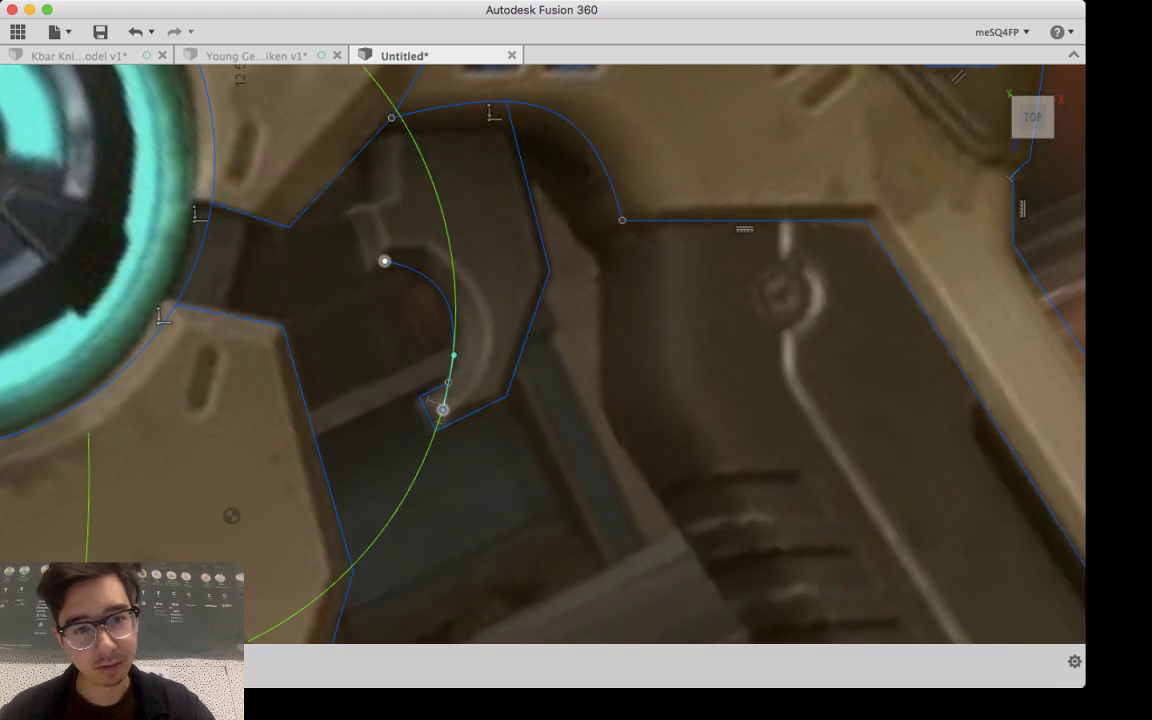
mouse_move(384, 261)
mouse_down()
mouse_move(398, 275)
mouse_move(409, 268)
mouse_up()
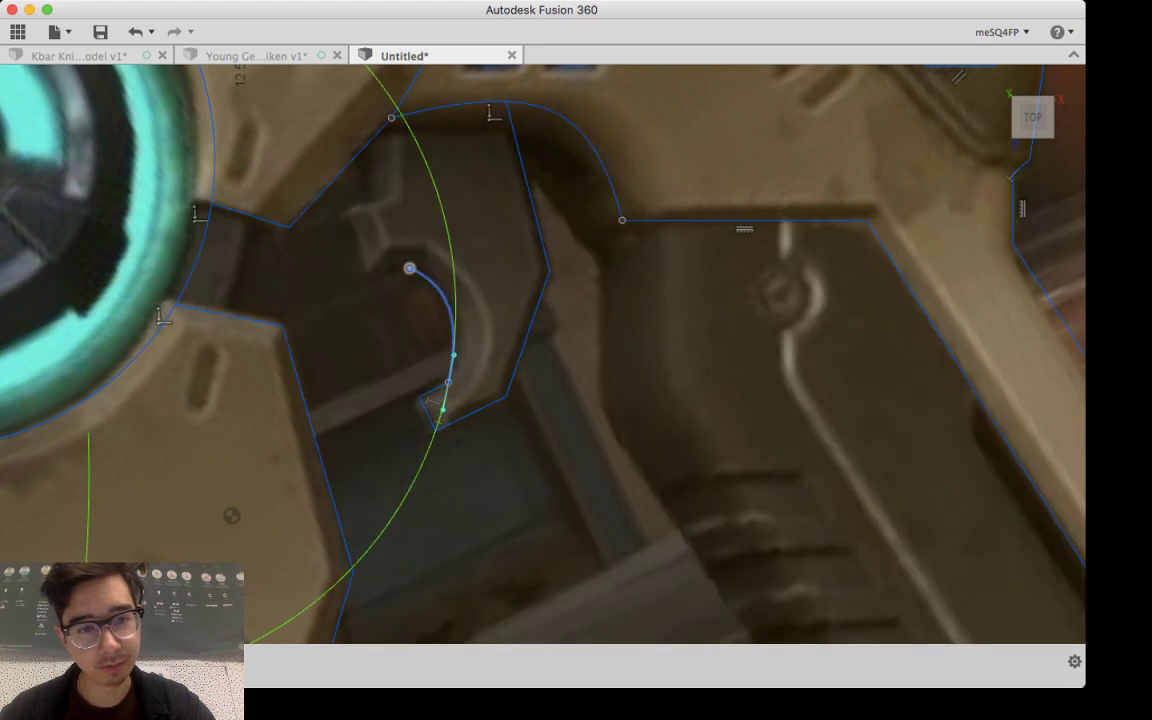
click(409, 268)
drag(401, 265, 384, 262)
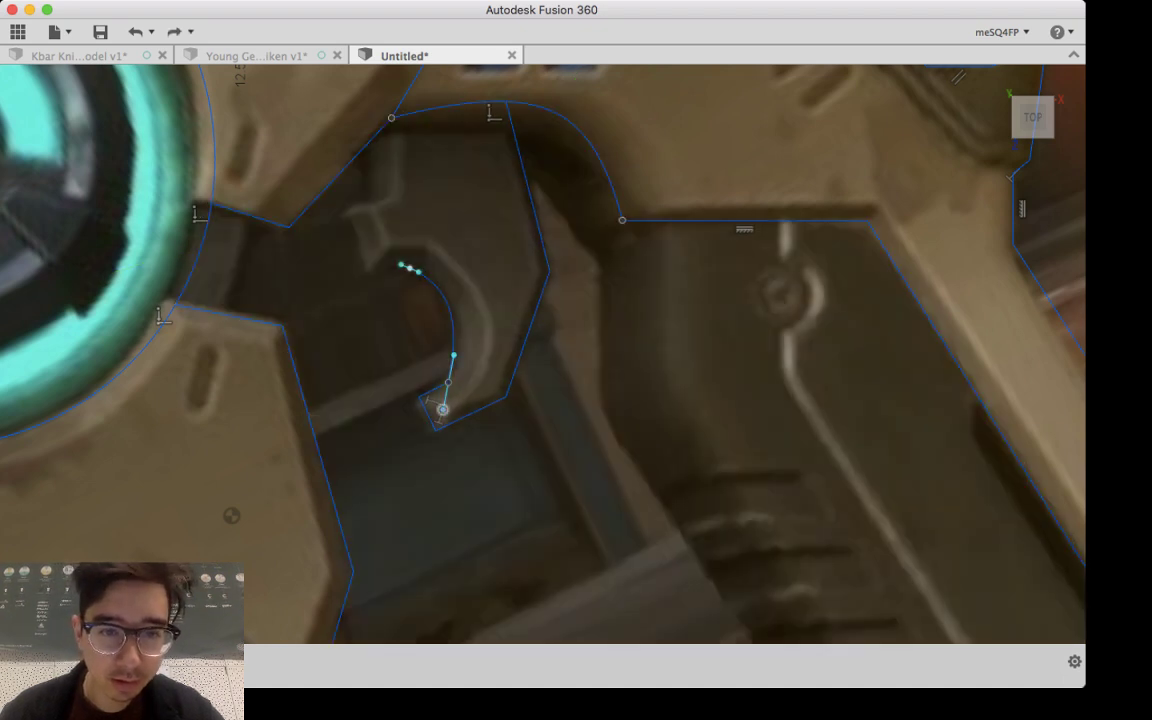
drag(442, 409, 440, 405)
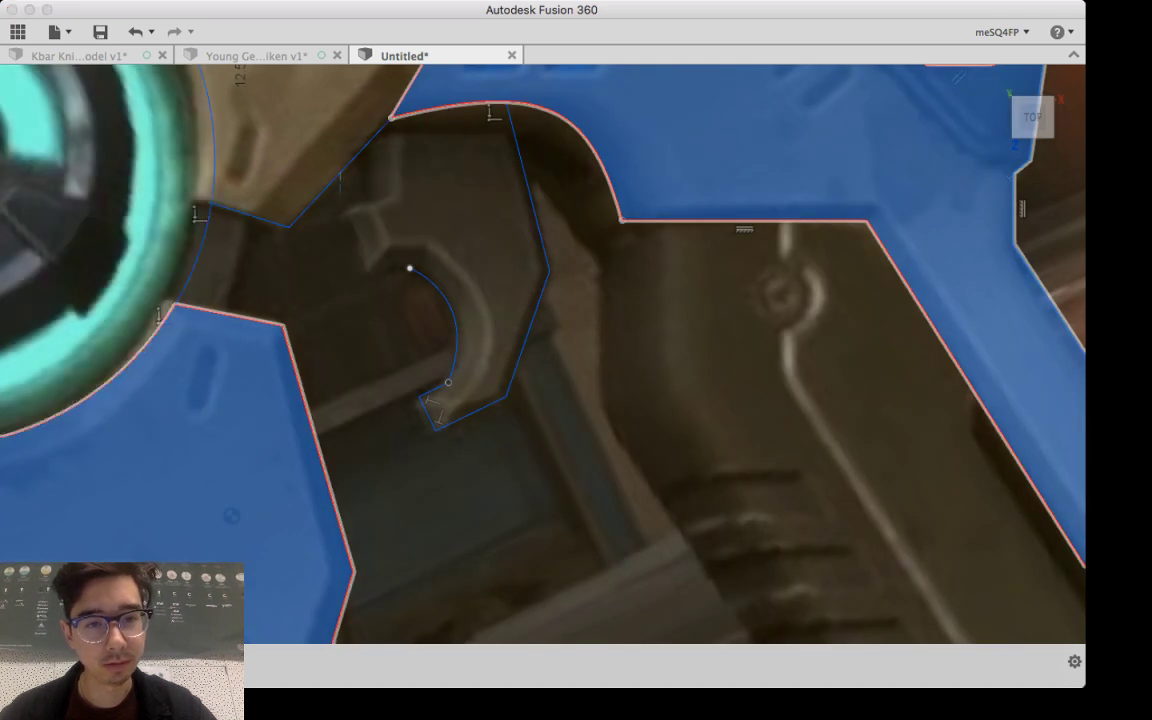
Step: Close the trigger outline with connected lines from the spline's upper end around the front notch to the gun body's edge
click(409, 268)
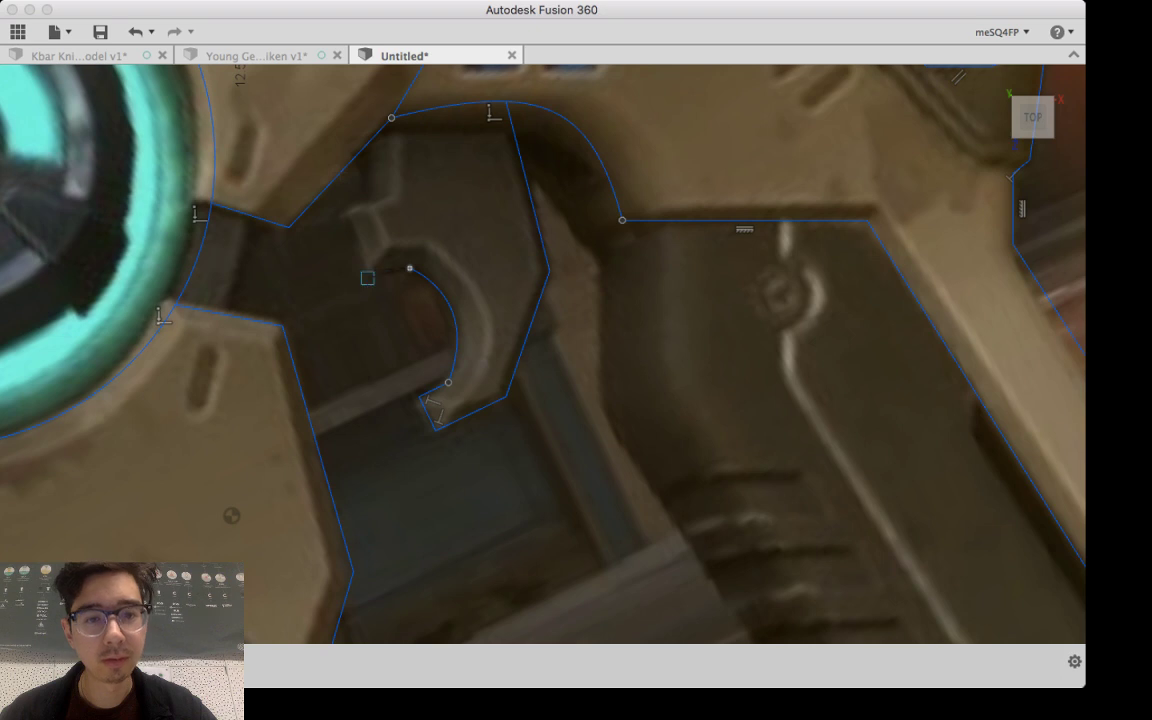
click(367, 277)
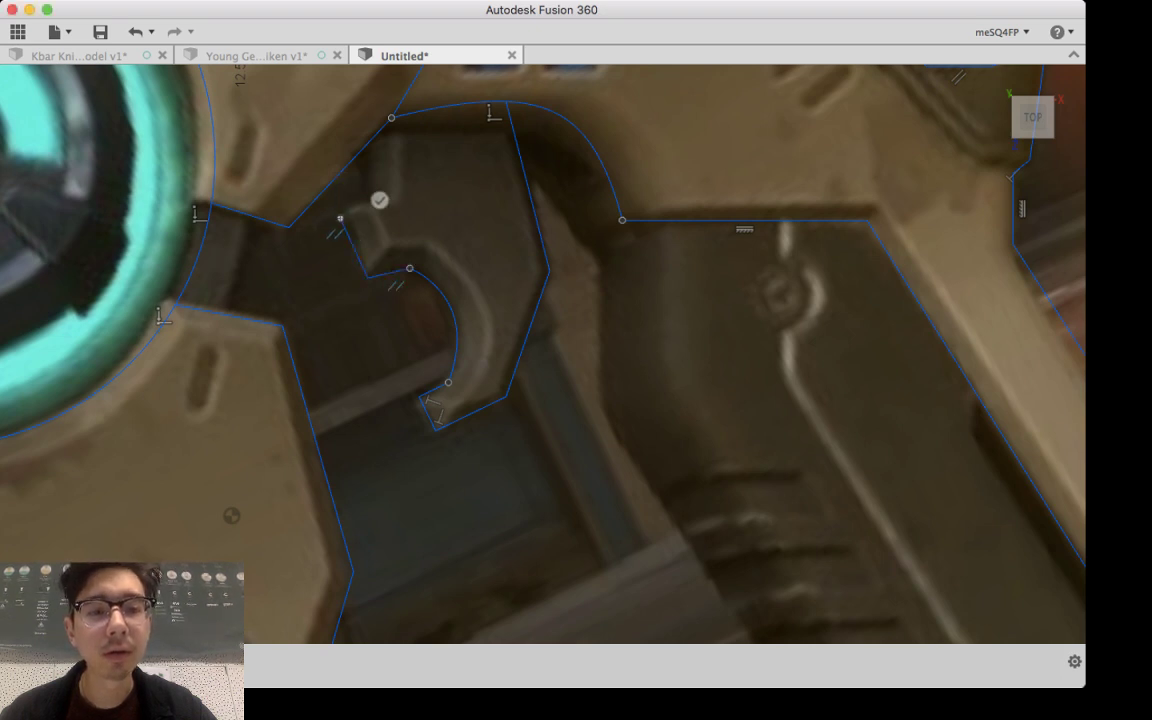
middle_drag(339, 218, 363, 376)
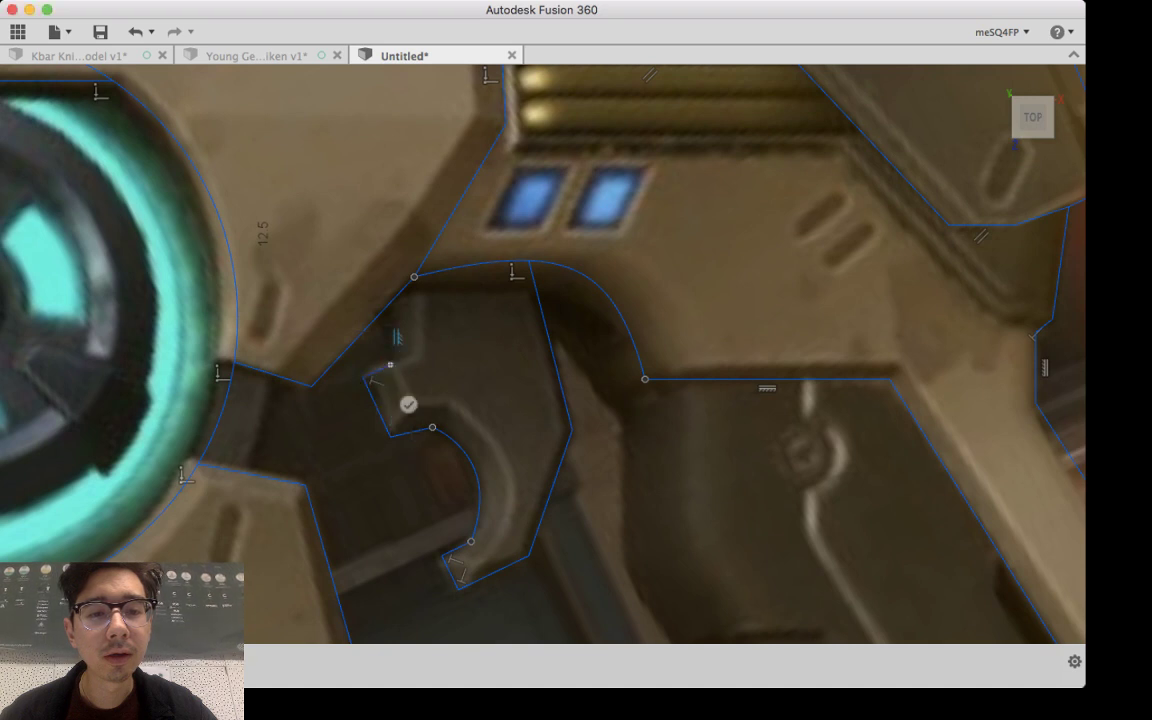
scroll(375, 318, up, 2)
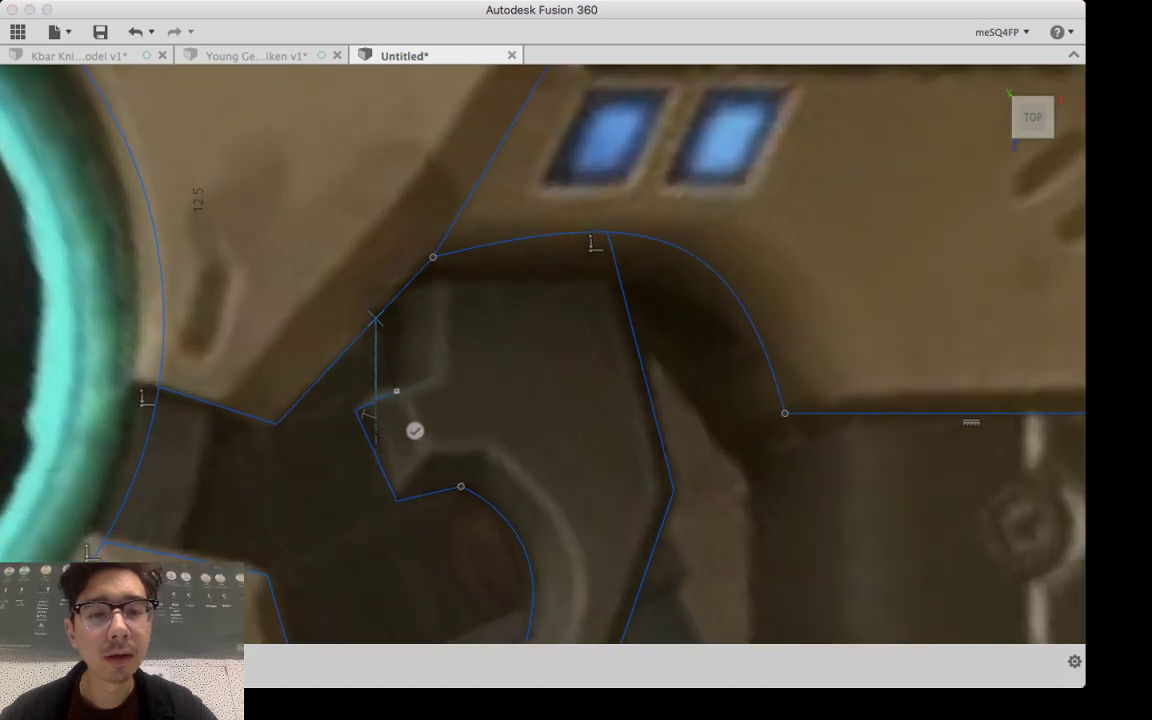
scroll(375, 318, down, 5)
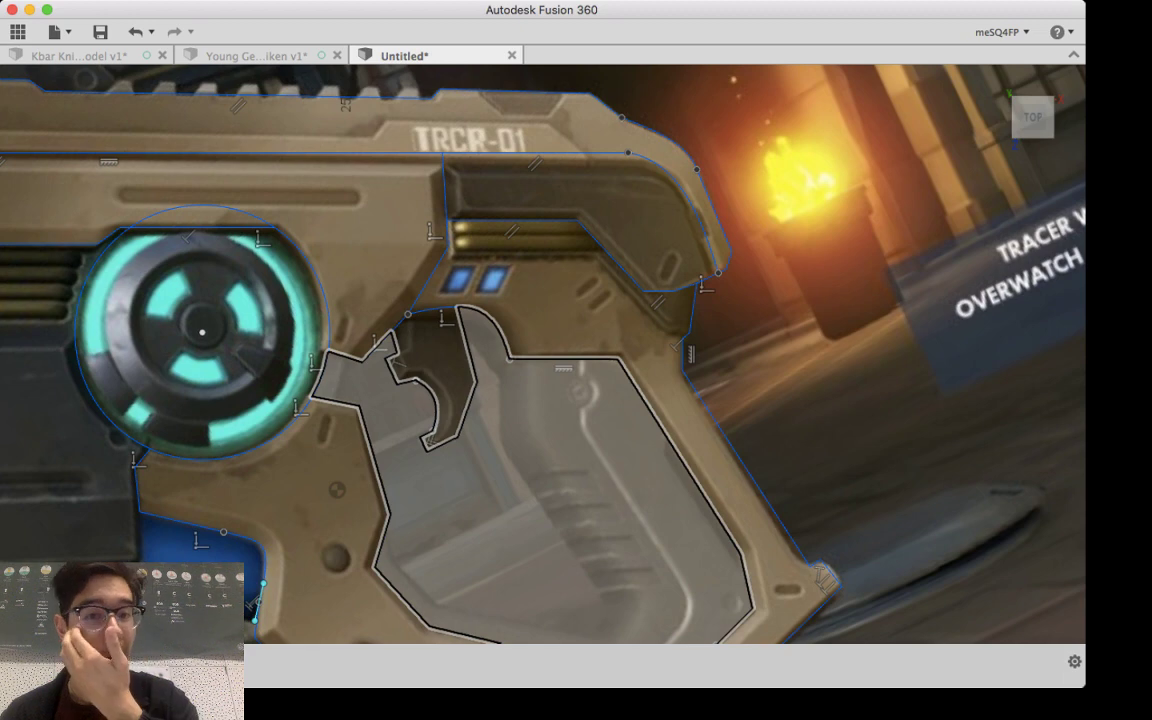
Step: Trace the grip's front edge with connected lines from the trigger's rear edge down to the bottom of the finger grooves
scroll(527, 461, up, 3)
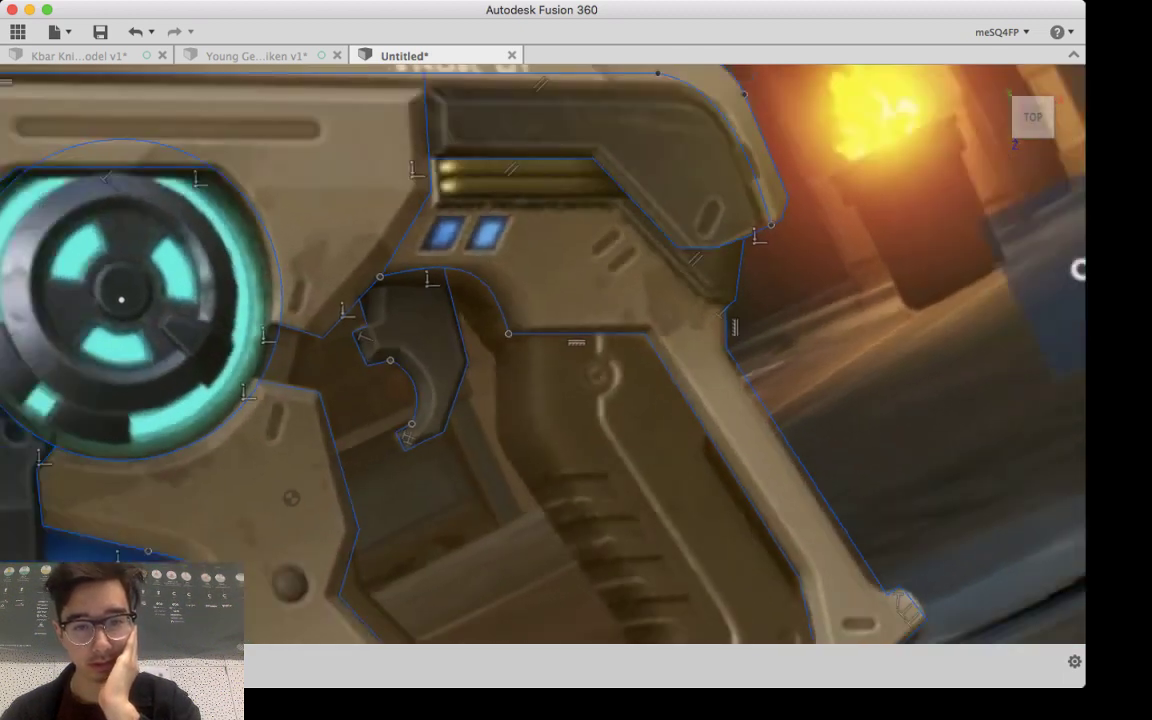
scroll(533, 467, down, 5)
middle_drag(533, 467, 527, 411)
scroll(503, 348, up, 5)
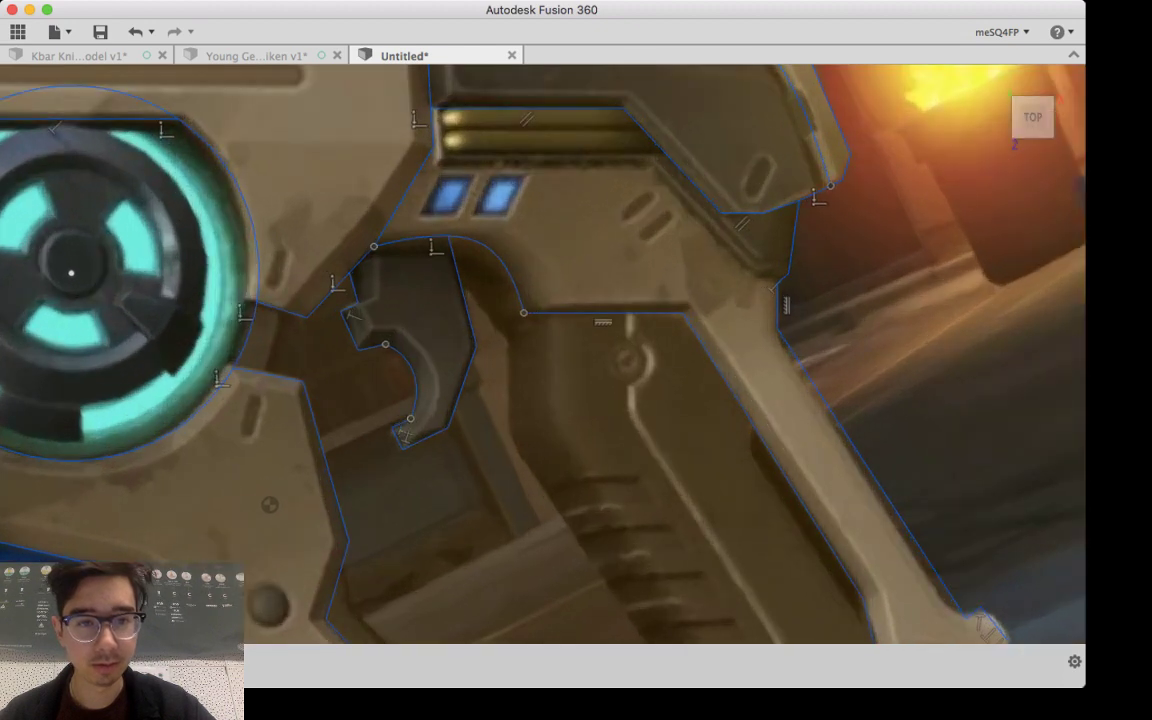
key(l)
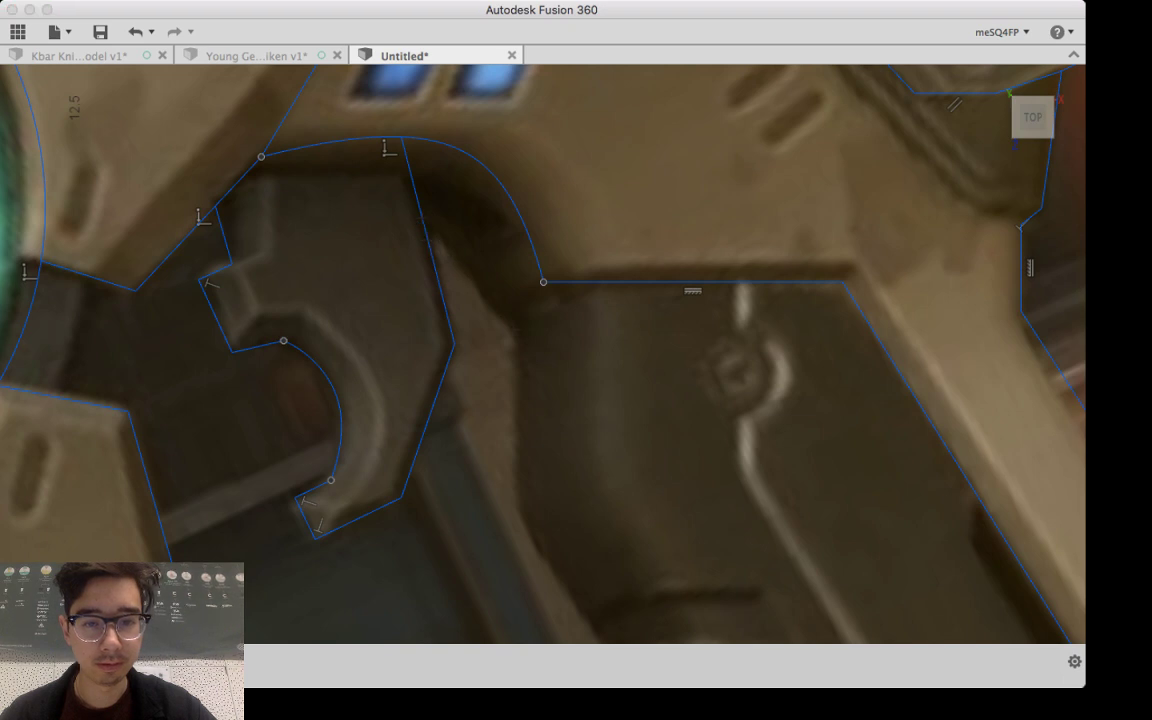
click(425, 222)
click(514, 328)
middle_drag(514, 494, 369, 69)
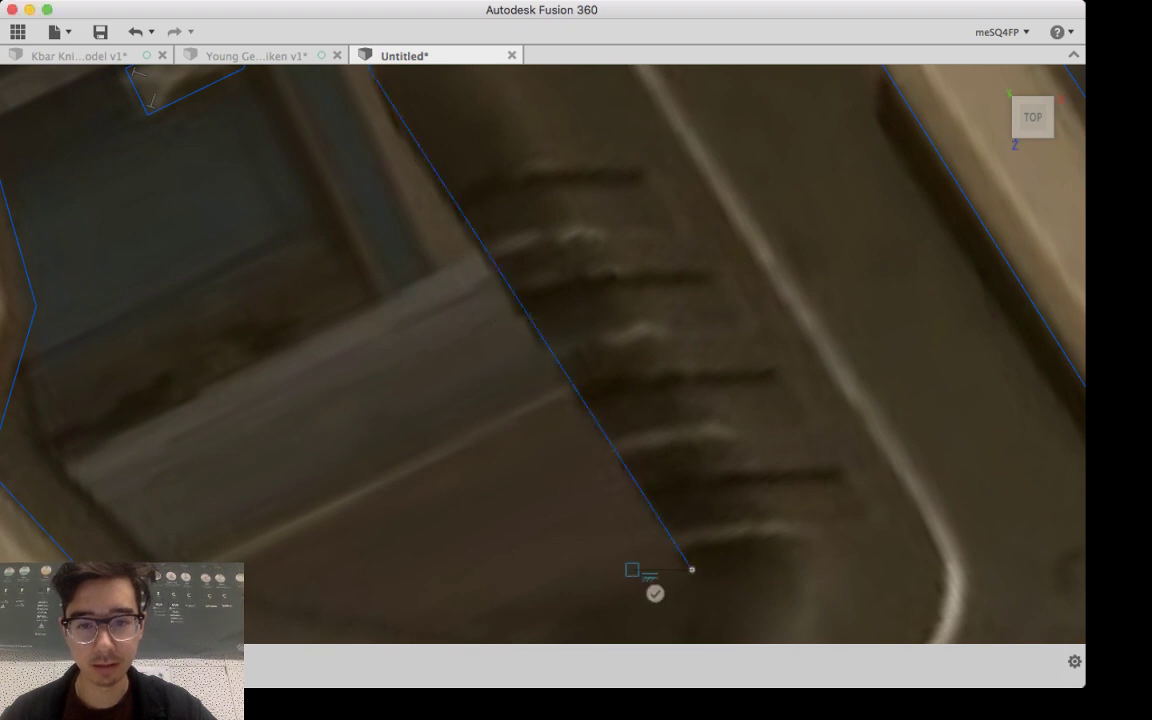
middle_drag(689, 566, 727, 375)
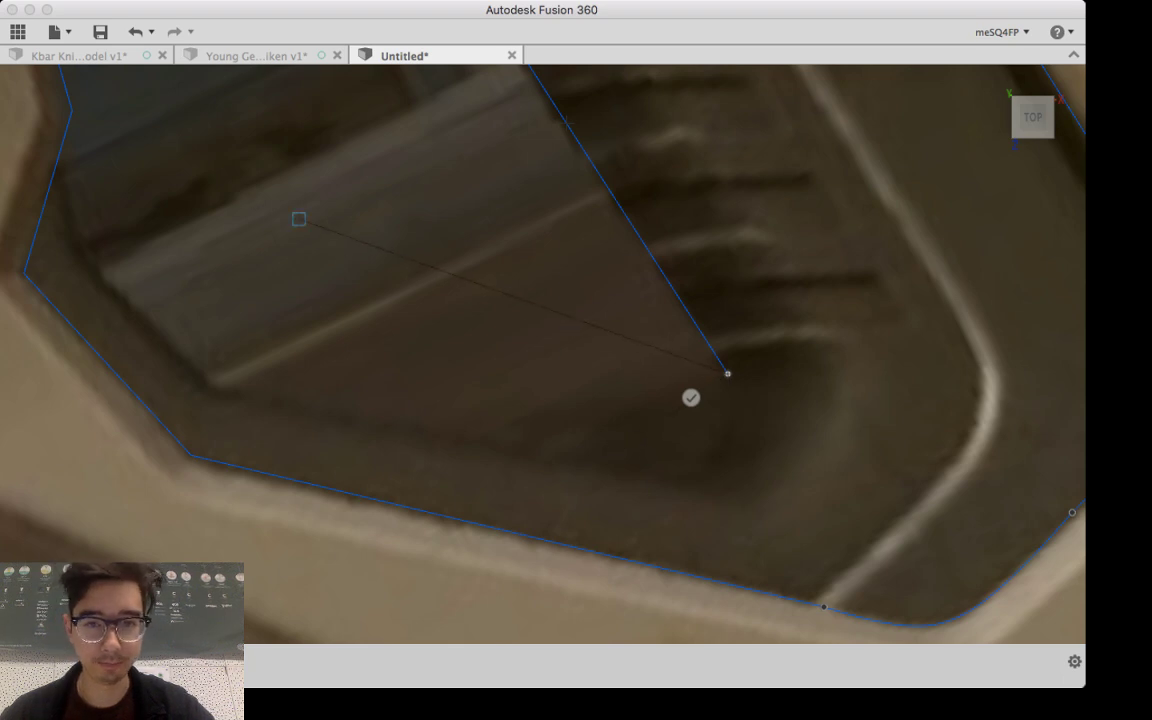
key(Escape)
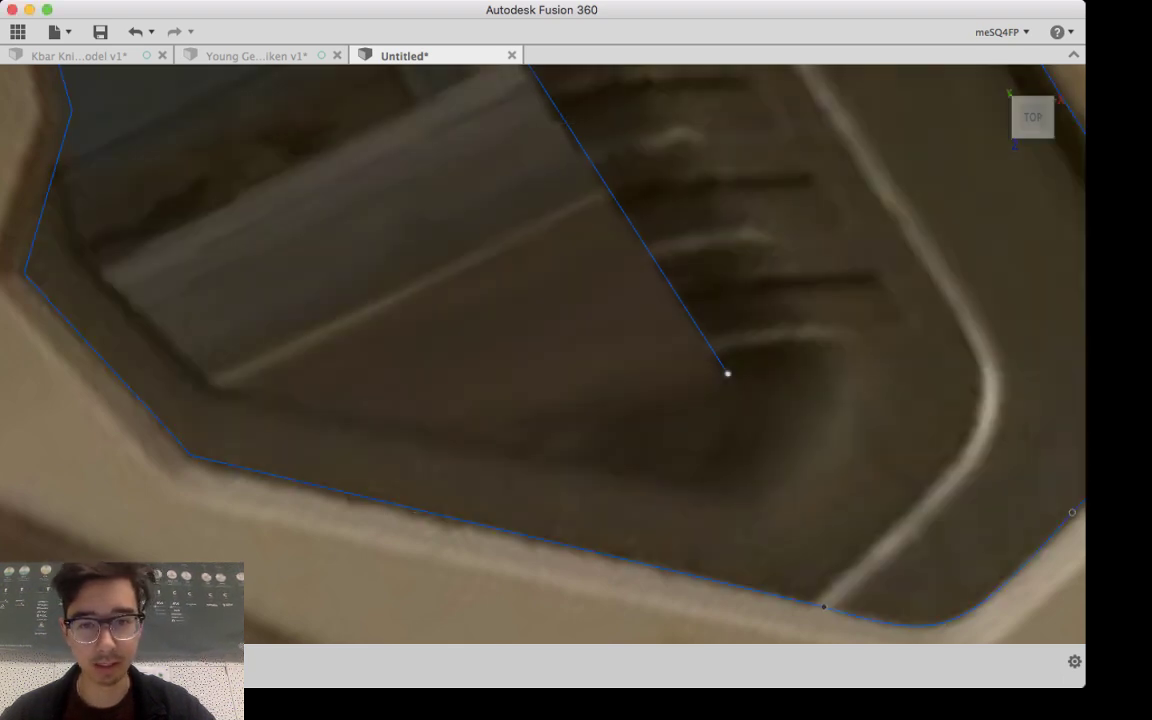
click(728, 374)
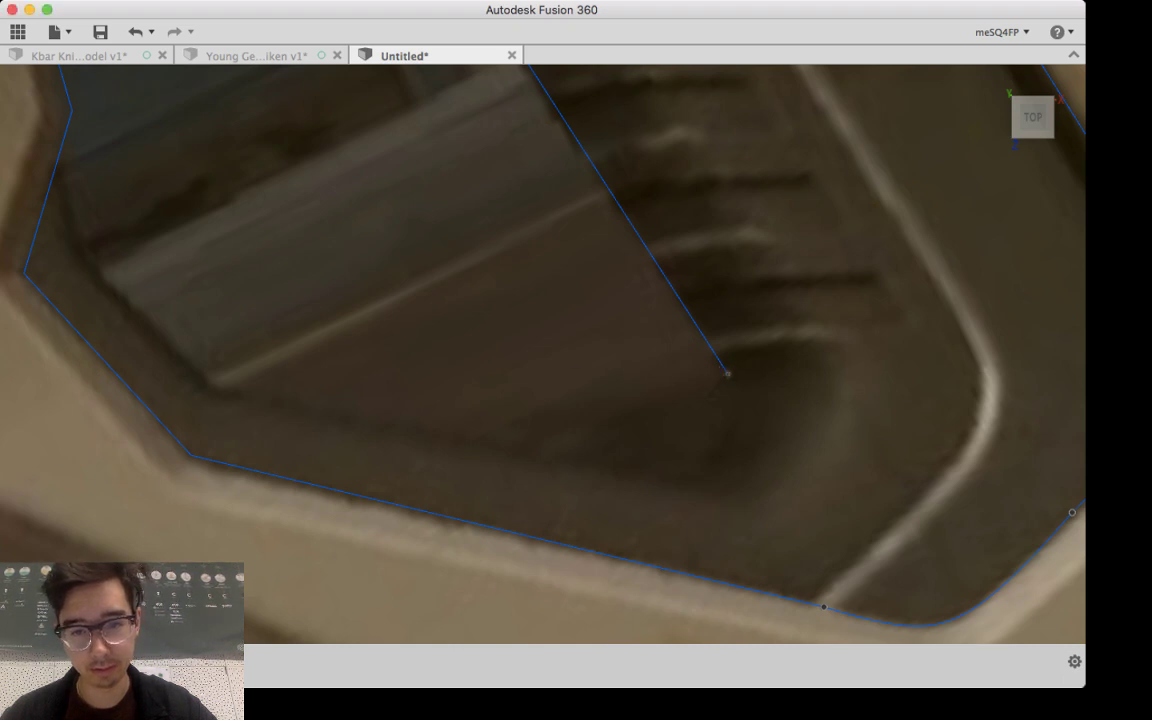
click(668, 473)
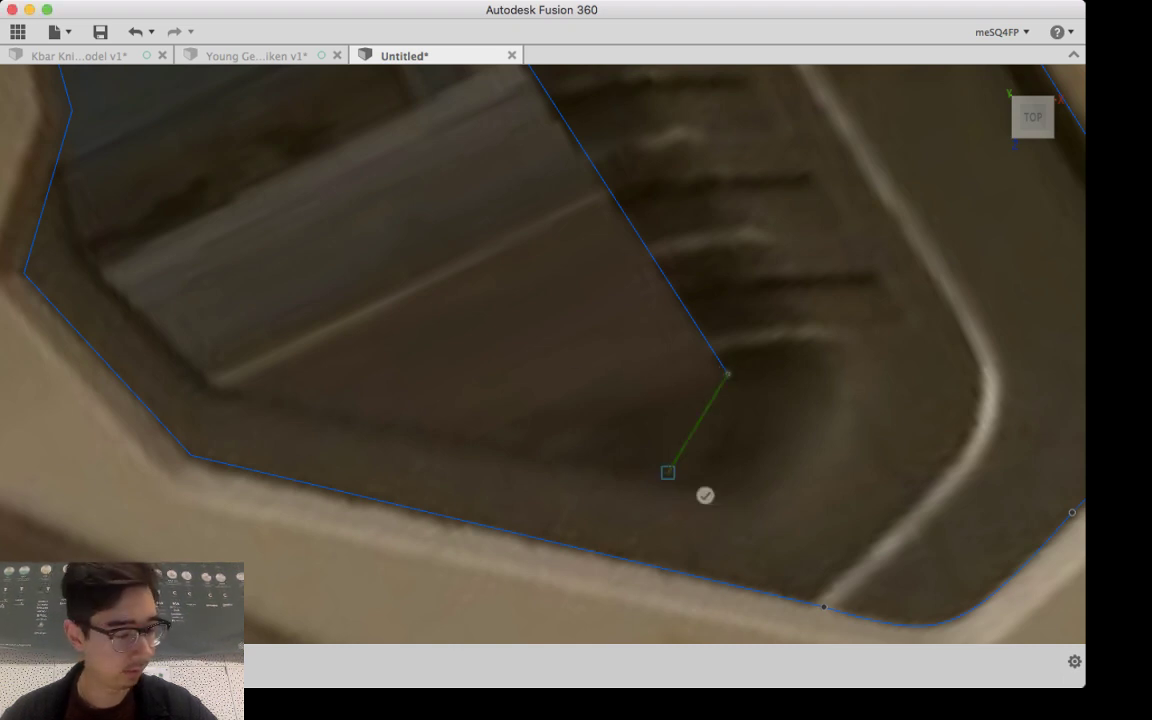
key(Escape)
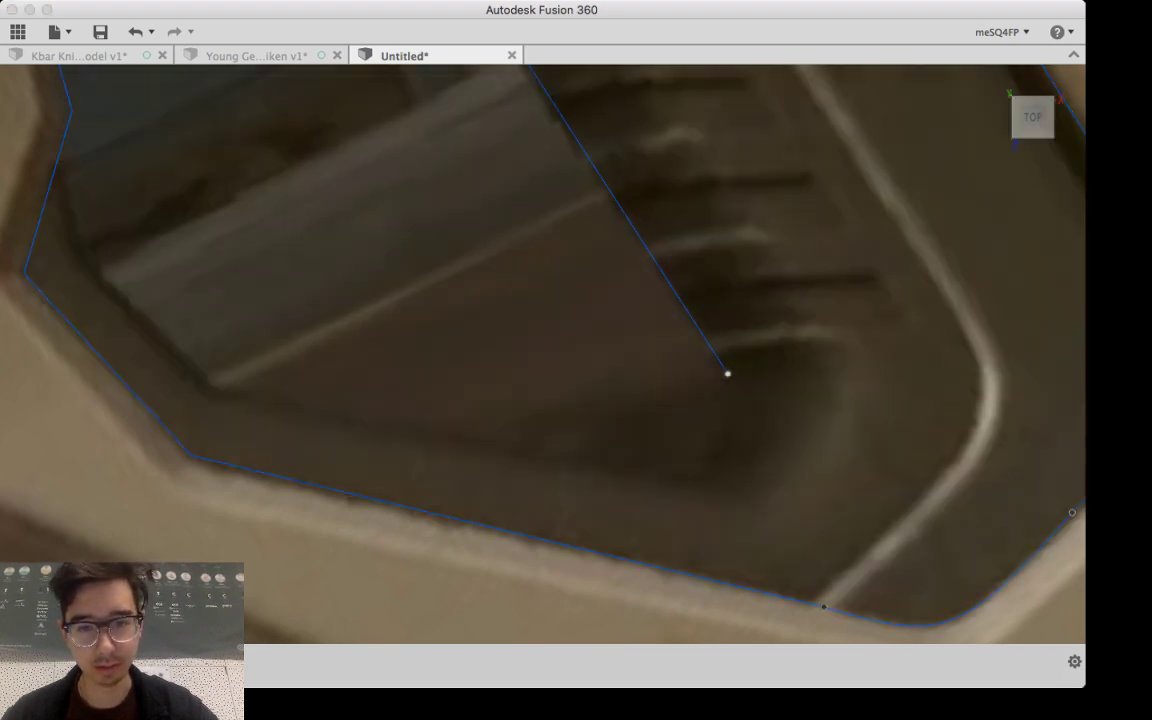
Step: Draw a spline from the grip line's lower end and bend its tangent handle to follow the rounded corner below the grooves
click(727, 374)
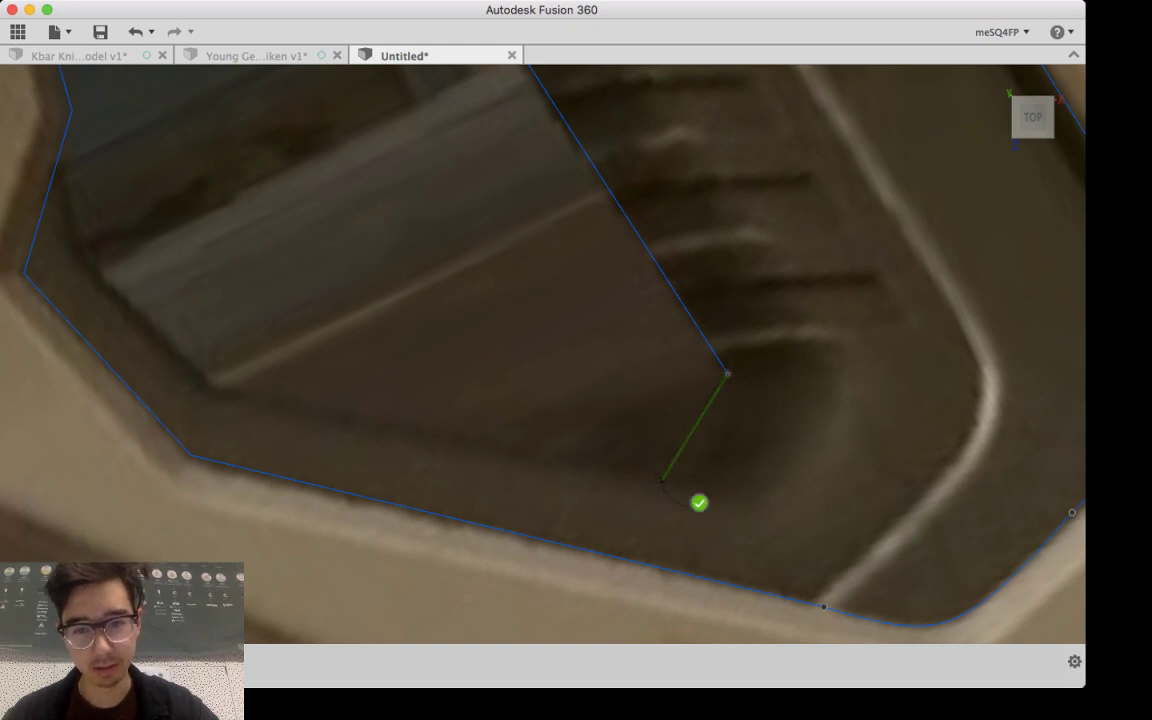
click(698, 502)
scroll(640, 482, up, 3)
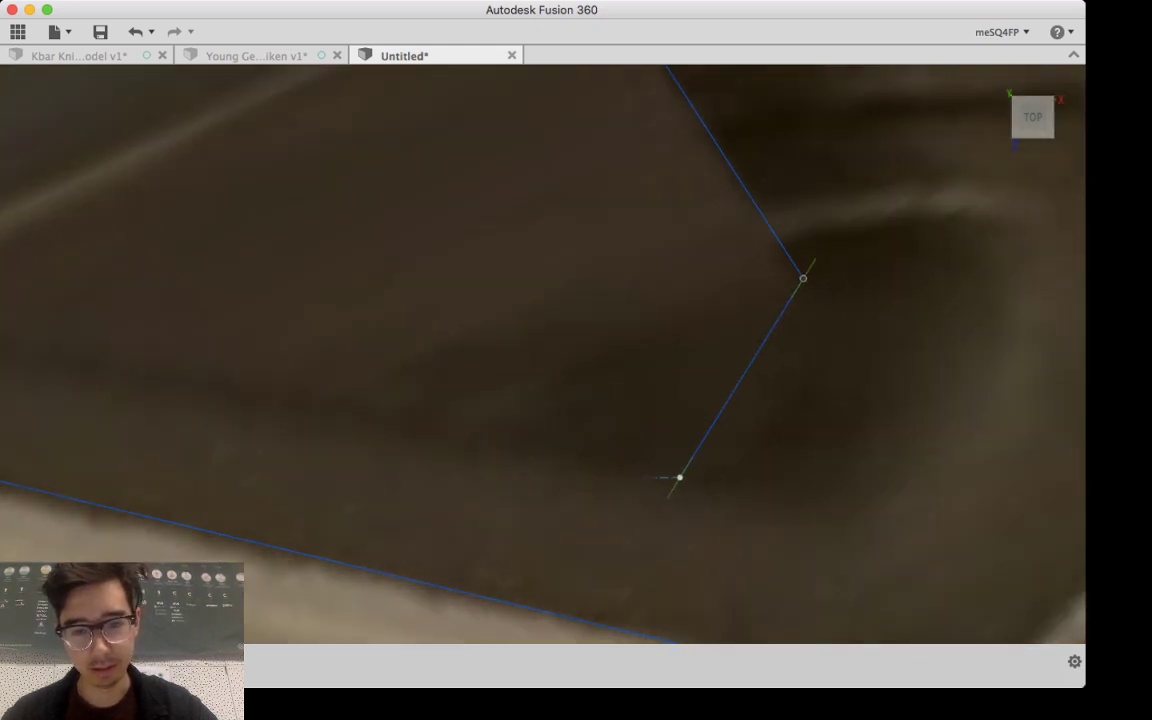
key(Escape)
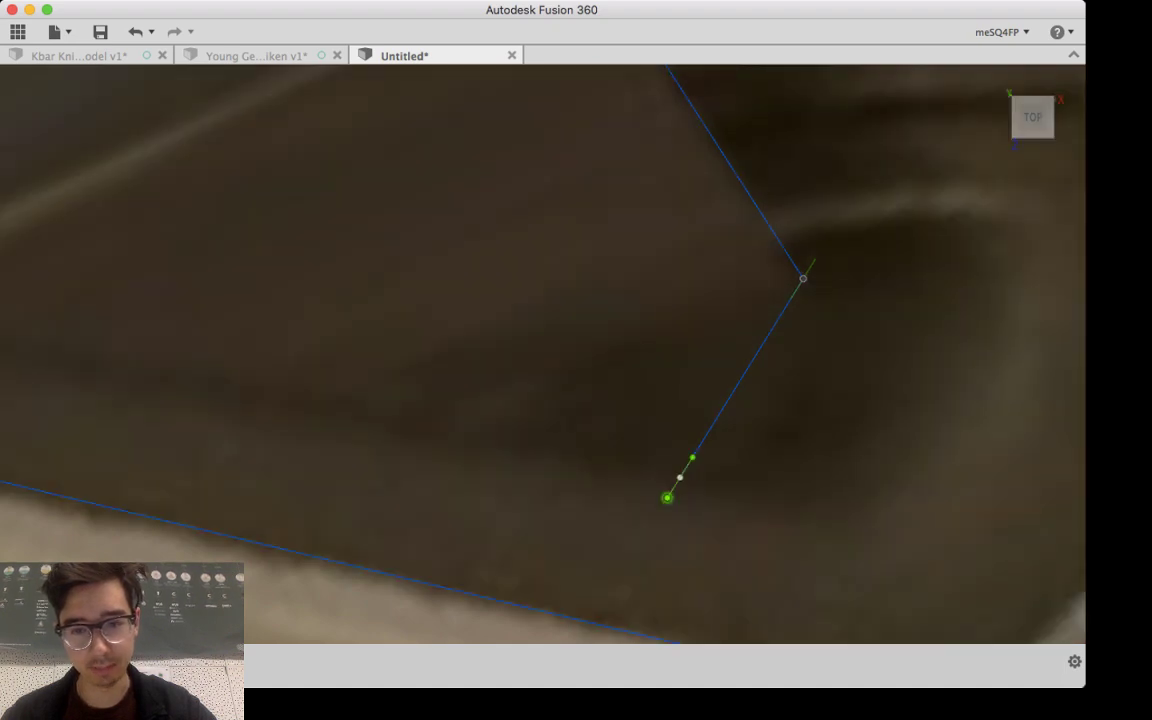
drag(668, 496, 621, 473)
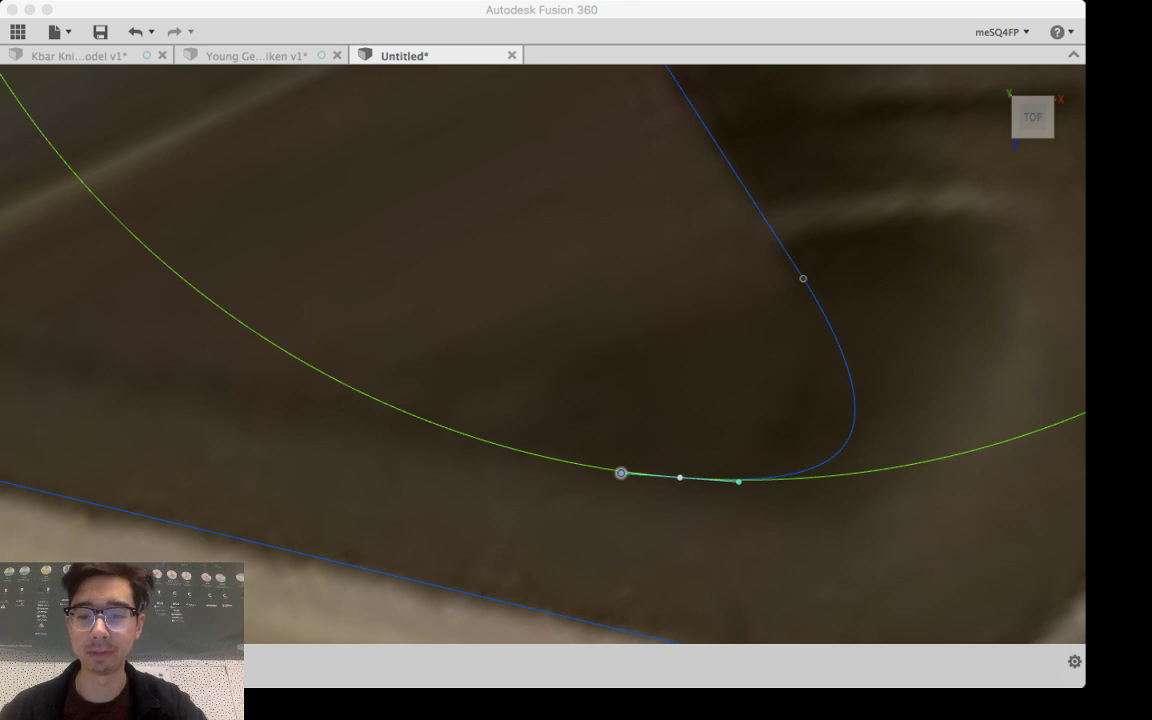
Step: Close the grip opening's lower outline with connected lines from the corner spline's end, along the lower edge and up to the frame's inner edge
scroll(590, 371, down, 5)
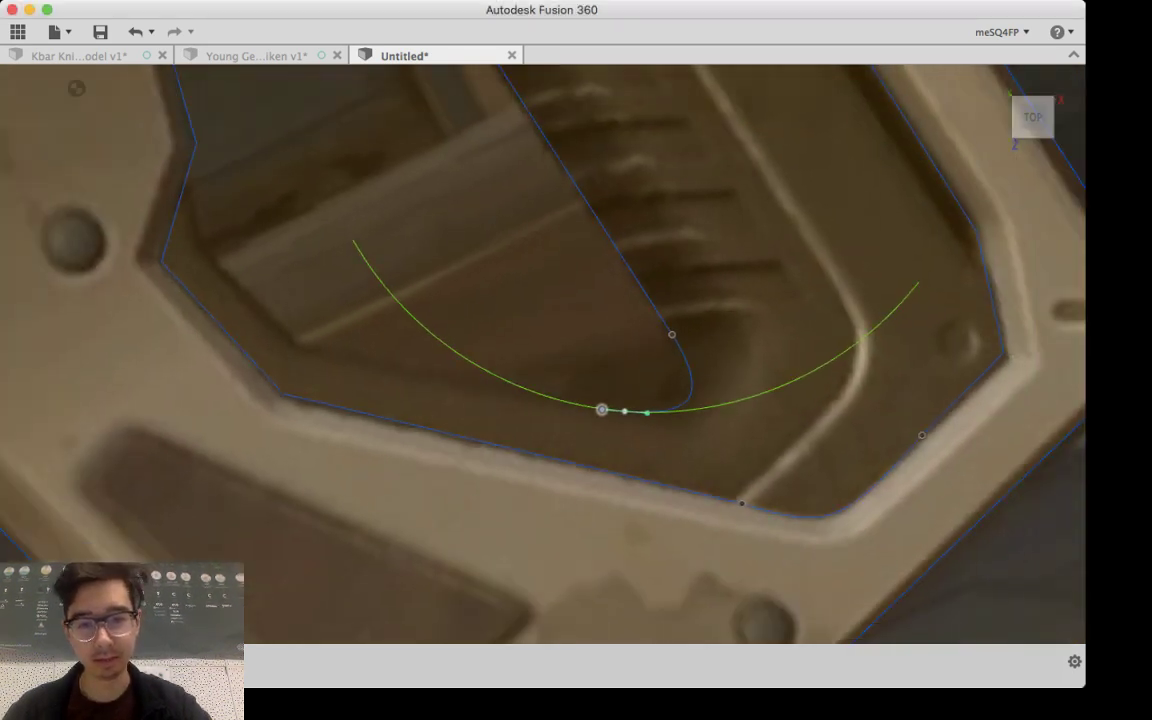
mouse_move(602, 410)
middle_down()
mouse_move(699, 445)
mouse_move(728, 470)
middle_up()
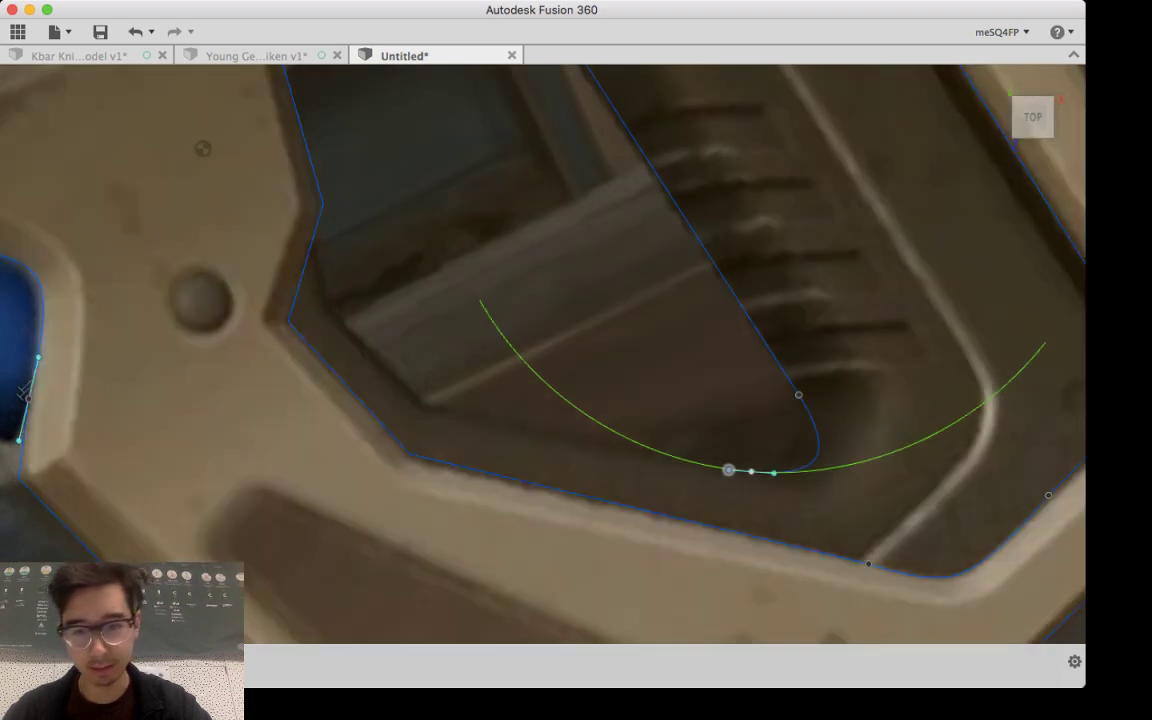
click(751, 471)
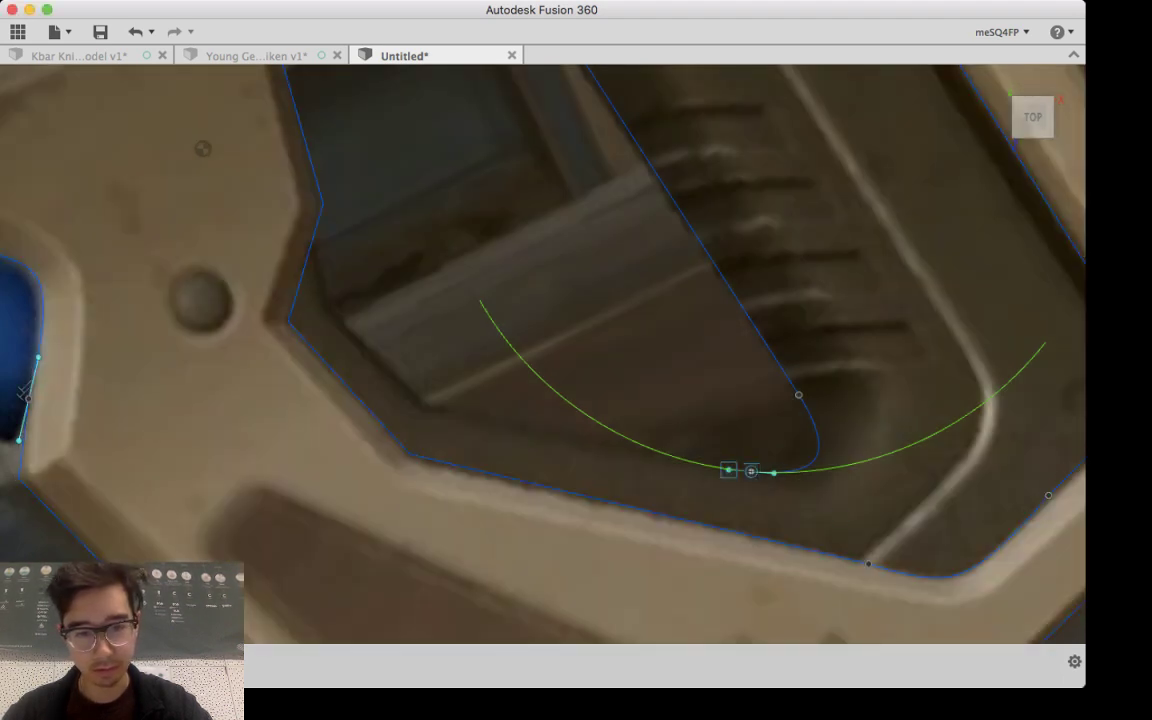
click(751, 471)
click(429, 401)
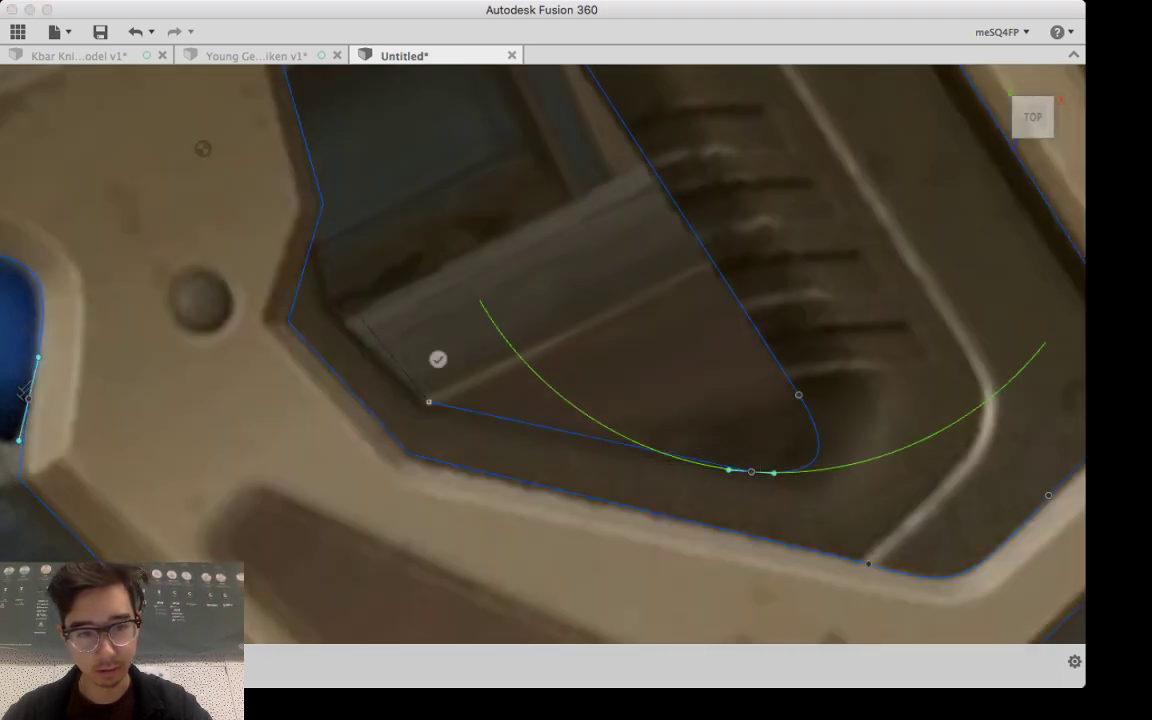
click(337, 316)
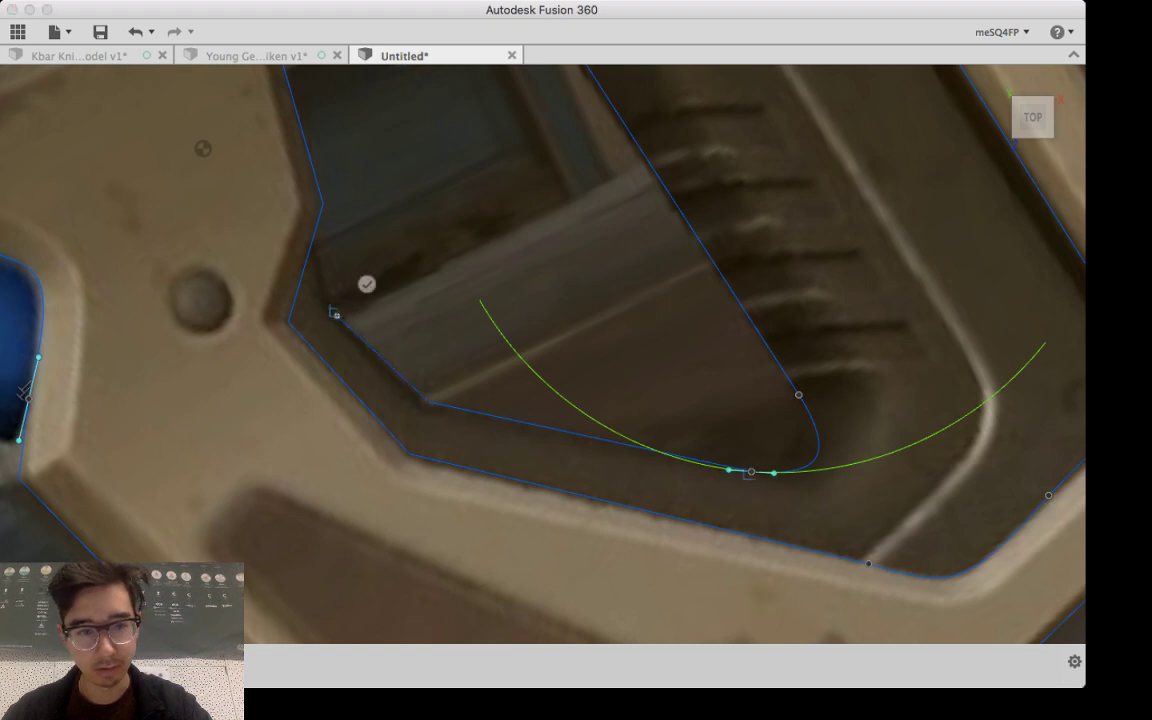
click(310, 246)
Step: Look over the whole traced pistol and check the grip's closed profile against the reference image
mouse_move(337, 242)
middle_down()
mouse_move(399, 340)
mouse_move(490, 612)
middle_up()
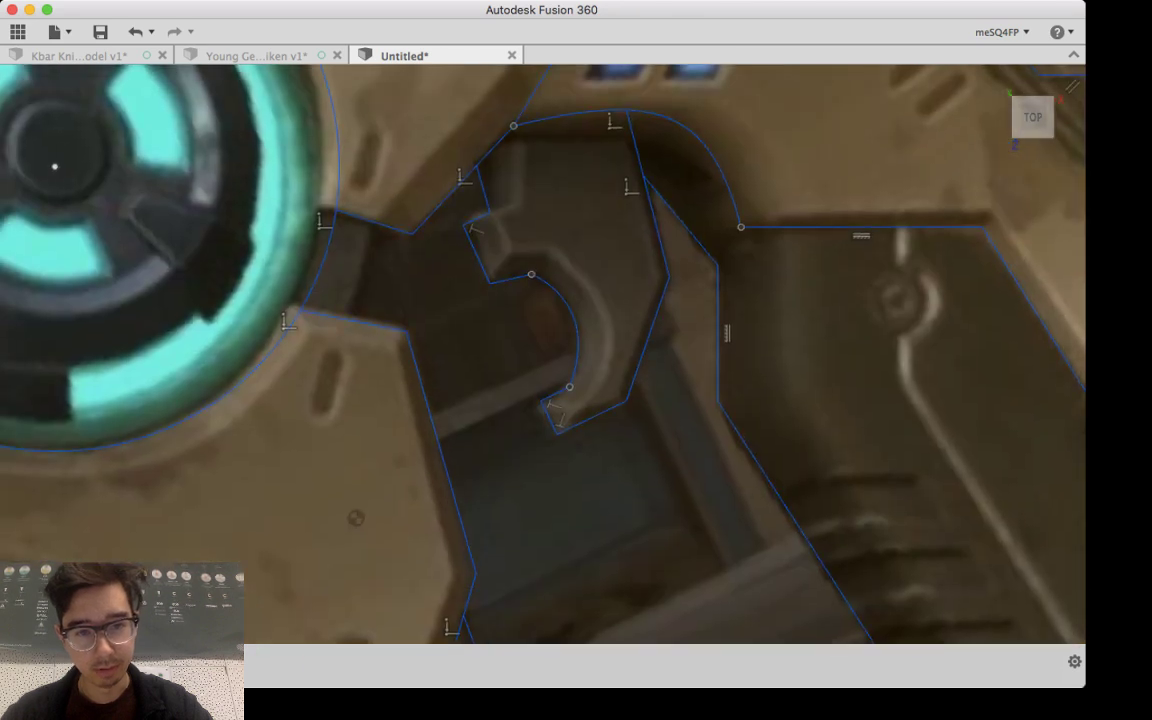
mouse_move(490, 560)
middle_down()
mouse_move(443, 443)
mouse_move(507, 525)
mouse_move(532, 598)
middle_up()
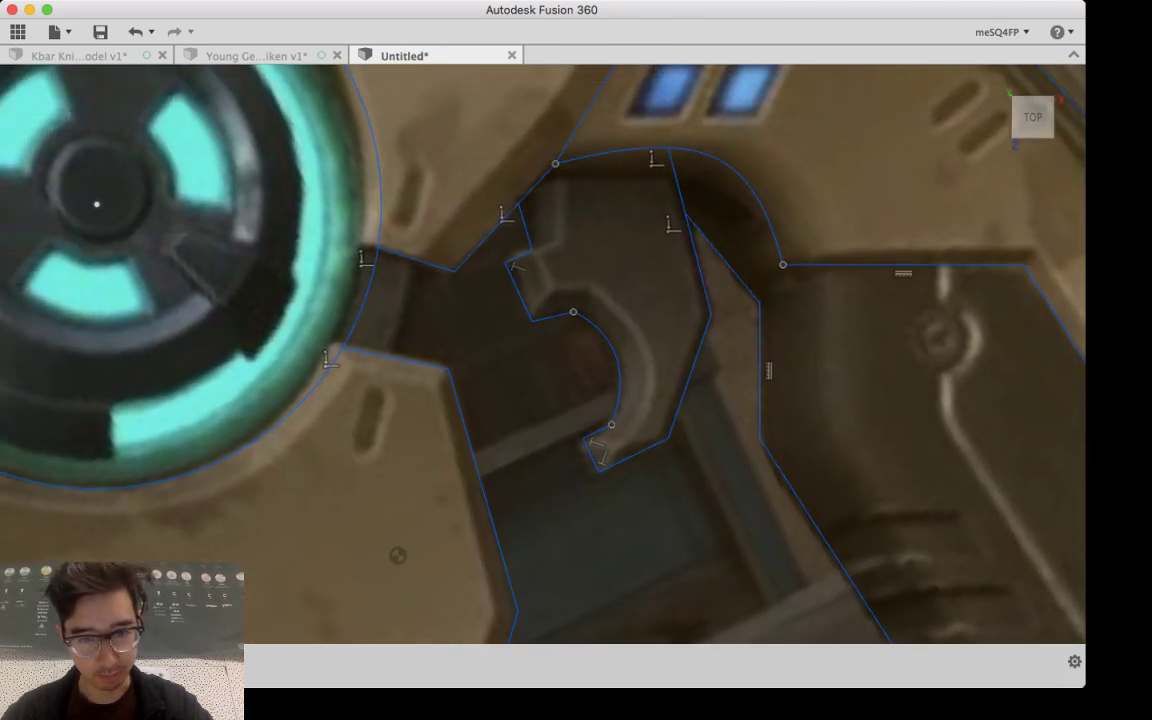
scroll(590, 450, down, 10)
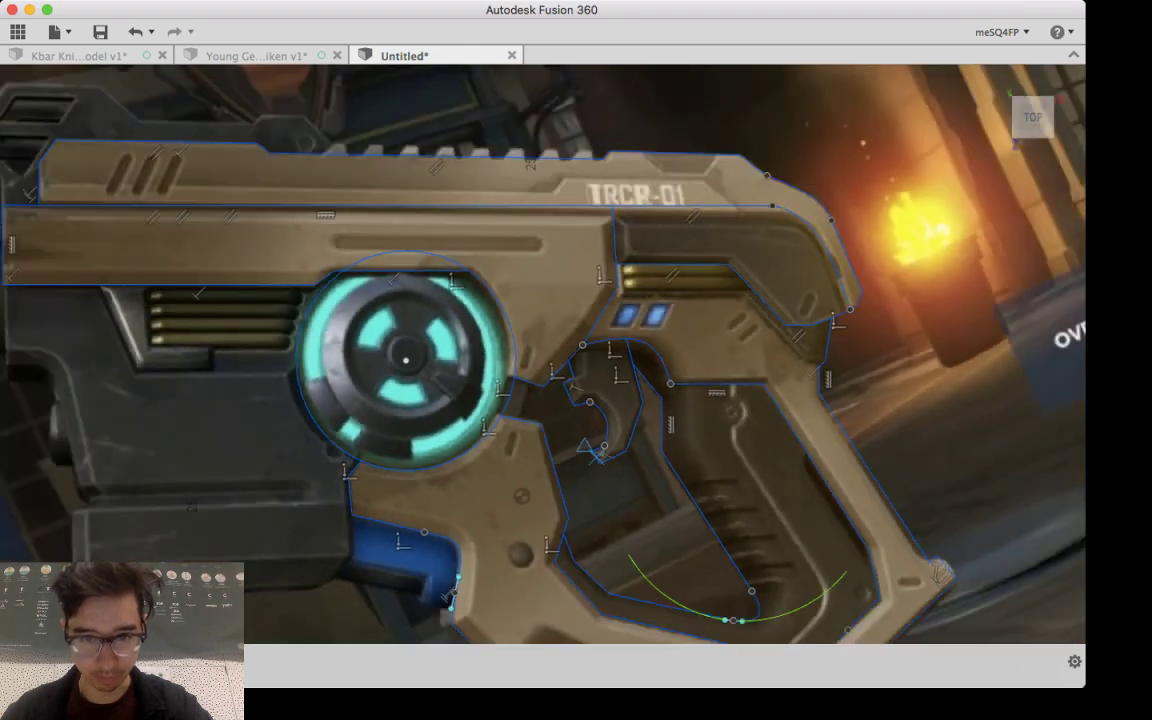
scroll(598, 454, down, 4)
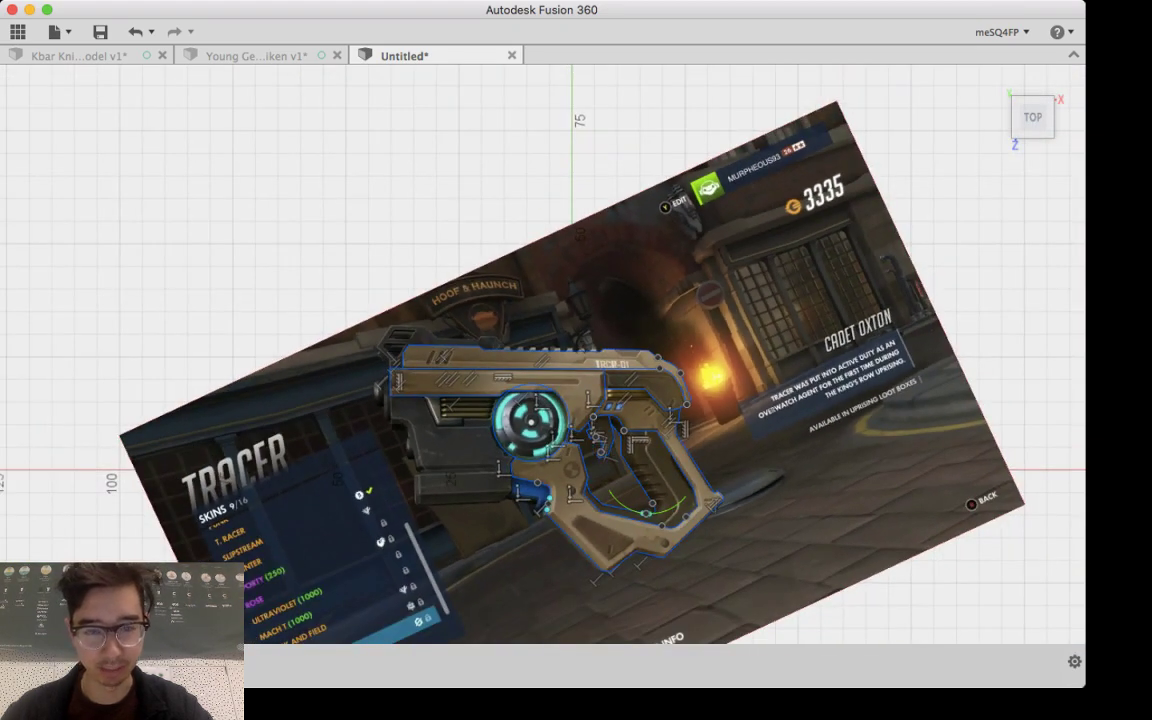
scroll(716, 545, up, 8)
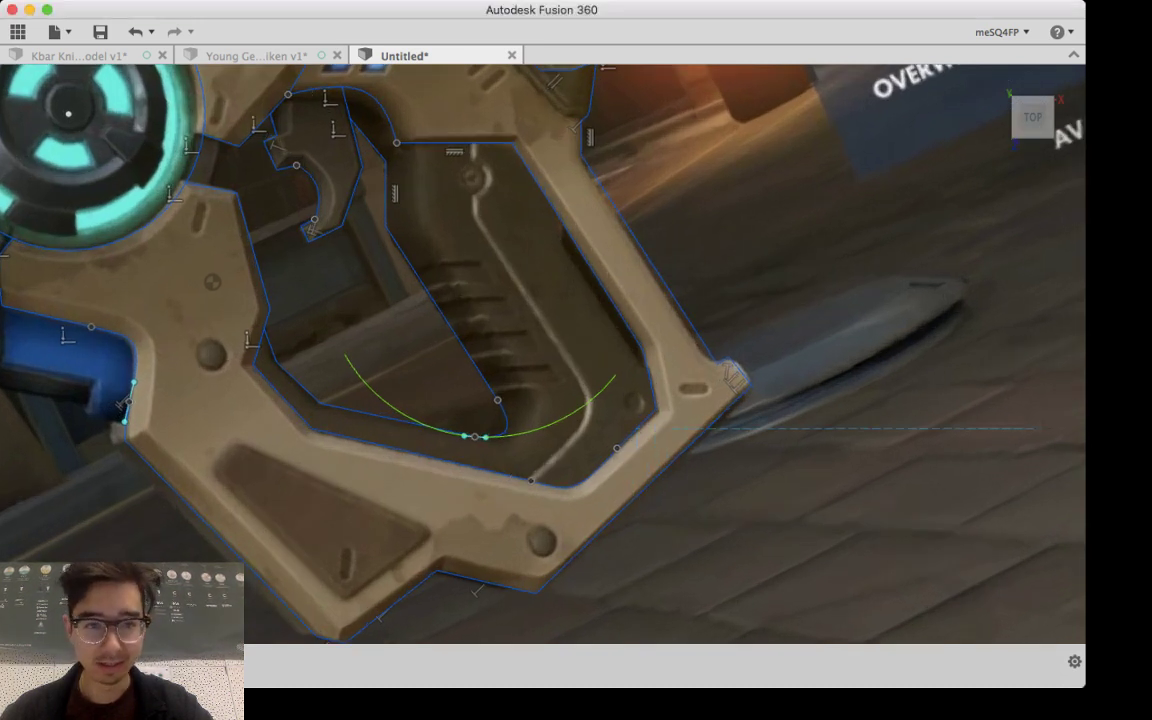
middle_drag(321, 282, 621, 446)
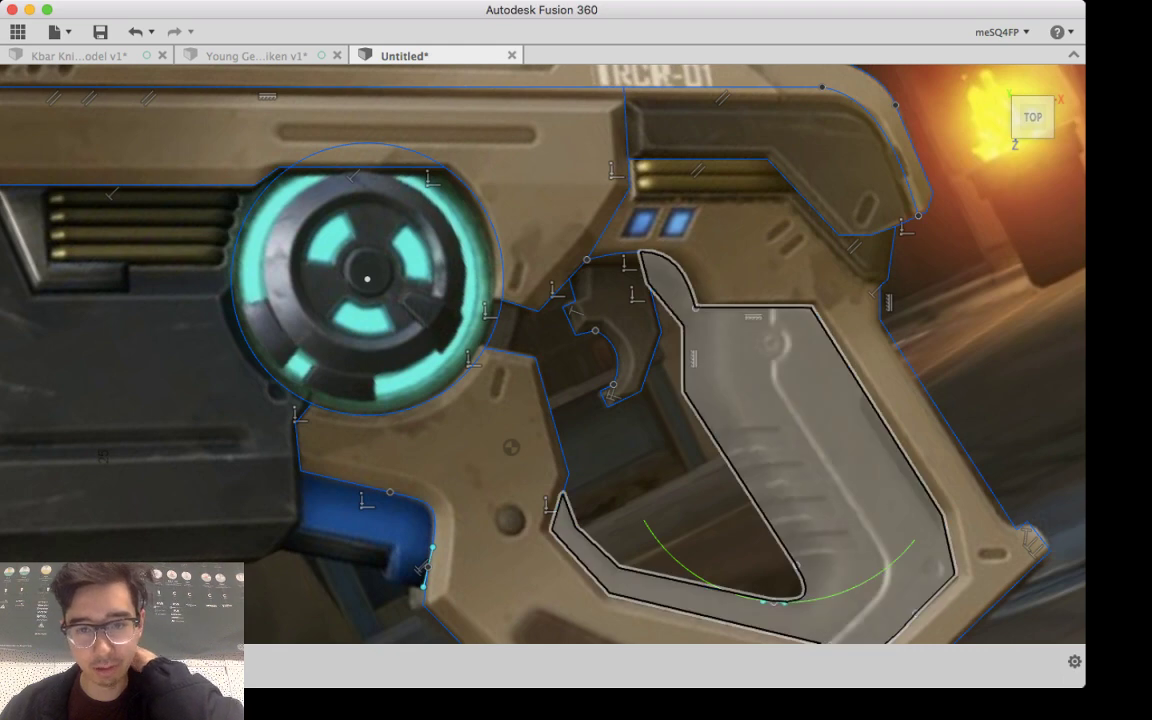
middle_drag(510, 450, 760, 309)
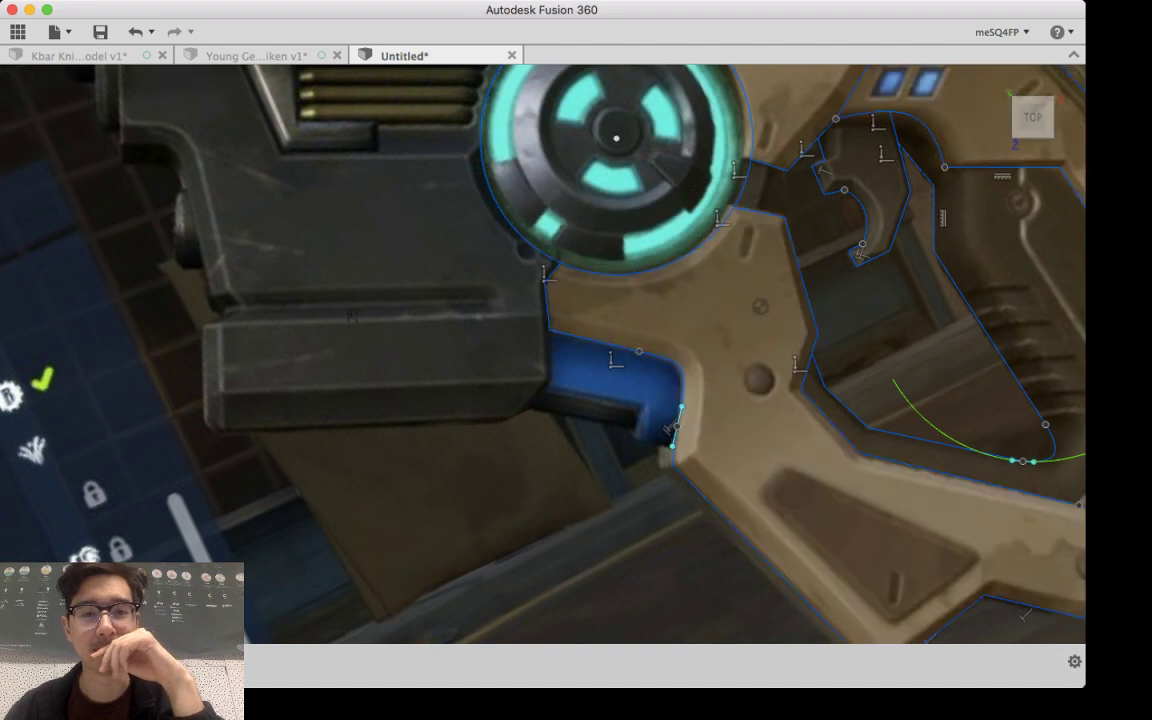
Step: Trace the blue insert's lower edge and notch with connected lines from its rear spline to the frame corner beside the black housing
scroll(560, 360, down, 1)
middle_drag(560, 360, 530, 295)
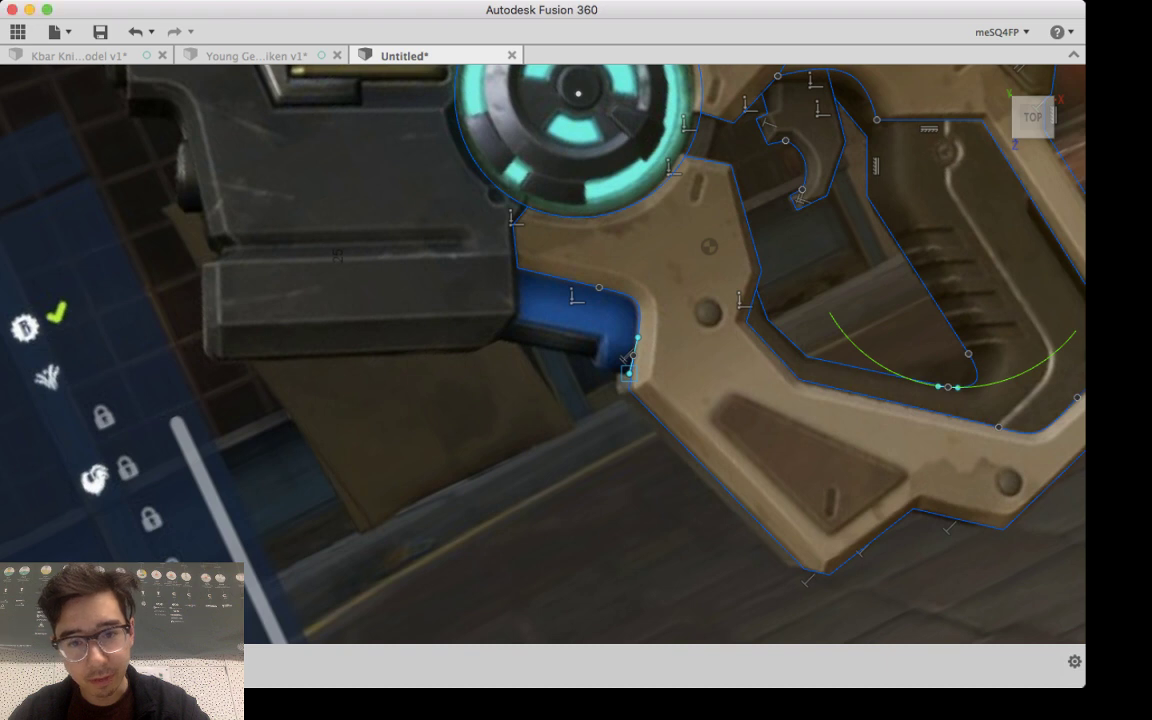
click(627, 373)
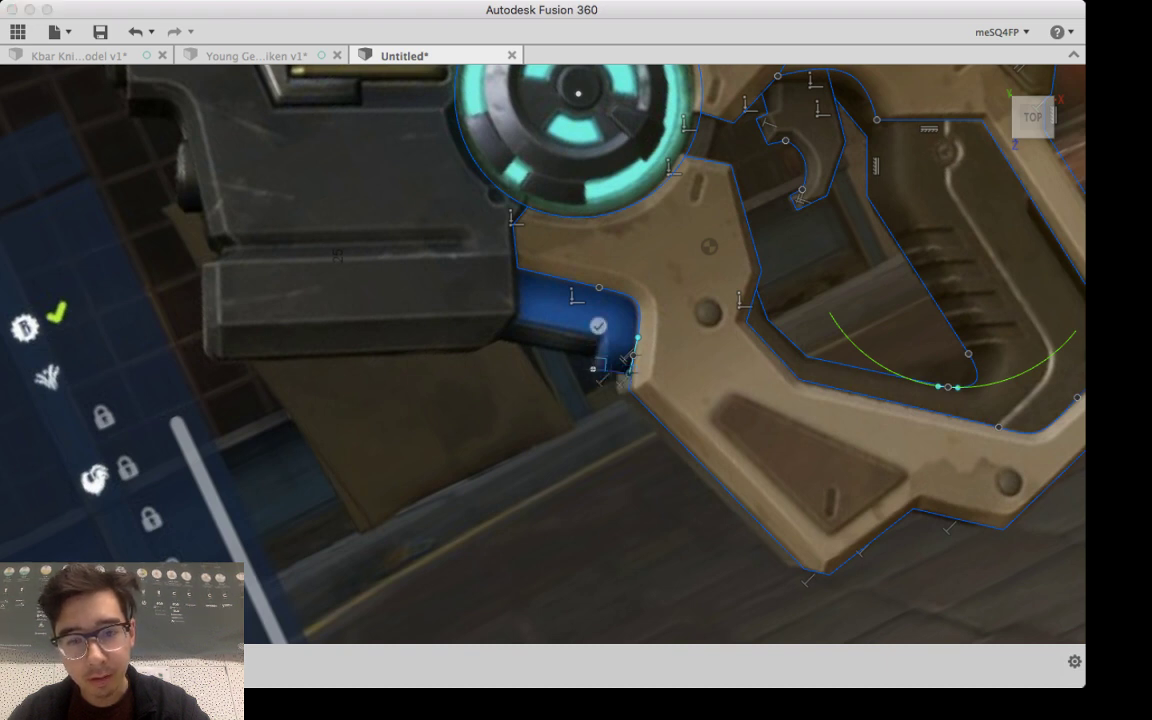
scroll(600, 339, up, 10)
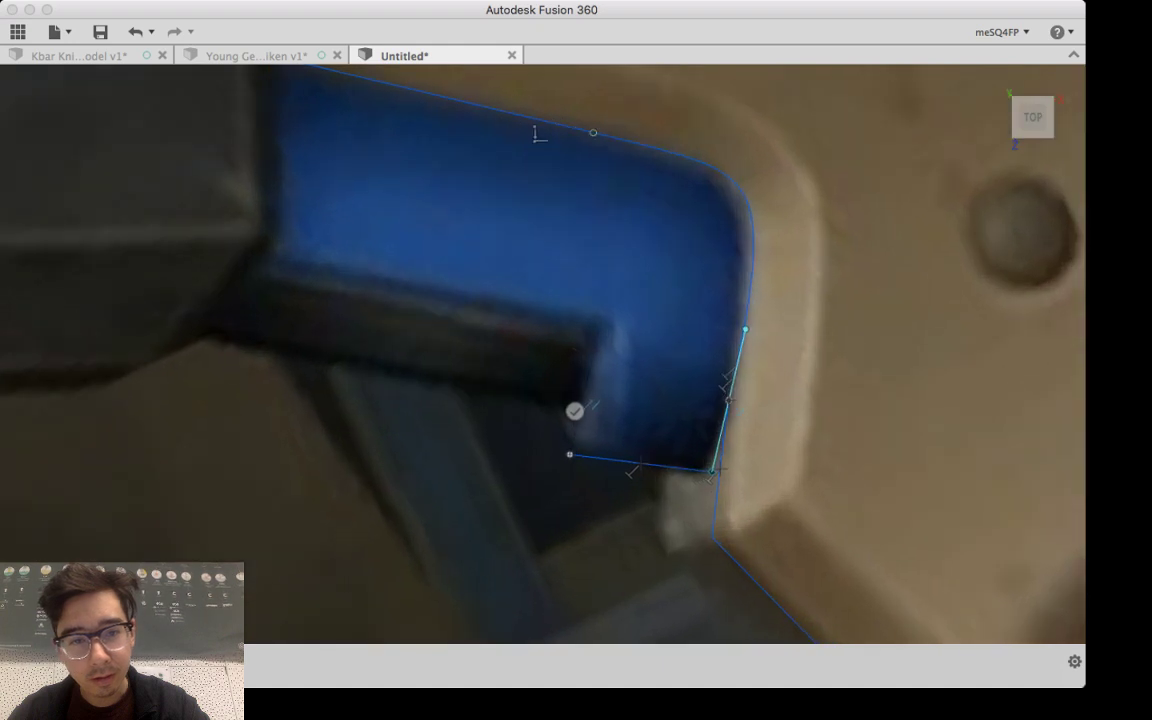
click(598, 331)
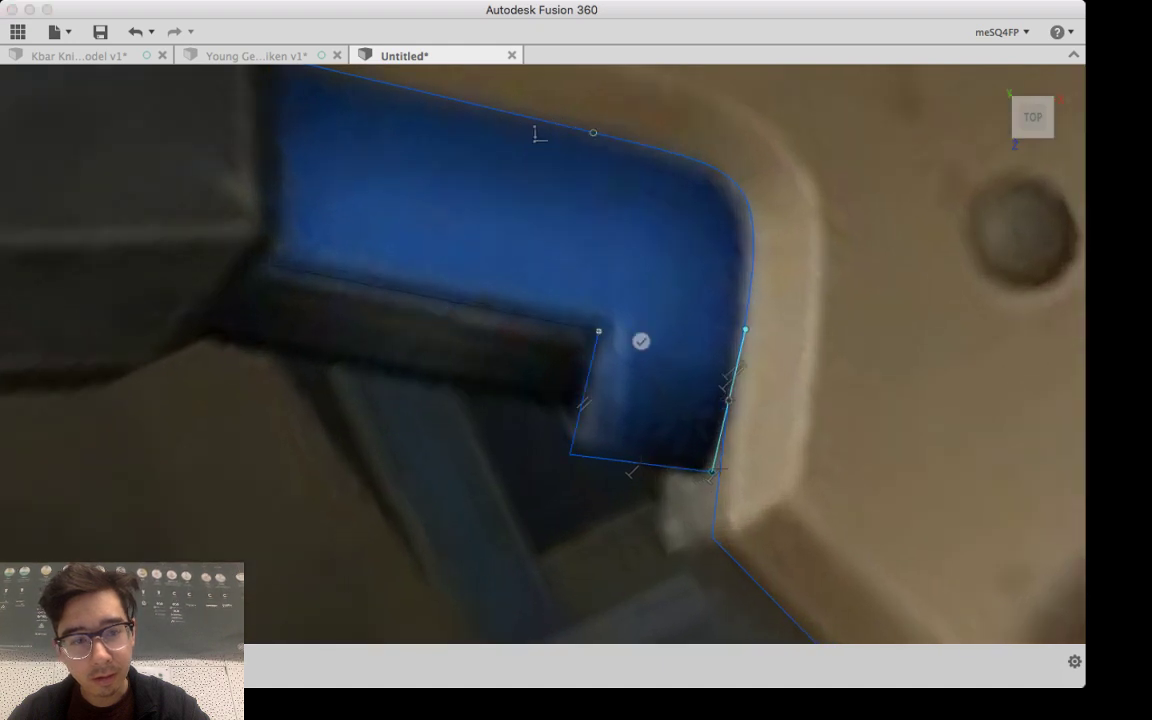
click(265, 263)
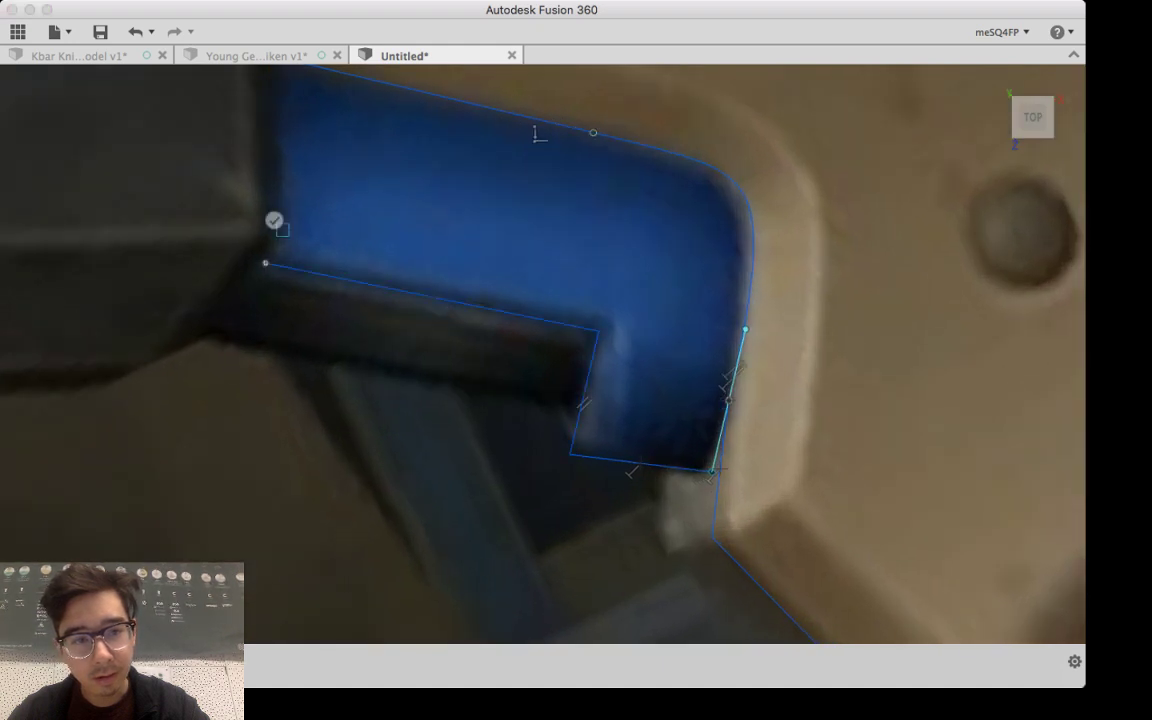
click(282, 230)
middle_drag(300, 194, 430, 547)
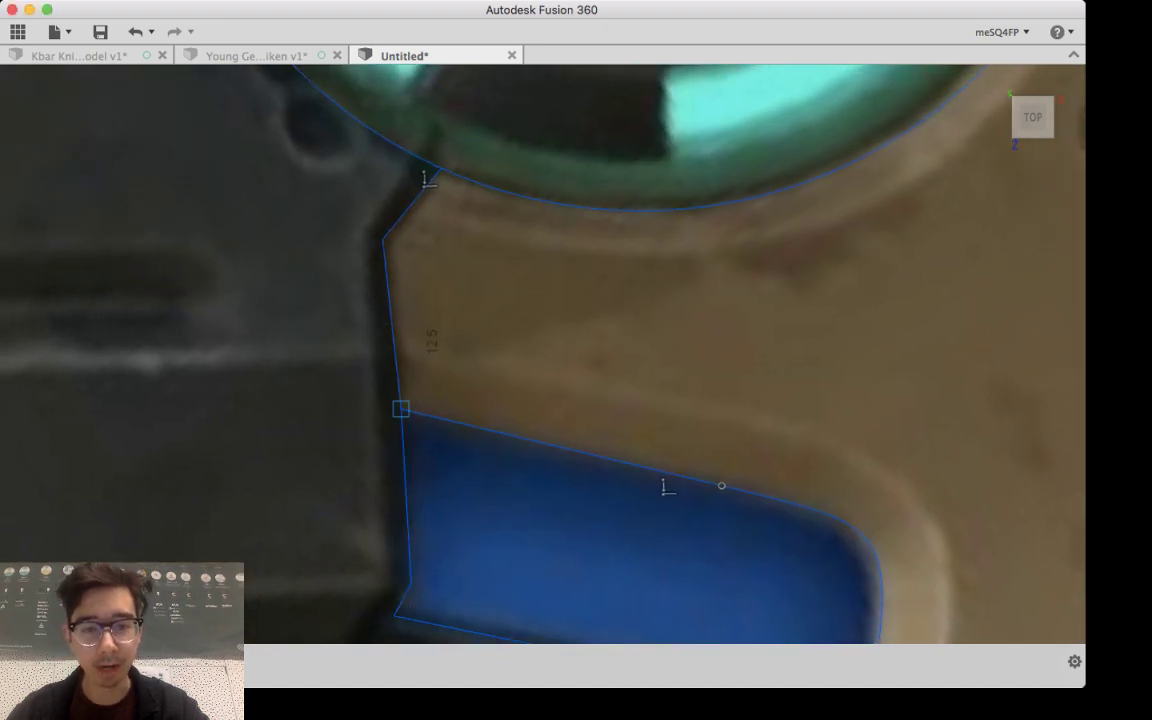
scroll(500, 430, up, 4)
scroll(500, 430, down, 4)
scroll(500, 430, down, 5)
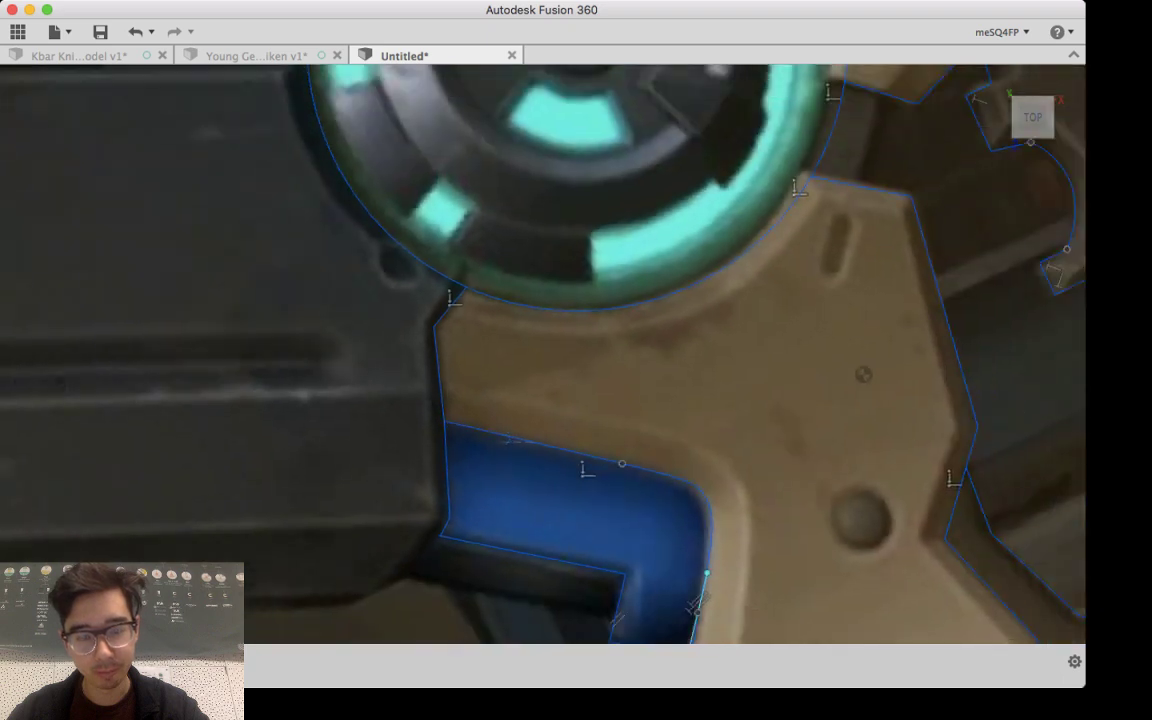
middle_drag(509, 591, 545, 412)
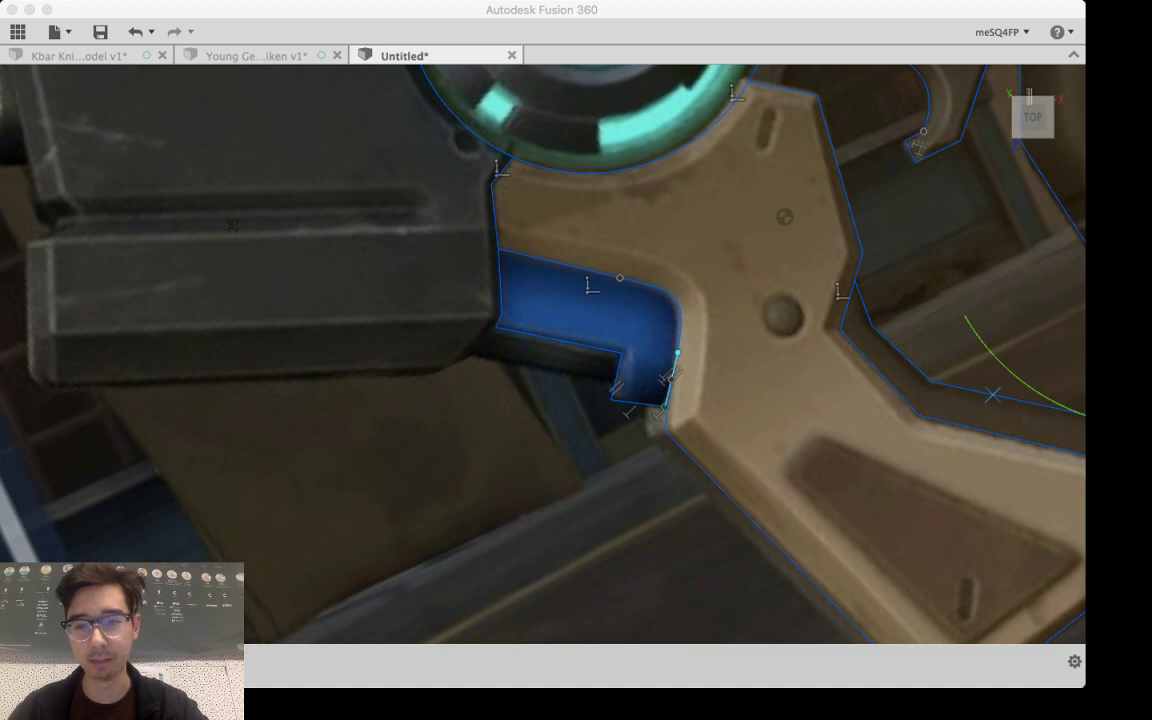
key(super+Tab)
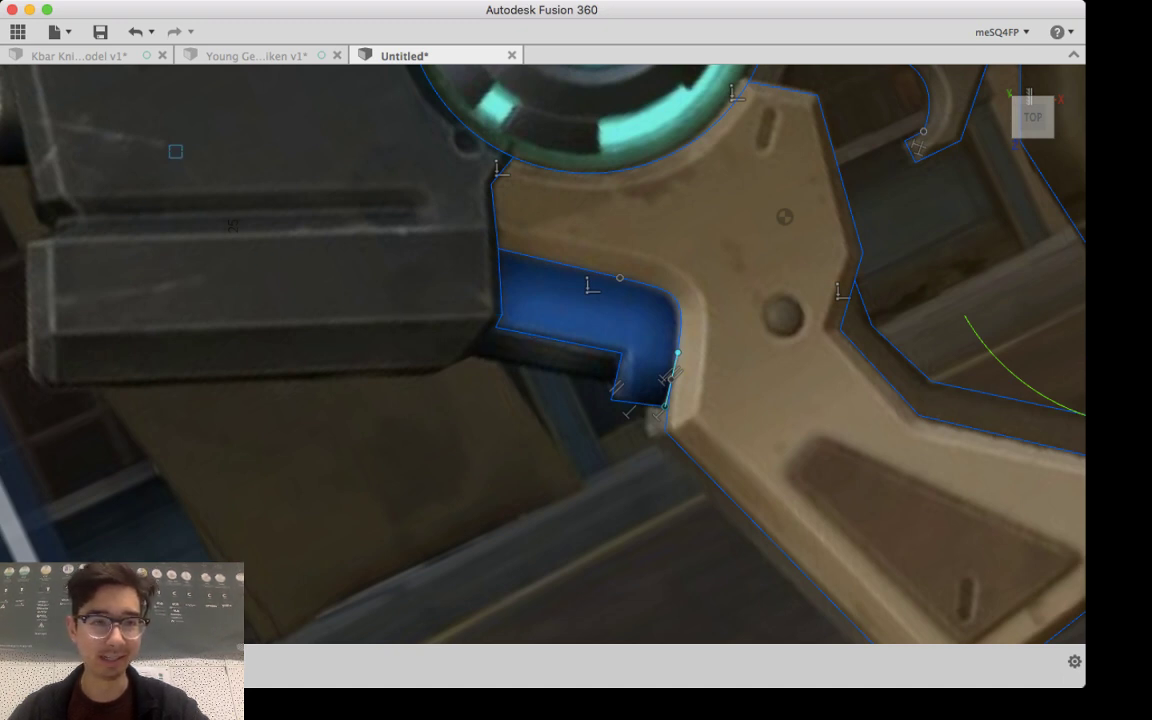
key(super+Tab)
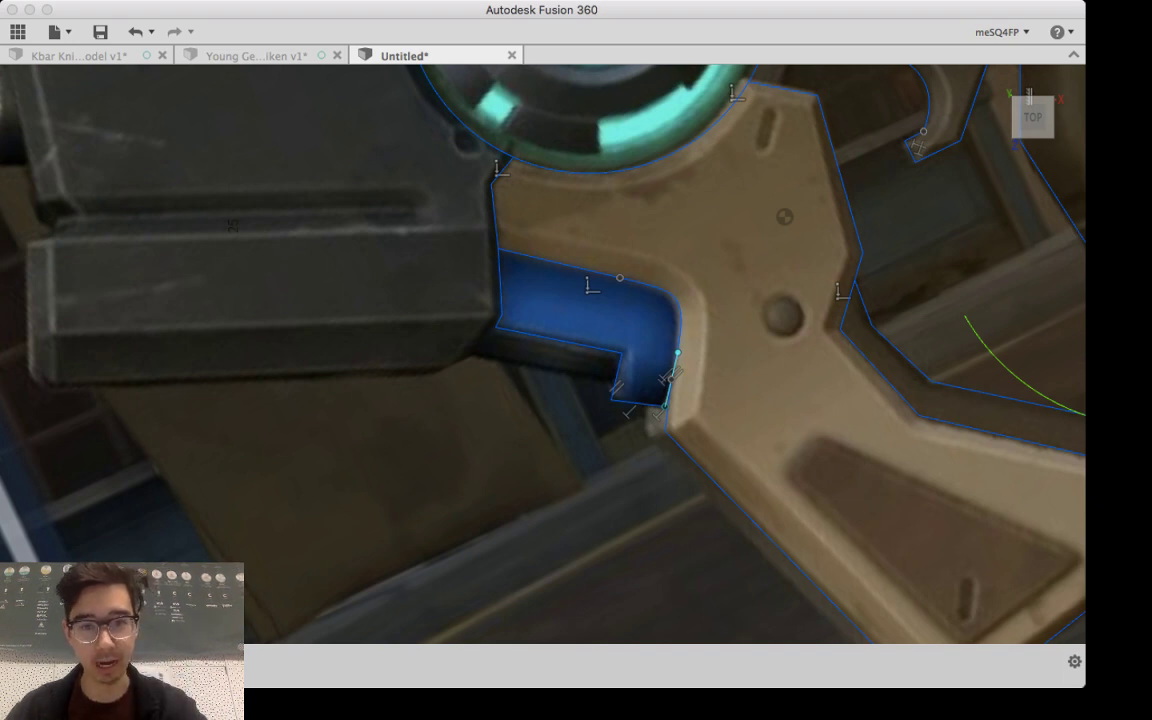
Step: Trace connected lines from the blue insert's notch along the dark strip and the black lower block's underside to its front lower corner
scroll(602, 393, up, 5)
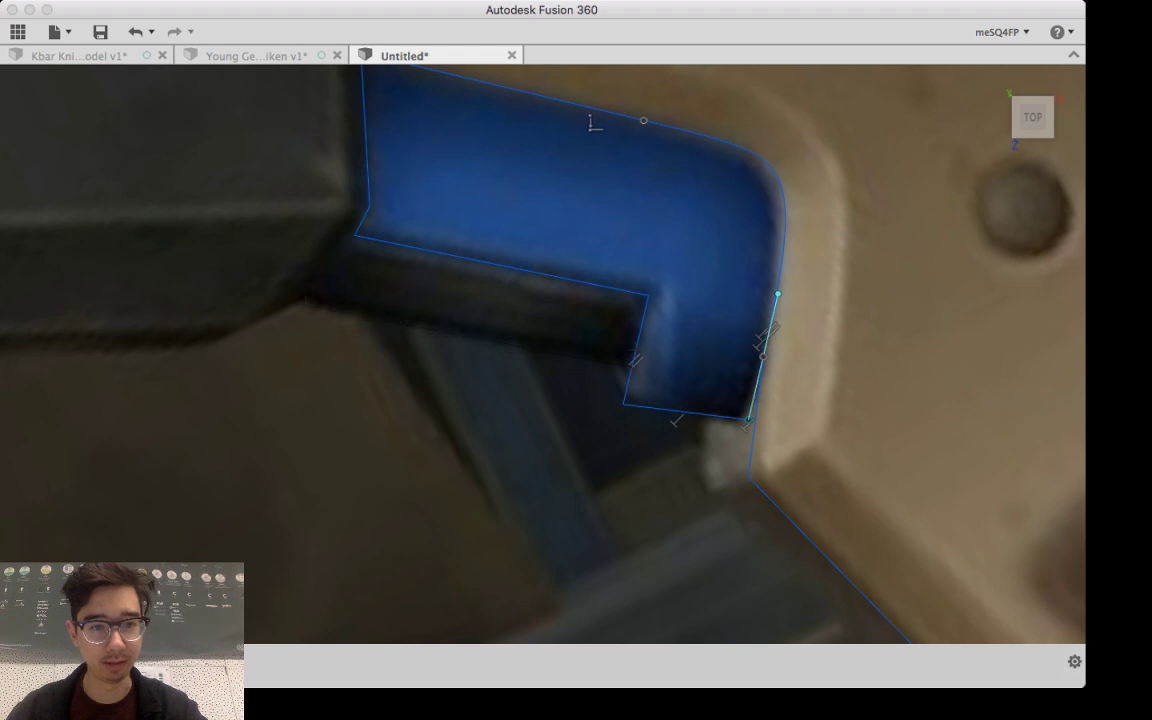
click(303, 303)
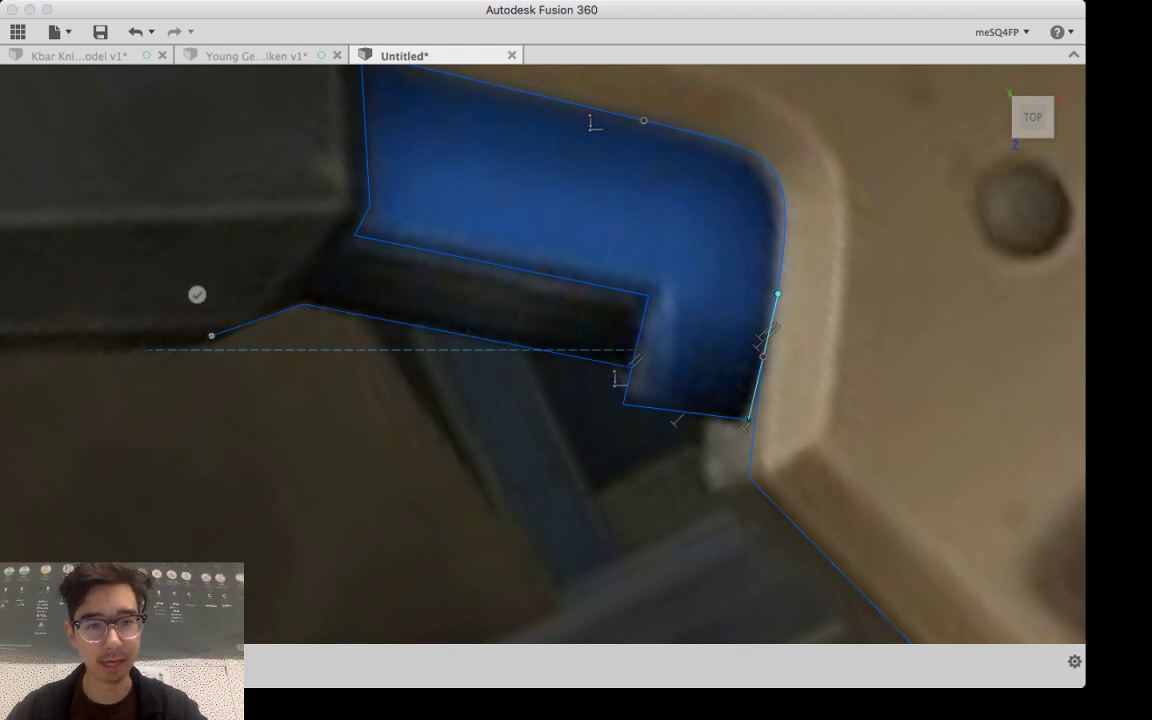
middle_drag(211, 335, 861, 485)
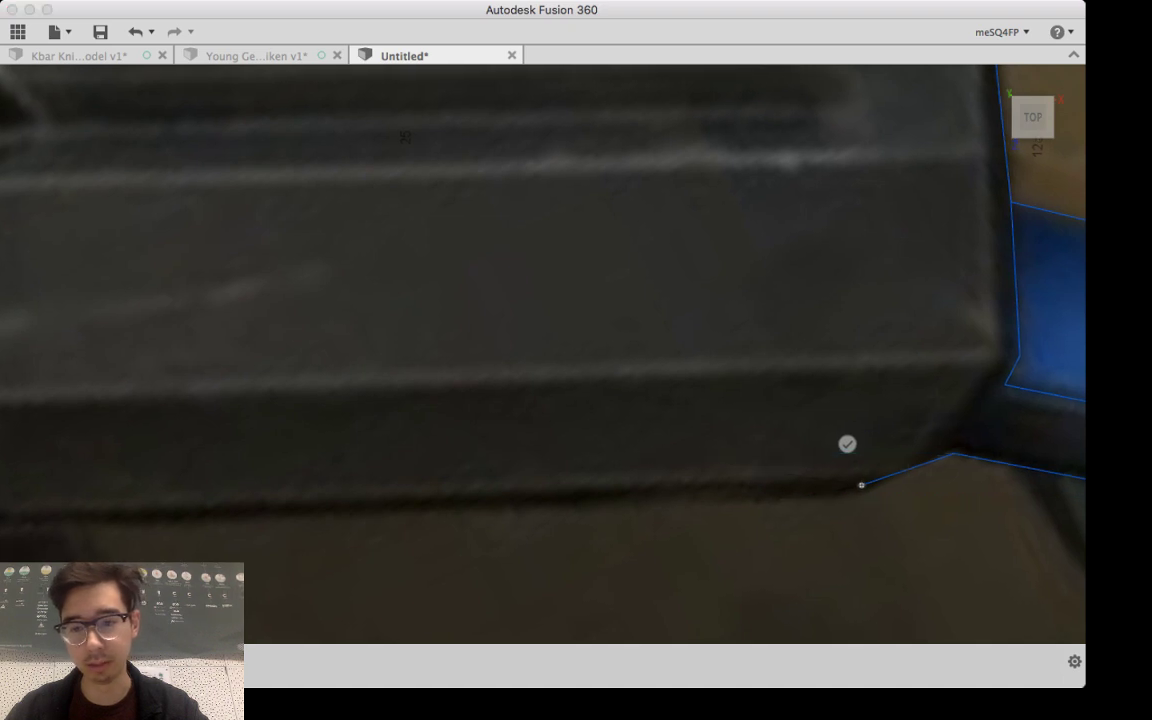
scroll(861, 485, down, 6)
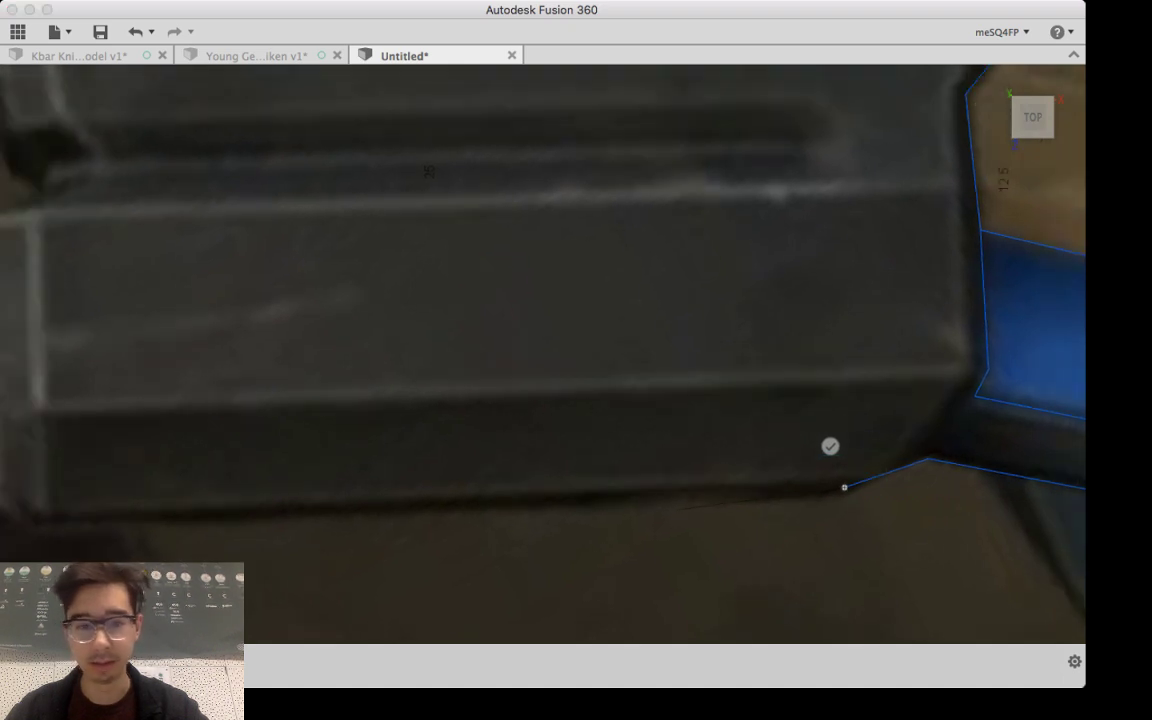
scroll(430, 465, down, 5)
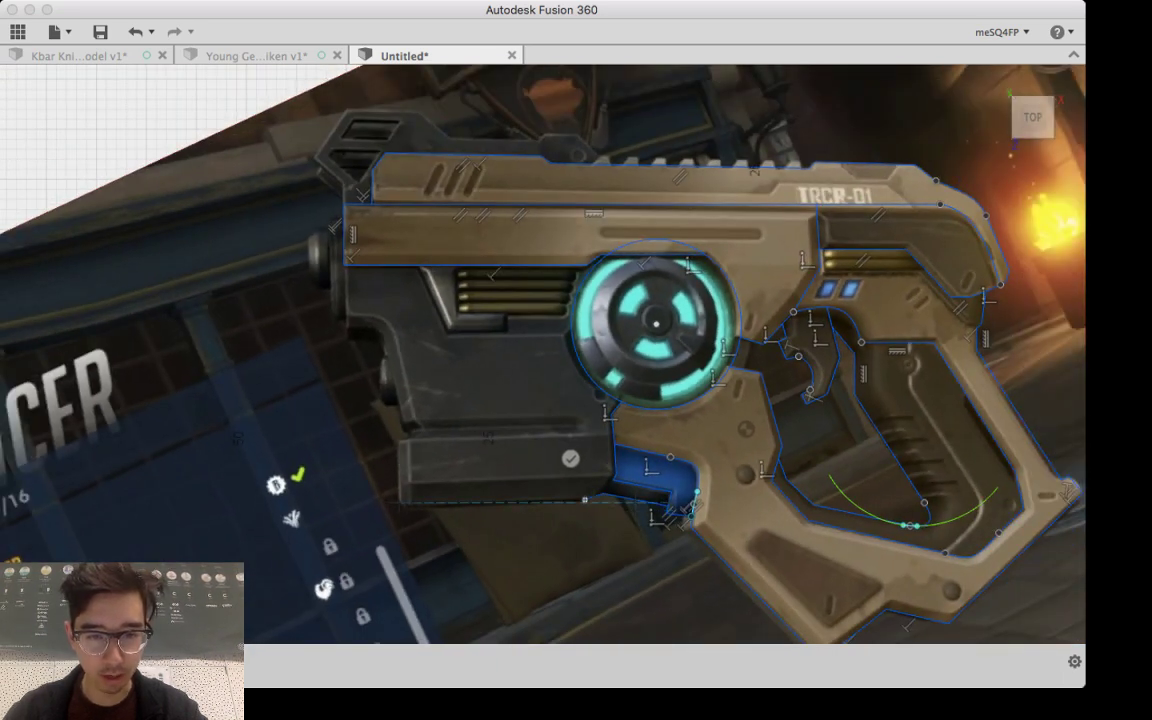
scroll(400, 500, up, 8)
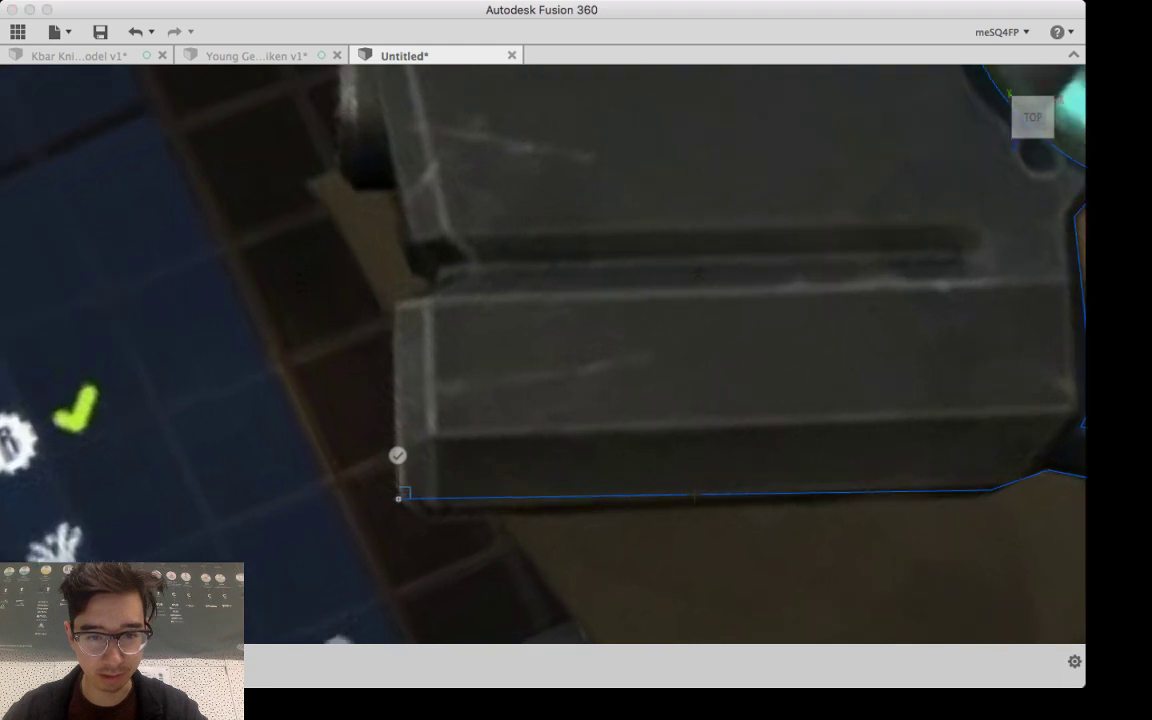
Step: Continue the lines up the lower block's front face, around the small notch and up the housing's slanted front edge to its rounded corner
scroll(400, 495, up, 3)
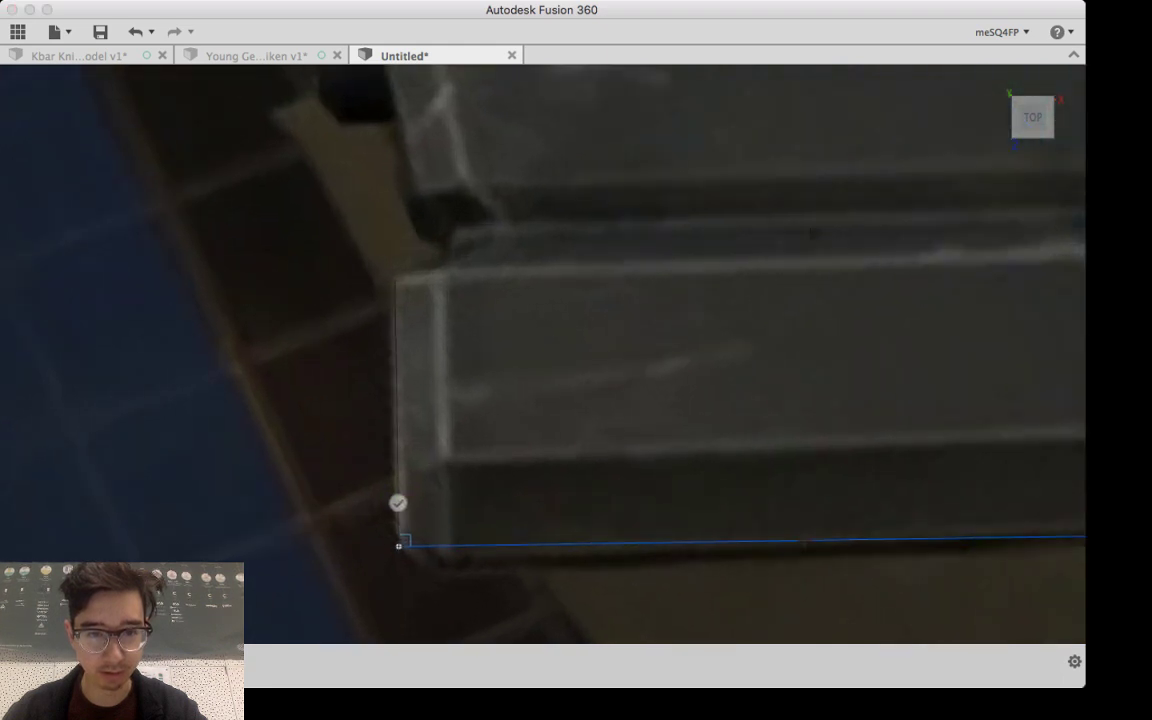
click(399, 545)
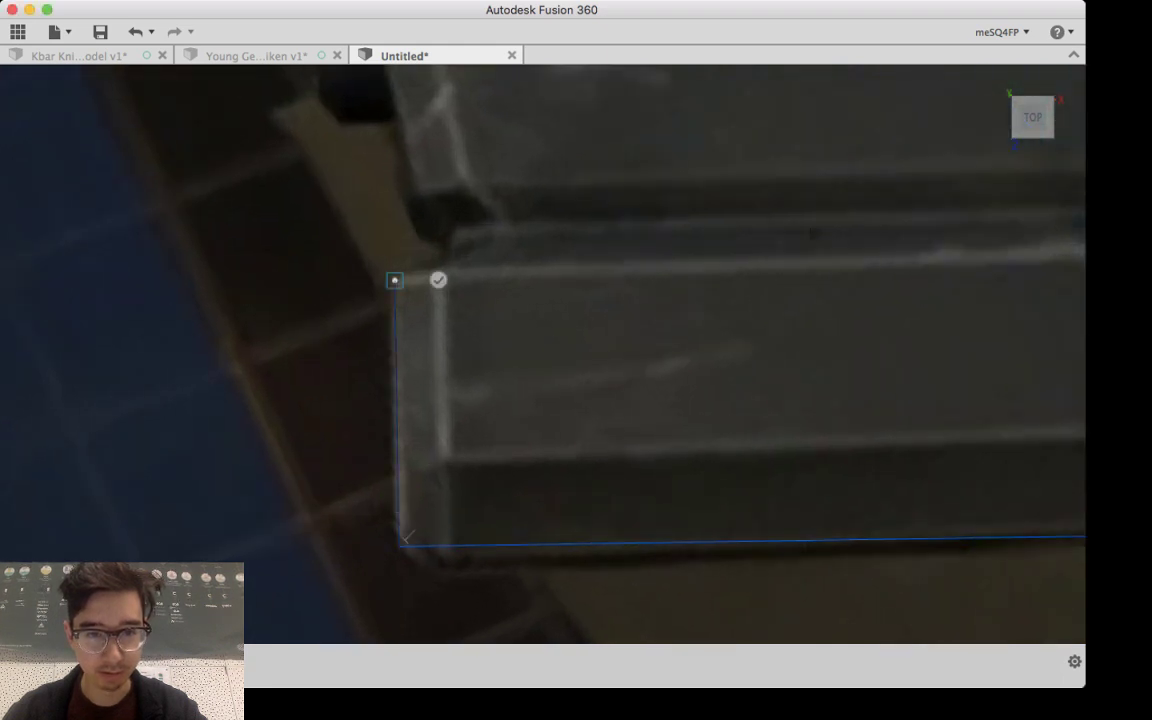
click(395, 280)
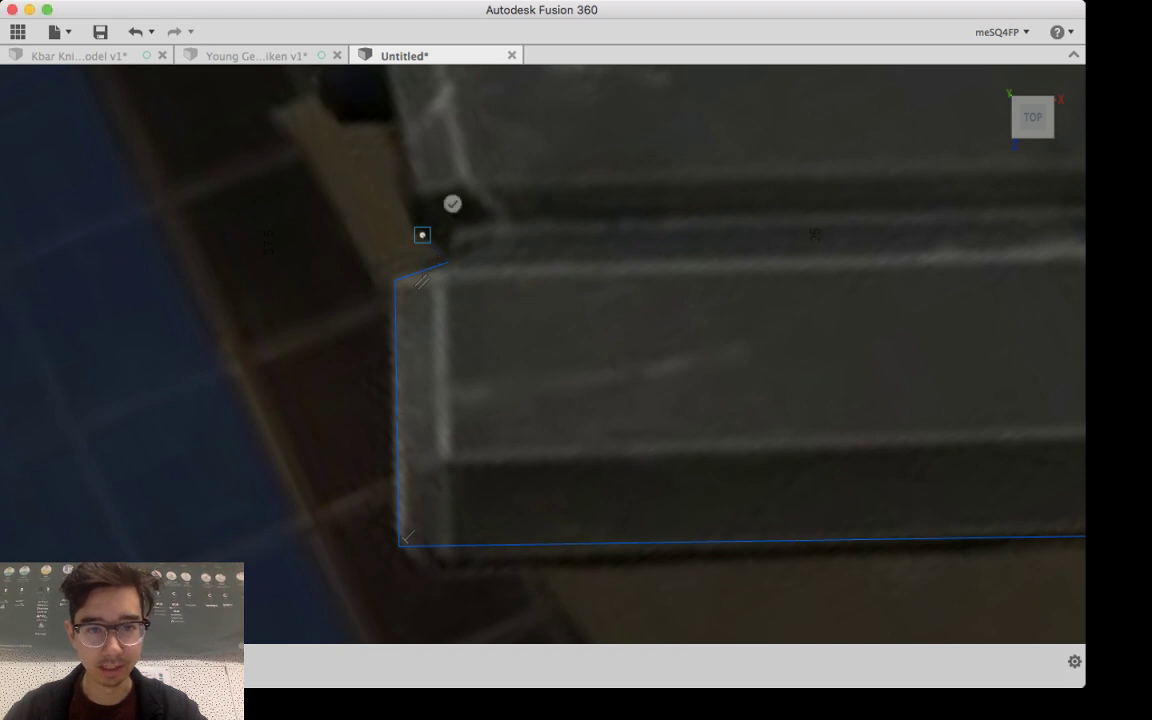
scroll(505, 486, up, 3)
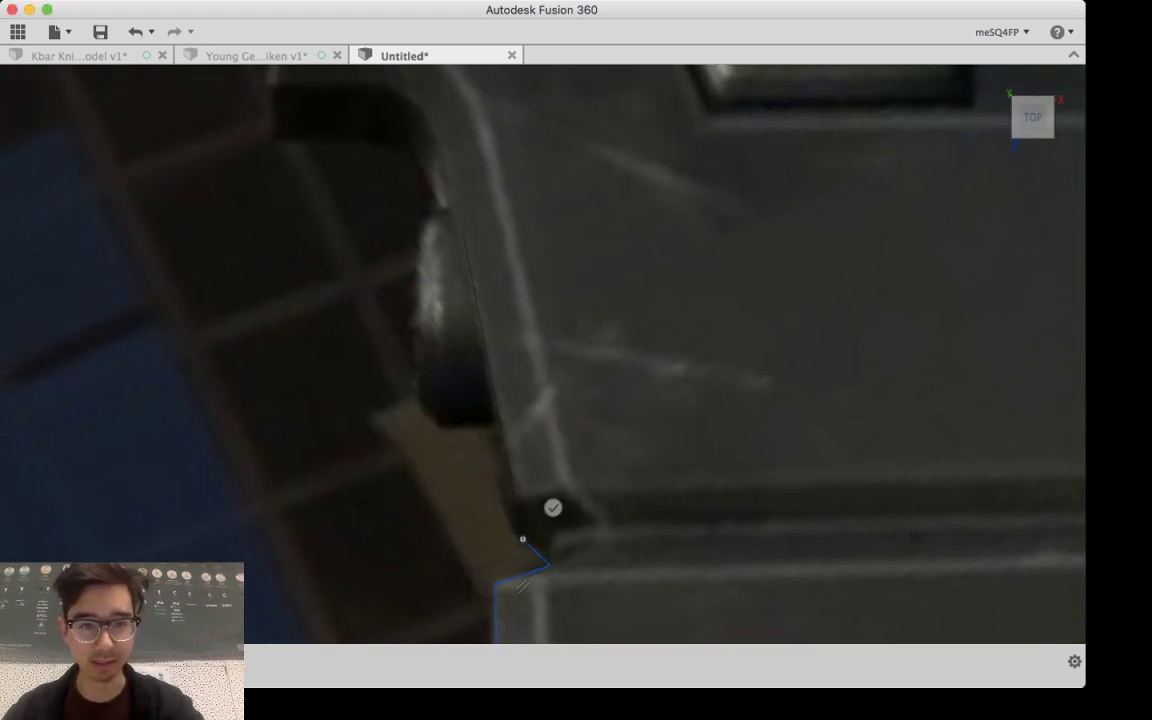
middle_drag(463, 232, 514, 518)
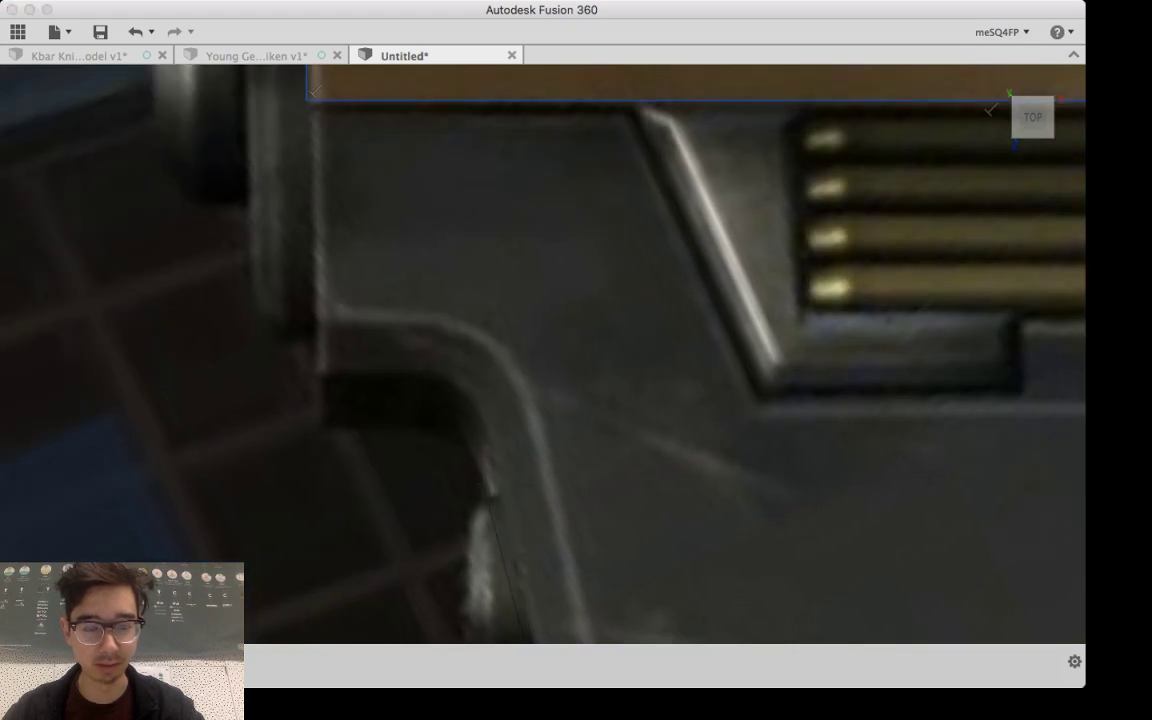
click(492, 489)
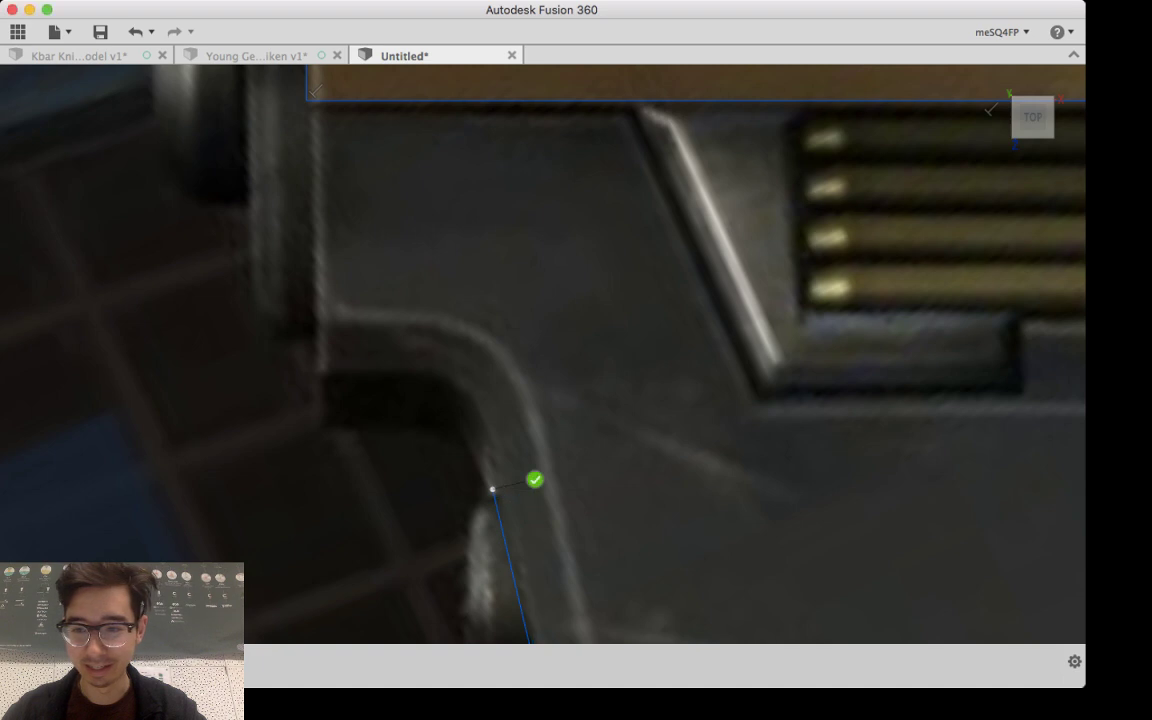
key(Escape)
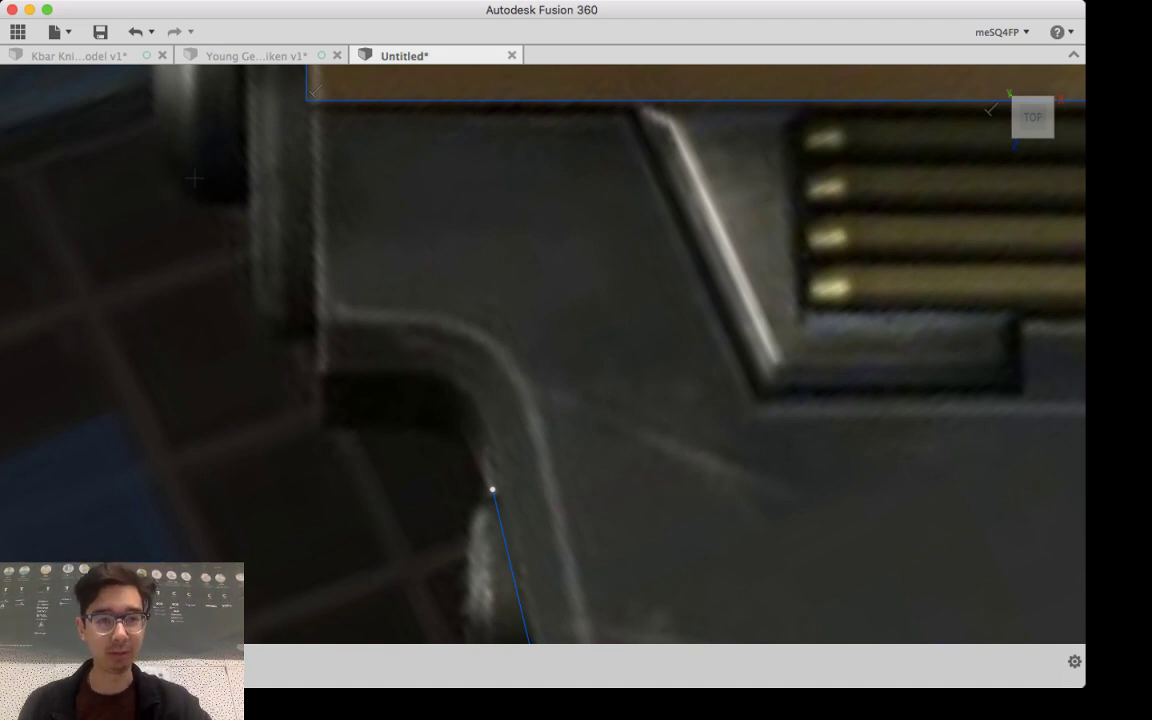
Step: Trace the housing's rounded corner with a spline to the lower end of its upright edge, bending the end handle to match the curve
key(super+Tab)
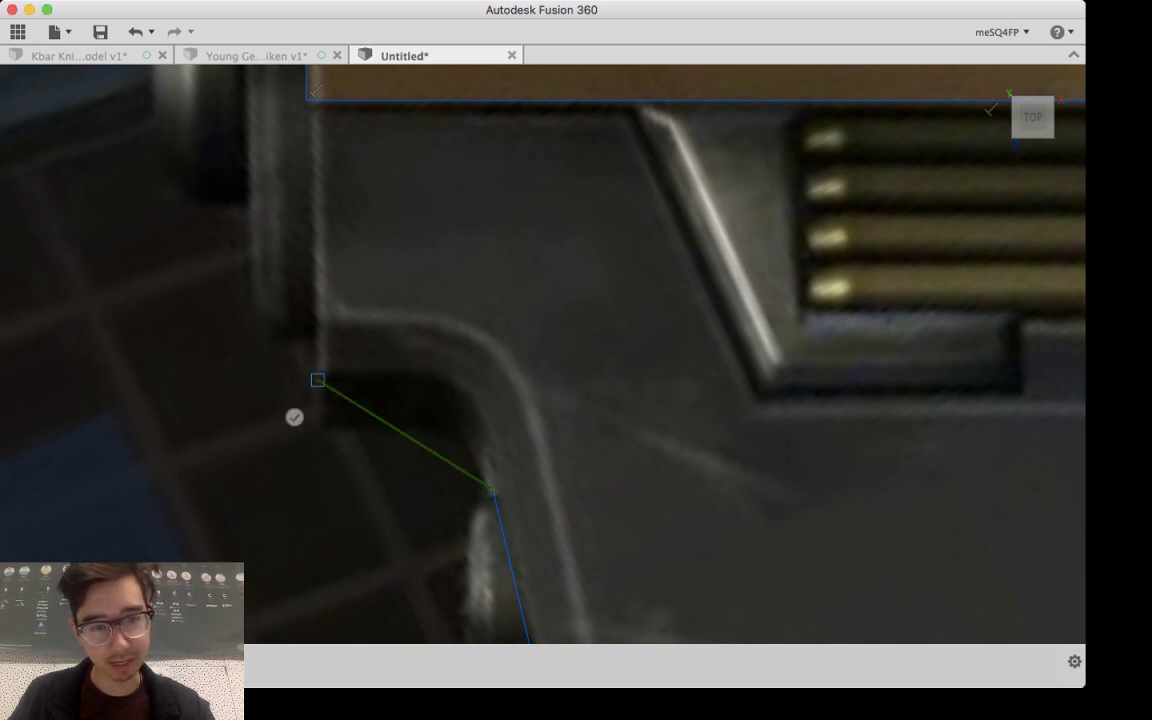
click(317, 380)
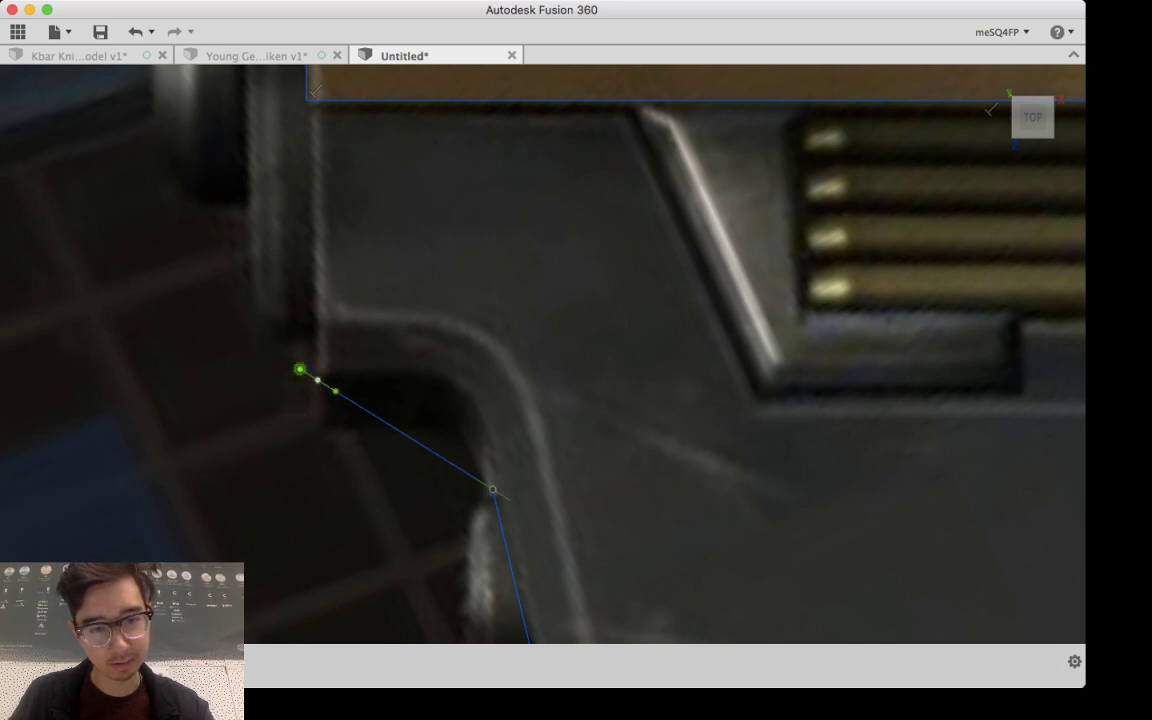
drag(299, 369, 257, 370)
drag(243, 380, 280, 389)
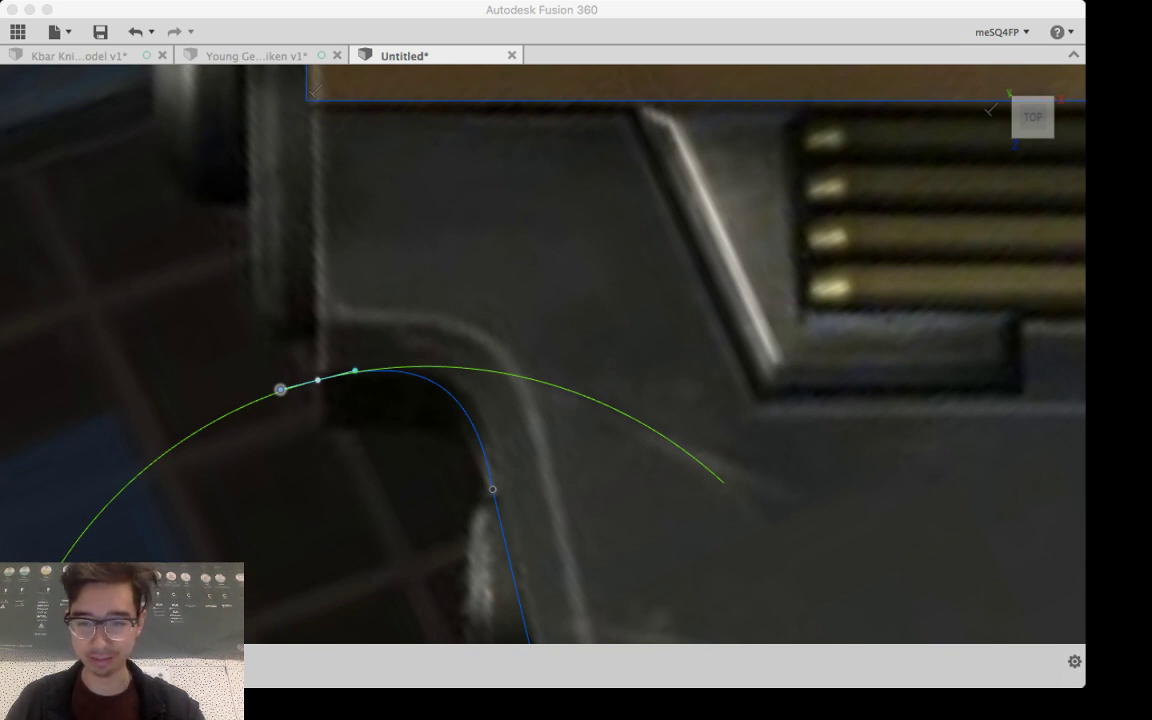
scroll(320, 445, up, 3)
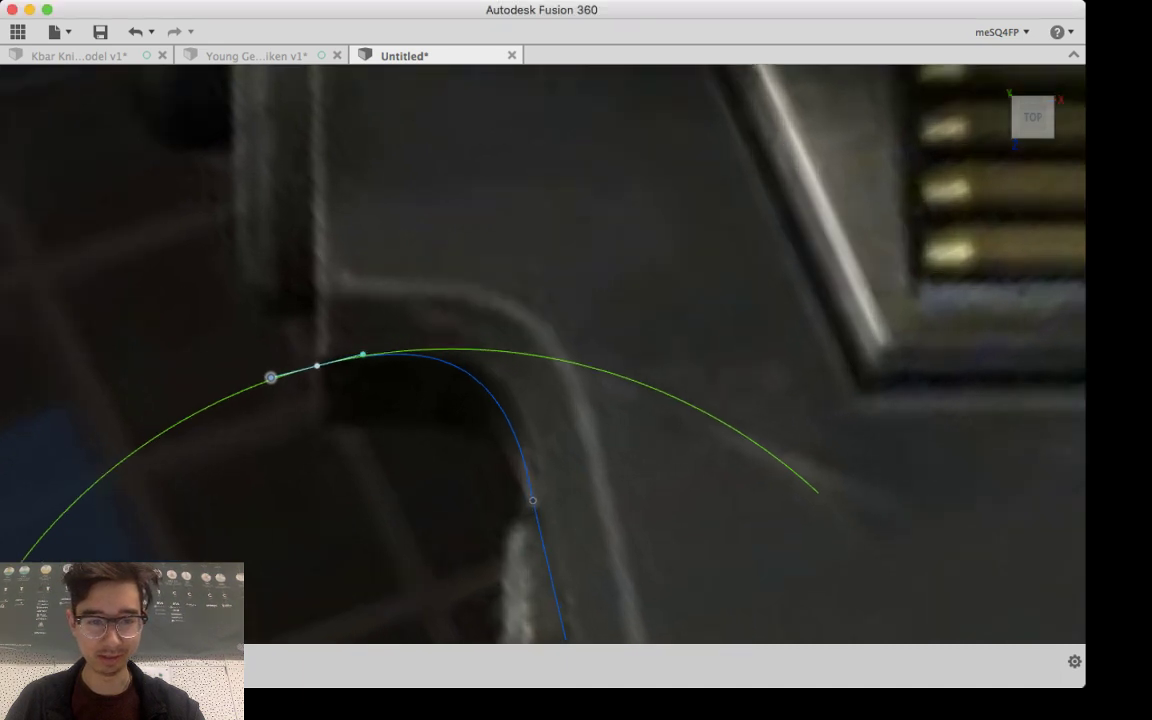
scroll(320, 445, down, 2)
scroll(325, 440, down, 5)
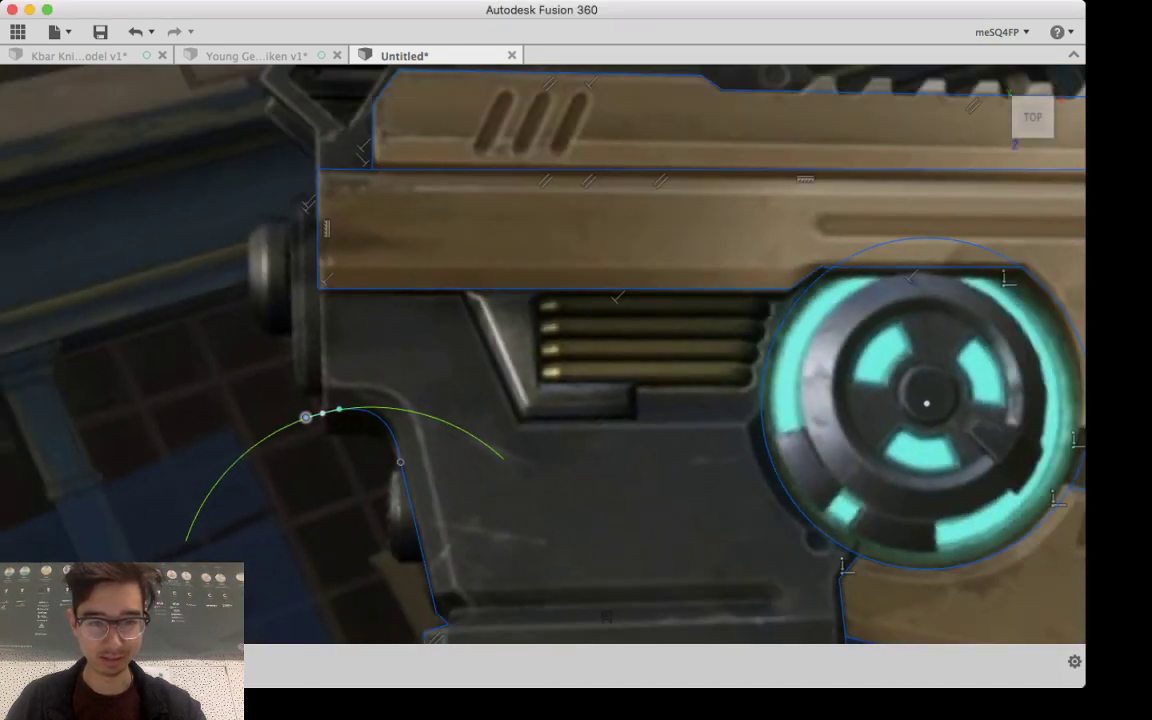
middle_drag(325, 440, 517, 528)
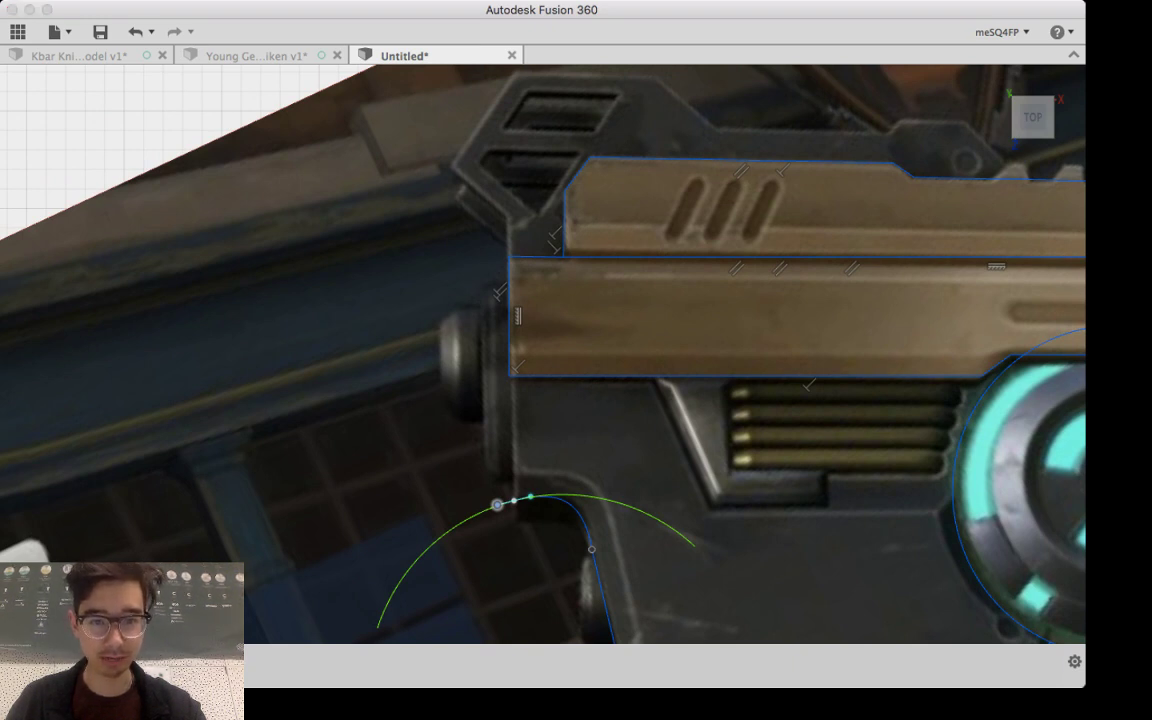
key(Escape)
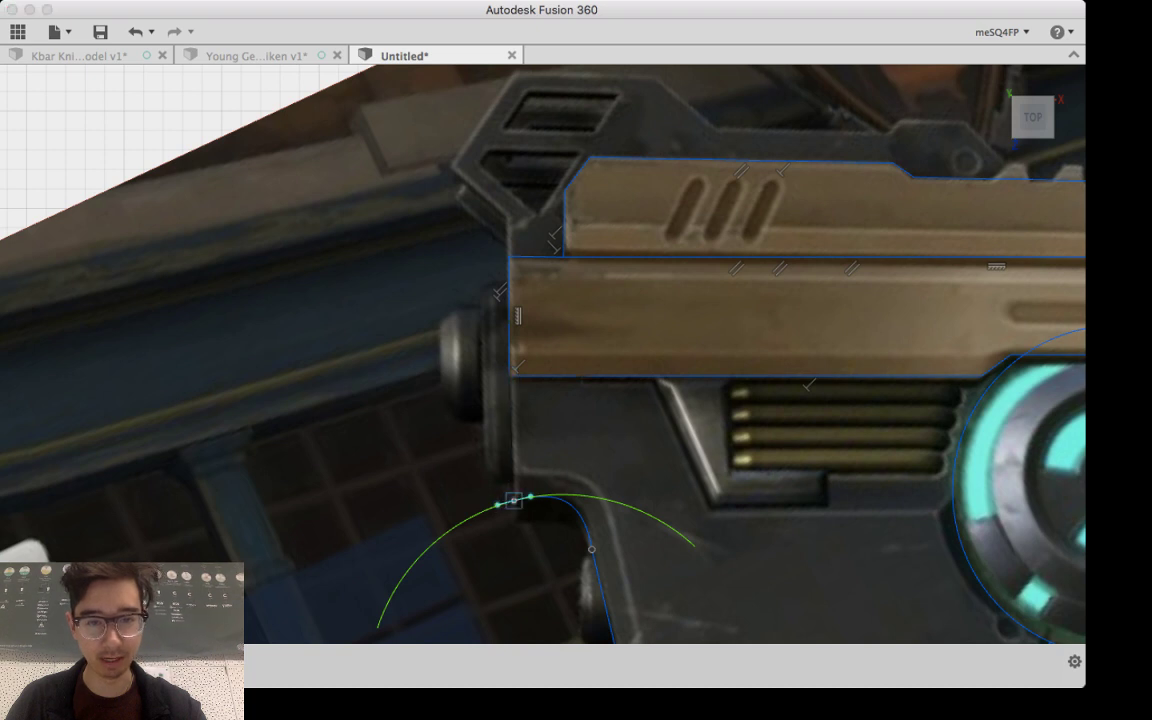
Step: Close the housing outline with a line from the spline's end up to the tan frame's lower corner
scroll(513, 500, up, 5)
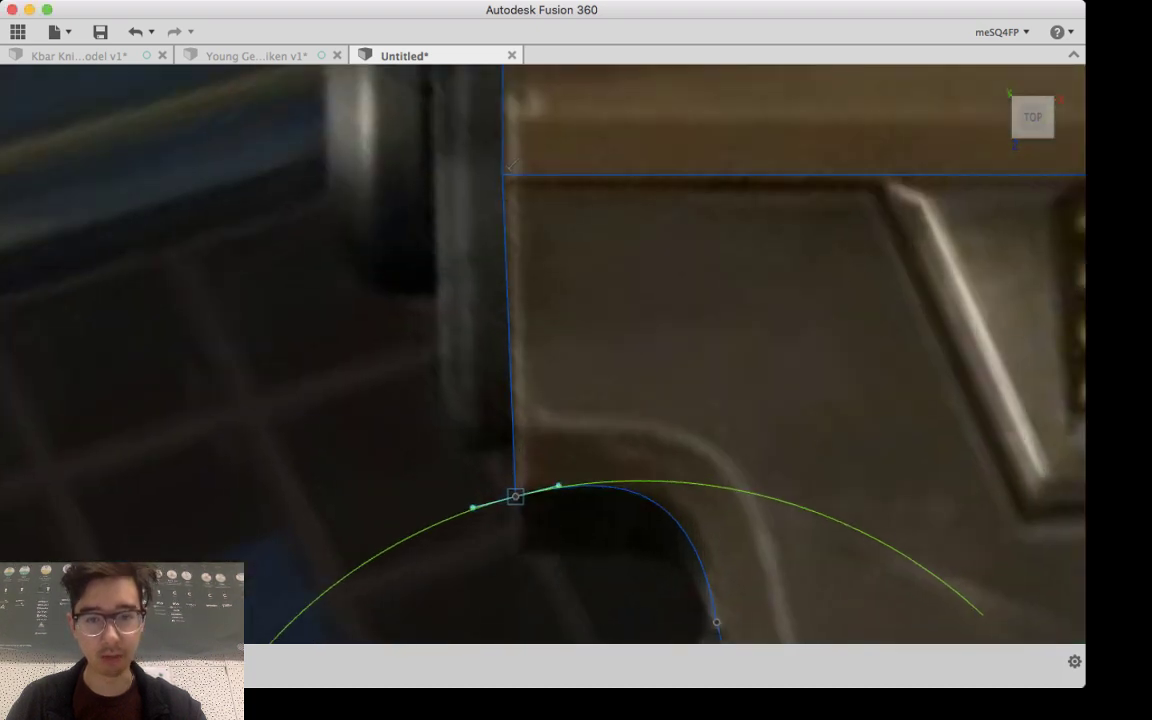
scroll(513, 500, down, 4)
scroll(513, 500, down, 3)
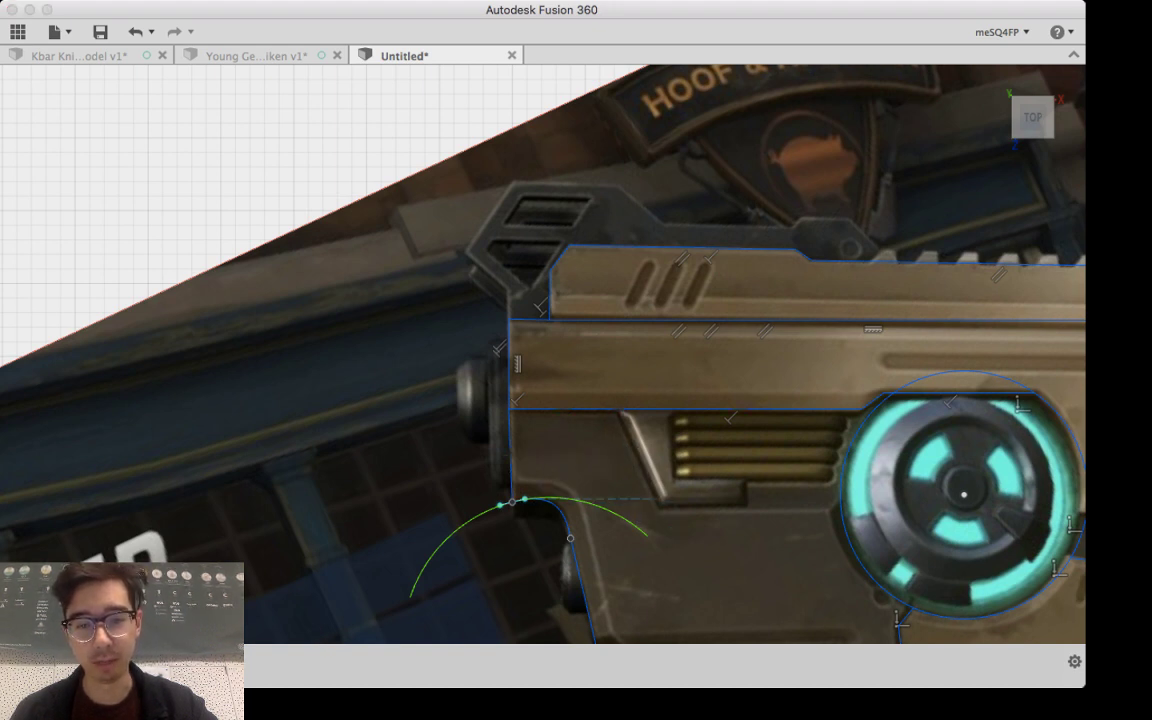
Step: Trace the bullet recess's slanted edge and straight lower edge with connected lines from the tan frame to the large circle
click(657, 501)
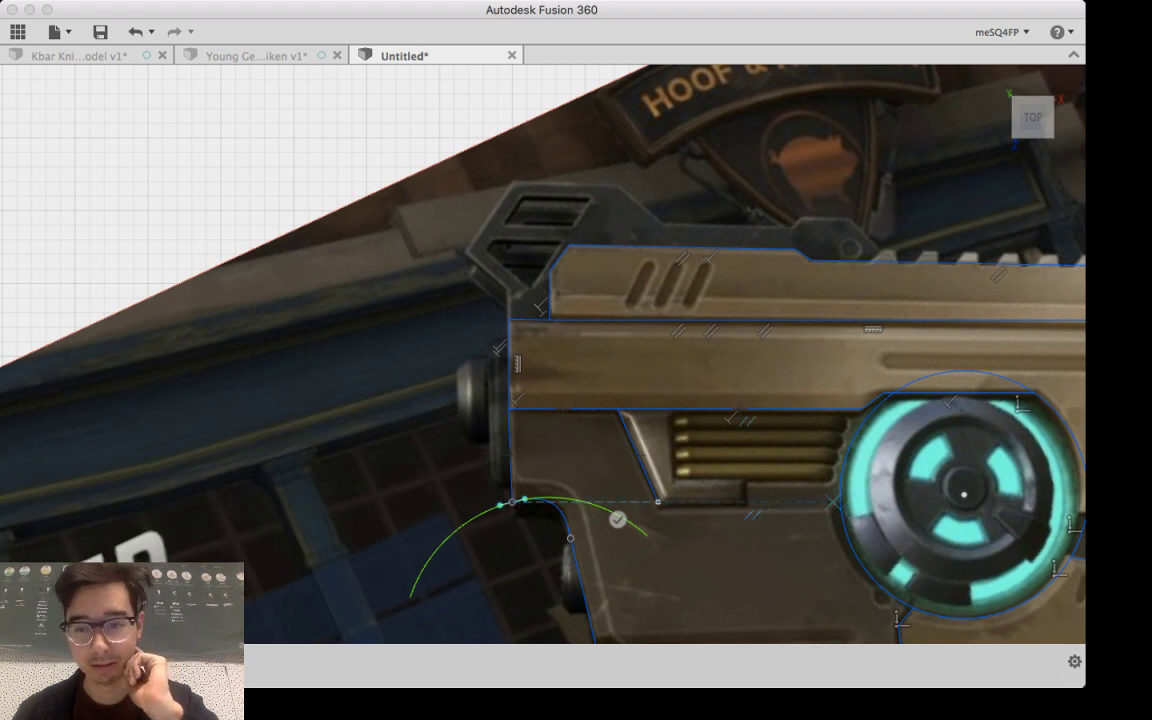
scroll(837, 501, up, 5)
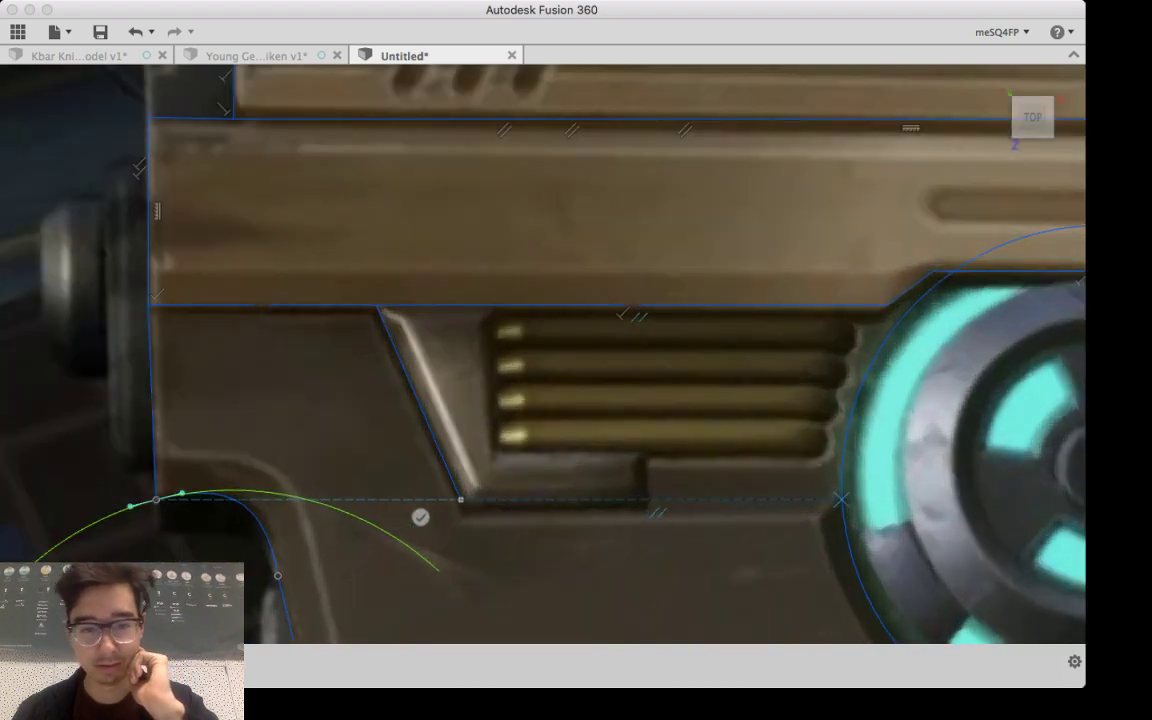
click(841, 499)
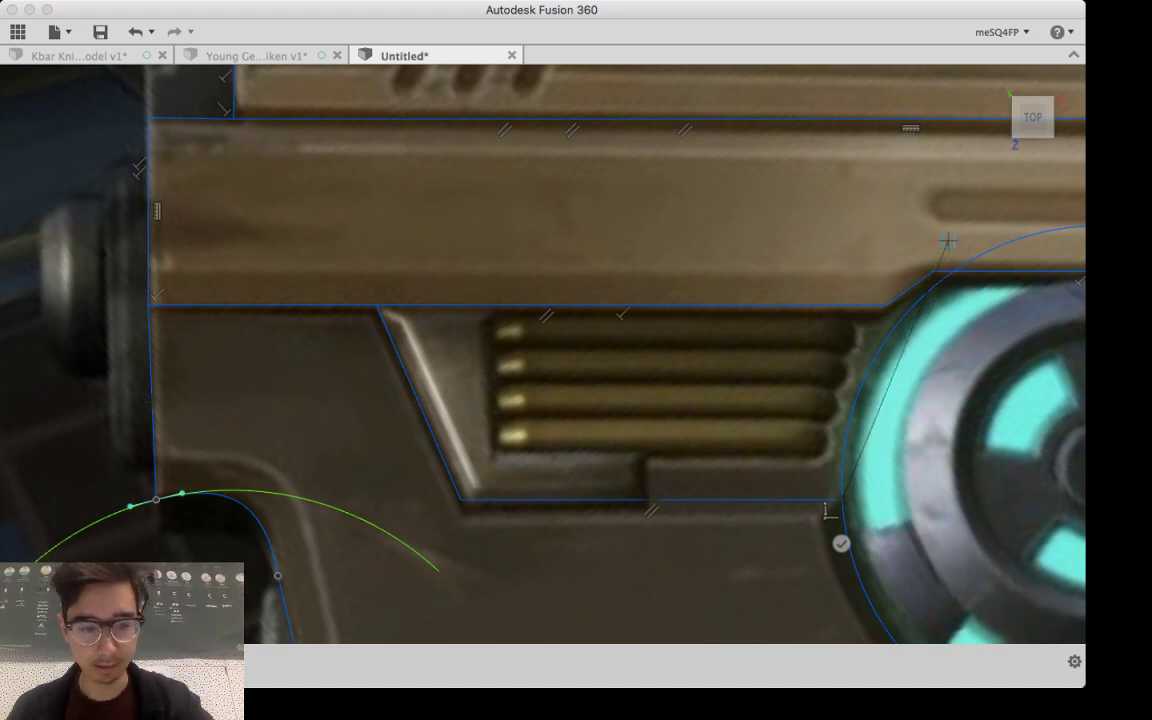
key(Escape)
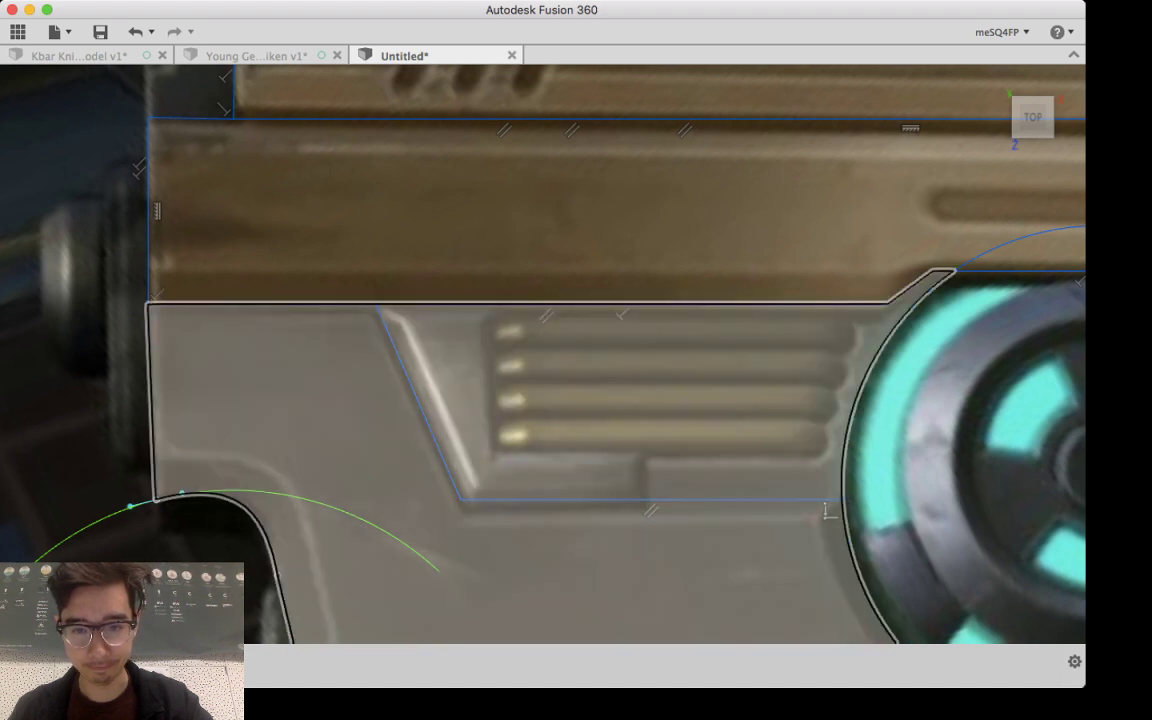
scroll(825, 510, up, 10)
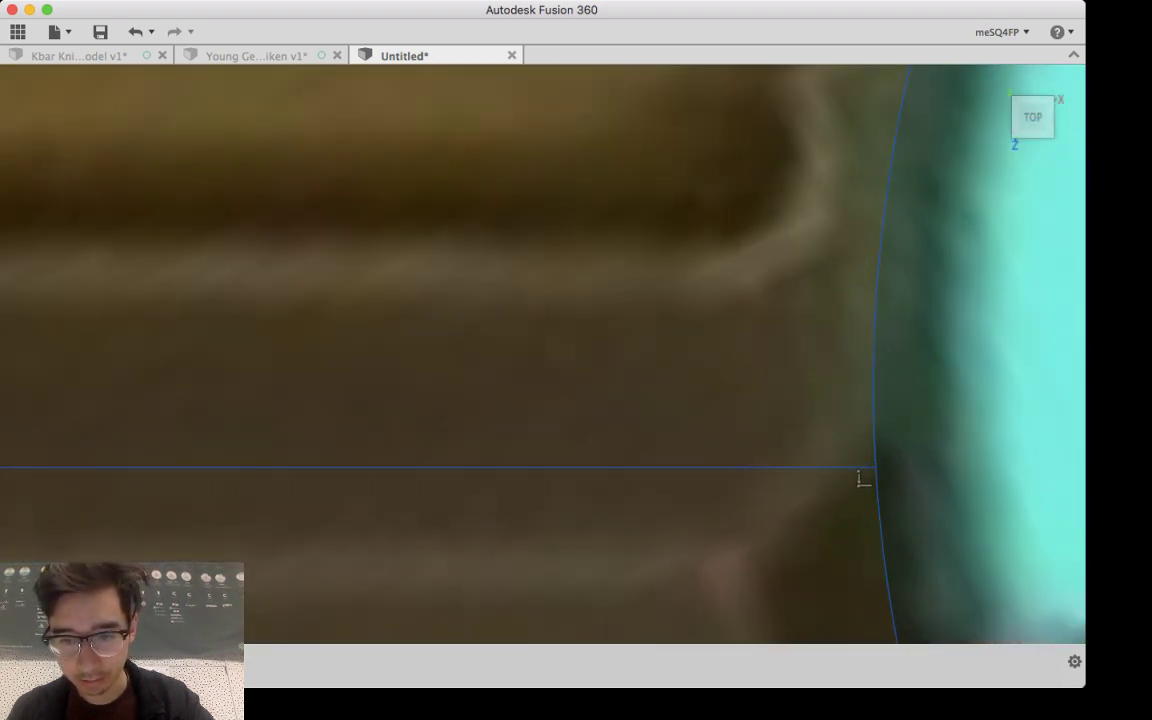
mouse_move(860, 476)
mouse_down()
mouse_move(872, 476)
mouse_move(856, 478)
mouse_up()
scroll(857, 478, down, 10)
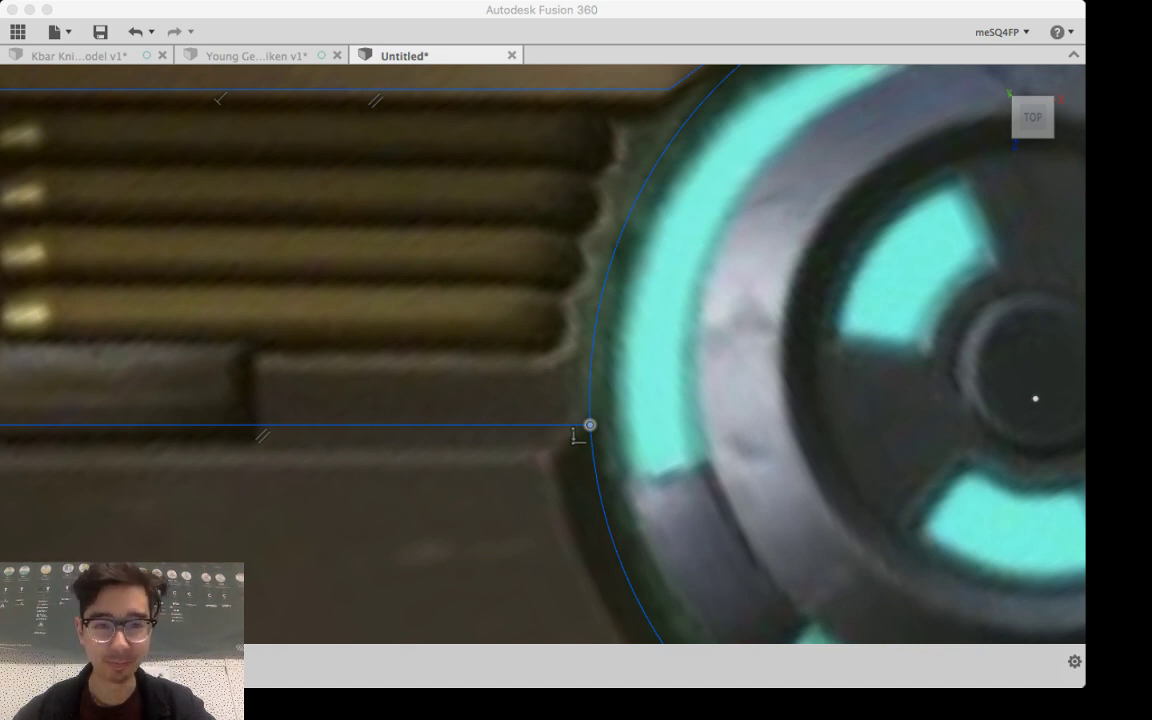
scroll(465, 350, down, 5)
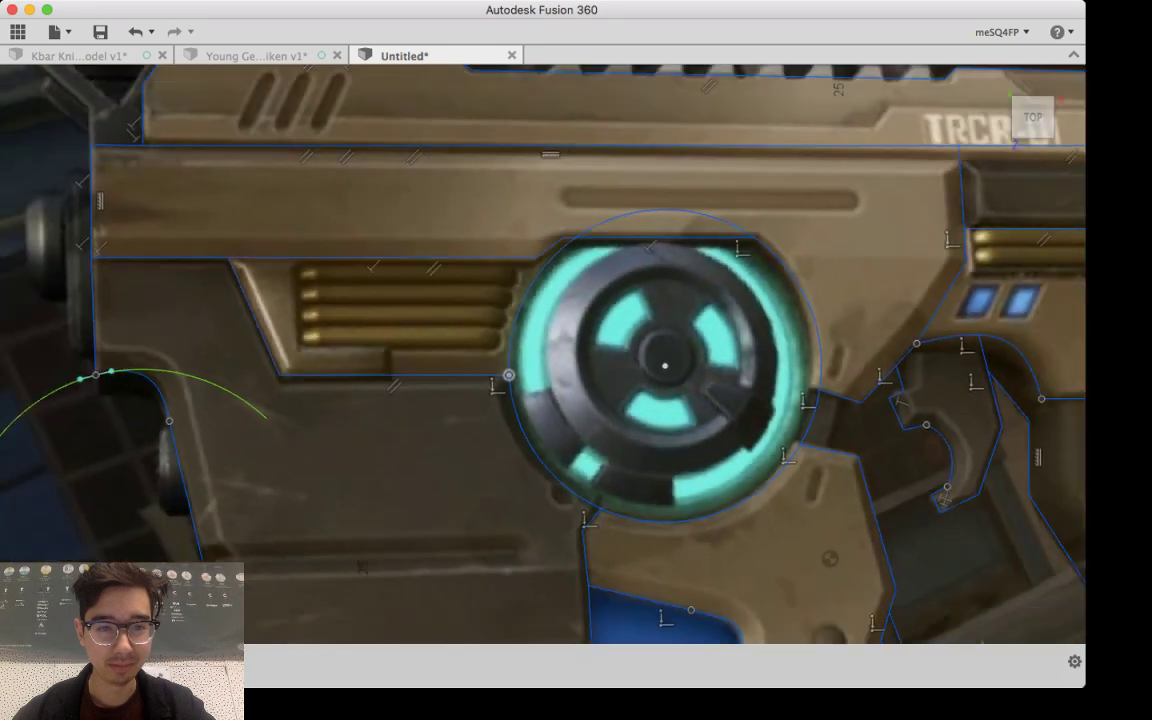
scroll(468, 354, up, 3)
middle_drag(468, 354, 670, 522)
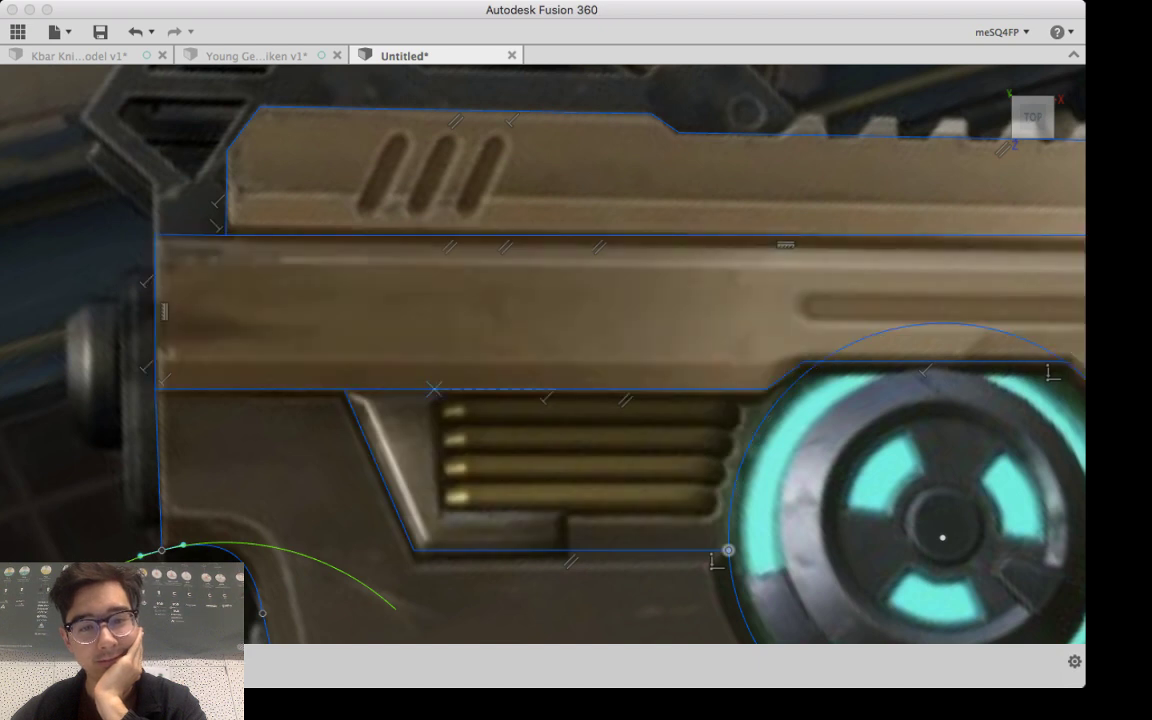
scroll(392, 352, up, 5)
scroll(440, 400, up, 3)
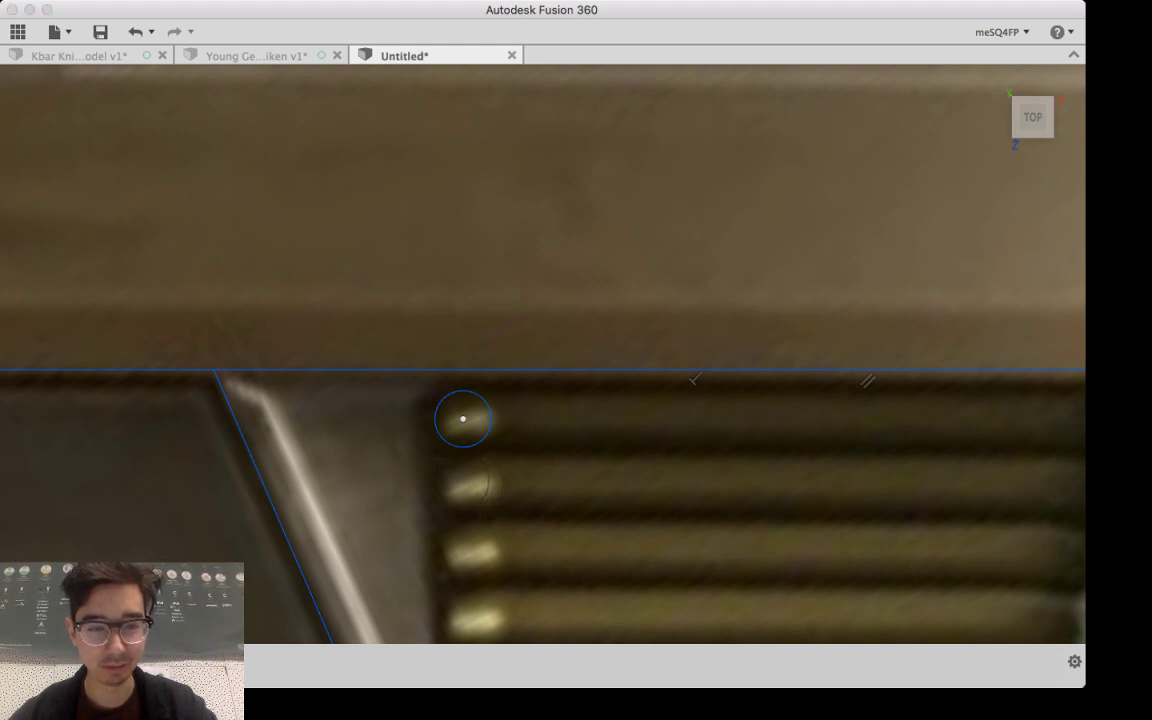
key(Escape)
click(472, 446)
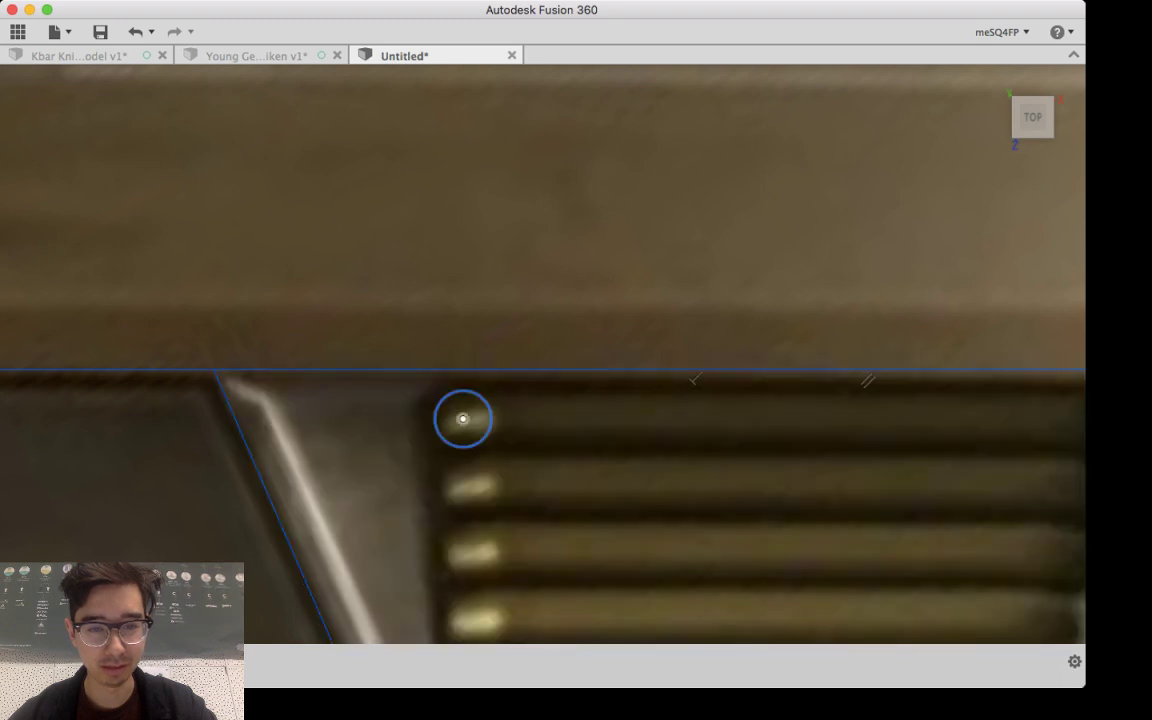
click(463, 419)
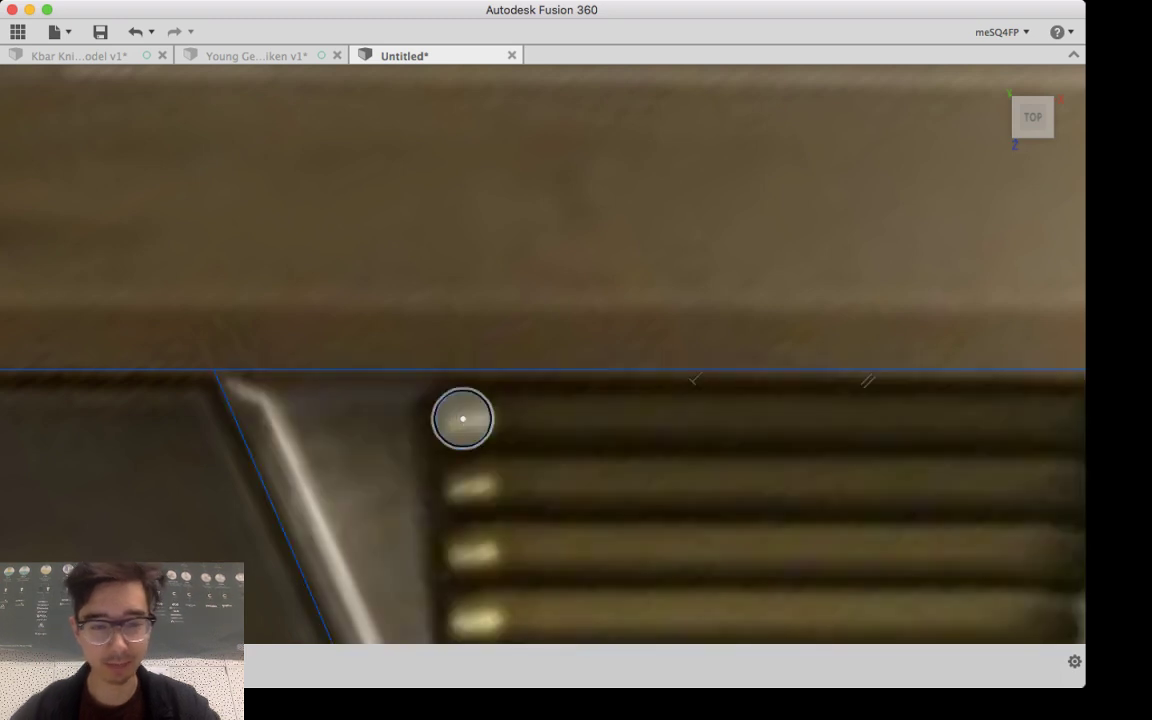
key(super+z)
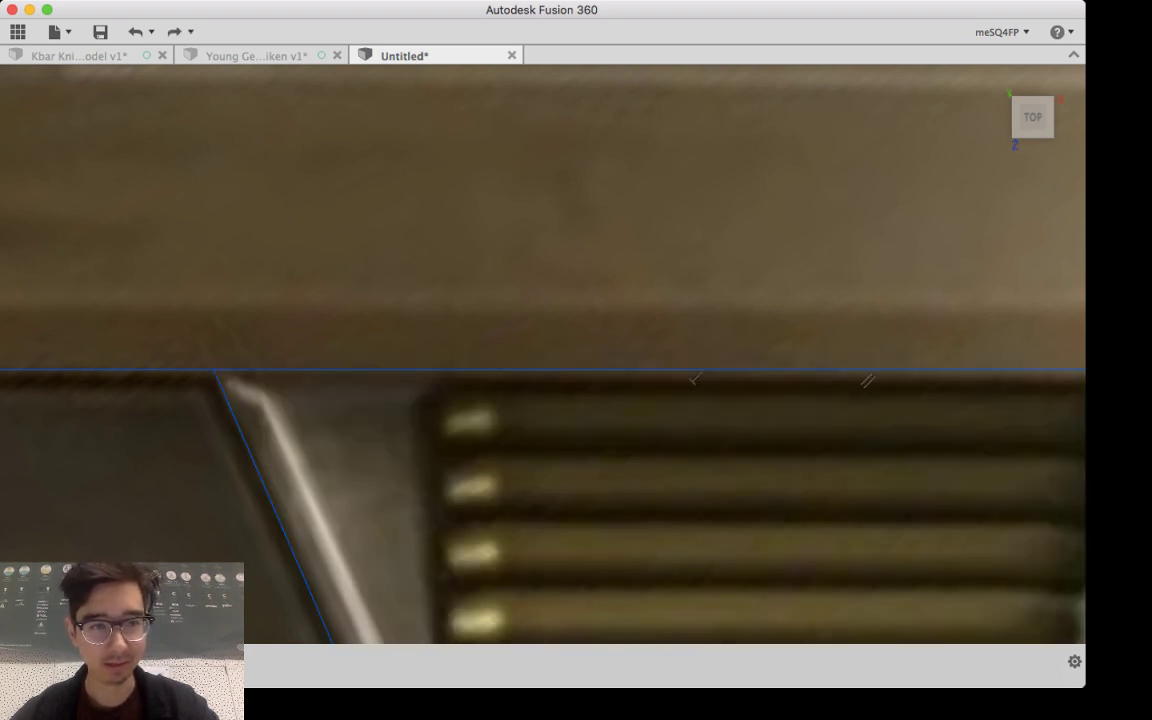
Step: Draw circles of diameter 1.00 over the bright ends of the first and second bullets in the recess
key(c)
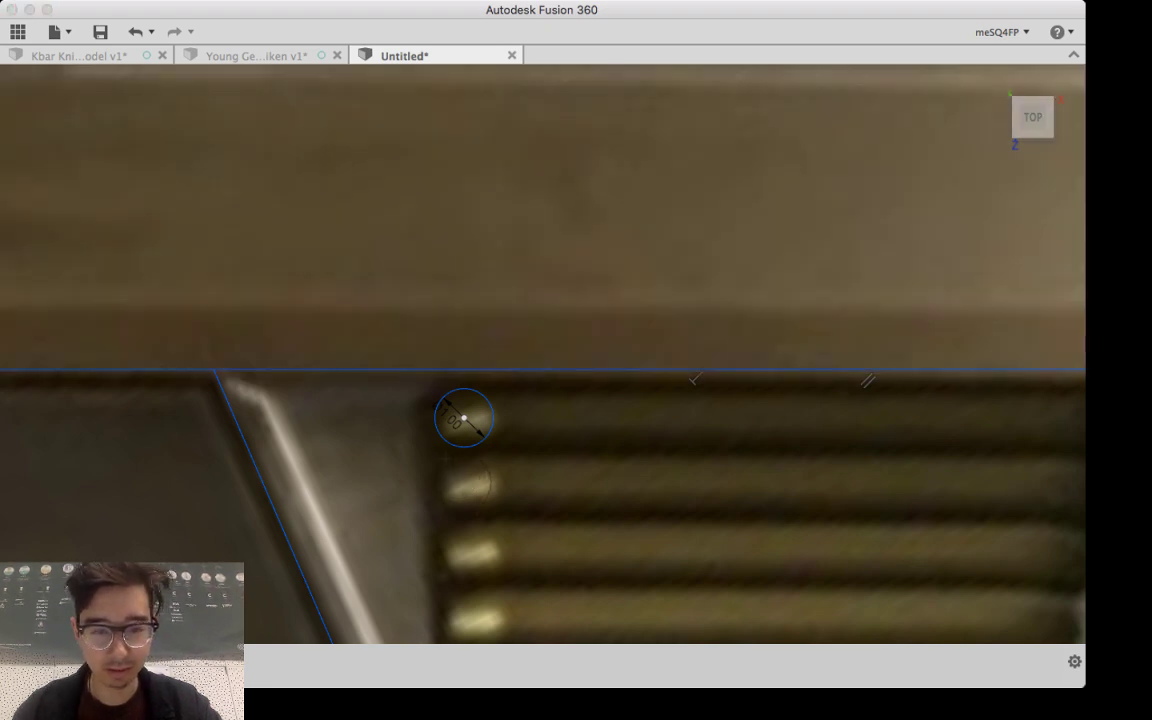
key(Return)
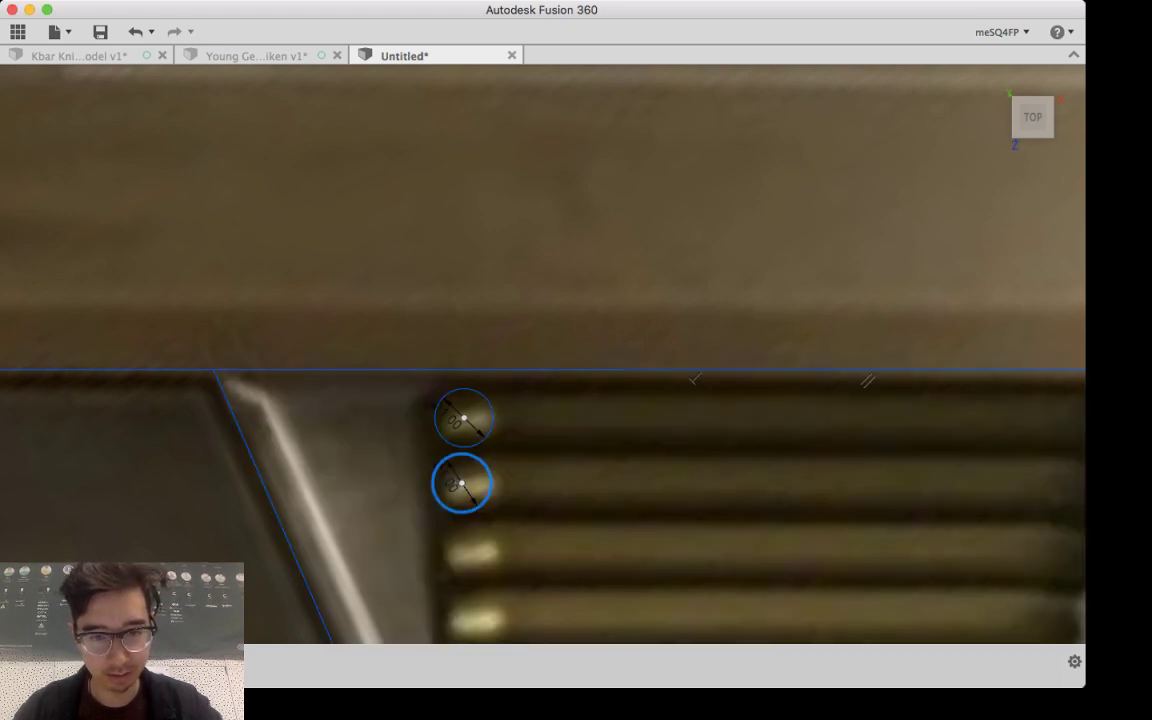
Step: Move a copy of the second bullet's circle straight down onto the bright end of the third bullet
key(m)
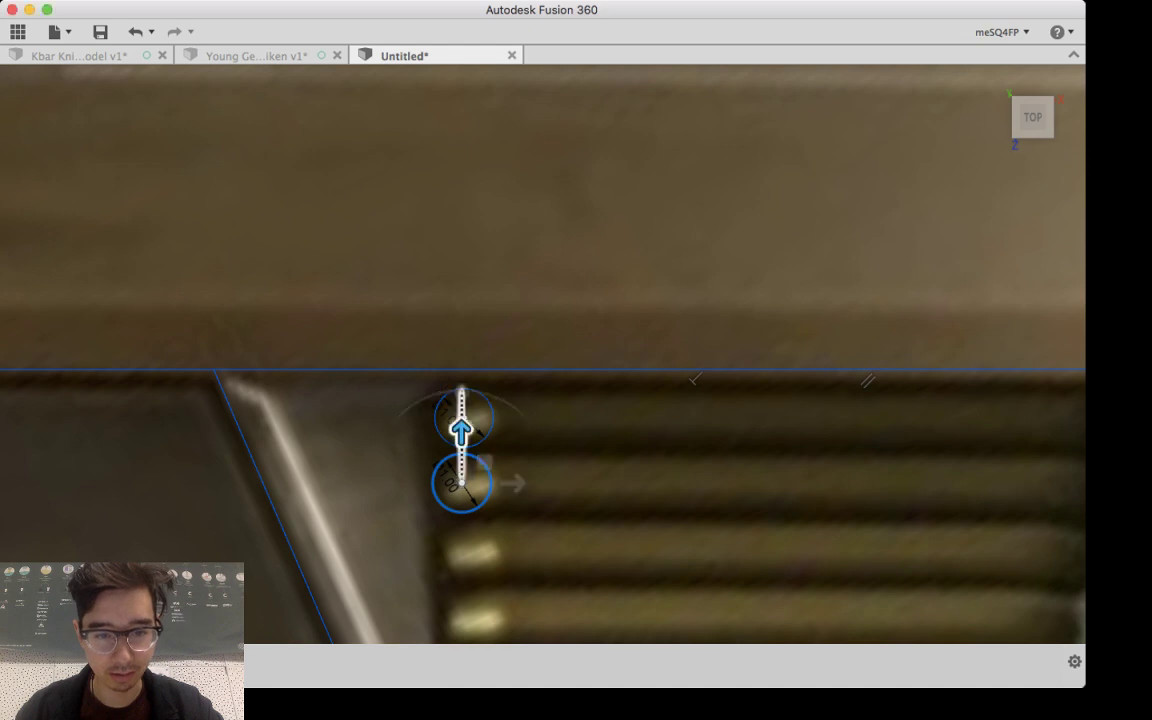
drag(461, 431, 461, 490)
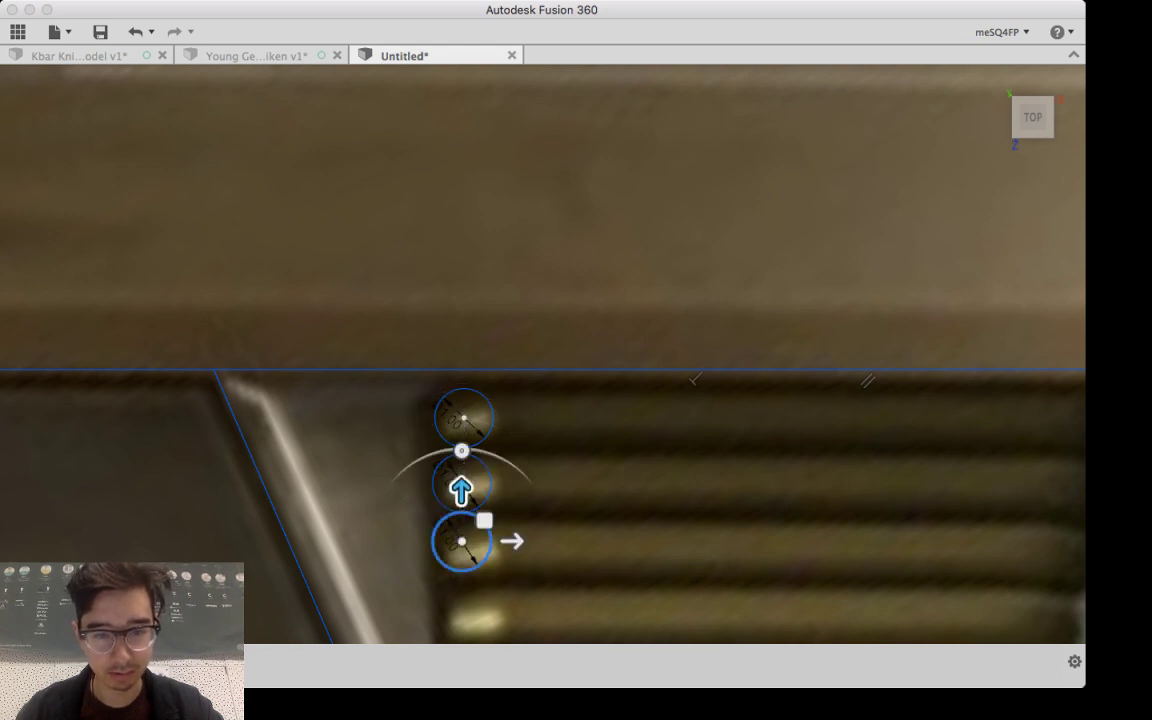
middle_drag(461, 490, 458, 405)
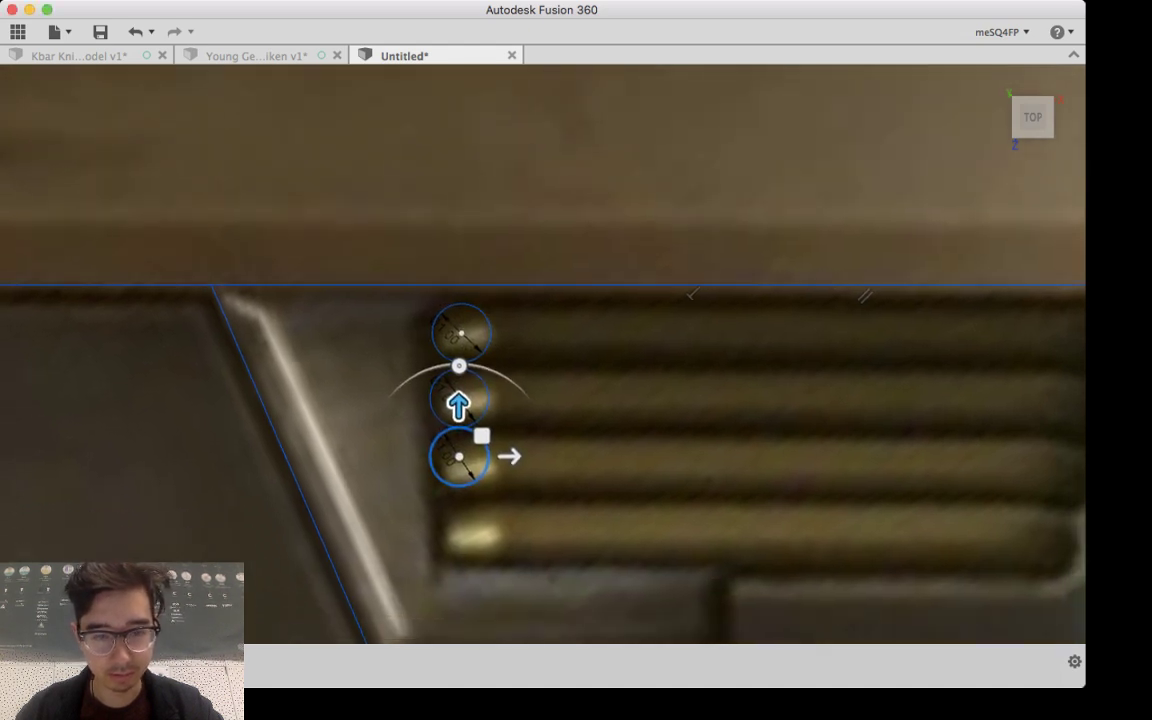
scroll(490, 466, up, 3)
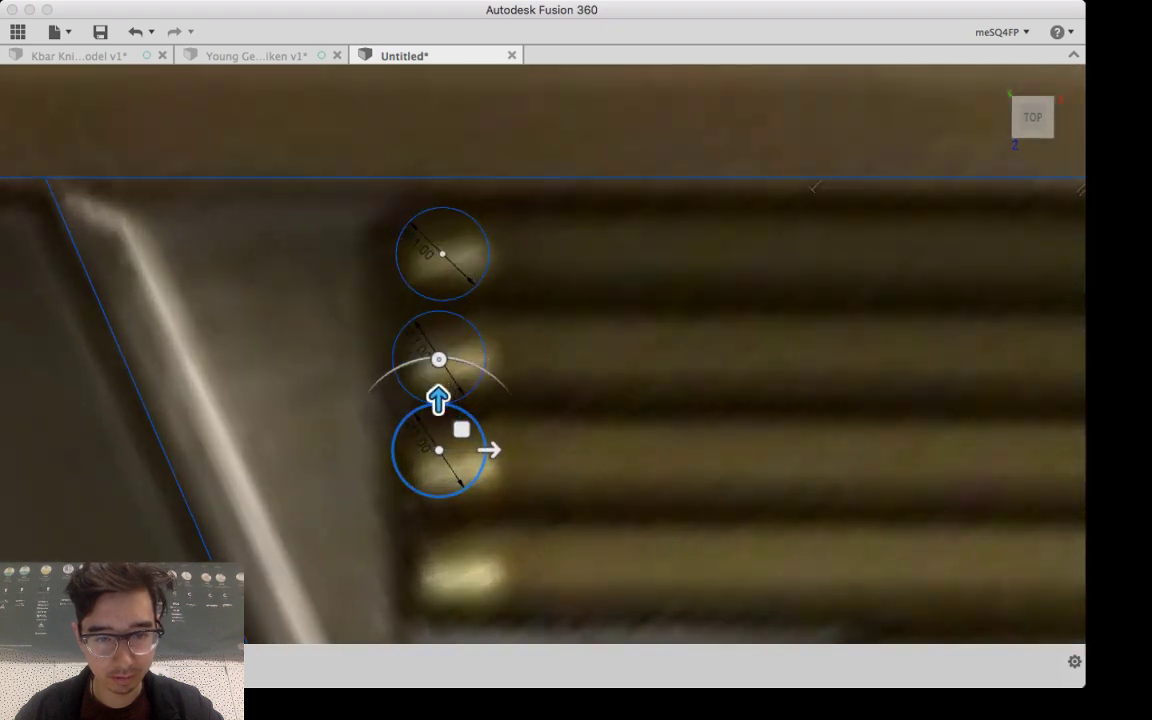
drag(438, 398, 438, 417)
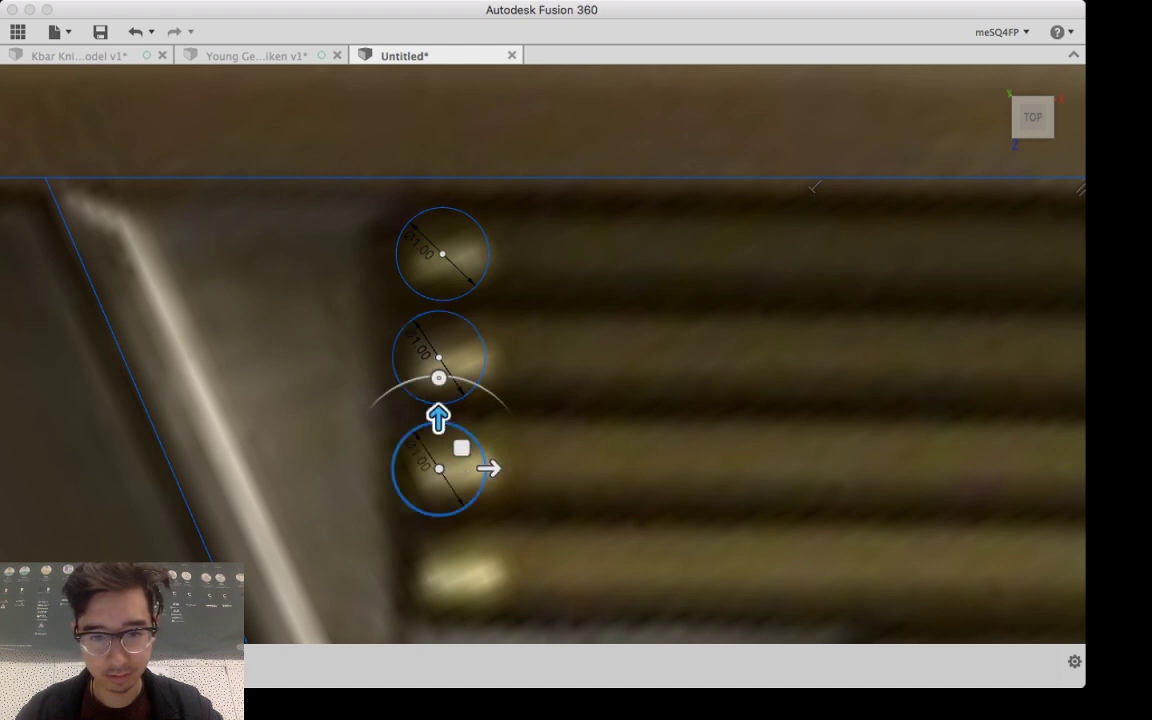
key(Return)
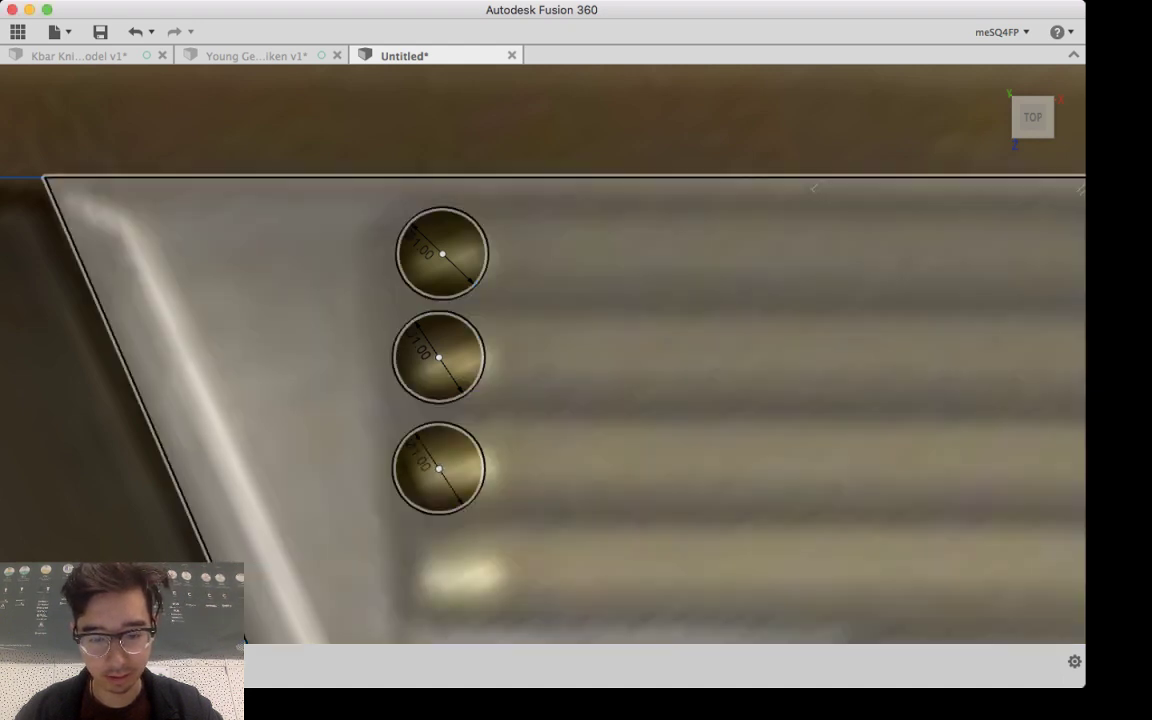
Step: Paste another copy of the bullet circle and move it straight down onto the bright end of the fourth bullet
key(super+v)
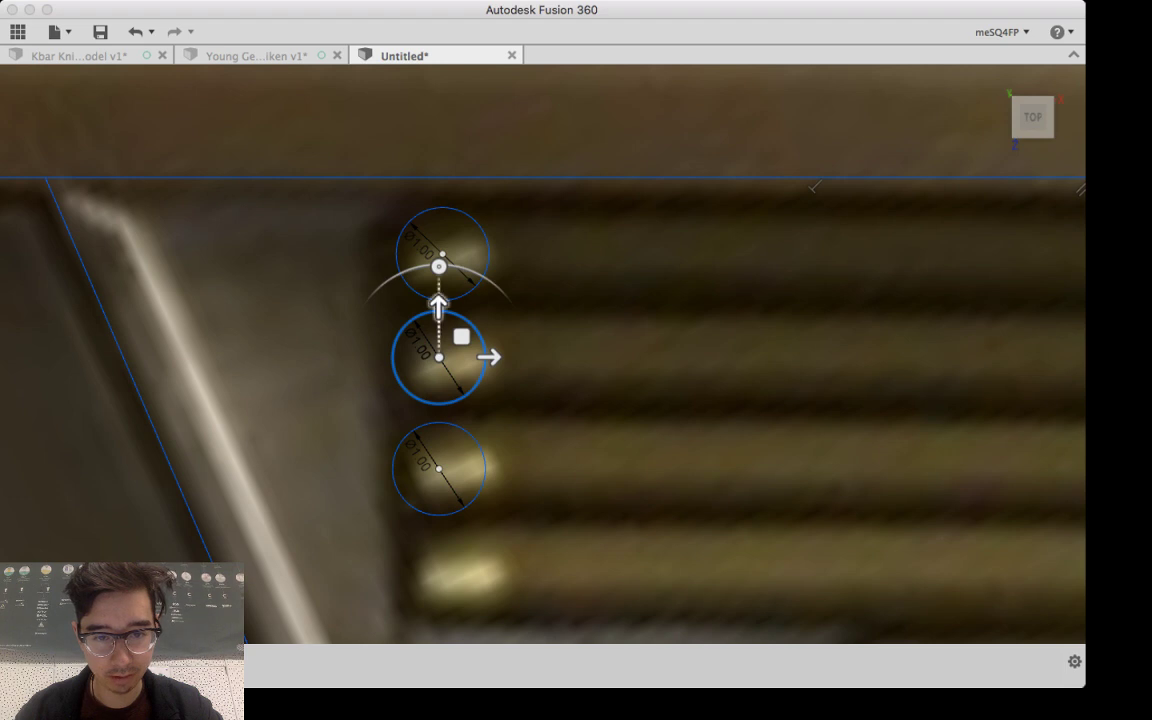
drag(438, 306, 438, 508)
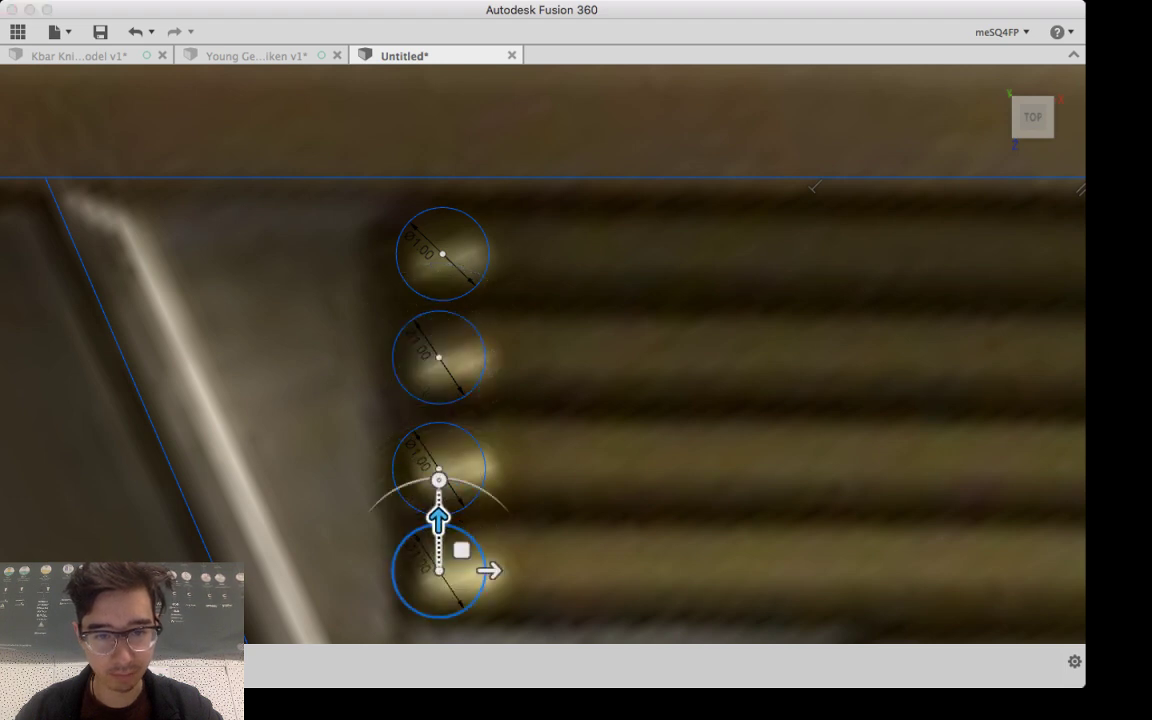
scroll(584, 497, down, 2)
scroll(583, 469, down, 3)
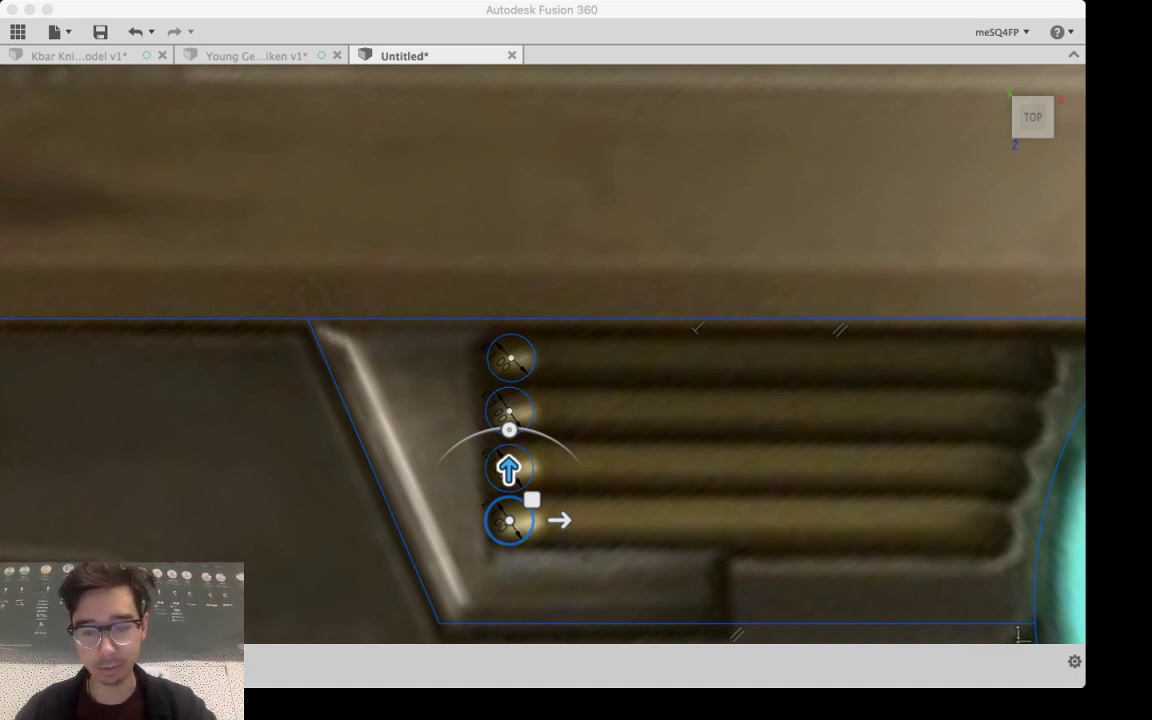
middle_drag(583, 469, 230, 462)
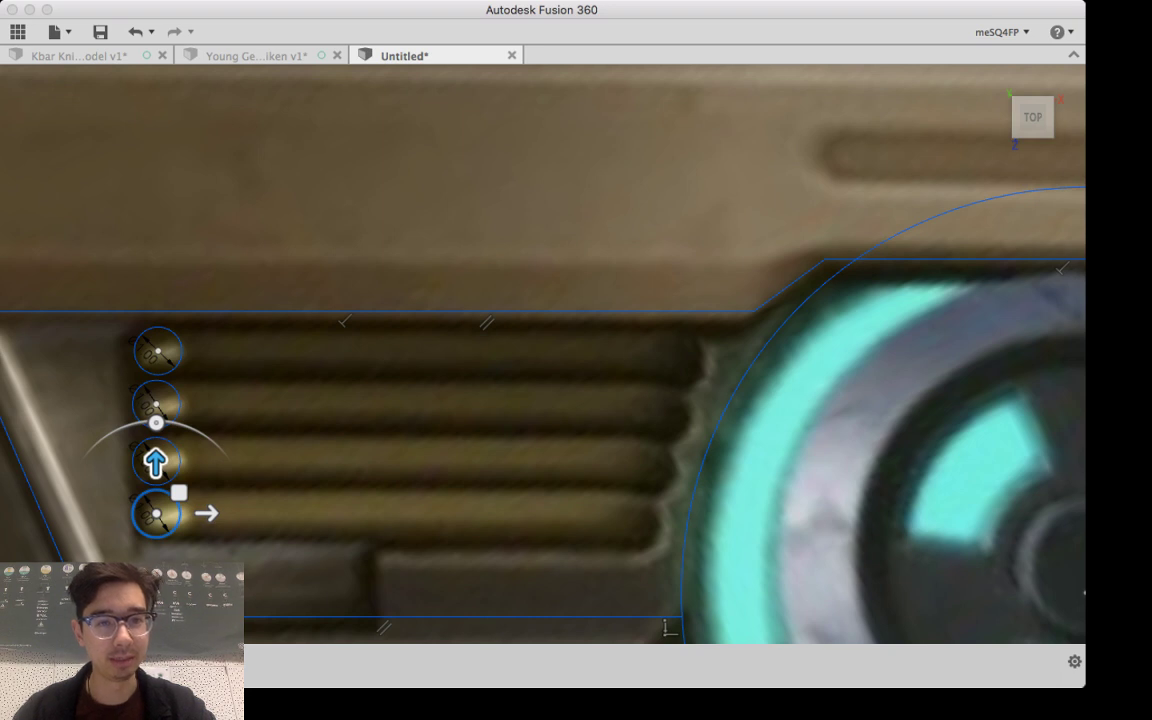
key(Return)
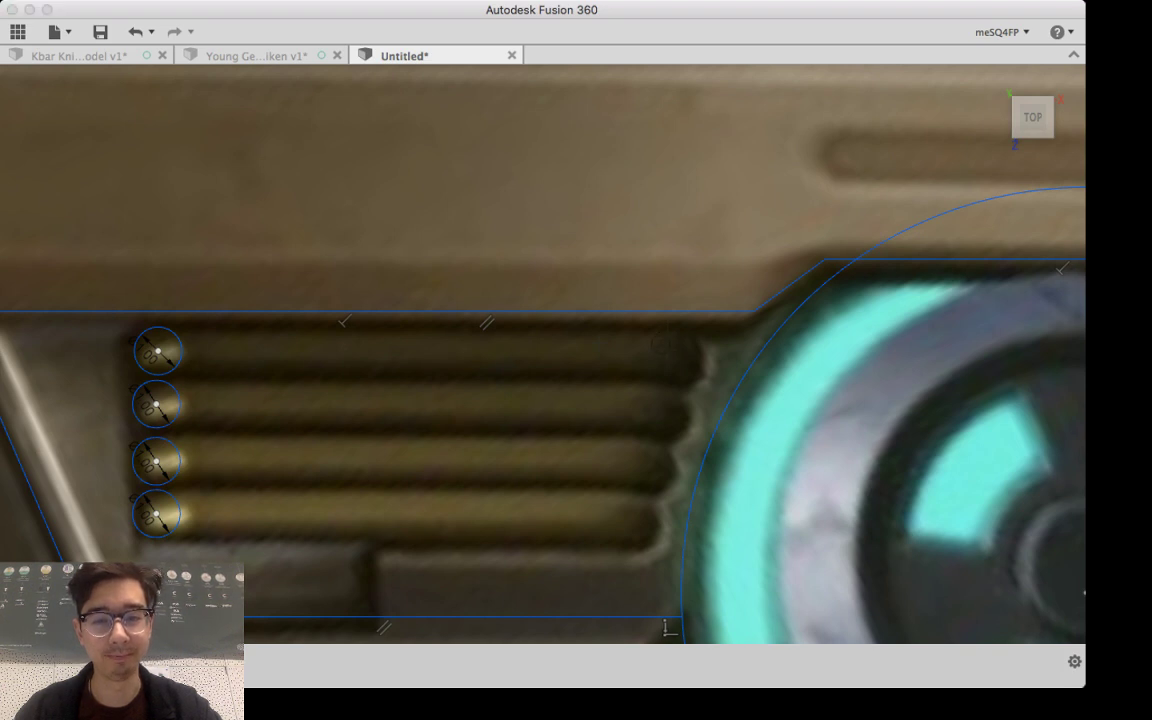
Step: Place a circle of diameter 1.00 at the opposite end of the uppermost bullet, near the large circle
click(669, 355)
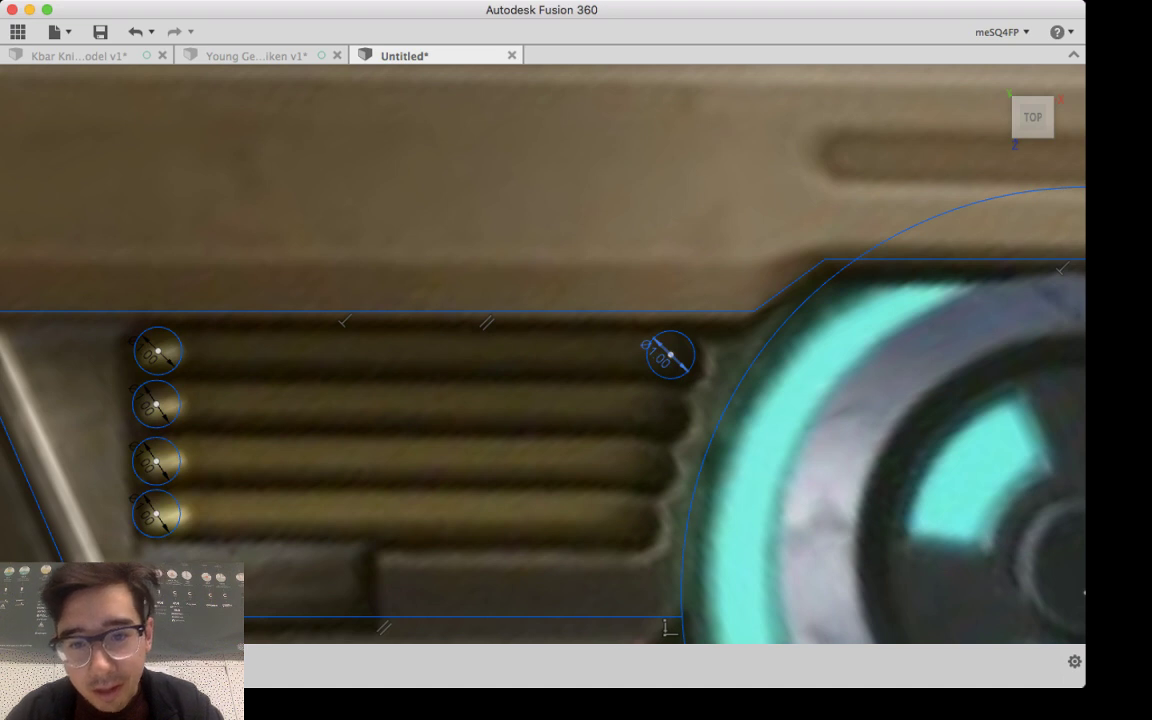
Step: Shift the uppermost bullet's circle slightly toward the large circle so it sits over the bullet's dark end
key(Escape)
drag(670, 355, 682, 355)
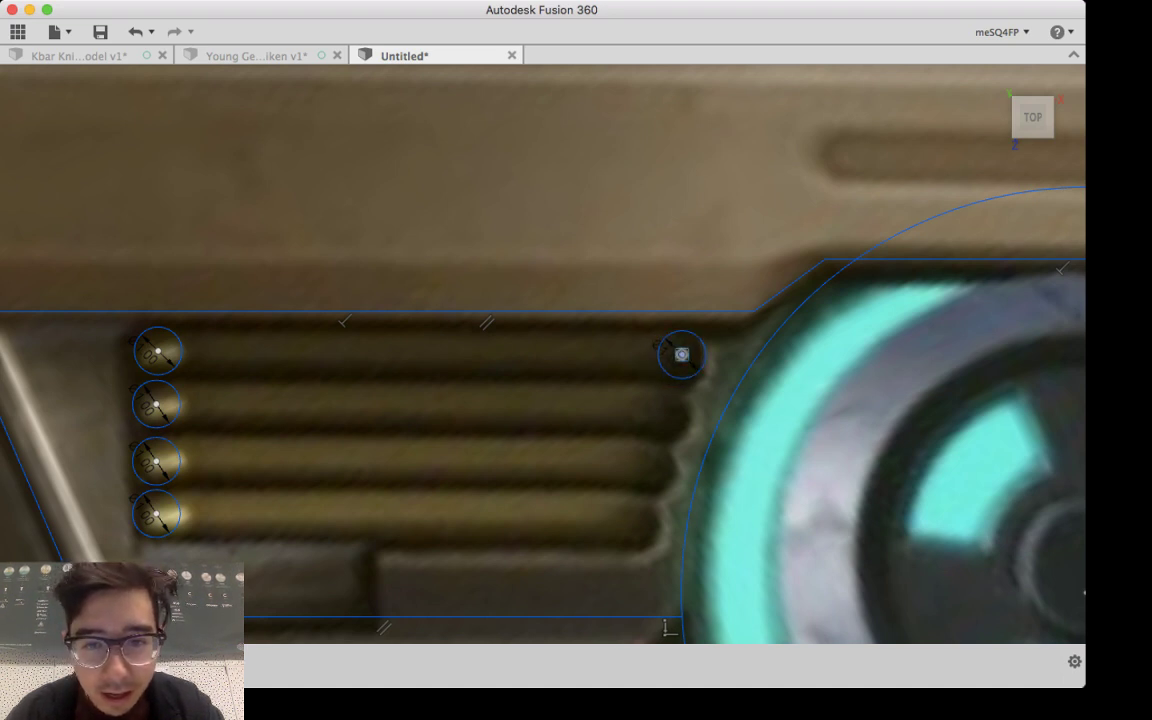
mouse_move(681, 354)
mouse_down()
mouse_move(381, 340)
mouse_move(182, 351)
mouse_move(589, 339)
mouse_move(681, 354)
mouse_up()
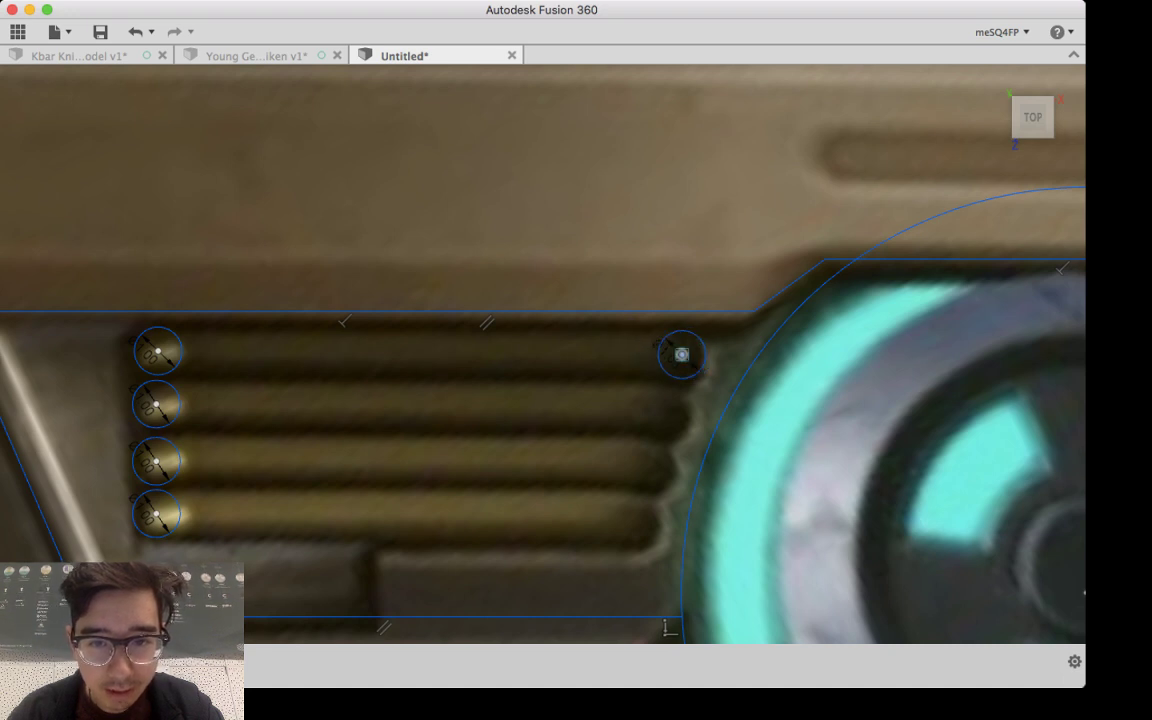
drag(681, 354, 682, 354)
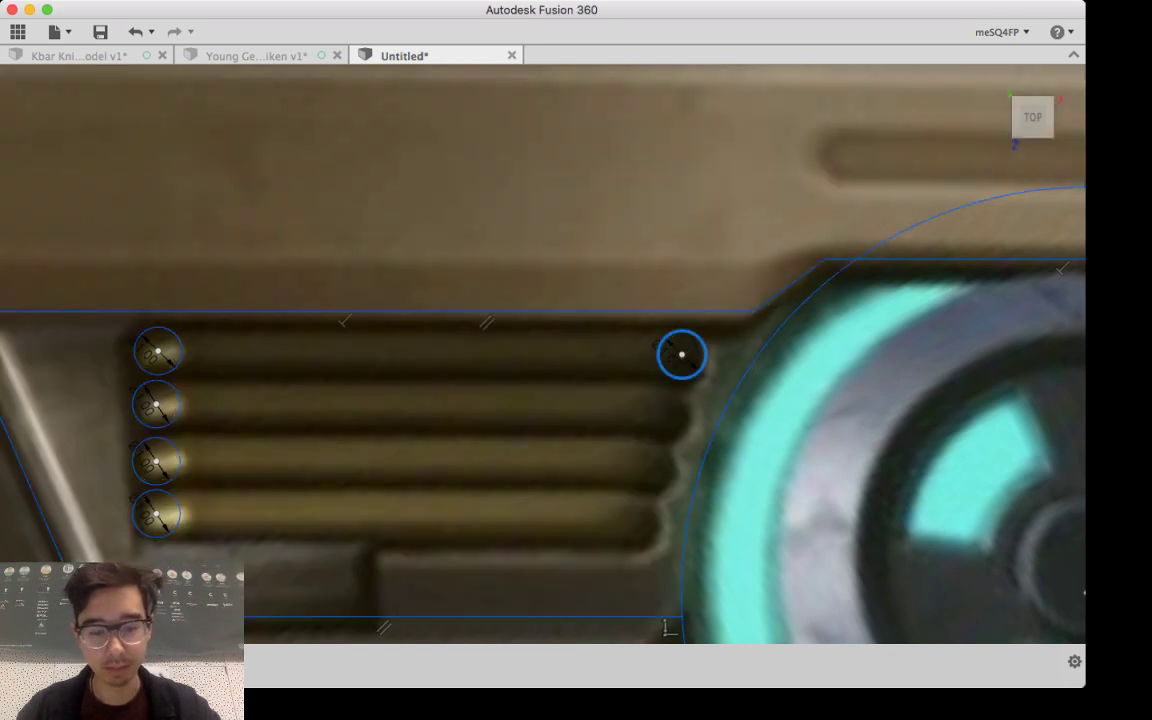
Step: Move a copy of the uppermost bullet's dark-end circle down and inward onto the dark end of the second bullet
key(m)
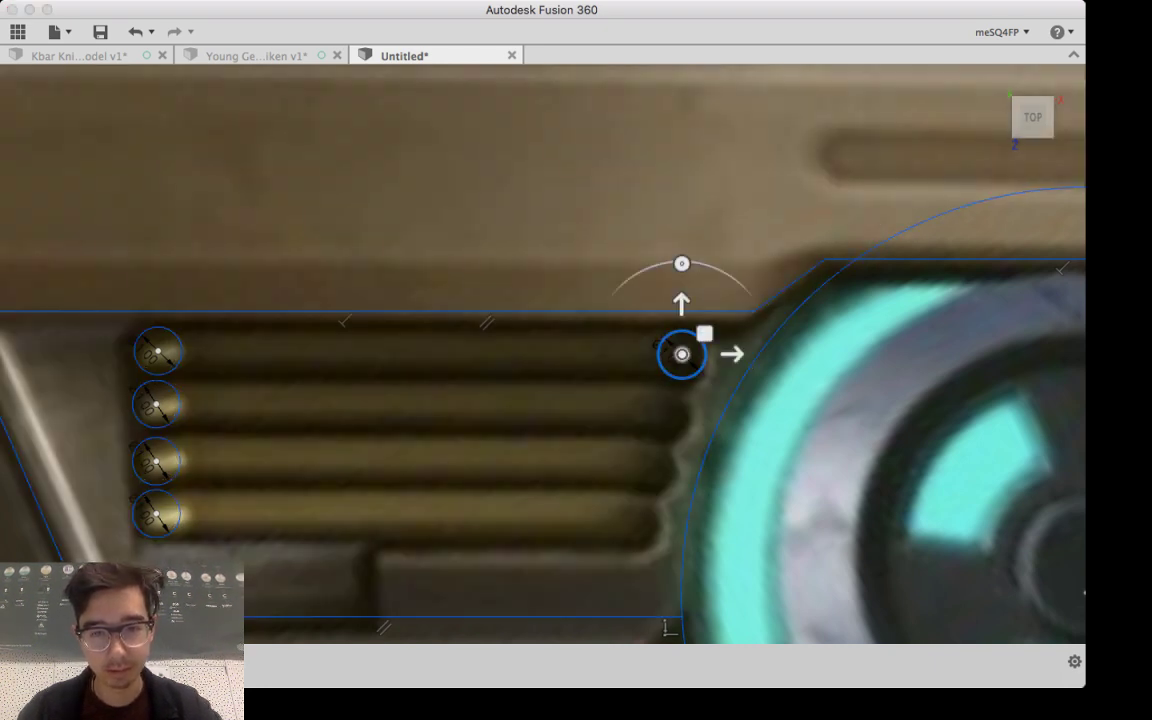
drag(681, 303, 681, 352)
drag(731, 401, 708, 401)
scroll(660, 350, up, 3)
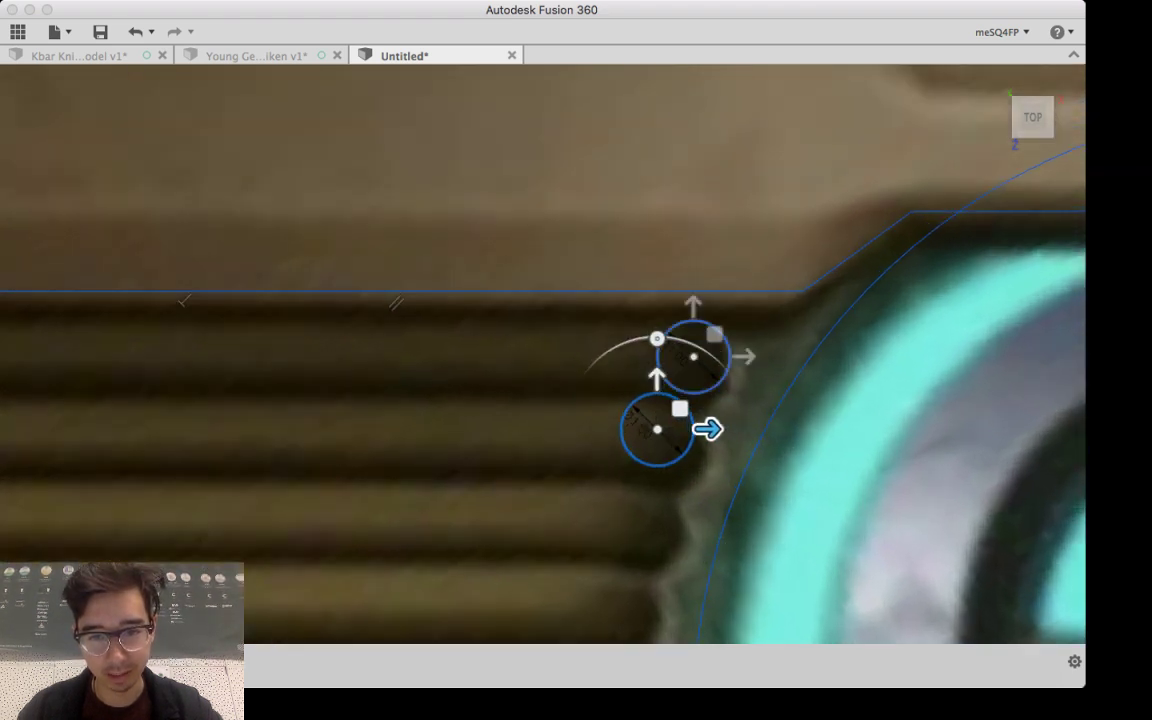
drag(656, 377, 656, 386)
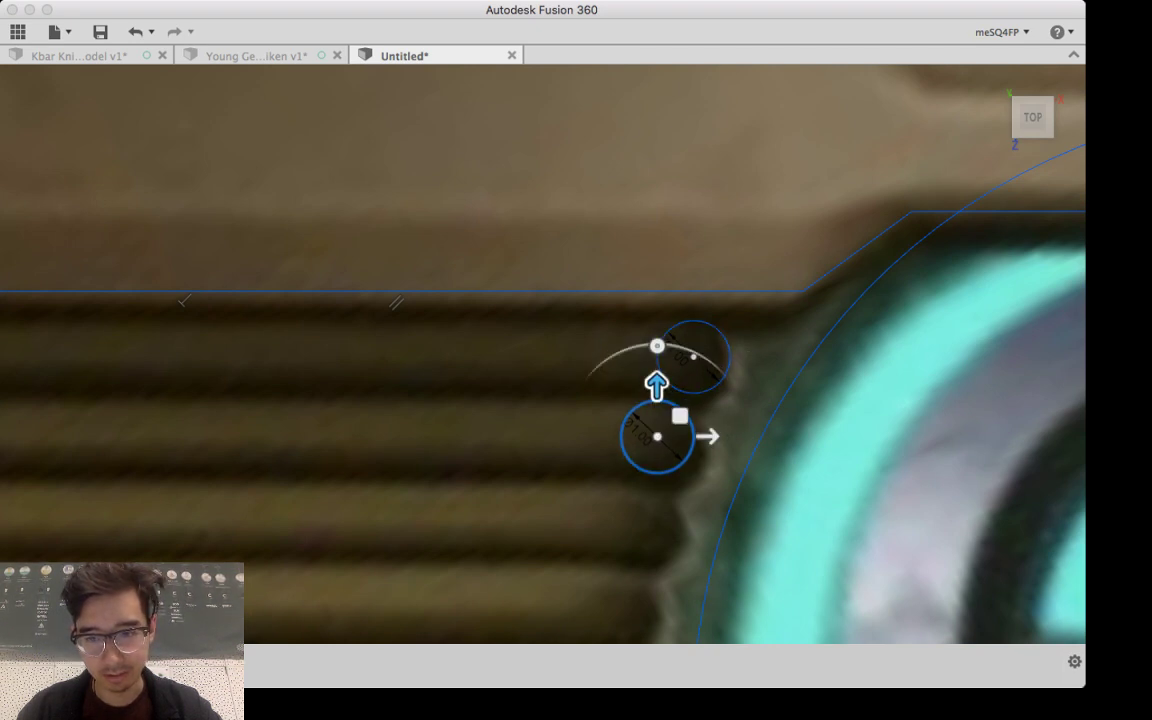
key(Return)
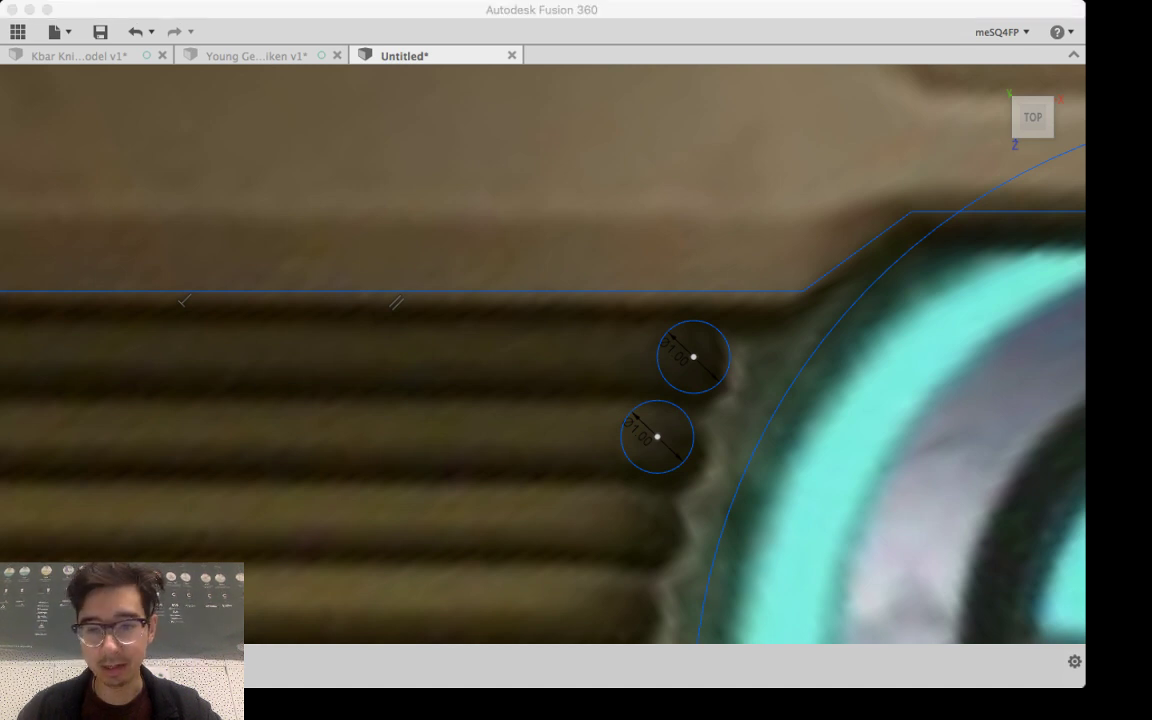
Step: Paste another copy of the circle and move it onto the dark end of the third bullet
key(super+Tab)
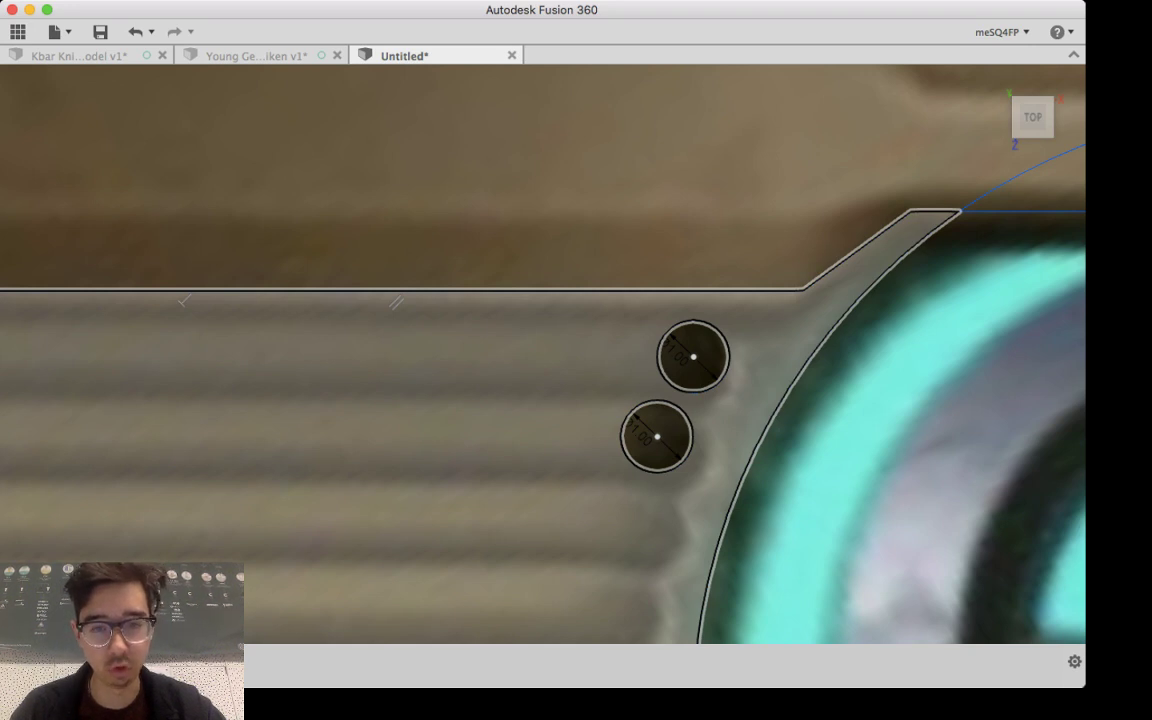
key(super+v)
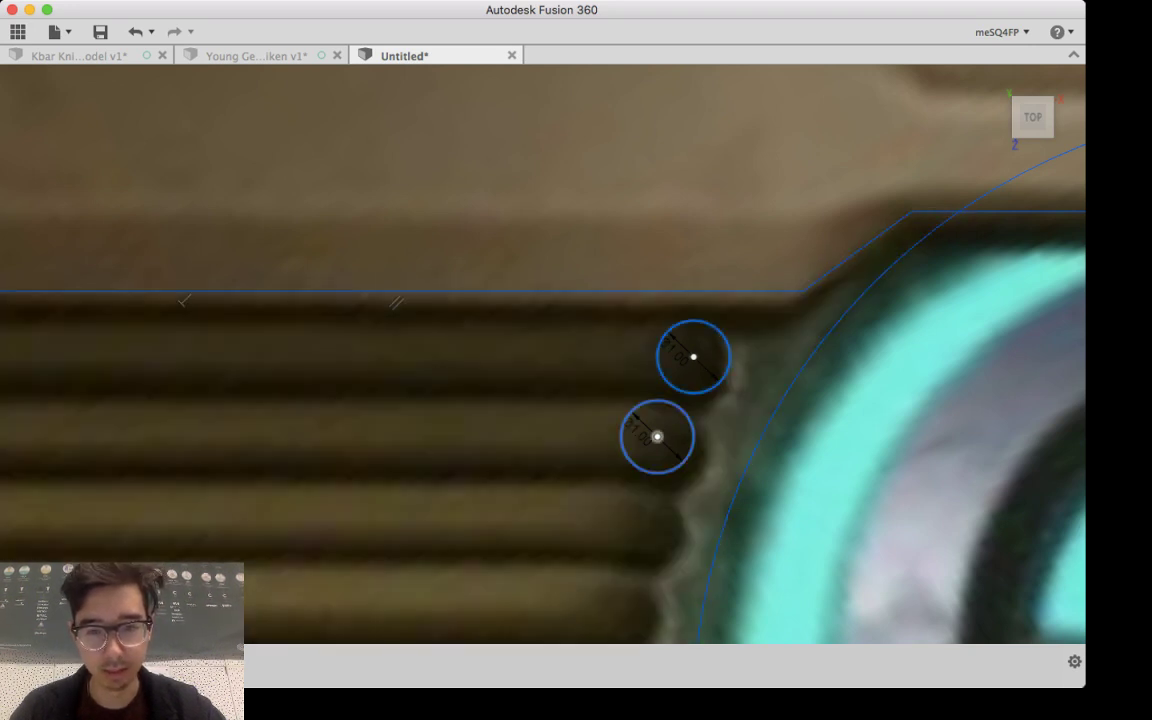
drag(693, 305, 690, 473)
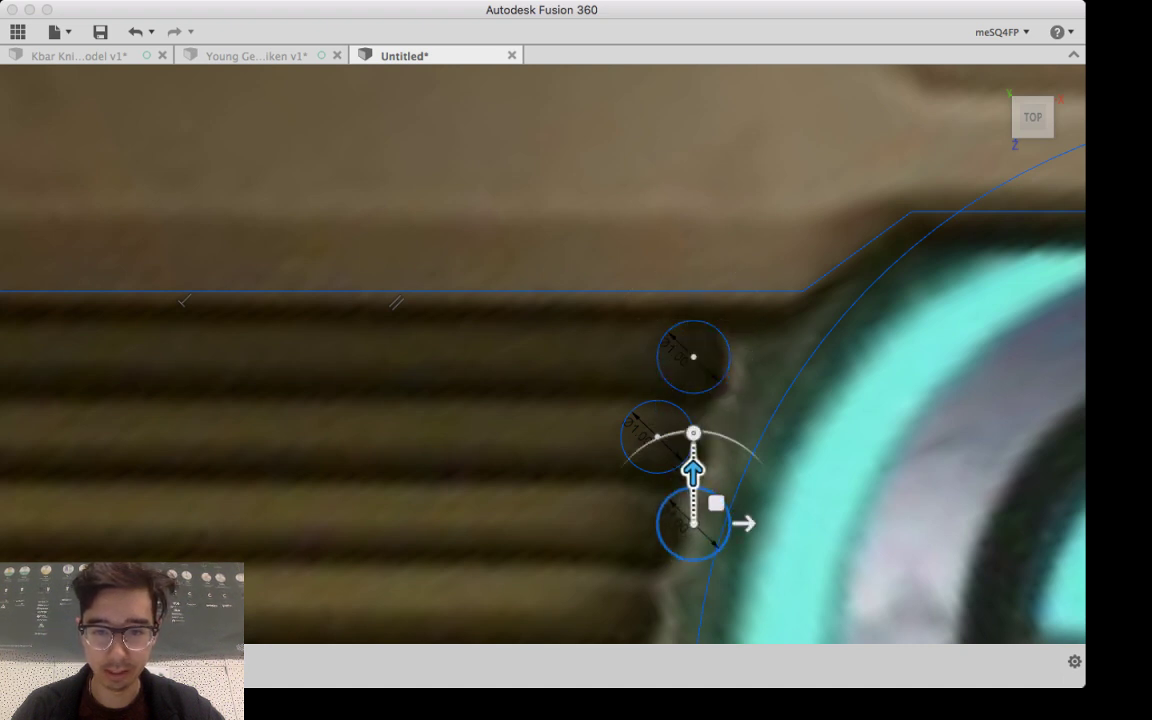
drag(745, 523, 680, 523)
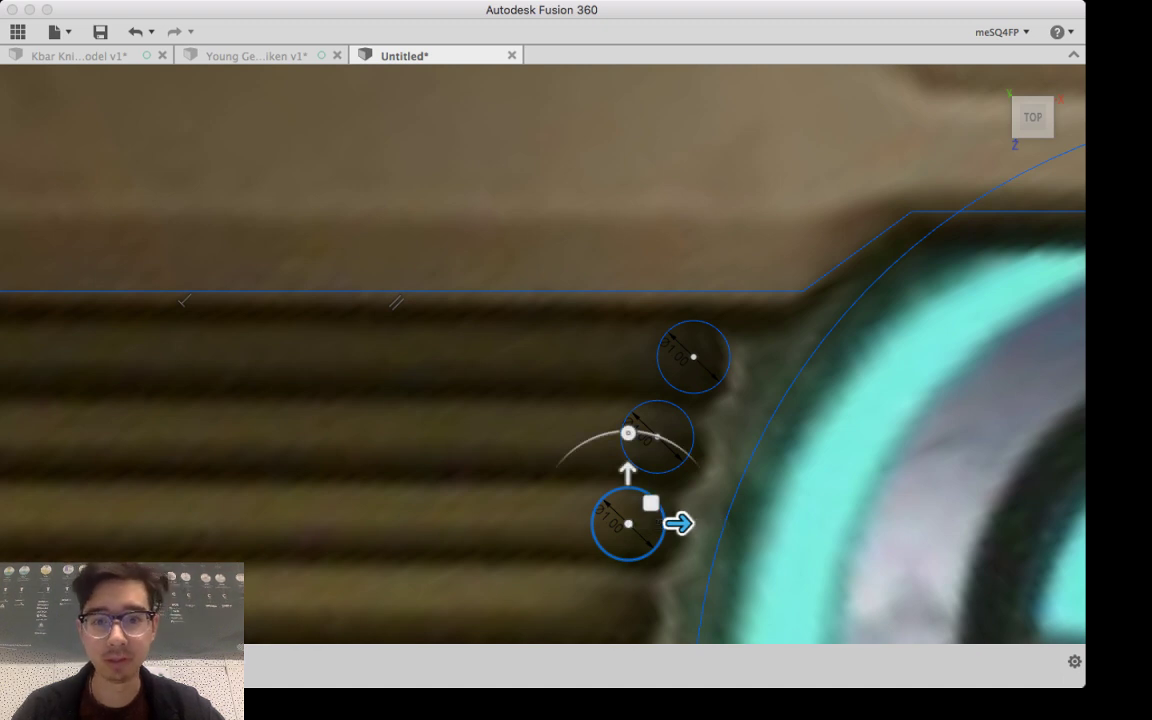
mouse_move(680, 523)
middle_down()
mouse_move(661, 463)
mouse_move(661, 393)
middle_up()
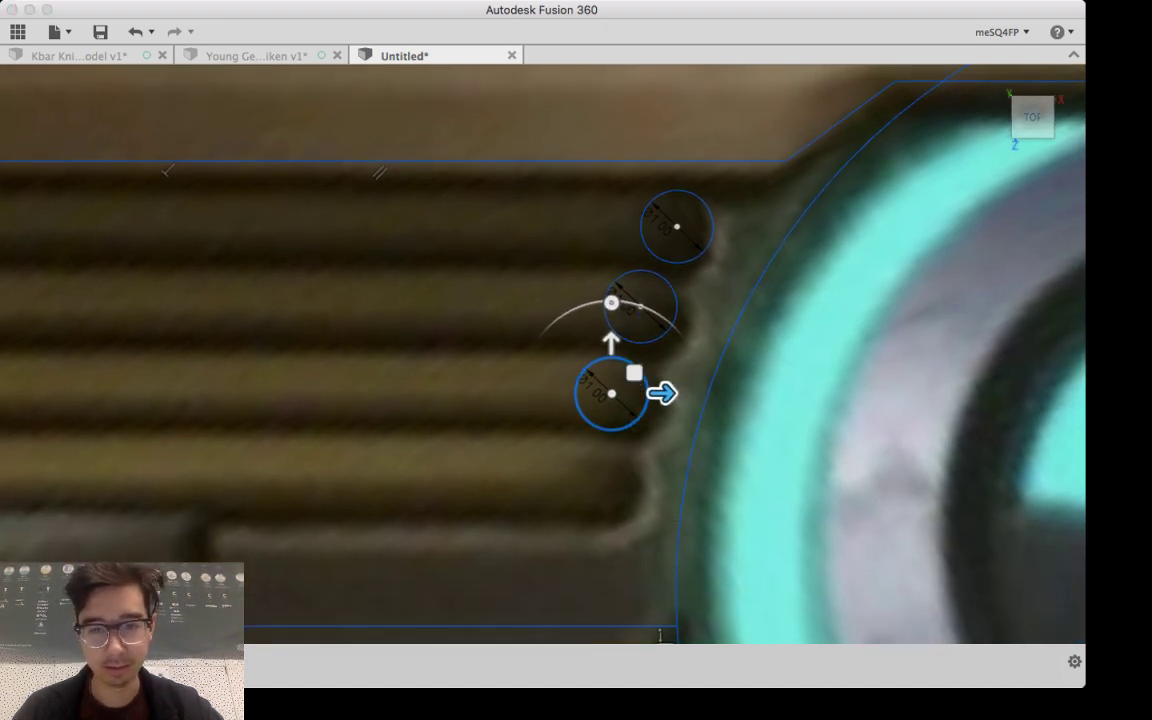
key(Return)
Step: Copy the uppermost bullet's dark-end circle and place the copy over the dark end of the fourth bullet
click(678, 262)
key(super+c)
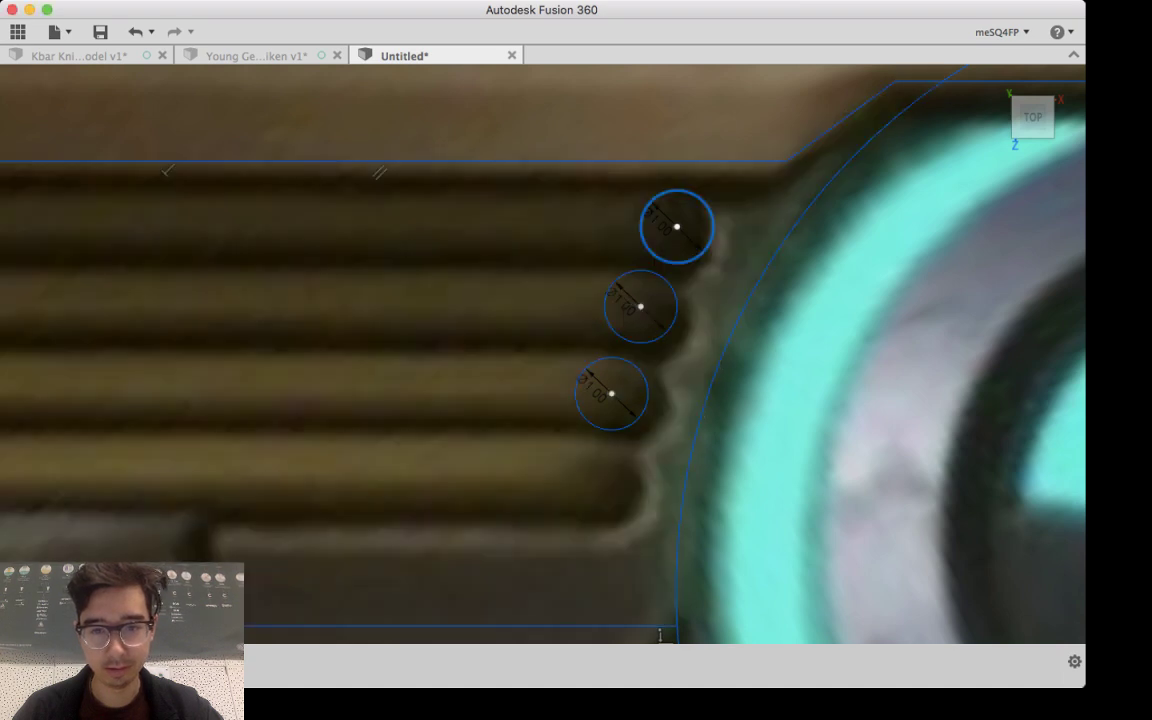
key(super+v)
drag(677, 175, 676, 430)
mouse_move(728, 481)
mouse_down()
mouse_move(625, 480)
mouse_move(638, 479)
mouse_up()
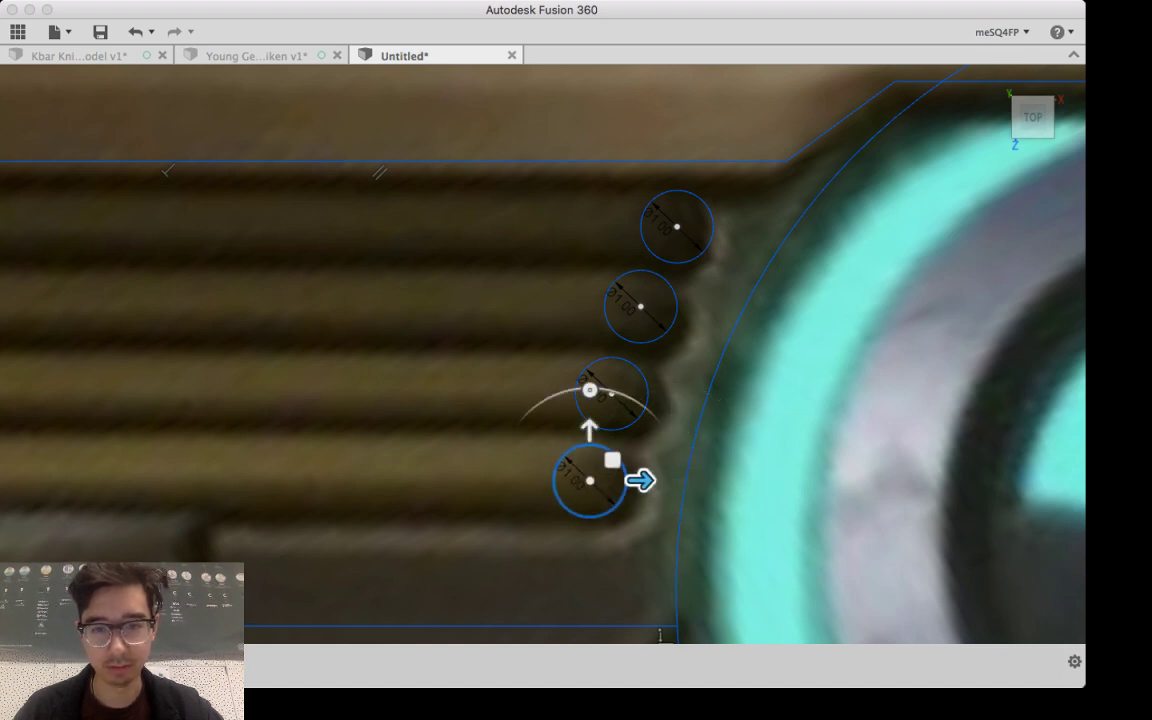
scroll(638, 479, down, 5)
scroll(495, 435, down, 3)
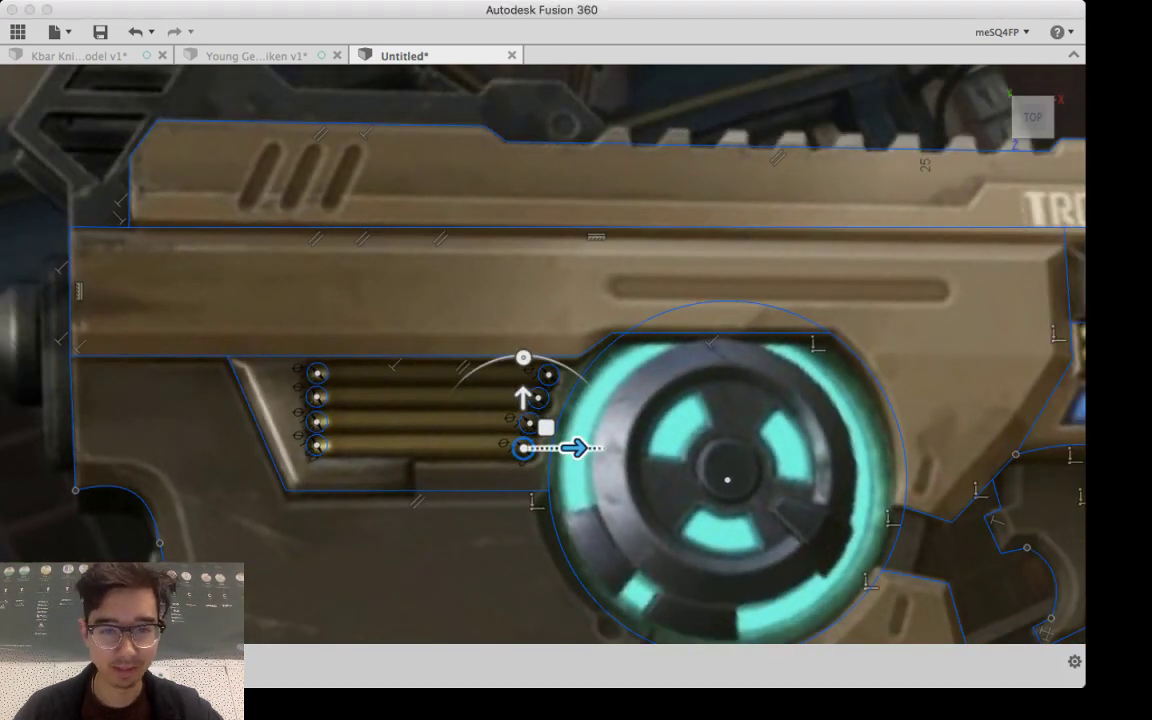
scroll(512, 406, up, 3)
scroll(451, 389, up, 2)
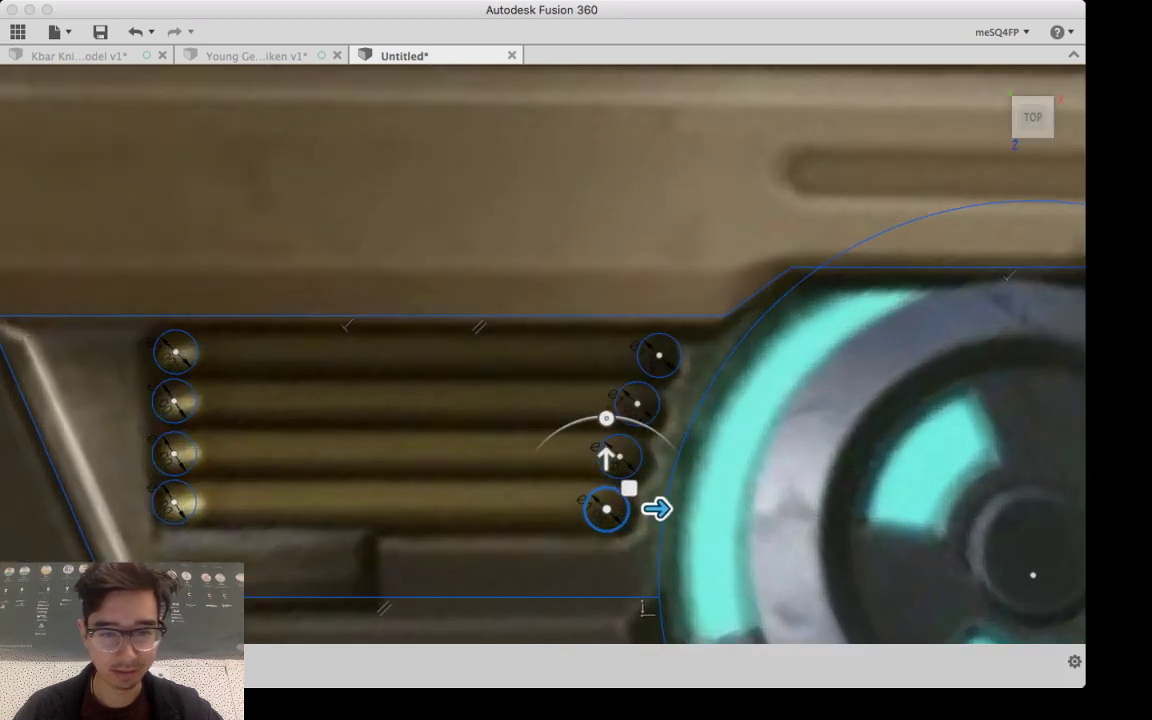
scroll(568, 428, up, 2)
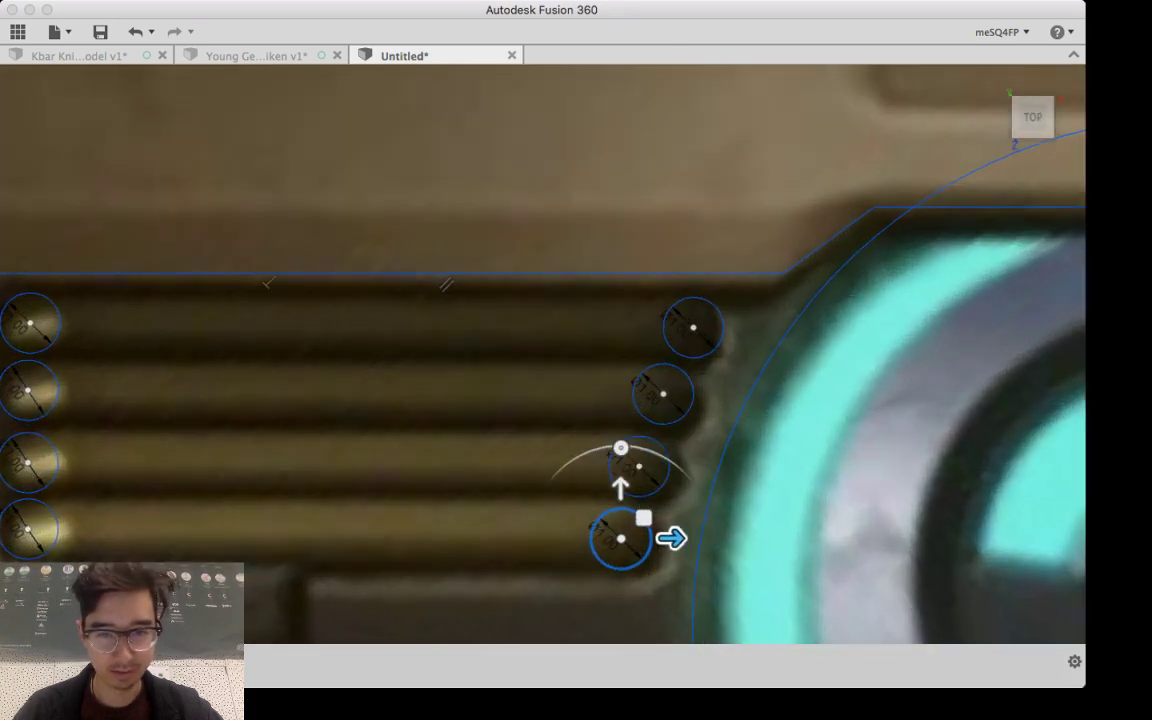
scroll(561, 431, down, 5)
scroll(556, 428, up, 5)
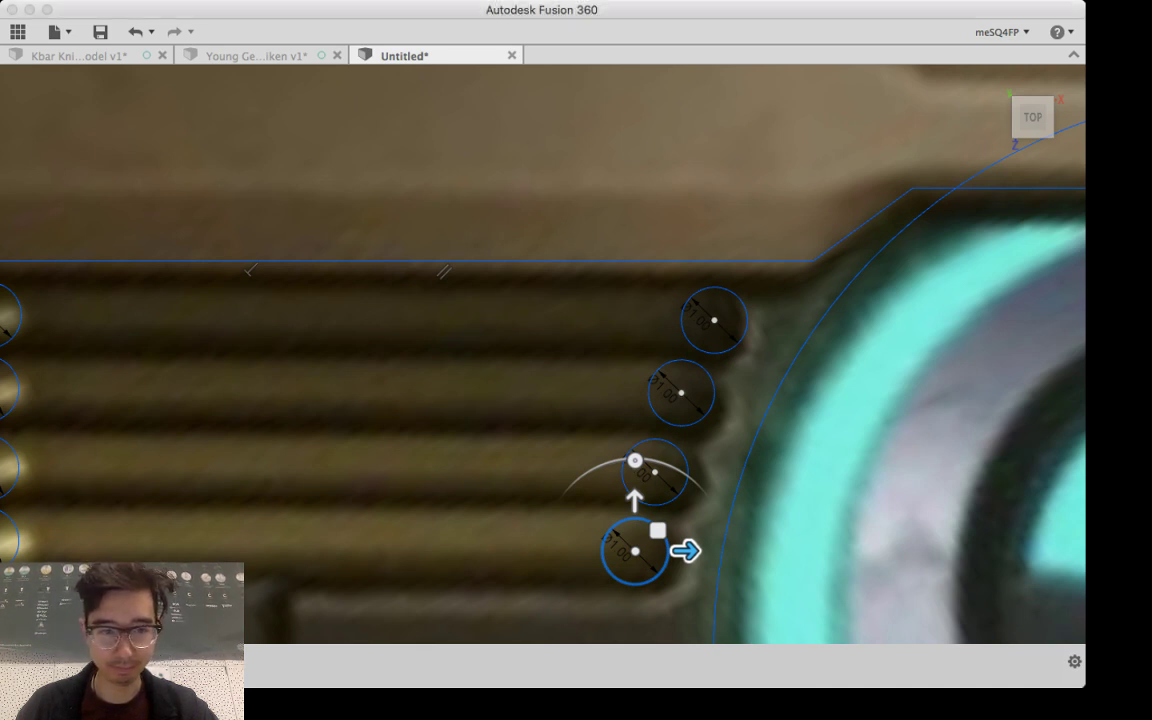
scroll(287, 441, down, 5)
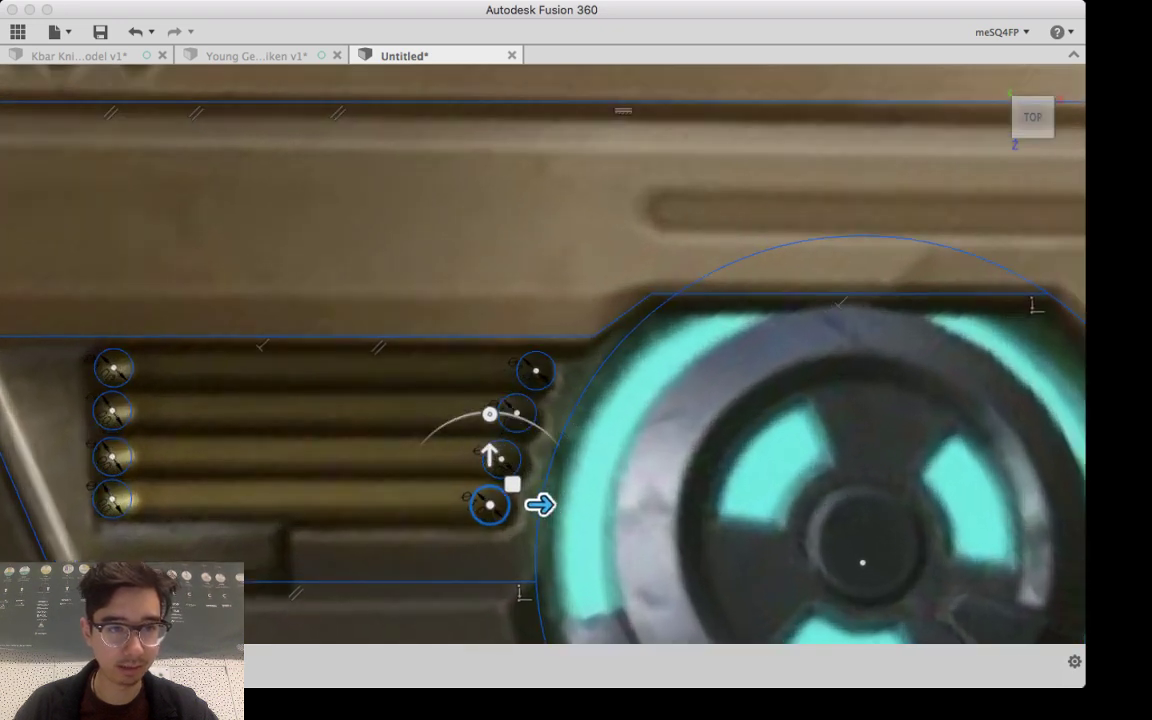
key(Return)
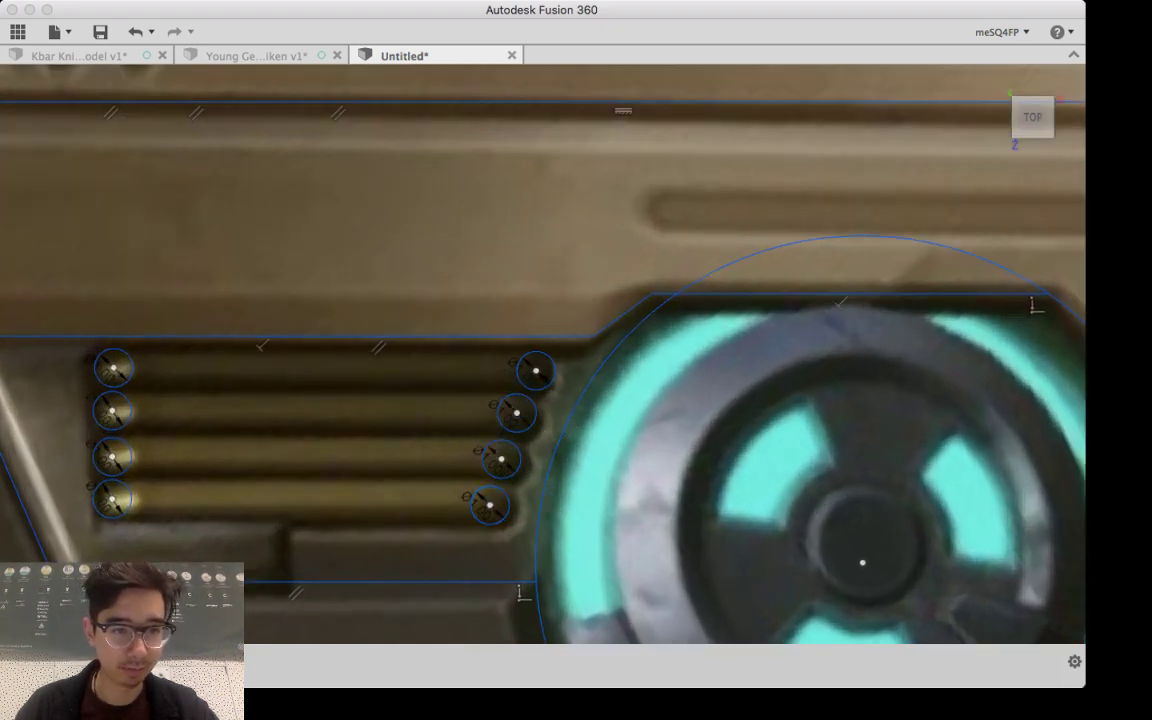
Step: Draw the upper and lower edge lines of the uppermost bullet between its two end circles
key(l)
click(113, 347)
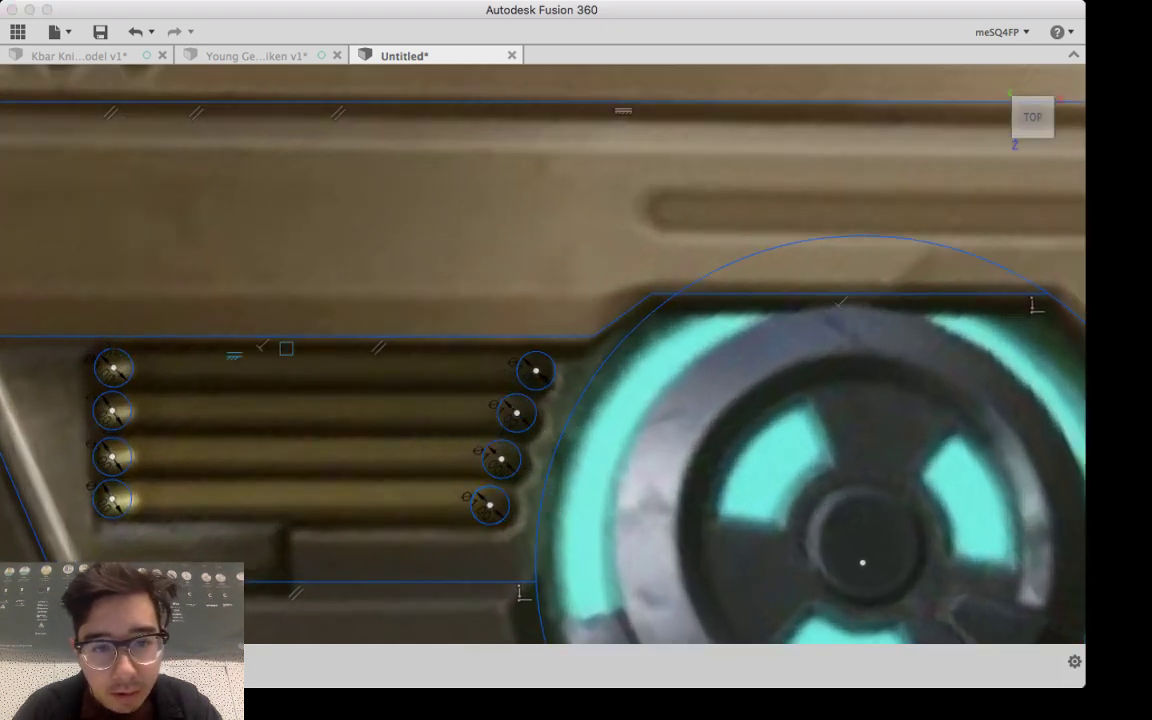
click(536, 351)
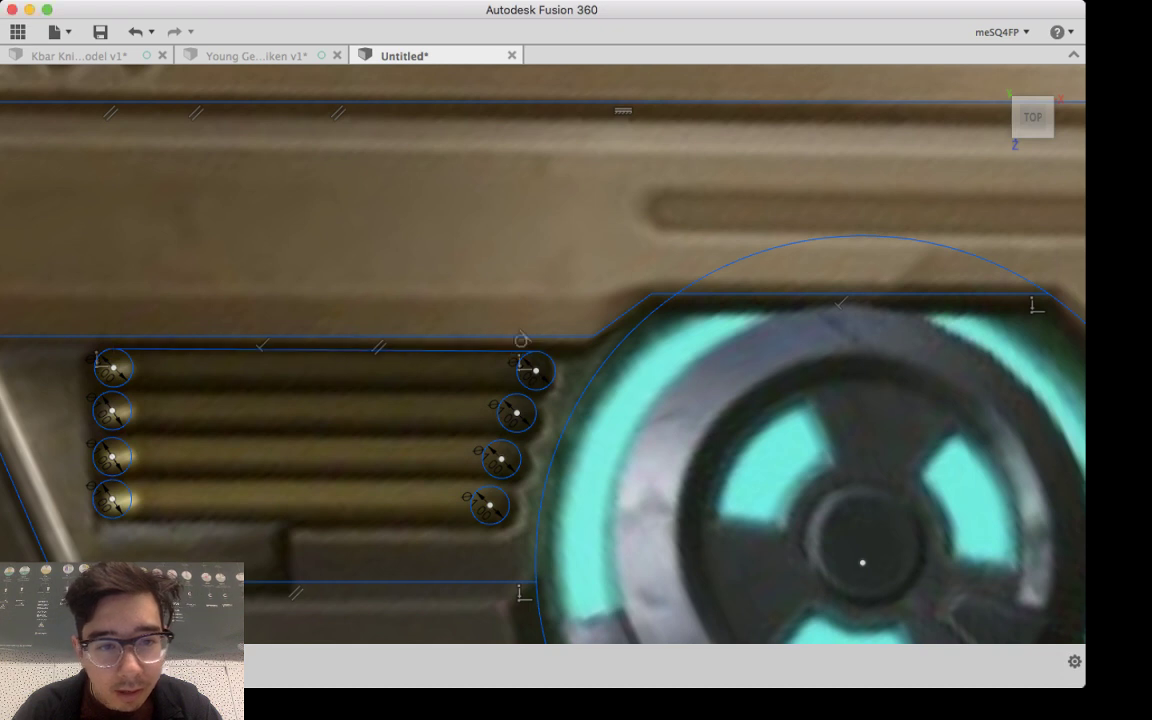
click(113, 387)
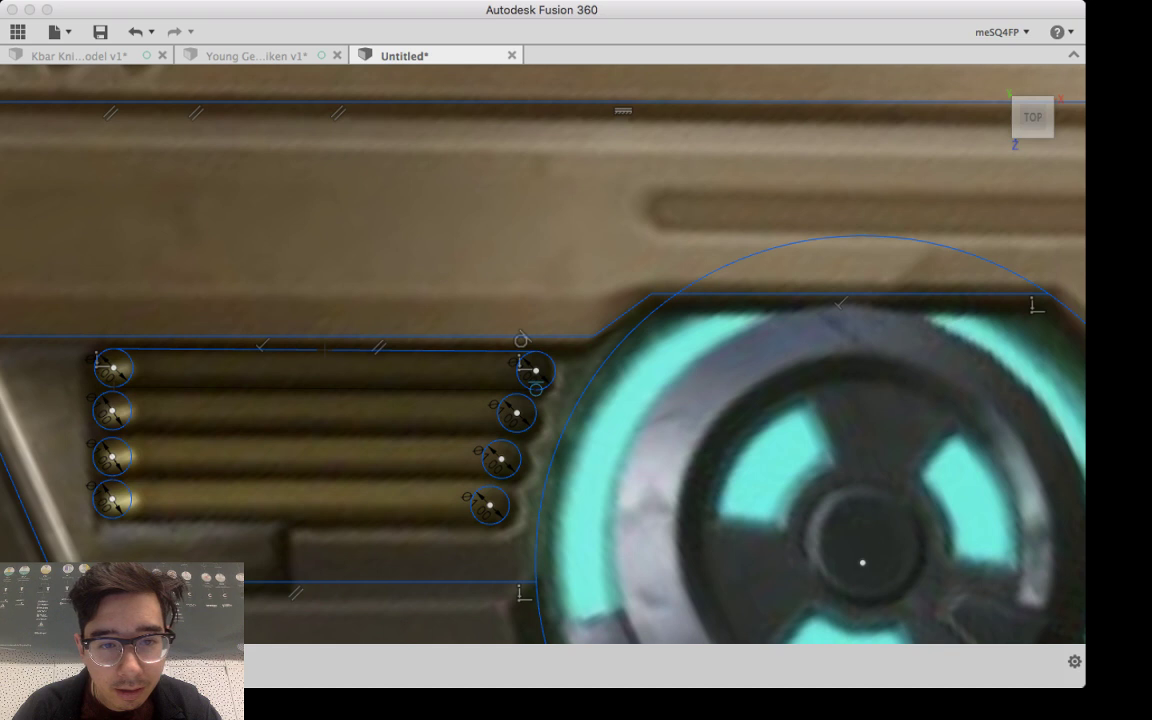
click(520, 388)
Step: Draw the second bullet's upper edge line between its end circles and attach it to the top of the bright-end circle
click(113, 387)
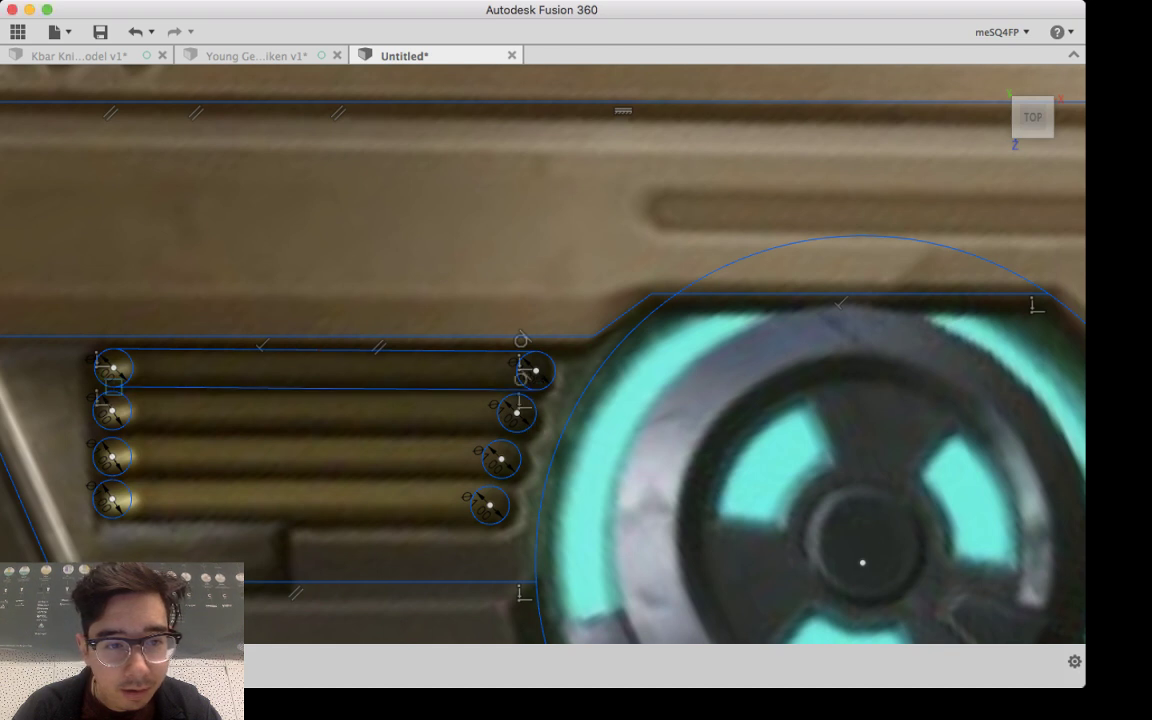
scroll(113, 392, up, 3)
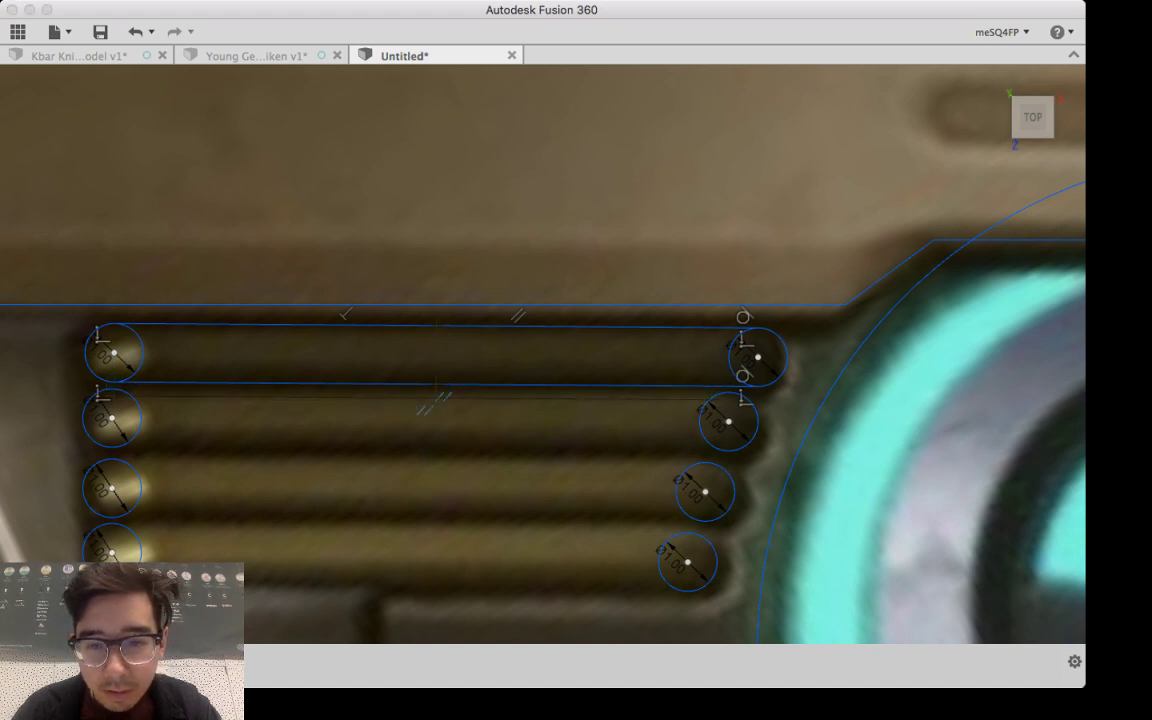
click(728, 392)
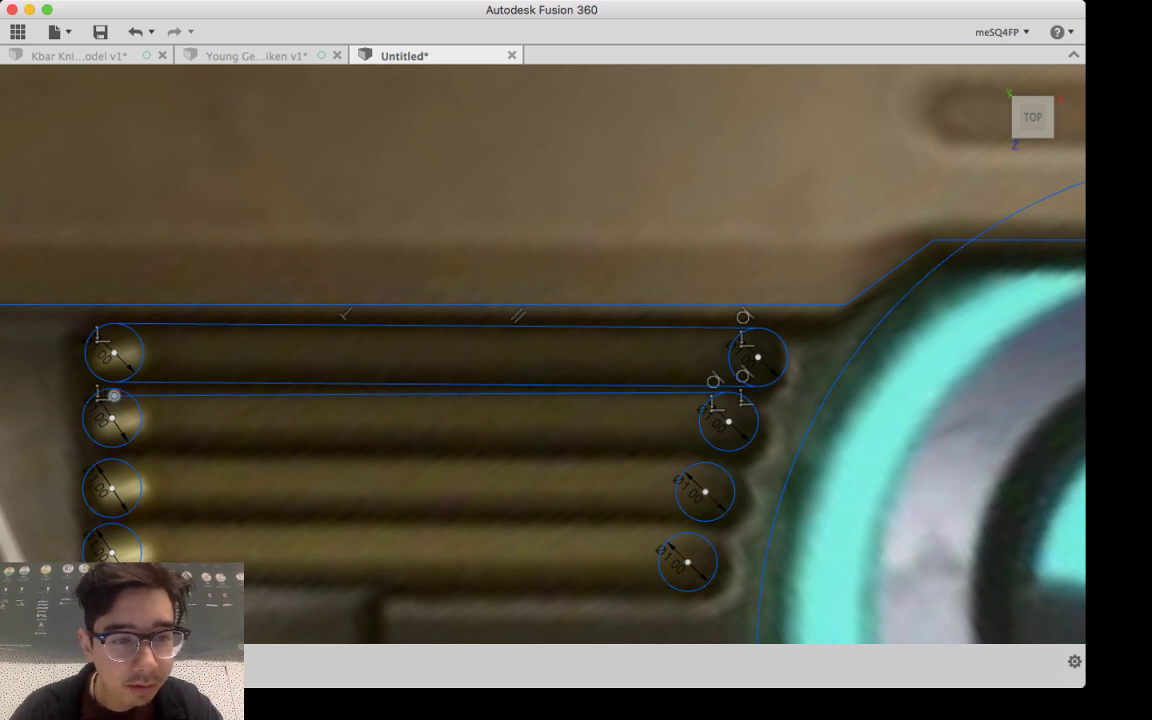
scroll(112, 388, up, 10)
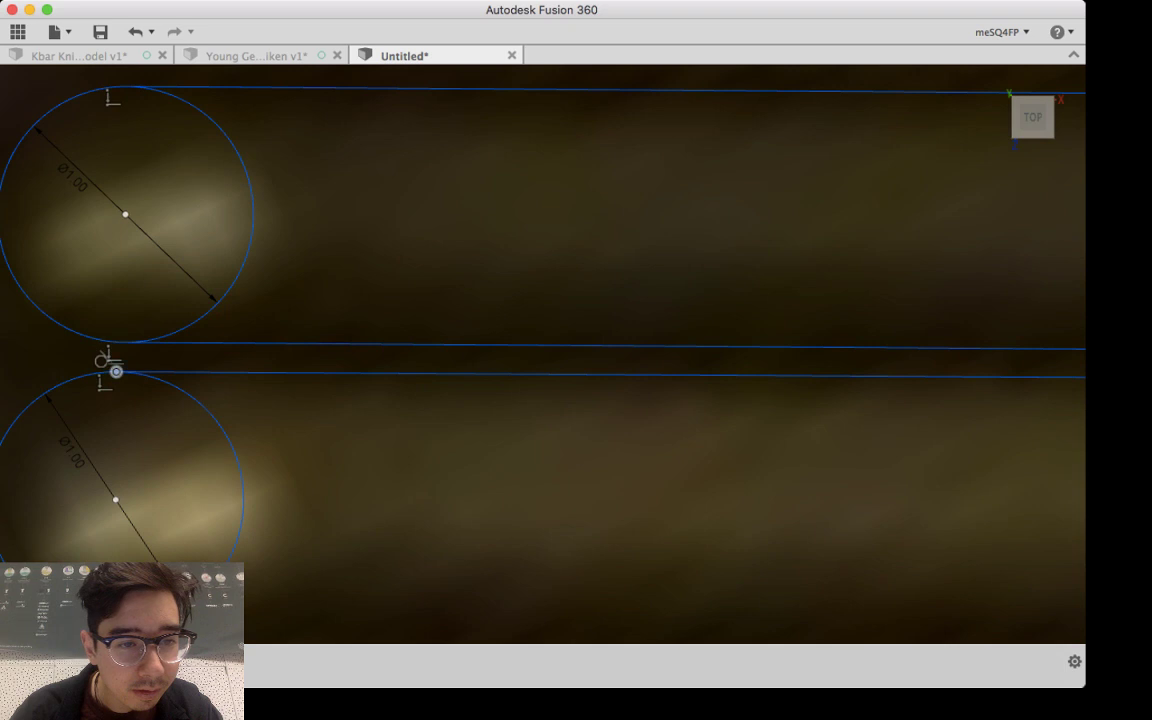
click(119, 371)
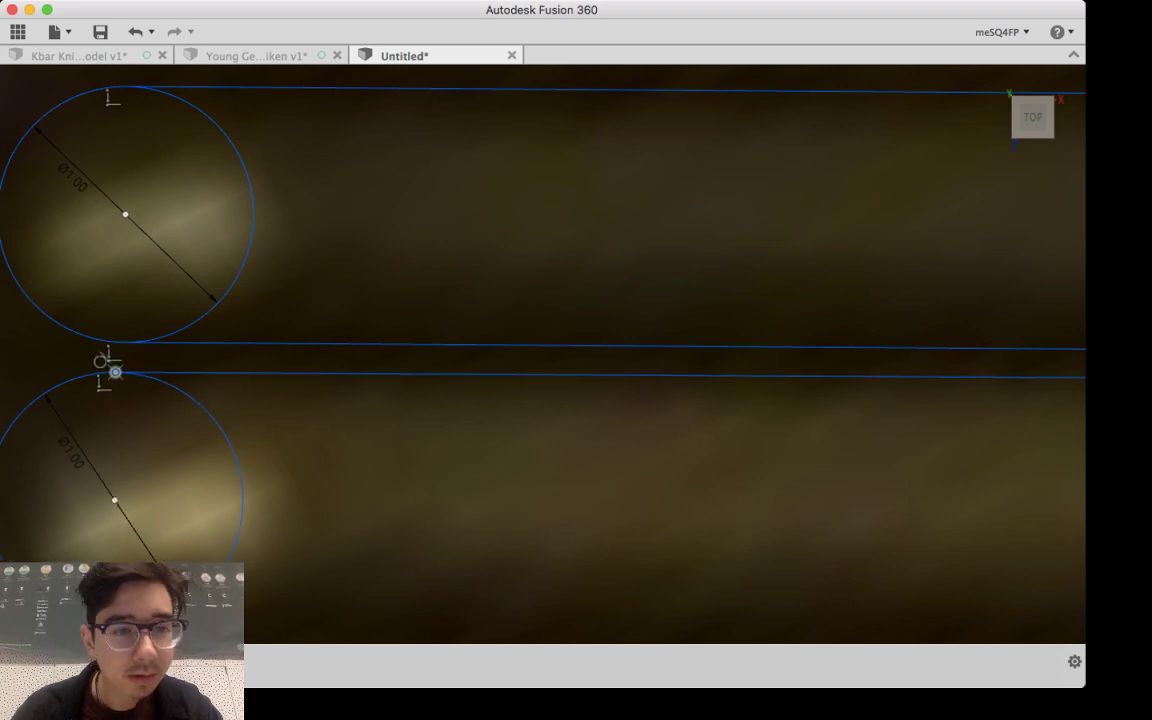
scroll(110, 362, down, 8)
scroll(336, 456, down, 5)
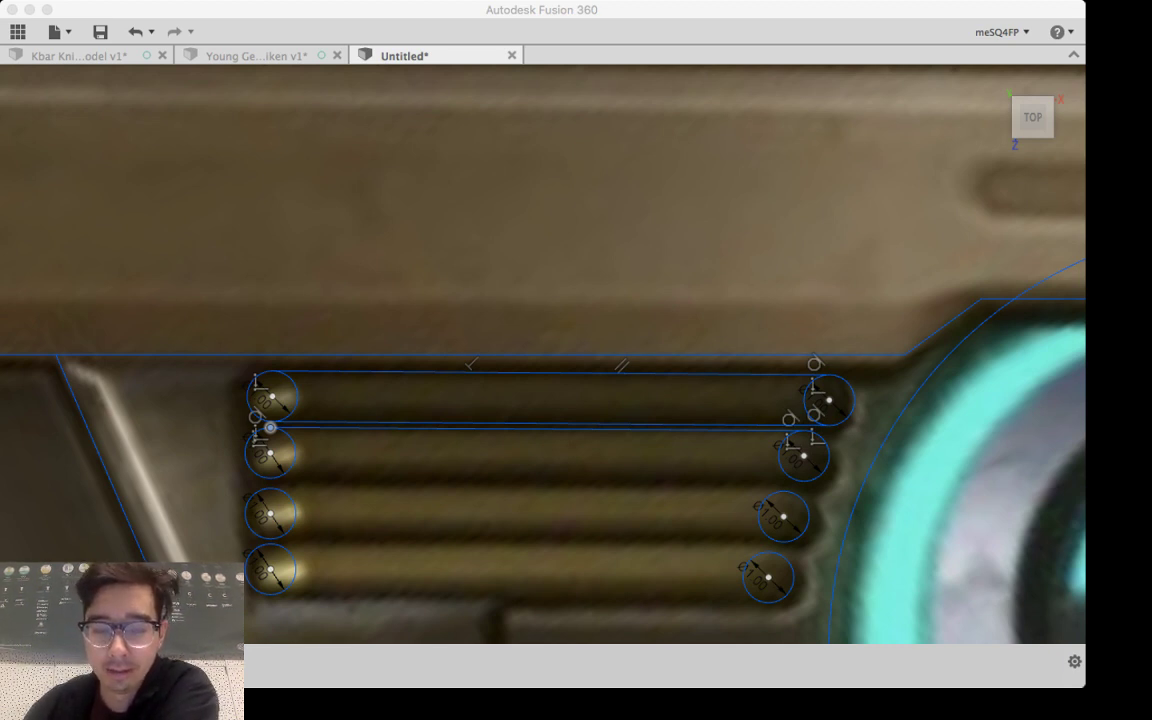
key(Escape)
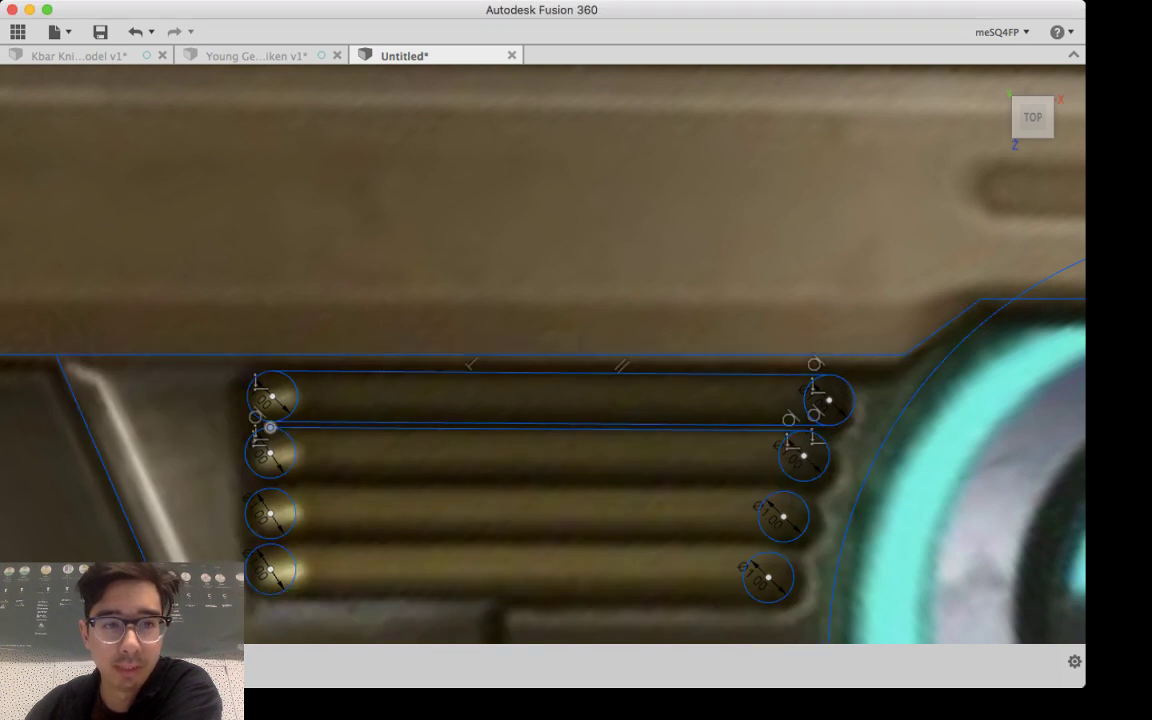
Step: Draw the second bullet's lower edge line and the third bullet's upper edge line between their end circles
key(l)
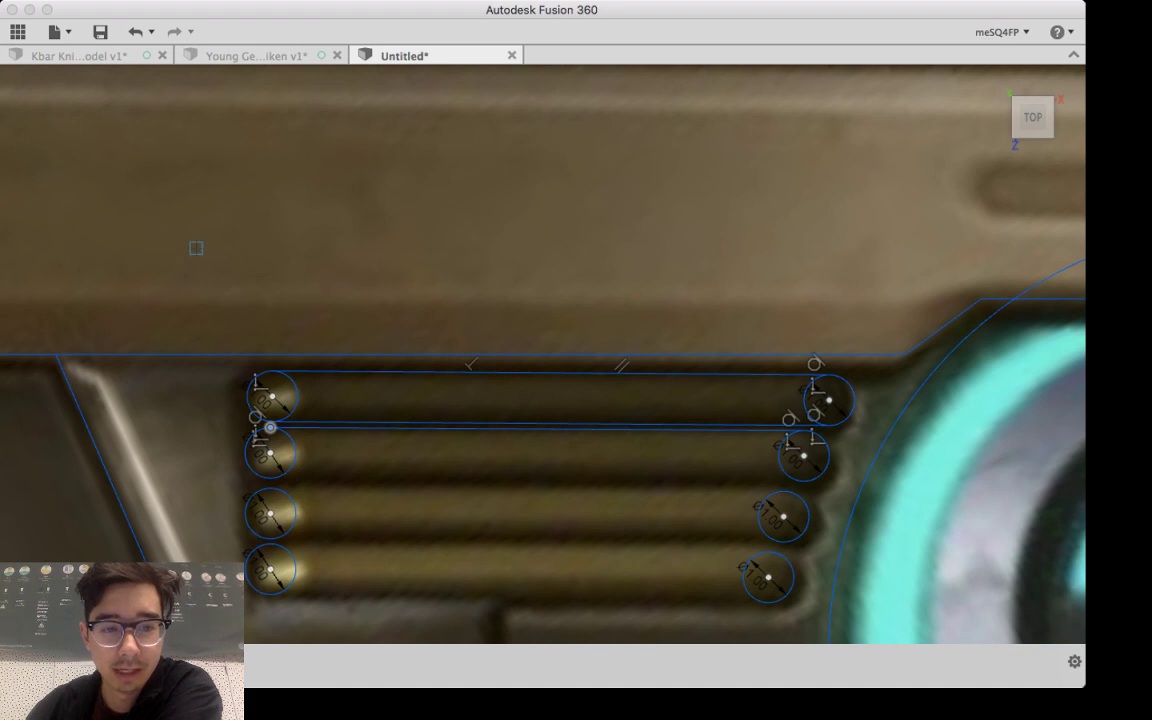
click(270, 479)
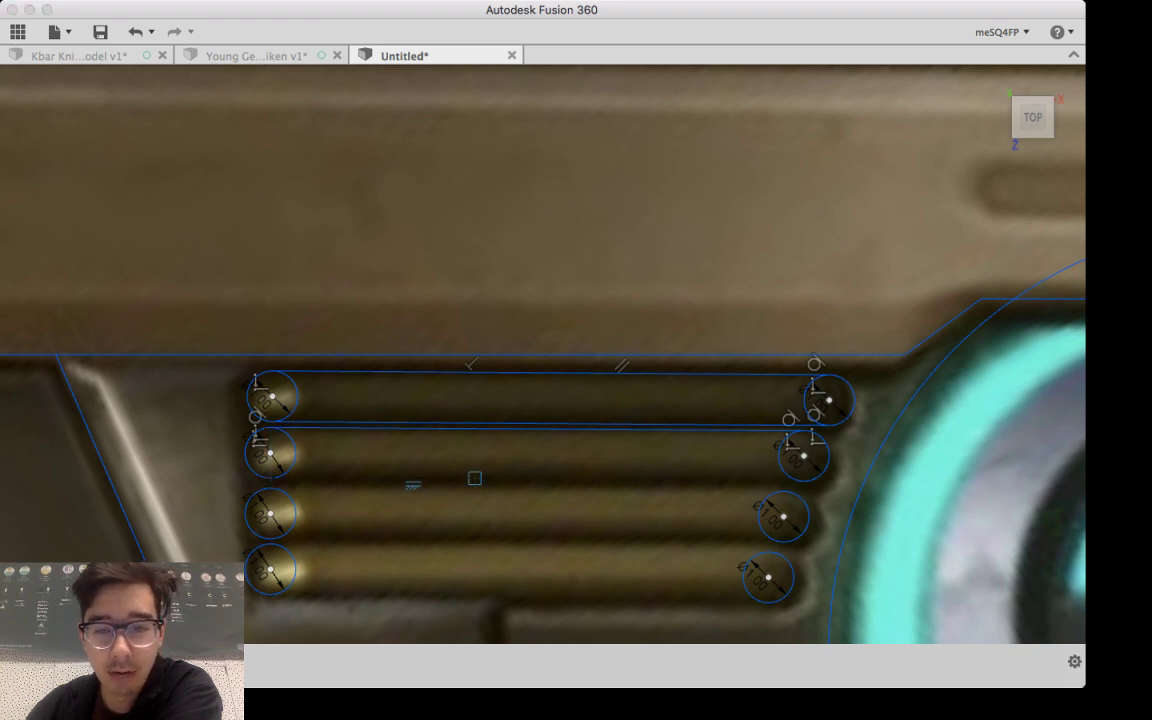
click(803, 481)
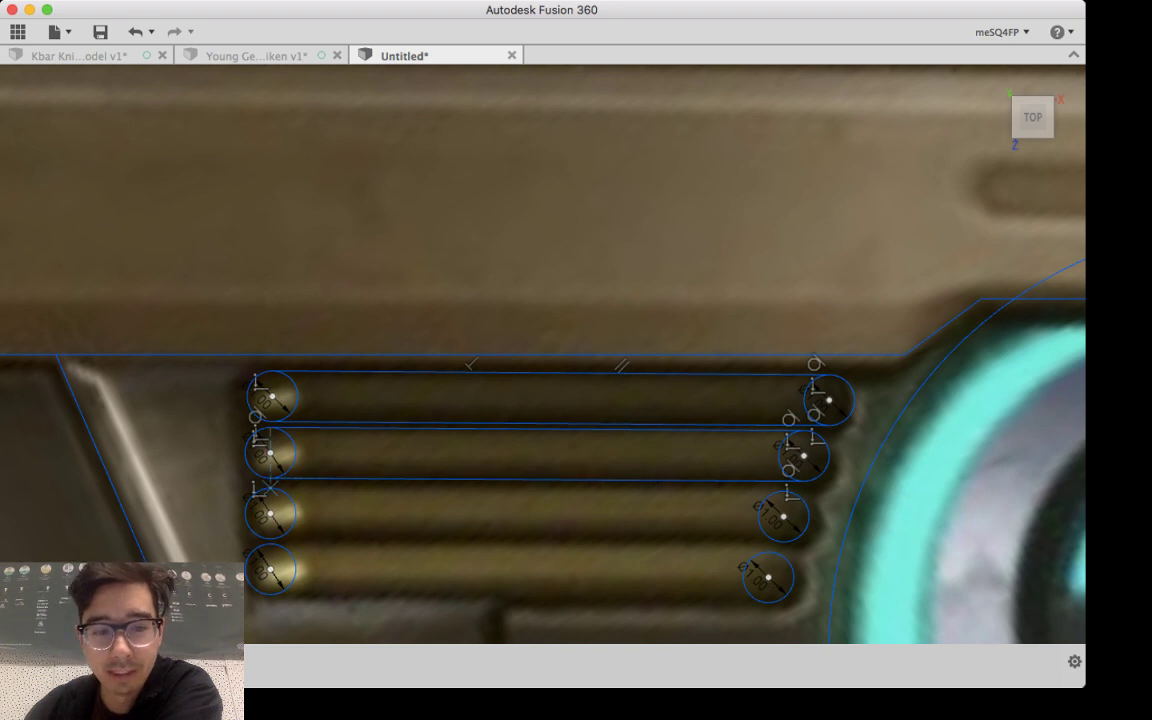
click(270, 488)
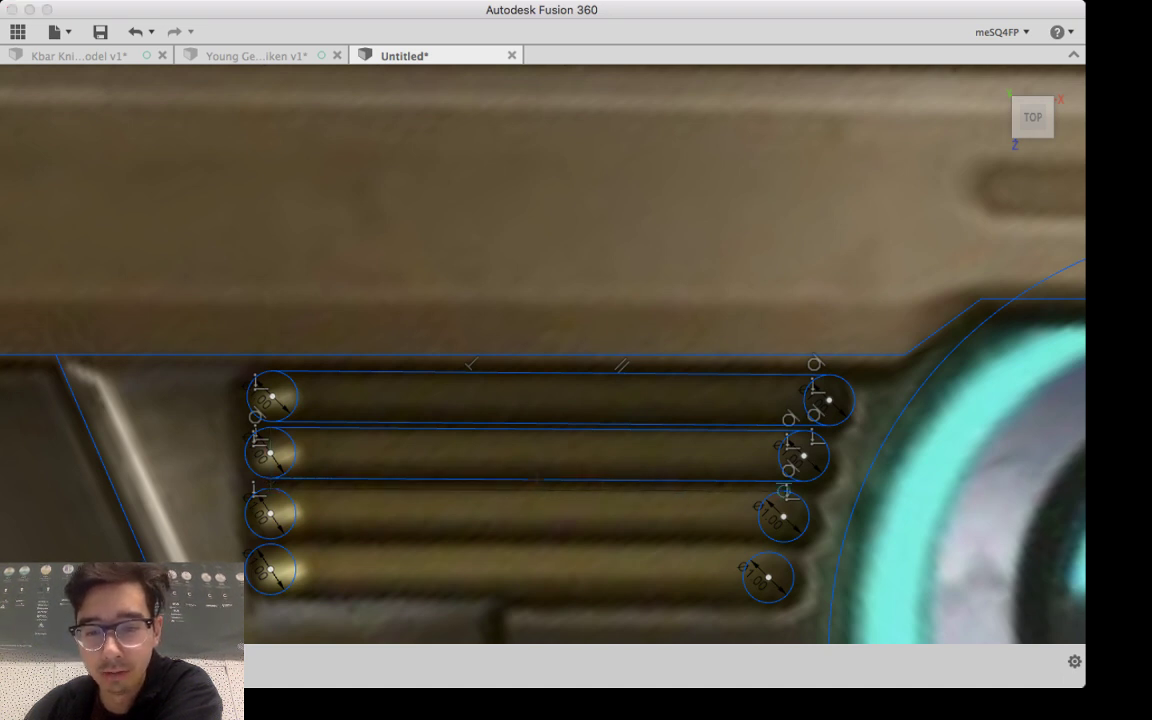
click(783, 490)
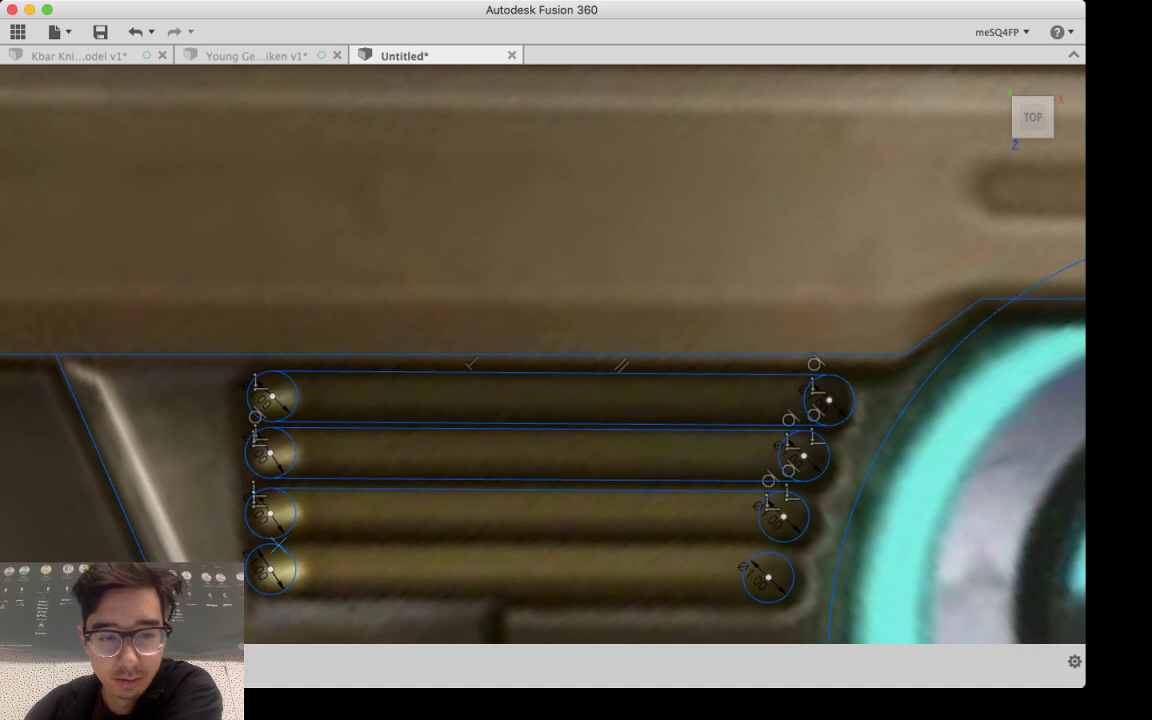
Step: Draw the third bullet's lower edge line and the fourth bullet's upper and lower edge lines between their end circles
click(270, 540)
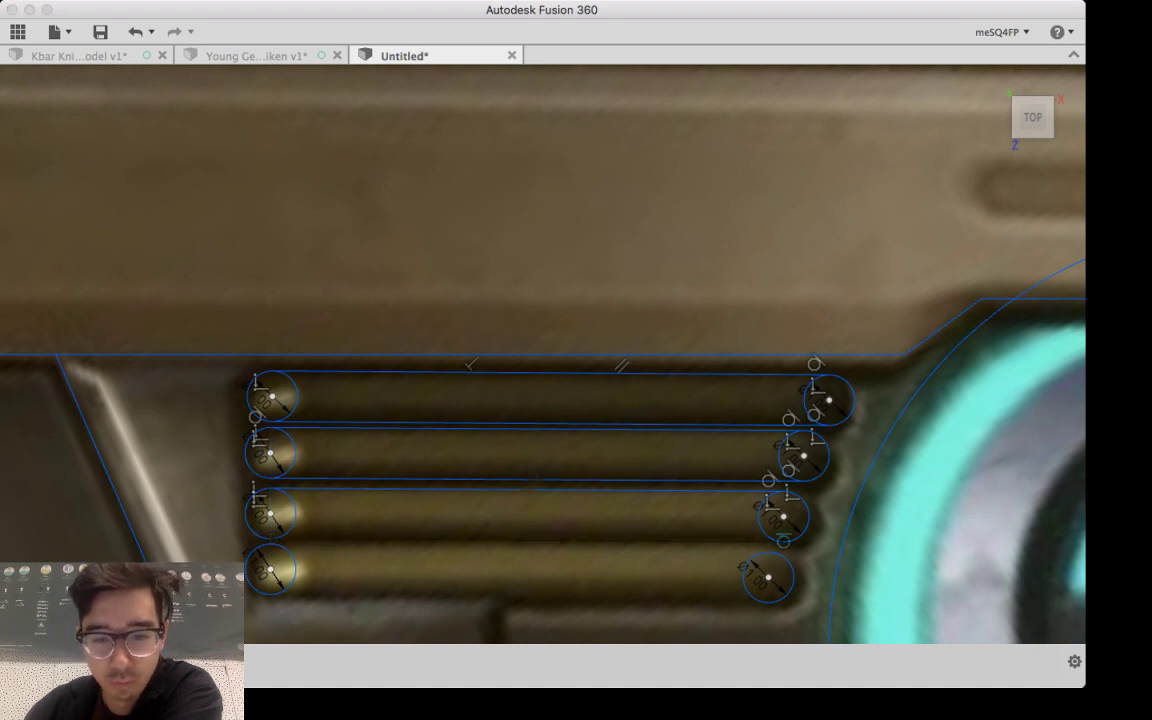
click(783, 542)
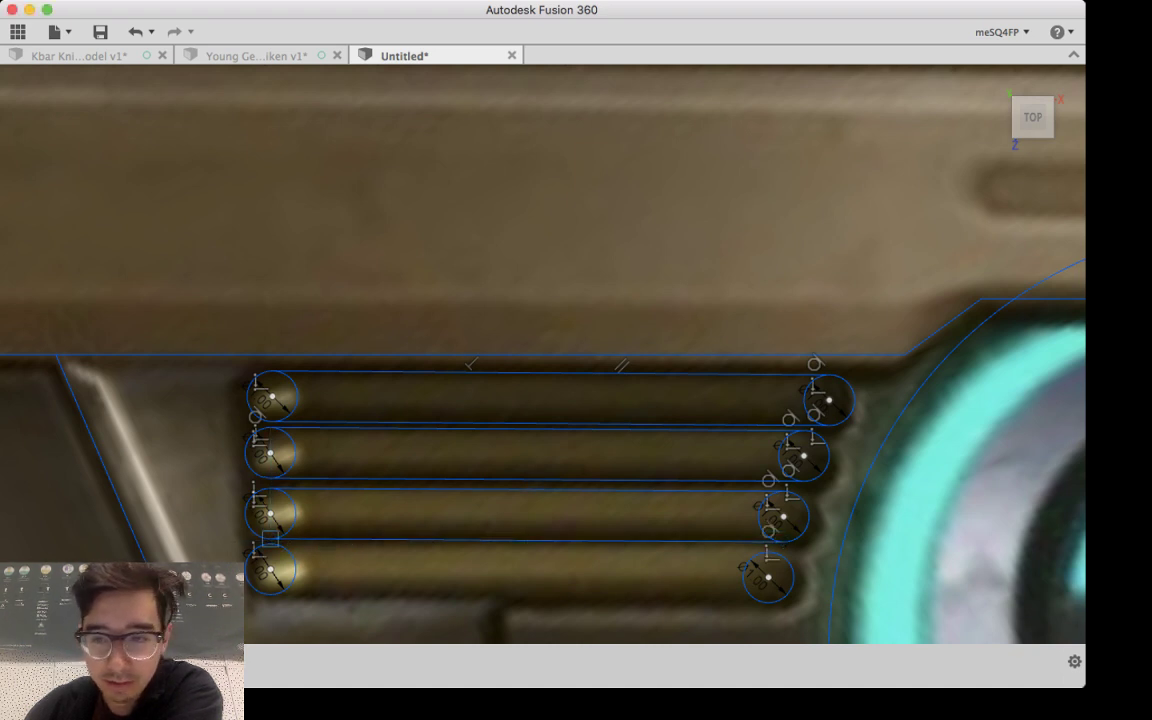
scroll(625, 550, up, 5)
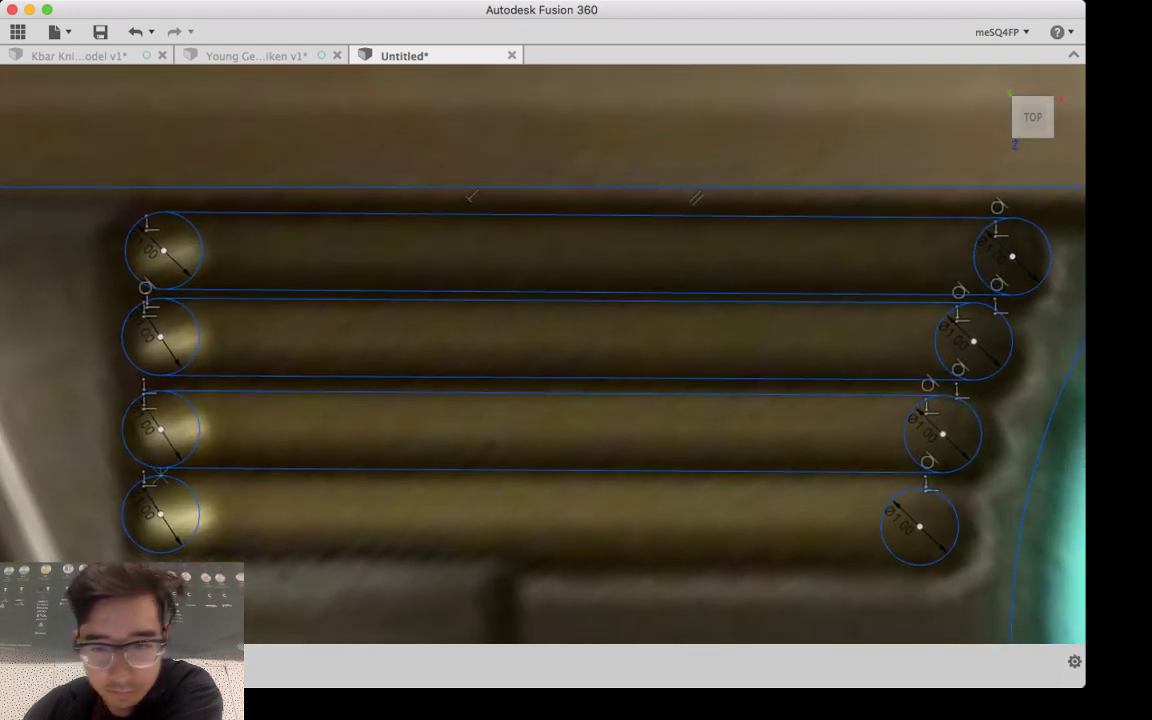
click(158, 470)
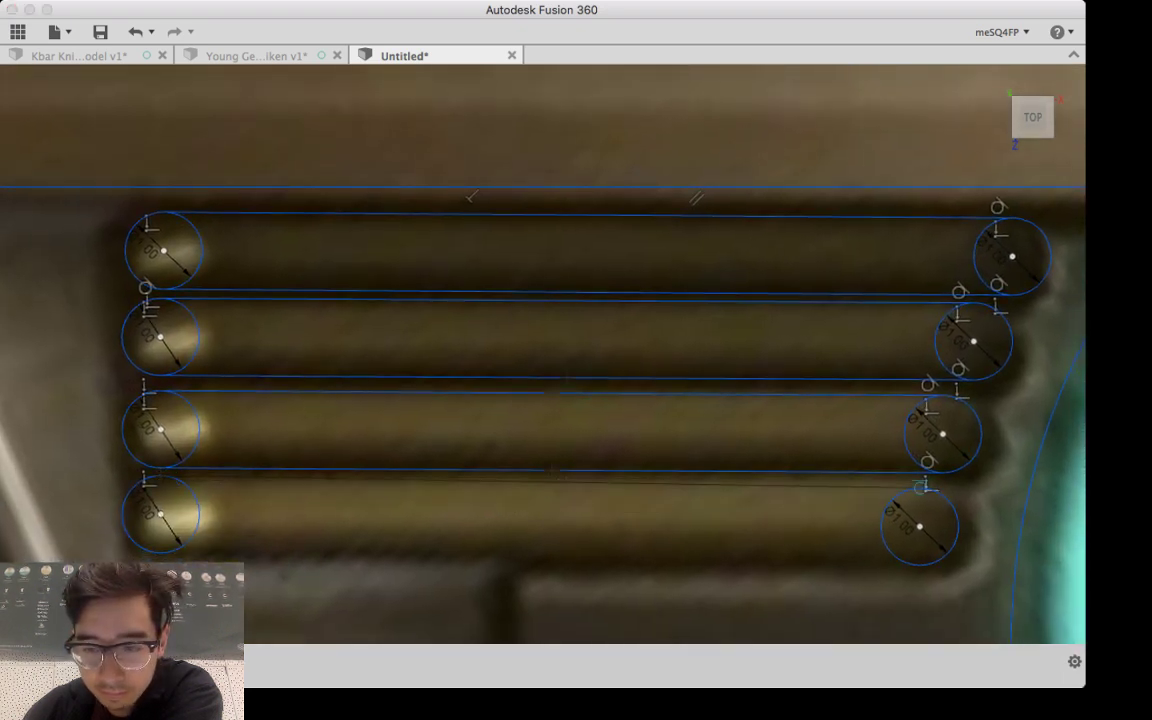
click(920, 487)
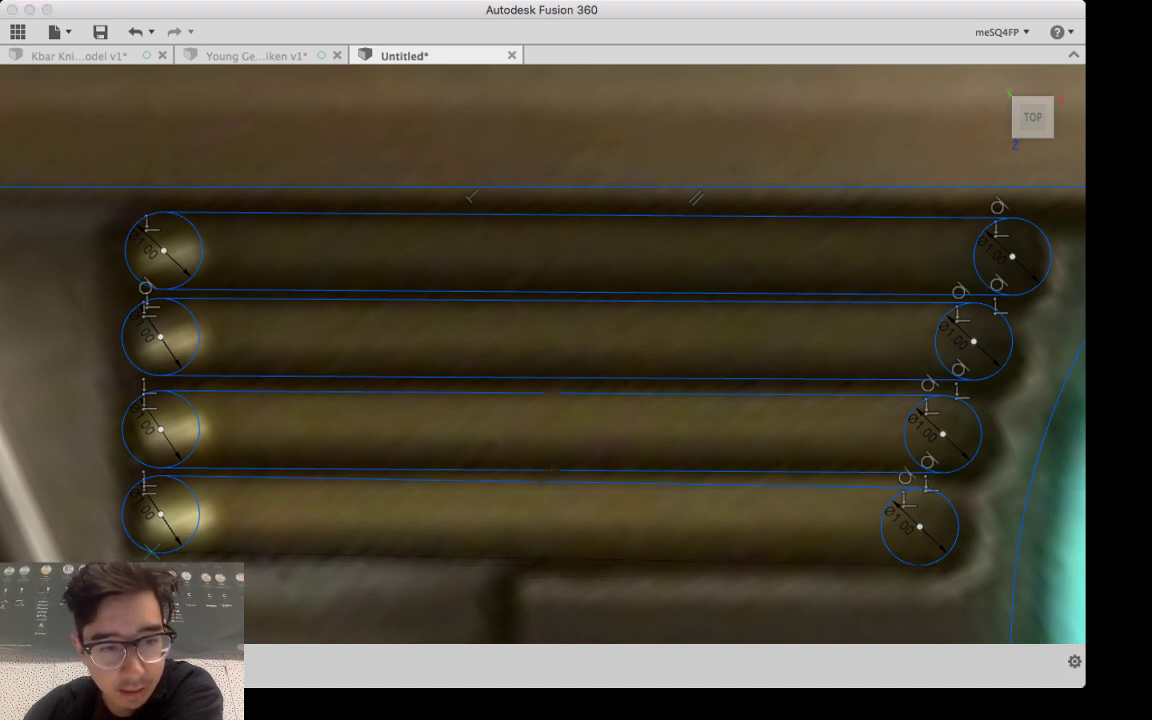
click(160, 551)
scroll(555, 517, down, 5)
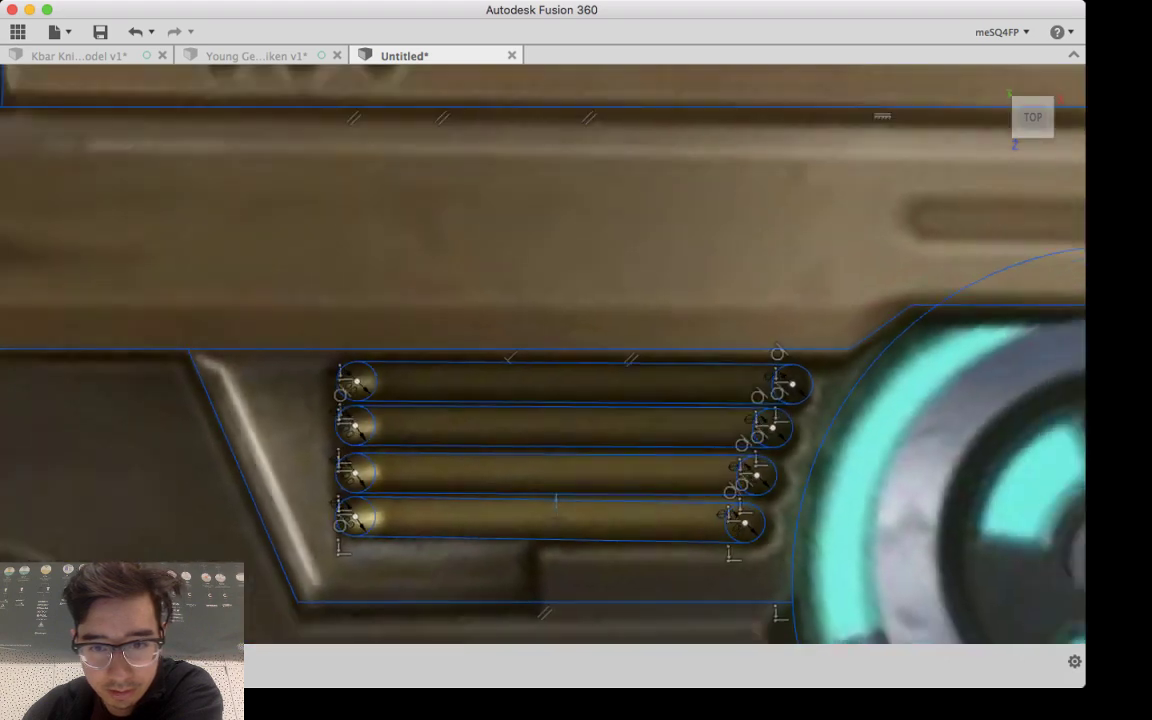
Step: Trace the slotted head of the black upper piece with lines, from the tan body's upper-left corner around to the end of its top edge
scroll(555, 517, down, 2)
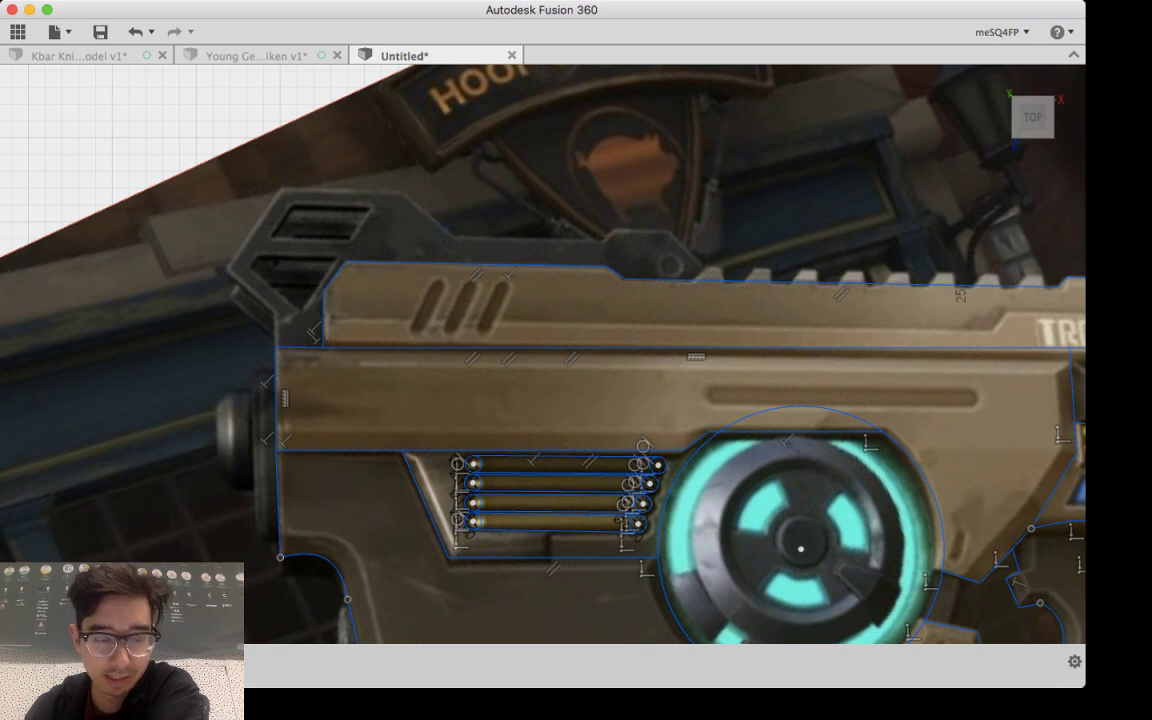
mouse_move(540, 400)
middle_down()
mouse_move(681, 372)
mouse_move(771, 377)
middle_up()
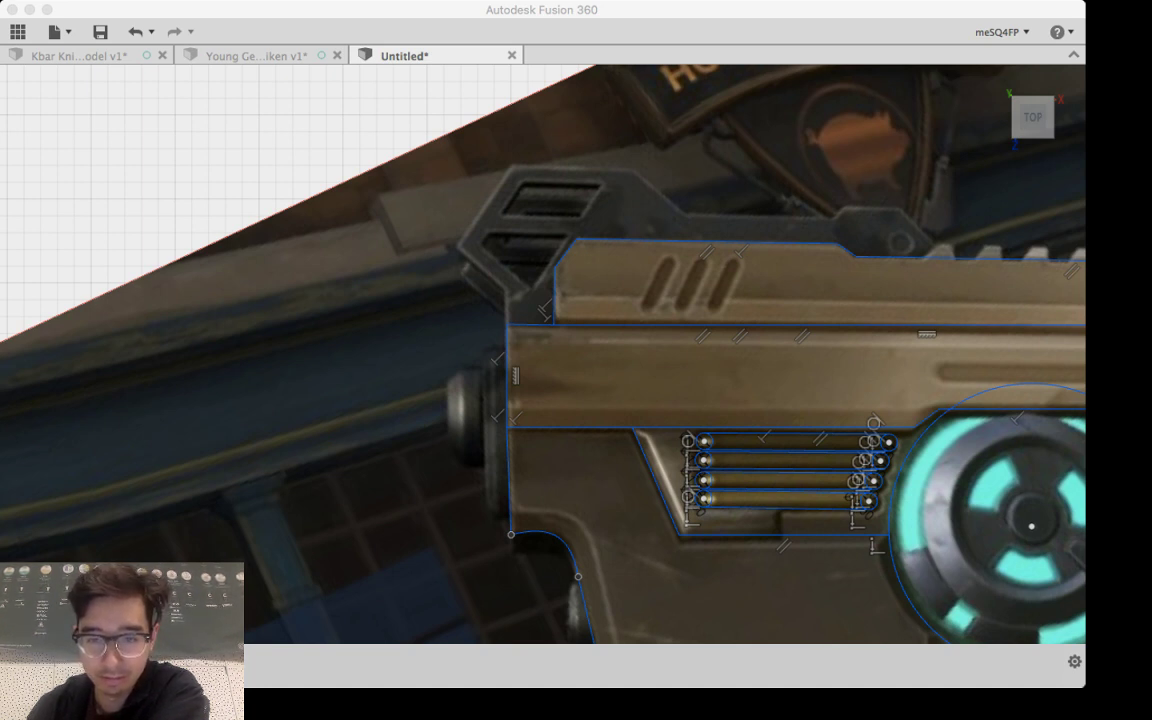
key(super+Tab)
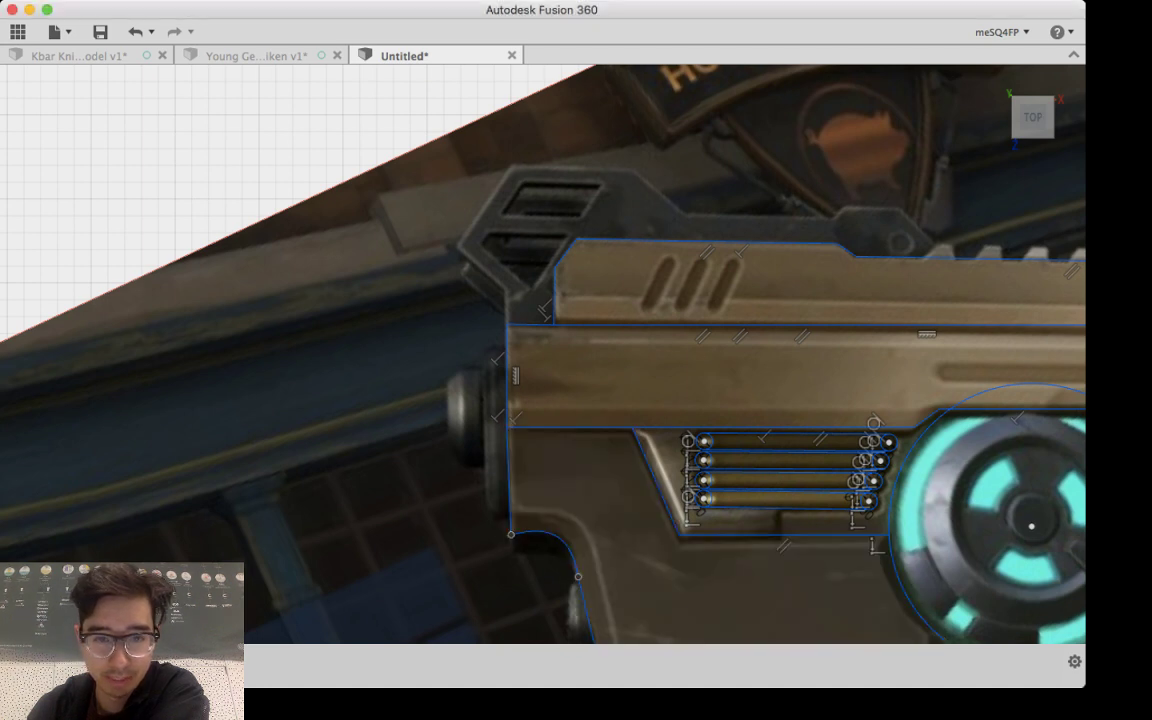
middle_drag(543, 355, 499, 496)
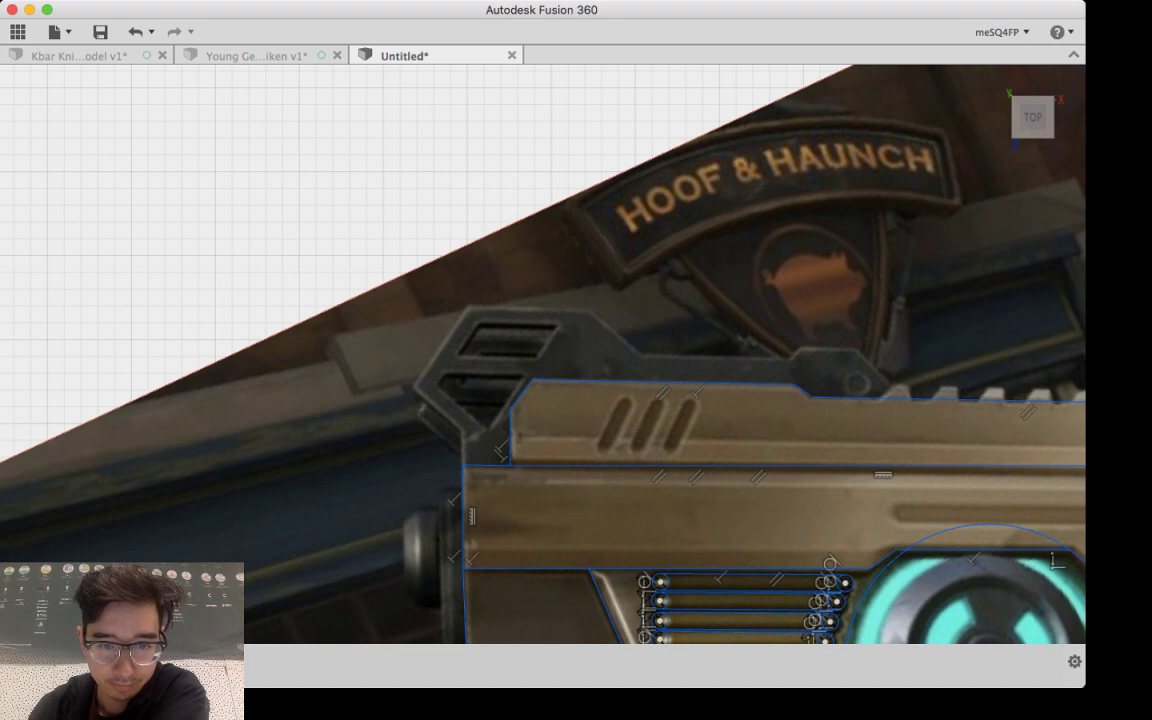
click(464, 466)
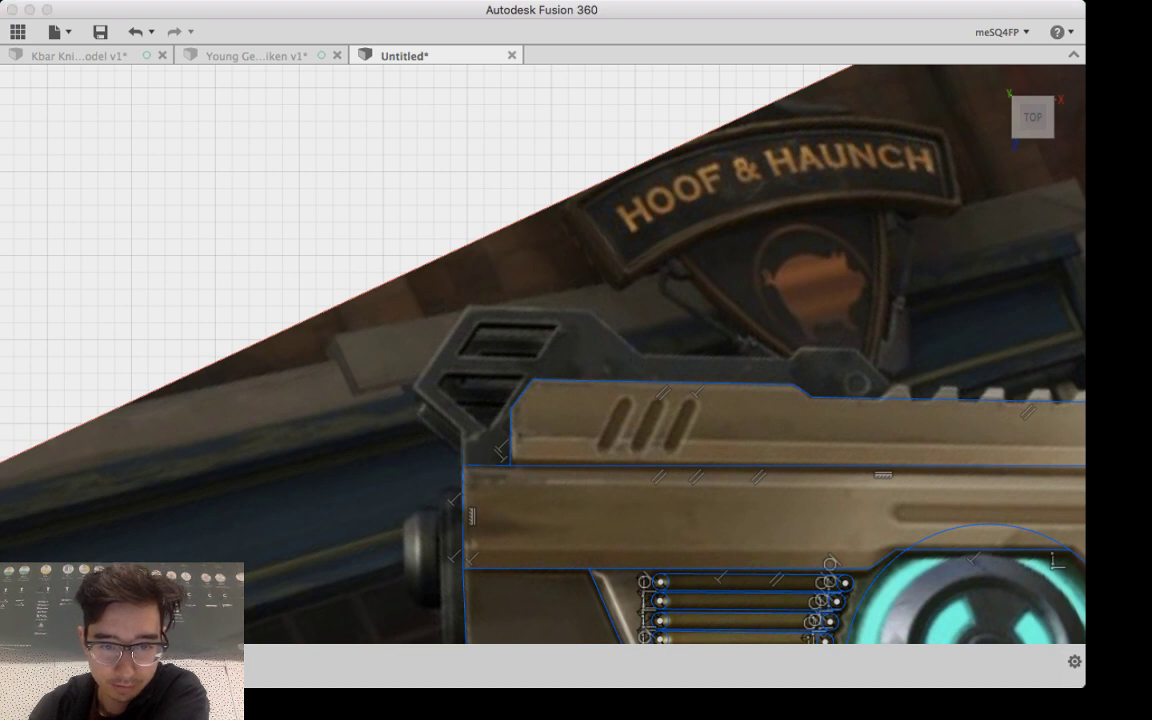
click(417, 389)
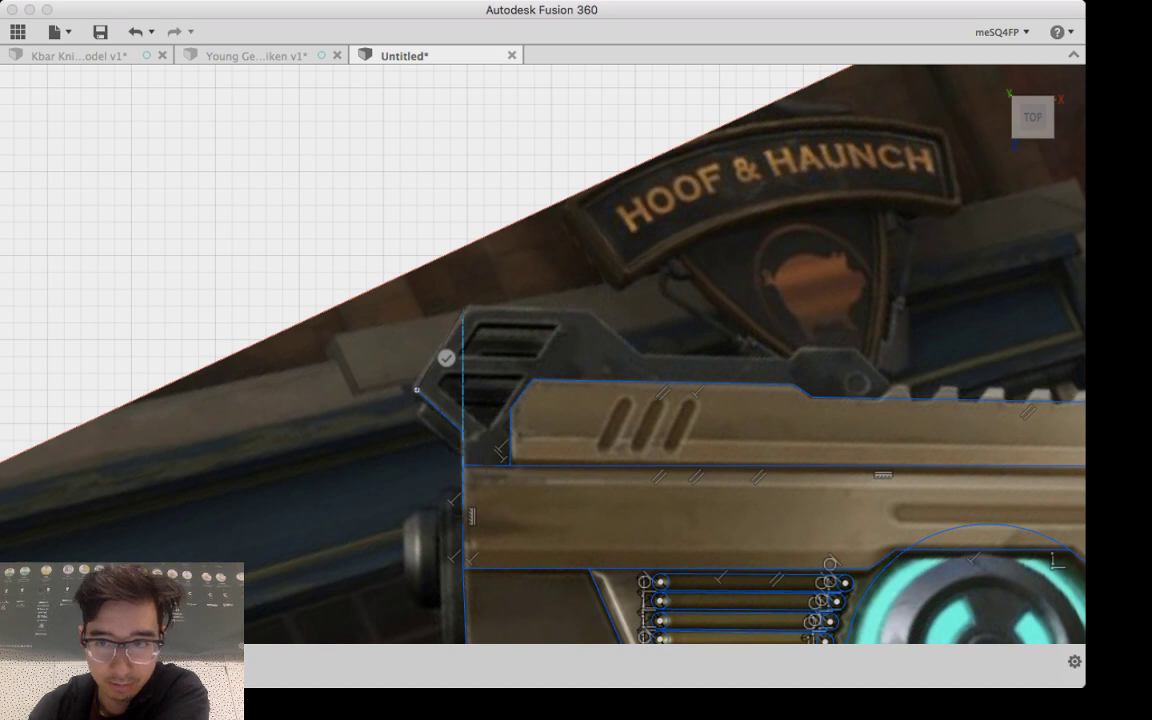
scroll(464, 320, up, 10)
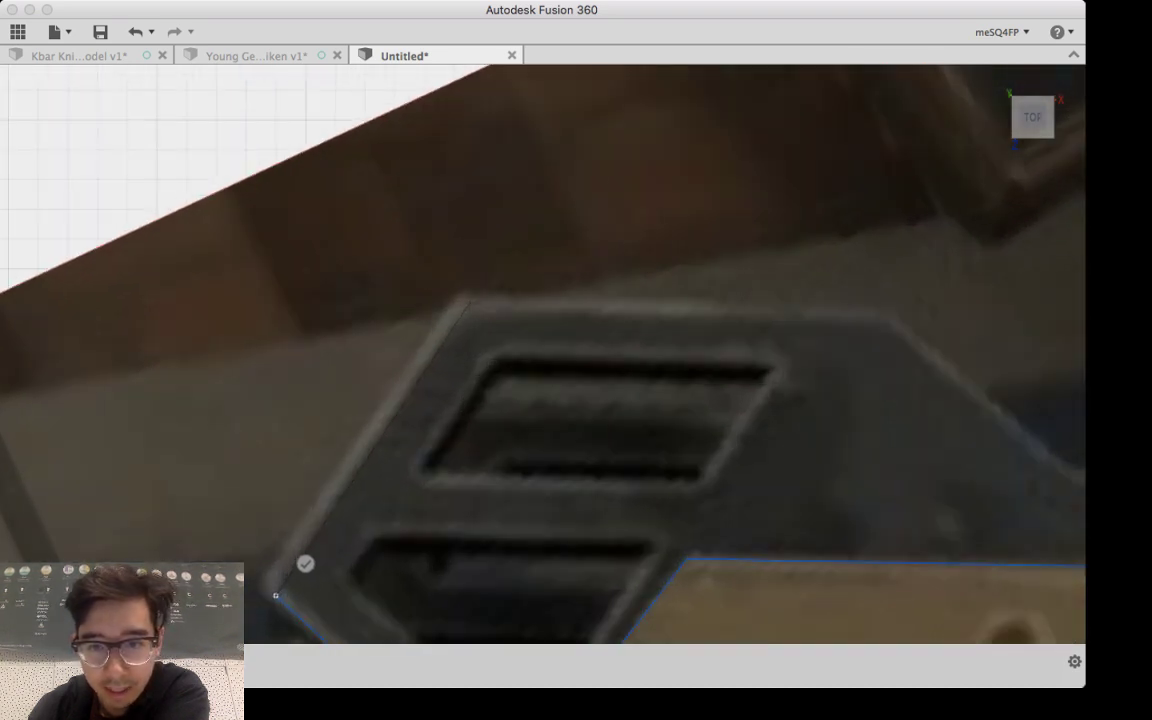
click(466, 302)
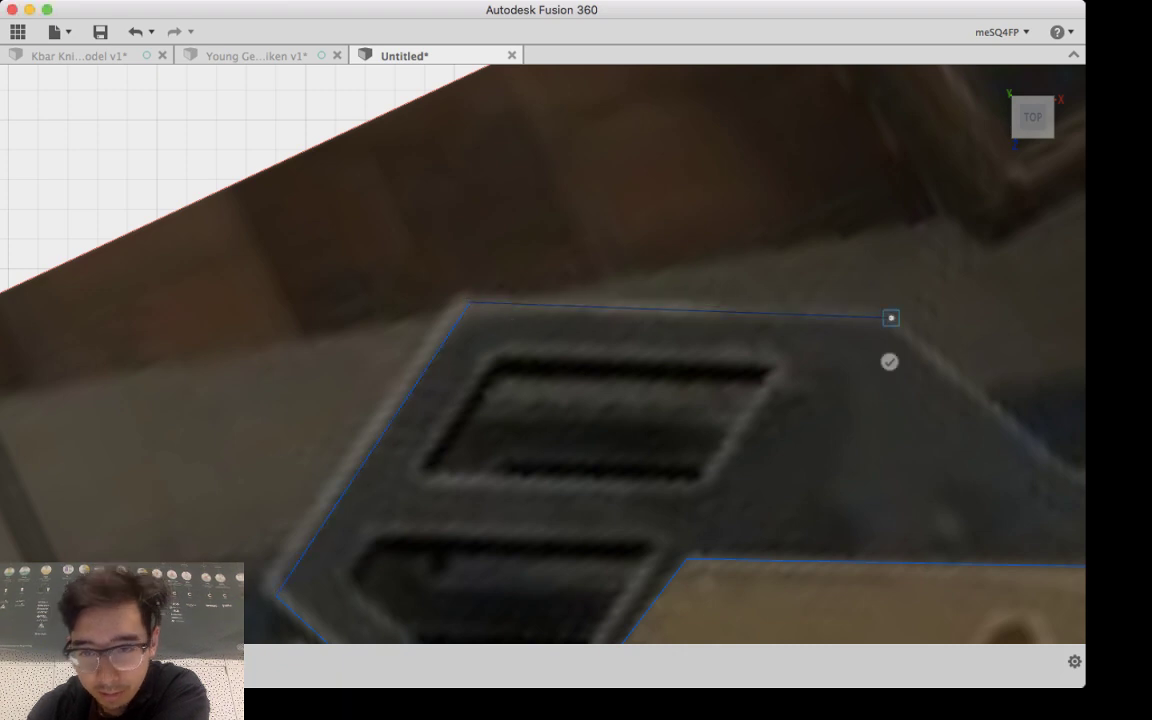
Step: Continue the black piece's outline down the slope, along the arm and over the raised hexagonal end, closing it on the tan top edge
middle_drag(950, 445, 463, 270)
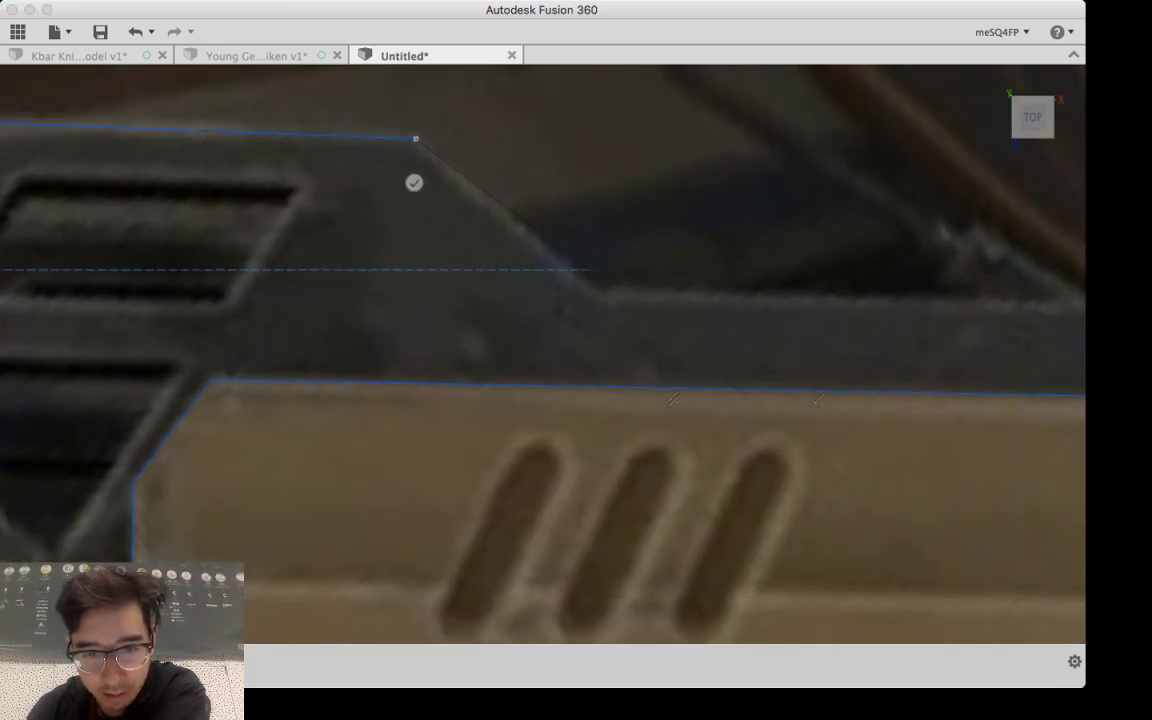
click(608, 291)
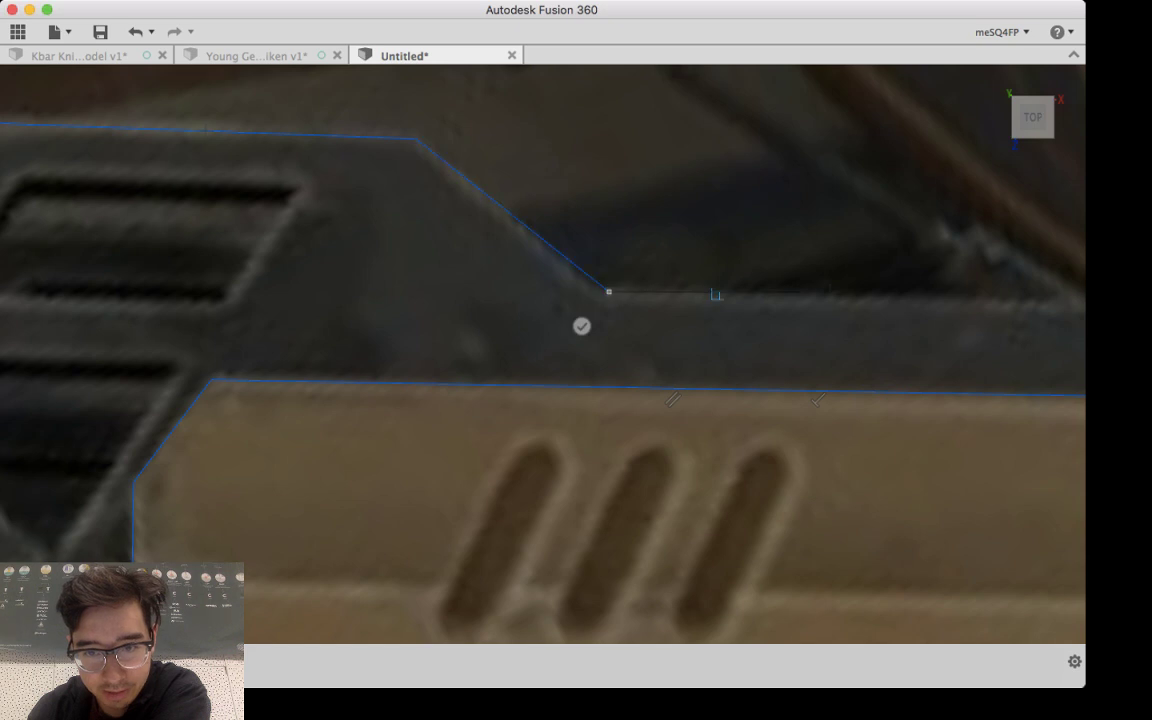
middle_drag(935, 303, 360, 322)
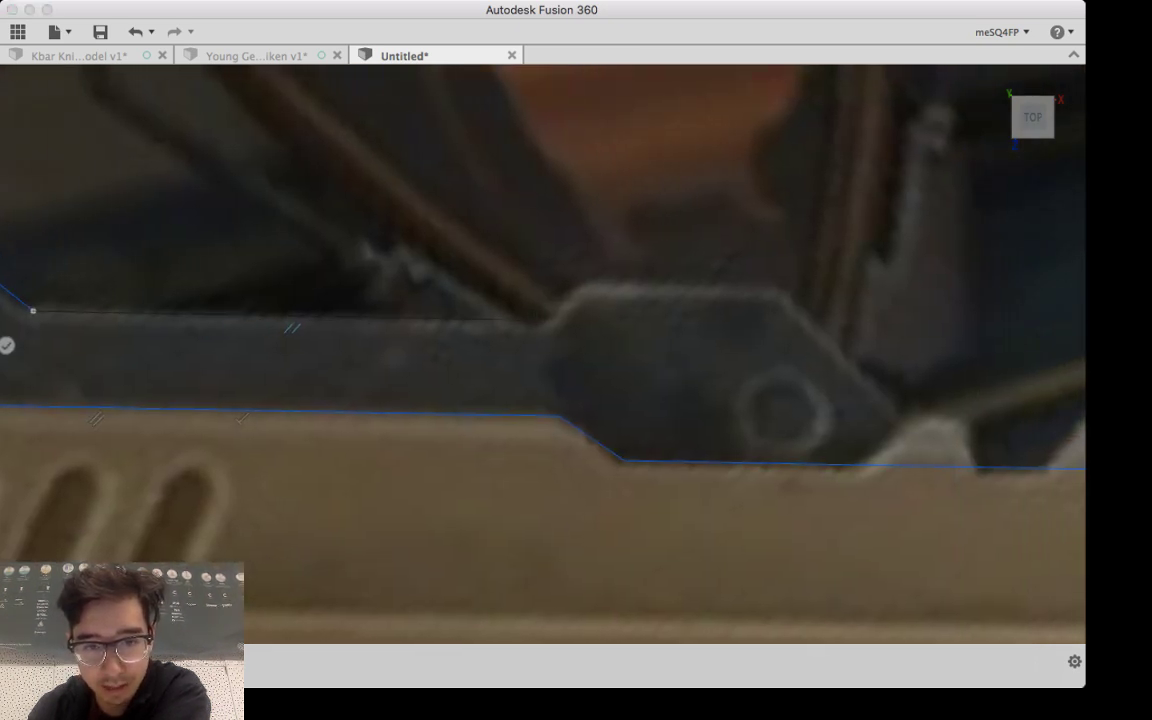
click(539, 320)
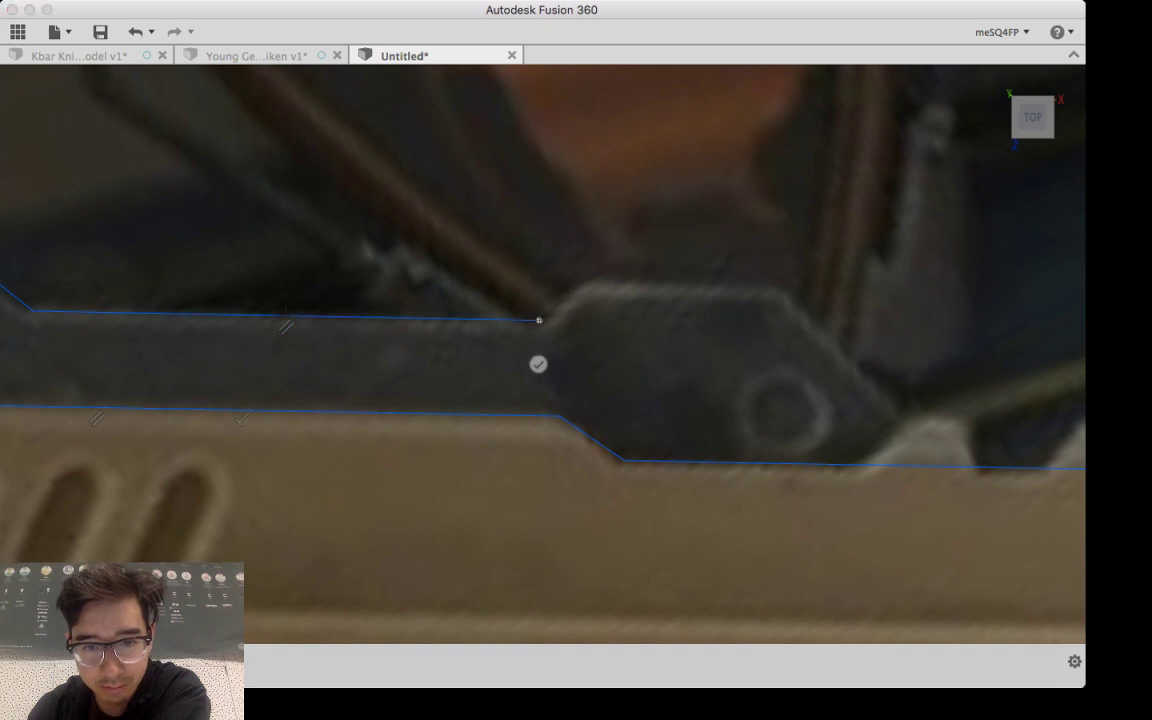
click(582, 285)
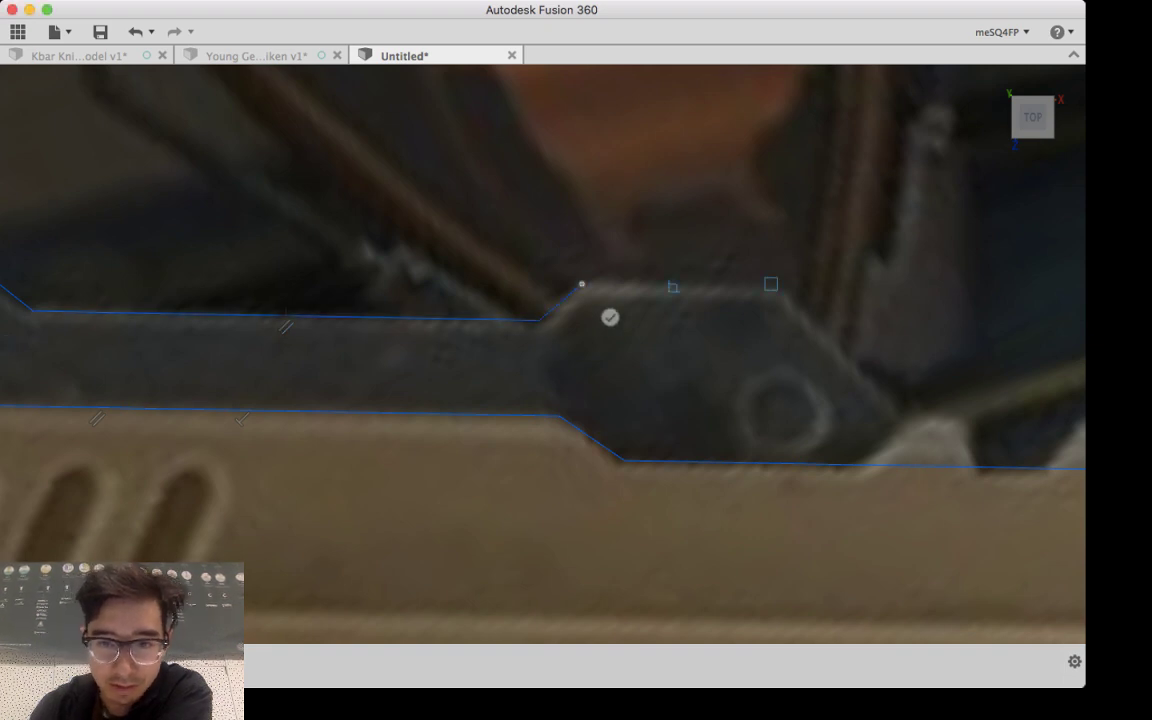
click(779, 284)
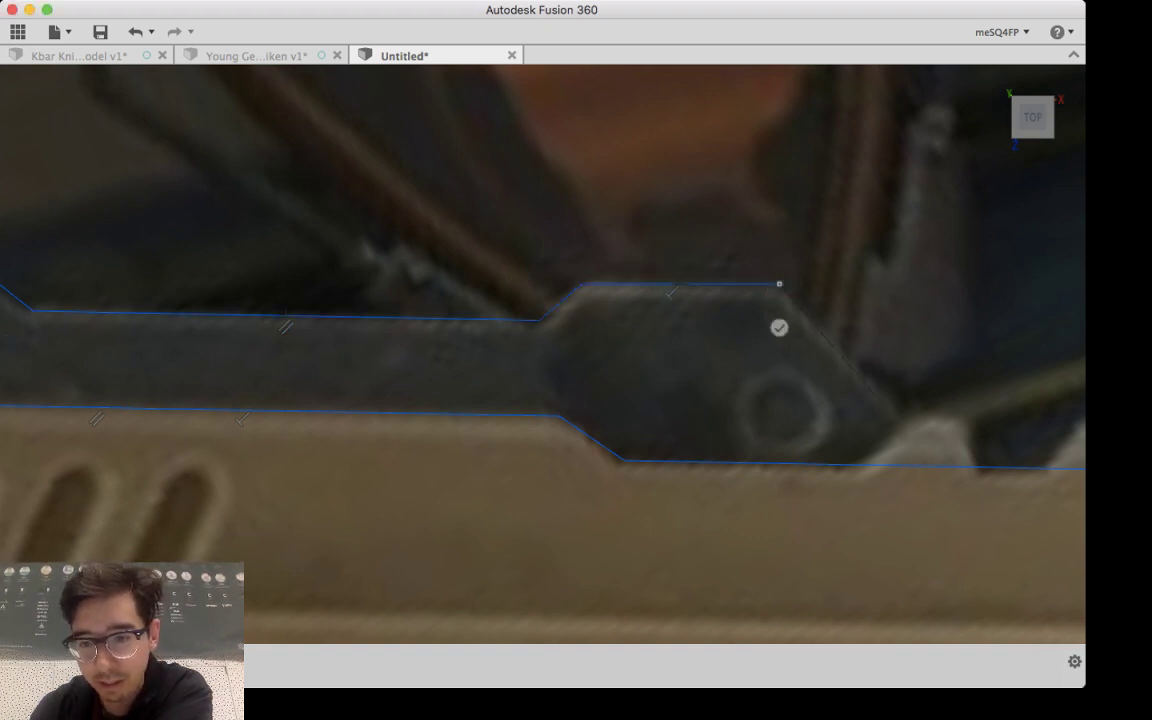
click(955, 466)
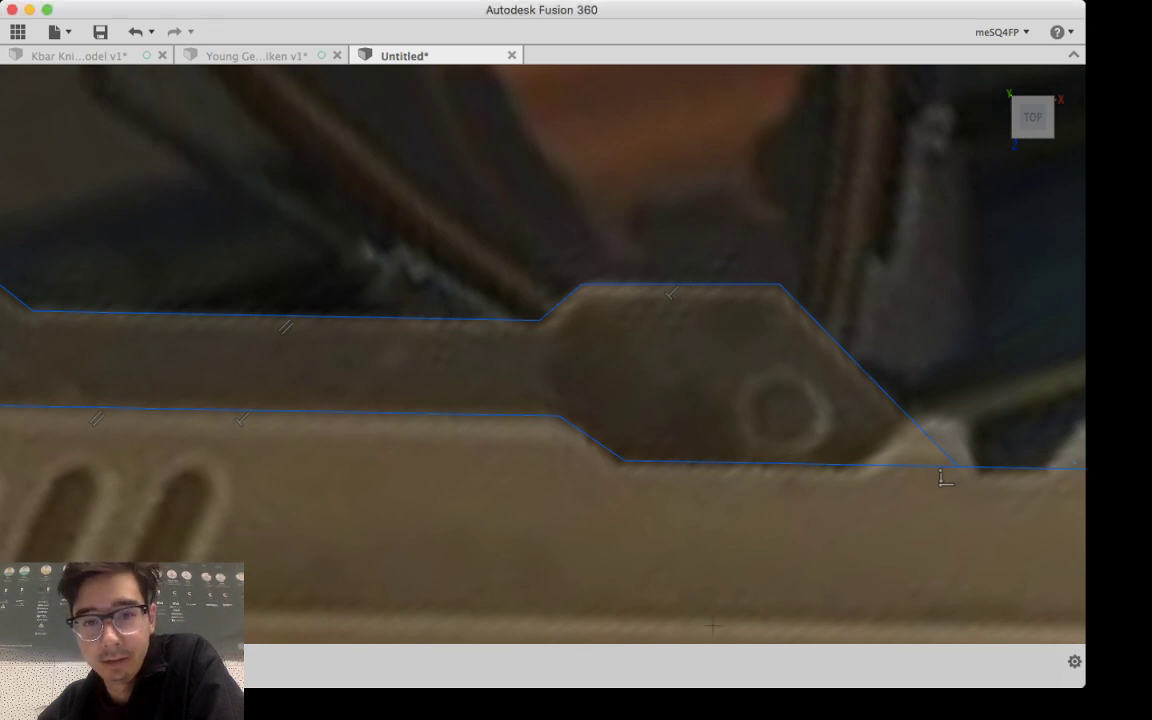
scroll(674, 428, down, 5)
scroll(705, 415, down, 3)
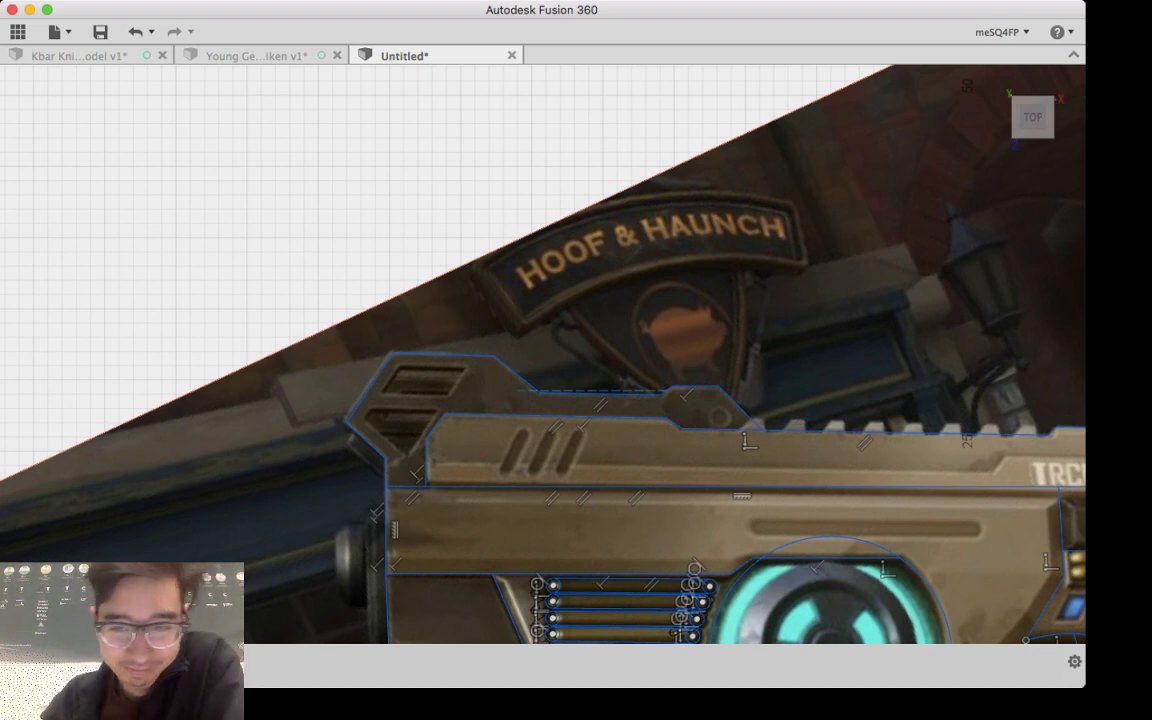
key(Escape)
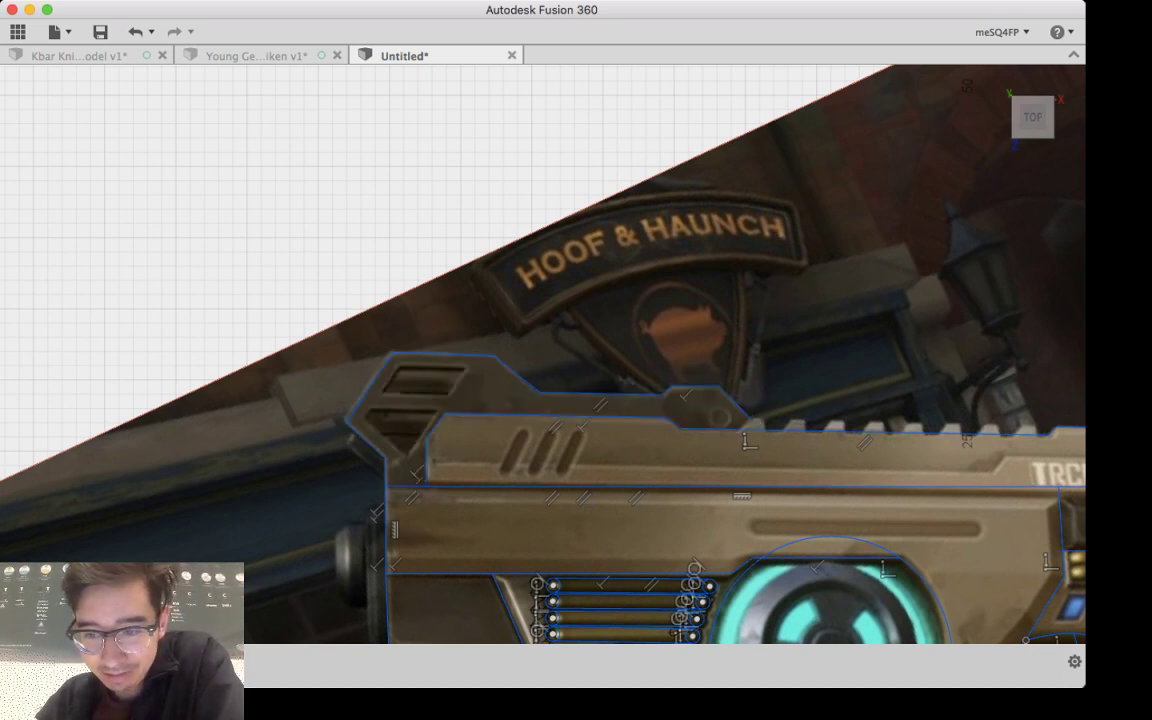
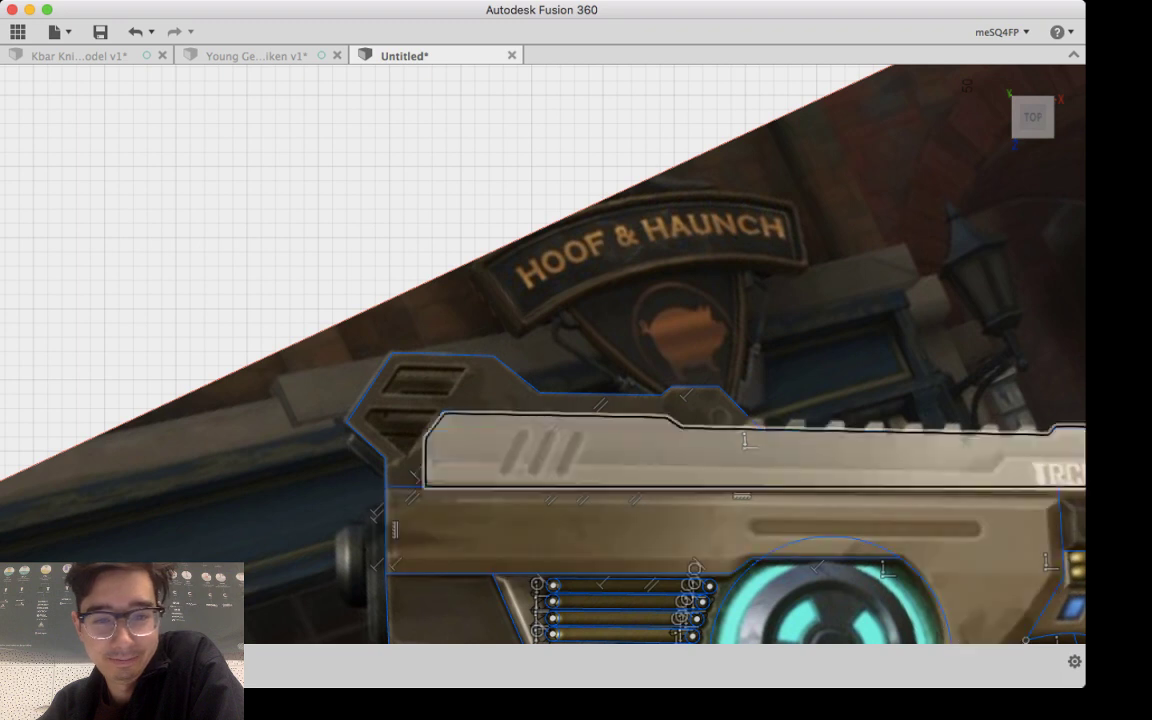
Step: Outline the upper slanted slot in the black piece's head with a closed four-line shape and move its two upper corners to match the image
middle_drag(600, 530, 674, 510)
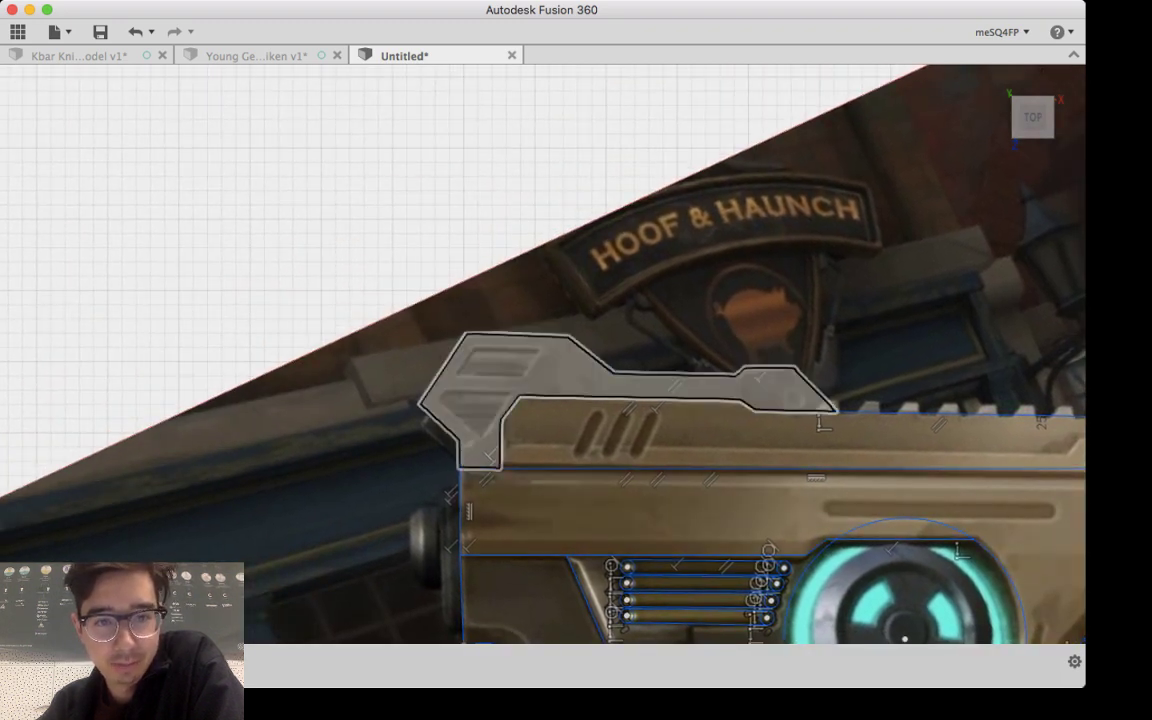
scroll(474, 361, up, 5)
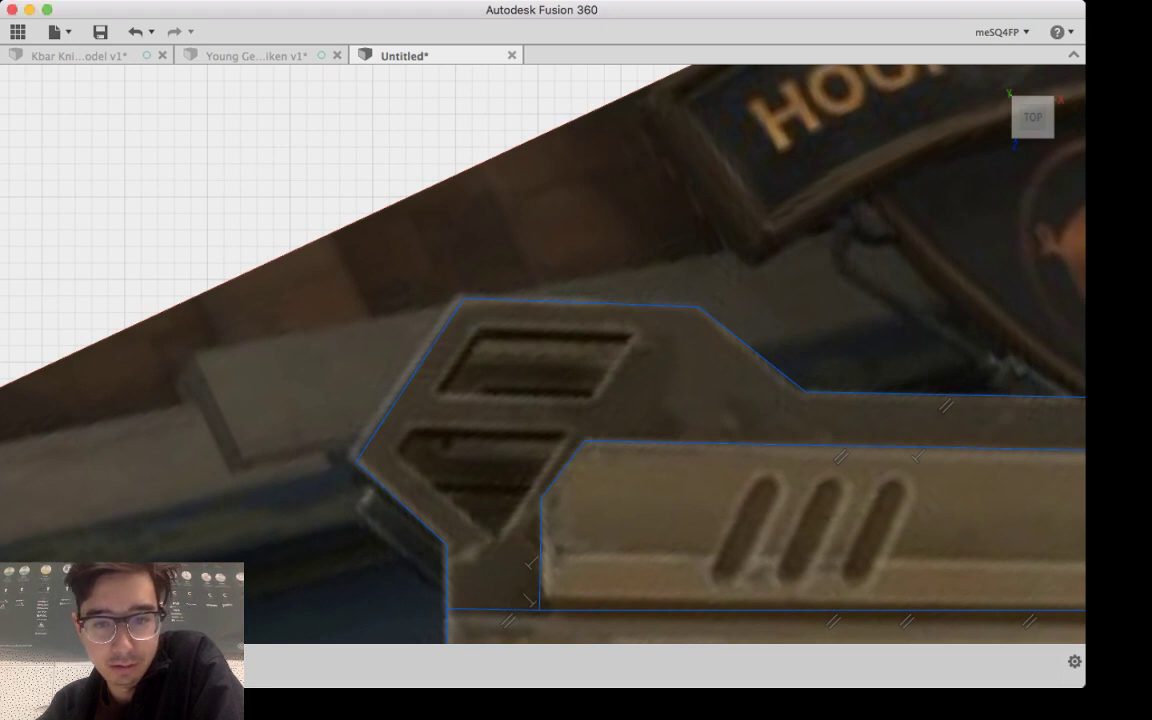
click(620, 335)
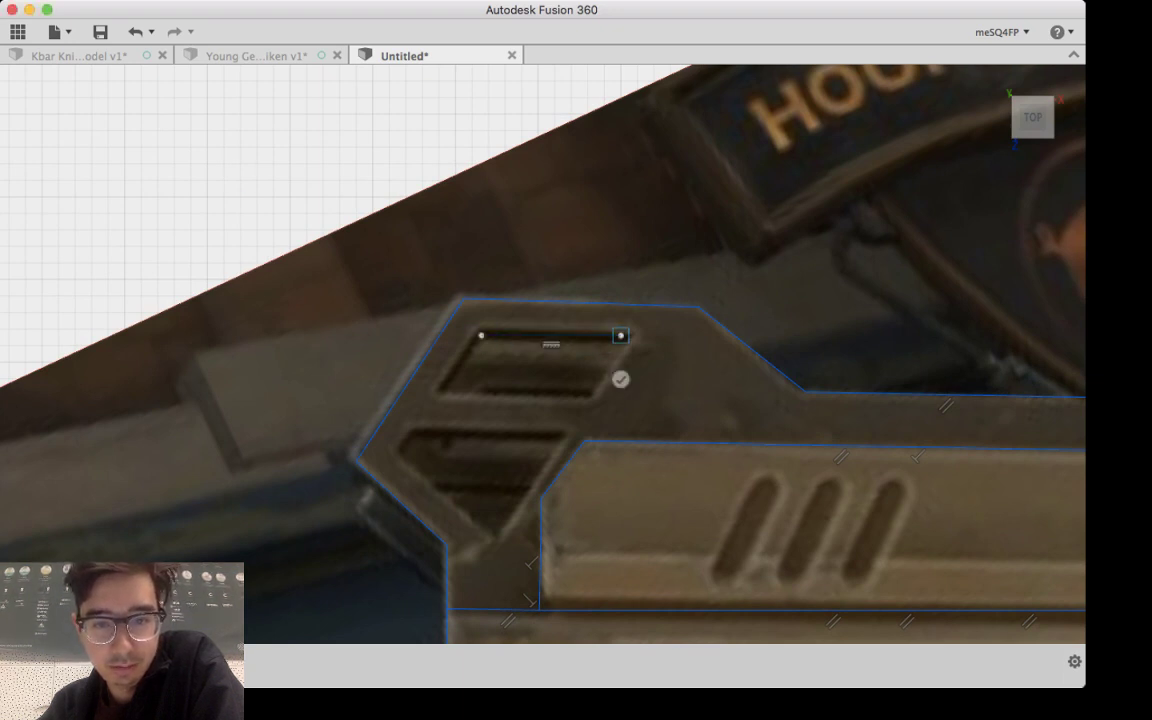
click(587, 395)
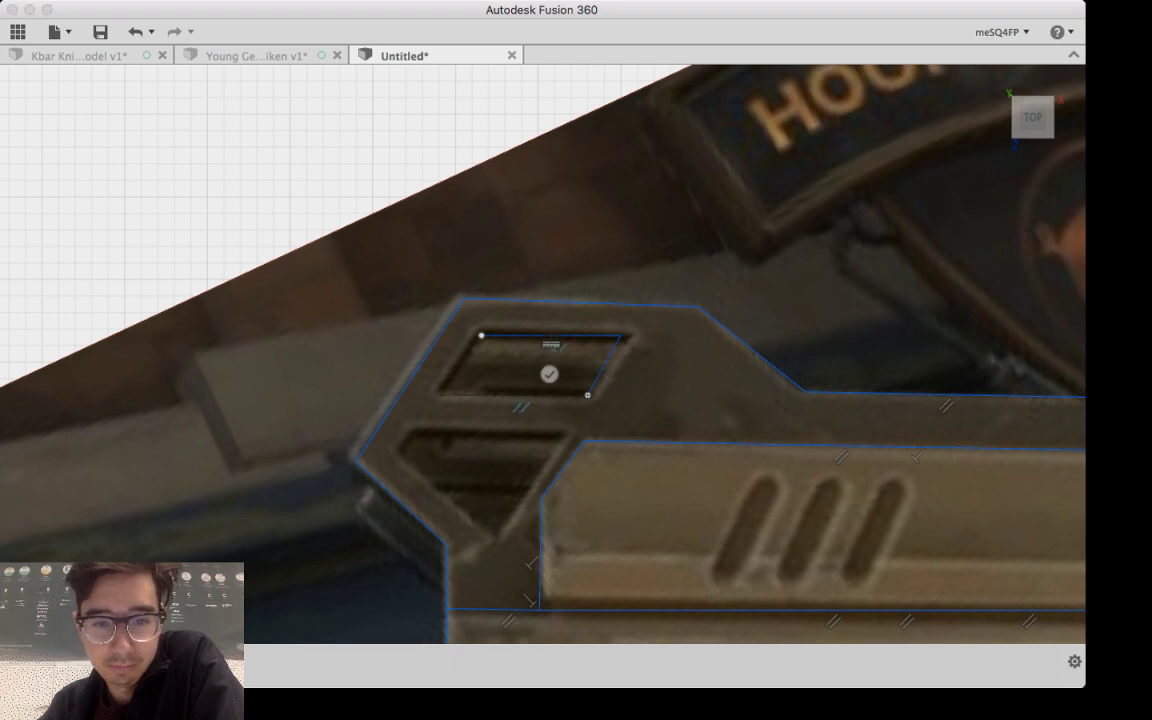
click(440, 395)
click(481, 335)
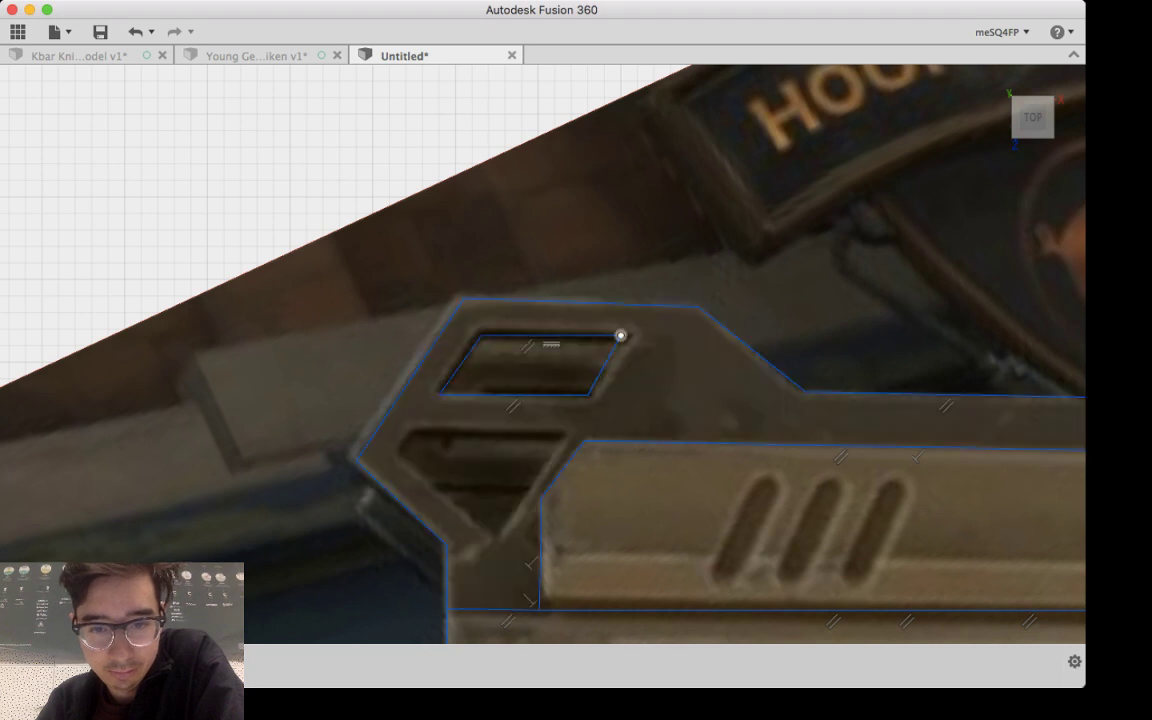
drag(620, 335, 628, 341)
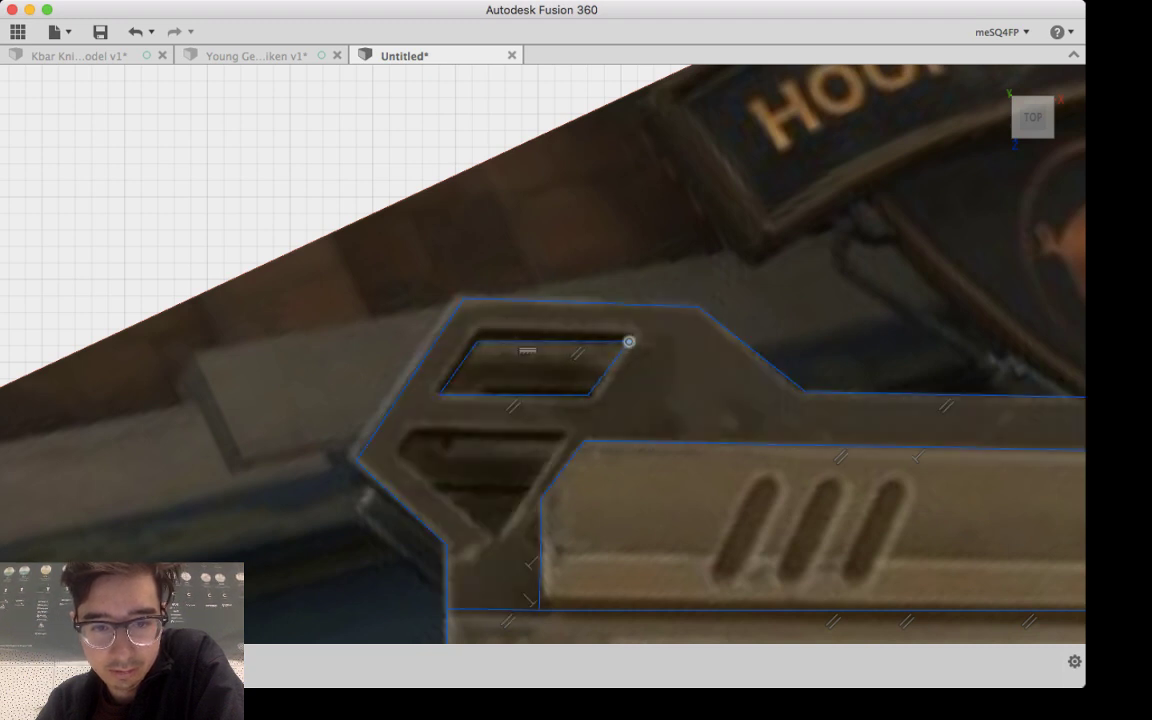
drag(478, 341, 480, 334)
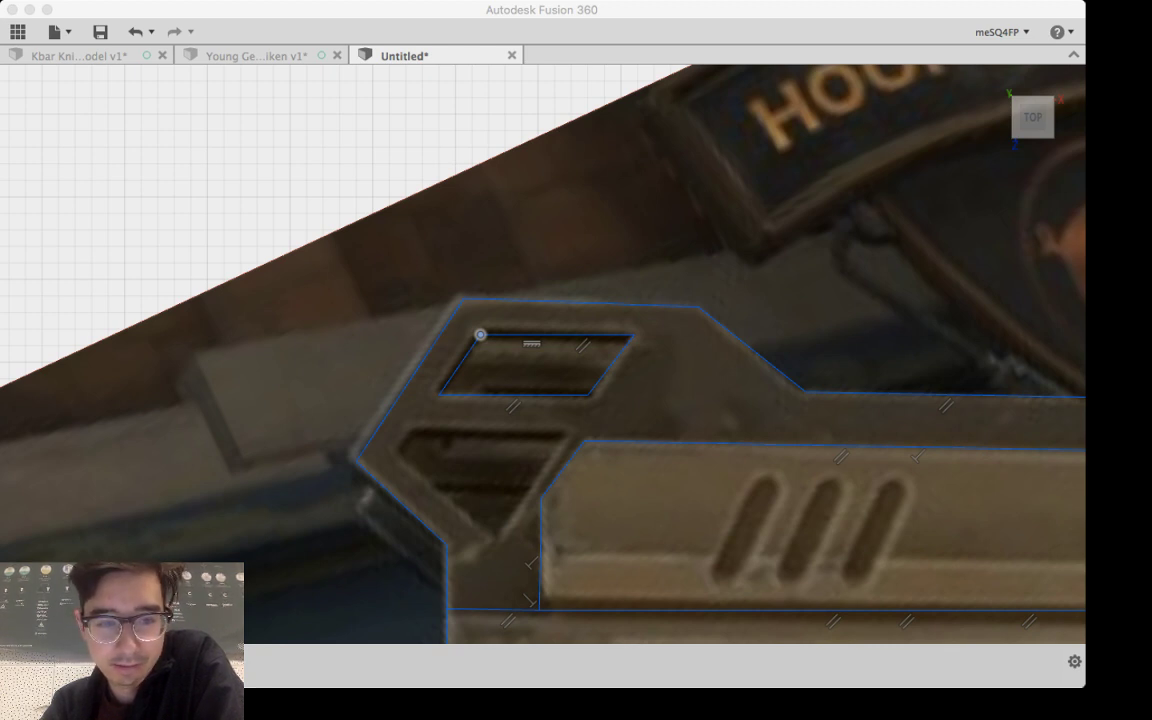
Step: Outline the lower wedge-shaped slot in the black piece's head with a closed four-line shape
key(super+Tab)
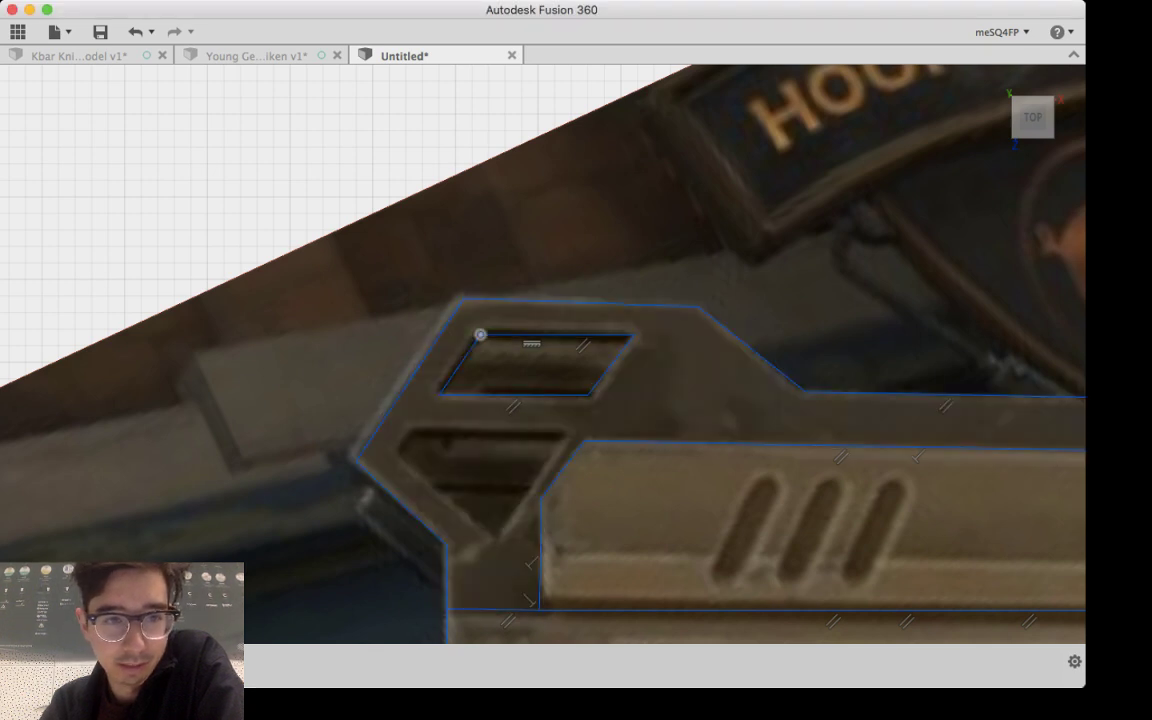
key(l)
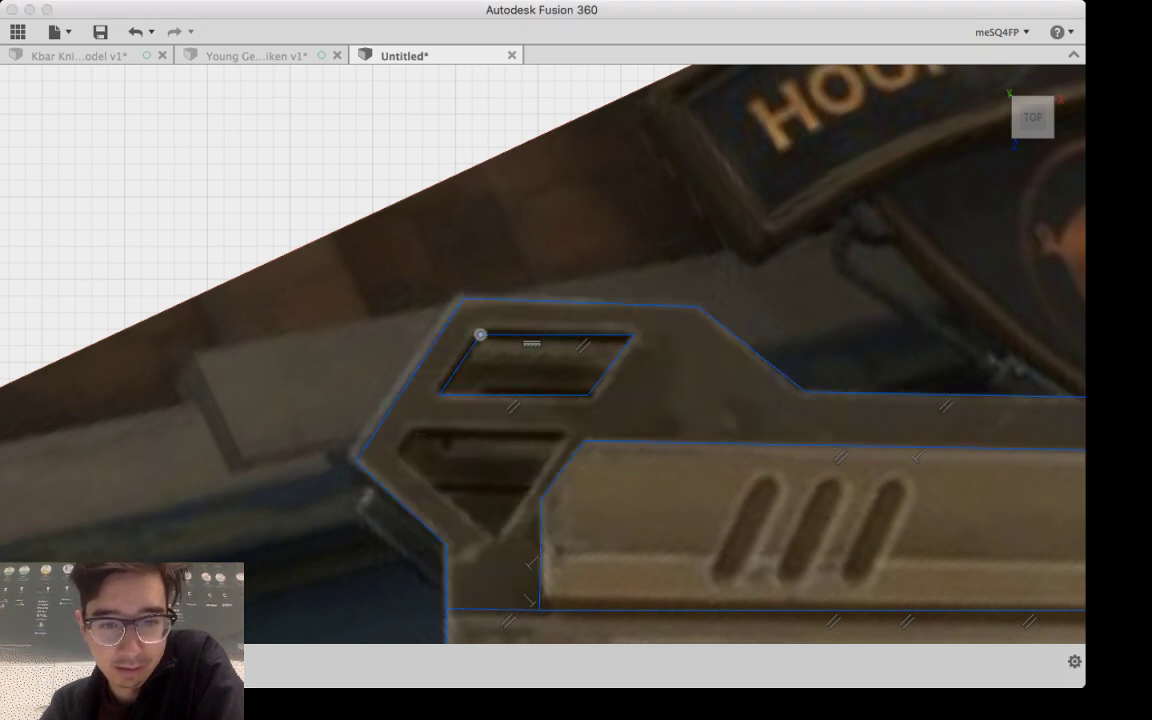
click(422, 428)
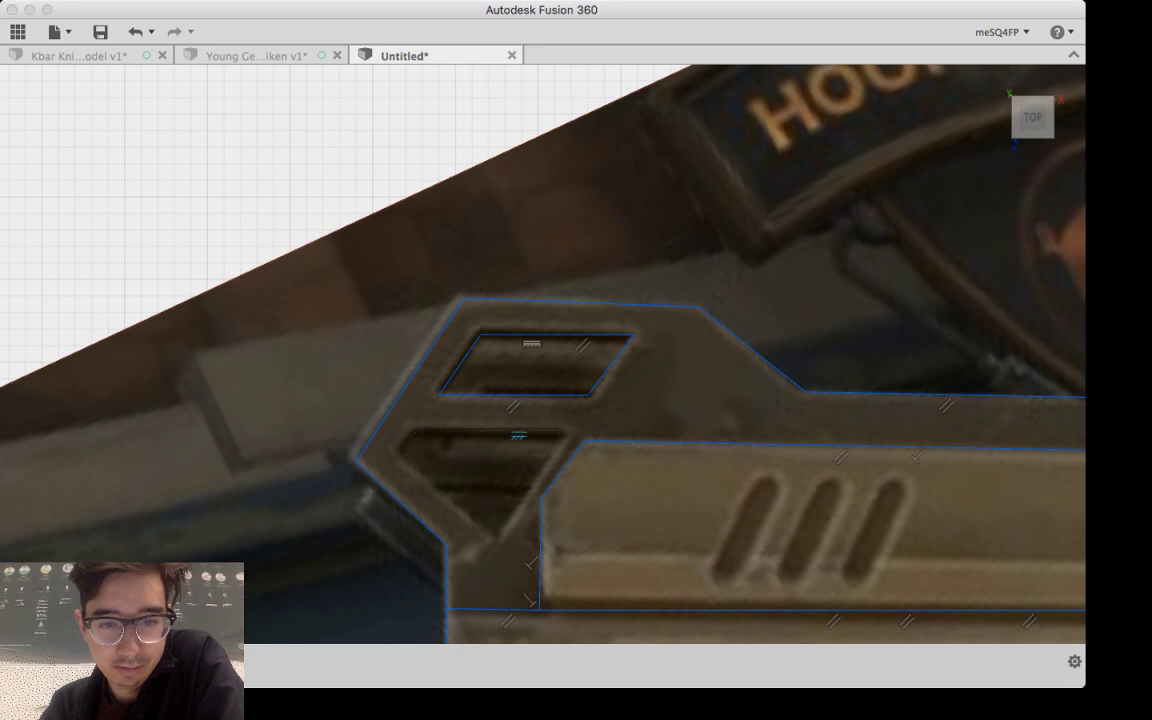
click(564, 437)
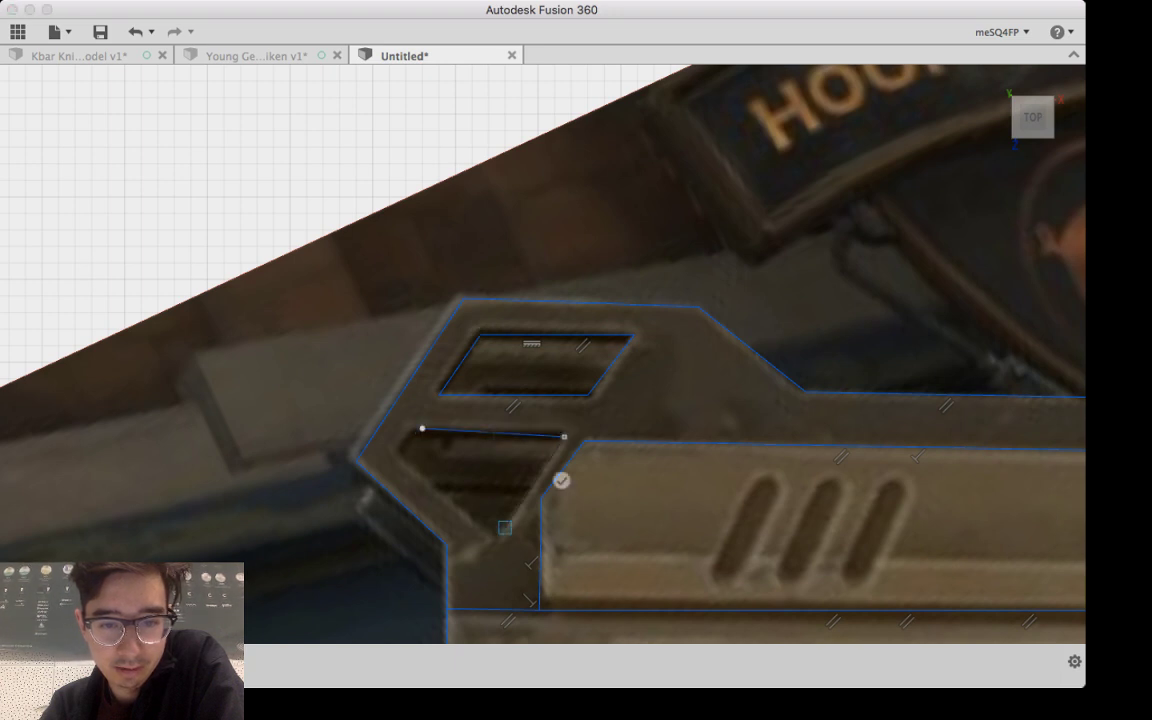
click(501, 535)
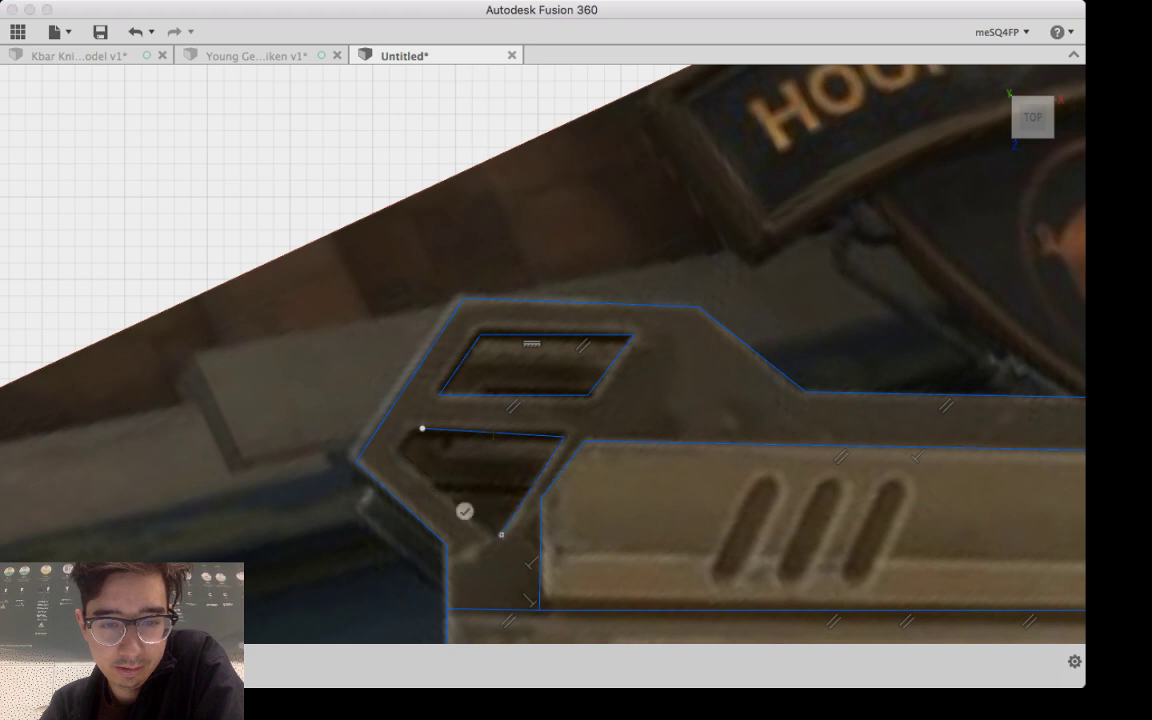
click(401, 455)
click(422, 428)
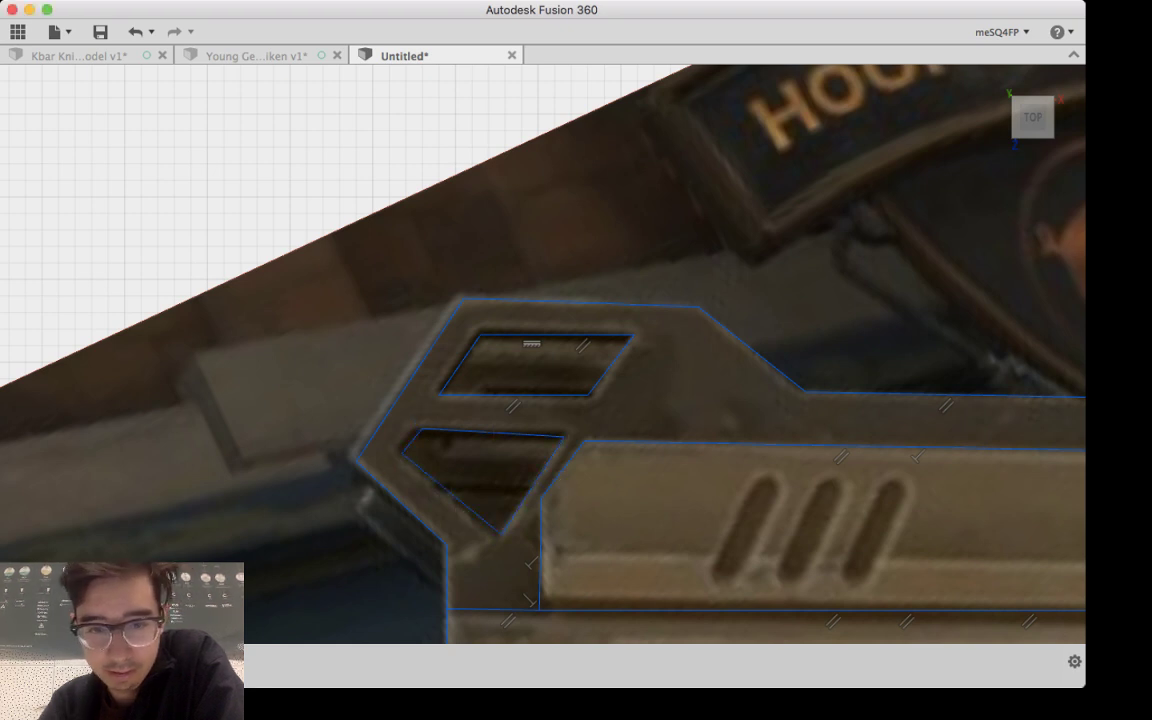
Step: Examine the traced outlines around both head slots and across the whole pistol for closed profiles and untraced details
scroll(540, 515, up, 3)
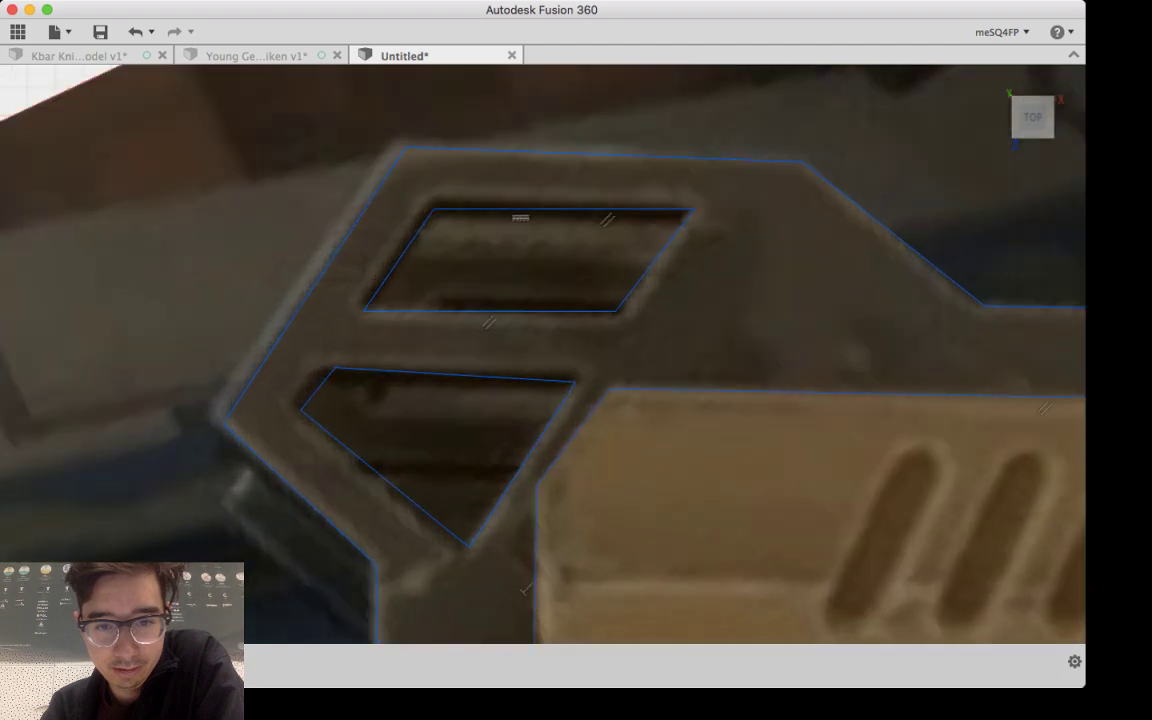
scroll(531, 512, down, 10)
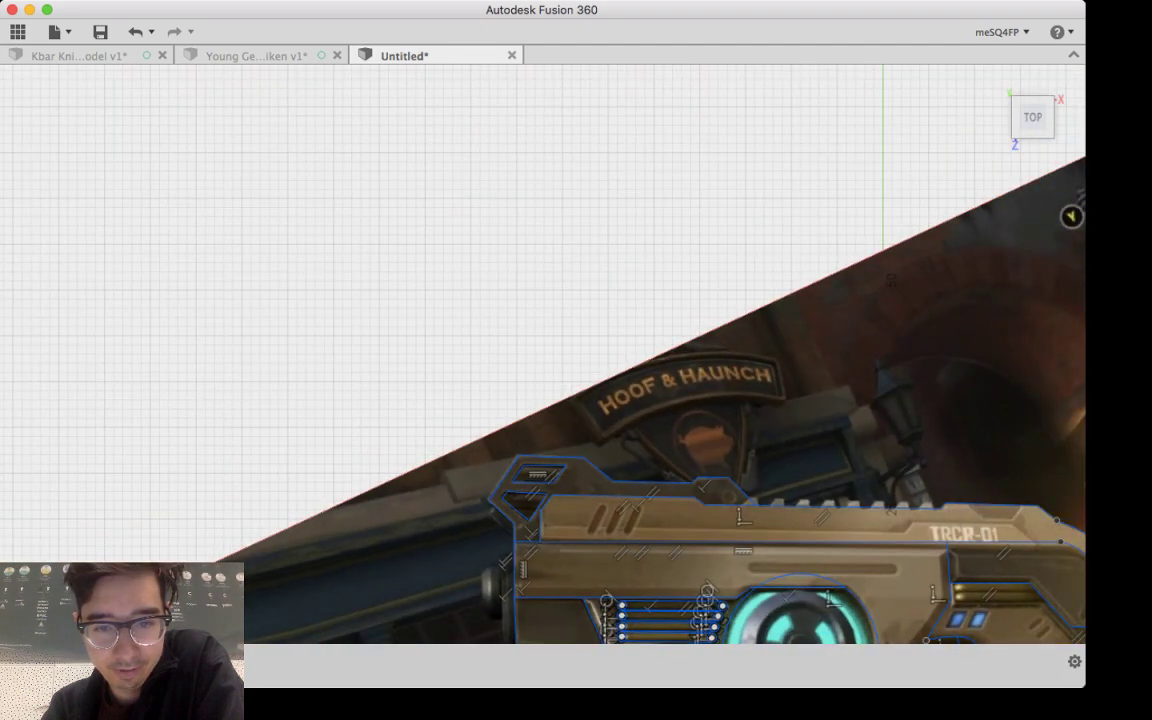
scroll(550, 515, up, 8)
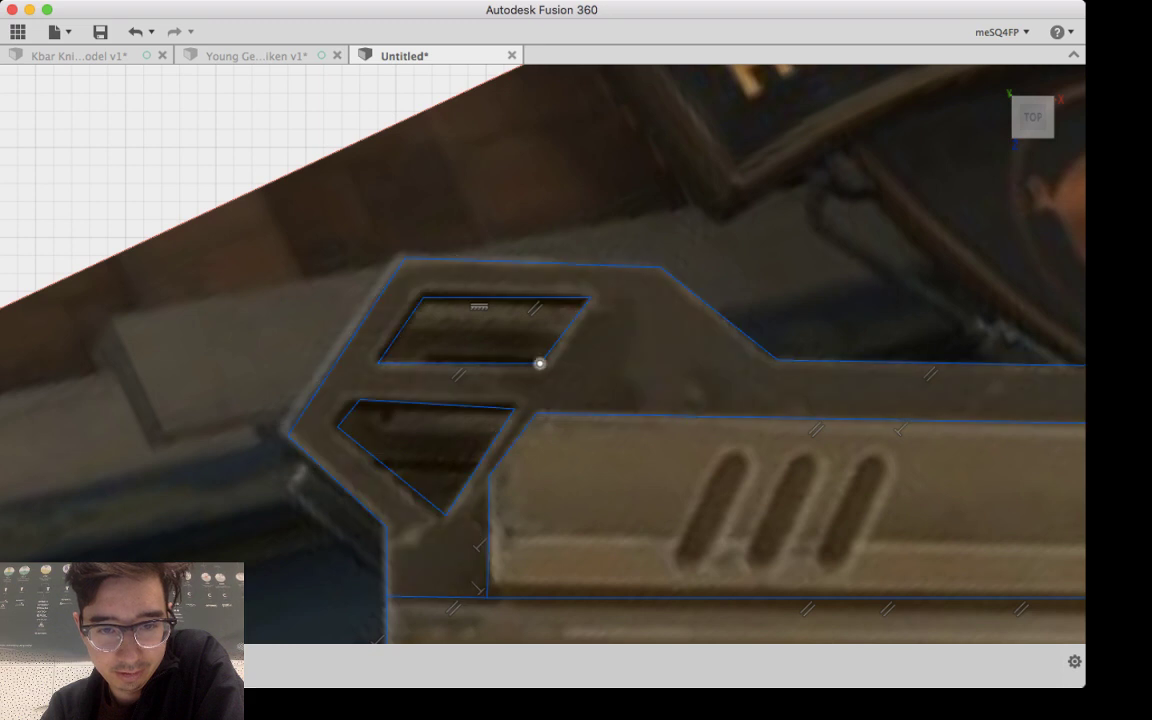
drag(540, 363, 540, 363)
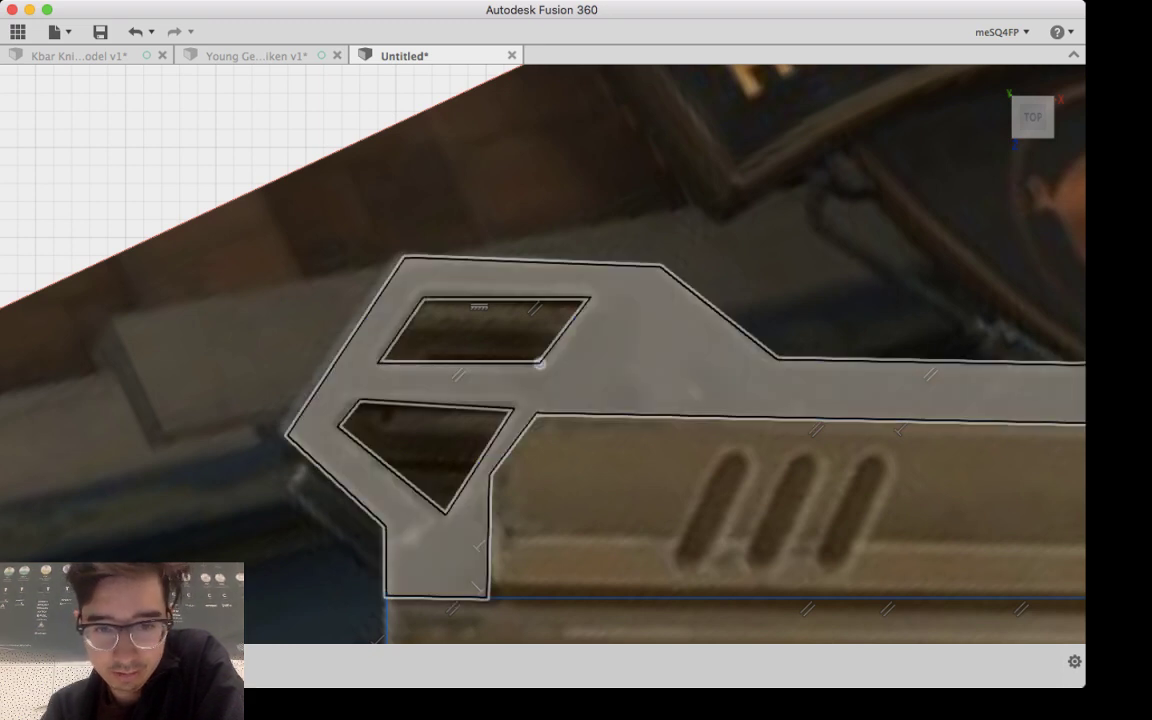
mouse_move(1040, 585)
middle_down()
mouse_move(727, 406)
mouse_move(660, 337)
middle_up()
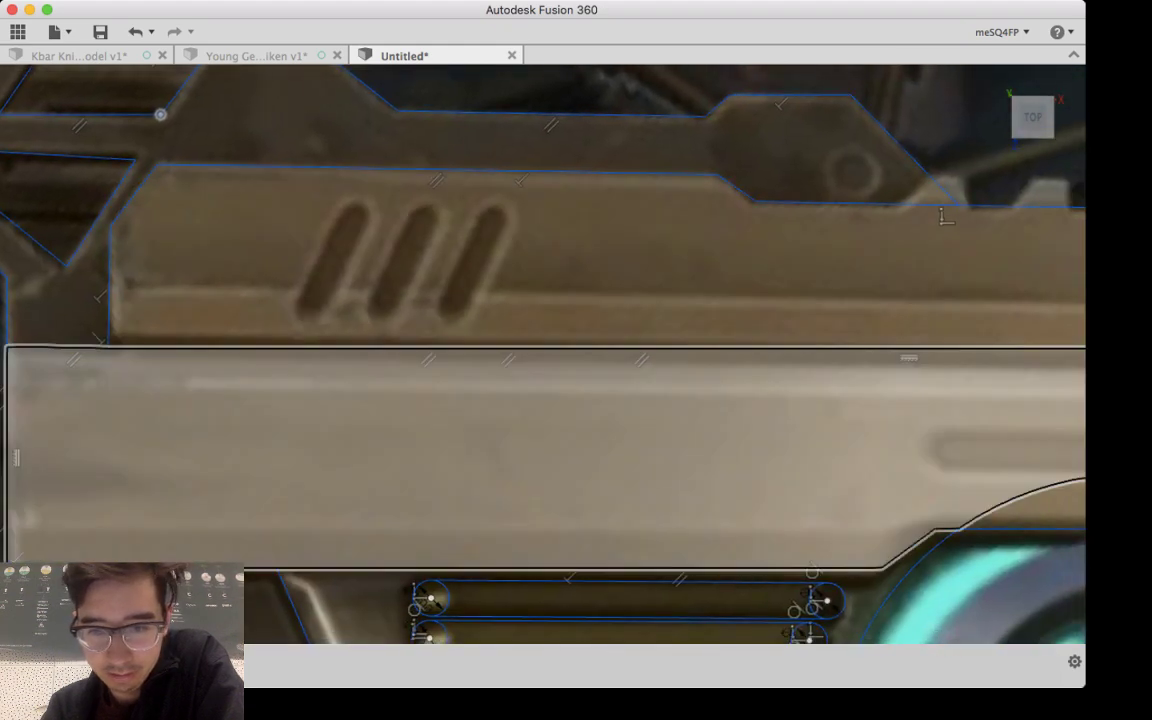
scroll(808, 495, up, 4)
scroll(808, 495, down, 2)
scroll(830, 530, down, 10)
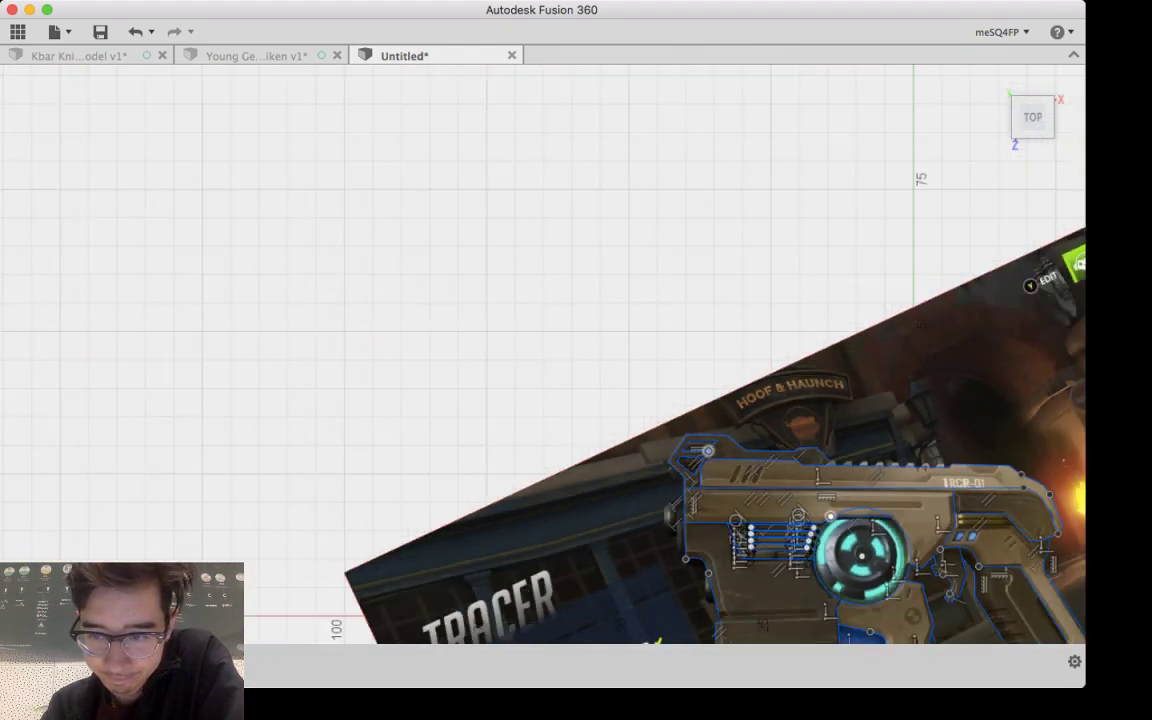
scroll(828, 516, down, 1)
middle_drag(828, 516, 607, 374)
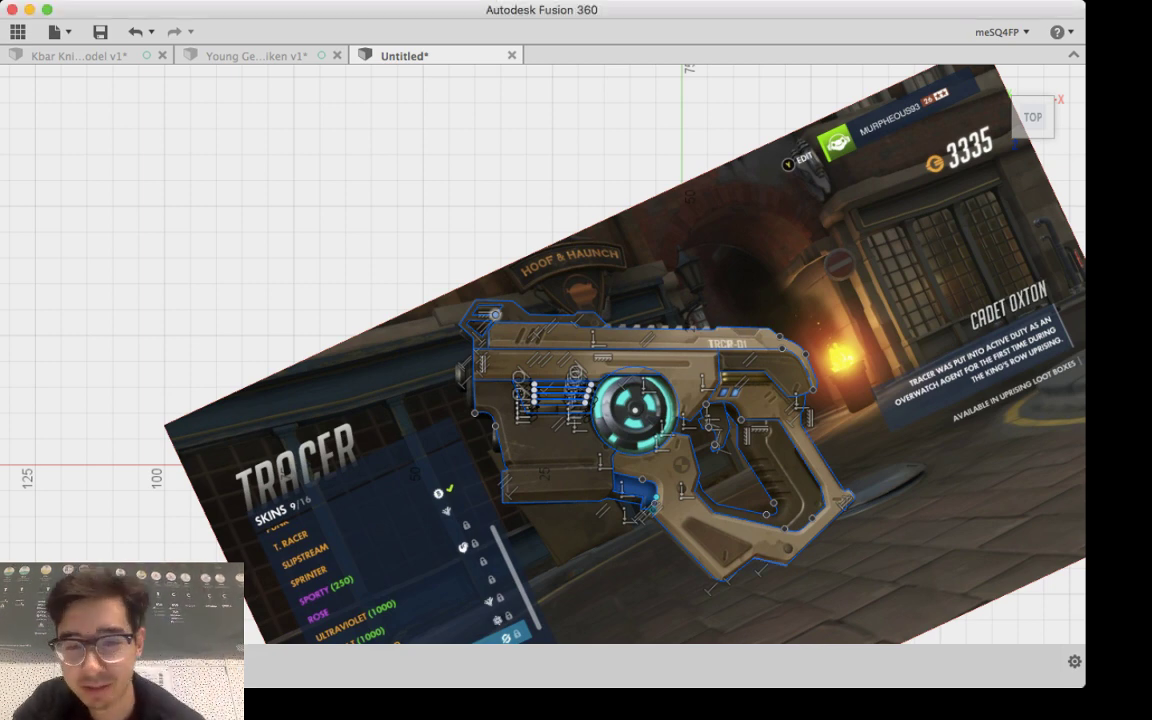
scroll(753, 572, up, 5)
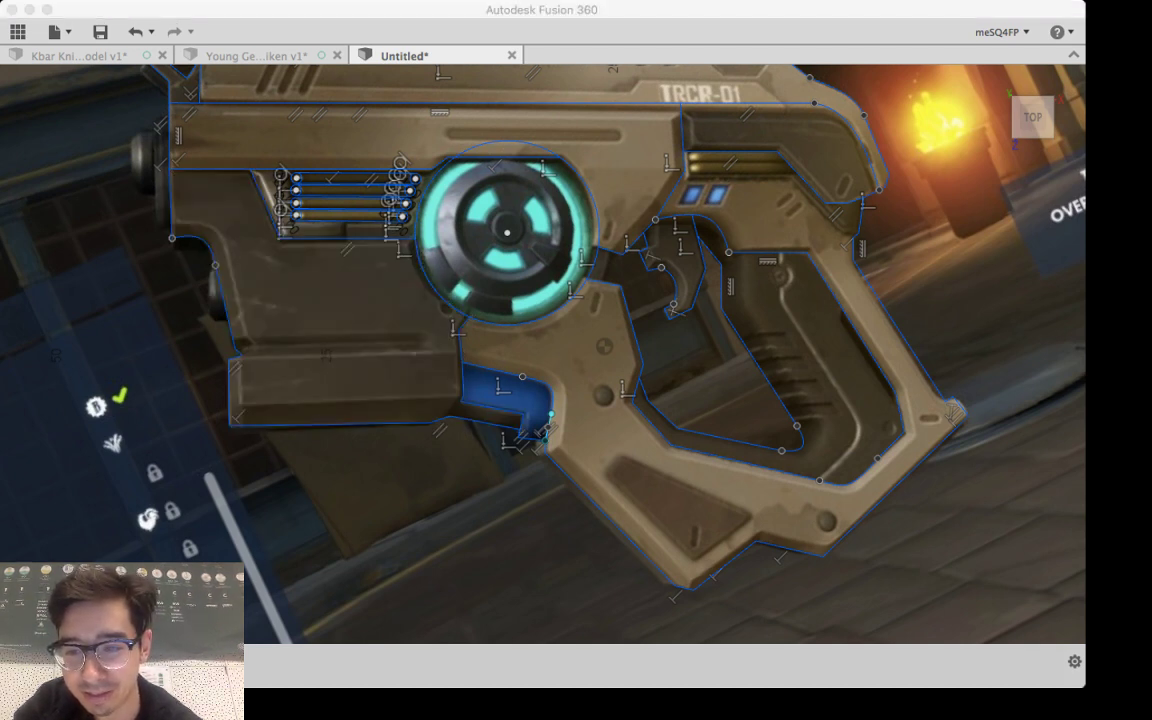
click(480, 423)
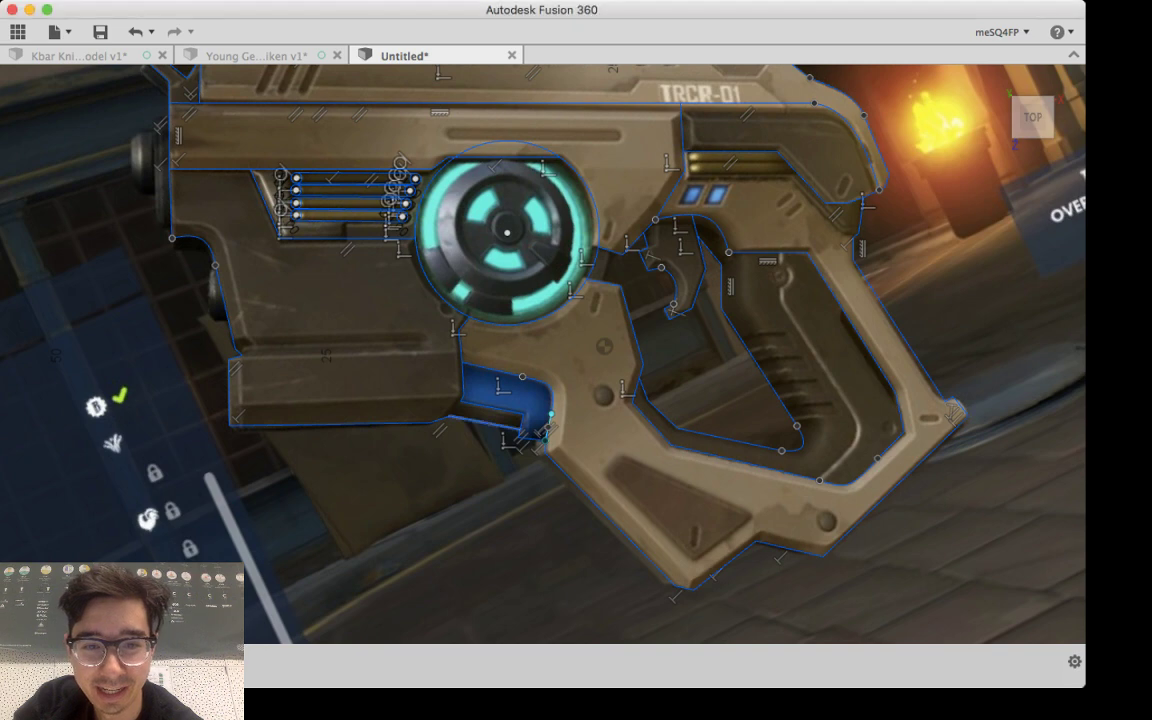
scroll(447, 391, down, 5)
mouse_move(447, 391)
middle_down()
mouse_move(483, 481)
mouse_move(521, 475)
middle_up()
scroll(830, 540, up, 5)
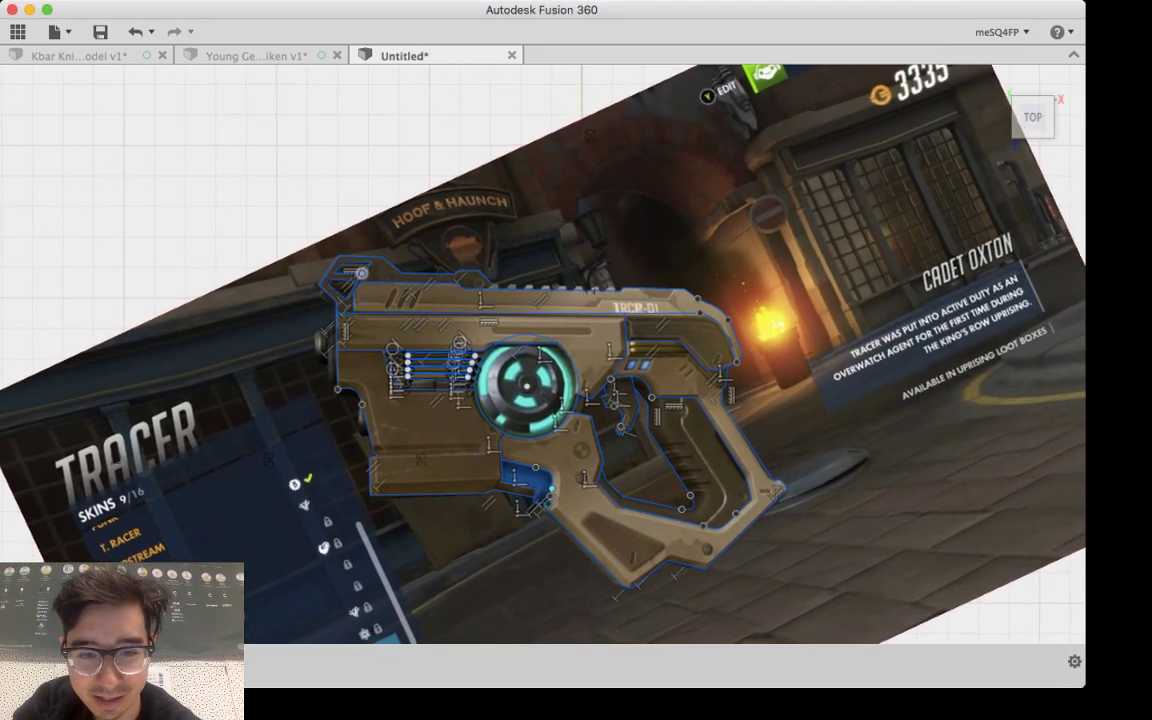
Step: Draw a circle with a diameter of 2.00 over the round dimple right of the blue piece on the tan grip frame and center it
scroll(740, 600, up, 6)
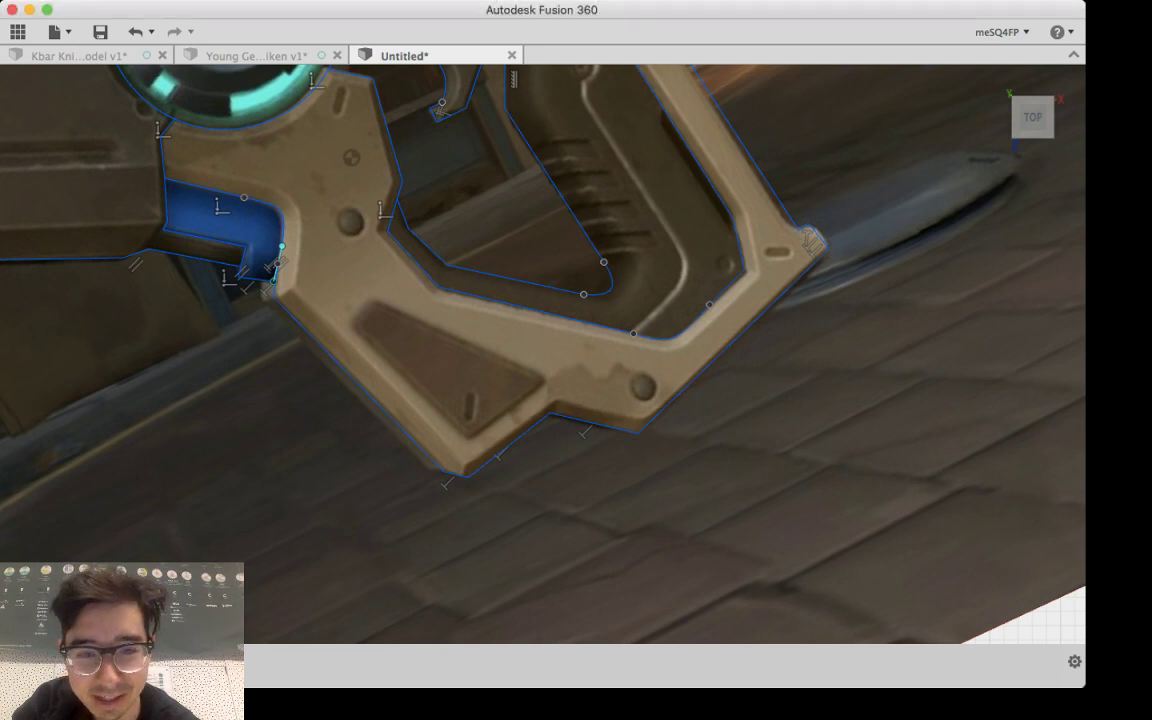
scroll(588, 420, down, 3)
scroll(519, 388, up, 5)
scroll(540, 350, up, 4)
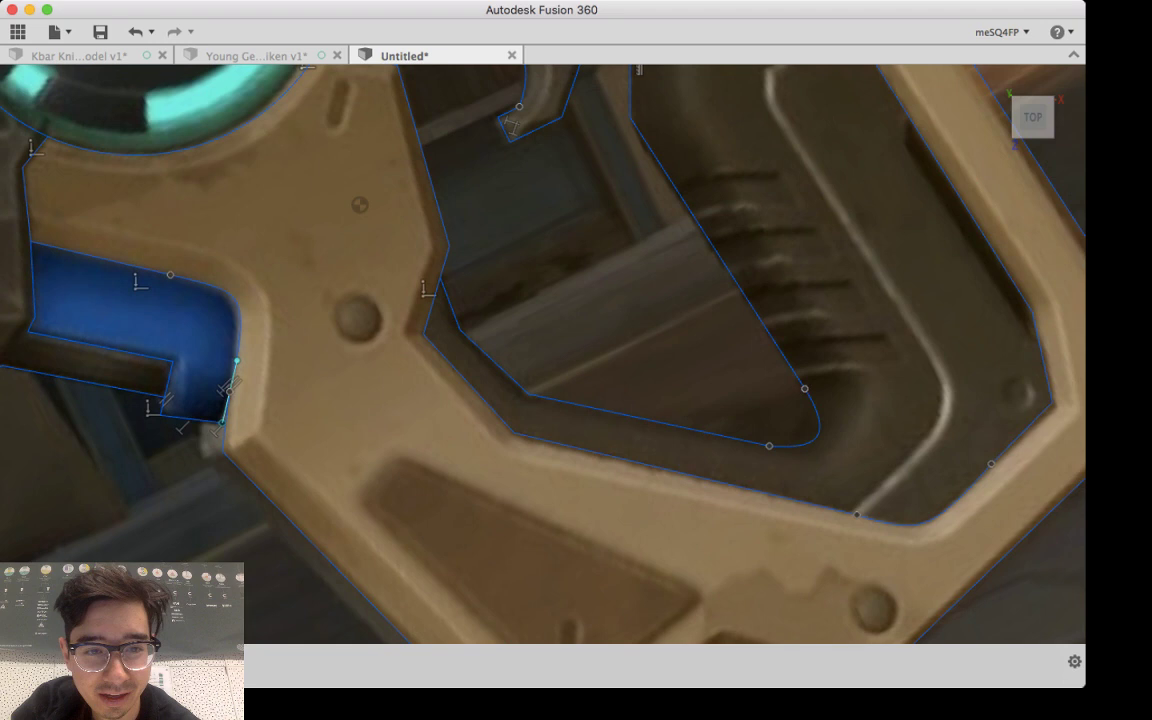
mouse_move(576, 500)
middle_down()
mouse_move(580, 480)
mouse_move(560, 520)
middle_up()
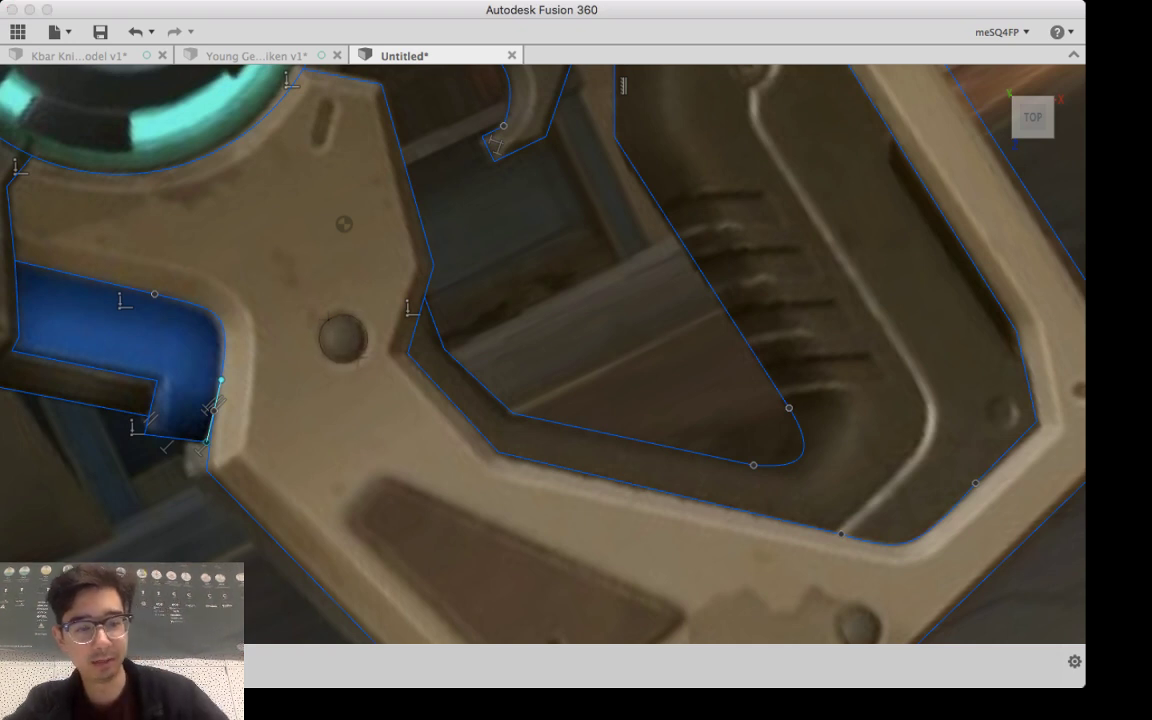
click(348, 336)
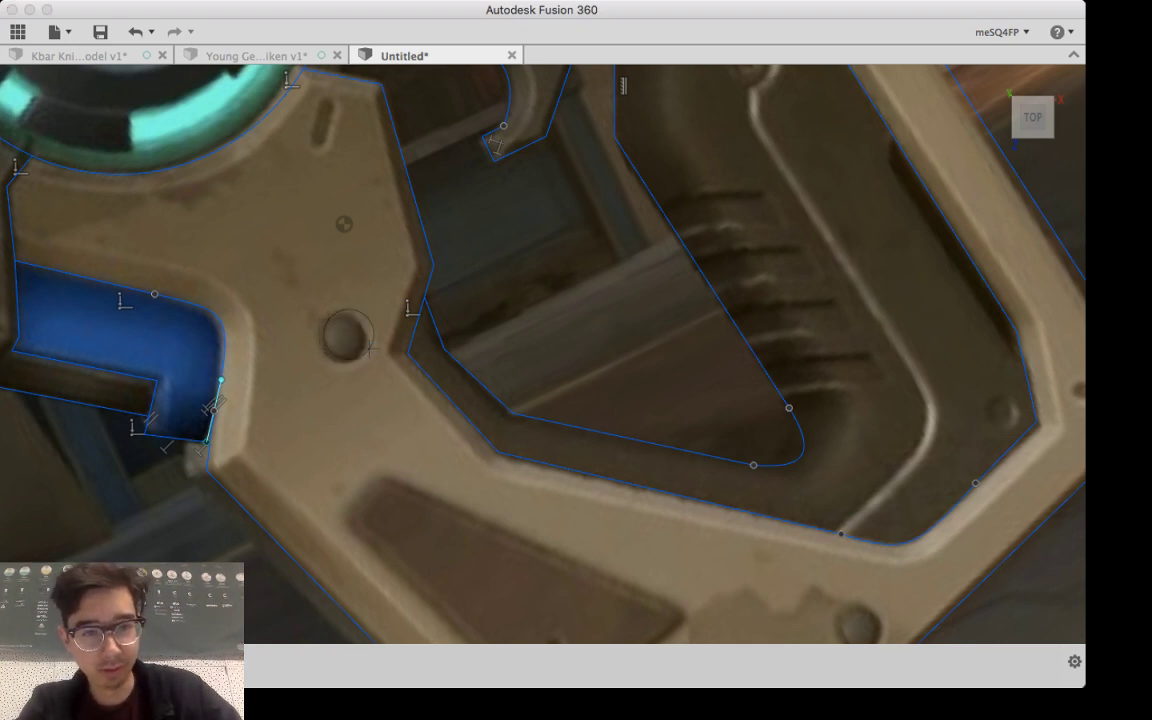
key(Return)
drag(348, 335, 343, 337)
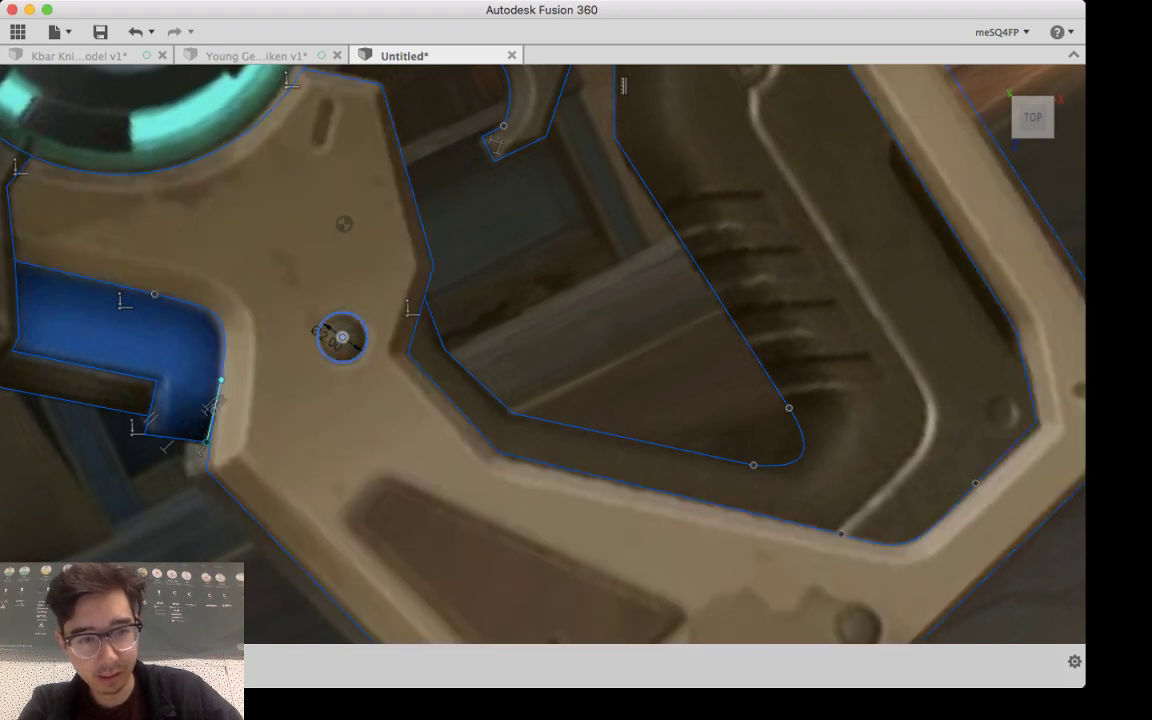
Step: Copy the 2.00 diameter circle and align the copy with the round dimple near the grip frame's lower right corner
click(325, 319)
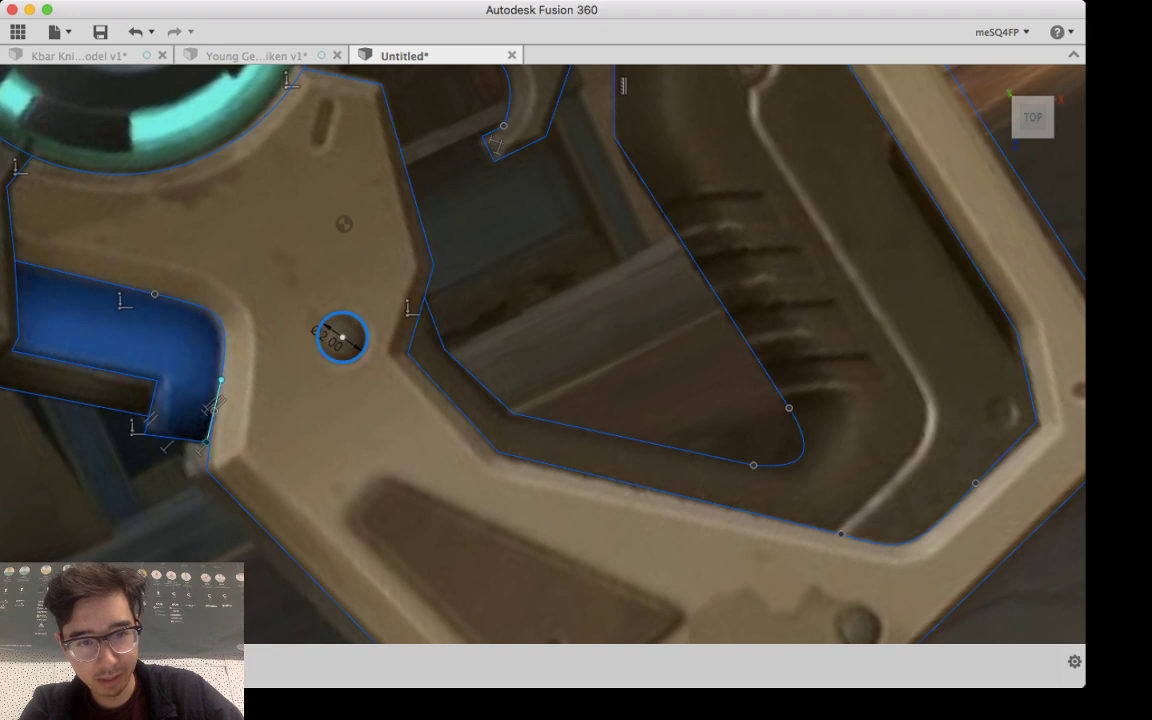
key(m)
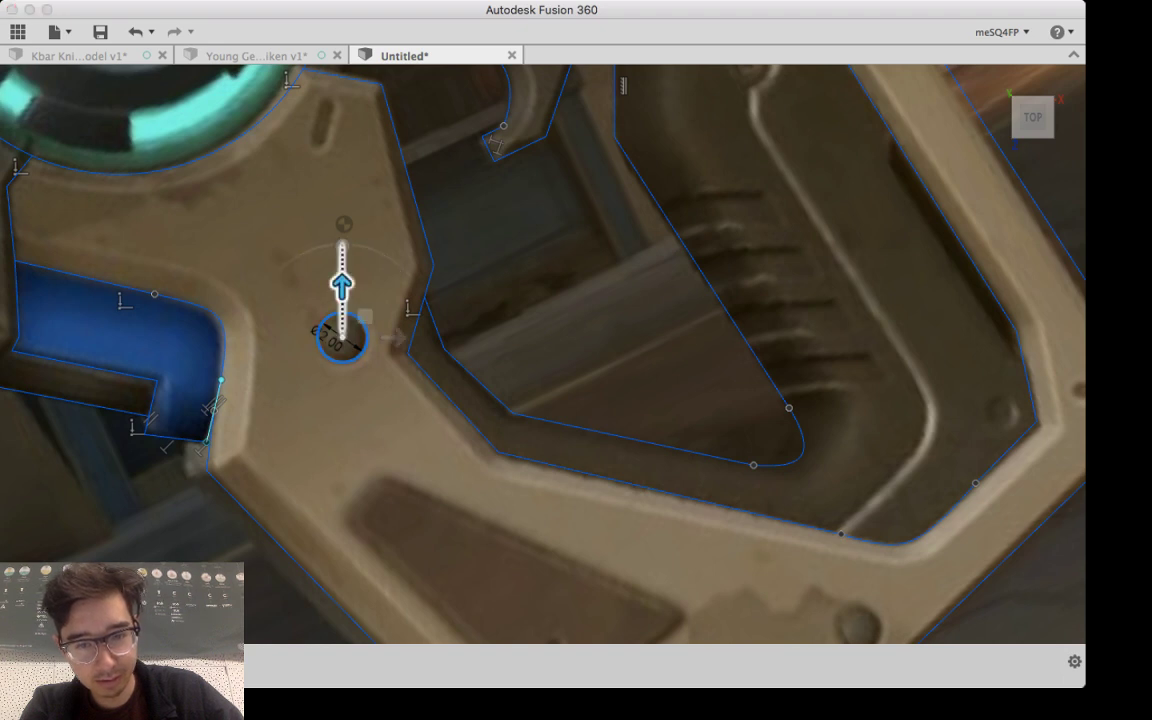
drag(341, 262, 342, 460)
drag(391, 511, 893, 512)
drag(841, 462, 841, 586)
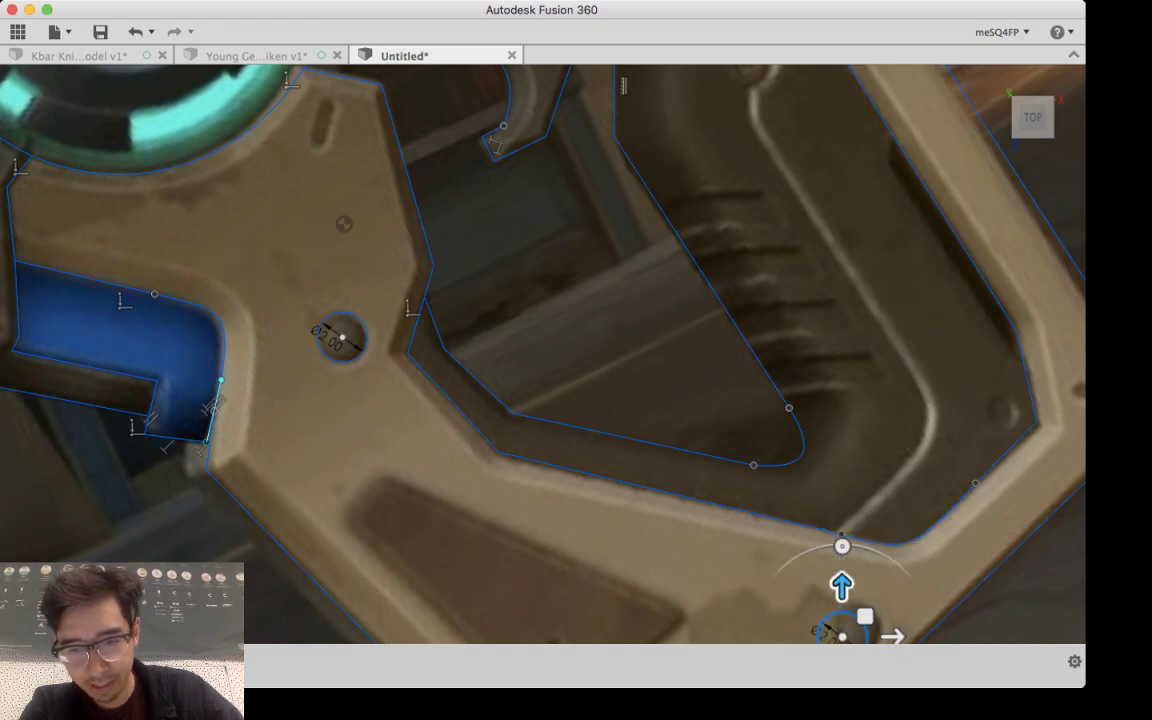
mouse_move(841, 586)
middle_down()
mouse_move(739, 451)
mouse_move(690, 479)
middle_up()
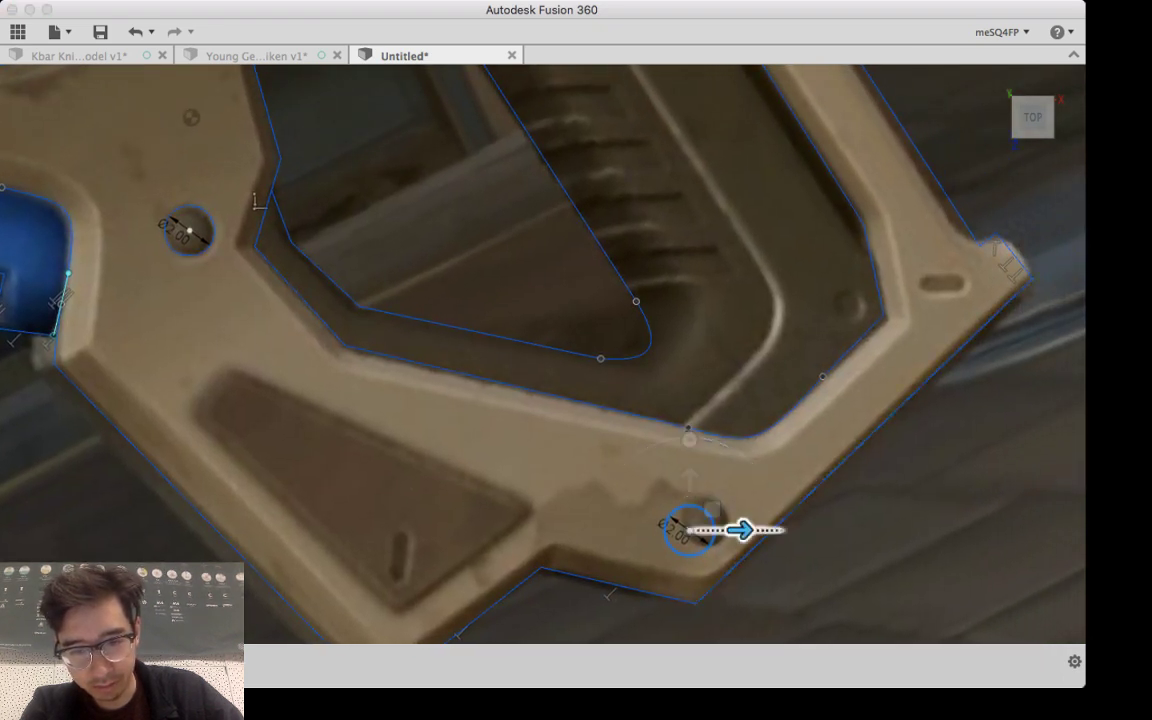
drag(740, 530, 763, 530)
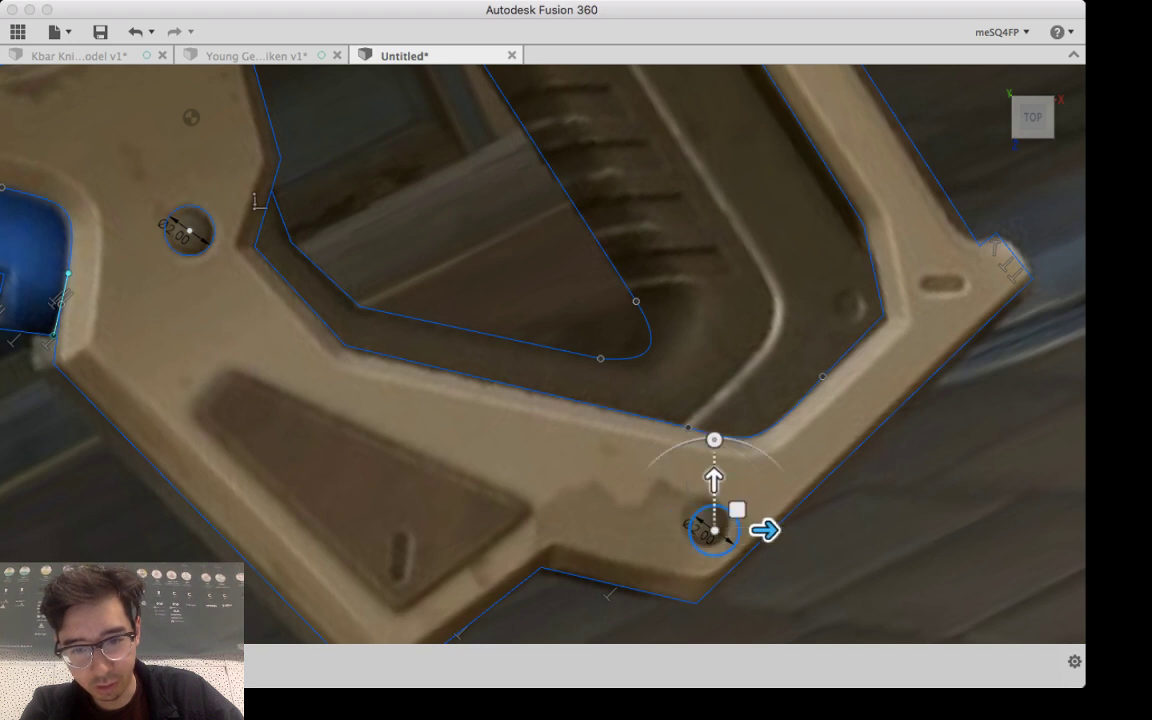
drag(713, 480, 713, 455)
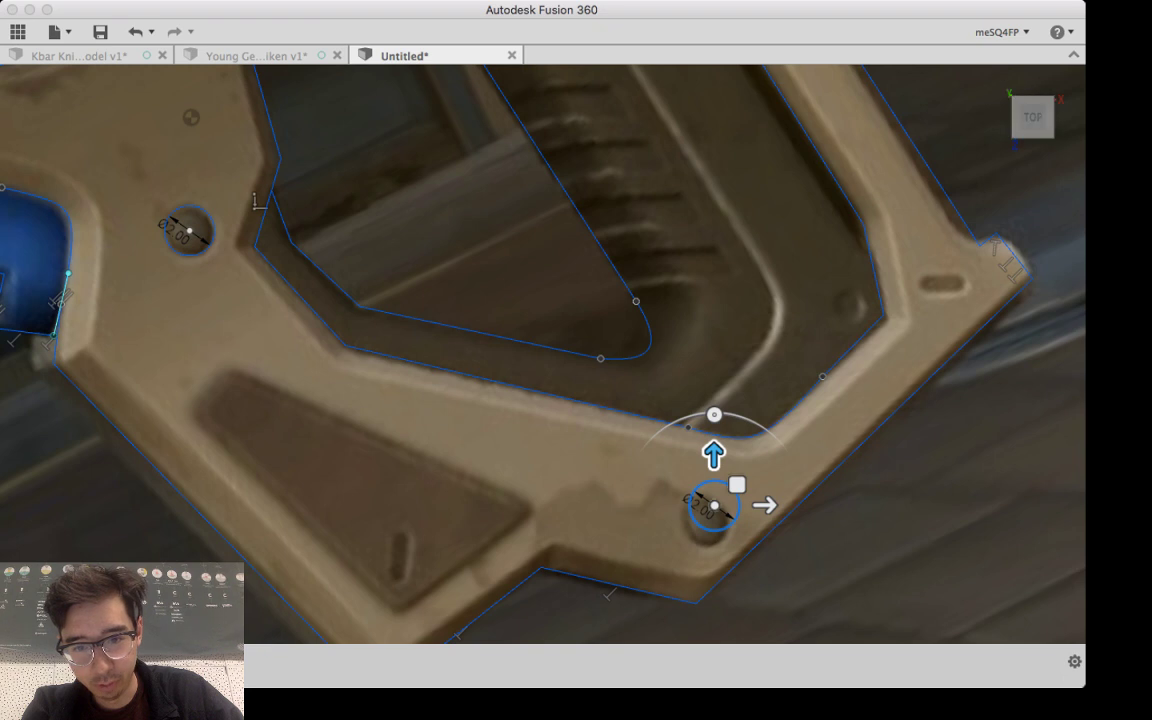
drag(714, 505, 706, 523)
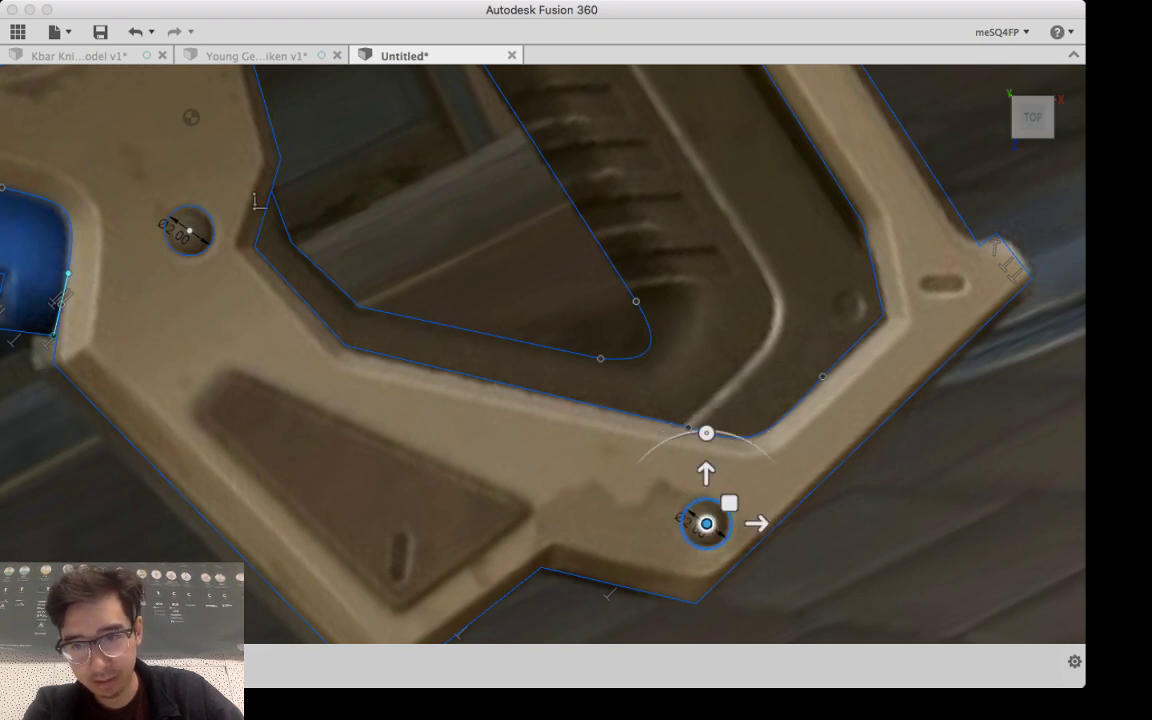
key(Return)
Step: Outline the dark tapered recess in the lower grip frame with a closed four-line shape in the top view
middle_drag(680, 440, 688, 423)
mouse_move(521, 450)
shift+middle_down()
mouse_move(610, 320)
mouse_move(480, 335)
mouse_move(530, 335)
mouse_move(610, 480)
shift+middle_up()
click(1043, 110)
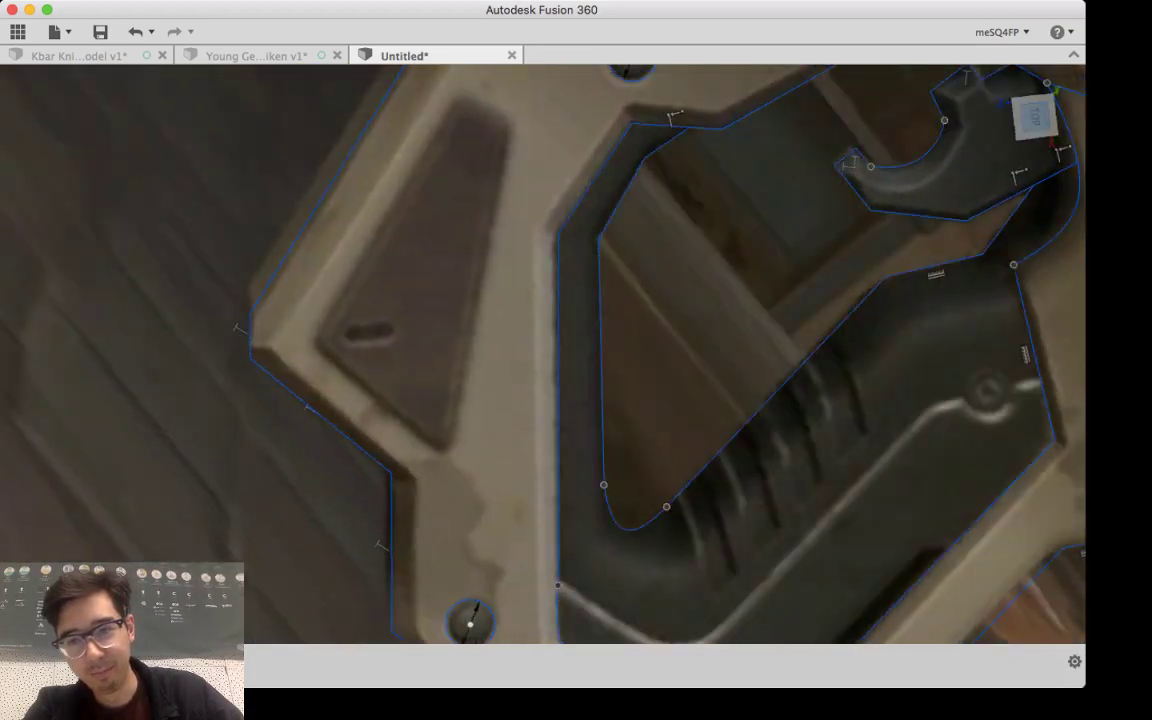
click(1058, 80)
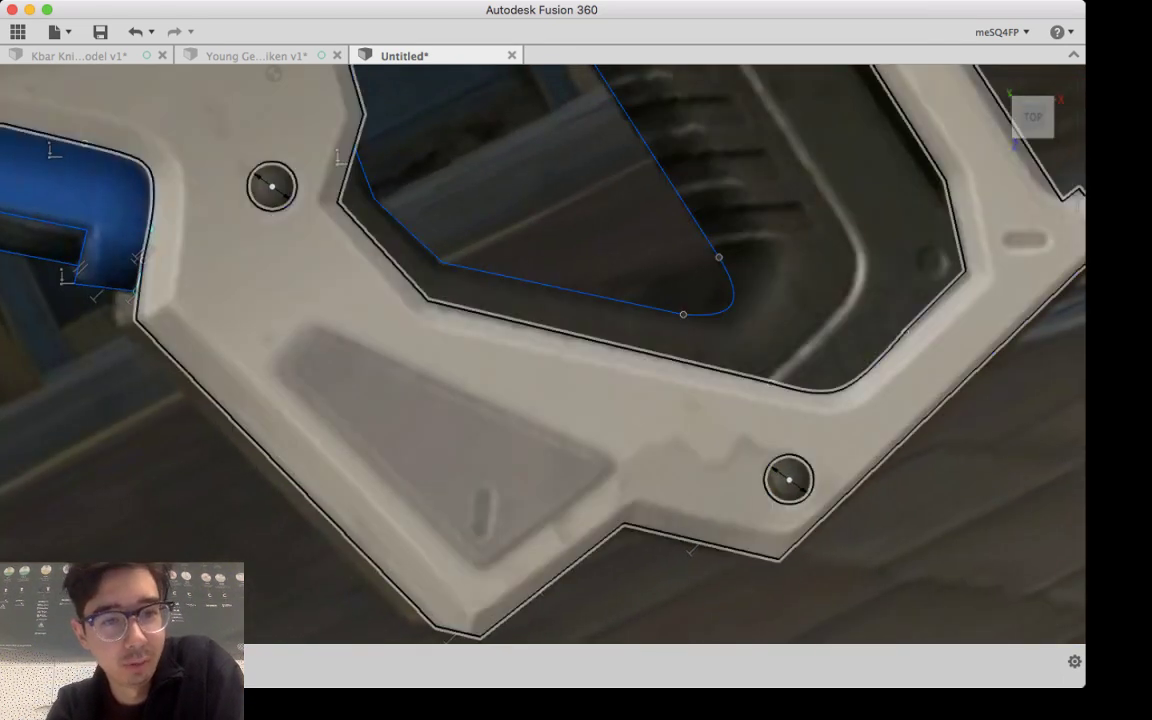
key(l)
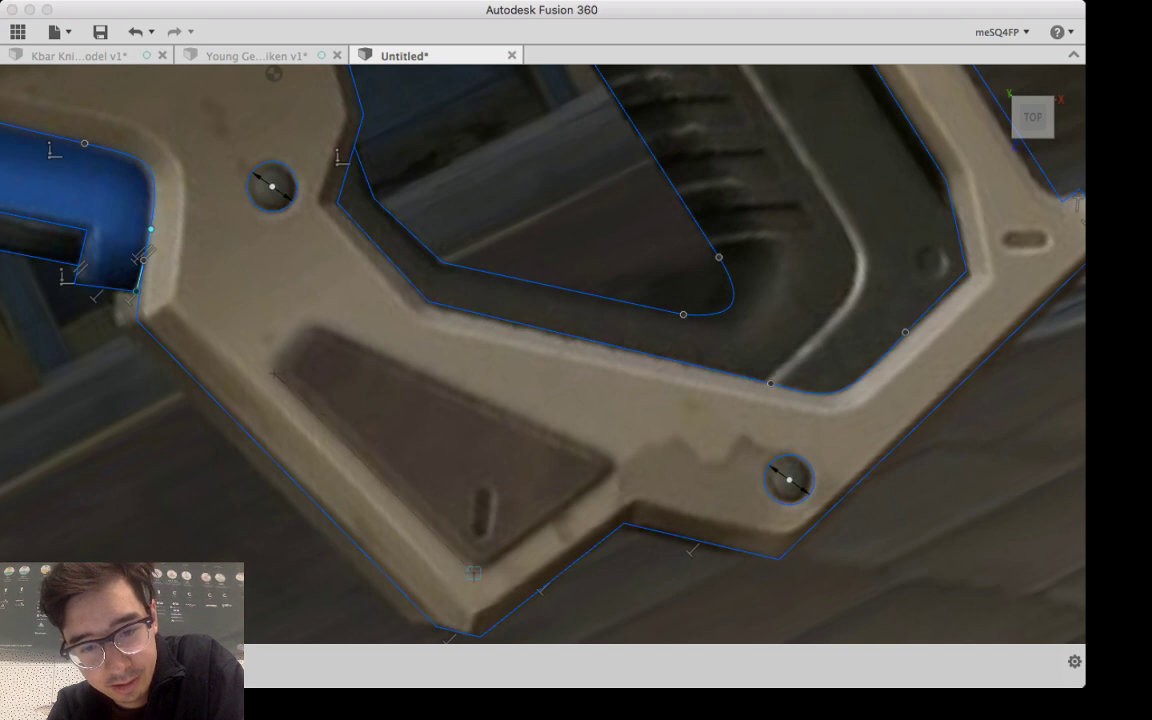
click(274, 374)
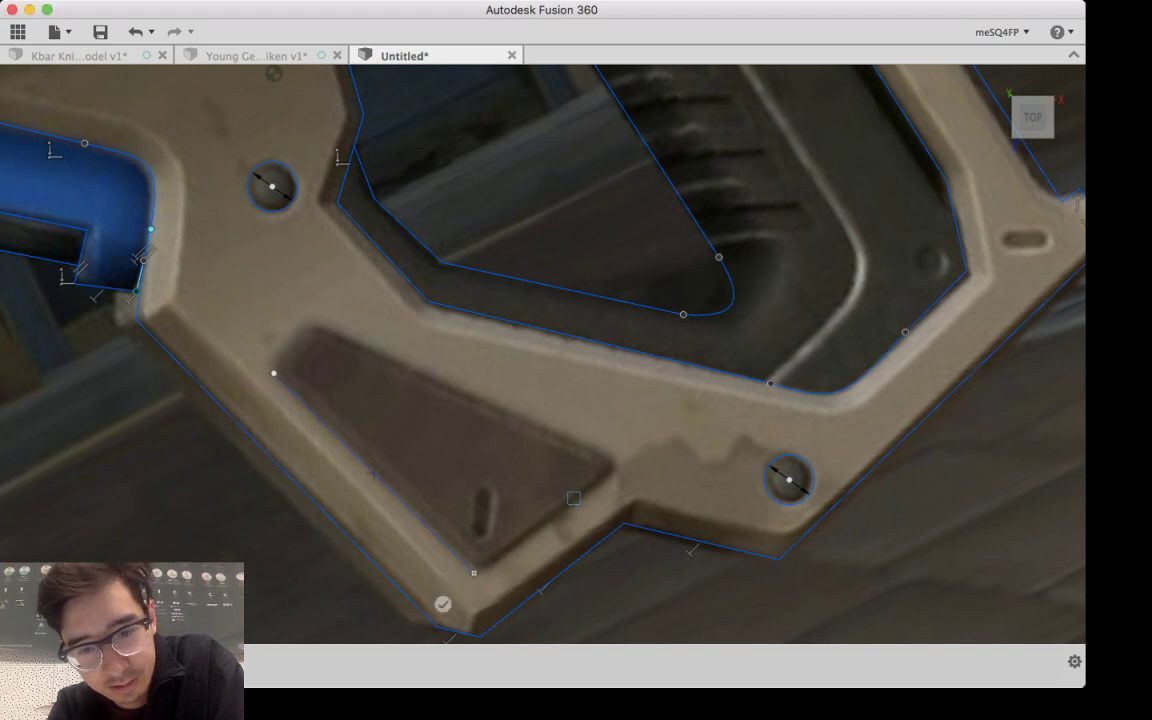
click(474, 571)
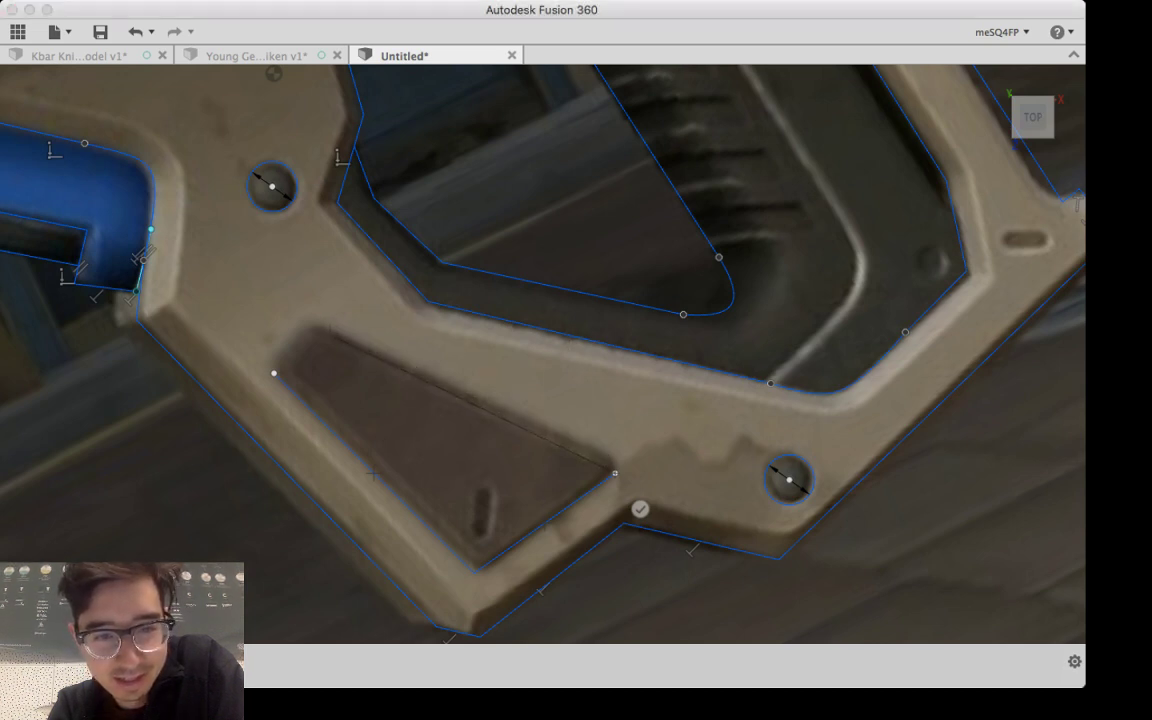
click(324, 322)
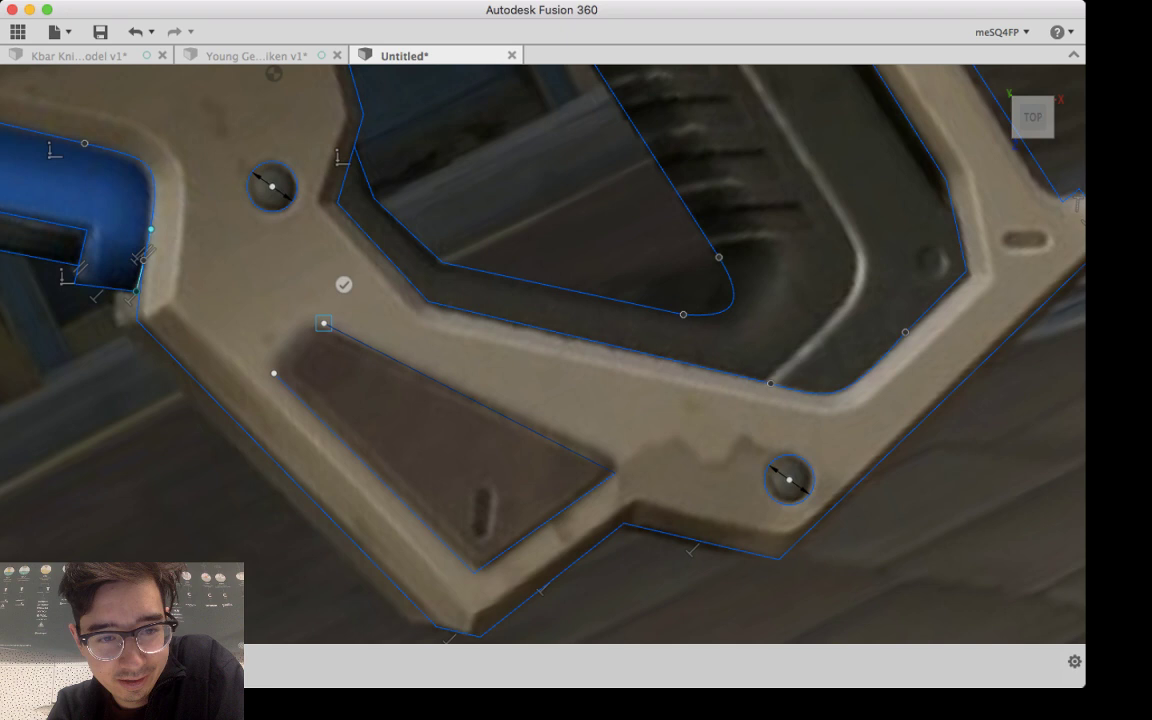
click(274, 373)
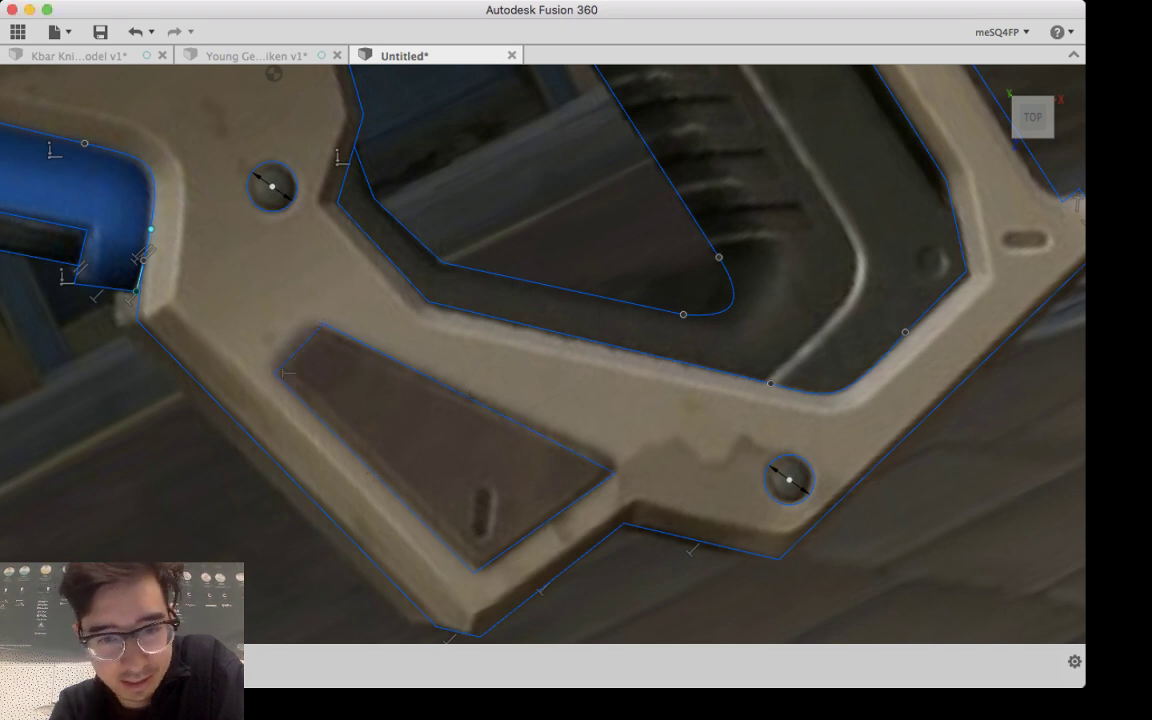
Step: Examine the traced outlines across the grip, round emitter, housing and top slide for details that still need tracing
mouse_move(560, 230)
middle_down()
mouse_move(453, 604)
mouse_move(383, 468)
mouse_move(393, 390)
middle_up()
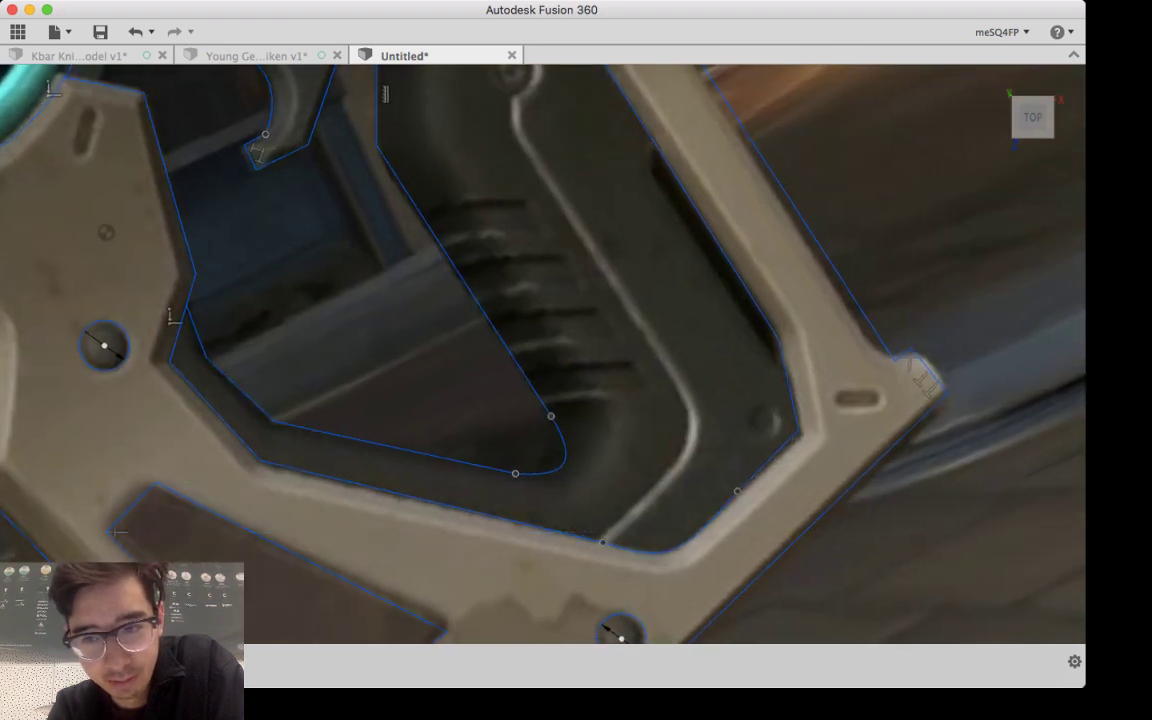
middle_drag(542, 290, 552, 334)
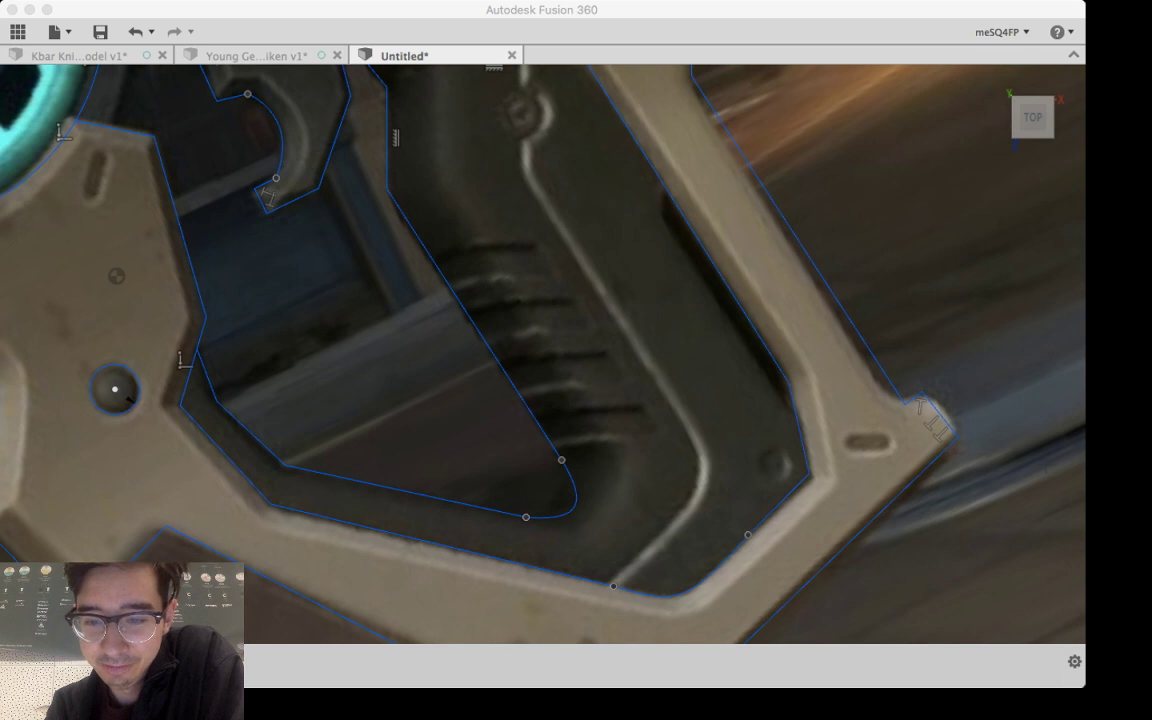
key(super+Tab)
scroll(547, 376, down, 5)
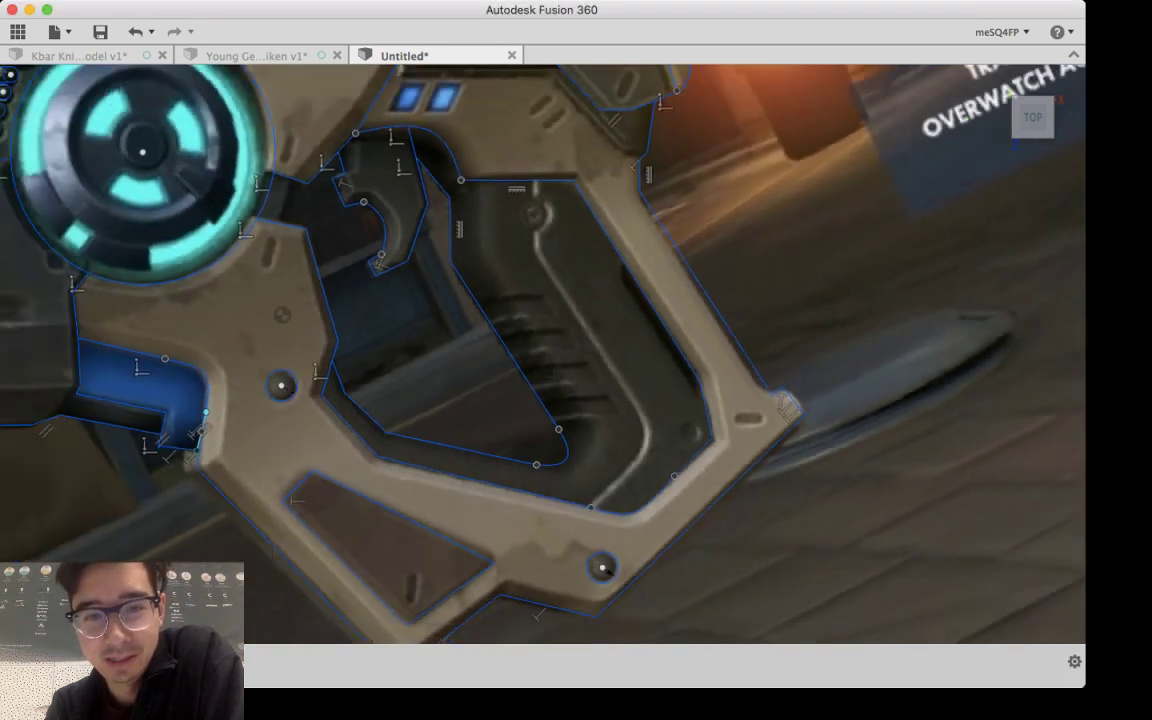
scroll(547, 376, up, 3)
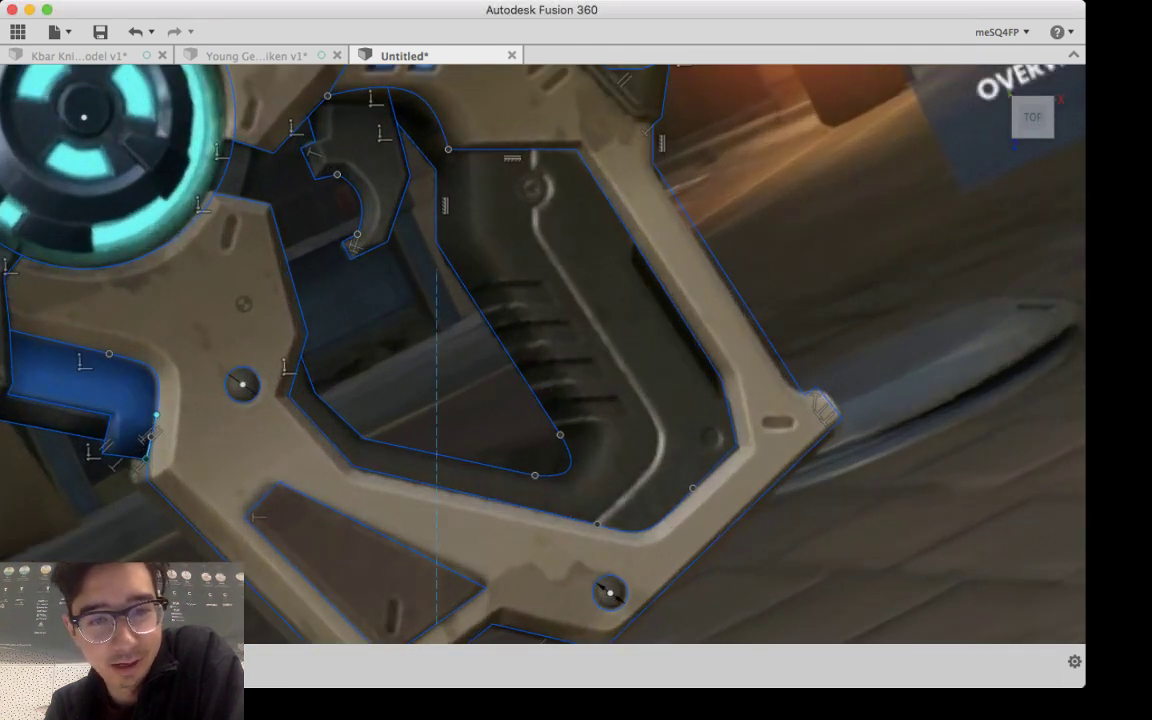
mouse_move(545, 285)
middle_down()
mouse_move(579, 469)
mouse_move(629, 537)
middle_up()
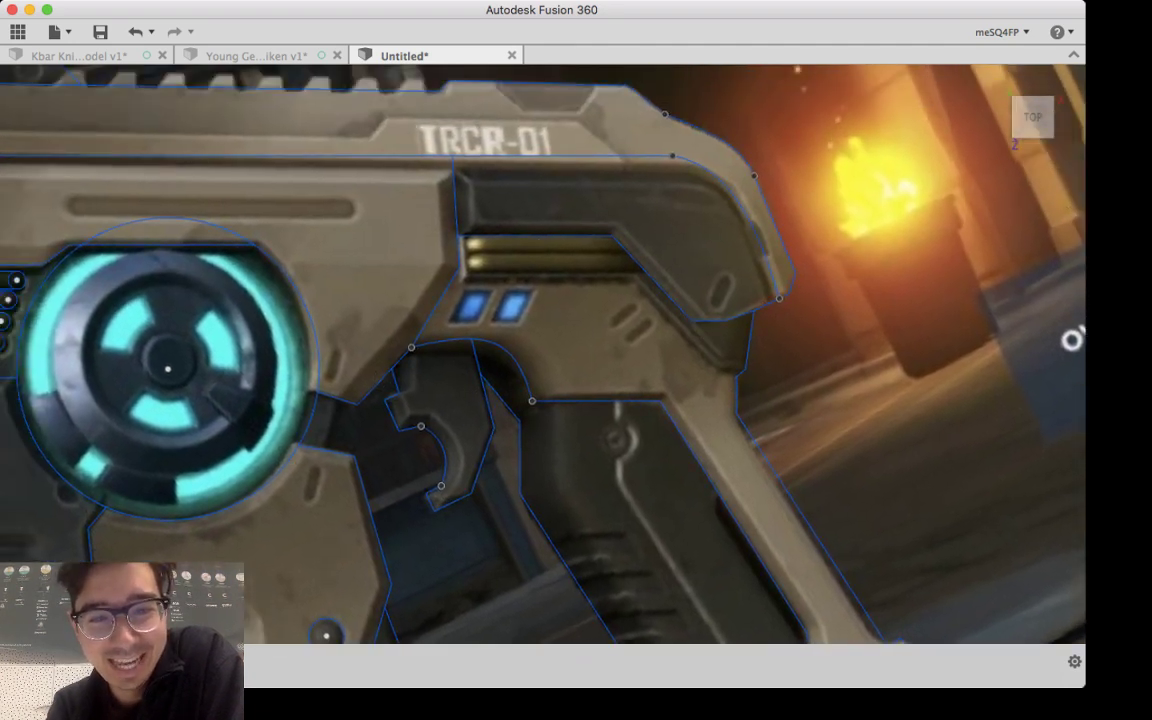
mouse_move(450, 340)
middle_down()
mouse_move(610, 350)
mouse_move(776, 408)
middle_up()
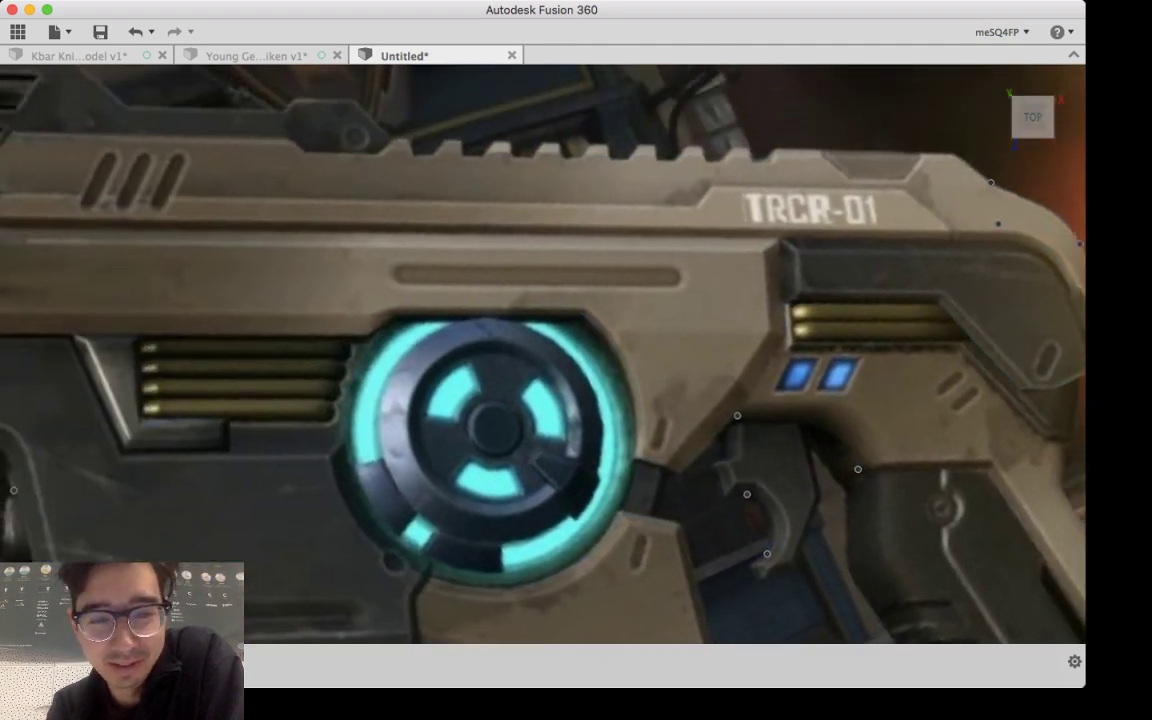
mouse_move(450, 390)
middle_down()
mouse_move(846, 369)
mouse_move(802, 308)
mouse_move(635, 428)
mouse_move(671, 478)
middle_up()
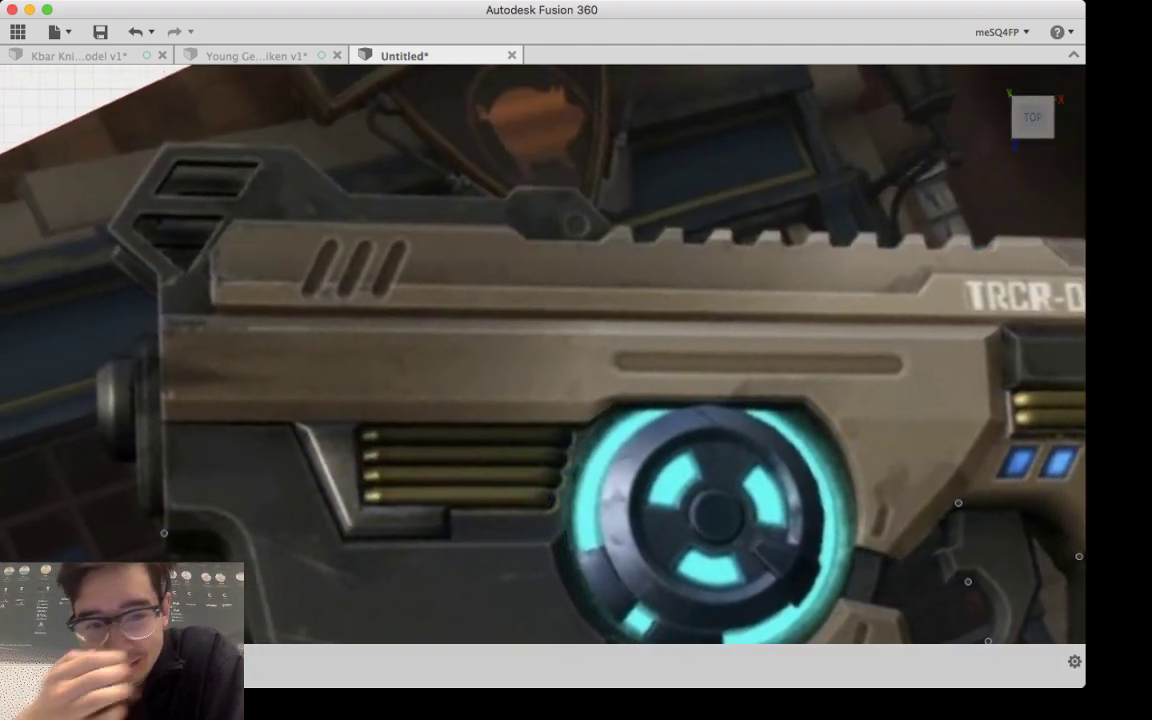
scroll(524, 482, up, 2)
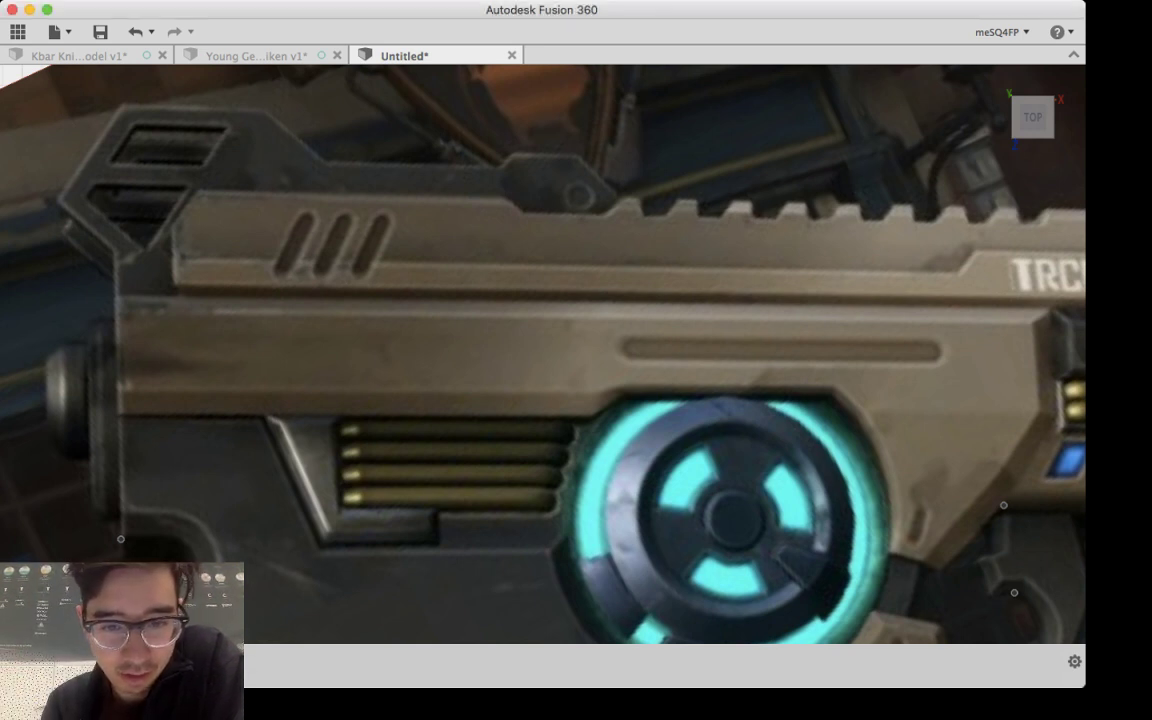
middle_drag(733, 518, 700, 268)
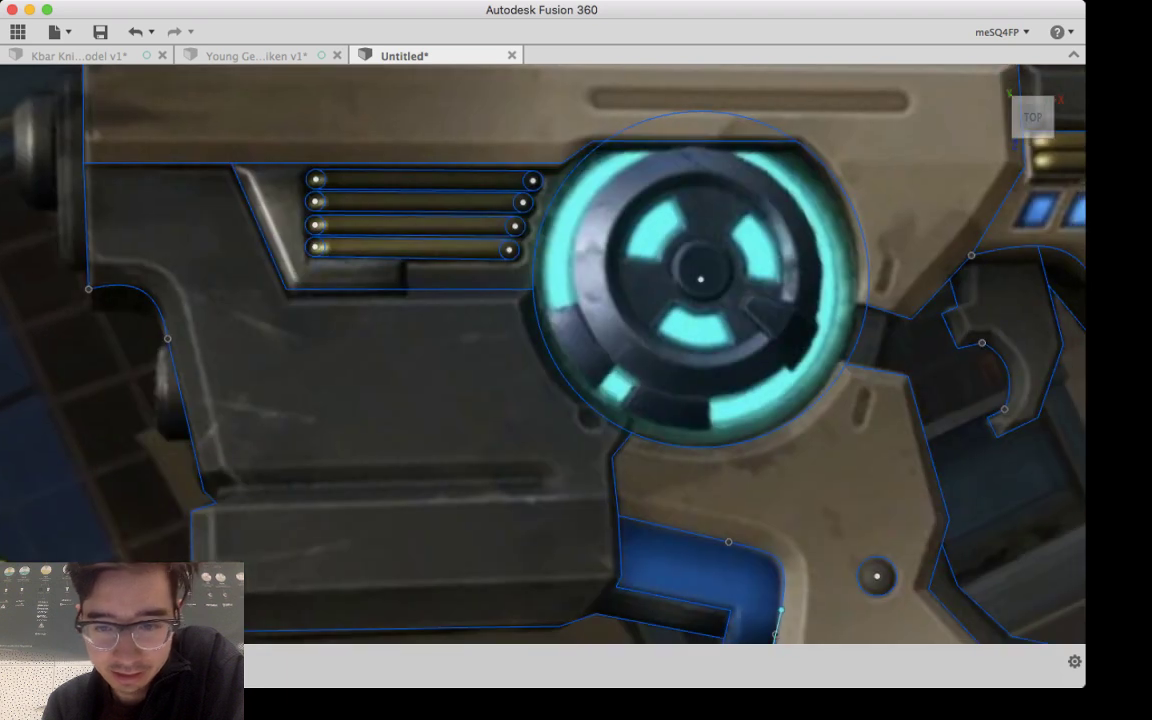
middle_drag(829, 531, 634, 347)
middle_drag(787, 562, 327, 571)
middle_drag(440, 252, 547, 640)
middle_drag(547, 400, 699, 506)
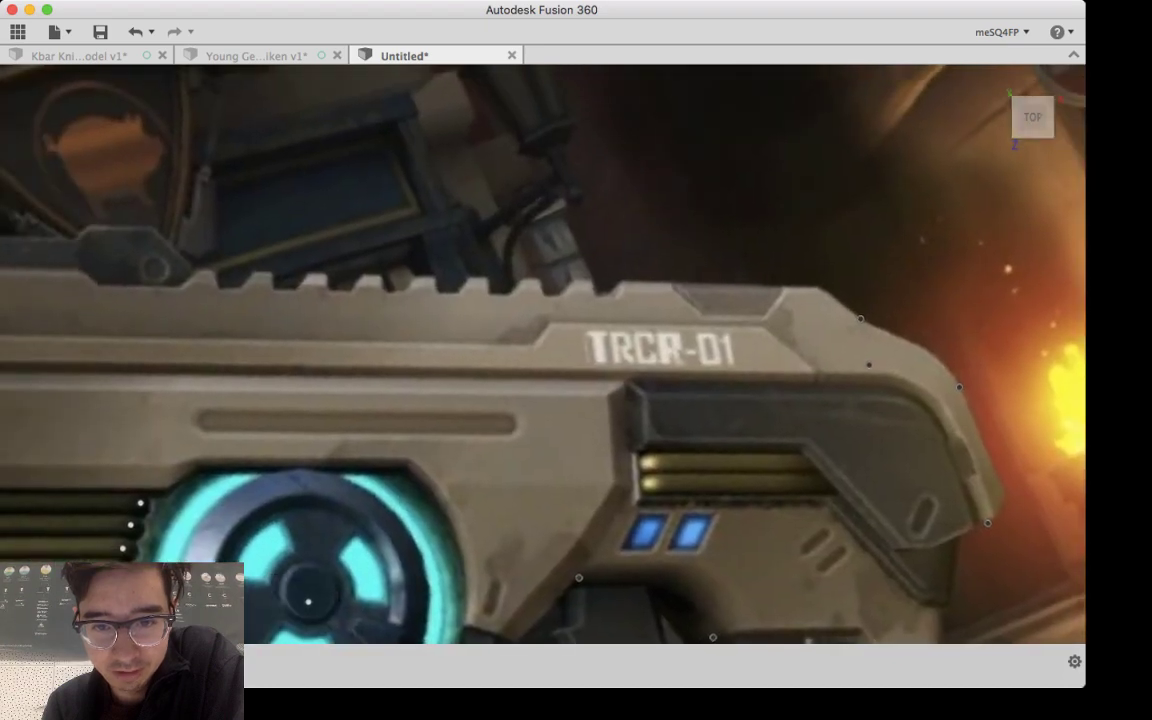
scroll(710, 470, down, 6)
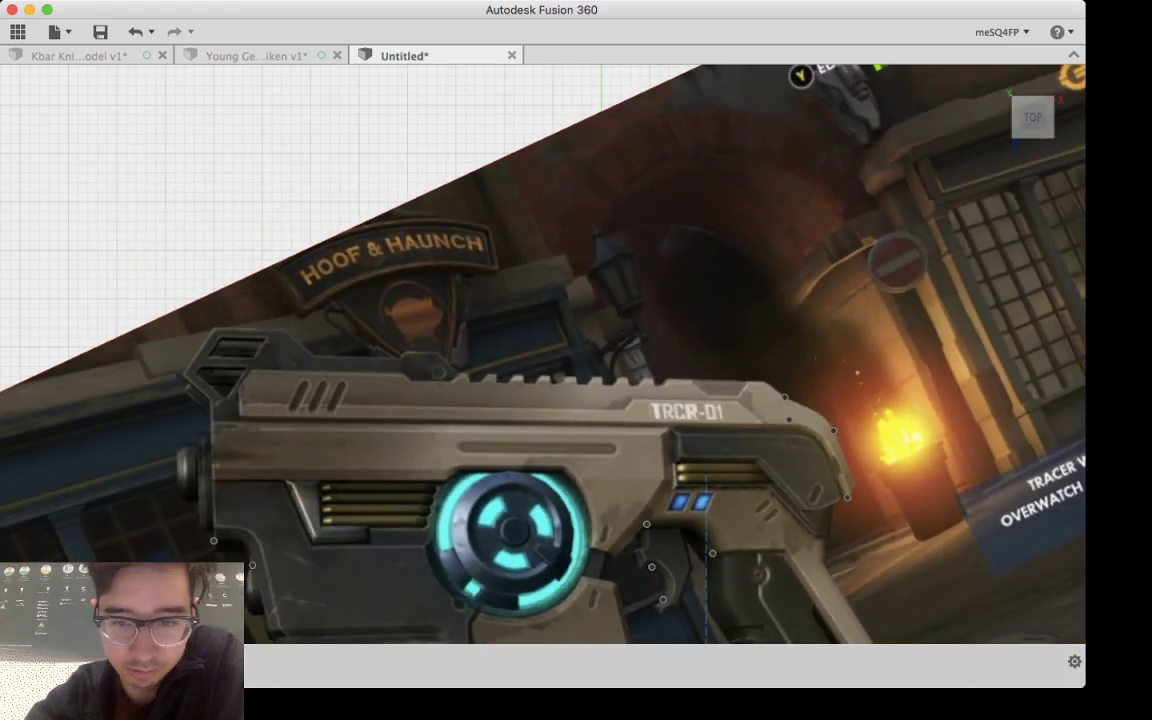
click(712, 466)
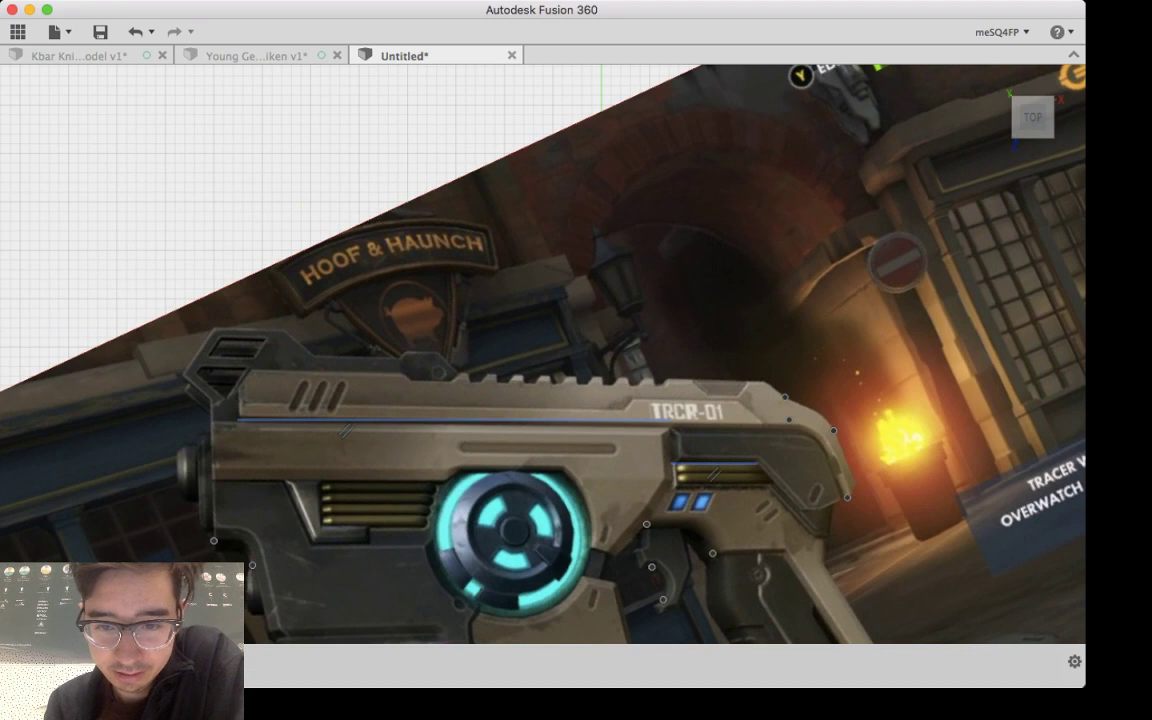
key(e)
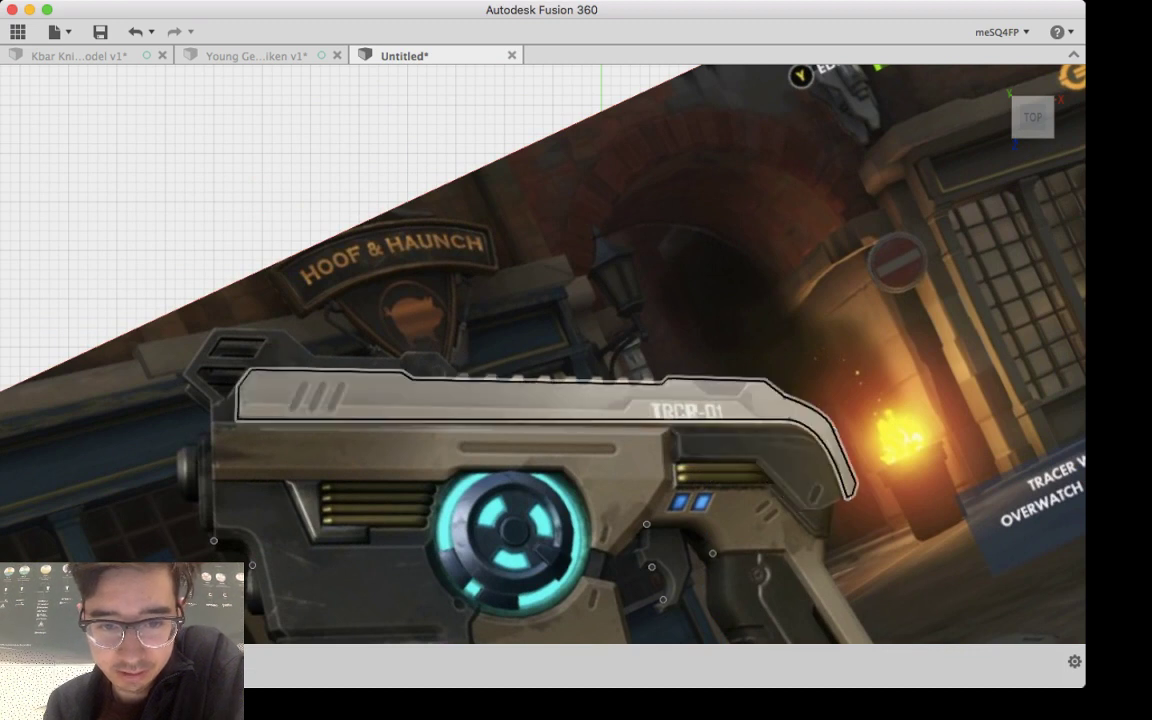
key(v)
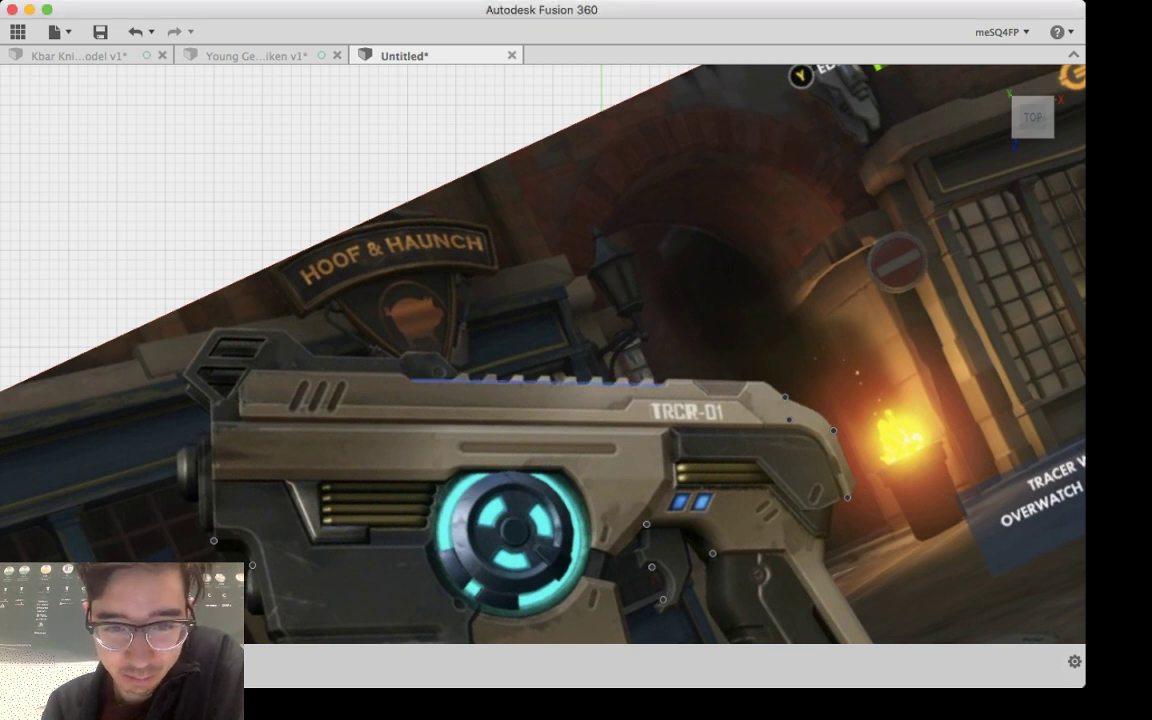
Step: Draw the slanted front edge of the first rail tooth, from the slide's upper line to the black upper piece's sloped edge
scroll(537, 386, up, 4)
scroll(545, 392, up, 3)
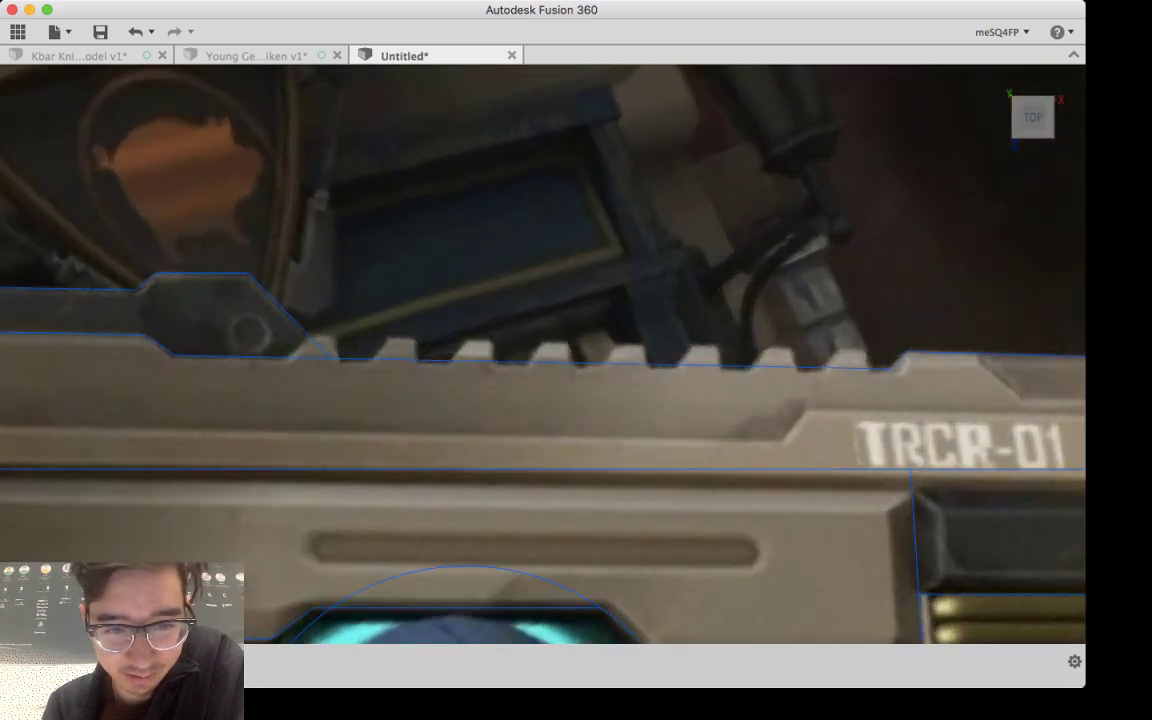
mouse_move(545, 392)
middle_down()
mouse_move(715, 455)
mouse_move(723, 472)
middle_up()
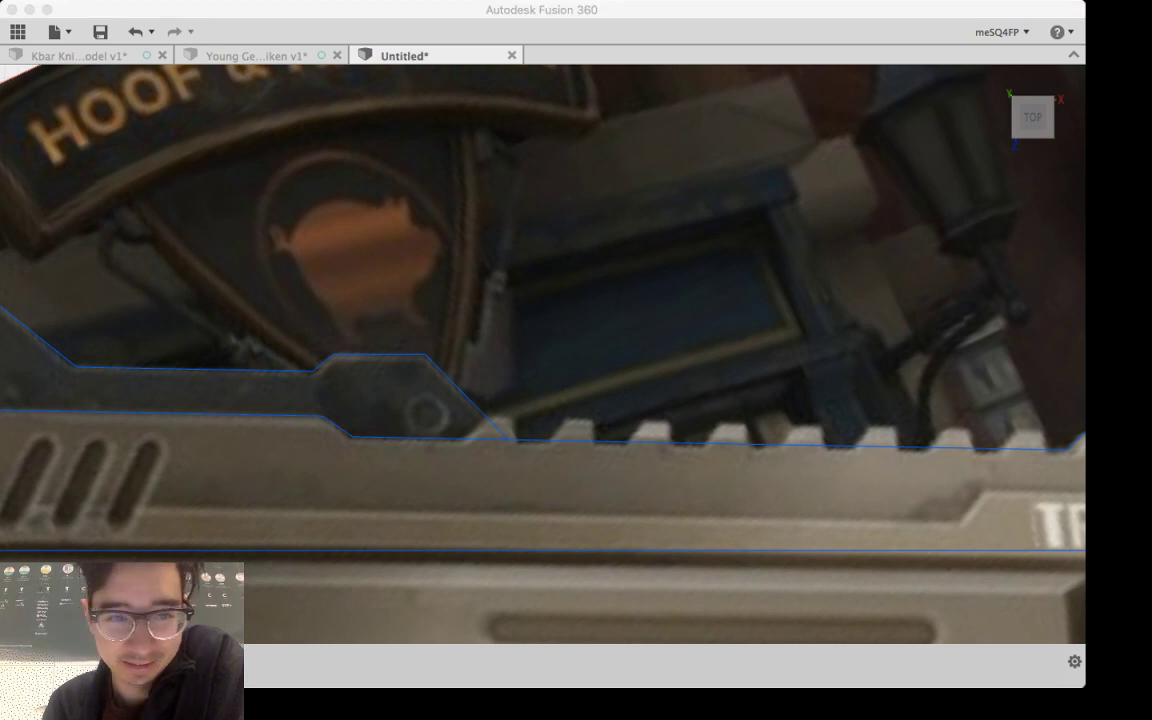
key(super+Tab)
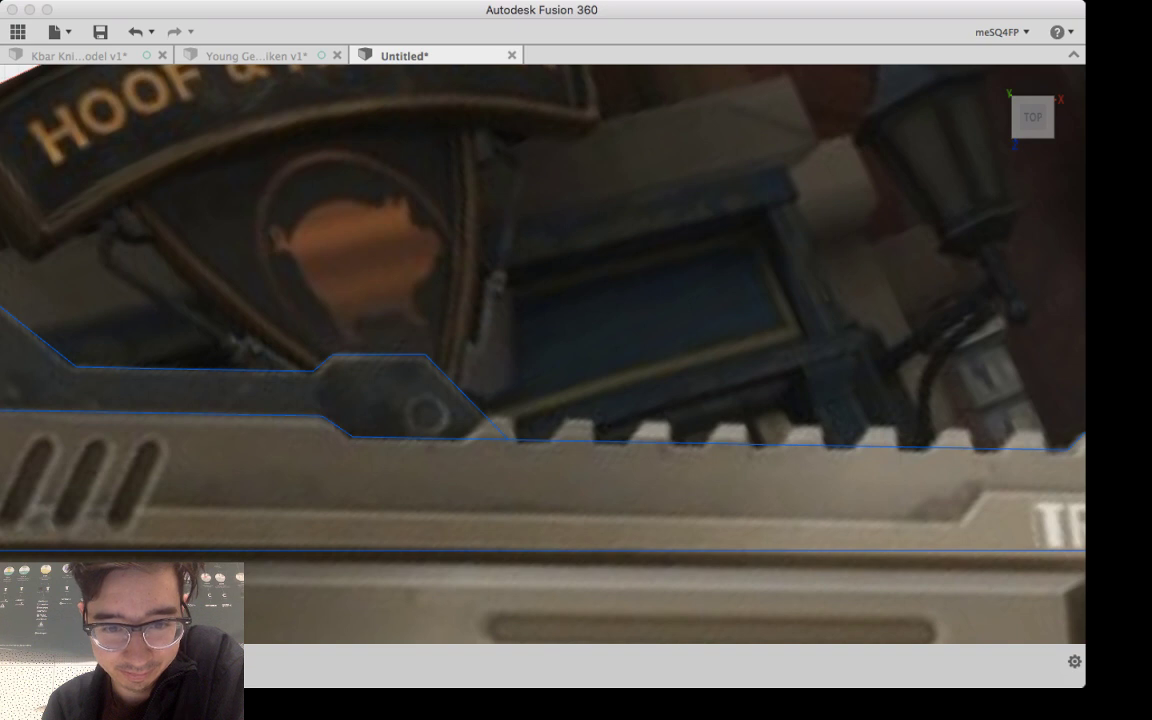
scroll(496, 425, up, 10)
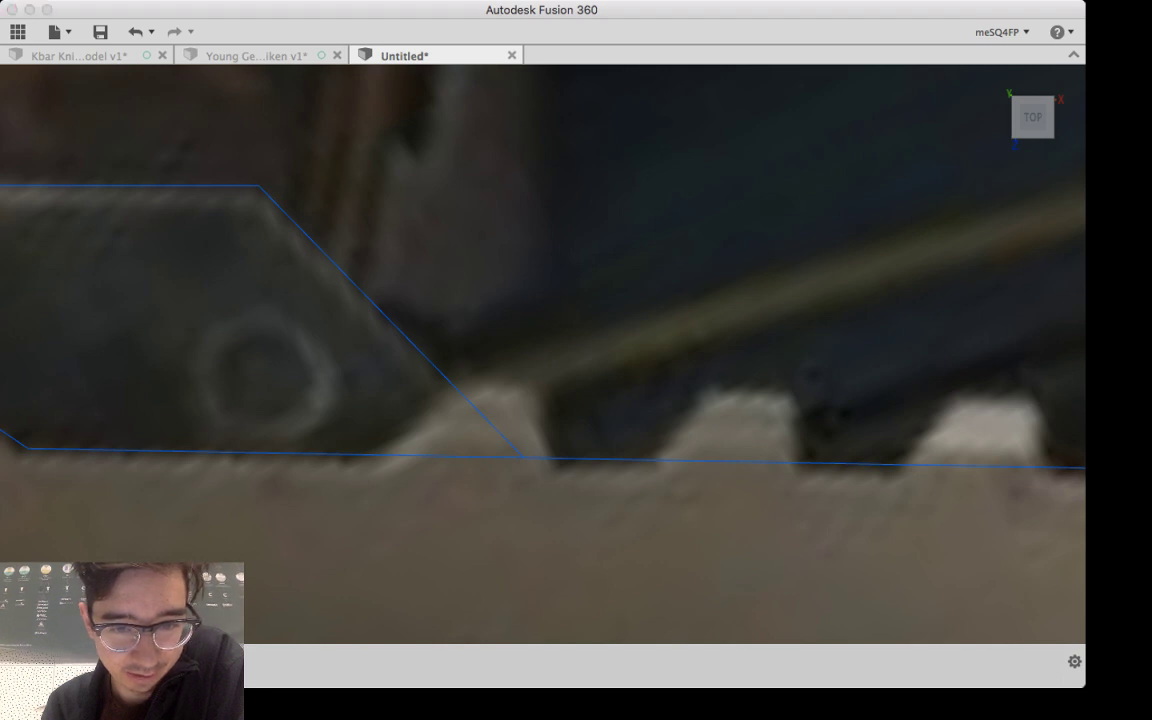
click(456, 390)
key(Escape)
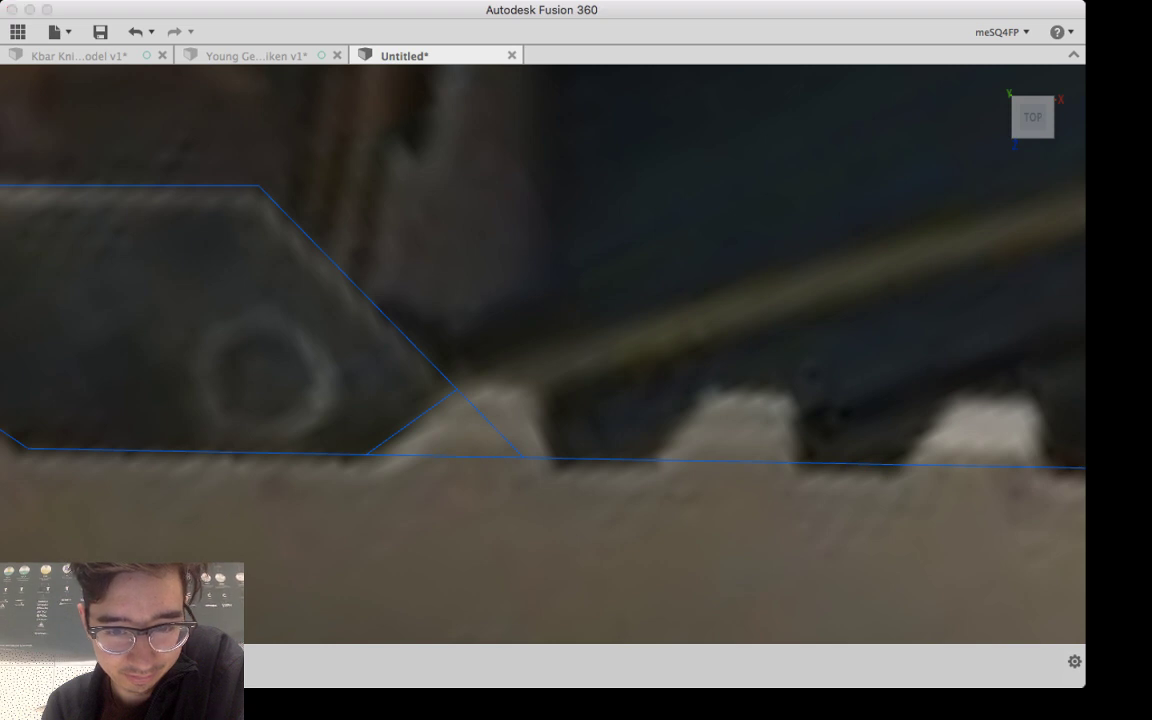
Step: Complete the first rail tooth with a flat top line and a slanted rear edge down to the slide's upper line
click(535, 389)
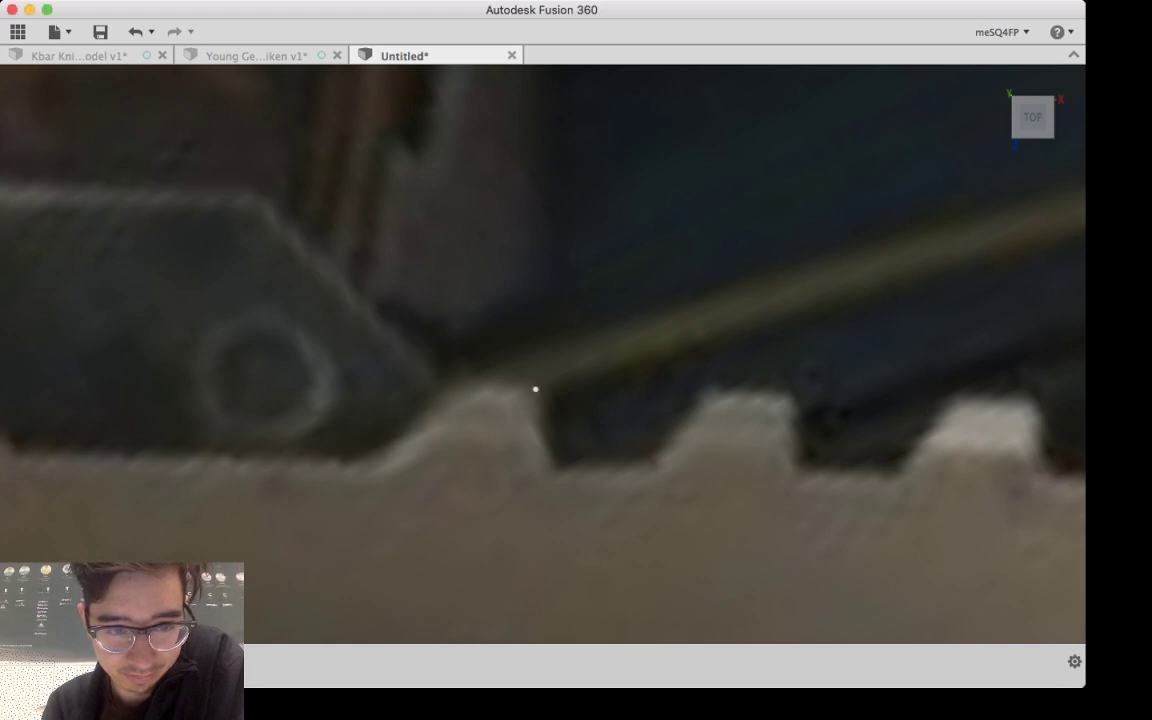
scroll(535, 389, down, 10)
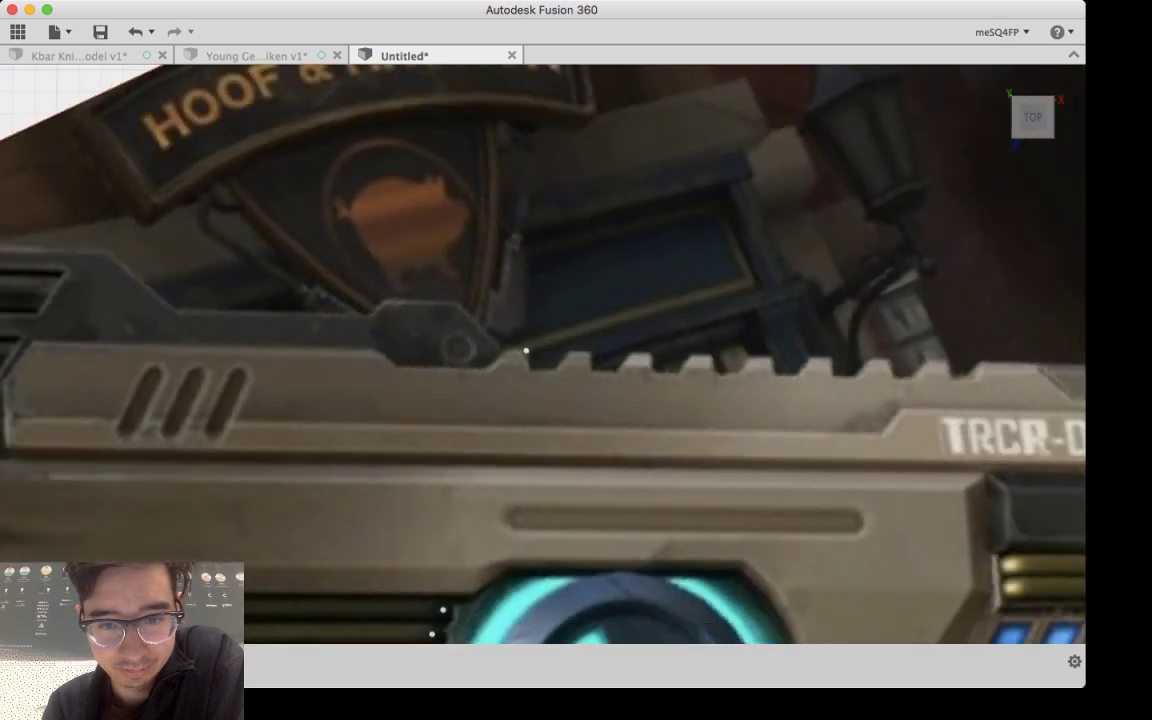
scroll(731, 393, down, 5)
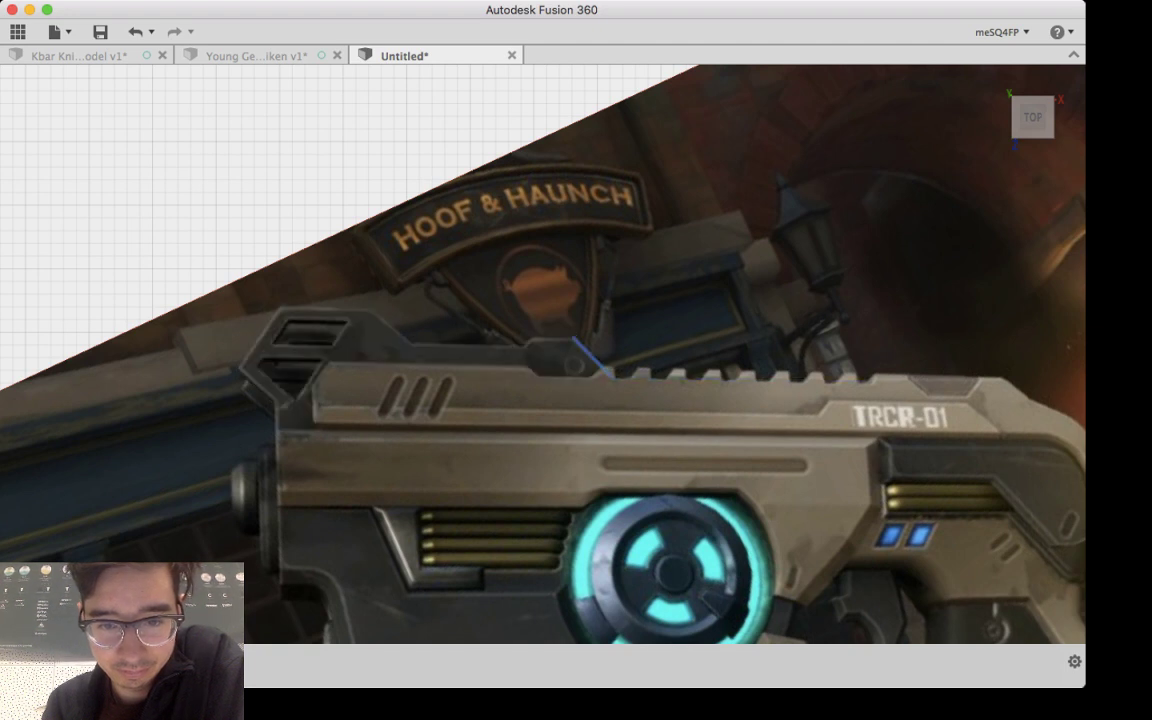
scroll(612, 374, up, 3)
scroll(610, 372, up, 5)
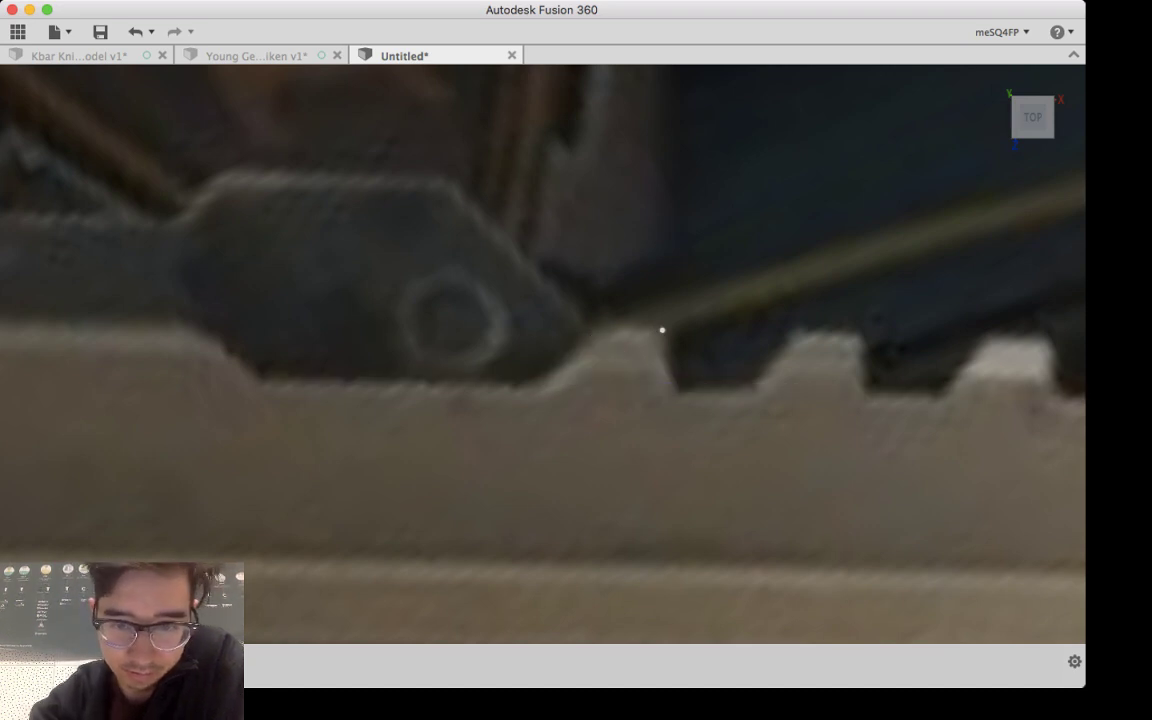
key(t)
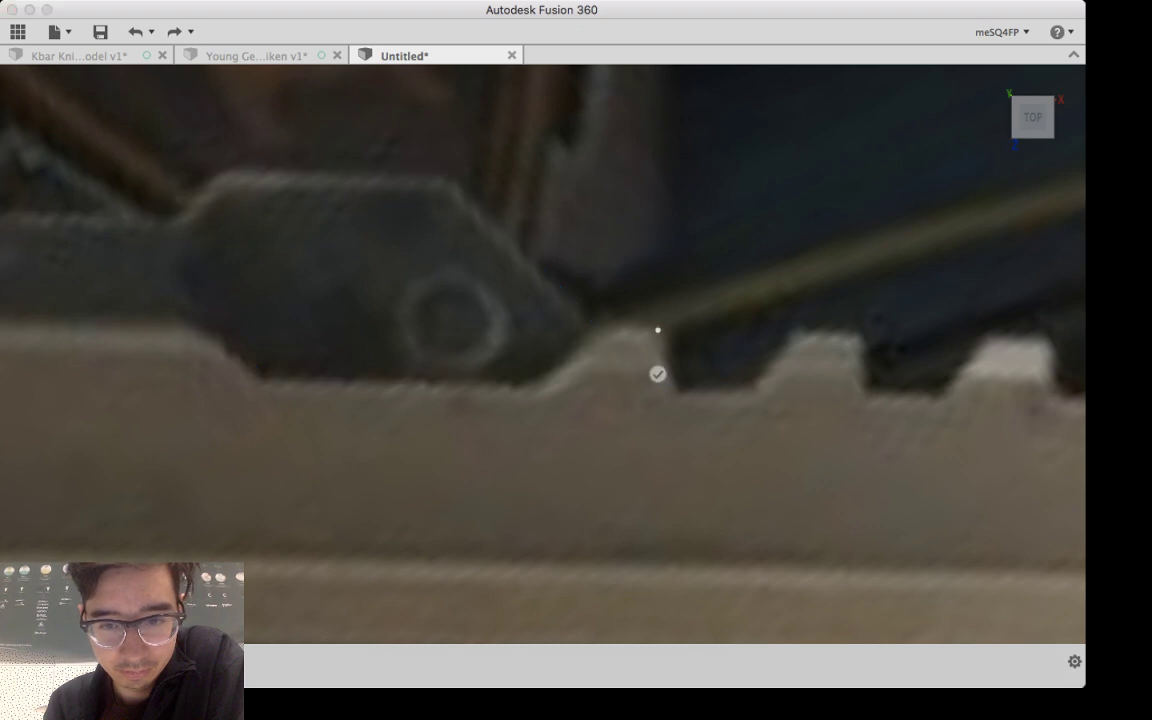
click(658, 330)
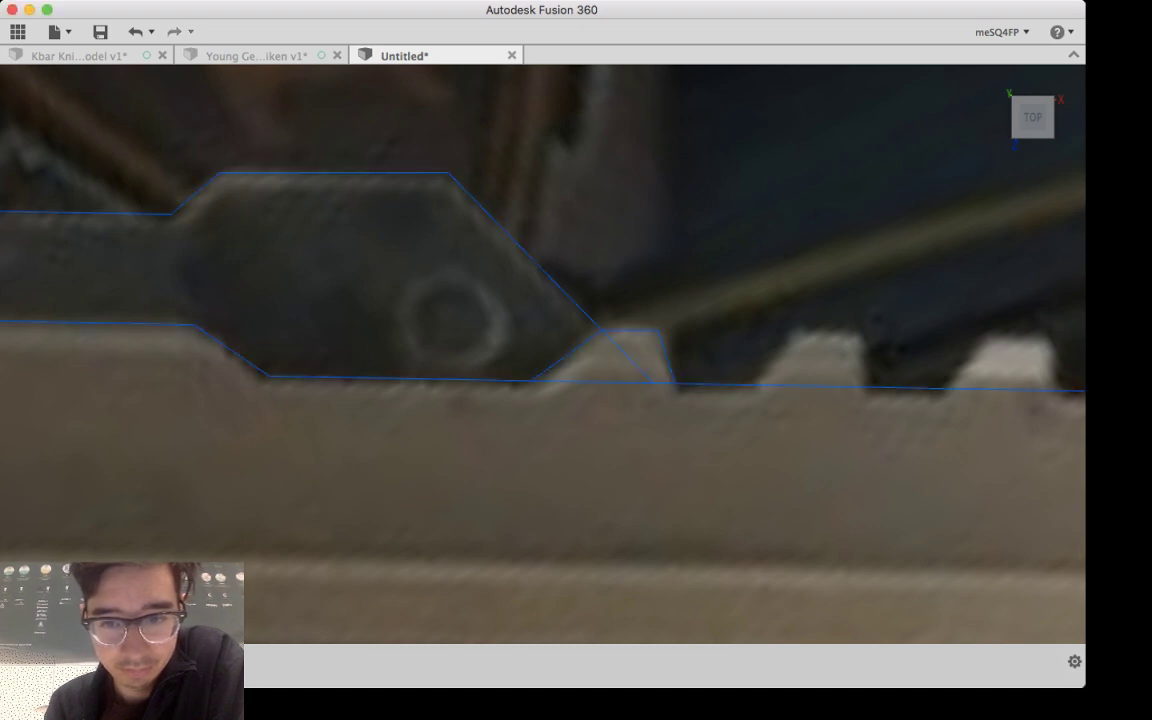
Step: Outline the second rail tooth with two slanted sides and a flat top, closed against the slide's upper line
middle_drag(675, 383, 518, 366)
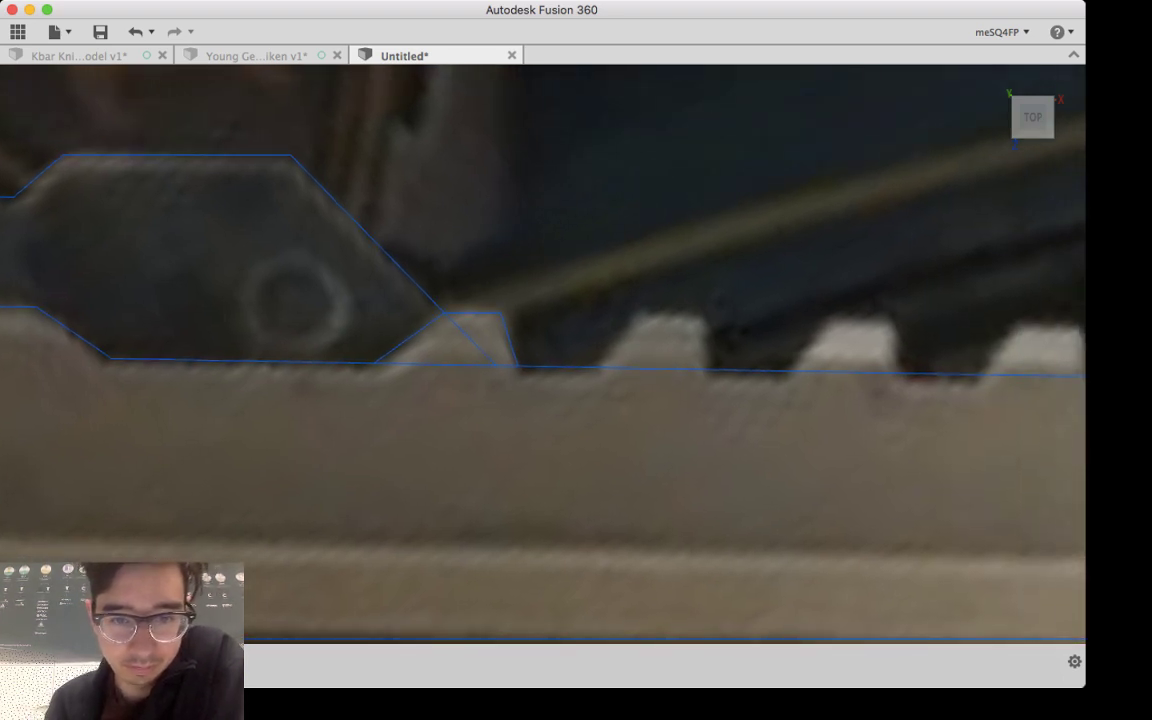
middle_drag(540, 350, 420, 385)
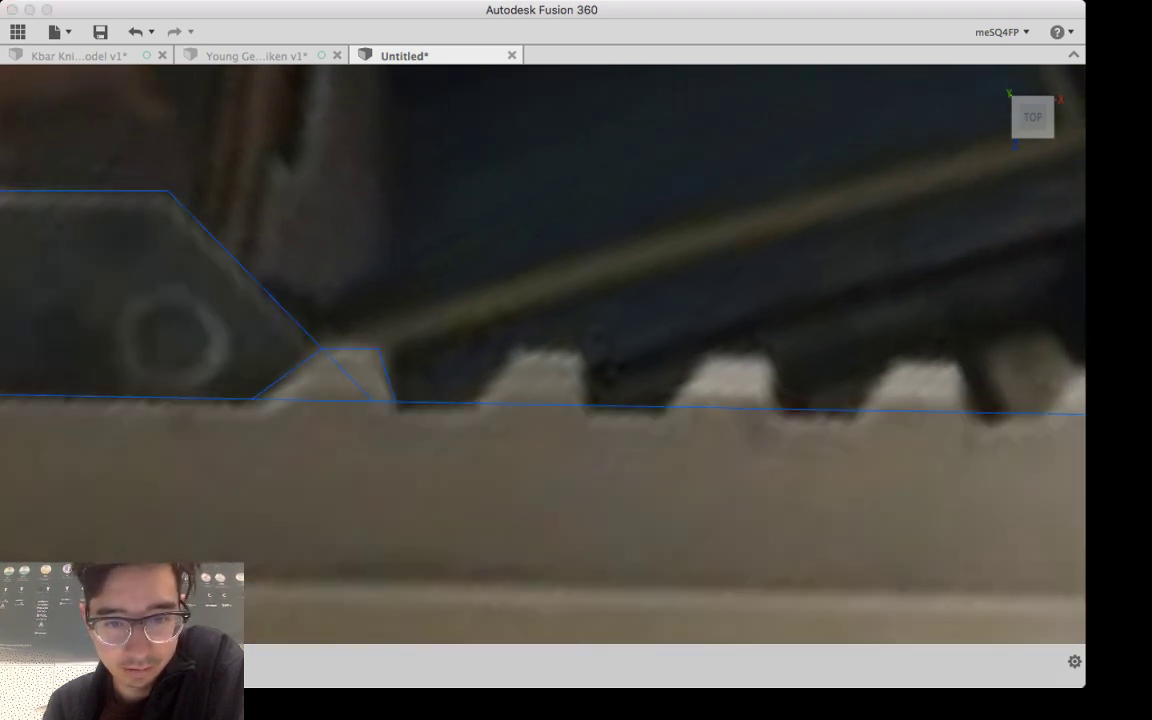
click(514, 348)
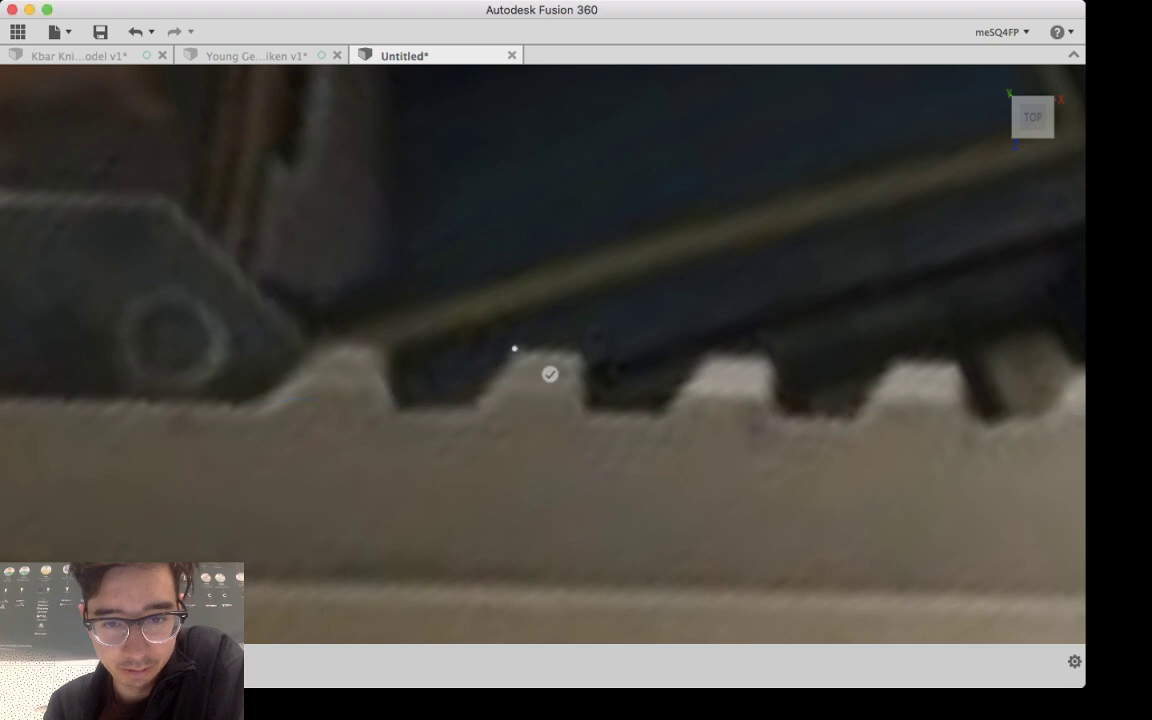
click(580, 350)
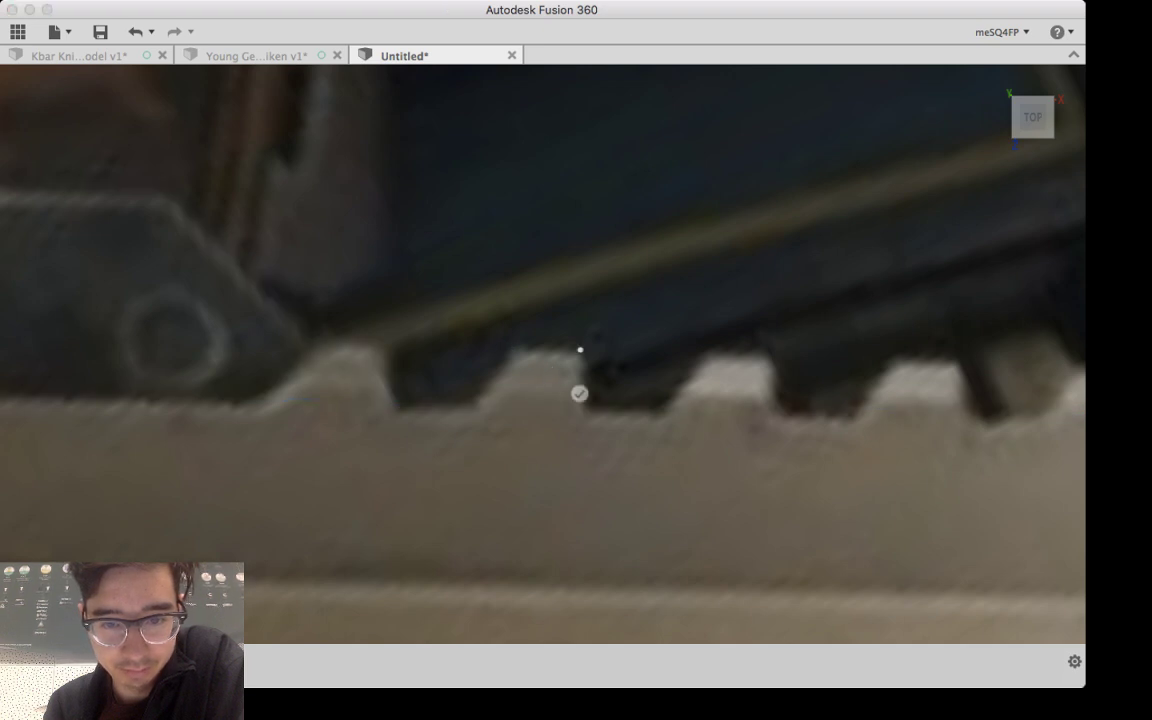
click(595, 405)
key(Escape)
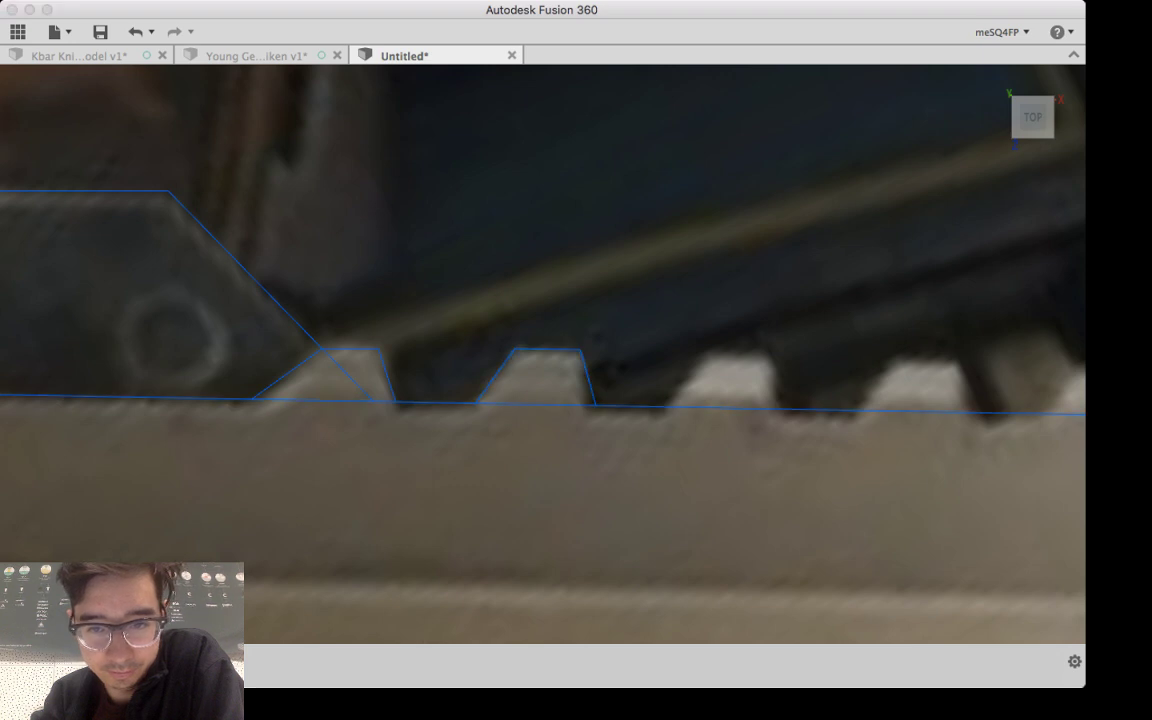
Step: Outline the third rail tooth as a trapezoid with its side edges ending on the slide's upper line
click(705, 353)
click(766, 355)
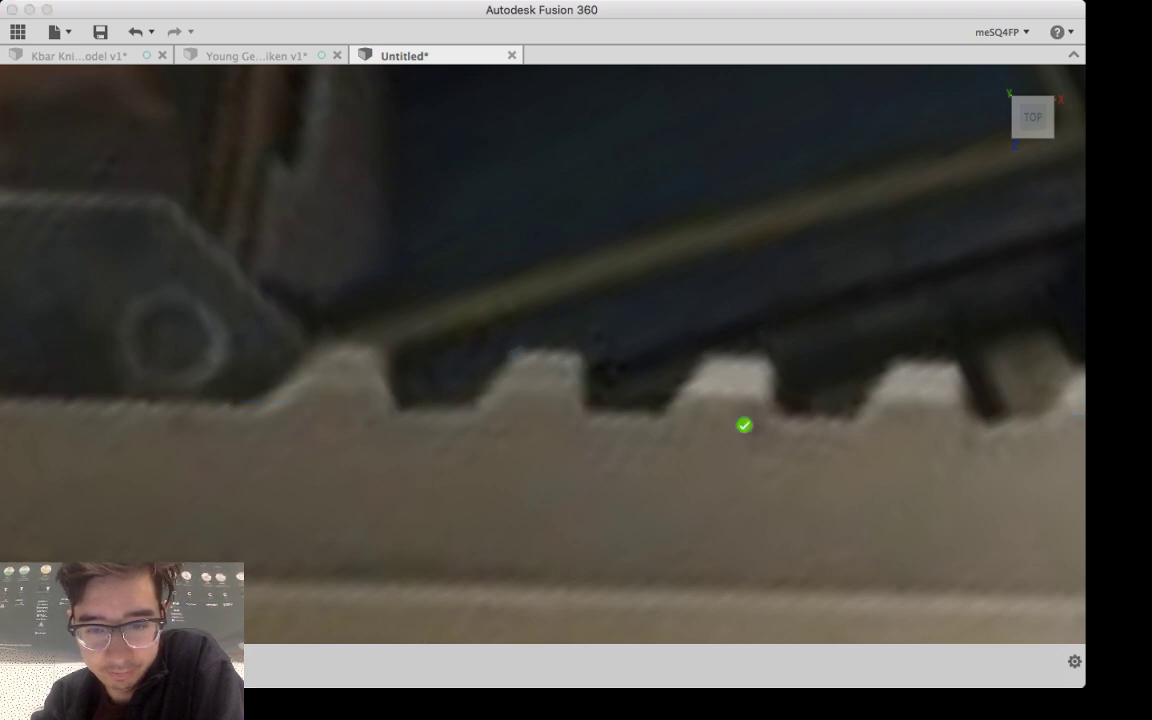
click(744, 425)
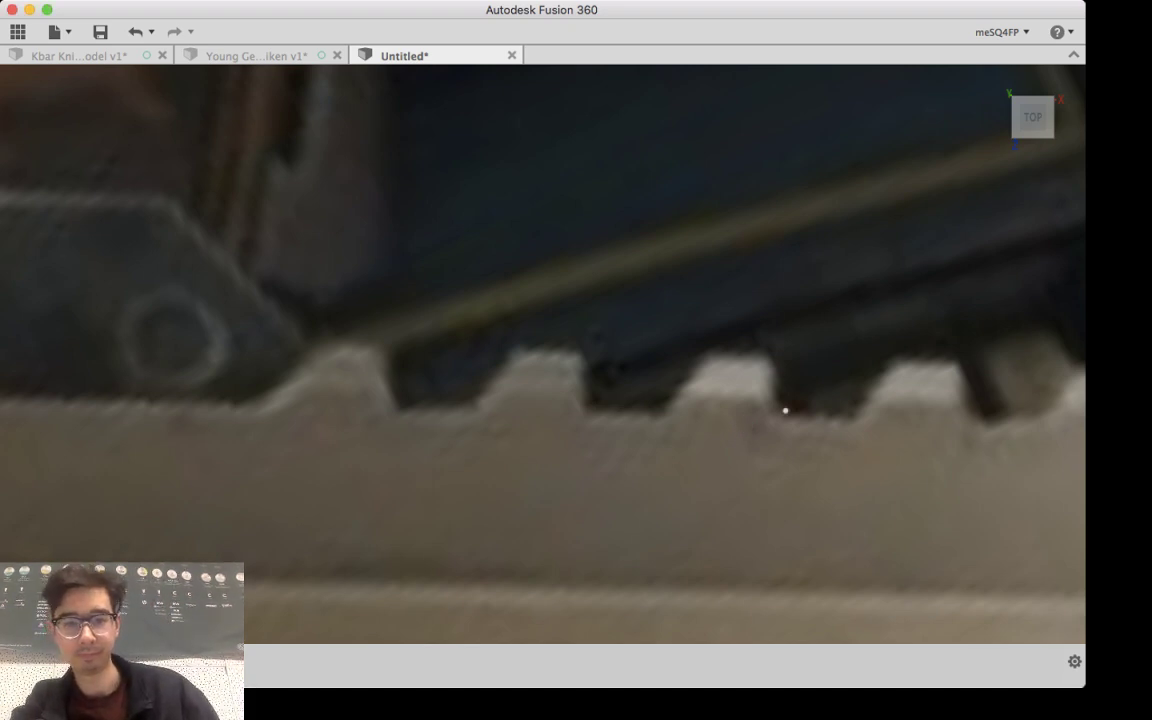
click(786, 410)
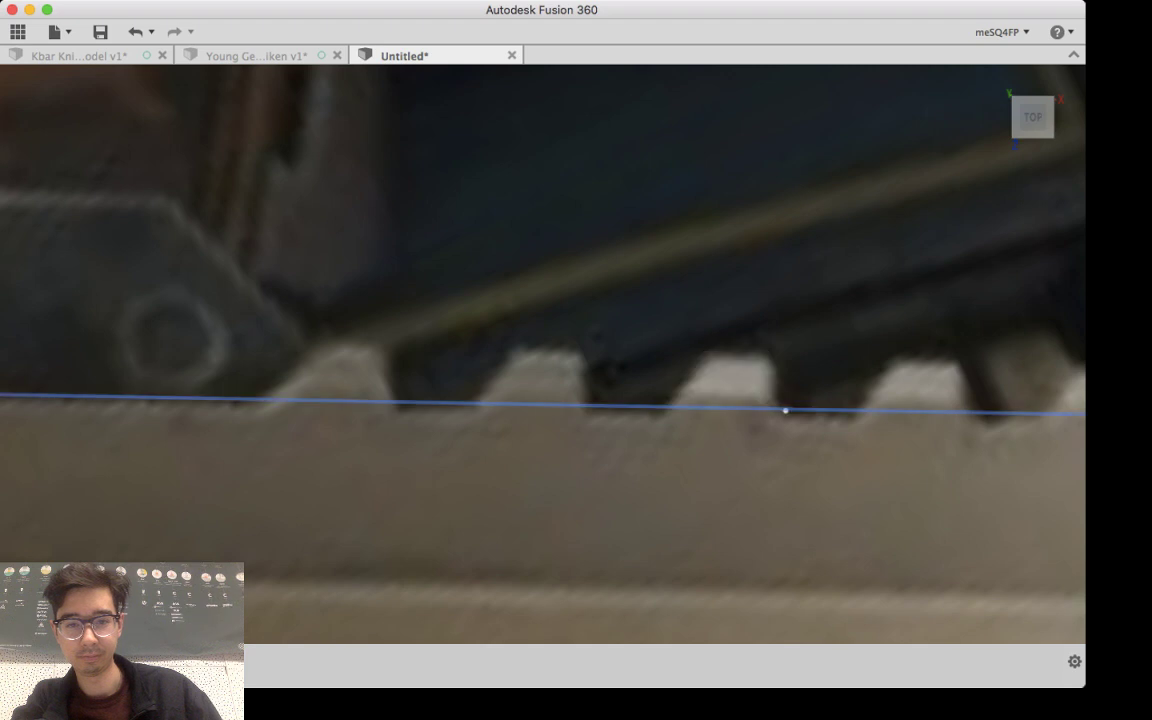
key(super+z)
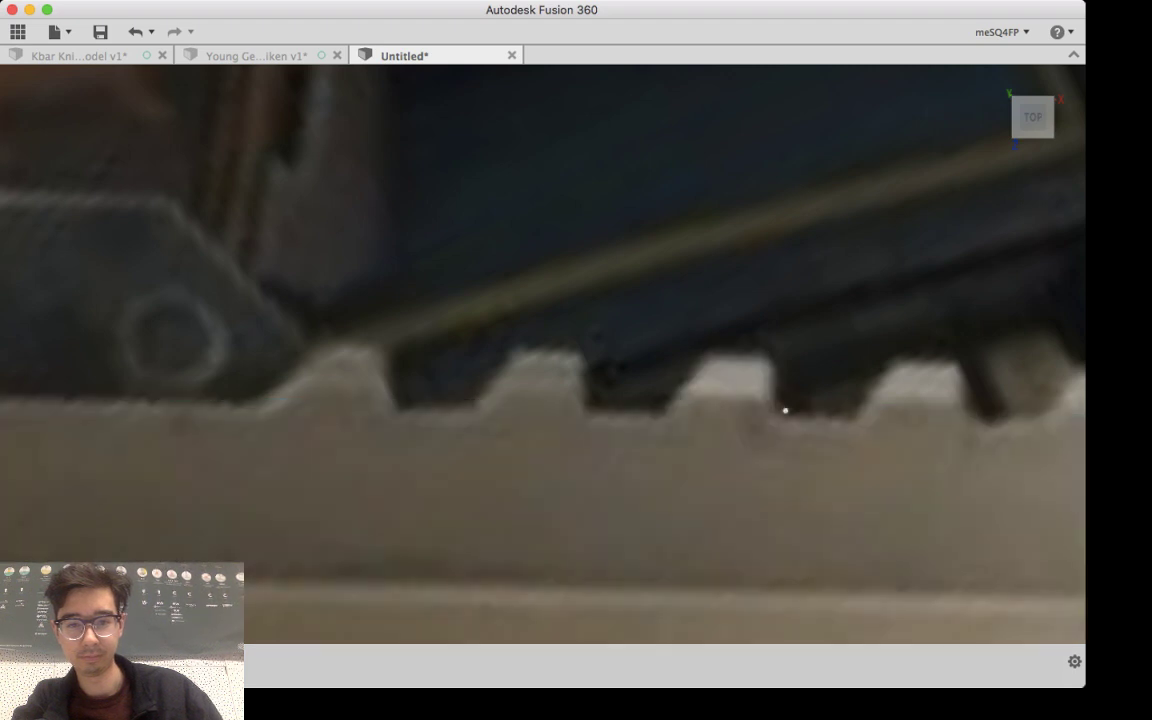
click(786, 410)
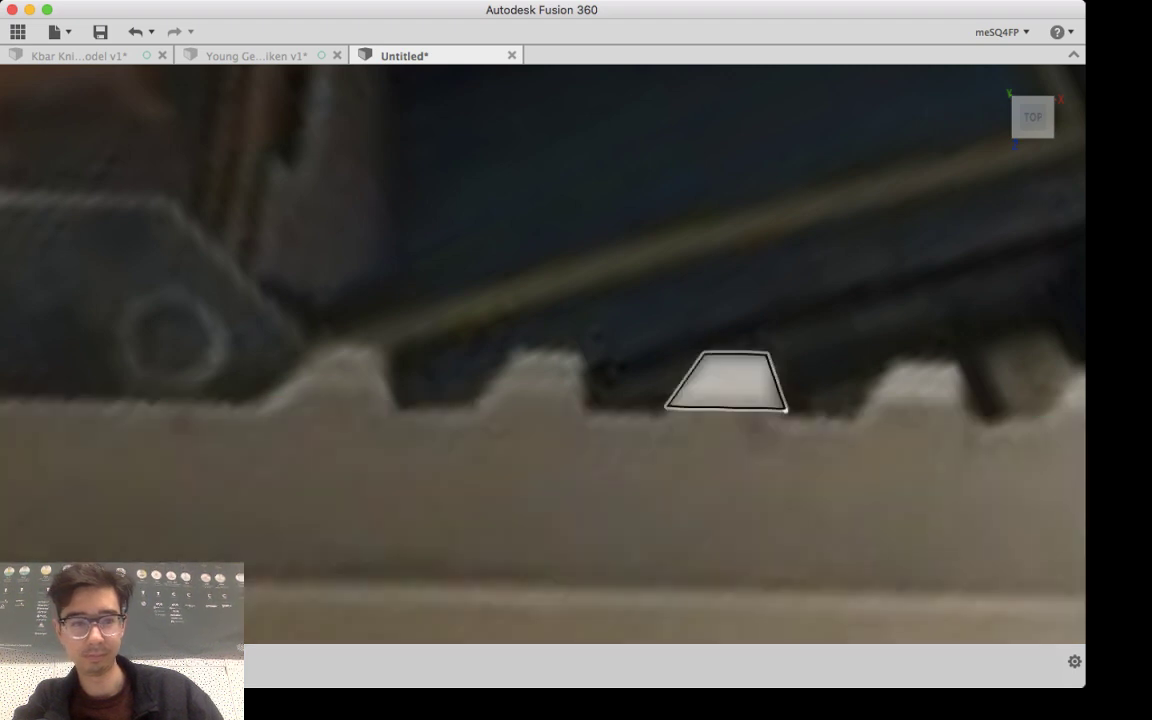
Step: Outline the fourth rail tooth as a flat-topped trapezoid with its slanted side edges ending just below the slide's upper line
middle_drag(786, 410, 430, 328)
key(super+z)
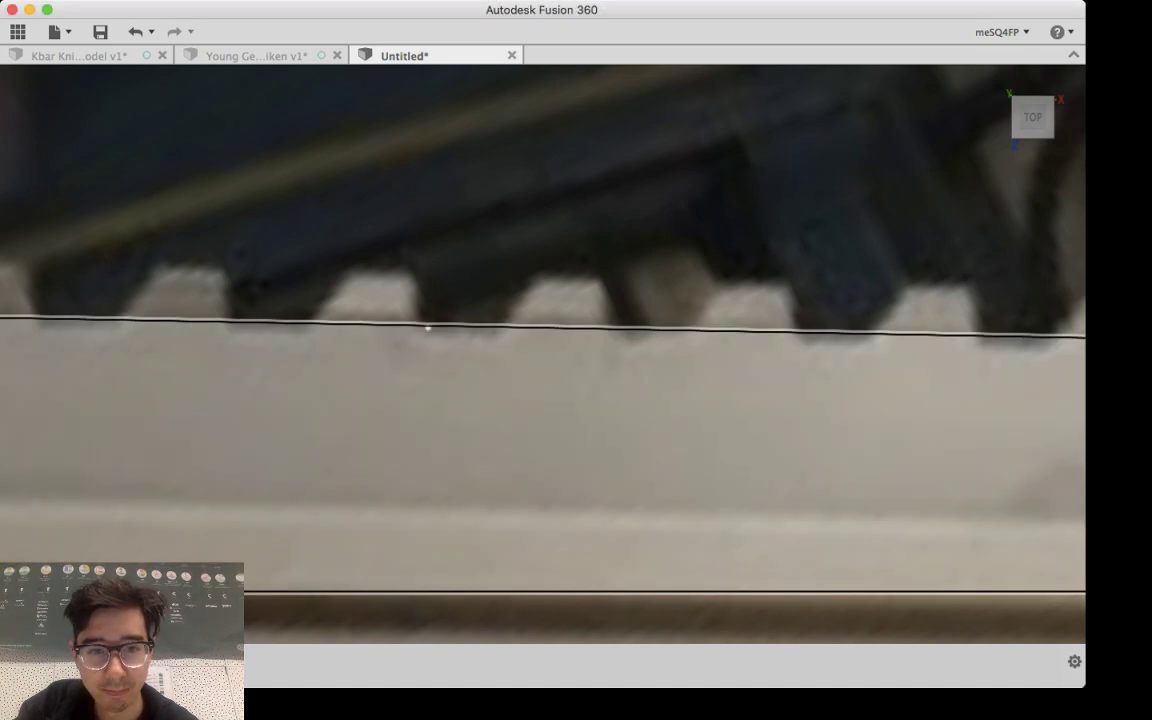
middle_drag(420, 365, 384, 472)
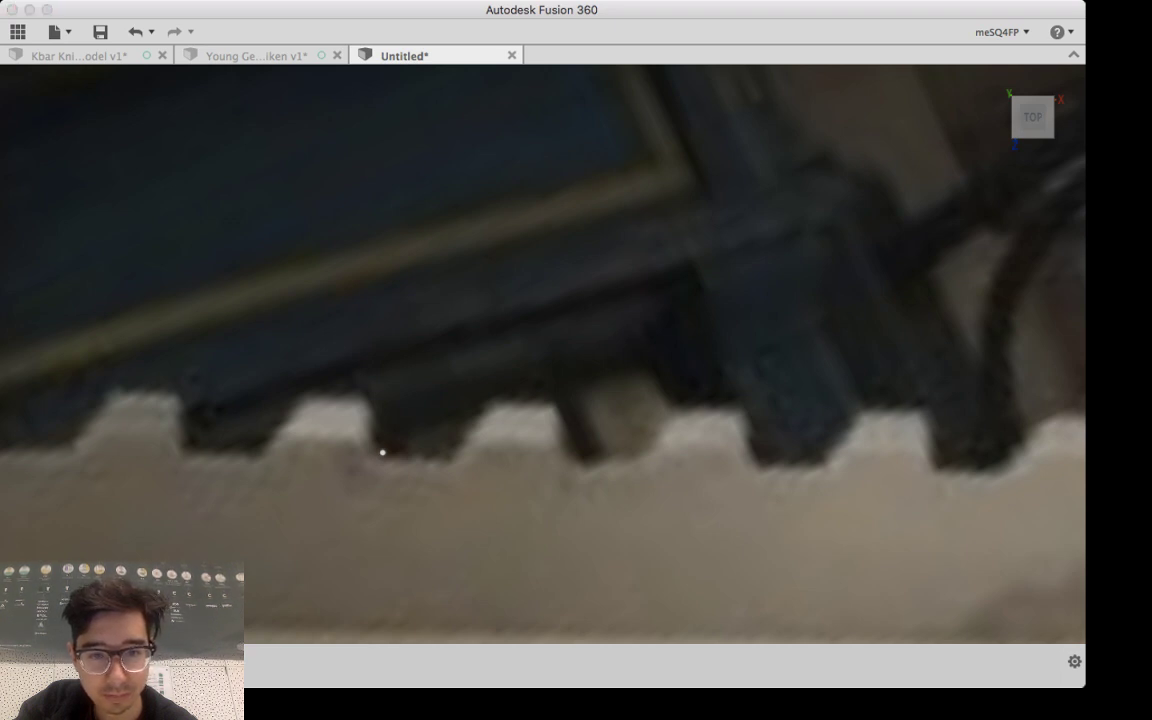
click(451, 460)
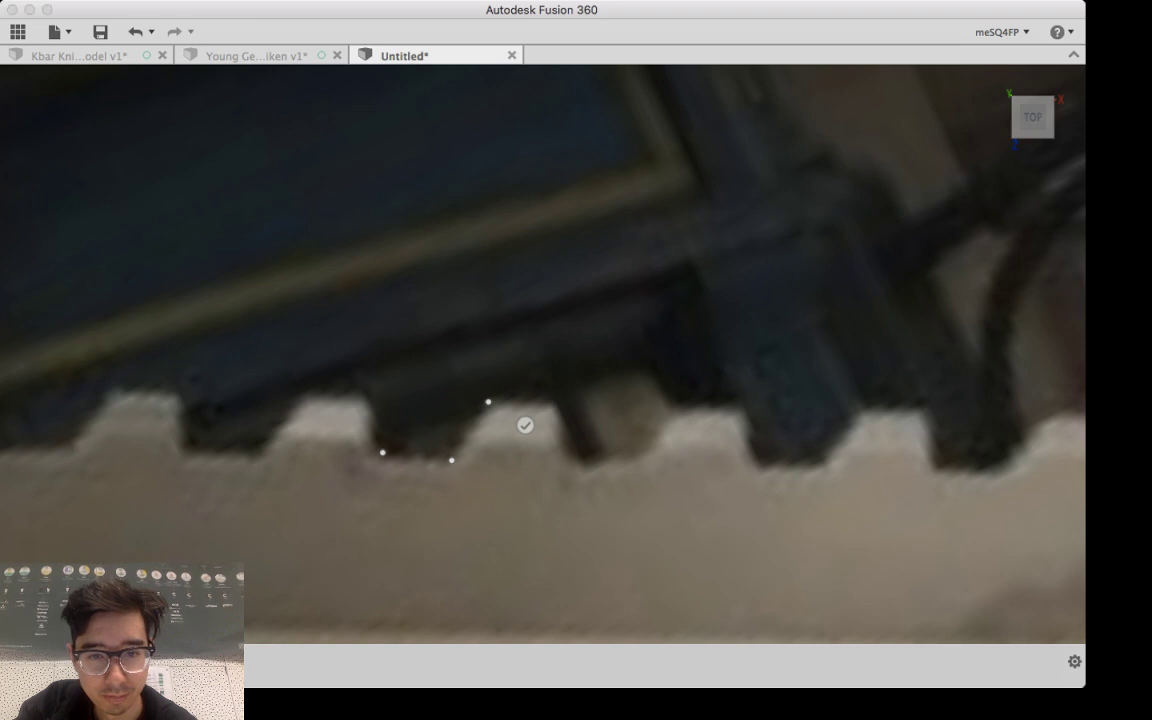
click(583, 465)
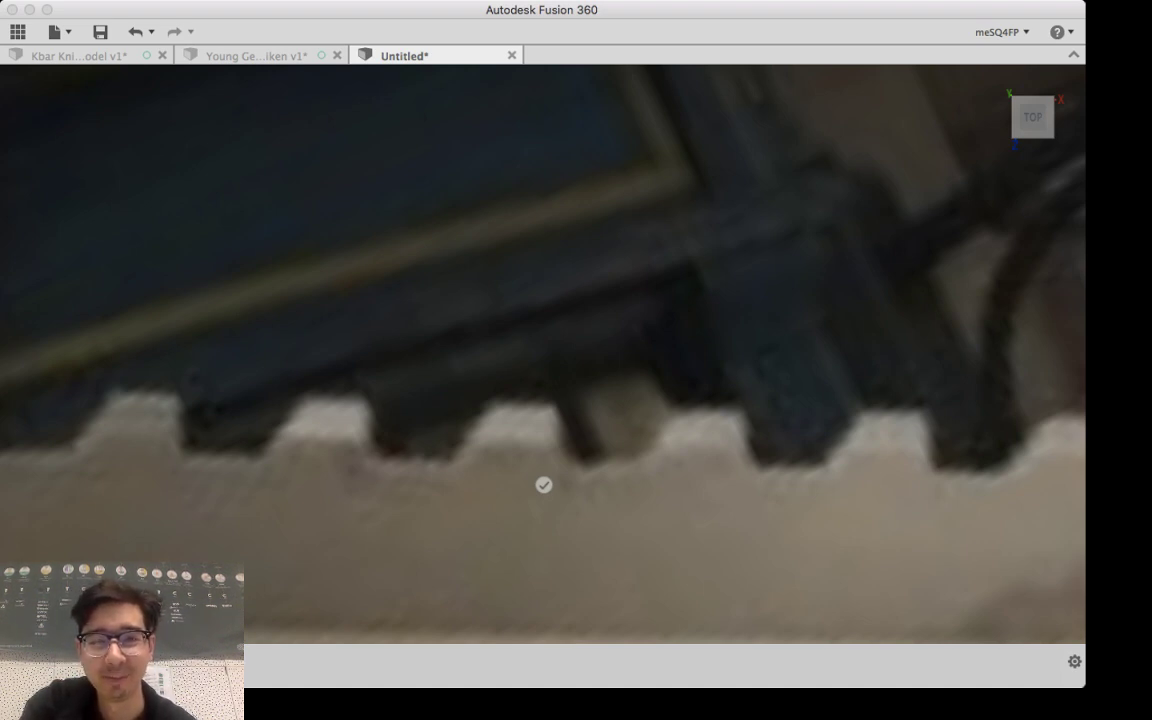
click(544, 485)
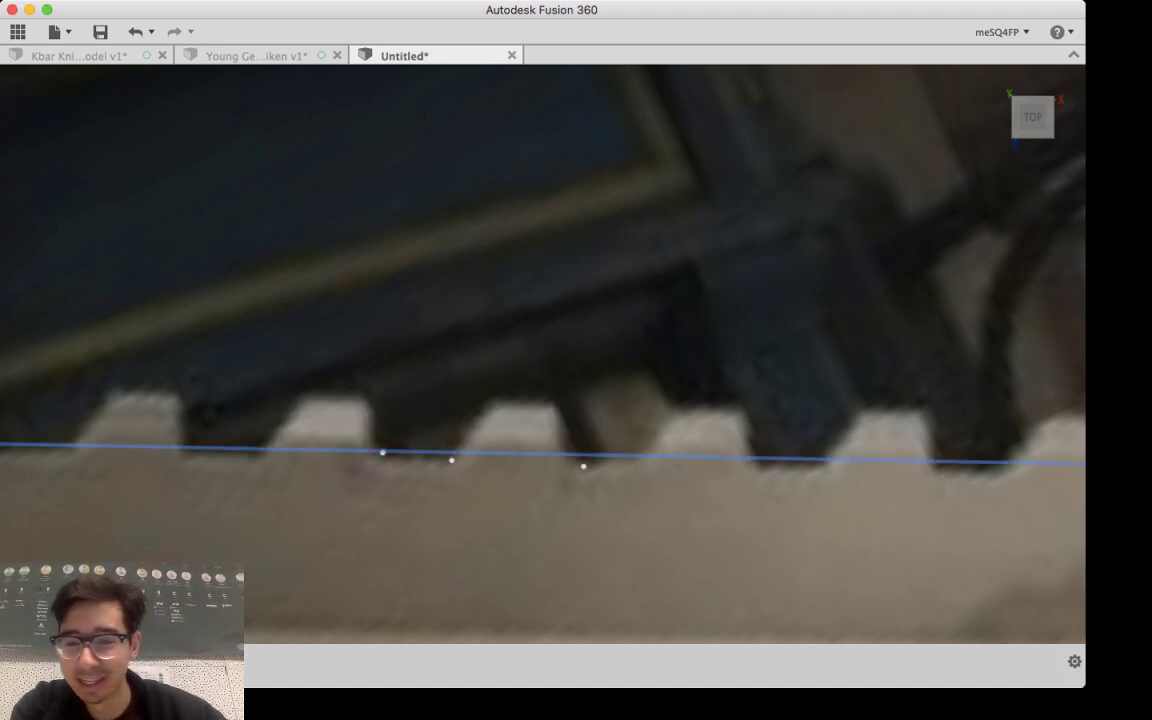
key(Escape)
key(super+Tab)
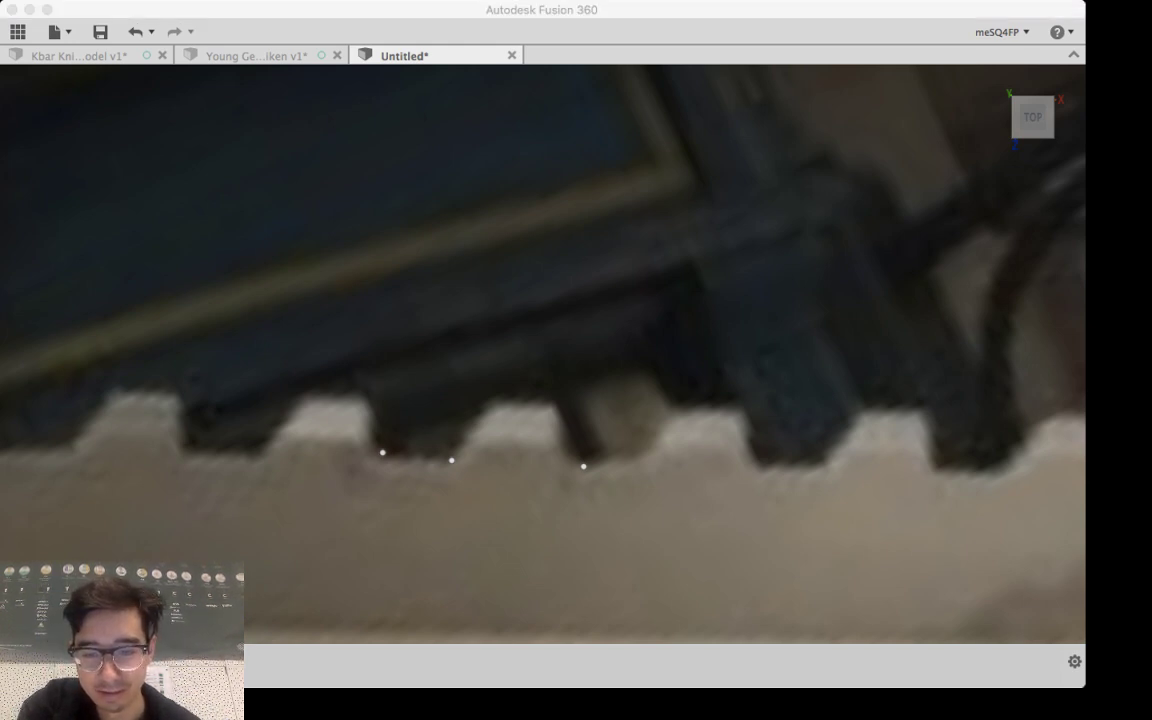
key(super+Tab)
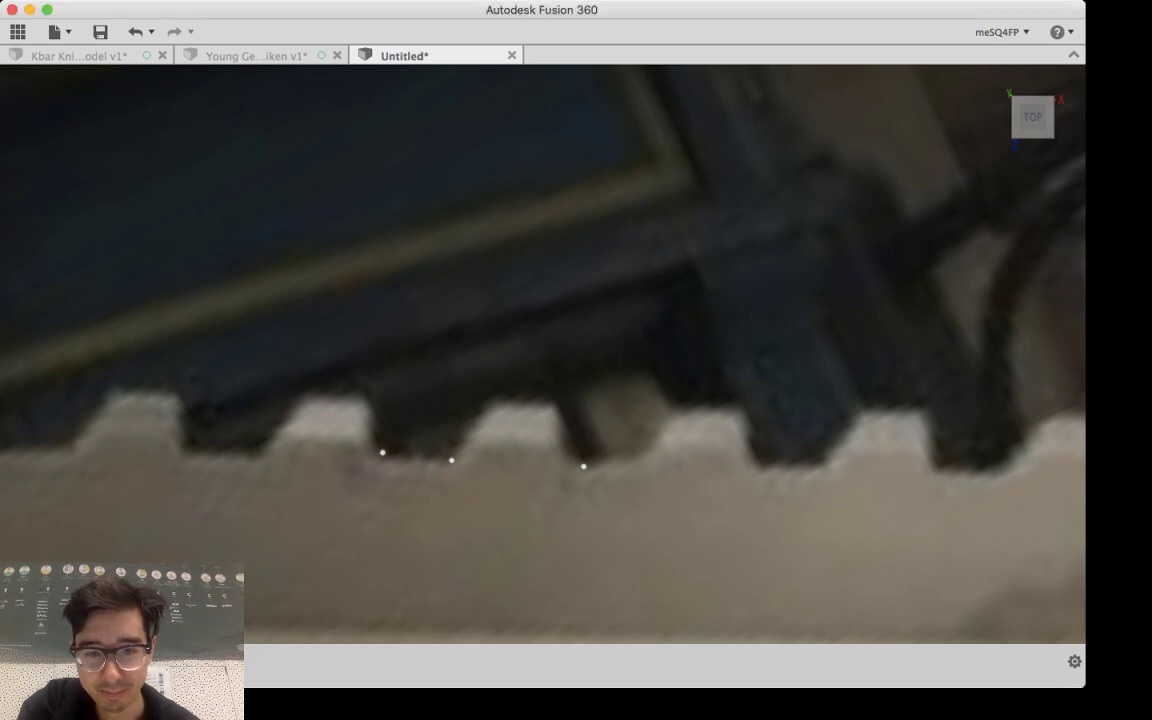
Step: Skip the fifth rail tooth and outline the sixth one as a flat-topped trapezoid closed against the slide's upper line
scroll(543, 355, down, 1)
mouse_move(543, 355)
middle_down()
mouse_move(392, 376)
mouse_move(273, 336)
middle_up()
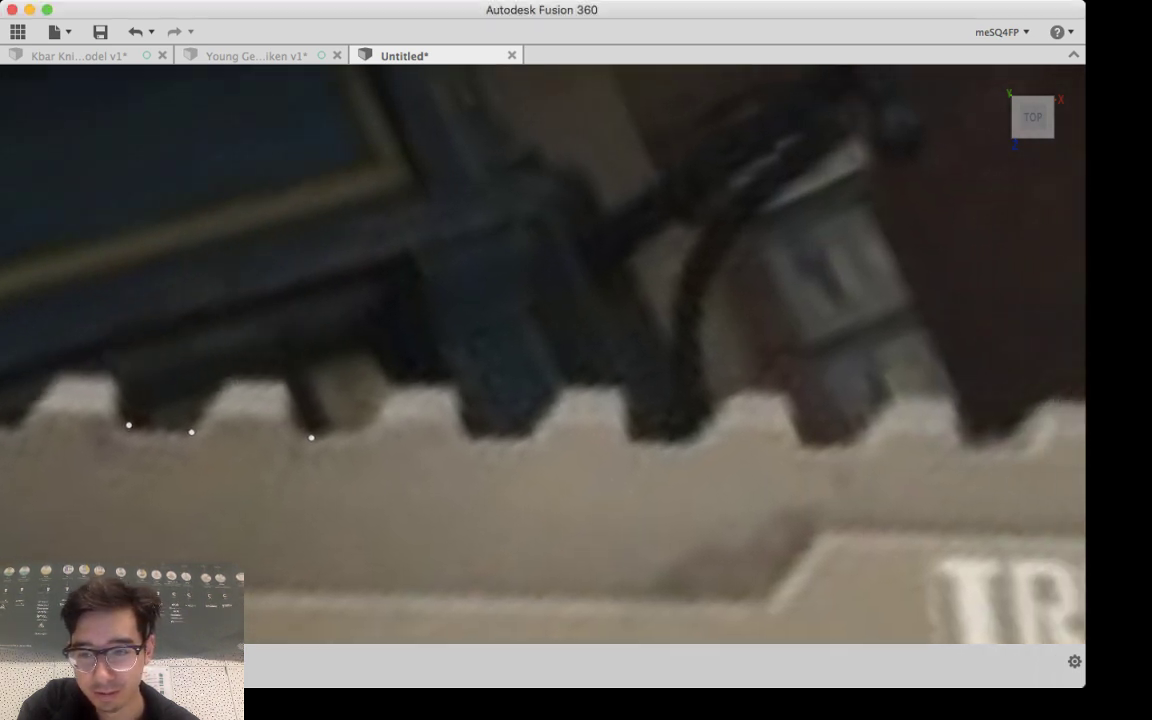
key(super+Tab)
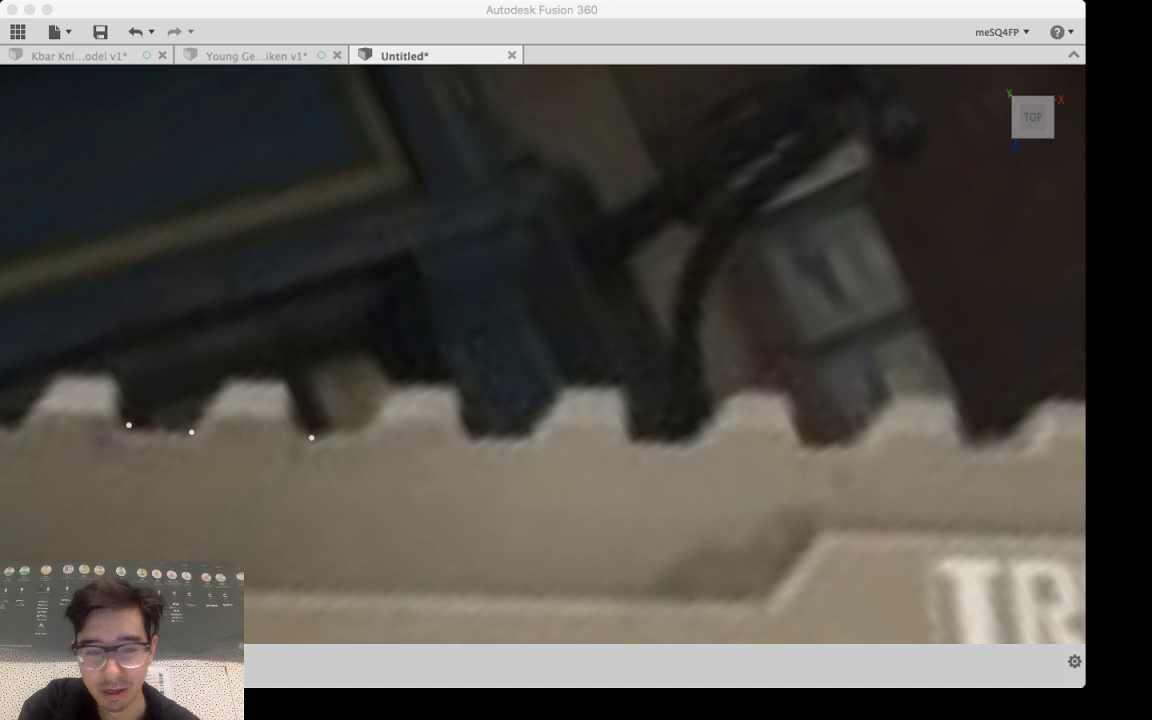
key(super+Tab)
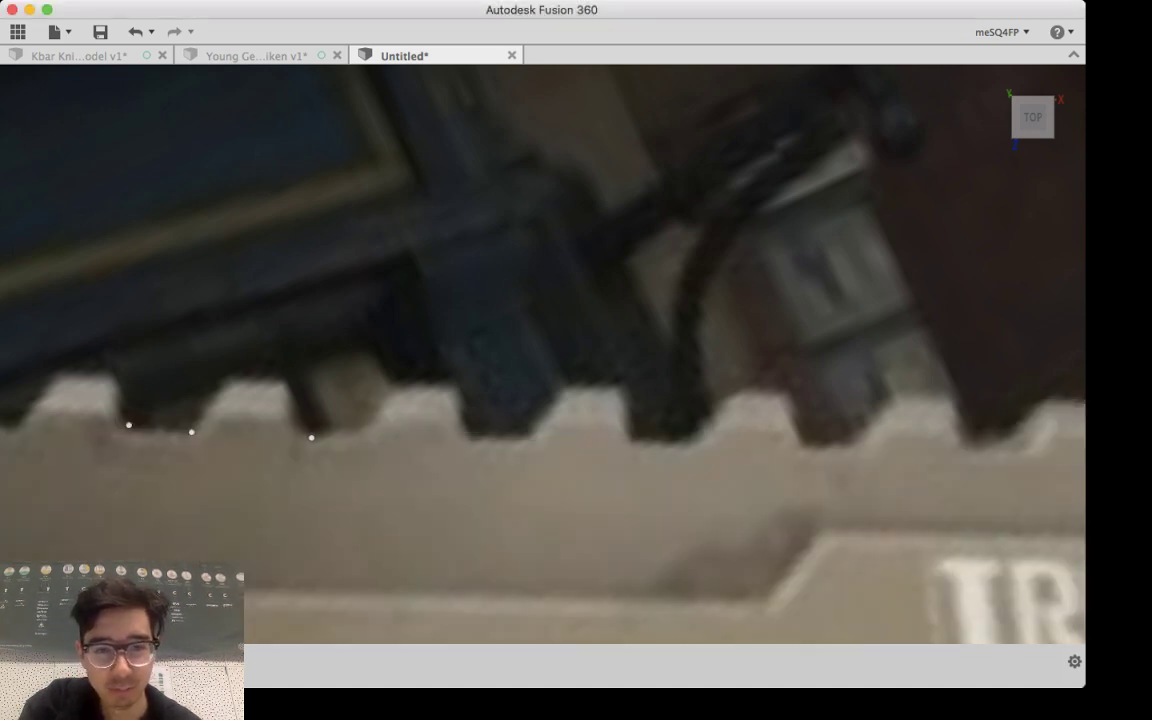
key(super+Tab)
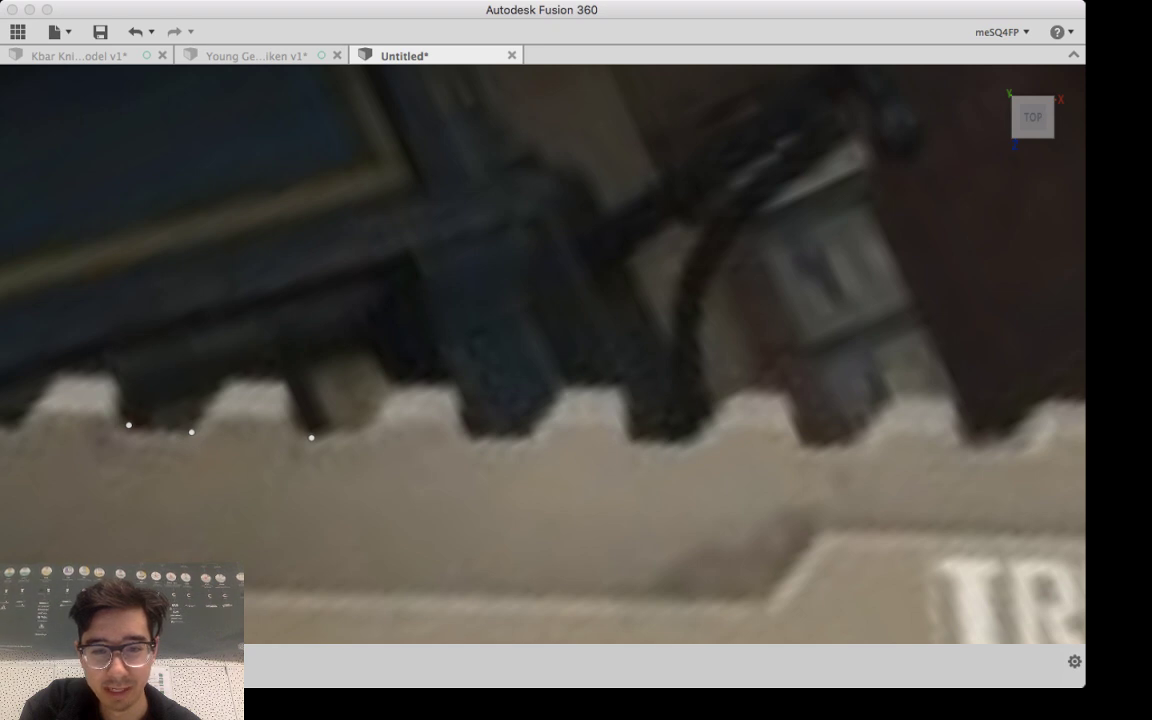
key(super+Tab)
key(super+Tab)
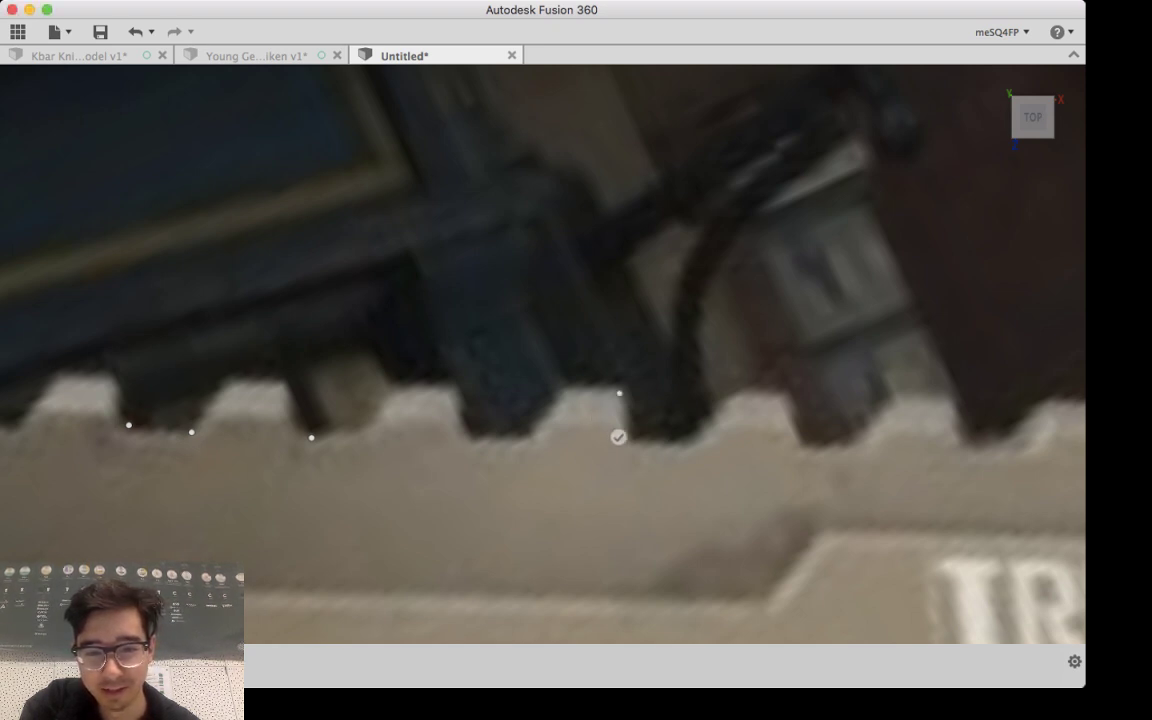
key(Escape)
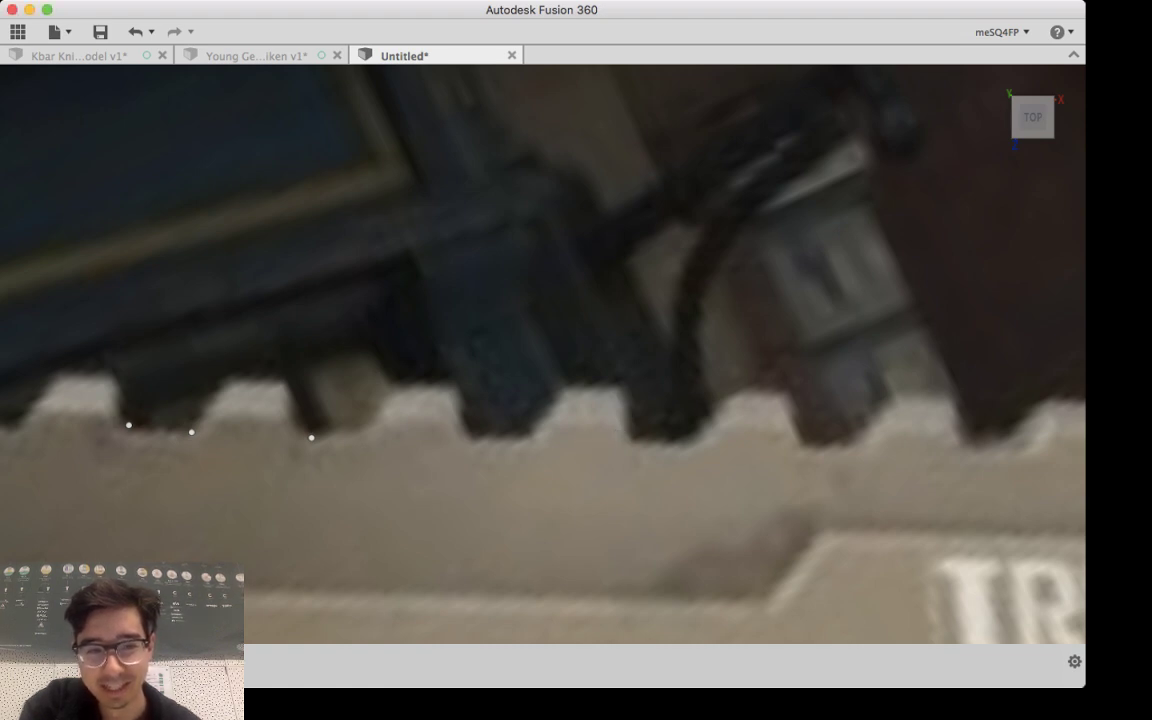
key(super+z)
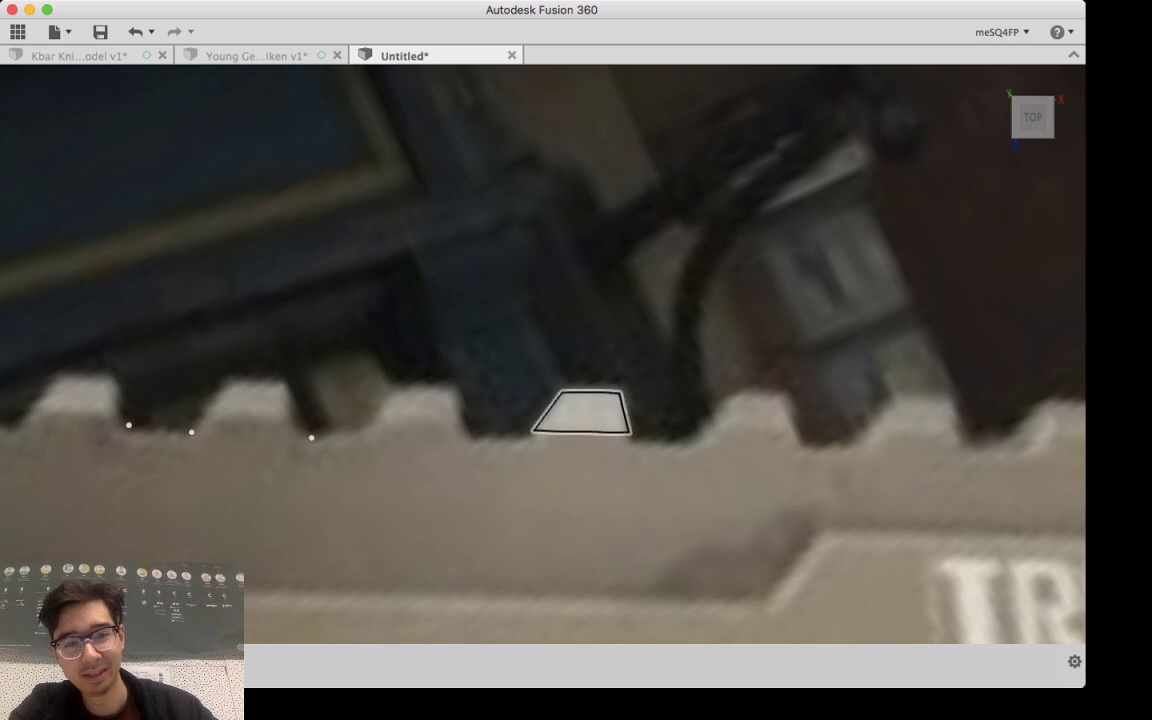
key(super+z)
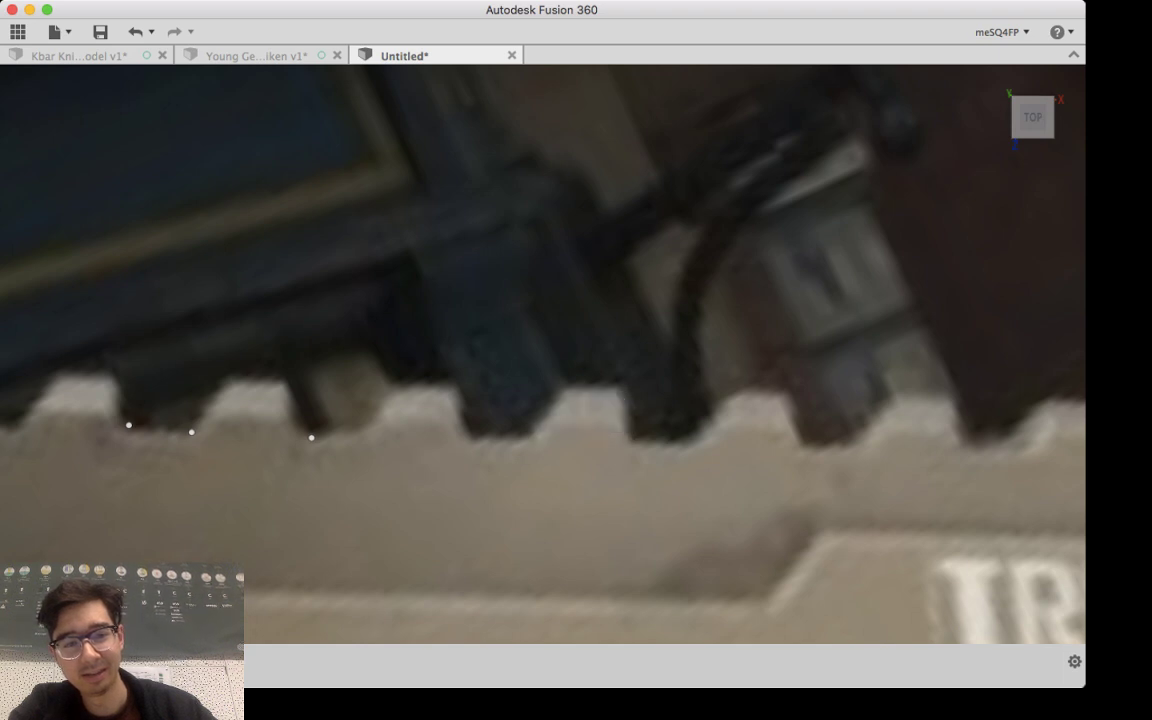
Step: Outline the skipped fifth rail tooth with a slanted front edge, flat top and steep rear edge ending on the slide's upper line
scroll(459, 431, up, 5)
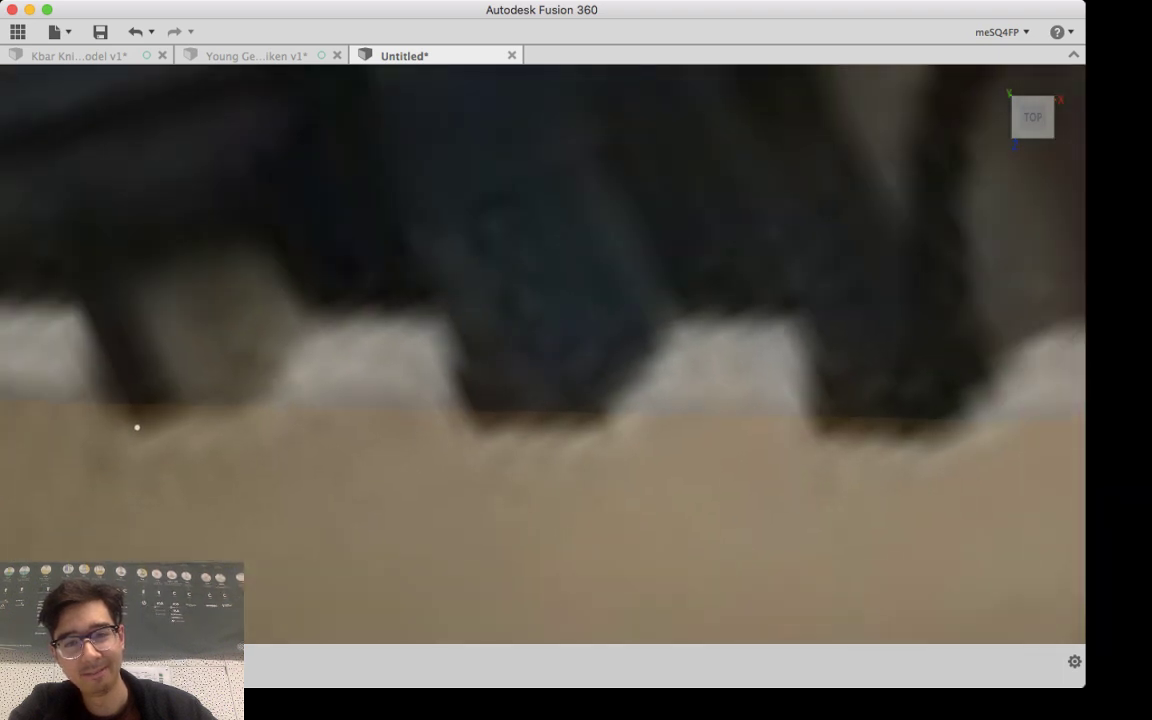
scroll(459, 431, down, 8)
scroll(456, 424, down, 2)
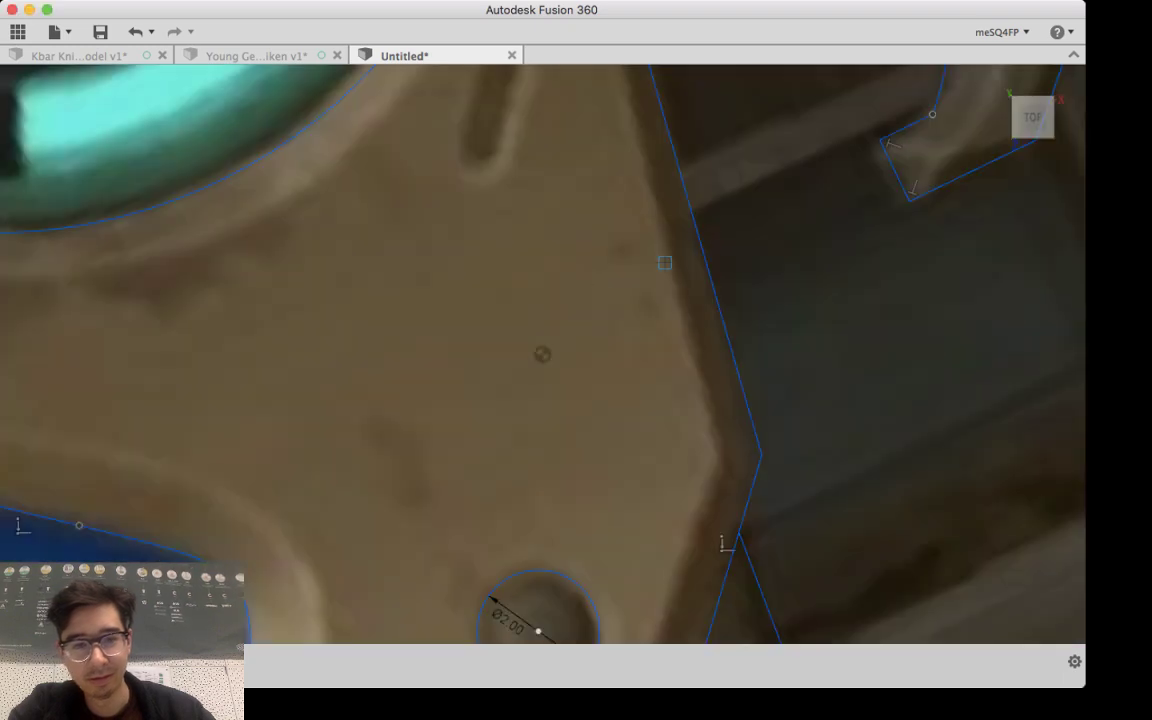
scroll(488, 246, down, 10)
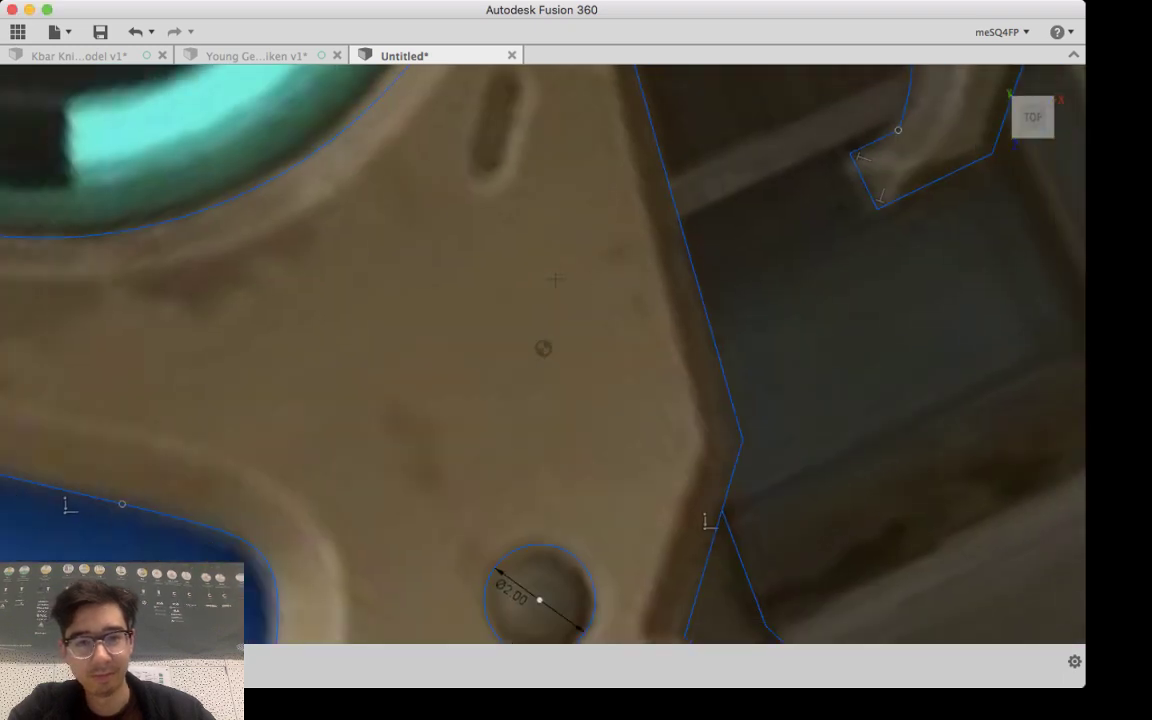
scroll(503, 276, up, 10)
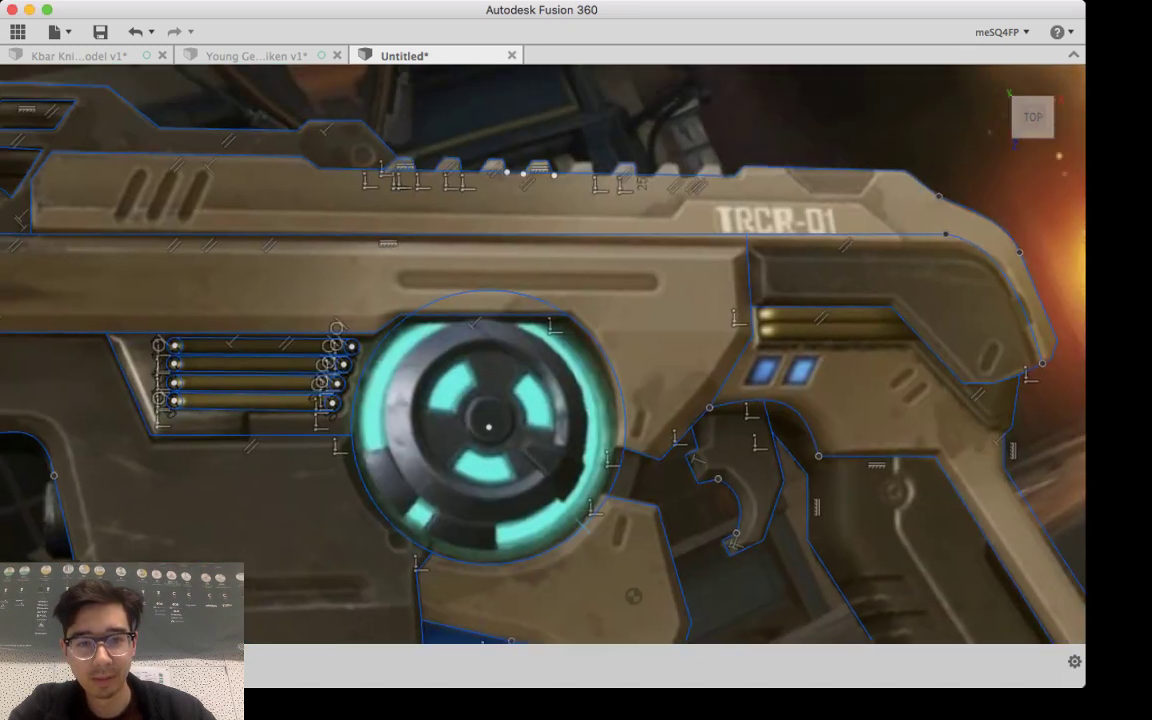
scroll(567, 322, down, 3)
scroll(566, 320, up, 8)
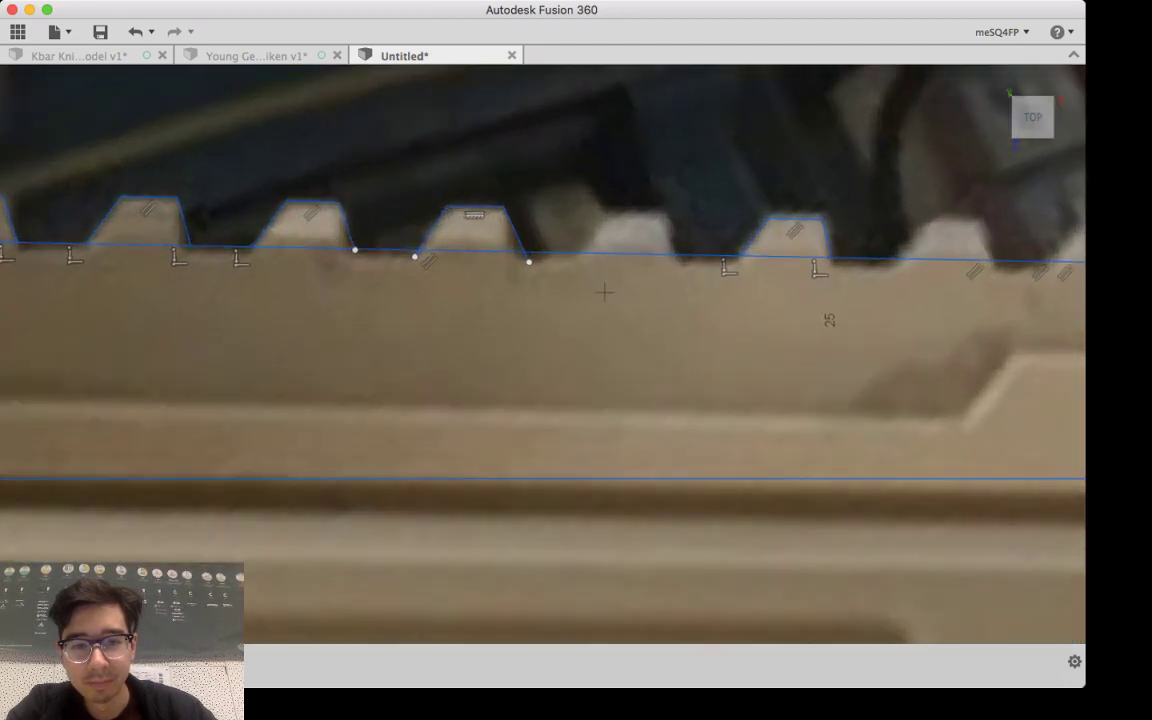
middle_drag(604, 292, 553, 399)
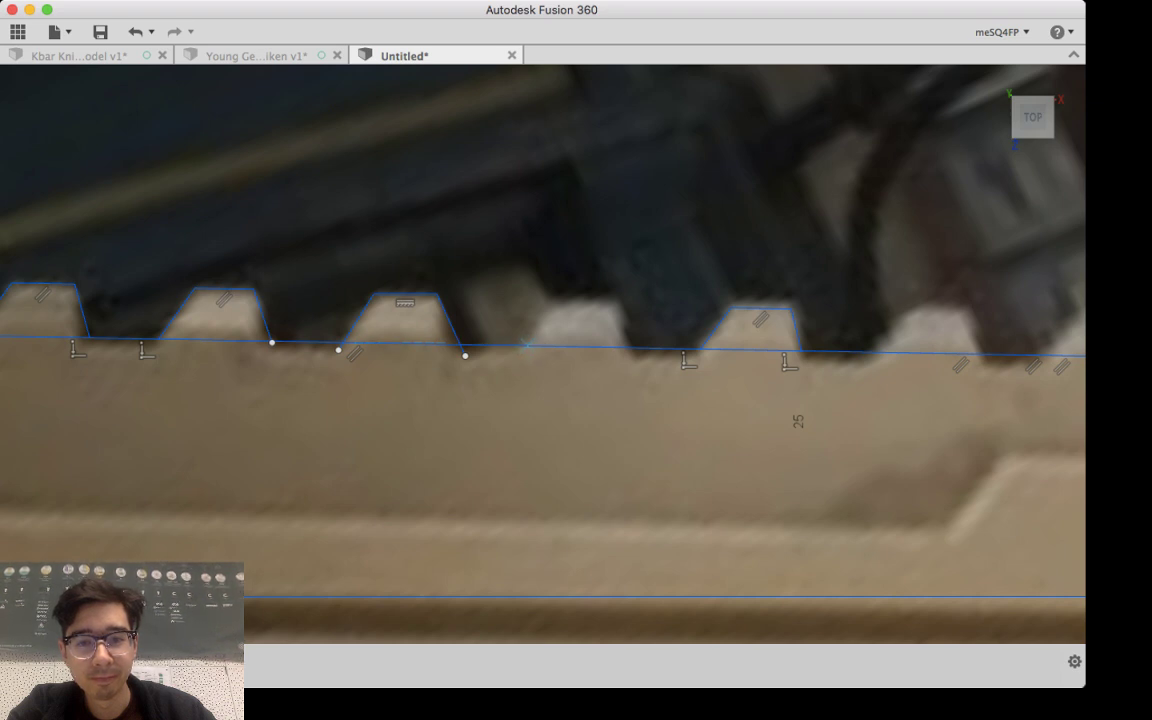
click(527, 345)
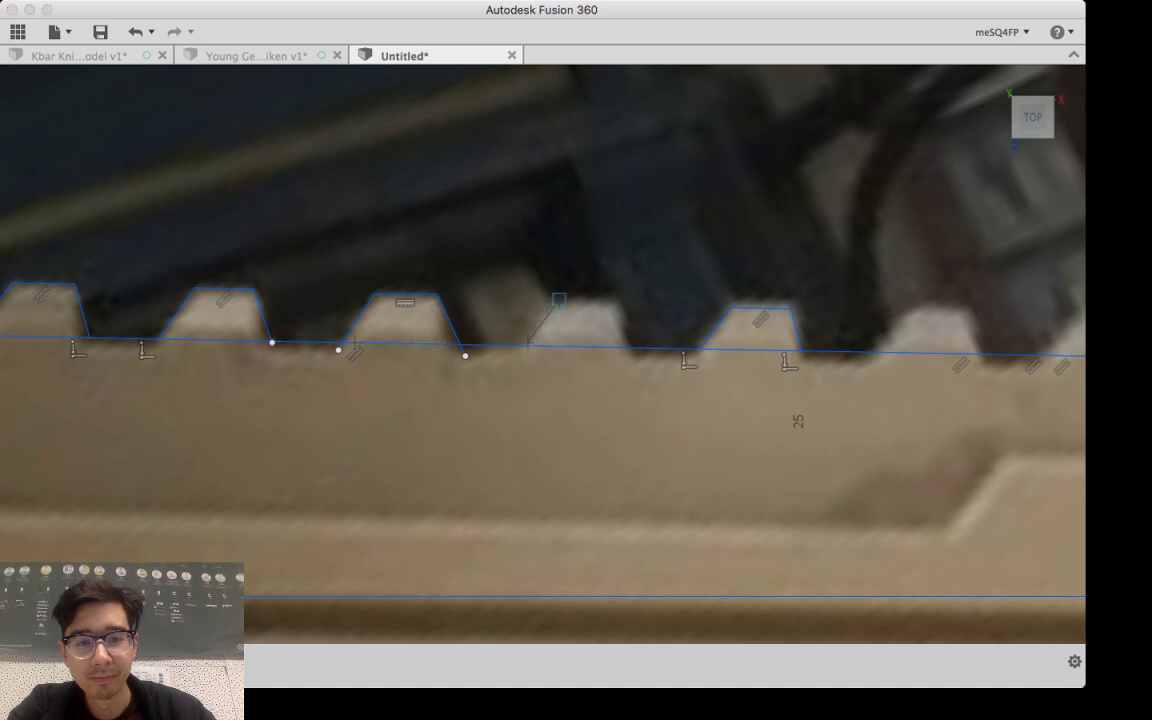
click(559, 299)
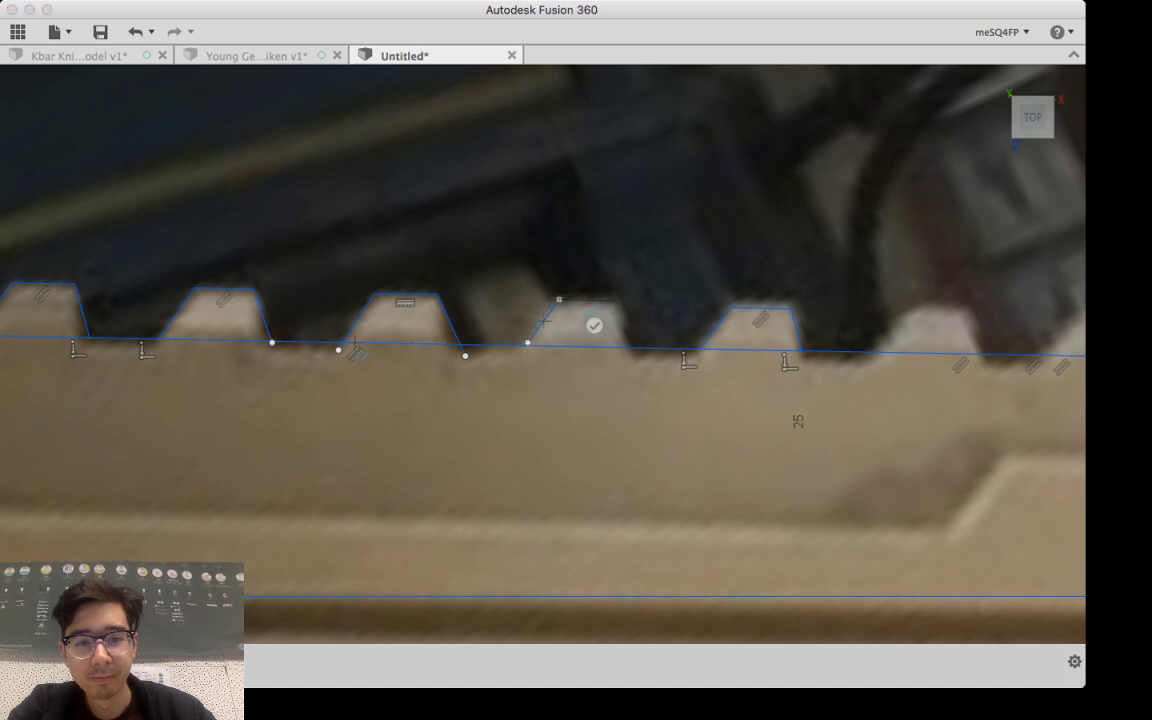
click(617, 299)
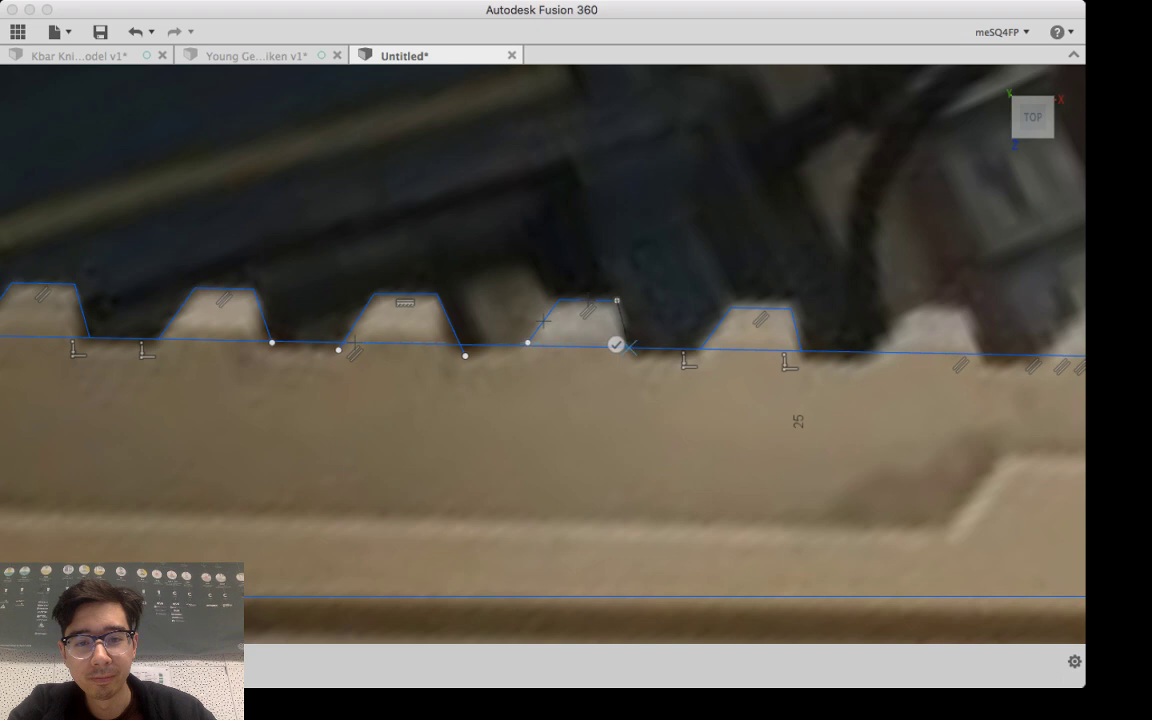
double_click(628, 347)
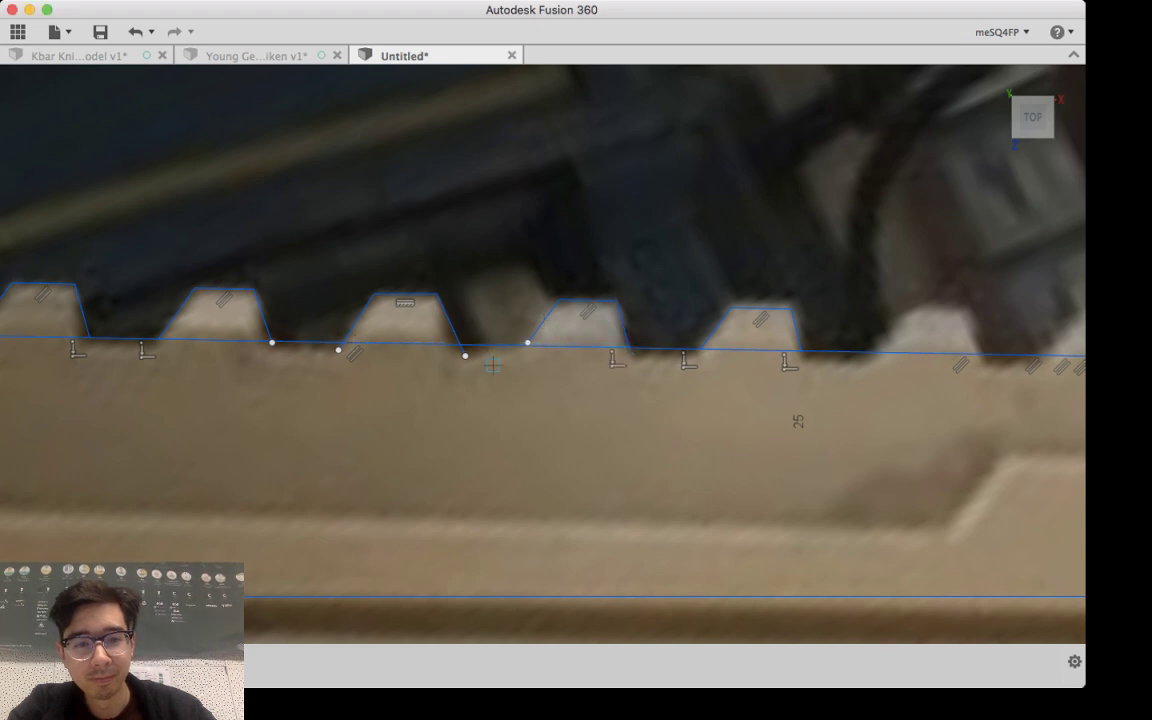
key(Escape)
Step: Move the fourth rail tooth's two lower endpoints and the third tooth's rear lower endpoint onto the slide's upper line
drag(465, 356, 463, 345)
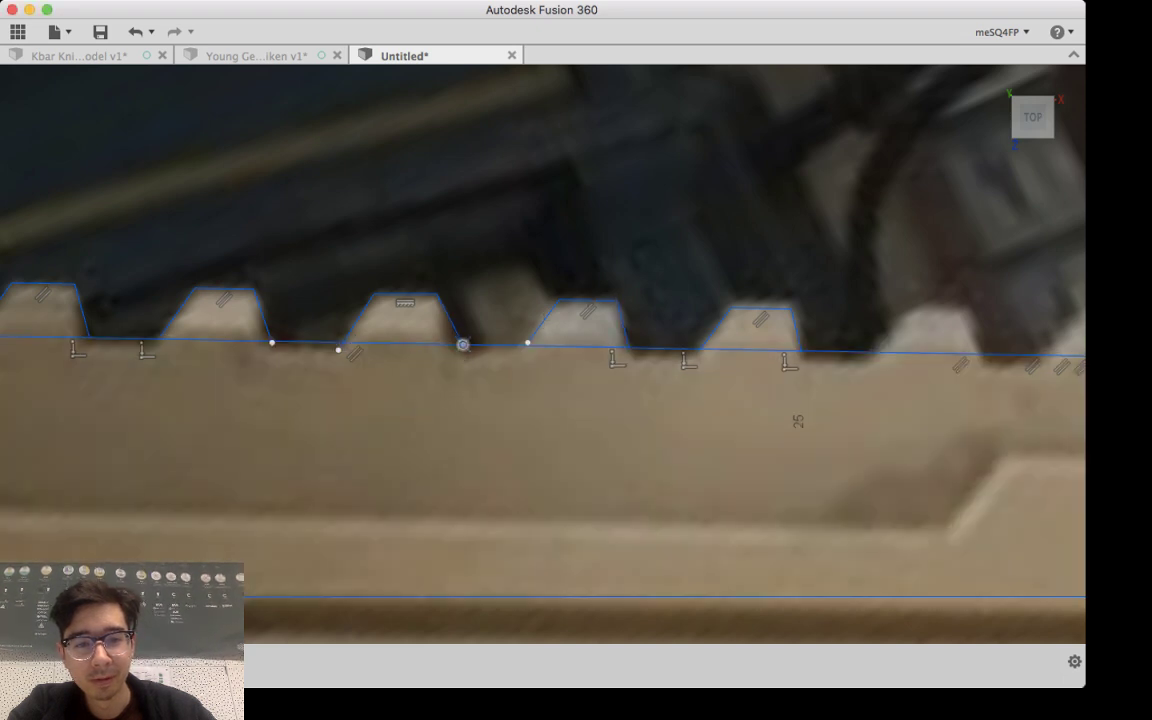
drag(338, 349, 344, 342)
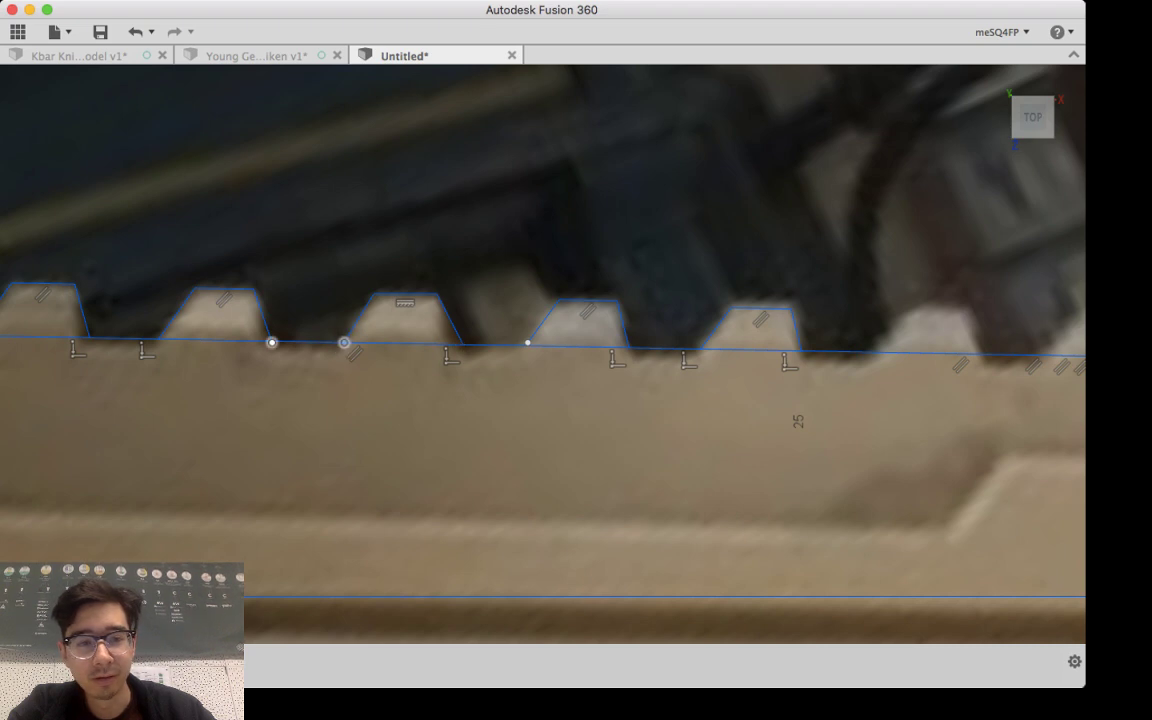
click(274, 341)
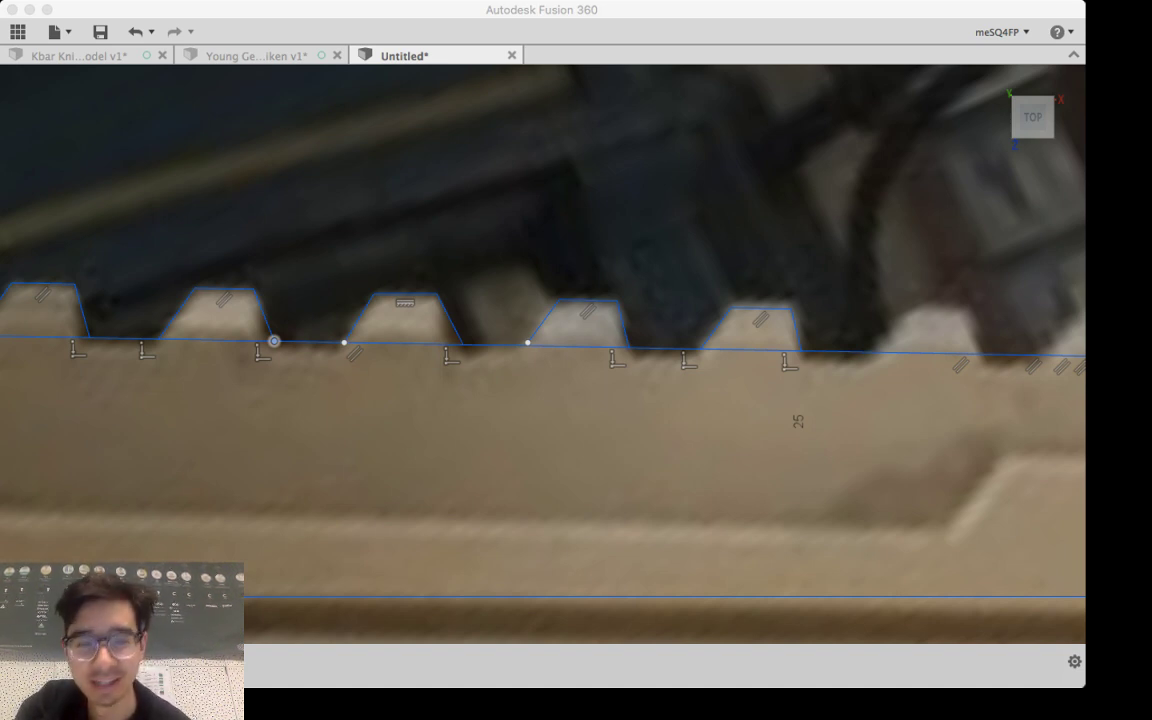
click(600, 430)
mouse_move(600, 430)
middle_down()
mouse_move(440, 461)
mouse_move(492, 466)
middle_up()
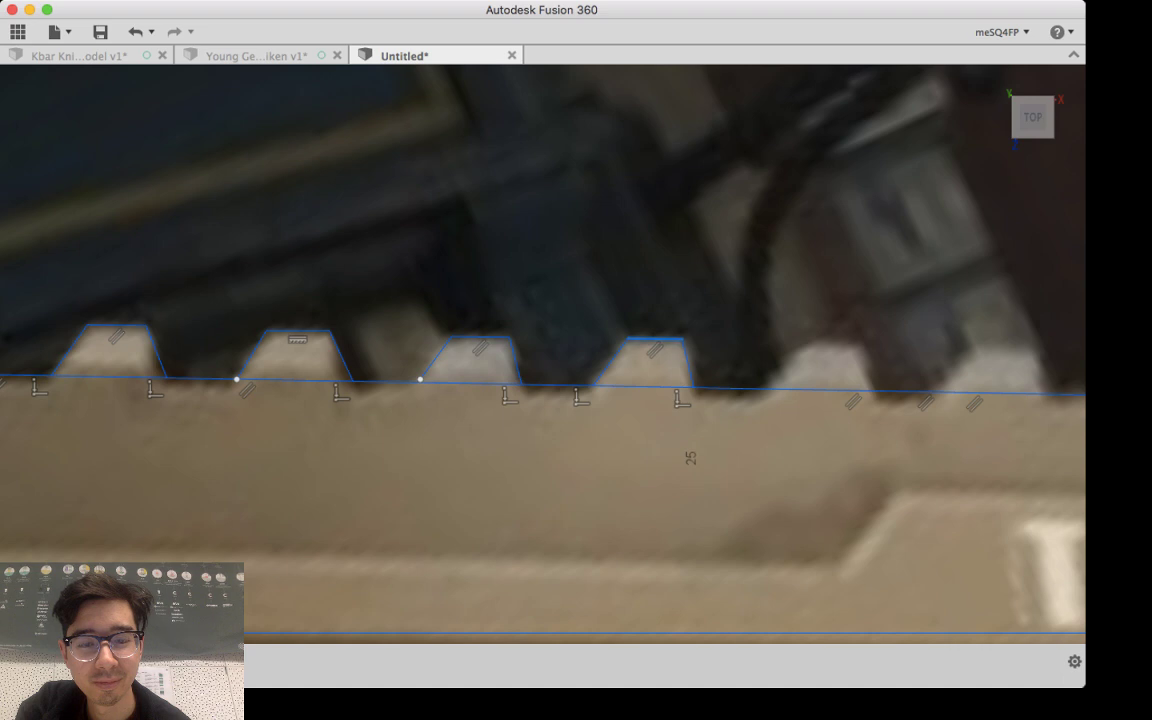
drag(480, 337, 455, 336)
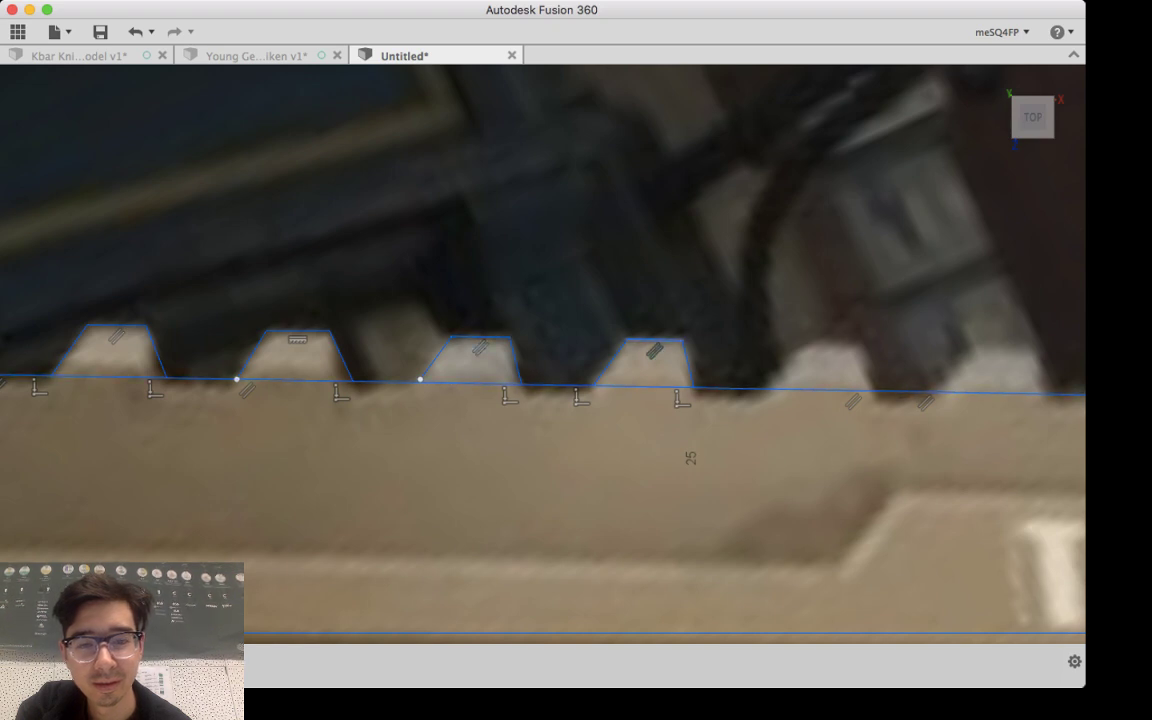
key(super+z)
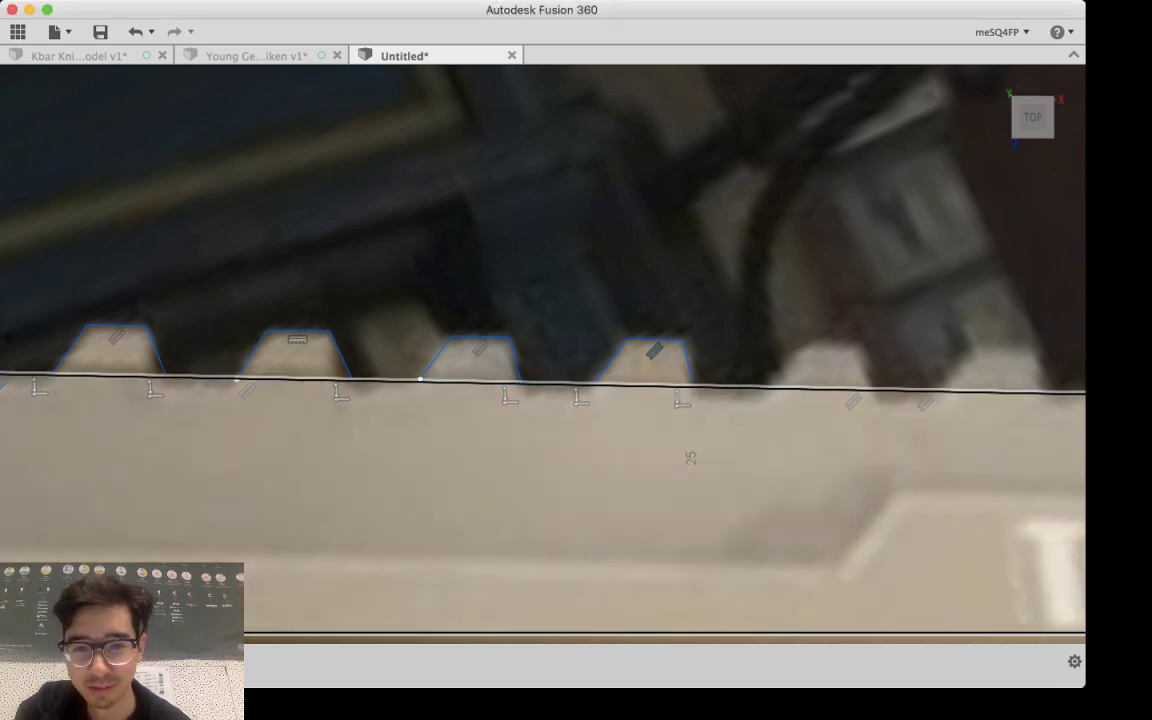
Step: Outline the seventh rail tooth with two slanted sides and a flat top, ending both sides on the slide's upper line
middle_drag(690, 480, 410, 549)
key(super+z)
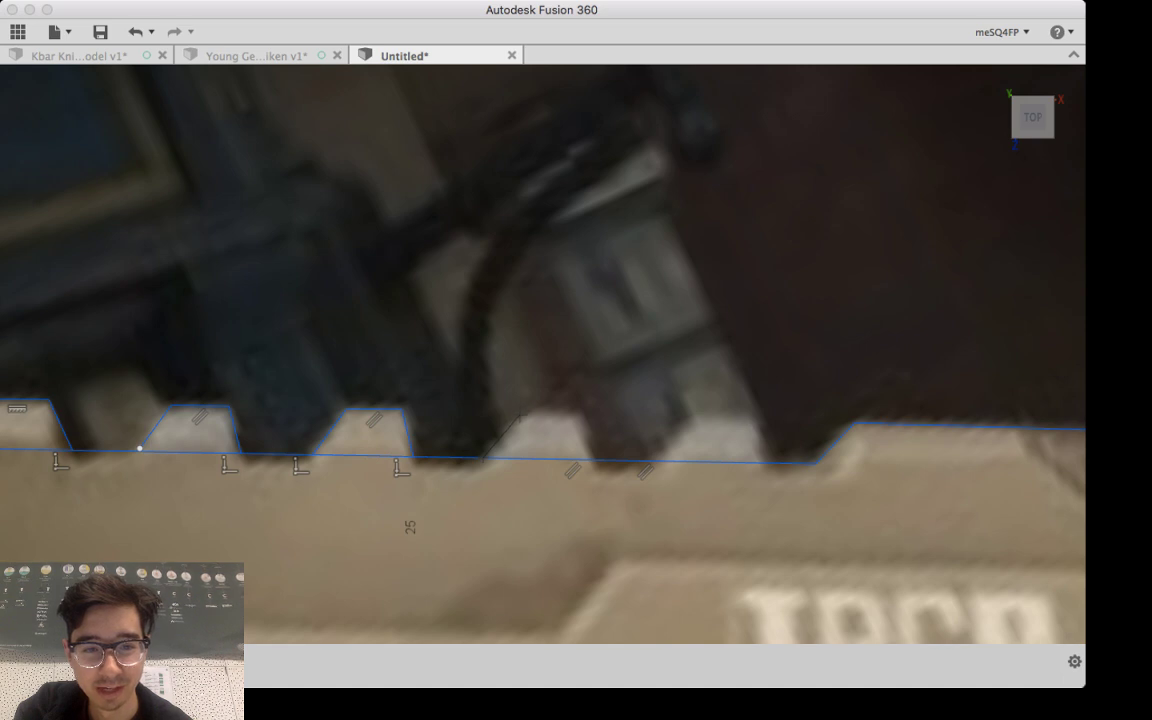
click(519, 413)
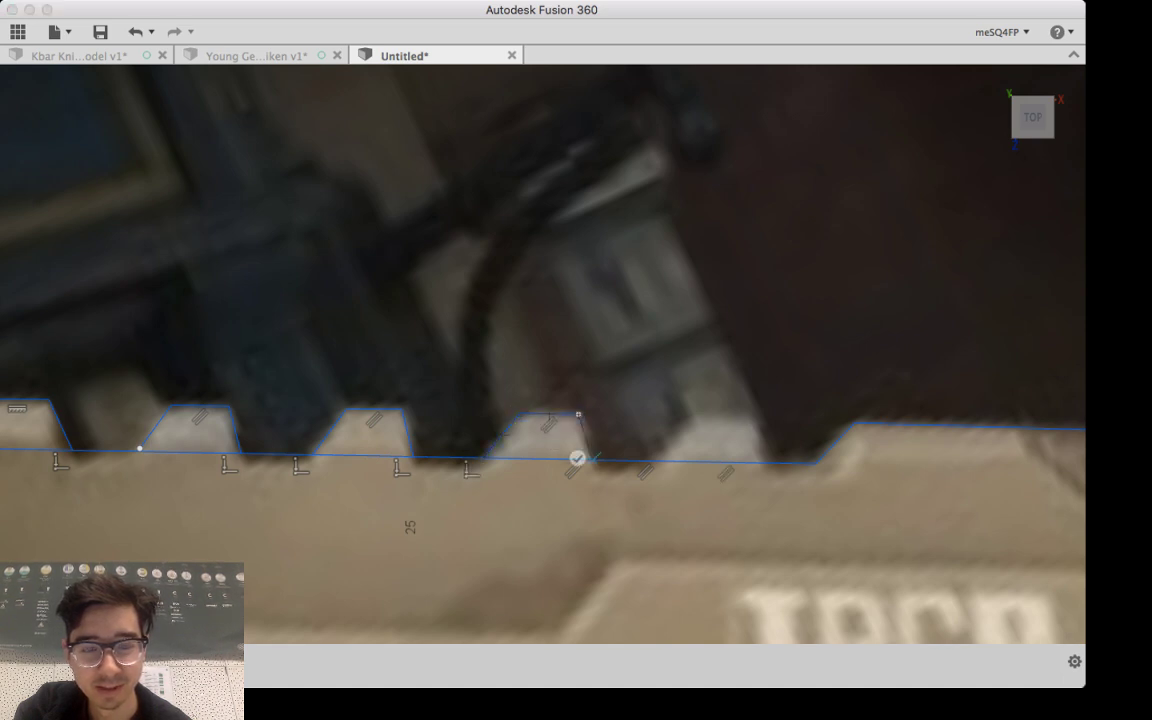
click(578, 413)
click(595, 460)
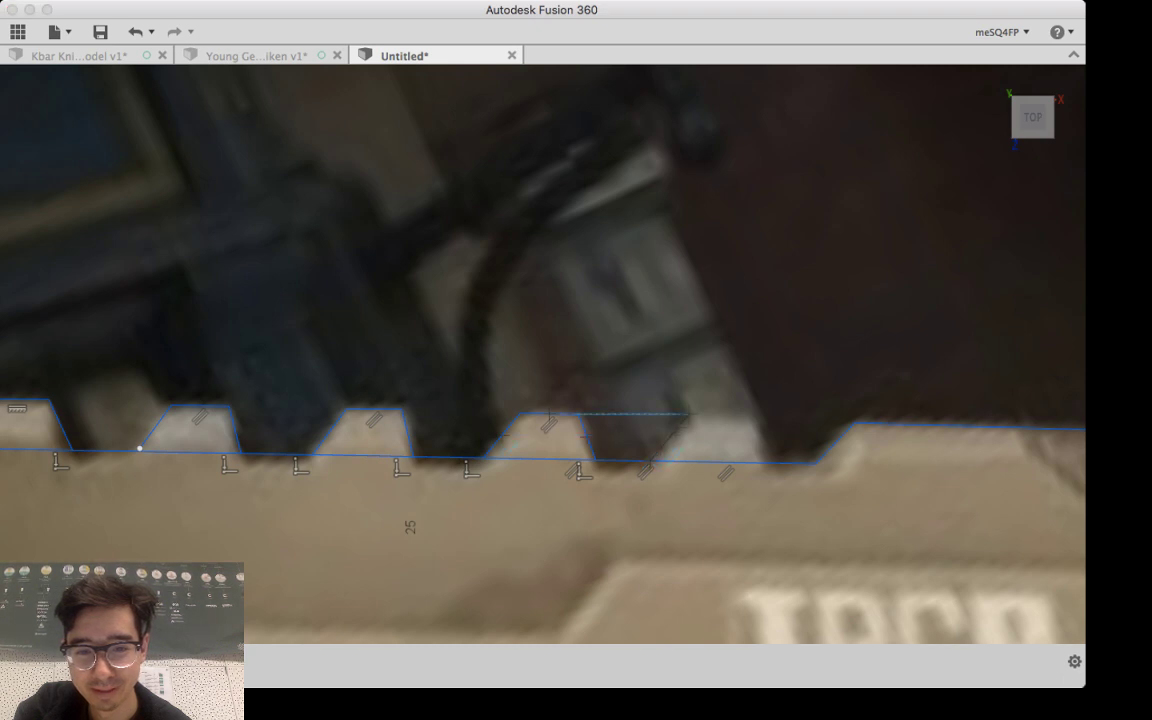
Step: Outline the last rail tooth with a flat top and a slanted rear side ending on the slide's upper line
click(689, 414)
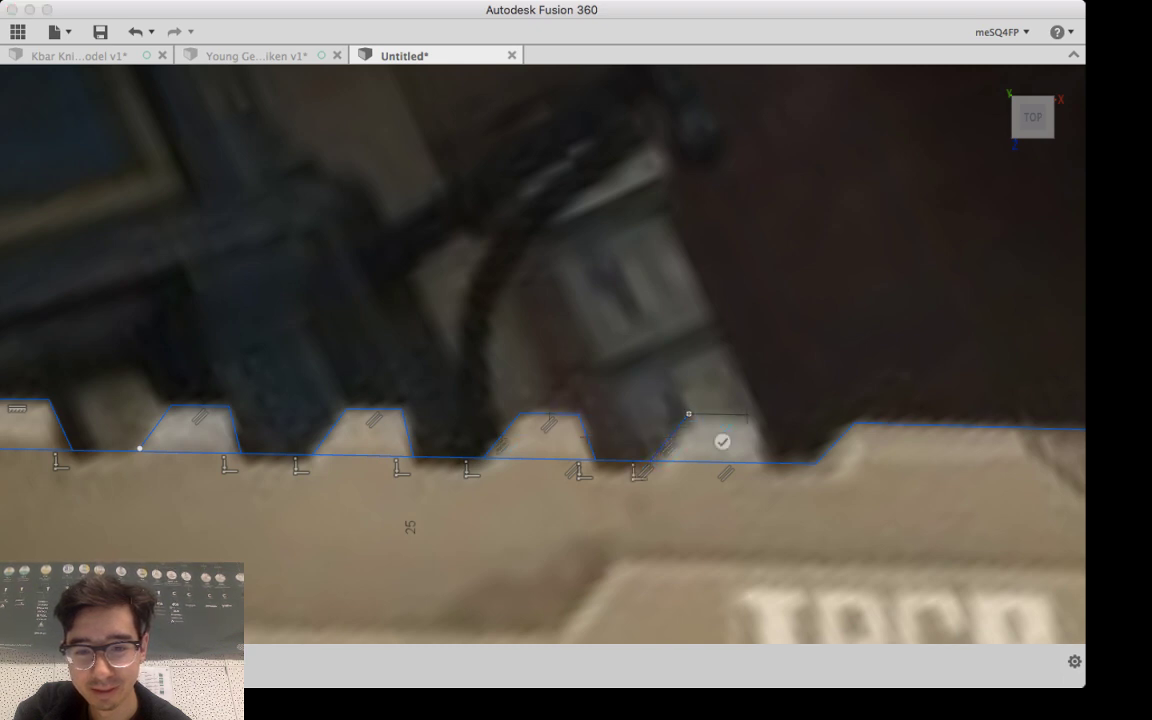
click(747, 414)
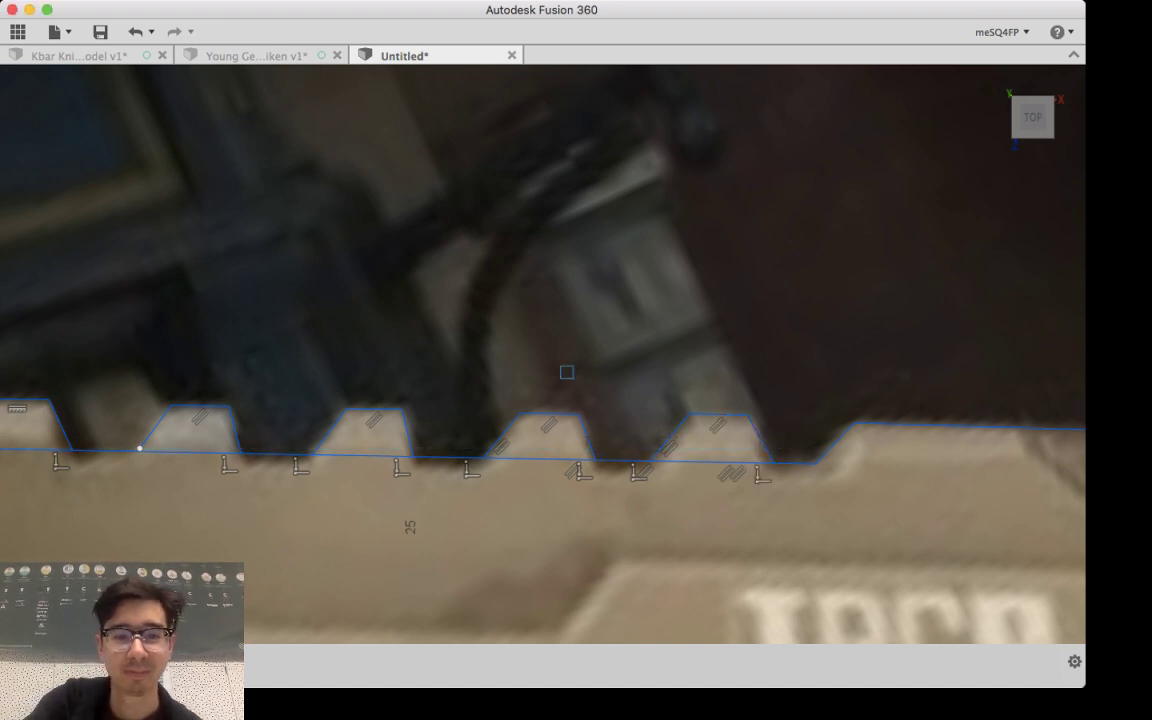
scroll(567, 371, down, 3)
scroll(567, 371, down, 5)
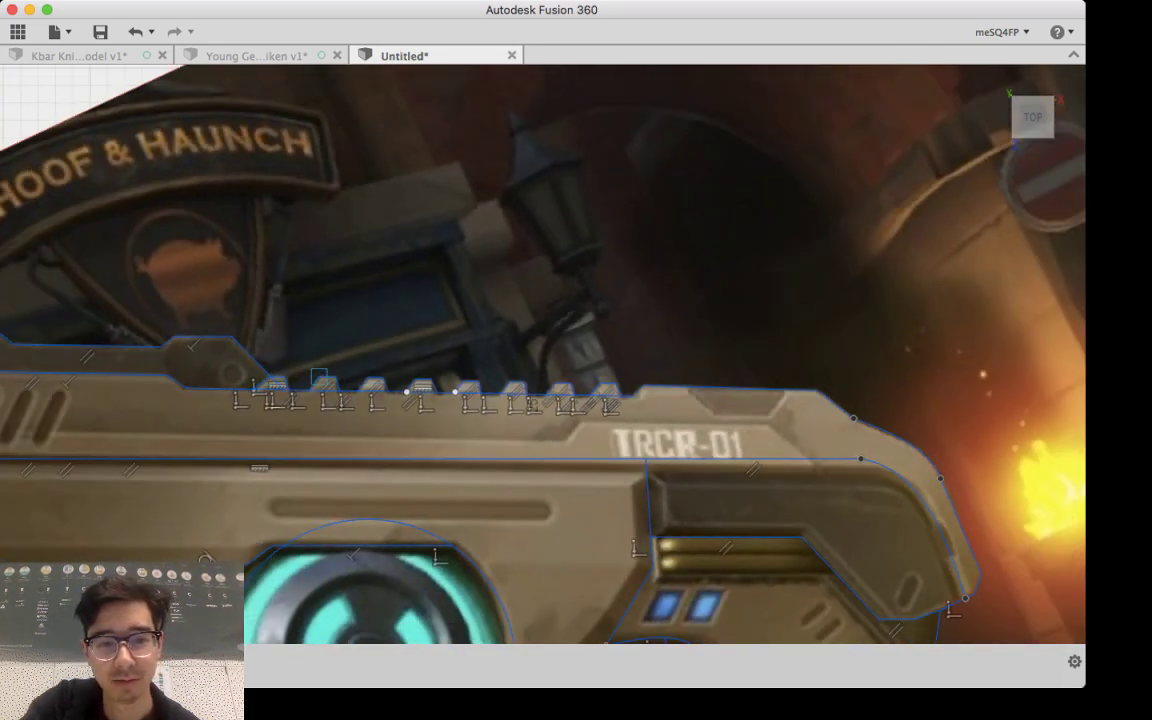
Step: Inspect the rail teeth along the slide and the traced outlines around the pistol's rear end
scroll(380, 378, up, 8)
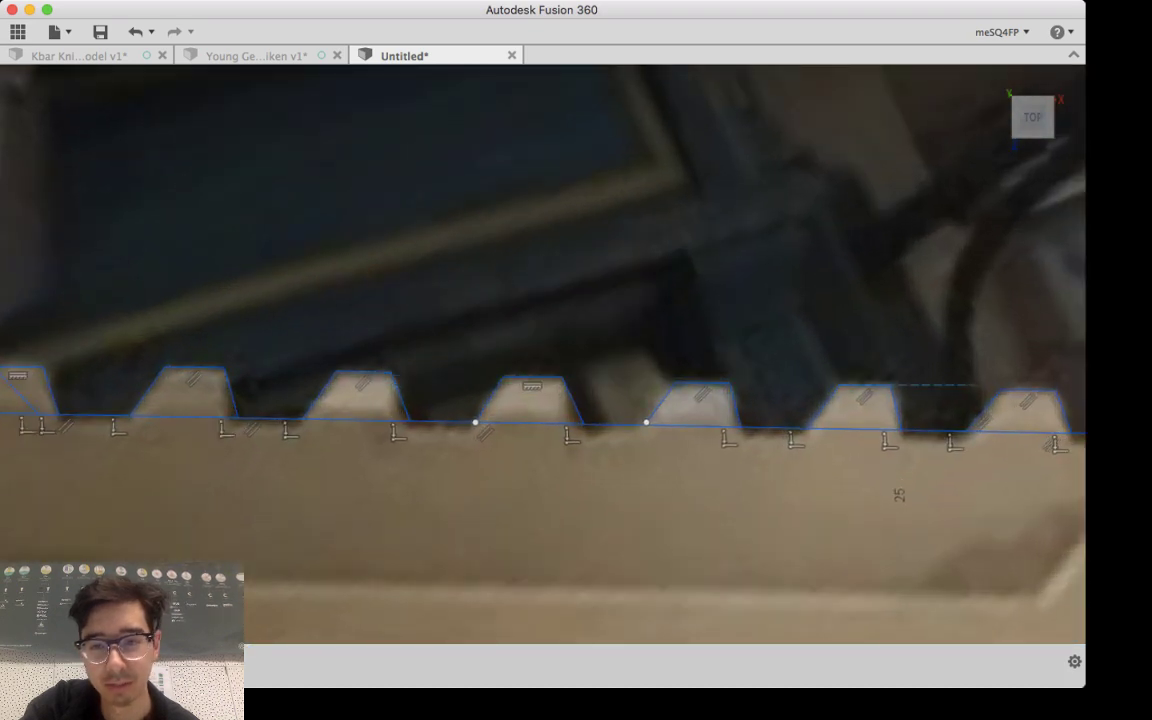
scroll(758, 417, up, 3)
scroll(758, 417, down, 10)
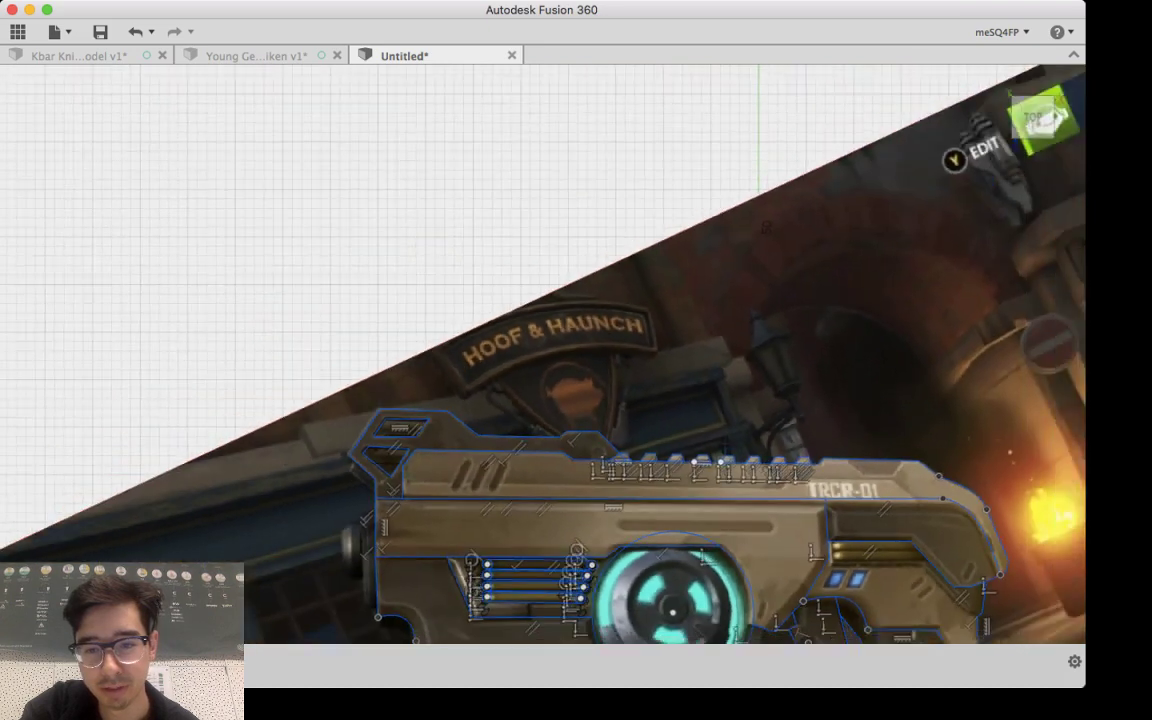
mouse_move(766, 227)
middle_down()
mouse_move(637, 223)
mouse_move(498, 178)
middle_up()
scroll(603, 402, up, 2)
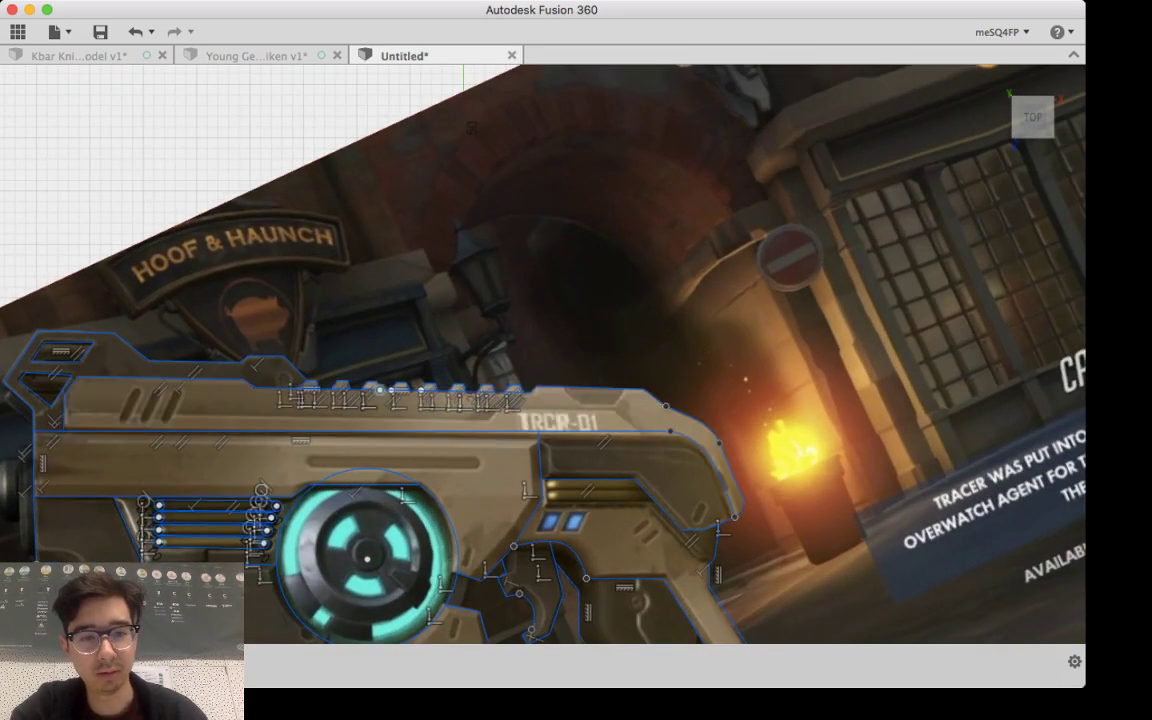
scroll(362, 510, up, 5)
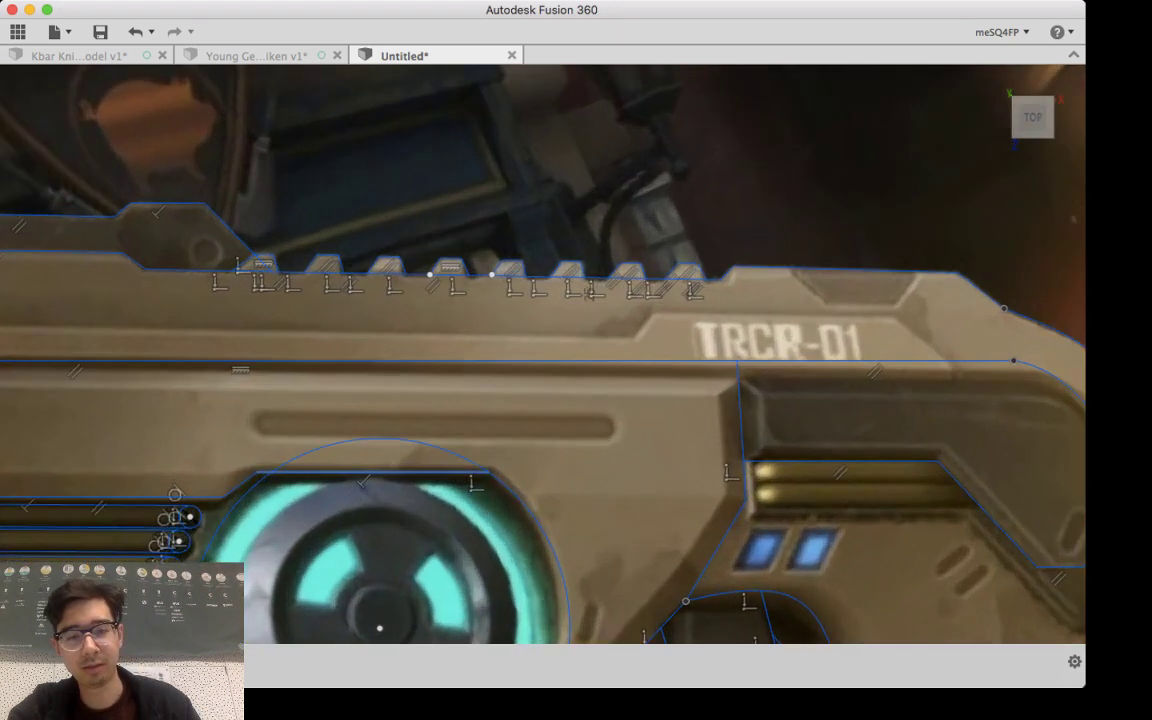
scroll(366, 530, down, 3)
scroll(750, 560, up, 8)
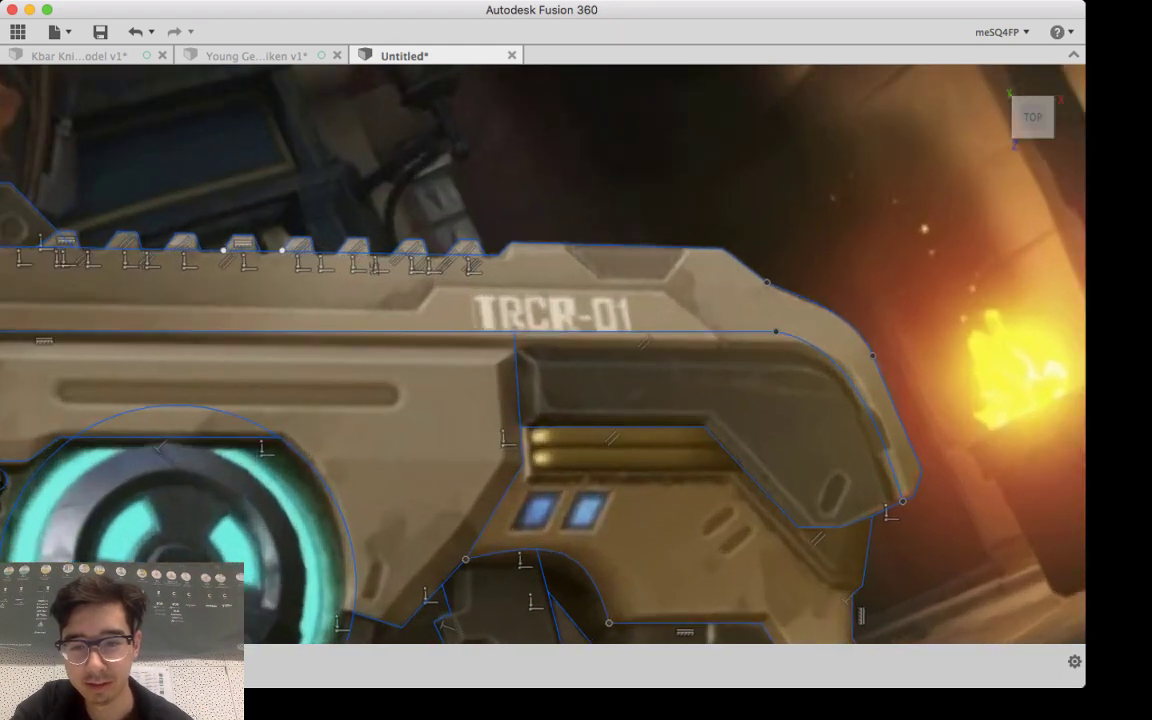
scroll(747, 550, down, 5)
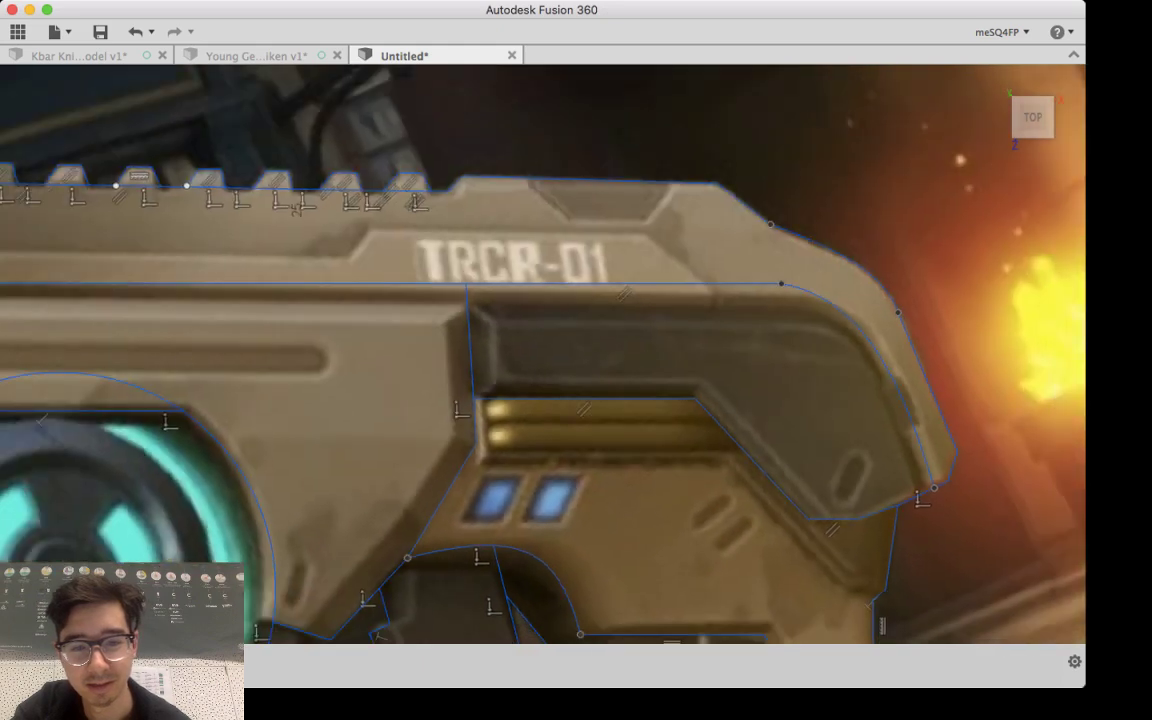
Step: Examine the traced outlines of the trigger, grip, lower frame and blue insert for gaps or missing profiles
mouse_move(747, 550)
middle_down()
mouse_move(766, 425)
mouse_move(744, 288)
middle_up()
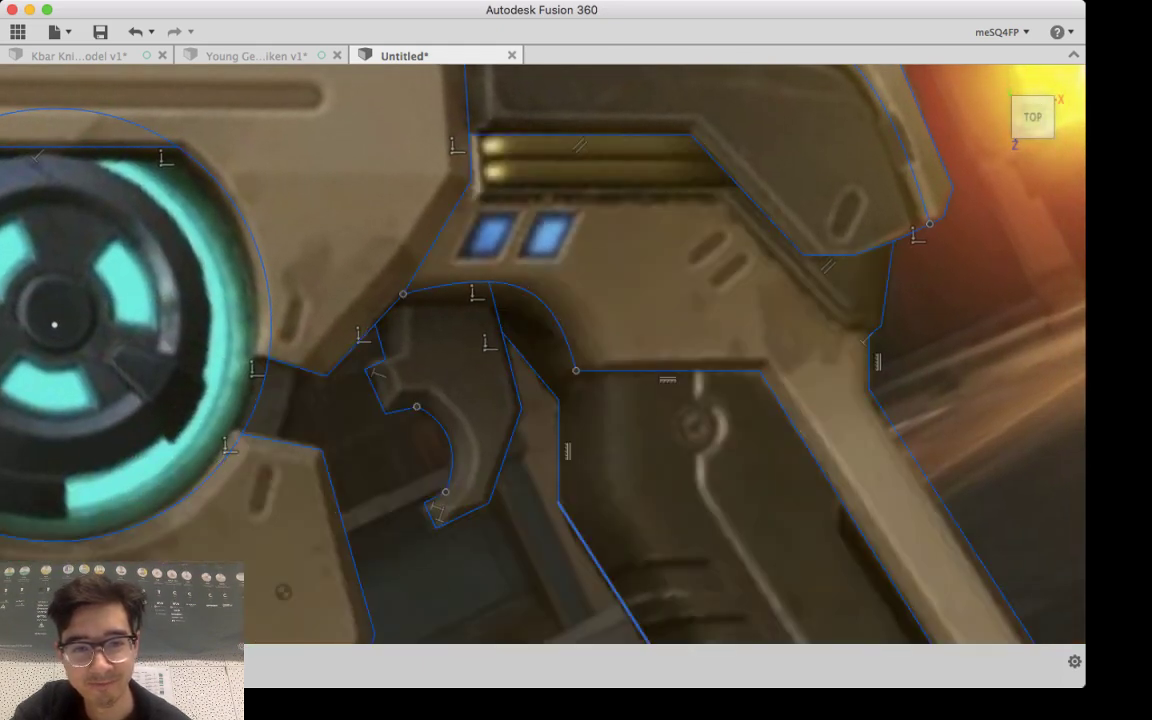
middle_drag(690, 510, 627, 280)
middle_drag(690, 530, 630, 282)
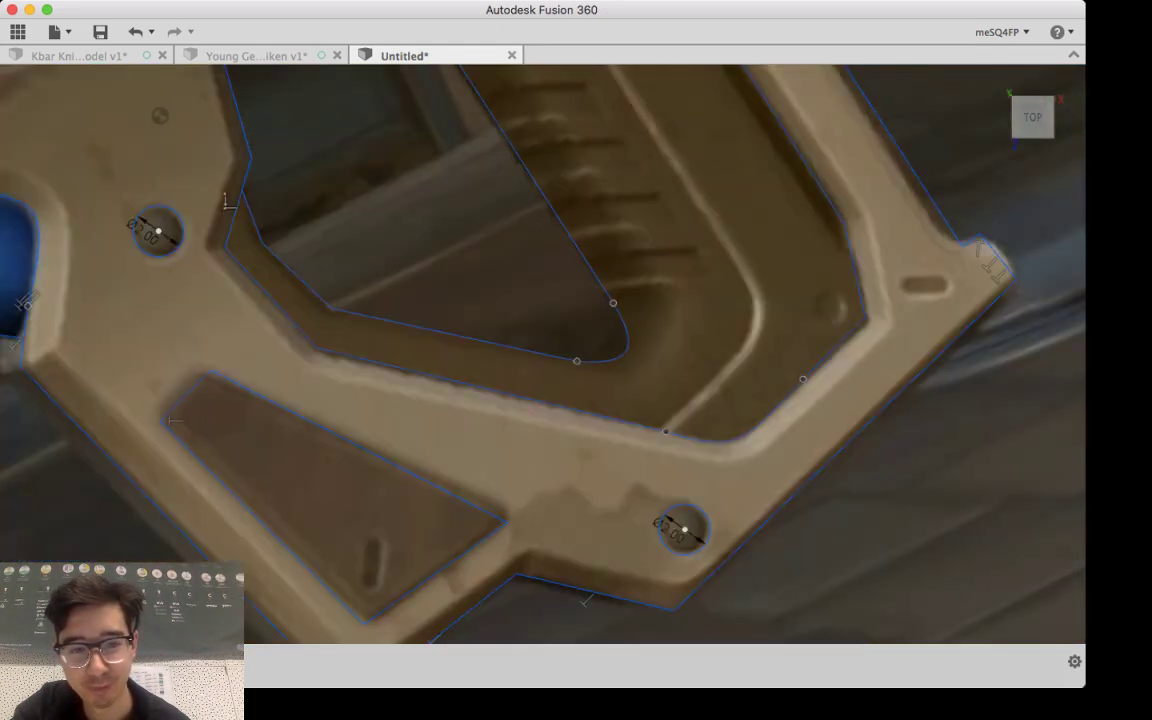
middle_drag(600, 430, 678, 352)
mouse_move(290, 240)
middle_down()
mouse_move(788, 415)
mouse_move(808, 440)
middle_up()
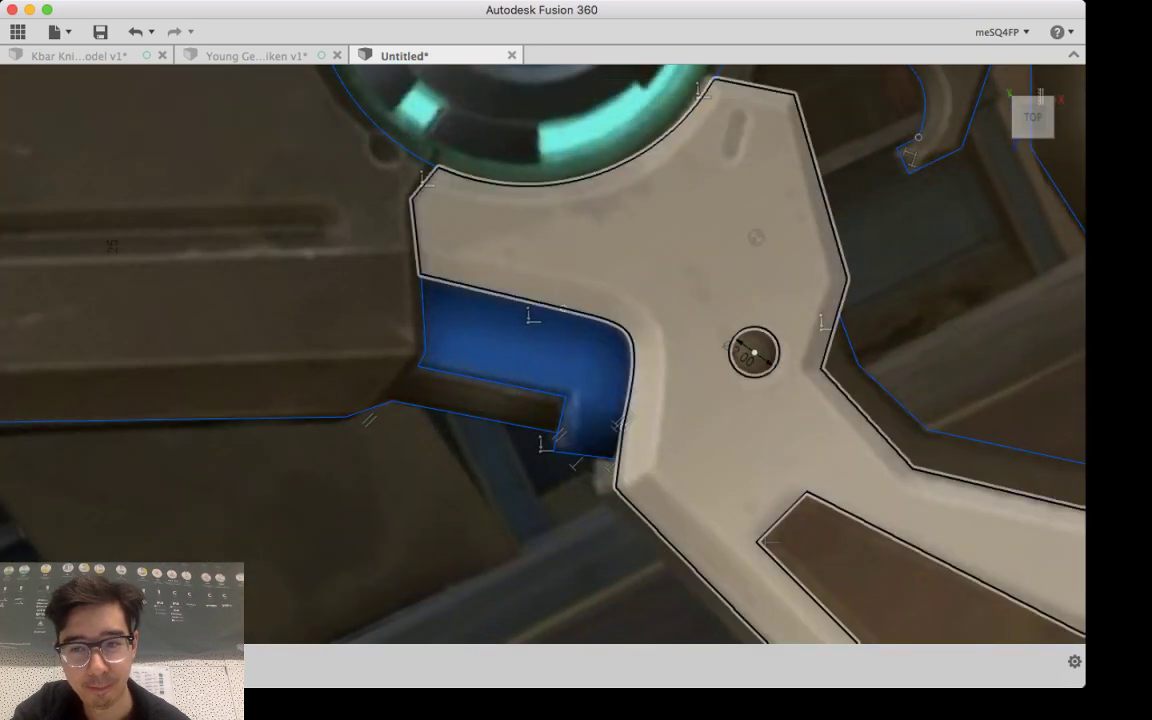
middle_drag(830, 300, 944, 334)
scroll(563, 472, down, 6)
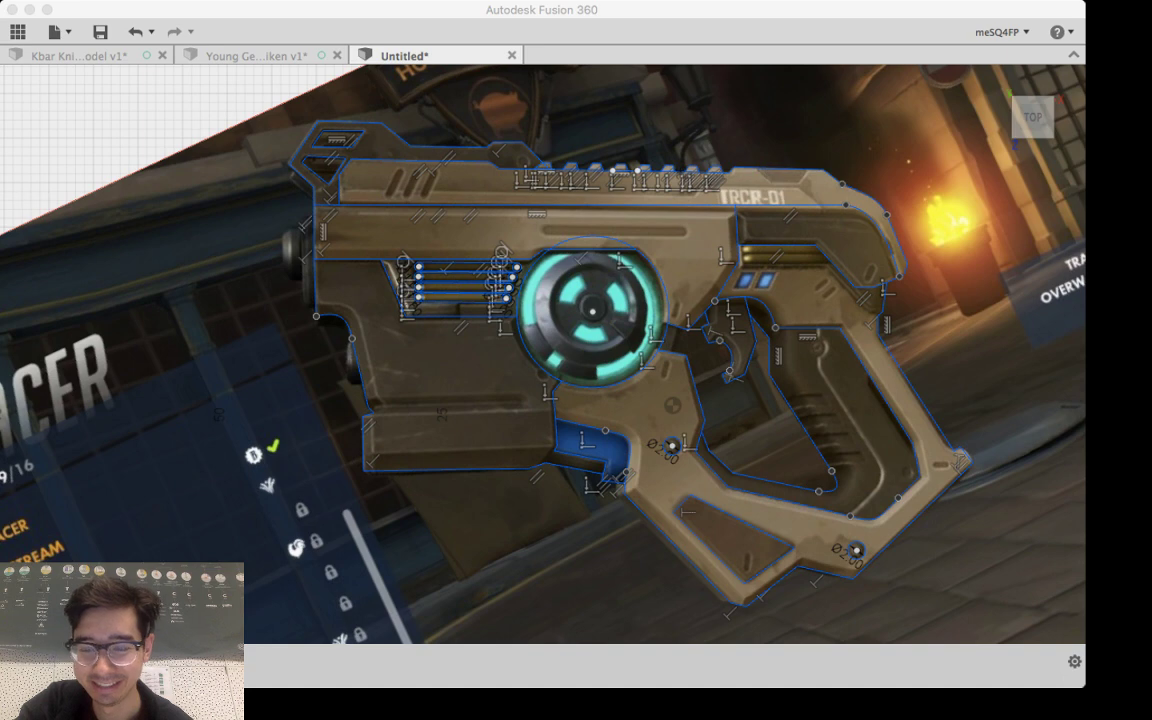
Step: Review the complete pistol sketch over the reference image, checking which closed regions the slide and housing form
click(555, 418)
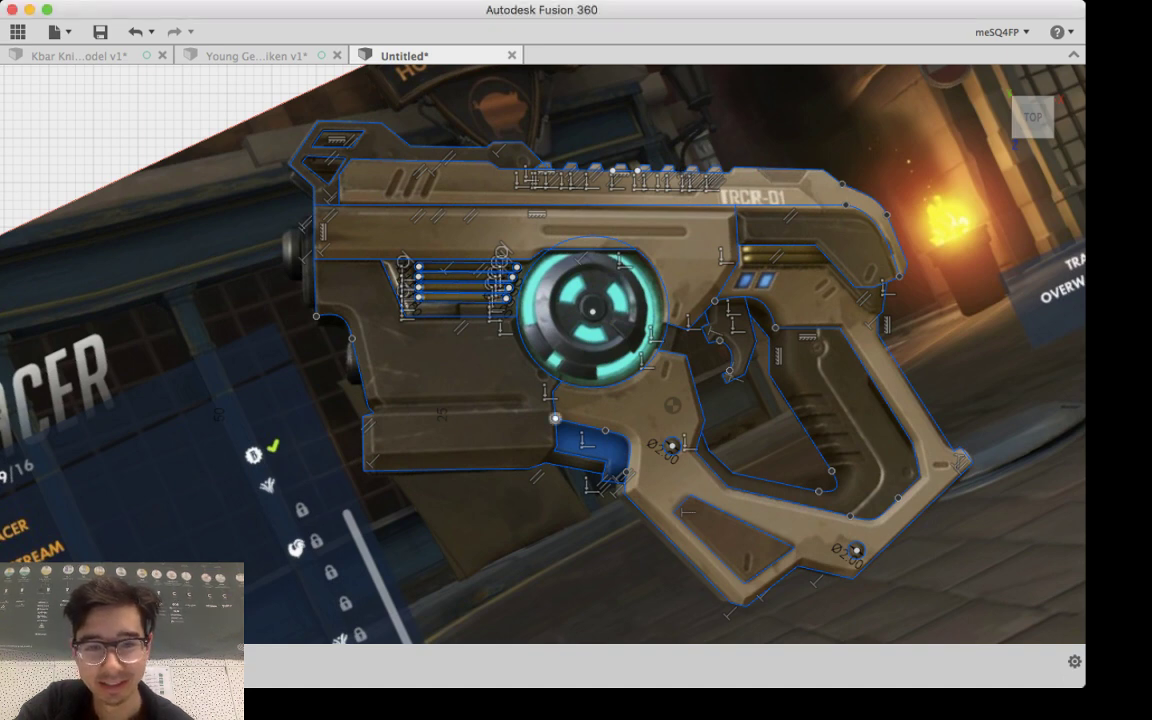
scroll(555, 418, down, 3)
scroll(555, 418, up, 2)
scroll(573, 410, up, 2)
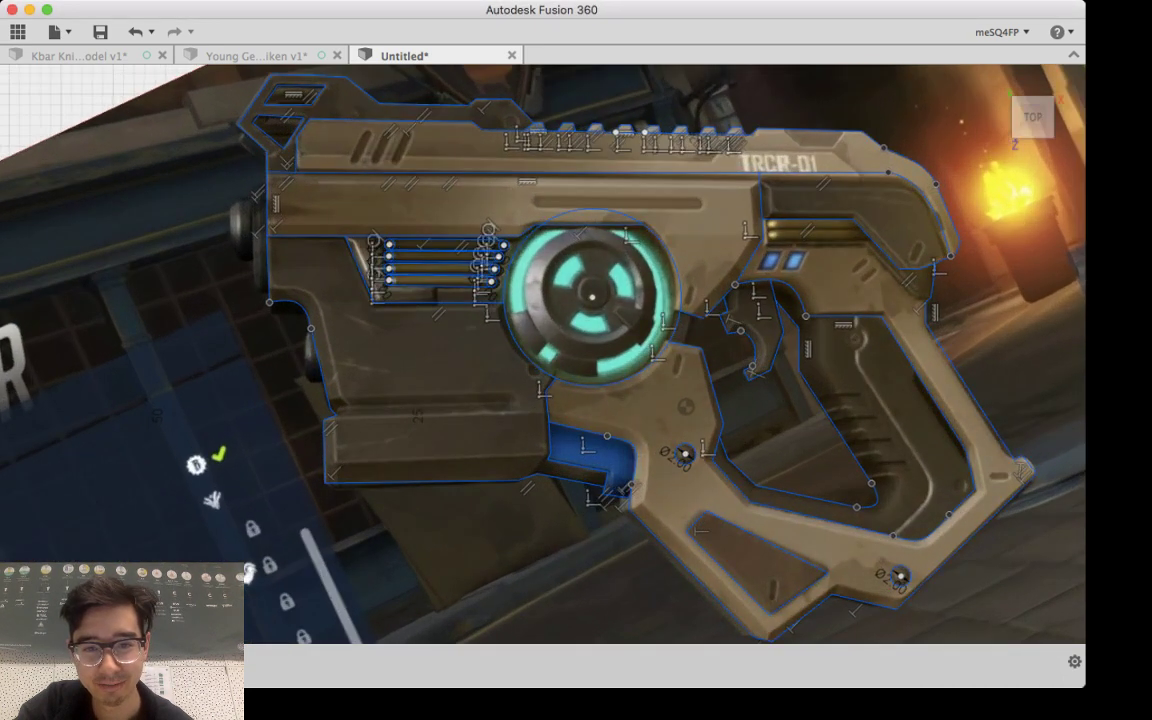
scroll(568, 400, down, 4)
scroll(568, 400, up, 6)
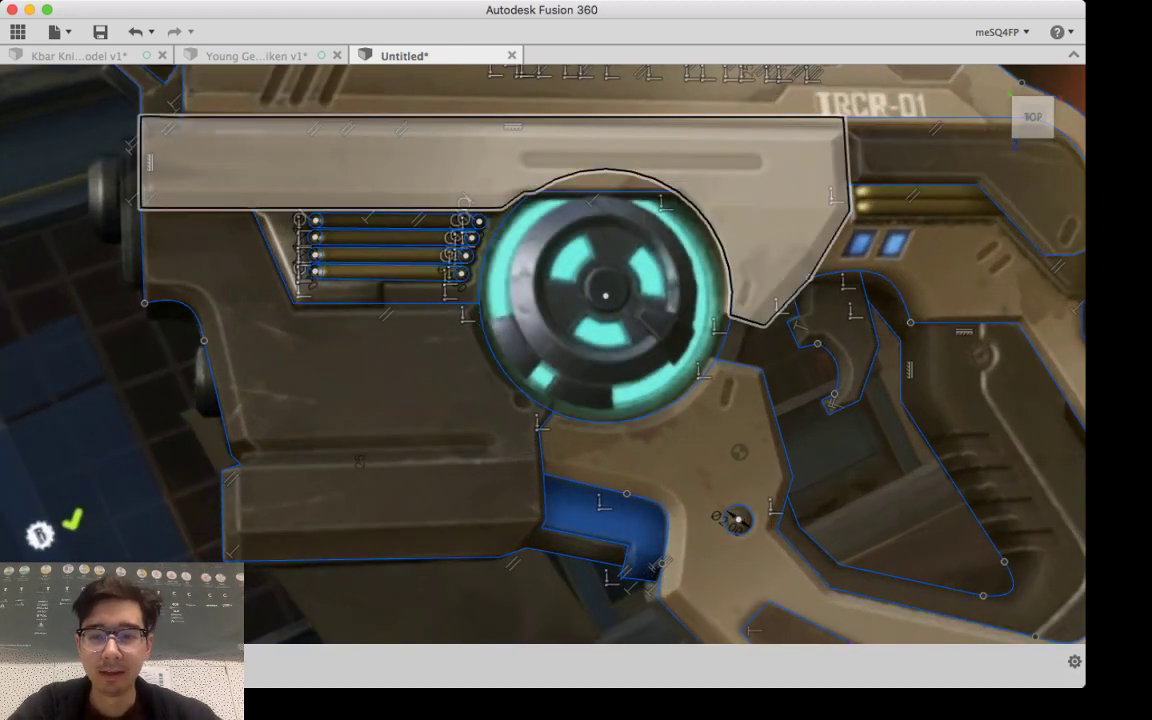
middle_drag(850, 430, 893, 602)
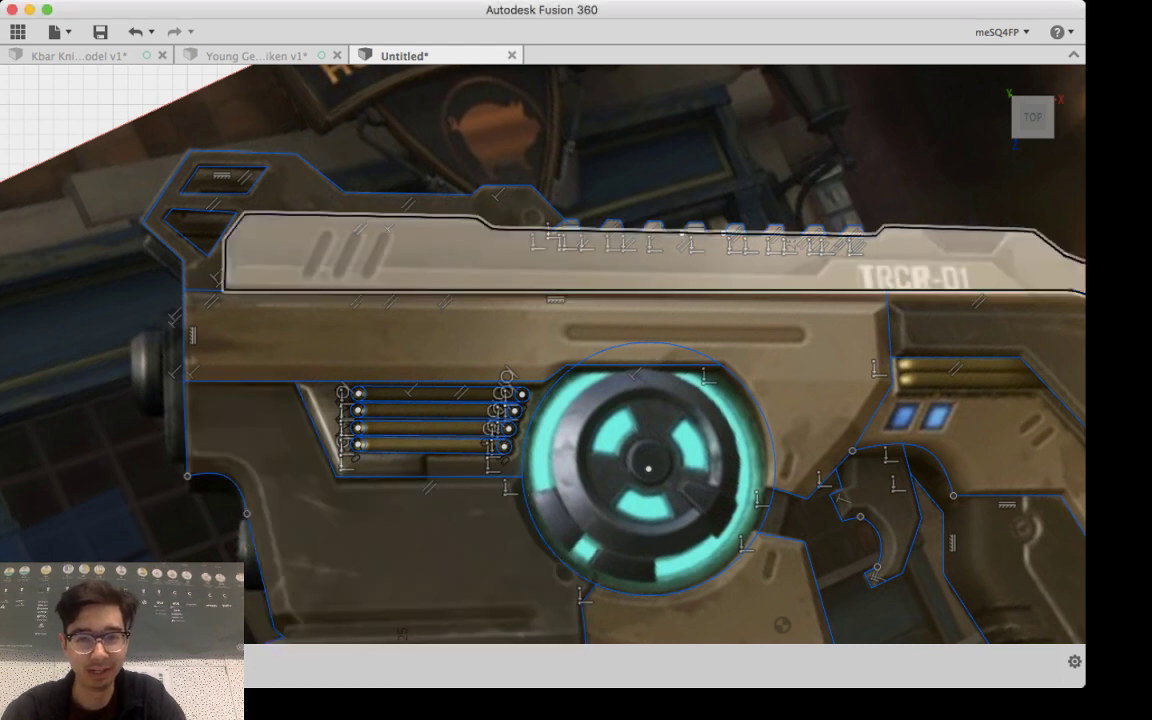
scroll(865, 284, down, 5)
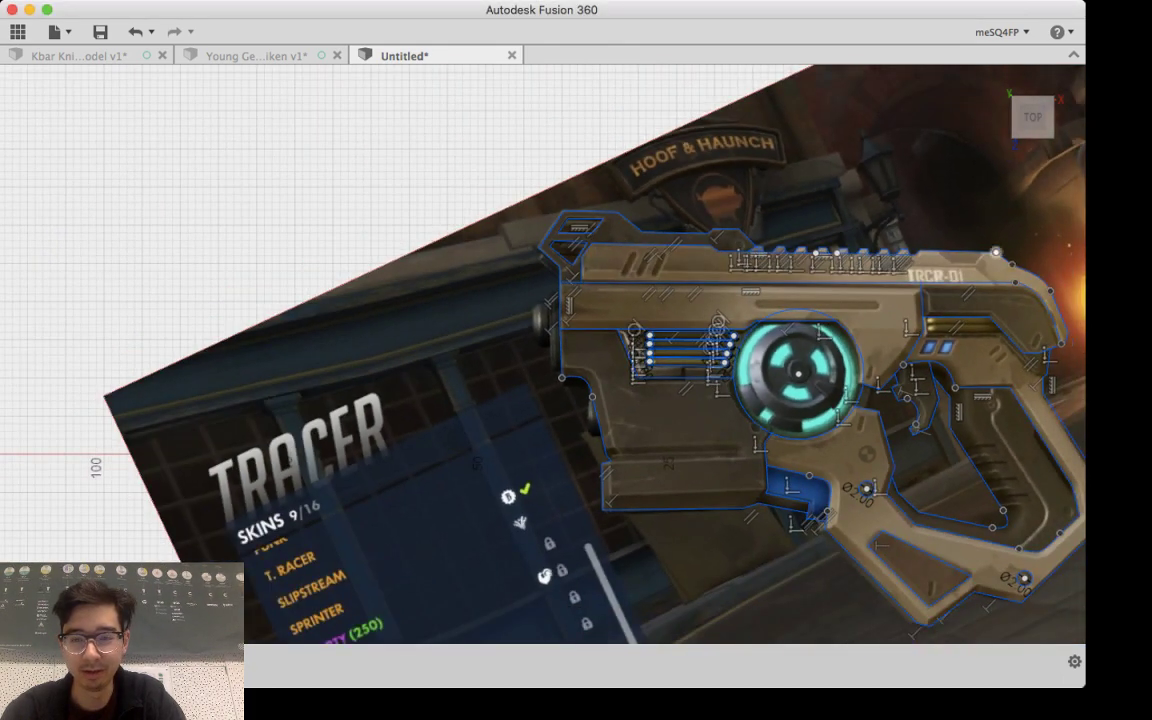
scroll(865, 284, up, 4)
scroll(960, 277, up, 2)
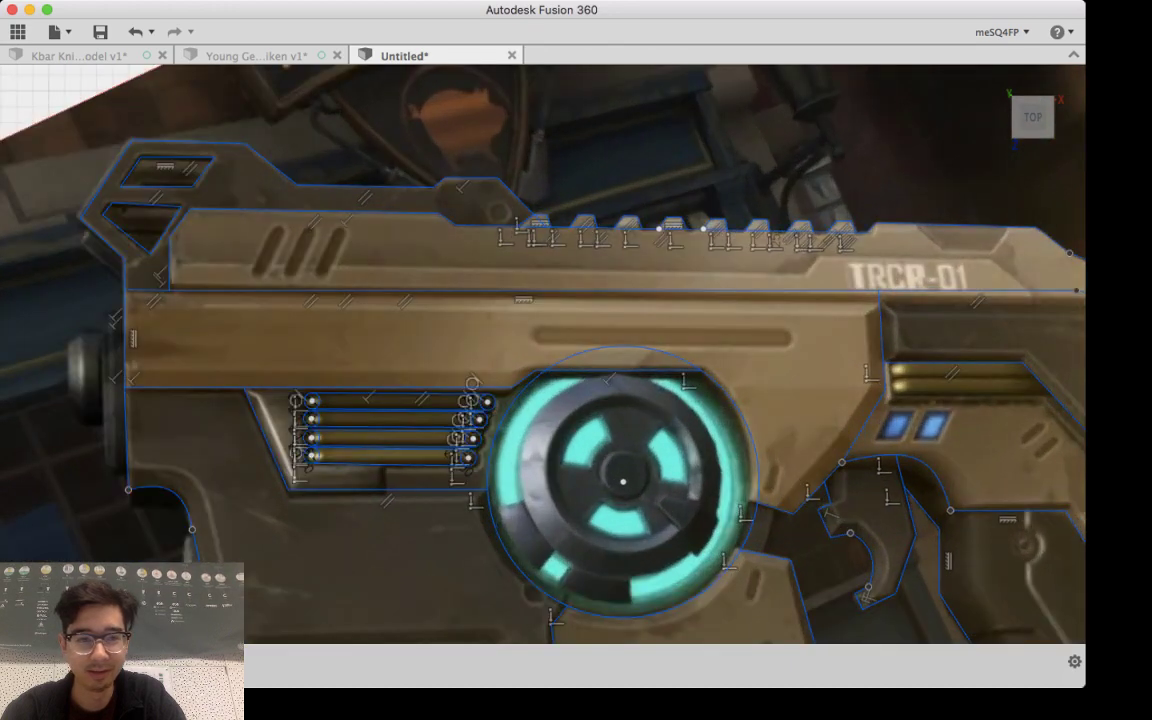
scroll(419, 337, down, 4)
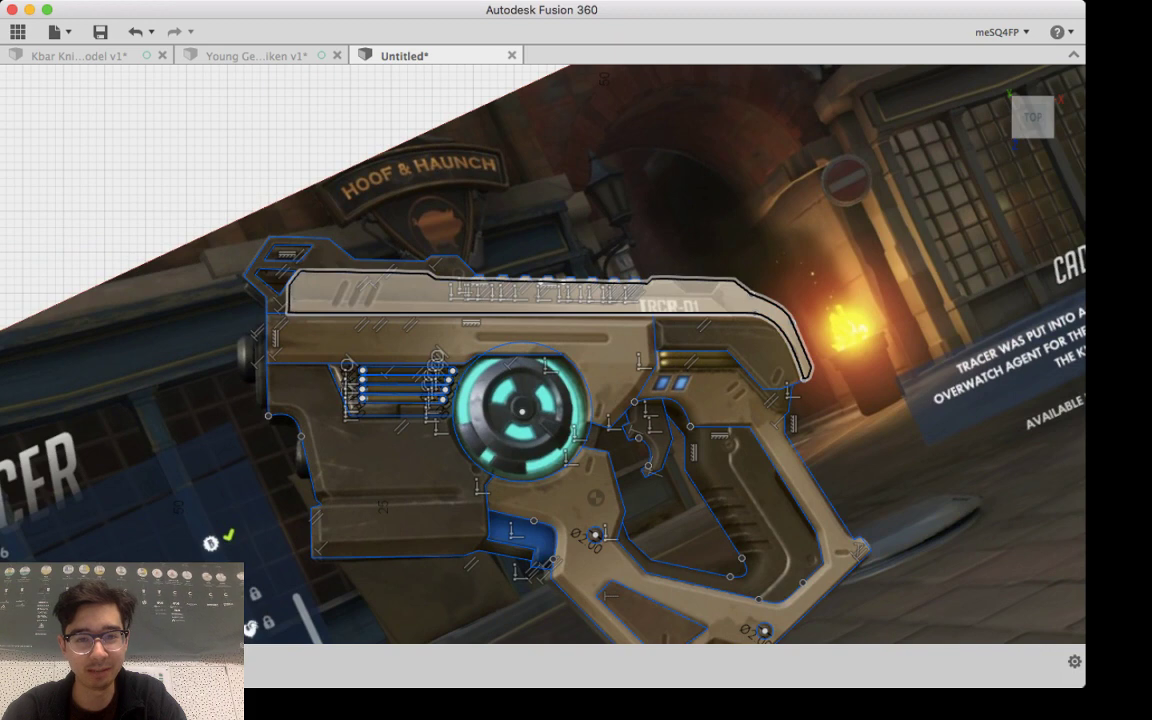
scroll(622, 305, up, 3)
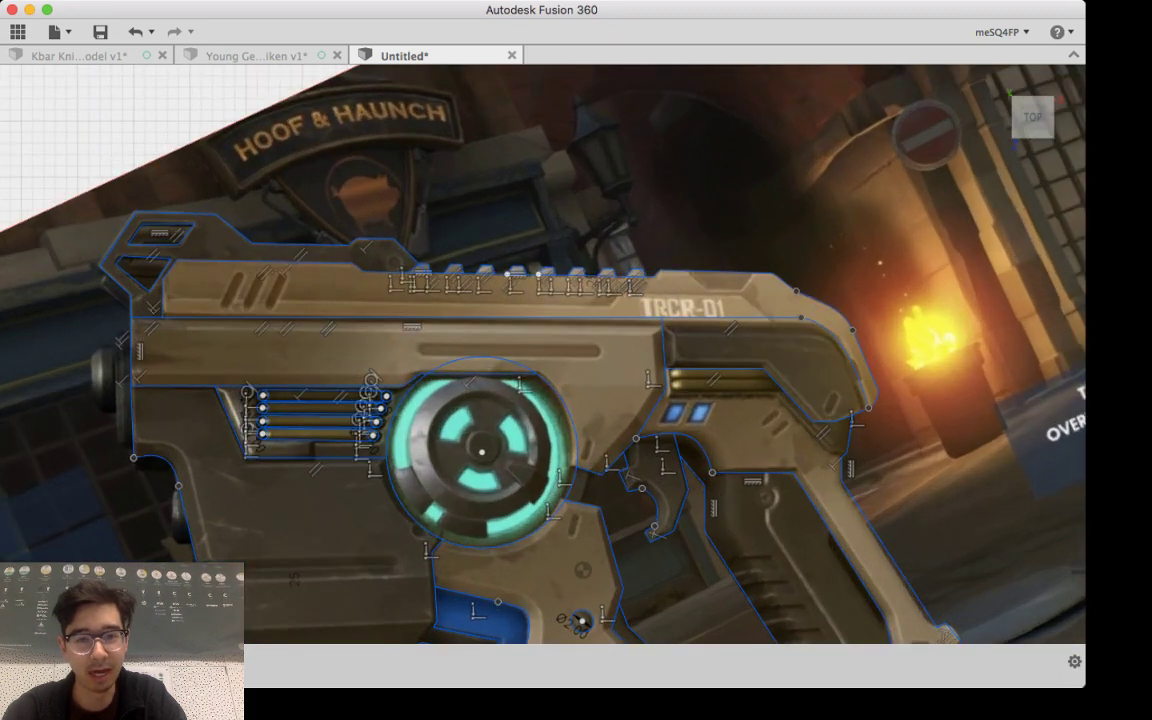
Step: Extrude the slide and upper housing profiles together upward from the reference image, leaving the grip frame out
click(620, 303)
click(610, 352)
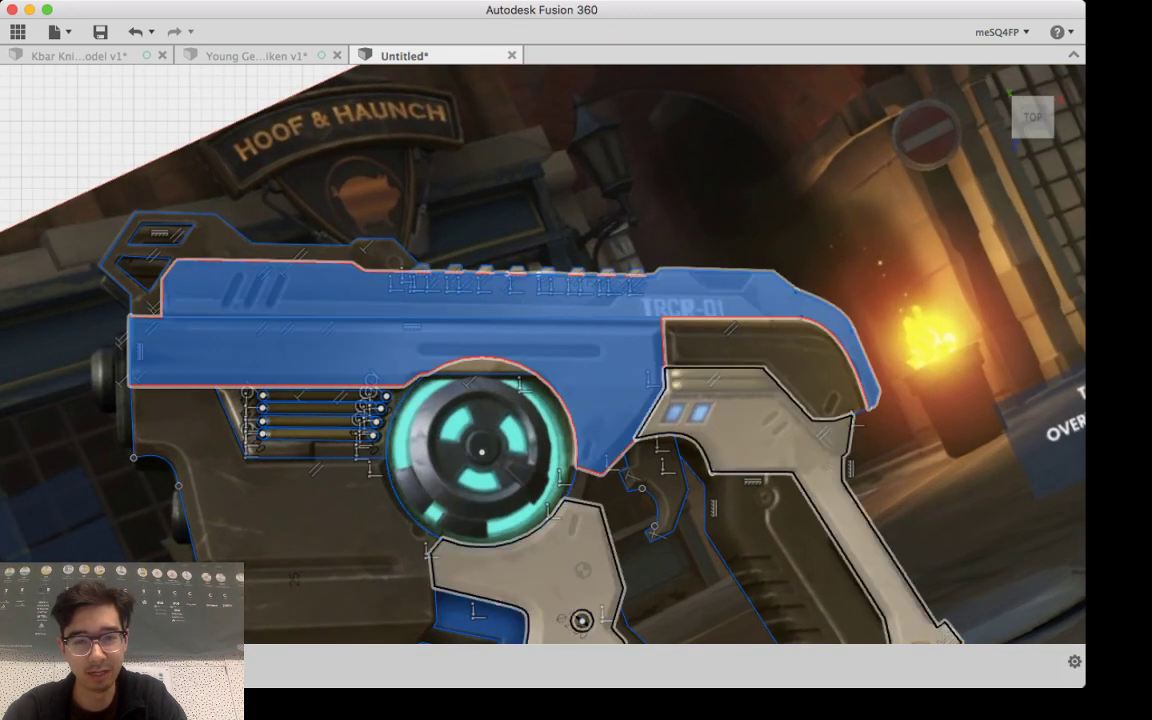
click(700, 425)
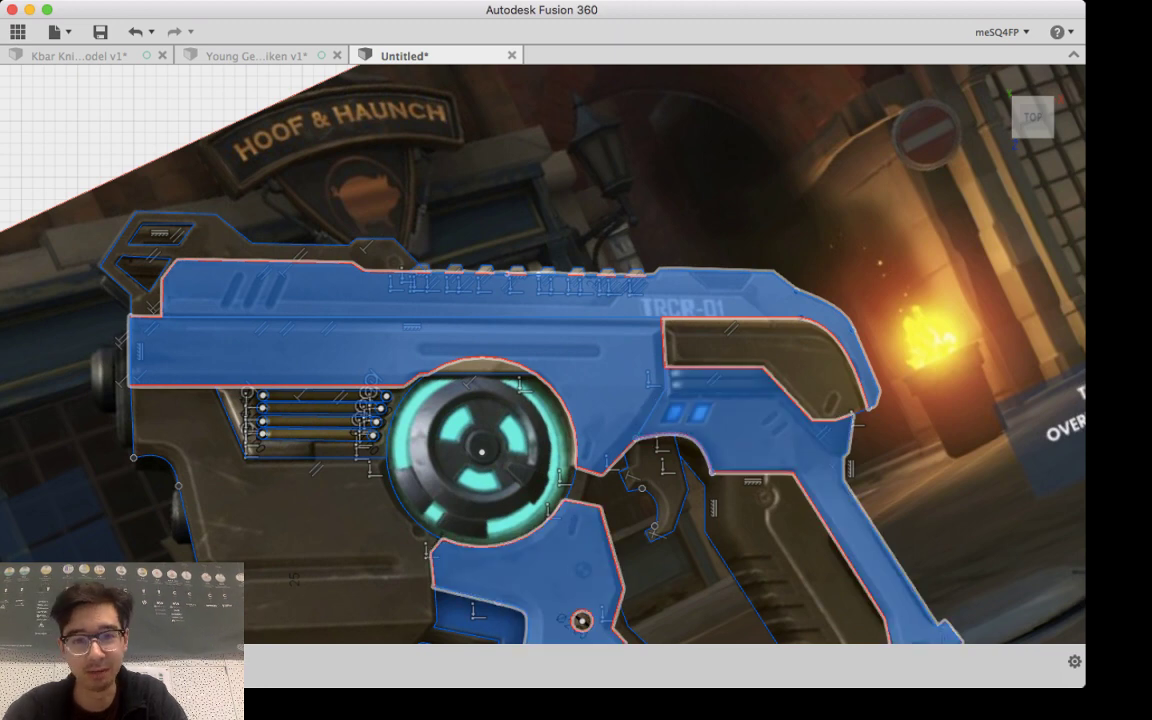
key(e)
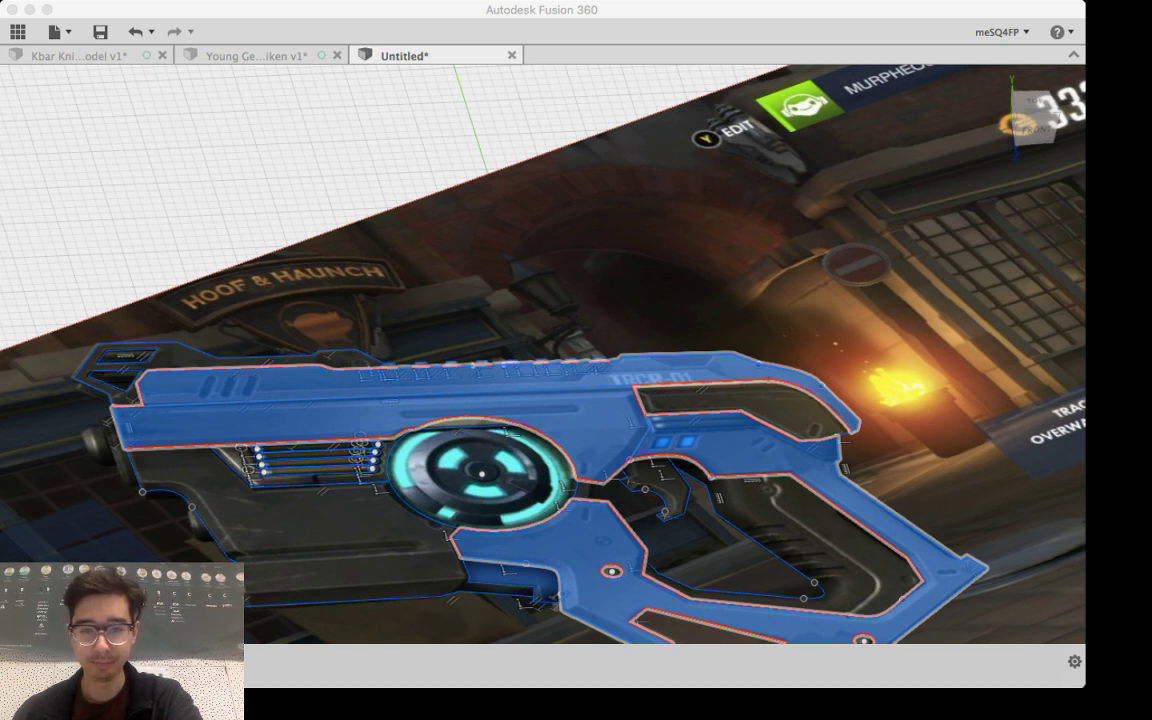
key(super+Tab)
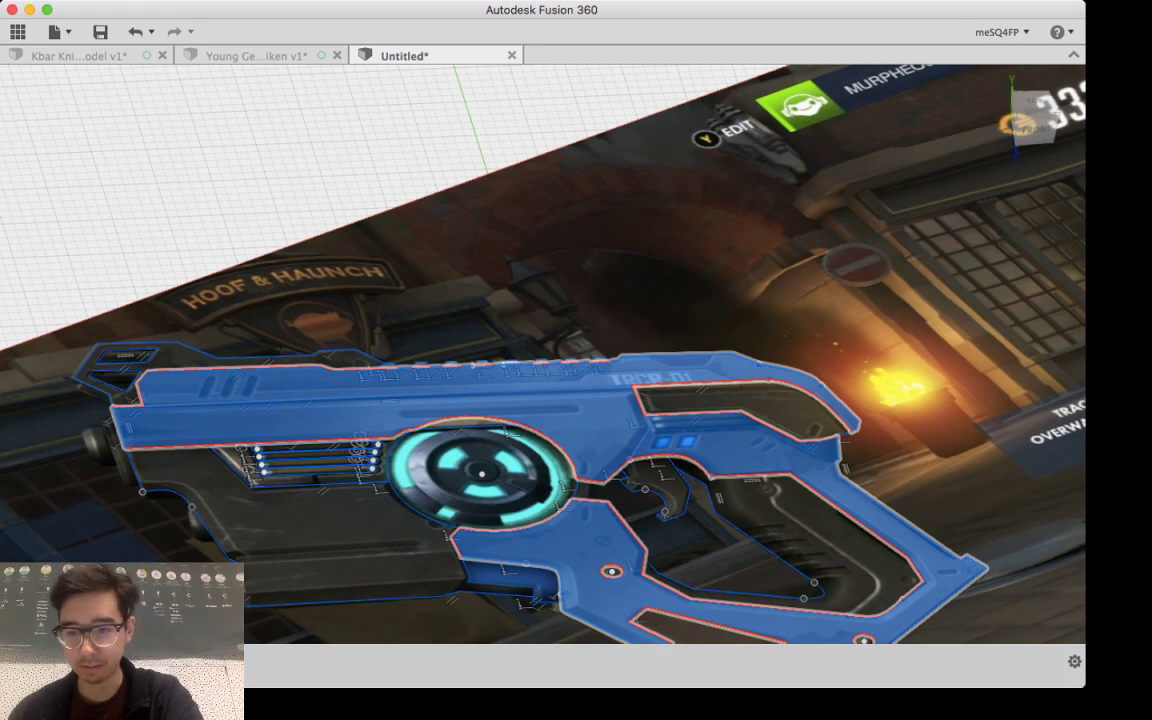
key(e)
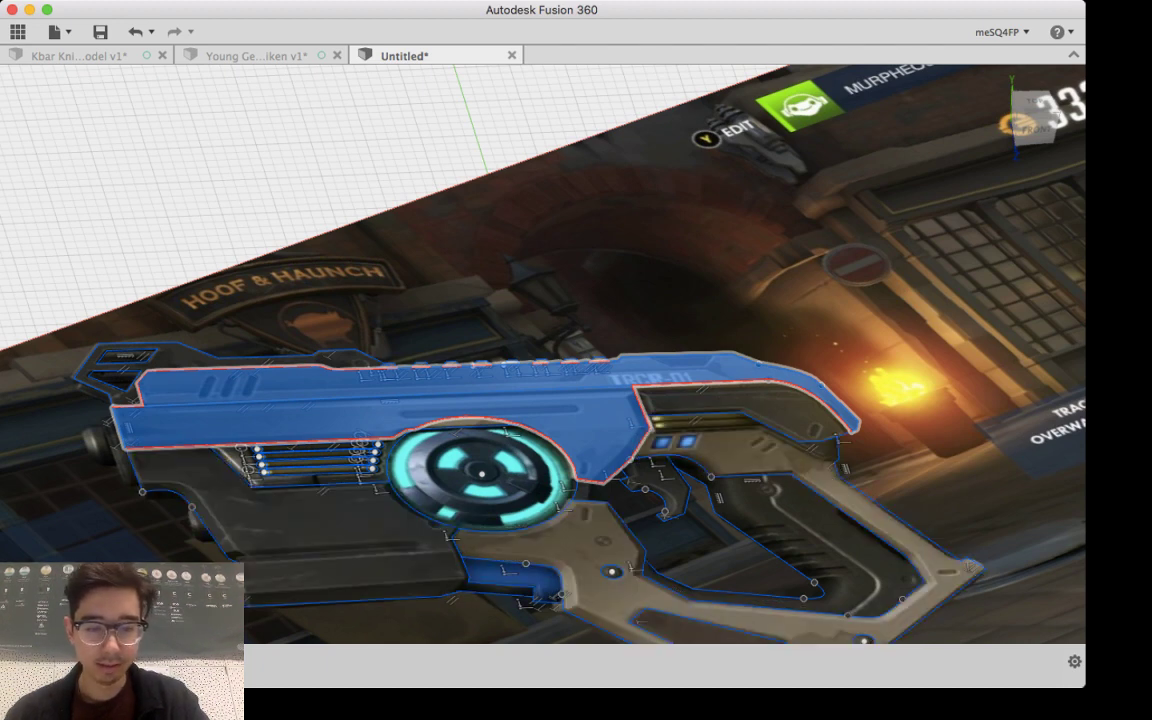
key(e)
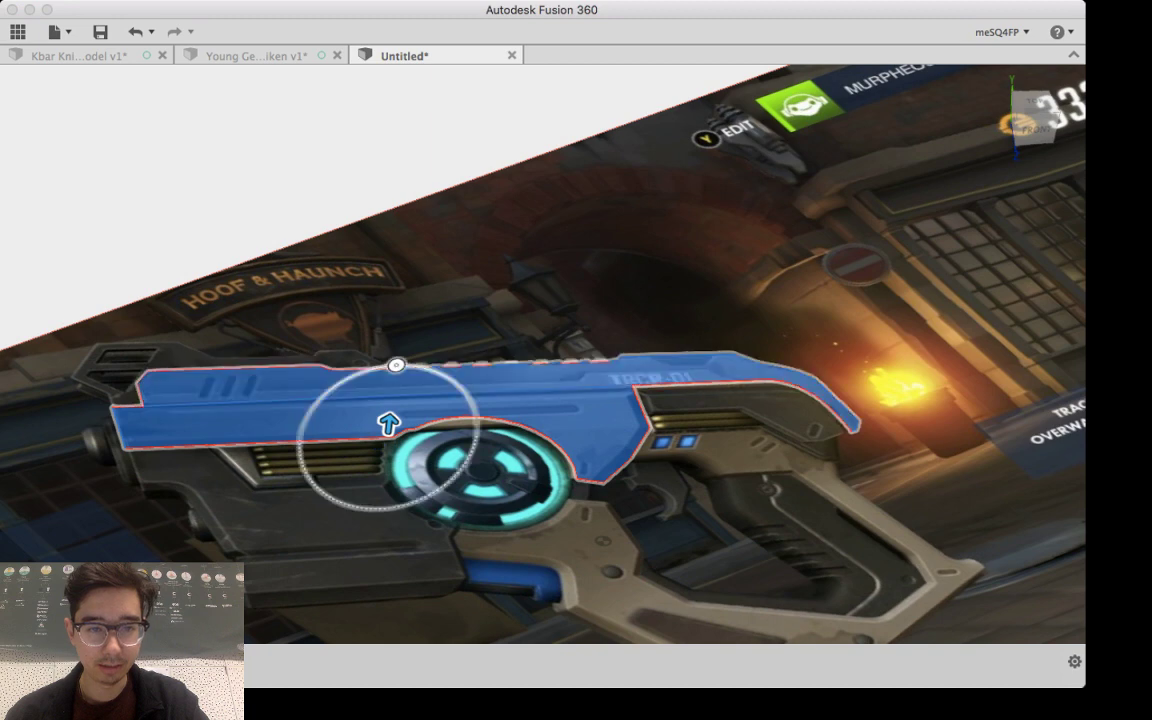
drag(389, 423, 393, 386)
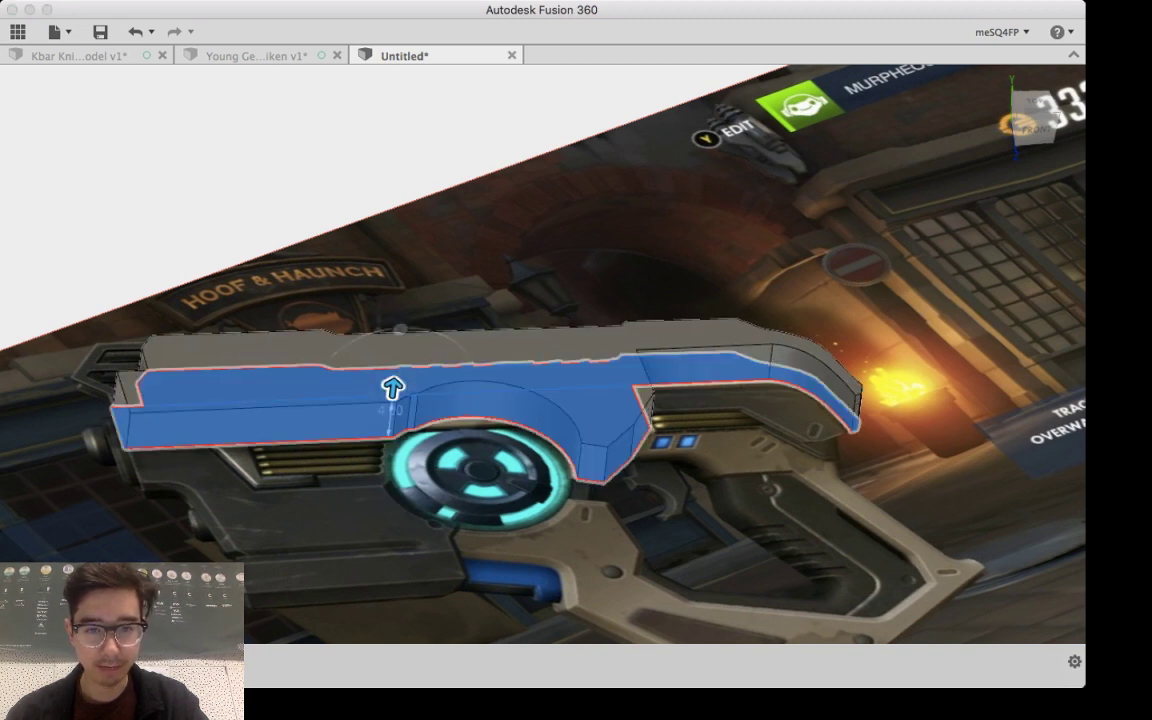
Step: Check the extrusion's thickness from the side, make it slightly thicker, finish it and show the sketch again
shift+middle_drag(393, 388, 392, 480)
shift+middle_drag(388, 555, 593, 418)
shift+middle_drag(658, 396, 664, 396)
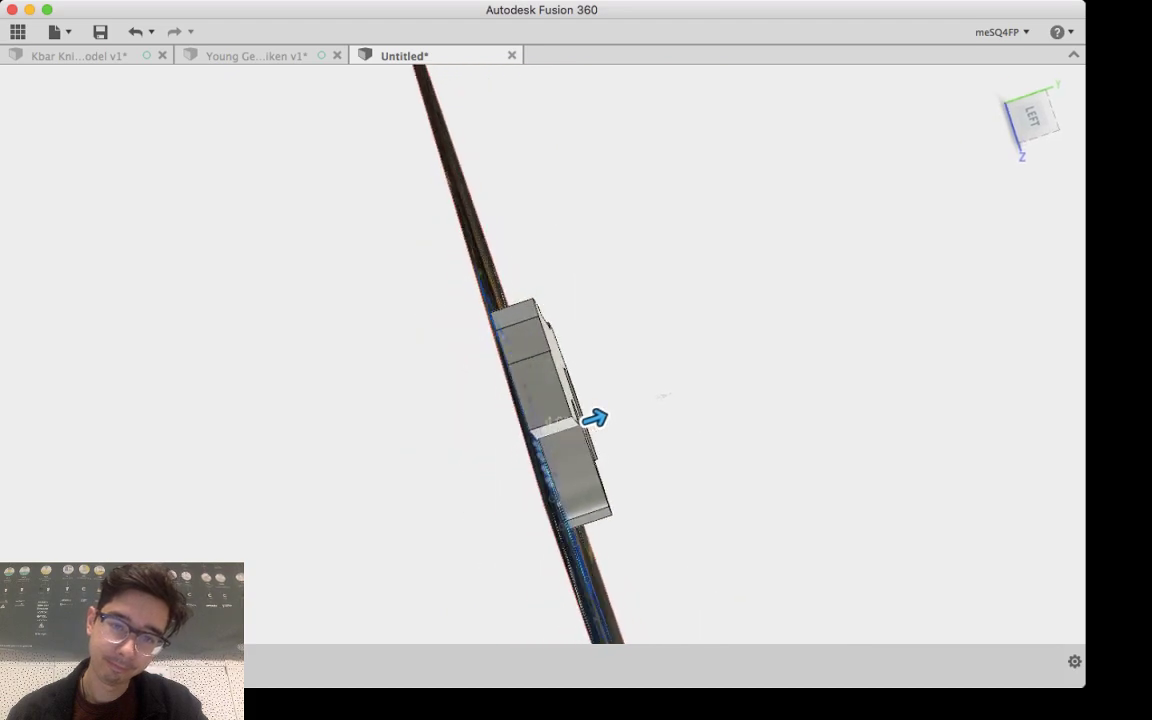
shift+middle_drag(594, 418, 632, 360)
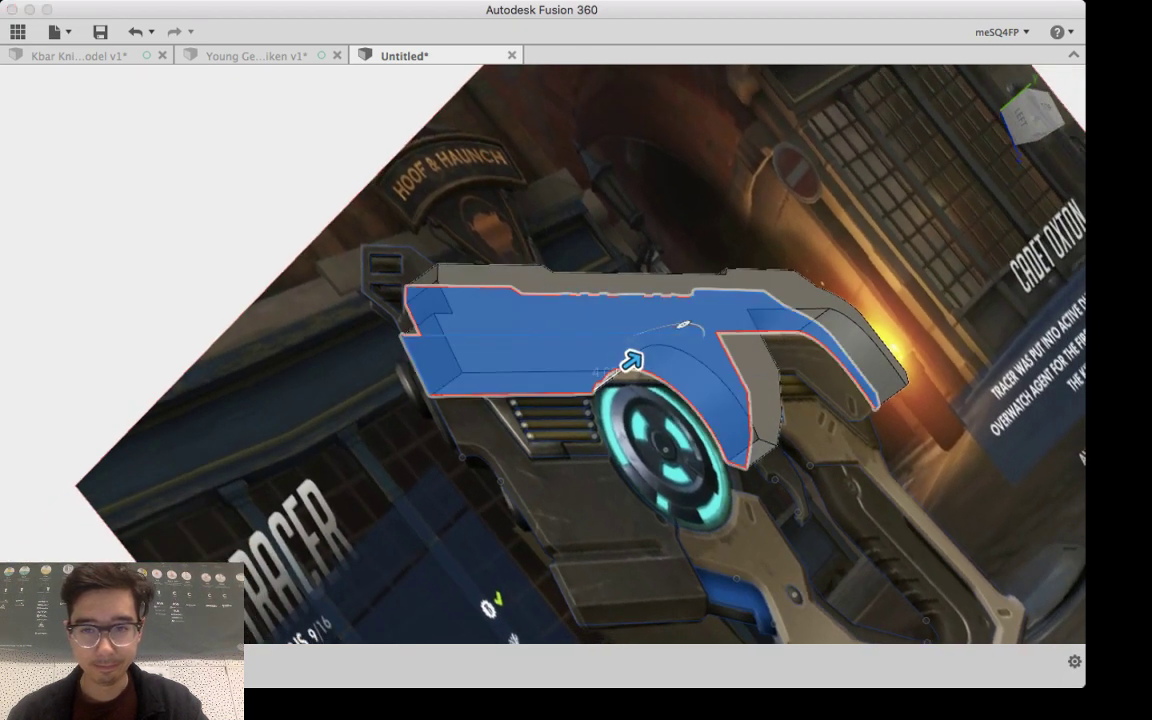
drag(632, 360, 641, 354)
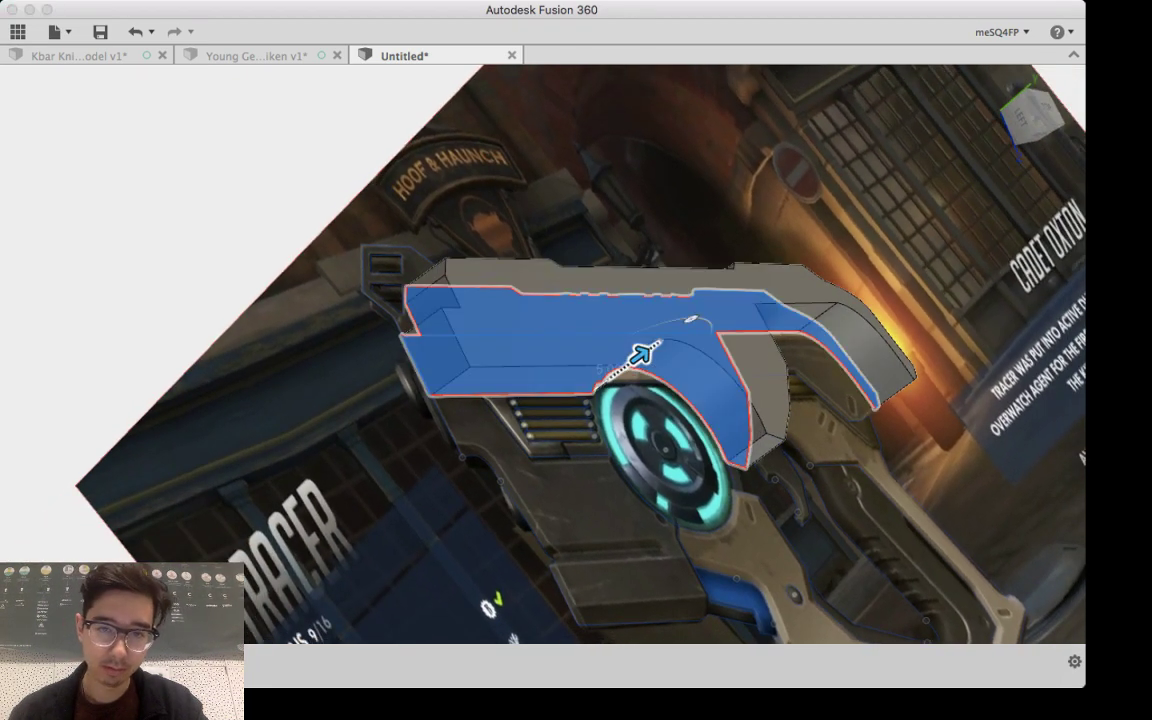
shift+middle_drag(641, 354, 812, 286)
key(v)
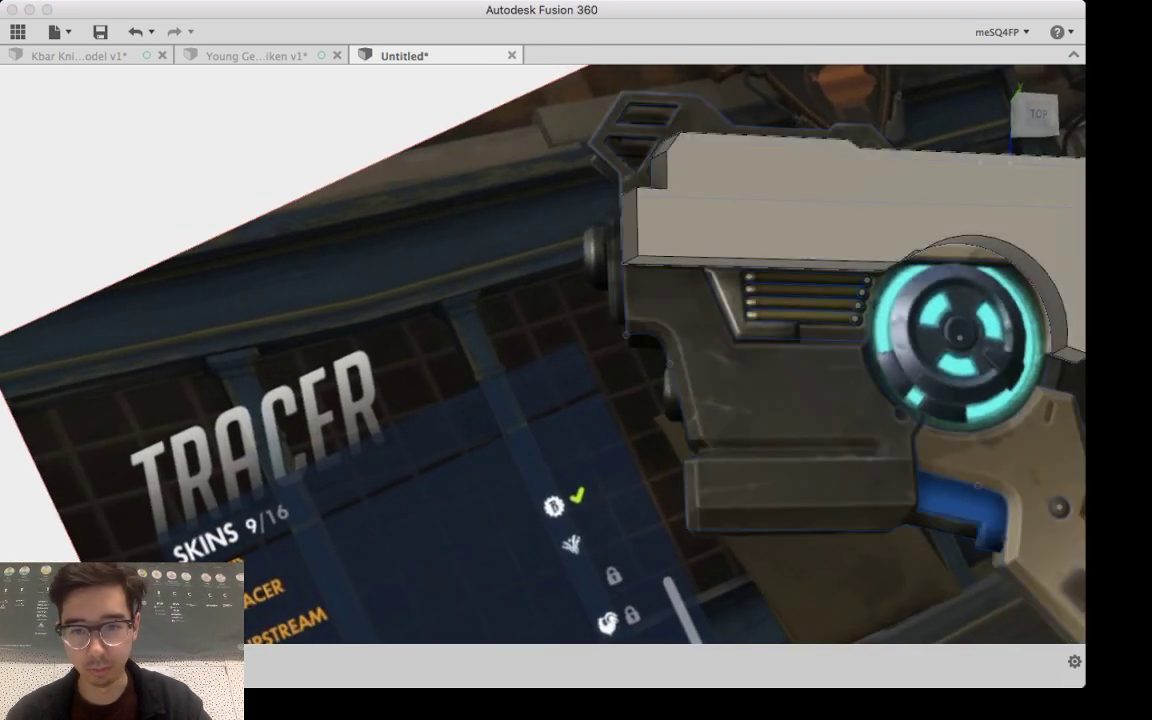
click(660, 304)
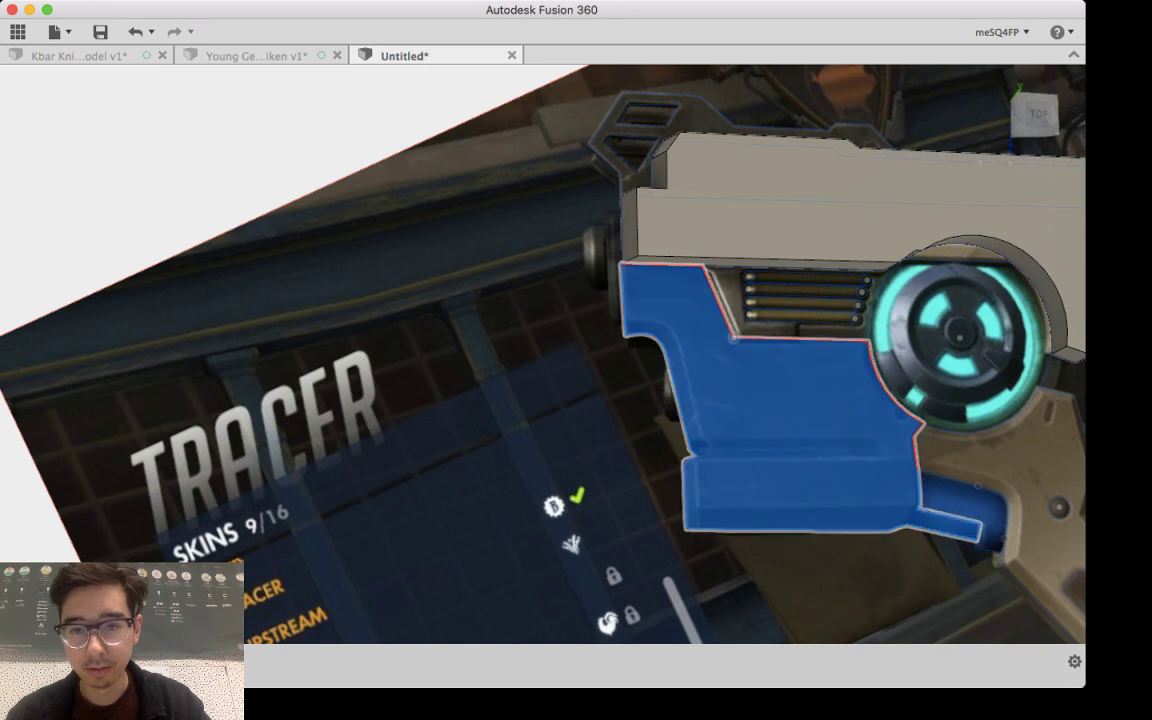
key(Escape)
scroll(793, 412, up, 5)
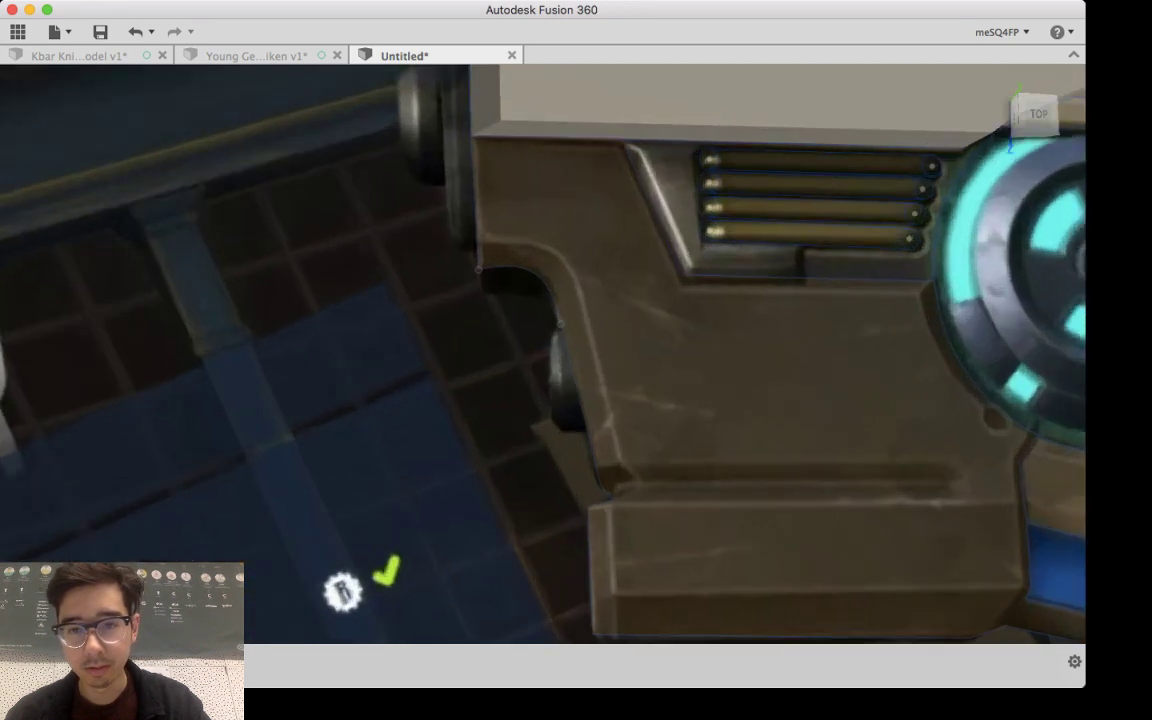
scroll(707, 329, down, 5)
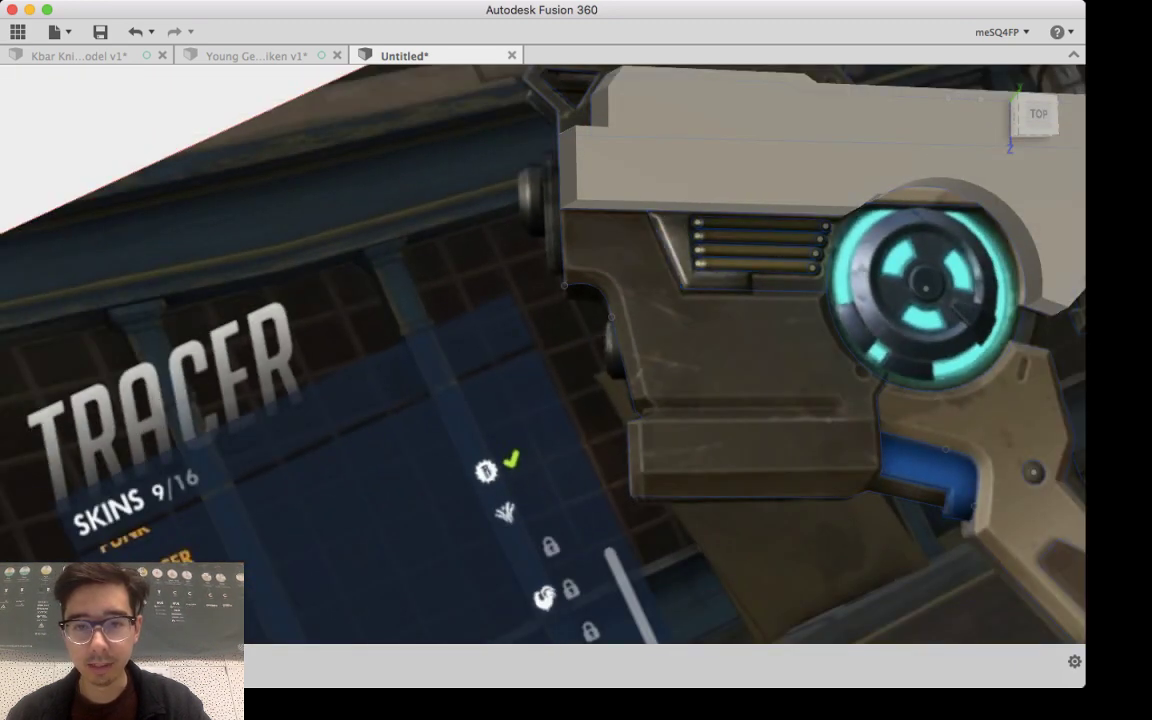
Step: Select the lower frame profile, the vent panel around the slots and the lowest vent bar for extrusion
click(707, 335)
click(715, 345)
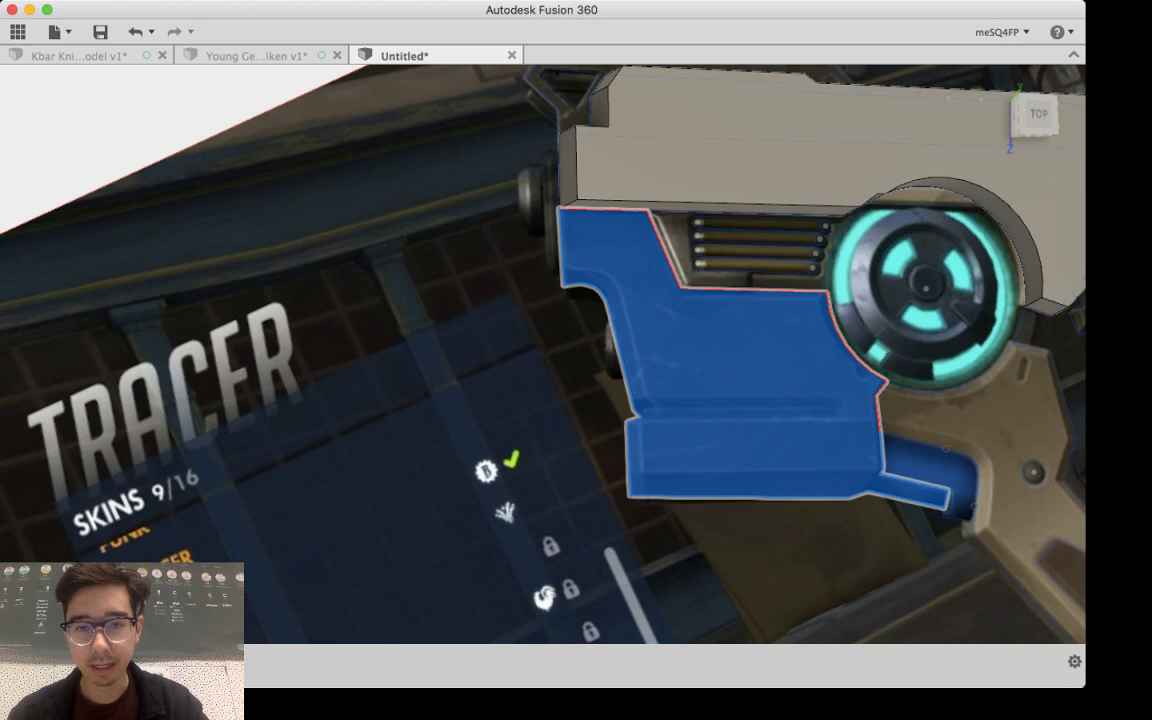
scroll(673, 257, up, 5)
scroll(672, 240, up, 3)
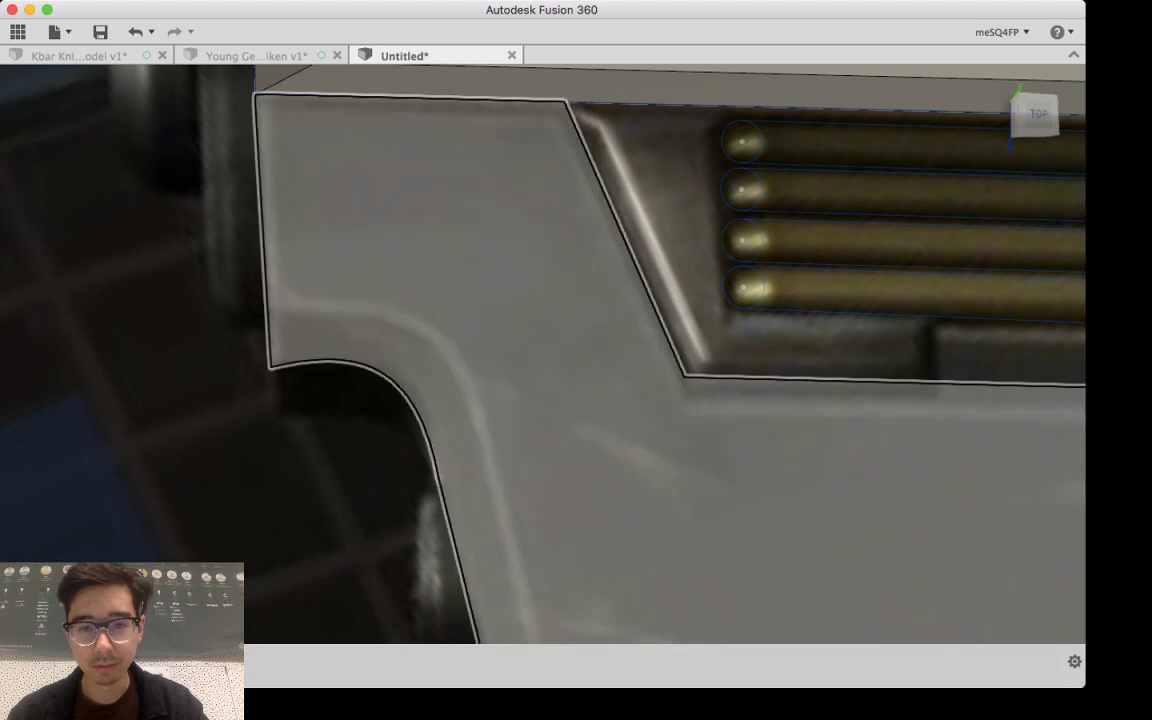
scroll(600, 394, down, 1)
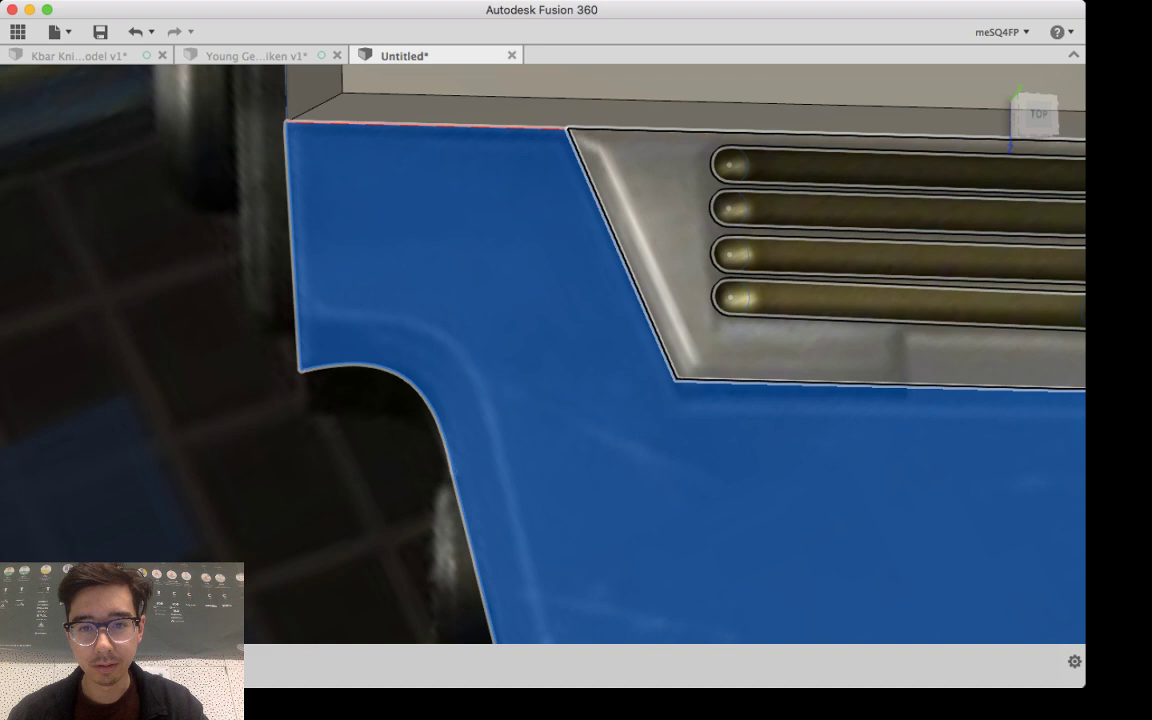
click(800, 346)
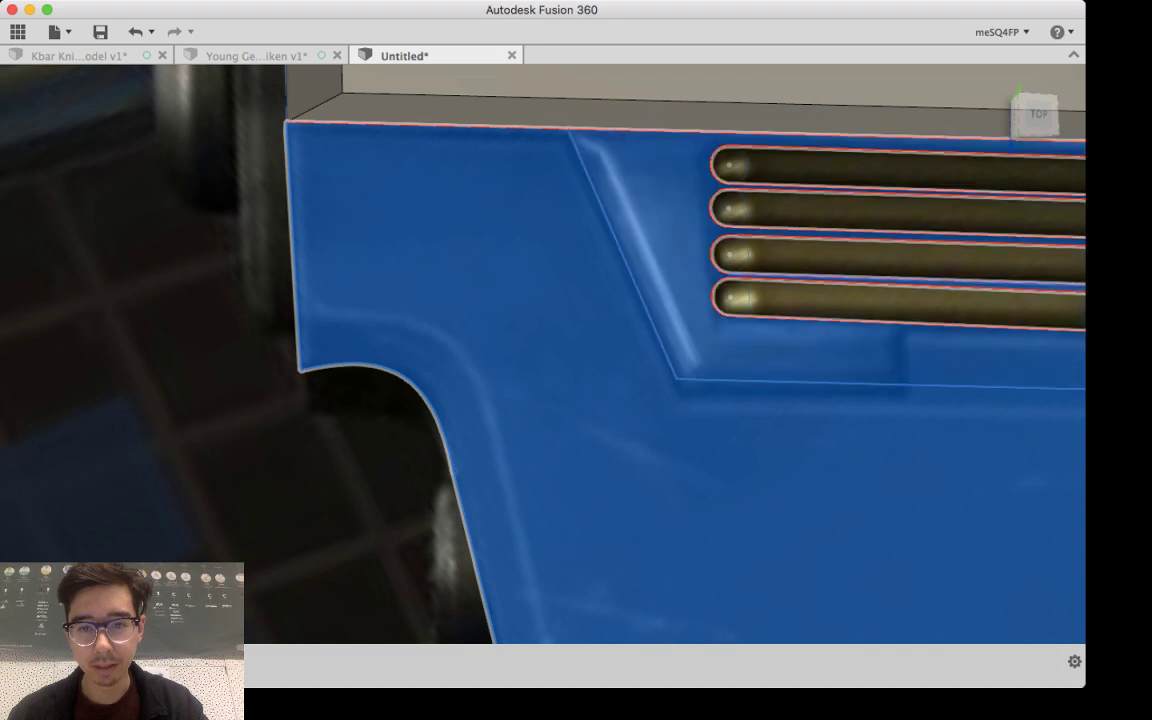
click(830, 304)
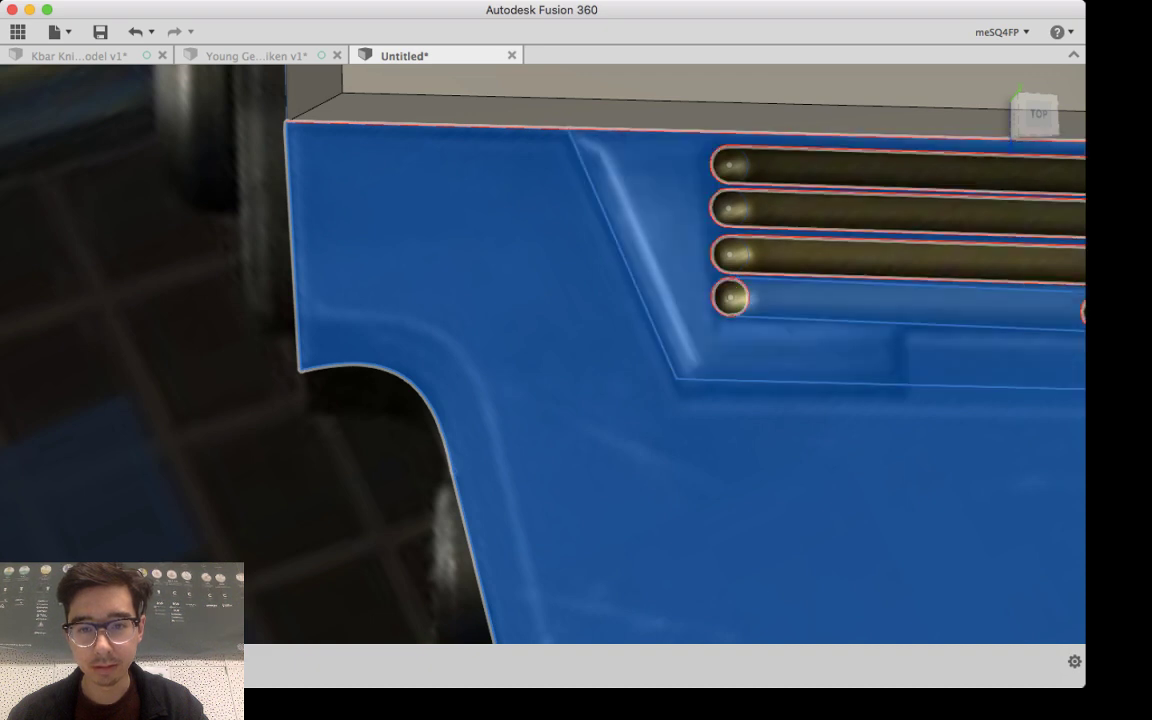
Step: Add the lowest vent's front end circle and the remaining vent bars to the lower frame selection
scroll(710, 305, up, 3)
scroll(677, 410, down, 10)
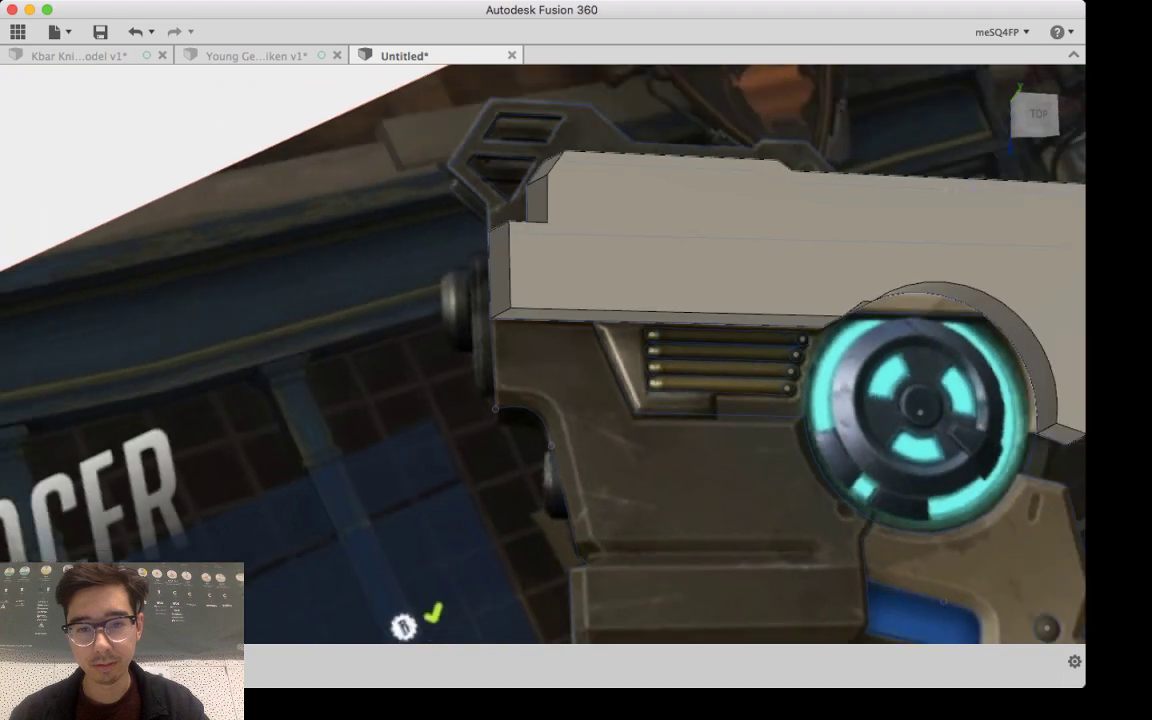
shift+middle_drag(677, 410, 797, 378)
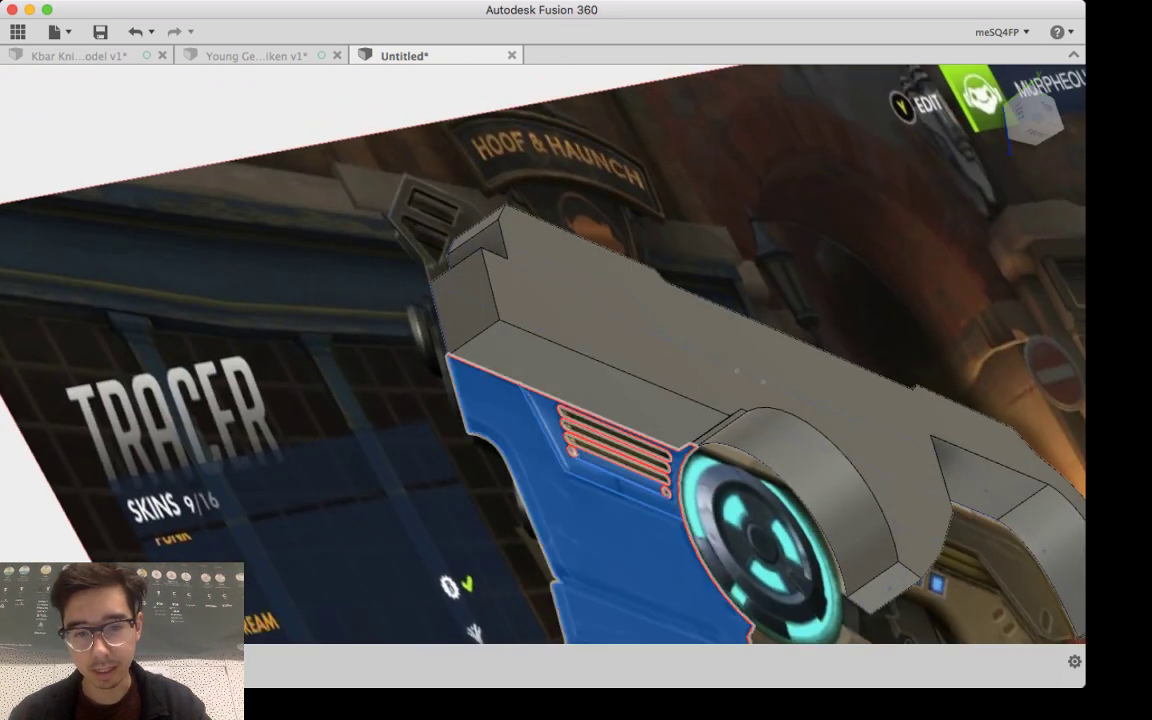
scroll(625, 472, up, 10)
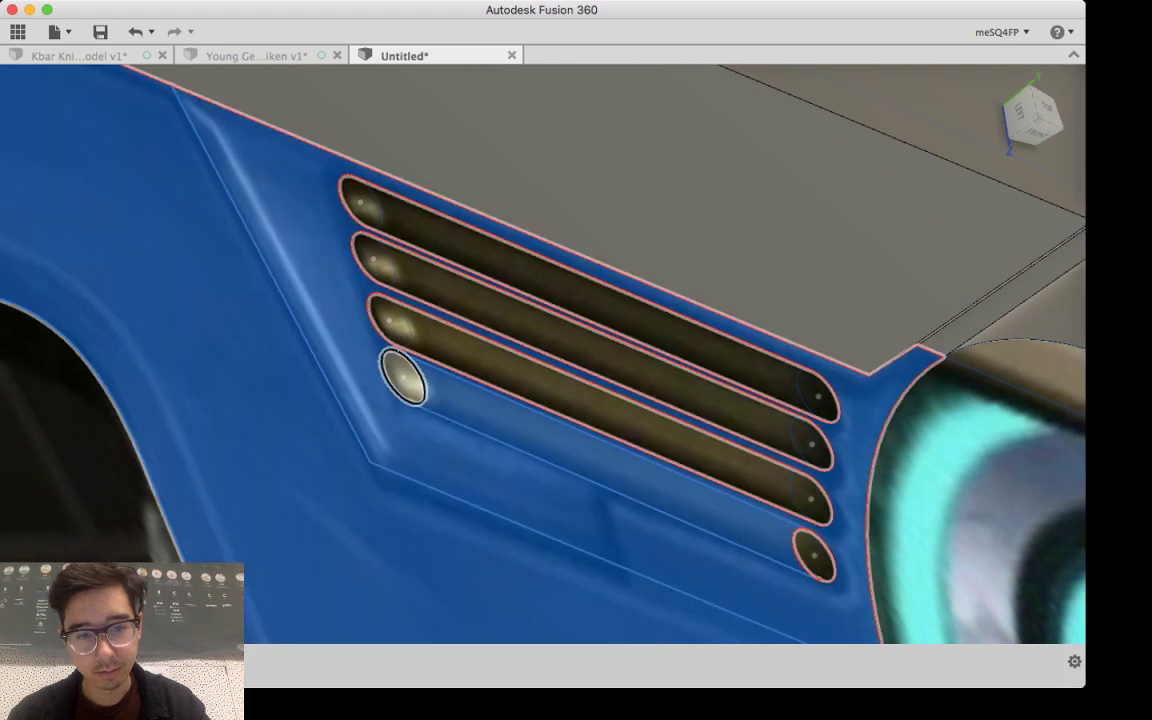
click(403, 377)
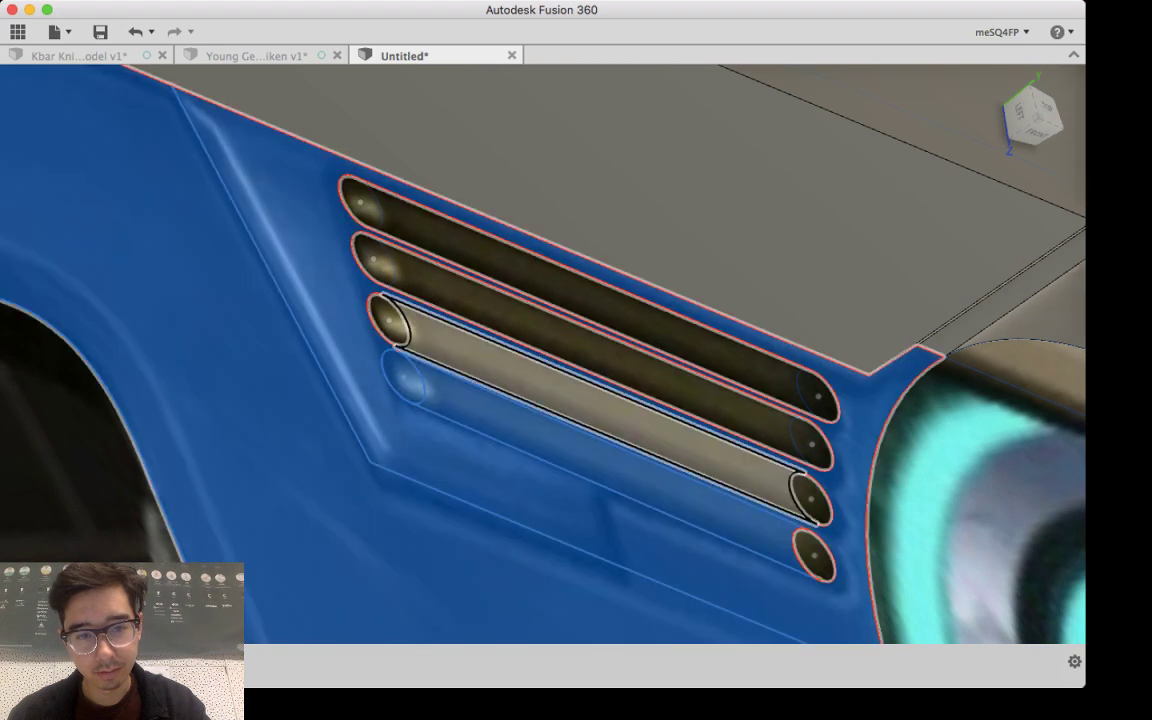
click(450, 348)
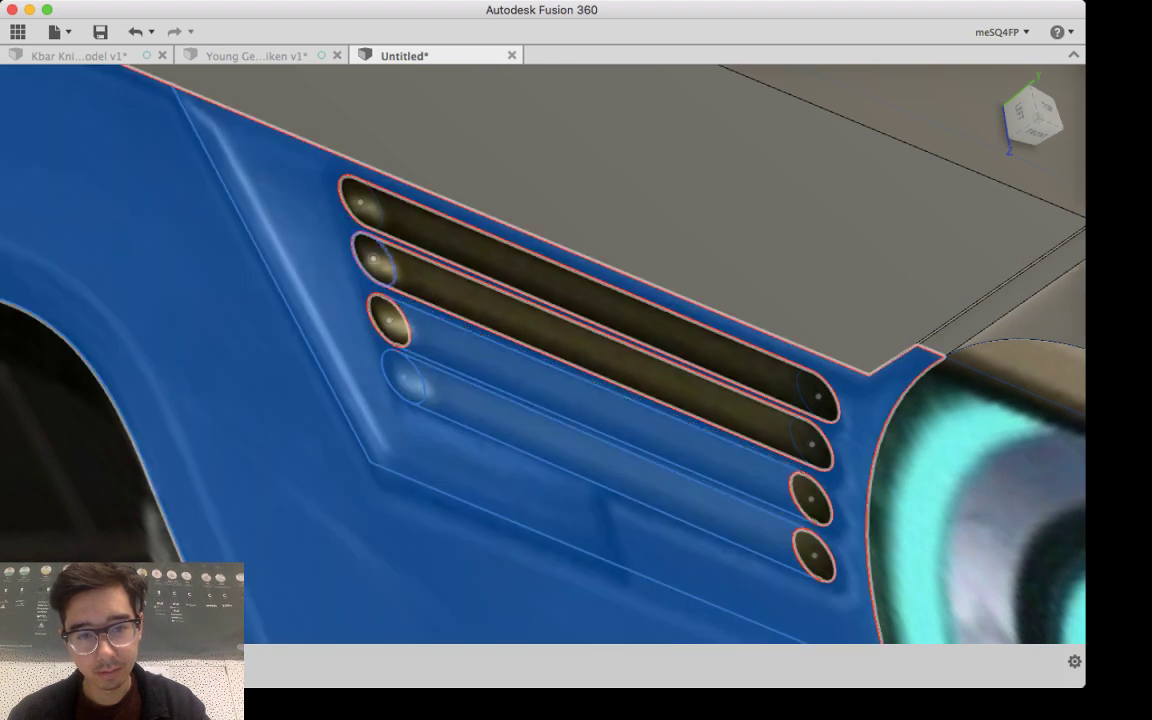
click(430, 282)
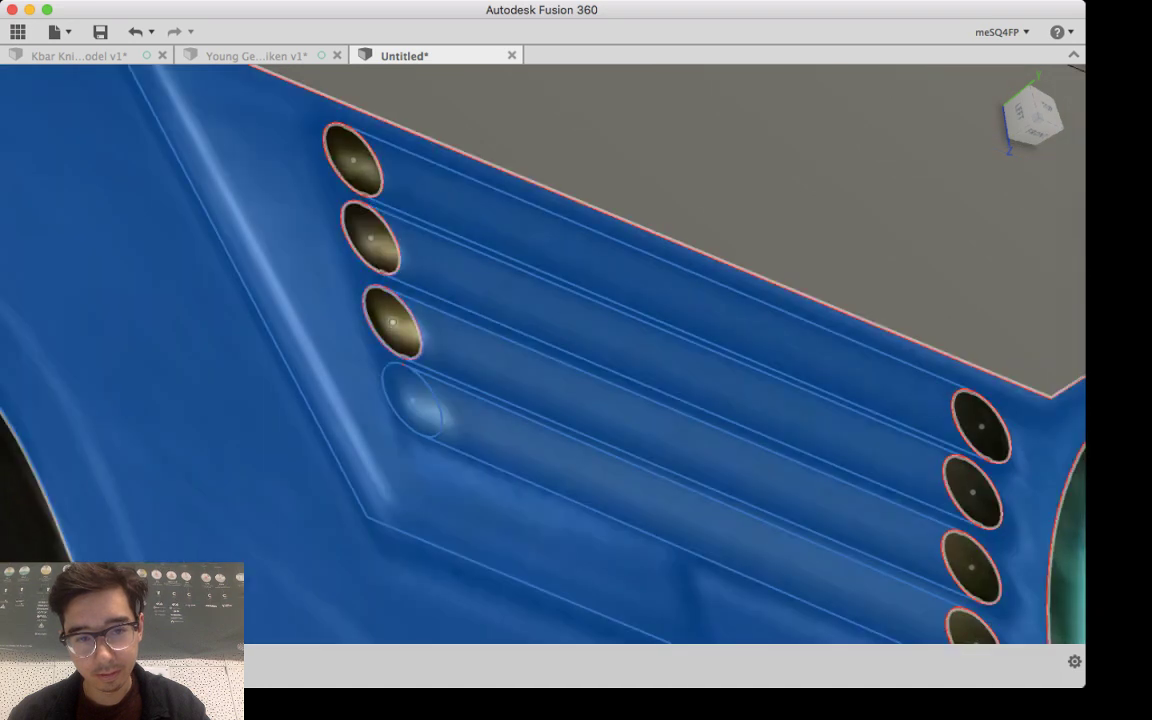
Step: Add the remaining circular ends of the four vent slots, front and back, to the profile selection
click(386, 290)
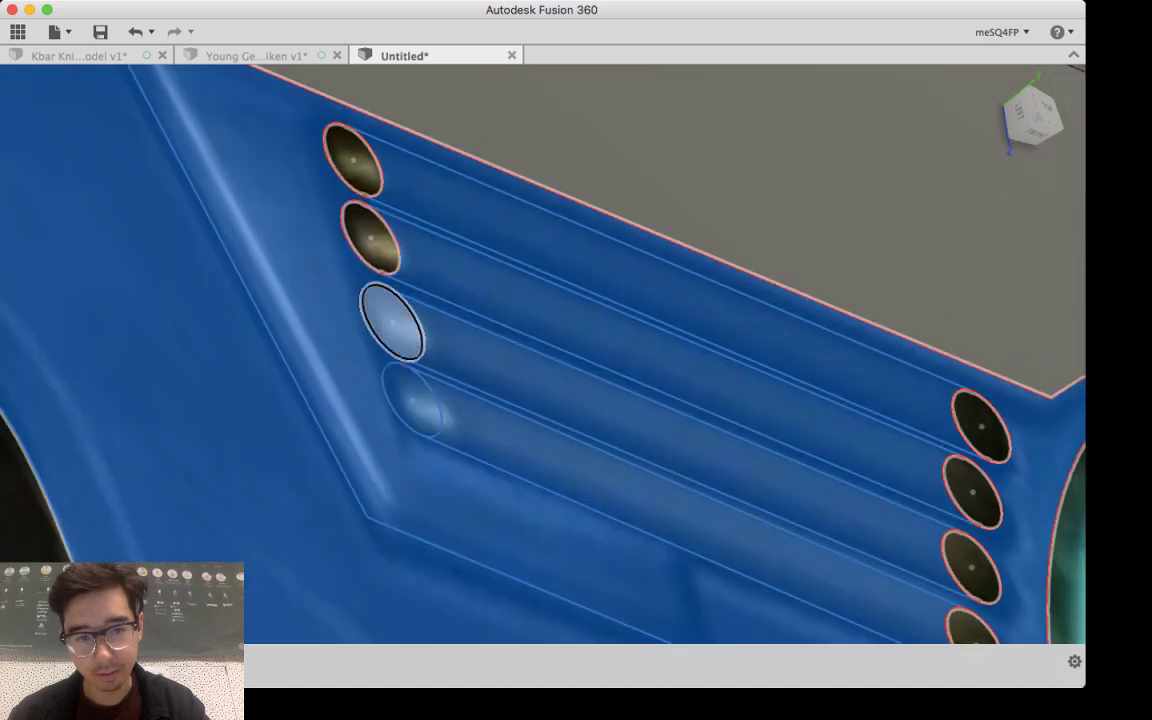
key(Return)
click(371, 238)
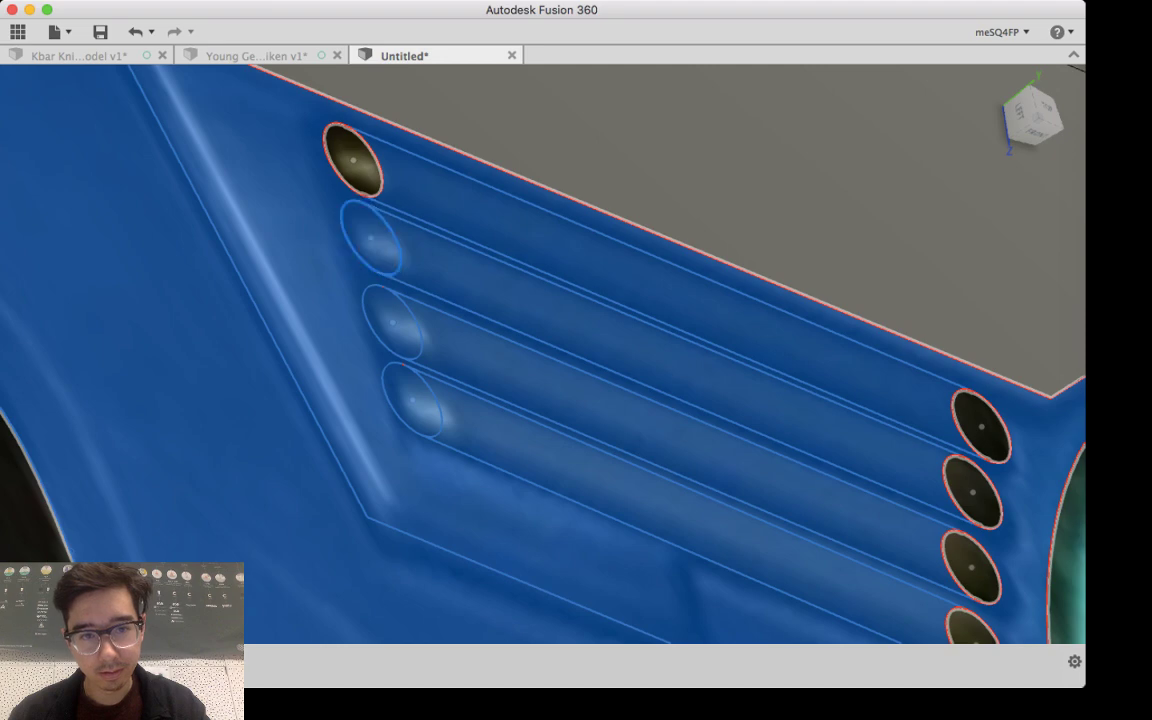
click(353, 160)
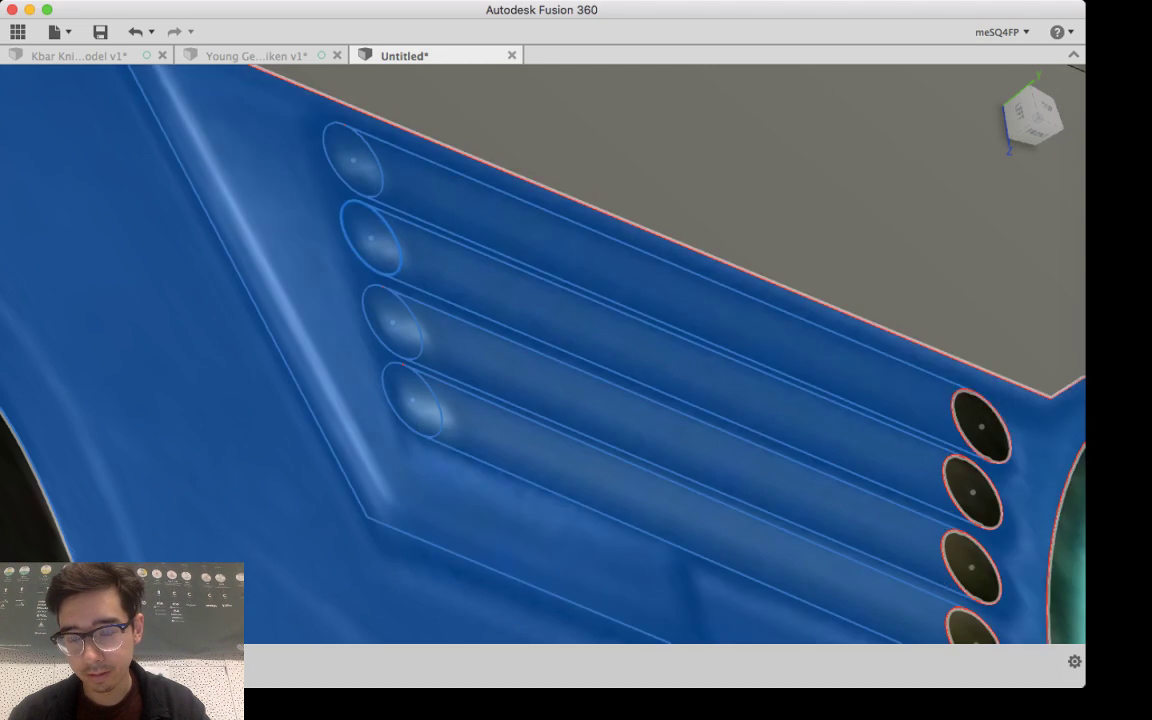
middle_drag(930, 452, 587, 406)
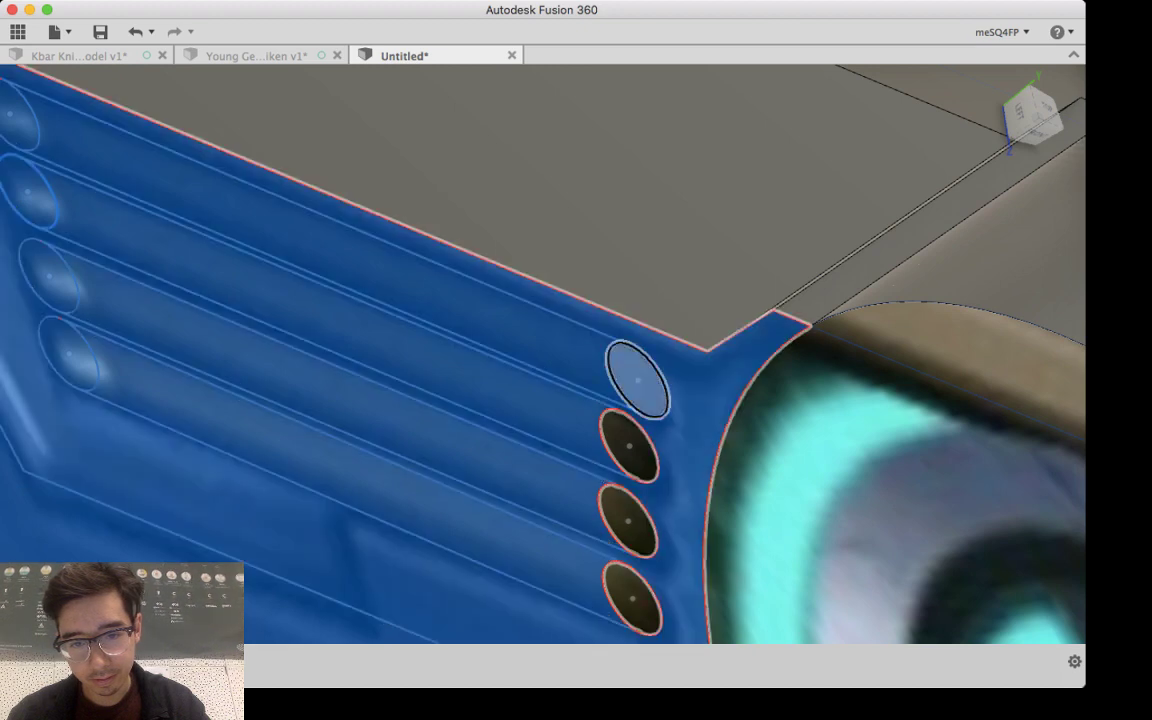
click(629, 446)
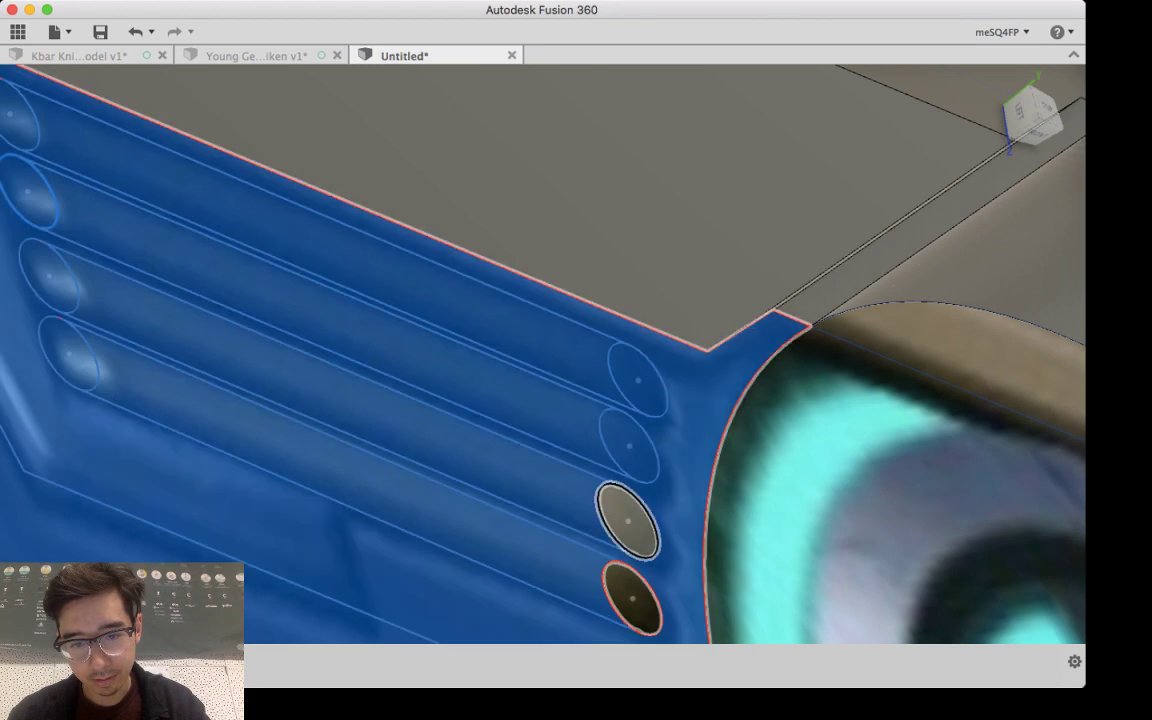
click(628, 521)
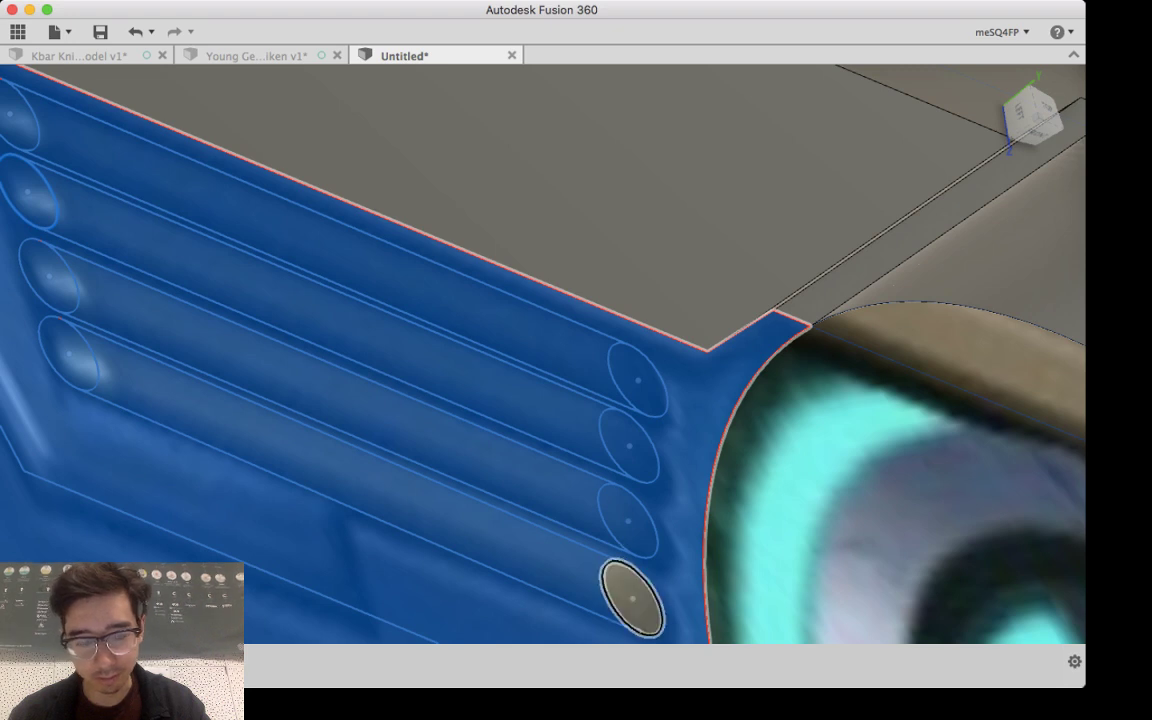
click(632, 598)
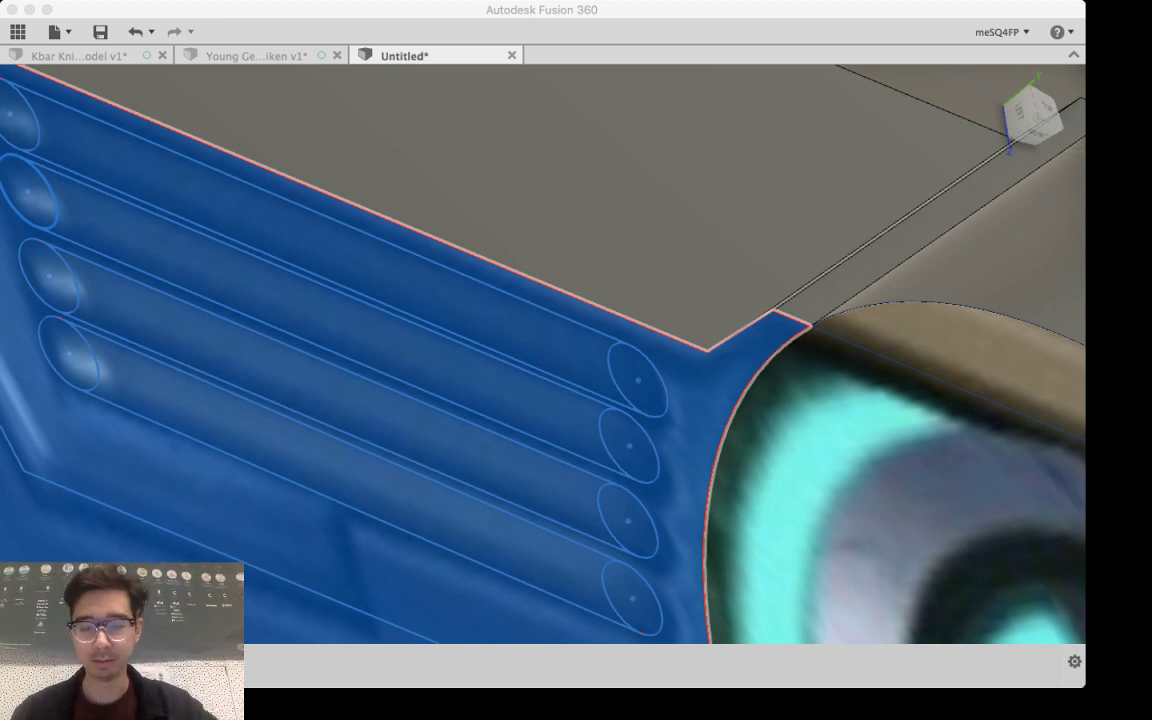
Step: Extrude the selected lower frame and vent profiles upward from the reference image, slightly thinner than the slide
scroll(598, 520, down, 3)
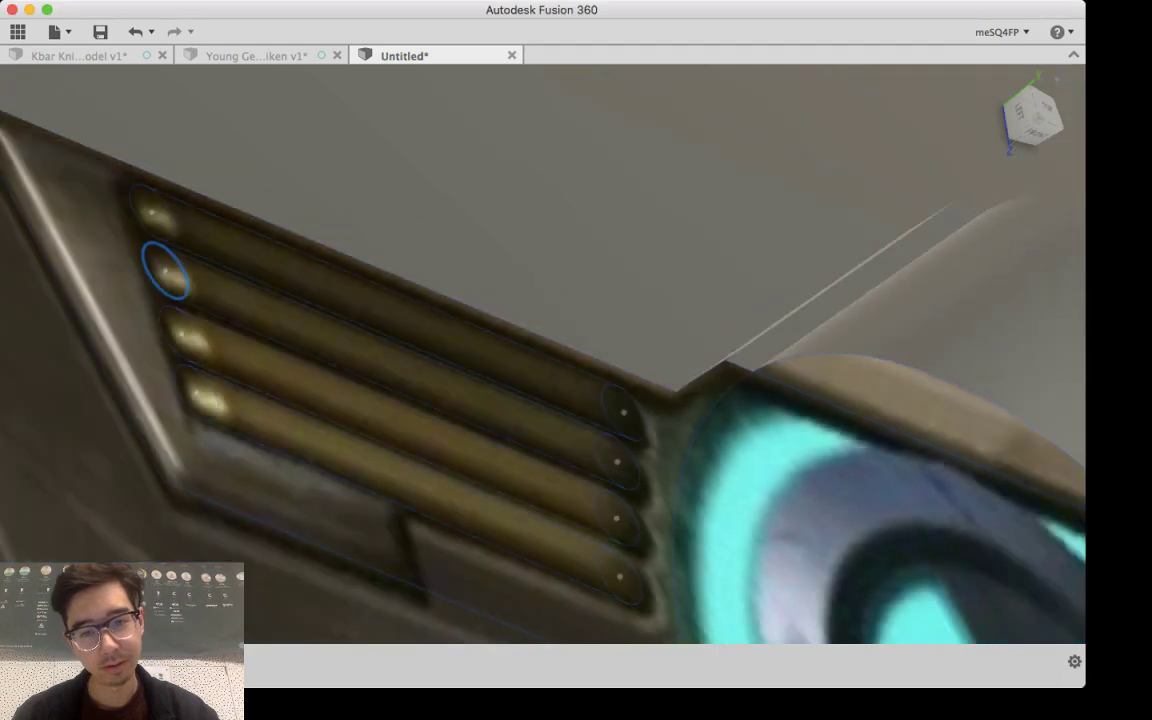
scroll(595, 515, up, 7)
scroll(543, 353, down, 10)
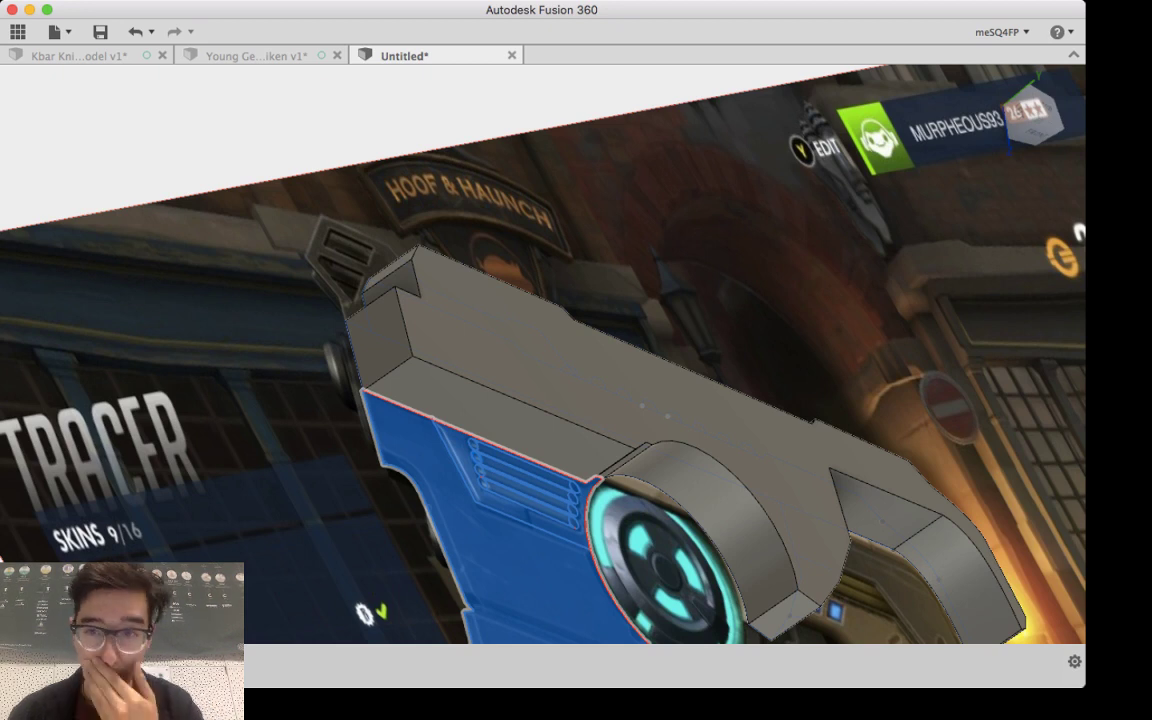
key(e)
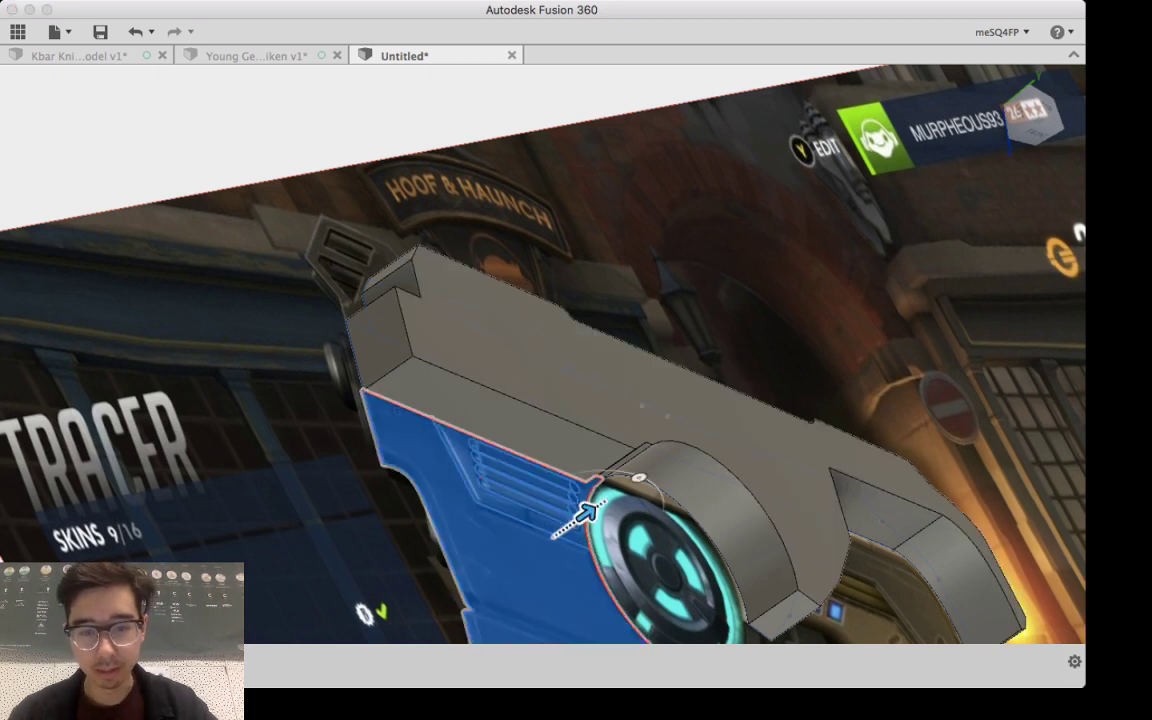
drag(571, 512, 625, 485)
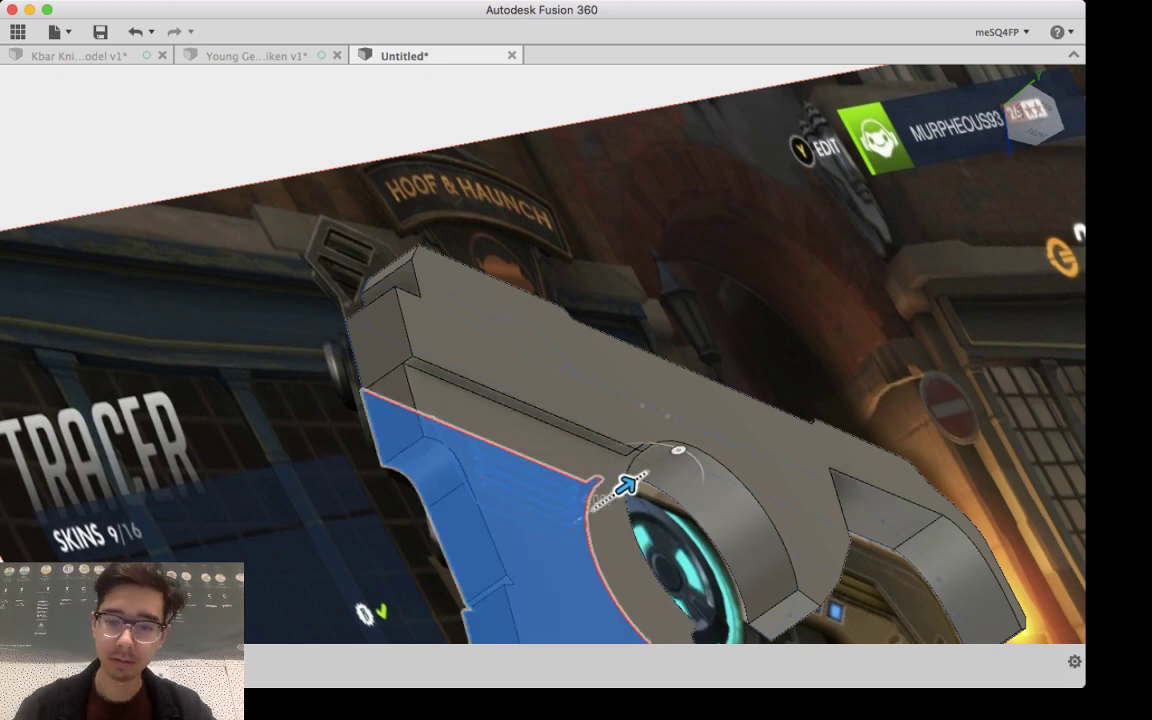
key(Return)
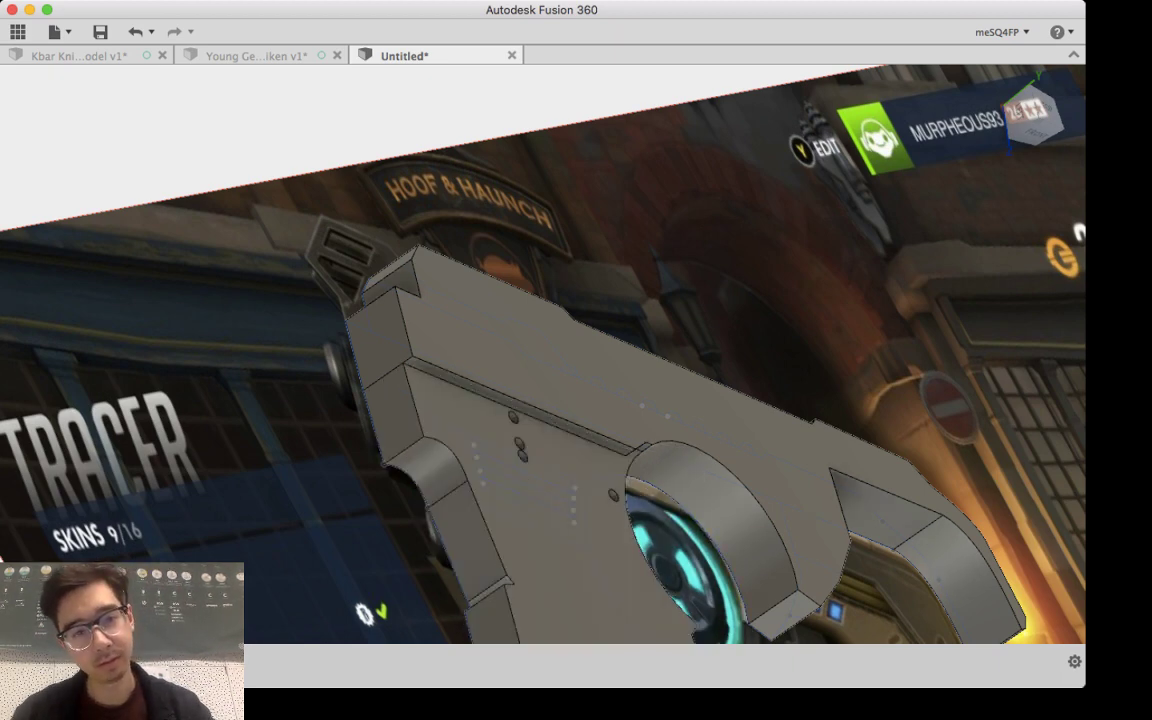
Step: Extrude the slotted sight profile above the slide by 4.00 towards the body side, checking its thickness edge-on
shift+middle_drag(626, 485, 482, 548)
mouse_move(983, 65)
shift+middle_down()
mouse_move(1020, 98)
mouse_move(981, 70)
shift+middle_up()
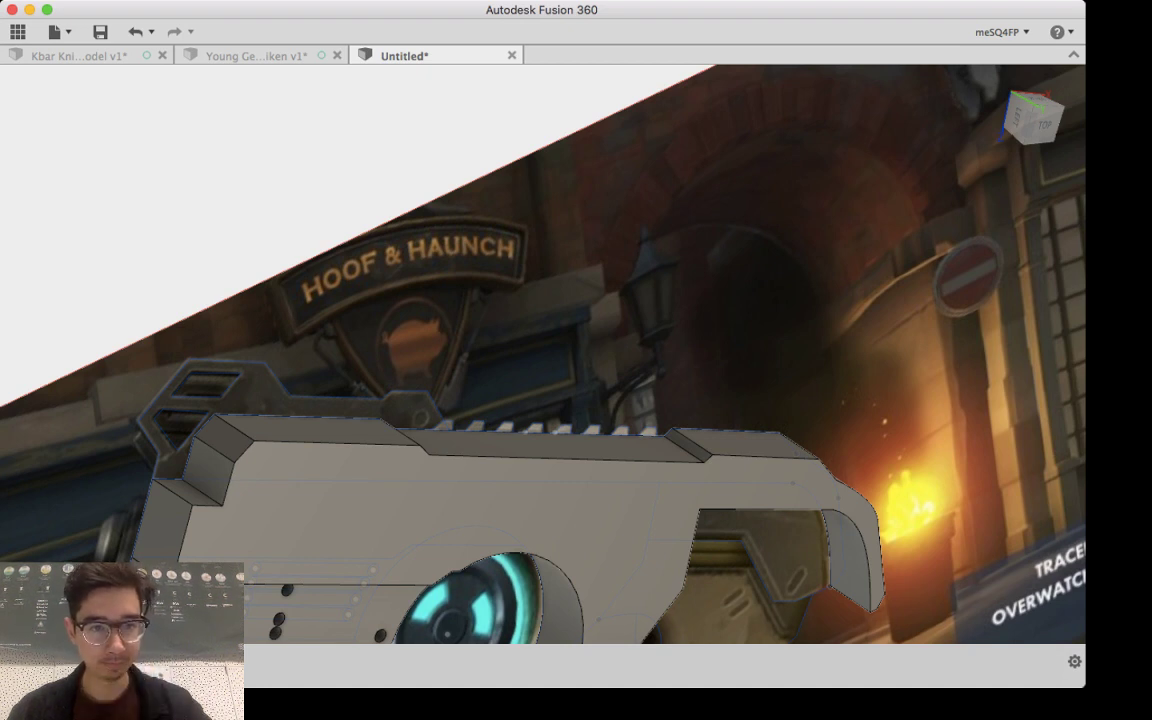
click(420, 412)
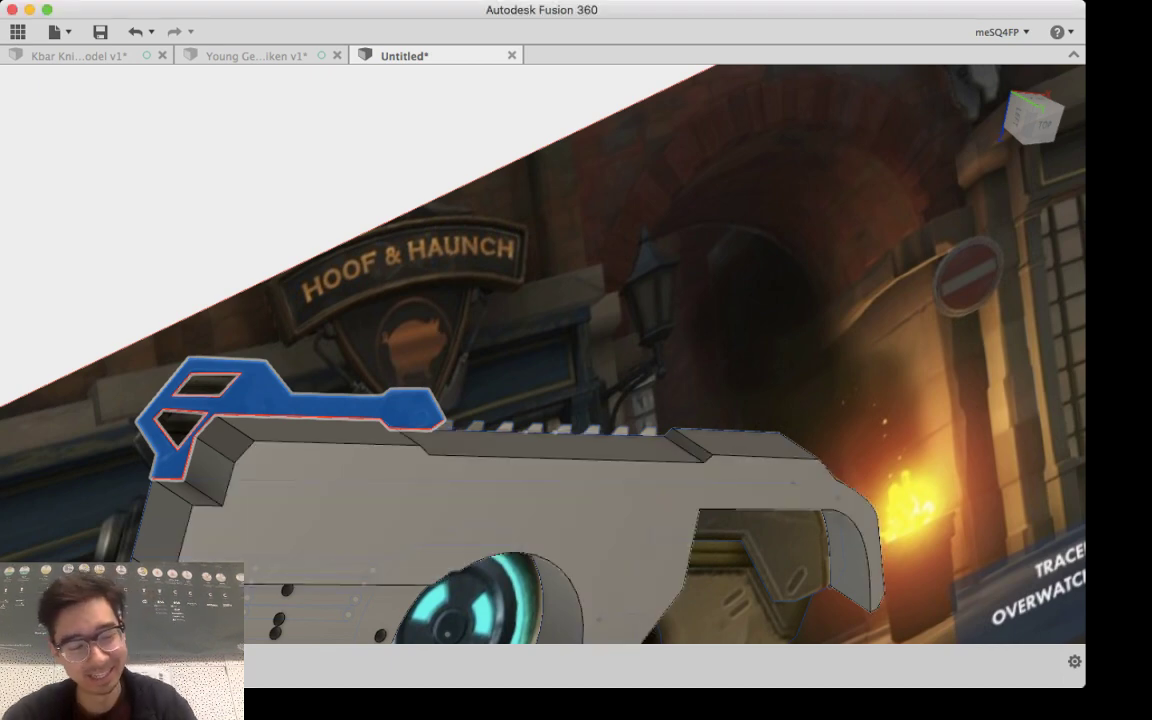
mouse_move(252, 362)
shift+middle_down()
mouse_move(345, 375)
mouse_move(265, 365)
shift+middle_up()
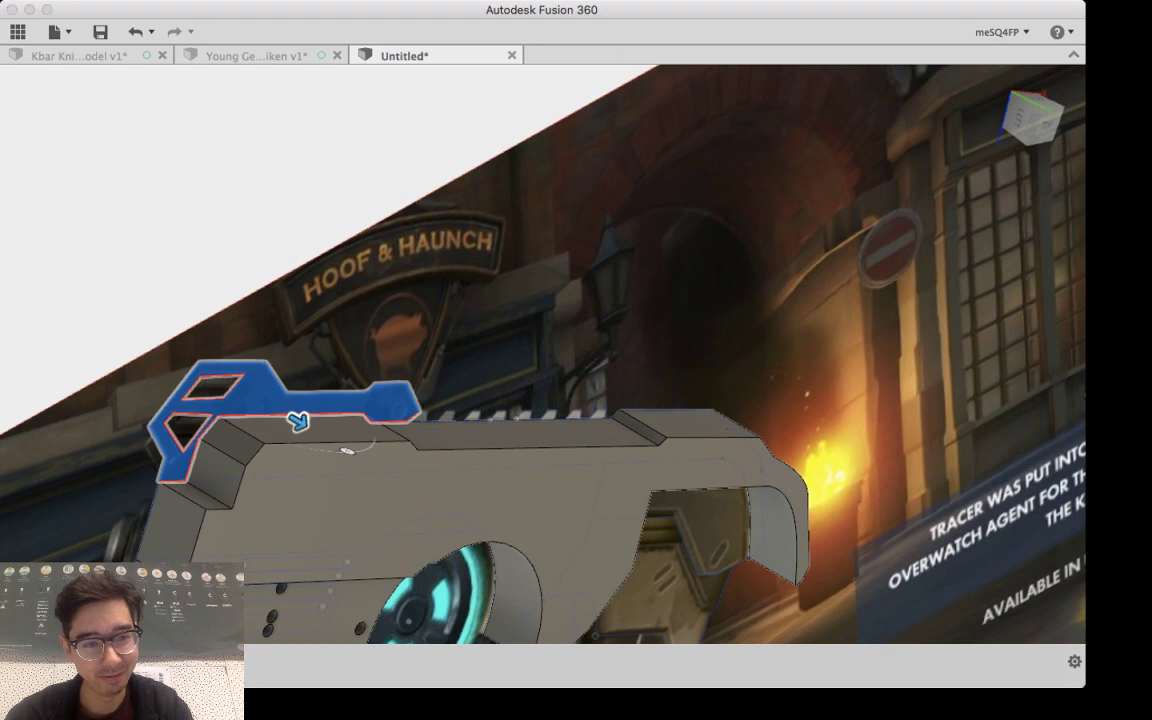
drag(298, 421, 337, 444)
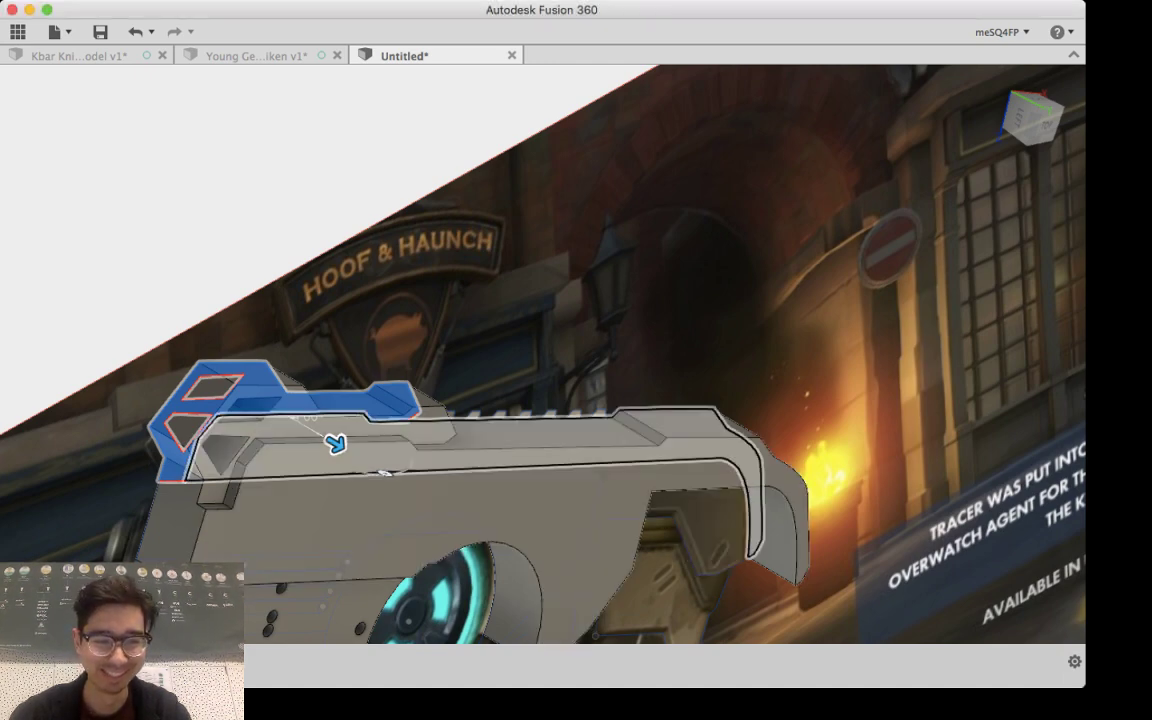
shift+middle_drag(560, 450, 760, 450)
shift+middle_drag(385, 445, 399, 459)
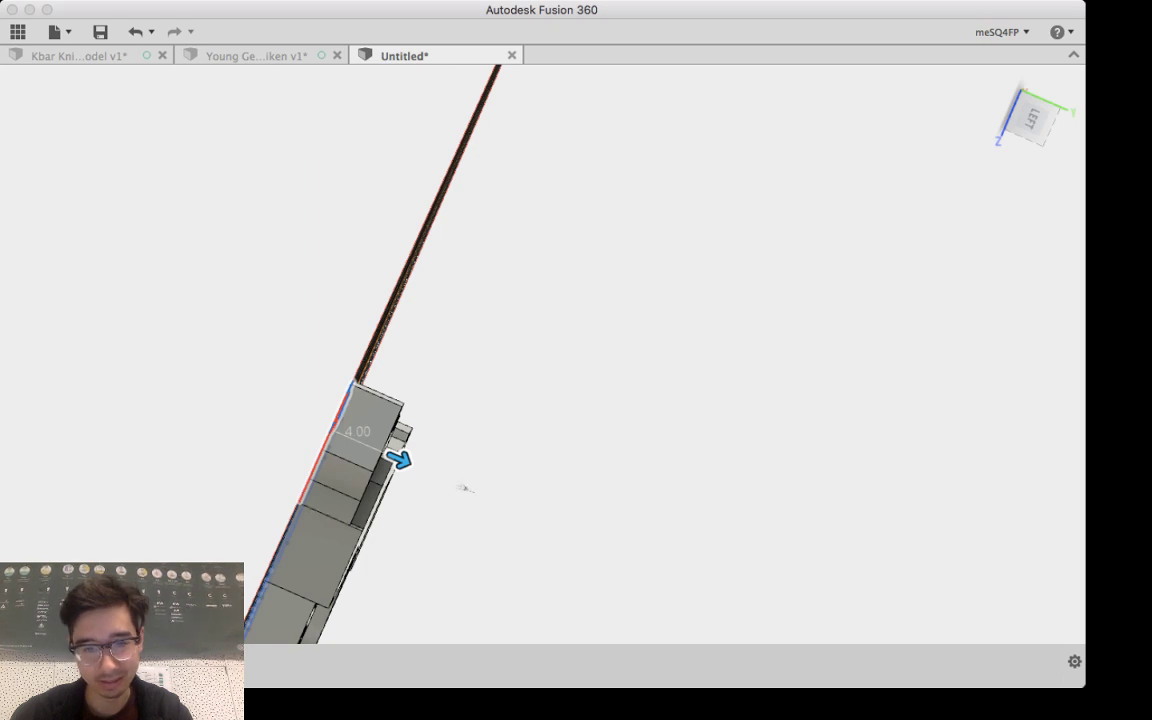
key(Return)
Step: Extrude the same sight profile from the back of the reference image as a 3.00 deep cut into the sight body
shift+middle_drag(430, 460, 455, 466)
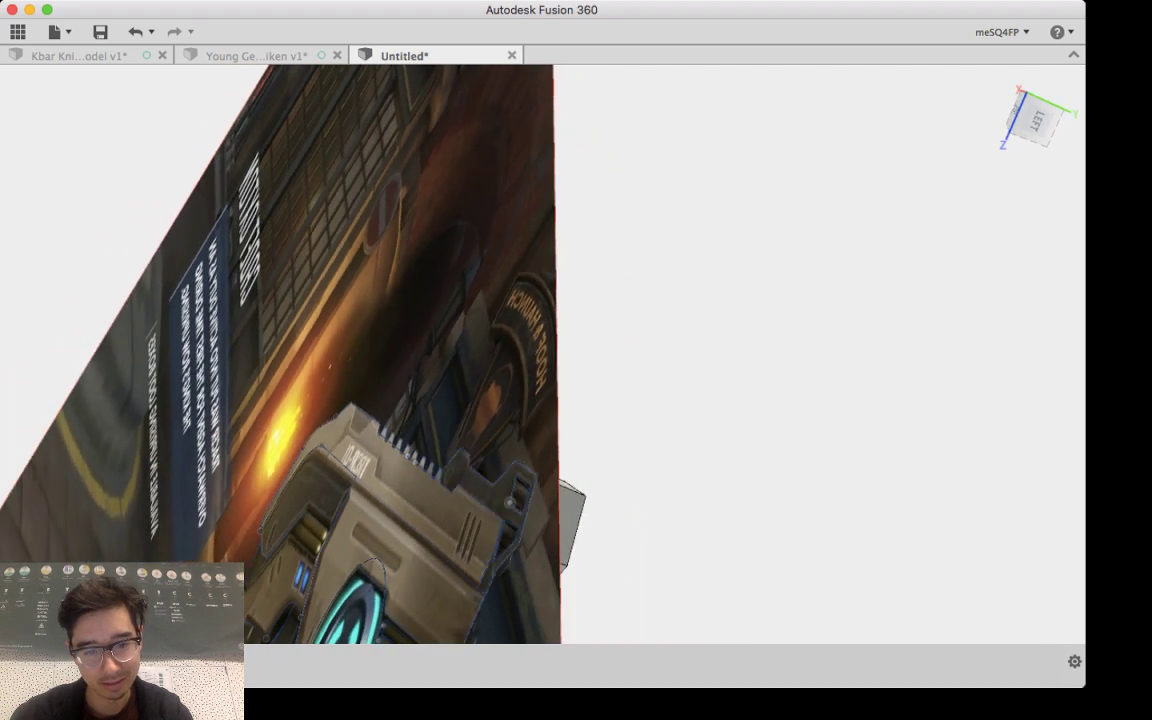
click(490, 489)
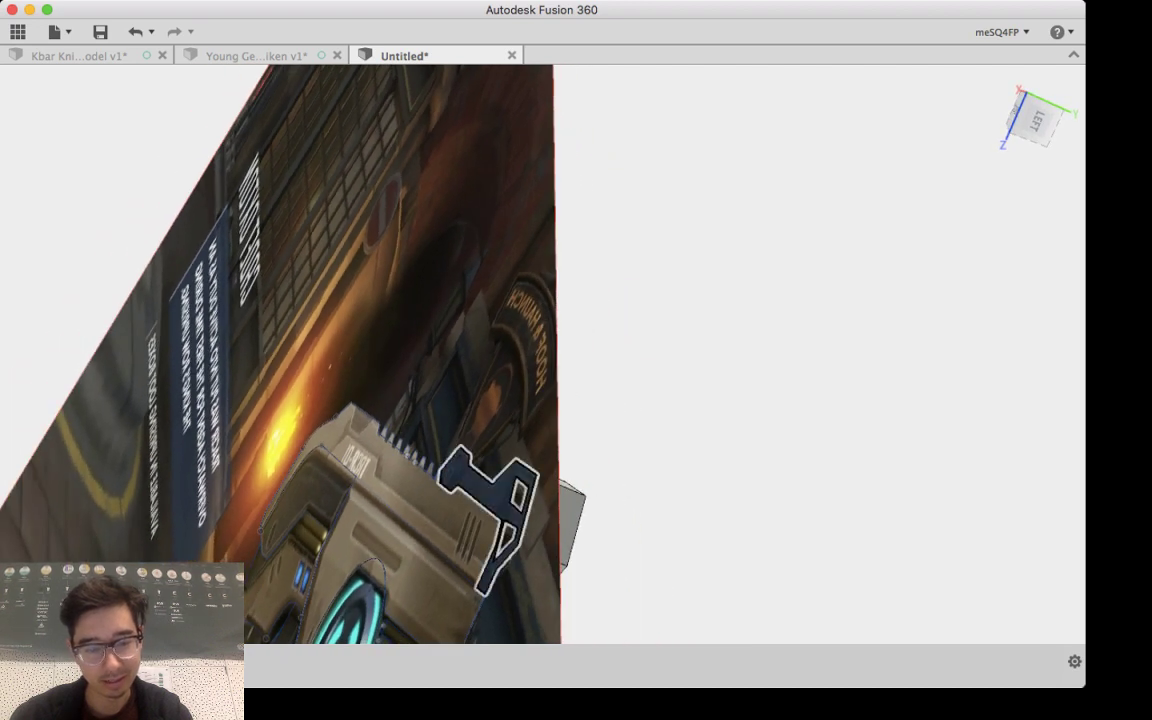
key(e)
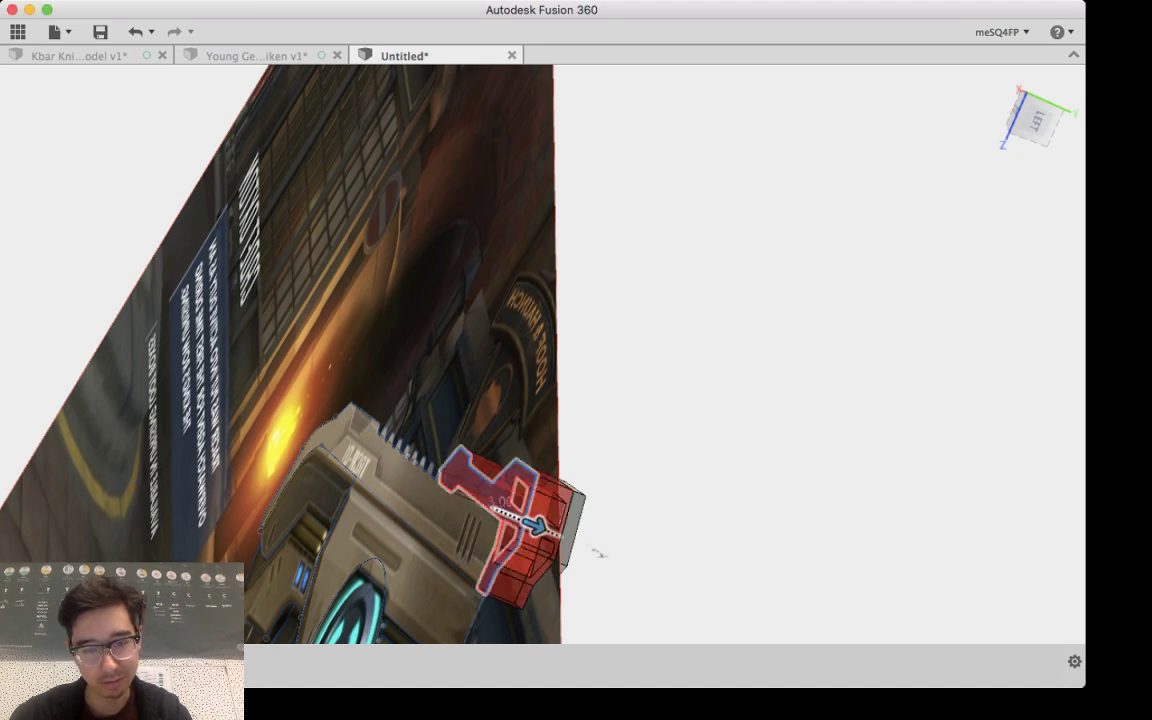
shift+middle_drag(597, 548, 645, 571)
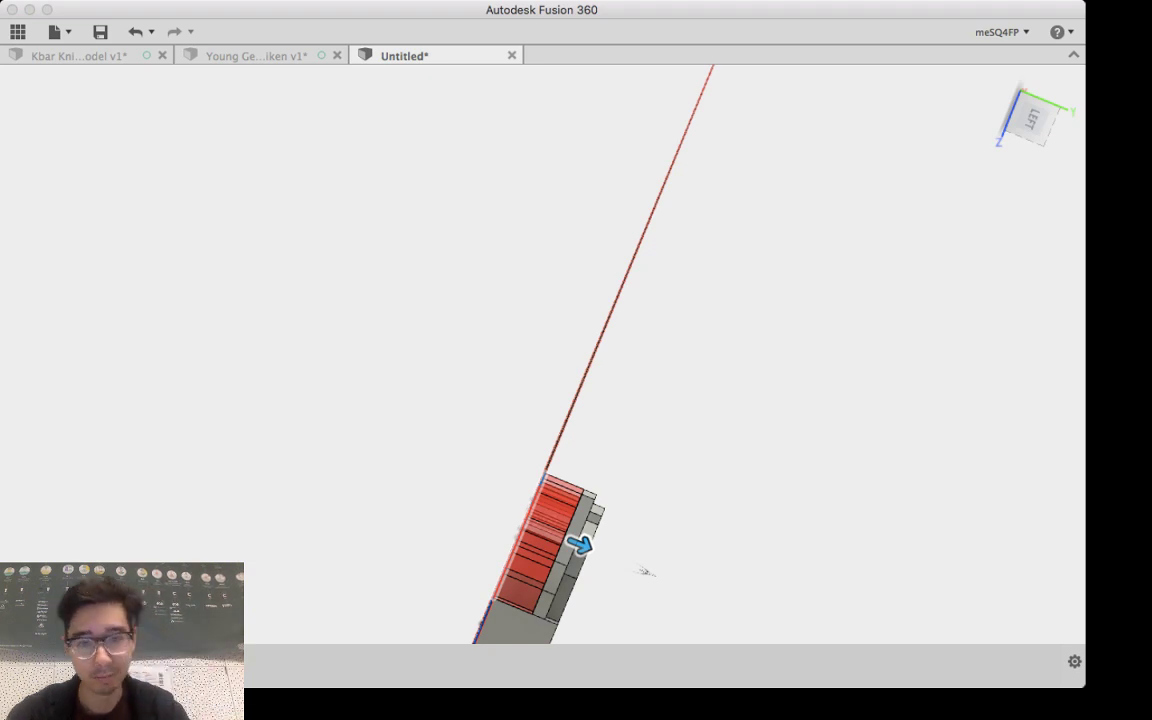
key(Return)
Step: Inspect the extruded bodies from above, including the vent circles and the lower frame's curved edge
shift+middle_drag(570, 413, 701, 275)
shift+middle_drag(577, 457, 458, 254)
shift+middle_drag(420, 605, 41, 483)
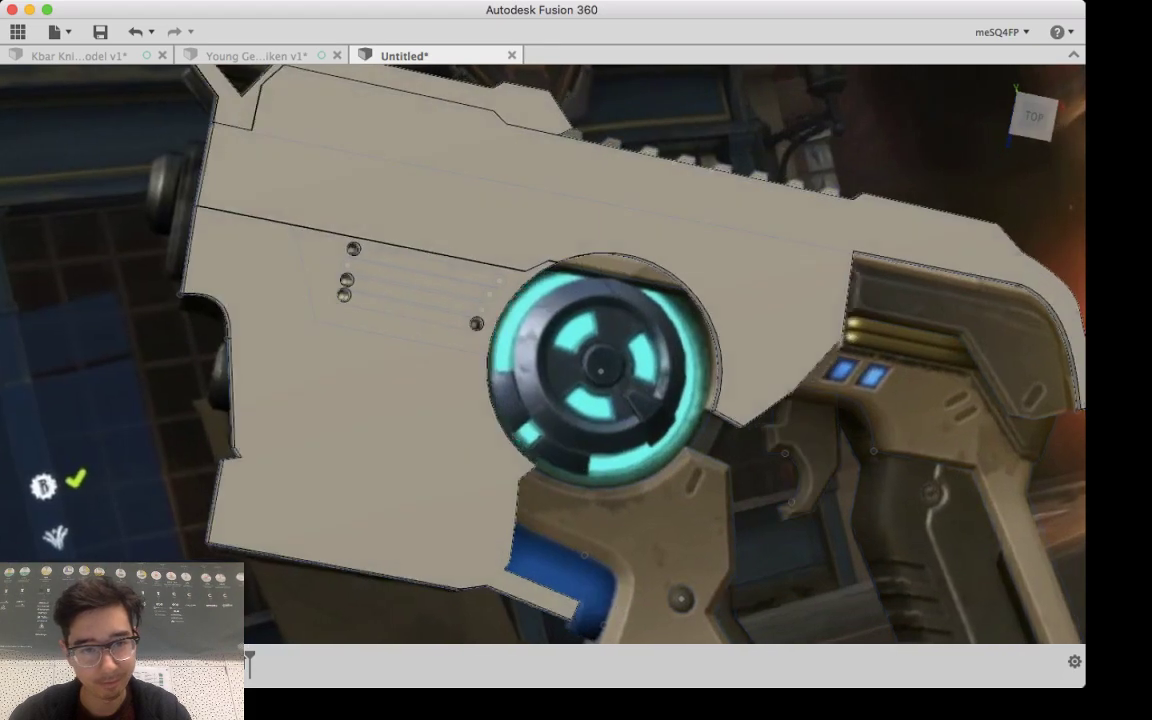
scroll(602, 366, down, 3)
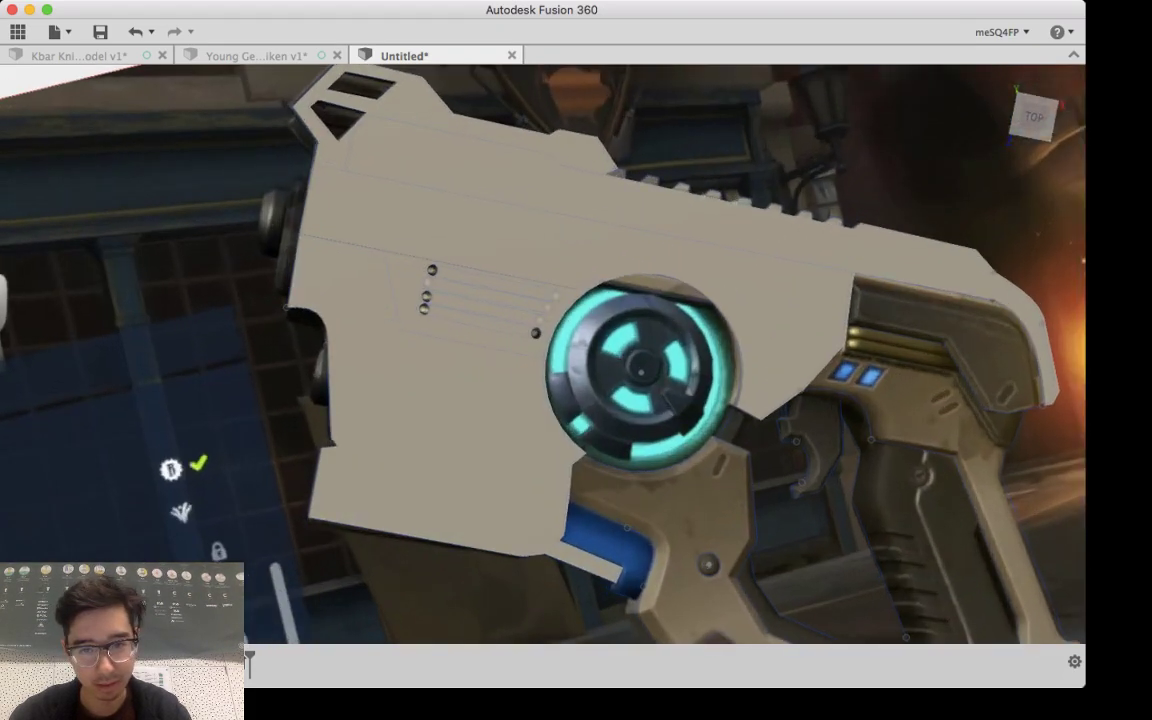
scroll(252, 341, up, 10)
mouse_move(420, 340)
shift+middle_down()
mouse_move(345, 345)
mouse_move(412, 330)
shift+middle_up()
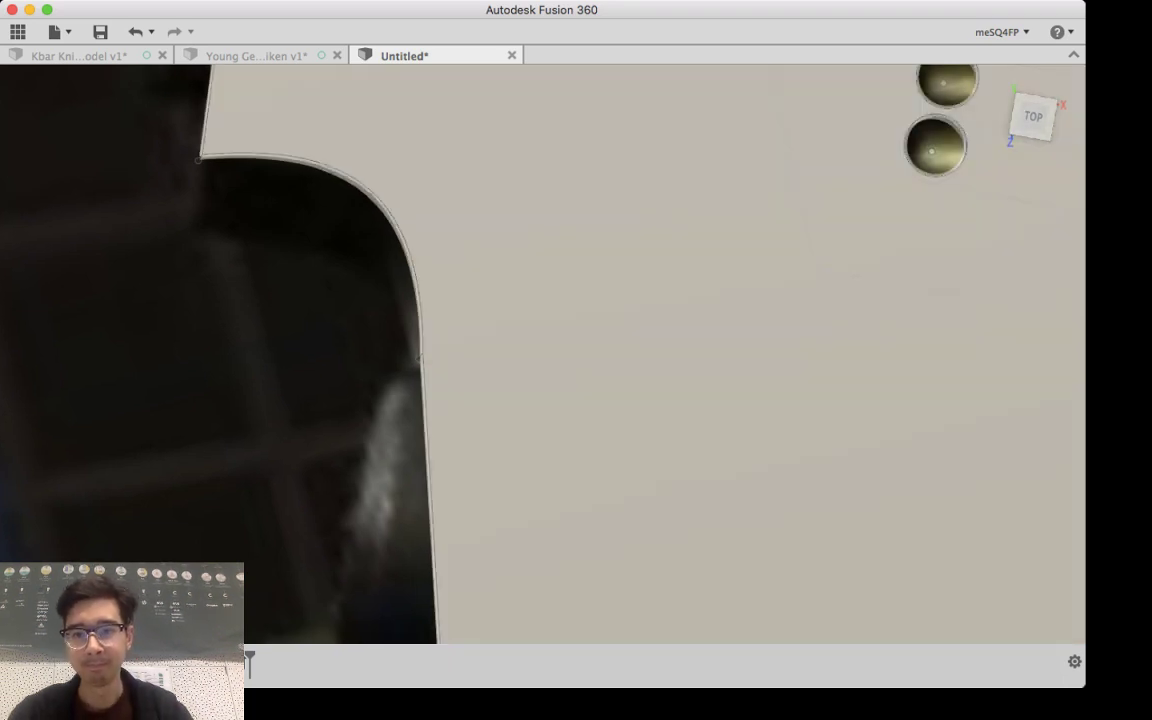
Step: Extrude three of the four end circles on the cartridge slots, on the side away from the round disc, by 4.00 towards the body side
mouse_move(700, 300)
middle_down()
mouse_move(652, 313)
mouse_move(526, 313)
mouse_move(472, 409)
mouse_move(484, 498)
mouse_move(760, 498)
mouse_move(680, 485)
middle_up()
scroll(412, 340, down, 7)
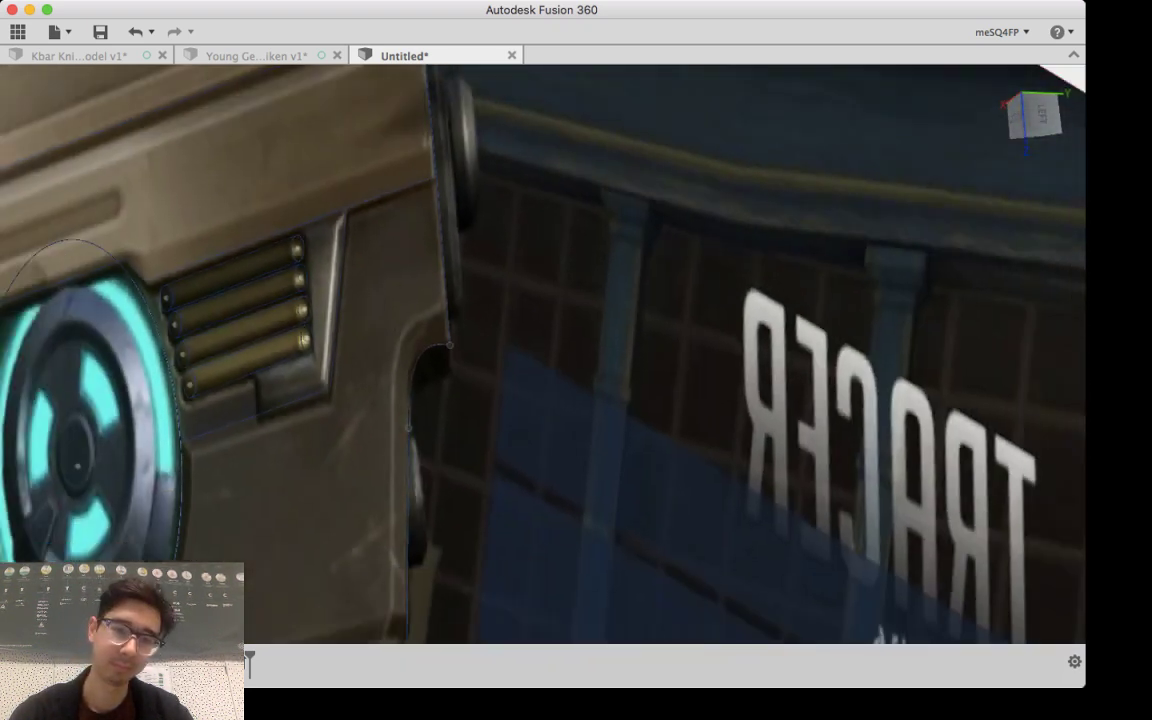
scroll(334, 311, up, 10)
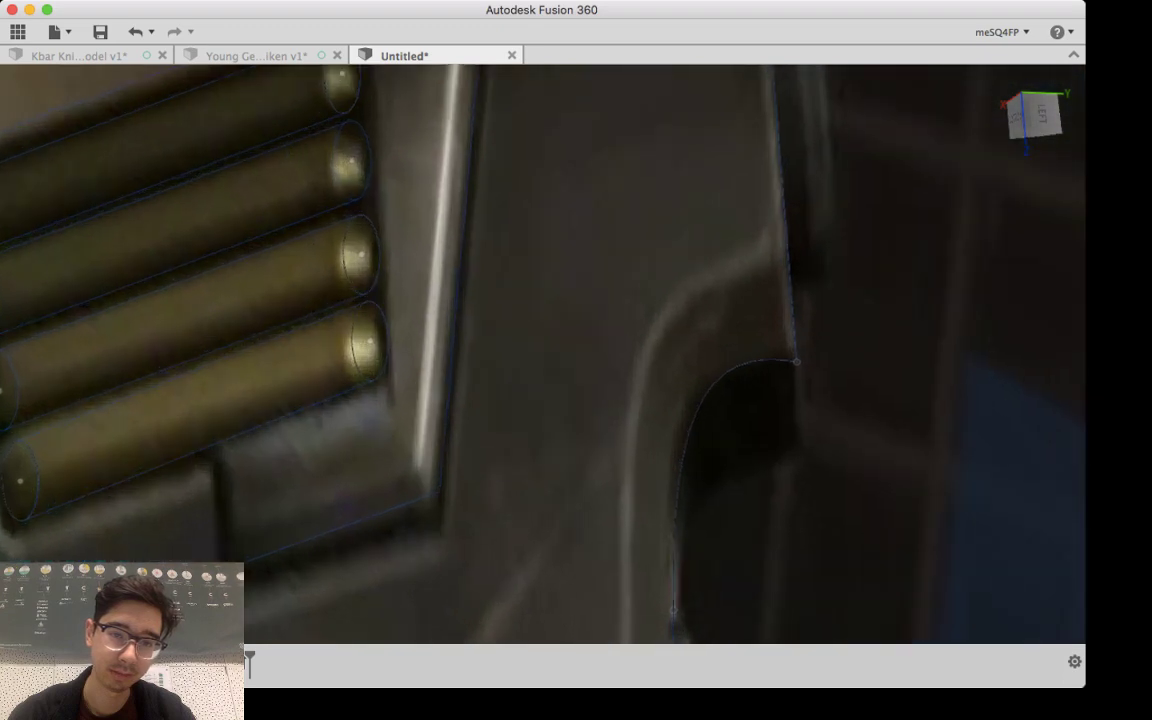
mouse_move(597, 360)
shift+middle_down()
mouse_move(325, 362)
mouse_move(606, 364)
mouse_move(597, 356)
shift+middle_up()
middle_drag(500, 300, 988, 558)
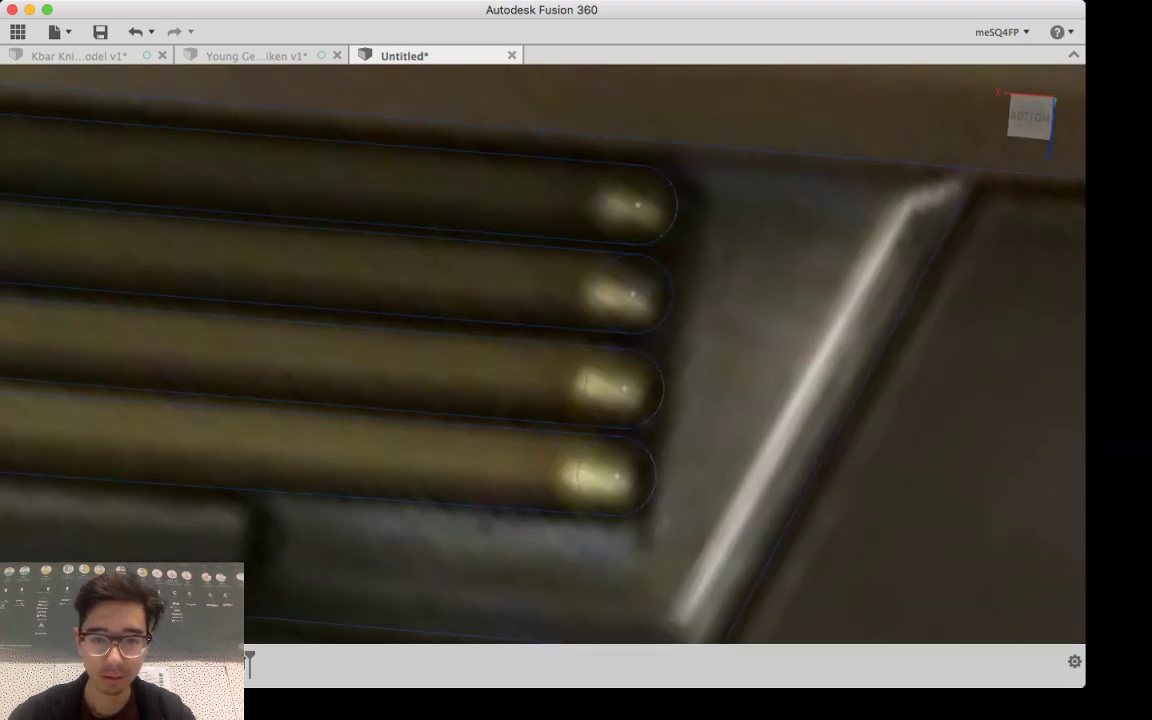
scroll(637, 466, up, 5)
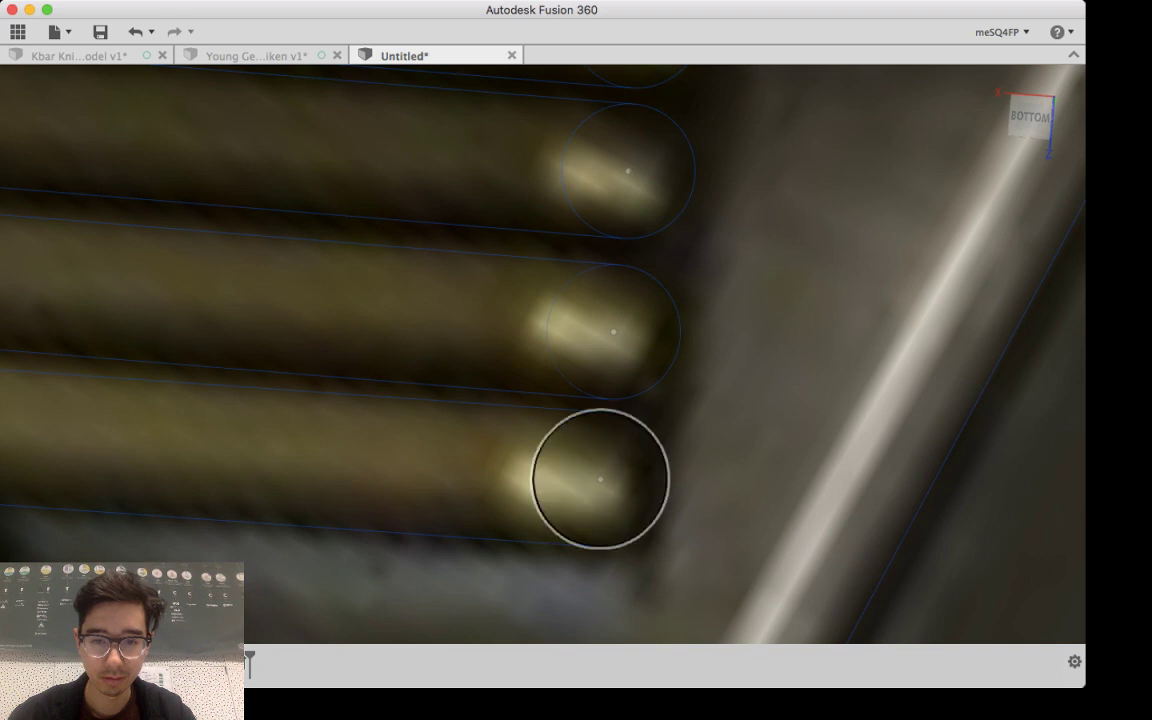
click(600, 479)
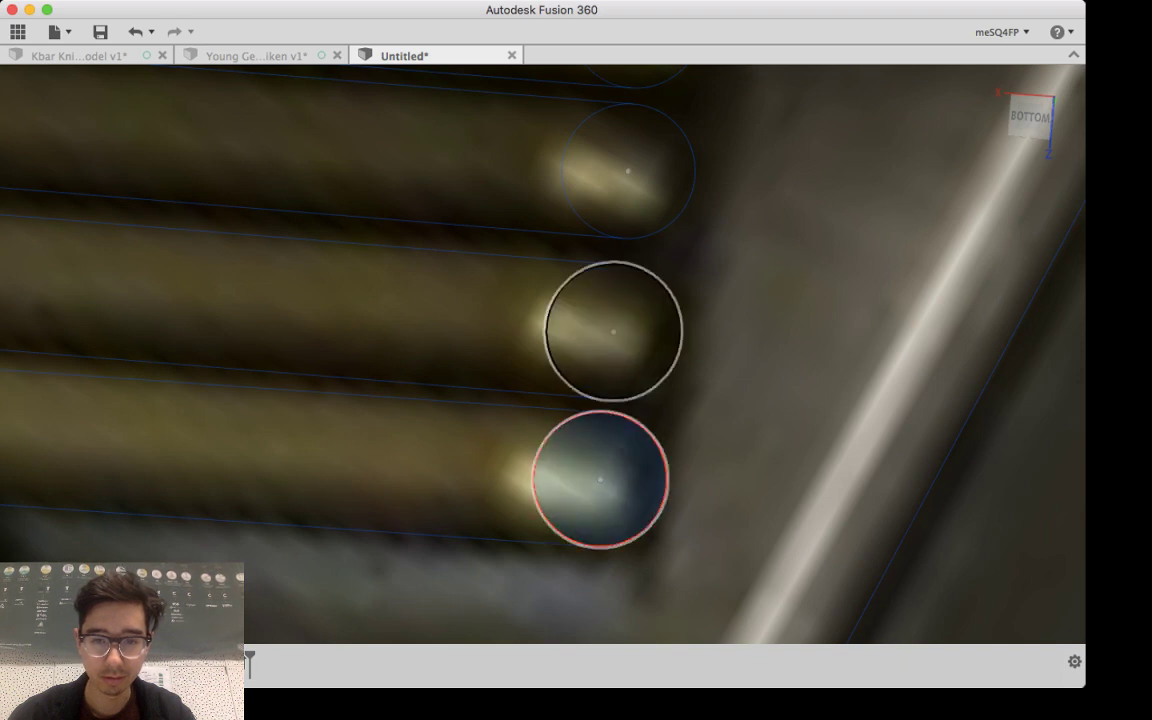
click(614, 335)
middle_drag(628, 171, 564, 438)
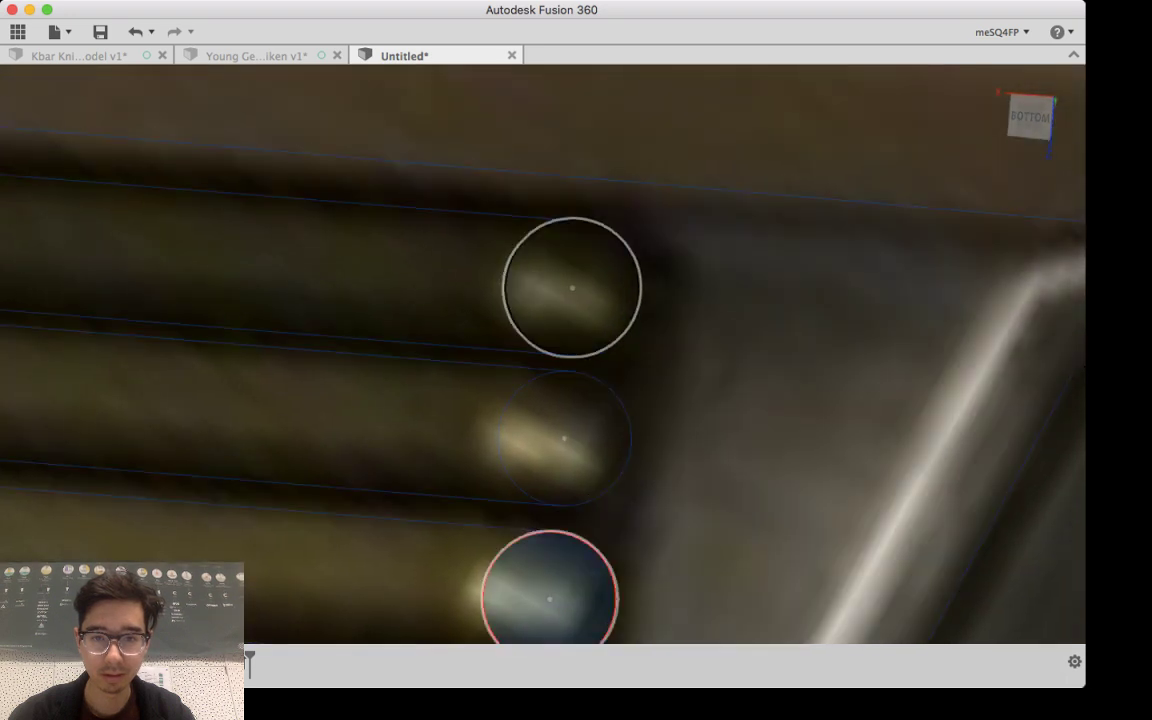
click(572, 288)
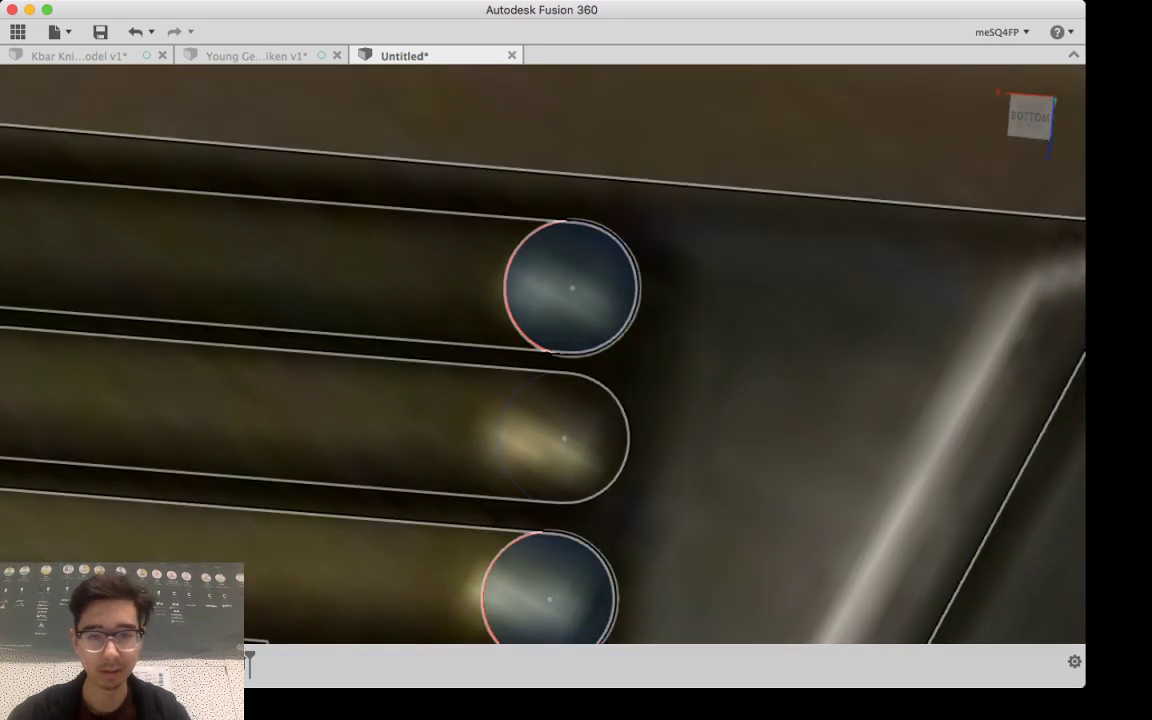
scroll(600, 300, down, 5)
shift+middle_drag(681, 327, 941, 339)
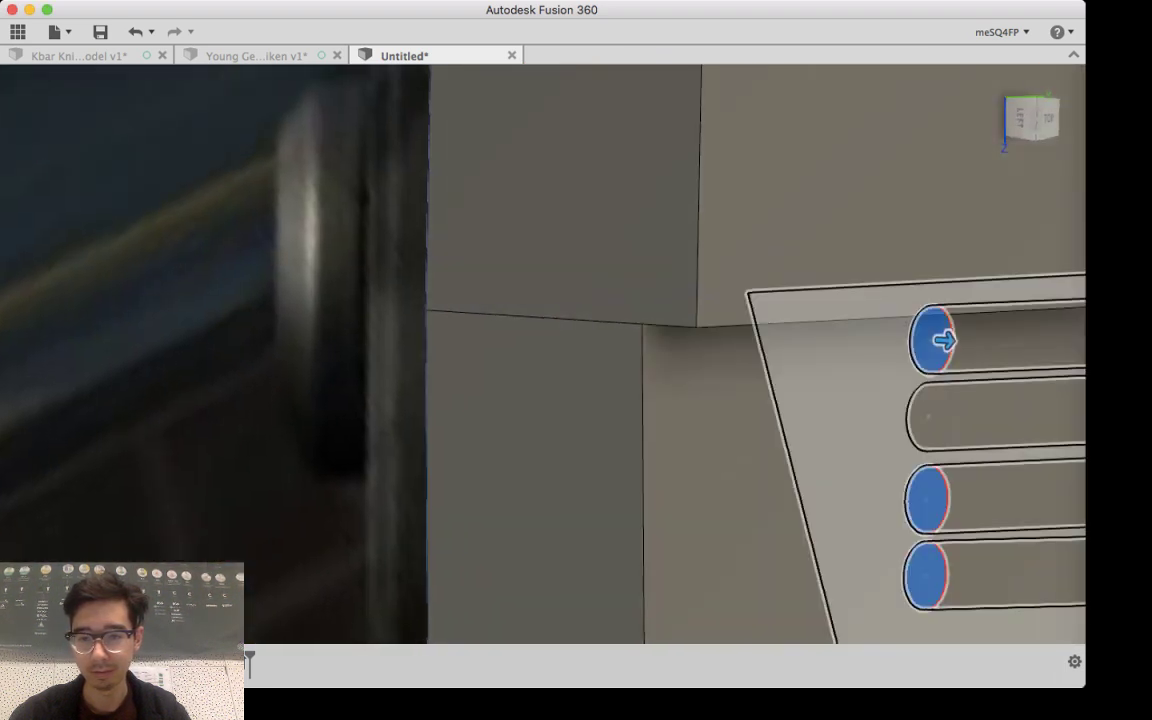
scroll(879, 416, down, 5)
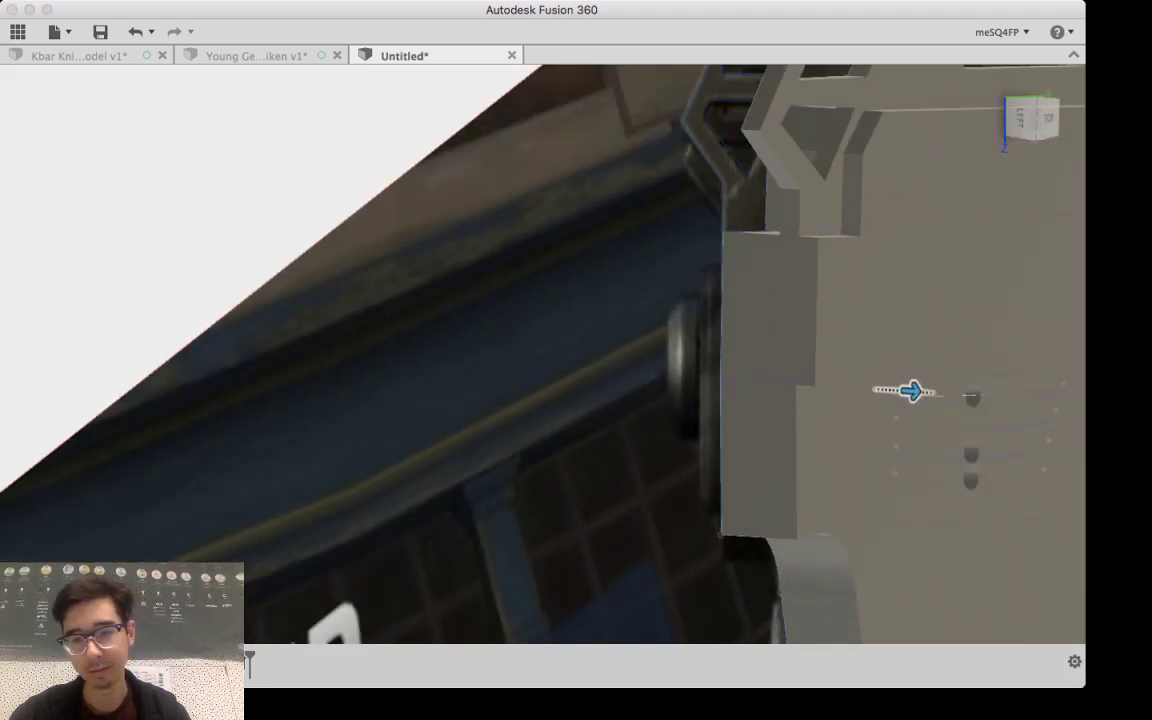
drag(908, 391, 987, 396)
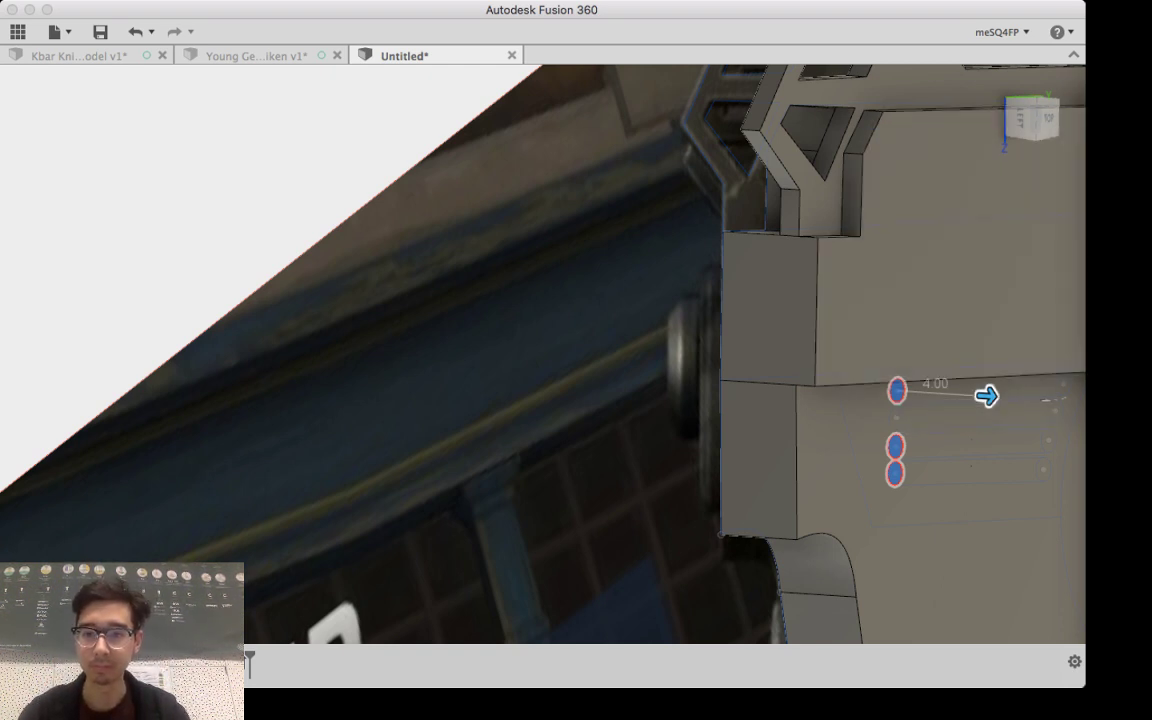
key(Return)
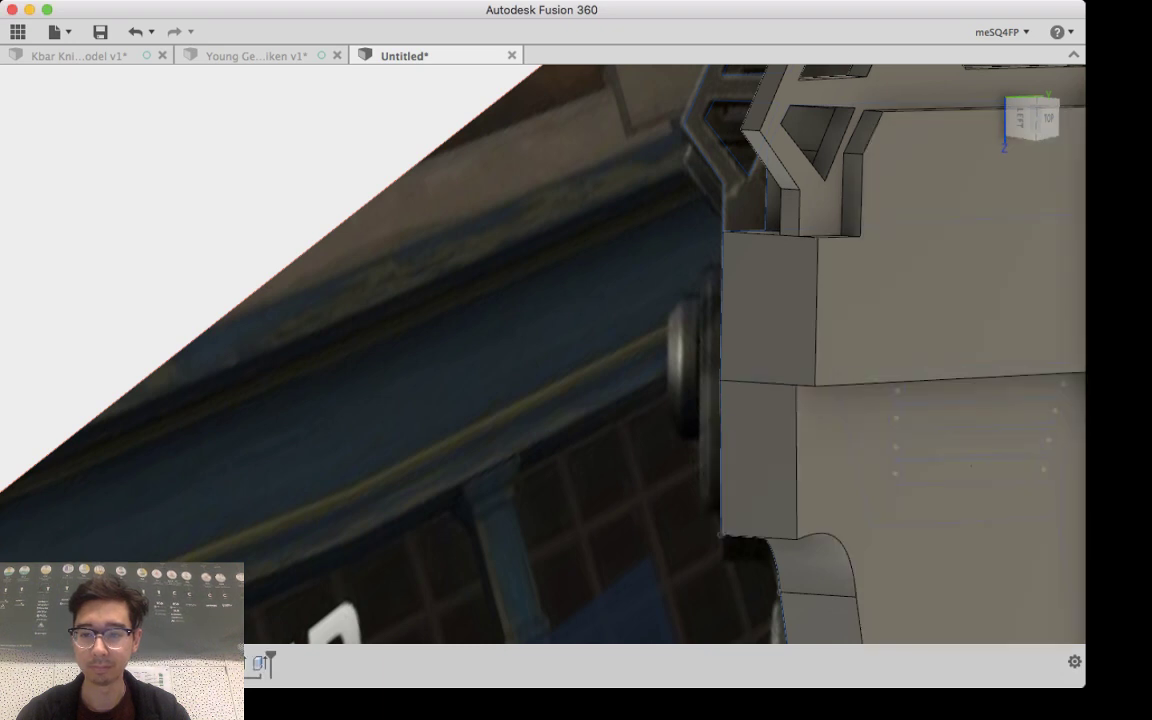
Step: Extrude the lowest cartridge slot's end circle nearest the round disc by 4.00 towards the body side
key(e)
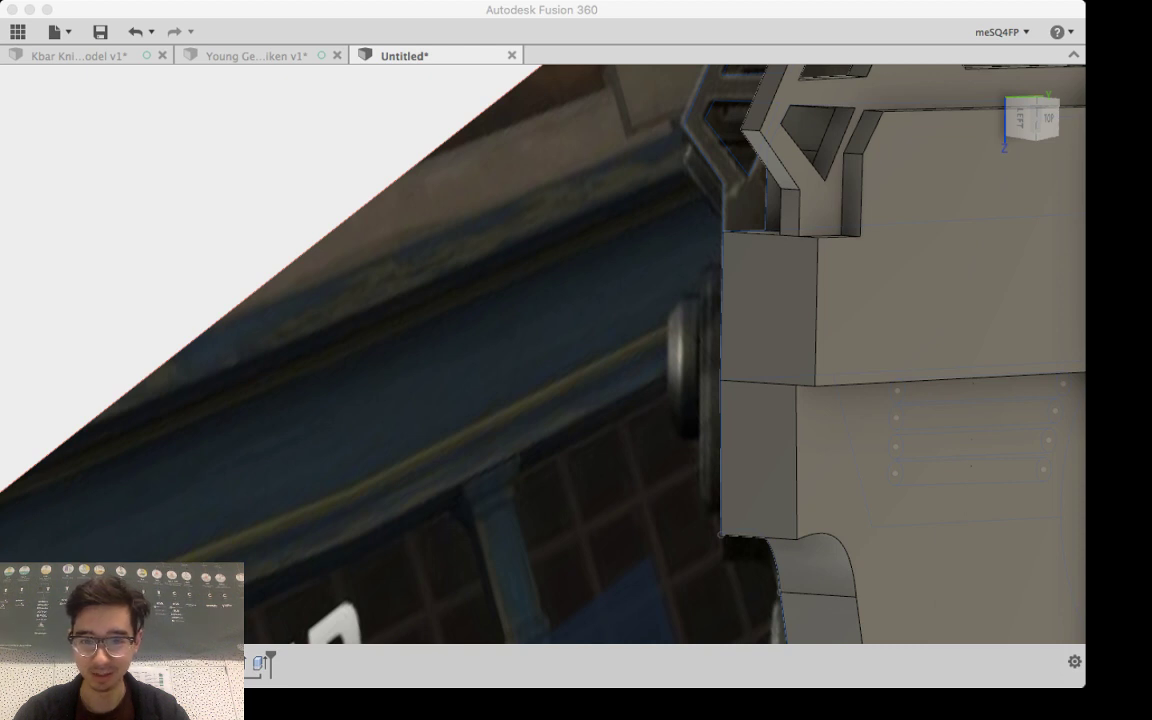
key(Escape)
middle_drag(690, 455, 985, 455)
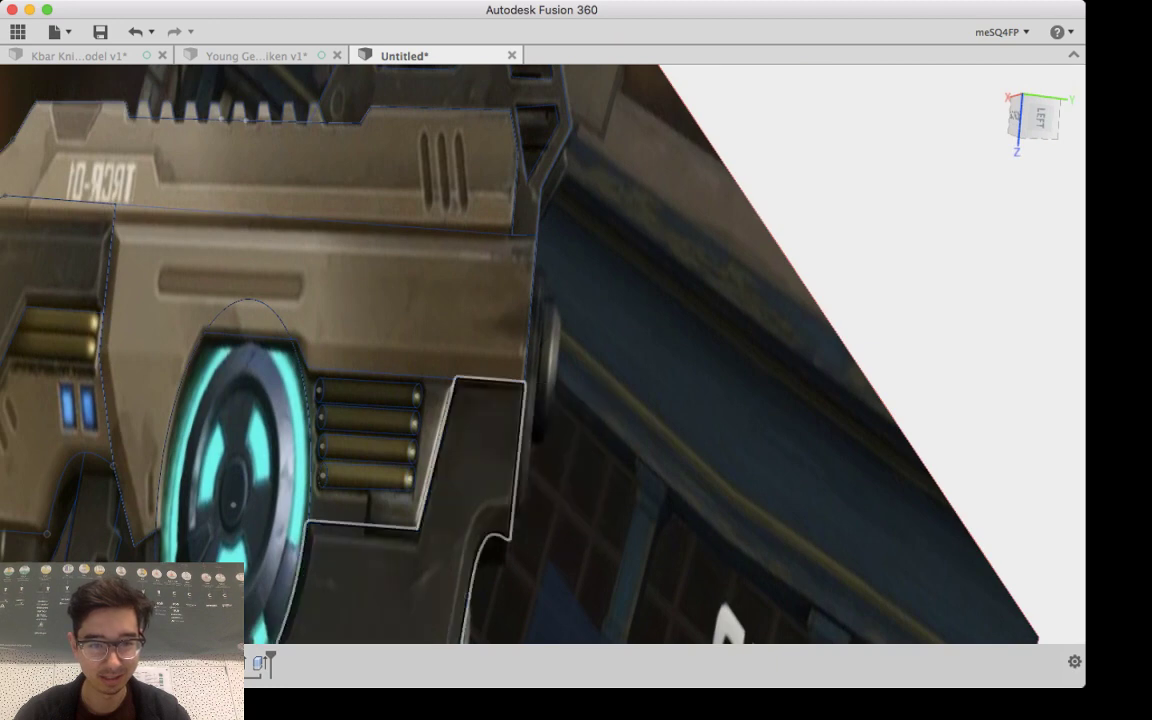
shift+middle_drag(450, 470, 470, 495)
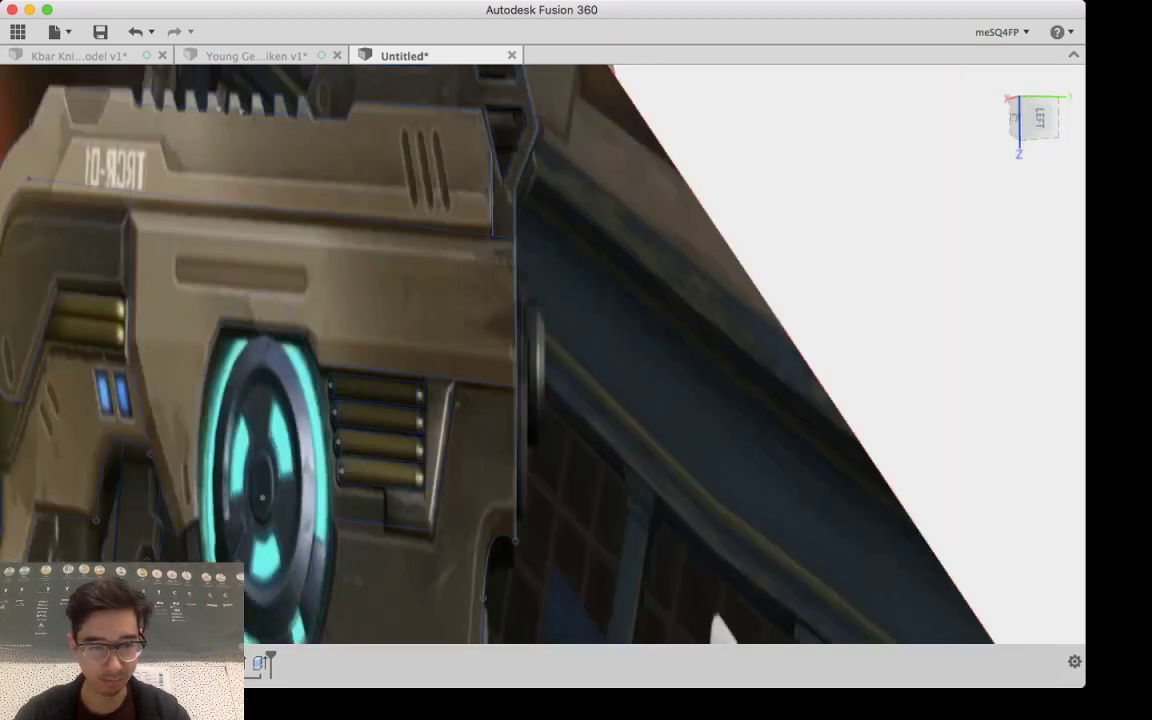
shift+middle_drag(600, 470, 470, 410)
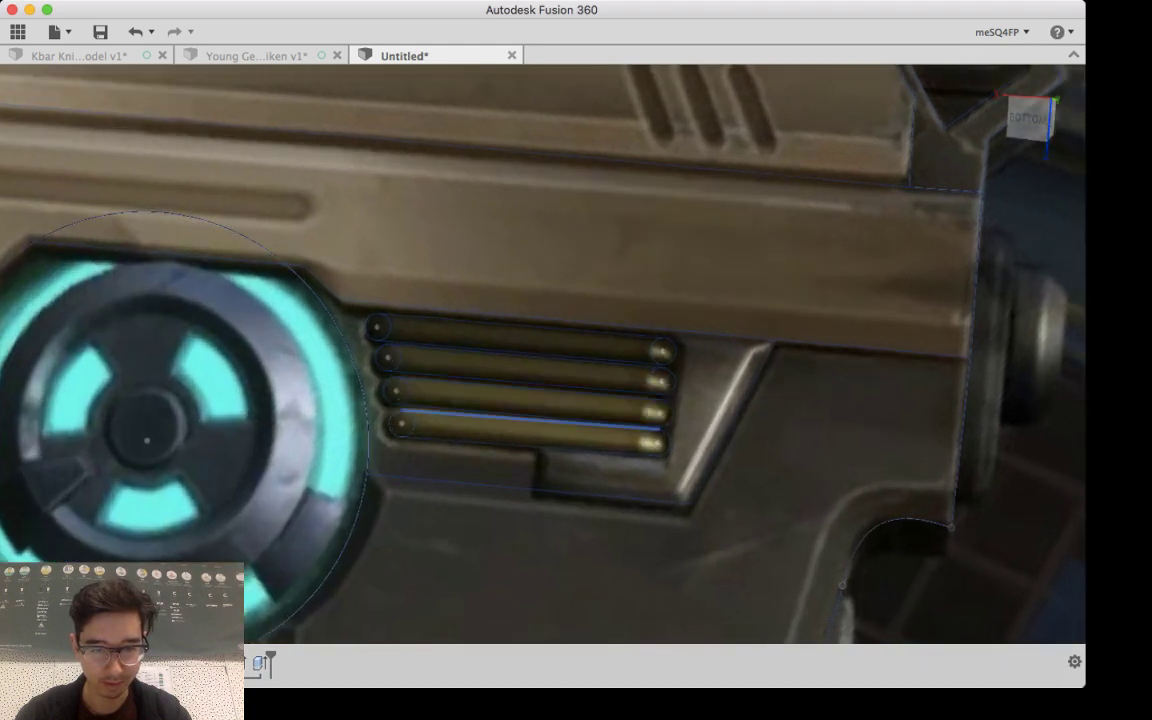
scroll(422, 438, up, 5)
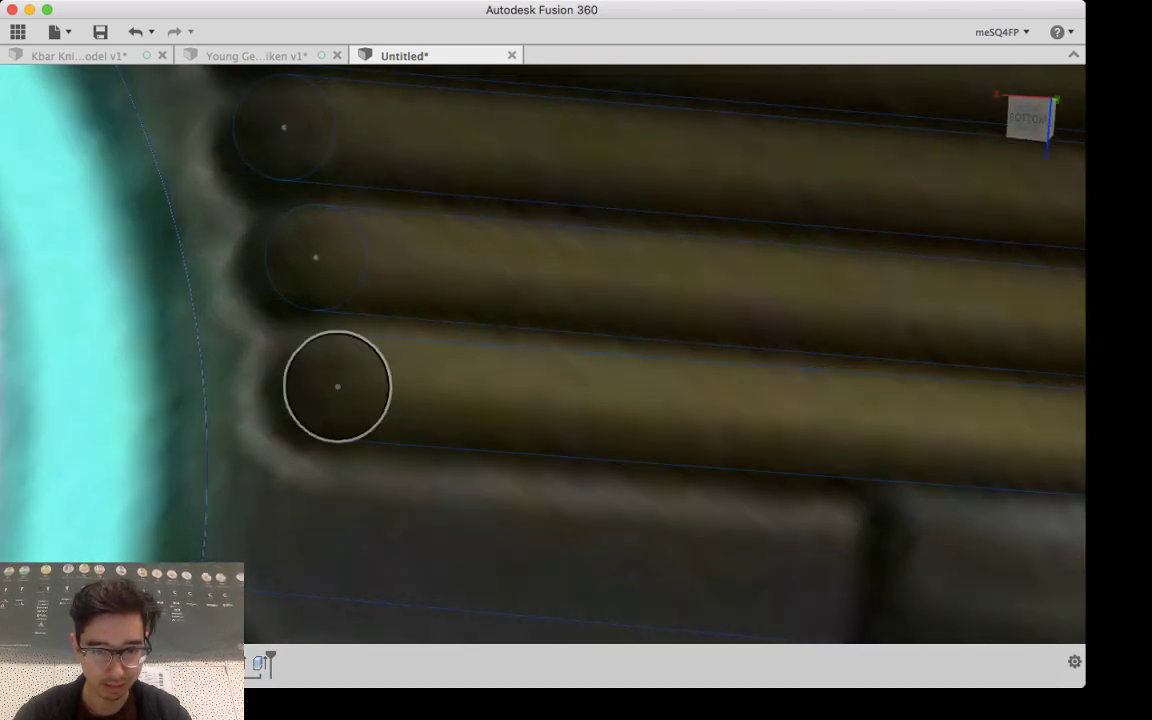
click(341, 403)
shift+middle_drag(760, 430, 625, 415)
scroll(560, 432, down, 6)
scroll(805, 447, down, 3)
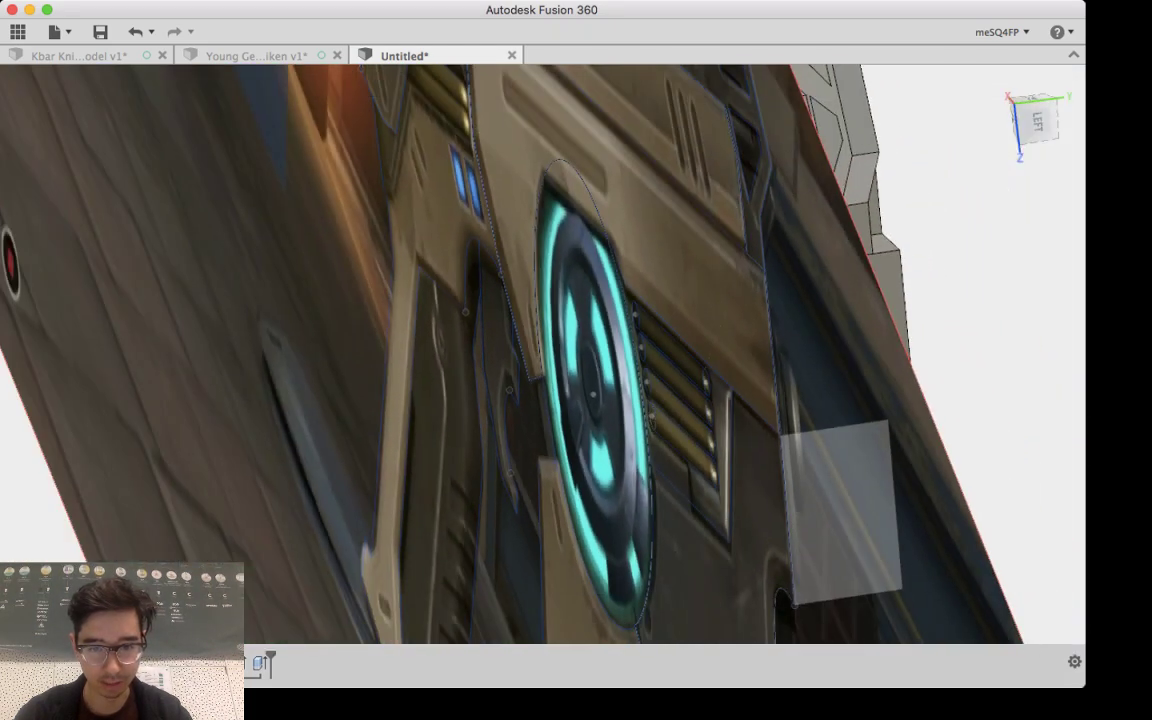
shift+middle_drag(925, 401, 725, 406)
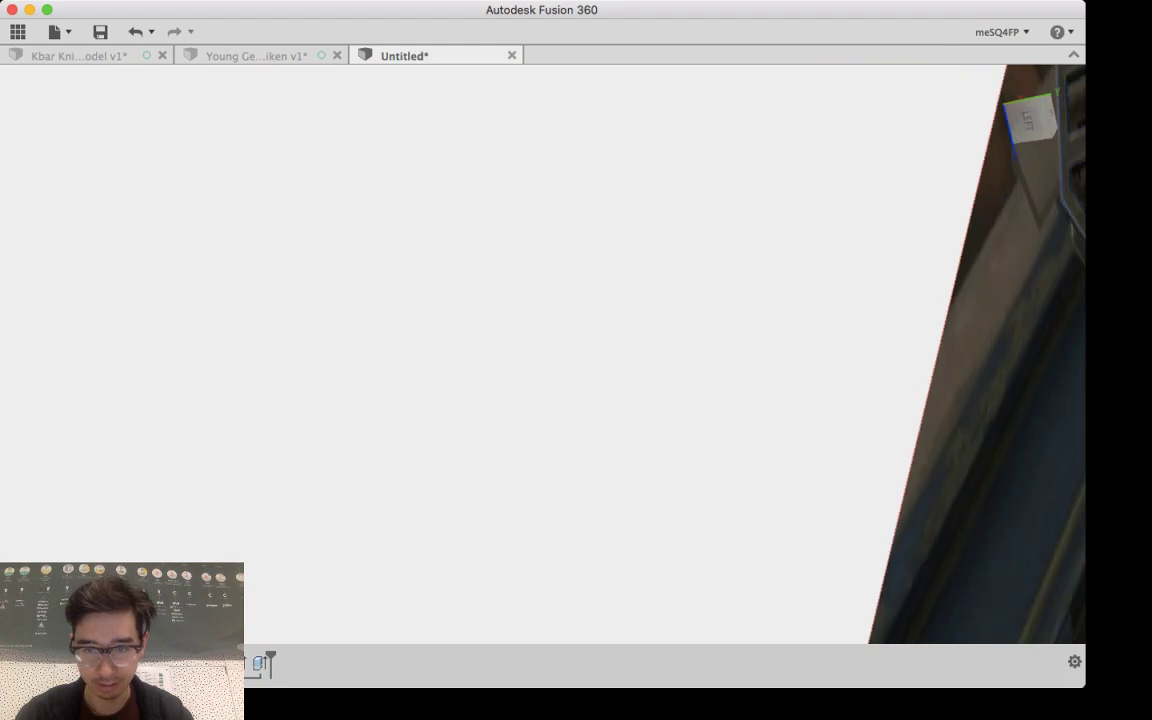
middle_drag(840, 402, 371, 402)
shift+middle_drag(760, 222, 800, 218)
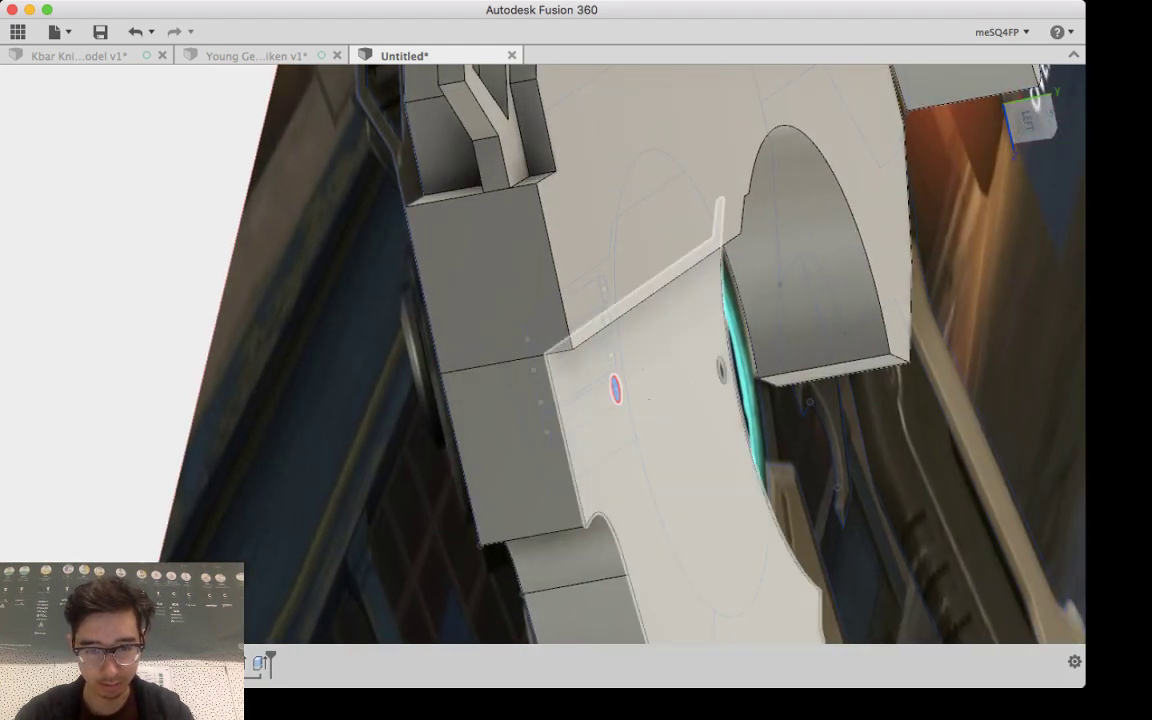
drag(615, 389, 740, 365)
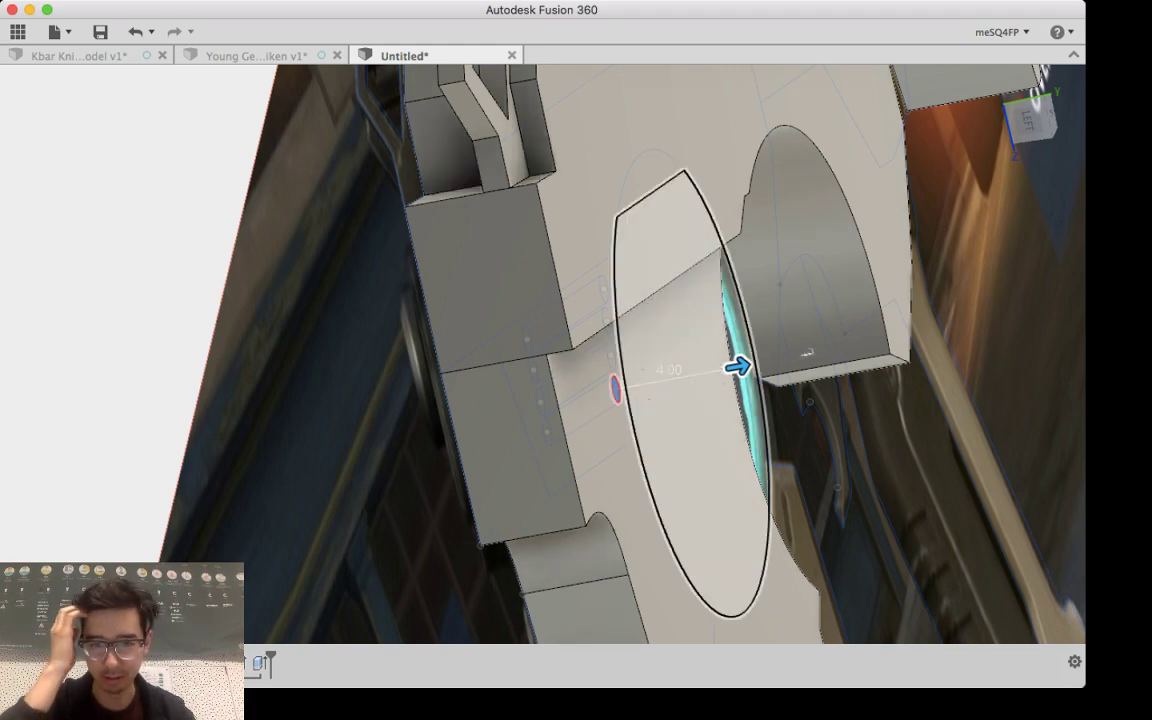
key(Return)
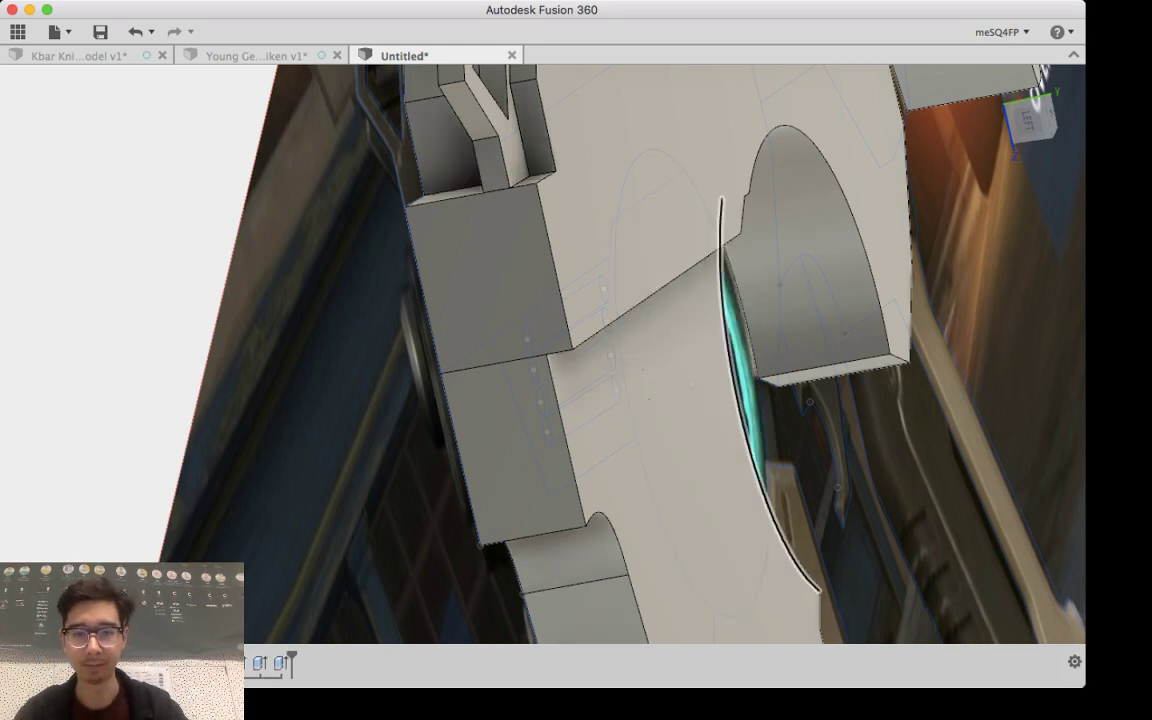
Step: Extrude the large round disc profile upward from the reference image to fill the circular opening in the body
shift+middle_drag(832, 436, 690, 450)
scroll(690, 450, up, 3)
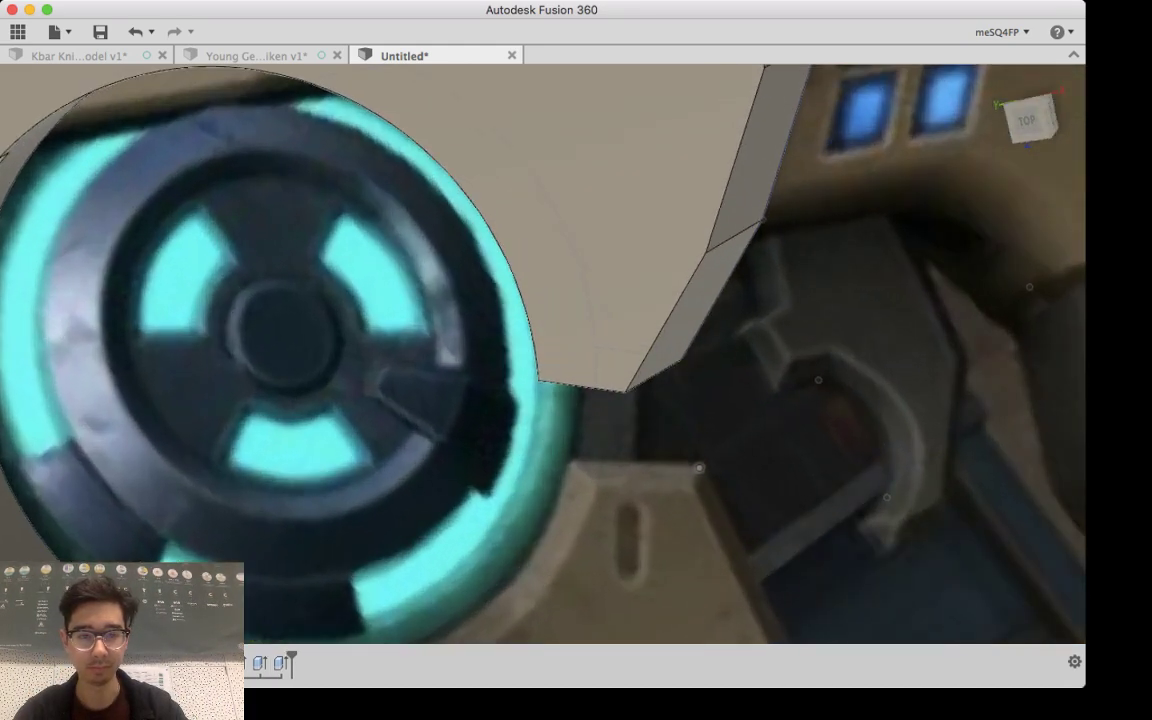
scroll(554, 490, down, 8)
shift+middle_drag(562, 546, 544, 472)
click(485, 492)
key(Escape)
click(480, 490)
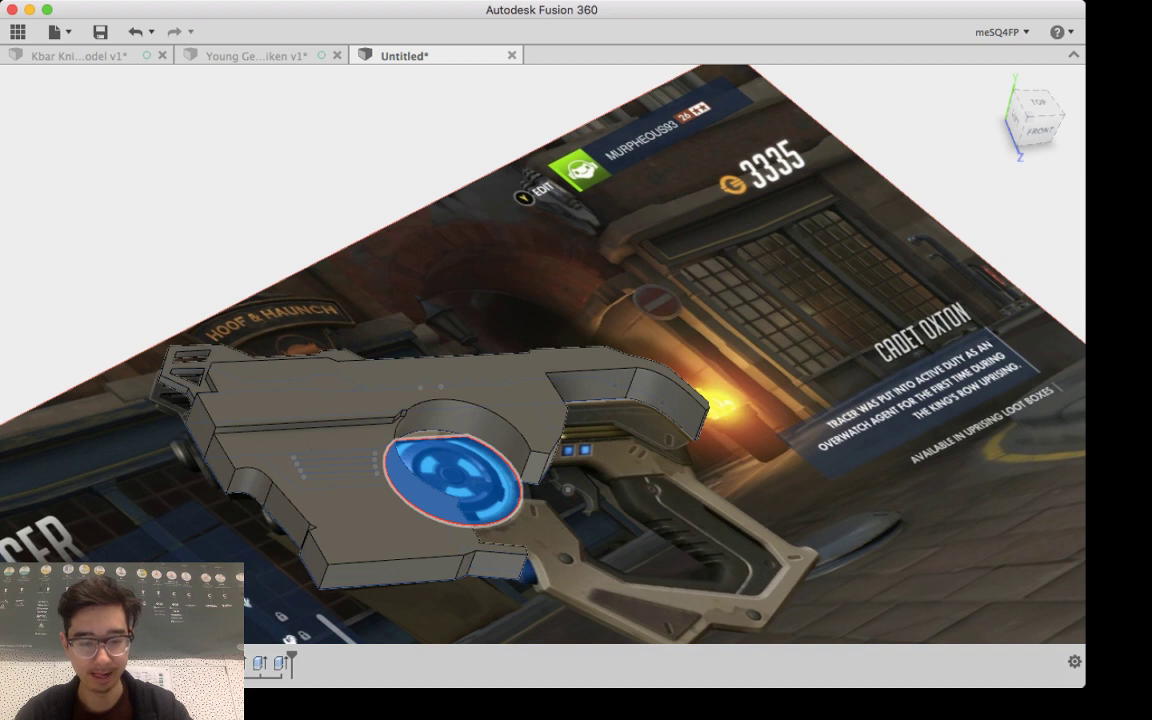
key(e)
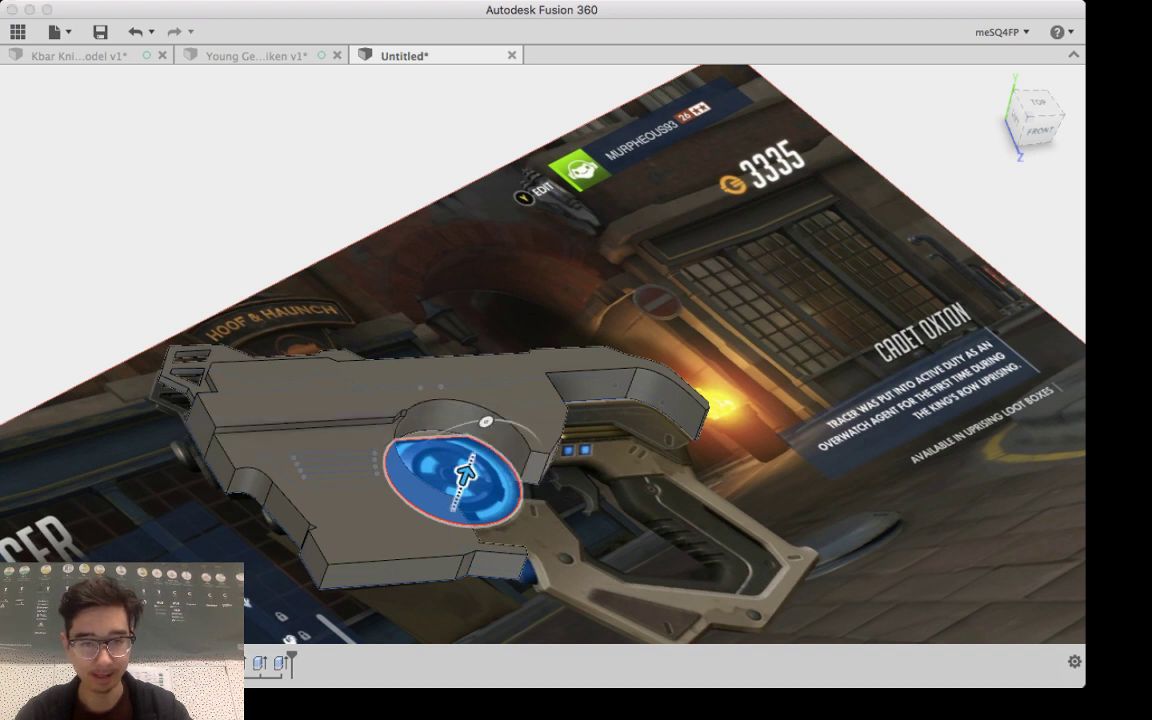
drag(466, 474, 475, 450)
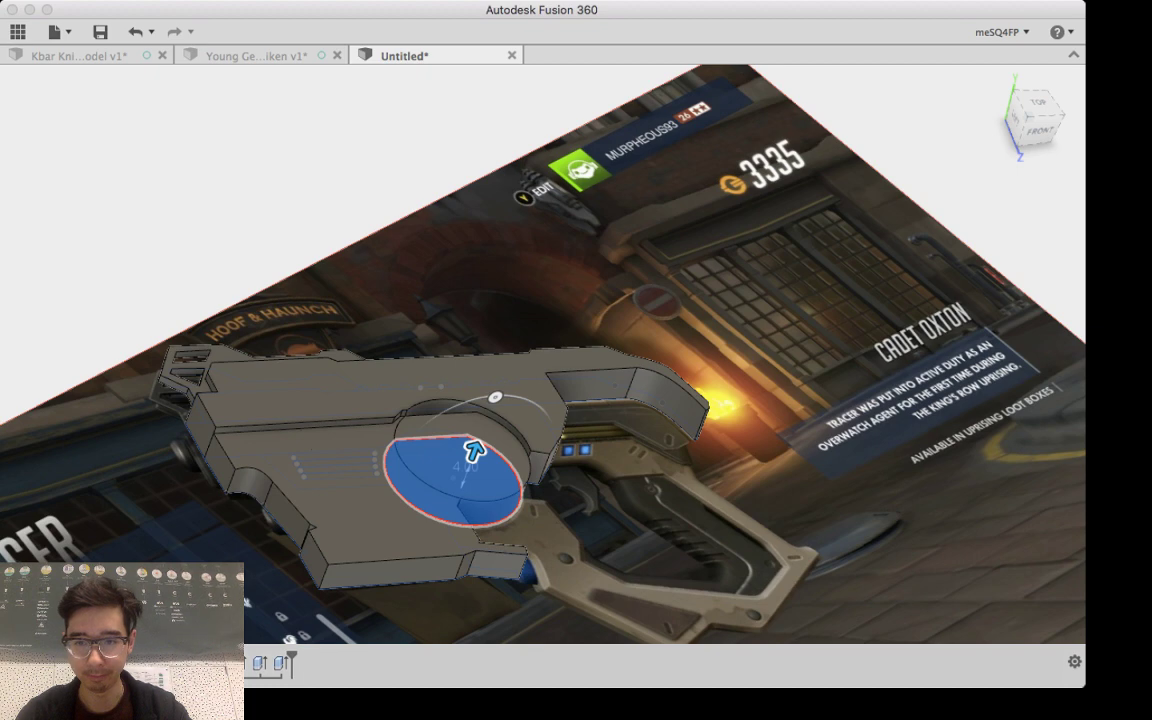
key(Return)
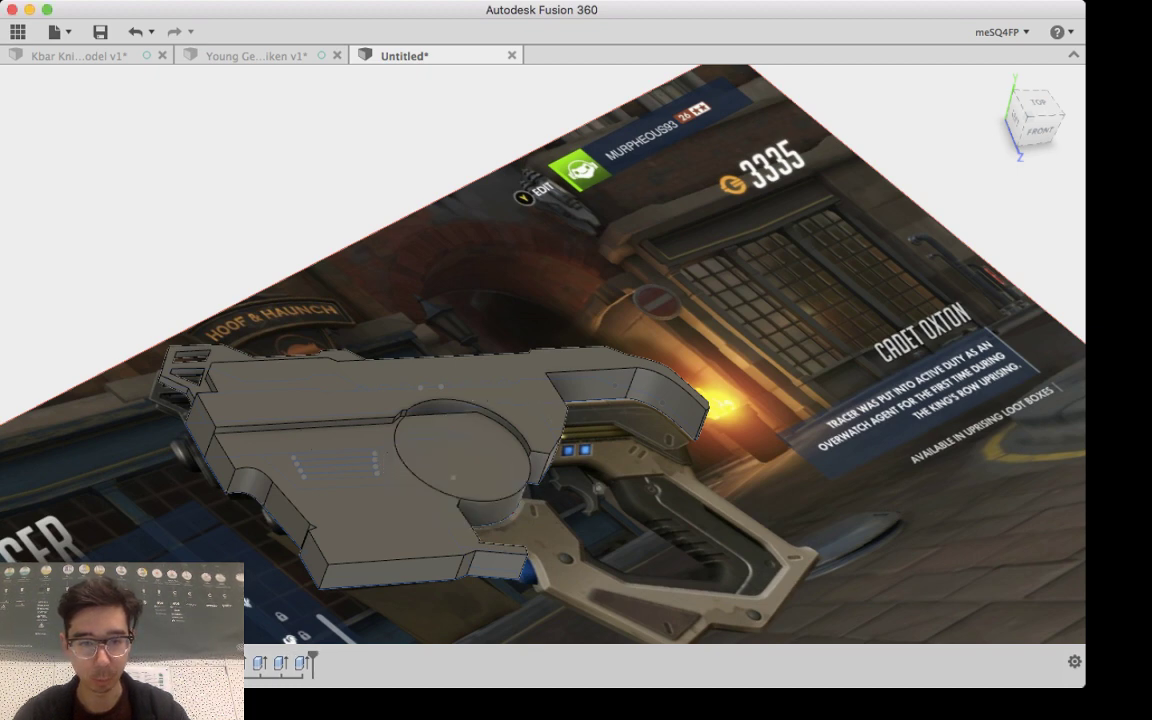
shift+middle_drag(560, 340, 596, 412)
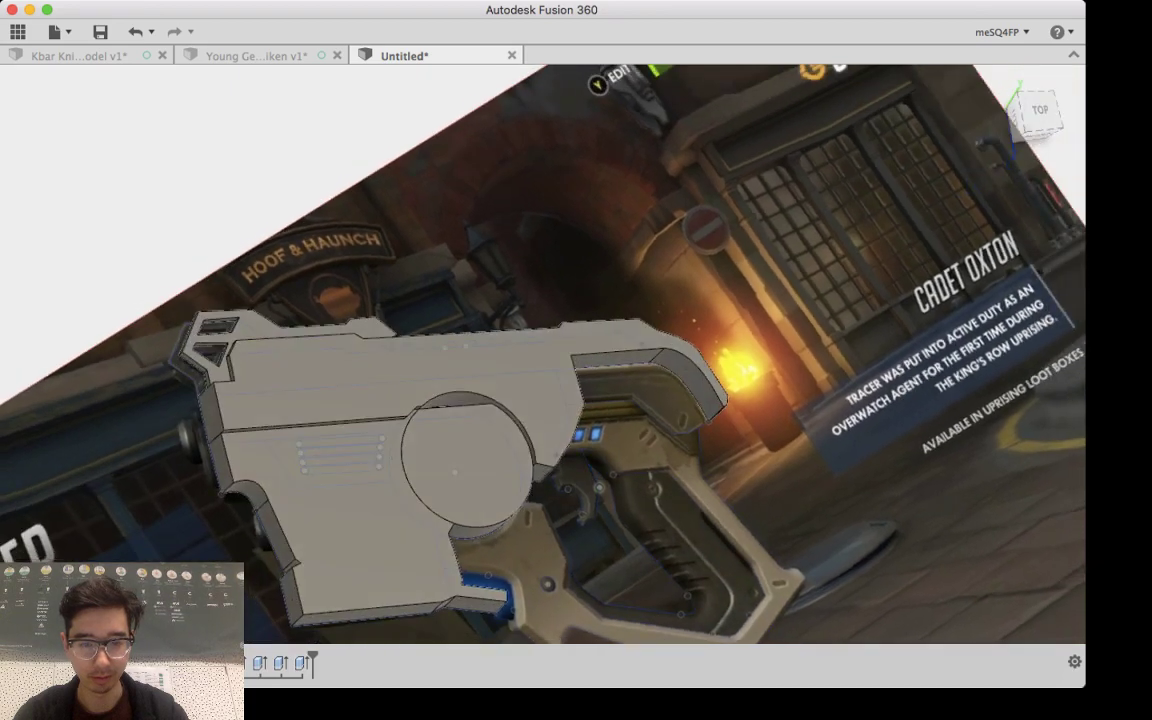
shift+middle_drag(599, 488, 728, 442)
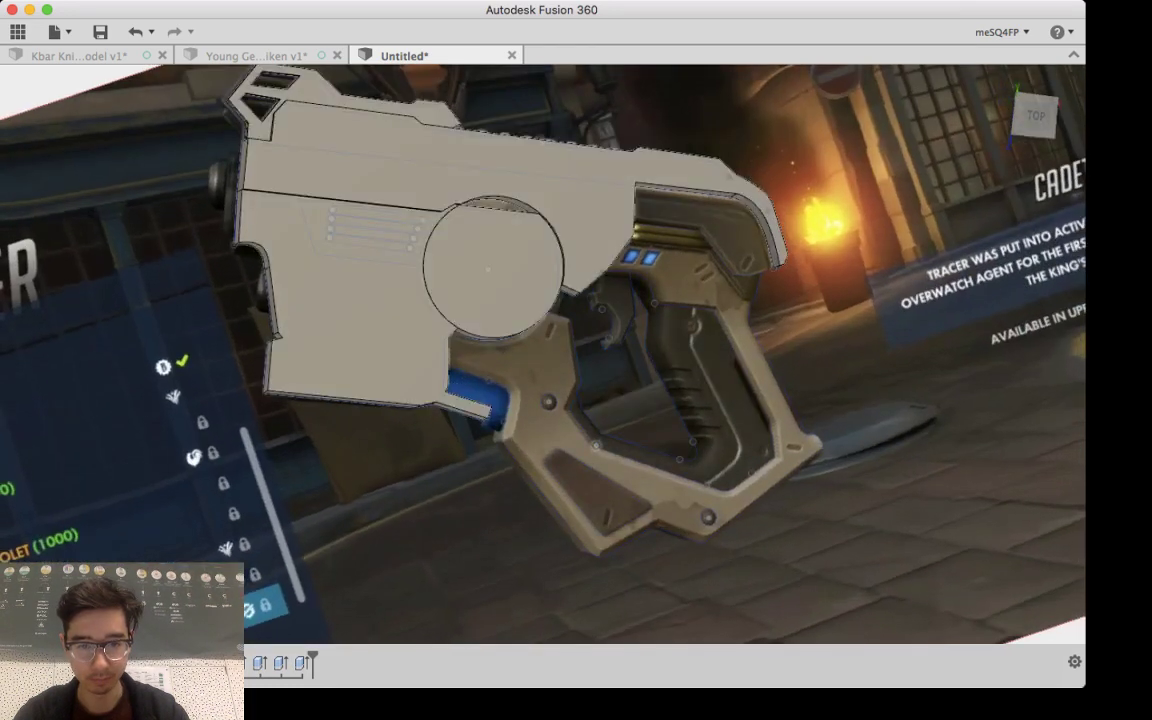
Step: Extrude the handle frame profile, with its two screw holes and tapered opening left out, to a distance of about 7
shift+middle_drag(540, 376, 540, 394)
click(540, 376)
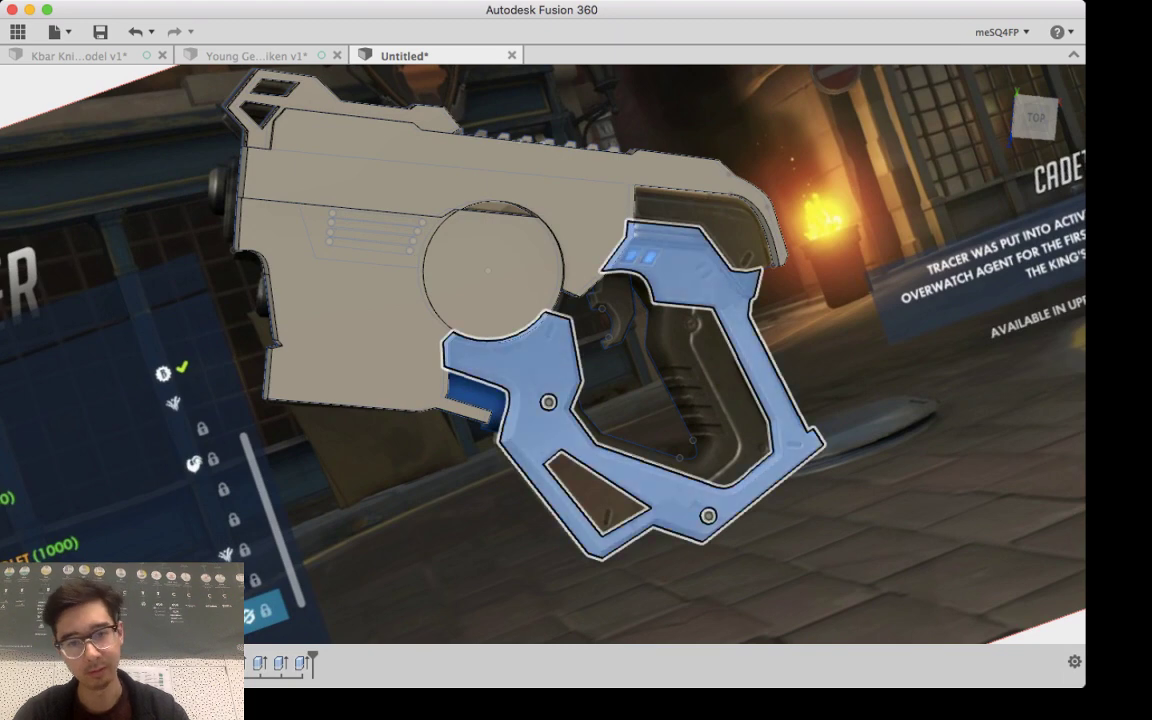
click(507, 490)
mouse_move(507, 490)
shift+middle_down()
mouse_move(430, 440)
mouse_move(509, 490)
shift+middle_up()
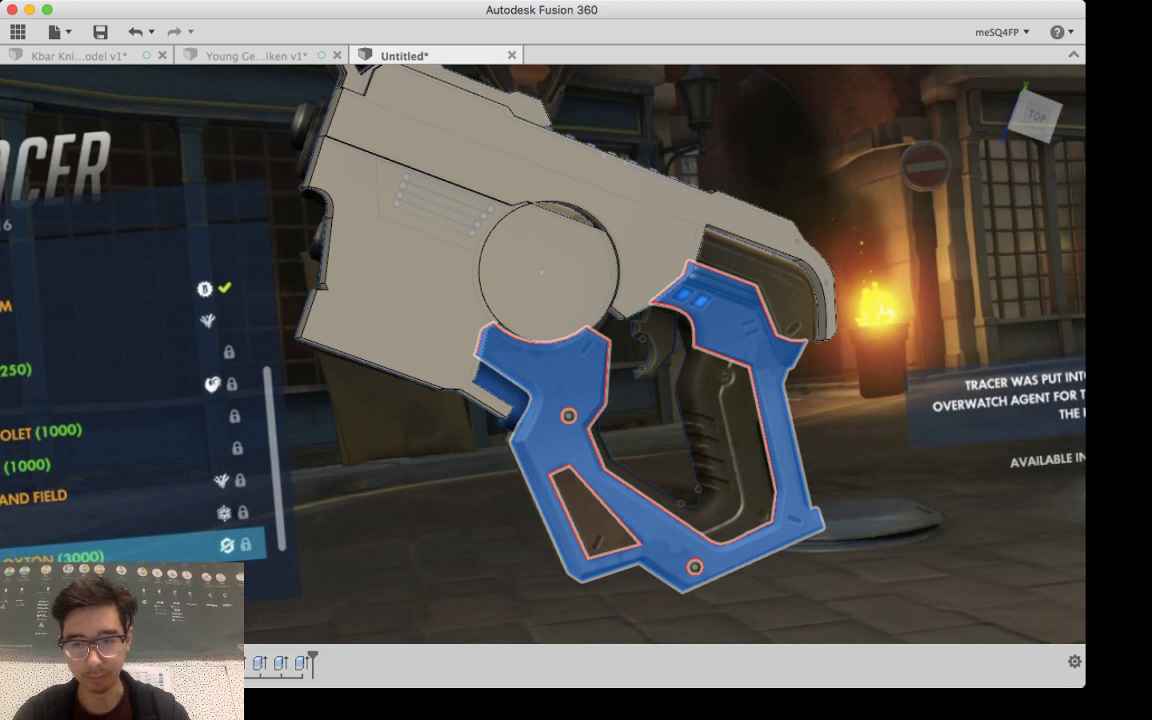
key(e)
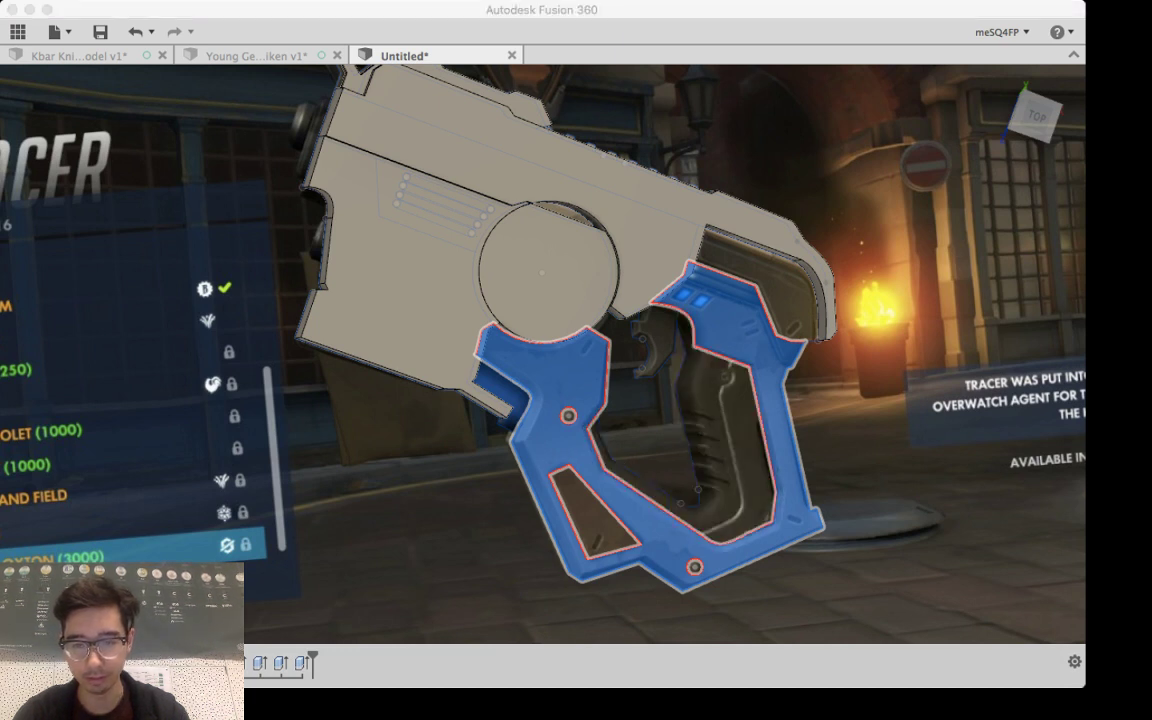
key(super+Tab)
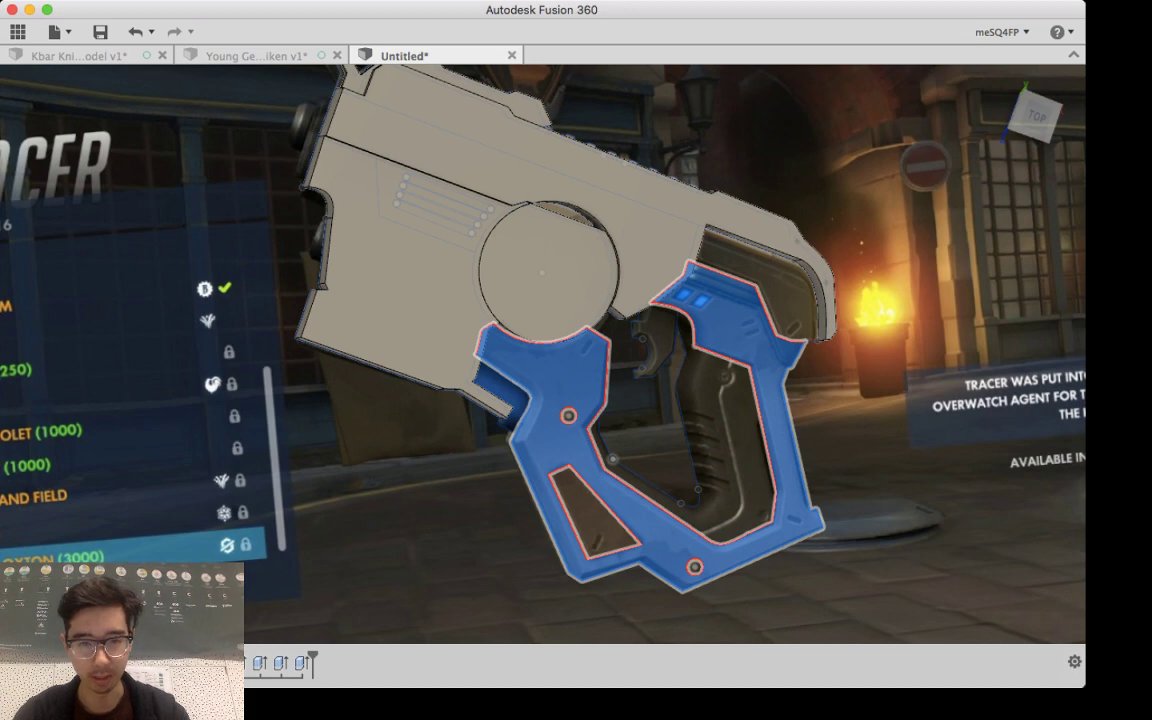
key(e)
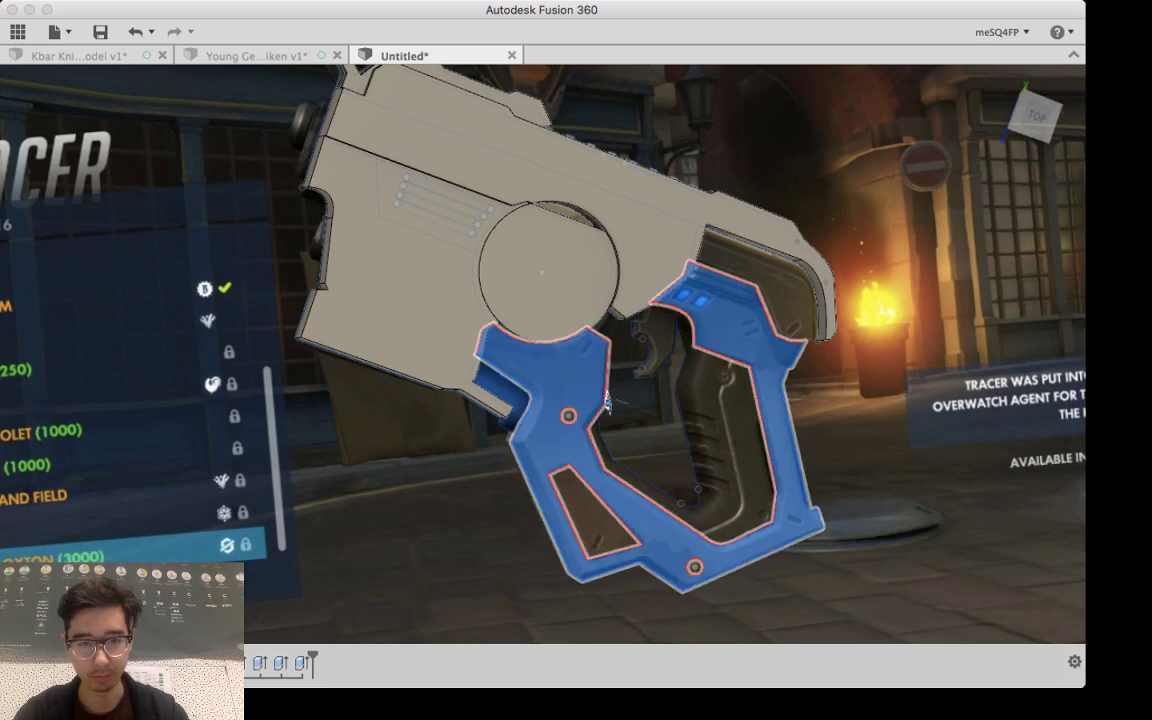
shift+middle_drag(560, 400, 700, 410)
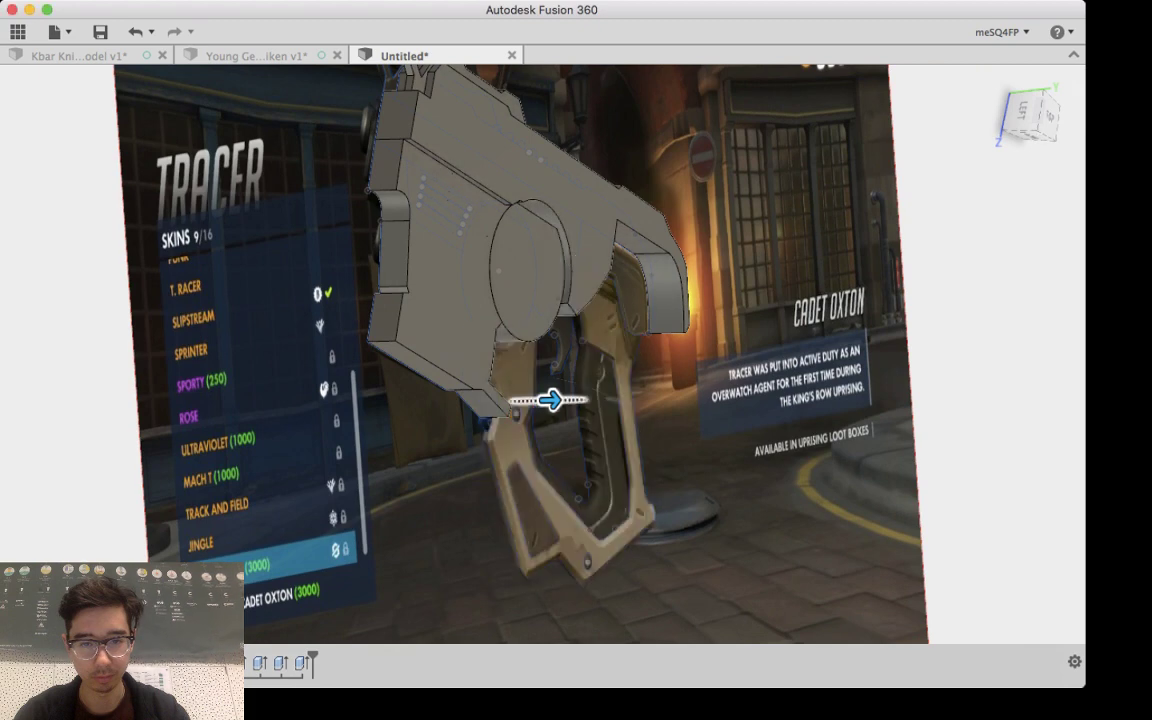
drag(549, 400, 599, 399)
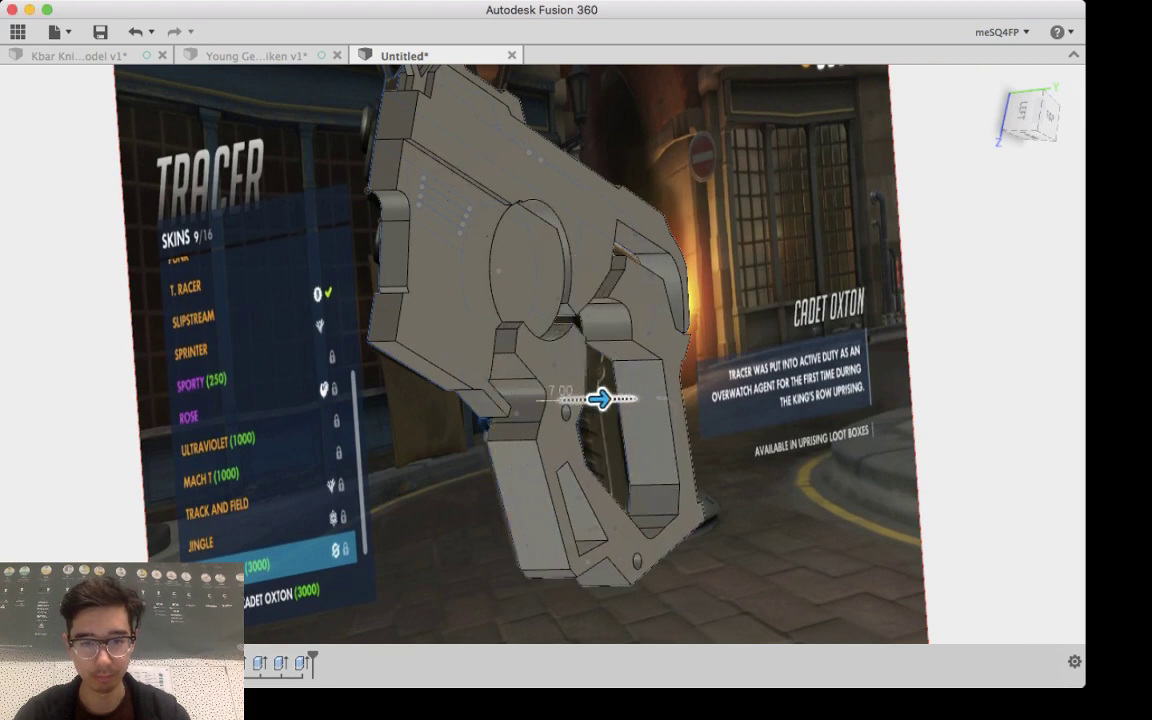
Step: Reduce the handle frame's extrusion distance to 3.00 and complete the extrusion
shift+middle_drag(600, 399, 574, 386)
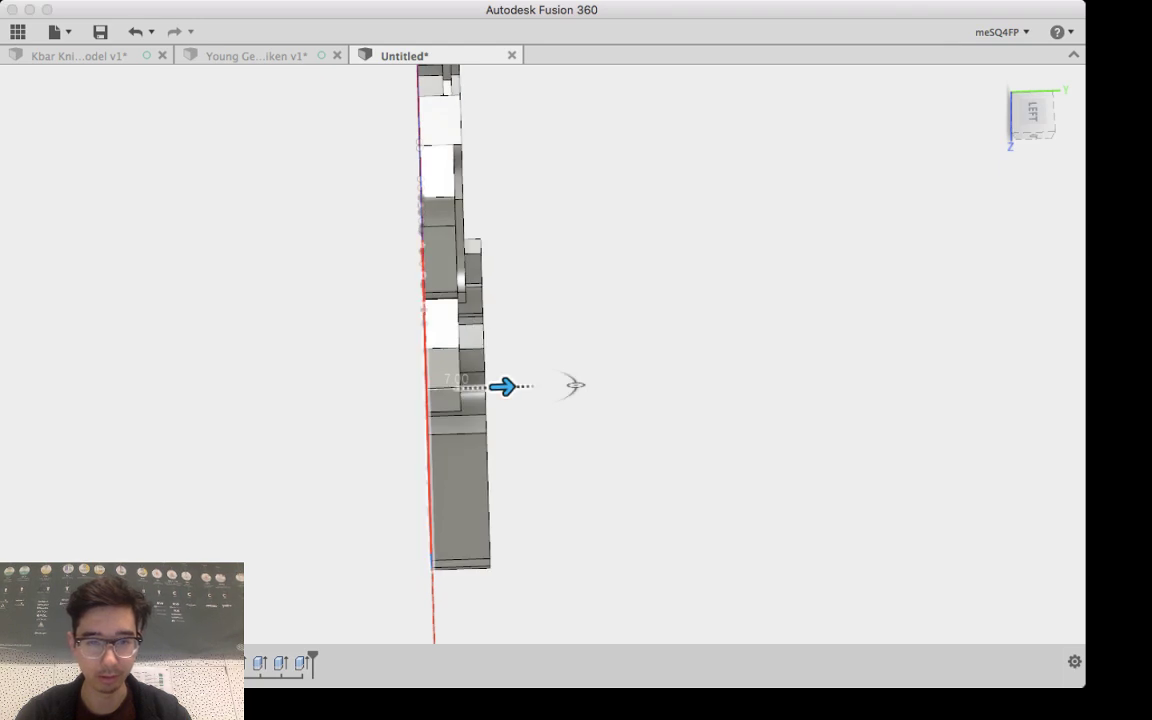
drag(575, 385, 541, 386)
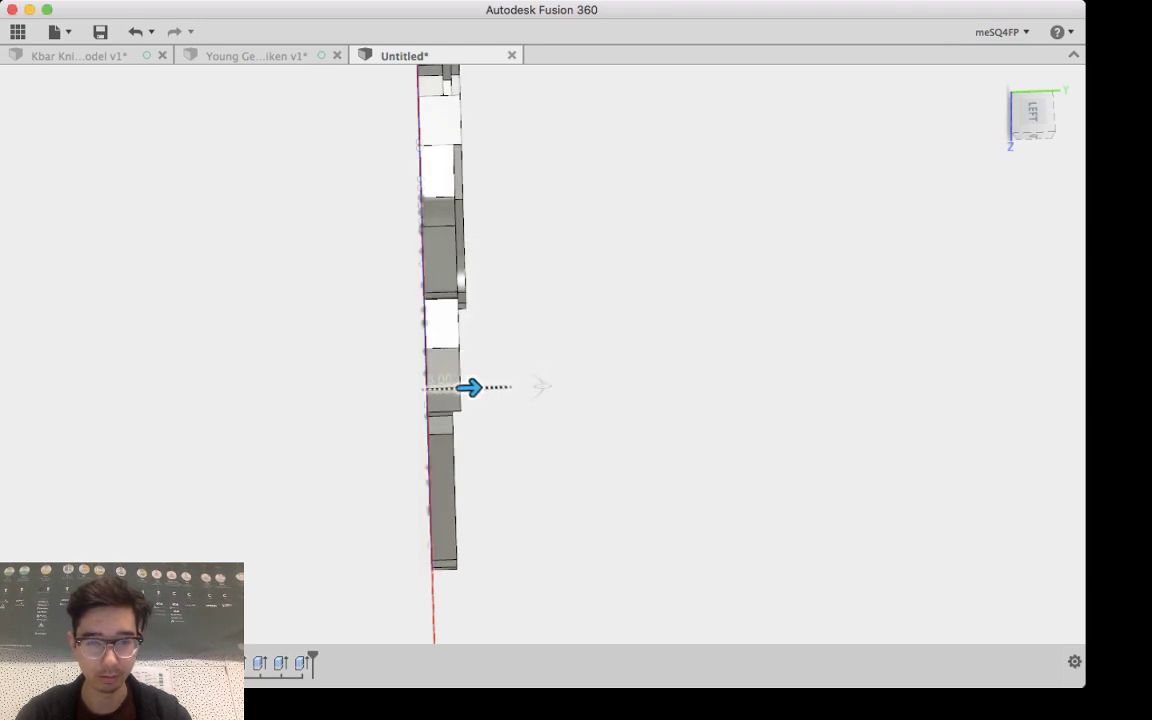
drag(470, 387, 470, 387)
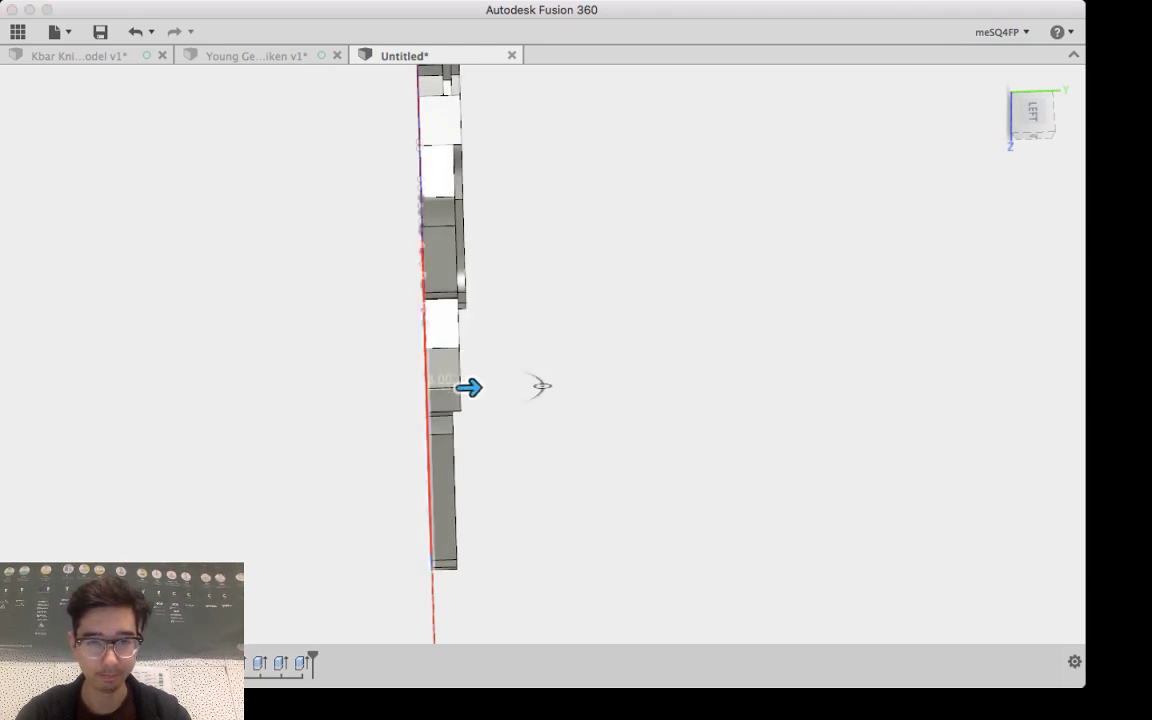
scroll(541, 386, up, 5)
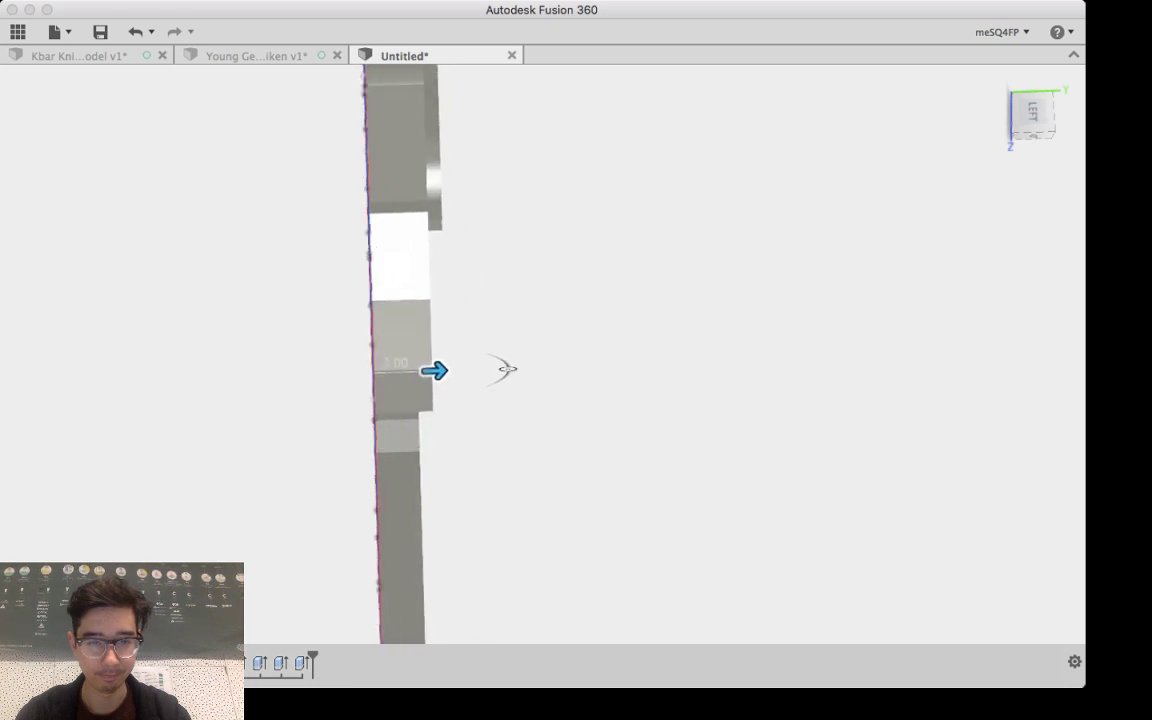
shift+middle_drag(509, 368, 650, 360)
scroll(866, 365, down, 10)
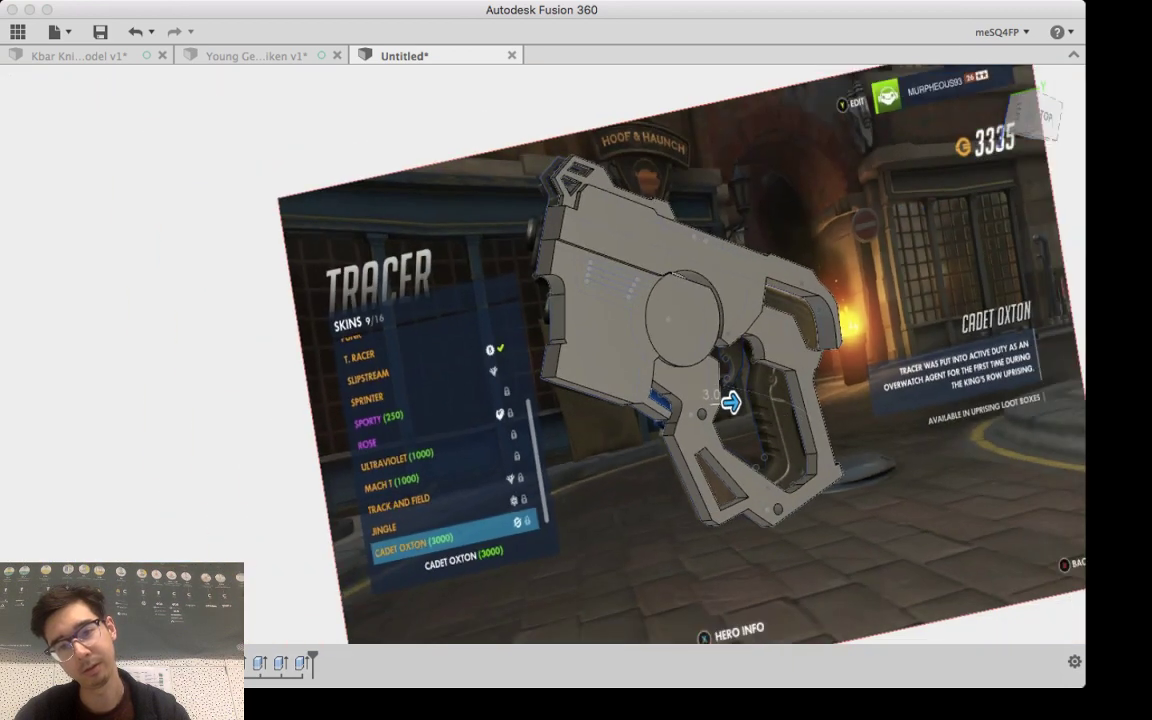
shift+middle_drag(870, 410, 740, 412)
shift+middle_drag(600, 430, 665, 435)
key(Return)
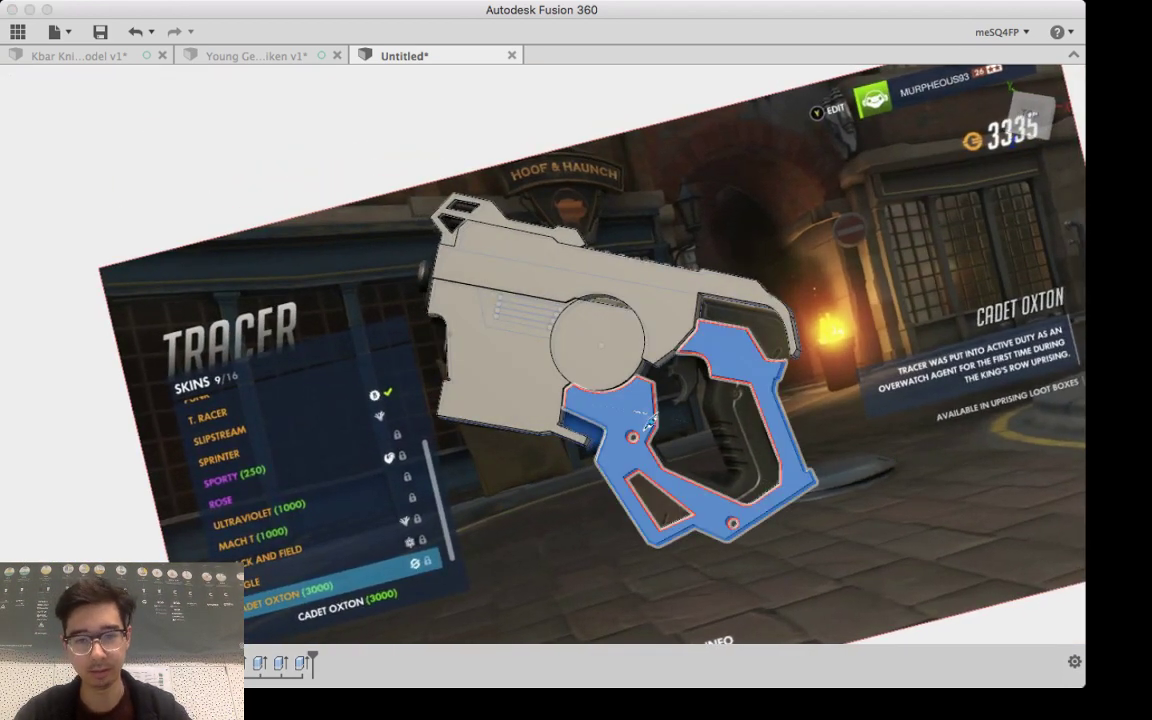
Step: Extrude the two screw-hole circles in the handle frame 3.00, flush with the frame's face
scroll(665, 435, down, 4)
scroll(668, 441, up, 10)
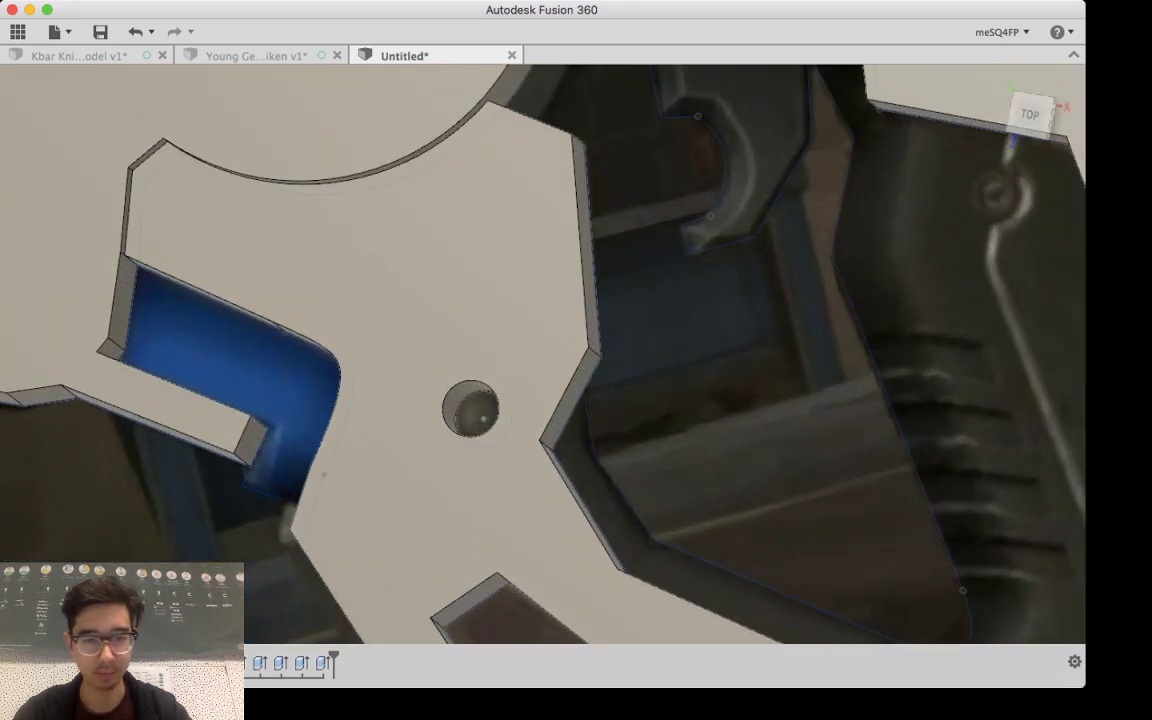
shift+middle_drag(660, 436, 688, 448)
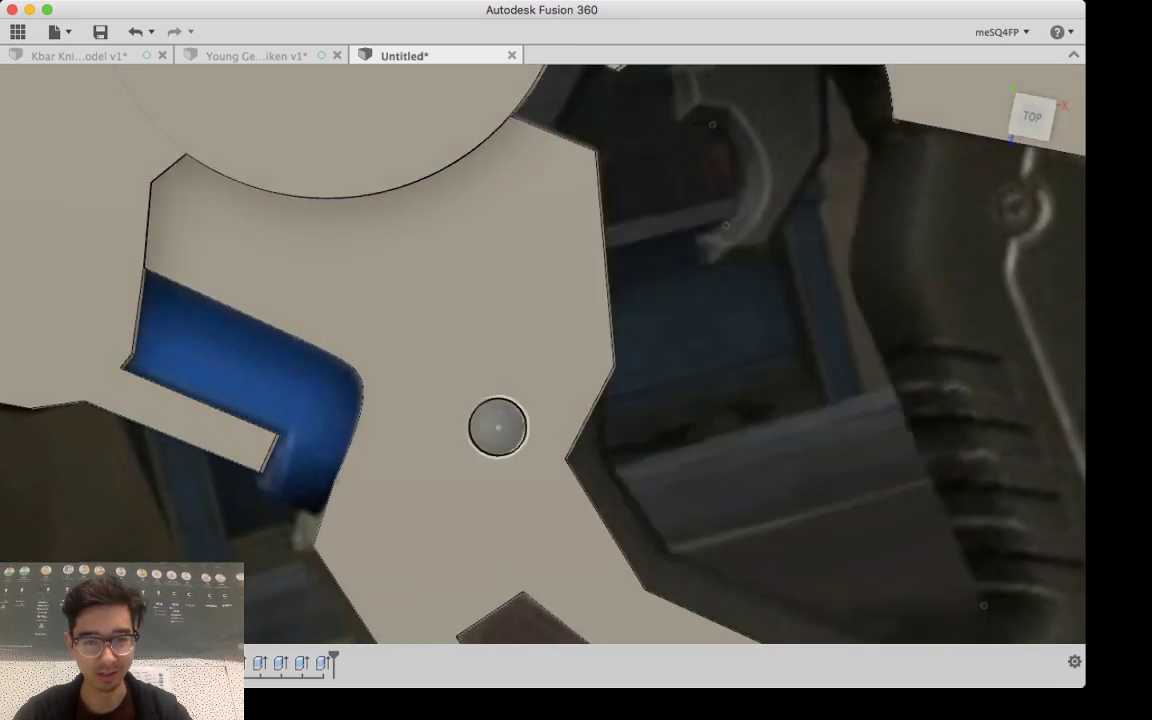
click(498, 427)
middle_drag(790, 595, 509, 307)
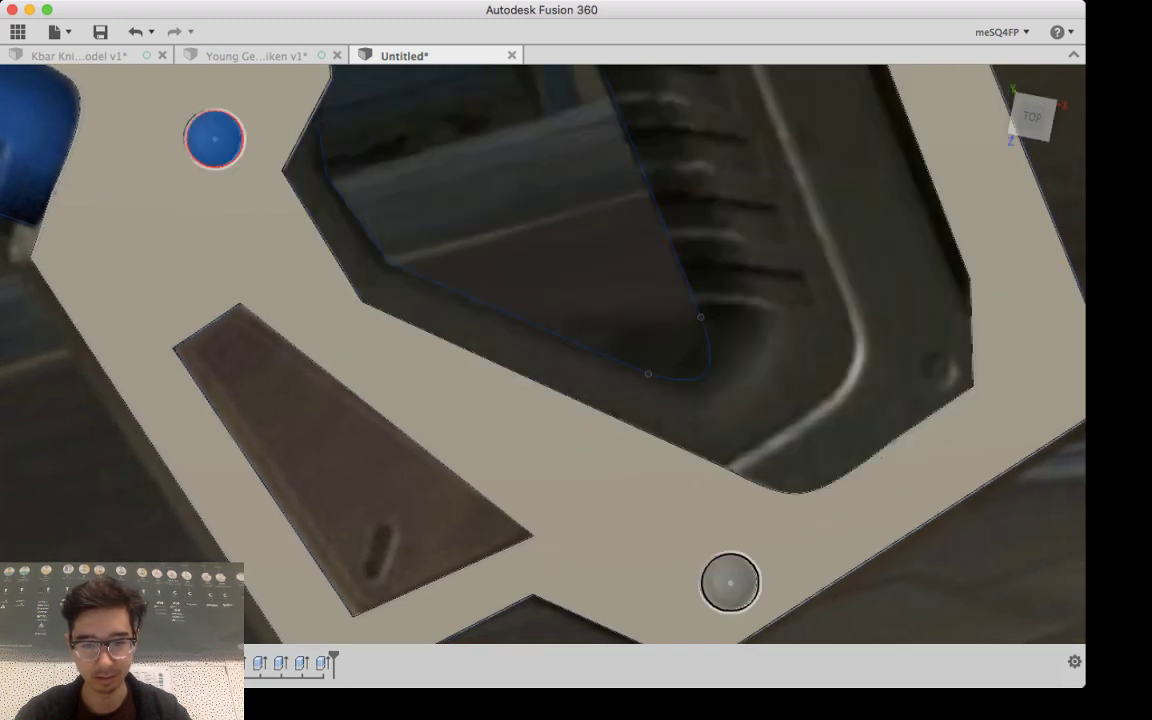
click(730, 582)
shift+middle_drag(573, 554, 560, 392)
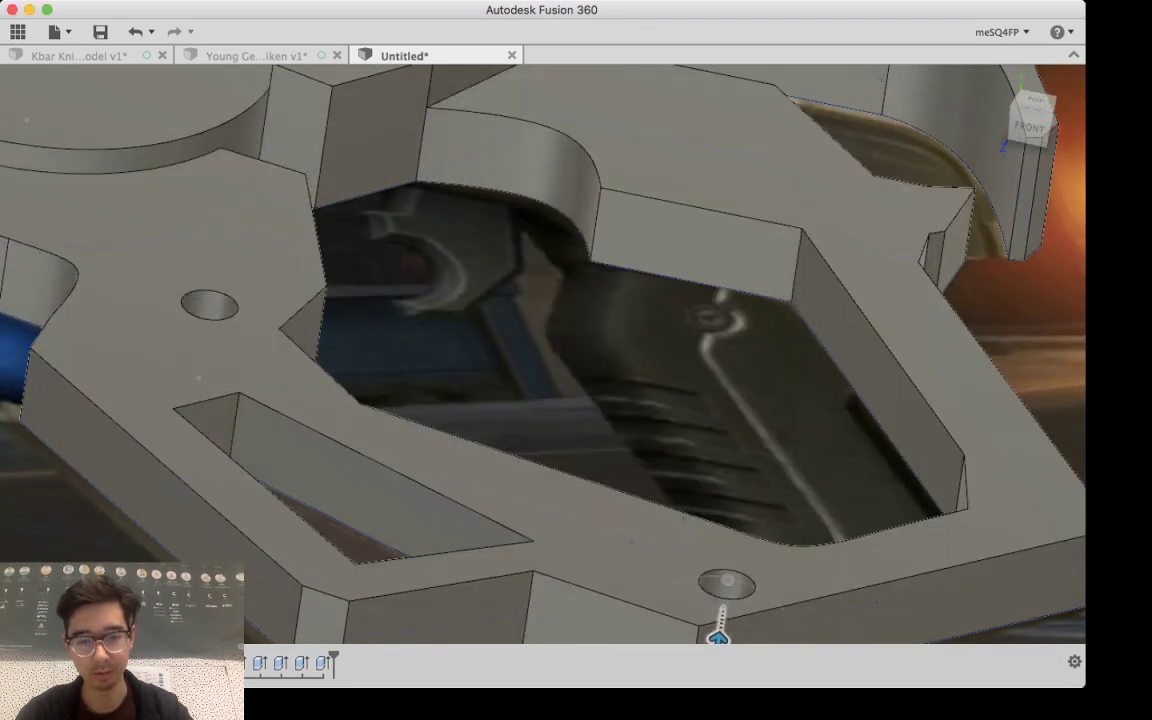
drag(718, 636, 729, 568)
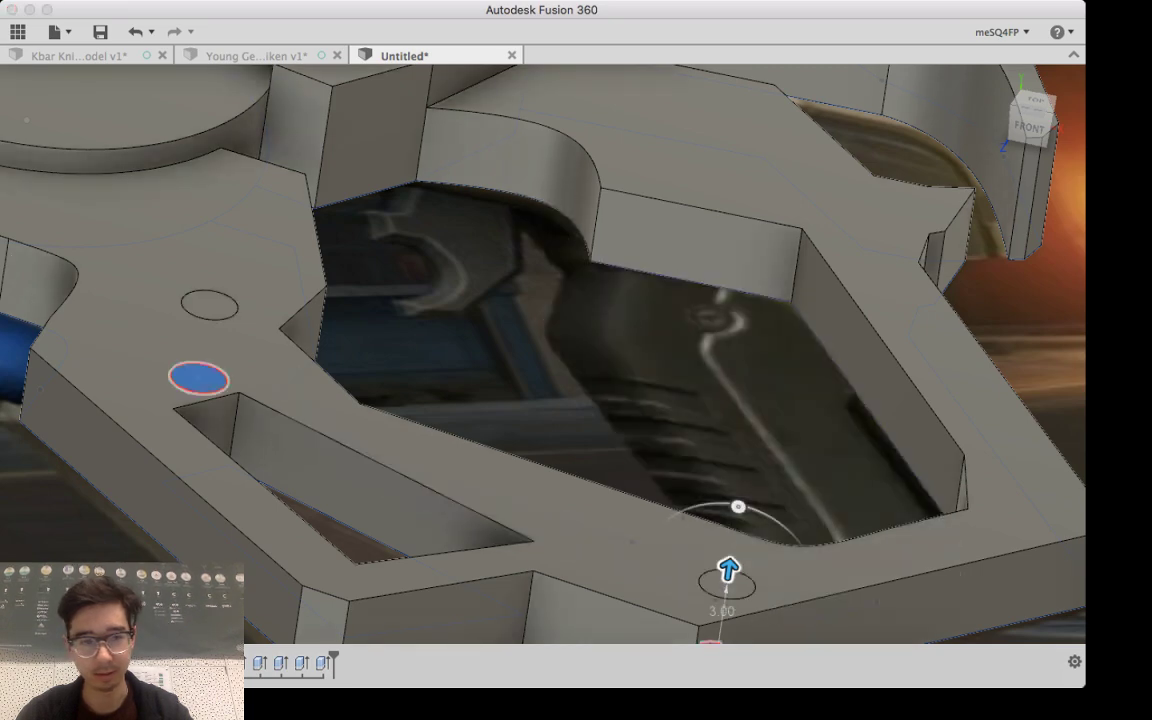
key(Return)
Step: Extrude the tapered four-sided profile inside the lower handle frame 3.00, flush with the surrounding face
shift+middle_drag(345, 430, 428, 368)
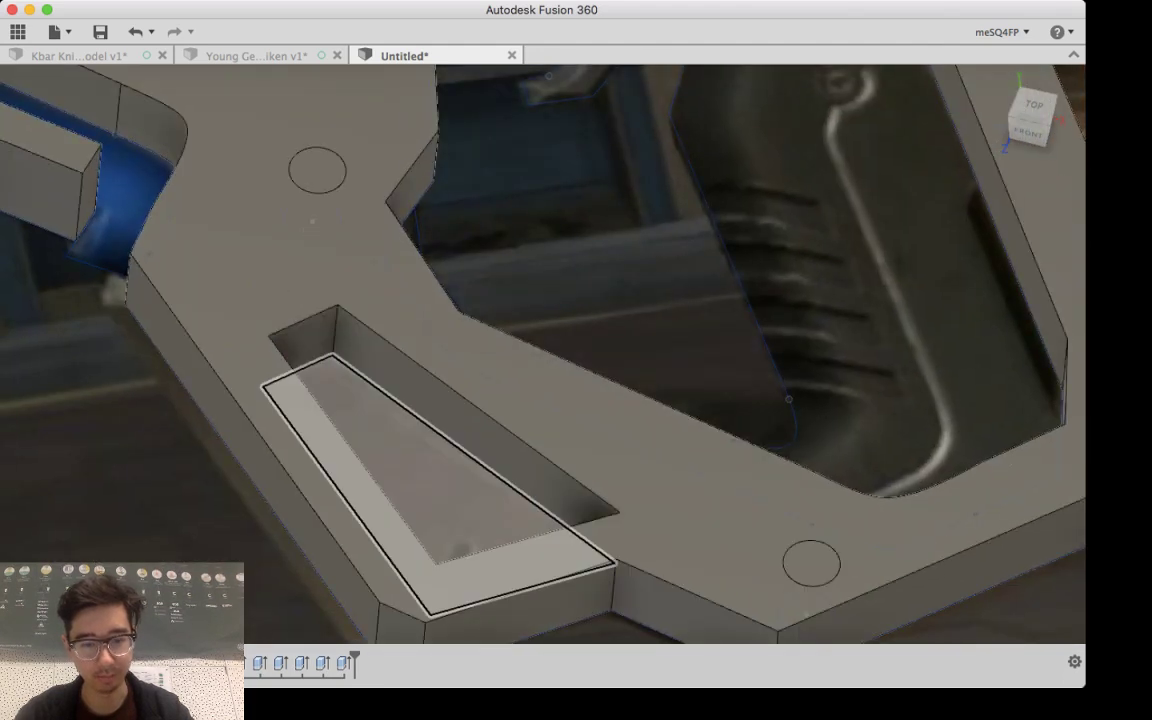
click(420, 480)
key(e)
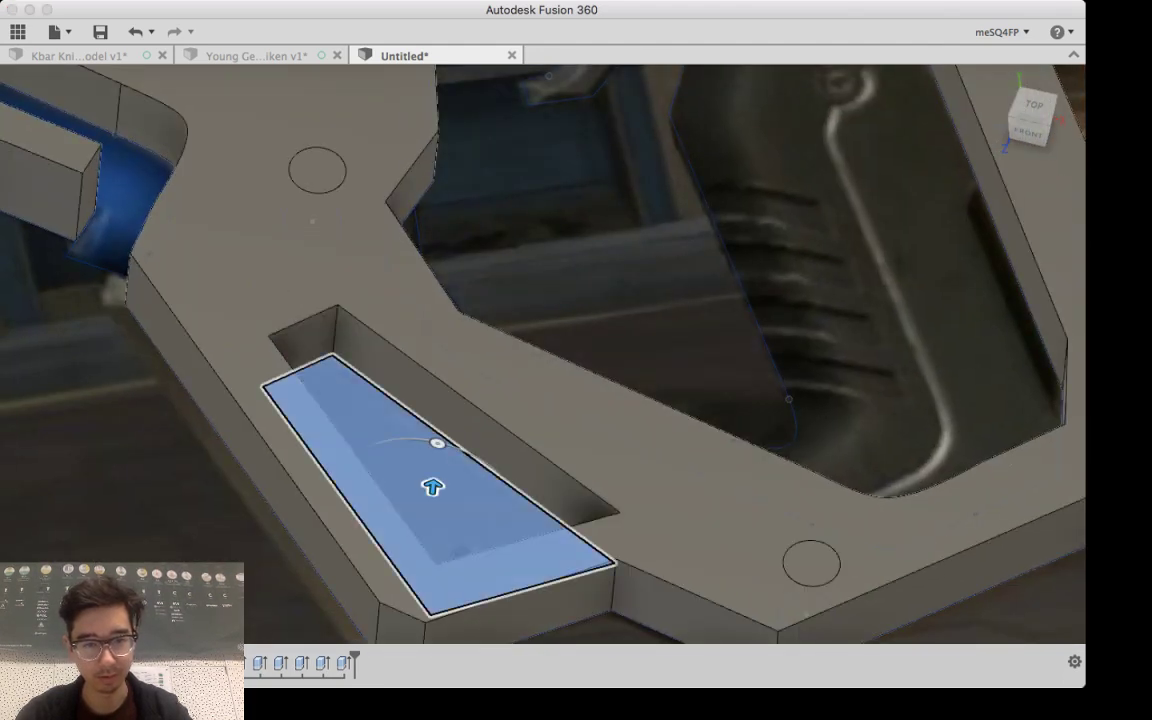
drag(432, 487, 439, 427)
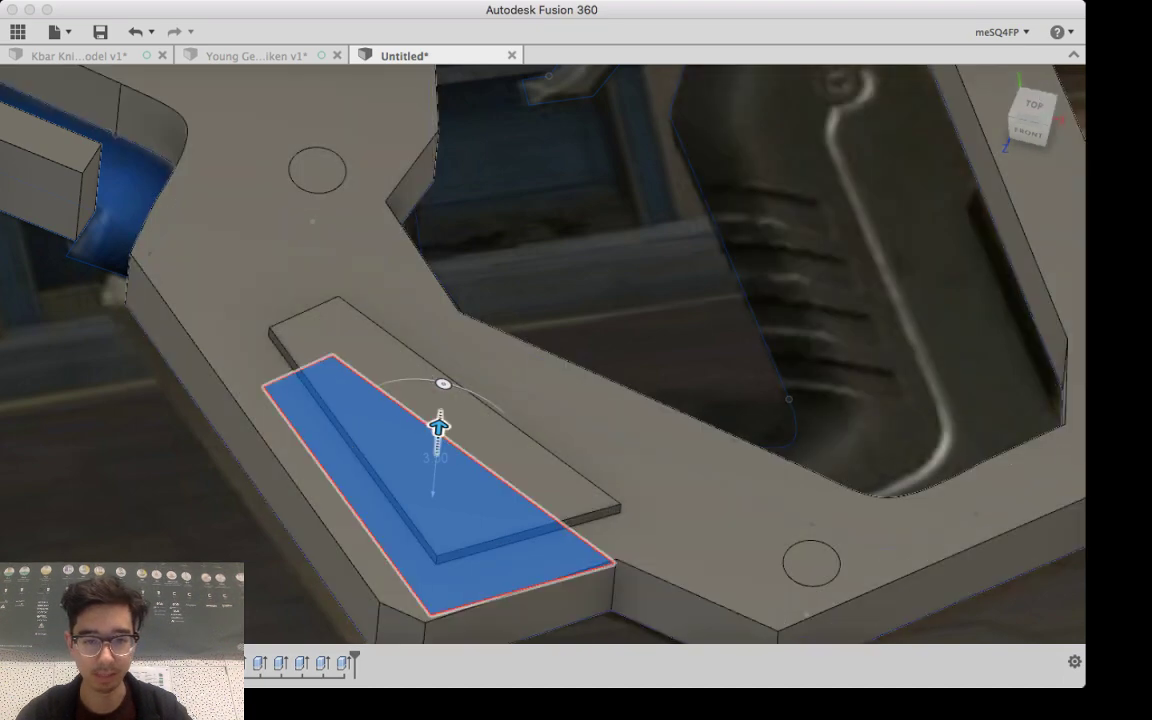
drag(439, 427, 437, 437)
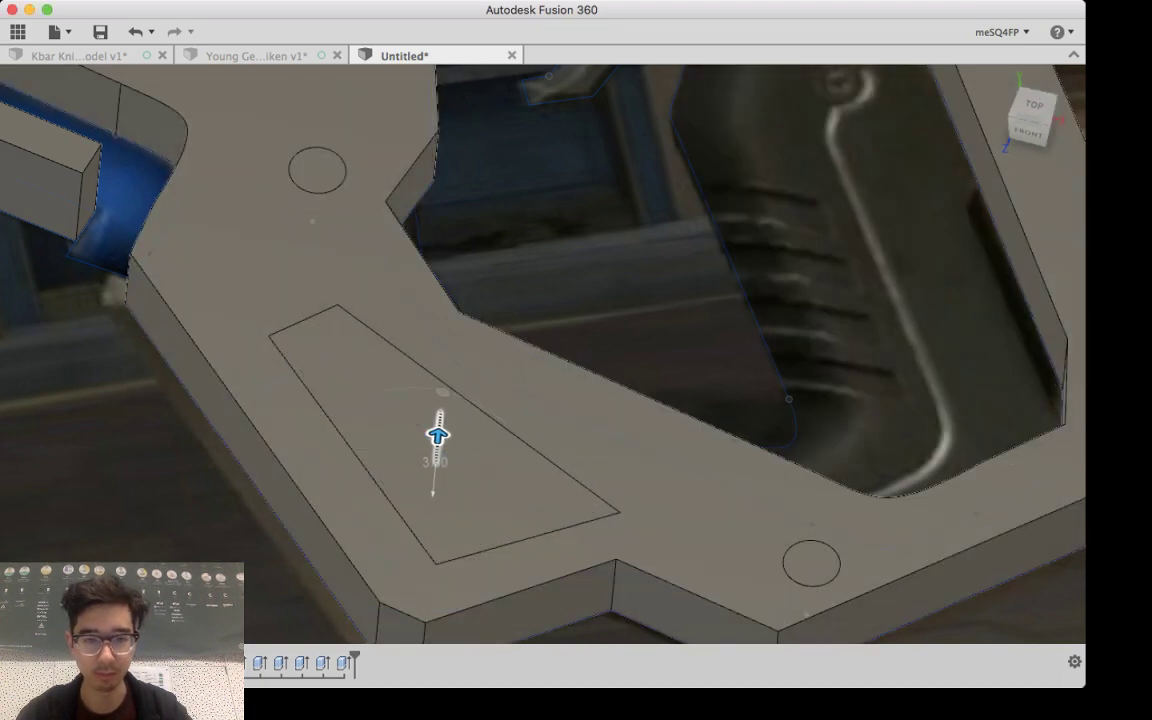
key(Return)
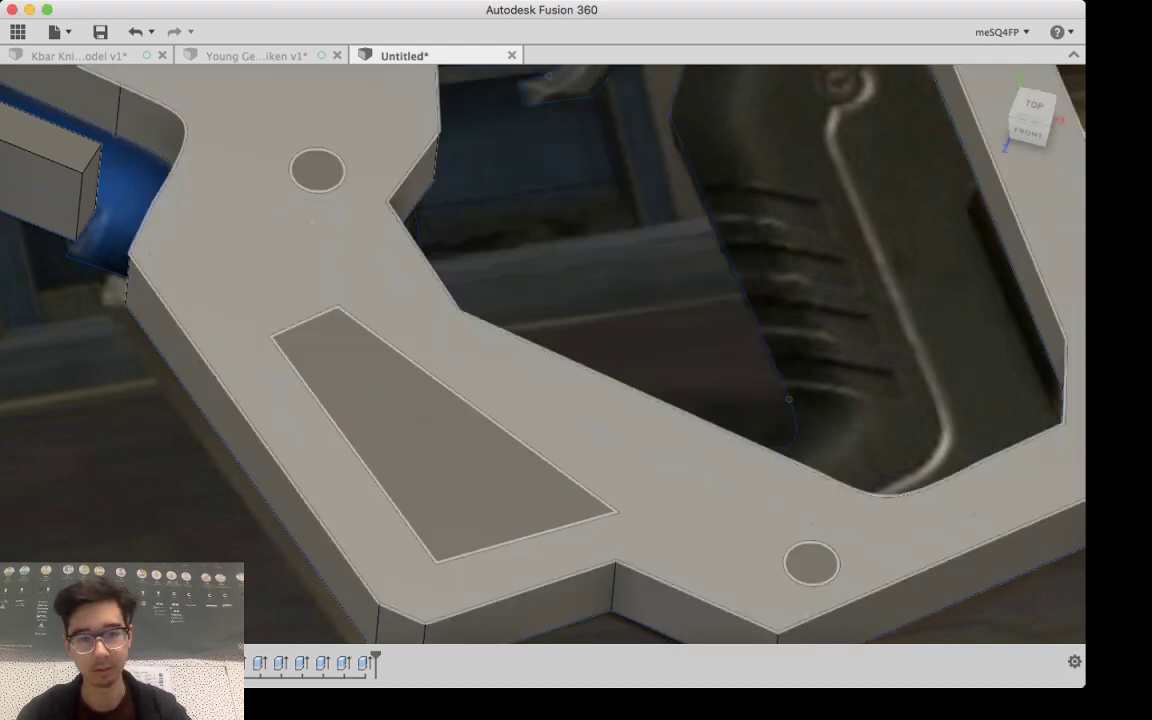
Step: Extrude the inner grip profile enclosed by the handle frame 2.50, slightly recessed below the frame's face
shift+middle_drag(578, 382, 578, 450)
scroll(580, 377, down, 5)
scroll(582, 375, down, 5)
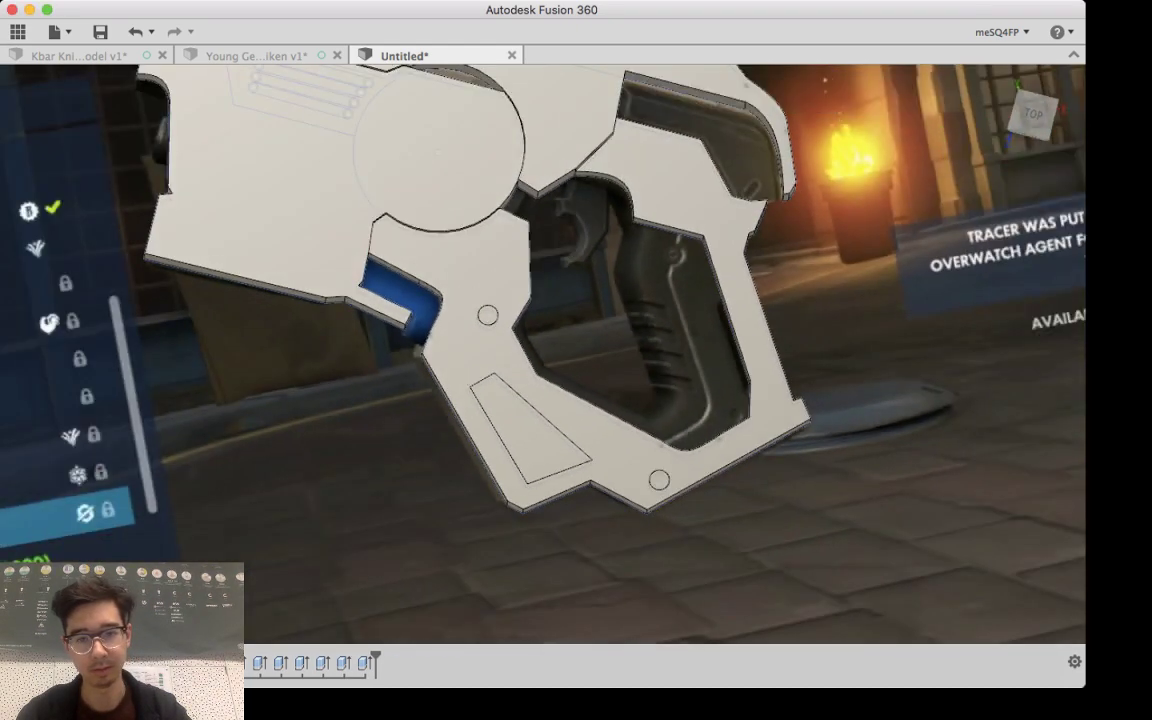
mouse_move(582, 375)
shift+middle_down()
mouse_move(582, 408)
mouse_move(580, 350)
shift+middle_up()
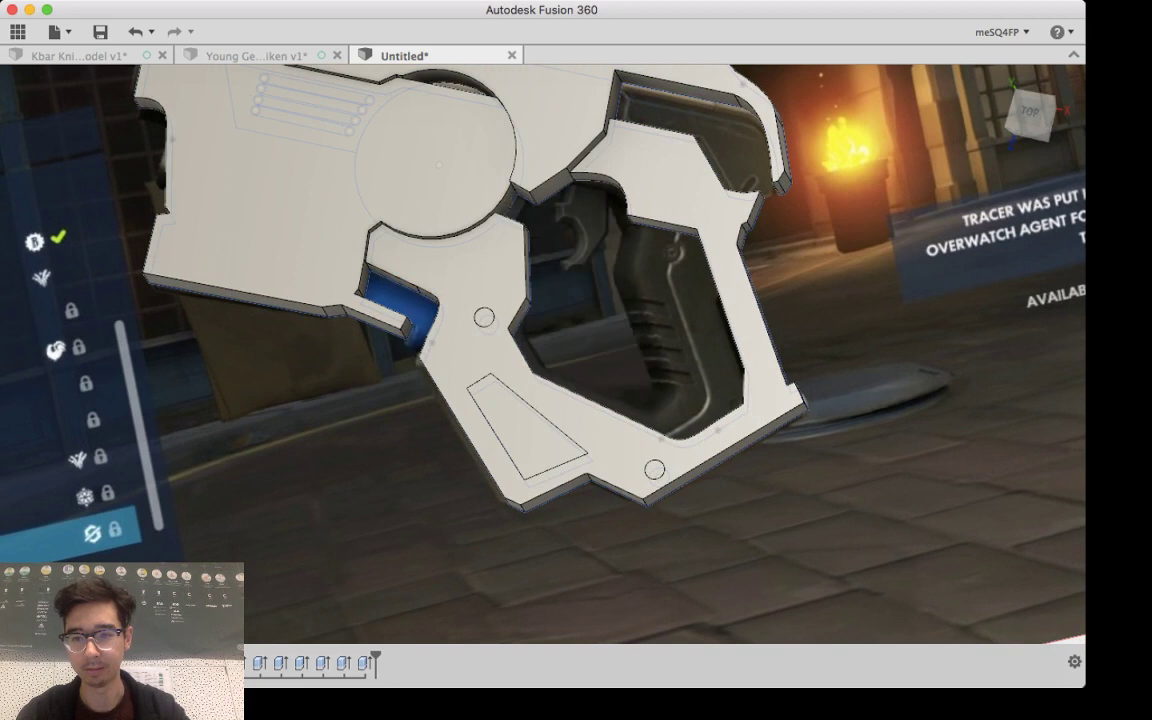
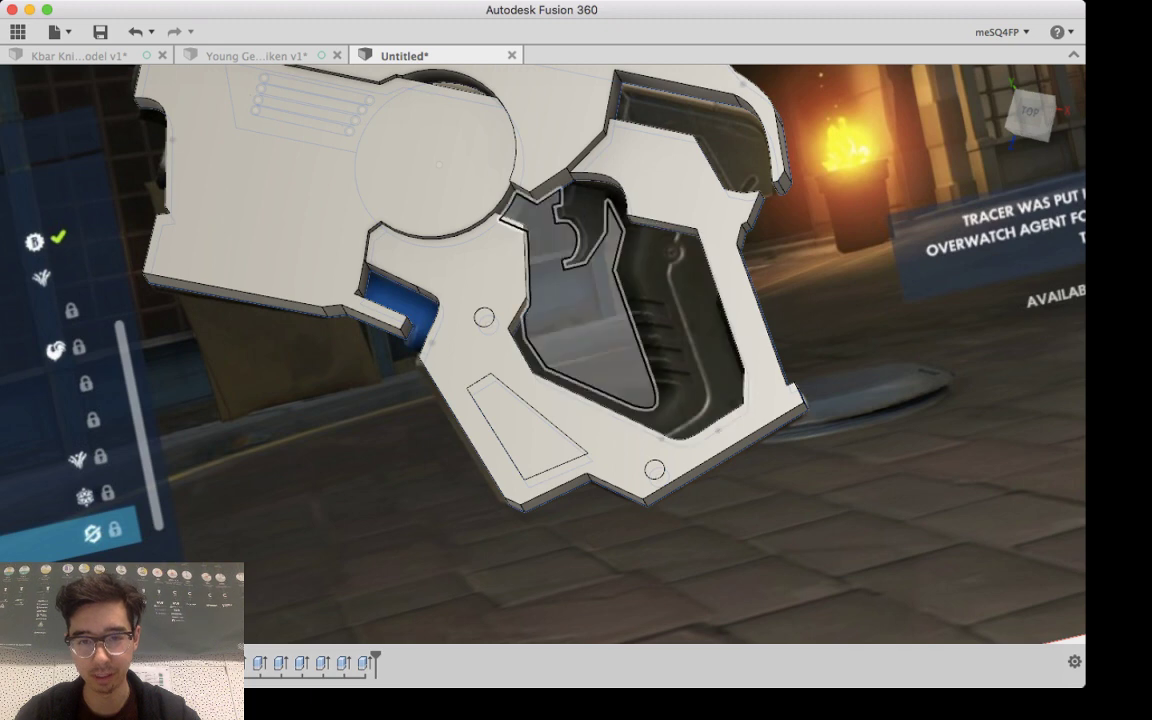
click(700, 330)
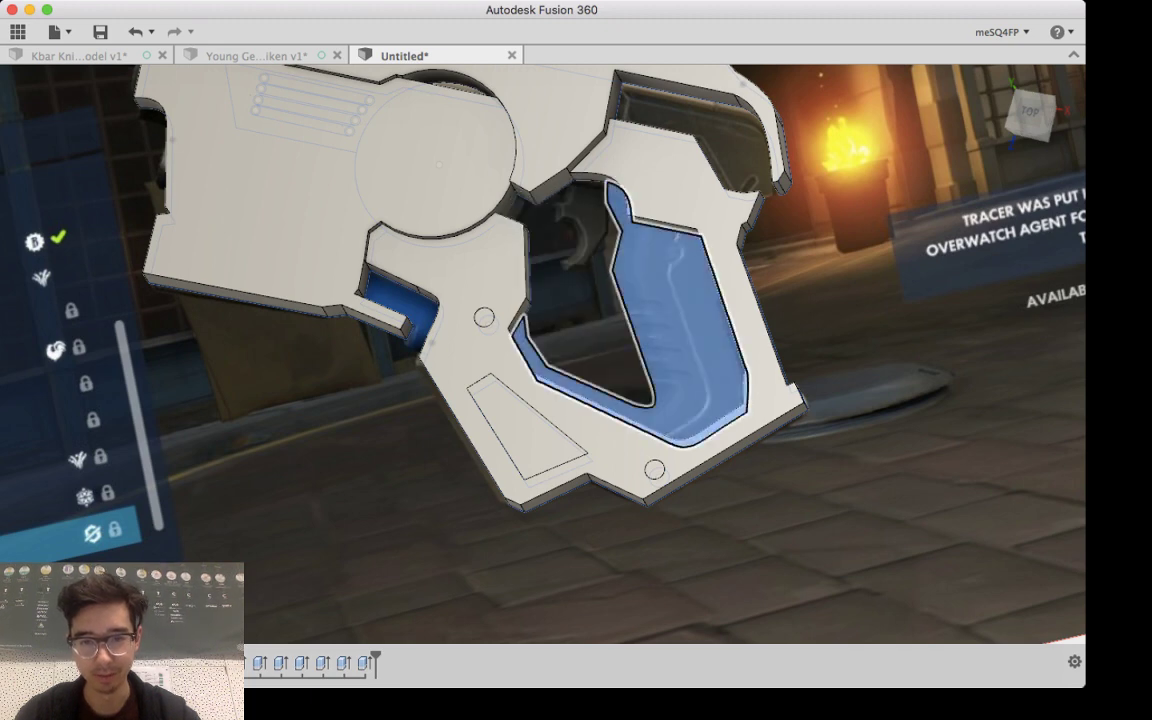
shift+middle_drag(690, 330, 694, 240)
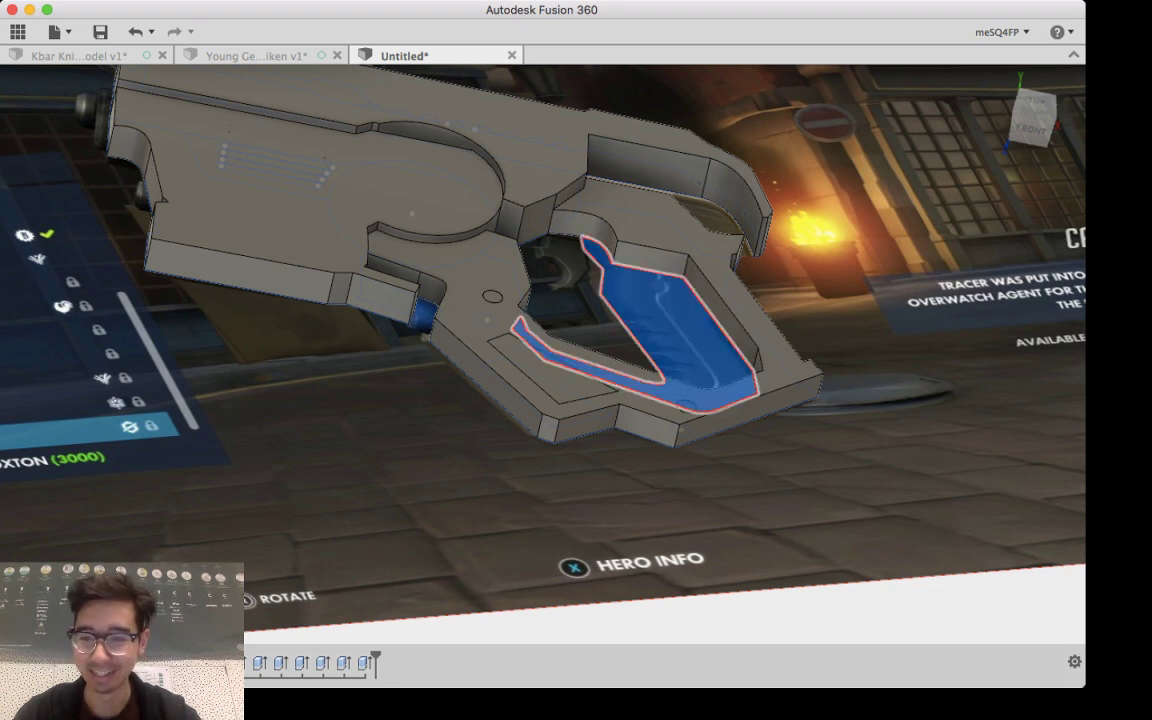
key(e)
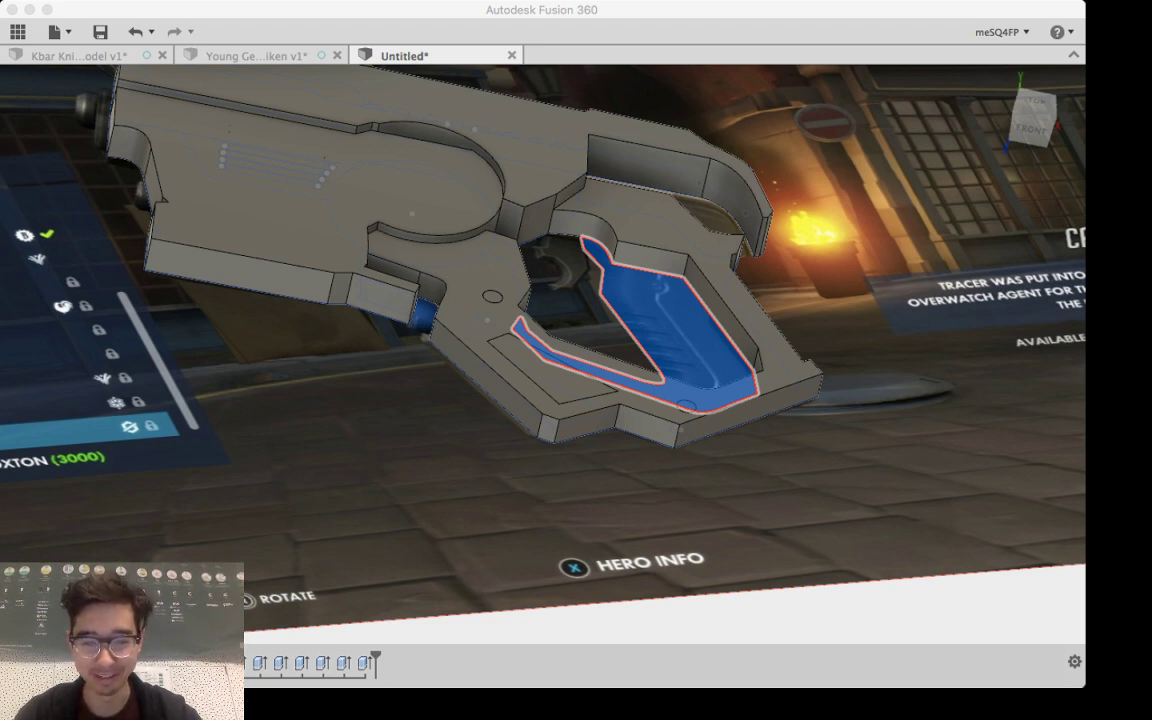
key(super+Tab)
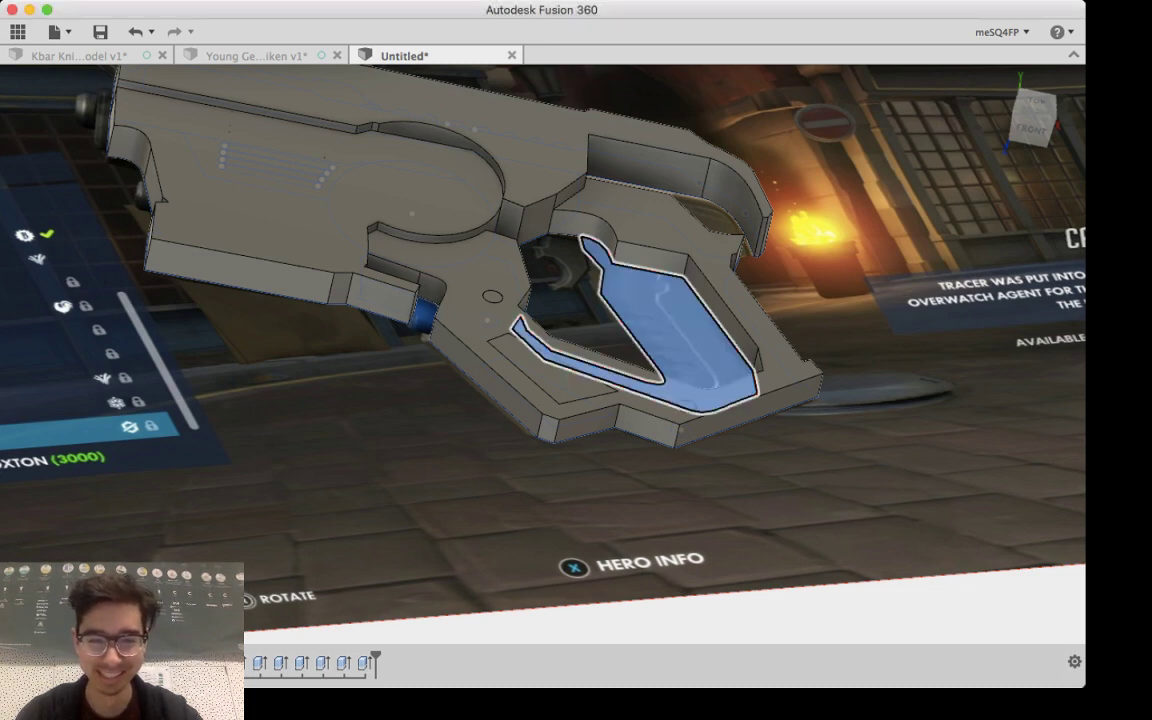
scroll(680, 305, down, 3)
scroll(660, 303, up, 8)
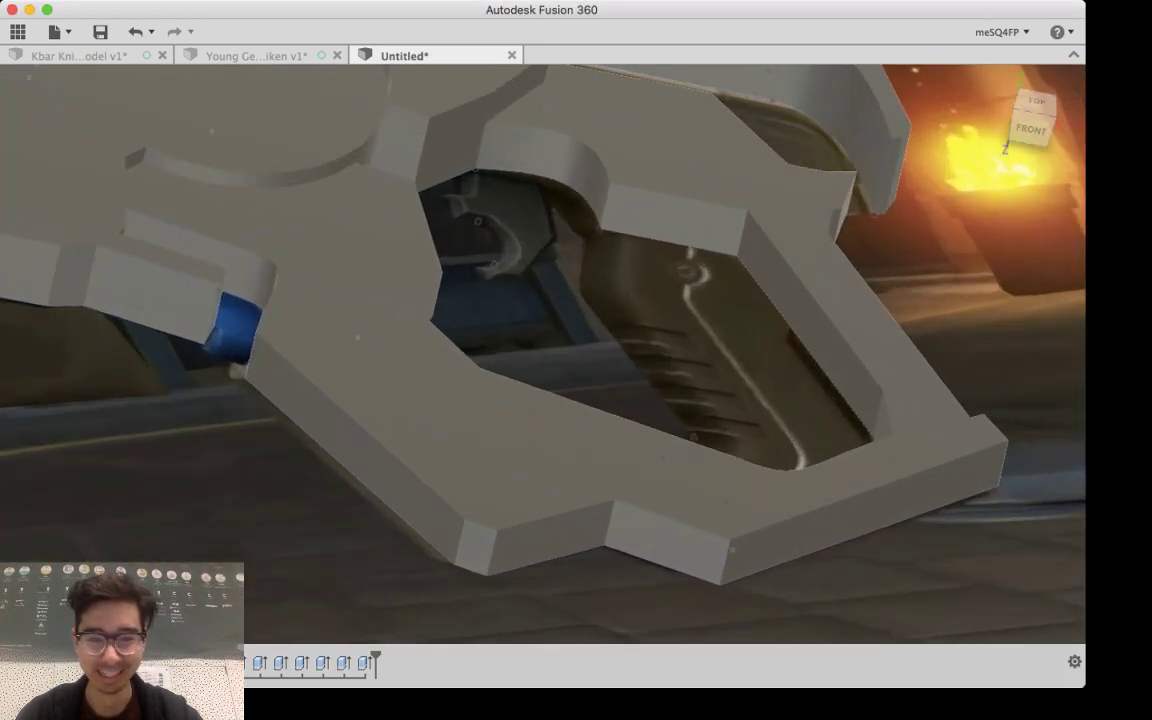
click(656, 332)
drag(656, 332, 663, 301)
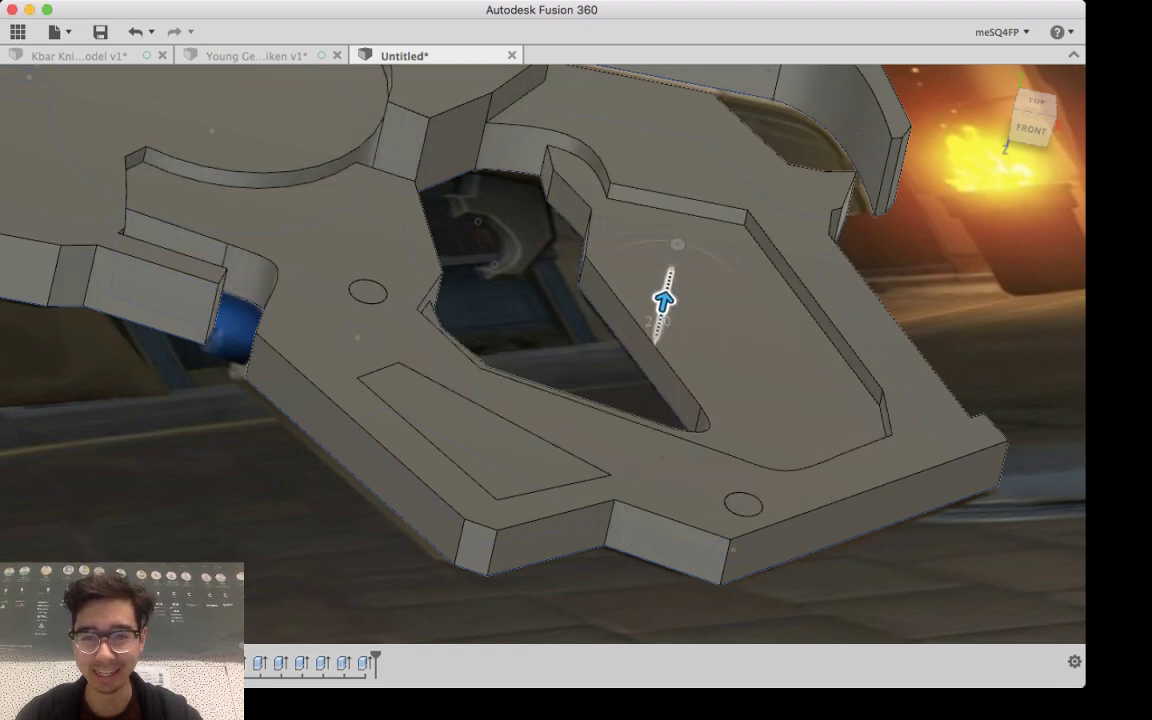
scroll(662, 302, up, 2)
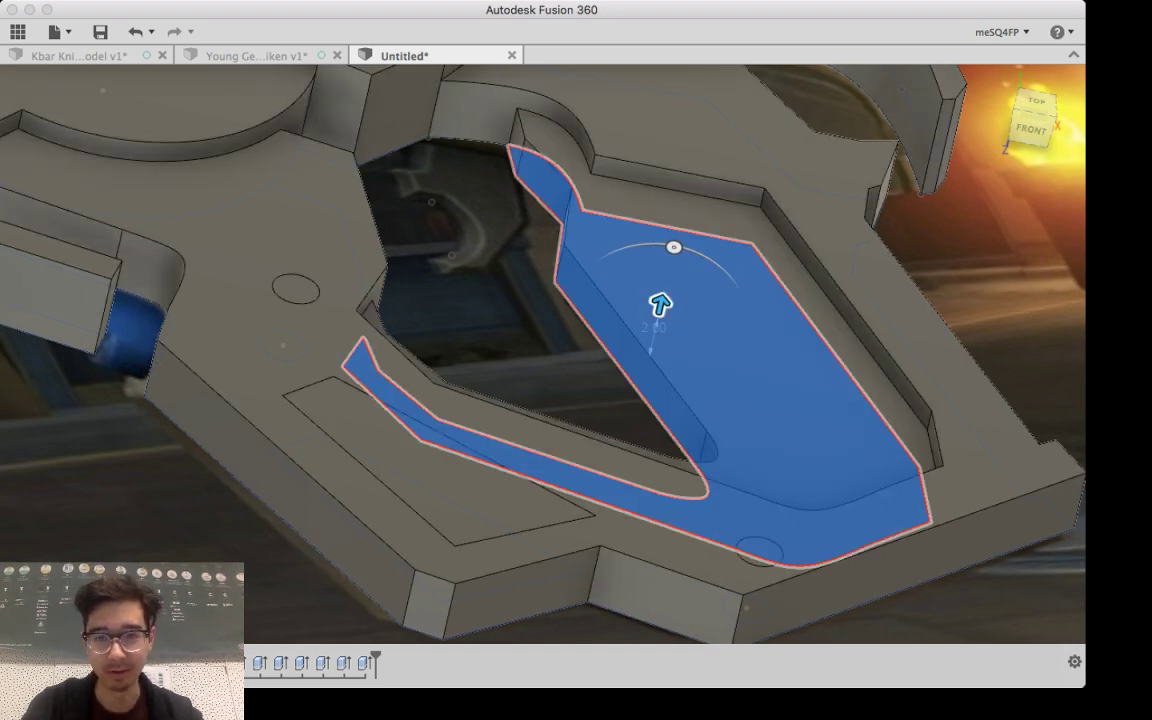
drag(660, 304, 663, 295)
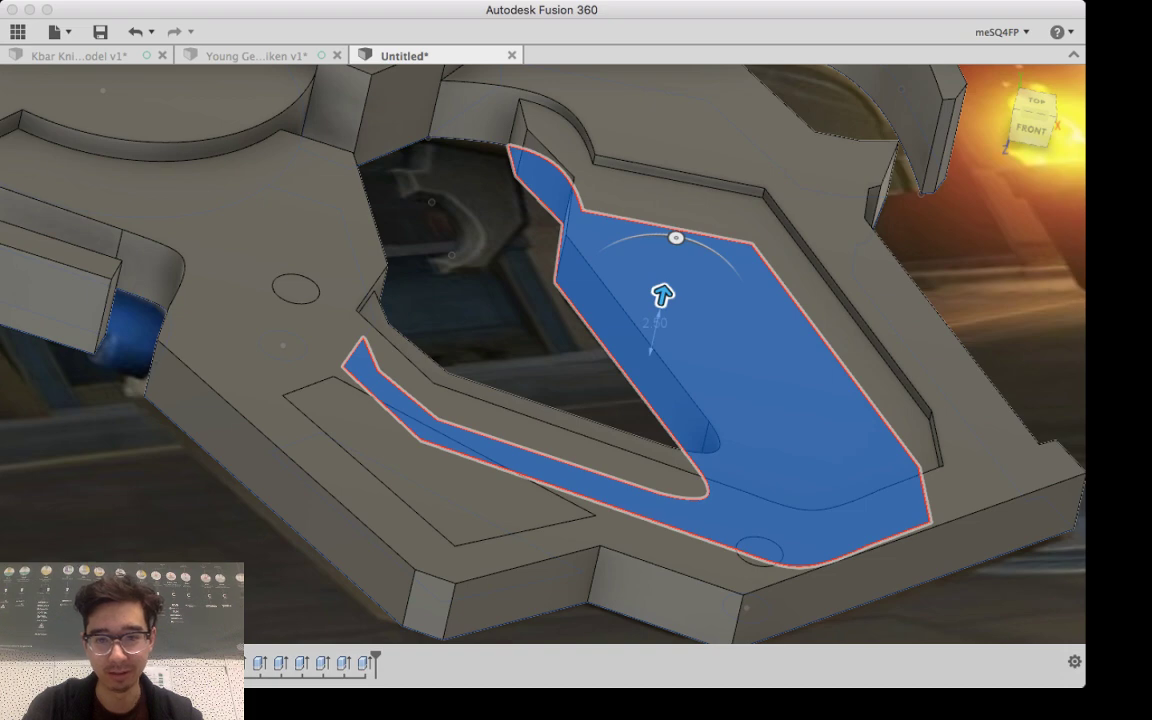
key(Return)
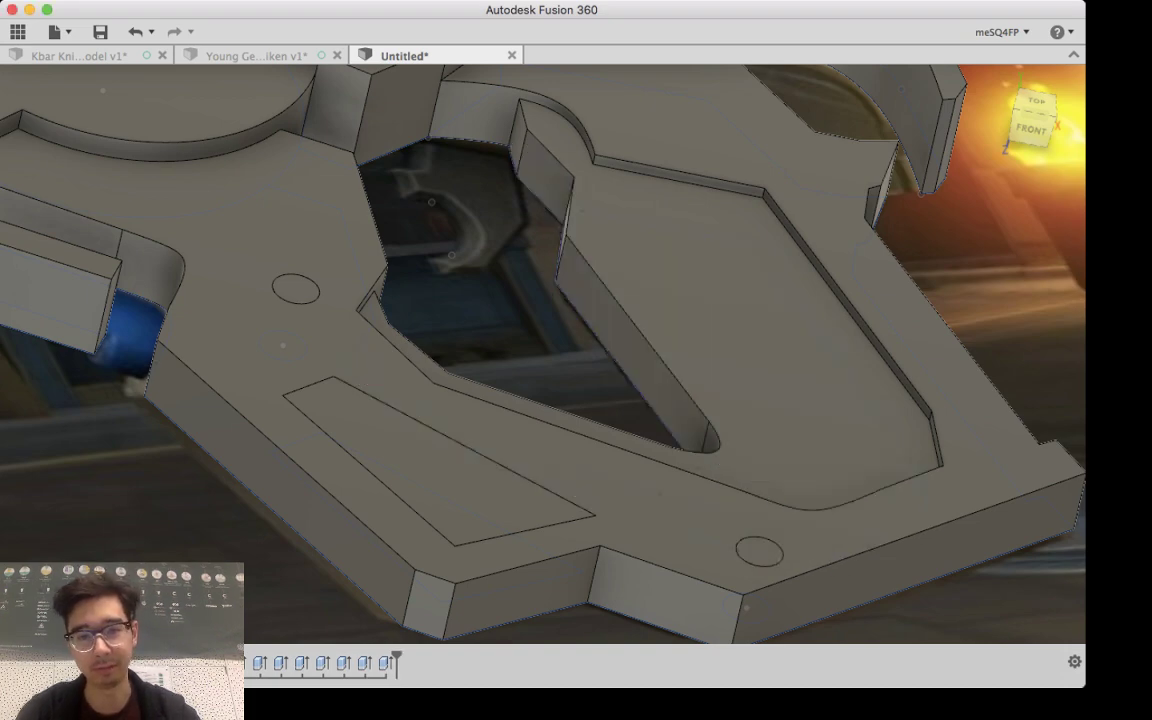
Step: Undo the inner grip profile's last extrusion and extrude it again 2.50, slightly recessed below the handle frame's face
shift+middle_drag(543, 355, 560, 392)
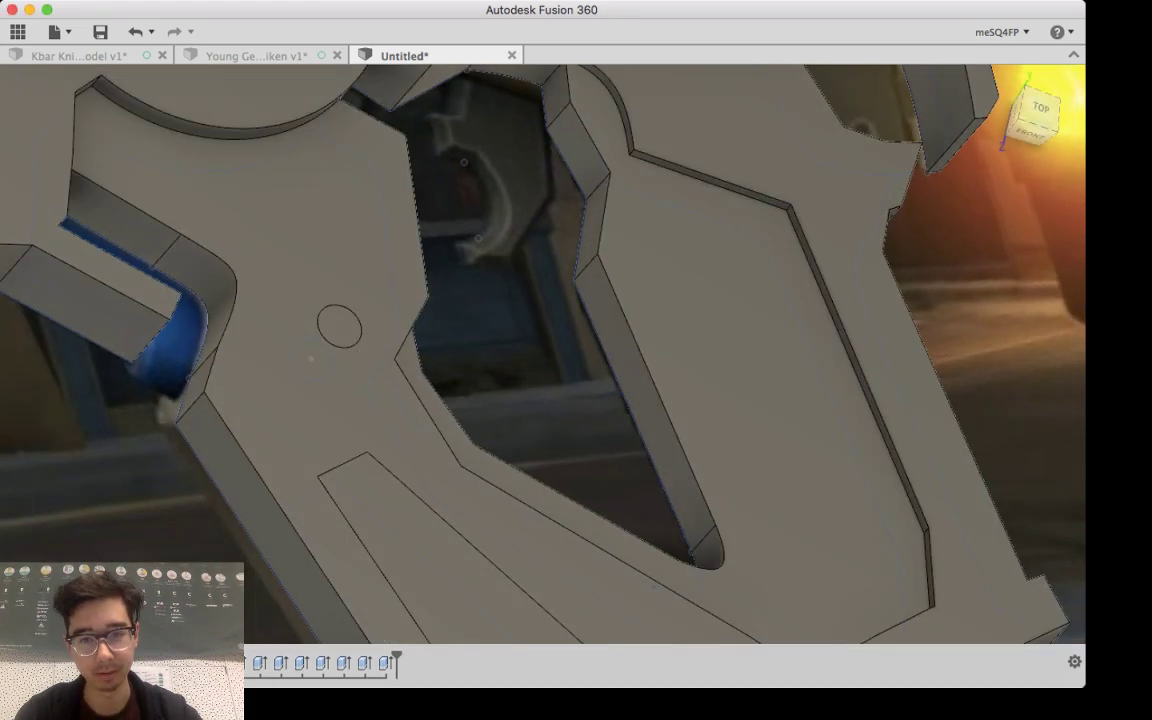
key(super+z)
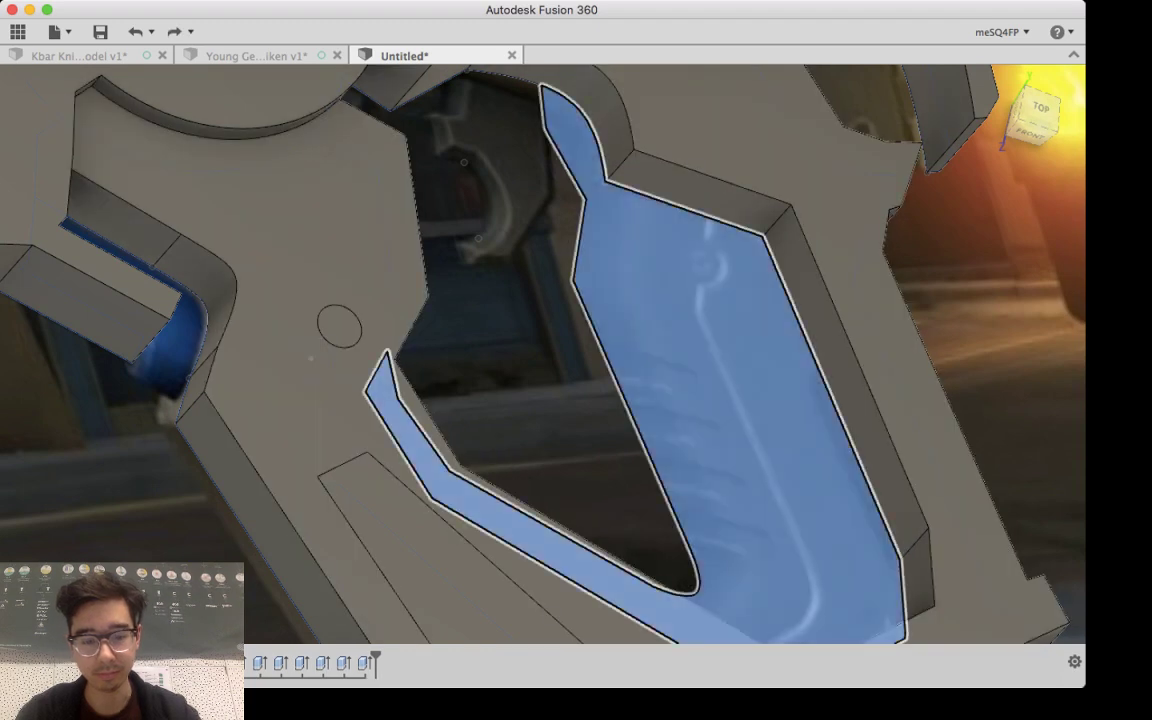
key(q)
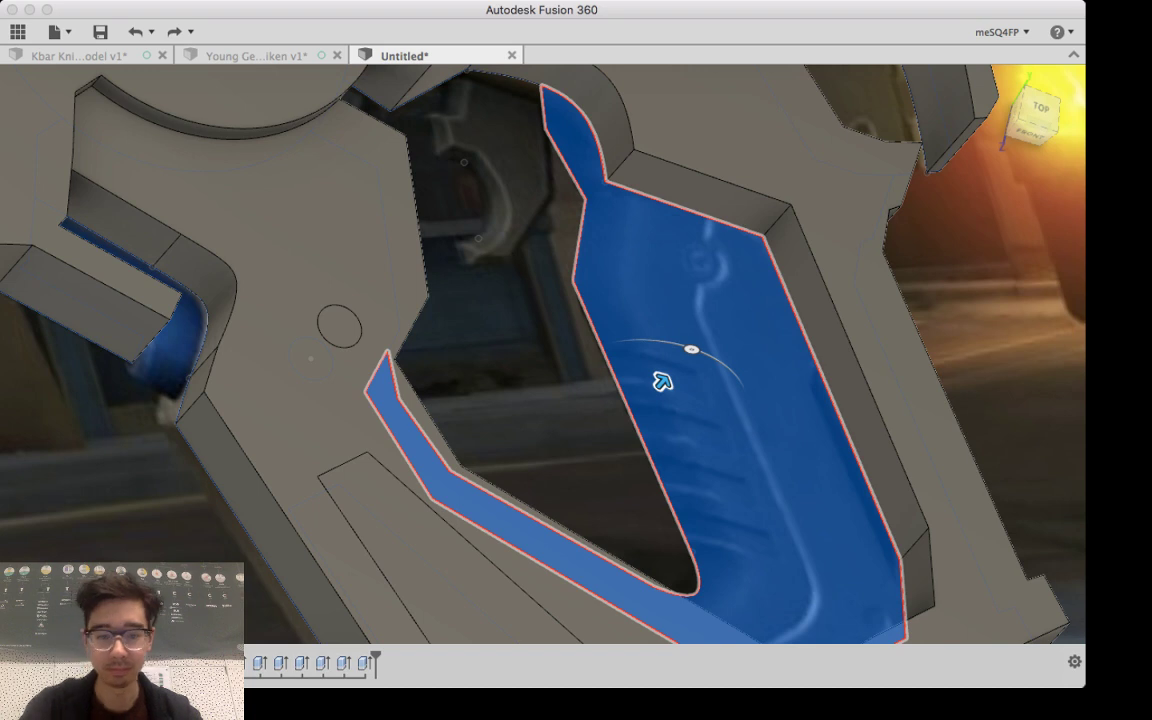
drag(663, 381, 681, 360)
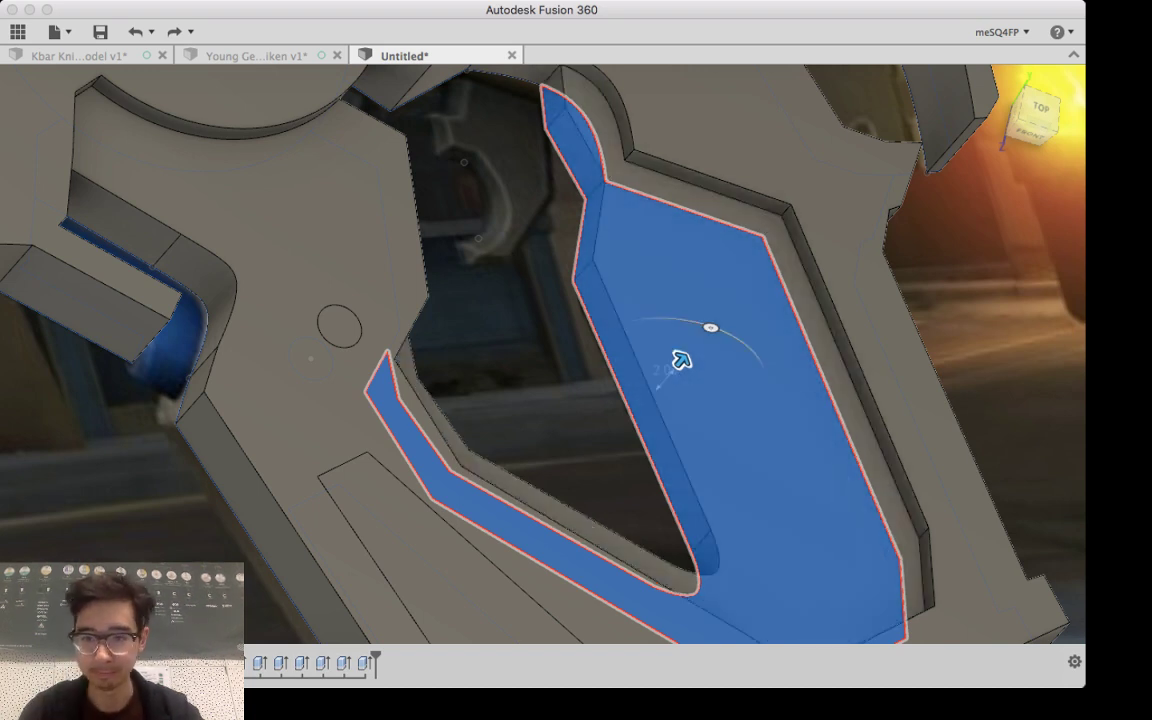
drag(681, 360, 686, 355)
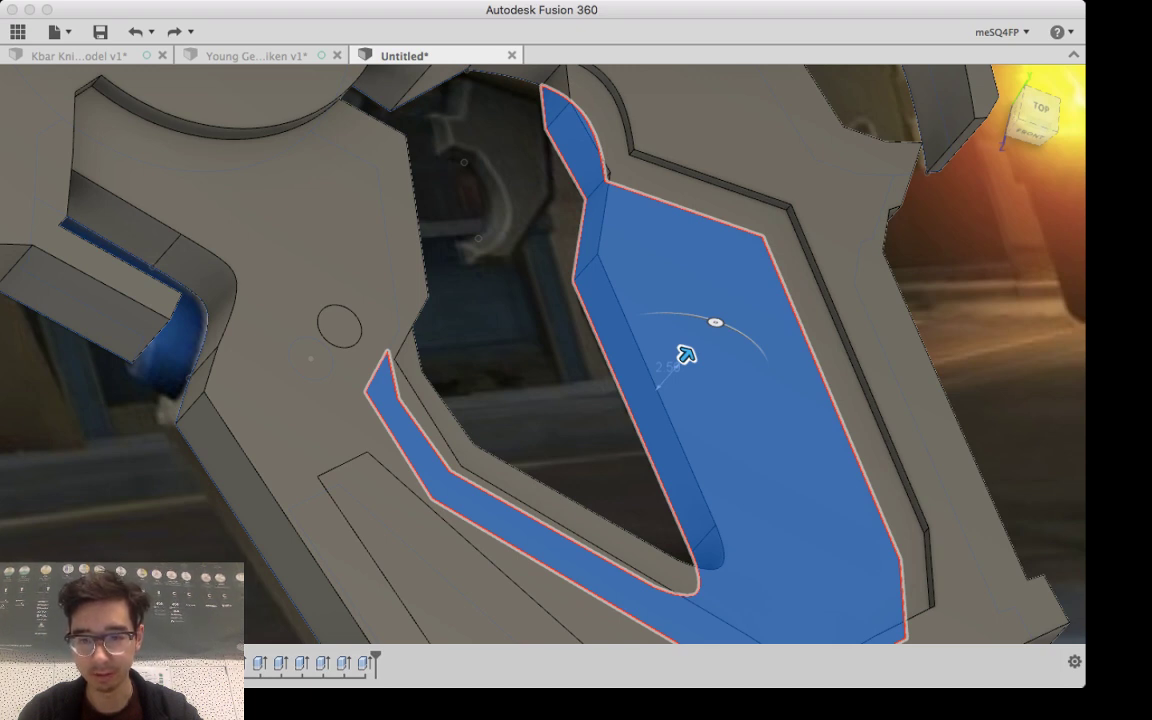
key(Return)
shift+middle_drag(780, 330, 735, 400)
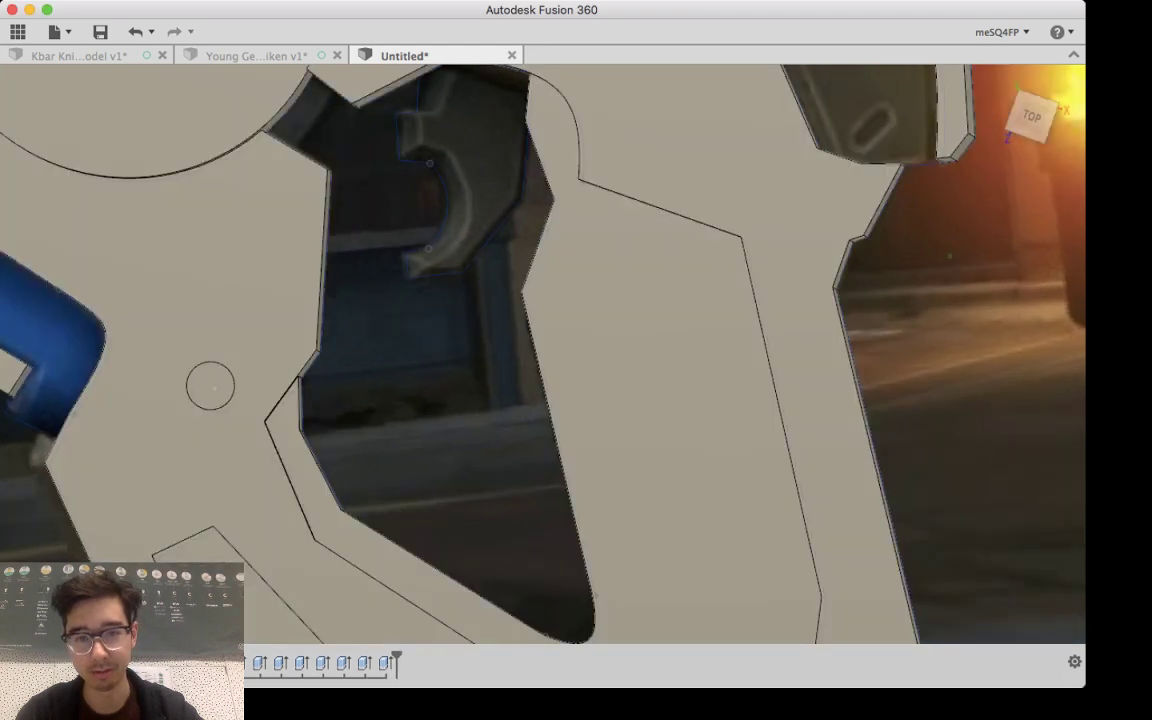
mouse_move(500, 220)
shift+middle_down()
mouse_move(512, 192)
mouse_move(506, 218)
mouse_move(480, 200)
mouse_move(478, 212)
shift+middle_up()
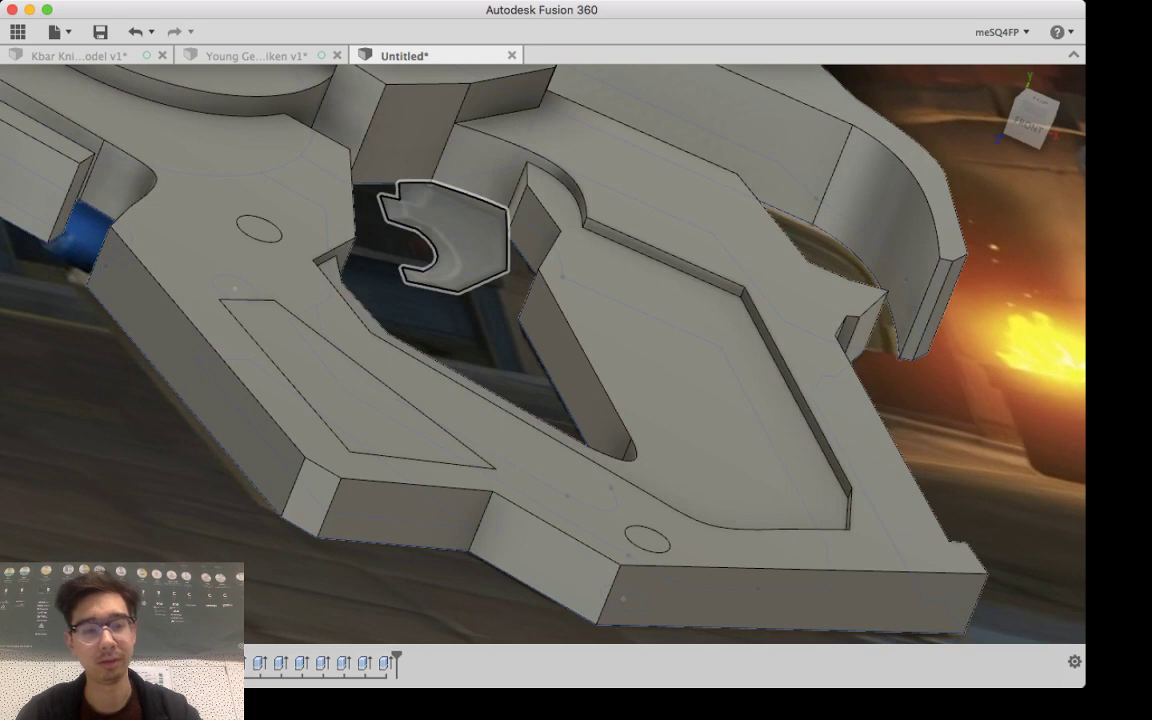
click(472, 226)
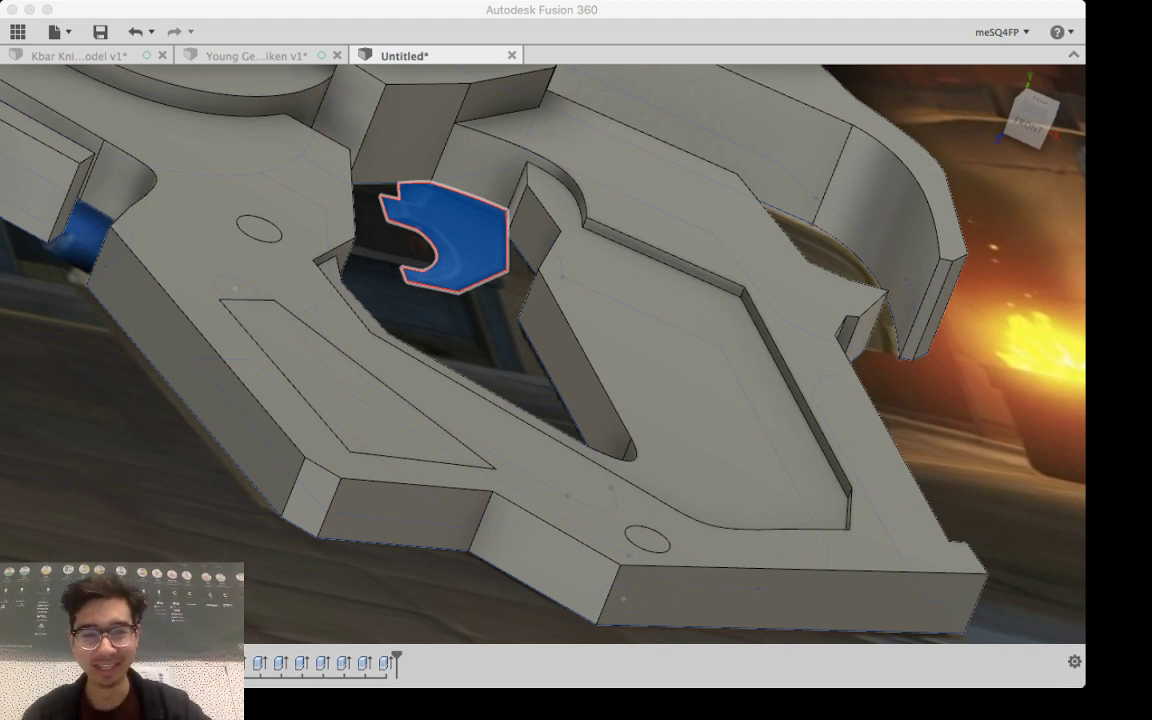
click(436, 335)
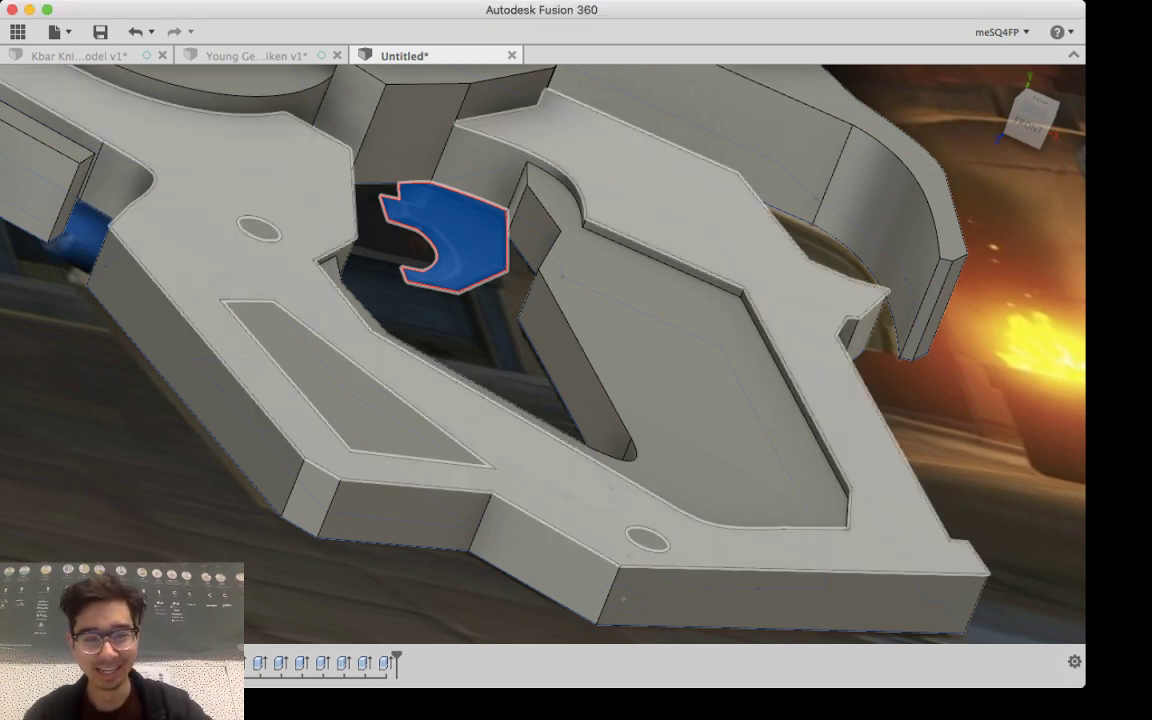
key(e)
drag(445, 226, 455, 203)
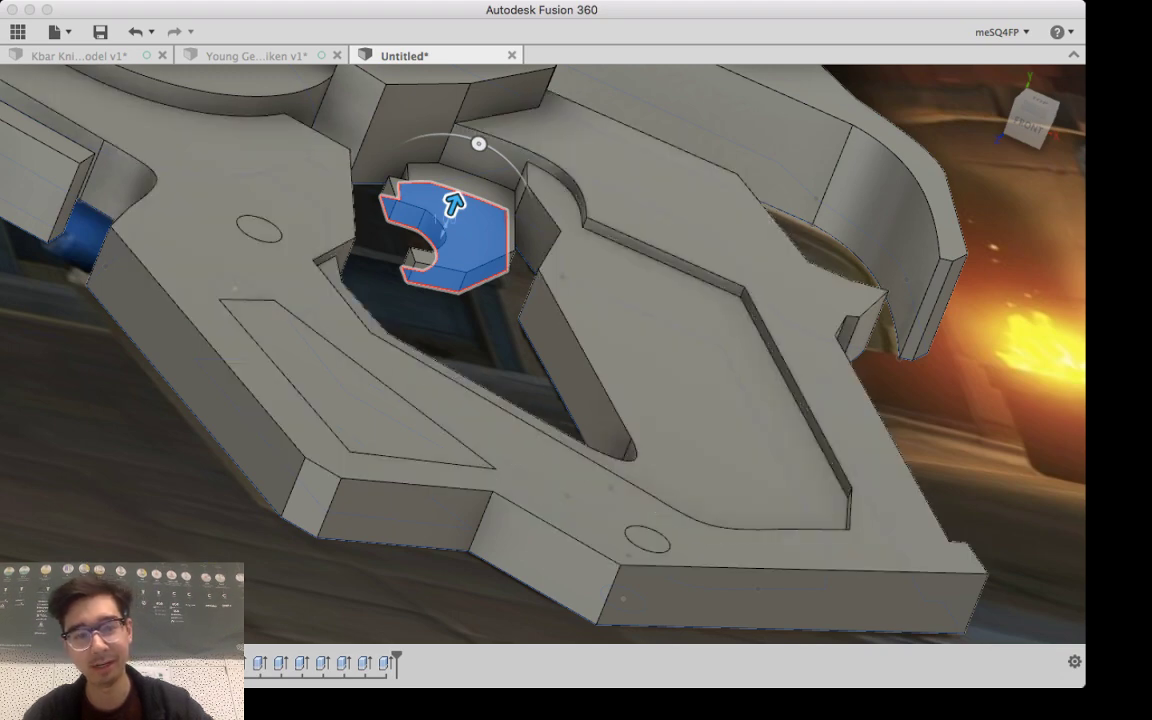
shift+middle_drag(450, 200, 423, 256)
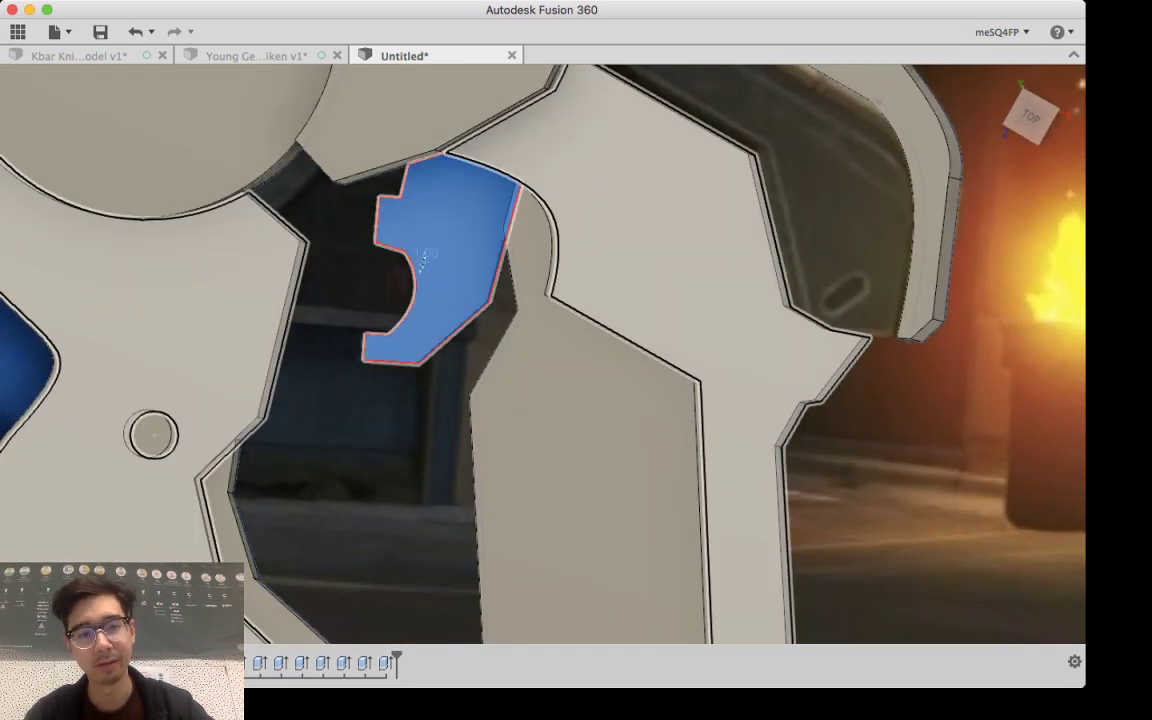
scroll(423, 256, down, 10)
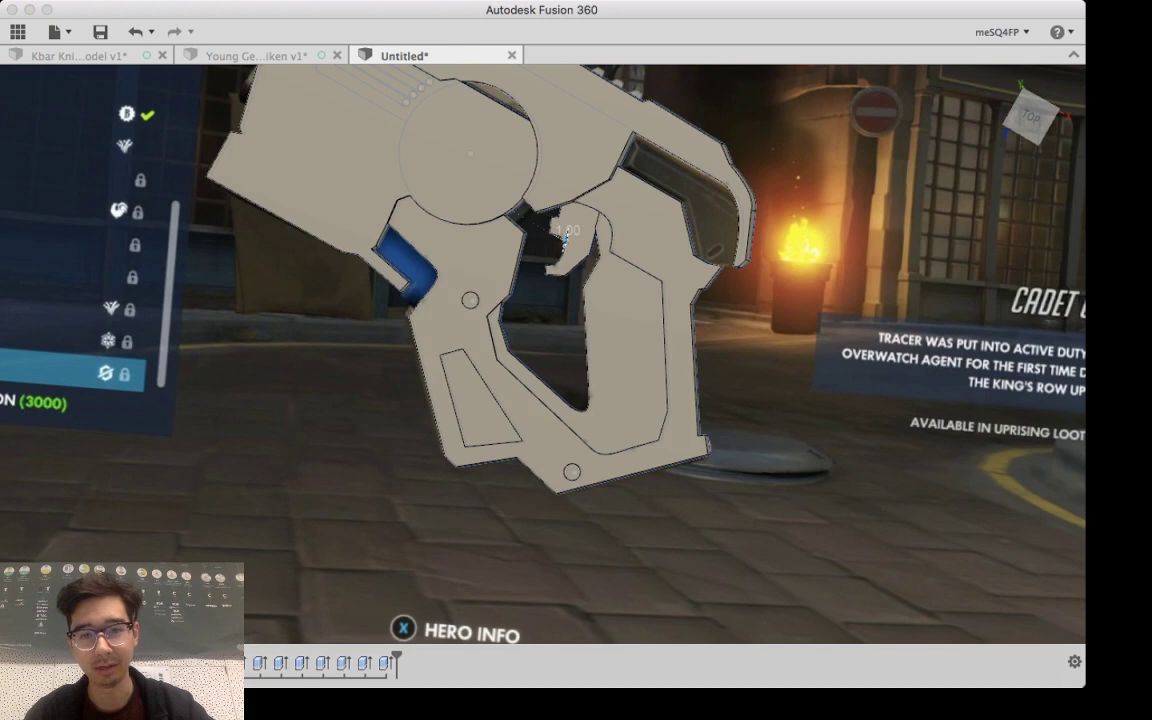
click(562, 235)
shift+middle_drag(562, 235, 565, 245)
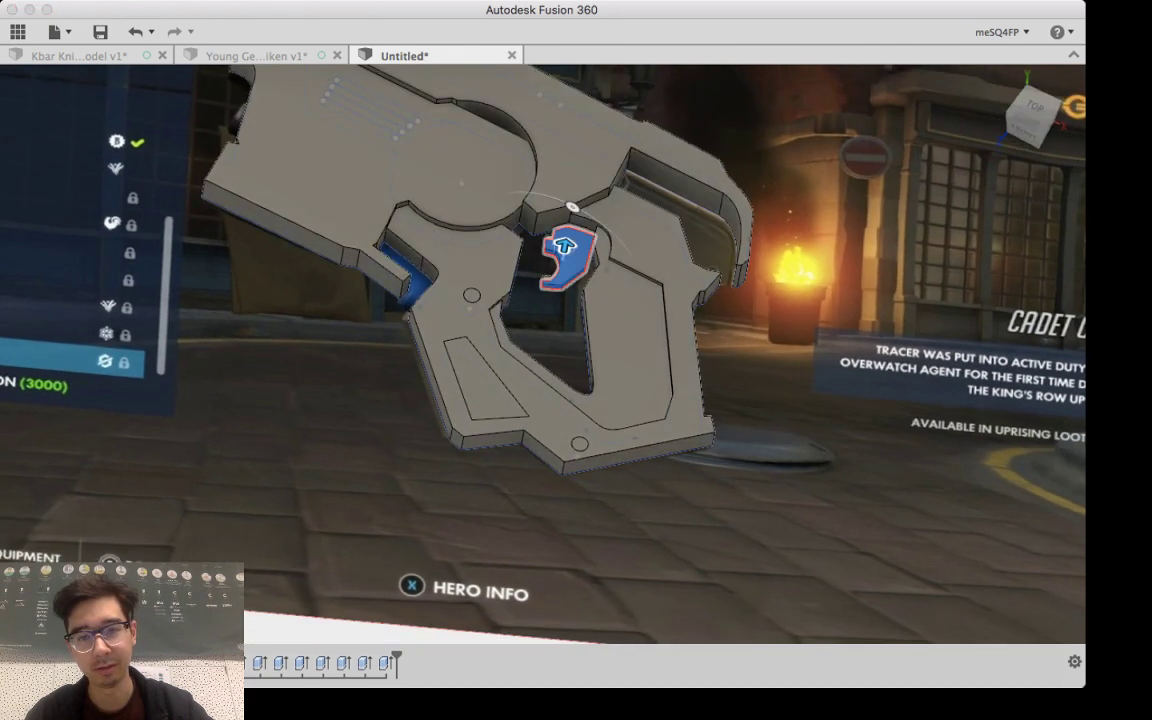
click(680, 225)
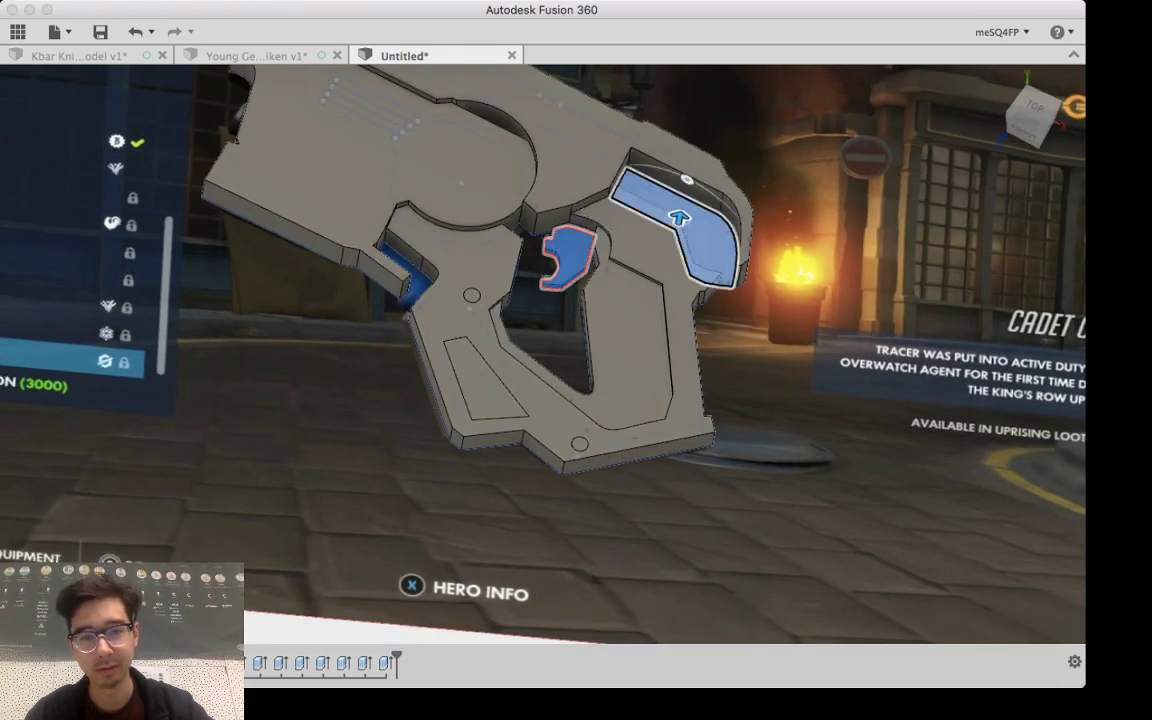
drag(680, 218, 681, 205)
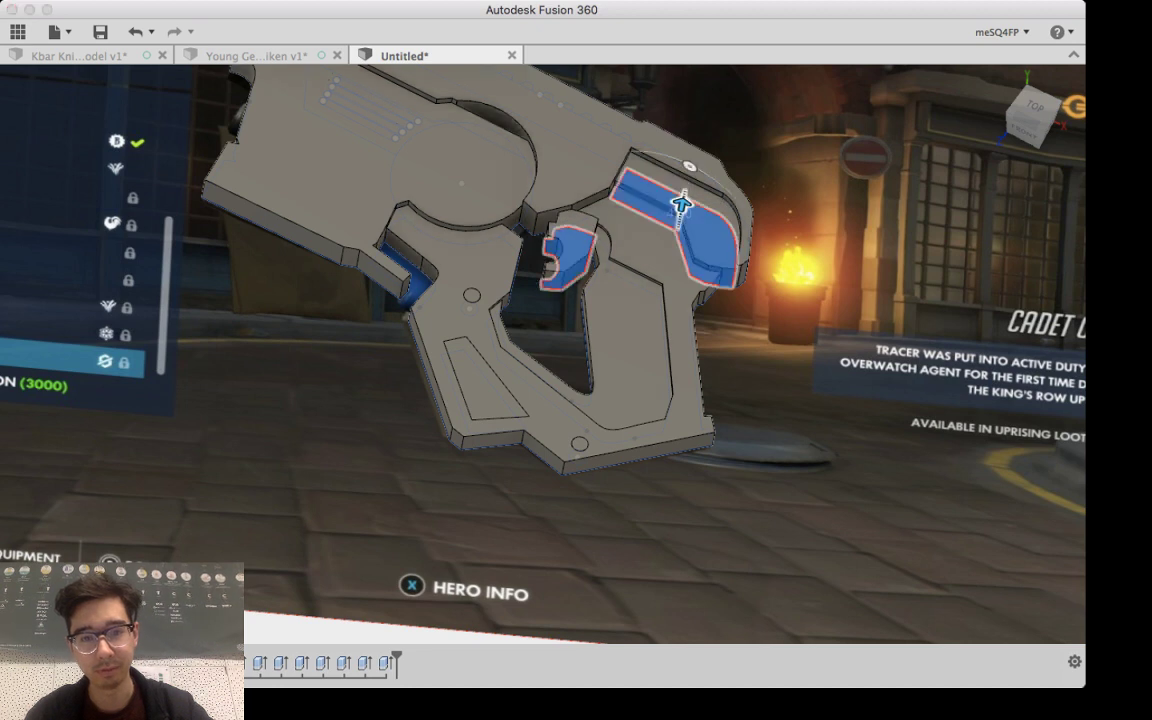
key(Escape)
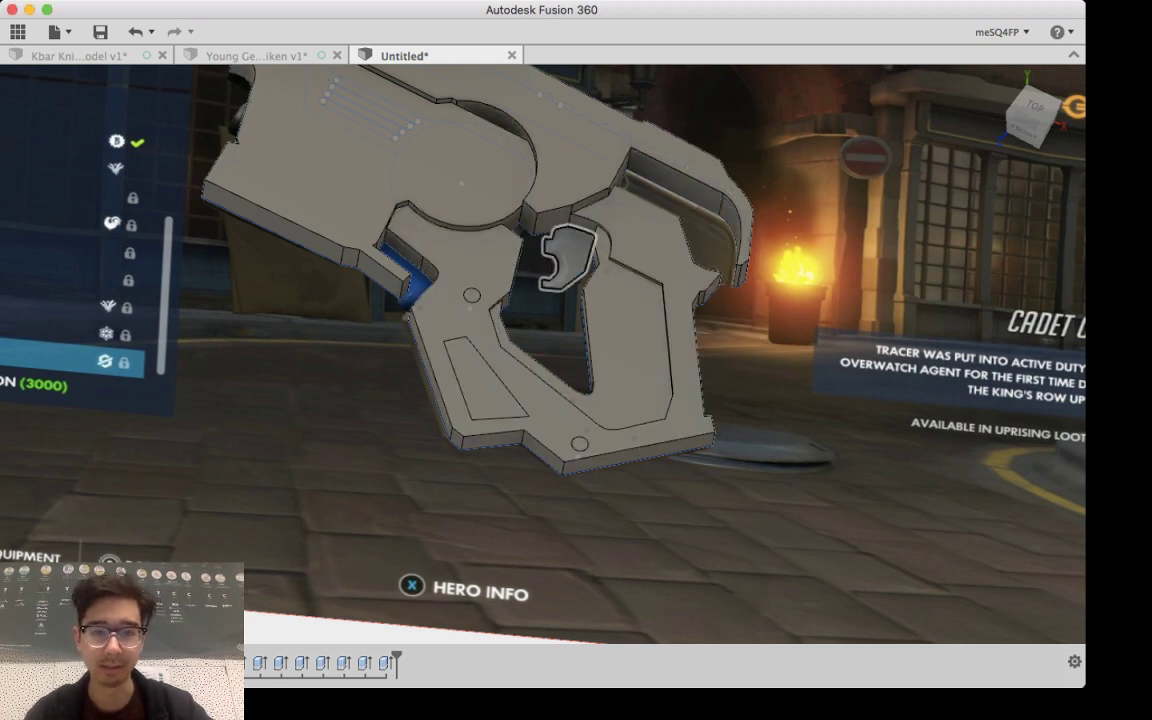
Step: Extrude the hook-shaped trigger profile inside the handle opening, keeping its face below the surrounding body
click(570, 257)
key(e)
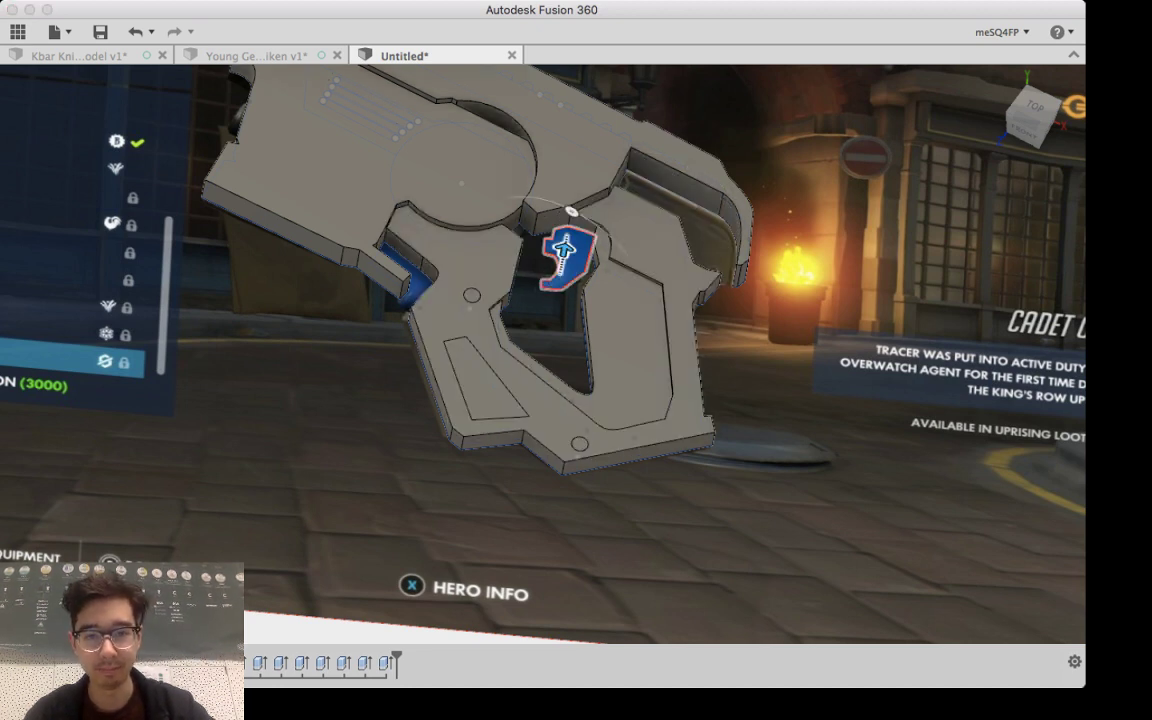
drag(565, 248, 563, 239)
shift+middle_drag(550, 290, 550, 264)
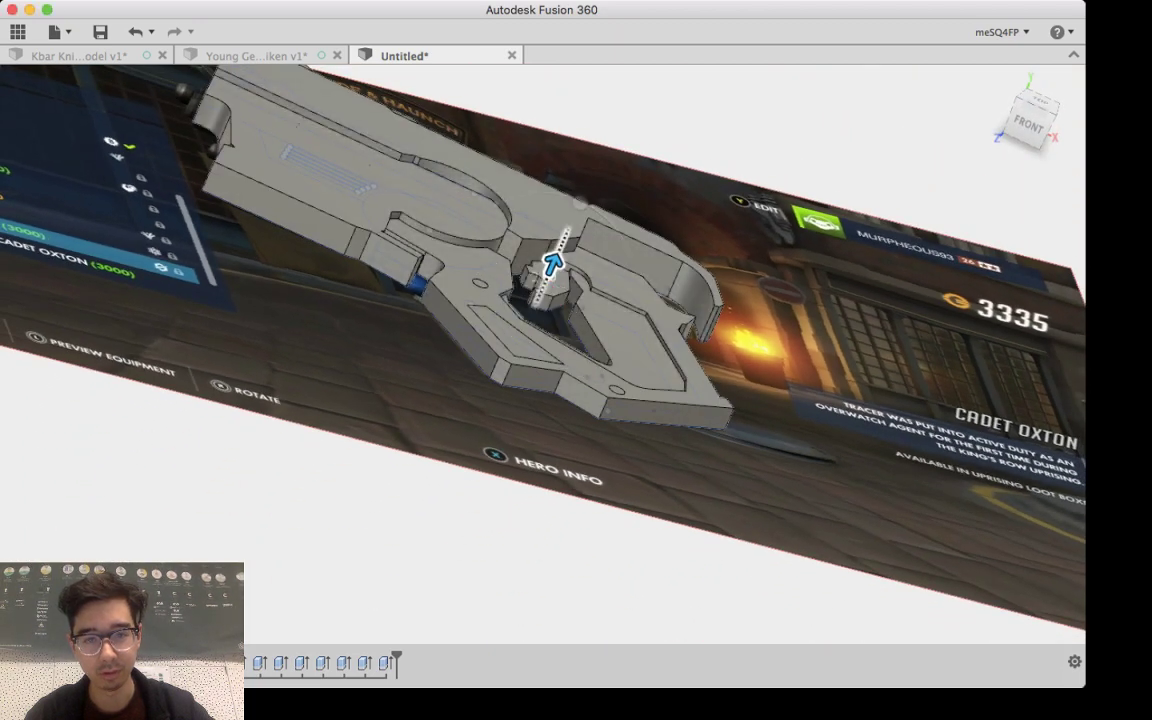
drag(553, 262, 550, 269)
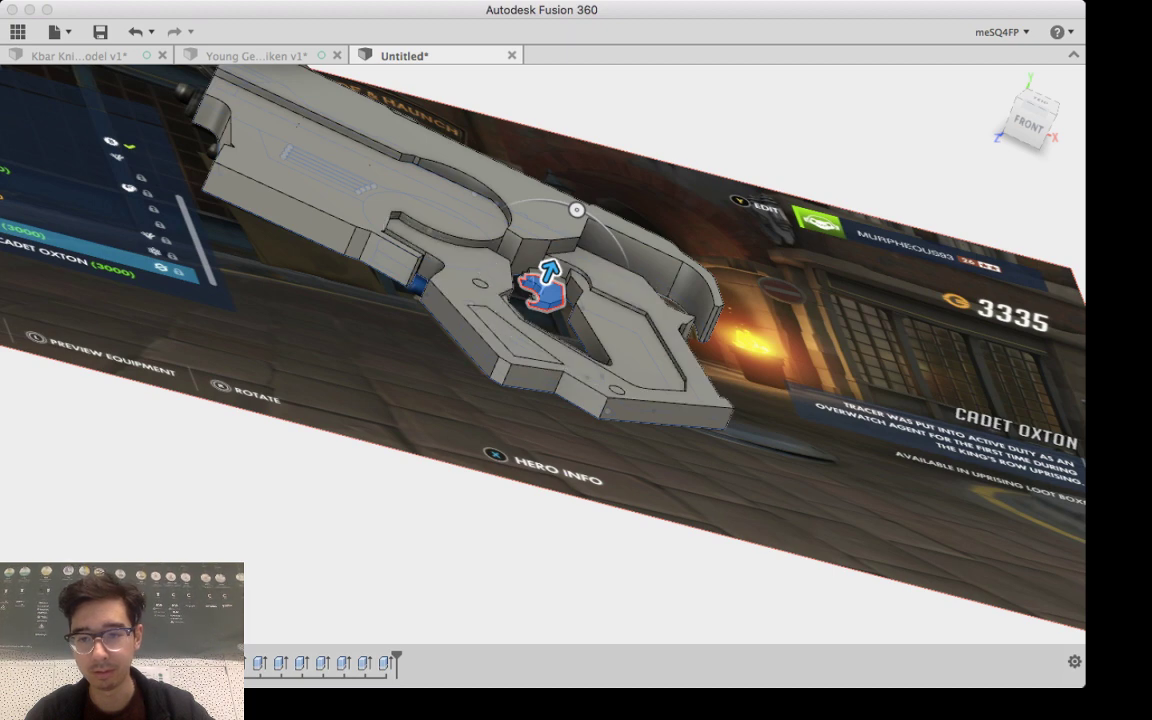
key(Return)
Step: Extrude the bent panel profile in the recess at the rear of the body, above the handle, 5.00
shift+middle_drag(550, 270, 594, 358)
click(604, 350)
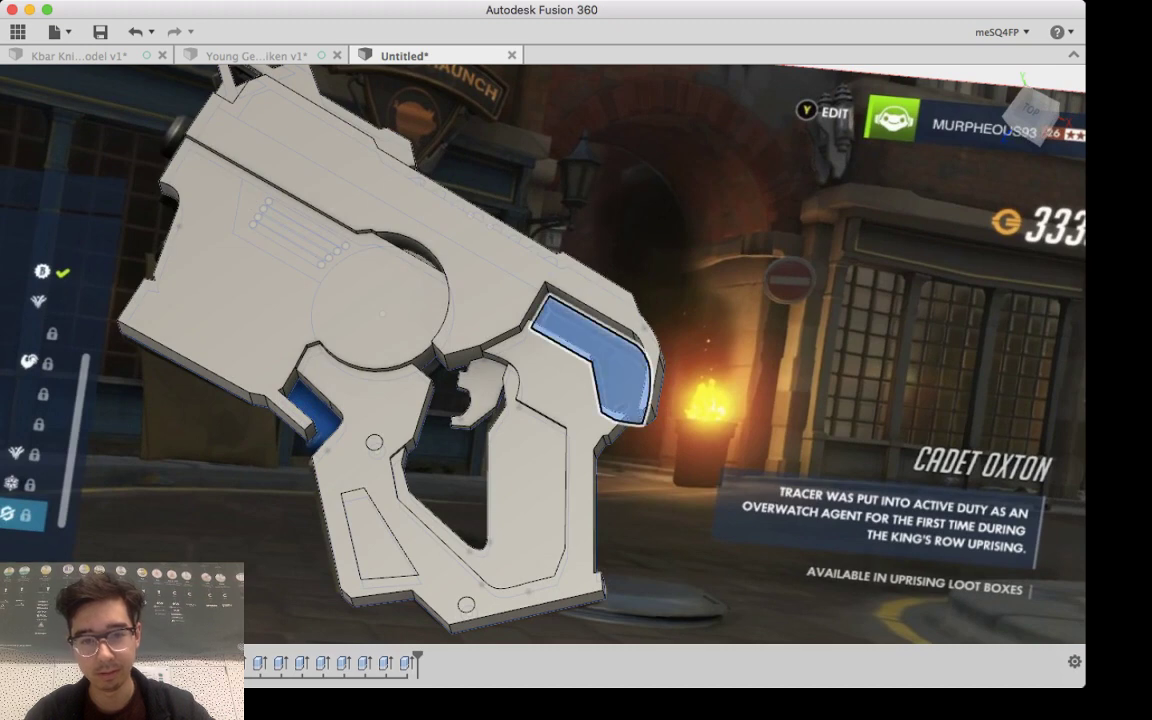
click(590, 357)
shift+middle_drag(590, 357, 583, 288)
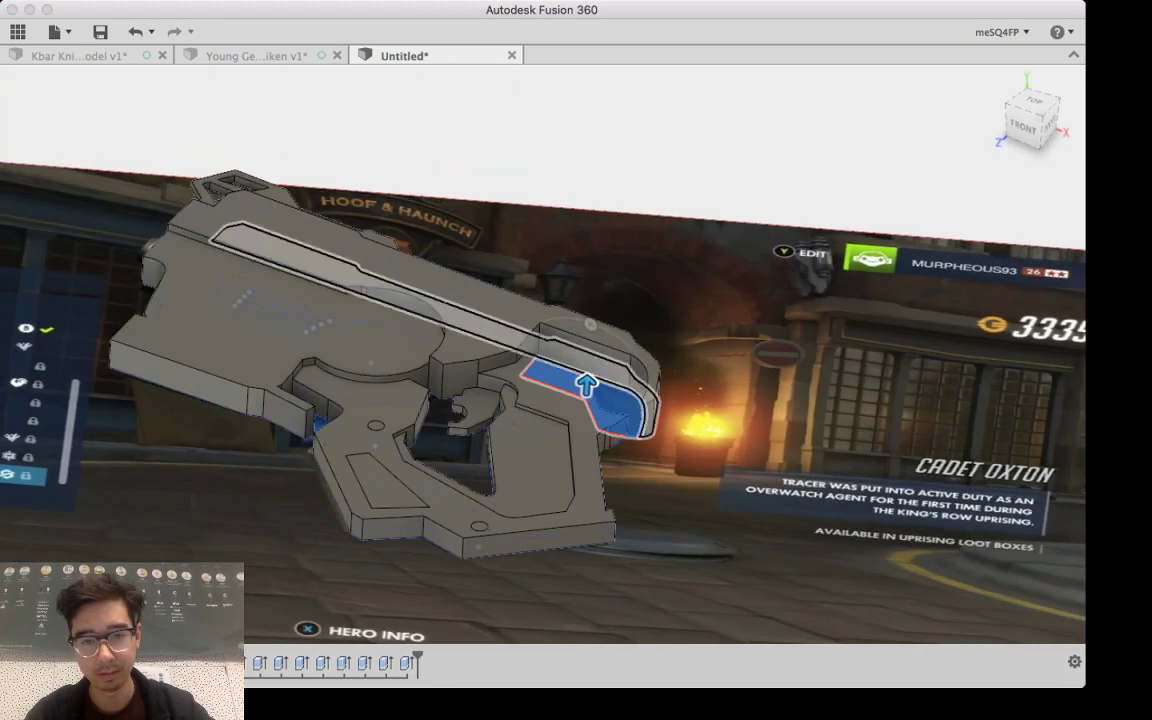
drag(586, 385, 588, 349)
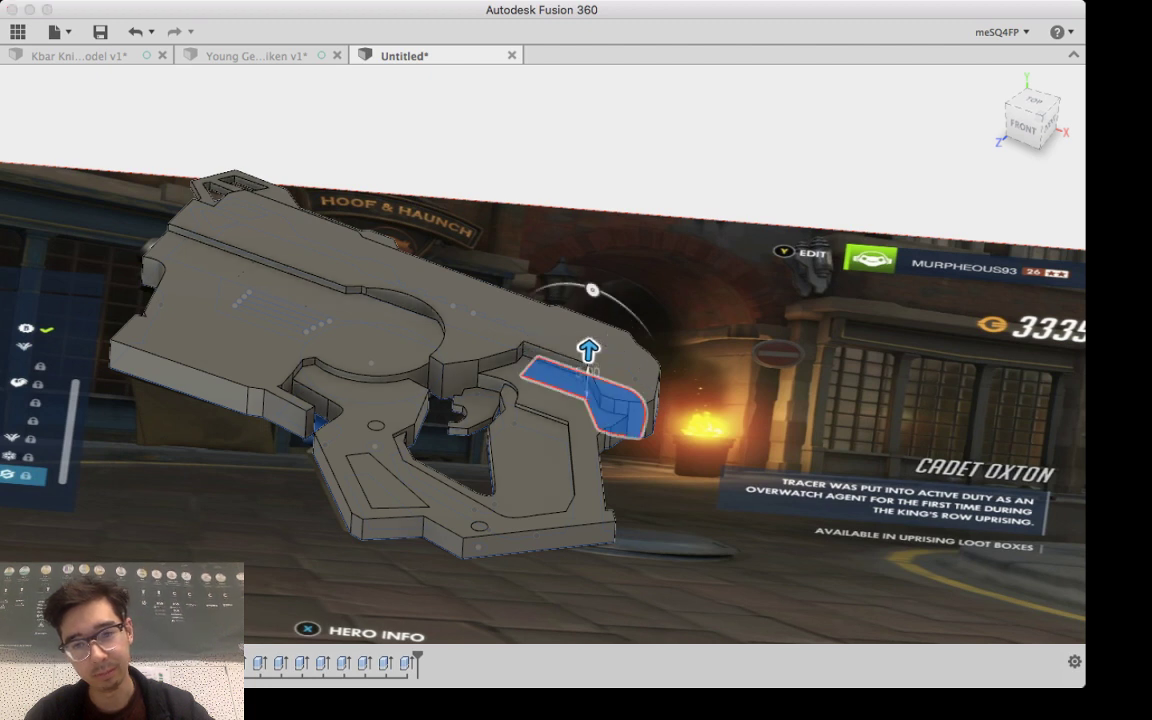
shift+middle_drag(230, 487, 233, 590)
shift+middle_drag(590, 308, 633, 360)
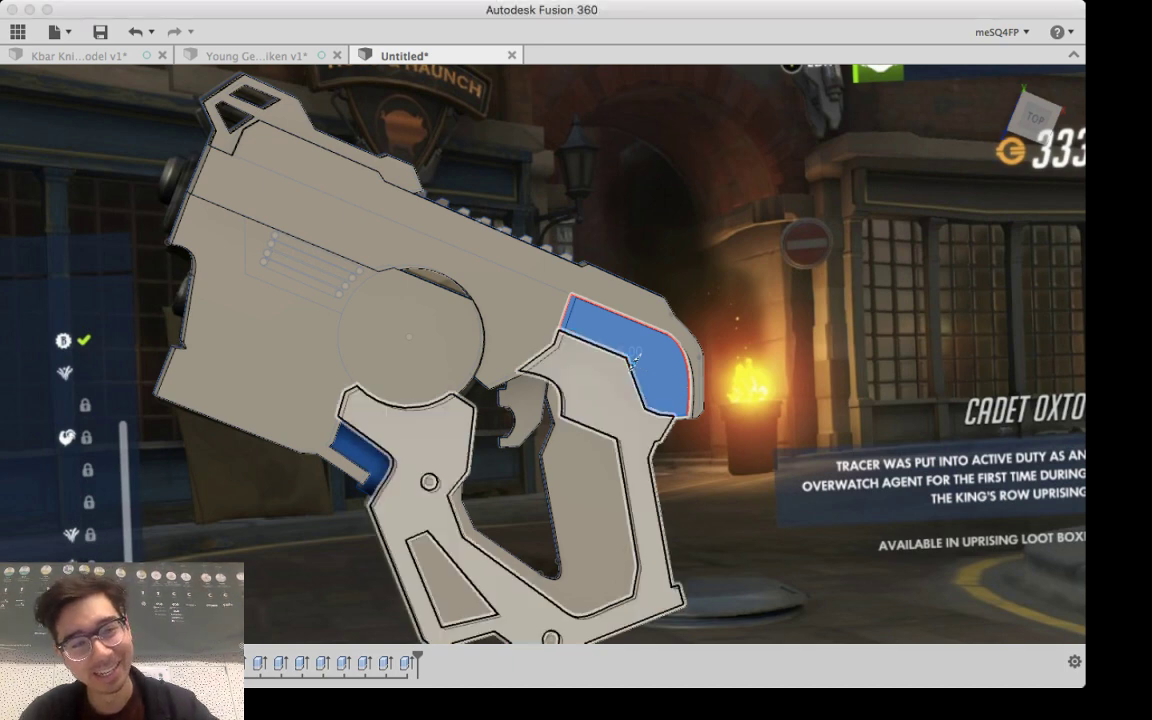
Step: Try adding the upper two bar profiles beside the round disc to the rear panel's extrusion, deselect them, and complete it at 5.00
mouse_move(515, 470)
shift+middle_down()
mouse_move(604, 440)
mouse_move(550, 430)
mouse_move(535, 305)
mouse_move(550, 420)
mouse_move(625, 425)
mouse_move(550, 395)
mouse_move(530, 465)
shift+middle_up()
shift+middle_drag(585, 350, 525, 324)
scroll(815, 440, down, 5)
scroll(815, 440, up, 10)
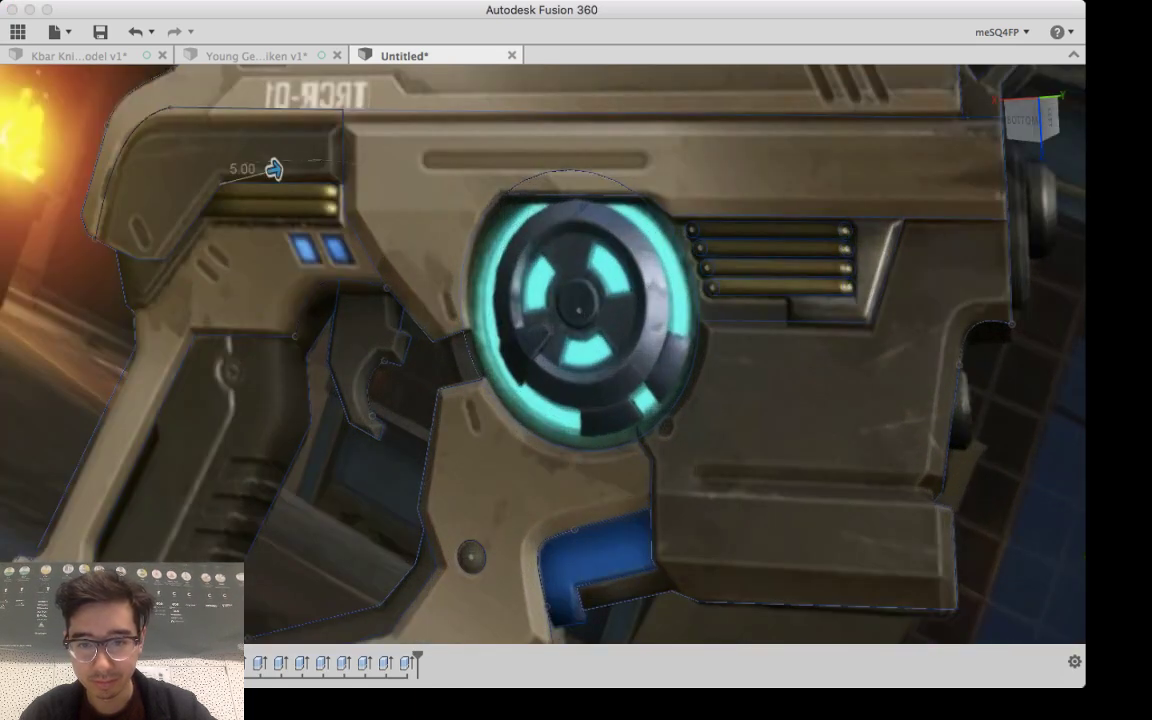
shift+middle_drag(273, 170, 0, 297)
scroll(212, 128, up, 1)
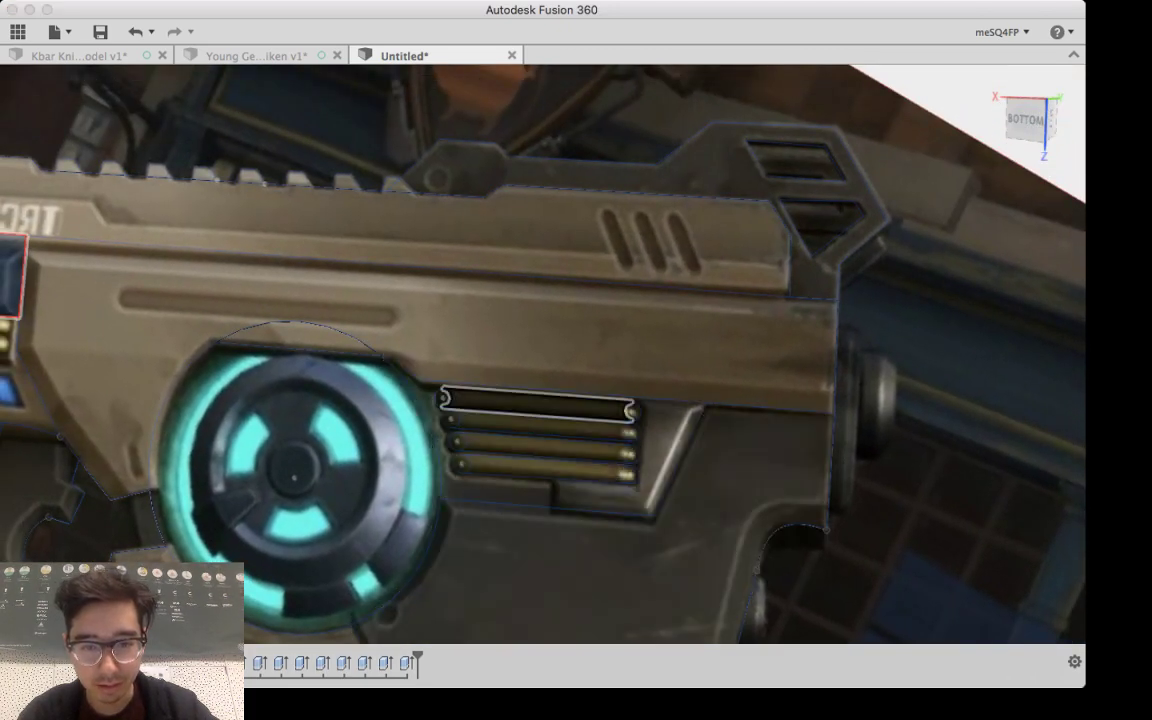
click(538, 404)
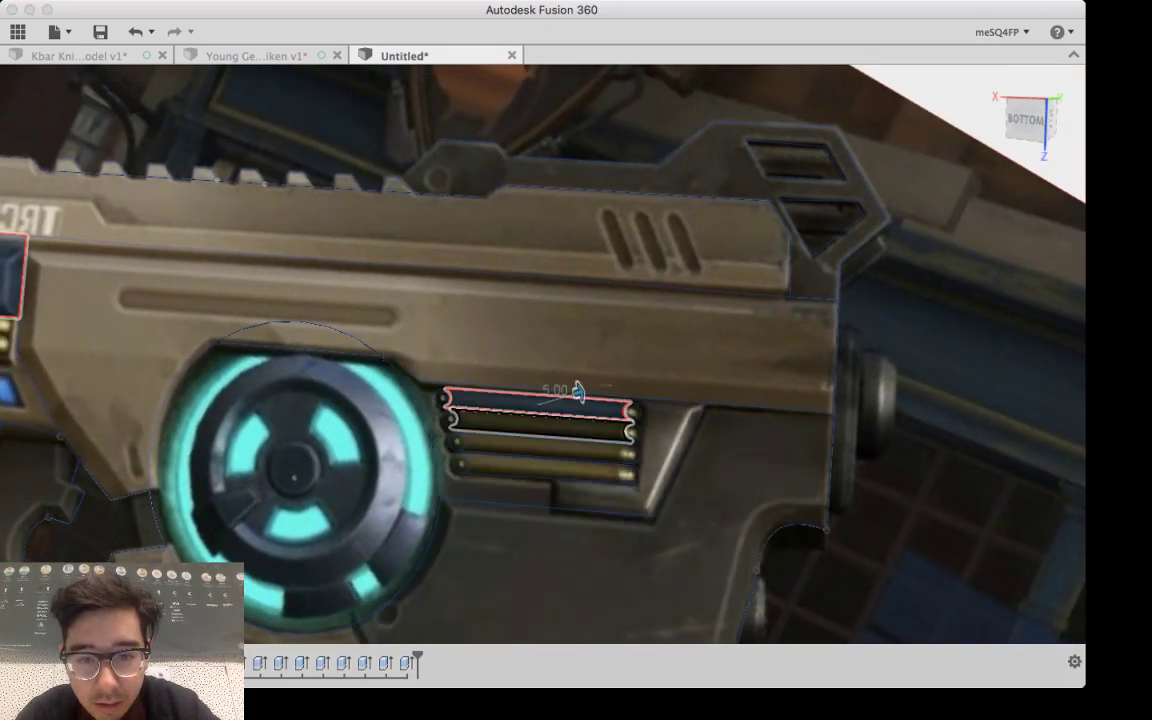
click(582, 412)
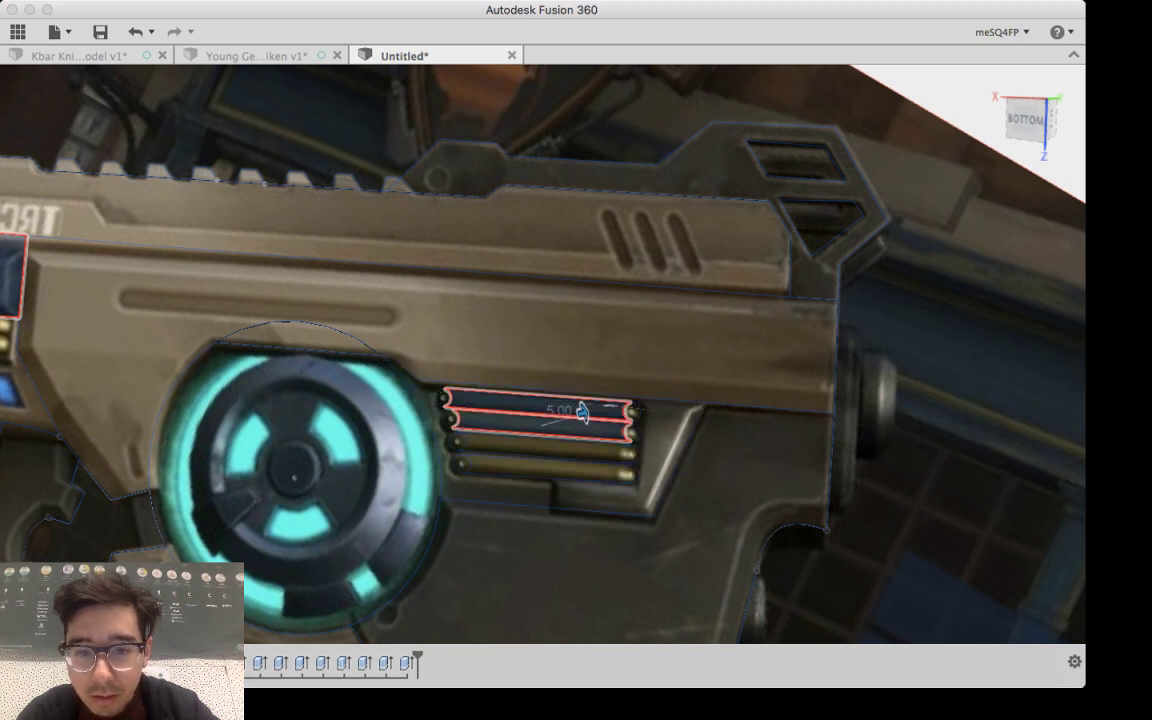
click(560, 425)
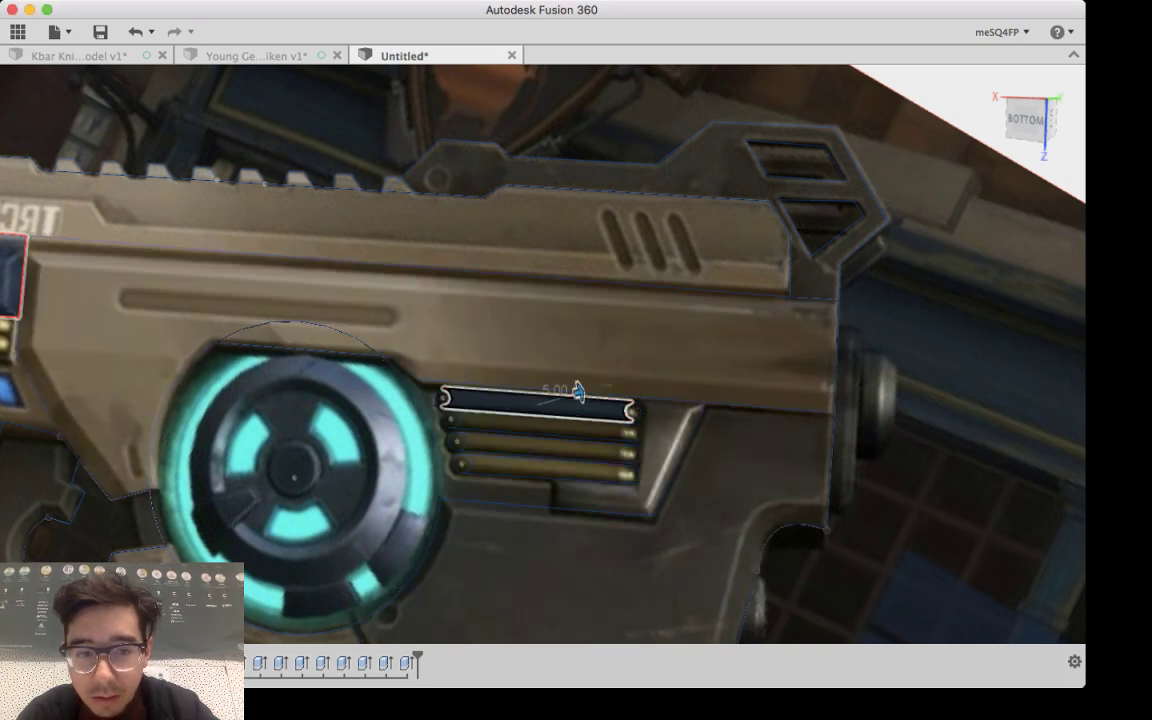
click(584, 406)
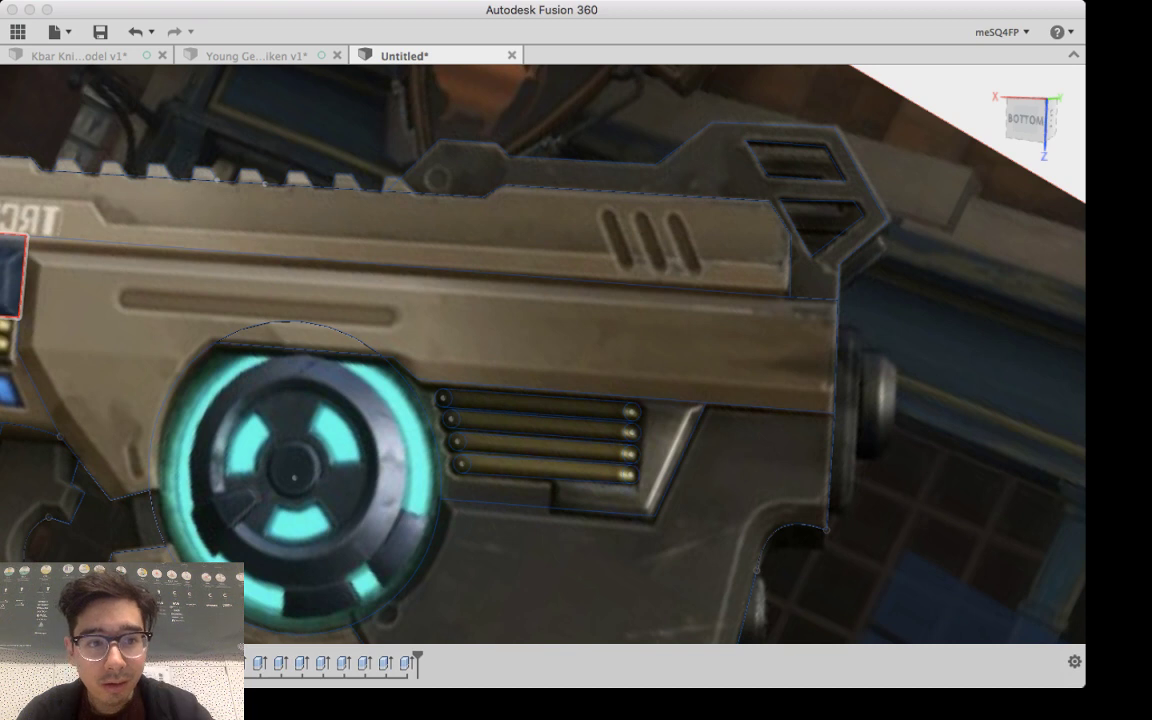
key(Return)
Step: Select the four long bar profiles beside the round disc for extrusion
click(545, 405)
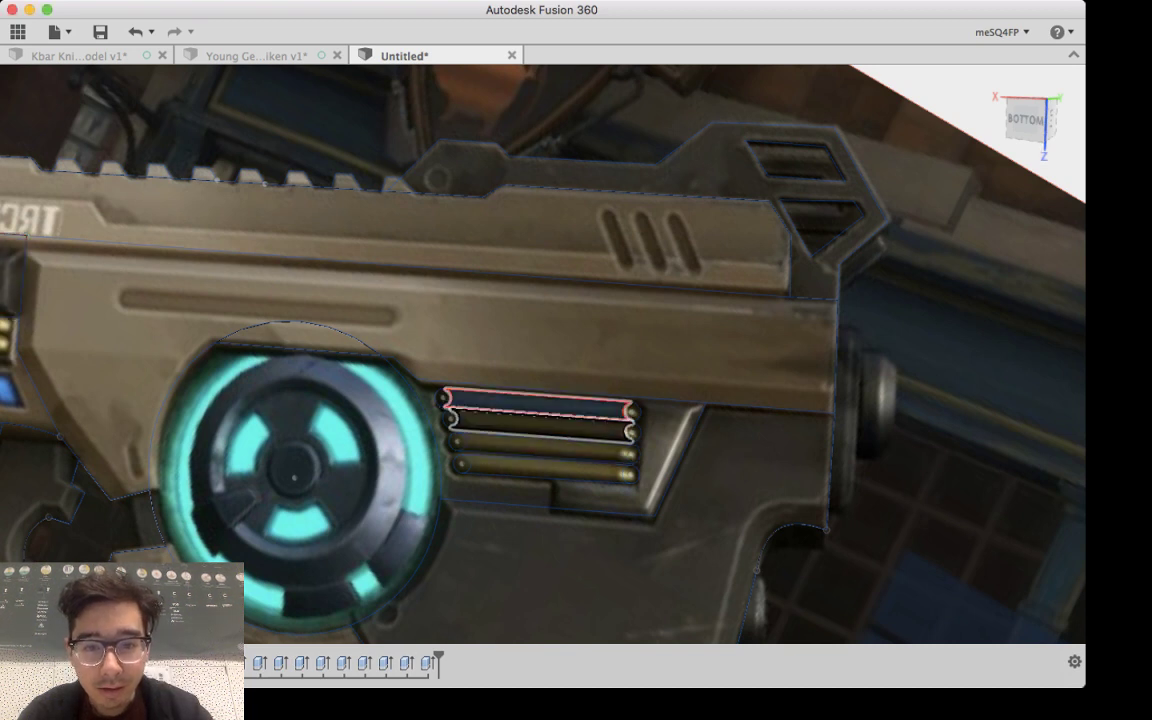
shift+click(540, 425)
shift+click(540, 447)
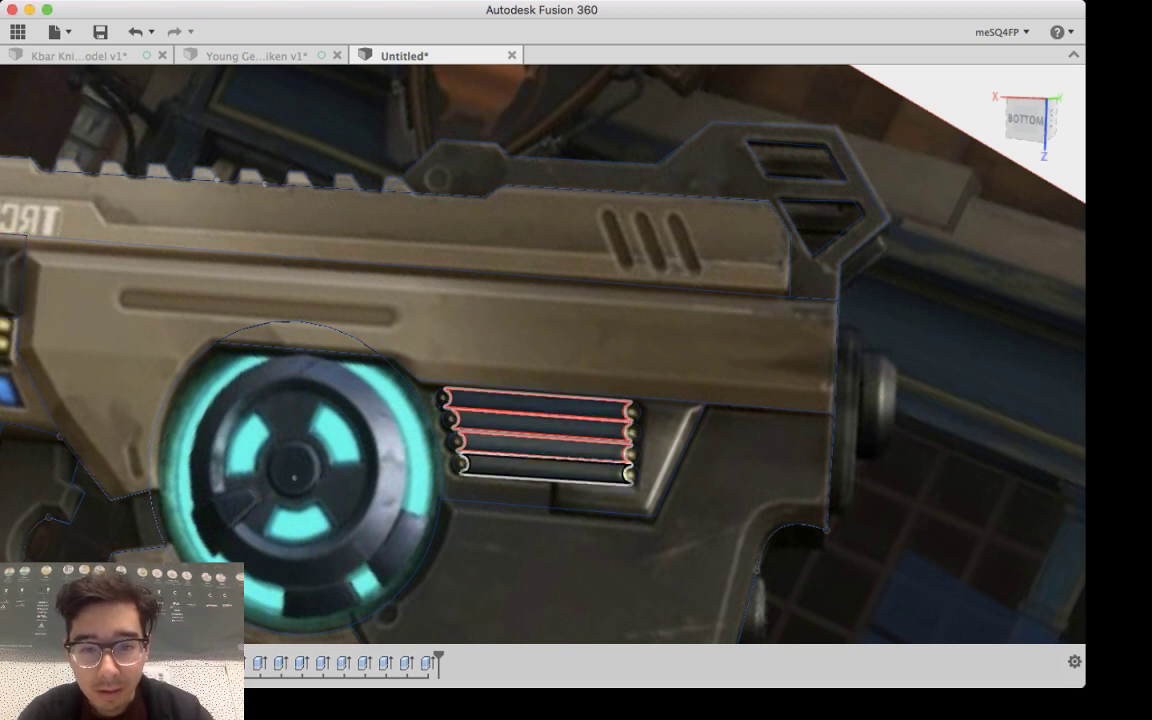
shift+click(610, 468)
scroll(612, 468, up, 6)
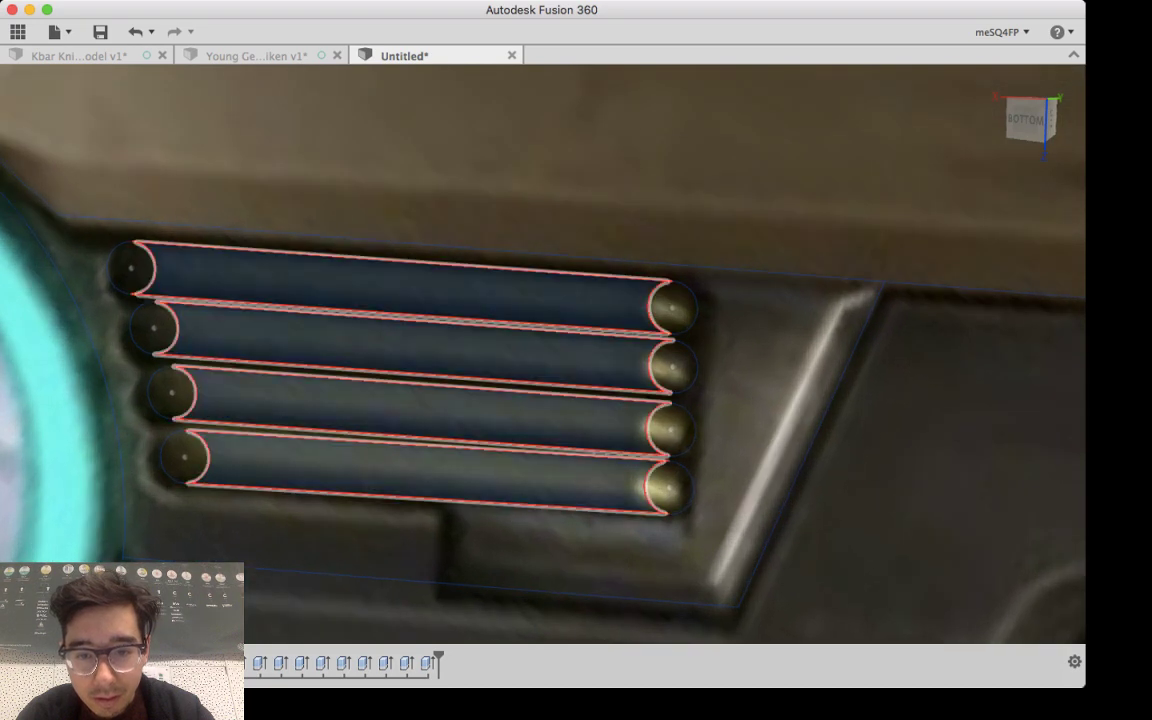
scroll(667, 429, up, 2)
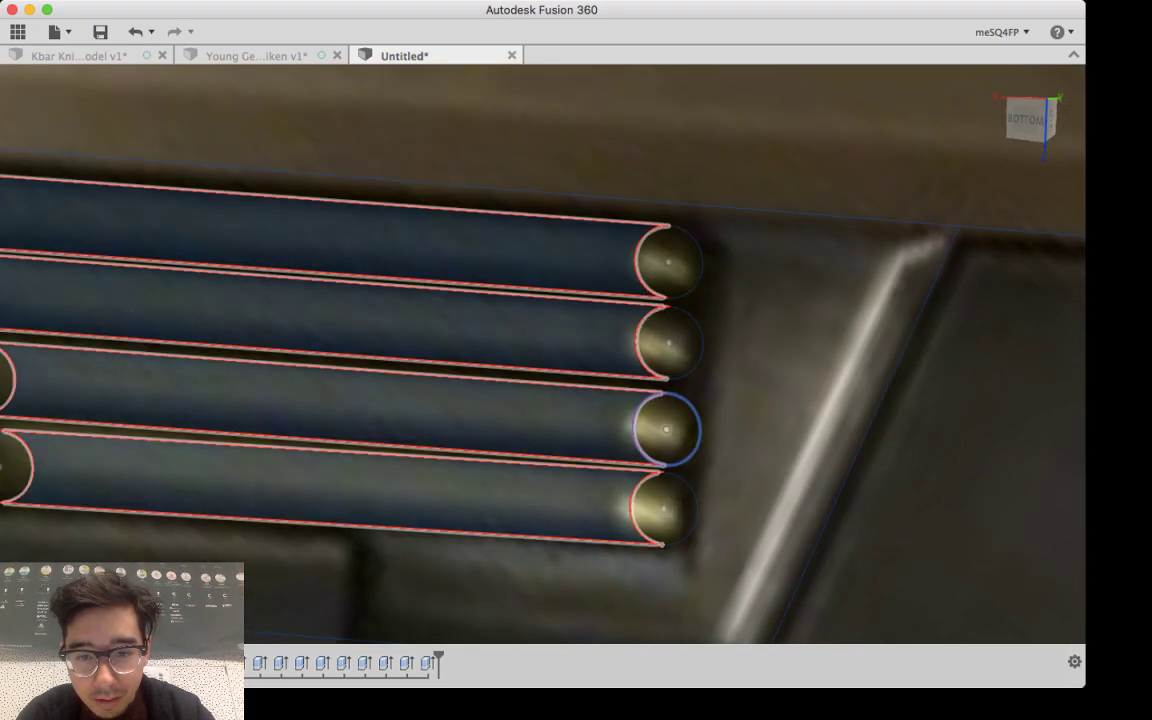
Step: Add the circular profiles at both ends of all four bars to the selection
shift+click(676, 430)
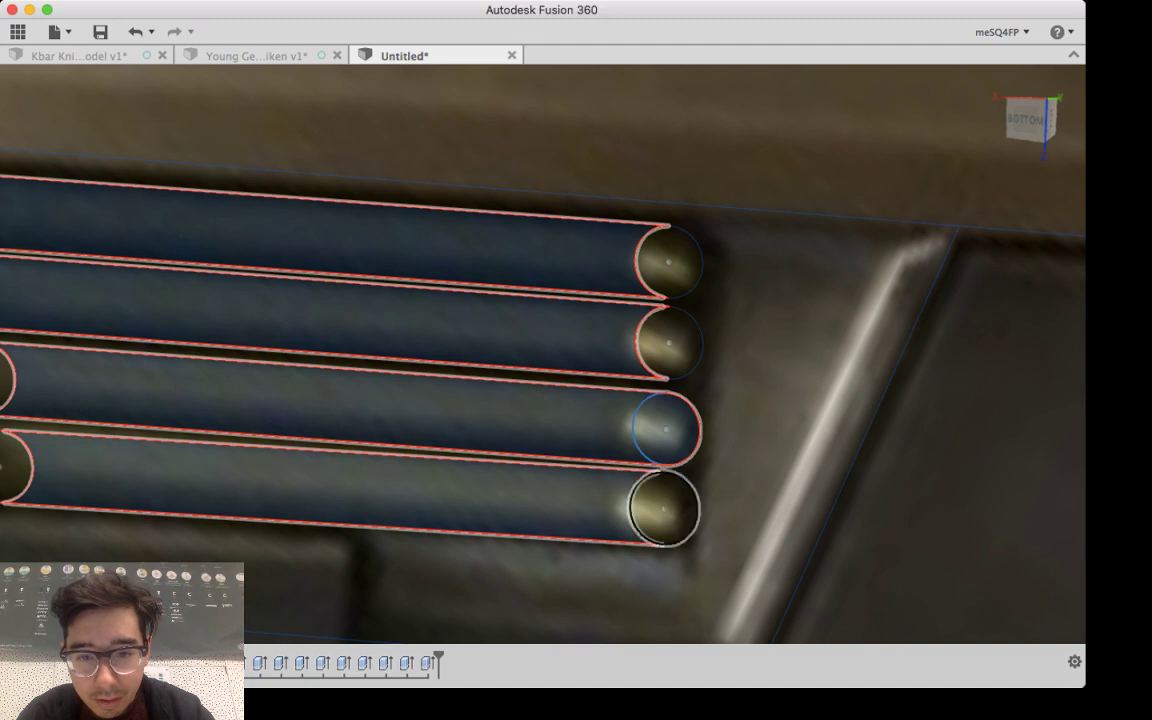
shift+click(695, 509)
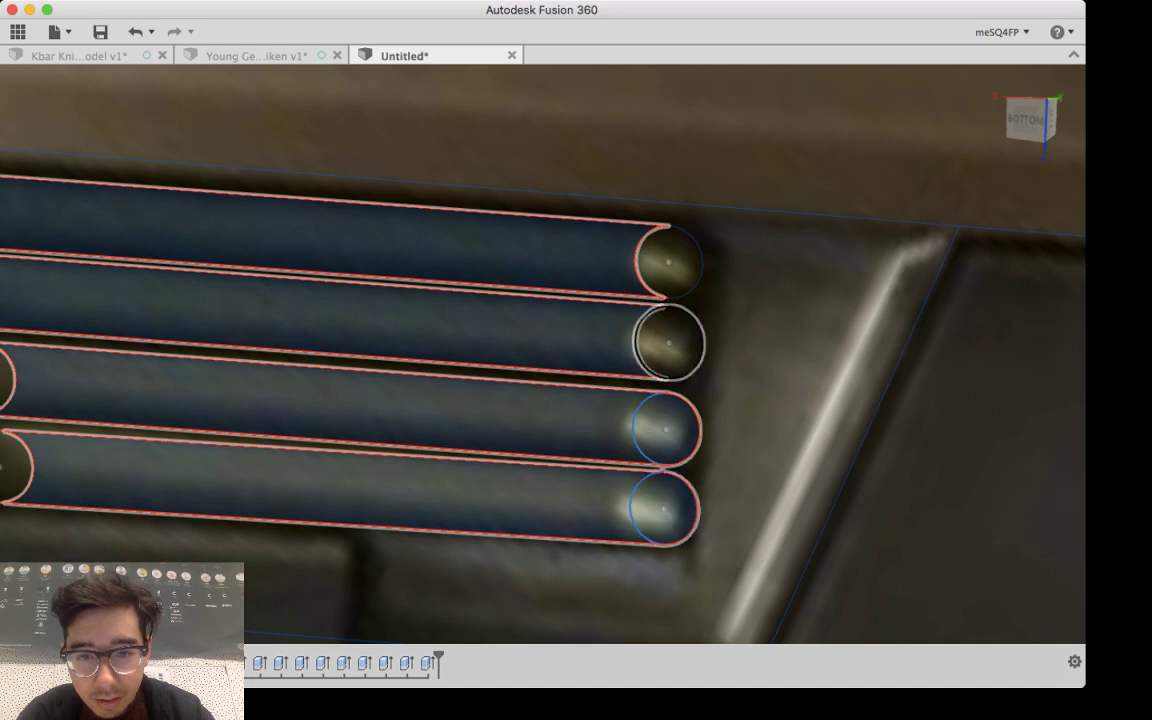
shift+click(690, 343)
shift+click(688, 262)
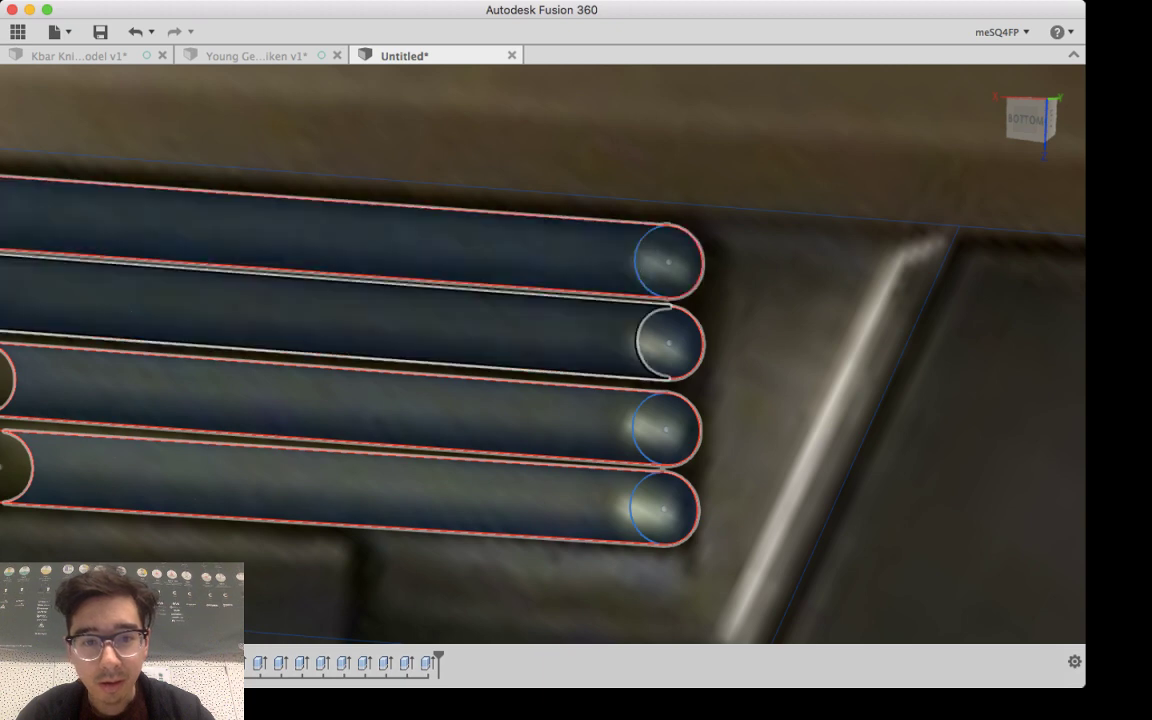
middle_drag(470, 322, 876, 451)
shift+click(335, 340)
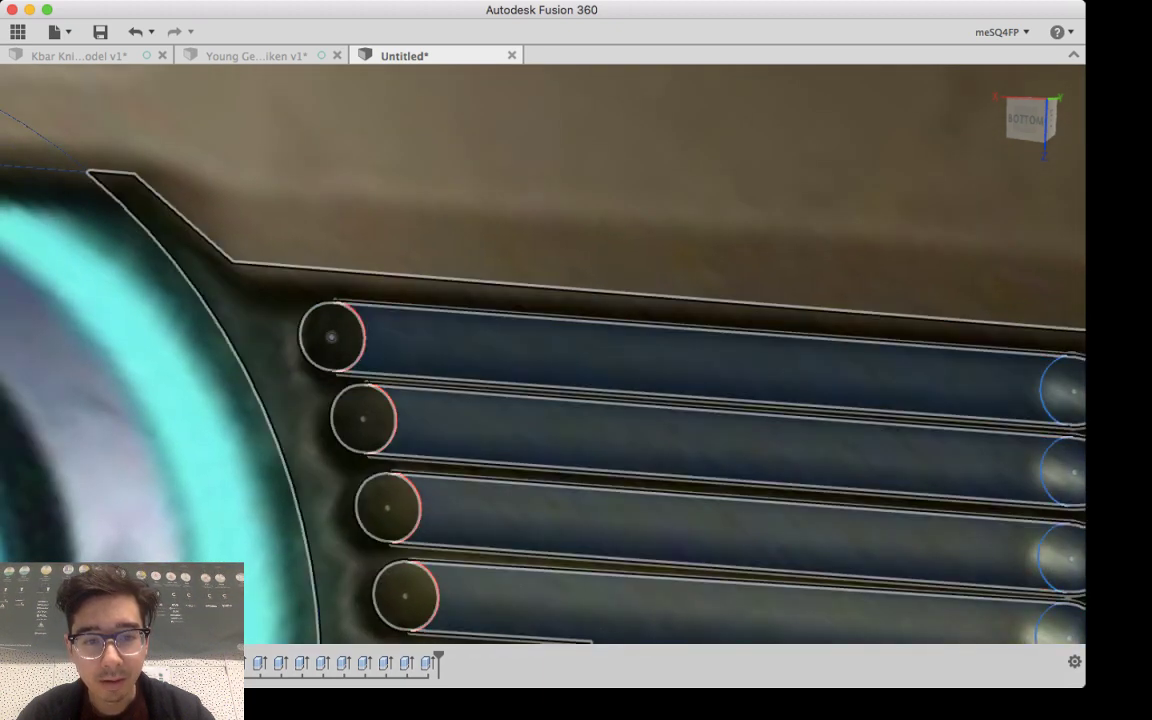
shift+click(362, 414)
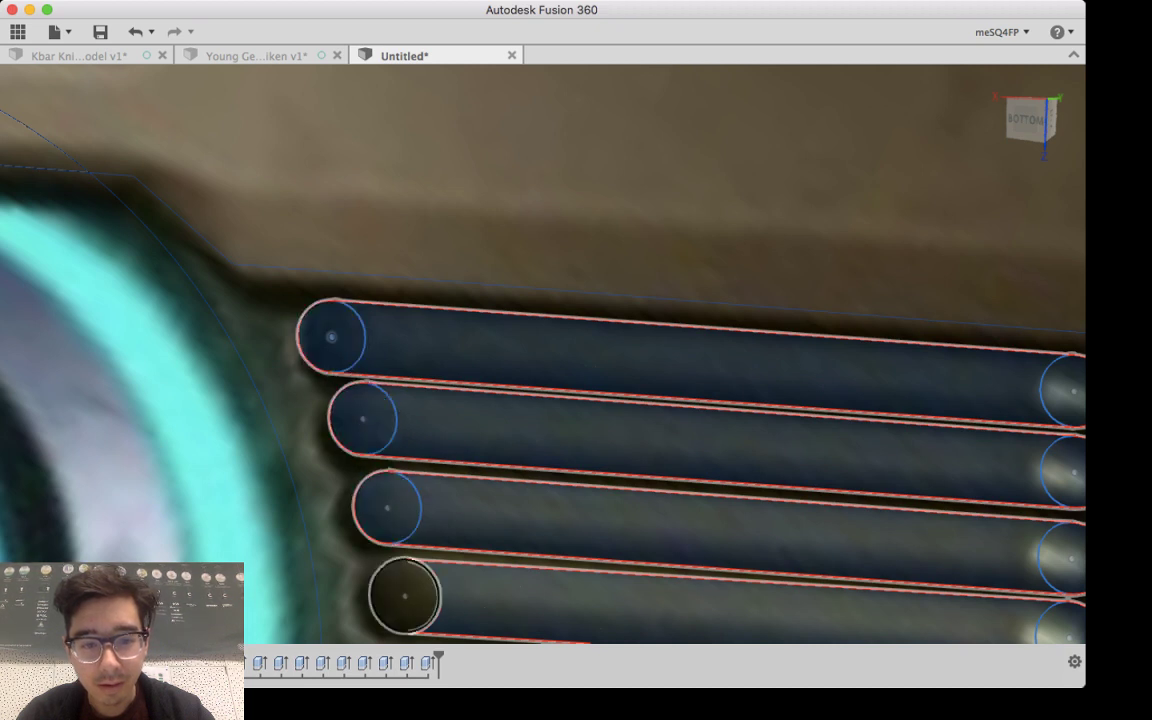
click(405, 596)
Step: Extrude the four bars with their rounded ends 4.00 from the sketch plane
scroll(399, 586, down, 10)
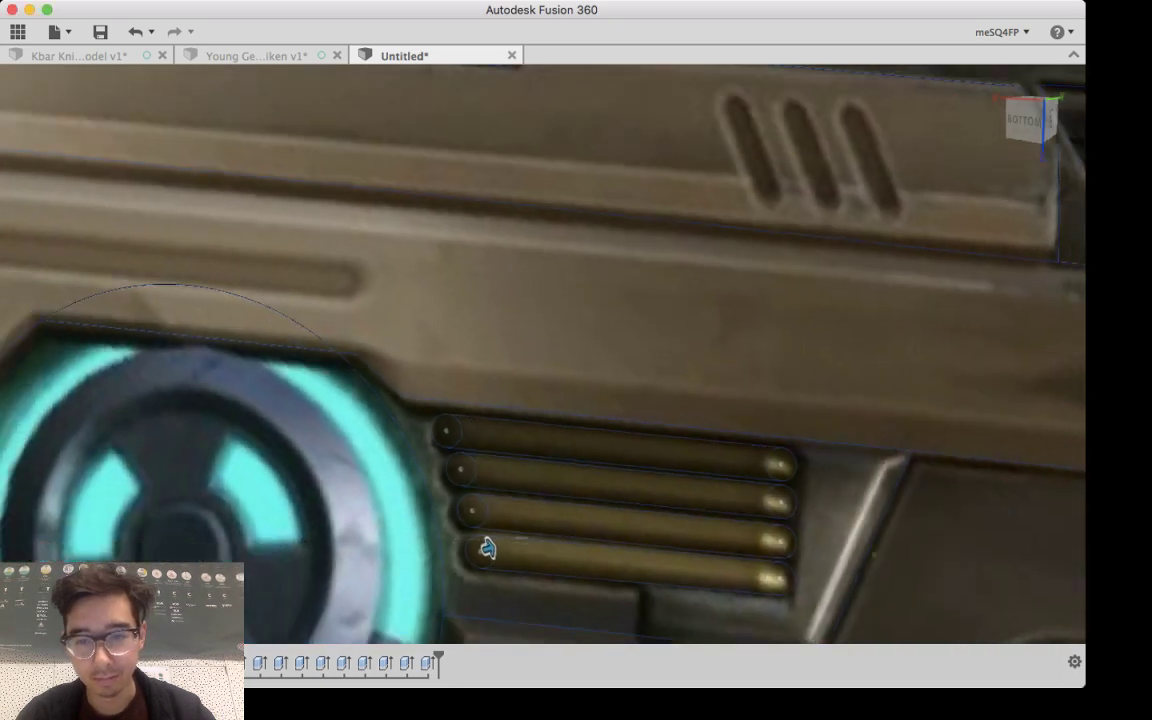
shift+middle_drag(640, 400, 340, 370)
middle_drag(1040, 620, 471, 489)
drag(497, 402, 590, 382)
mouse_move(590, 382)
shift+middle_down()
mouse_move(850, 390)
mouse_move(610, 392)
shift+middle_up()
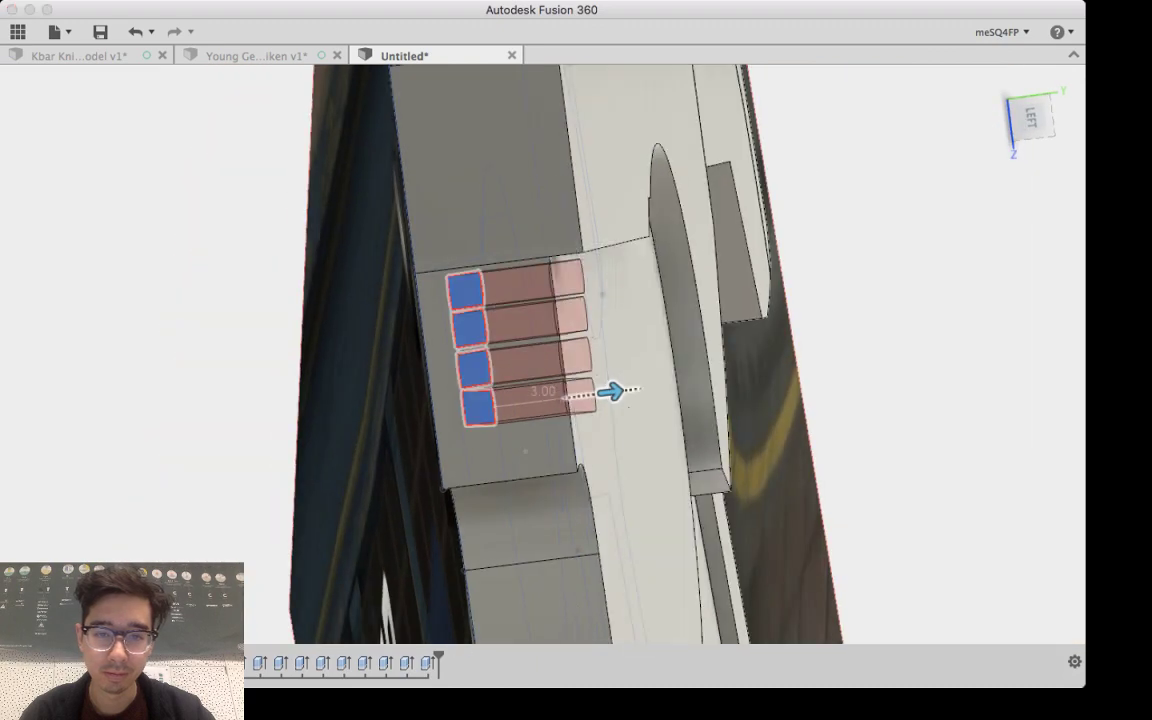
drag(610, 392, 644, 387)
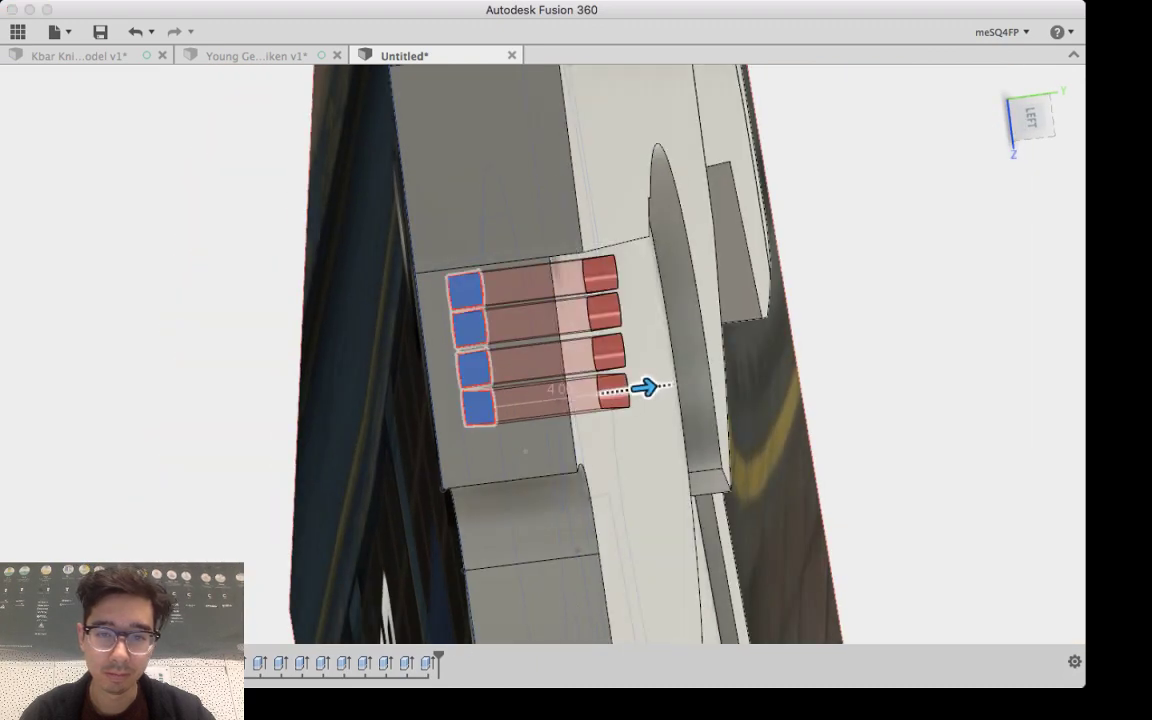
mouse_move(644, 387)
shift+middle_down()
mouse_move(705, 387)
mouse_move(644, 388)
shift+middle_up()
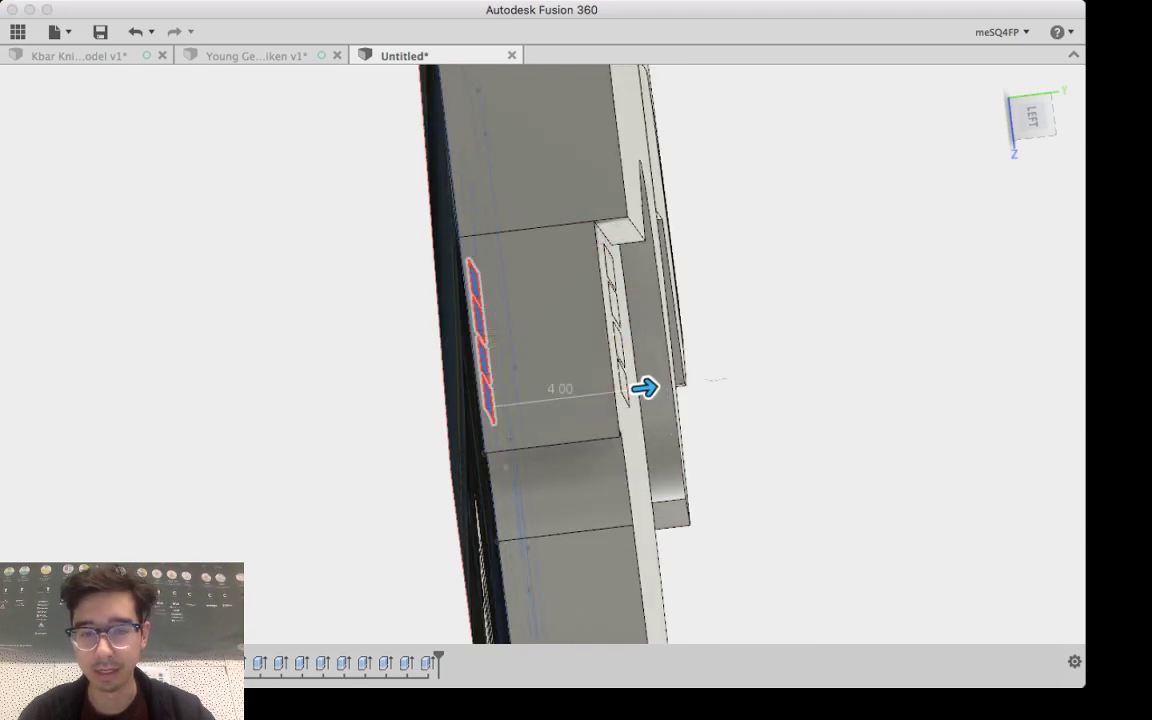
key(Return)
shift+middle_drag(644, 388, 560, 370)
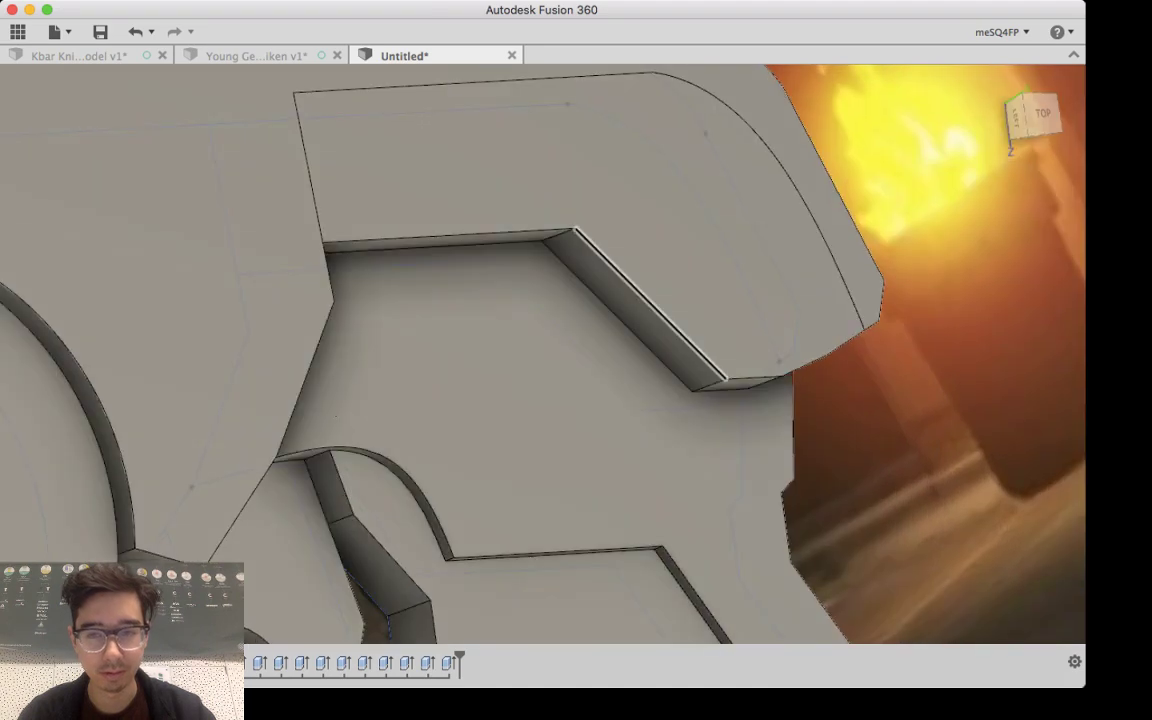
Step: Save the untitled pistol design under a new name beginning with "Uprising"
scroll(681, 354, down, 10)
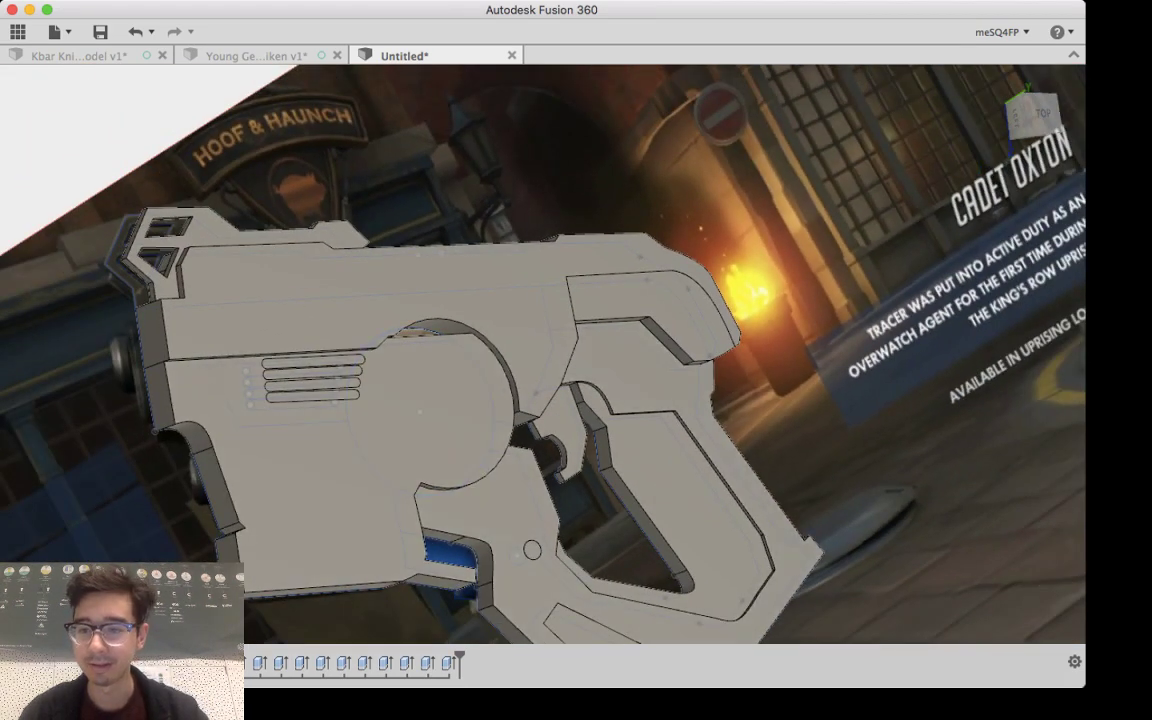
key(super+Tab)
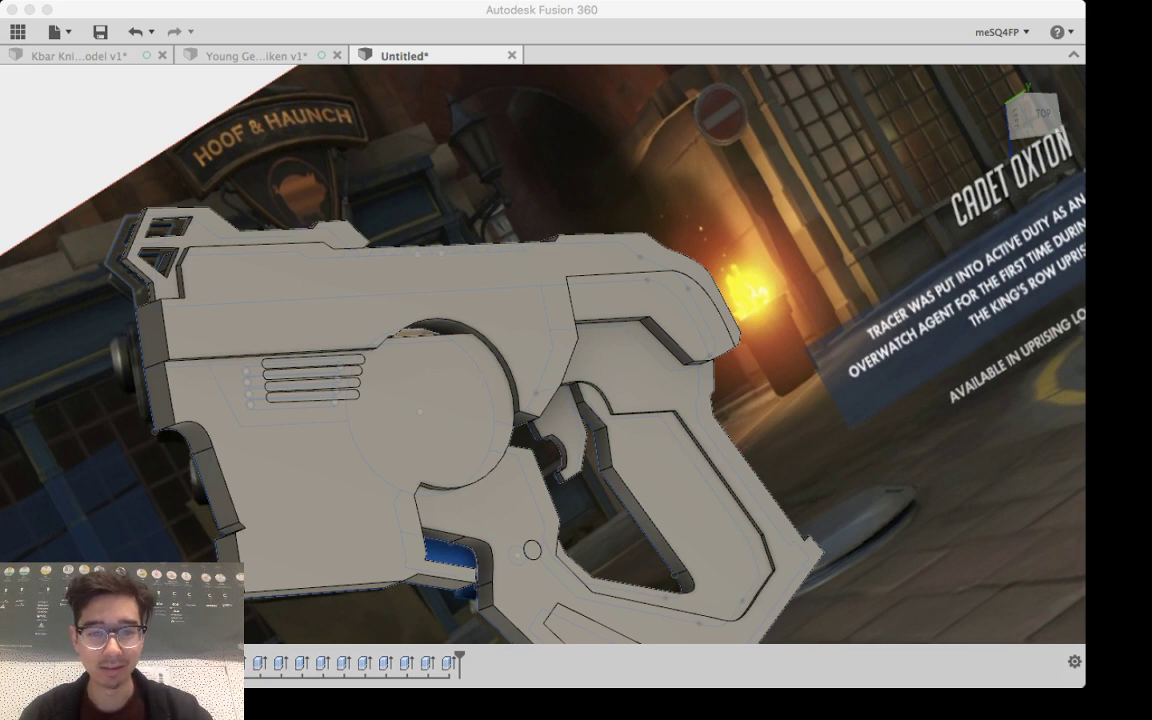
key(super+Tab)
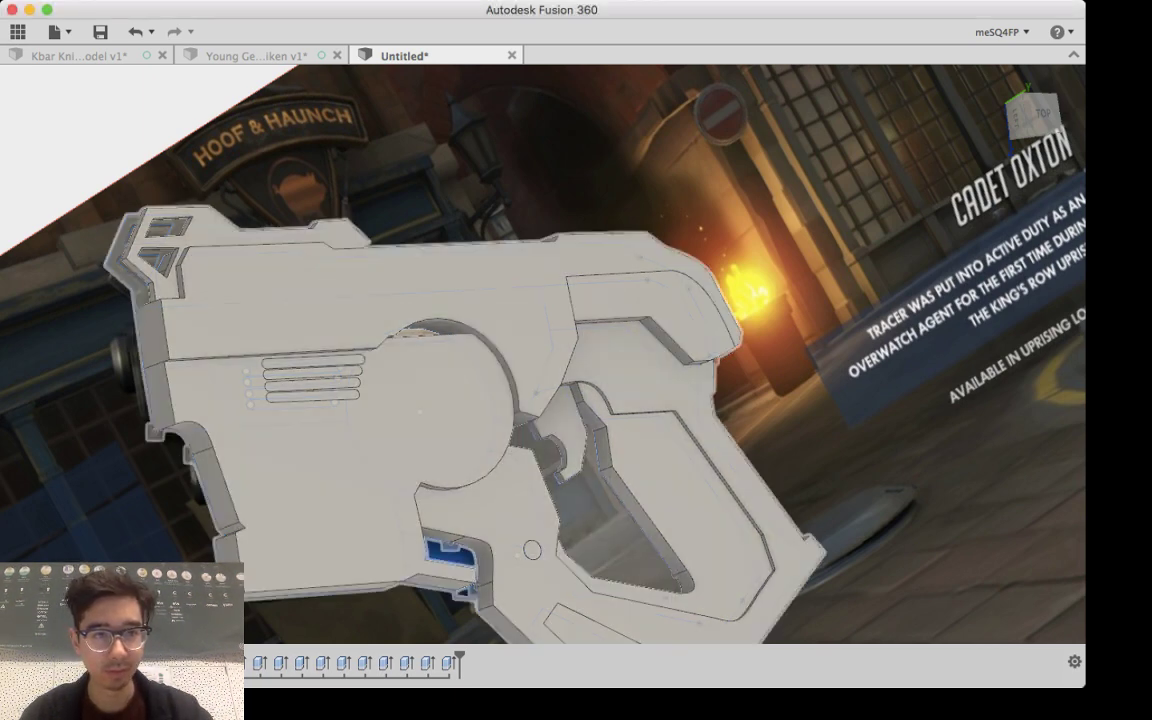
key(super+s)
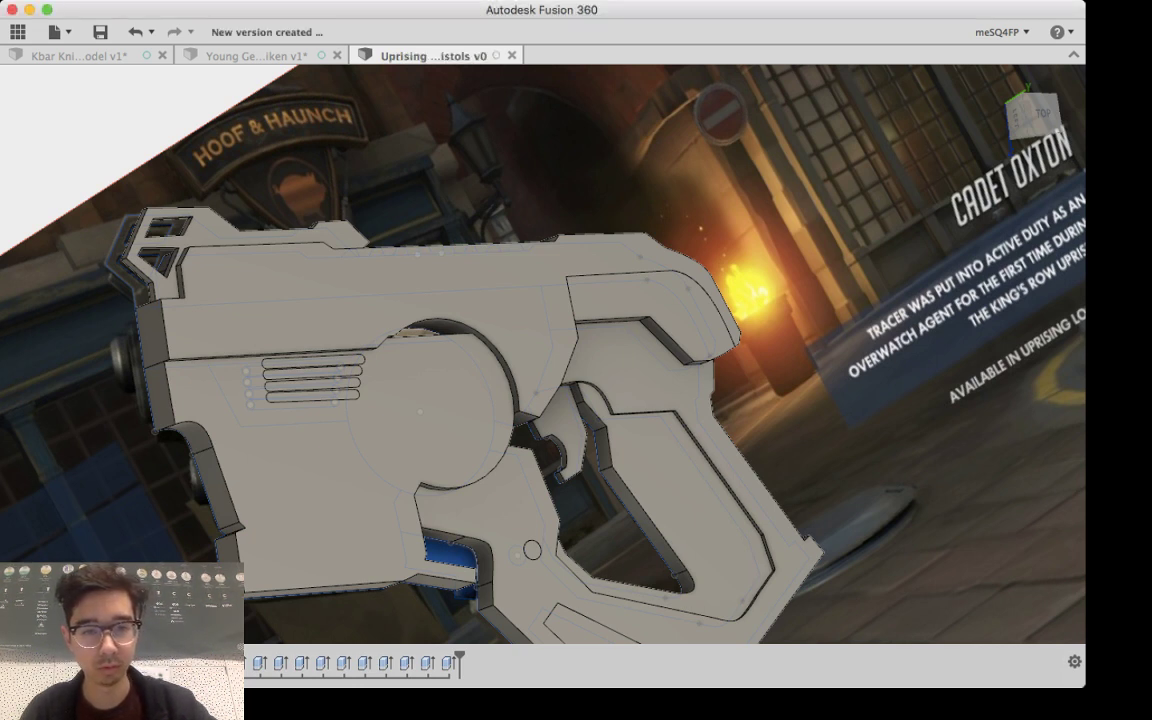
Step: Extrude the thin crescent profile at the upper edge of the round disc 4.00, filling the gap in the body
middle_drag(405, 420, 506, 415)
click(563, 324)
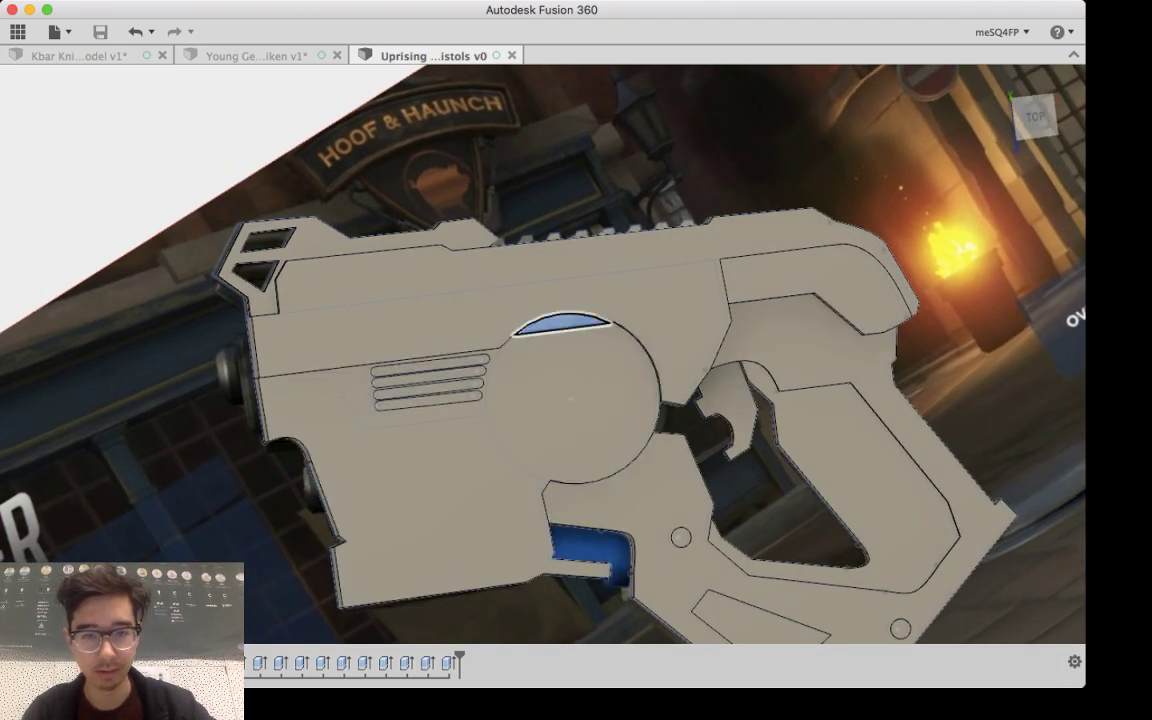
key(e)
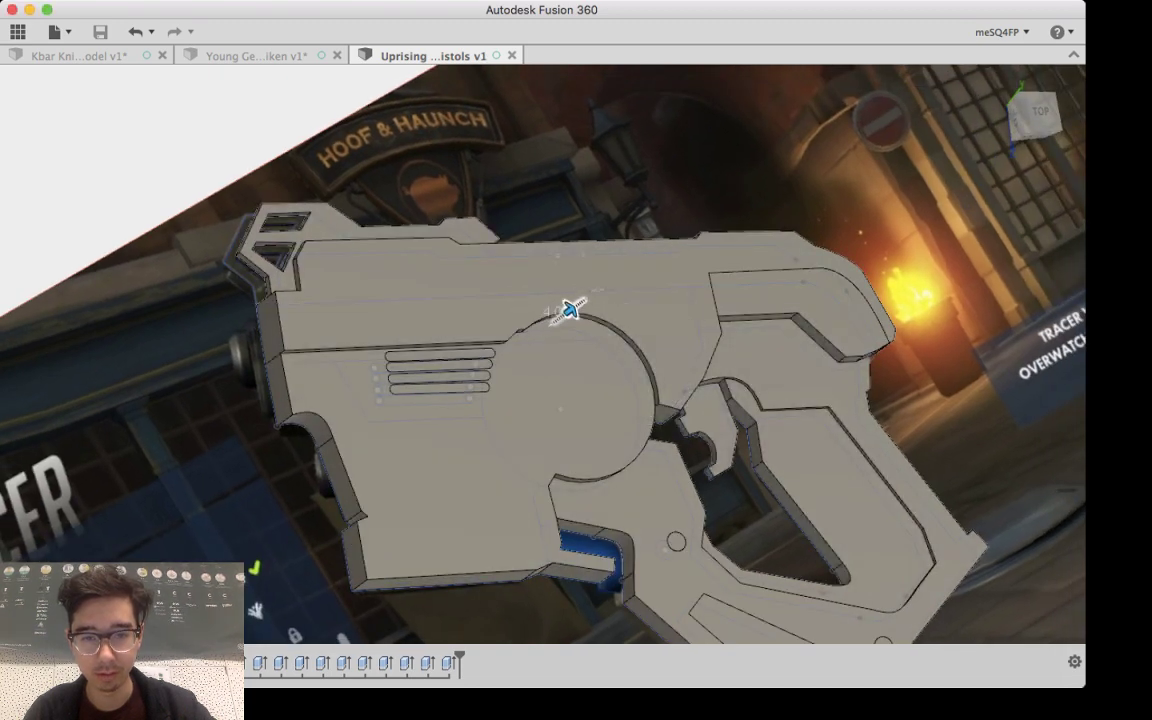
shift+middle_drag(560, 415, 500, 352)
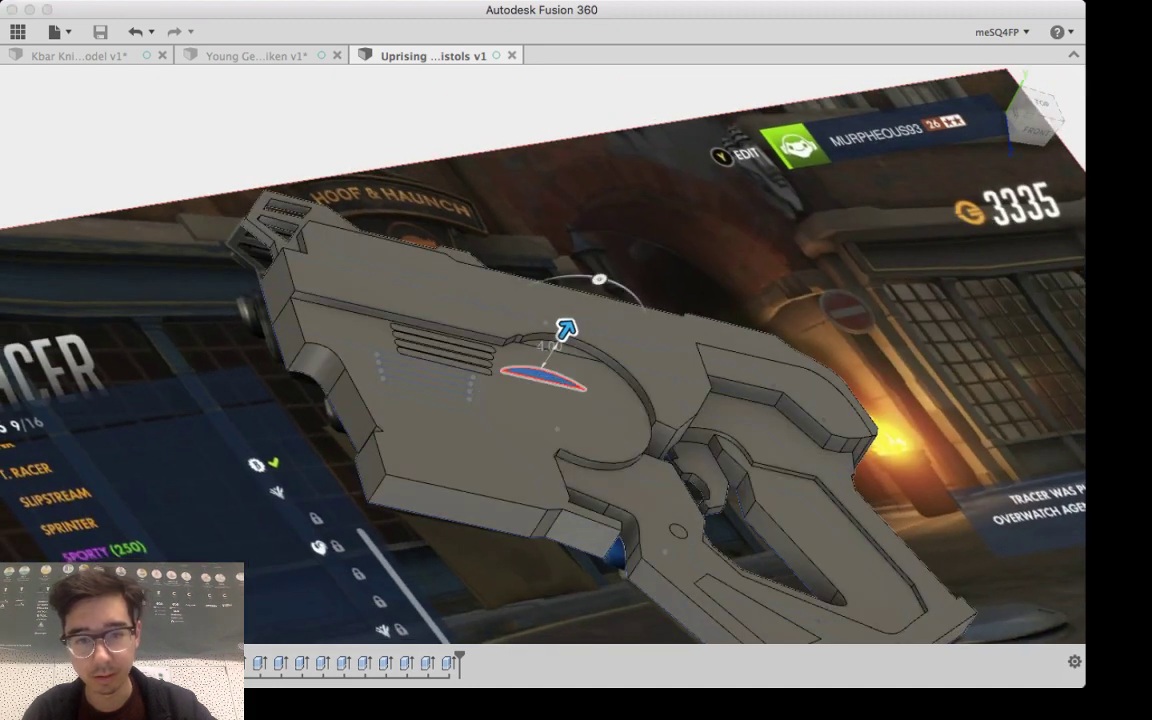
key(Return)
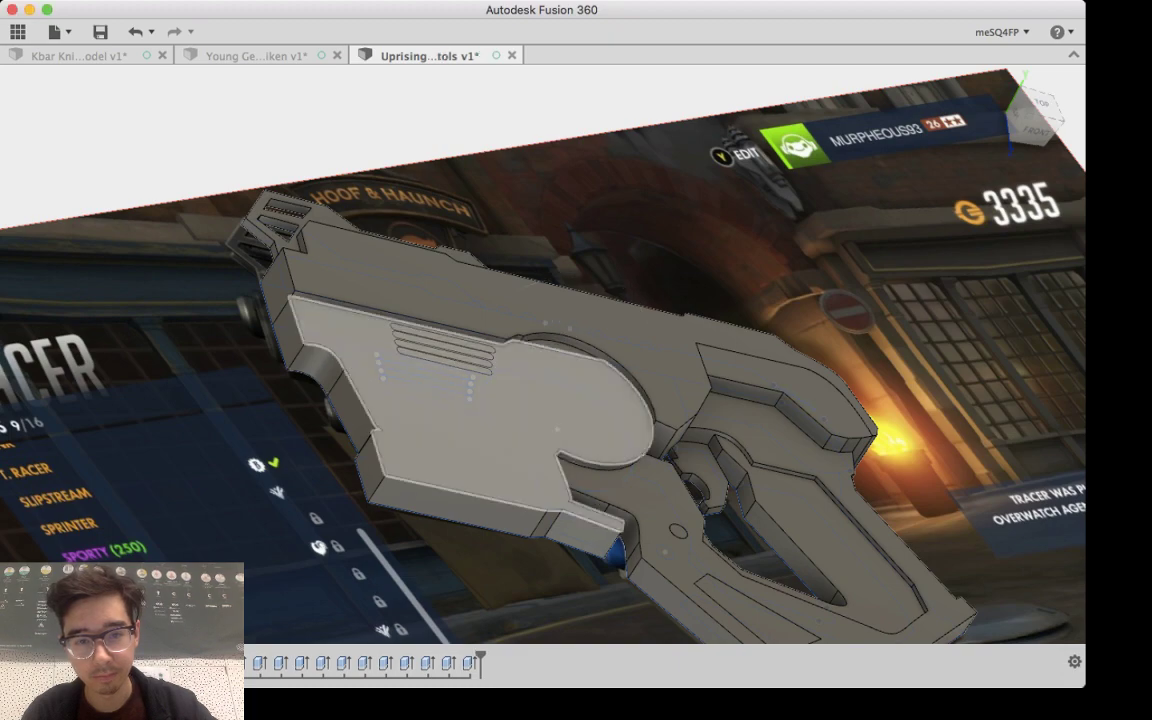
Step: Extrude the main round disc profile, with its straight-cut upper edge, 4.00 beside the bars
mouse_move(584, 399)
shift+middle_down()
mouse_move(643, 480)
mouse_move(634, 496)
mouse_move(645, 497)
mouse_move(632, 487)
mouse_move(860, 472)
mouse_move(1012, 478)
shift+middle_up()
click(562, 410)
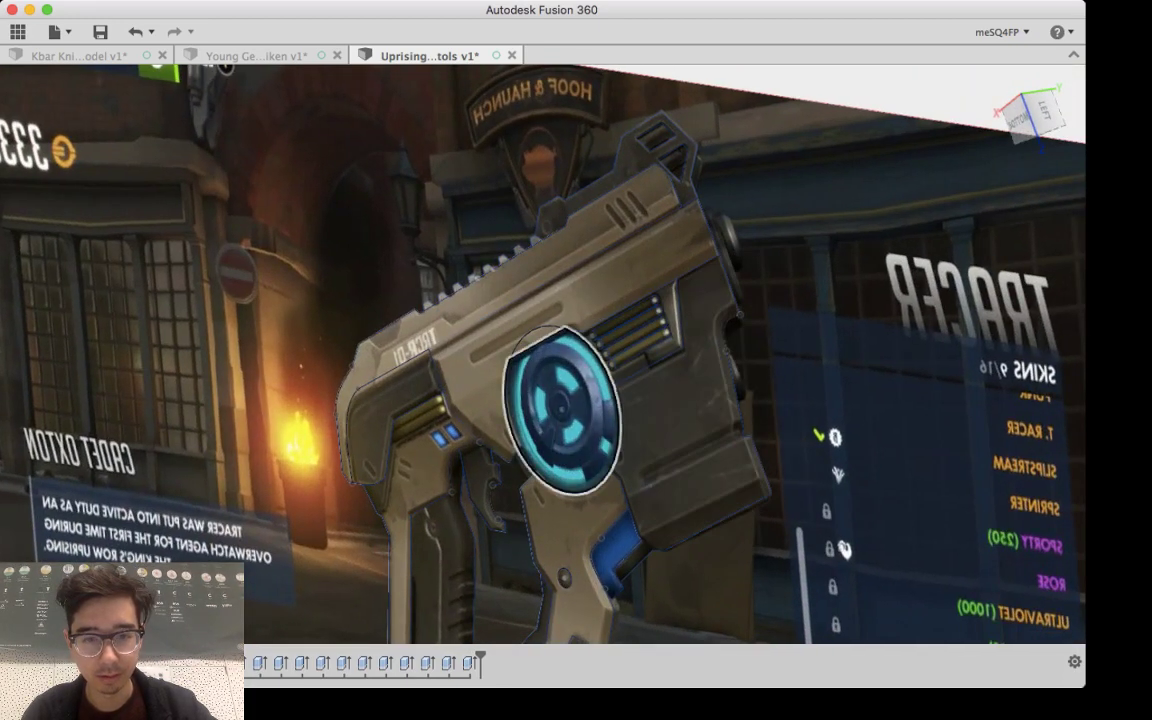
key(e)
drag(578, 424, 692, 394)
shift+middle_drag(985, 415, 808, 407)
shift+middle_drag(975, 290, 985, 281)
middle_drag(820, 310, 528, 350)
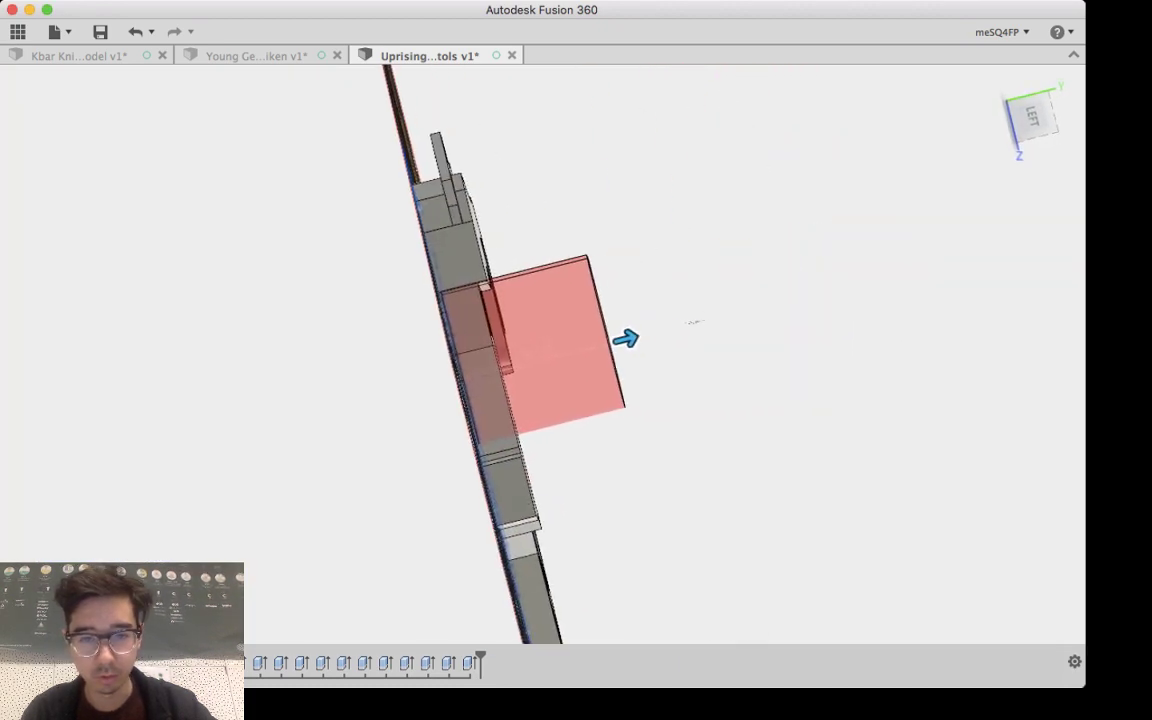
drag(624, 337, 515, 365)
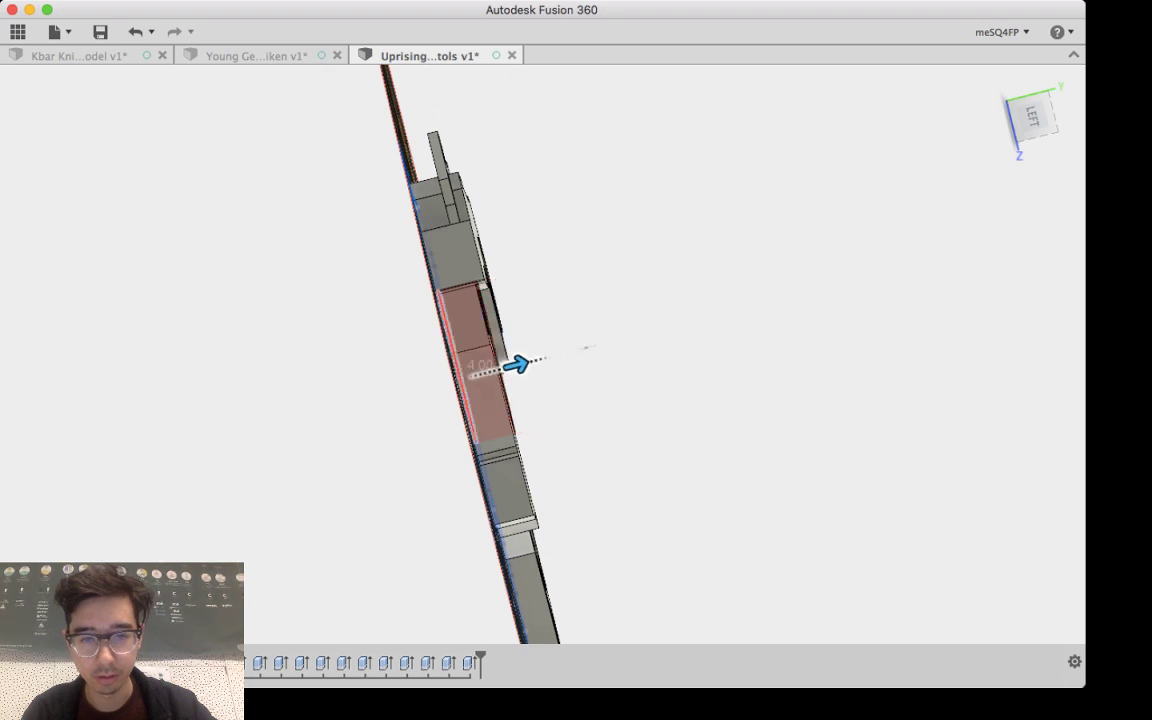
shift+middle_drag(515, 365, 315, 348)
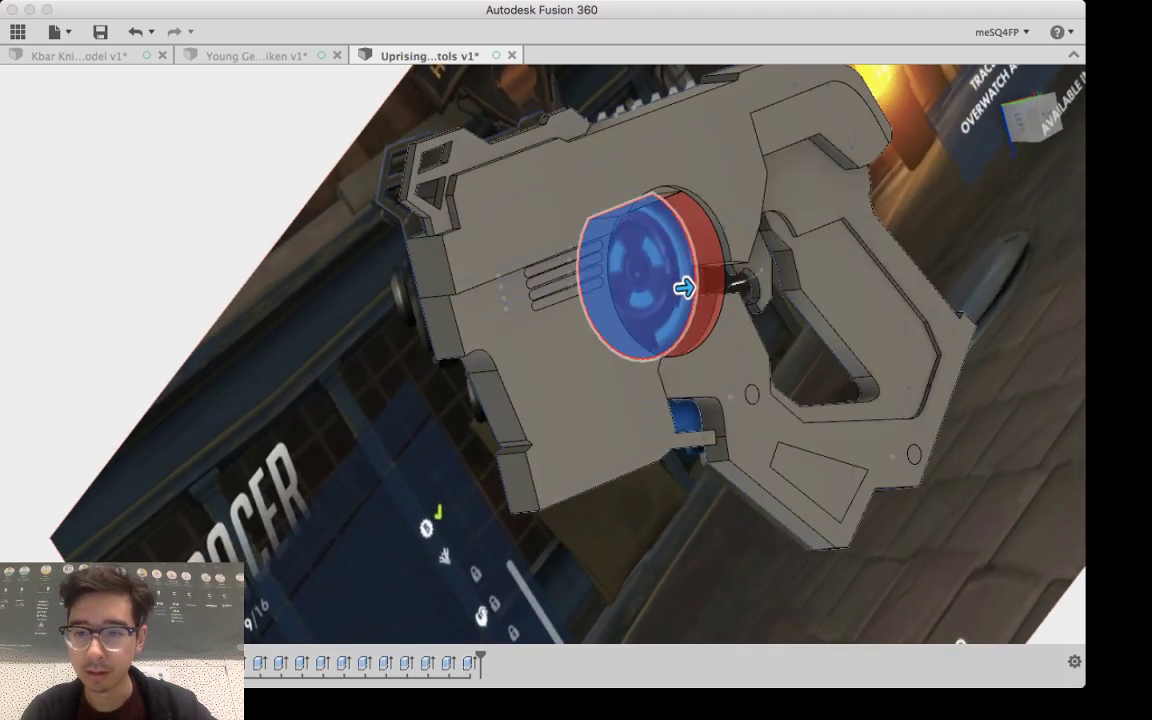
key(Return)
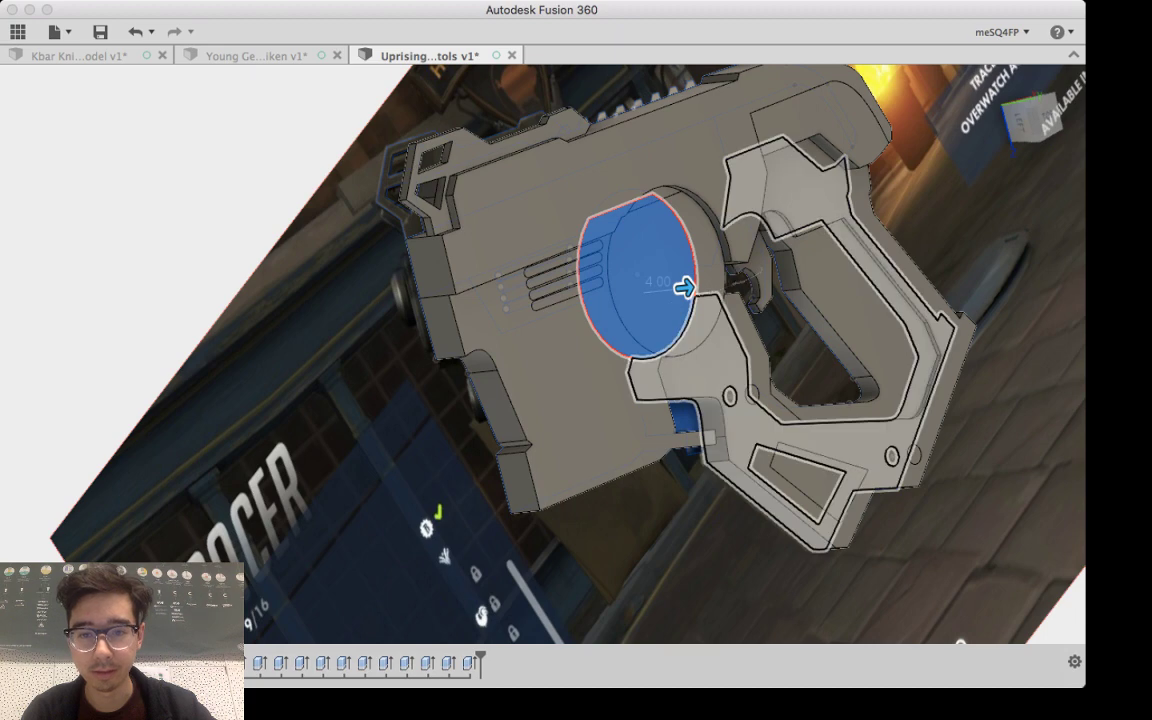
shift+middle_drag(681, 288, 590, 287)
click(585, 288)
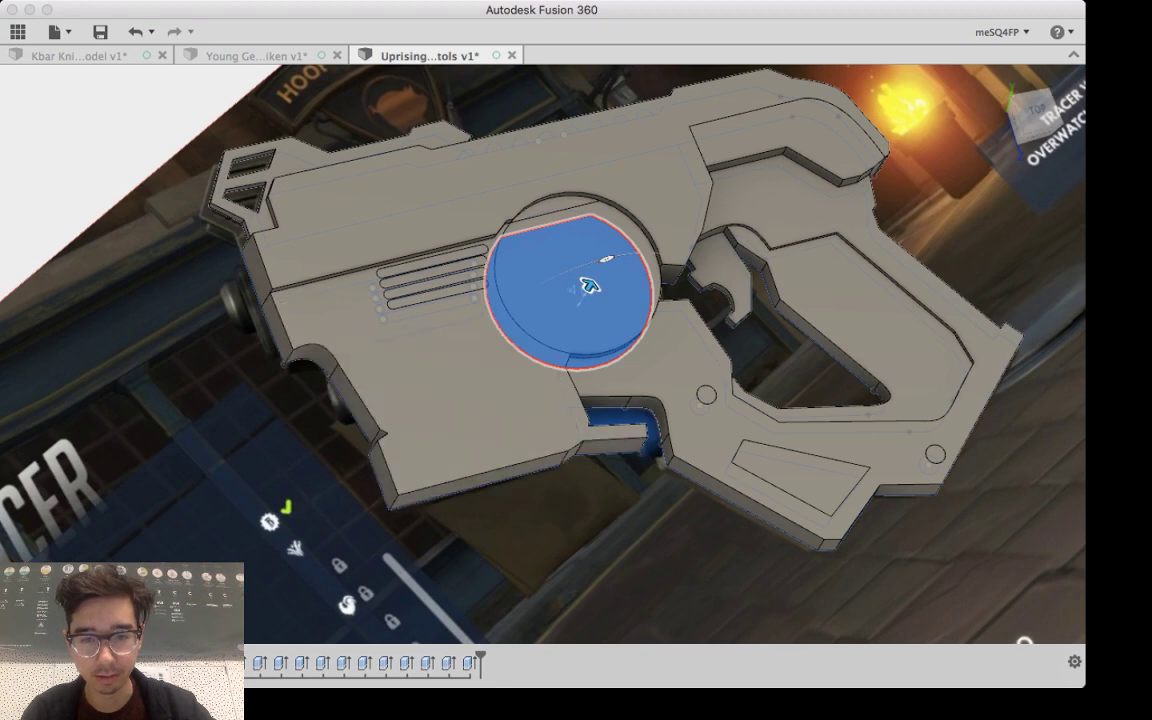
scroll(636, 414, down, 5)
scroll(636, 414, up, 8)
scroll(570, 249, up, 5)
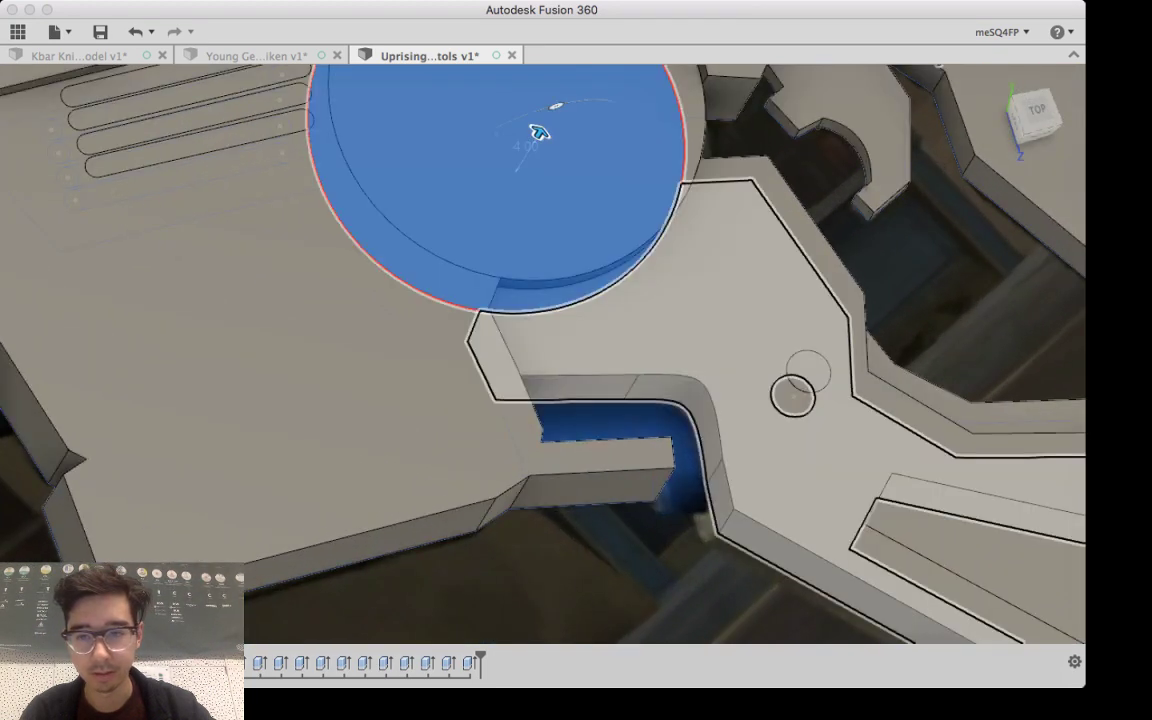
key(Return)
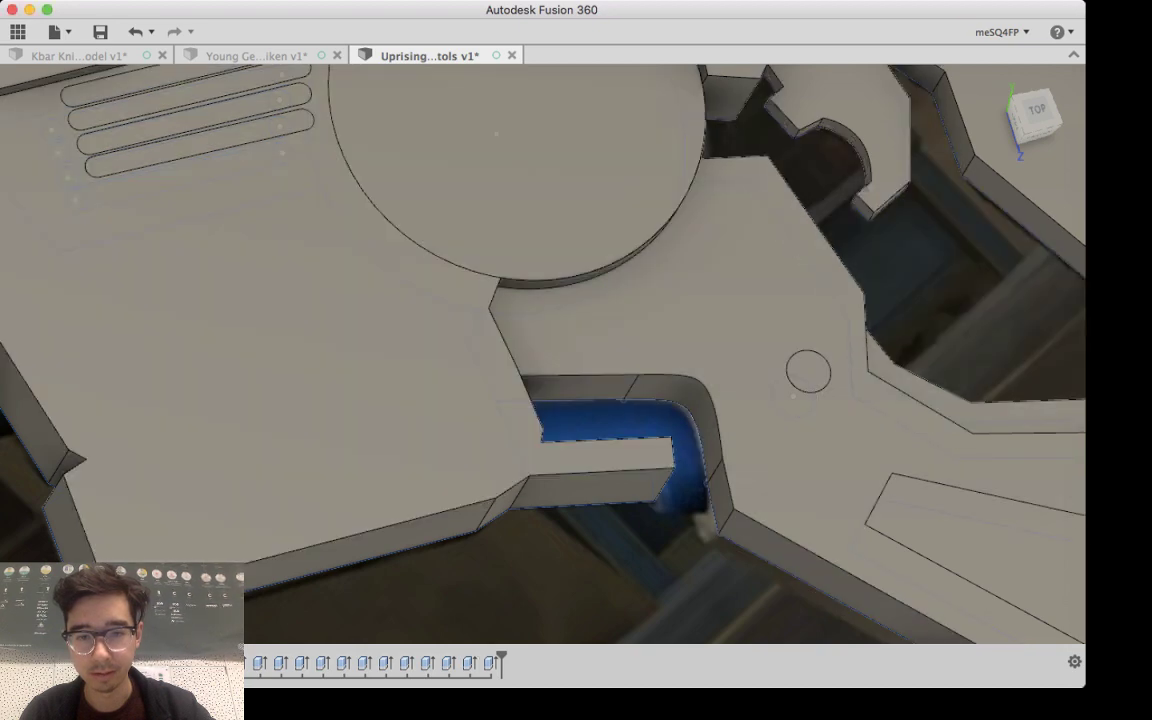
Step: Examine the blue recess between the body and handle on the extruded side and on the reference image side
shift+middle_drag(570, 300, 563, 350)
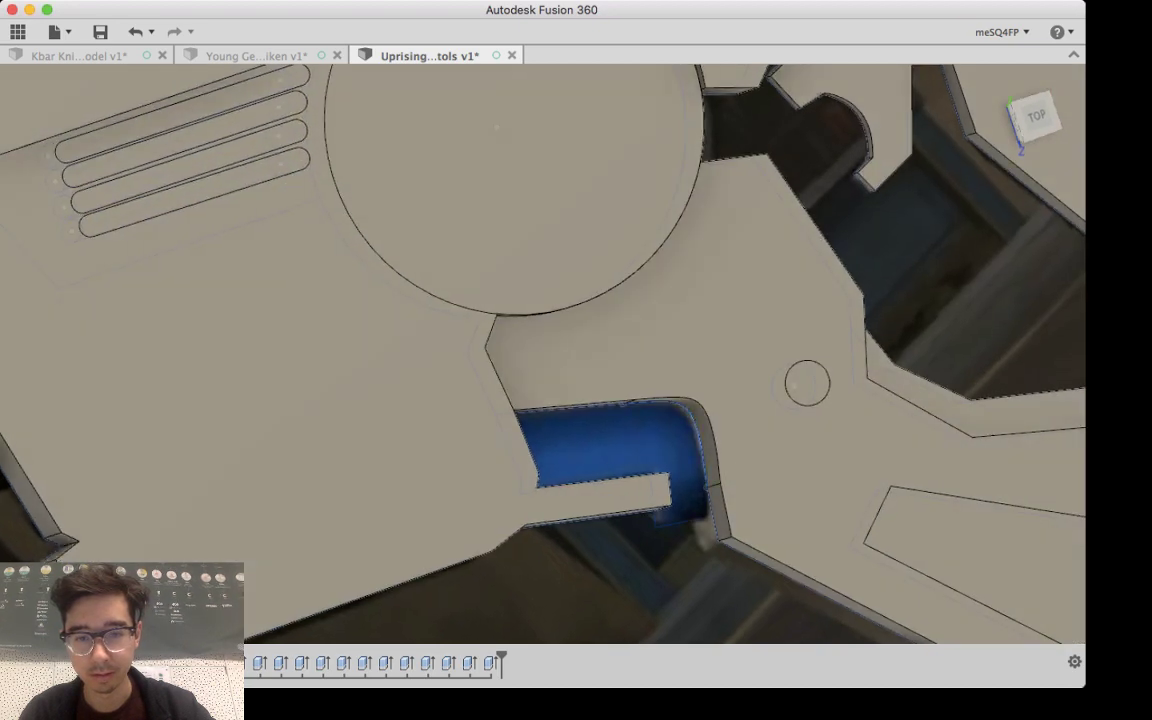
mouse_move(690, 452)
shift+middle_down()
mouse_move(651, 443)
mouse_move(698, 447)
shift+middle_up()
scroll(651, 443, up, 4)
scroll(655, 446, down, 3)
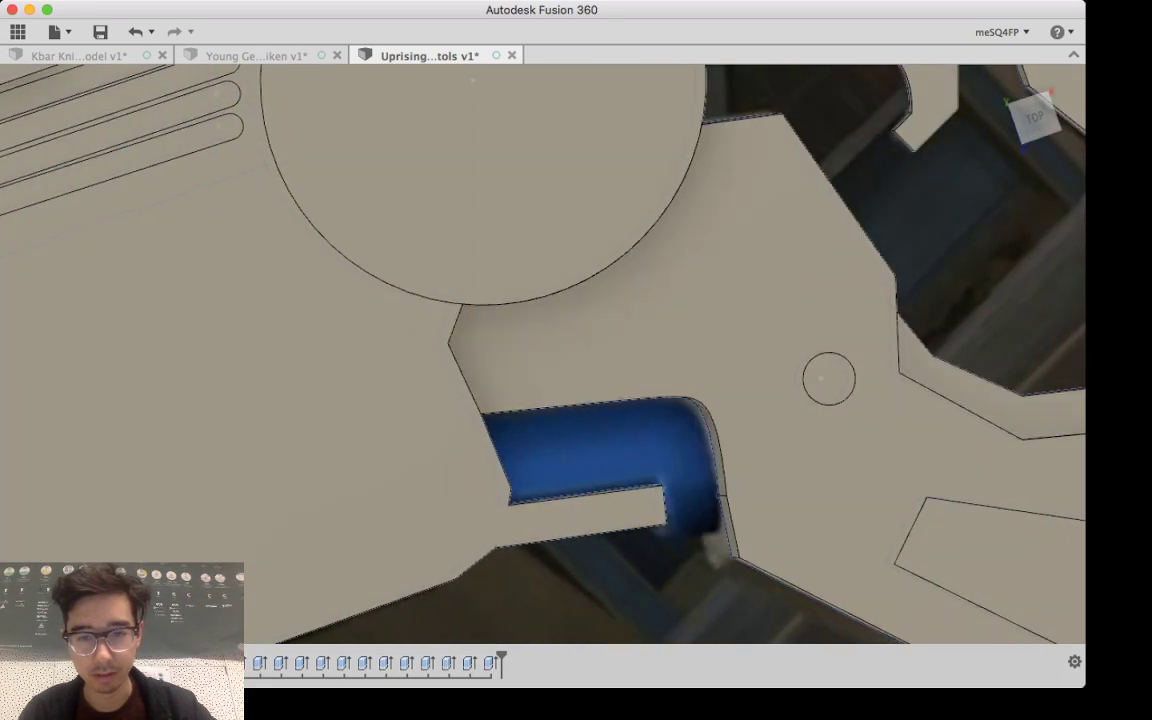
scroll(587, 433, down, 4)
scroll(590, 432, down, 5)
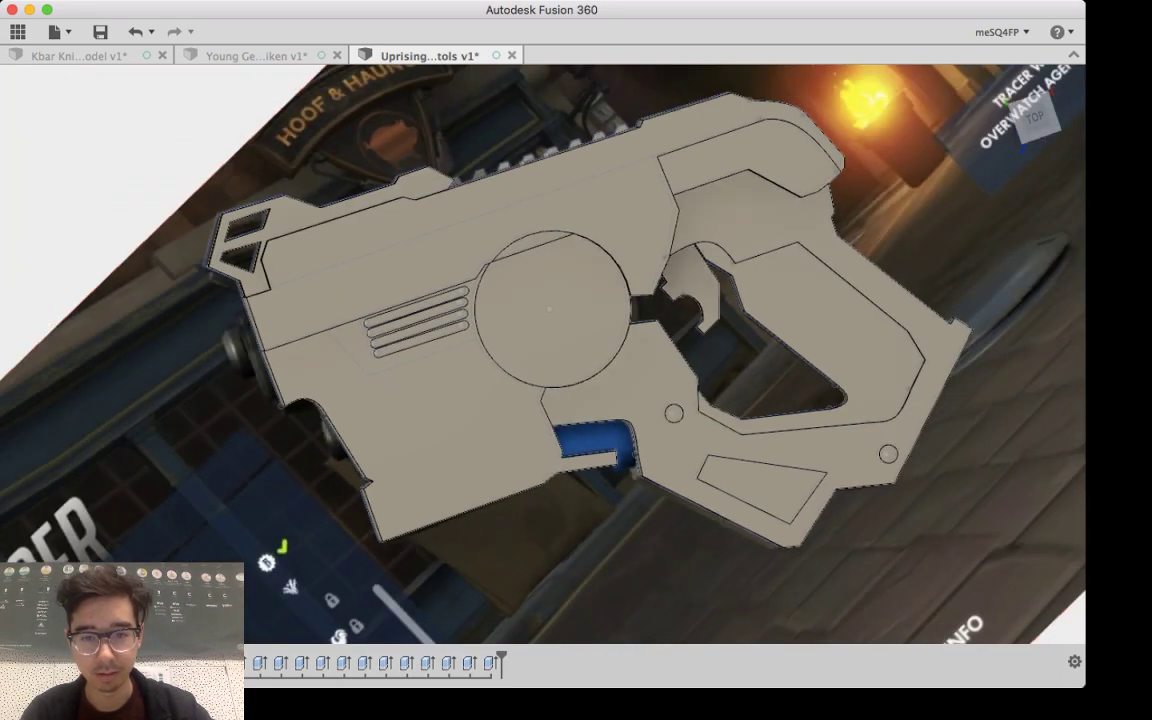
scroll(605, 433, up, 3)
scroll(605, 433, down, 4)
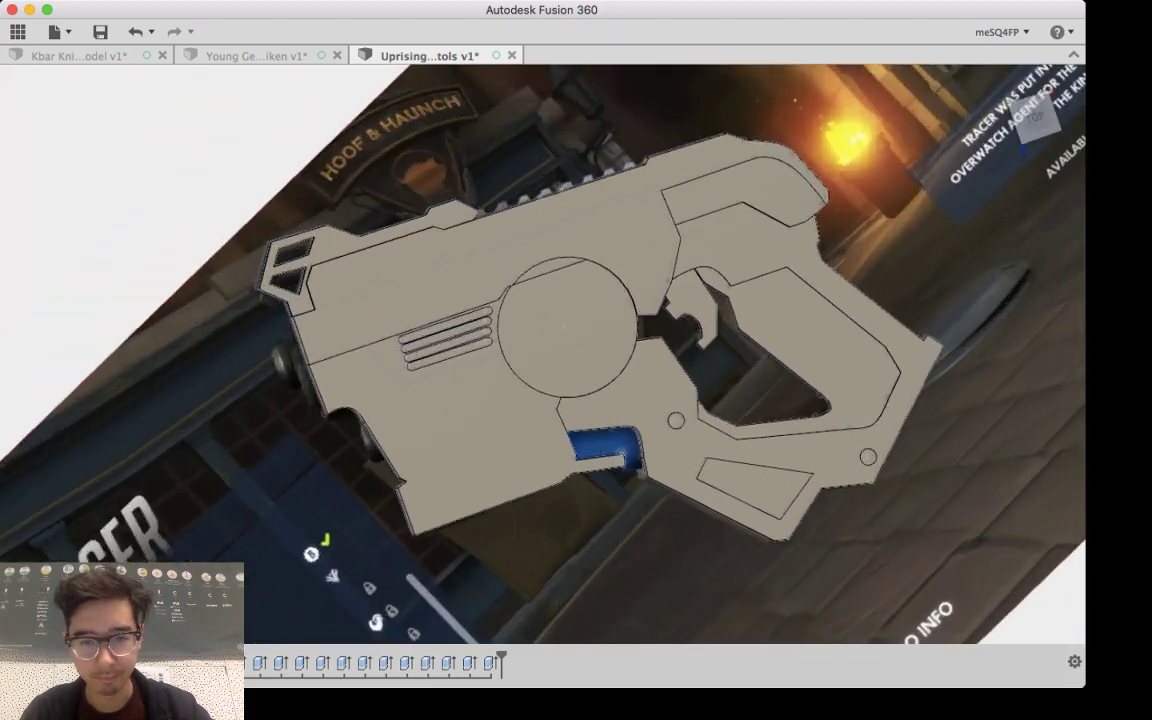
scroll(609, 432, up, 6)
scroll(638, 459, up, 3)
shift+middle_drag(646, 538, 722, 80)
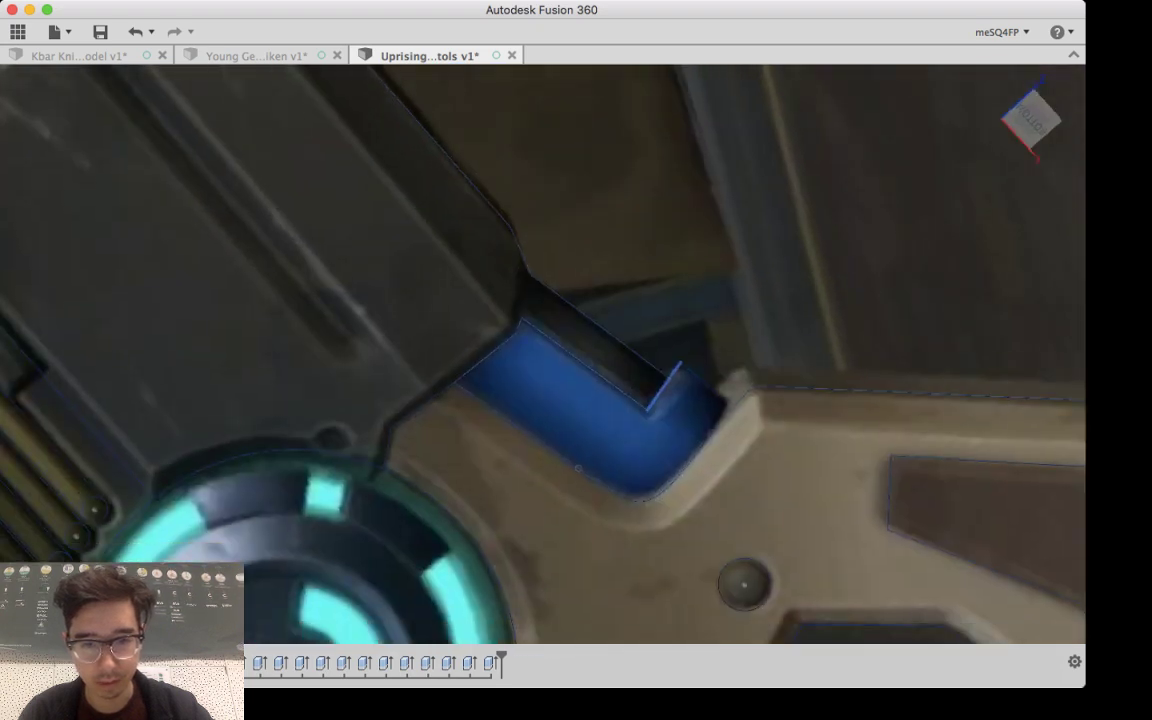
Step: Examine the corner of the blue recess outline where it meets the edge of the handle
scroll(667, 382, up, 1)
scroll(708, 424, down, 3)
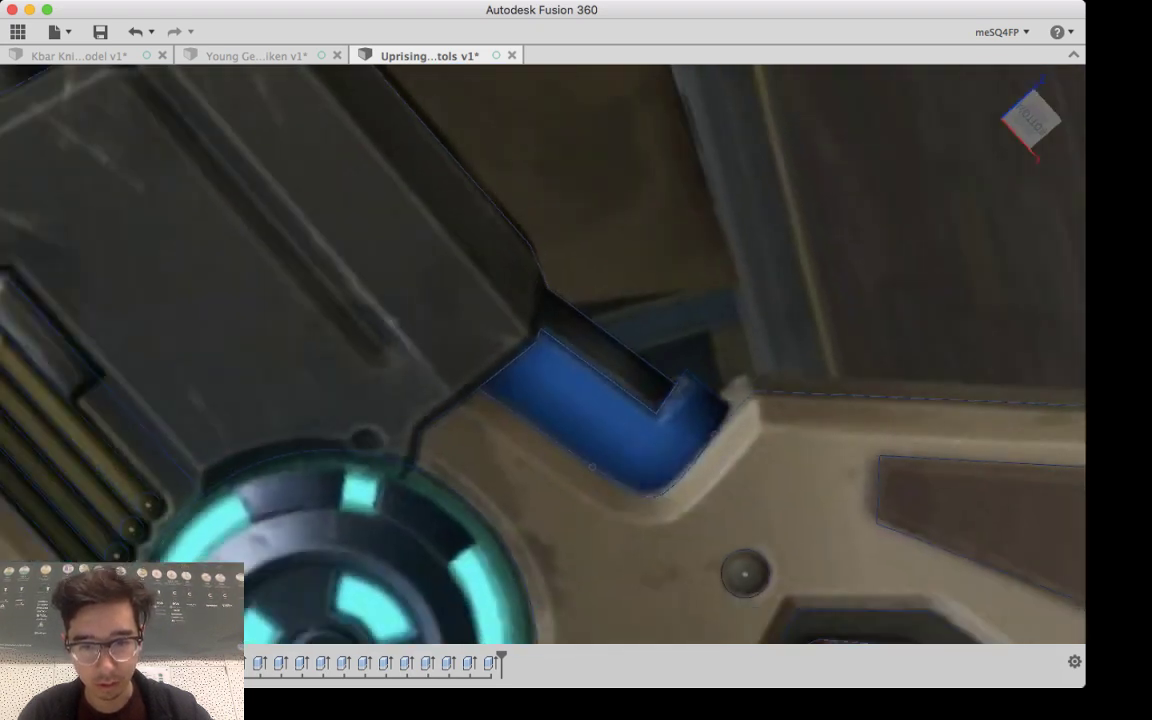
scroll(700, 416, up, 12)
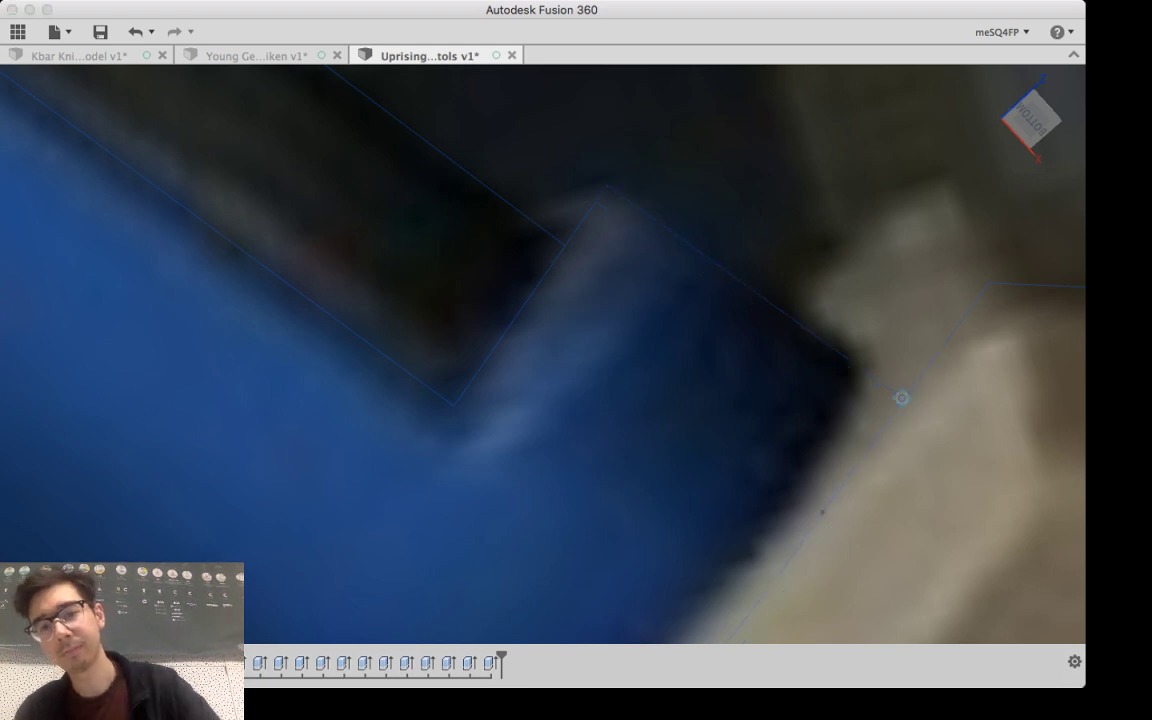
scroll(728, 380, up, 3)
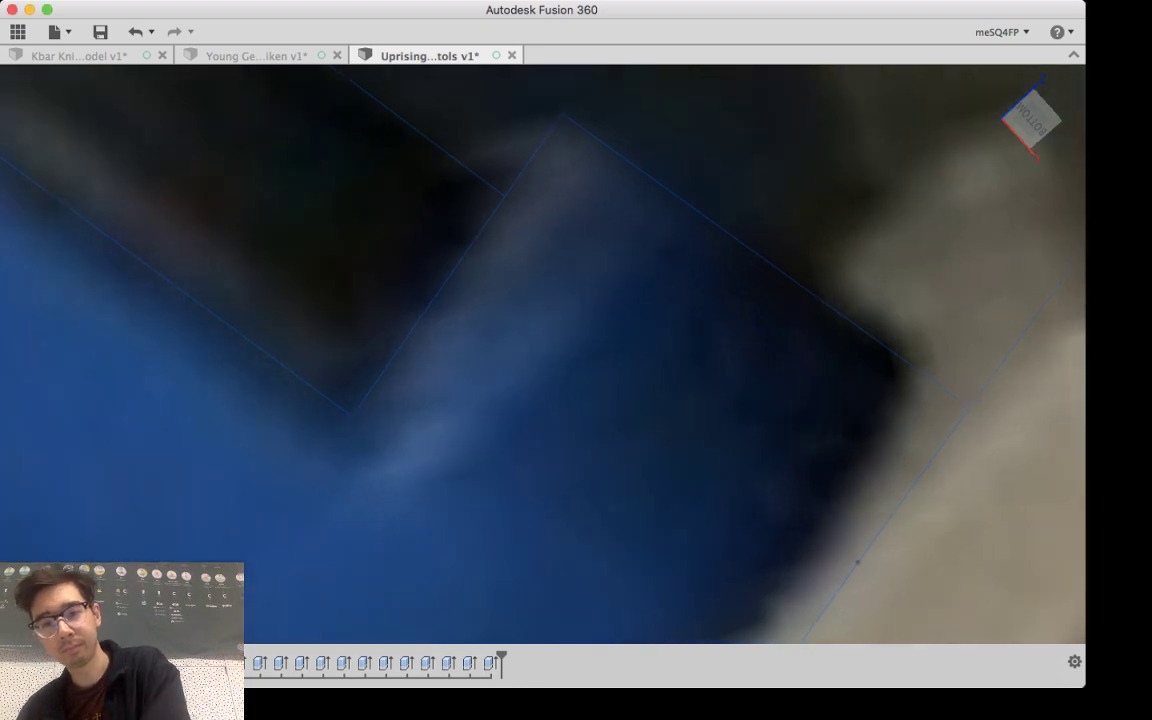
scroll(760, 360, up, 8)
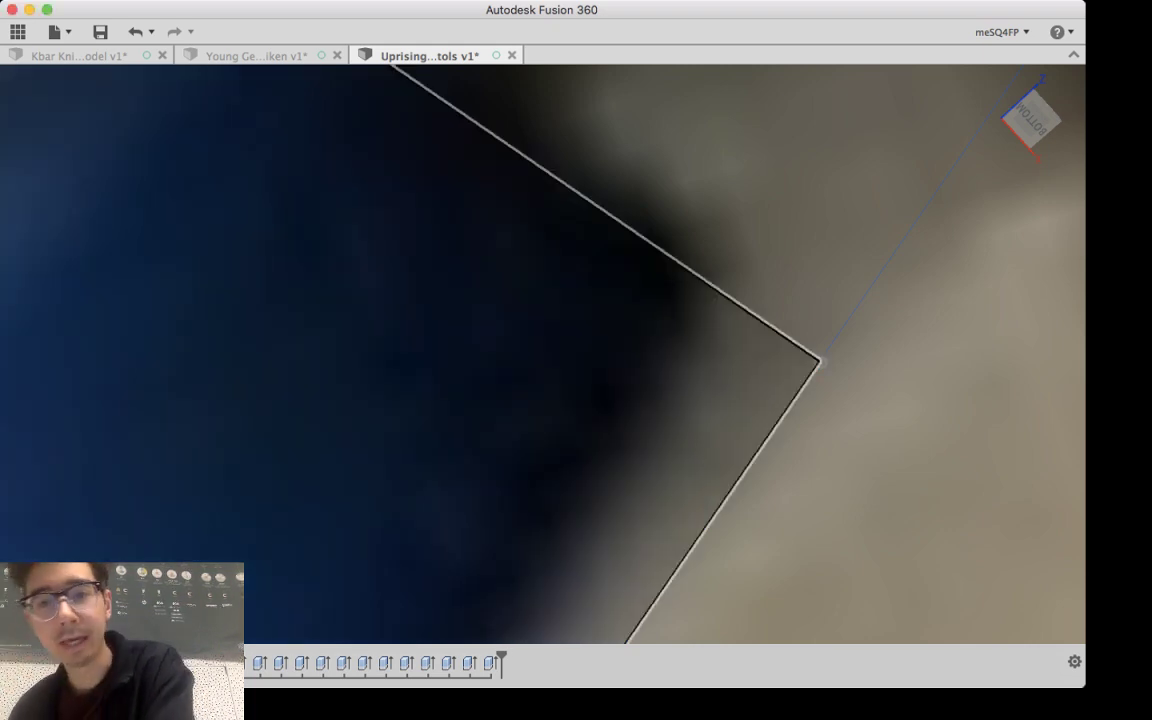
scroll(542, 360, down, 10)
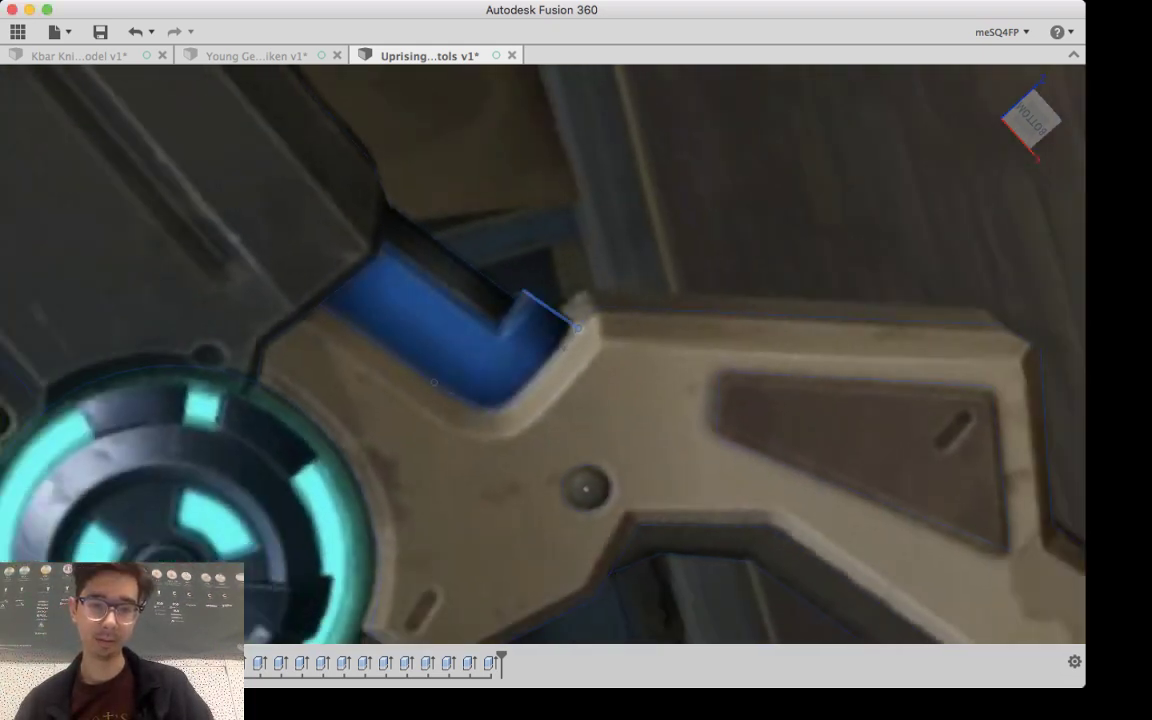
Step: Try extruding the bent blue recess profile between the body and the handle, and undo that extrusion
scroll(562, 335, down, 3)
shift+middle_drag(562, 335, 410, 560)
shift+middle_drag(670, 95, 650, 481)
shift+middle_drag(750, 375, 757, 428)
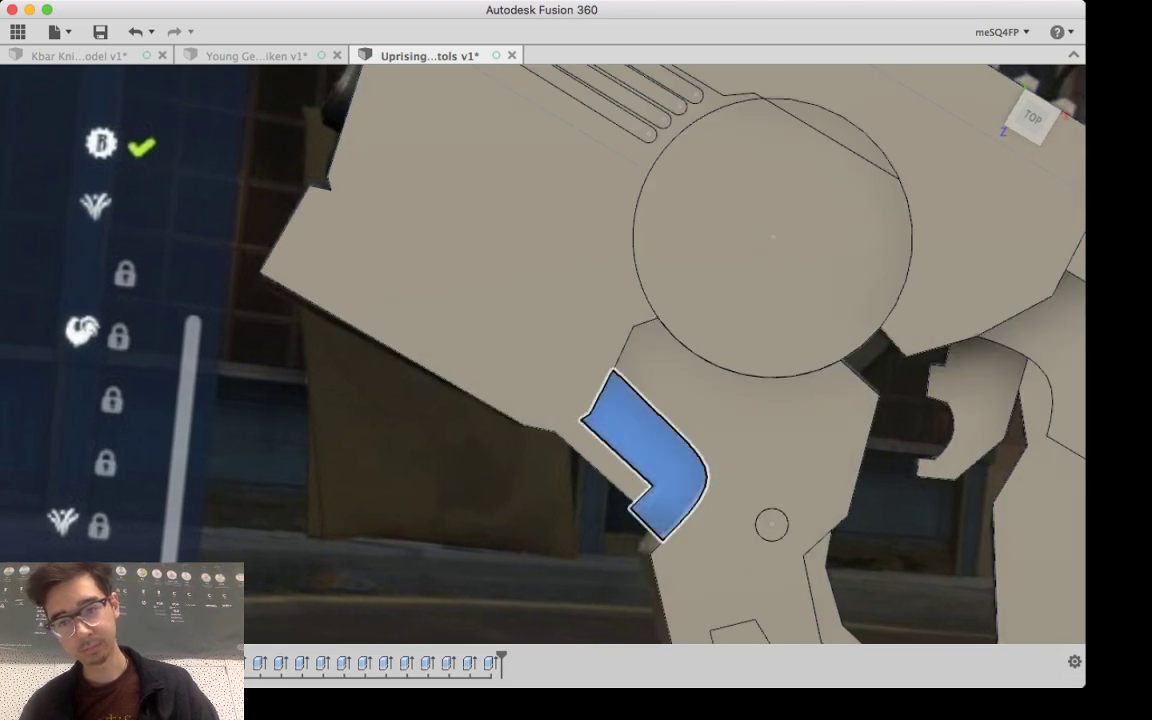
shift+middle_drag(655, 465, 650, 412)
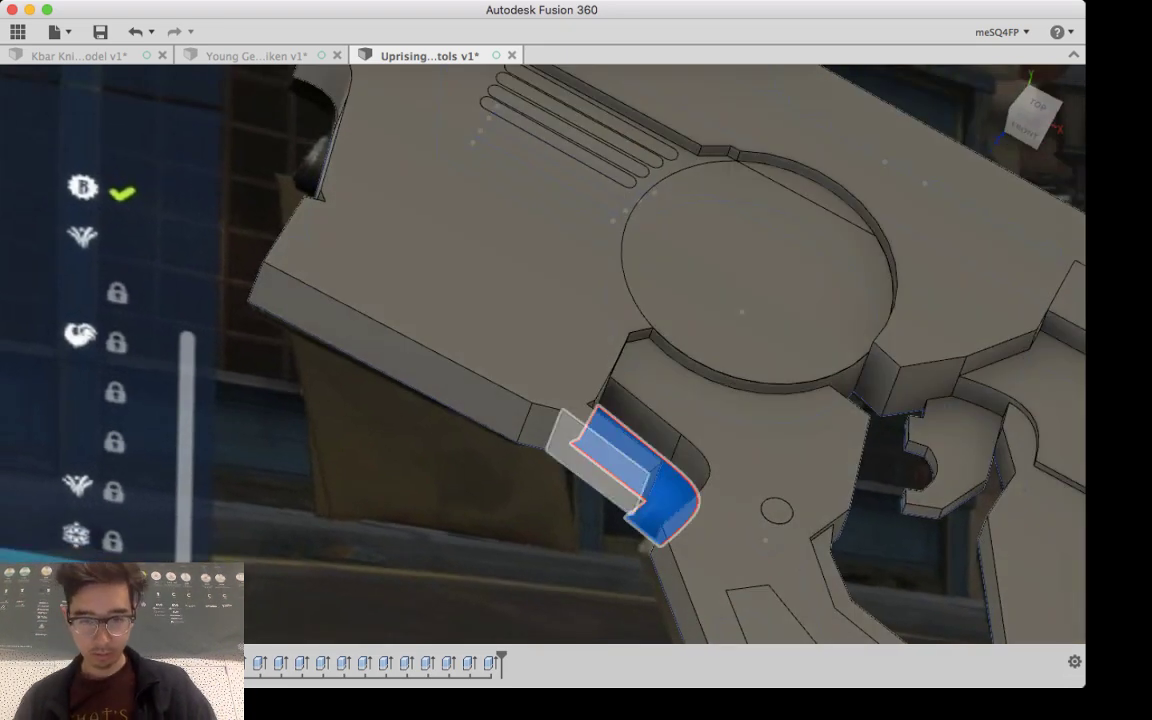
drag(636, 466, 640, 455)
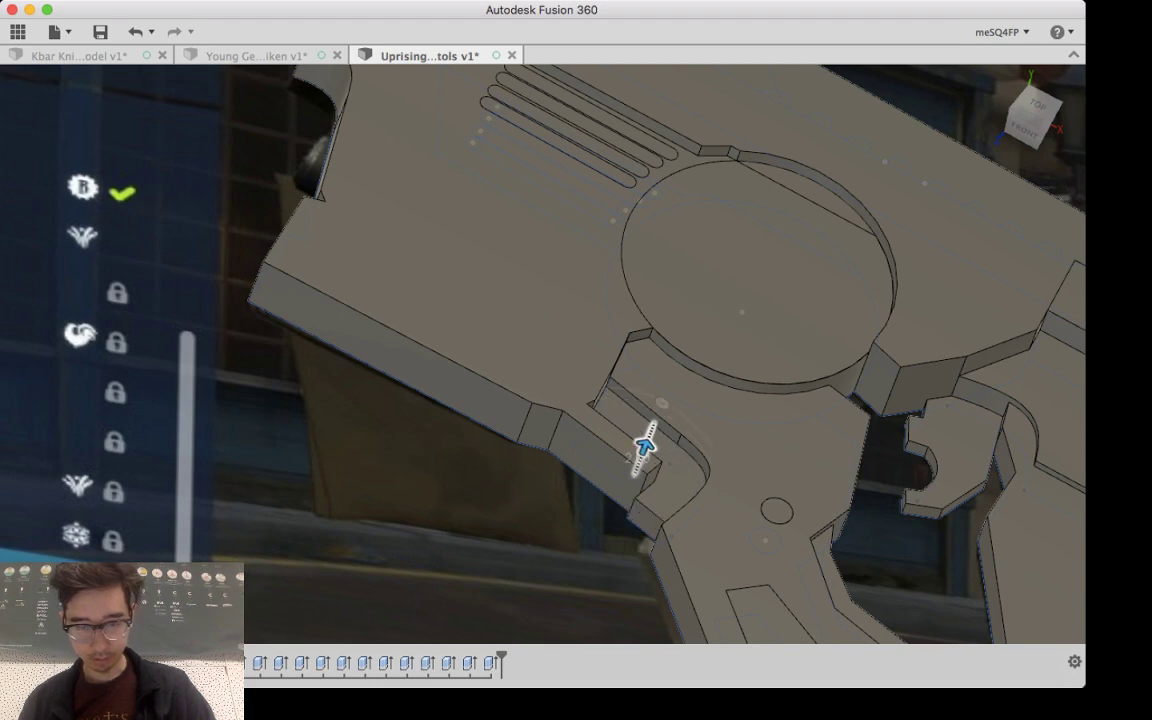
shift+middle_drag(644, 450, 668, 468)
shift+middle_drag(617, 411, 622, 442)
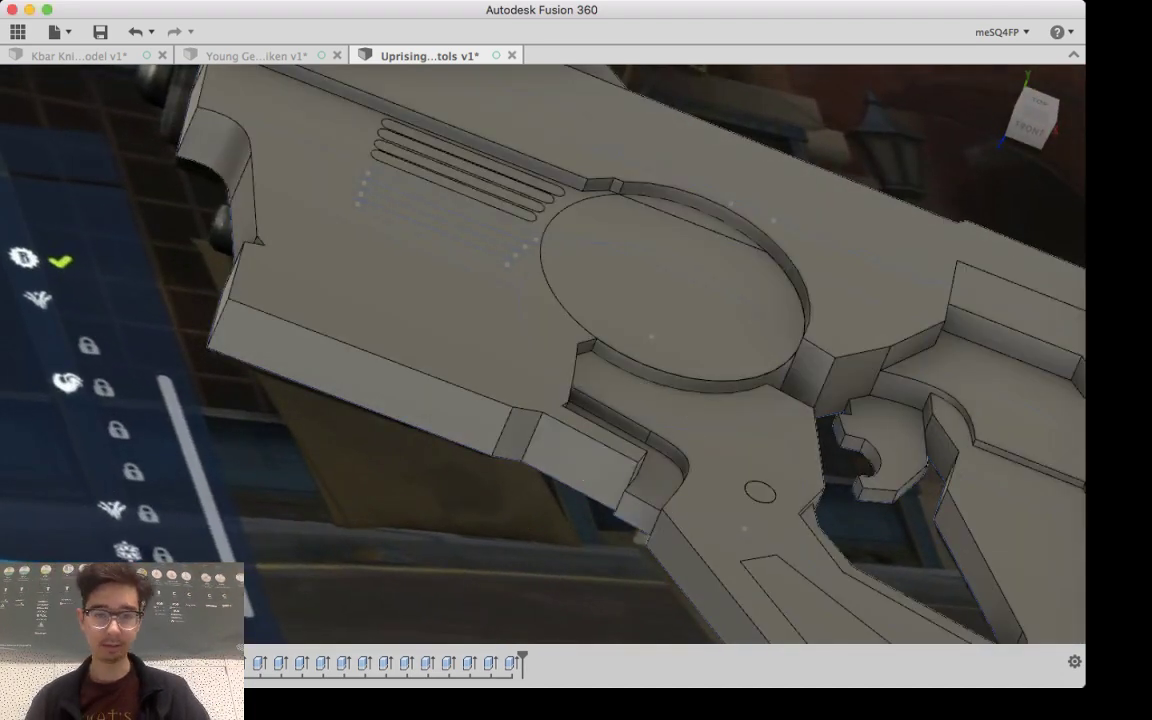
shift+middle_drag(661, 506, 661, 528)
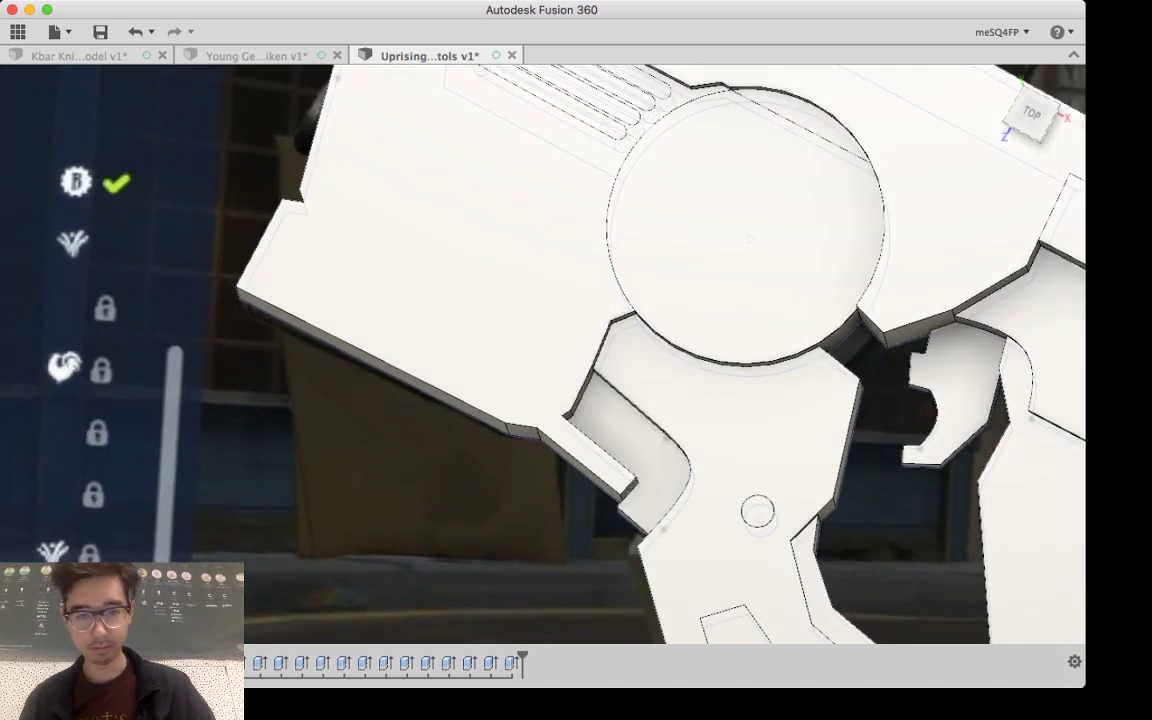
key(super+z)
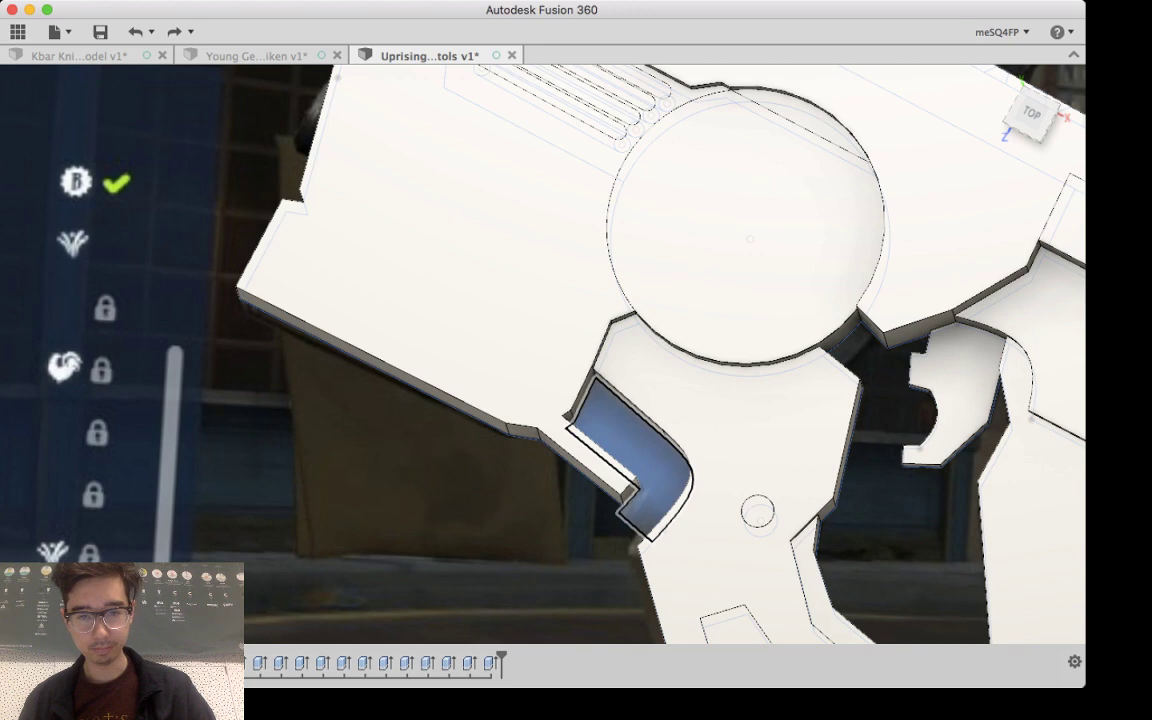
Step: Extrude the bent recess profile between the body and the handle 2.00
click(655, 468)
shift+middle_drag(655, 468, 663, 454)
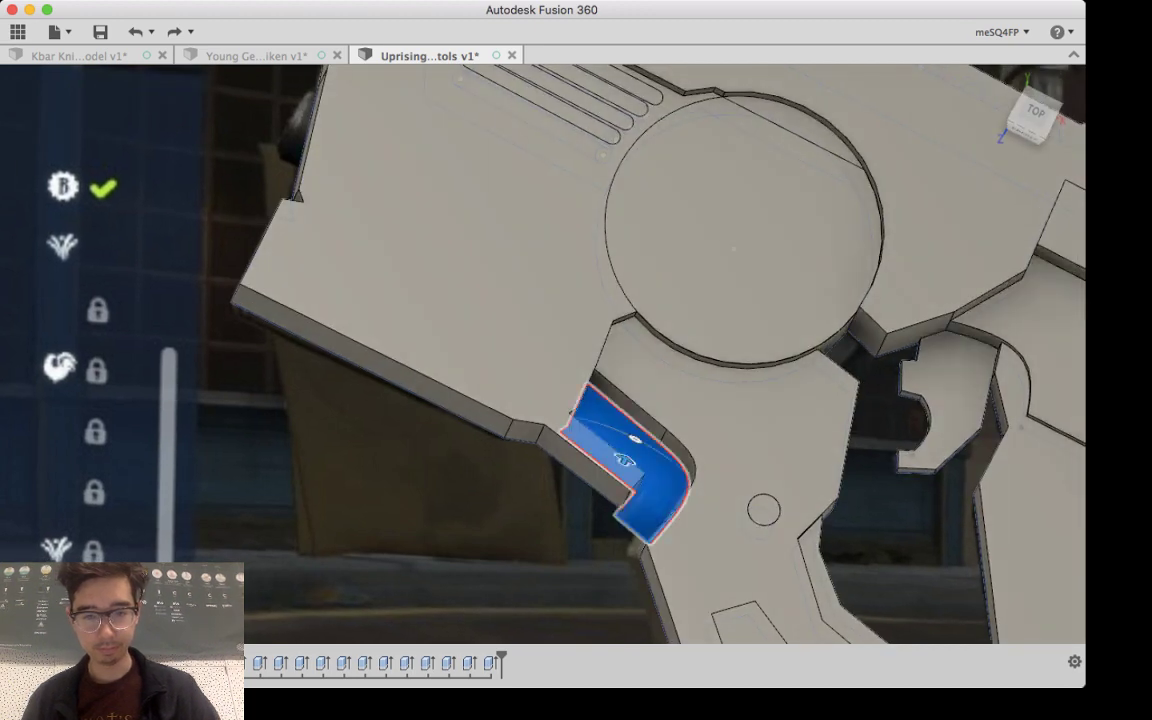
drag(624, 460, 624, 458)
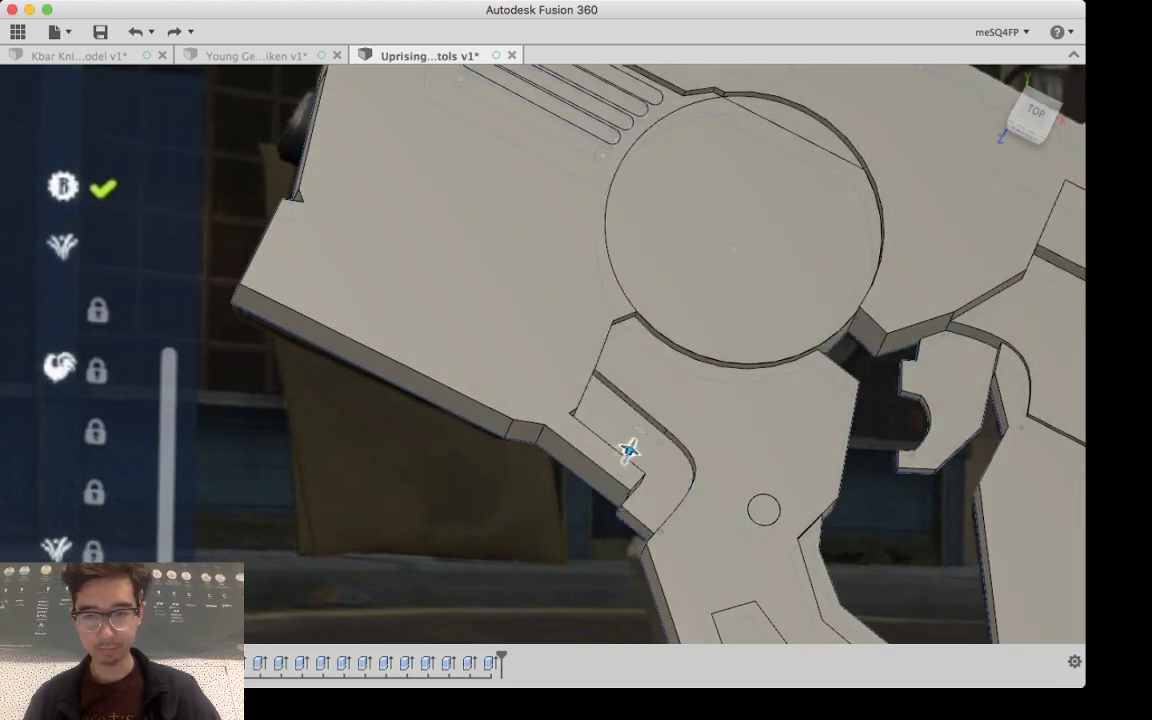
click(628, 451)
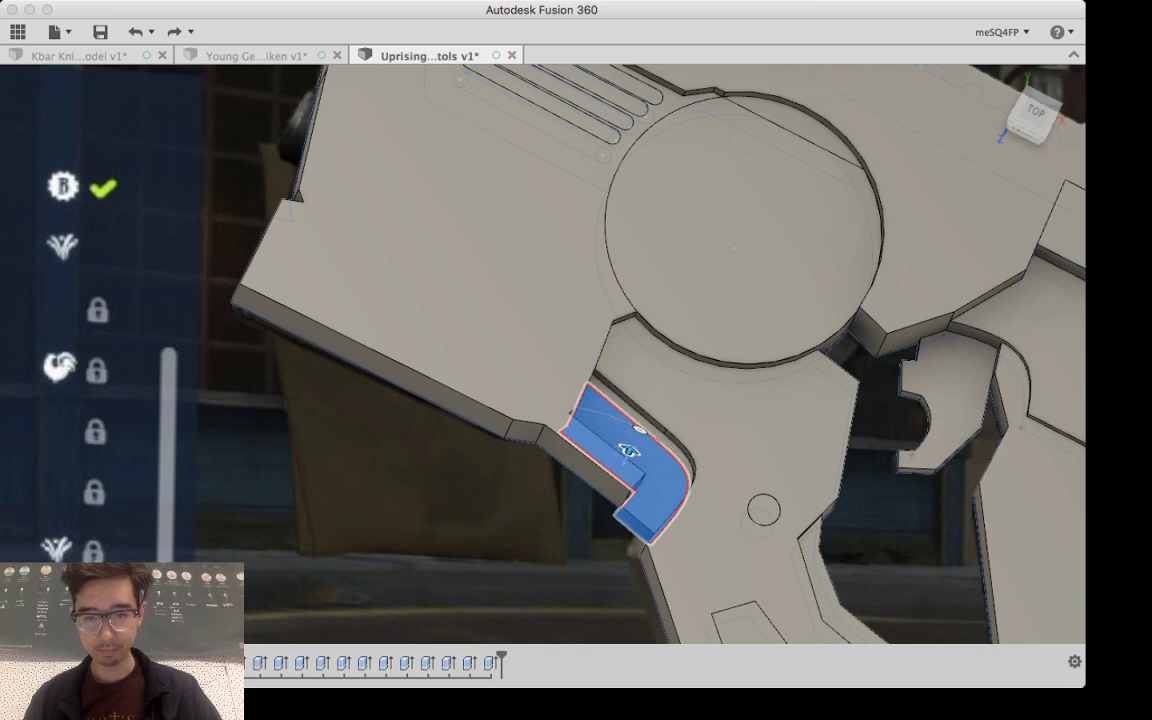
shift+middle_drag(700, 430, 860, 440)
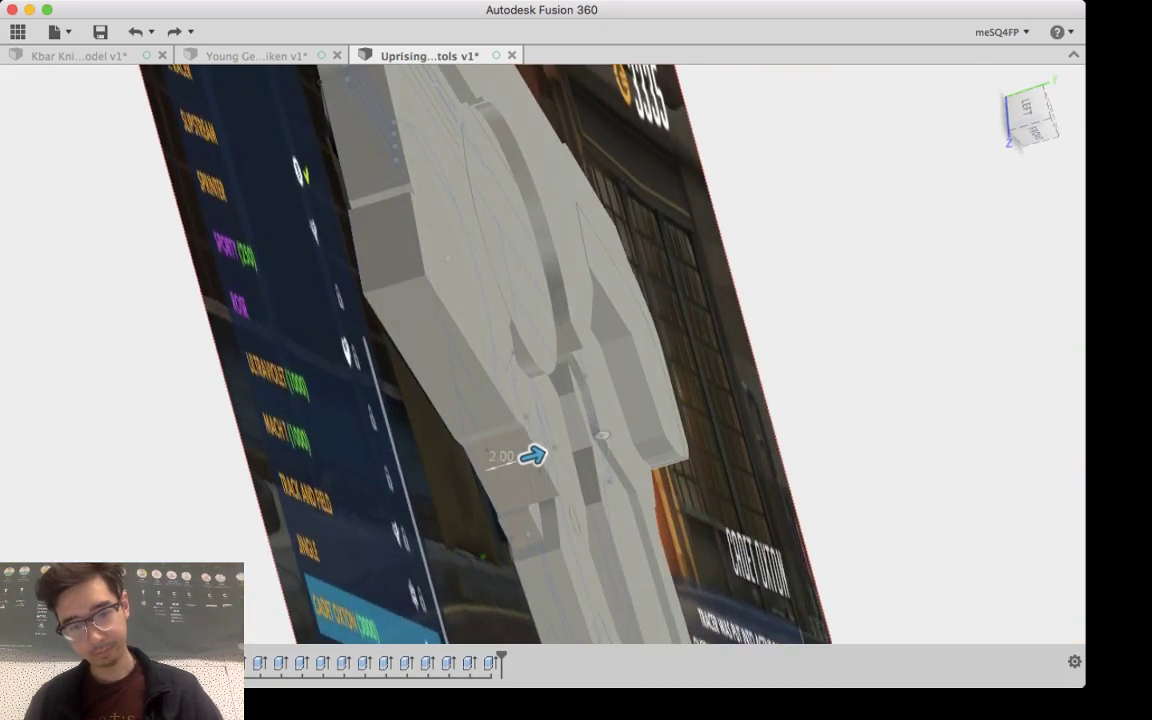
shift+middle_drag(532, 455, 576, 428)
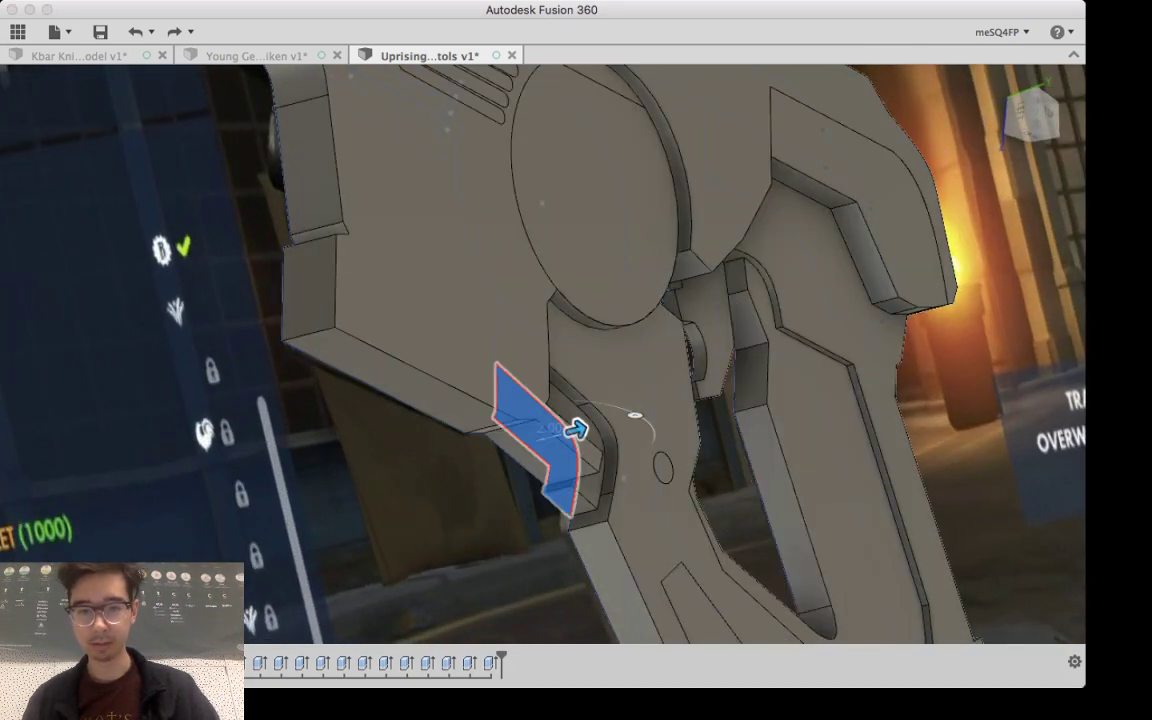
key(Return)
shift+middle_drag(780, 430, 540, 375)
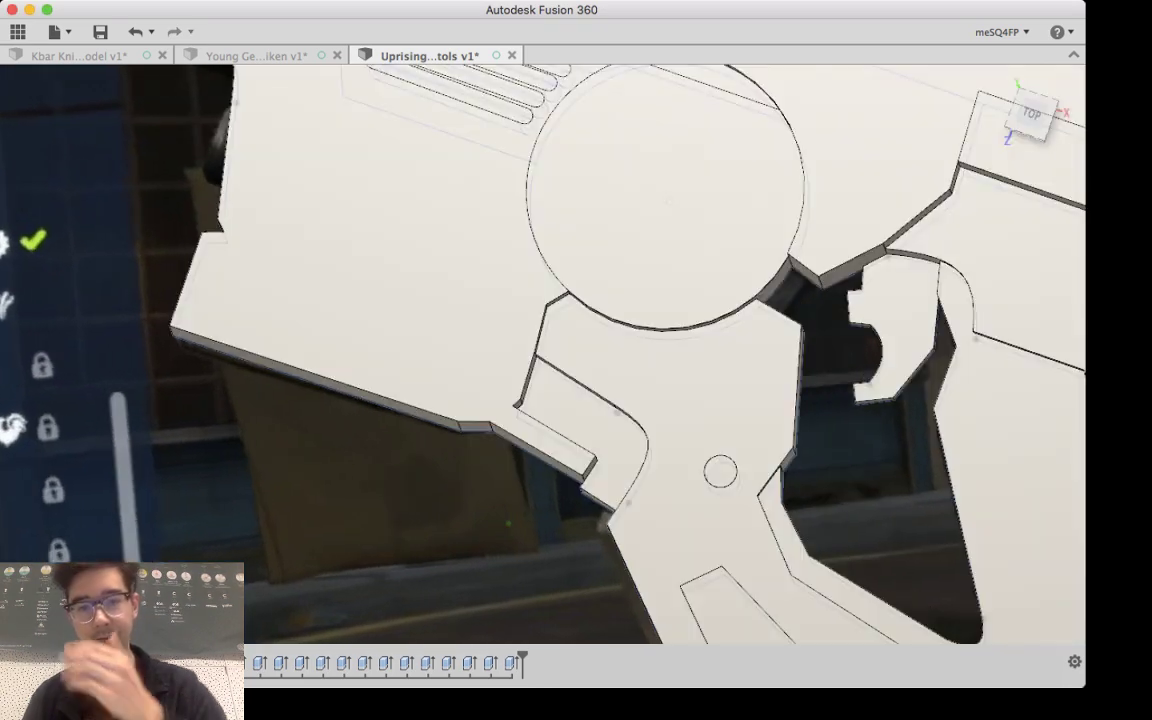
Step: Examine the dark front body panel profile on the model and on the reference image side, following its outline around the disc and vent bars
scroll(500, 370, down, 3)
scroll(507, 360, down, 5)
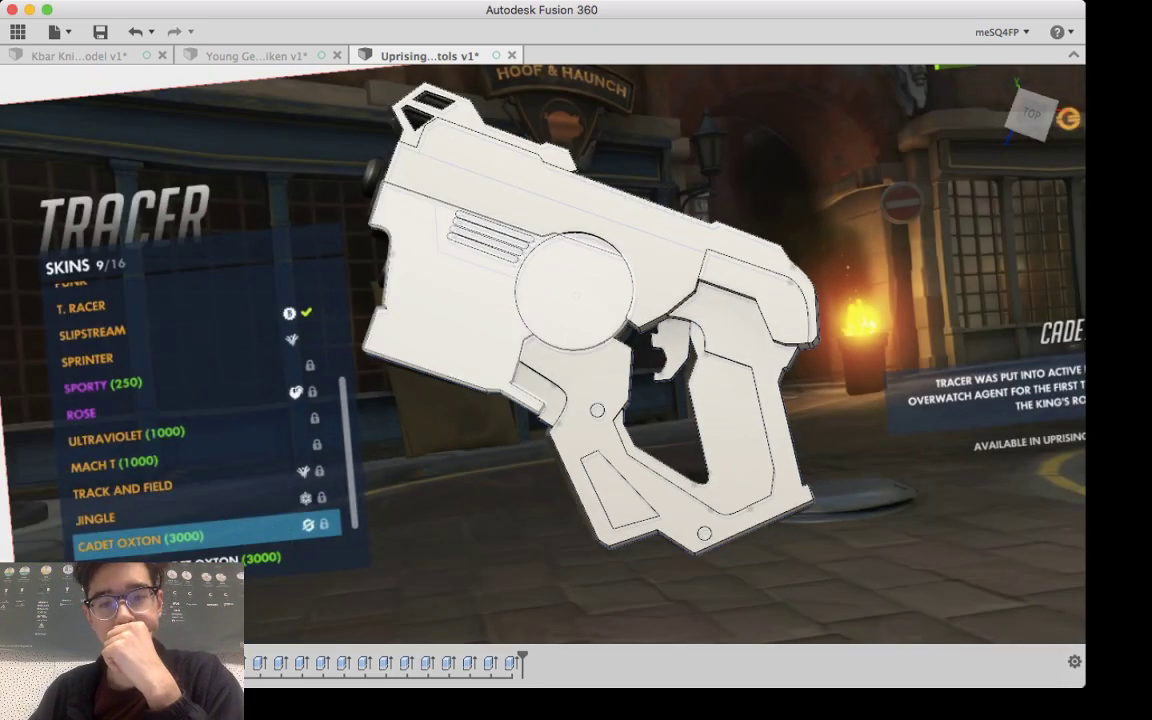
scroll(514, 358, up, 8)
mouse_move(514, 358)
middle_down()
mouse_move(665, 290)
mouse_move(790, 275)
mouse_move(895, 288)
middle_up()
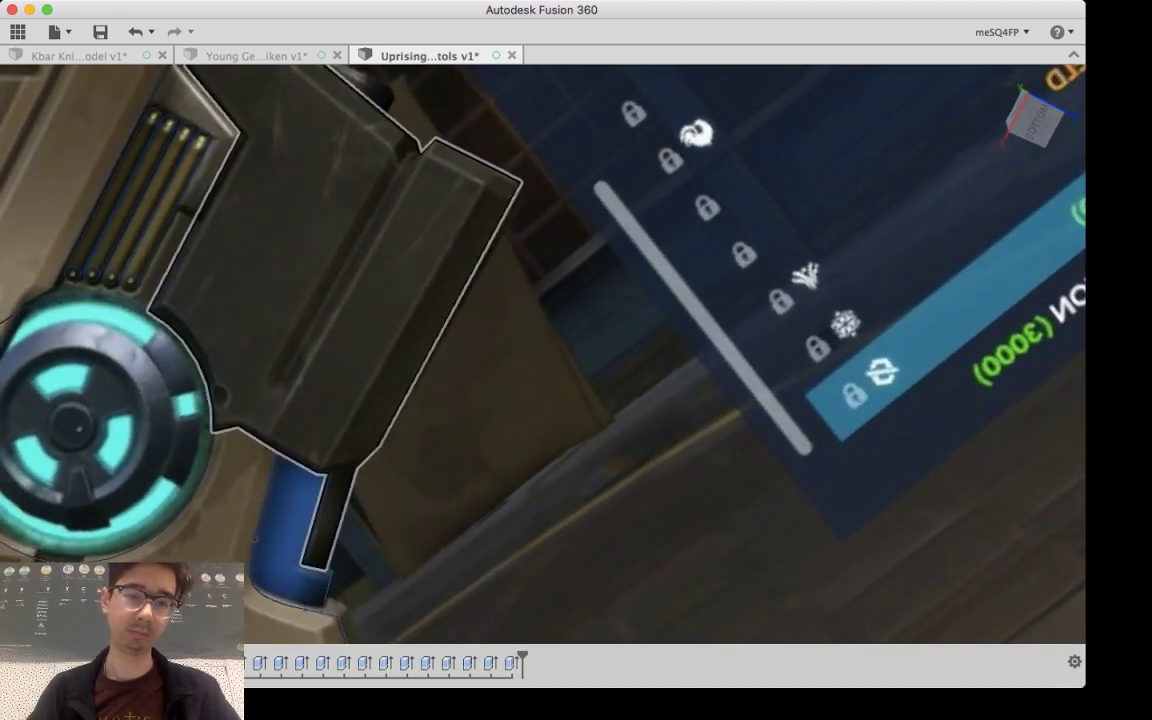
click(400, 270)
shift+middle_drag(400, 270, 115, 315)
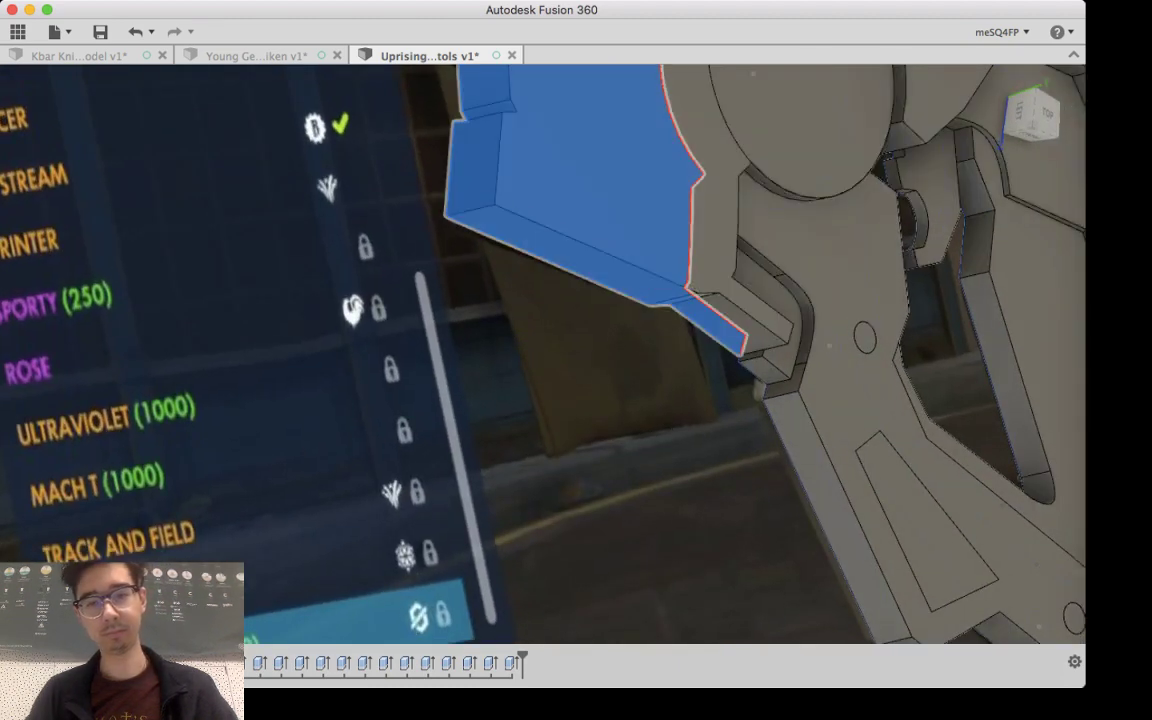
shift+middle_drag(500, 300, 448, 471)
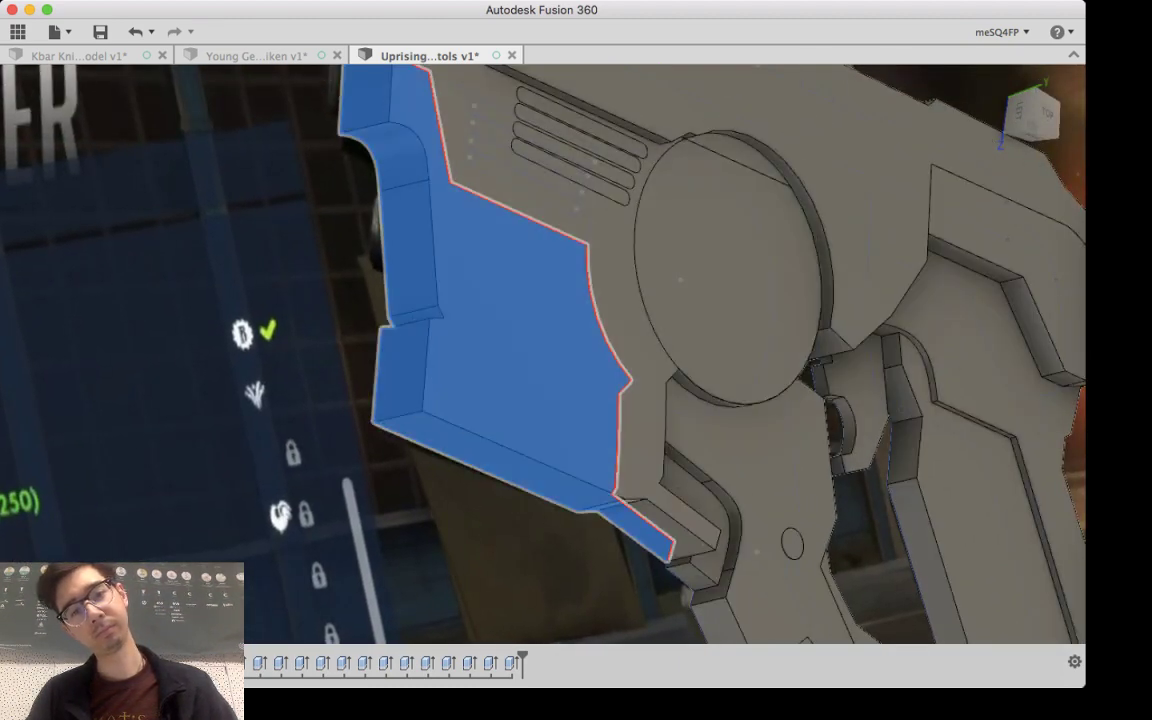
middle_drag(394, 328, 337, 493)
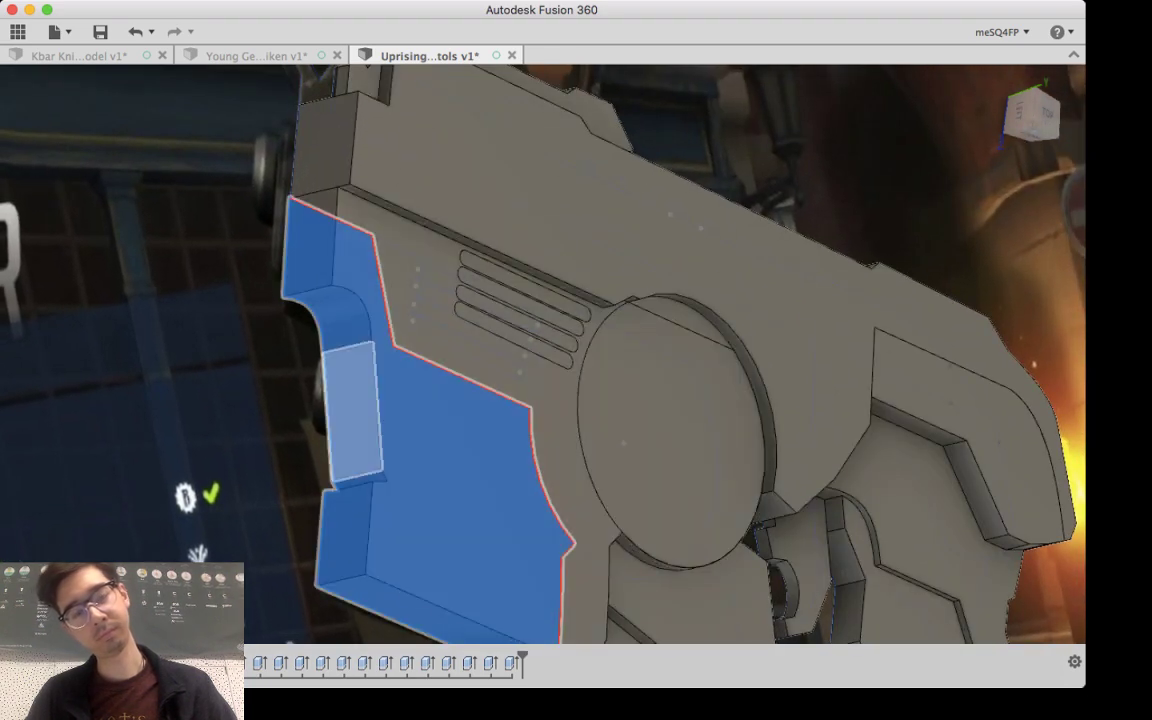
shift+middle_drag(262, 390, 640, 380)
scroll(310, 450, up, 2)
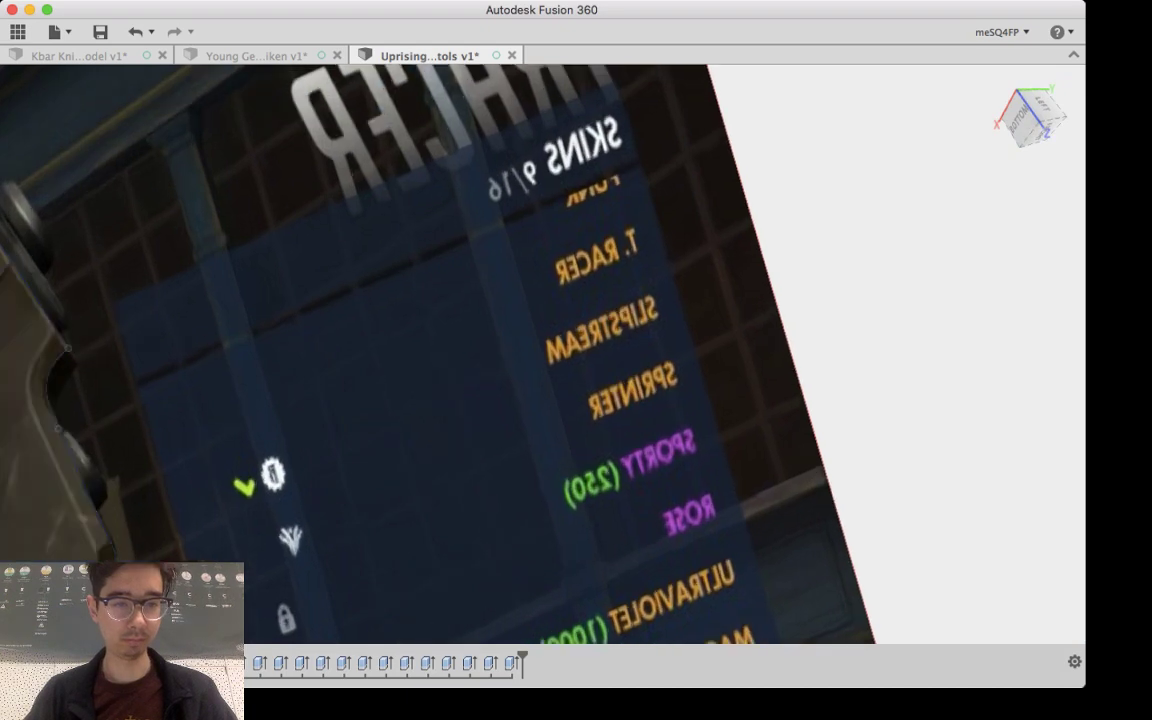
middle_drag(310, 450, 693, 237)
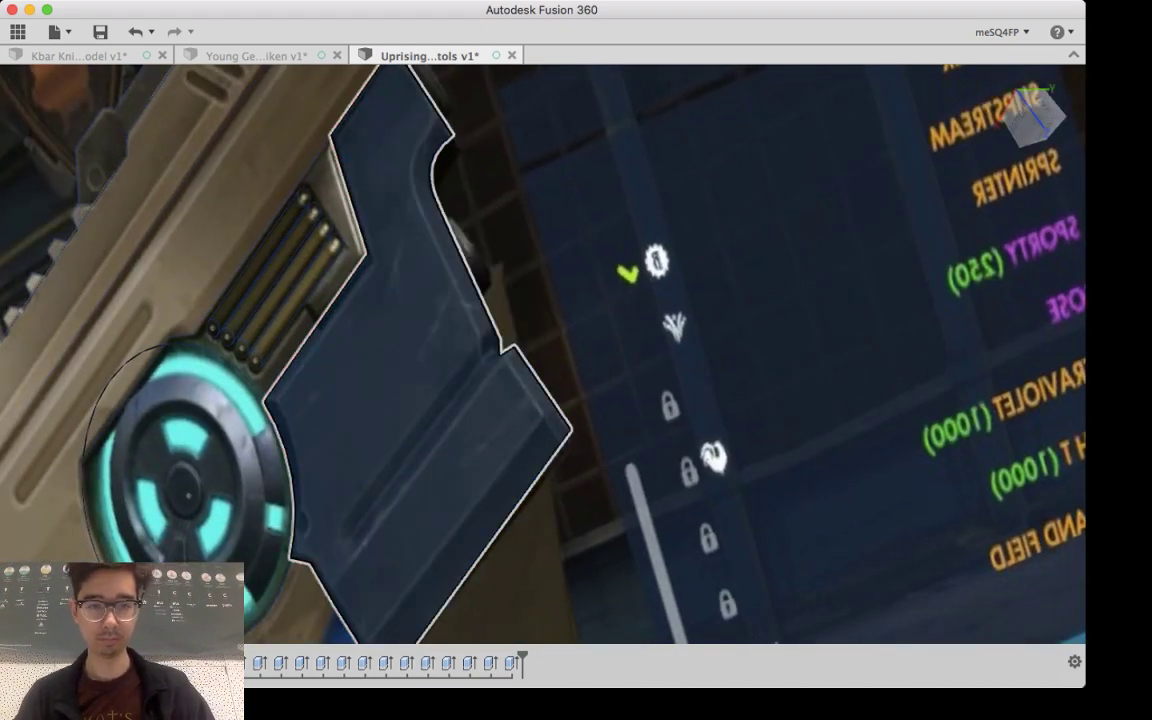
Step: Extrude the dark front body panel profile 4.00, level with the area around the vent bars
key(e)
drag(383, 399, 524, 376)
shift+middle_drag(577, 368, 668, 237)
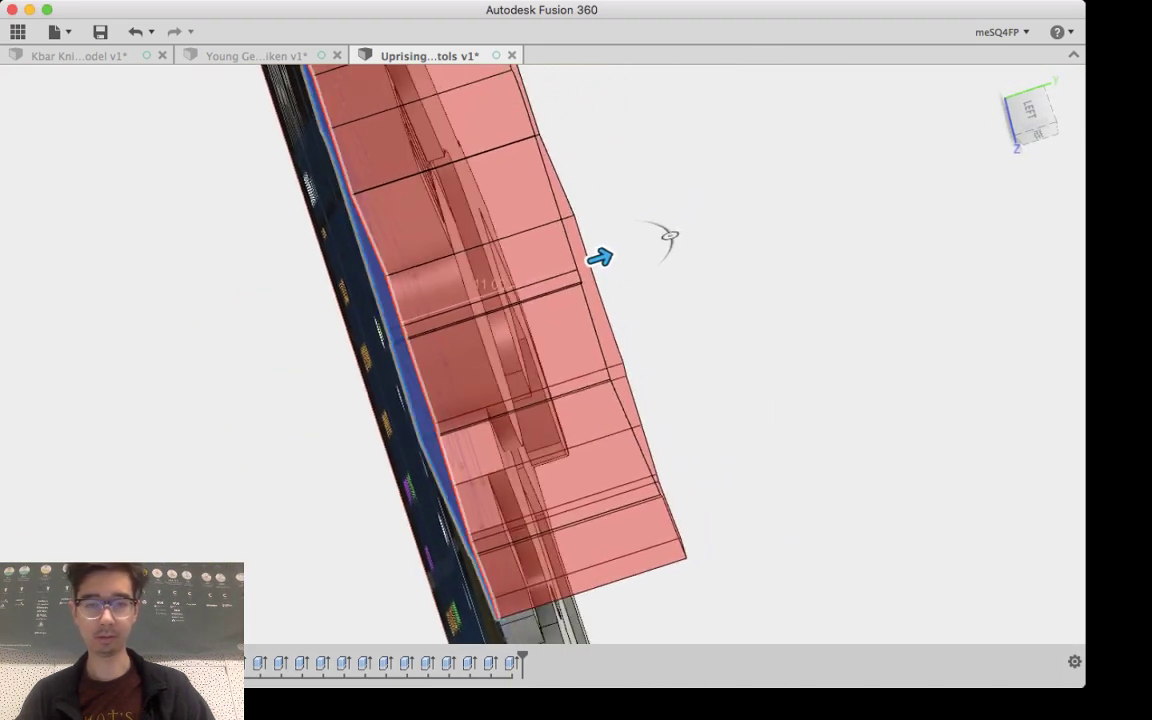
drag(669, 236, 565, 270)
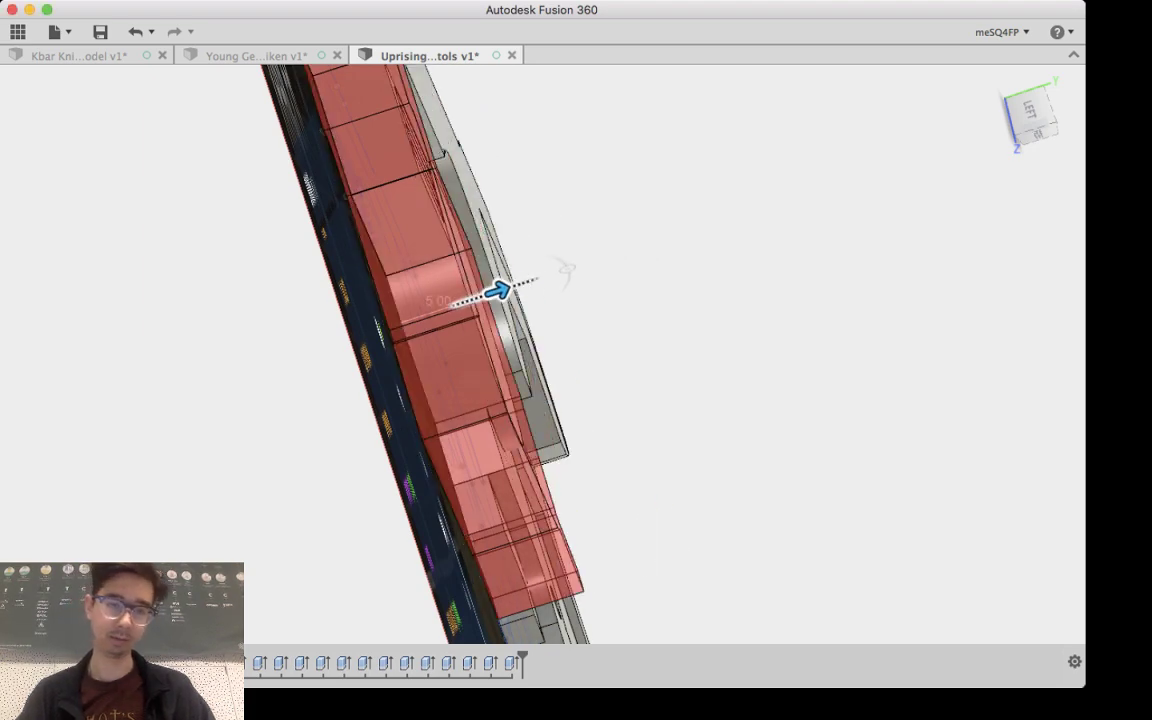
shift+middle_drag(564, 270, 672, 292)
shift+middle_drag(595, 372, 630, 388)
mouse_move(628, 388)
mouse_down()
mouse_move(595, 400)
mouse_move(610, 396)
mouse_up()
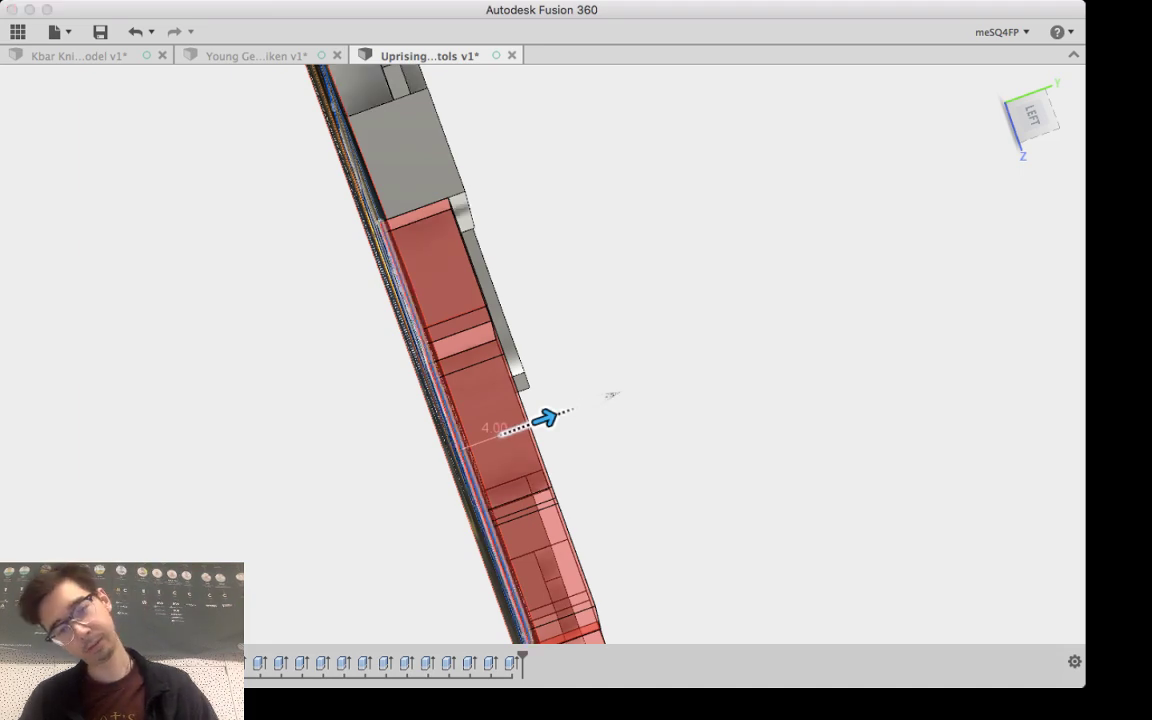
shift+middle_drag(612, 396, 515, 390)
middle_drag(640, 380, 406, 350)
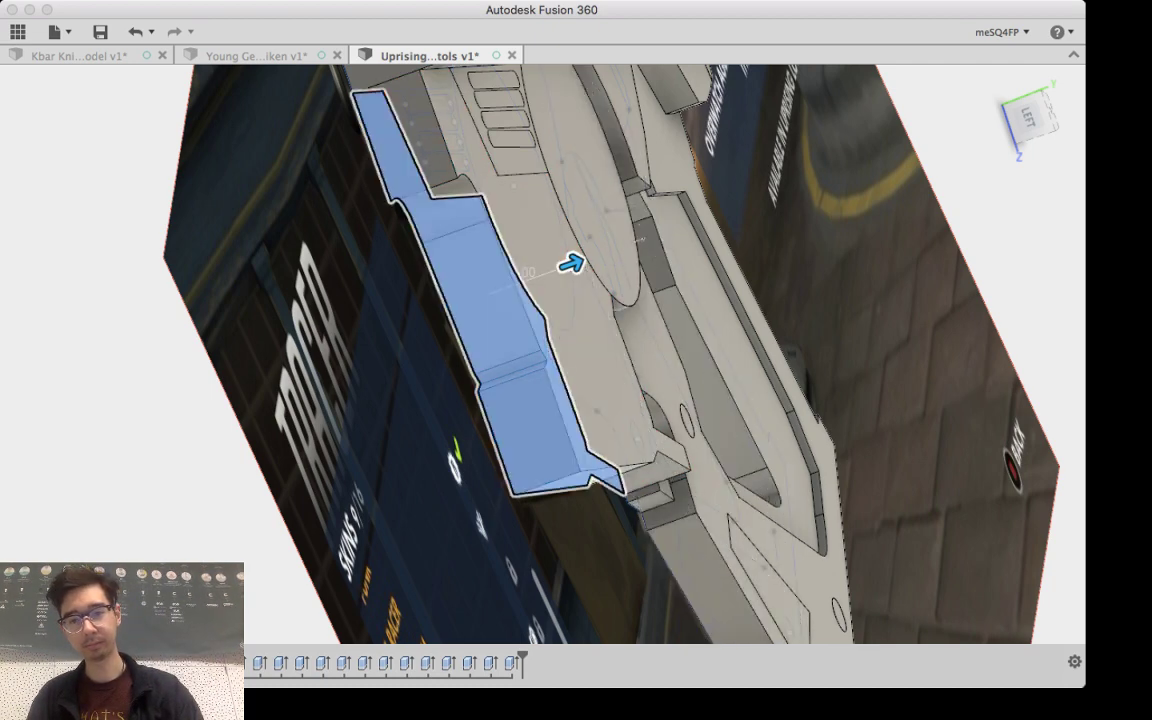
key(Return)
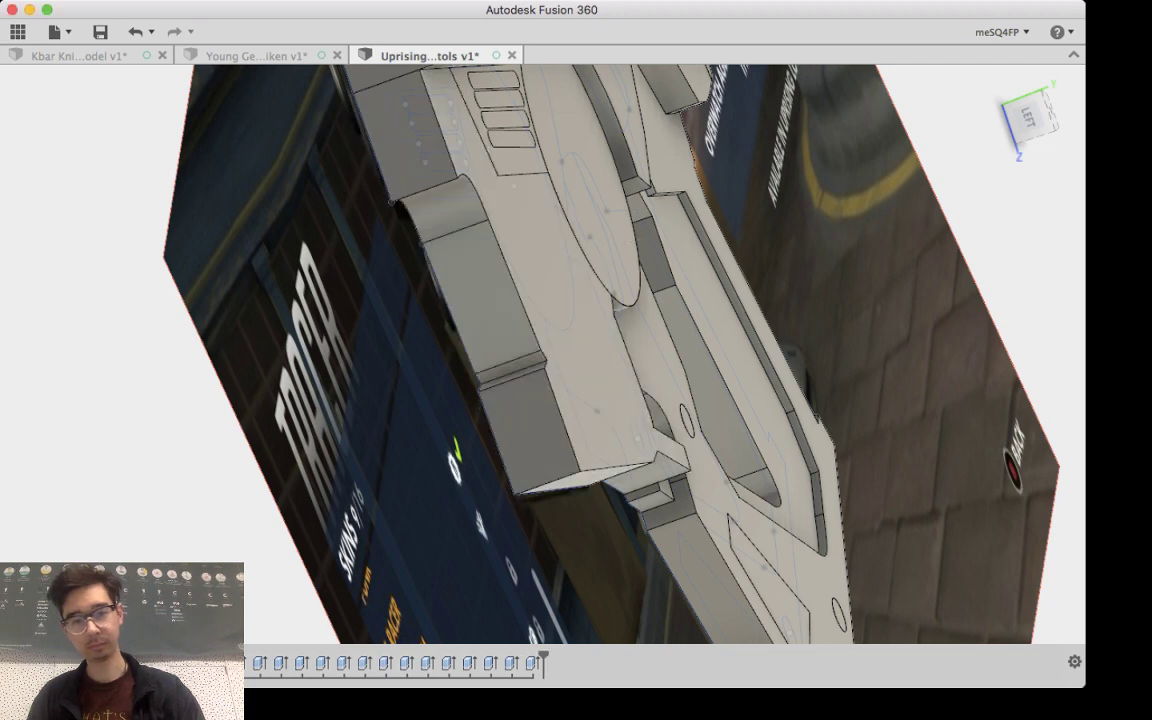
Step: Examine the extruded pistol from an angle and from above, including the vent bars, disc and trigger opening
shift+middle_drag(610, 360, 500, 355)
shift+middle_drag(738, 281, 370, 468)
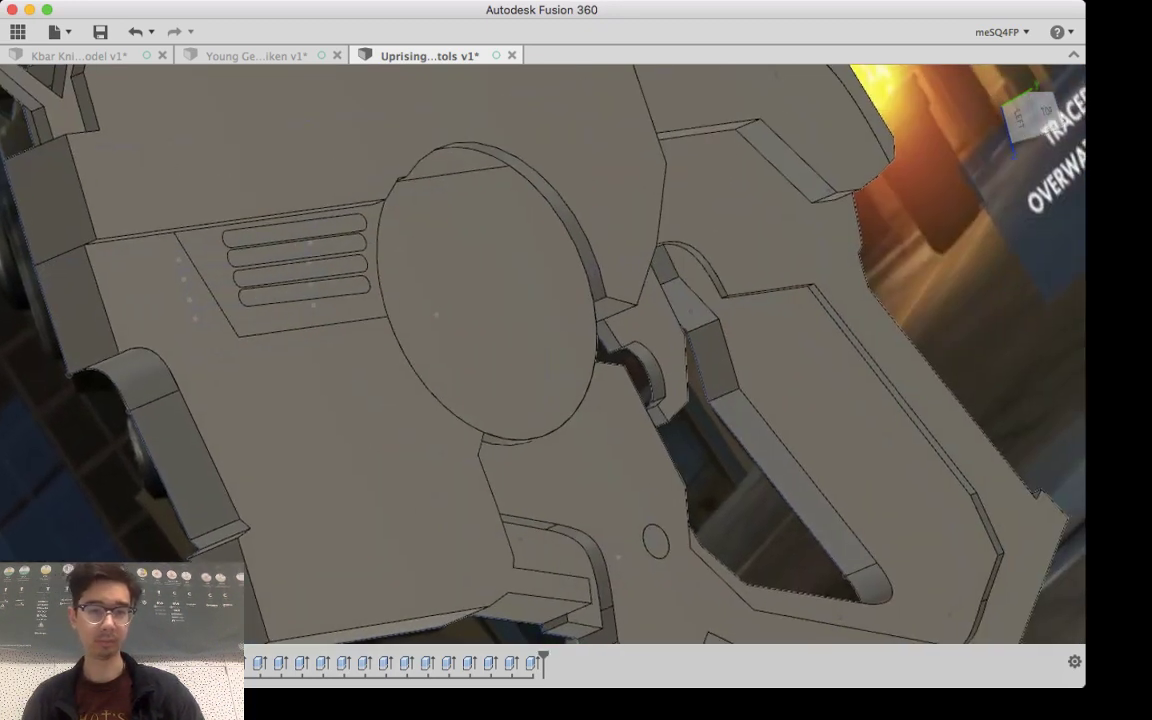
scroll(363, 400, down, 5)
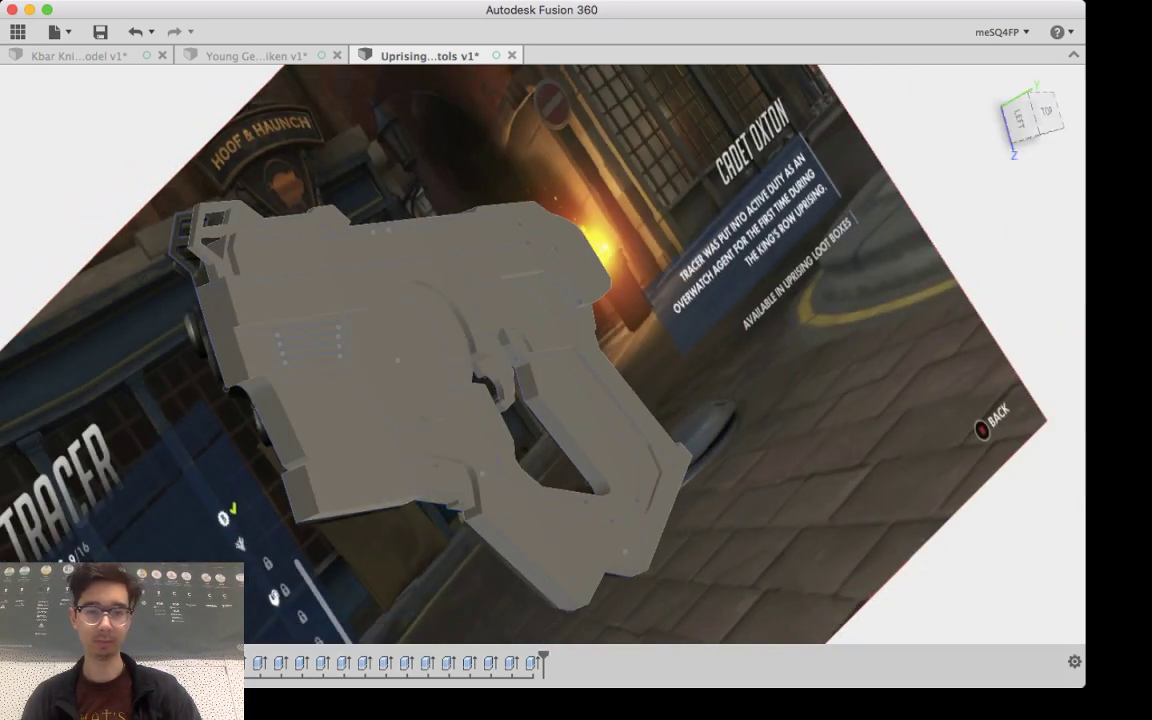
shift+middle_drag(400, 395, 226, 368)
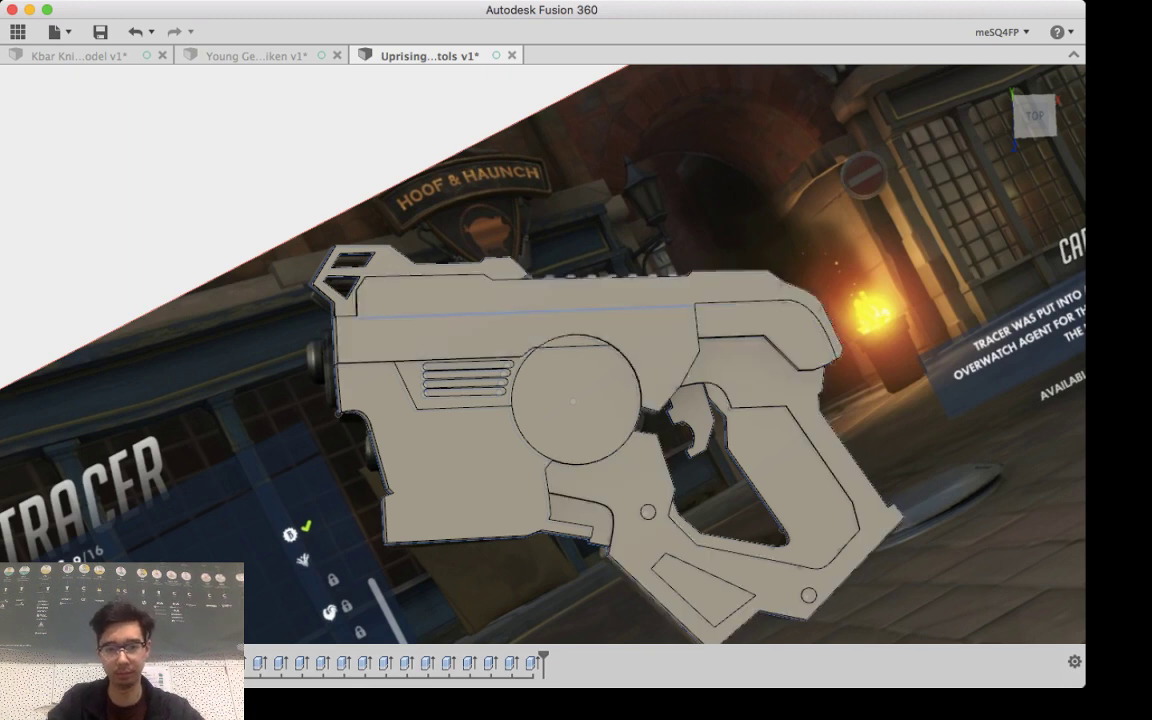
scroll(470, 333, down, 3)
scroll(483, 372, up, 8)
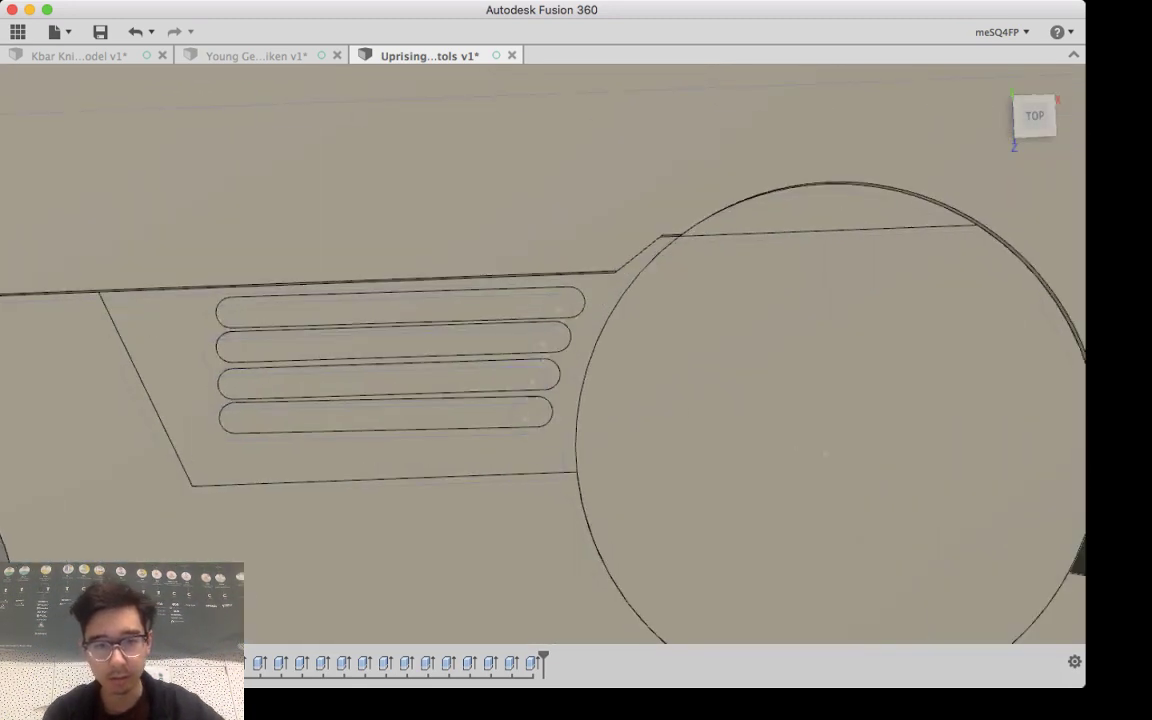
scroll(440, 344, down, 5)
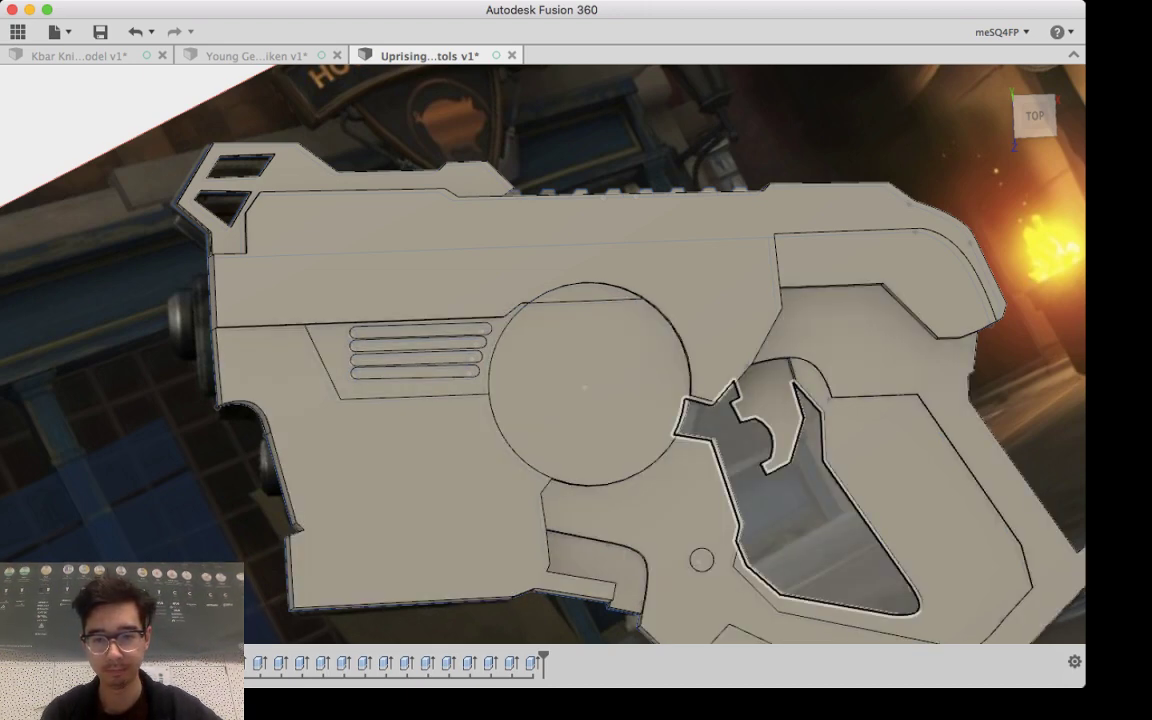
shift+middle_drag(790, 520, 808, 498)
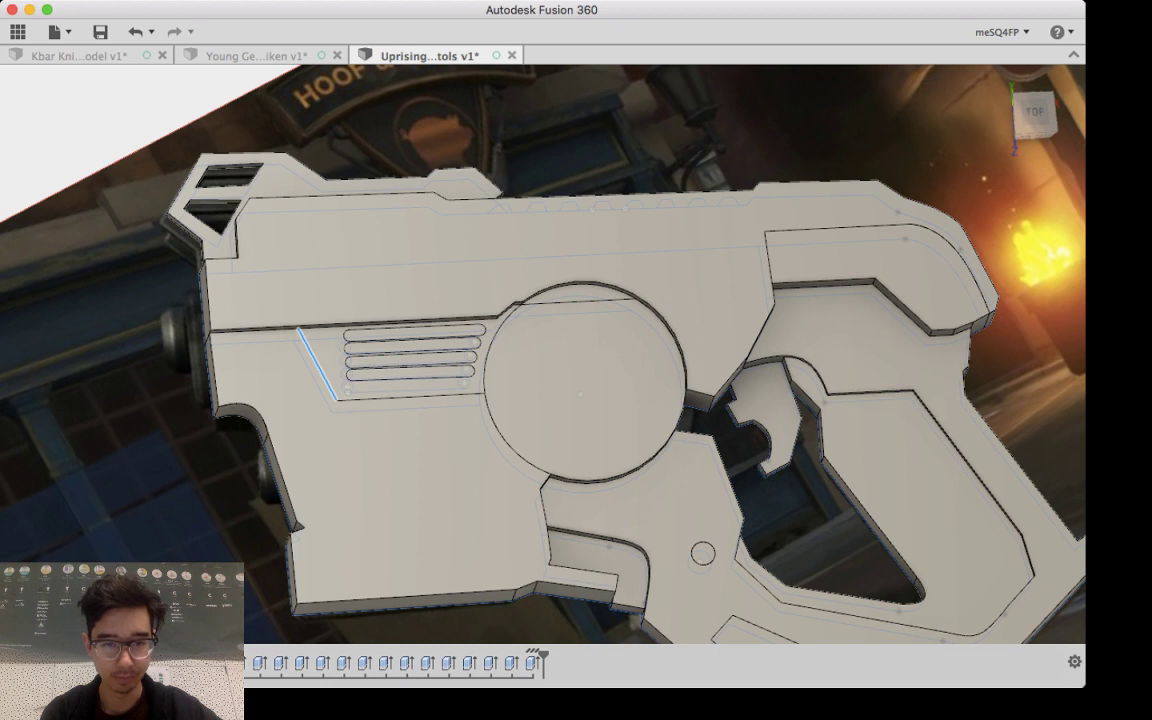
Step: Try to chamfer the slanted front edge and the lower edge around the vent bars, and undo the result
shift+click(410, 397)
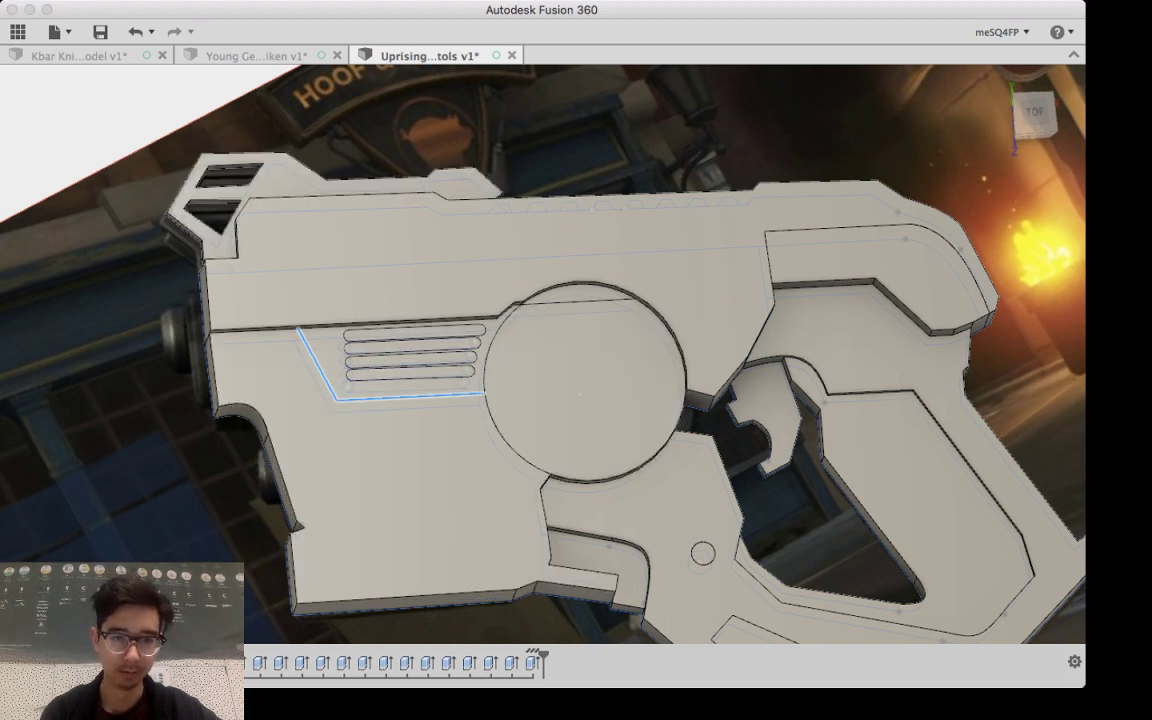
key(f)
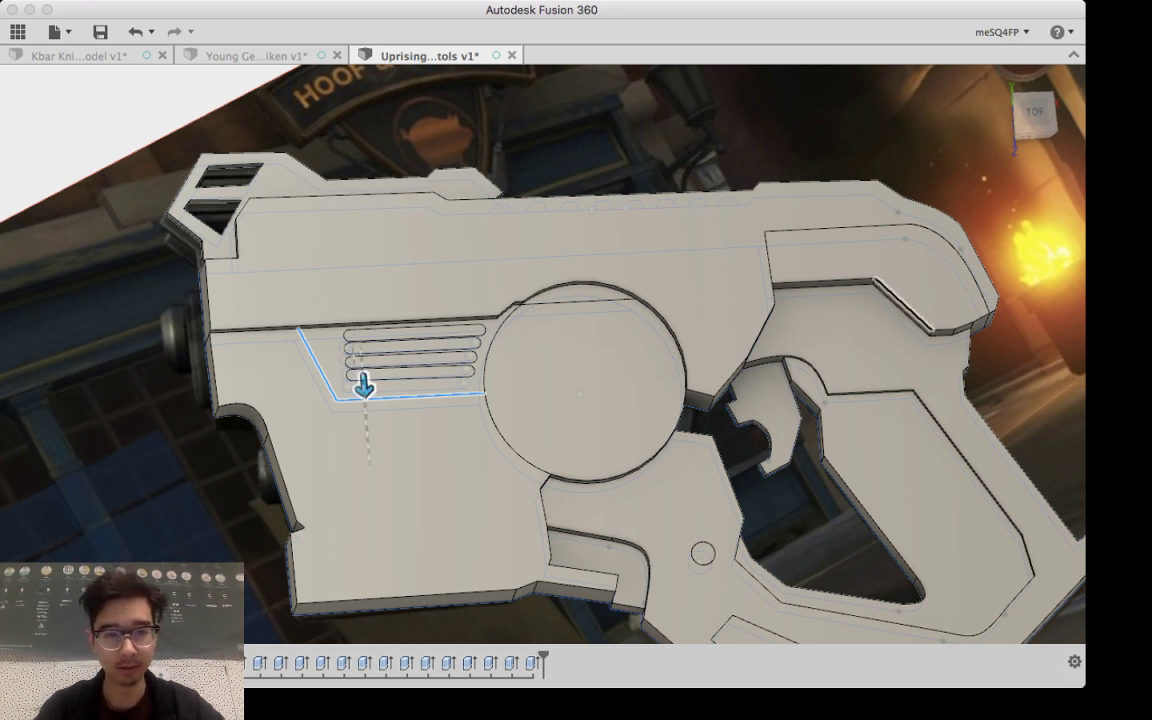
drag(363, 385, 366, 408)
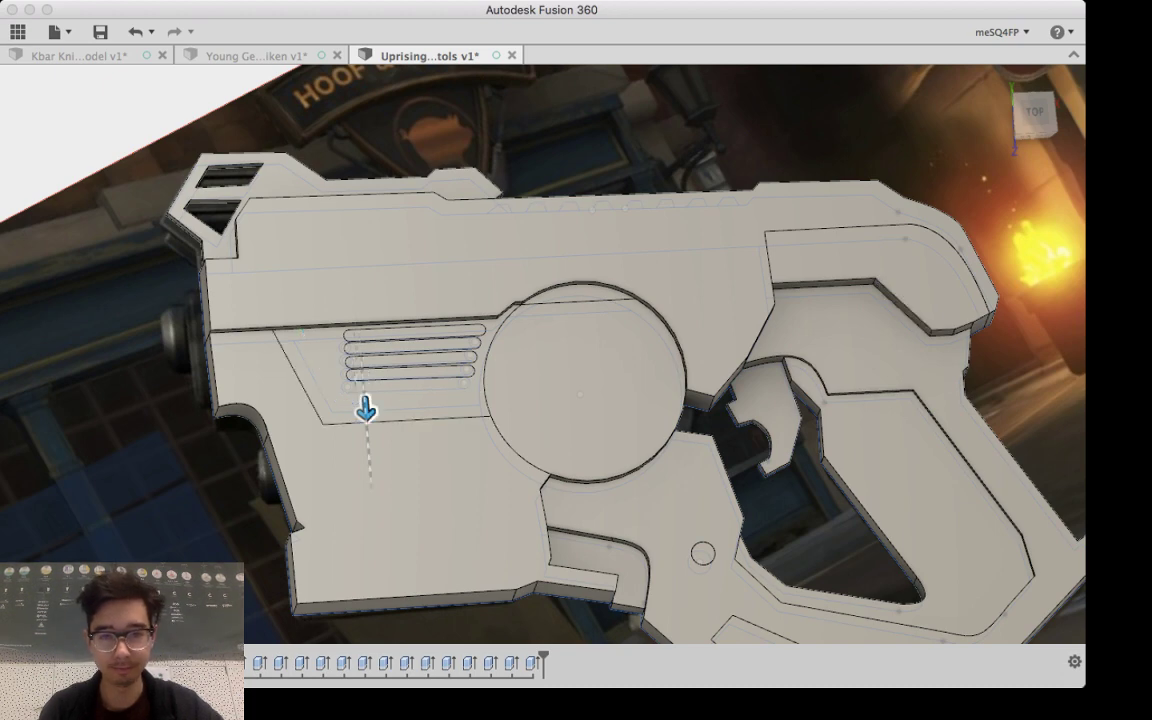
shift+middle_drag(438, 508, 436, 475)
scroll(435, 475, down, 2)
scroll(434, 466, up, 6)
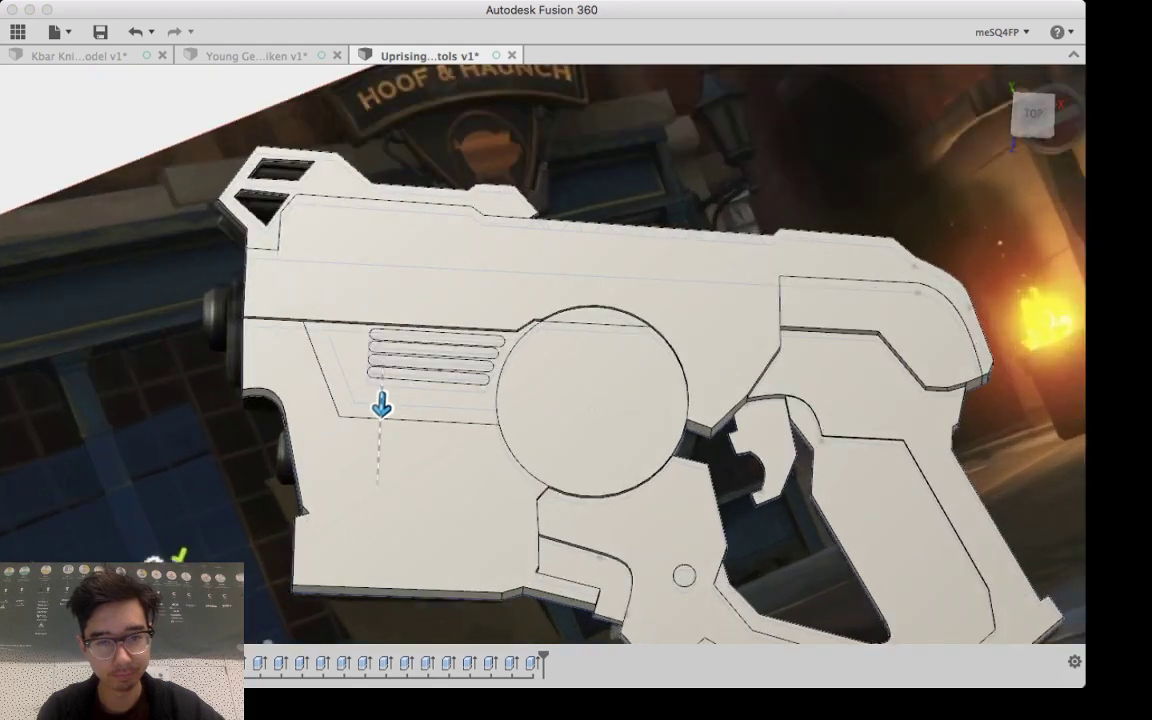
scroll(436, 457, up, 3)
shift+middle_drag(453, 479, 442, 382)
shift+middle_drag(305, 390, 301, 411)
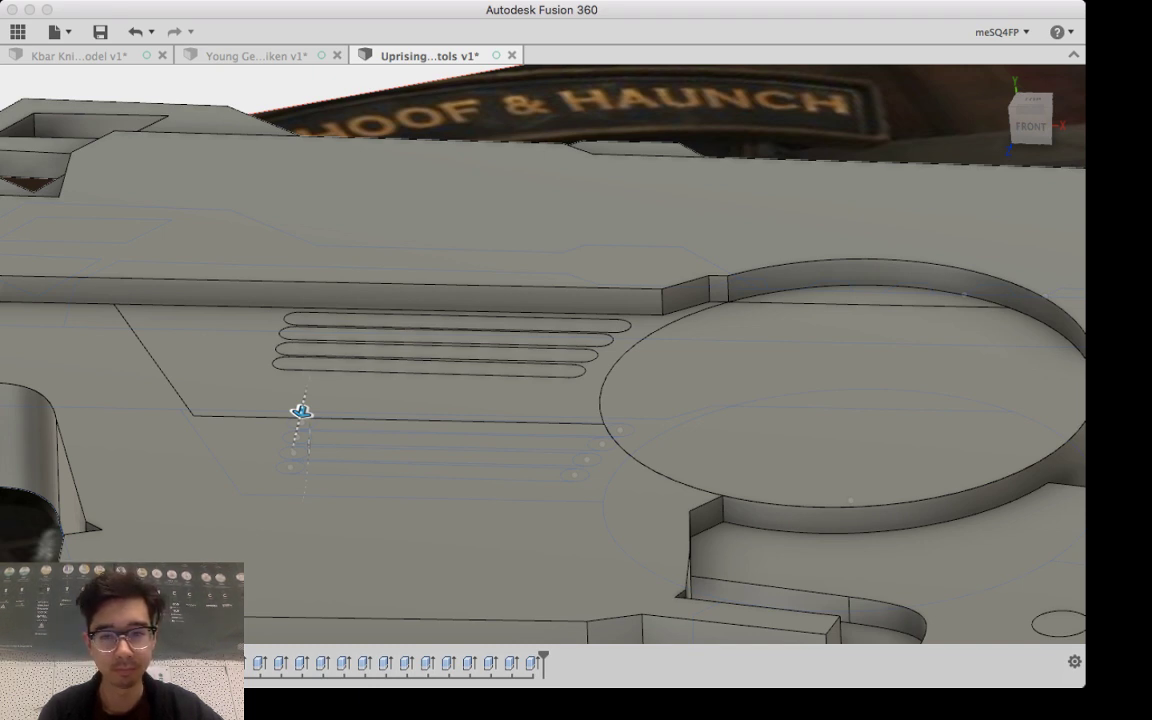
key(Return)
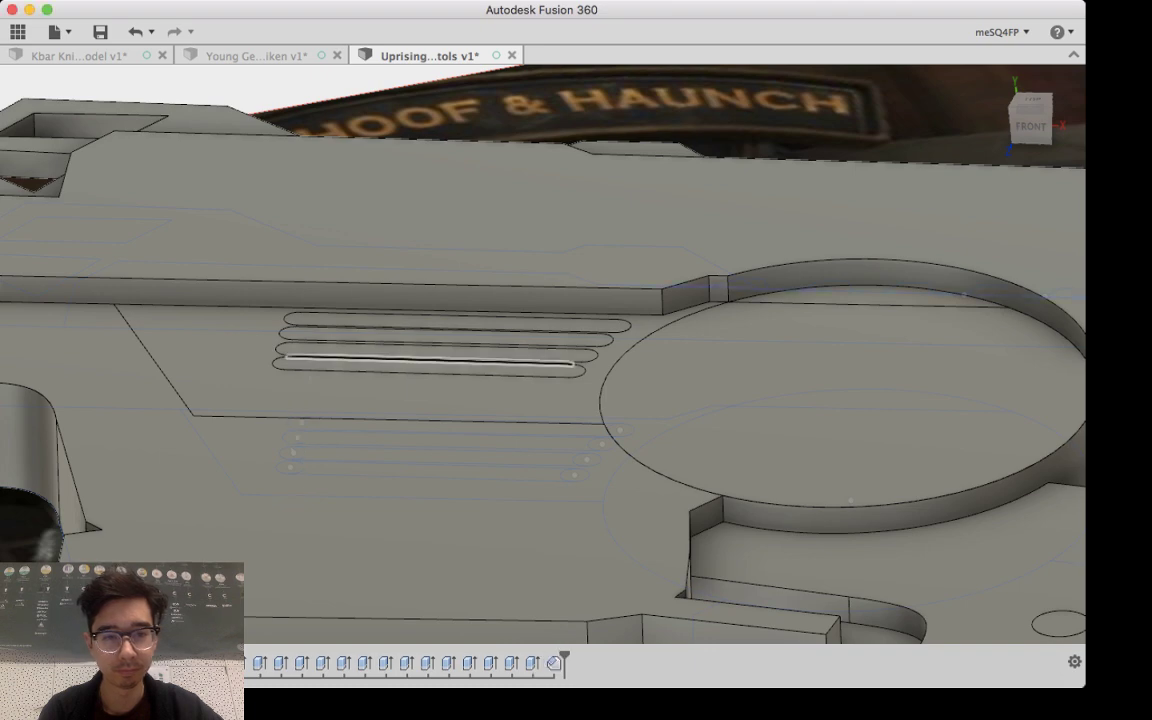
shift+middle_drag(455, 253, 565, 445)
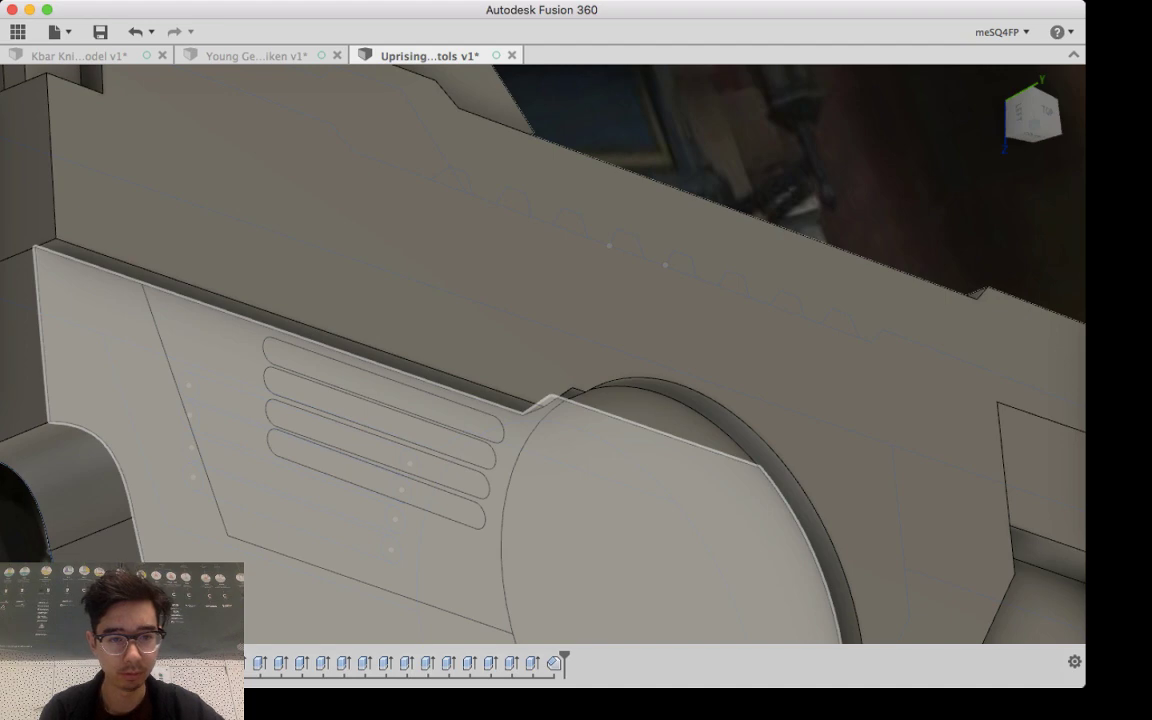
key(super+z)
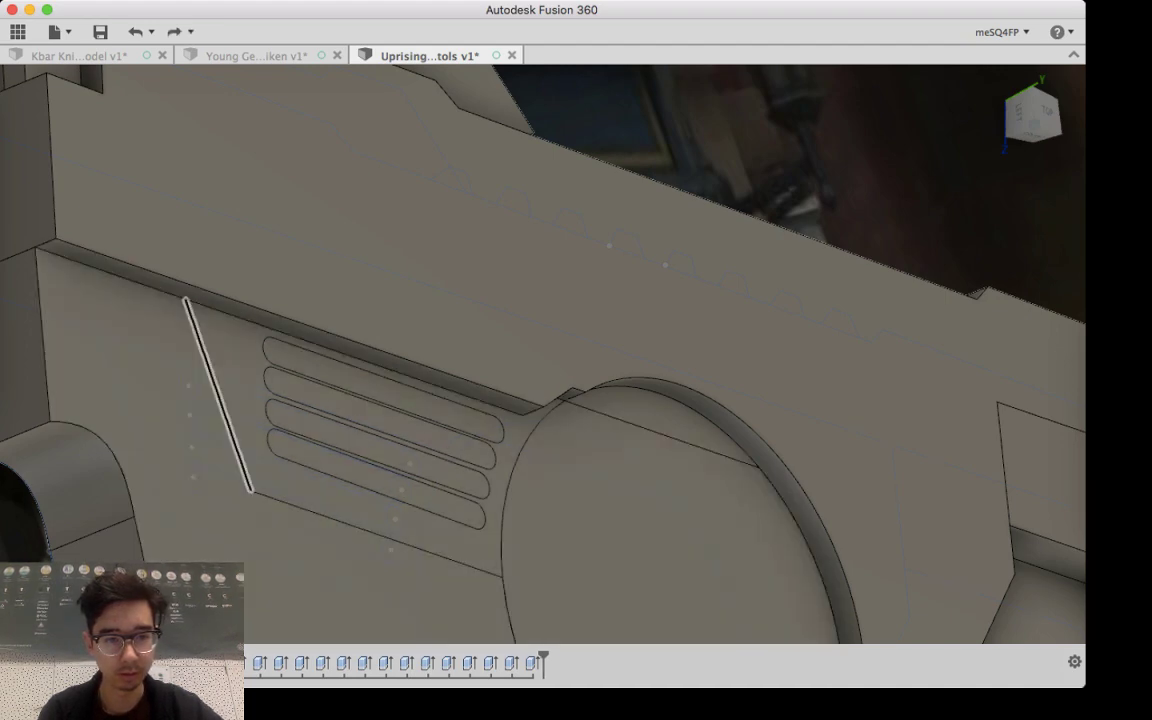
click(218, 394)
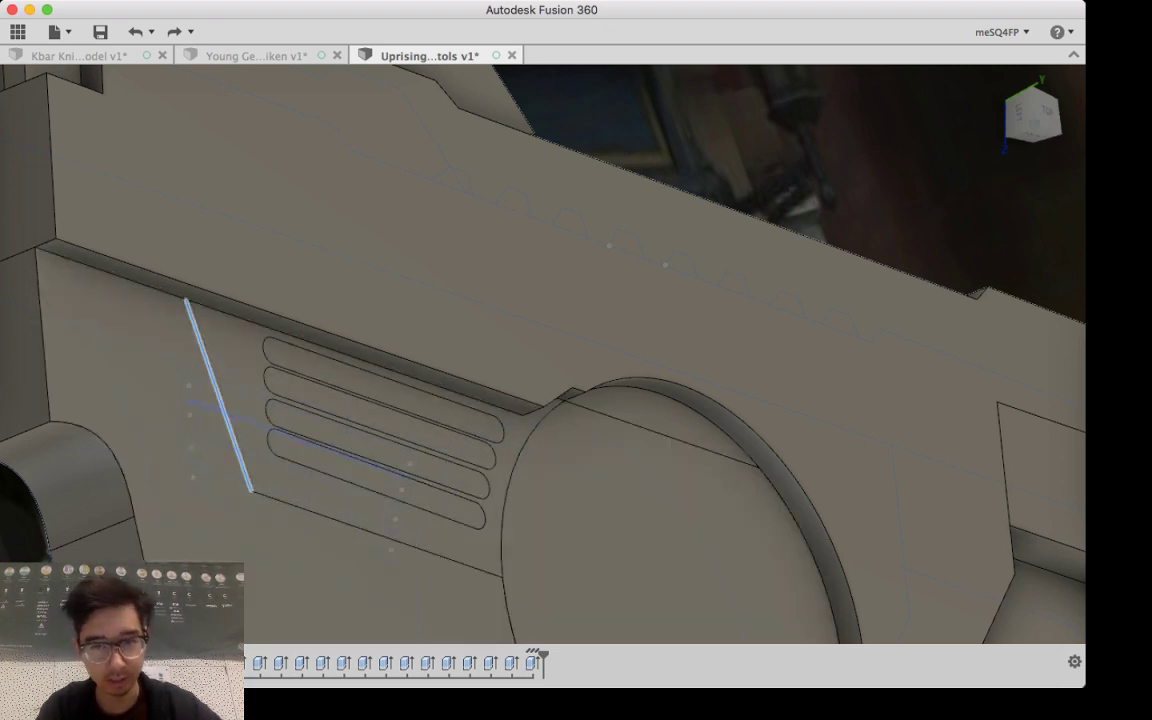
key(e)
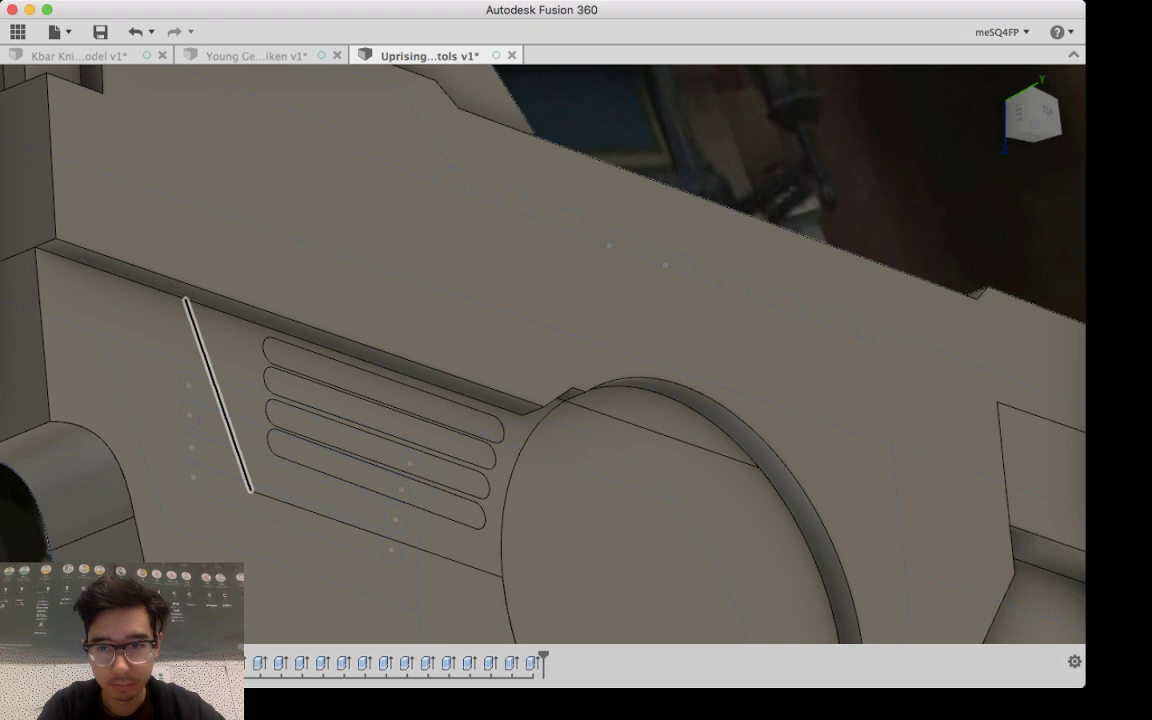
click(220, 377)
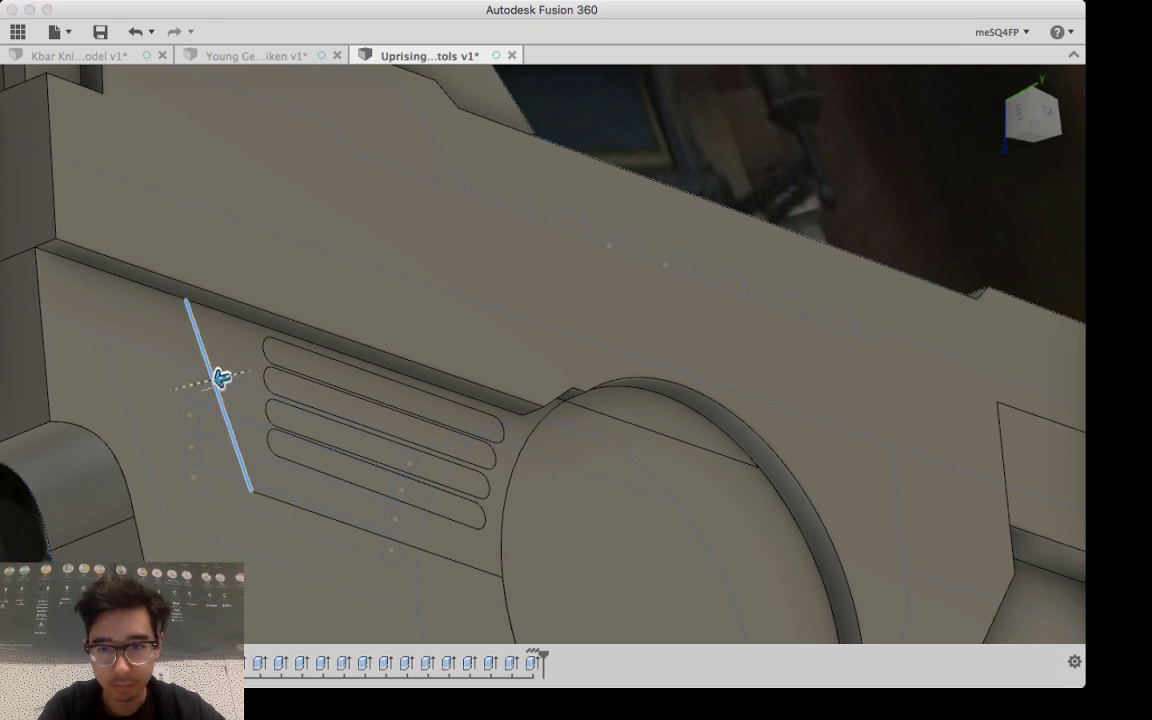
mouse_move(220, 377)
mouse_down()
mouse_move(167, 391)
mouse_move(218, 388)
mouse_move(185, 387)
mouse_move(203, 382)
mouse_up()
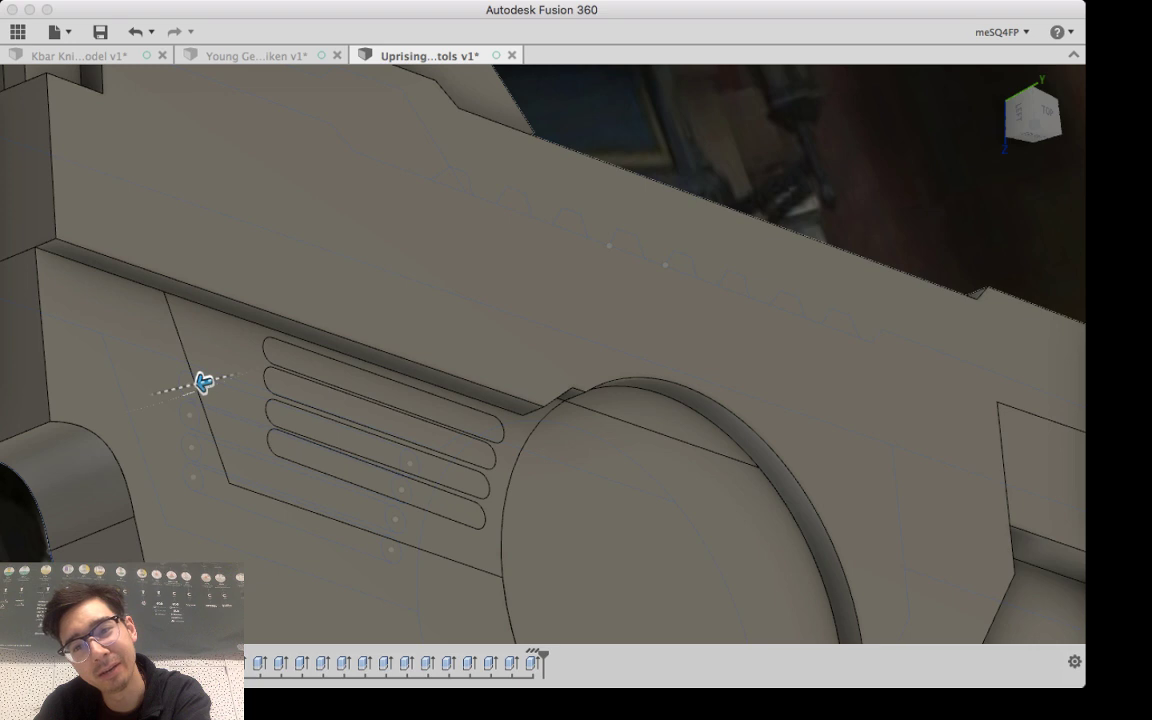
click(1035, 306)
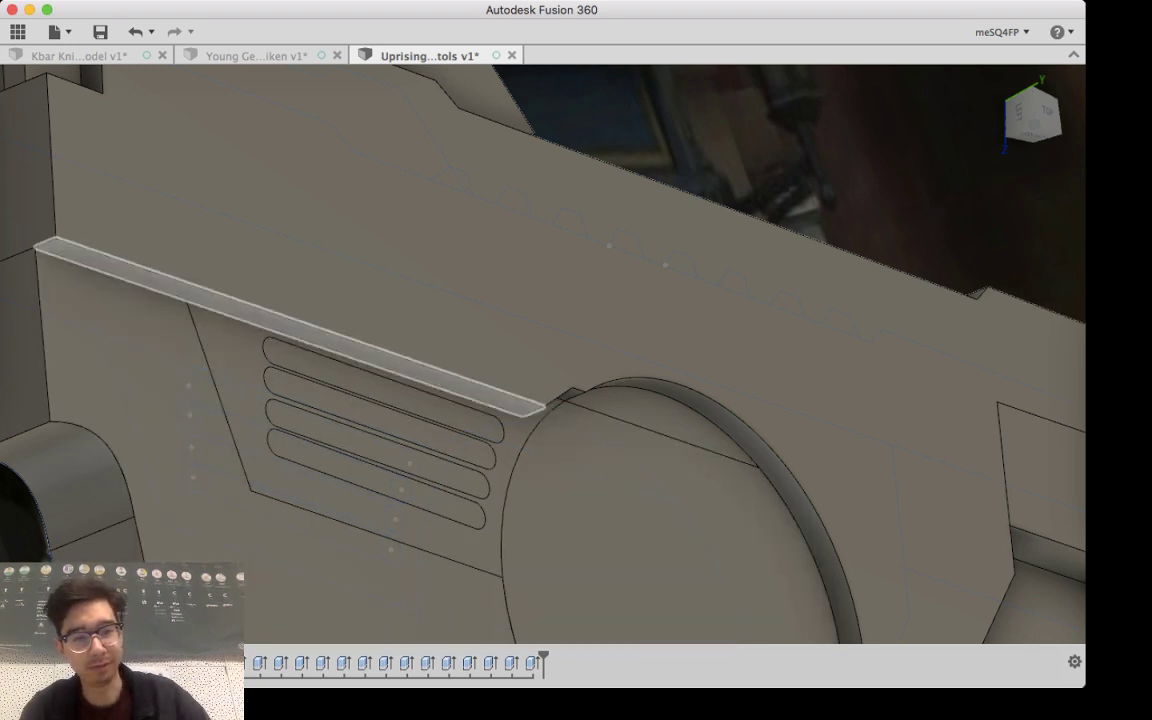
Step: Examine the ledge above the vent bars and the bevelled edges of the body and handle on the reference image
shift+middle_drag(400, 362, 255, 322)
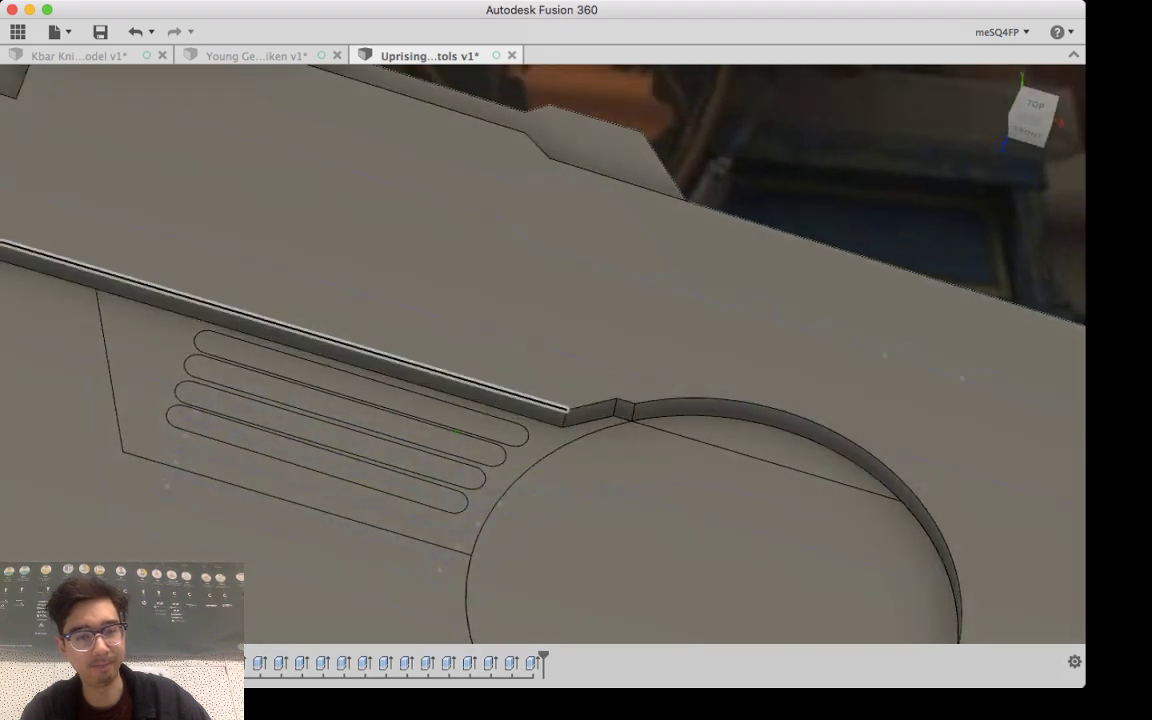
click(300, 330)
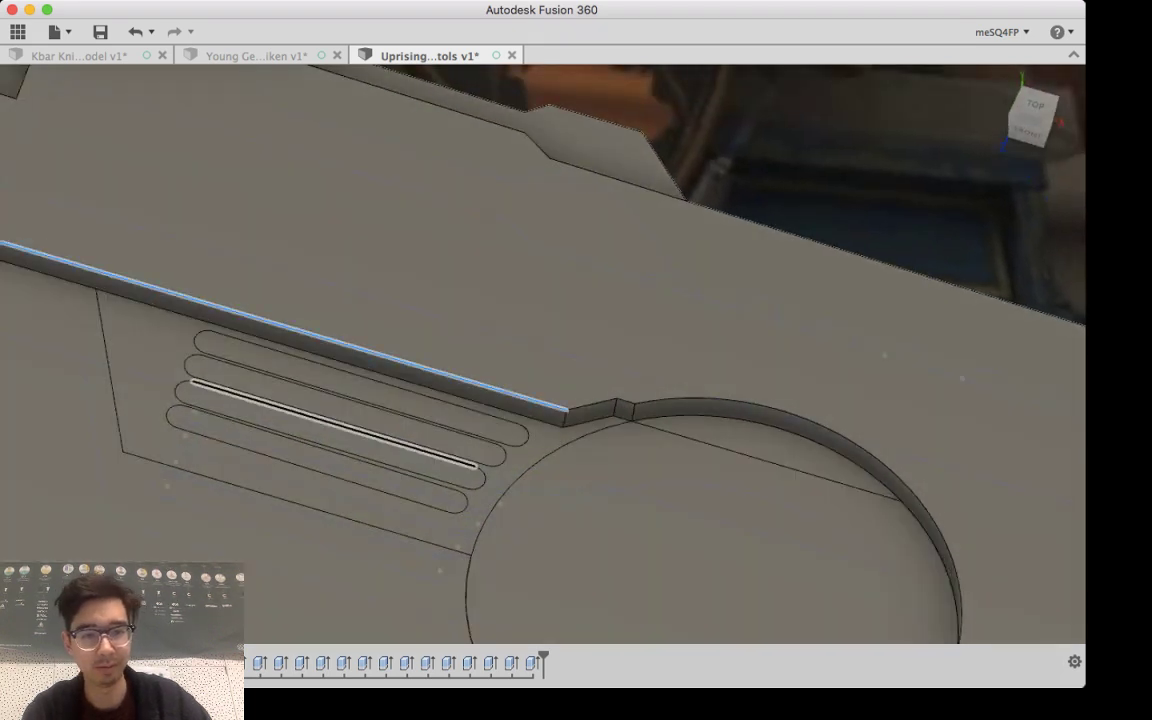
middle_drag(310, 417, 733, 581)
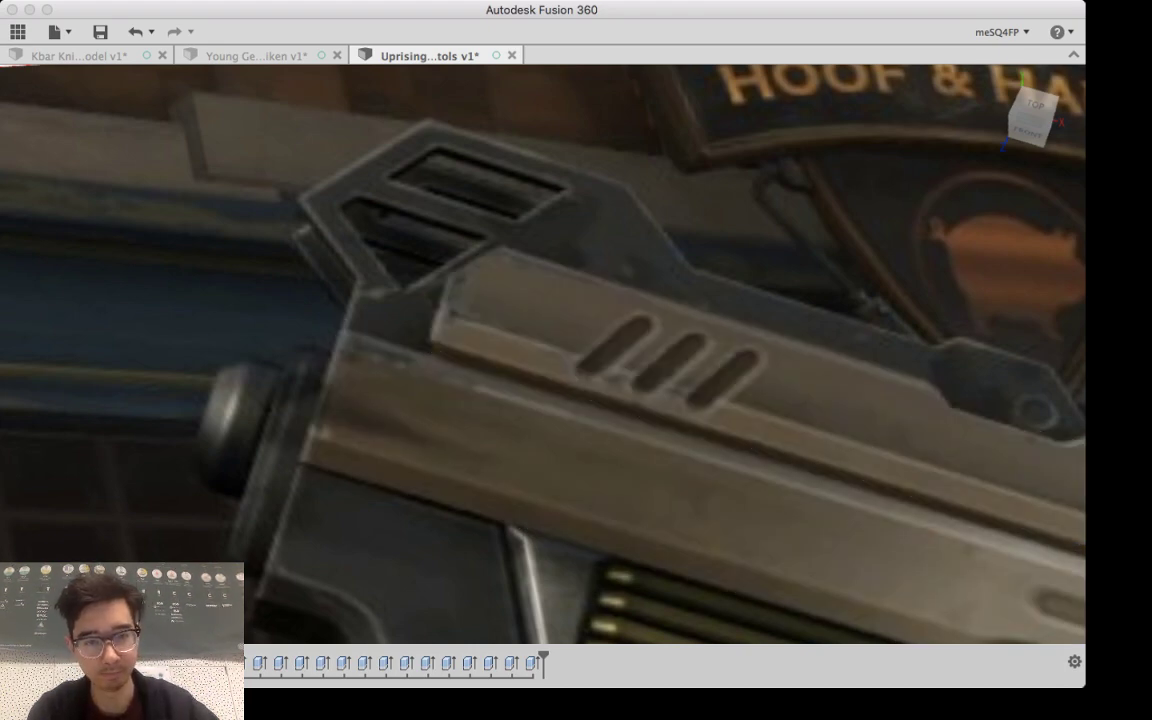
shift+middle_drag(540, 360, 750, 380)
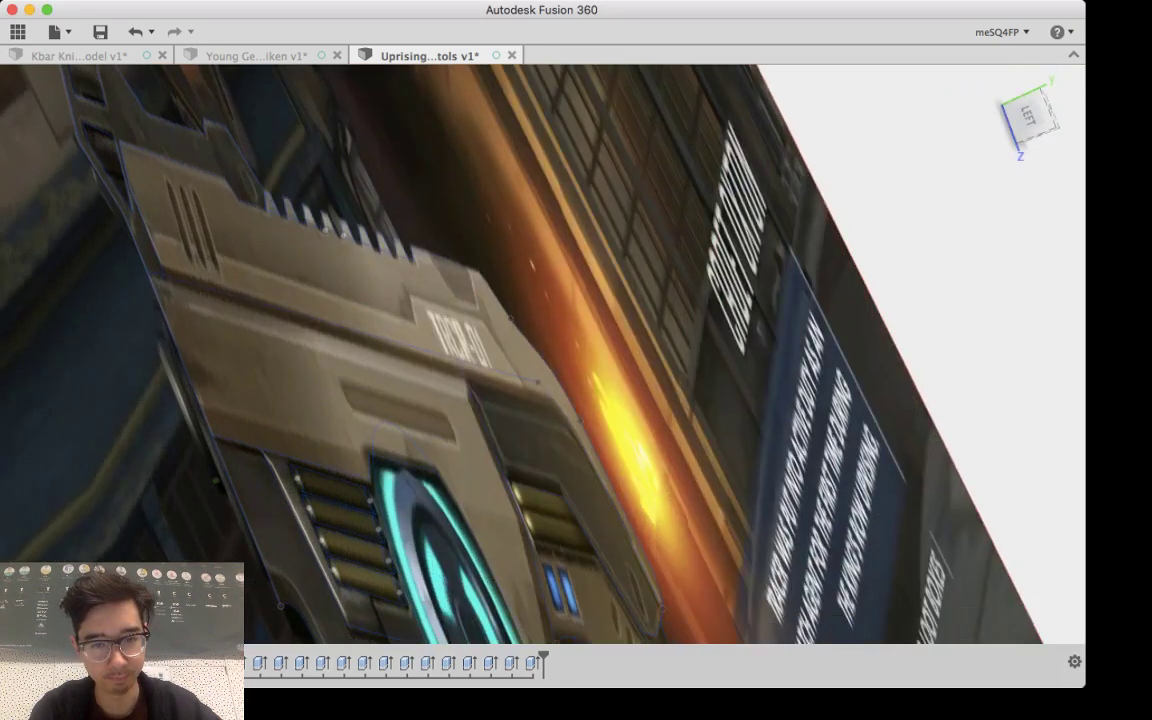
shift+middle_drag(700, 280, 900, 185)
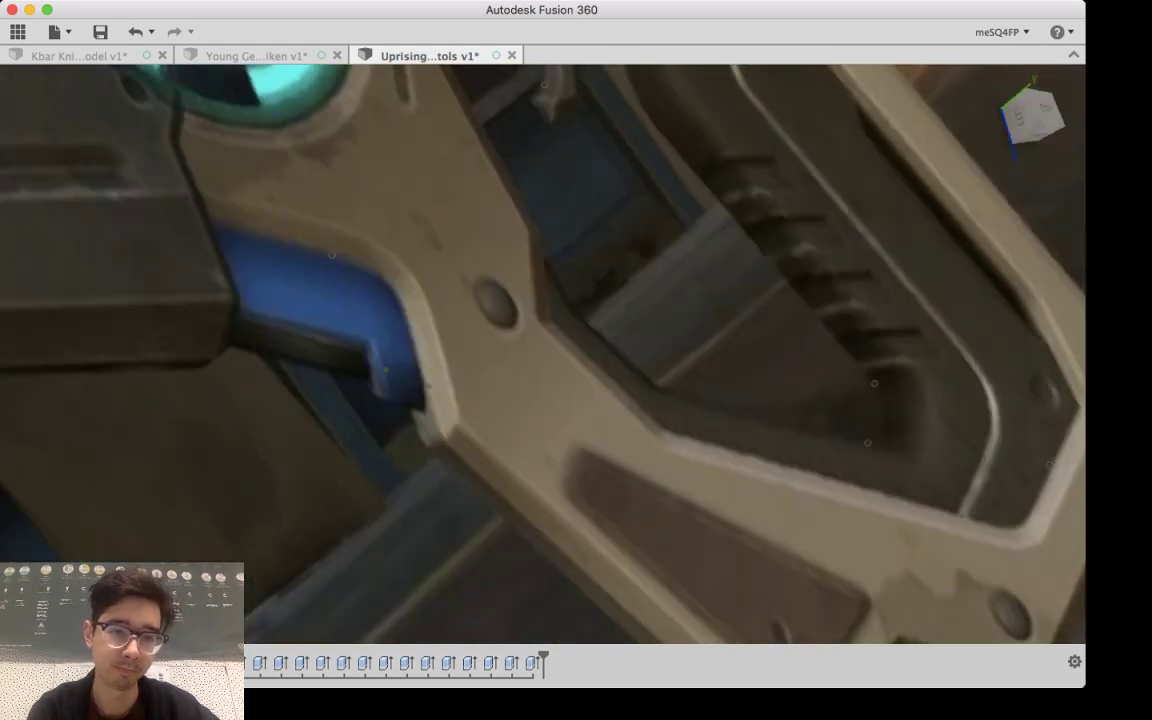
shift+middle_drag(420, 320, 390, 380)
scroll(390, 380, down, 4)
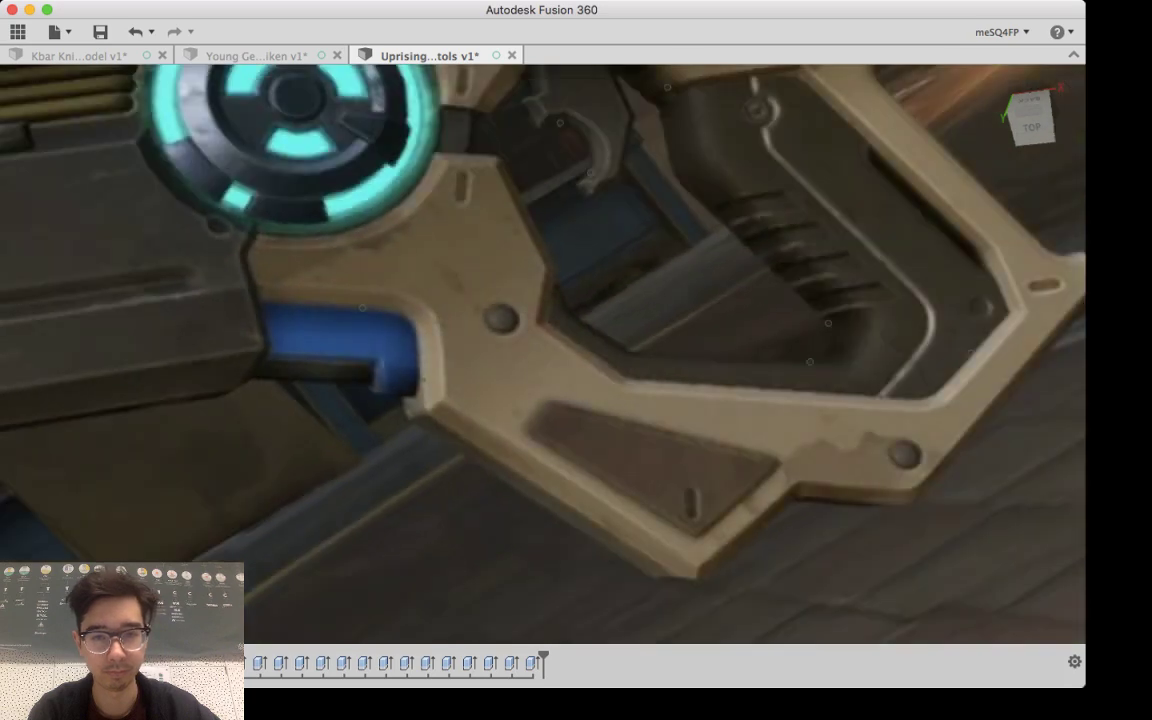
scroll(447, 411, down, 5)
scroll(671, 440, down, 1)
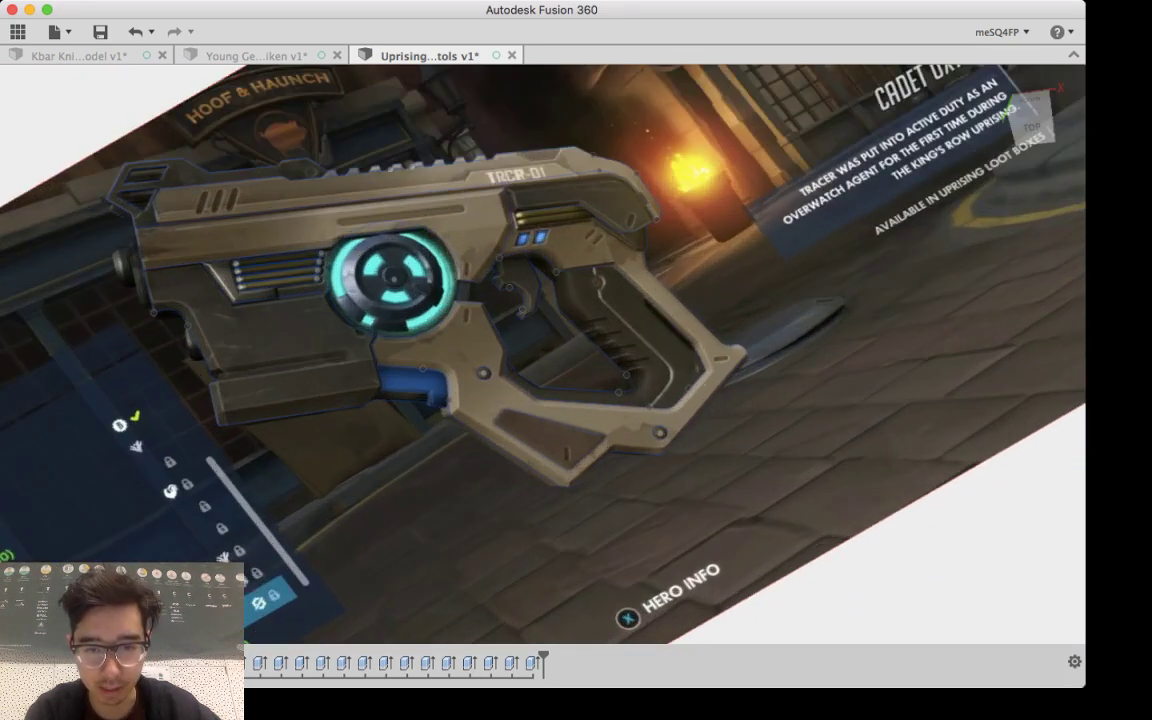
Step: Chamfer the handle's long slanted underside edge and the short edge at its lowest corner by 1
scroll(641, 479, up, 5)
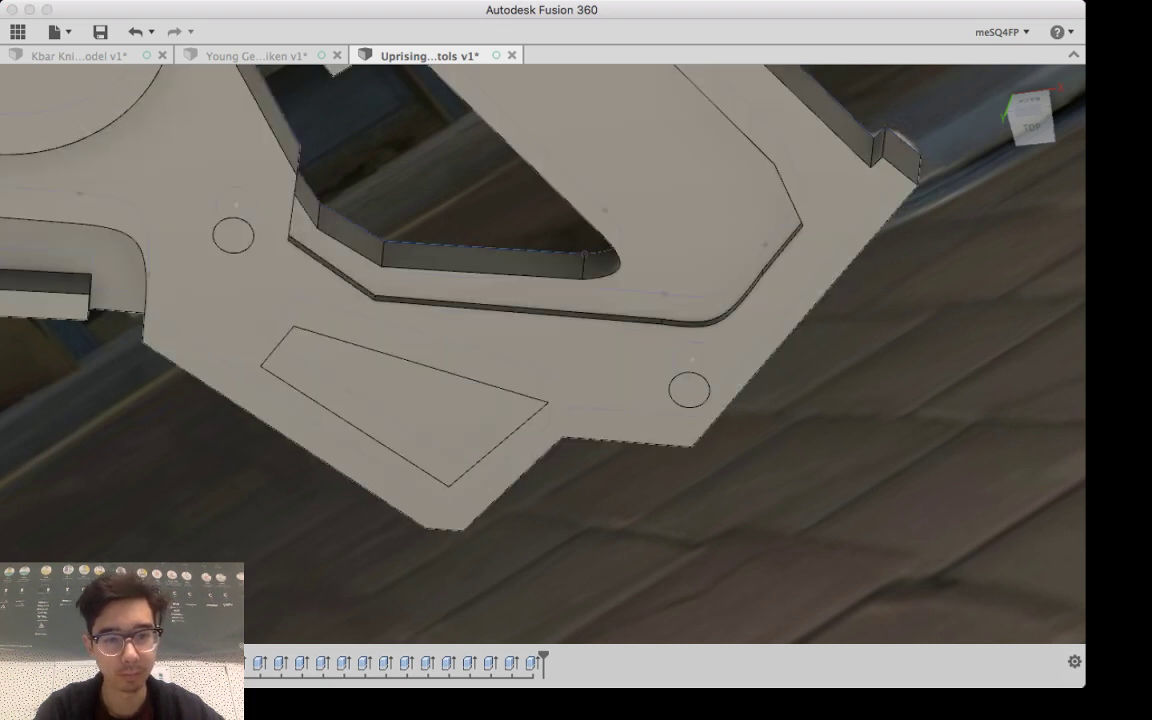
shift+middle_drag(540, 400, 572, 310)
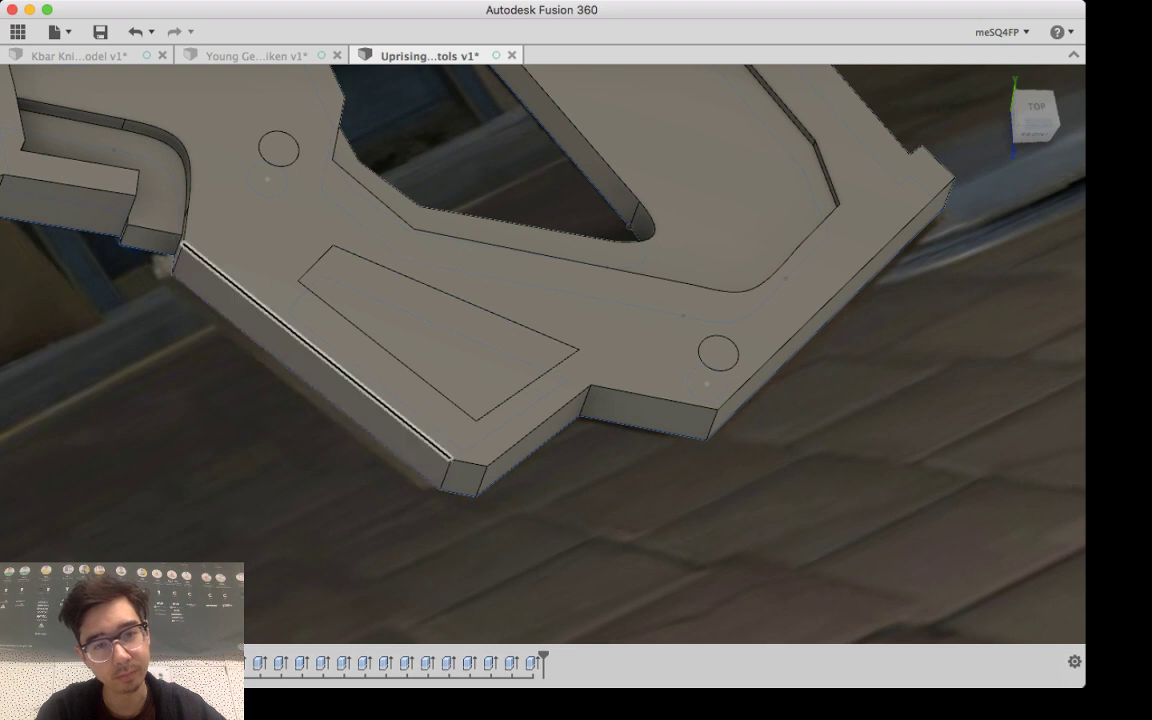
click(345, 373)
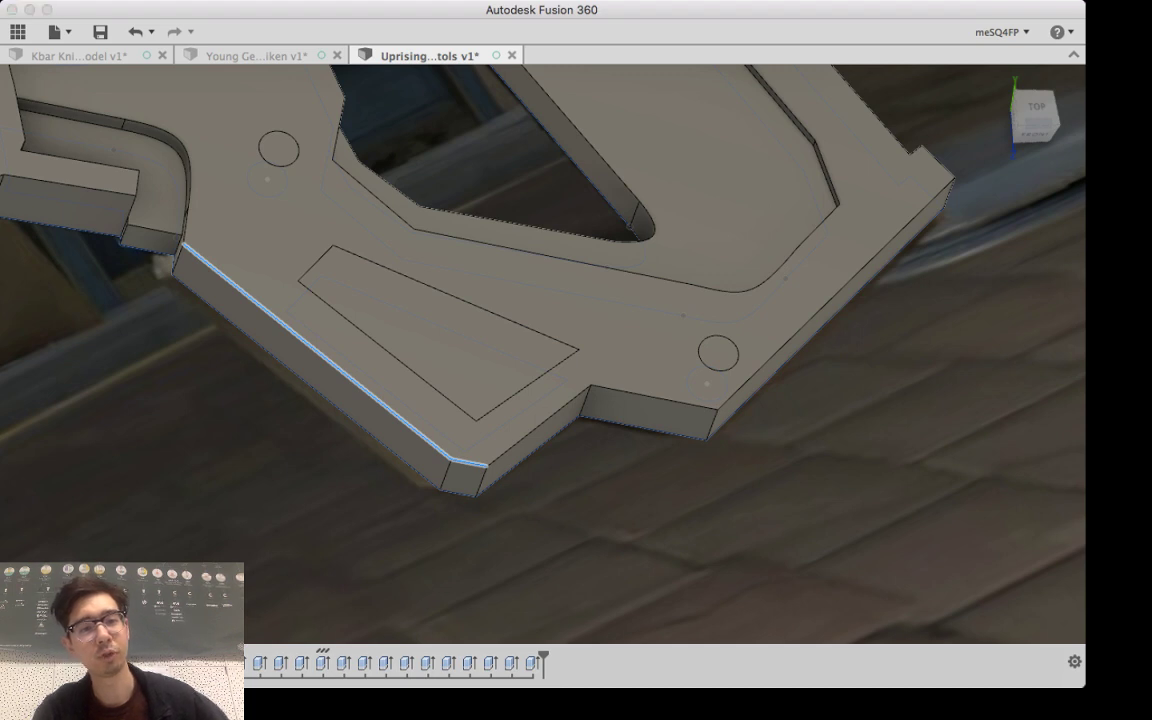
key(f)
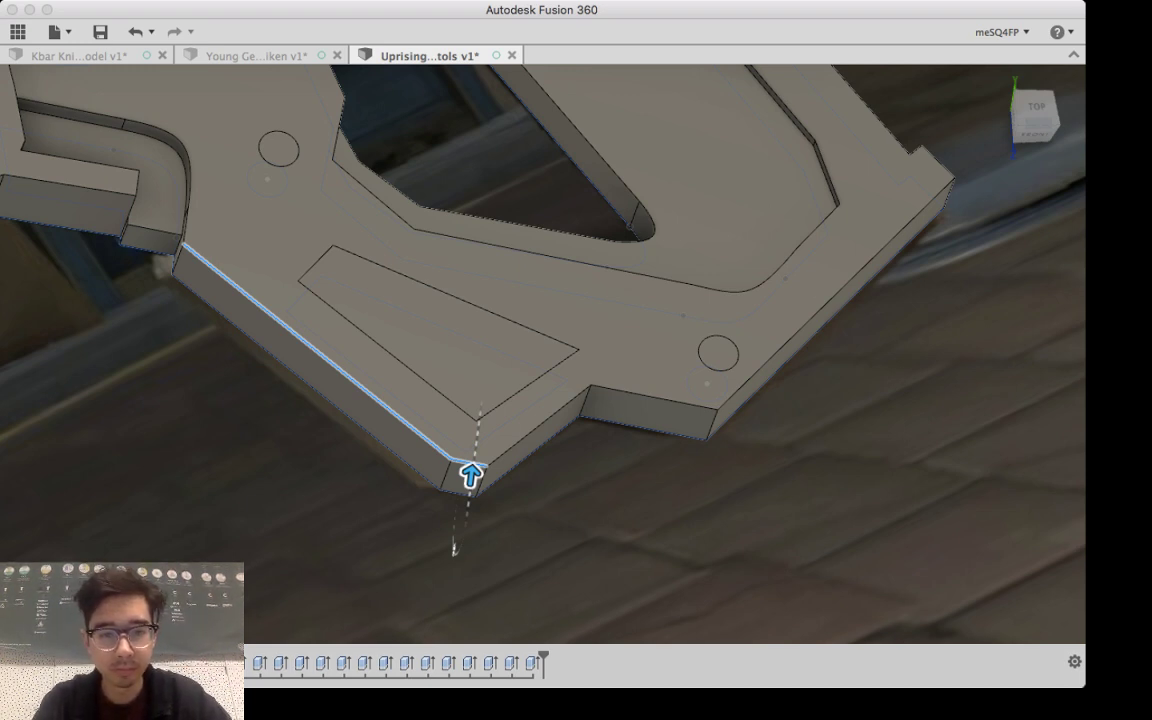
text(1)
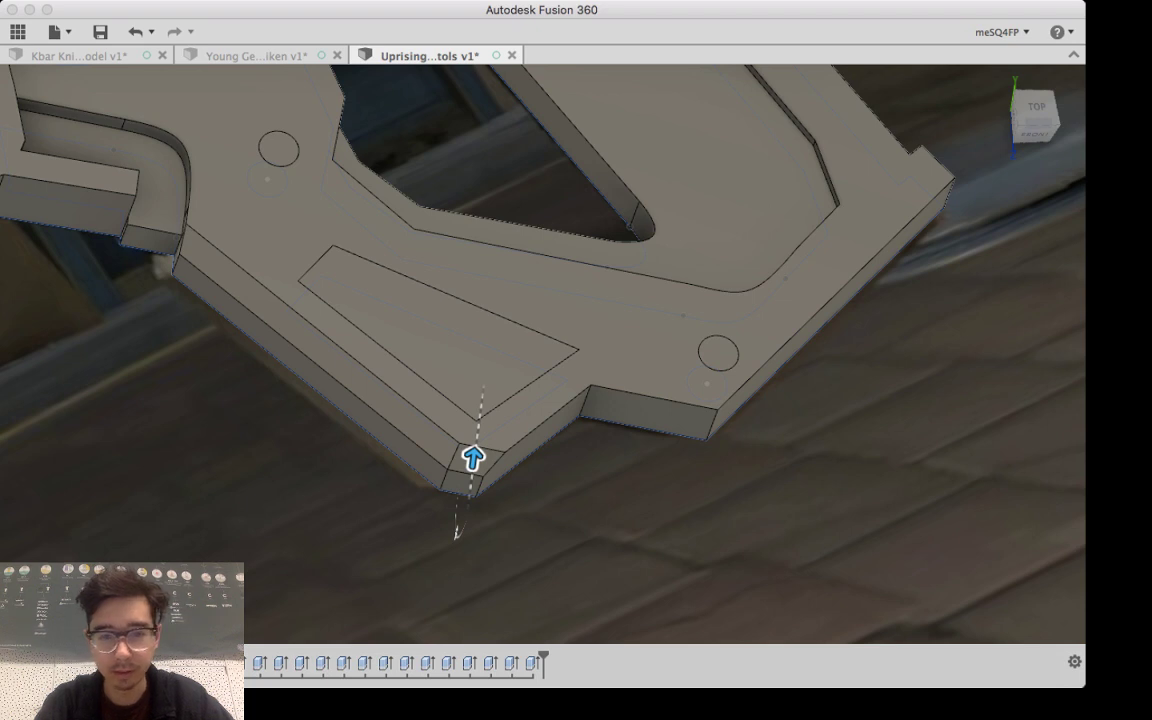
key(Return)
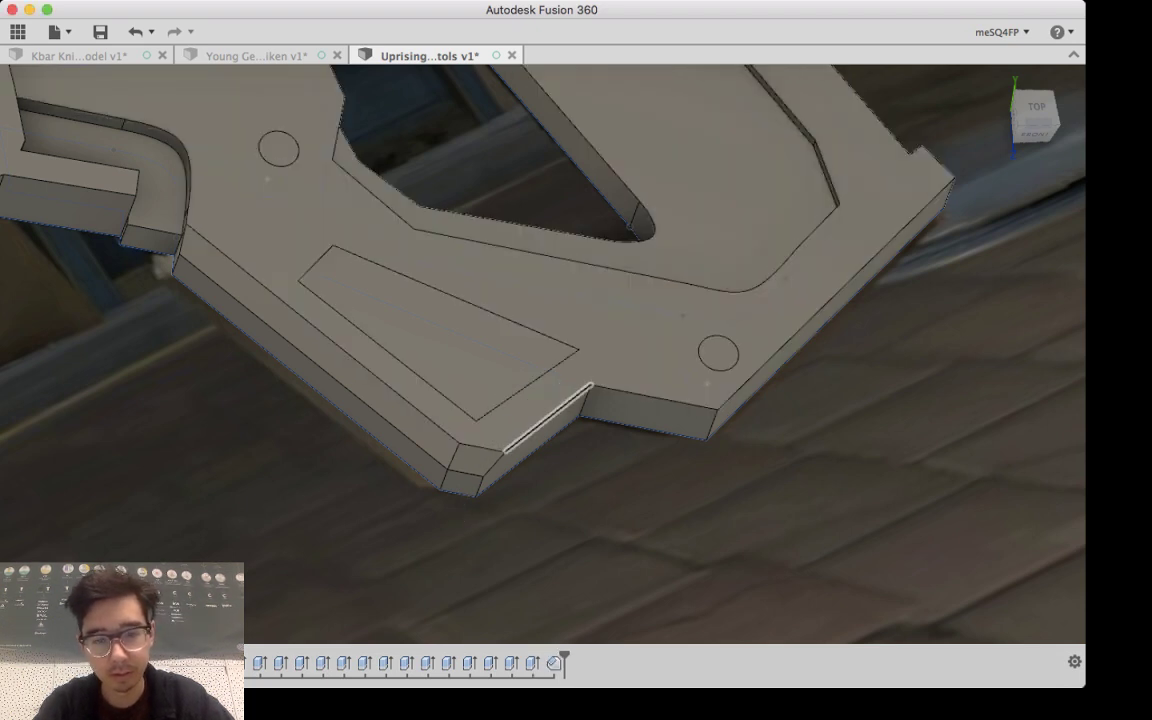
Step: Chamfer the two adjoining edges at the notch on the handle's underside with a narrow bevel matching the neighbouring one
click(548, 419)
shift+middle_drag(548, 419, 526, 454)
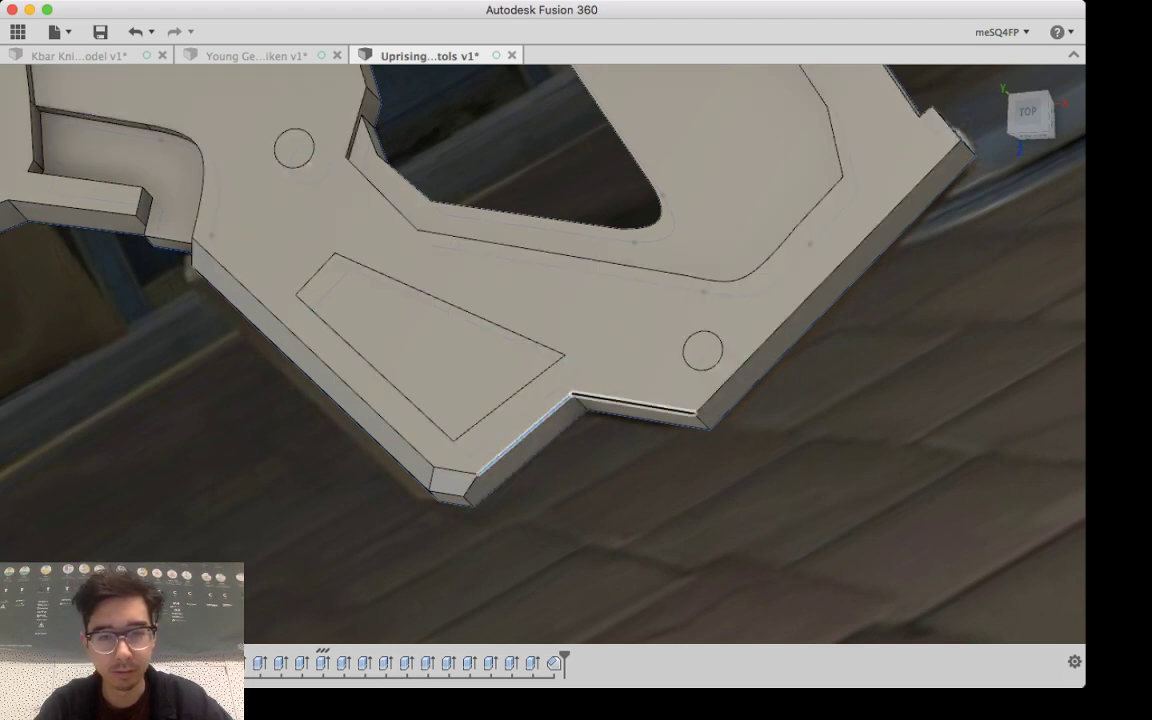
shift+click(634, 404)
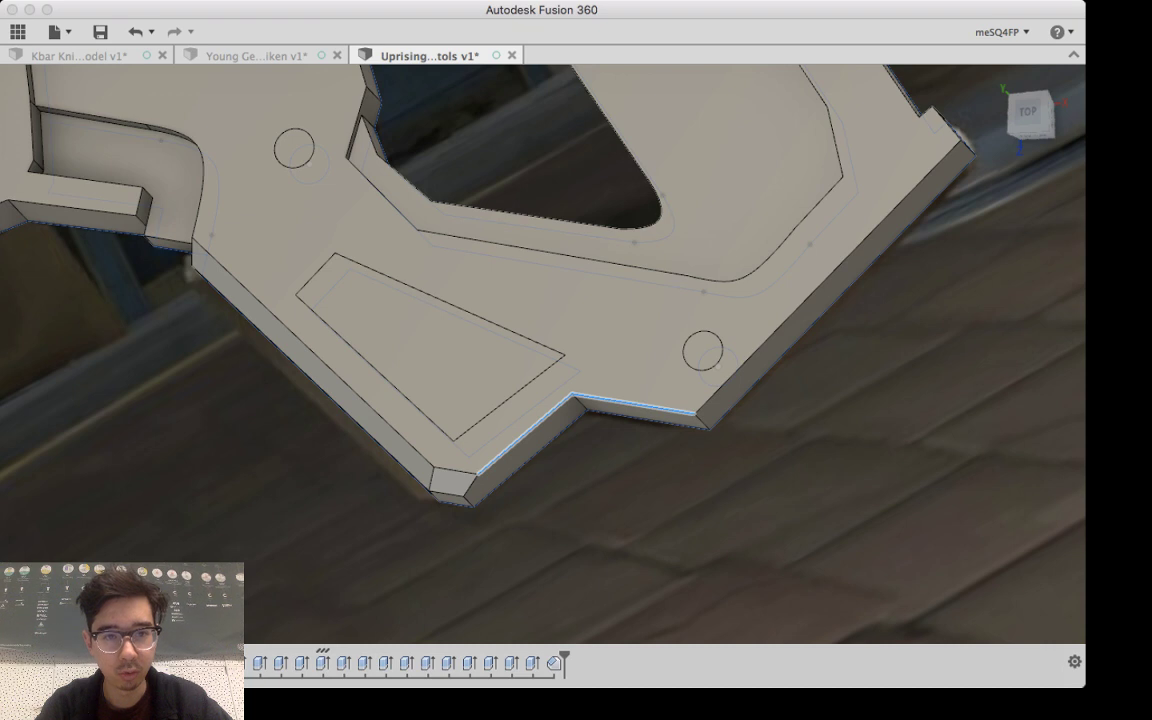
key(f)
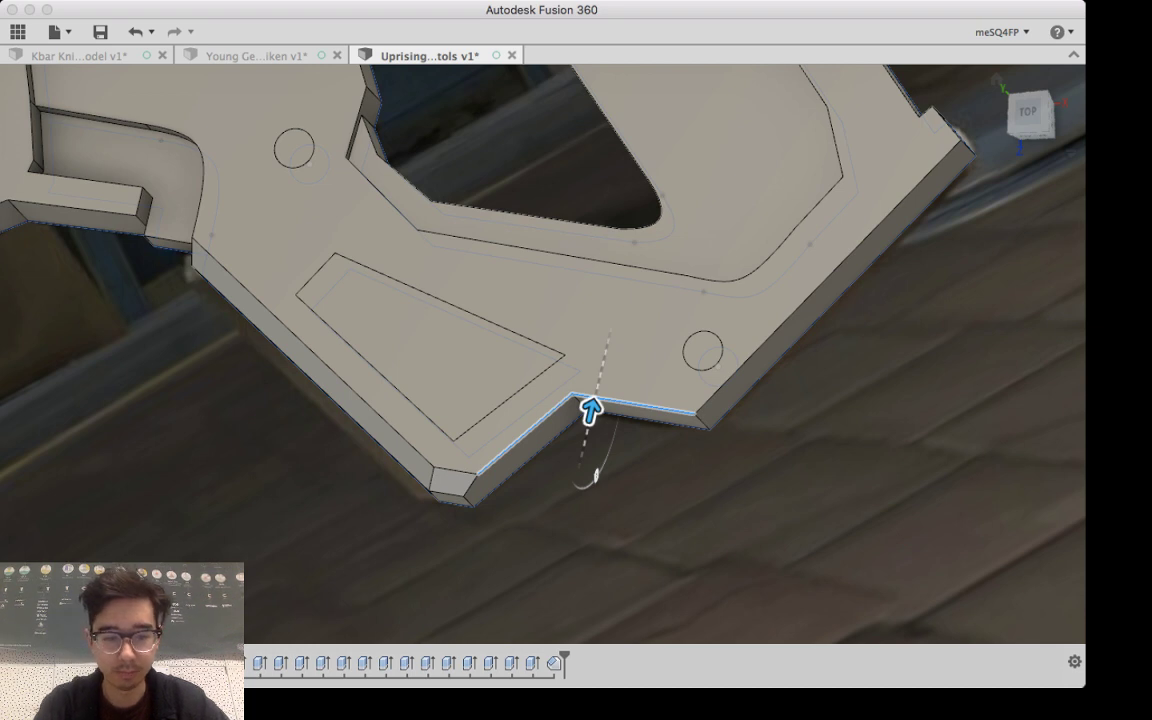
drag(591, 409, 595, 396)
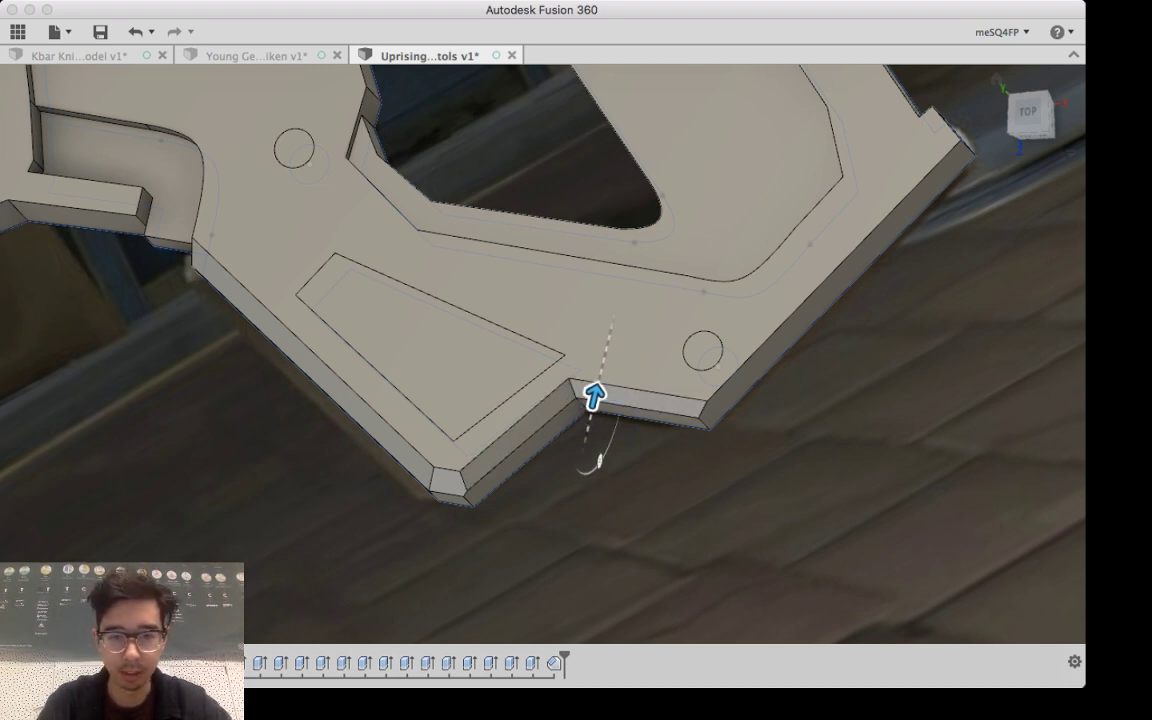
drag(595, 396, 594, 400)
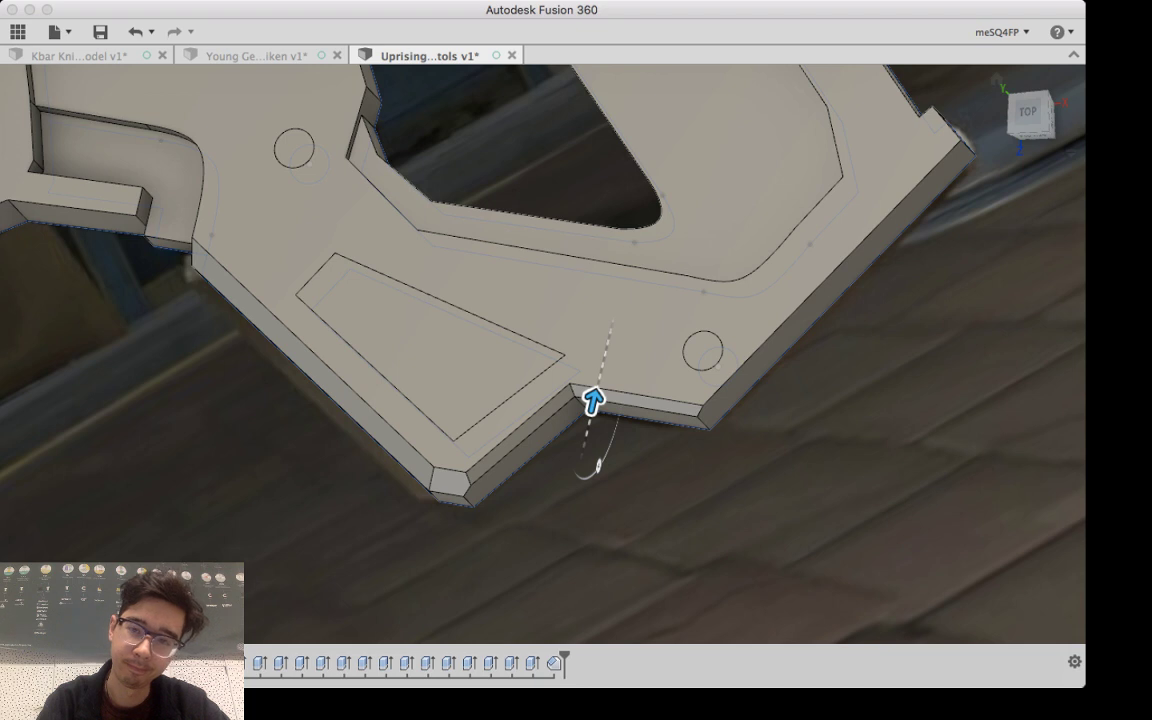
key(Return)
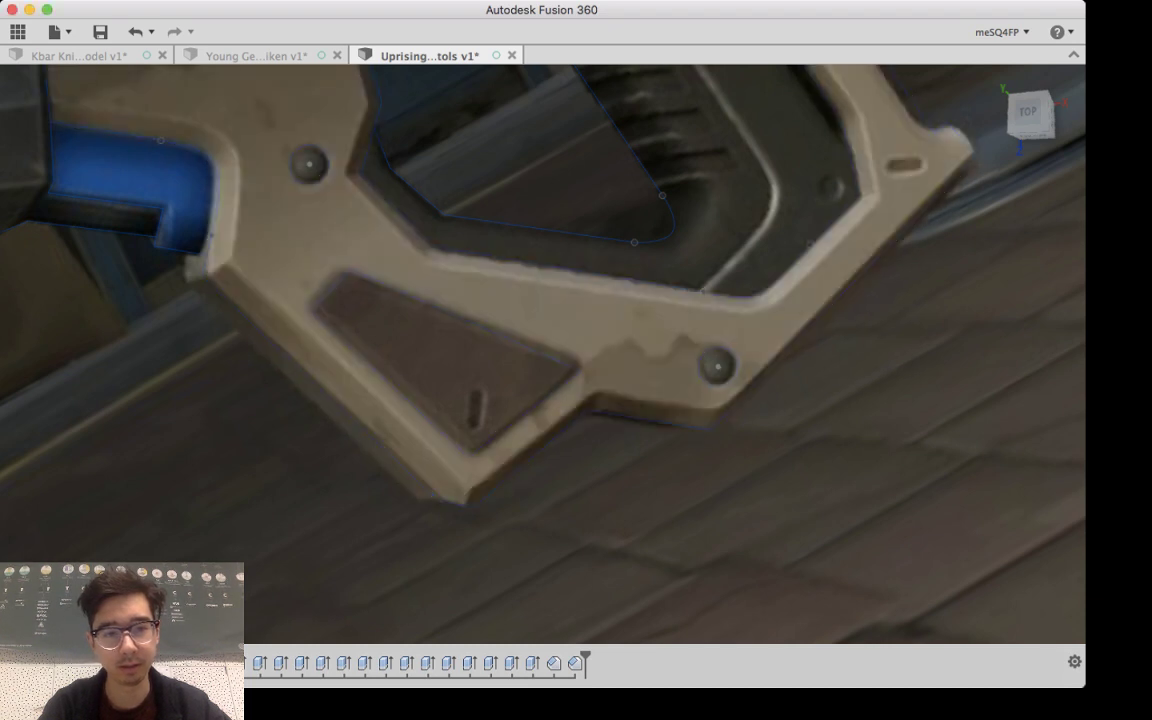
Step: Chamfer the curved edge and its adjoining straight segments along the recess ahead of the handle with a bevel like the neighbouring one
middle_drag(450, 300, 717, 476)
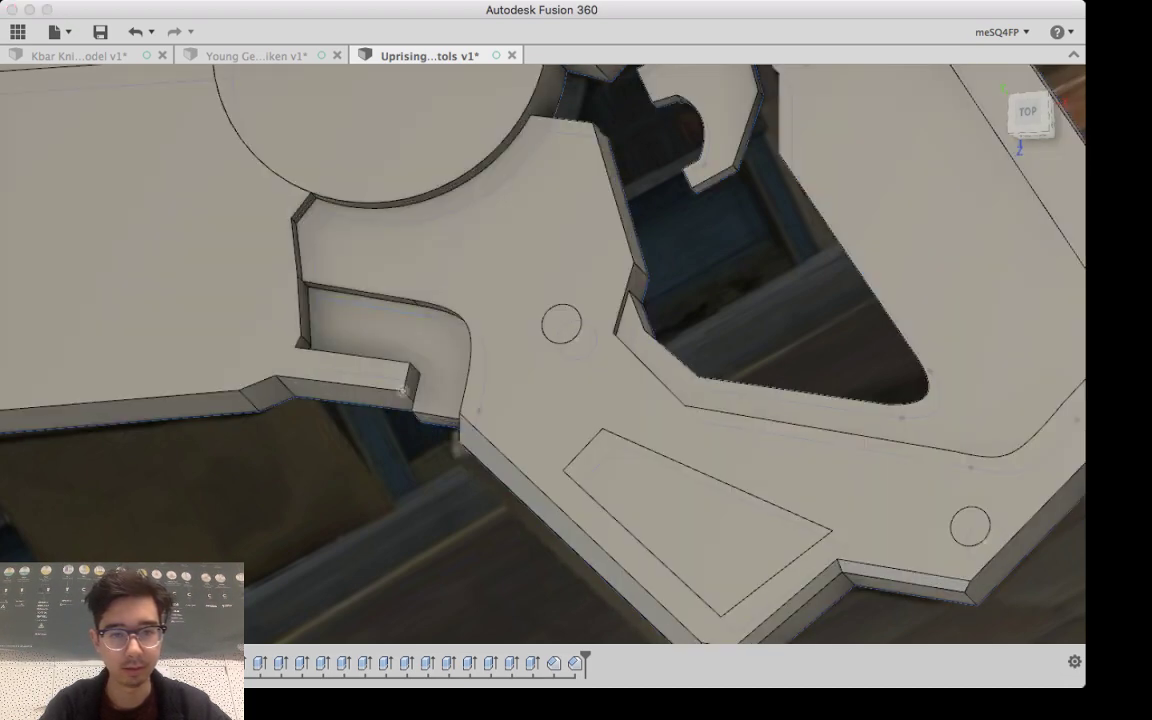
shift+middle_drag(397, 527, 390, 496)
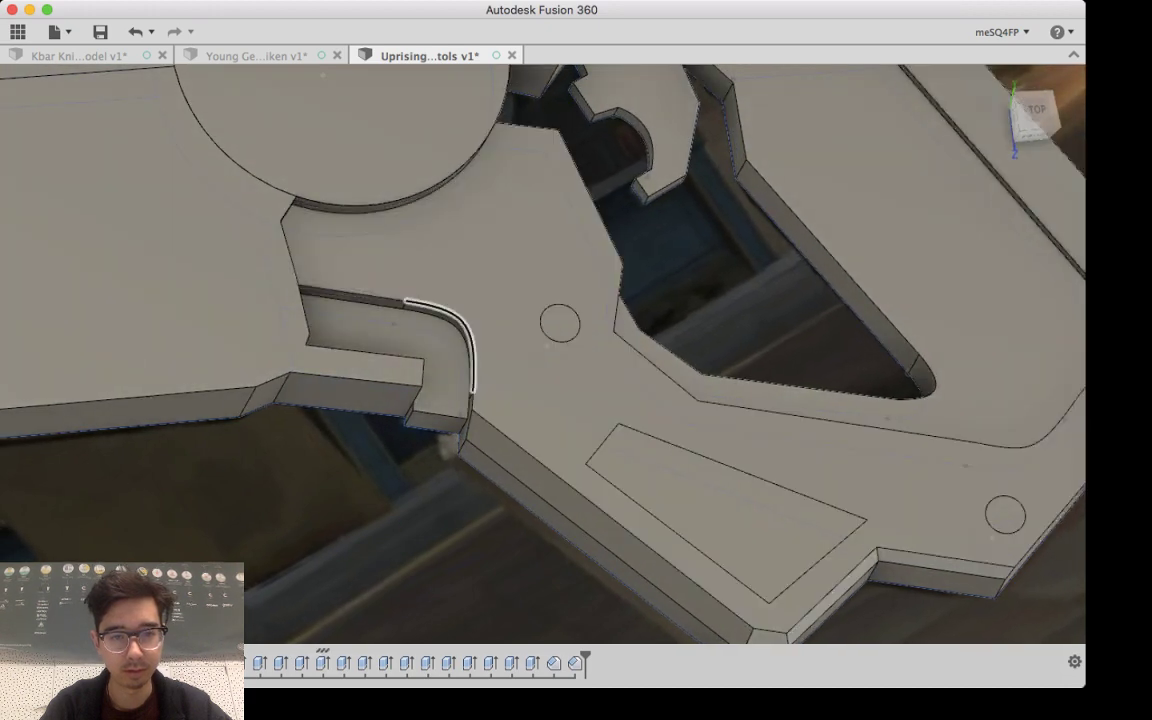
click(458, 320)
shift+click(352, 293)
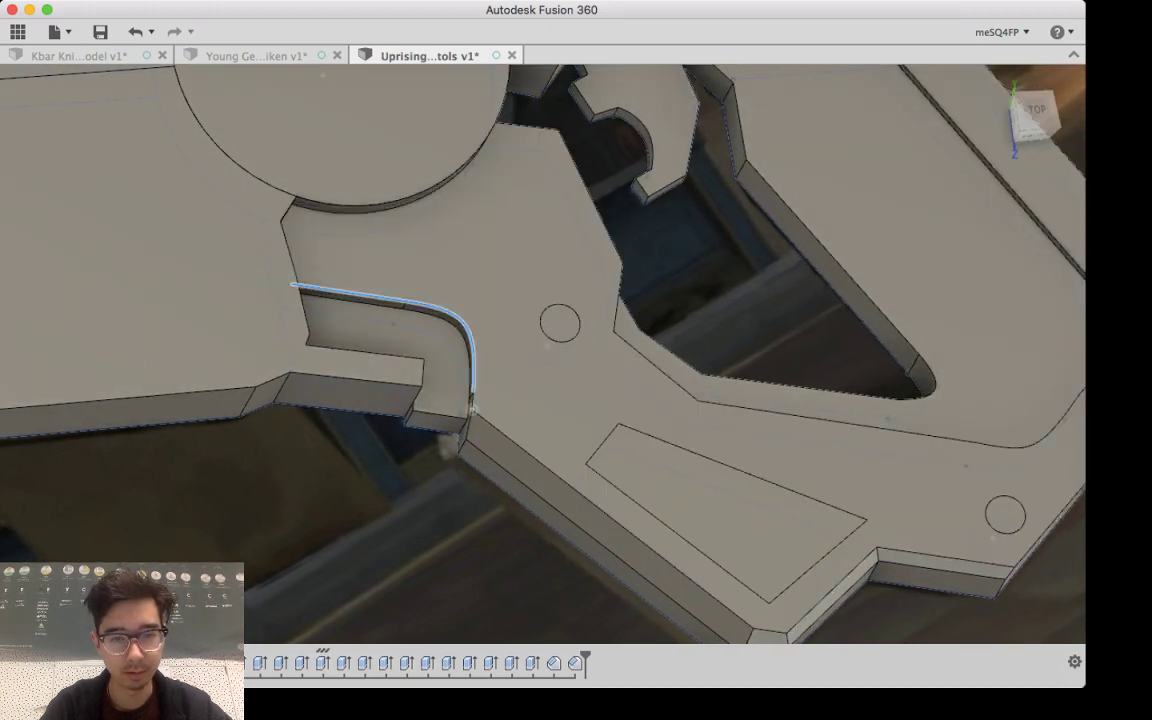
scroll(478, 393, up, 5)
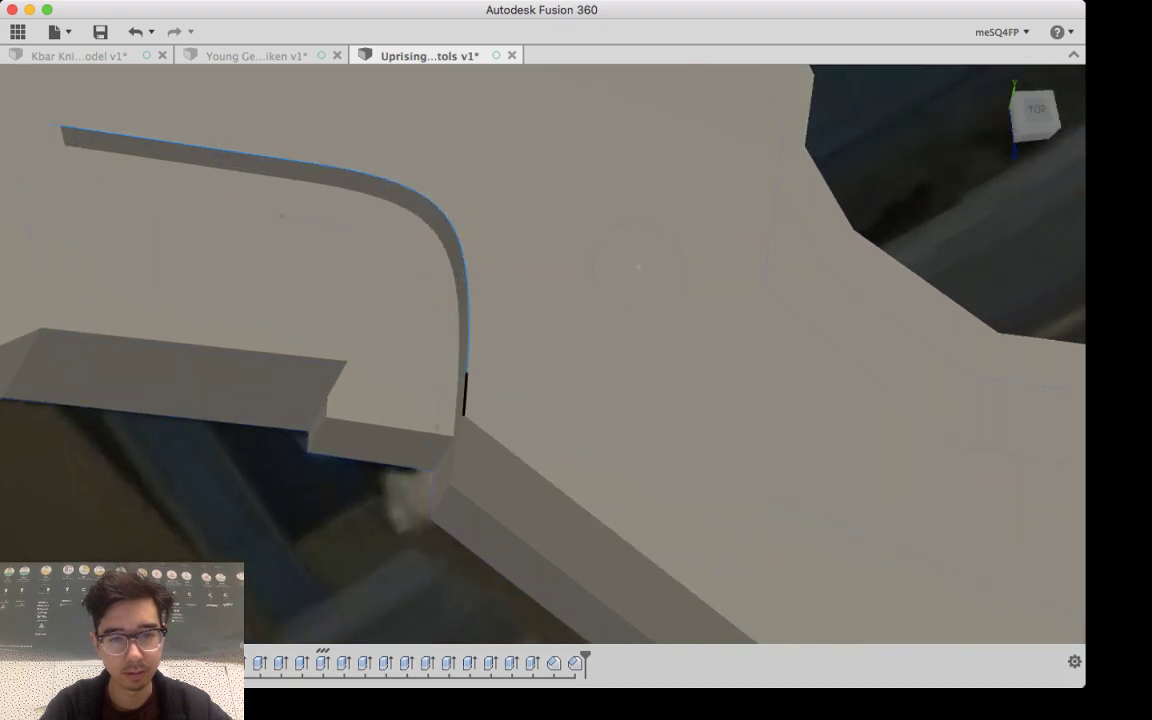
scroll(478, 393, down, 5)
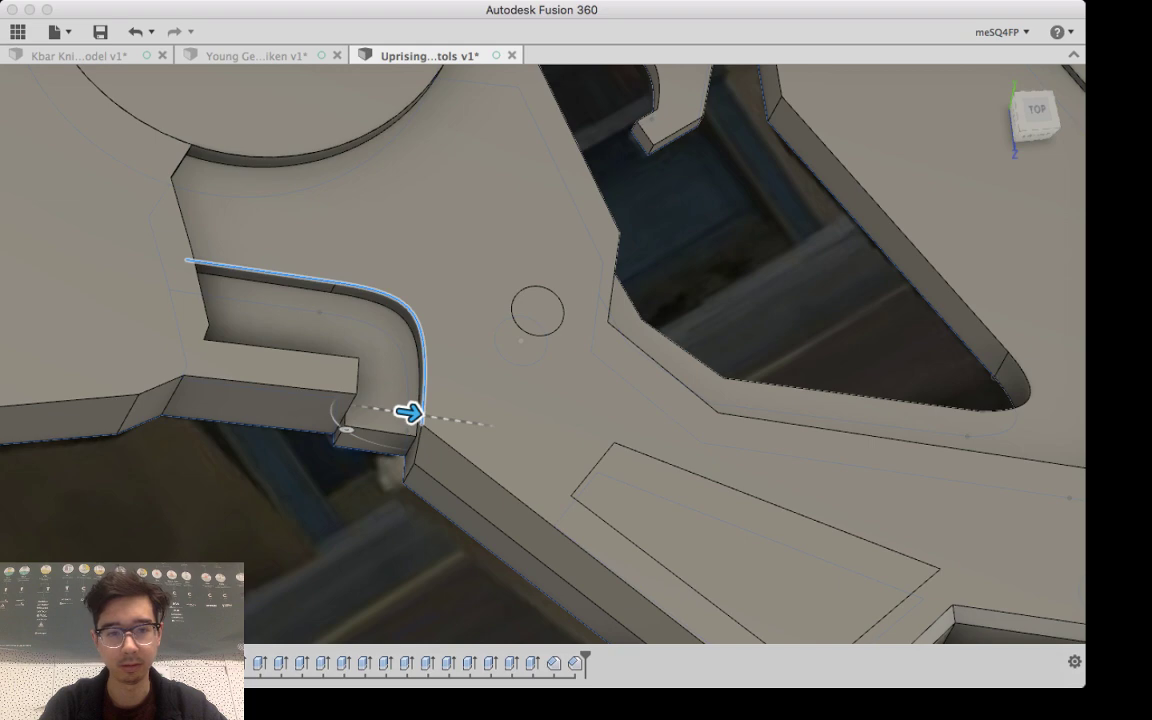
drag(410, 412, 435, 416)
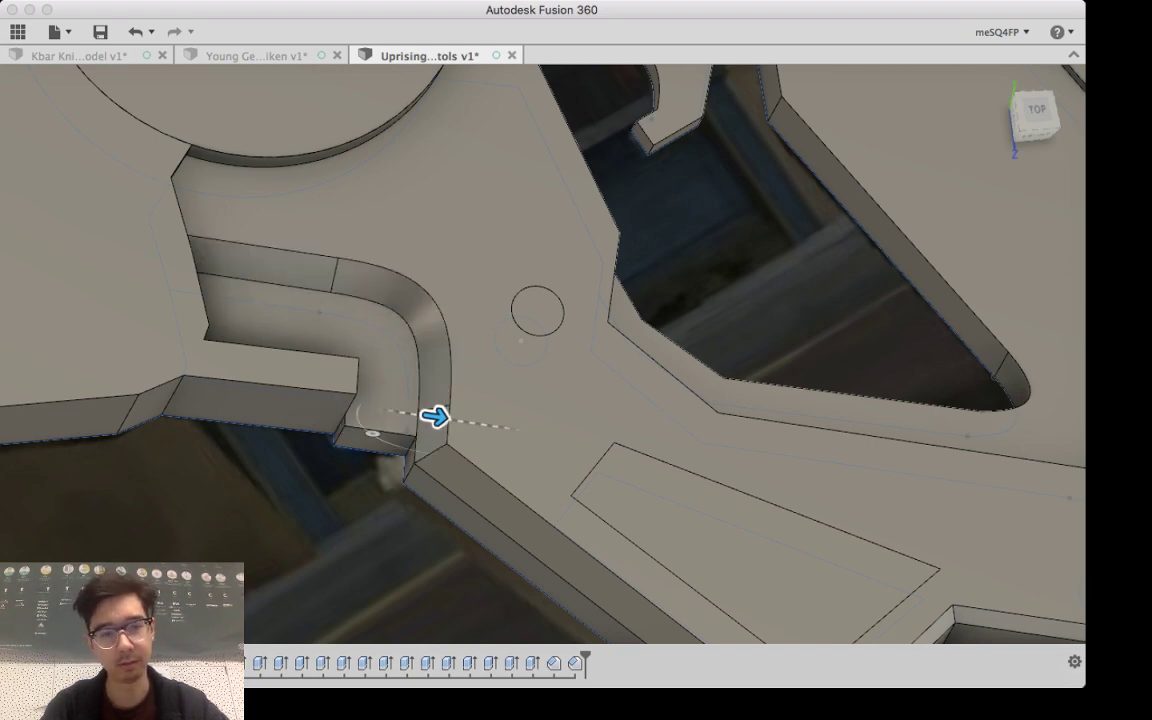
key(Return)
Step: Fillet the hole edge around the upper round screw on the handle to form a narrow rounded groove
shift+middle_drag(660, 370, 635, 385)
middle_drag(600, 440, 588, 322)
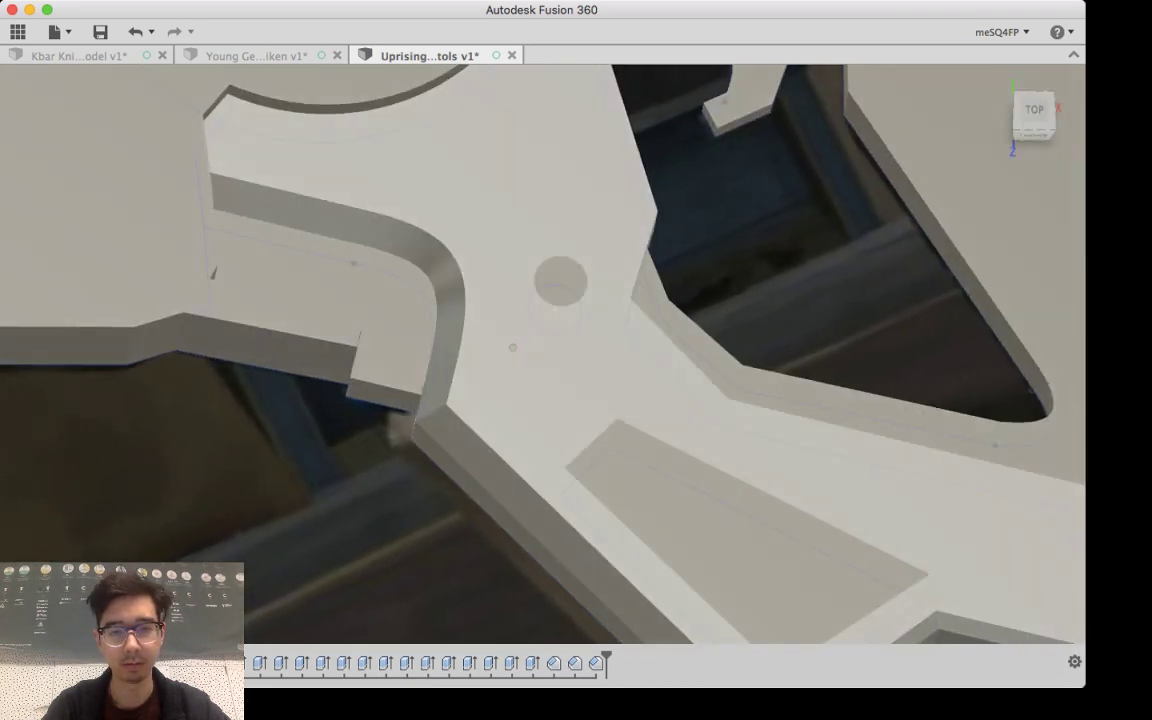
scroll(568, 283, down, 4)
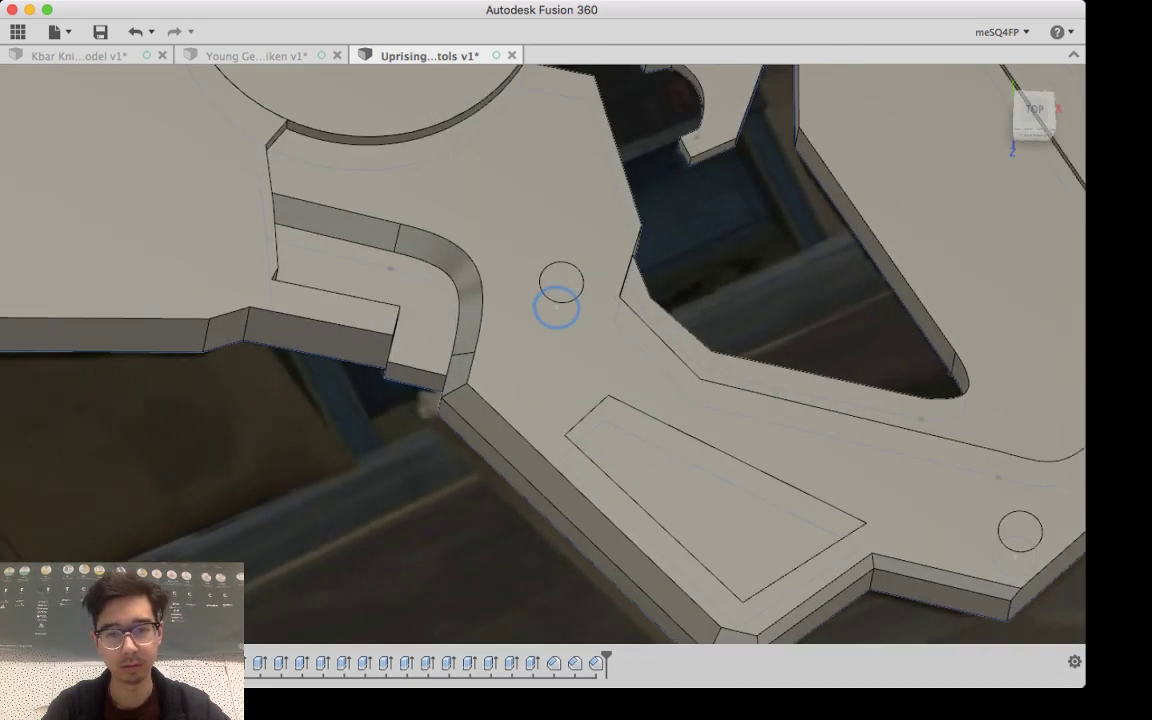
scroll(568, 299, up, 8)
scroll(582, 289, up, 2)
click(582, 289)
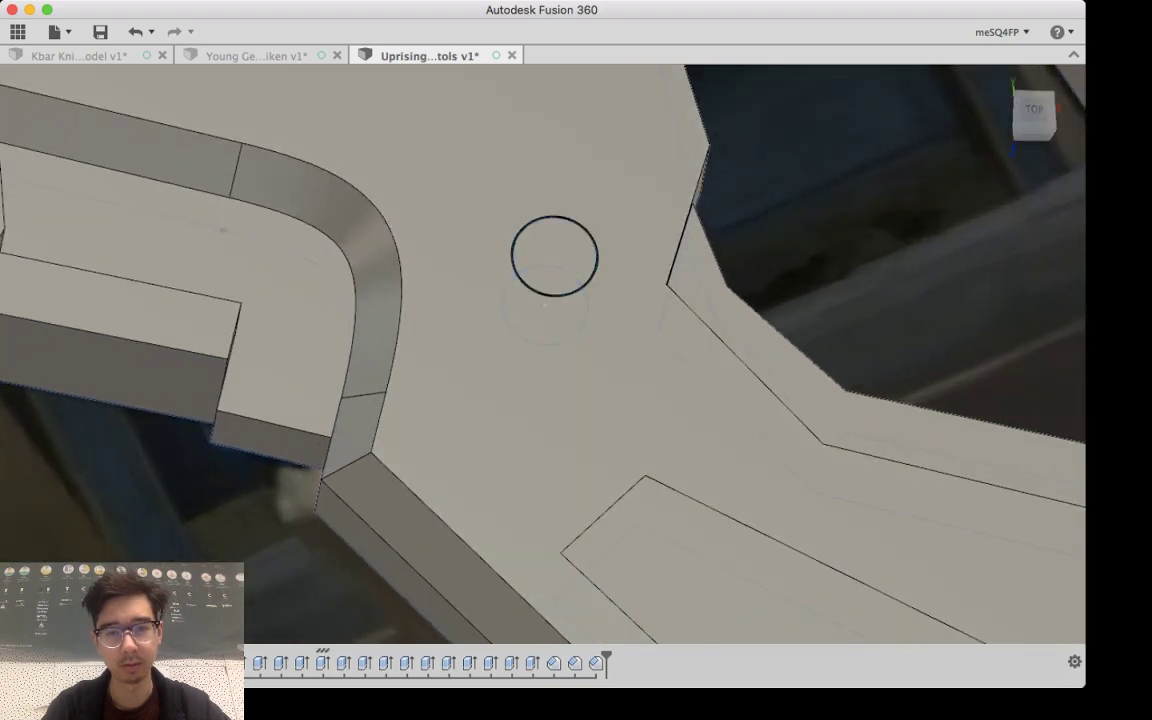
shift+middle_drag(582, 289, 590, 265)
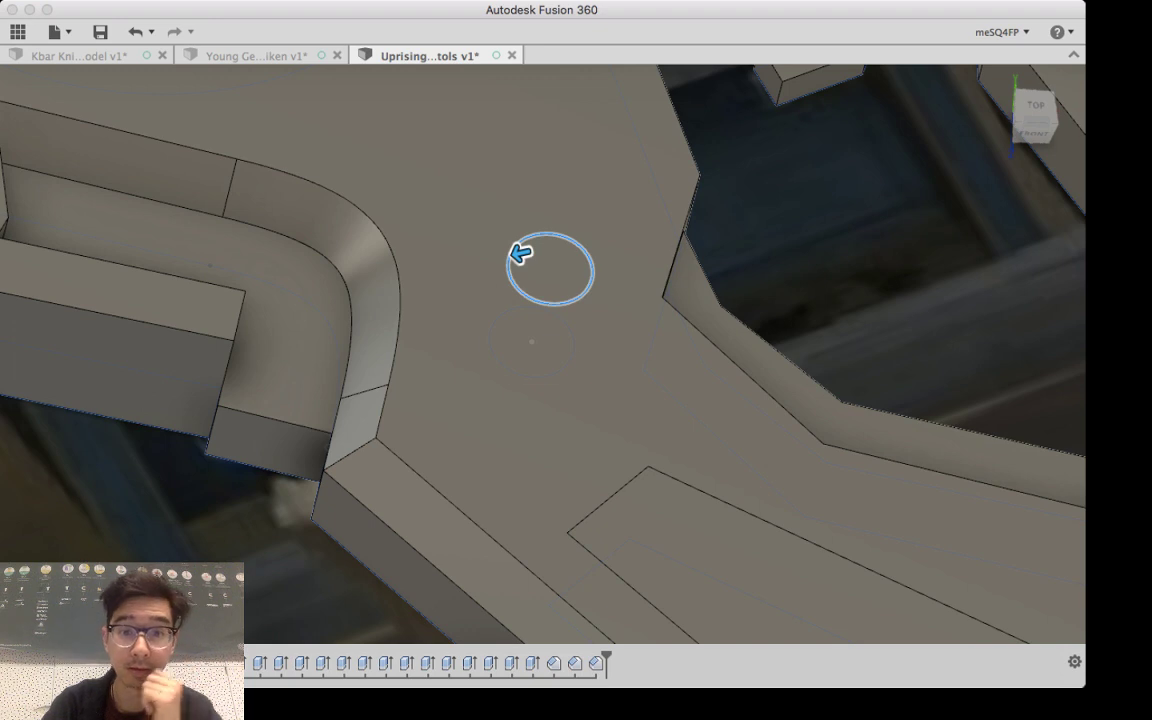
drag(520, 254, 513, 255)
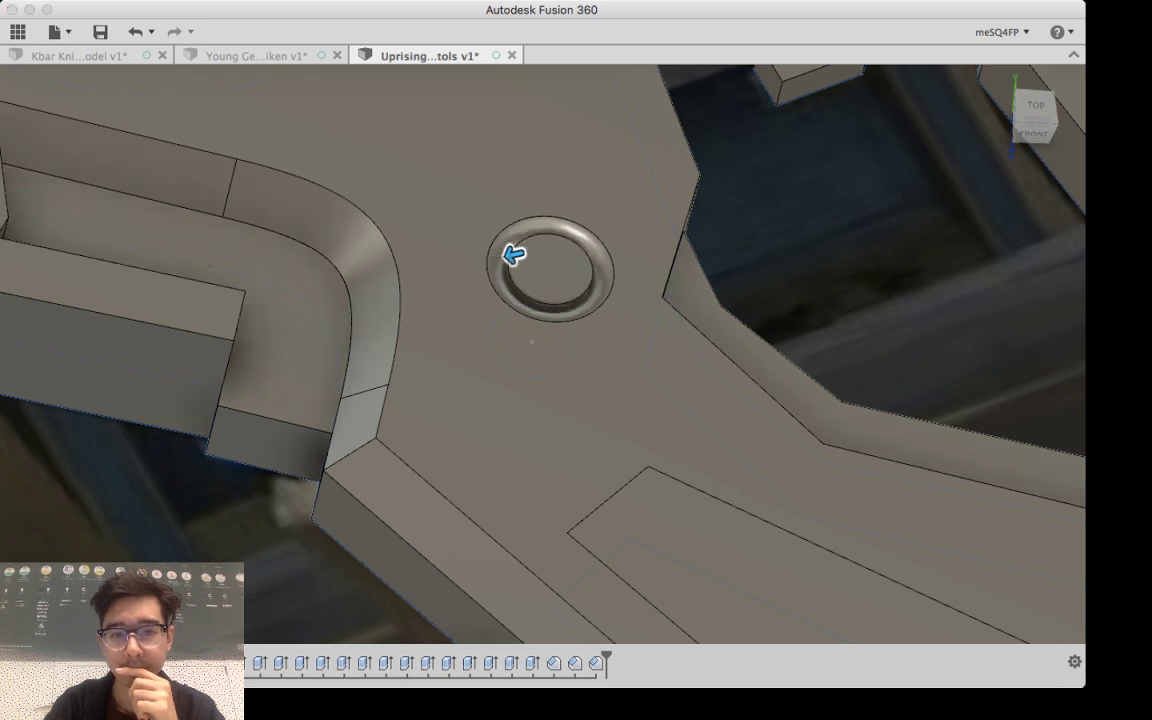
drag(513, 255, 515, 255)
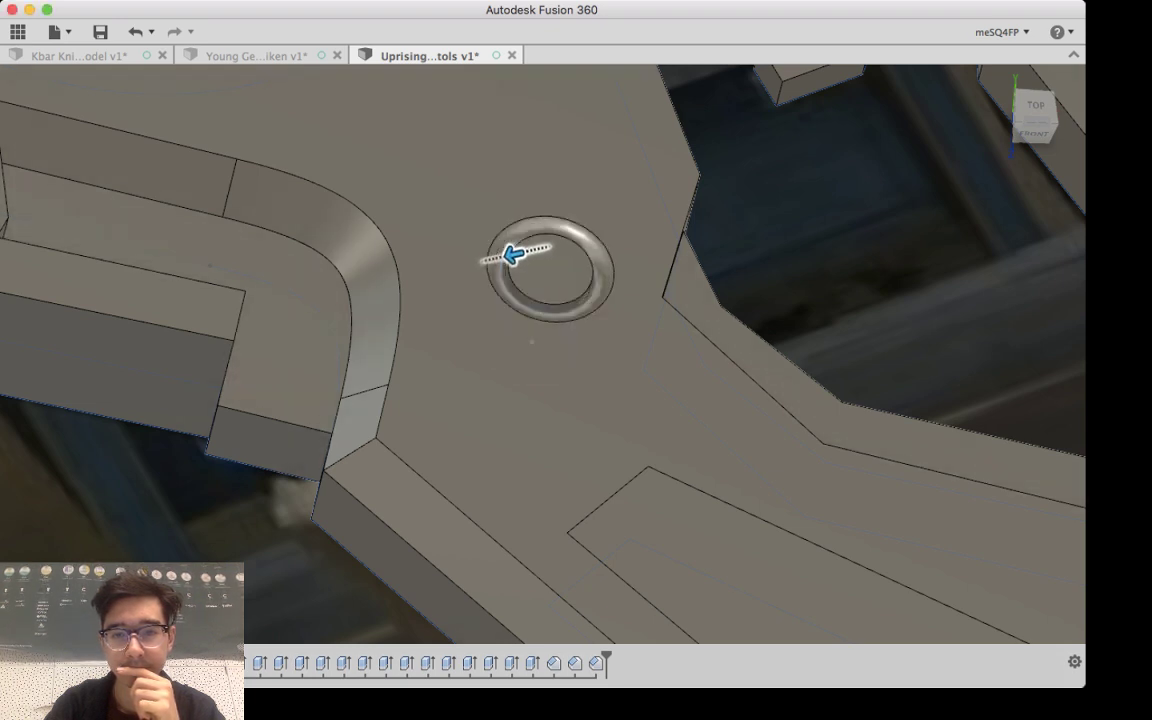
key(Return)
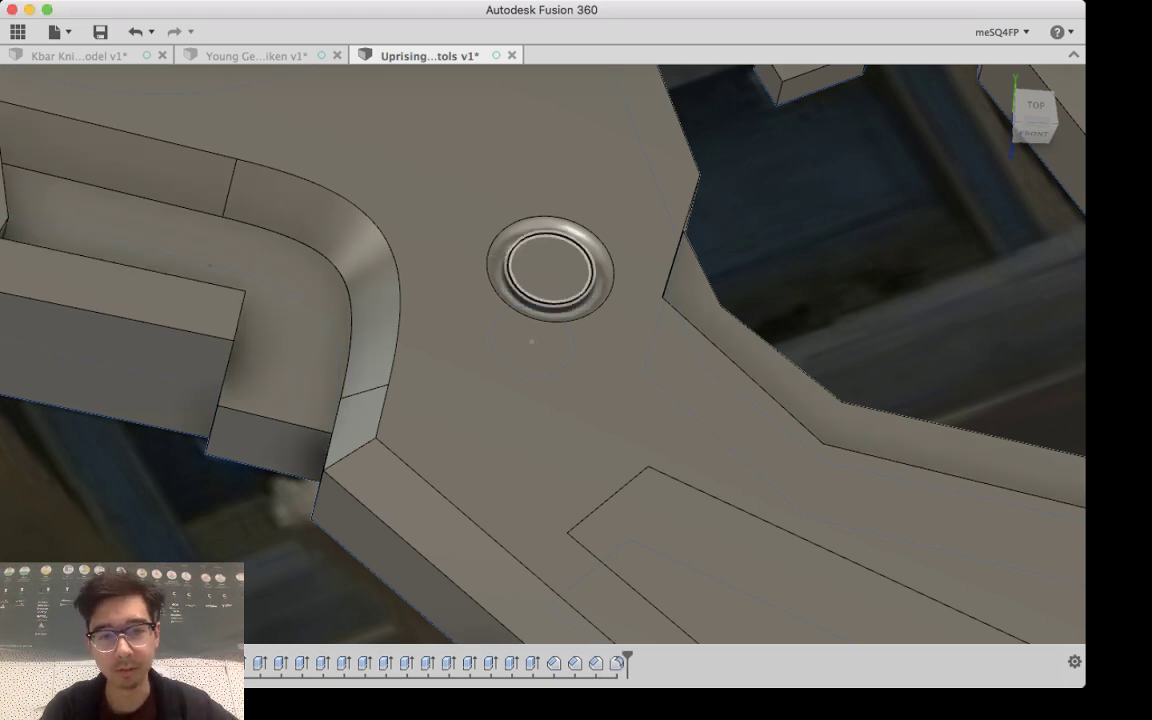
Step: Round the top edge of the upper screw's head with a small fillet that leaves a flat centre
scroll(523, 278, down, 3)
scroll(523, 278, up, 6)
shift+middle_drag(564, 378, 564, 345)
click(567, 278)
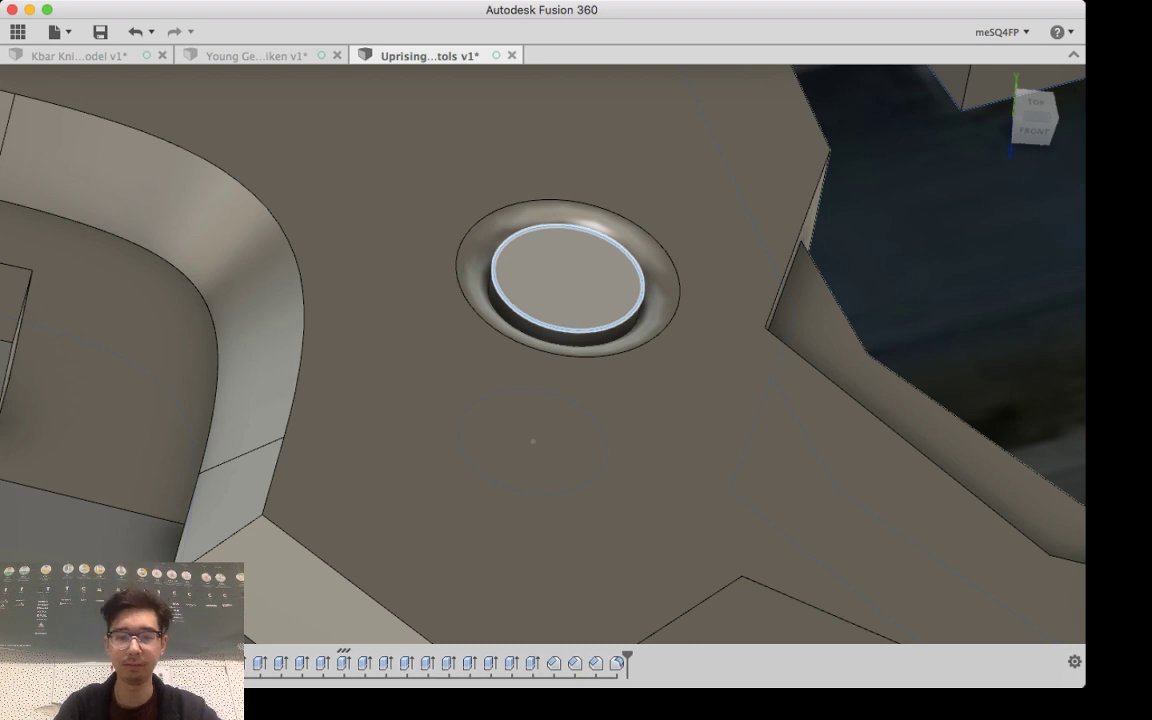
key(Escape)
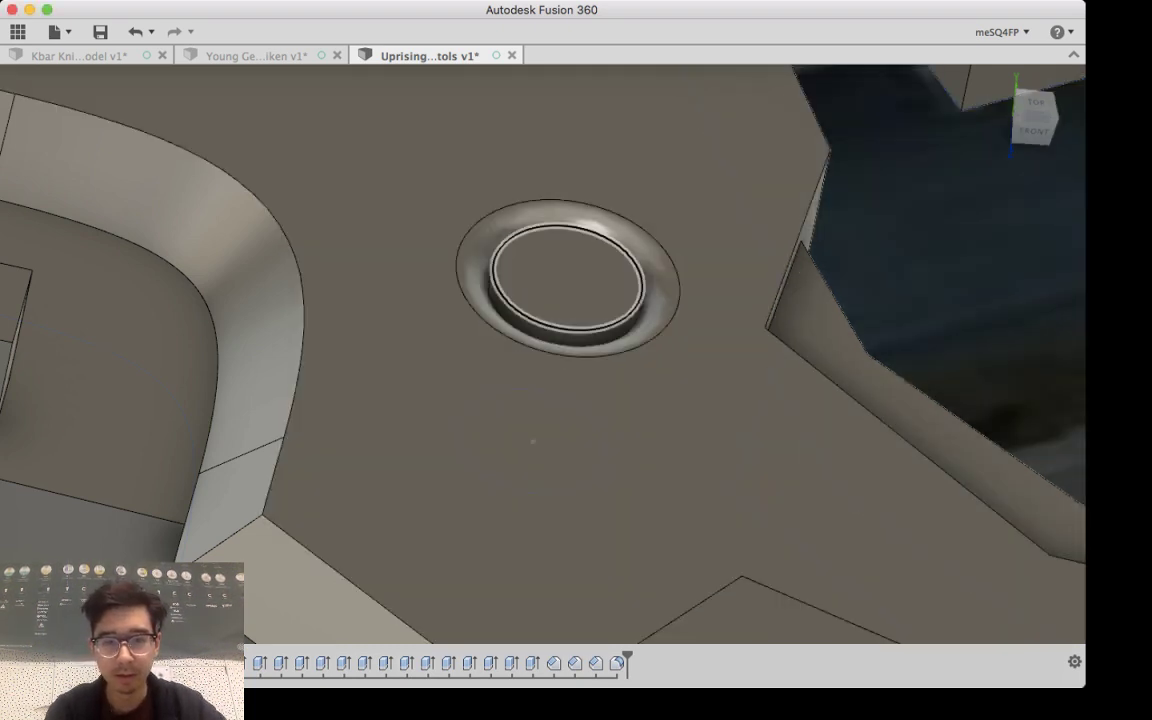
click(638, 306)
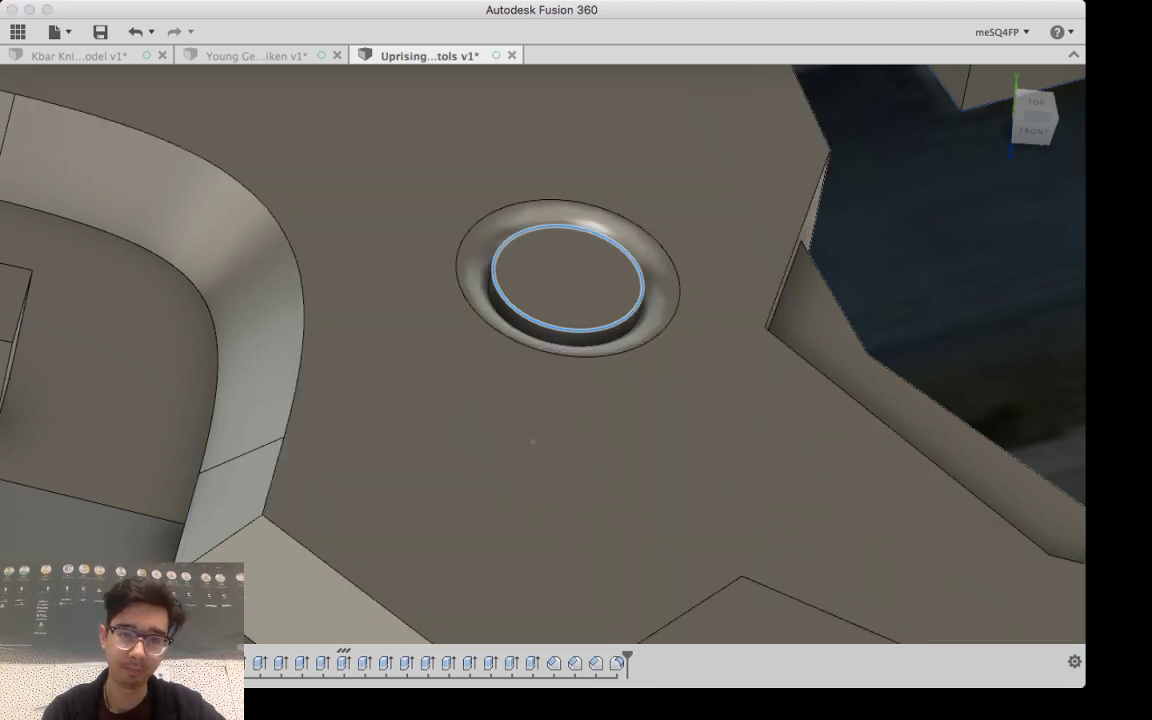
click(632, 317)
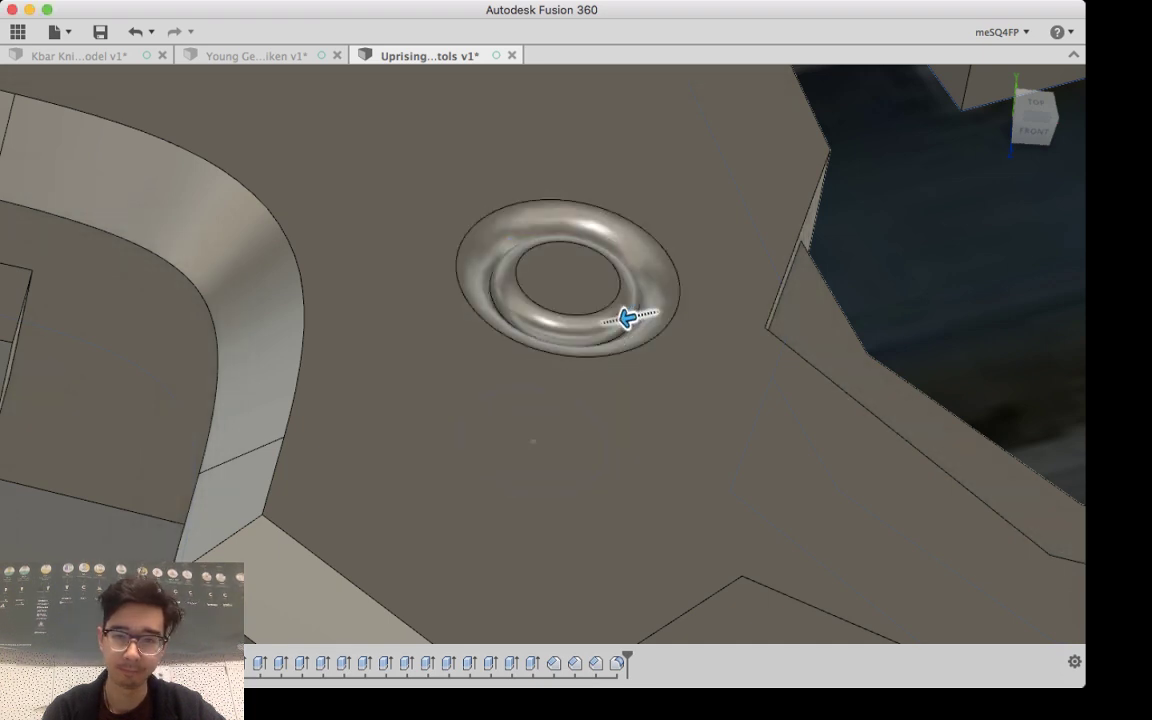
drag(627, 318, 628, 318)
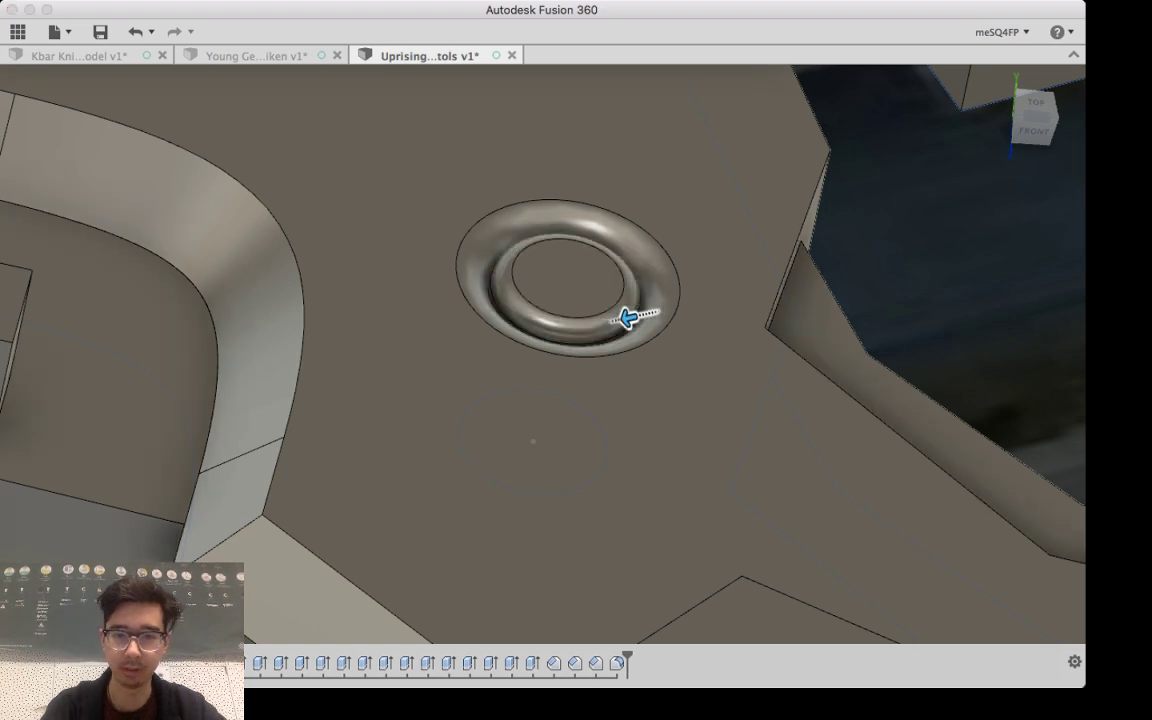
key(Return)
Step: Fillet the hole edge around the lower round screw near the handle's notch with a narrow groove like the upper one
middle_drag(760, 520, 273, 90)
middle_drag(704, 448, 471, 355)
middle_drag(896, 433, 166, 450)
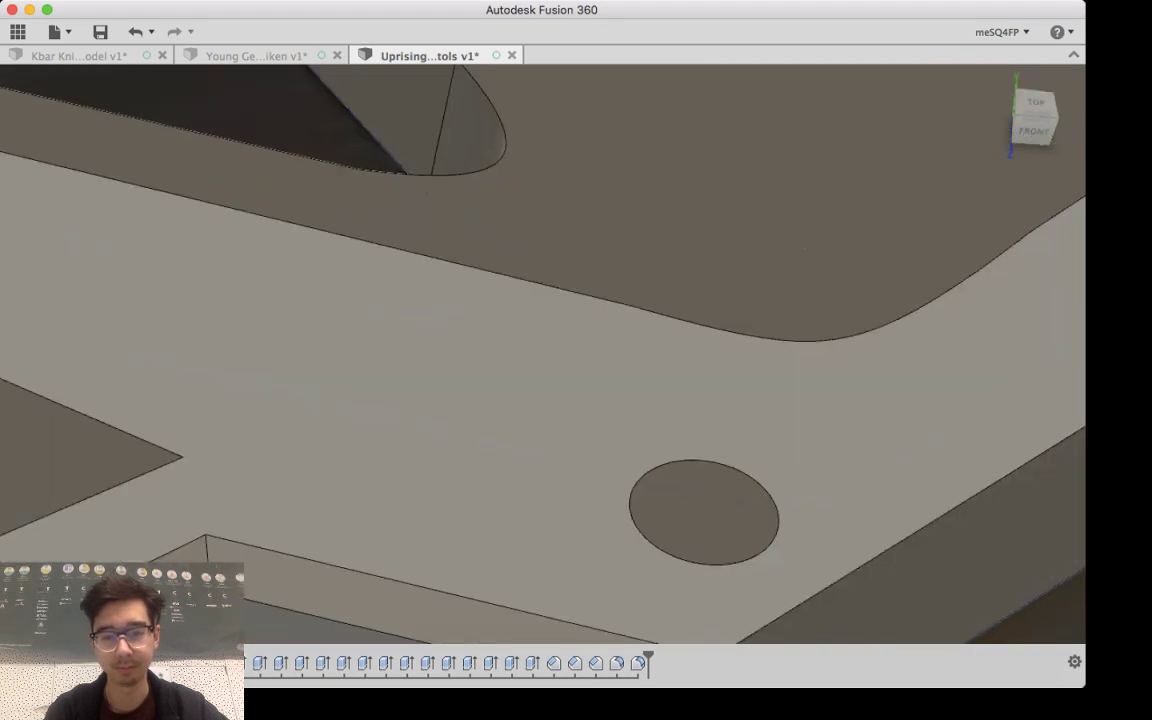
scroll(166, 450, up, 1)
click(700, 474)
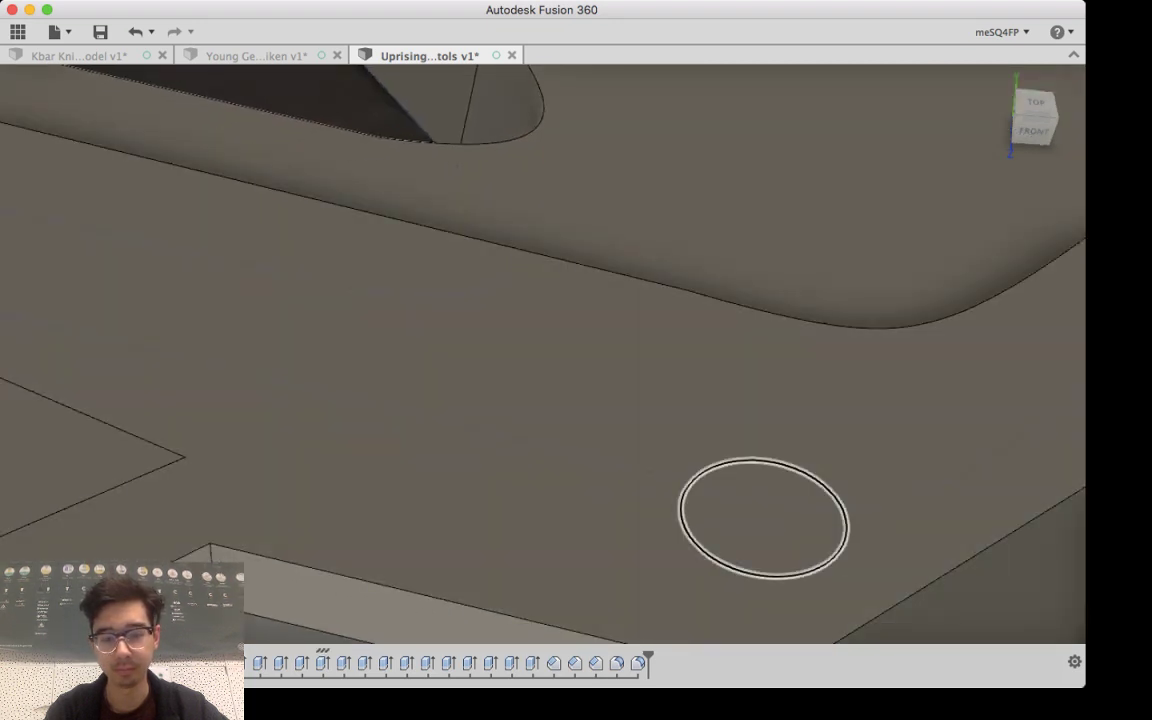
key(f)
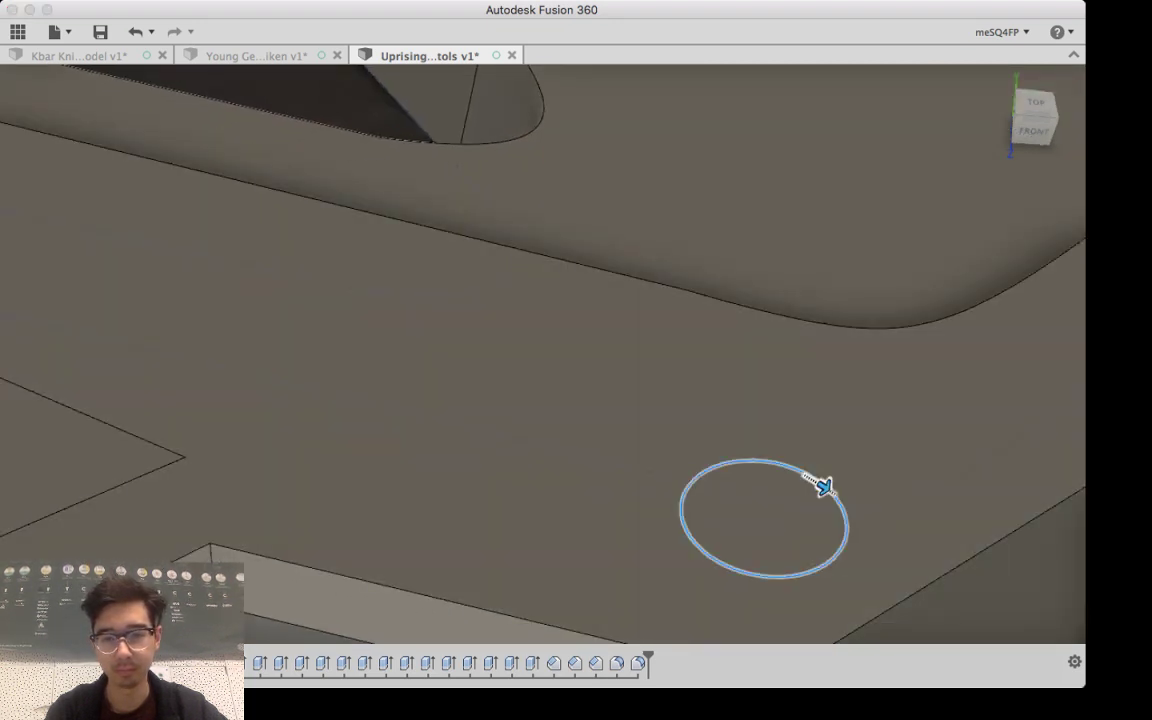
drag(822, 486, 839, 496)
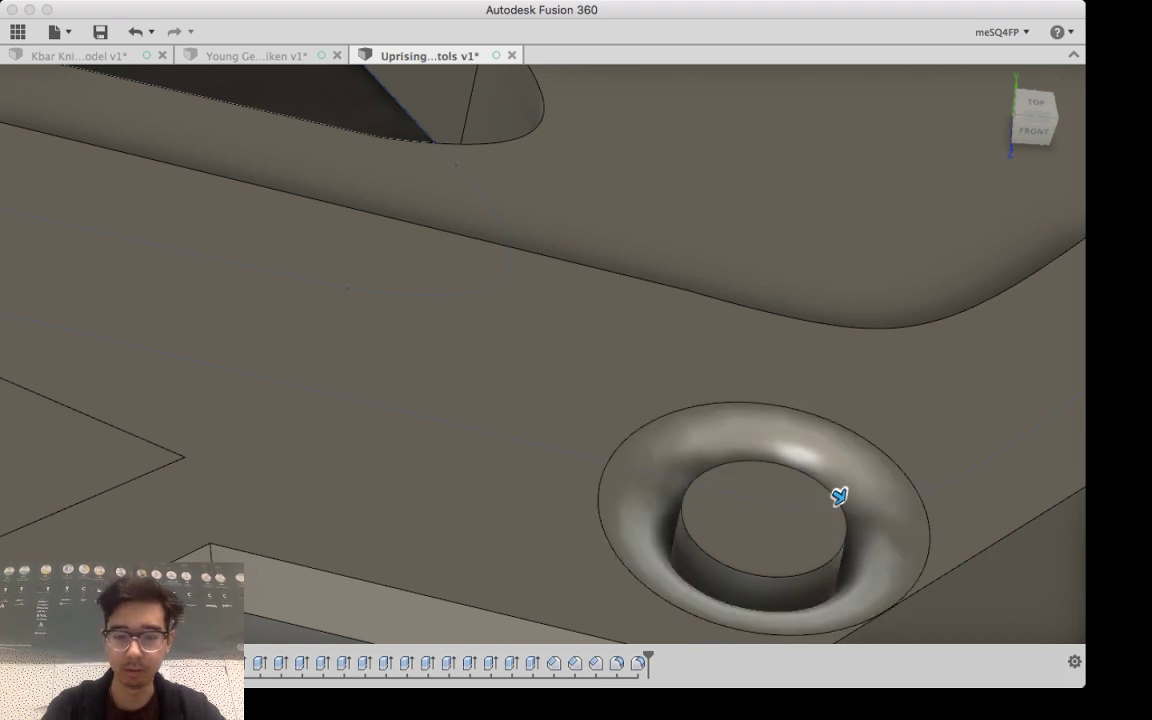
drag(839, 496, 901, 535)
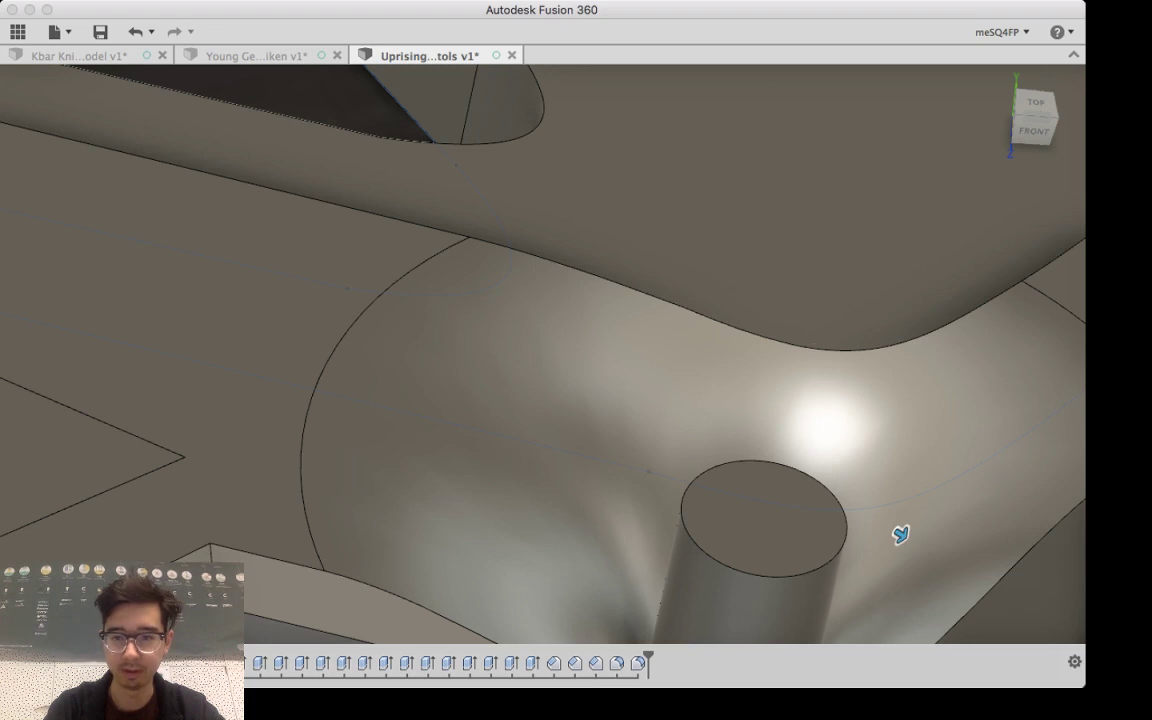
drag(901, 535, 831, 491)
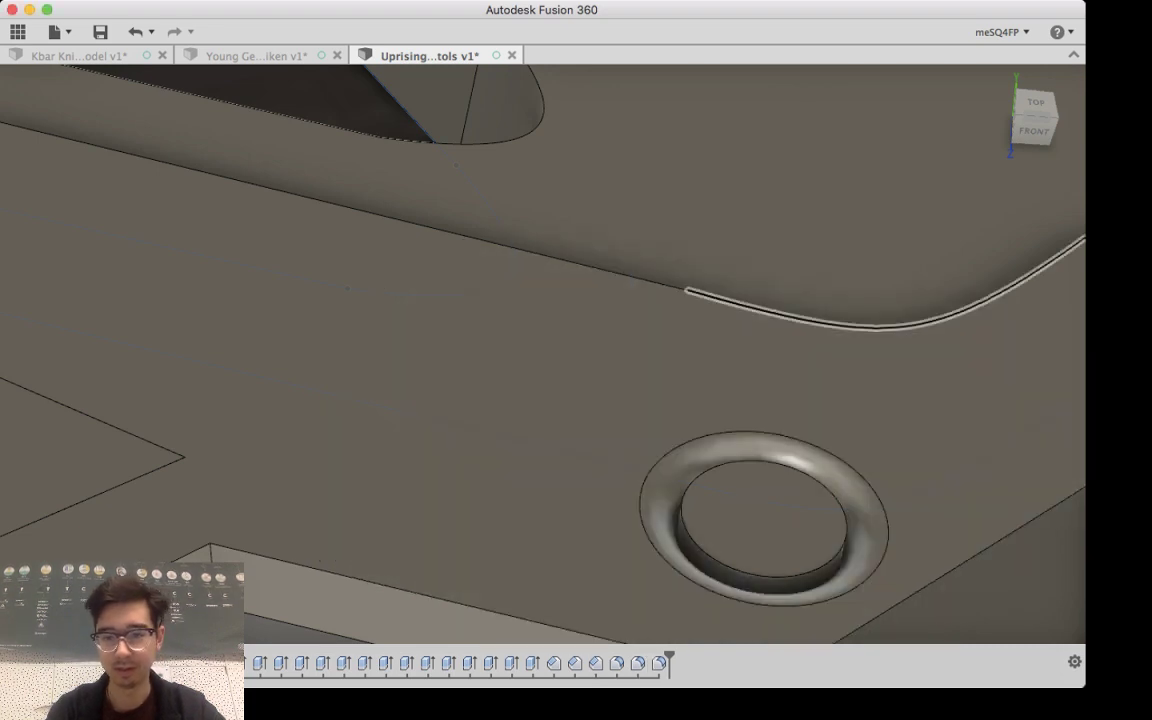
key(Return)
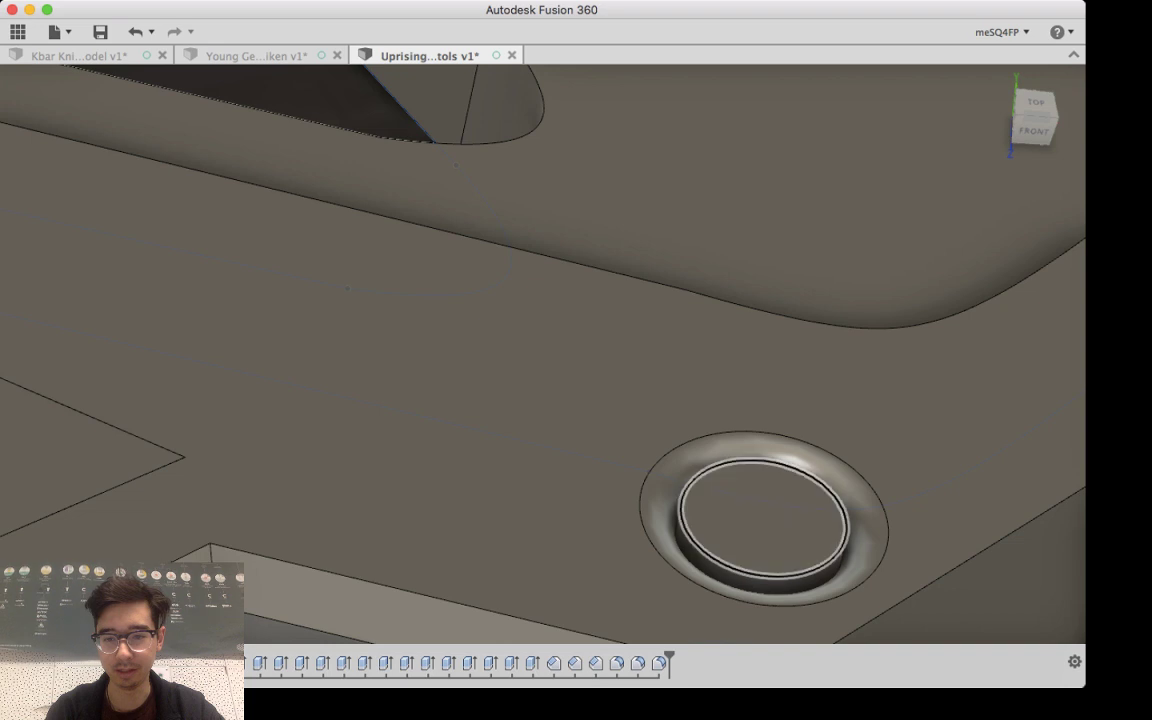
Step: Round the top edge of the lower screw's head with a small fillet matching the upper screw
click(764, 518)
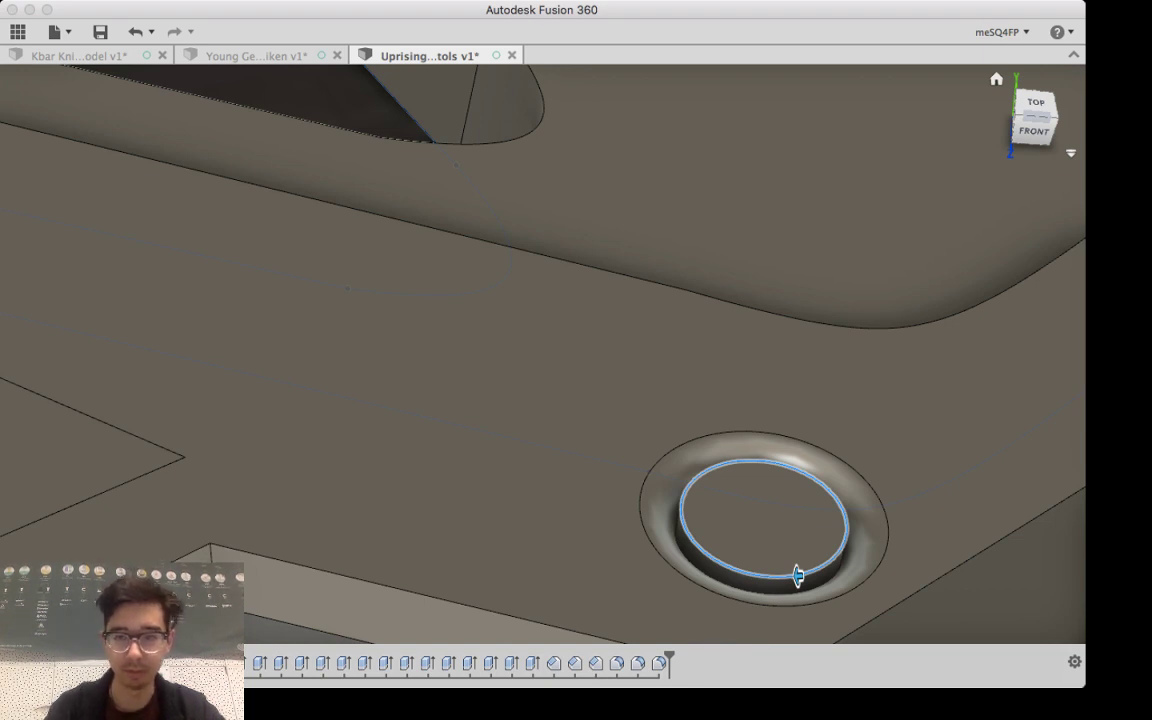
click(797, 575)
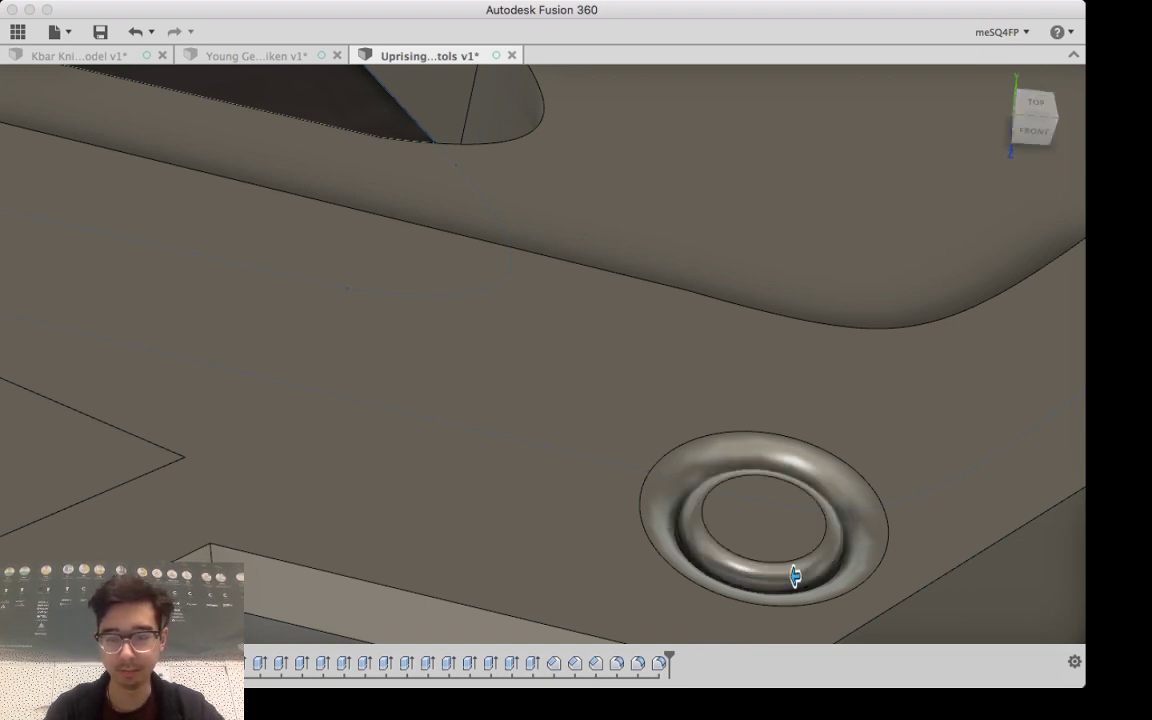
key(Return)
scroll(845, 335, down, 8)
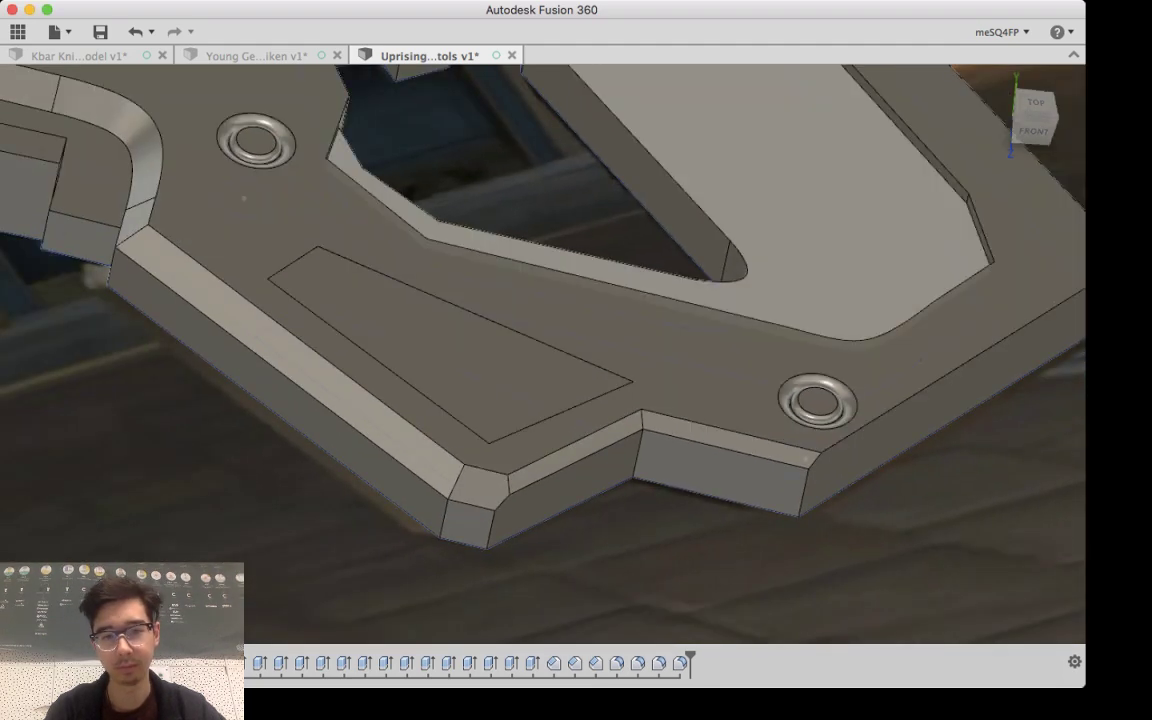
Step: Examine the whole pistol from above and at an angle for edges that still need rounding or bevelling
shift+middle_drag(825, 215, 915, 526)
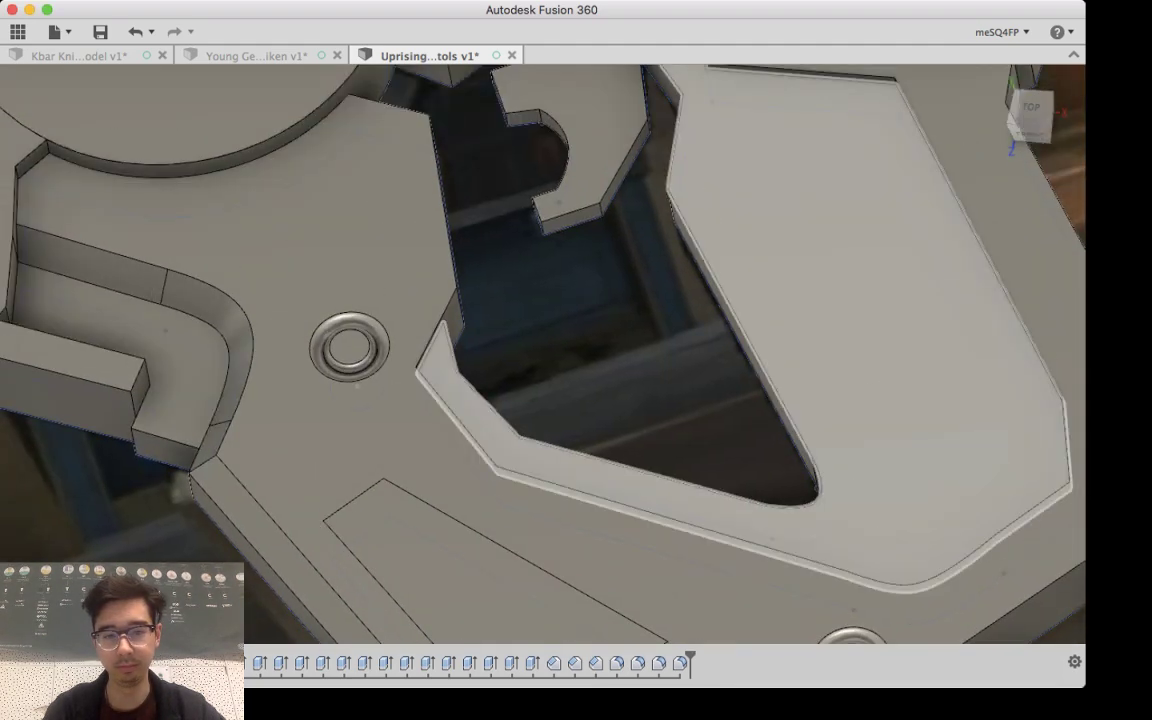
middle_drag(892, 481, 796, 272)
scroll(792, 229, down, 8)
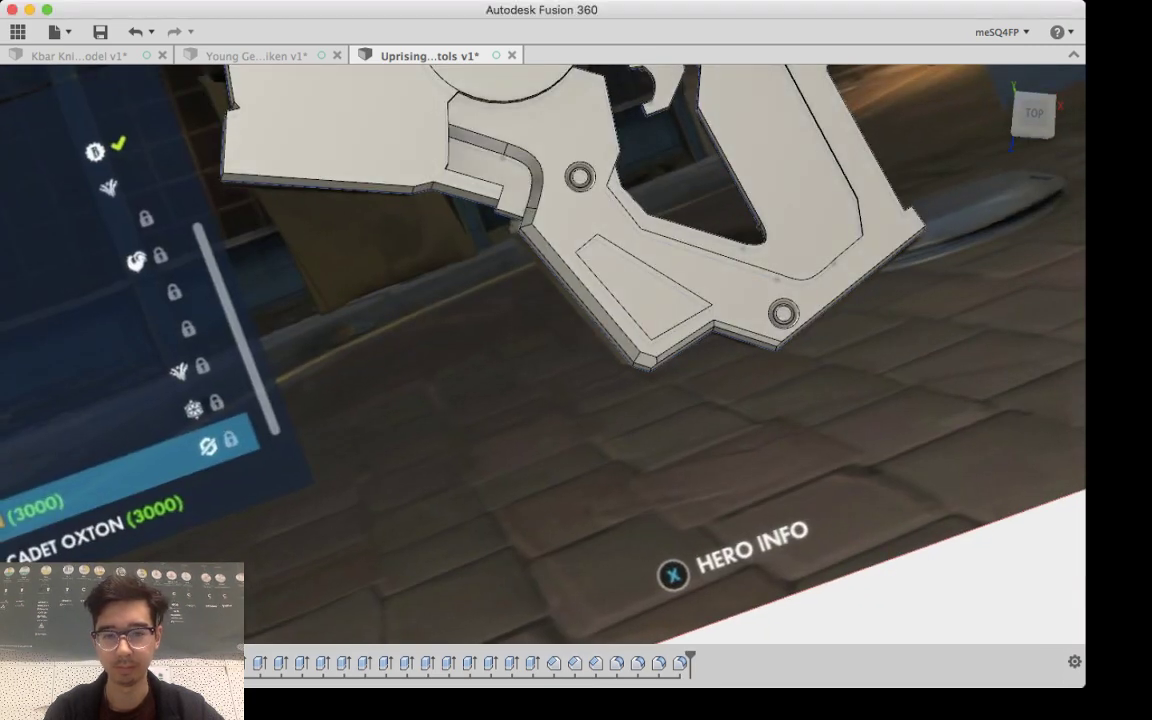
middle_drag(620, 250, 716, 429)
mouse_move(750, 375)
shift+middle_down()
mouse_move(748, 225)
mouse_move(735, 350)
shift+middle_up()
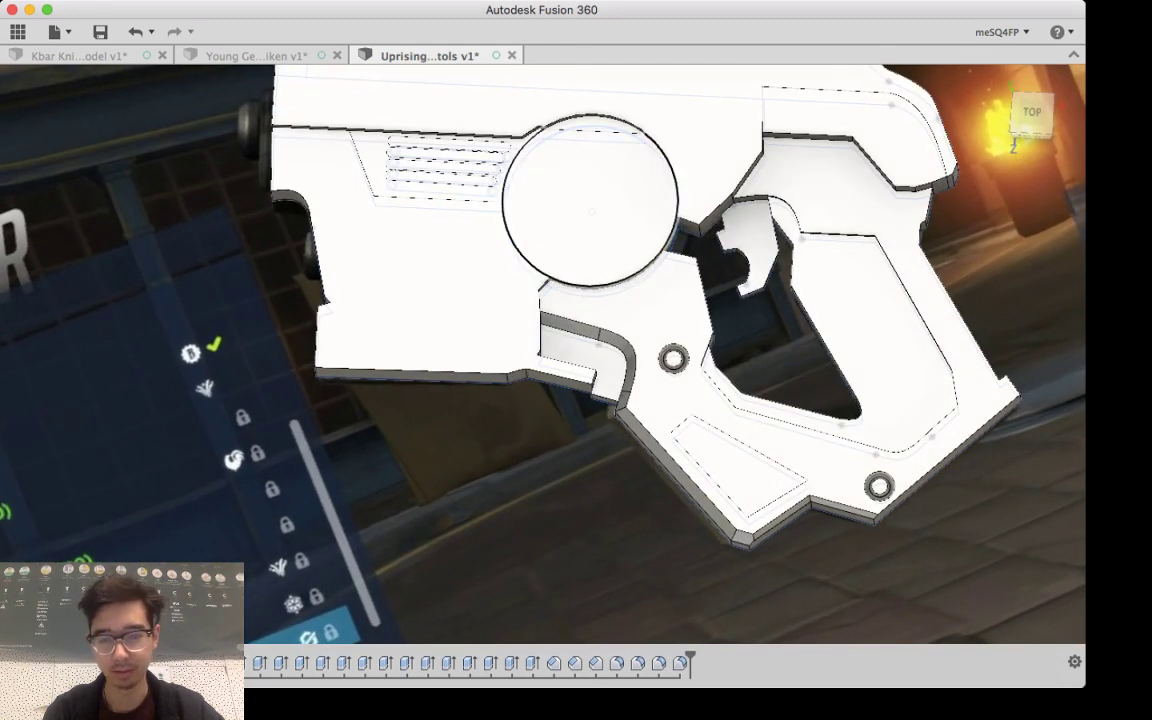
middle_drag(735, 350, 525, 265)
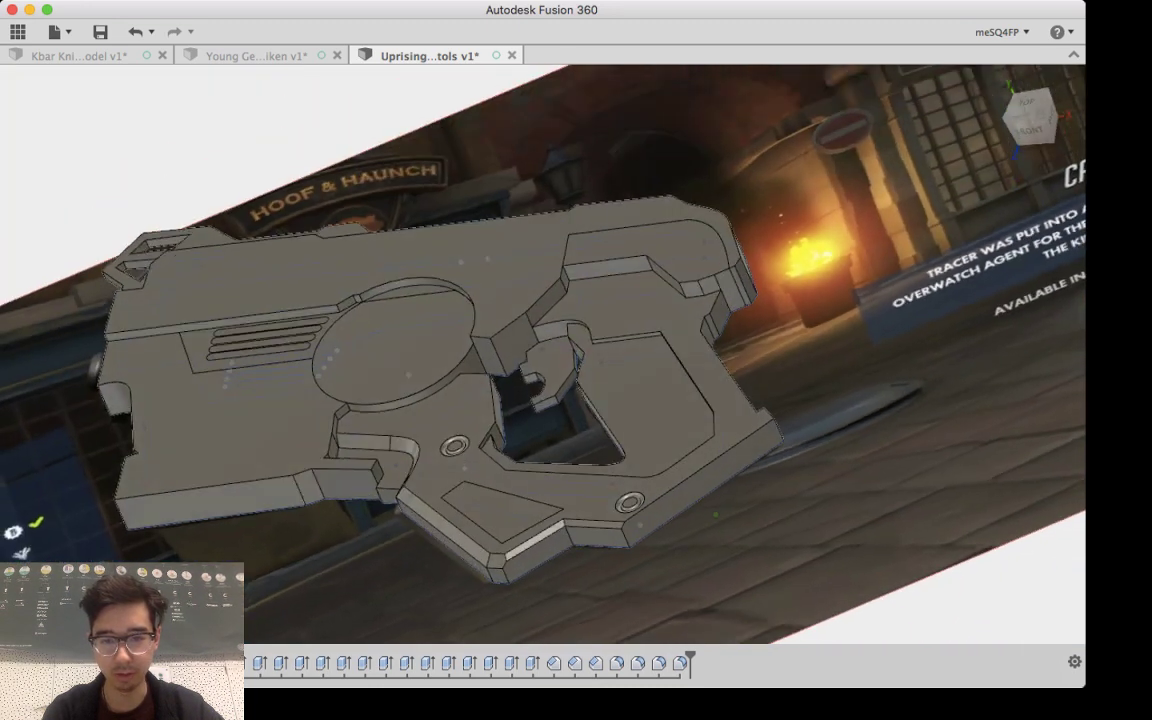
shift+middle_drag(715, 514, 733, 503)
Step: Chamfer the handle's long straight base edge beside the lower screw with a narrow bevel matching the neighbouring edges
scroll(733, 503, down, 4)
scroll(733, 503, up, 8)
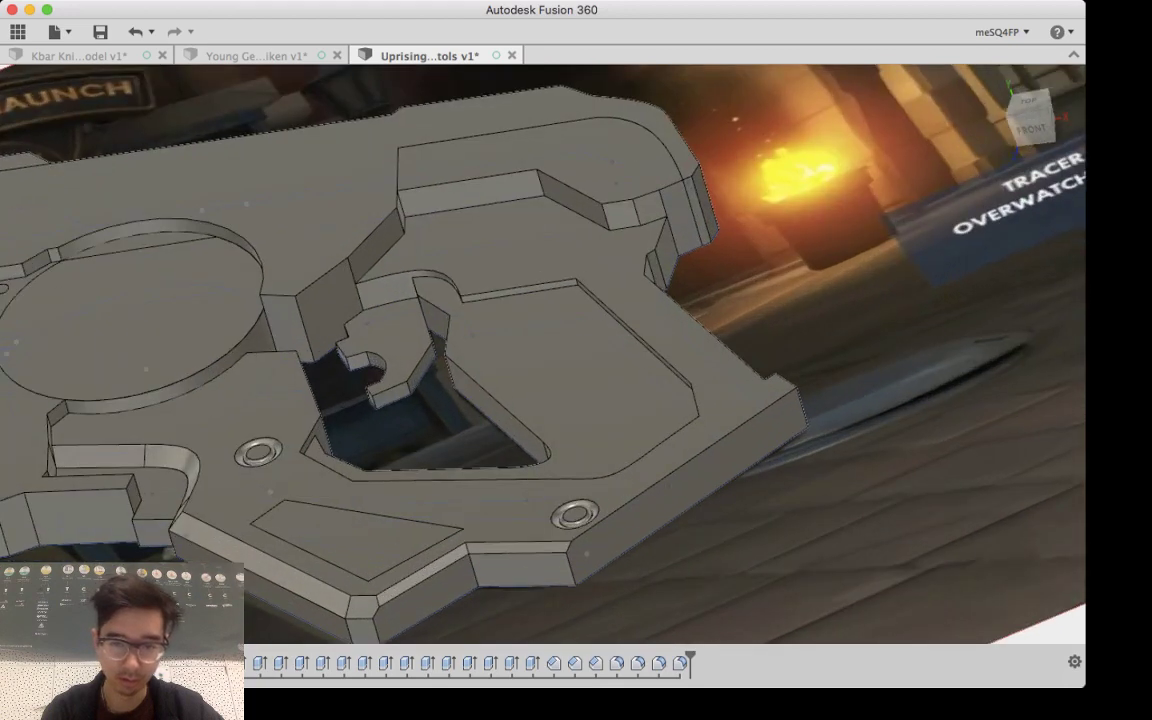
scroll(743, 498, up, 3)
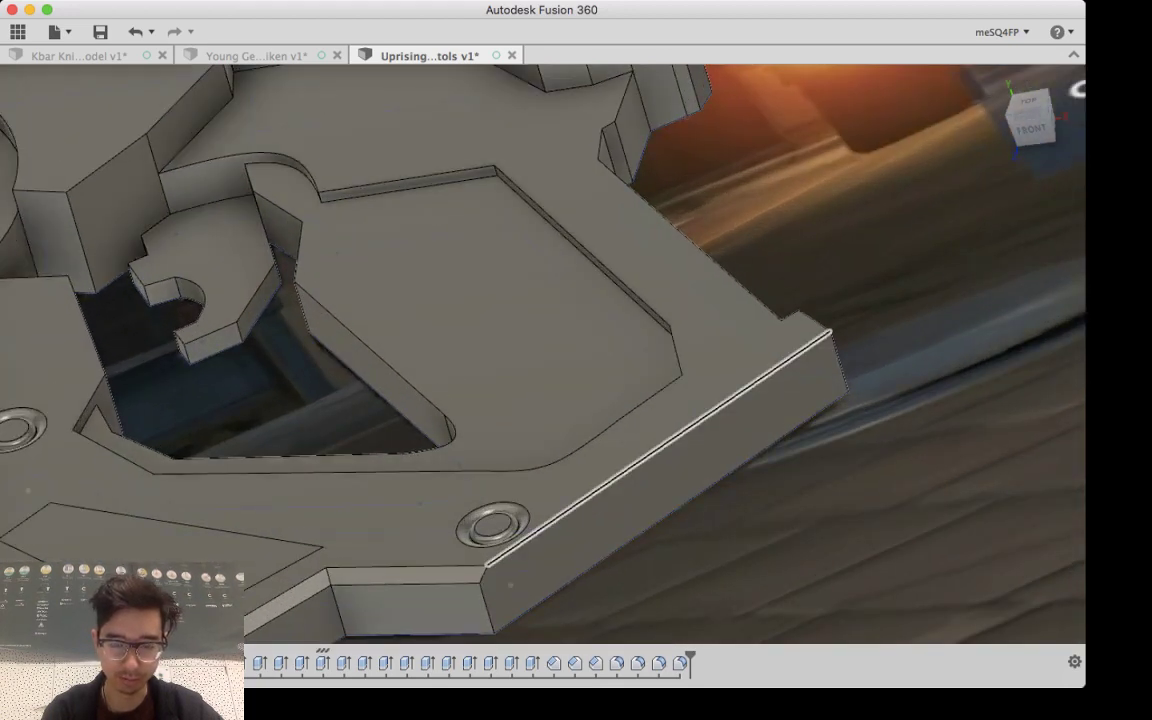
click(635, 472)
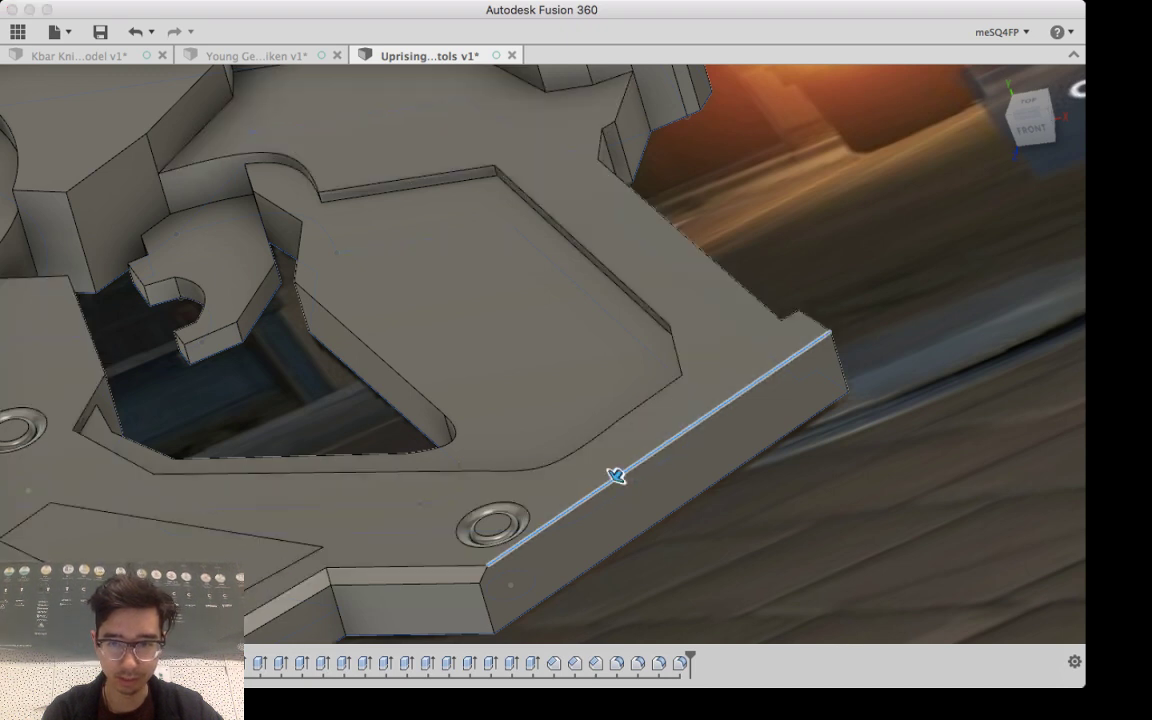
key(Escape)
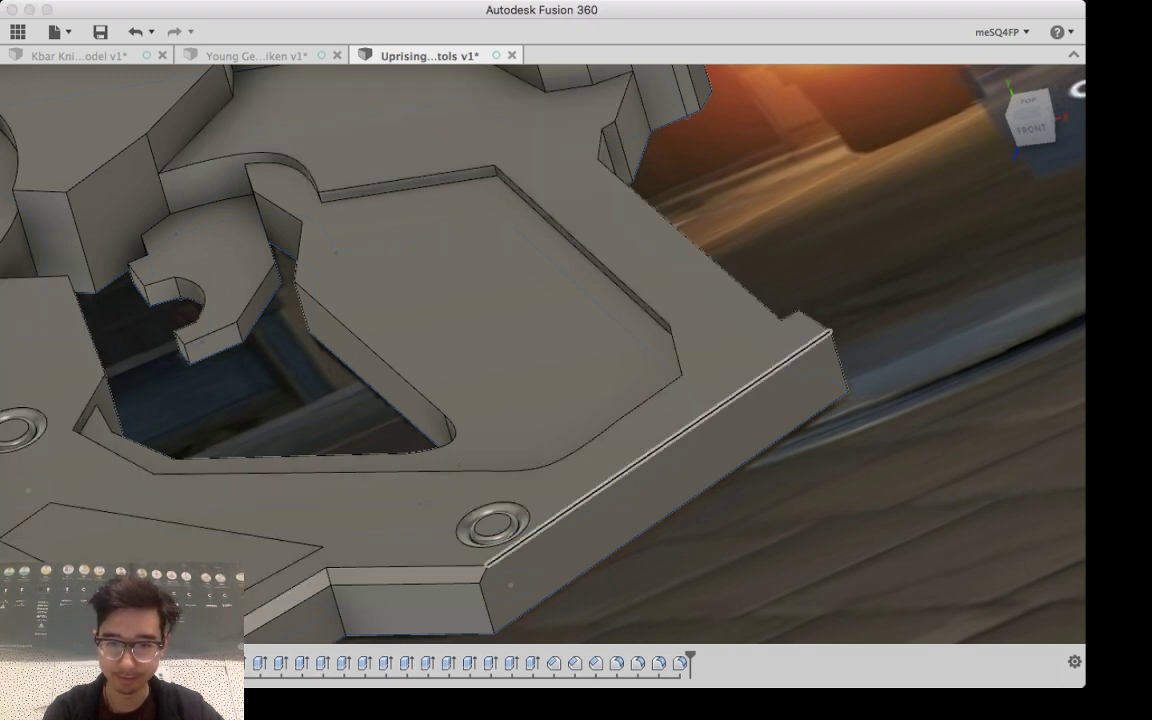
click(722, 413)
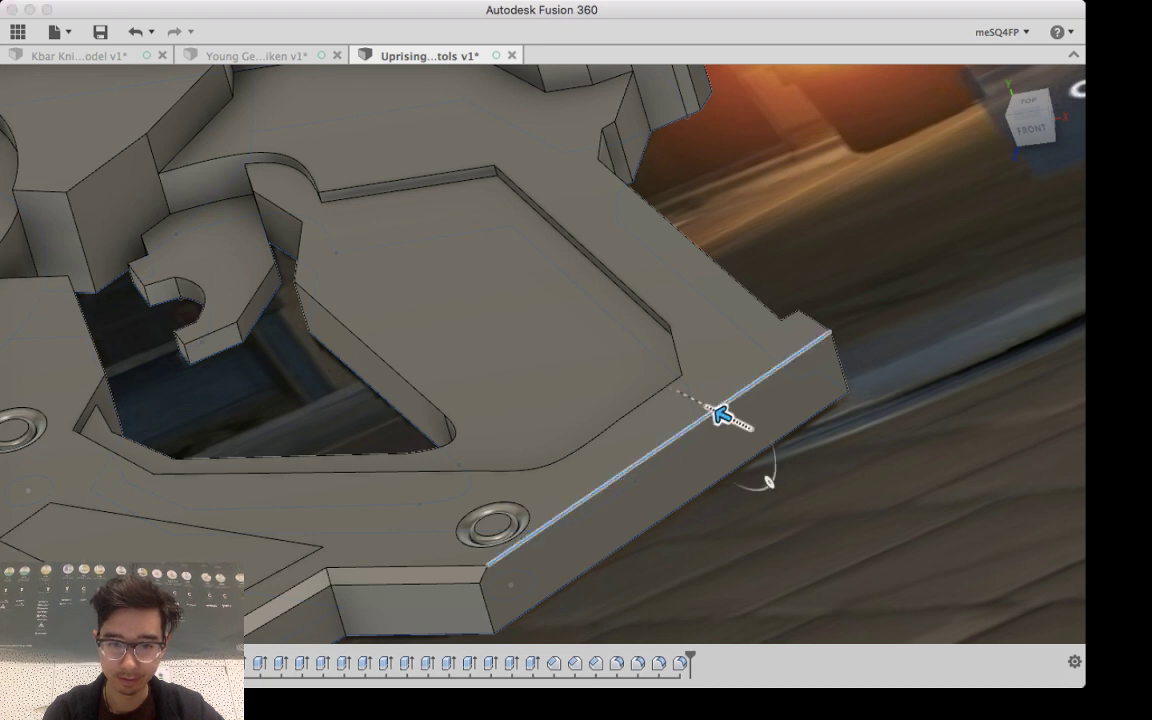
mouse_move(722, 413)
mouse_down()
mouse_move(706, 406)
mouse_move(722, 412)
mouse_up()
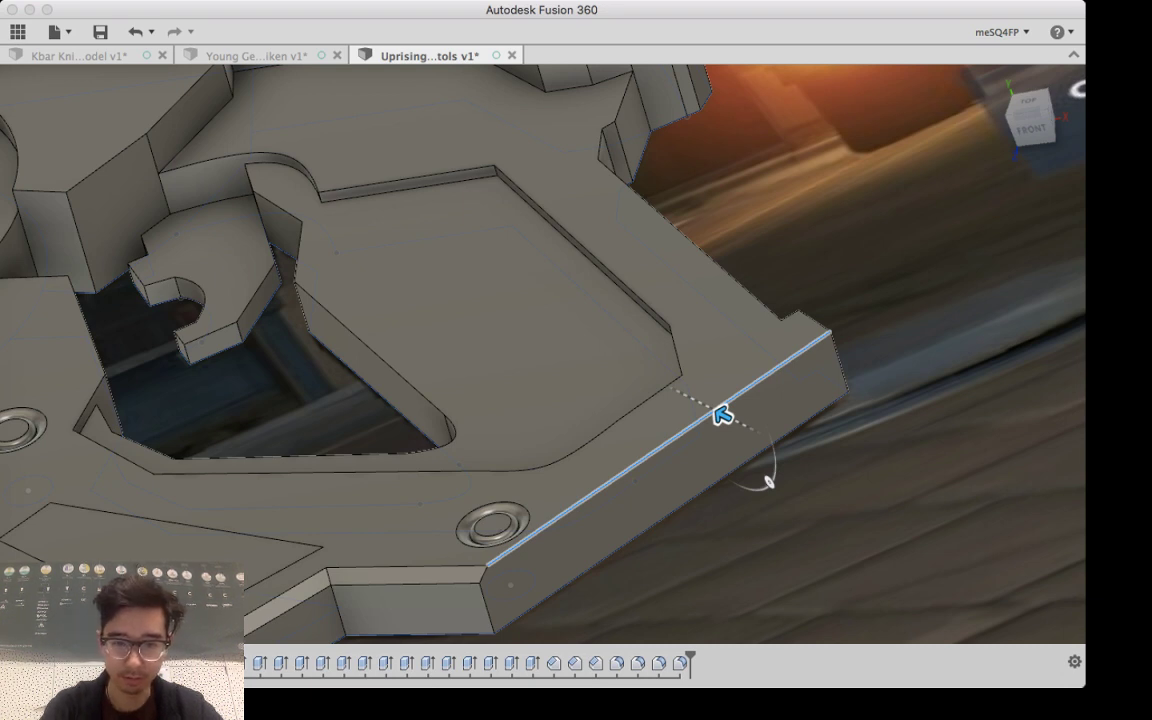
drag(722, 413, 715, 410)
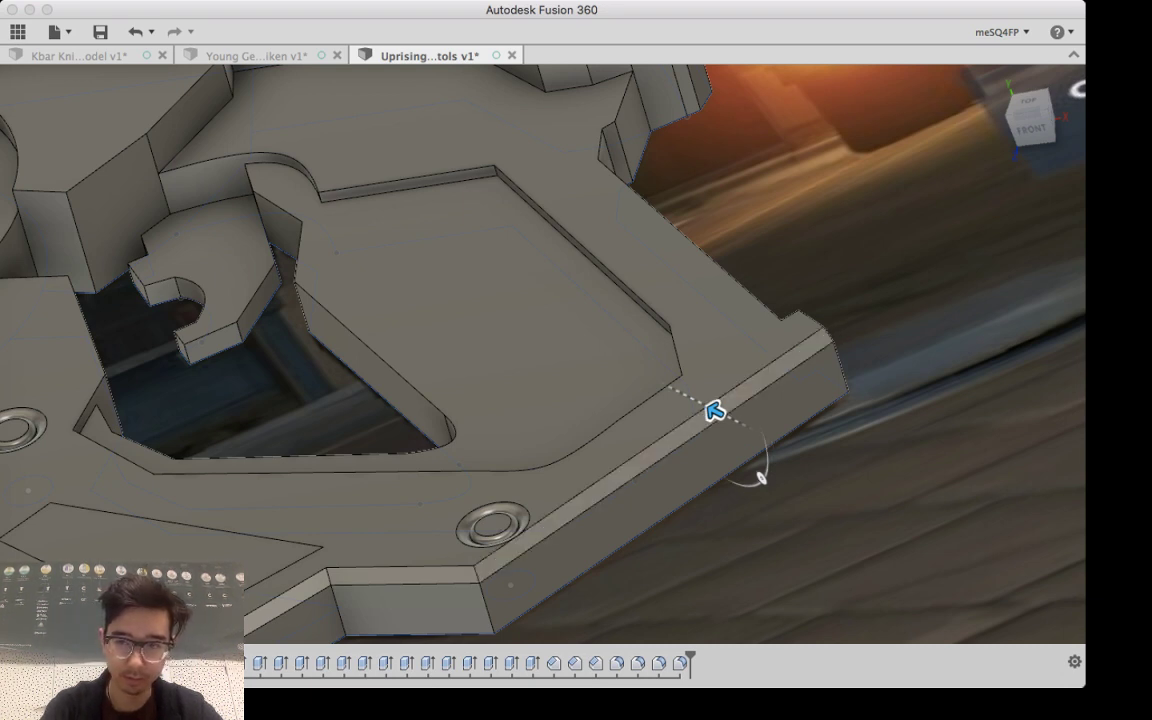
key(Return)
Step: Chamfer the top edges of the small lip at the handle's rear base corner to continue the base bevel
shift+middle_drag(715, 410, 715, 525)
scroll(870, 375, down, 4)
scroll(851, 395, up, 8)
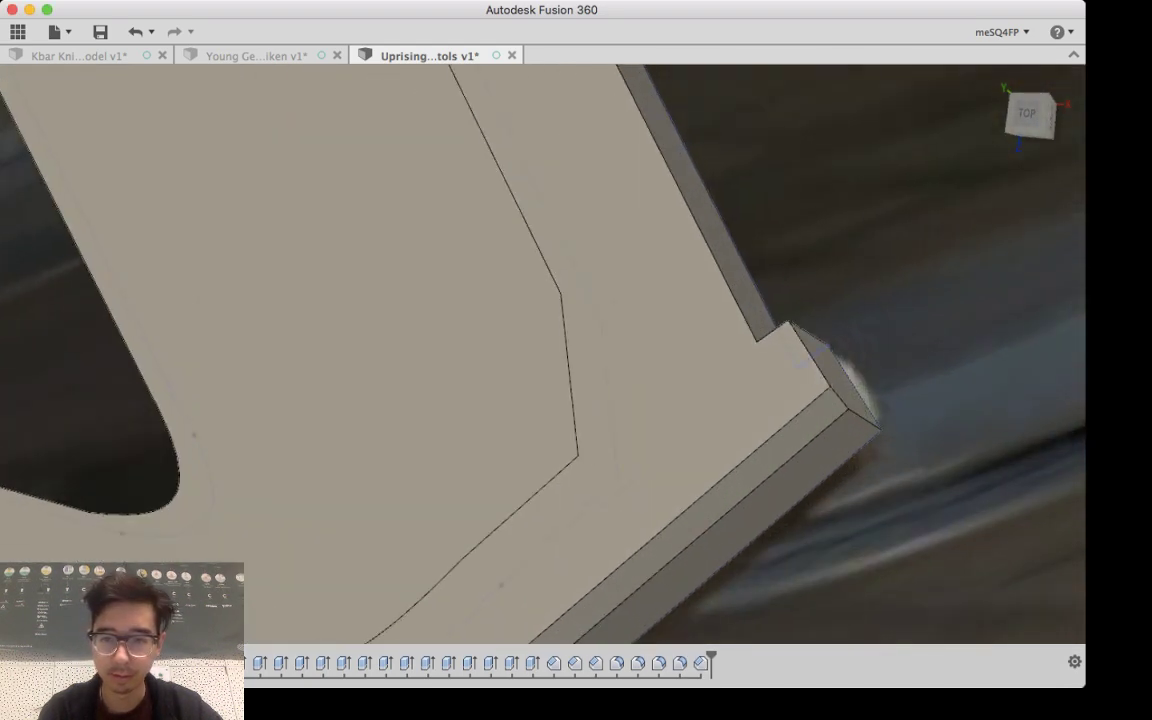
shift+middle_drag(835, 365, 850, 408)
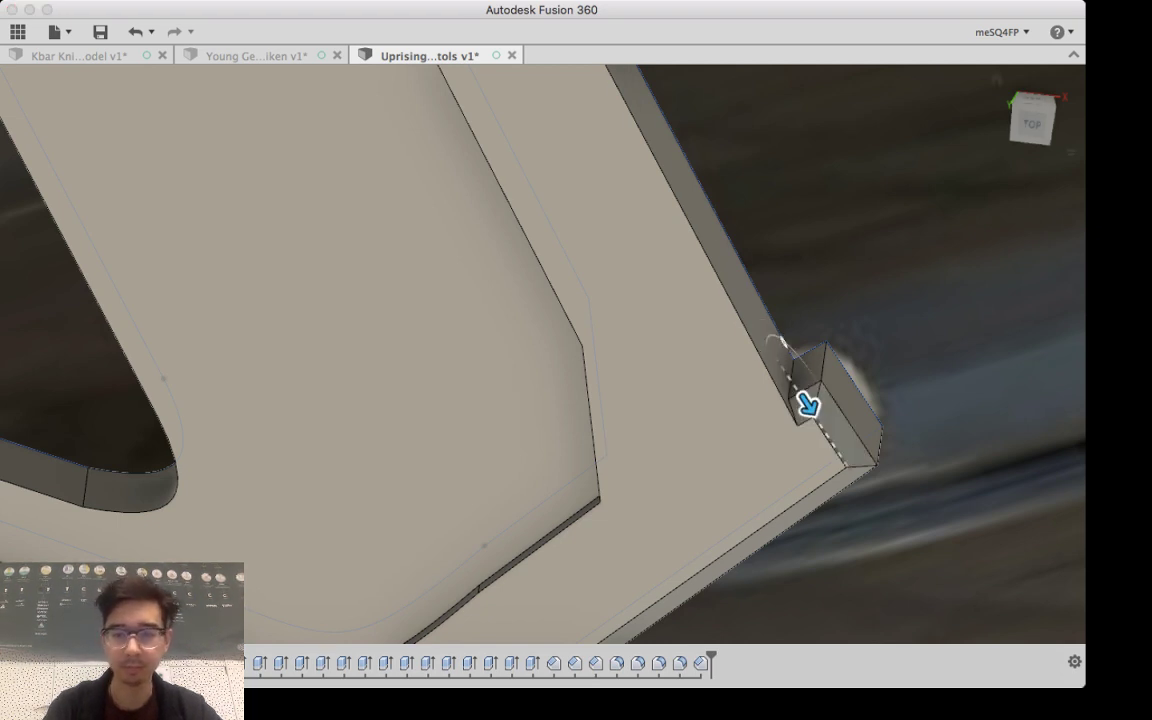
key(Return)
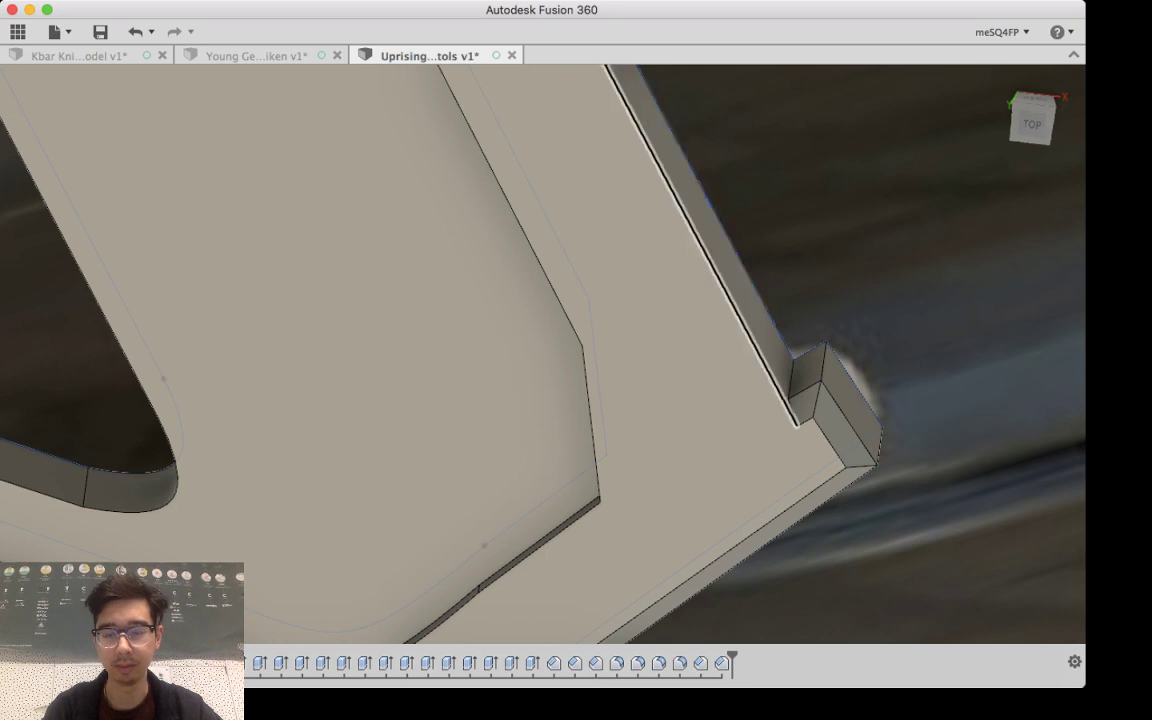
Step: Chamfer the handle's long rear edge above the corner lip with a narrow bevel matching the lip
click(740, 318)
shift+middle_drag(735, 390, 690, 300)
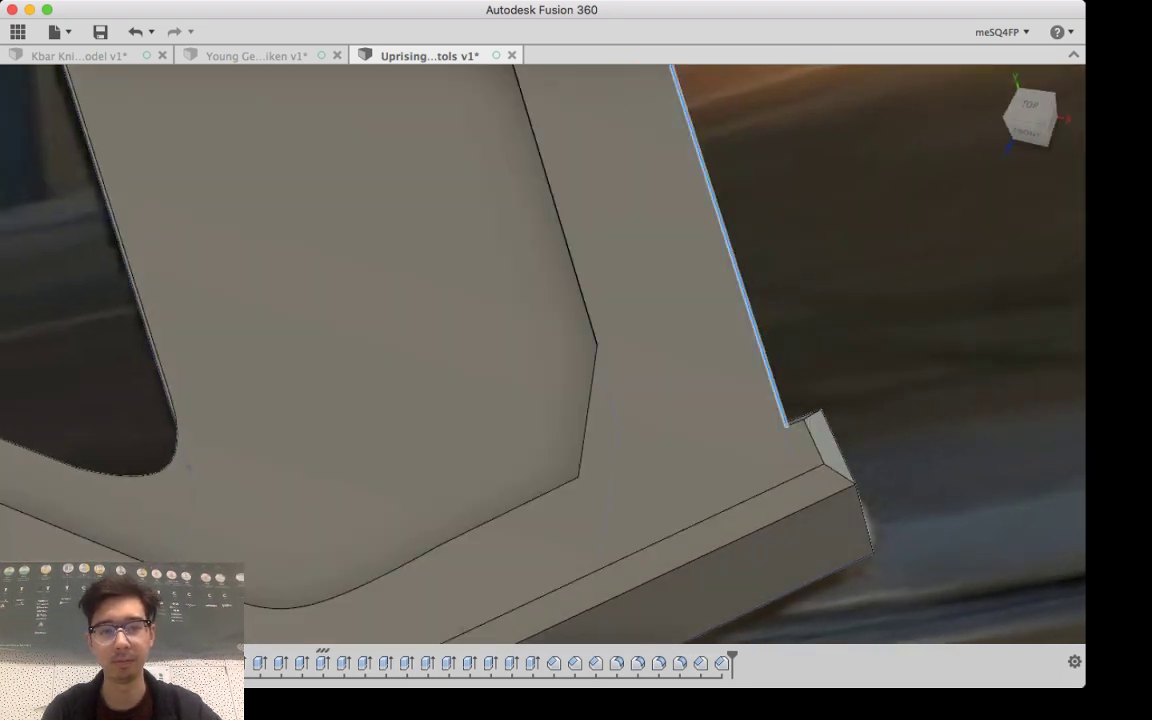
click(761, 311)
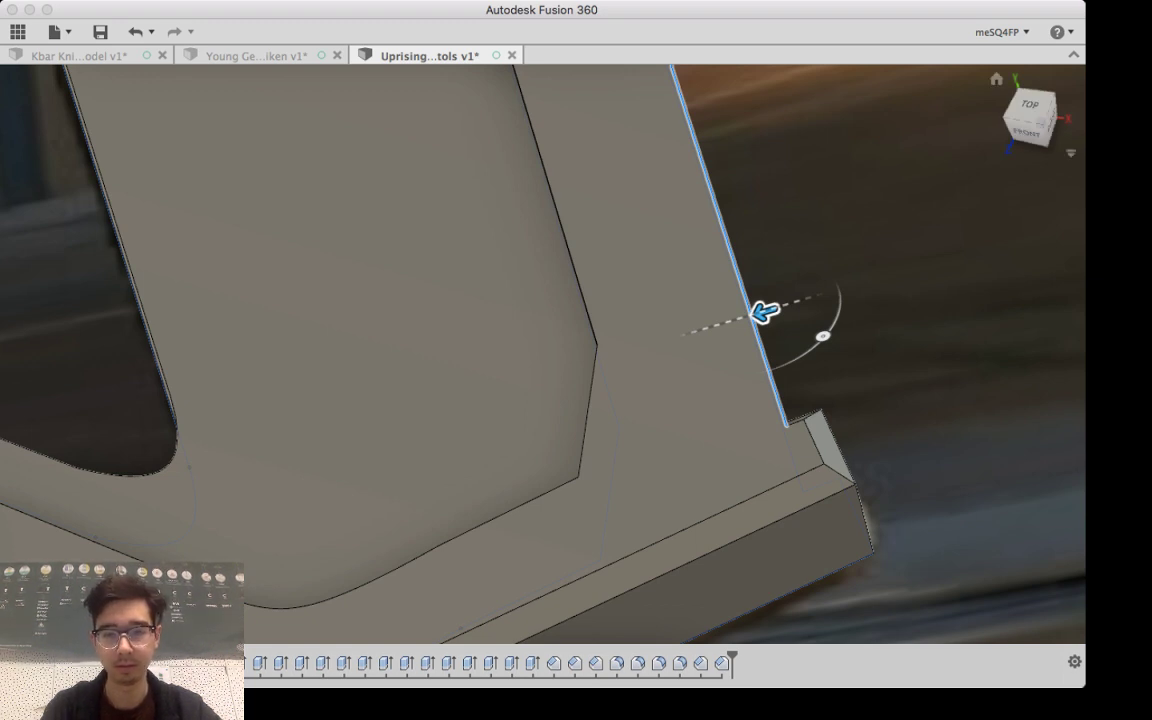
drag(763, 311, 720, 324)
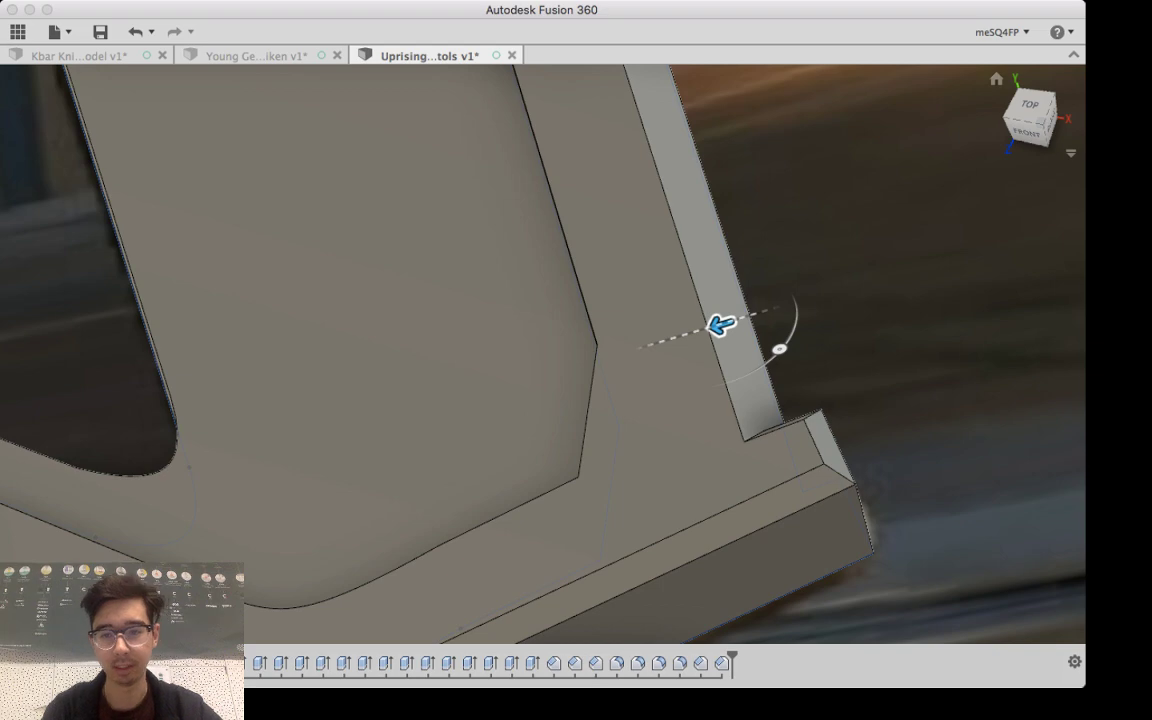
key(Return)
shift+middle_drag(720, 324, 765, 382)
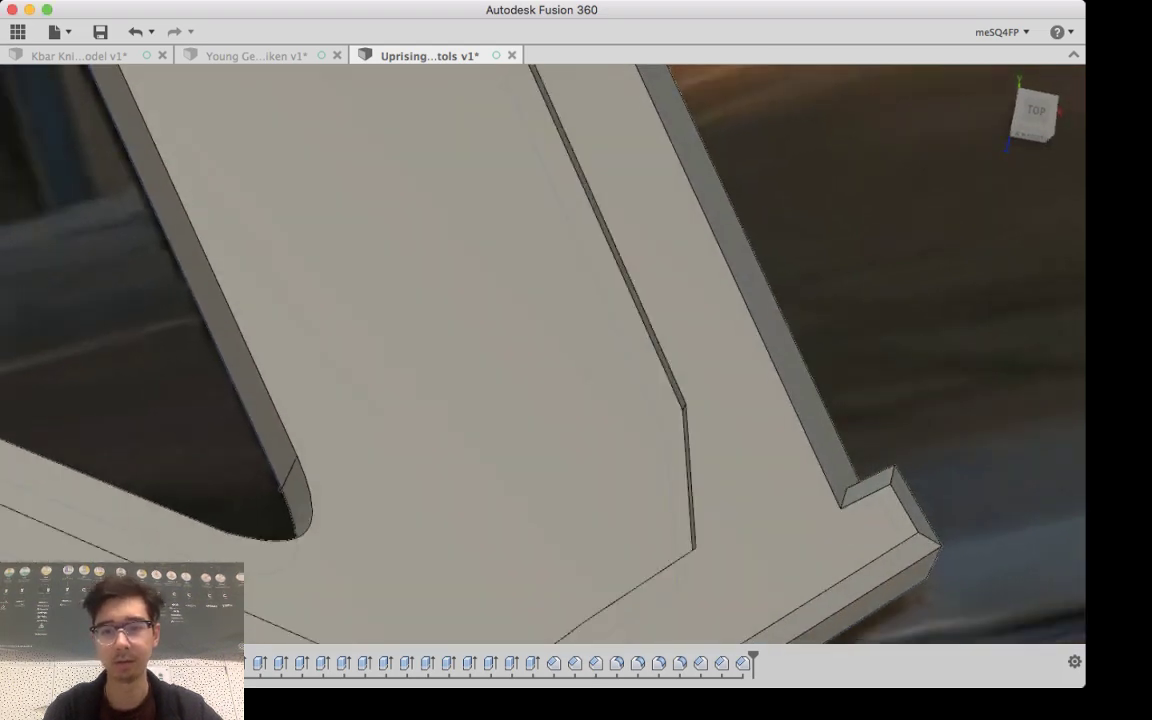
Step: Chamfer all four edges around the tapered four-sided panel on the front grip to form a narrow groove
scroll(800, 274, down, 10)
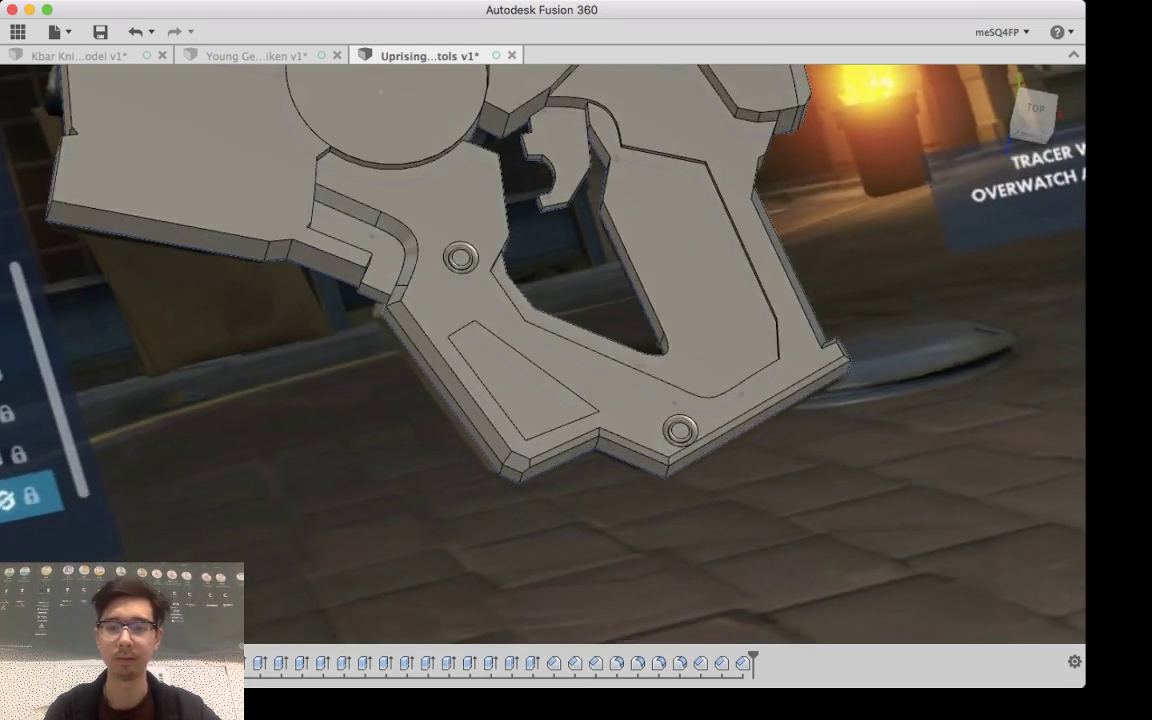
shift+middle_drag(800, 274, 803, 232)
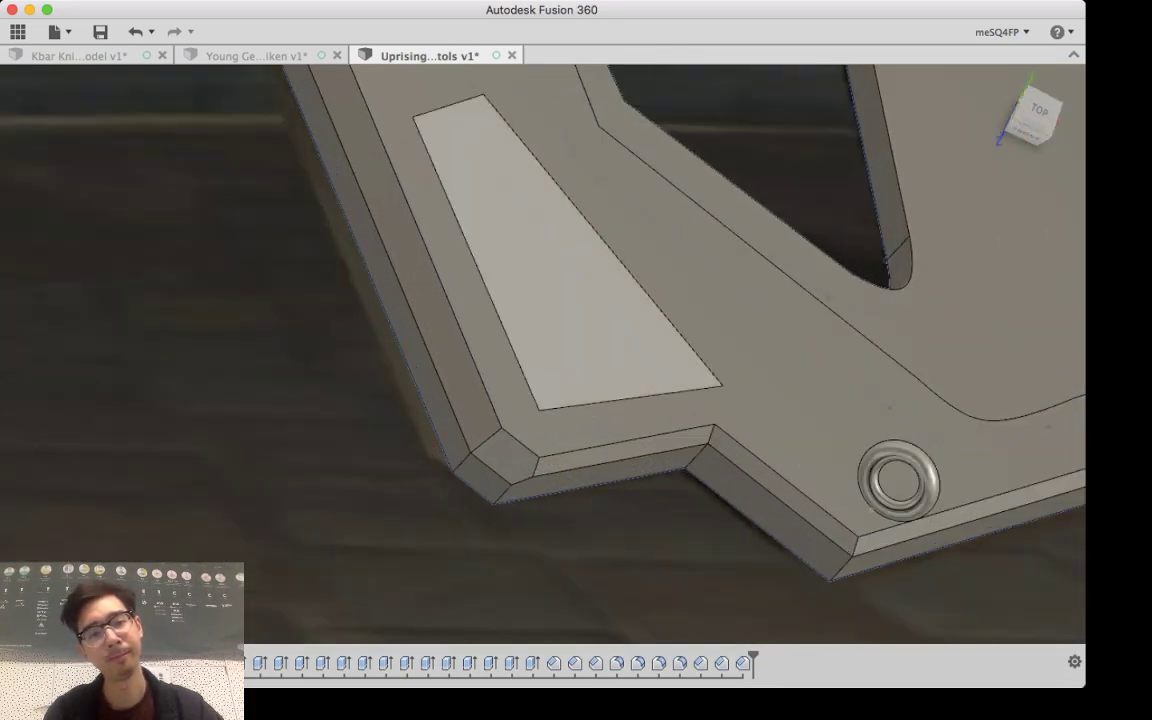
click(603, 240)
middle_drag(580, 270, 637, 404)
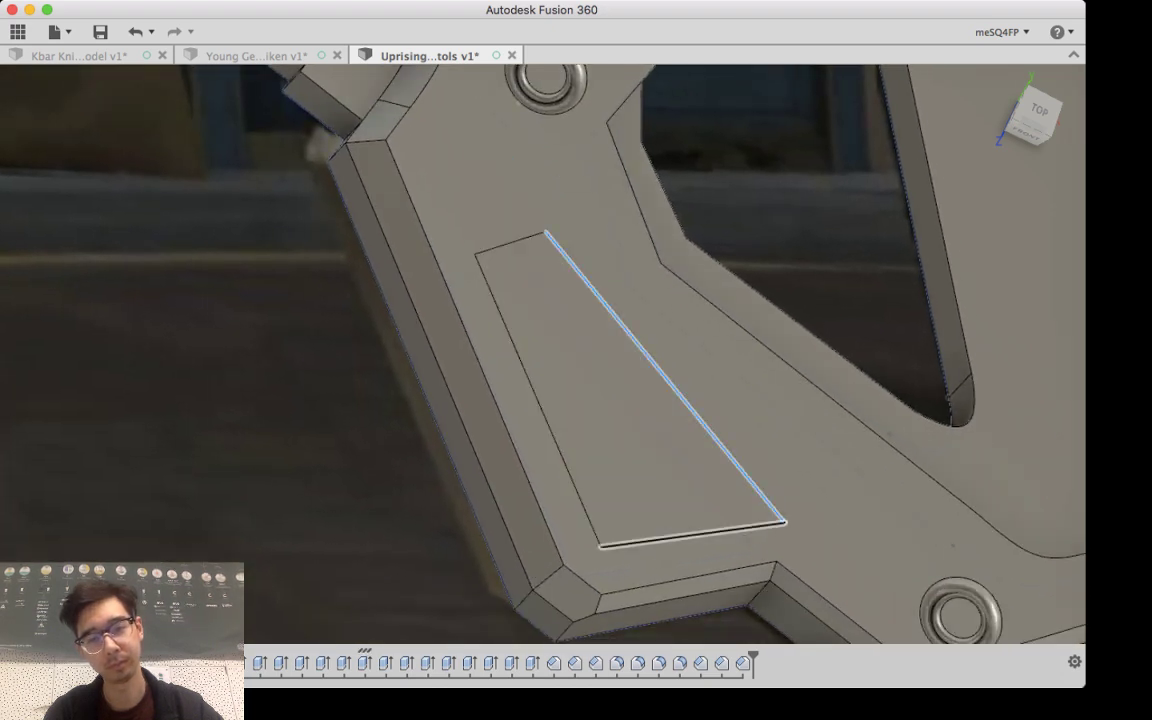
click(537, 400)
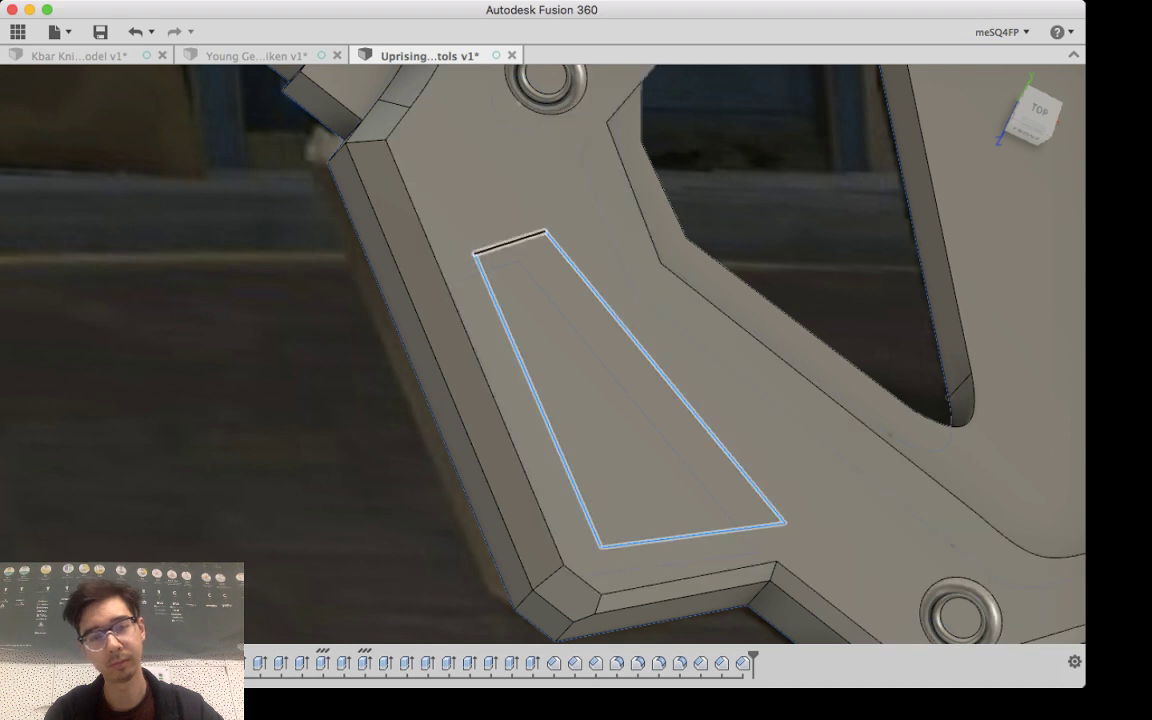
click(510, 243)
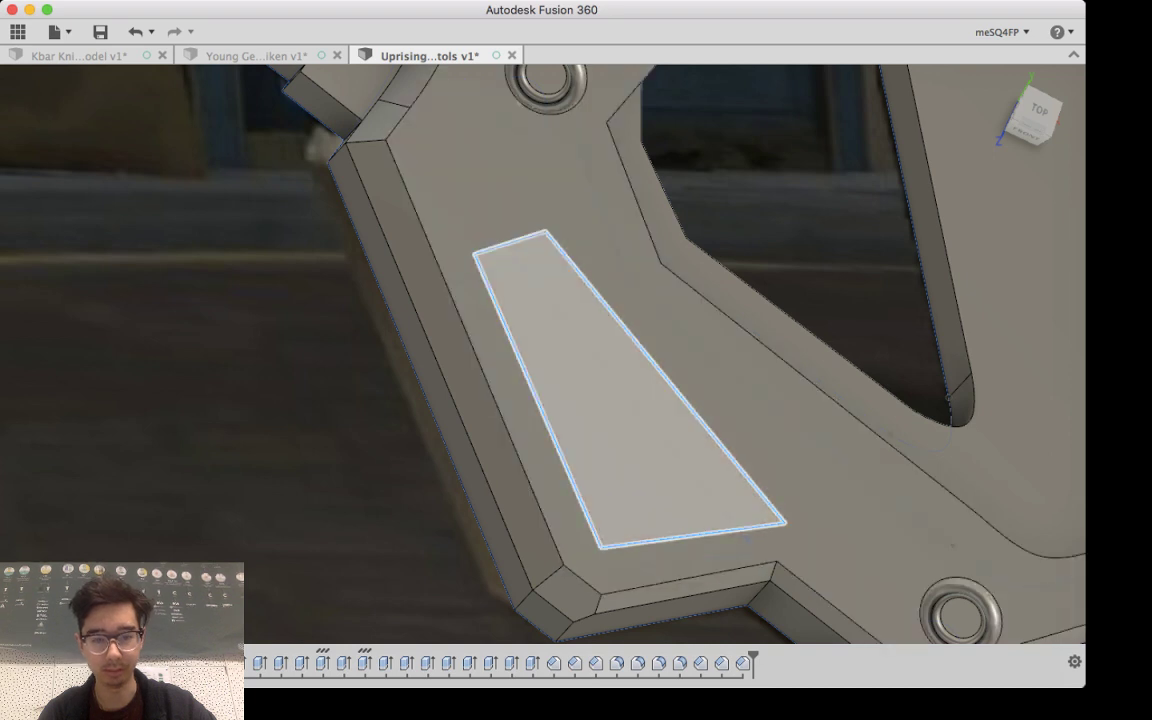
click(537, 400)
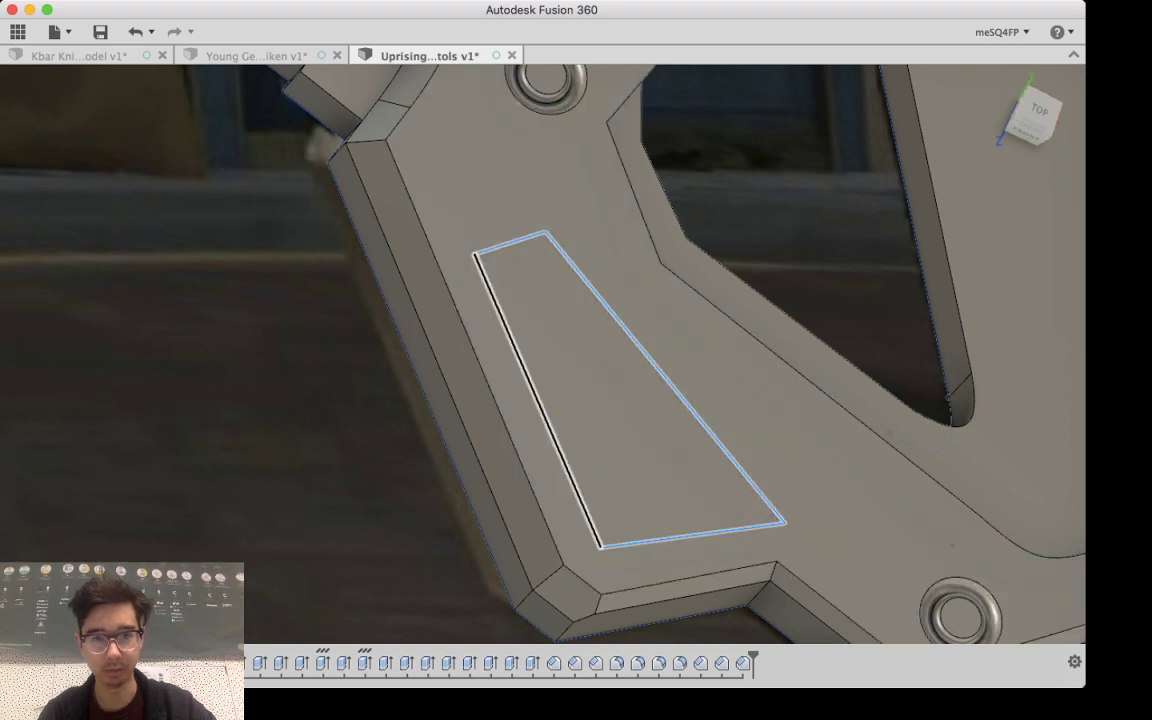
click(538, 400)
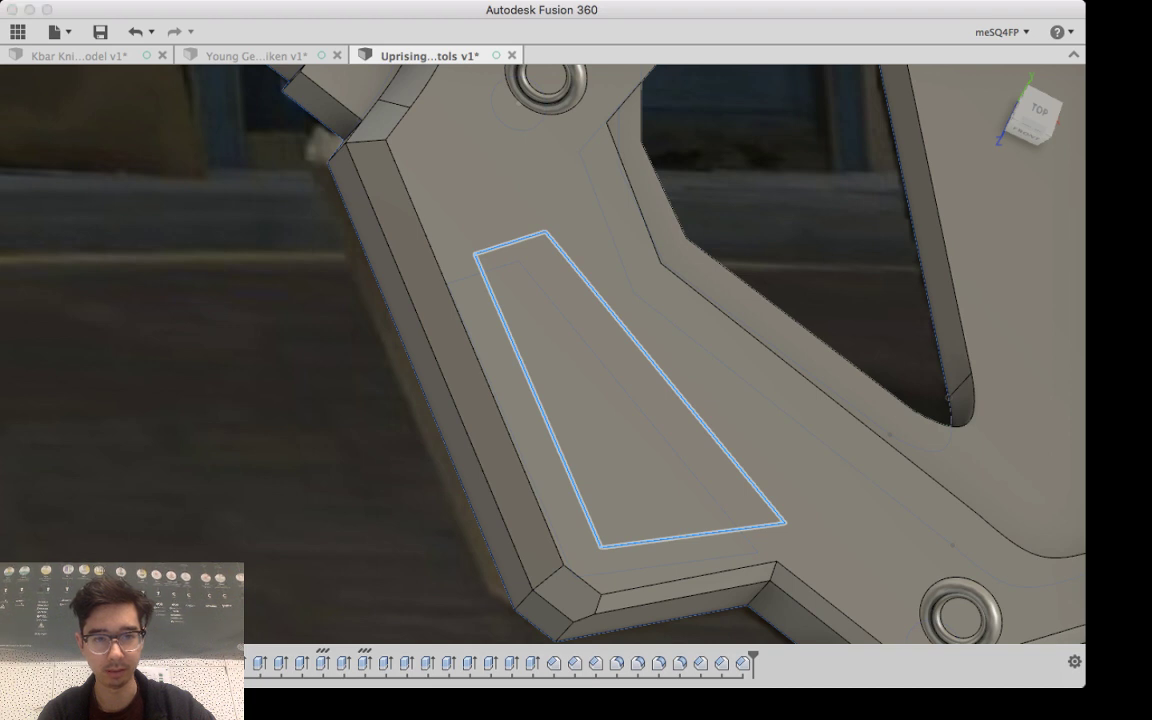
click(528, 222)
drag(528, 222, 535, 236)
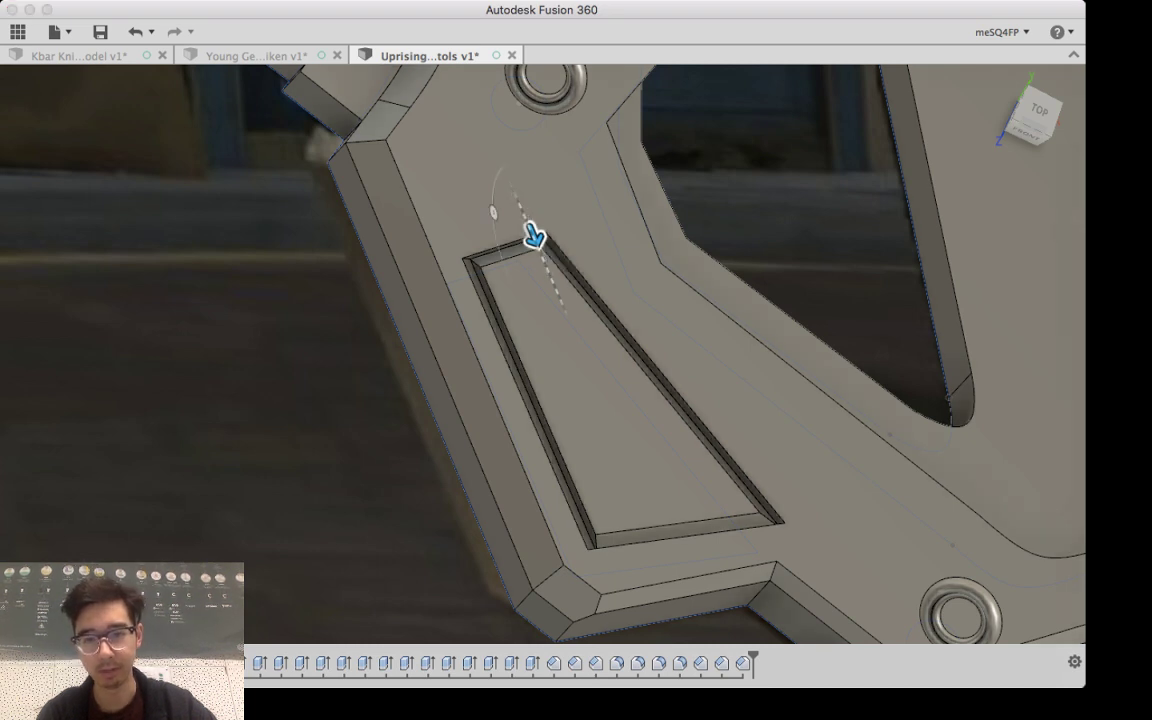
key(Return)
Step: Bevel the opposing edges of the groove around the tapered grip panel to widen the channel on all four sides
scroll(688, 432, down, 2)
scroll(688, 432, up, 5)
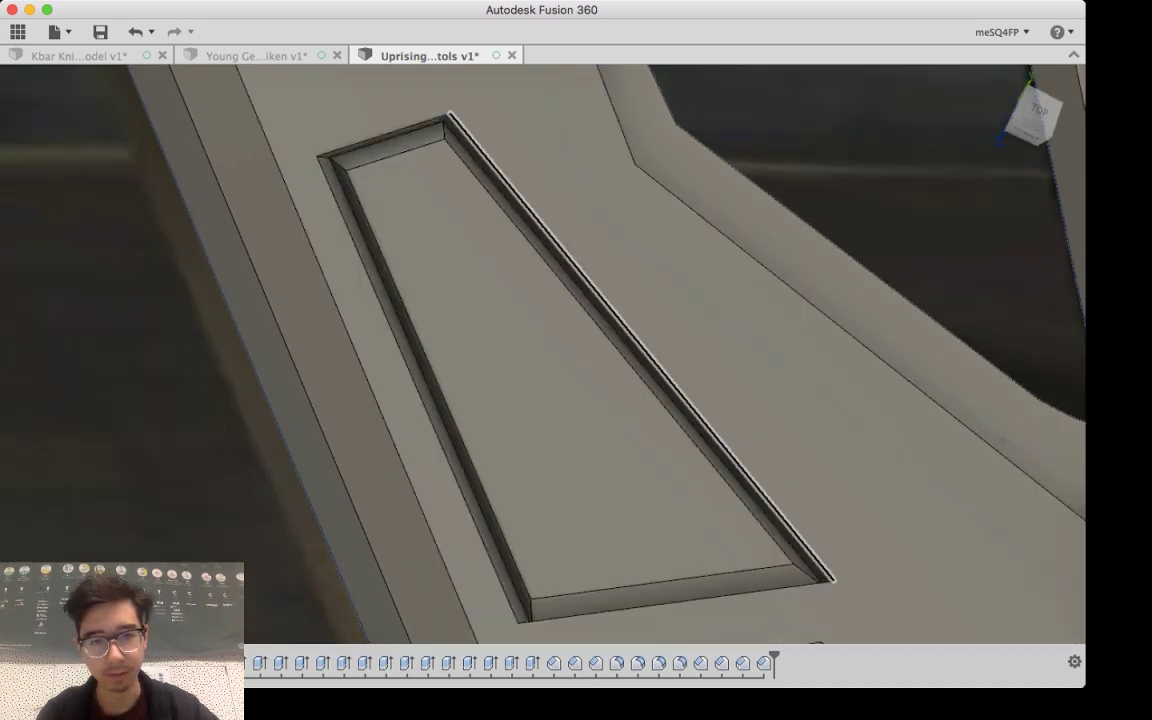
shift+middle_drag(640, 345, 548, 300)
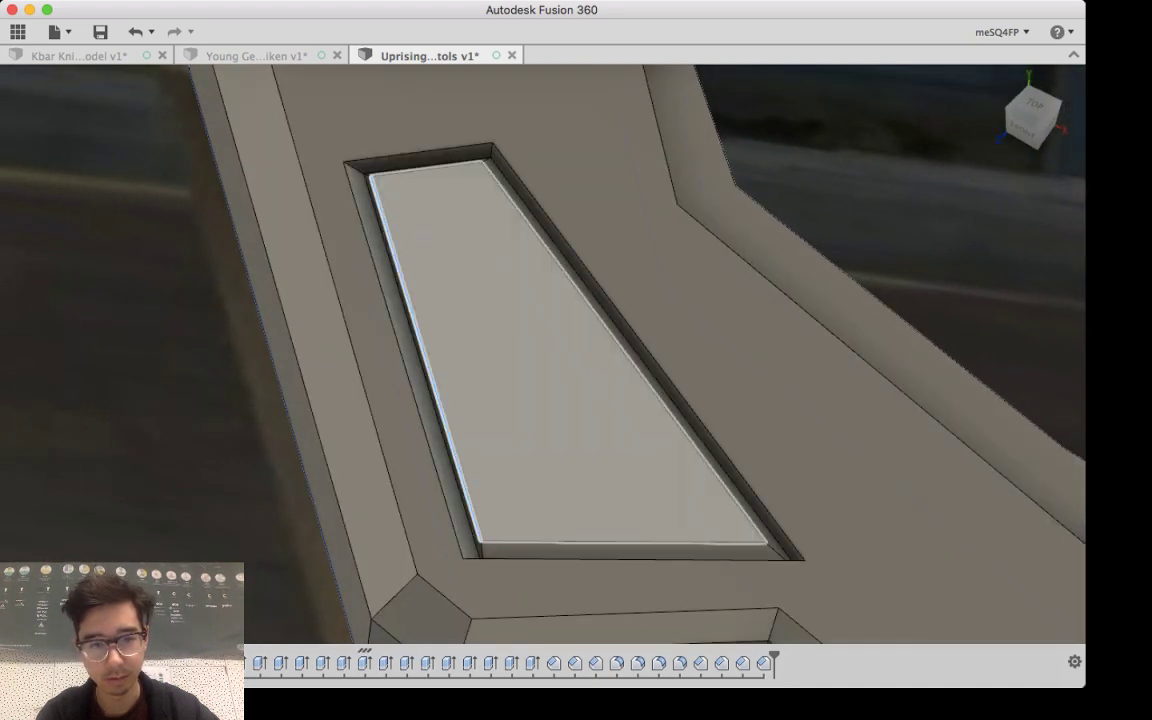
mouse_move(500, 366)
shift+middle_down()
mouse_move(510, 325)
mouse_move(430, 382)
shift+middle_up()
shift+drag(430, 382, 428, 396)
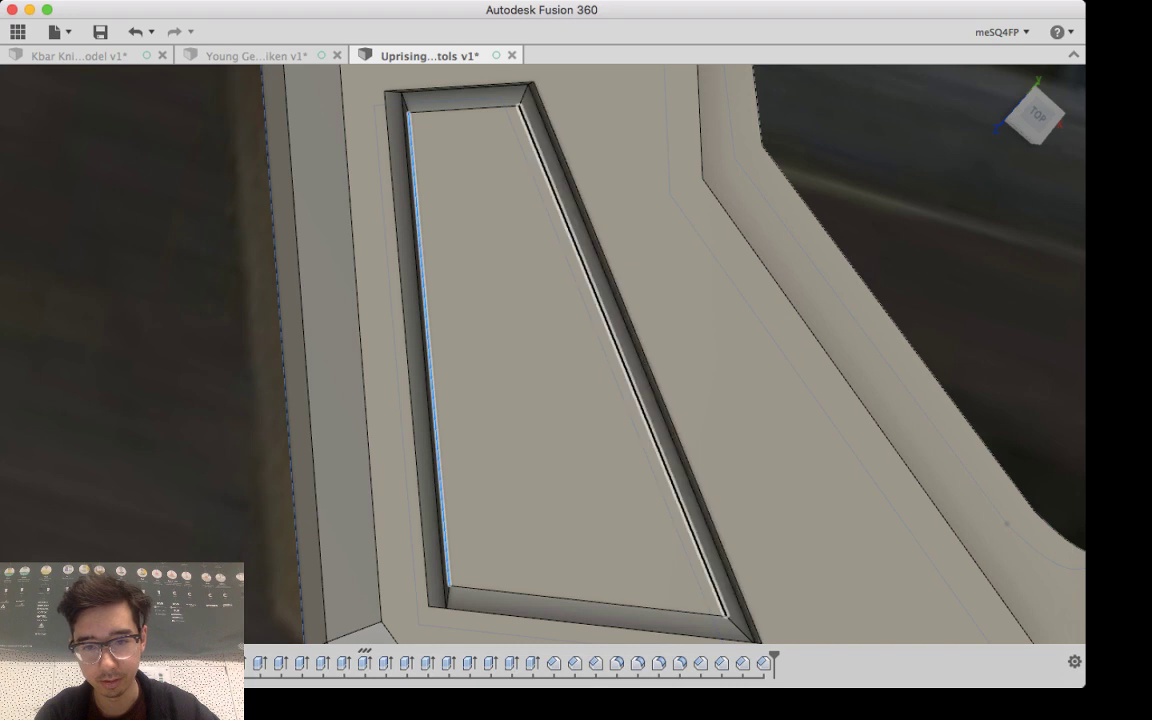
middle_drag(605, 465, 602, 370)
shift+click(652, 363)
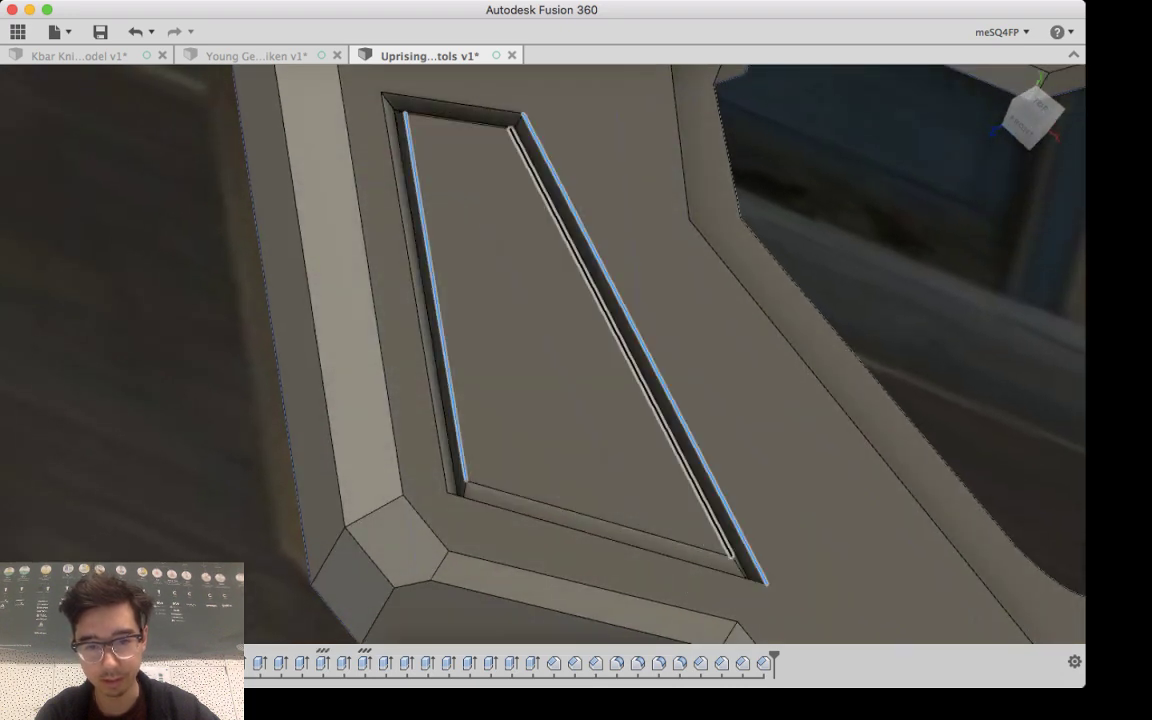
shift+click(592, 533)
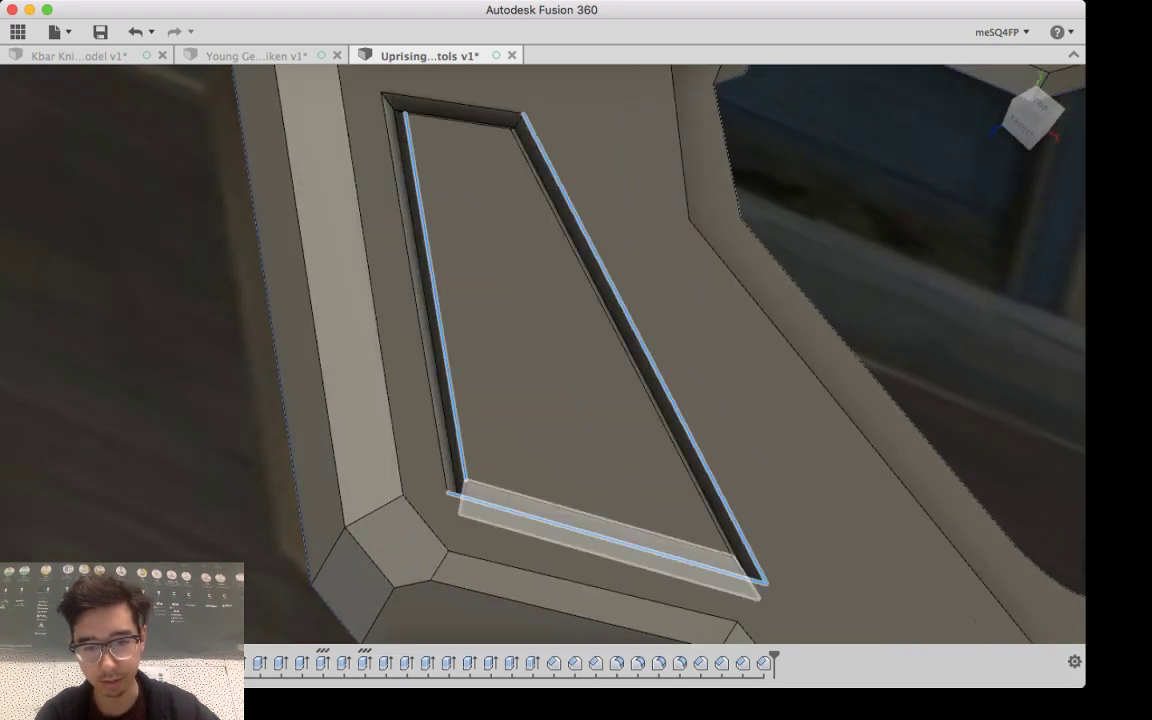
mouse_move(517, 338)
shift+middle_down()
mouse_move(517, 366)
mouse_move(514, 334)
mouse_move(542, 314)
shift+middle_up()
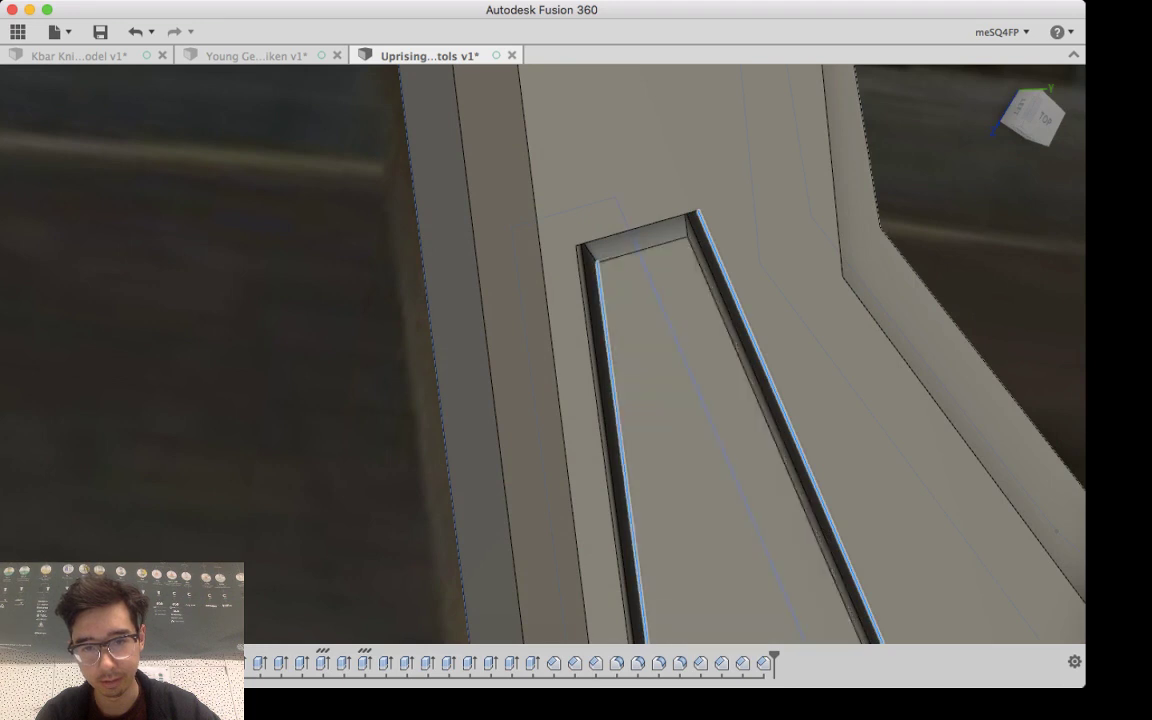
click(637, 228)
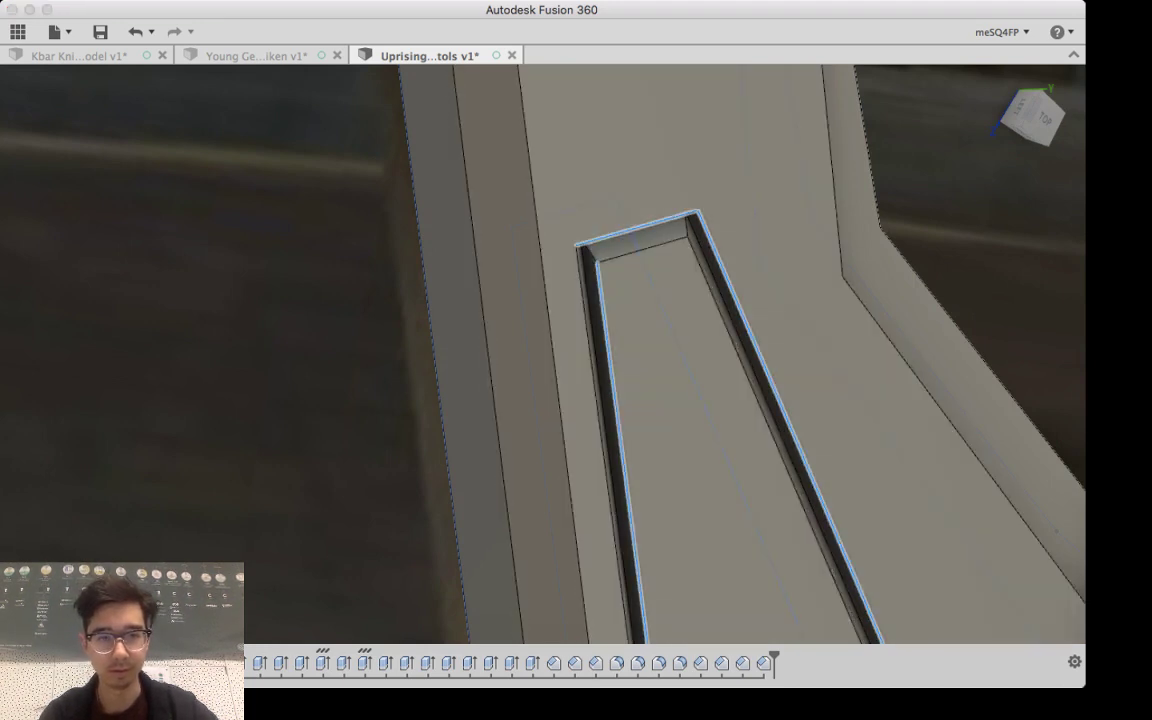
key(f)
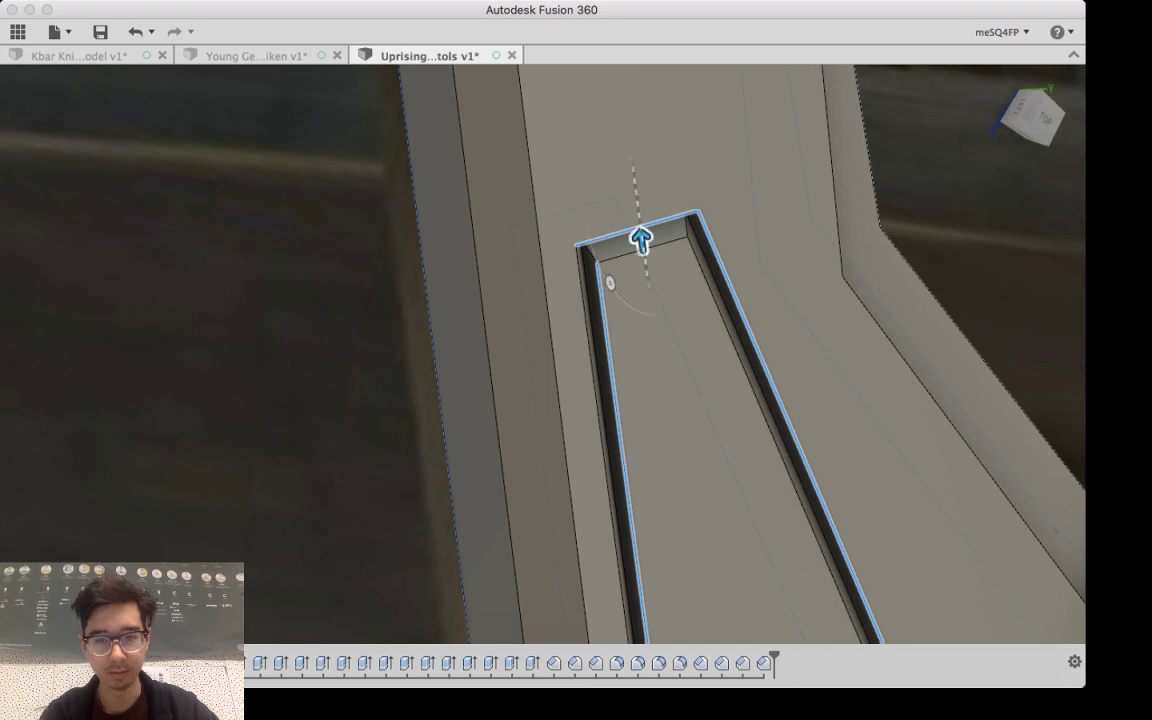
drag(640, 236, 637, 217)
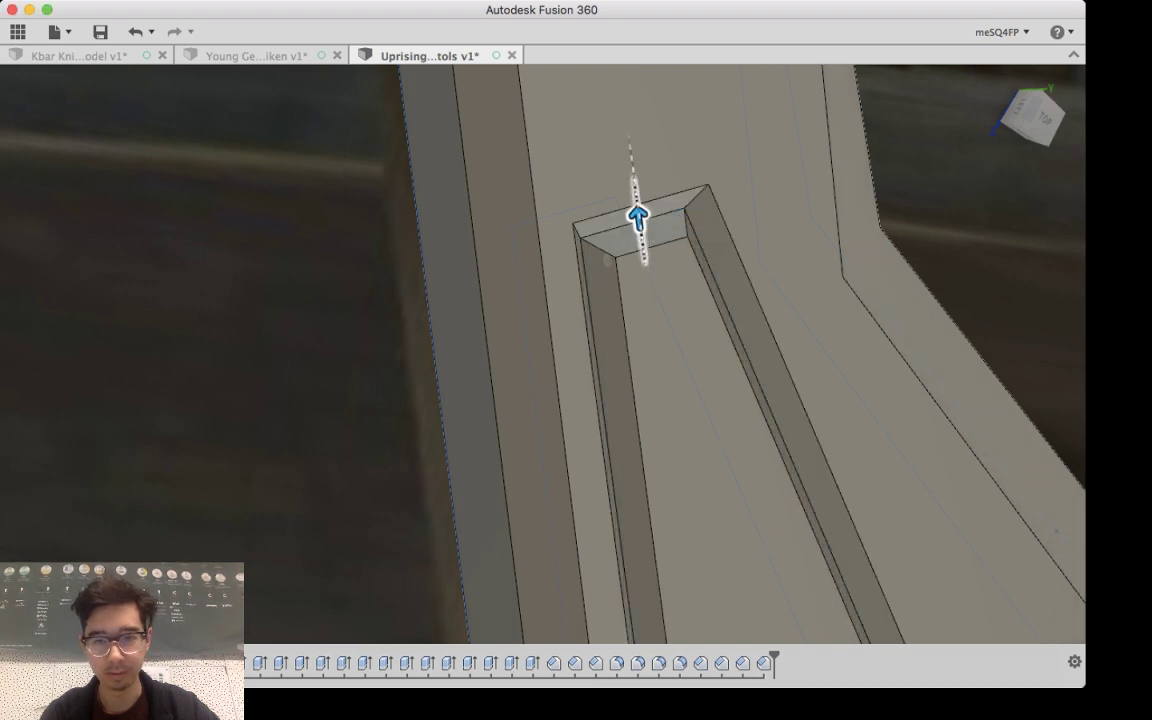
key(Return)
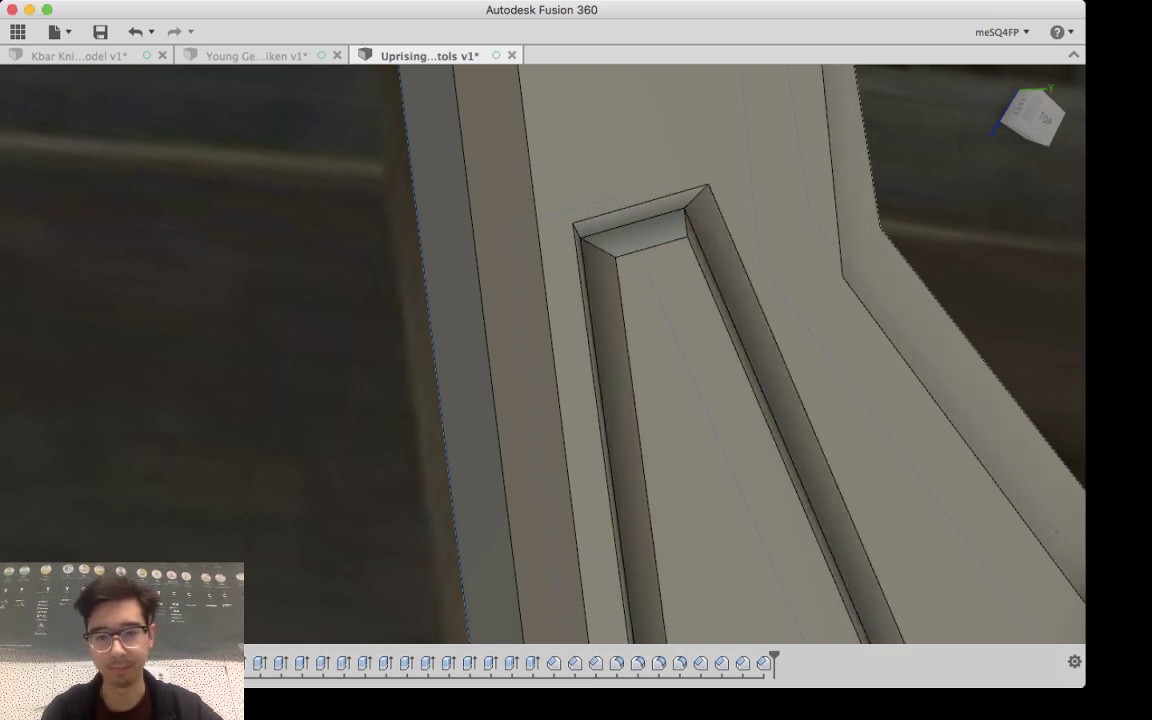
Step: Examine the grip panel's groove up close and the whole pistol at an angle for edges that still need bevelling
middle_drag(680, 470, 441, 139)
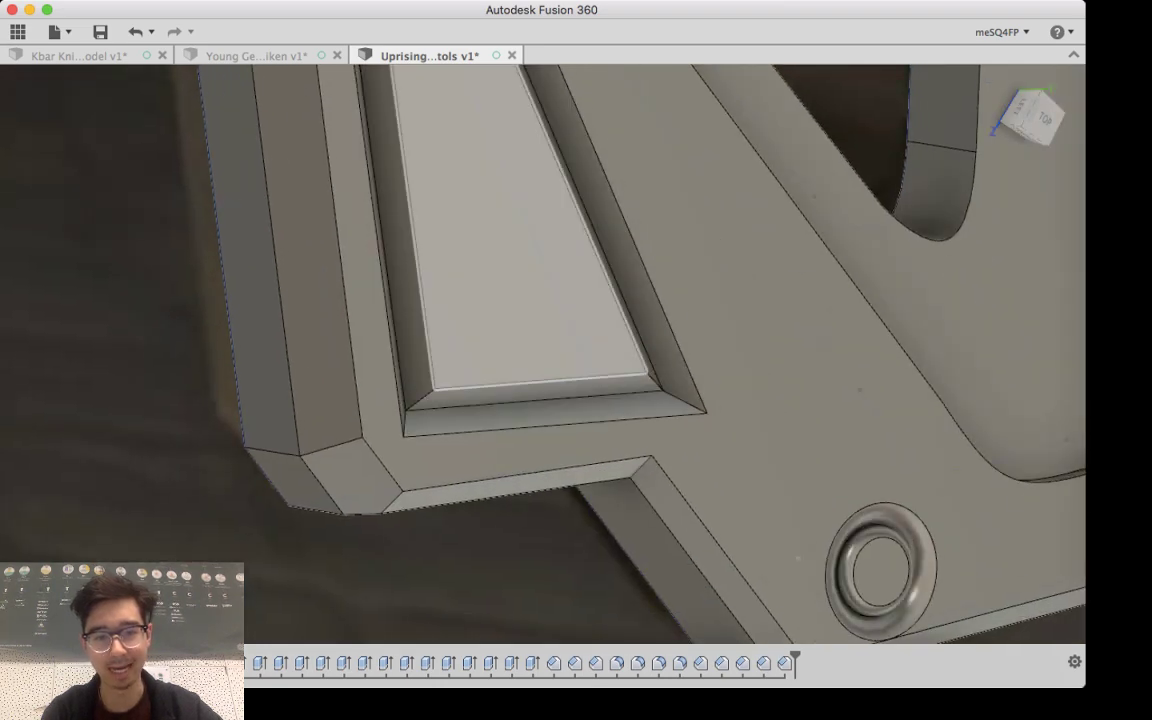
shift+middle_drag(632, 336, 580, 324)
scroll(583, 328, down, 6)
scroll(576, 323, down, 4)
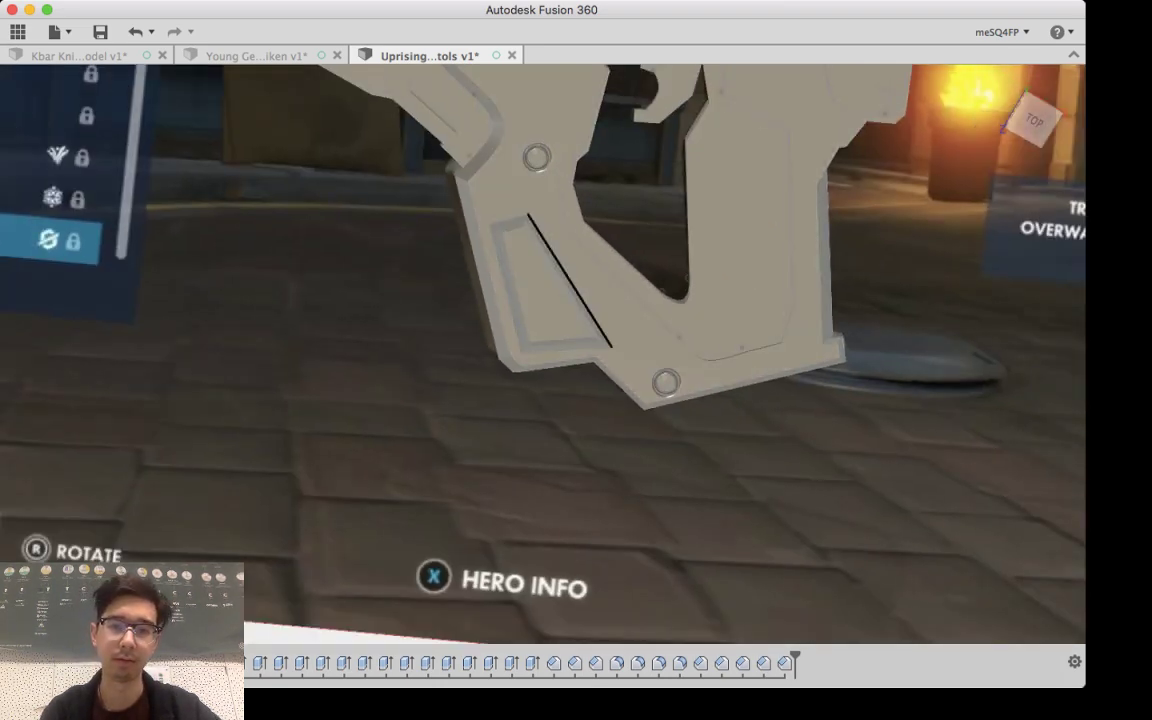
shift+middle_drag(530, 455, 540, 375)
middle_drag(580, 215, 742, 494)
shift+drag(742, 494, 725, 370)
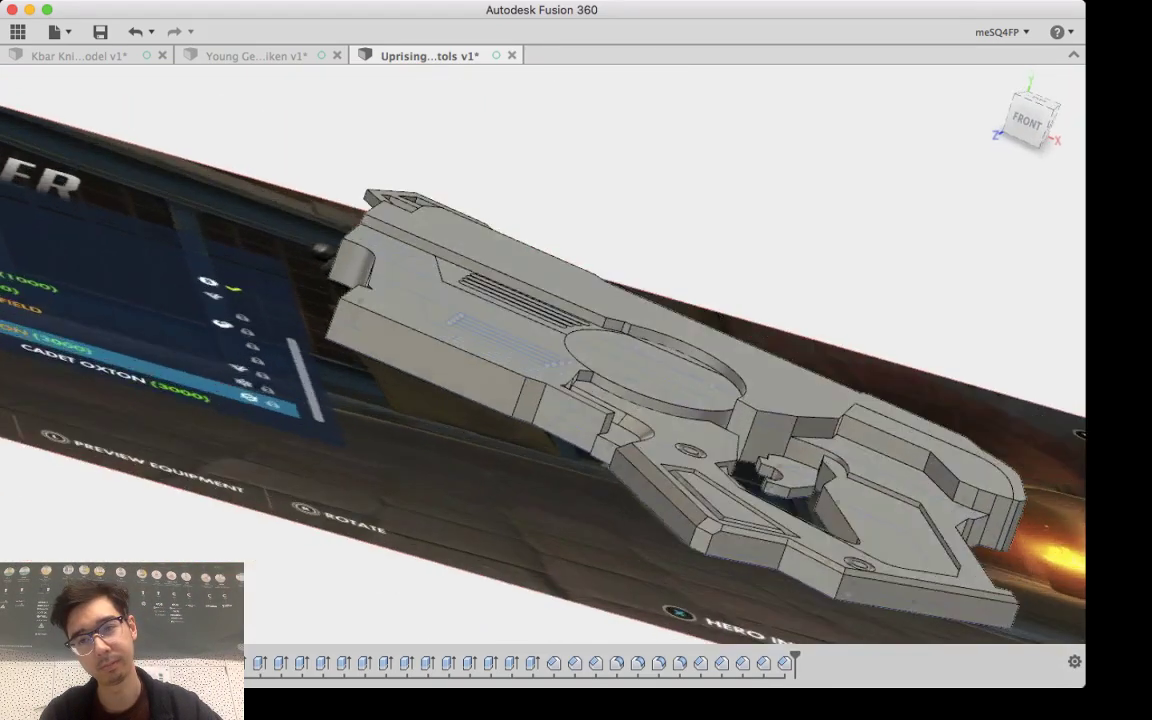
Step: Examine the whole pistol and the handle's inset grip panel, hiding and restoring the model to compare it with the reference image
shift+middle_drag(725, 370, 830, 425)
click(1043, 108)
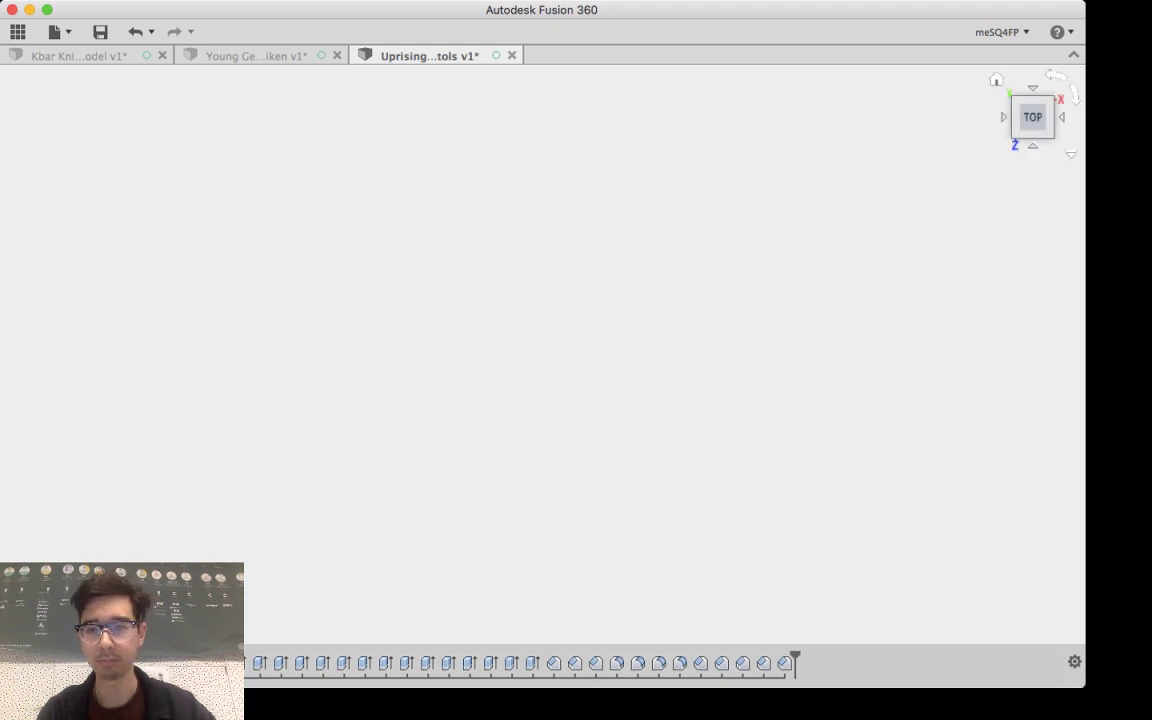
click(996, 79)
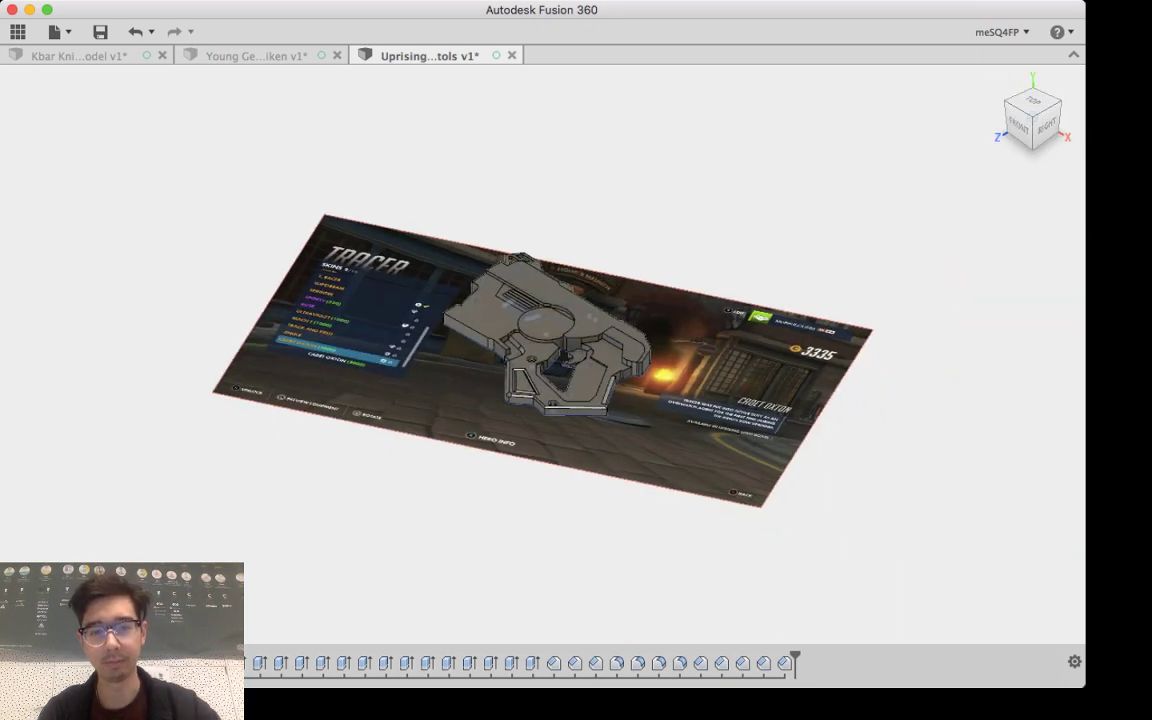
scroll(707, 270, down, 5)
scroll(707, 270, up, 10)
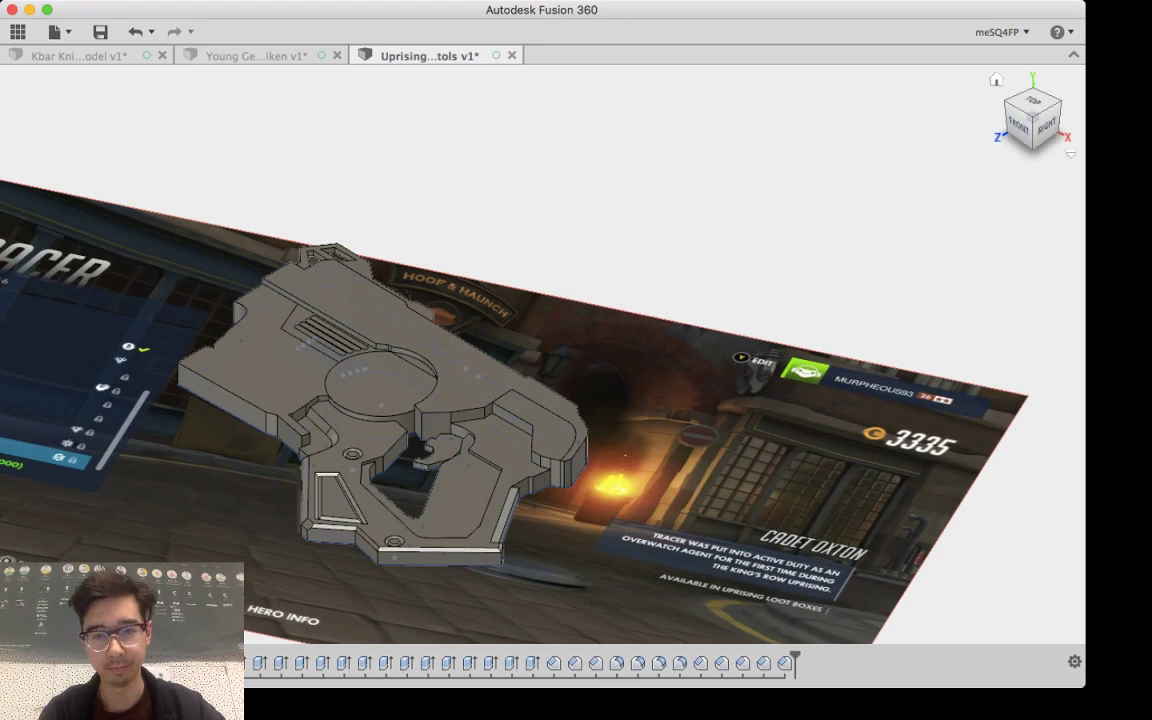
middle_drag(520, 350, 711, 287)
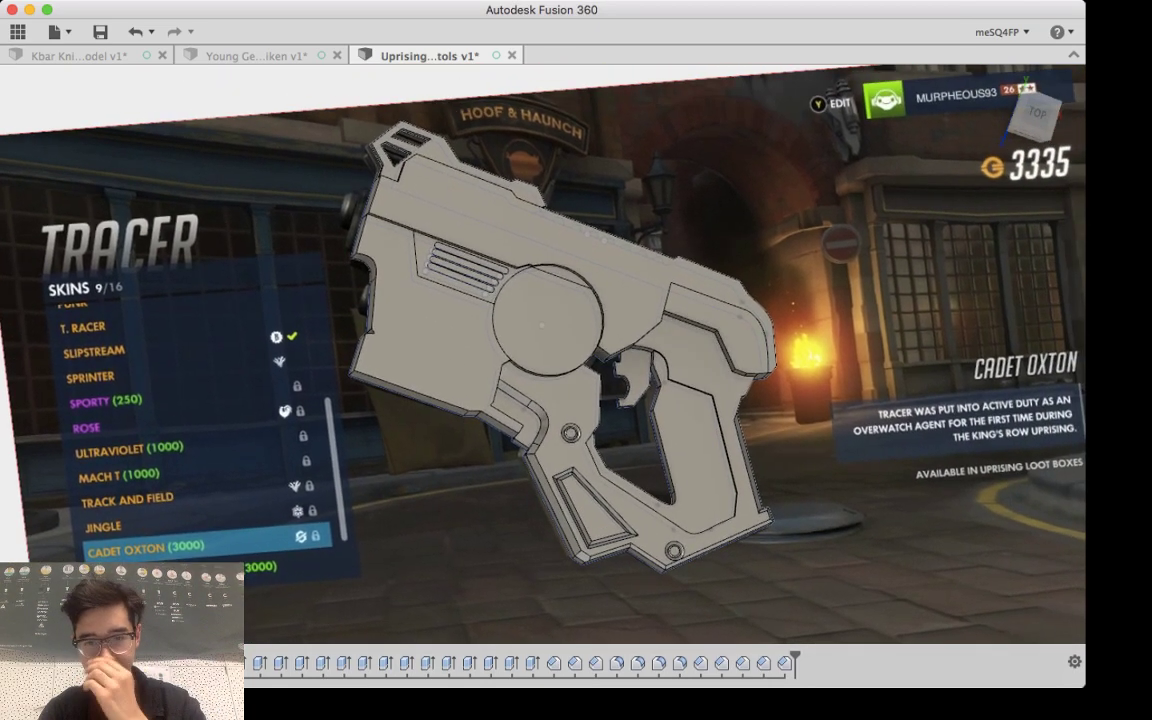
scroll(806, 445, down, 5)
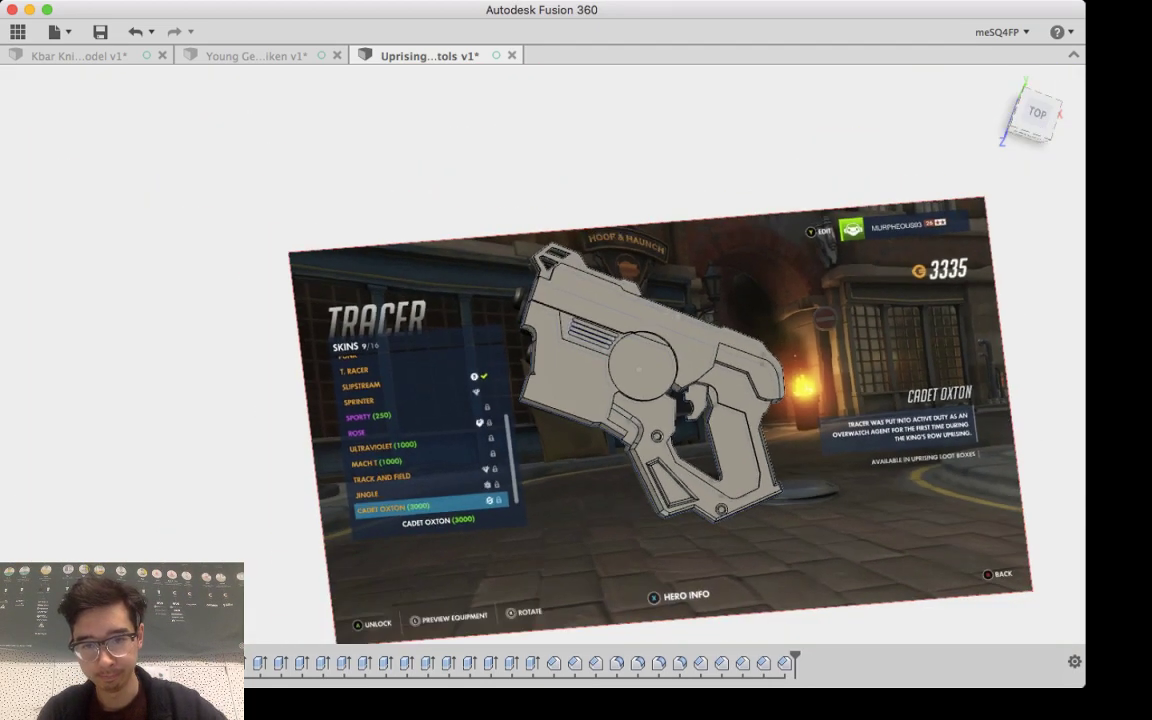
scroll(806, 445, up, 12)
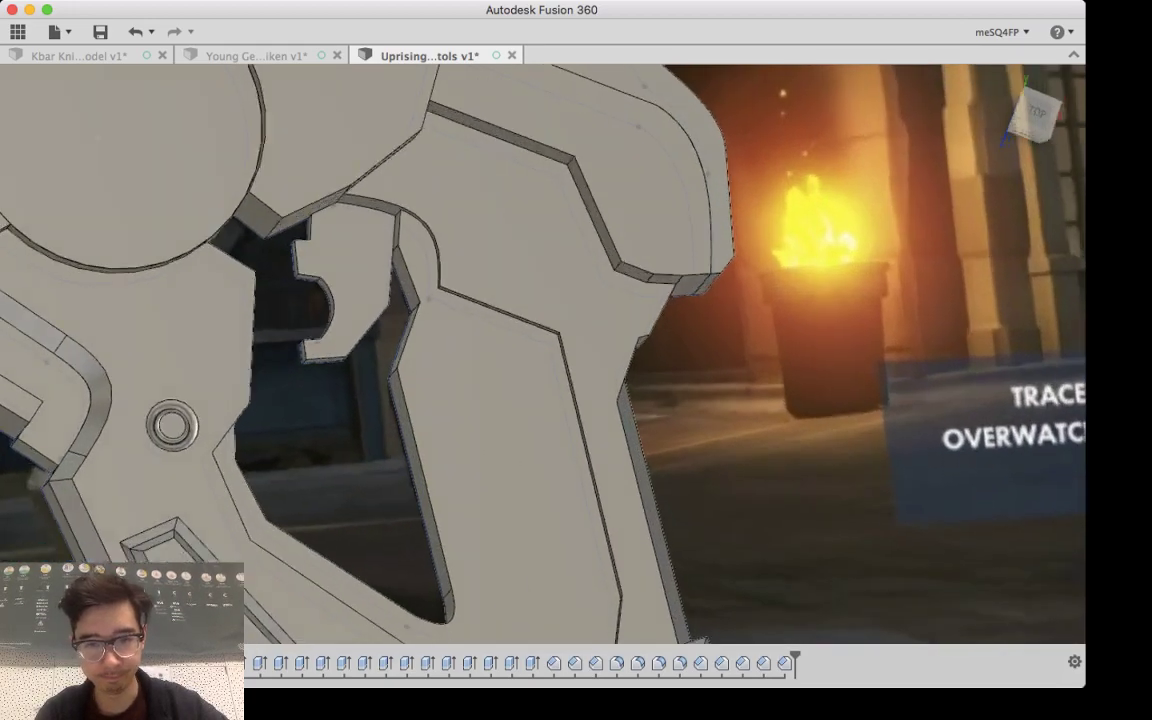
mouse_move(806, 445)
shift+middle_down()
mouse_move(790, 335)
mouse_move(818, 425)
mouse_move(850, 375)
mouse_move(835, 335)
mouse_move(775, 390)
mouse_move(755, 365)
mouse_move(770, 400)
mouse_move(796, 396)
shift+middle_up()
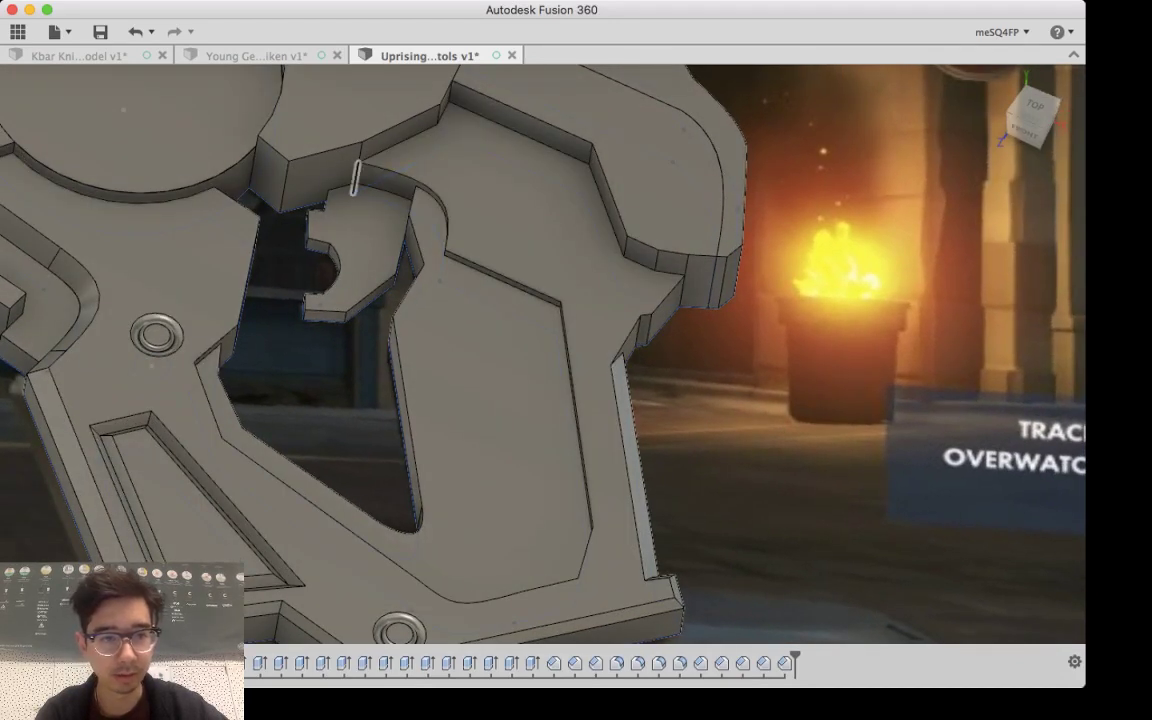
key(v)
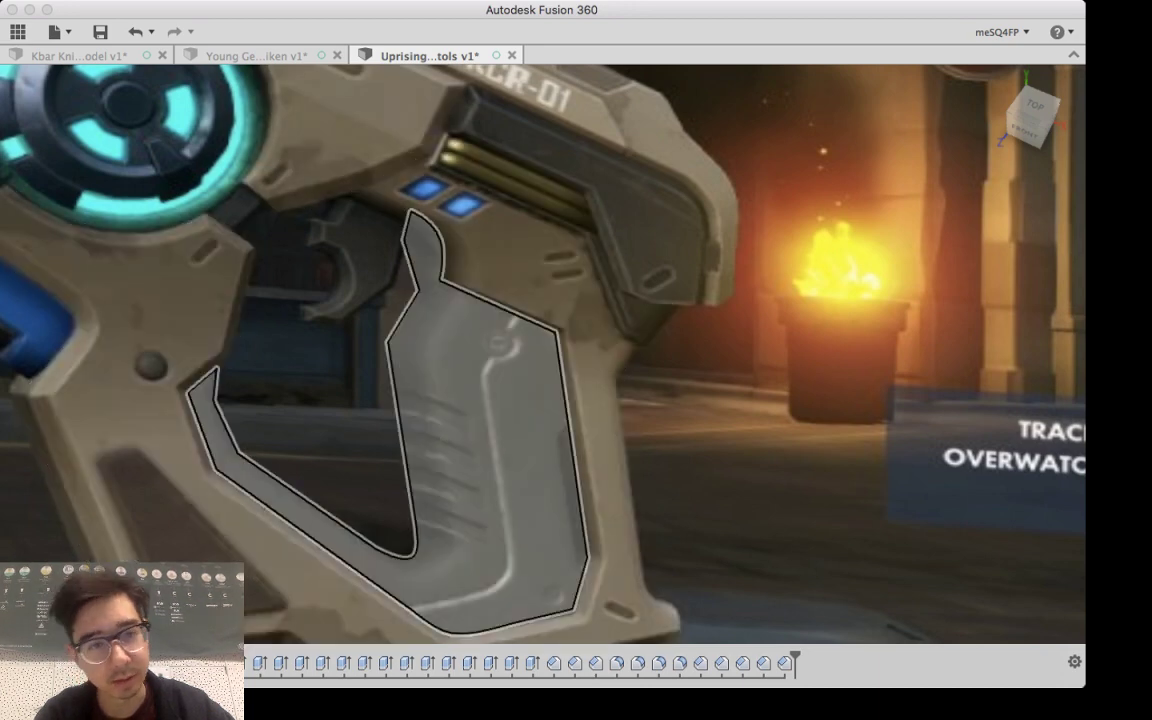
key(v)
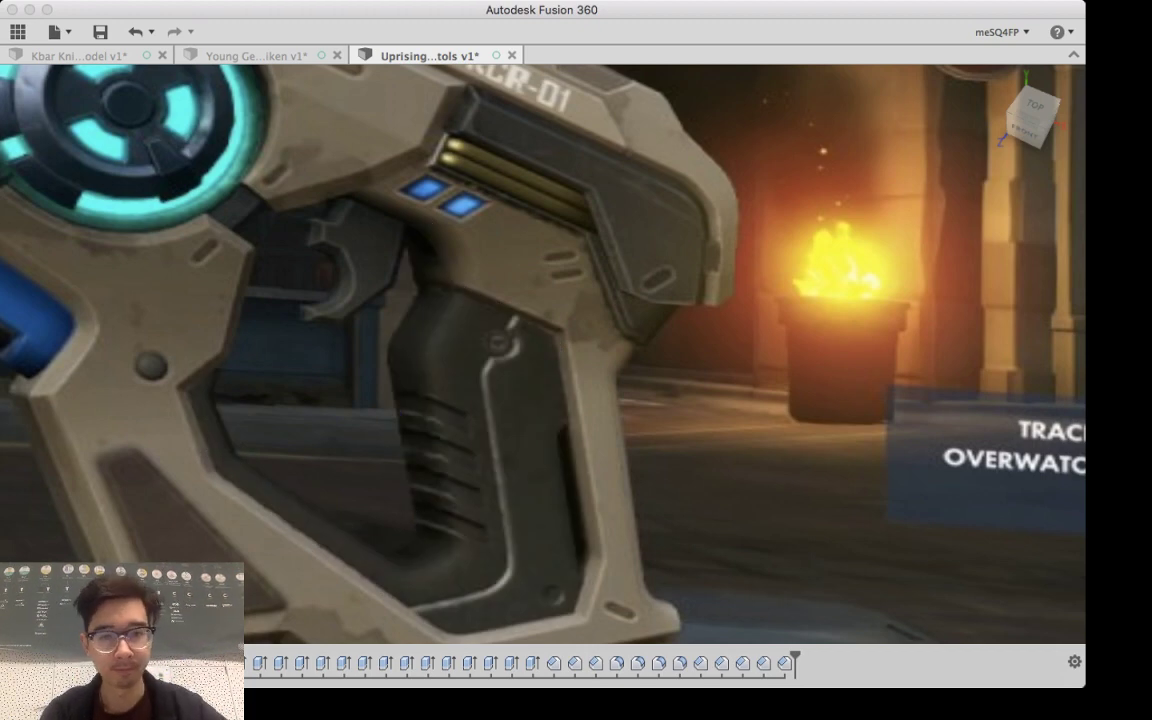
key(v)
Step: Chamfer the chain of edges around the recessed grip panel, from its upper edge down and around to the trigger-guard end, with a narrow bevel
click(502, 277)
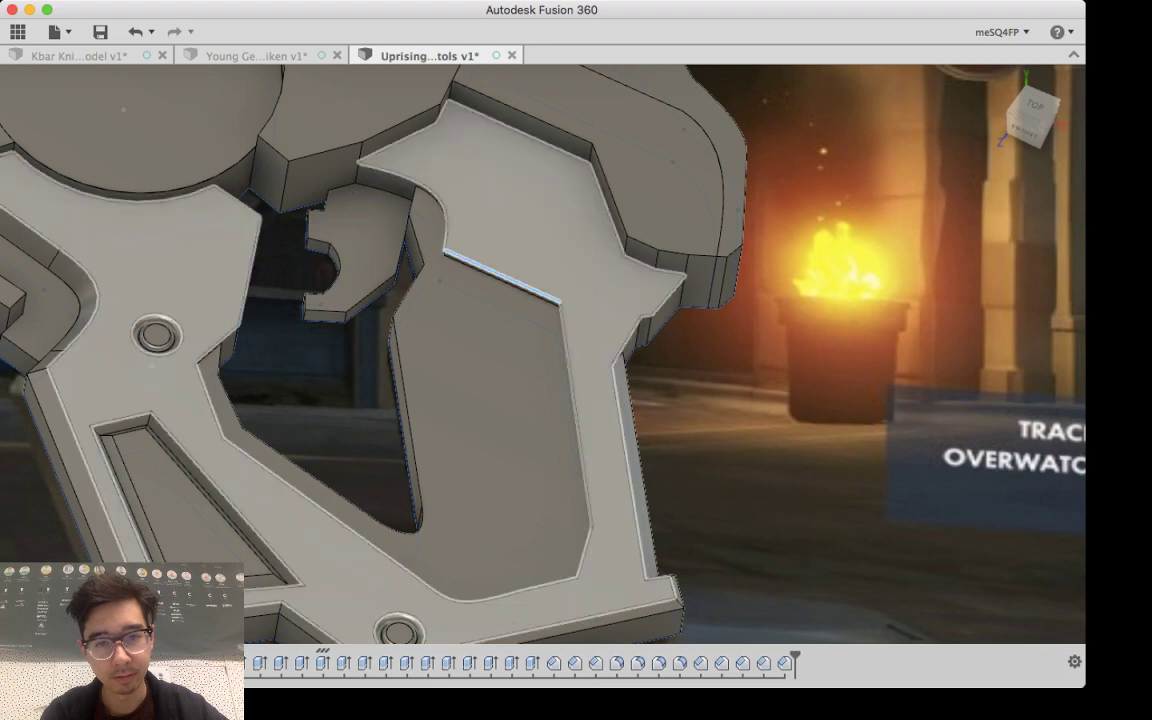
scroll(565, 340, up, 5)
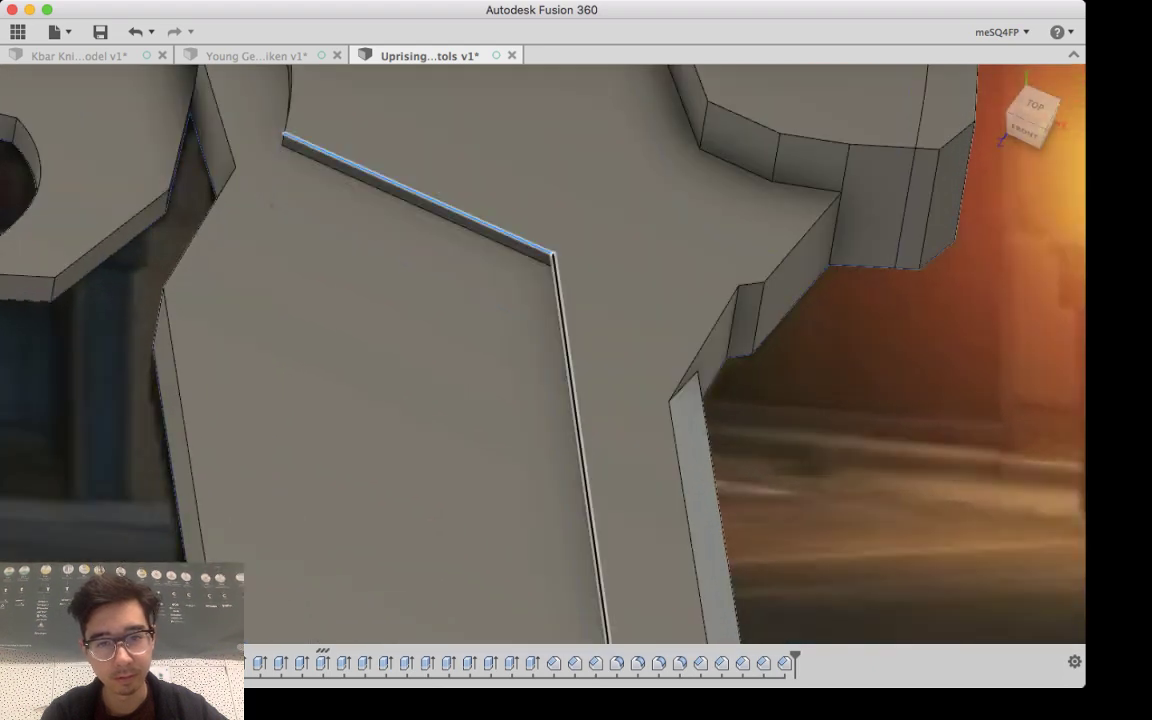
click(575, 410)
middle_drag(578, 440, 593, 64)
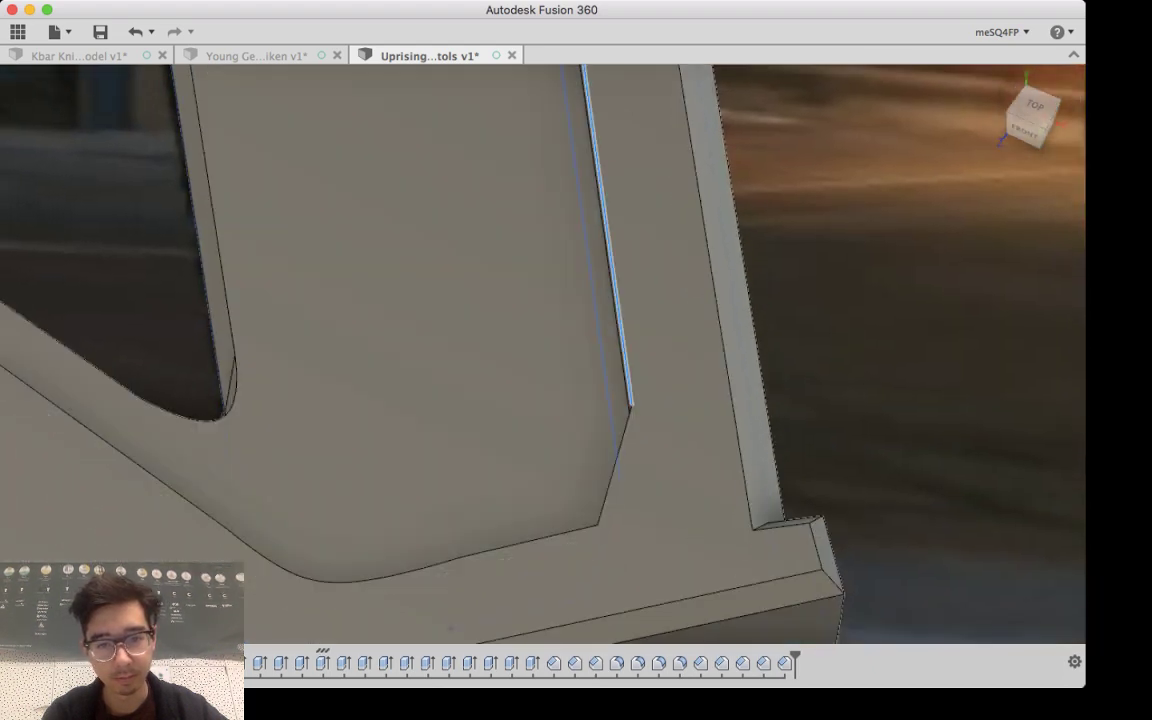
click(615, 465)
click(530, 540)
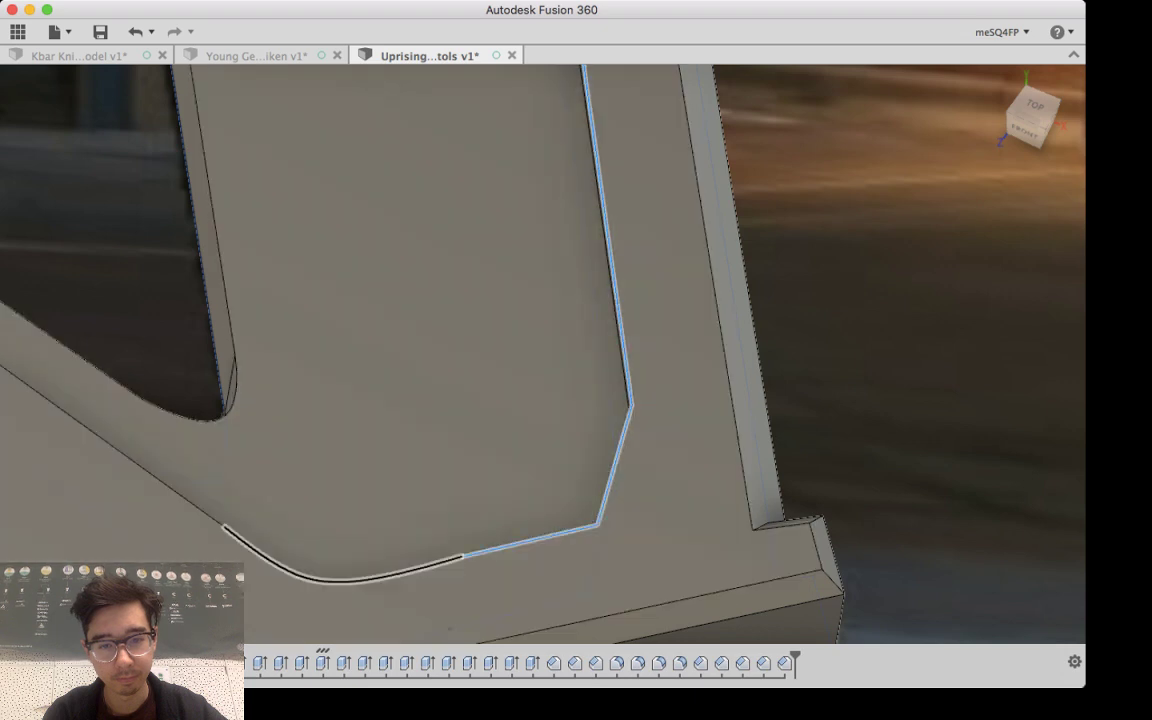
click(340, 581)
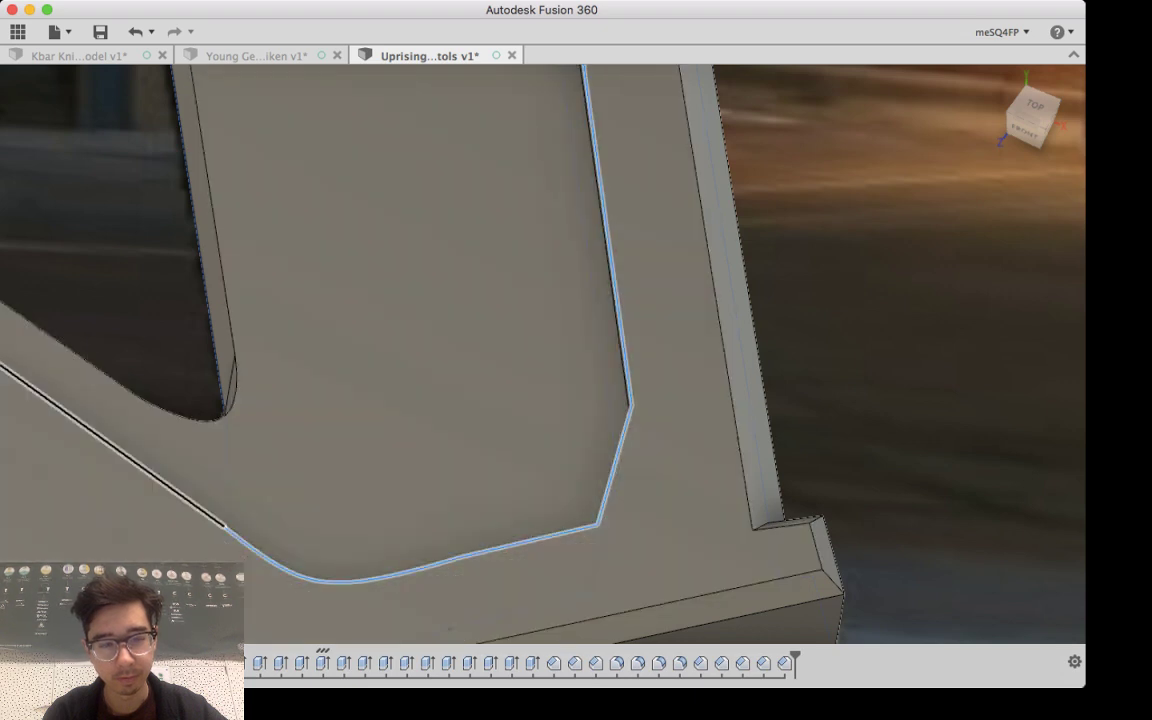
click(130, 459)
middle_drag(125, 475, 478, 588)
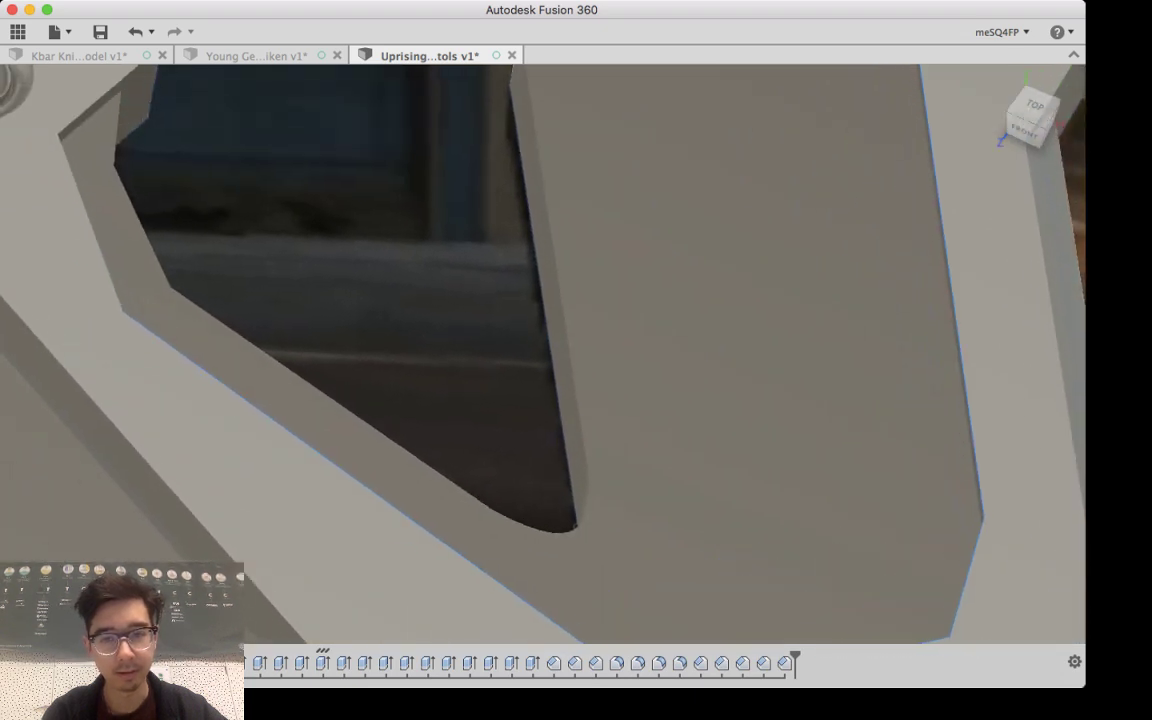
scroll(560, 358, down, 5)
shift+middle_drag(285, 295, 327, 285)
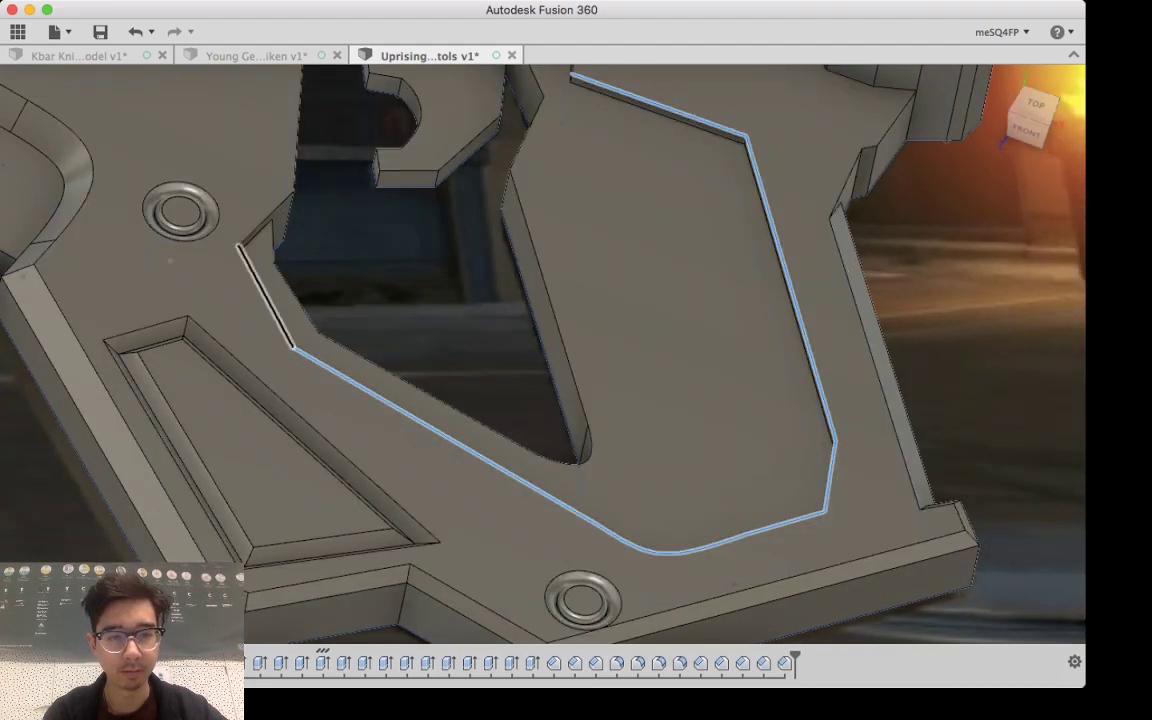
click(266, 297)
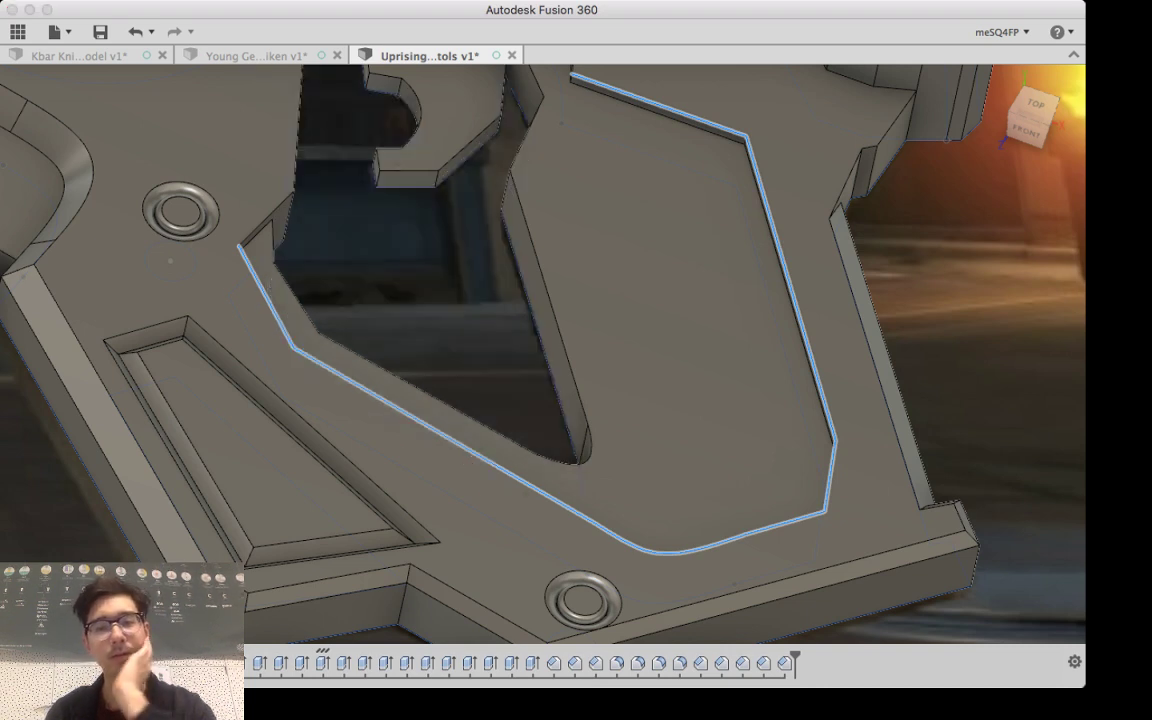
key(q)
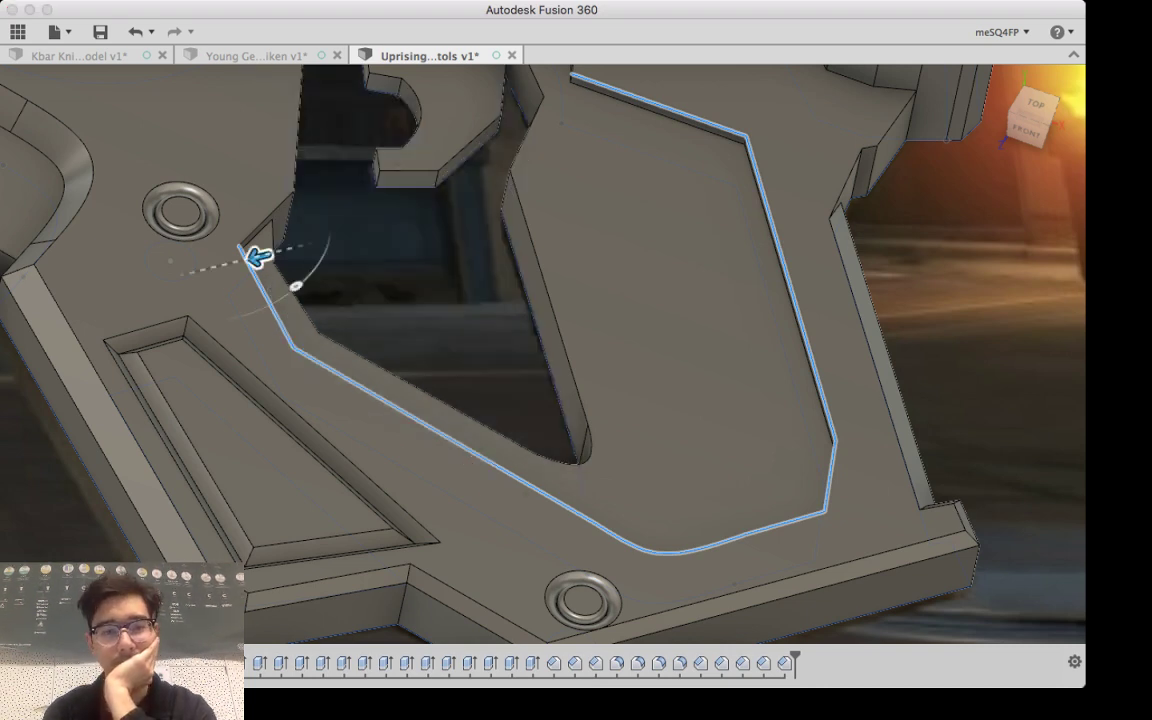
drag(259, 257, 235, 262)
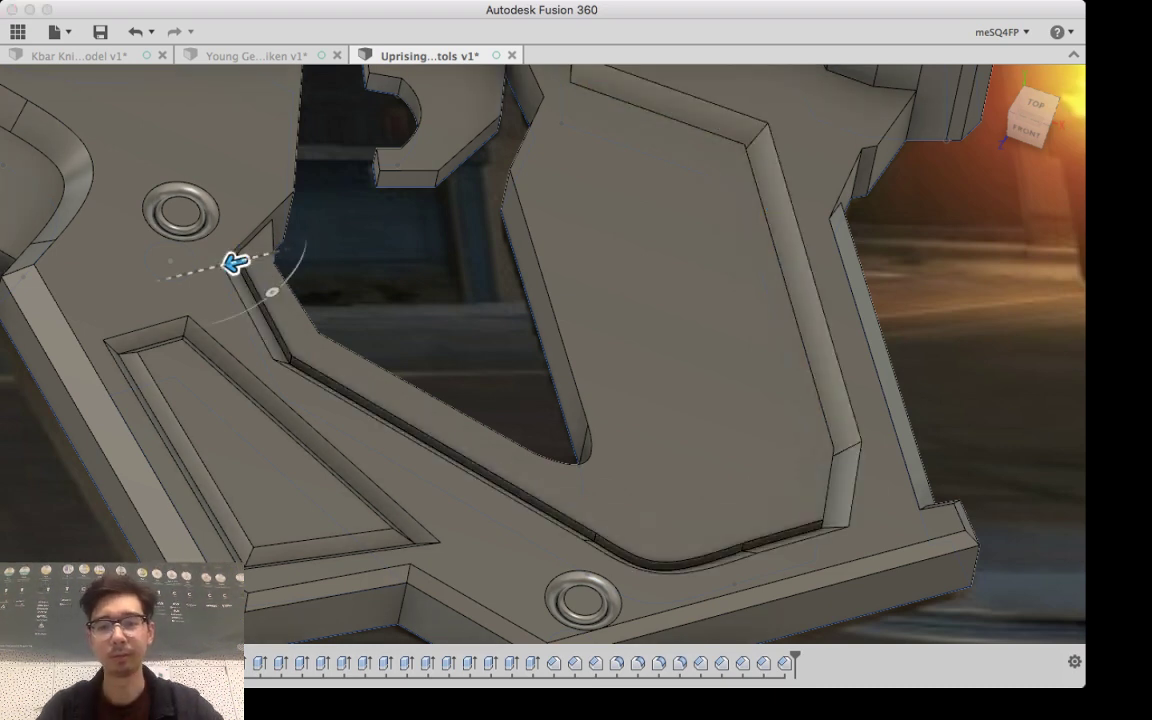
mouse_move(235, 262)
mouse_down()
mouse_move(258, 257)
mouse_move(246, 260)
mouse_up()
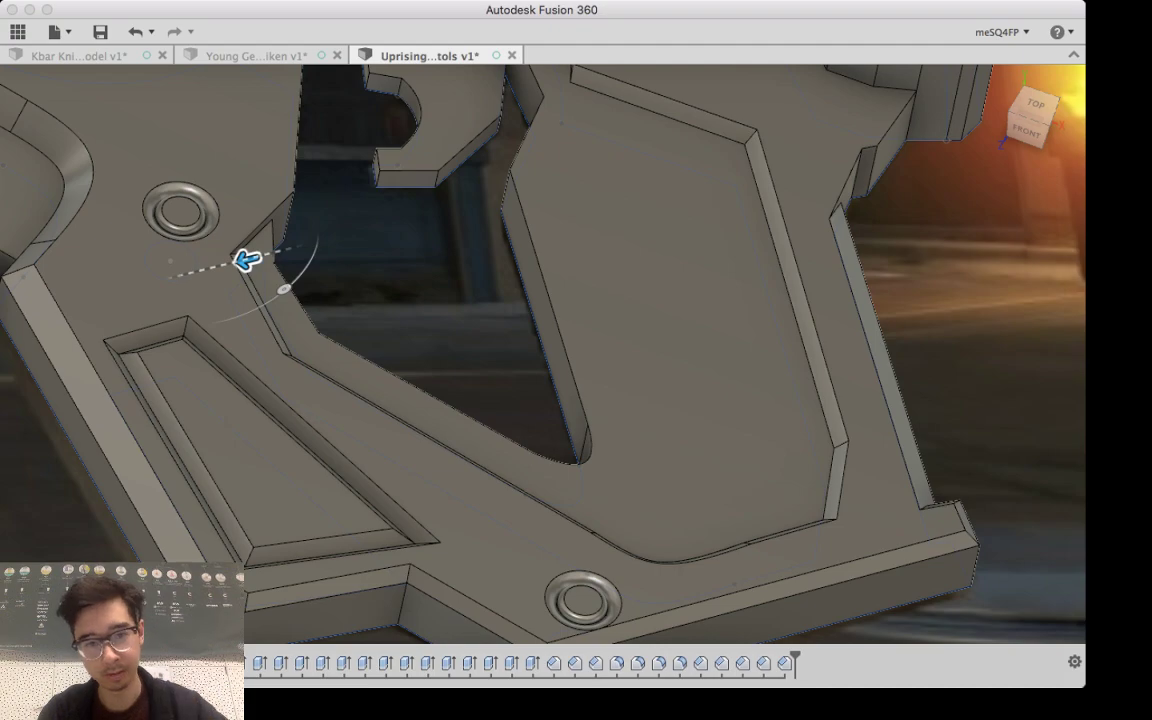
shift+middle_drag(714, 331, 640, 262)
shift+middle_drag(655, 310, 760, 242)
key(Return)
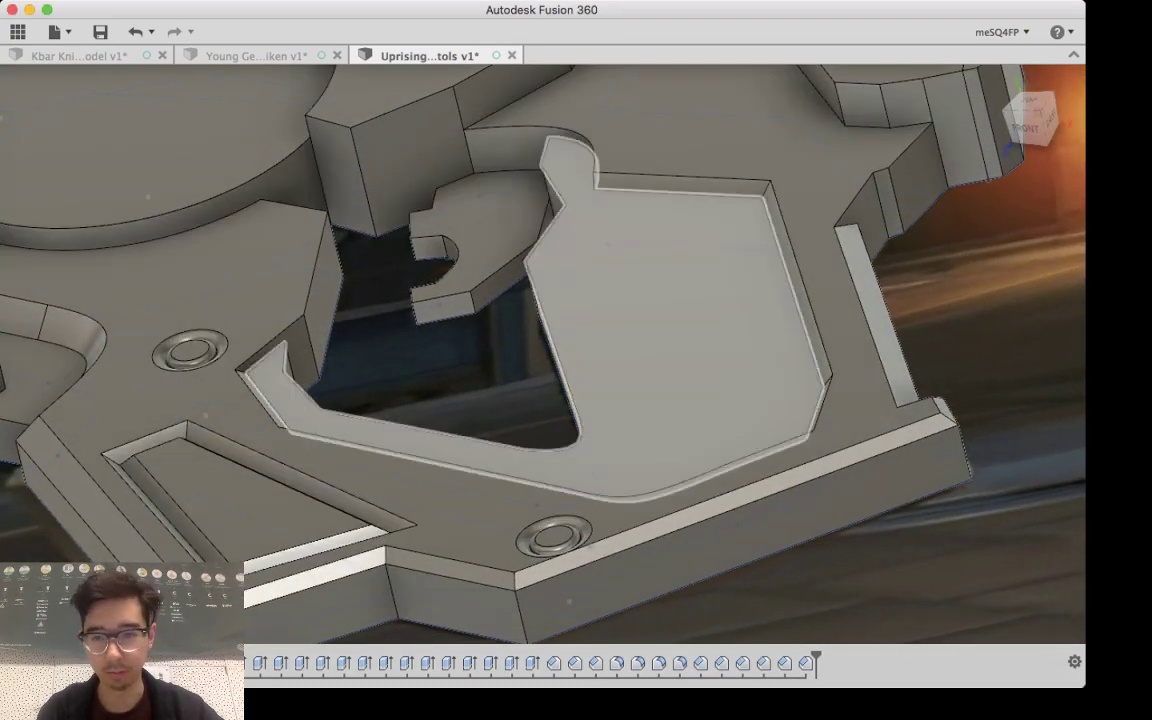
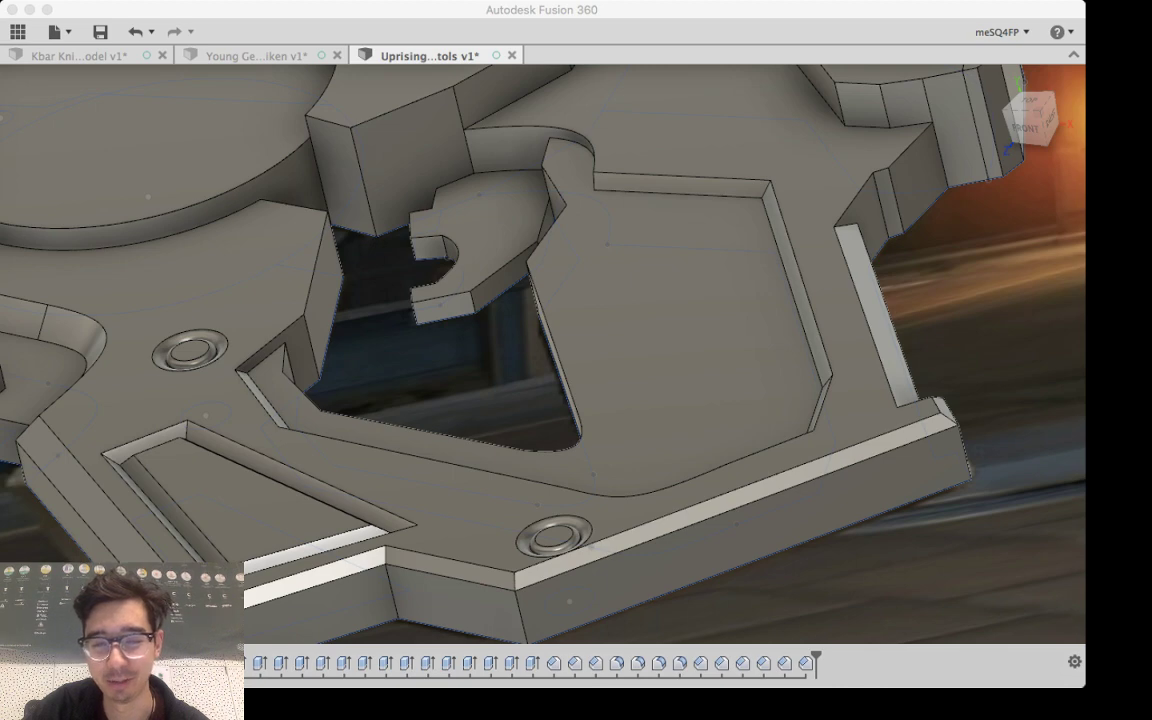
Step: Chamfer the curved edge above the trigger with a wide, shallow angled bevel running into the grip panel's bevel
click(650, 330)
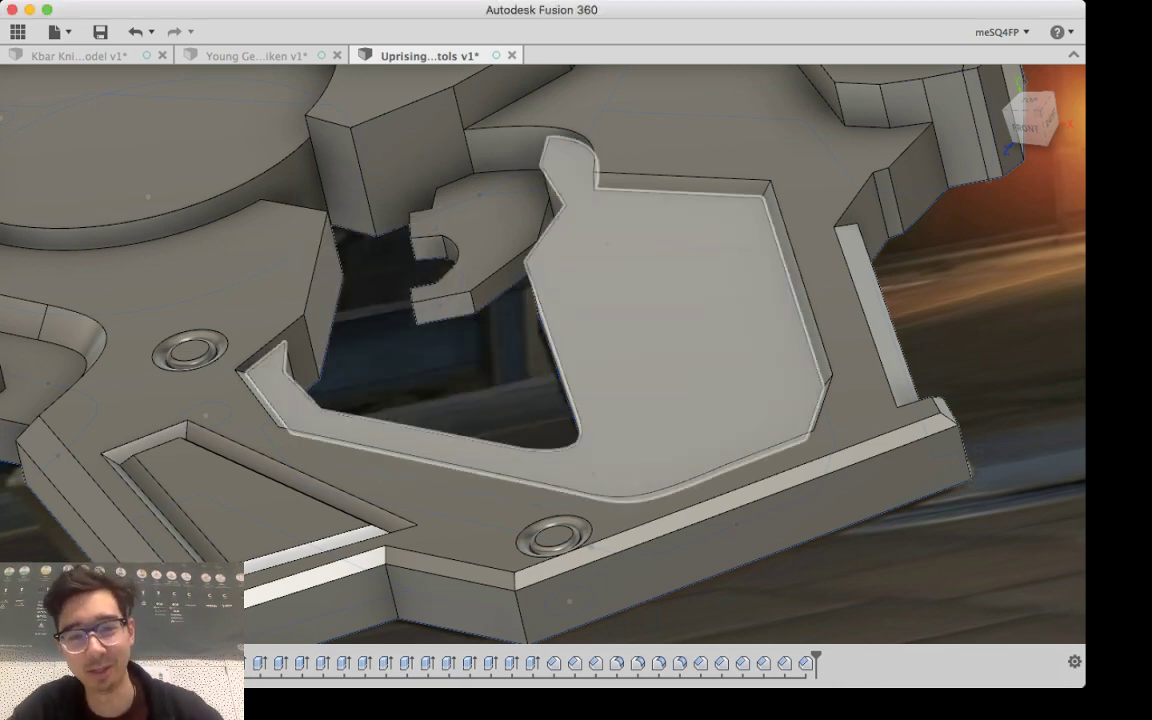
shift+middle_drag(650, 330, 757, 566)
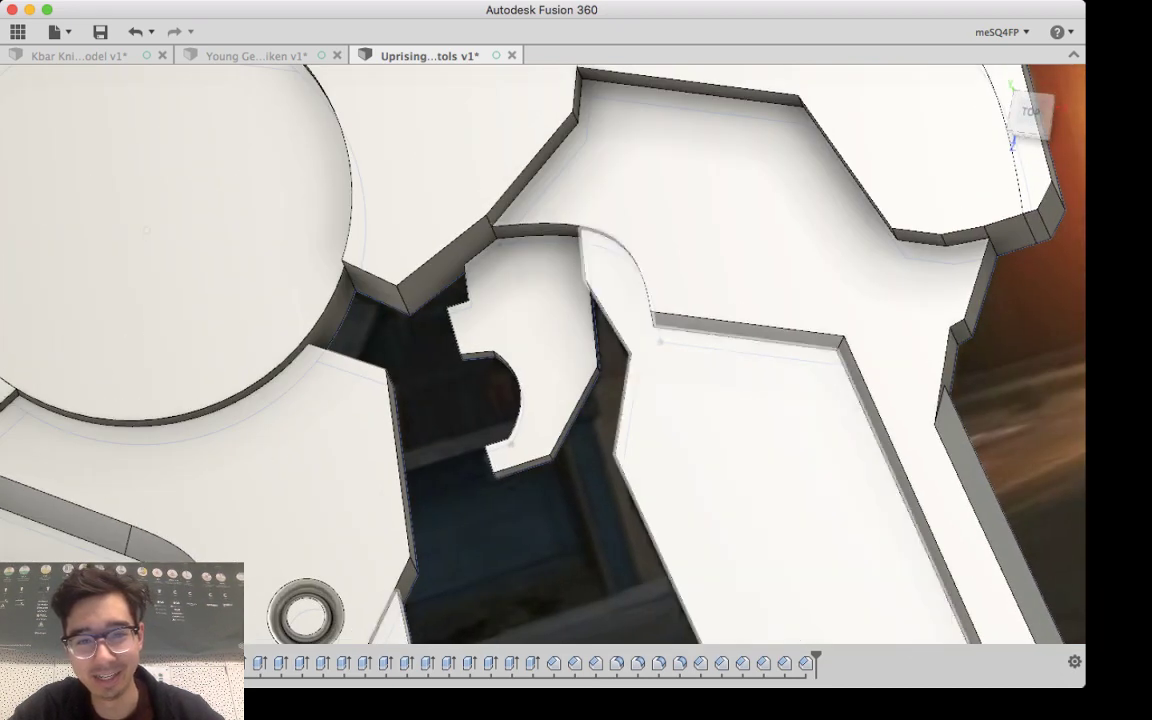
shift+middle_drag(709, 440, 727, 340)
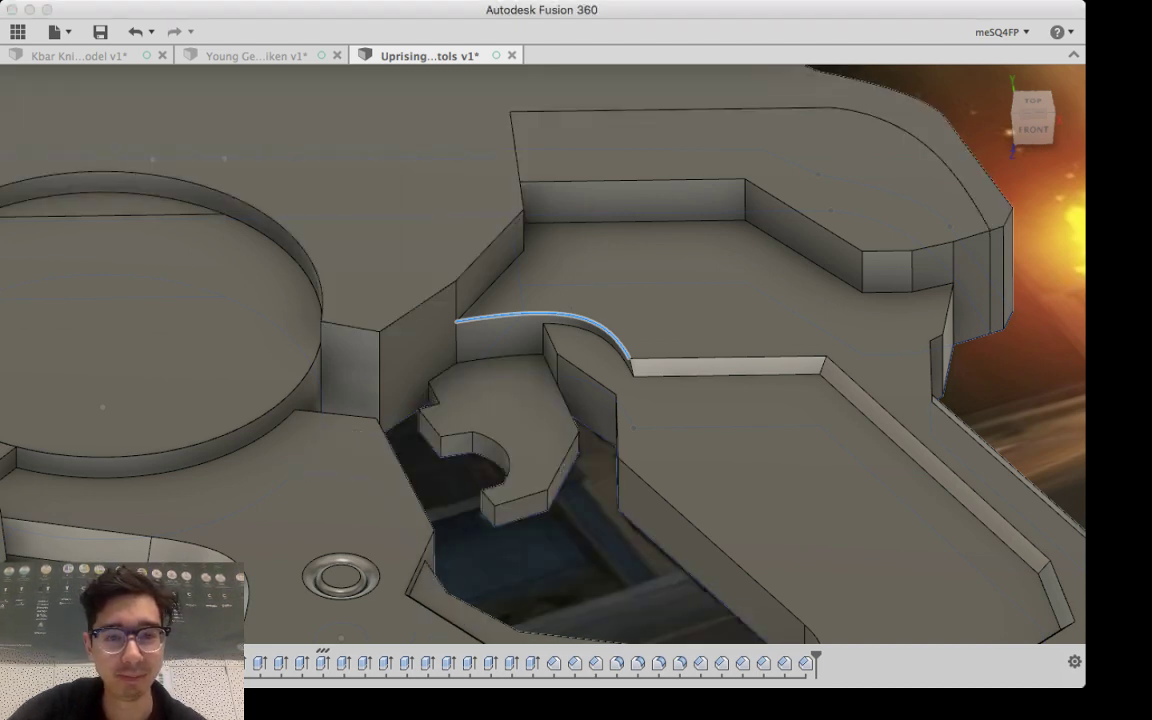
key(f)
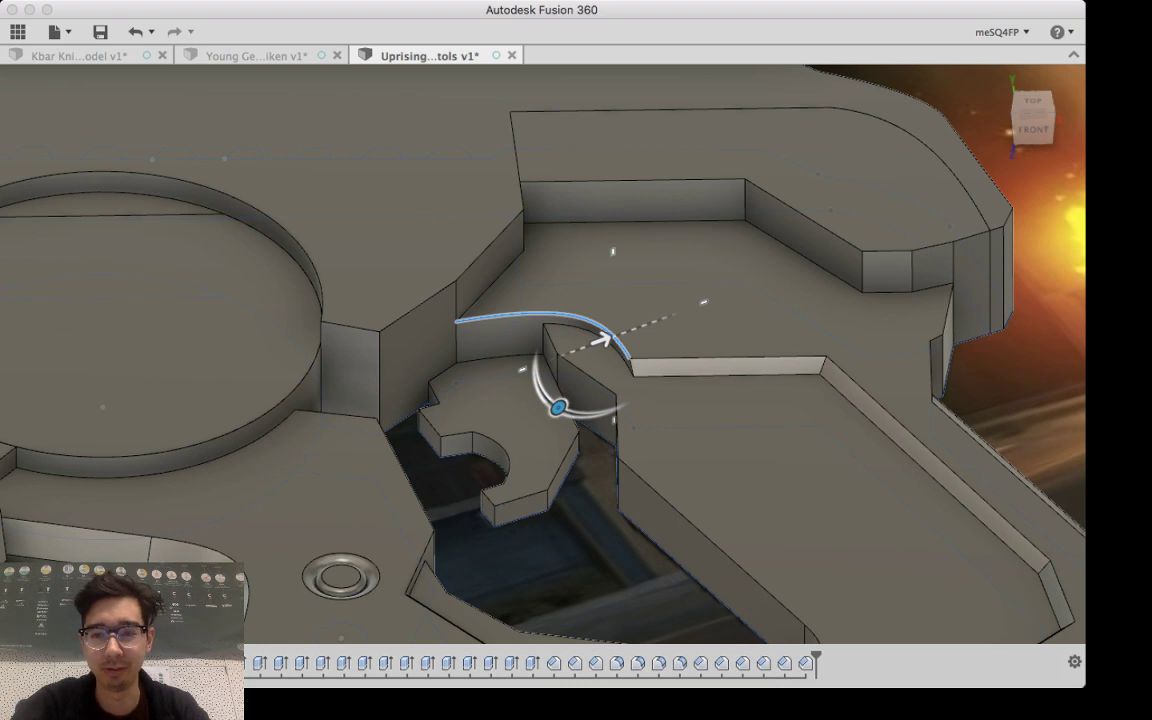
drag(558, 407, 543, 393)
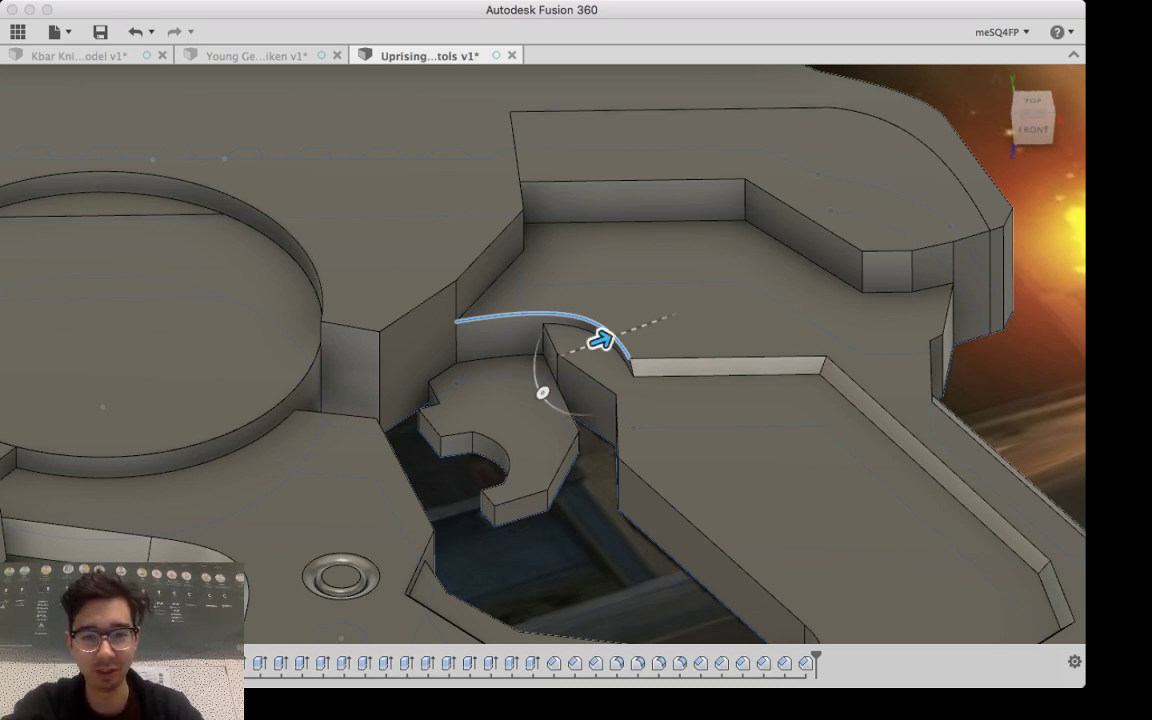
drag(600, 340, 622, 332)
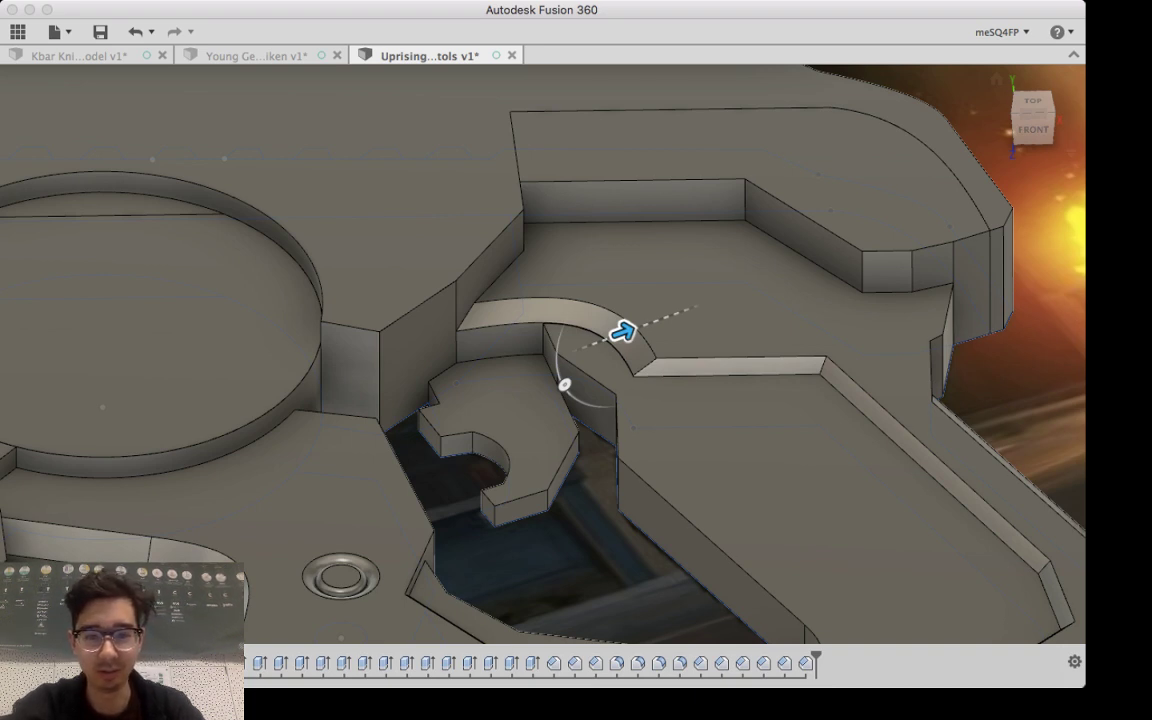
drag(622, 332, 645, 323)
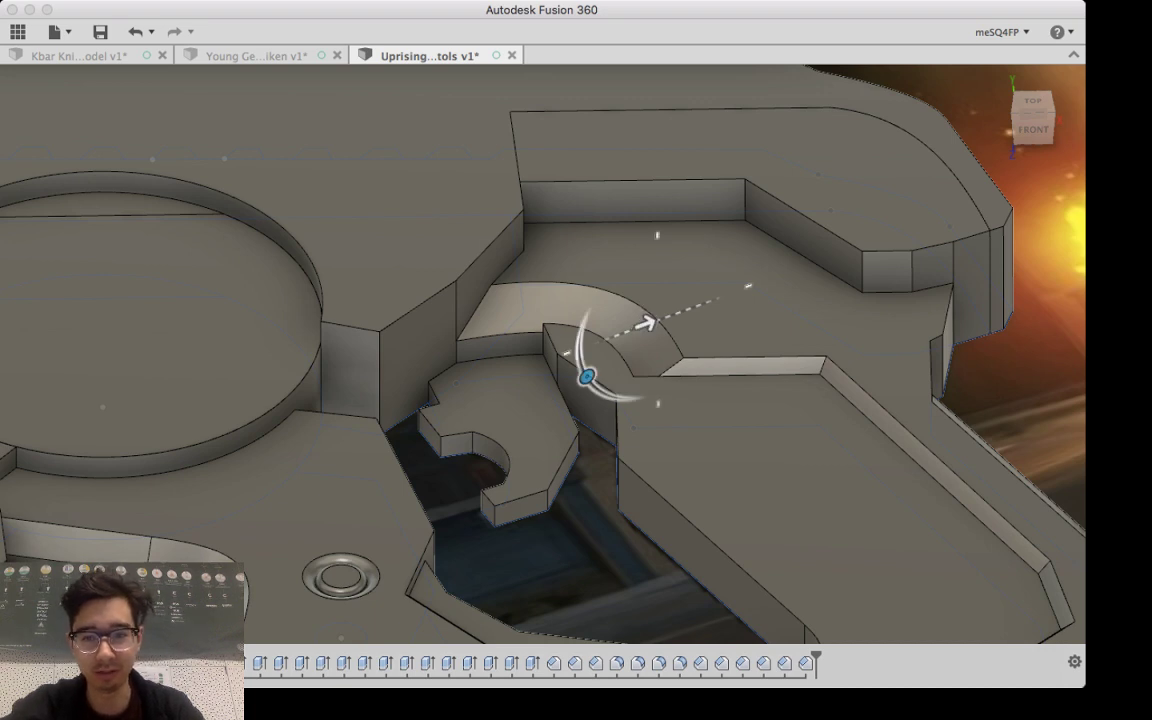
drag(587, 376, 580, 349)
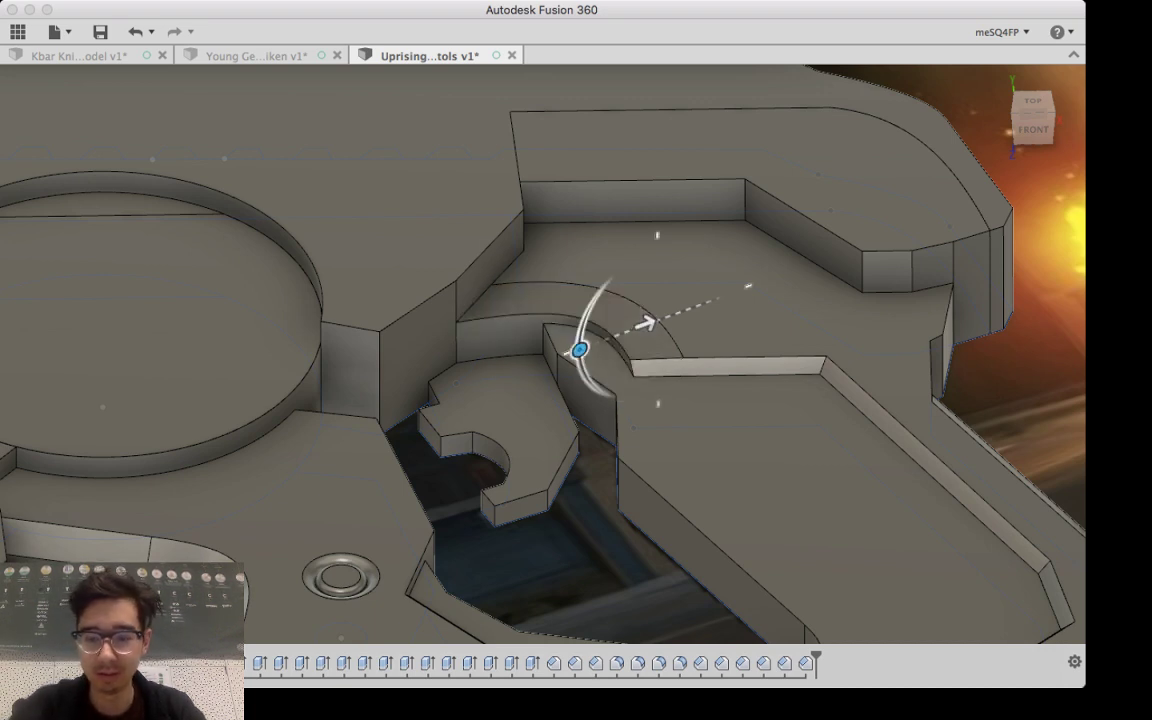
drag(580, 349, 581, 360)
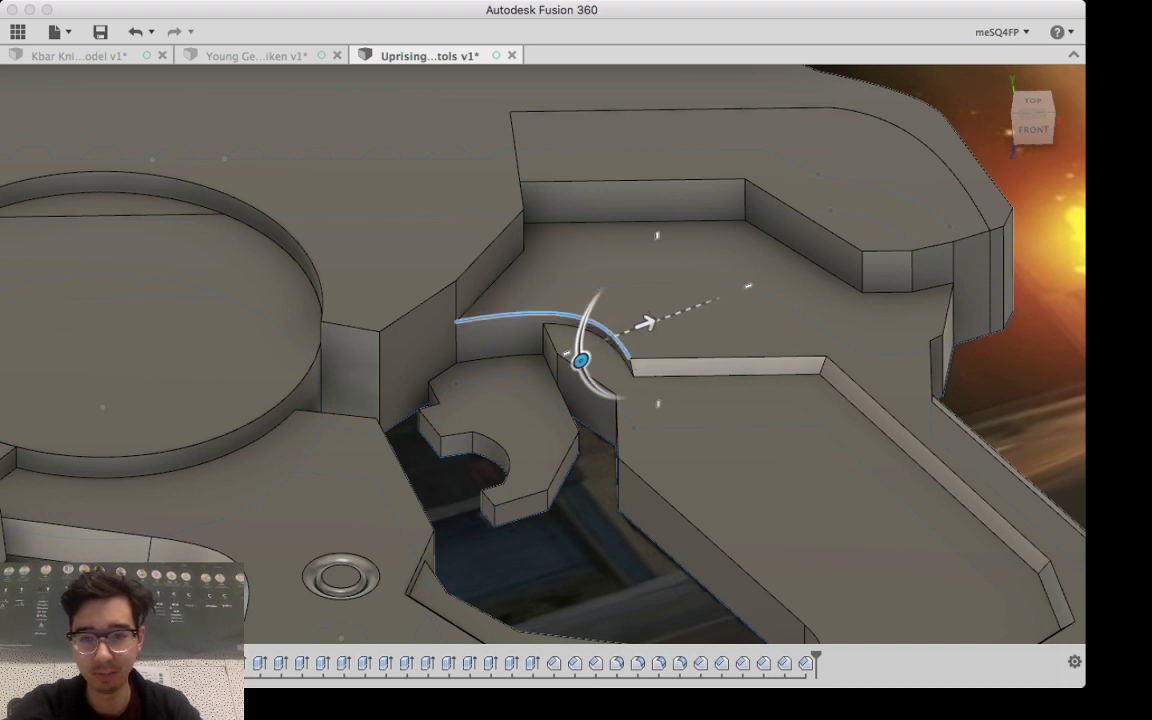
drag(580, 360, 582, 366)
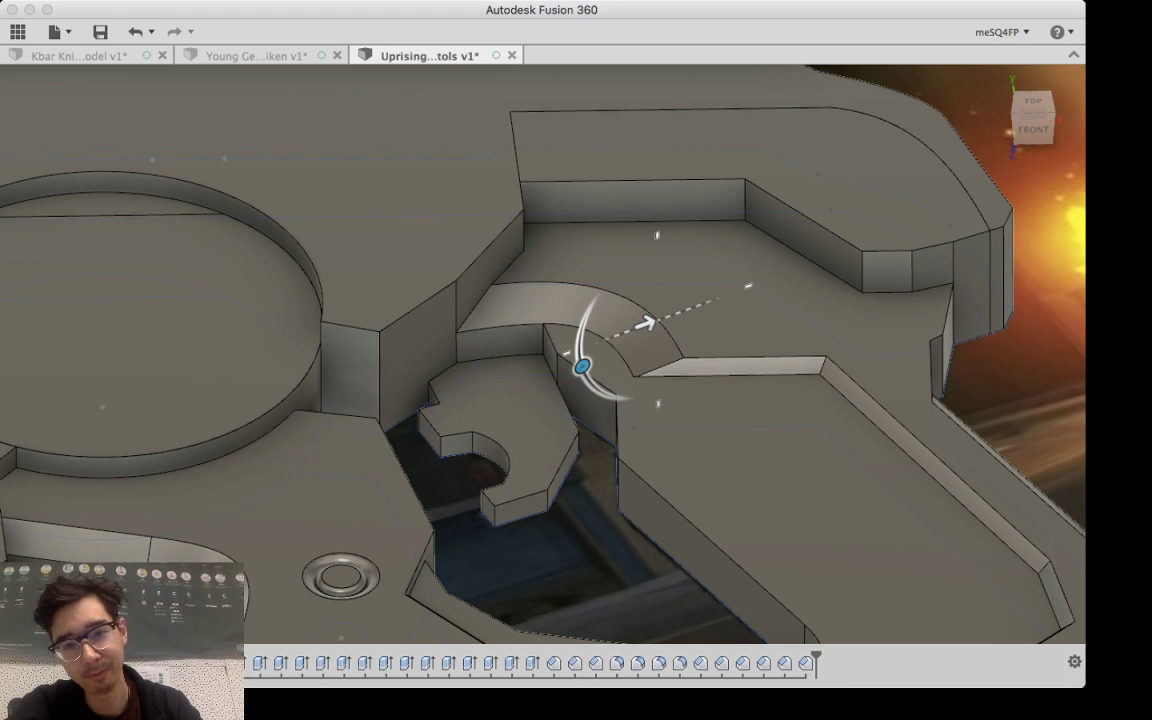
key(BackSpace)
text(4)
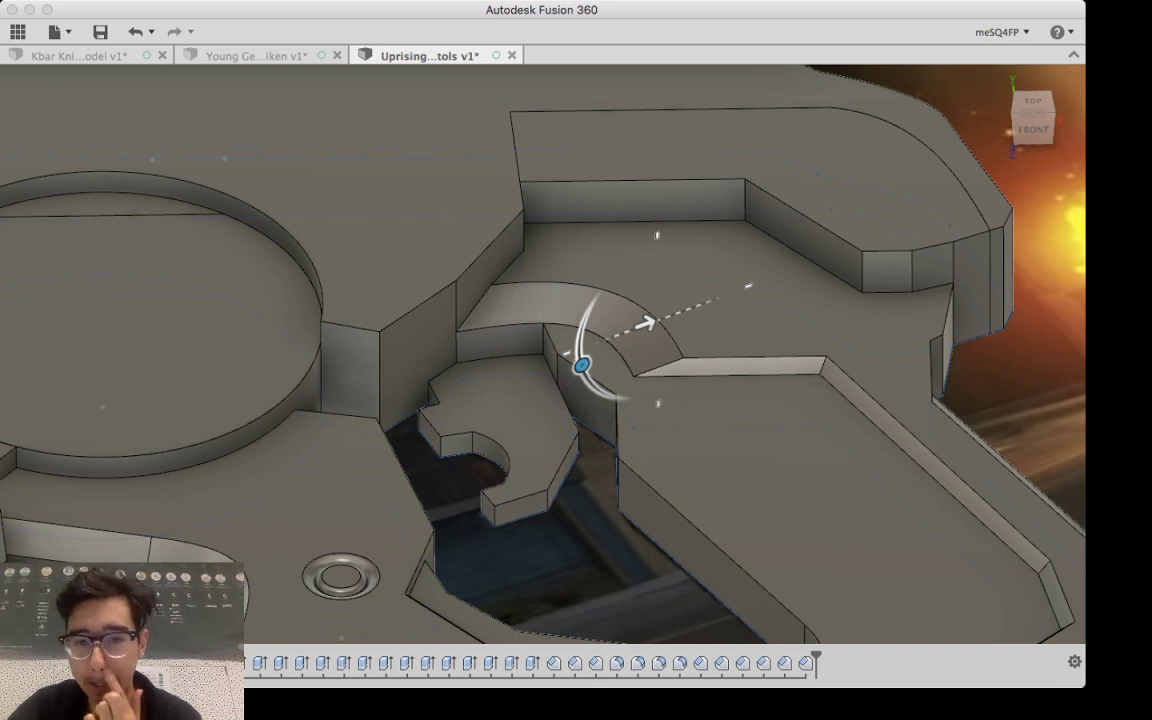
key(Return)
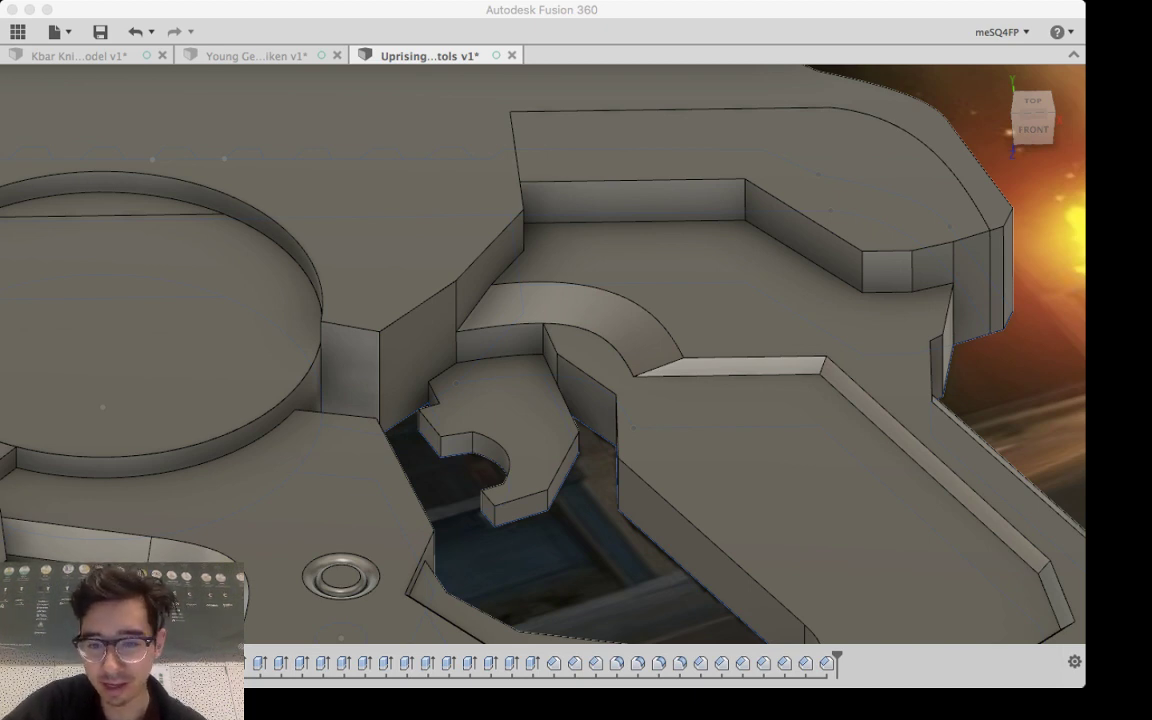
click(540, 560)
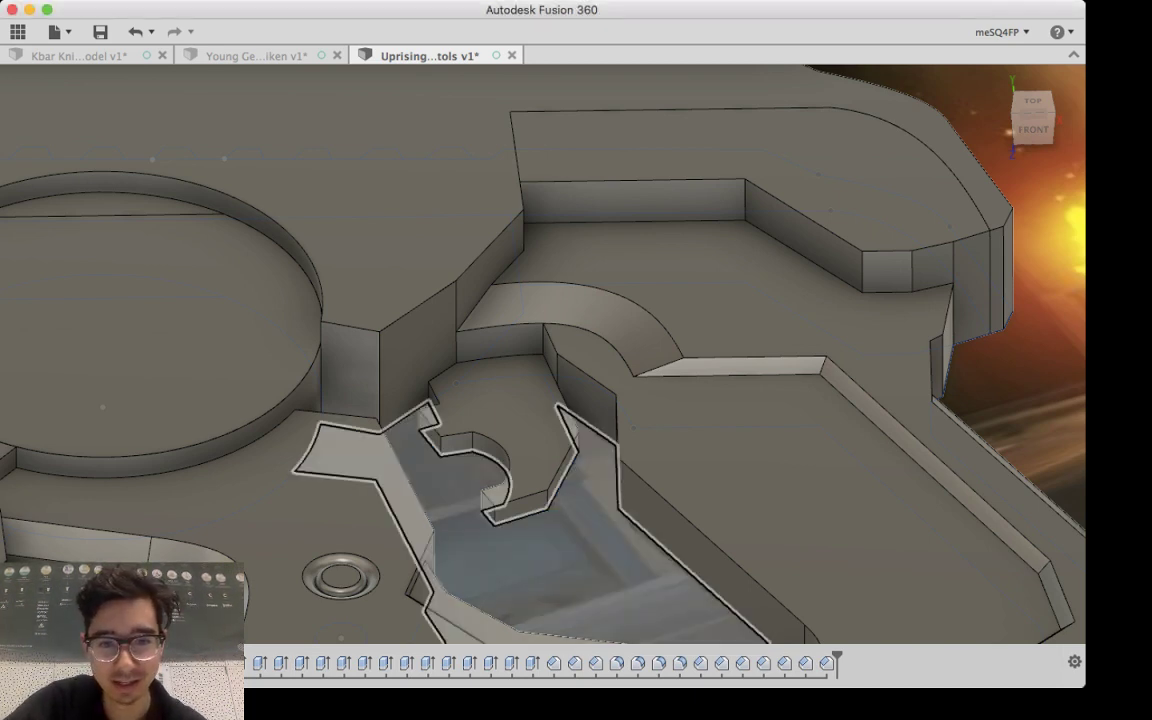
mouse_move(730, 470)
middle_down()
mouse_move(719, 489)
mouse_move(744, 578)
mouse_move(628, 312)
mouse_move(533, 474)
mouse_move(505, 438)
mouse_move(366, 494)
middle_up()
shift+middle_drag(641, 428, 604, 289)
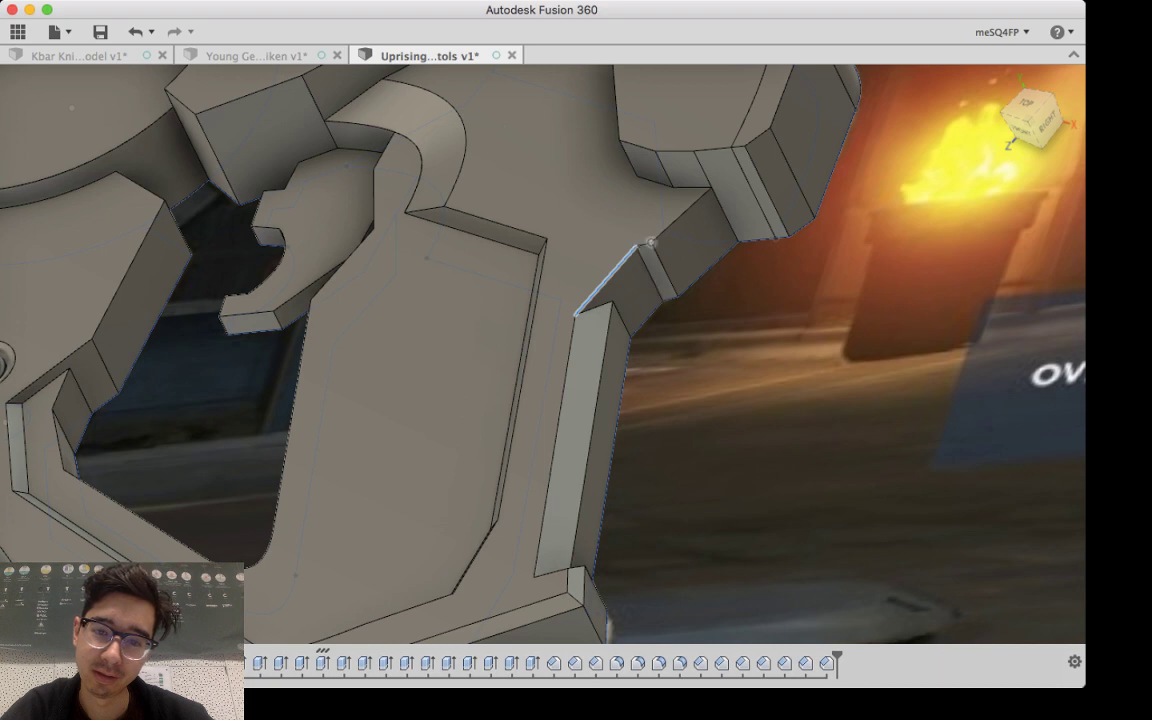
scroll(630, 262, up, 3)
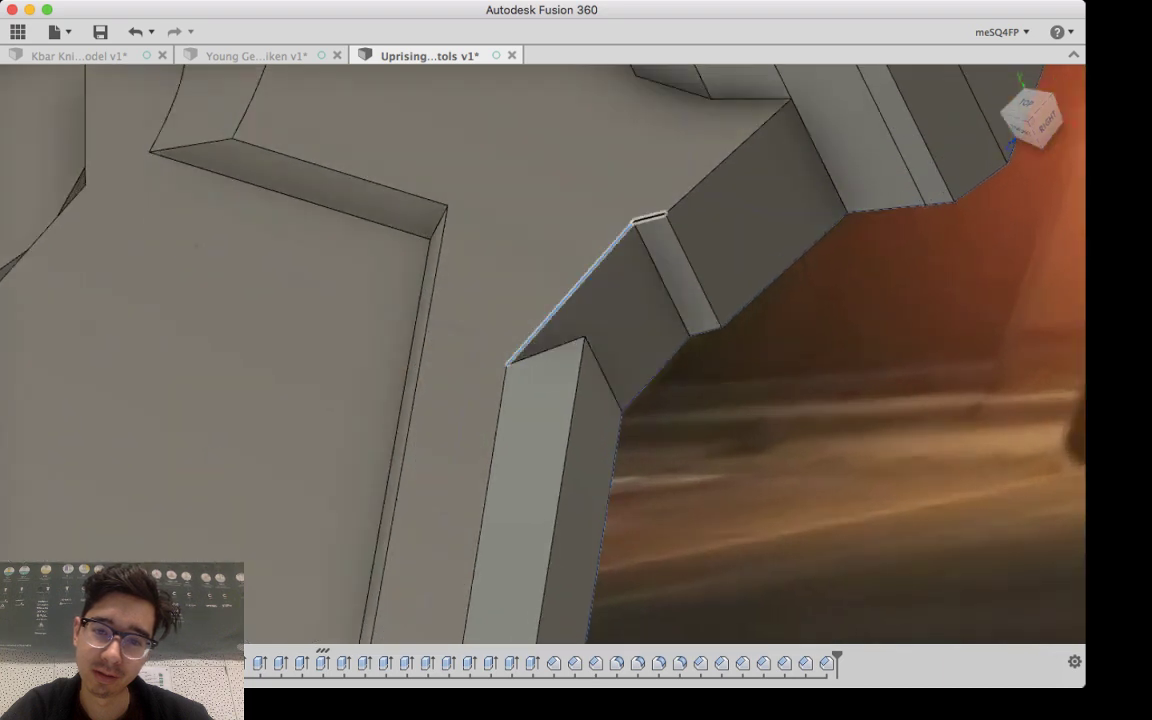
click(651, 217)
click(708, 174)
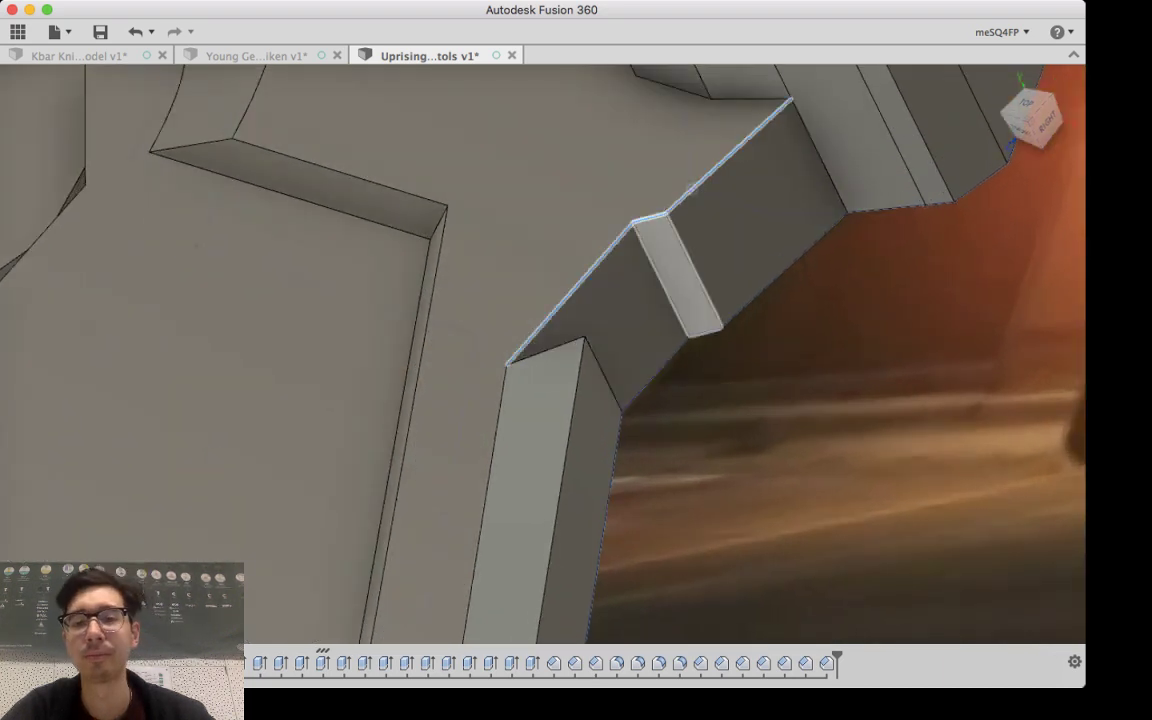
shift+middle_drag(682, 270, 732, 328)
scroll(711, 309, down, 4)
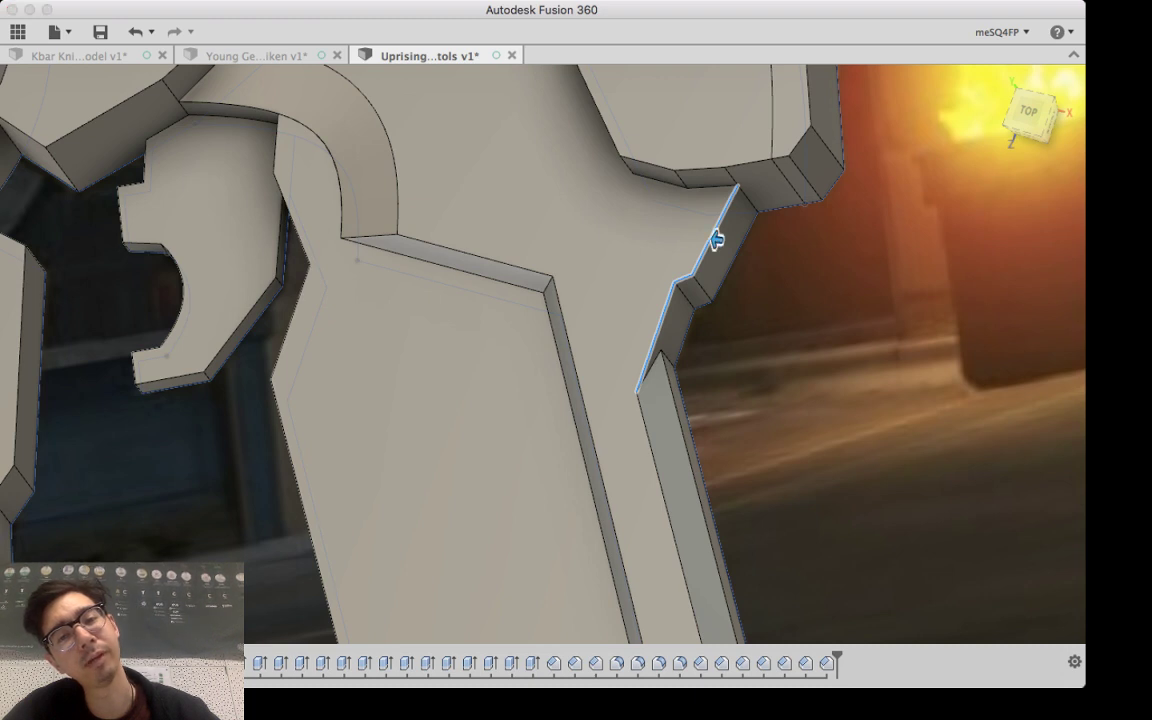
key(Escape)
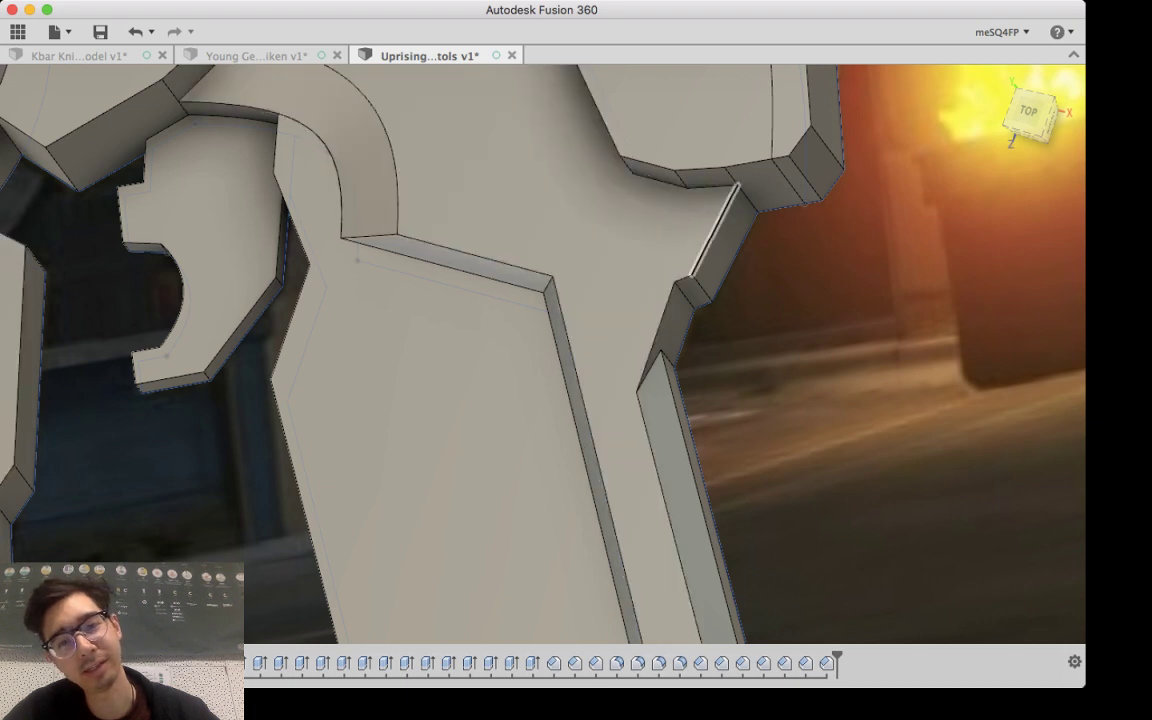
Step: Chamfer the three connected edges at the upper back of the handle, around the small notch, with a distance of 1
click(715, 230)
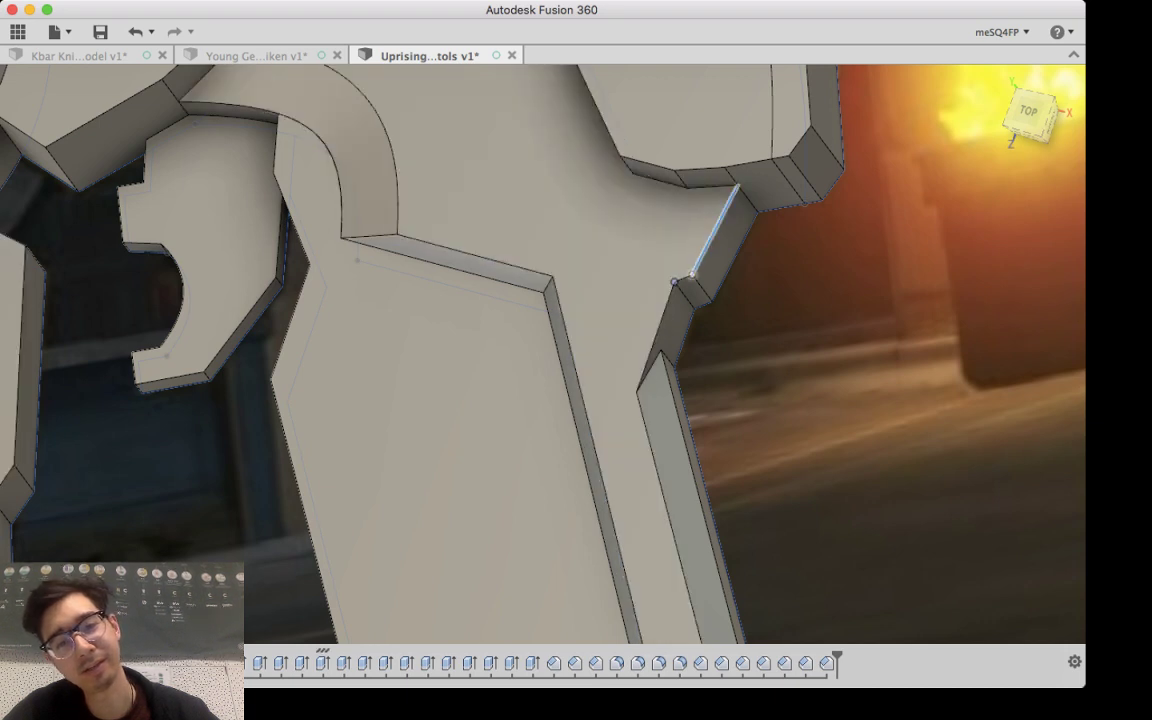
shift+click(683, 278)
shift+click(656, 337)
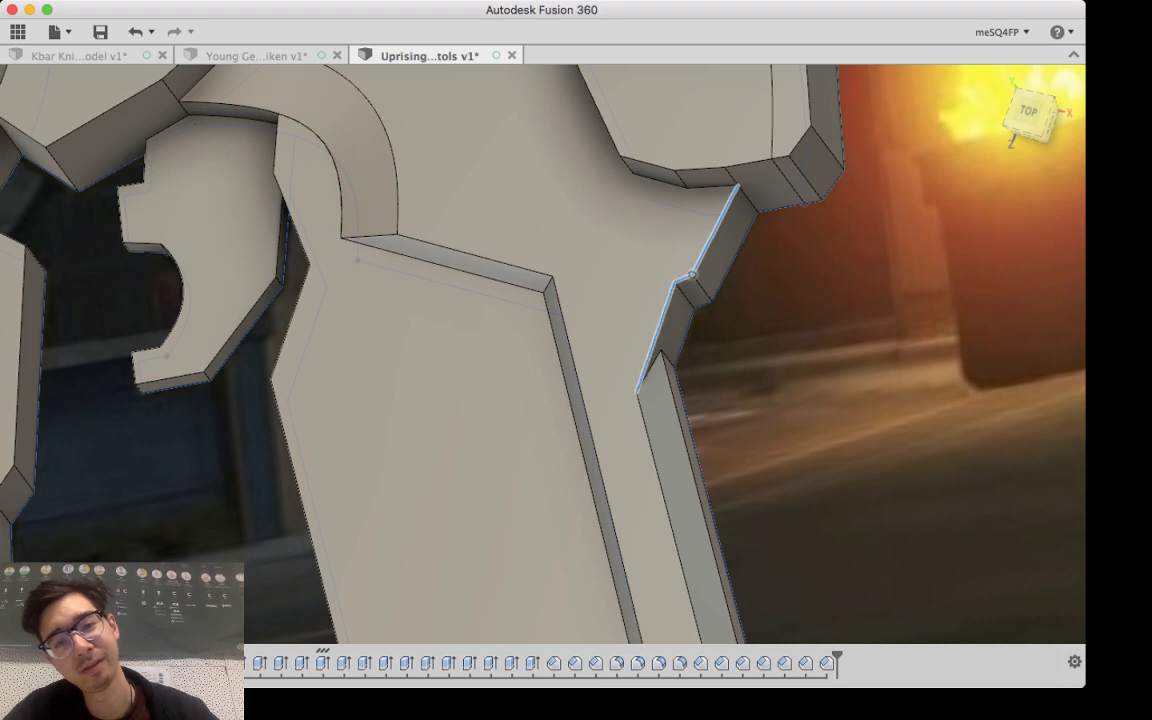
scroll(690, 272, up, 2)
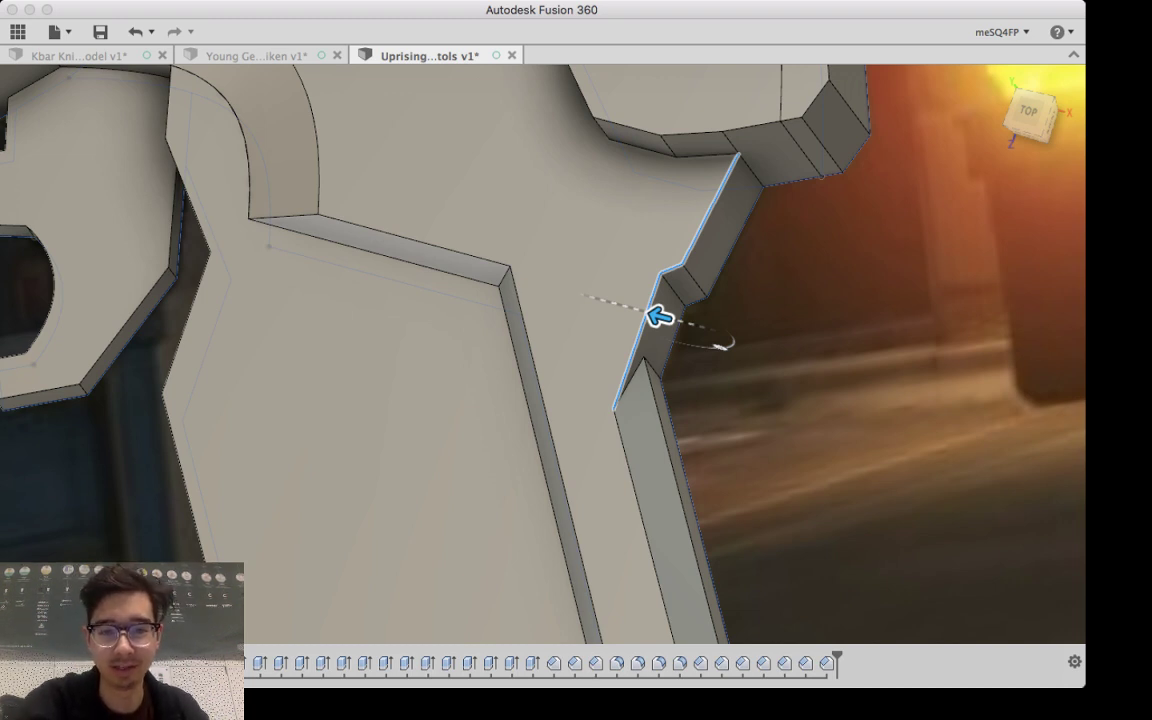
mouse_move(659, 317)
mouse_down()
mouse_move(624, 307)
mouse_move(659, 317)
mouse_up()
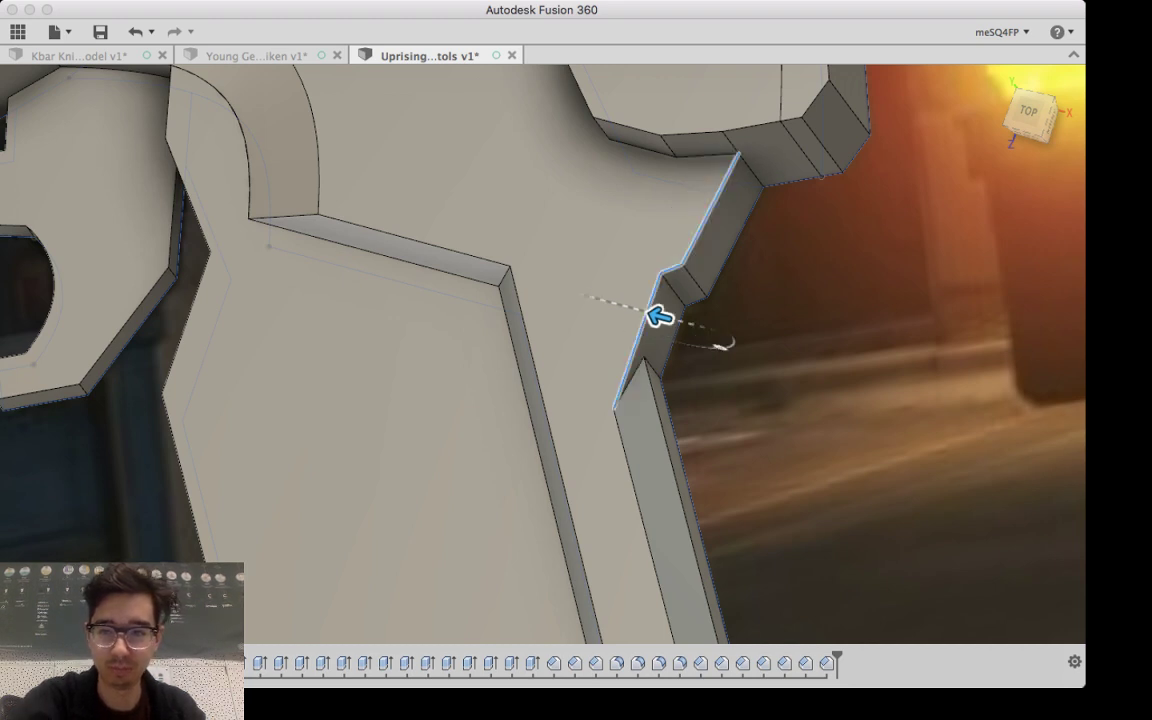
text(5)
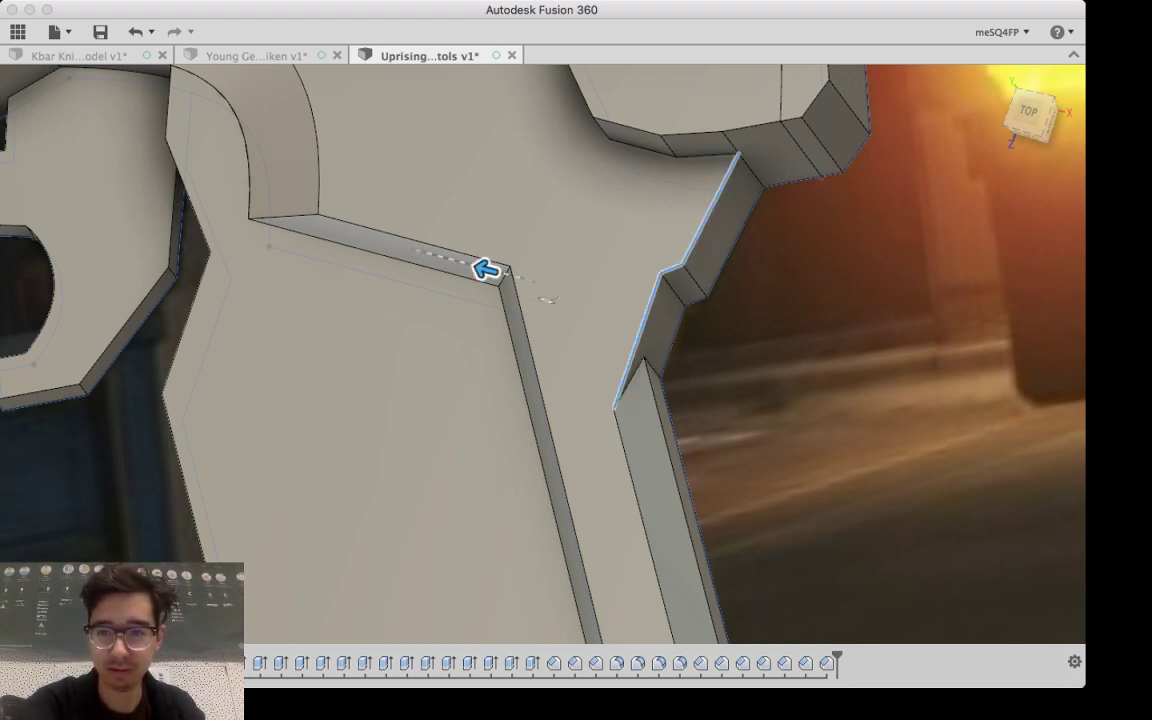
text(1)
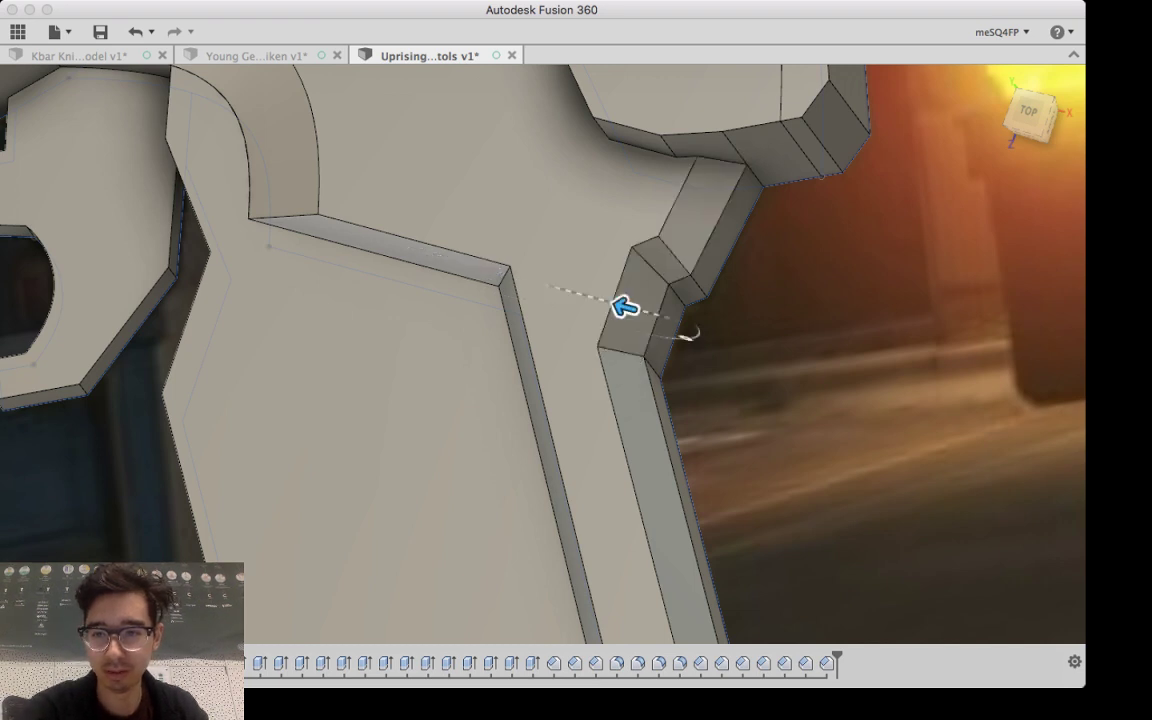
mouse_move(624, 307)
mouse_down()
mouse_move(660, 317)
mouse_move(642, 312)
mouse_up()
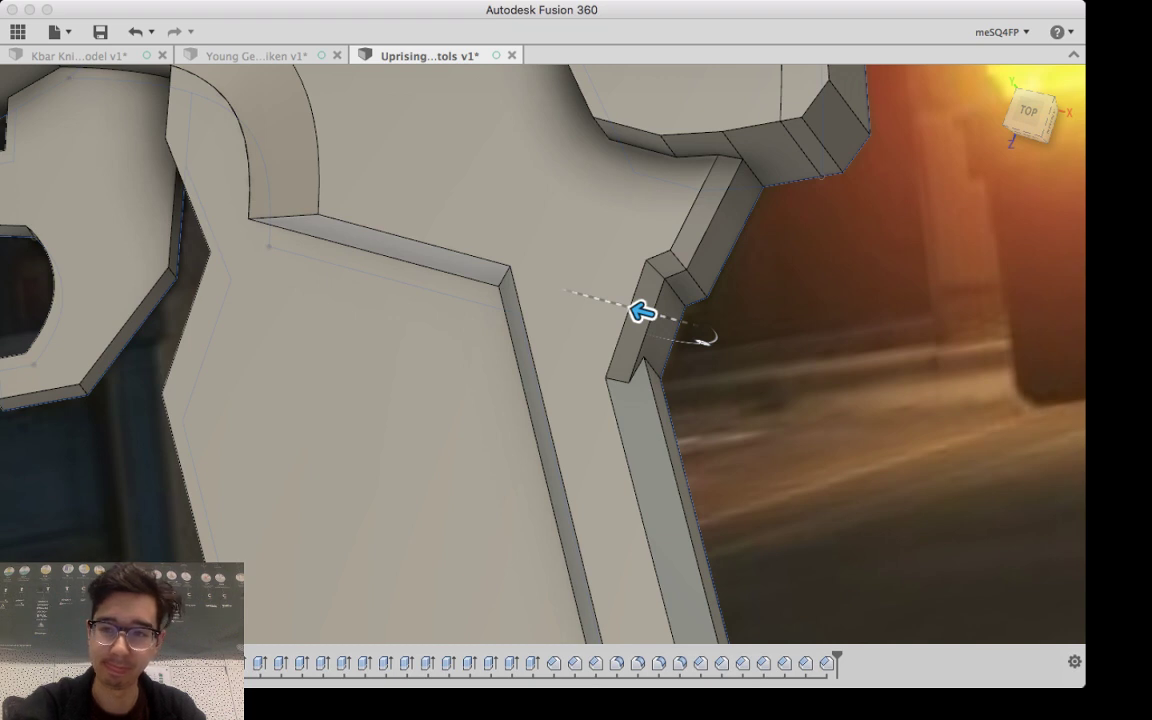
drag(642, 312, 312, 221)
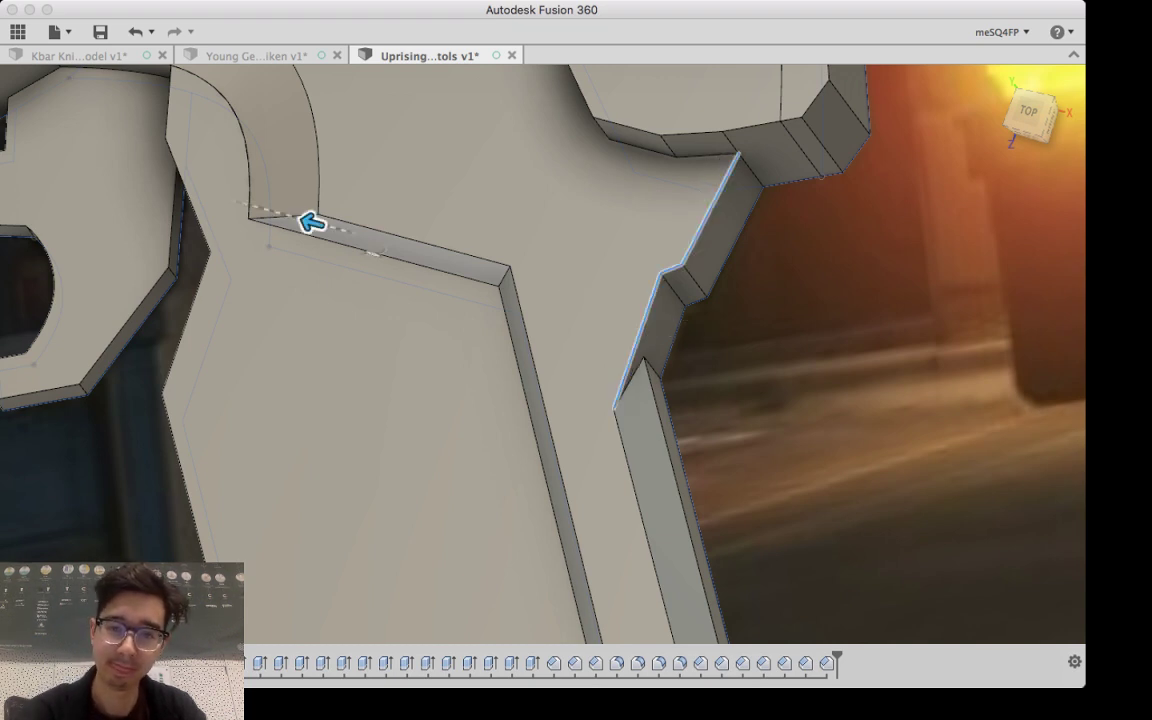
key(BackSpace)
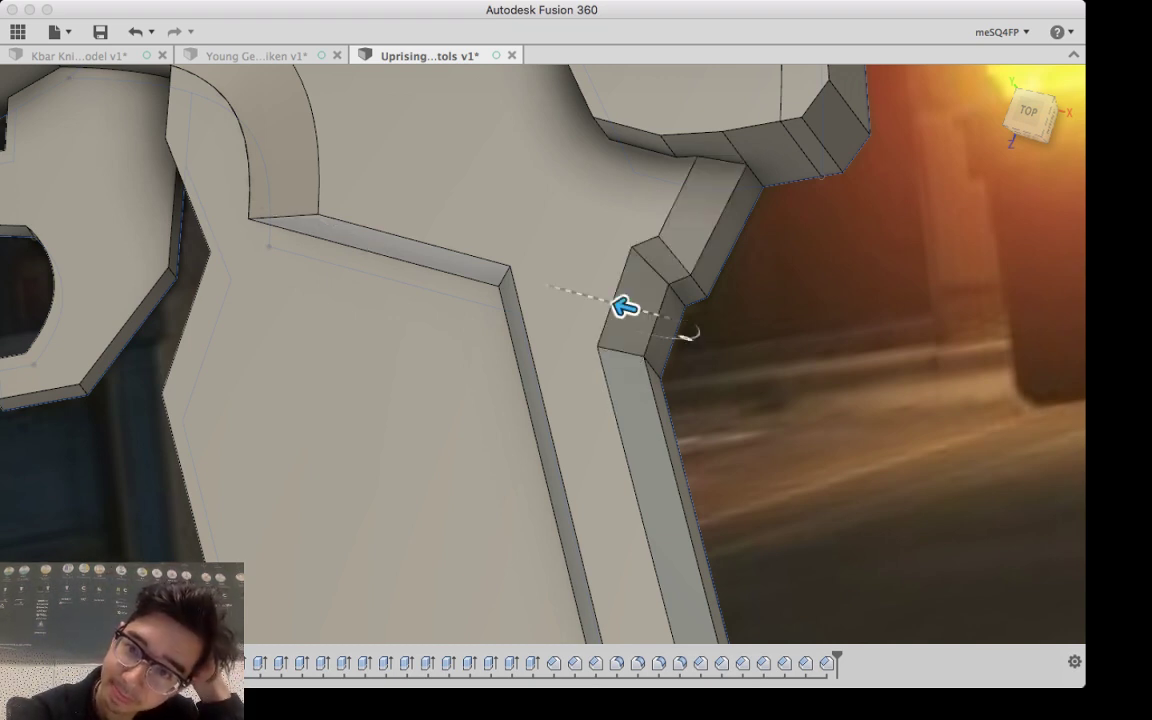
key(Return)
Step: Examine the whole pistol and the slotted panel beside the round disc for edges that still need bevelling
scroll(735, 330, down, 6)
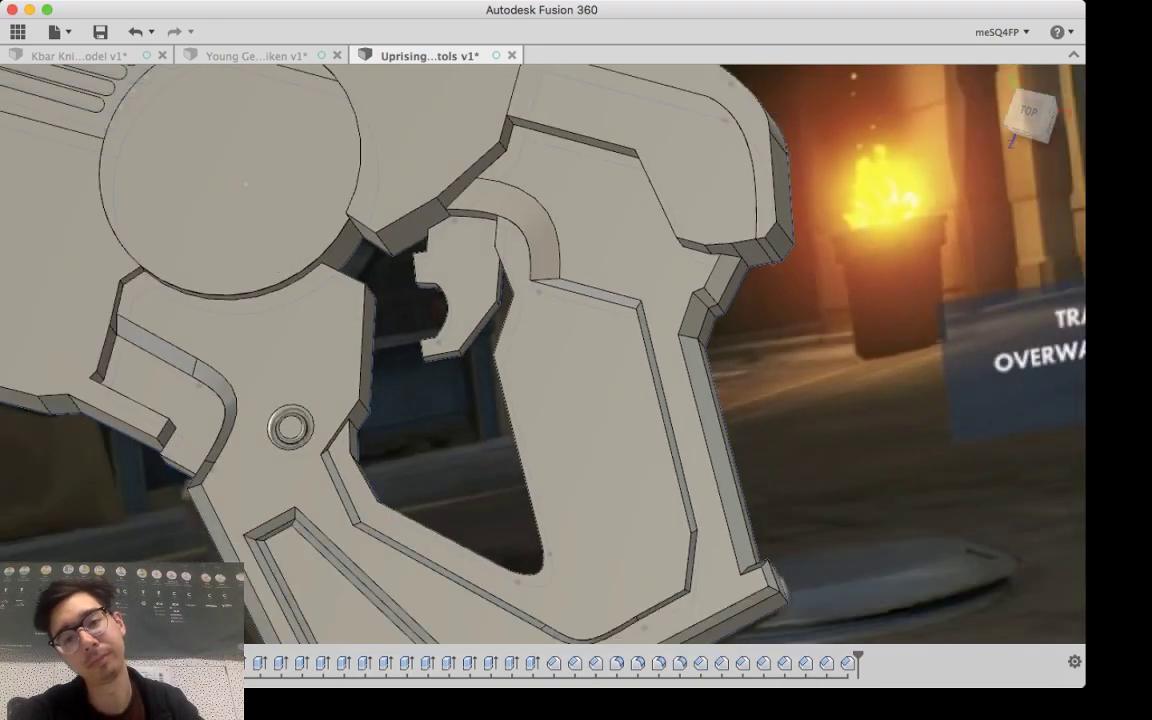
scroll(735, 331, down, 5)
shift+middle_drag(735, 331, 700, 390)
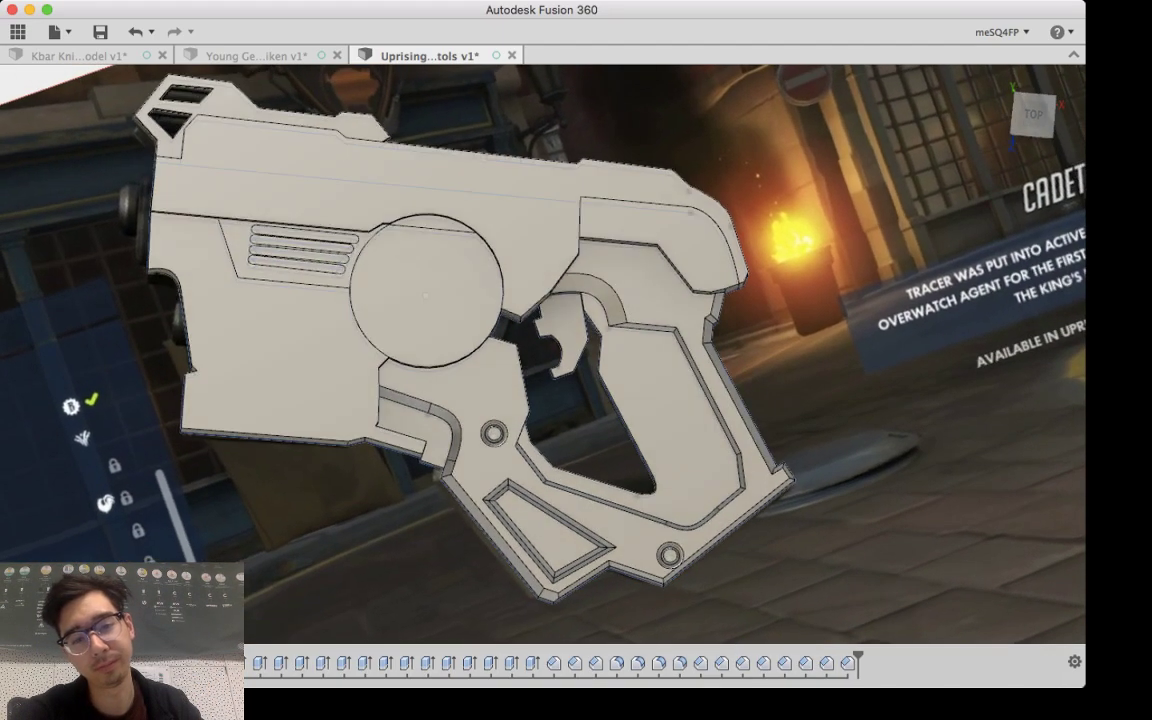
shift+middle_drag(105, 503, 109, 455)
shift+middle_drag(711, 425, 720, 505)
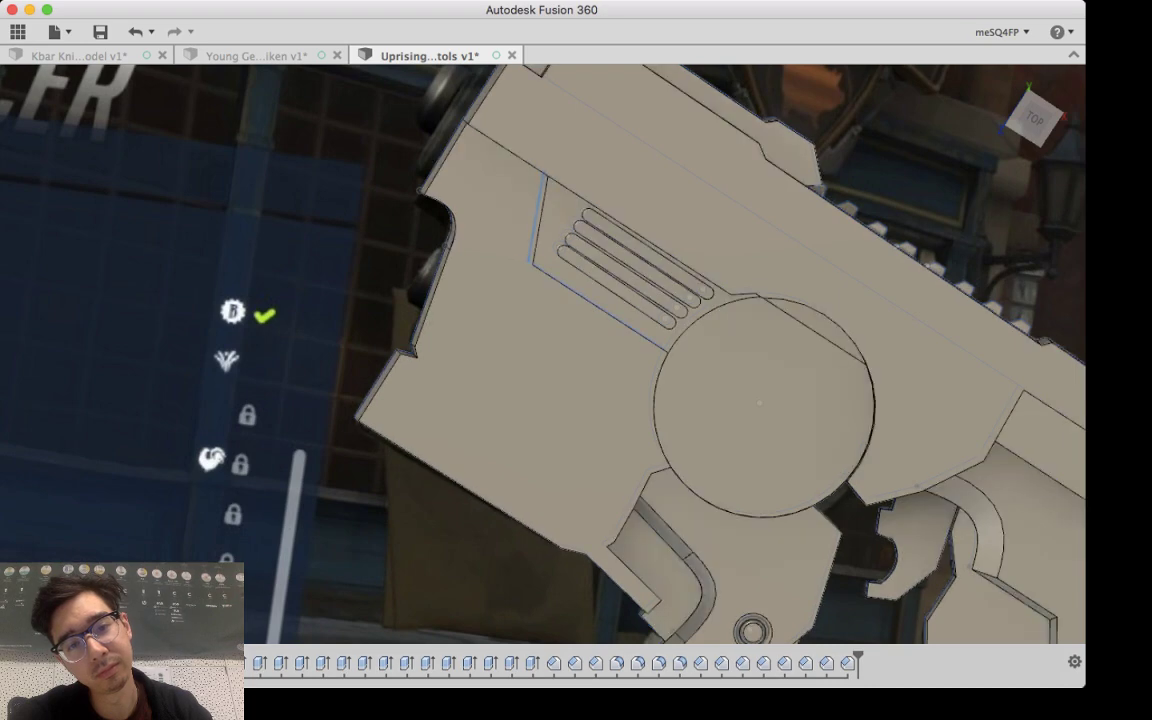
middle_drag(576, 364, 532, 238)
scroll(530, 236, down, 5)
scroll(530, 236, up, 8)
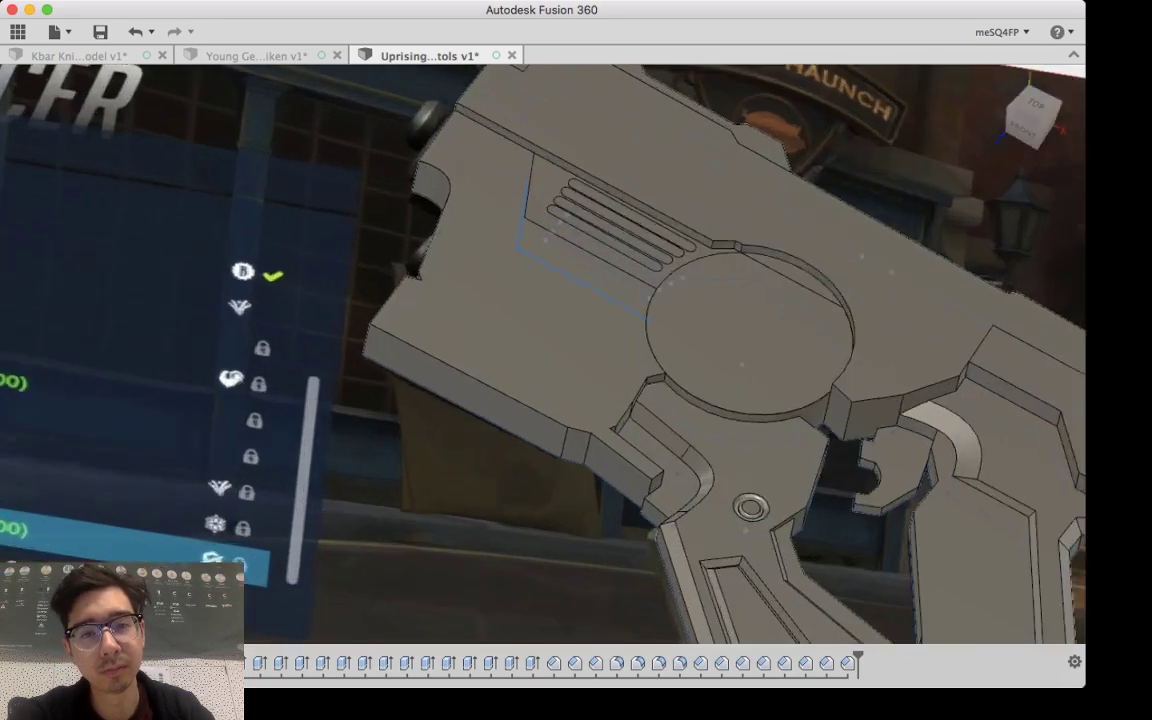
Step: Try to chamfer the two outer border edges of the slotted panel with a distance of 0.5
click(526, 165)
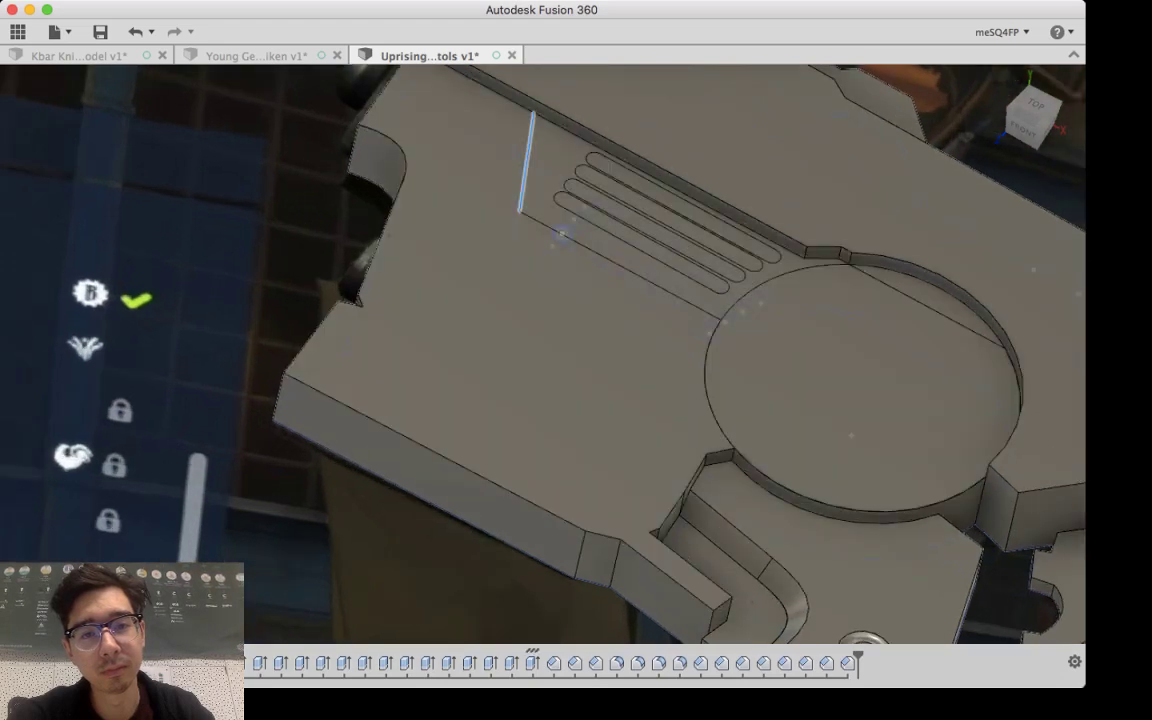
shift+click(650, 282)
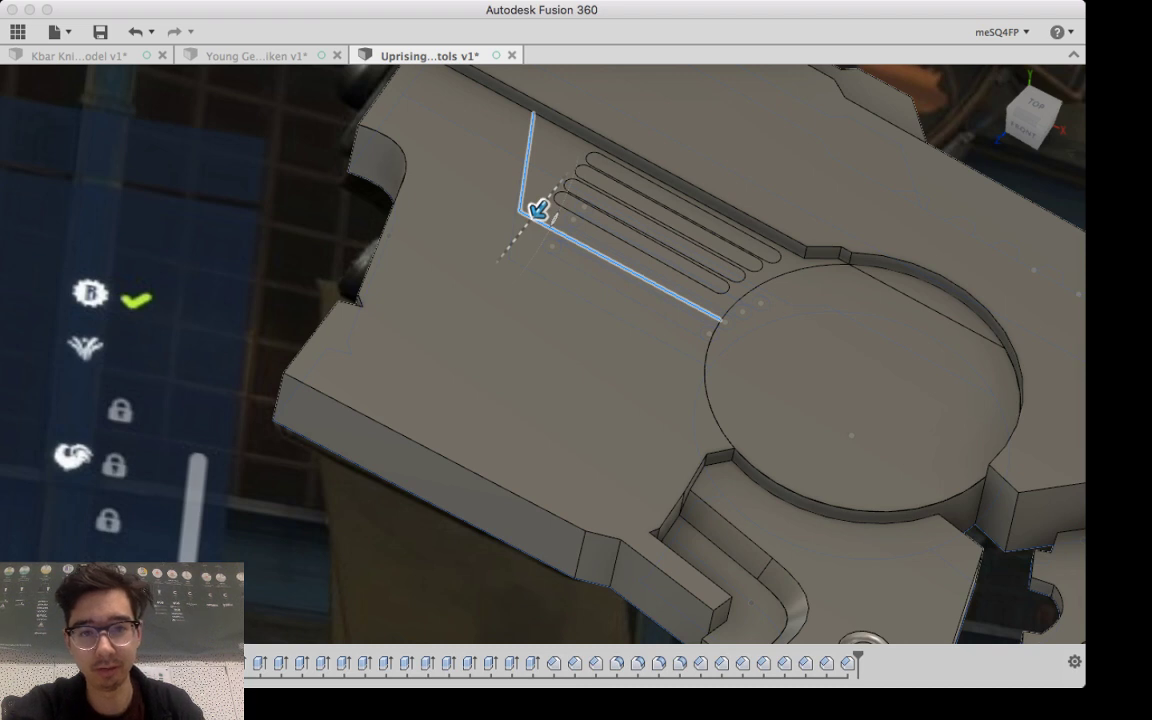
text(0.5)
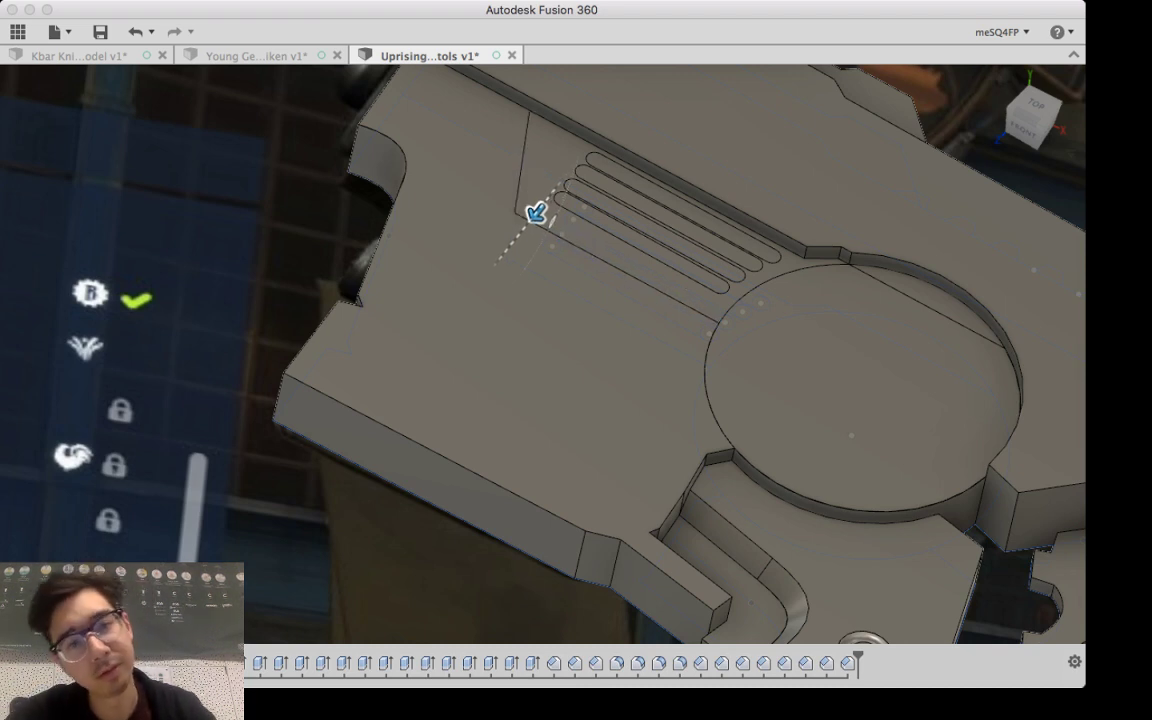
mouse_move(536, 212)
middle_down()
mouse_move(514, 283)
mouse_move(454, 262)
mouse_move(478, 255)
mouse_move(522, 288)
mouse_move(506, 293)
middle_up()
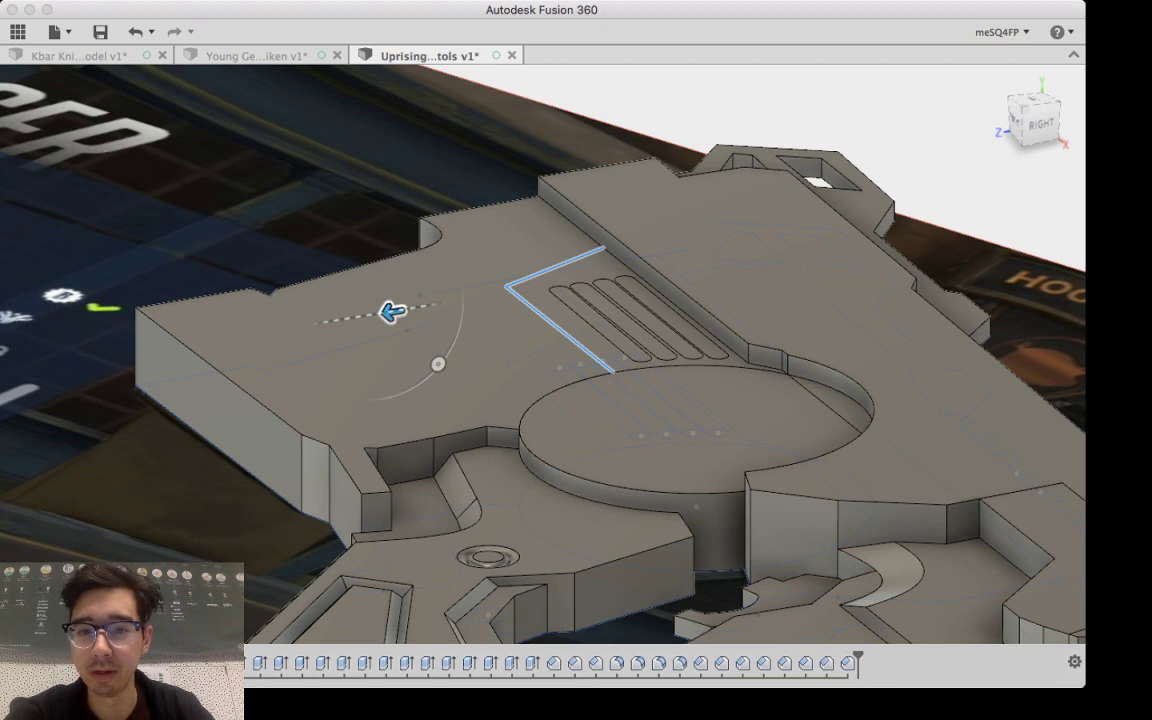
key(Escape)
Step: Select the full outline of the slot closest to the raised body edge, including both long sides and both rounded ends
scroll(607, 251, down, 5)
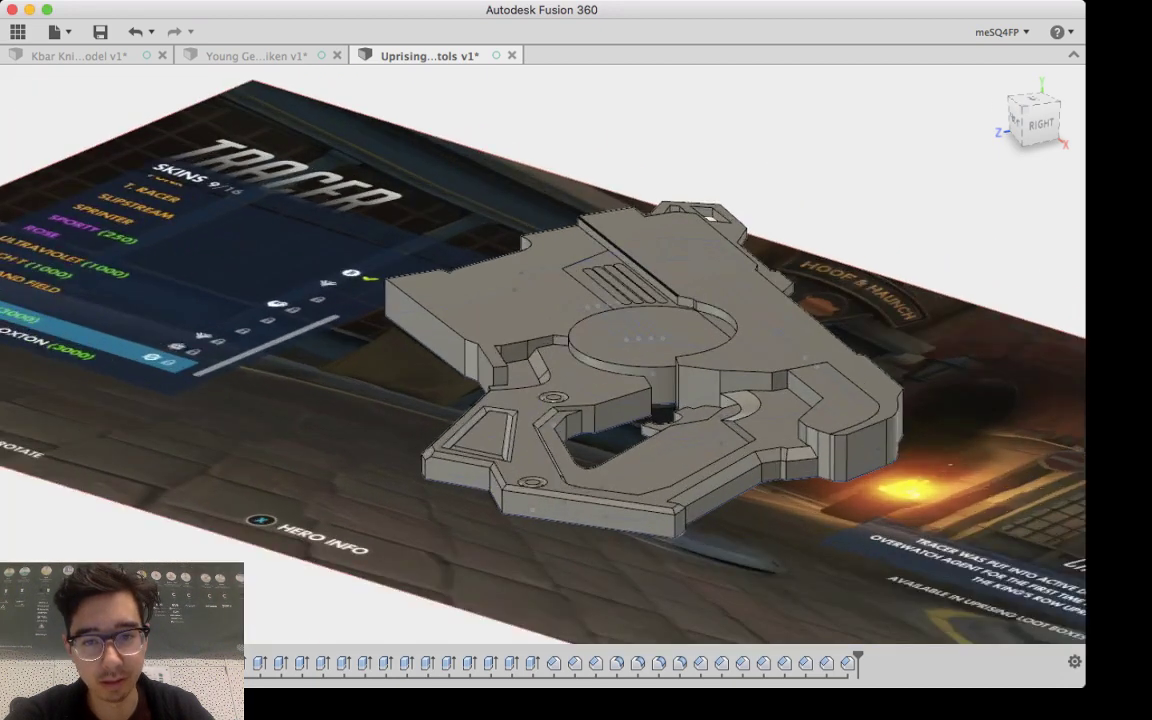
scroll(586, 232, up, 5)
scroll(597, 243, up, 4)
shift+middle_drag(570, 262, 596, 400)
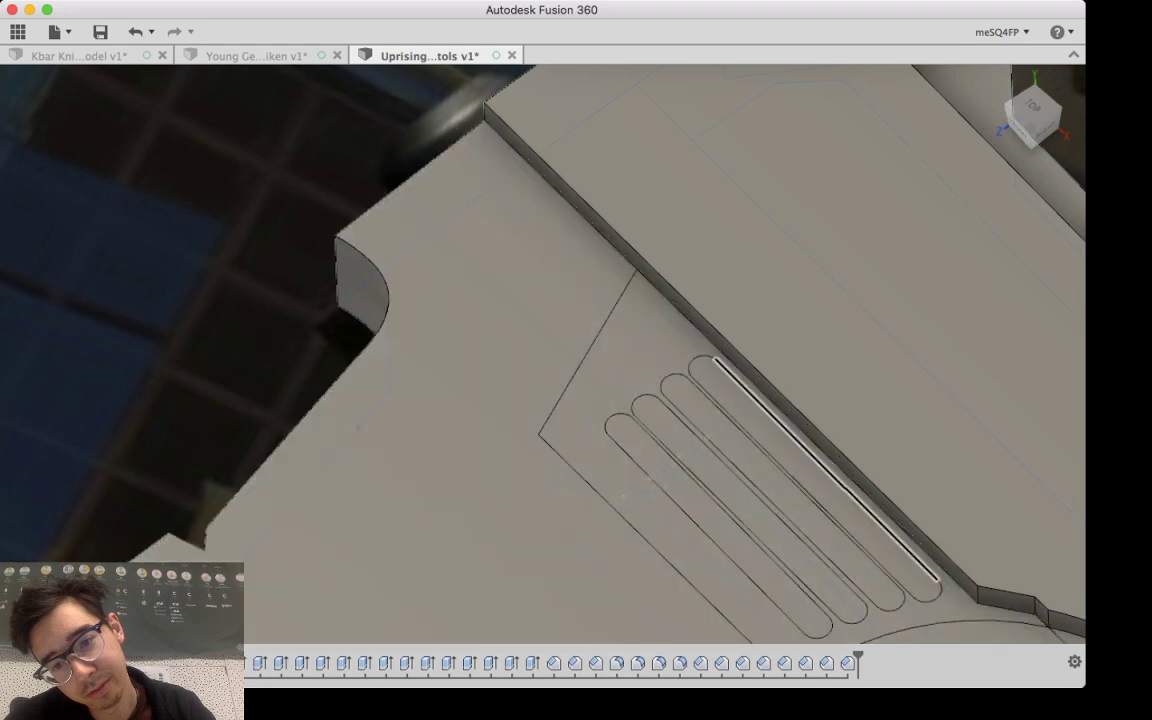
click(760, 404)
shift+click(697, 358)
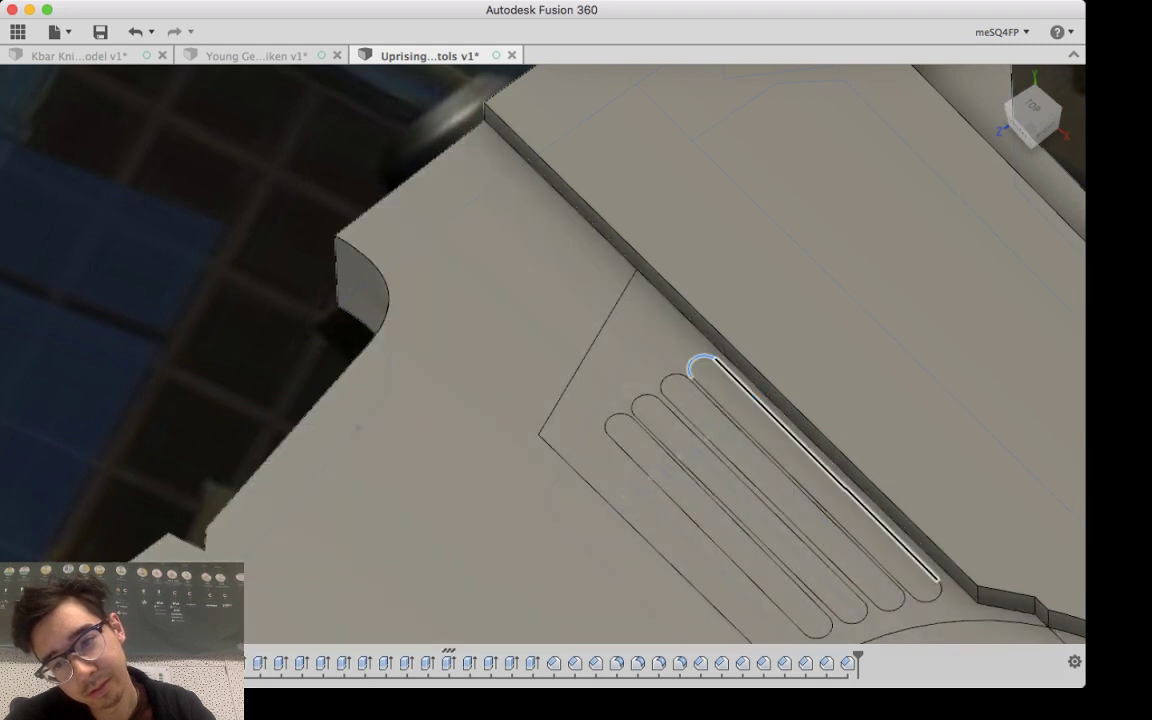
shift+click(934, 598)
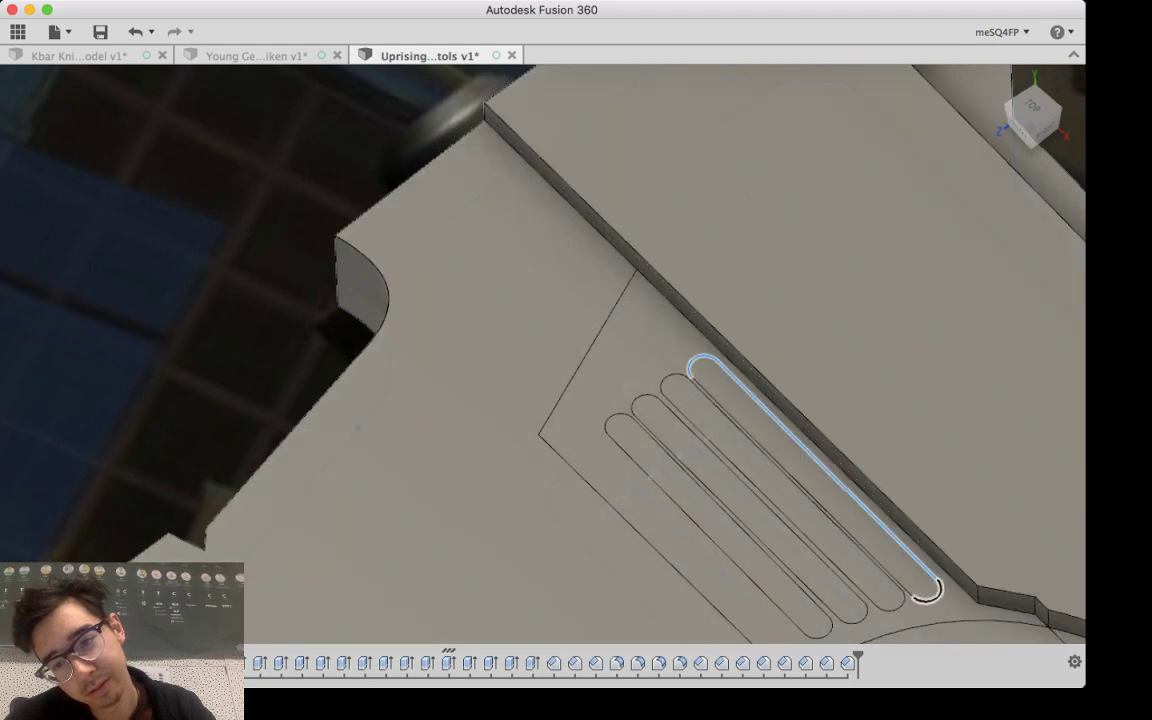
scroll(700, 400, up, 5)
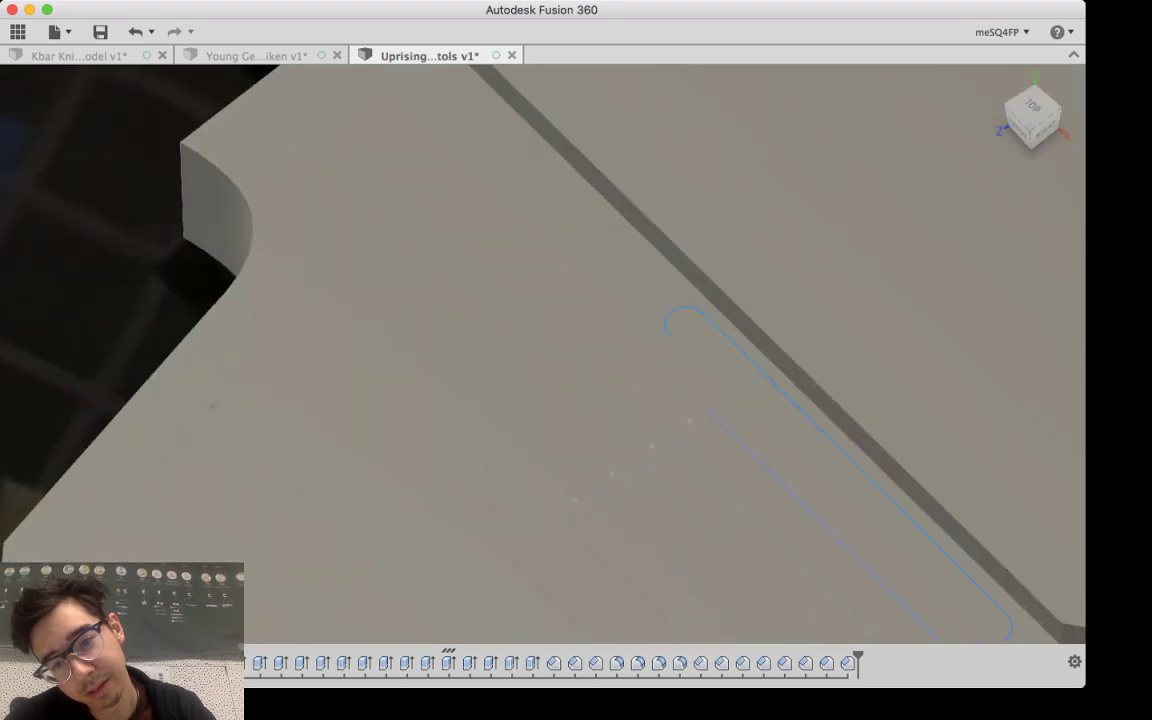
scroll(700, 400, down, 4)
scroll(700, 400, up, 3)
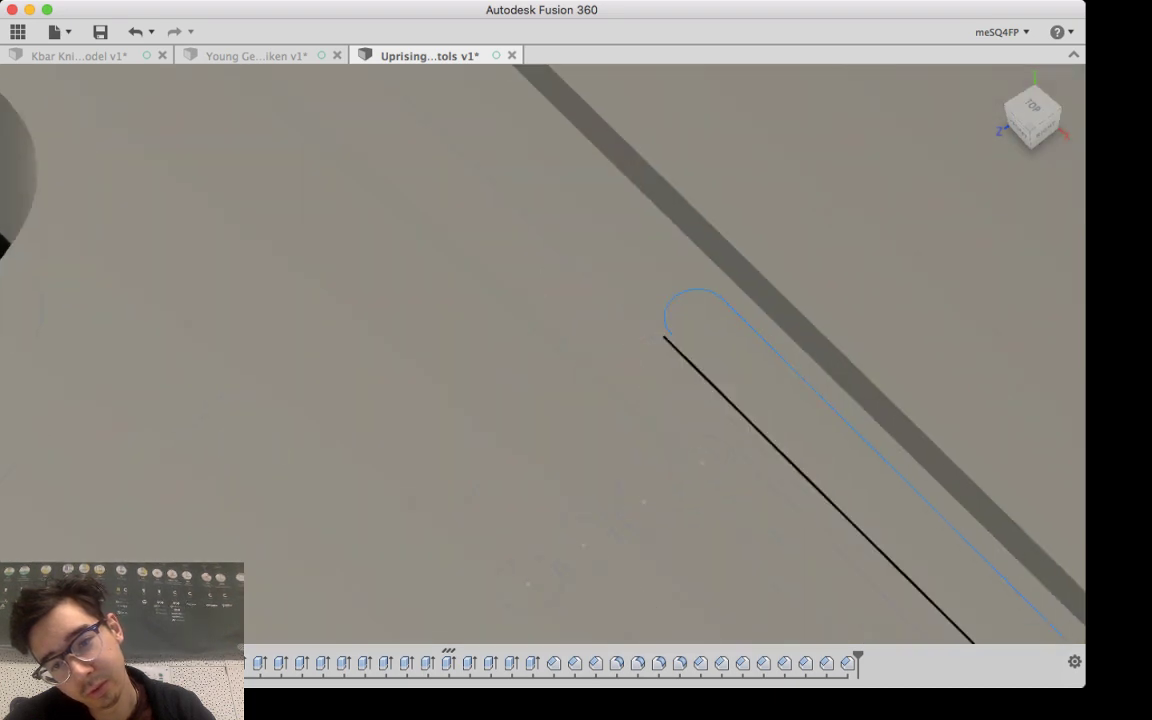
scroll(700, 400, down, 4)
scroll(700, 400, up, 4)
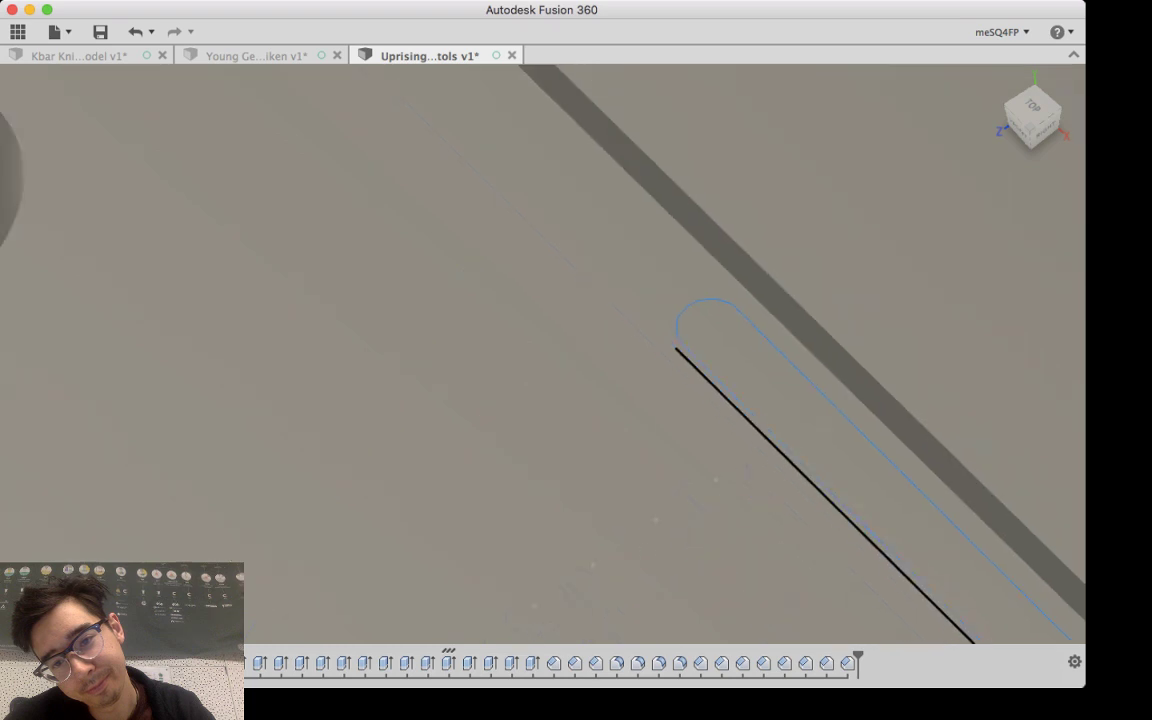
scroll(700, 400, down, 3)
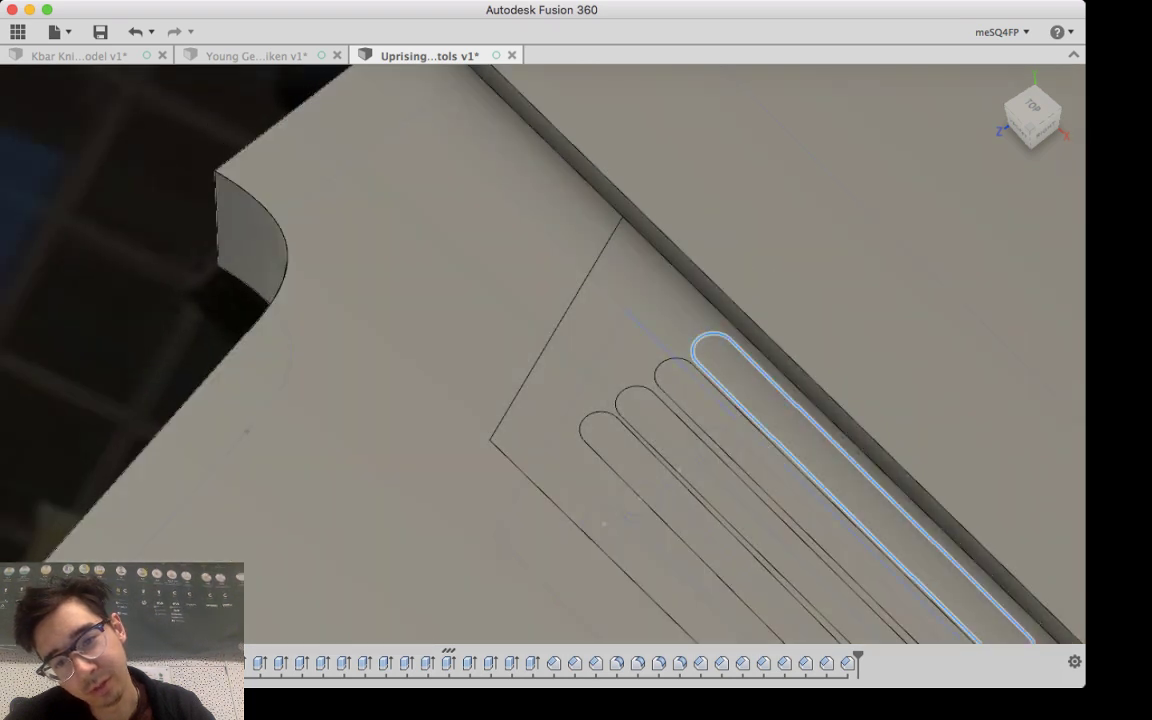
Step: Add the complete outlines of the other three vent slots to the selection and try to fillet the edges of all four slots
click(665, 362)
click(627, 390)
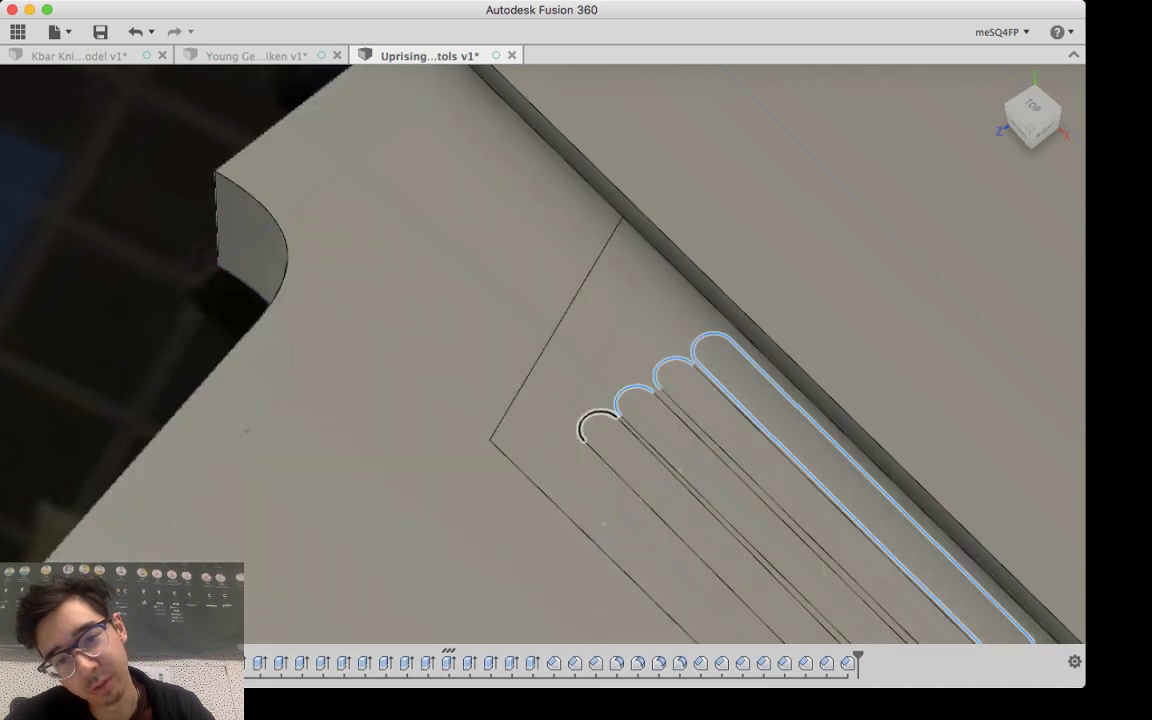
shift+click(592, 418)
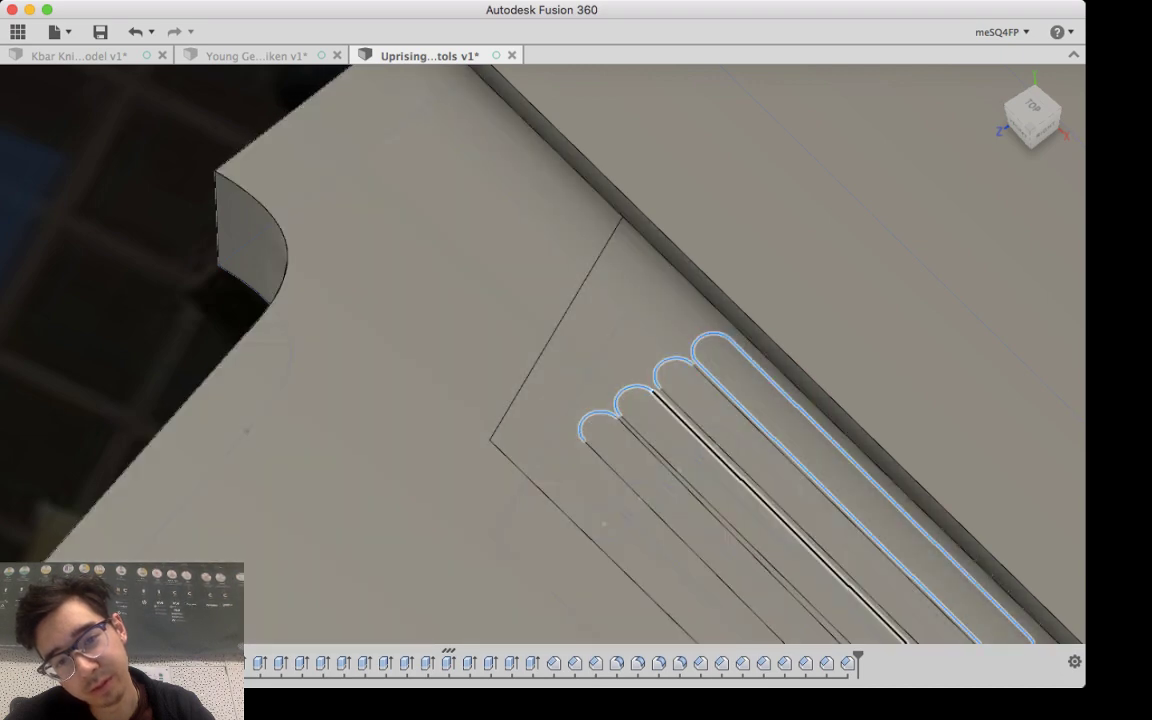
click(720, 459)
click(727, 458)
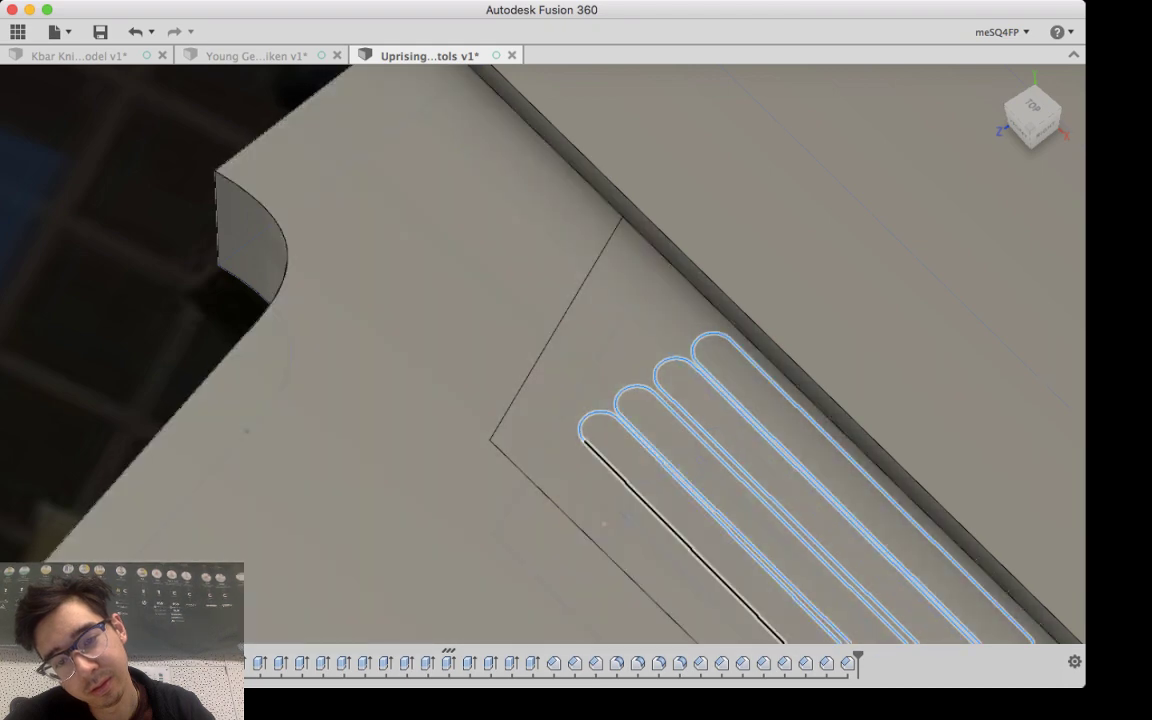
click(664, 520)
middle_drag(664, 520, 399, 222)
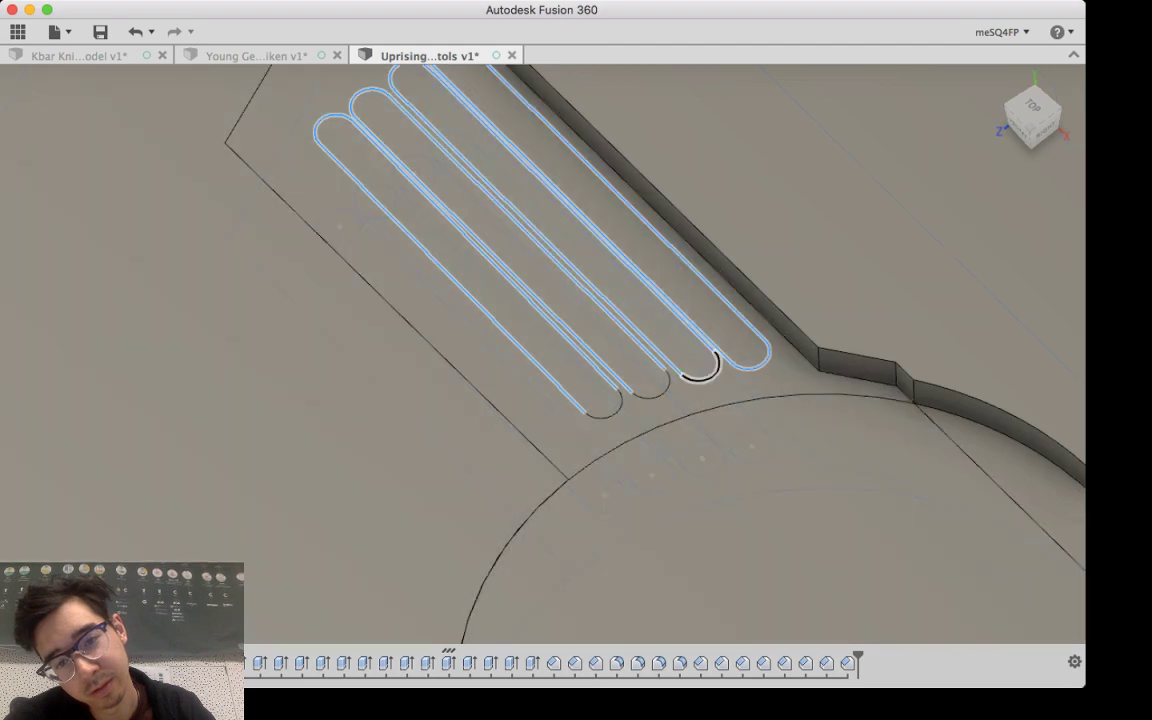
click(703, 380)
click(654, 397)
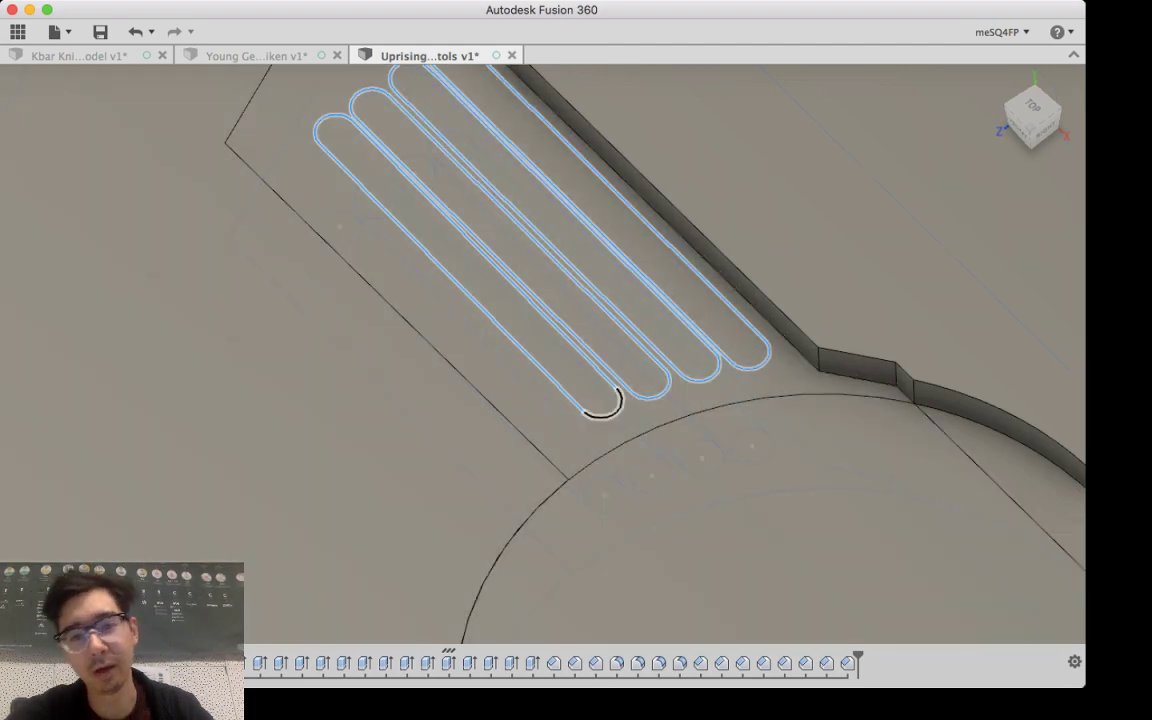
click(605, 417)
key(f)
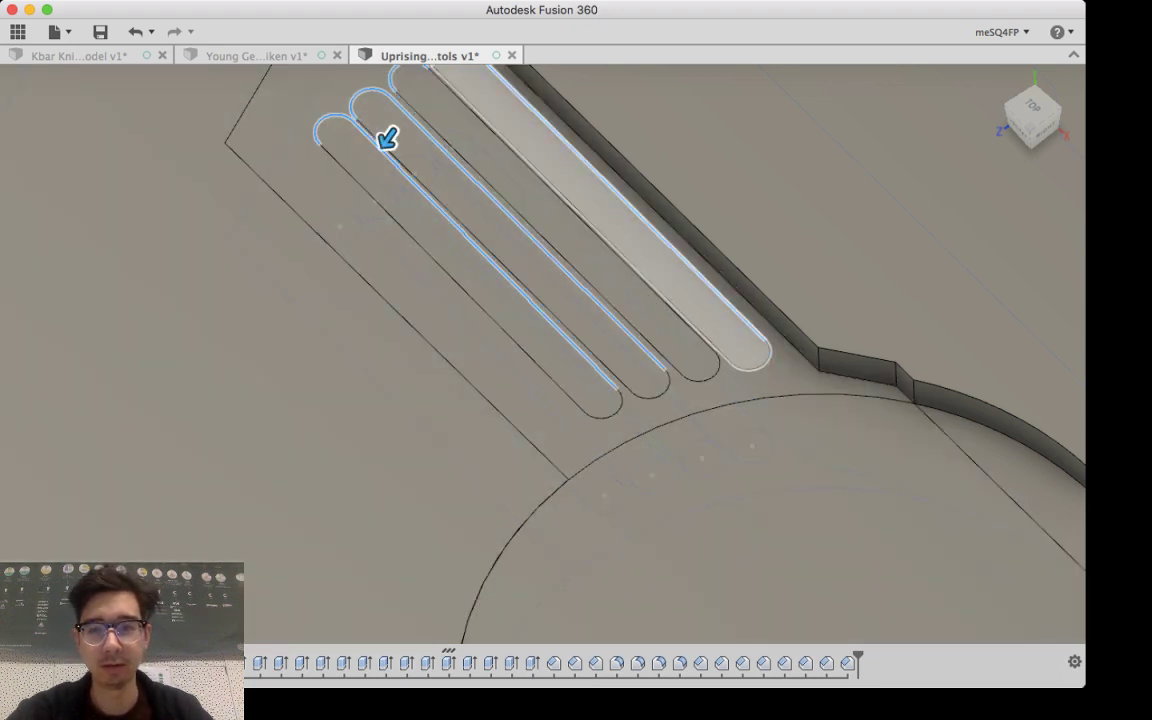
shift+middle_drag(386, 135, 375, 244)
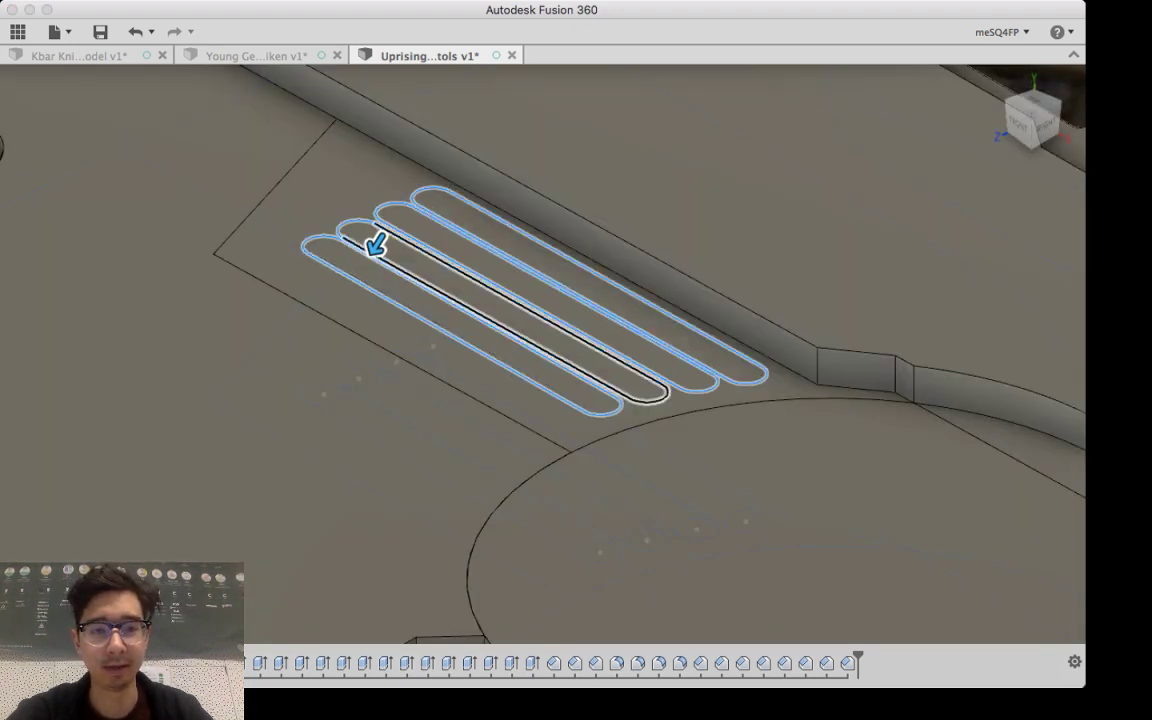
drag(376, 244, 372, 250)
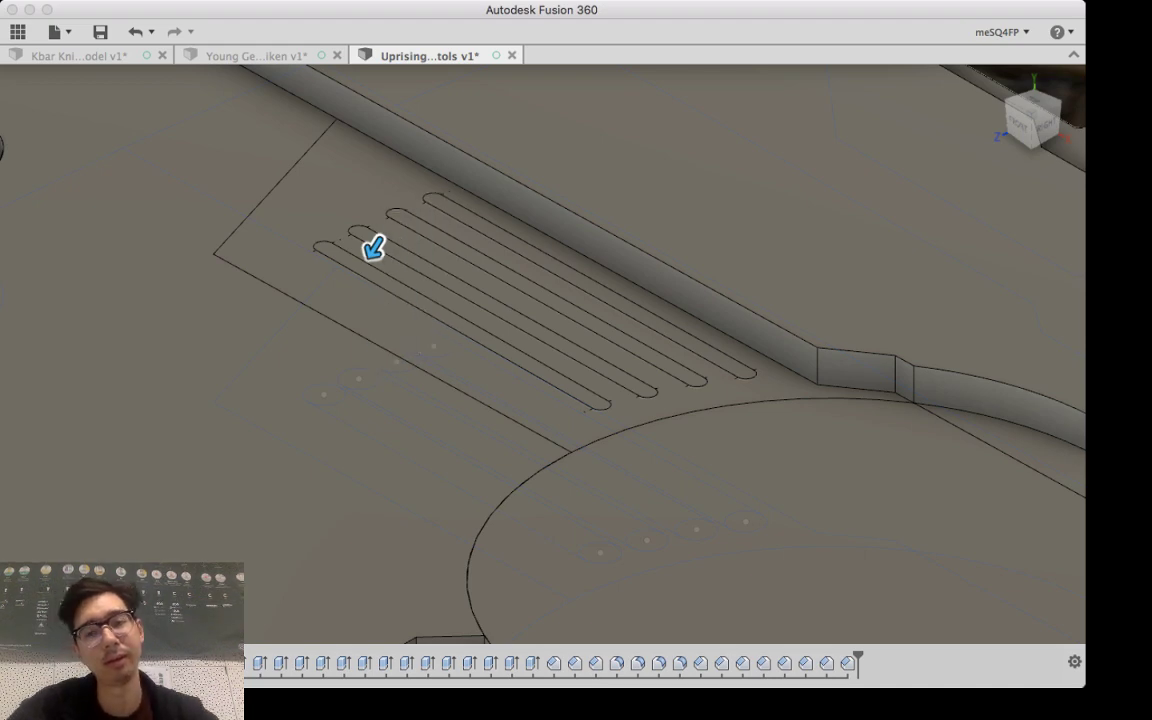
shift+middle_drag(278, 370, 302, 386)
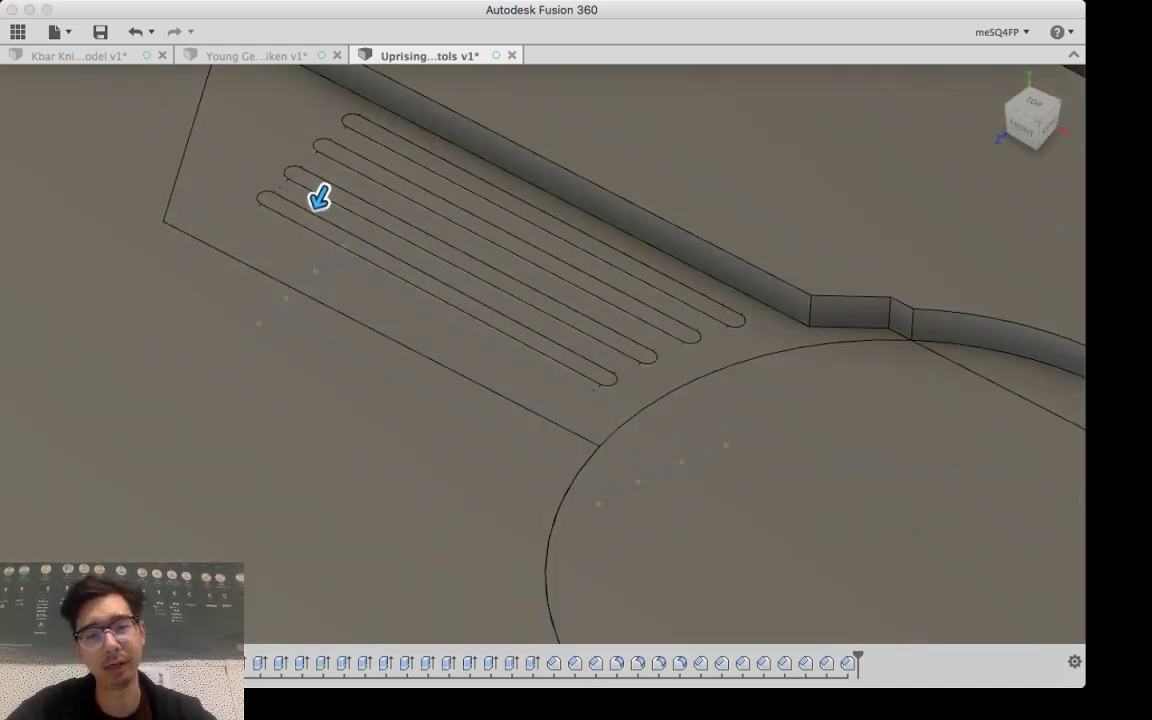
key(Return)
Step: Try to bevel the long curved outer edge of the round disc beside the slotted panel
click(640, 411)
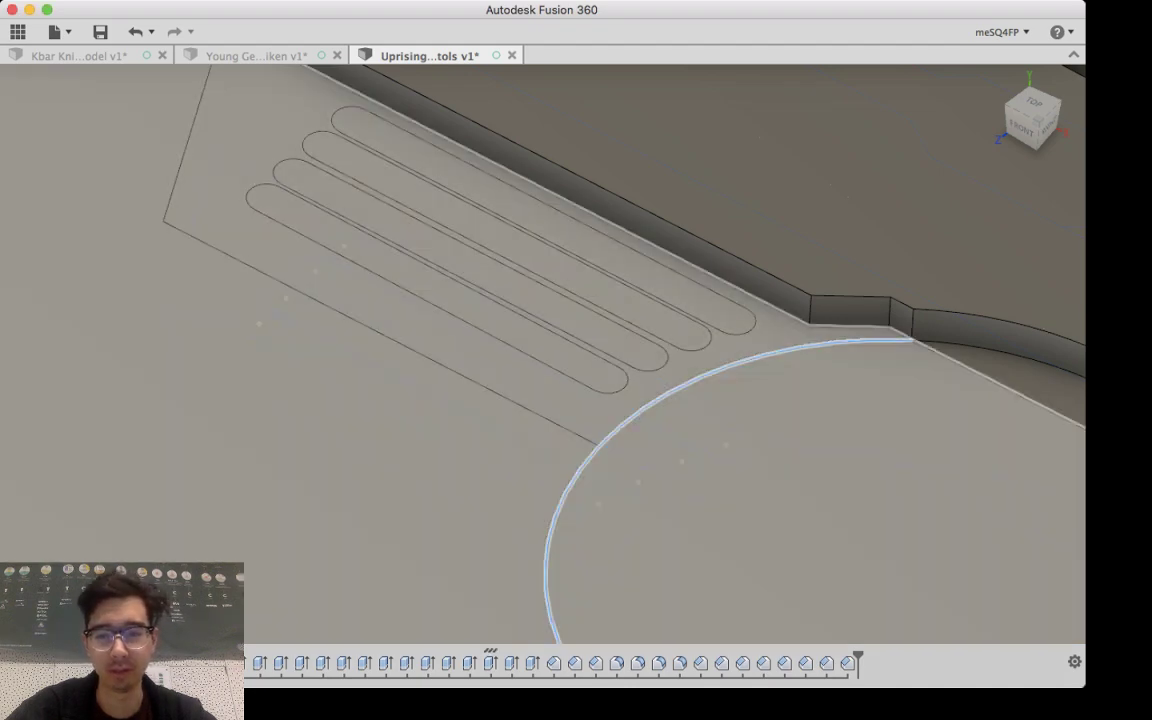
shift+middle_drag(779, 419, 800, 478)
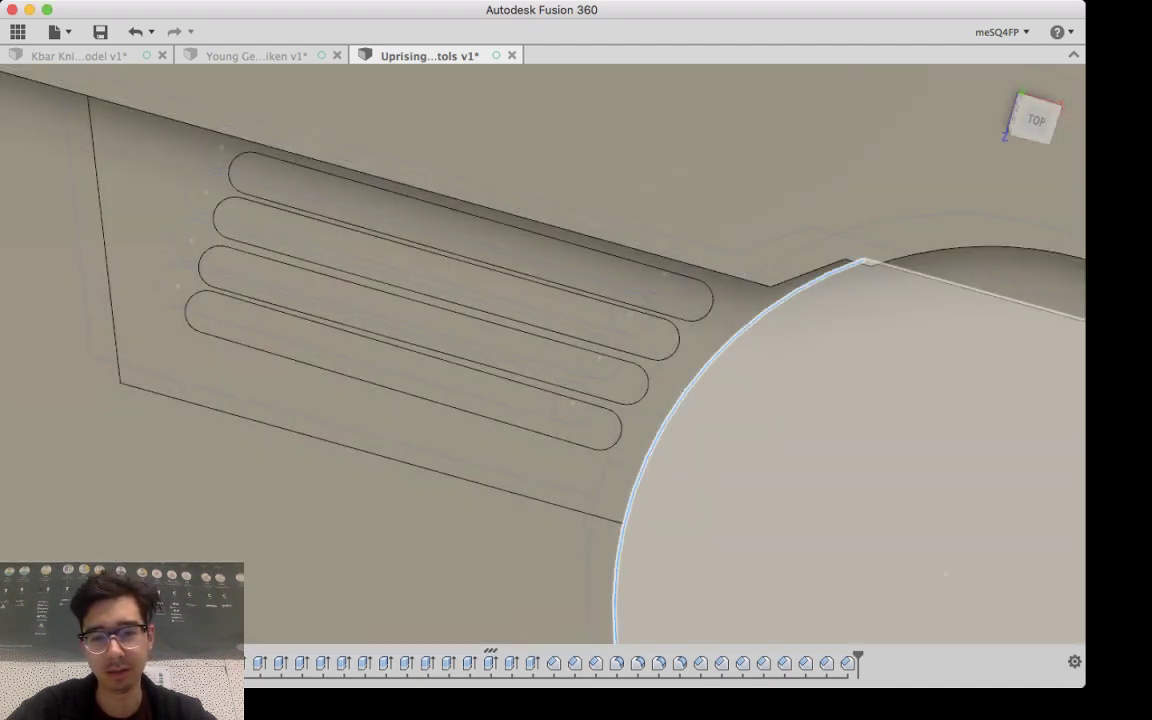
shift+middle_drag(690, 440, 690, 410)
middle_drag(560, 480, 560, 190)
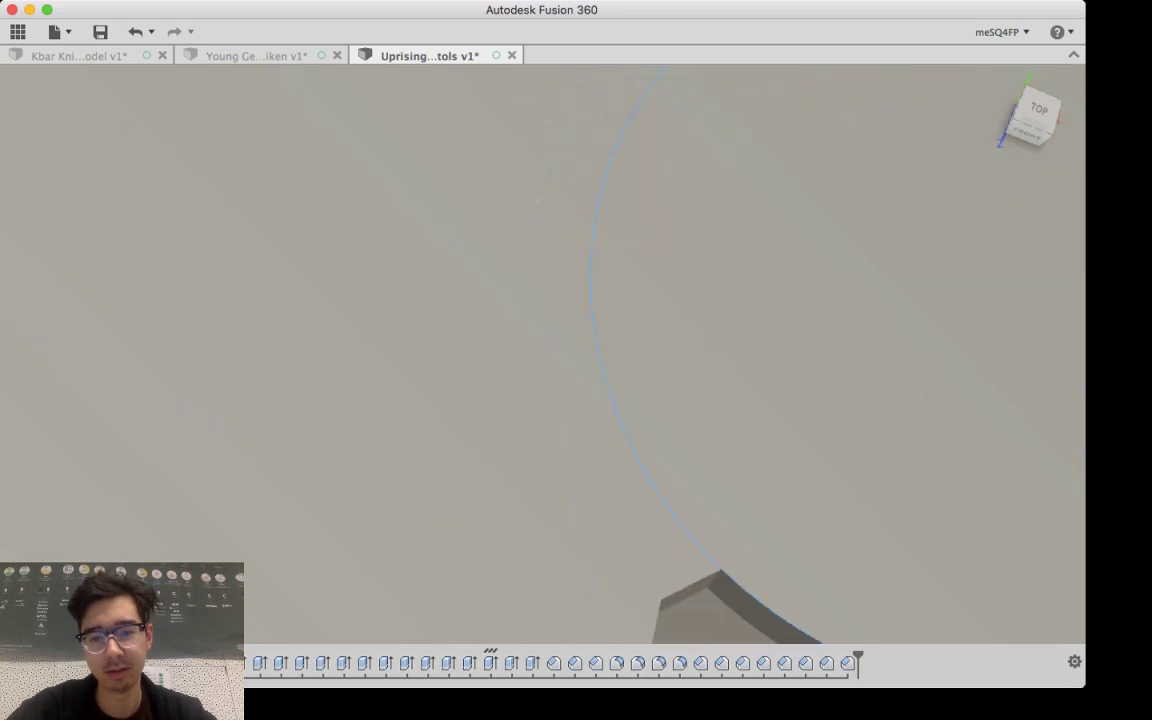
scroll(898, 328, down, 6)
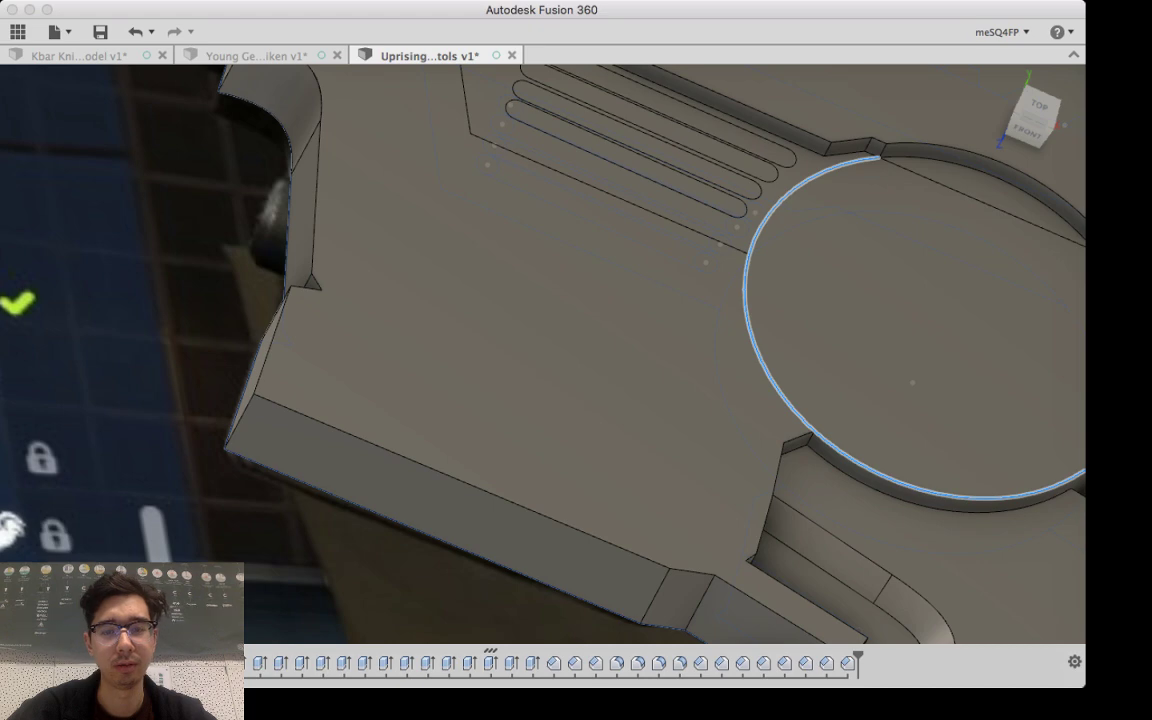
drag(798, 170, 815, 188)
shift+middle_drag(827, 284, 690, 205)
shift+middle_drag(830, 175, 672, 230)
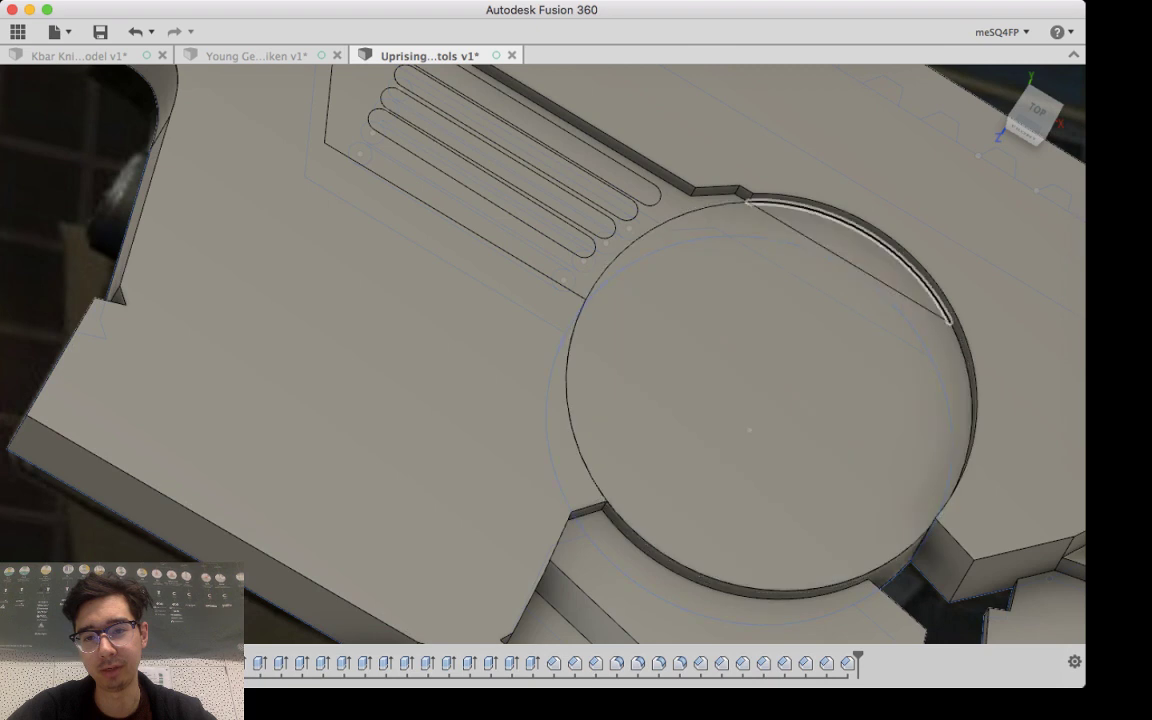
Step: Try to bevel the arc where the raised body wall meets the narrow flat segment beside the round disc
click(870, 239)
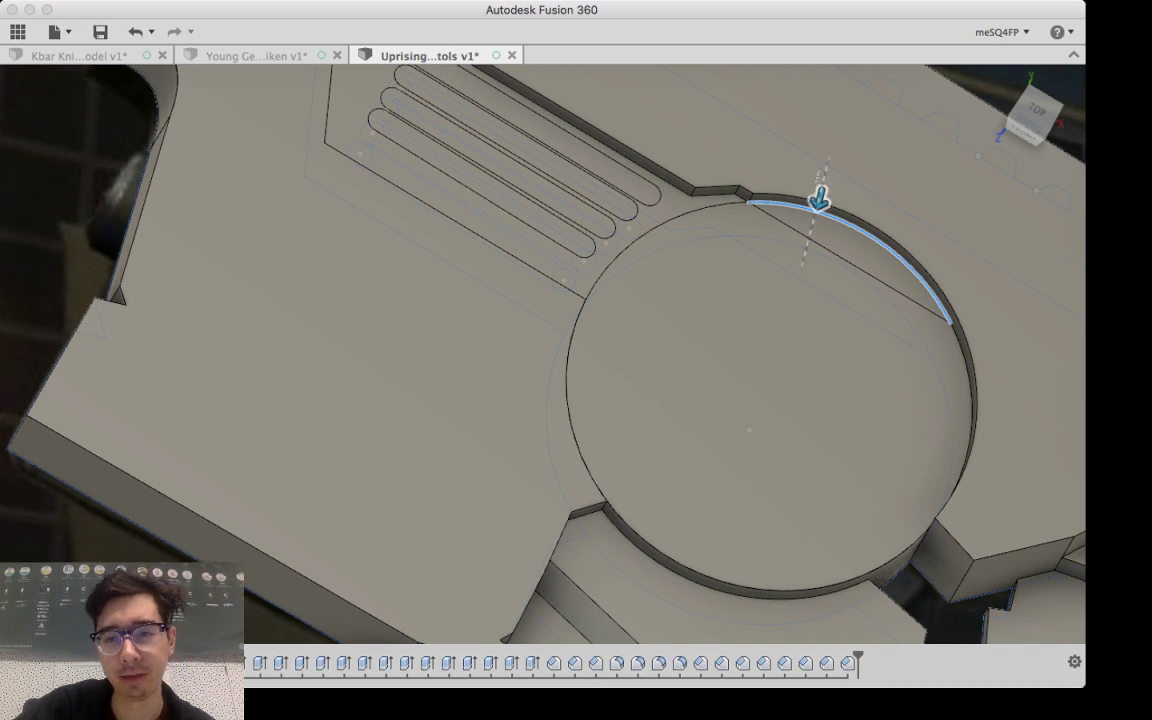
click(818, 200)
drag(818, 200, 814, 221)
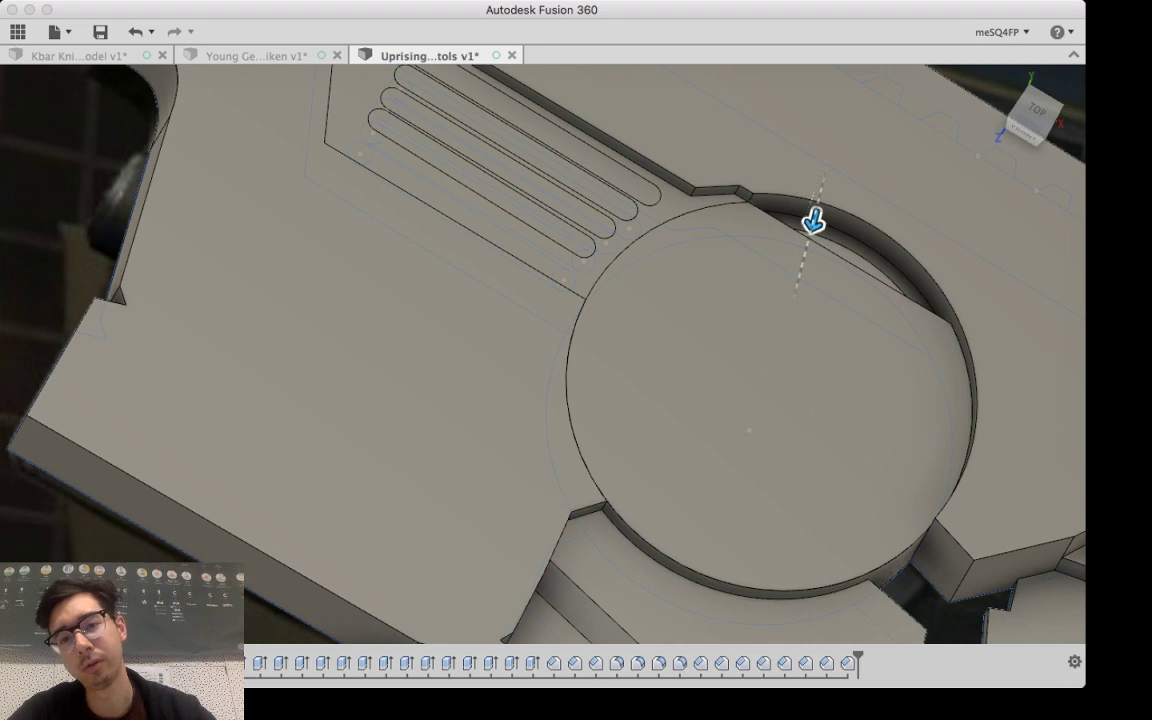
shift+middle_drag(780, 411, 706, 318)
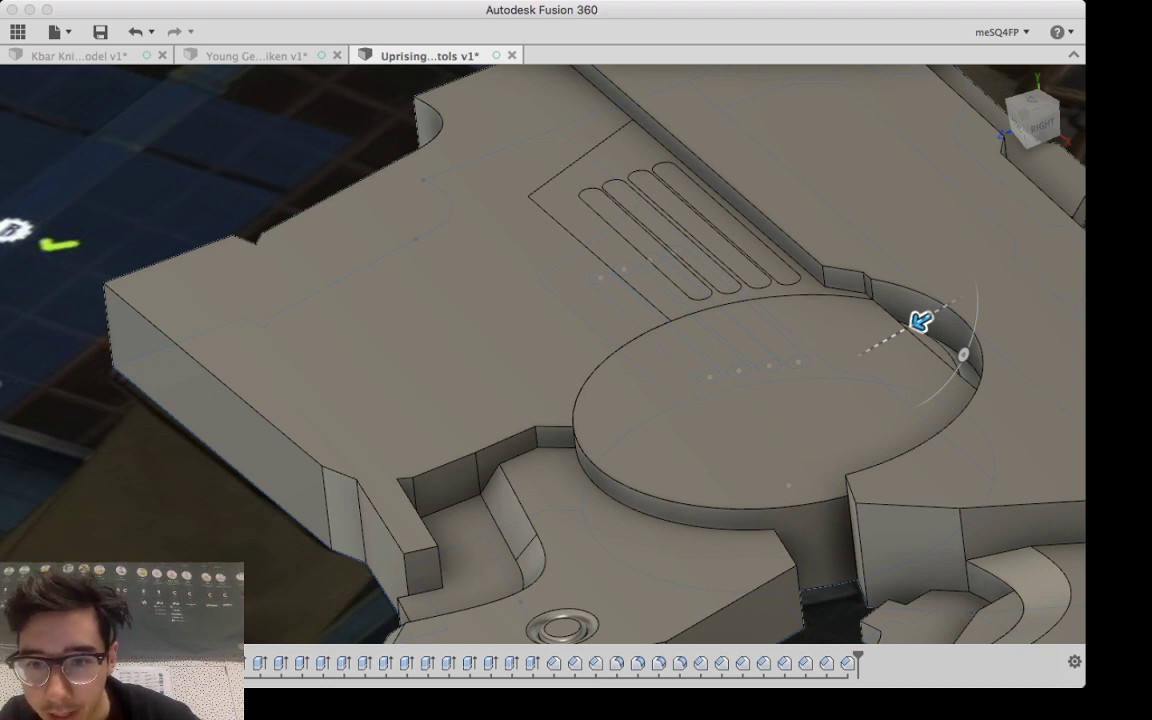
middle_drag(920, 321, 514, 404)
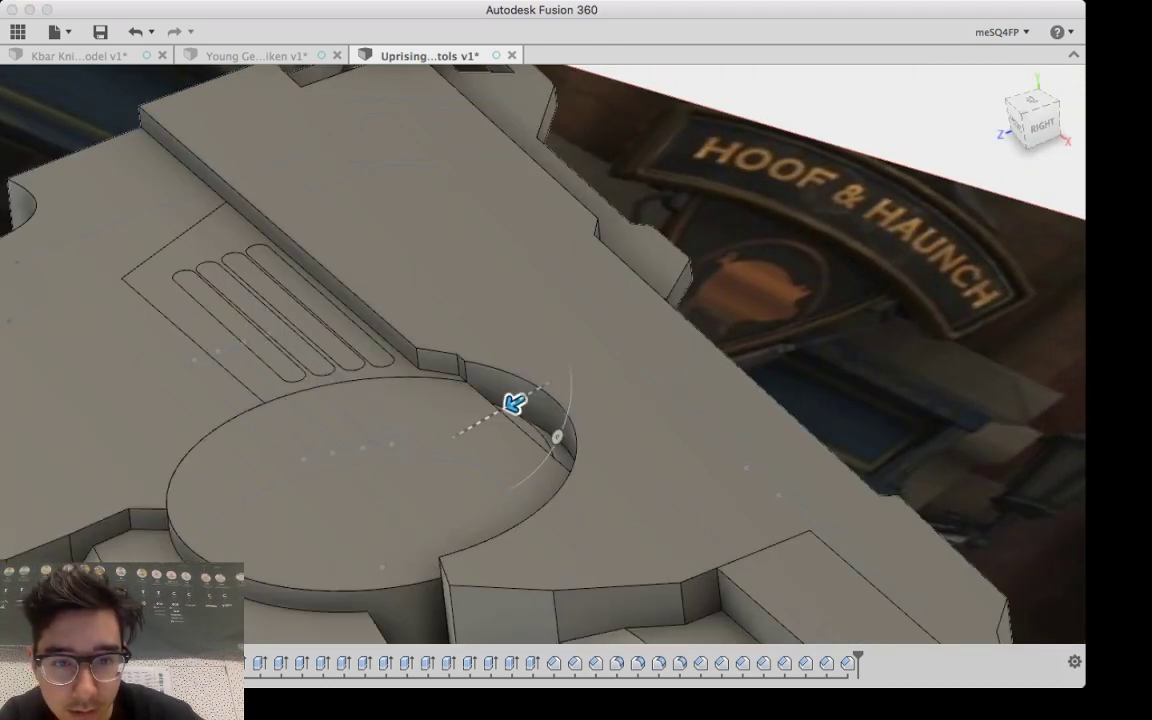
key(Escape)
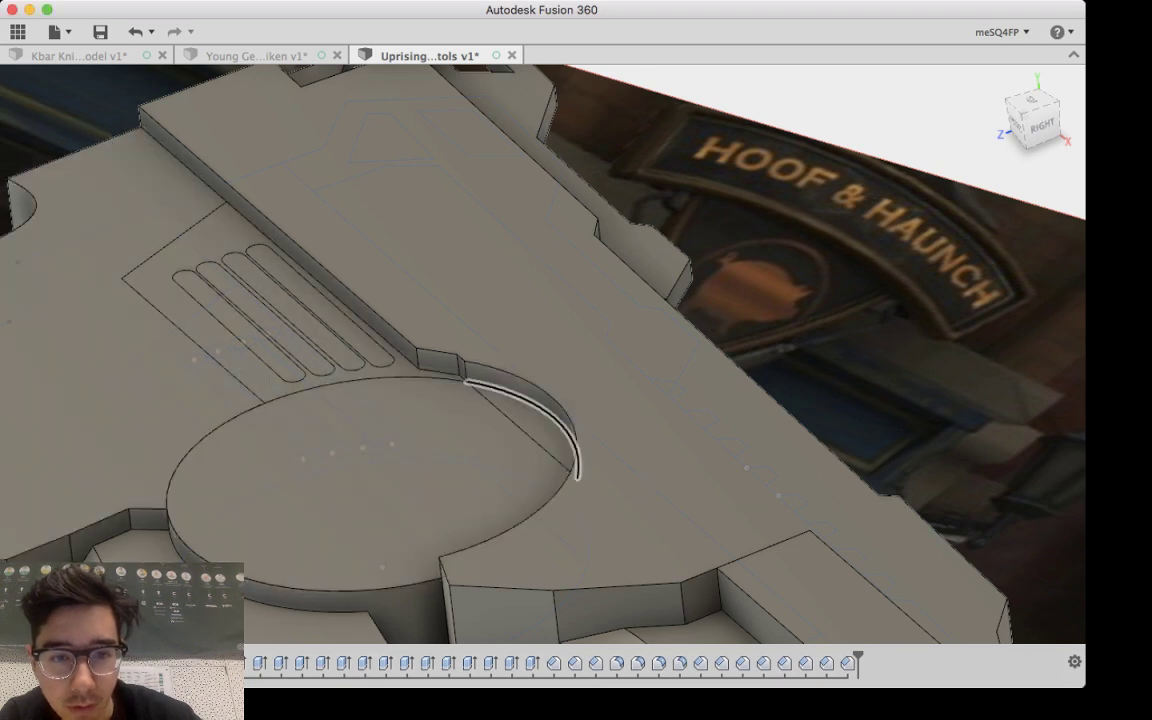
Step: Examine the surroundings of the round disc, the trigger area and the grip panel for edges that still need rounding
shift+middle_drag(352, 450, 600, 385)
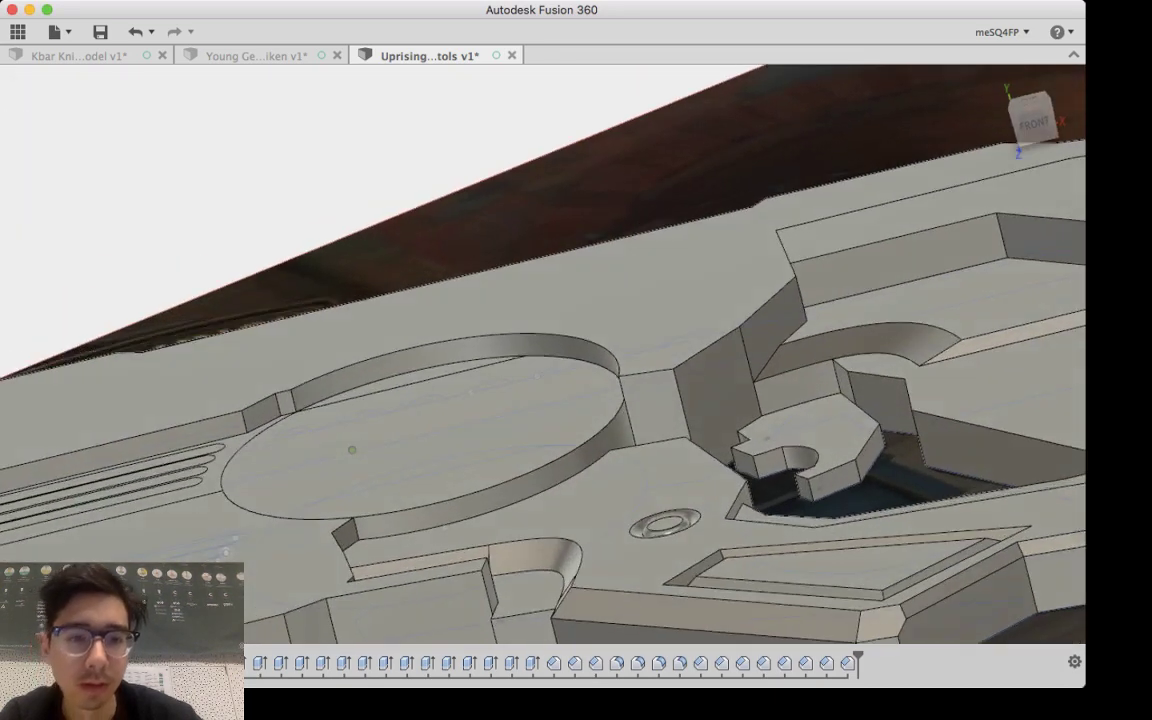
shift+middle_drag(460, 396, 472, 460)
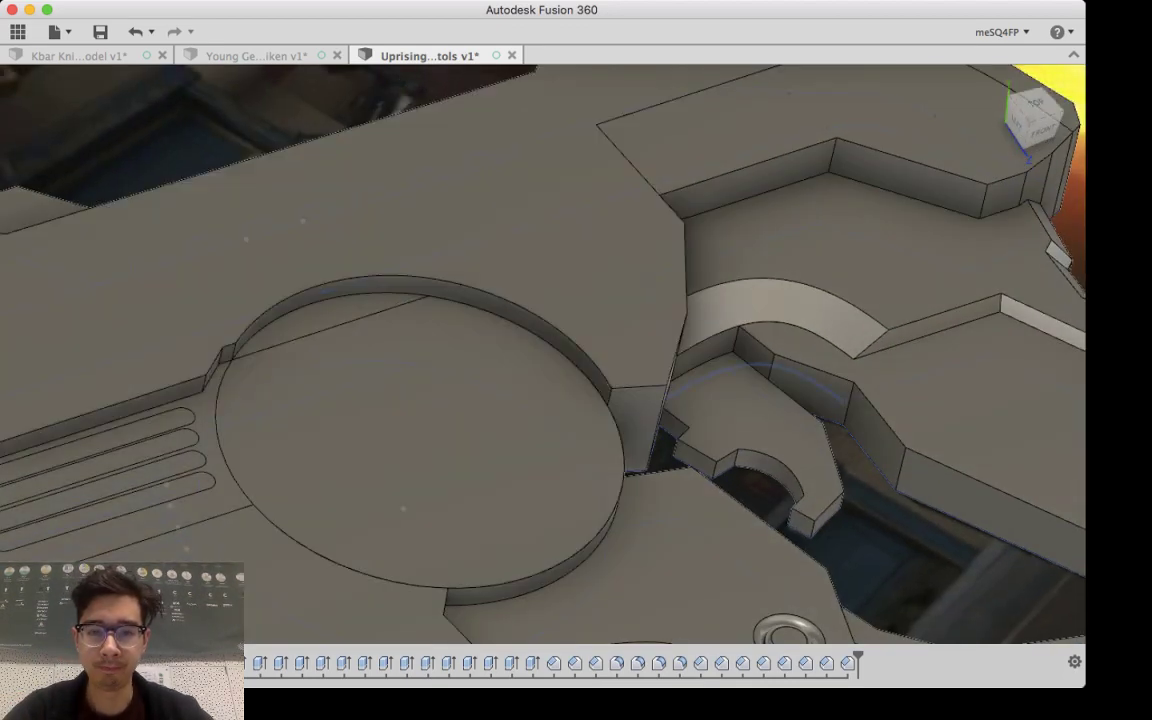
shift+middle_drag(728, 404, 503, 82)
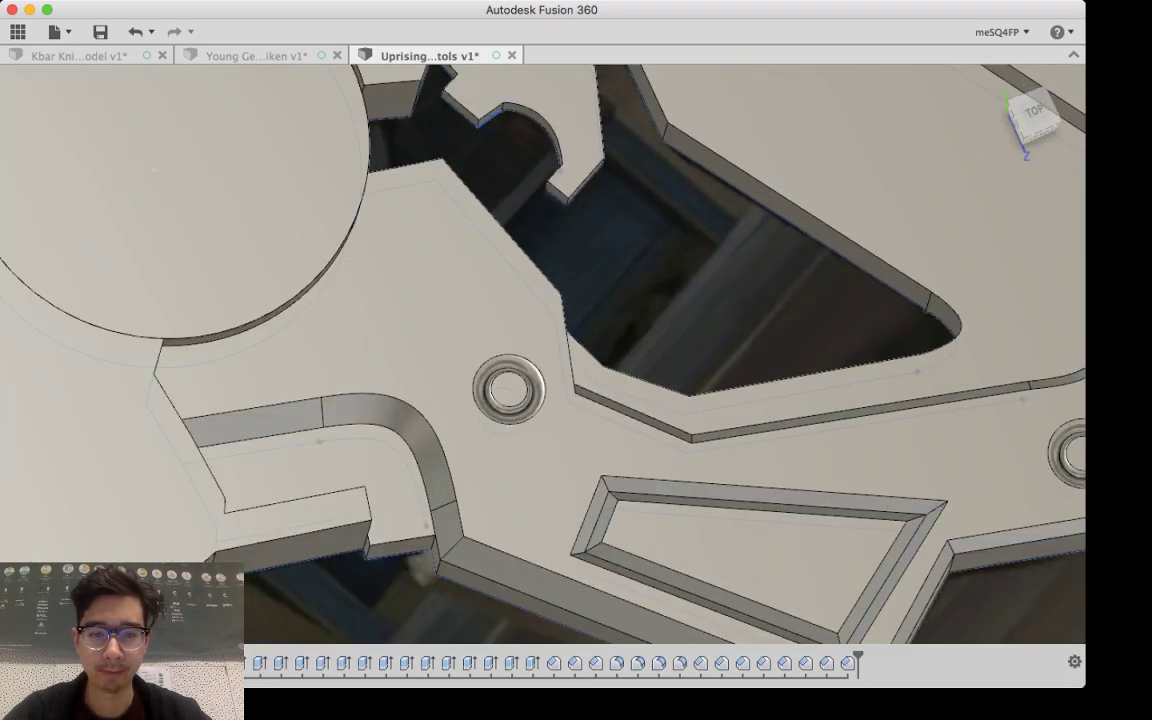
shift+middle_drag(729, 370, 668, 385)
middle_drag(673, 500, 459, 526)
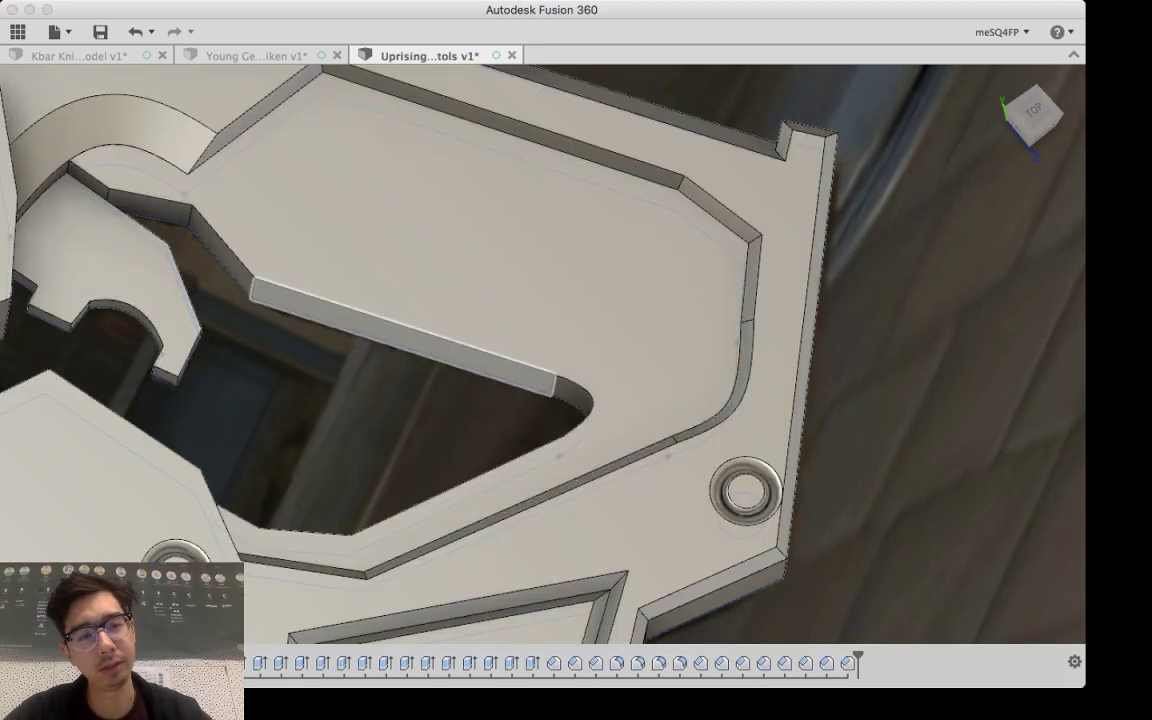
middle_drag(148, 207, 251, 331)
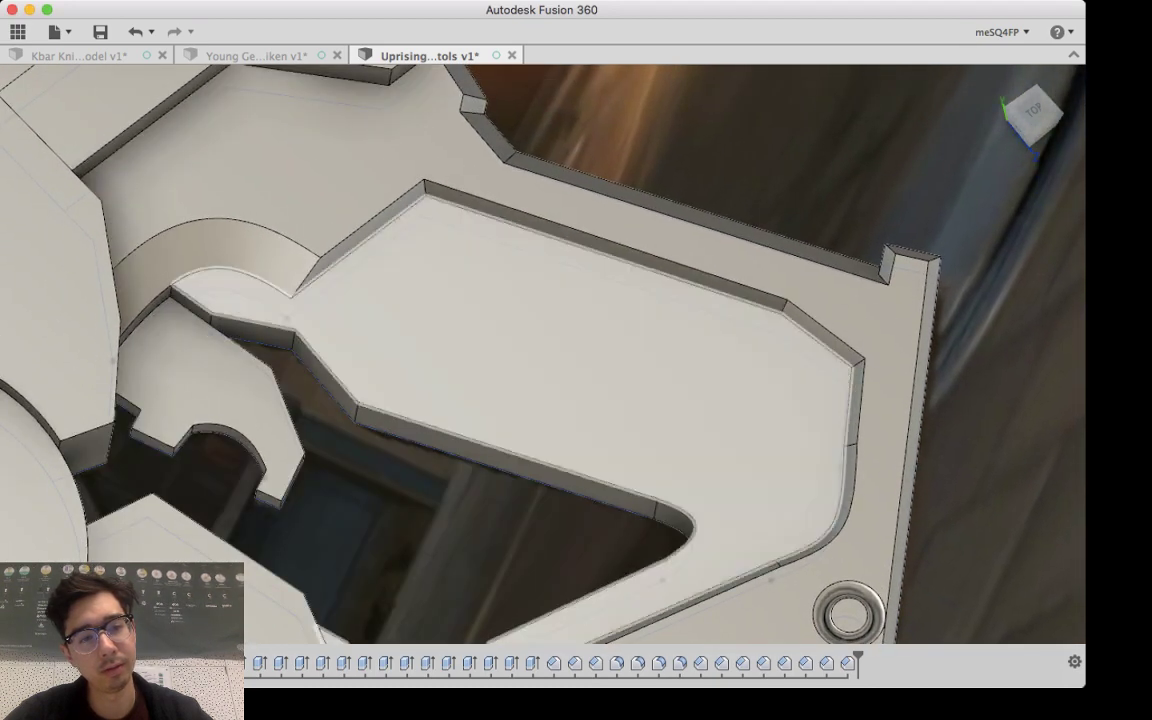
Step: Fillet the connected edges of the recessed grip panel along the trigger opening, including its rounded inner corner and the lower edges
click(193, 299)
click(256, 321)
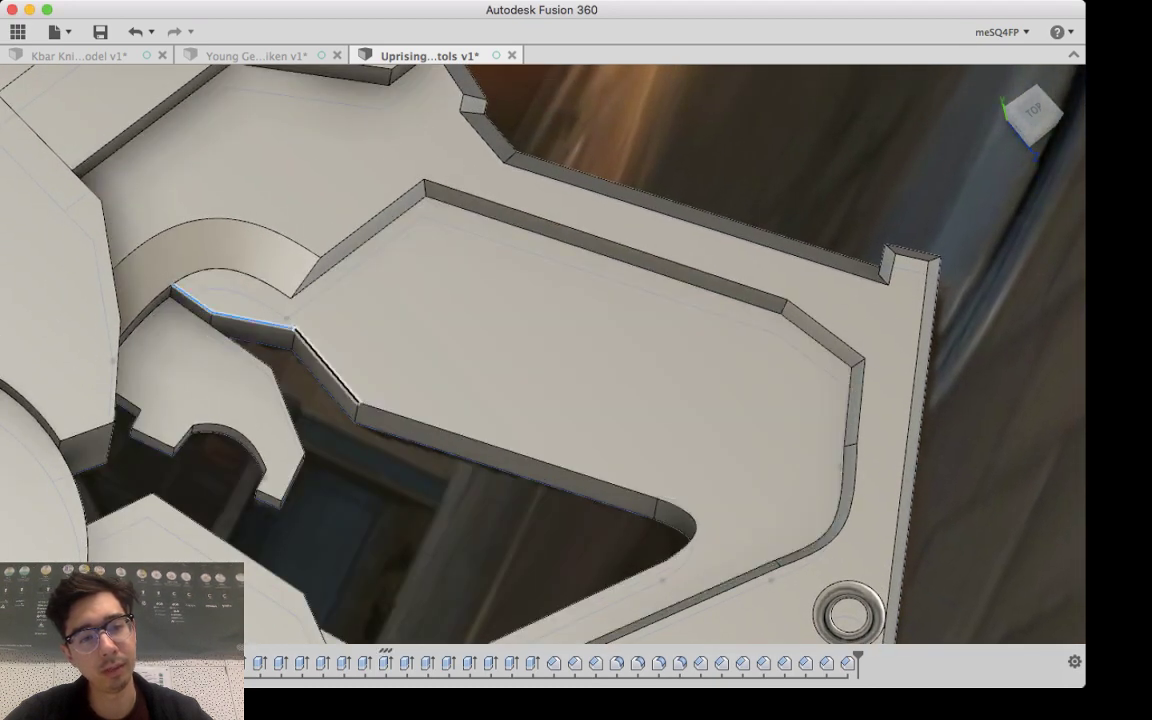
click(326, 365)
click(460, 435)
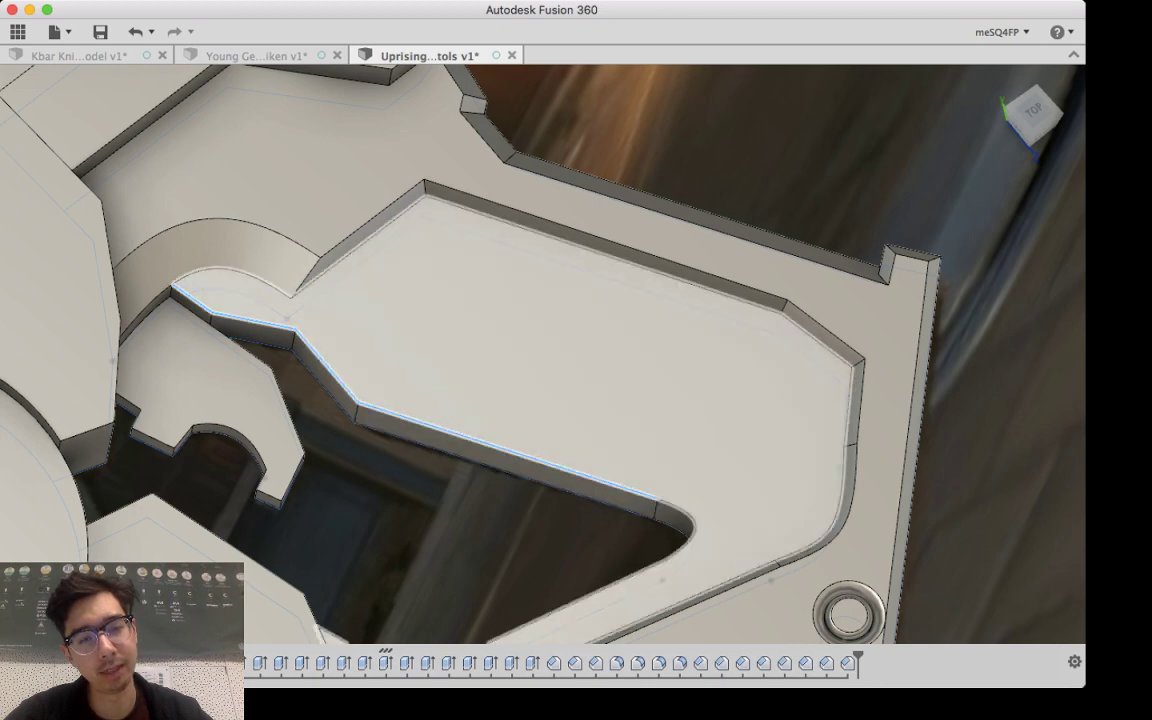
click(694, 530)
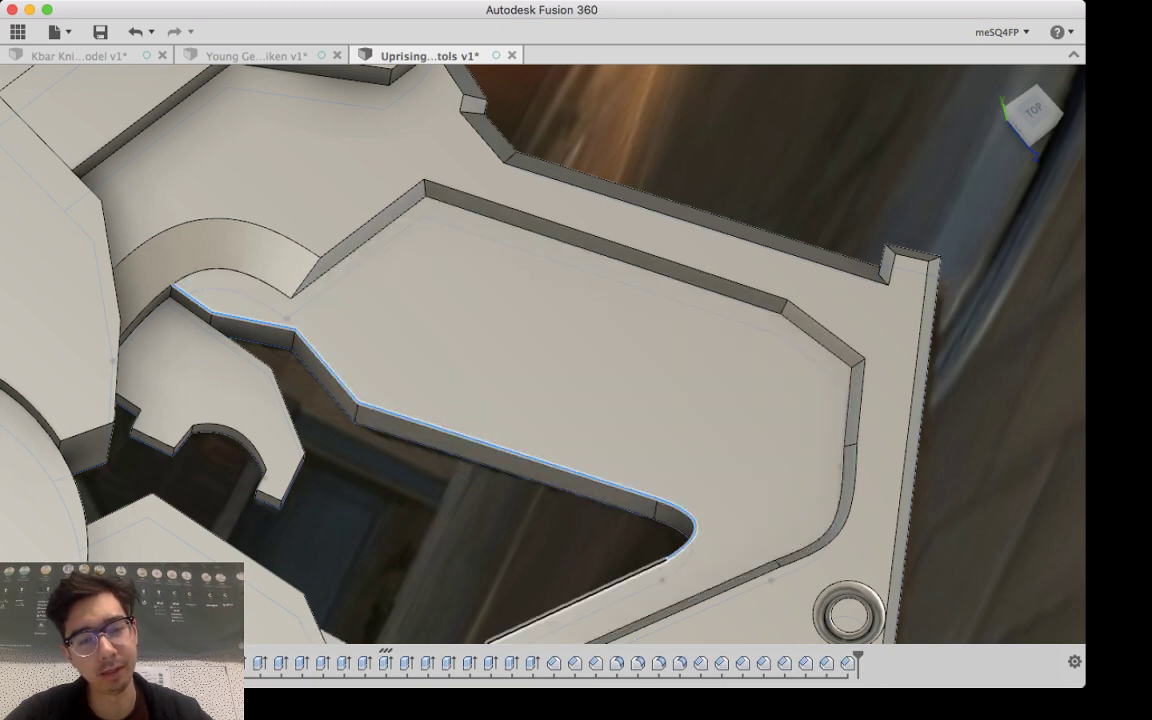
click(578, 600)
middle_drag(550, 565, 656, 511)
scroll(656, 511, up, 1)
click(625, 542)
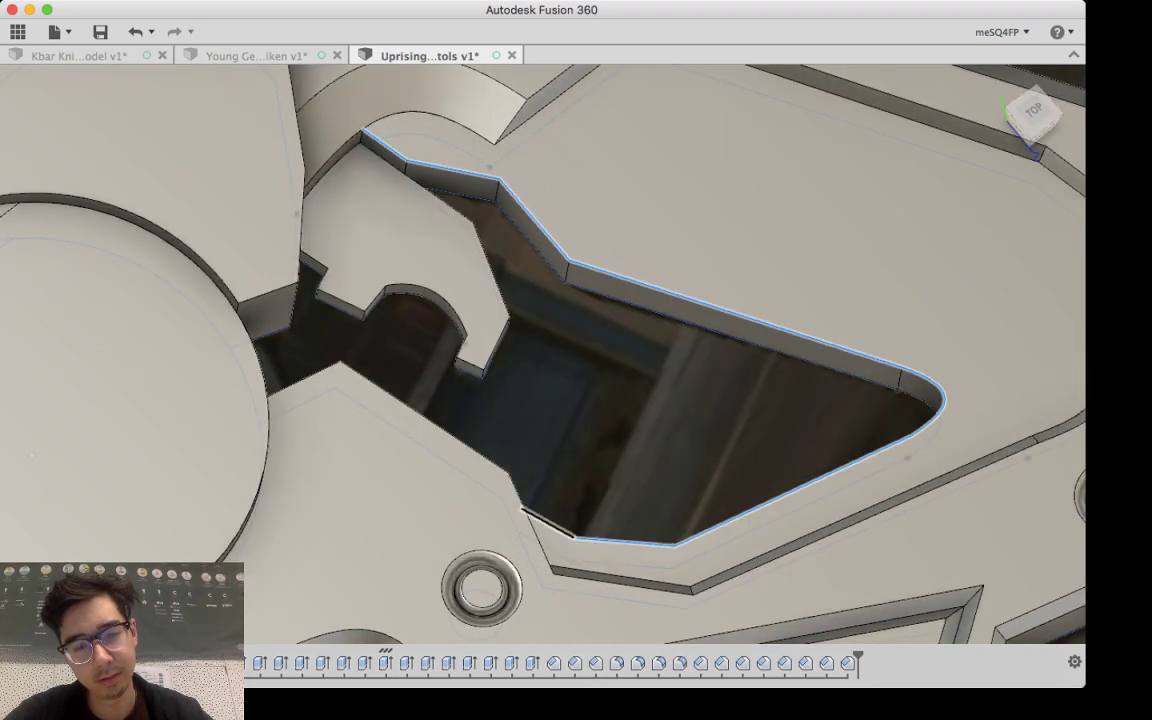
click(551, 526)
mouse_move(551, 526)
middle_down()
mouse_move(423, 524)
mouse_move(428, 468)
mouse_move(415, 430)
middle_up()
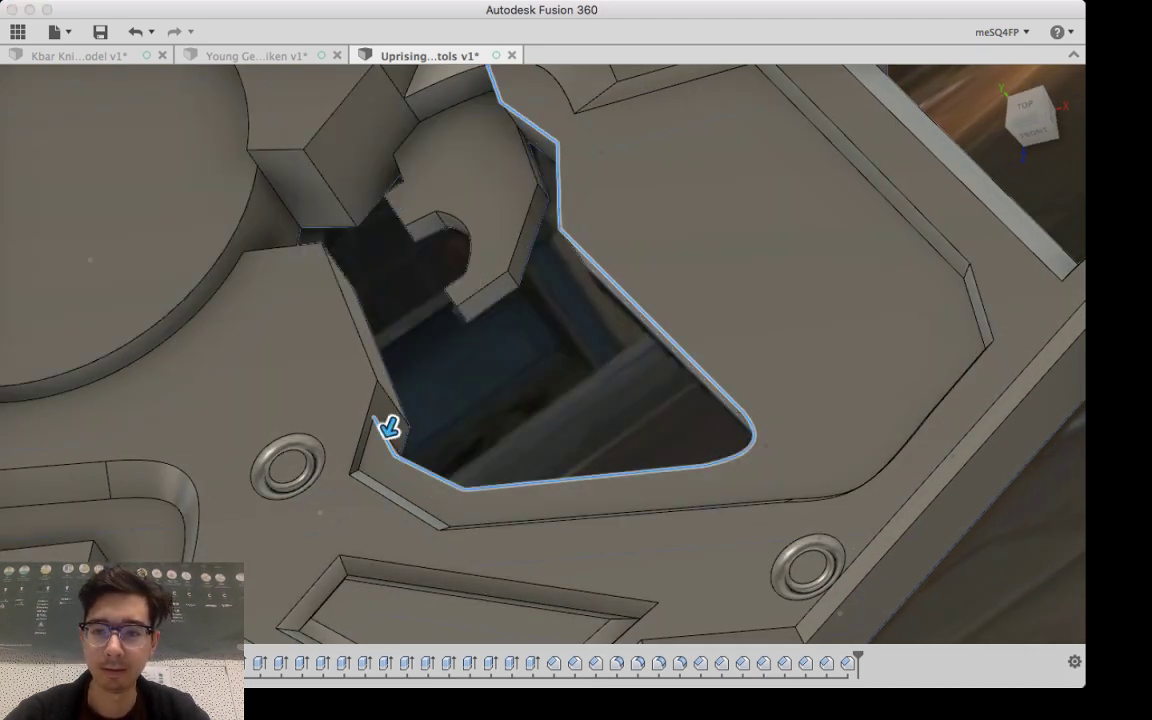
shift+middle_drag(389, 428, 440, 419)
mouse_move(440, 420)
mouse_down()
mouse_move(429, 458)
mouse_move(434, 441)
mouse_up()
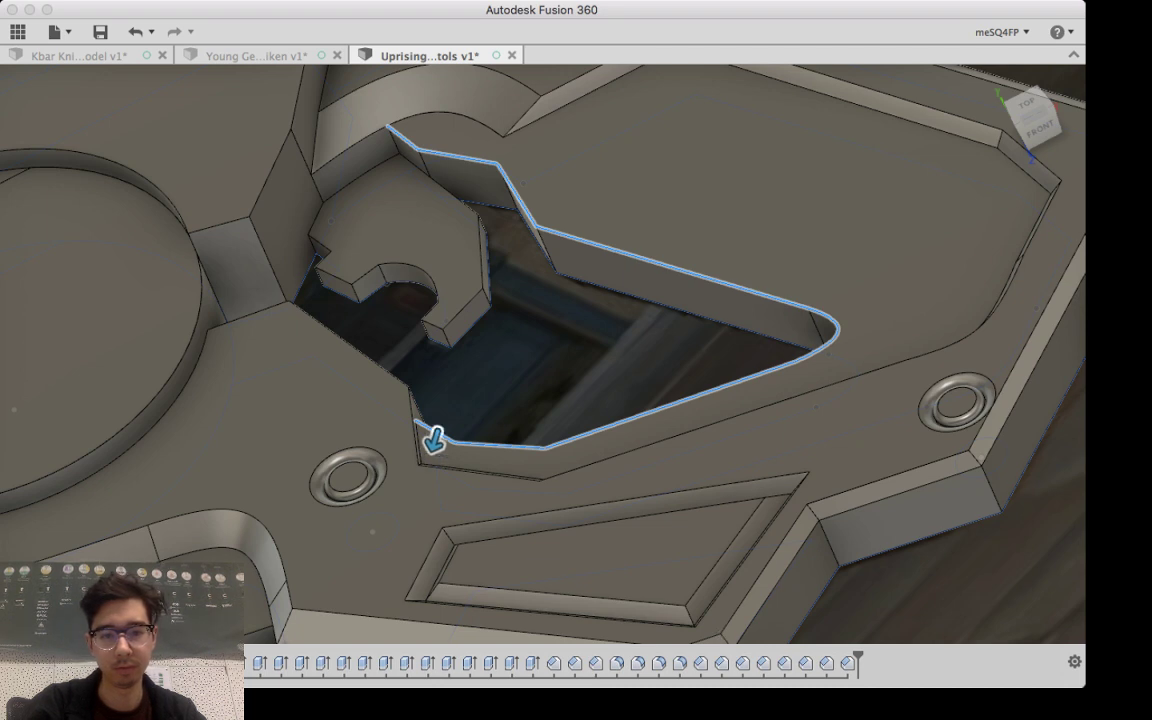
drag(434, 440, 437, 430)
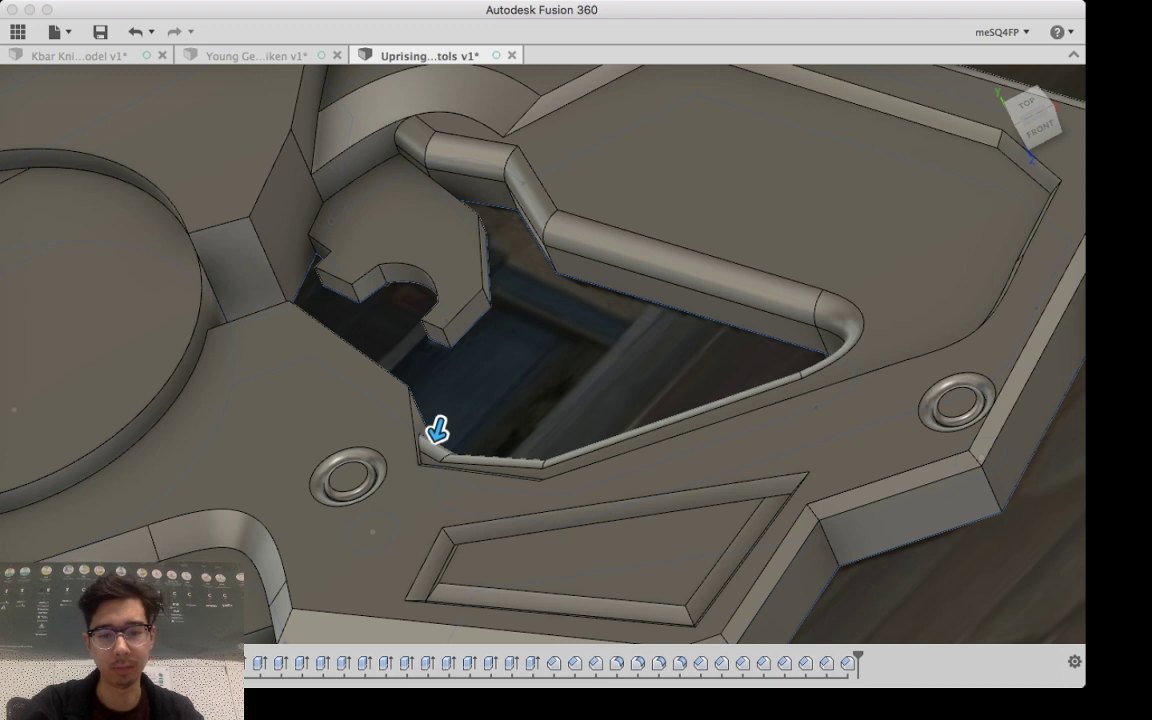
drag(437, 430, 436, 434)
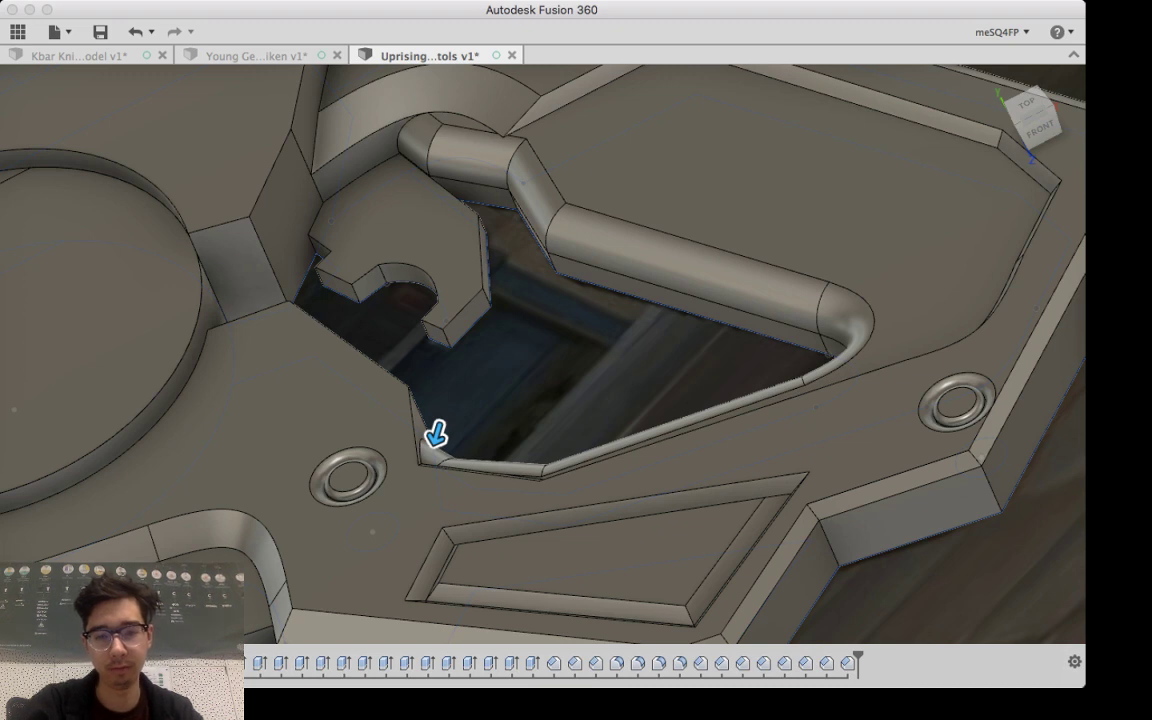
drag(437, 432, 436, 434)
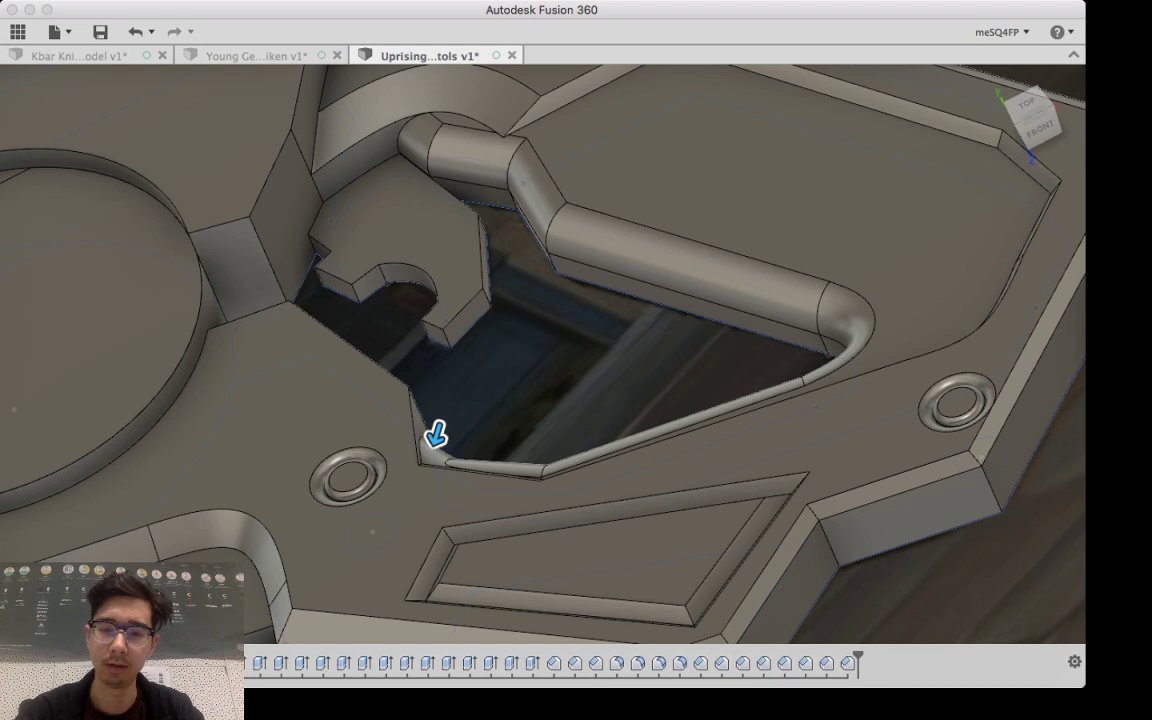
key(Return)
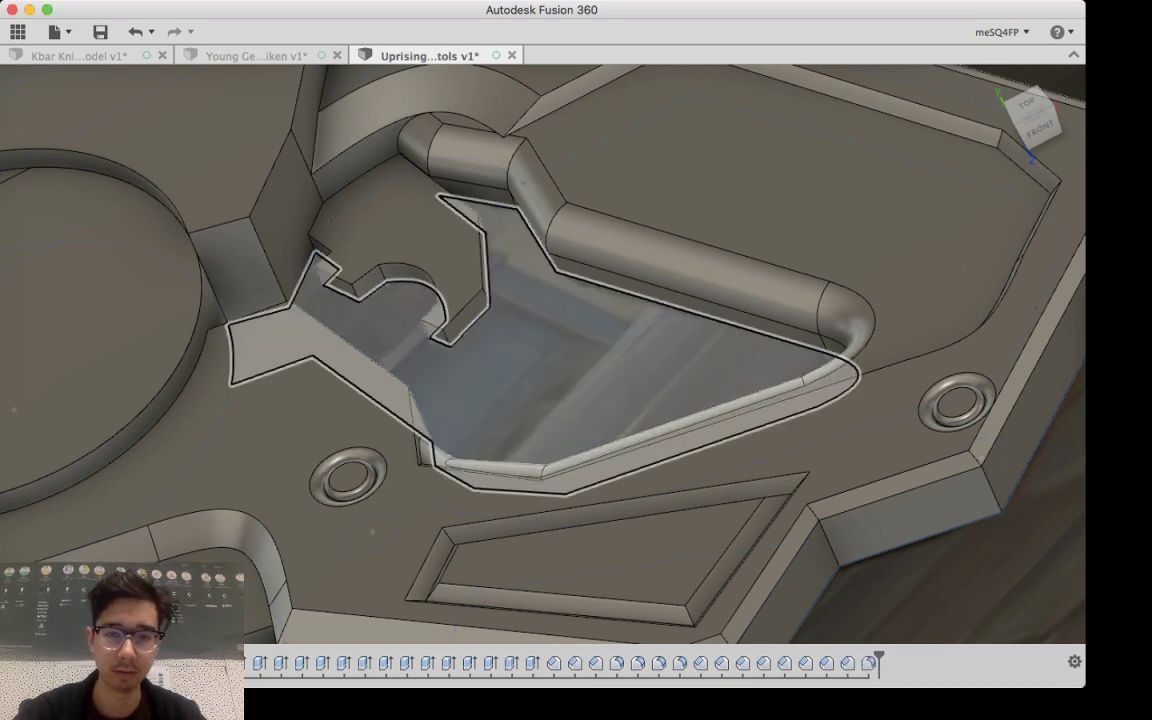
Step: Inspect the rounded trigger opening in the context of the whole pistol
shift+middle_drag(648, 330, 594, 250)
scroll(597, 423, down, 4)
scroll(575, 408, down, 4)
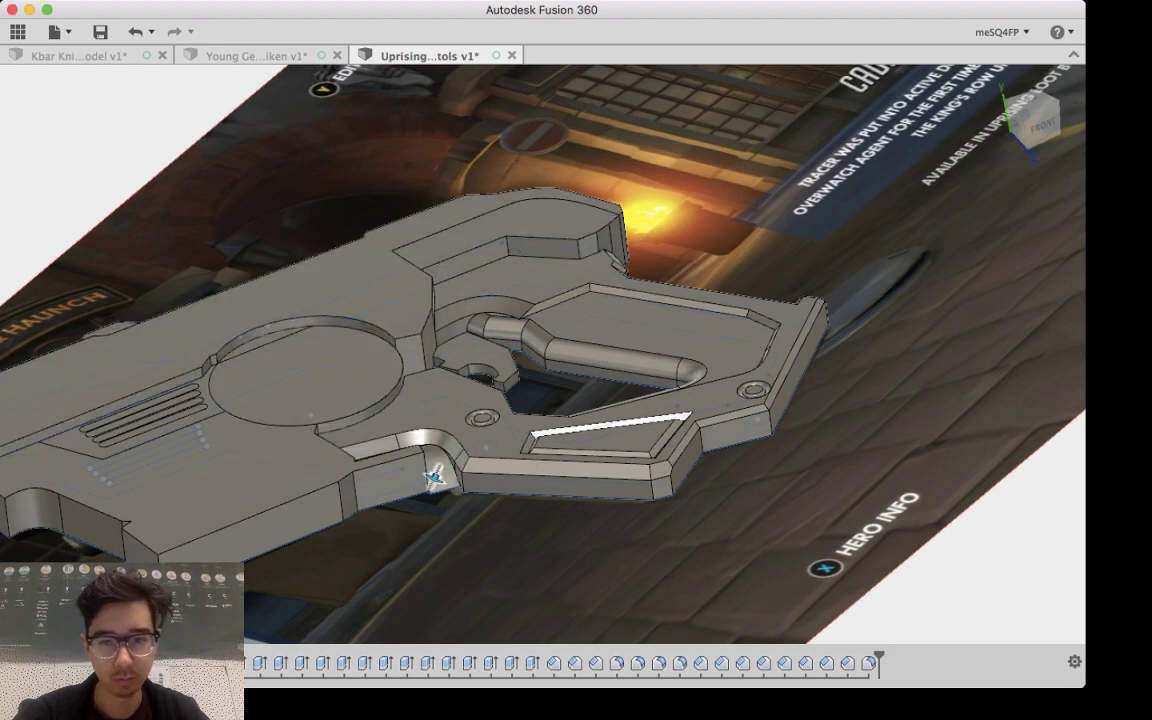
Step: Fillet the lower outer edge of the recessed notch floor between the raised body and the handle
shift+middle_drag(433, 478, 328, 517)
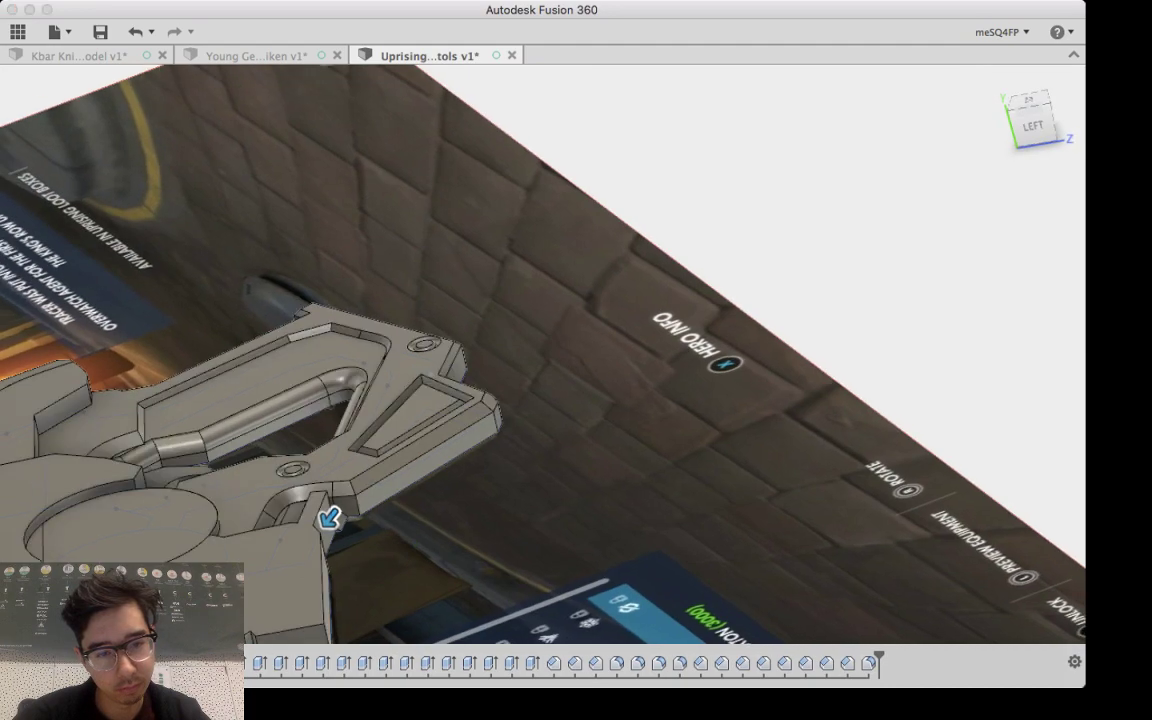
scroll(328, 517, up, 10)
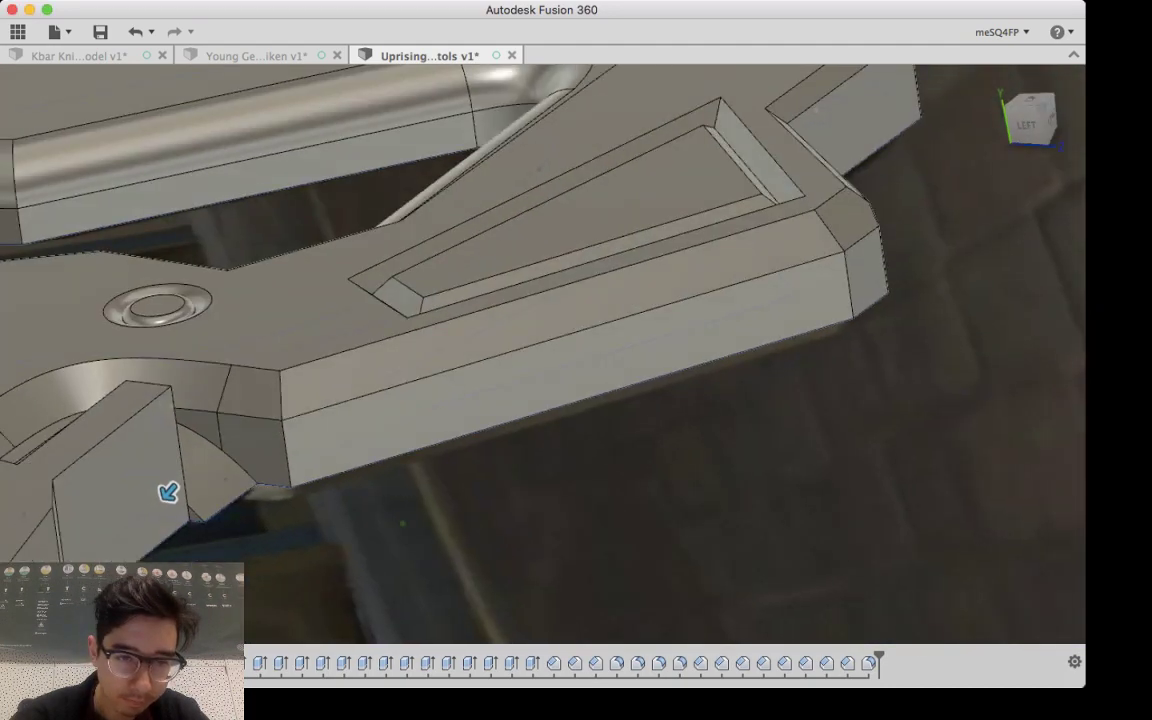
shift+middle_drag(168, 492, 383, 436)
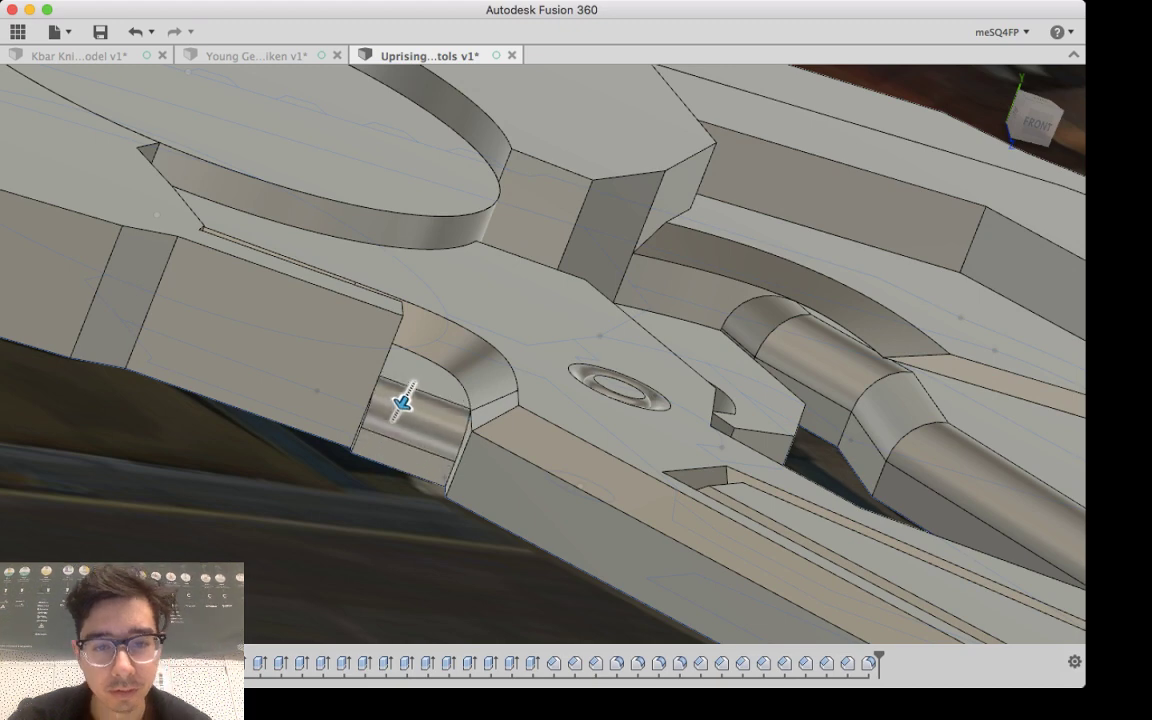
shift+middle_drag(618, 398, 485, 476)
shift+middle_drag(460, 234, 587, 240)
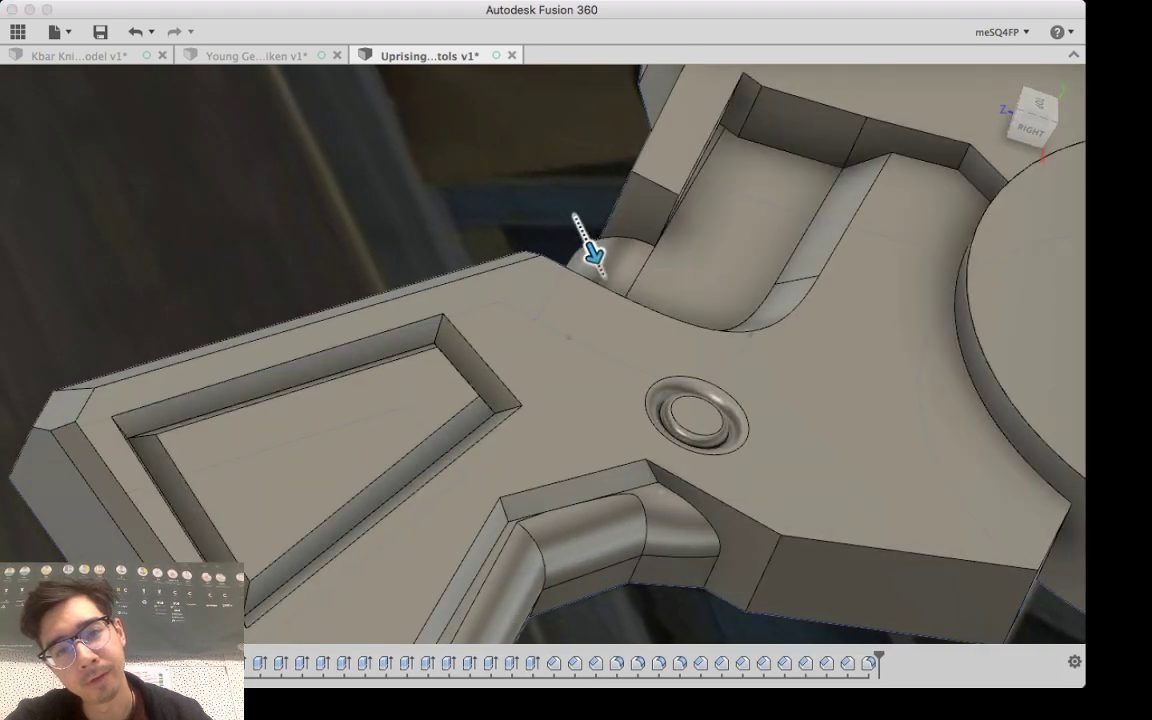
shift+middle_drag(591, 252, 527, 154)
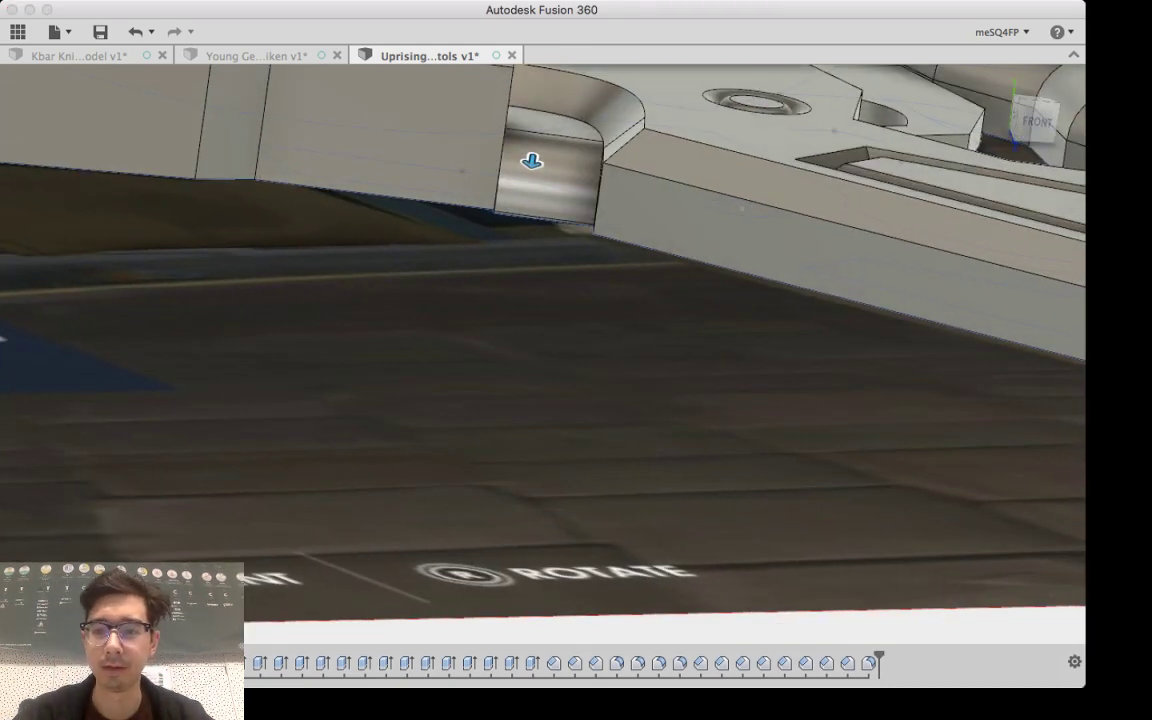
key(Return)
middle_drag(560, 200, 503, 550)
shift+middle_drag(635, 330, 766, 398)
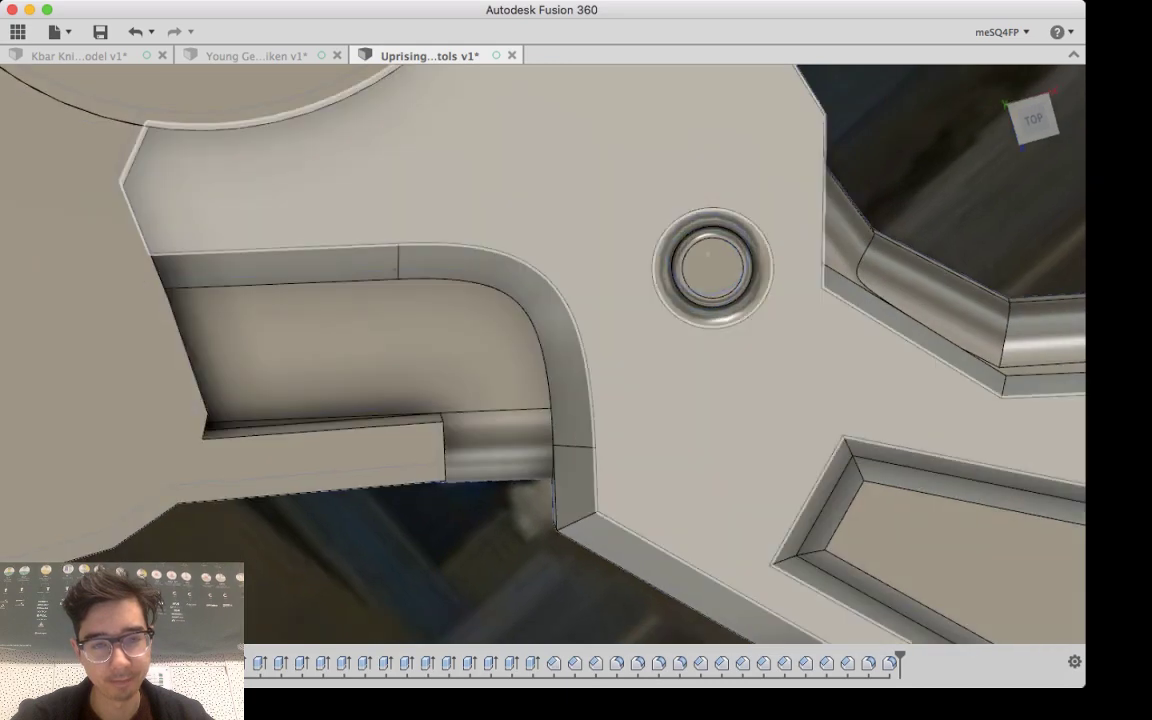
scroll(667, 364, up, 1)
scroll(667, 364, down, 10)
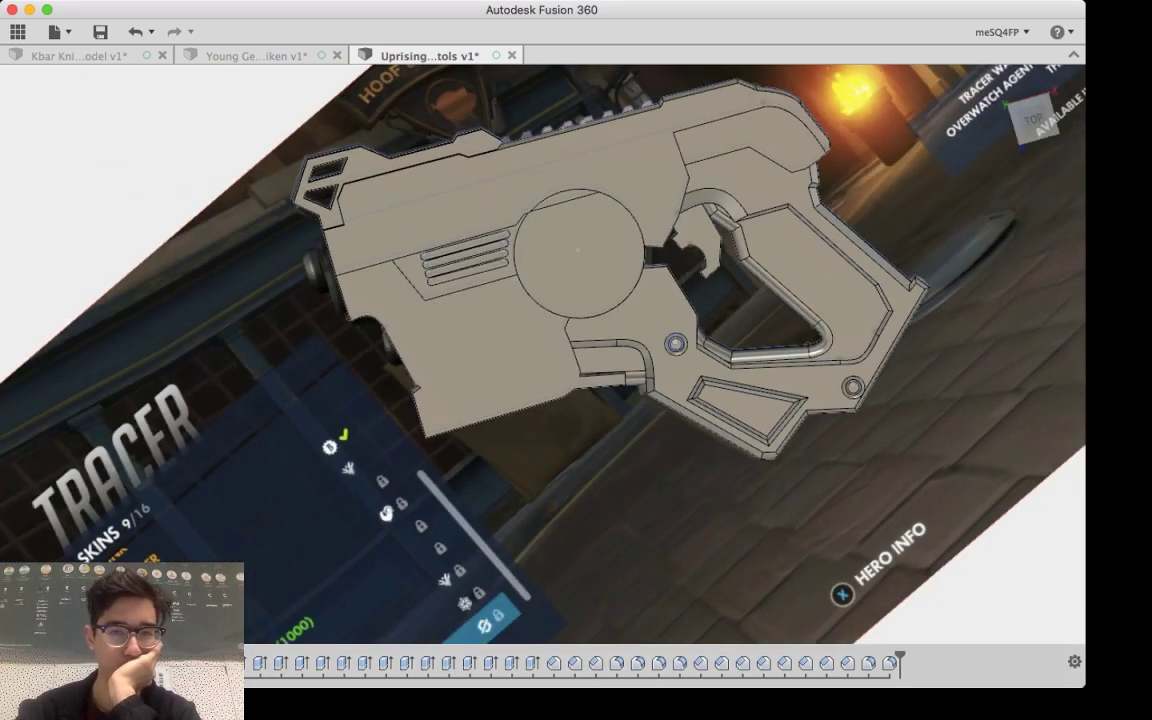
Step: Extrude the large lower body profile beside the round disc as a cut with a distance of 33.00
middle_drag(560, 320, 900, 230)
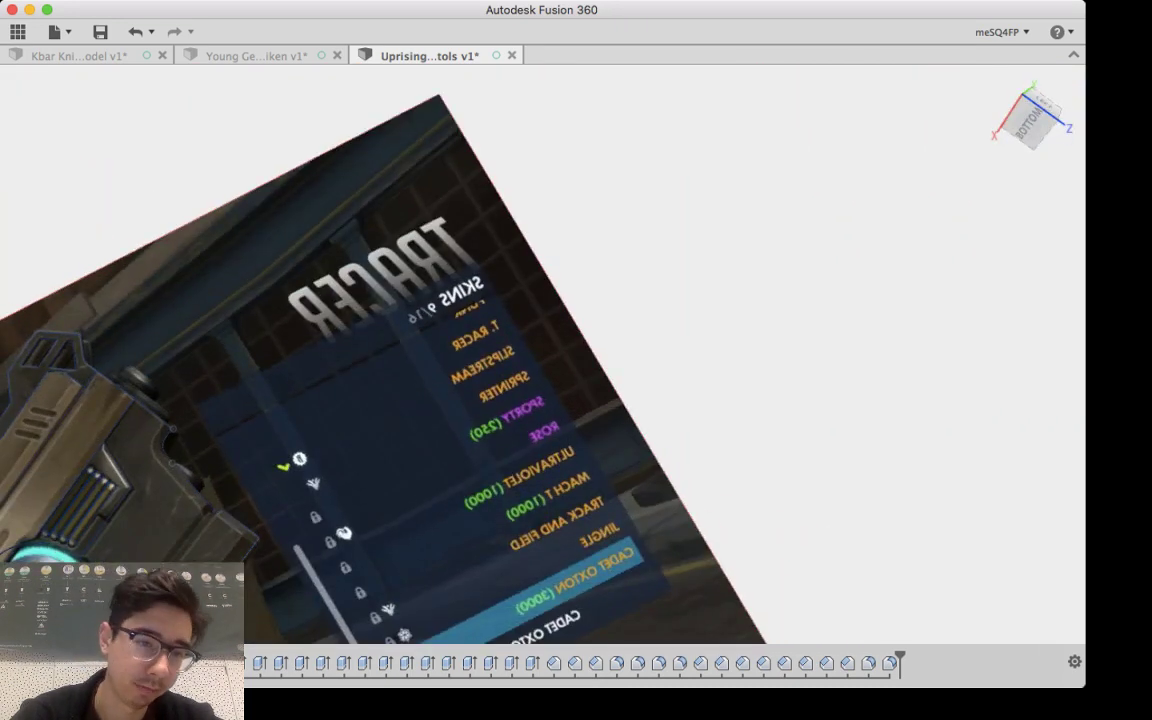
middle_drag(132, 442, 480, 324)
click(505, 400)
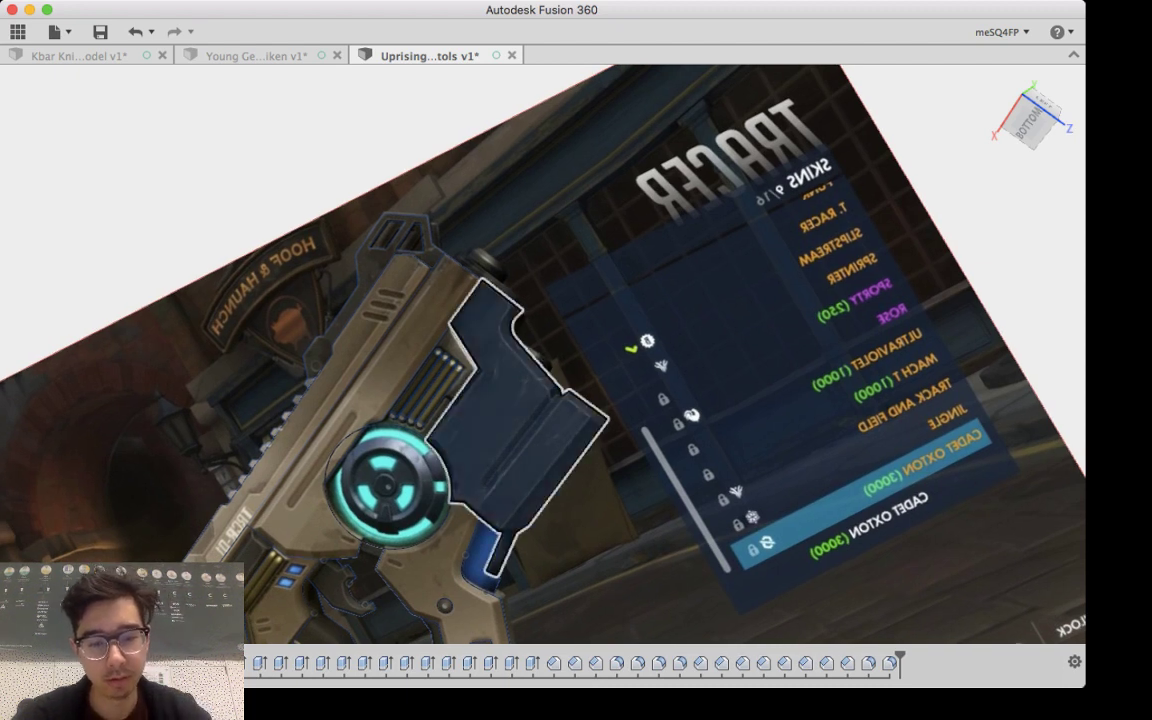
text(e-1)
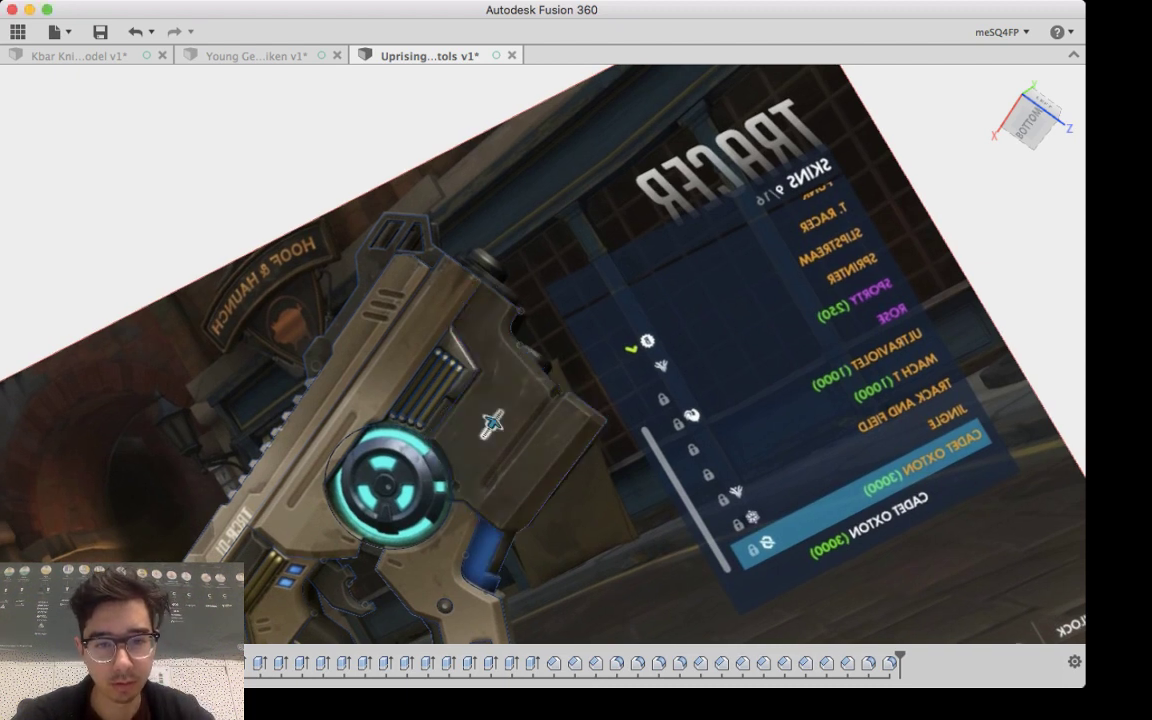
drag(493, 421, 548, 345)
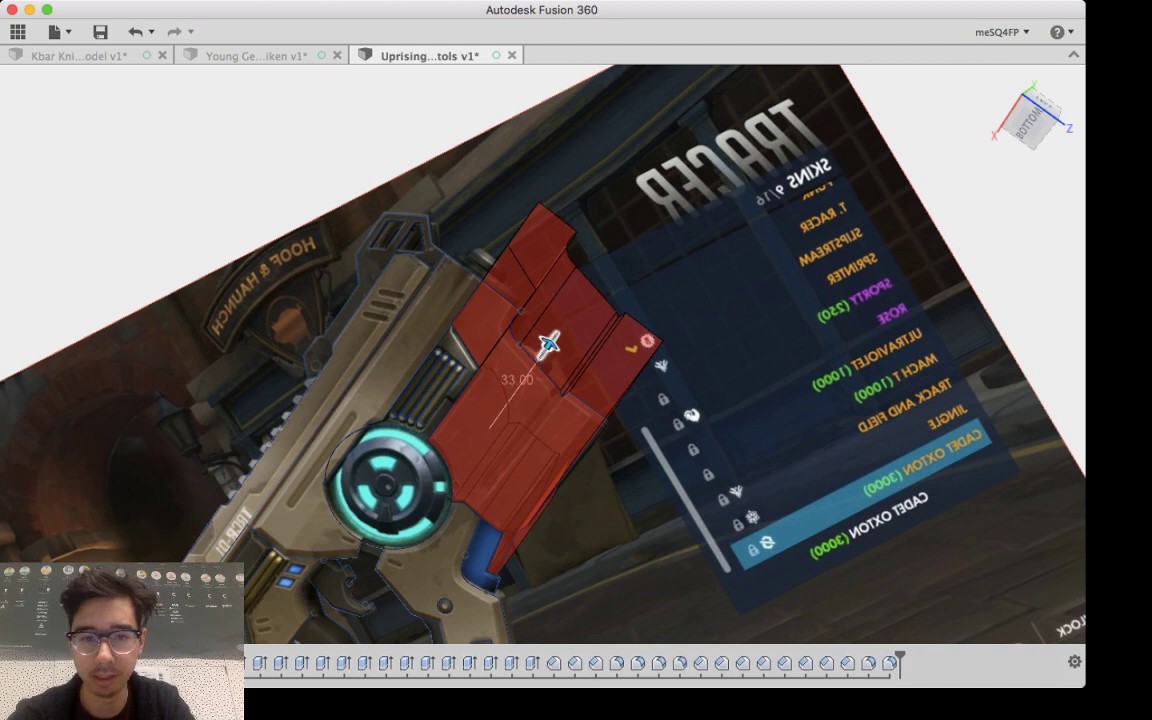
key(Return)
Step: Extrude the same large lower body profile a second time, in the direction of the pistol's face
shift+middle_drag(504, 351, 455, 345)
click(530, 430)
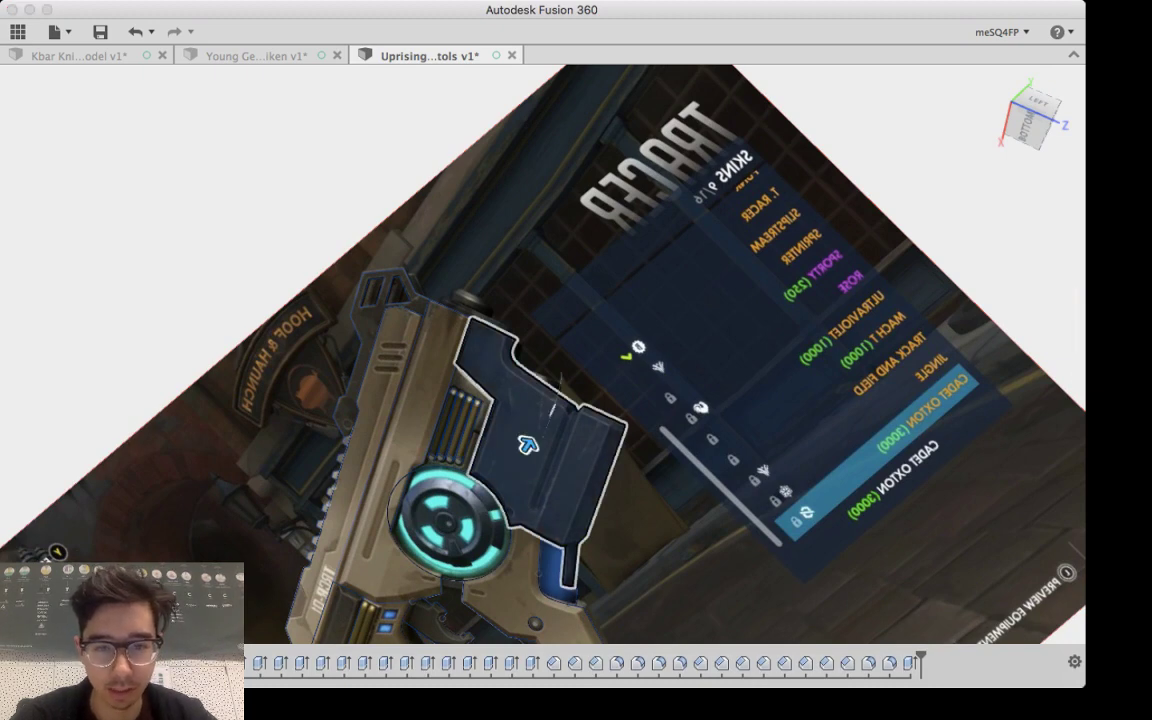
shift+middle_drag(522, 442, 643, 281)
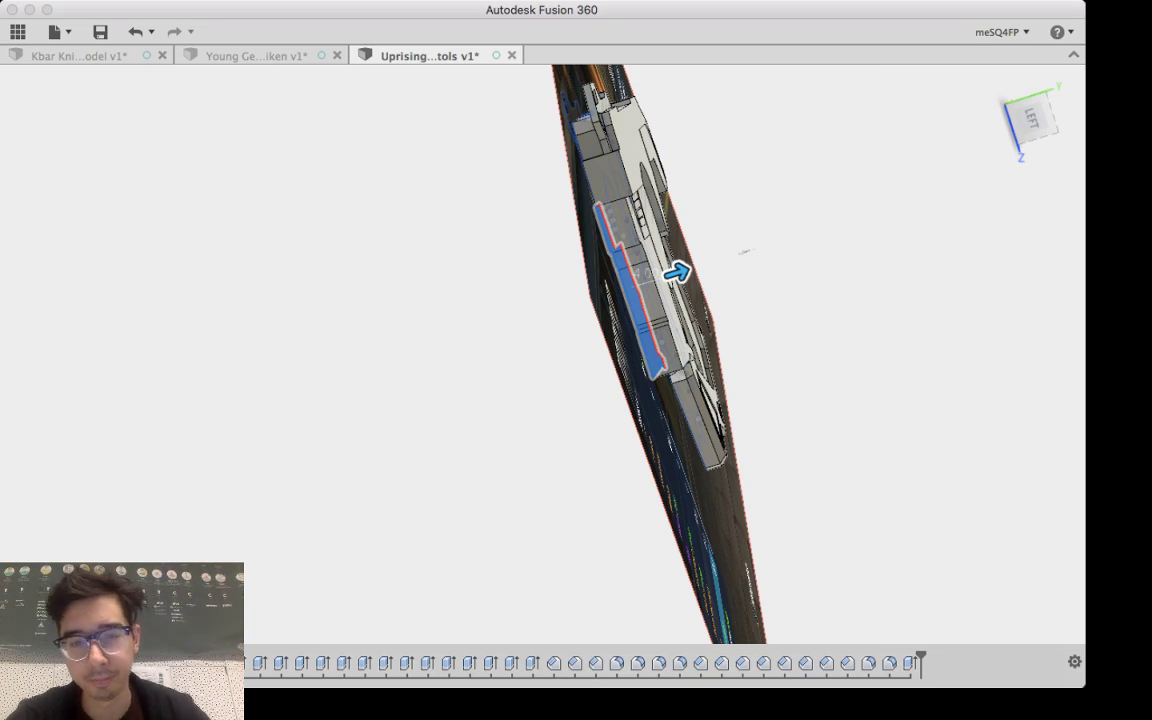
key(Return)
middle_drag(700, 318, 960, 280)
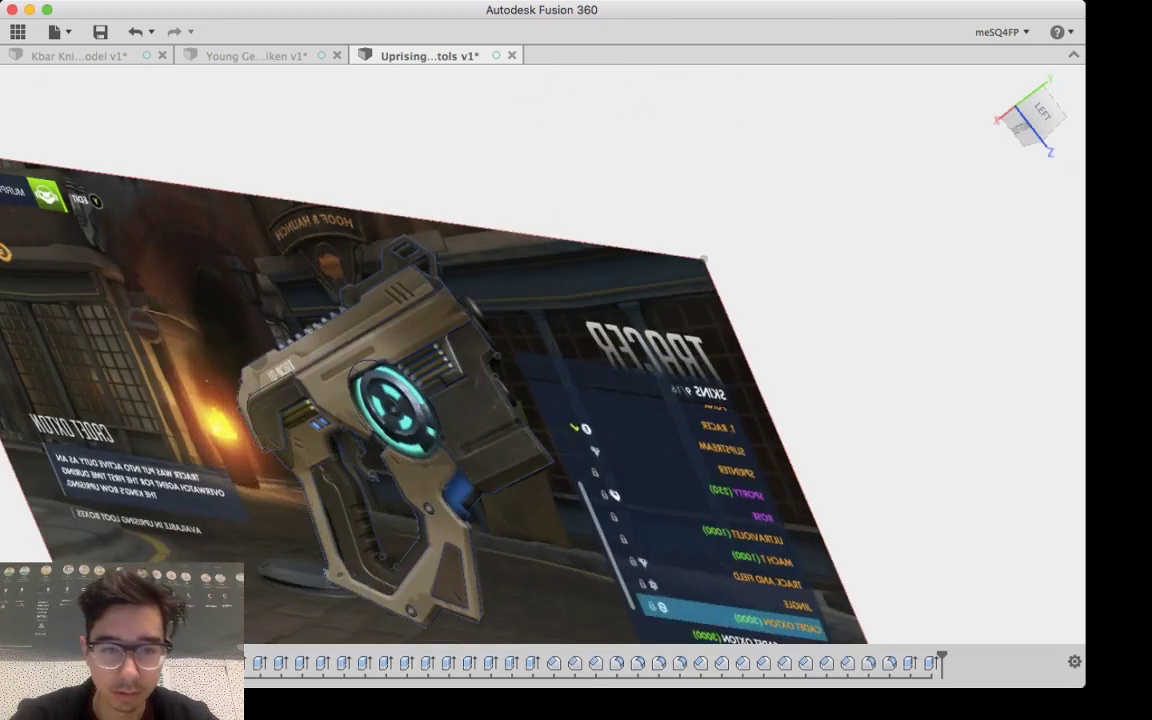
shift+middle_drag(760, 300, 800, 235)
middle_drag(704, 262, 882, 138)
scroll(467, 486, down, 3)
scroll(465, 488, up, 5)
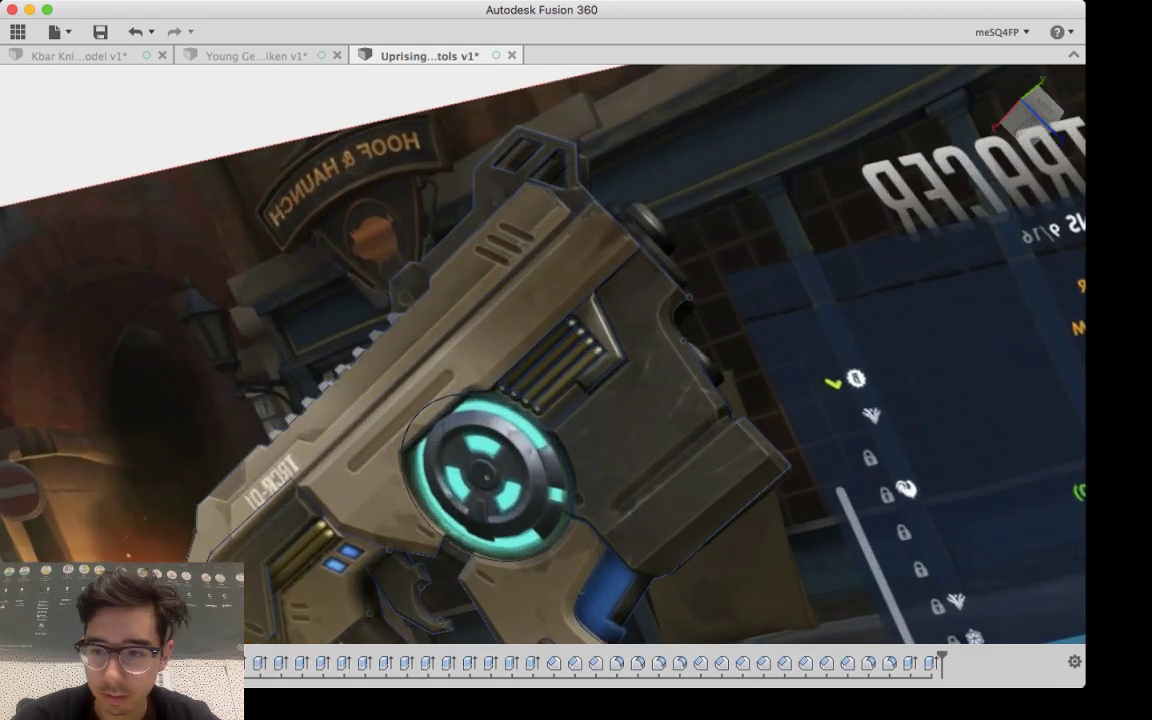
scroll(457, 480, up, 3)
key(super+Tab)
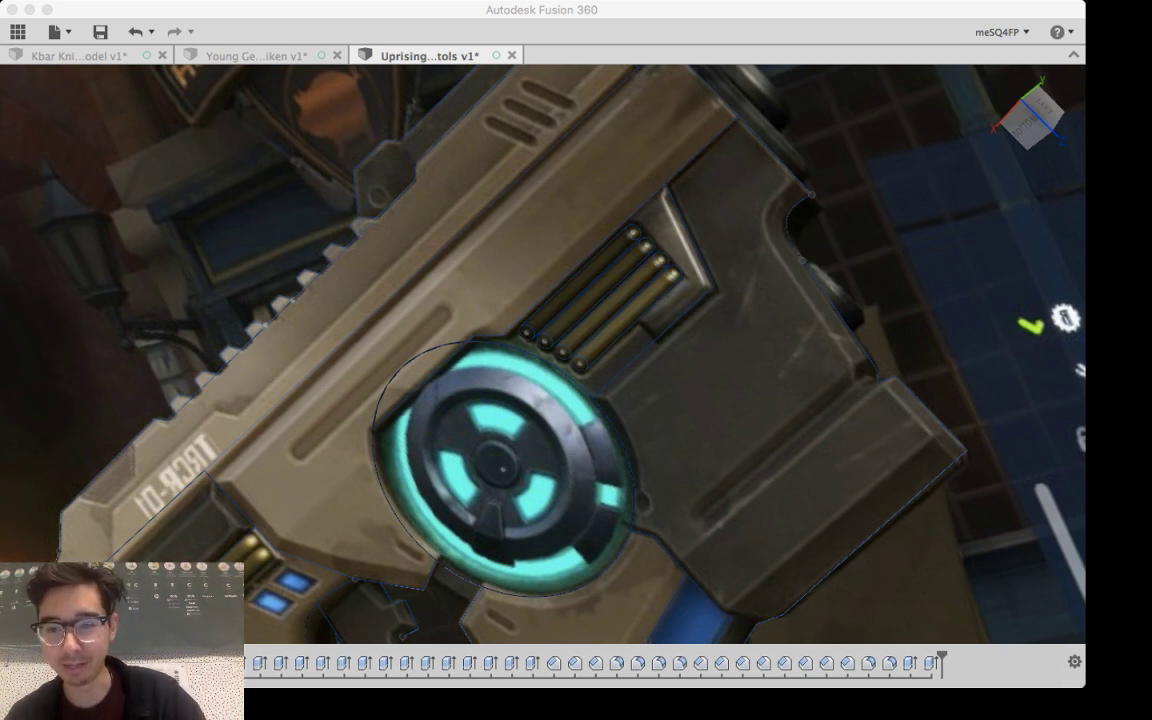
key(super+Tab)
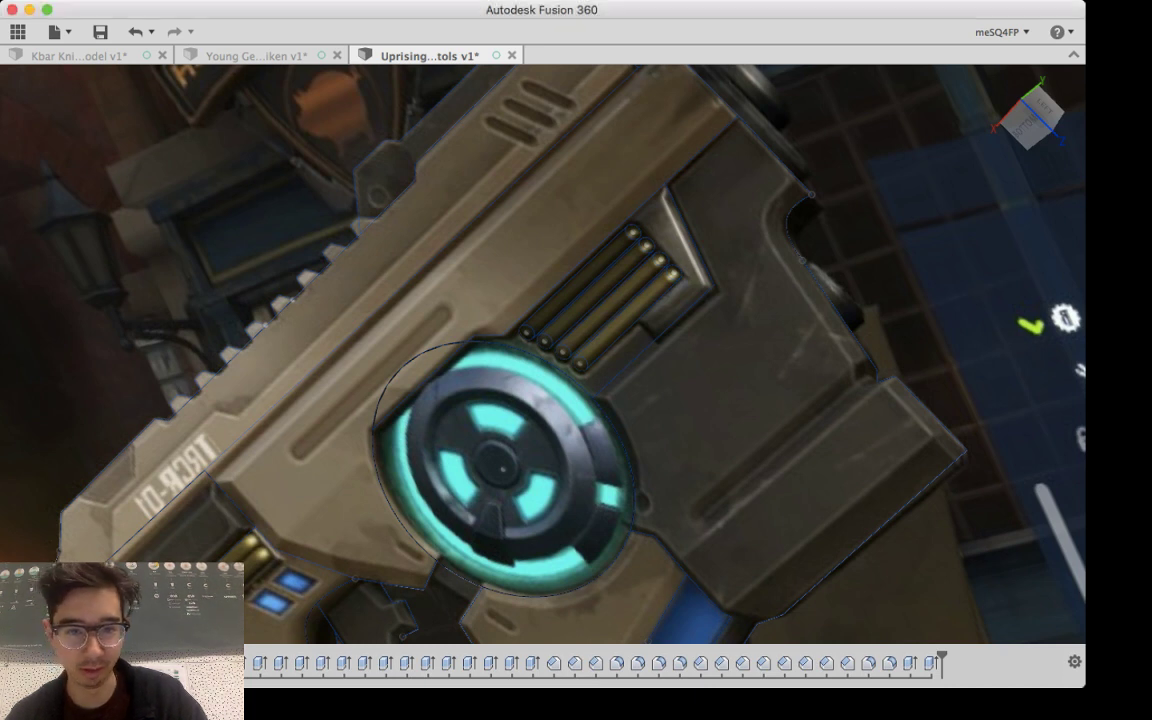
Step: Cut the four vent slots beside the round disc into the body, using their long middle sections and the circles at both ends
scroll(612, 242, up, 5)
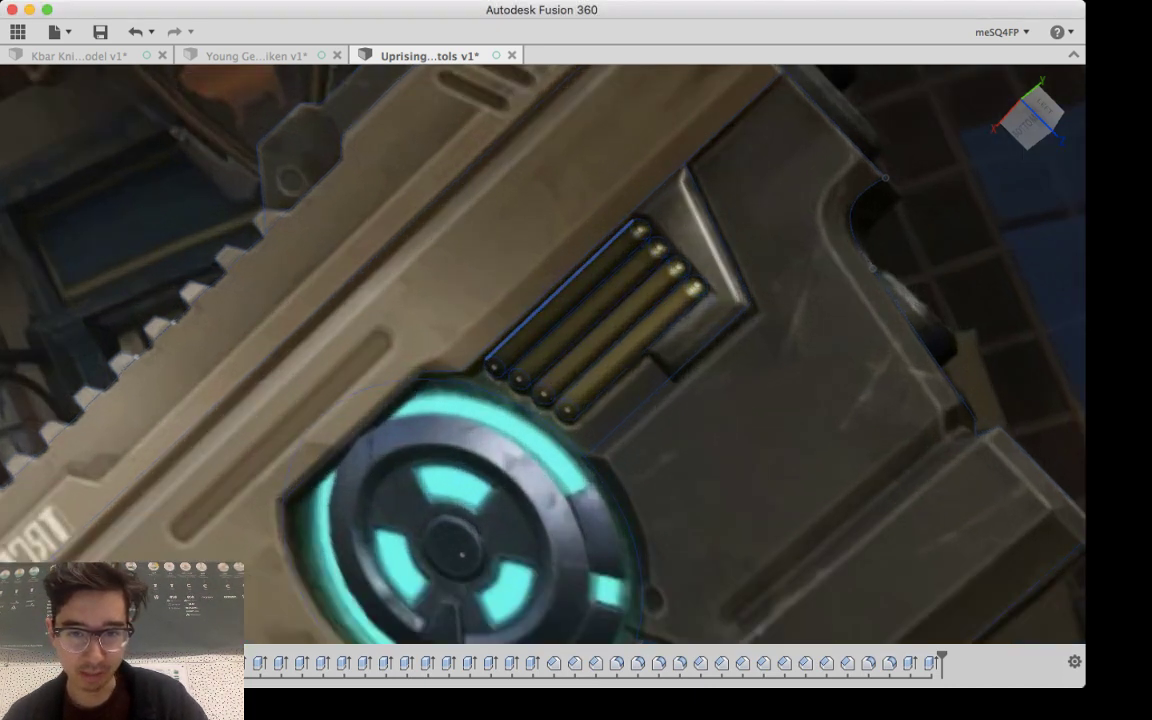
click(547, 325)
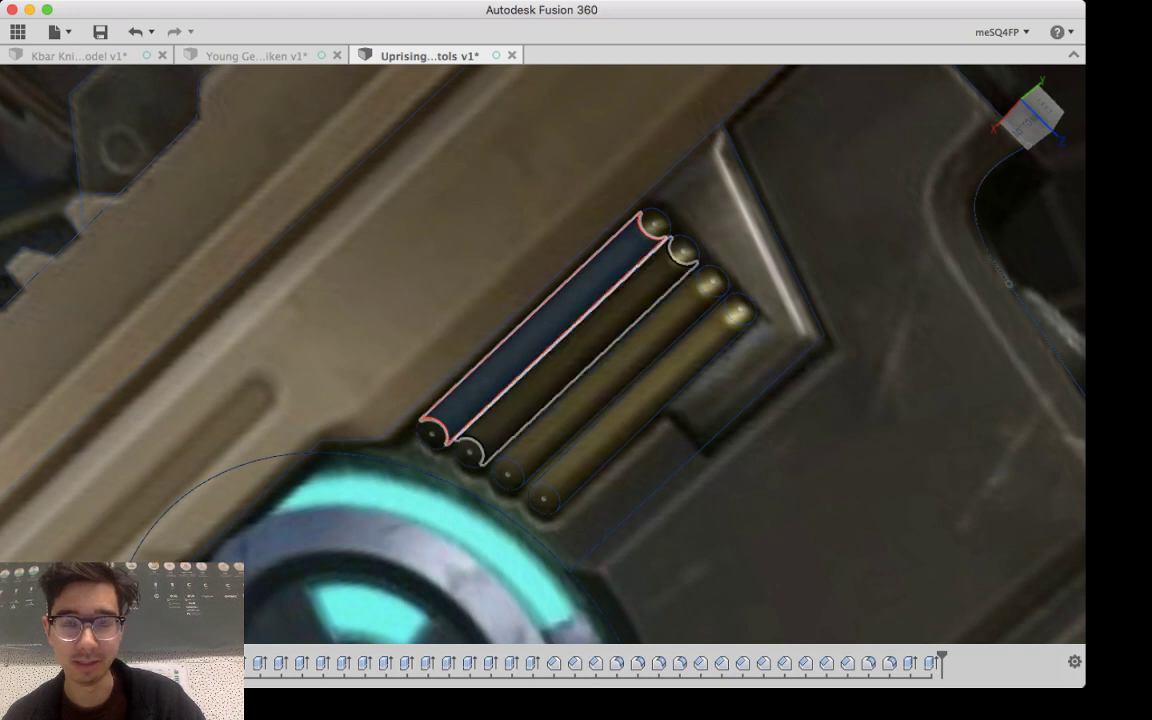
click(577, 351)
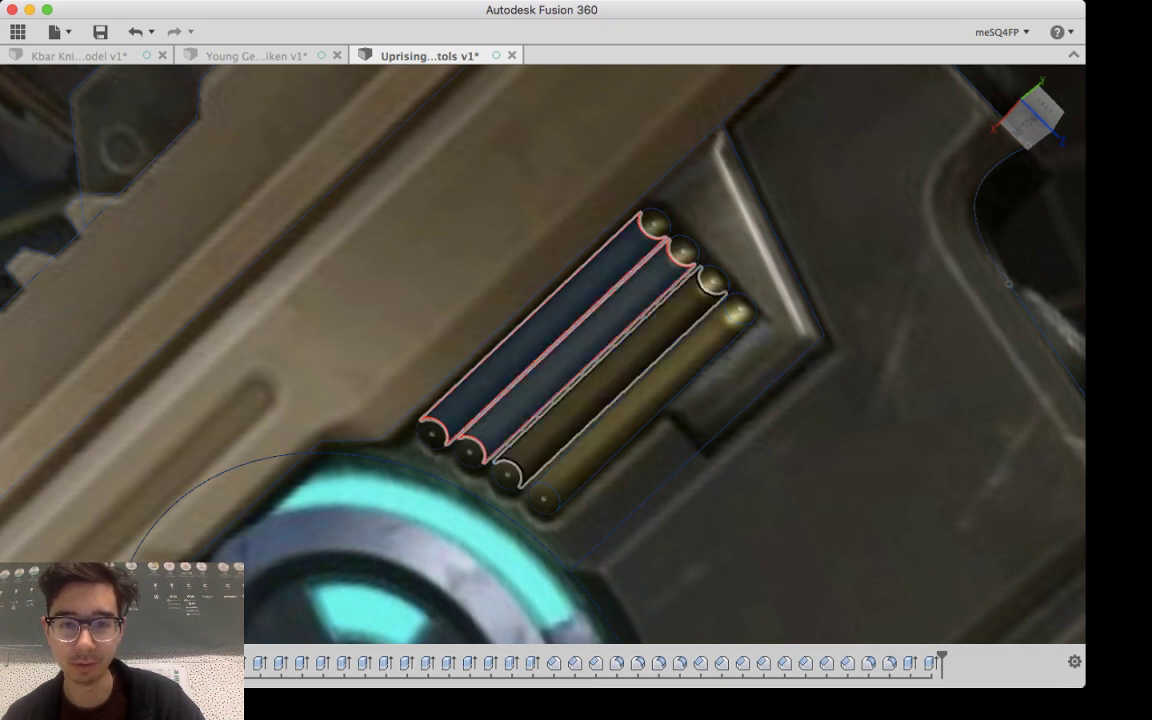
click(610, 378)
click(642, 404)
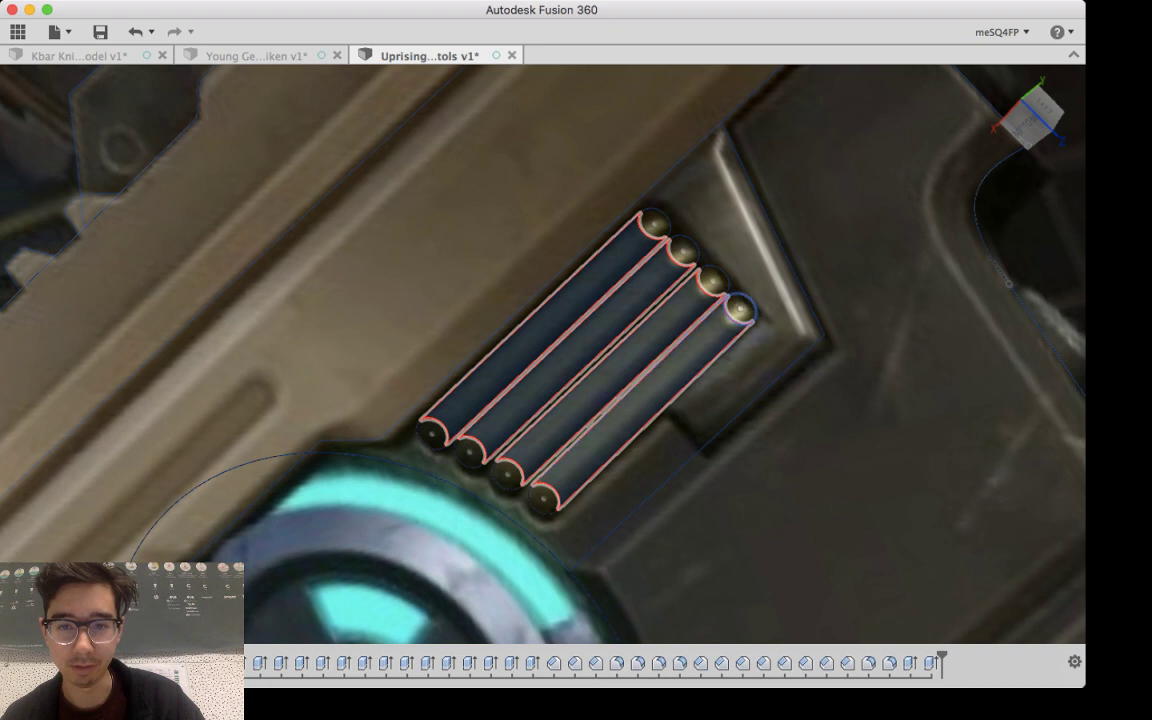
key(Escape)
scroll(738, 285, up, 3)
scroll(722, 294, up, 2)
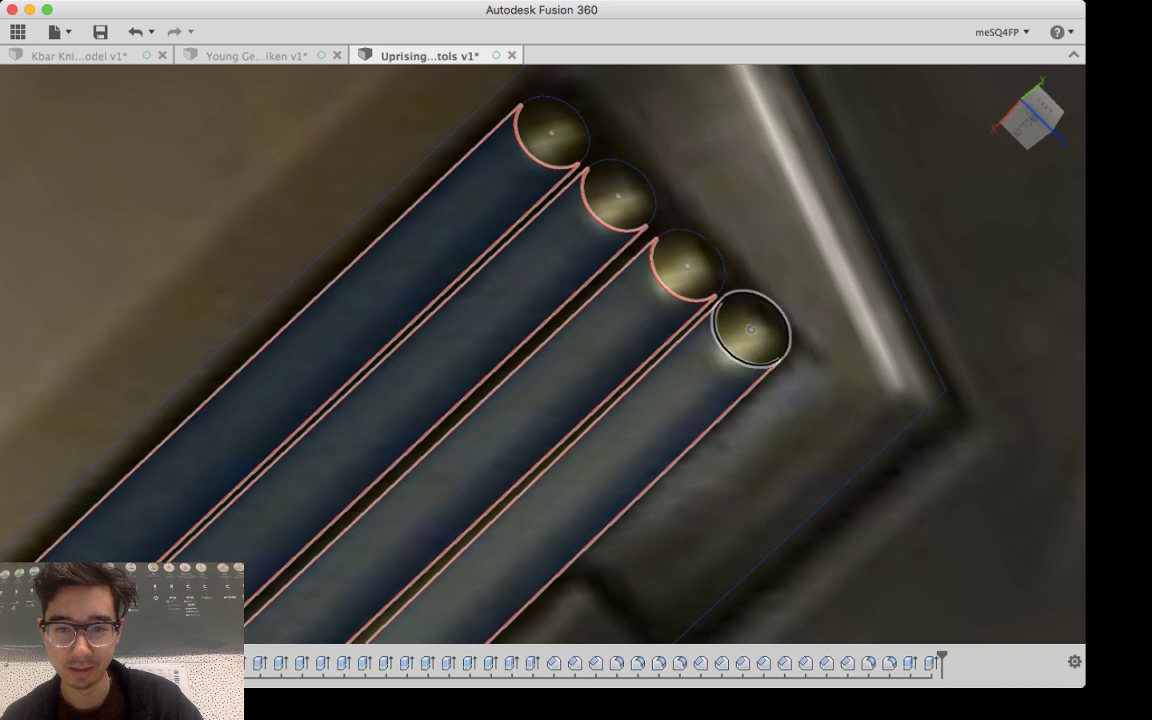
click(688, 265)
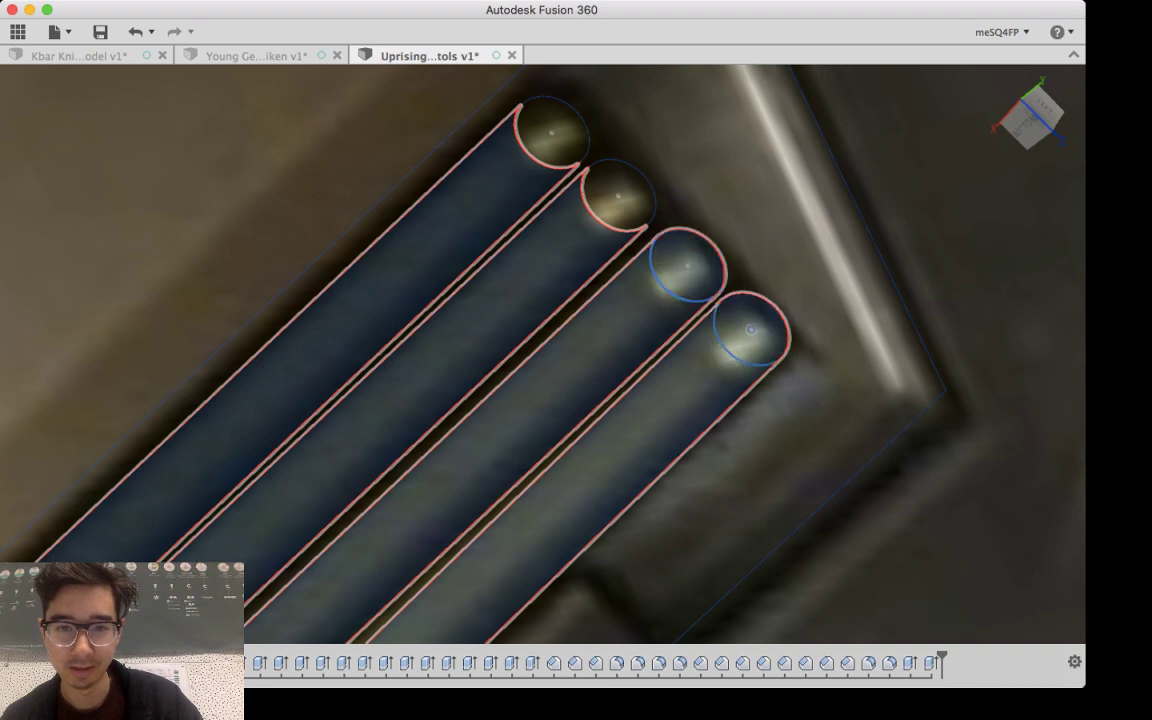
click(618, 195)
click(551, 132)
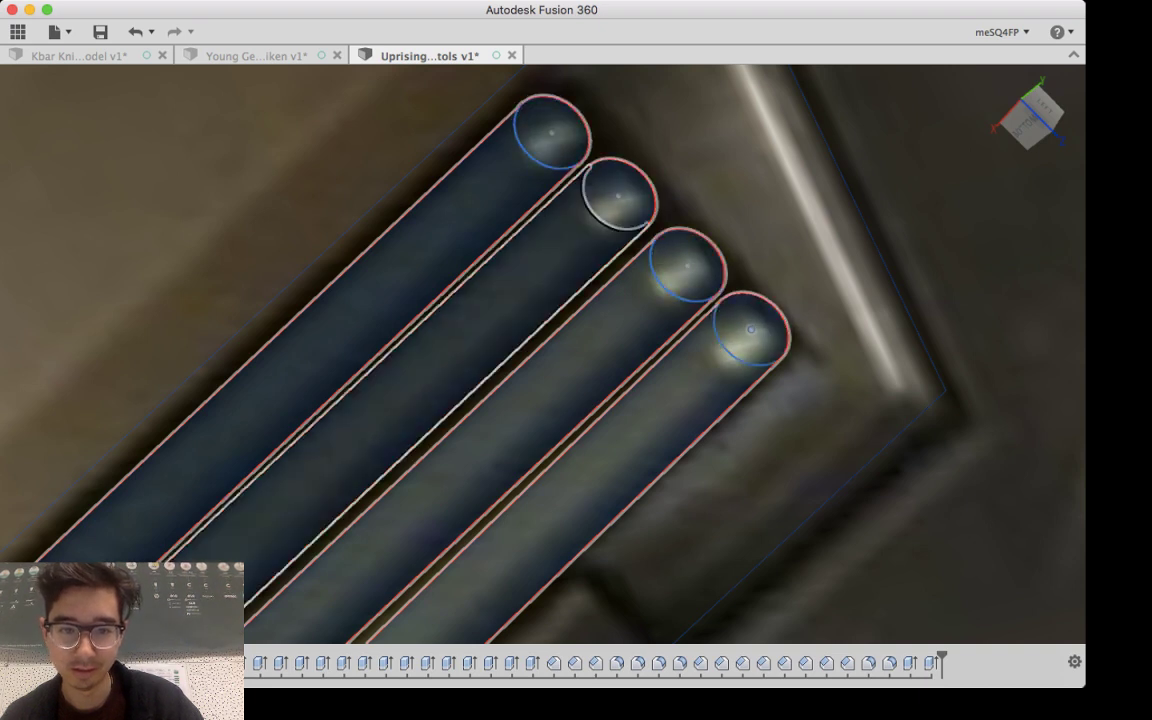
middle_drag(235, 415, 582, 167)
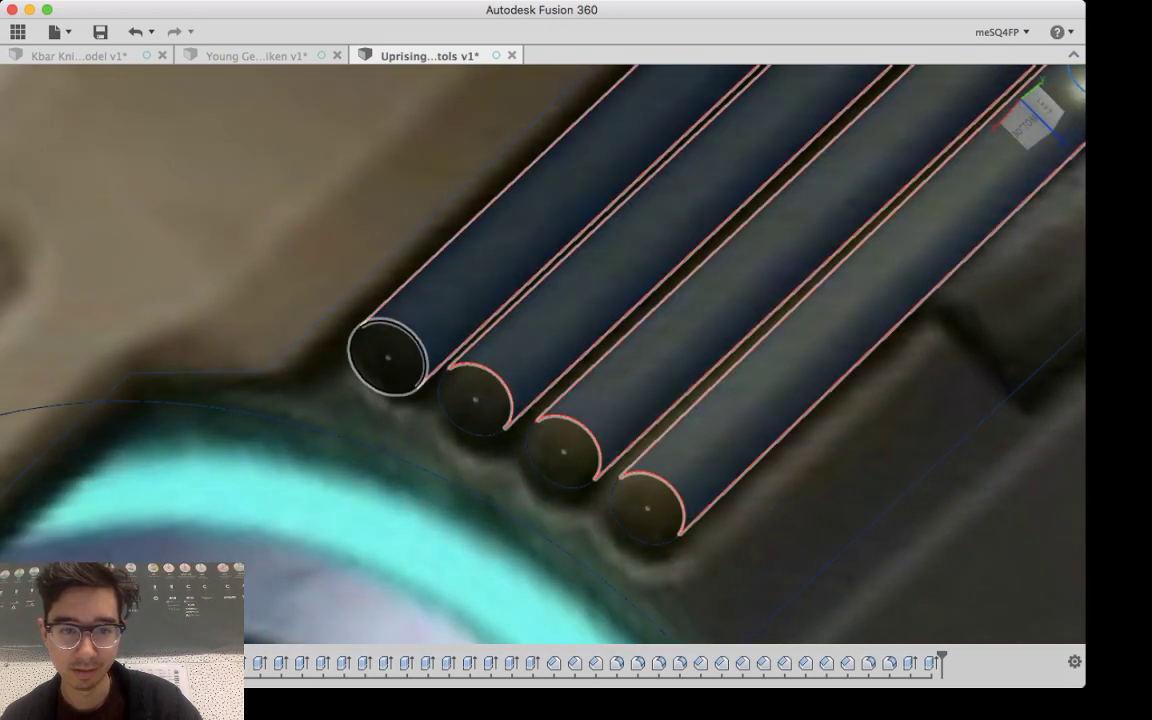
click(388, 356)
click(475, 398)
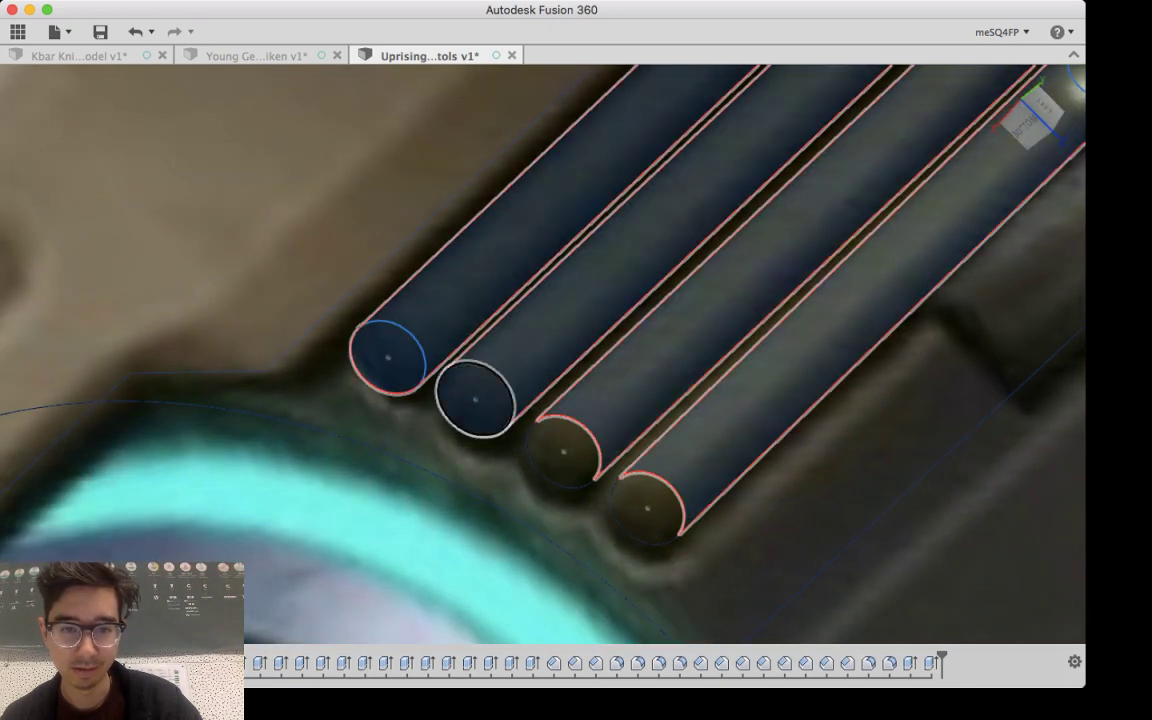
click(563, 452)
click(647, 508)
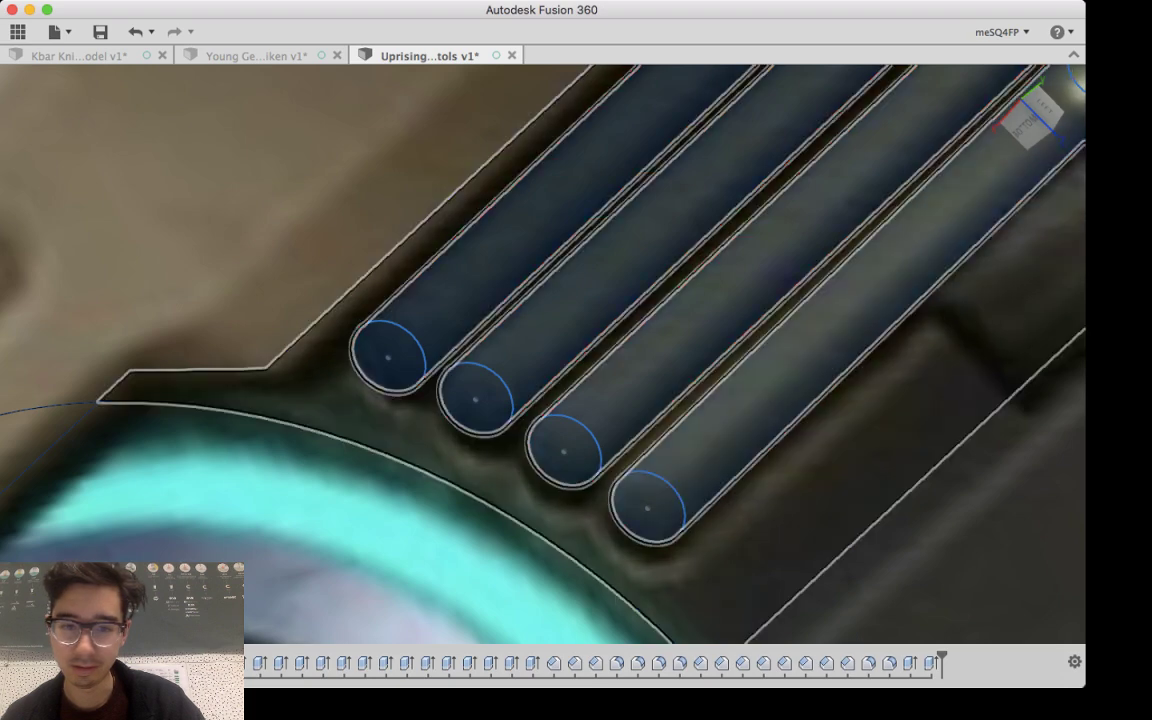
scroll(926, 395, up, 2)
scroll(935, 345, down, 10)
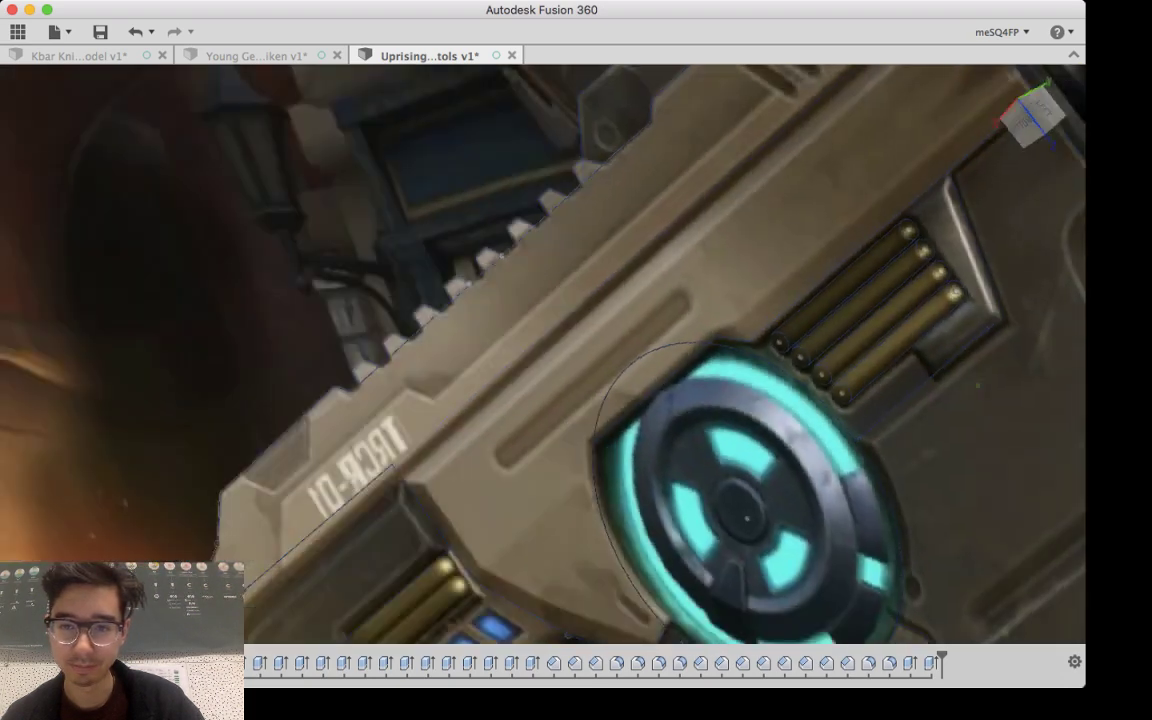
shift+middle_drag(978, 384, 1038, 394)
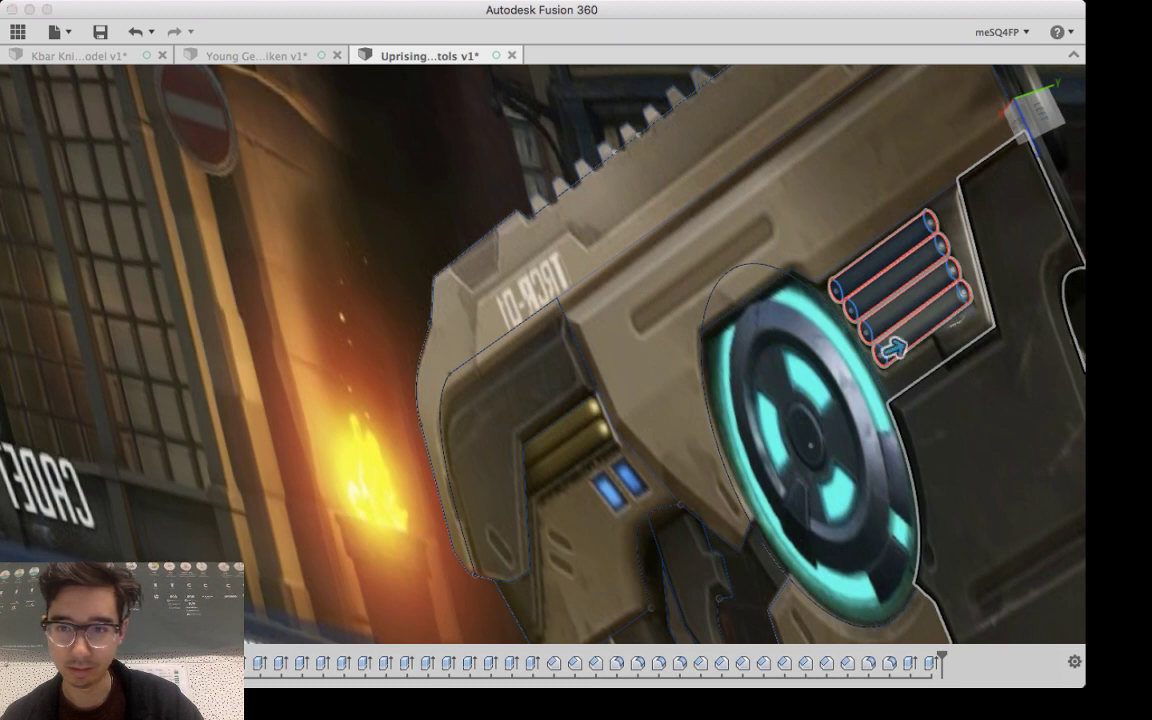
shift+middle_drag(890, 348, 620, 381)
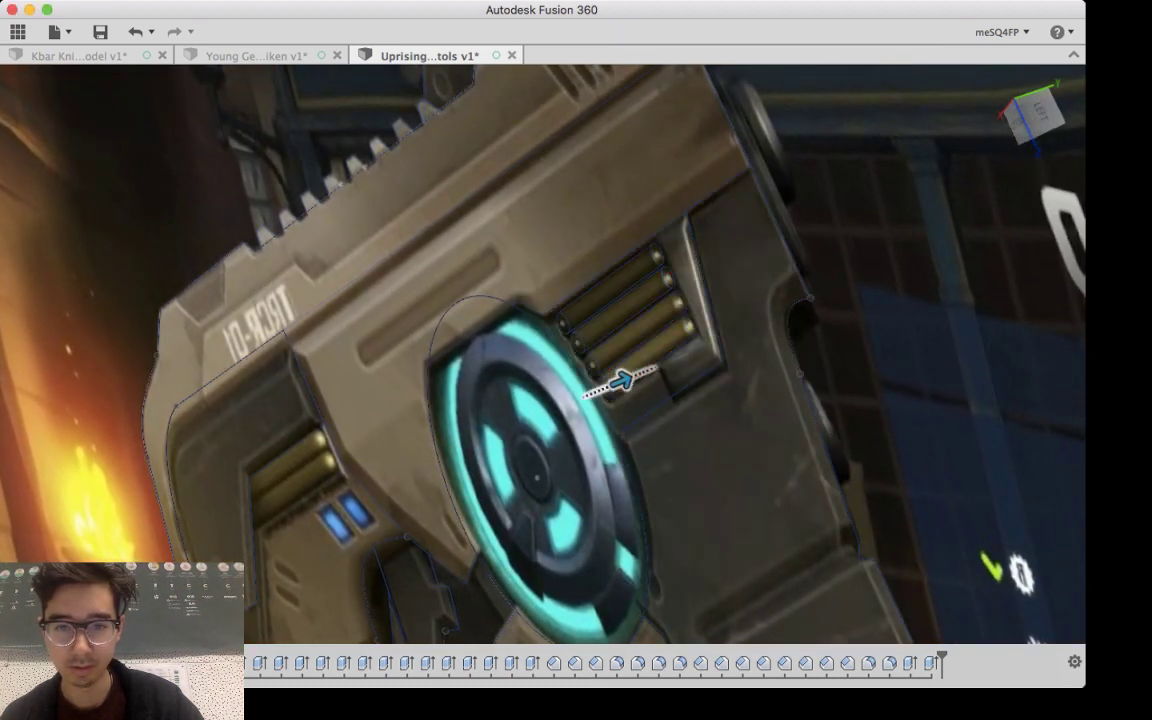
drag(617, 380, 862, 280)
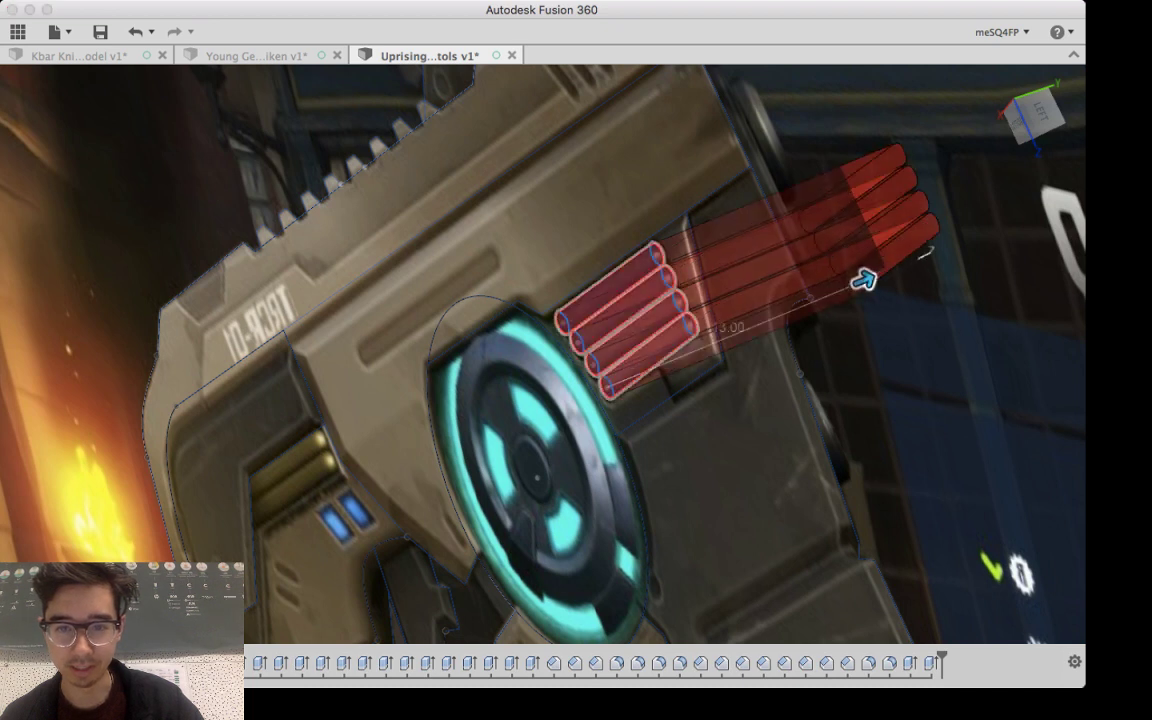
key(Return)
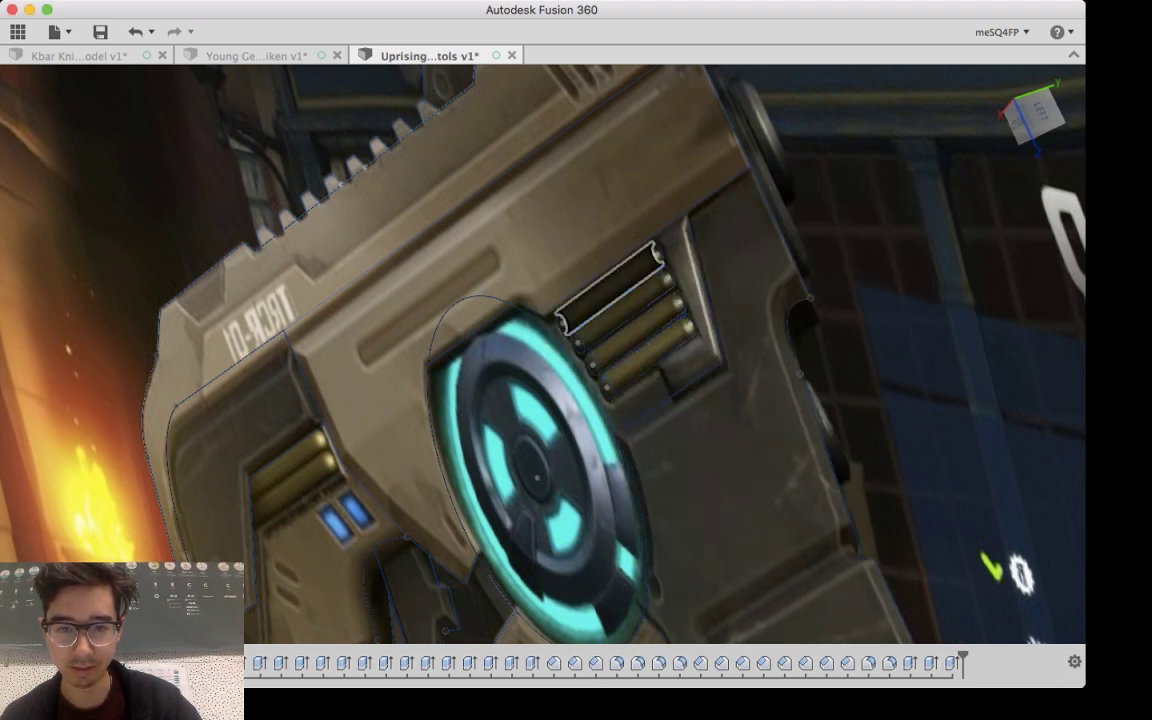
Step: Select the long middle sections of all four vent slots, without their round end circles
click(611, 289)
shift+click(624, 310)
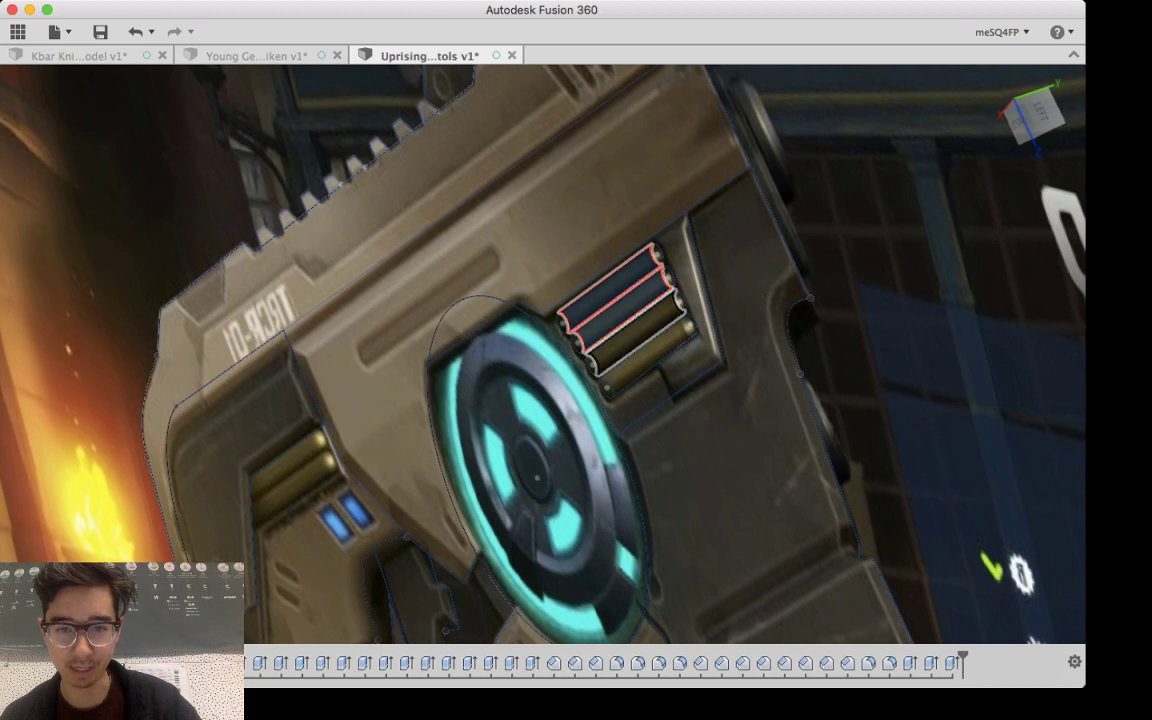
shift+click(636, 333)
shift+click(649, 355)
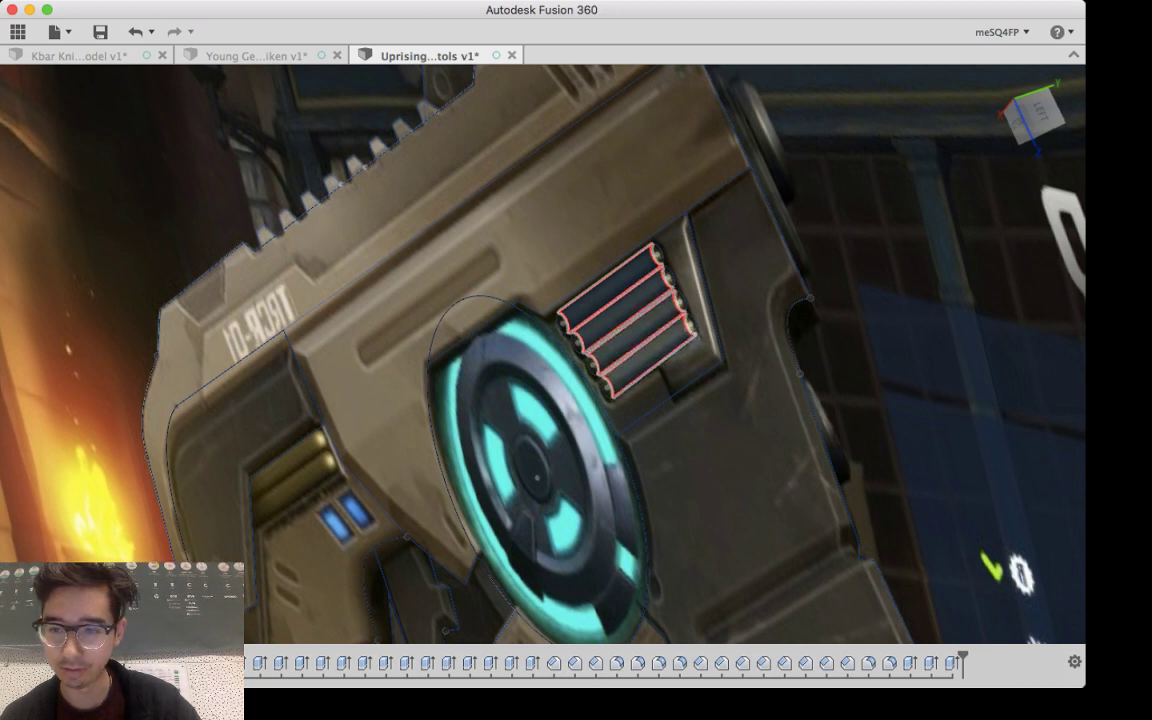
Step: Add the end ellipses nearest the bright metal strip to the selection of the four cartridge profiles
key(e)
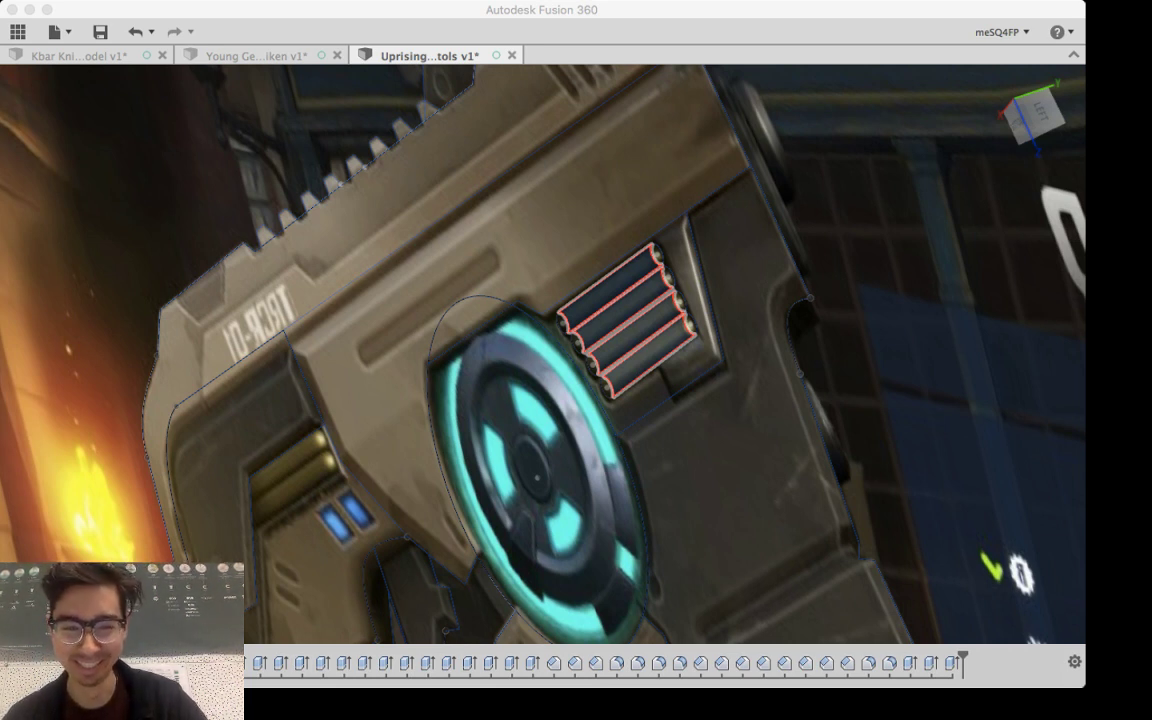
key(Escape)
scroll(686, 284, up, 6)
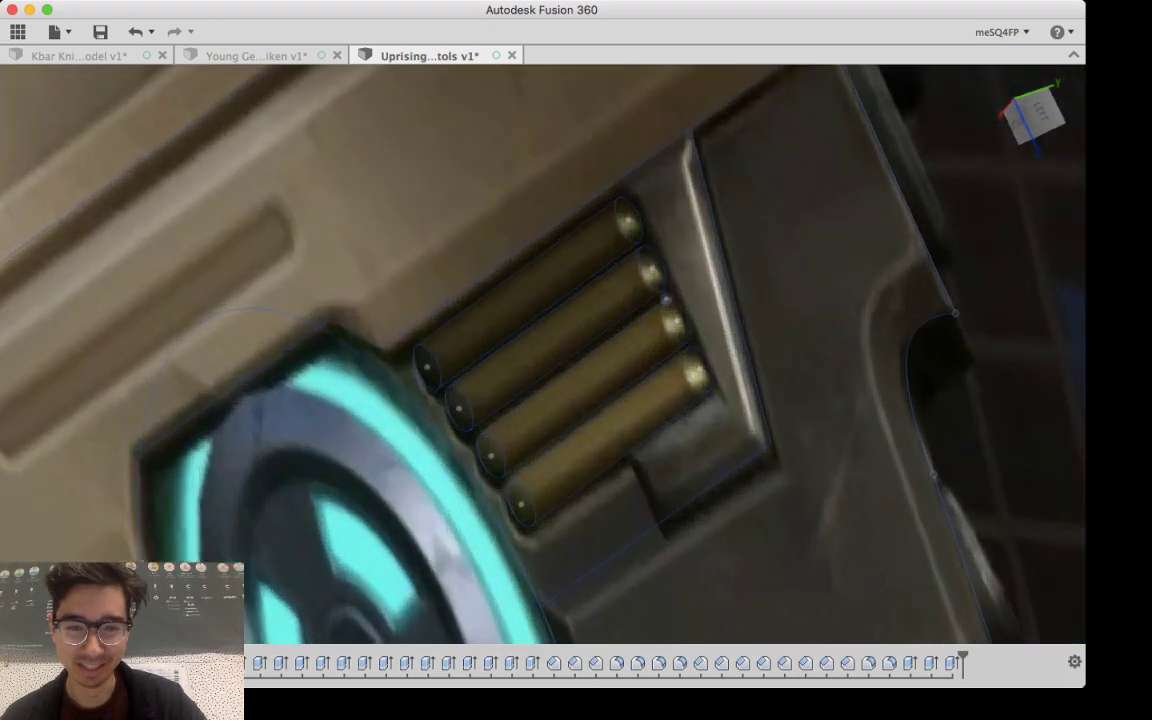
scroll(629, 282, up, 3)
click(577, 192)
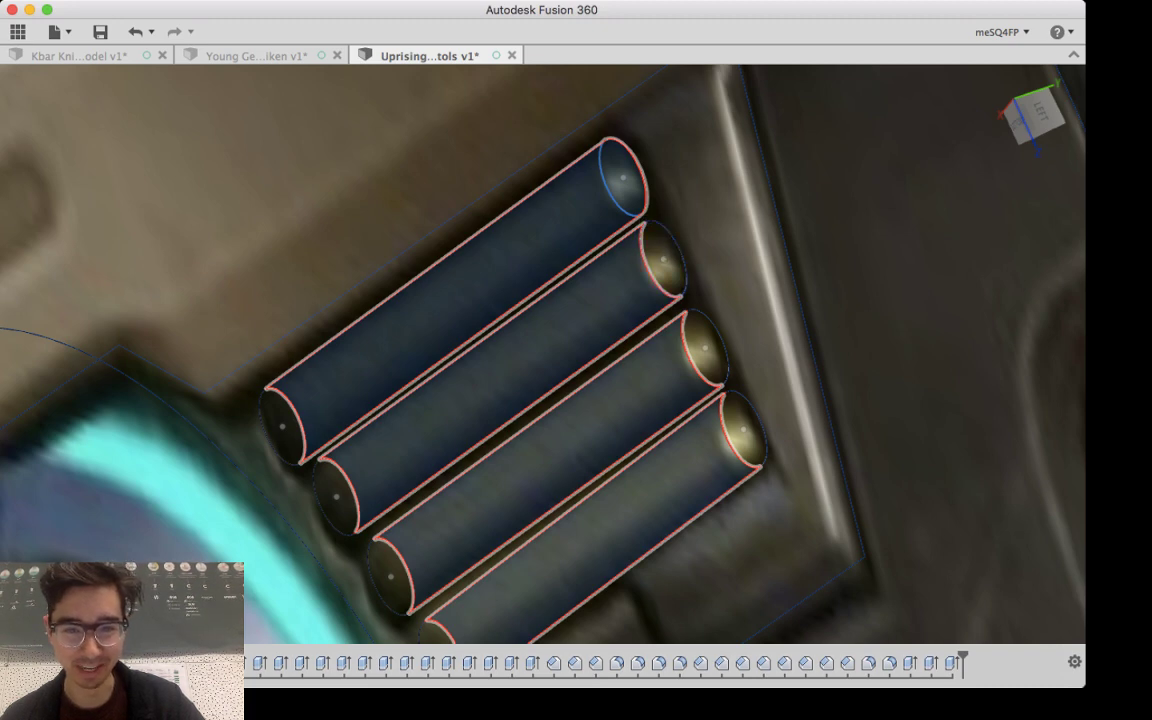
scroll(646, 235, up, 3)
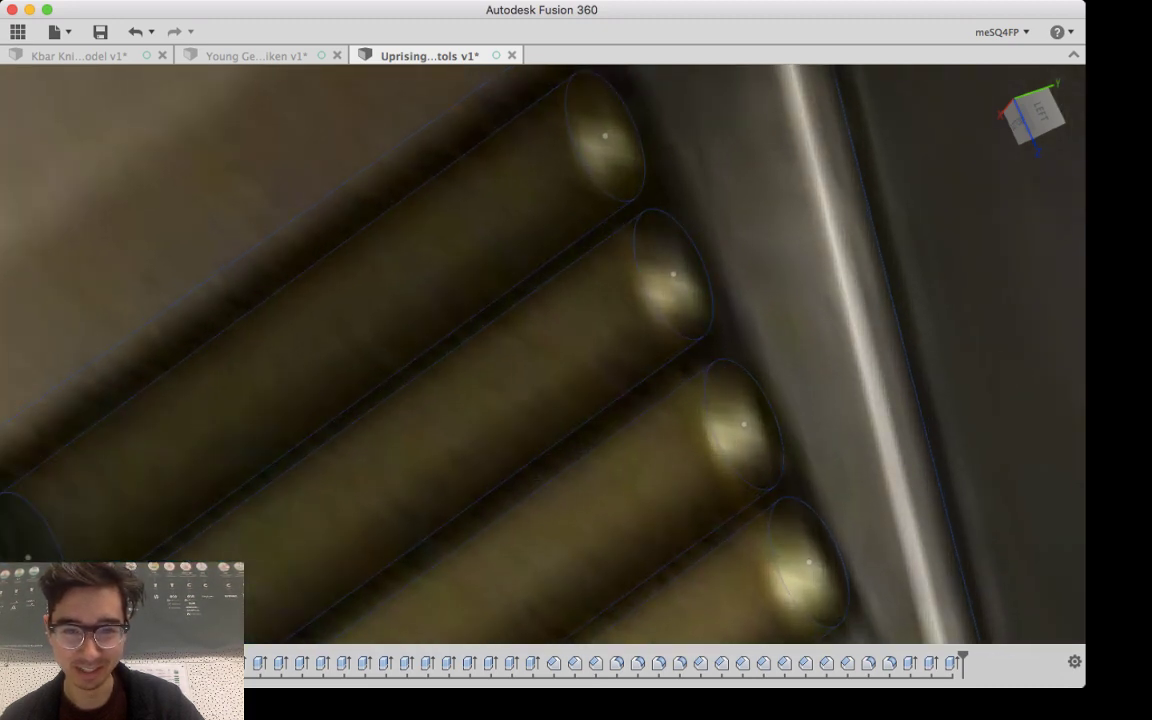
click(676, 280)
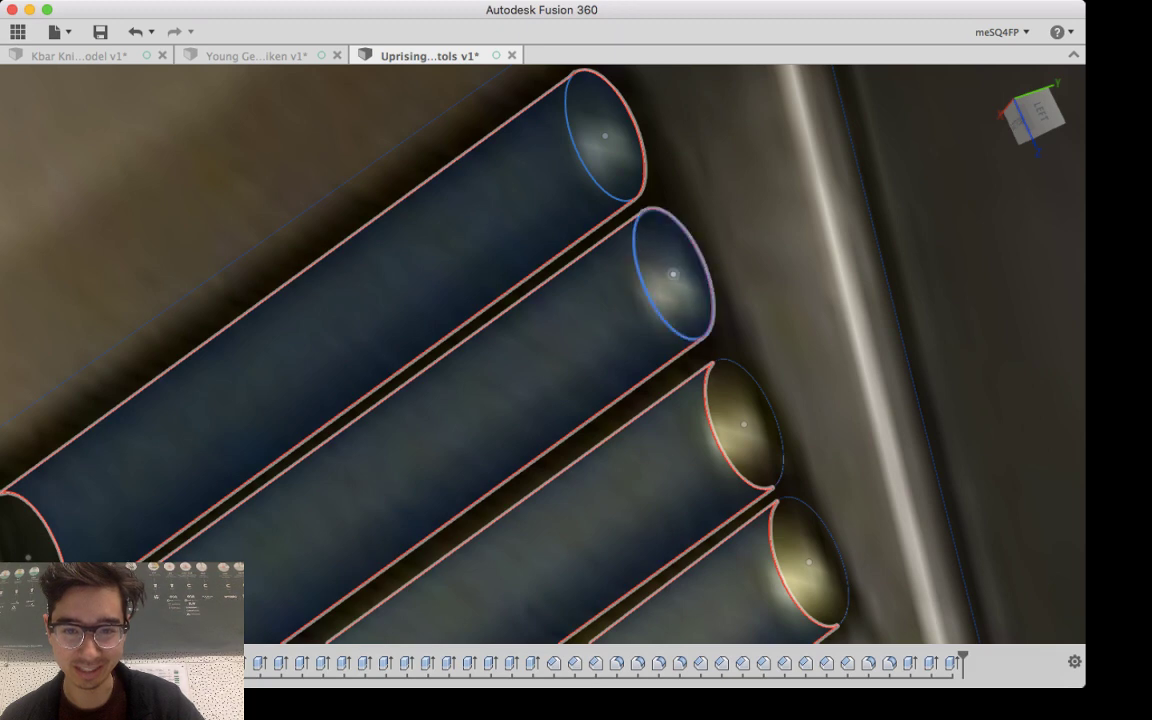
click(744, 428)
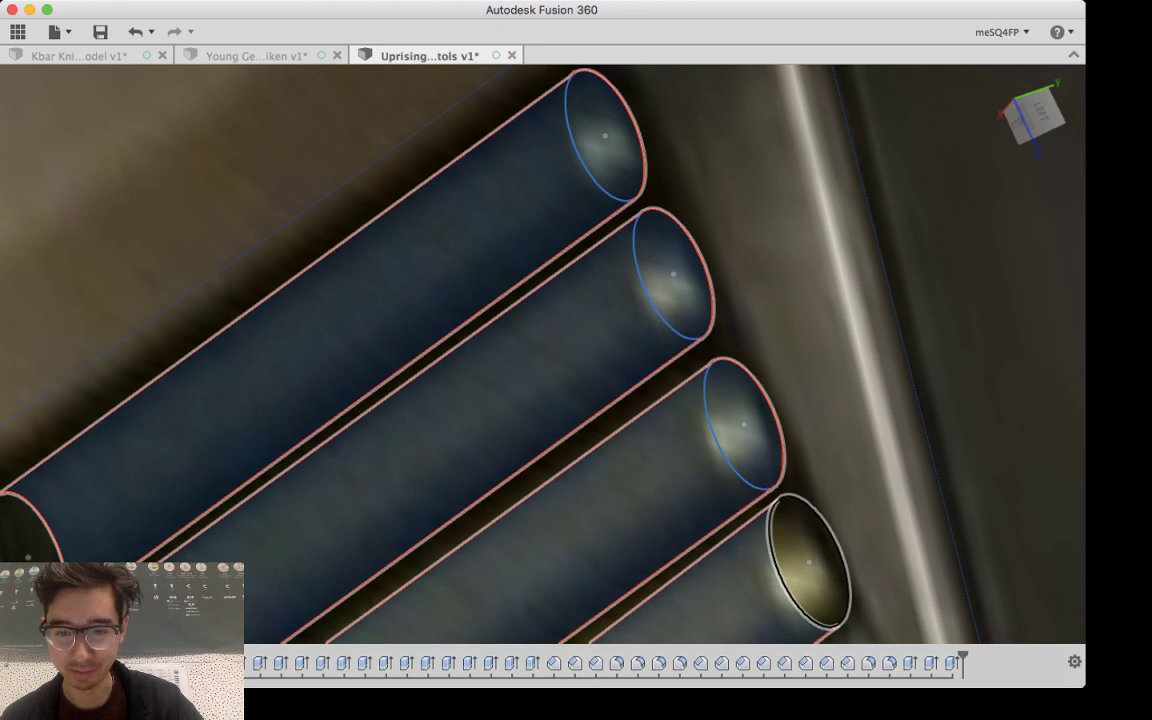
click(809, 566)
Step: Add the four cartridge end ellipses beside the glowing disc to the profile selection
middle_drag(809, 566, 1129, 319)
middle_drag(795, 374, 951, 187)
click(770, 518)
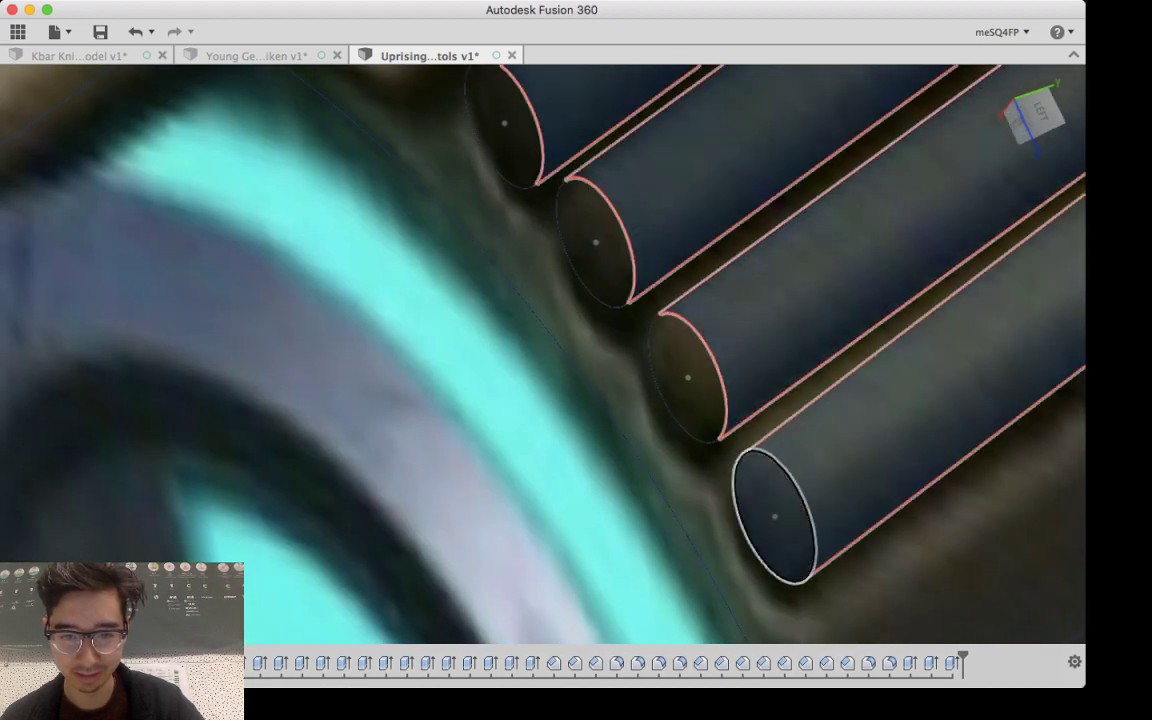
click(688, 377)
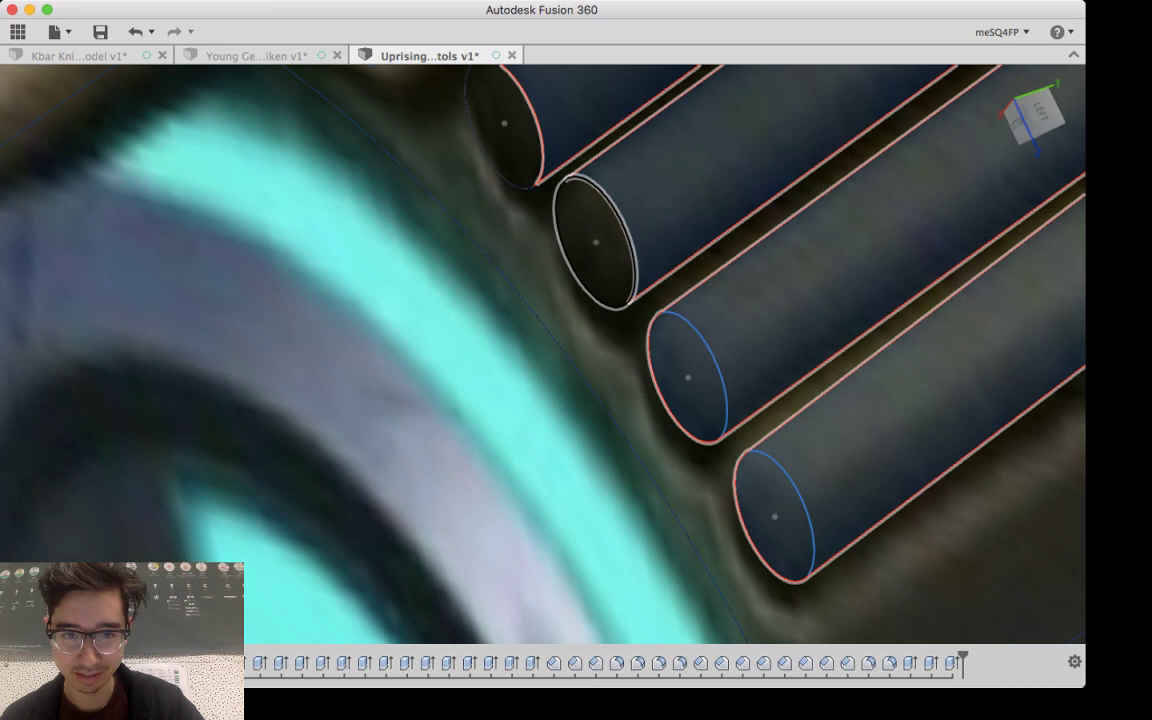
click(595, 242)
click(504, 124)
Step: Extrude the four complete cartridge profiles by about 4.00 toward the recess in the pistol body
scroll(970, 393, down, 4)
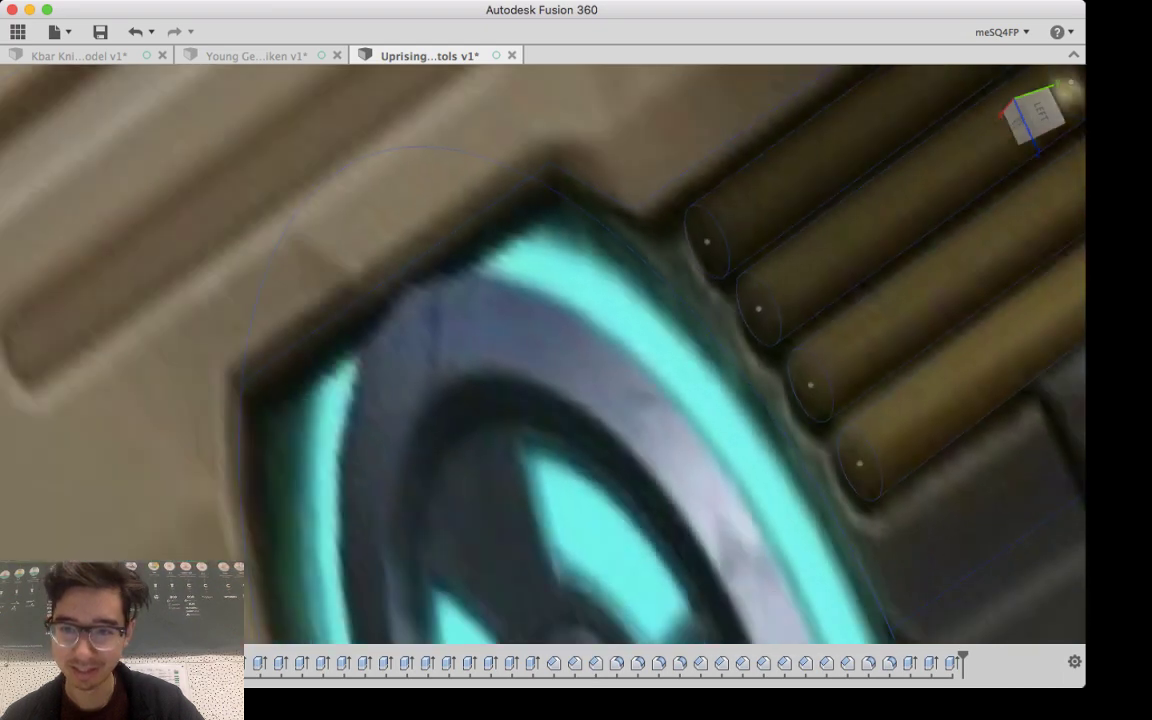
scroll(955, 390, down, 4)
shift+middle_drag(955, 390, 715, 220)
scroll(715, 220, up, 1)
key(e)
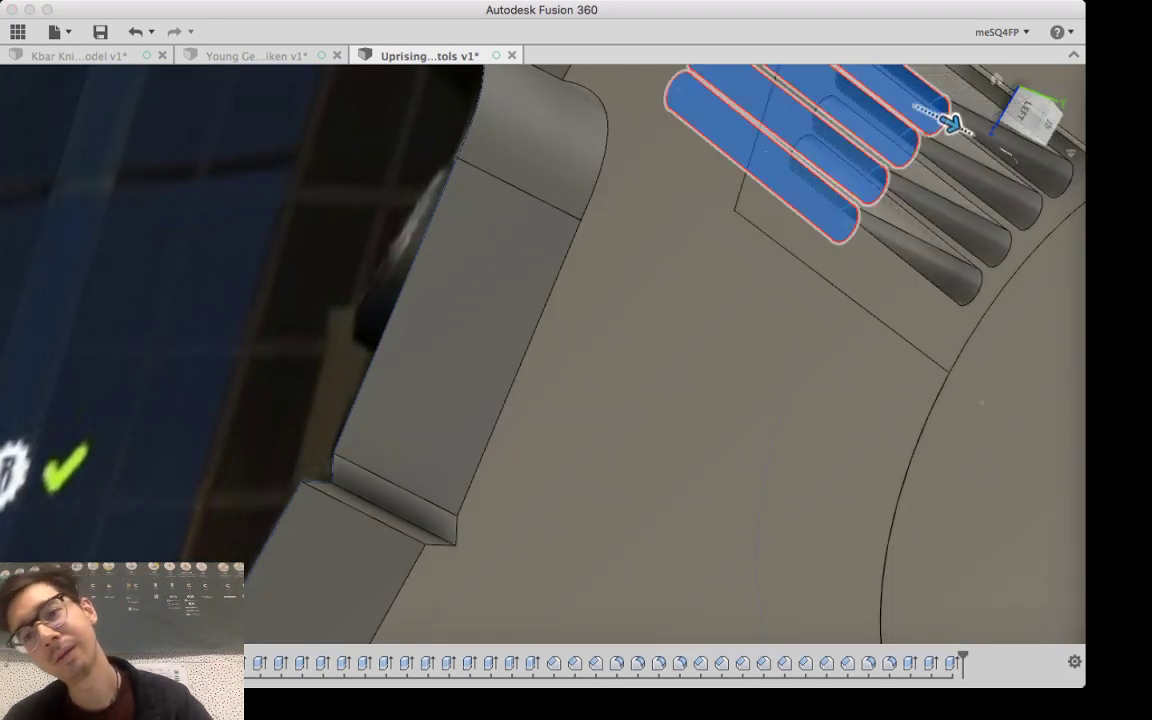
key(Escape)
drag(1013, 154, 1073, 186)
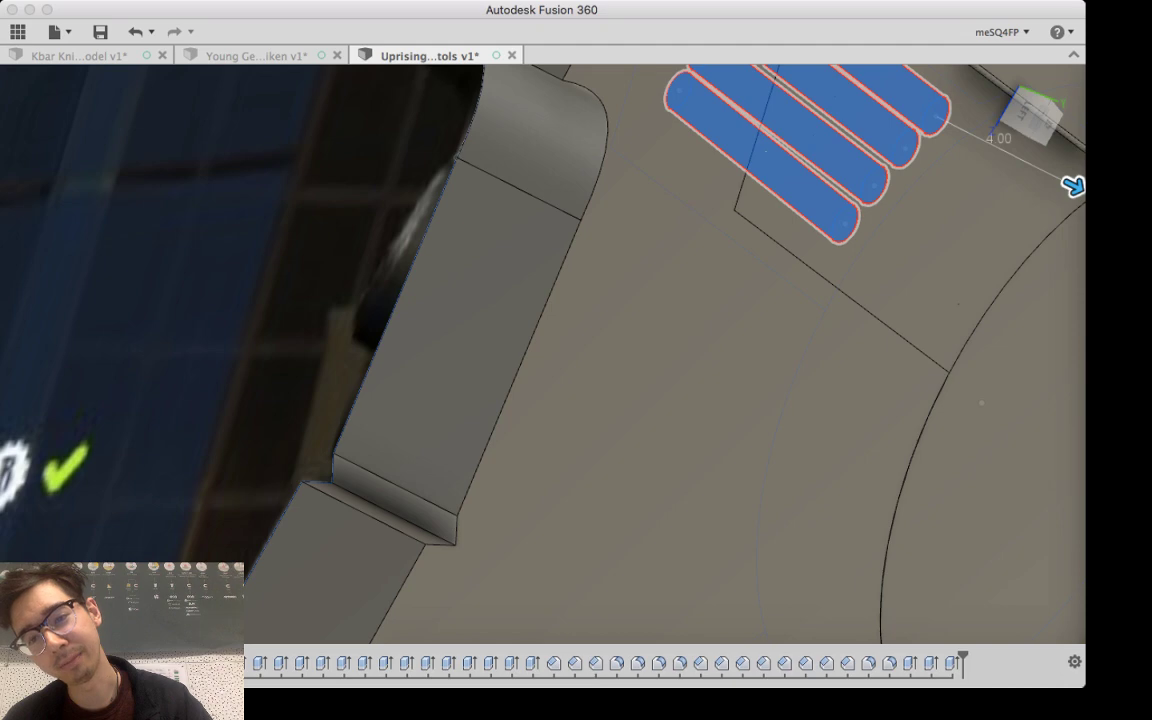
key(Return)
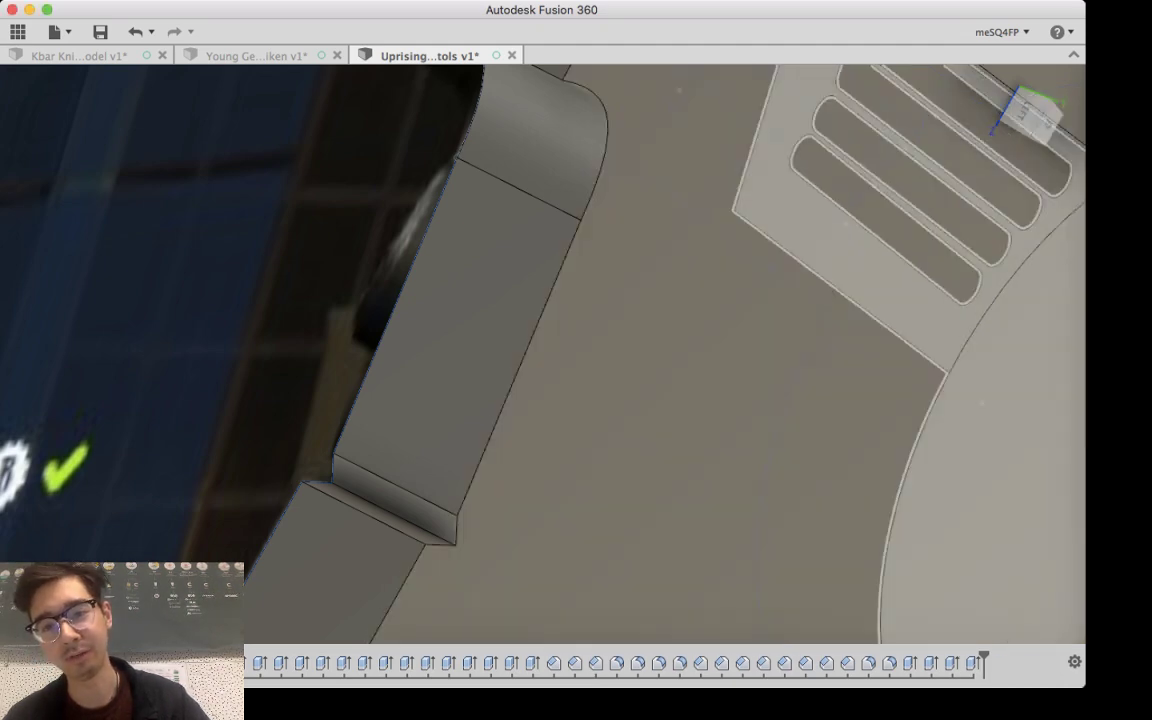
Step: Extrude the flat-sided circular profile of the glowing disc as a cut of about 11.50 into the pistol body
mouse_move(800, 340)
shift+middle_down()
mouse_move(725, 325)
mouse_move(400, 325)
shift+middle_up()
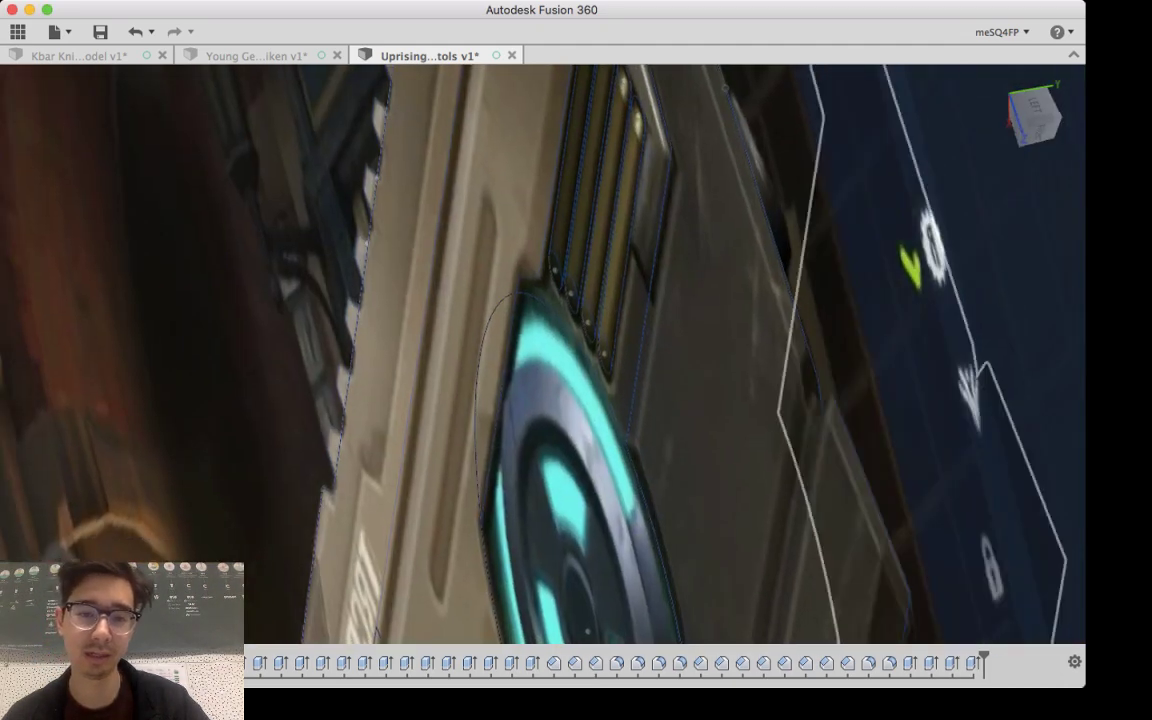
click(555, 450)
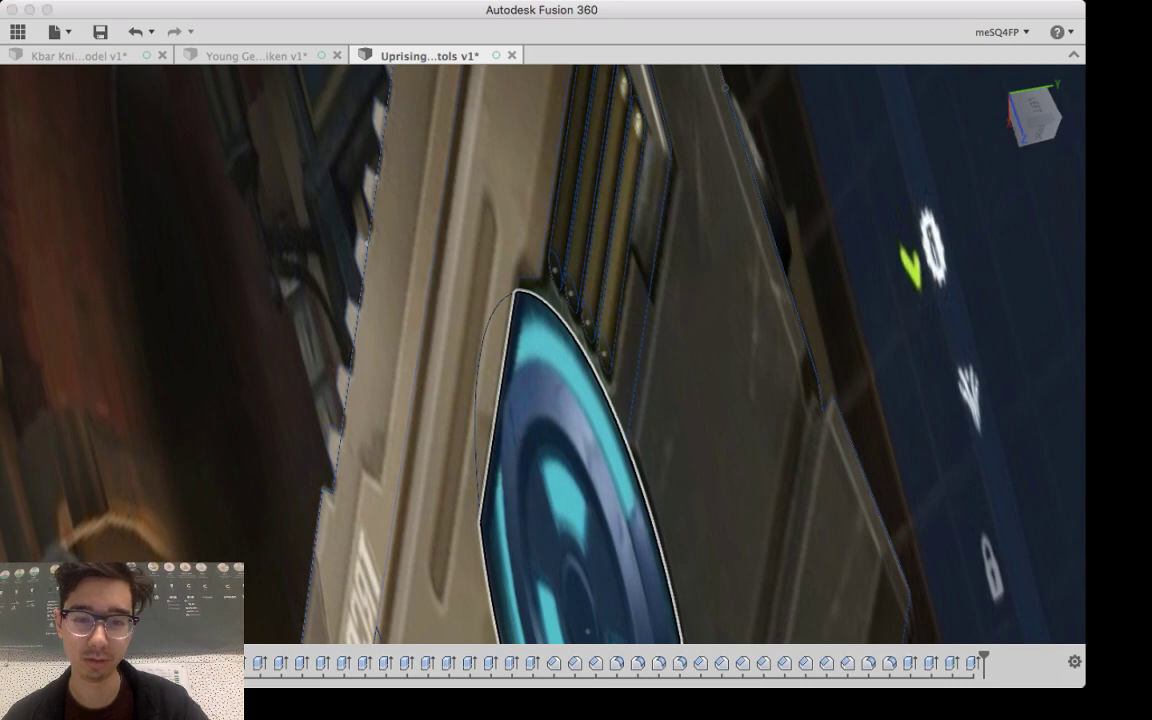
middle_drag(565, 455, 574, 422)
shift+middle_drag(697, 630, 625, 476)
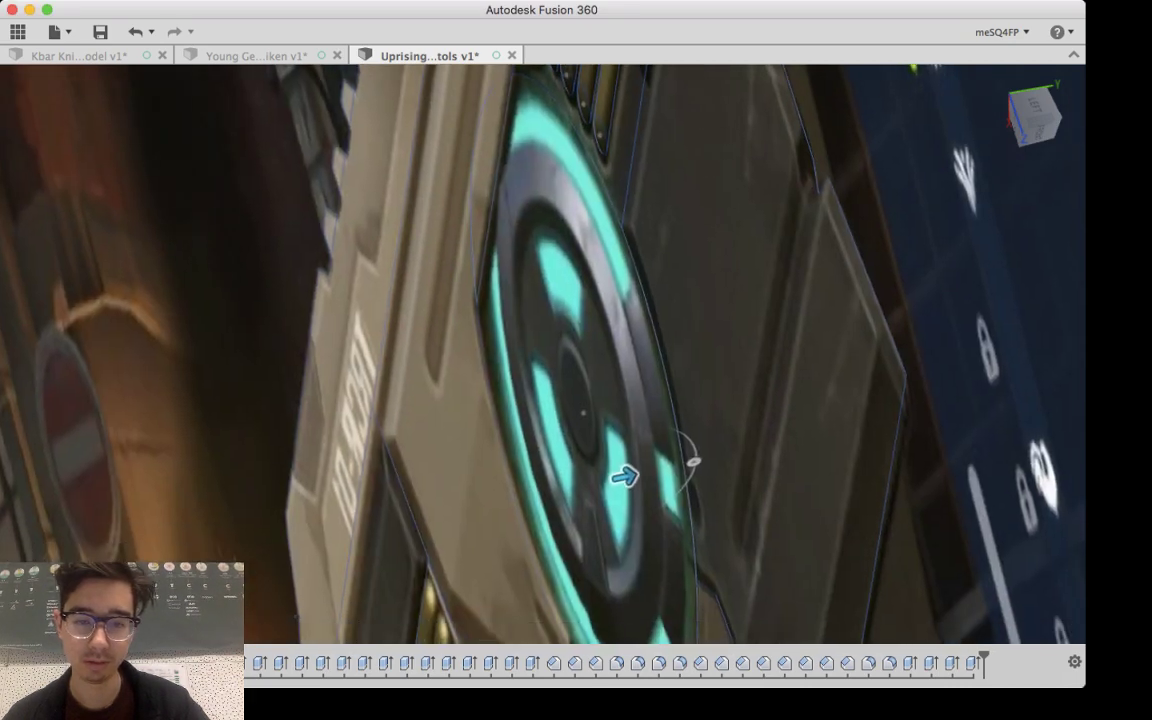
click(620, 476)
drag(617, 476, 1067, 378)
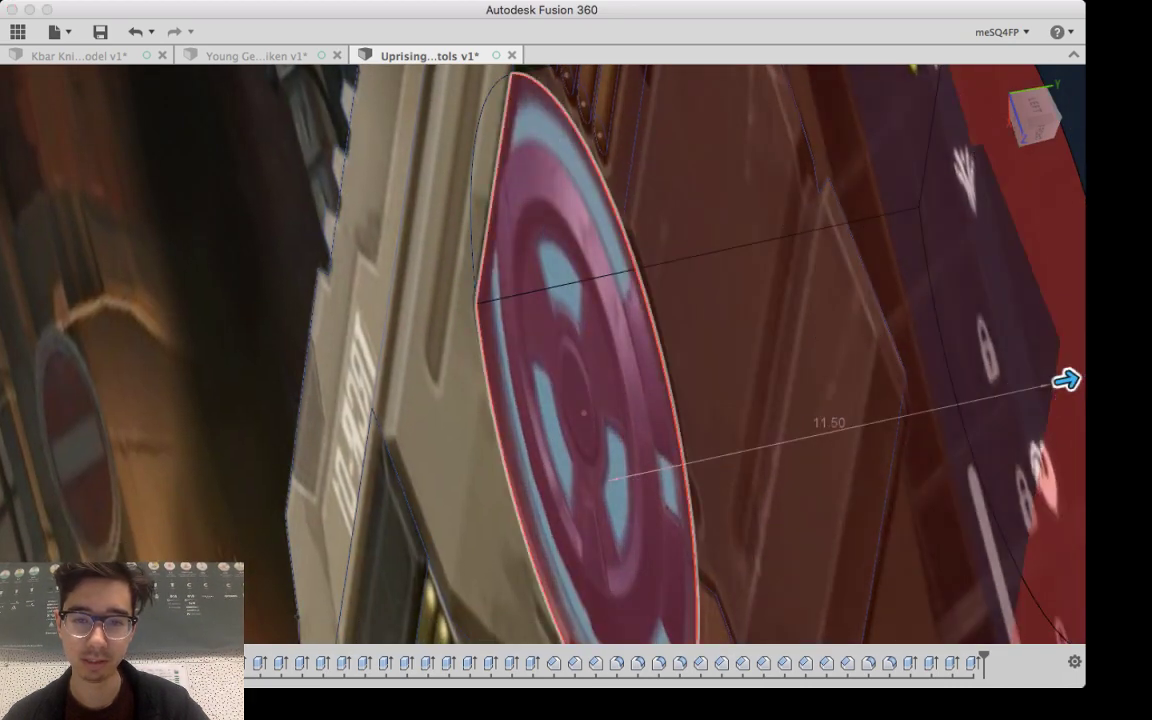
key(Return)
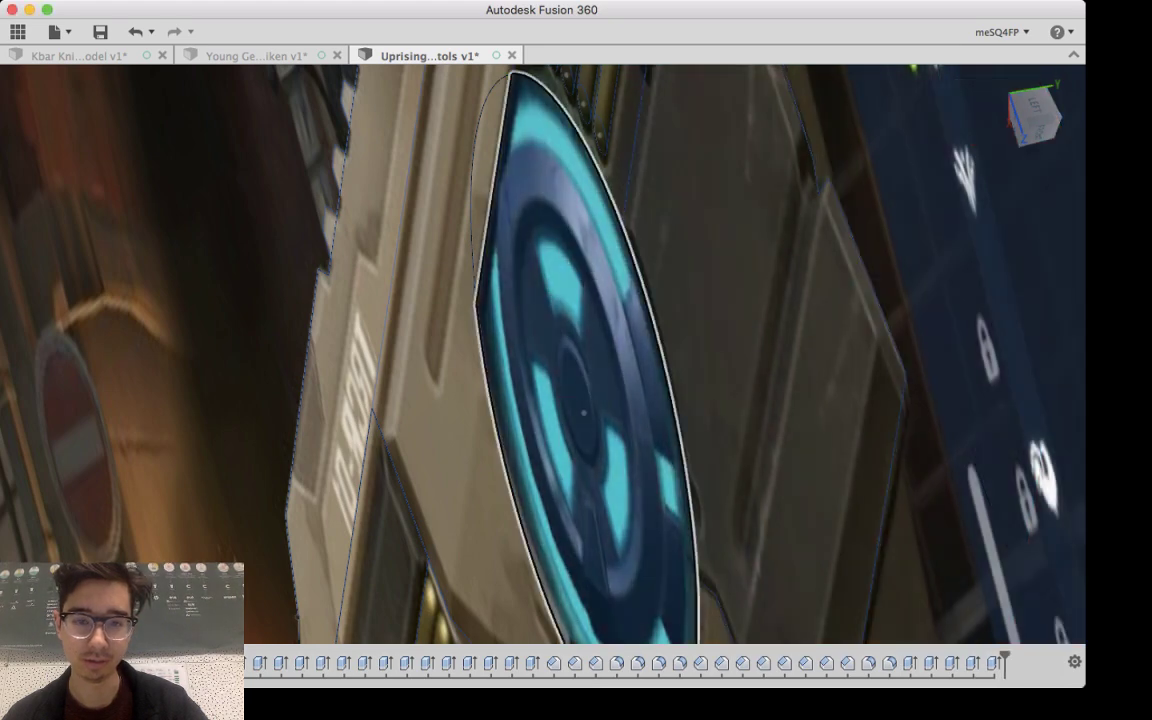
Step: Extrude the flat-sided disc profile again by about 4.00 to form a disc inside the circular recess
click(620, 476)
drag(643, 472, 778, 442)
shift+middle_drag(778, 442, 1037, 458)
scroll(1037, 458, up, 5)
scroll(1037, 458, down, 10)
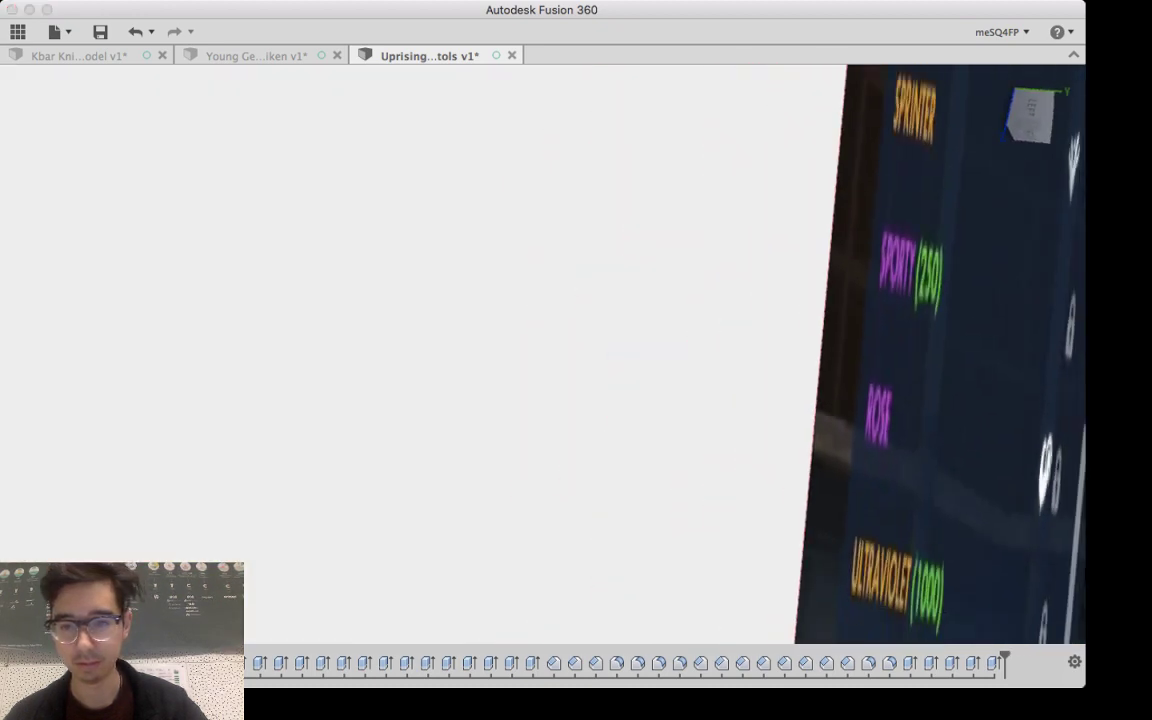
mouse_move(1037, 458)
middle_down()
mouse_move(902, 414)
mouse_move(782, 397)
mouse_move(438, 414)
middle_up()
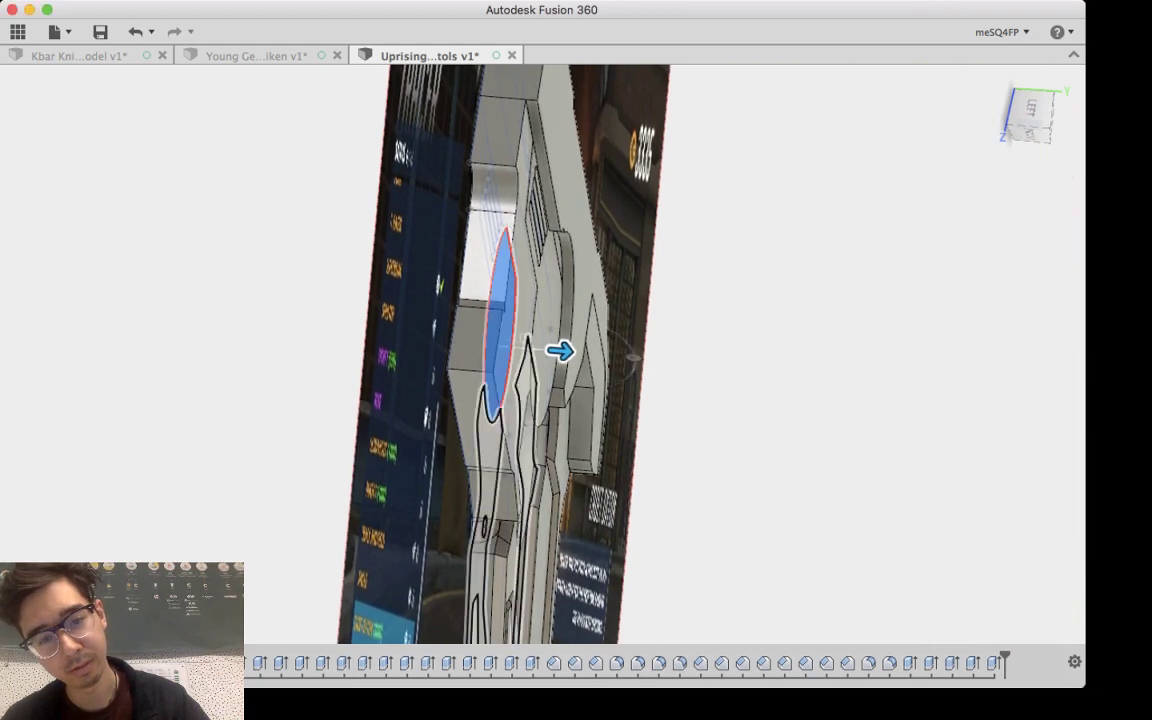
shift+middle_drag(532, 400, 440, 382)
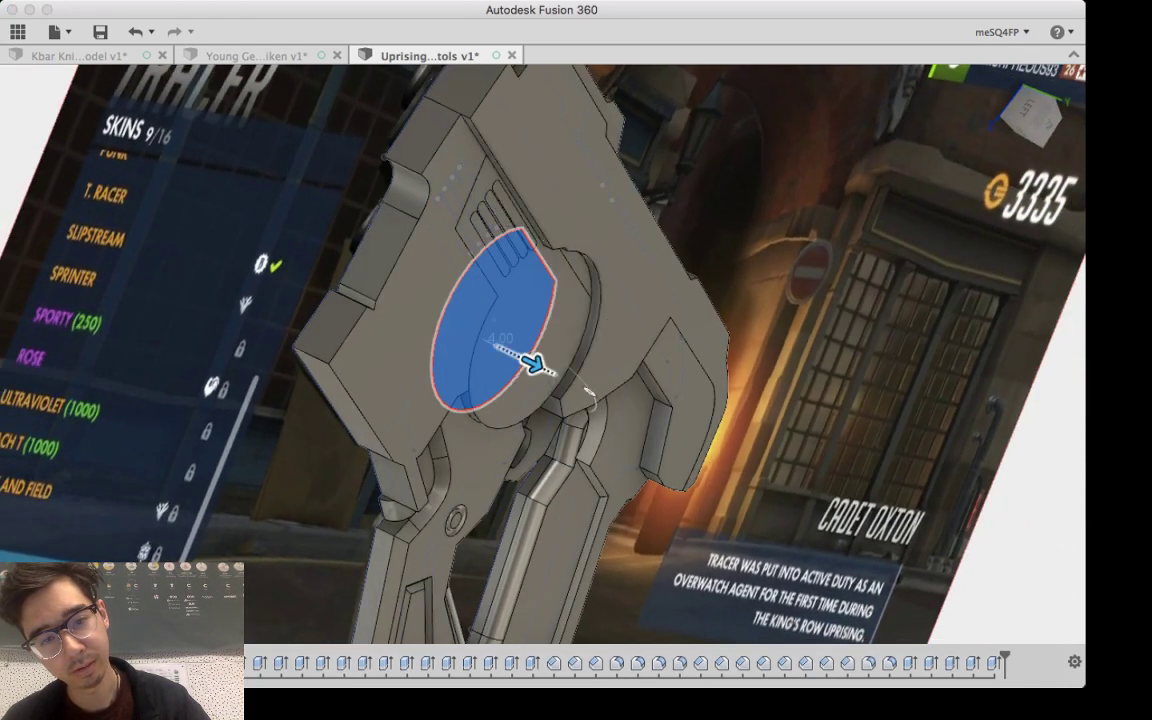
mouse_move(530, 356)
shift+middle_down()
mouse_move(440, 250)
mouse_move(505, 345)
mouse_move(525, 335)
shift+middle_up()
mouse_move(505, 430)
shift+middle_down()
mouse_move(495, 448)
mouse_move(490, 430)
mouse_move(506, 420)
shift+middle_up()
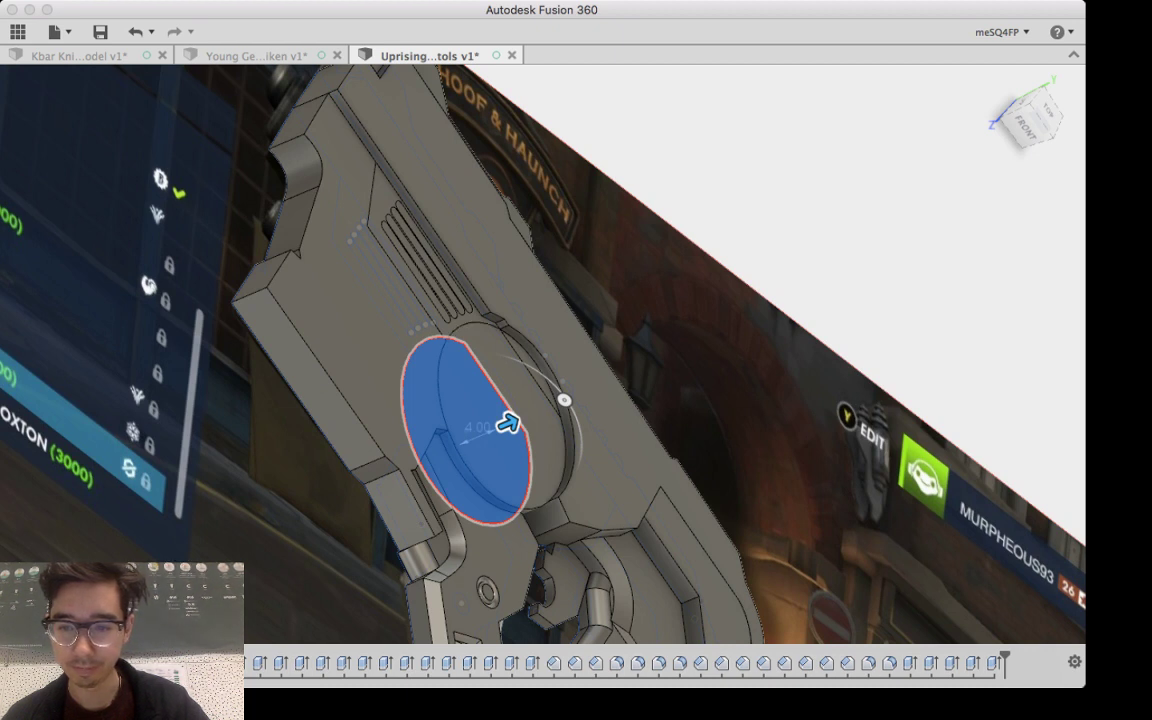
key(Return)
key(super+Tab)
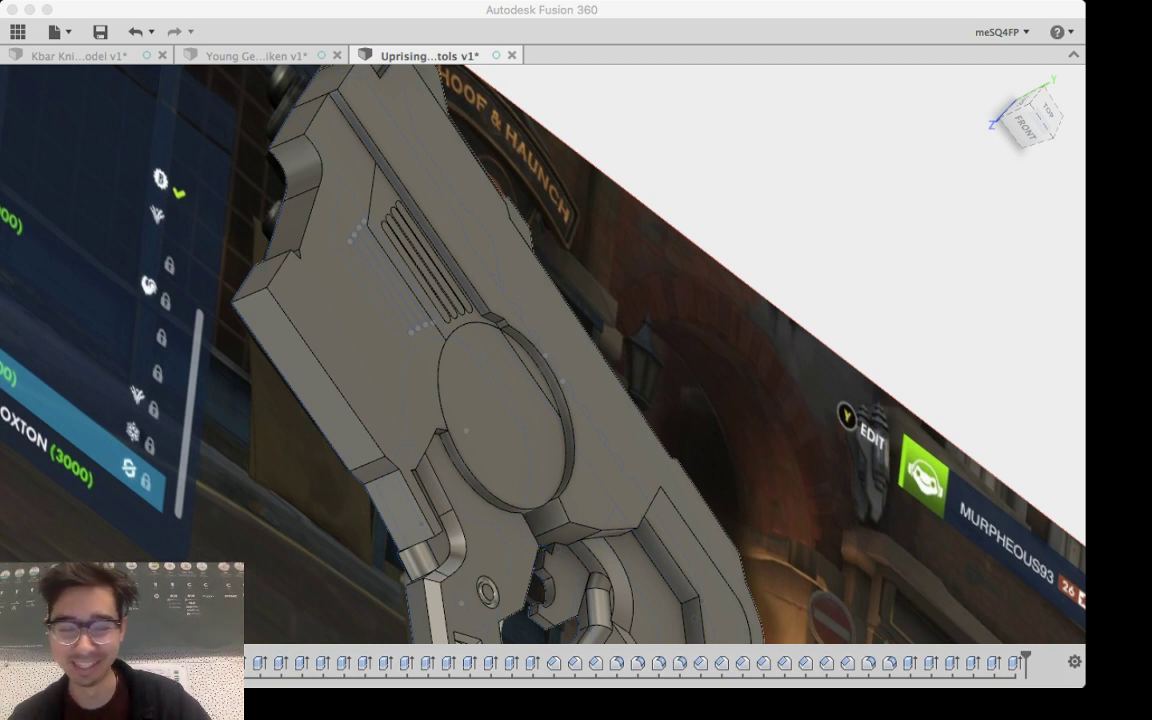
key(super+Tab)
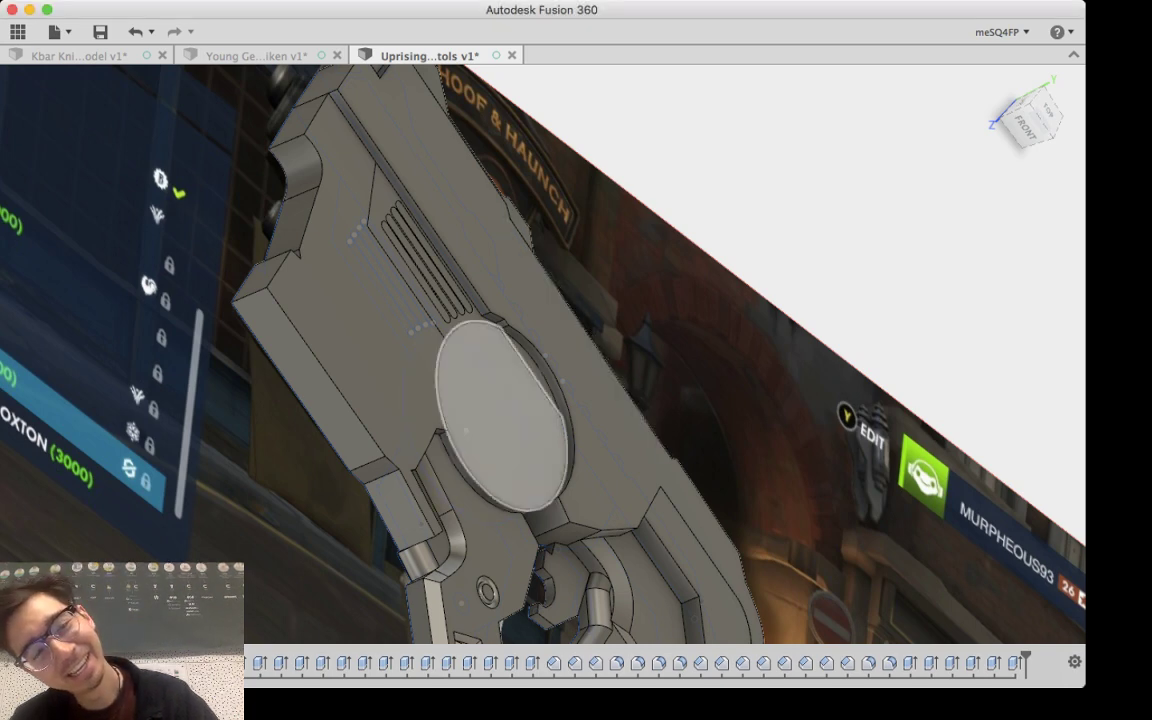
Step: Chamfer the circular outer edge of the disc in the pistol's side with a wide bevel
shift+middle_drag(590, 330, 680, 410)
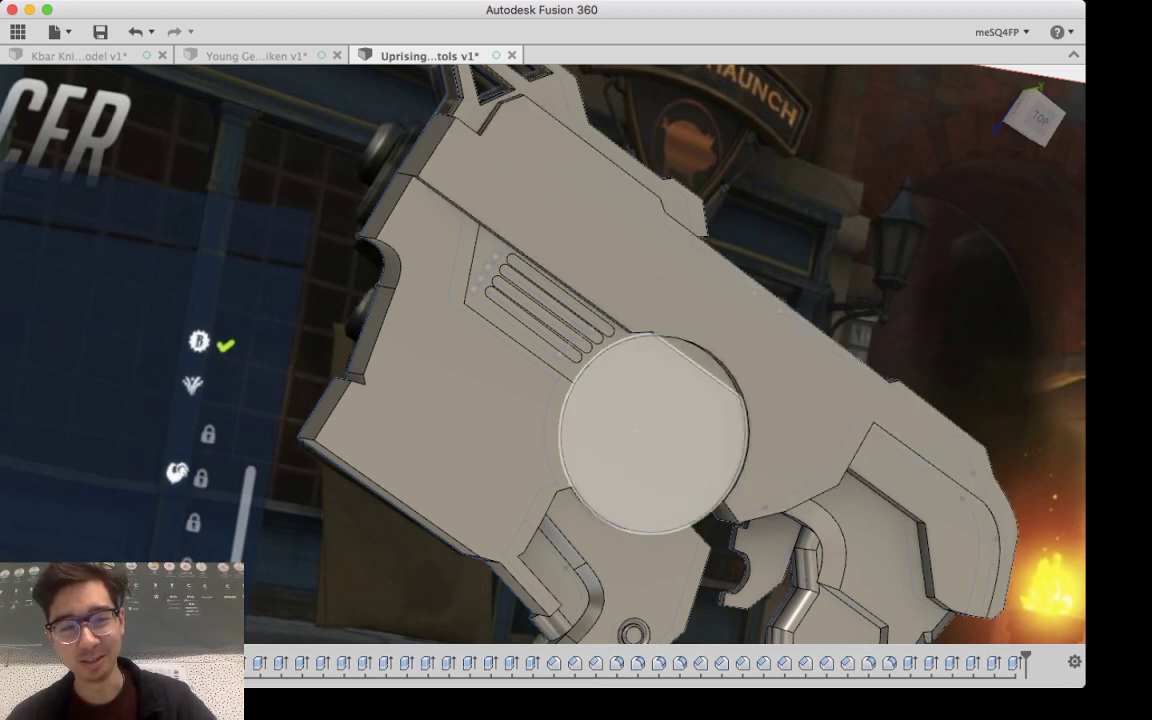
scroll(573, 410, up, 5)
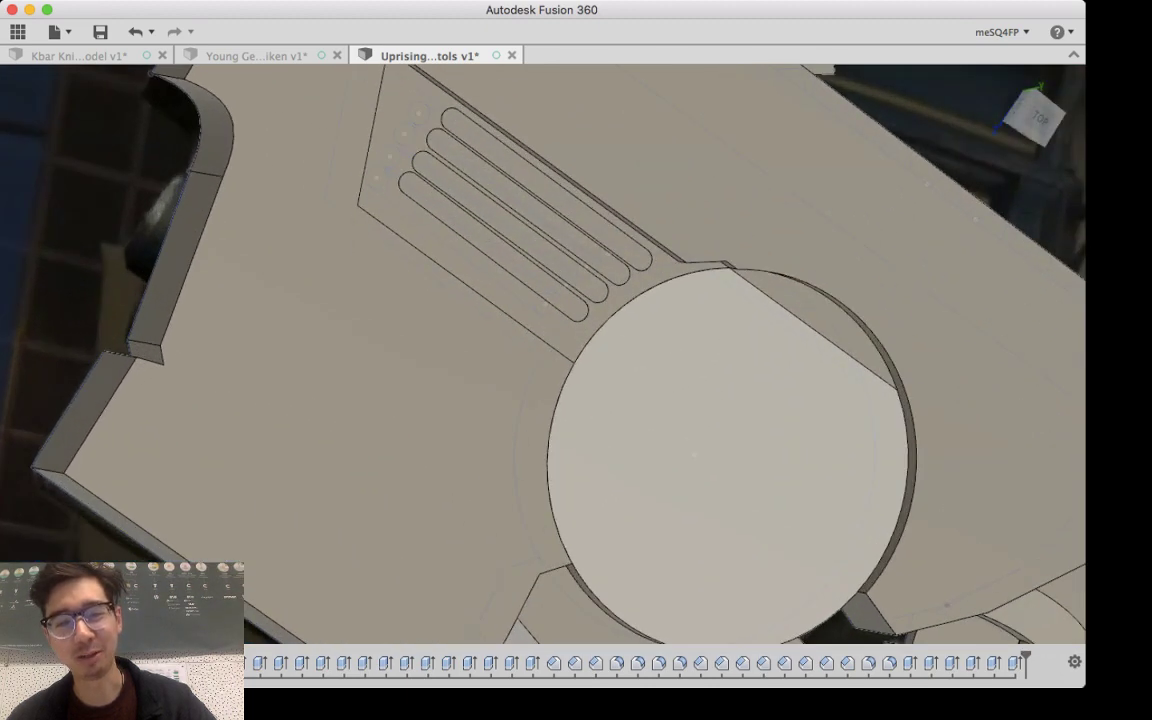
shift+middle_drag(640, 440, 590, 380)
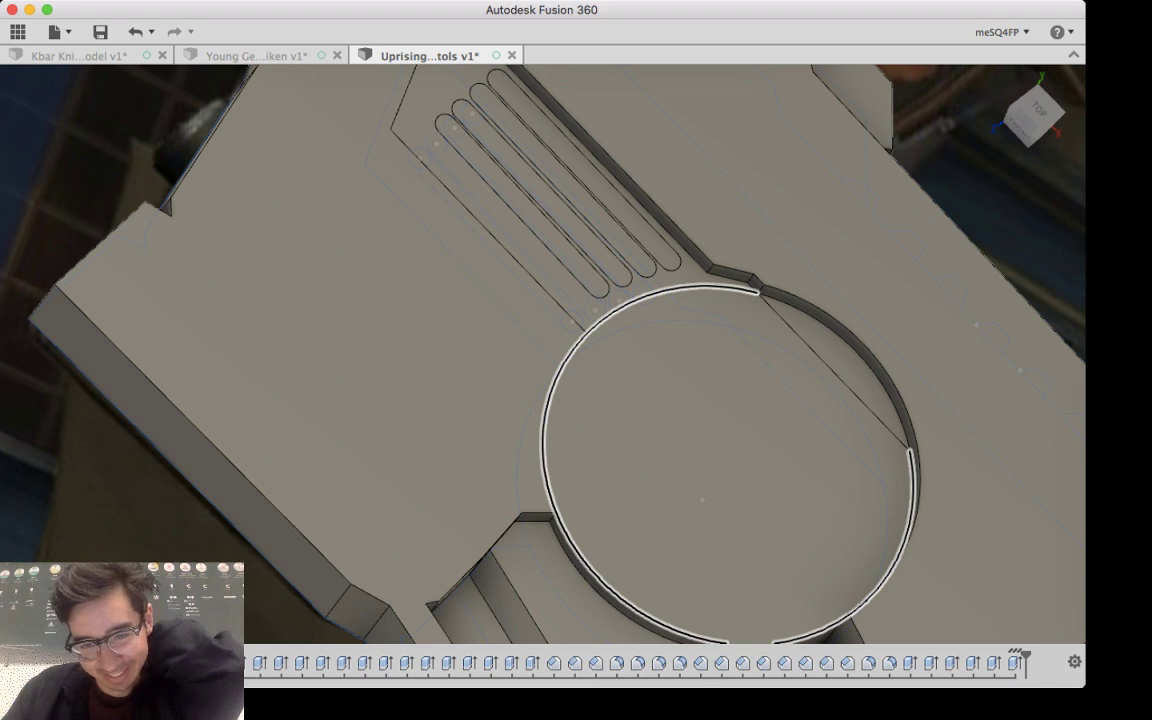
click(560, 372)
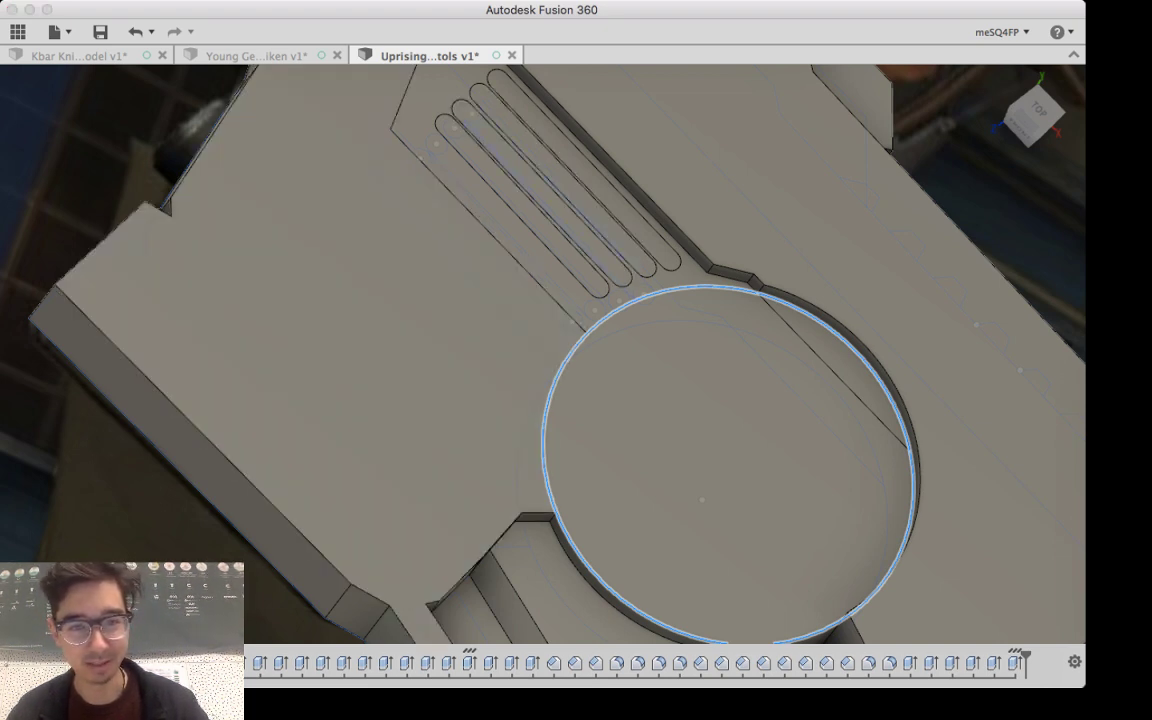
drag(851, 331, 838, 347)
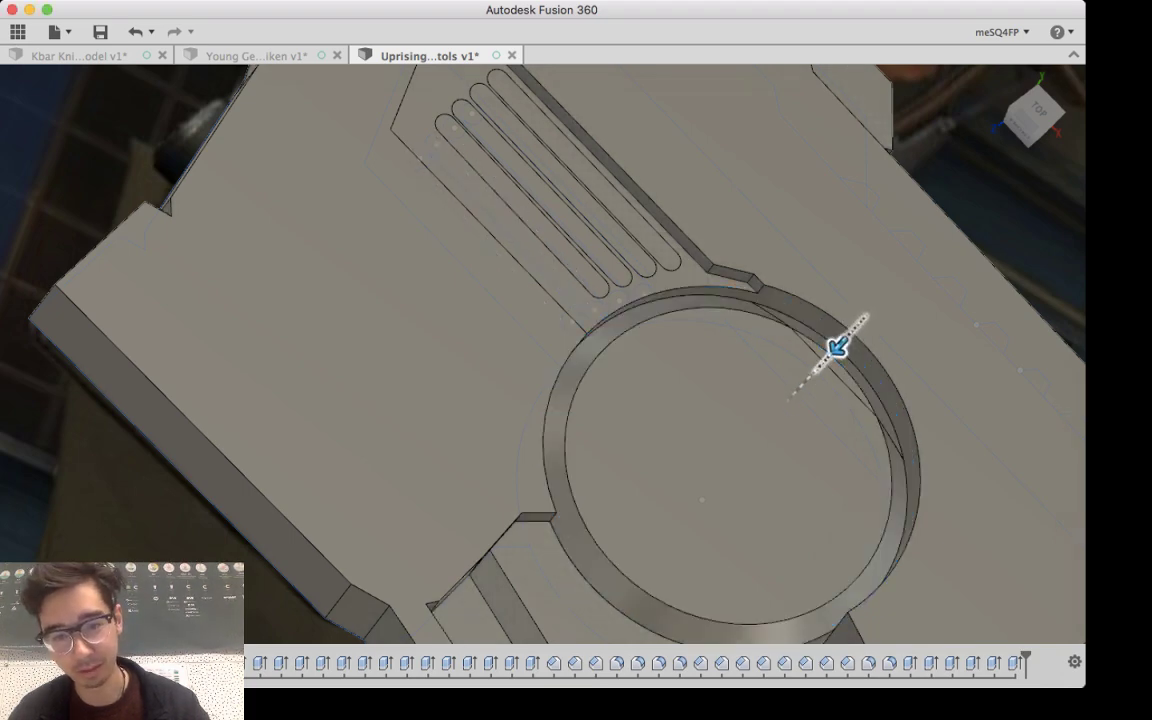
shift+middle_drag(838, 342, 795, 460)
key(Return)
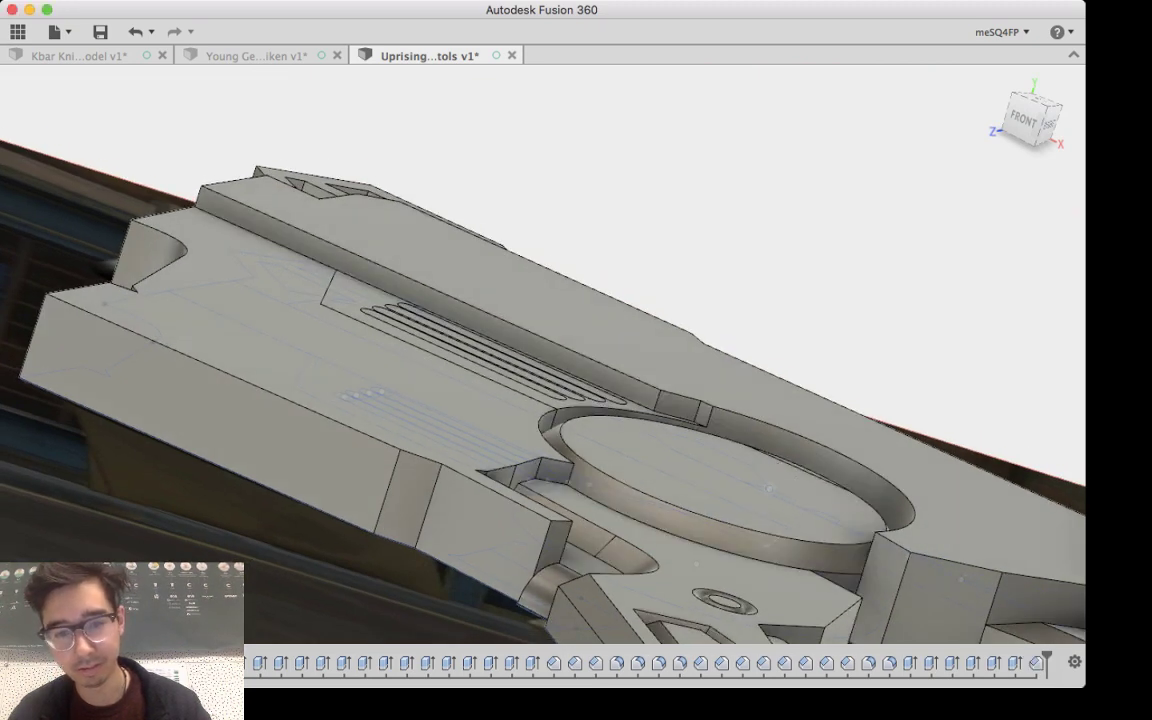
Step: Chamfer the short slanted edge and the long edge bordering the cartridge recess with a distance of 1
shift+middle_drag(580, 340, 560, 450)
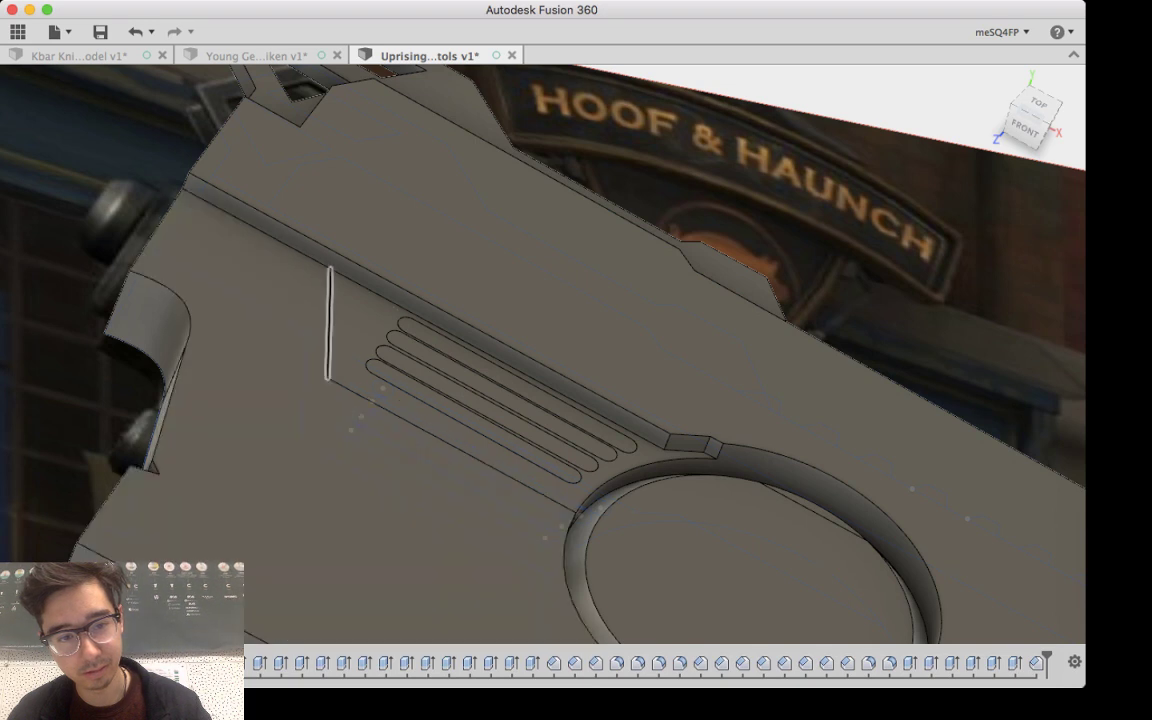
click(329, 324)
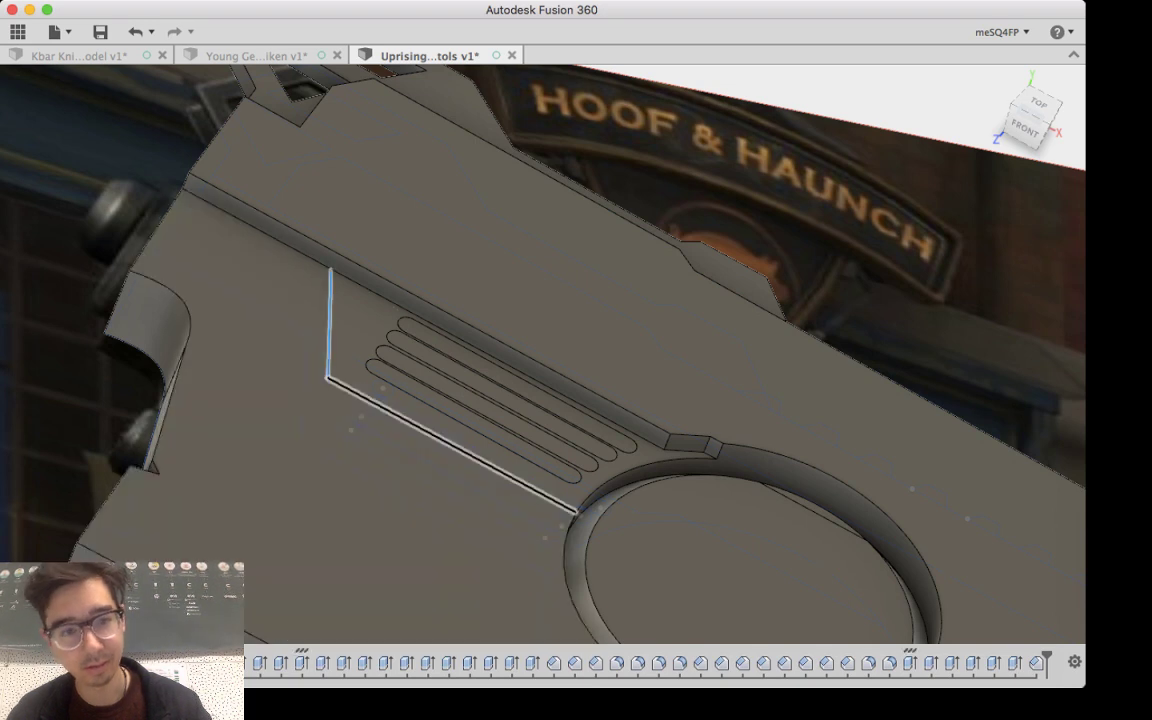
shift+click(452, 446)
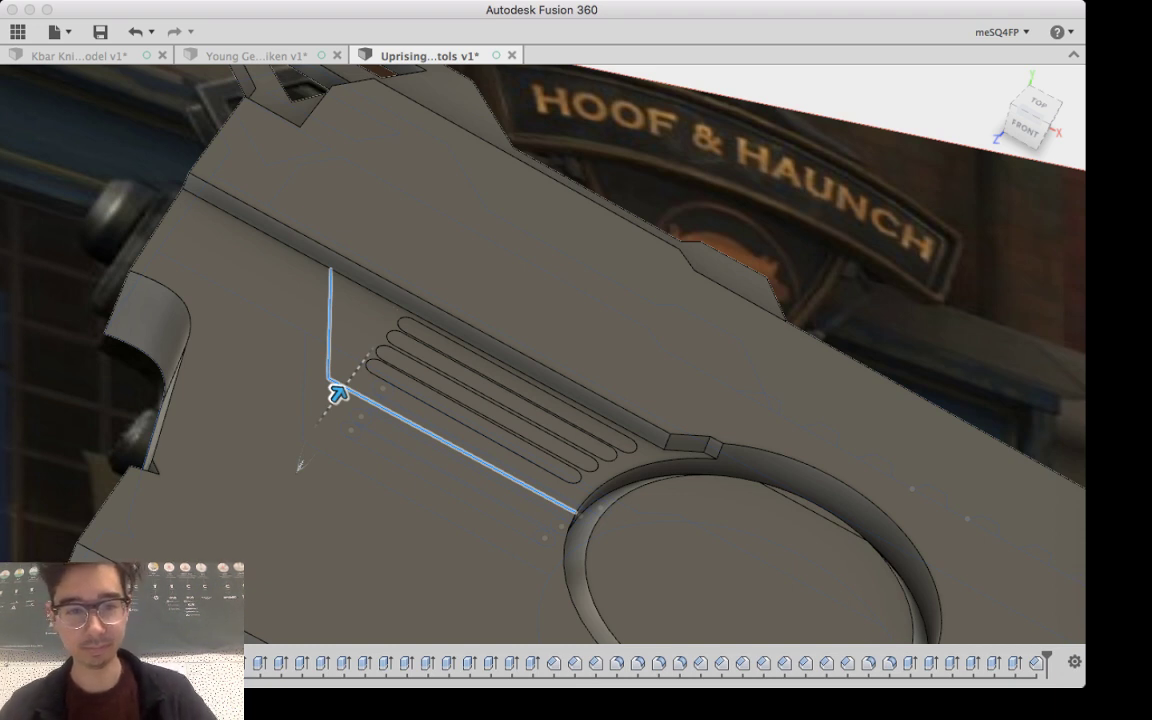
text(1)
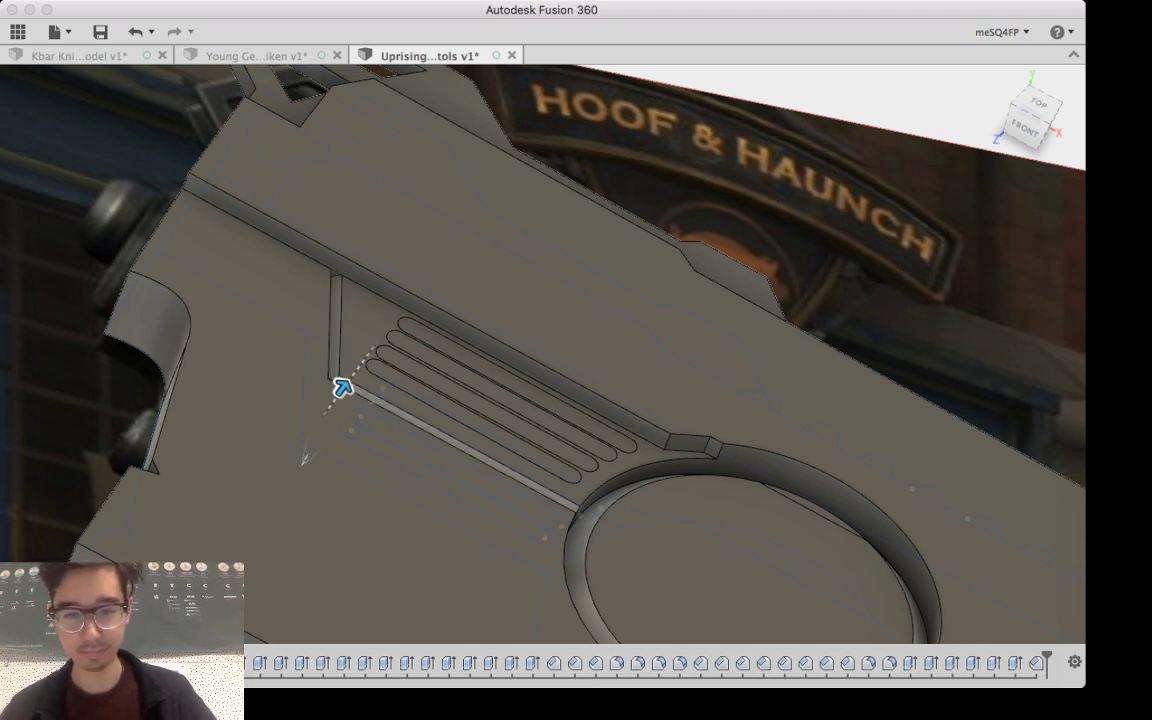
key(Return)
Step: Chamfer the short end edge and the adjoining long edge at the corner of the cartridge recess more widely
shift+middle_drag(650, 465, 493, 441)
scroll(493, 441, down, 3)
scroll(491, 417, up, 10)
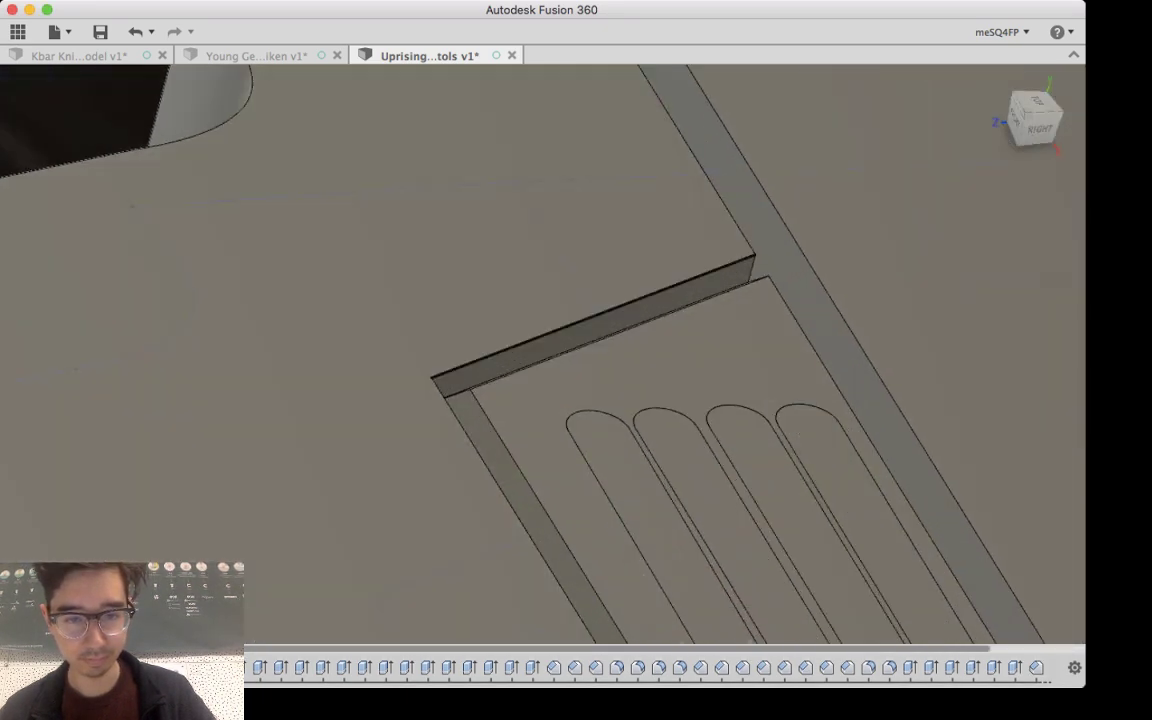
click(540, 337)
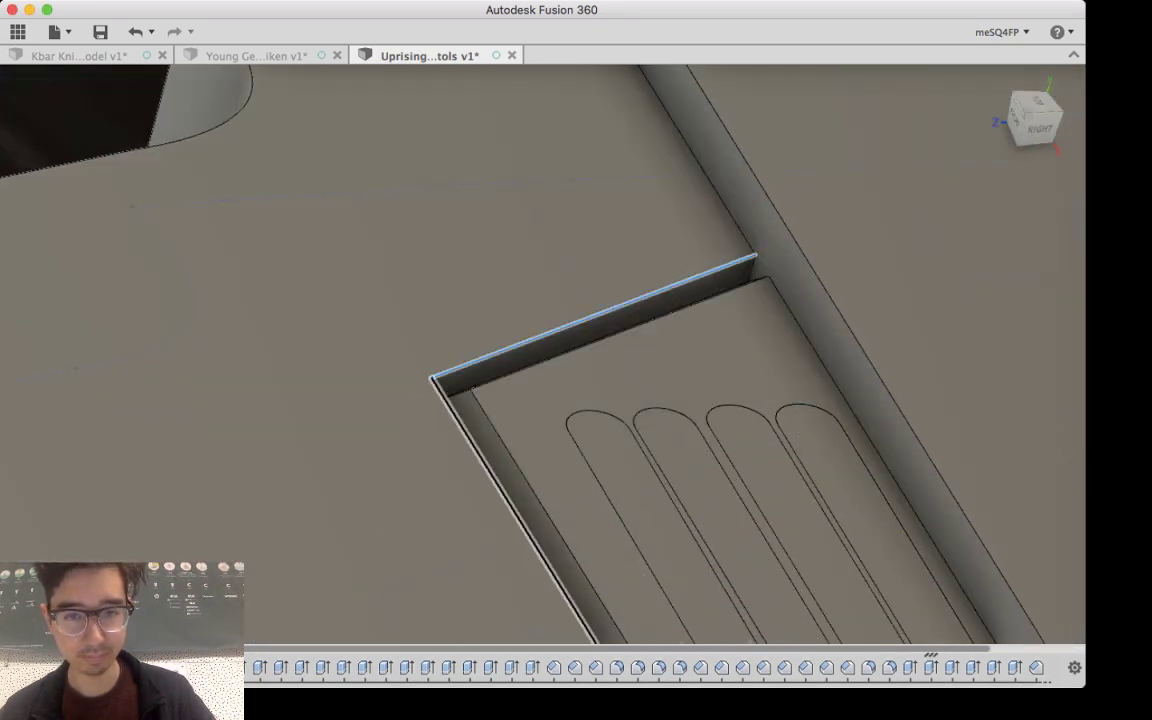
shift+click(472, 443)
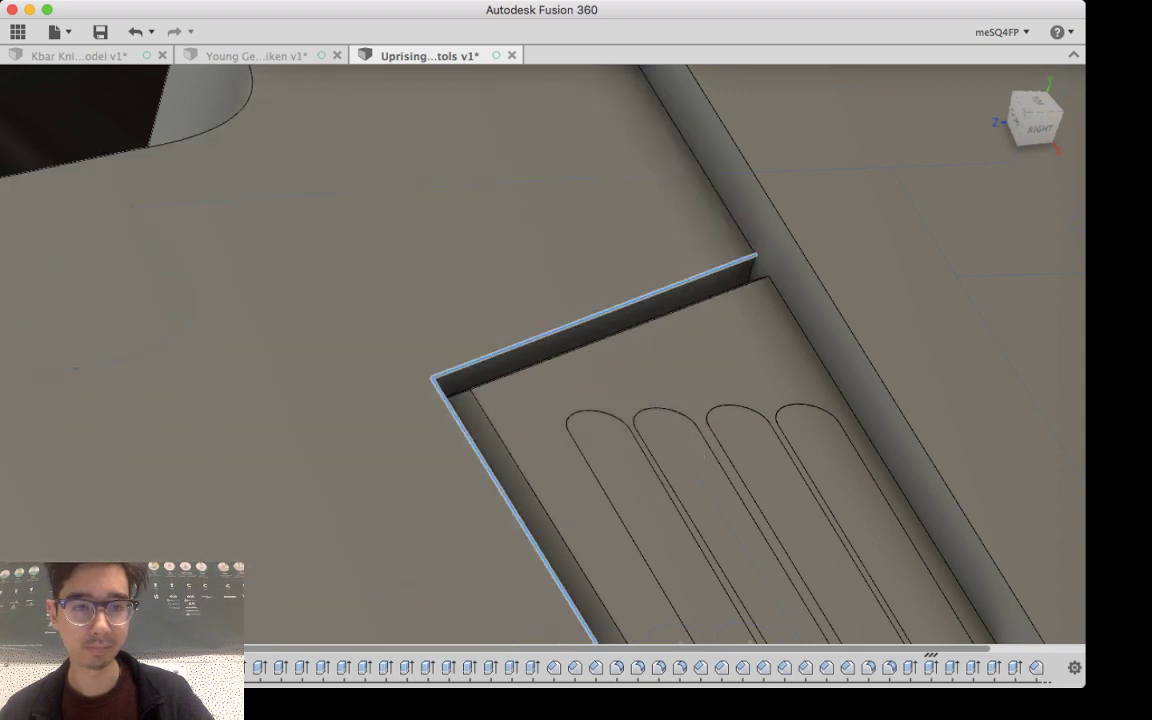
key(f)
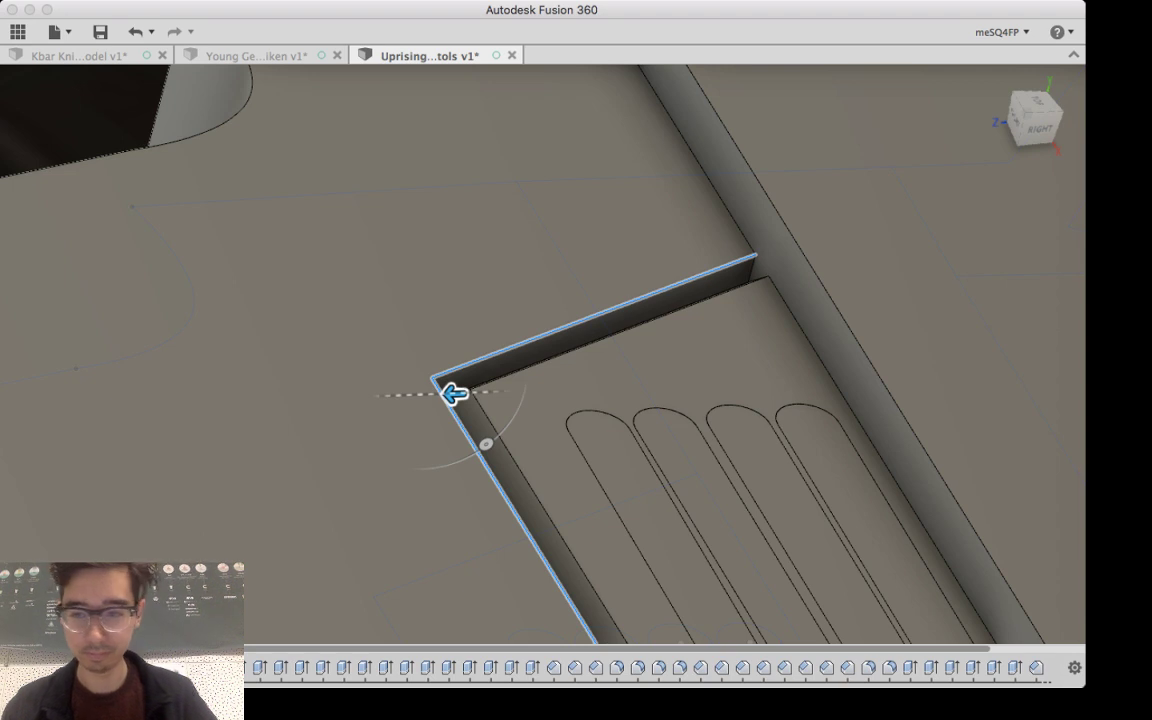
drag(454, 393, 424, 395)
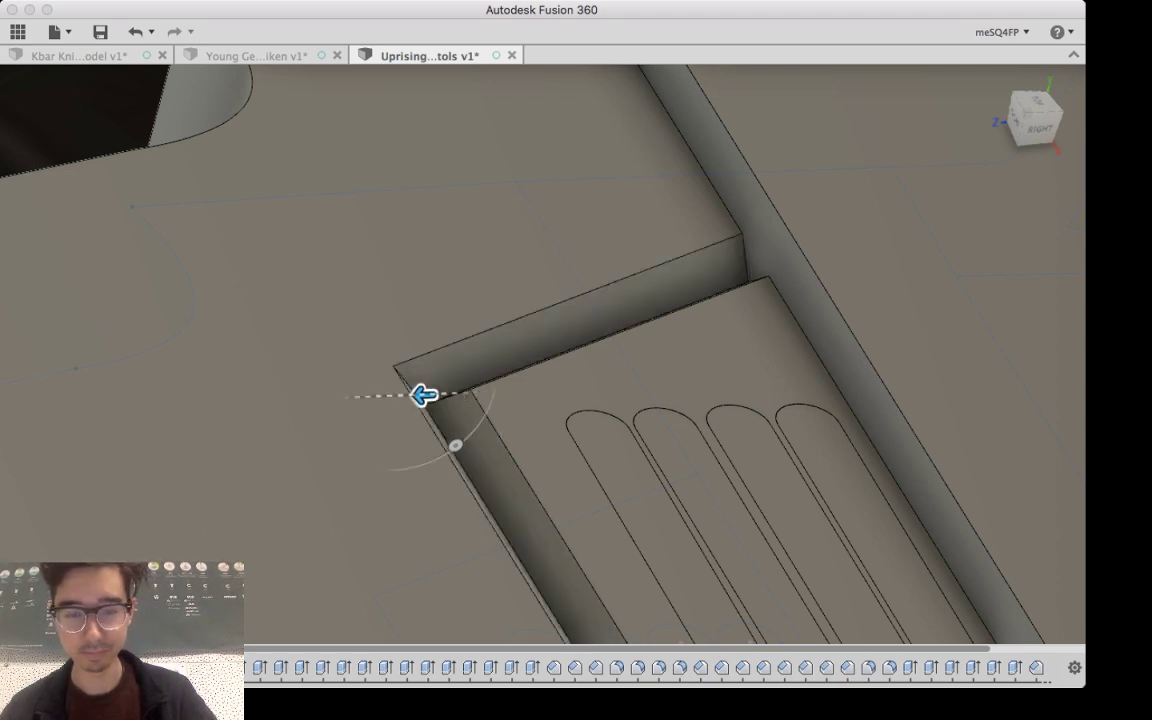
key(Return)
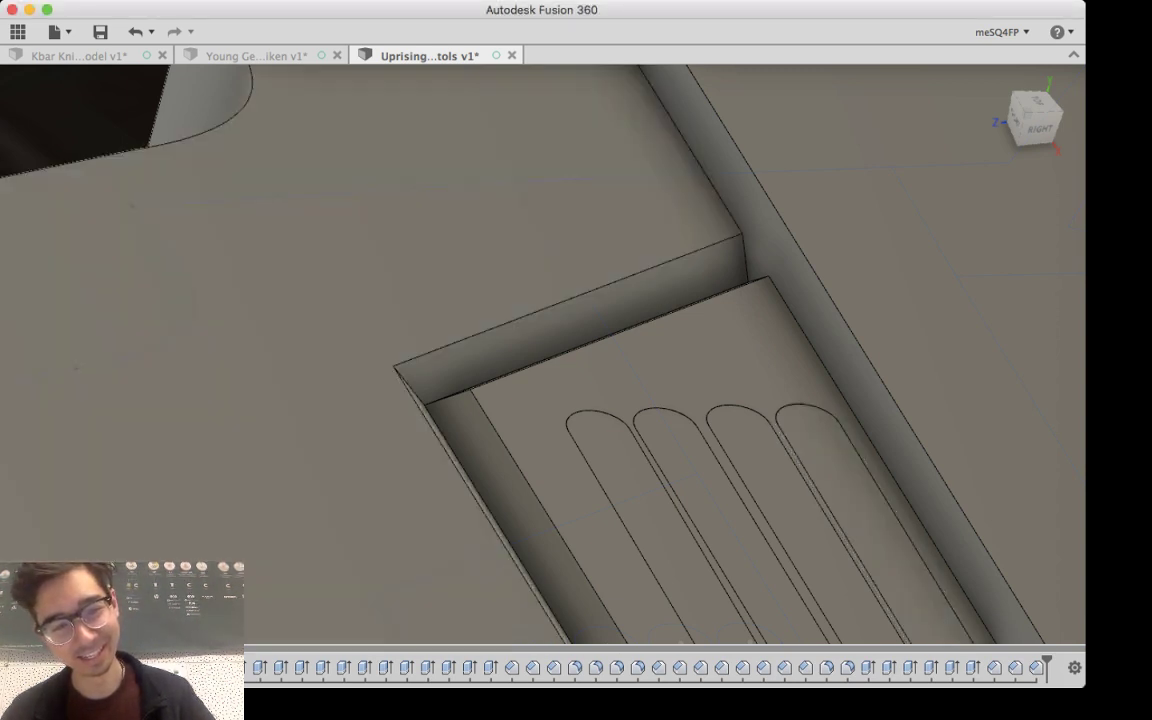
Step: Try to chamfer the outline edges of all four flush cartridges in the recess
shift+middle_drag(362, 466, 213, 409)
click(508, 443)
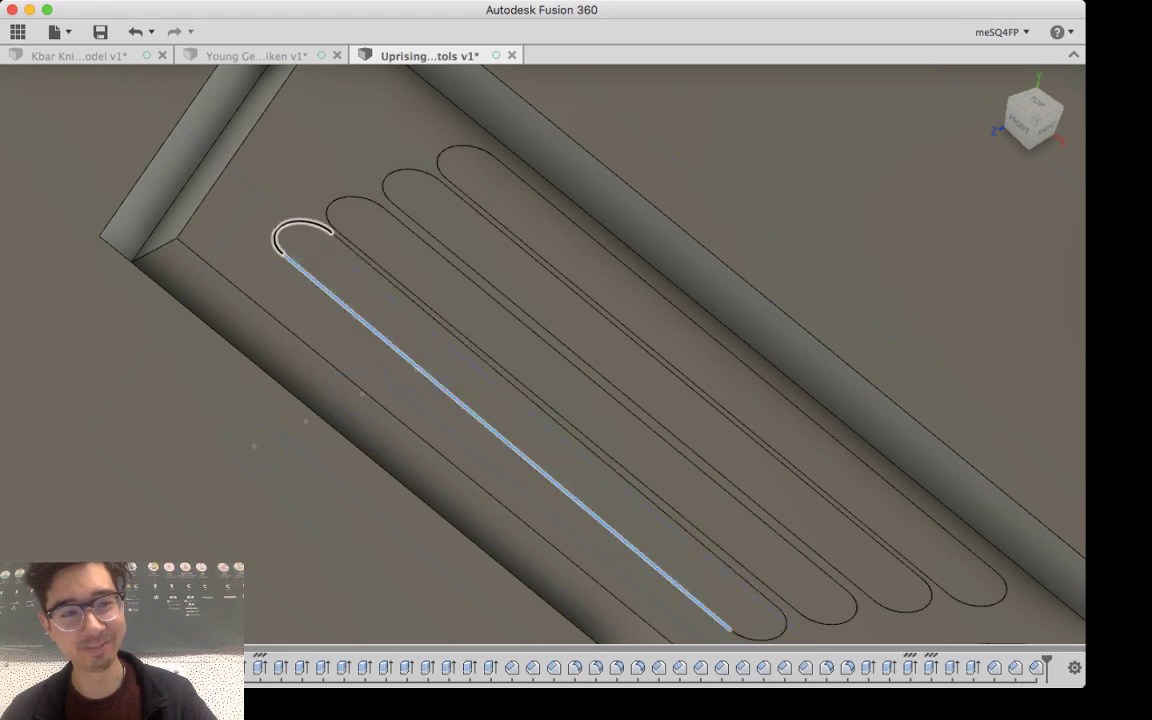
click(295, 223)
click(354, 198)
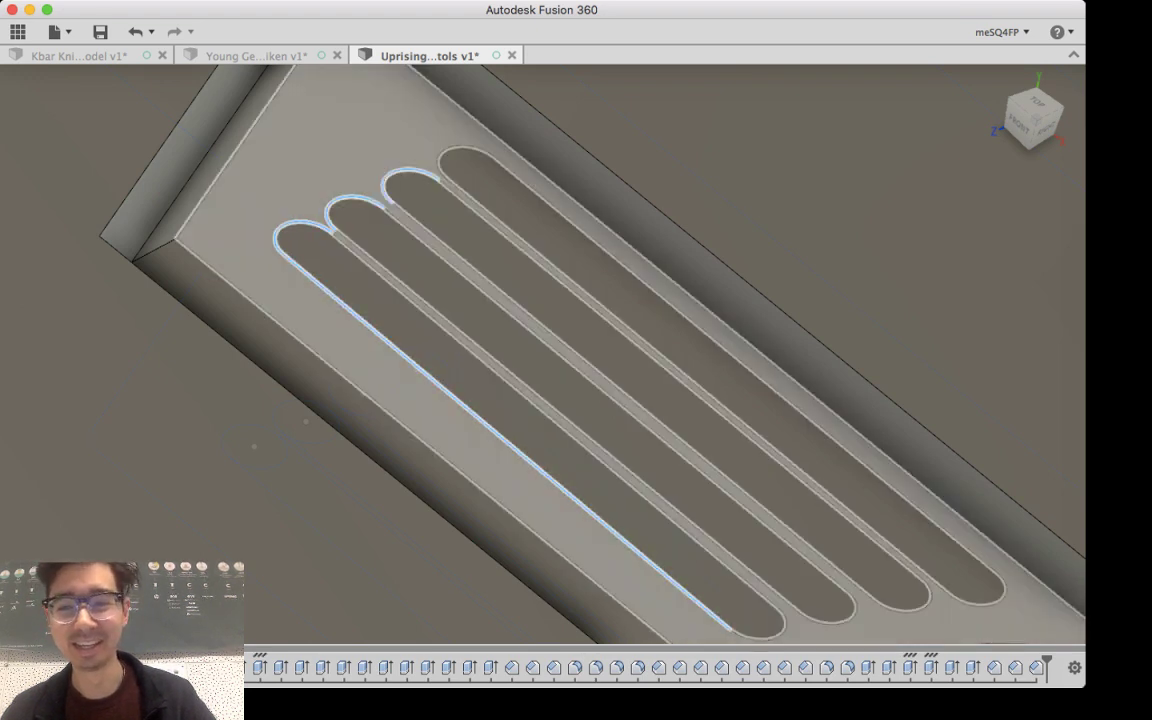
click(410, 173)
click(462, 147)
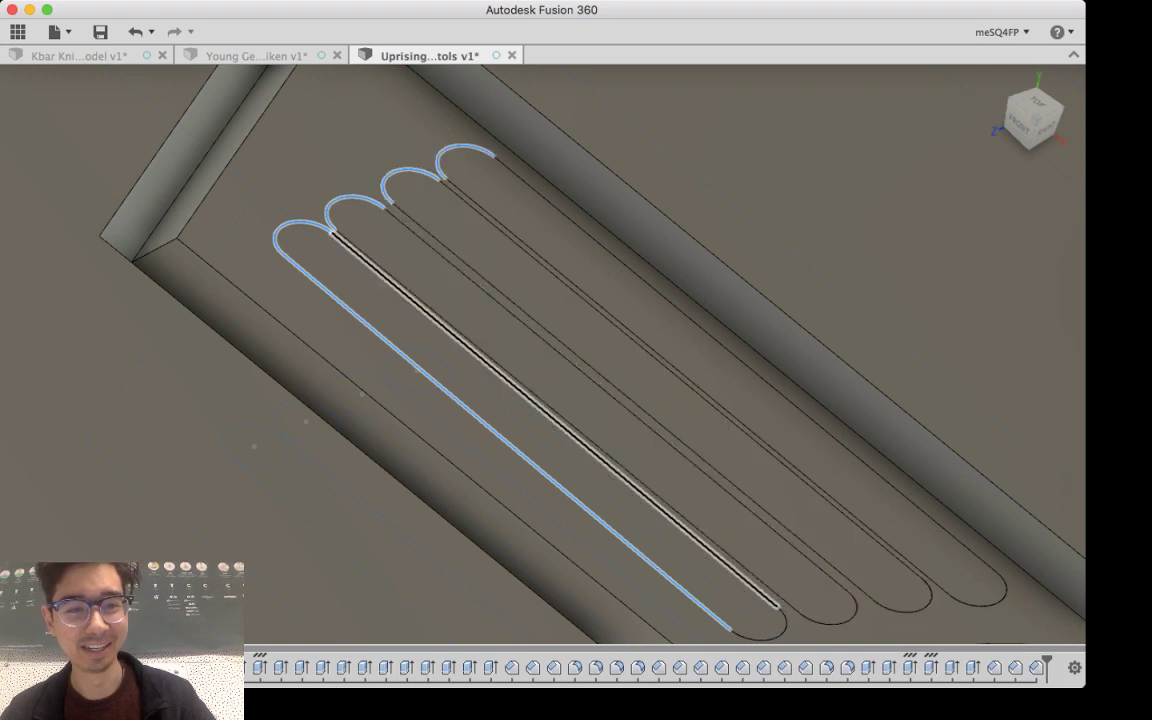
click(500, 372)
click(520, 374)
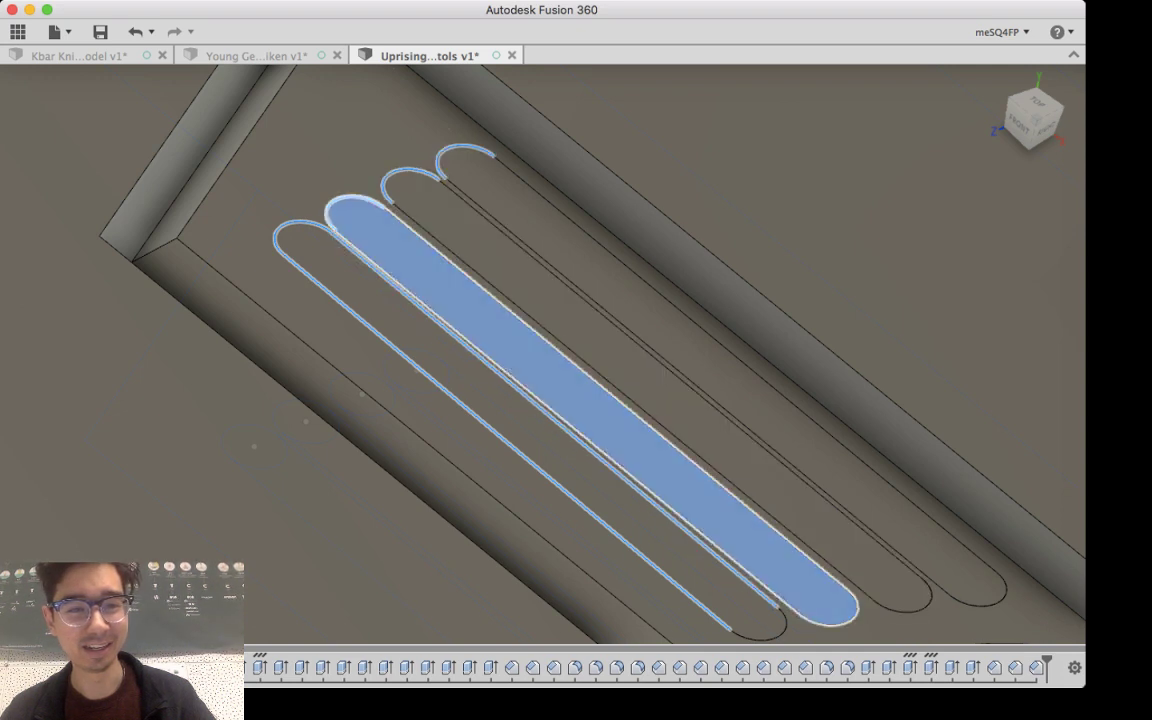
click(520, 374)
click(510, 381)
click(520, 385)
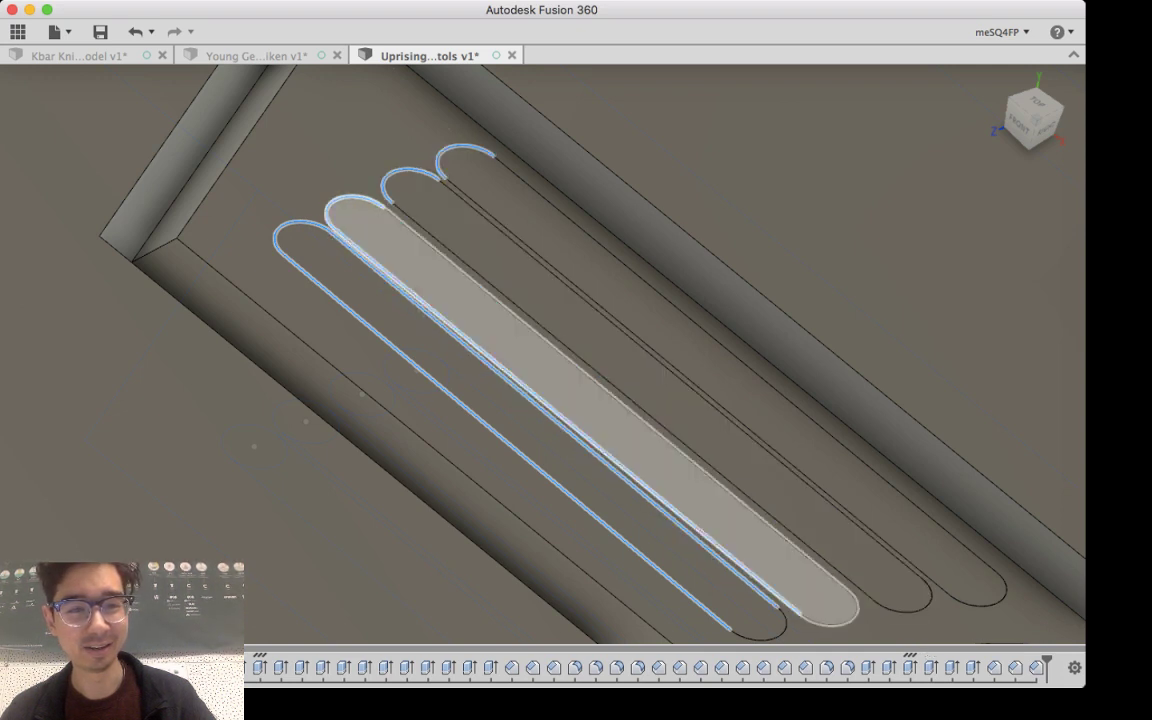
click(550, 345)
click(580, 370)
click(596, 371)
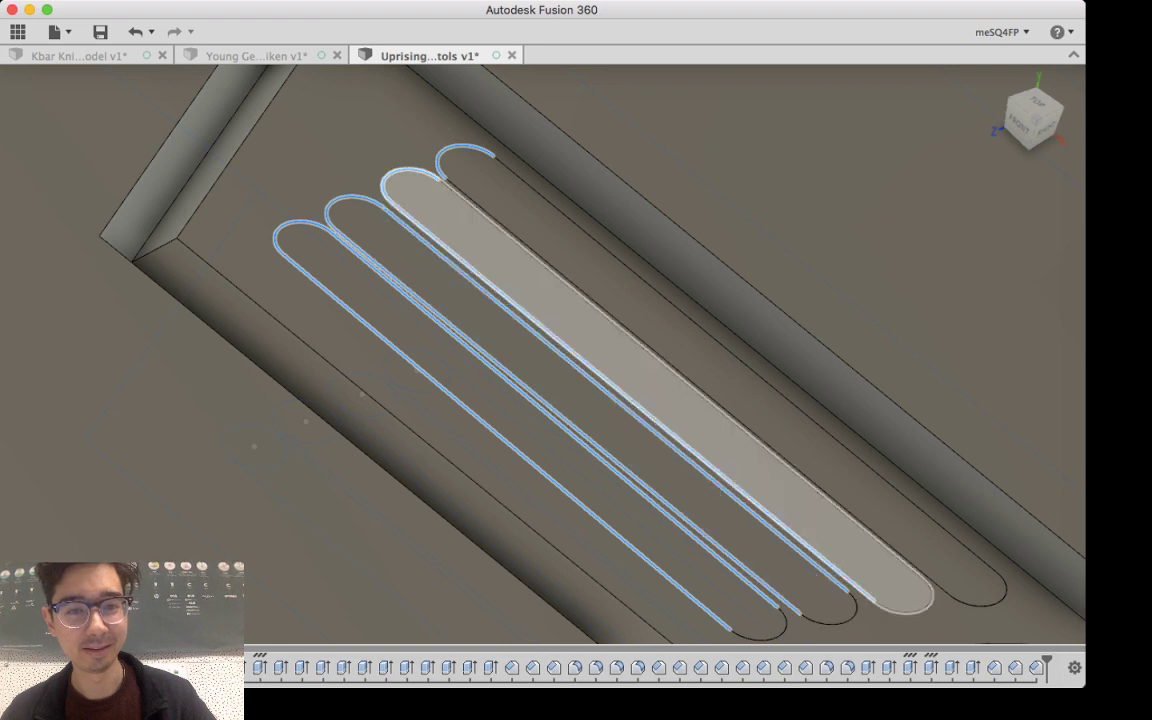
click(634, 340)
click(652, 350)
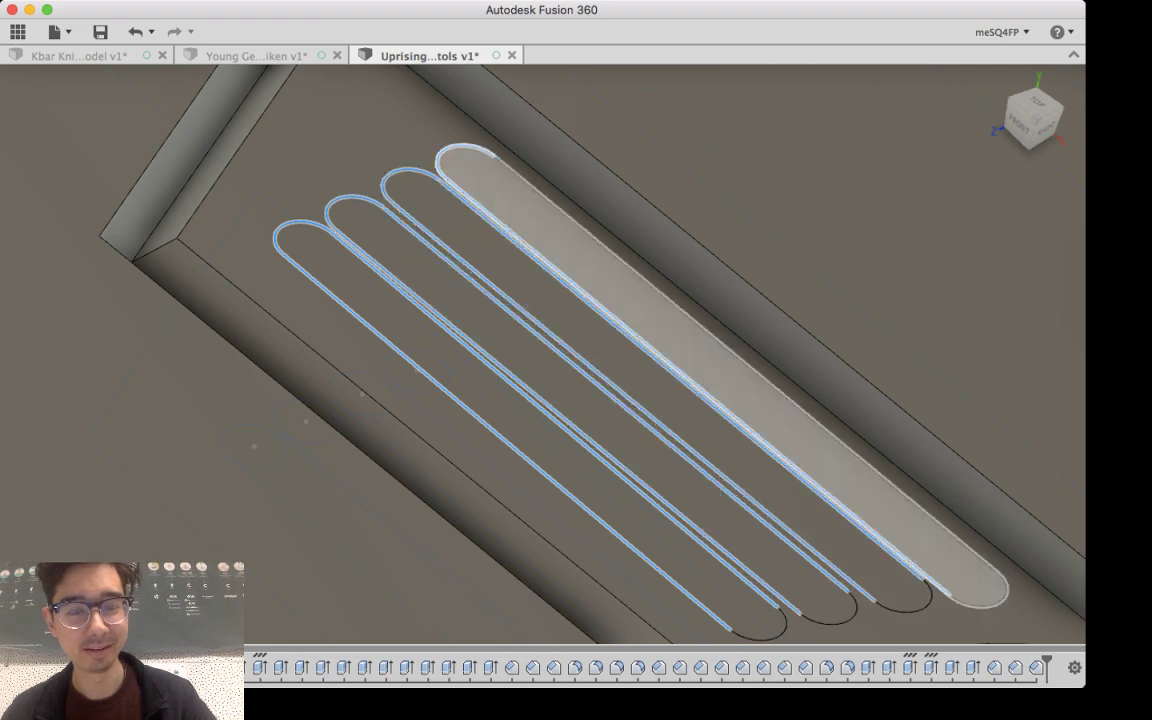
click(682, 312)
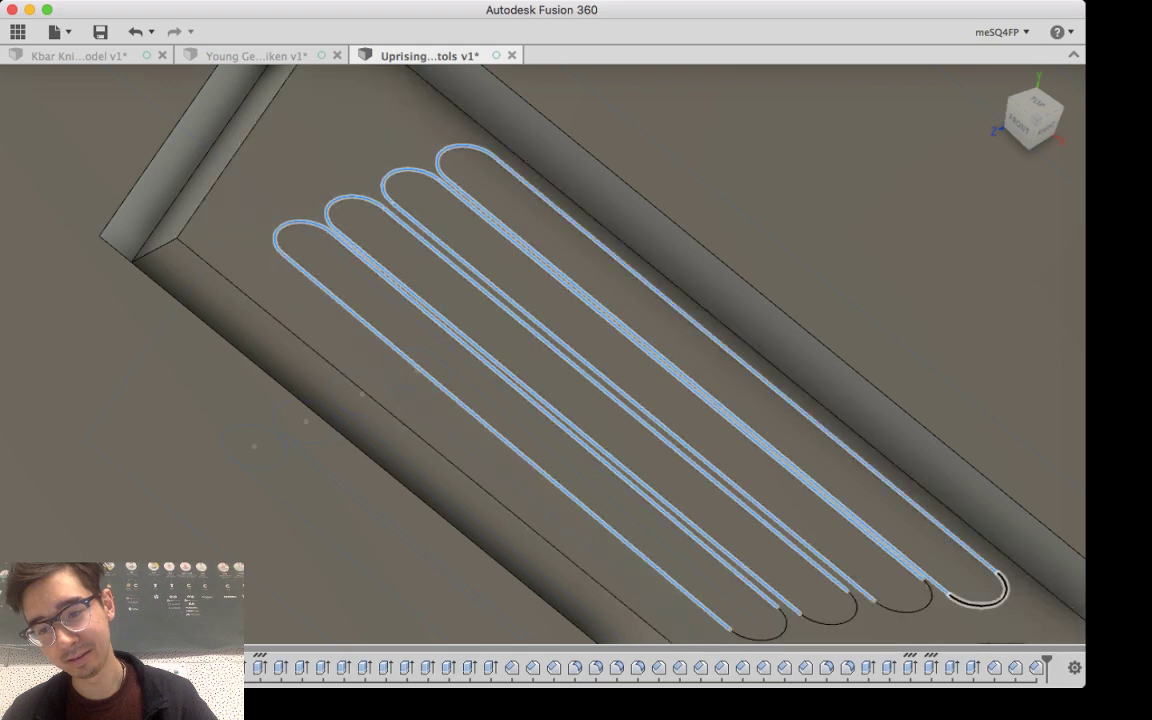
click(995, 602)
click(920, 609)
click(905, 607)
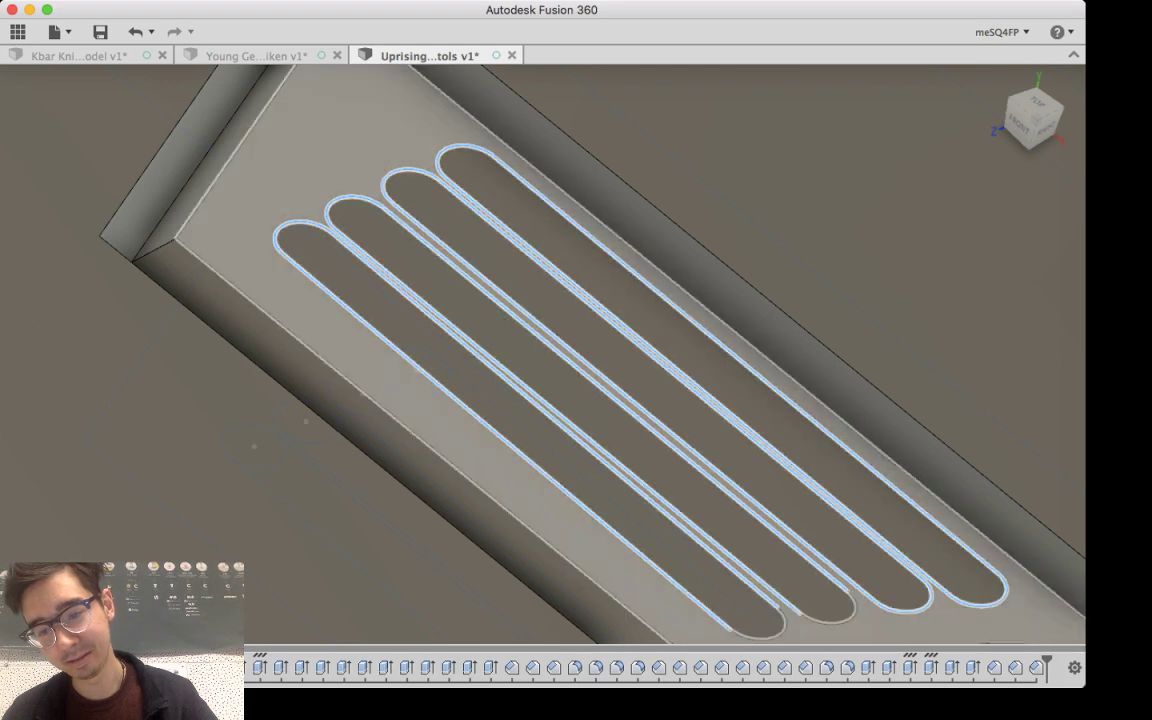
click(830, 620)
click(760, 630)
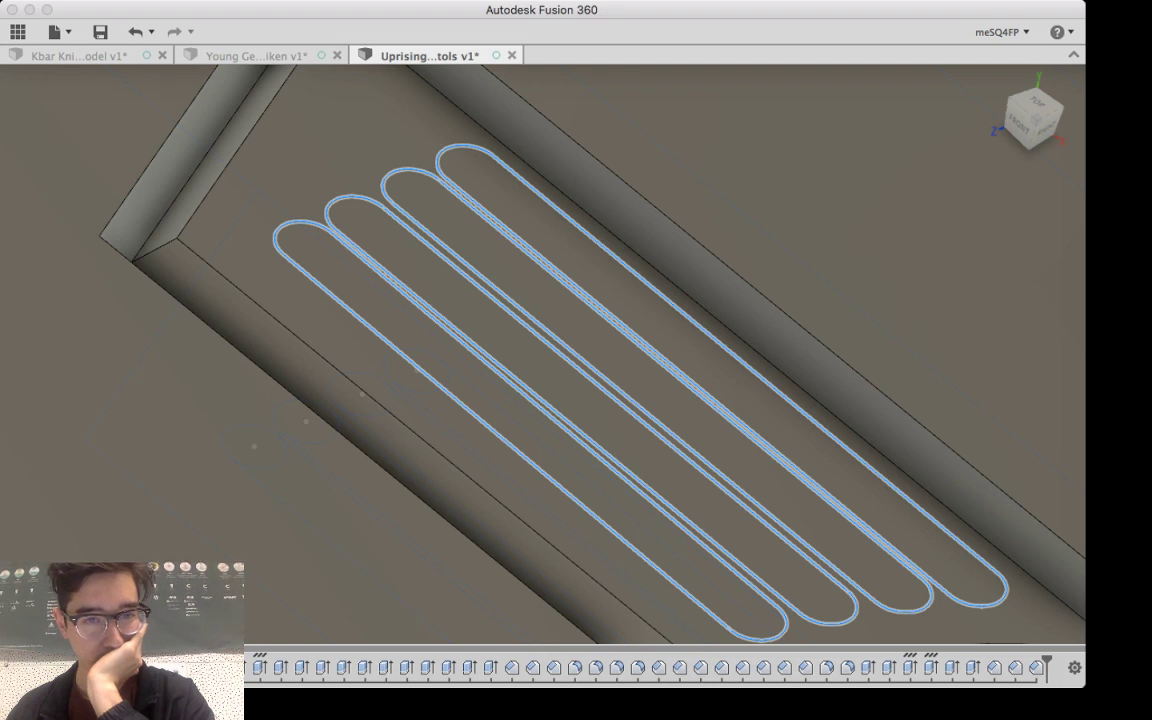
click(755, 422)
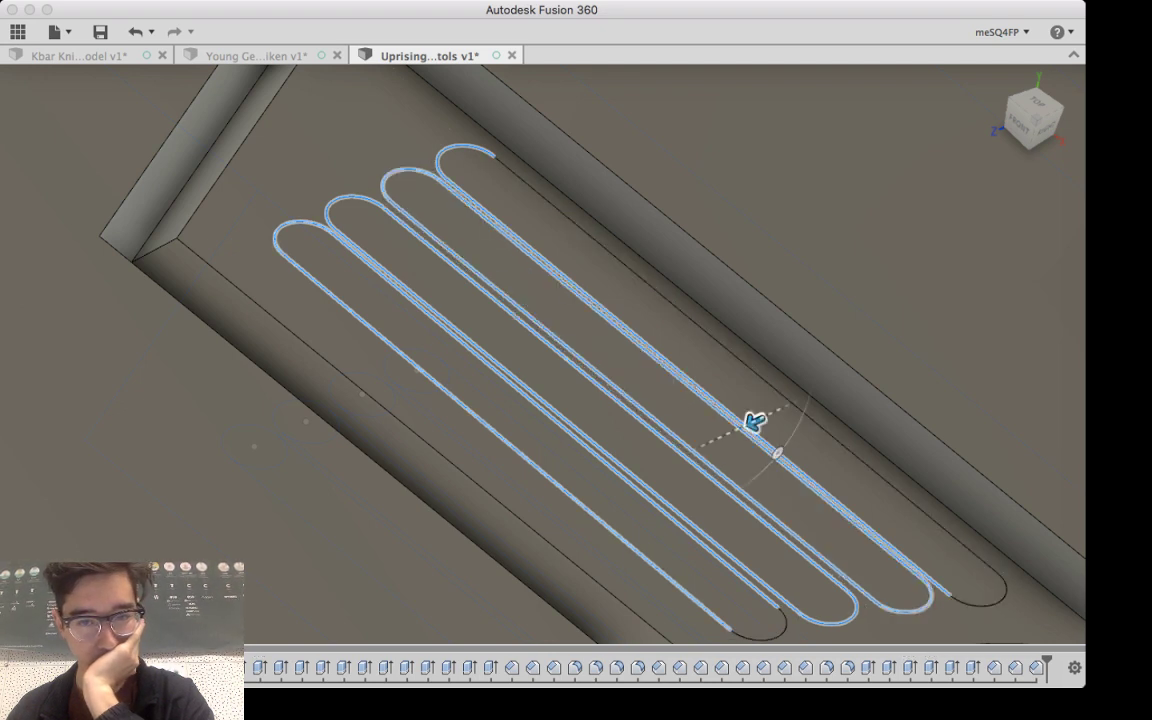
key(Escape)
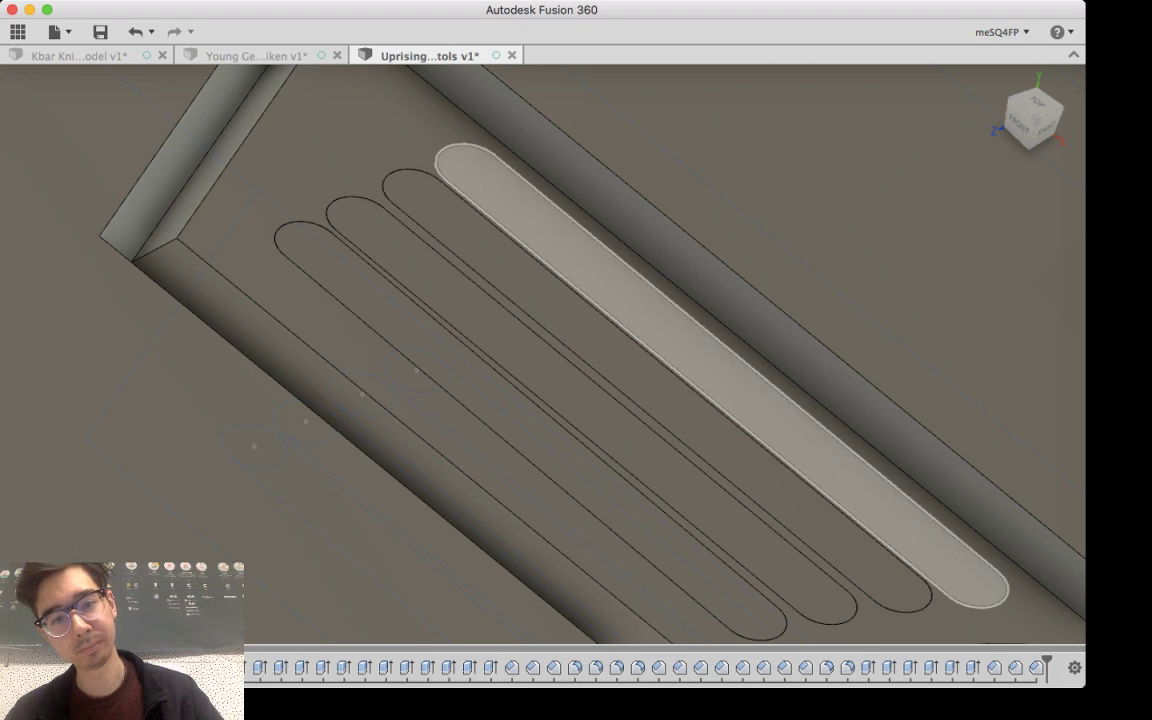
click(722, 378)
shift+click(657, 391)
shift+click(592, 411)
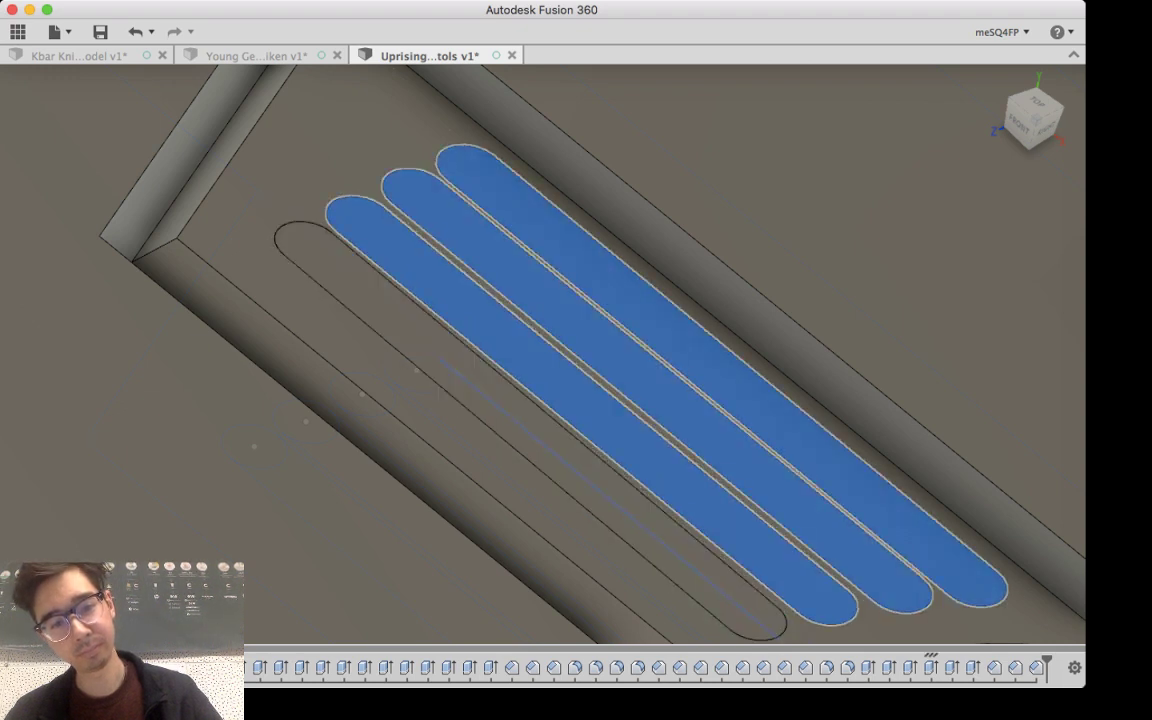
shift+click(525, 430)
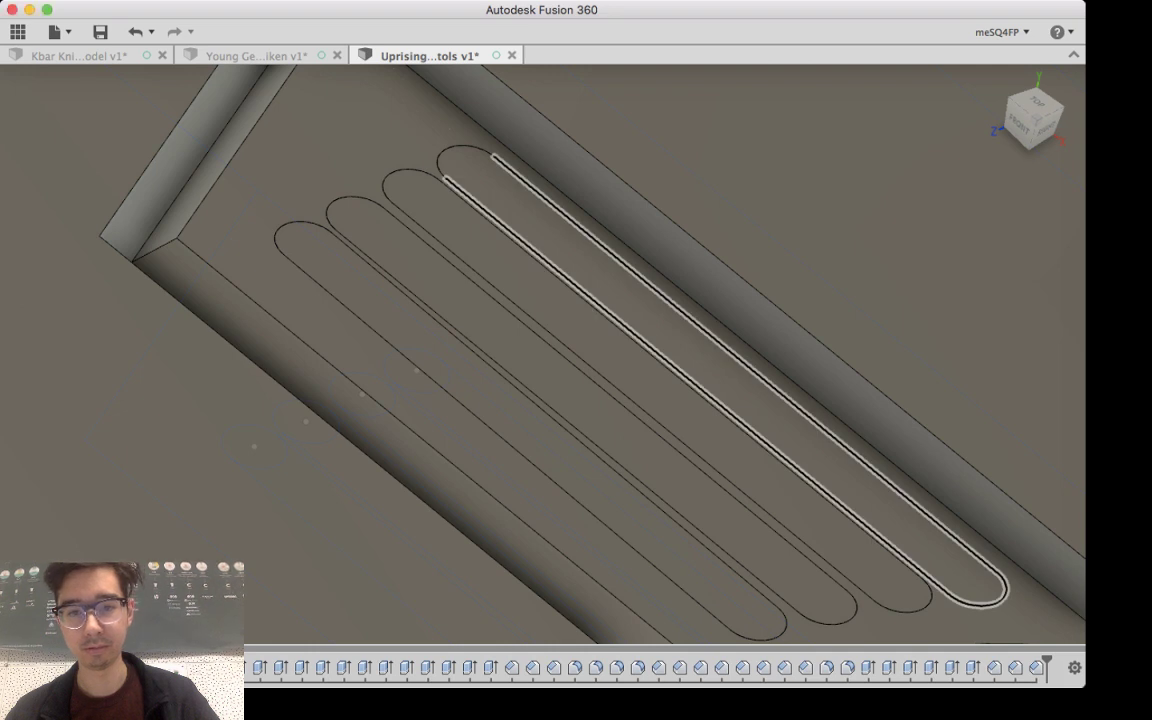
click(617, 257)
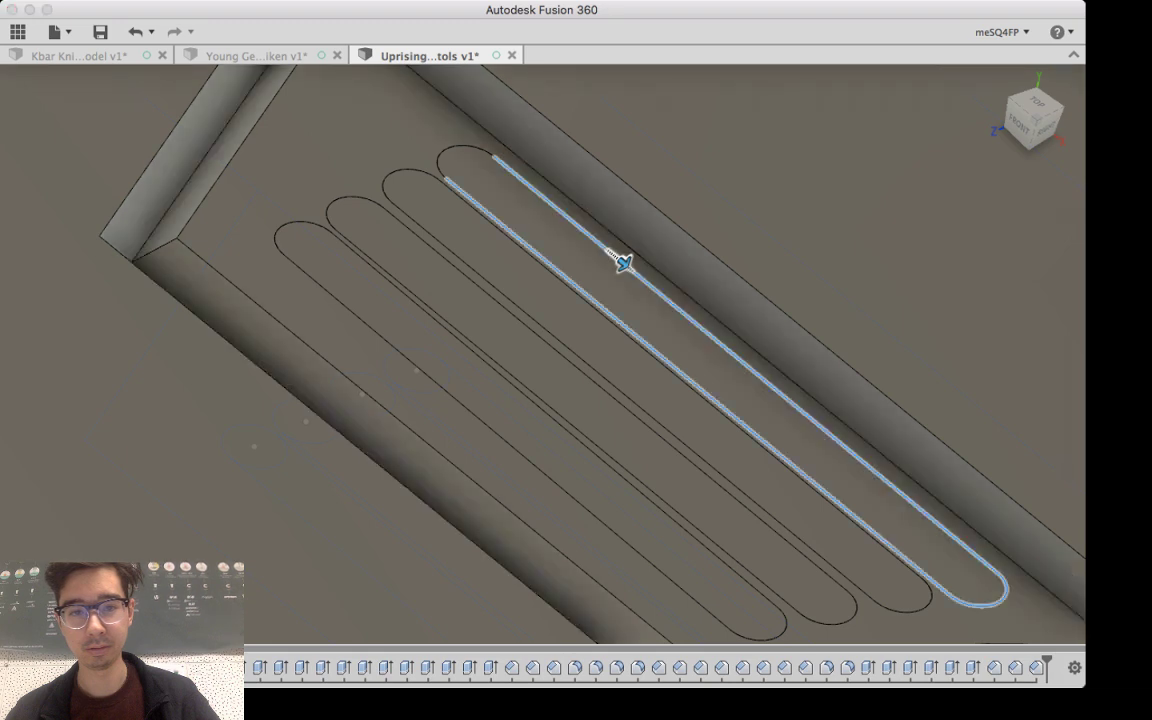
click(455, 155)
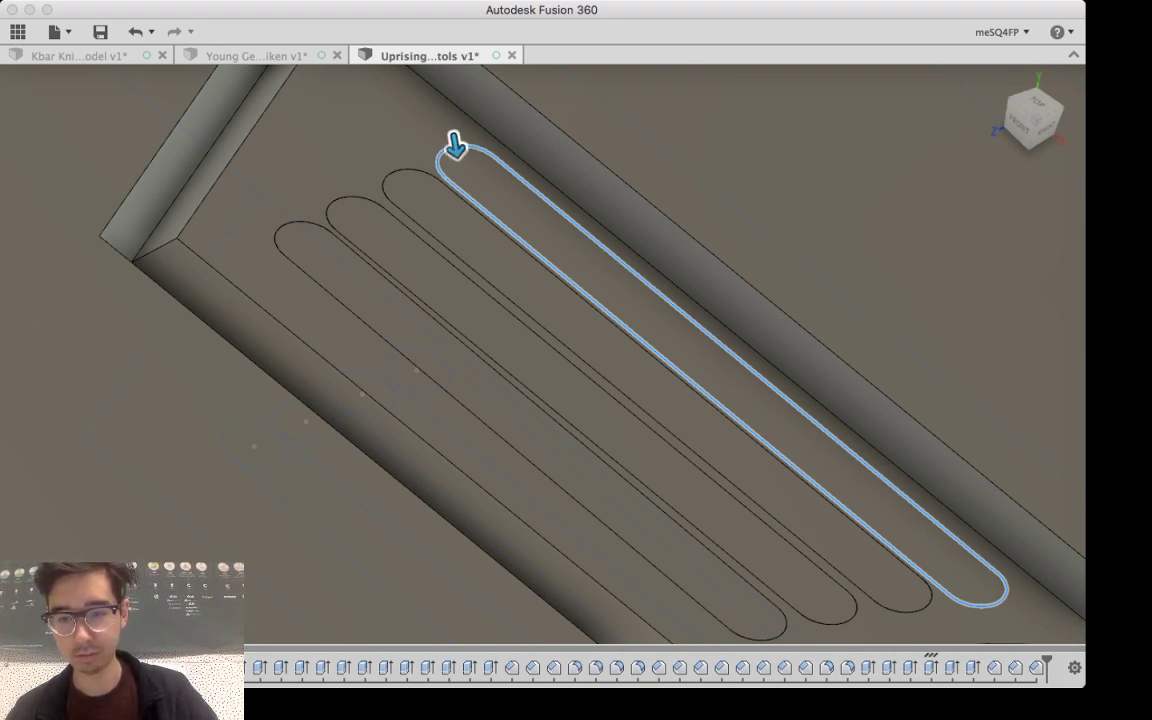
key(Return)
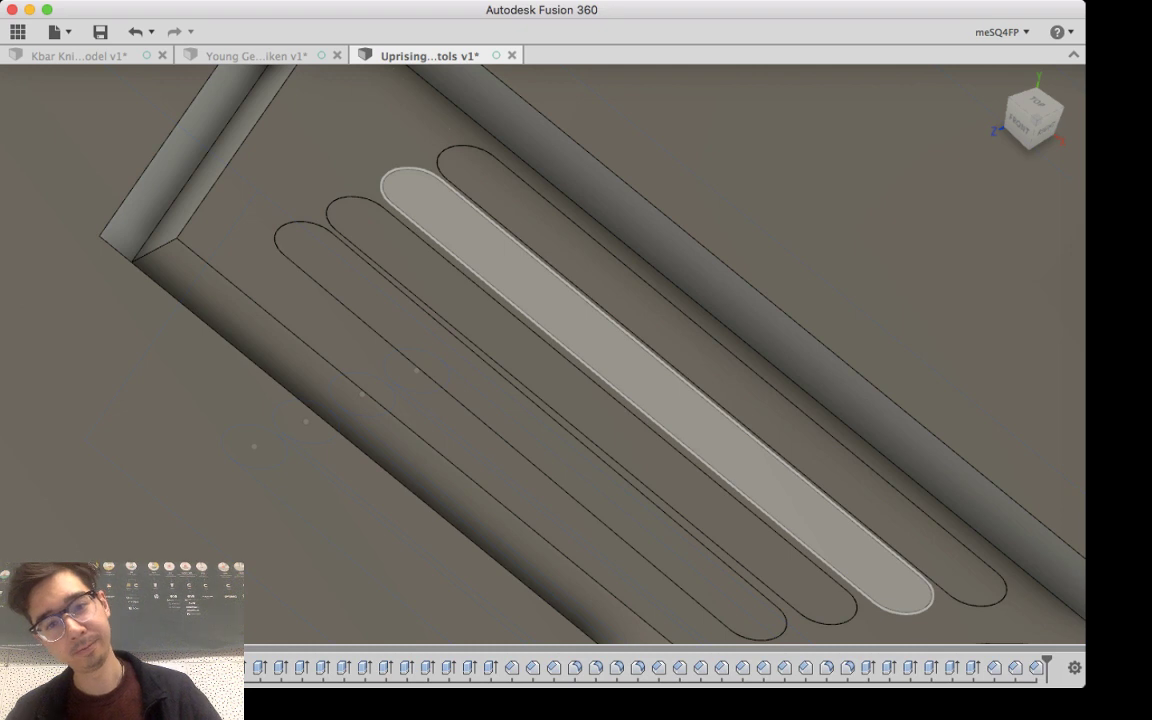
Step: Press-pull the faces of all four cartridges outward to an extrusion distance of 4.50, raising them above the recess floor
click(720, 375)
click(720, 375)
shift+click(656, 391)
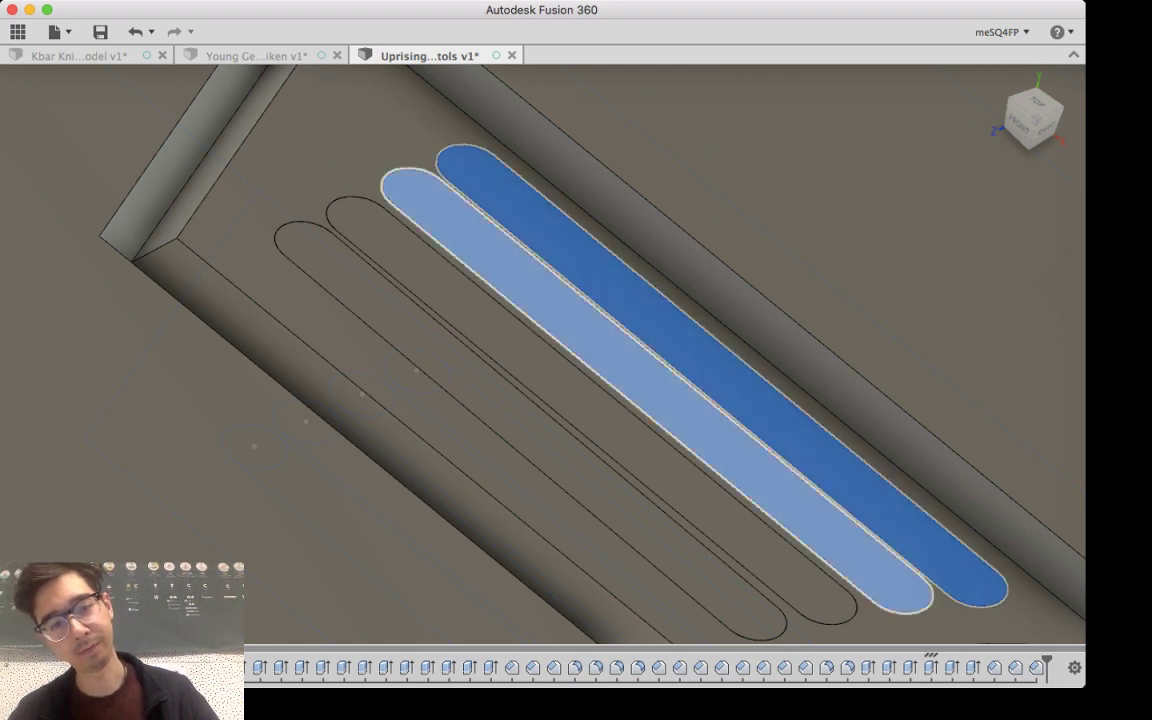
shift+click(592, 408)
shift+click(622, 506)
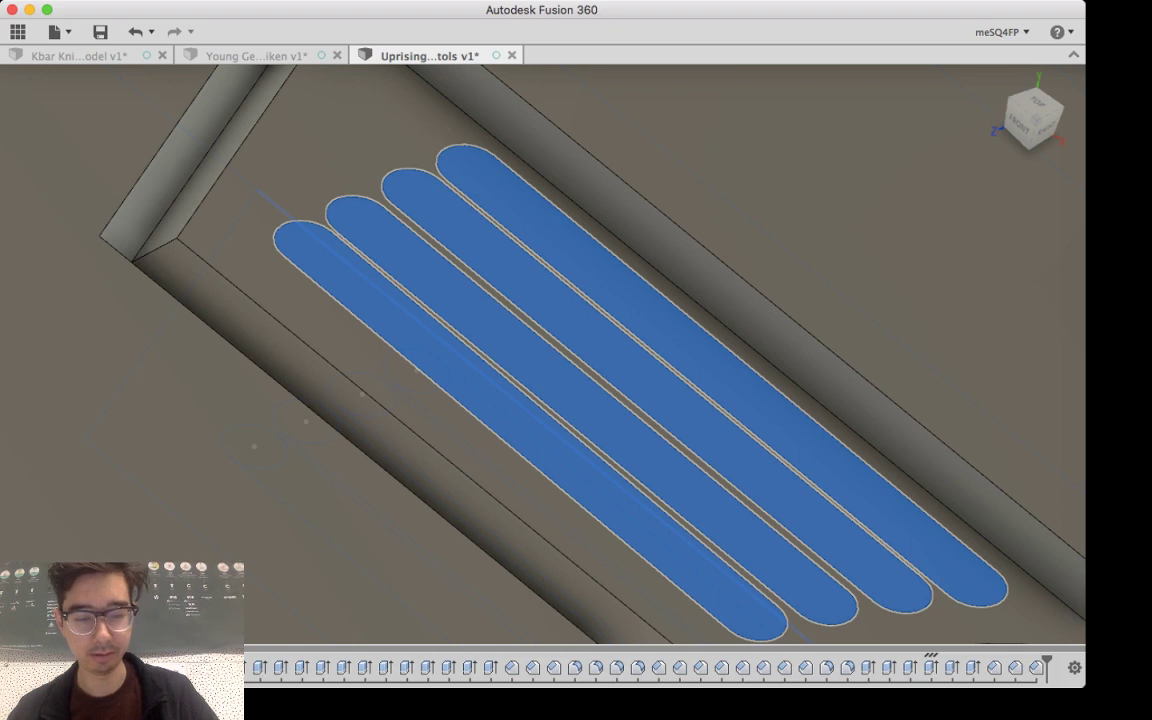
key(q)
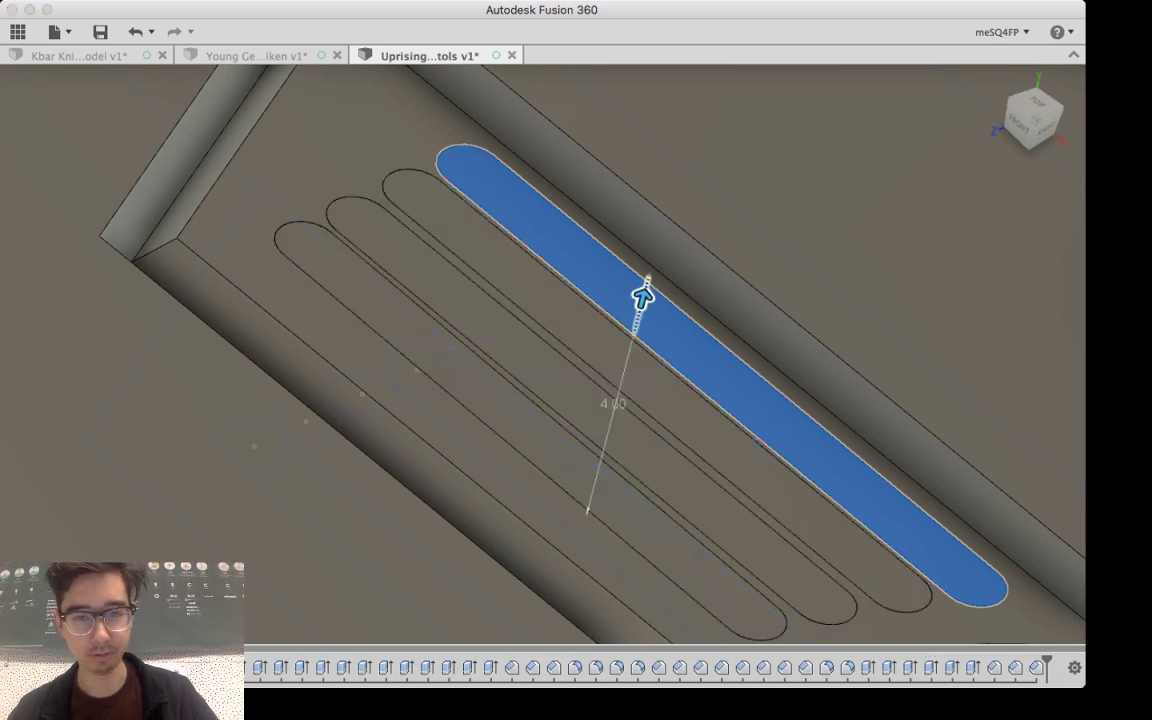
drag(642, 297, 649, 270)
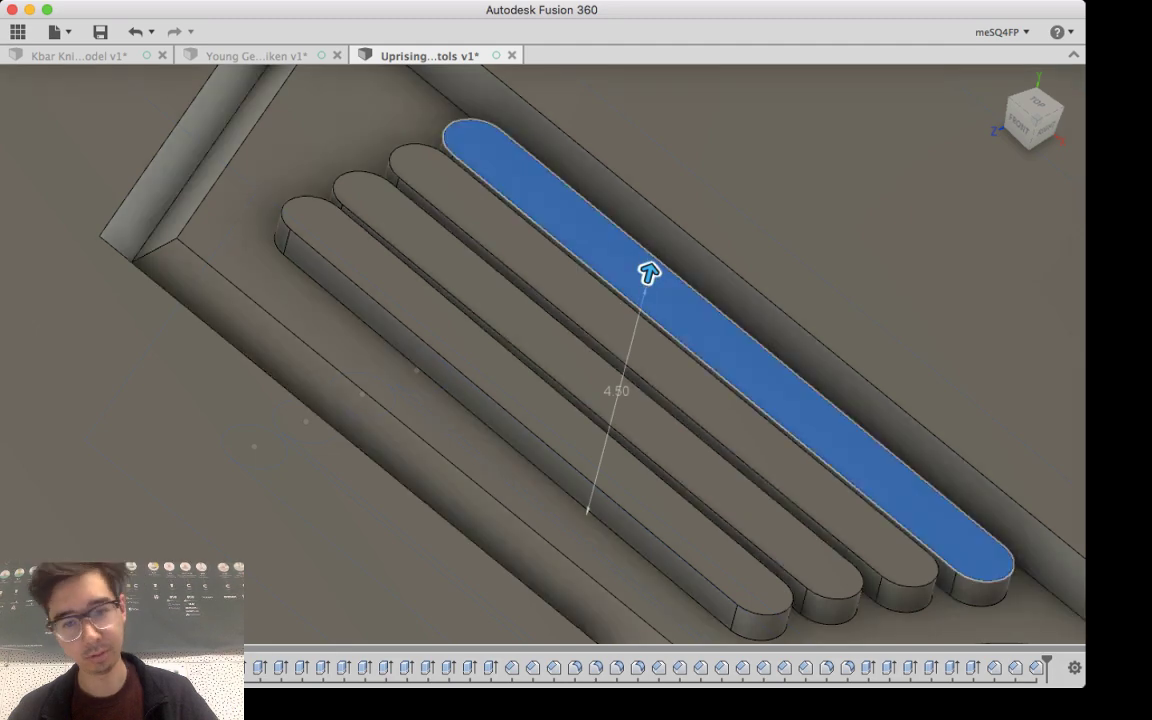
shift+middle_drag(649, 272, 578, 420)
key(Return)
middle_drag(580, 485, 592, 322)
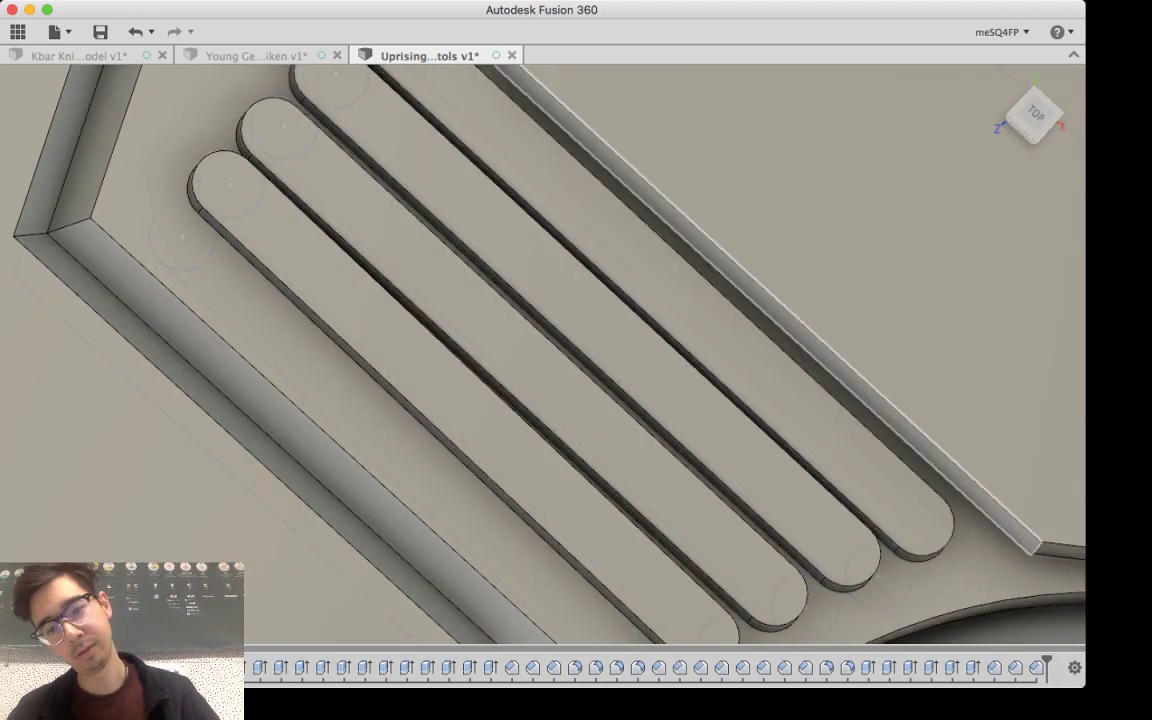
Step: Fillet the top outline edges of all four raised cartridges, including both rounded ends, until their profiles are fully rounded
mouse_move(786, 514)
shift+middle_down()
mouse_move(784, 462)
mouse_move(843, 528)
mouse_move(900, 542)
shift+middle_up()
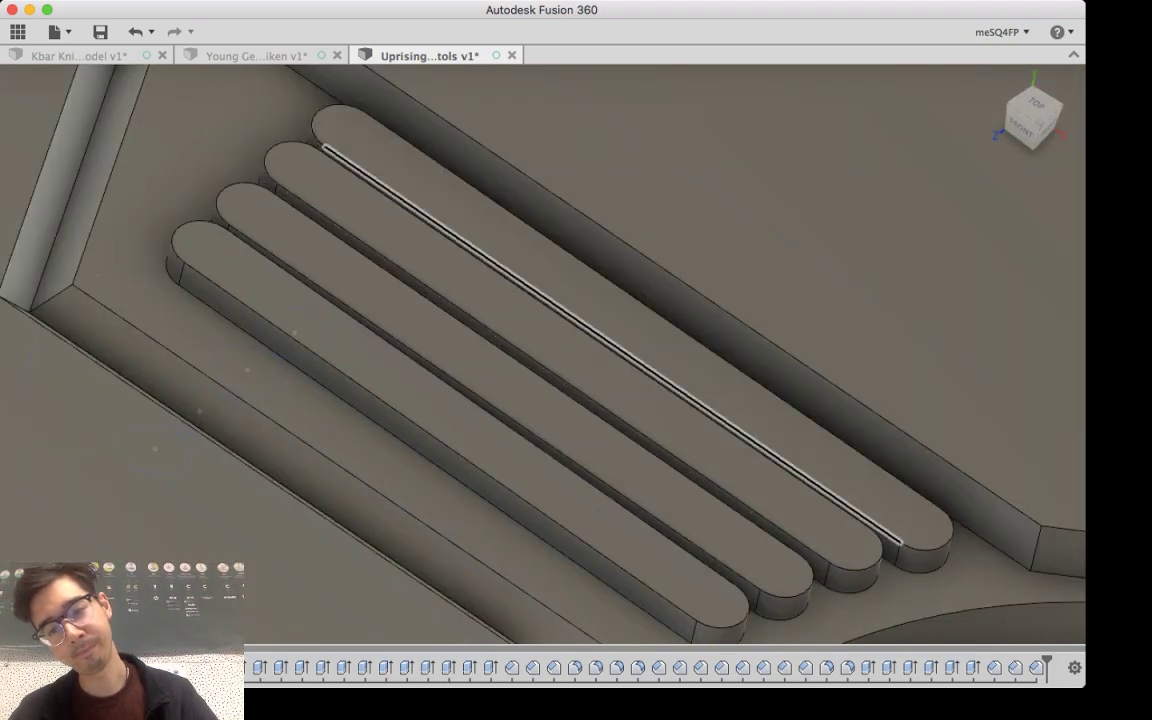
click(880, 529)
click(947, 525)
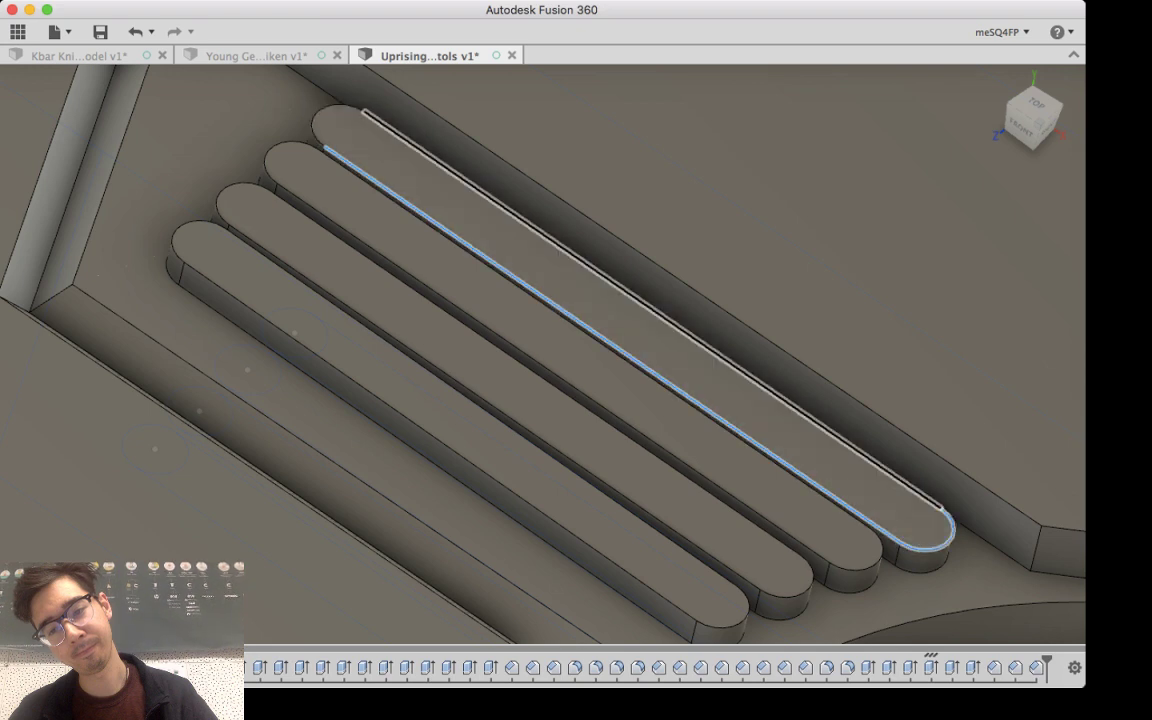
click(878, 558)
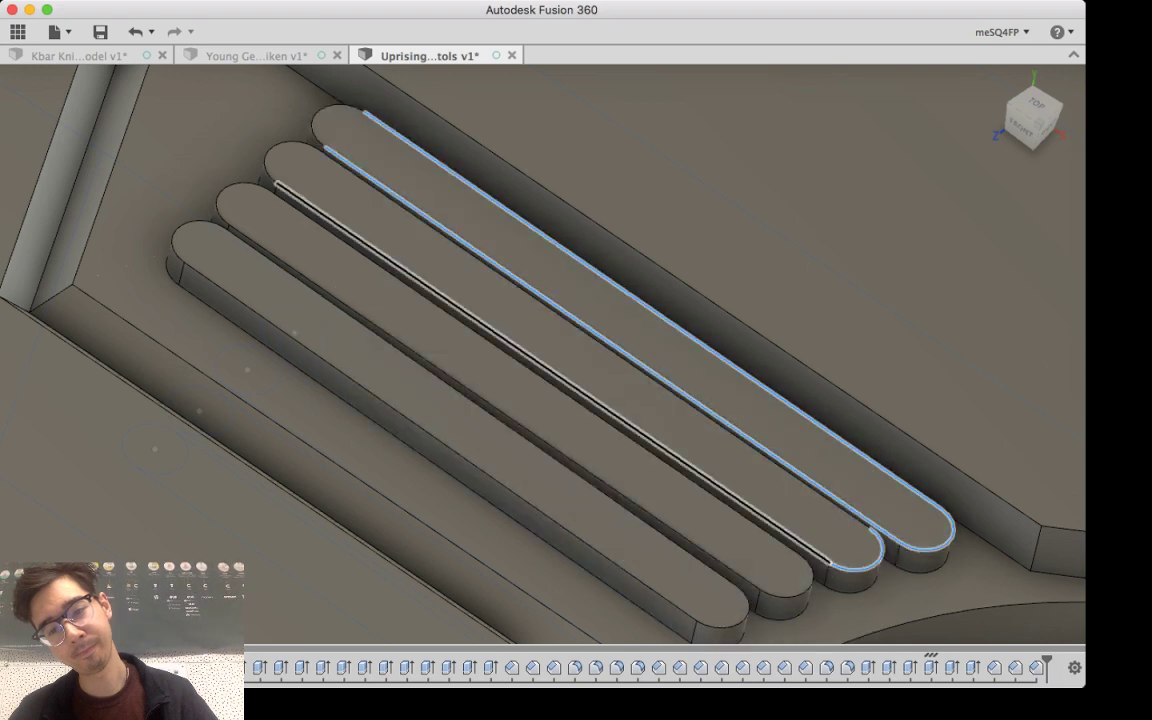
click(800, 547)
click(760, 451)
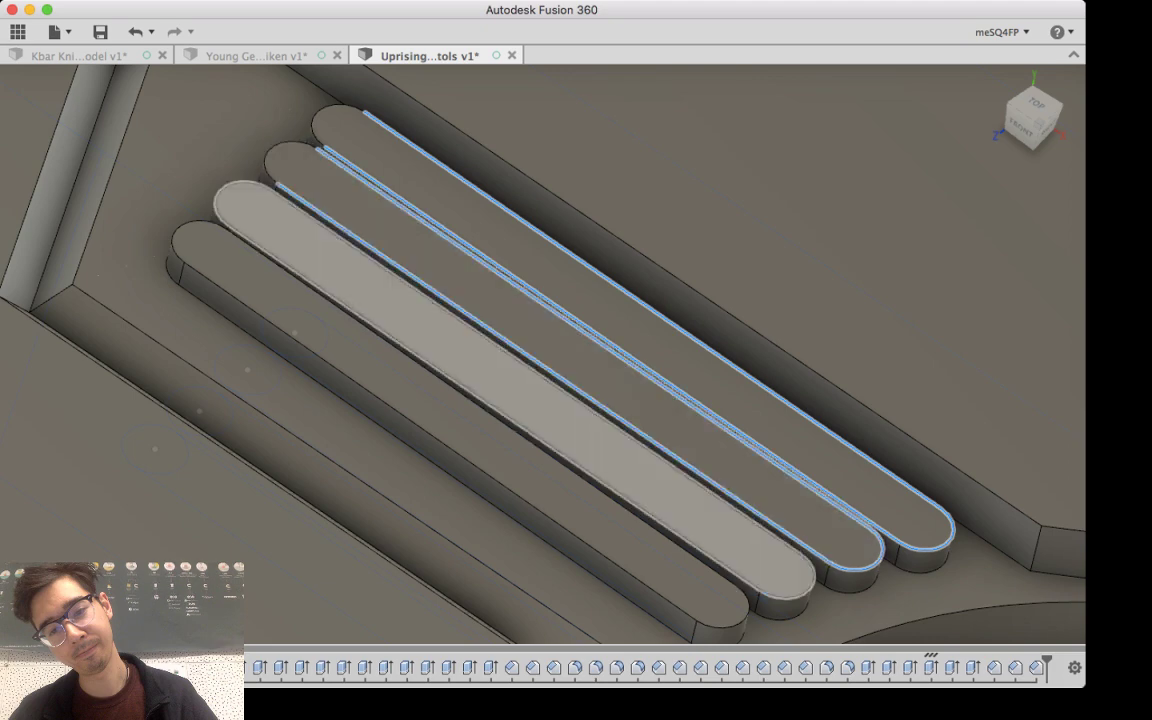
click(700, 518)
click(705, 489)
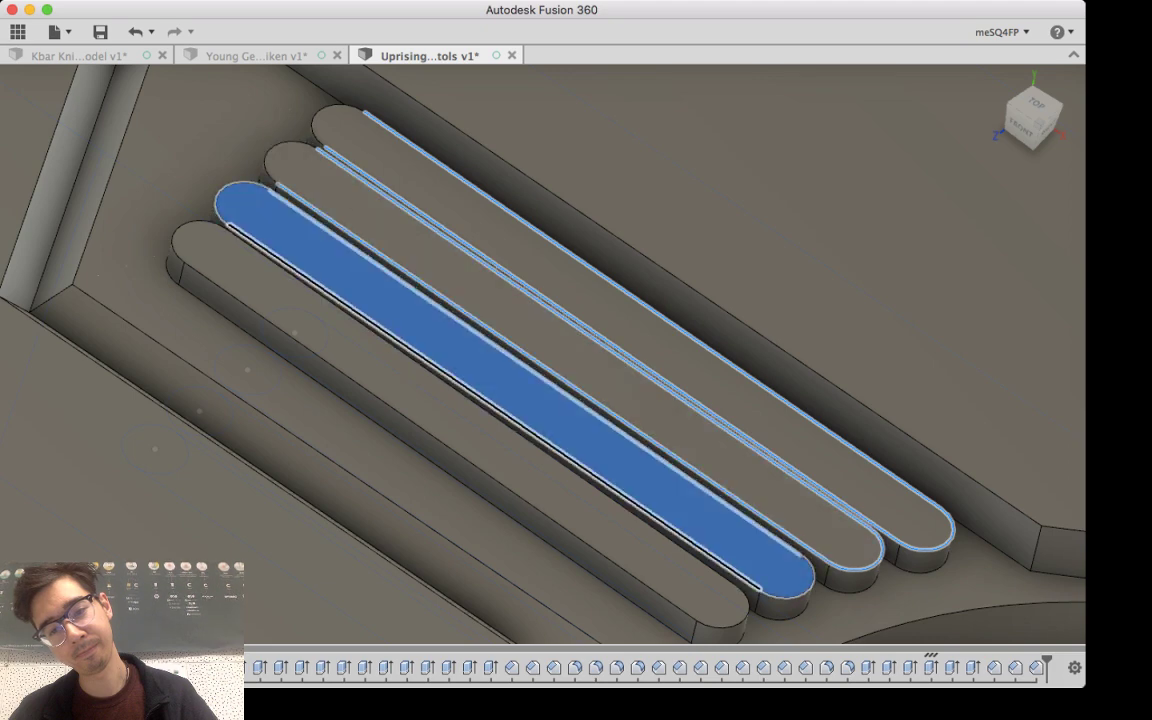
click(700, 549)
click(718, 532)
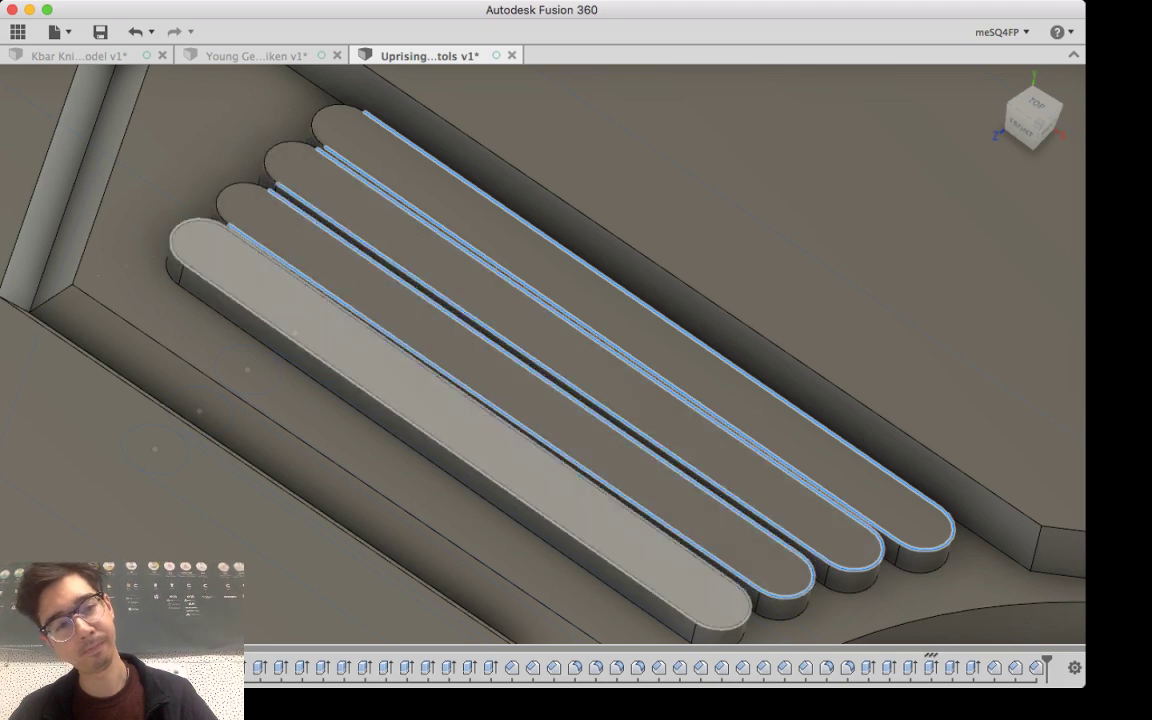
click(440, 441)
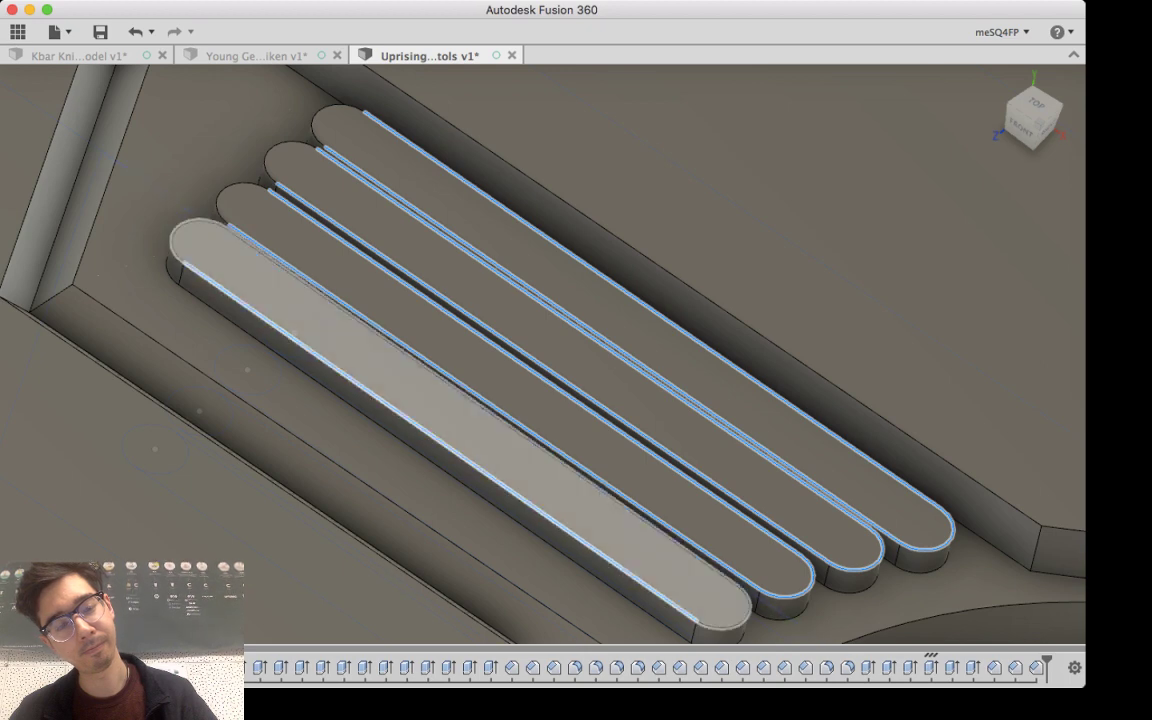
click(183, 226)
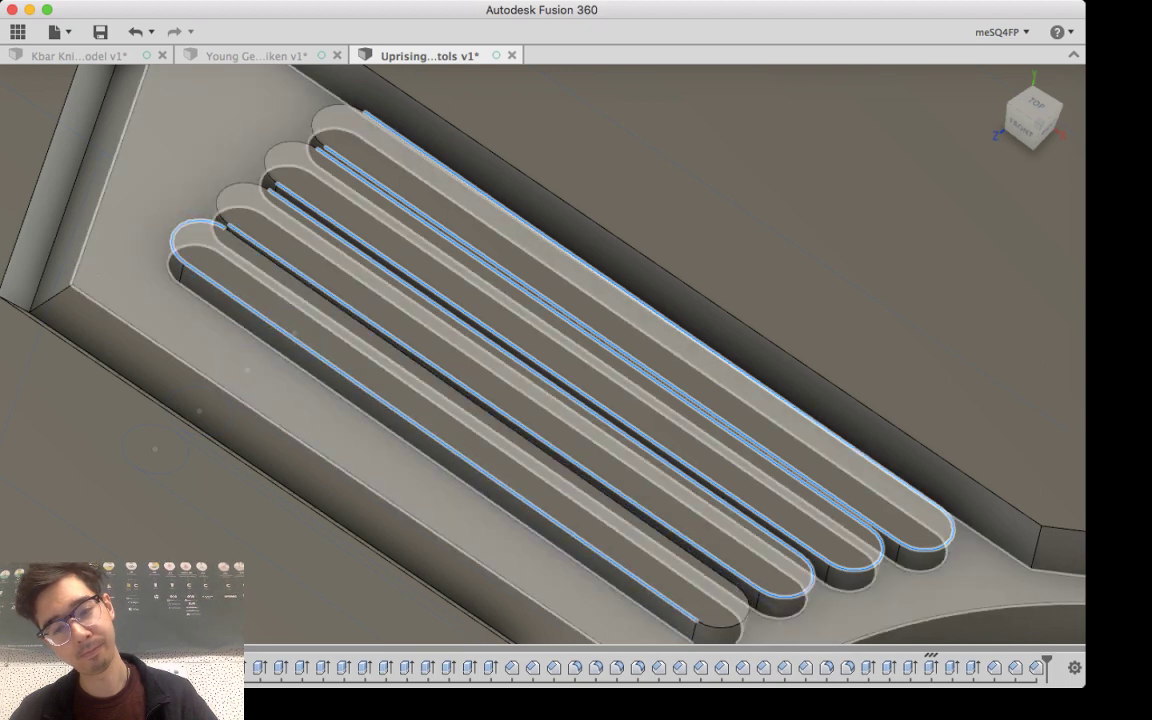
click(738, 610)
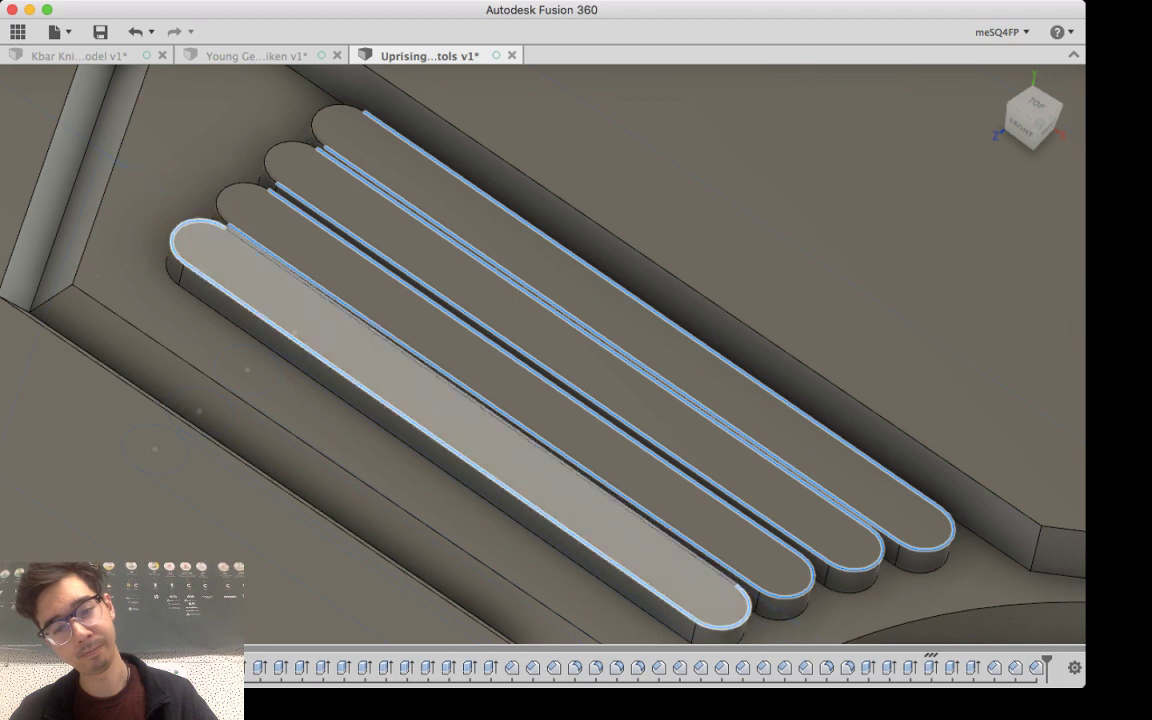
click(480, 406)
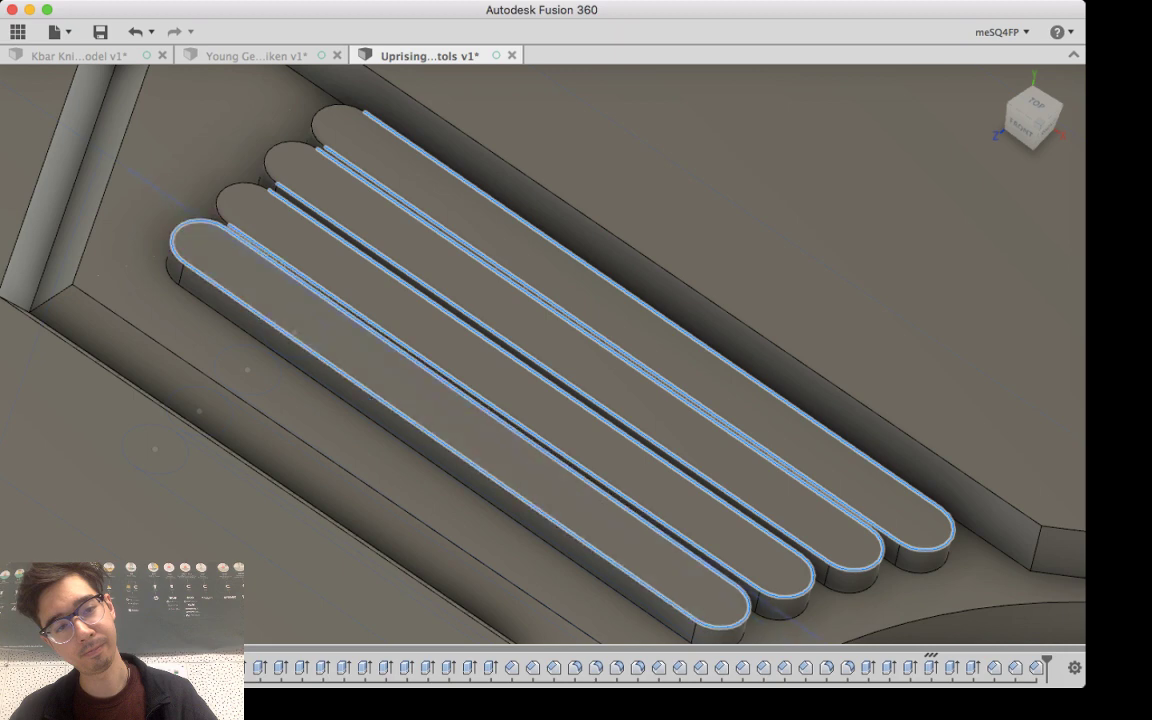
click(240, 188)
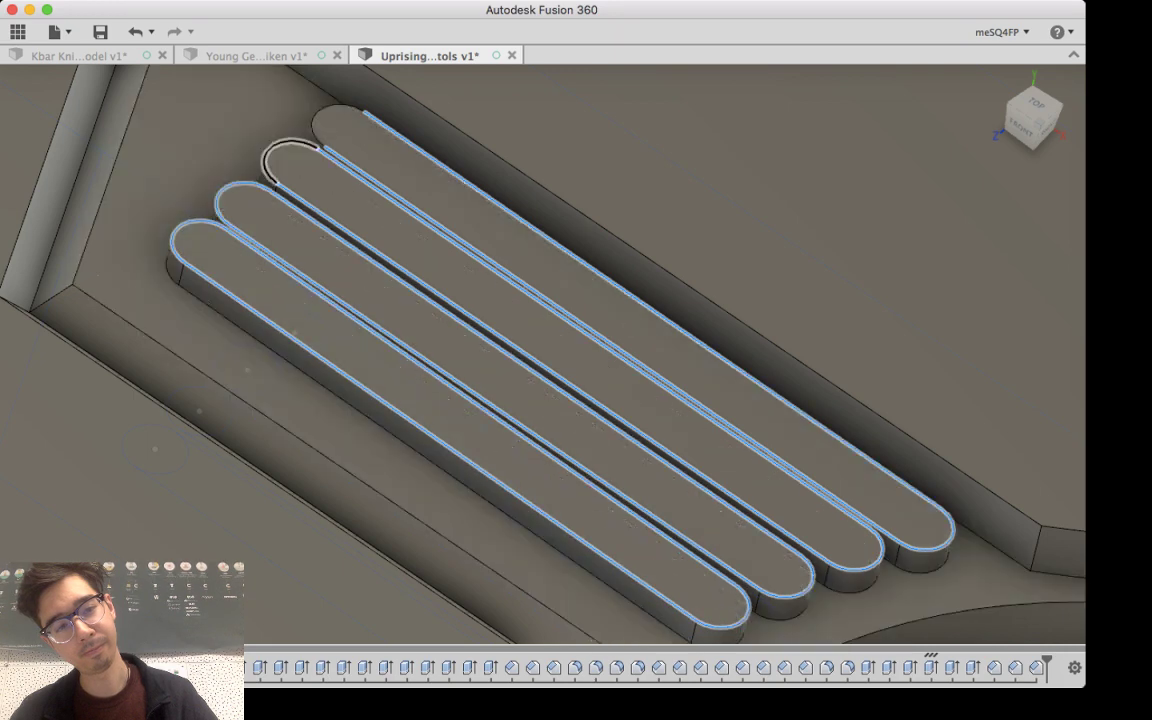
click(330, 127)
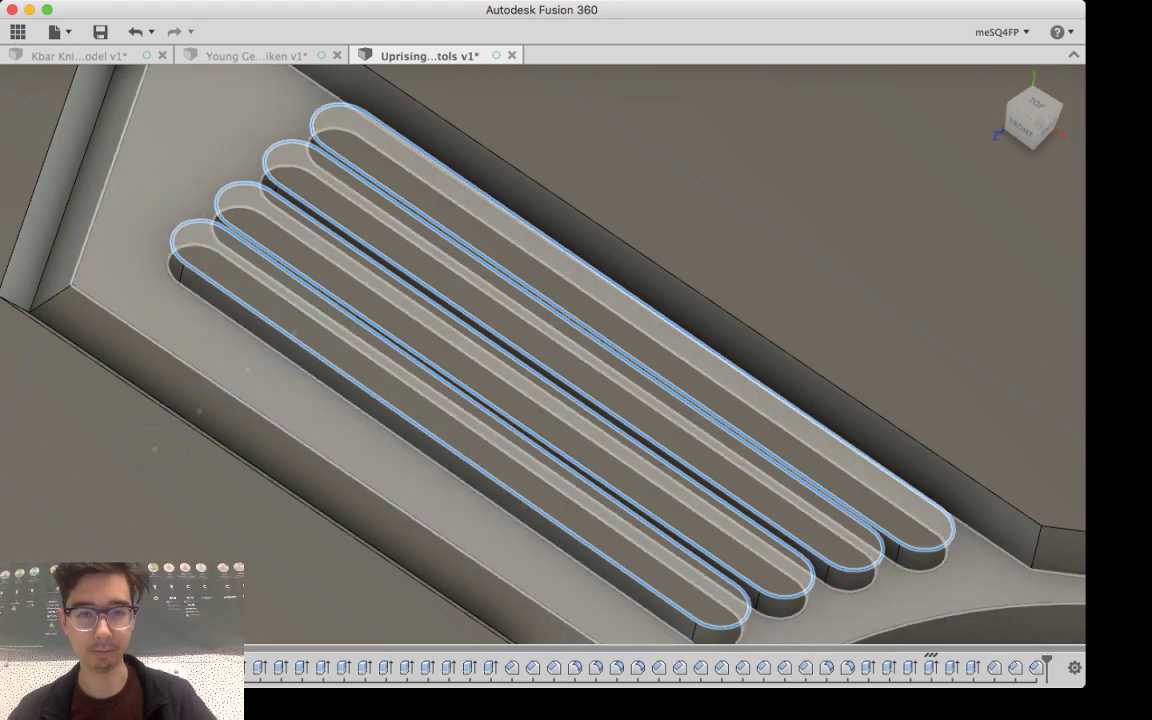
click(306, 123)
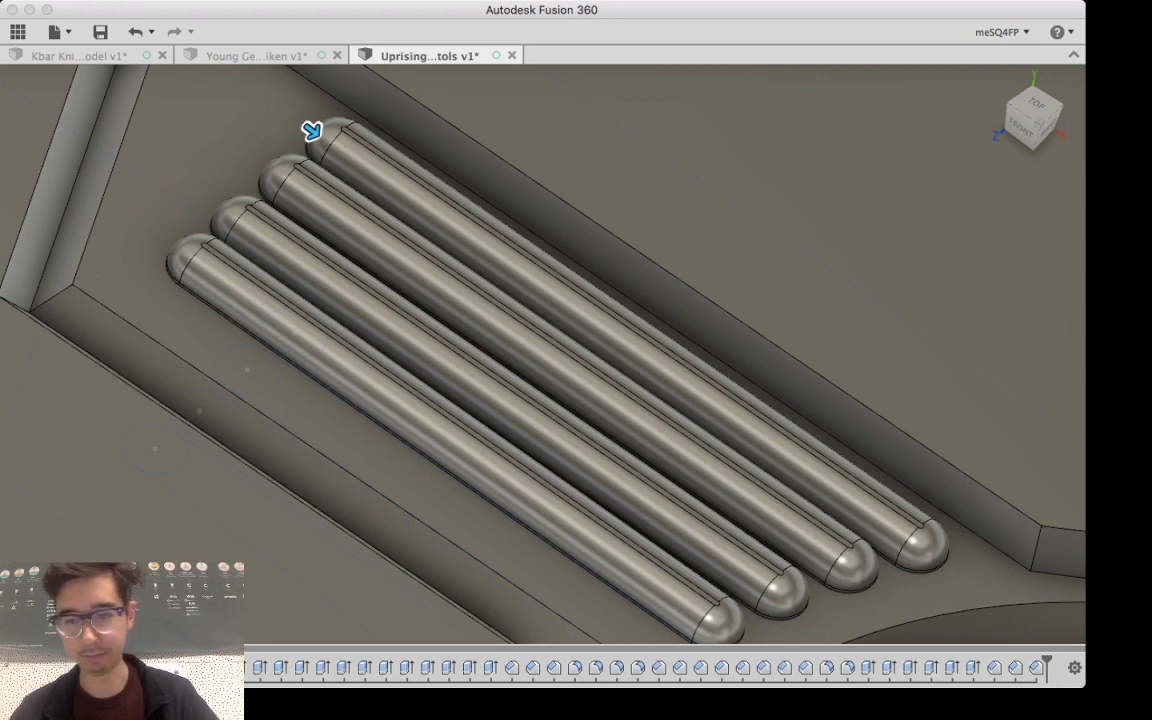
key(Return)
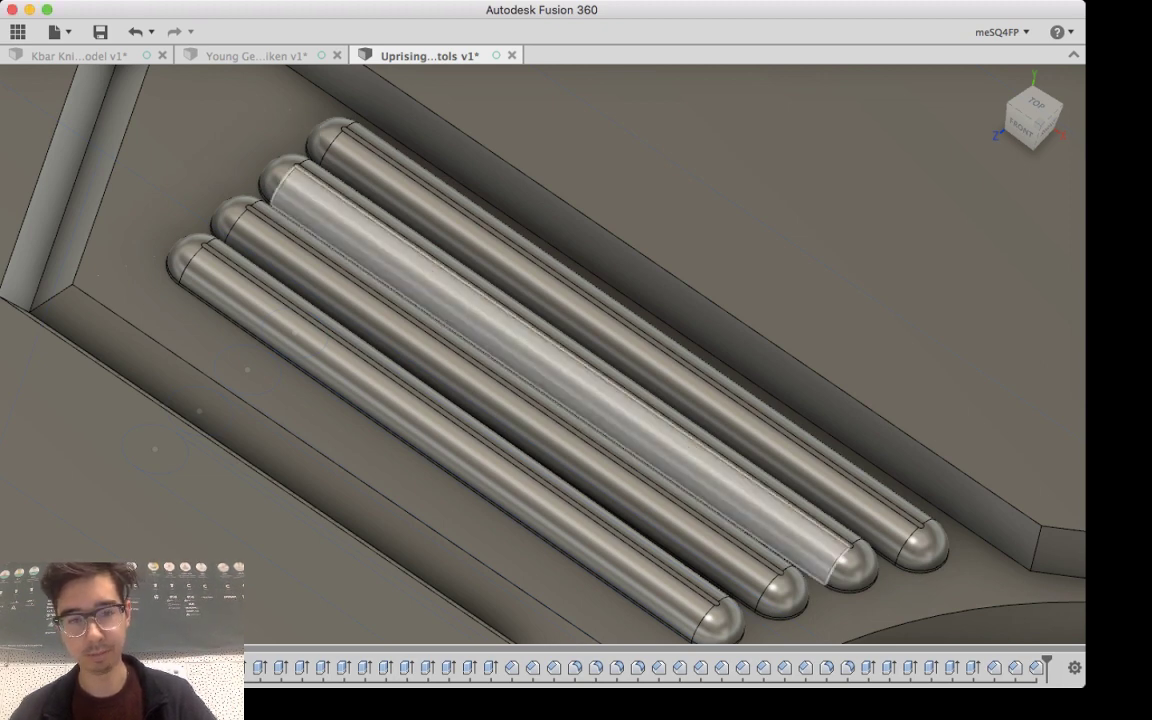
Step: Compare the modelled front body, cartridge recess and circular disc area with the pistol in the reference image
shift+middle_drag(421, 499, 455, 530)
scroll(462, 528, down, 10)
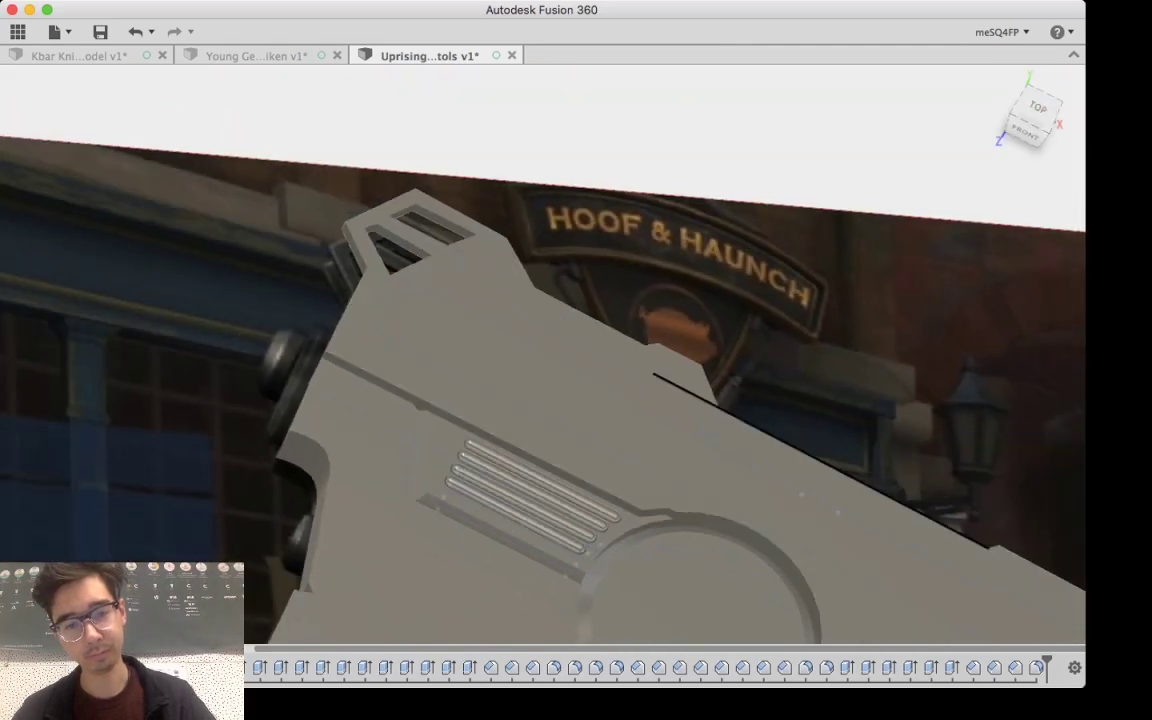
middle_drag(734, 548, 699, 283)
shift+middle_drag(690, 330, 715, 410)
shift+middle_drag(785, 500, 752, 480)
shift+middle_drag(535, 295, 540, 395)
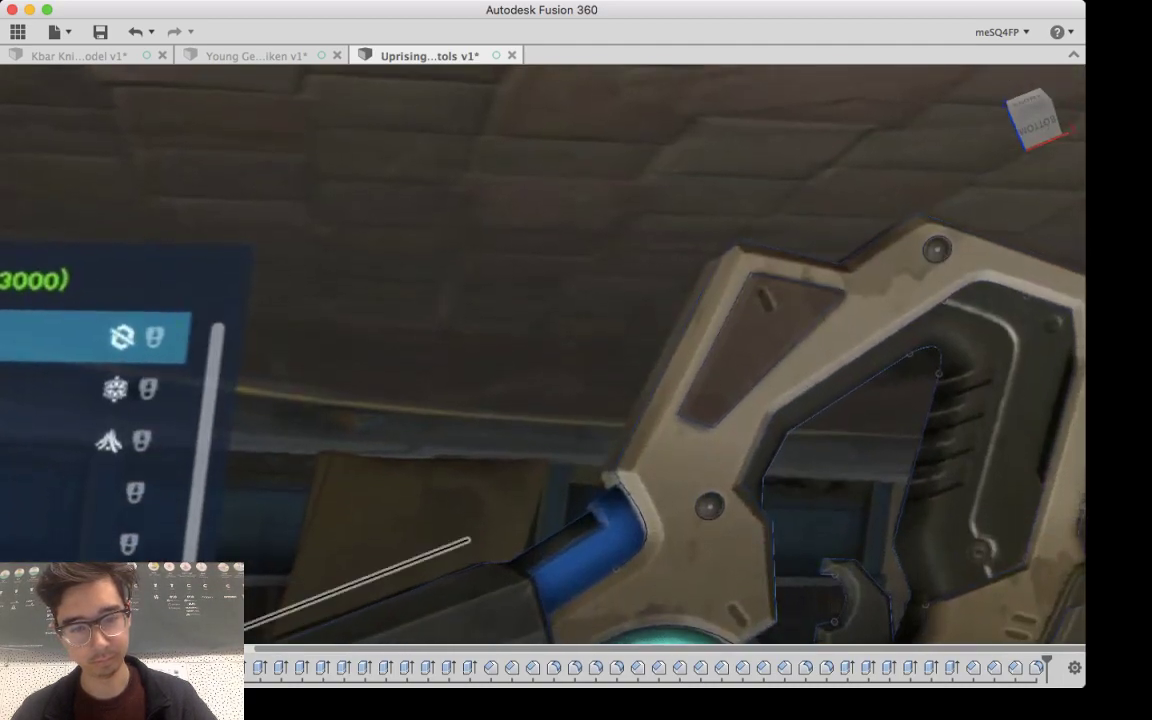
middle_drag(450, 590, 464, 455)
middle_drag(554, 315, 554, 120)
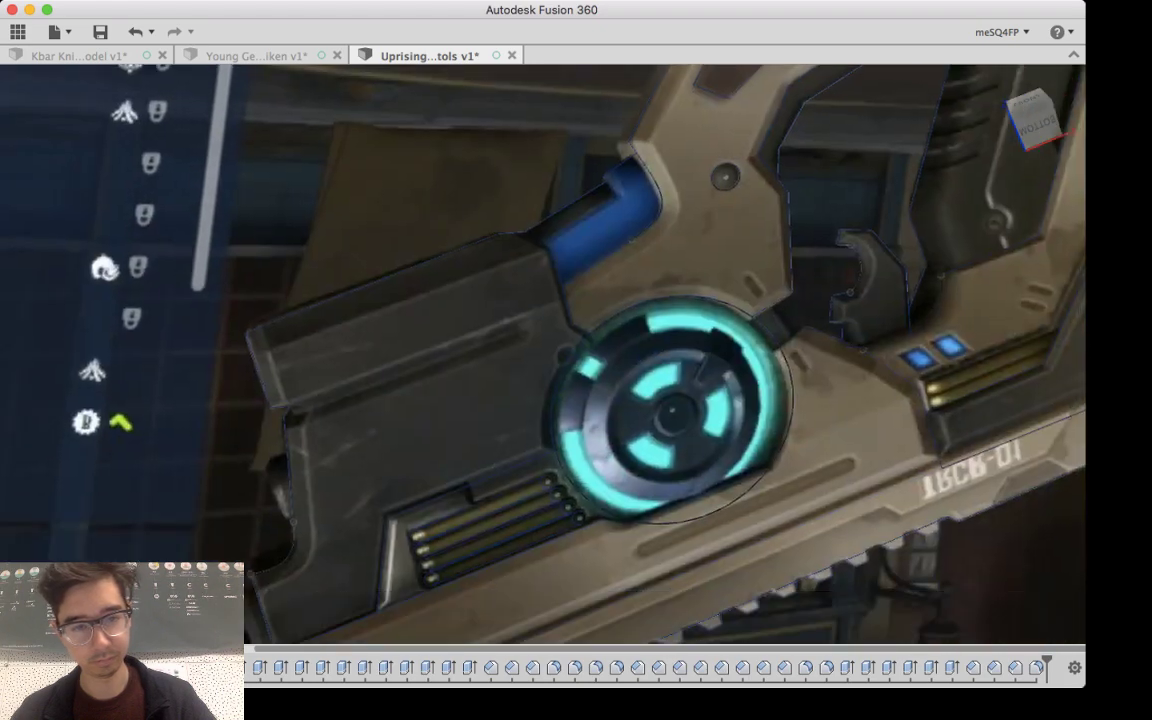
shift+middle_drag(381, 347, 413, 330)
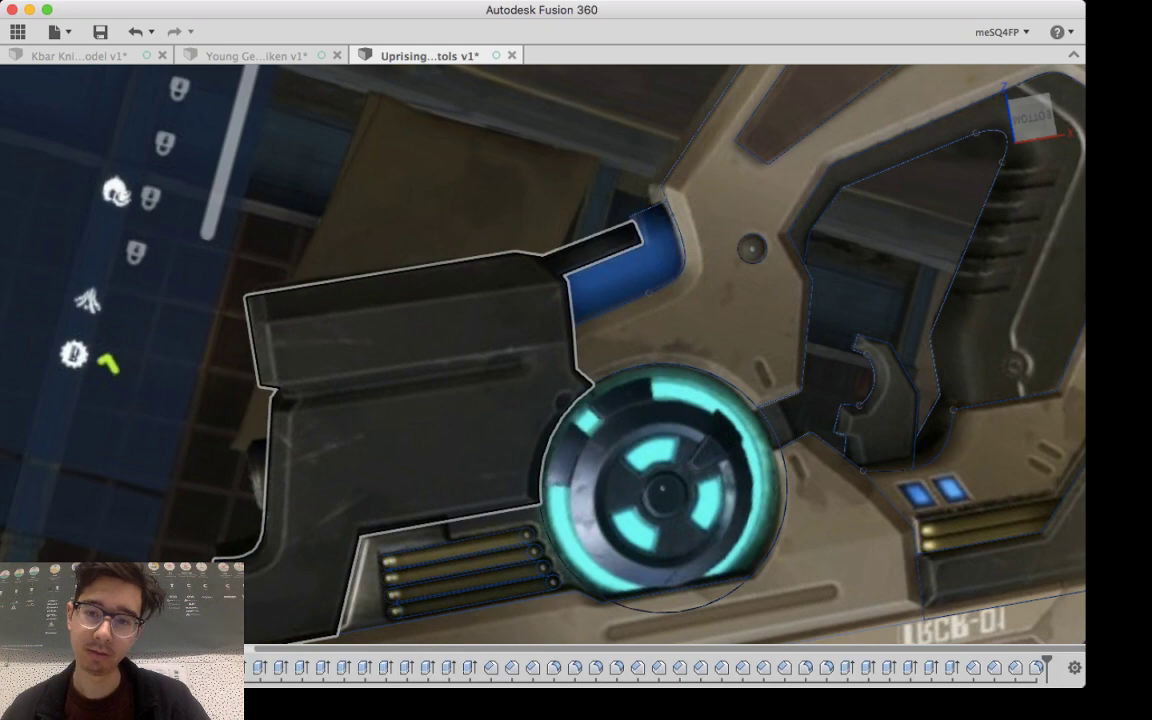
shift+middle_drag(490, 310, 600, 470)
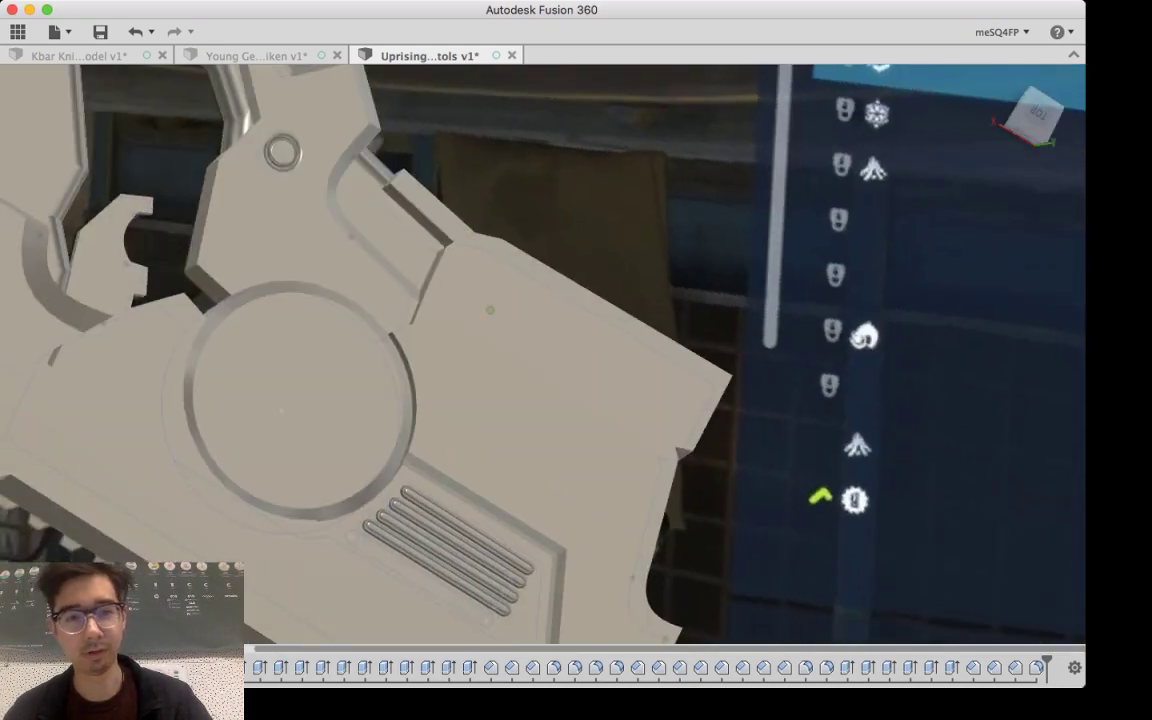
shift+middle_drag(720, 350, 560, 395)
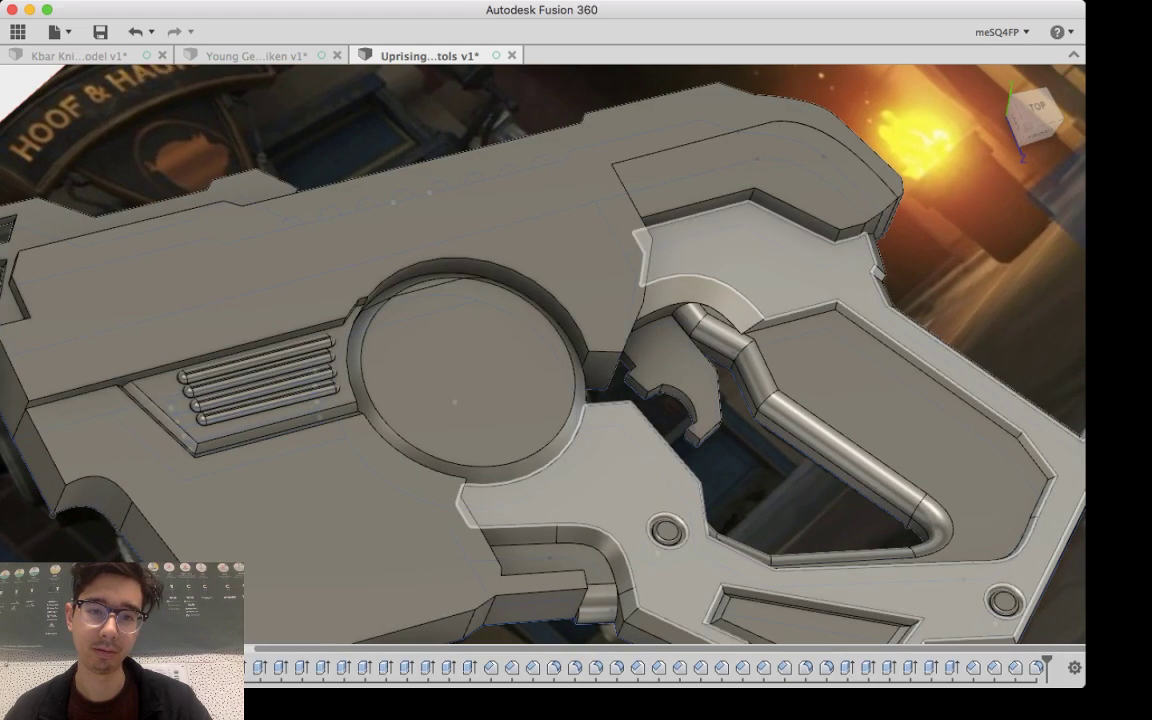
middle_drag(638, 461, 752, 408)
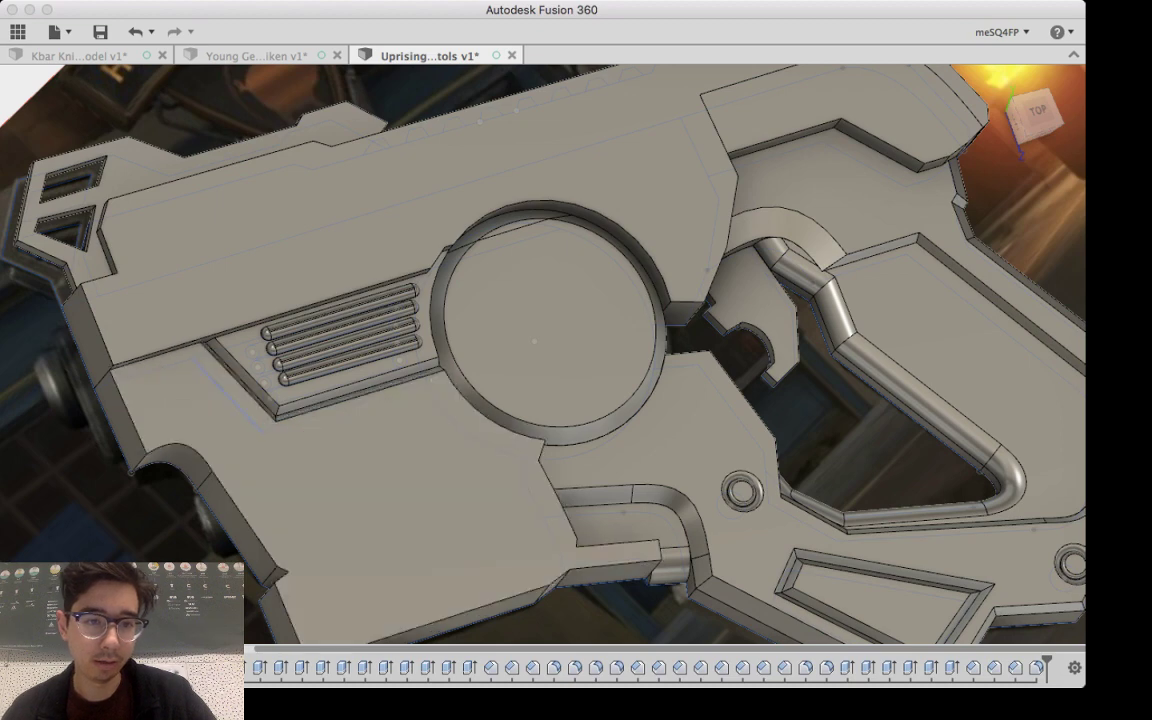
Step: Chamfer the long straight upper-body edge that runs above the cartridge recess to the circular pocket
shift+middle_drag(272, 414, 252, 336)
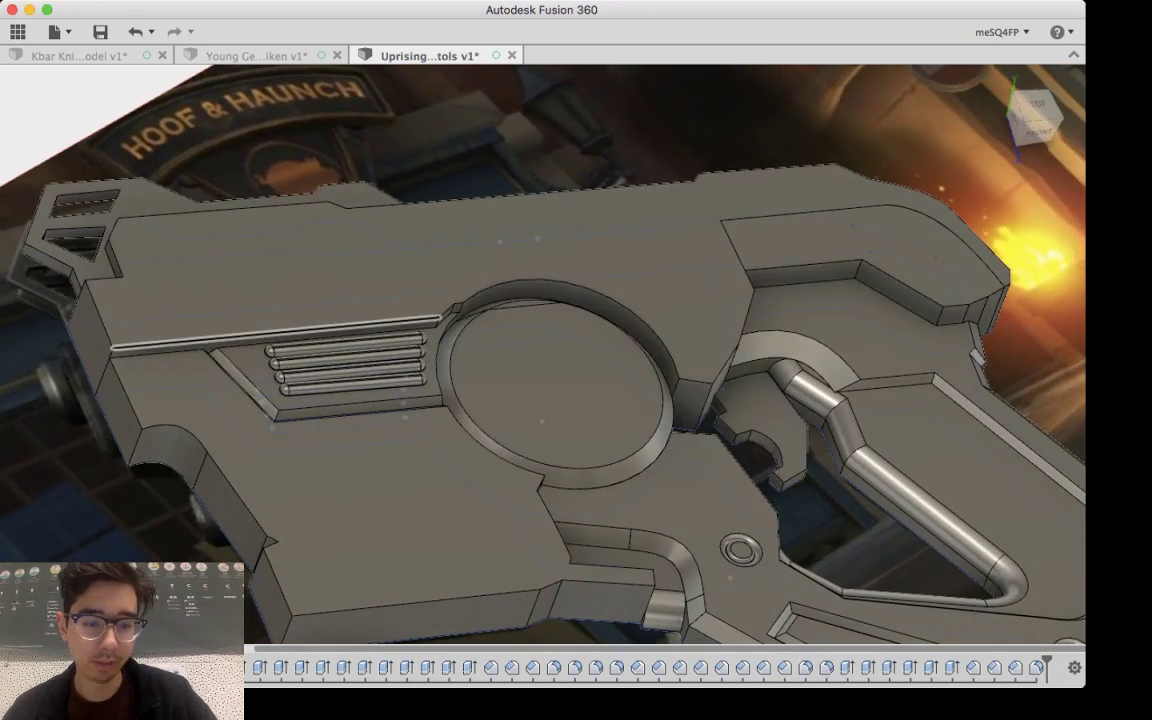
click(252, 335)
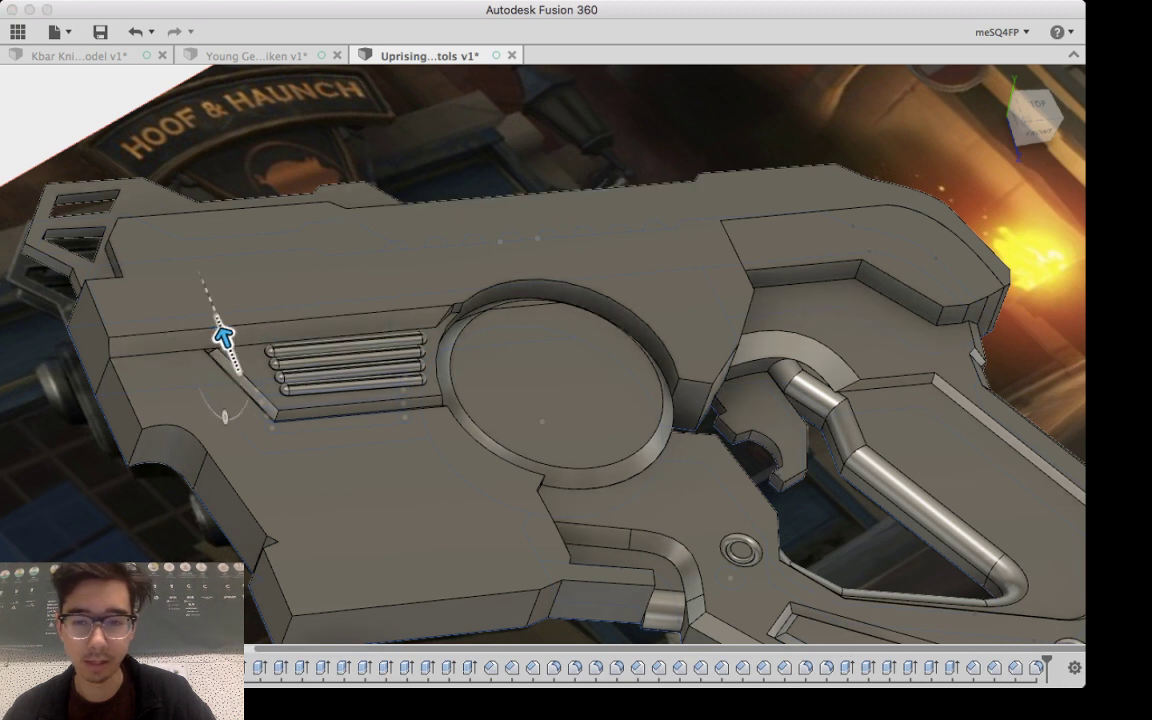
key(Return)
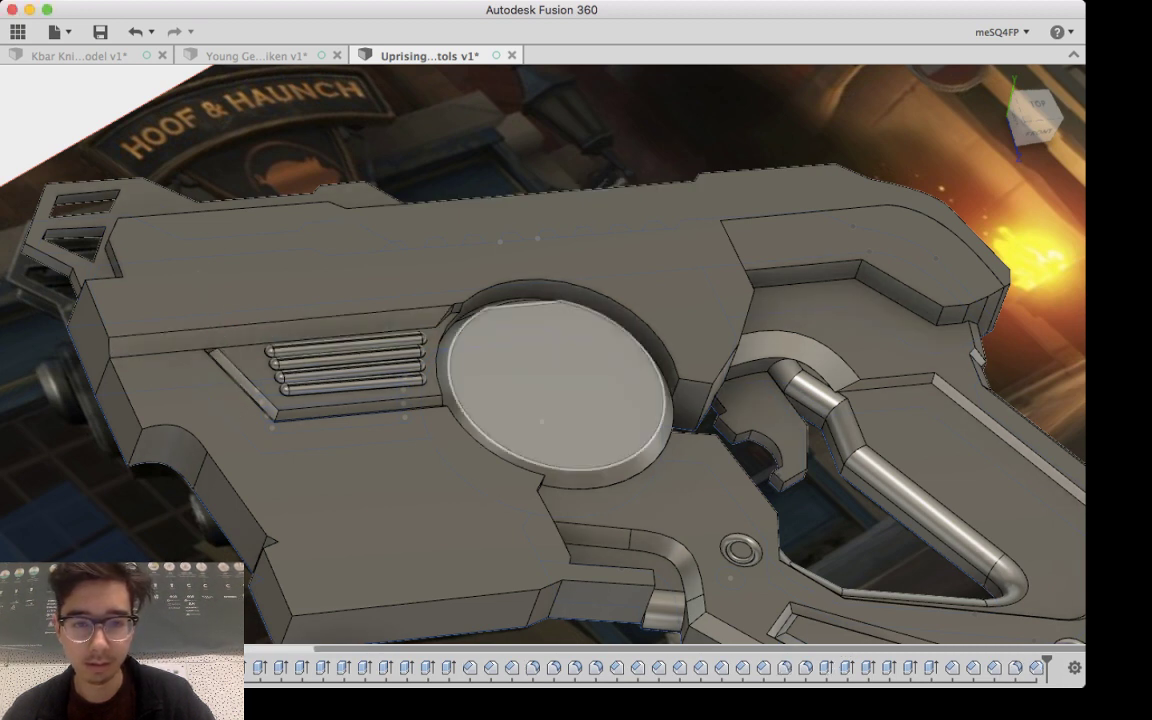
Step: Chamfer the upper body's arc edge around the circular pocket with a distance of 1
shift+middle_drag(545, 372, 476, 362)
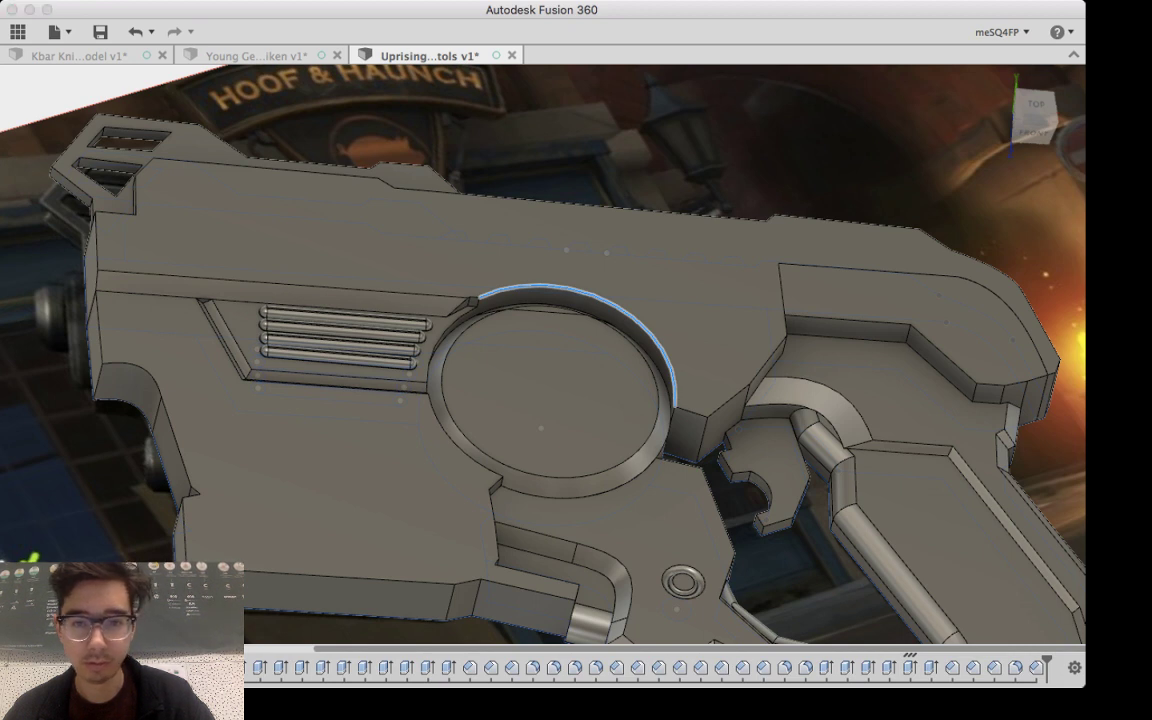
key(f)
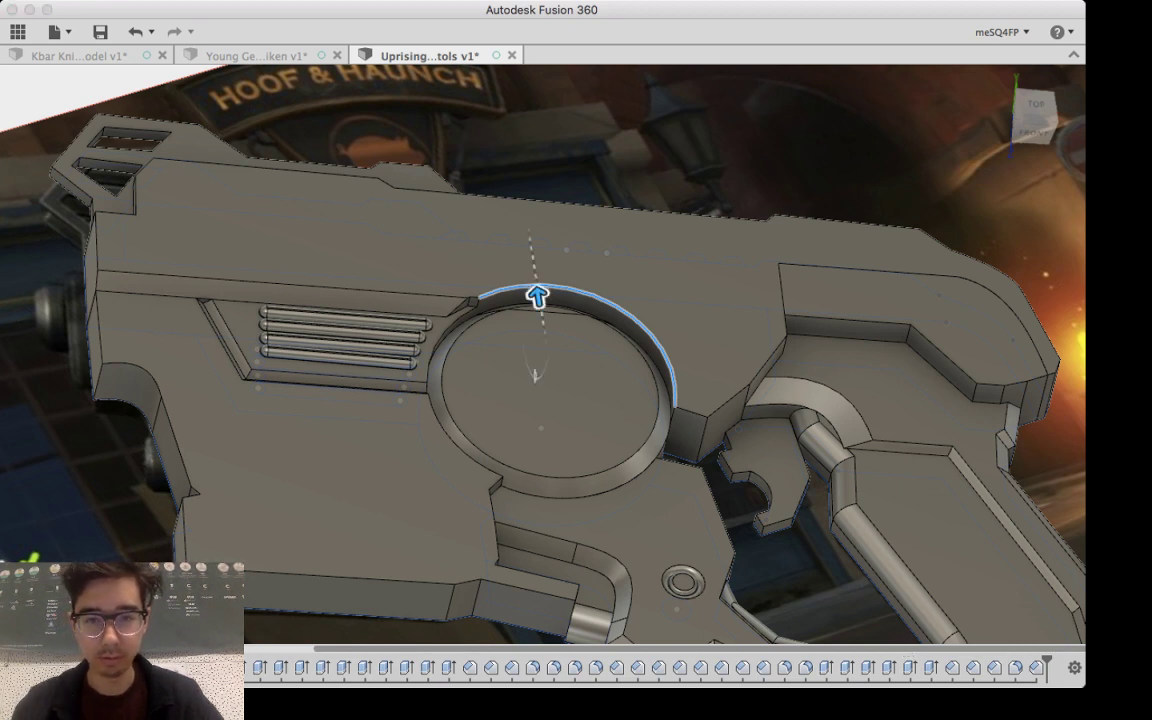
text(1)
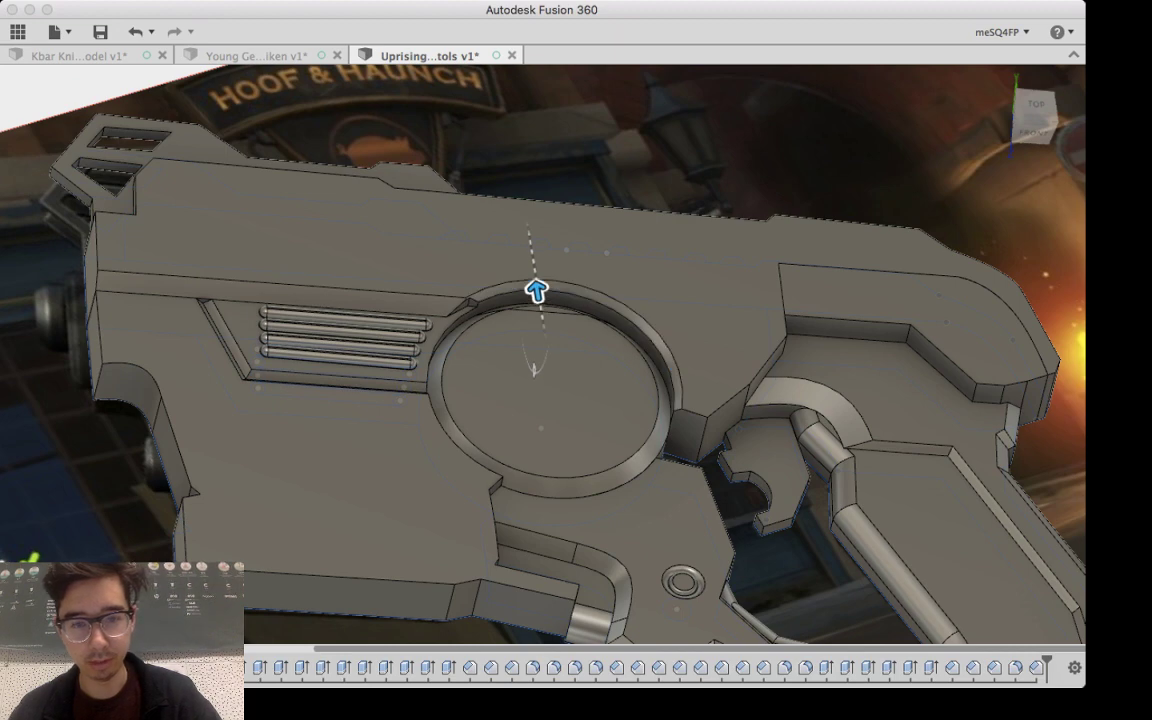
key(Return)
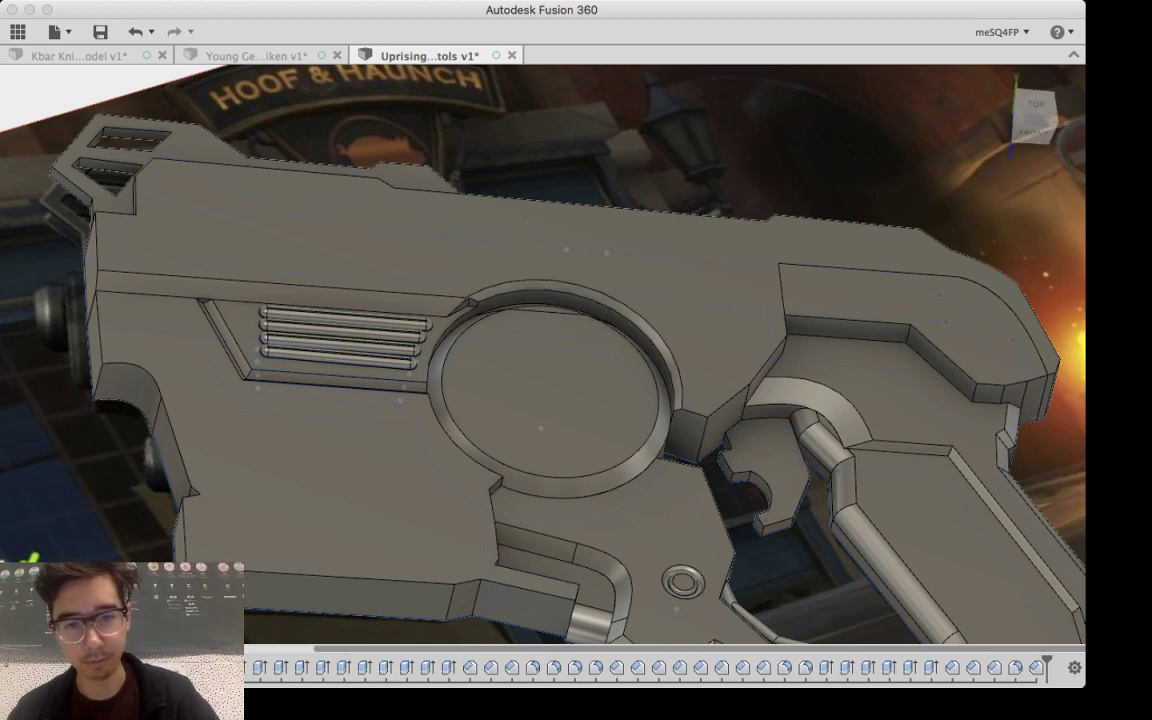
Step: Chamfer the upper body's edges above the trigger, the rear recess's front edge and the rear panel's straight lower edge with a distance of 2
mouse_move(543, 366)
shift+middle_down()
mouse_move(545, 455)
mouse_move(541, 372)
shift+middle_up()
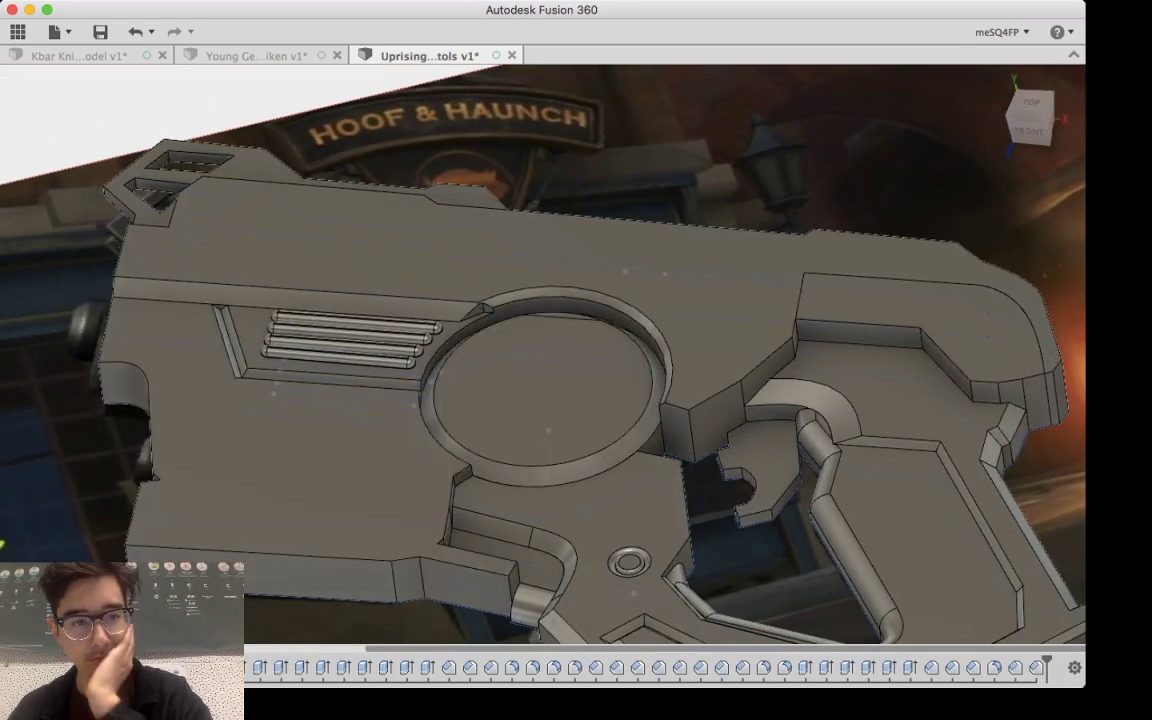
key(v)
key(v)
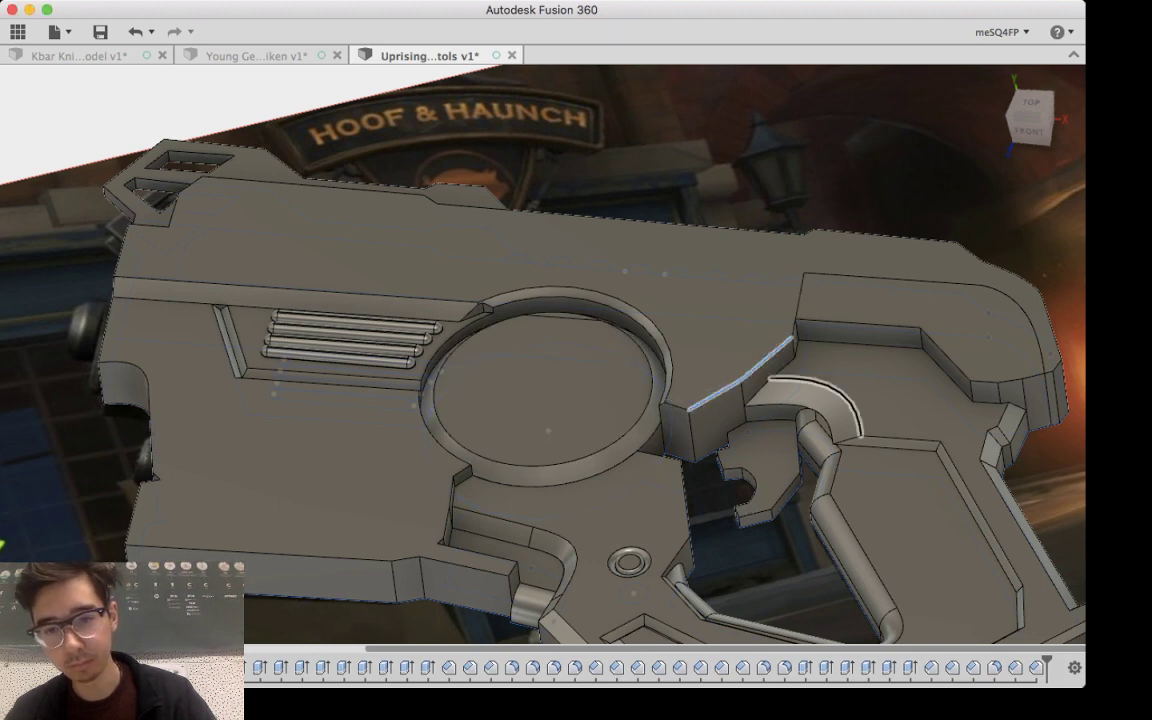
shift+middle_drag(842, 402, 900, 354)
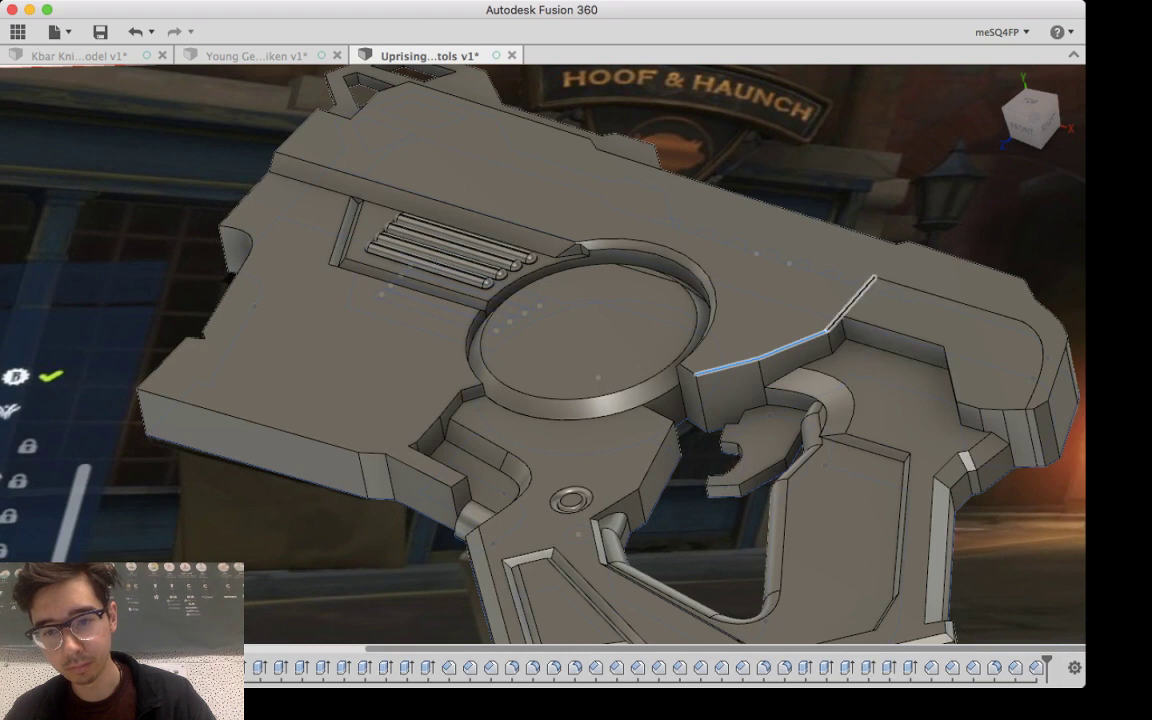
click(851, 305)
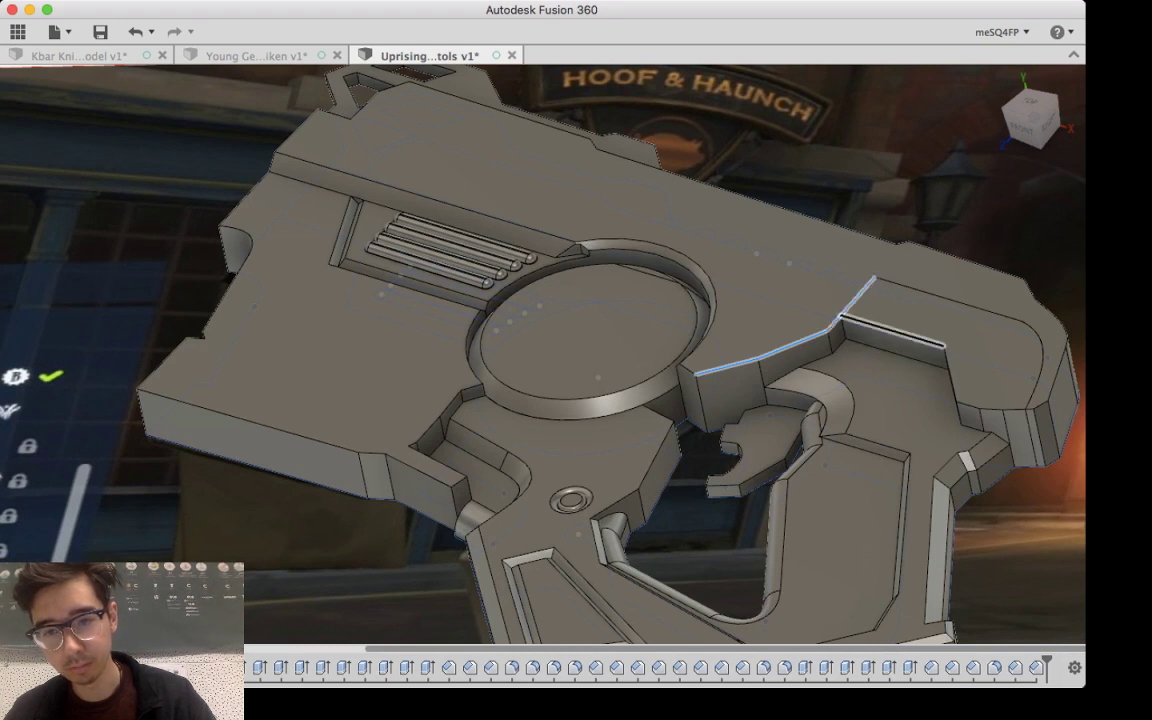
click(888, 333)
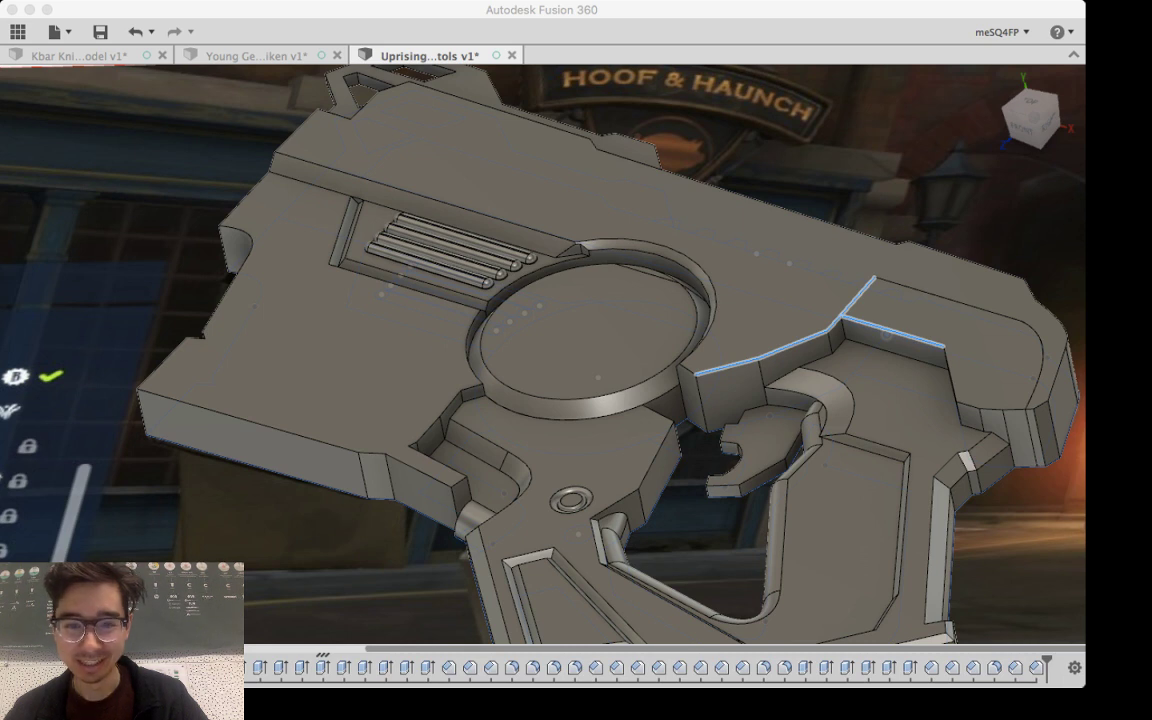
click(799, 366)
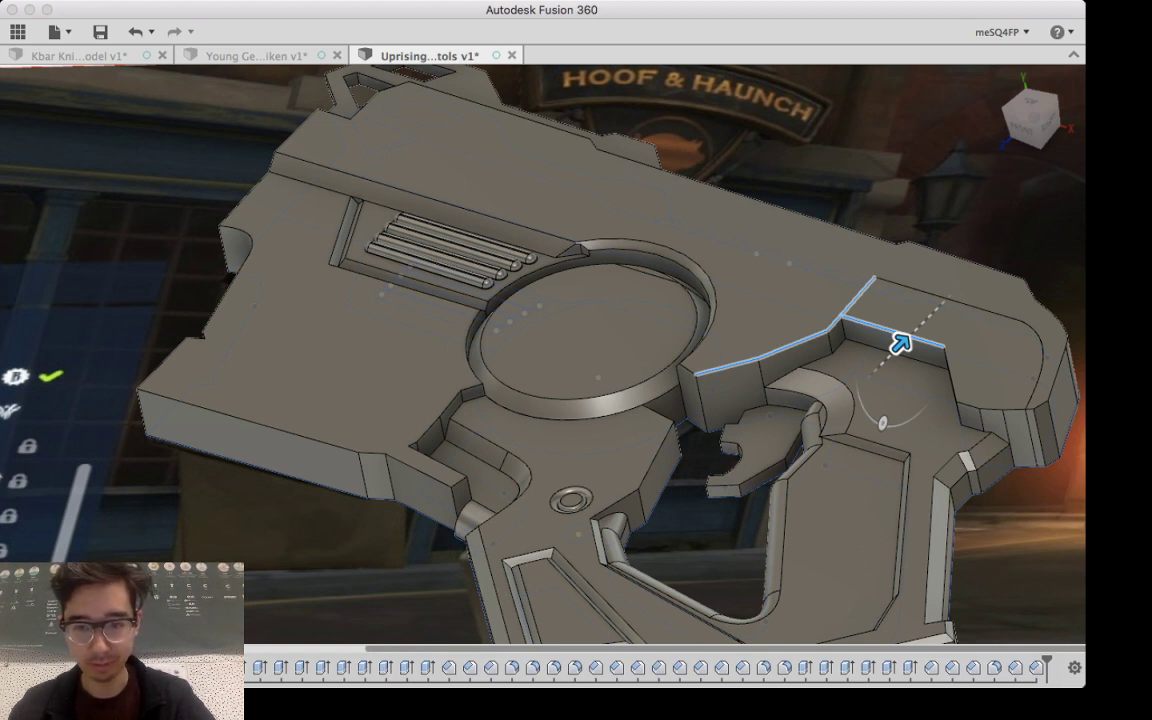
text(2)
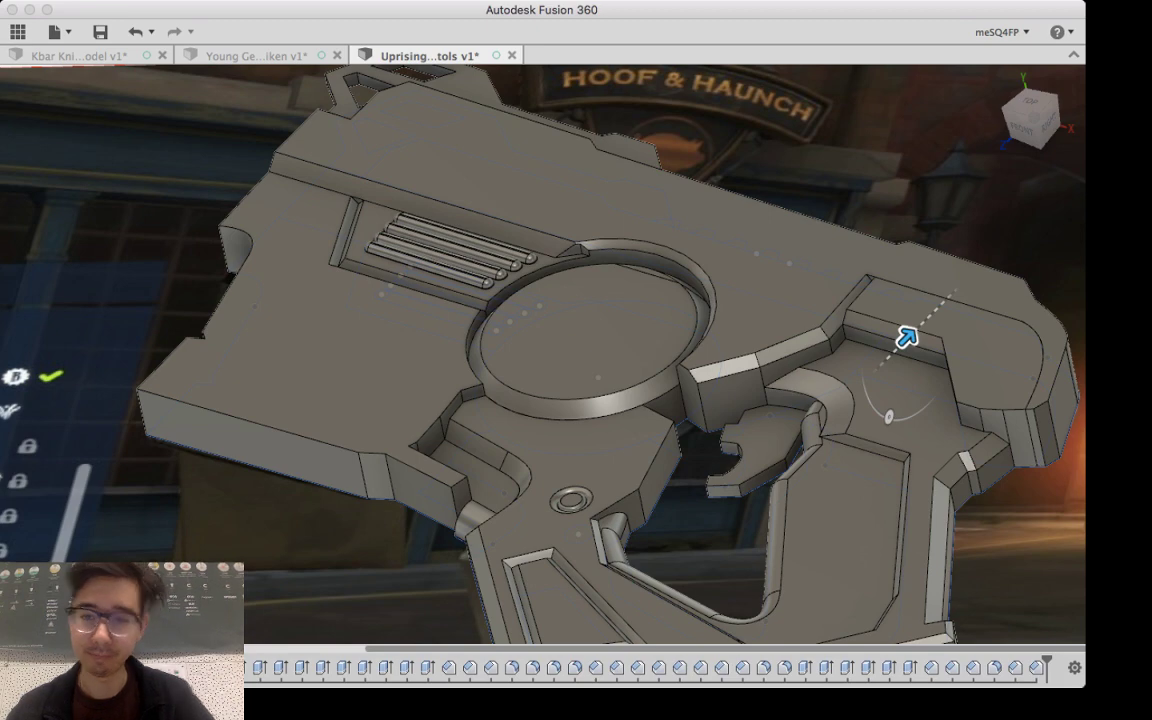
key(Return)
Step: Chamfer the rear panel's remaining lower edges, from the slanted edge above the grip to the pistol's back end, with a distance of 2
shift+middle_drag(600, 450, 705, 485)
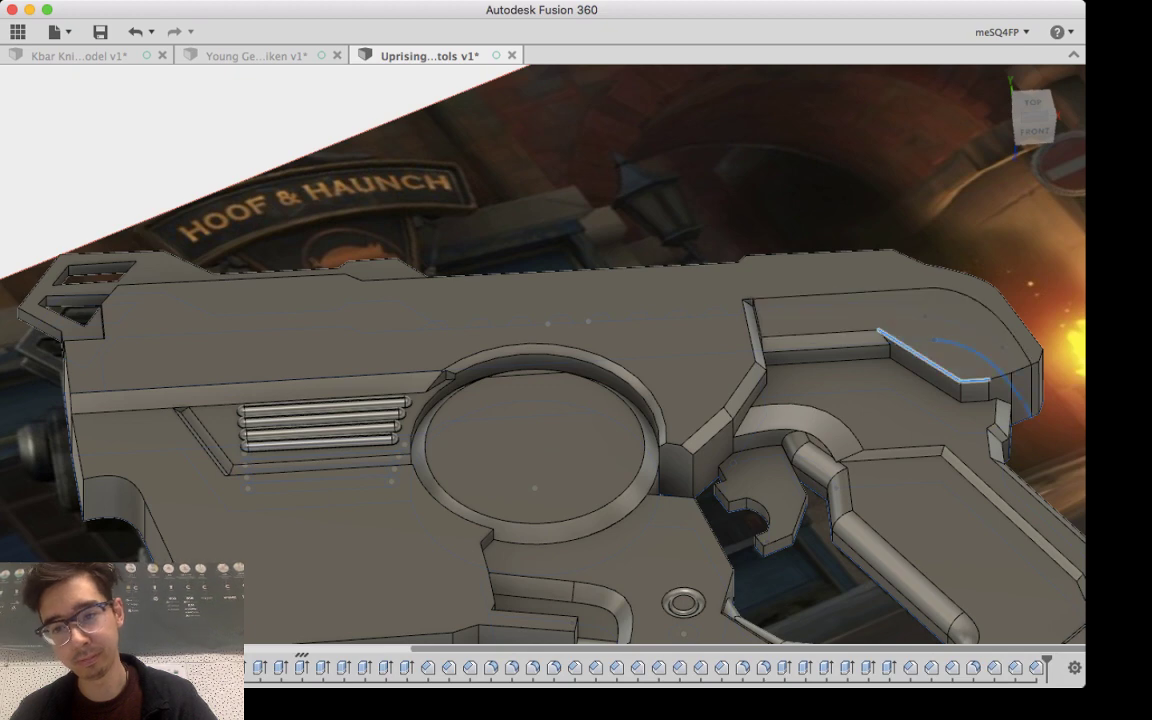
scroll(995, 360, up, 5)
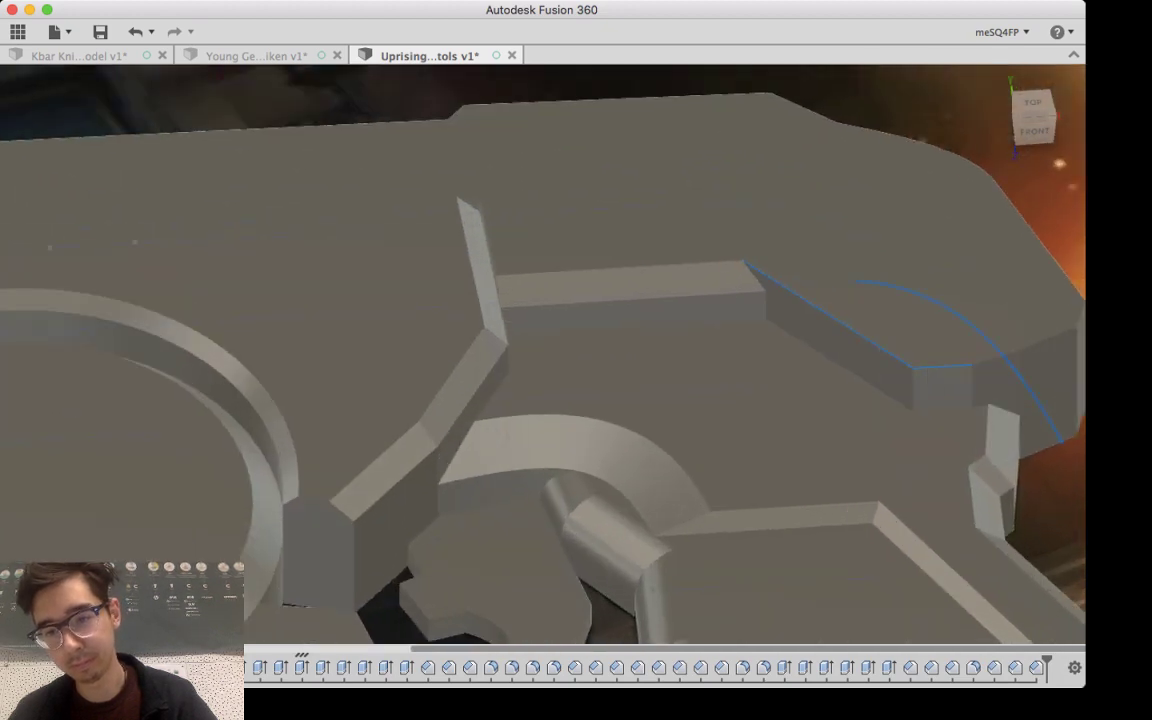
click(997, 357)
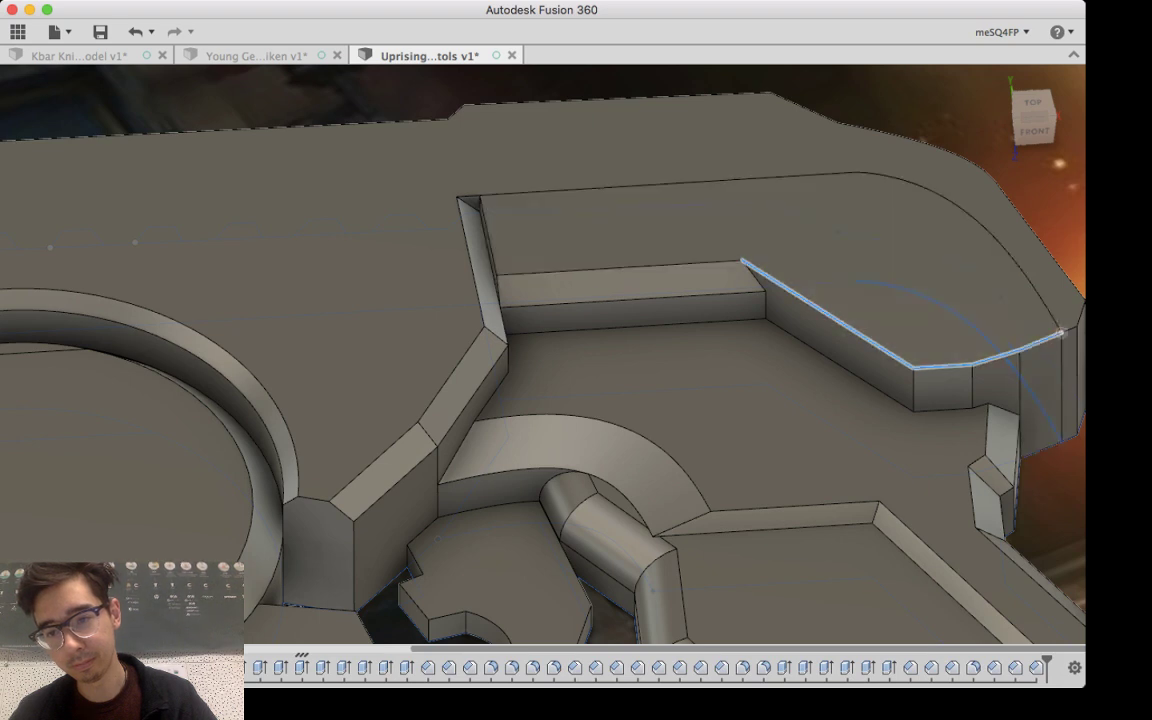
scroll(1057, 333, up, 3)
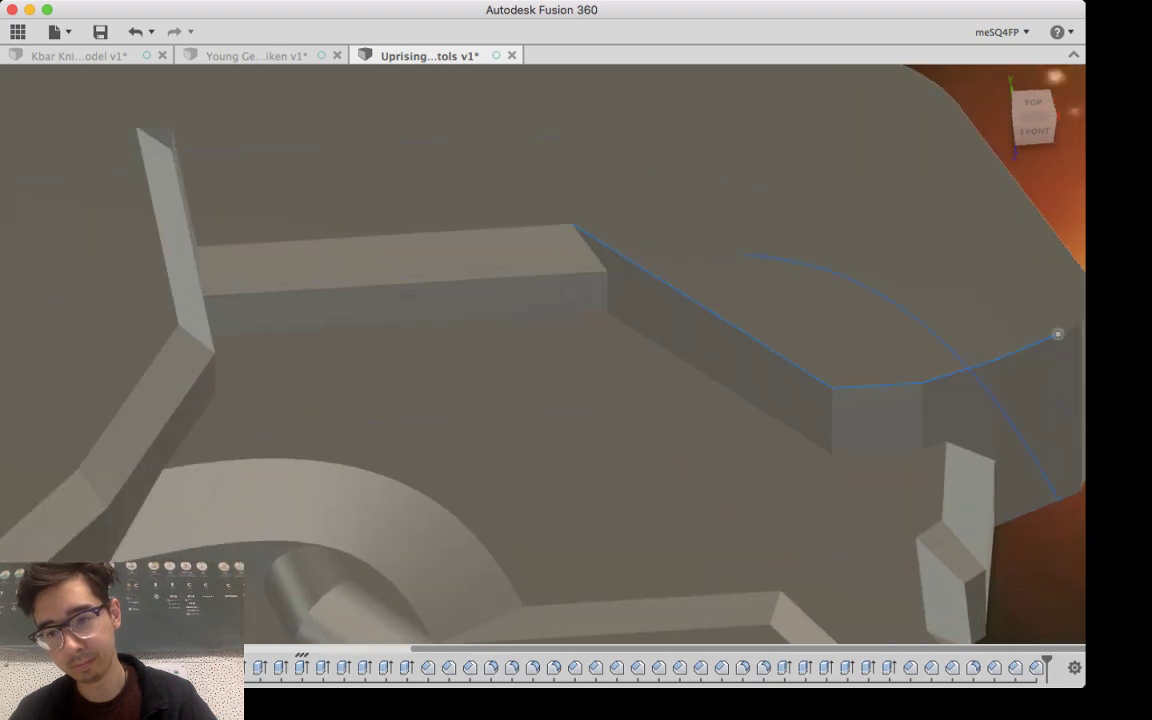
scroll(693, 454, down, 5)
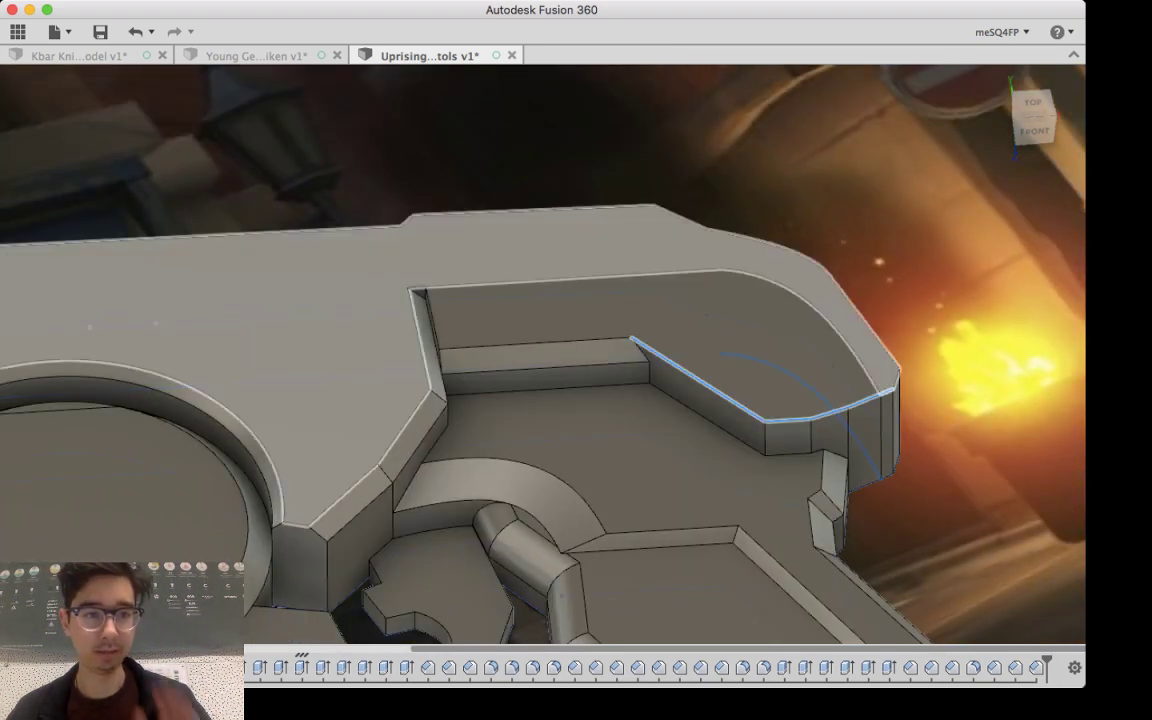
key(v)
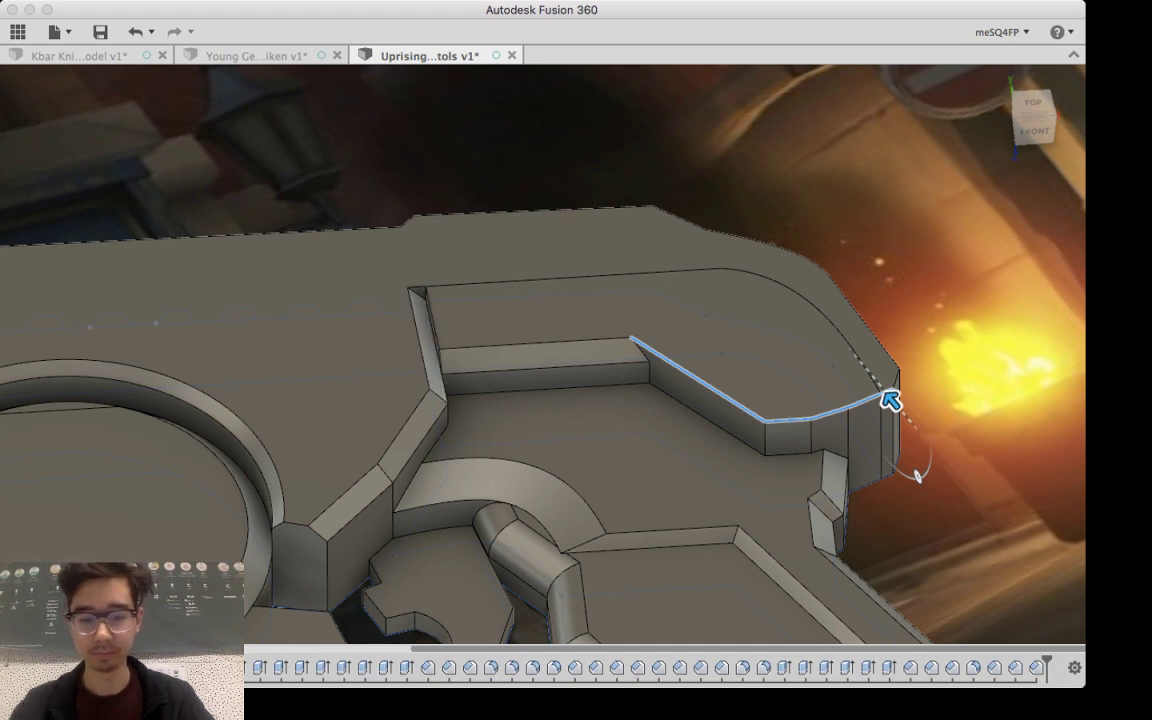
text(2)
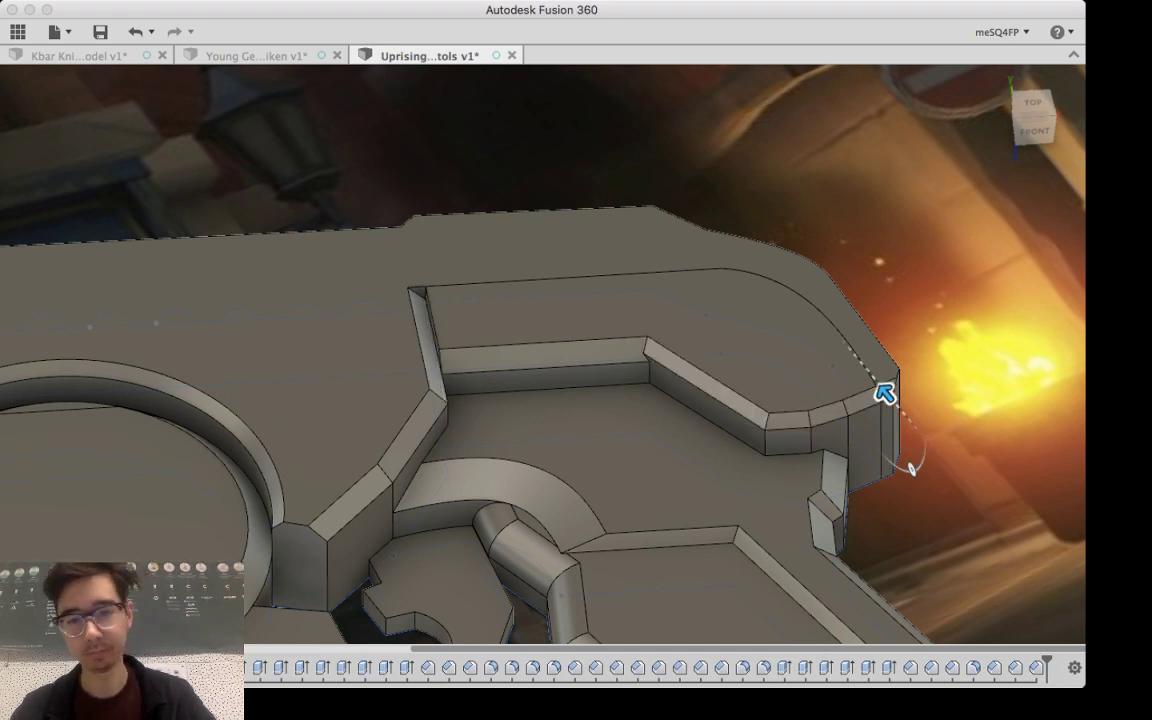
key(Return)
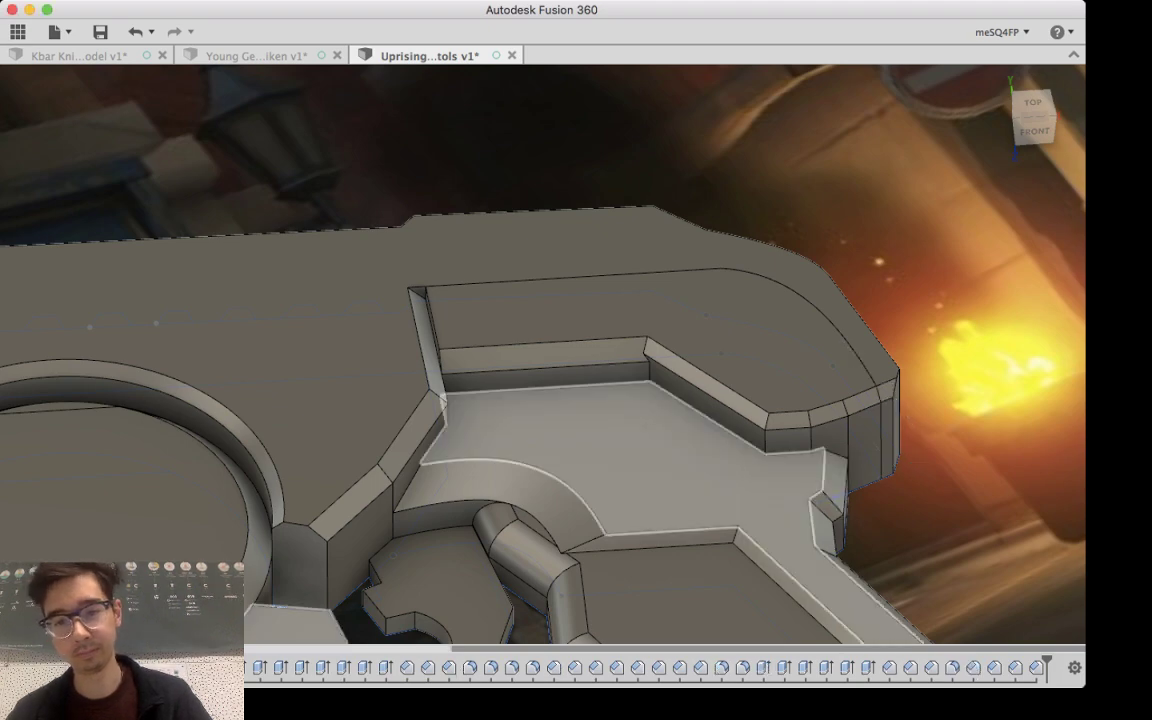
Step: Chamfer the straight and curved edge where the rear panel meets the upper body, forming a wide slope along the panel's upper boundary
shift+middle_drag(666, 451, 672, 560)
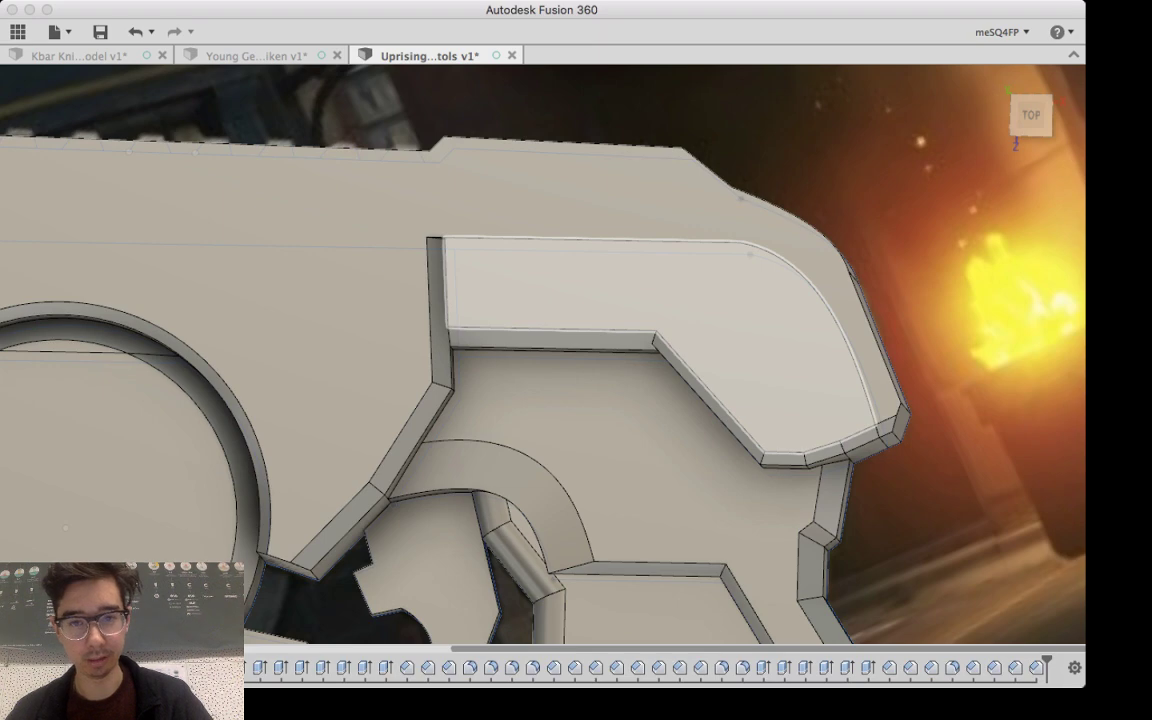
shift+middle_drag(640, 300, 650, 258)
click(640, 242)
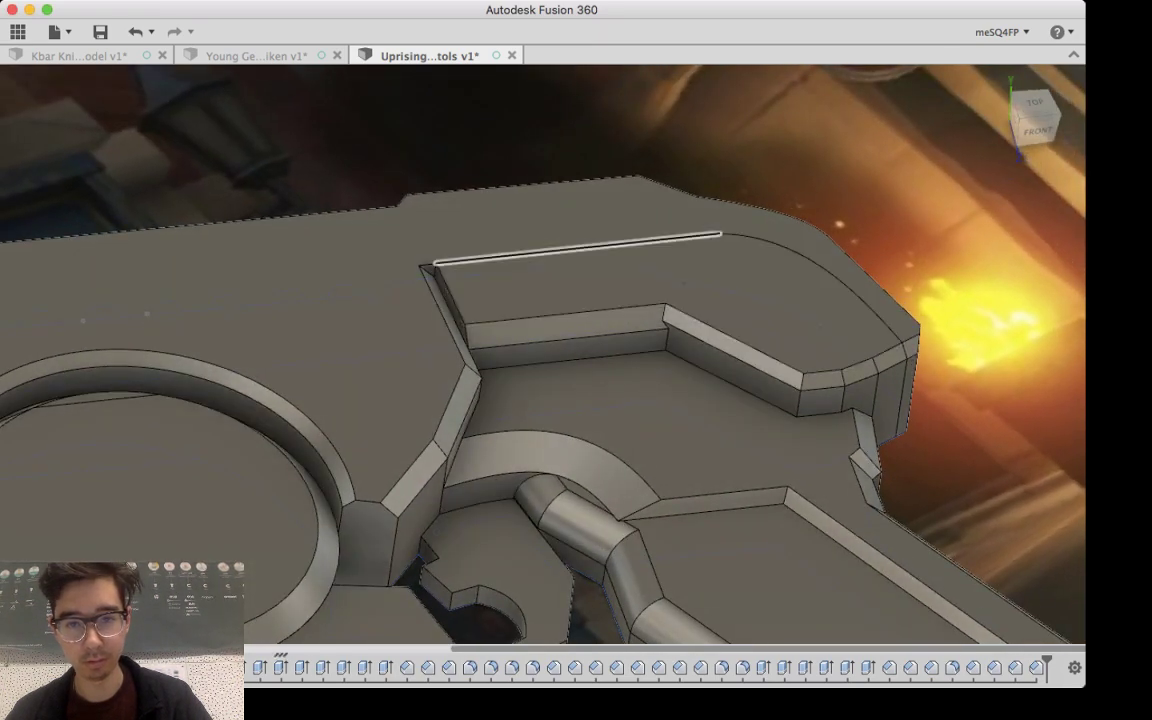
shift+click(782, 247)
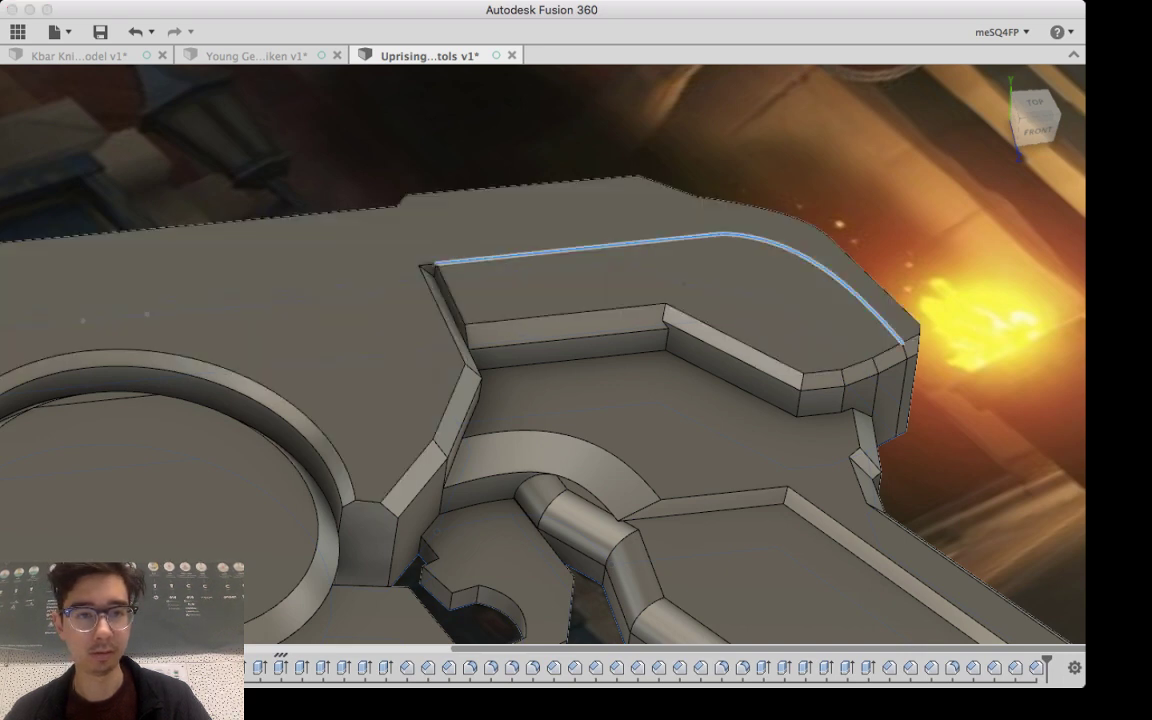
key(f)
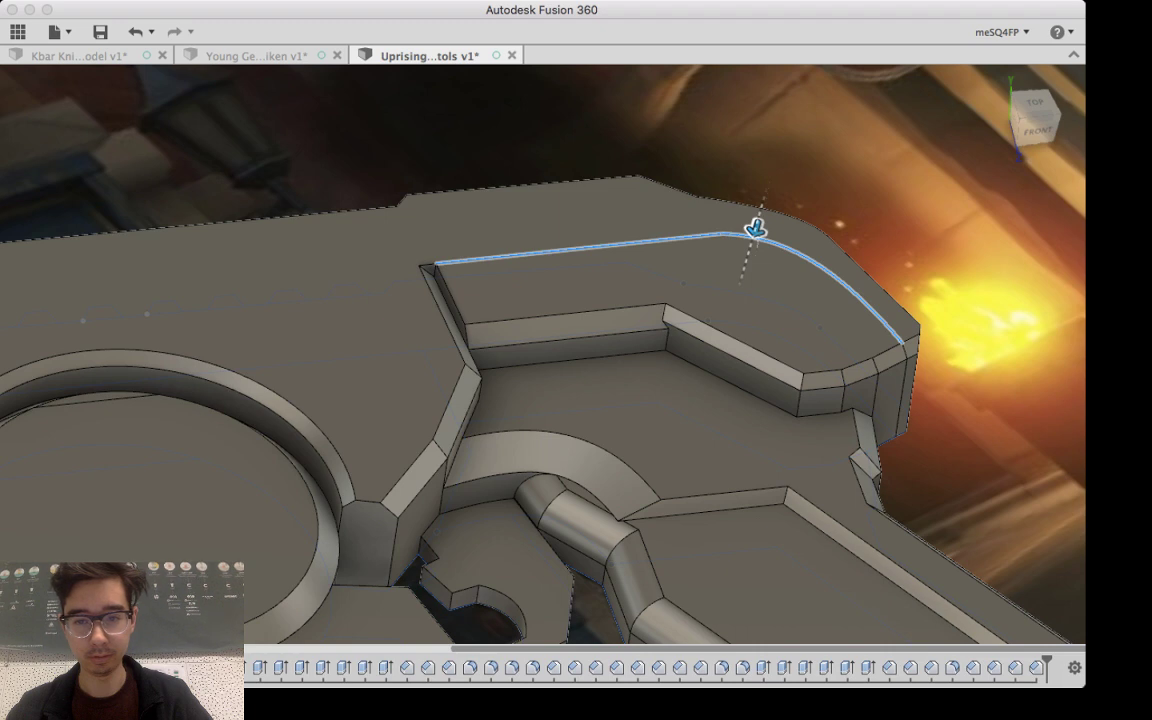
drag(755, 228, 752, 240)
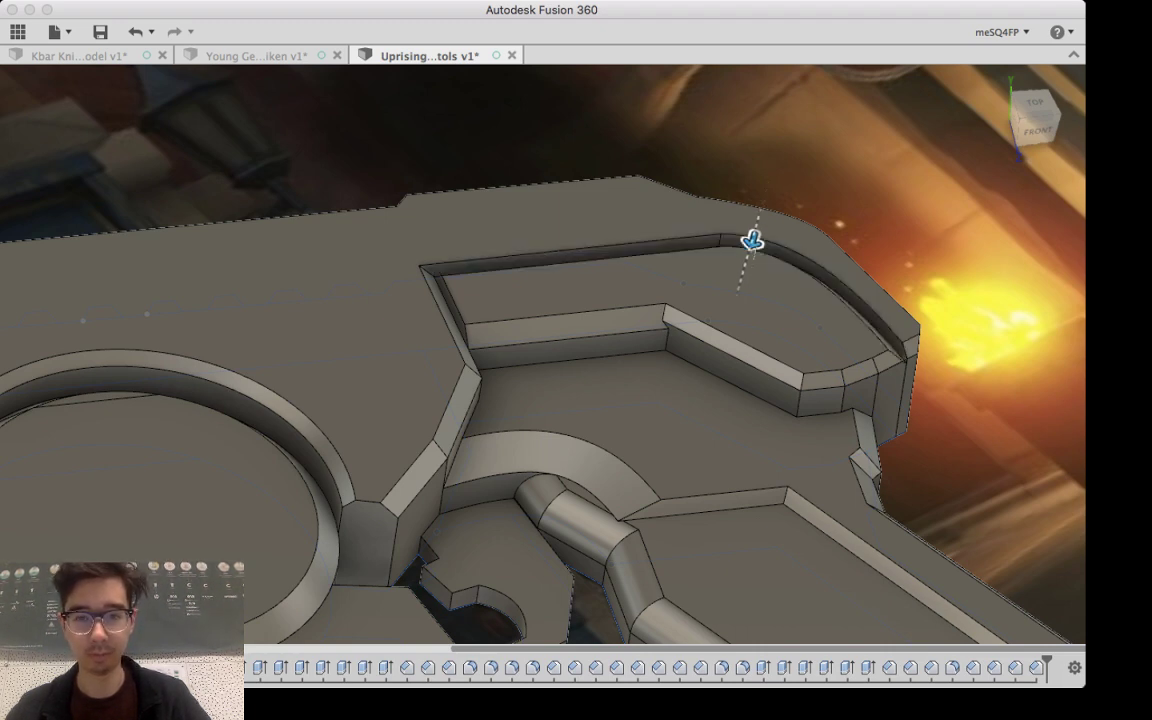
drag(752, 240, 711, 386)
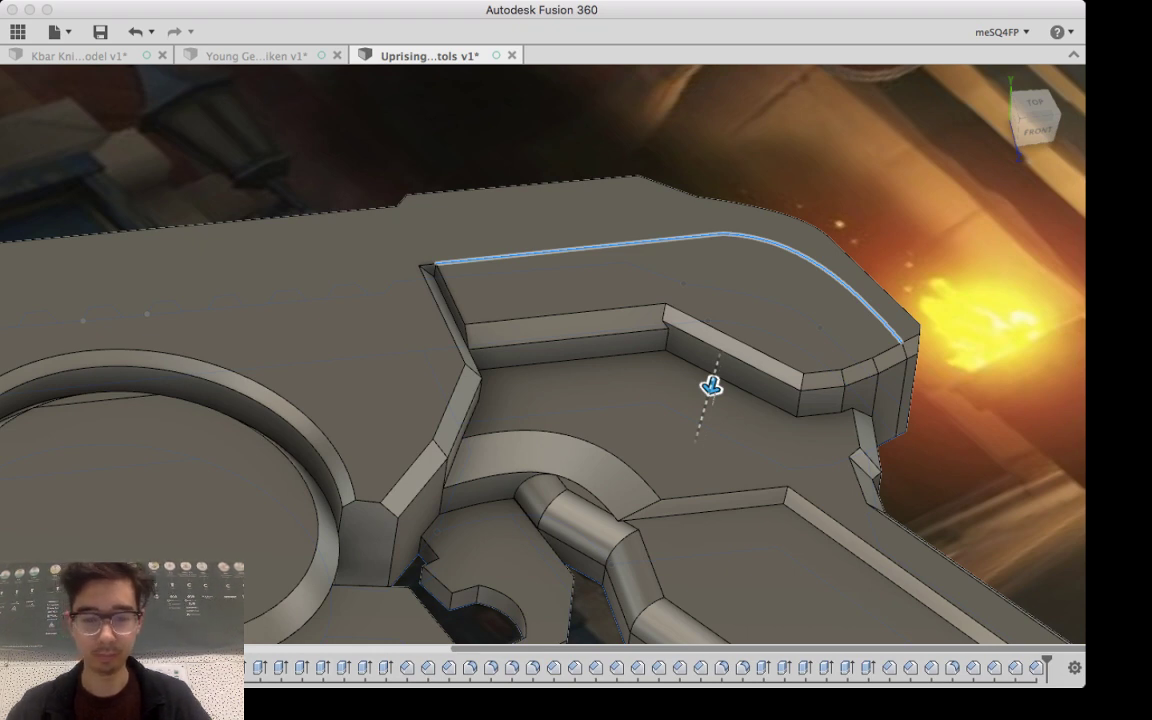
drag(711, 386, 752, 244)
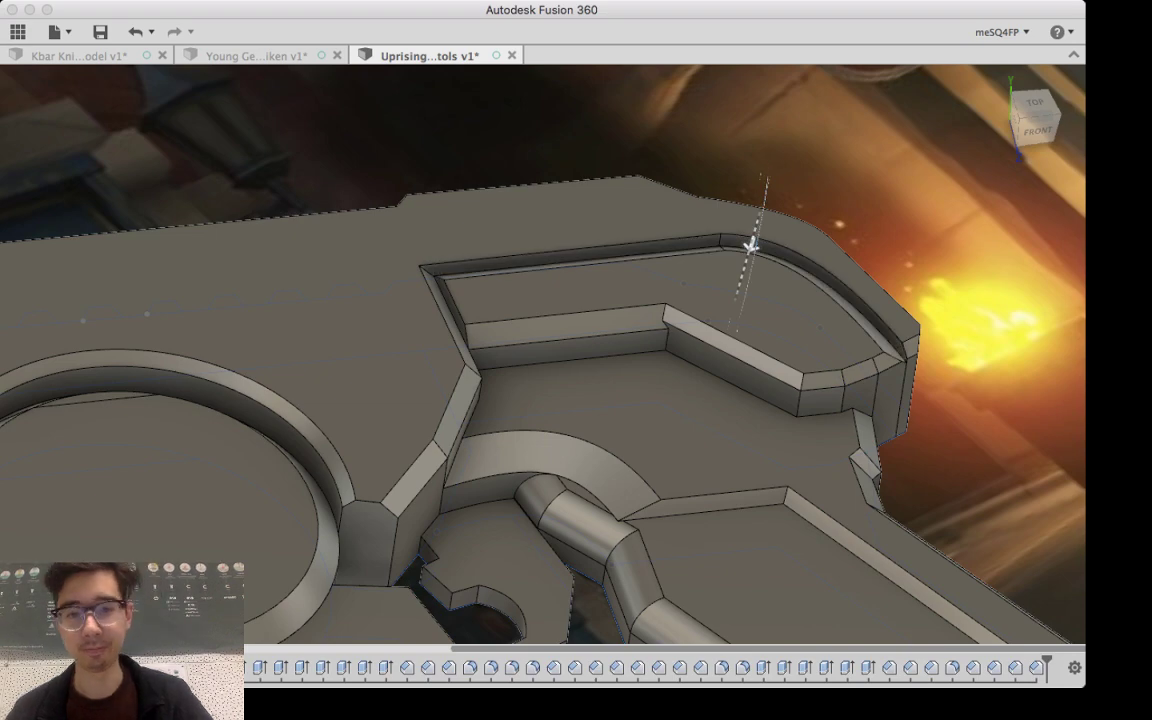
shift+middle_drag(751, 247, 766, 336)
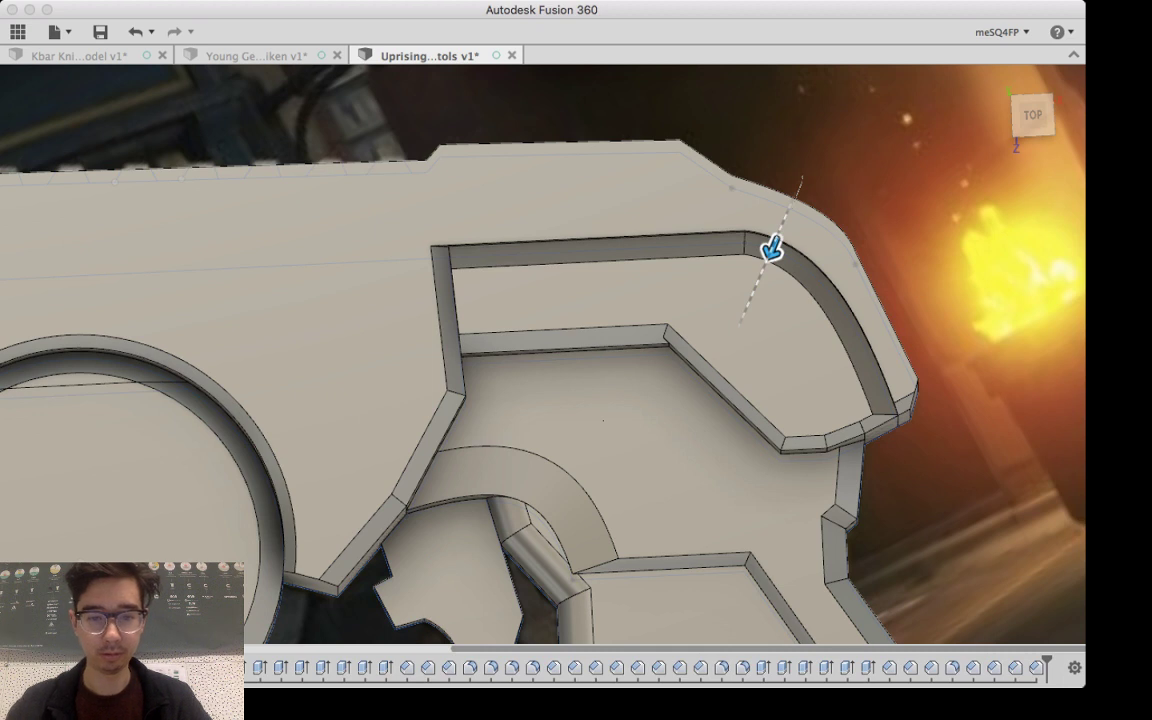
mouse_move(771, 250)
mouse_down()
mouse_move(753, 292)
mouse_move(772, 250)
mouse_move(767, 260)
mouse_up()
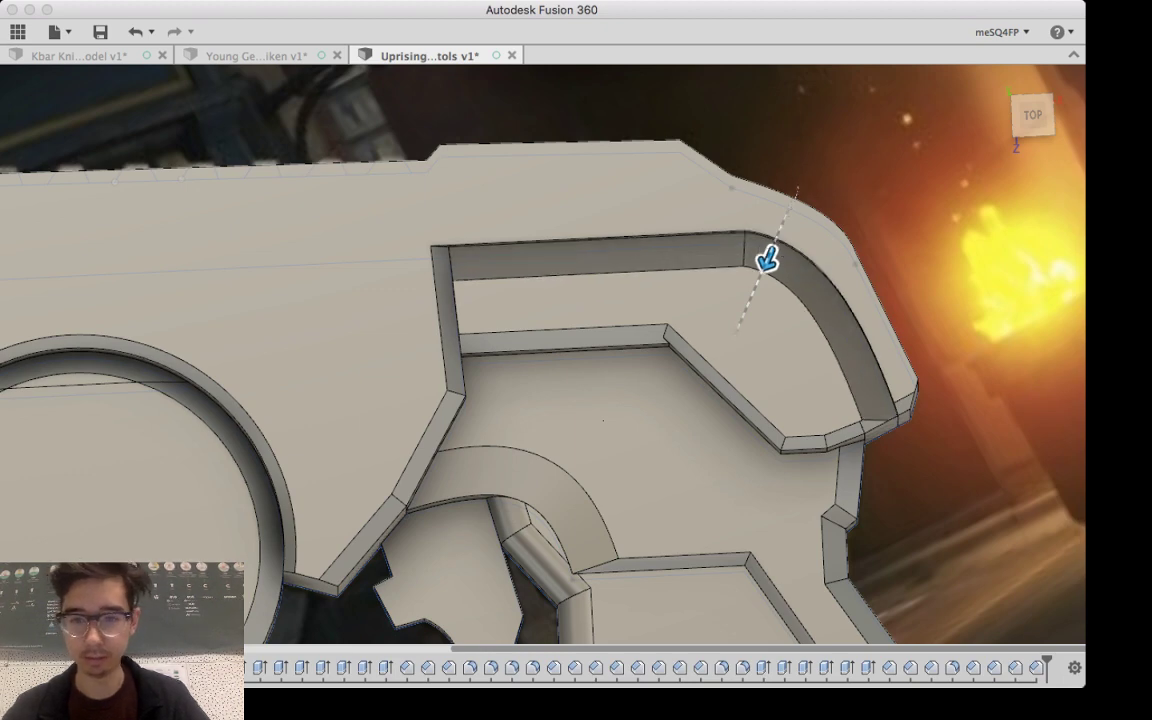
key(Return)
Step: Chamfer the upper body's outer straight and curved edge around the rear panel with a distance of 1
shift+middle_drag(603, 385, 600, 310)
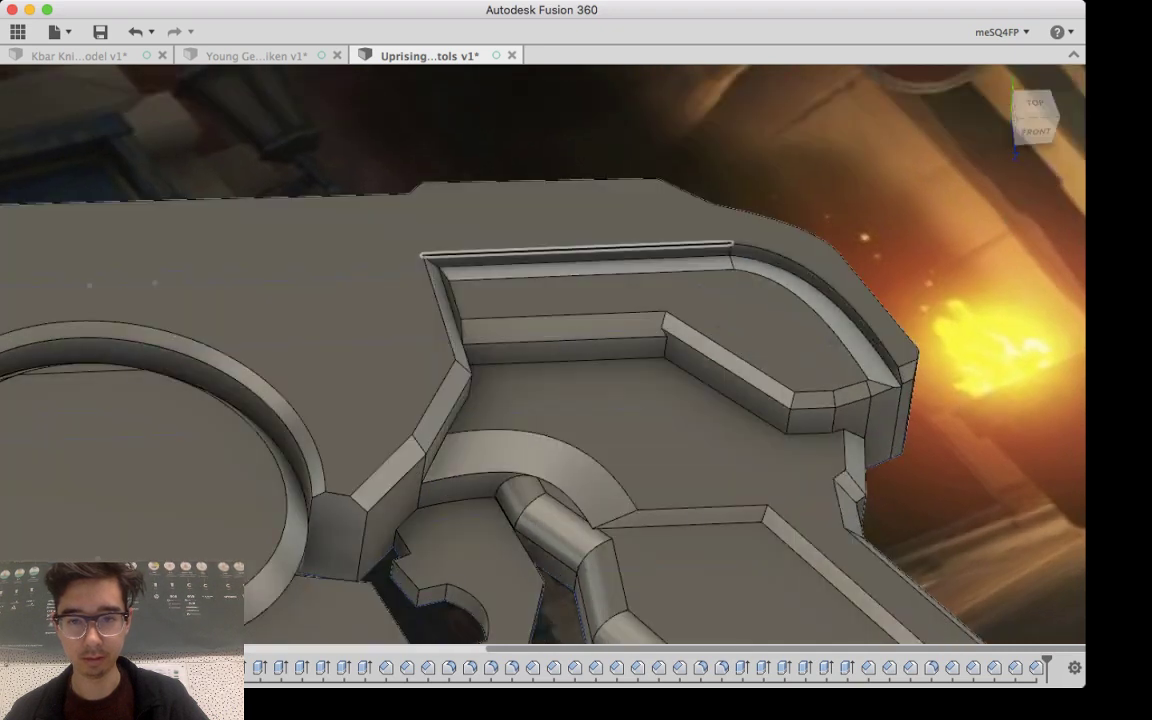
click(640, 247)
shift+click(820, 281)
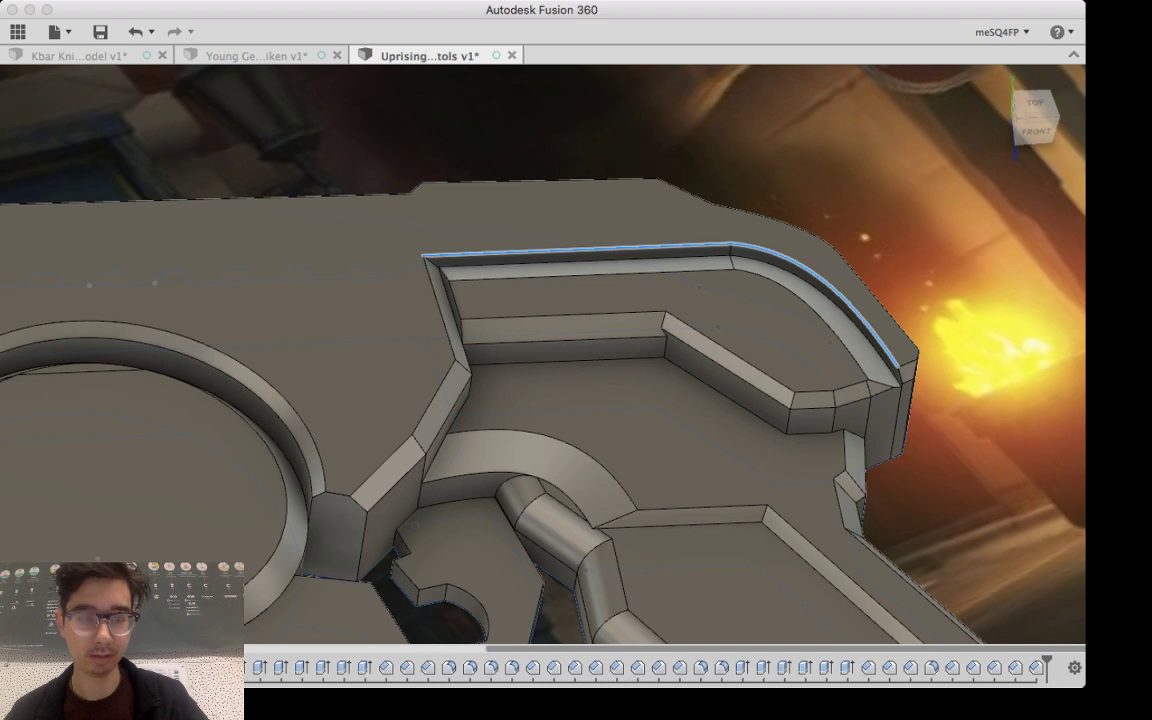
key(f)
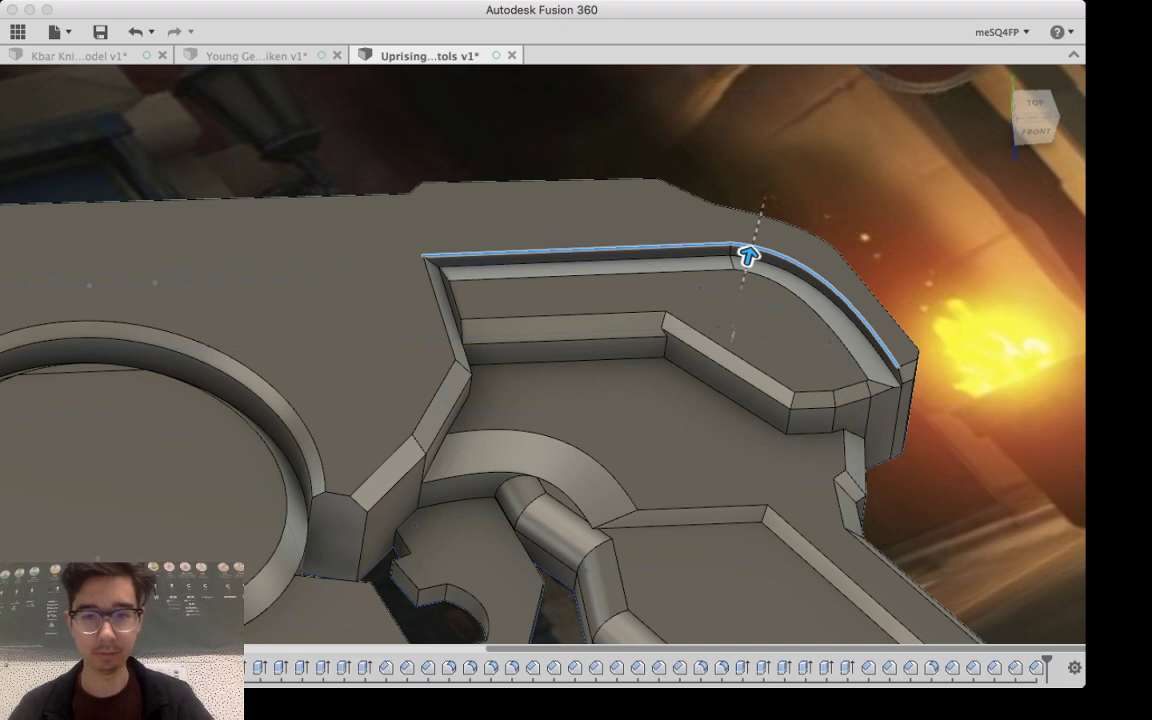
text(1)
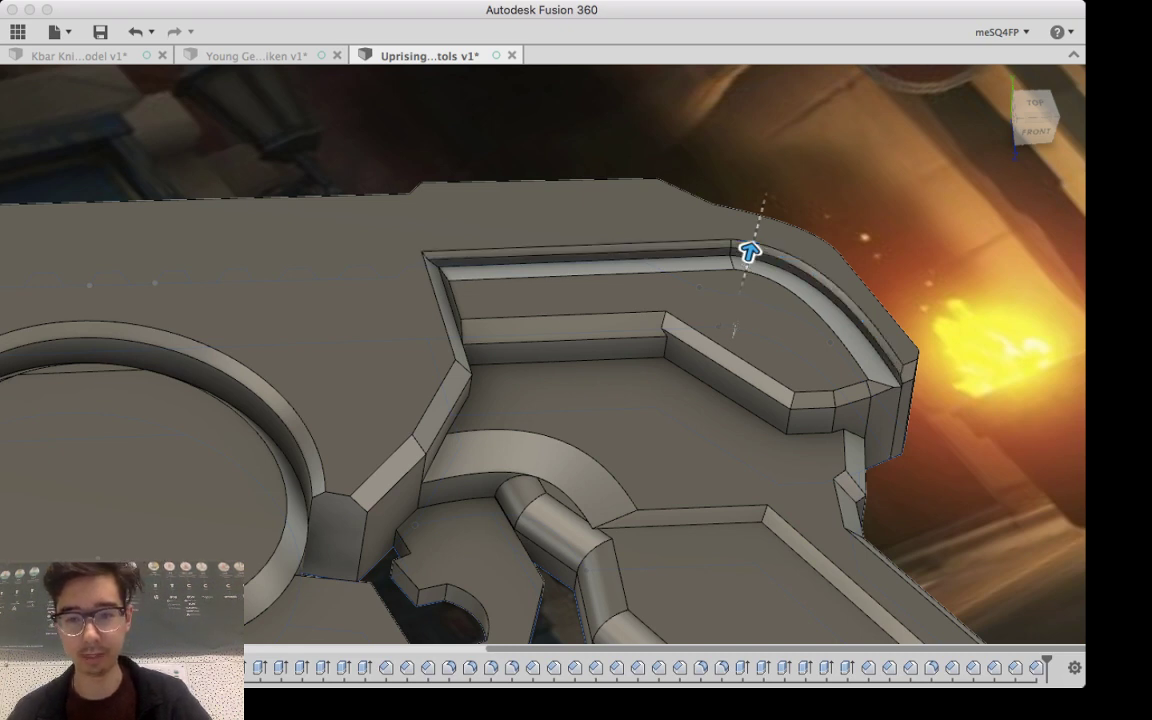
key(Return)
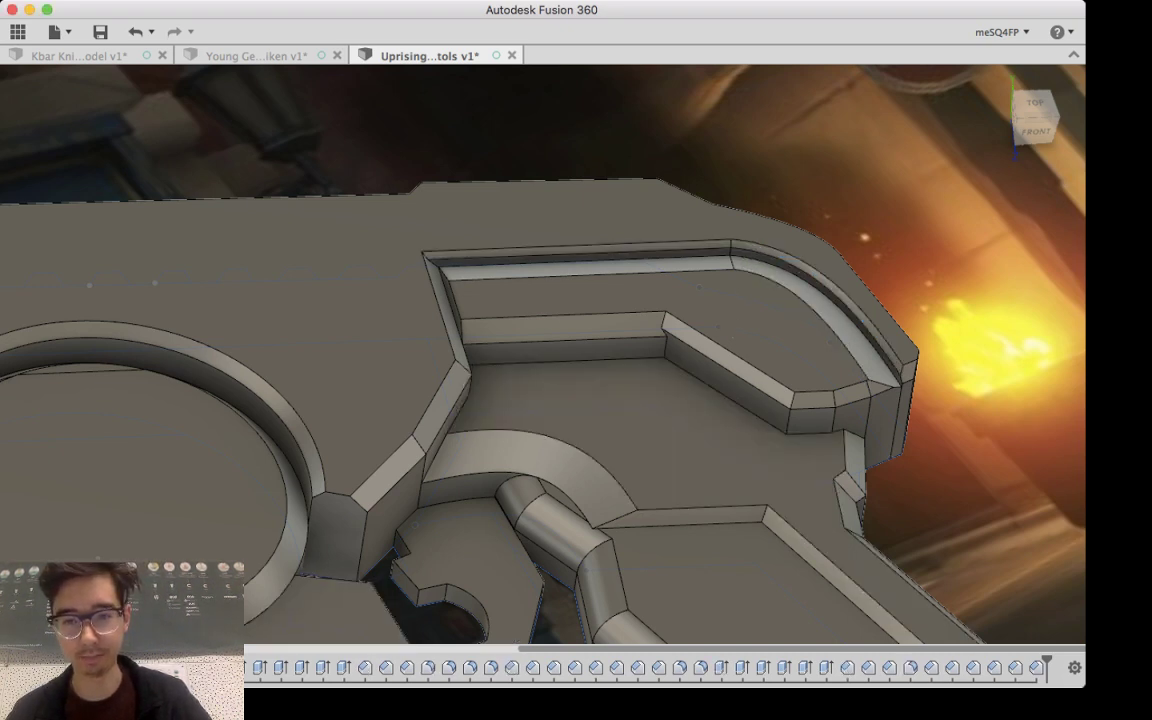
Step: Examine the chamfered rear panel and the overall side profile of the pistol from above
mouse_move(800, 270)
shift+middle_down()
mouse_move(745, 390)
mouse_move(757, 472)
shift+middle_up()
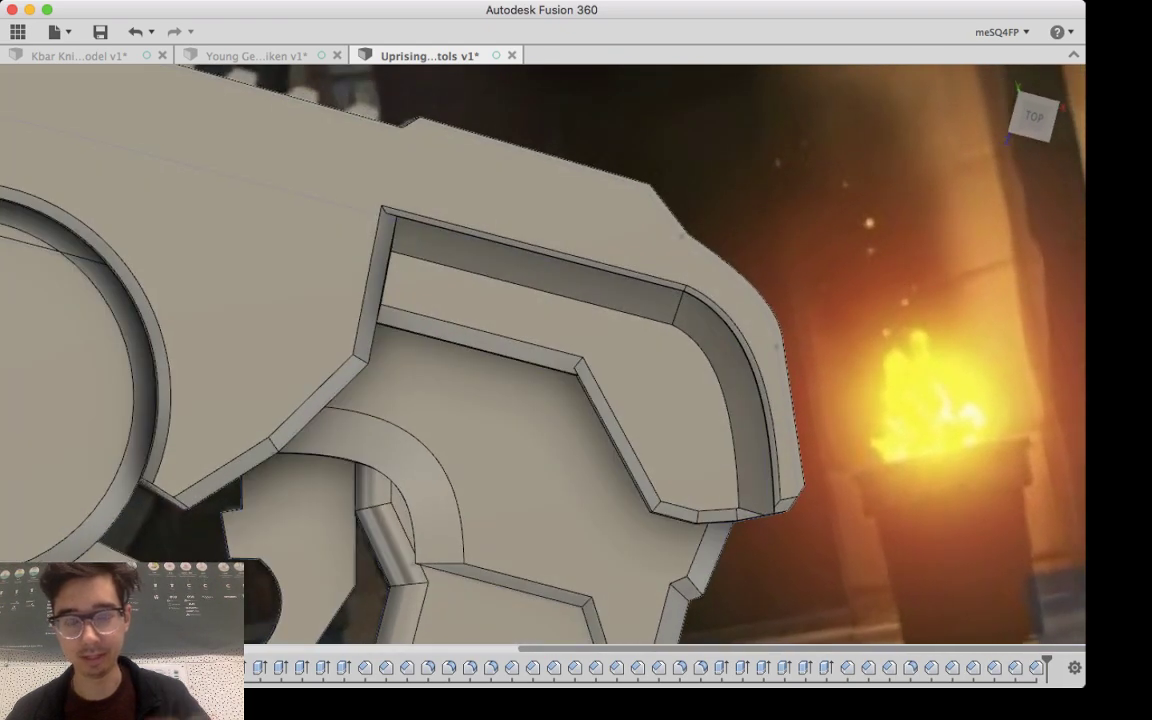
scroll(543, 346, down, 6)
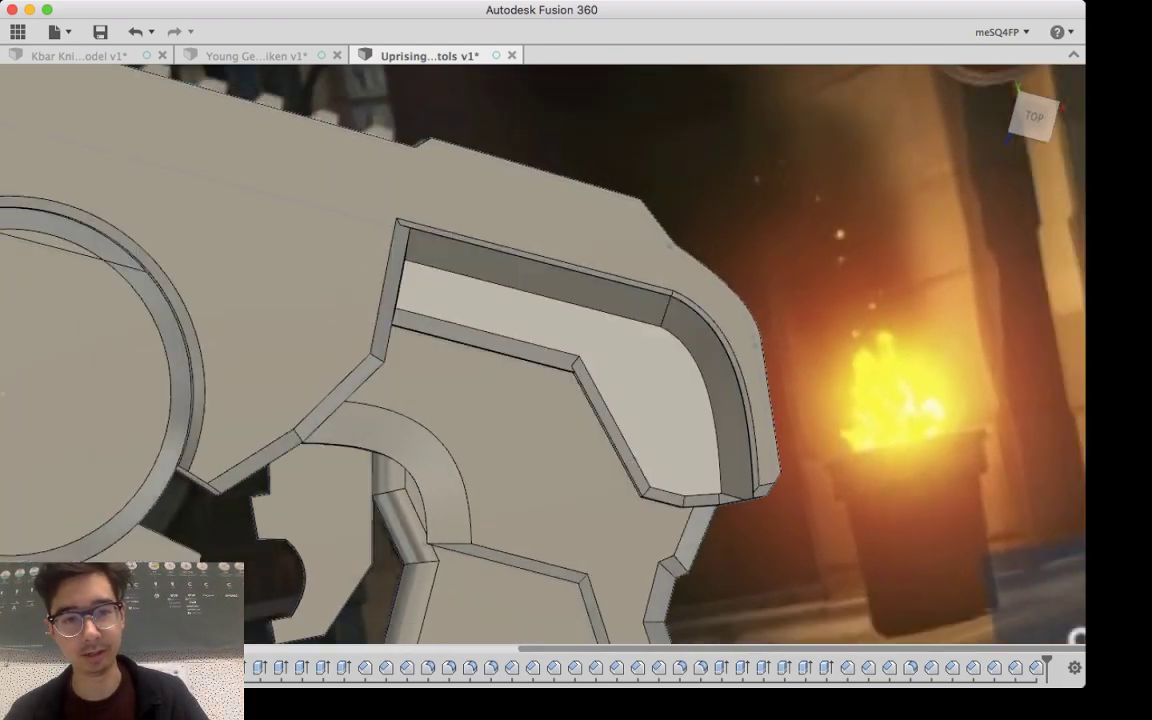
middle_drag(484, 404, 928, 320)
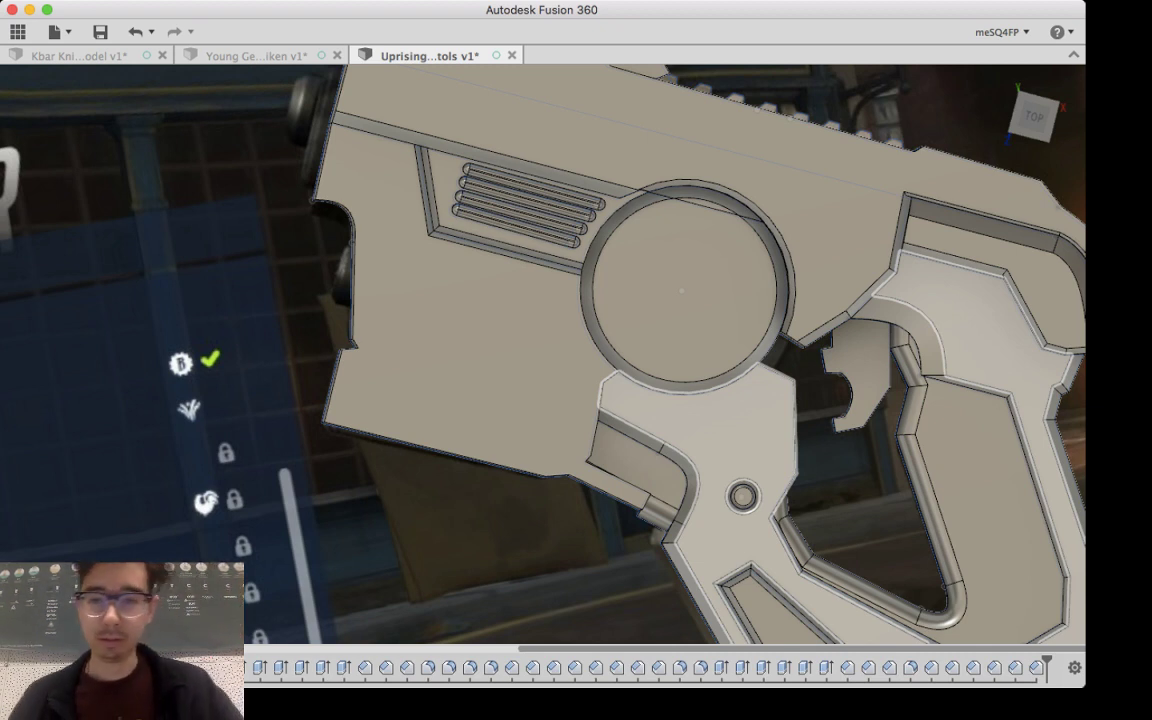
middle_drag(780, 350, 667, 351)
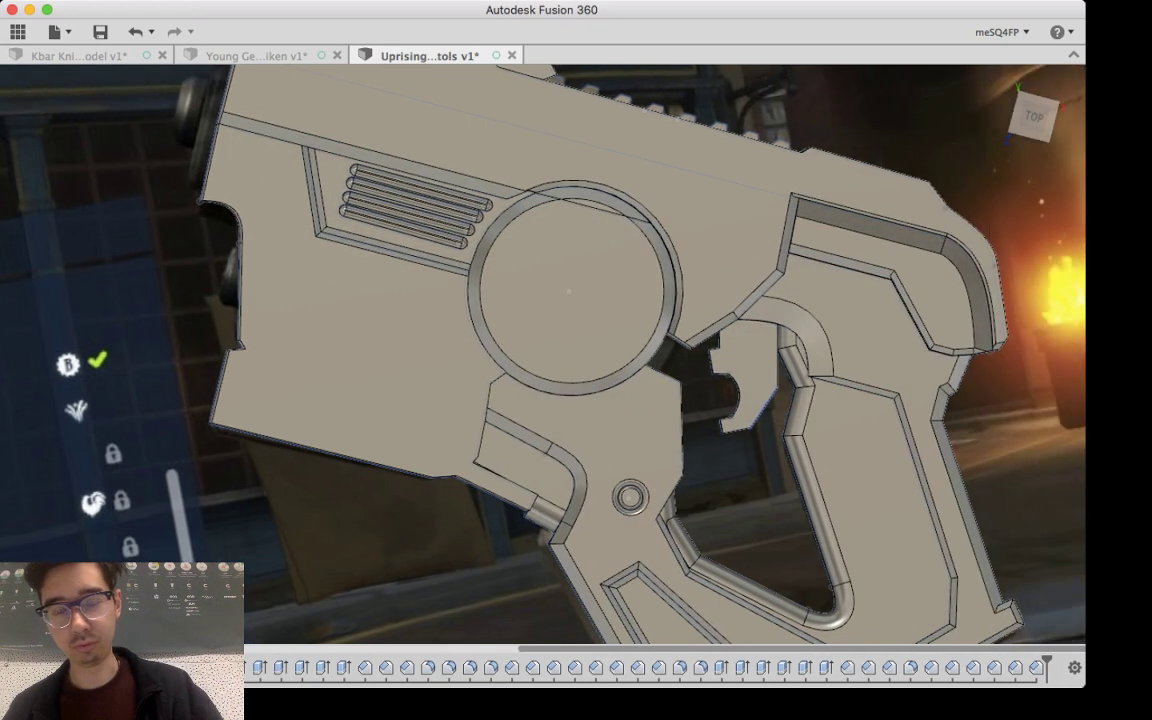
middle_drag(568, 290, 466, 398)
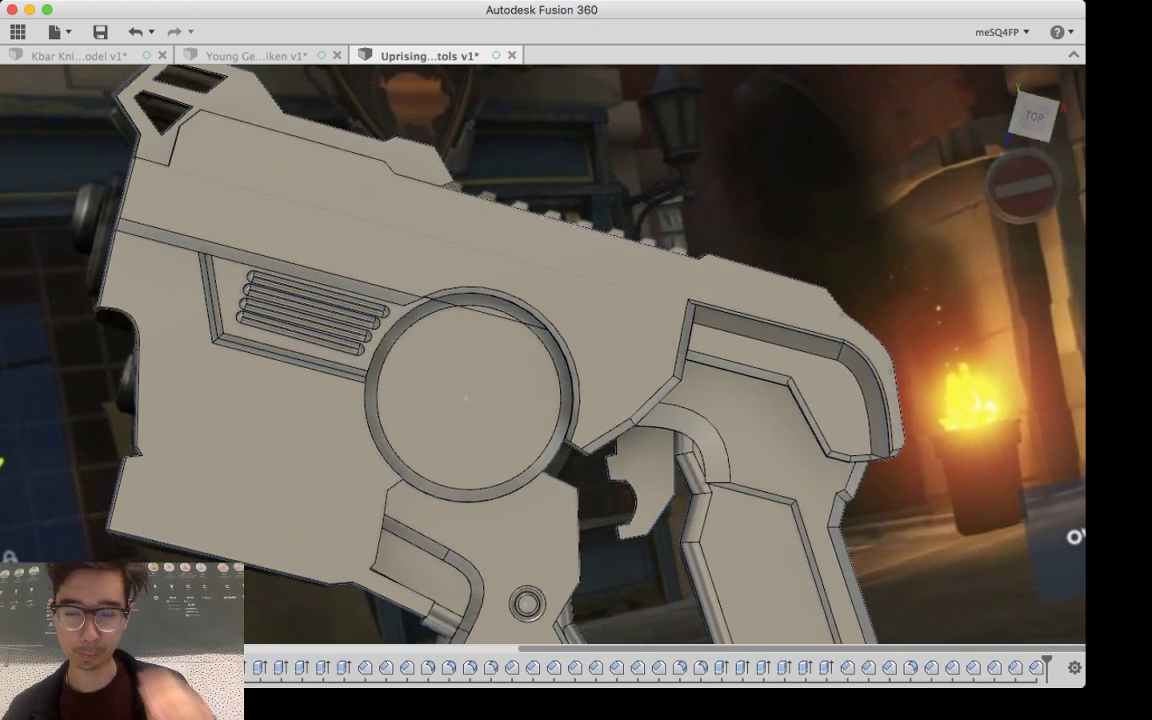
mouse_move(902, 379)
shift+middle_down()
mouse_move(760, 335)
mouse_move(790, 350)
mouse_move(750, 400)
mouse_move(830, 355)
mouse_move(902, 379)
shift+middle_up()
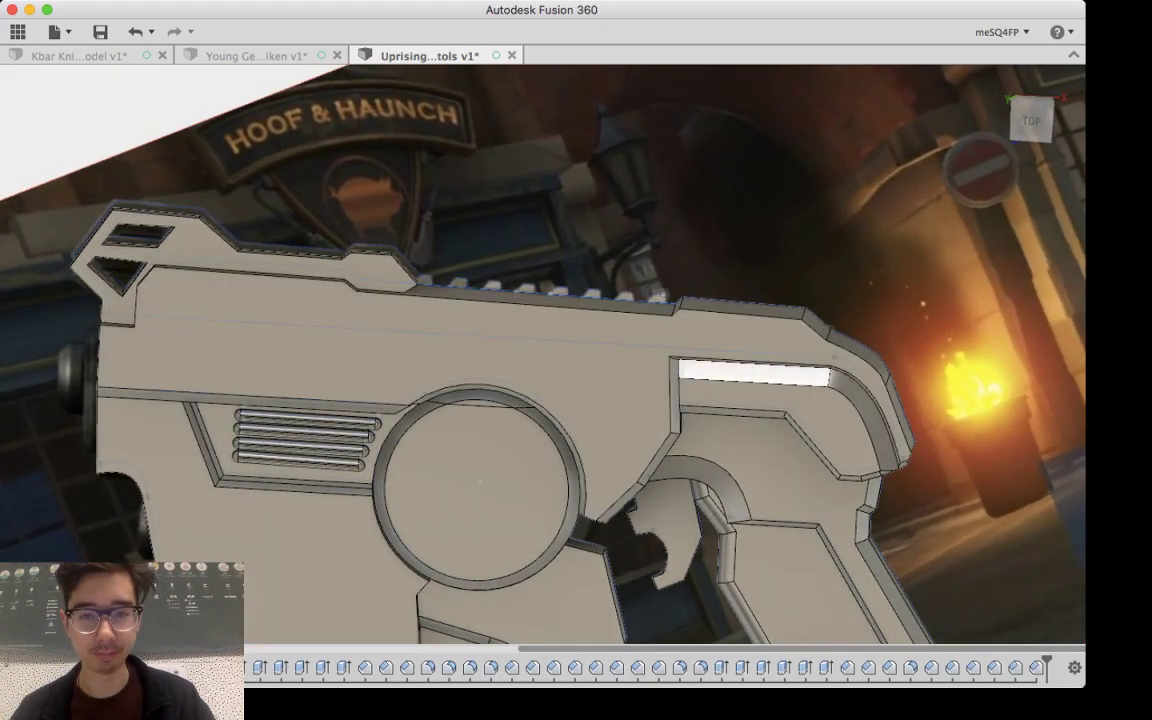
Step: Extrude the trapezoidal tooth profiles along the upper body's top edge across its thickness, including both parts of the partly hidden front tooth, skipping the unclosed one
scroll(655, 297, up, 3)
scroll(658, 294, up, 3)
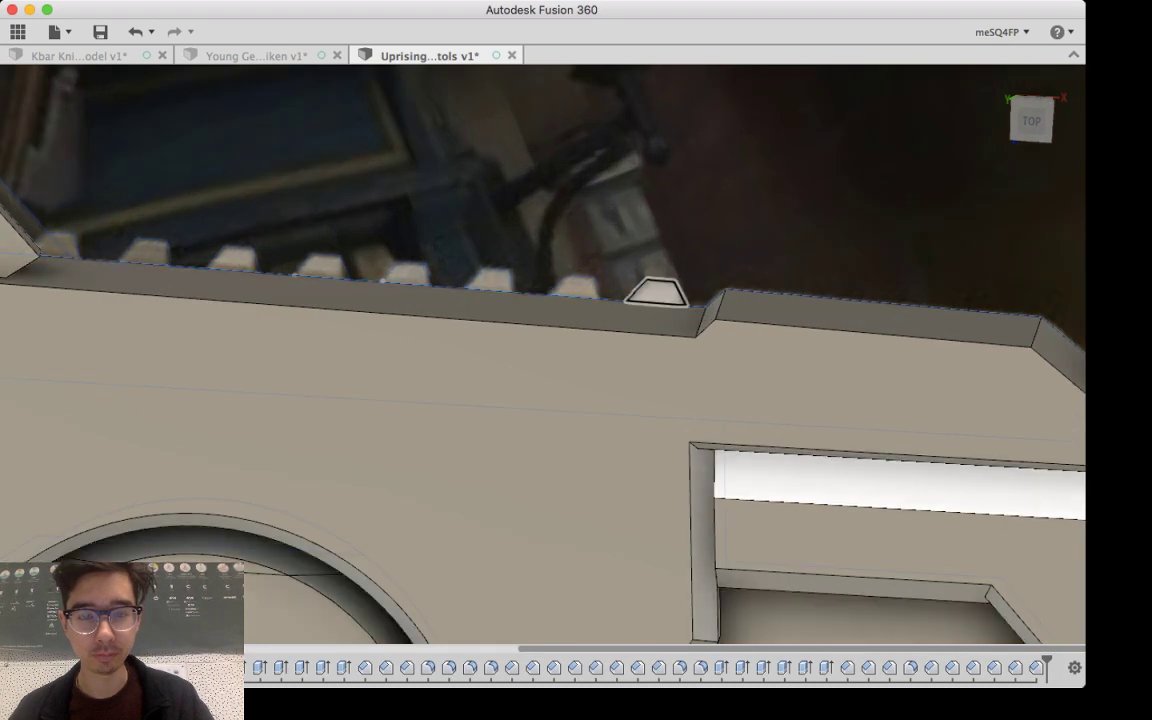
click(657, 294)
click(573, 288)
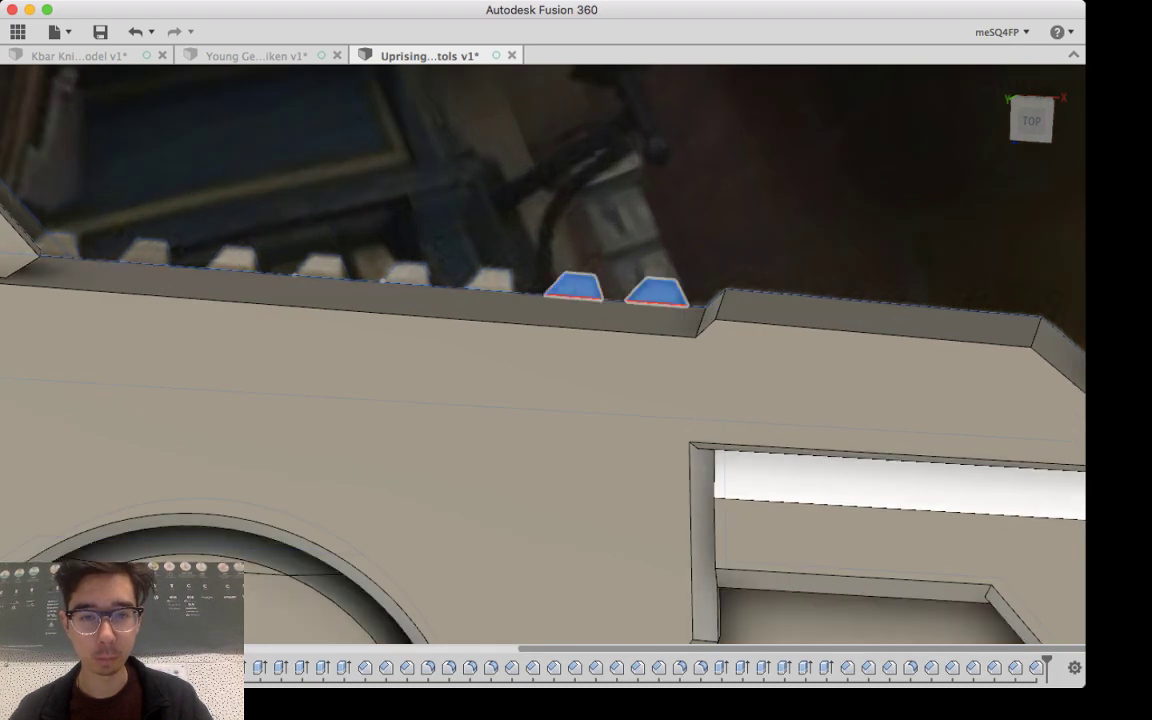
click(489, 280)
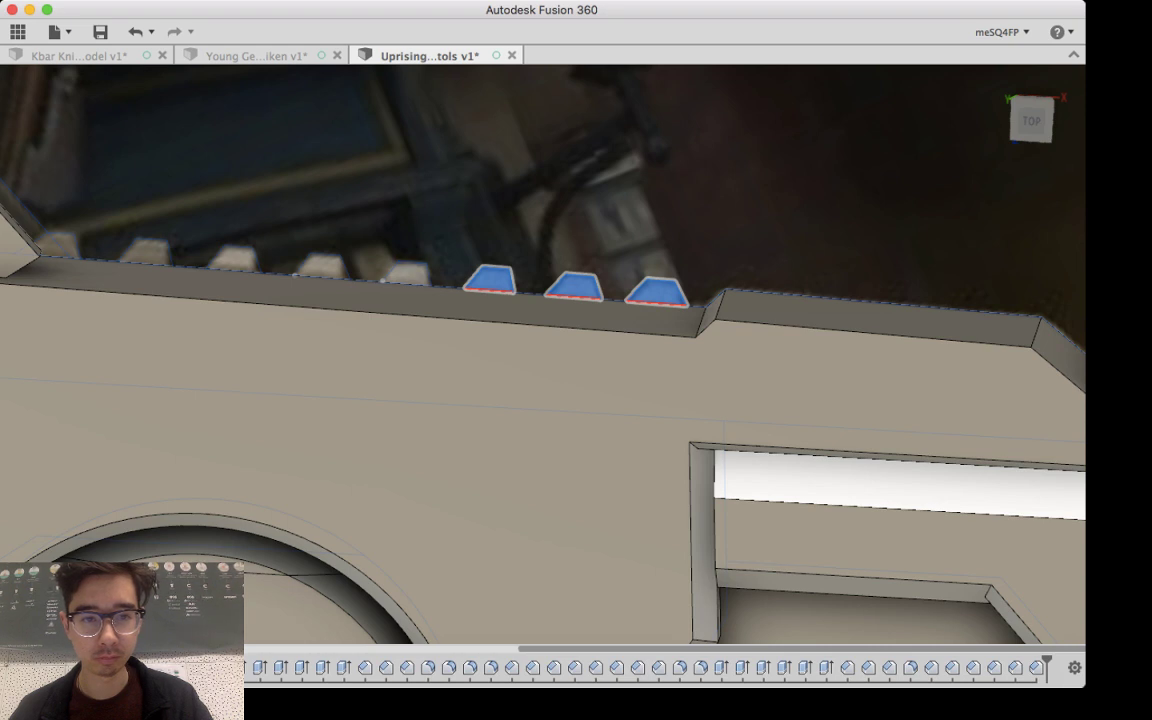
middle_drag(300, 255, 570, 250)
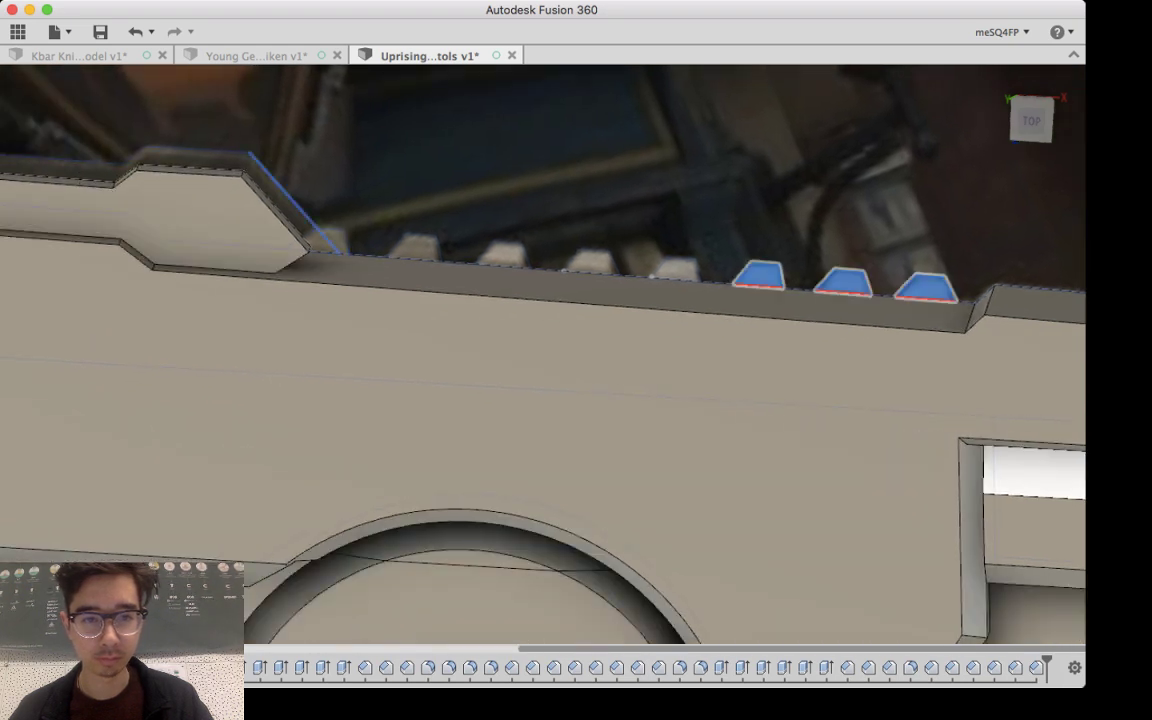
click(413, 246)
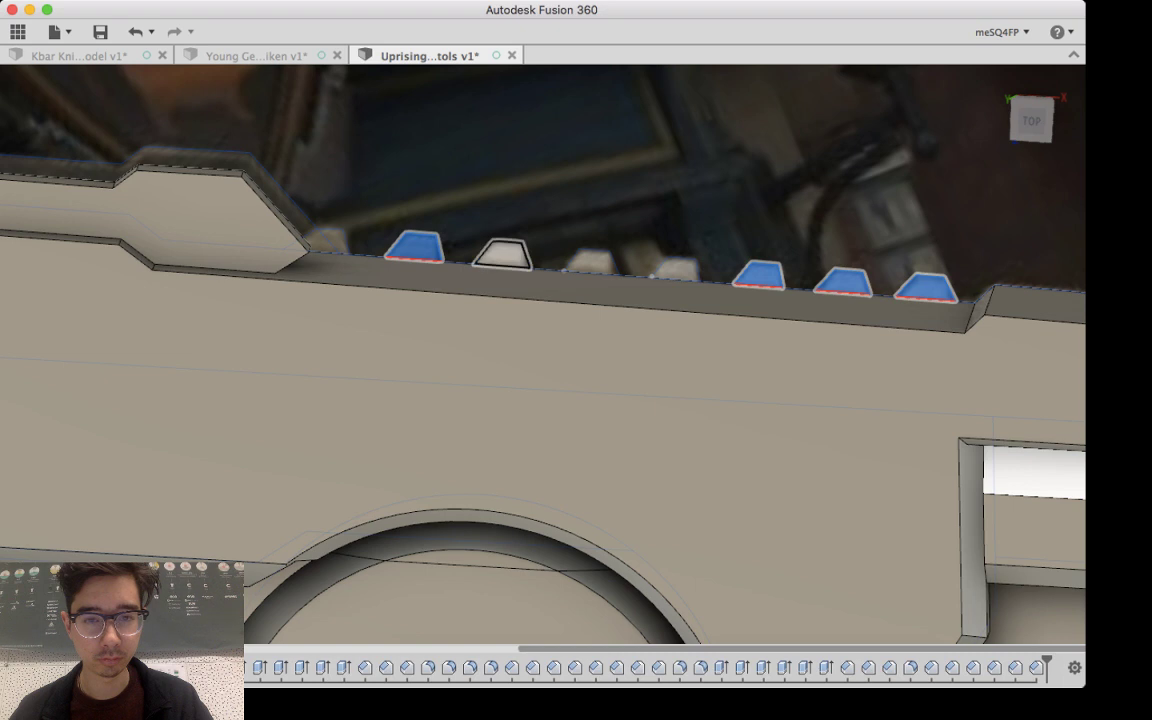
click(502, 253)
click(591, 260)
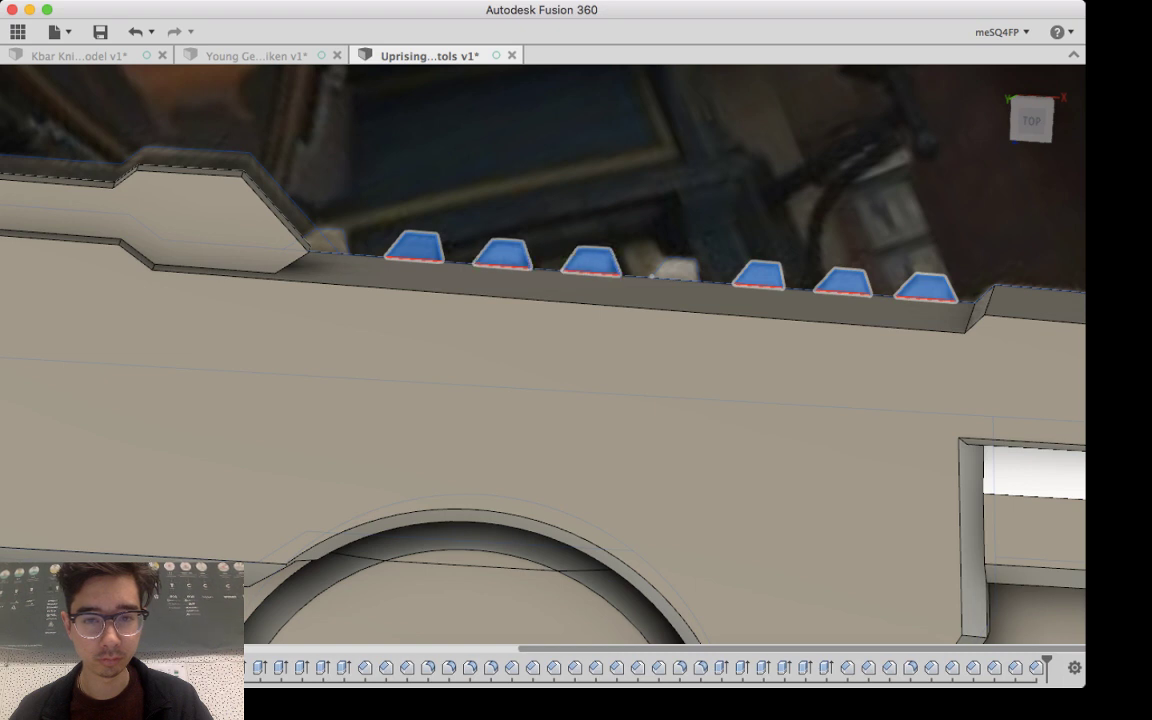
key(Escape)
scroll(683, 270, up, 4)
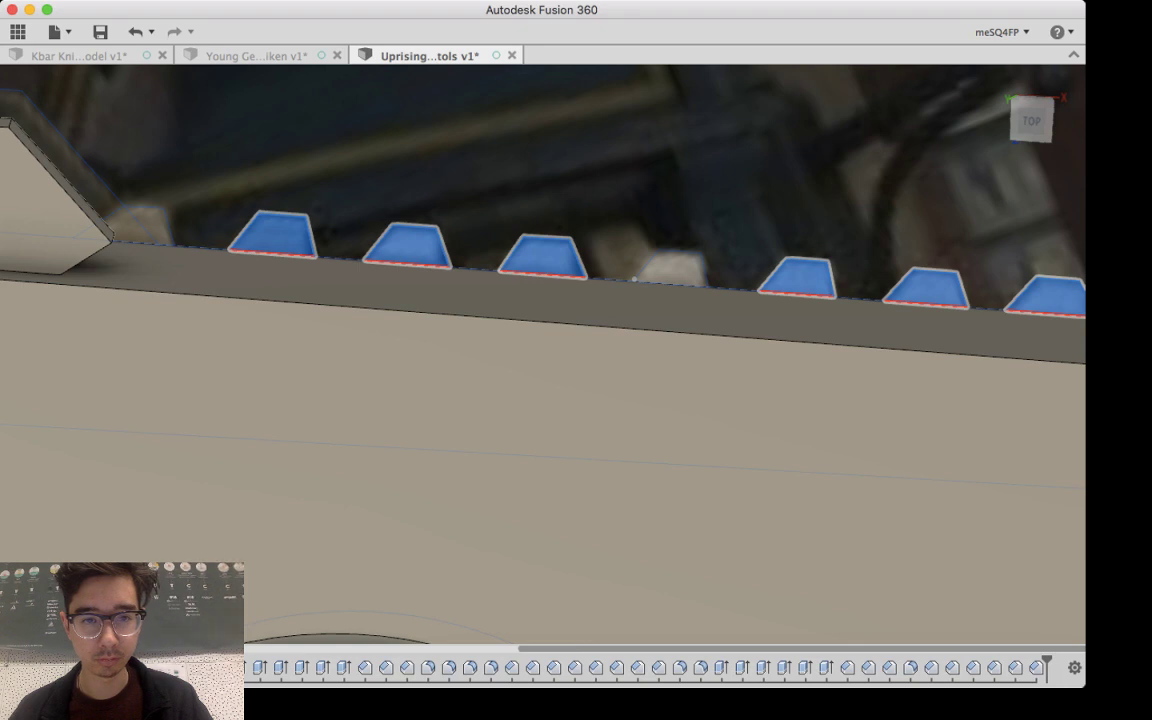
middle_drag(683, 270, 848, 284)
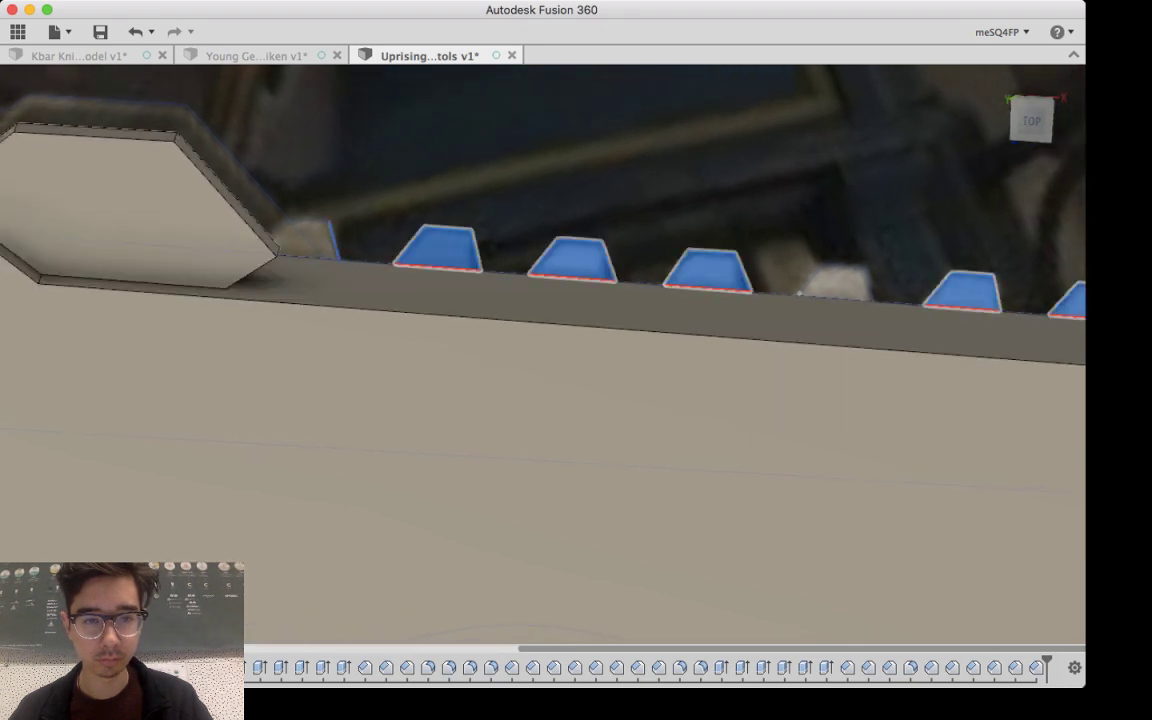
click(318, 240)
mouse_move(384, 196)
shift+middle_down()
mouse_move(425, 182)
mouse_move(394, 176)
shift+middle_up()
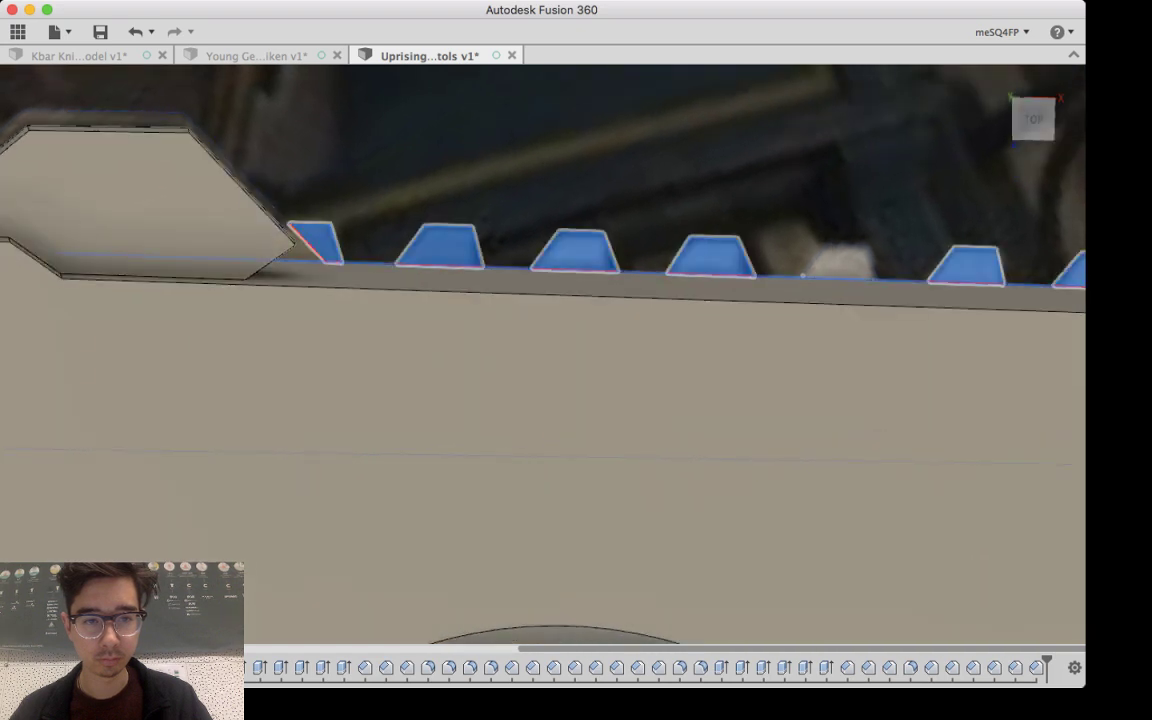
click(290, 242)
shift+middle_drag(384, 232, 388, 223)
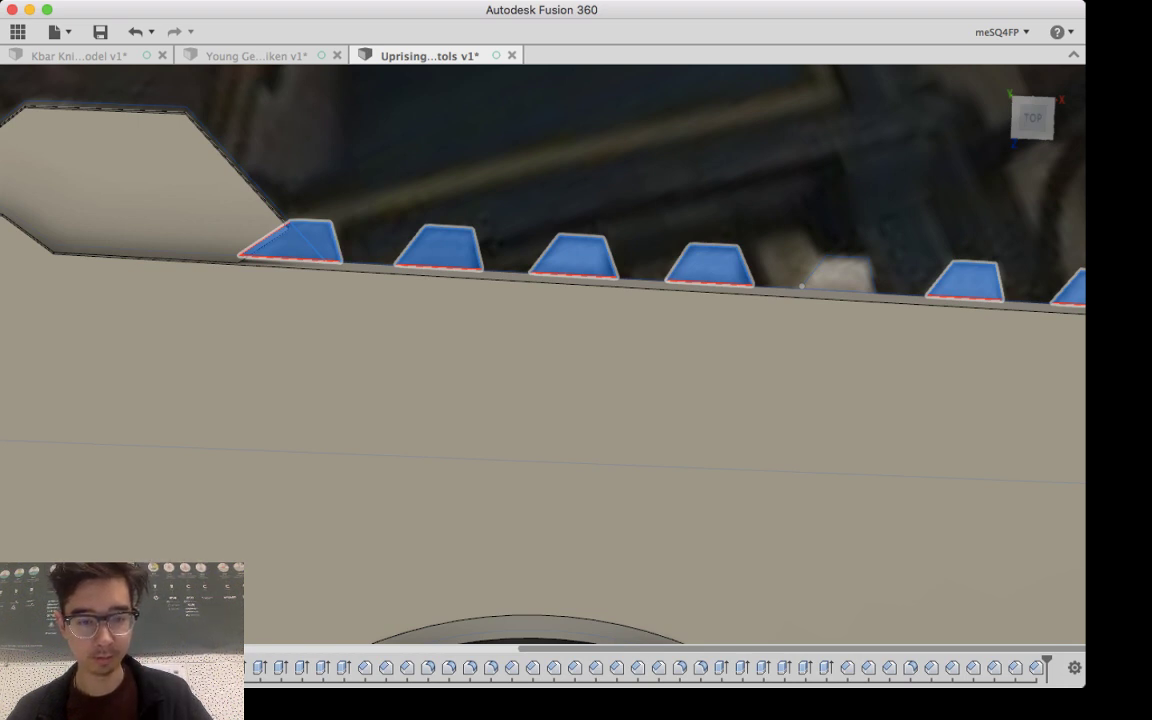
key(e)
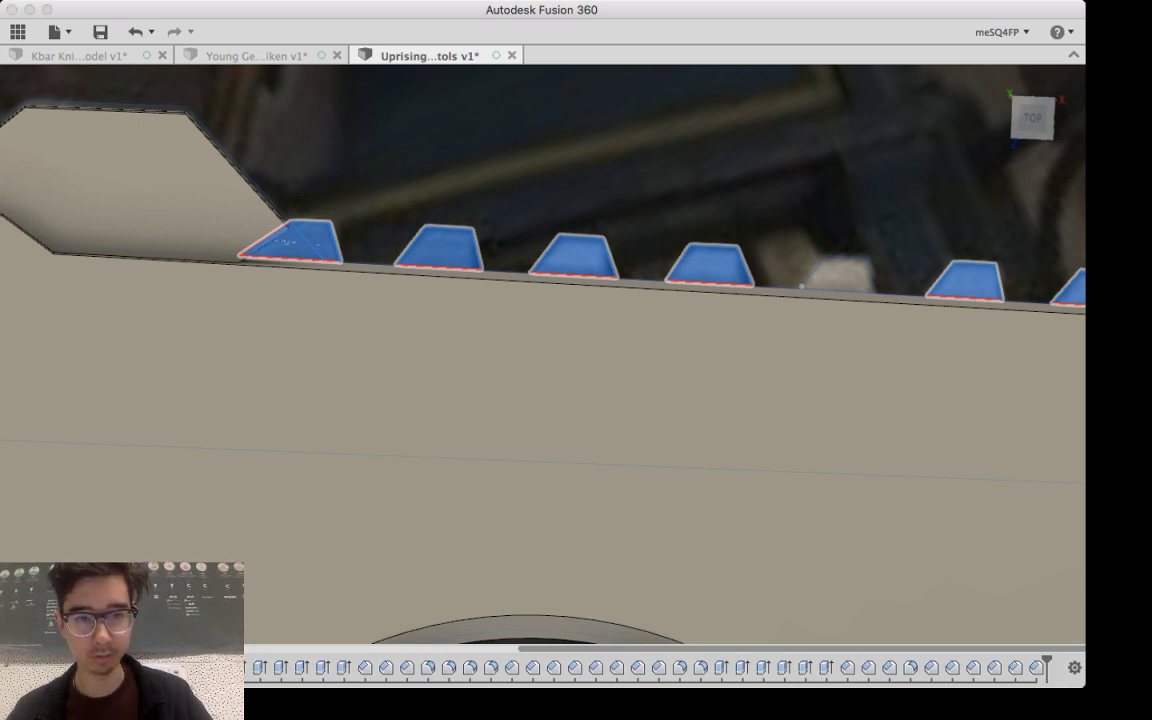
shift+middle_drag(287, 236, 764, 229)
click(761, 226)
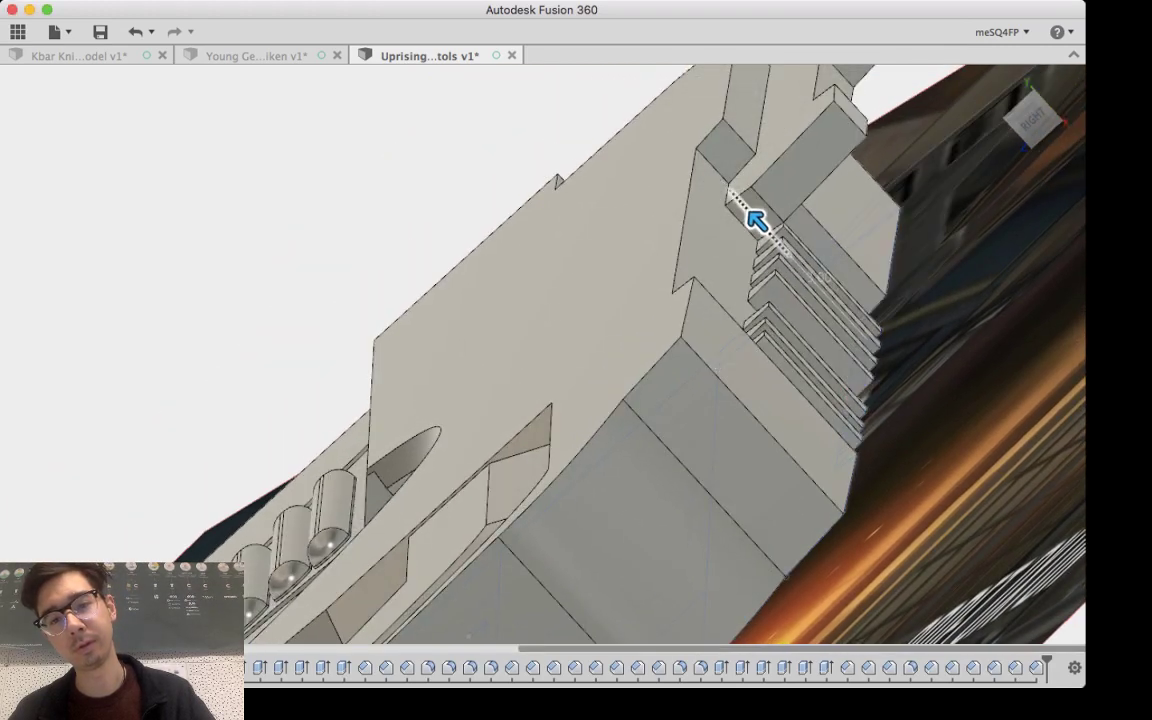
mouse_move(757, 220)
mouse_down()
mouse_move(708, 168)
mouse_move(773, 238)
mouse_up()
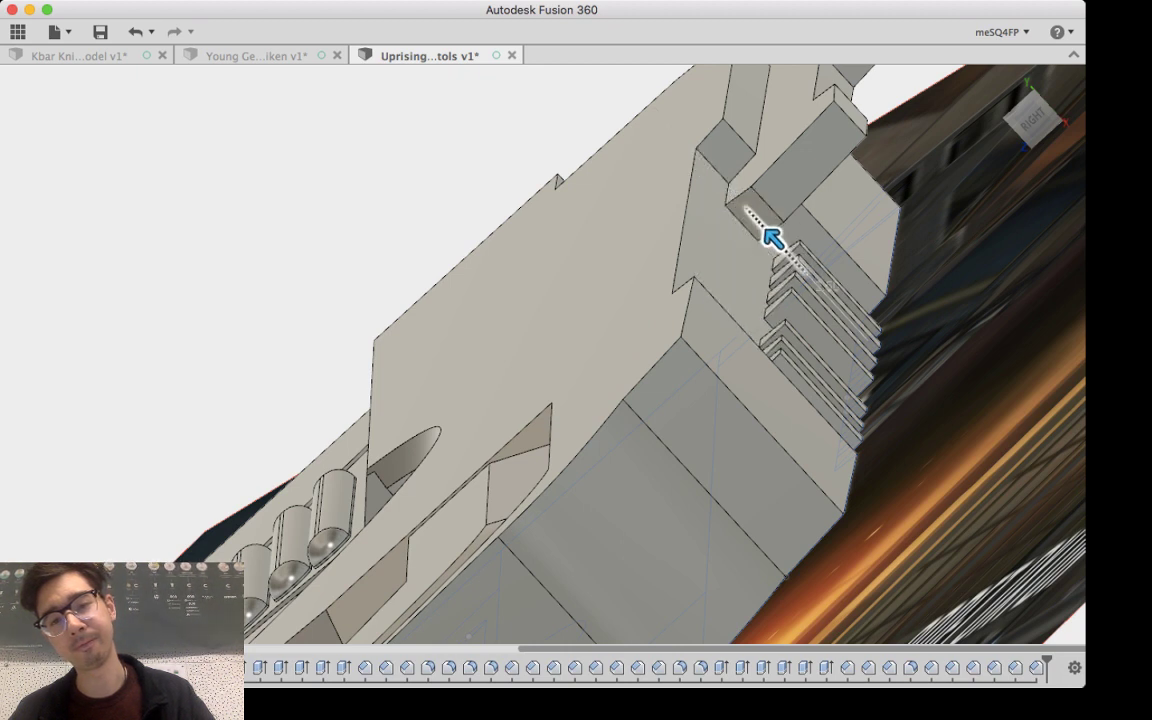
mouse_move(773, 238)
mouse_down()
mouse_move(691, 151)
mouse_move(773, 238)
mouse_up()
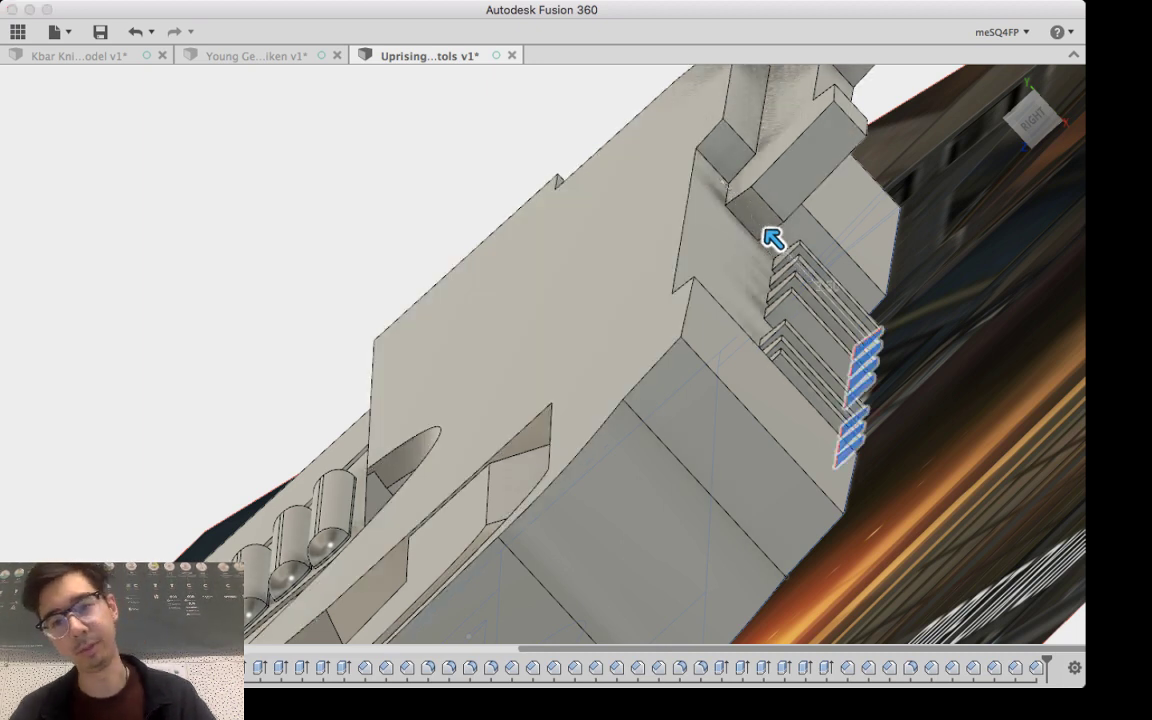
key(Return)
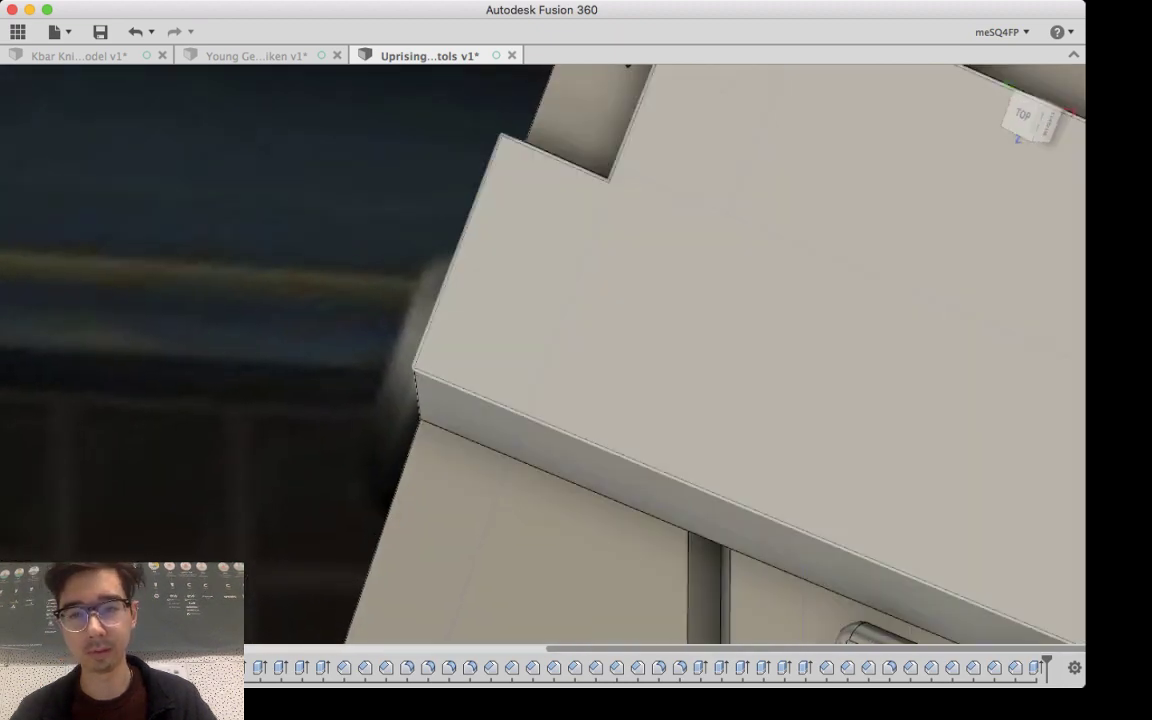
Step: Extrude the missing tooth's profile in the gap of the toothed rail by 2.50, in line with the neighbouring teeth
middle_drag(880, 340, 196, 415)
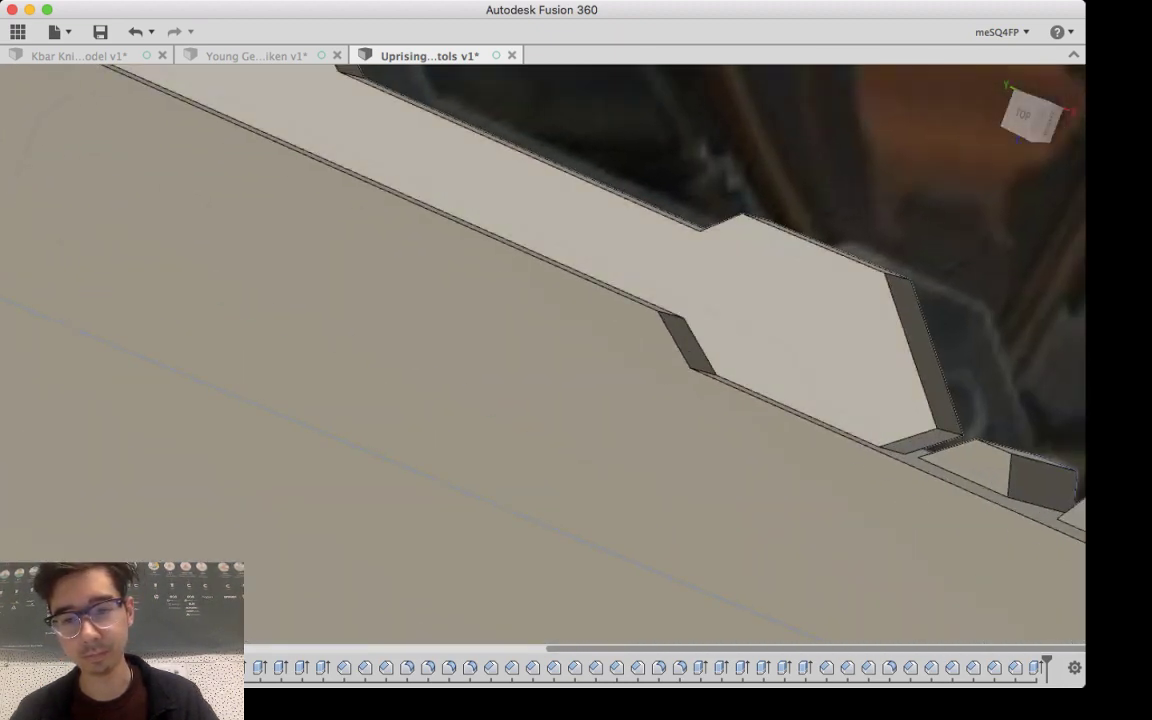
middle_drag(885, 365, 36, 92)
shift+middle_drag(514, 364, 620, 272)
scroll(820, 352, up, 5)
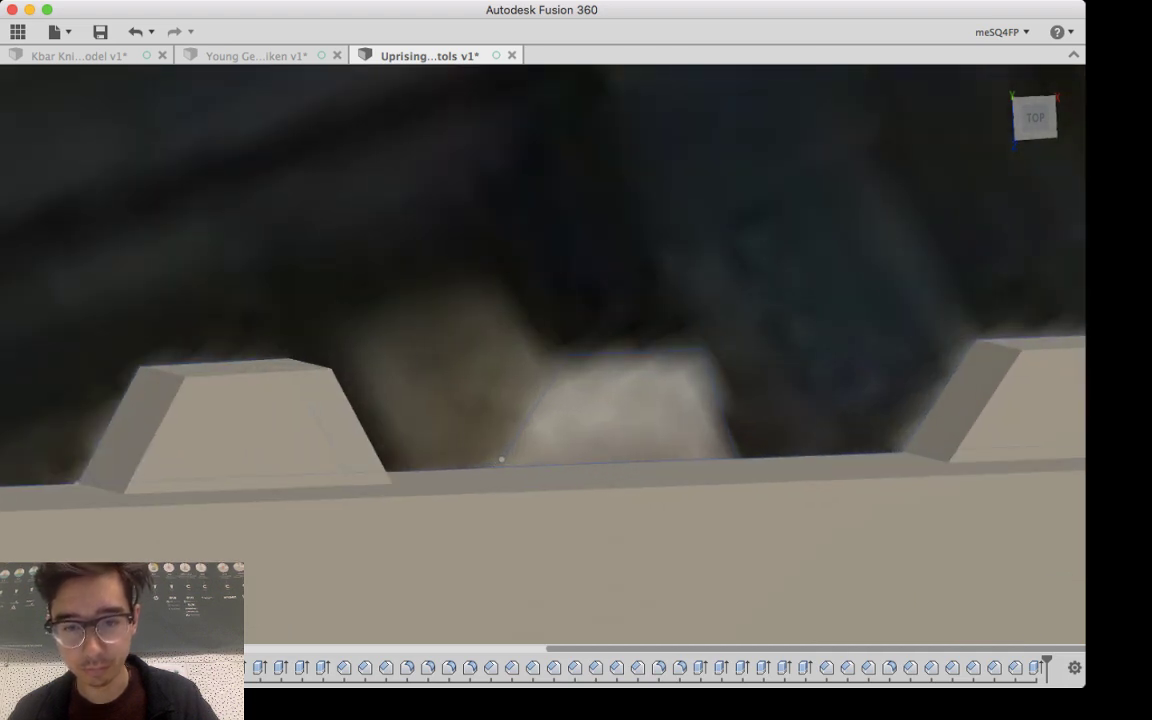
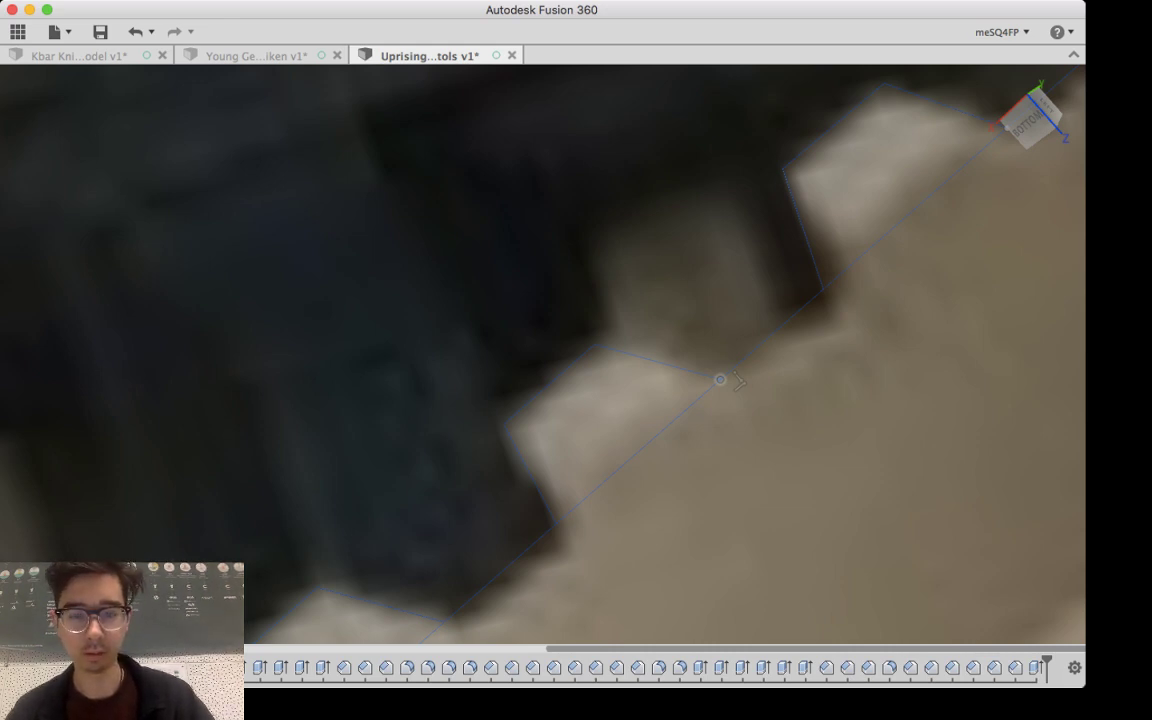
click(606, 428)
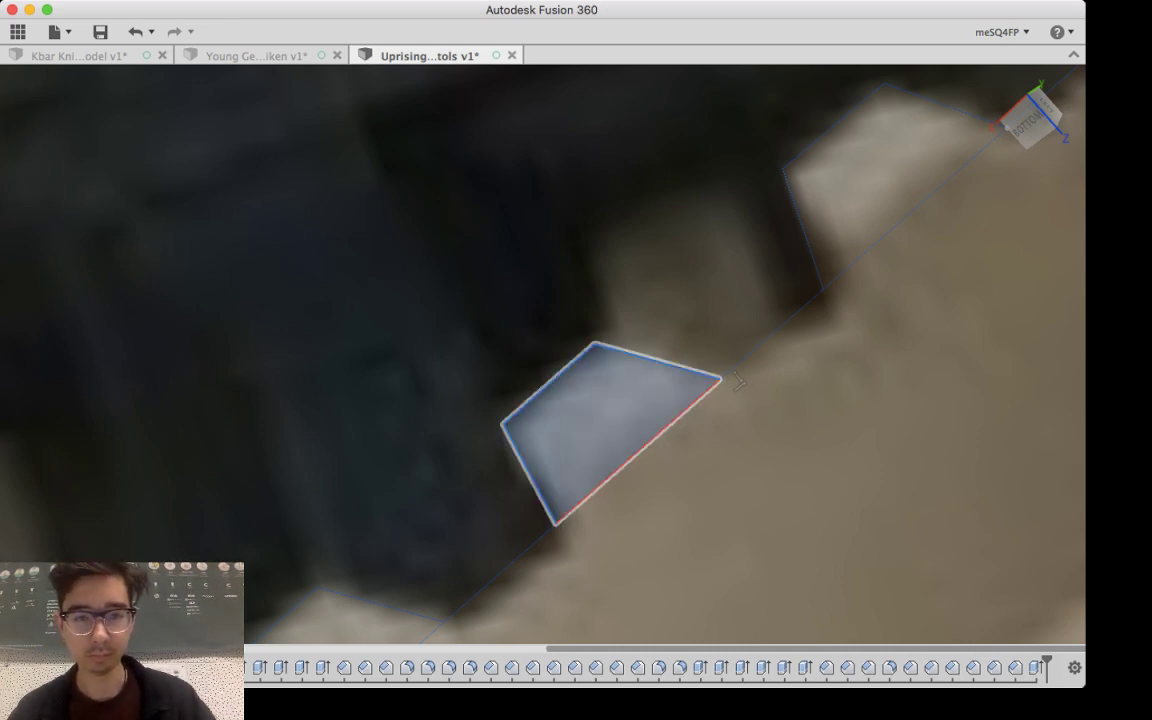
mouse_move(517, 278)
shift+middle_down()
mouse_move(455, 285)
mouse_move(622, 334)
shift+middle_up()
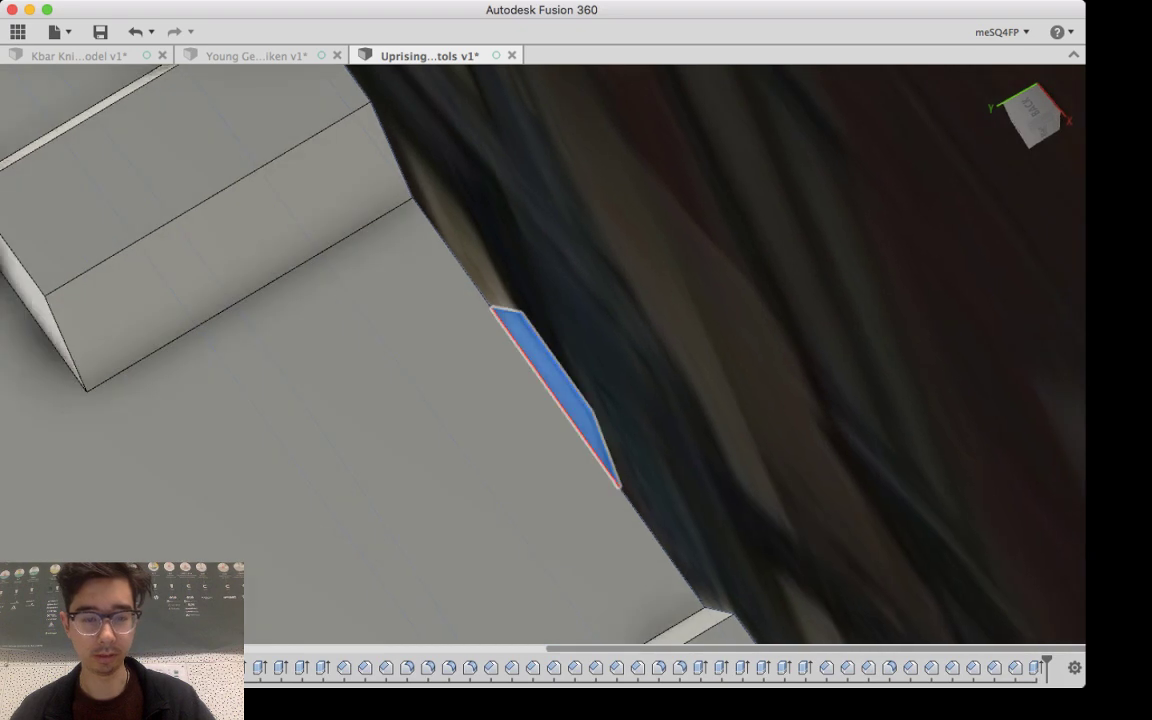
key(e)
drag(535, 381, 228, 561)
shift+middle_drag(228, 561, 240, 500)
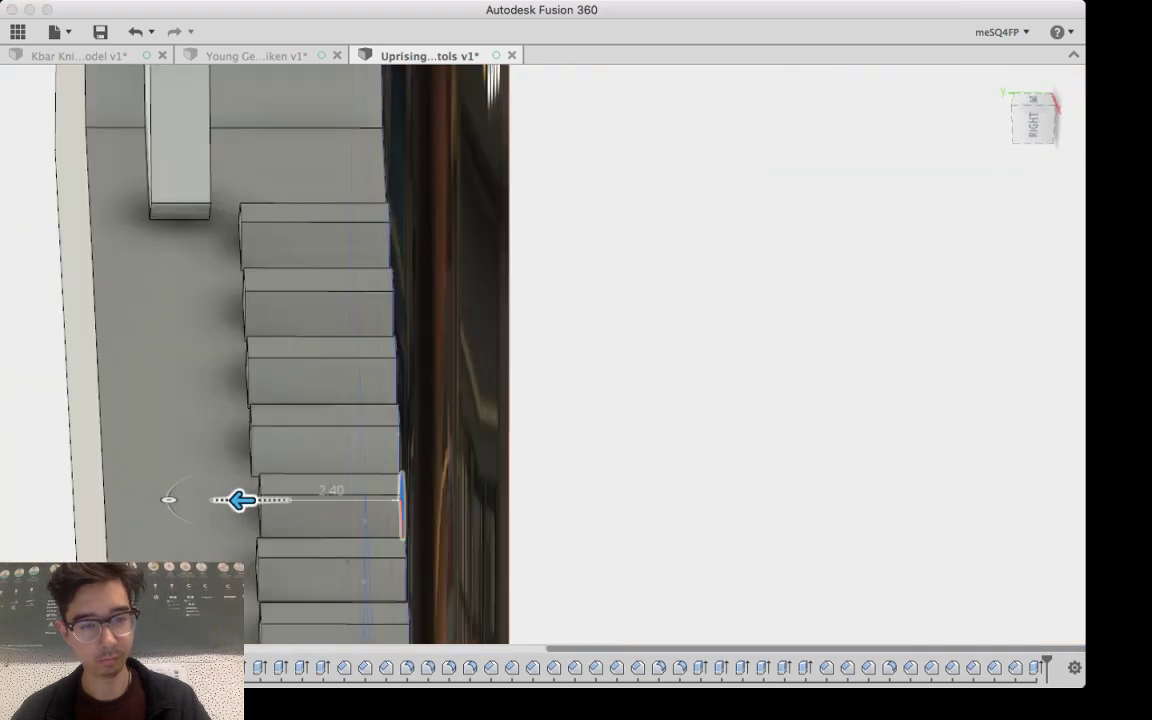
drag(240, 500, 235, 500)
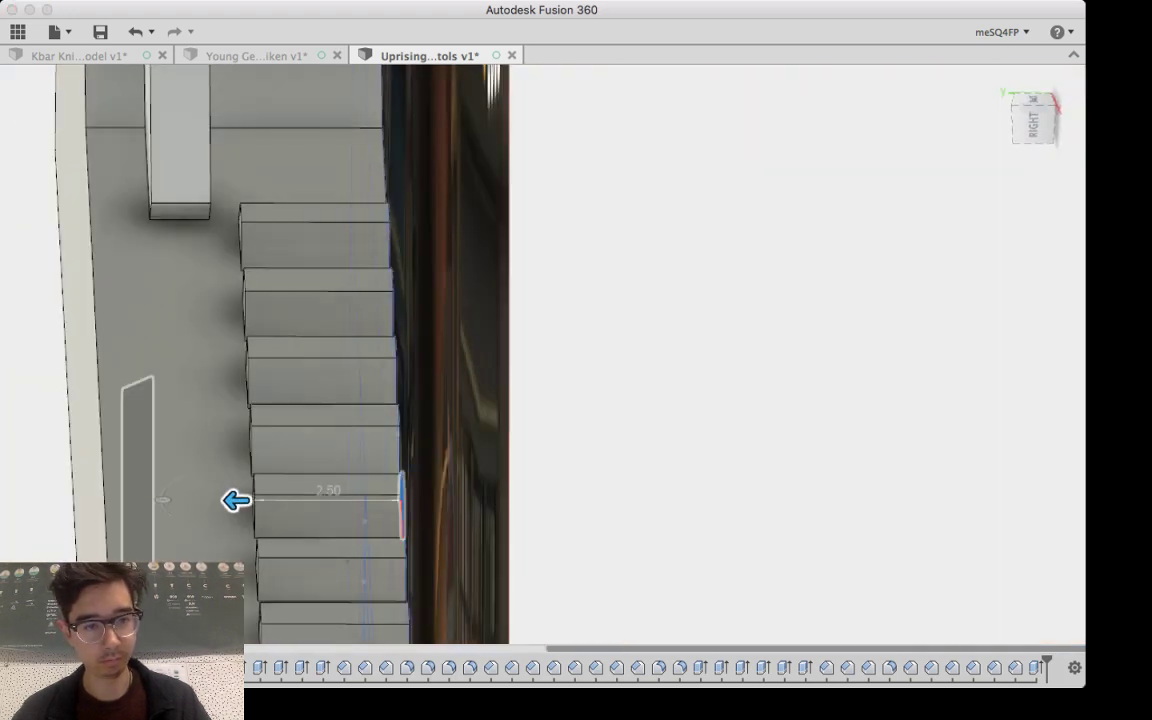
shift+middle_drag(231, 499, 296, 447)
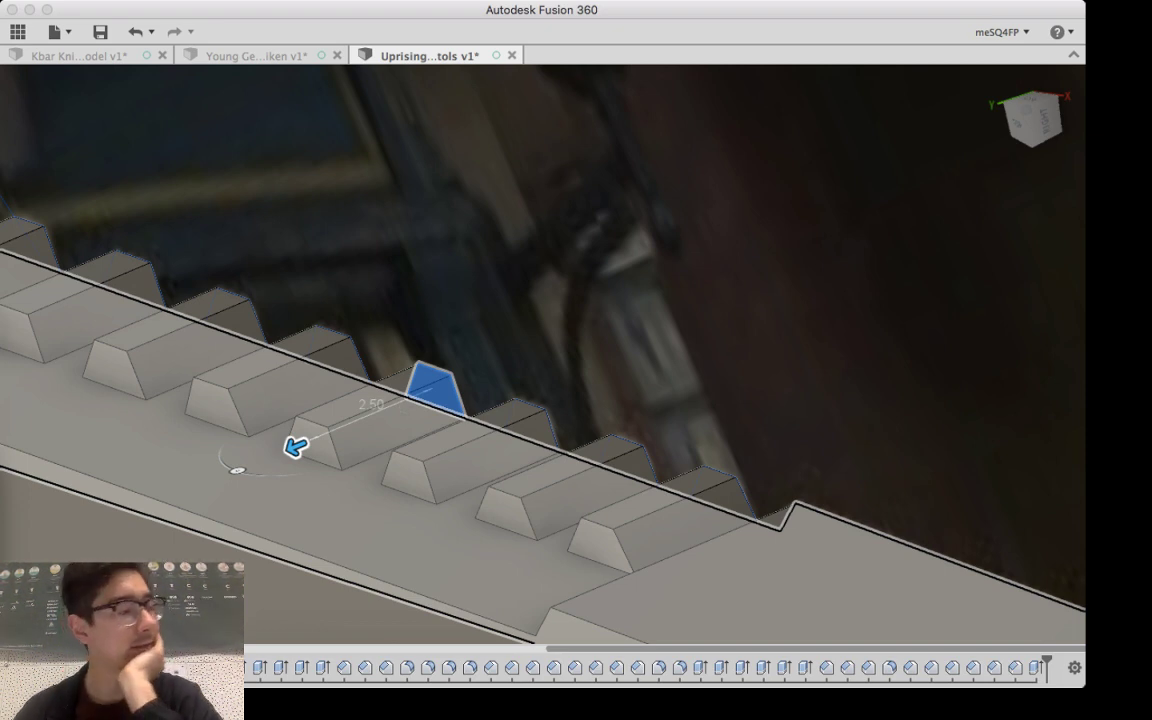
key(Return)
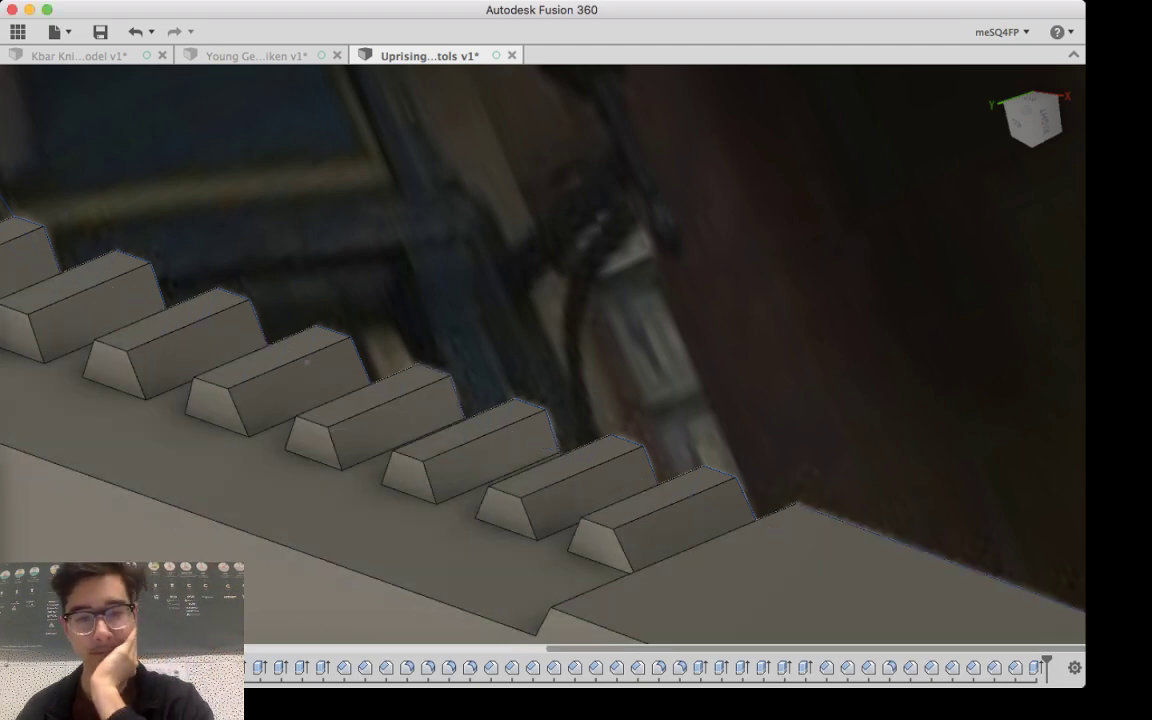
Step: Examine the toothed rail from above and compare it with the pistol's overall side profile
scroll(515, 508, up, 3)
scroll(515, 506, down, 6)
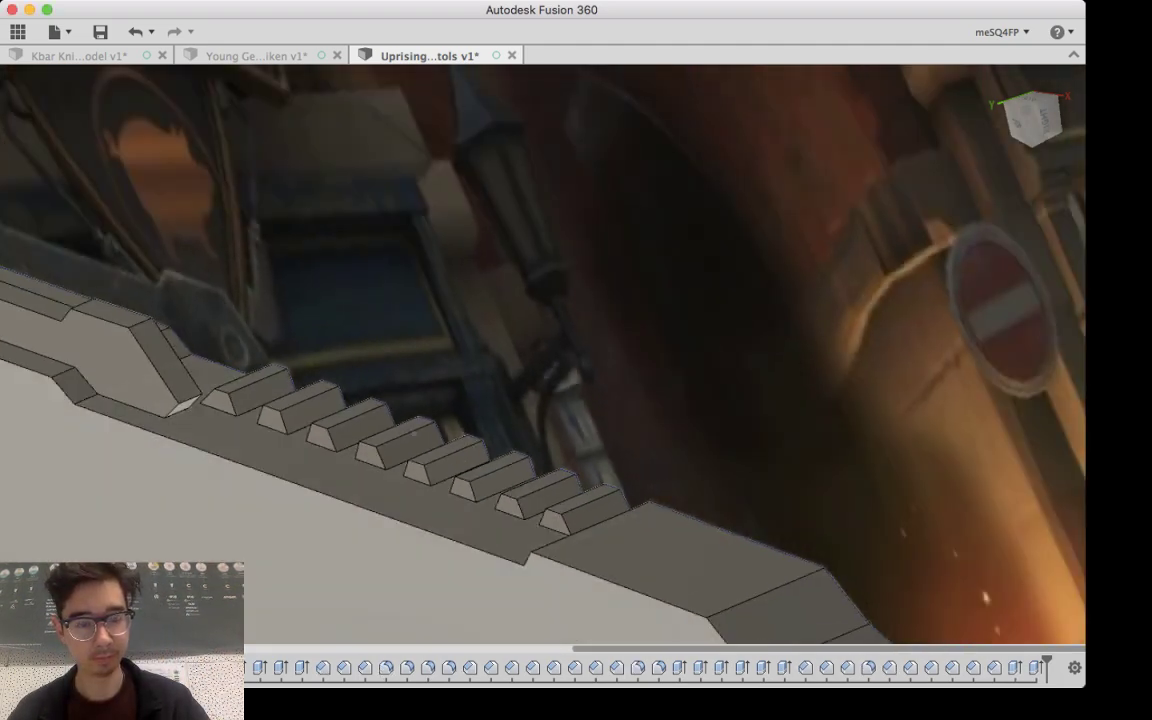
shift+middle_drag(300, 513, 556, 487)
scroll(556, 487, down, 3)
scroll(556, 487, down, 4)
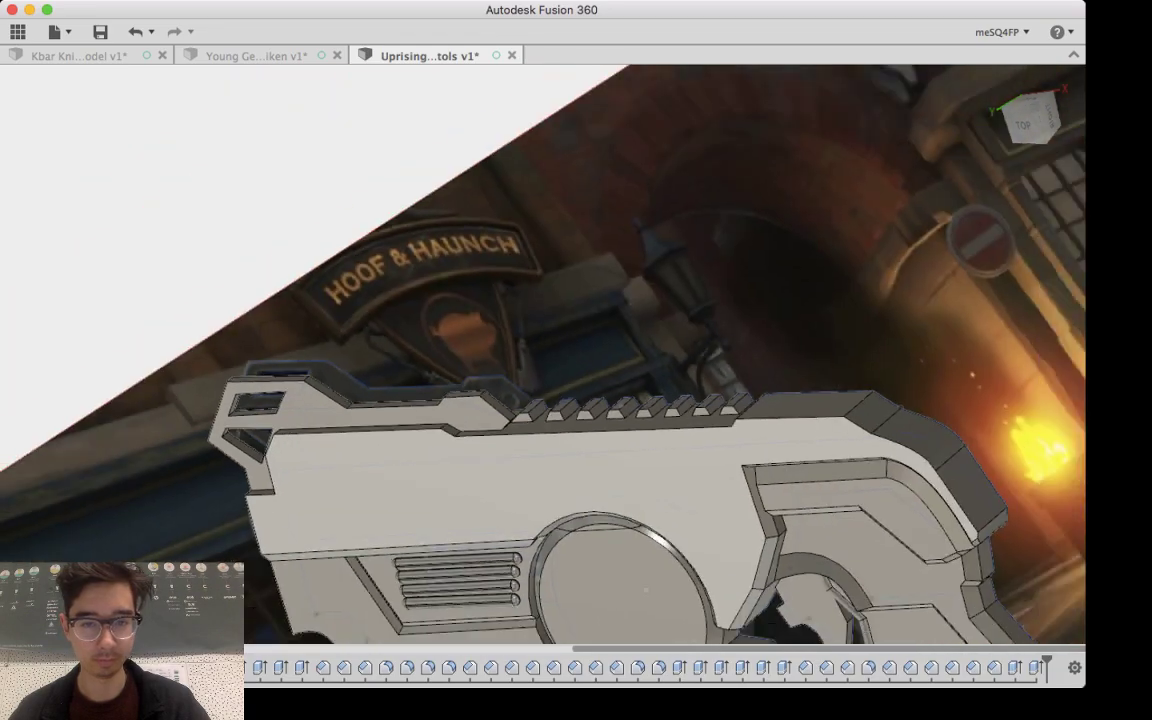
shift+middle_drag(501, 522, 535, 495)
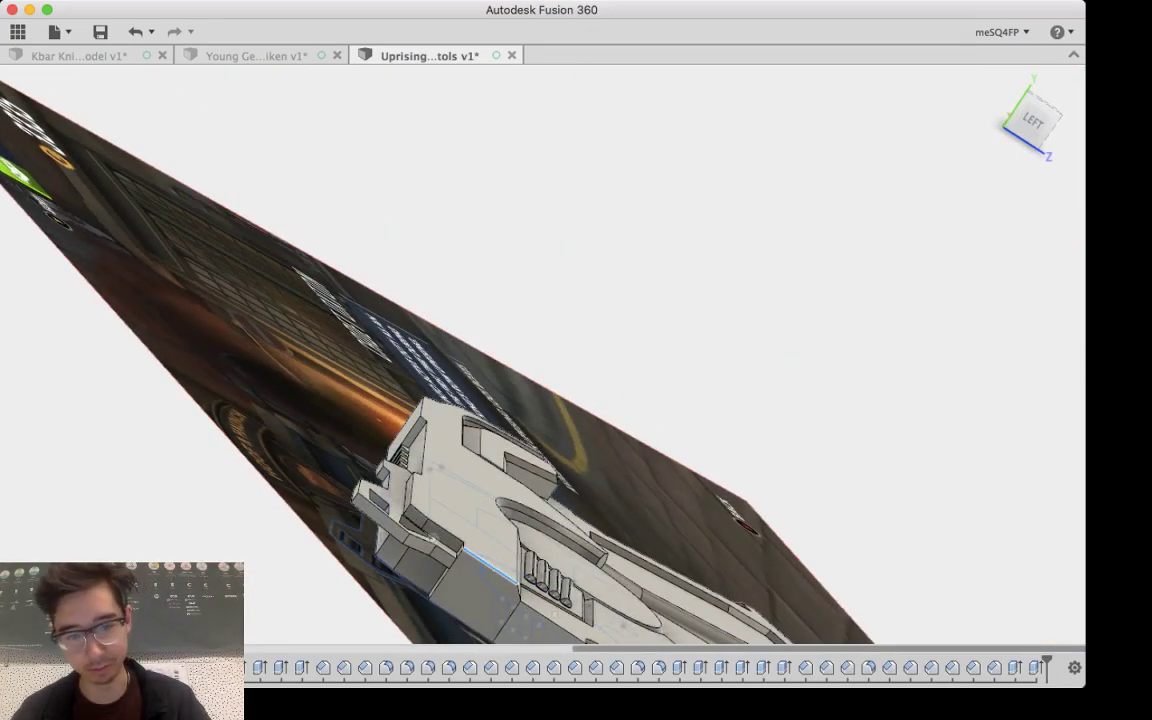
shift+middle_drag(405, 390, 530, 340)
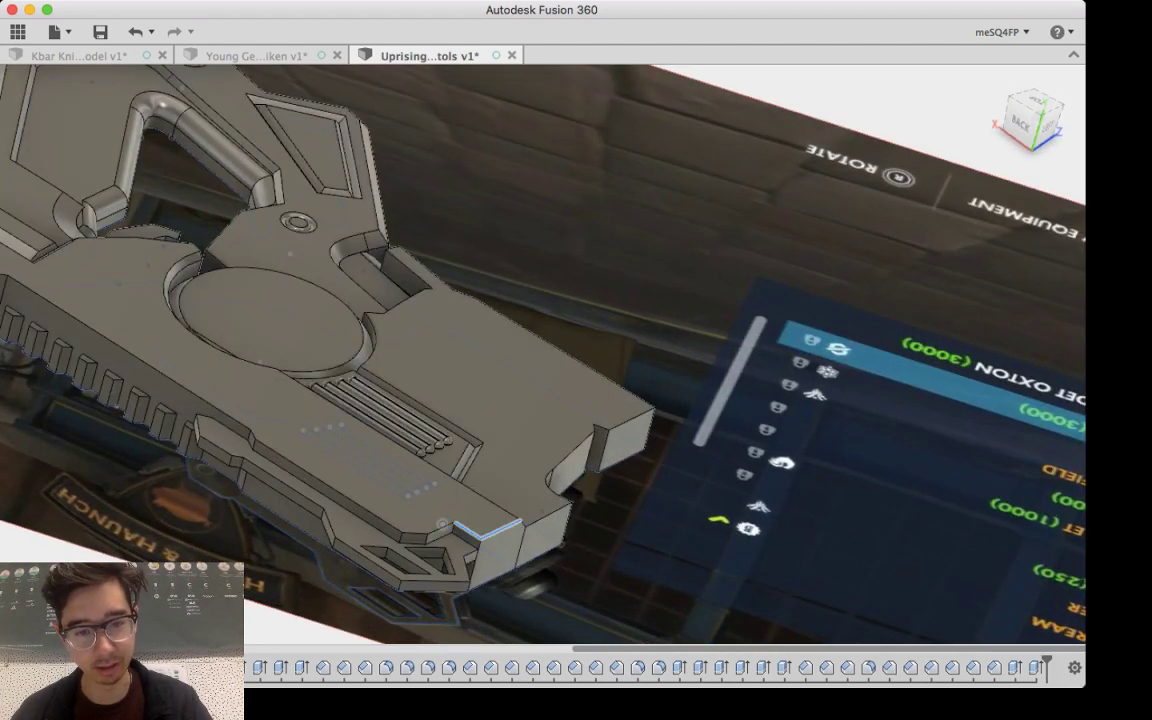
scroll(483, 516, up, 5)
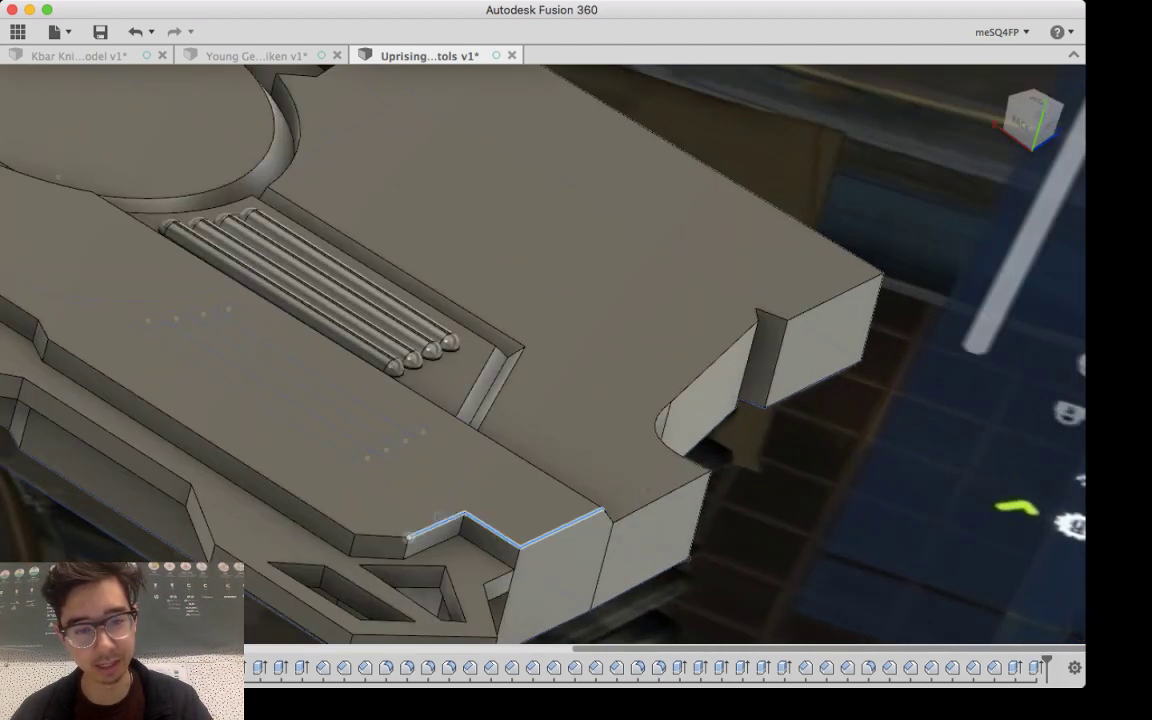
click(382, 536)
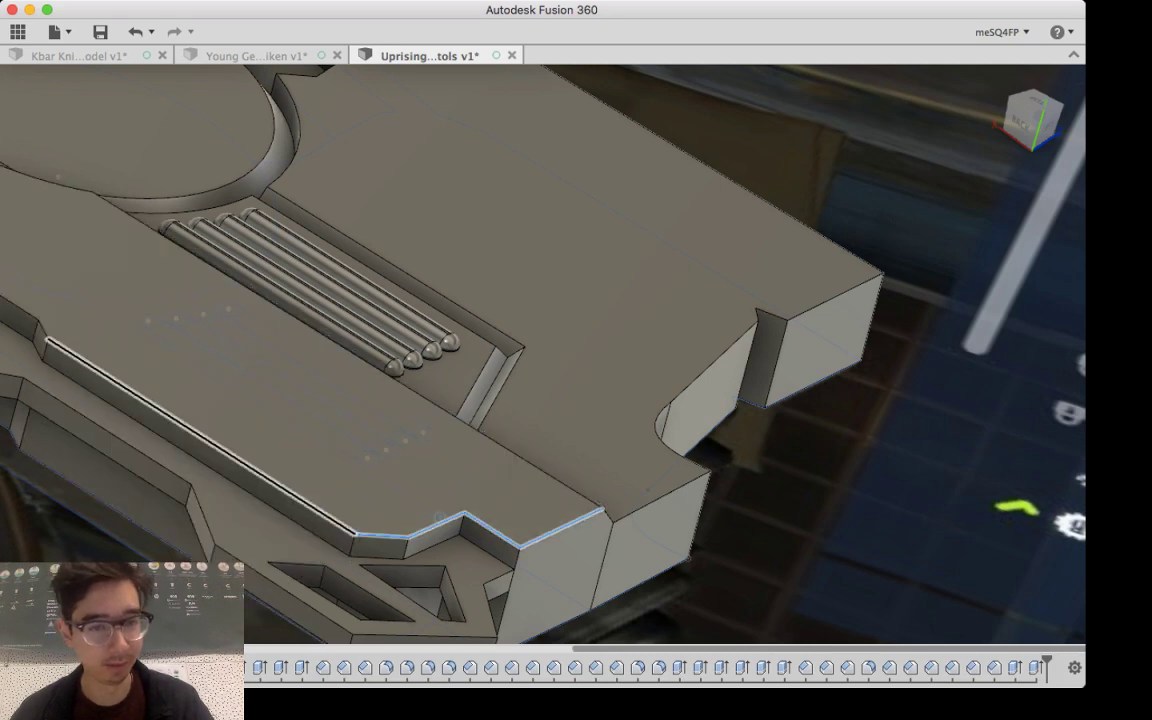
shift+middle_drag(330, 440, 835, 489)
middle_drag(430, 440, 895, 403)
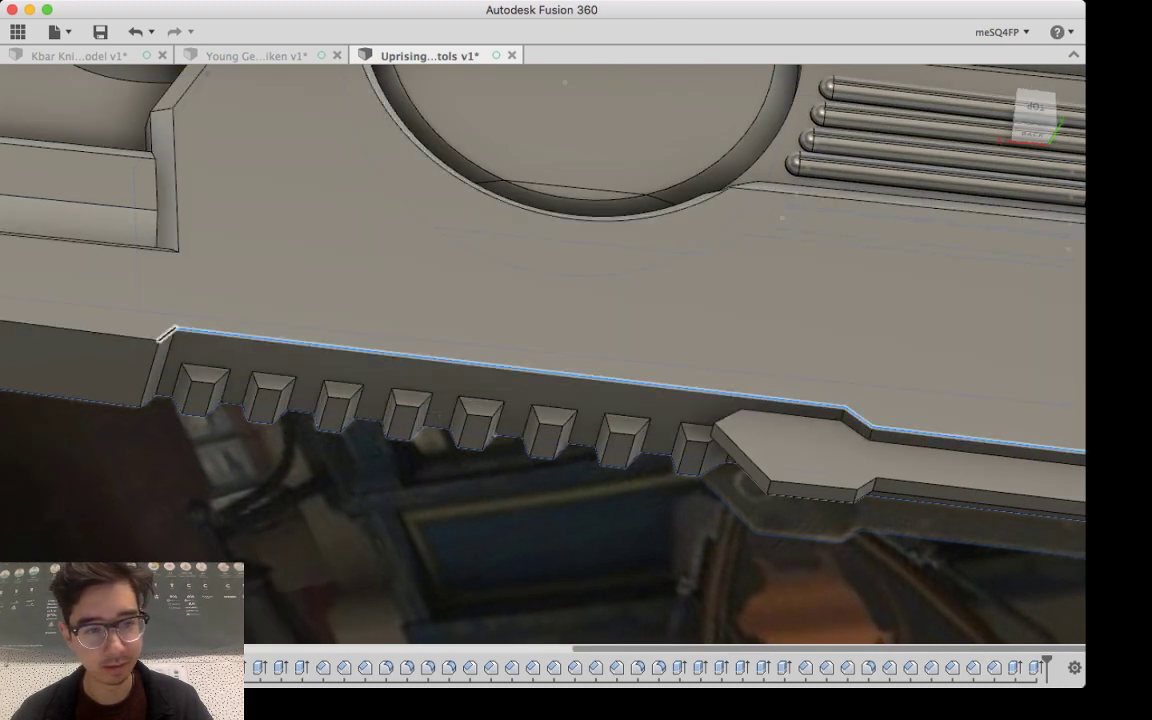
click(167, 334)
click(130, 337)
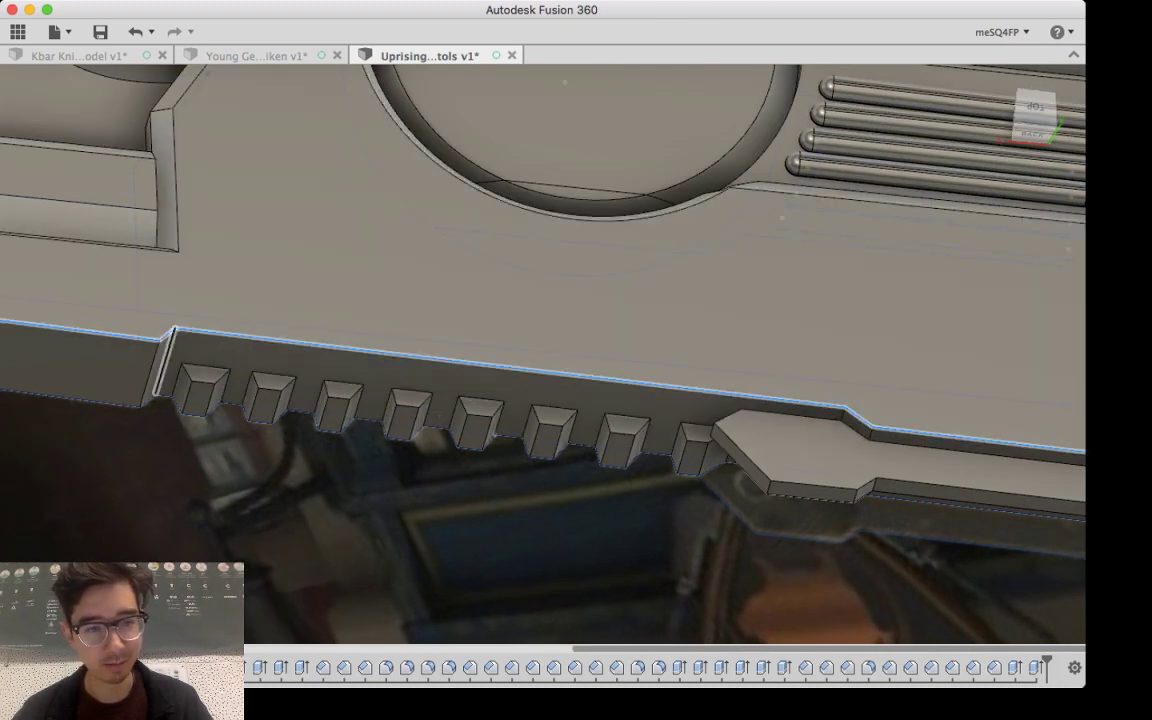
middle_drag(230, 355, 800, 421)
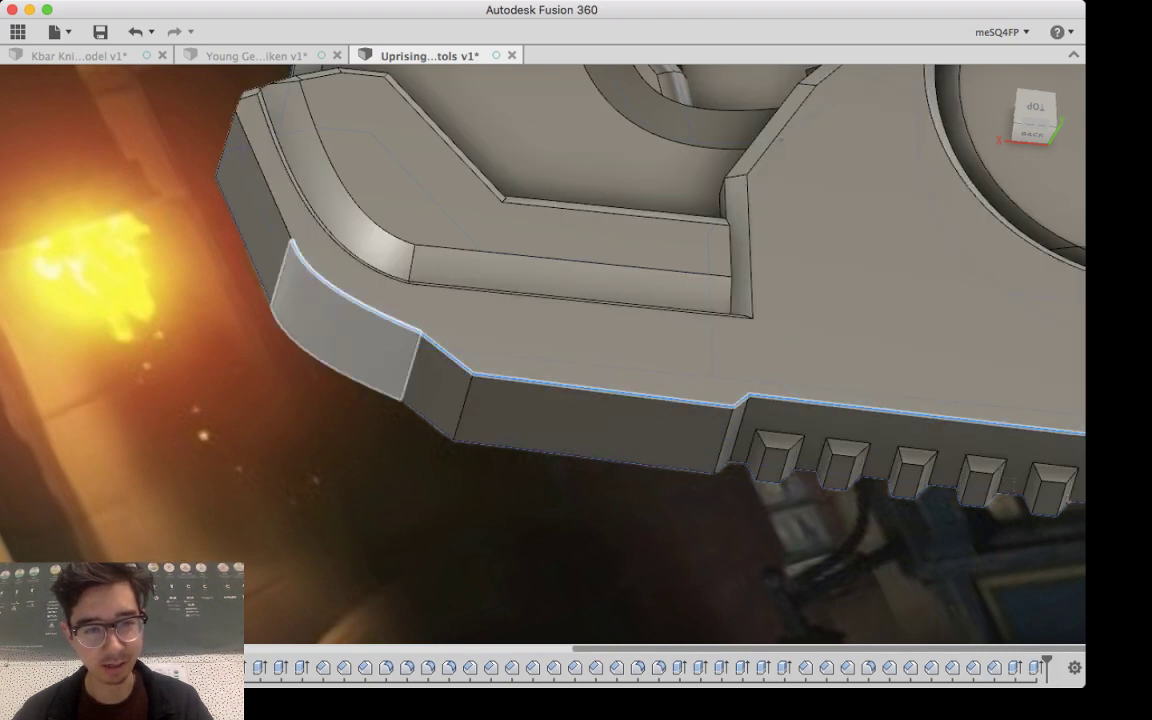
click(262, 168)
Step: Examine the pistol's outer edges from several angles and compare them with the reference image by hiding and showing the bodies
shift+middle_drag(204, 376, 265, 440)
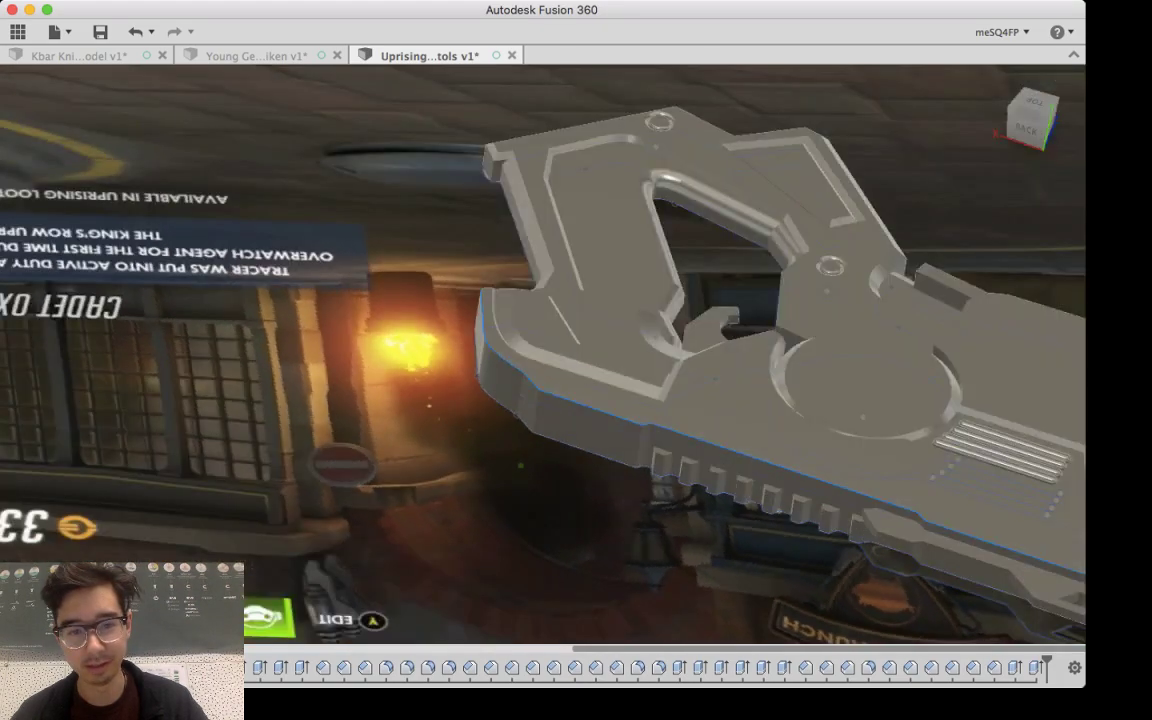
shift+middle_drag(520, 465, 665, 435)
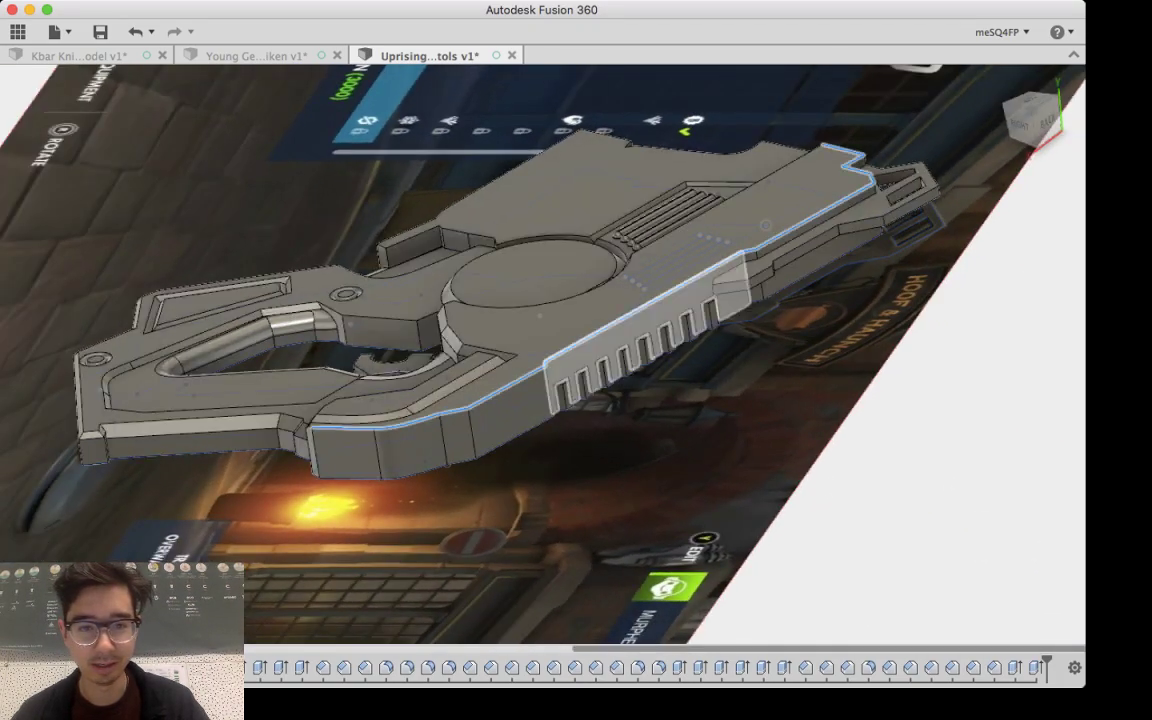
middle_drag(585, 400, 794, 610)
middle_drag(698, 511, 767, 443)
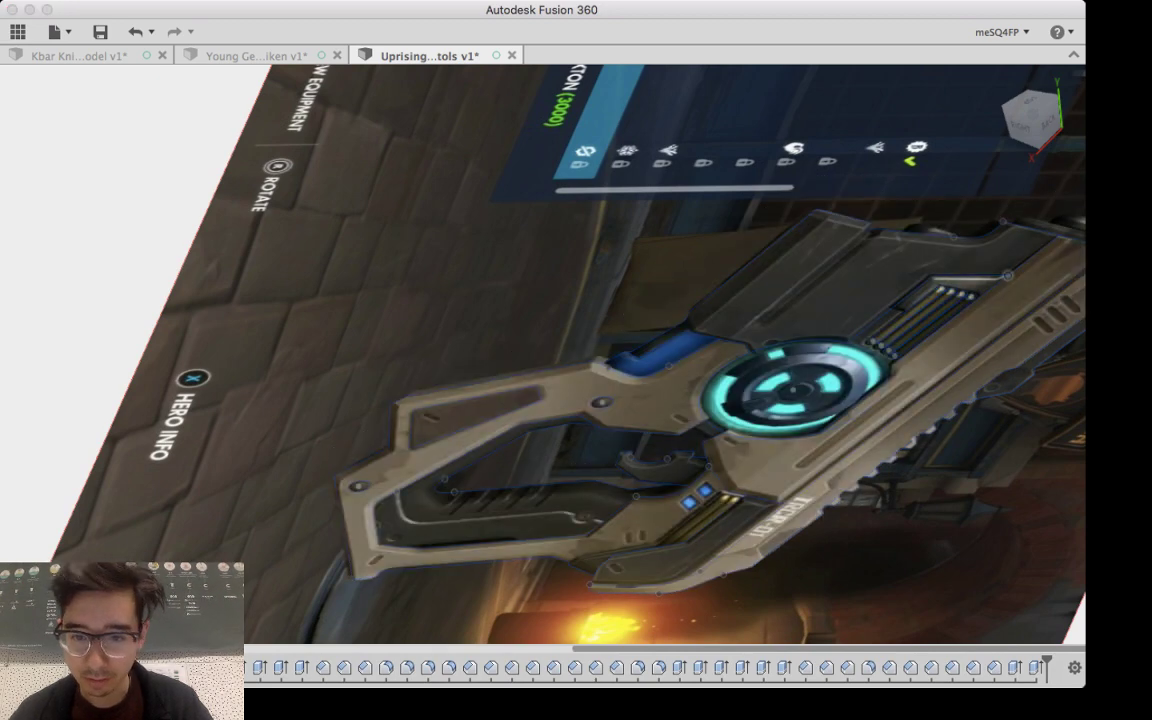
mouse_move(590, 371)
shift+middle_down()
mouse_move(707, 470)
mouse_move(688, 441)
shift+middle_up()
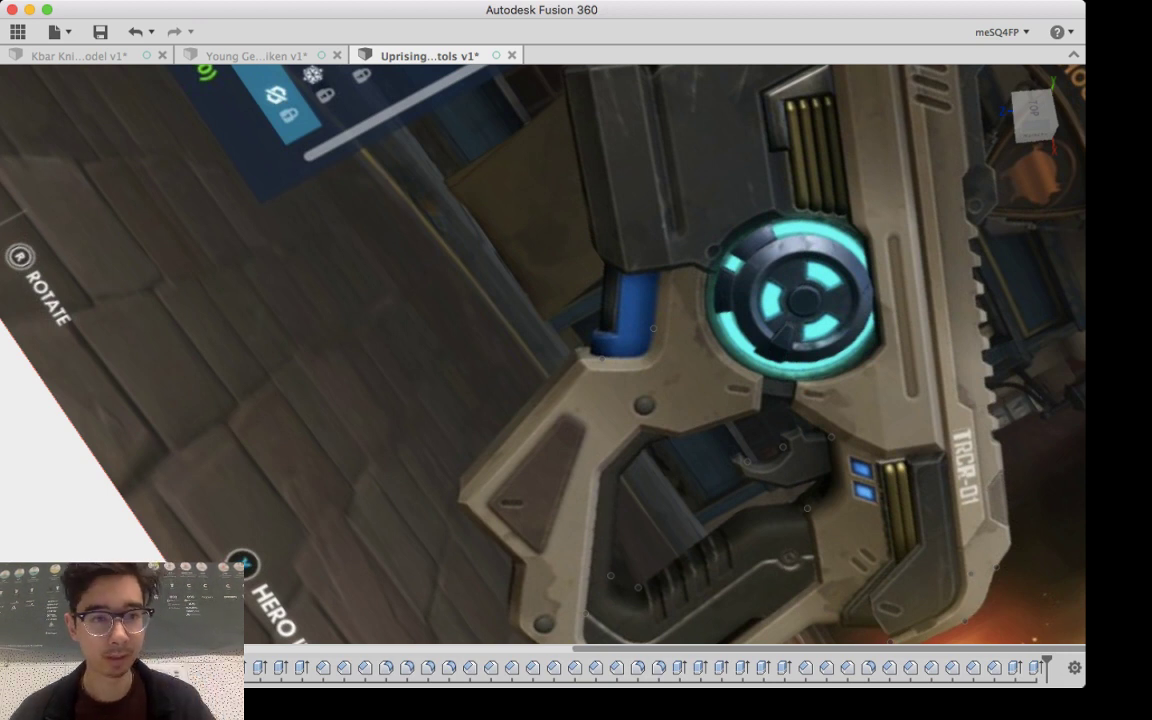
key(v)
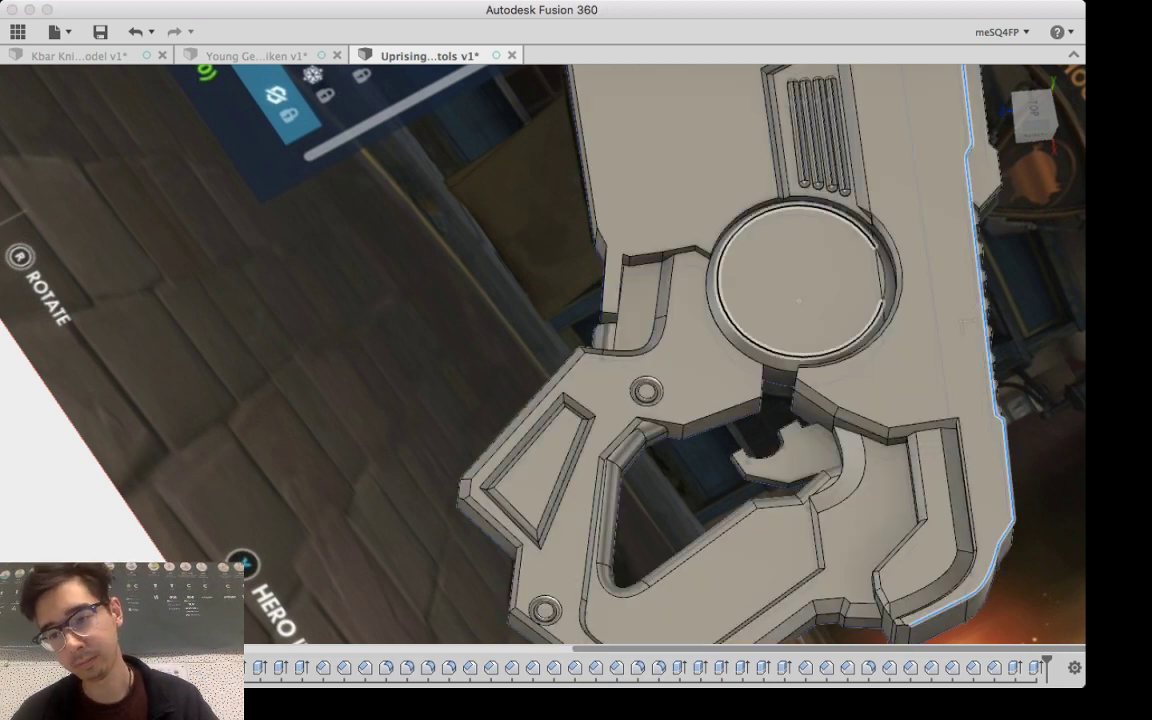
shift+middle_drag(787, 395, 747, 268)
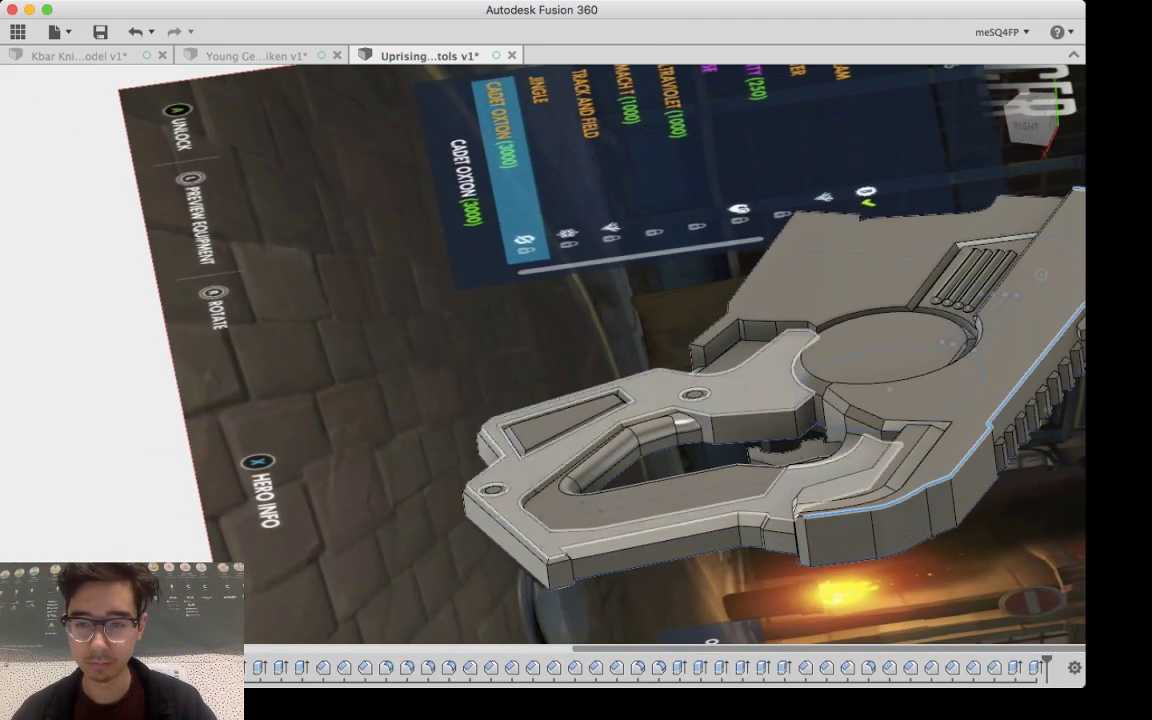
middle_drag(1006, 468, 779, 470)
scroll(779, 470, down, 5)
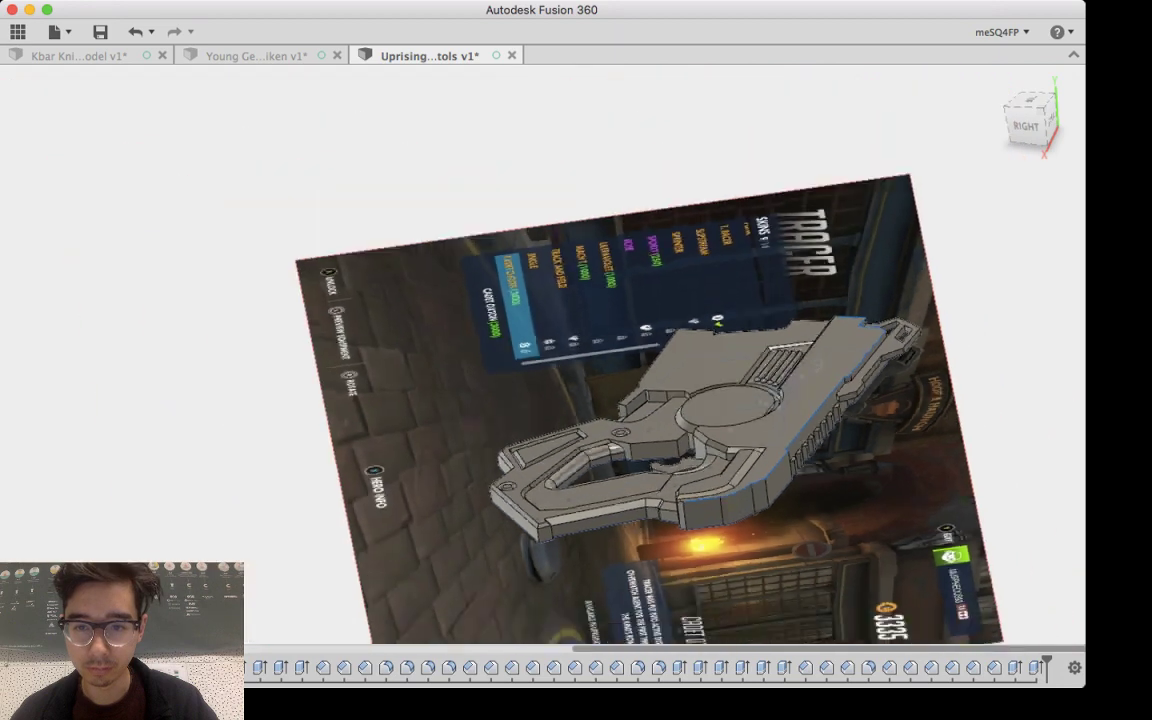
scroll(779, 470, up, 8)
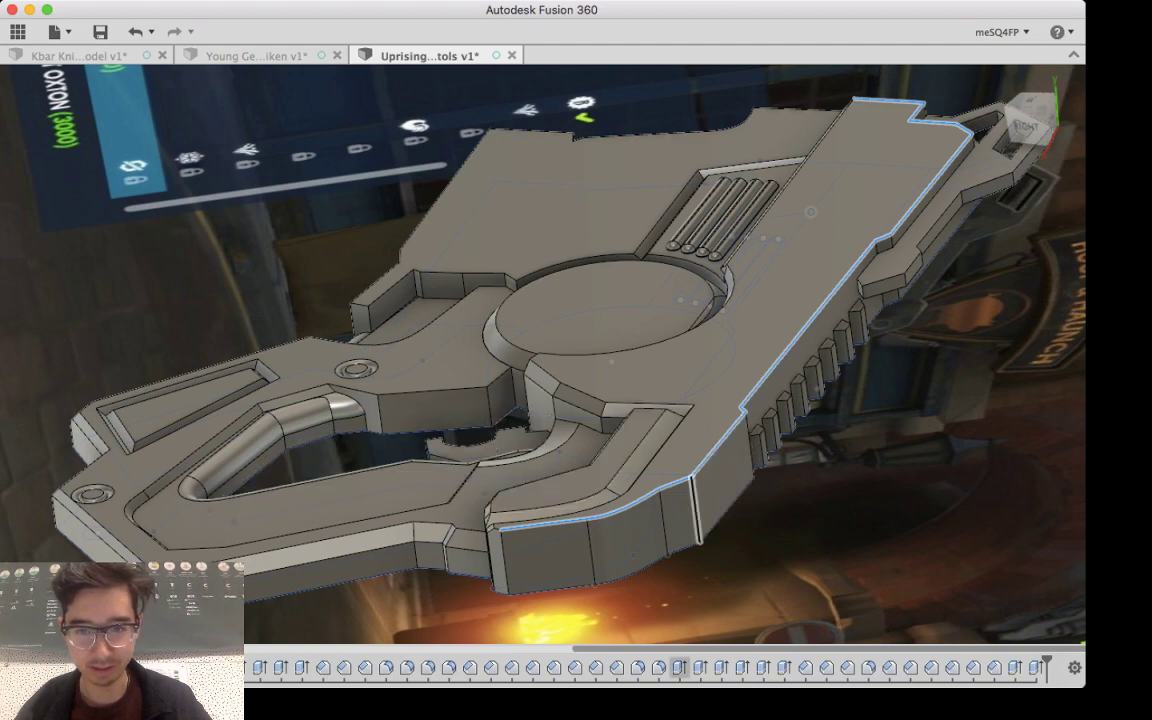
shift+middle_drag(697, 511, 785, 475)
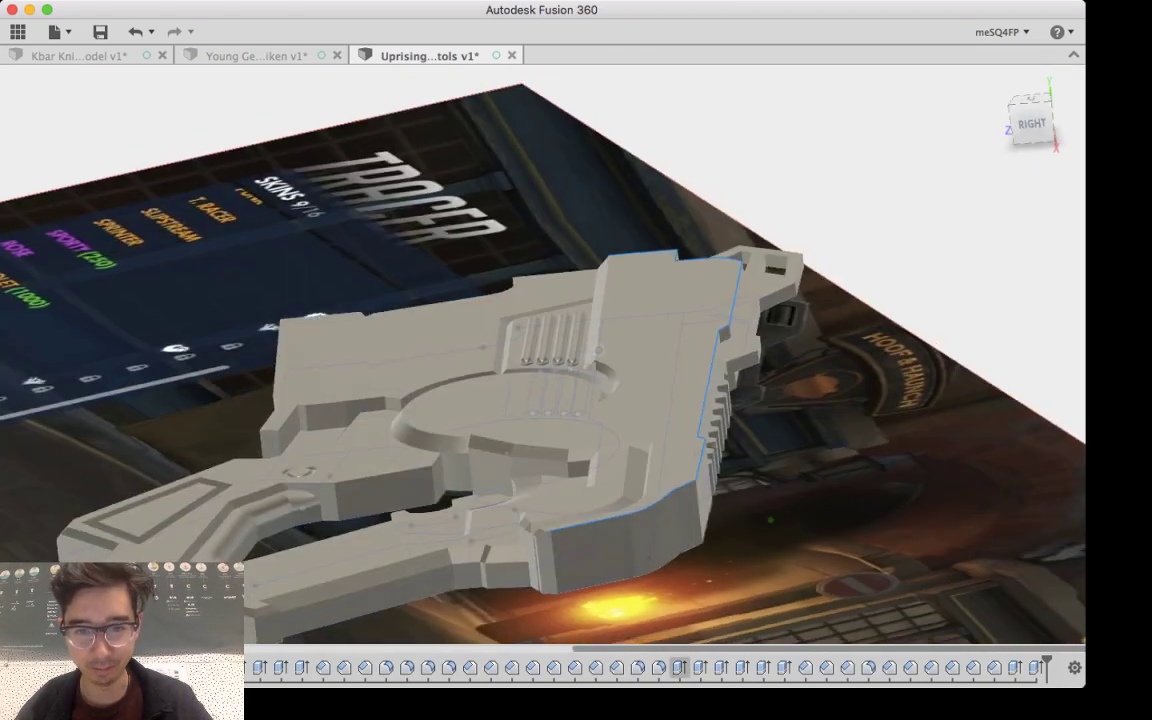
shift+middle_drag(649, 376, 637, 427)
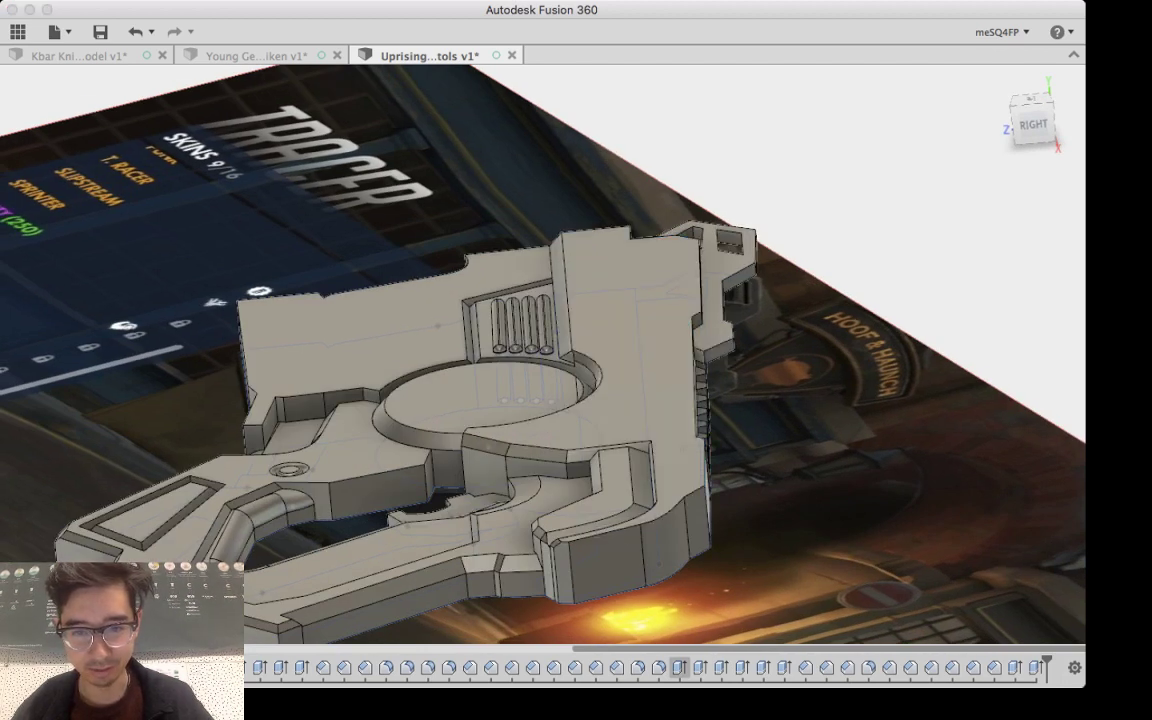
Step: Fillet the upper body's outer edge from the curved rear along the toothed rail and top sight to the front corner notch
key(super+Tab)
scroll(461, 535, up, 10)
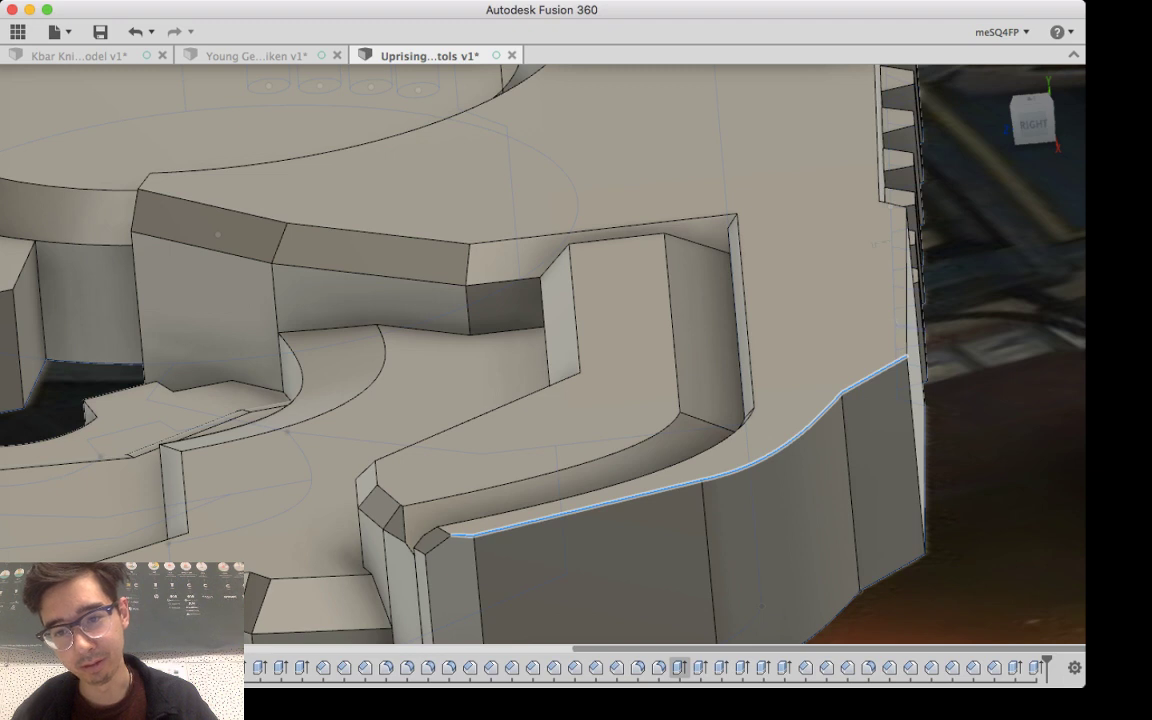
shift+middle_drag(890, 375, 780, 385)
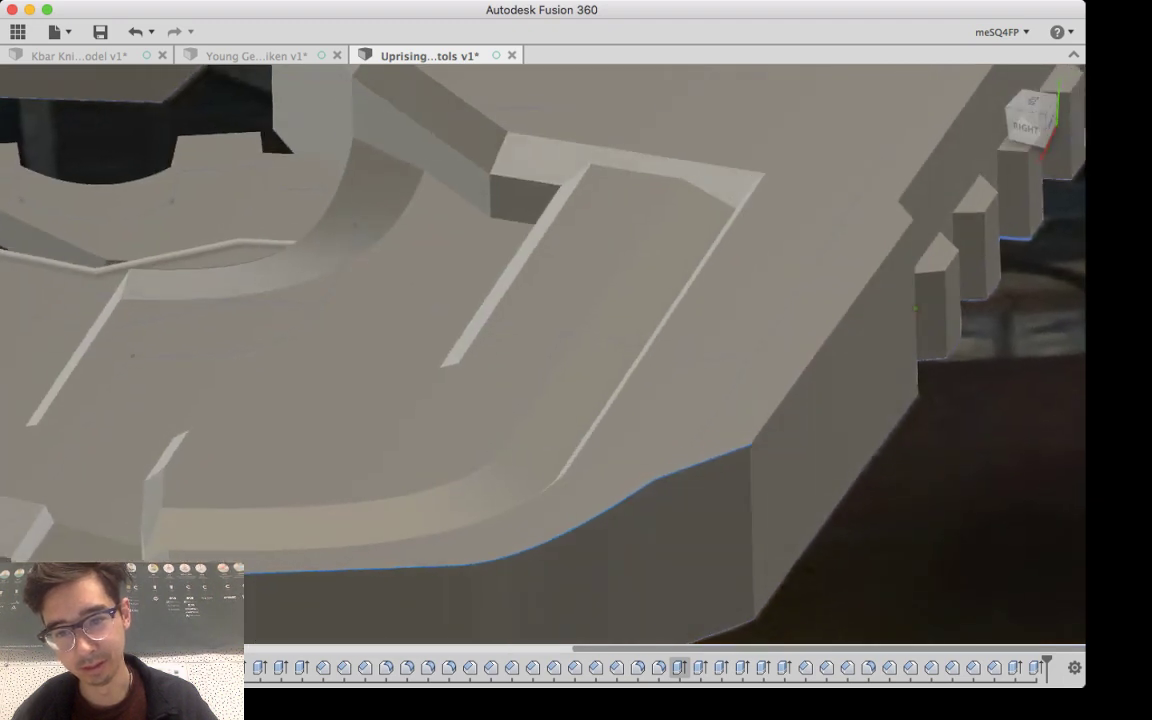
click(835, 329)
click(905, 210)
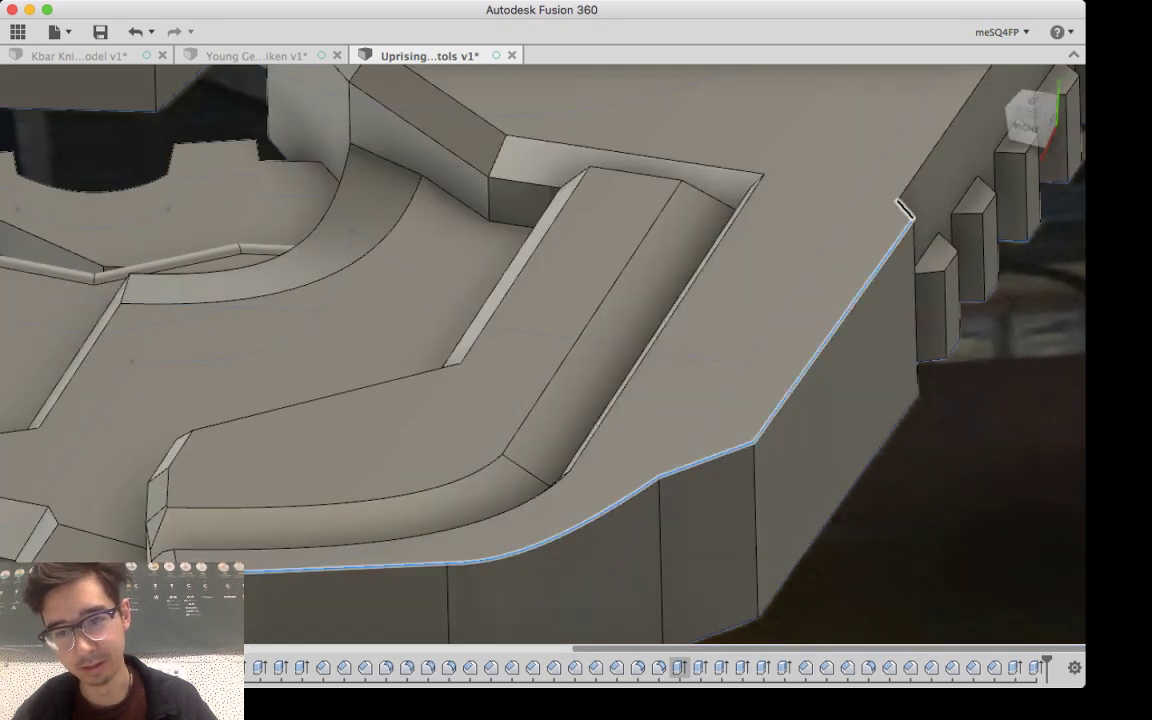
click(934, 147)
middle_drag(935, 180, 470, 640)
click(828, 196)
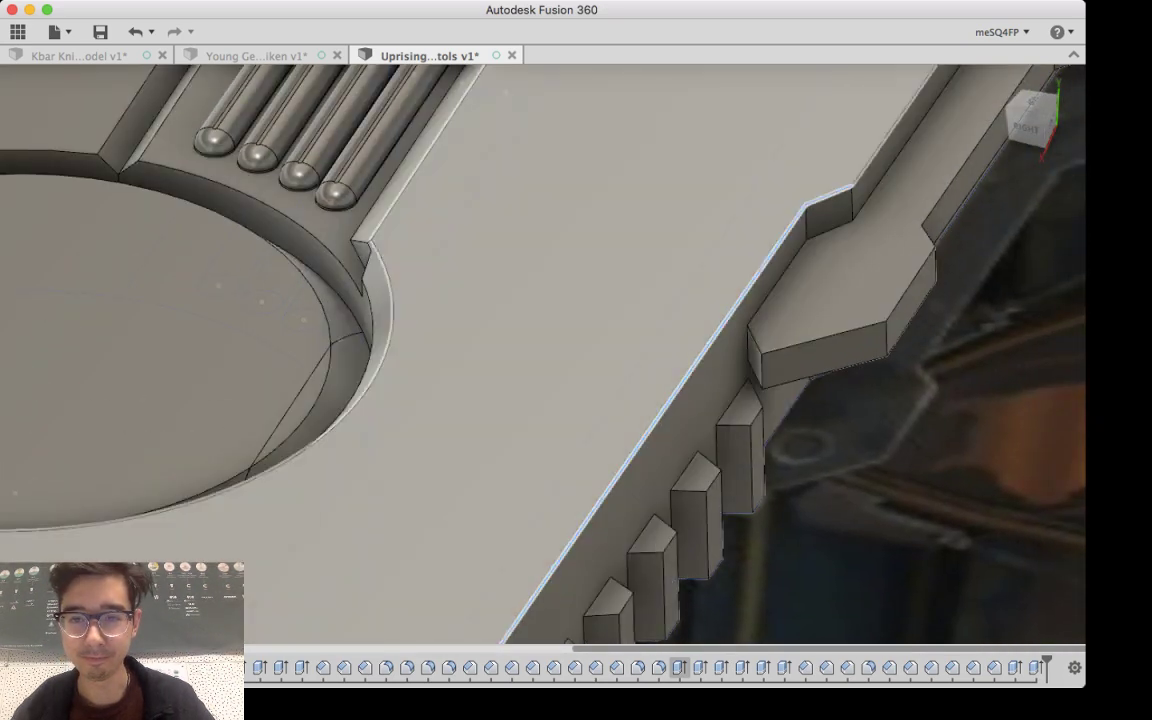
click(894, 126)
middle_drag(910, 138, 625, 640)
shift+middle_drag(867, 419, 430, 300)
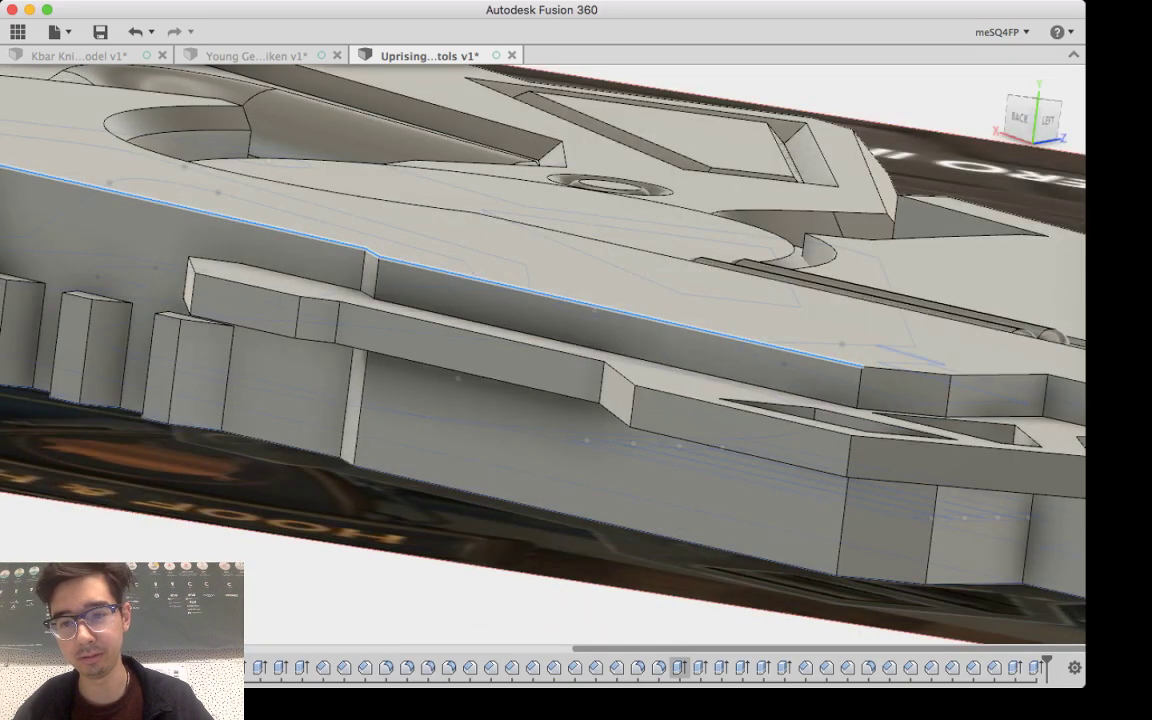
shift+middle_drag(600, 350, 500, 480)
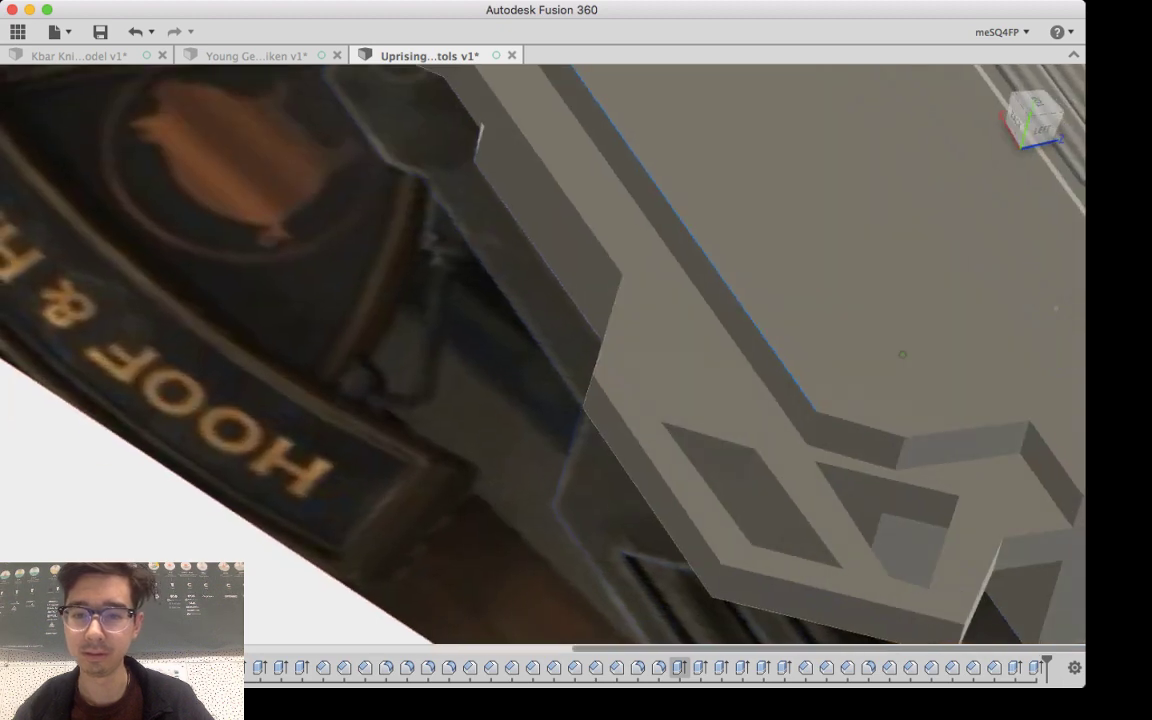
shift+click(860, 419)
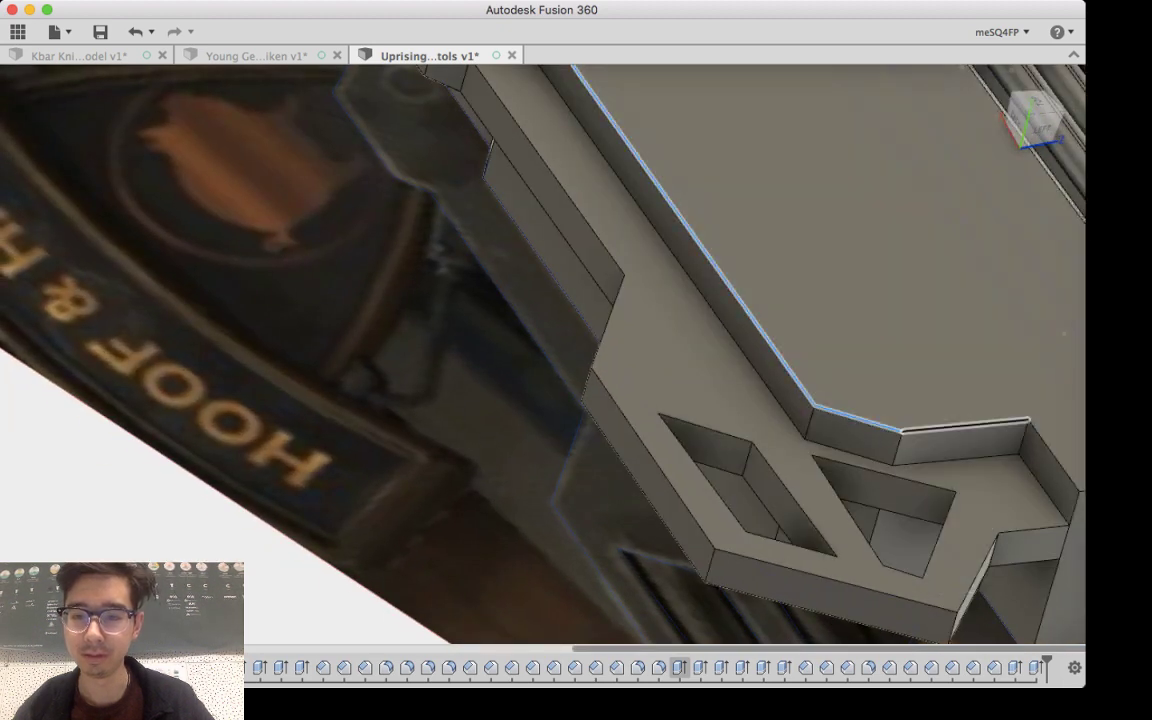
shift+click(965, 426)
shift+click(1054, 456)
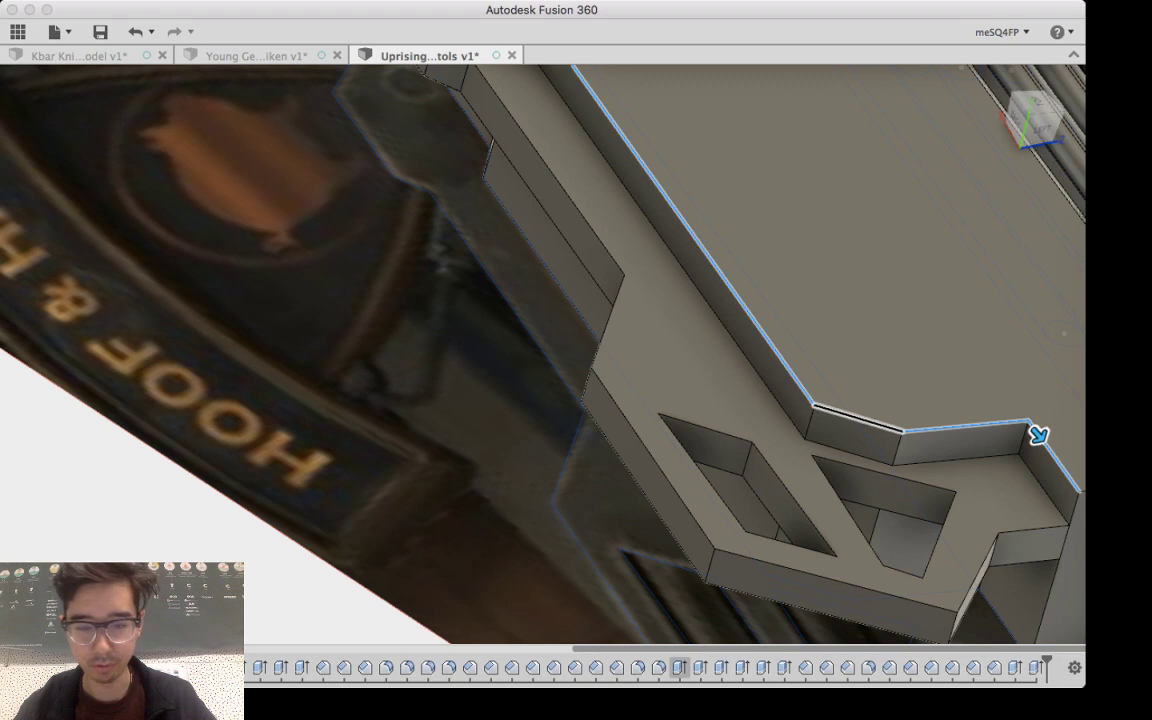
text(1)
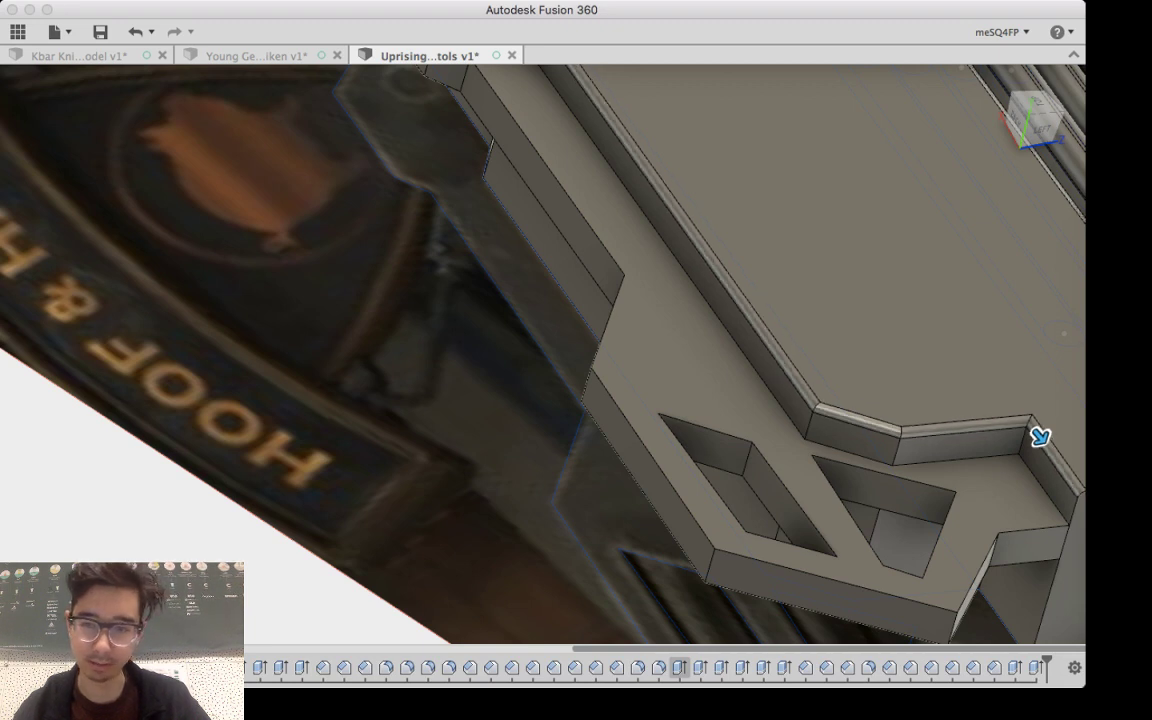
text(5)
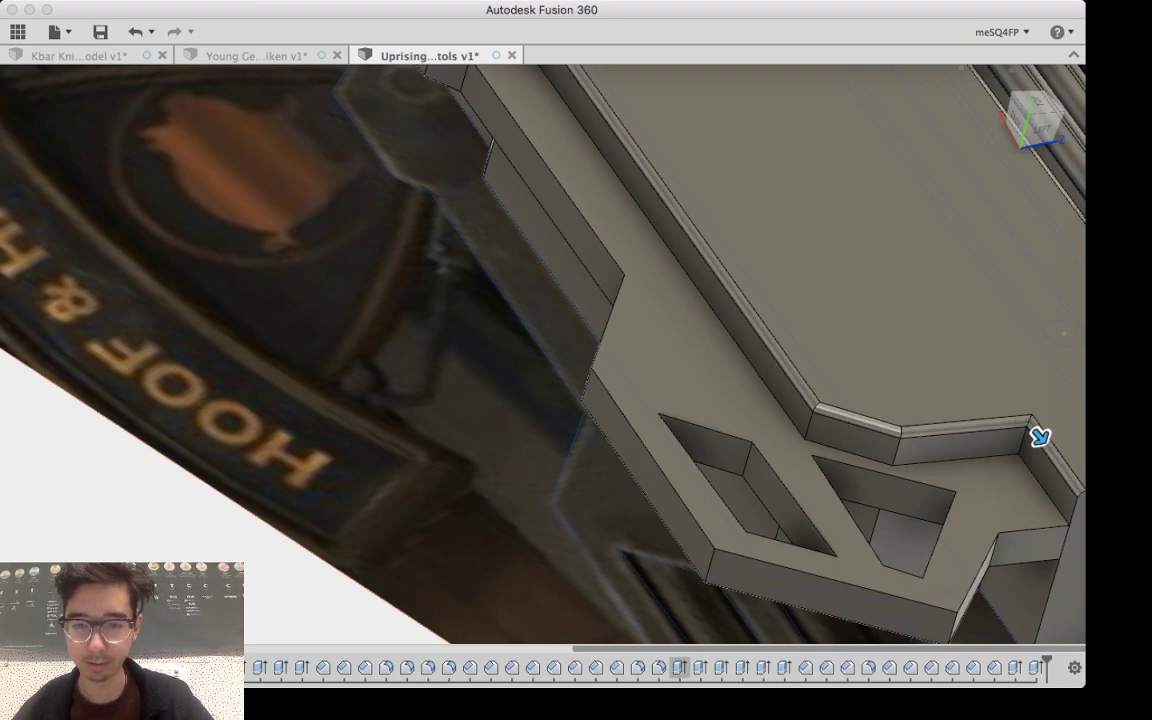
key(Return)
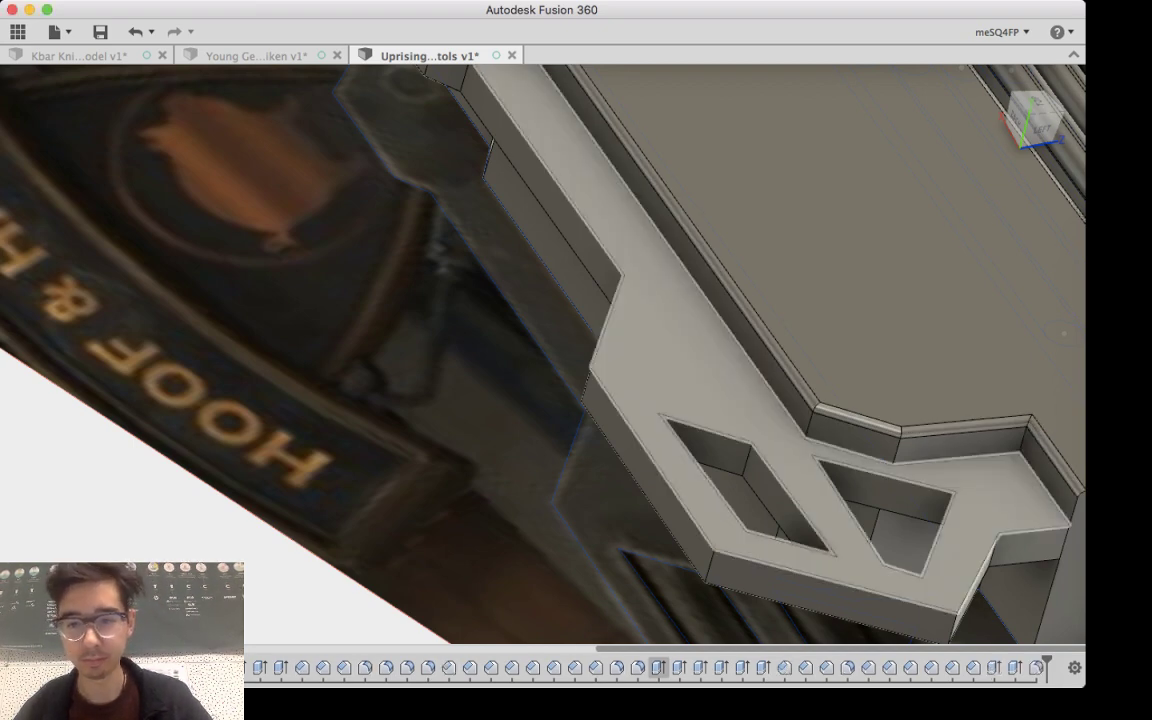
Step: Examine the filleted upper body edge and the whole pistol from the side and front
scroll(674, 404, down, 6)
scroll(674, 404, down, 1)
shift+middle_drag(674, 404, 490, 465)
middle_drag(900, 300, 177, 421)
shift+middle_drag(465, 210, 447, 250)
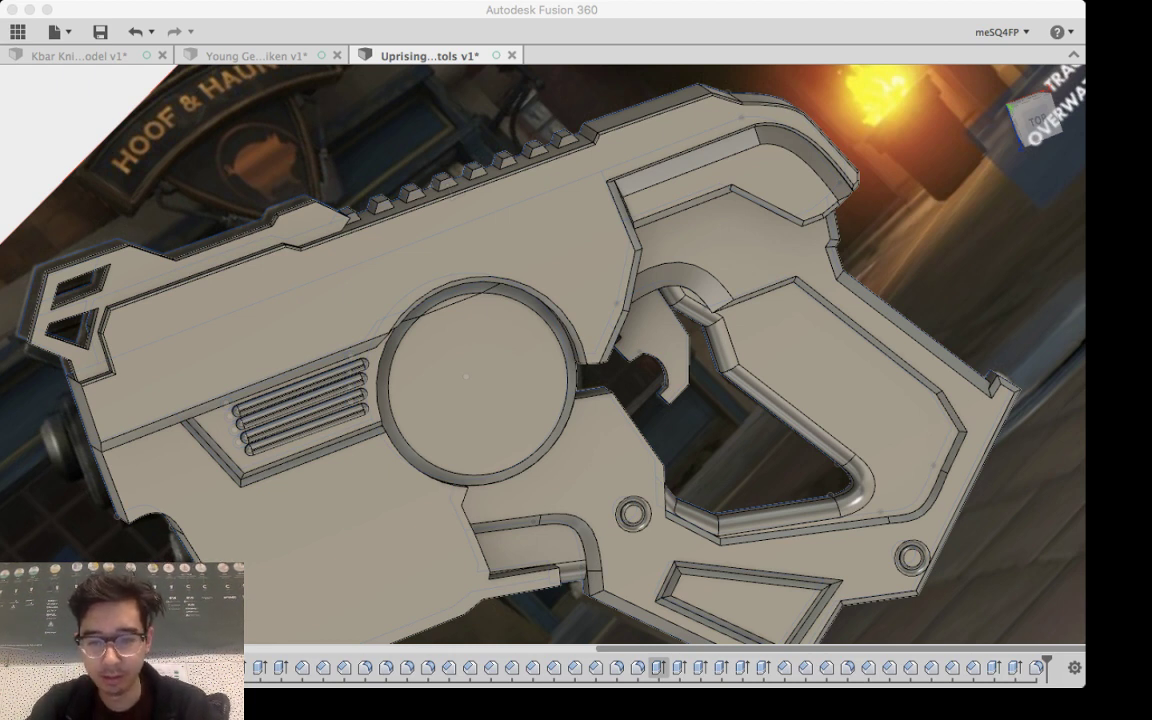
key(super+Tab)
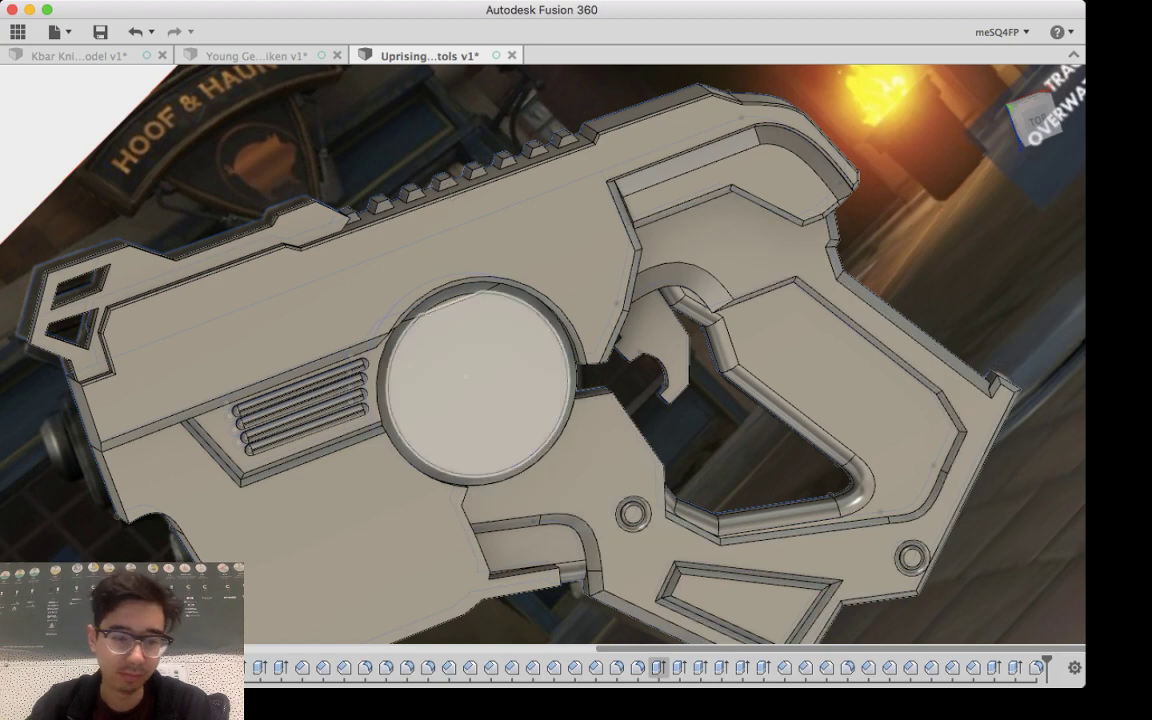
shift+middle_drag(427, 338, 400, 345)
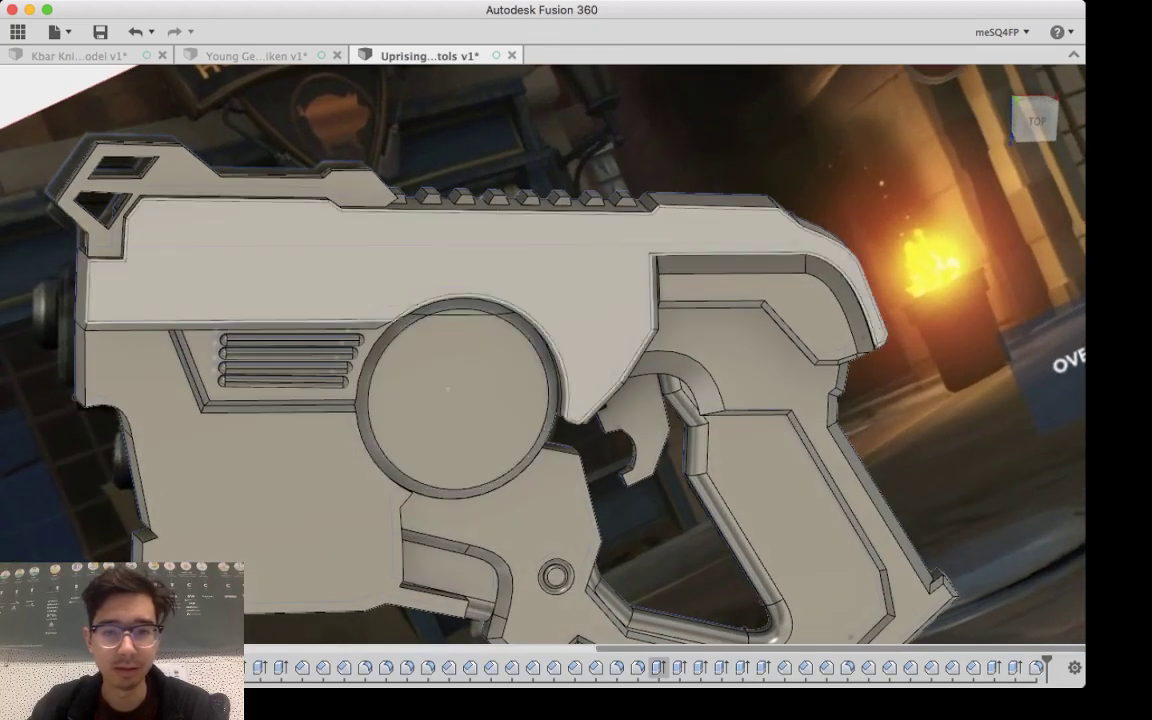
middle_drag(420, 270, 785, 334)
shift+middle_drag(630, 385, 670, 350)
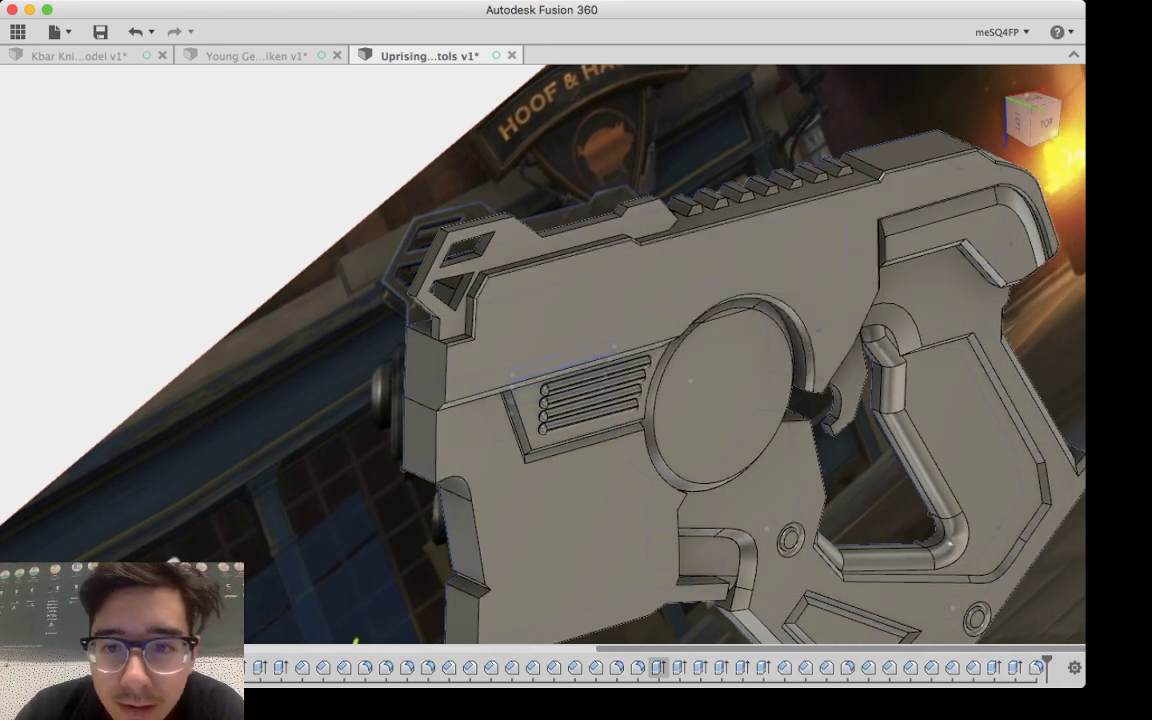
shift+middle_drag(562, 360, 494, 309)
shift+middle_drag(281, 620, 24, 411)
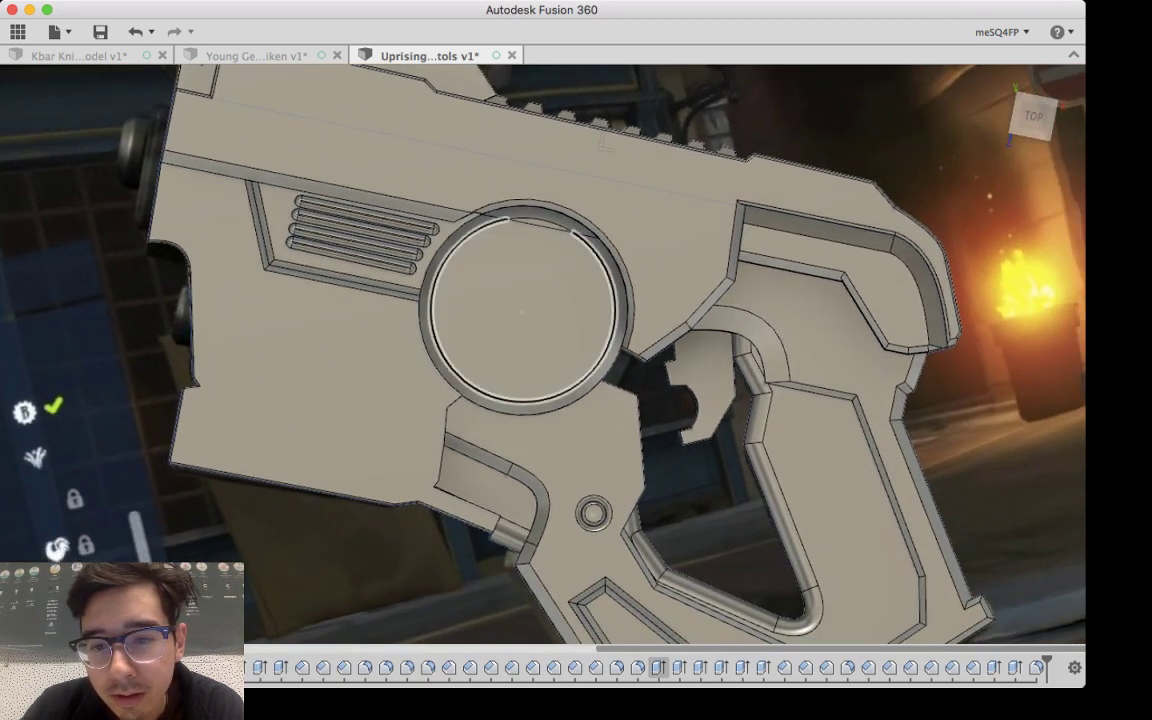
Step: Select the trigger's upper outline edges along its rear side and lower tip for a chamfer
middle_drag(703, 493, 560, 360)
scroll(557, 449, down, 5)
scroll(545, 443, up, 8)
scroll(540, 350, down, 8)
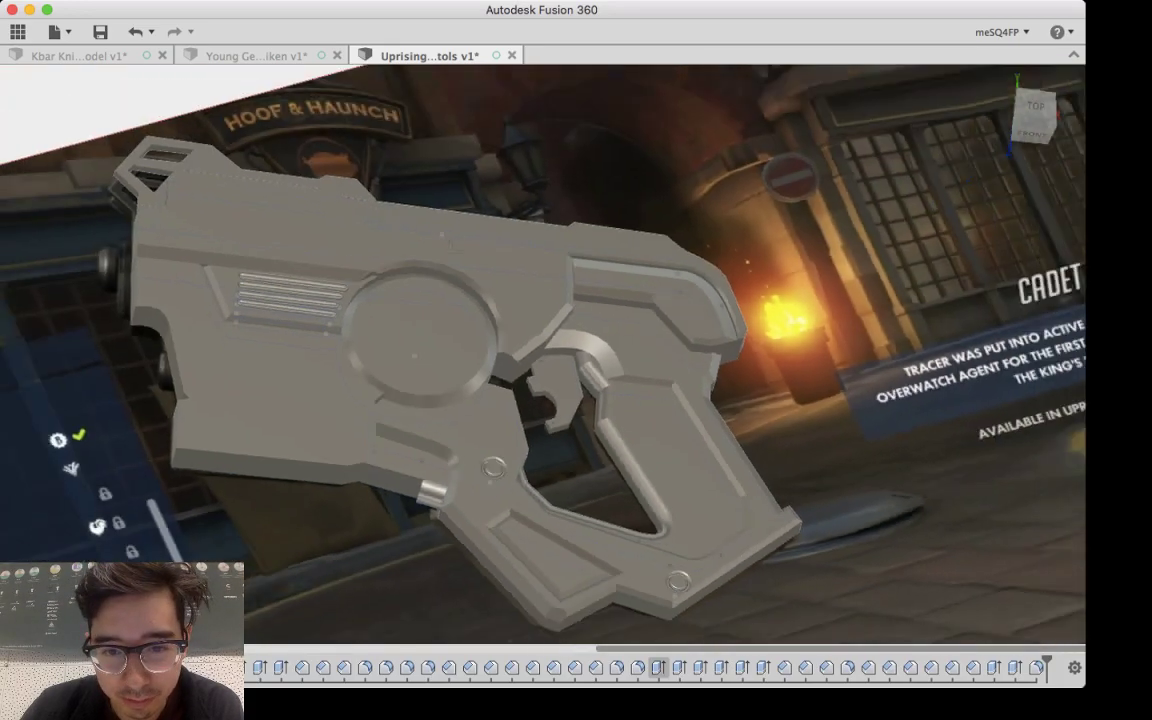
scroll(575, 430, up, 6)
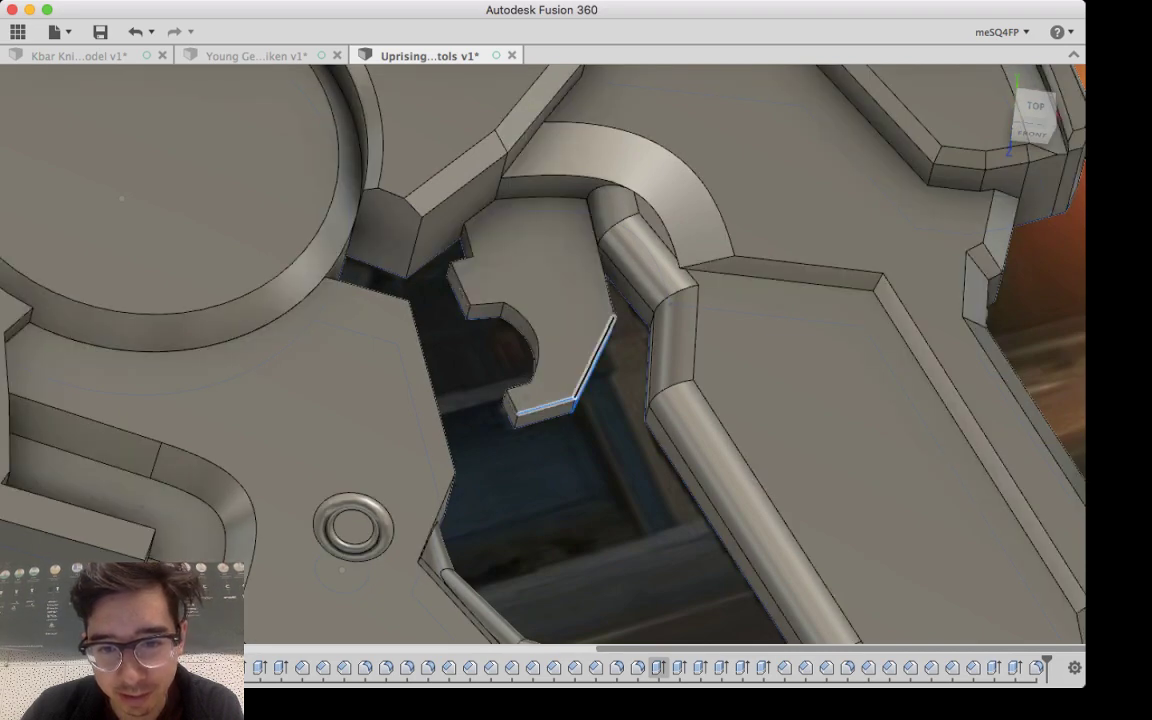
click(595, 357)
mouse_move(606, 450)
shift+middle_down()
mouse_move(604, 375)
mouse_move(604, 428)
shift+middle_up()
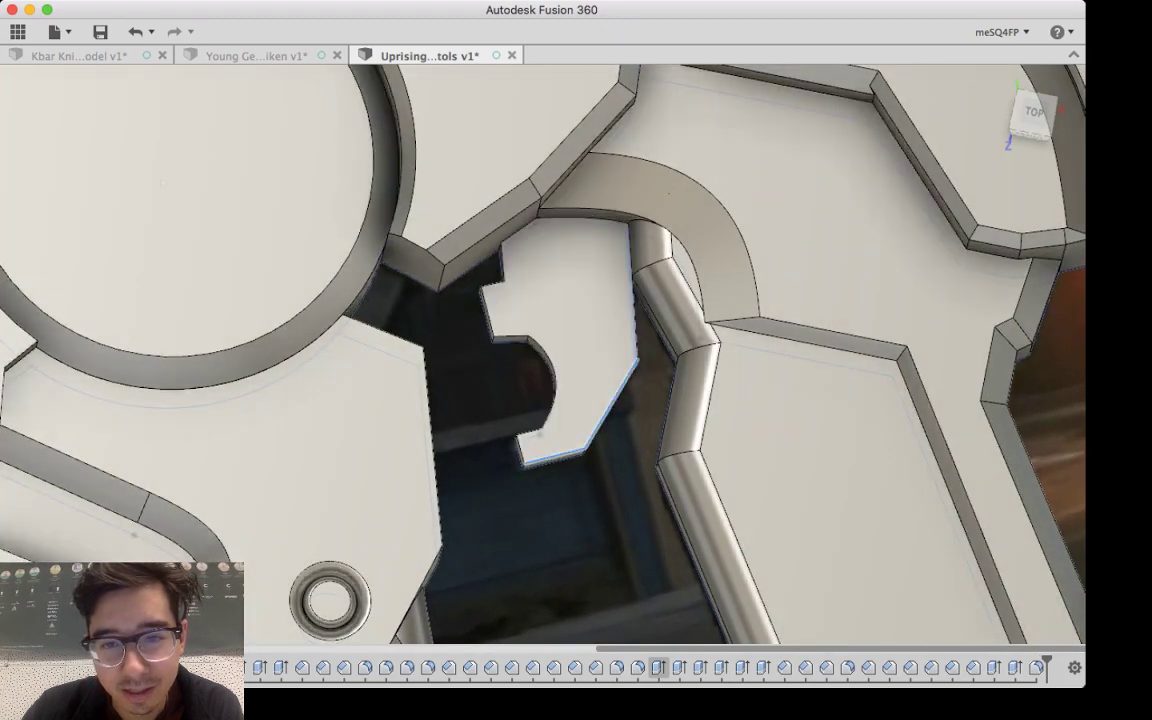
click(635, 318)
shift+middle_drag(557, 350, 559, 359)
shift+middle_drag(609, 215, 586, 302)
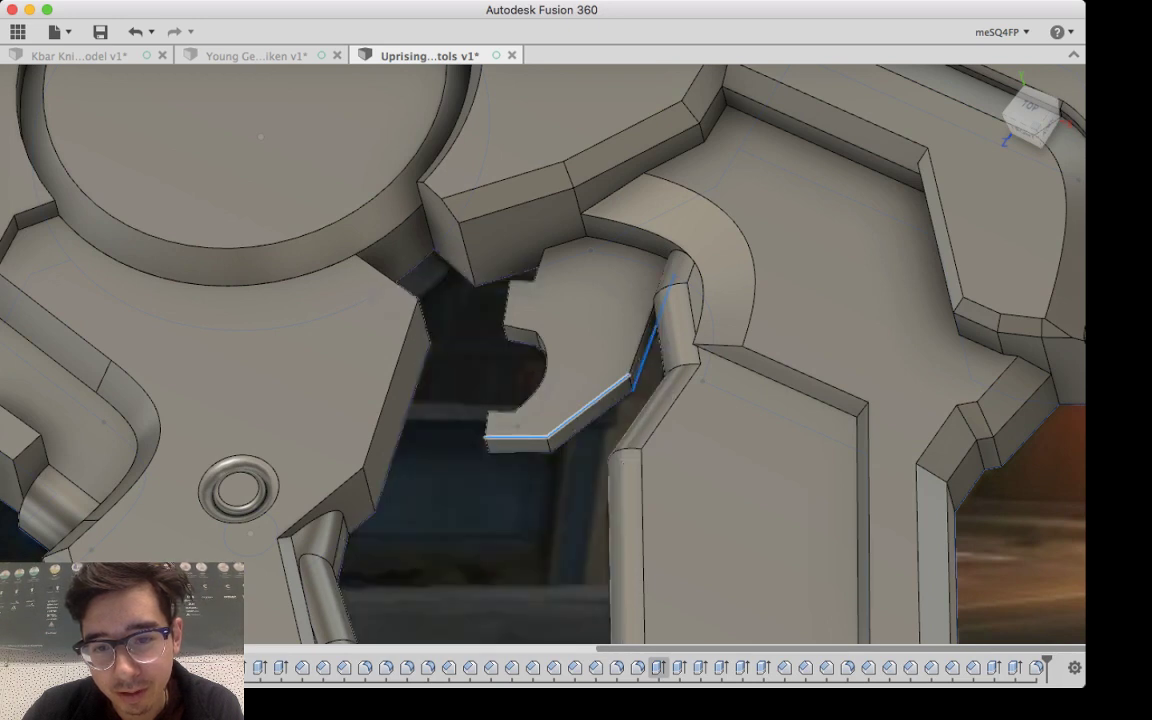
click(646, 352)
click(650, 318)
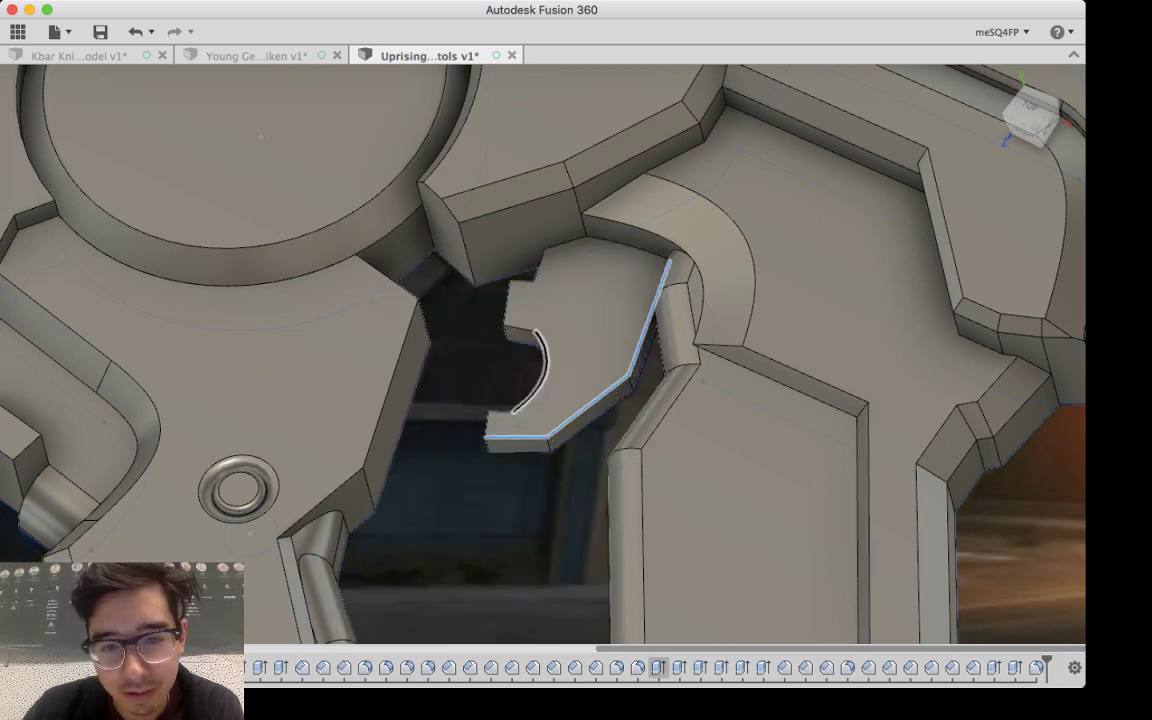
Step: Add the trigger's front edges to the selection, including the curved finger recess, the notch and the short edge at the tip
shift+middle_drag(490, 395, 580, 385)
shift+middle_drag(462, 372, 520, 348)
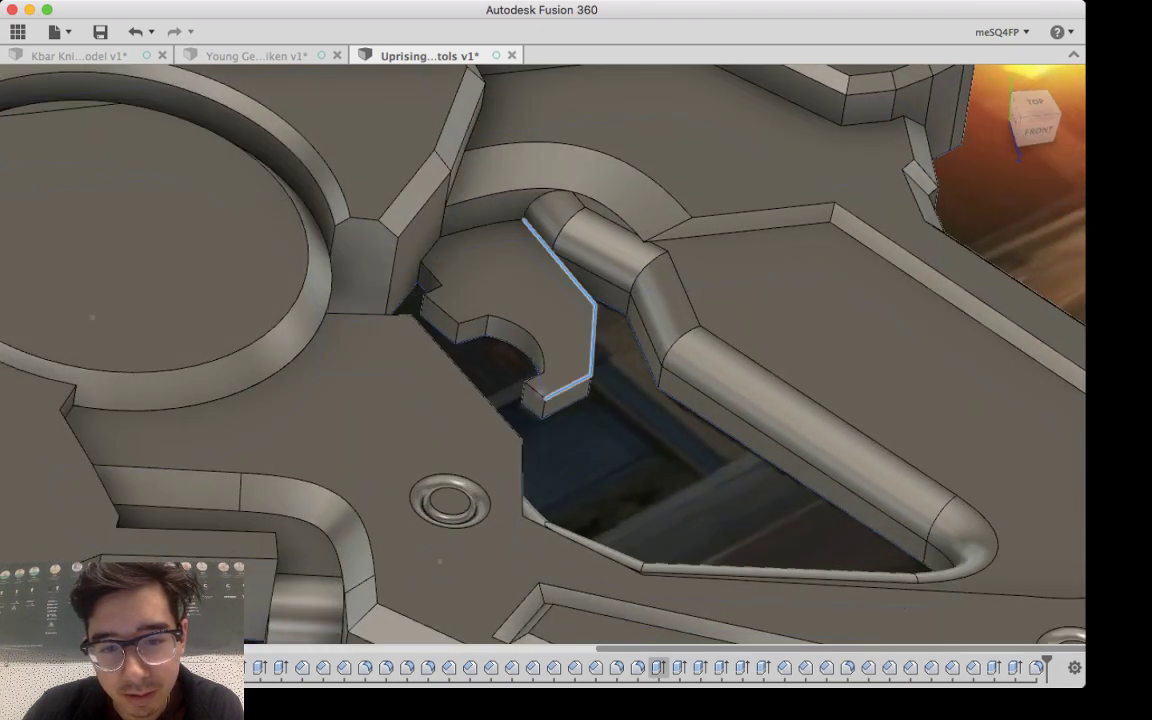
scroll(541, 404, up, 5)
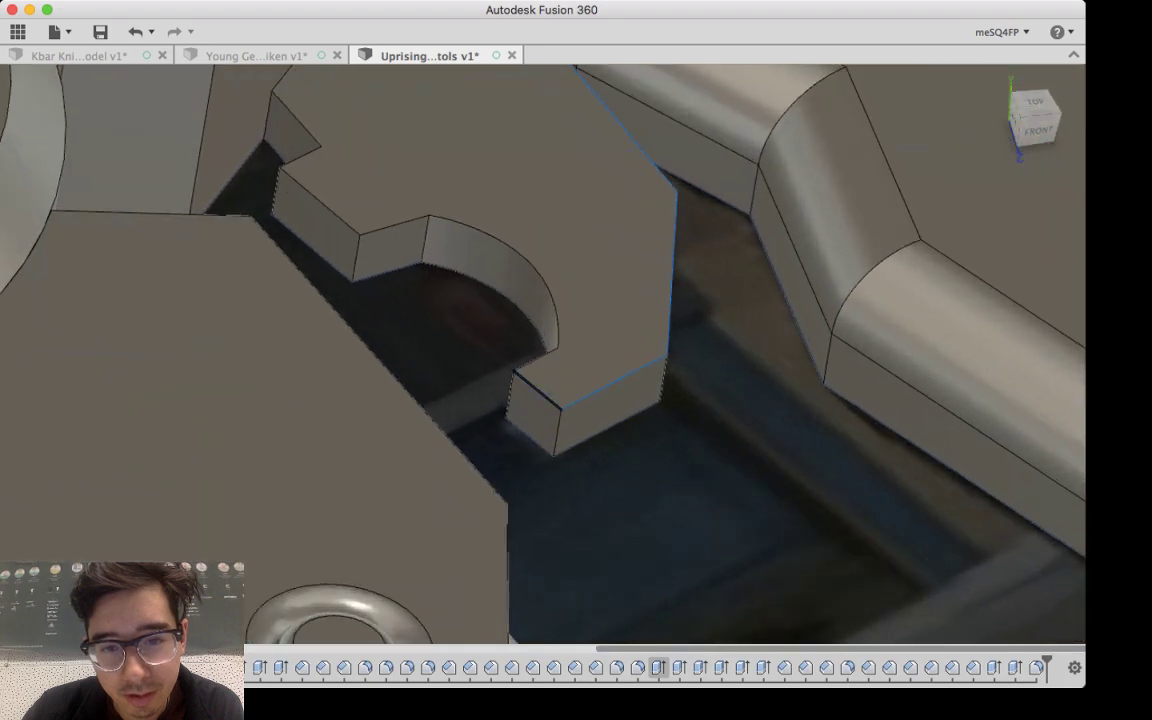
click(671, 260)
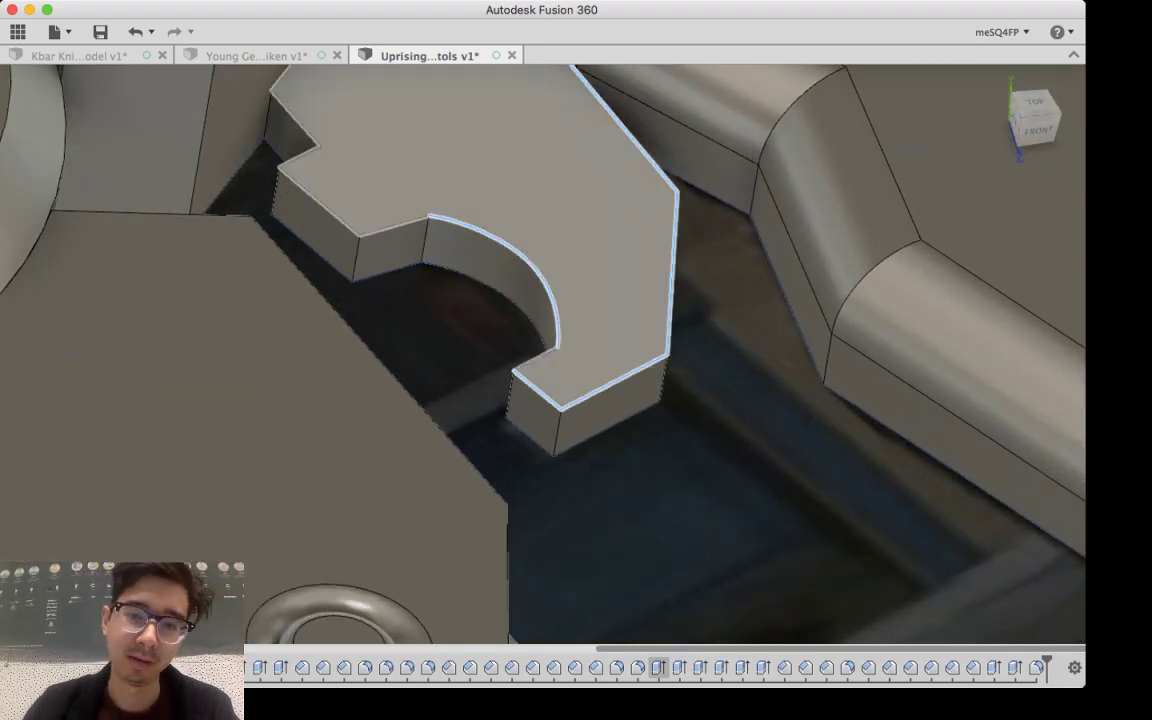
click(580, 225)
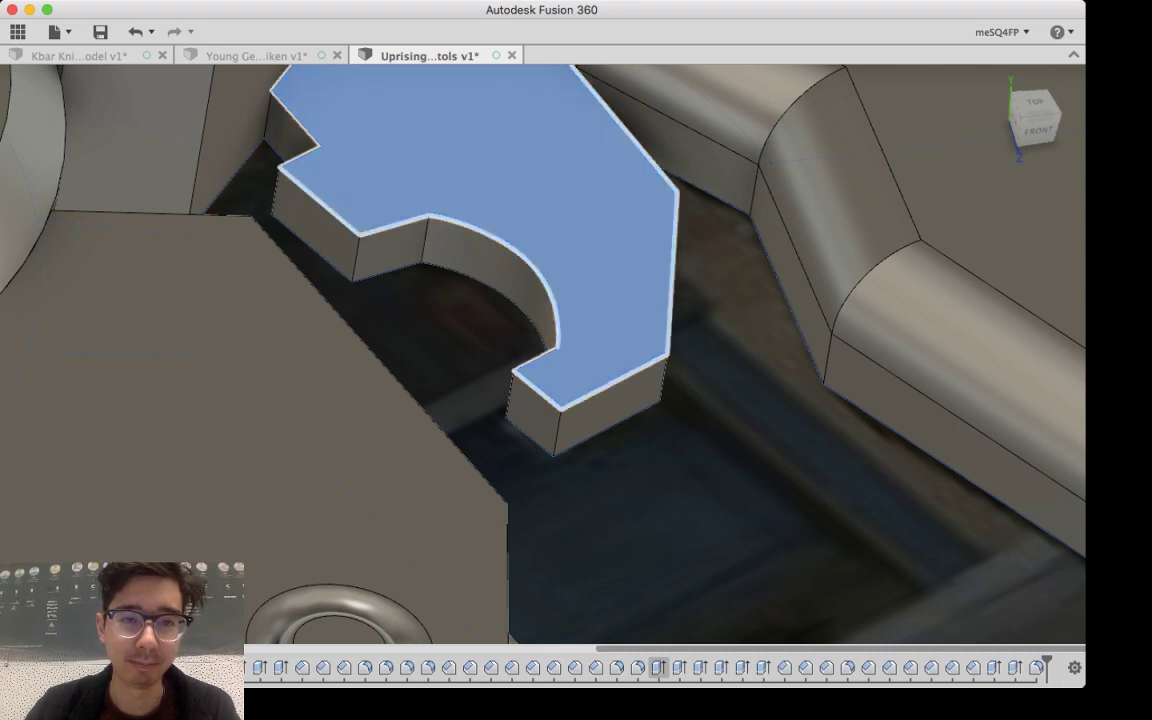
key(Escape)
middle_drag(420, 170, 549, 401)
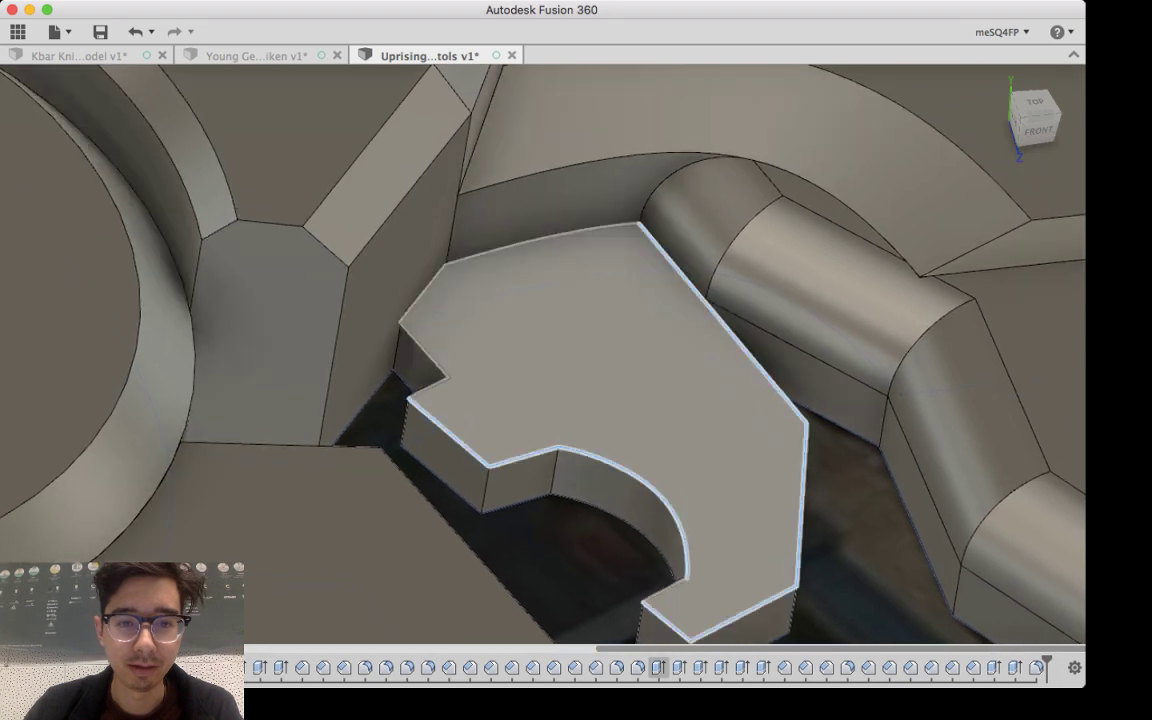
click(431, 390)
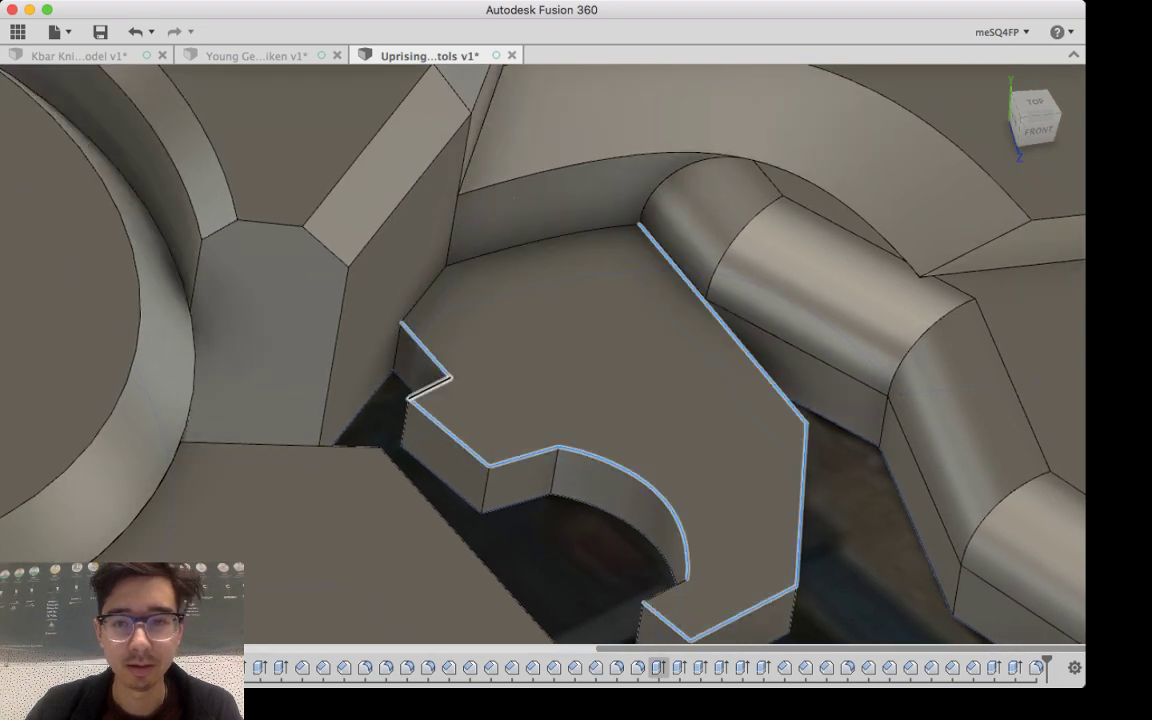
shift+middle_drag(620, 368, 490, 400)
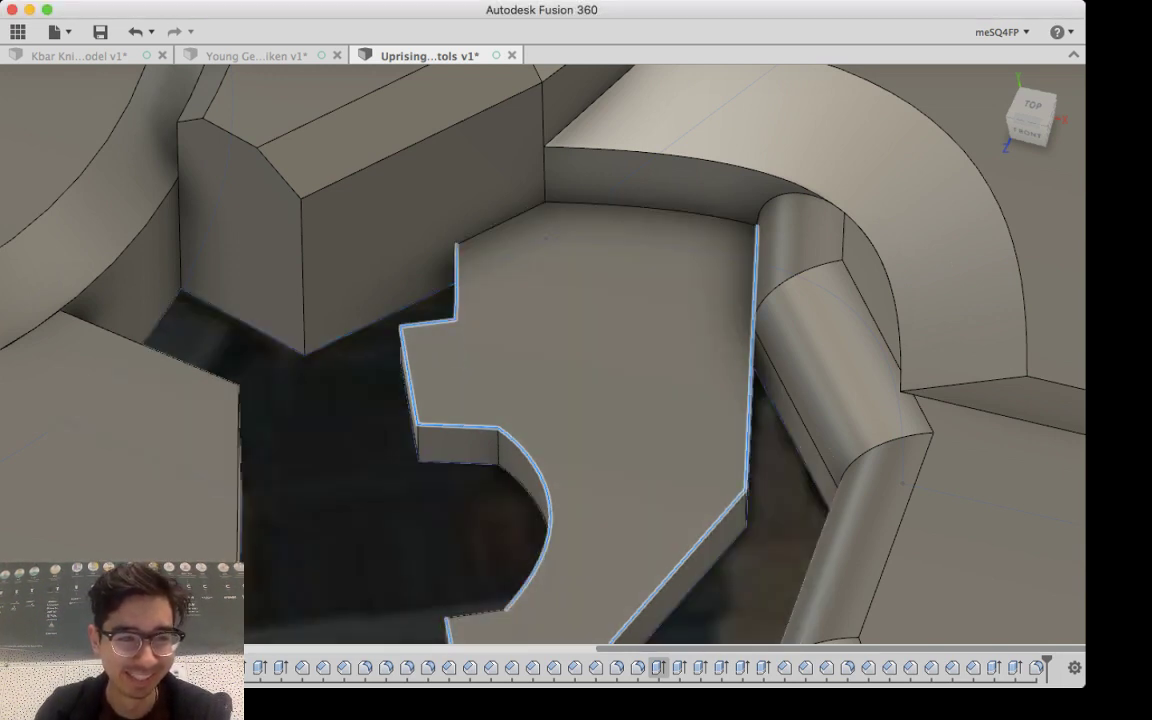
Step: Compare the trigger with the reference image and remove its rear and bottom edges from the selection
key(v)
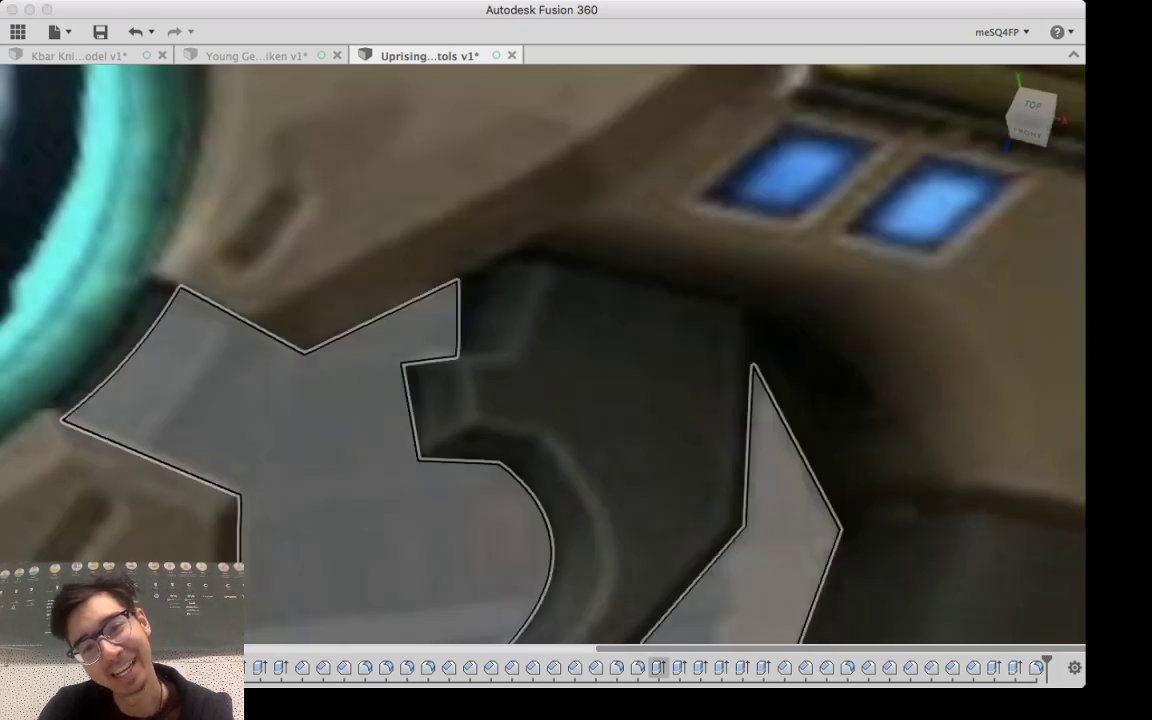
middle_drag(480, 540, 467, 363)
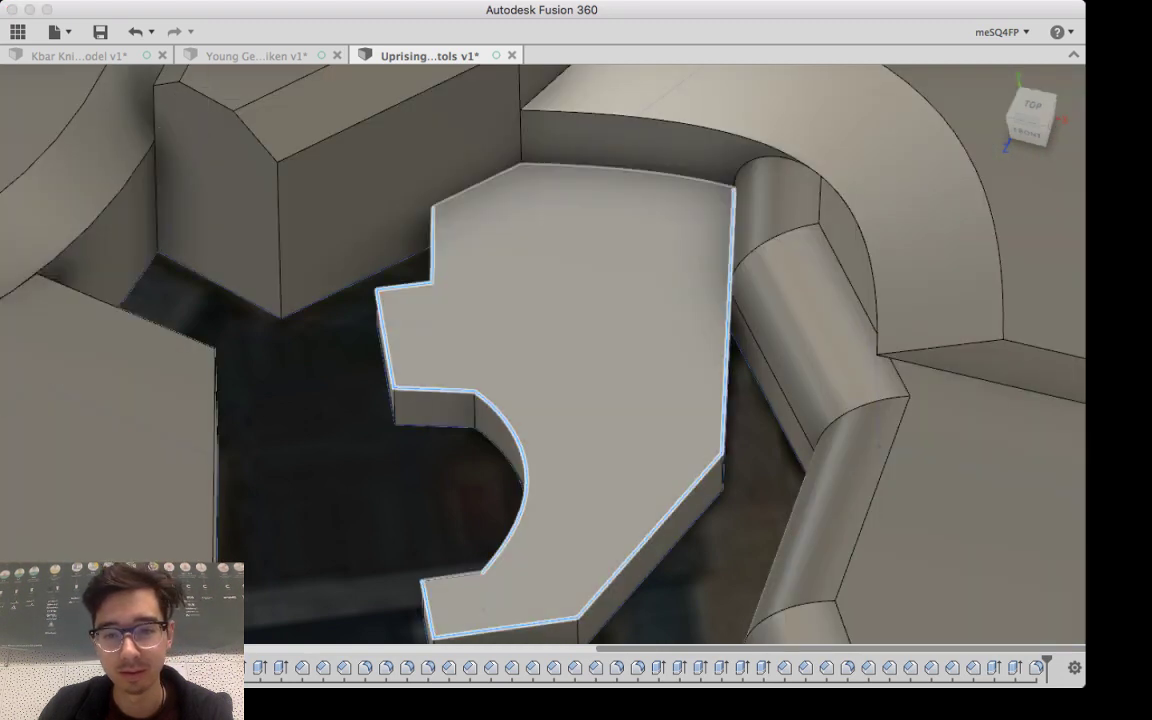
click(640, 330)
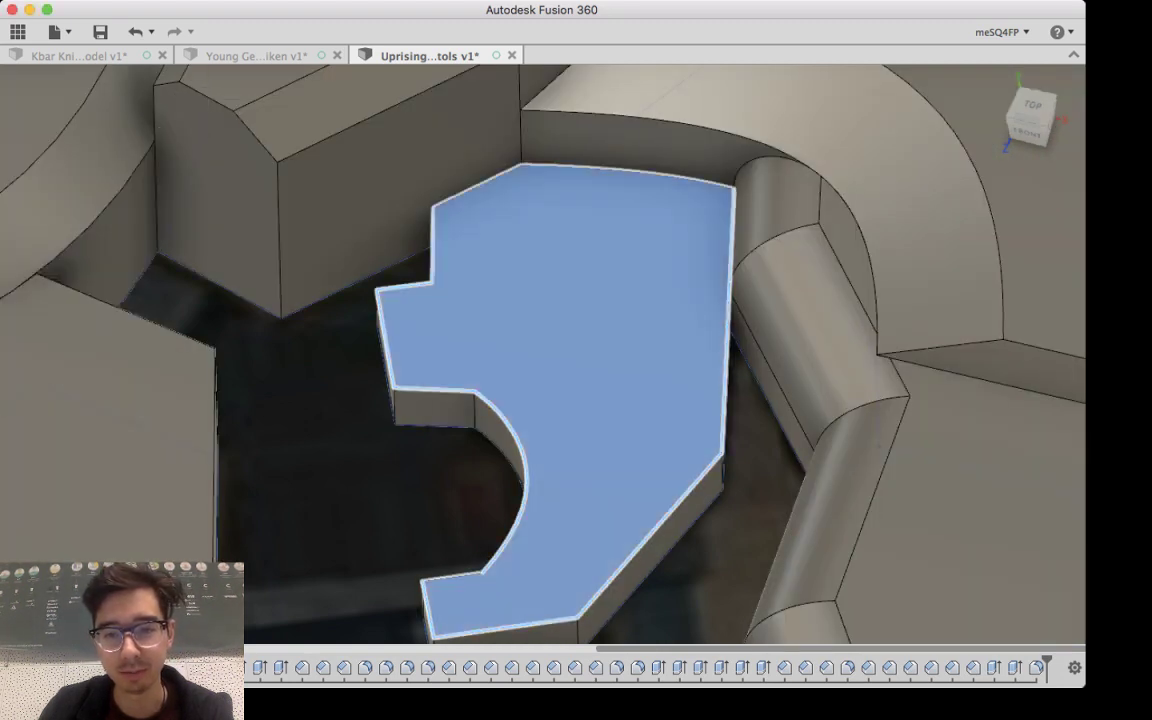
click(728, 335)
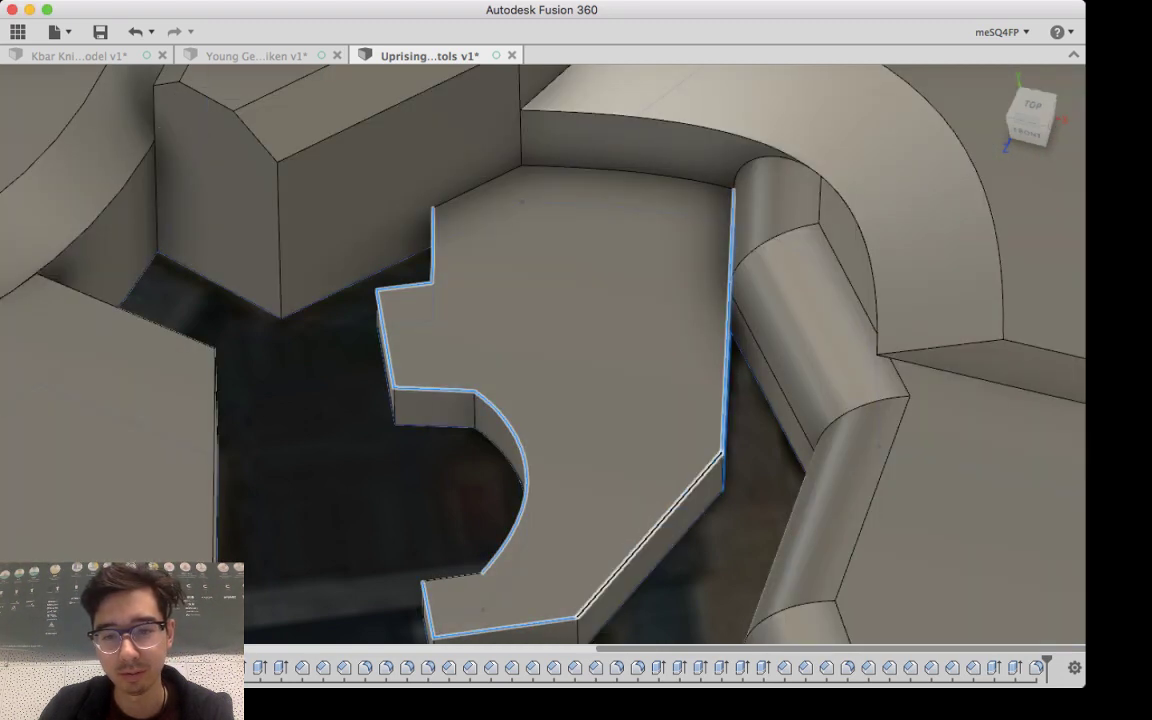
click(650, 535)
shift+middle_drag(762, 484, 665, 410)
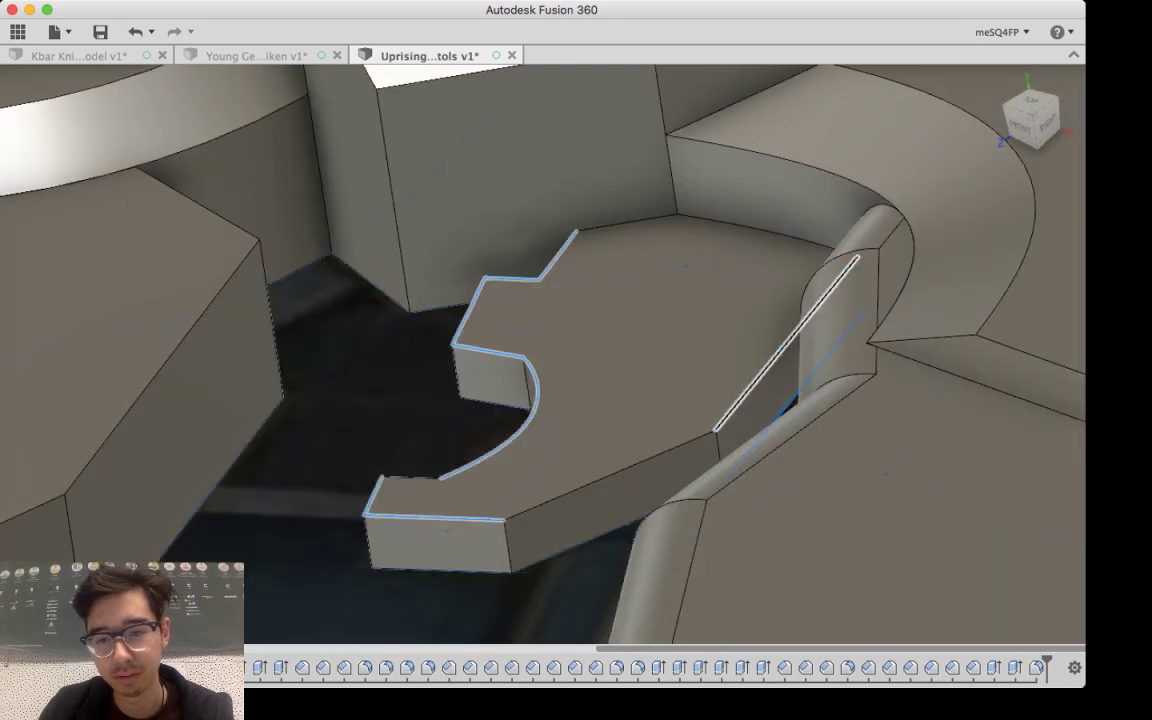
click(755, 384)
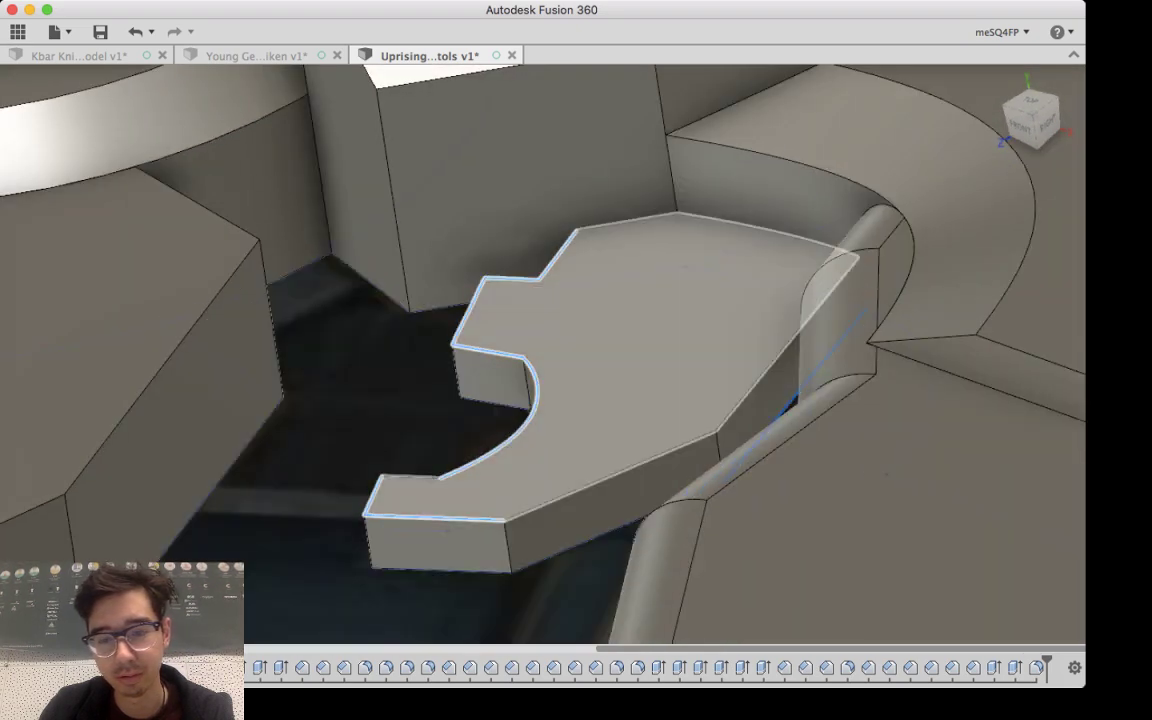
shift+middle_drag(630, 288, 660, 276)
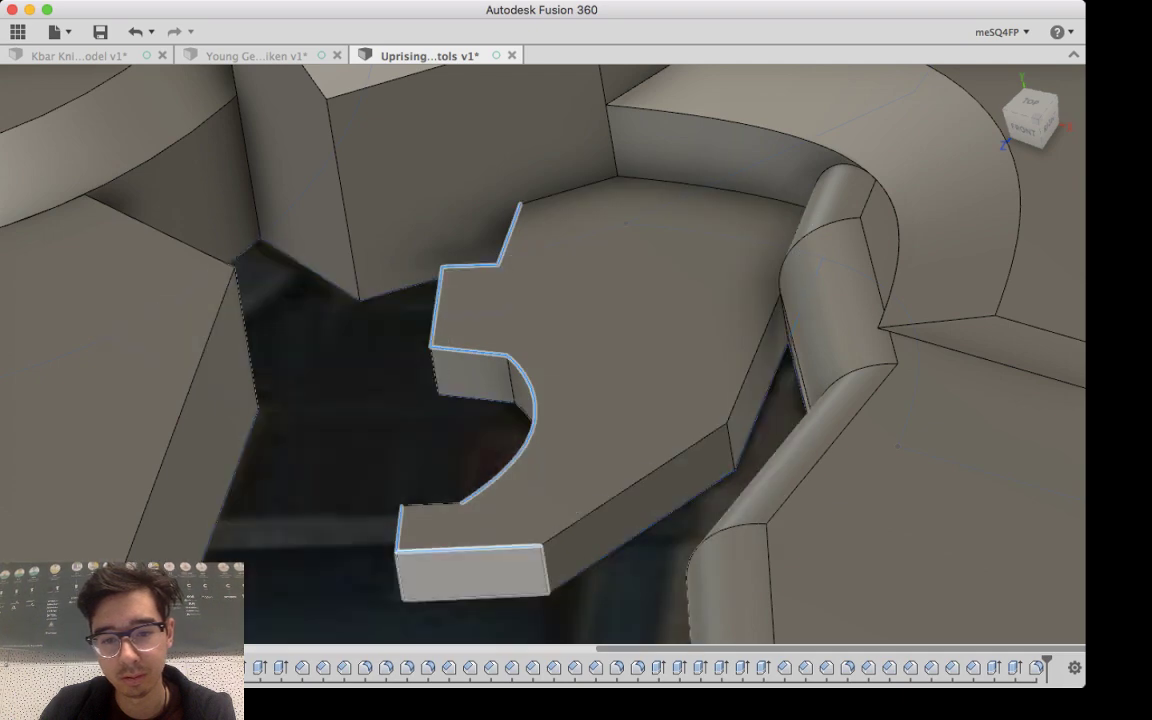
shift+middle_drag(560, 400, 570, 470)
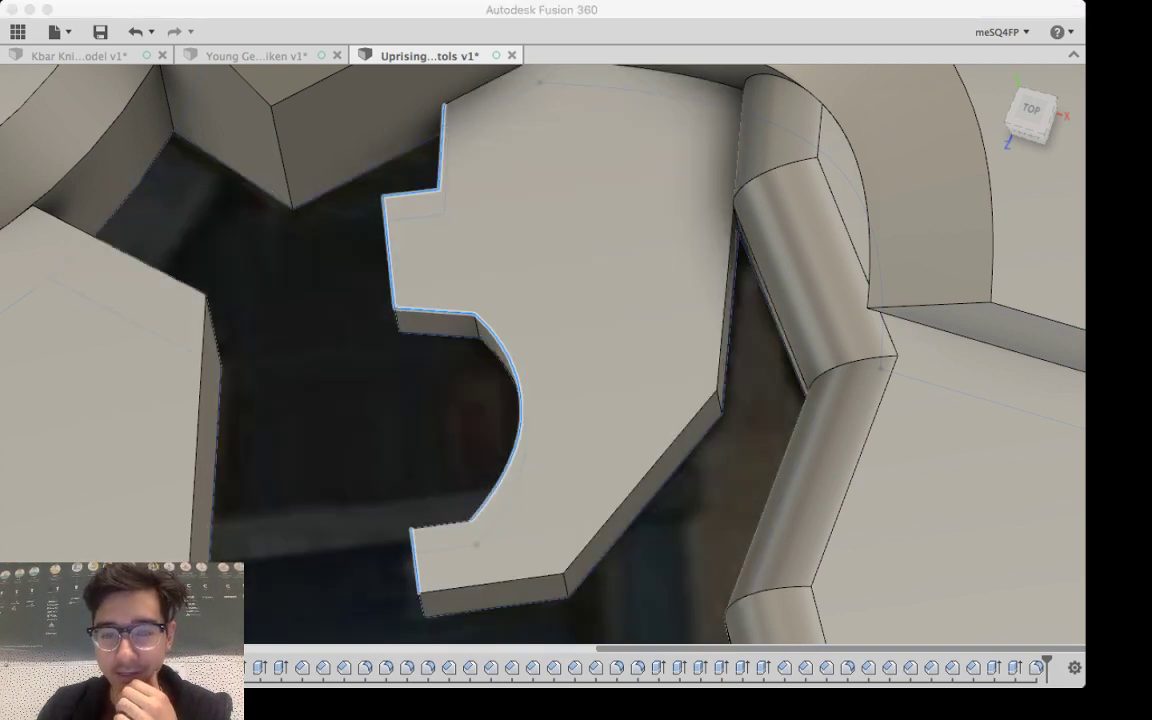
Step: Chamfer the selected front edges of the trigger around the notch, curved finger recess and lower tip
click(340, 410)
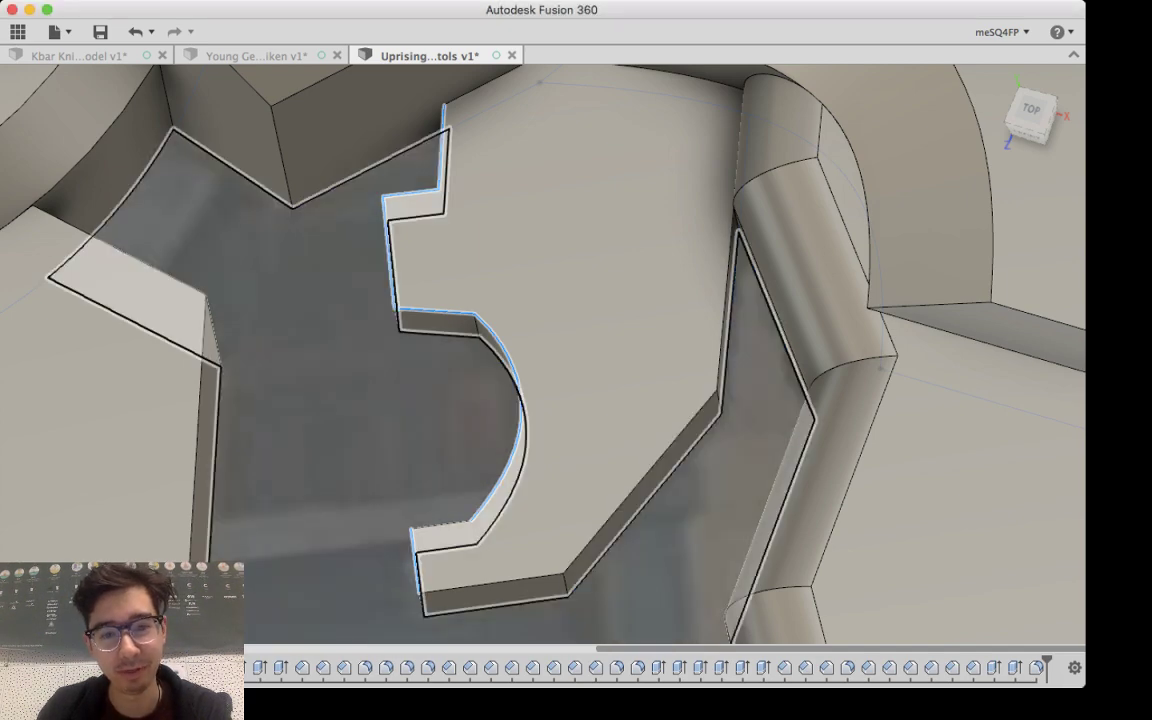
shift+middle_drag(340, 410, 375, 350)
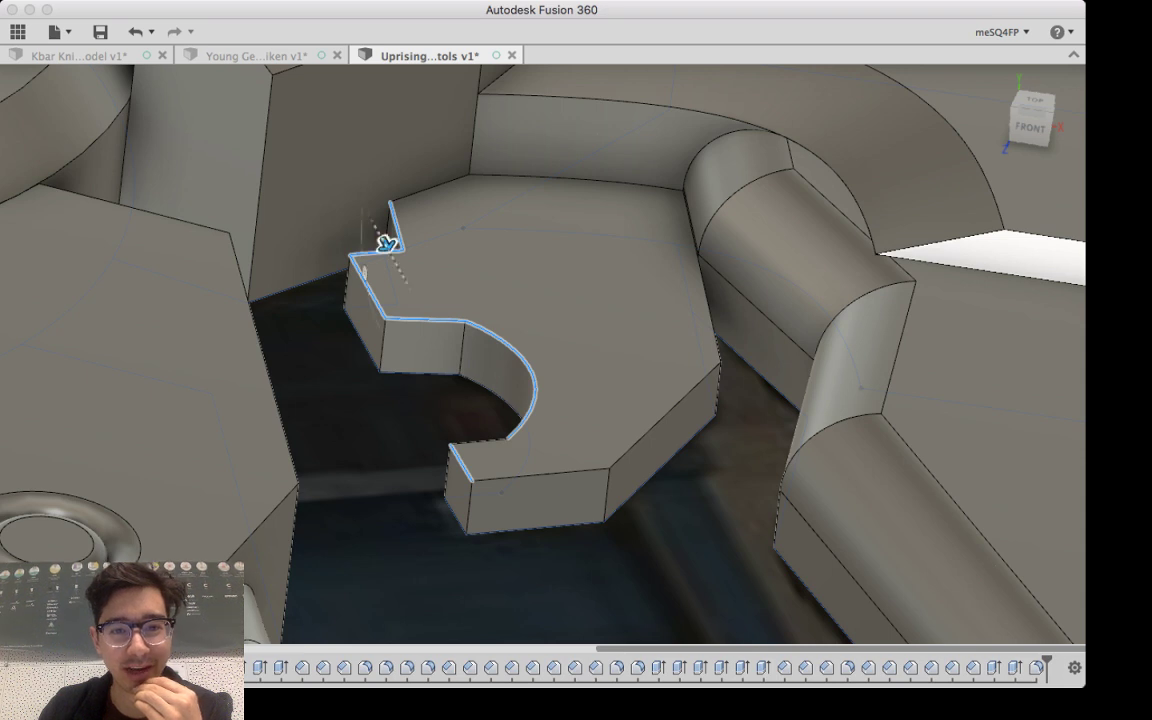
key(Return)
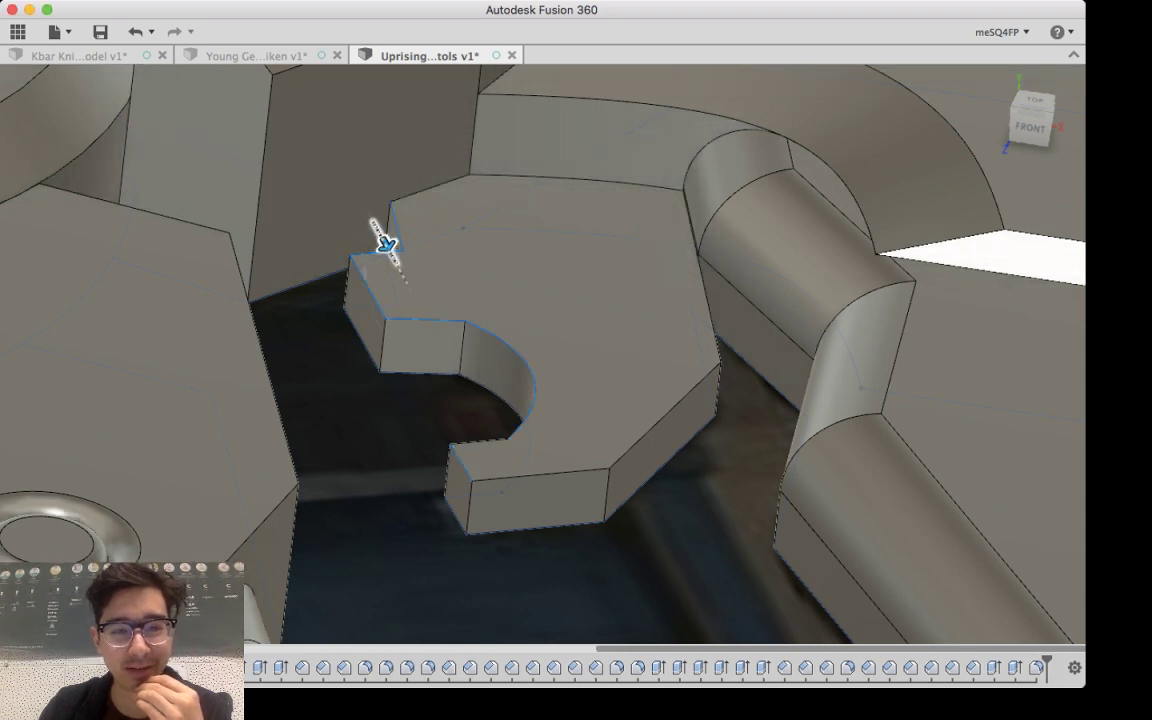
drag(387, 243, 396, 260)
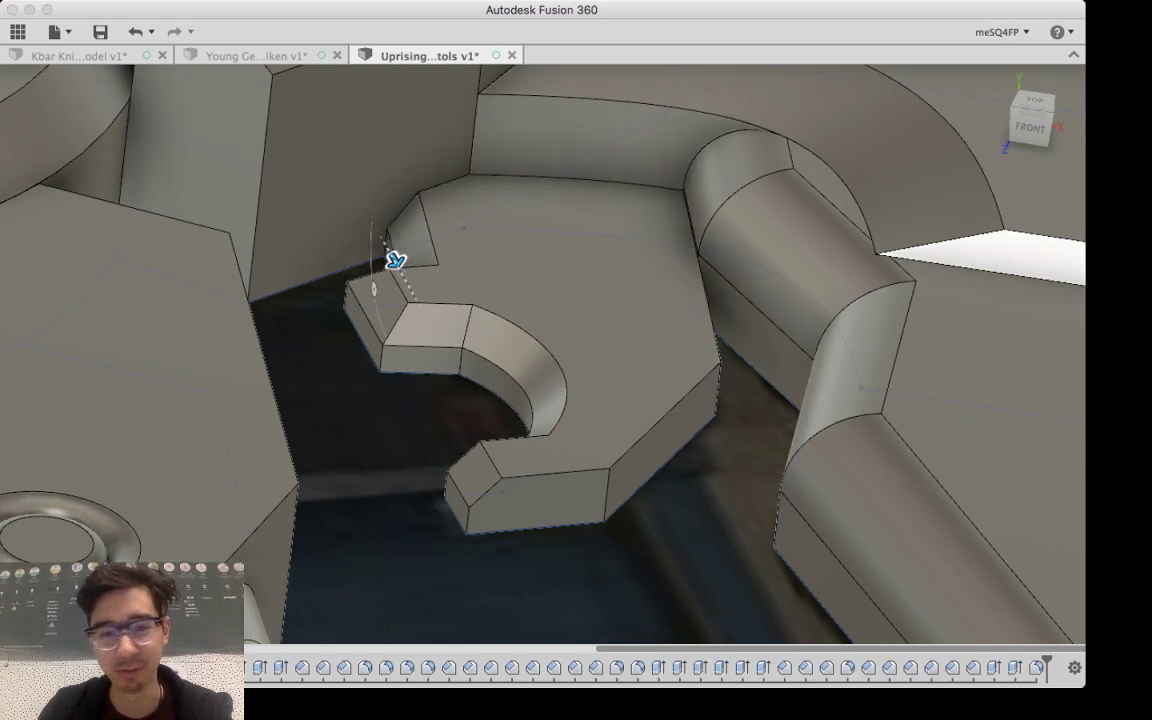
shift+middle_drag(543, 355, 546, 421)
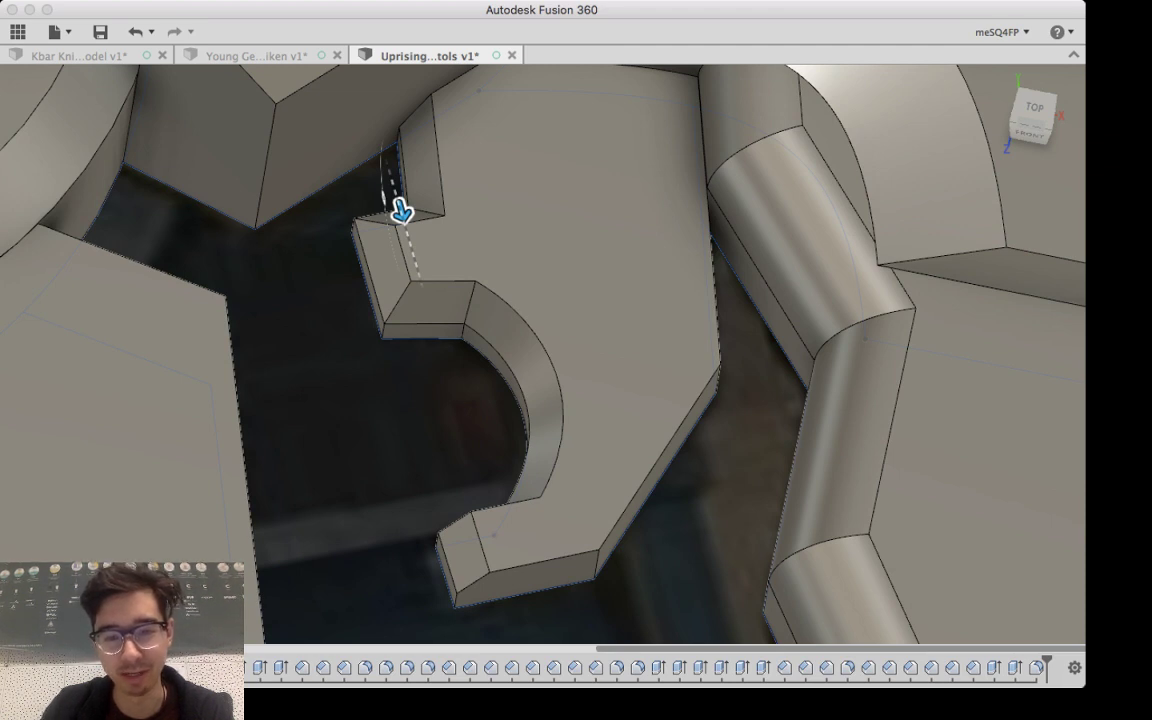
Step: Chamfer the trigger's rear edges and the bottom edge of its tip
click(546, 560)
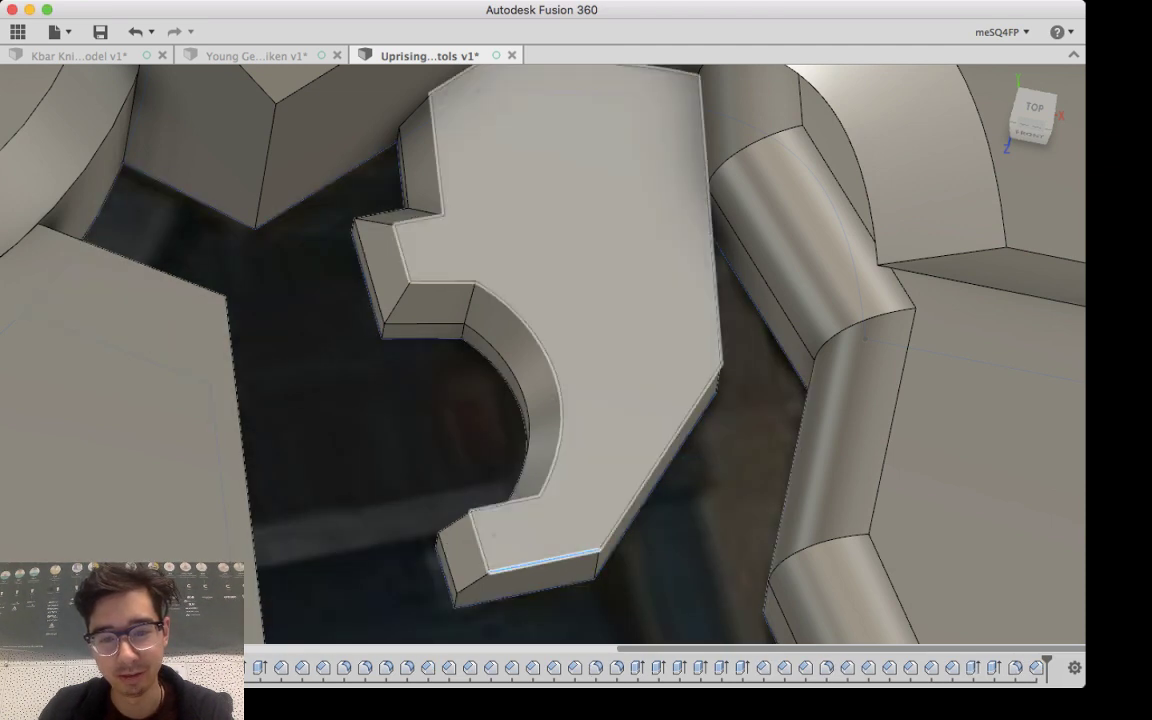
click(660, 456)
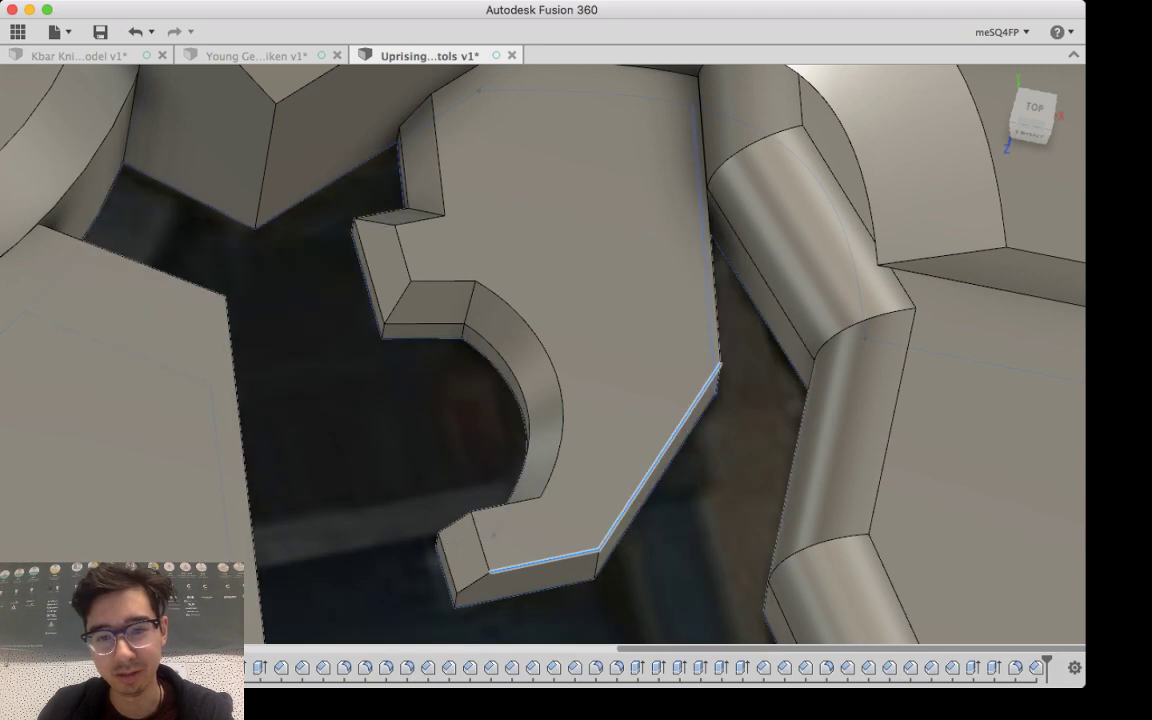
shift+middle_drag(668, 412, 655, 332)
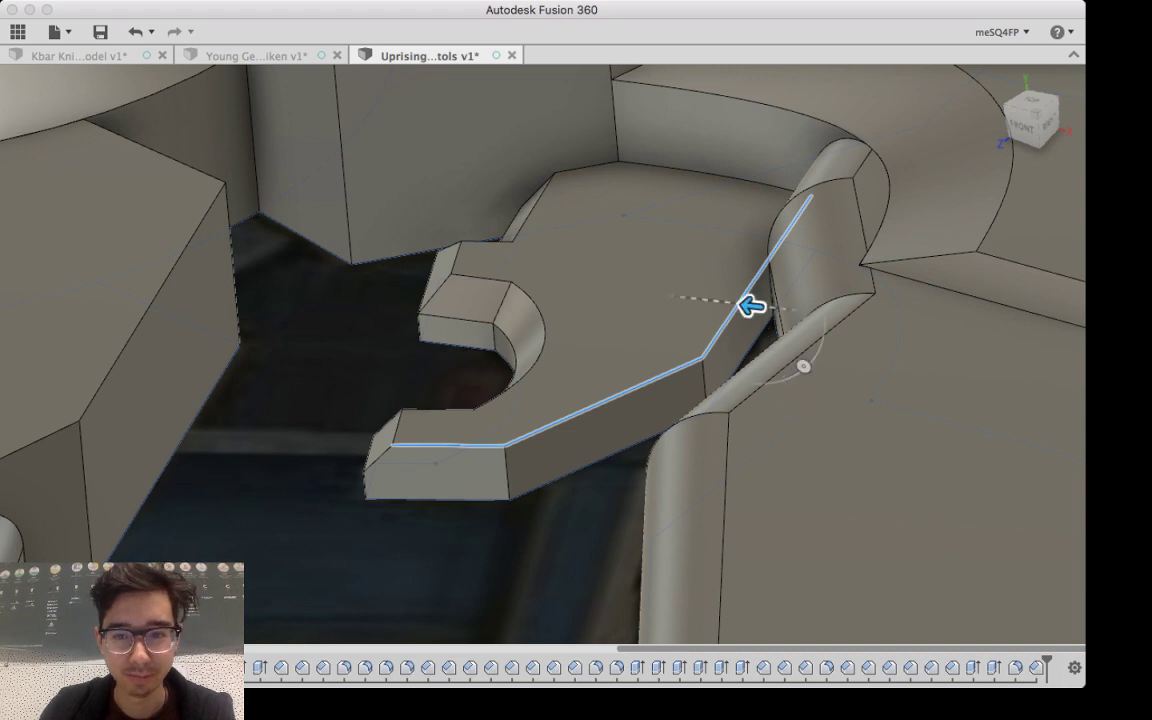
shift+middle_drag(751, 303, 679, 267)
mouse_move(679, 267)
mouse_down()
mouse_move(649, 274)
mouse_move(679, 267)
mouse_up()
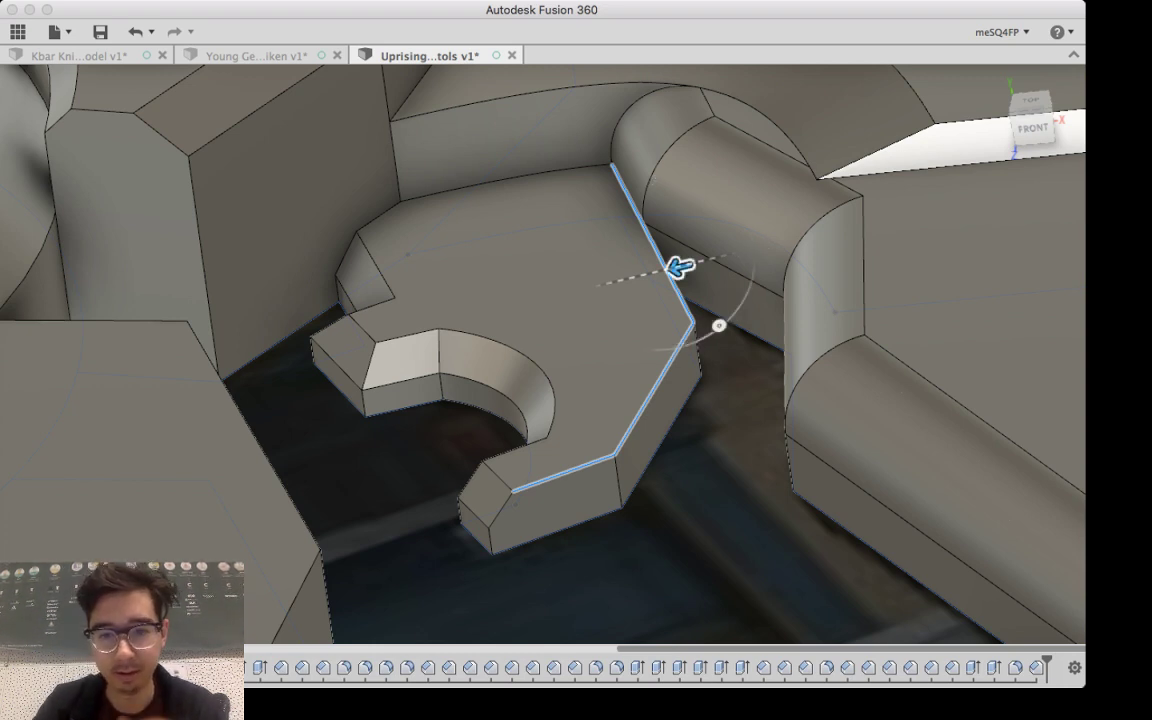
drag(676, 267, 646, 275)
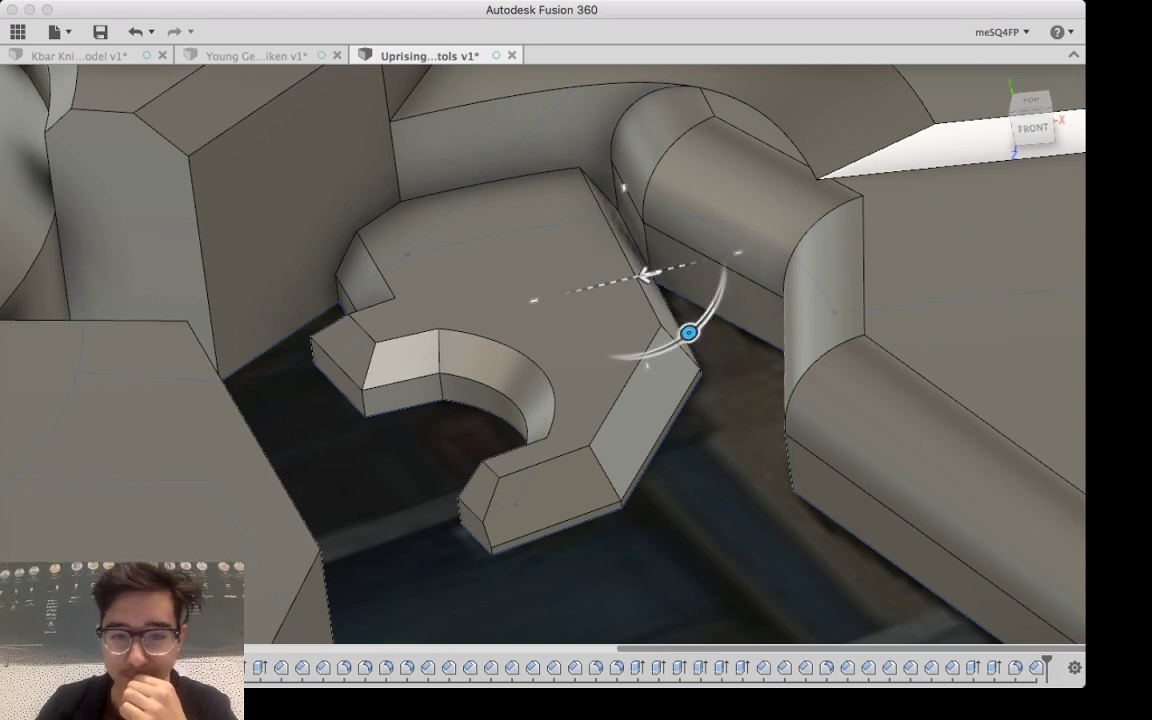
Step: Adjust the rear chamfer's angle and reduce its distance so it is narrower than the front chamfer
drag(689, 332, 647, 353)
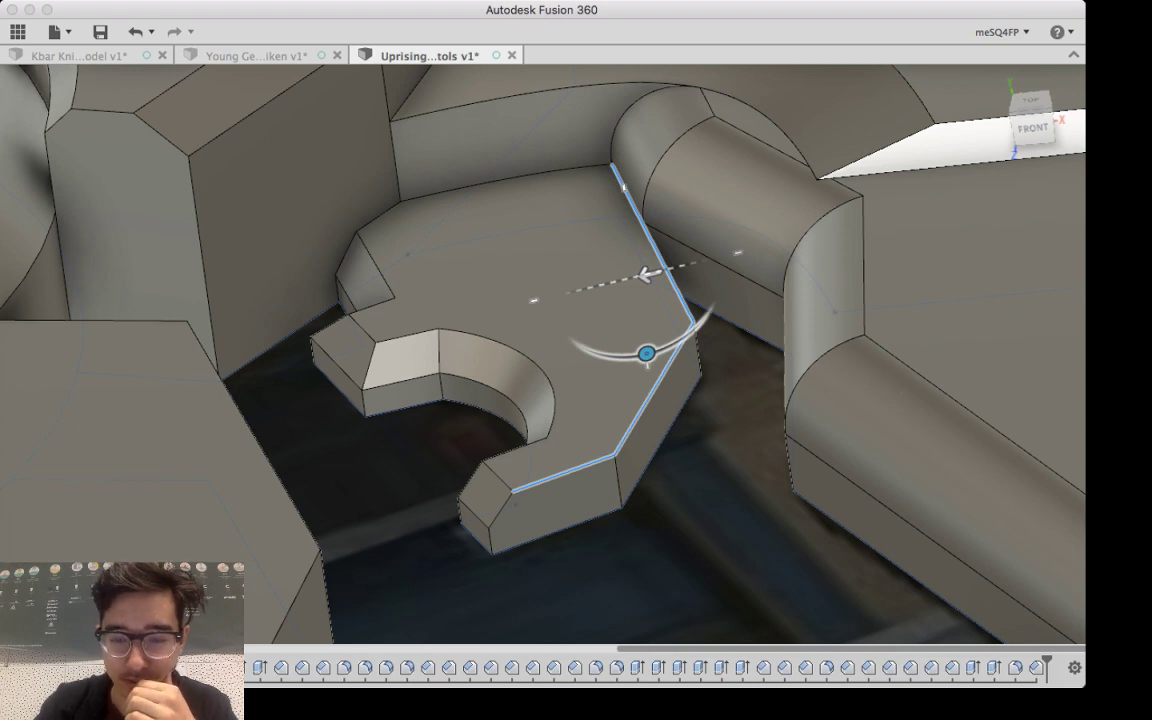
drag(647, 353, 676, 340)
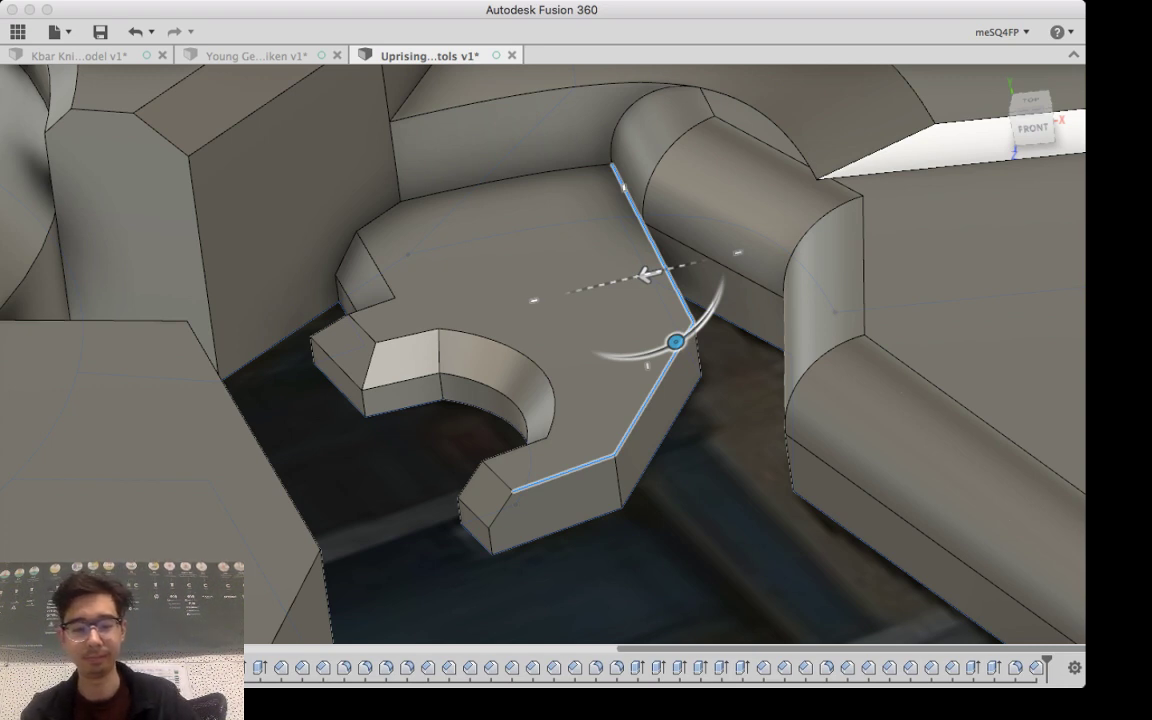
drag(676, 341, 709, 311)
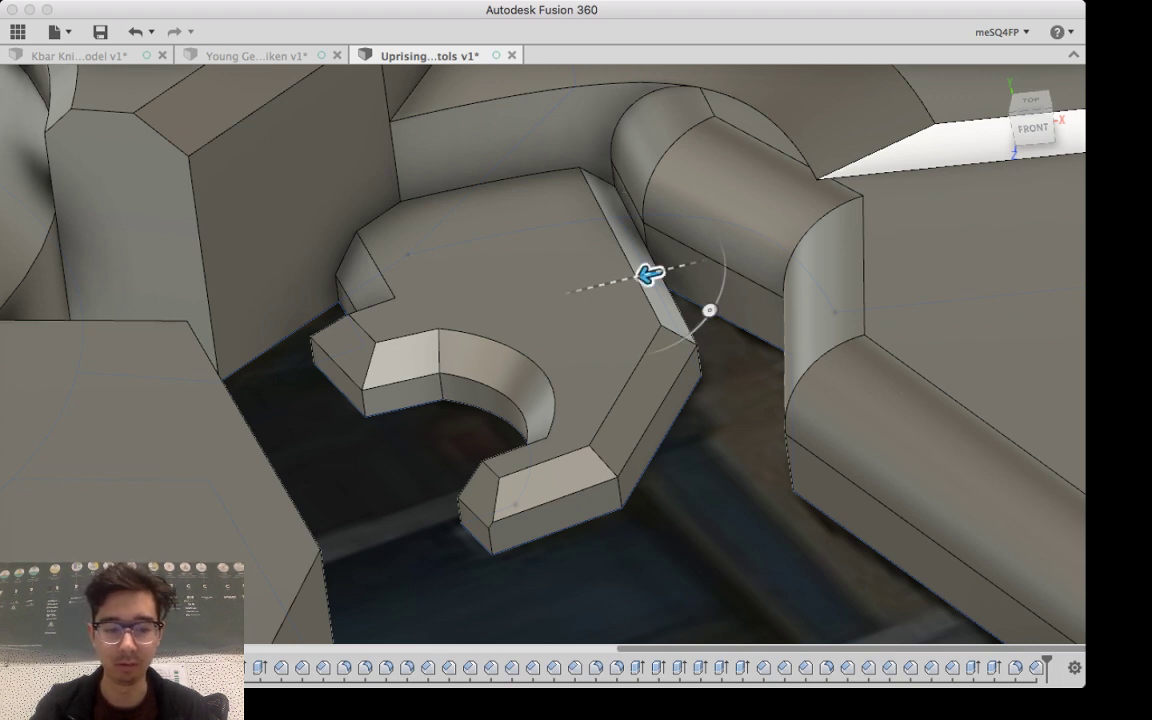
mouse_move(649, 275)
mouse_down()
mouse_move(679, 265)
mouse_move(664, 270)
mouse_up()
shift+middle_drag(664, 270, 664, 374)
scroll(482, 467, up, 4)
scroll(485, 463, down, 7)
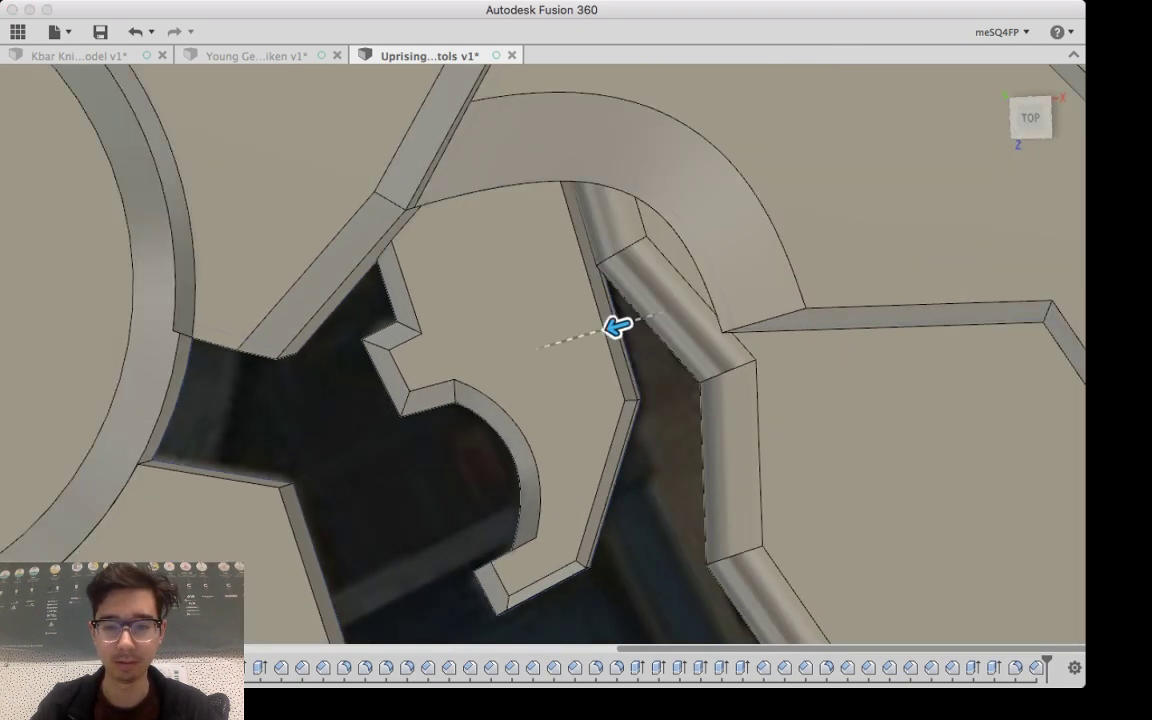
key(Return)
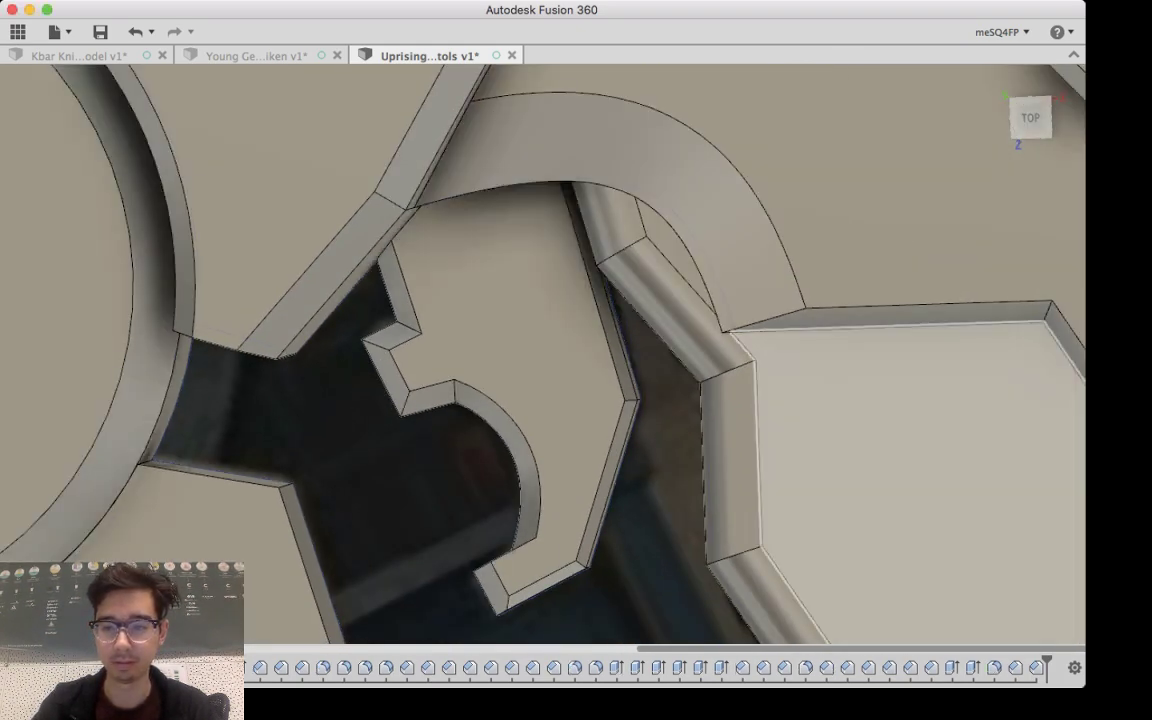
Step: Compare the pistol model with the reference image, examining the overall shape and the details of the round glowing disc
scroll(580, 470, down, 10)
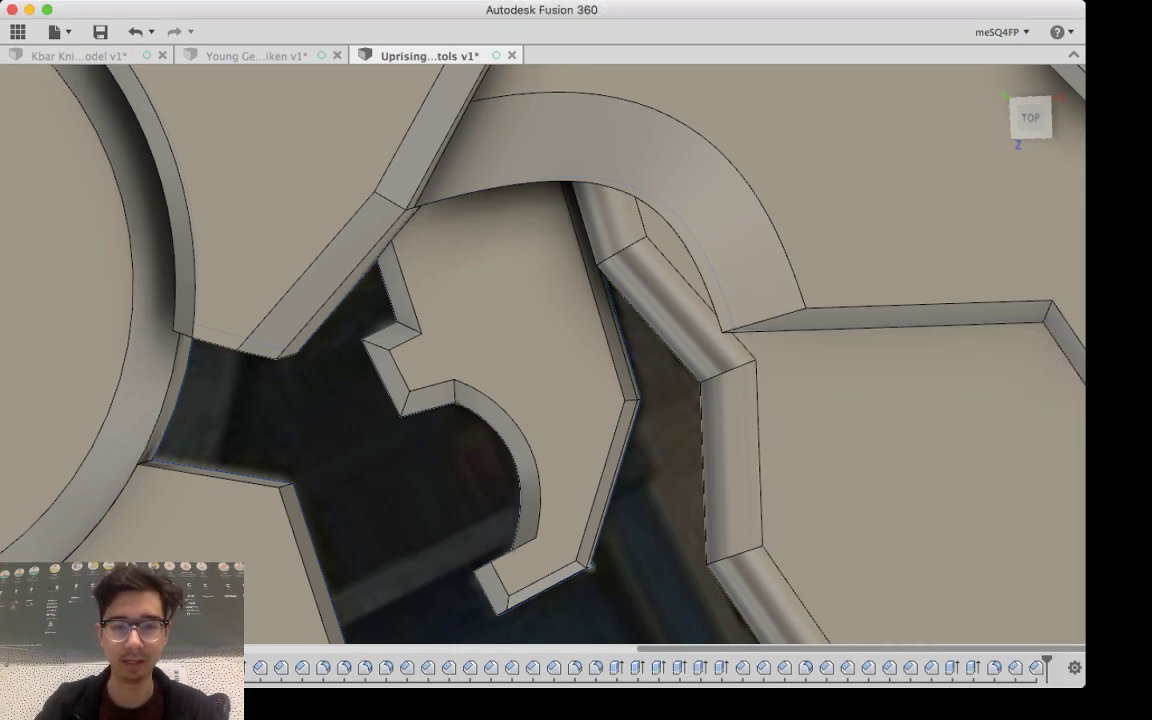
scroll(590, 481, down, 4)
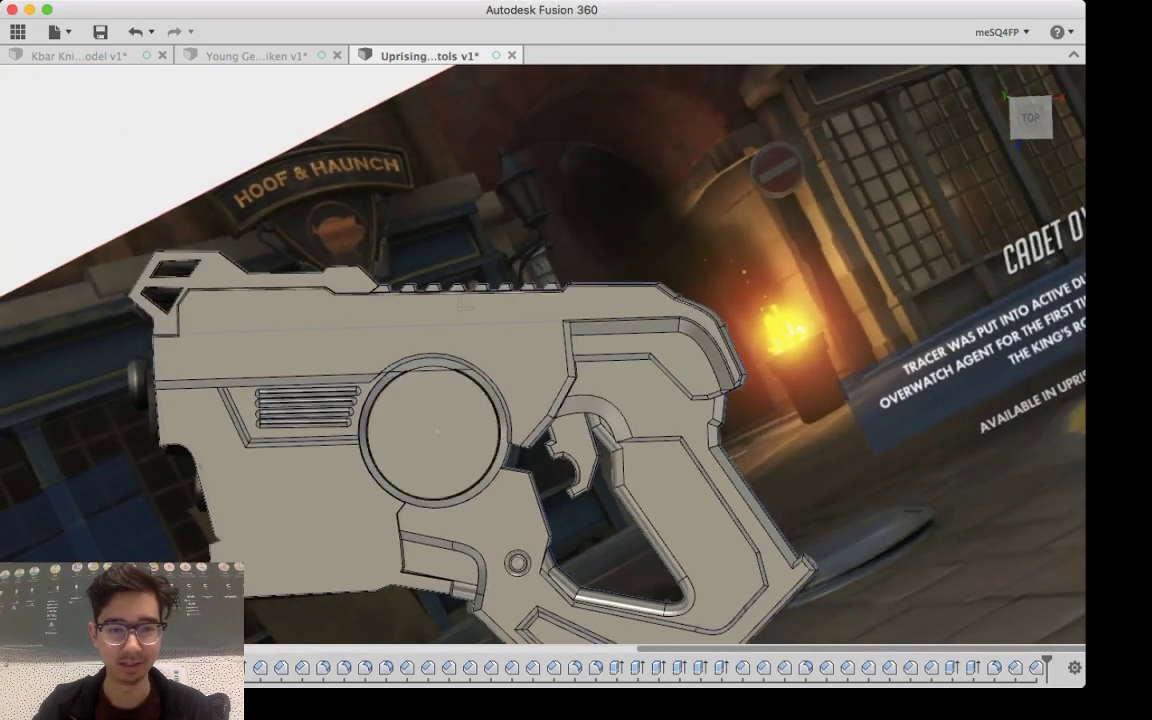
shift+middle_drag(388, 521, 679, 391)
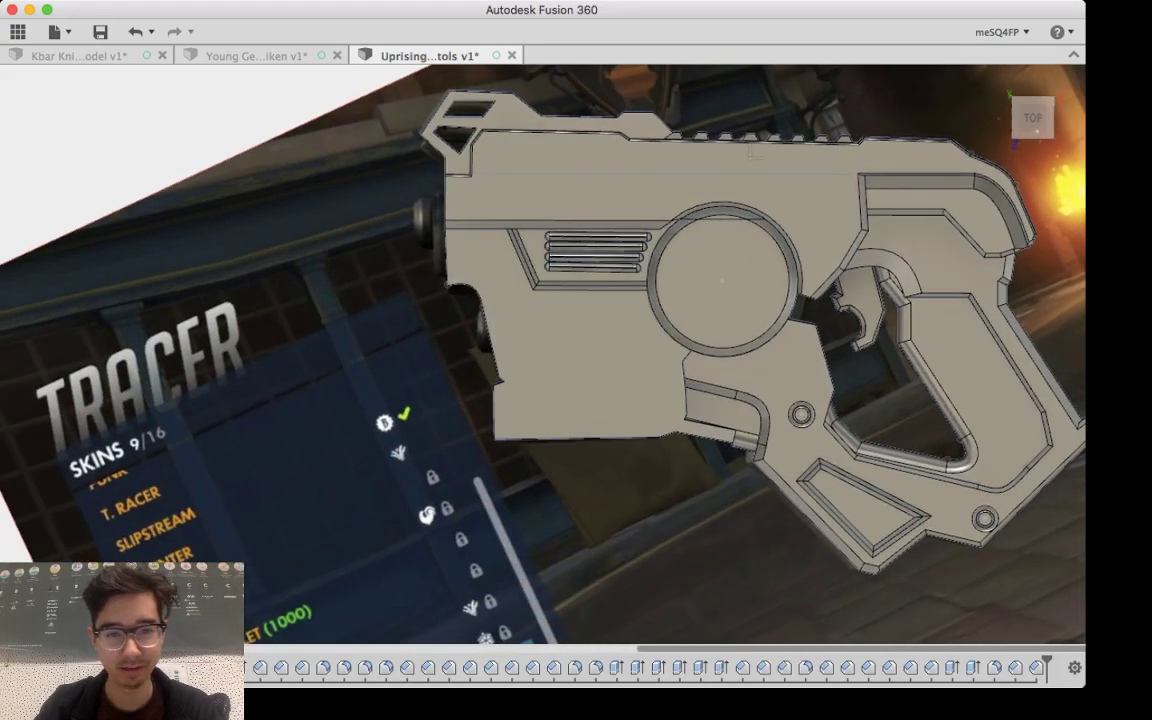
shift+middle_drag(594, 428, 470, 451)
shift+middle_drag(630, 355, 600, 358)
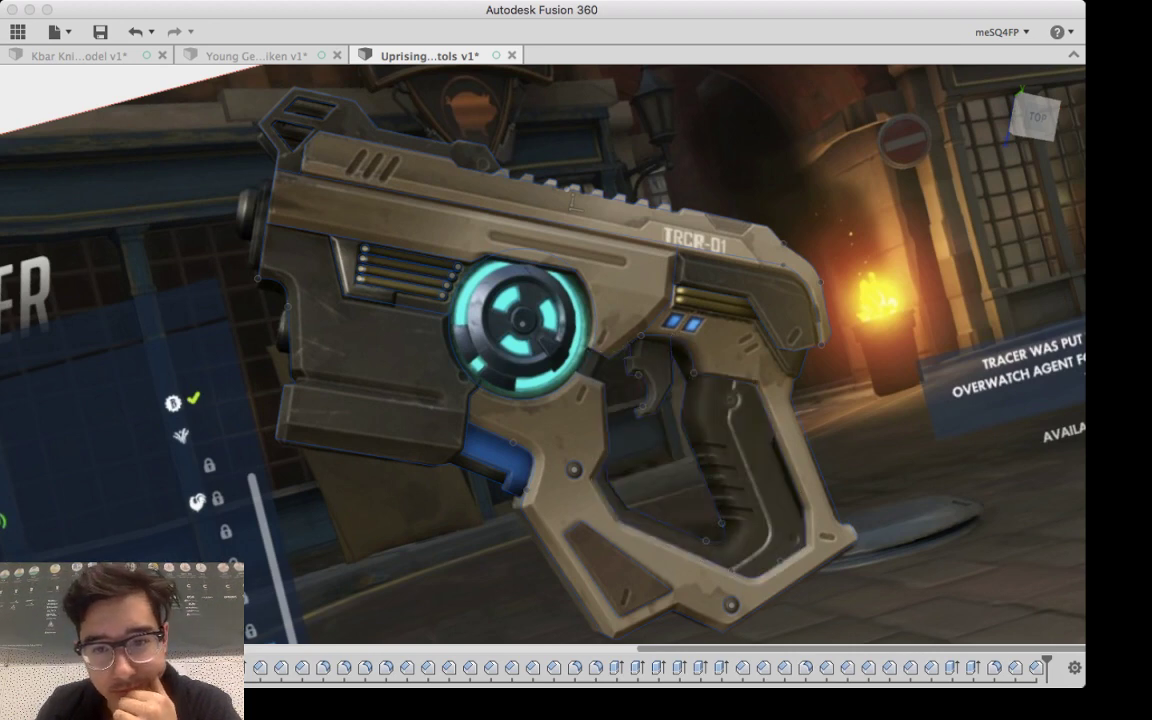
middle_drag(736, 460, 660, 478)
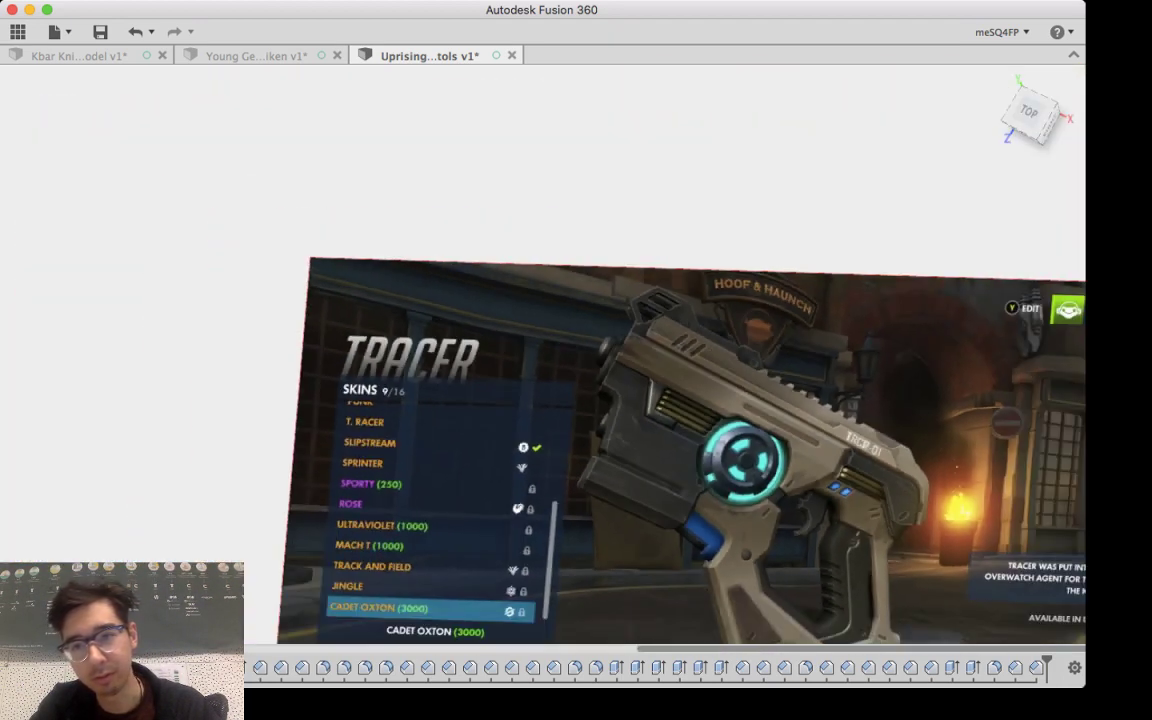
click(1029, 112)
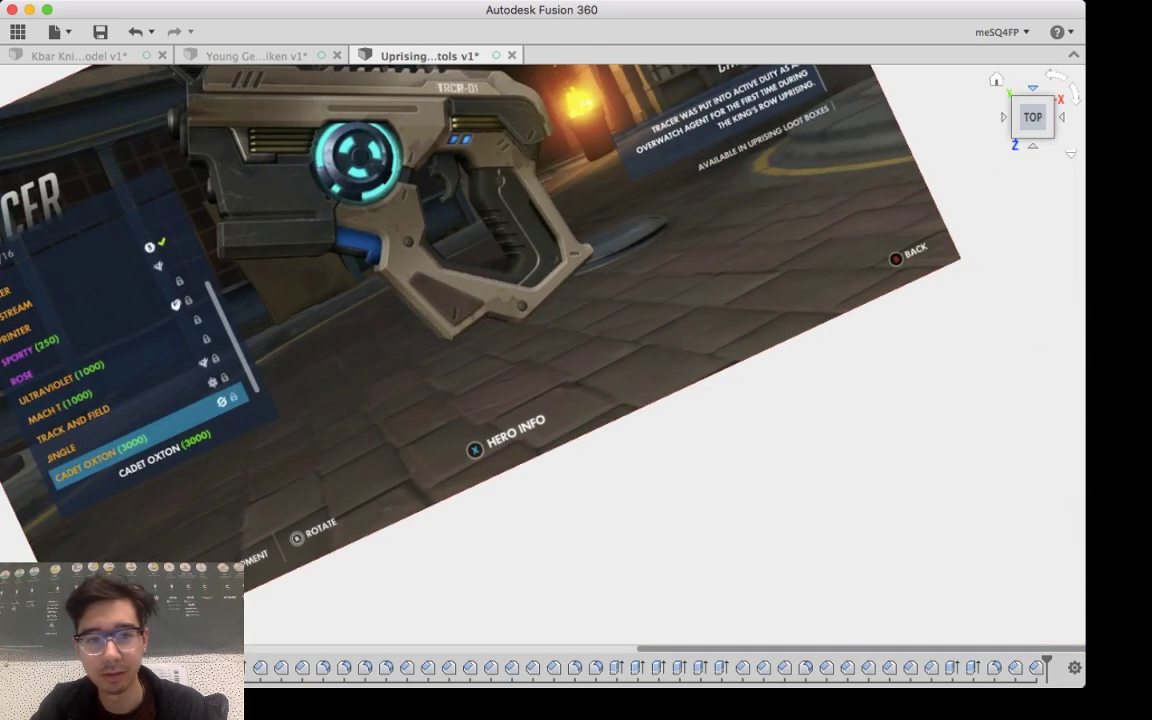
middle_drag(500, 260, 676, 388)
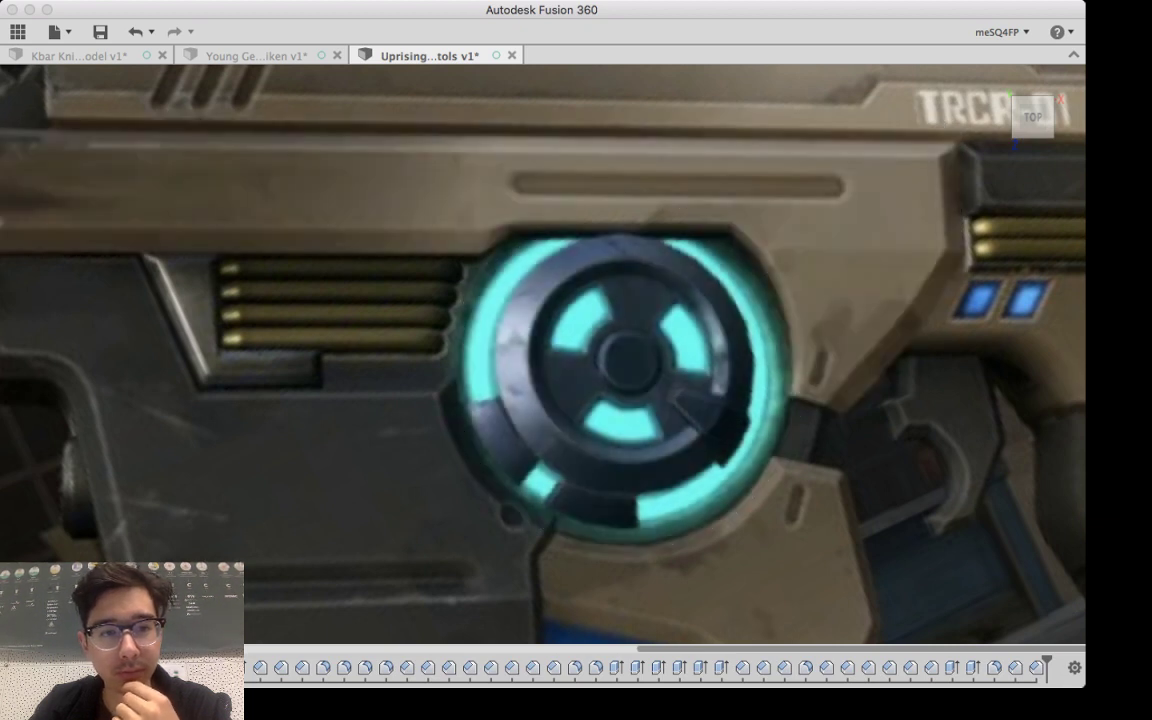
Step: Start a sketch on the flat face inside the round recess and draw a circle tracing the dark disc's outer rim
key(c)
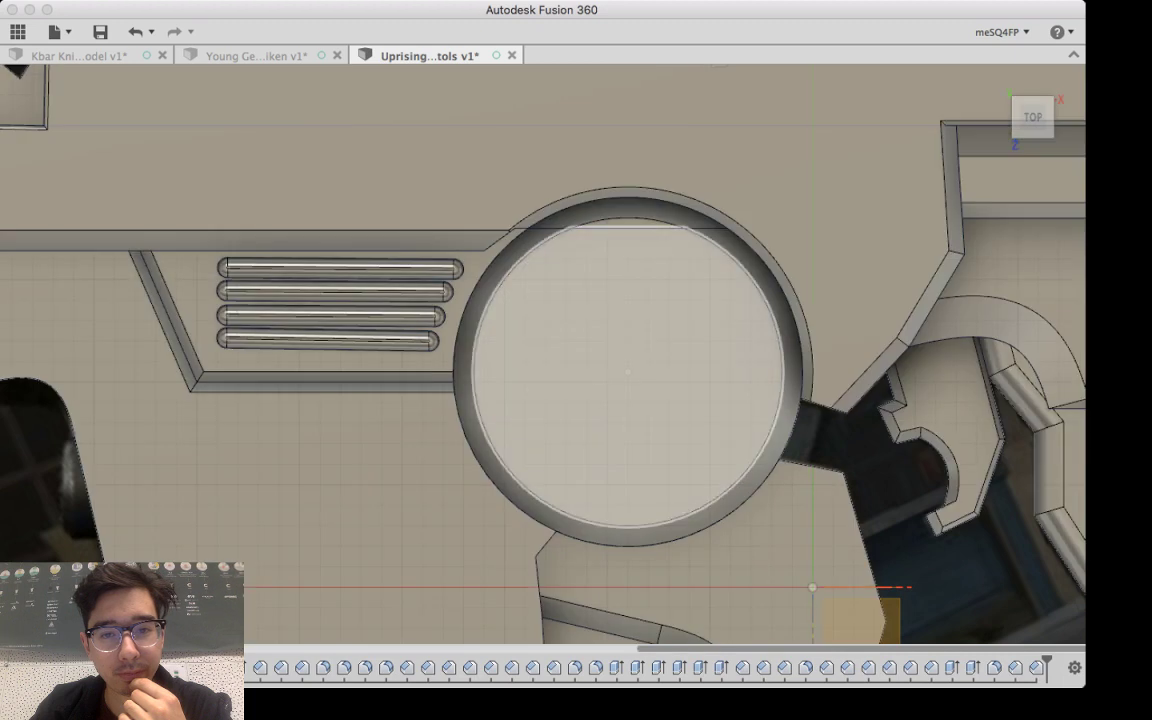
click(574, 329)
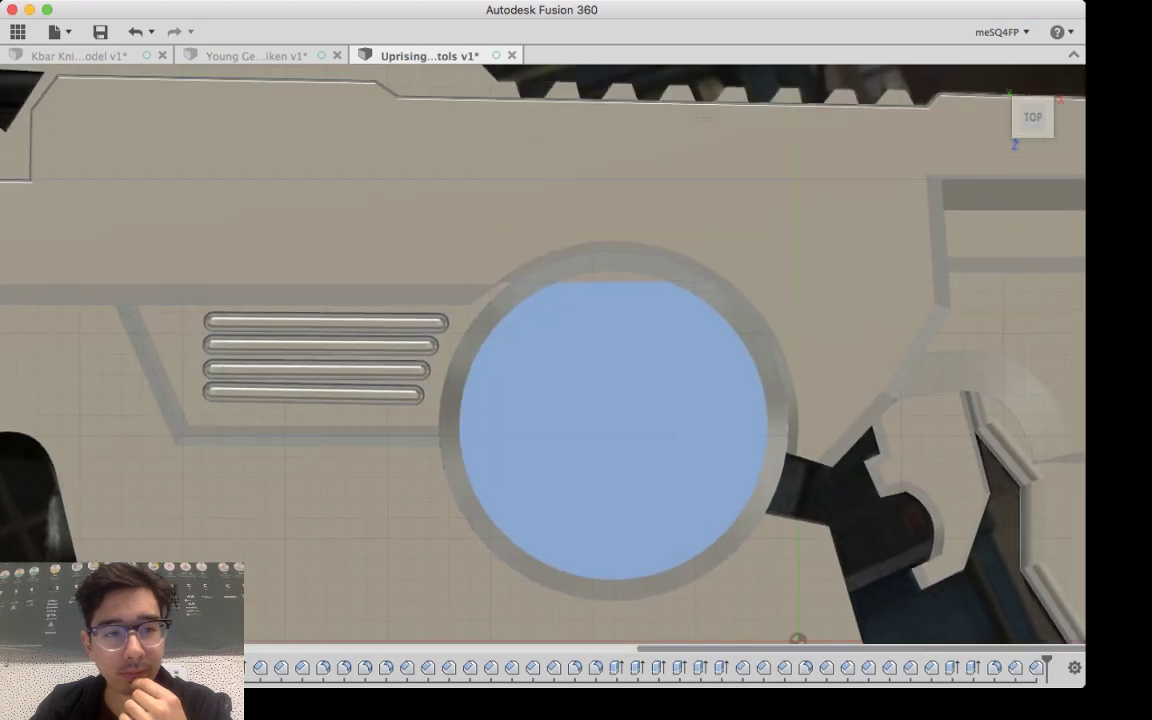
click(263, 276)
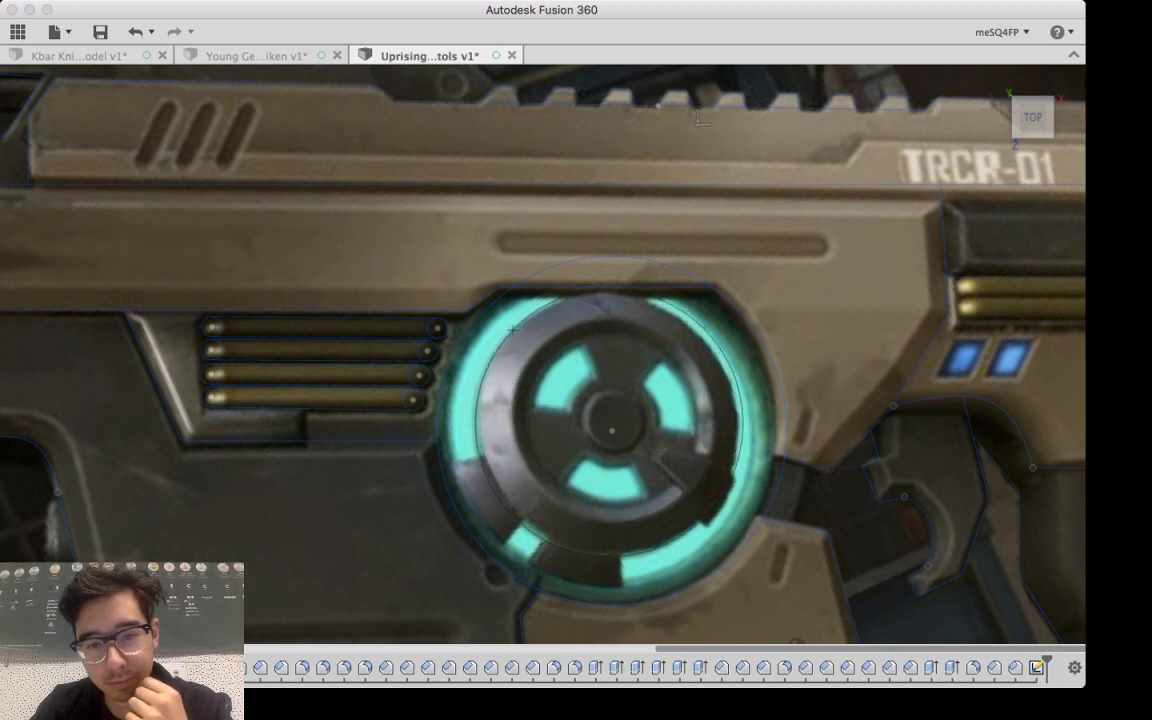
click(706, 517)
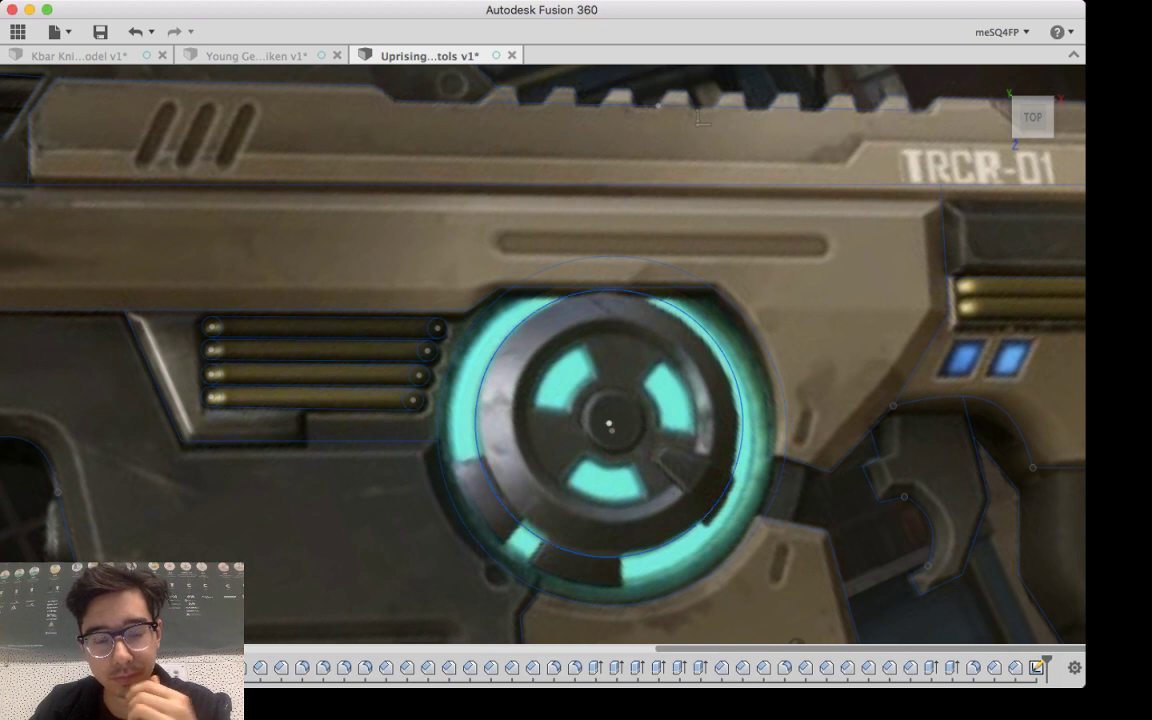
Step: Align the centre of the disc circle with the centre of the larger recess circle
click(609, 423)
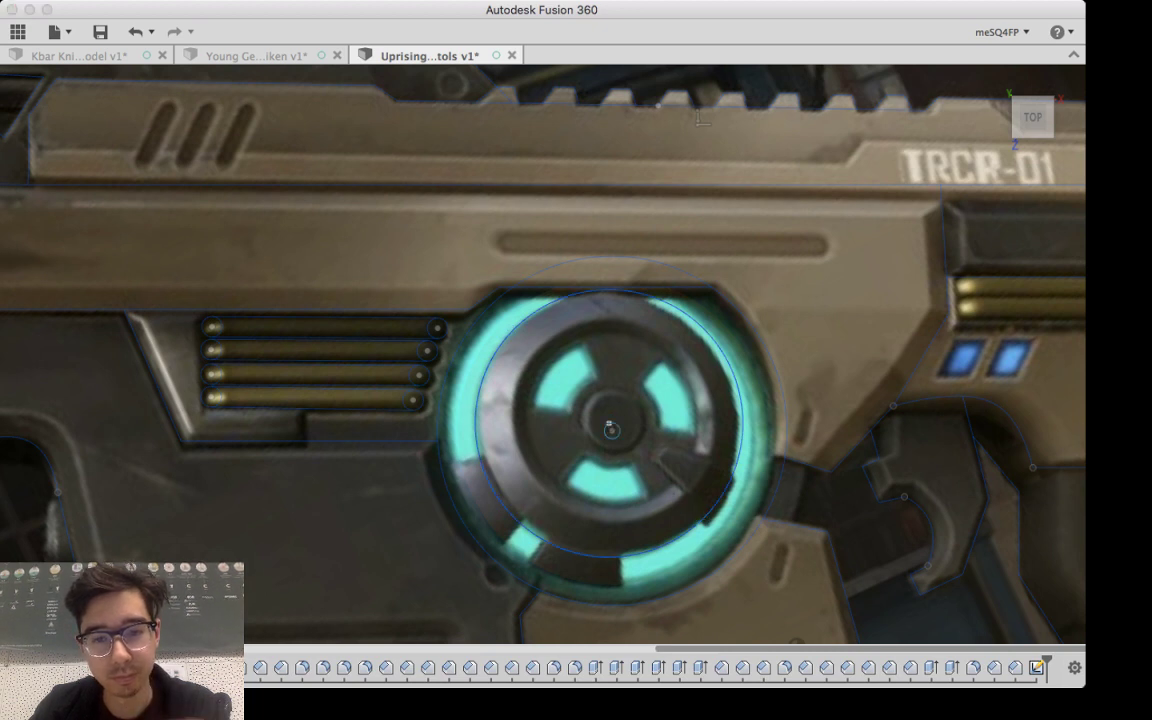
click(610, 428)
click(550, 440)
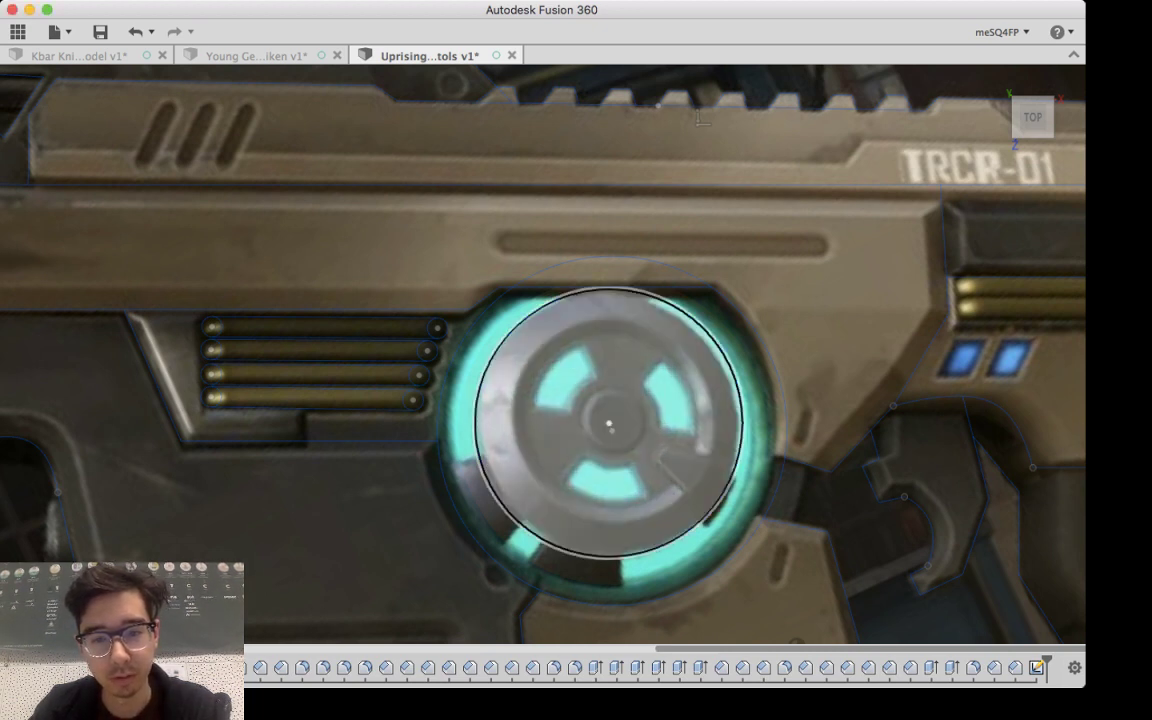
click(609, 423)
click(612, 431)
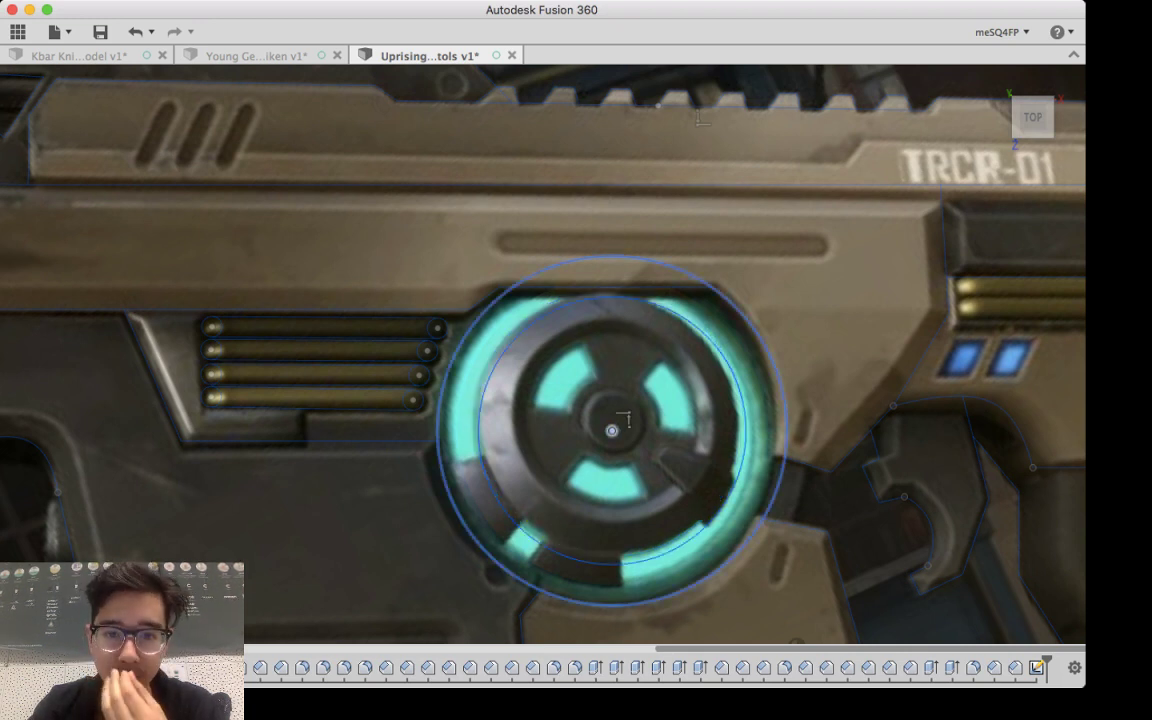
key(Return)
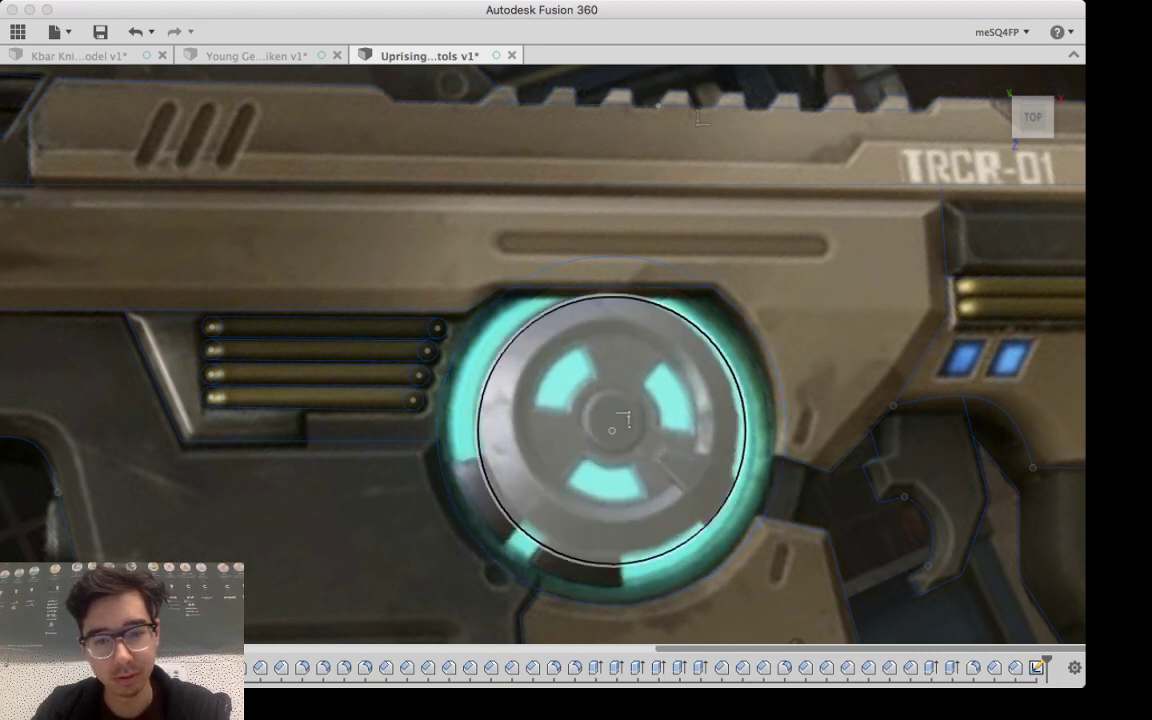
Step: Sketch a small circle around the disc's central hub and make it concentric with the disc circle
mouse_move(640, 400)
shift+middle_down()
mouse_move(615, 240)
mouse_move(640, 385)
shift+middle_up()
middle_drag(540, 440, 642, 202)
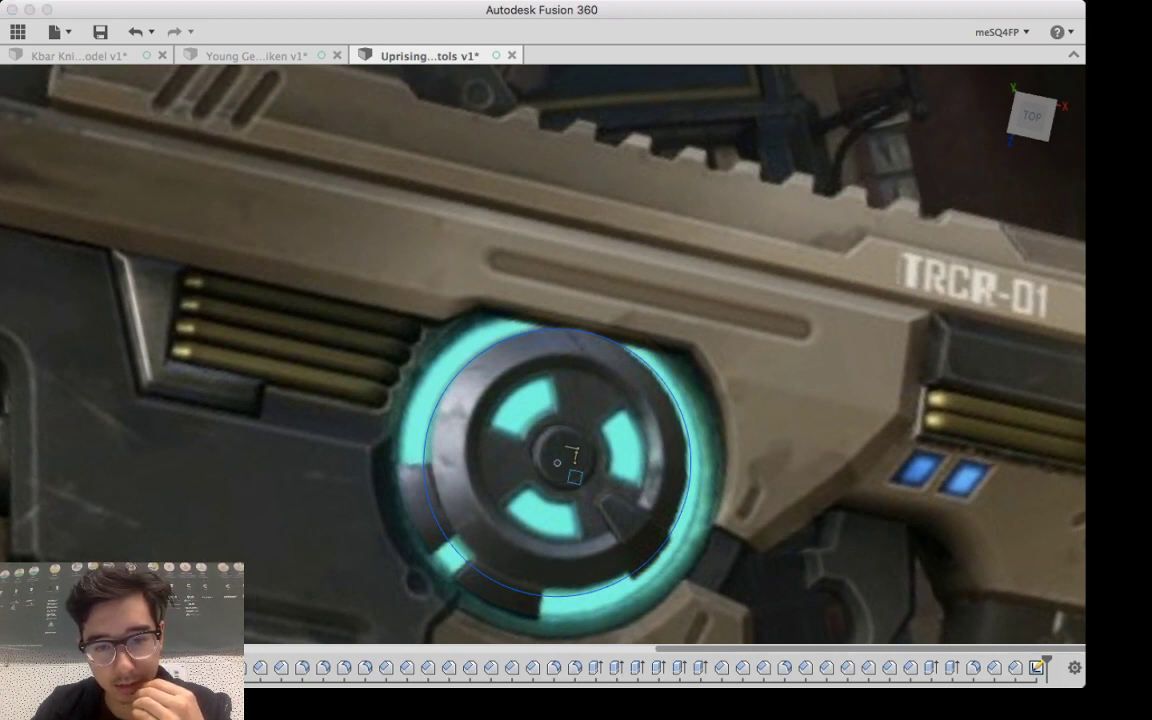
click(580, 486)
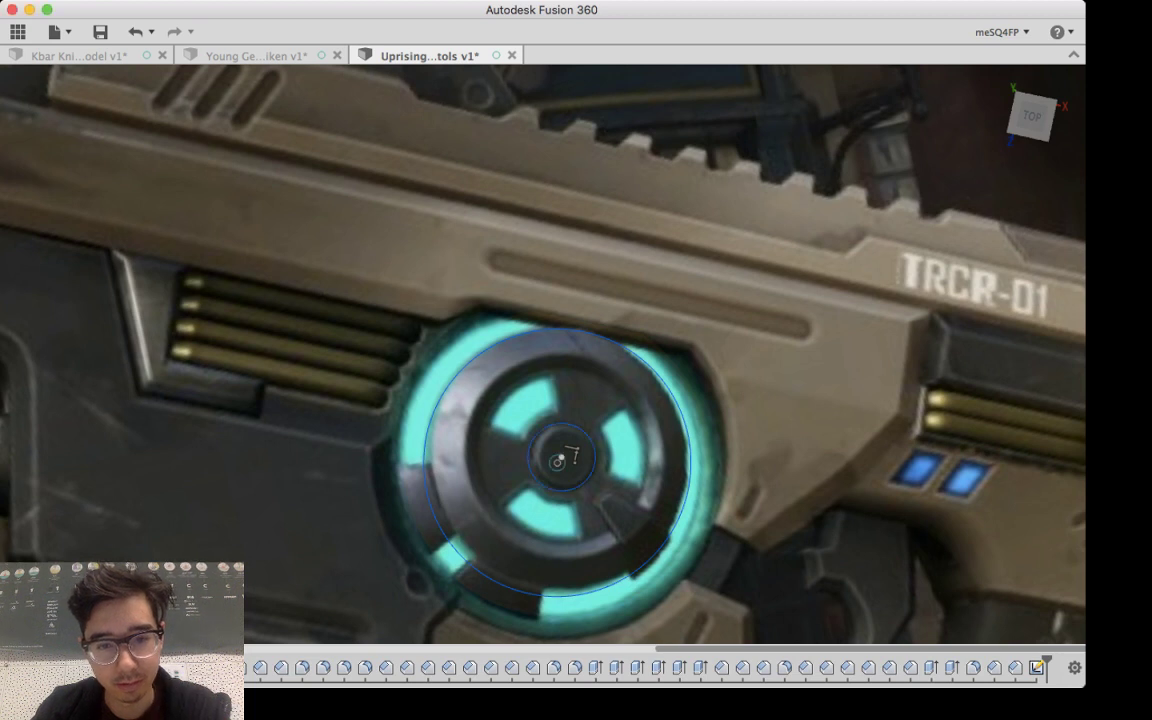
key(Escape)
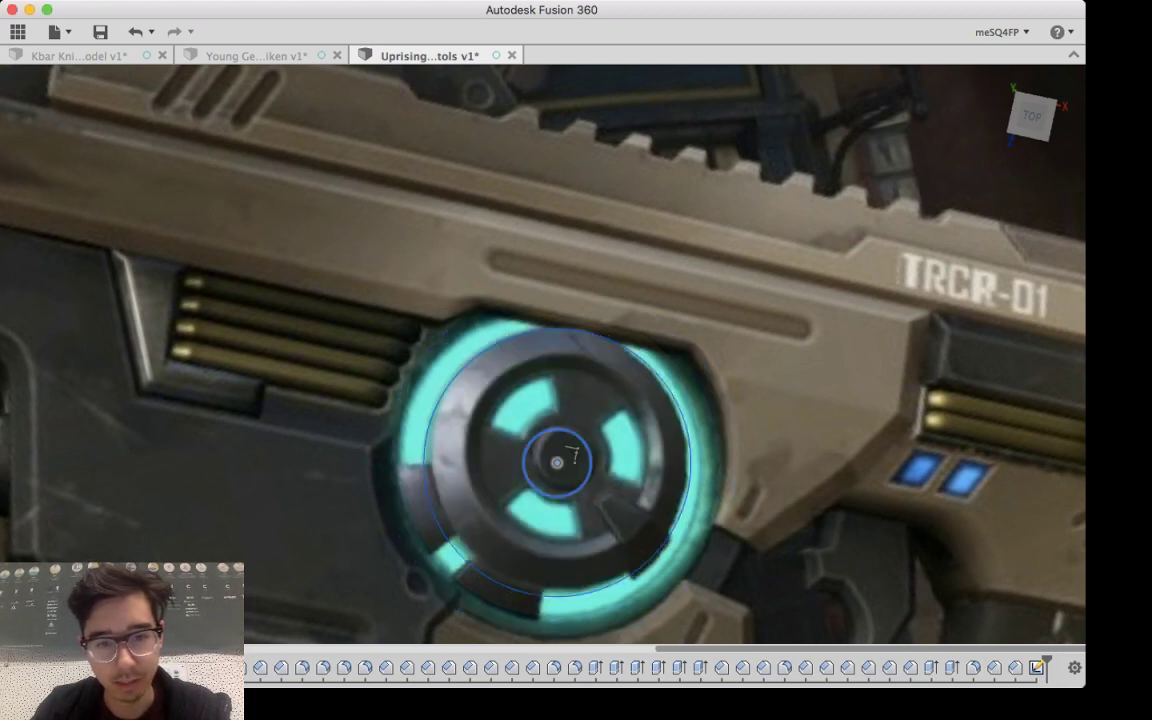
click(574, 456)
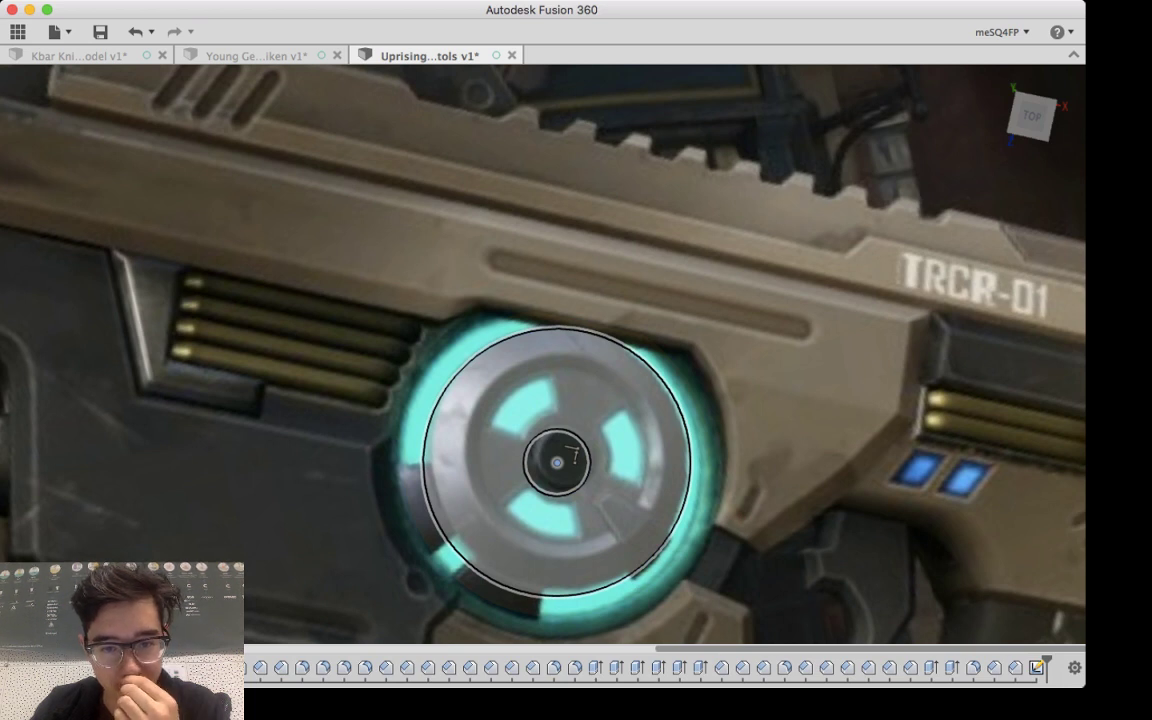
key(Escape)
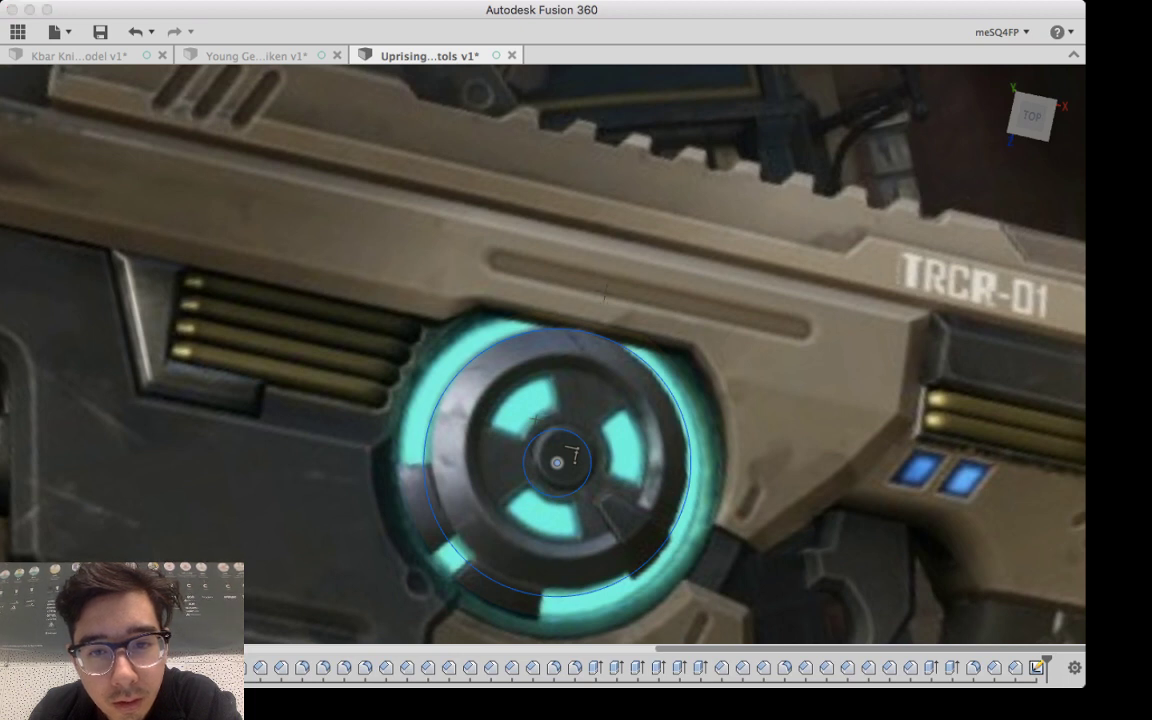
Step: Sketch a spline along the outer edge of the disc's upper-left glowing segment and bend it to follow the curve
scroll(548, 383, up, 5)
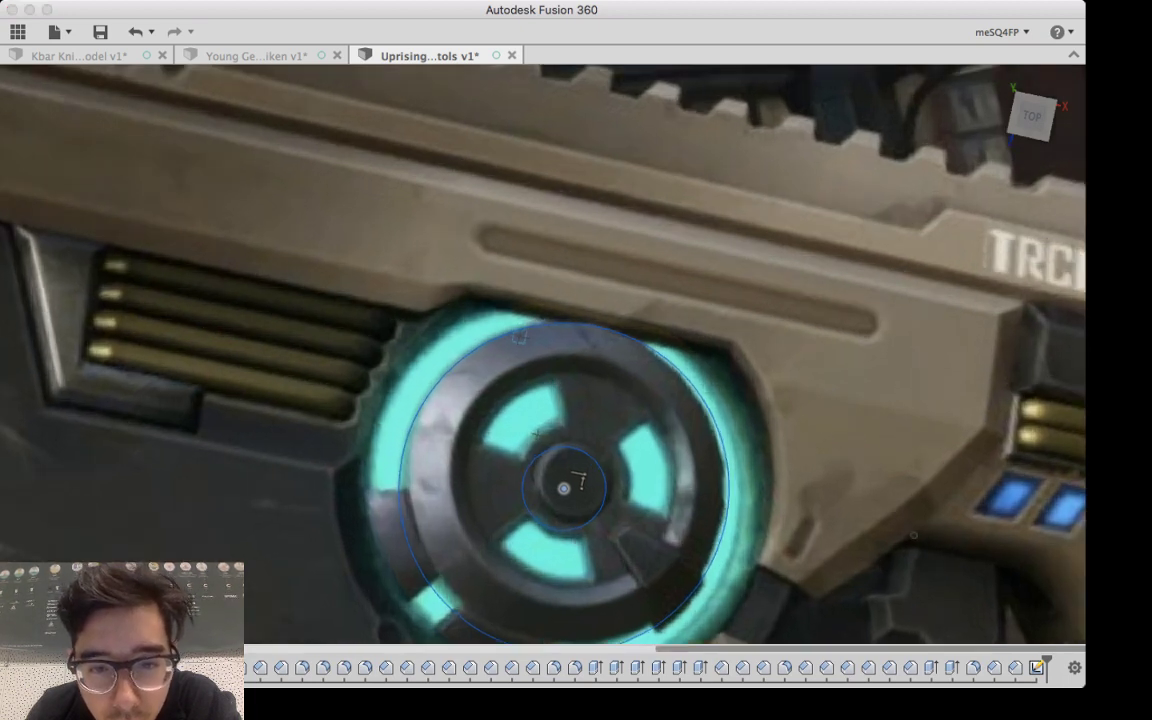
scroll(526, 451, up, 2)
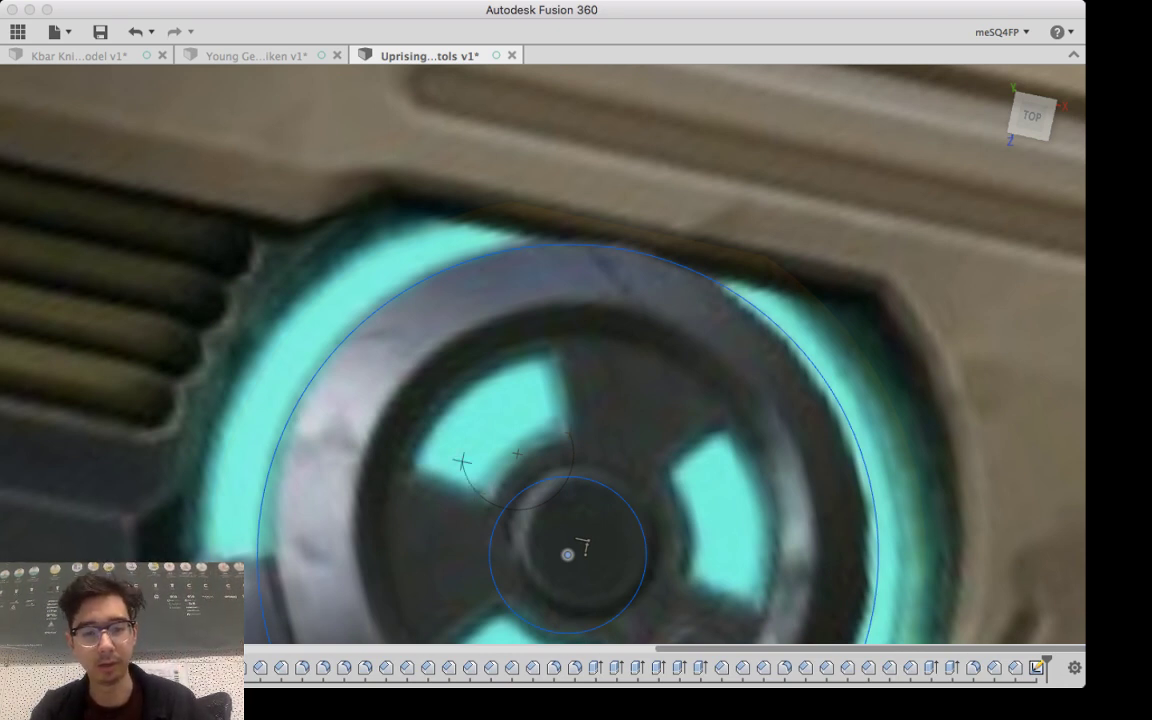
key(Escape)
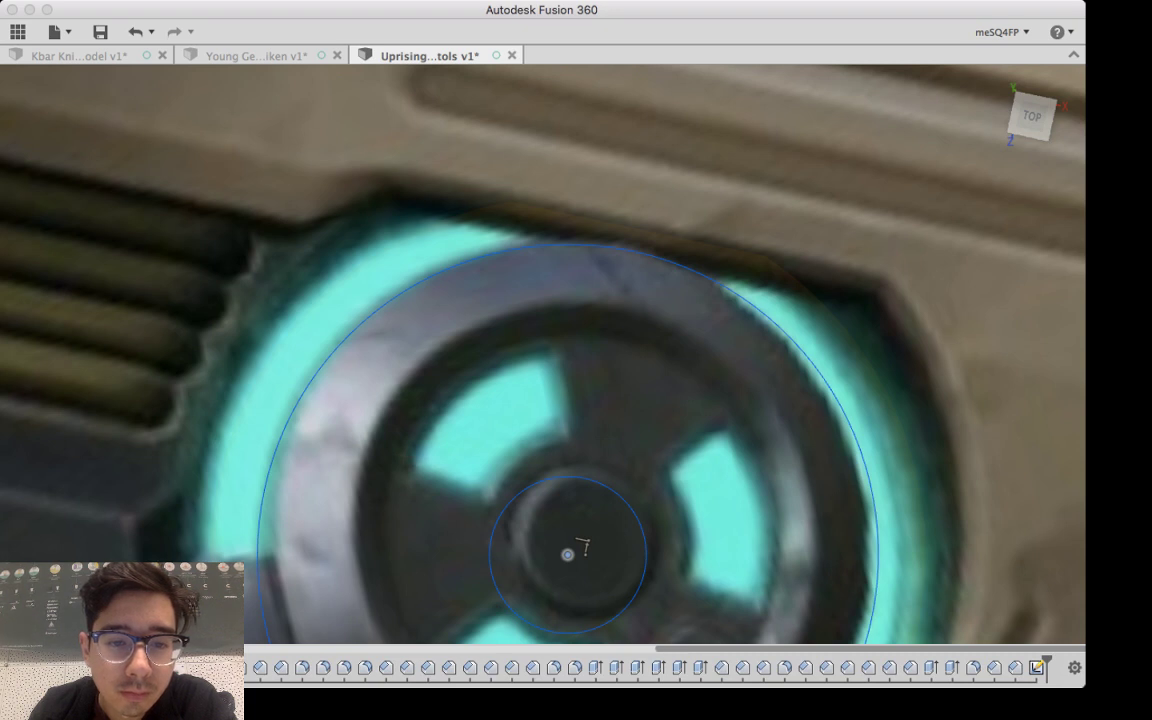
click(405, 467)
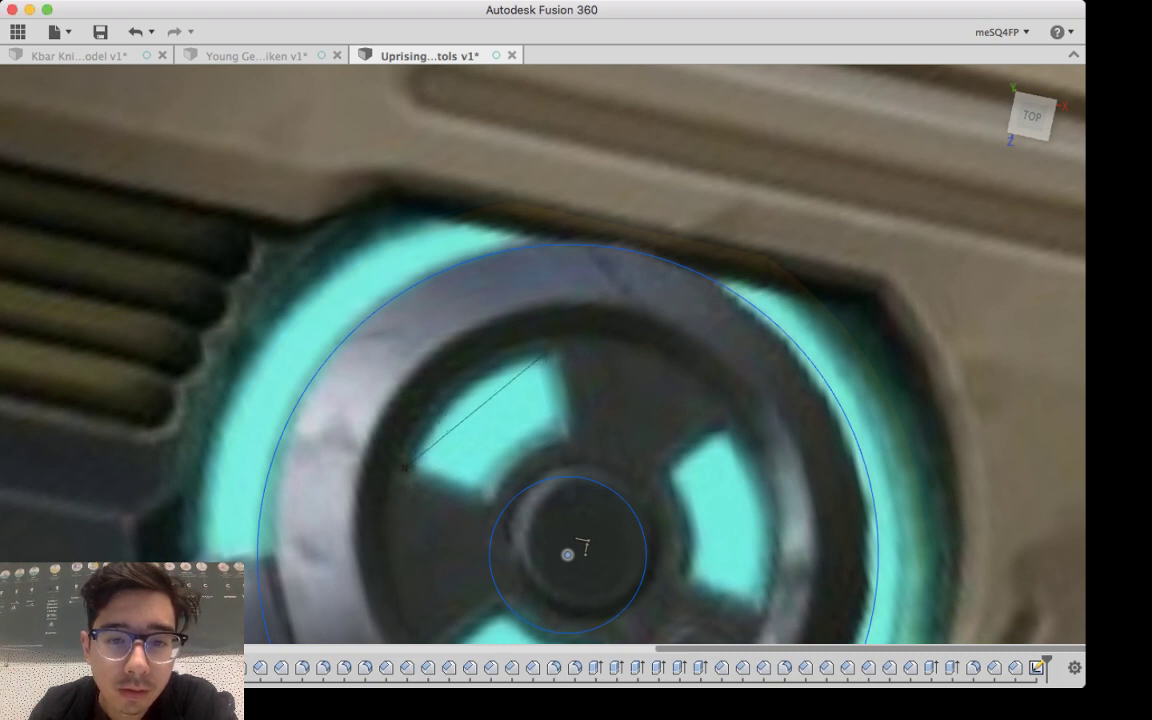
click(548, 345)
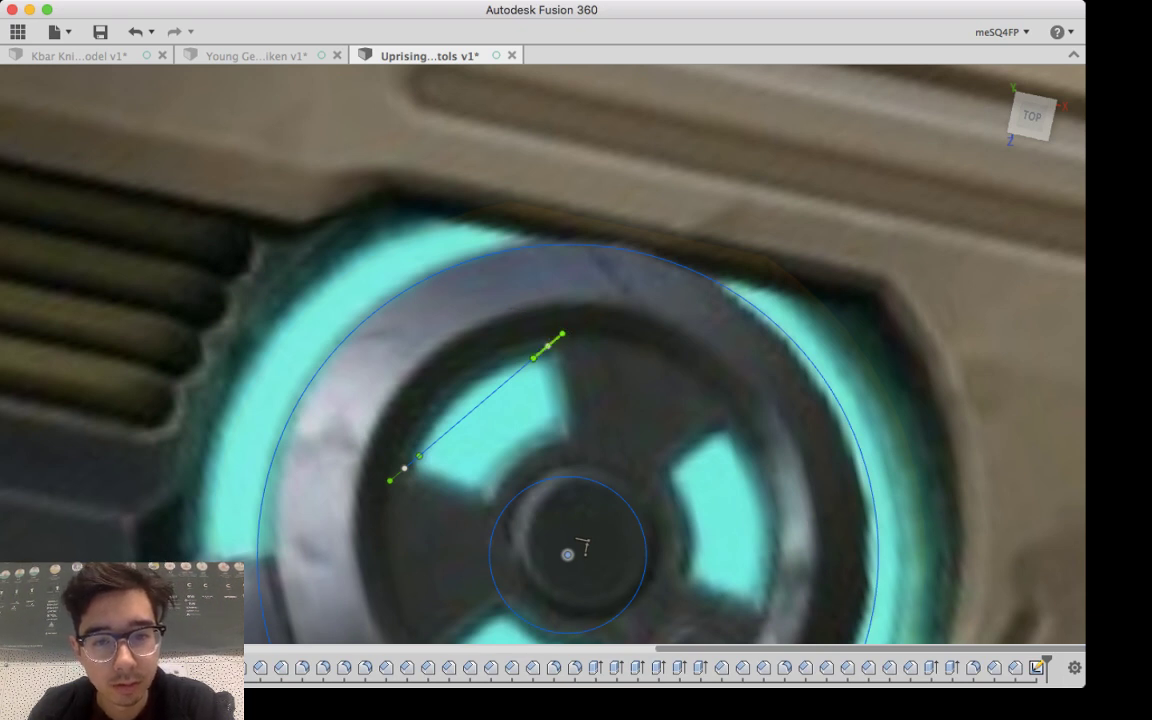
drag(562, 333, 575, 337)
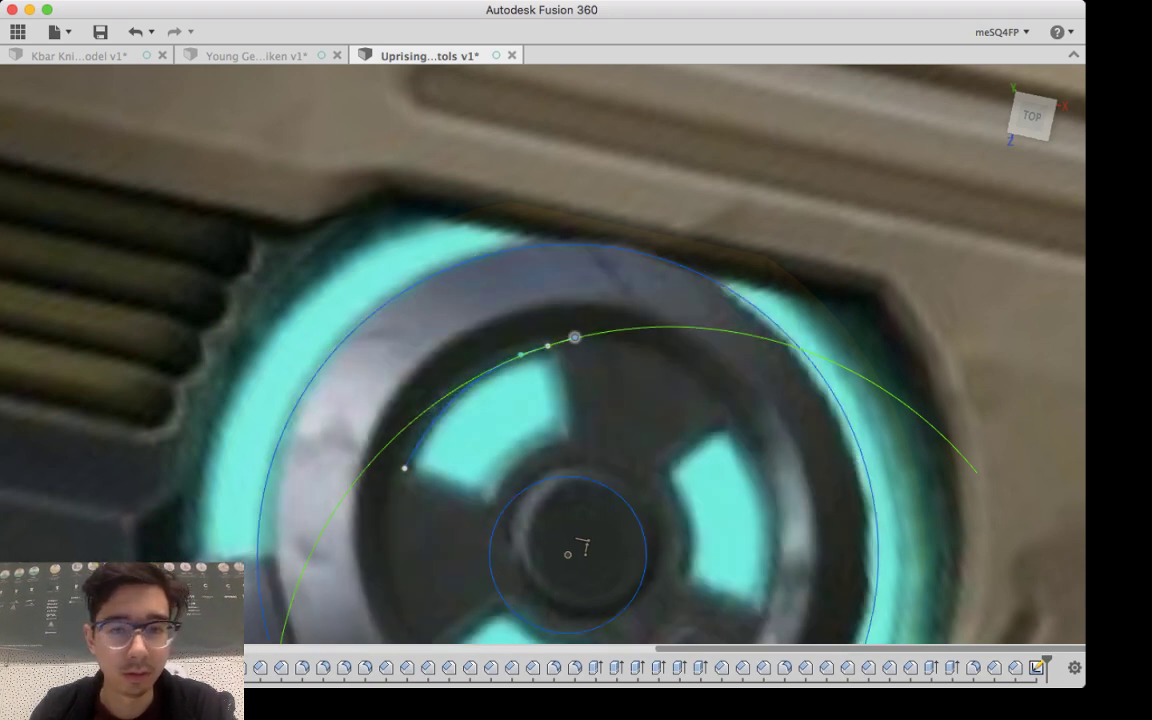
Step: Draw the two straight sides of the glowing segment from the ends of the outer spline inward
click(548, 345)
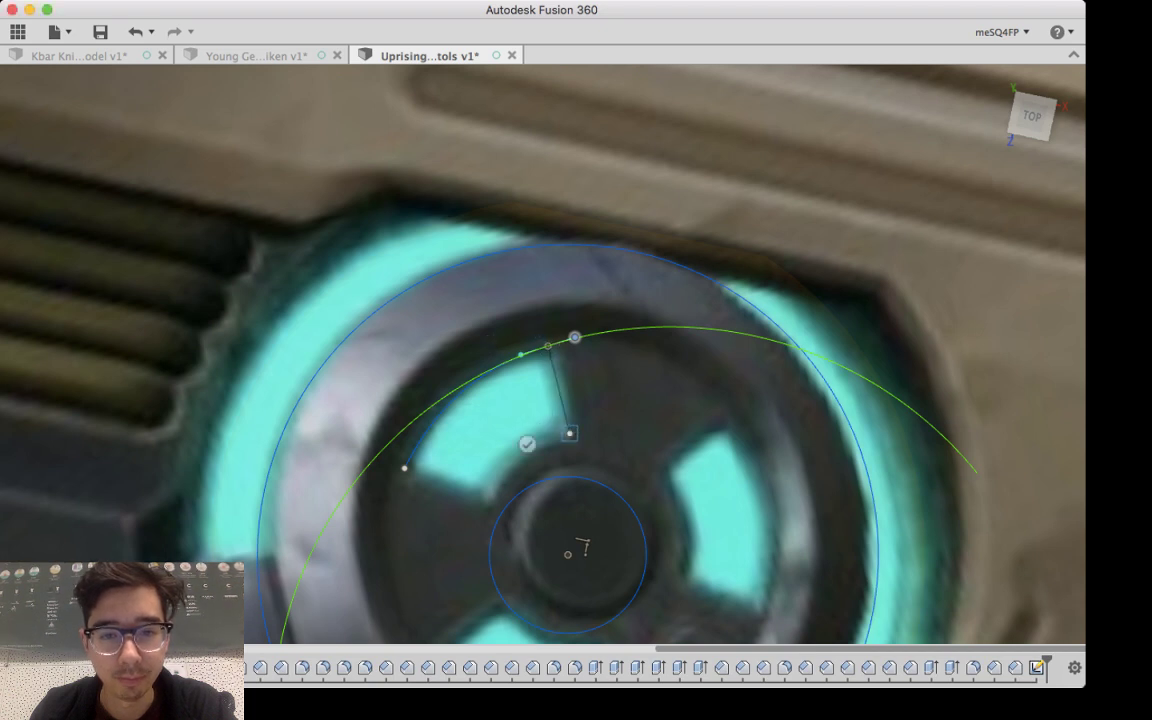
click(569, 433)
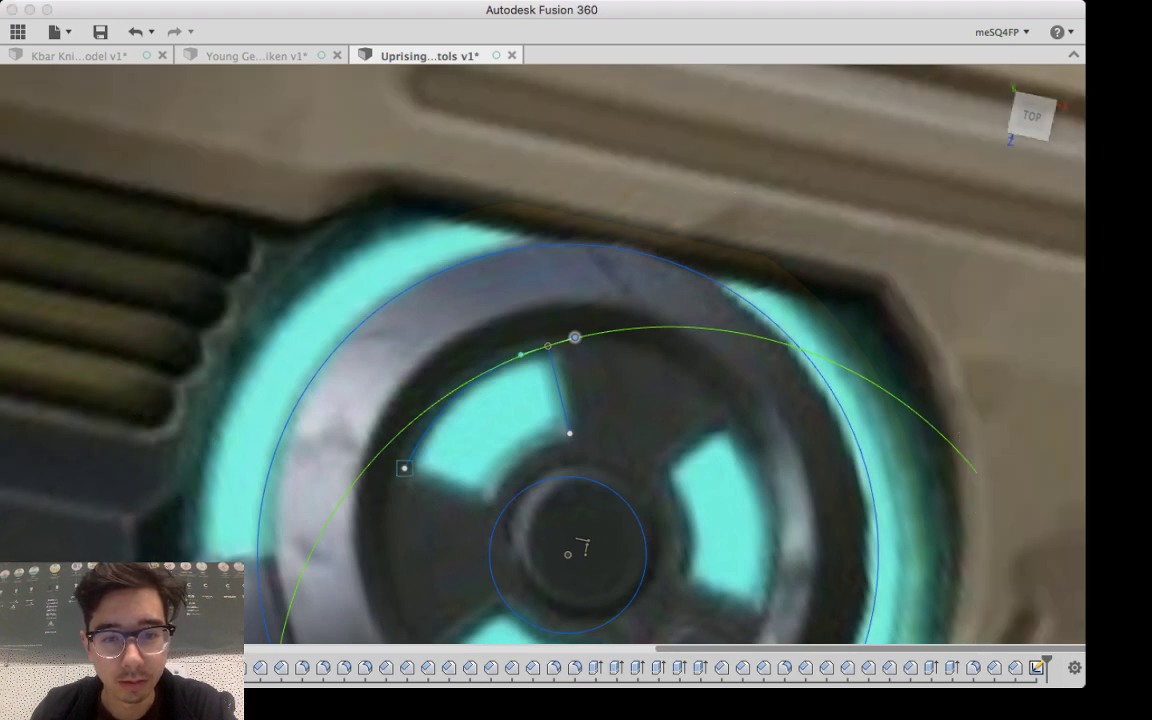
click(404, 468)
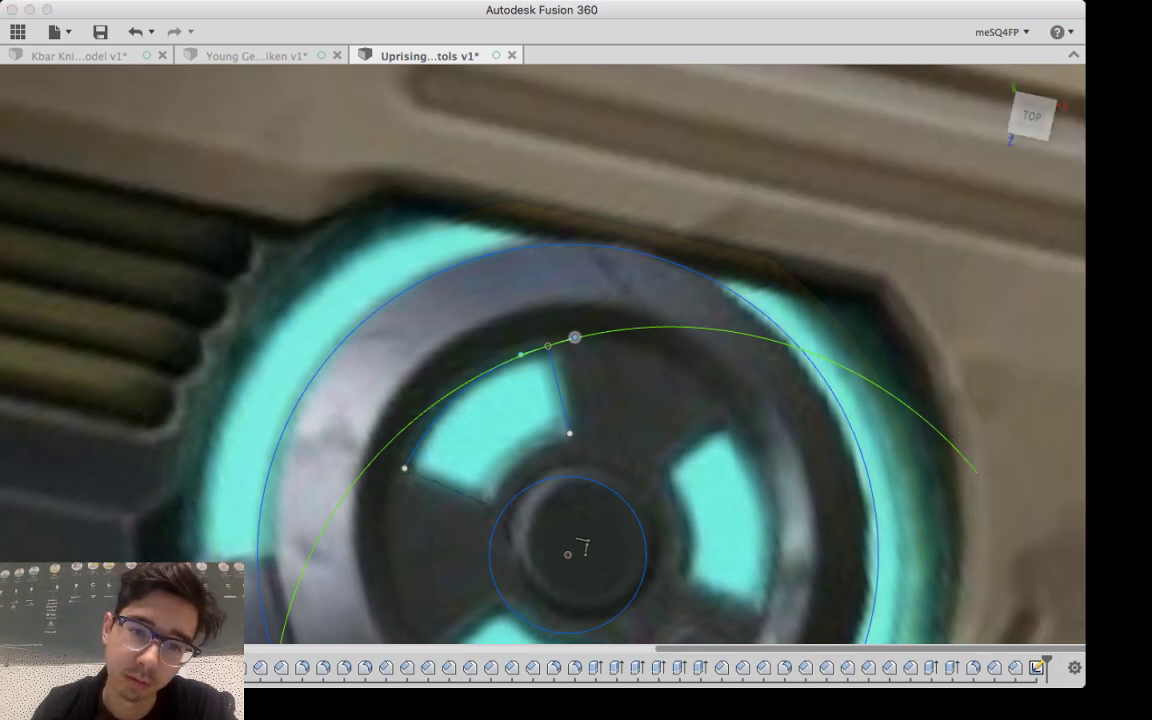
click(487, 503)
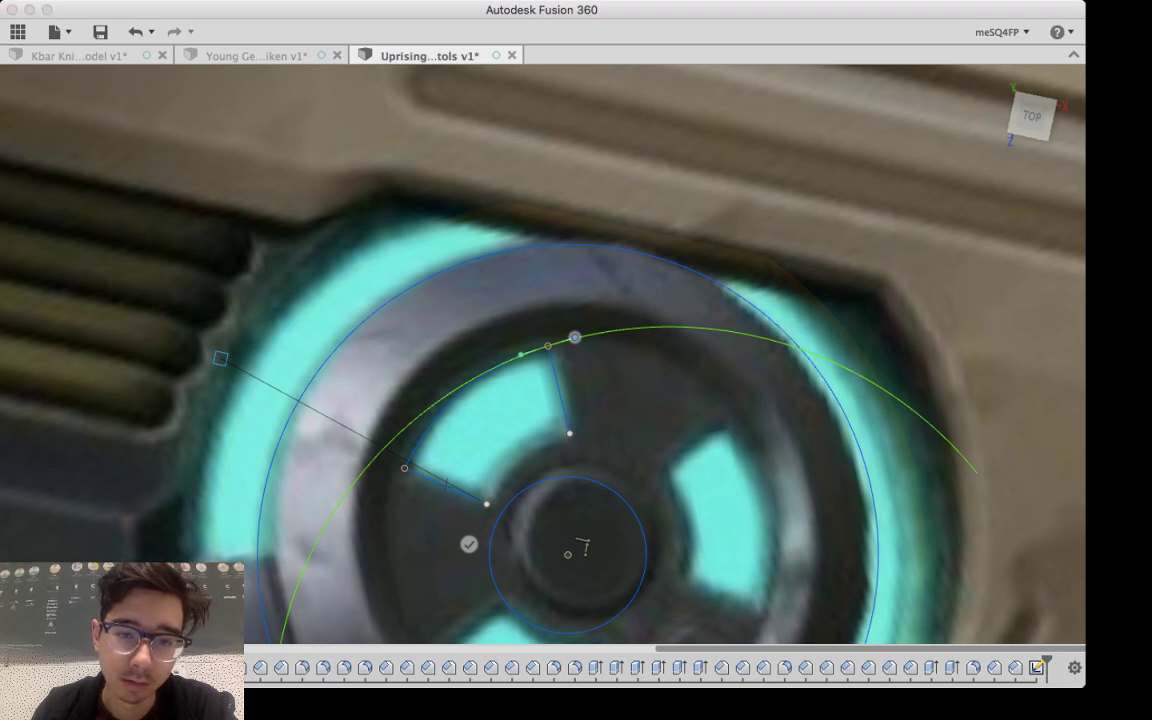
key(Escape)
Step: Close the glowing segment with a spline curved along its inner edge and select the whole outline
click(487, 504)
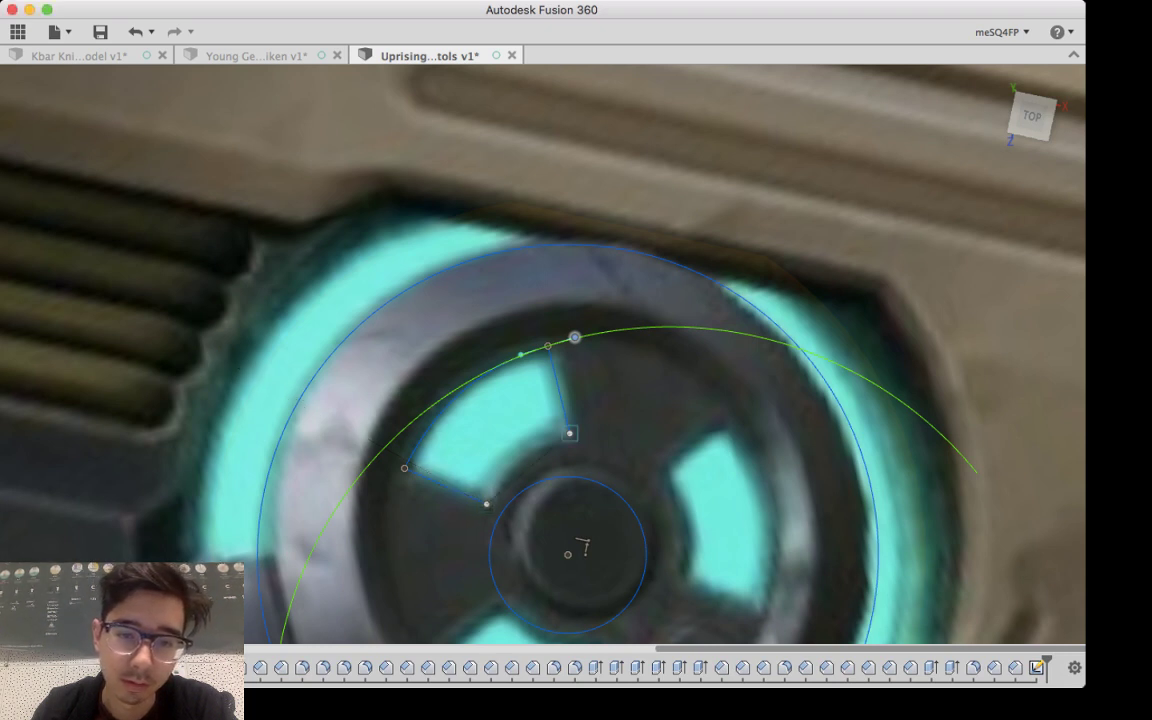
click(570, 434)
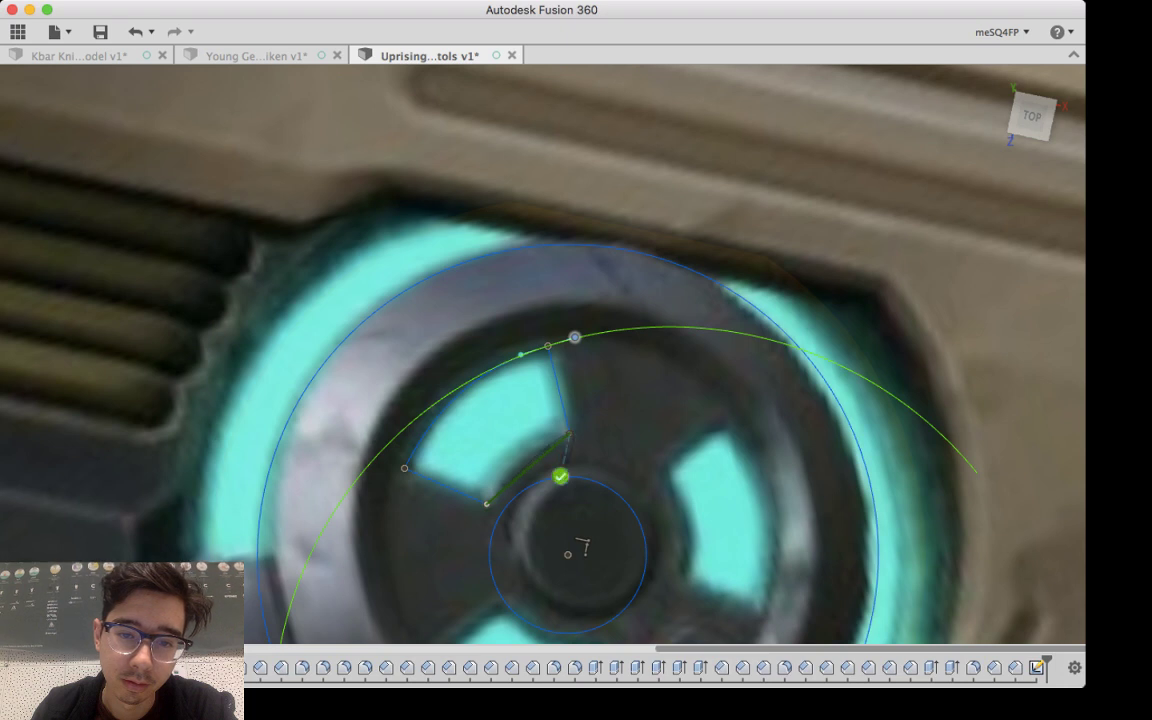
click(560, 476)
mouse_move(578, 426)
mouse_down()
mouse_move(592, 438)
mouse_move(586, 429)
mouse_up()
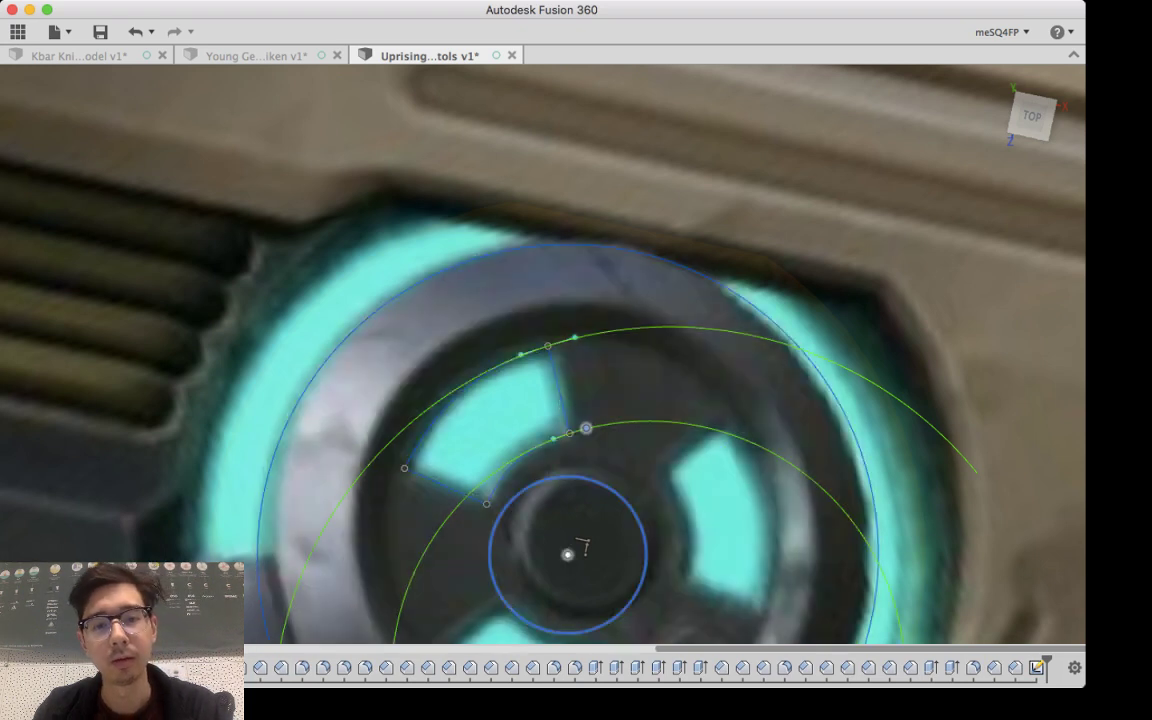
key(Escape)
key(Escape)
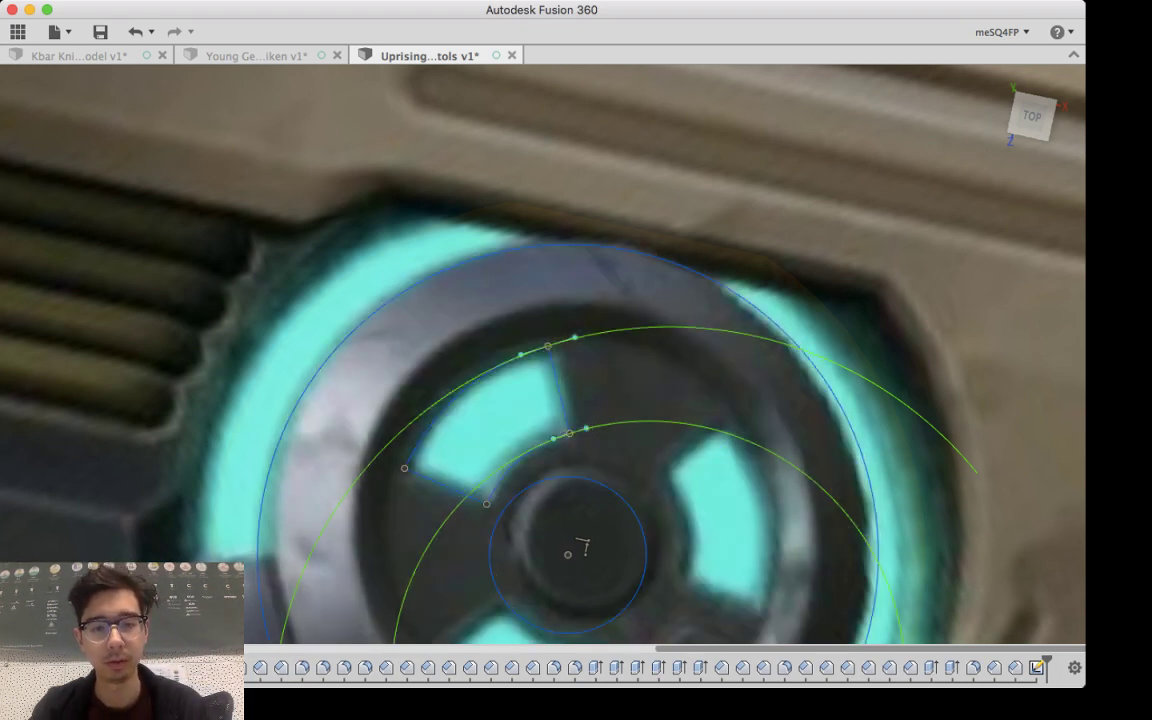
click(465, 392)
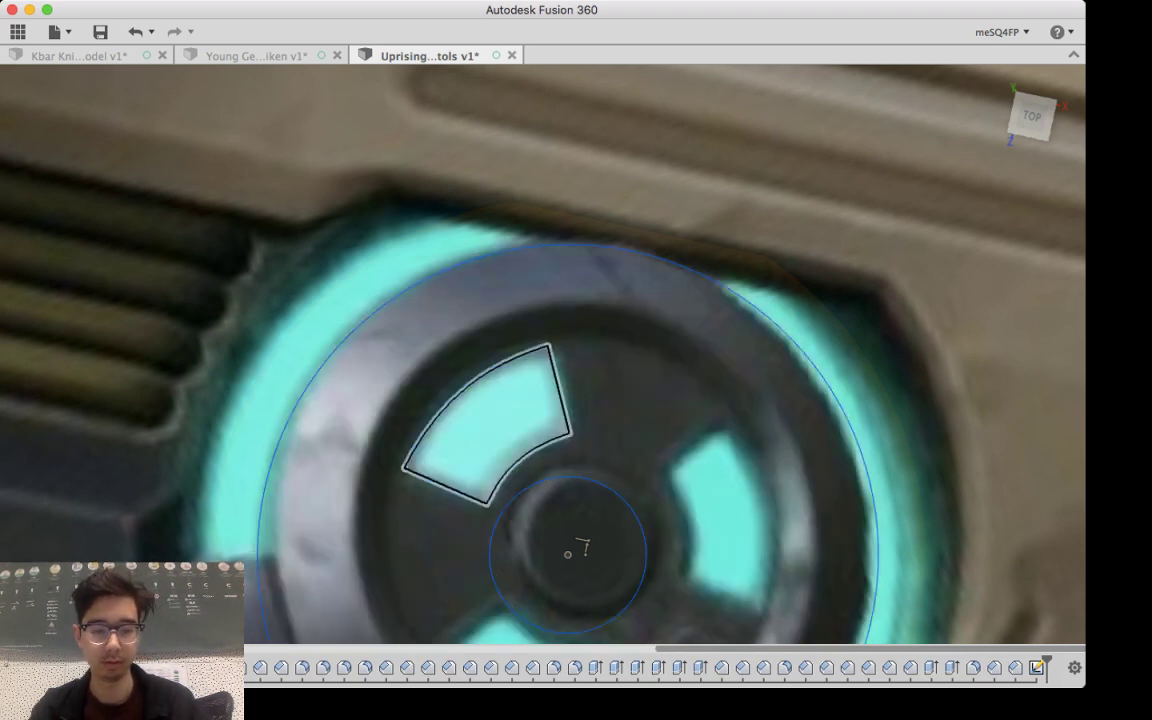
Step: Move the glowing segment's outline outward from the hub toward the disc's rim
key(m)
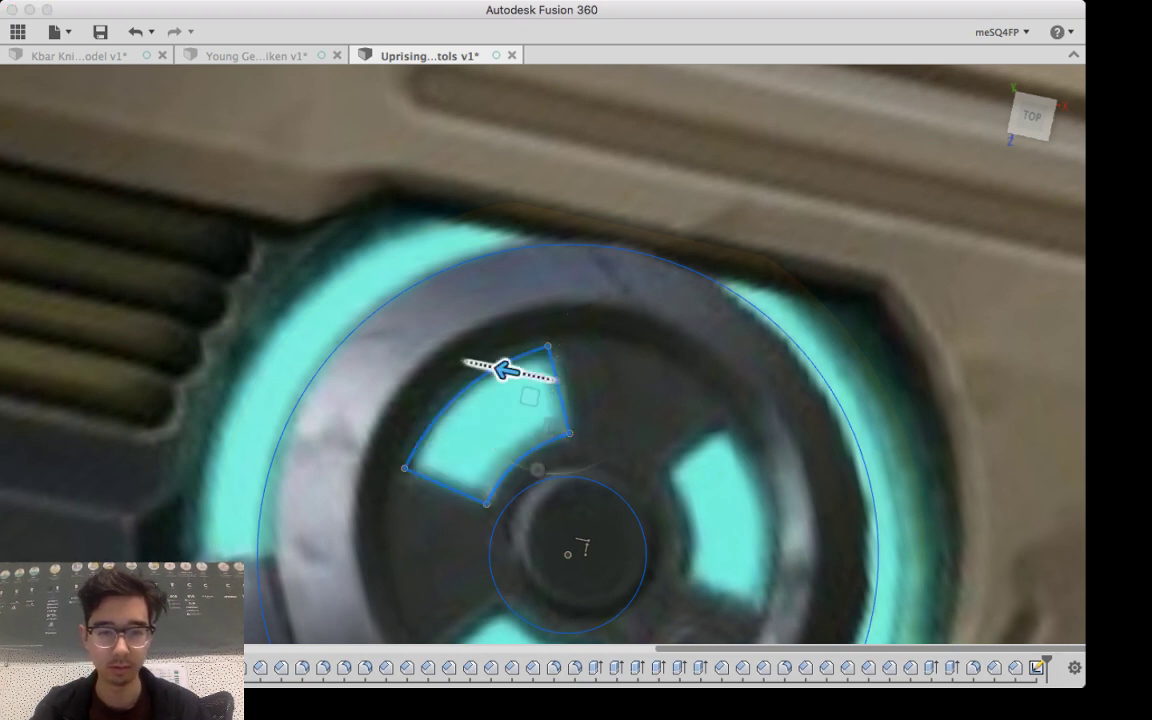
drag(504, 368, 458, 358)
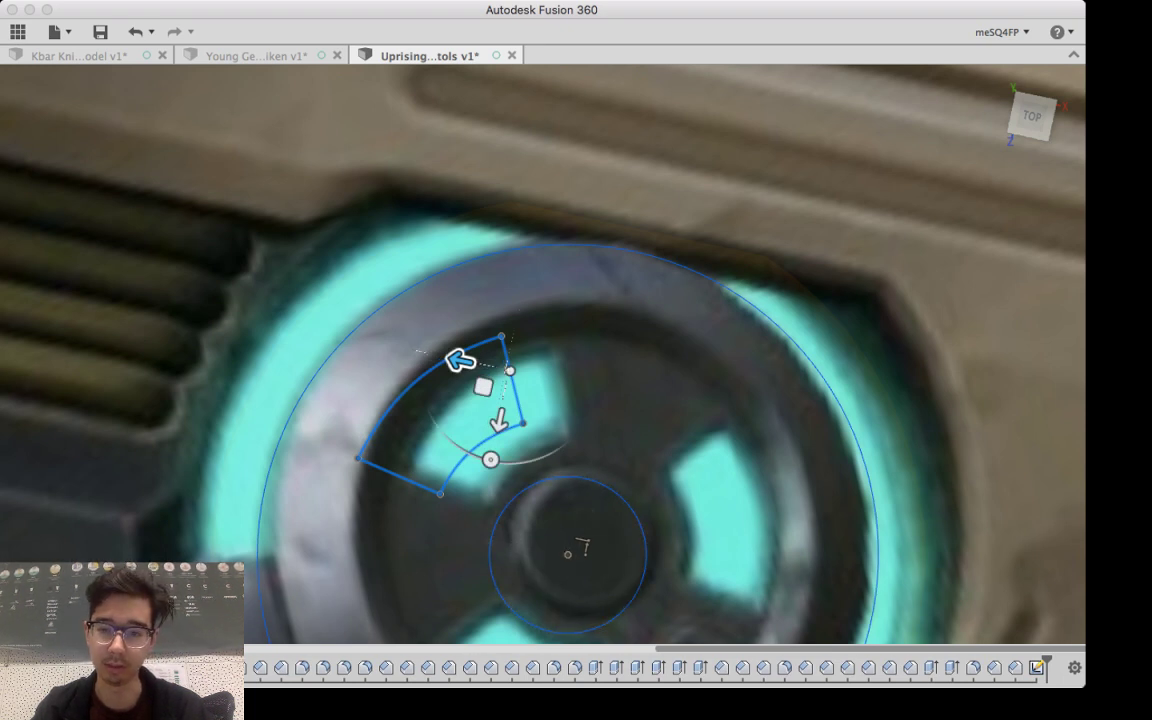
key(Return)
scroll(595, 477, up, 3)
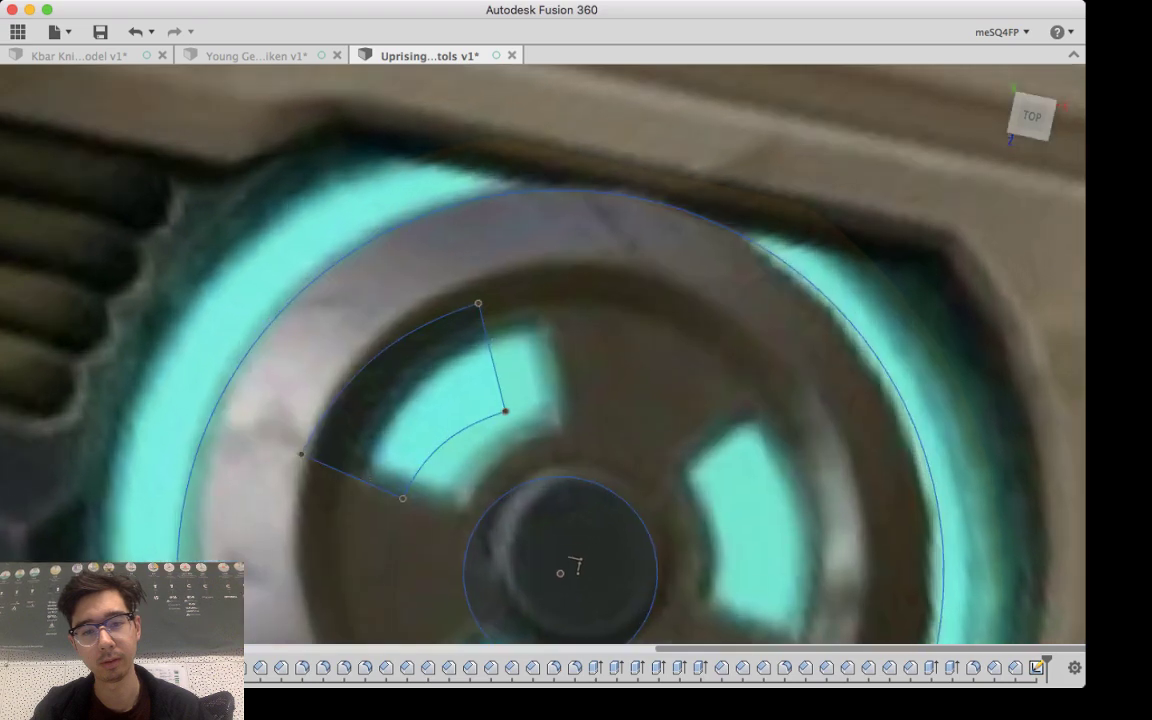
Step: Extrude the disc profile outward from the recess, leaving the central hub and the glowing segment open
scroll(595, 477, down, 5)
scroll(598, 480, down, 8)
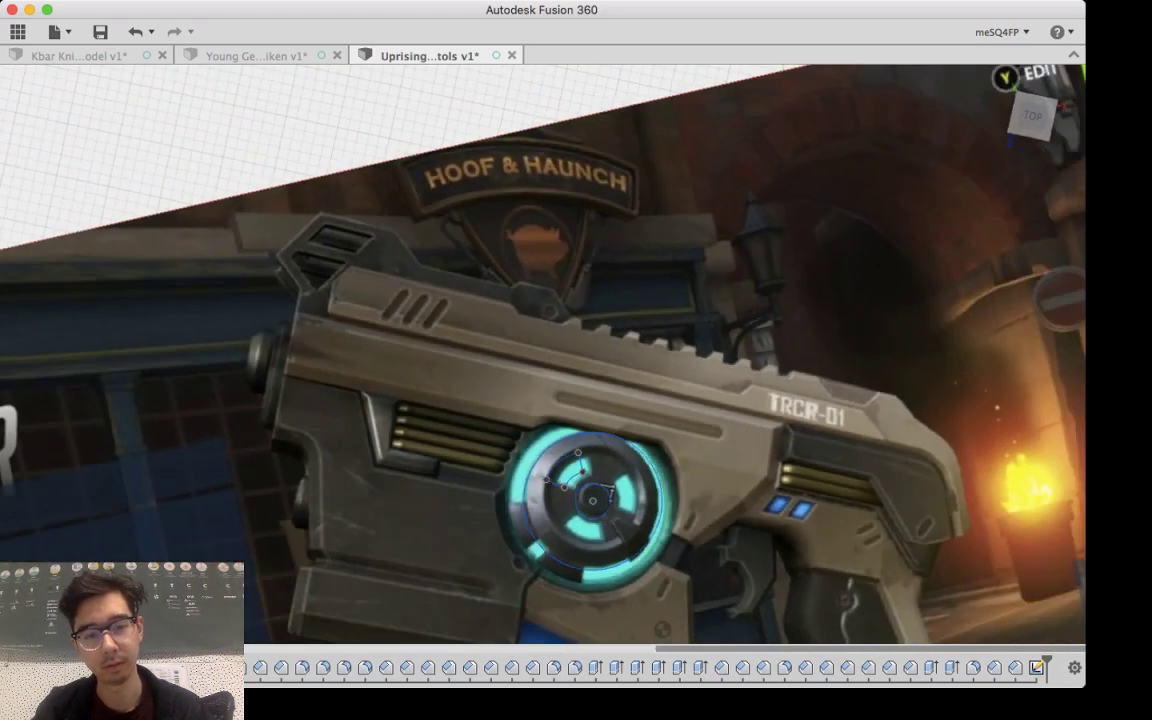
shift+middle_drag(598, 480, 680, 470)
shift+middle_drag(598, 504, 394, 425)
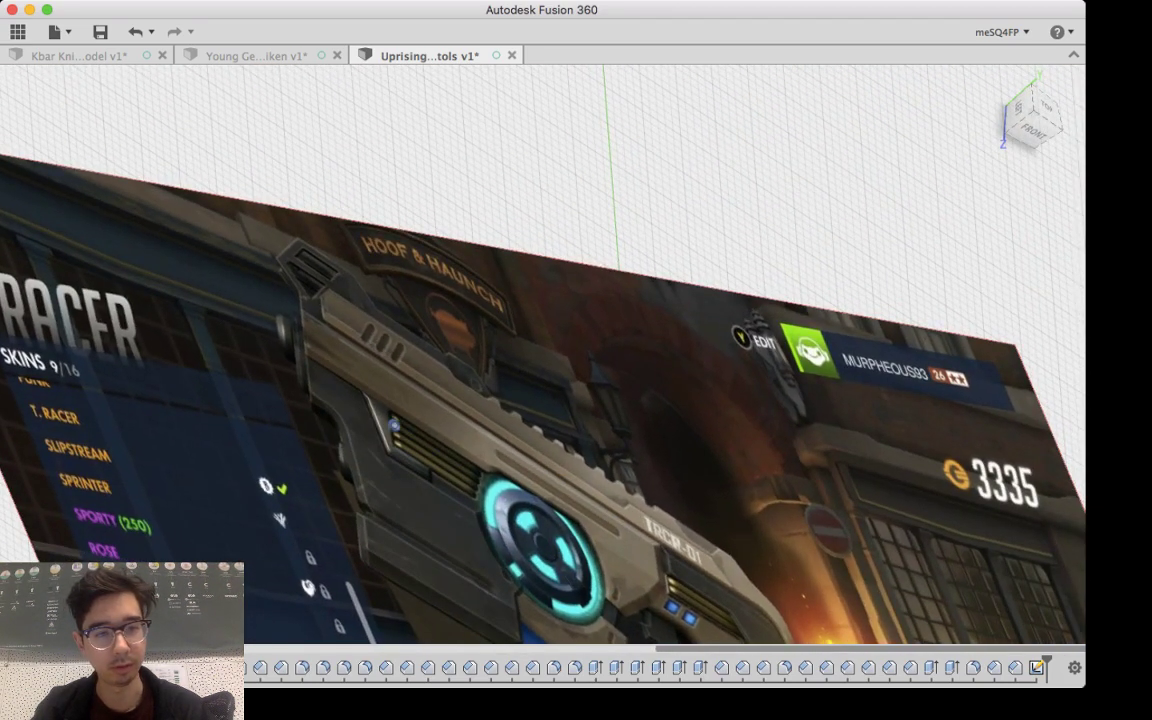
scroll(573, 532, up, 5)
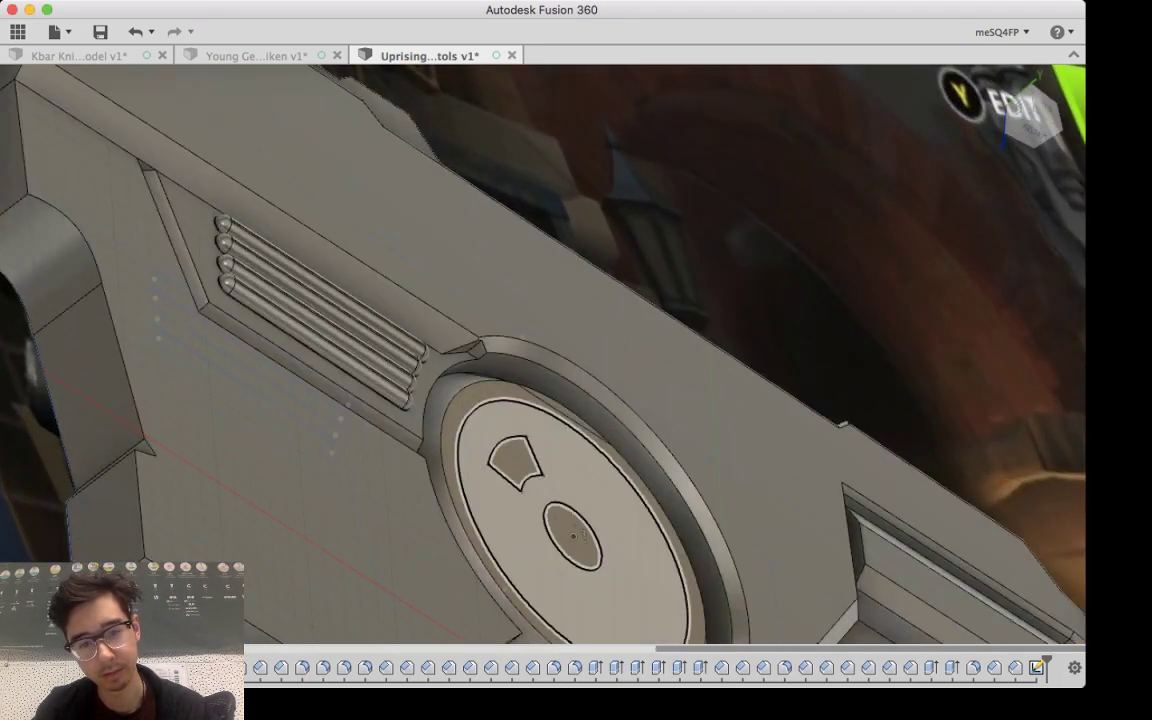
click(575, 536)
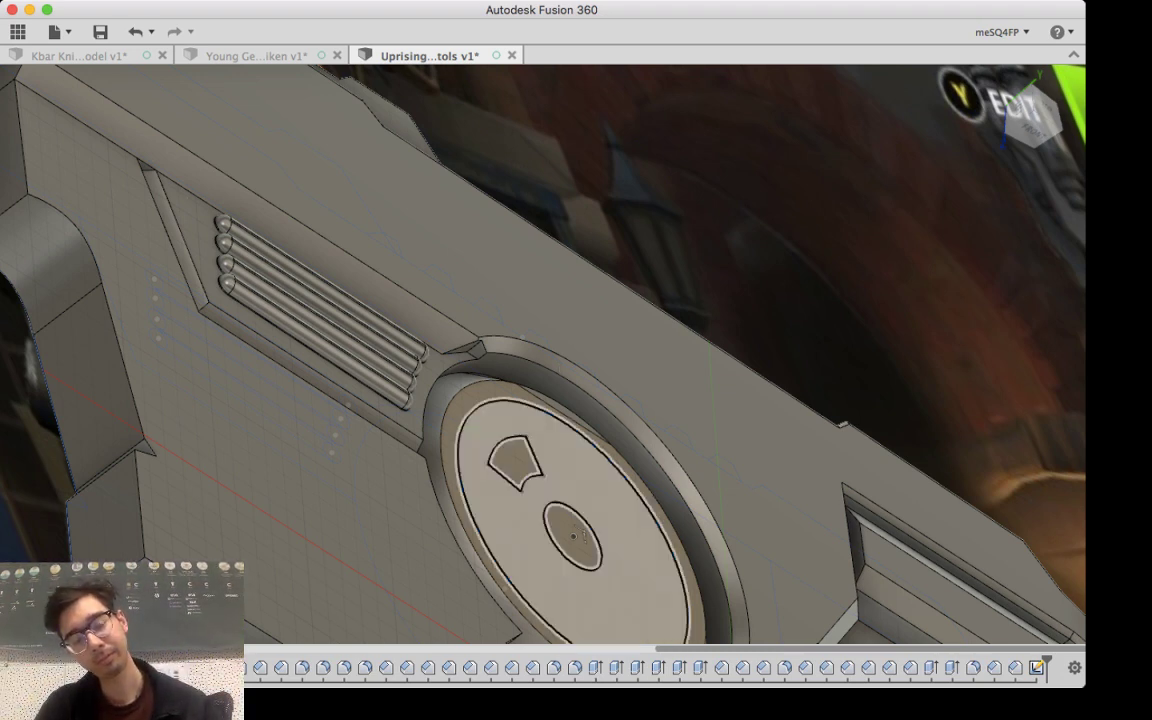
click(530, 498)
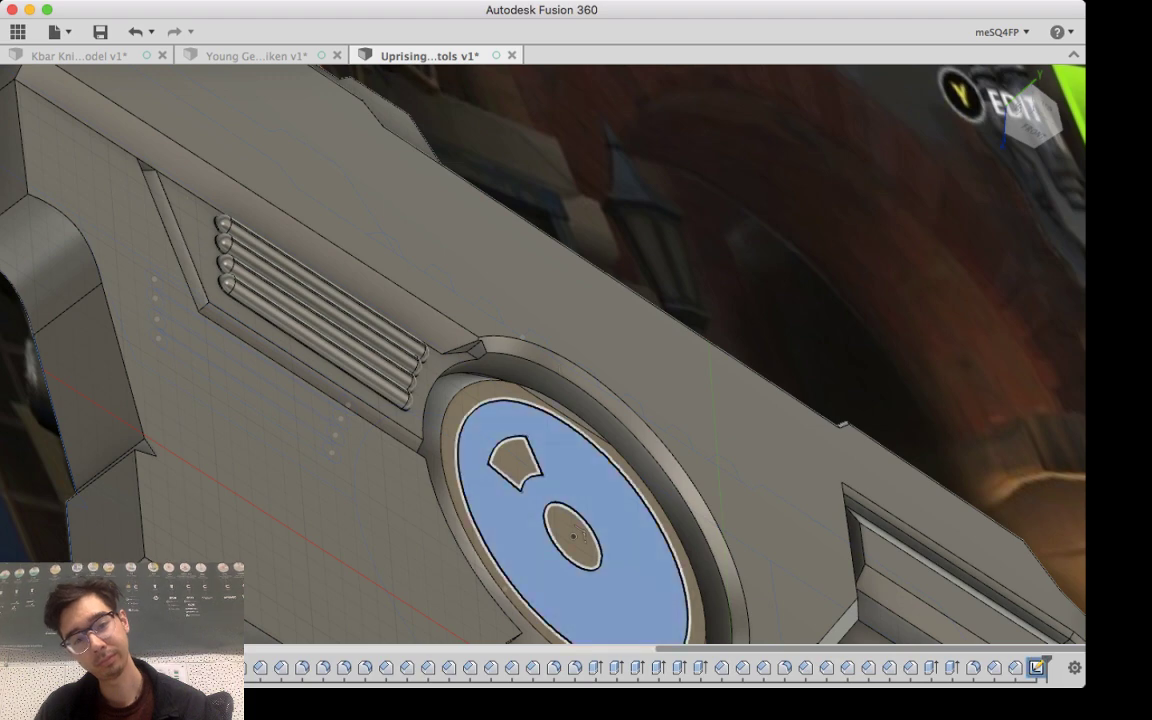
middle_drag(528, 445, 490, 392)
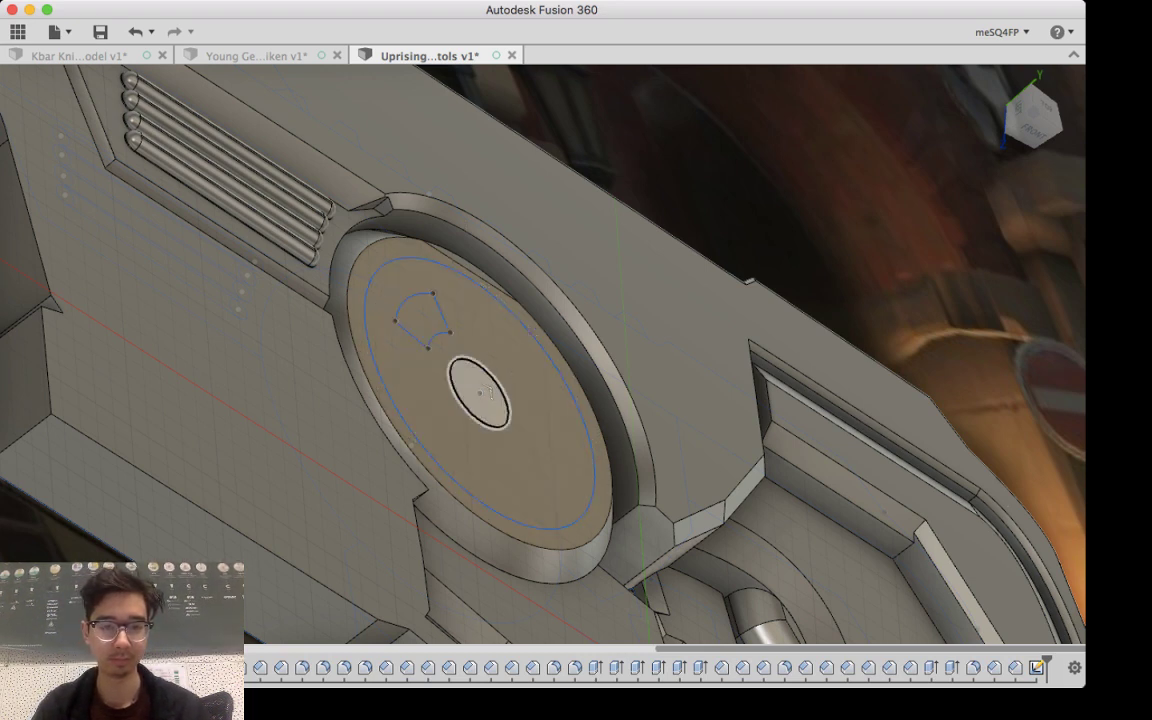
click(525, 445)
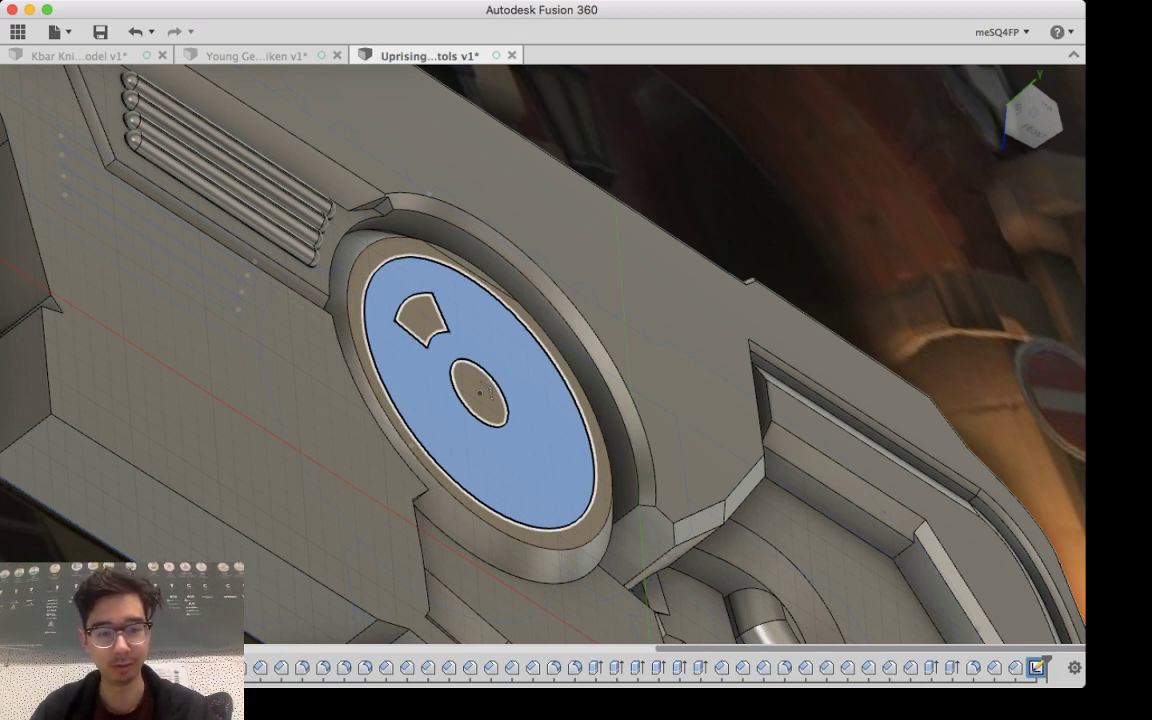
key(e)
drag(458, 368, 497, 338)
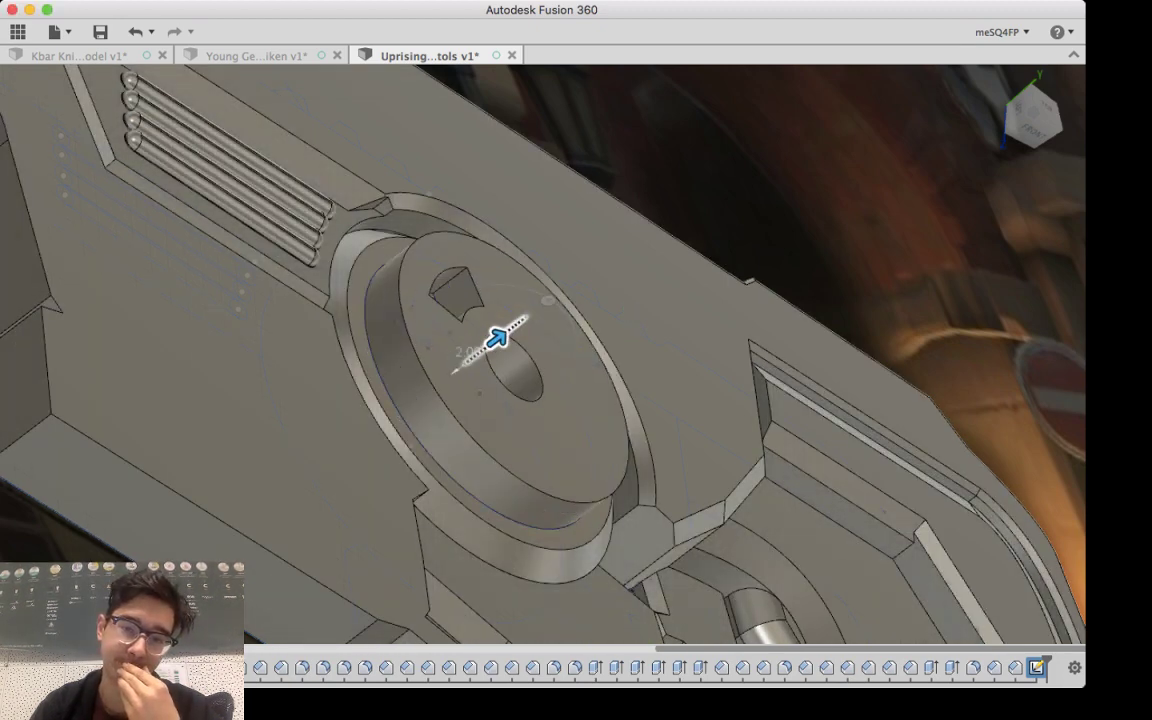
shift+middle_drag(478, 342, 479, 376)
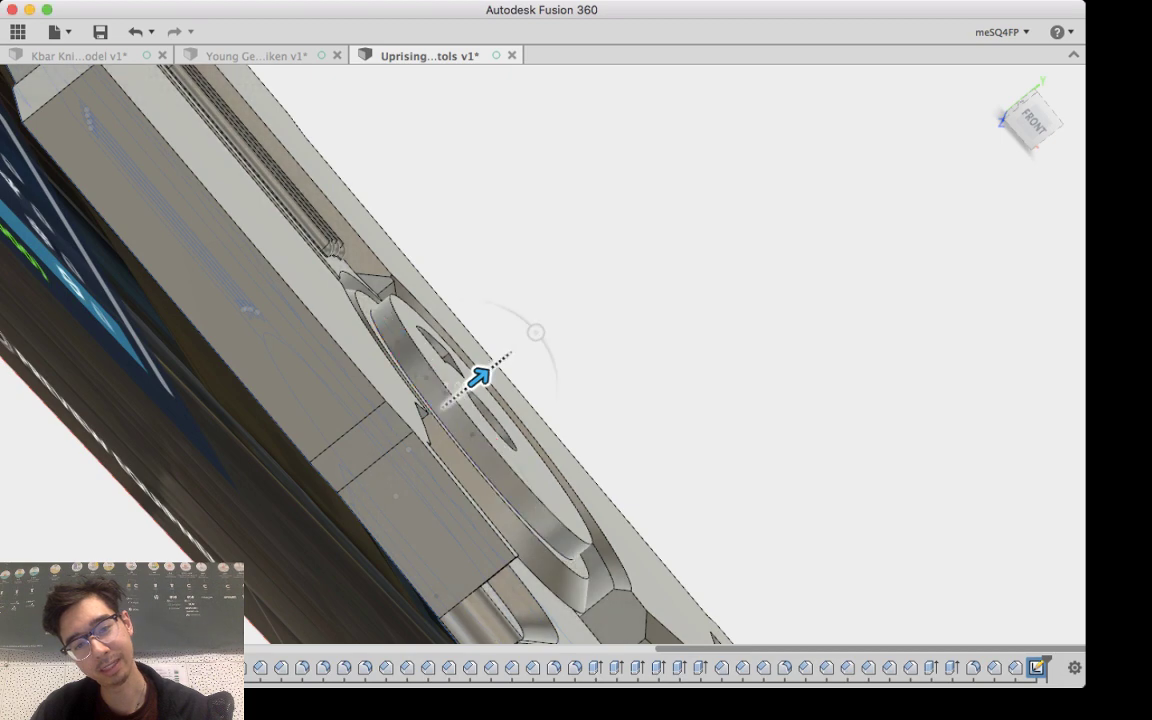
drag(480, 377, 498, 362)
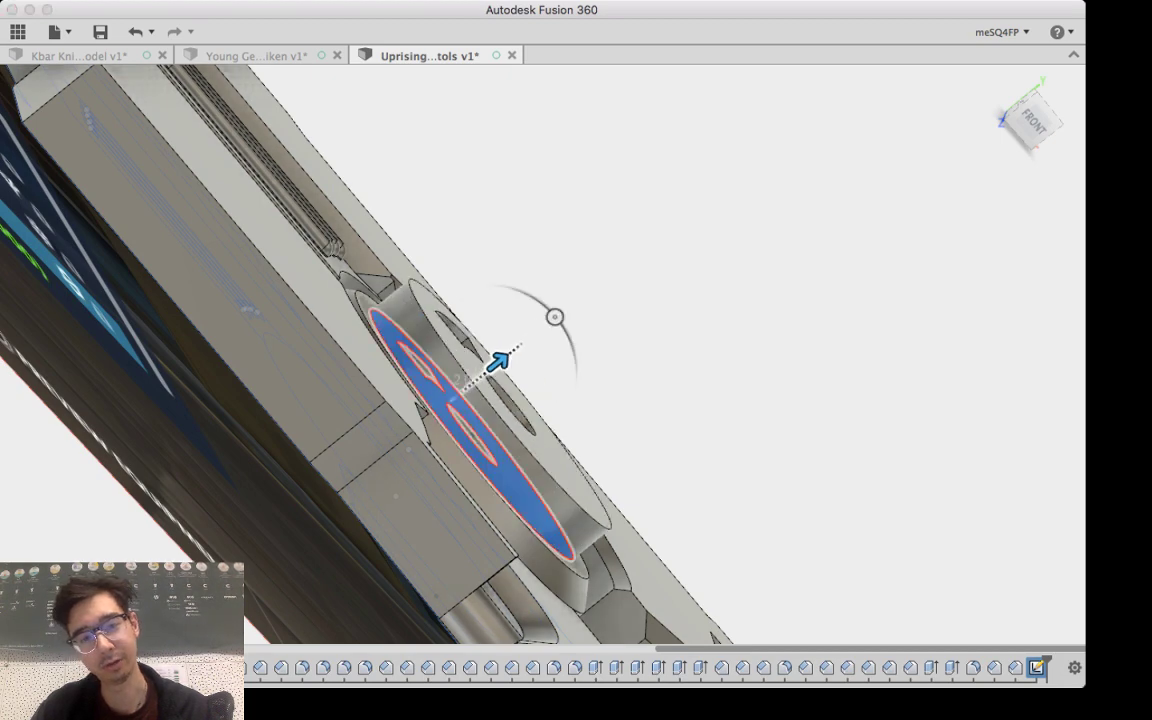
shift+middle_drag(499, 360, 504, 356)
key(Return)
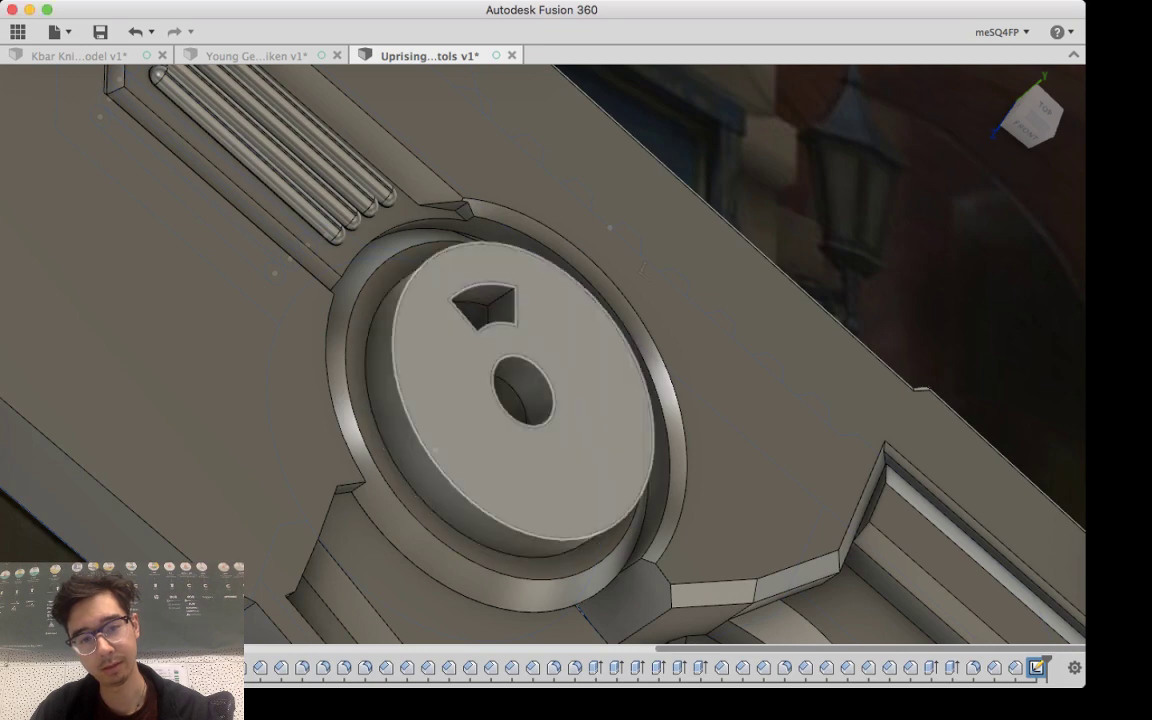
Step: Chamfer the outer top edge of the raised disc with a wide bevel
shift+middle_drag(418, 377, 505, 338)
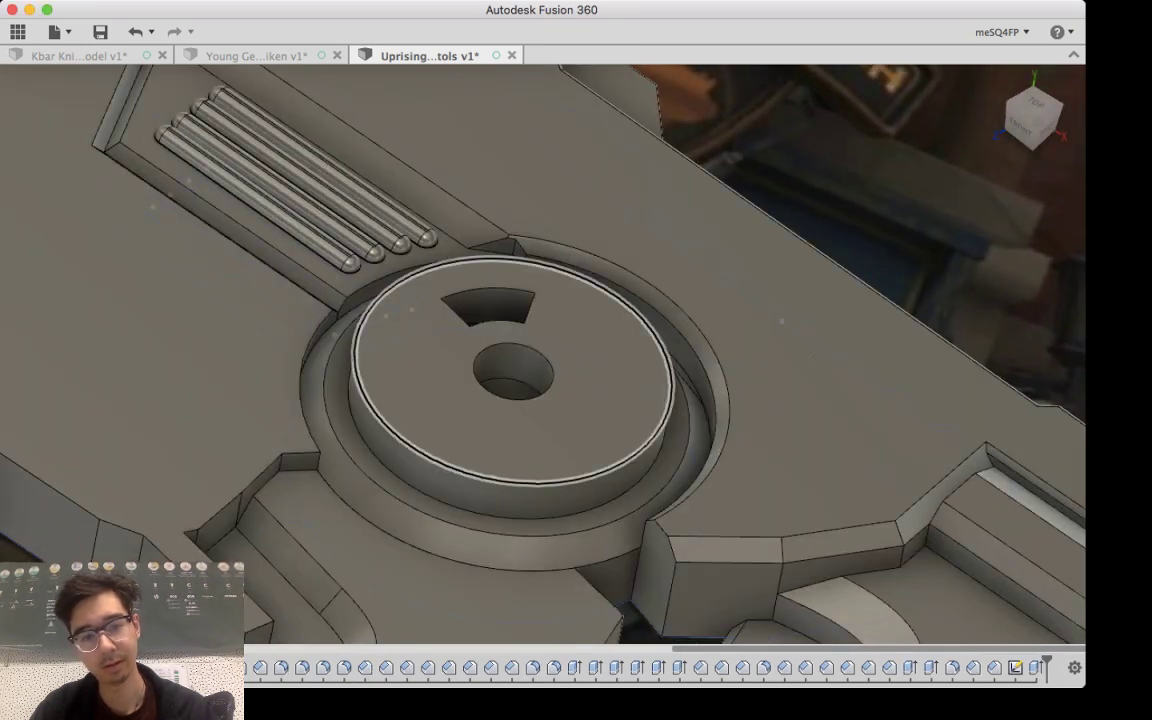
click(450, 263)
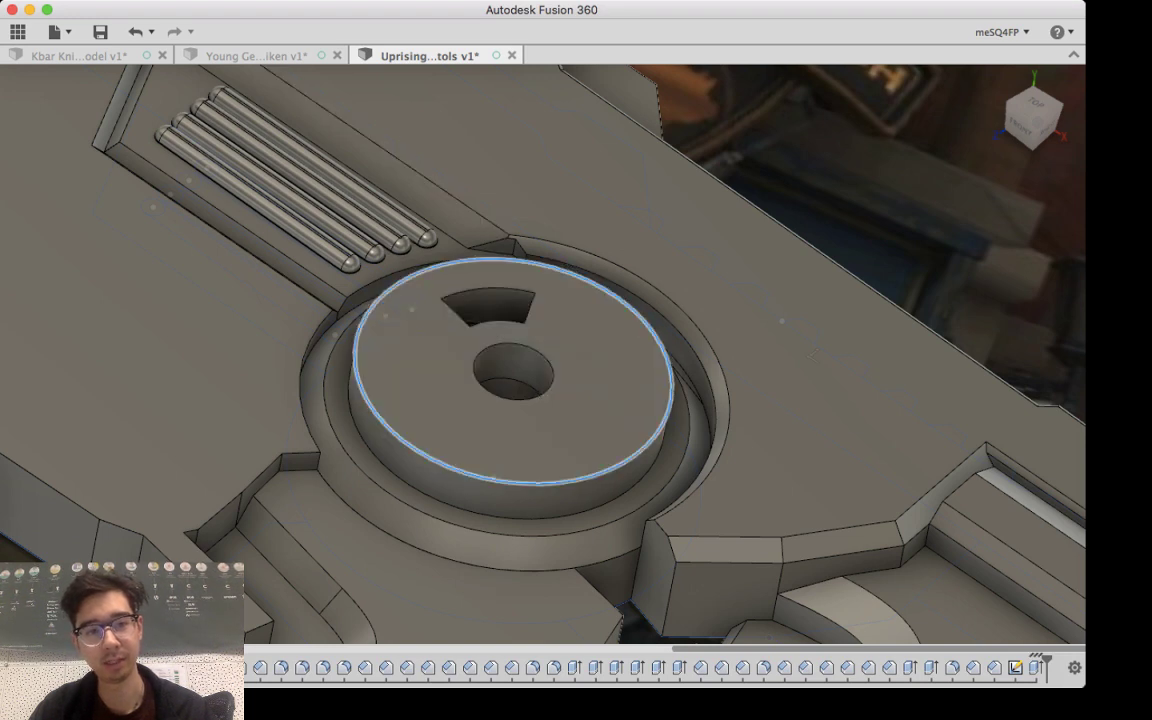
key(f)
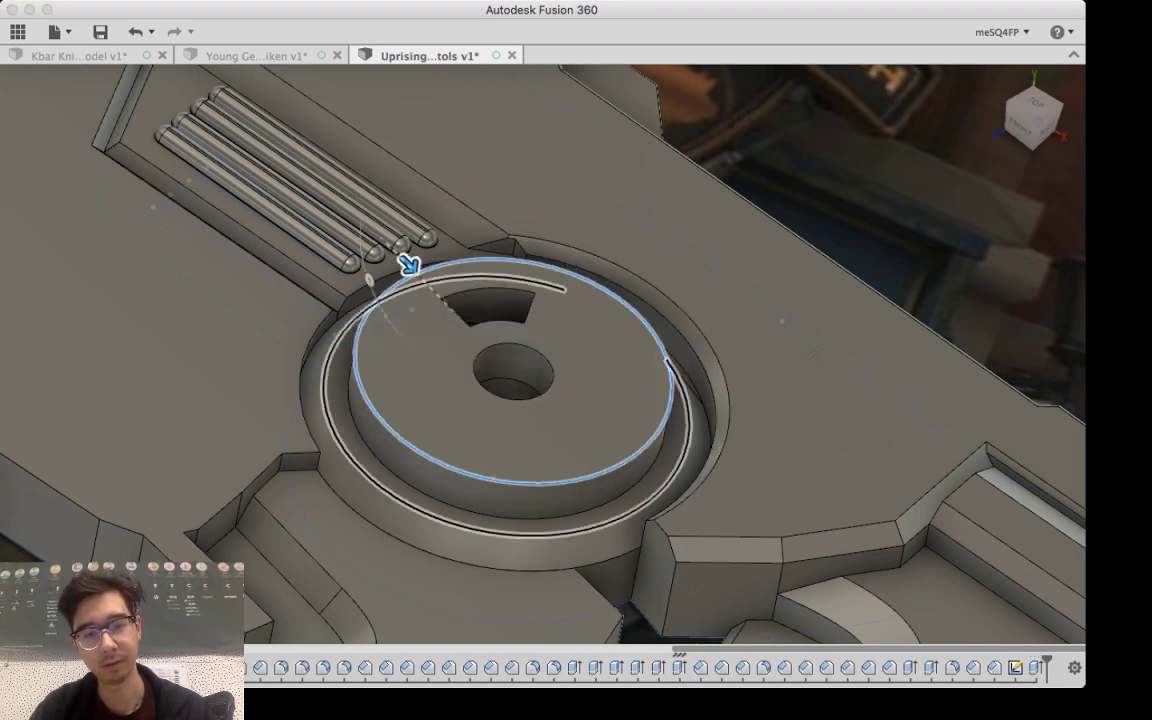
click(408, 264)
drag(408, 264, 439, 294)
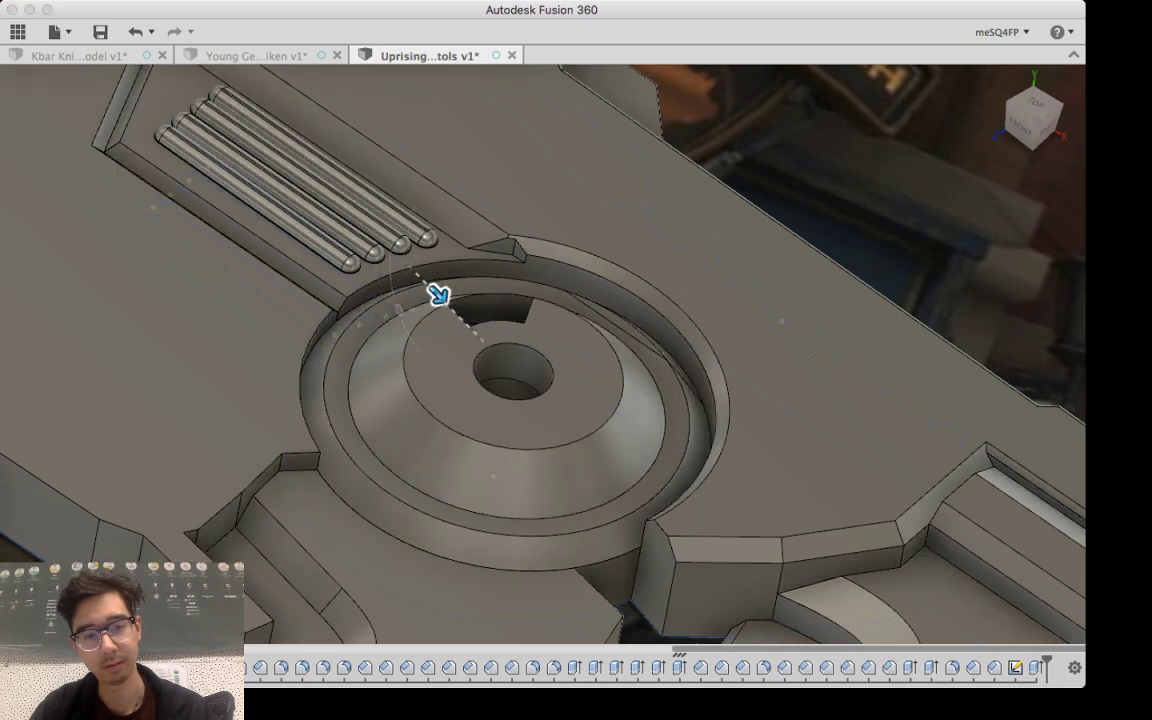
Step: Adjust the distance and angle of the disc's edge chamfer to form a broad sloped rim around the flat face
shift+middle_drag(418, 376, 420, 344)
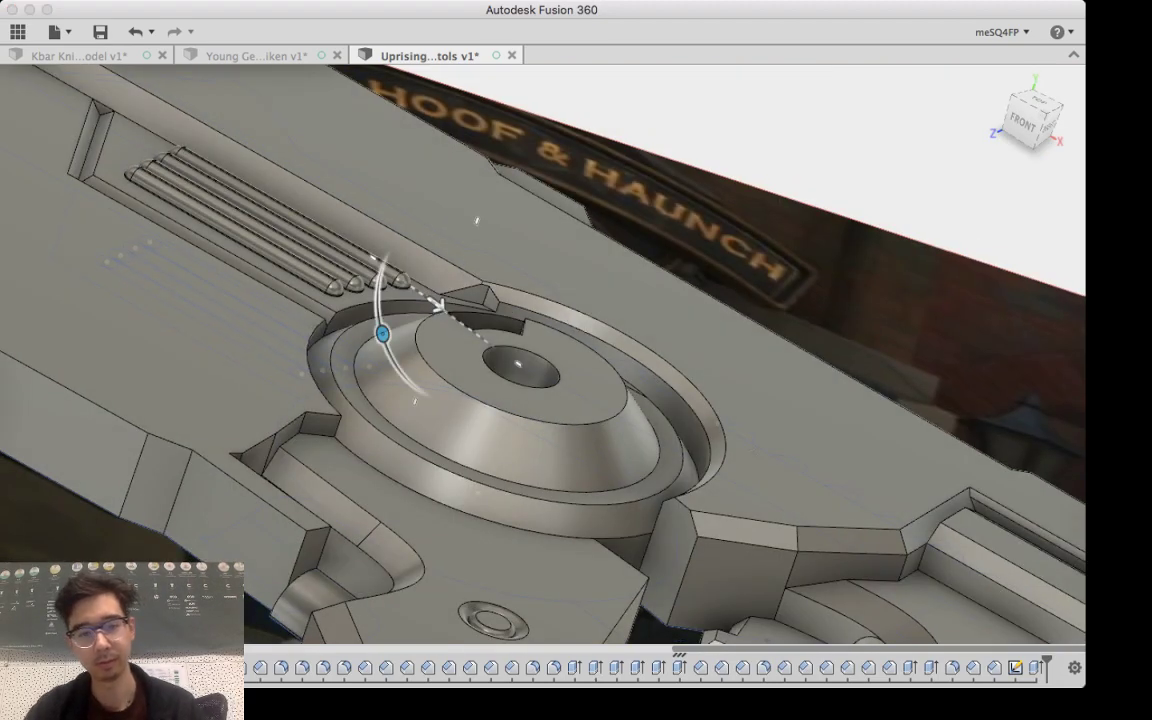
drag(382, 333, 395, 362)
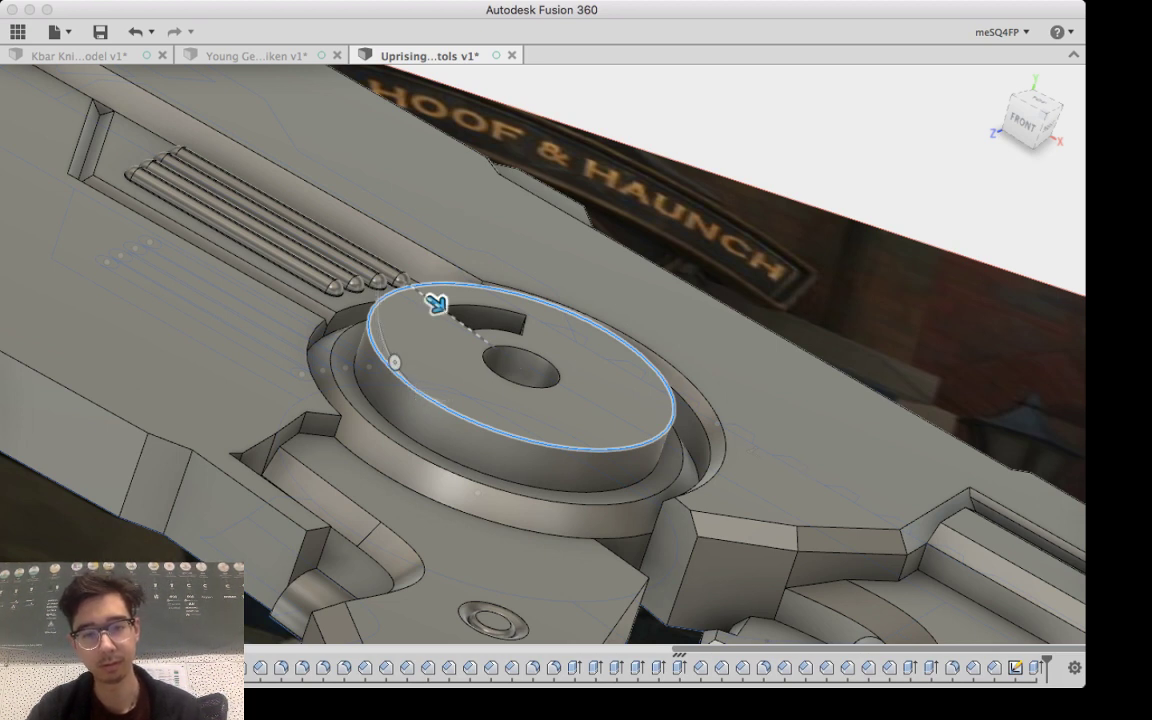
drag(437, 303, 420, 291)
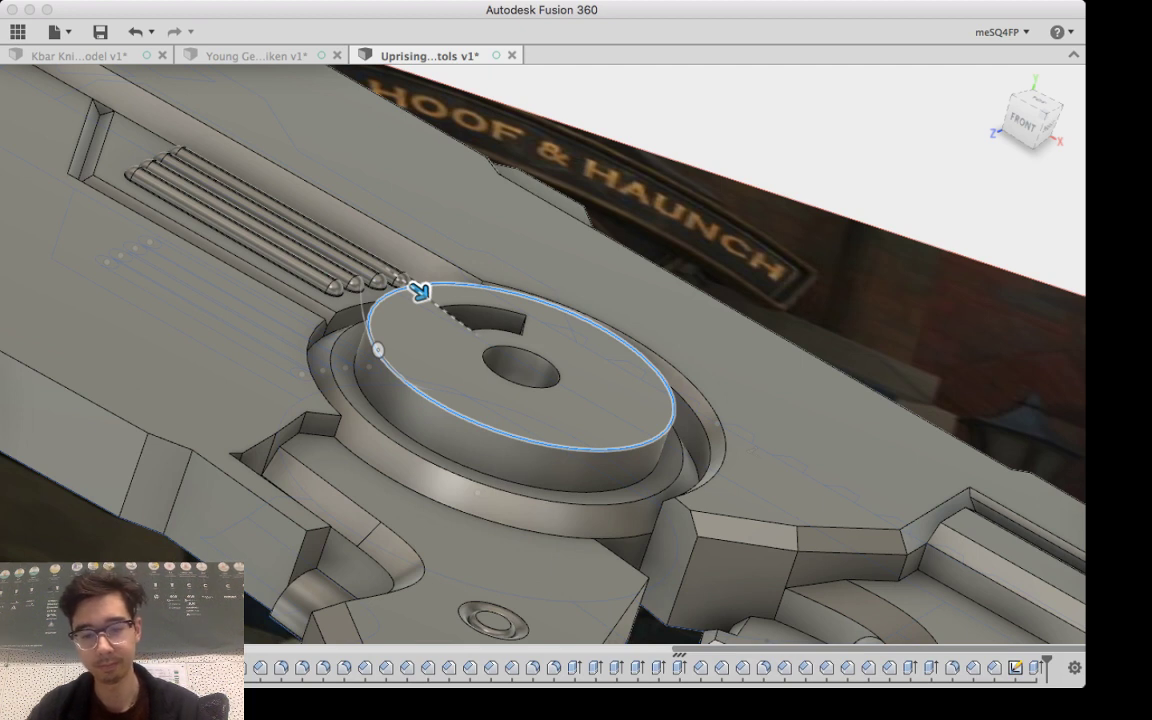
drag(419, 290, 406, 281)
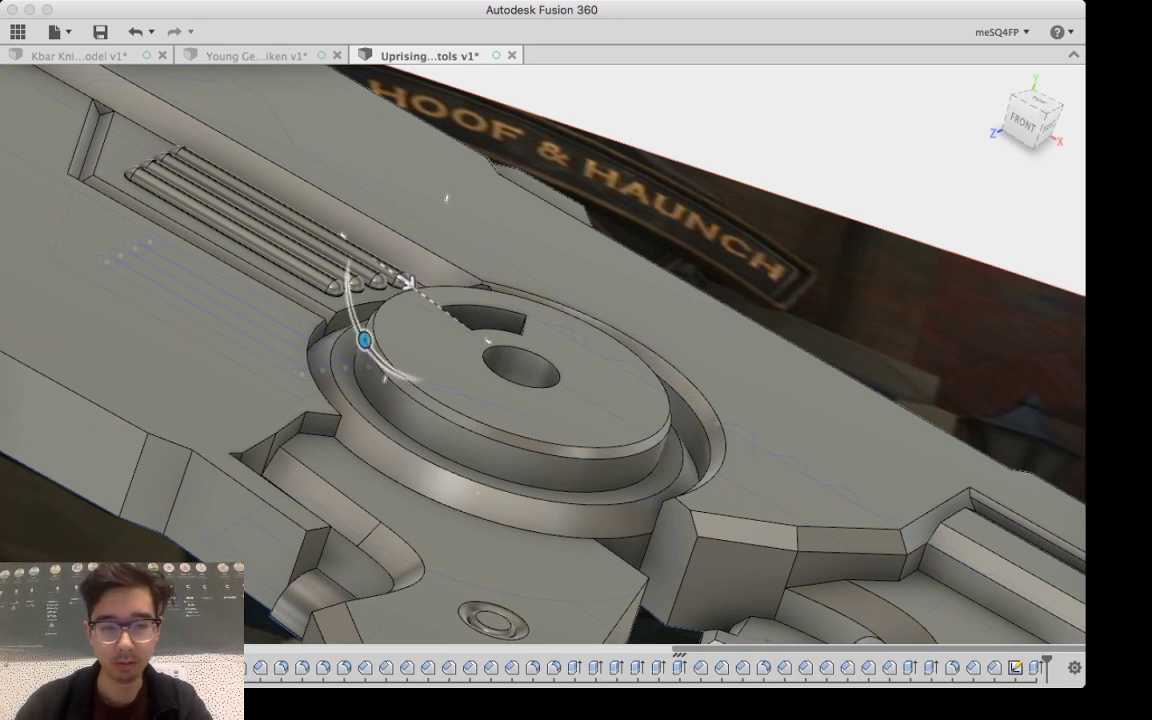
drag(365, 340, 352, 312)
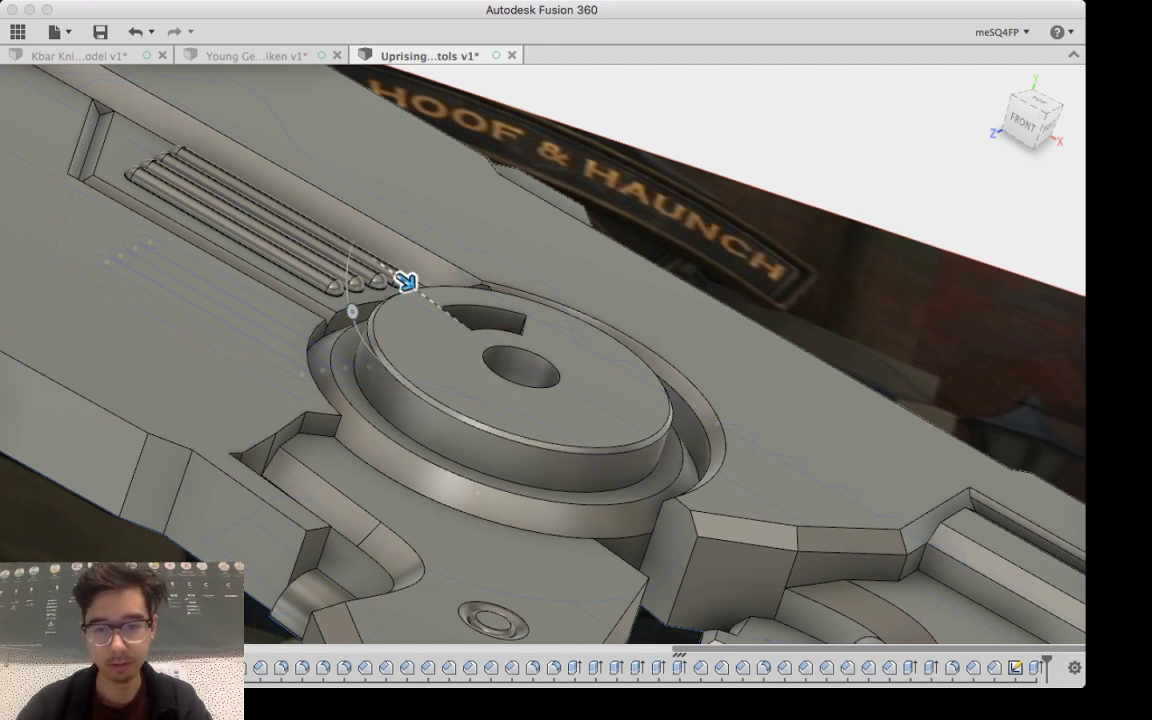
drag(406, 282, 428, 298)
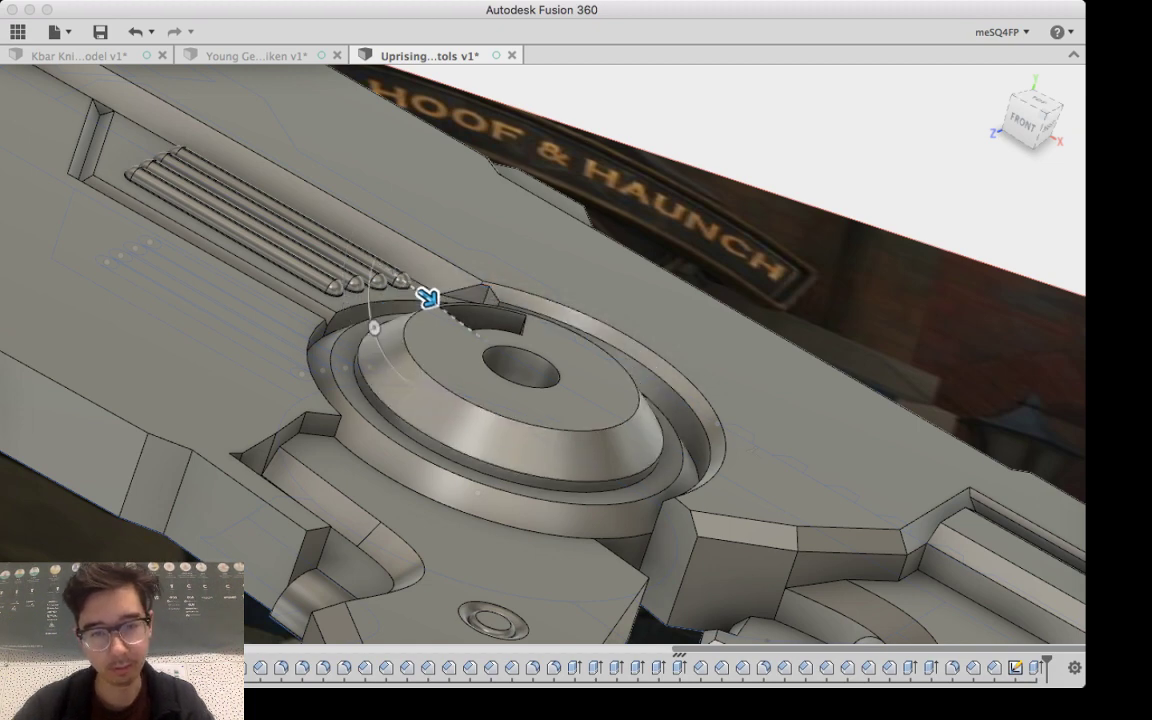
shift+middle_drag(430, 300, 448, 432)
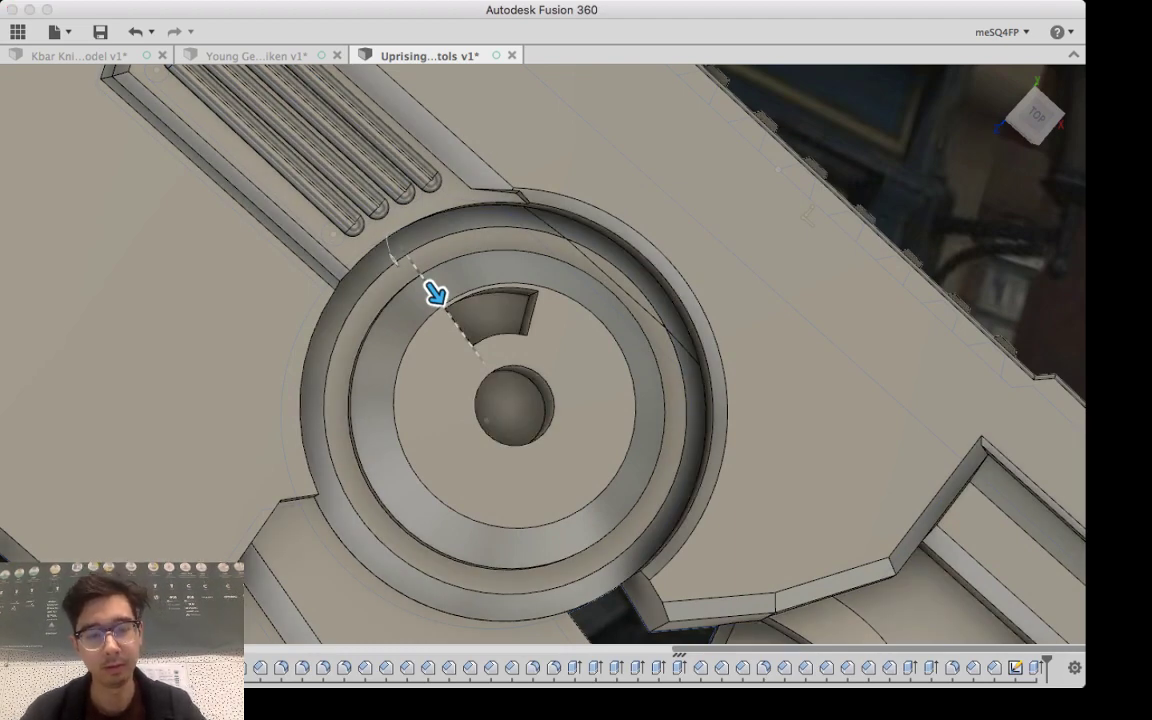
key(Return)
Step: Extrude the glowing segment's profile up to the disc's flat face to fill its cutout
mouse_move(418, 377)
shift+middle_down()
mouse_move(420, 337)
mouse_move(424, 372)
shift+middle_up()
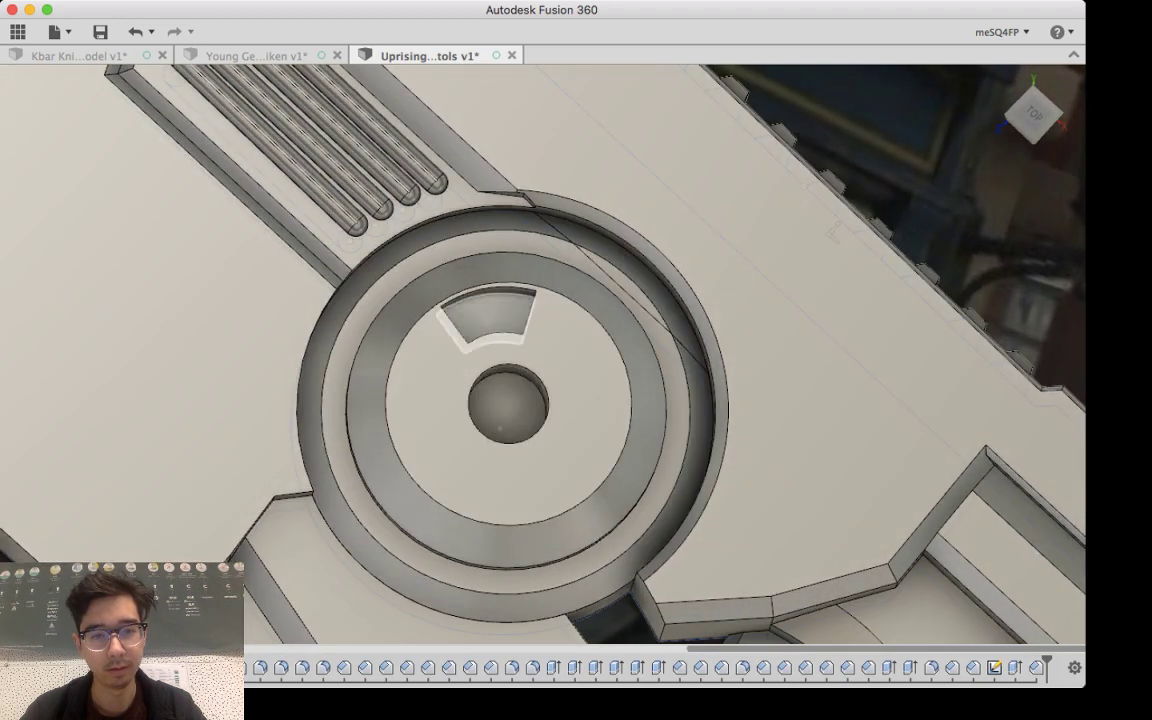
click(488, 319)
mouse_move(450, 375)
shift+middle_down()
mouse_move(490, 332)
mouse_move(416, 386)
shift+middle_up()
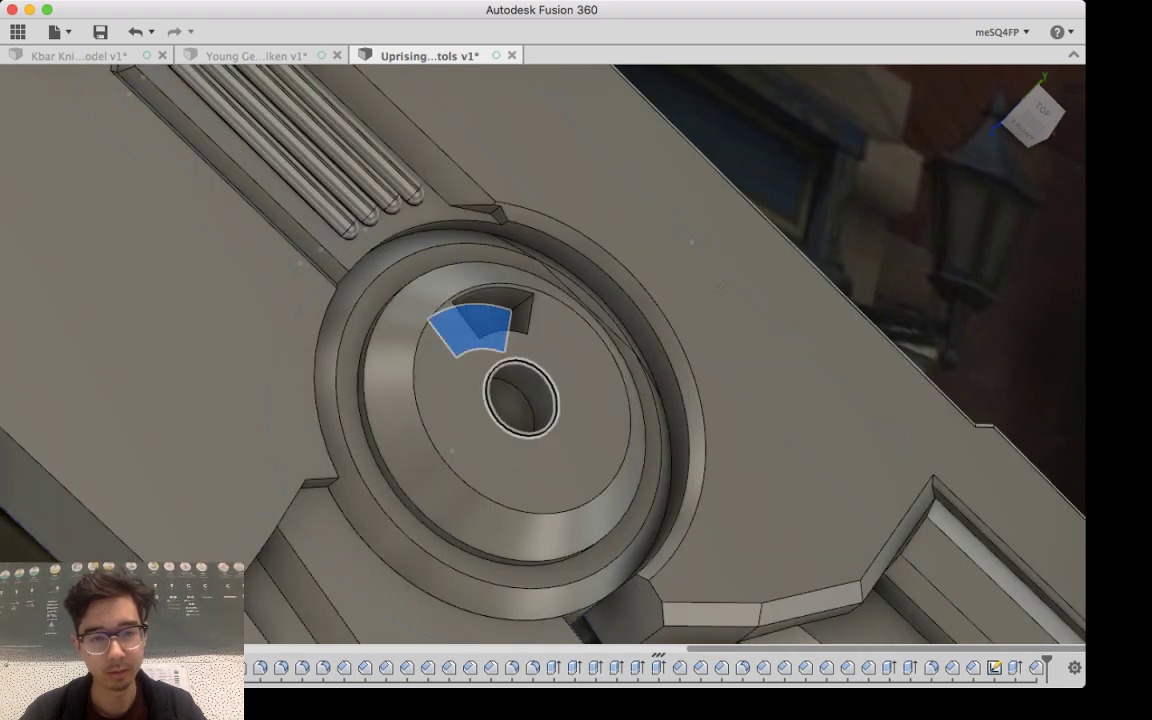
key(e)
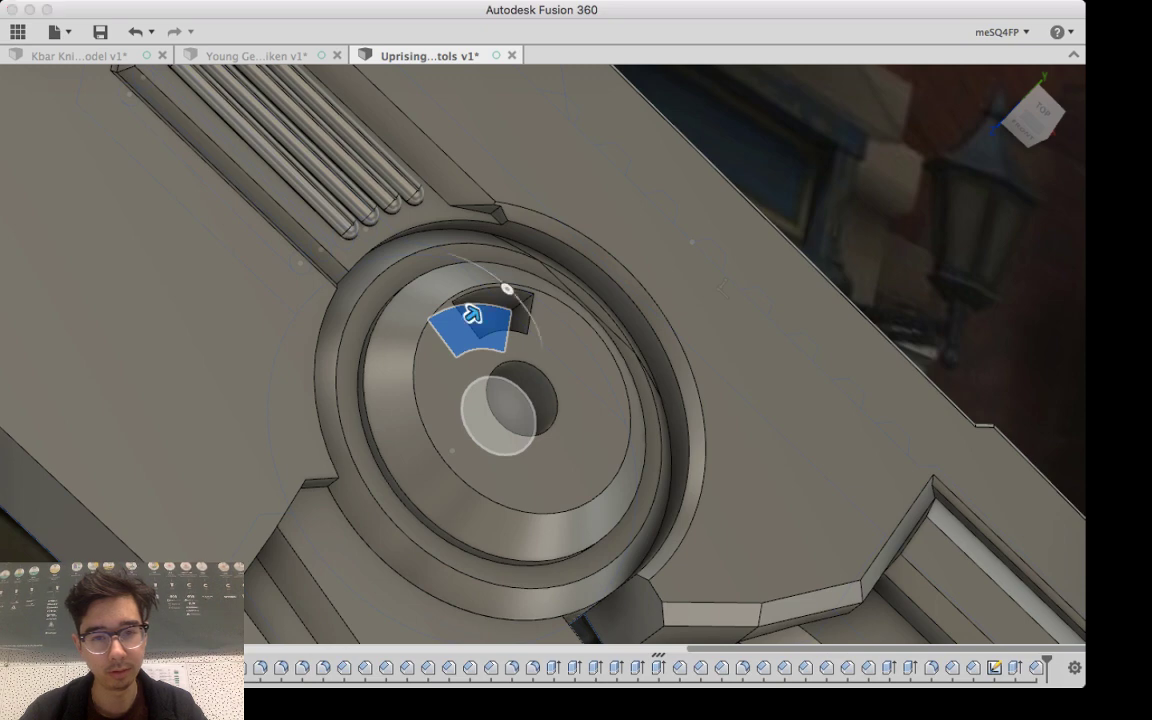
drag(473, 315, 497, 296)
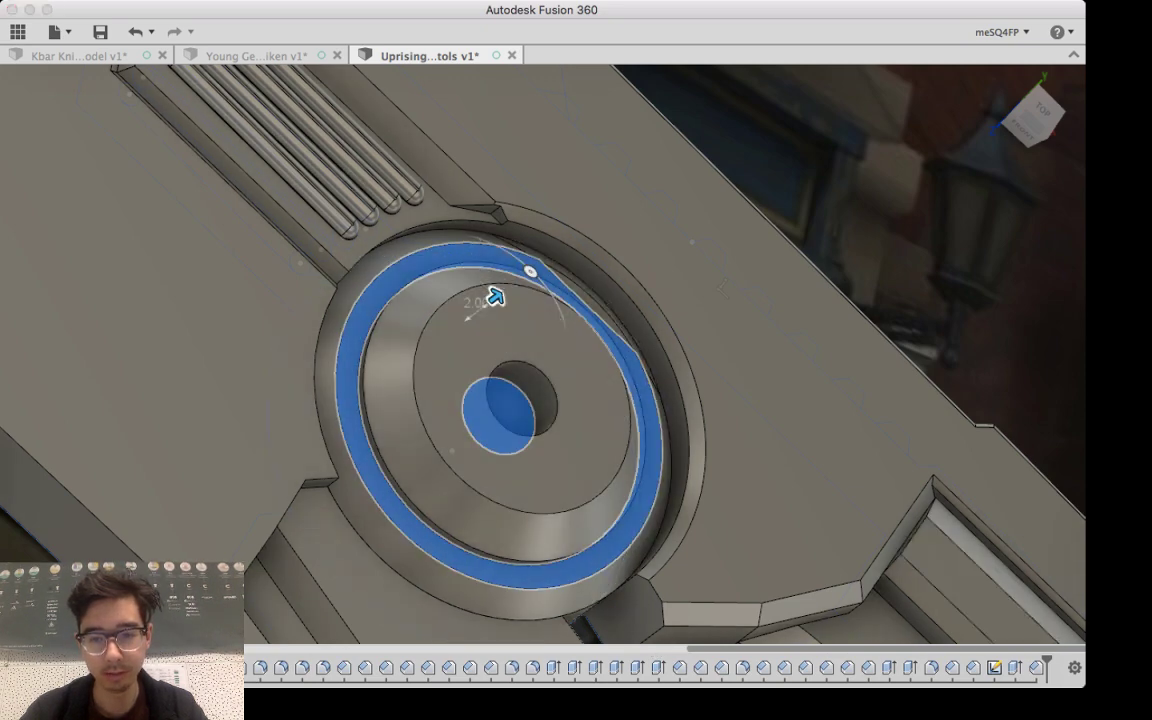
key(Return)
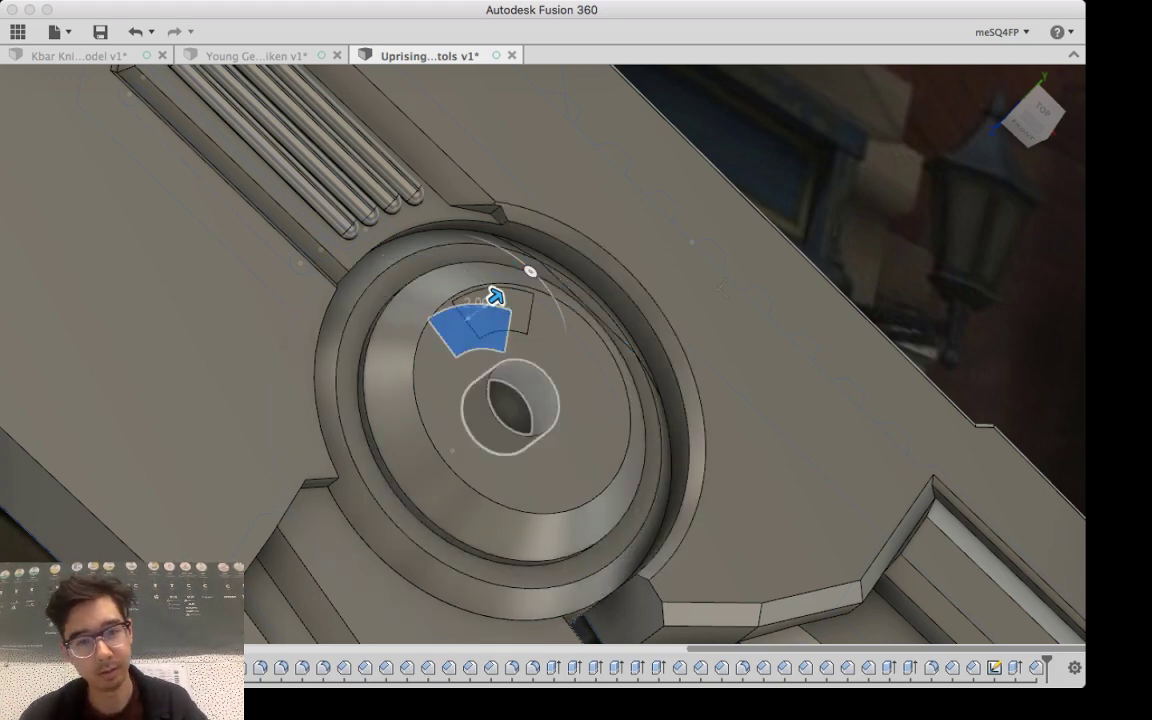
shift+middle_drag(540, 350, 500, 410)
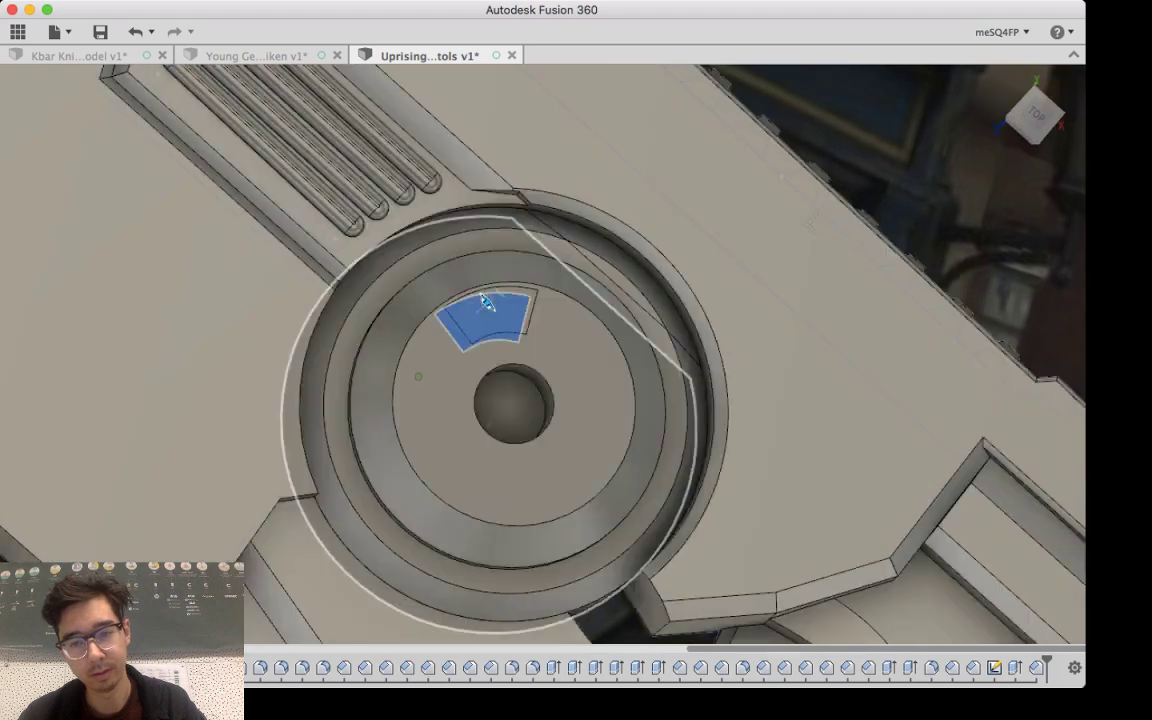
click(487, 303)
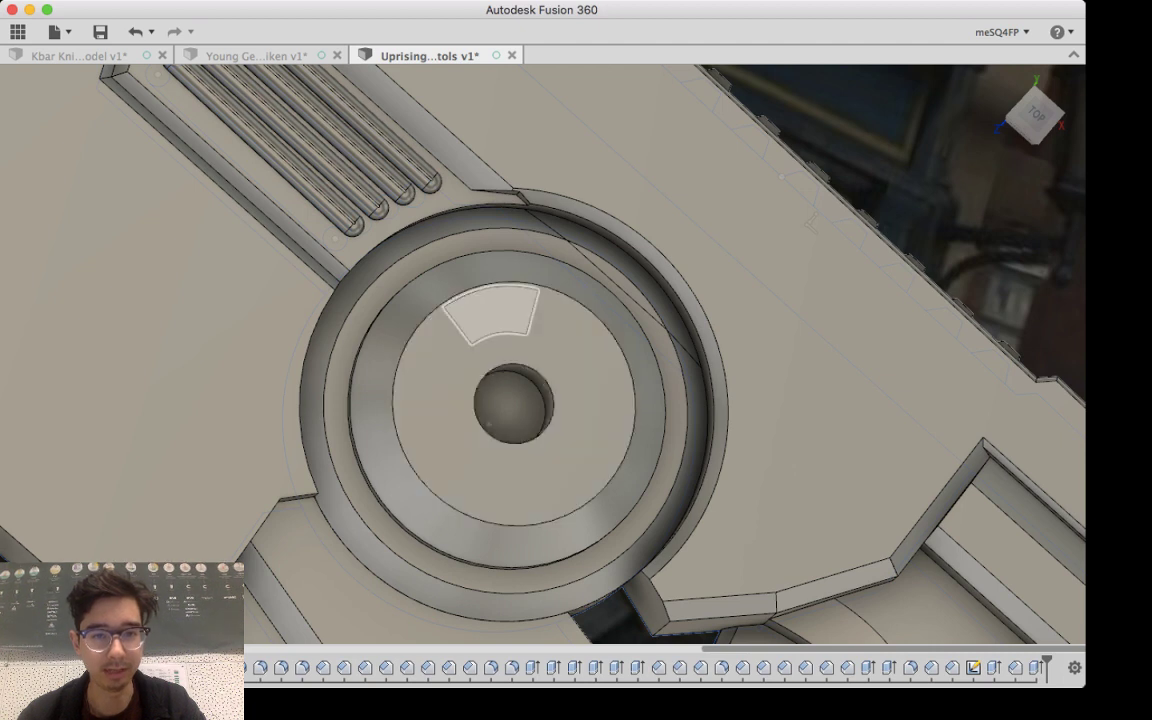
Step: Circular-pattern the light segment body around the central hub hole to make three evenly spaced segments
click(490, 310)
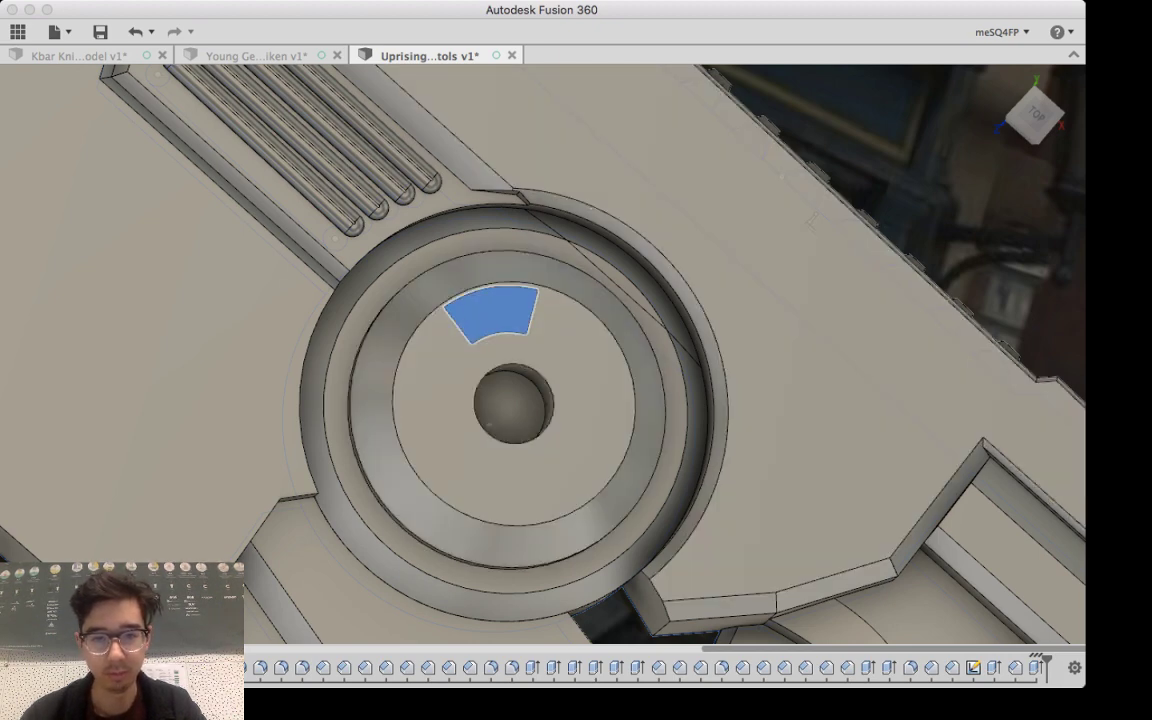
click(490, 316)
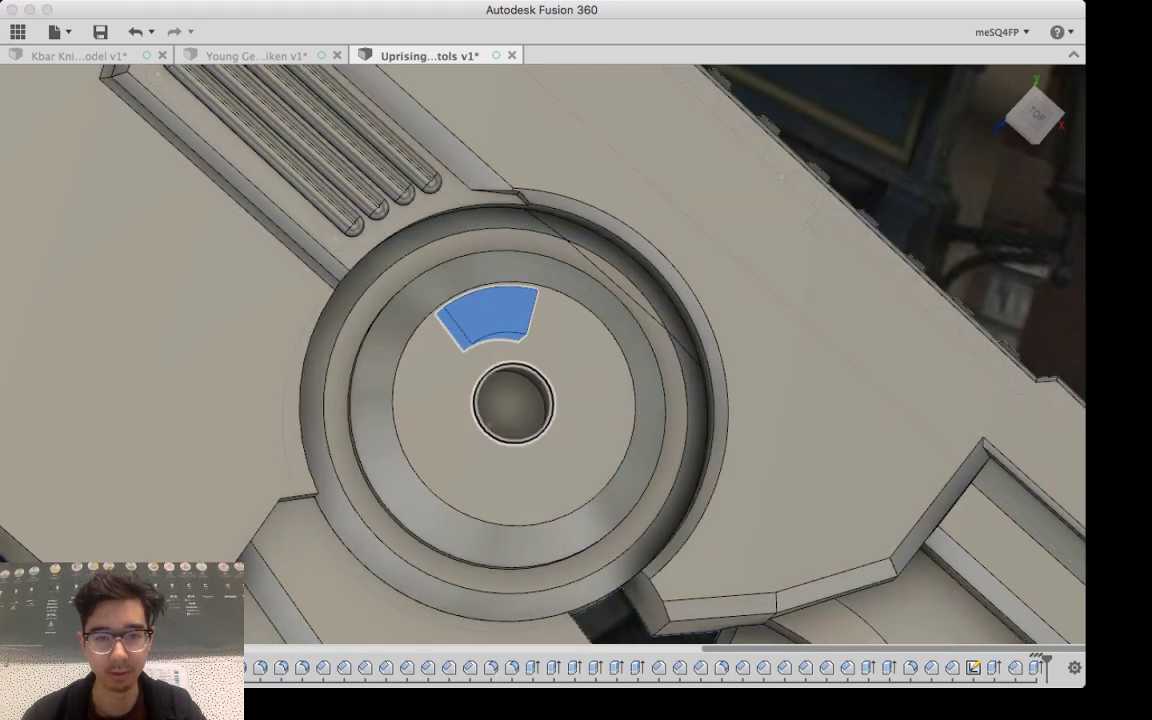
click(514, 404)
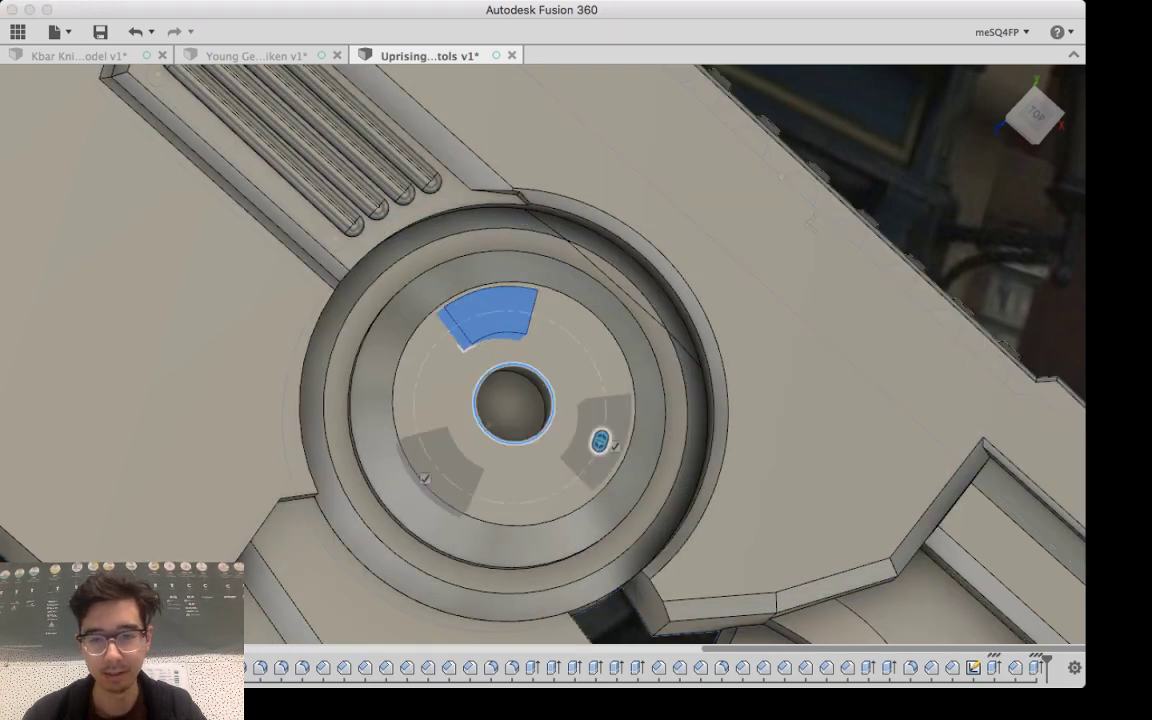
key(Return)
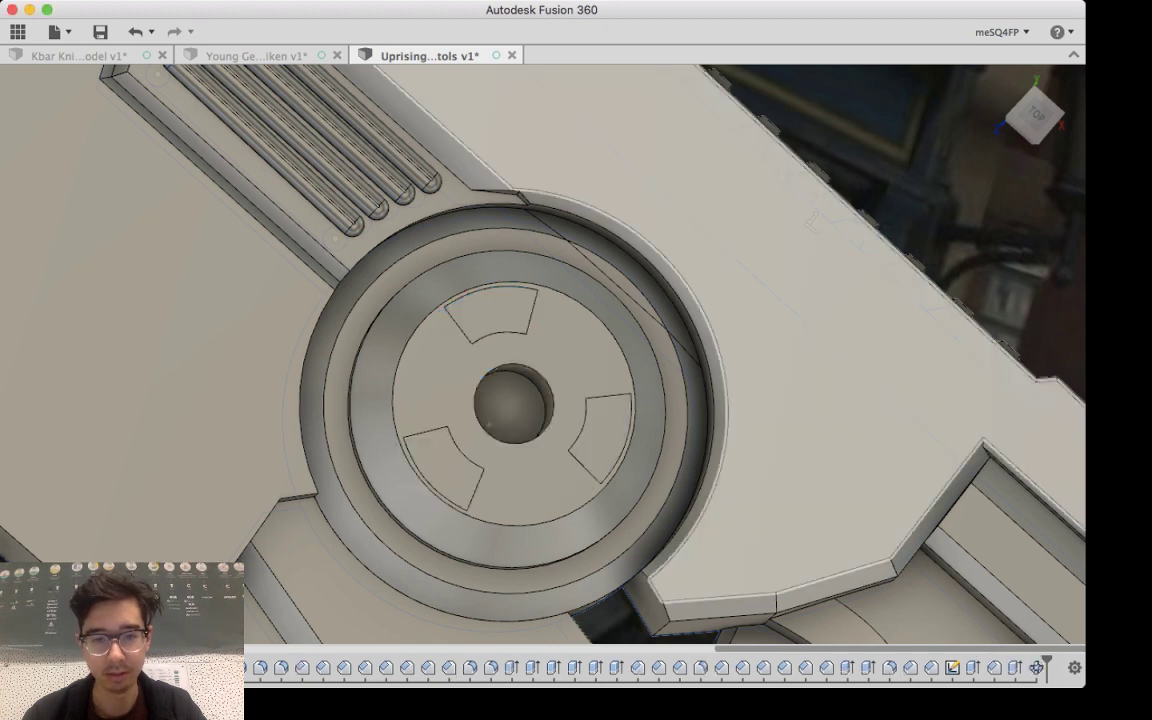
Step: Try to cut the three light segments out of the disc with Combine, and undo the cut
shift+middle_drag(418, 377, 412, 362)
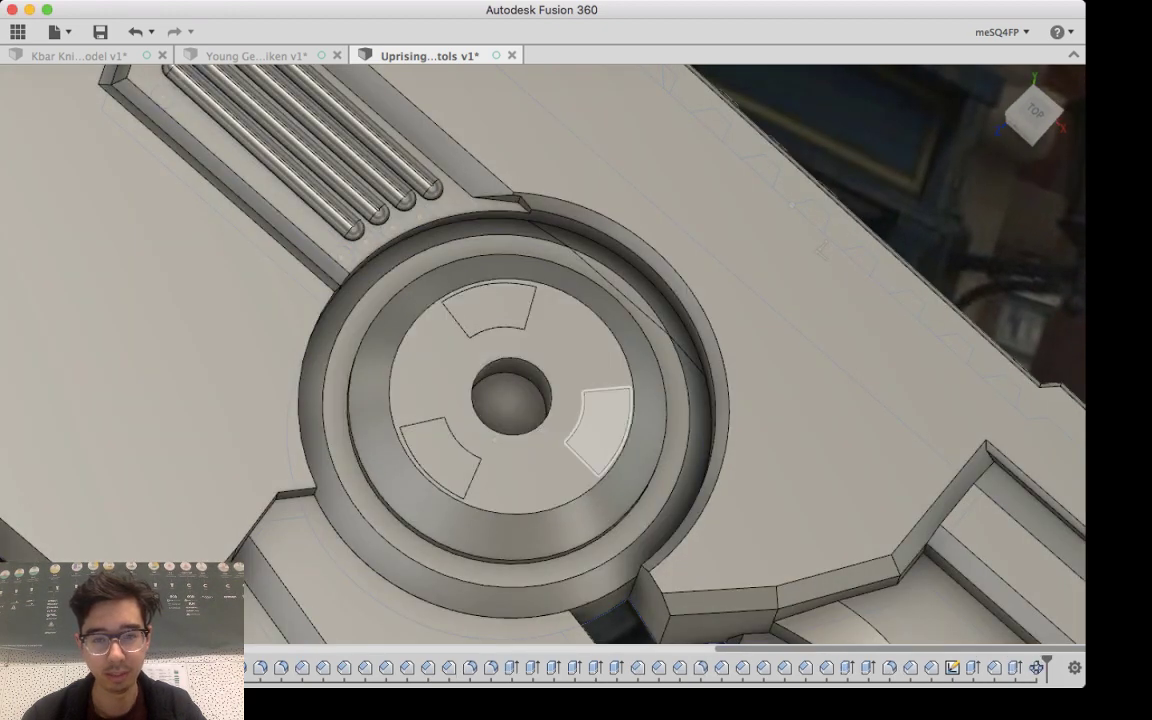
click(418, 377)
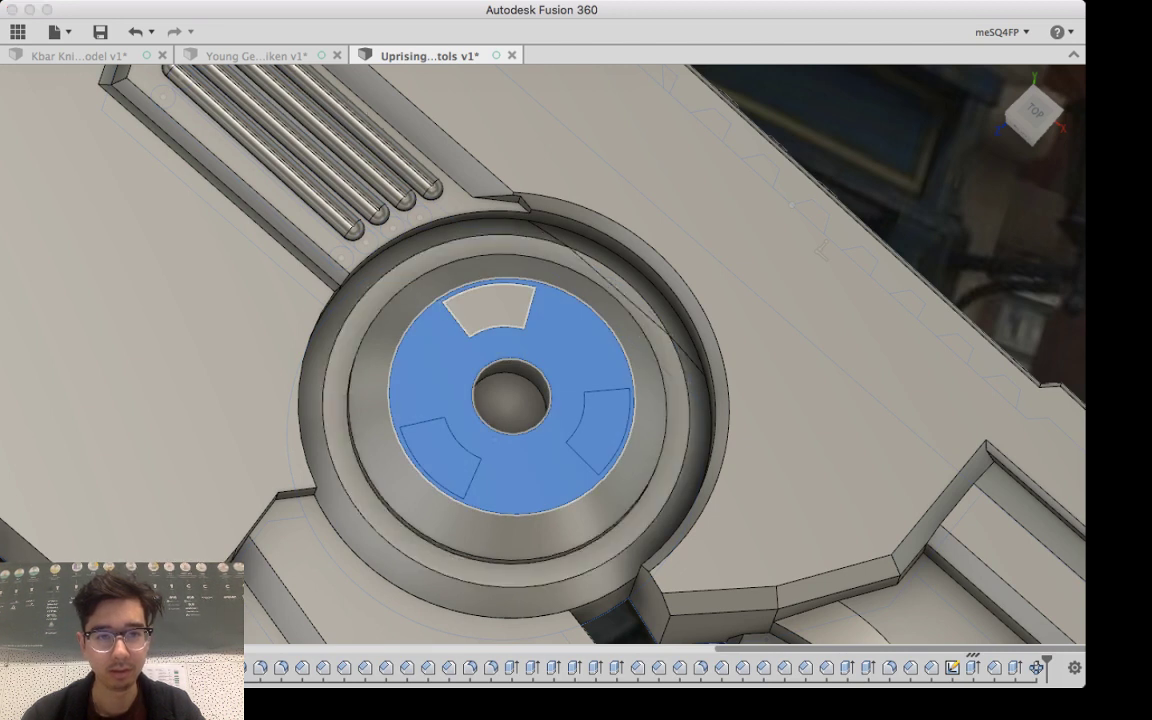
double_click(490, 309)
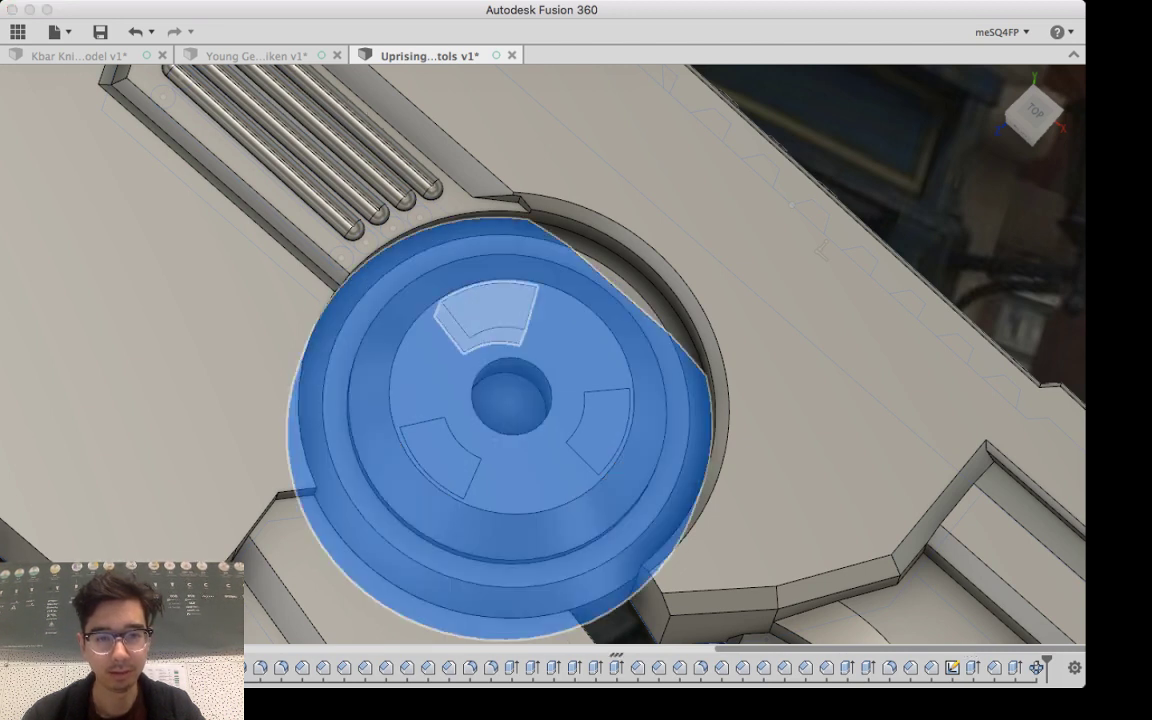
click(500, 420)
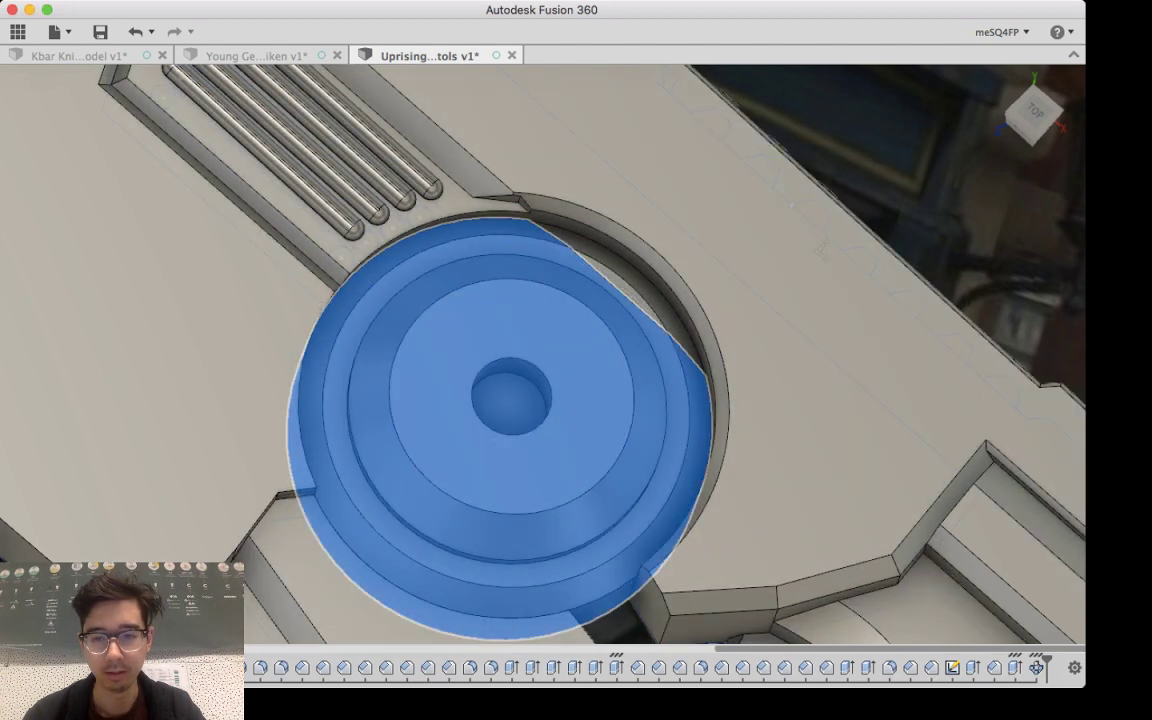
key(m)
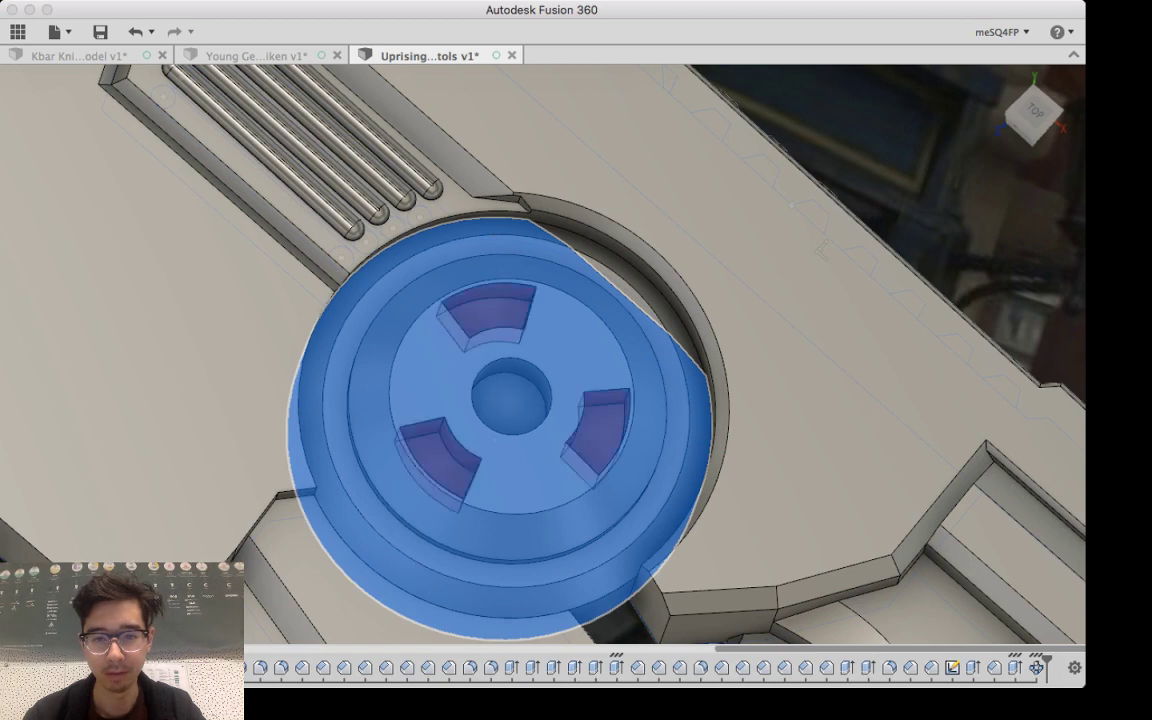
key(Return)
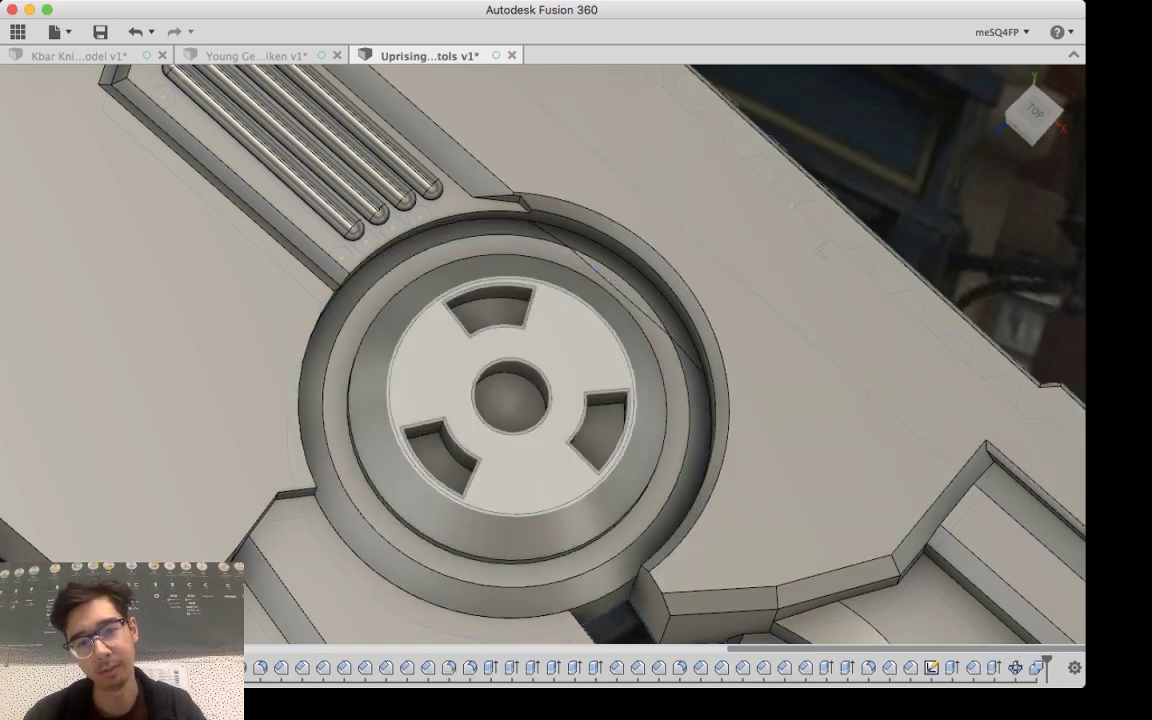
mouse_move(418, 377)
shift+middle_down()
mouse_move(422, 425)
mouse_move(610, 374)
mouse_move(600, 376)
mouse_move(655, 385)
mouse_move(662, 404)
shift+middle_up()
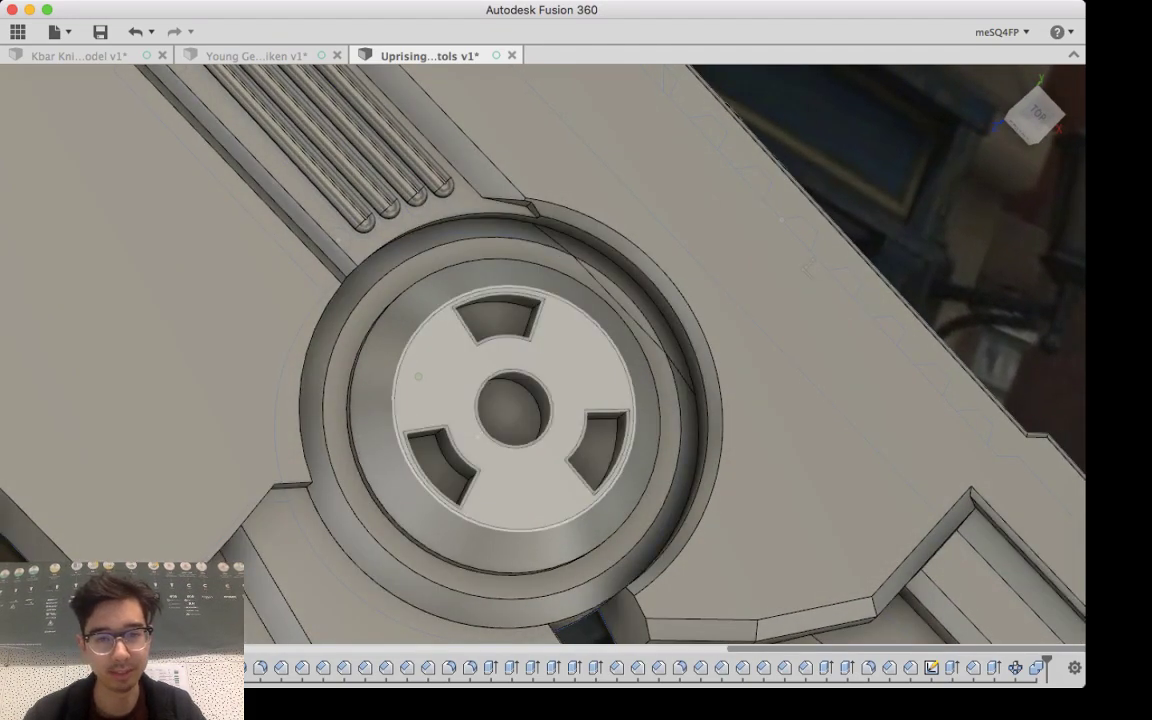
key(super+z)
Step: Extrude the faces of all three light segments 0.50 inward so they sit recessed below the disc's flat face
click(500, 318)
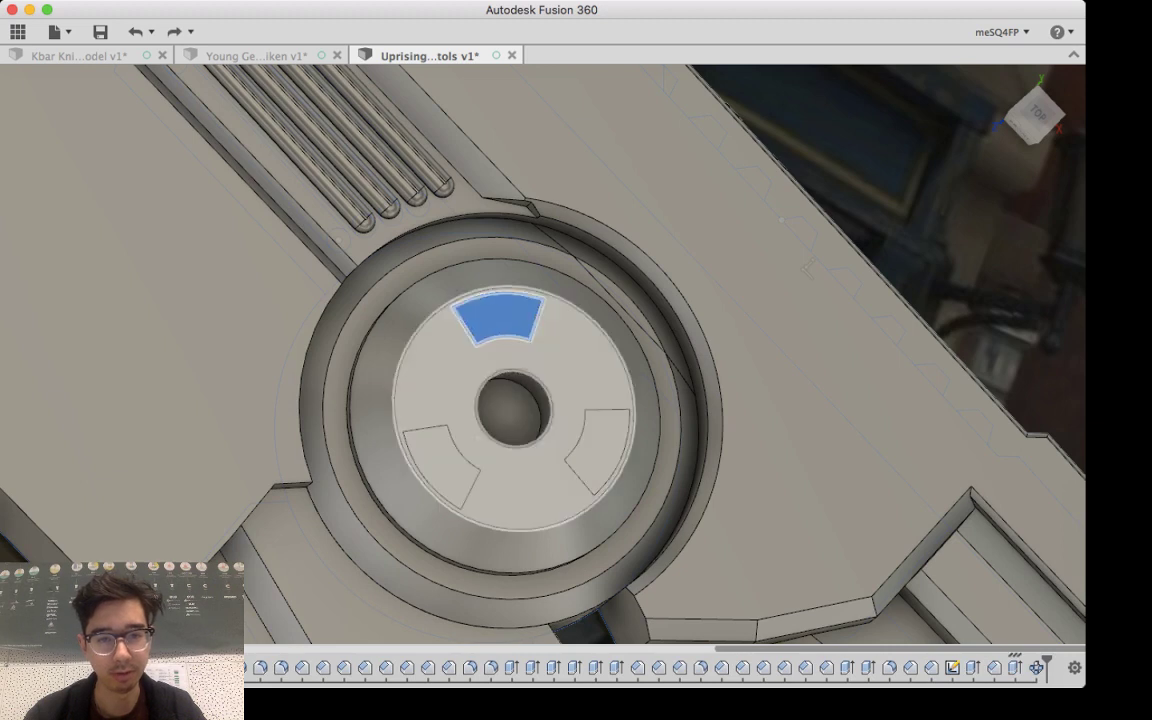
shift+click(512, 485)
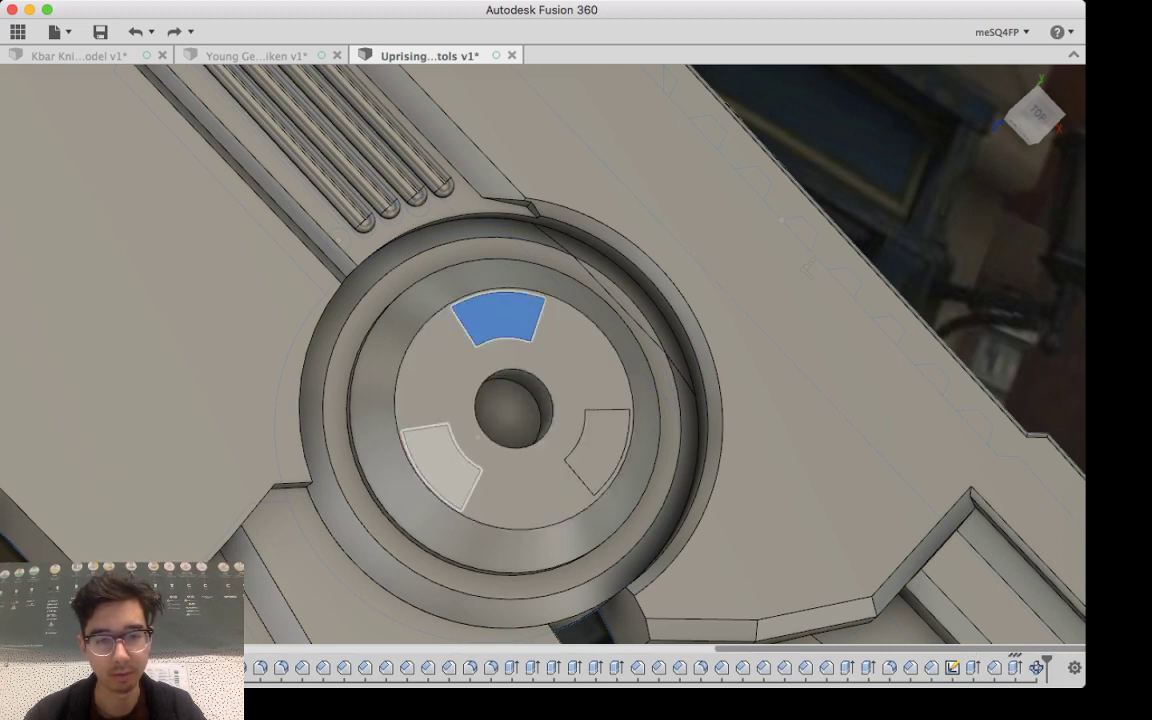
click(440, 465)
click(598, 450)
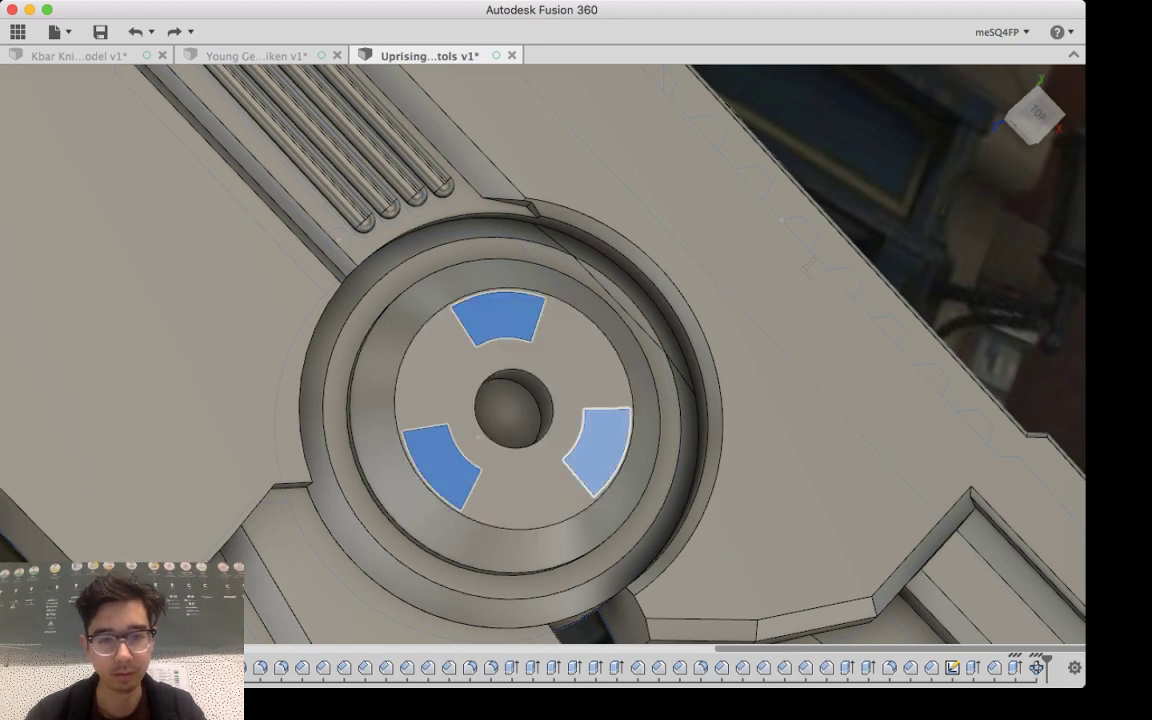
key(e)
shift+middle_drag(570, 430, 600, 378)
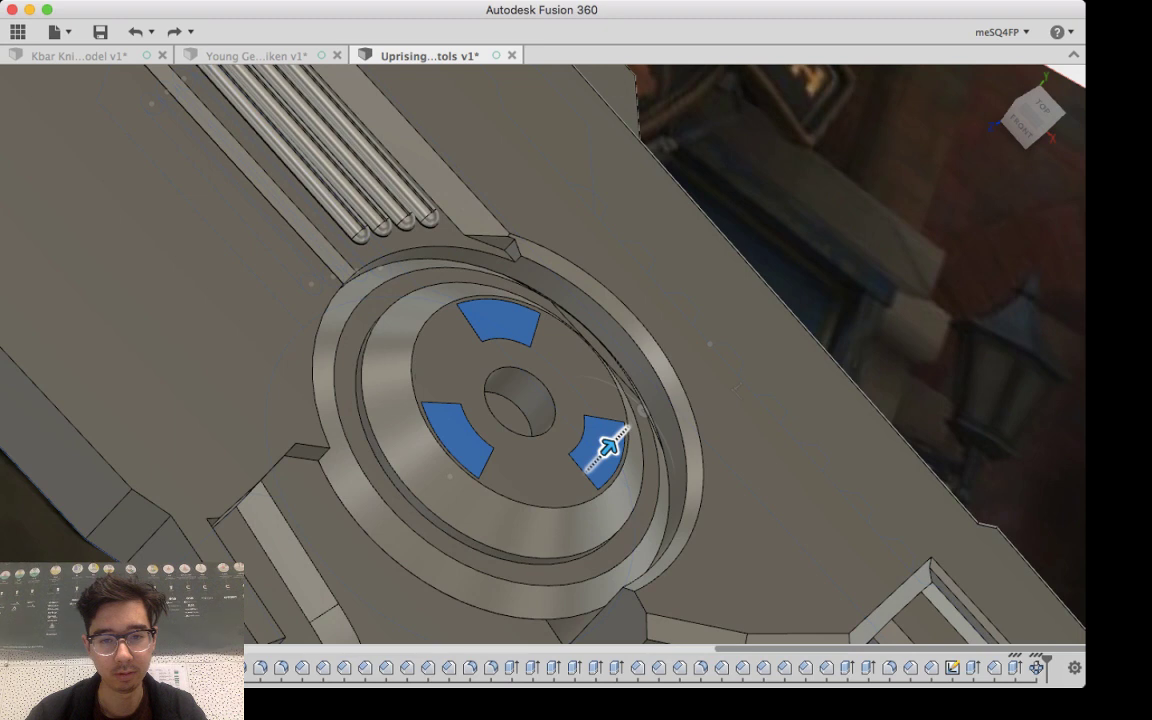
drag(608, 447, 578, 480)
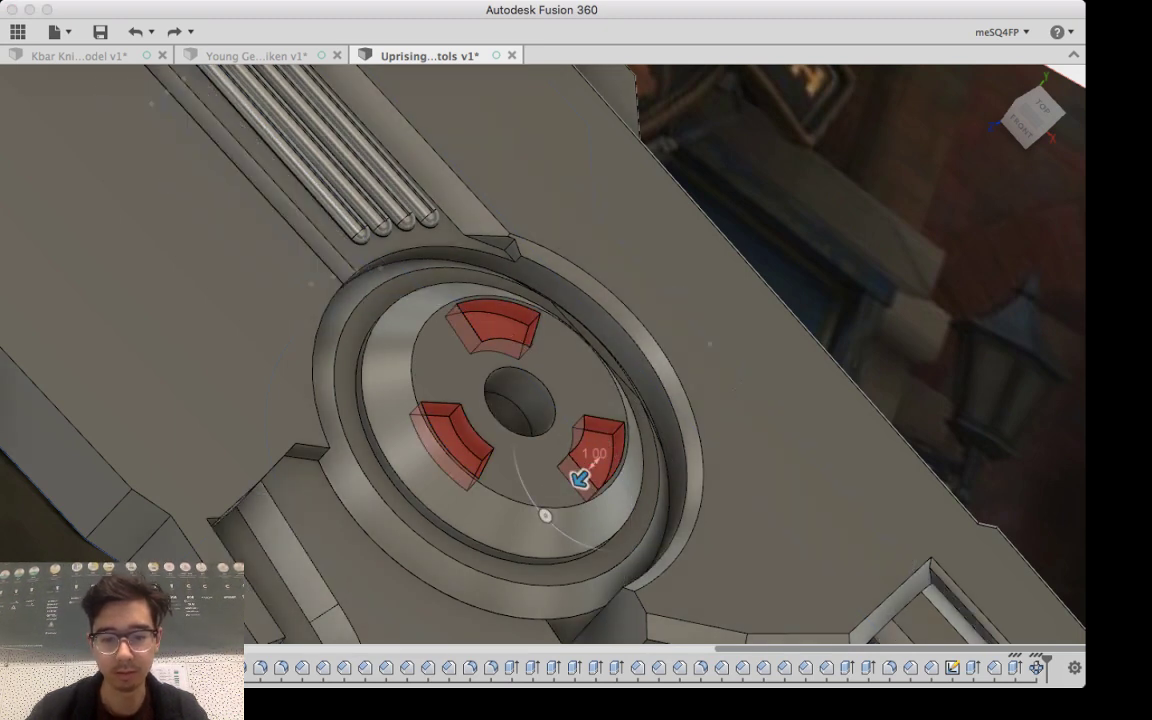
mouse_move(579, 479)
mouse_down()
mouse_move(607, 447)
mouse_move(587, 472)
mouse_up()
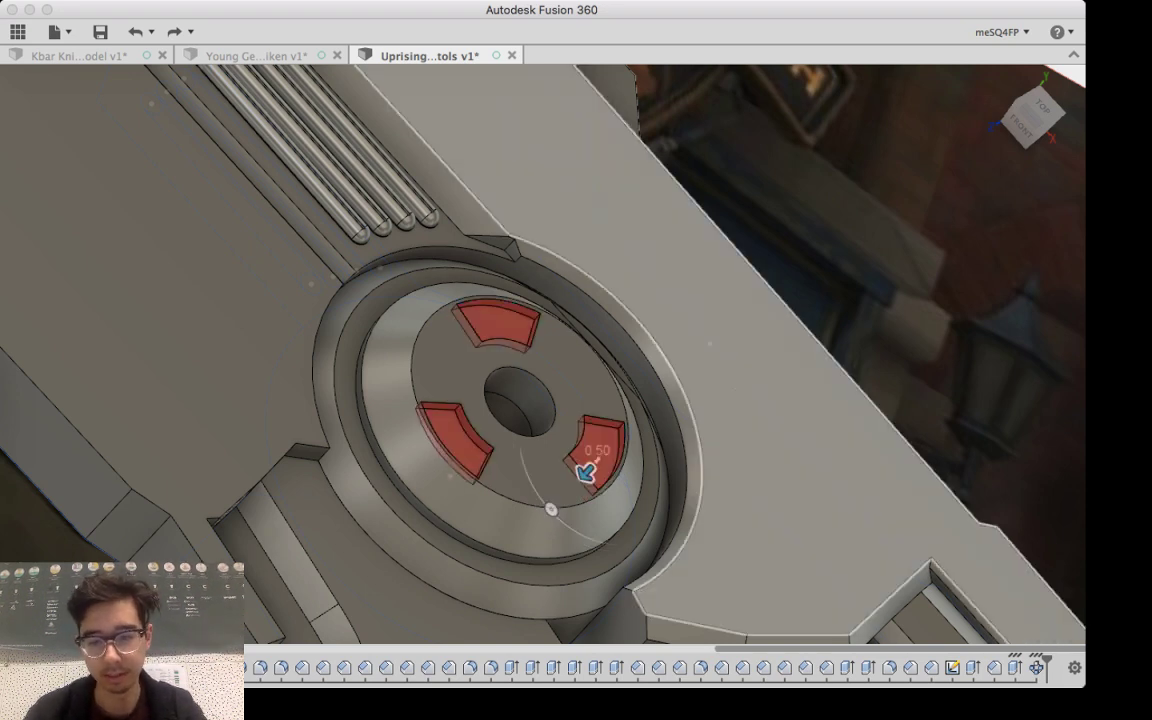
key(Return)
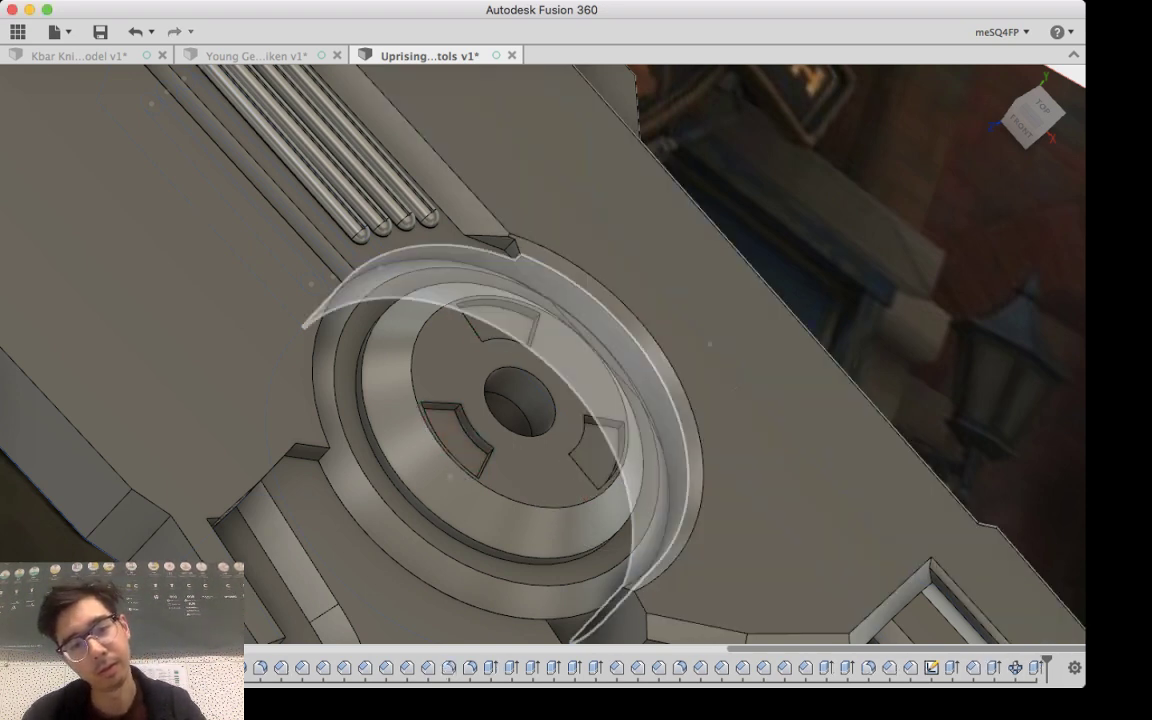
Step: Extrude the central hub out of its hole past the disc face and round its outer edge with a large fillet
shift+middle_drag(612, 296, 636, 335)
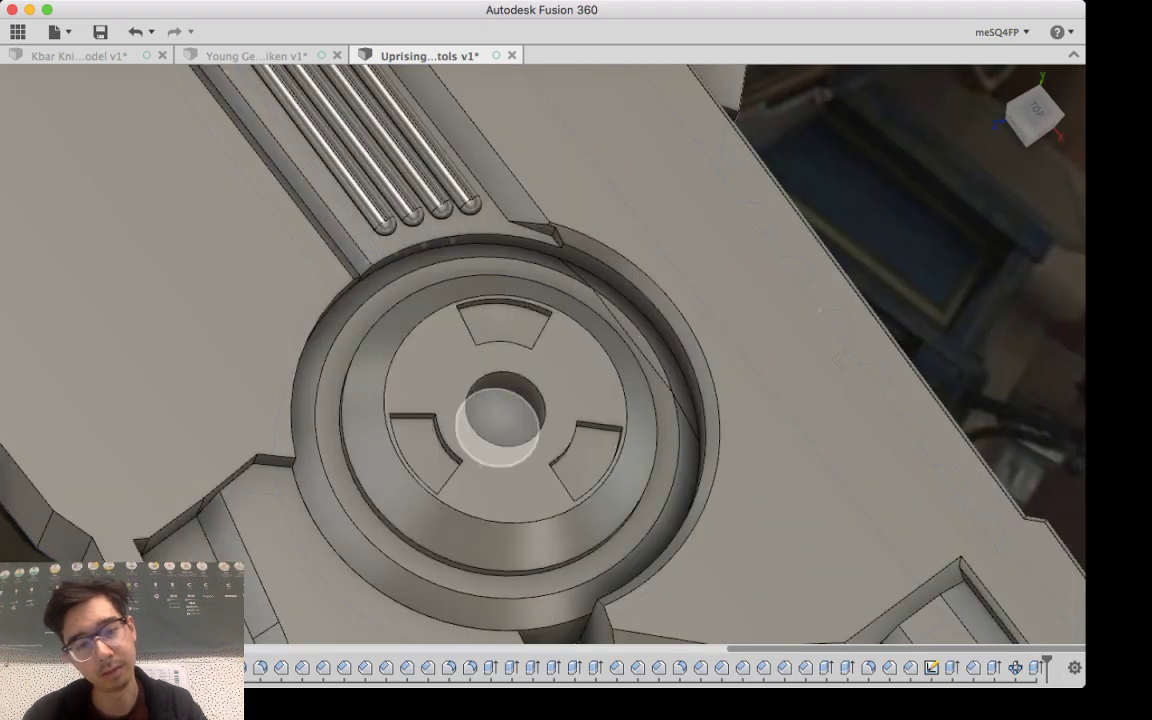
click(508, 420)
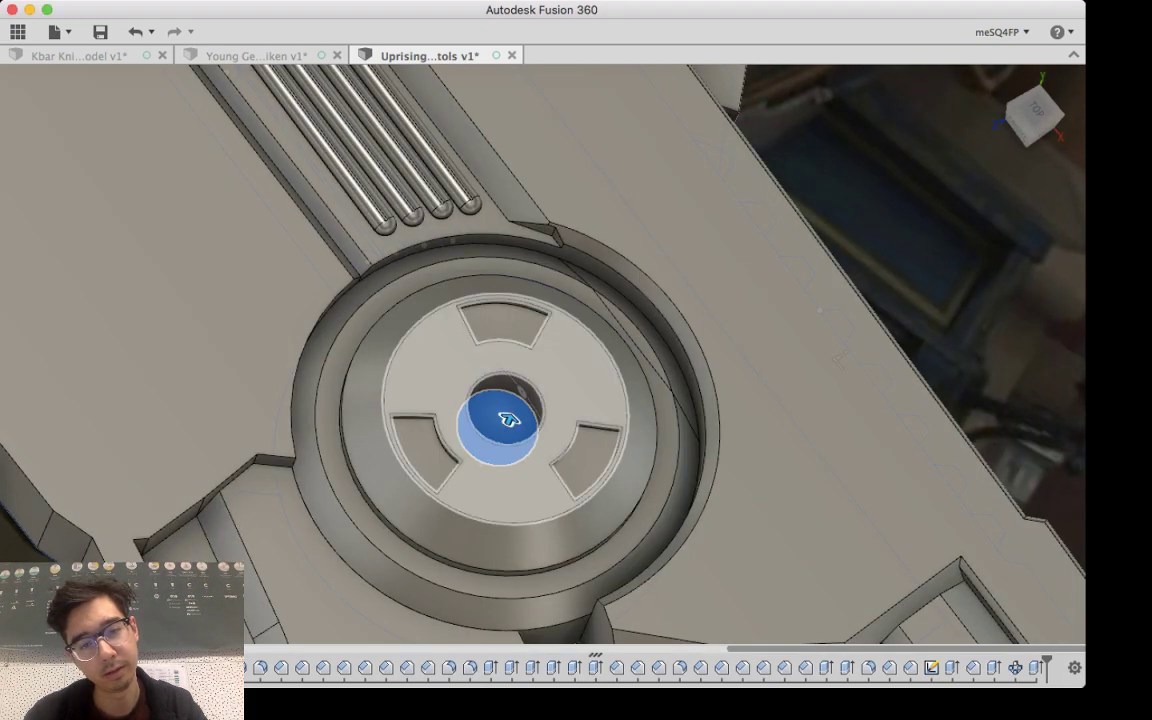
shift+middle_drag(510, 430, 516, 345)
drag(513, 408, 539, 350)
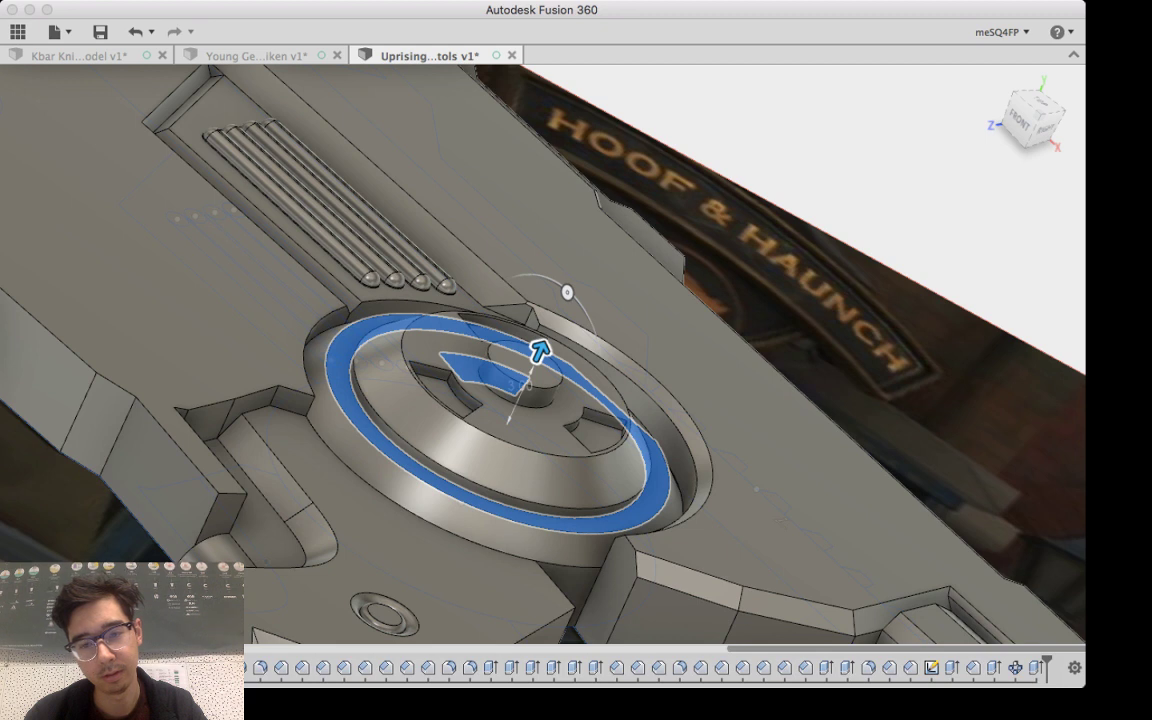
key(Return)
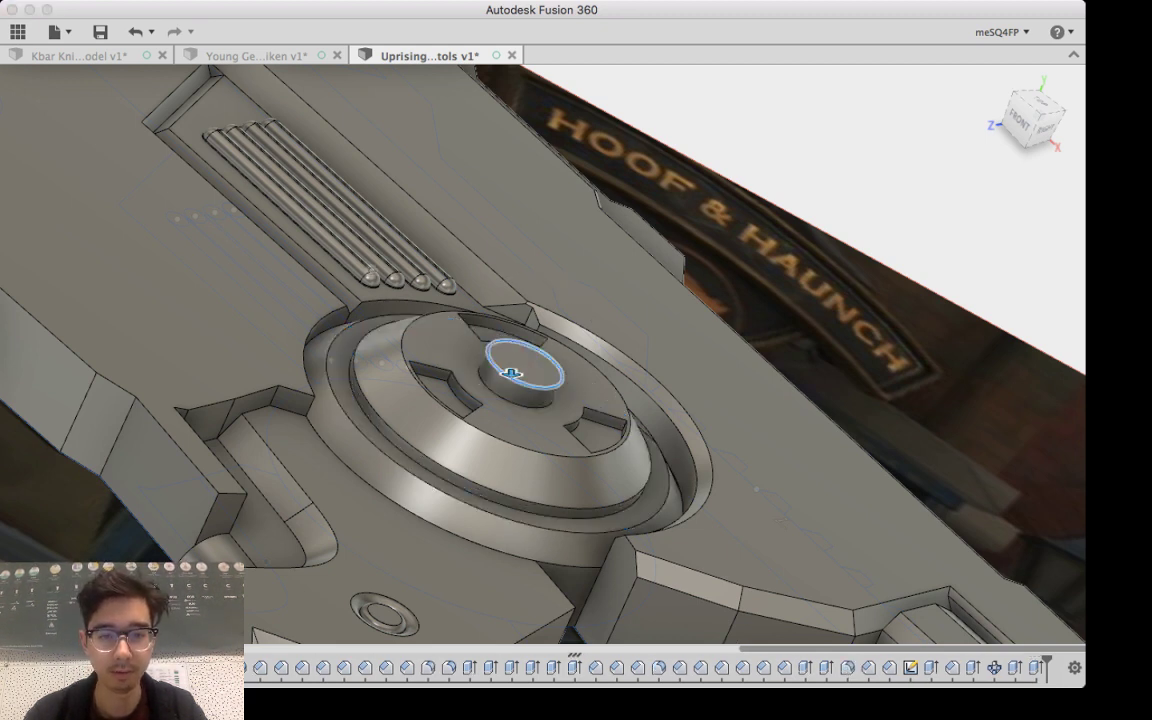
drag(510, 381, 511, 376)
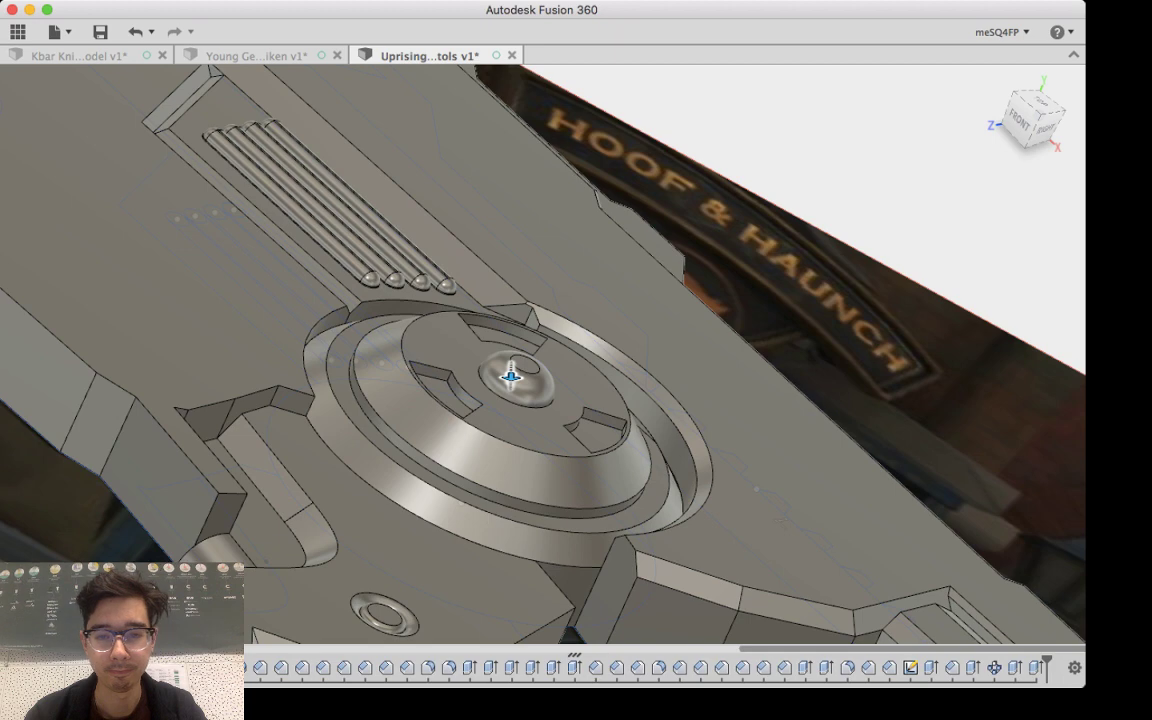
click(510, 377)
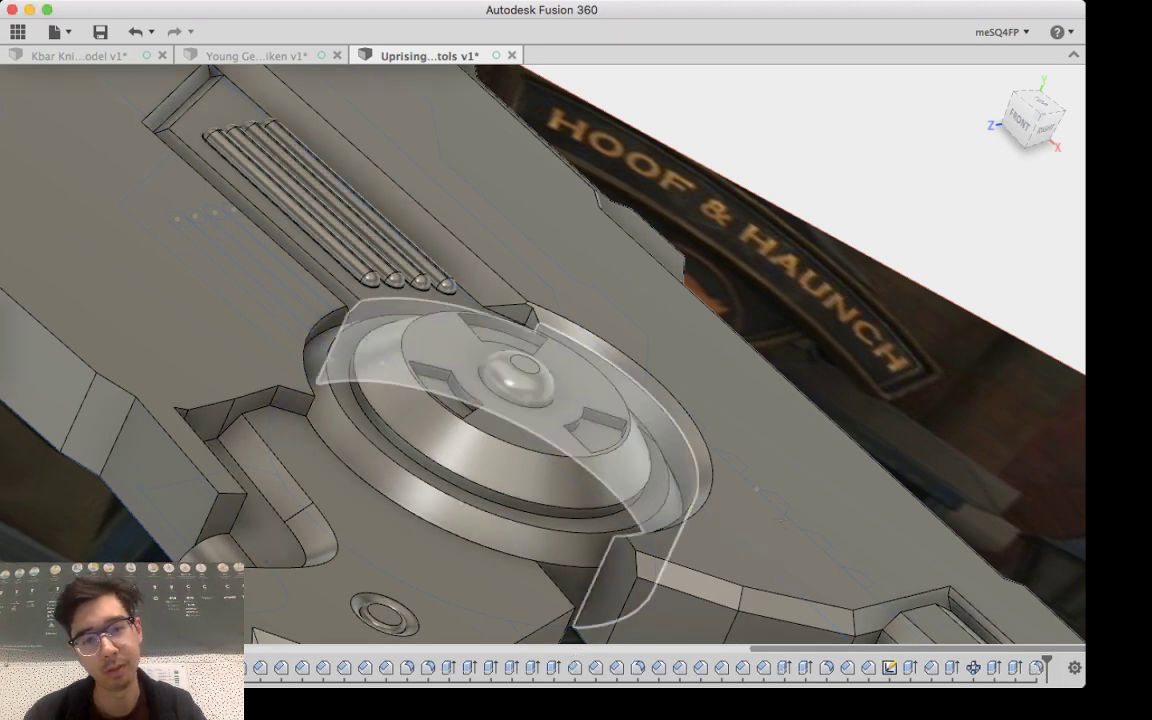
scroll(660, 495, up, 5)
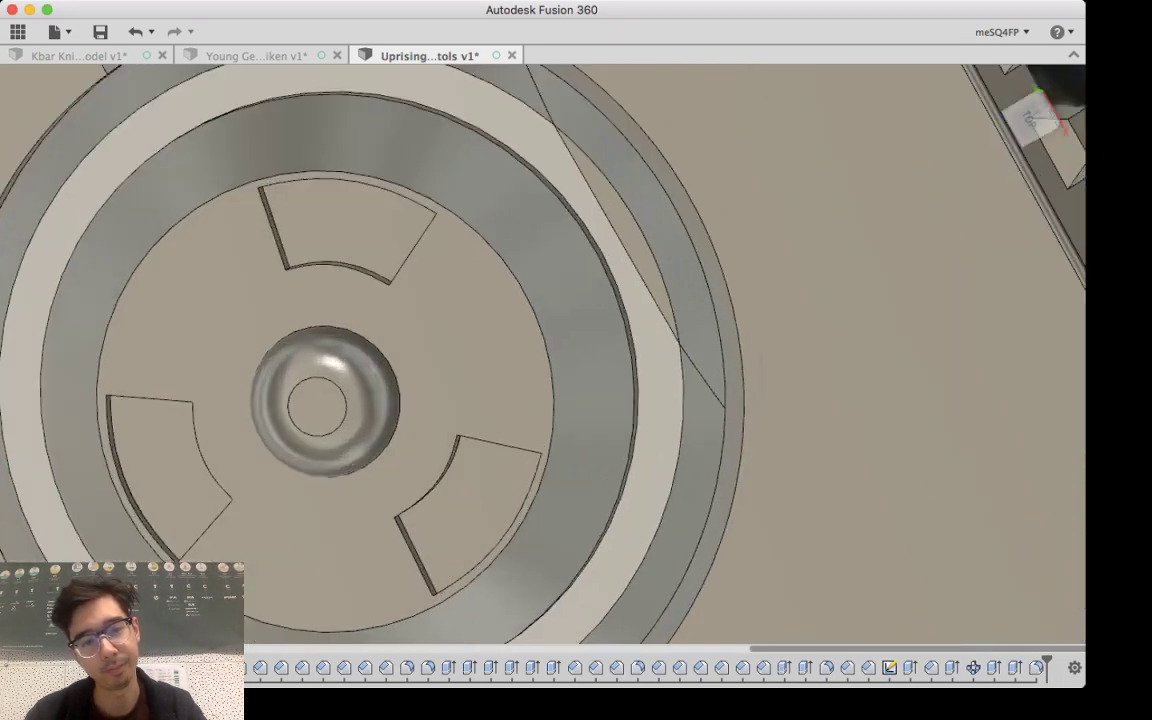
scroll(660, 495, down, 10)
scroll(658, 504, down, 4)
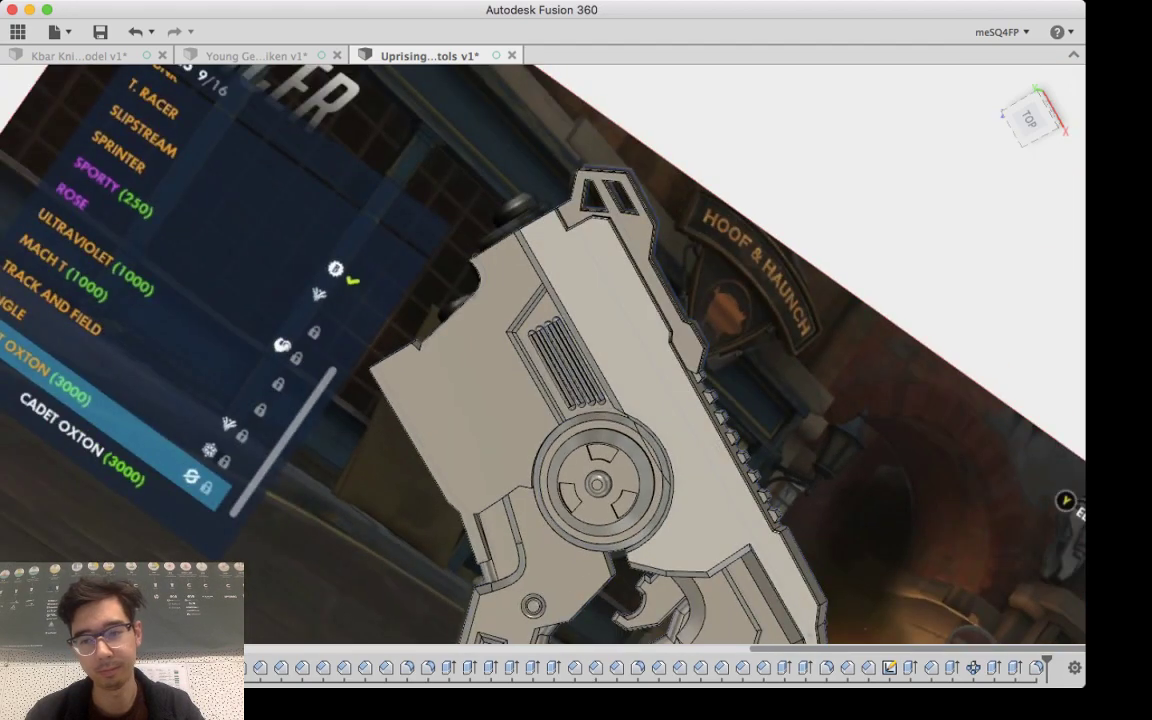
middle_drag(658, 504, 737, 423)
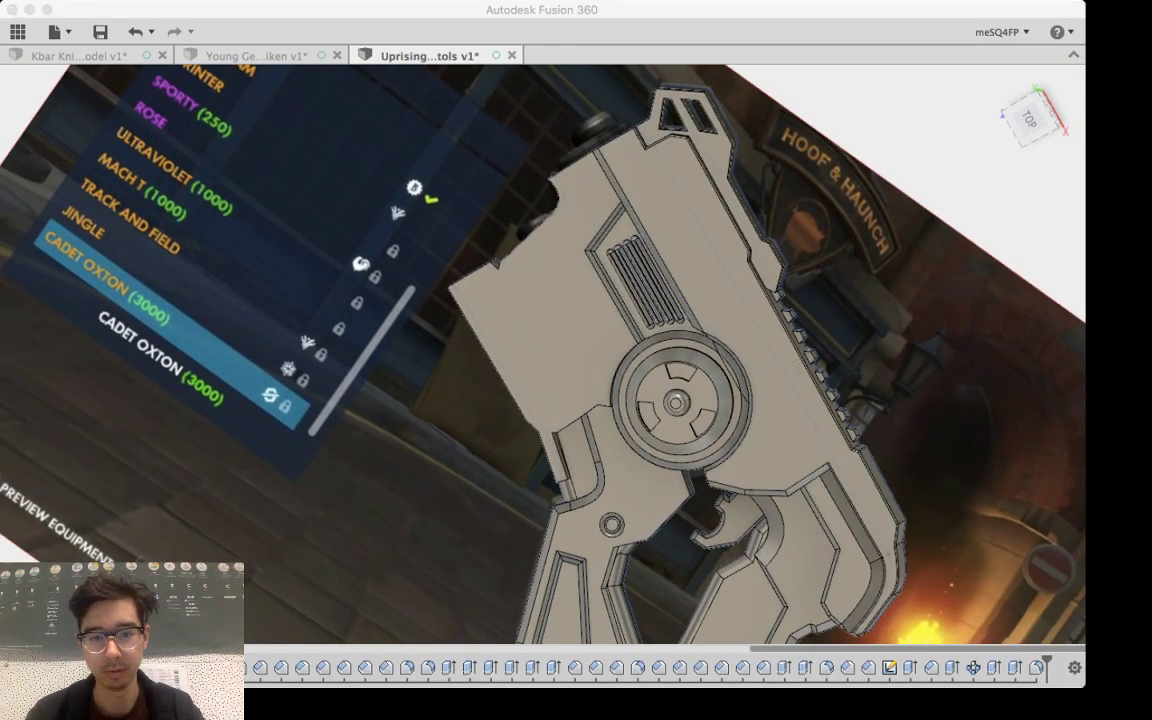
shift+middle_drag(657, 435, 735, 382)
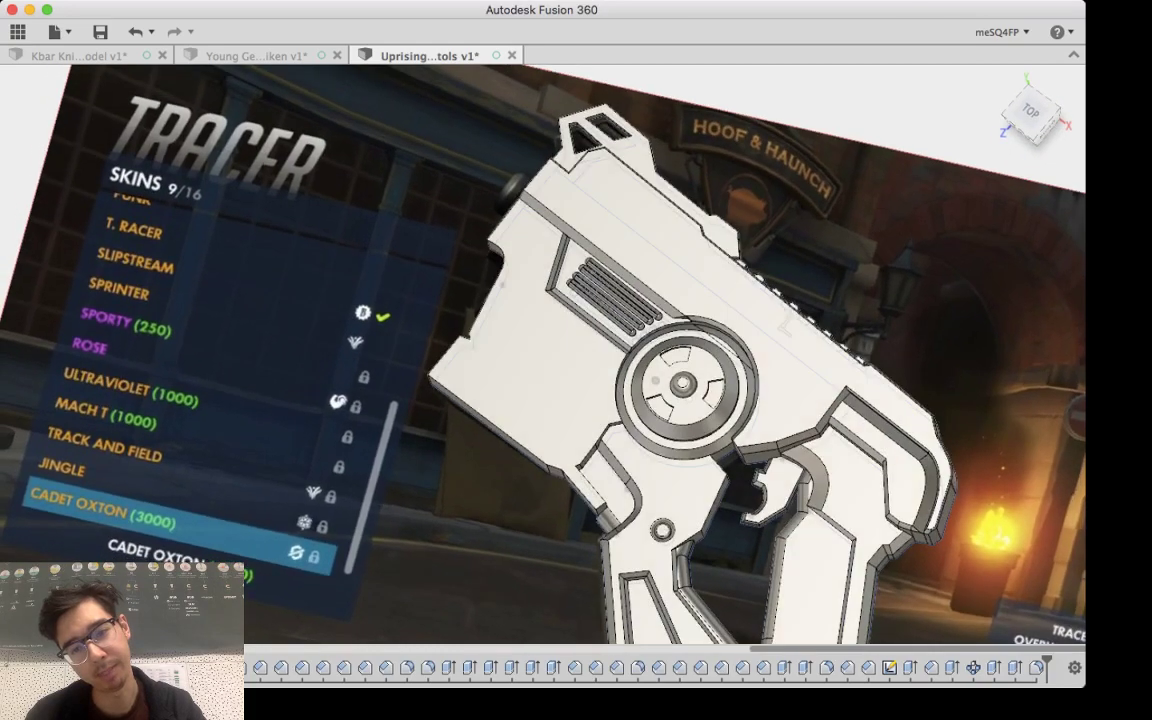
Step: Edit the reference sketch and draw a long, thin rectangle over the dark body groove, extending past the pistol's front edge
shift+middle_drag(648, 344, 610, 316)
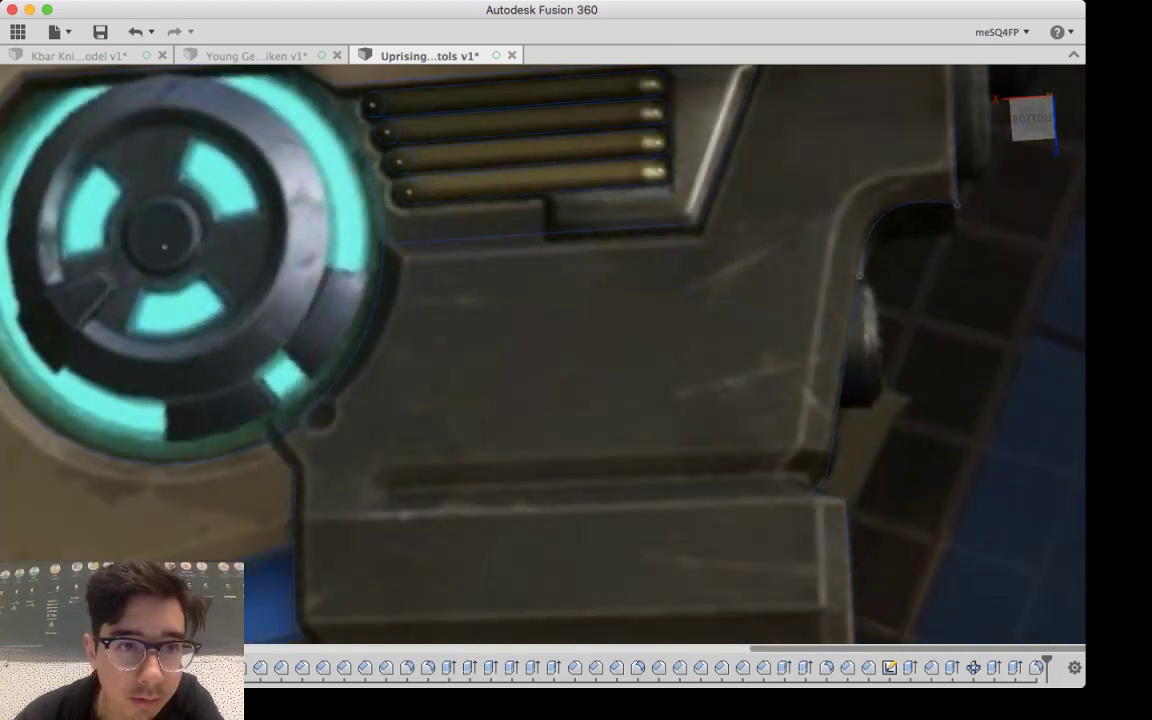
key(e)
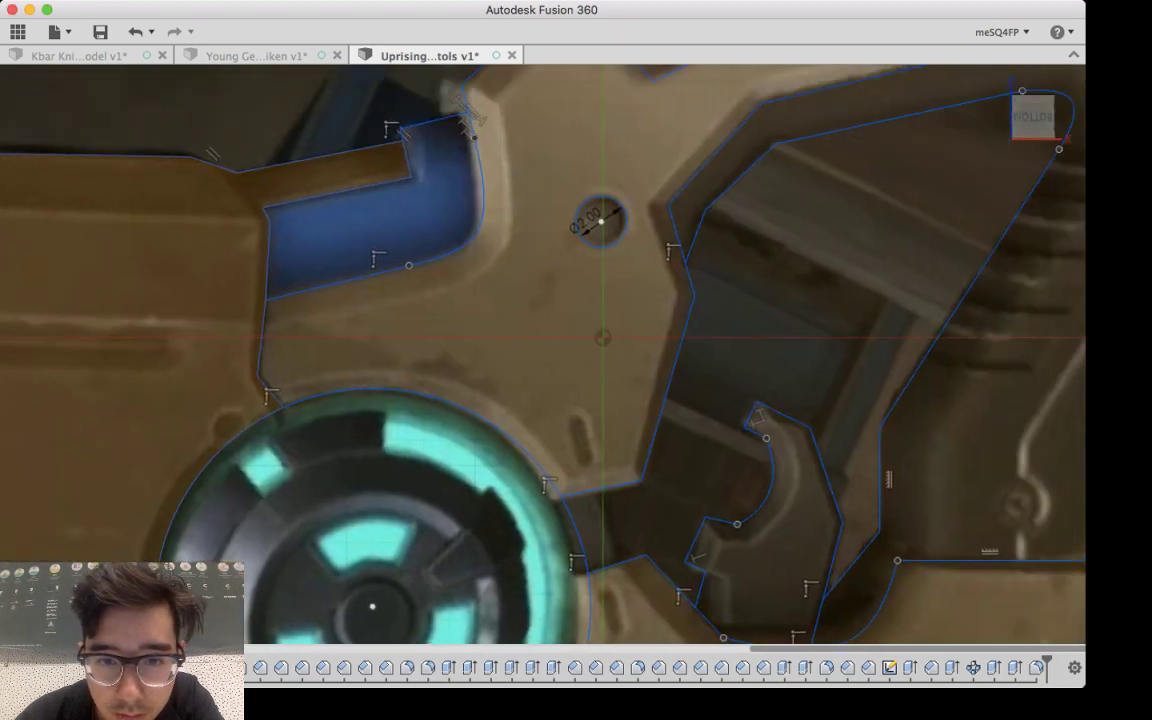
scroll(423, 406, down, 5)
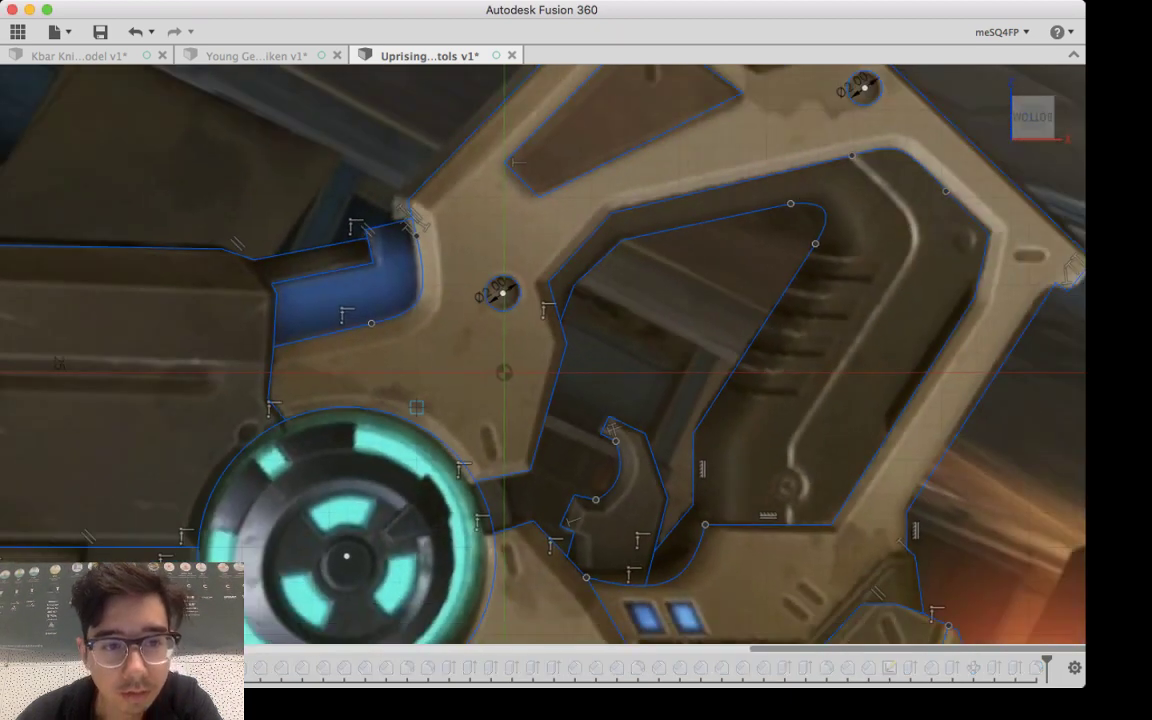
scroll(262, 384, up, 8)
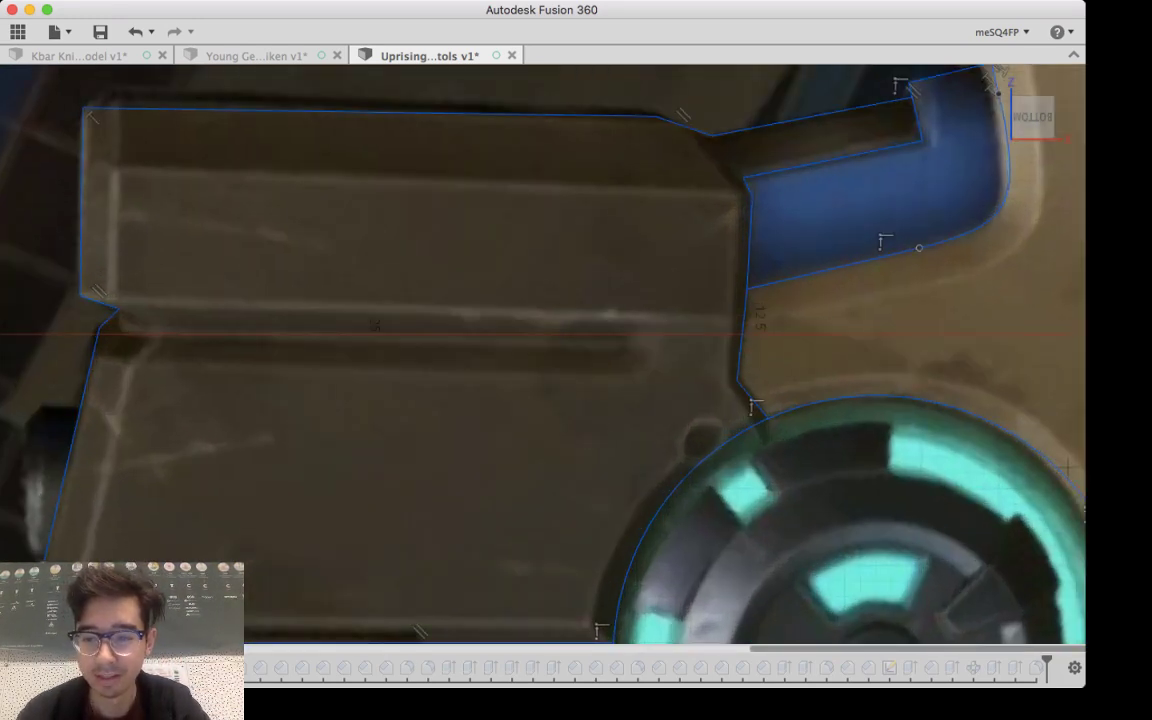
key(super+Tab)
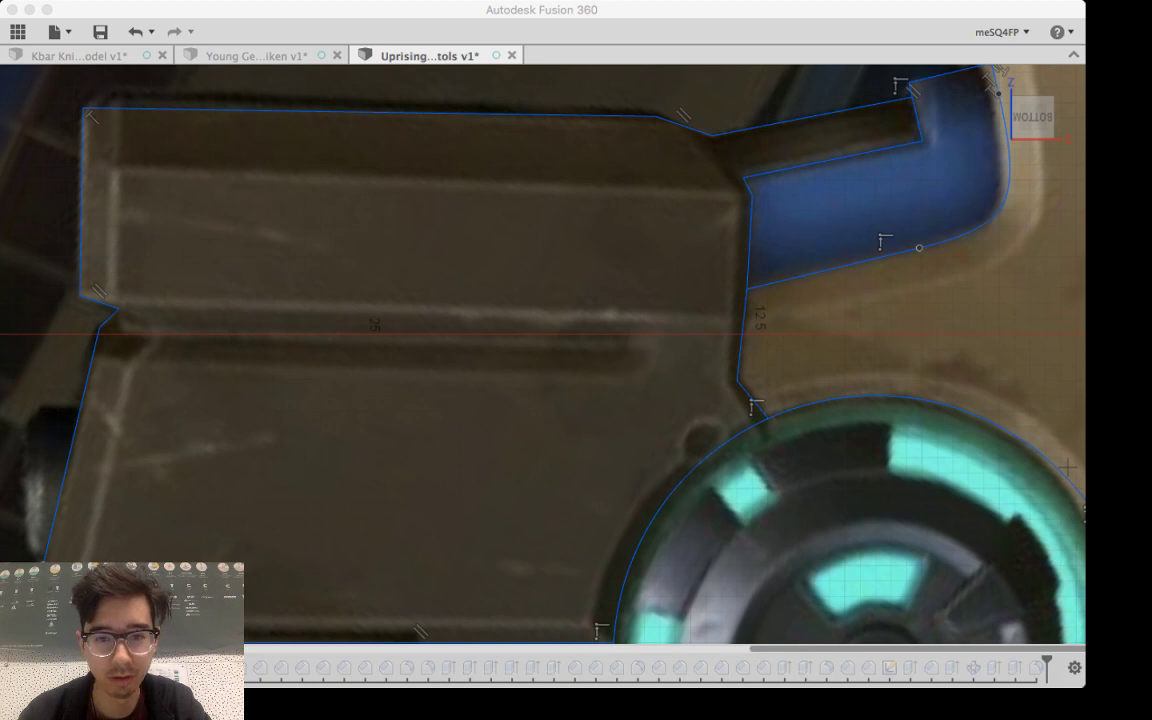
click(427, 396)
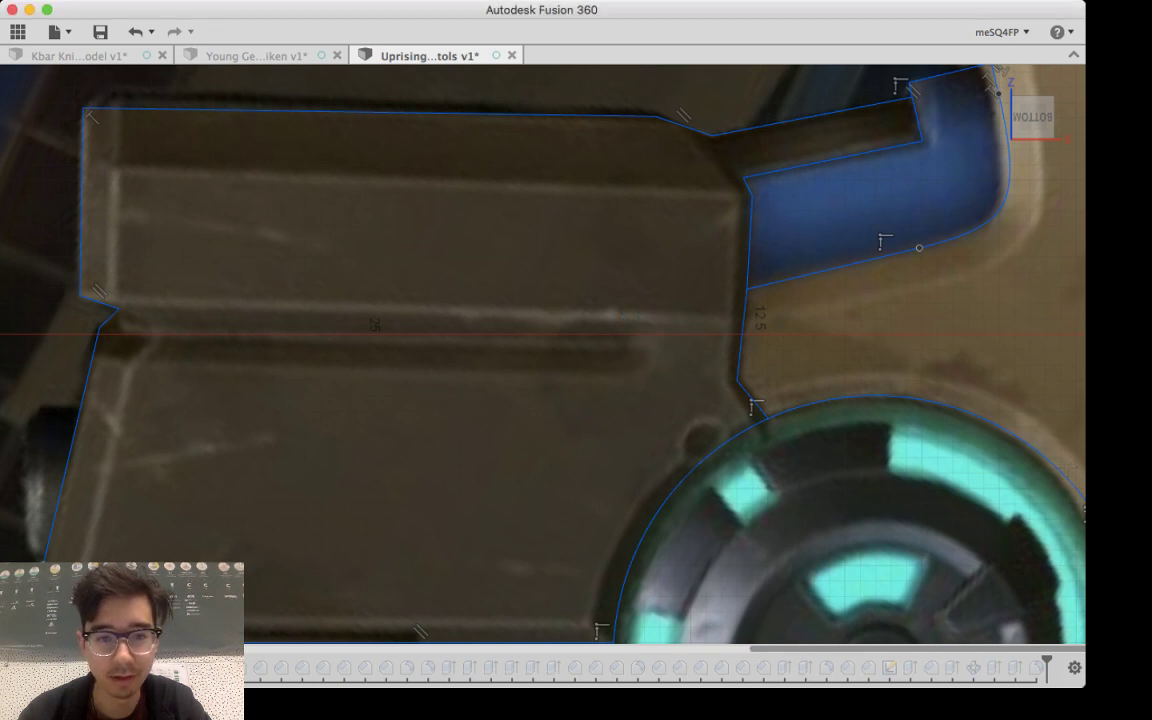
click(708, 328)
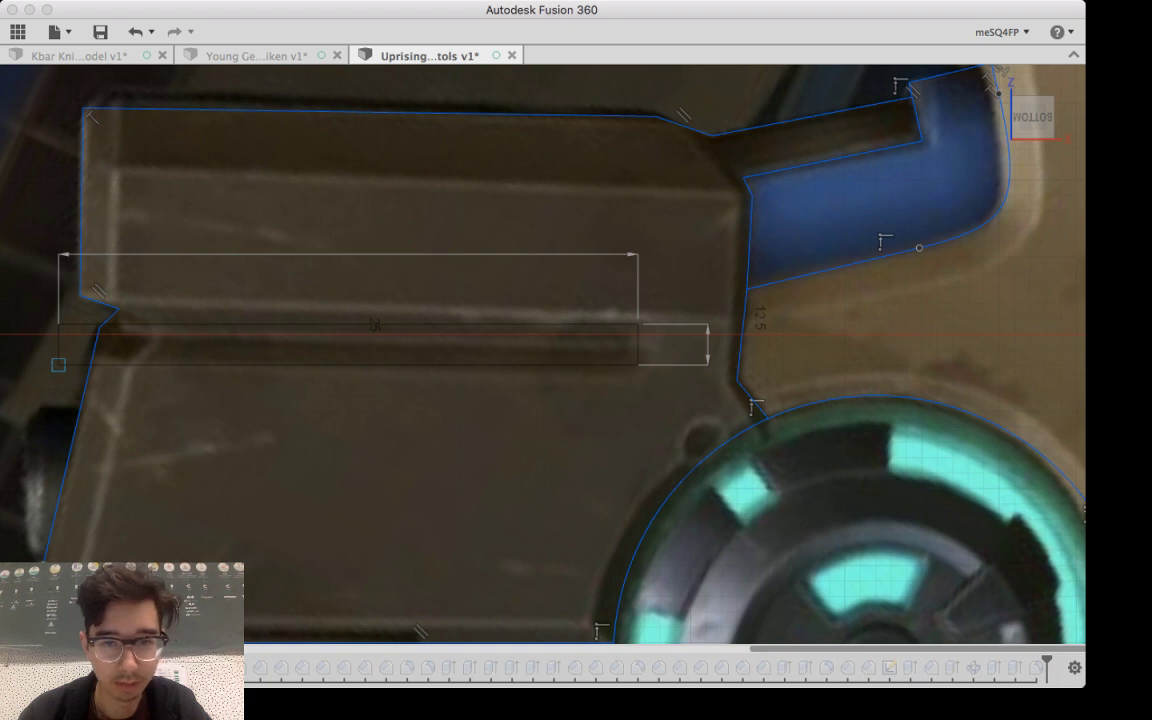
click(58, 365)
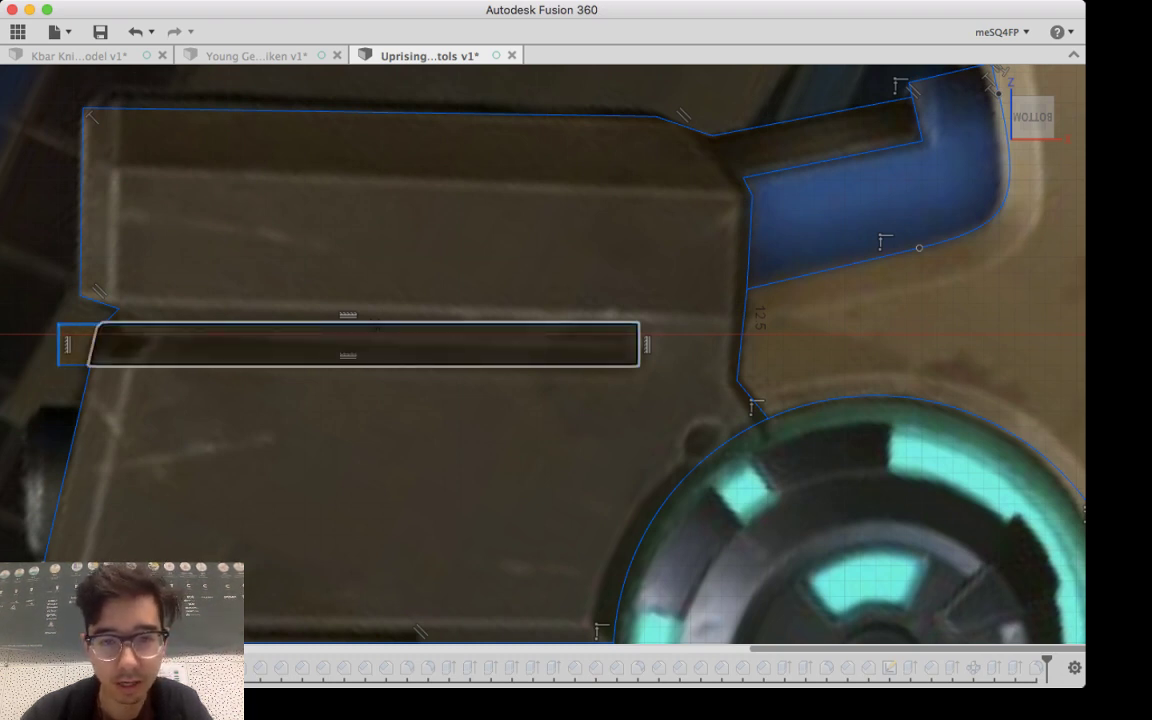
Step: Rotate the groove rectangle slightly so its long edges follow the slant of the groove in the reference image
click(376, 326)
key(m)
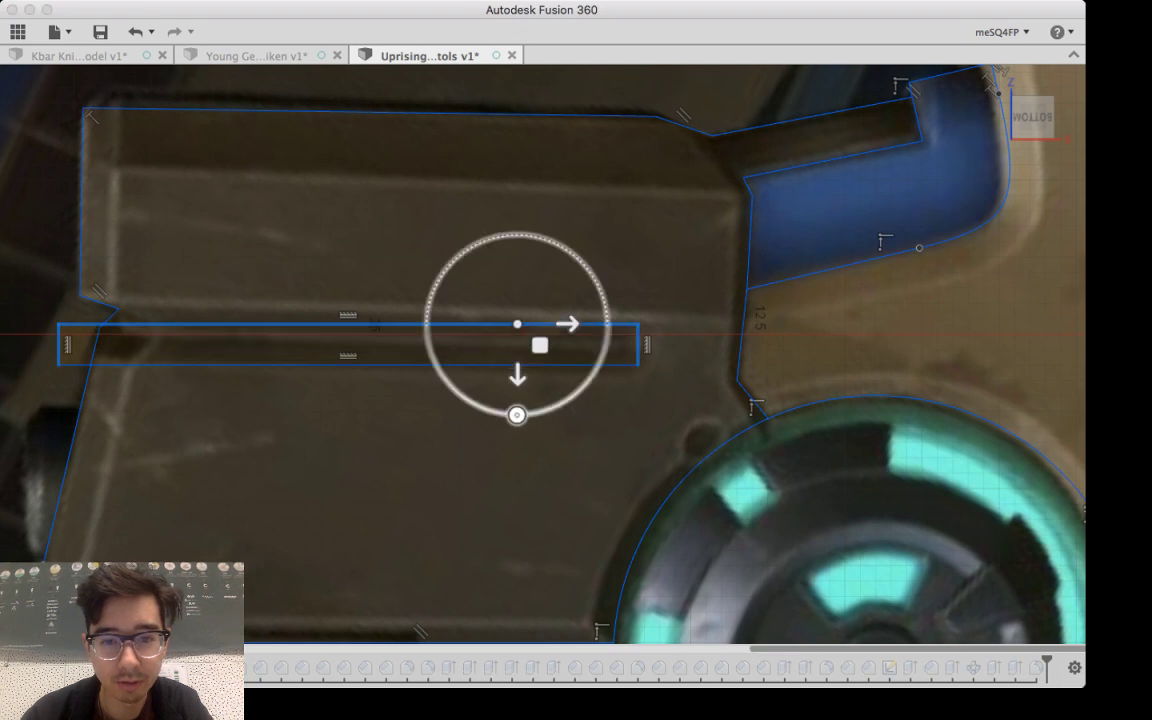
drag(517, 414, 509, 414)
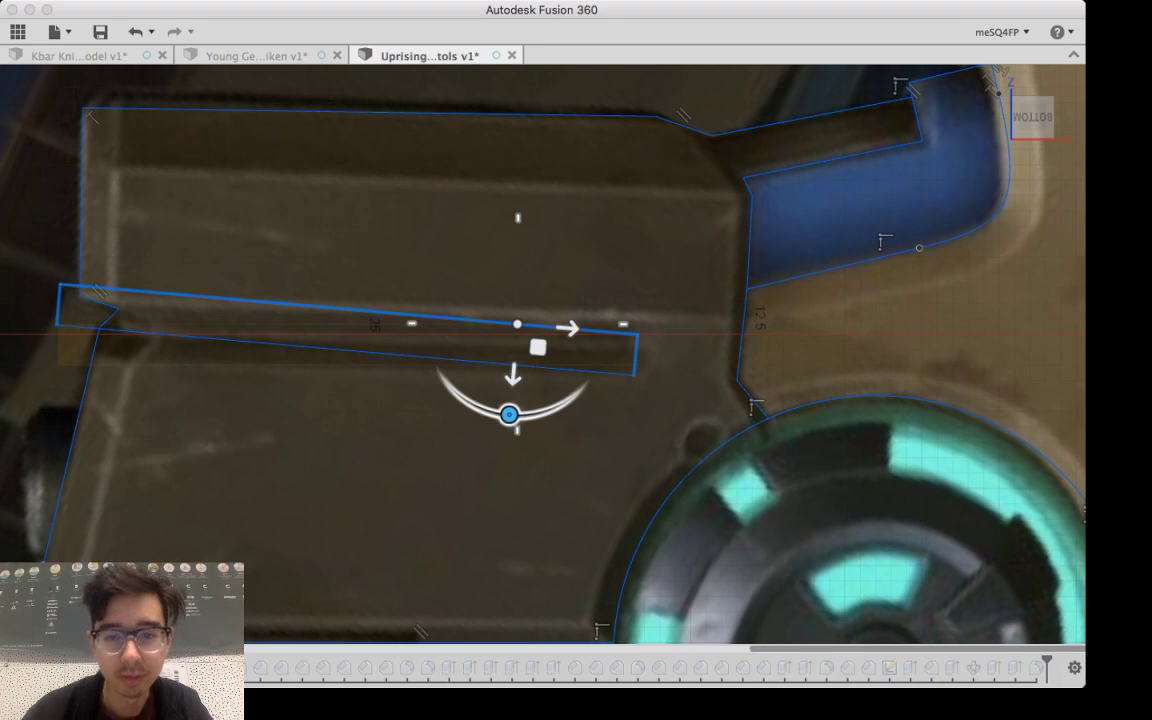
drag(509, 414, 514, 414)
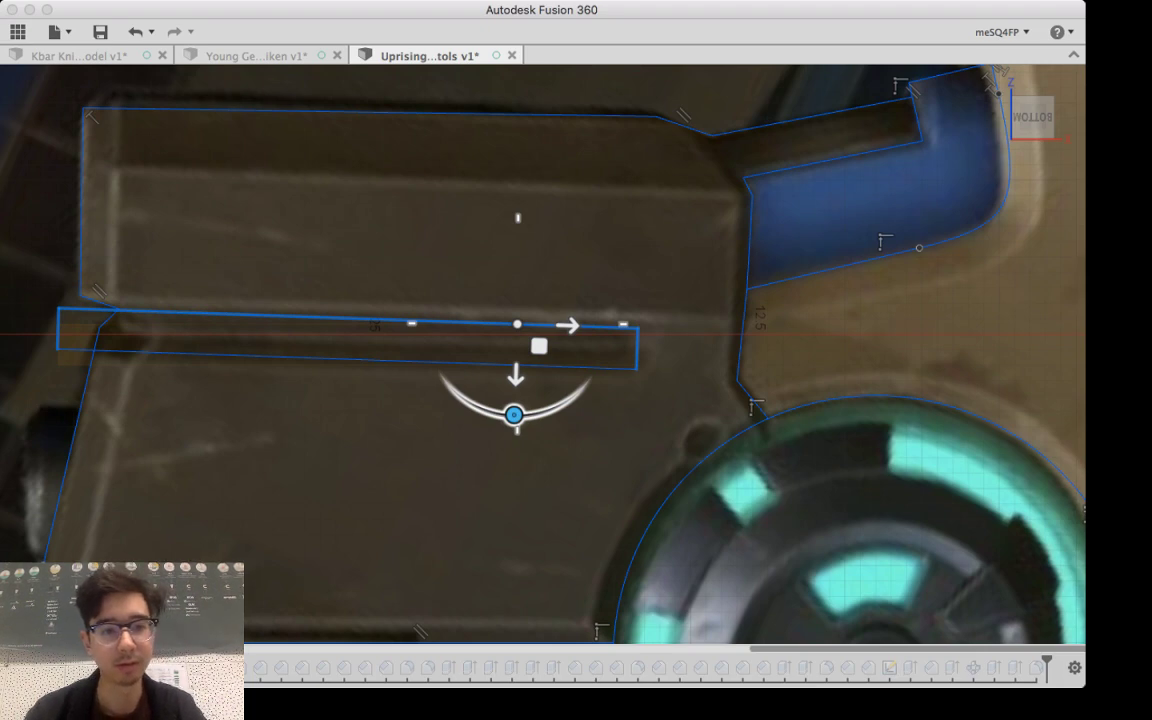
key(Return)
Step: Extrude the part of the groove rectangle inside the body outline 10.00 away from the pistol as a block
click(520, 345)
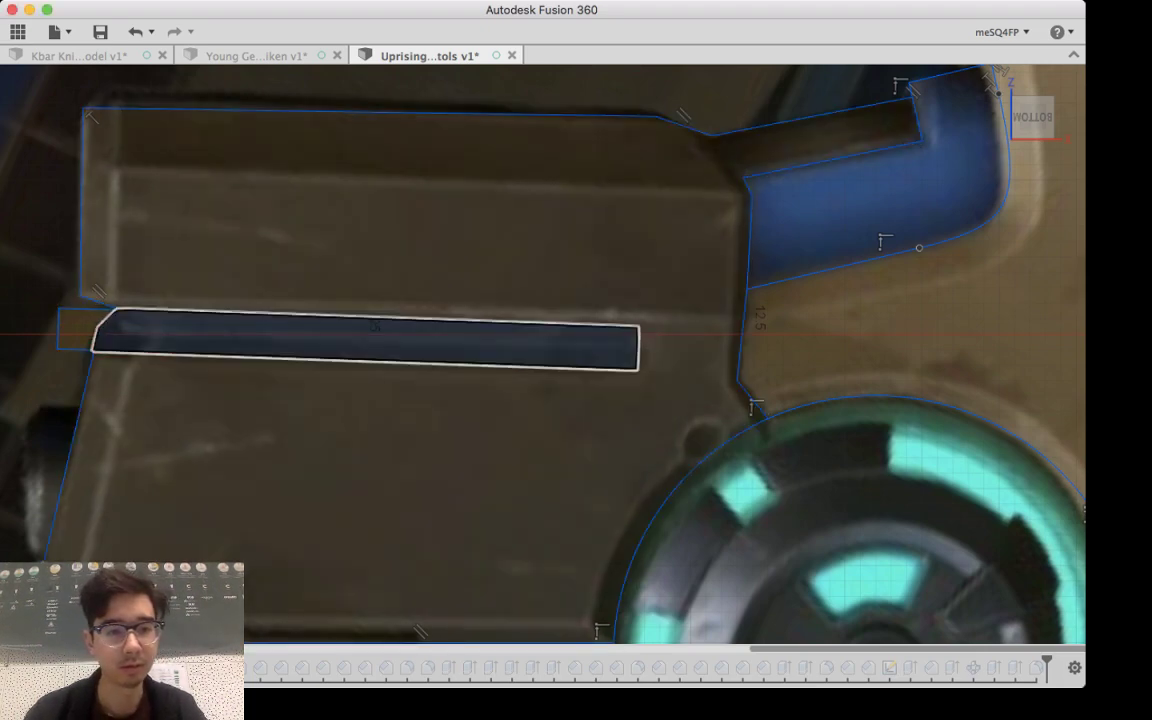
shift+middle_drag(520, 420, 860, 430)
mouse_move(700, 430)
shift+middle_down()
mouse_move(610, 420)
mouse_move(690, 490)
shift+middle_up()
scroll(592, 430, down, 6)
scroll(619, 456, down, 5)
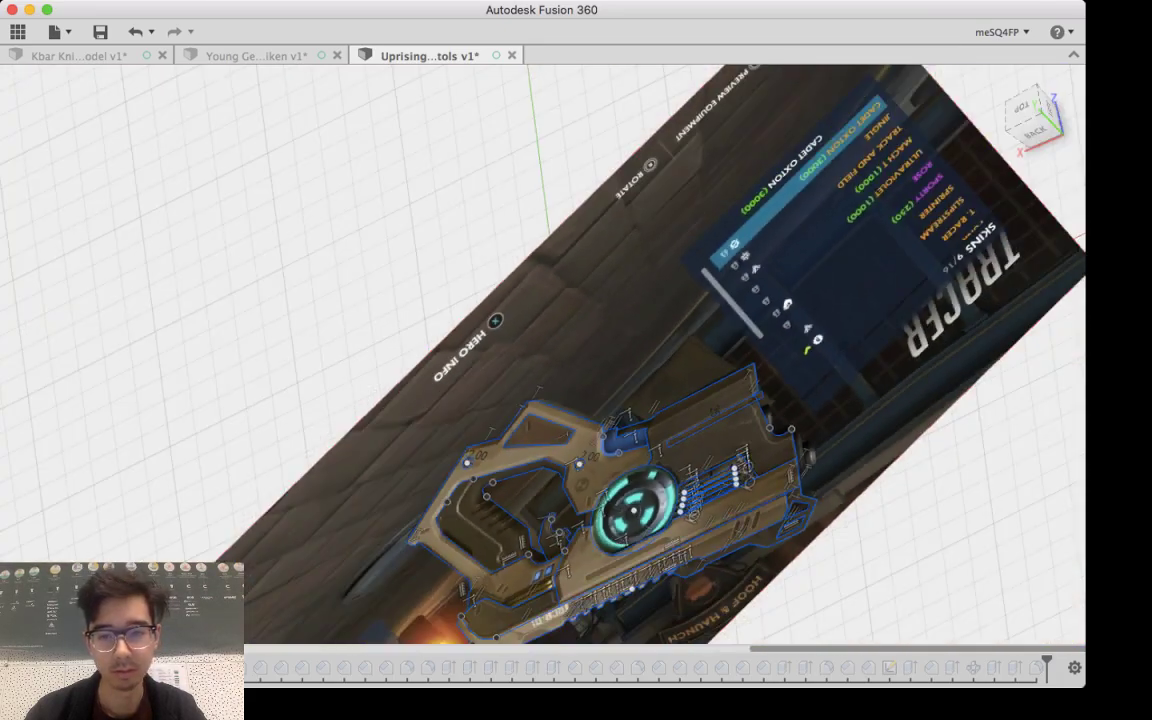
shift+middle_drag(619, 456, 860, 430)
shift+middle_drag(496, 364, 544, 380)
key(e)
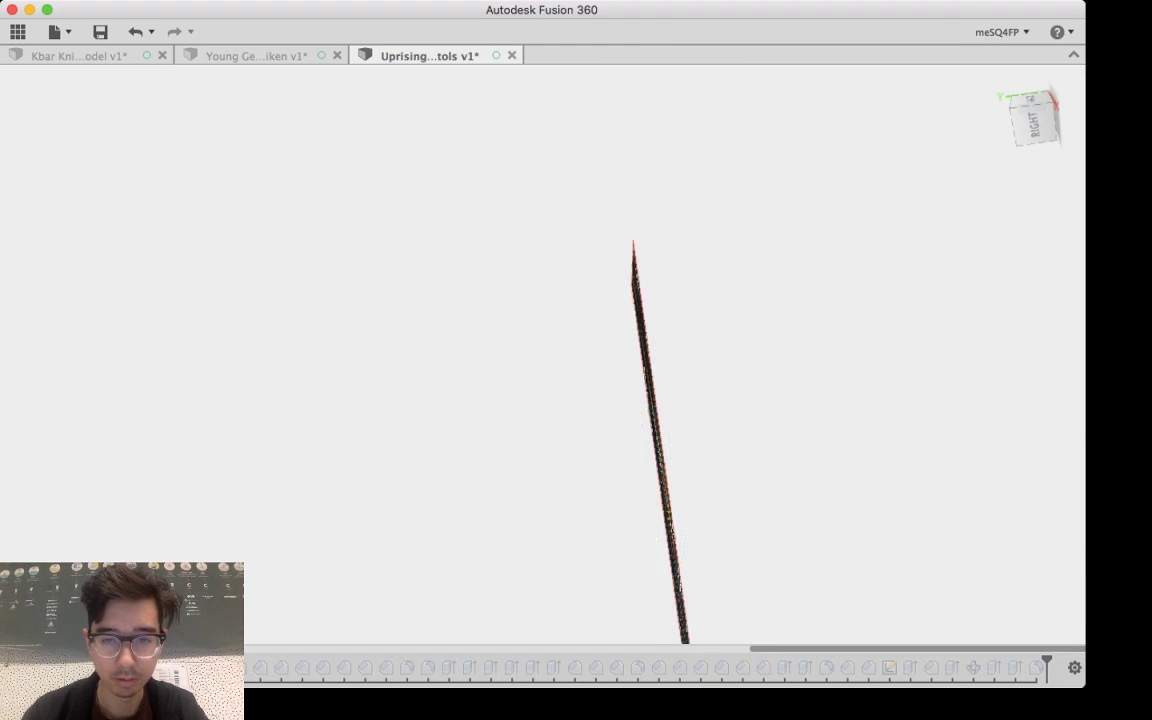
drag(648, 502, 704, 492)
drag(783, 483, 814, 478)
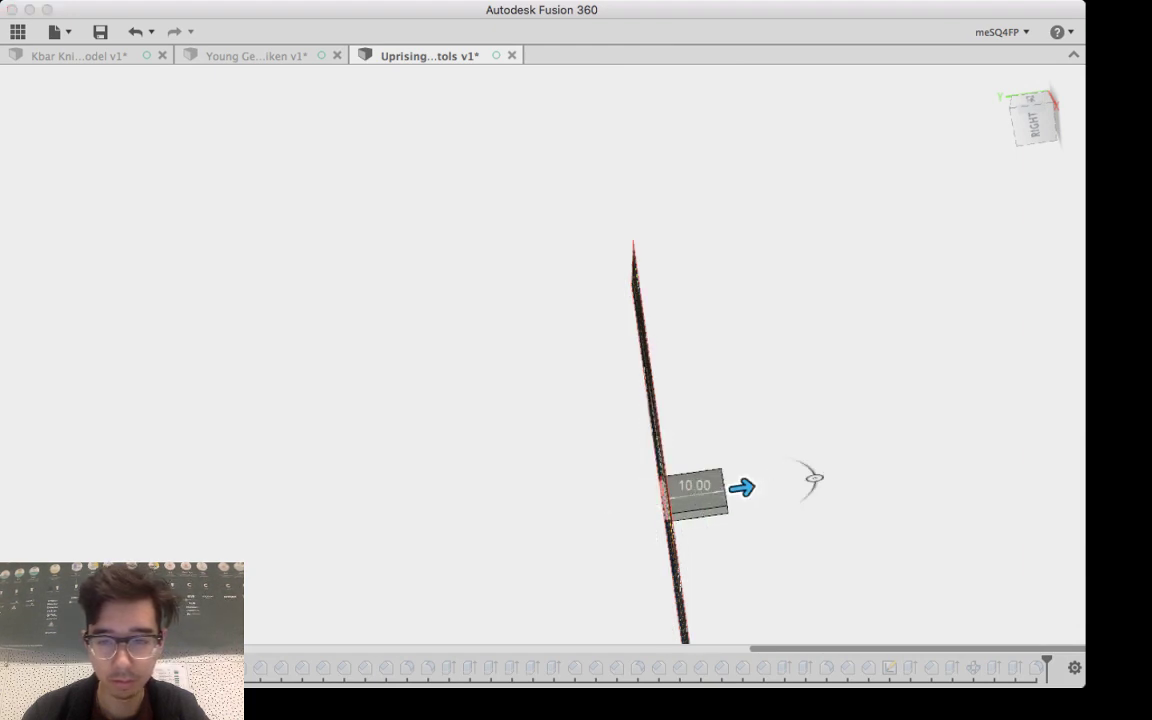
mouse_move(700, 482)
shift+middle_down()
mouse_move(630, 486)
mouse_move(682, 486)
shift+middle_up()
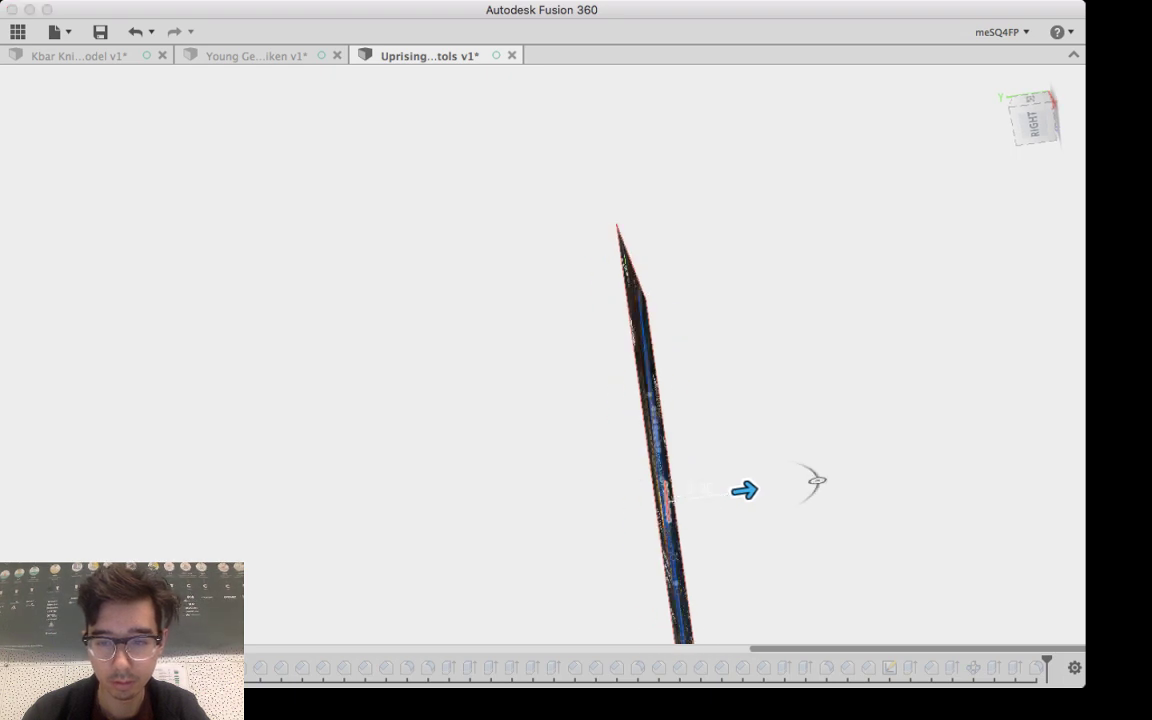
middle_drag(682, 486, 484, 459)
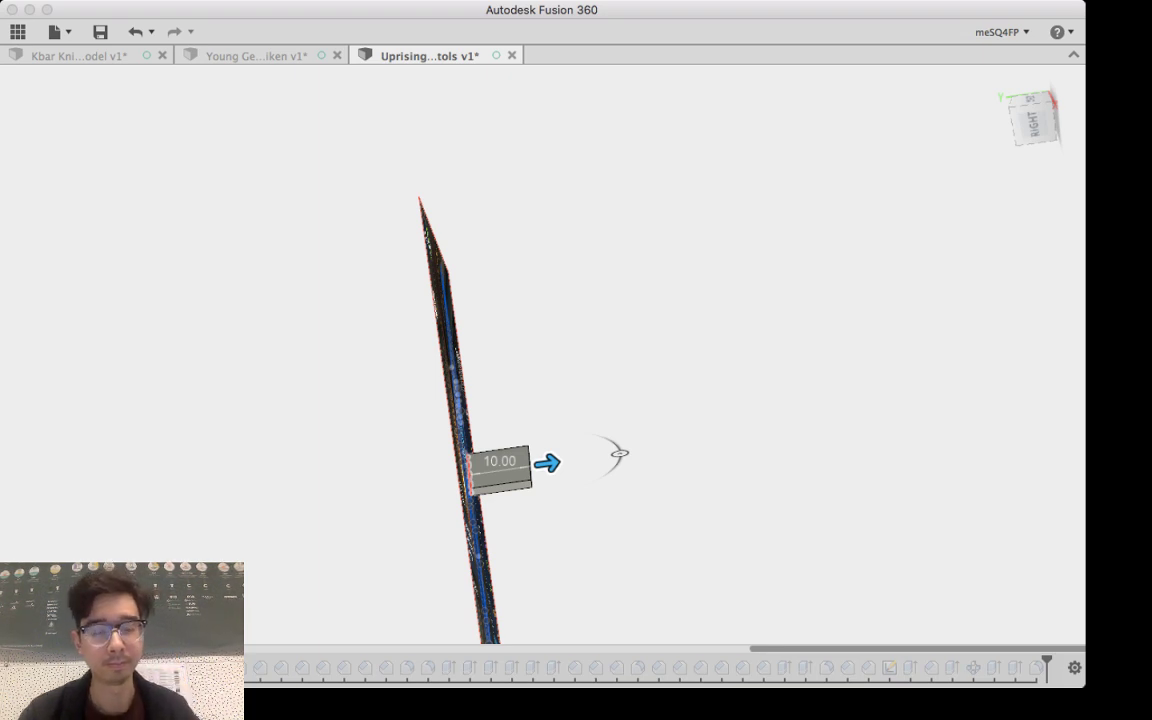
key(Return)
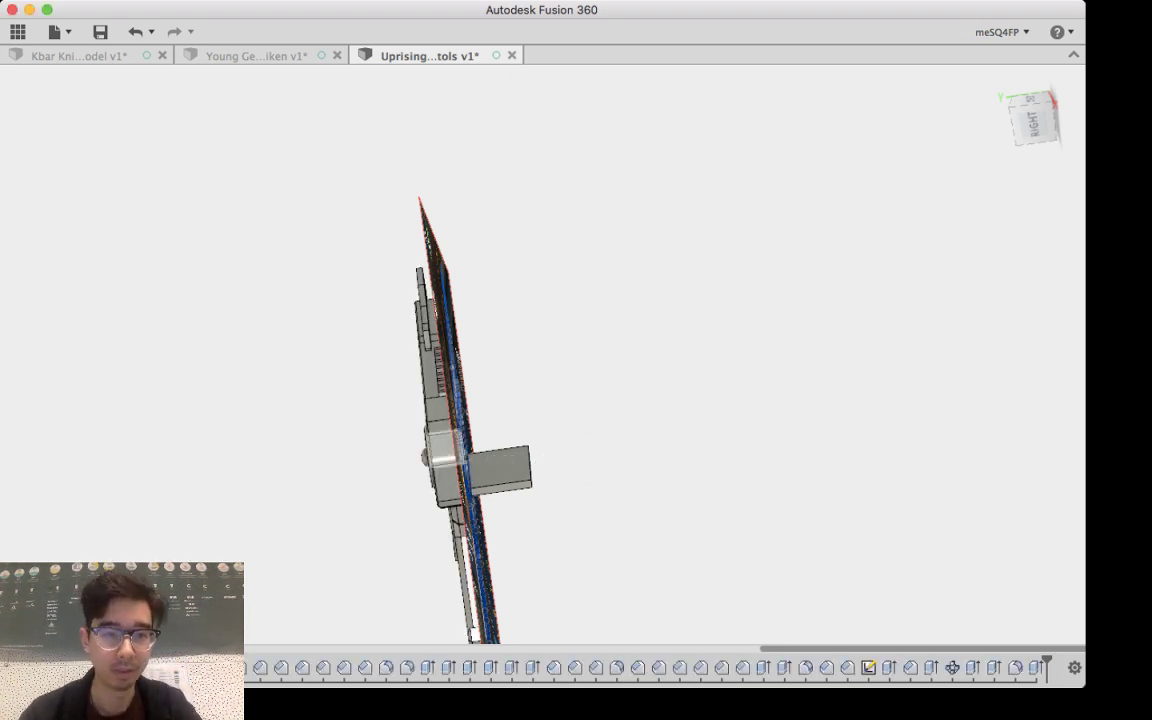
Step: Try to push the block's end face back through the pistol to 17.00 with Press Pull
scroll(528, 457, up, 5)
scroll(532, 457, up, 3)
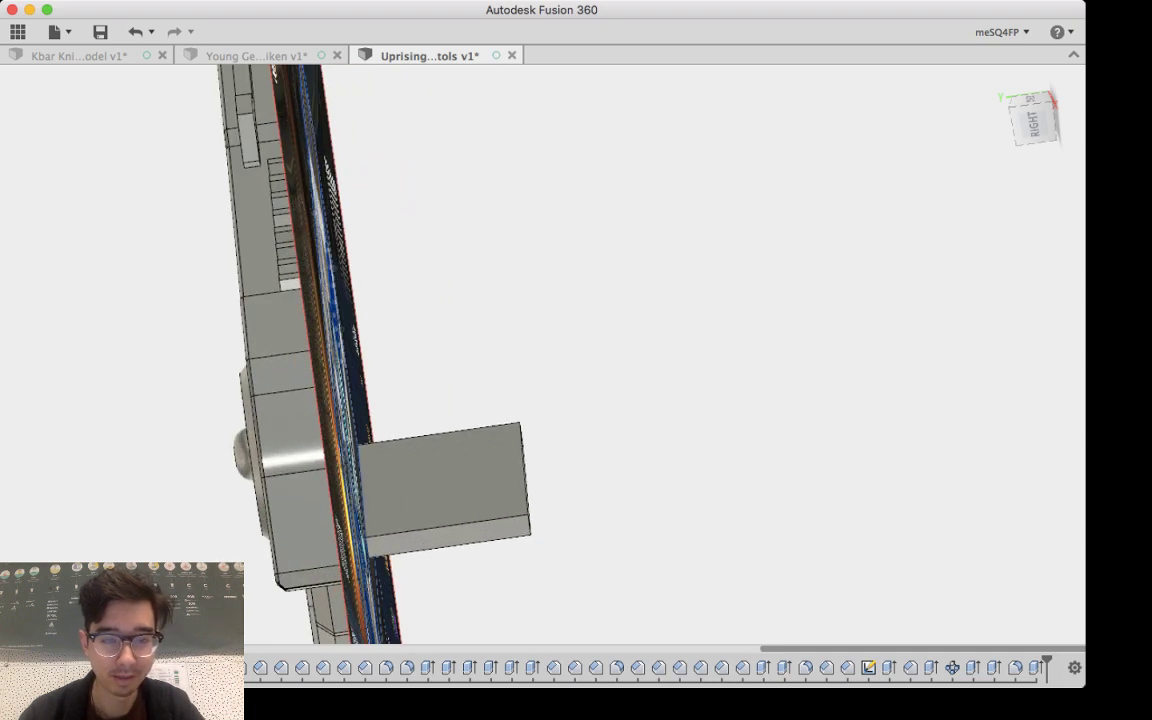
shift+middle_drag(532, 457, 474, 418)
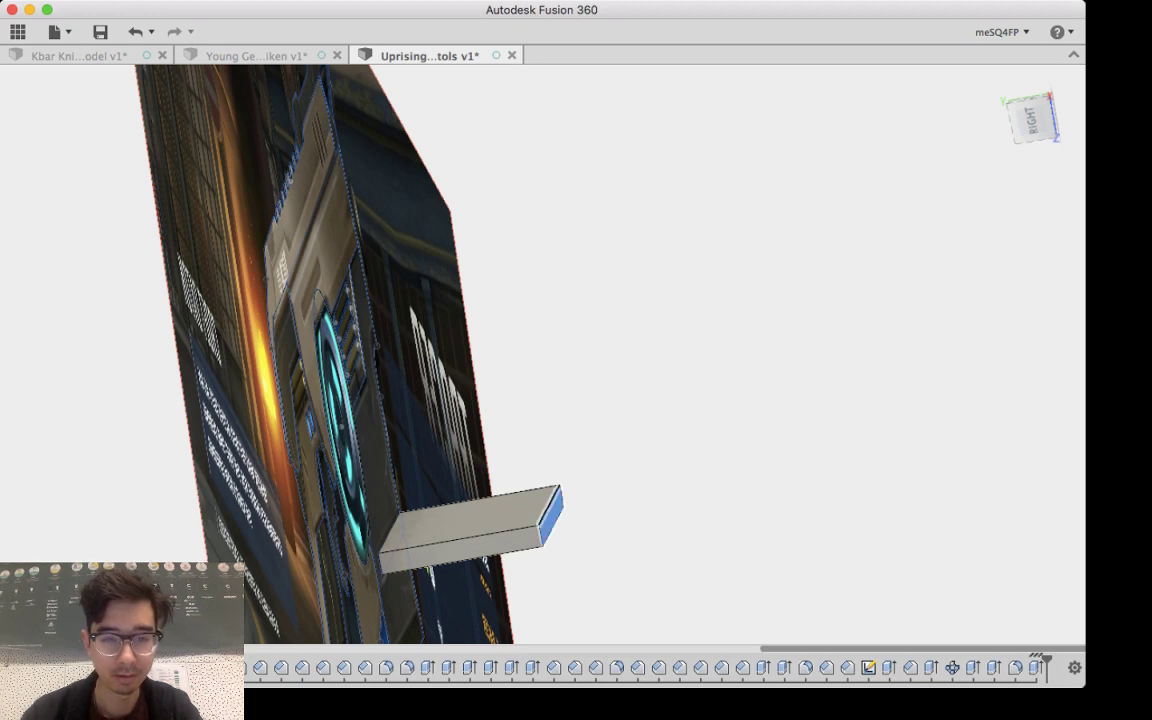
key(q)
drag(572, 507, 105, 578)
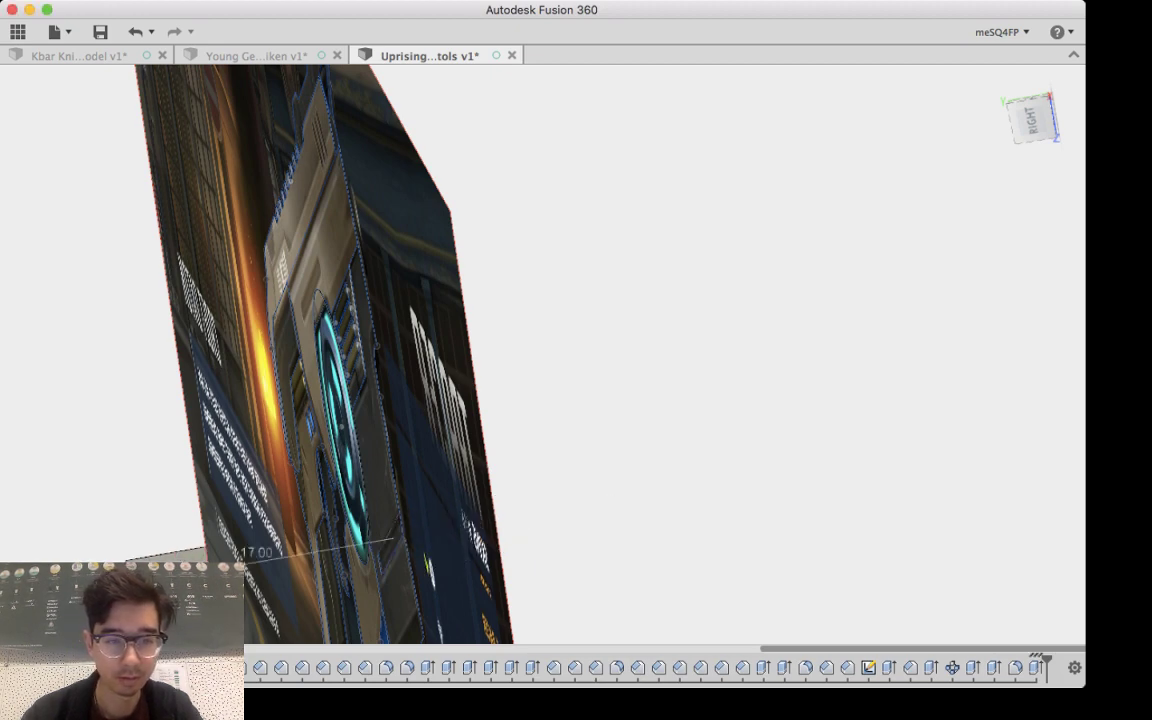
shift+middle_drag(420, 400, 570, 395)
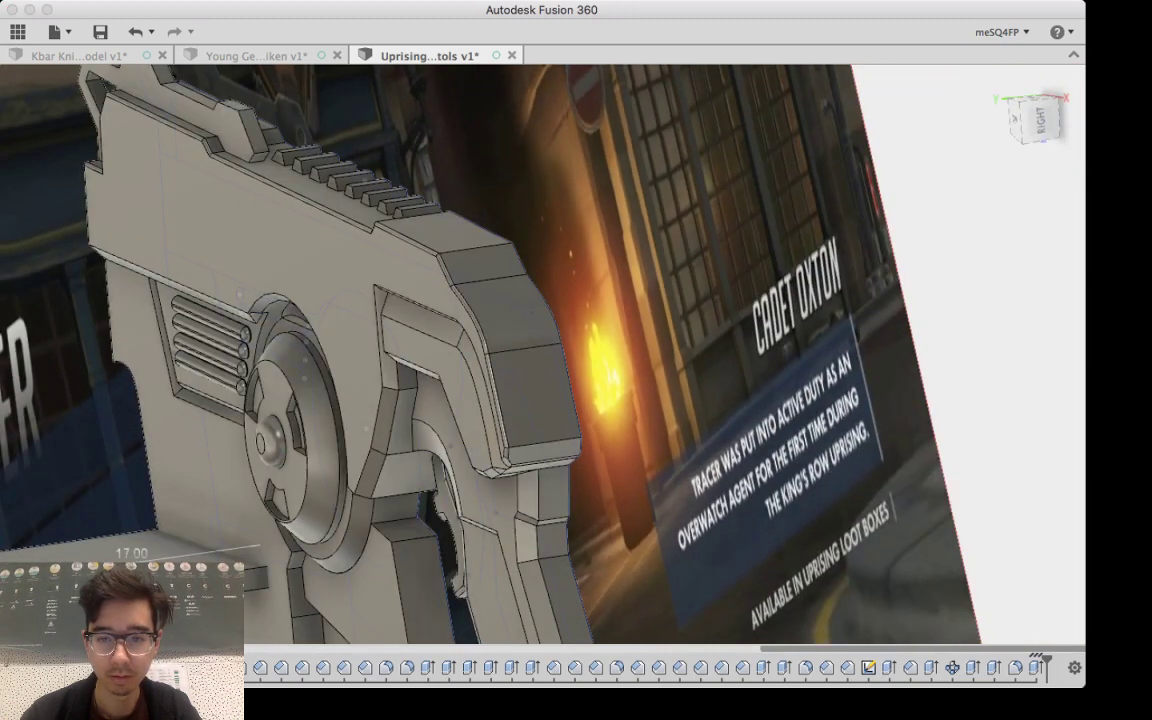
key(Return)
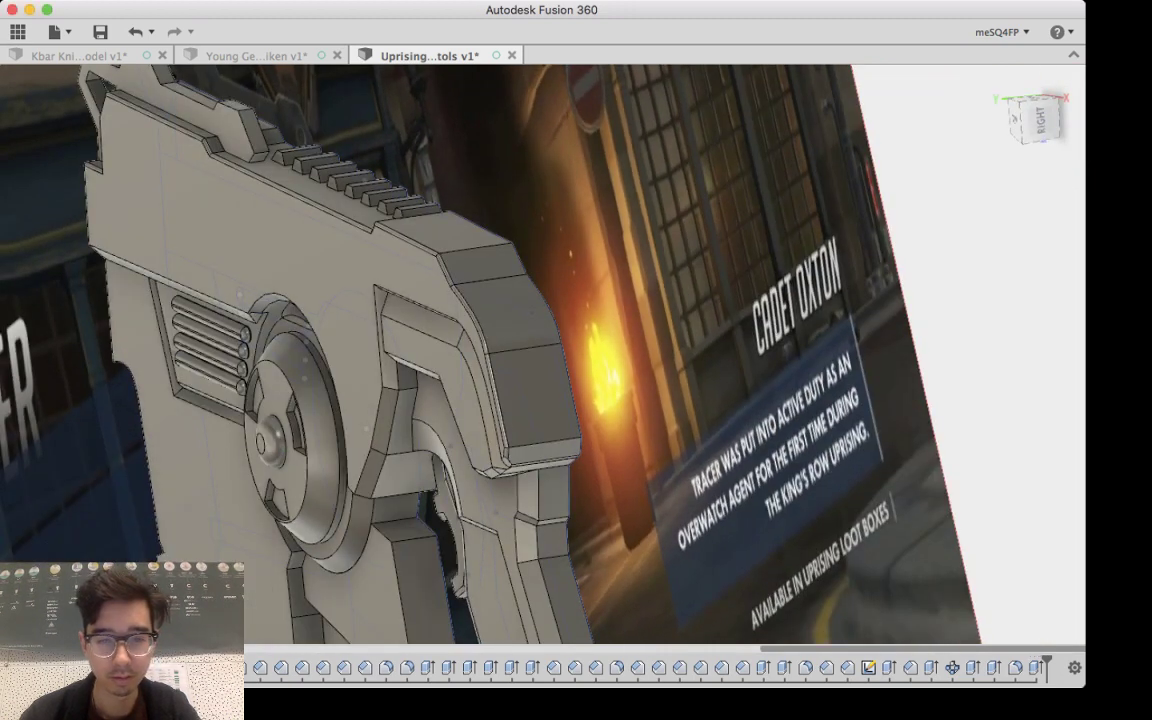
Step: Push the block's end face back through the sketch plane and pistol as a cut, removing the block
shift+middle_drag(640, 390, 370, 395)
shift+middle_drag(660, 350, 700, 350)
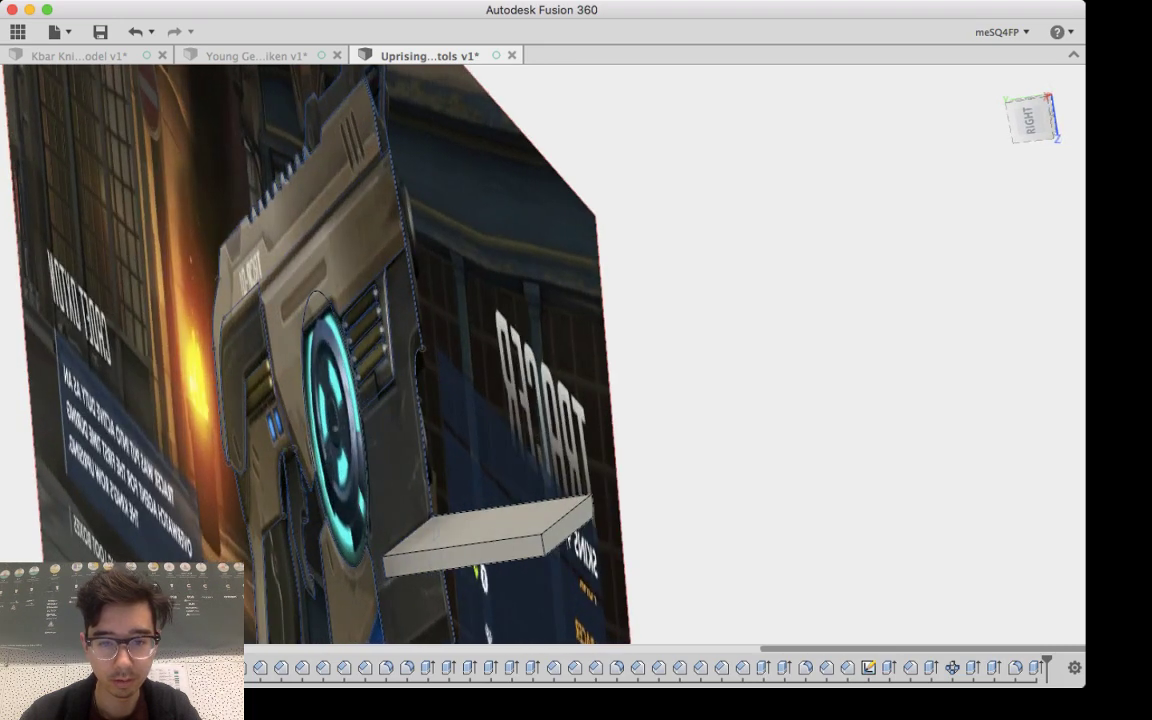
click(570, 524)
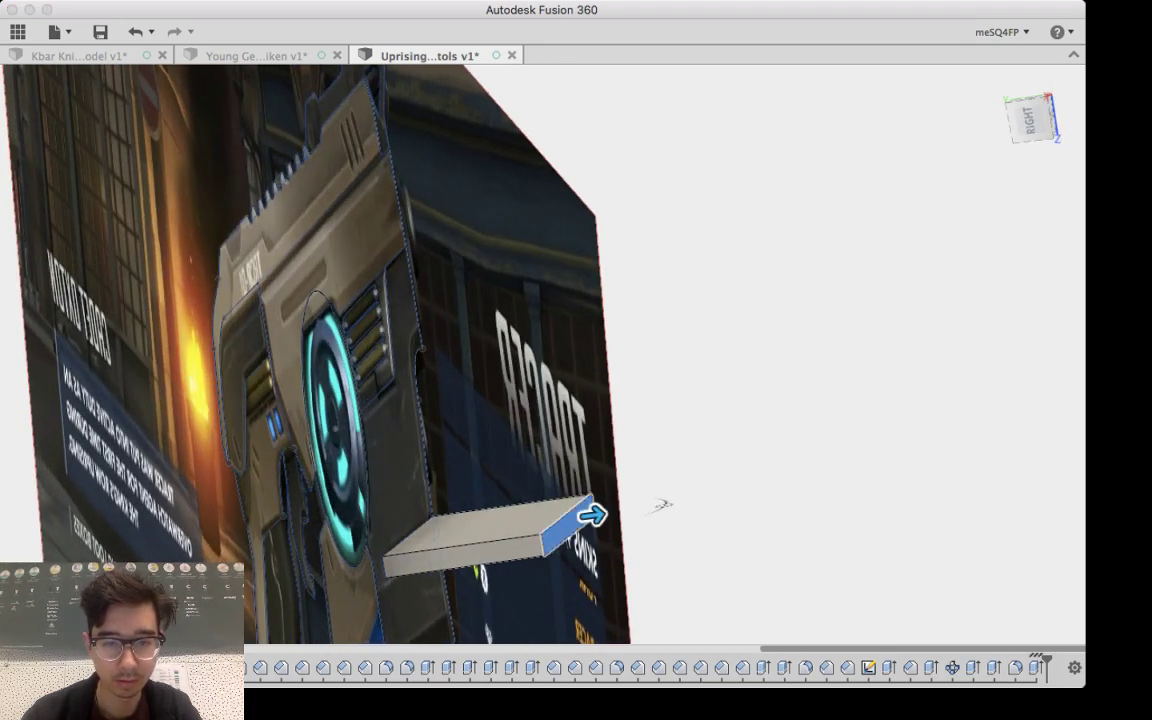
drag(591, 514, 162, 552)
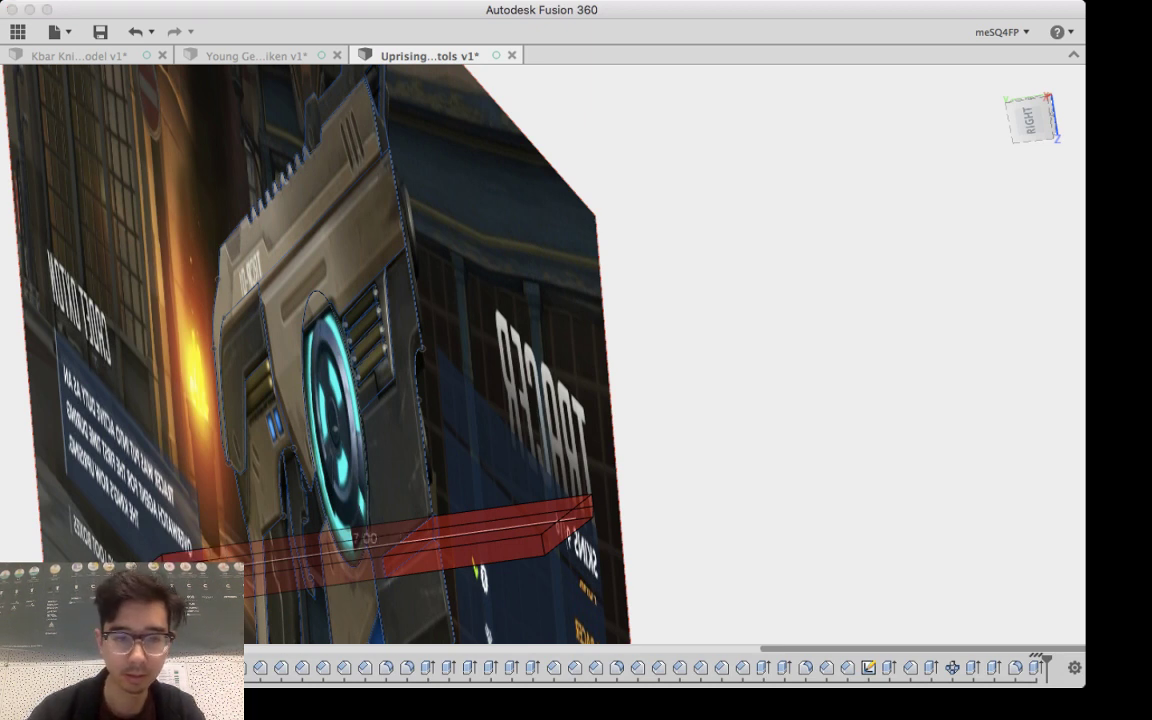
key(Return)
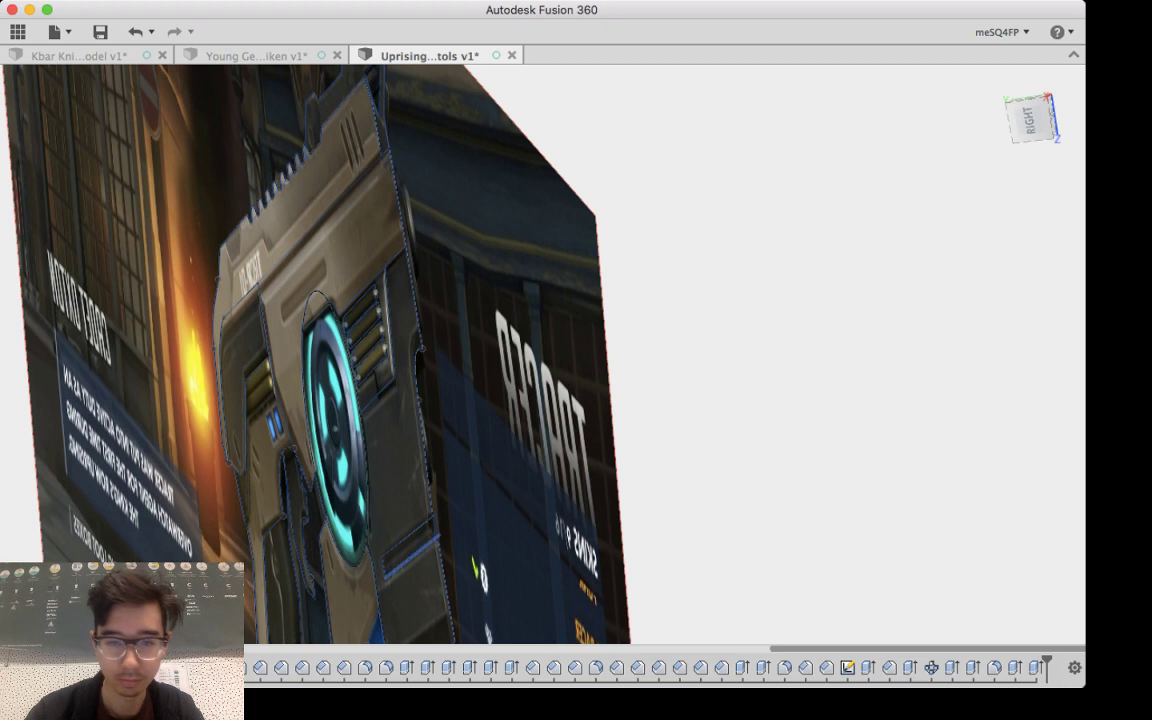
Step: Extrude the groove profile from the sketch plane into the pistol body, leaving a shallow long groove in its outer face
key(e)
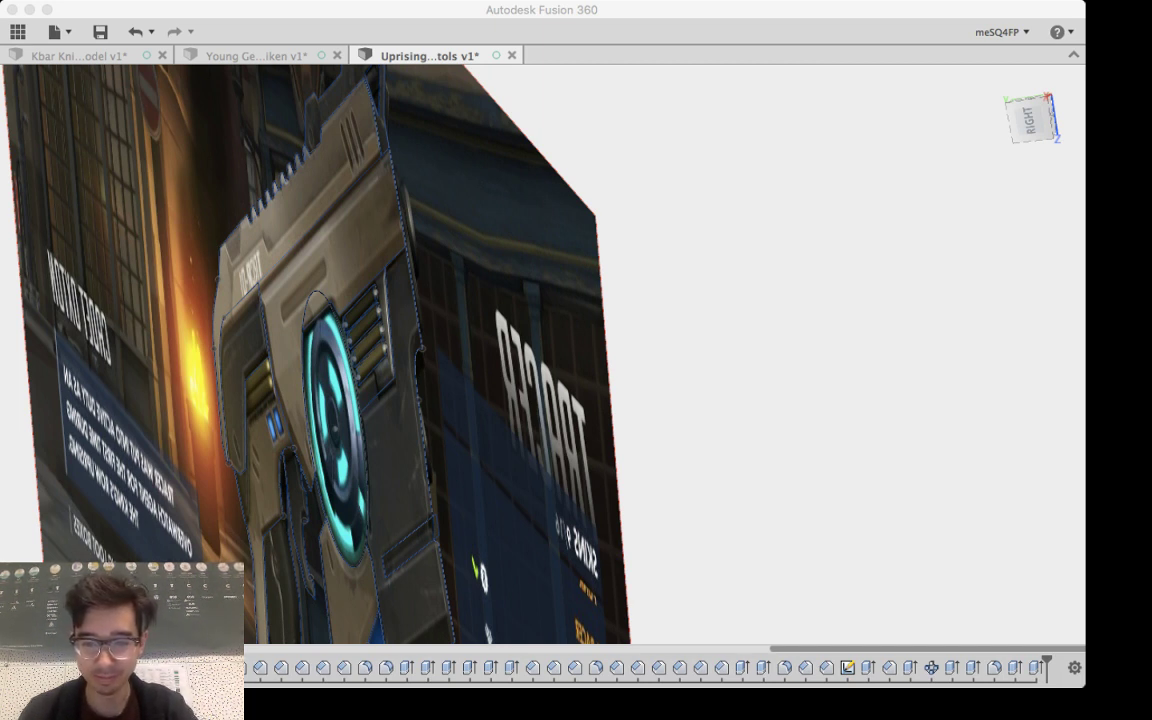
key(super+Tab)
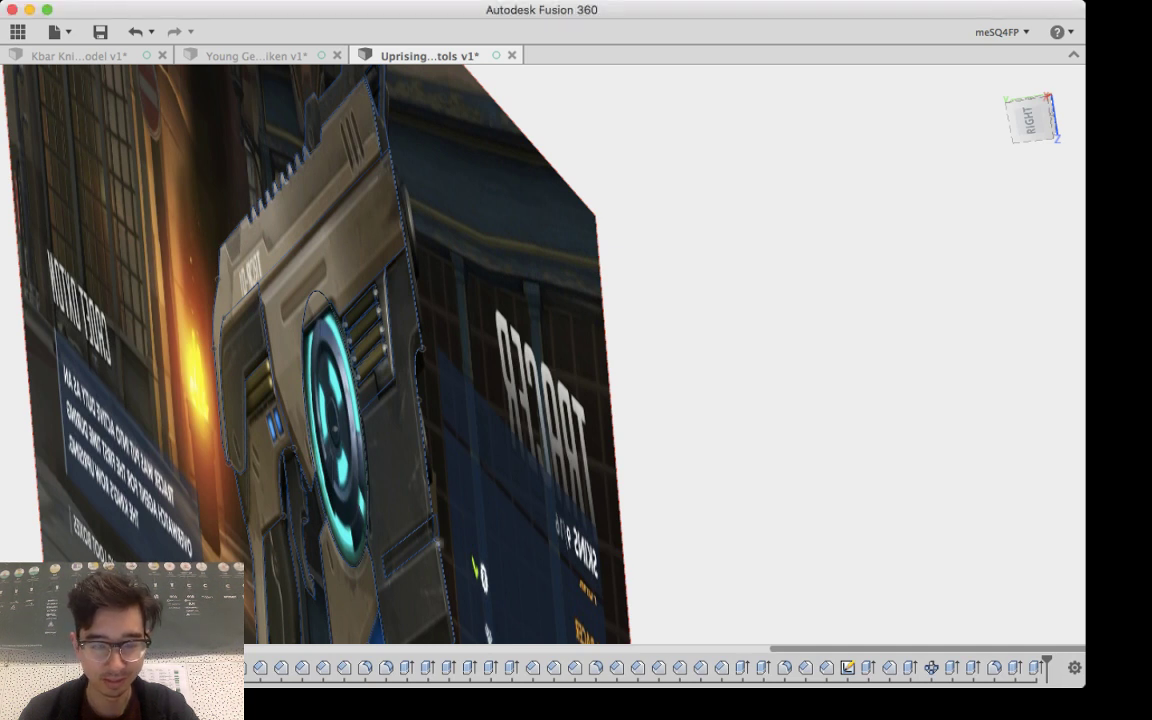
click(409, 548)
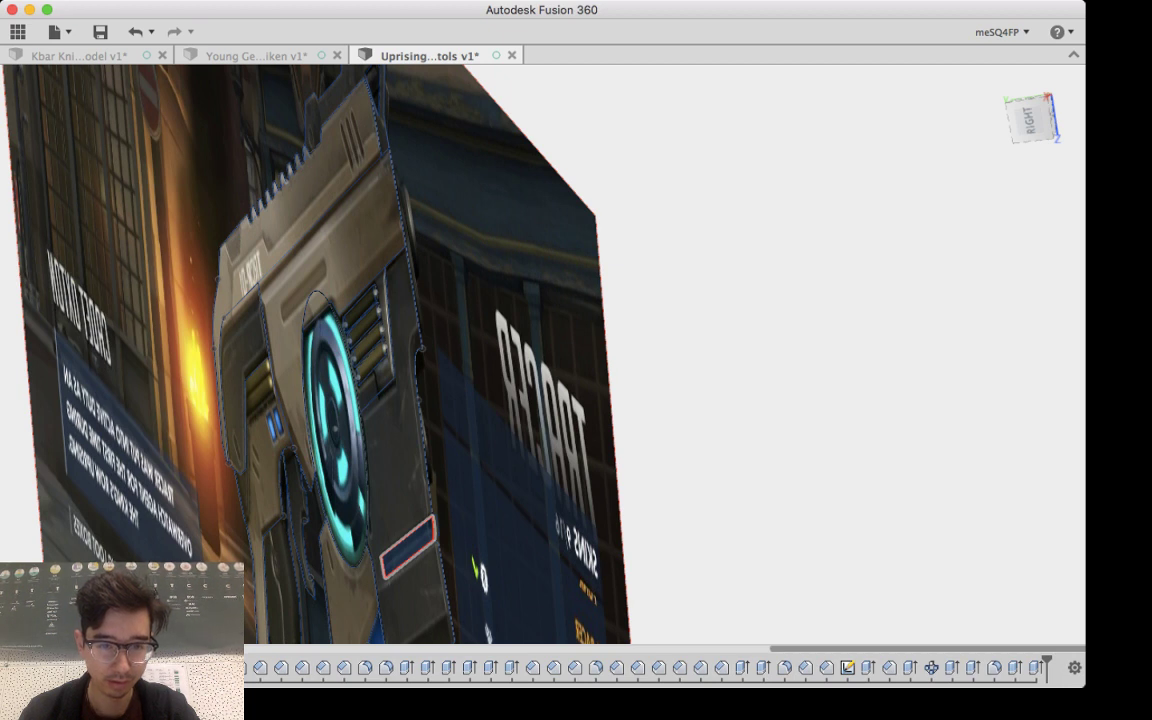
key(e)
drag(390, 548, 358, 552)
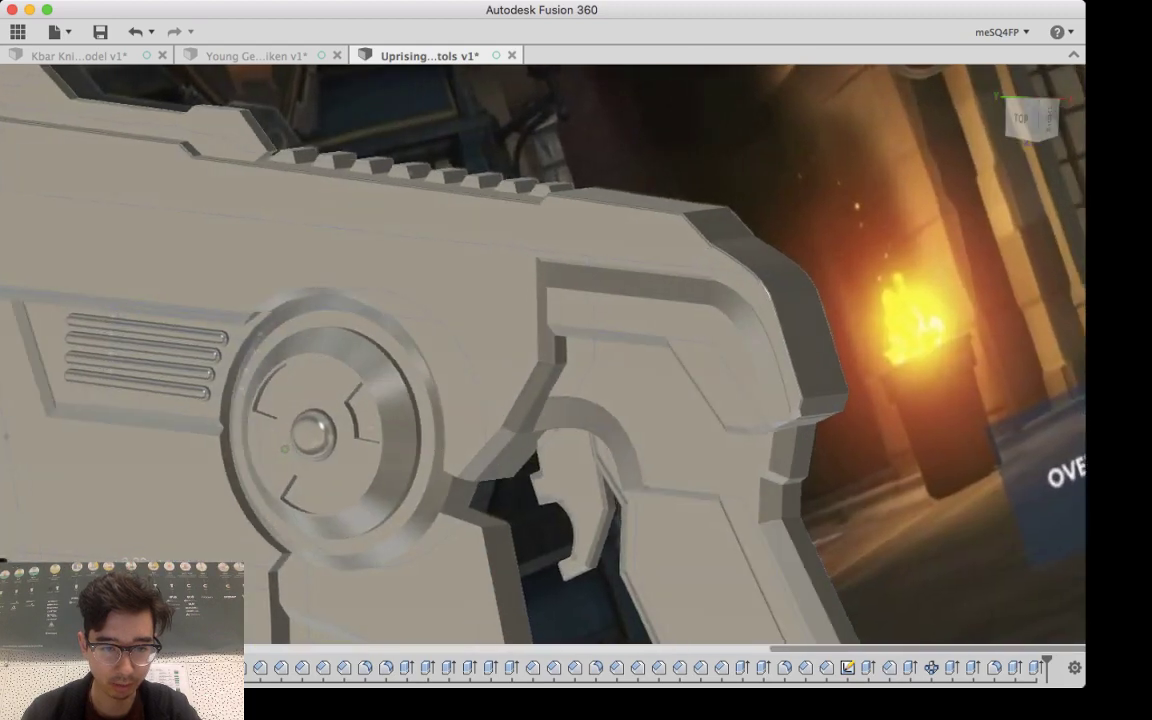
shift+middle_drag(285, 449, 515, 445)
shift+middle_drag(200, 420, 245, 428)
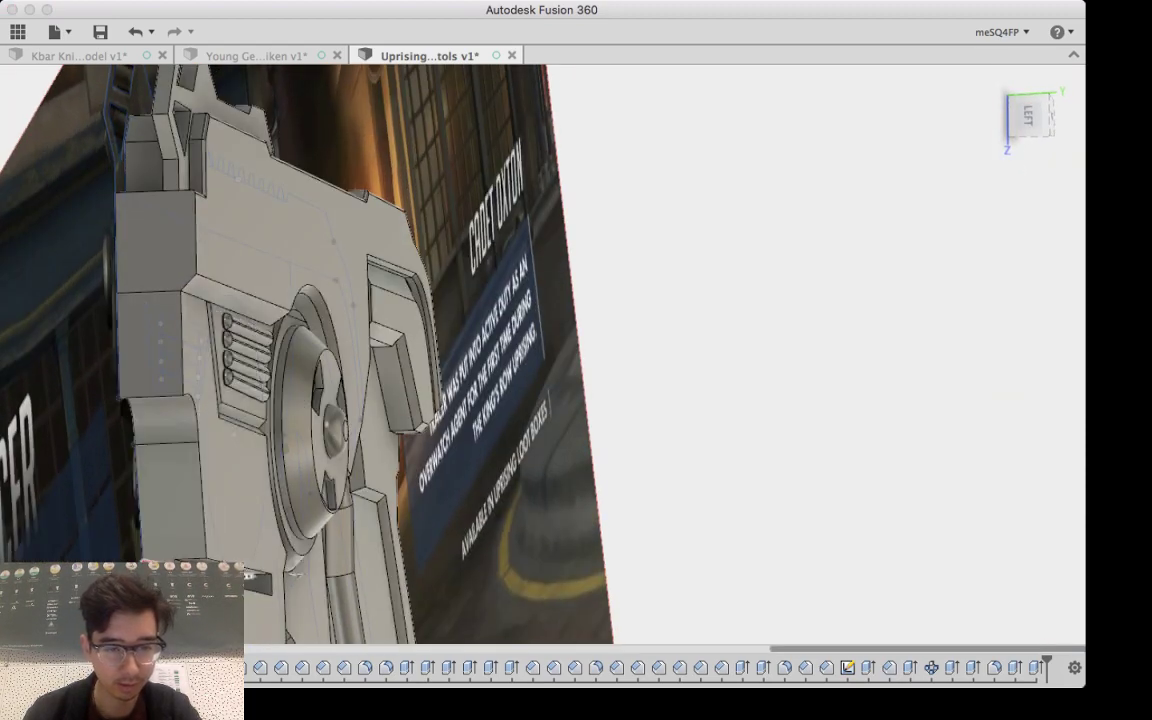
key(Escape)
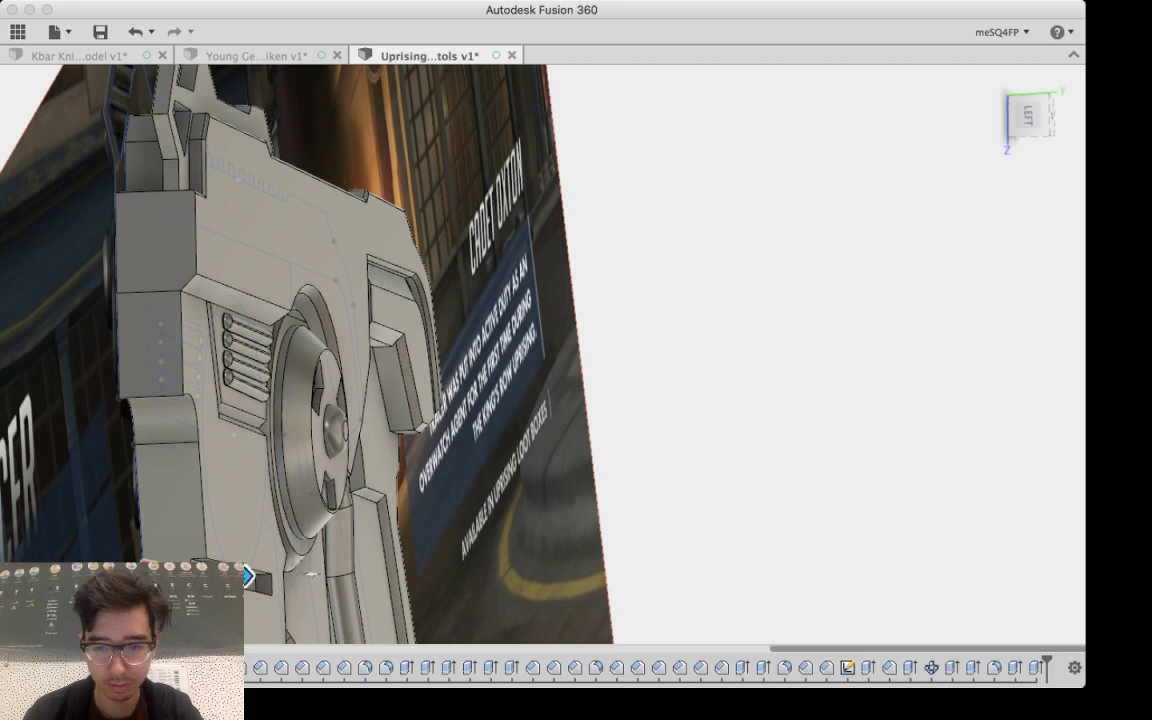
key(Return)
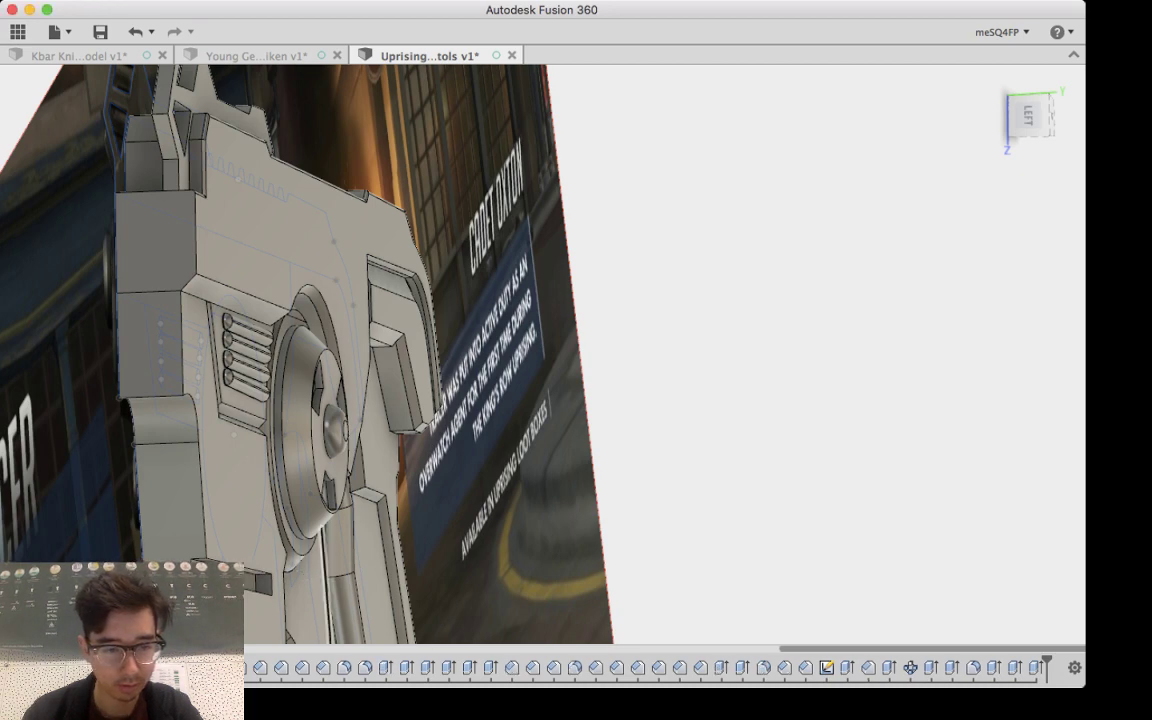
shift+middle_drag(340, 545, 480, 402)
scroll(478, 402, down, 6)
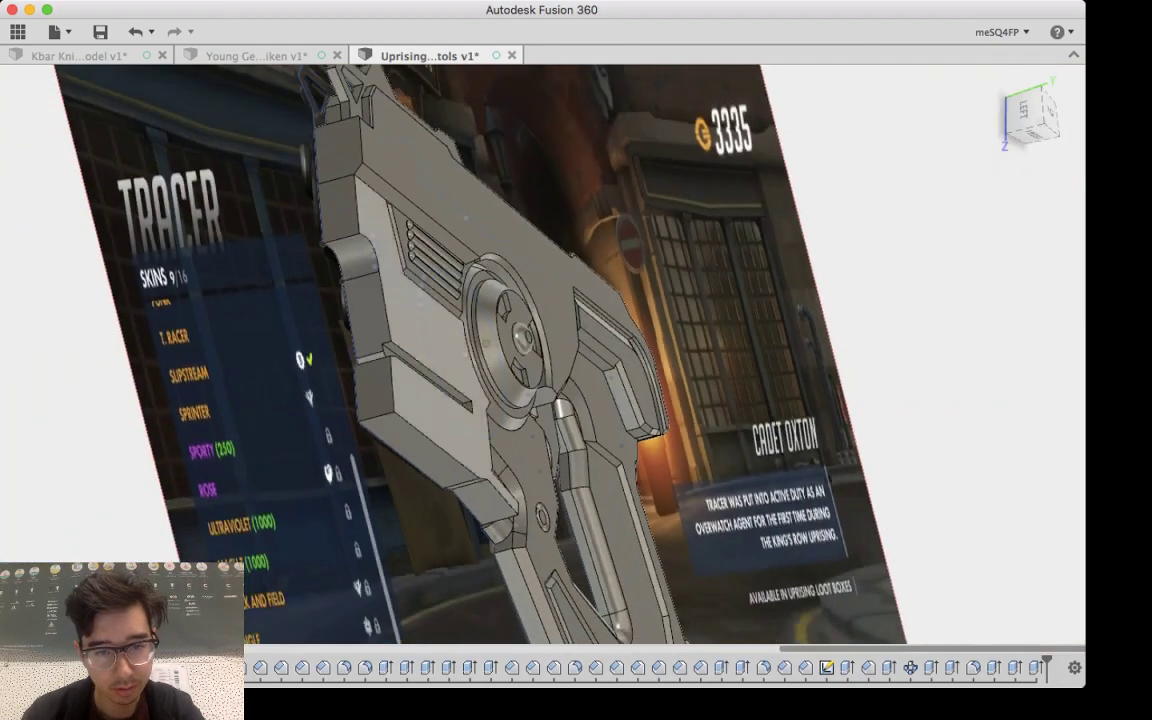
Step: Fillet the two corner edges at the groove's closed end near the round disc
scroll(478, 402, up, 10)
click(450, 368)
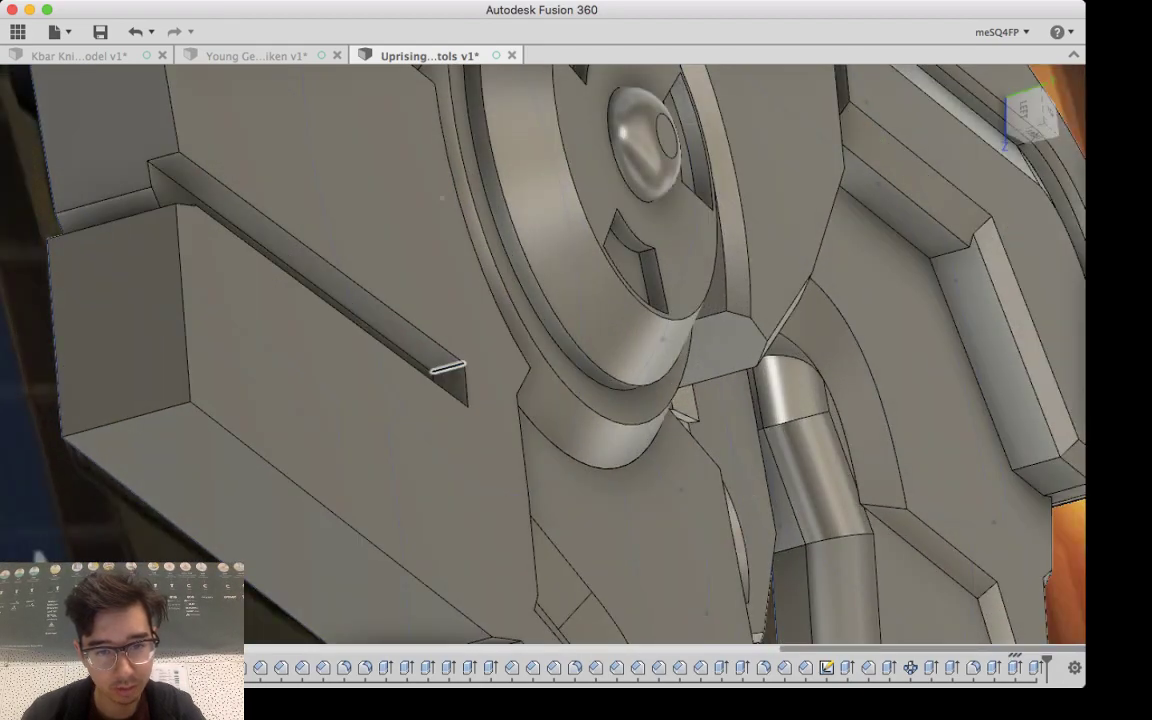
shift+middle_drag(450, 368, 450, 510)
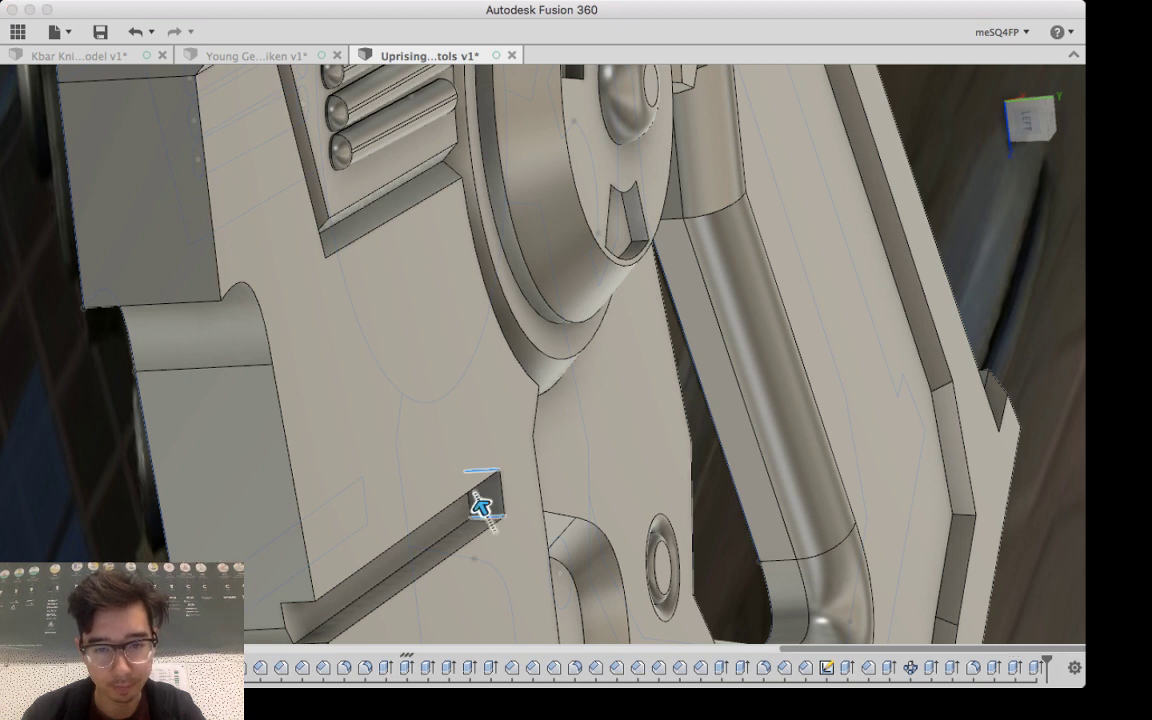
key(Escape)
key(super+z)
key(super+z)
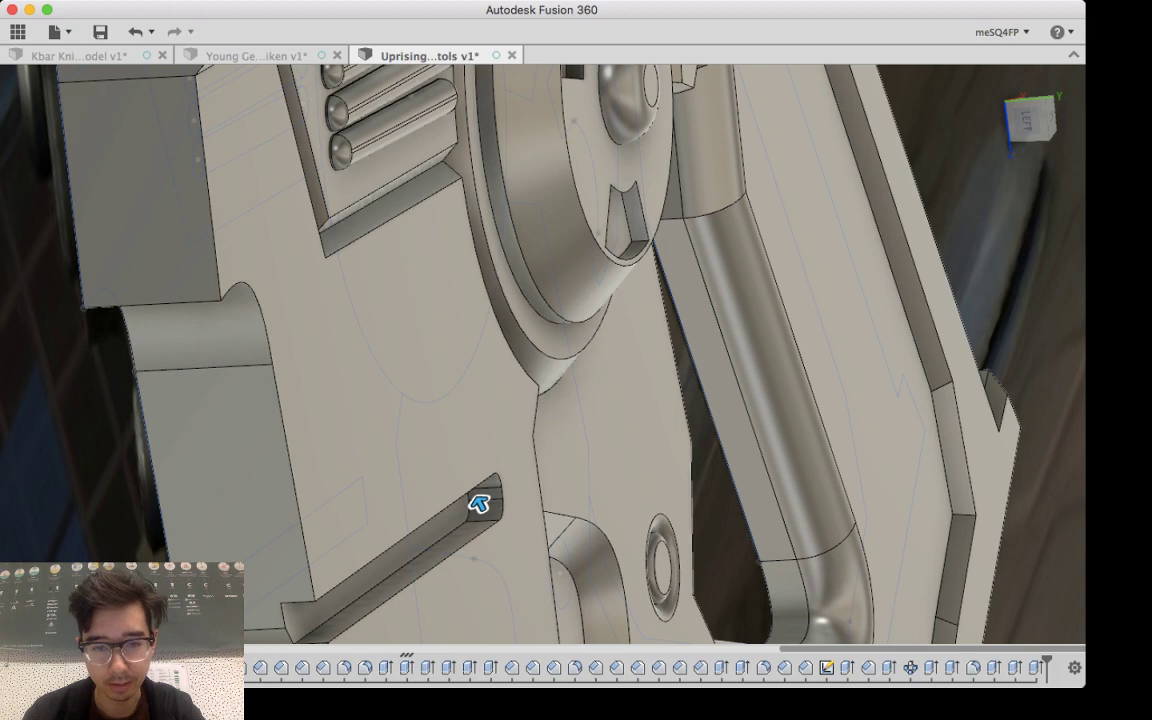
Step: Select the groove's outer rim edges along both long sides and around its rounded end
shift+middle_drag(478, 506, 284, 496)
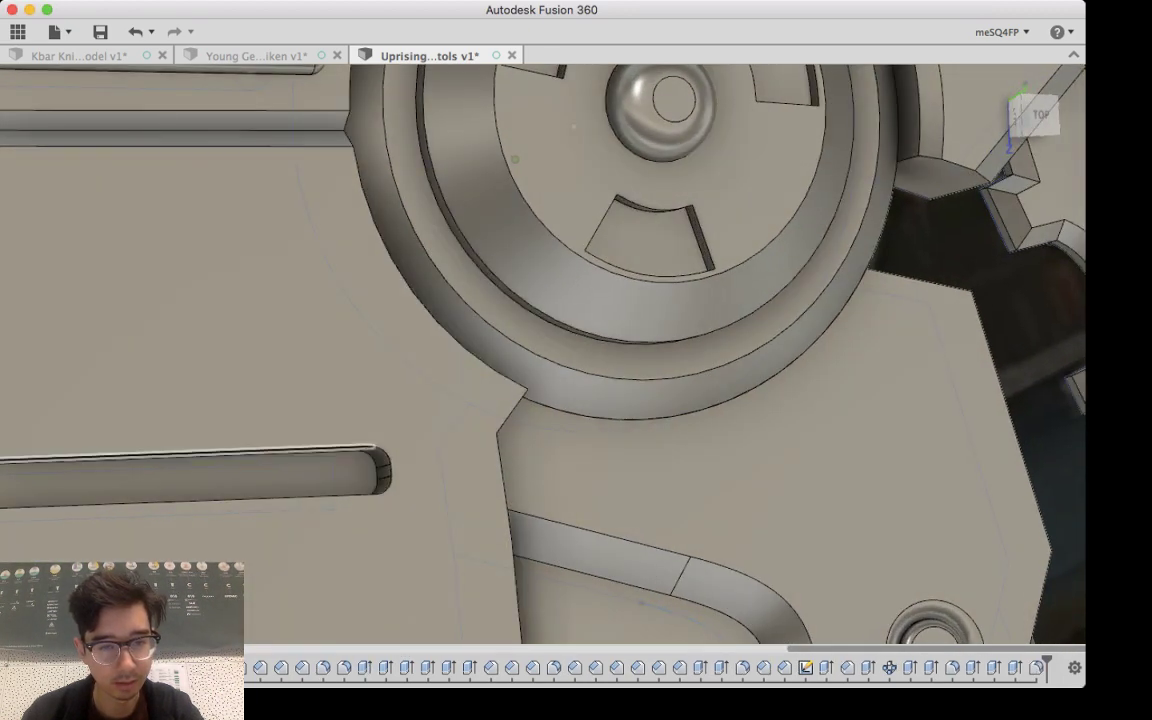
shift+middle_drag(284, 436, 288, 386)
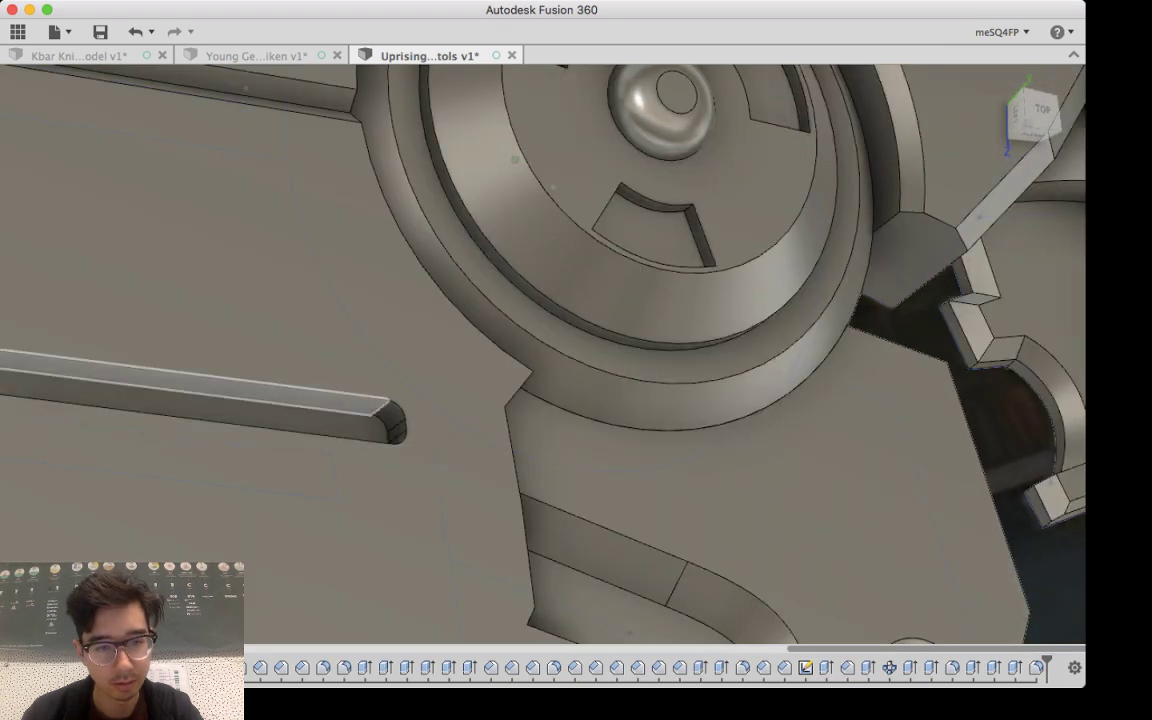
click(335, 392)
shift+click(402, 408)
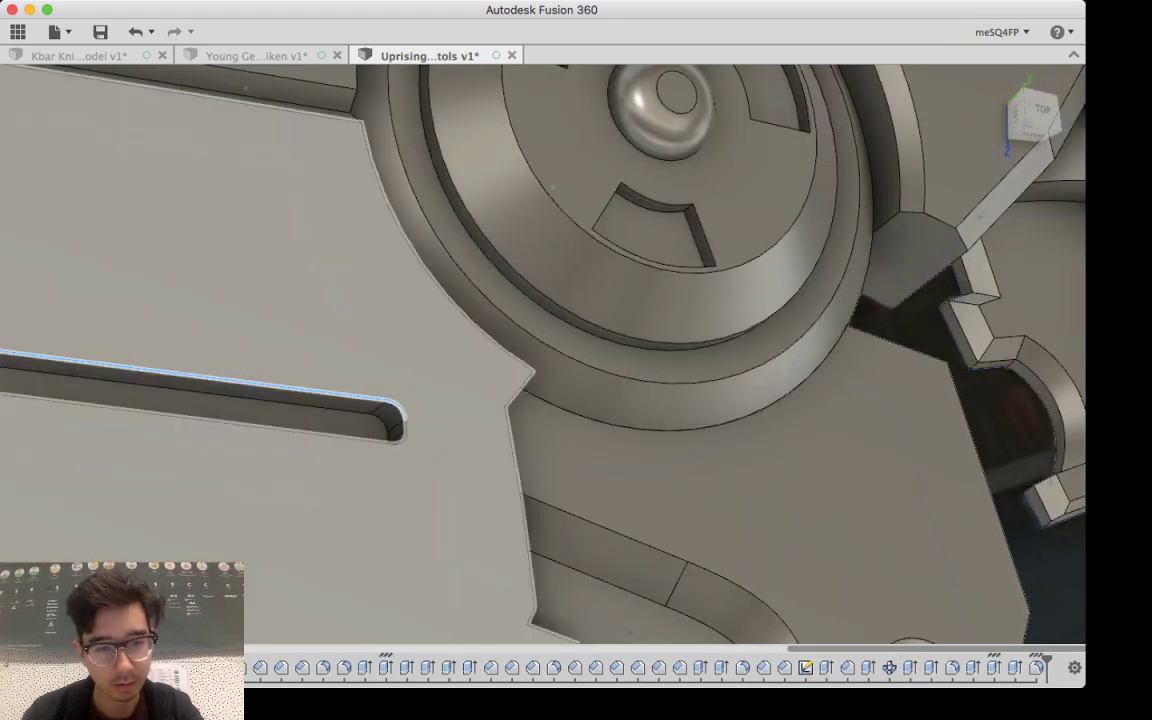
scroll(420, 435, up, 3)
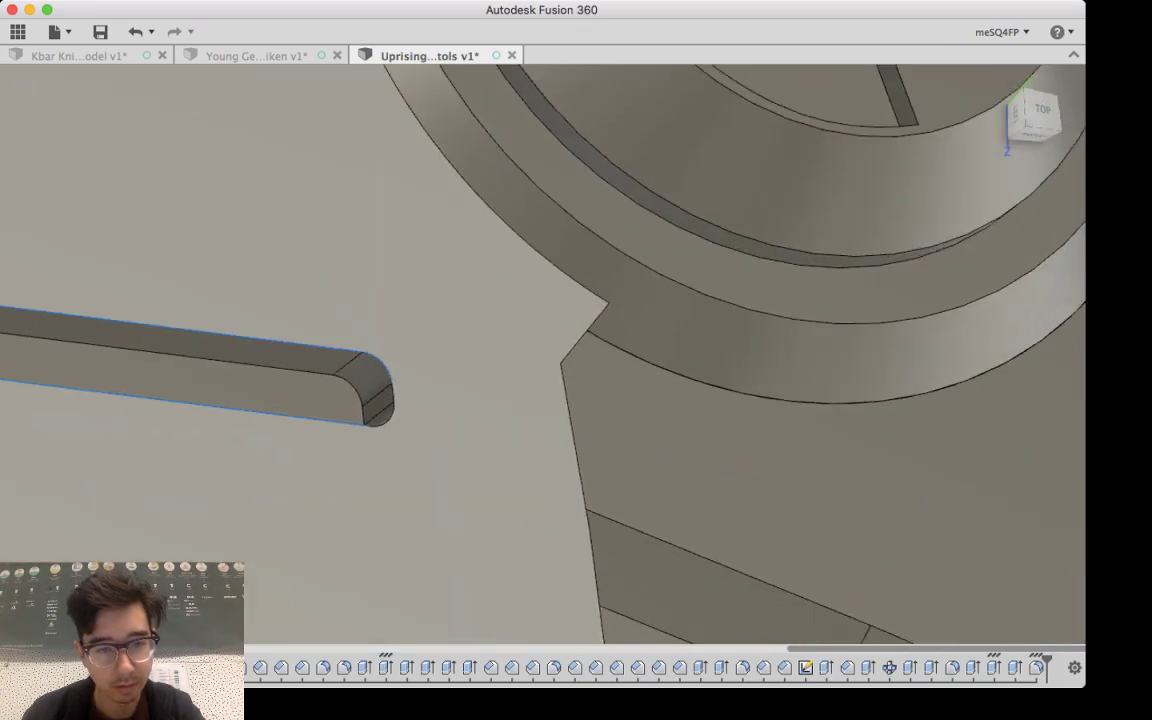
scroll(380, 405, up, 2)
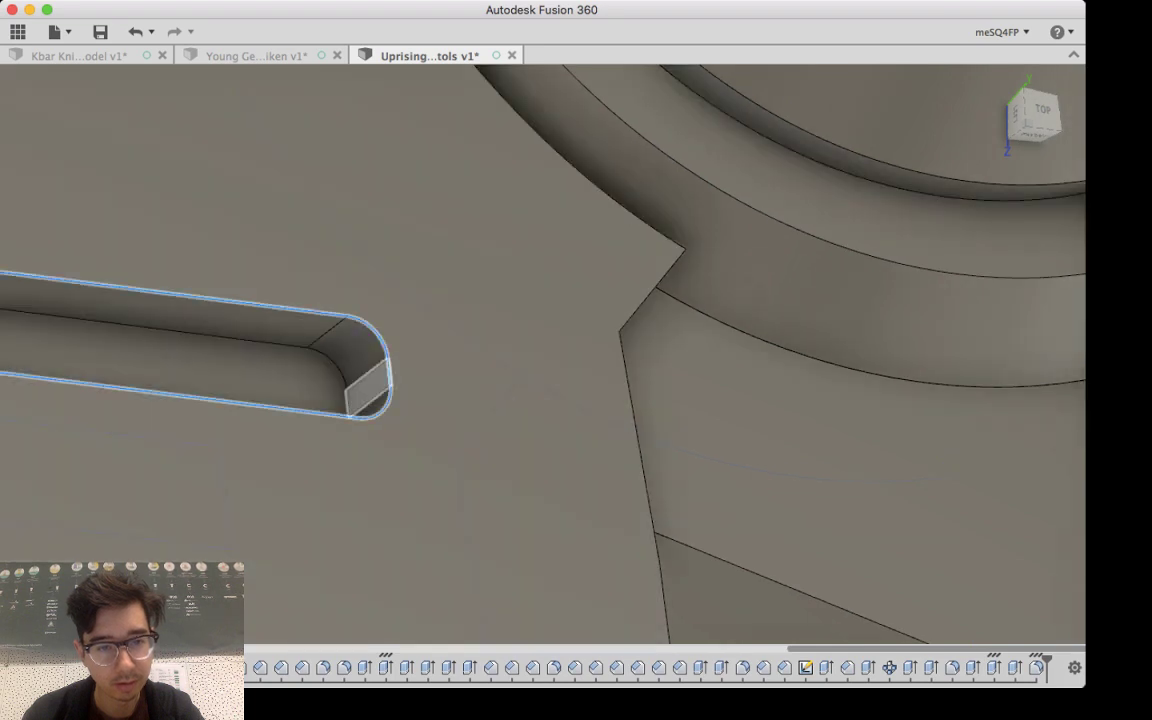
scroll(380, 405, down, 5)
scroll(230, 485, down, 2)
middle_drag(235, 480, 559, 501)
key(f)
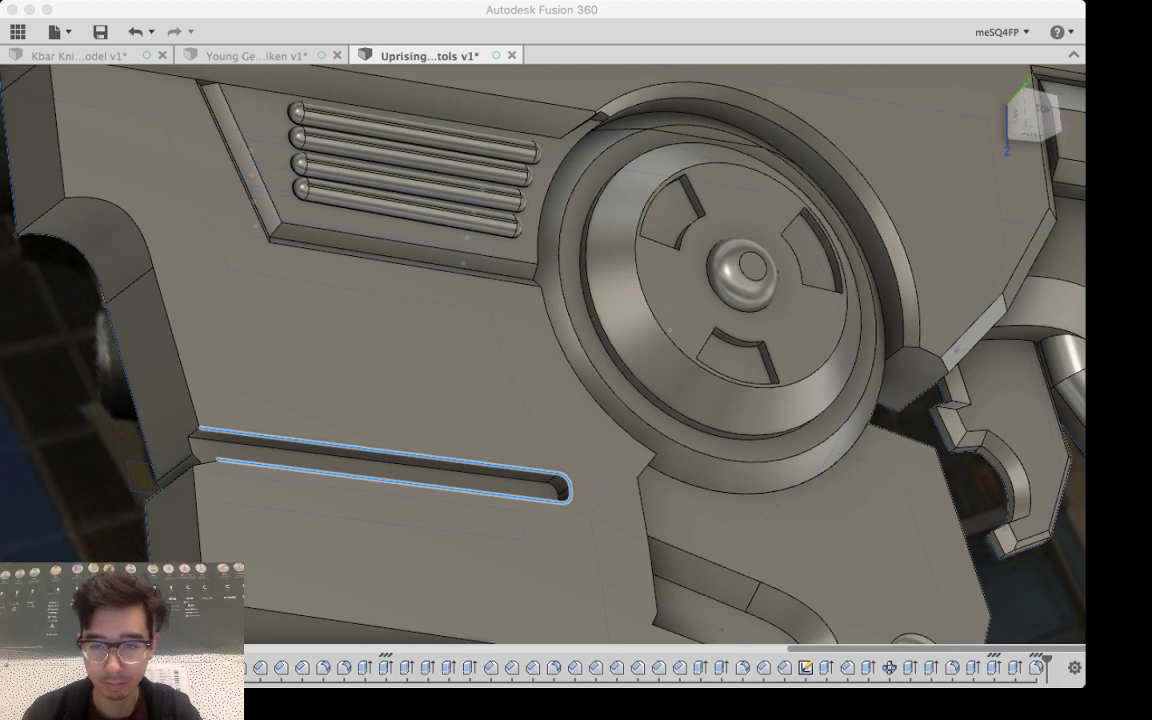
Step: Check the groove's edge against the reference image and add a narrow chamfer along the selected rim edges
key(super+Tab)
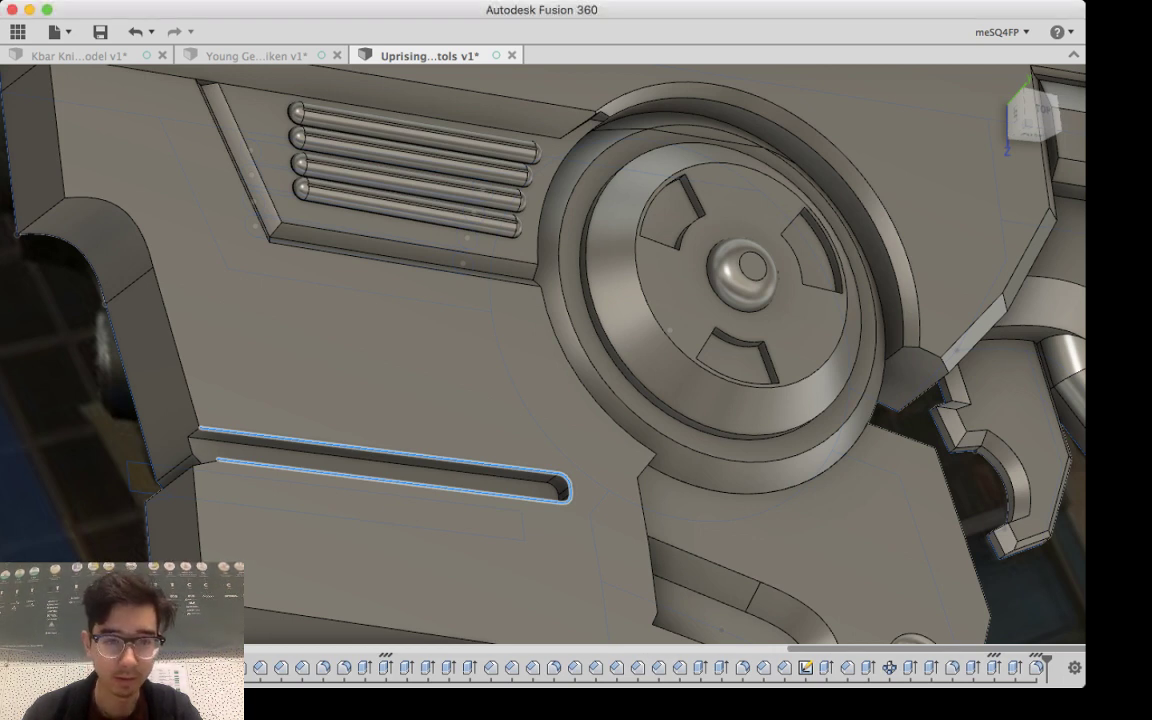
shift+middle_drag(430, 360, 540, 415)
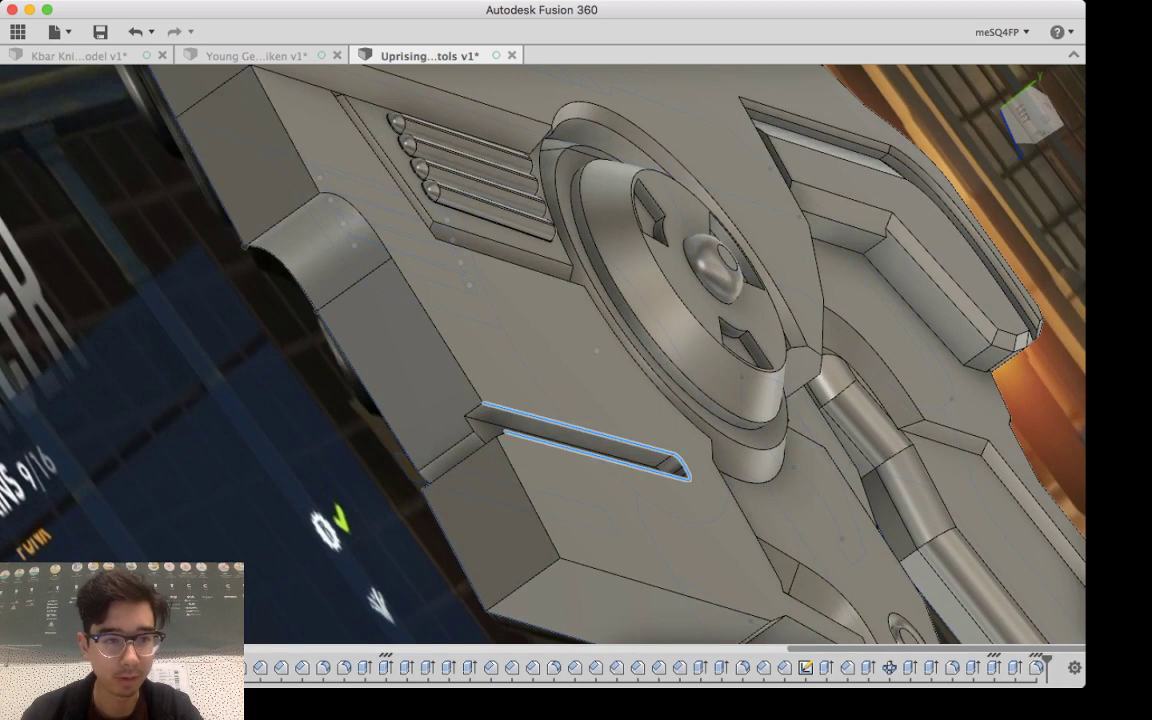
key(f)
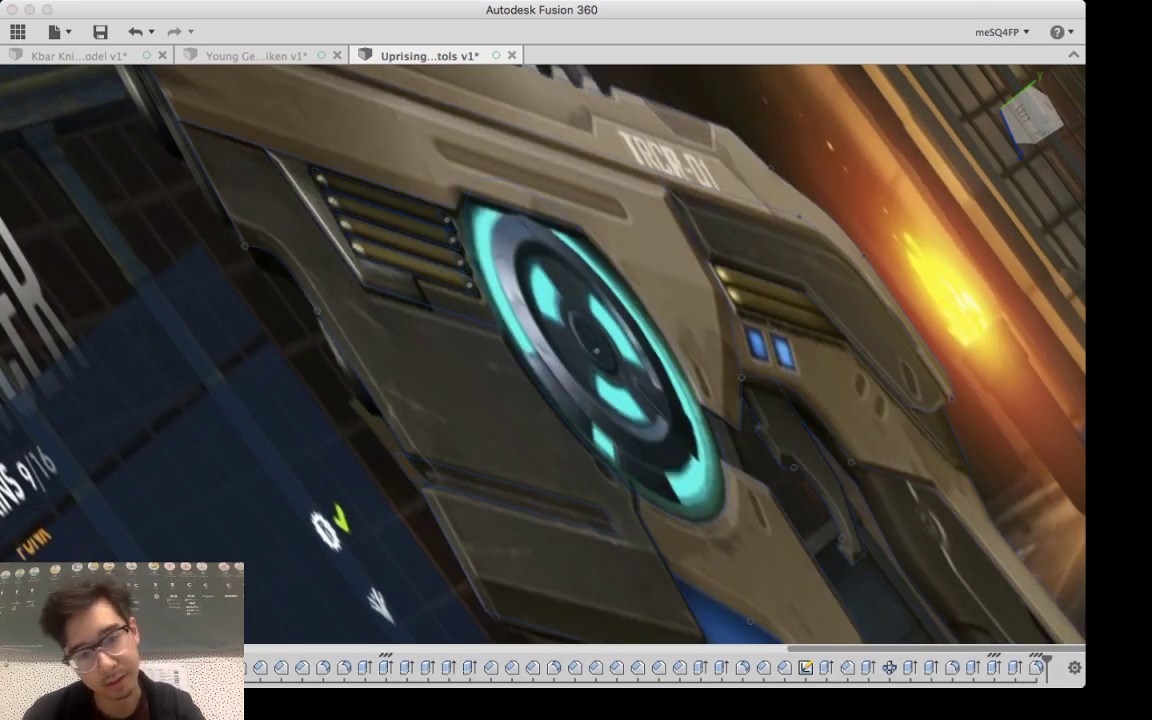
shift+middle_drag(644, 311, 515, 335)
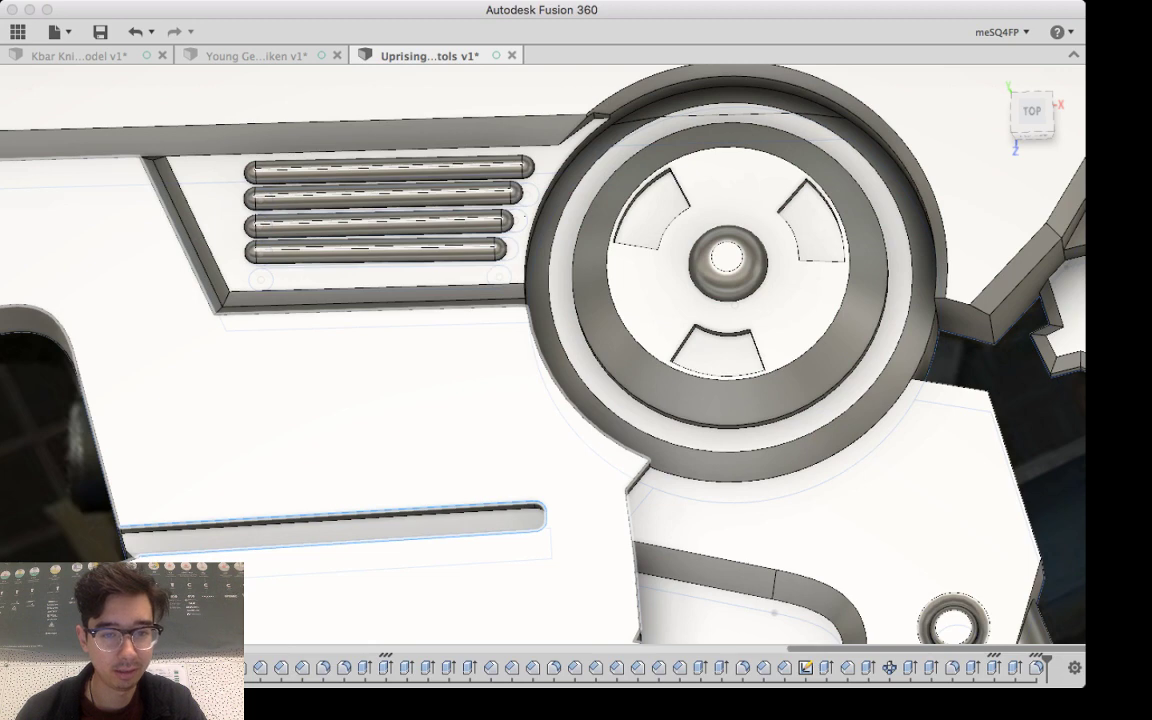
shift+middle_drag(545, 400, 556, 340)
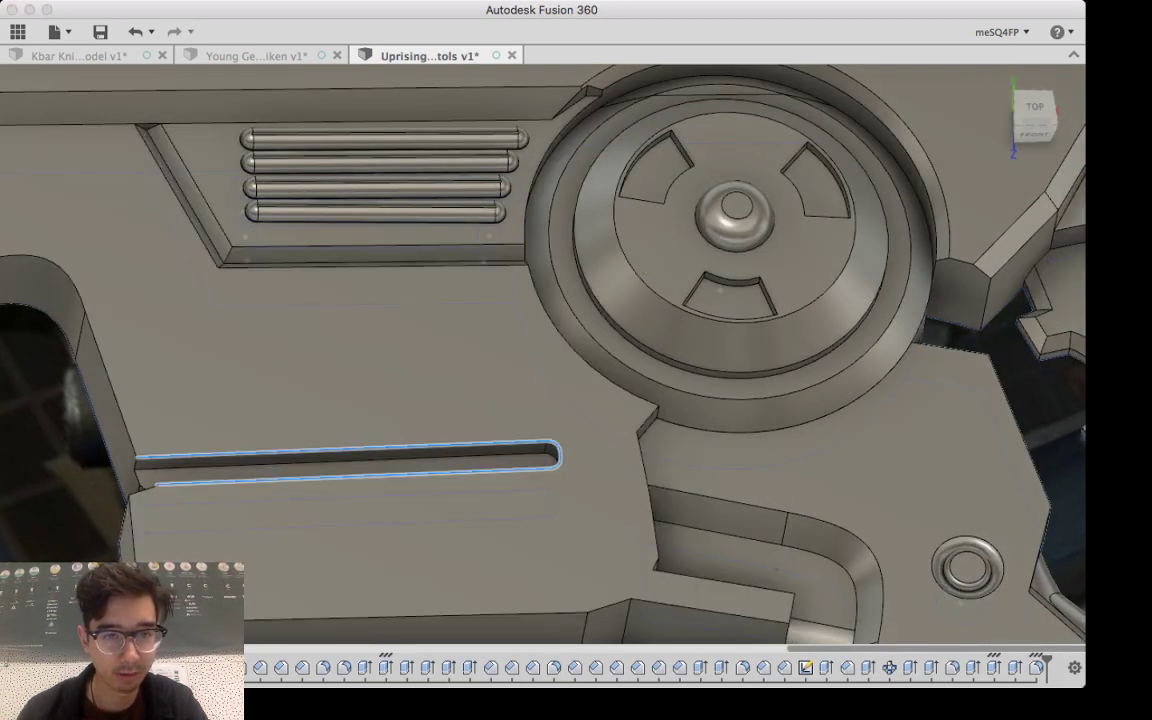
key(f)
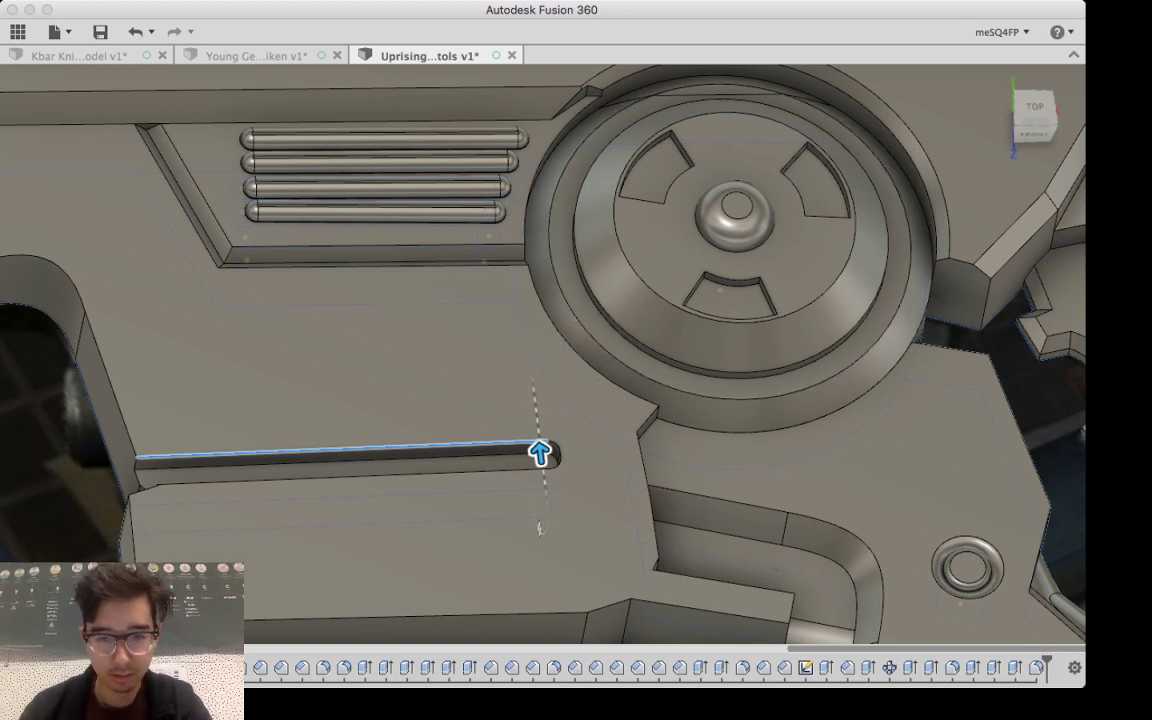
drag(540, 453, 538, 443)
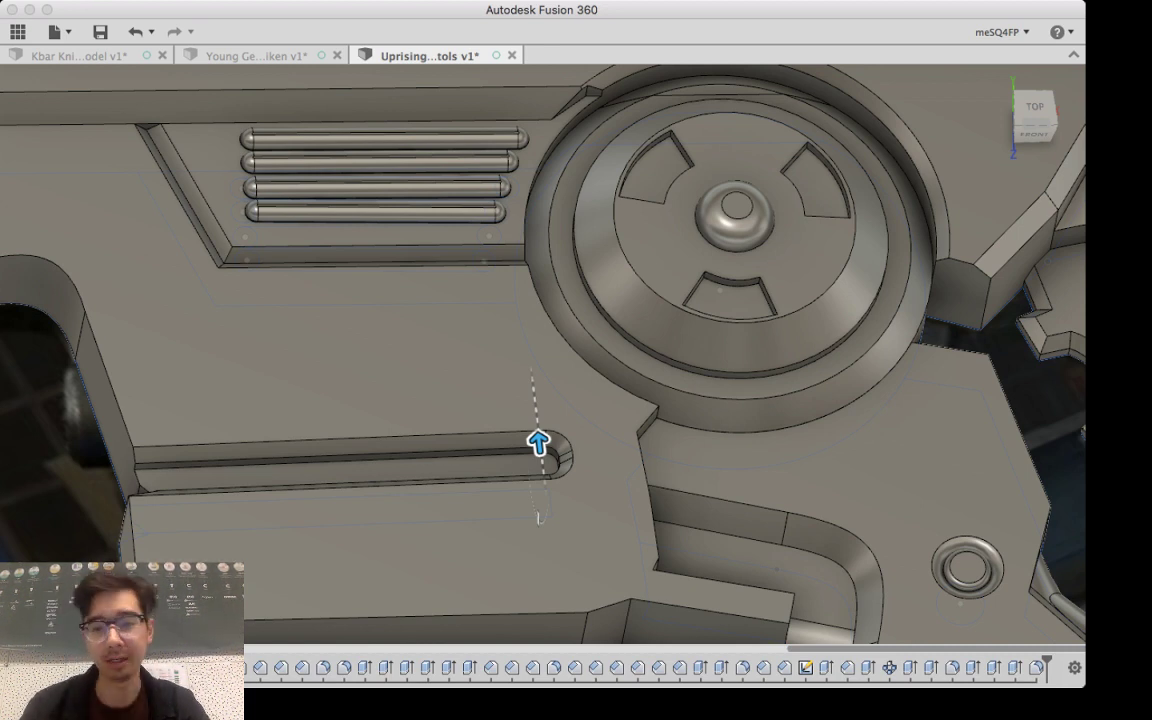
drag(538, 443, 539, 450)
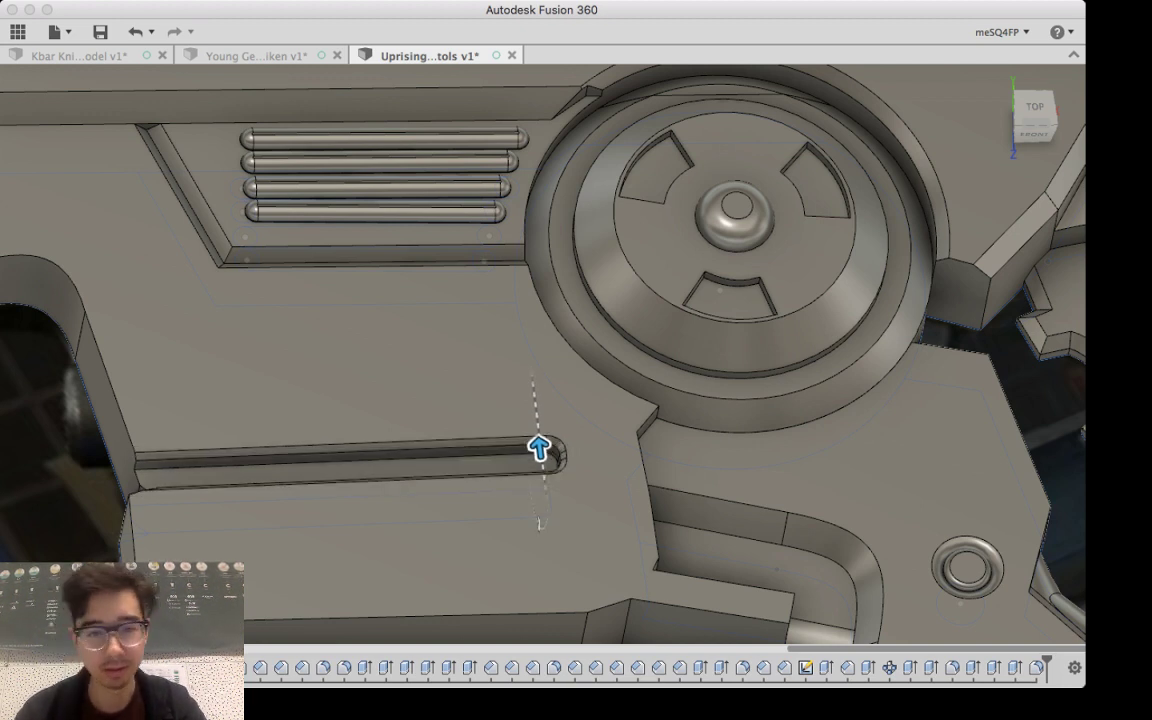
shift+middle_drag(646, 271, 641, 325)
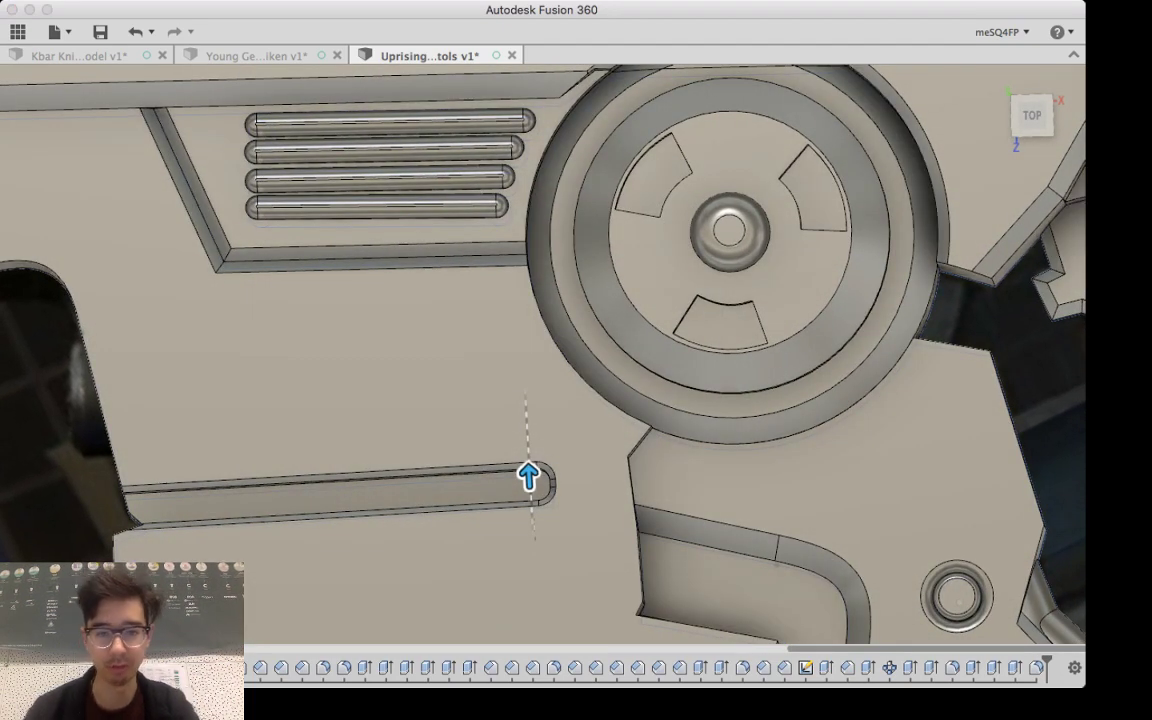
key(Return)
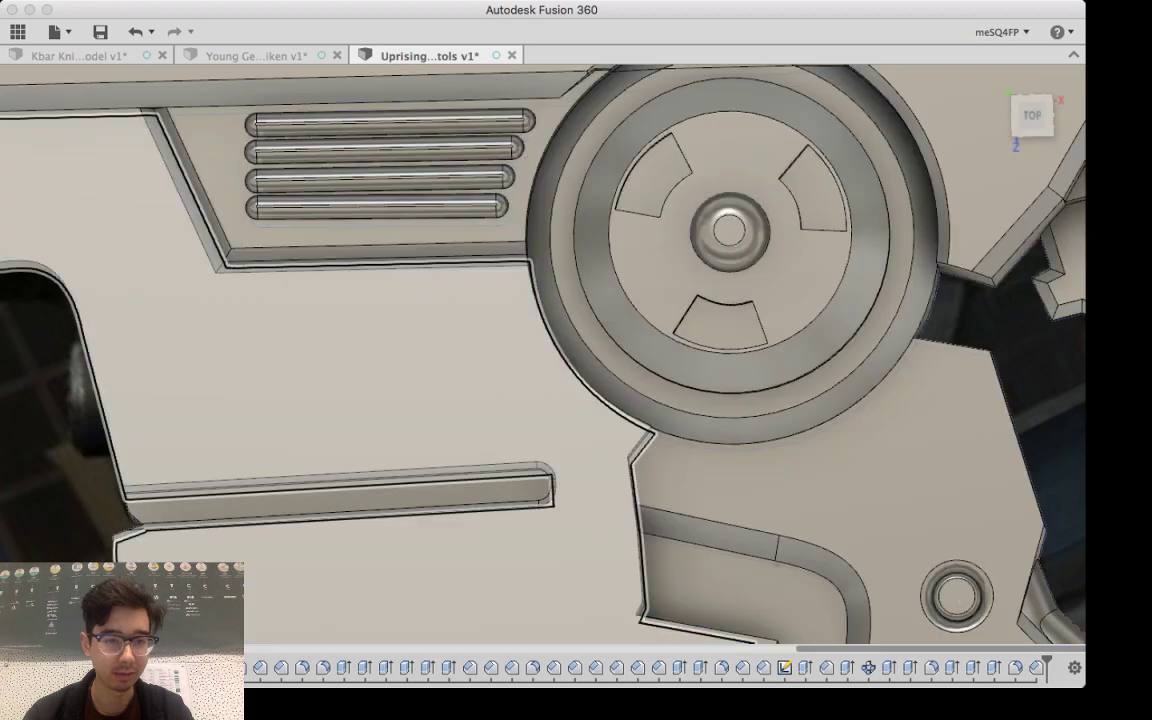
middle_drag(543, 355, 675, 200)
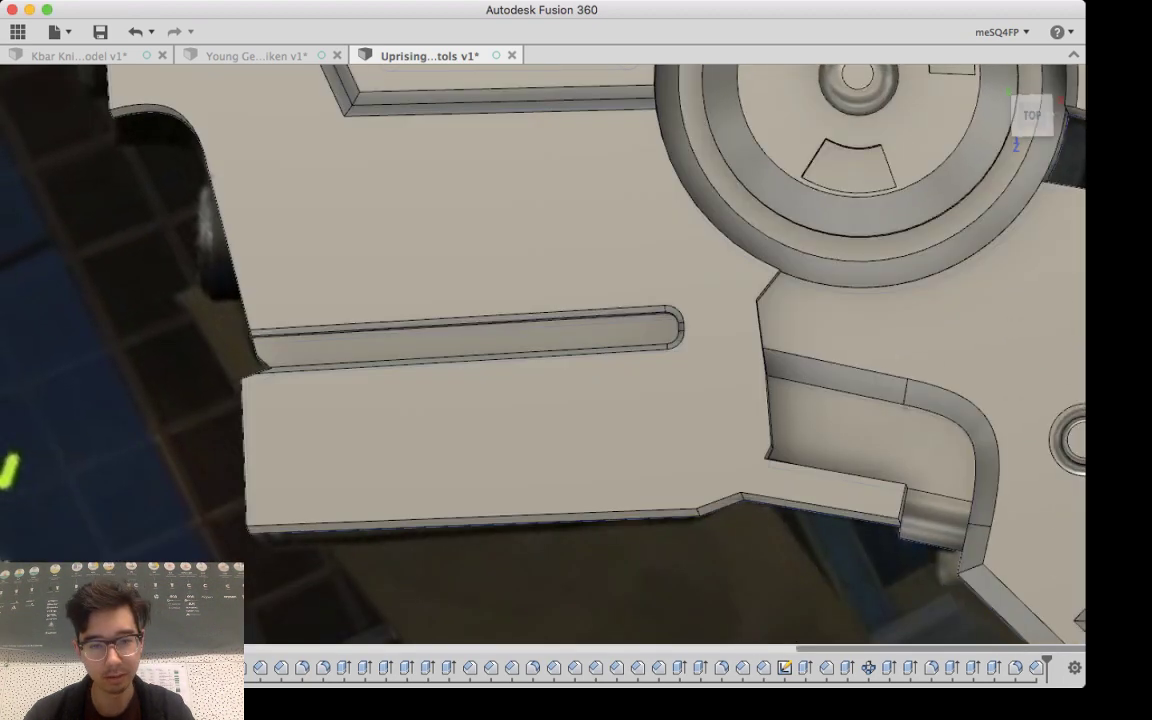
shift+middle_drag(500, 530, 562, 495)
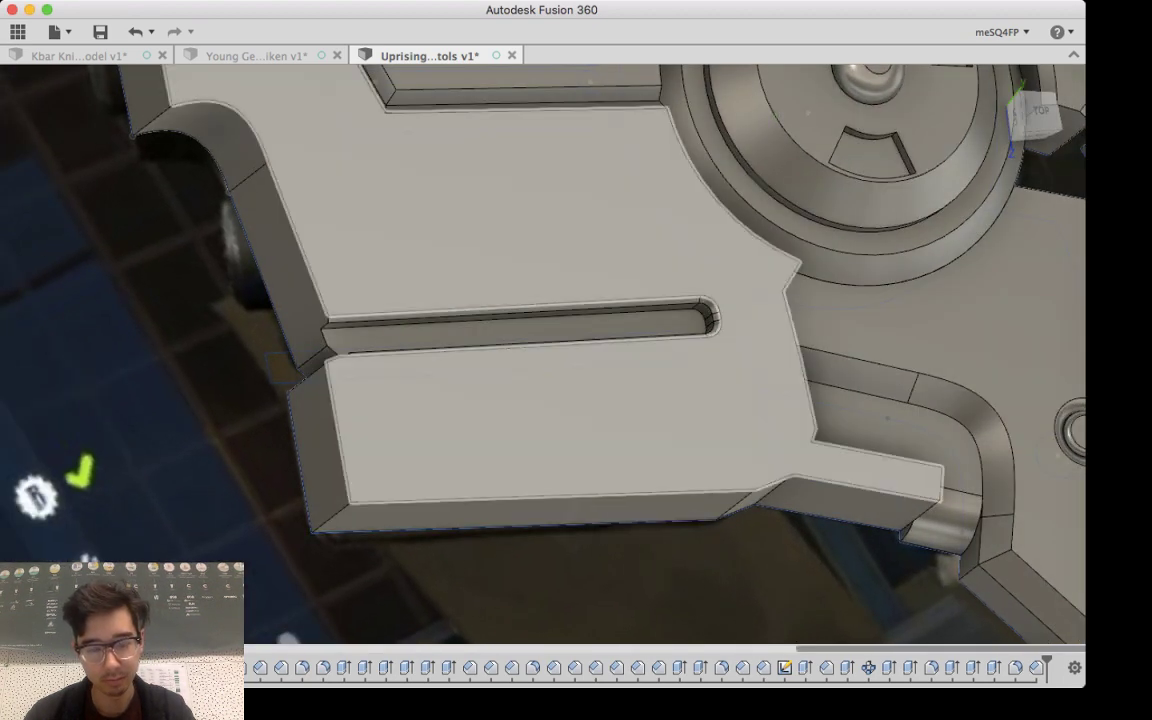
key(super+Tab)
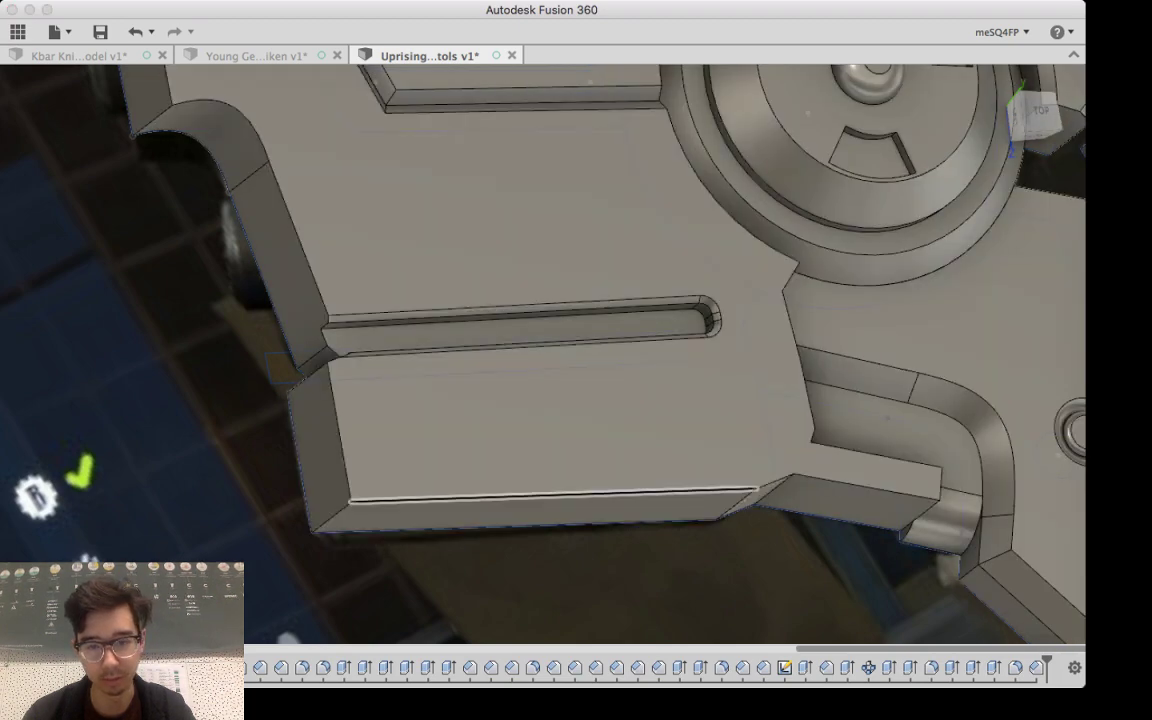
click(560, 495)
shift+middle_drag(560, 495, 515, 512)
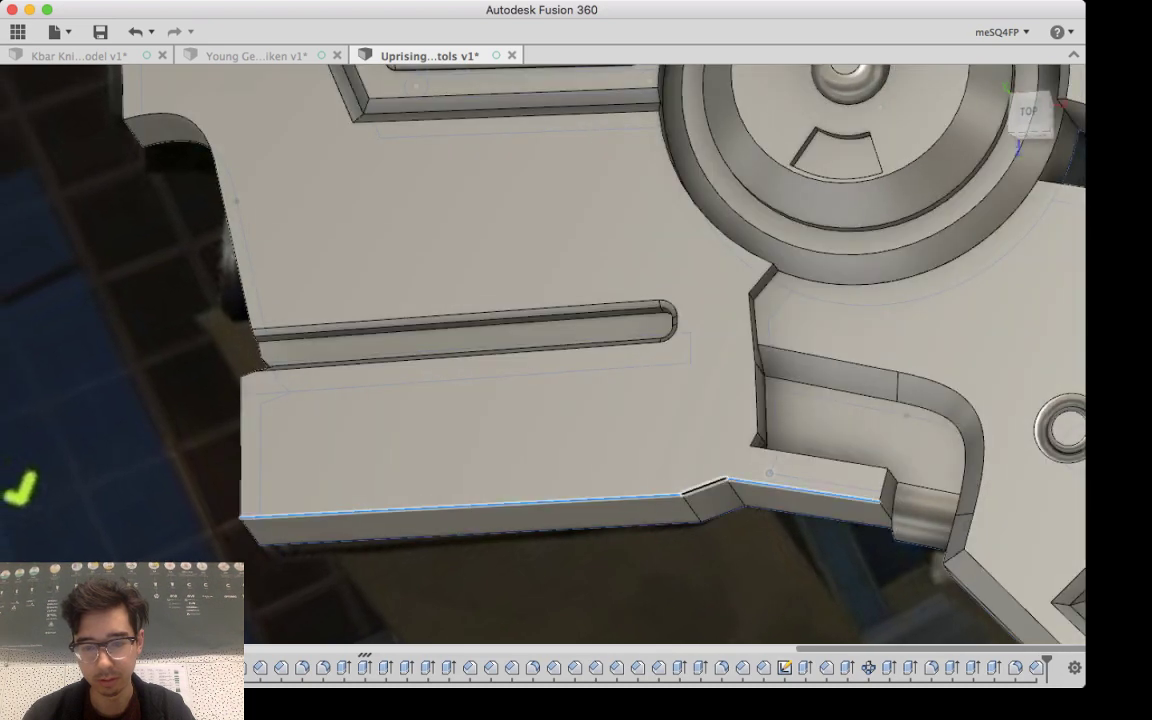
click(705, 487)
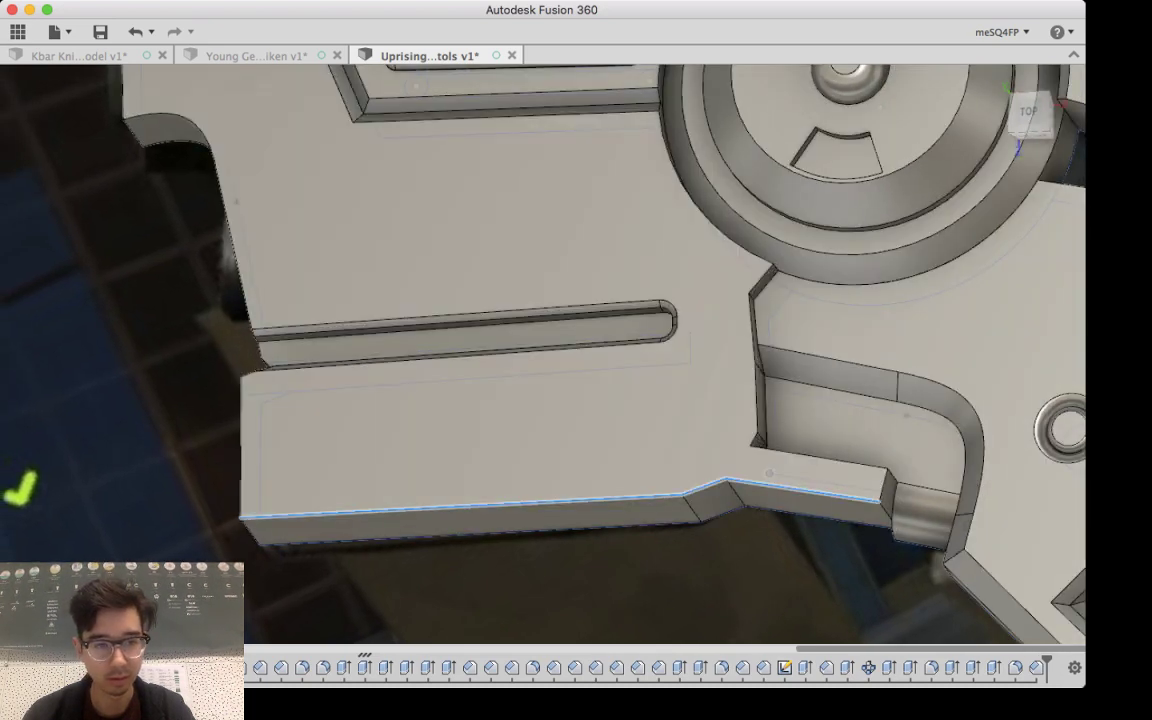
key(f)
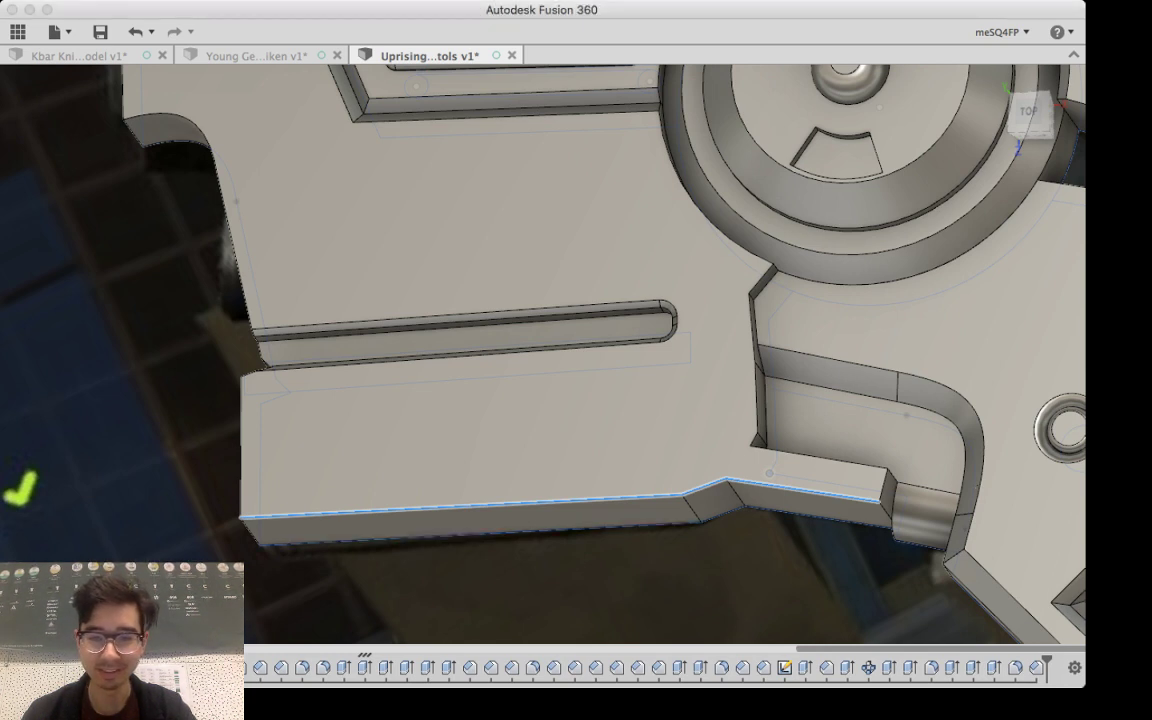
click(808, 491)
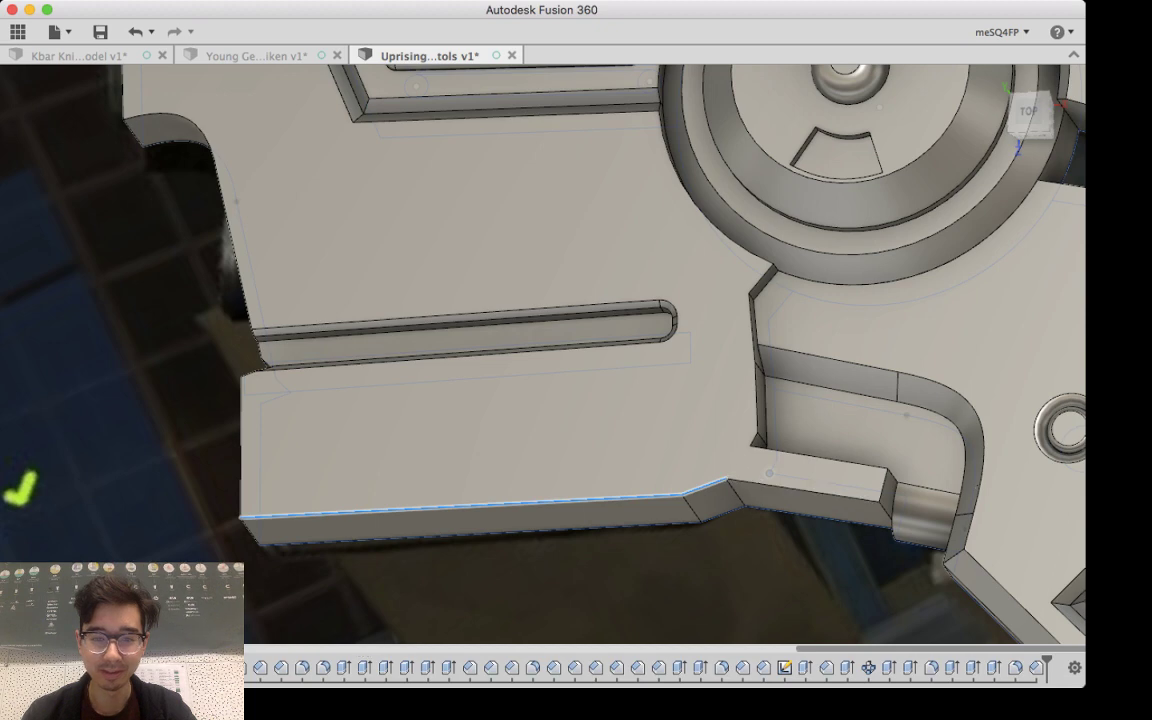
mouse_move(806, 545)
shift+middle_down()
mouse_move(826, 556)
mouse_move(832, 468)
shift+middle_up()
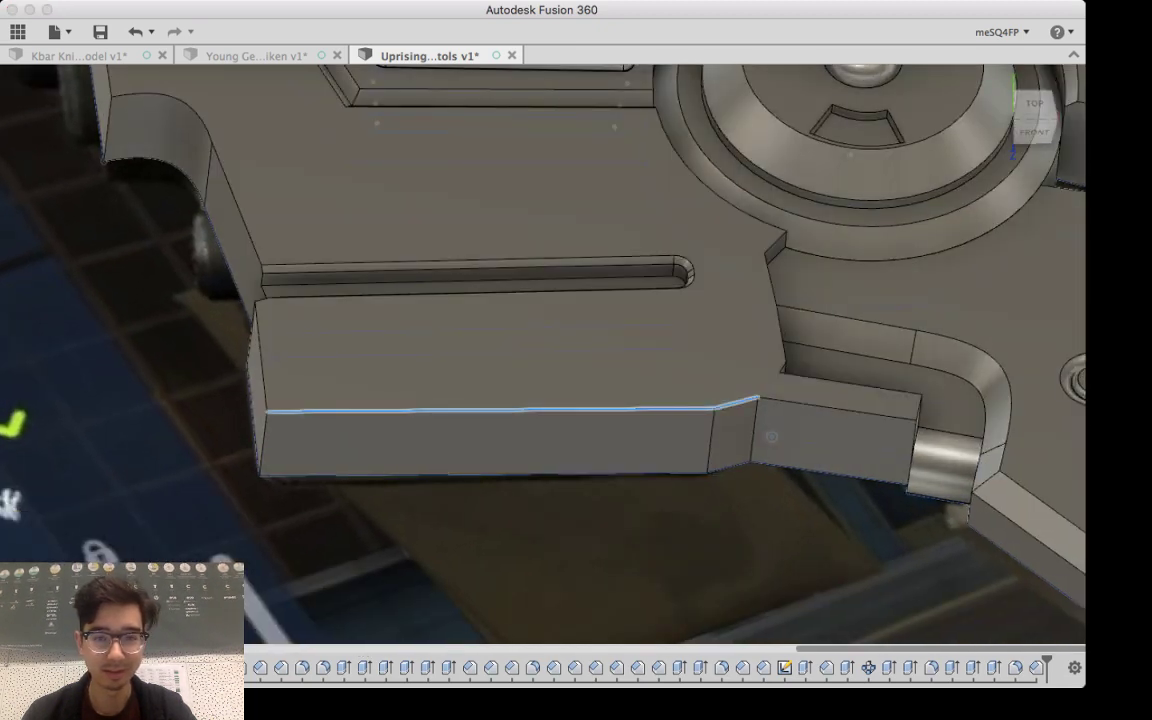
key(f)
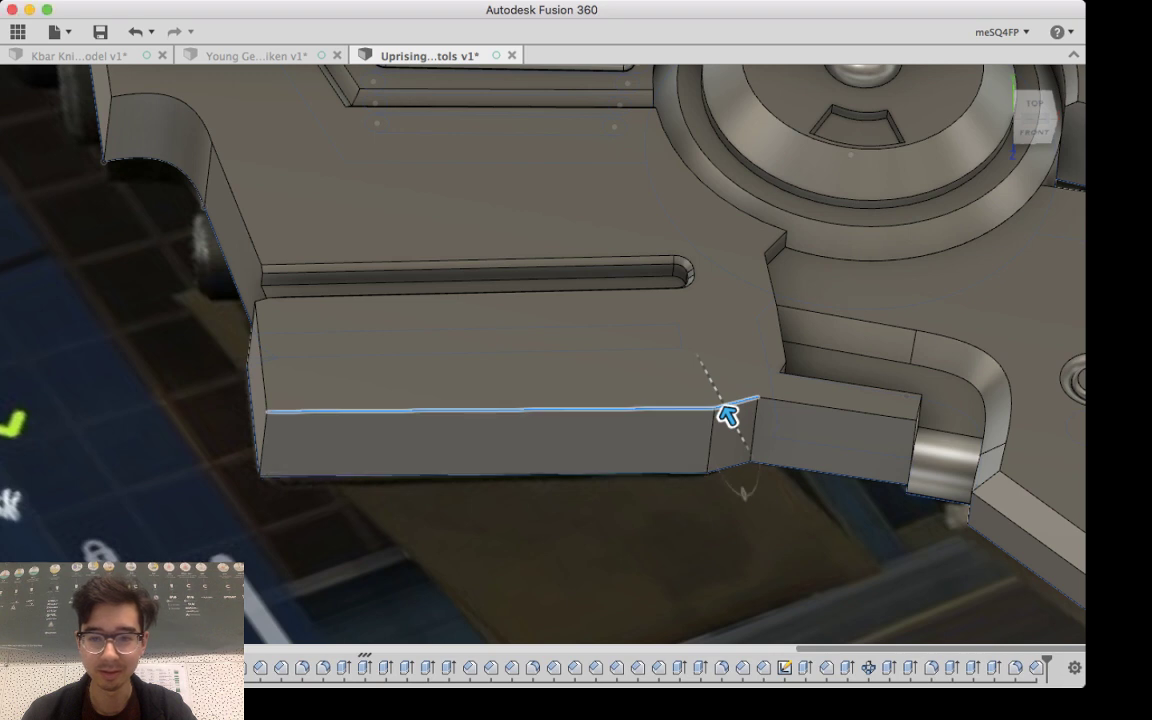
shift+middle_drag(740, 460, 838, 468)
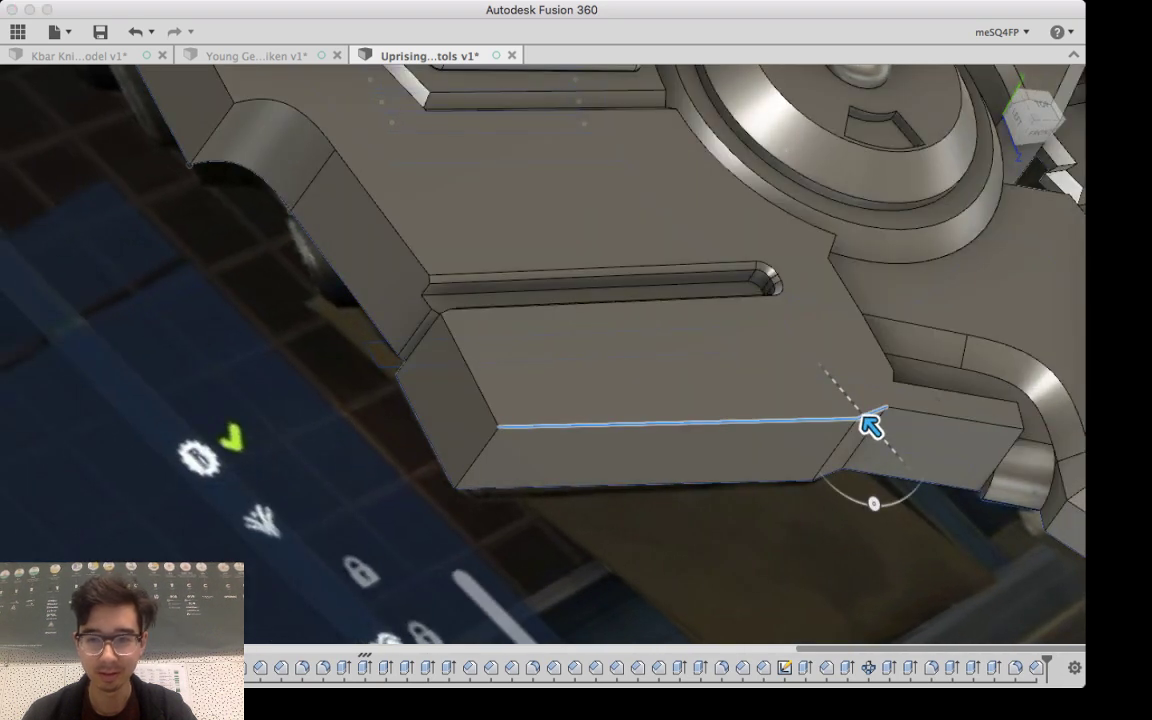
drag(871, 427, 855, 407)
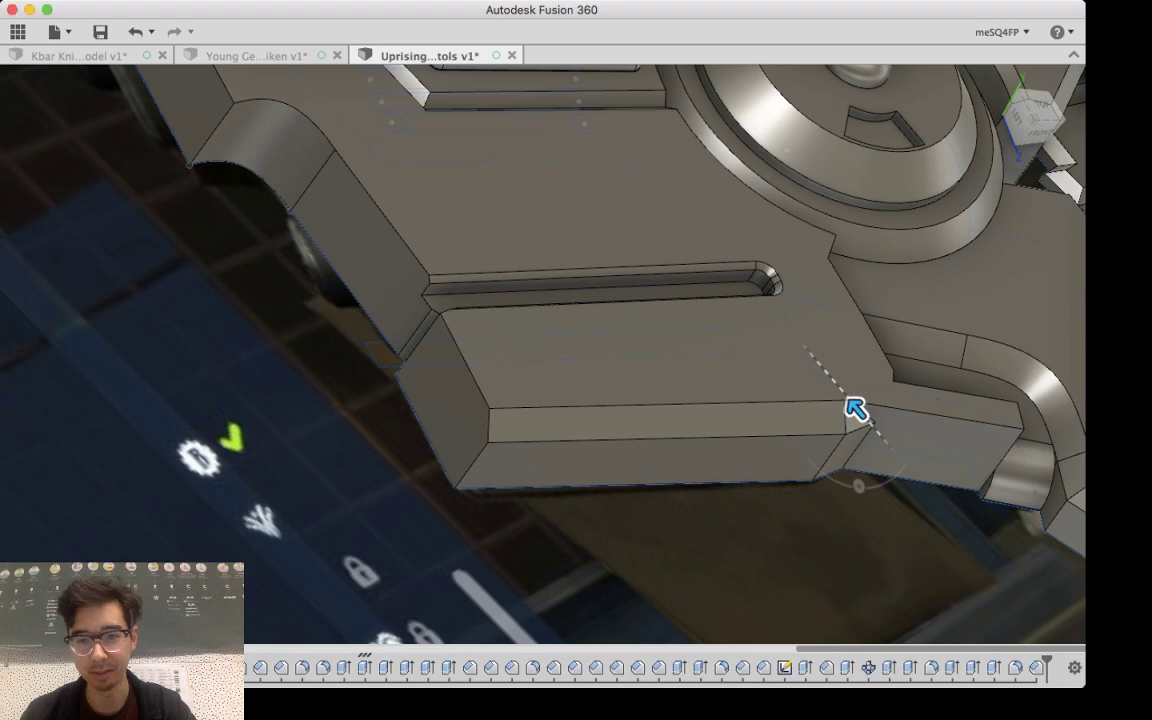
shift+middle_drag(855, 408, 893, 463)
click(822, 533)
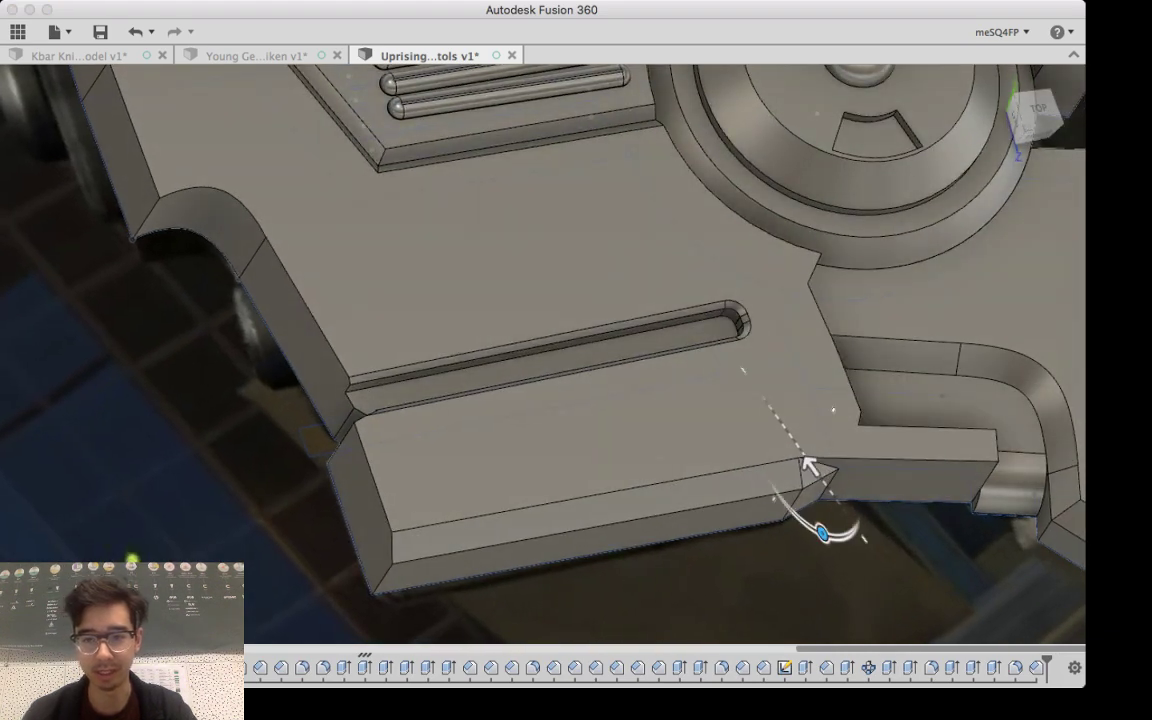
drag(822, 533, 853, 530)
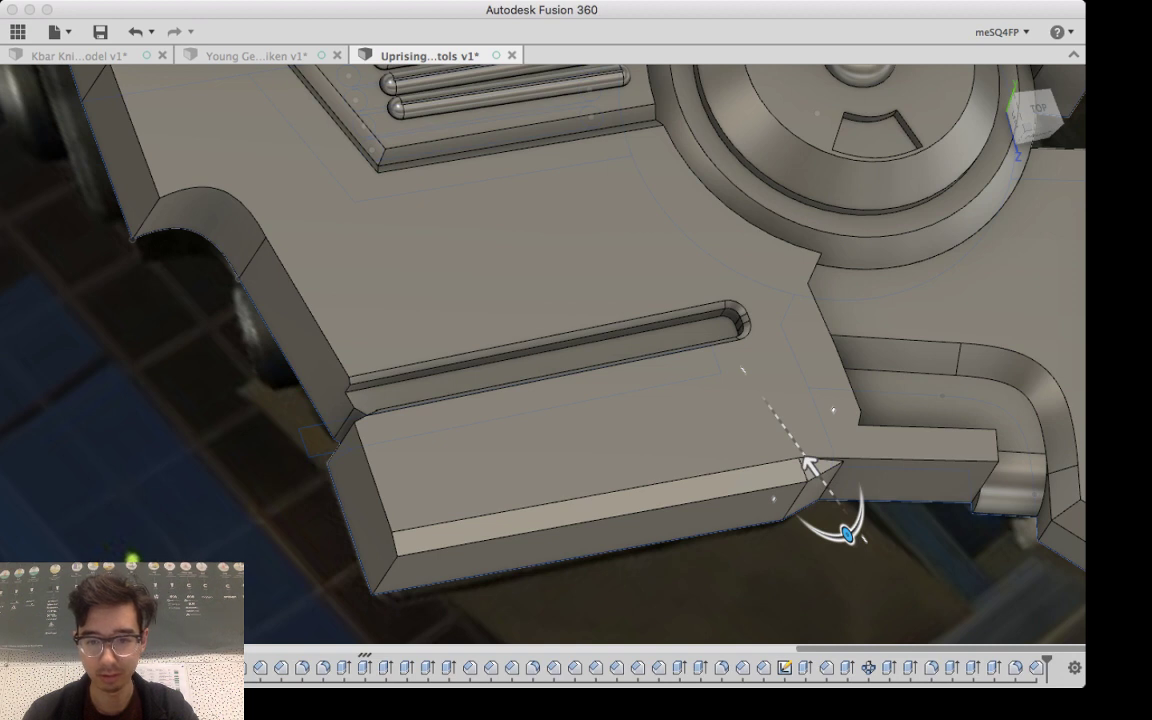
mouse_move(810, 467)
mouse_down()
mouse_move(796, 446)
mouse_move(810, 465)
mouse_up()
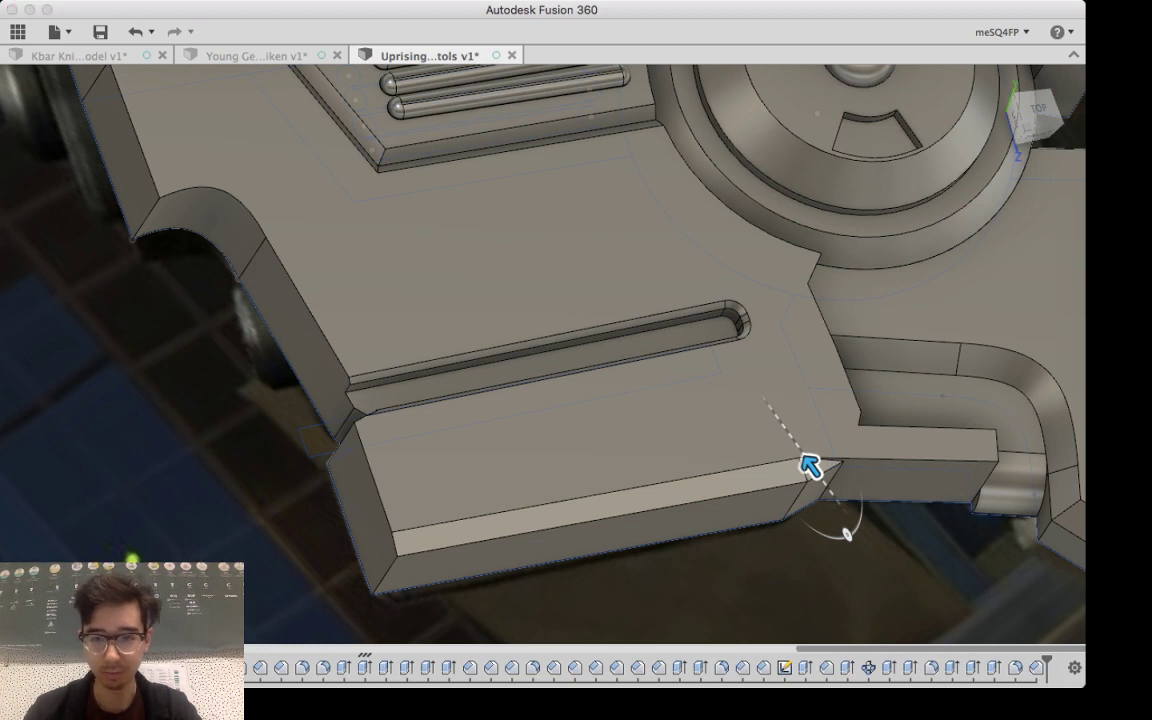
drag(810, 465, 803, 456)
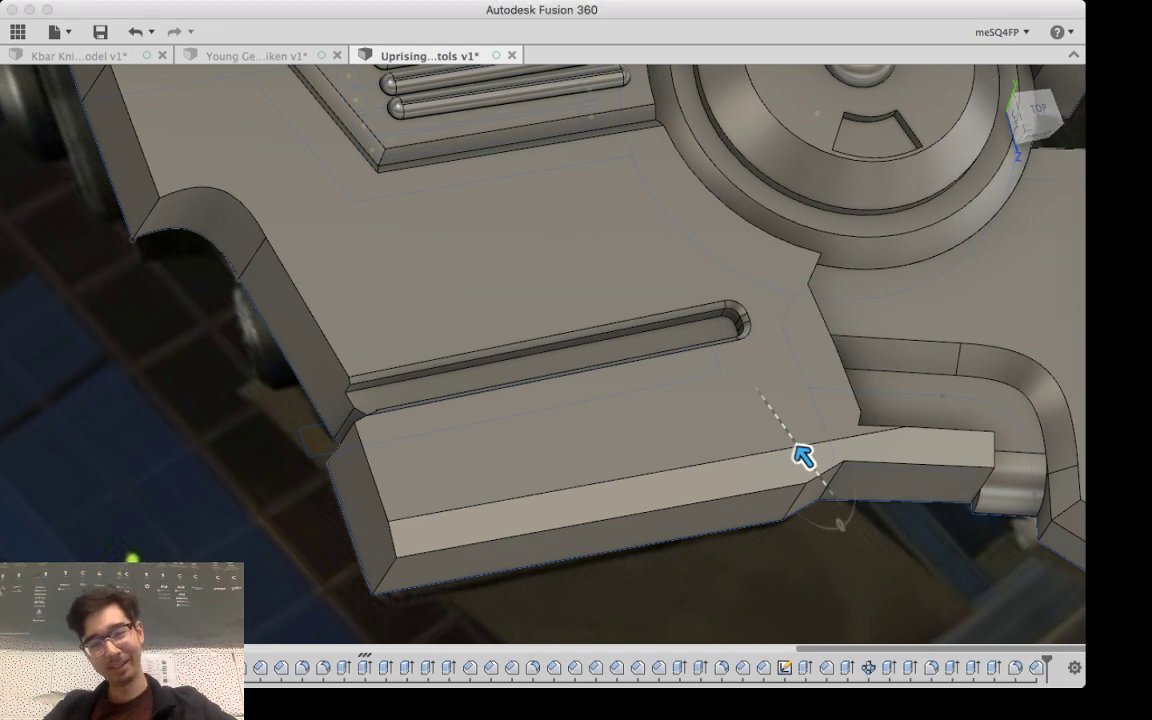
shift+middle_drag(560, 370, 582, 358)
shift+middle_drag(822, 447, 988, 390)
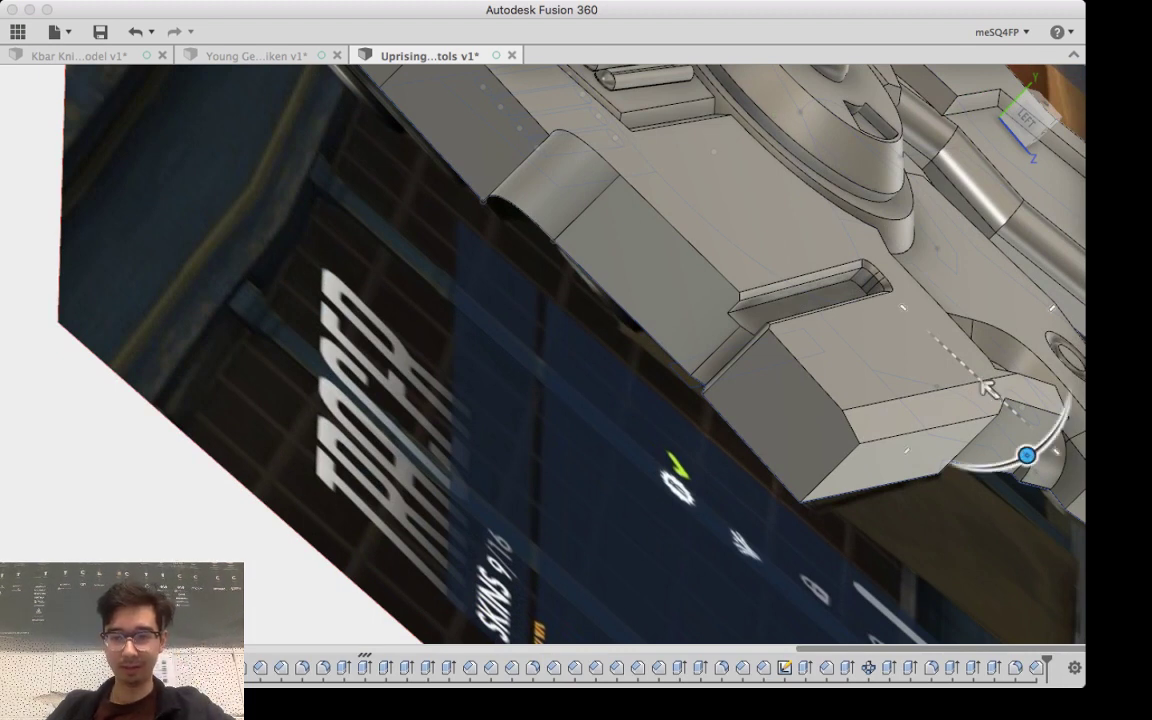
drag(1027, 455, 998, 466)
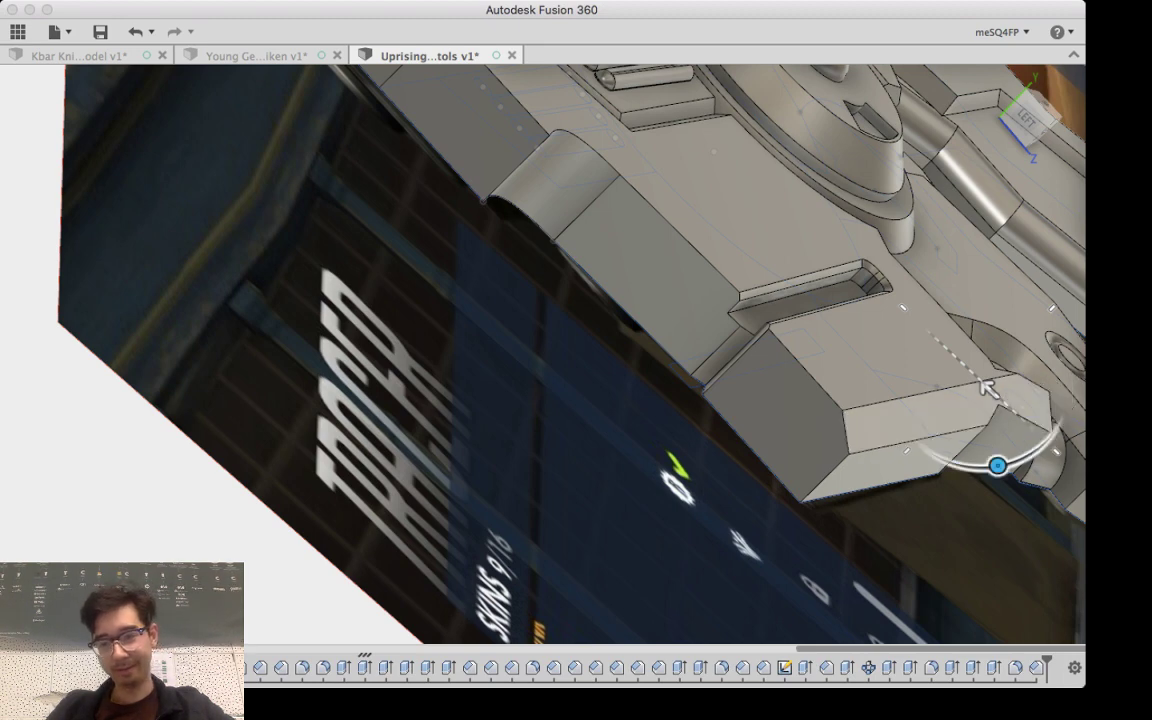
shift+middle_drag(960, 400, 815, 503)
key(Escape)
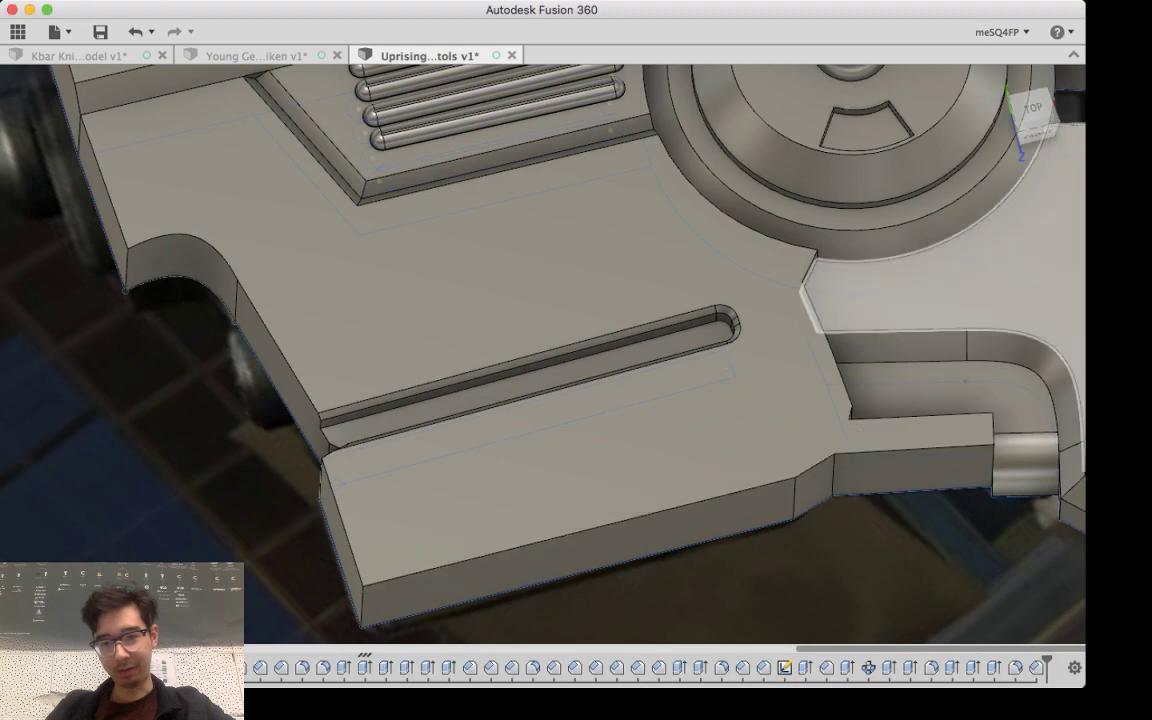
Step: On the underside sketch, draw a line closing the open end of the narrow dark strip alongside the blue pipe
mouse_move(775, 115)
shift+middle_down()
mouse_move(775, 96)
mouse_move(775, 134)
shift+middle_up()
shift+middle_drag(775, 400, 871, 398)
middle_drag(600, 240, 486, 614)
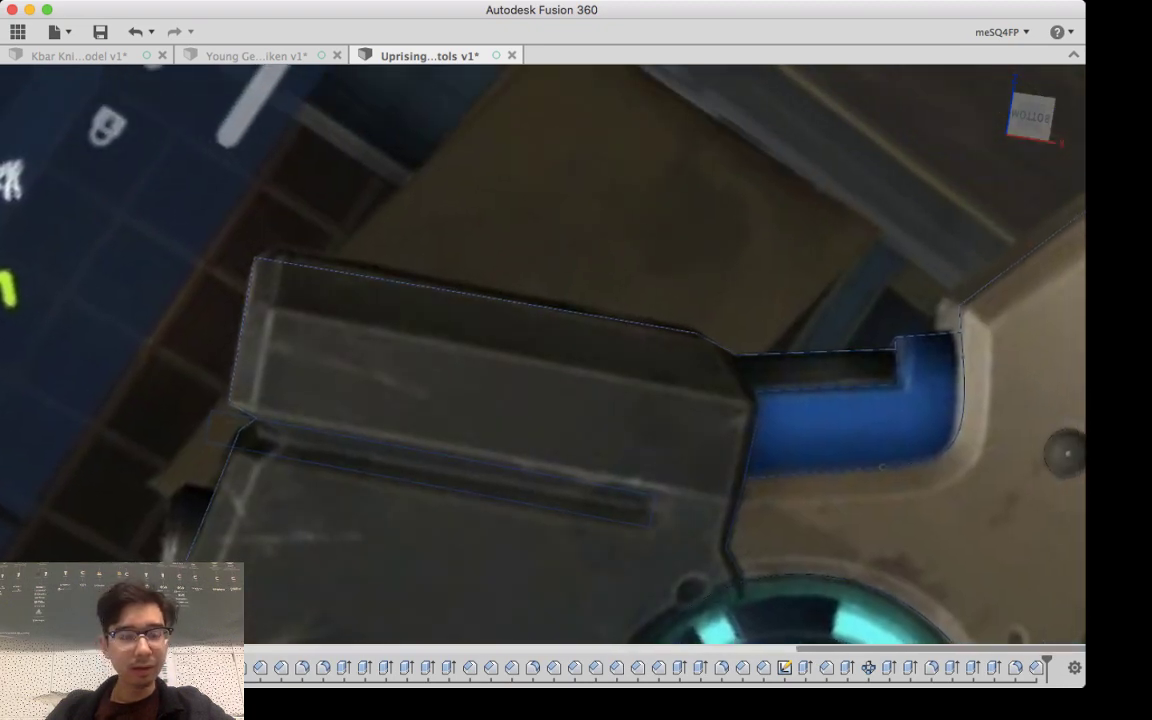
key(l)
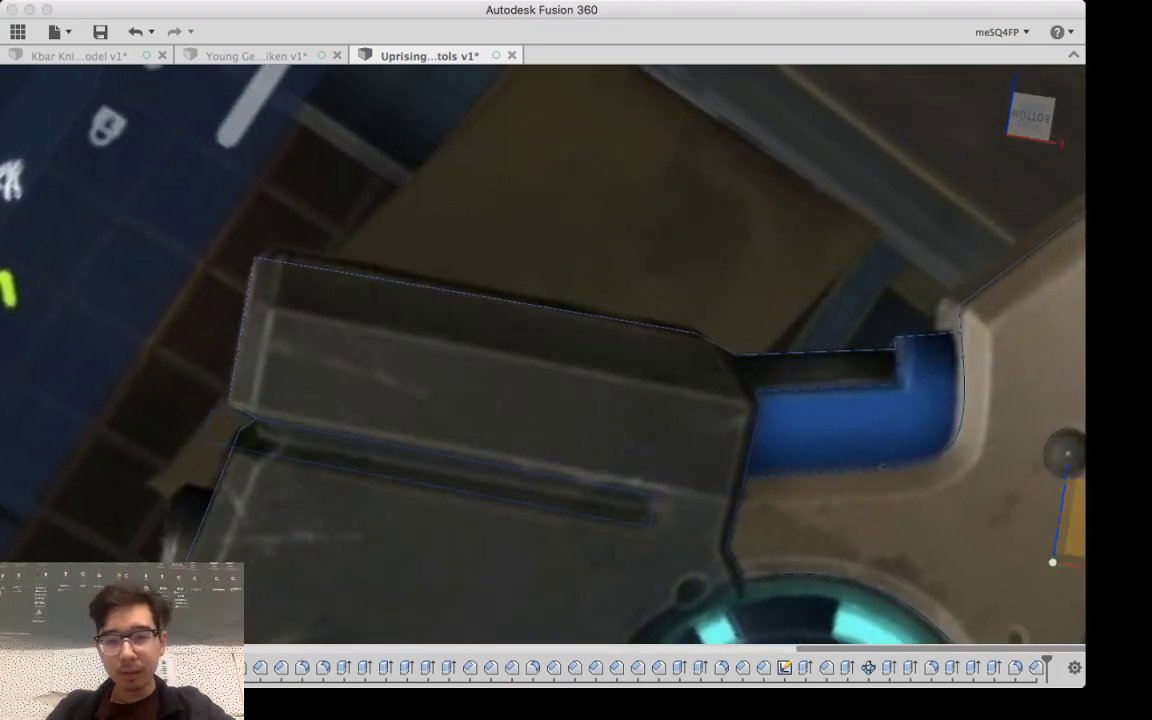
scroll(751, 367, up, 4)
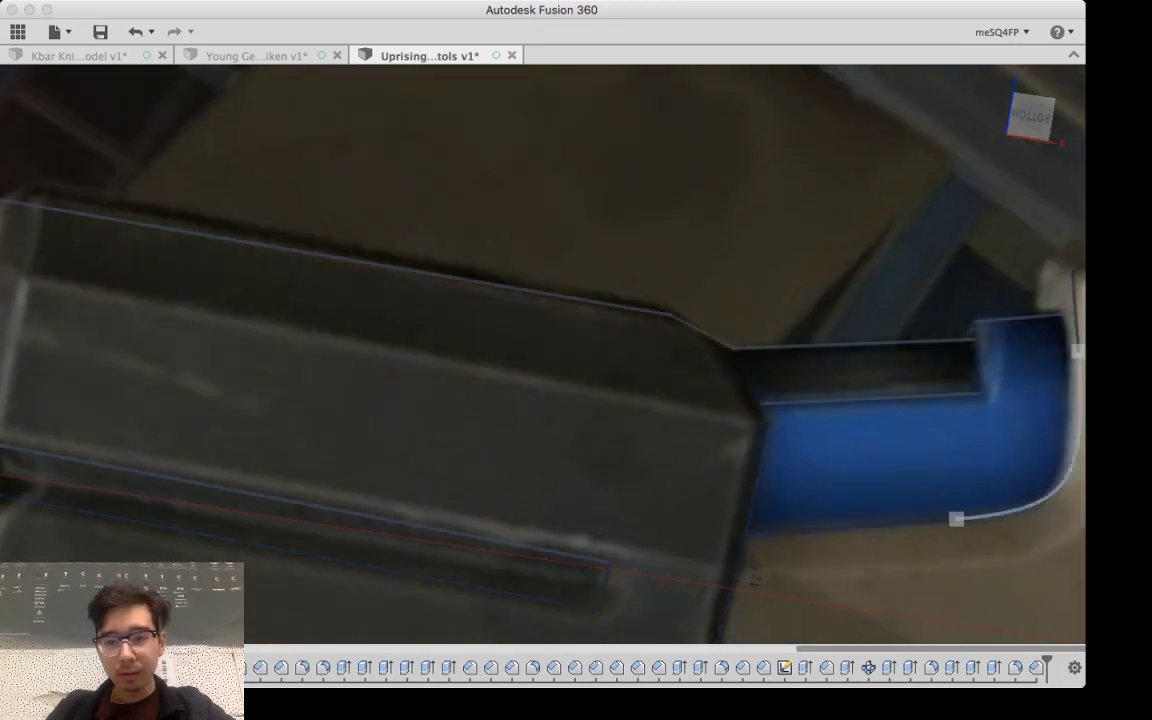
click(715, 420)
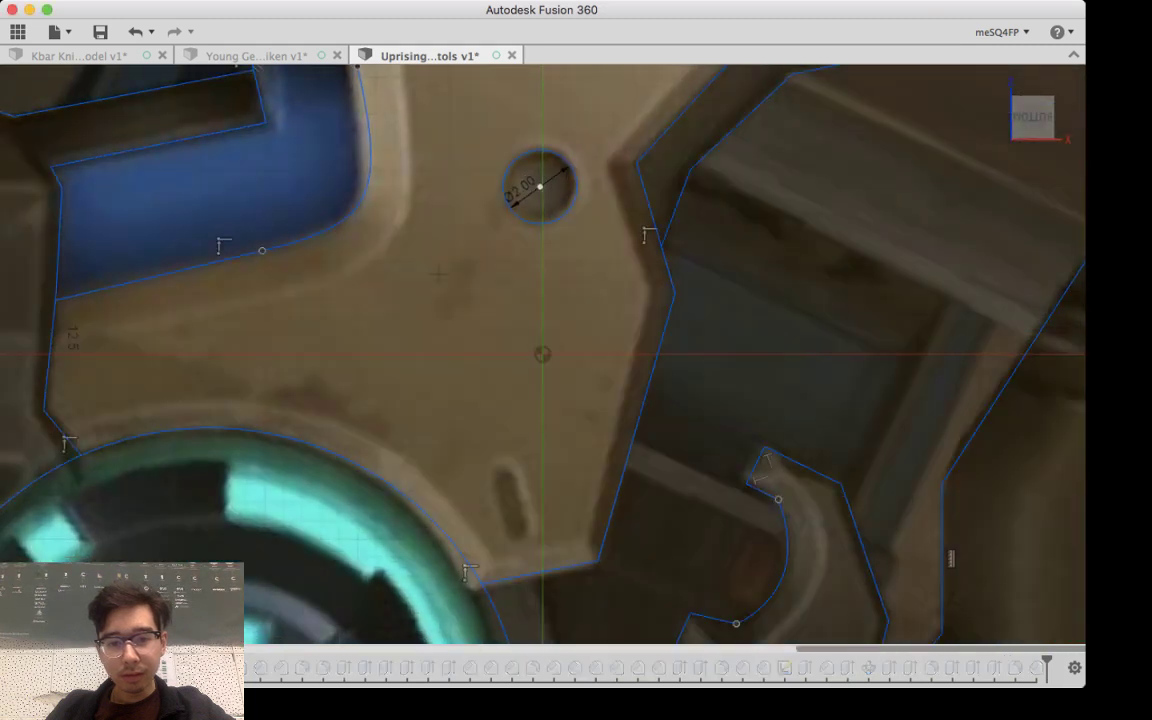
mouse_move(172, 224)
middle_down()
mouse_move(501, 412)
mouse_move(722, 503)
middle_up()
click(562, 395)
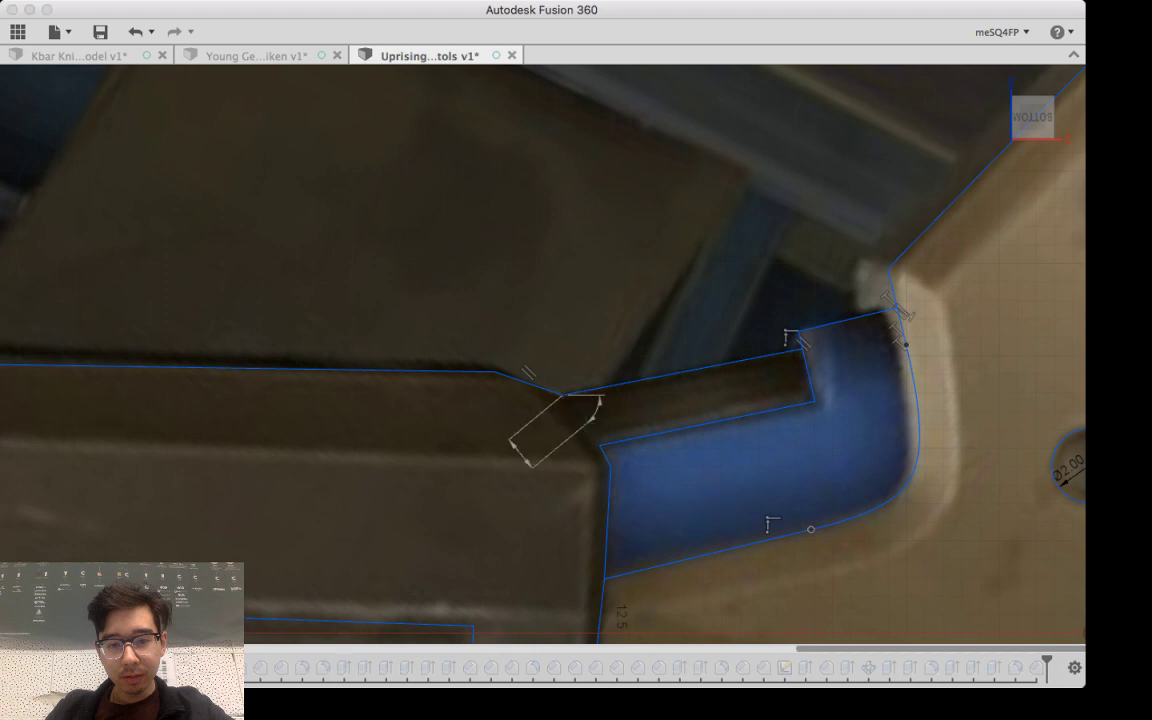
click(599, 445)
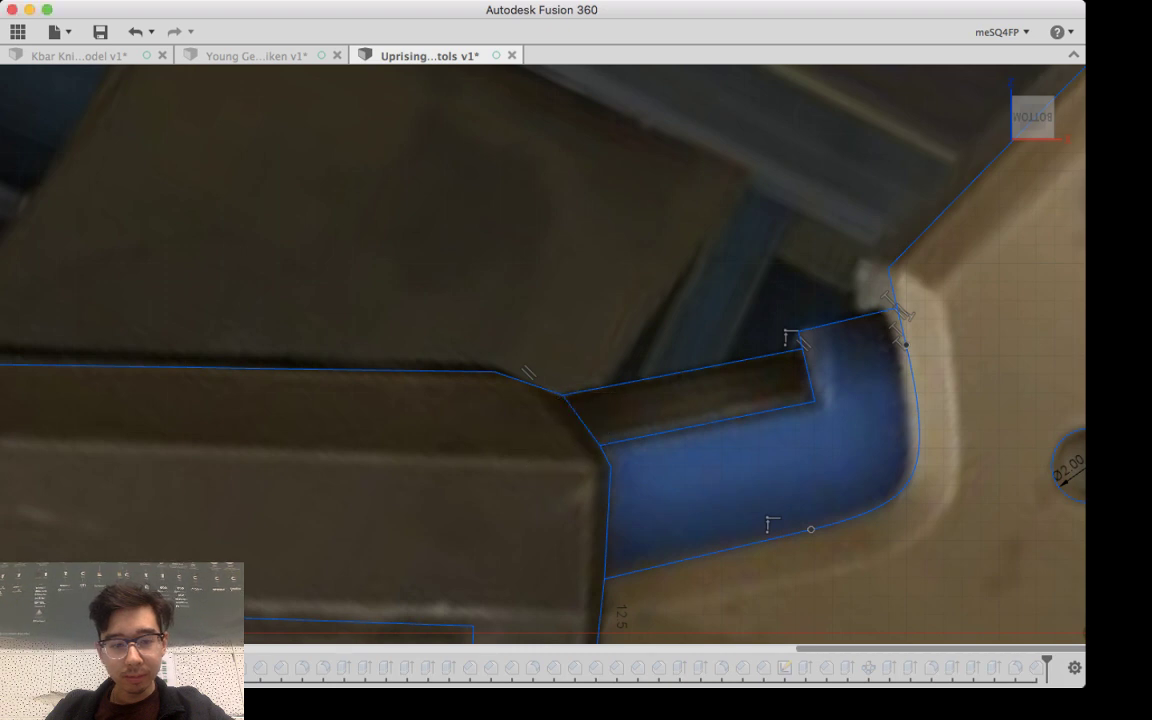
key(Escape)
Step: Extrude the closed strip profile beside the blue pipe by 5.00
click(670, 402)
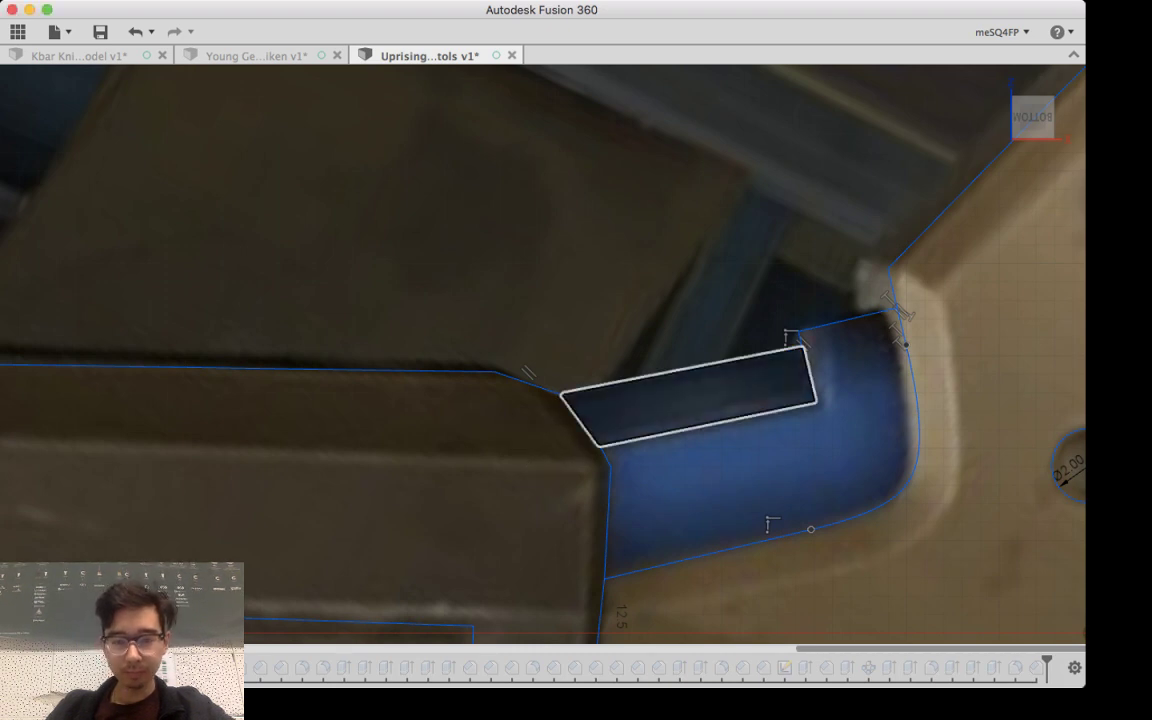
key(e)
mouse_move(670, 402)
shift+middle_down()
mouse_move(763, 555)
mouse_move(560, 281)
shift+middle_up()
key(e)
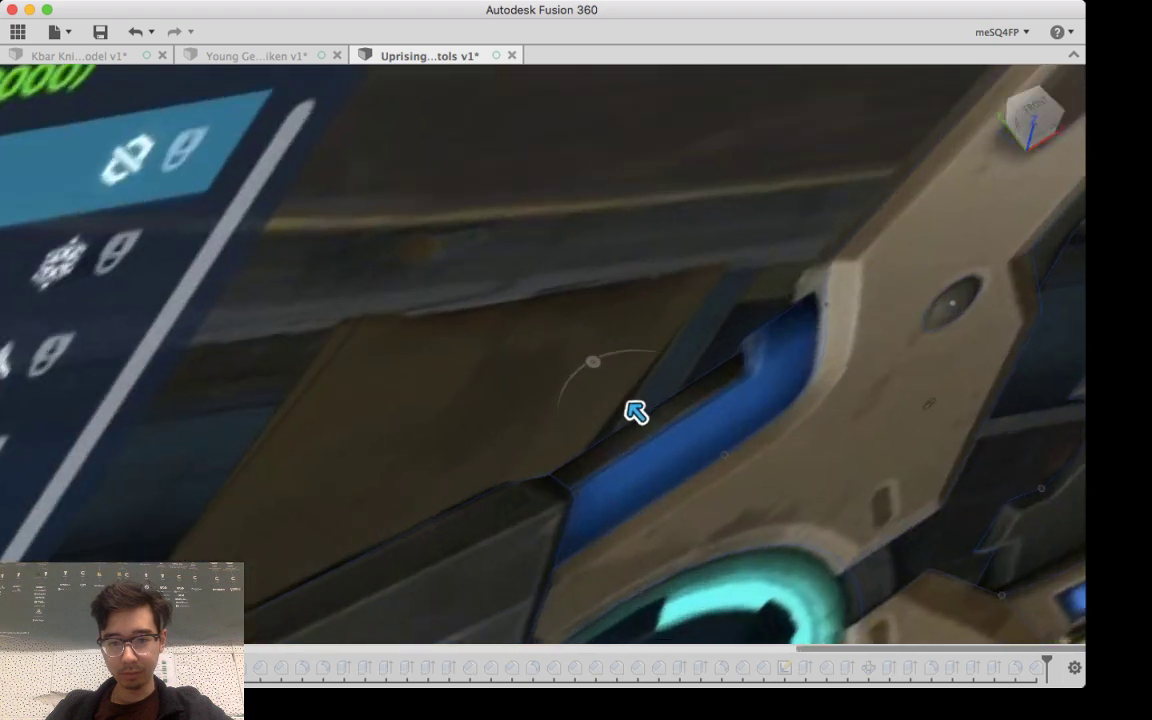
shift+middle_drag(635, 411, 673, 478)
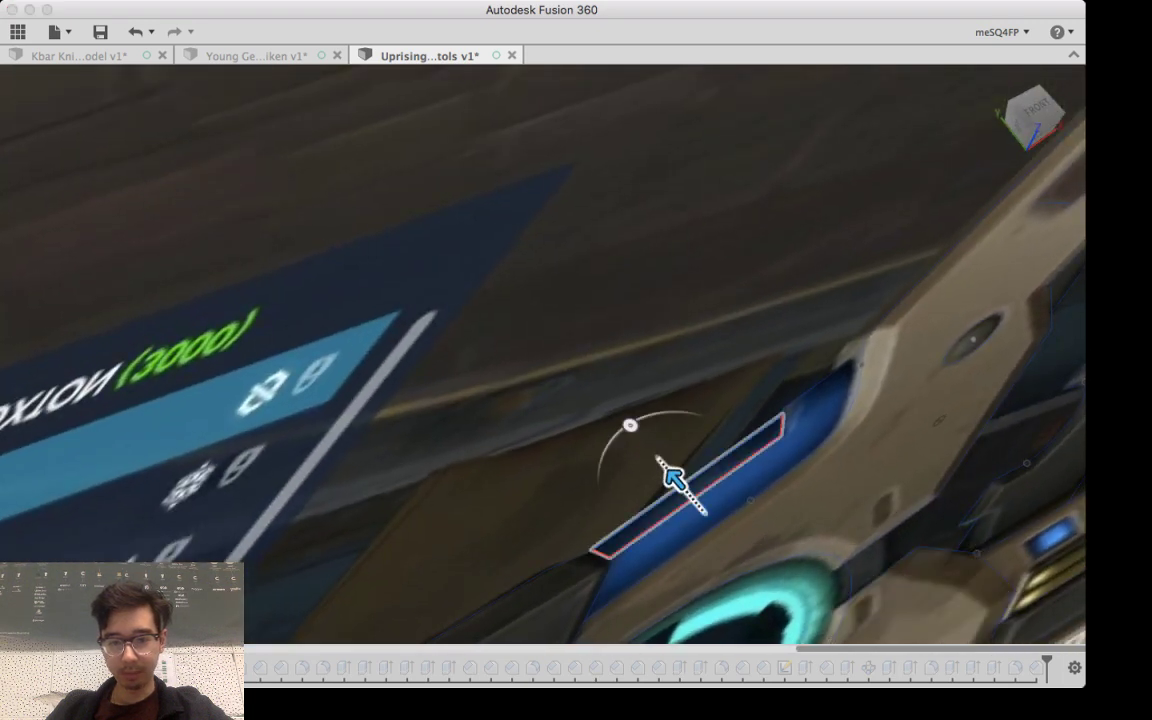
drag(673, 477, 560, 342)
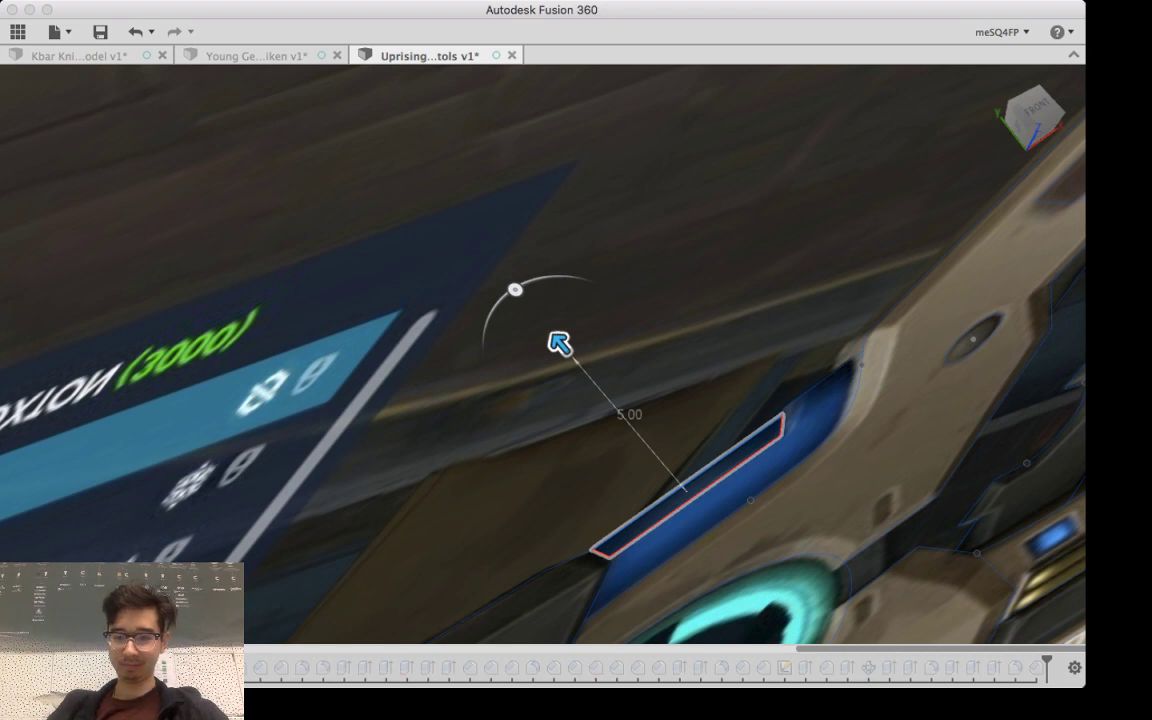
key(Return)
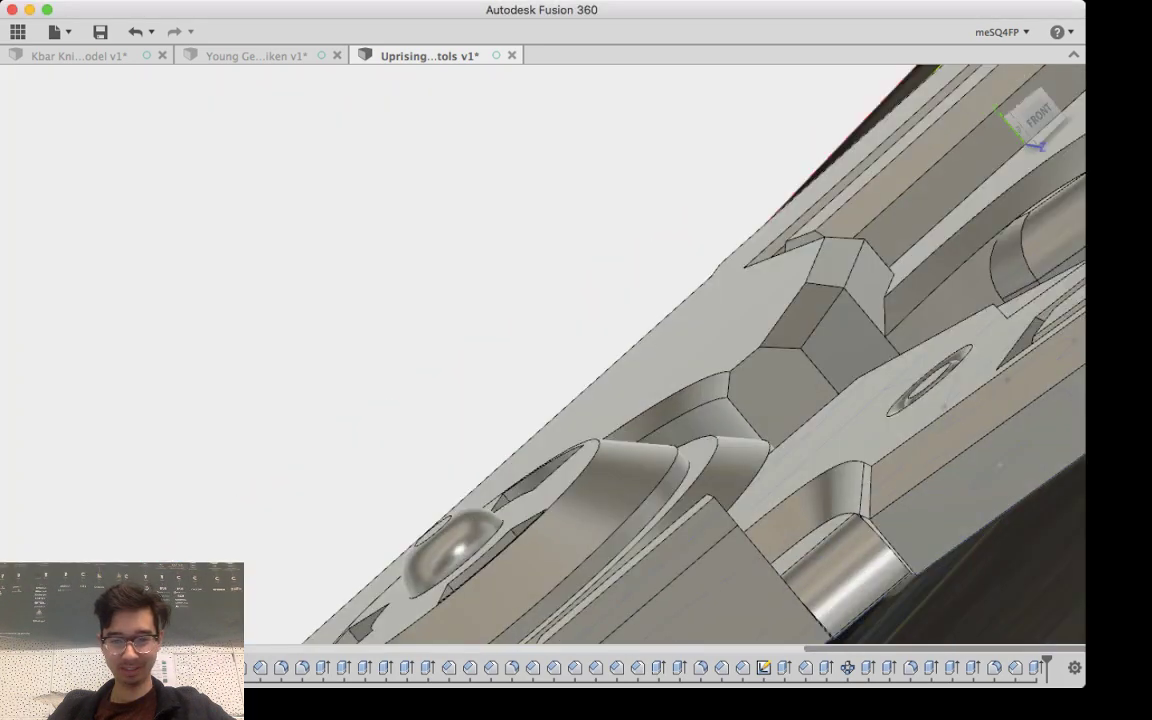
Step: Examine the extruded block between the lower grip section and the pipe, including how it meets the surrounding bodies
shift+middle_drag(455, 380, 514, 472)
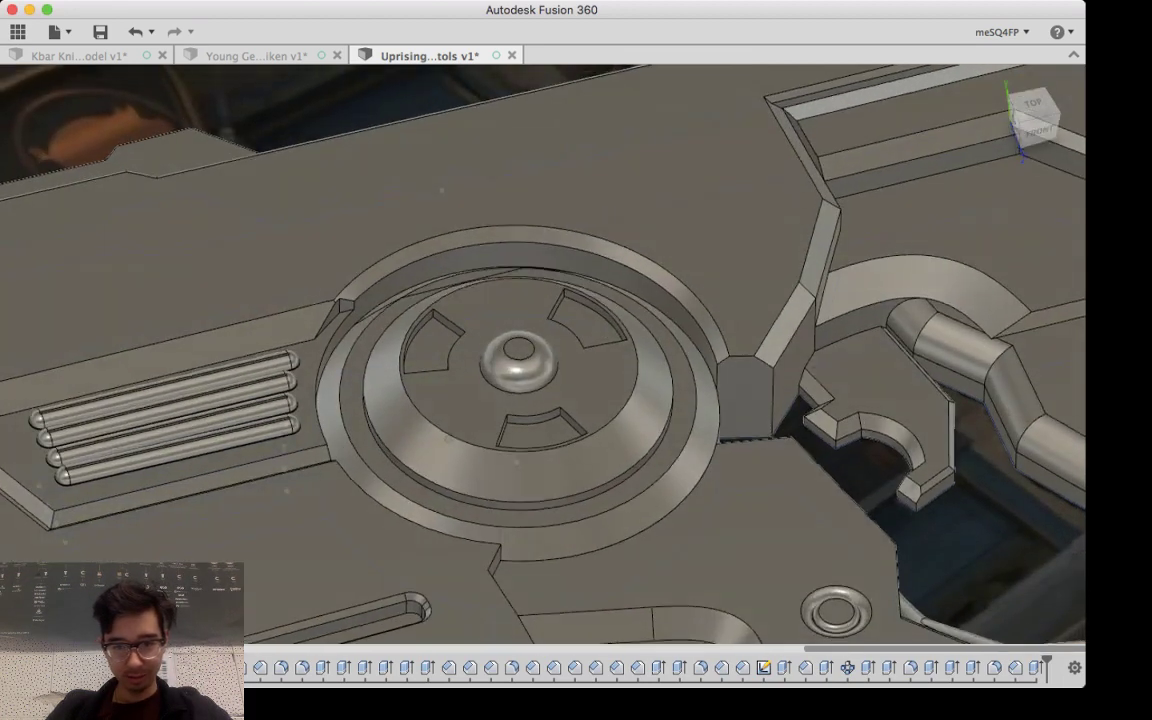
shift+middle_drag(517, 510, 517, 242)
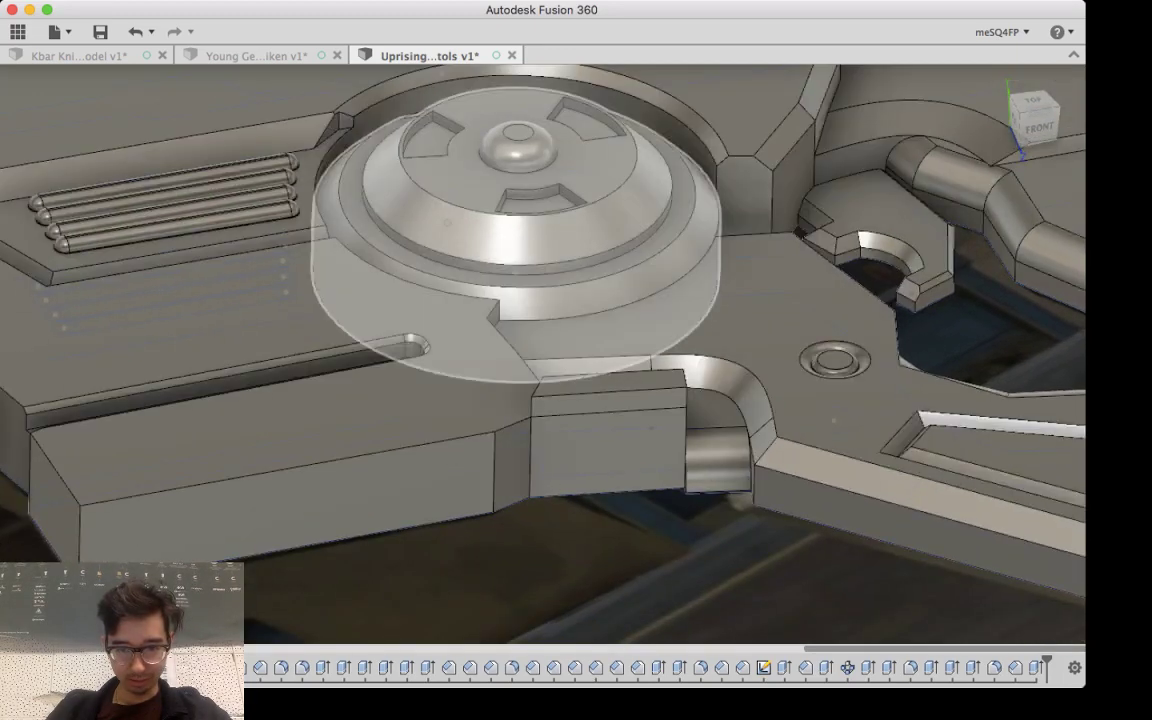
shift+middle_drag(600, 420, 602, 462)
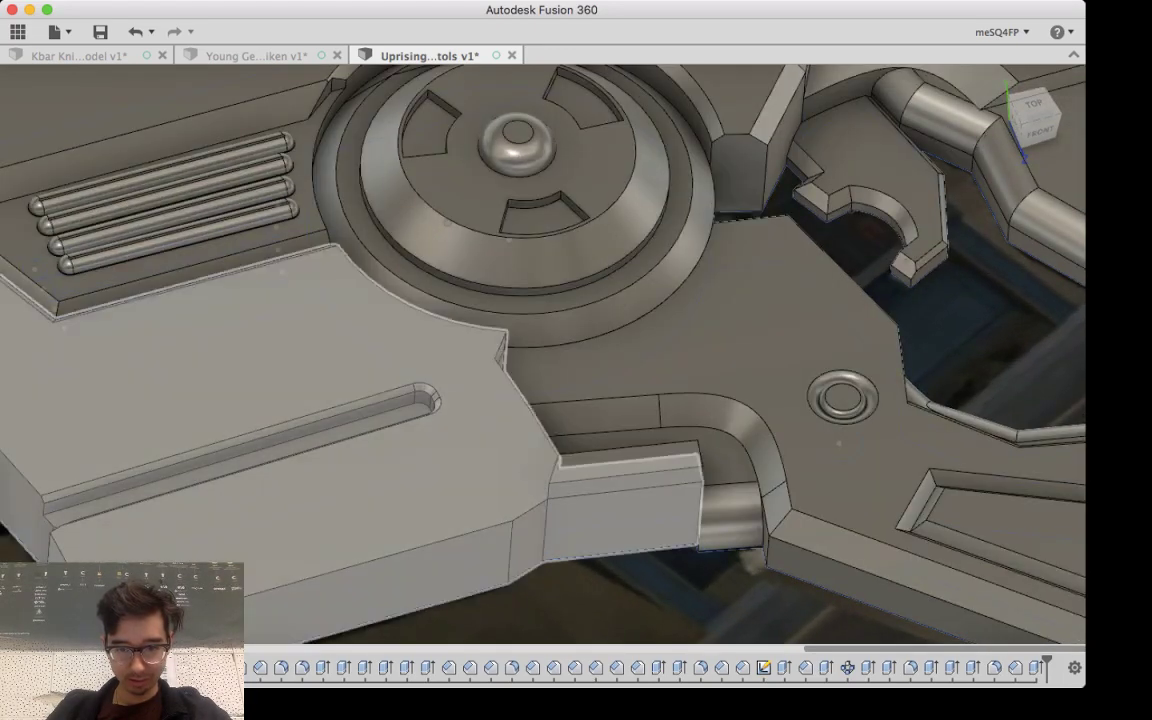
click(625, 508)
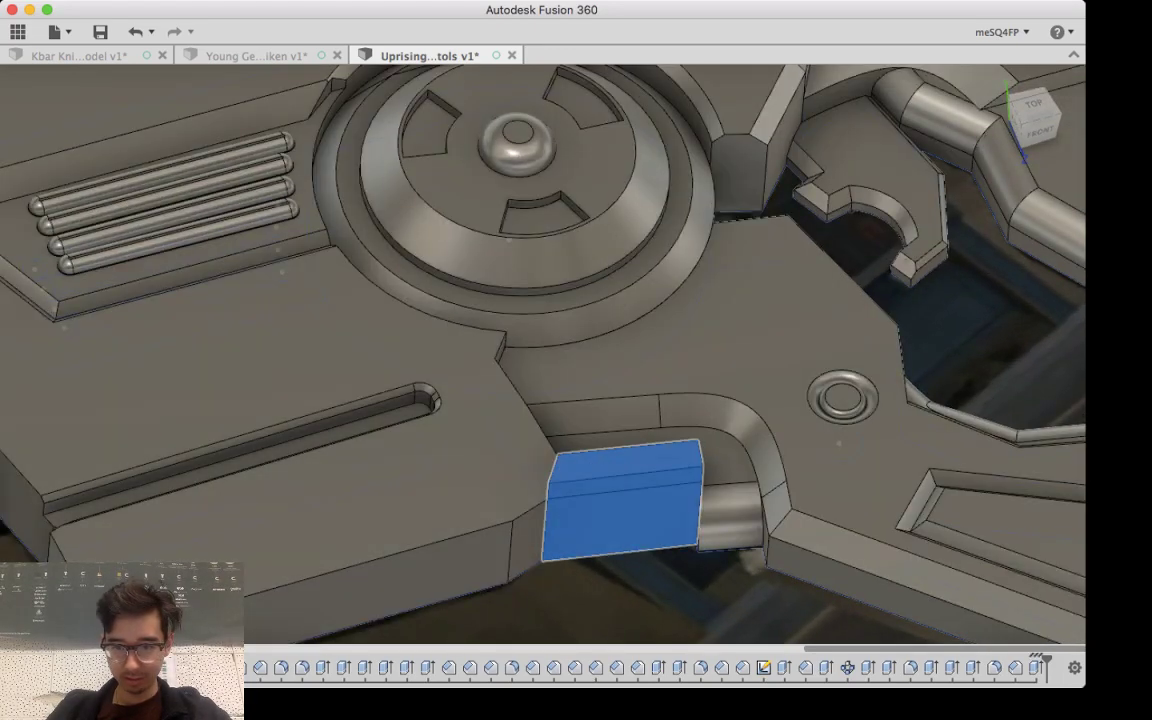
key(Escape)
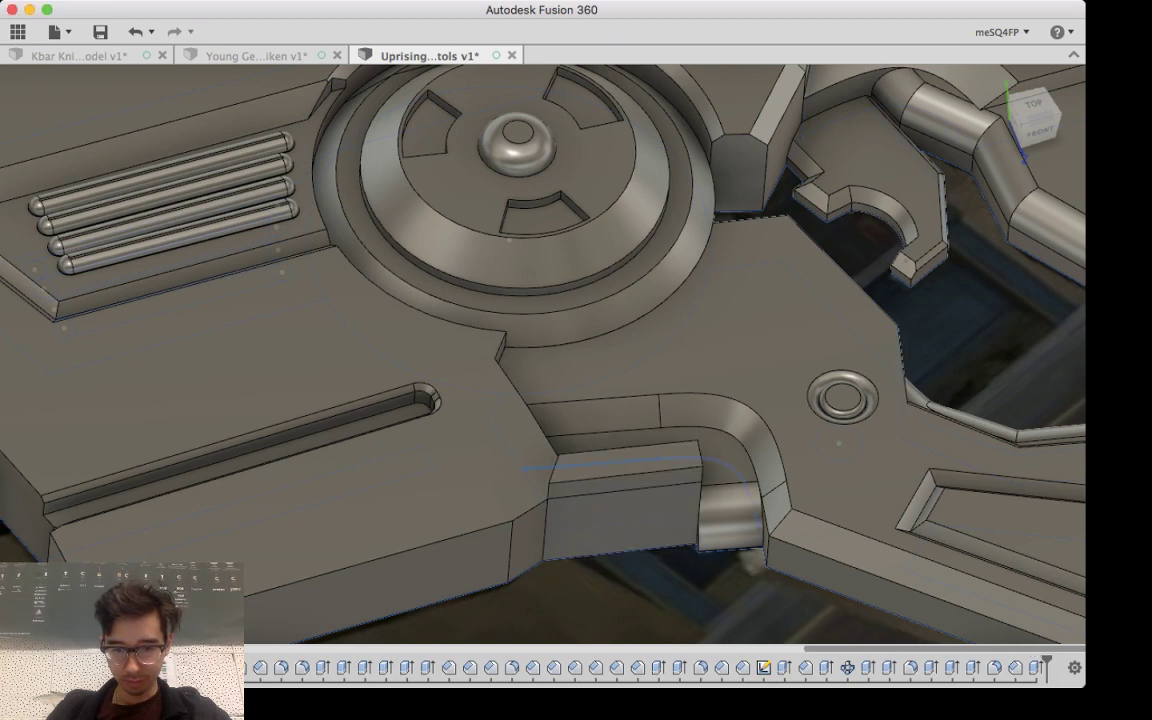
scroll(655, 565, down, 5)
scroll(674, 542, up, 10)
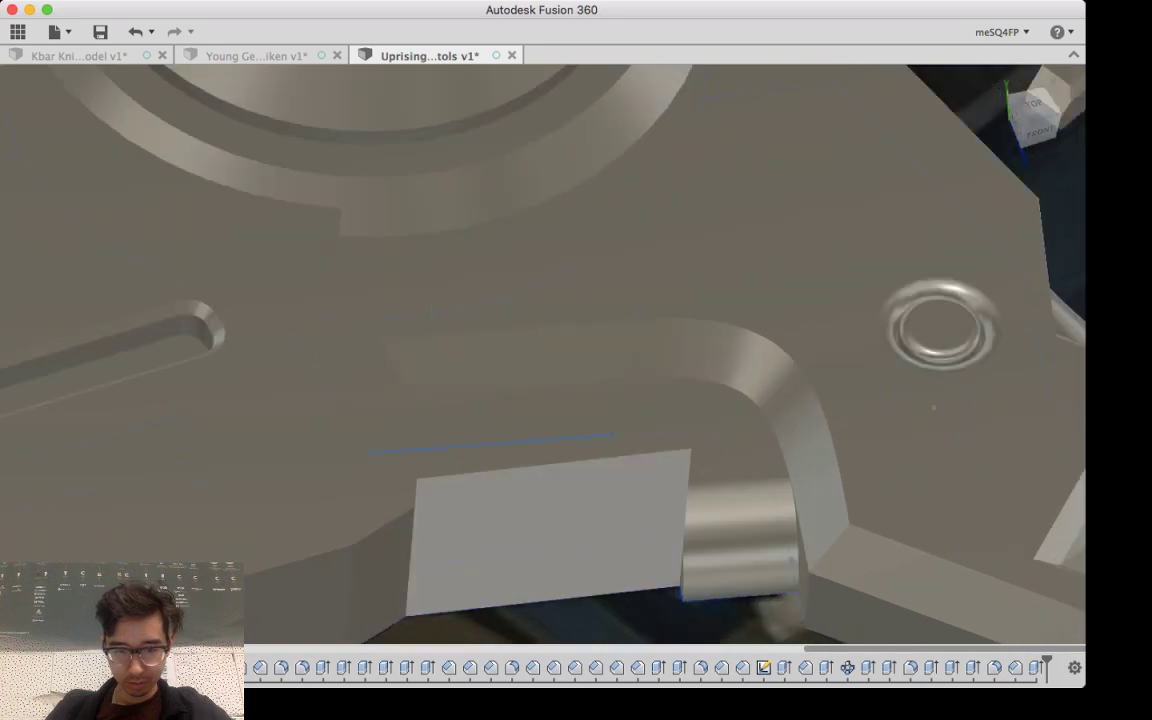
Step: Lower the top face of the block beside the pipe with Press Pull, leaving a thin ledge below the pocket floor
click(570, 438)
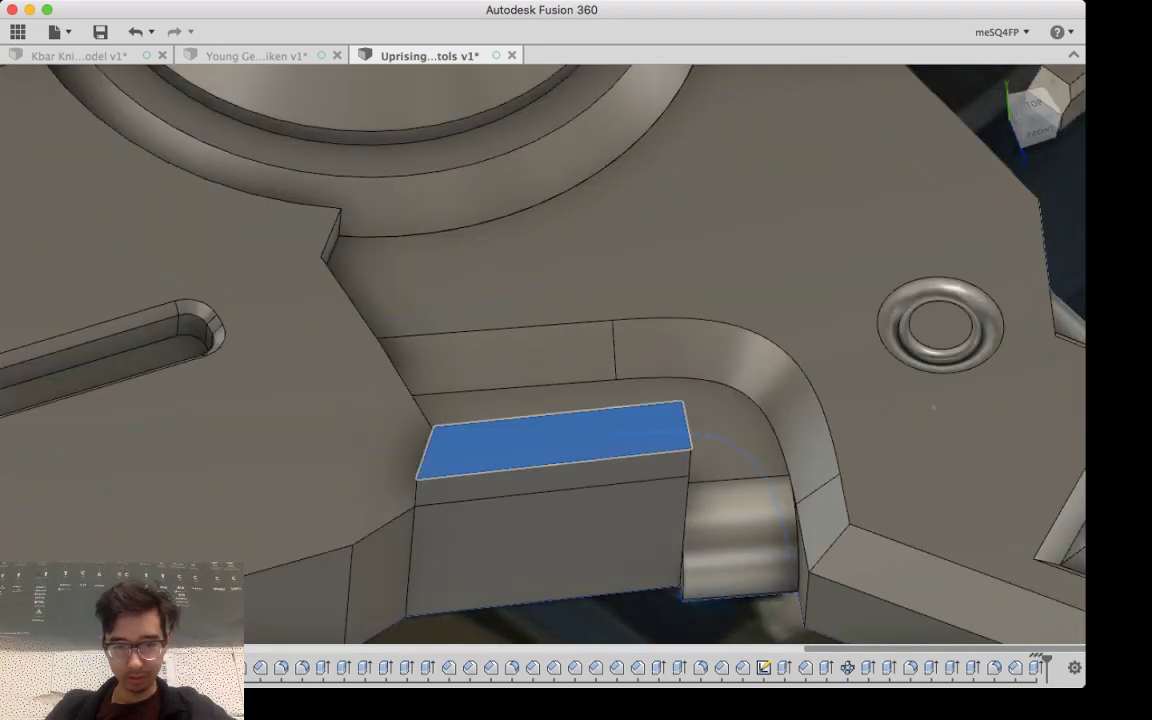
key(q)
drag(649, 418, 640, 546)
key(Return)
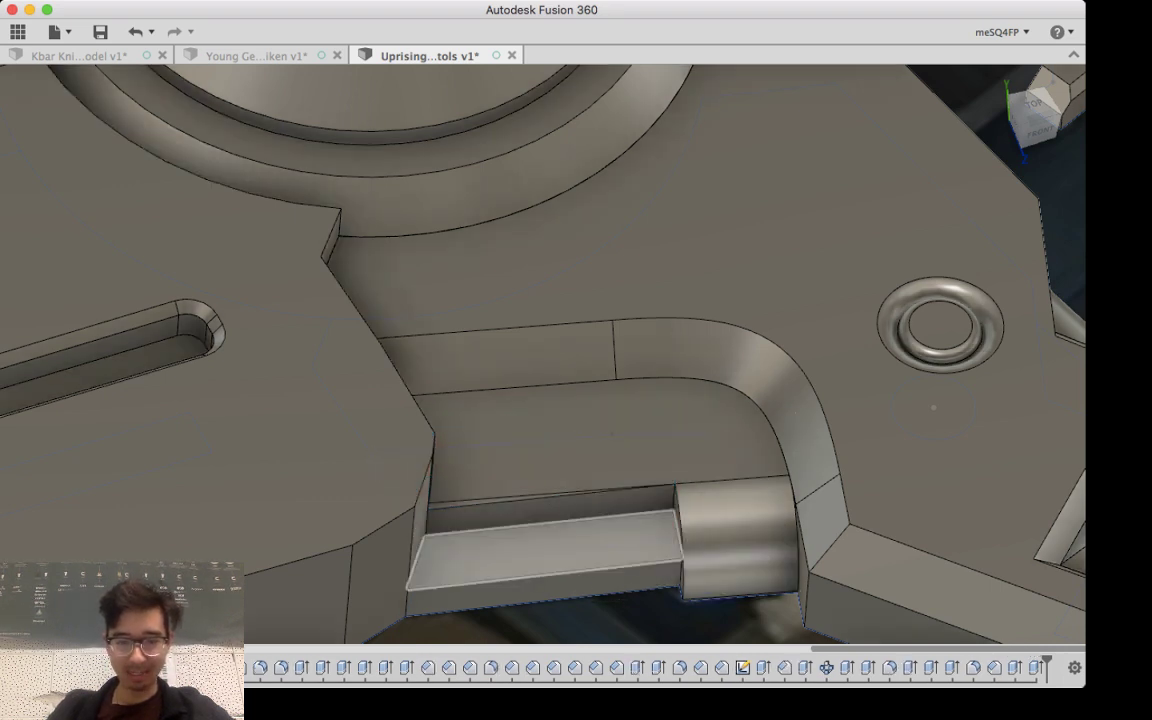
Step: Chamfer the long lower outer edge of the slotted lower section together with the short angled edge adjoining it near the pipe
shift+middle_drag(585, 383, 560, 445)
click(545, 445)
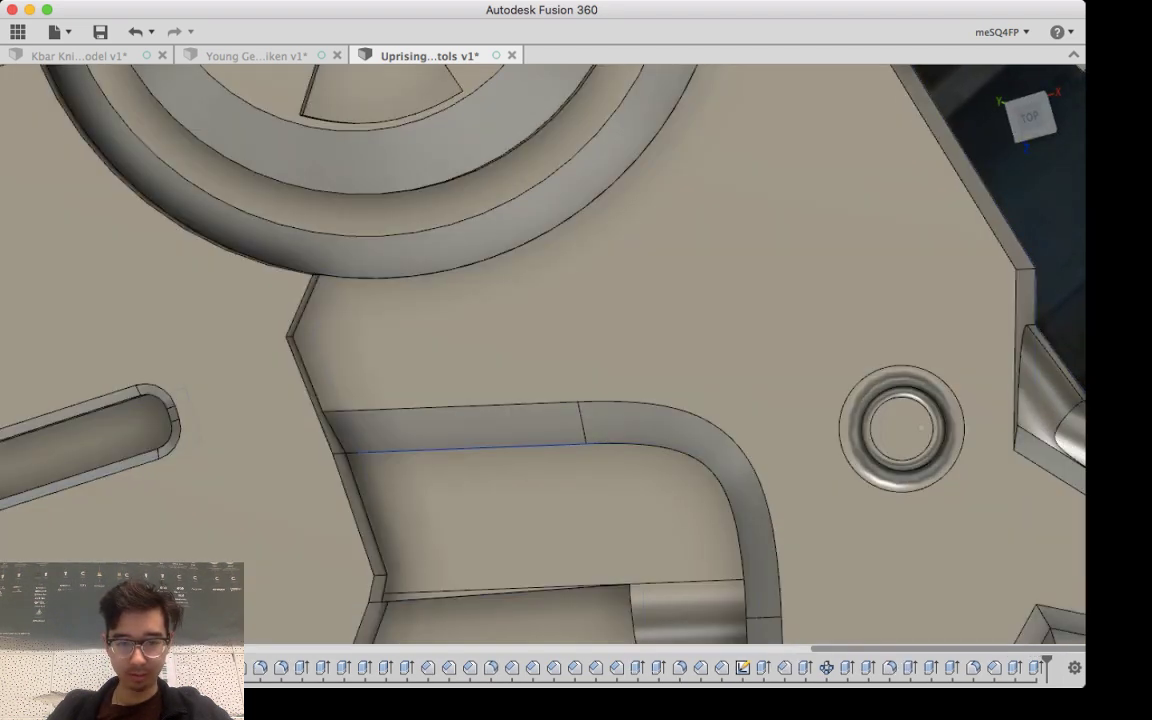
middle_drag(545, 490, 635, 228)
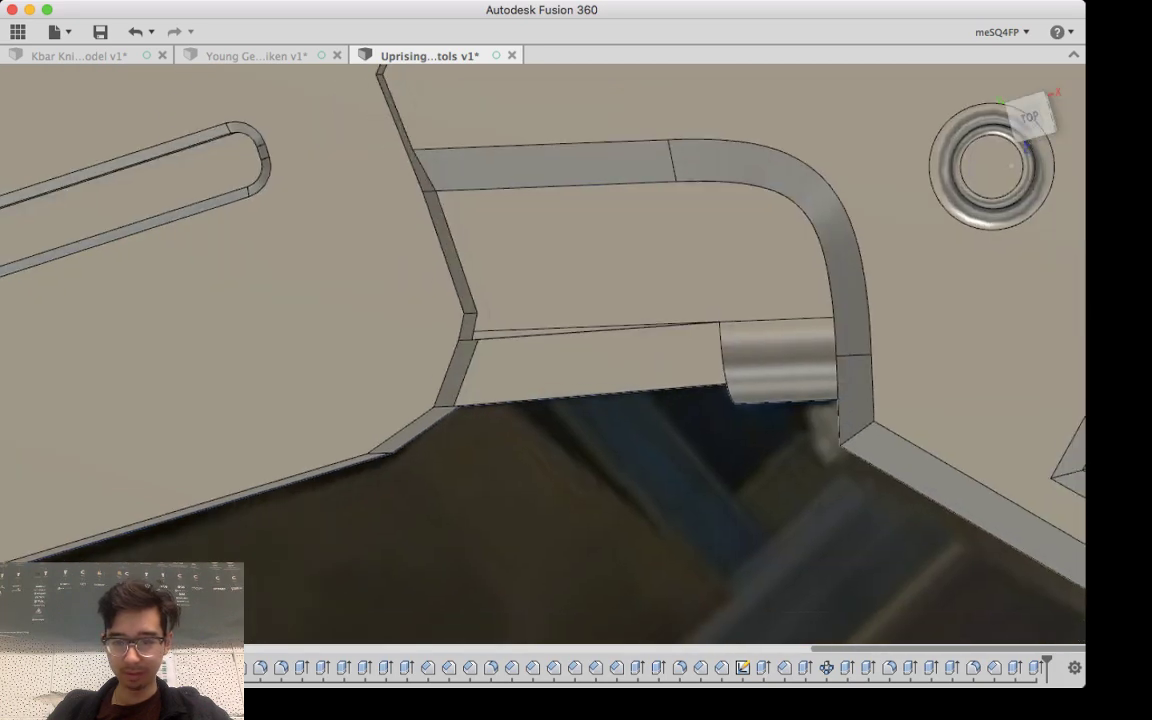
shift+middle_drag(575, 465, 570, 395)
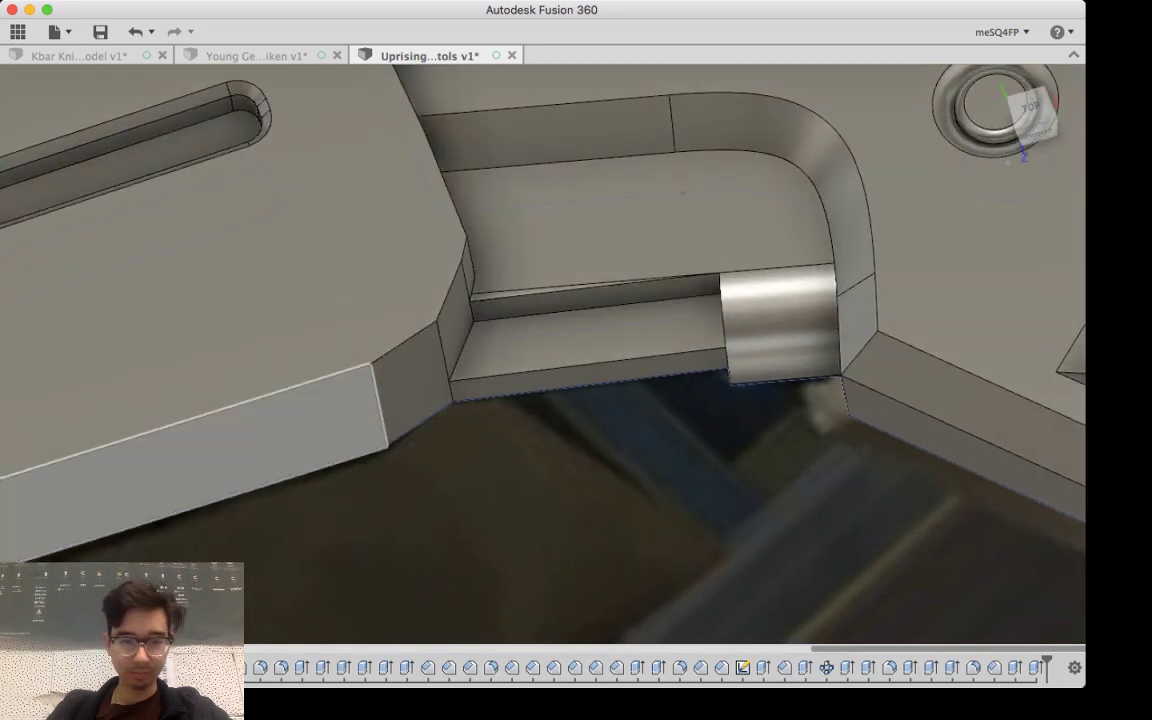
click(325, 378)
shift+click(404, 342)
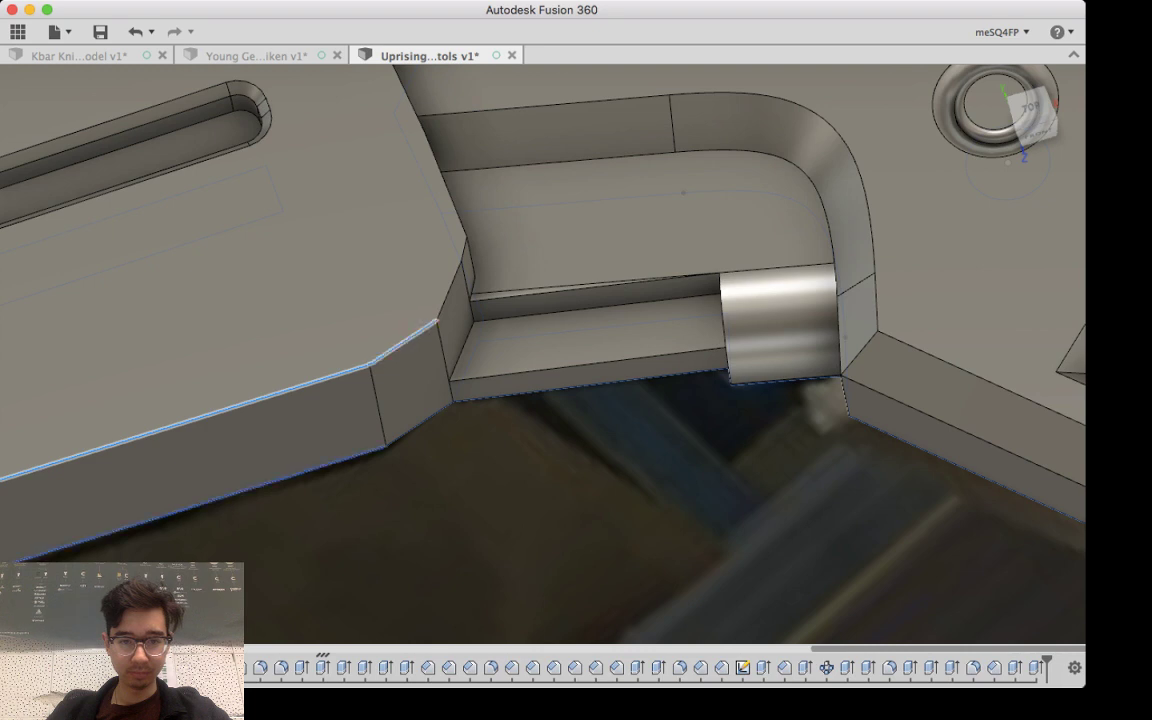
middle_drag(340, 420, 830, 305)
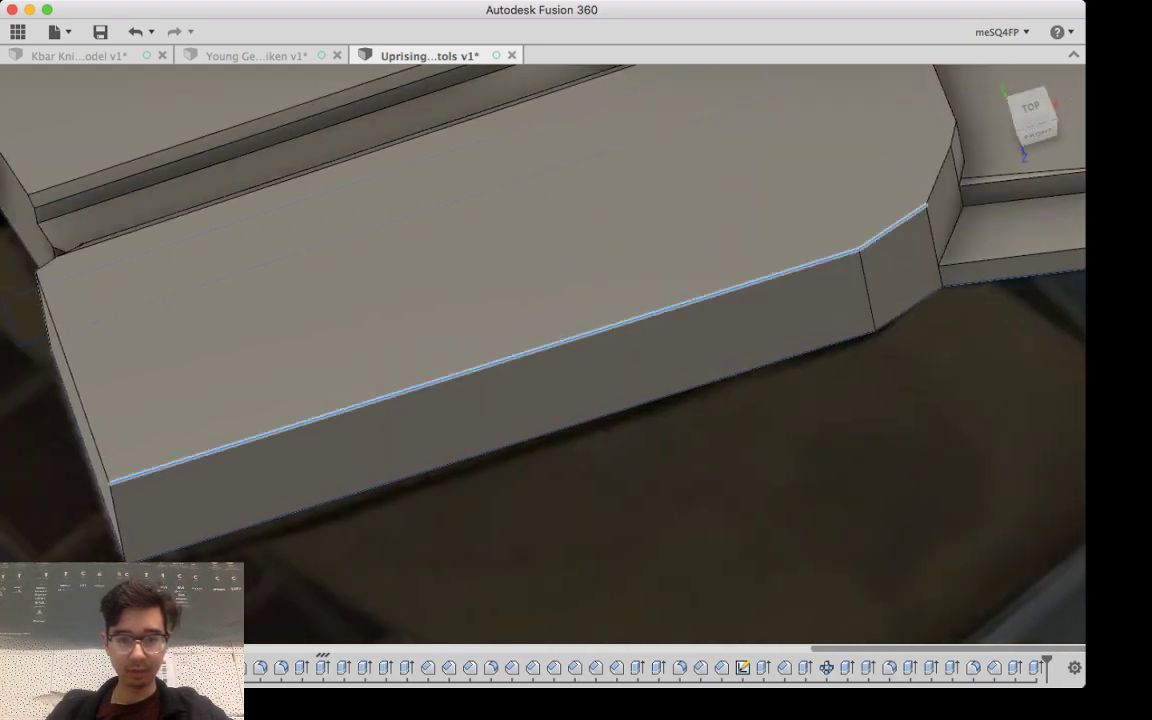
key(f)
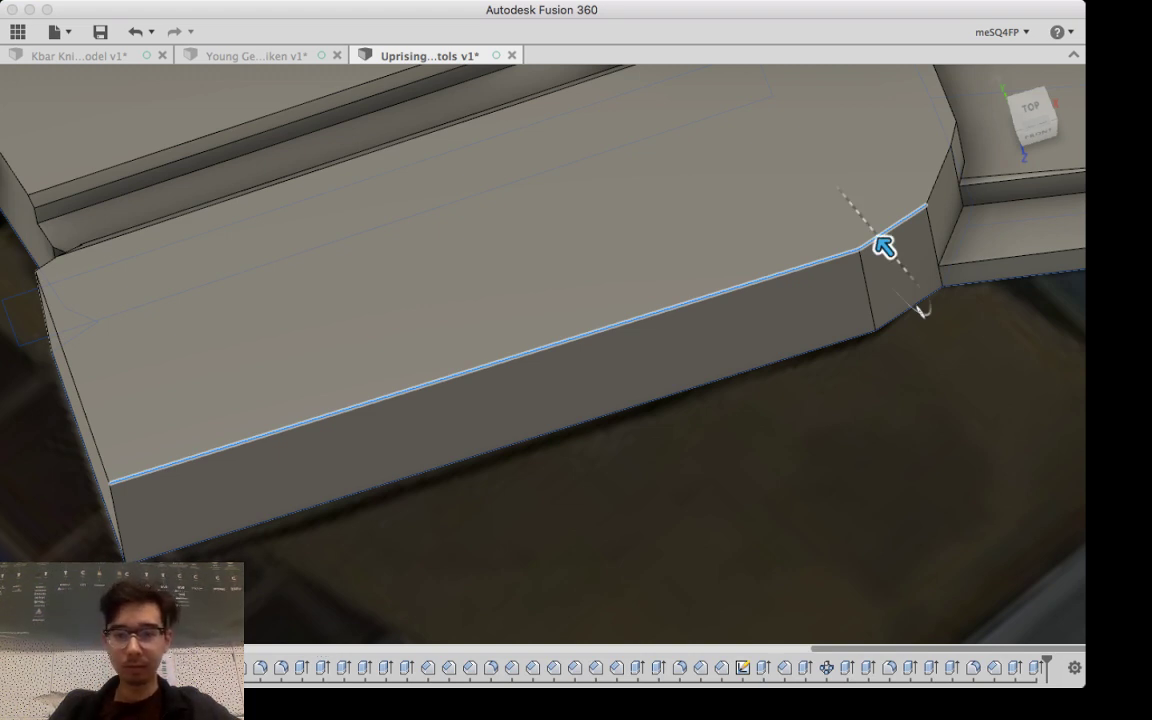
key(Escape)
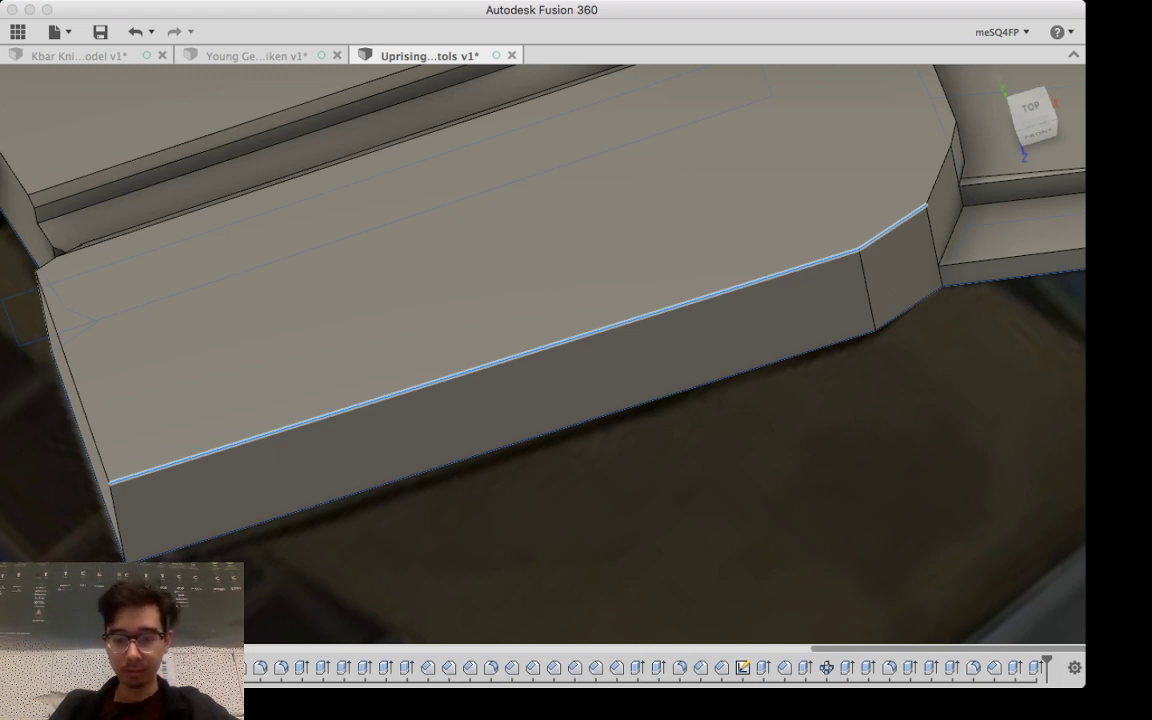
text(1)
key(BackSpace)
text(1)
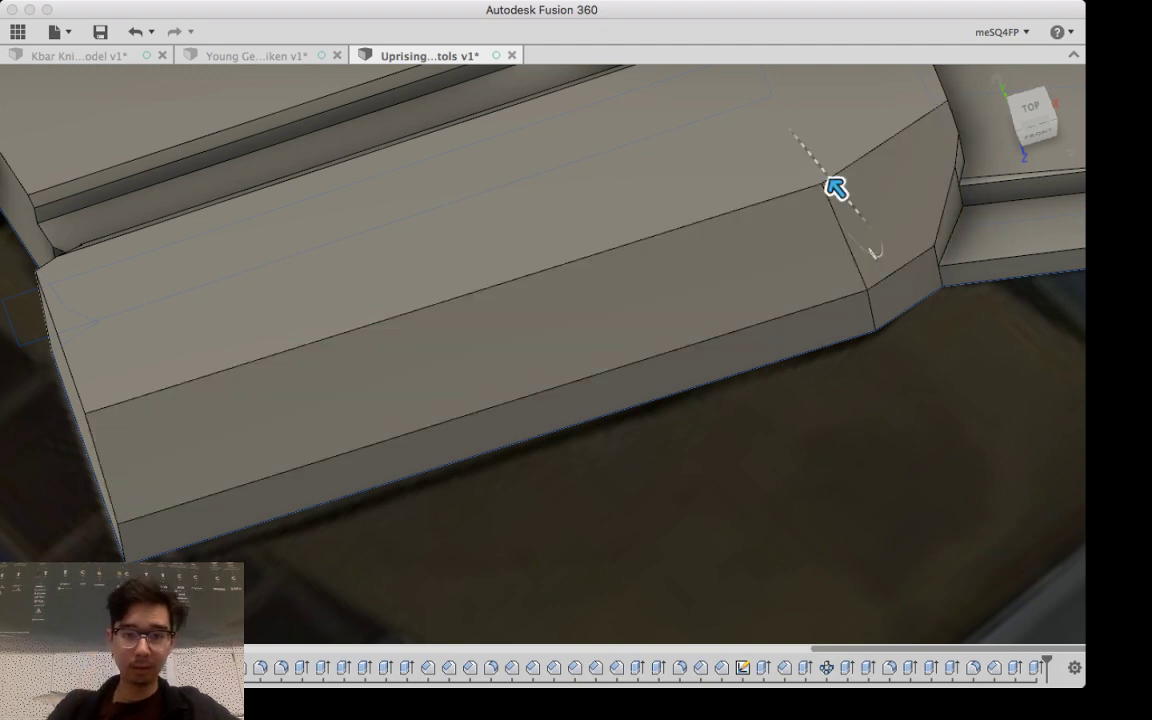
scroll(803, 397, up, 4)
scroll(803, 397, down, 10)
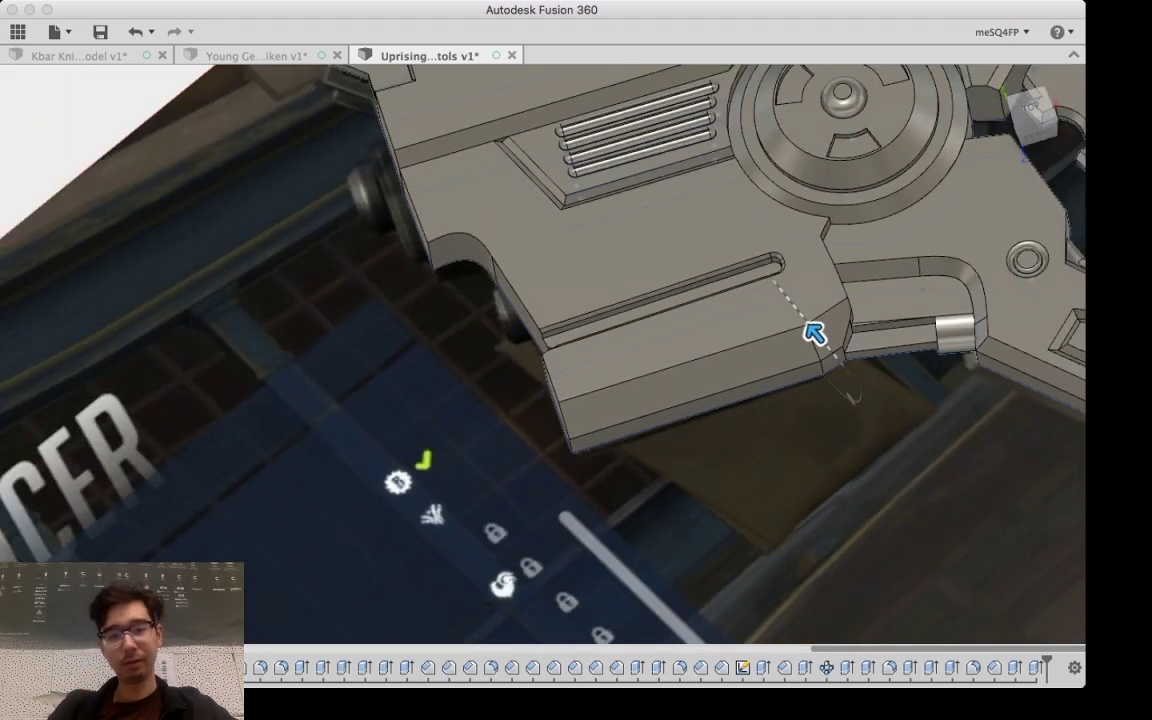
shift+middle_drag(803, 397, 969, 488)
key(Return)
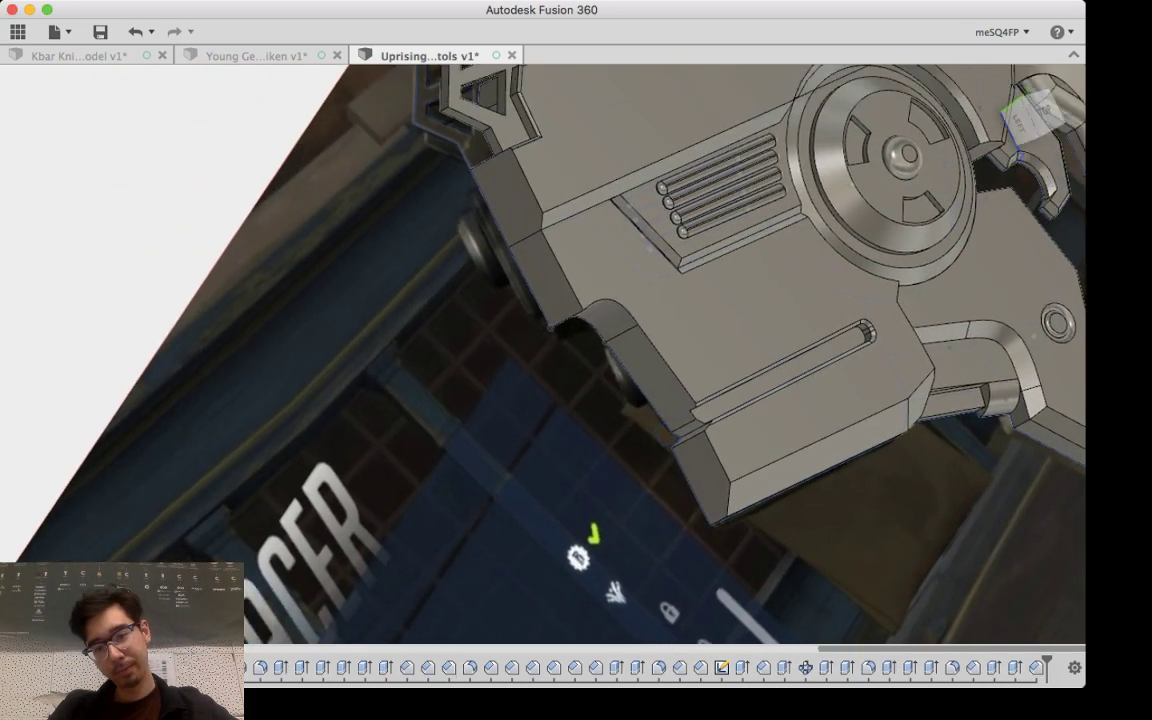
Step: Try extending the front edge selection for a chamfer across the short step edge above the curved notch
shift+middle_drag(920, 402, 940, 410)
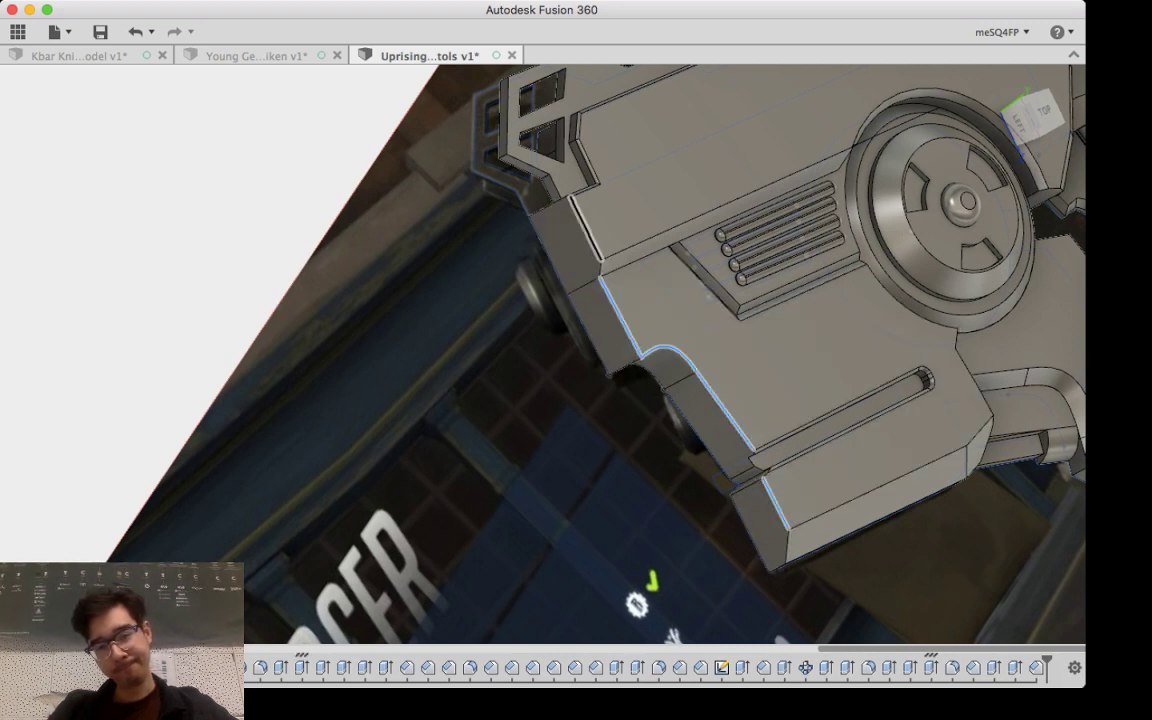
scroll(615, 365, down, 4)
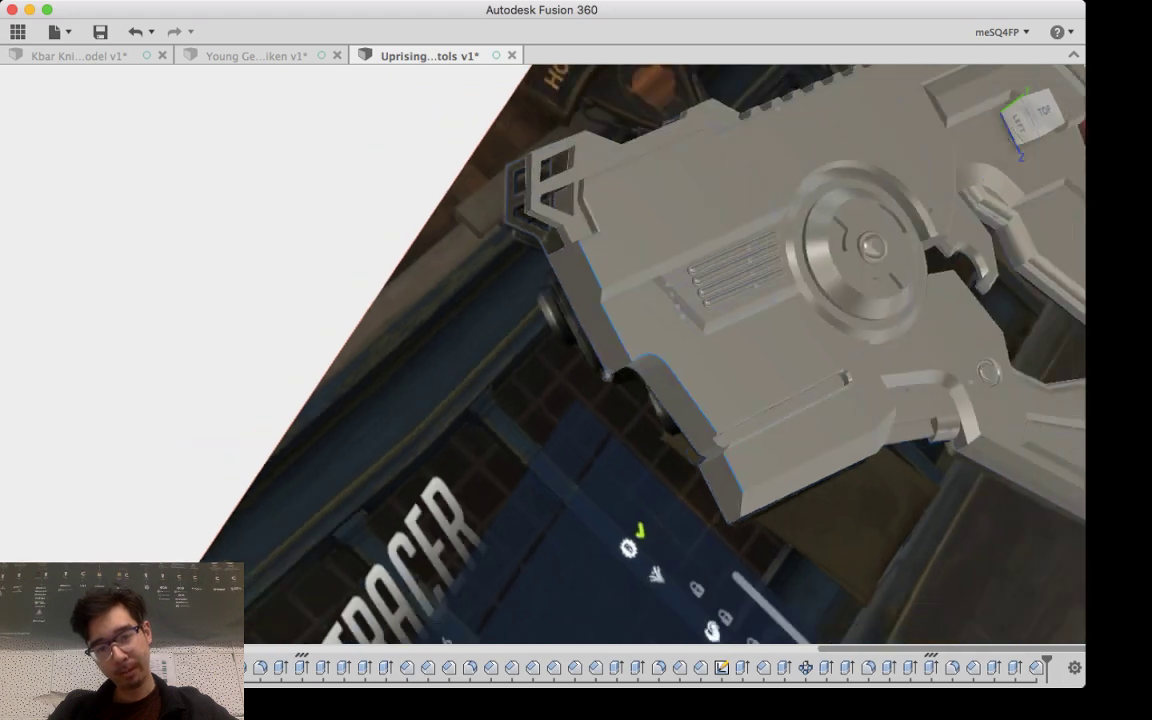
scroll(615, 315, up, 8)
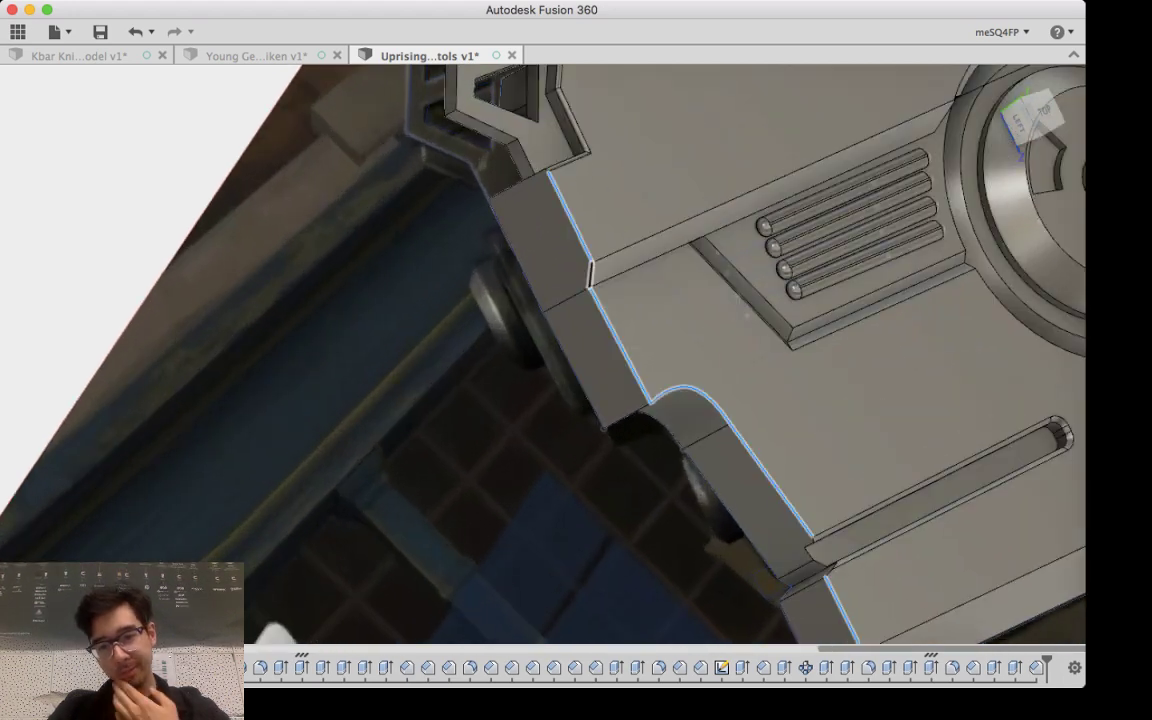
click(592, 275)
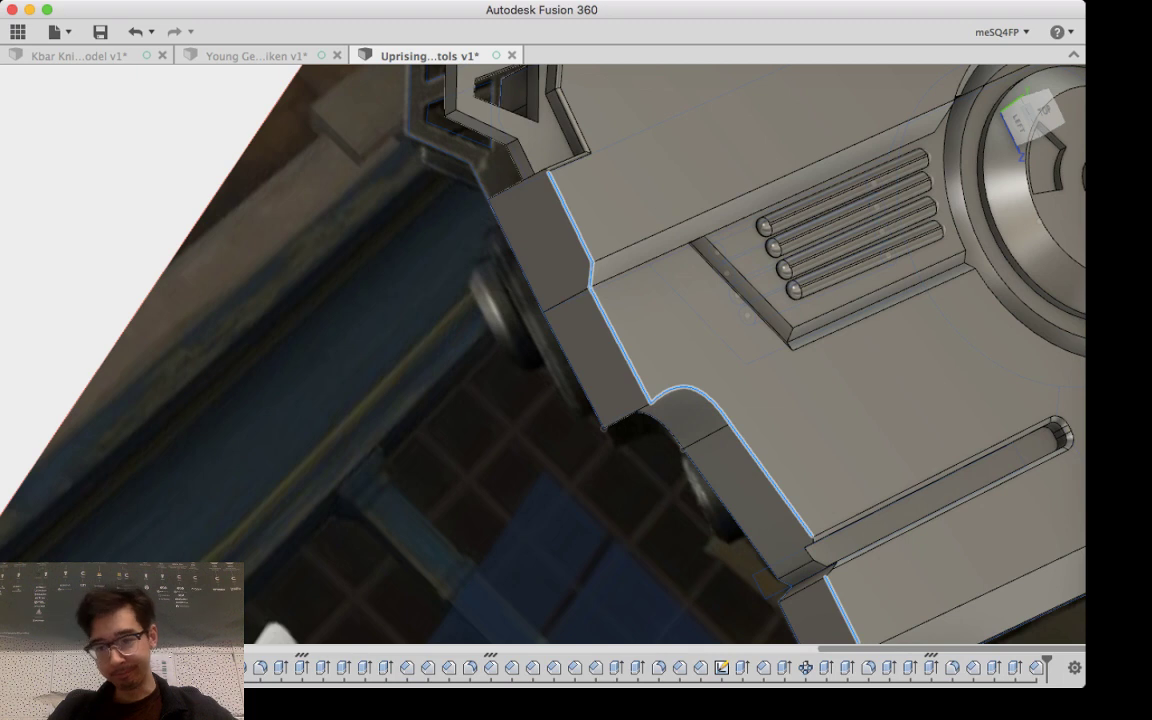
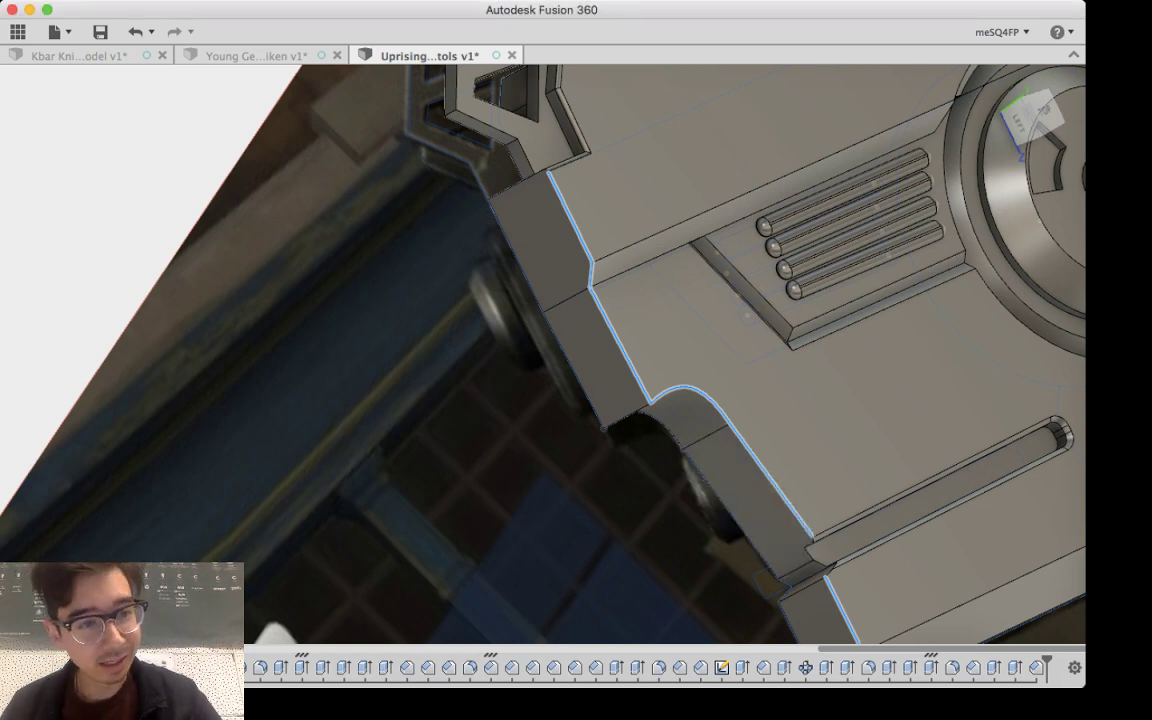
key(f)
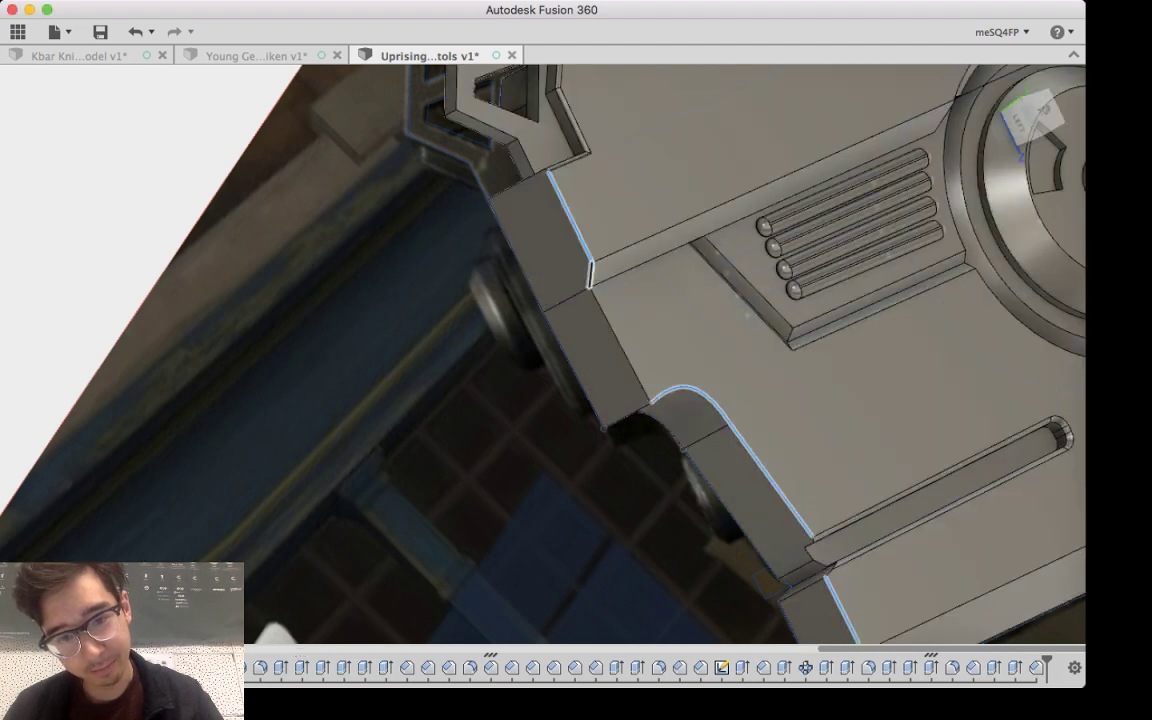
Step: Try adding the small profile edges at the long slot's open end to the chamfer selection
middle_drag(720, 400, 575, 232)
shift+middle_drag(640, 340, 683, 422)
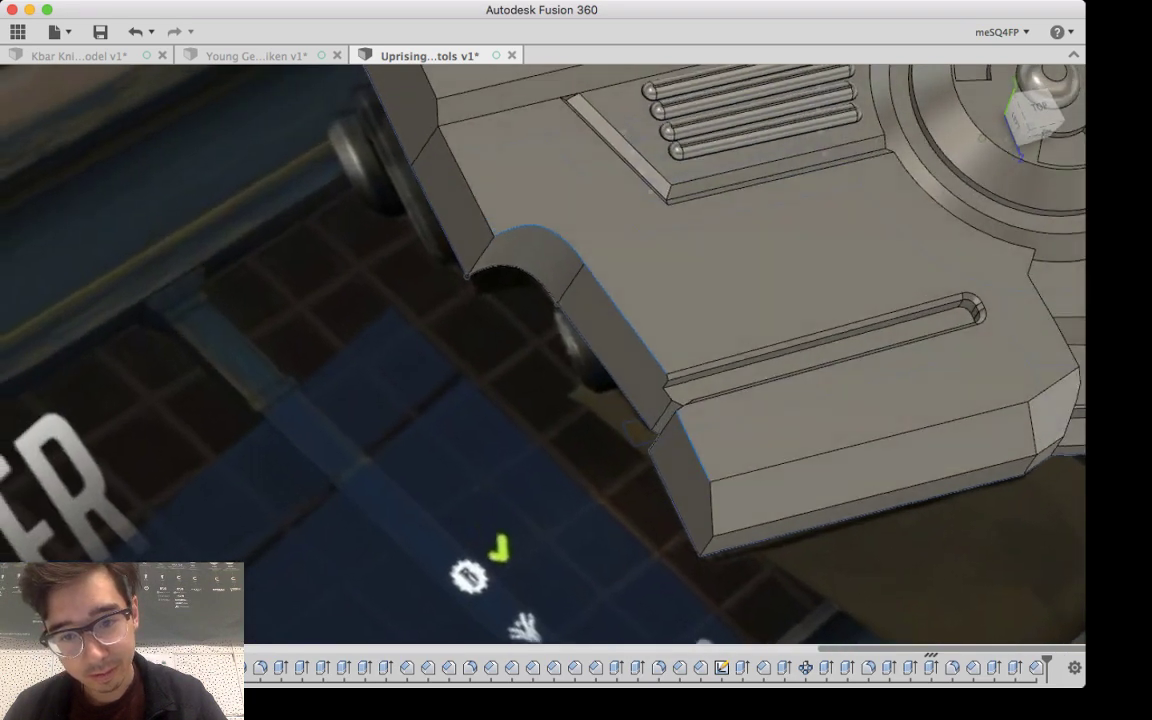
scroll(683, 422, down, 3)
scroll(612, 445, up, 5)
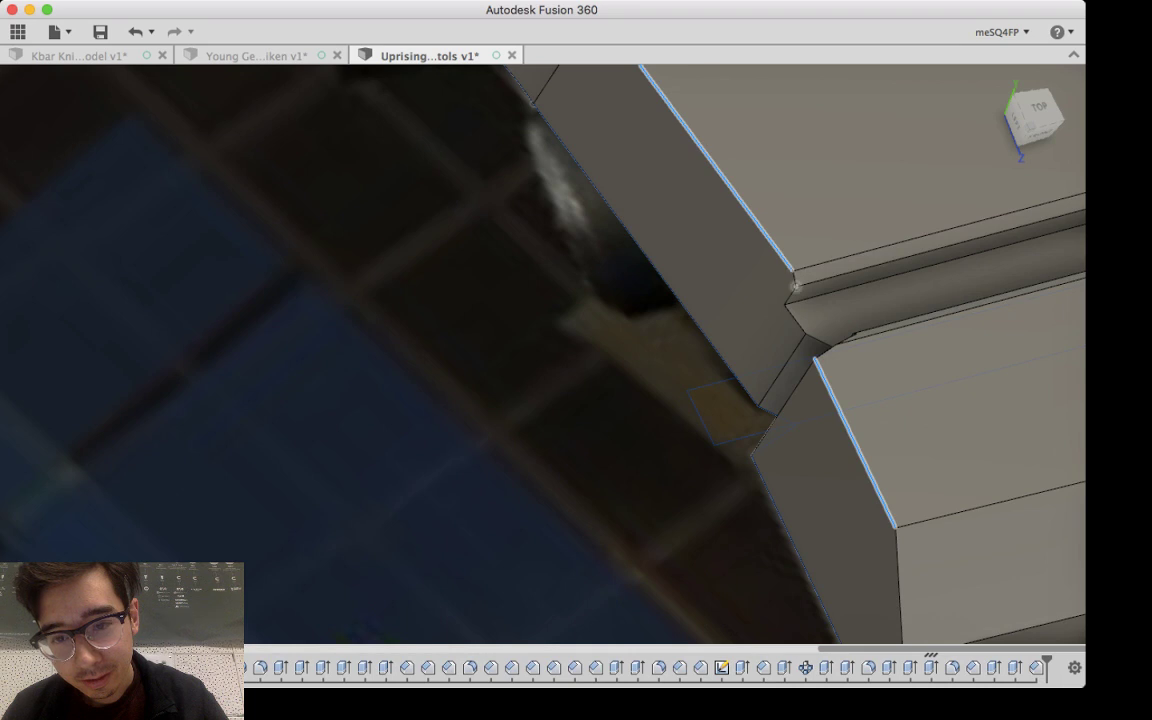
shift+click(787, 274)
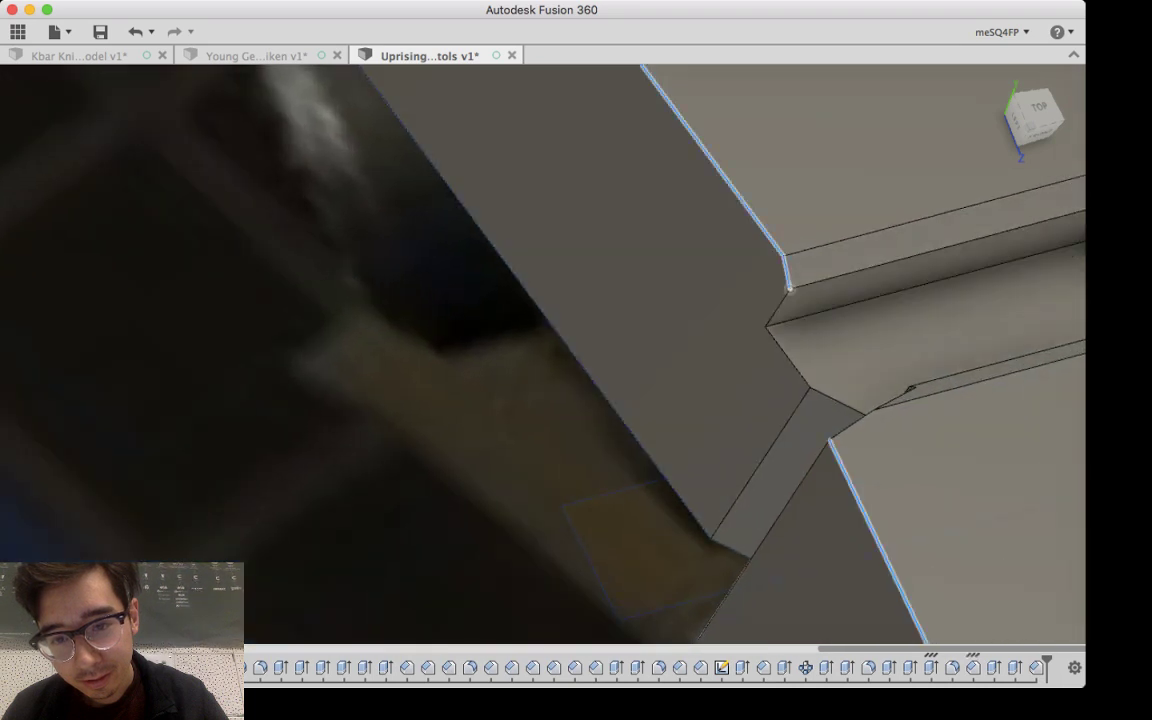
shift+click(778, 308)
shift+click(788, 357)
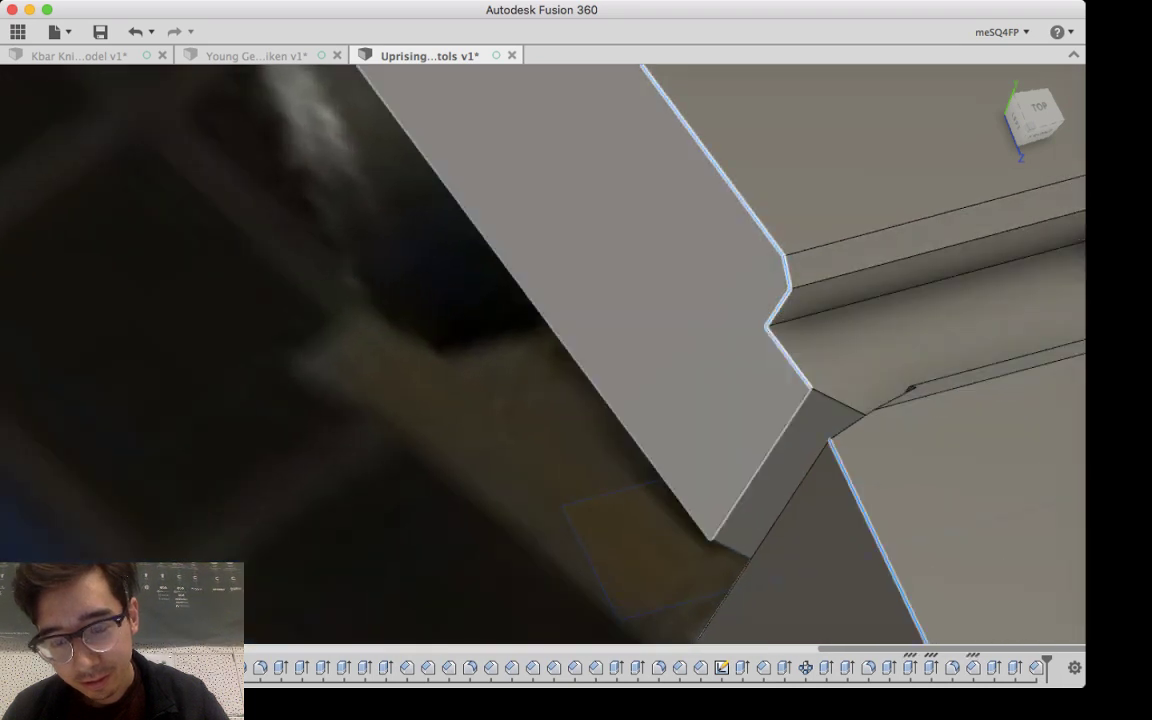
middle_drag(755, 370, 775, 424)
mouse_move(500, 150)
shift+middle_down()
mouse_move(608, 394)
mouse_move(670, 430)
mouse_move(480, 139)
shift+middle_up()
middle_drag(620, 400, 512, 190)
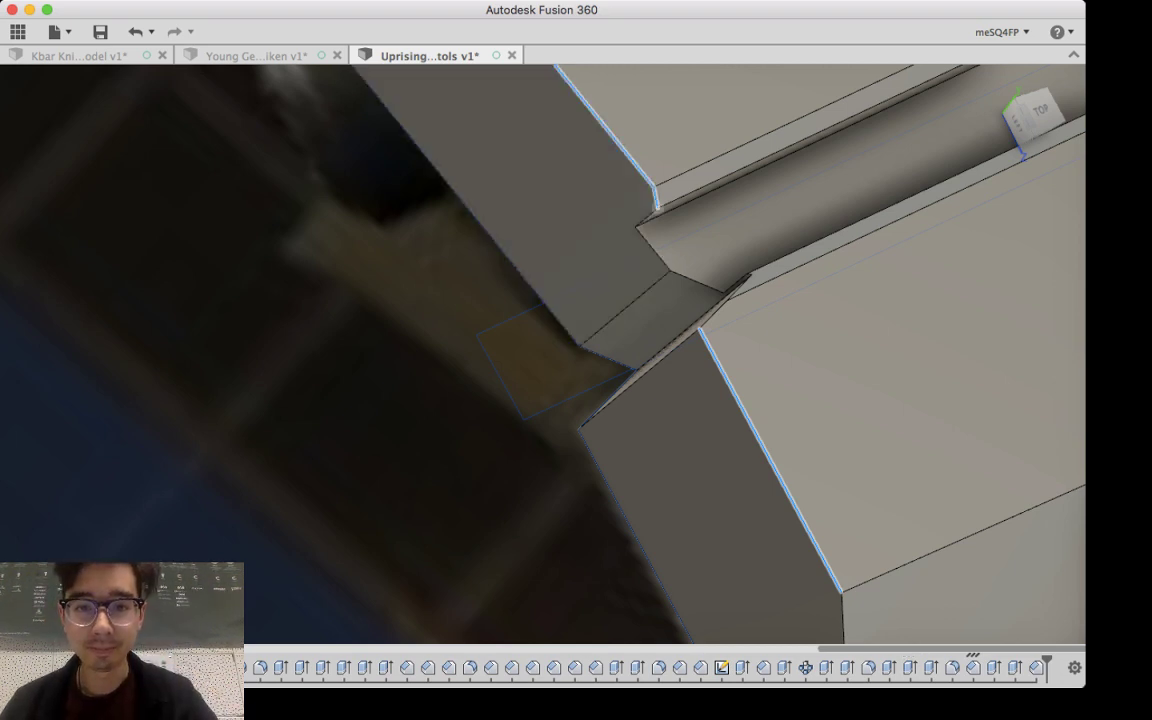
Step: Add a narrow chamfer to the curved notch edge running to the slot and to the short front edge below the slot
scroll(484, 280, up, 4)
scroll(560, 350, down, 5)
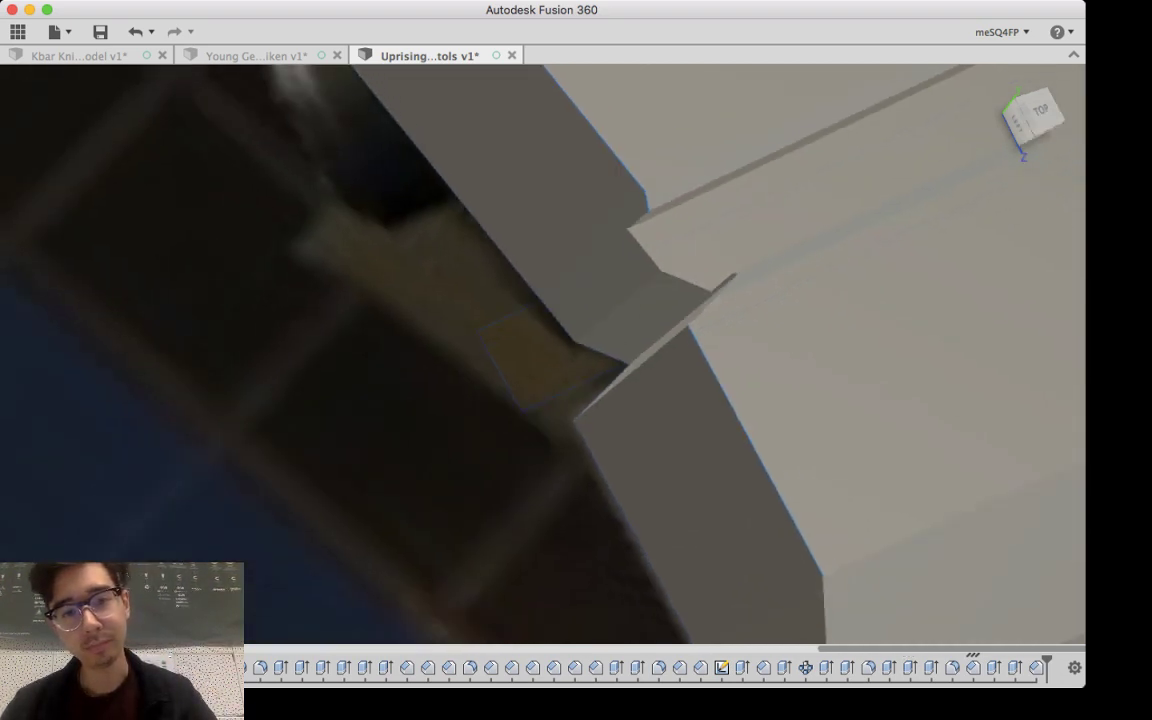
scroll(540, 350, down, 4)
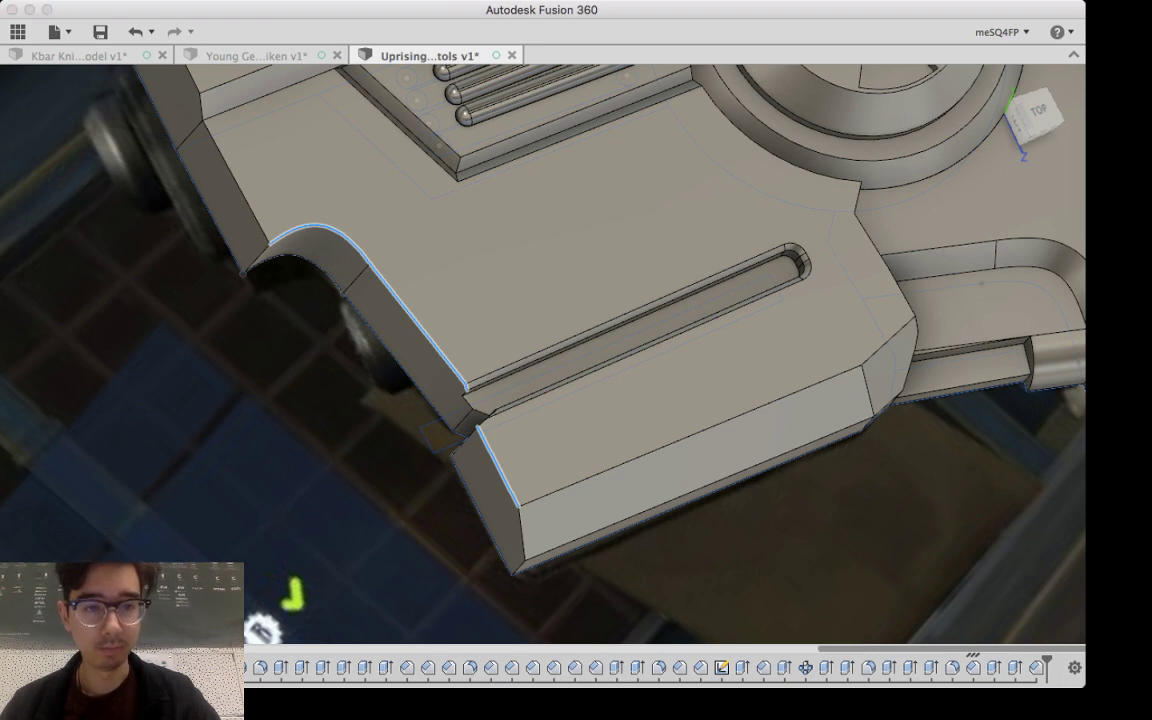
key(f)
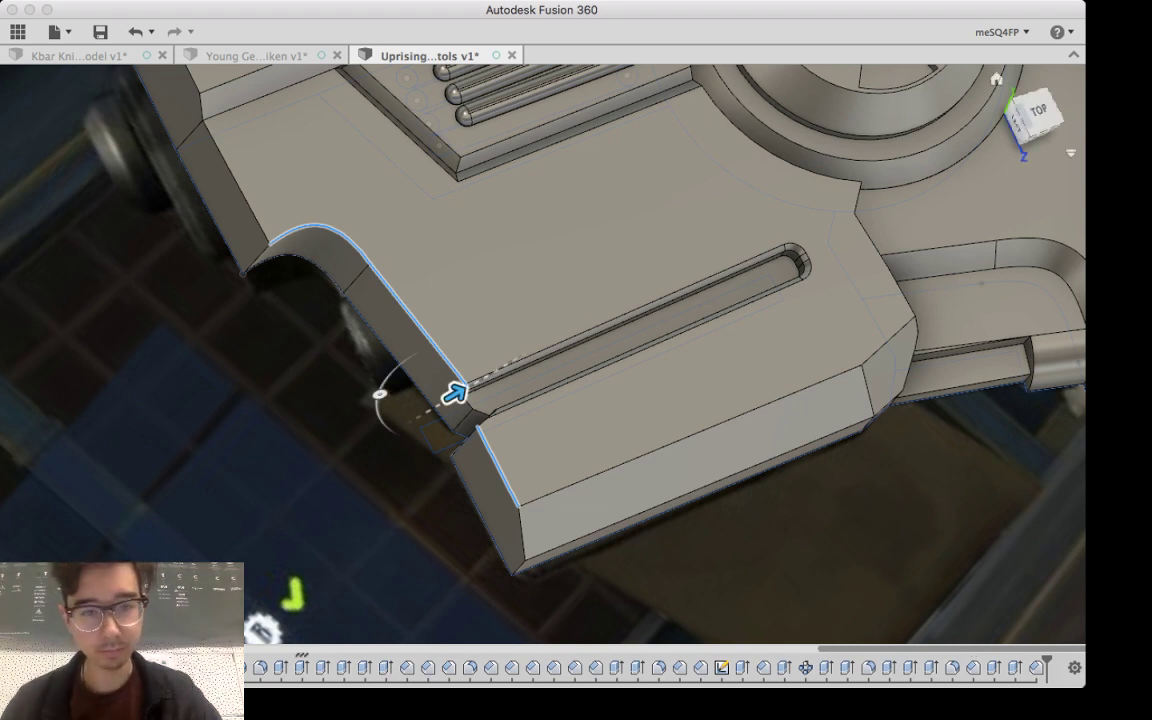
drag(455, 393, 473, 383)
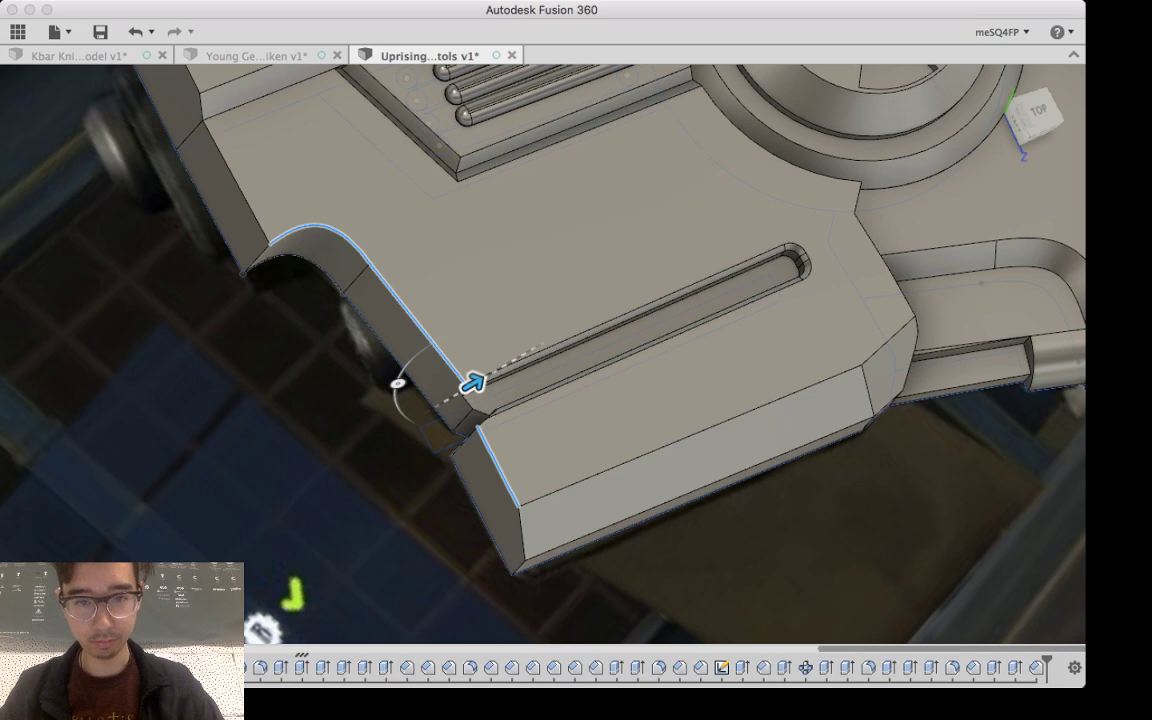
drag(472, 382, 463, 388)
key(Return)
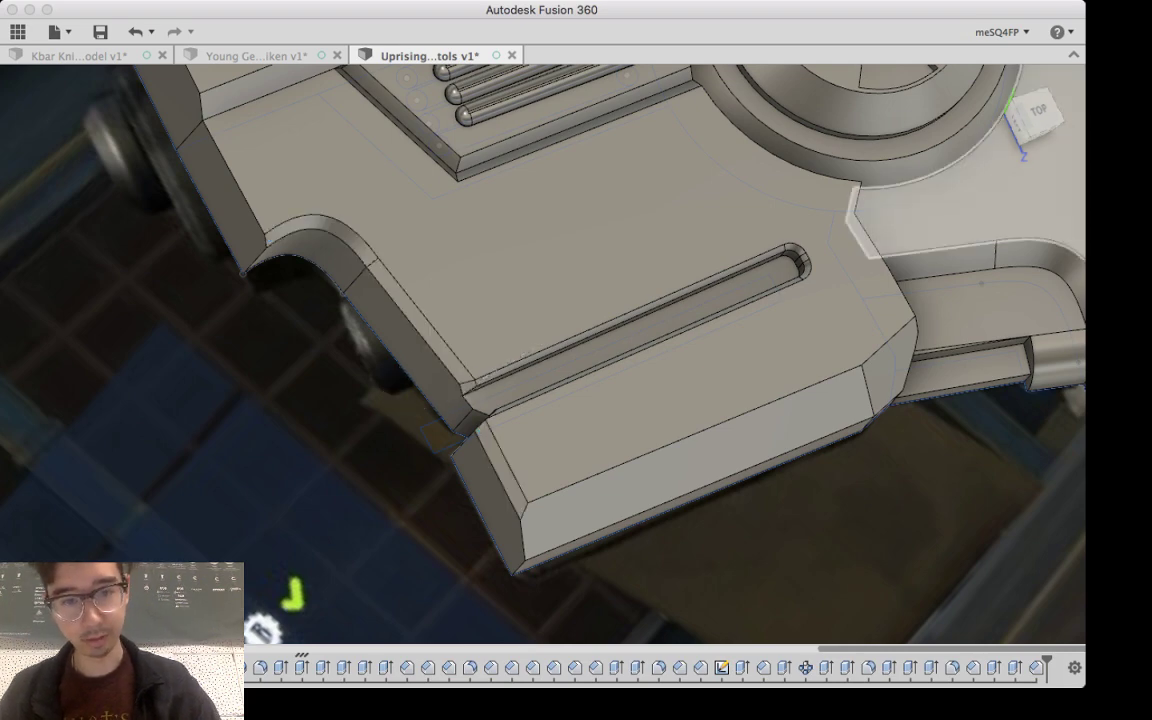
Step: Examine the chamfered edges around the curved notch and slot, then the pistol's overall shape and the unchamfered front corner
shift+middle_drag(500, 380, 555, 466)
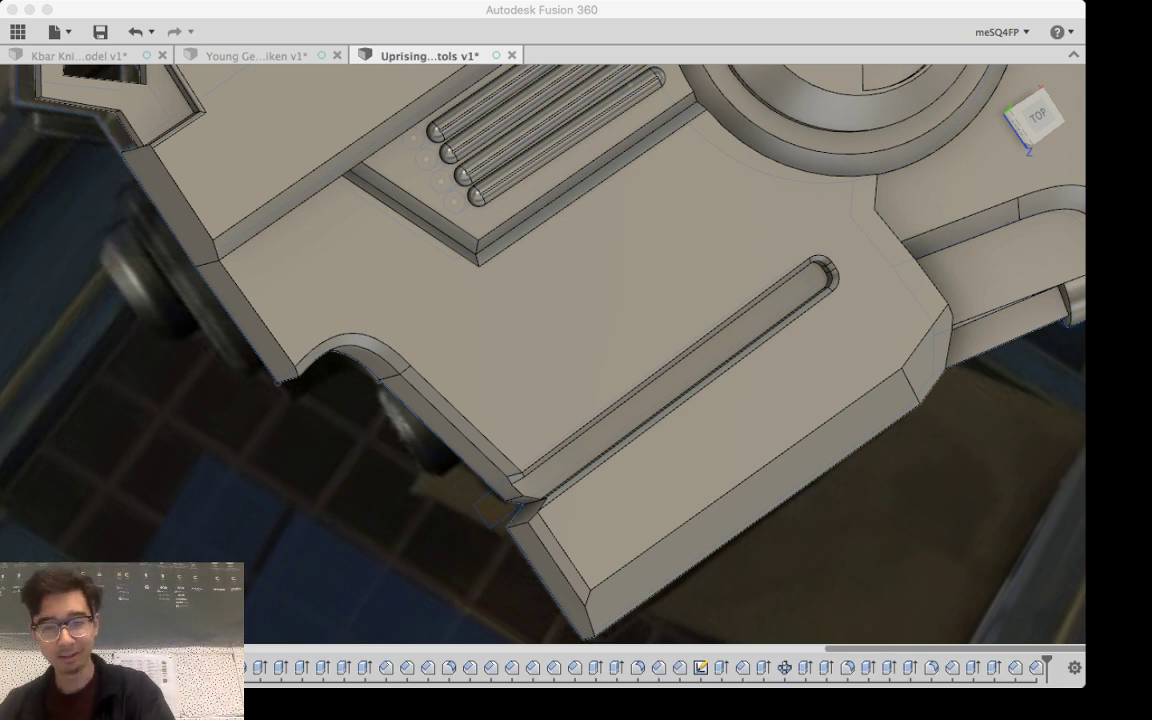
click(500, 358)
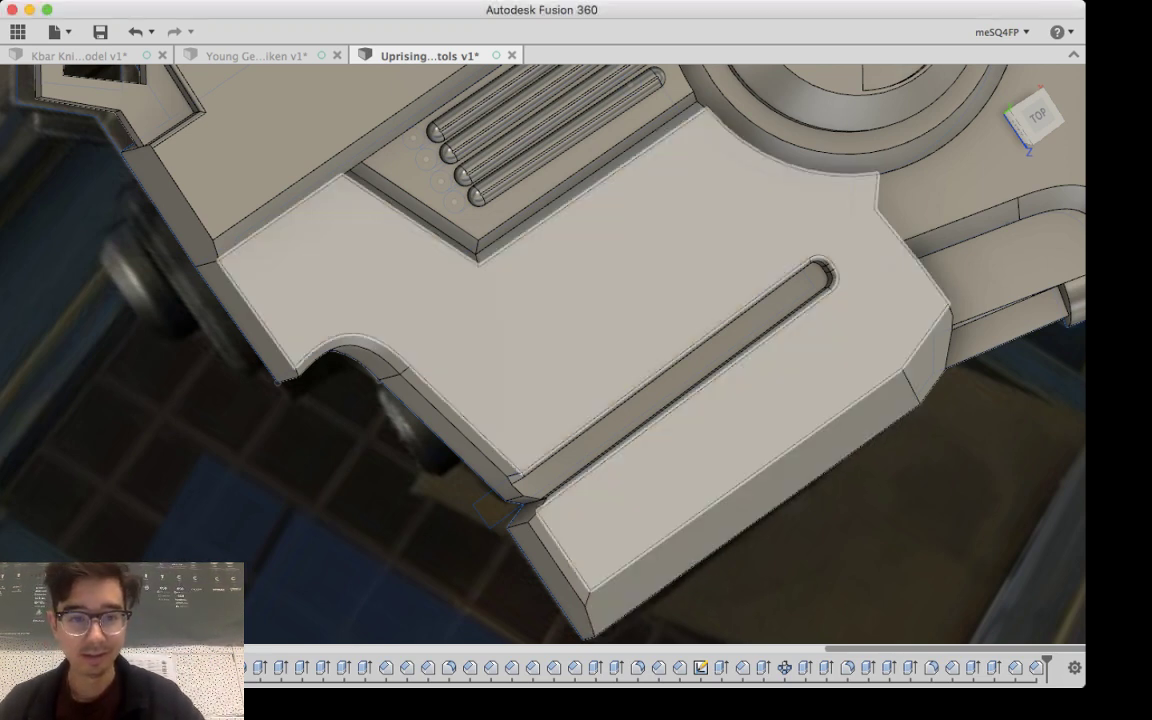
scroll(500, 358, up, 4)
scroll(500, 358, down, 10)
shift+middle_drag(500, 358, 640, 455)
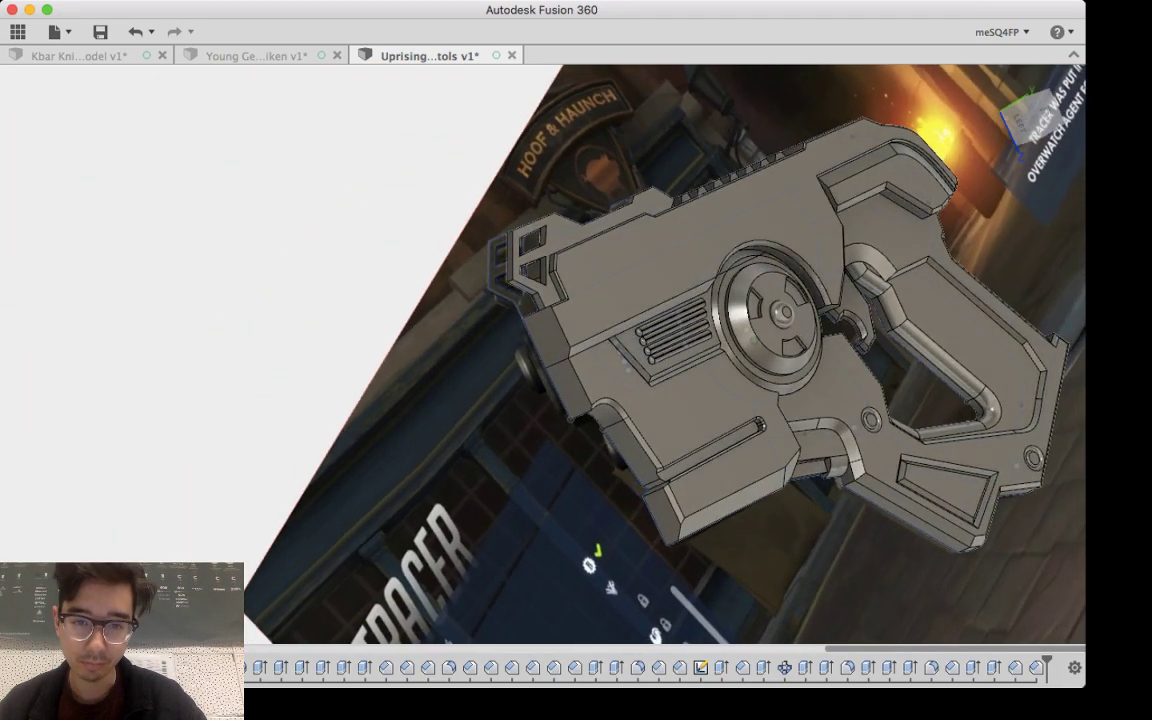
scroll(575, 372, down, 5)
scroll(575, 372, up, 9)
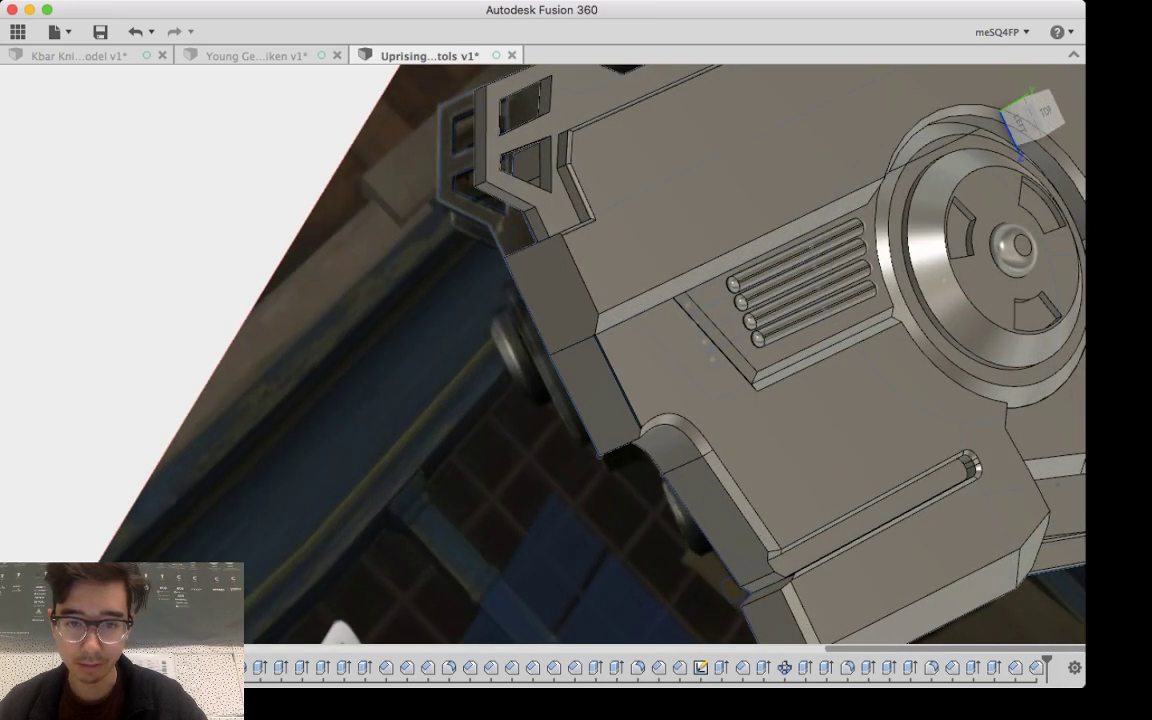
scroll(610, 380, down, 4)
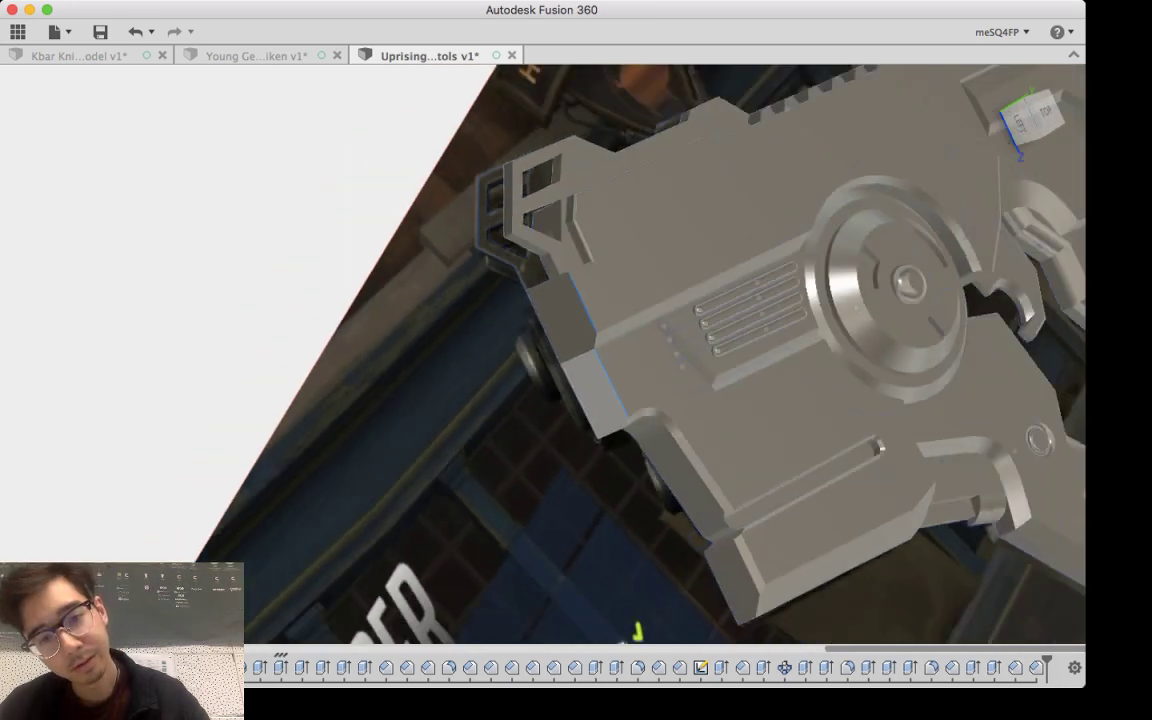
Step: Try to chamfer the two front edges above the curved notch together with the short edge at the muzzle end, leaving out the step edge
scroll(605, 370, up, 8)
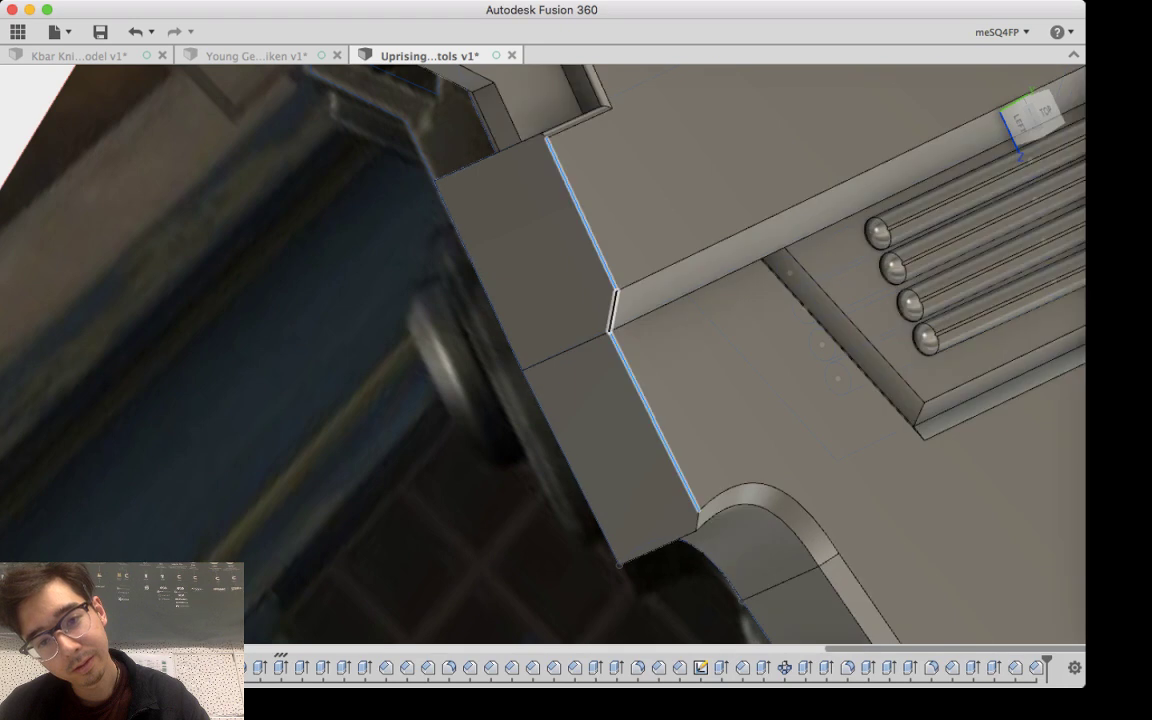
shift+click(613, 312)
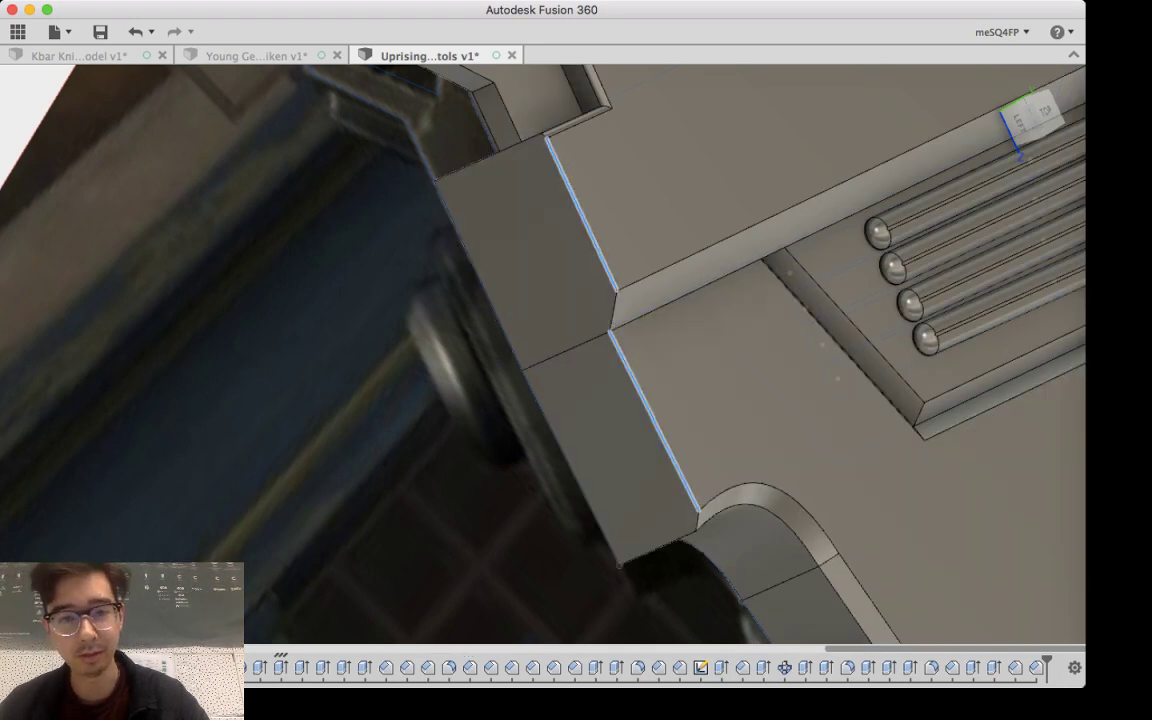
shift+middle_drag(510, 290, 415, 315)
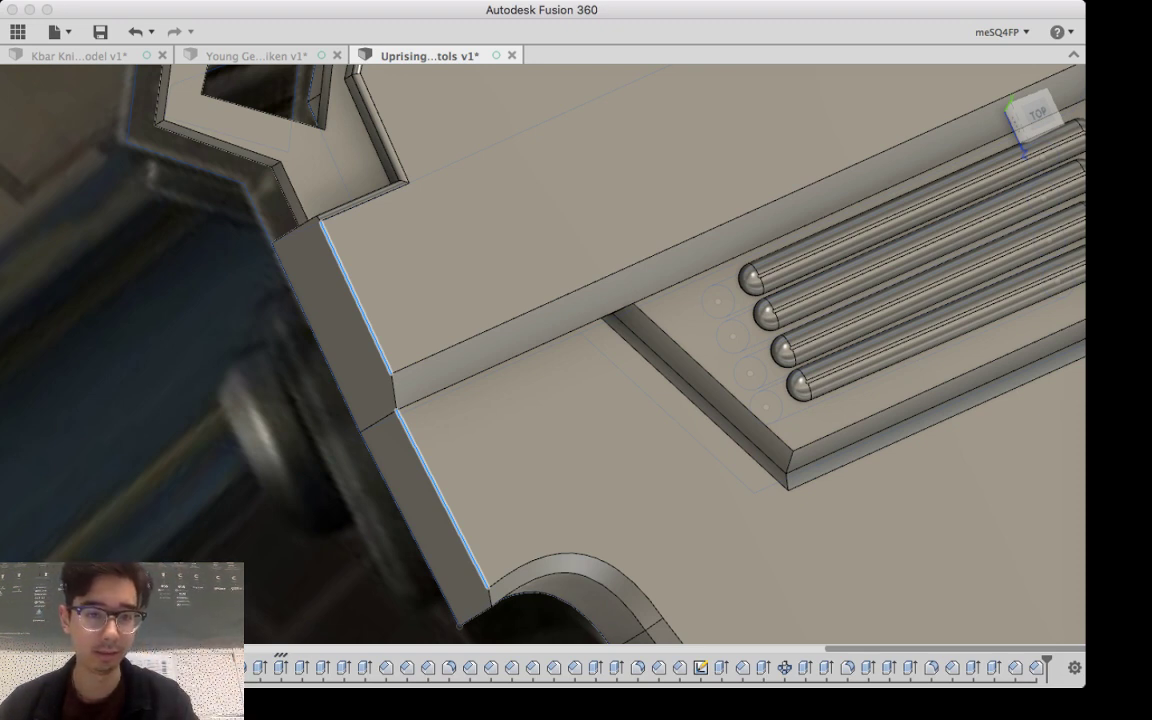
click(295, 229)
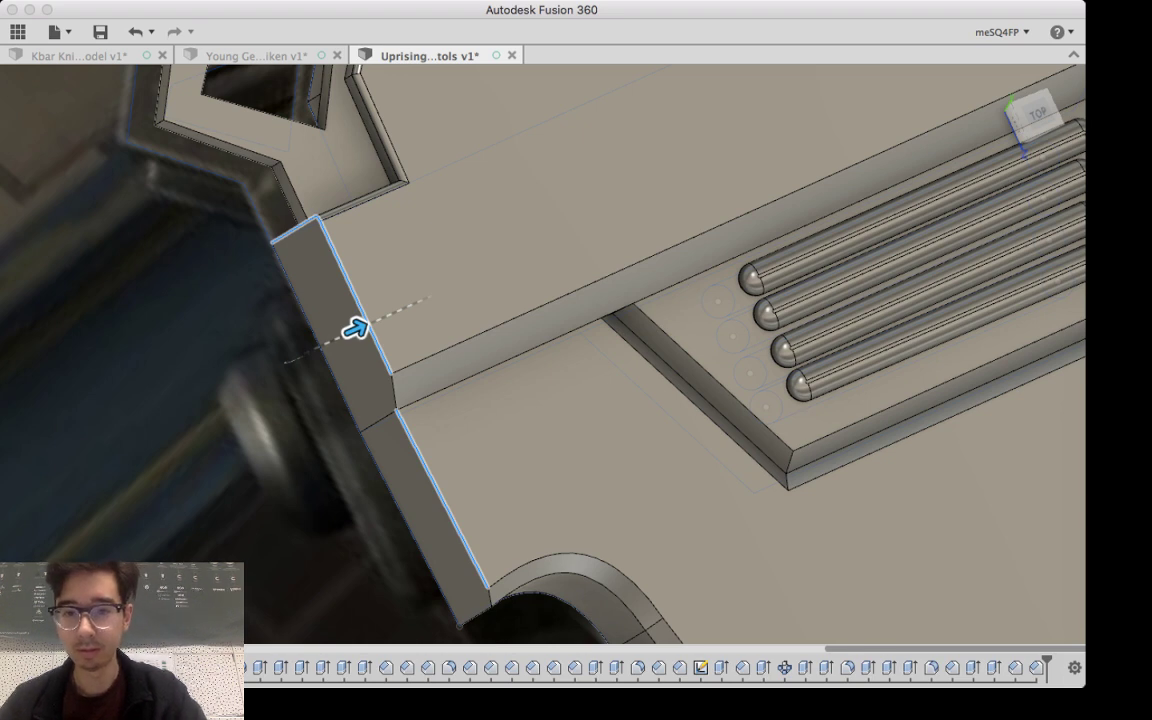
drag(356, 328, 364, 325)
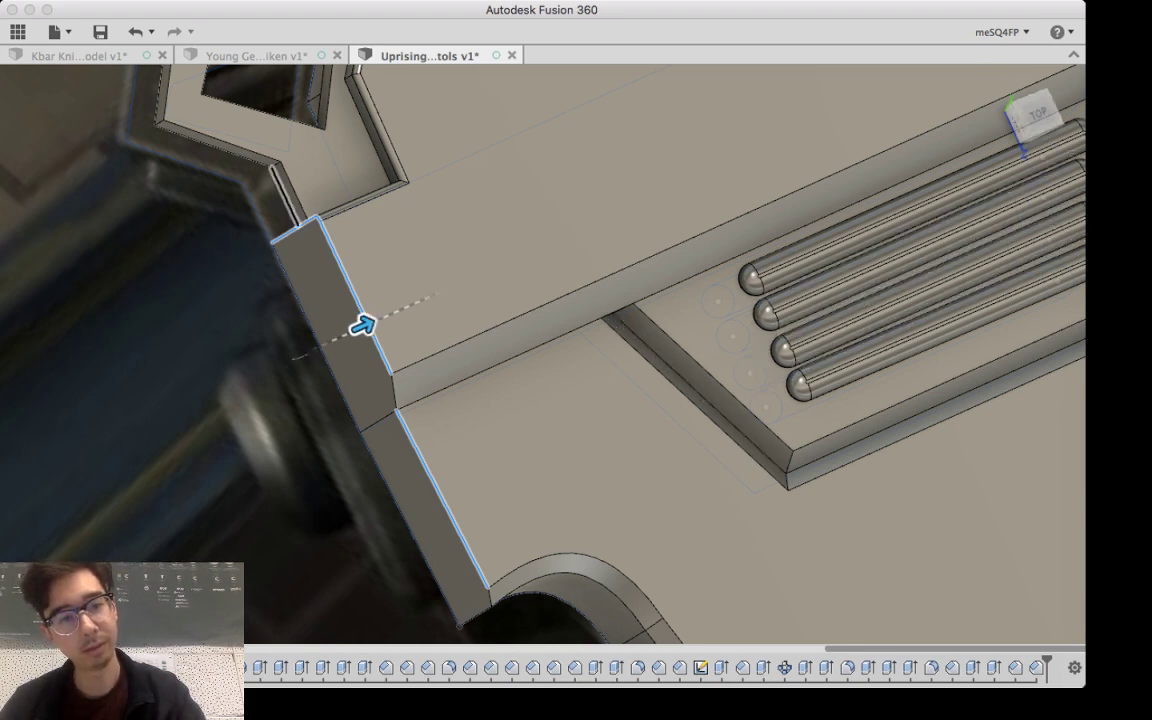
click(348, 283)
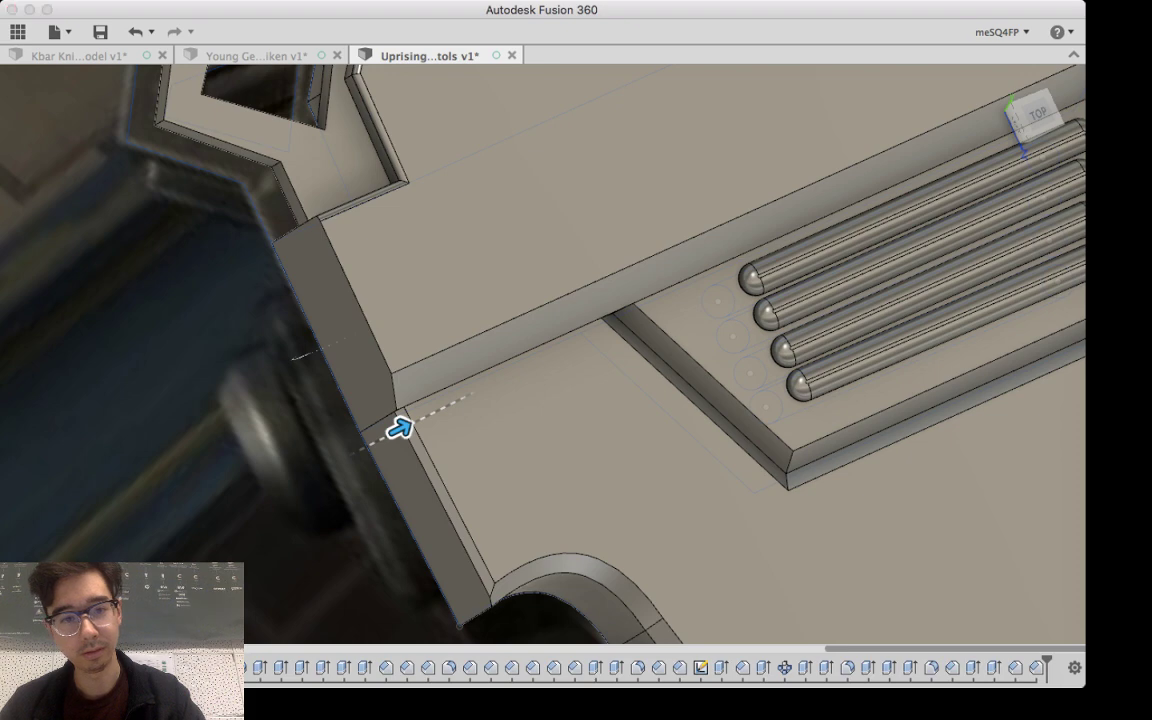
key(Return)
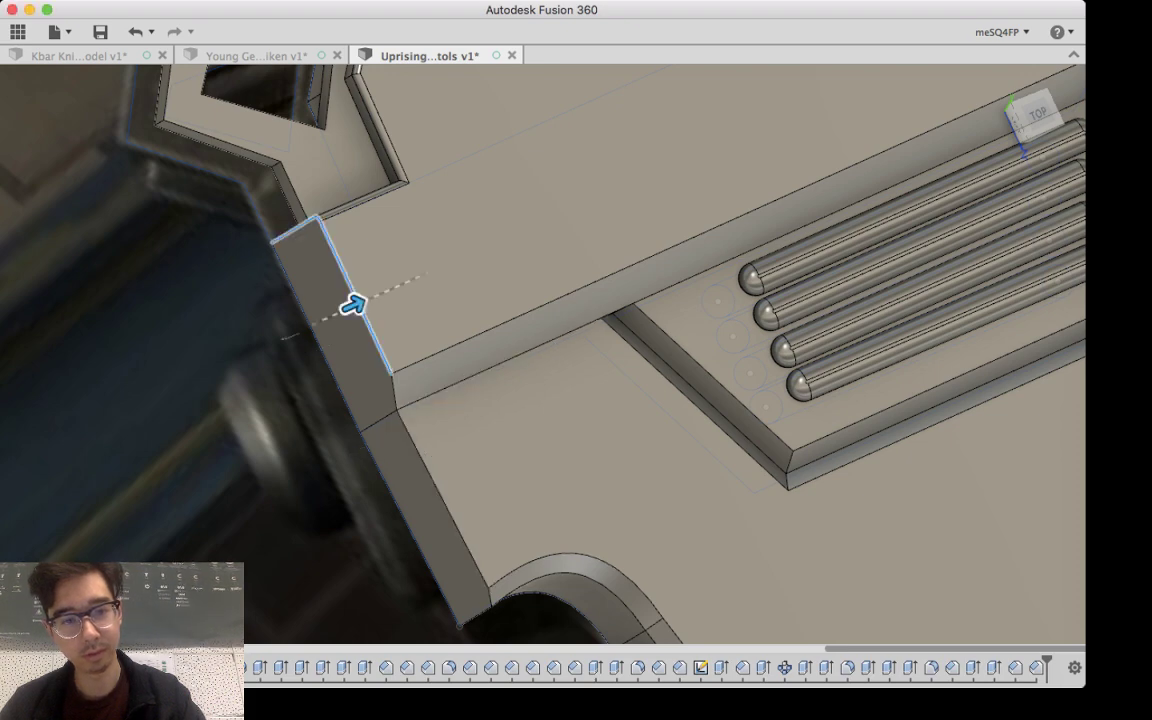
shift+middle_drag(354, 304, 402, 250)
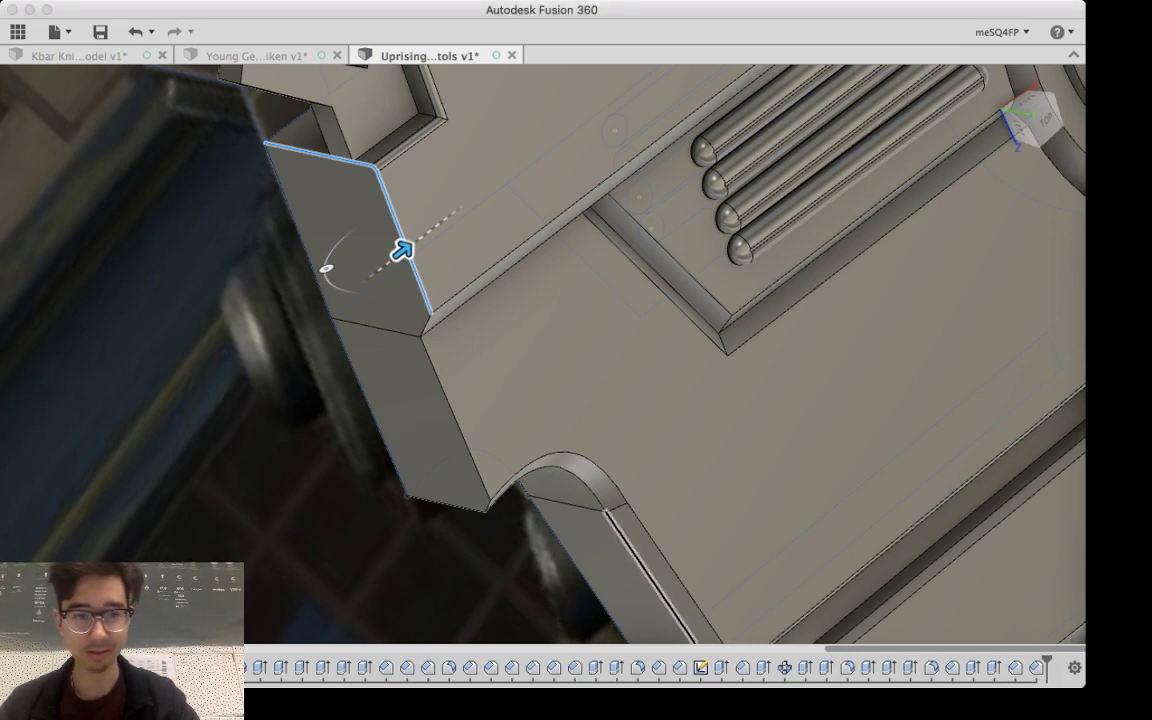
Step: Compare the whole pistol with the reference image by hiding and showing the body, and leave the front-edge chamfer
scroll(582, 442, down, 5)
scroll(580, 440, down, 4)
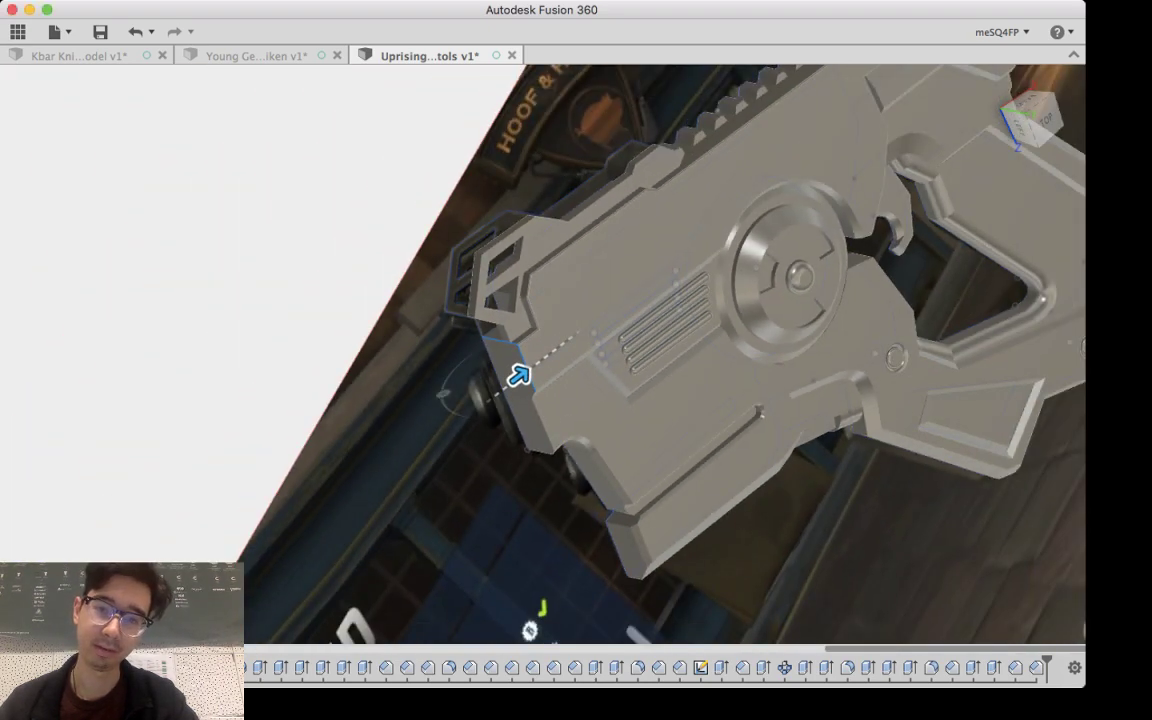
shift+middle_drag(580, 440, 198, 461)
scroll(578, 402, down, 1)
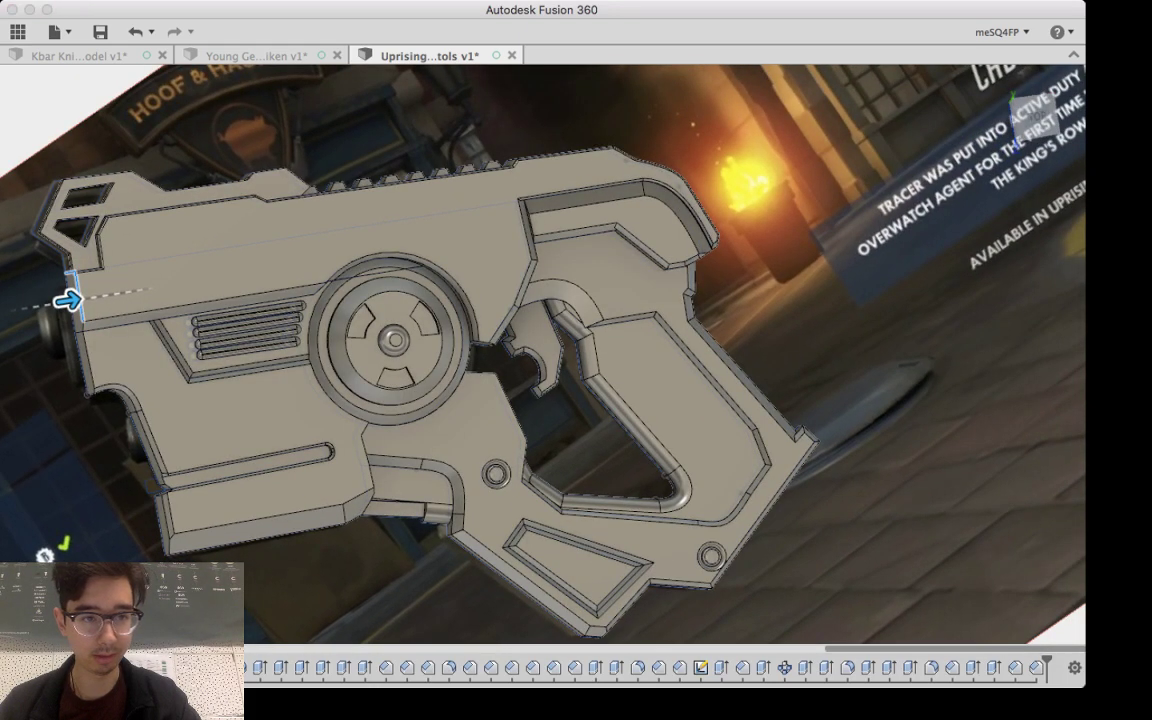
key(v)
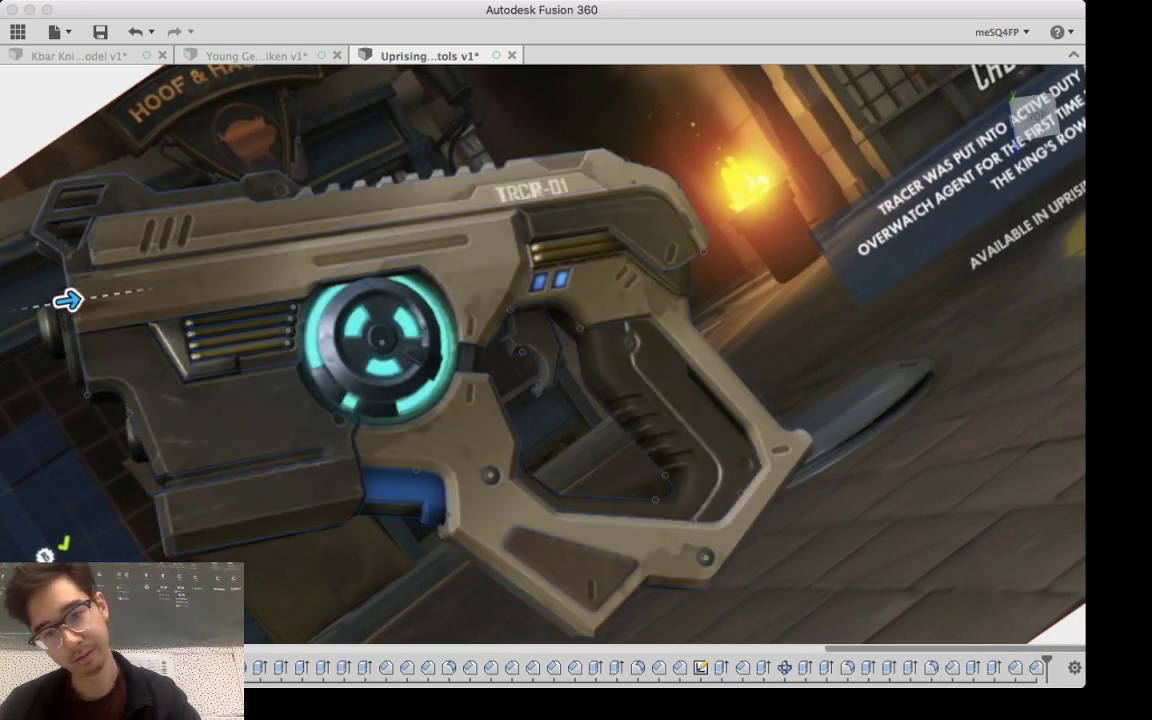
key(v)
key(v)
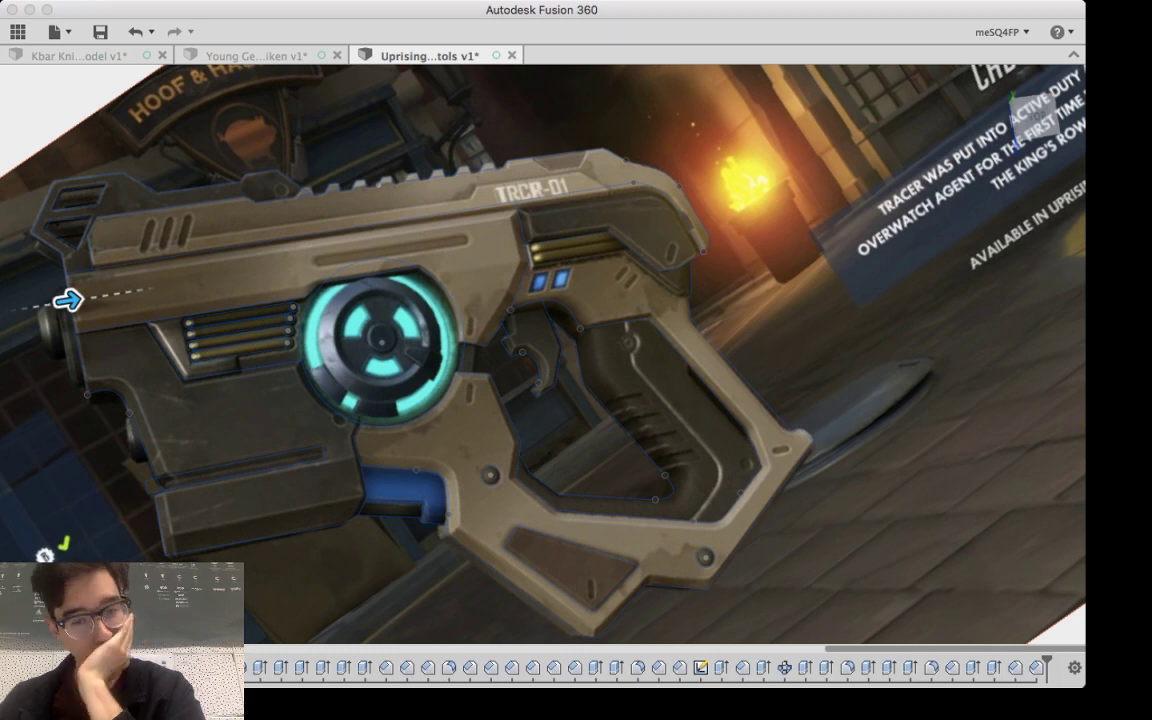
scroll(587, 430, up, 3)
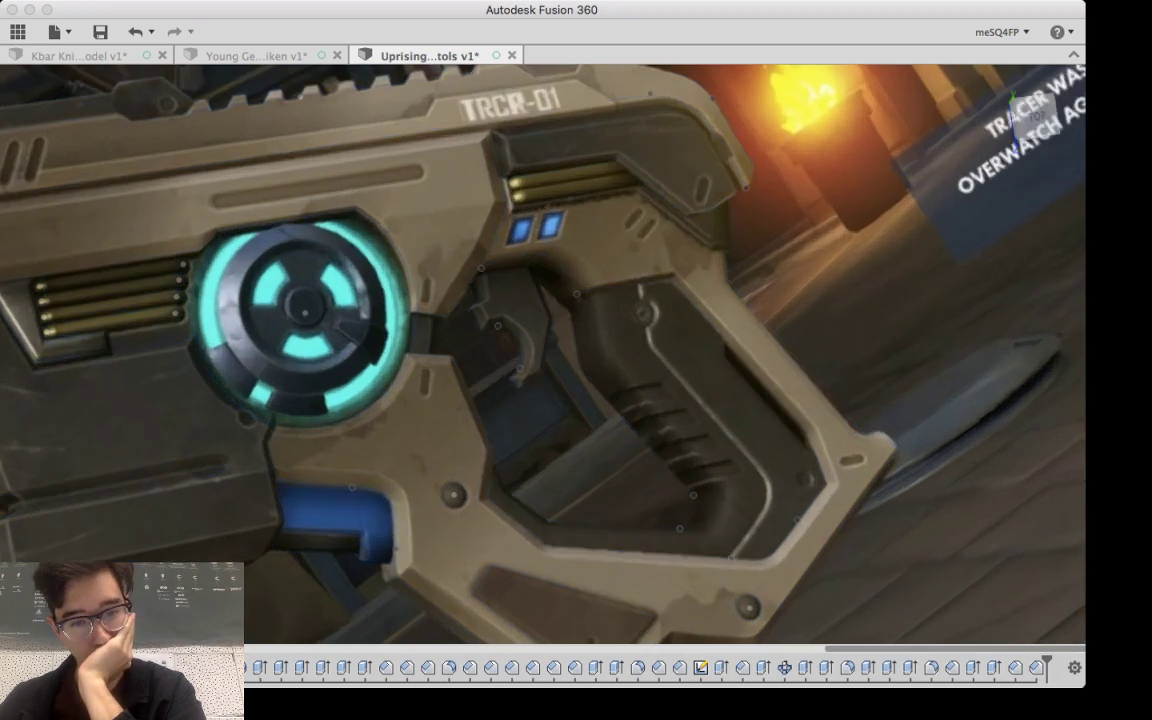
scroll(587, 421, down, 3)
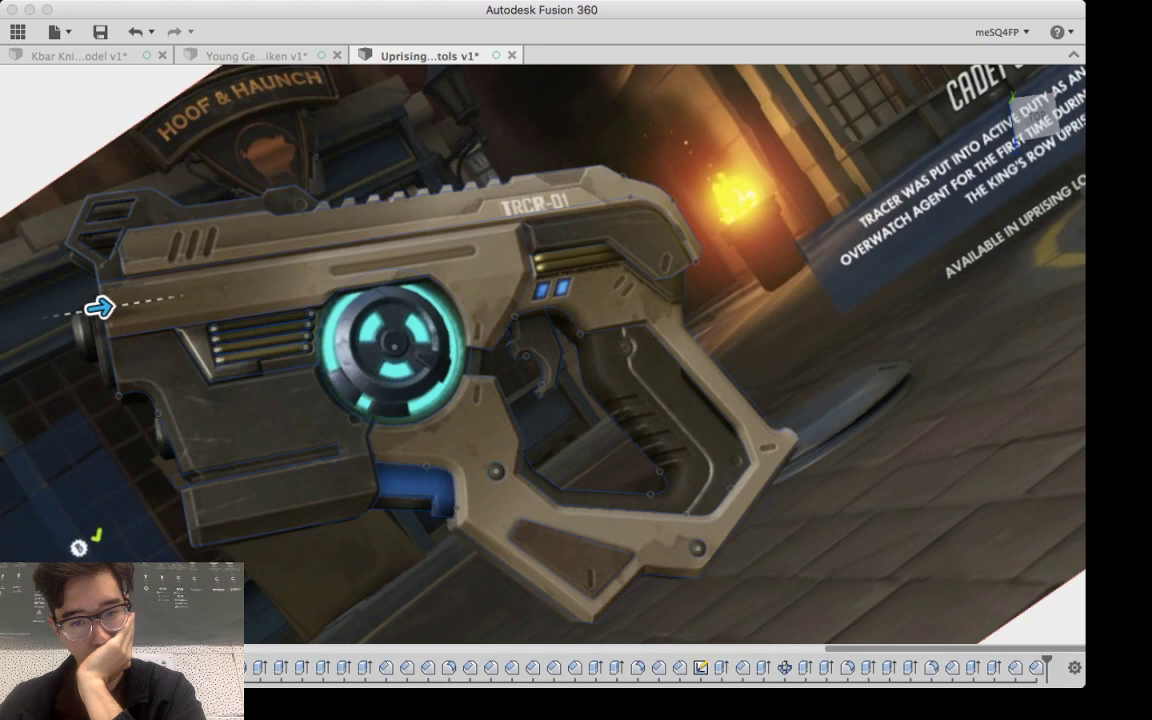
middle_drag(587, 421, 512, 416)
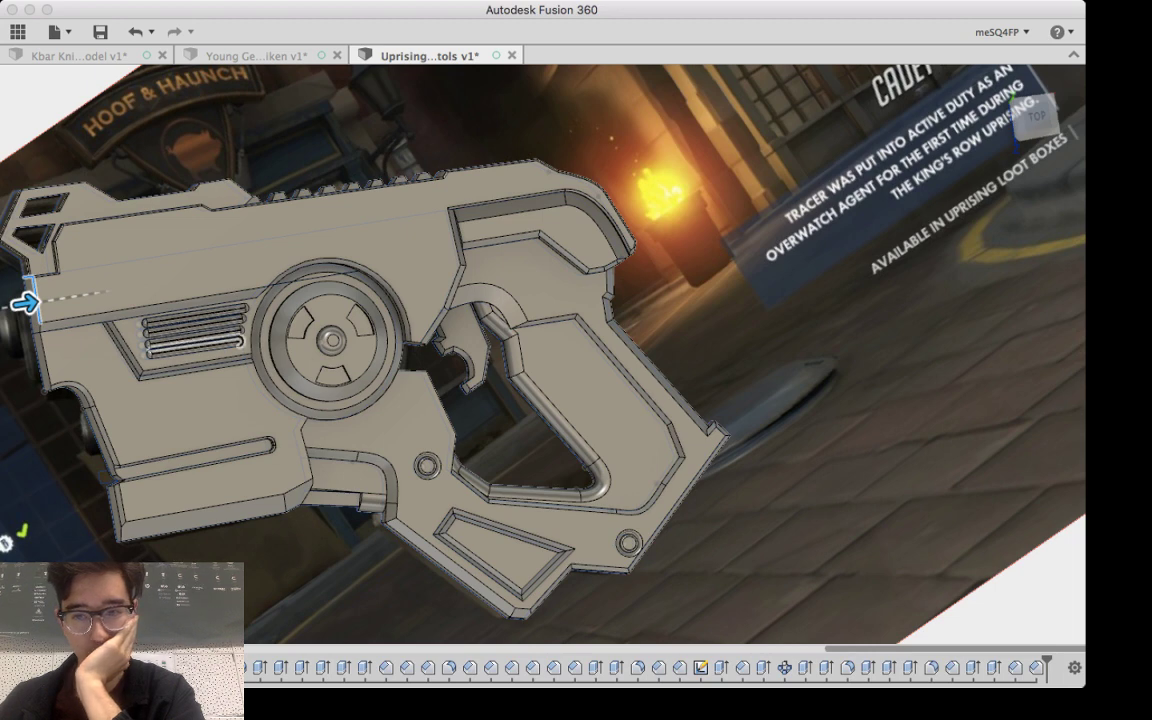
key(Return)
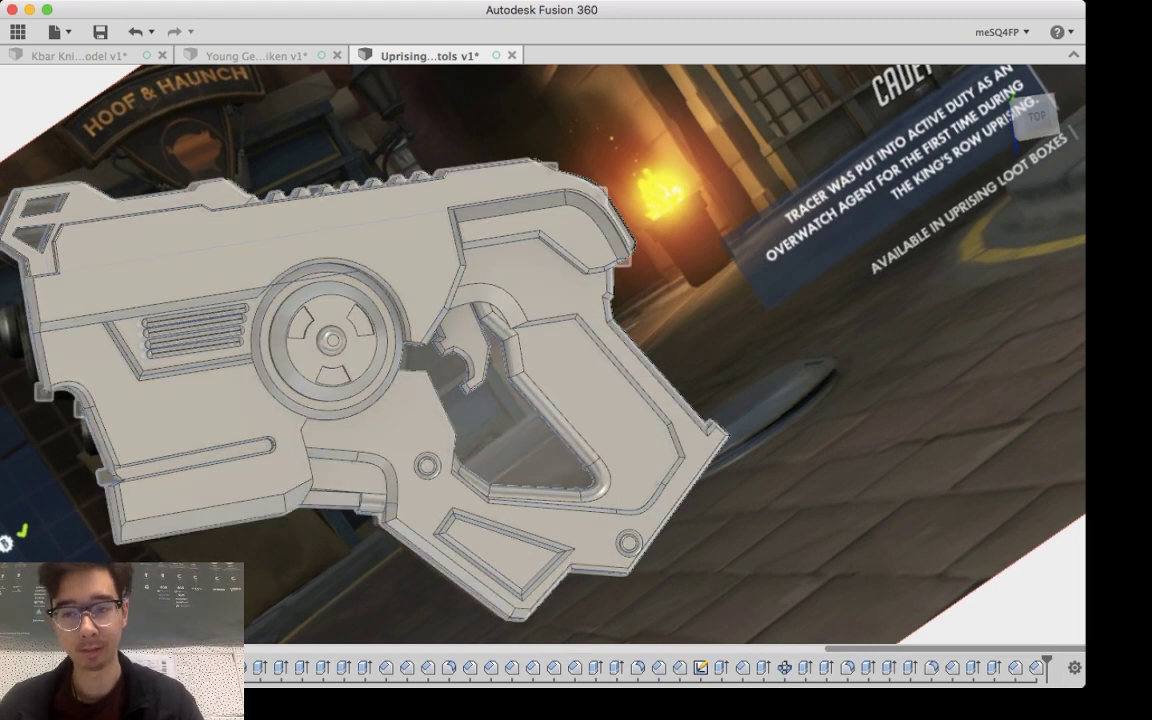
Step: Examine the grip panel in the top view and compare it with the seam and grooves in the reference image
scroll(610, 387, down, 3)
scroll(610, 387, up, 8)
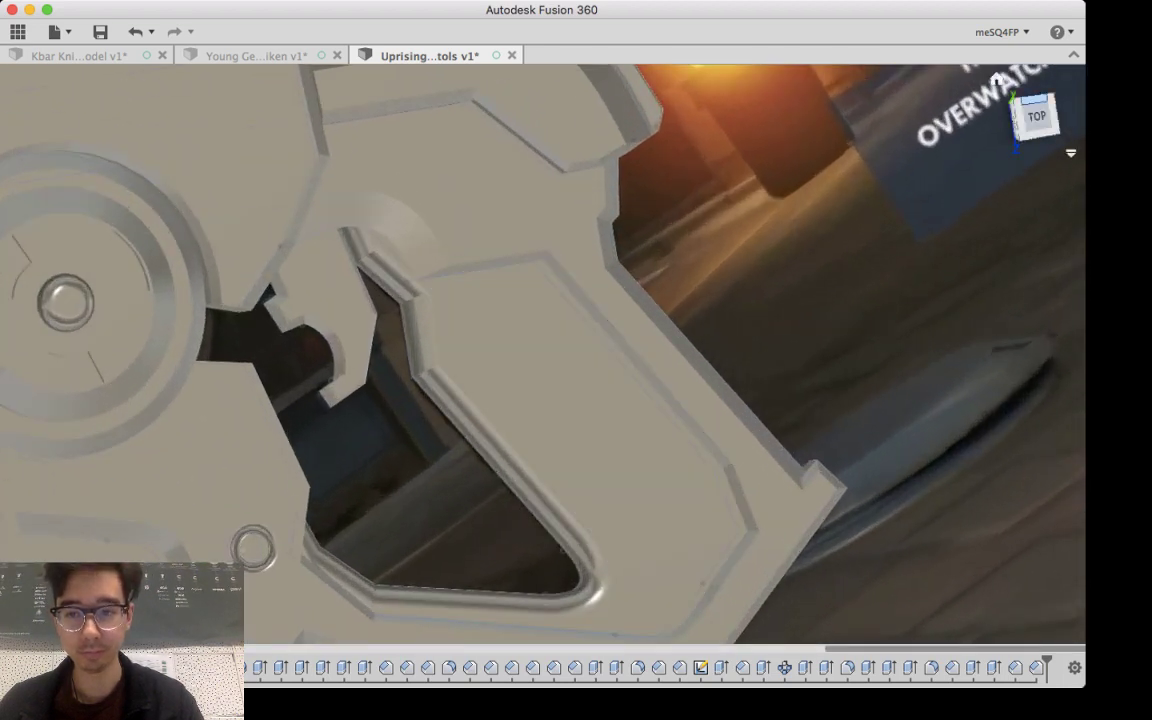
click(1037, 117)
middle_drag(610, 450, 621, 297)
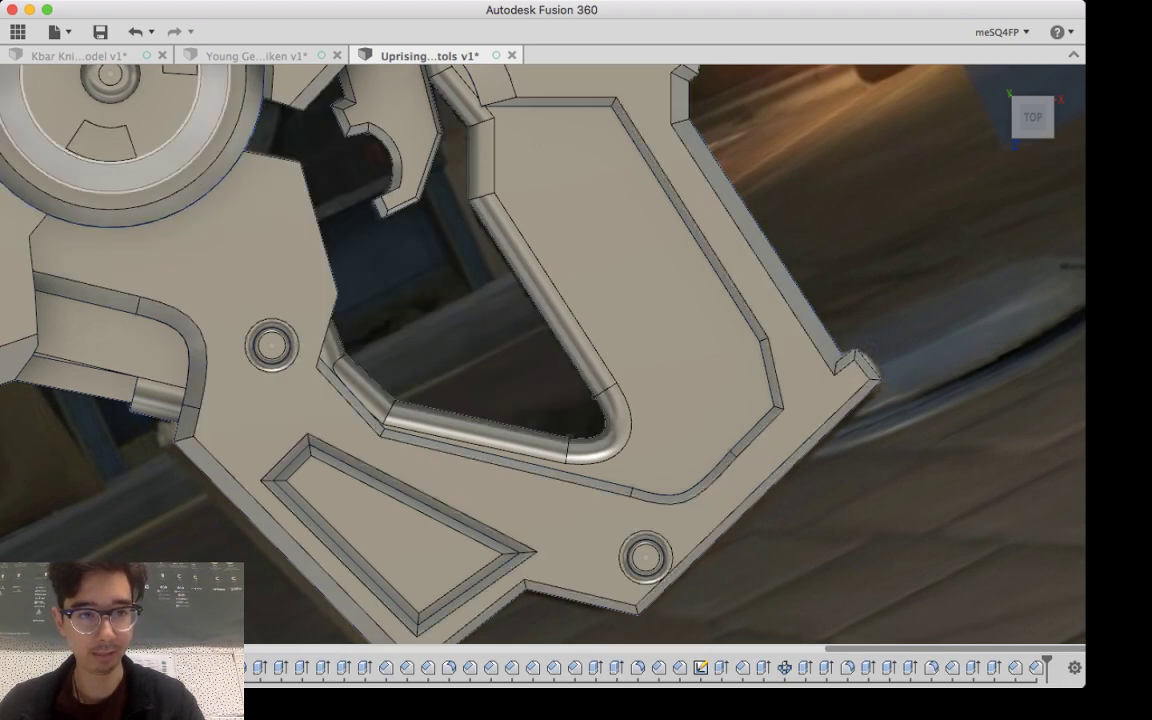
click(33, 178)
click(33, 212)
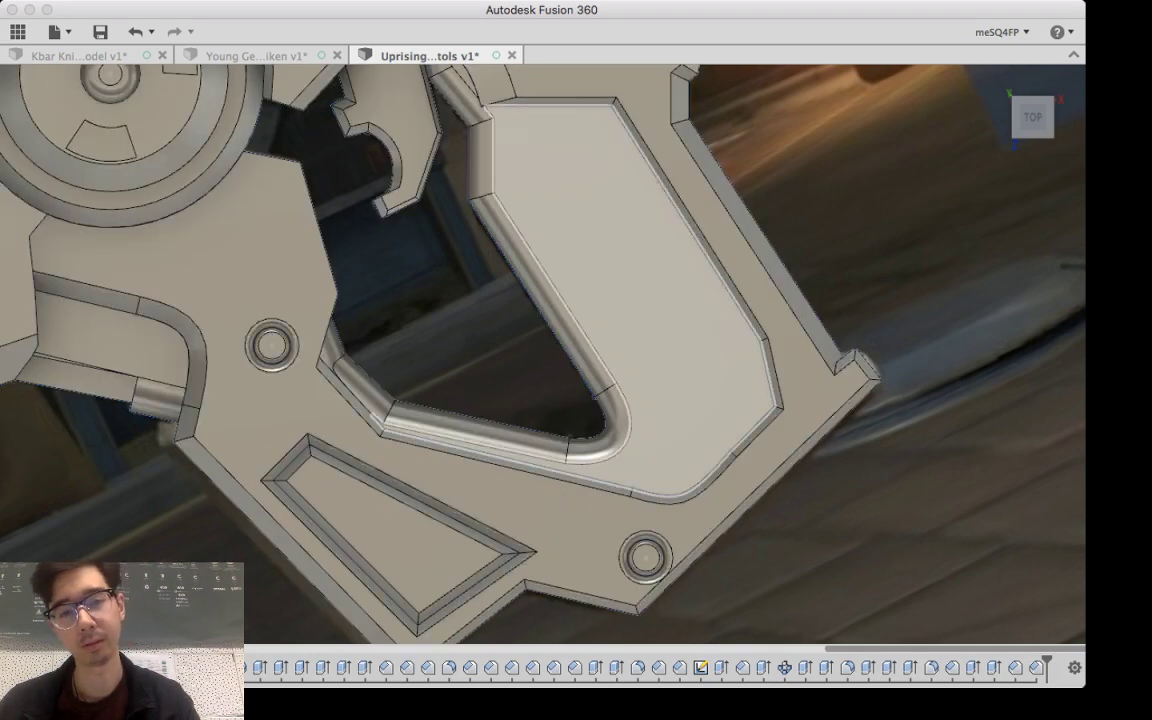
shift+middle_drag(543, 400, 546, 370)
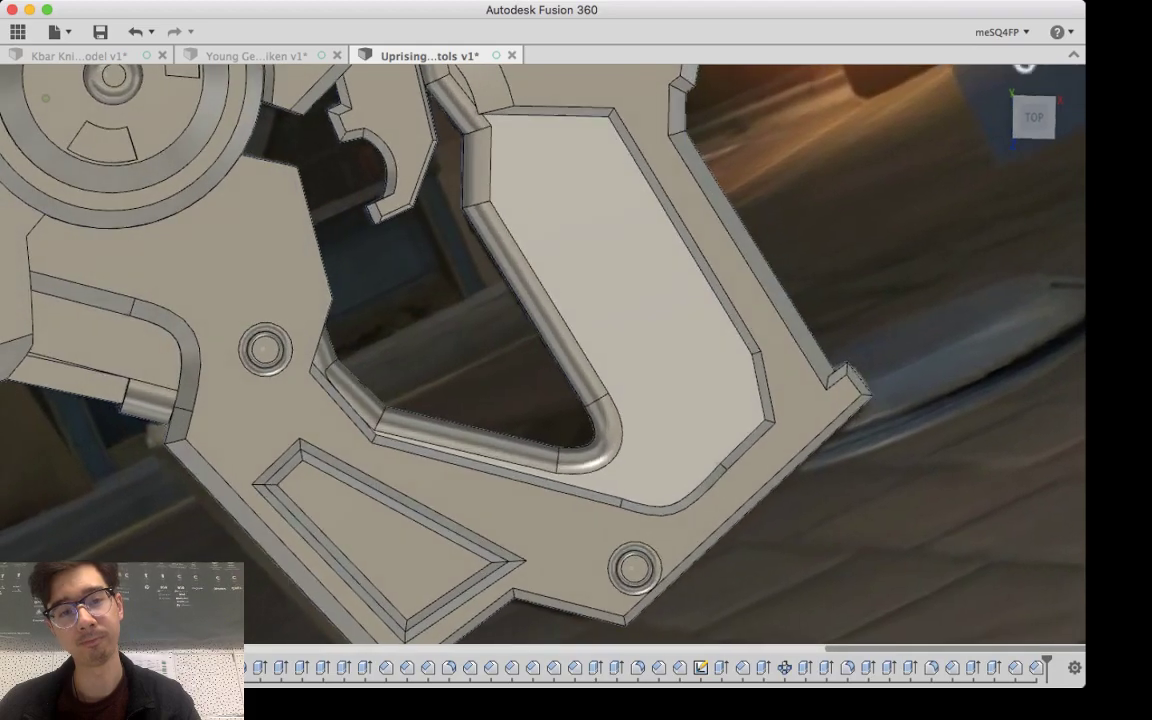
mouse_move(575, 265)
shift+middle_down()
mouse_move(579, 215)
mouse_move(577, 270)
shift+middle_up()
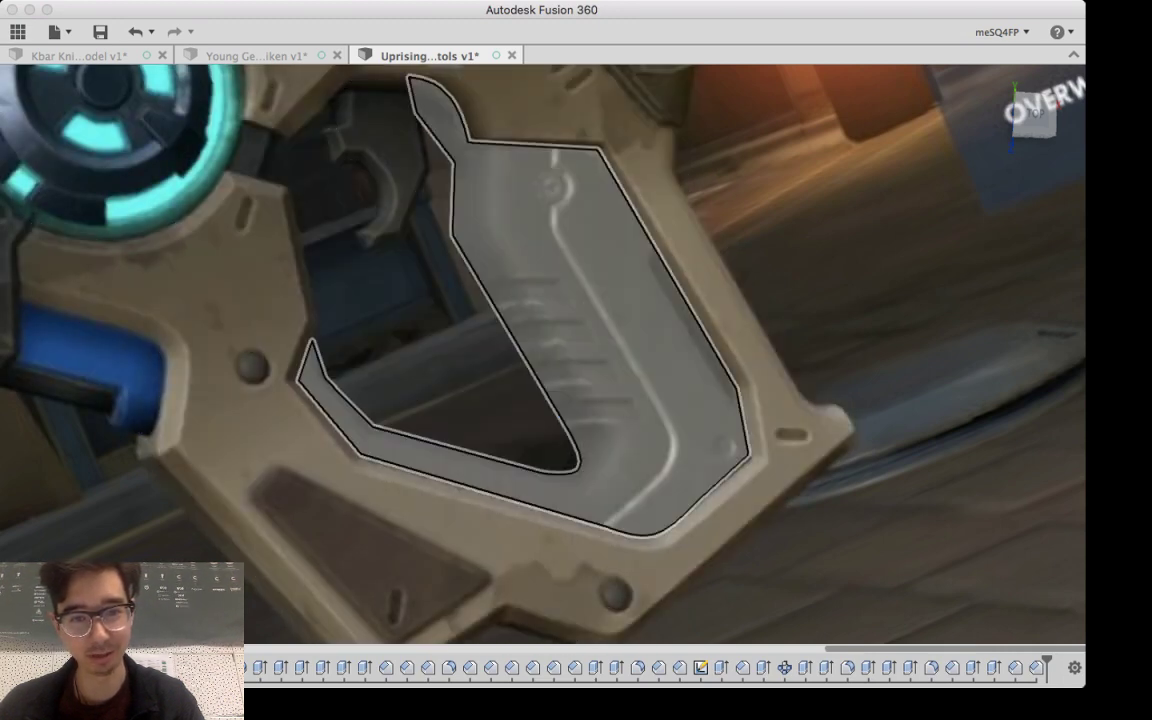
middle_drag(610, 330, 547, 345)
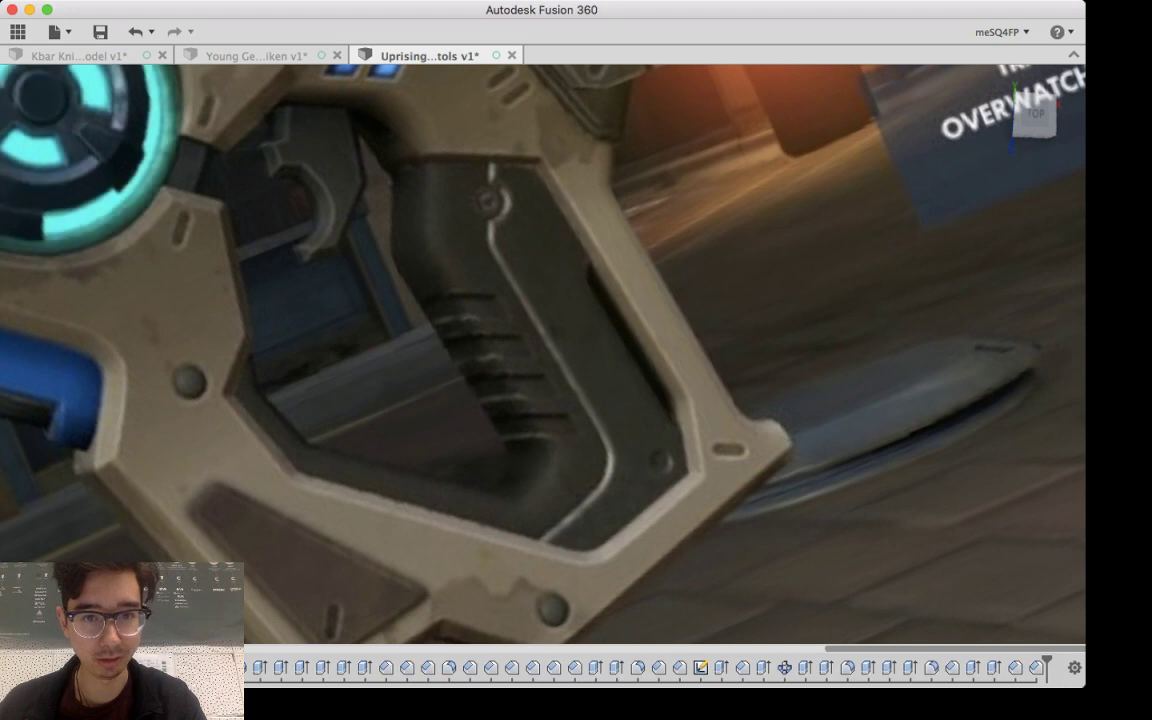
middle_drag(520, 300, 623, 408)
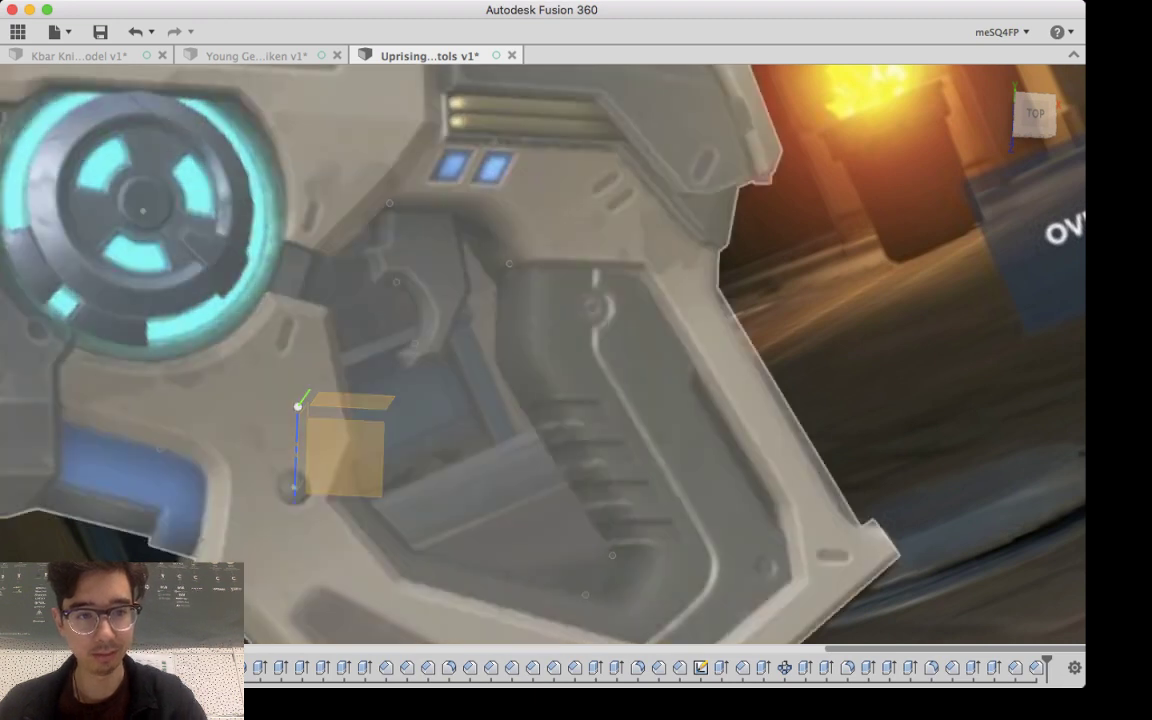
Step: Start a sketch on the origin plane parallel to the top view and draw a short vertical line over the light seam at the grip panel's upper edge
key(Escape)
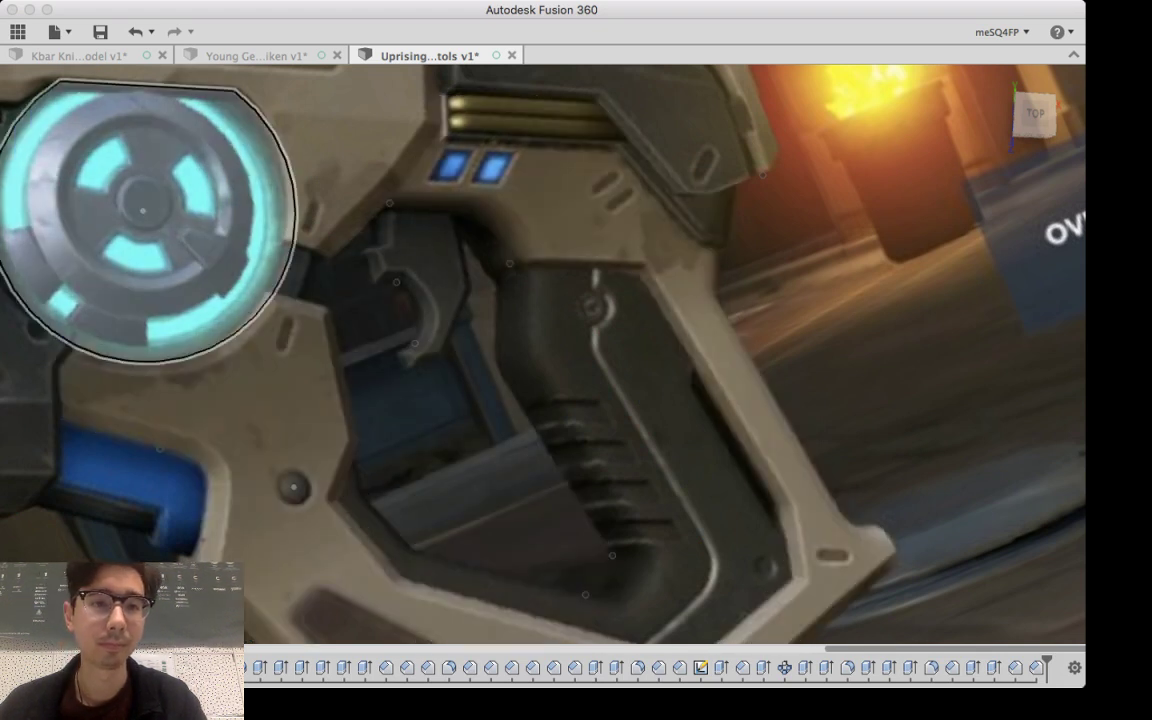
key(l)
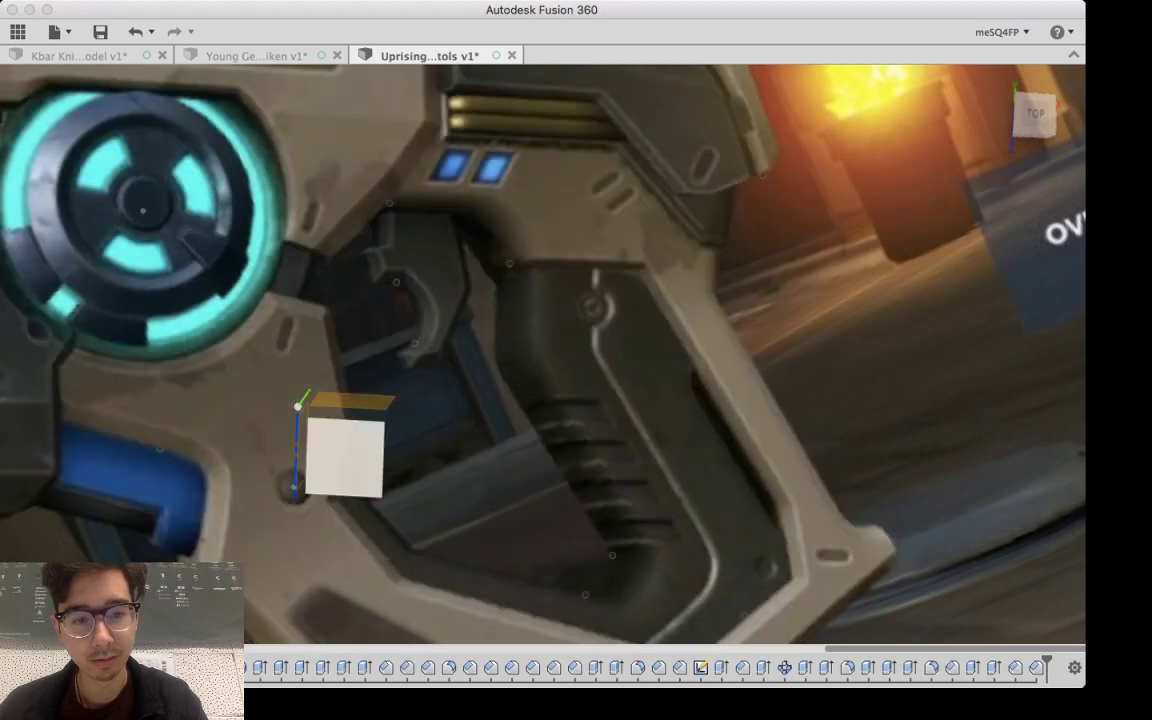
click(350, 455)
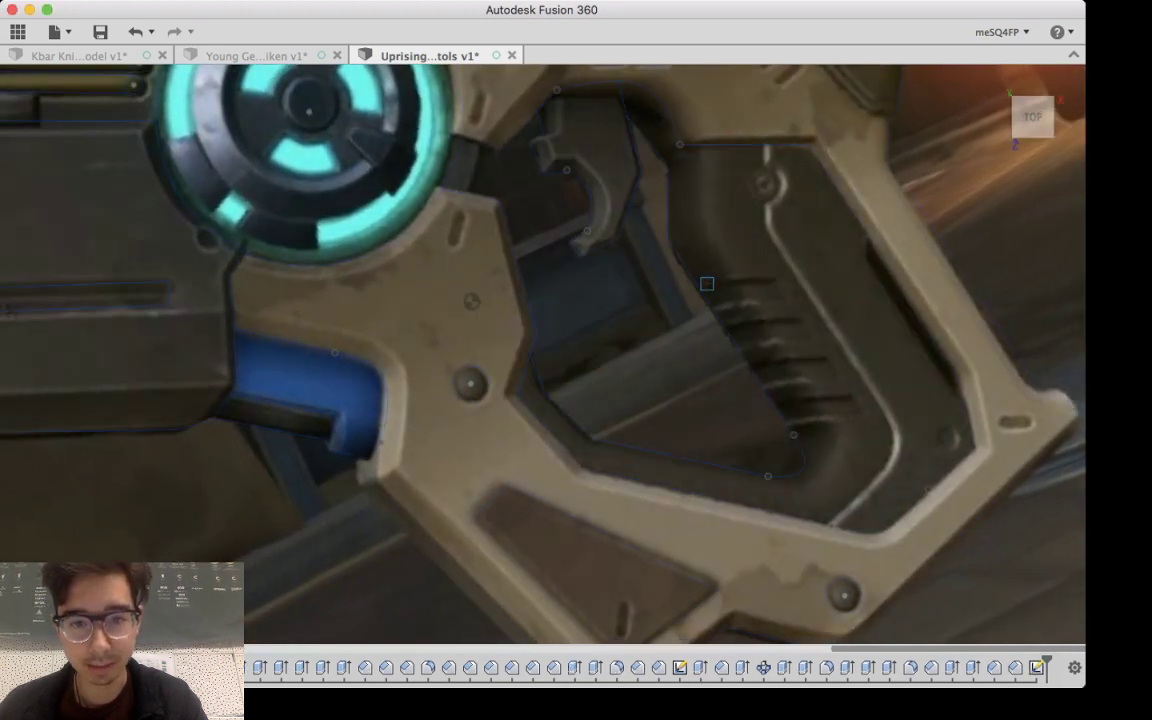
middle_drag(707, 283, 522, 391)
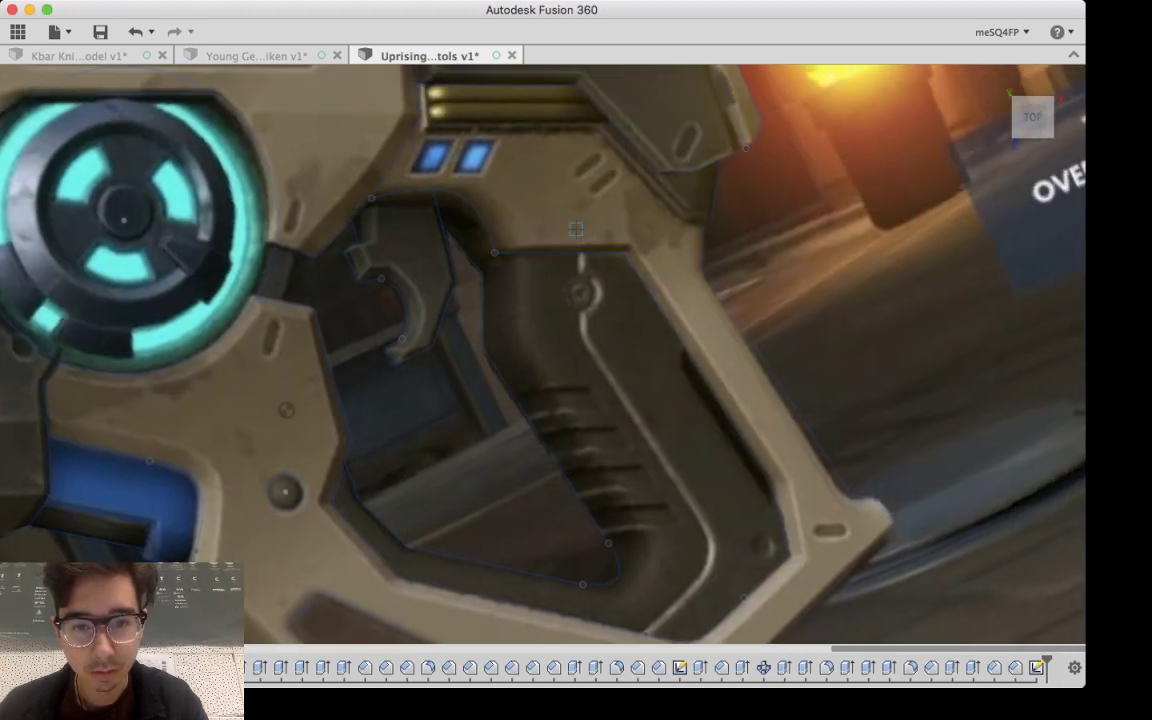
scroll(576, 230, up, 5)
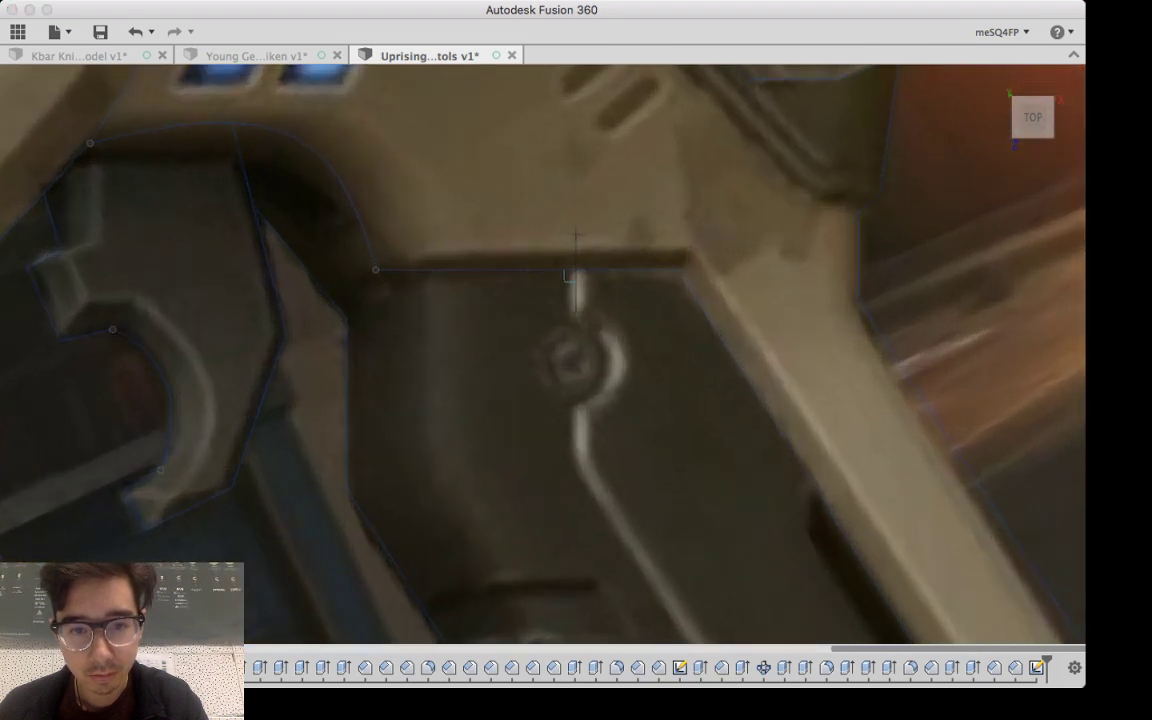
click(575, 320)
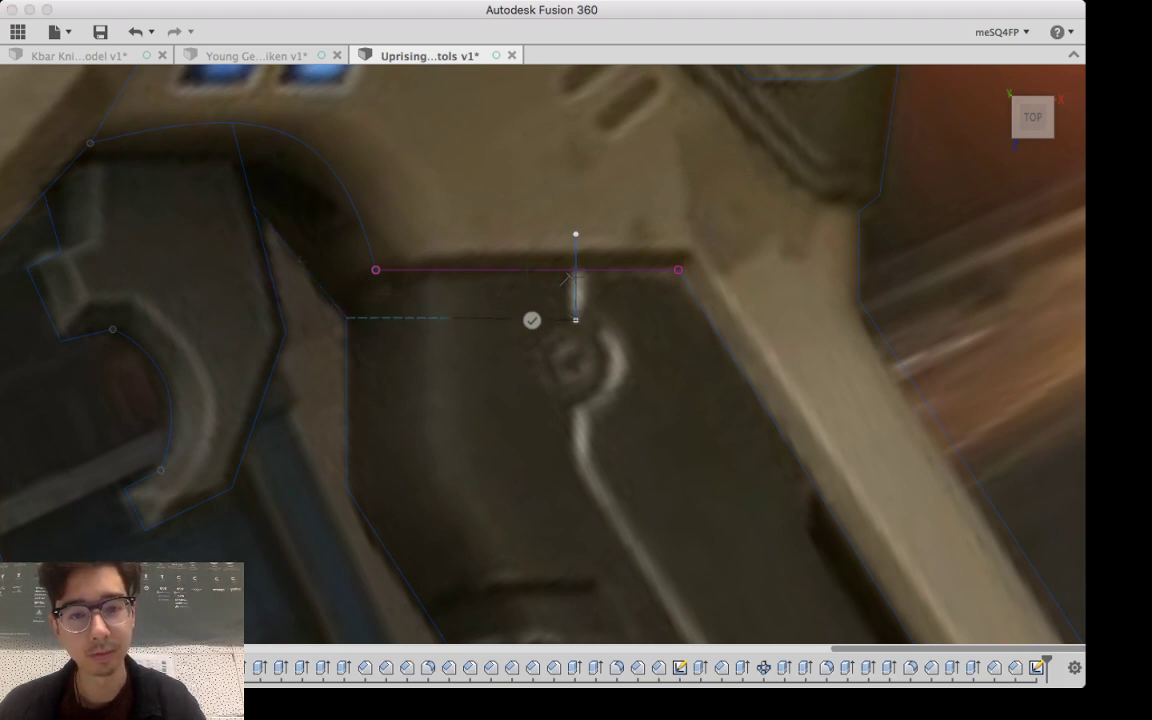
key(Escape)
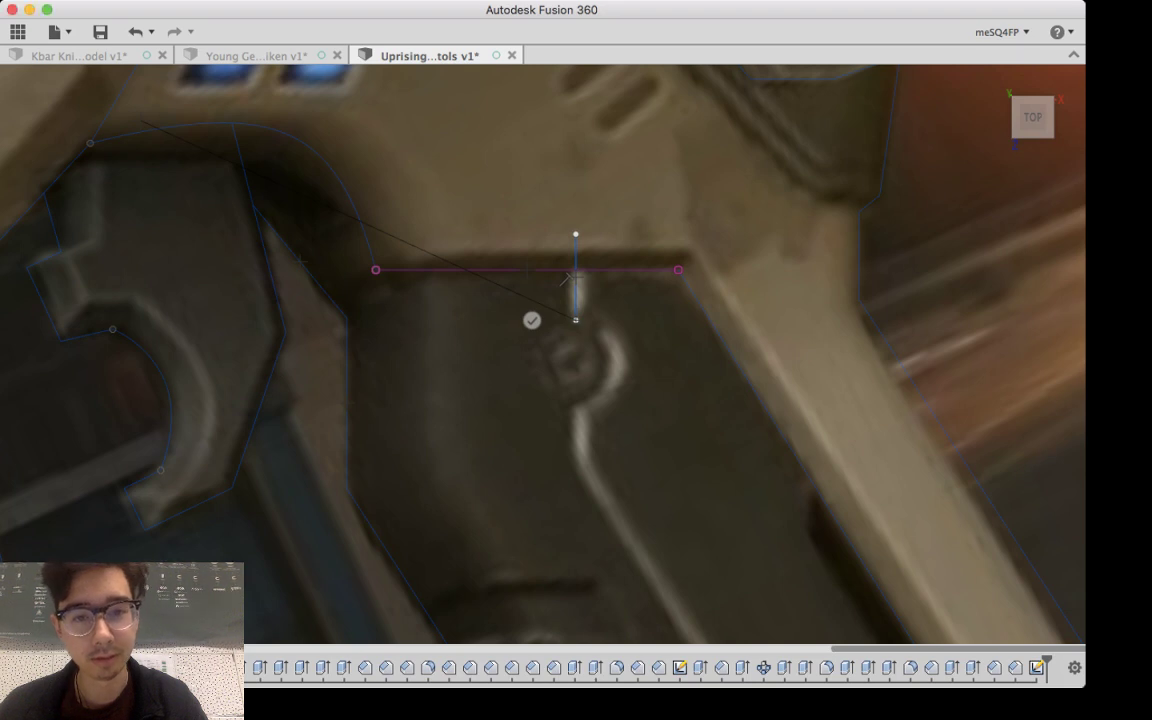
Step: Draw a two-point spline from the vertical line's lower end to the seam below the round detail and bend its handles outward around it
key(Escape)
click(518, 288)
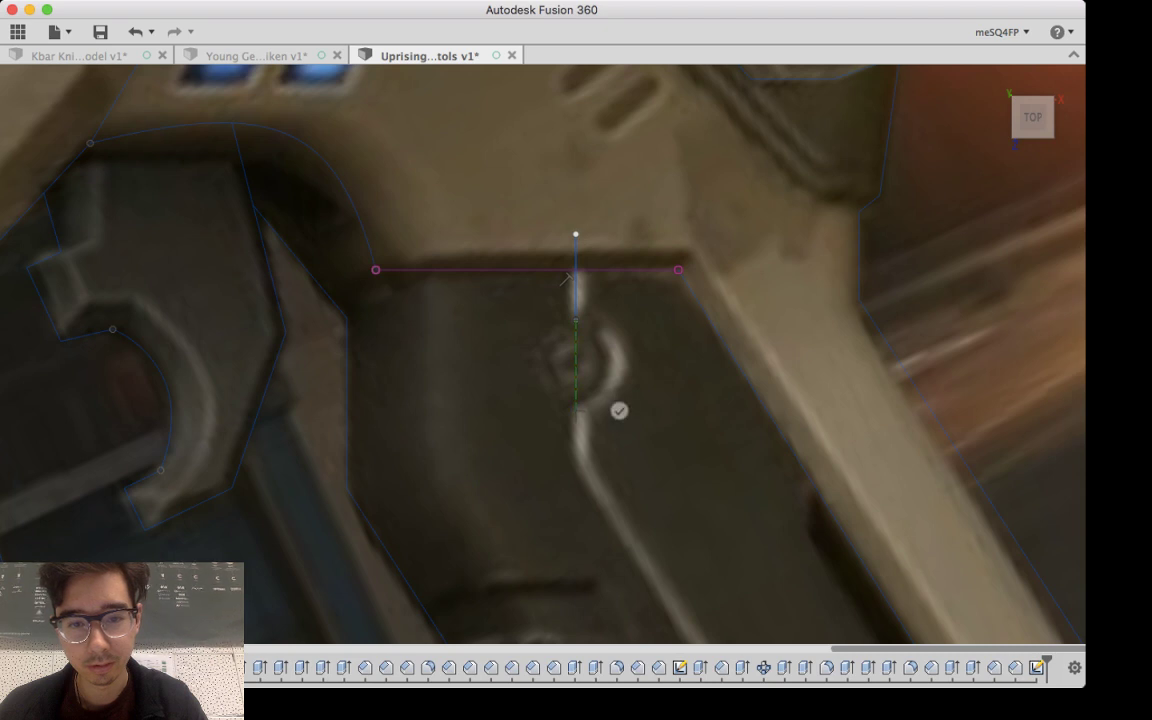
click(619, 411)
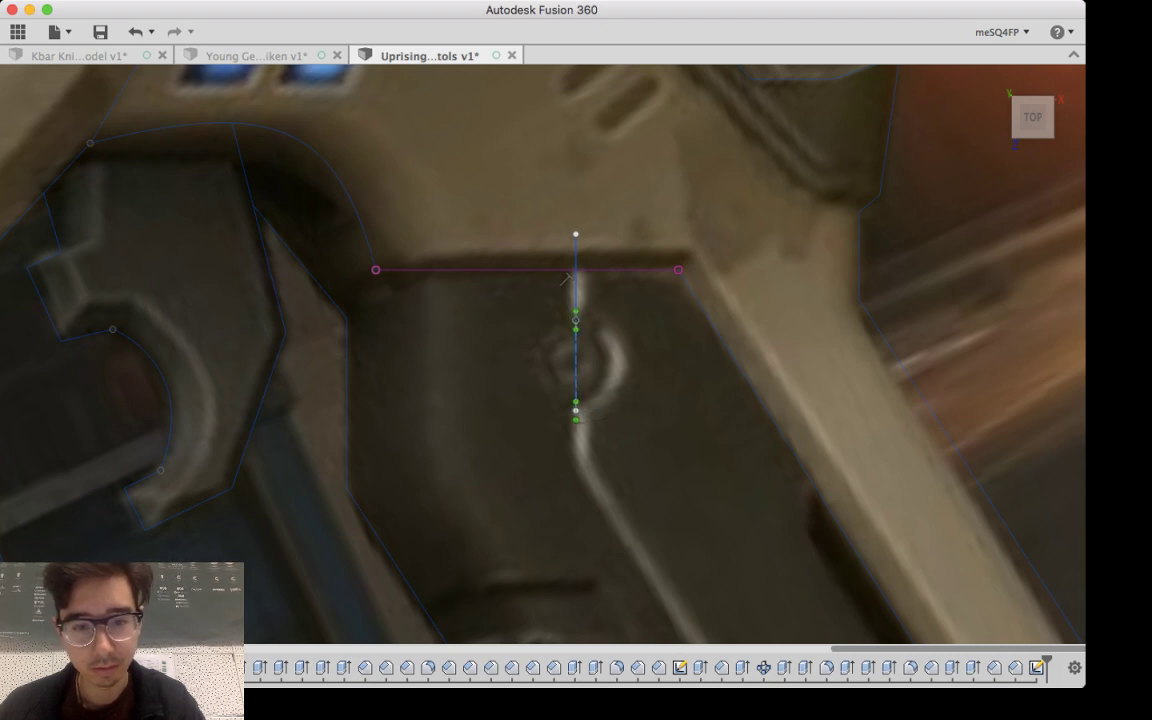
mouse_move(575, 420)
mouse_down()
mouse_move(554, 419)
mouse_move(565, 425)
mouse_up()
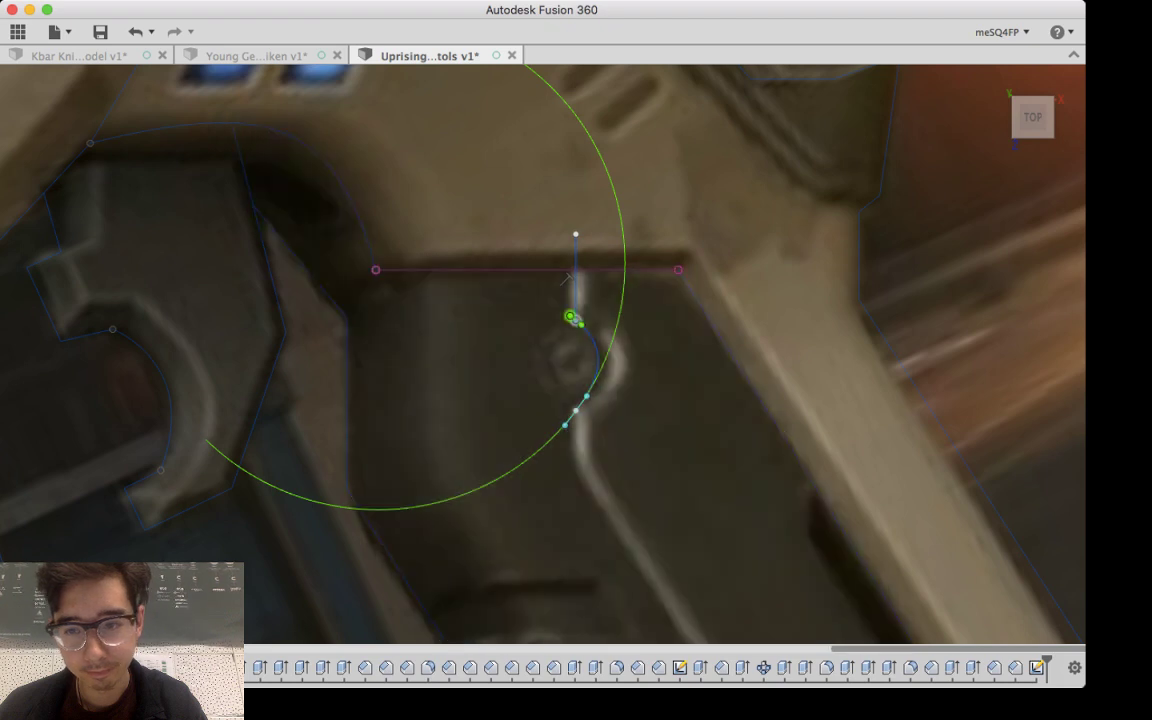
mouse_move(575, 319)
mouse_down()
mouse_move(565, 320)
mouse_move(573, 314)
mouse_up()
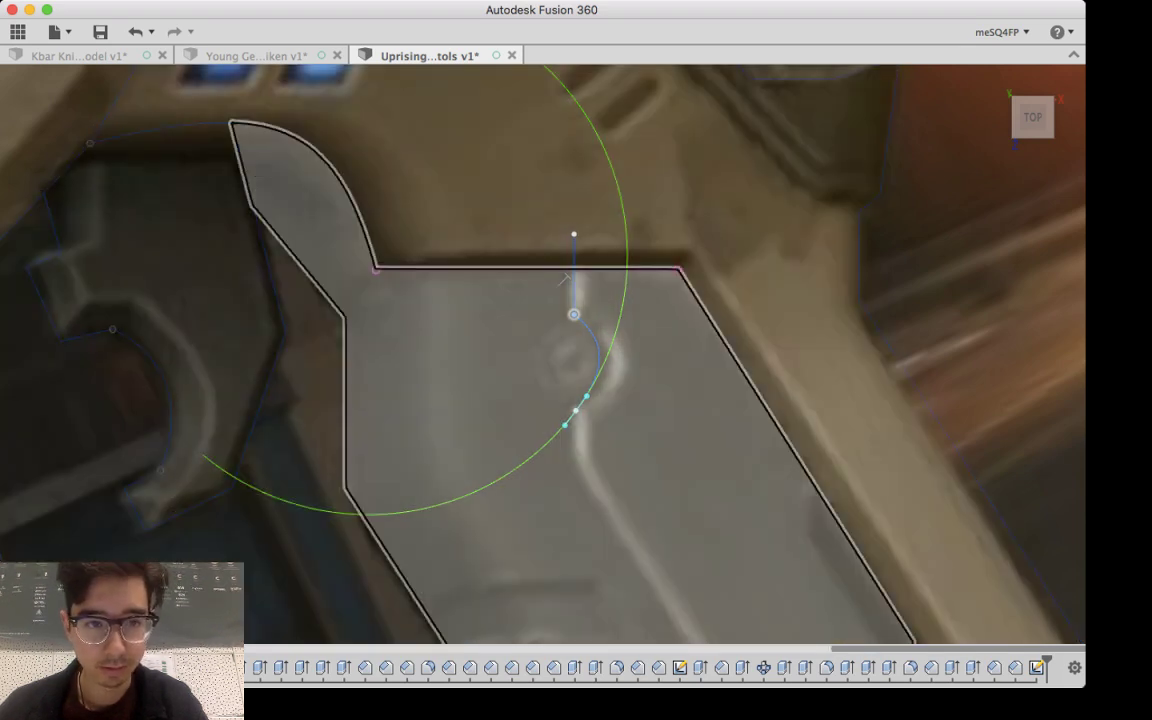
Step: Continue the seam from the spline's lower end with a short vertical line and a long diagonal line ending just before the lower bend
middle_drag(560, 450, 521, 301)
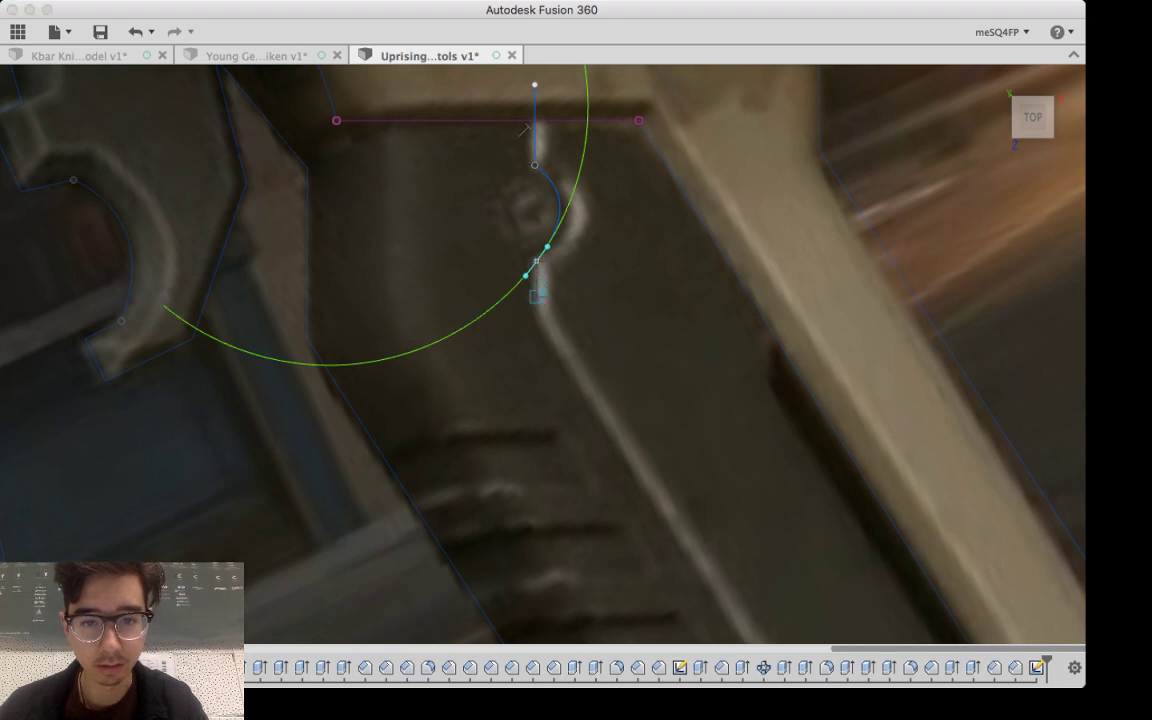
click(536, 262)
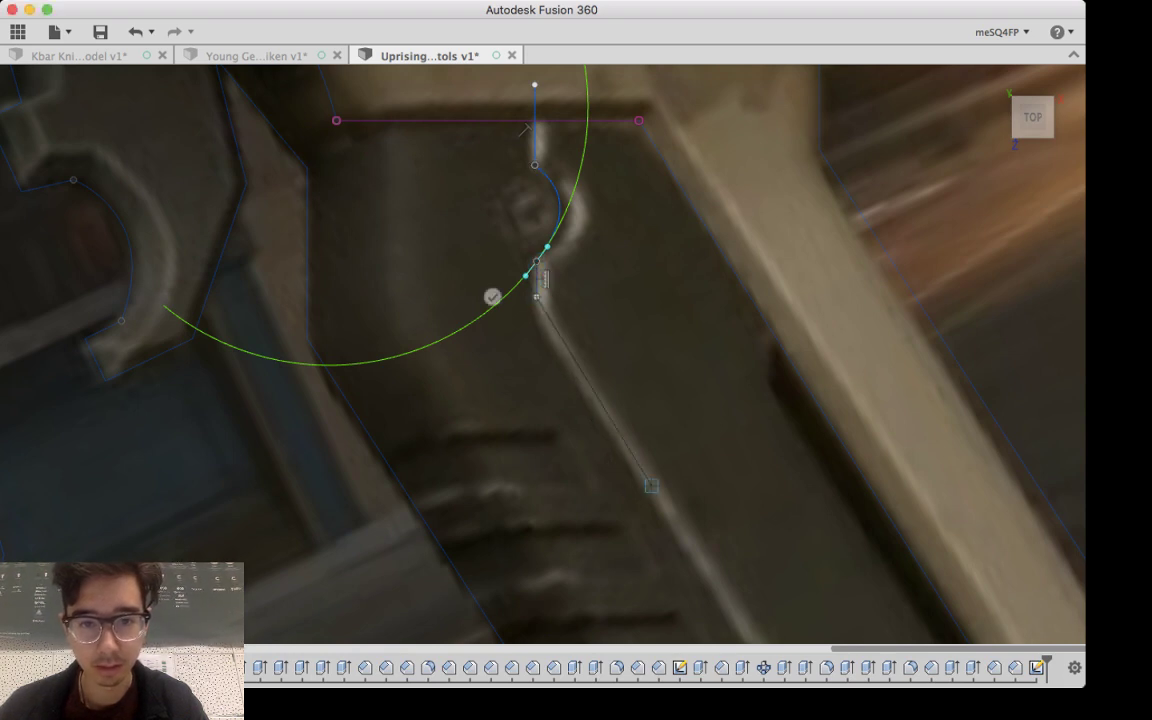
middle_drag(651, 485, 386, 117)
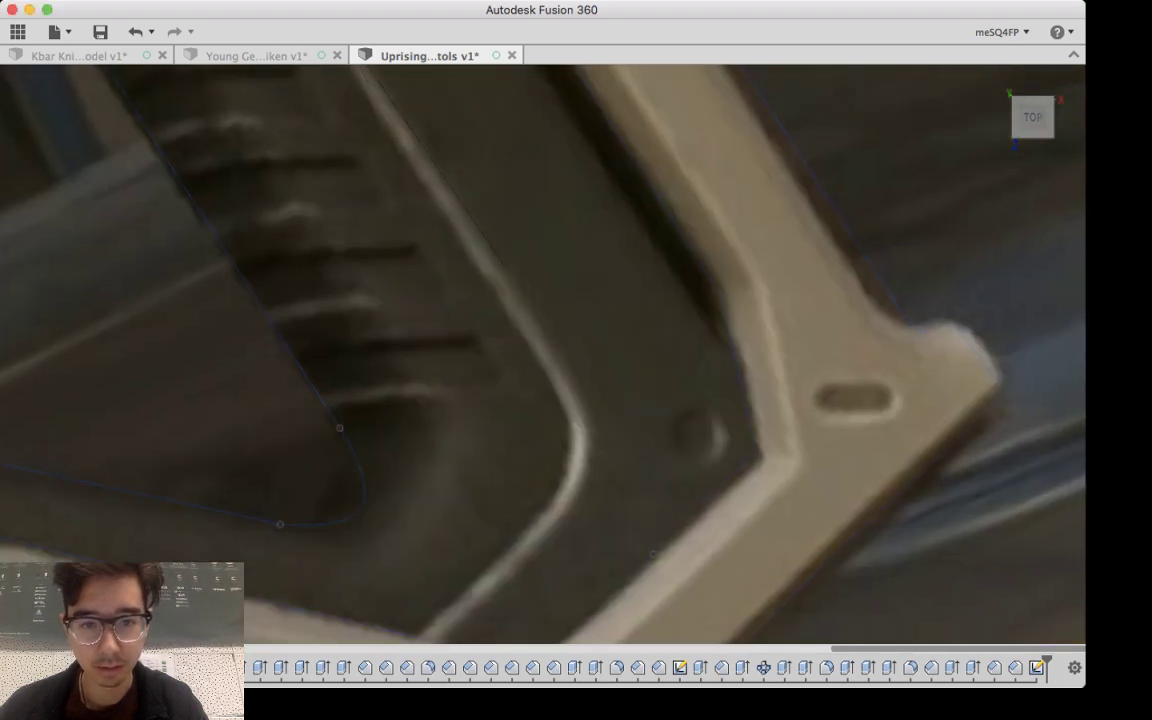
click(537, 349)
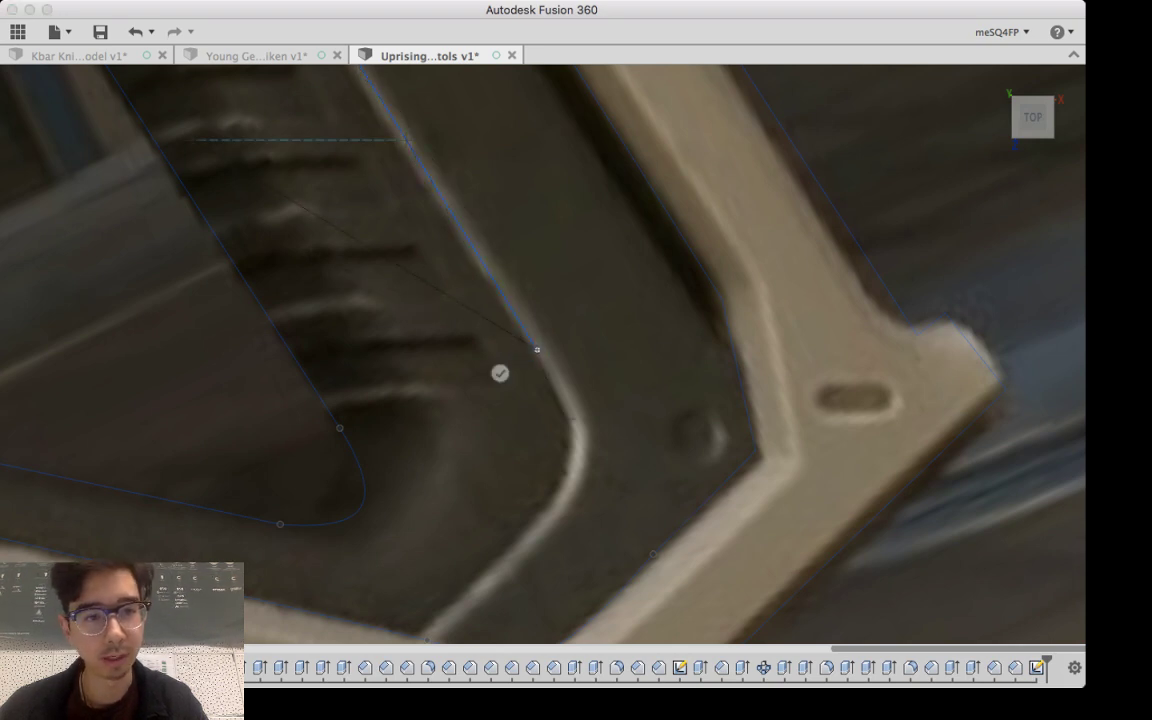
key(Escape)
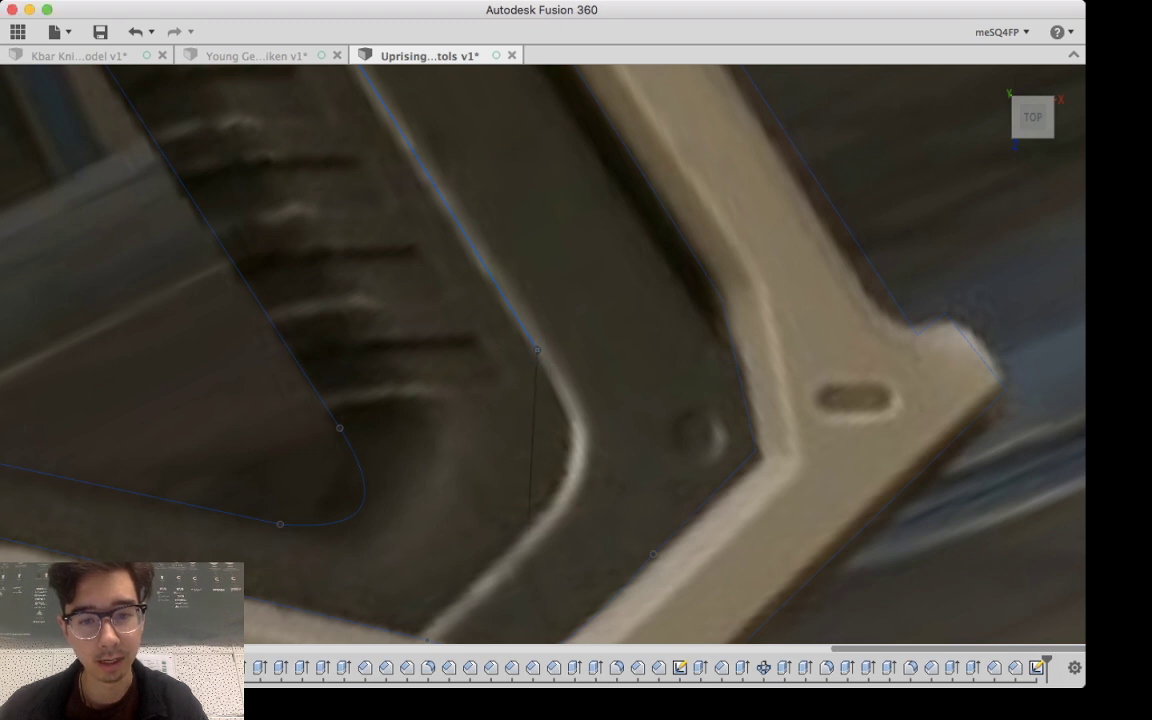
Step: Trace the seam's lower bend with a spline and extend a straight line from it past the grip panel's lower edge
click(537, 530)
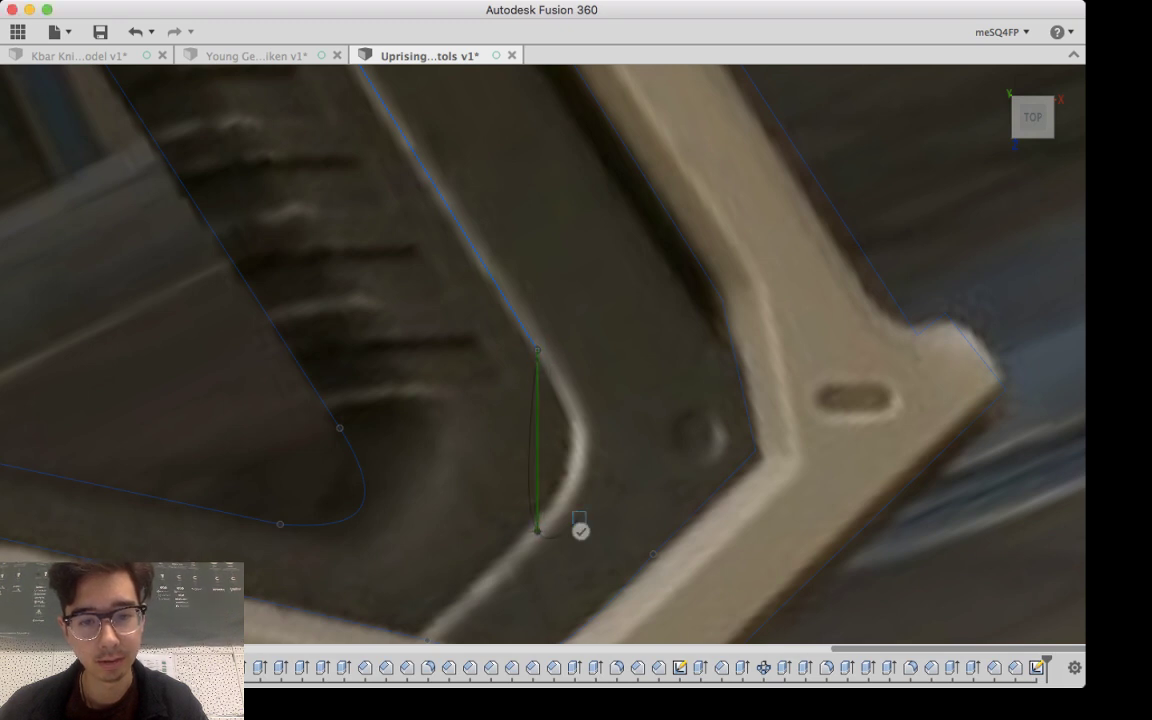
click(580, 531)
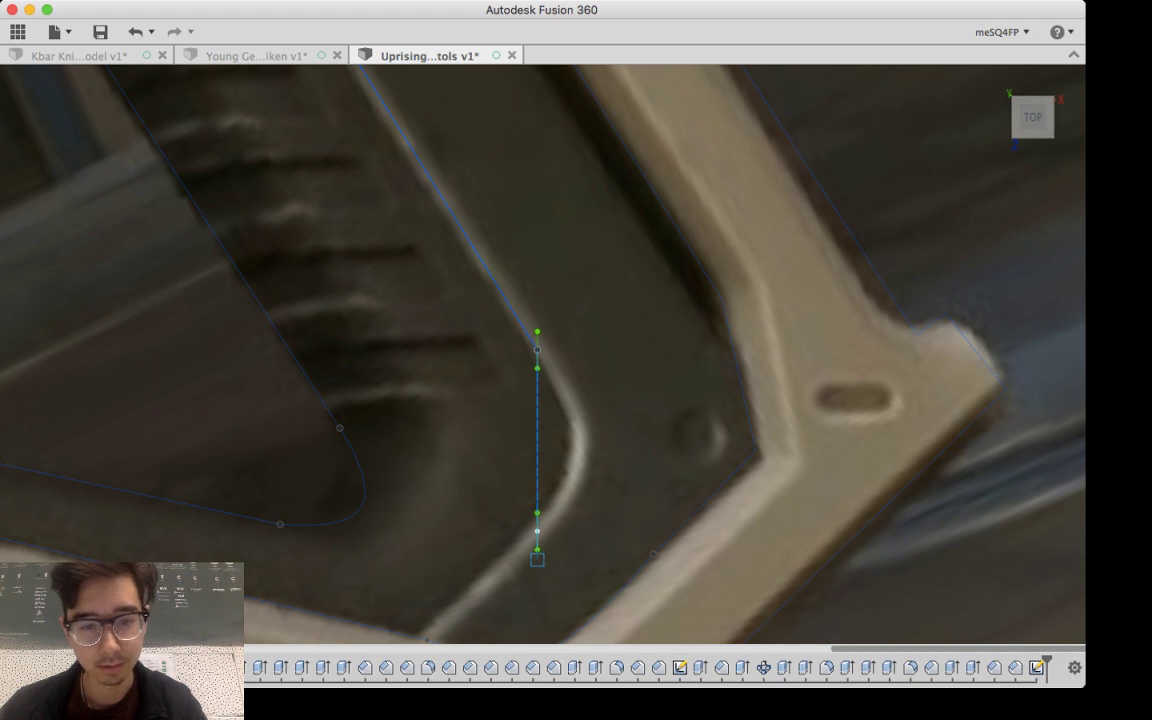
mouse_move(537, 560)
mouse_down()
mouse_move(509, 548)
mouse_move(516, 560)
mouse_move(520, 548)
mouse_up()
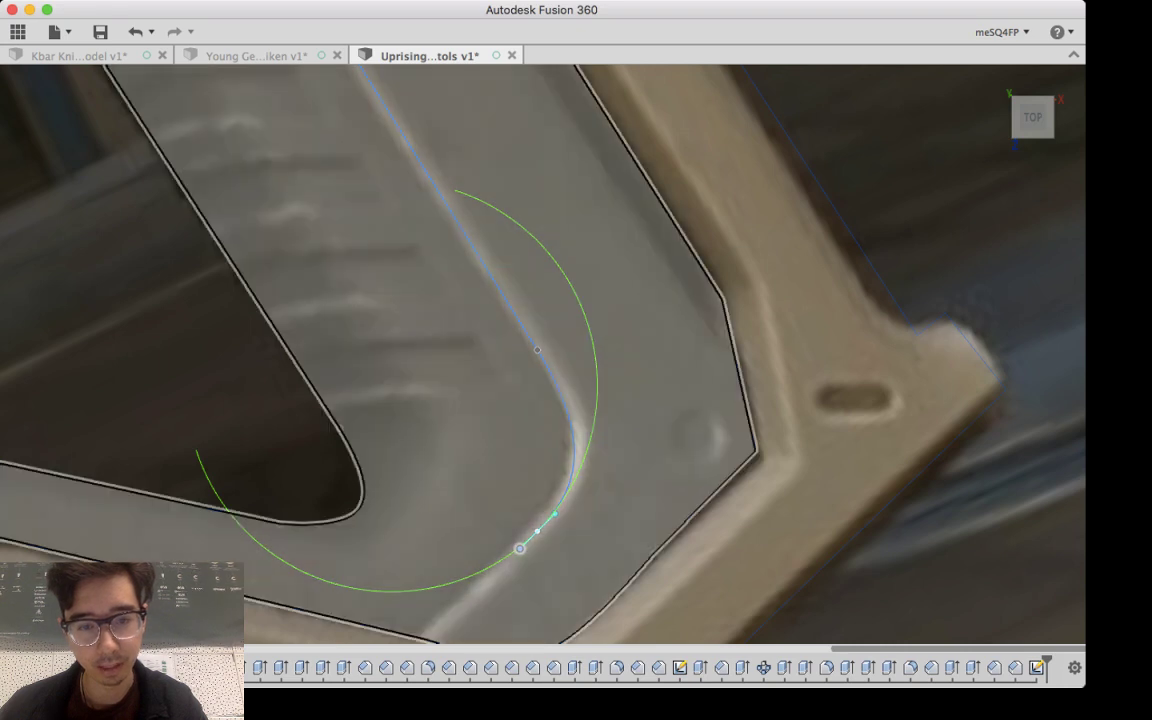
mouse_move(468, 494)
middle_down()
mouse_move(499, 477)
mouse_move(576, 382)
middle_up()
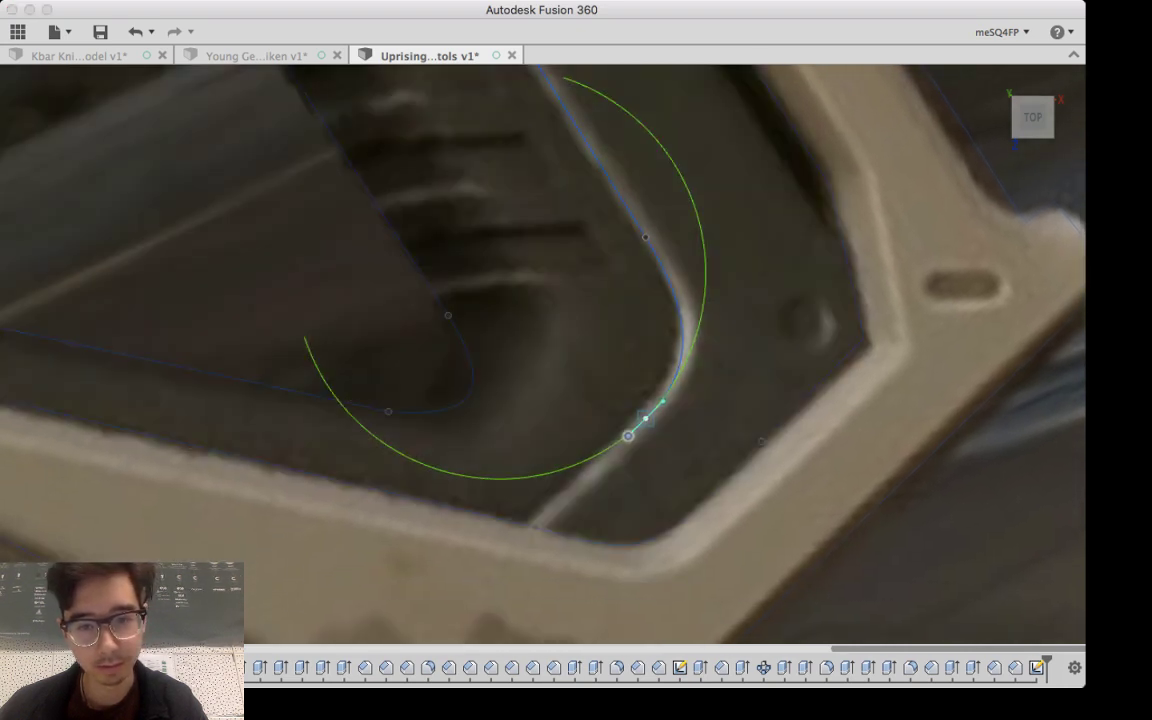
click(645, 418)
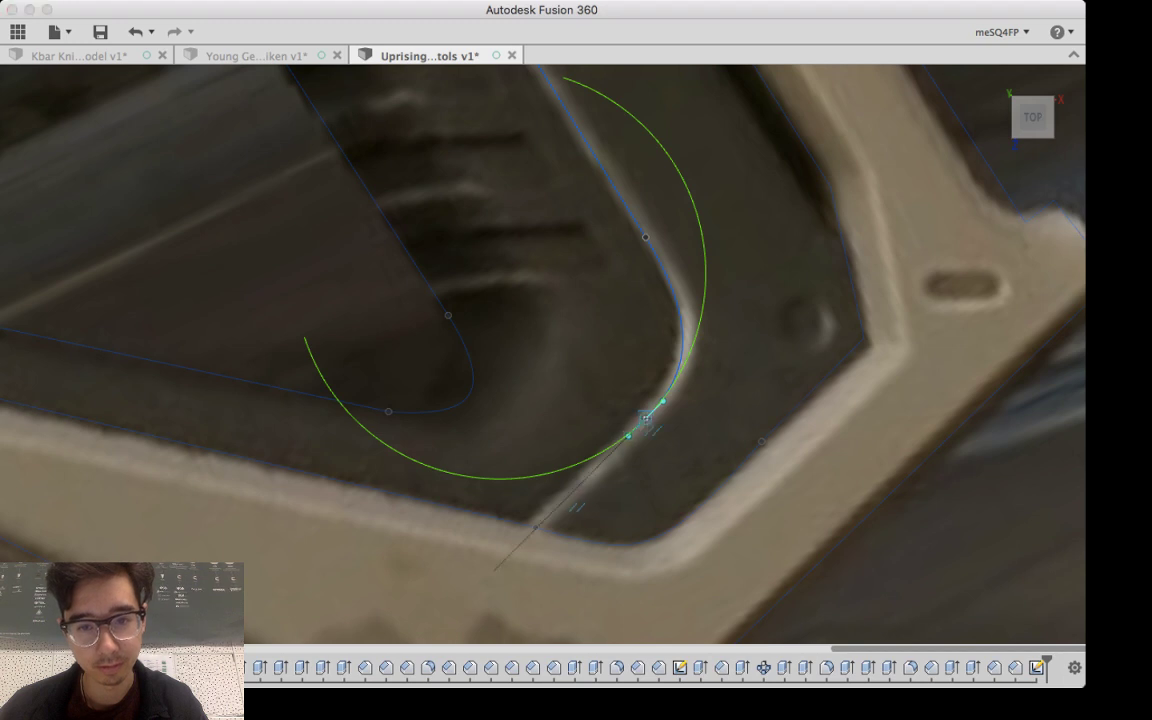
click(494, 571)
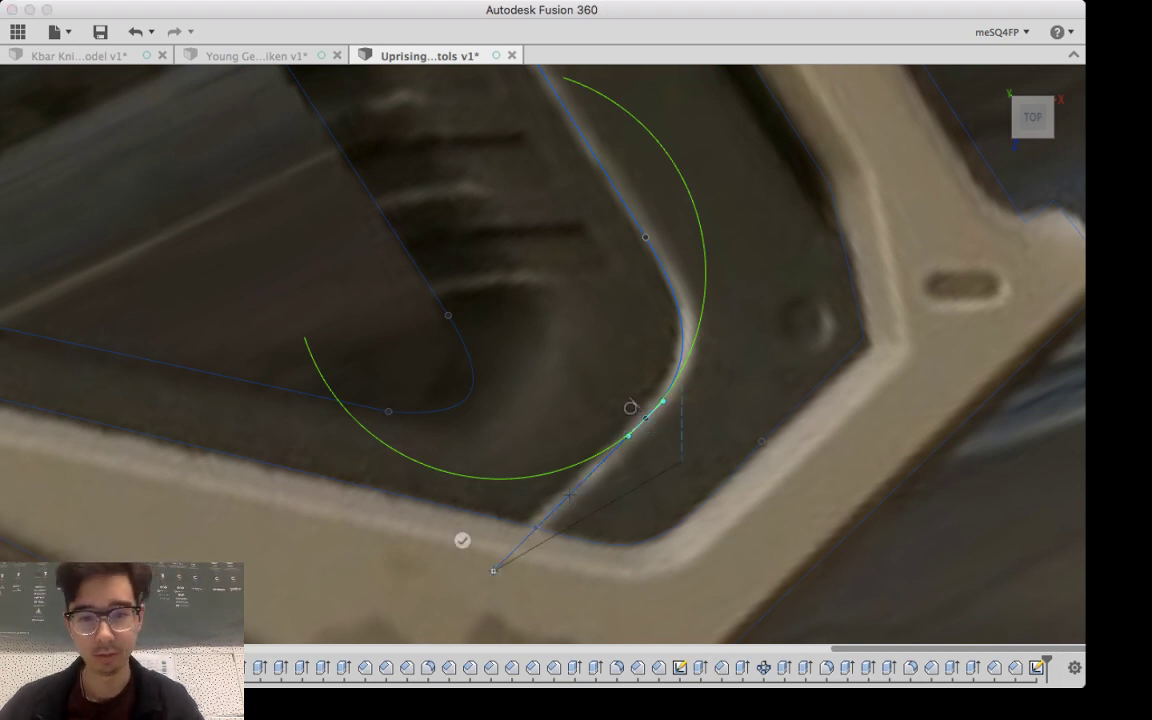
key(Escape)
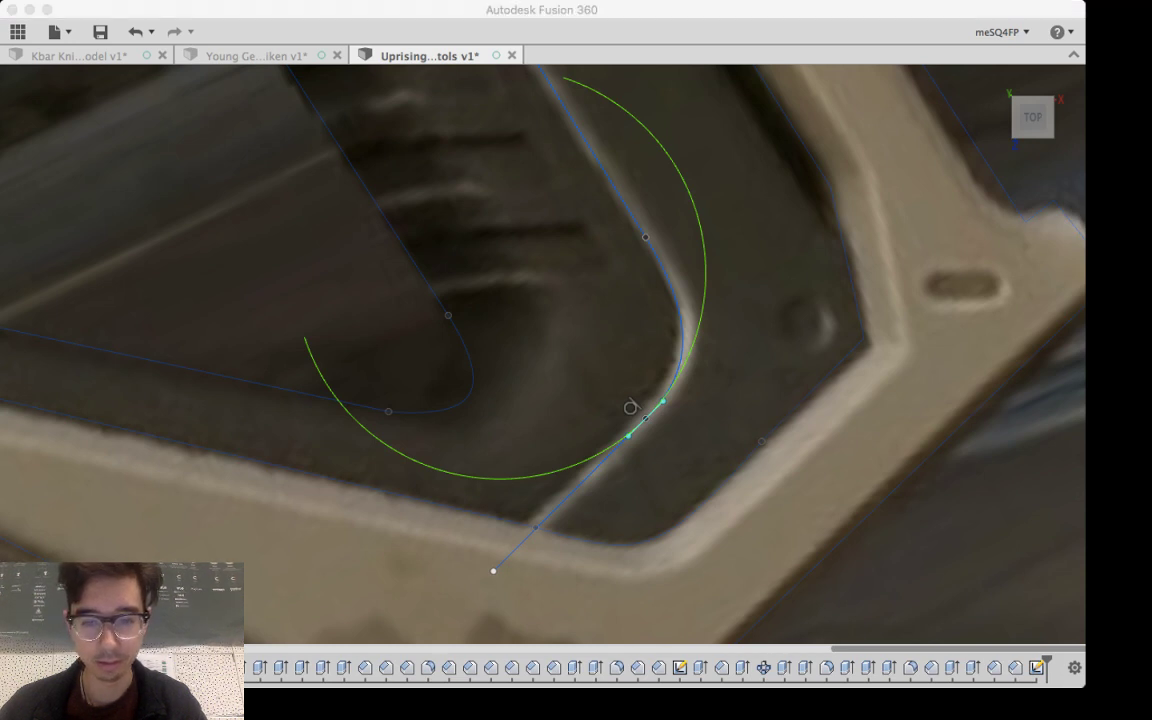
Step: Split the grip panel body along the traced seam, using the connected sketch lines as the splitting tool
scroll(859, 438, down, 5)
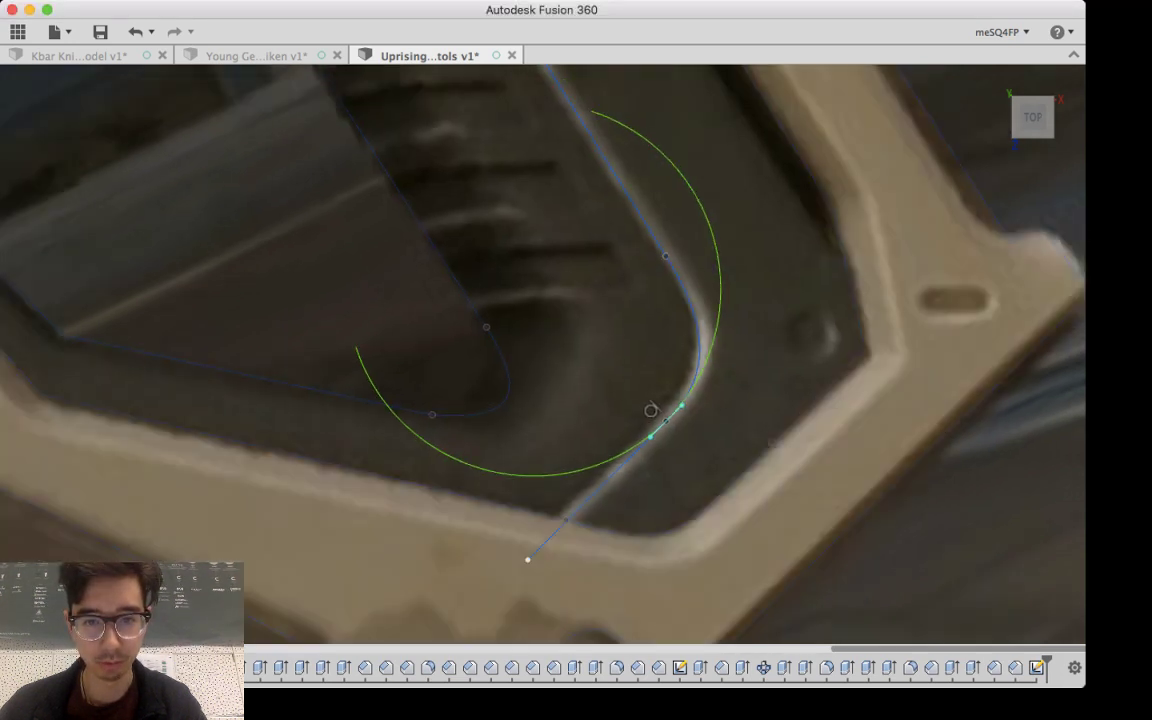
scroll(713, 417, down, 5)
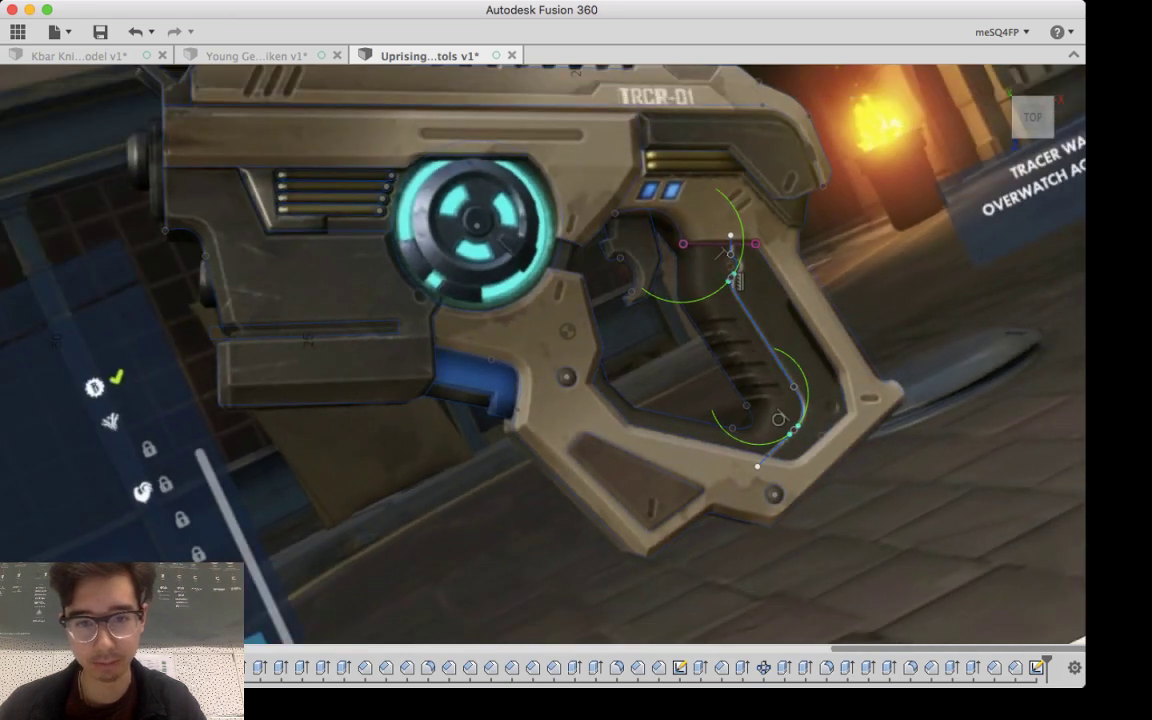
scroll(862, 298, up, 5)
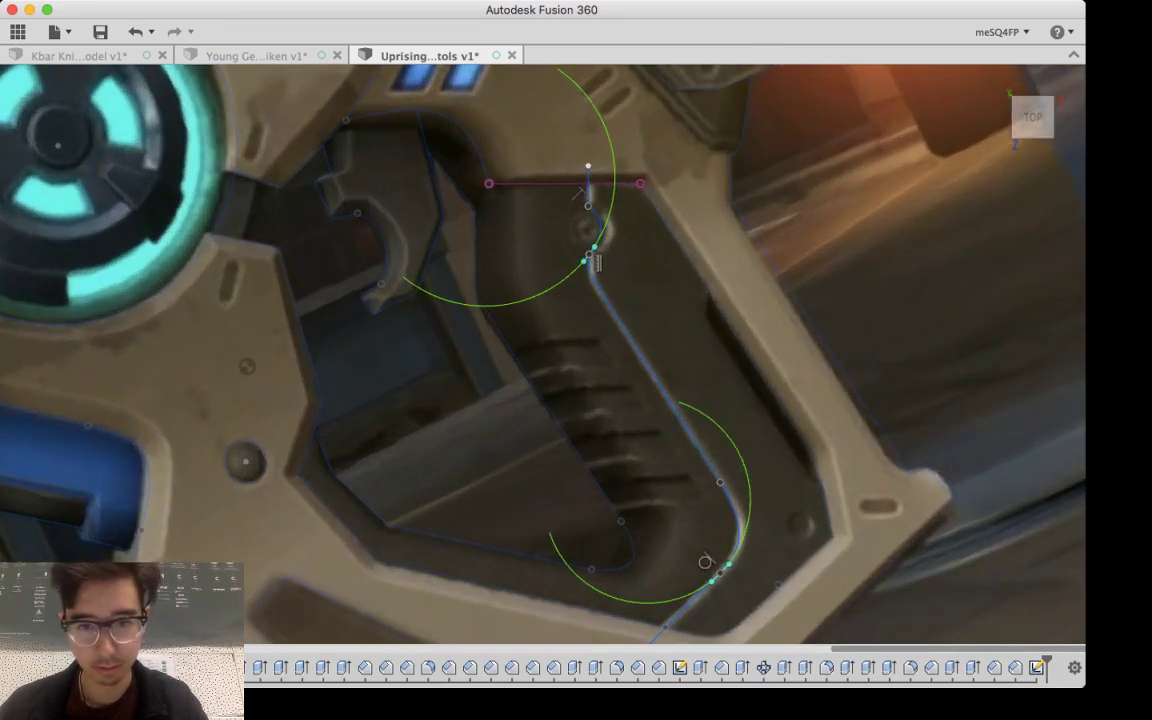
mouse_move(864, 344)
middle_down()
mouse_move(906, 306)
mouse_move(878, 295)
middle_up()
scroll(878, 295, up, 1)
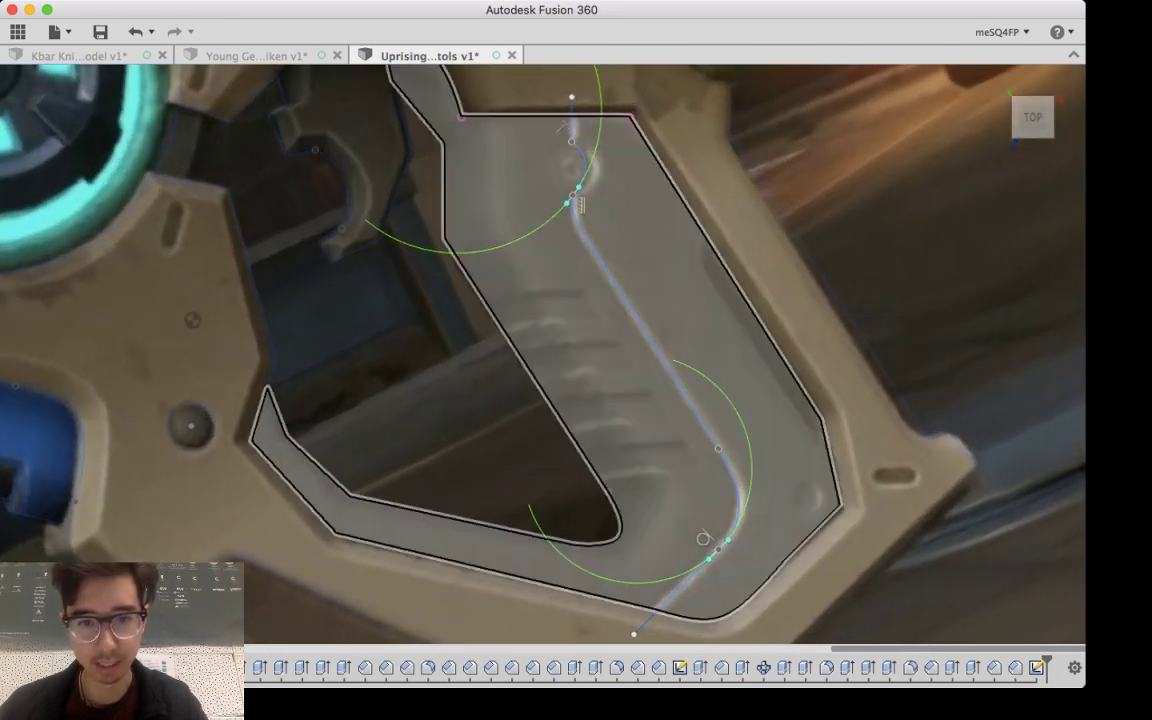
scroll(930, 319, down, 3)
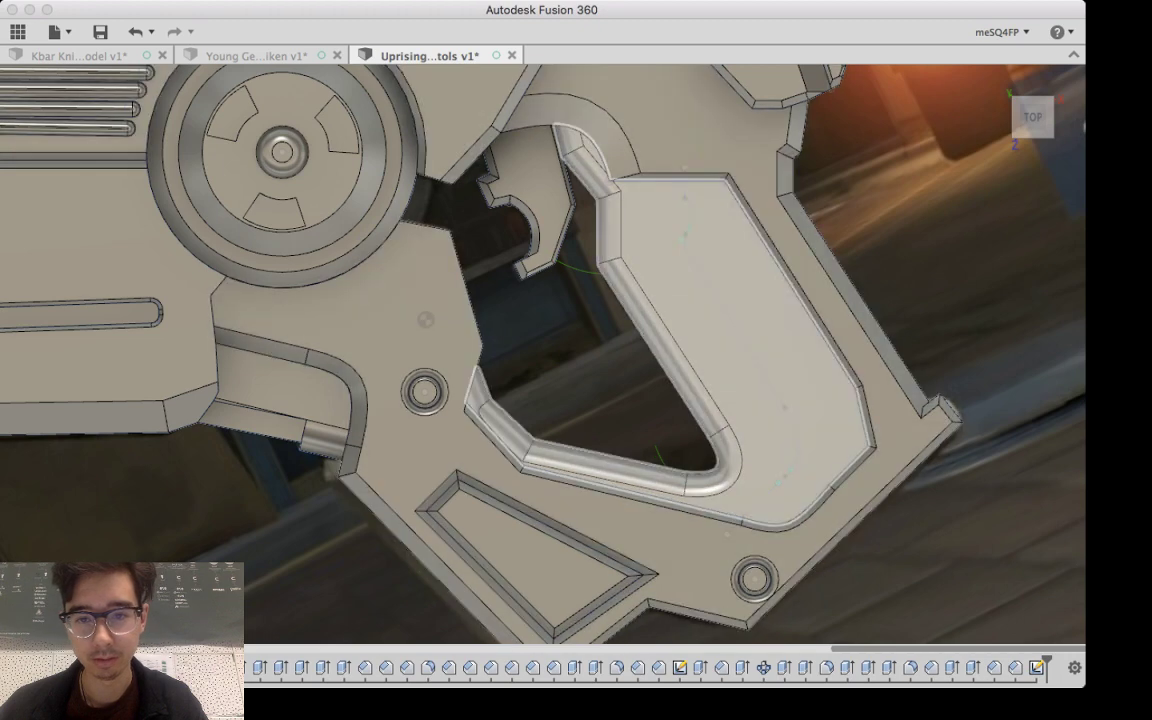
click(742, 340)
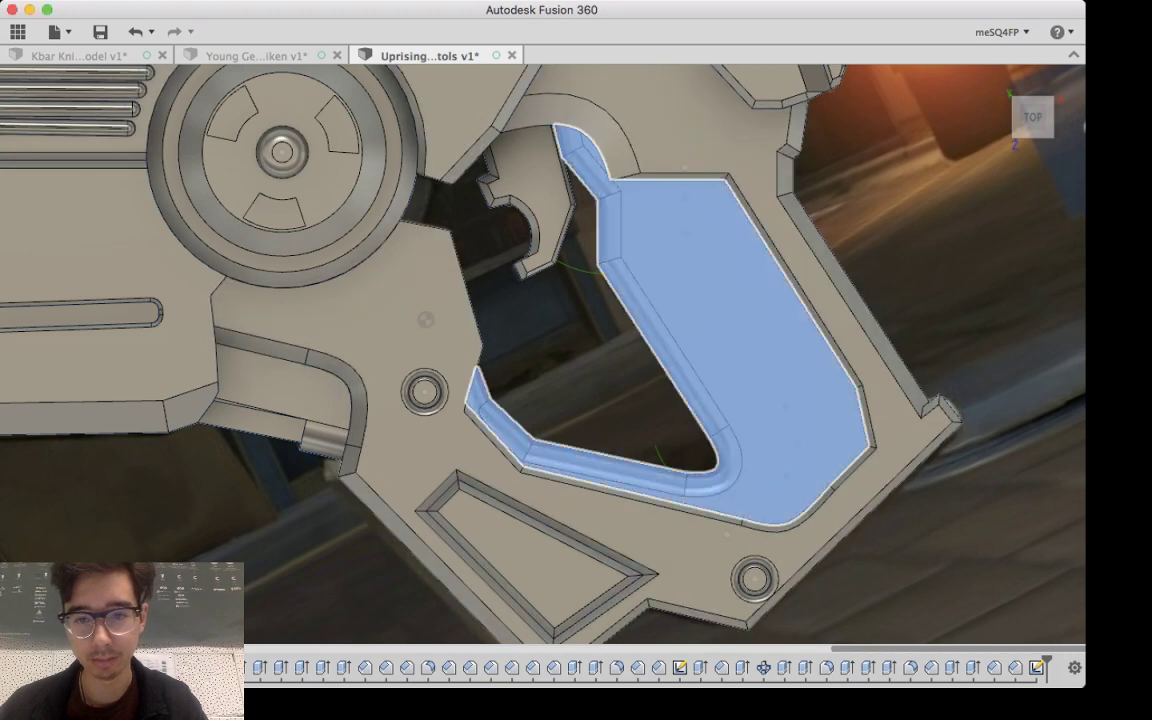
shift+middle_drag(640, 400, 530, 280)
key(e)
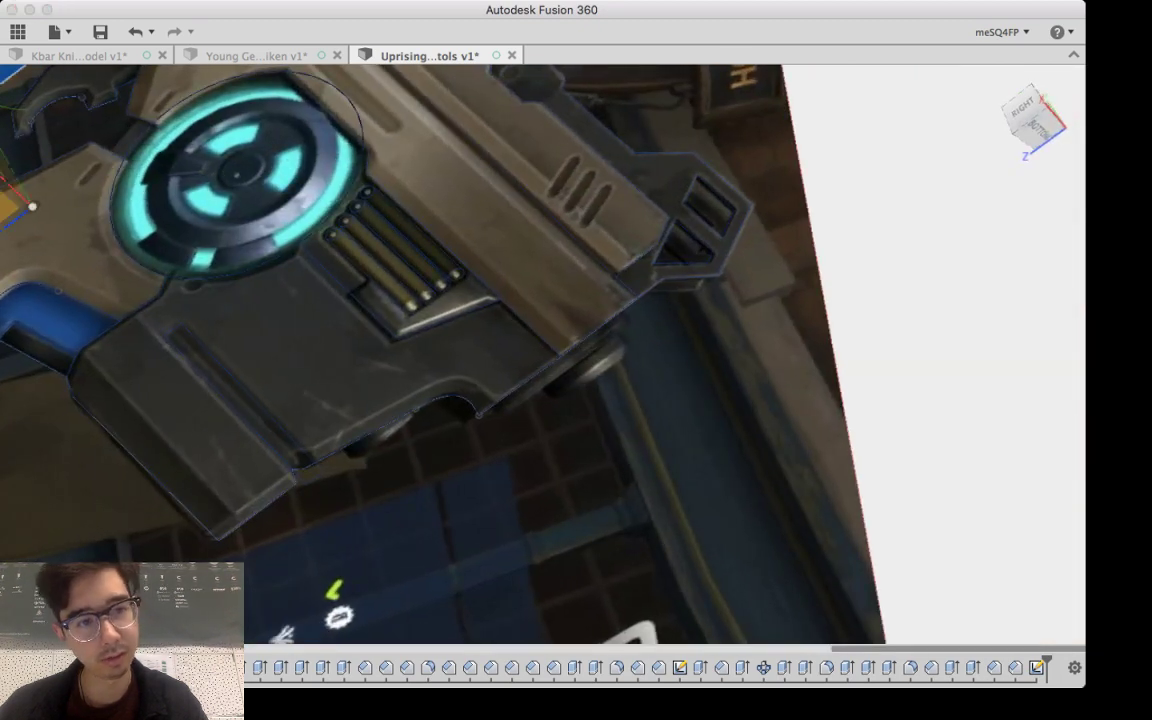
middle_drag(270, 370, 770, 556)
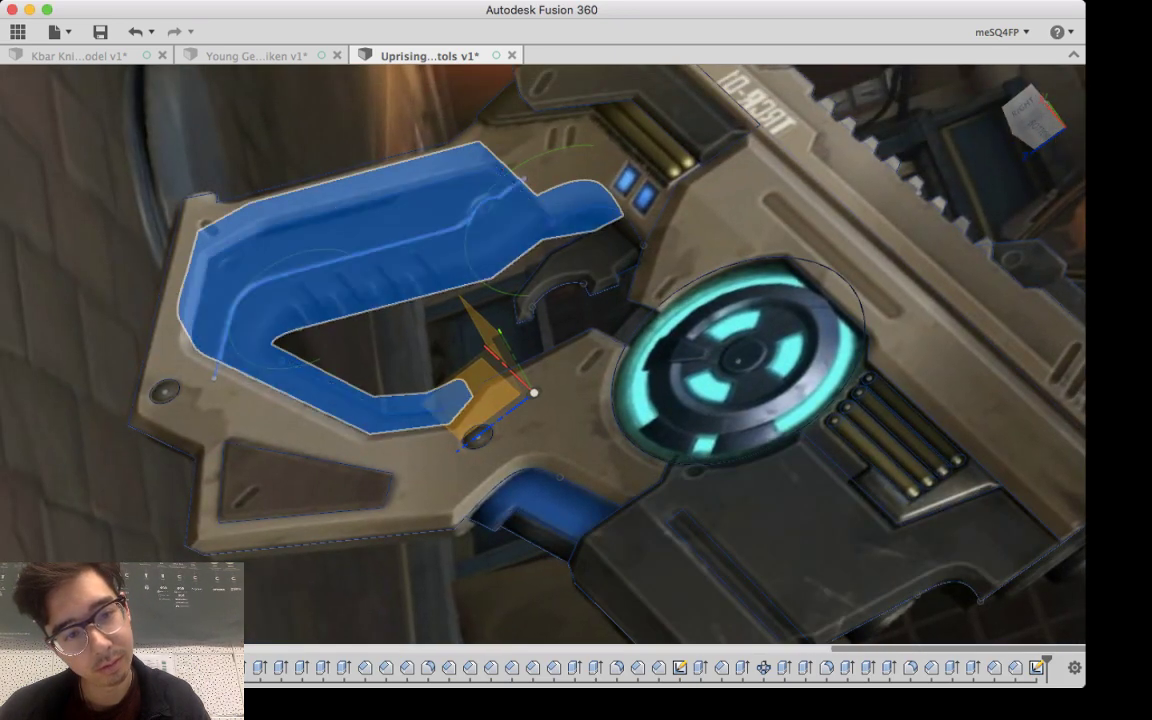
click(350, 256)
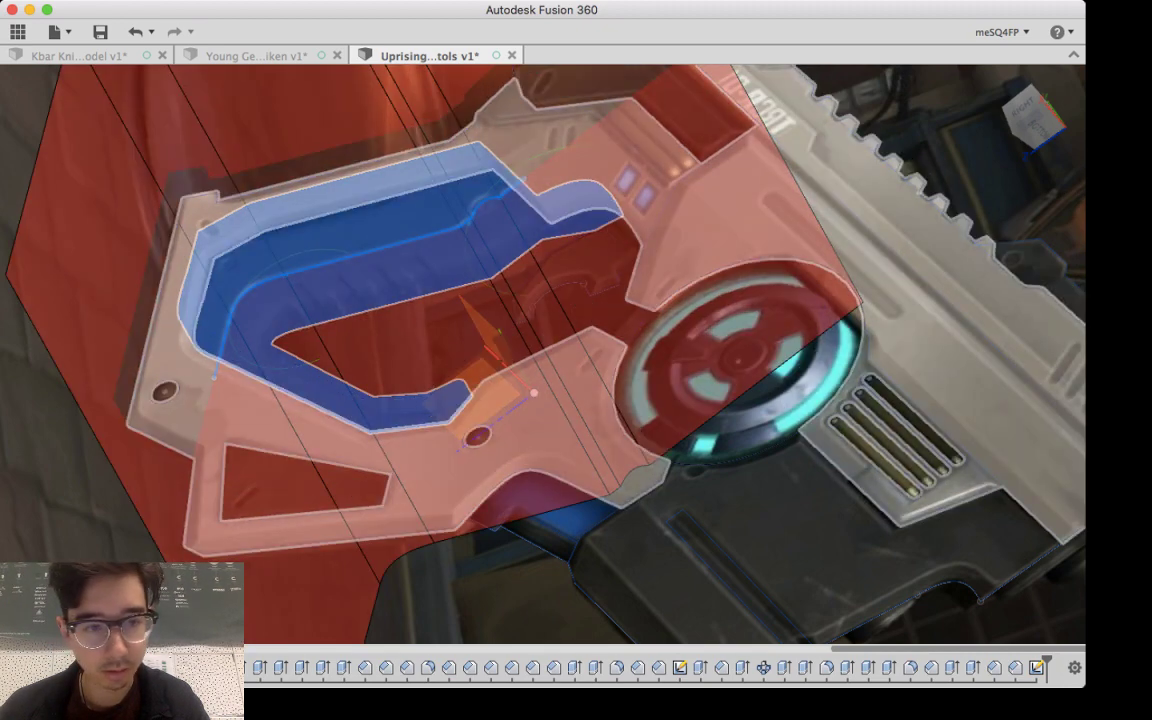
click(570, 400)
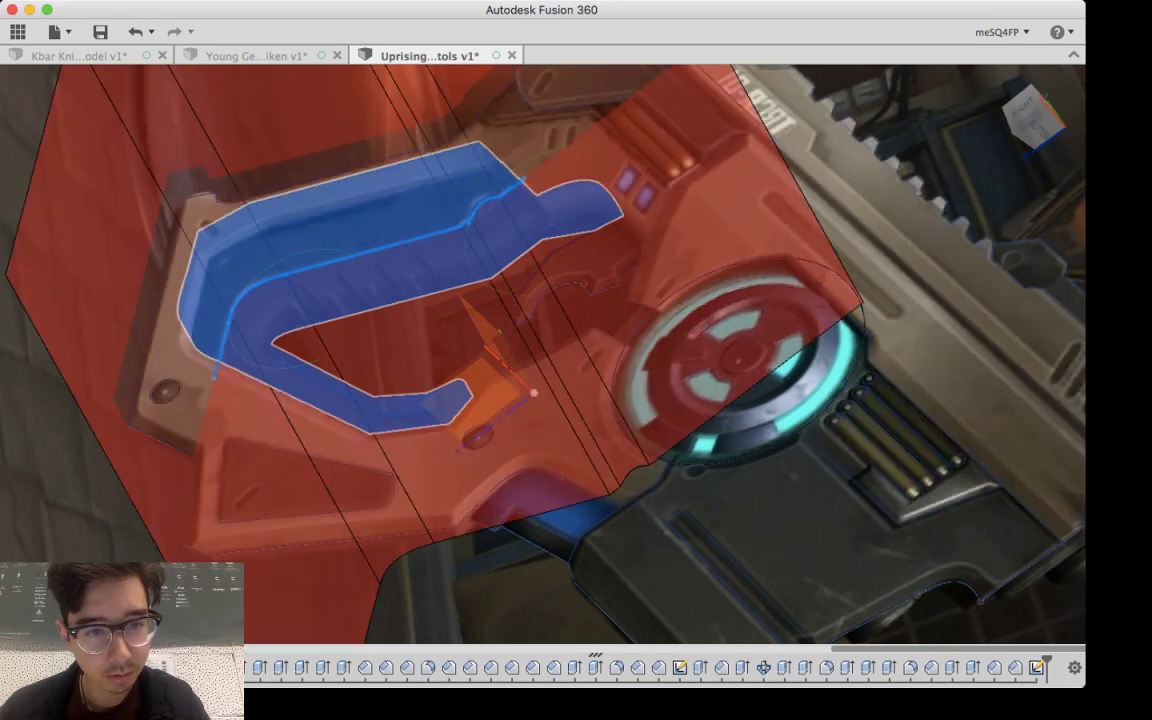
shift+middle_drag(620, 420, 570, 320)
shift+middle_drag(600, 370, 645, 275)
shift+middle_drag(500, 305, 1073, 241)
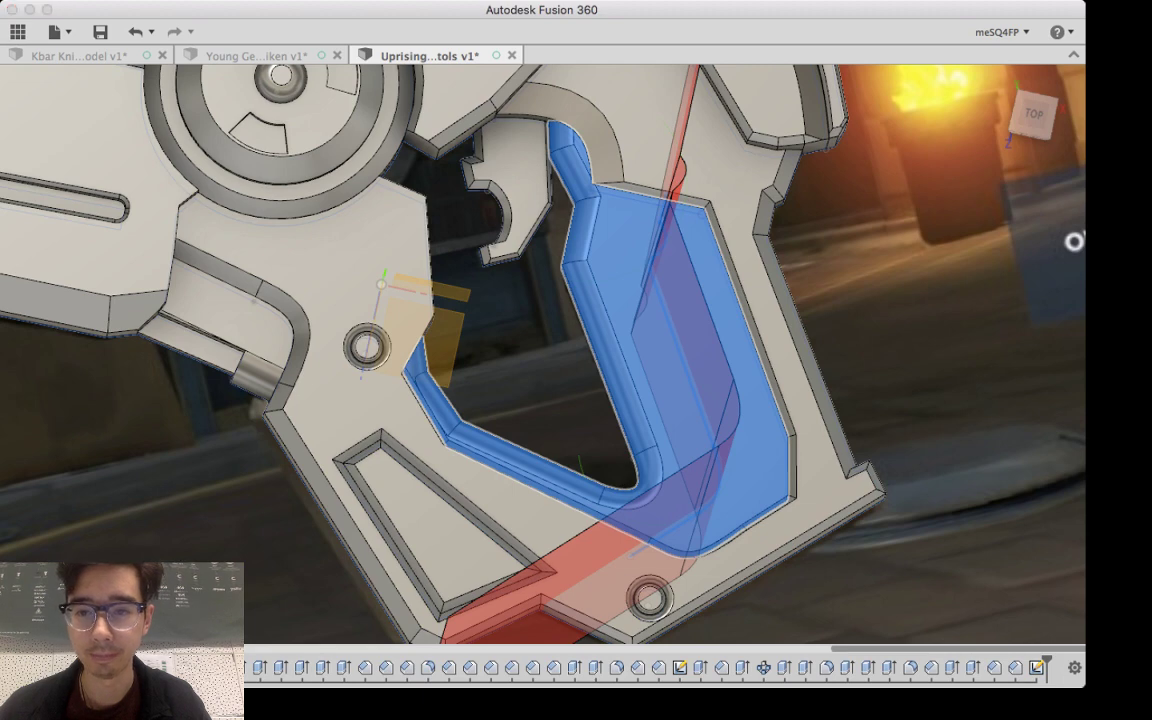
key(Return)
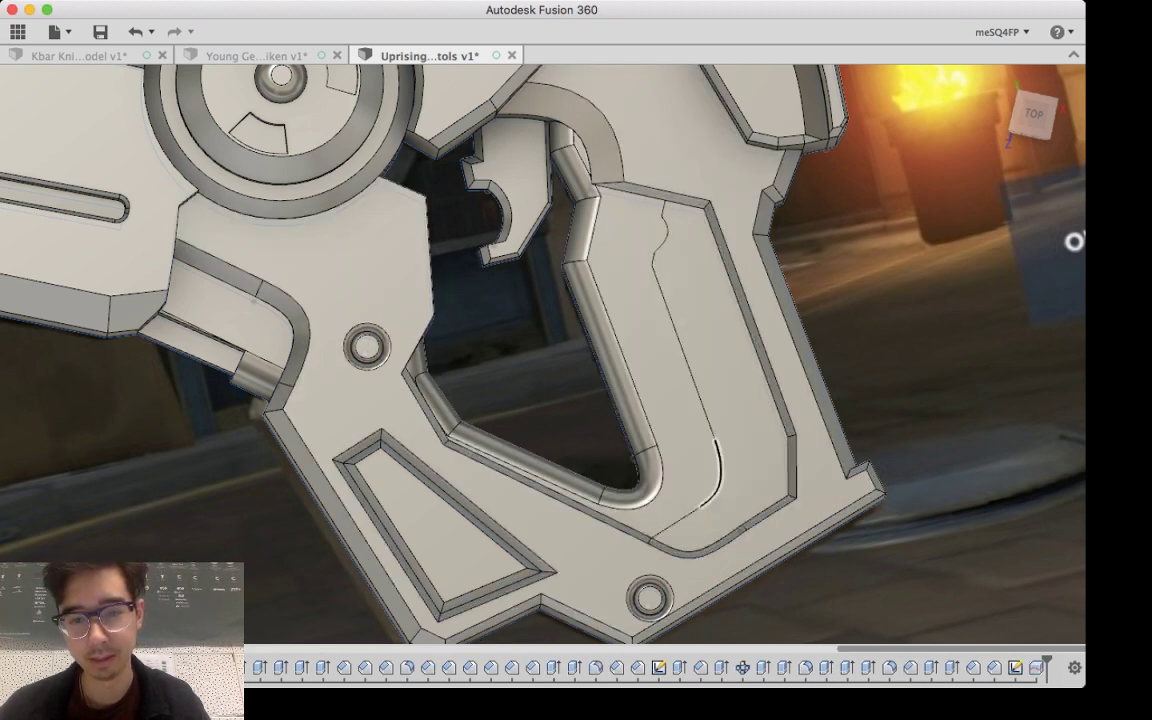
Step: Round the seam edge along the full length of the grip panel's split with a small fillet and inspect it at an angle
scroll(701, 328, down, 4)
scroll(694, 331, up, 5)
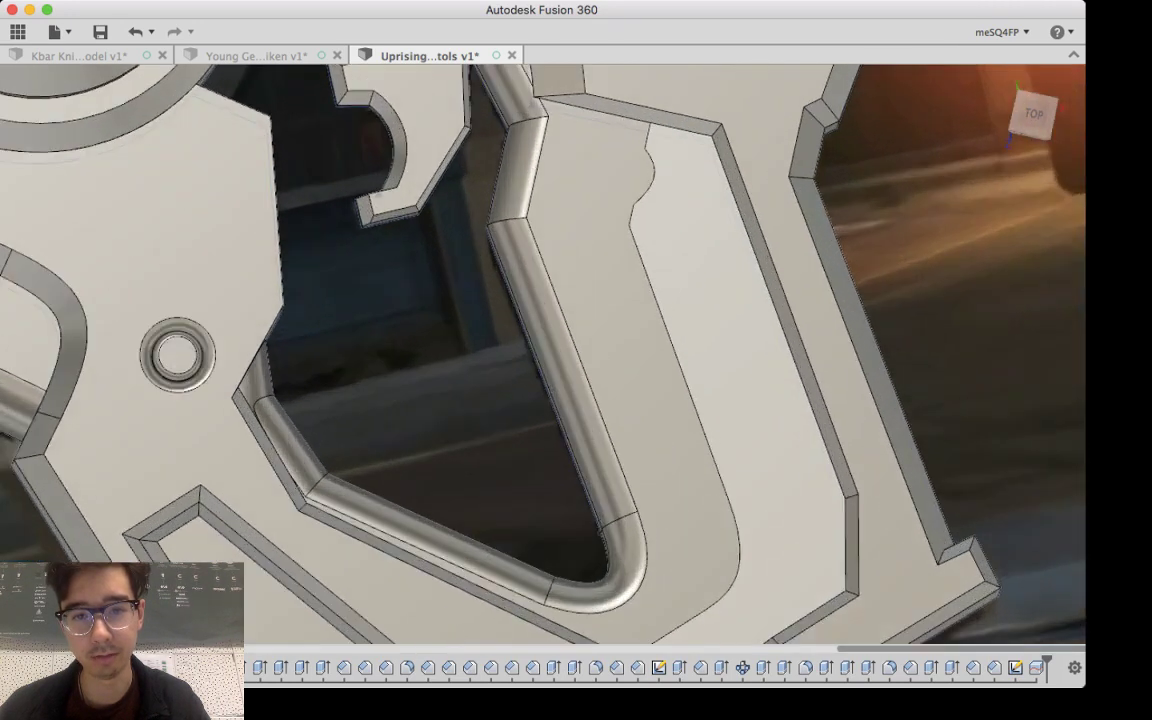
middle_drag(694, 331, 701, 480)
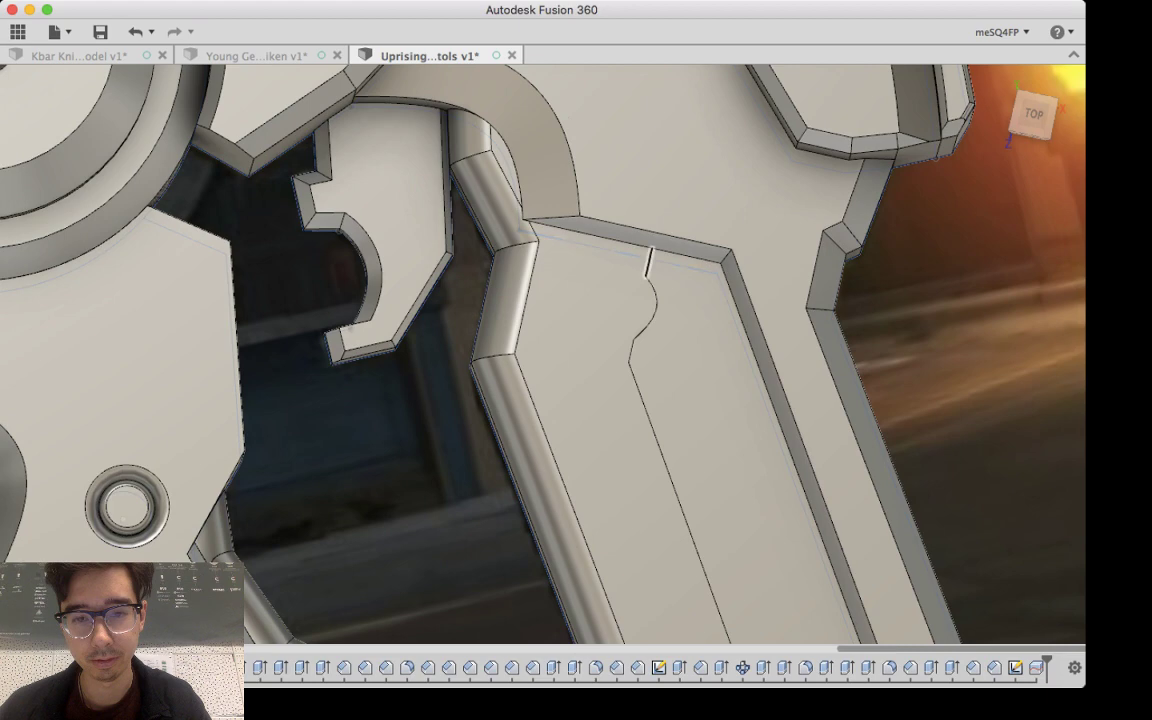
click(650, 263)
click(656, 302)
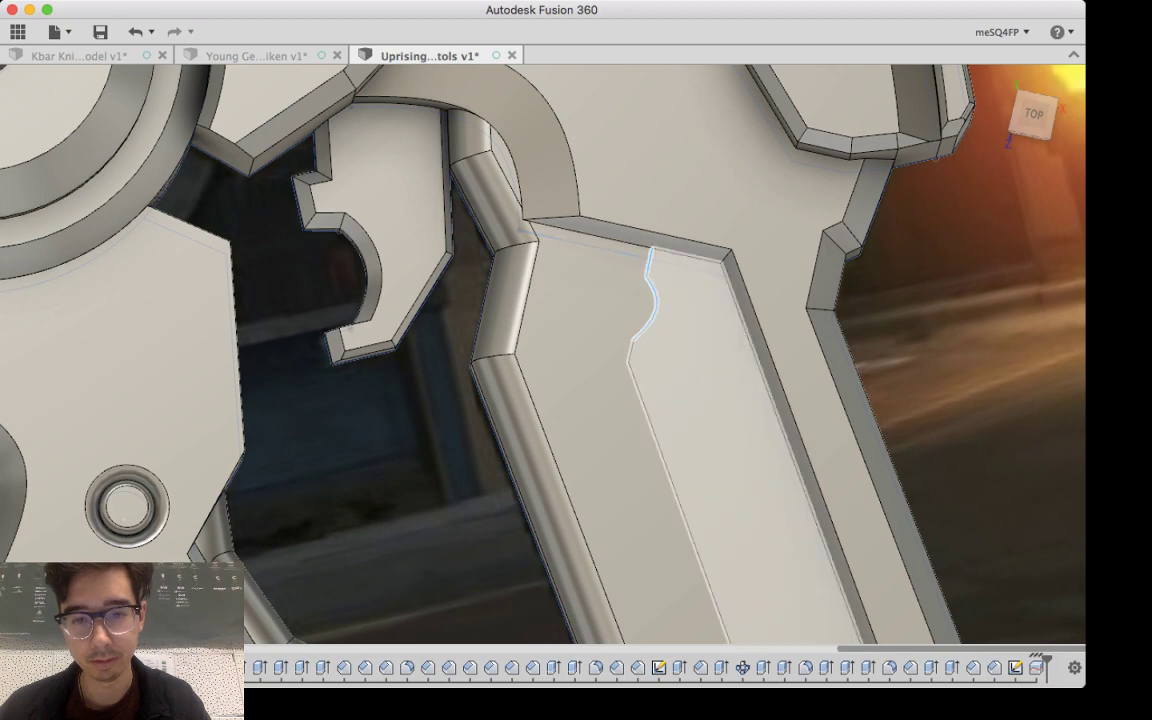
click(631, 350)
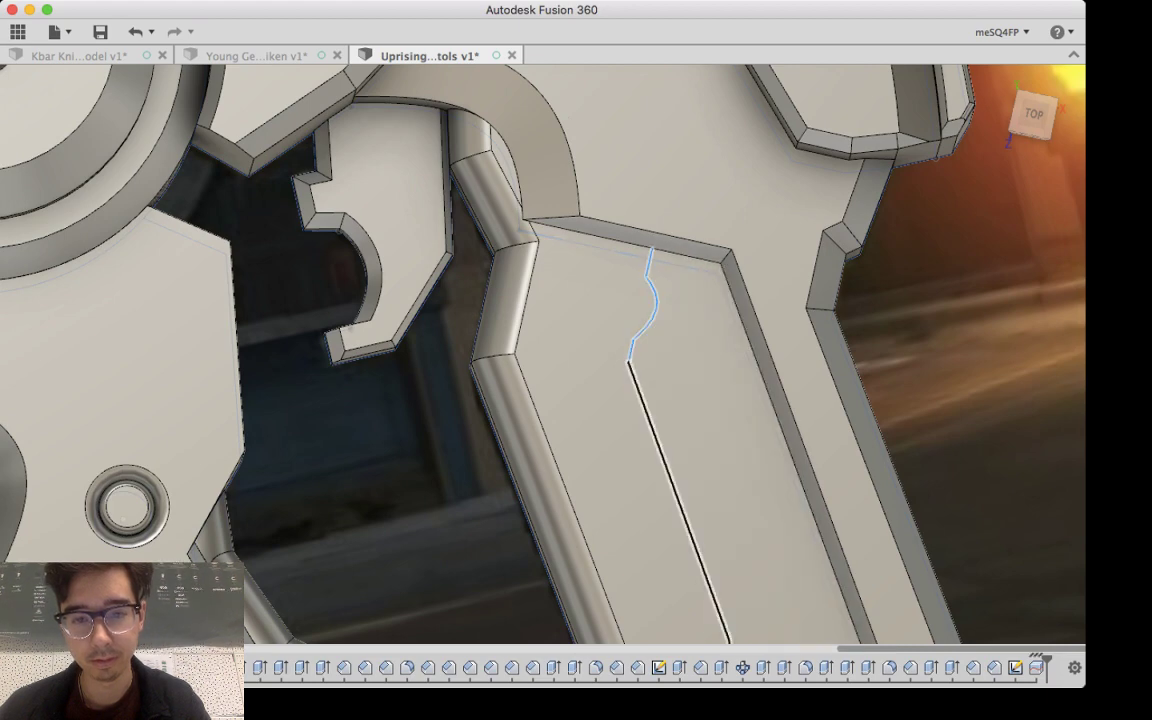
click(651, 424)
middle_drag(694, 470, 602, 166)
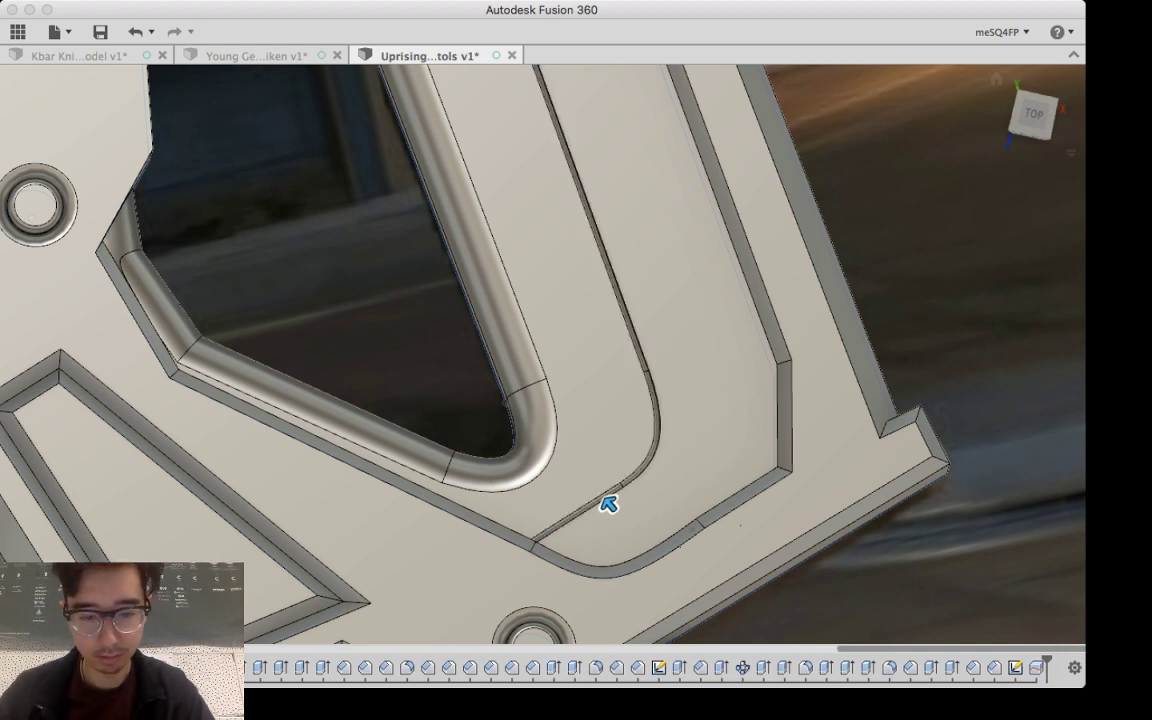
drag(602, 497, 600, 495)
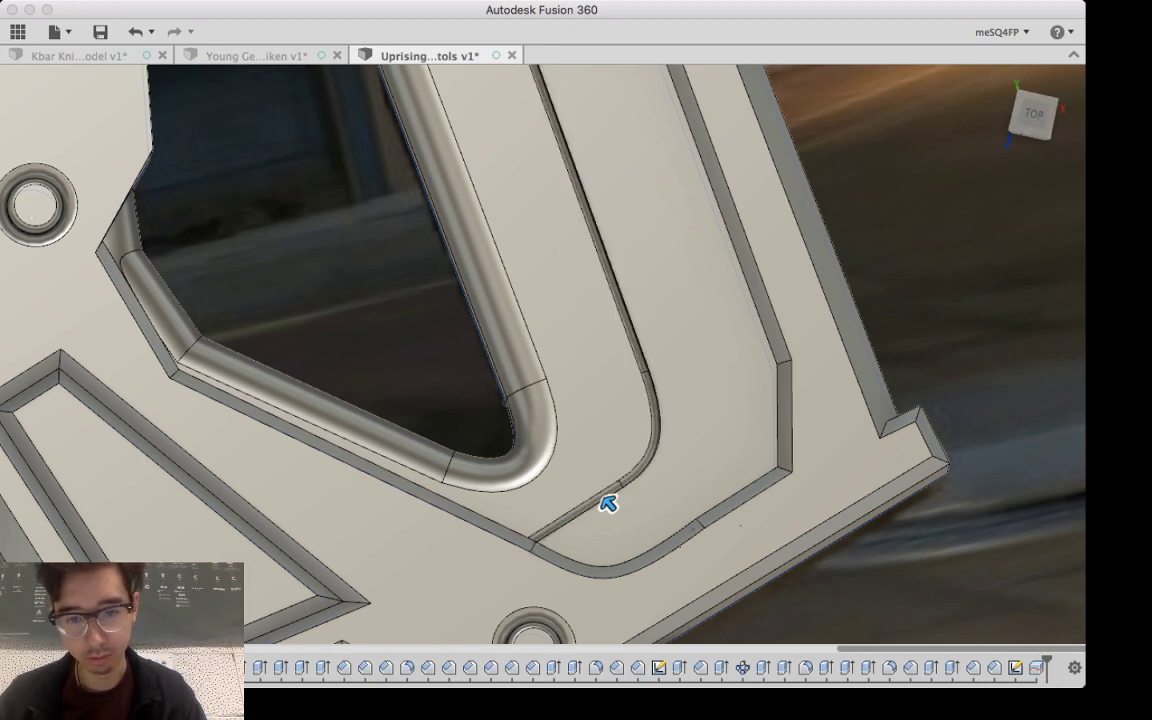
key(Return)
shift+middle_drag(602, 497, 678, 388)
scroll(678, 388, down, 2)
scroll(678, 388, up, 5)
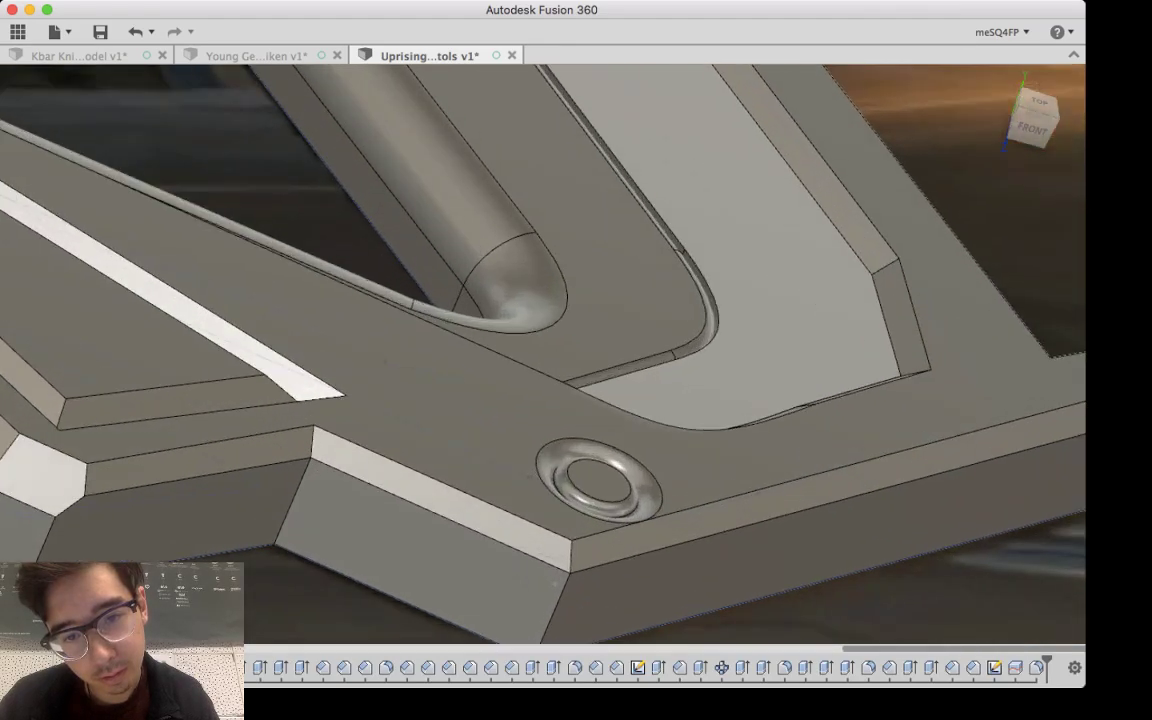
Step: Round the rear grip section's seam edge with a fillet, including its lower bend, long diagonal, short vertical and curved notch
scroll(667, 389, up, 4)
click(677, 345)
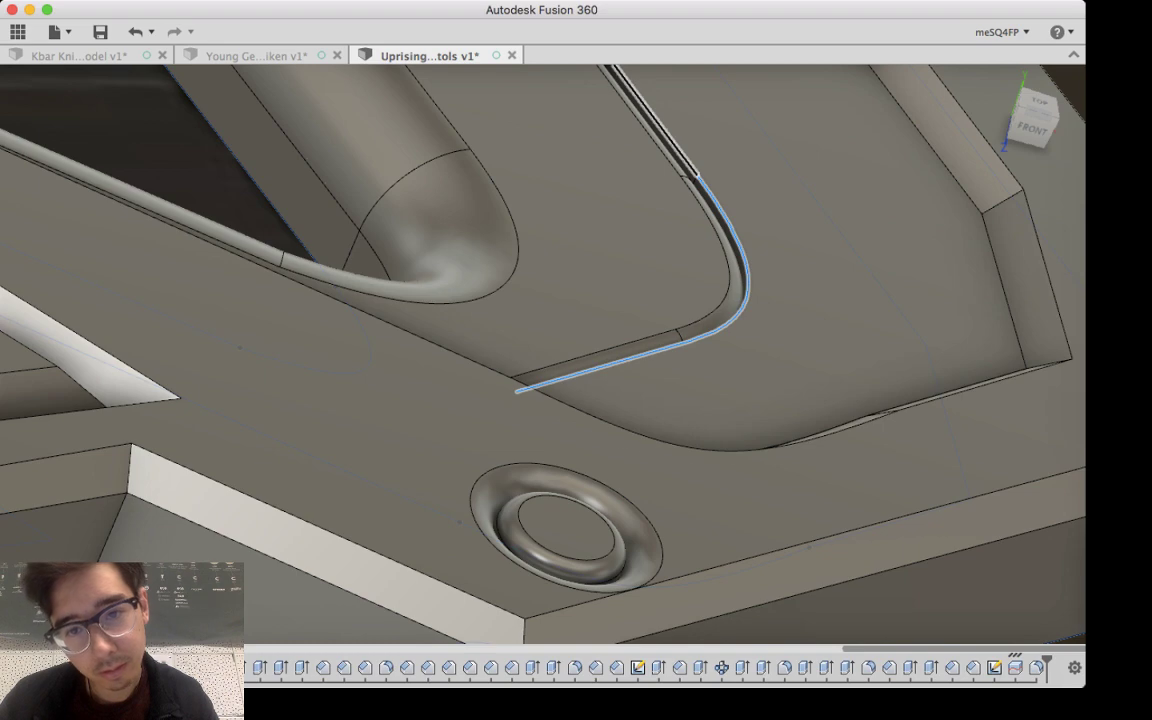
middle_drag(735, 135, 885, 640)
shift+middle_drag(640, 330, 560, 340)
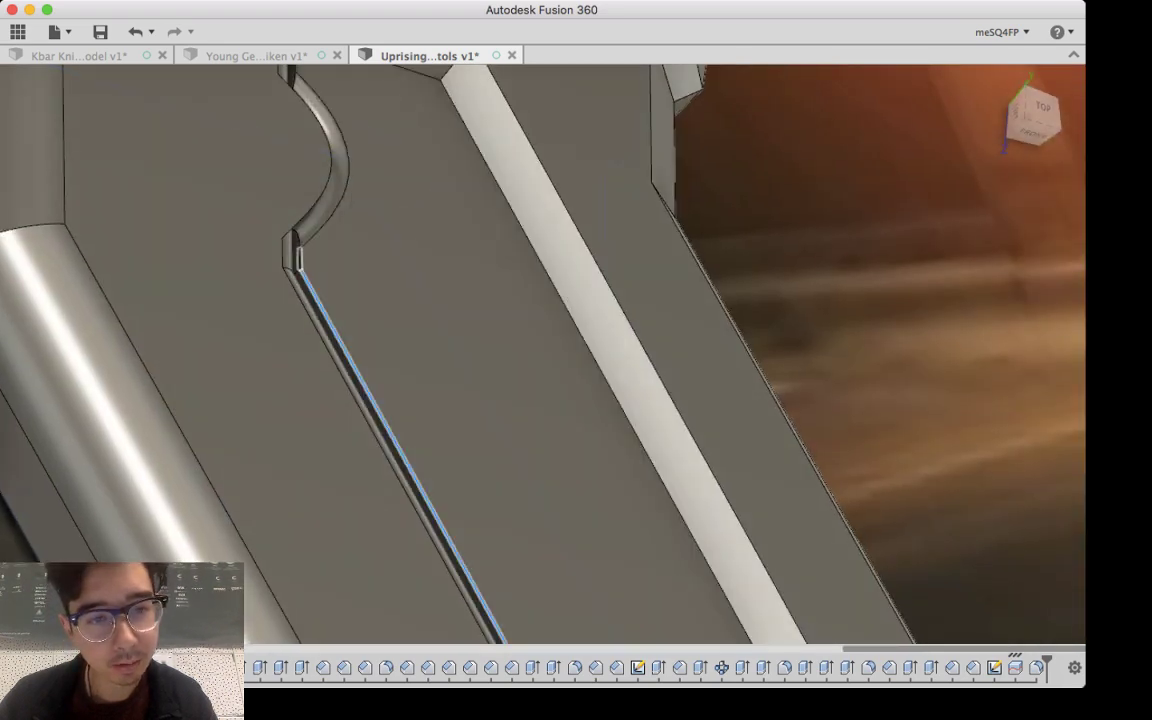
click(299, 258)
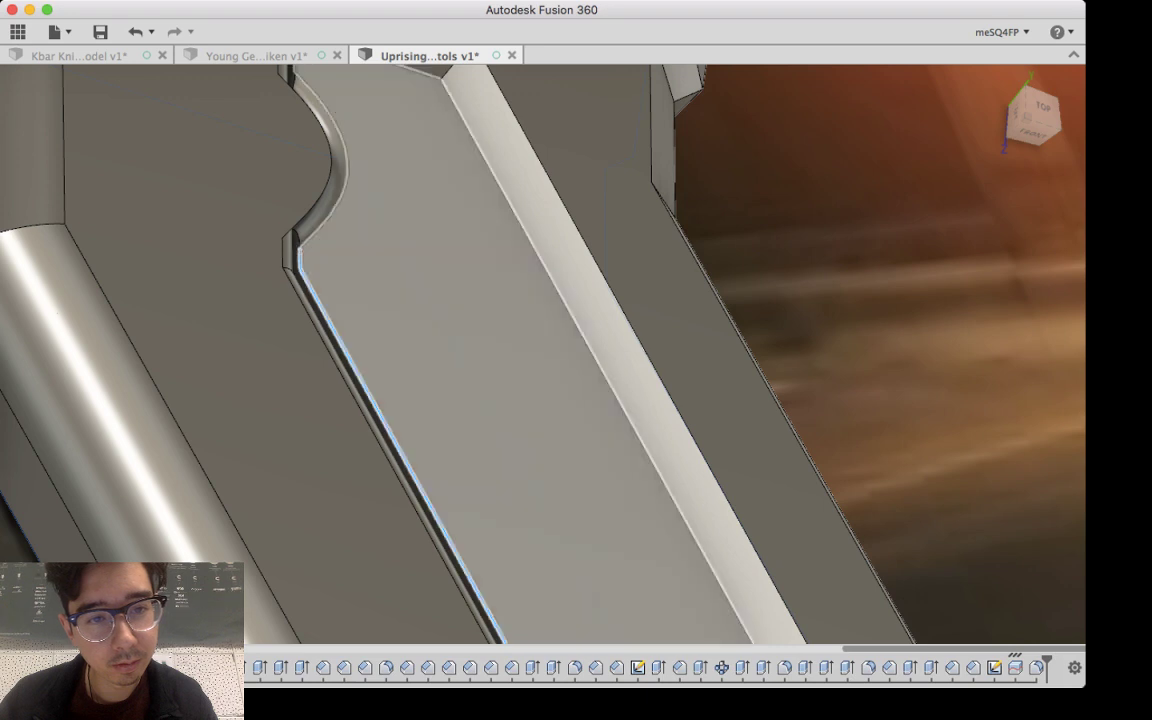
click(348, 165)
middle_drag(430, 250, 562, 544)
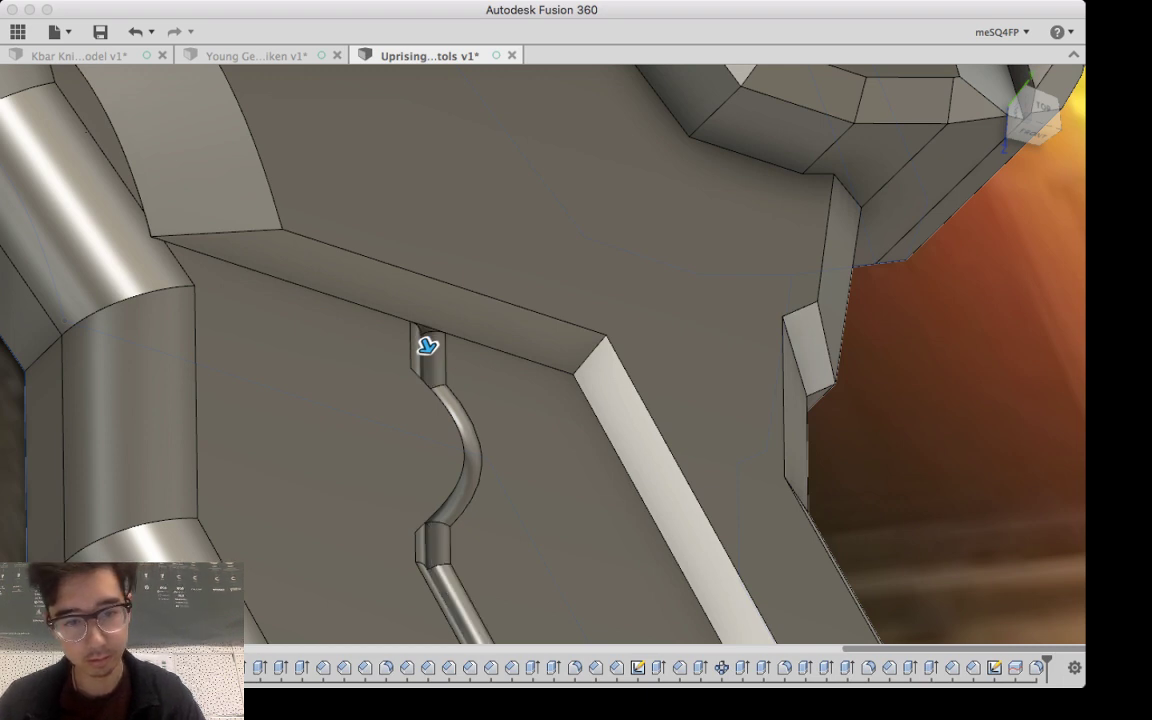
mouse_move(428, 346)
shift+middle_down()
mouse_move(581, 399)
mouse_move(386, 342)
mouse_move(424, 347)
mouse_move(318, 216)
mouse_move(421, 269)
shift+middle_up()
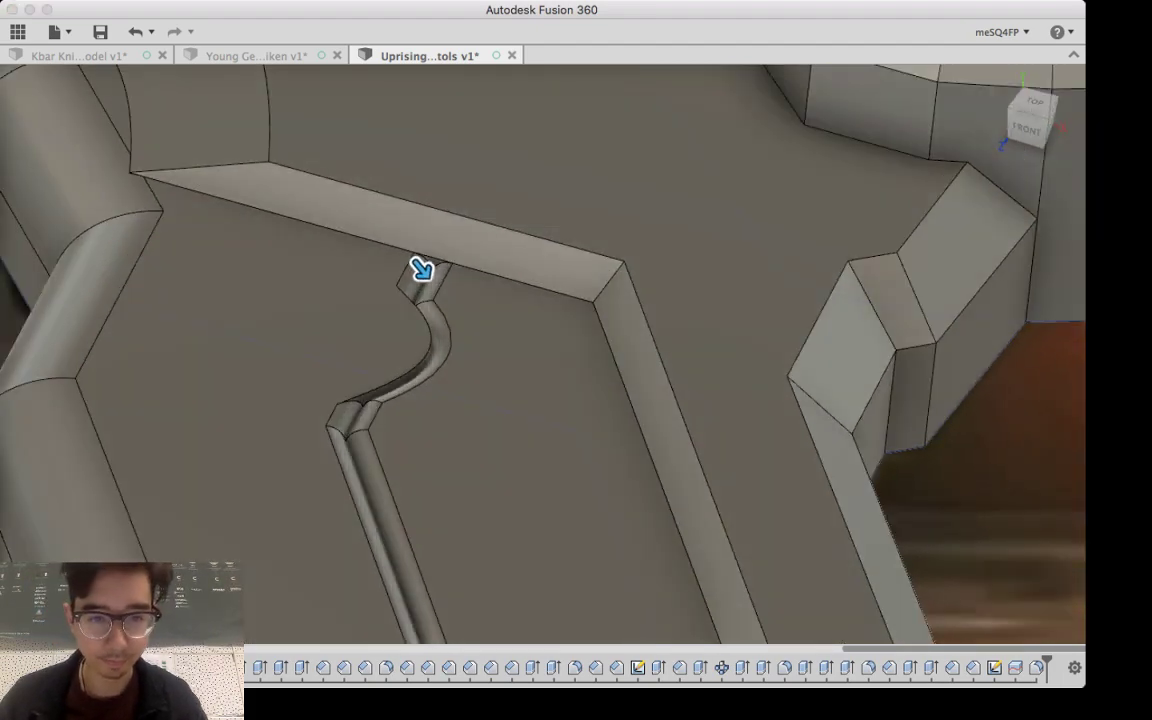
key(Return)
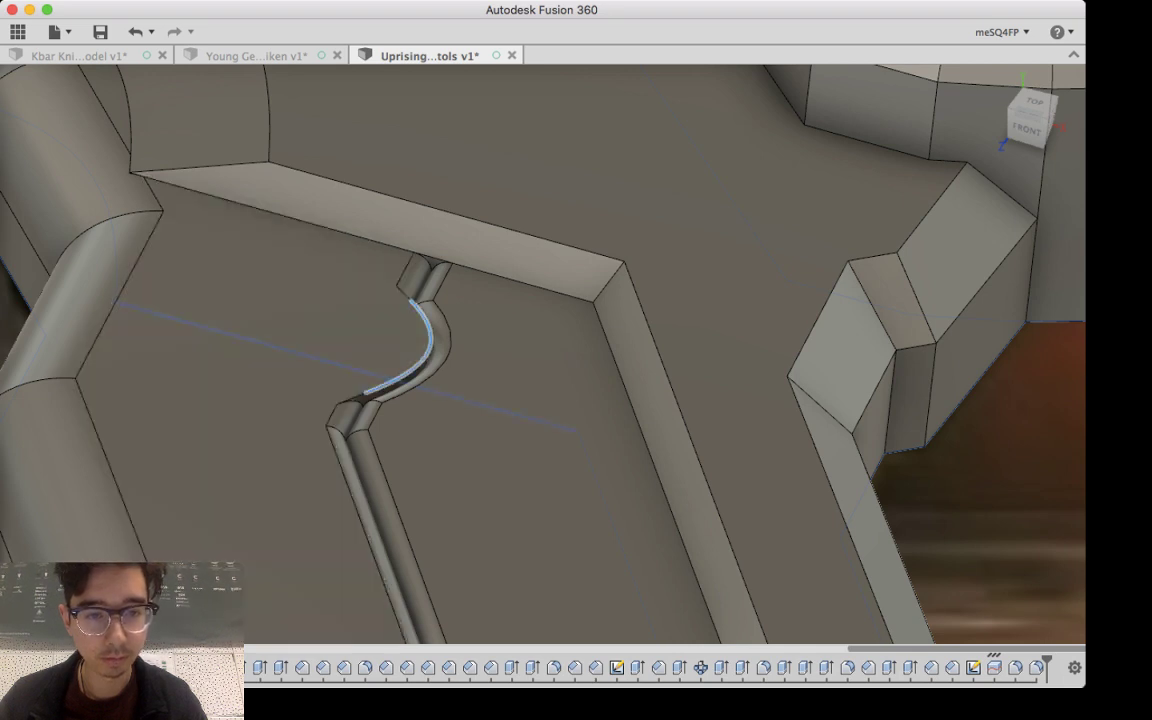
Step: Fillet the remaining curved notch edge on the front grip section's side of the seam
shift+click(350, 399)
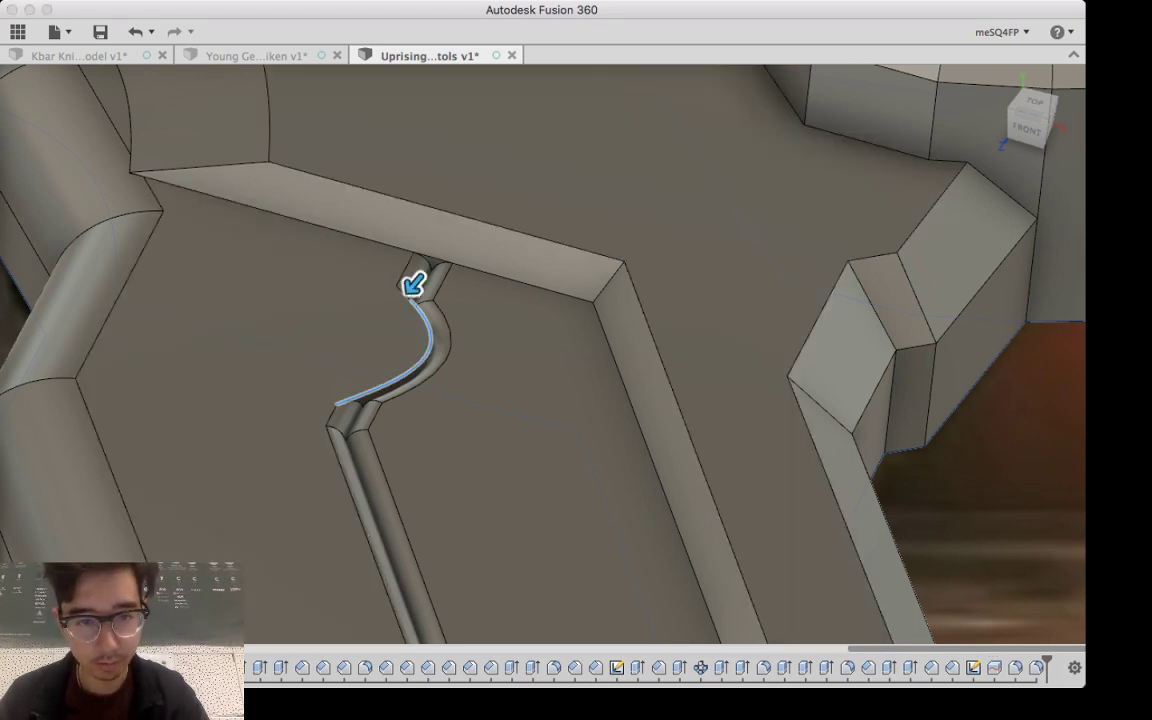
key(Return)
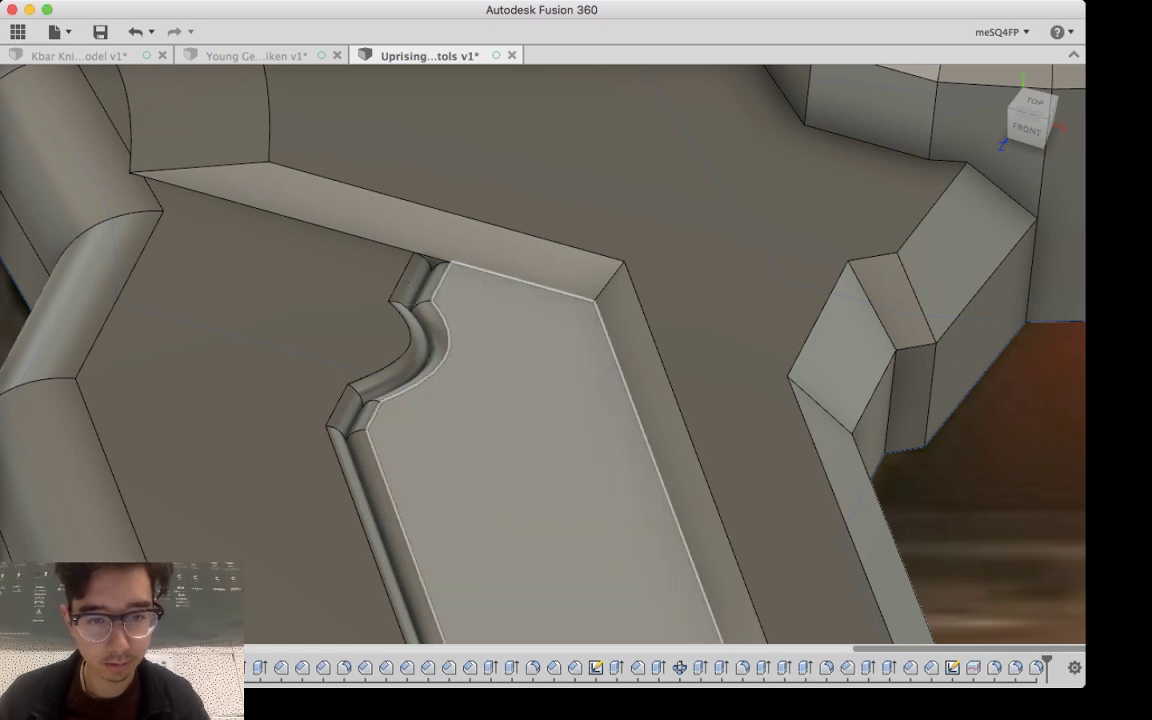
middle_drag(580, 500, 570, 231)
middle_drag(680, 610, 694, 475)
middle_drag(600, 200, 695, 542)
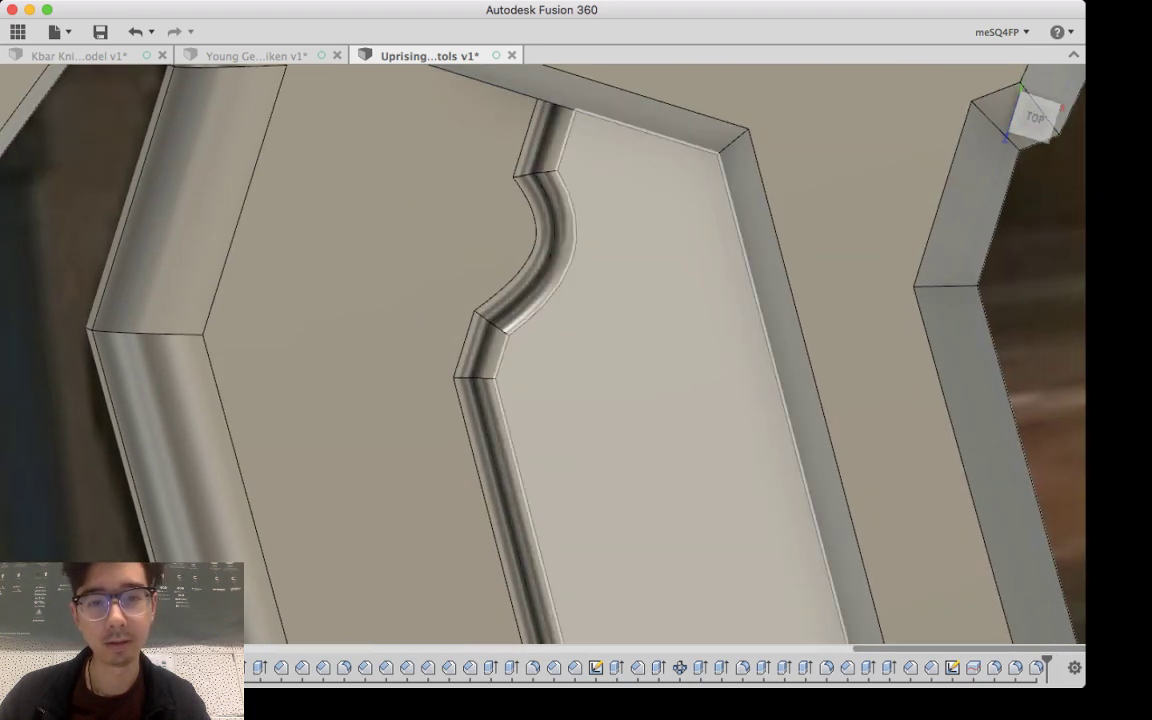
Step: Inspect the rounded seam along the whole grip panel and compare it with the surrounding frame in top view
middle_drag(650, 330, 693, 406)
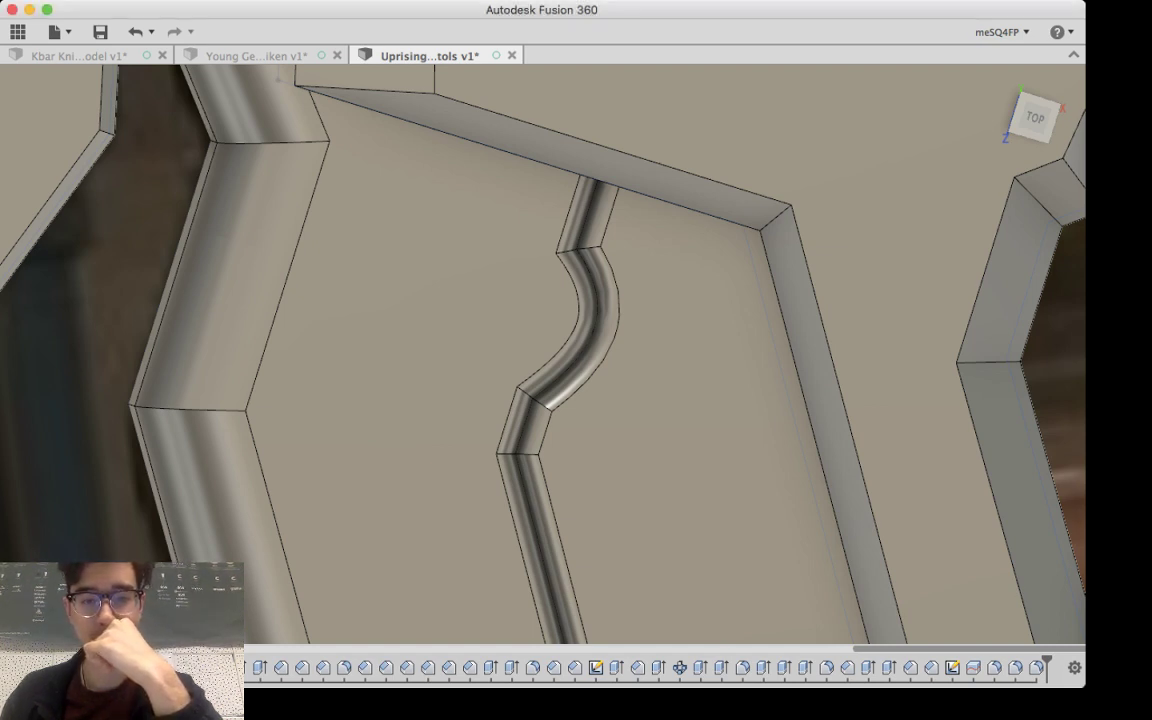
scroll(500, 550, up, 3)
scroll(580, 350, down, 5)
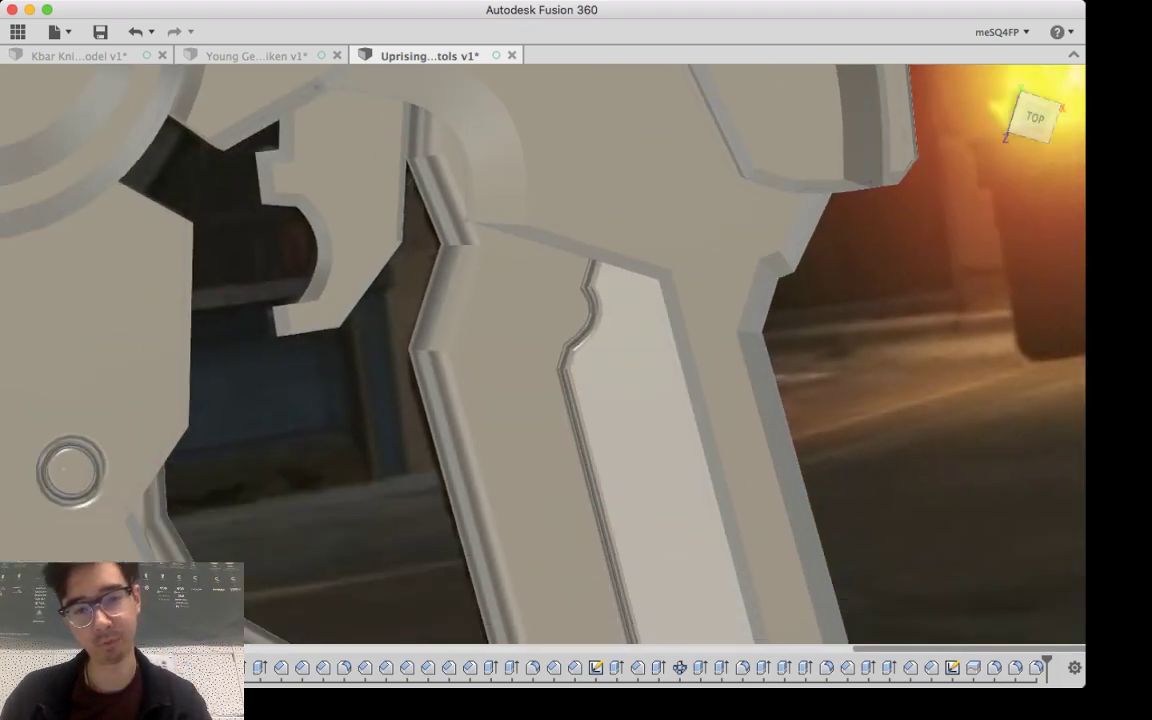
middle_drag(640, 480, 737, 252)
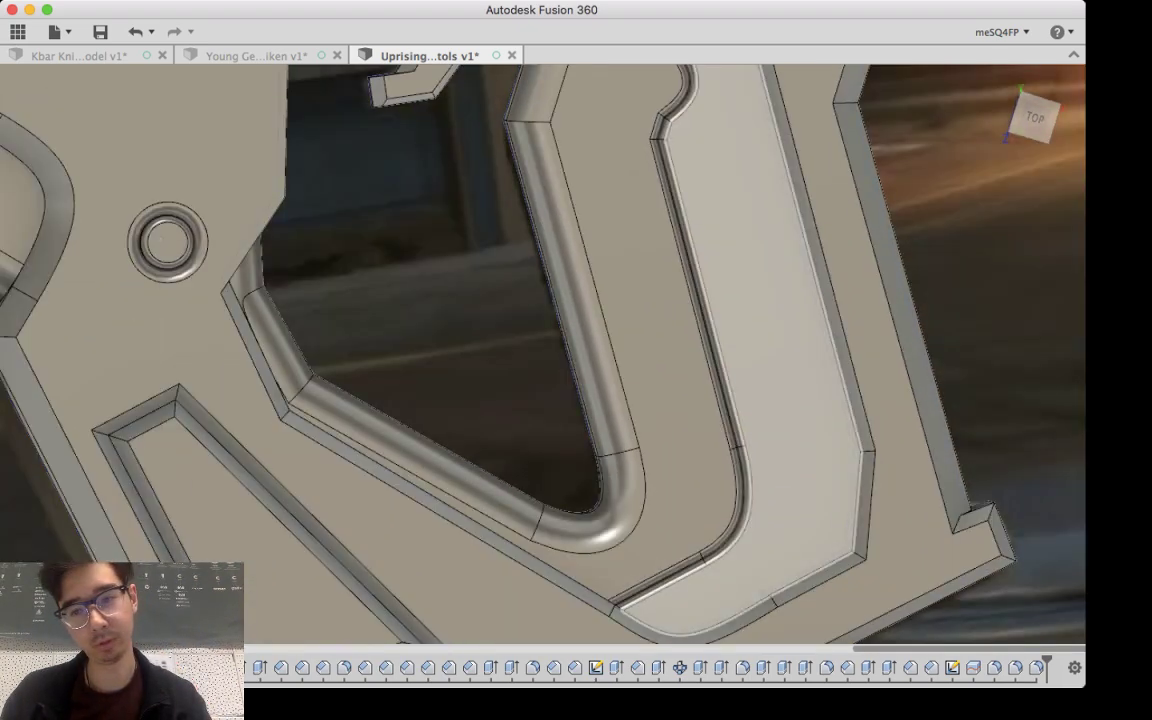
middle_drag(645, 330, 718, 493)
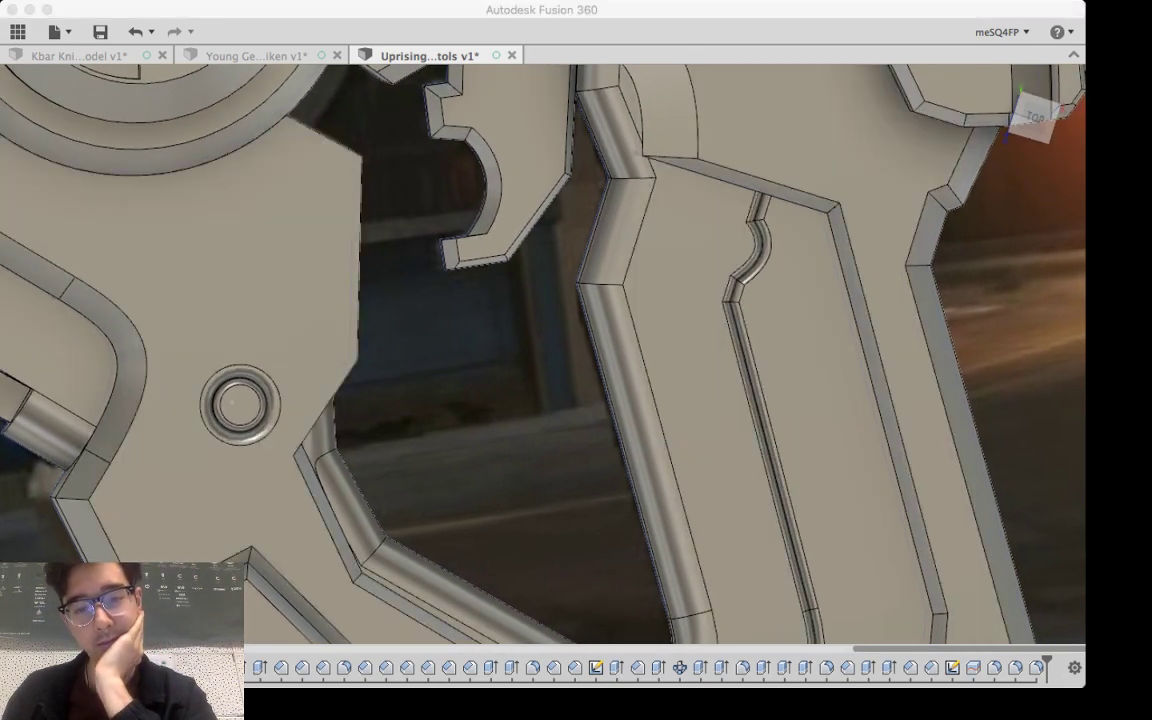
key(super+Tab)
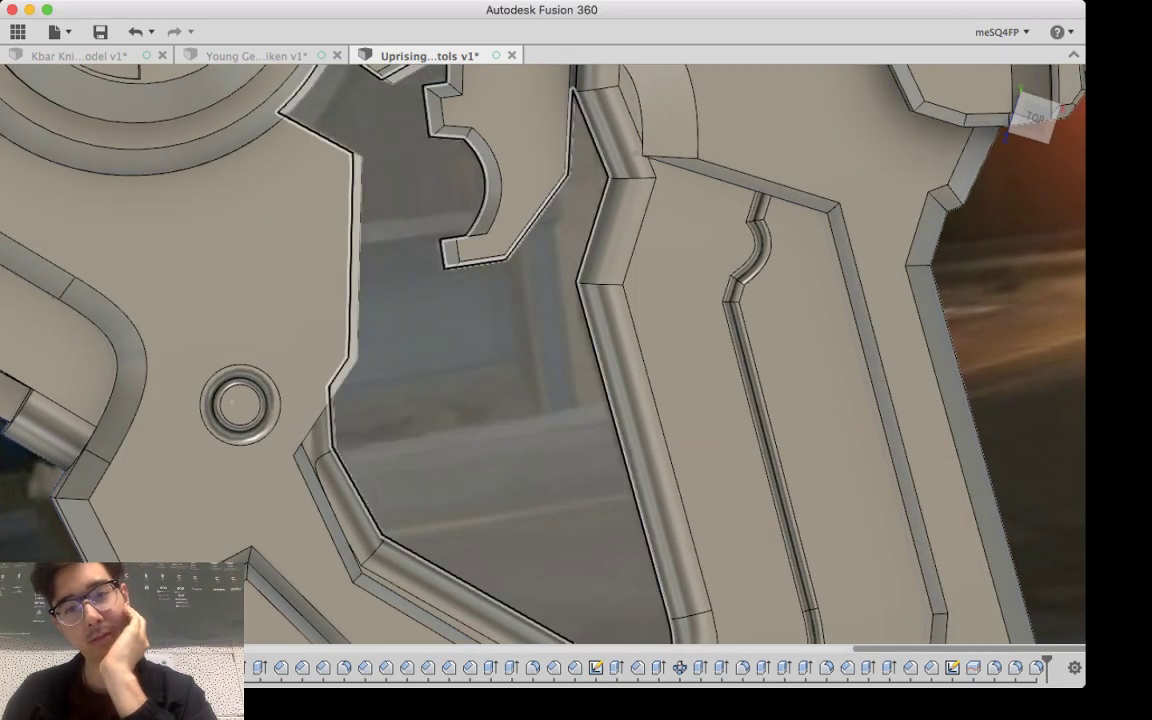
click(1035, 117)
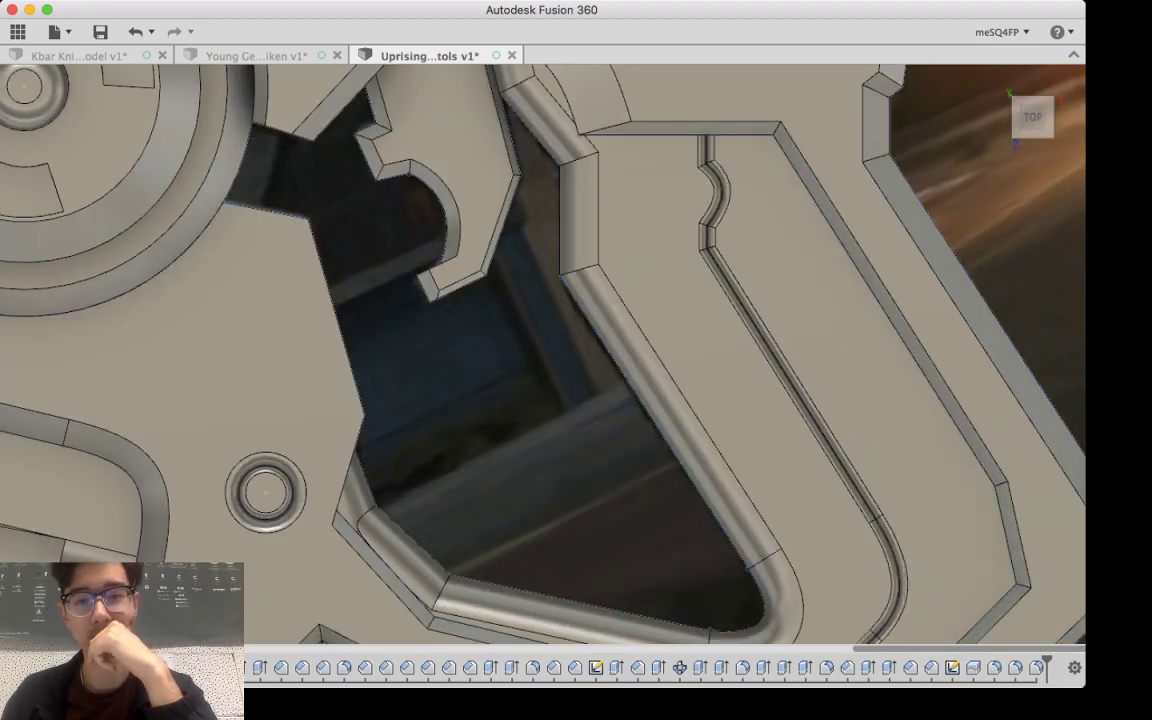
middle_drag(480, 400, 441, 432)
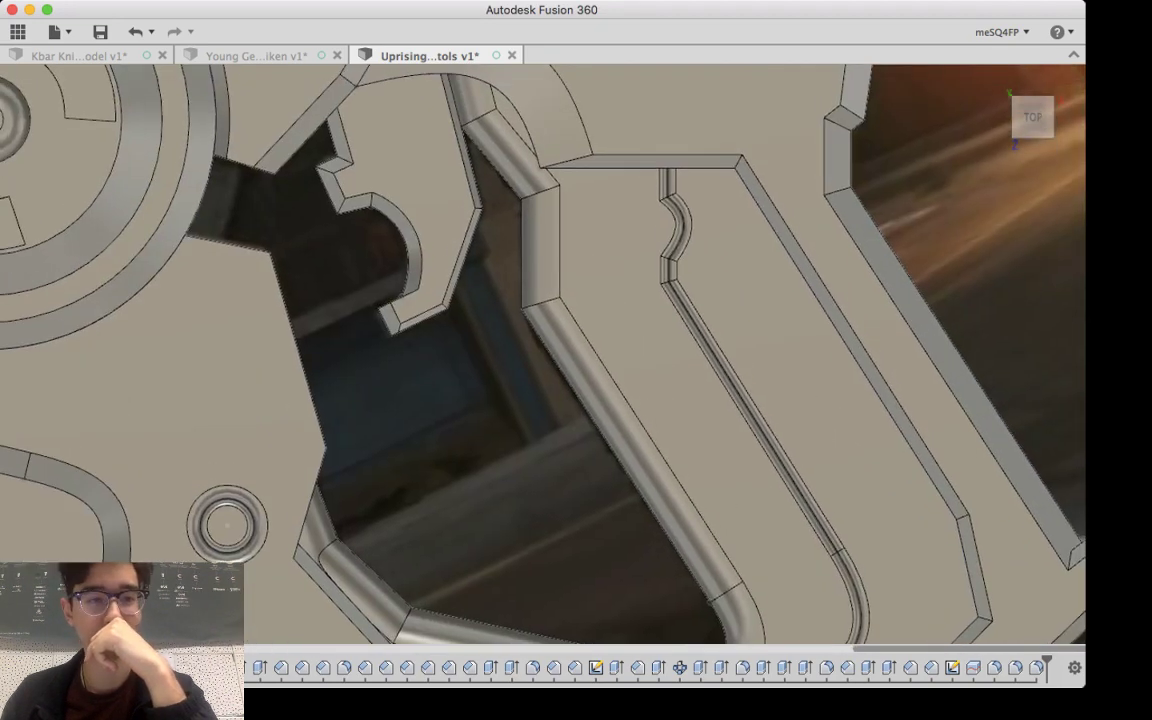
Step: Hide the modelled bodies and survey the reference image from the slide and barrel housing down to the grip's finger grooves
key(v)
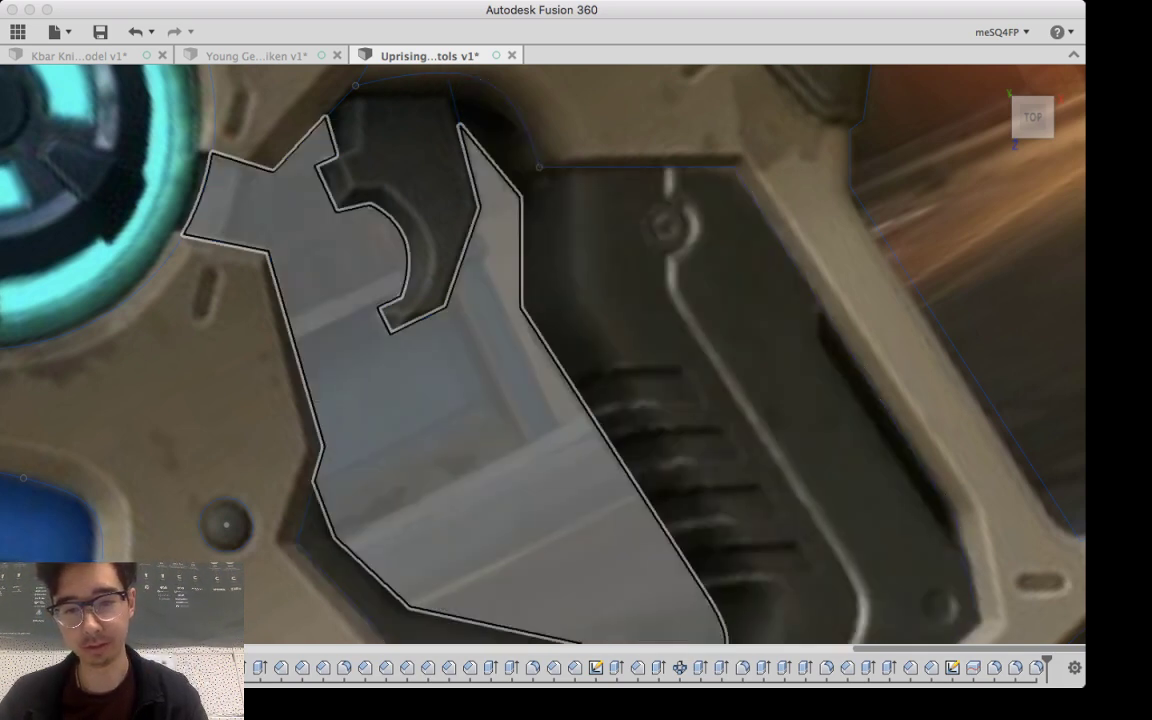
middle_drag(480, 420, 608, 634)
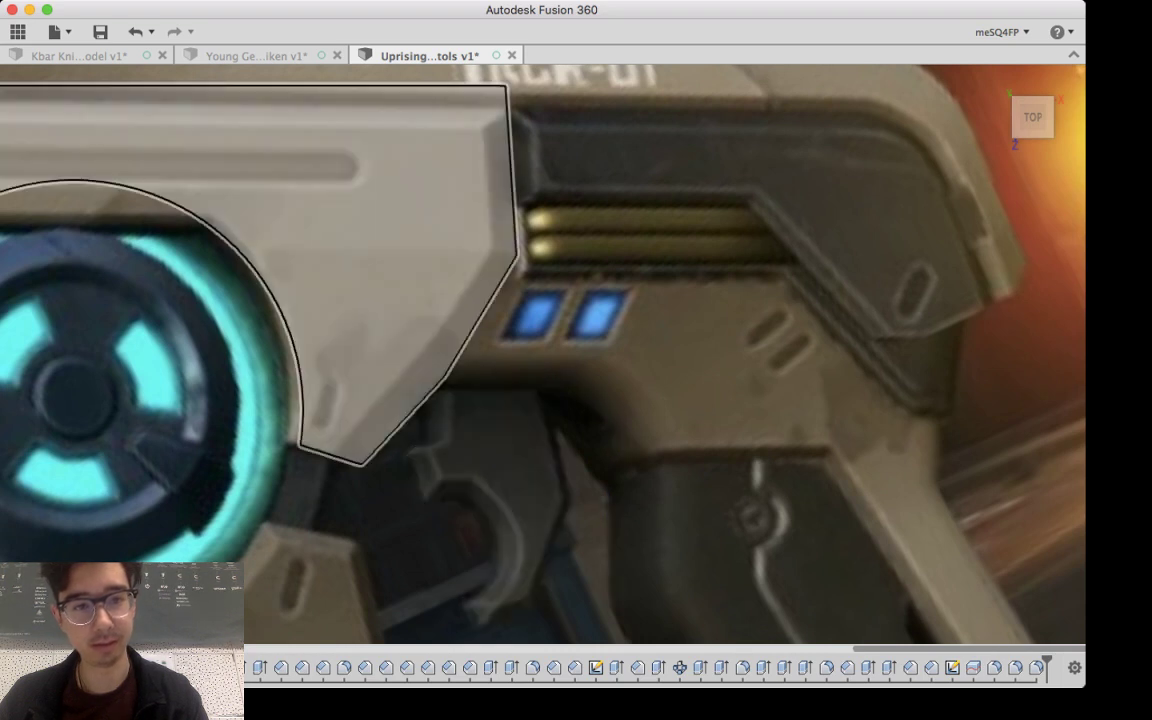
middle_drag(400, 250, 958, 508)
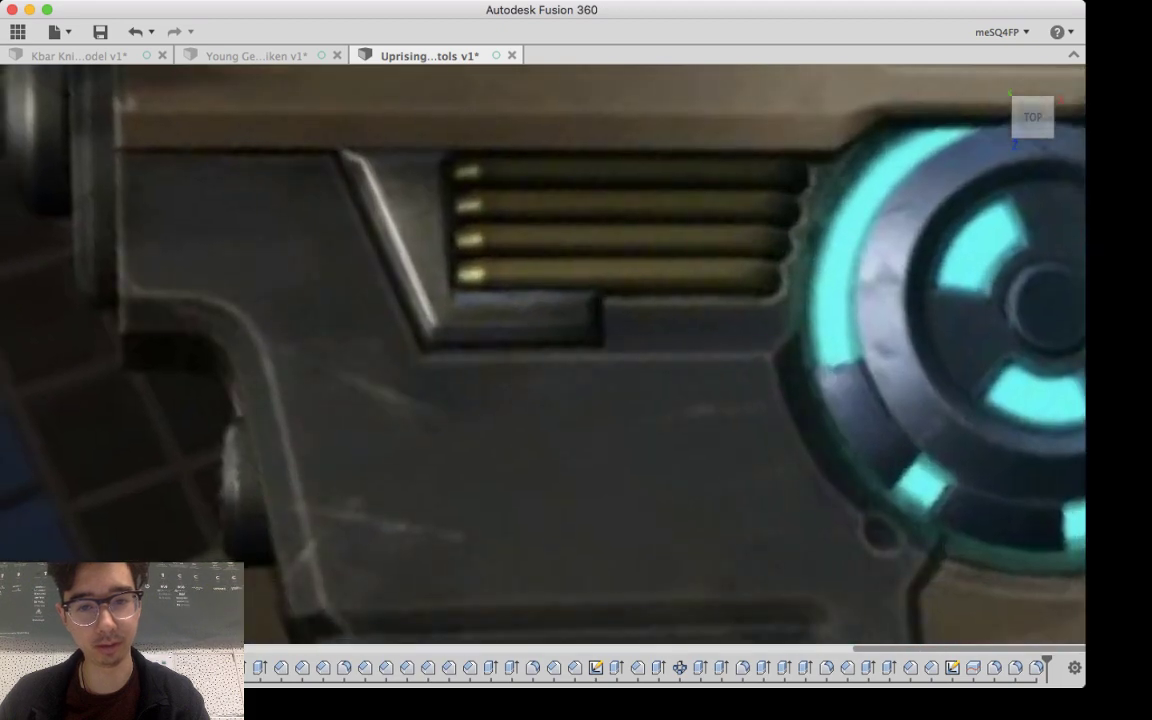
middle_drag(720, 580, 473, 208)
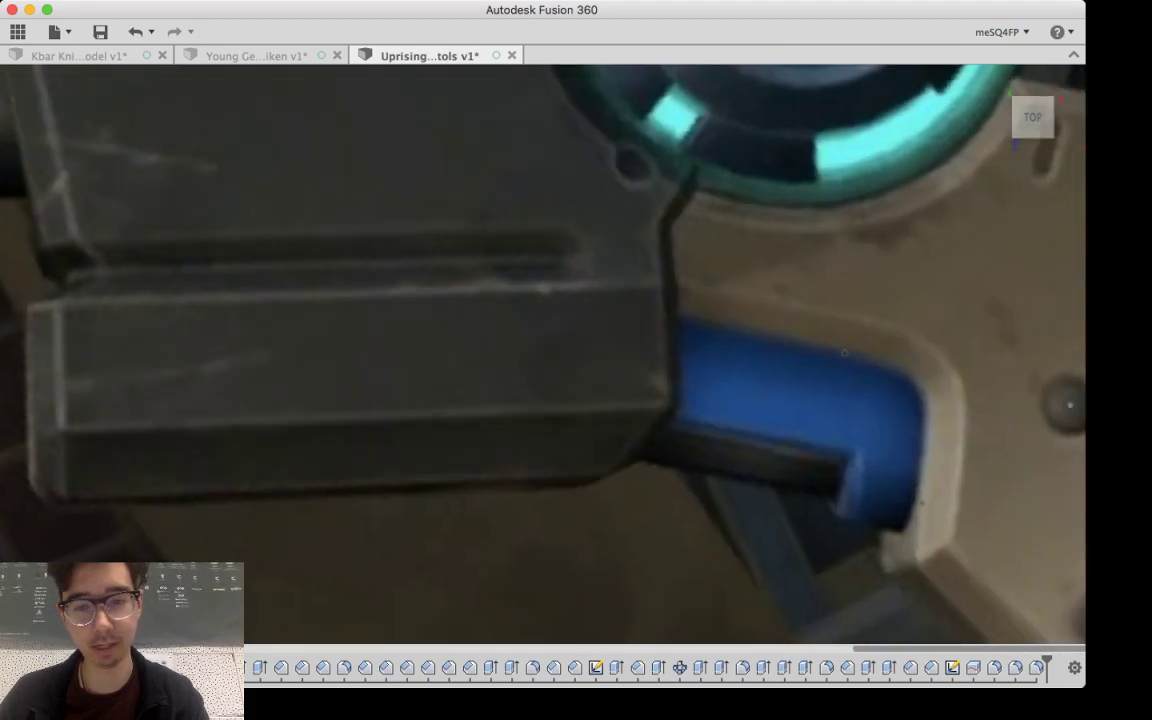
middle_drag(800, 440, 758, 434)
middle_drag(1000, 500, 251, 274)
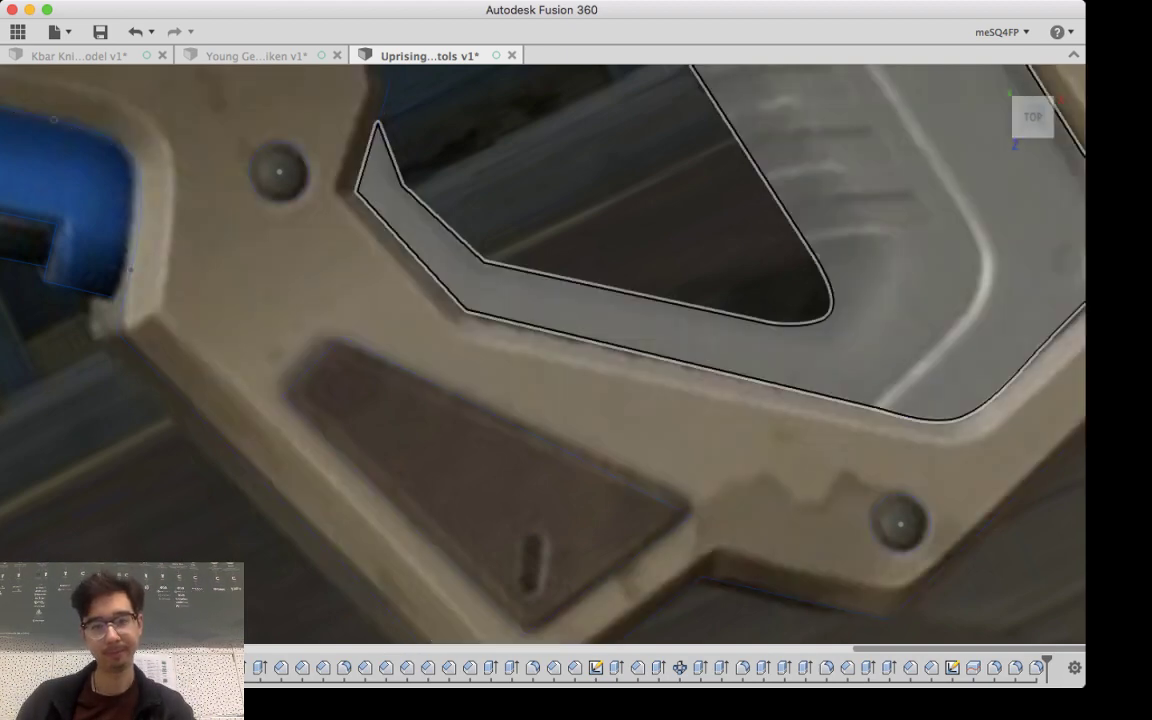
middle_drag(850, 200, 606, 519)
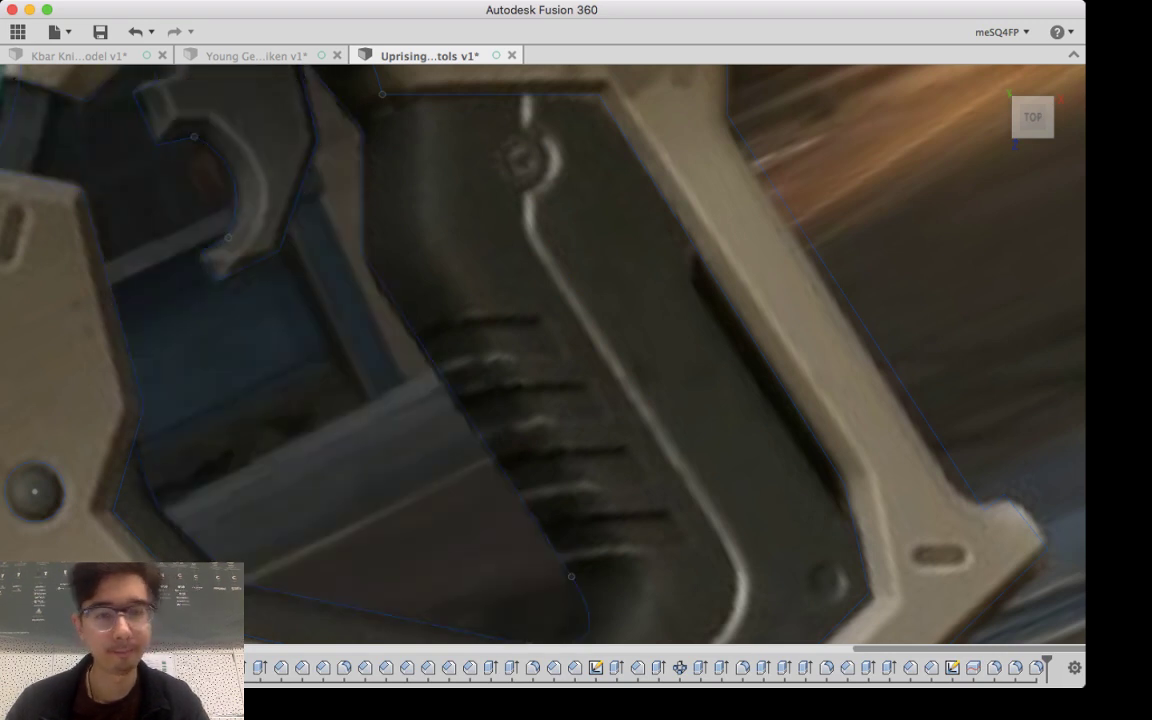
Step: Start a sketch on the horizontal plane and outline the uppermost finger groove as a slanted four-sided profile reaching the grip's front edge
key(l)
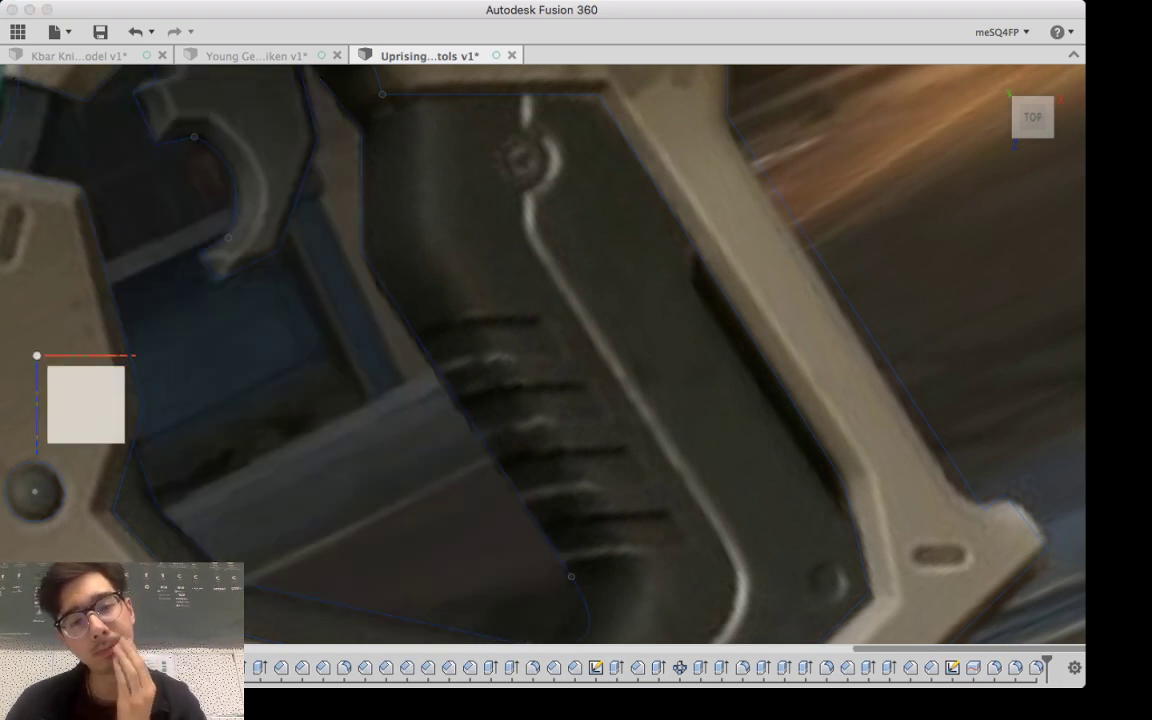
click(121, 401)
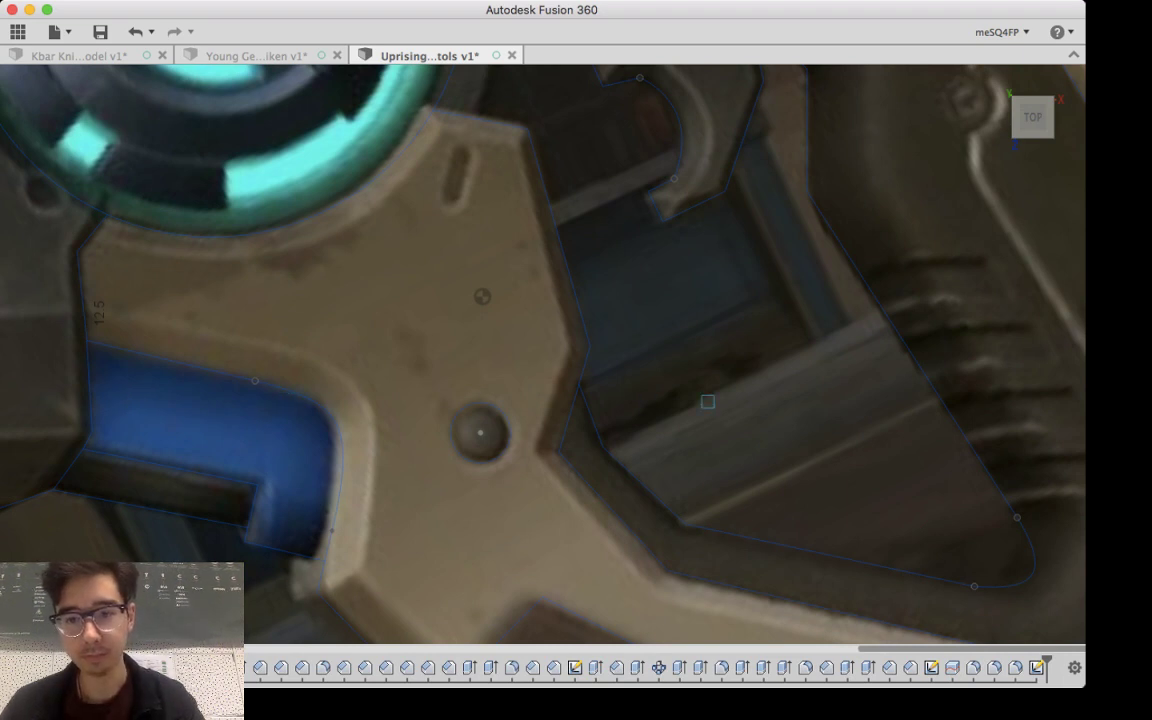
middle_drag(707, 401, 322, 507)
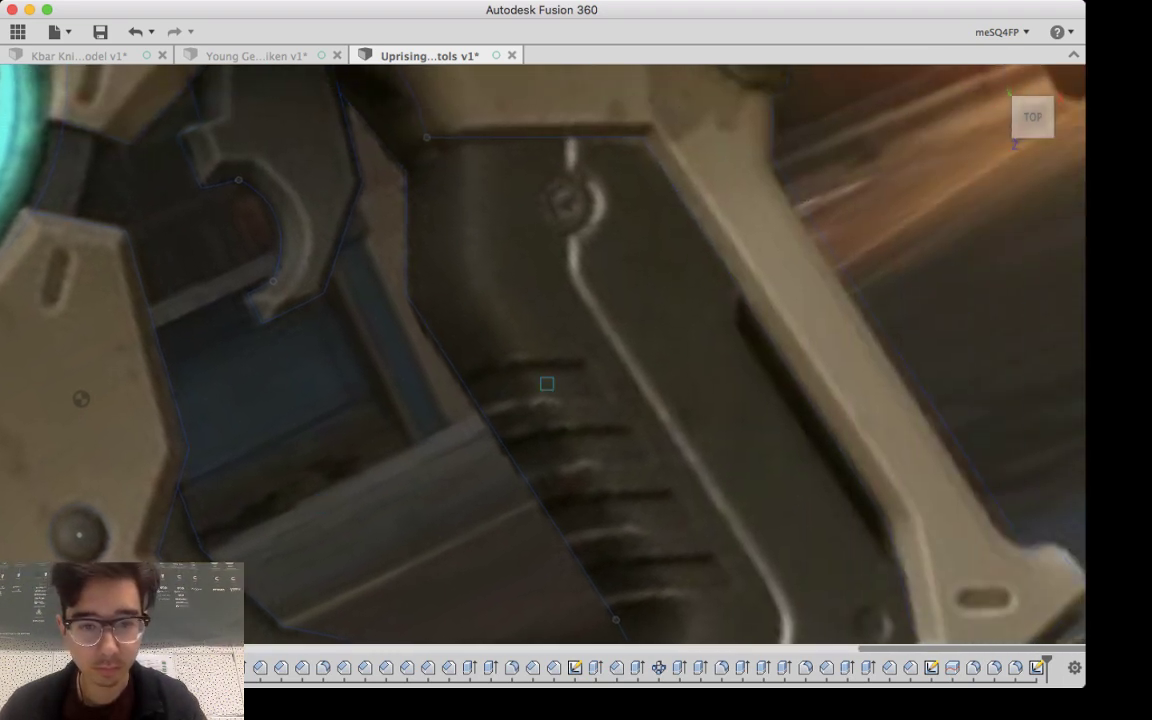
scroll(530, 385, up, 6)
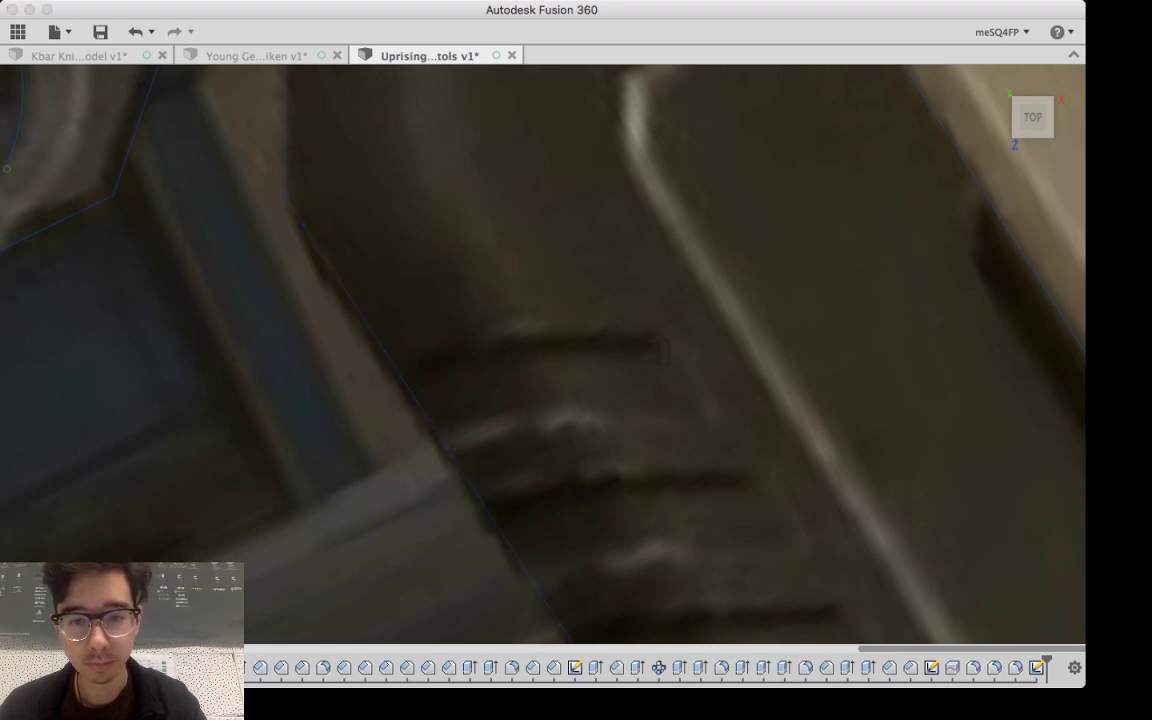
click(705, 414)
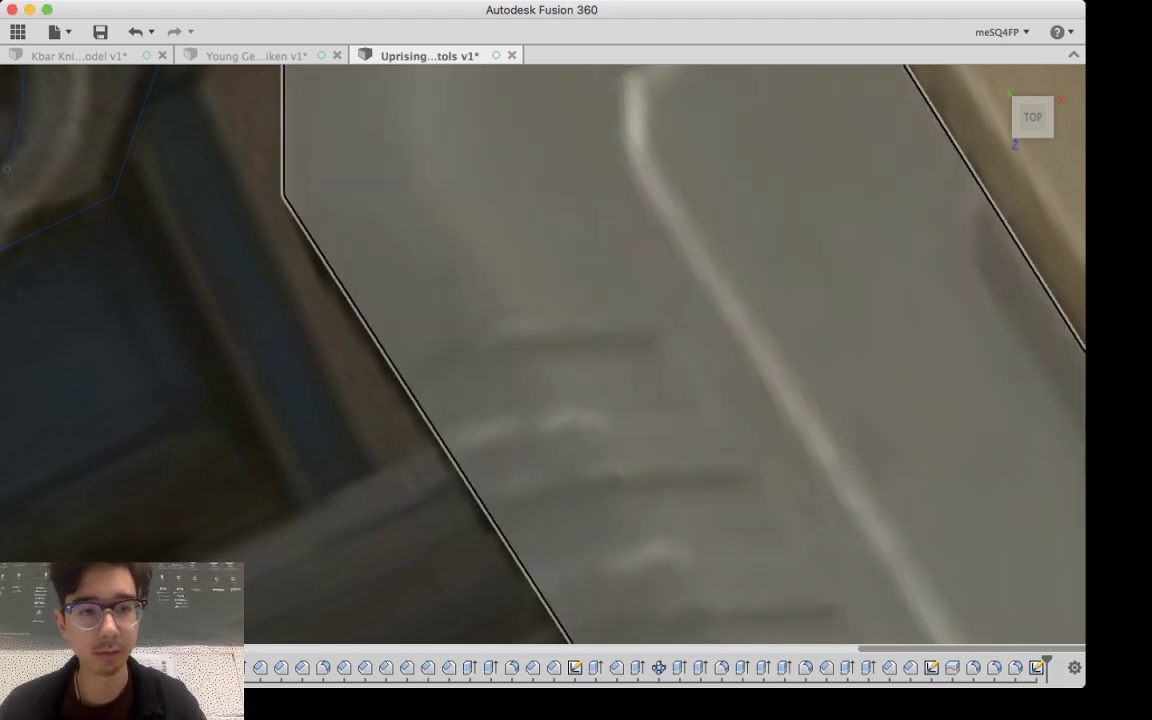
key(Escape)
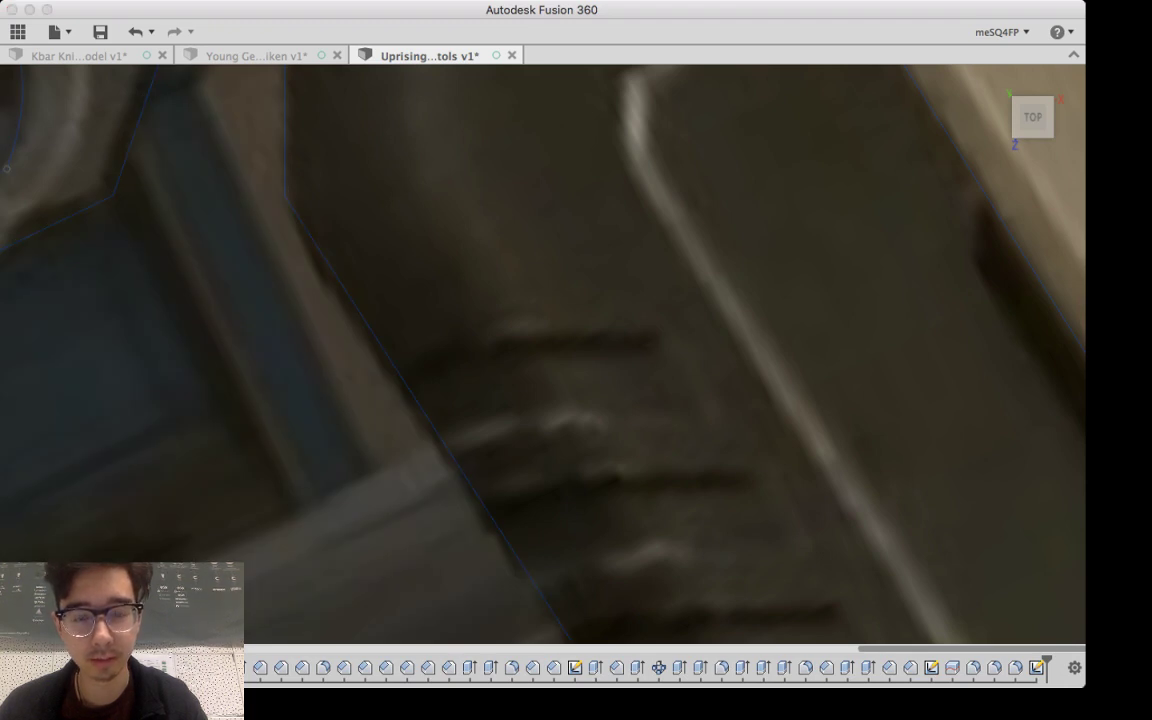
click(654, 346)
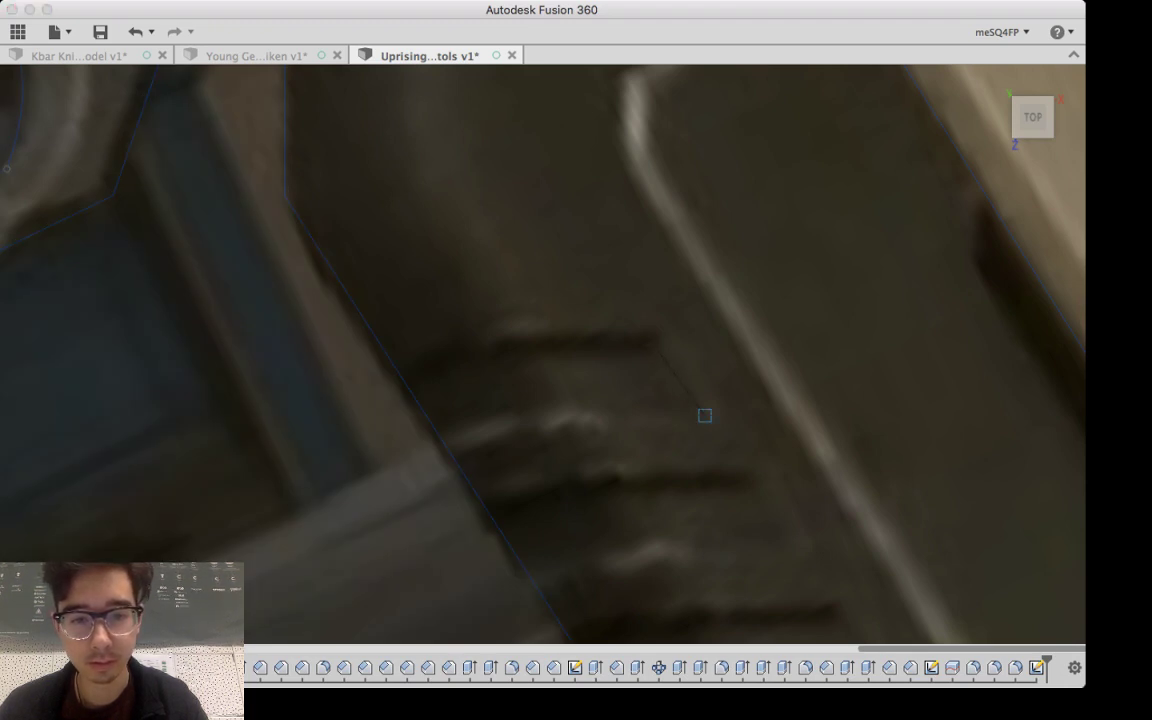
click(705, 415)
click(705, 414)
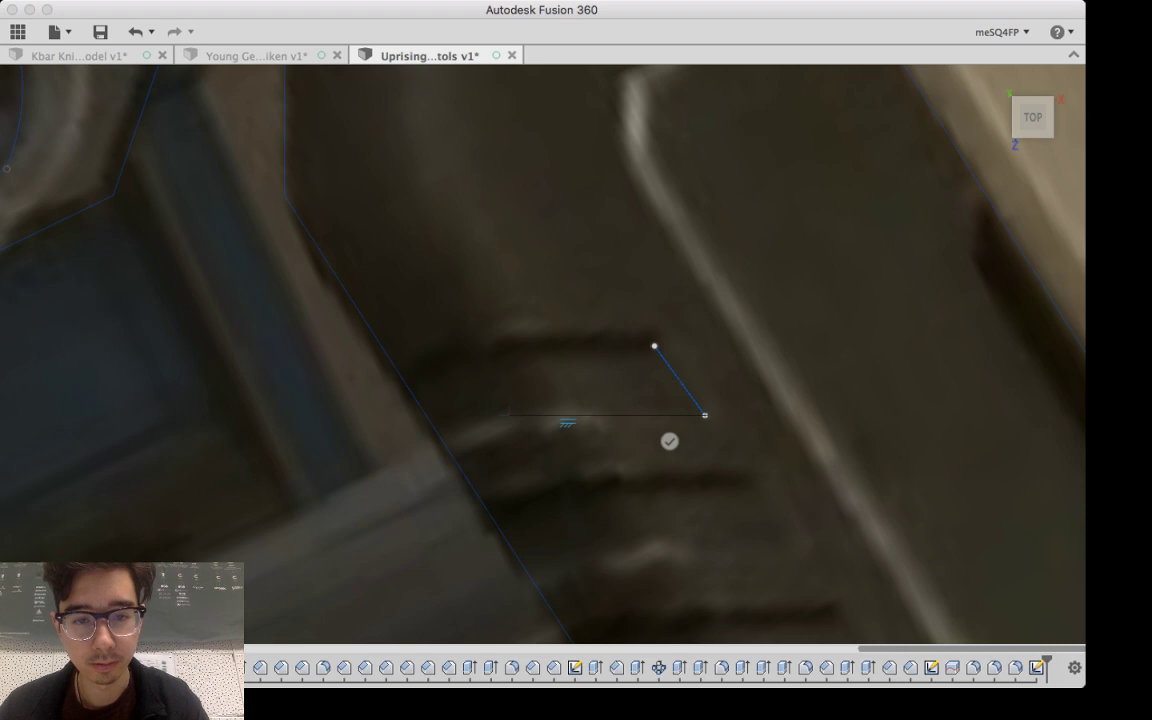
click(425, 414)
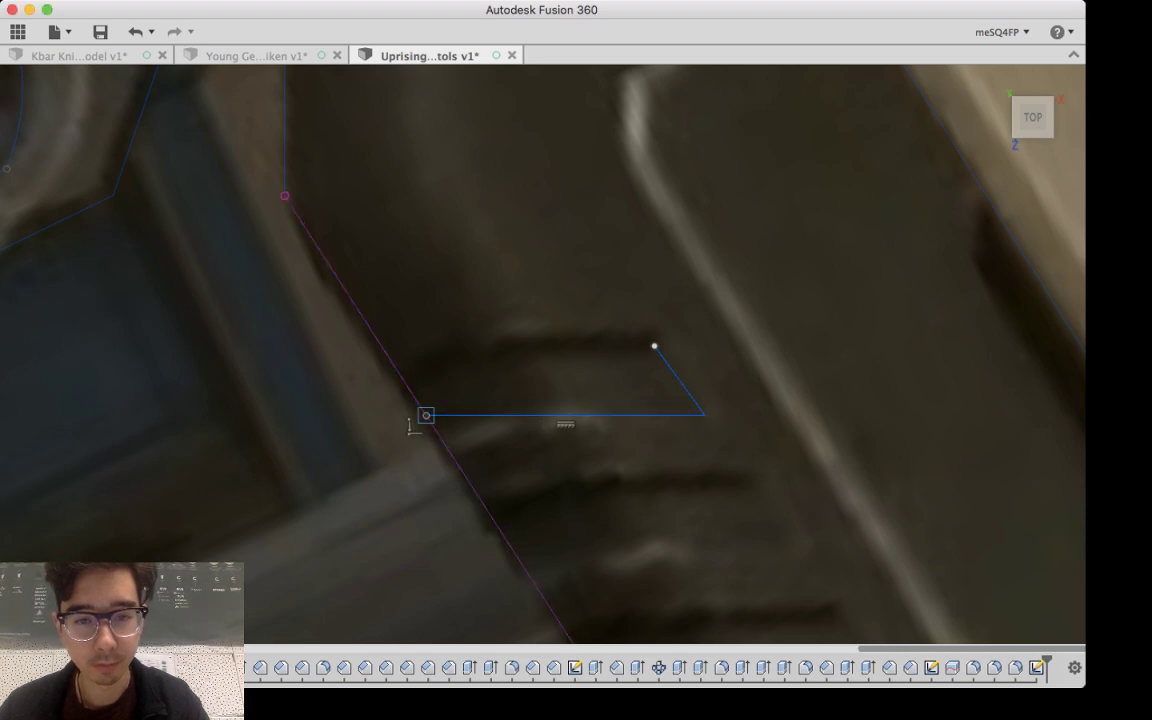
click(381, 346)
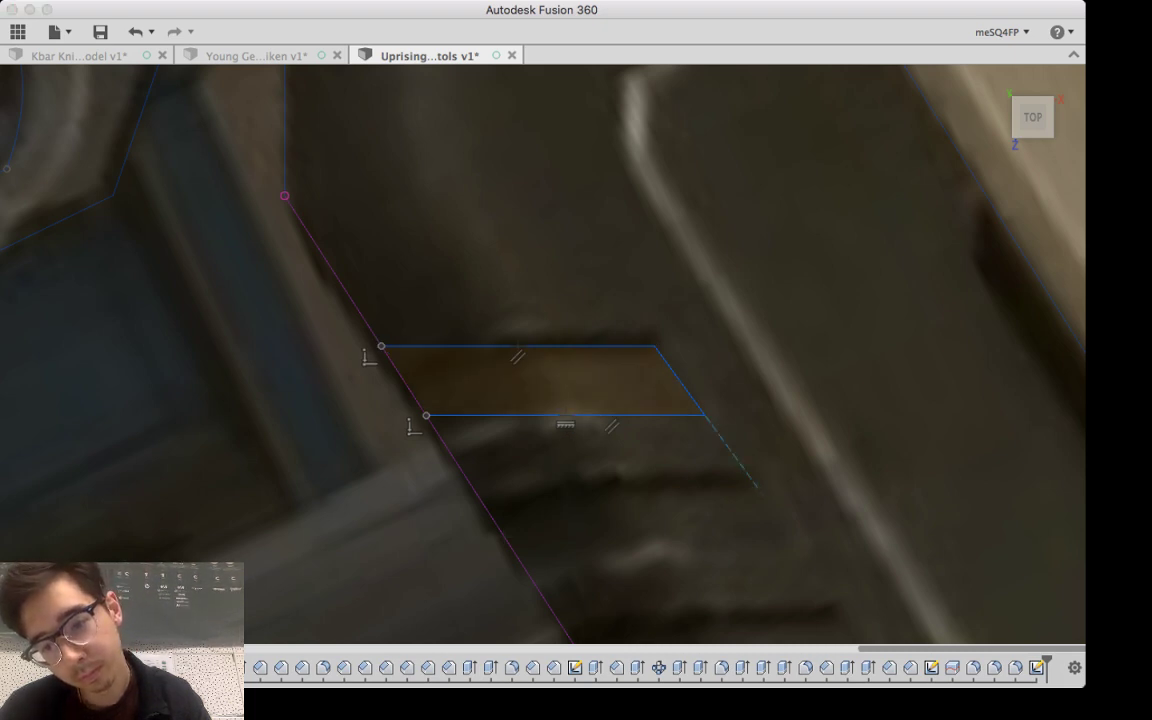
Step: Outline the second finger groove as a slanted four-sided profile below the first, closing it on the grip's front edge
click(757, 488)
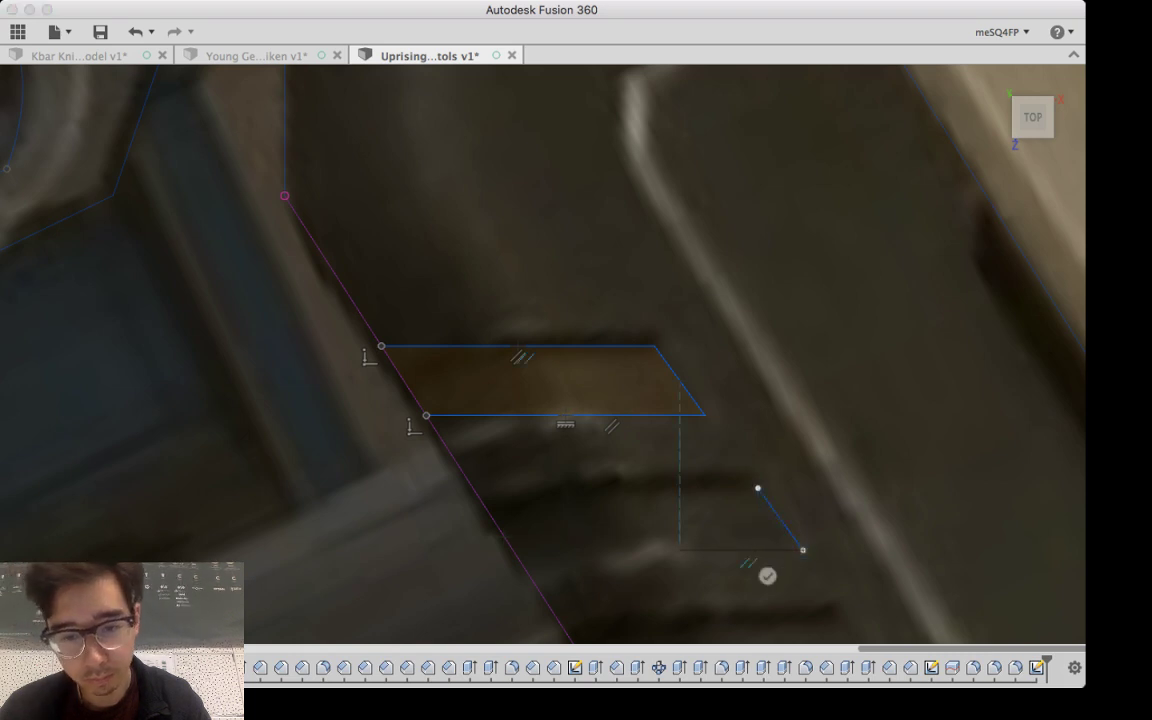
click(513, 550)
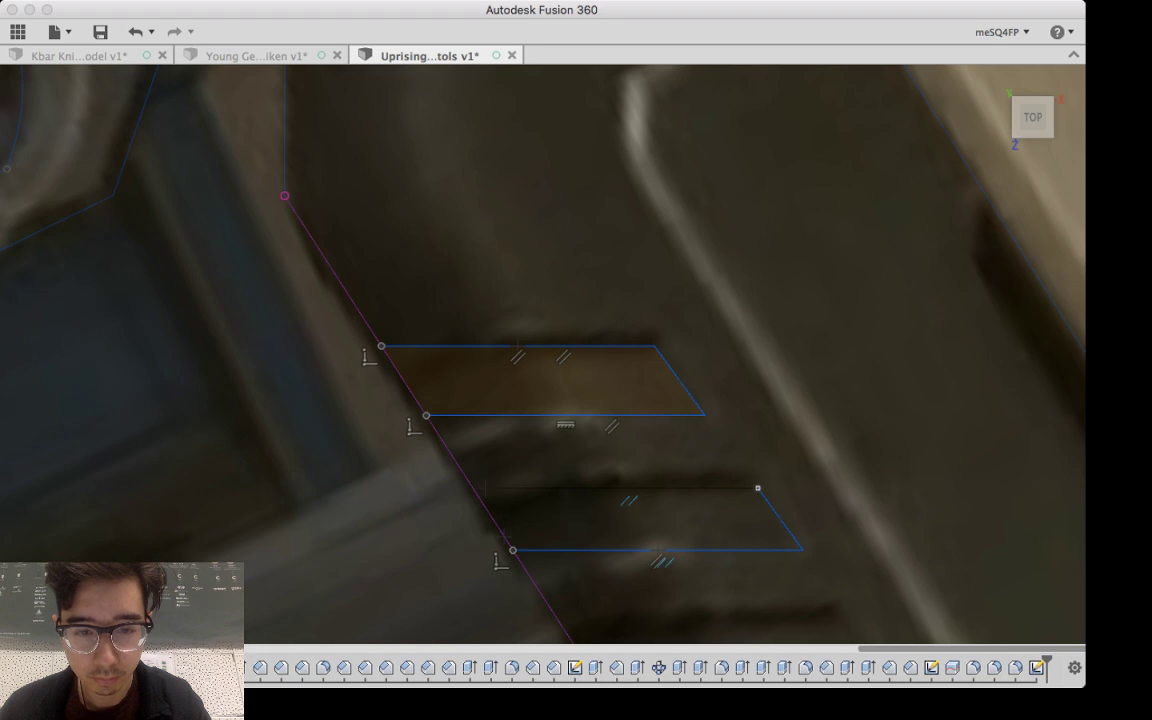
click(485, 488)
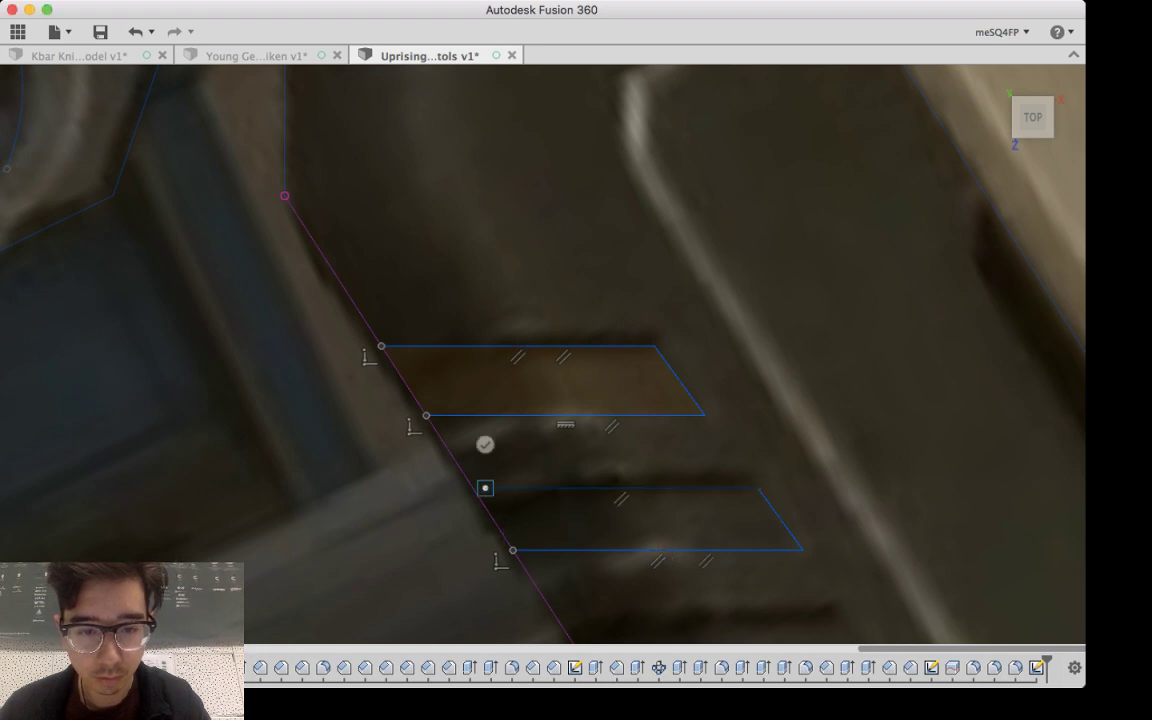
drag(485, 488, 476, 493)
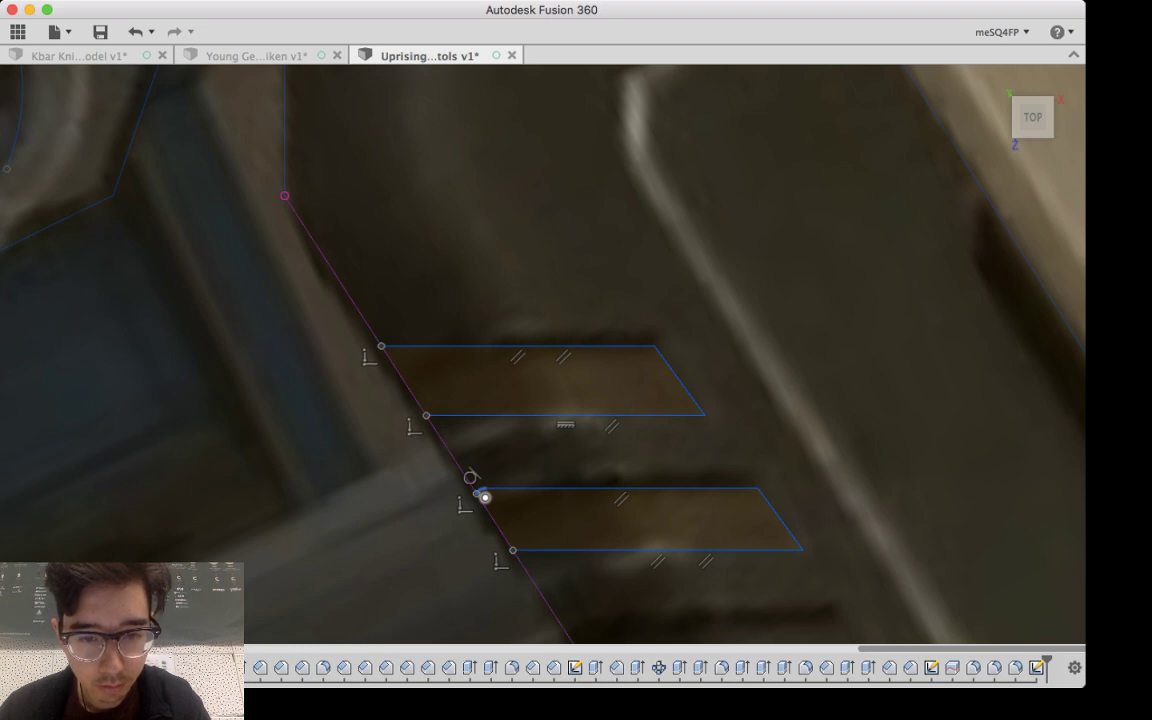
key(super+z)
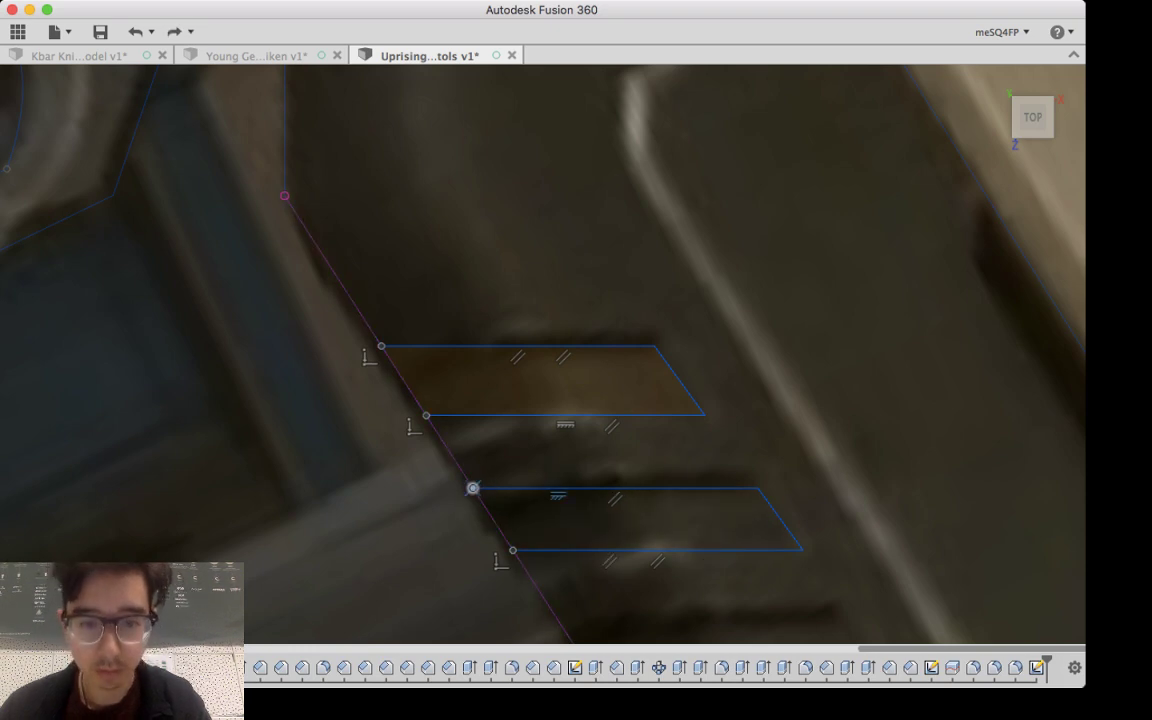
key(super+shift+z)
Step: Sketch the third finger groove over the reference image as a matching slanted profile attached to the grip's front edge
mouse_move(485, 488)
middle_down()
mouse_move(193, 218)
mouse_move(188, 190)
middle_up()
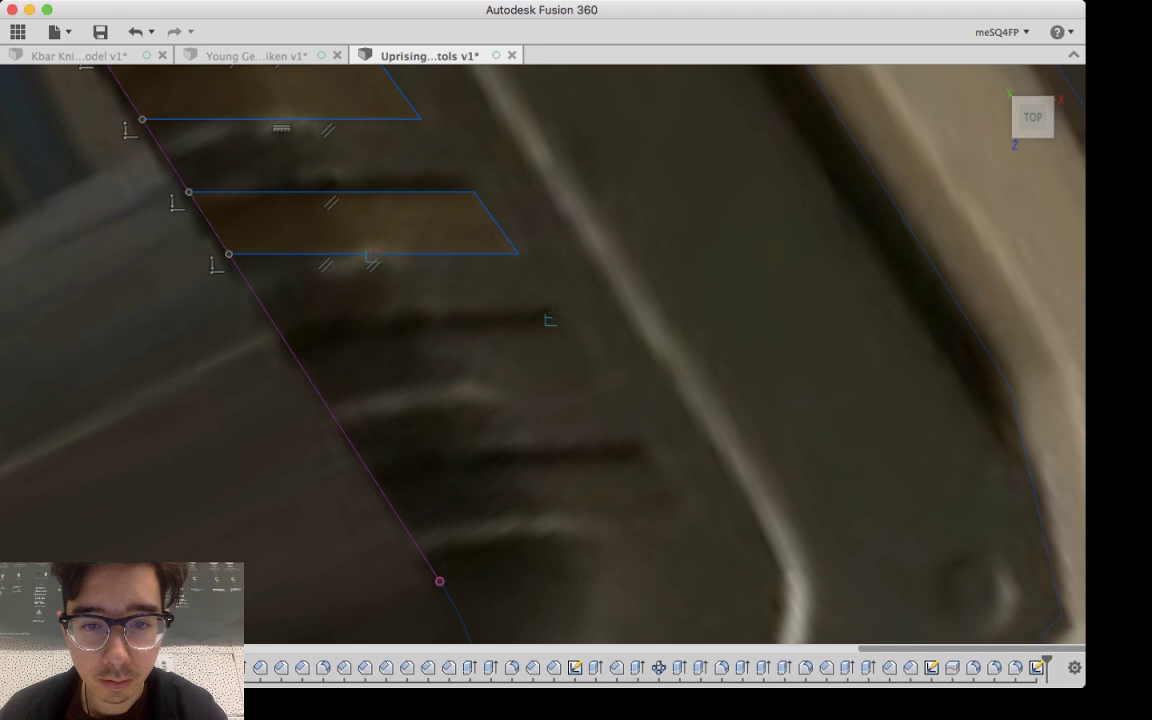
click(553, 313)
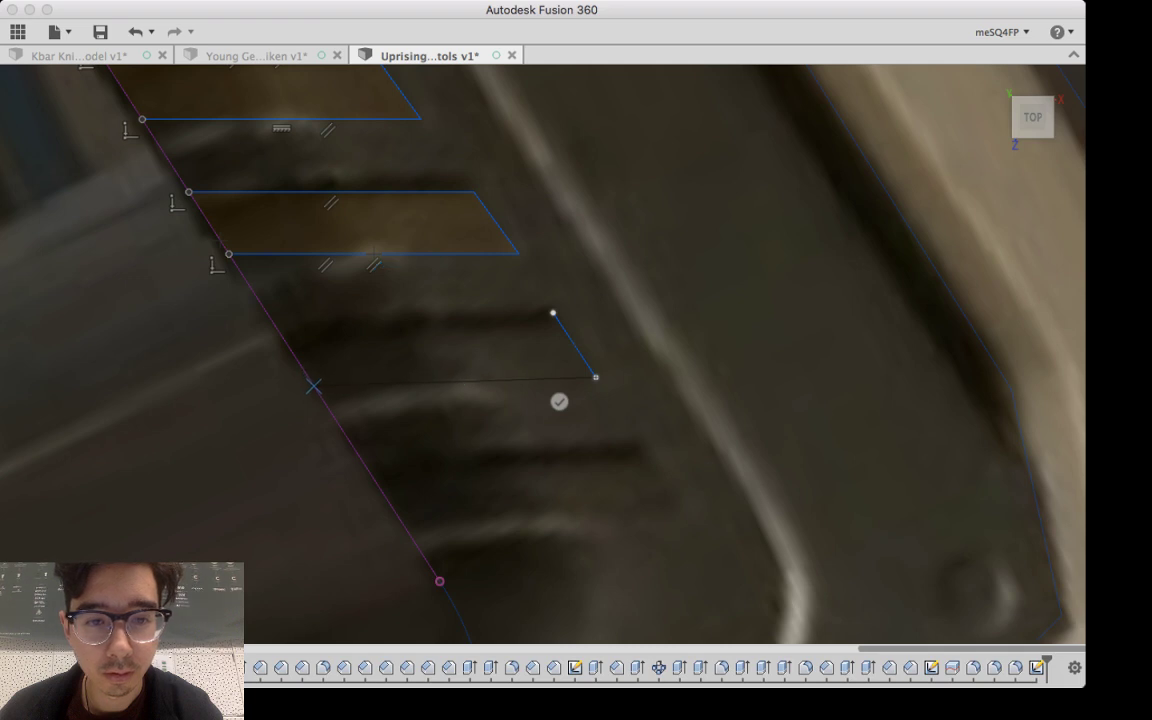
click(308, 377)
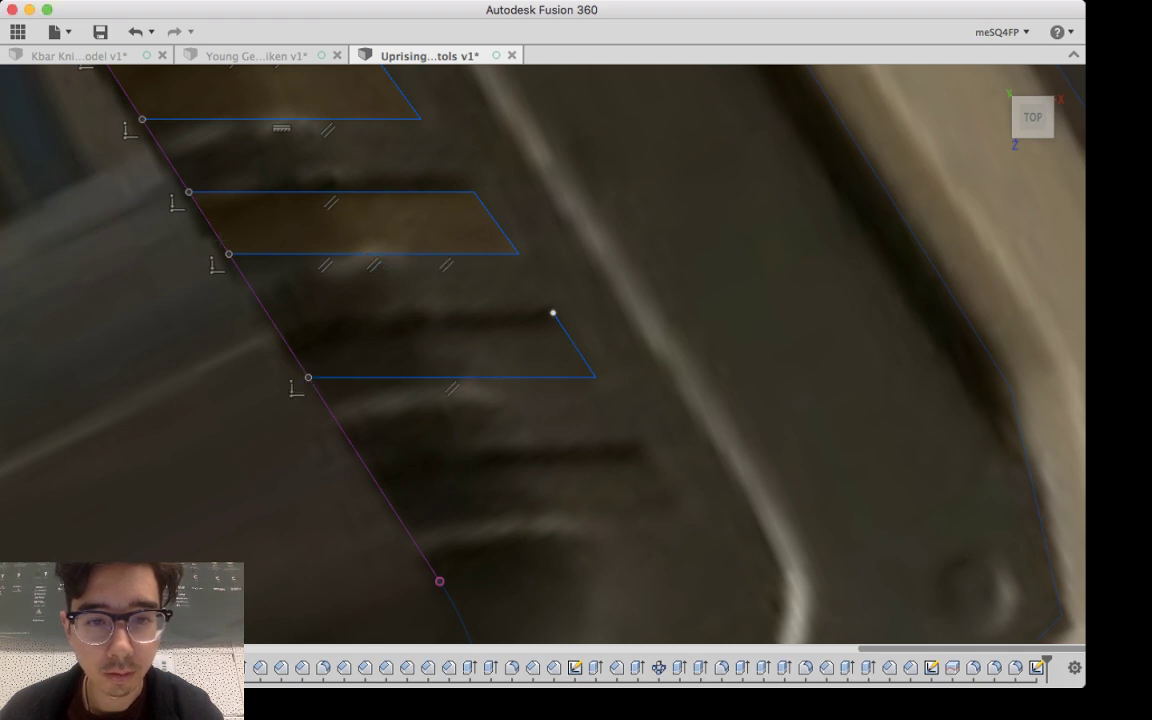
click(553, 313)
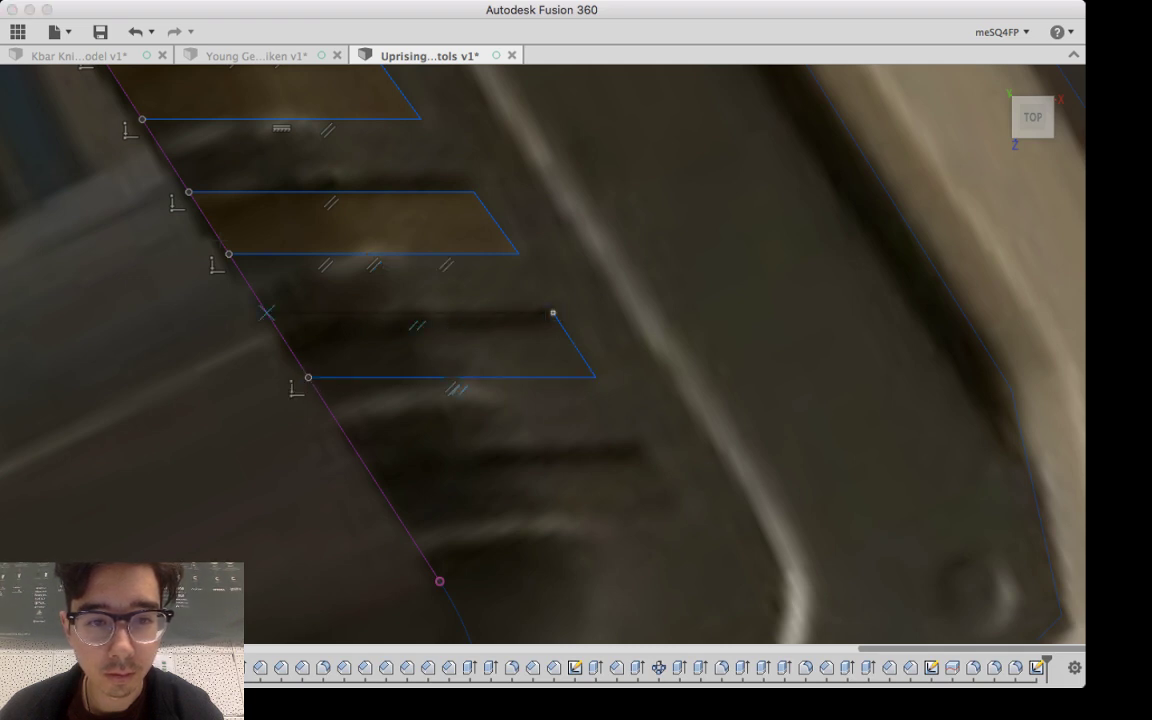
click(266, 313)
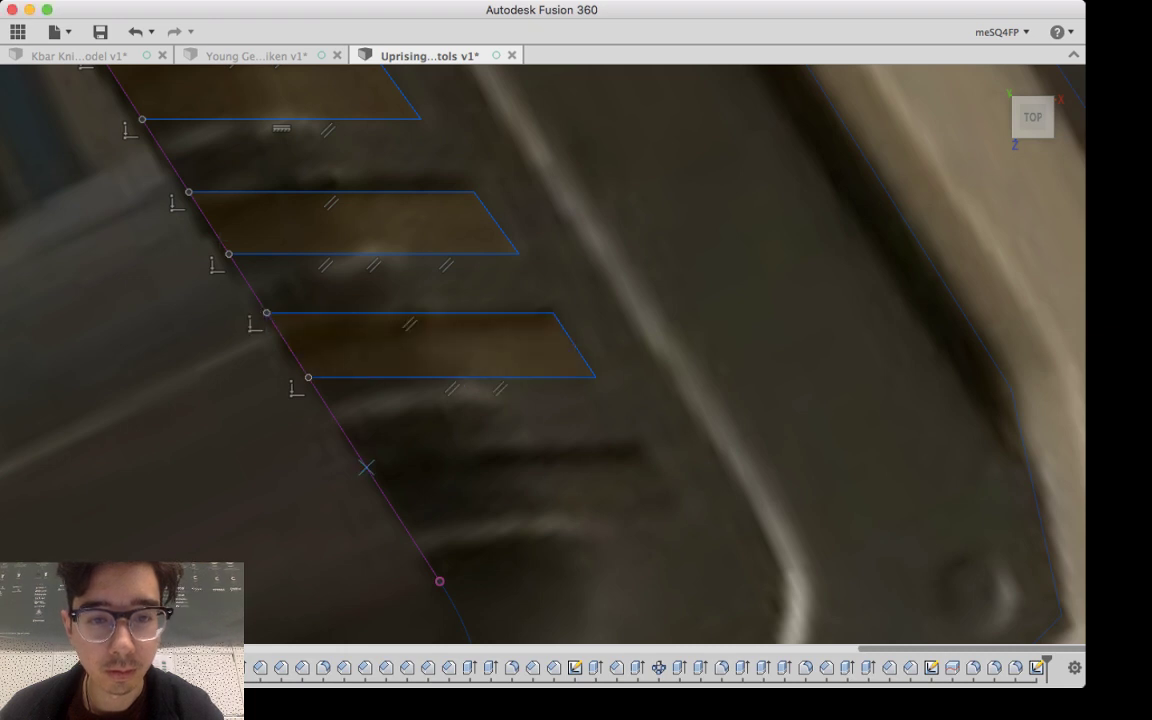
Step: Draw the fourth and lowest finger groove profile parallel to the others, with both long sides meeting the grip's front edge
scroll(332, 386, down, 5)
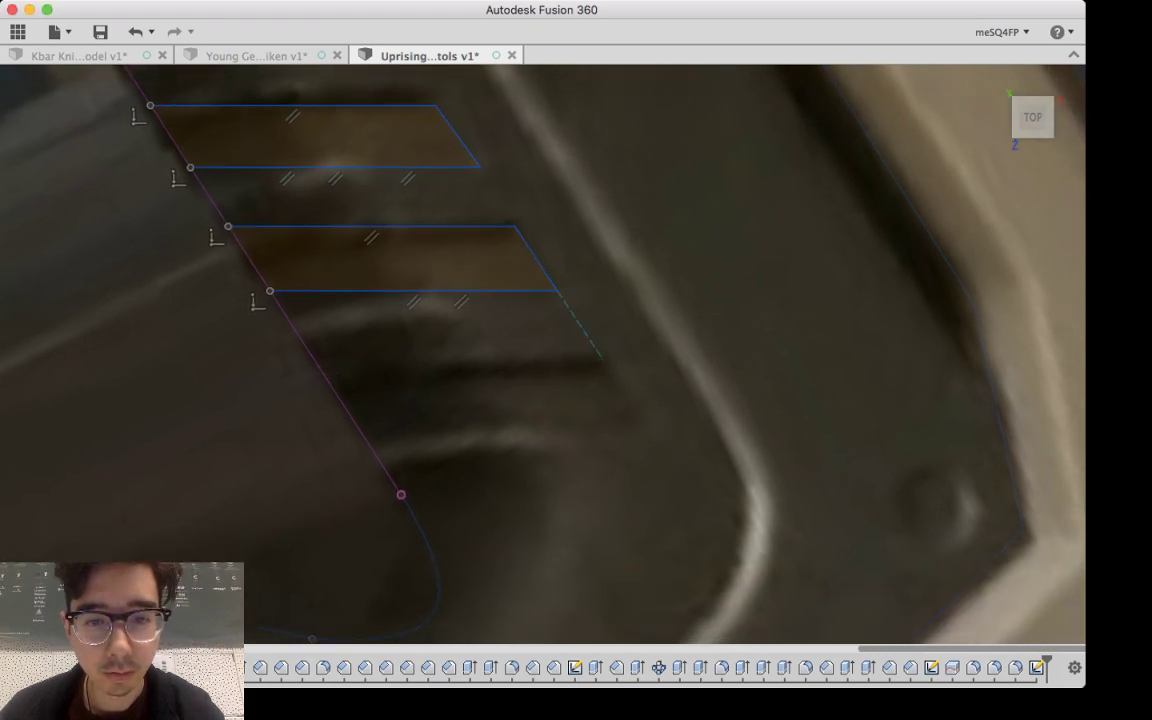
click(624, 390)
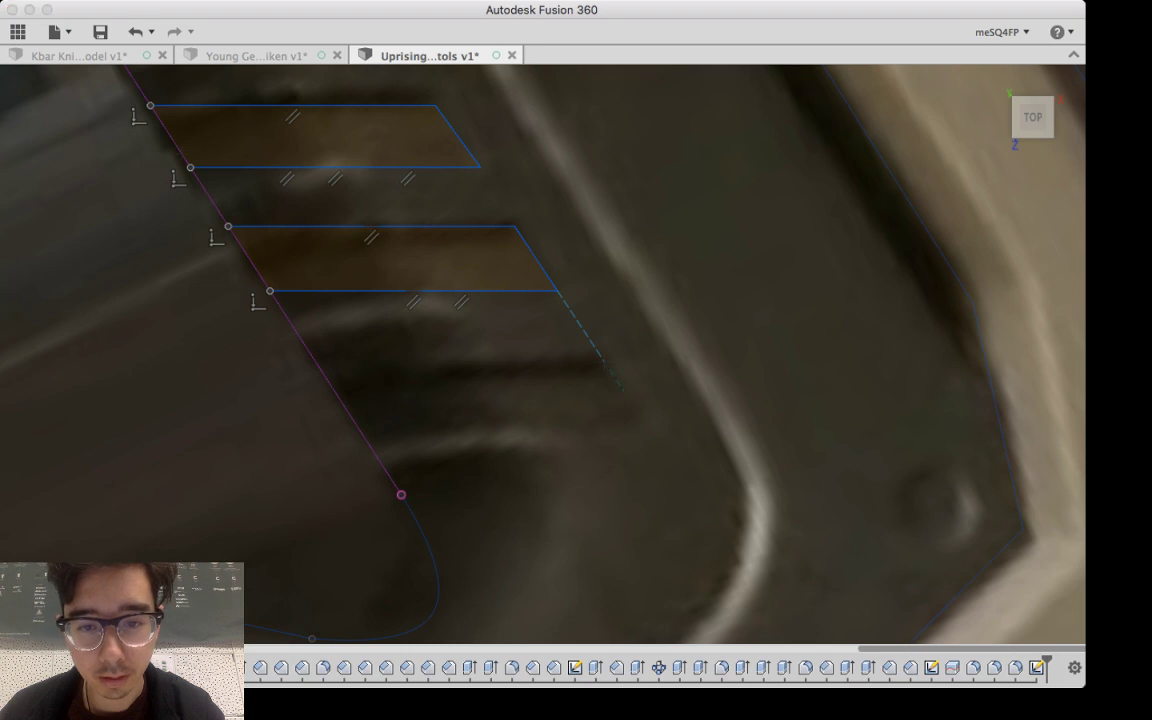
click(645, 426)
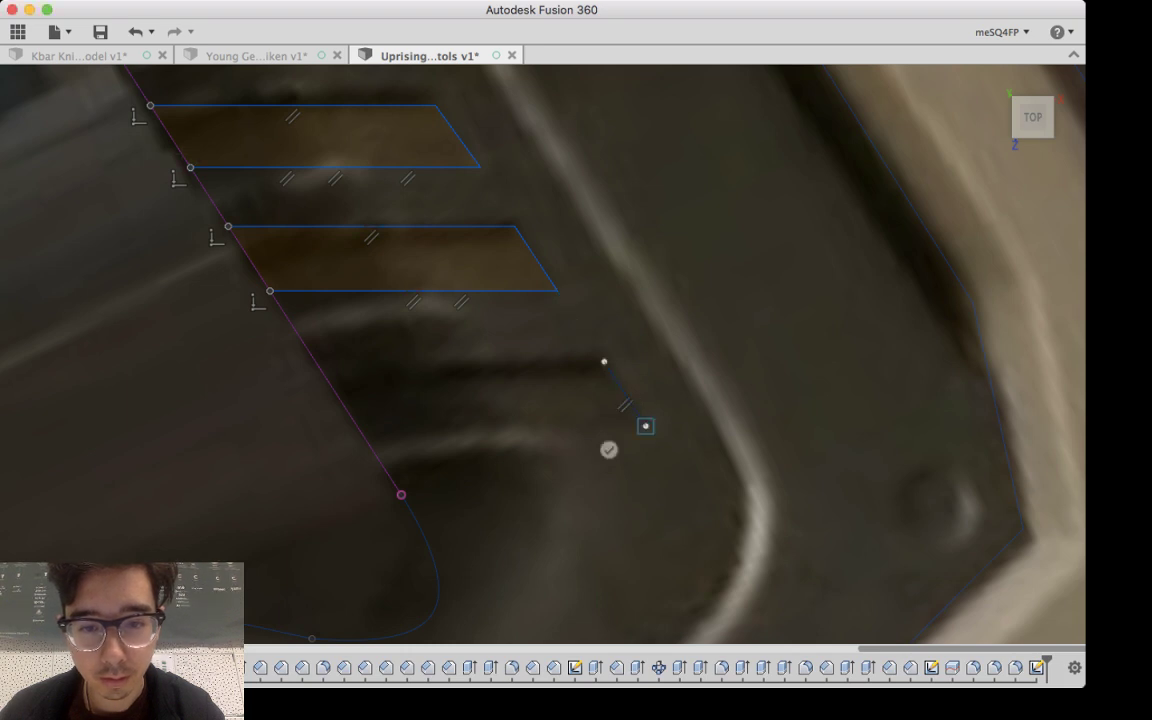
double_click(357, 426)
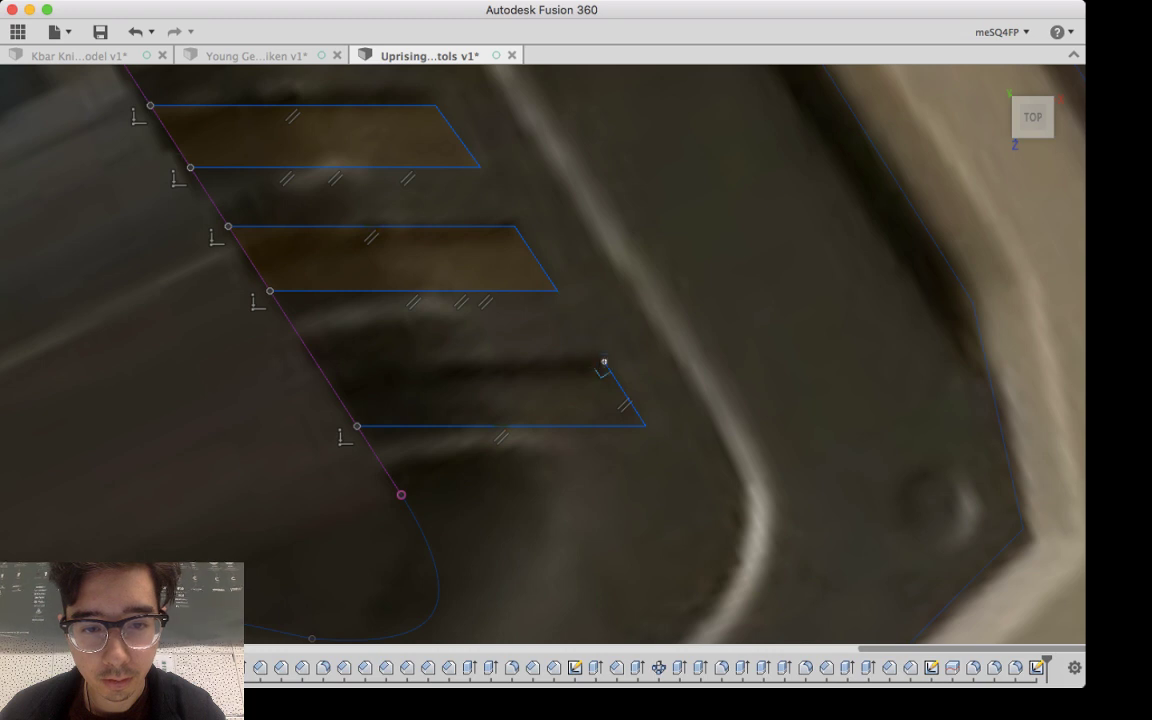
click(604, 361)
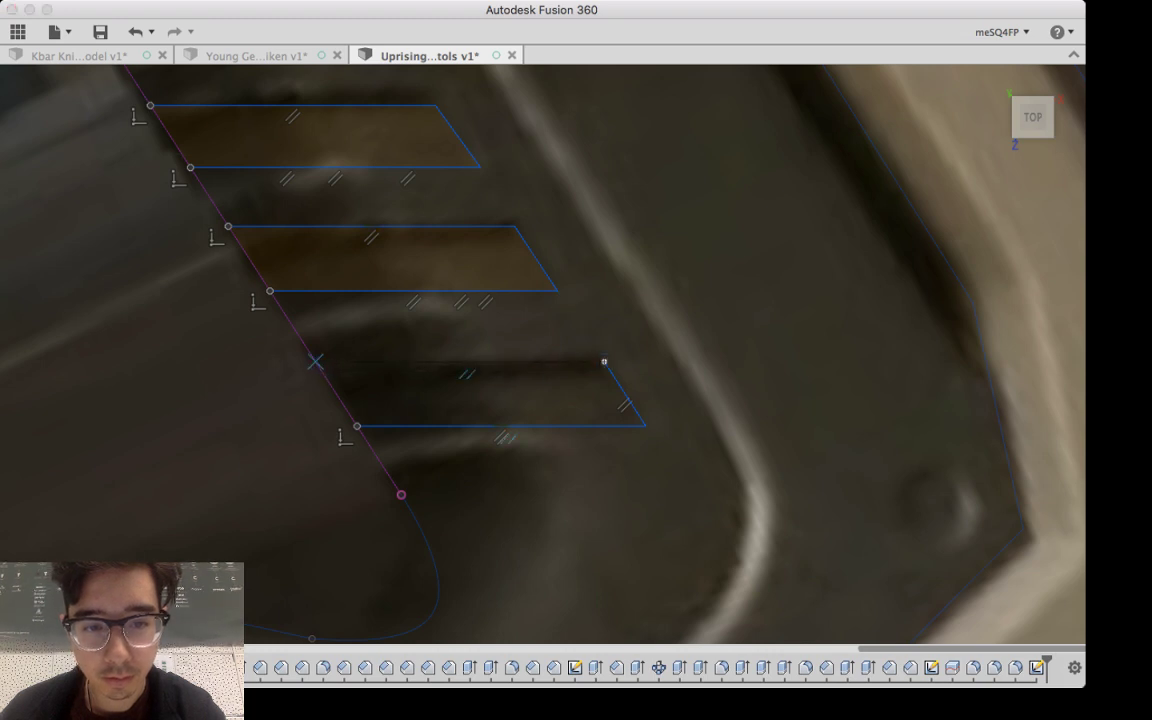
click(315, 361)
scroll(484, 510, up, 1)
middle_drag(484, 510, 452, 422)
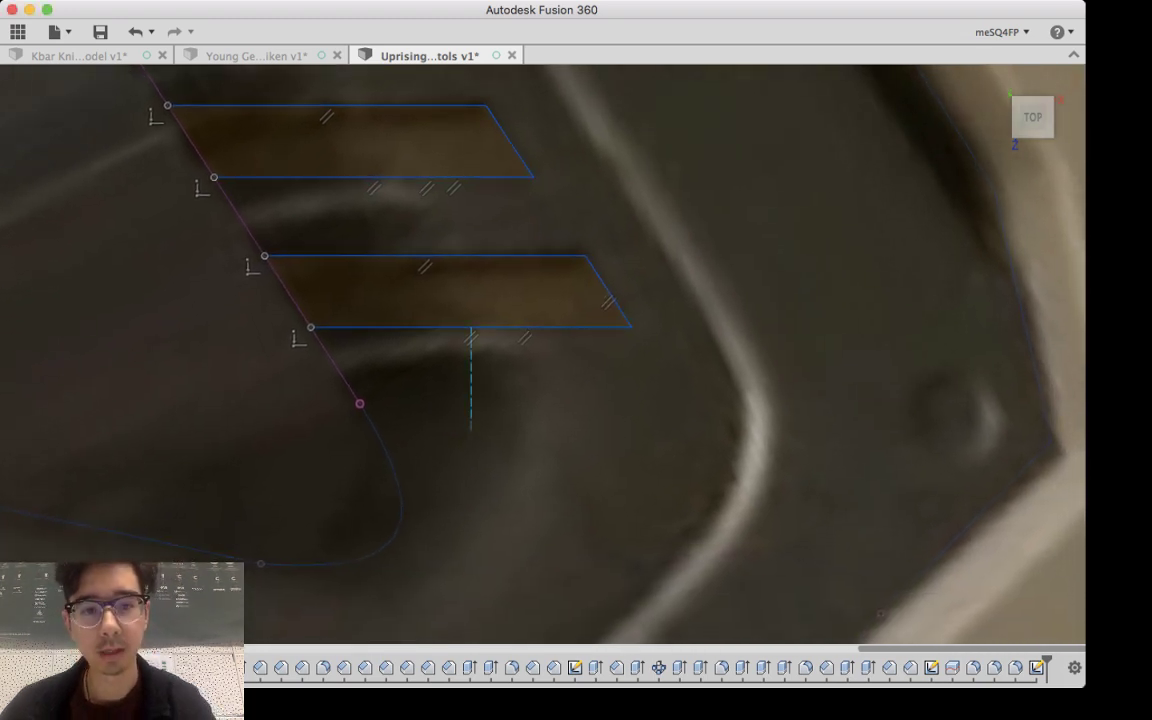
Step: Select all four finger groove profiles and extrude them upward as a cut into the grip body
scroll(506, 454, down, 5)
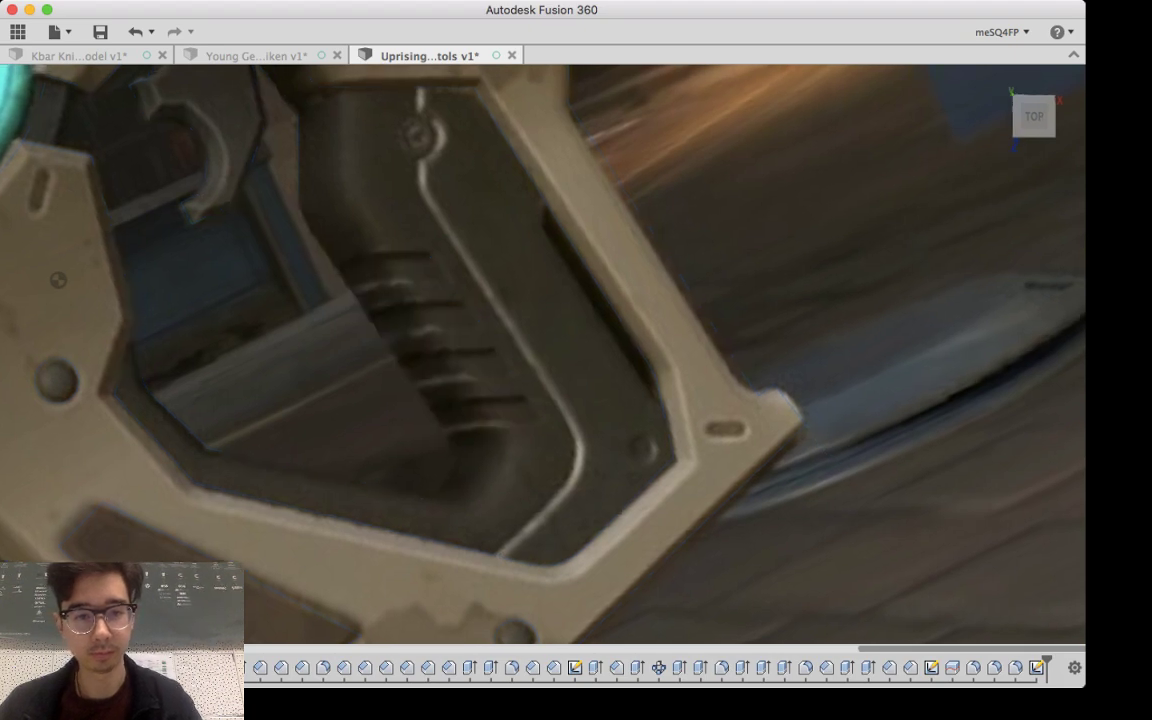
mouse_move(560, 470)
shift+middle_down()
mouse_move(550, 420)
mouse_move(580, 210)
mouse_move(577, 575)
shift+middle_up()
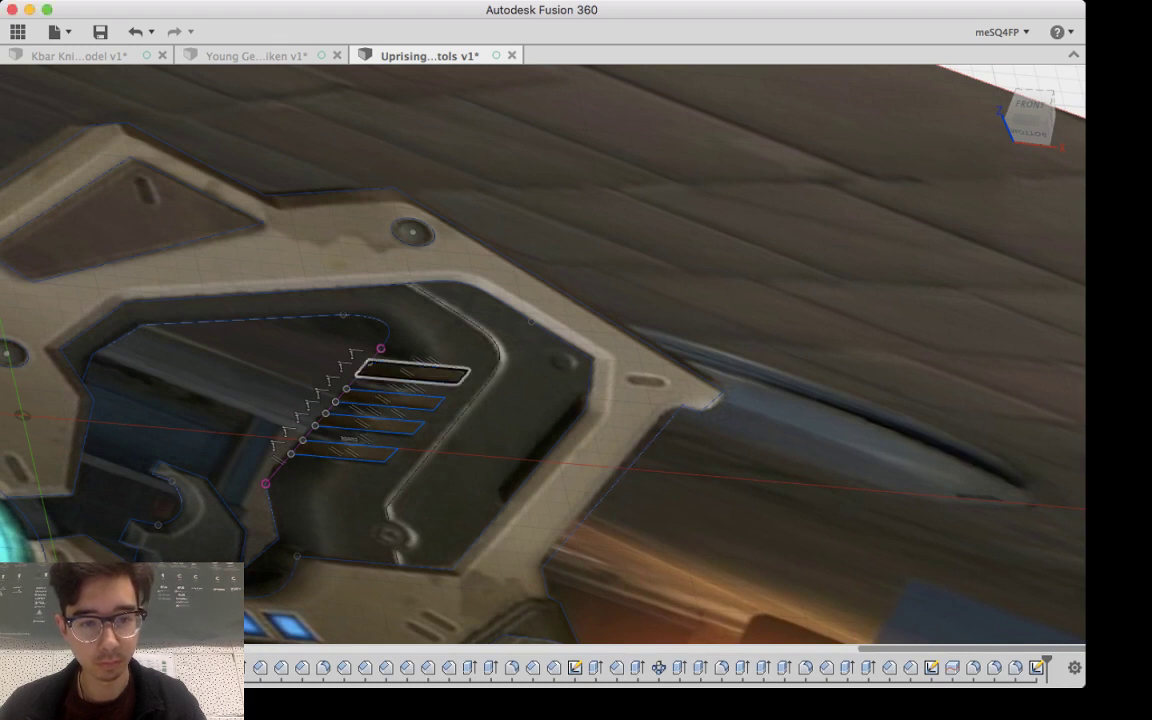
click(412, 372)
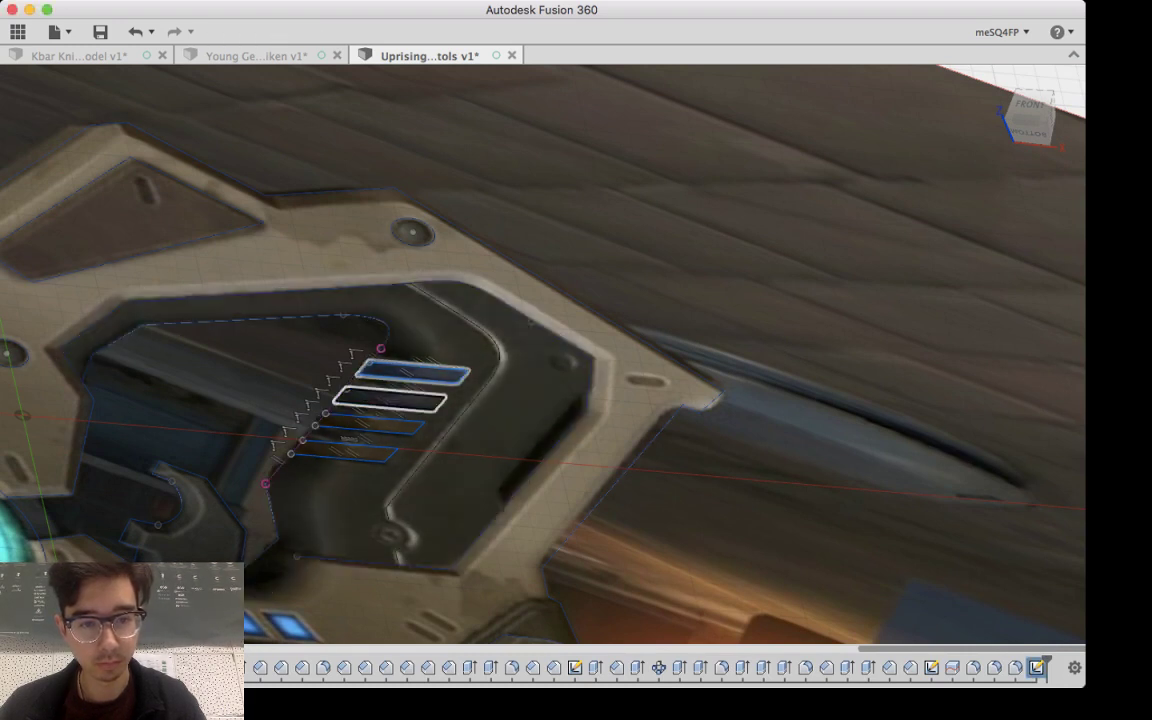
click(390, 400)
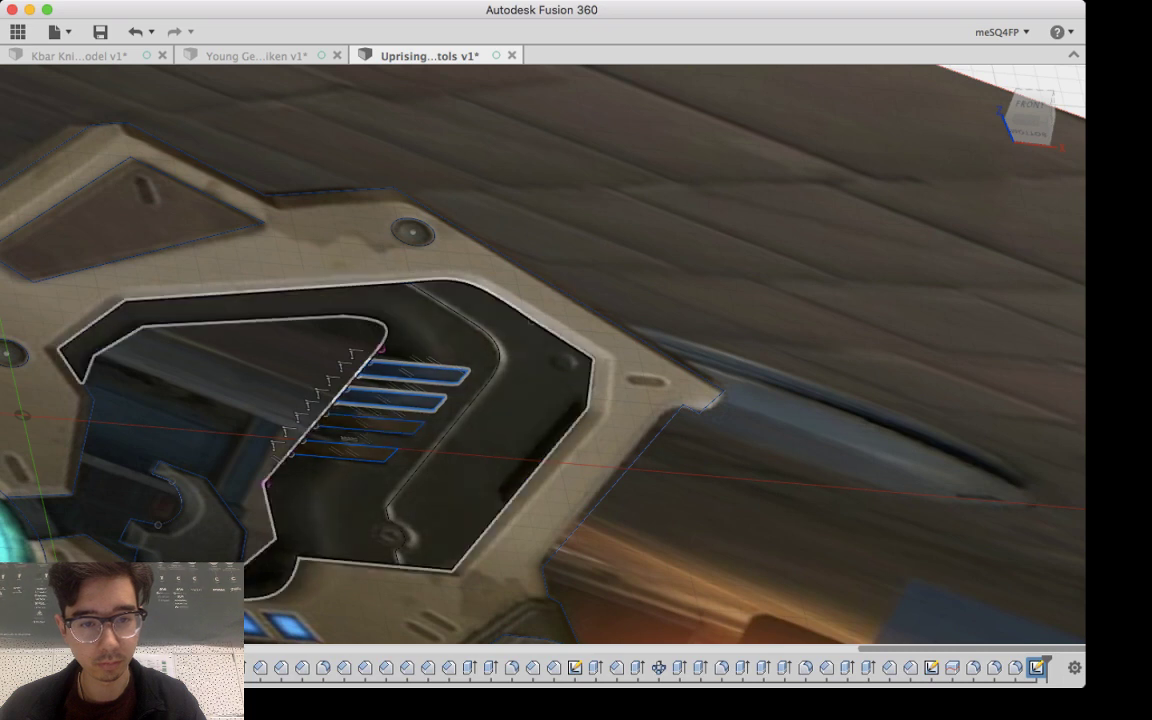
click(365, 425)
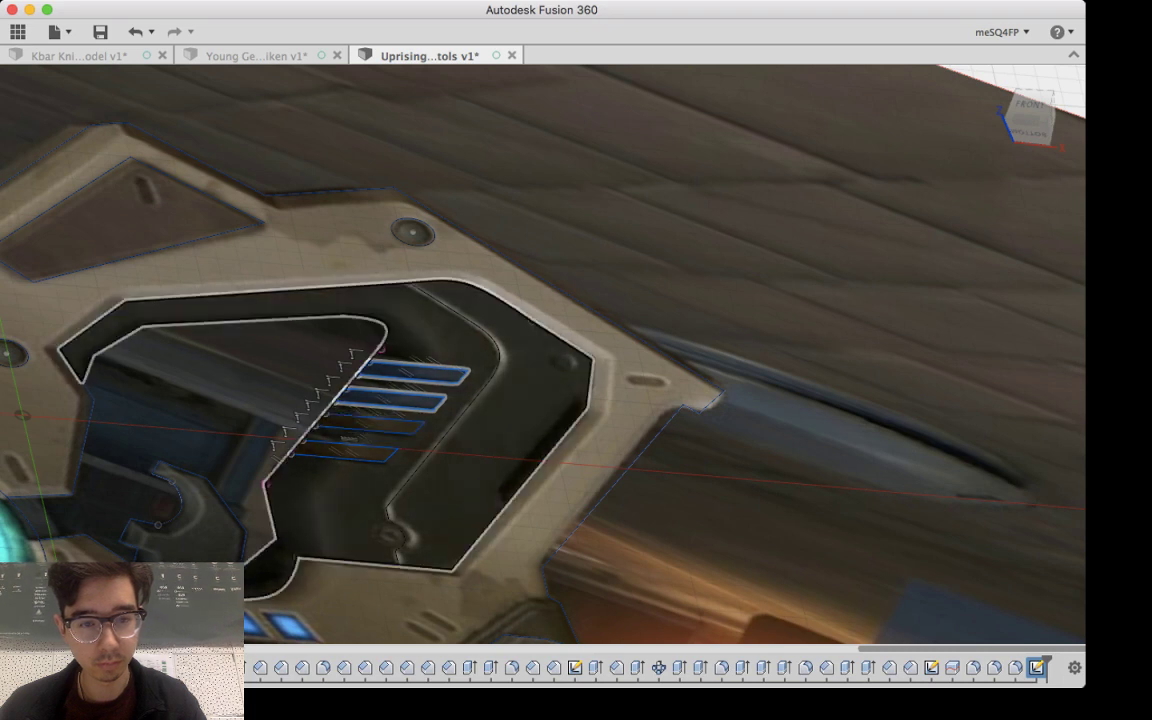
click(345, 453)
scroll(393, 435, up, 5)
click(484, 425)
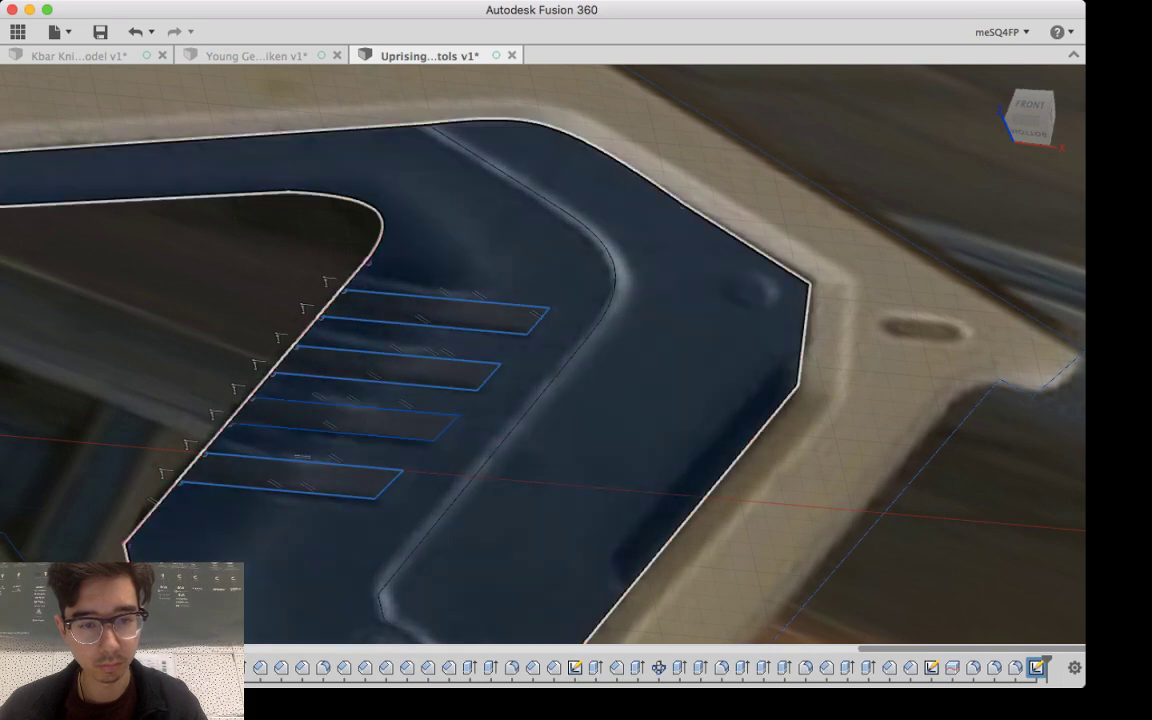
click(474, 414)
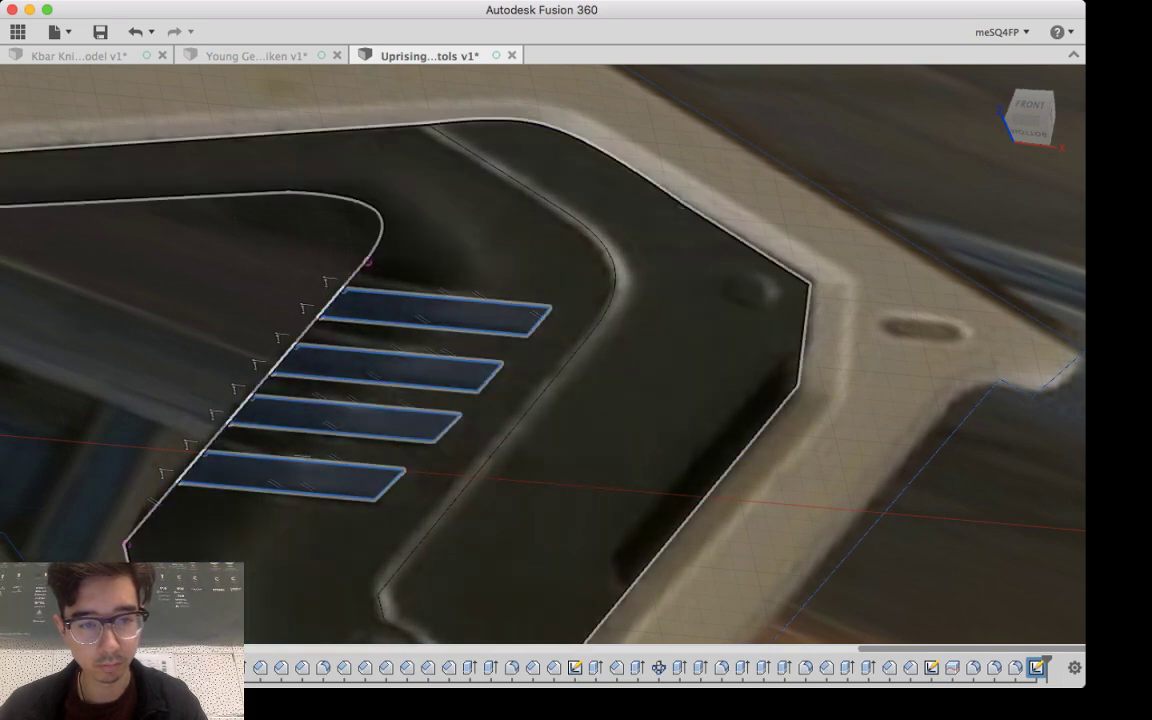
shift+middle_drag(520, 400, 415, 500)
scroll(538, 440, down, 10)
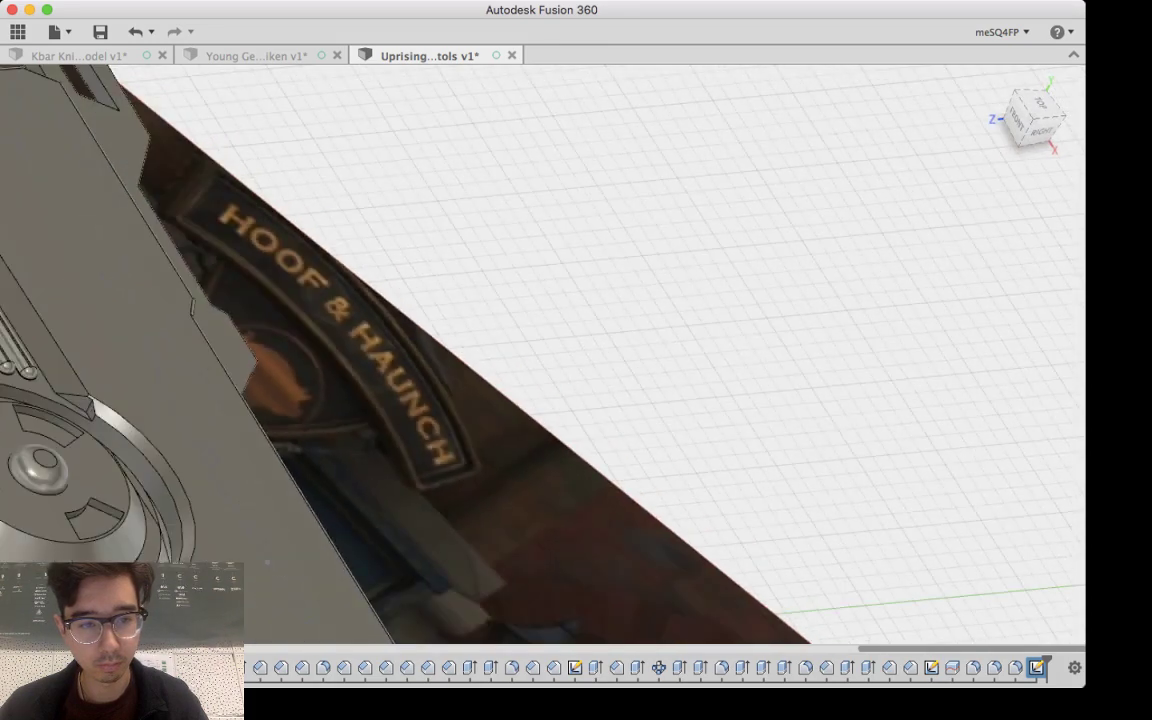
scroll(542, 420, down, 2)
shift+middle_drag(540, 430, 550, 350)
click(440, 517)
key(e)
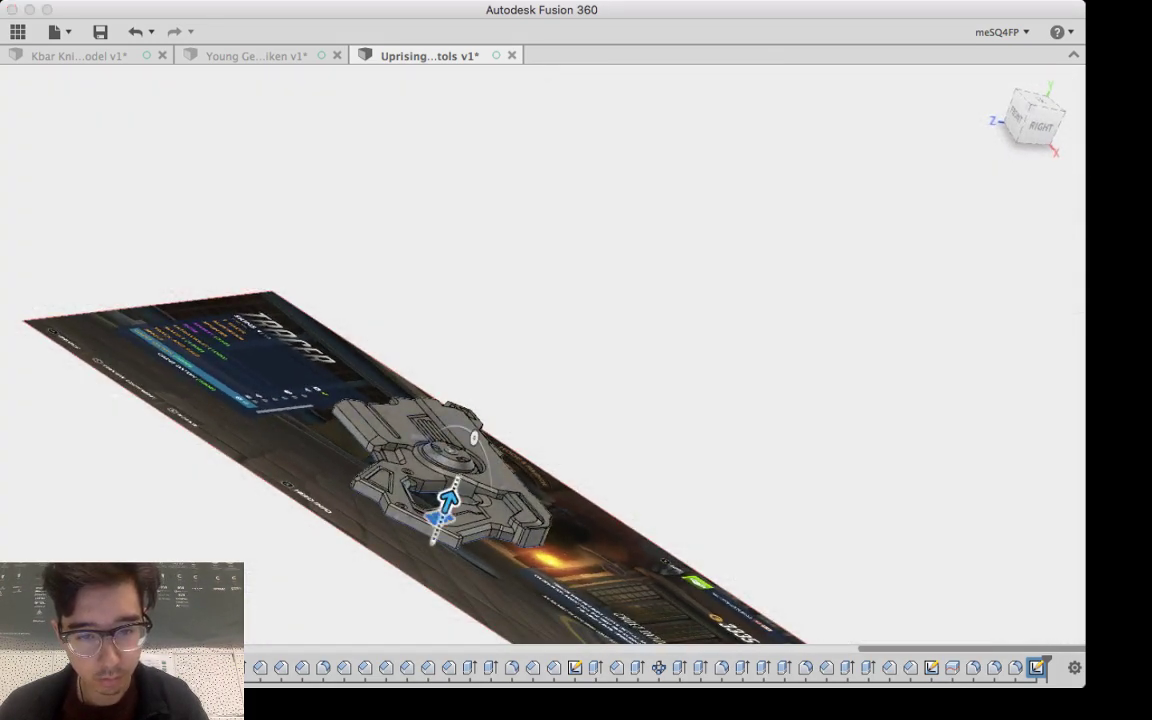
drag(448, 504, 457, 481)
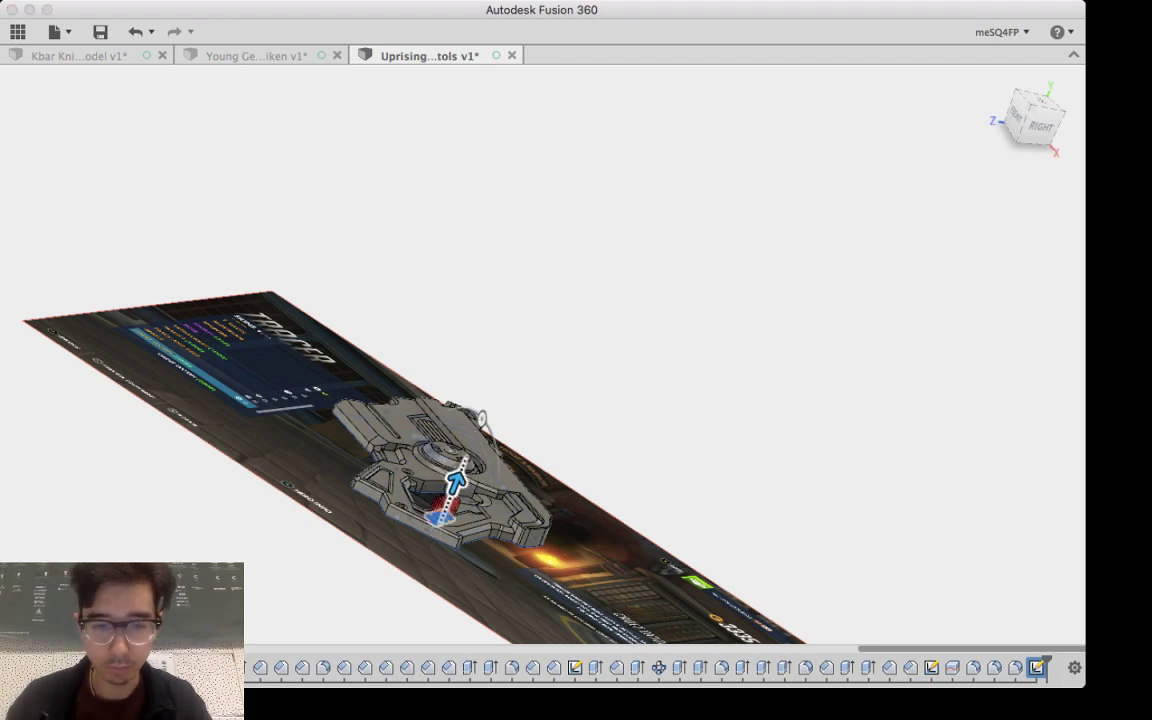
key(Return)
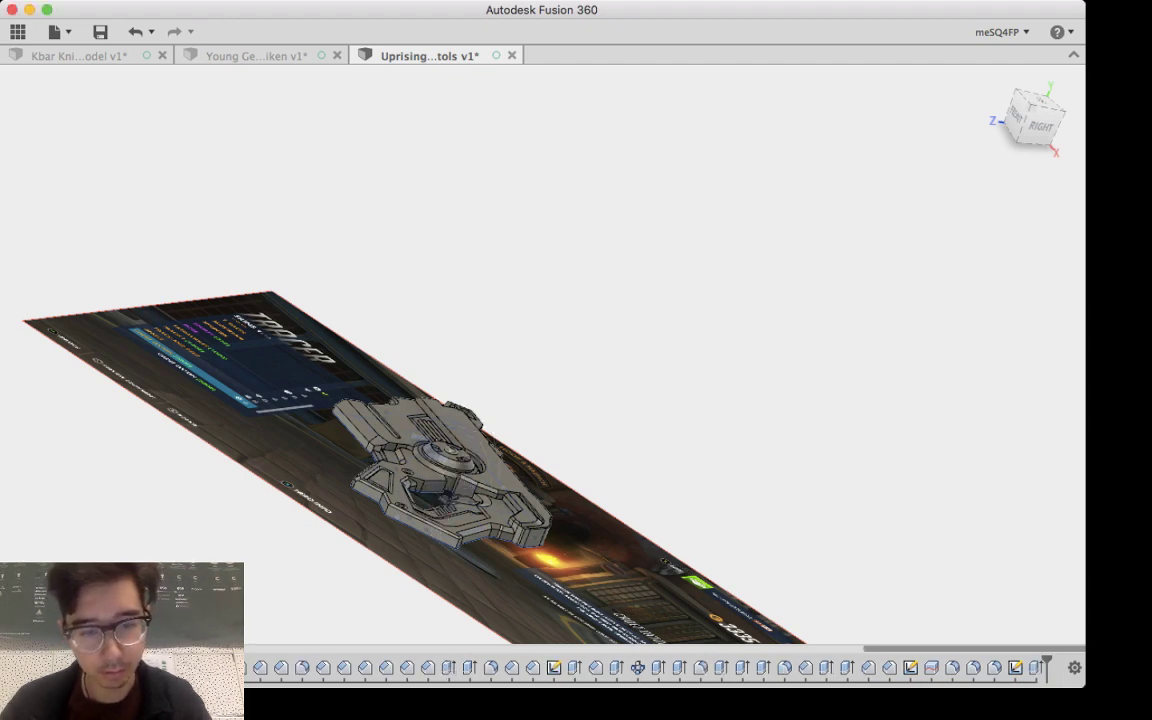
Step: Examine the cut finger grooves on the grip from above, and compare them with the reference image from the underside
shift+middle_drag(470, 465, 650, 614)
scroll(522, 562, up, 5)
scroll(552, 566, up, 4)
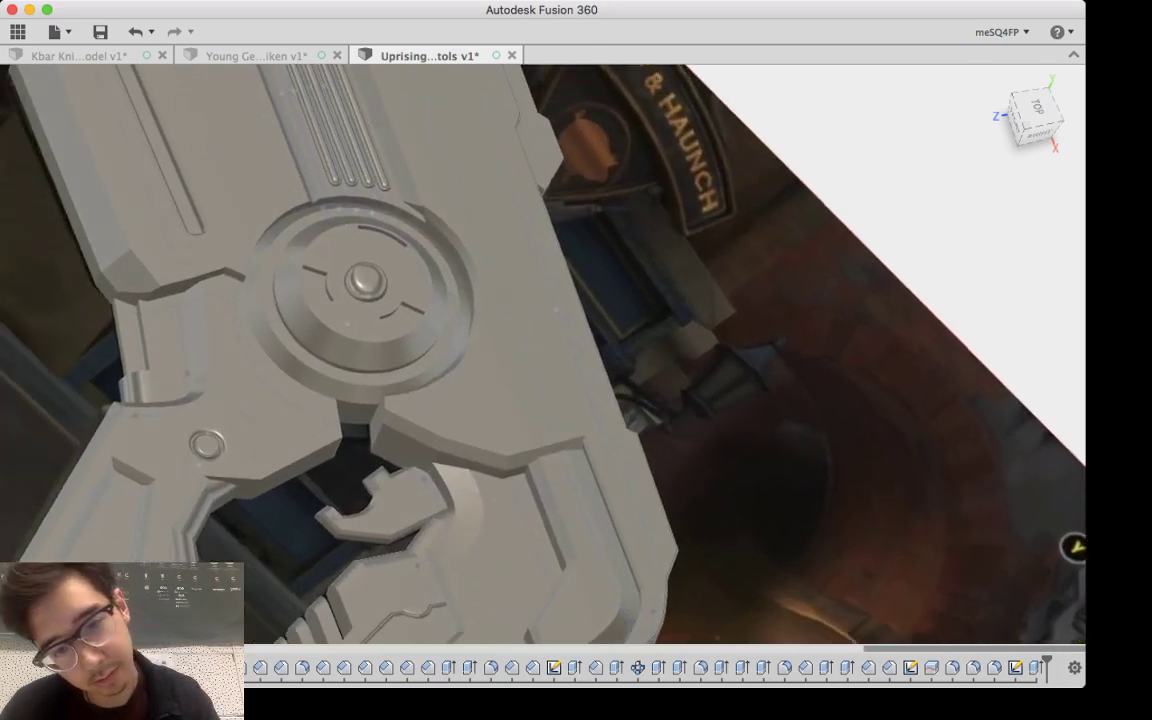
shift+middle_drag(1073, 547, 163, 541)
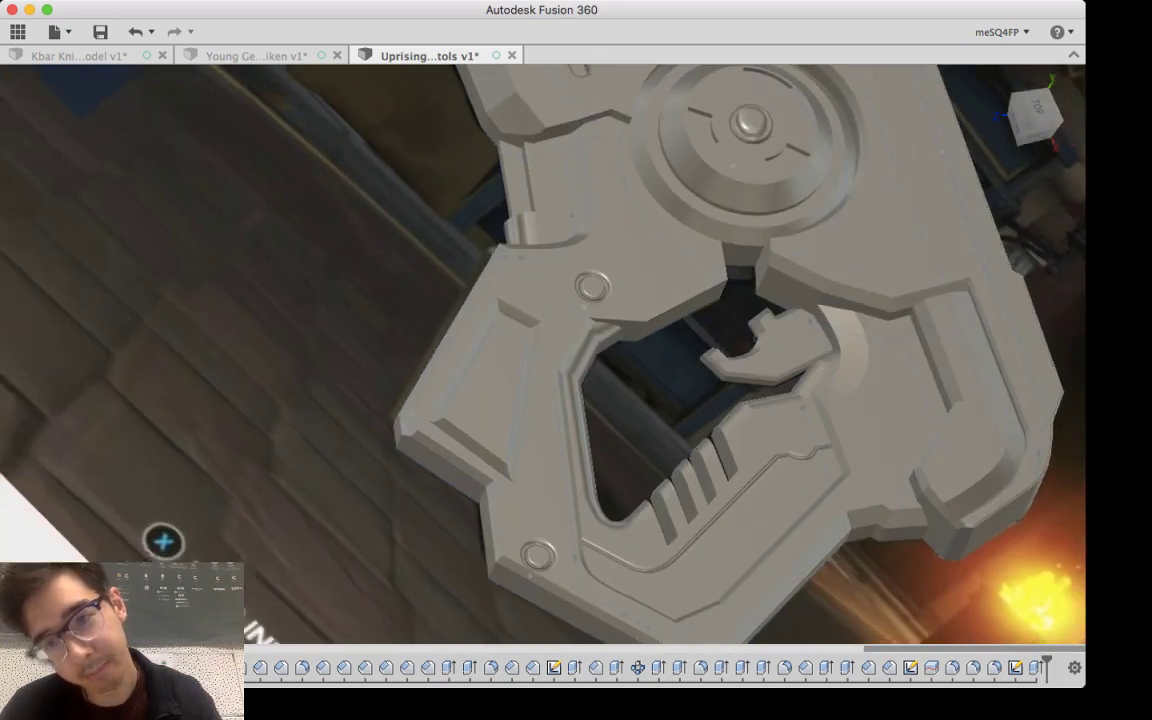
middle_drag(600, 400, 644, 341)
click(1030, 110)
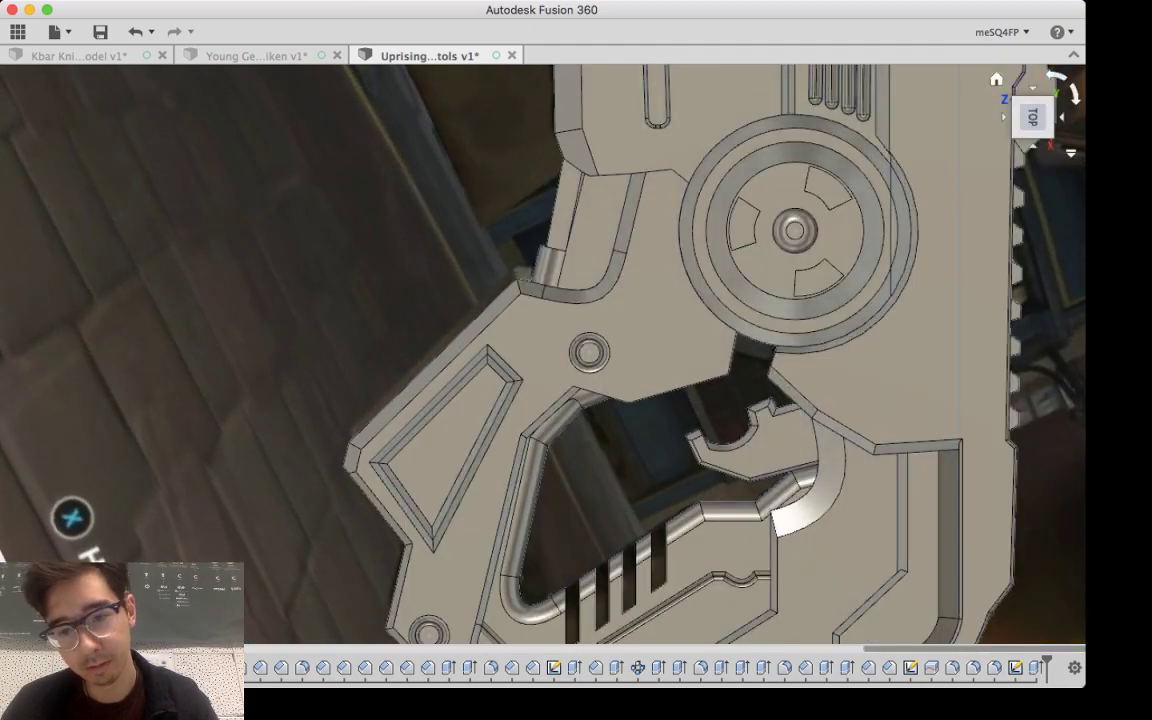
click(1057, 76)
shift+middle_drag(640, 460, 605, 210)
middle_drag(620, 140, 632, 457)
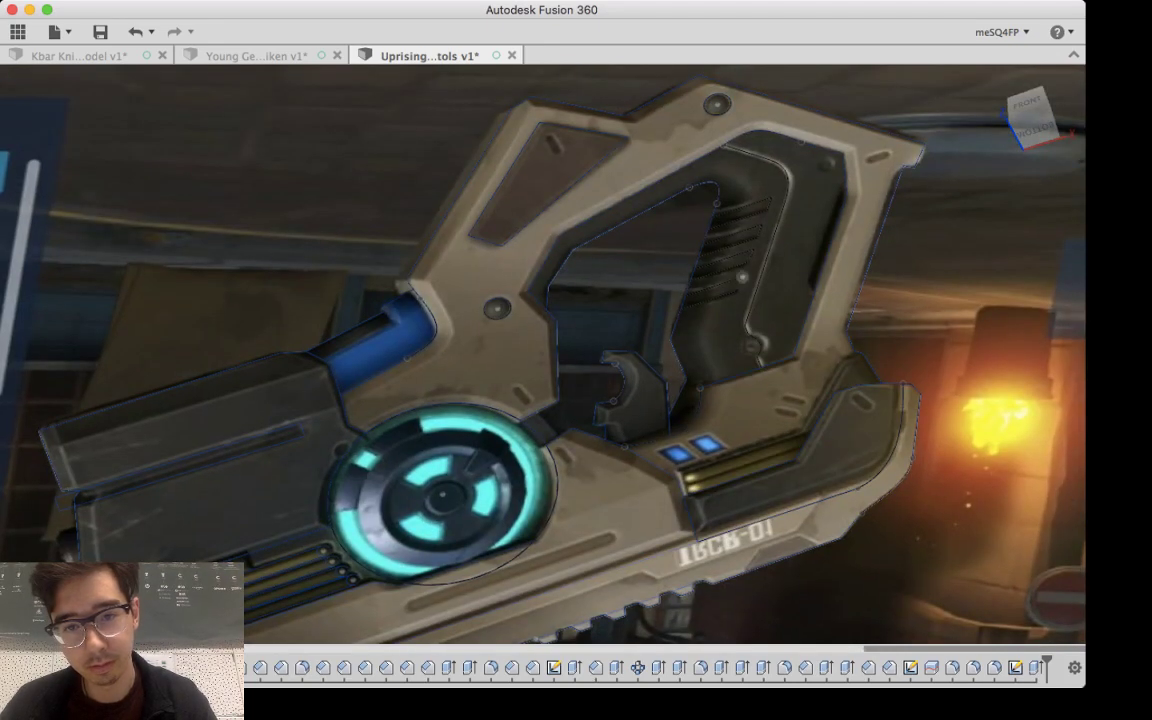
scroll(733, 266, down, 2)
scroll(700, 250, up, 10)
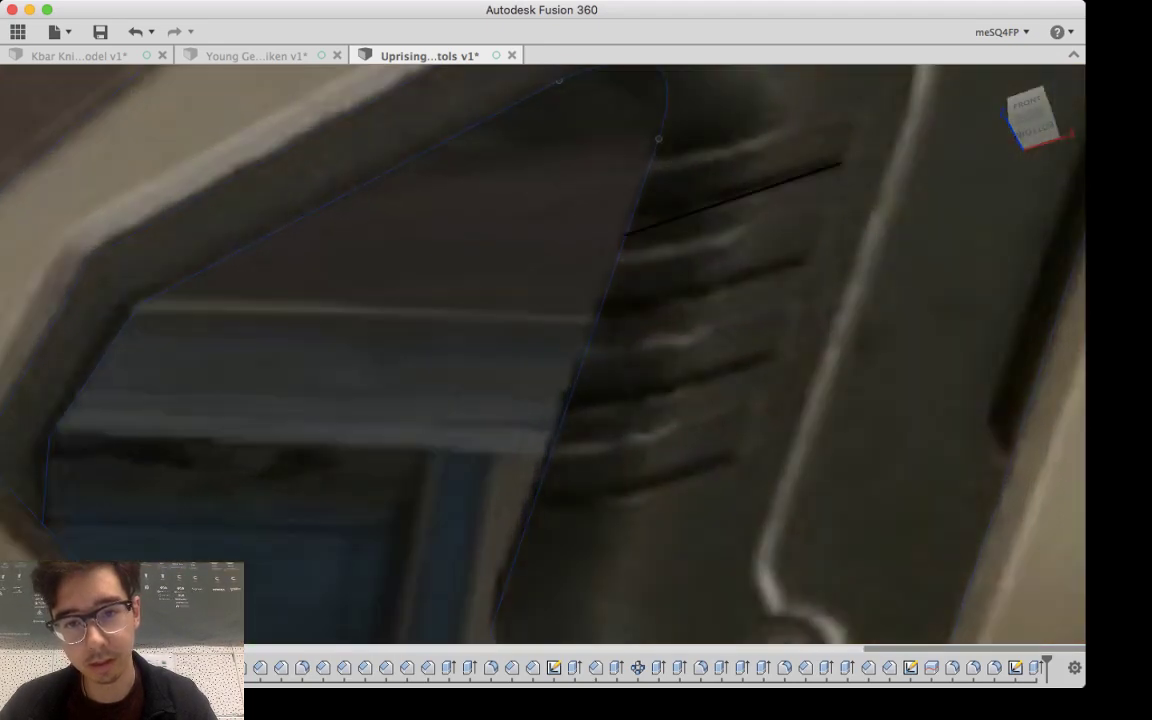
Step: Select all four finger groove profiles from the underside and extrude them as a cut through the grip's rounded front edge
shift+middle_drag(640, 330, 608, 299)
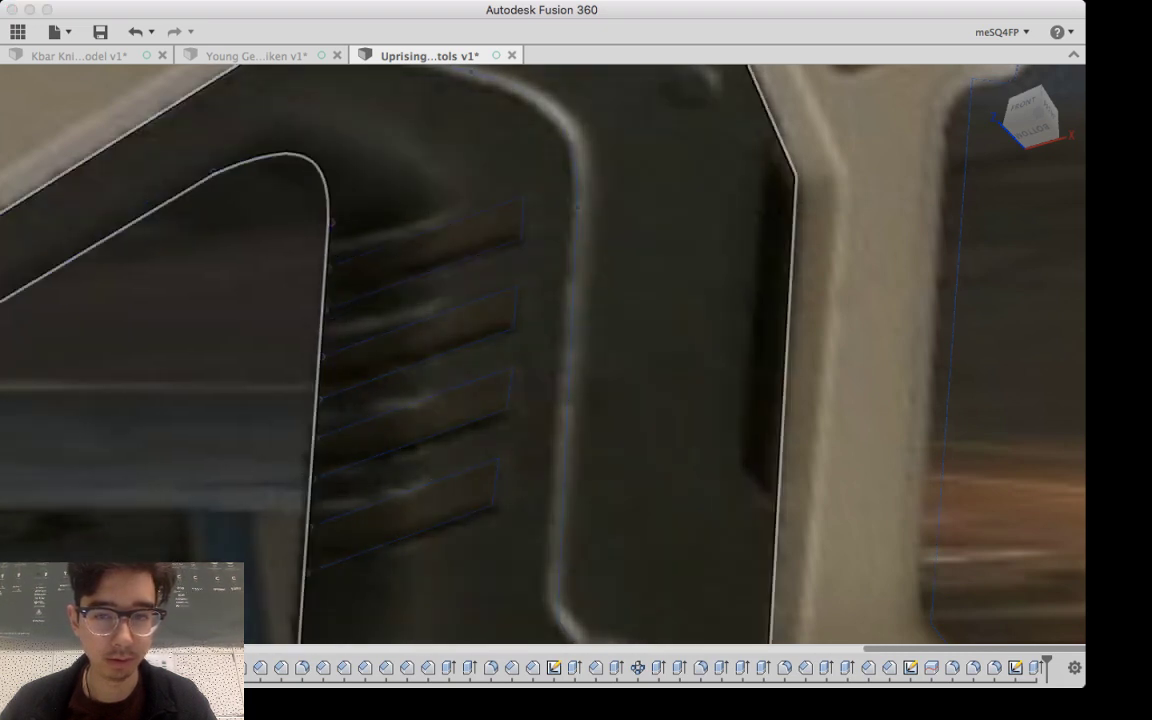
click(426, 252)
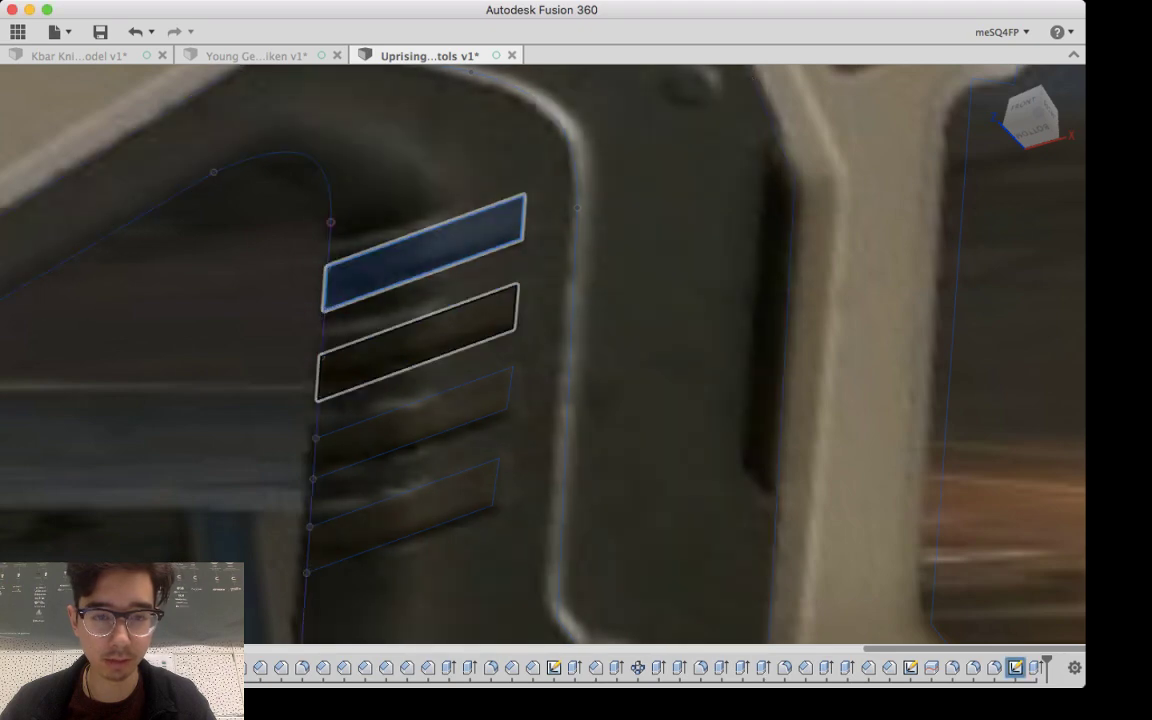
click(418, 342)
shift+click(412, 423)
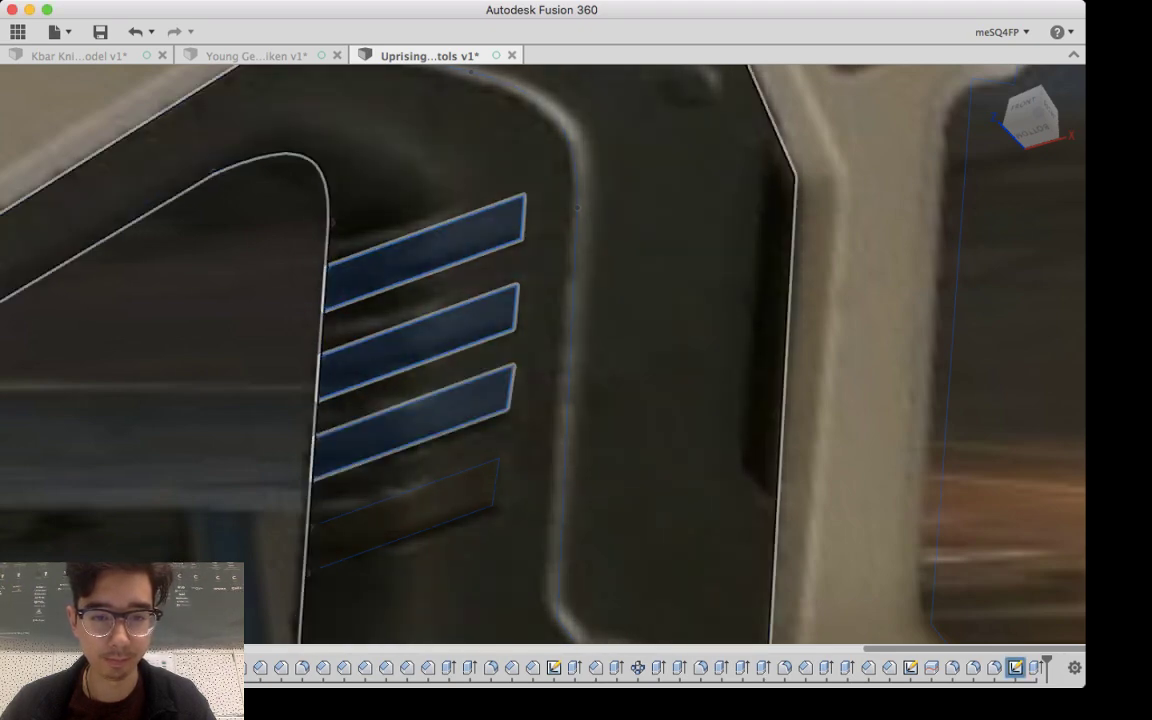
click(410, 469)
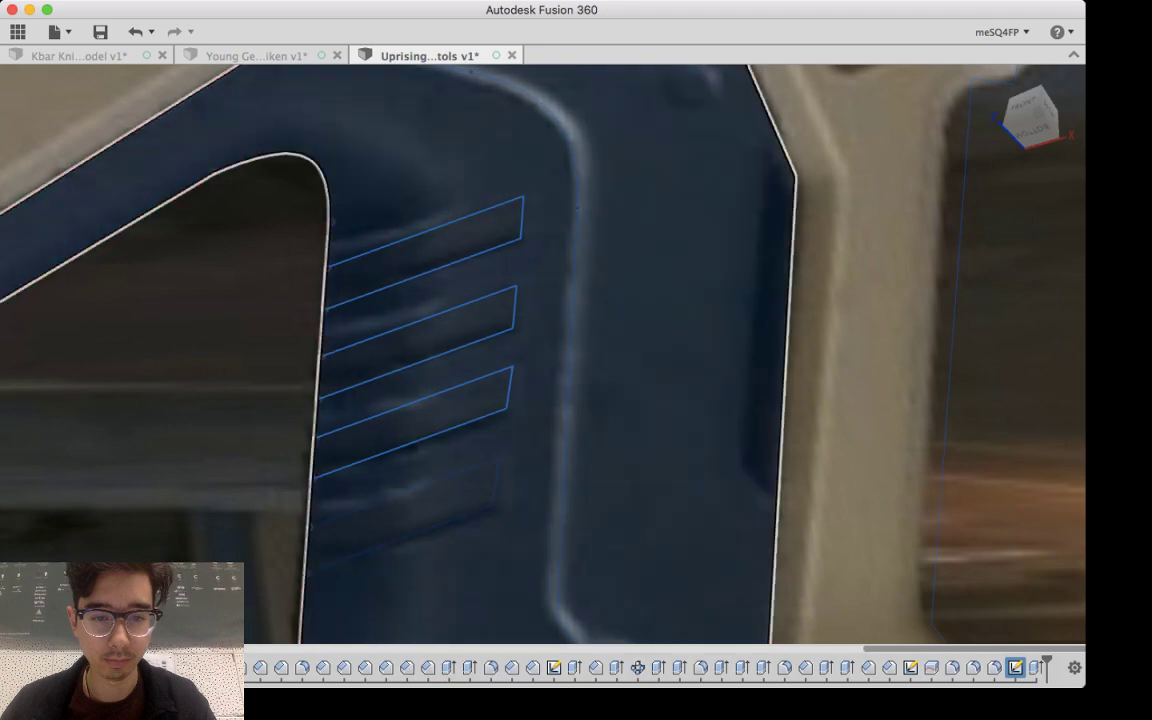
key(super+z)
click(410, 470)
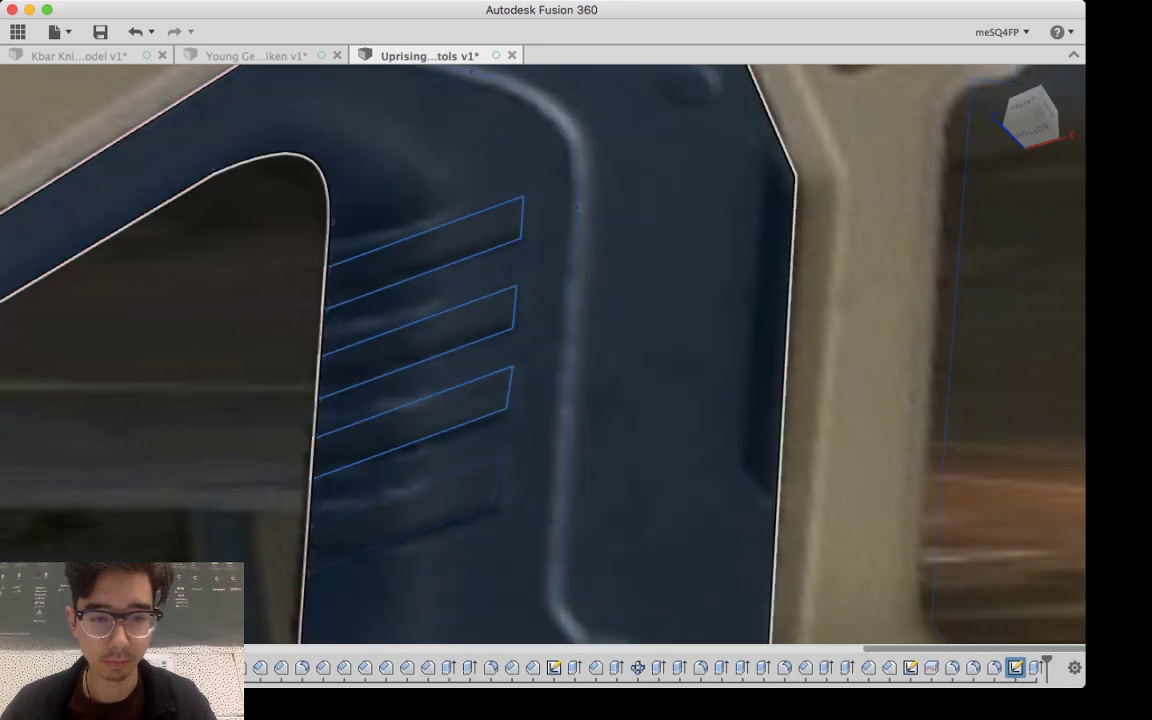
key(super+z)
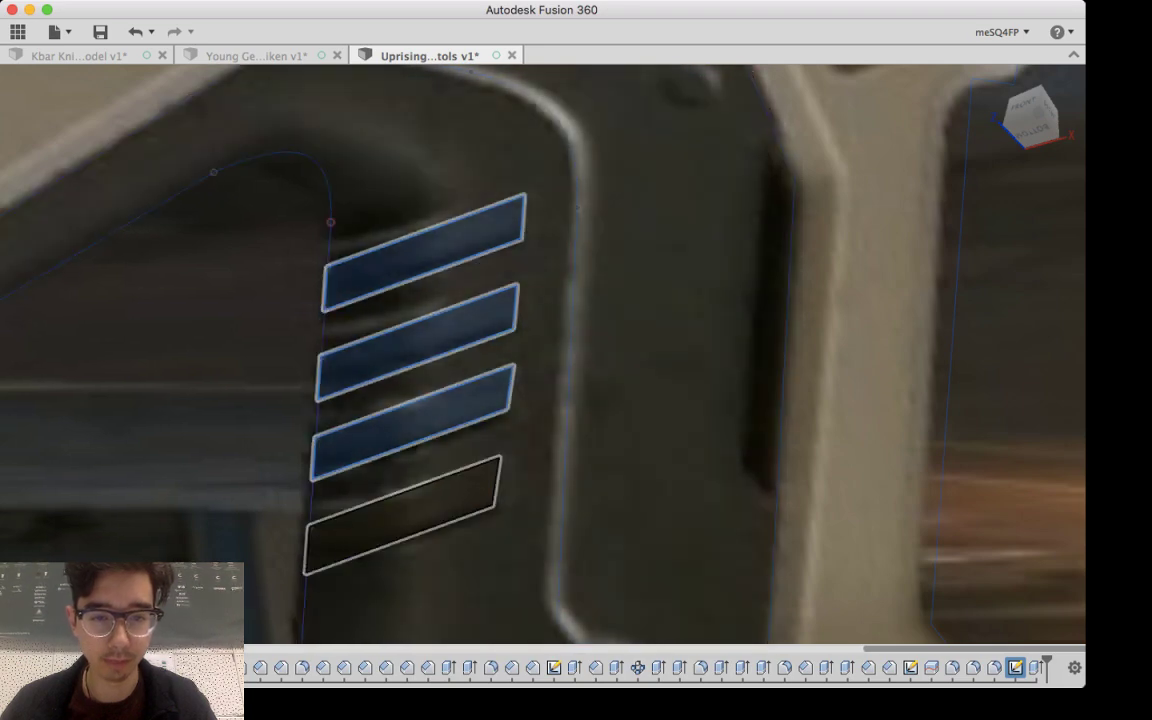
shift+click(405, 514)
shift+middle_drag(405, 400, 619, 290)
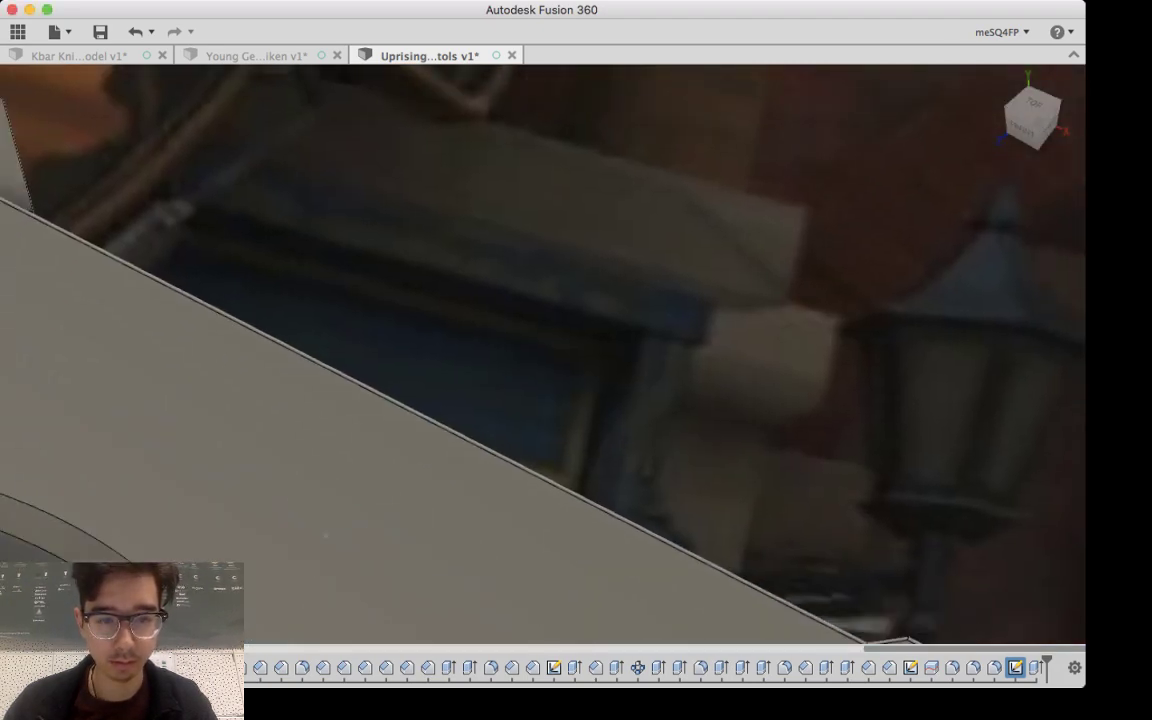
scroll(690, 370, down, 5)
scroll(690, 370, up, 4)
scroll(690, 370, down, 10)
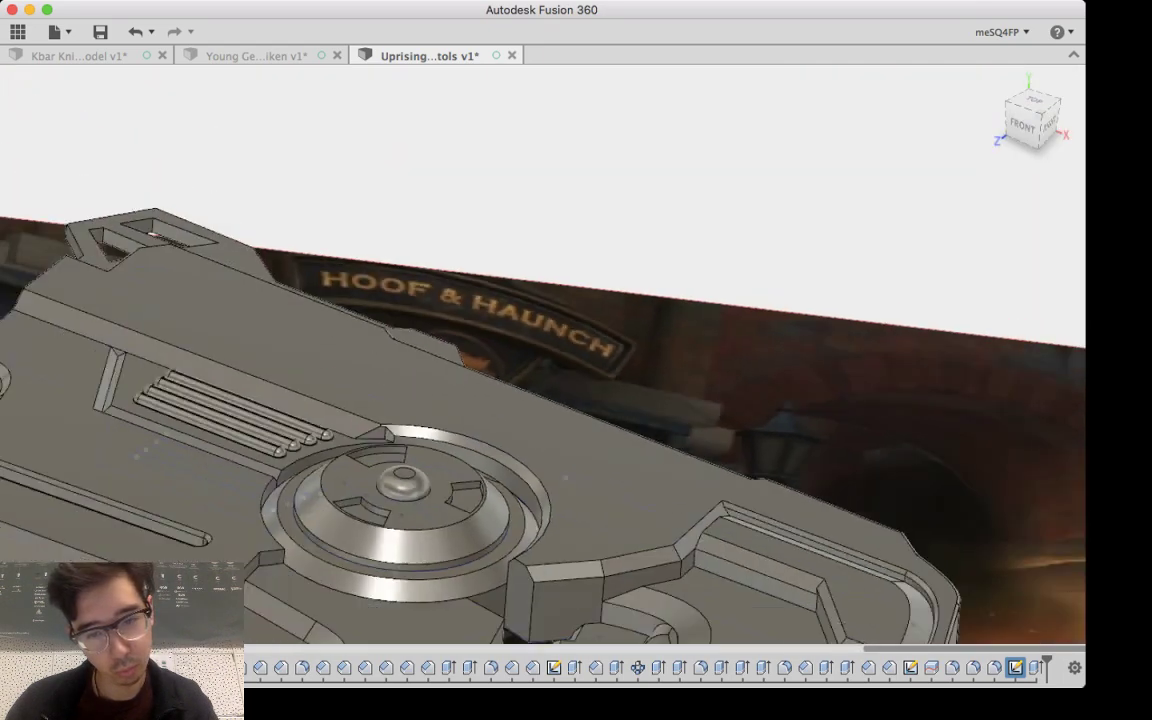
scroll(690, 383, down, 4)
shift+middle_drag(690, 383, 664, 550)
middle_drag(725, 620, 657, 318)
click(690, 405)
key(q)
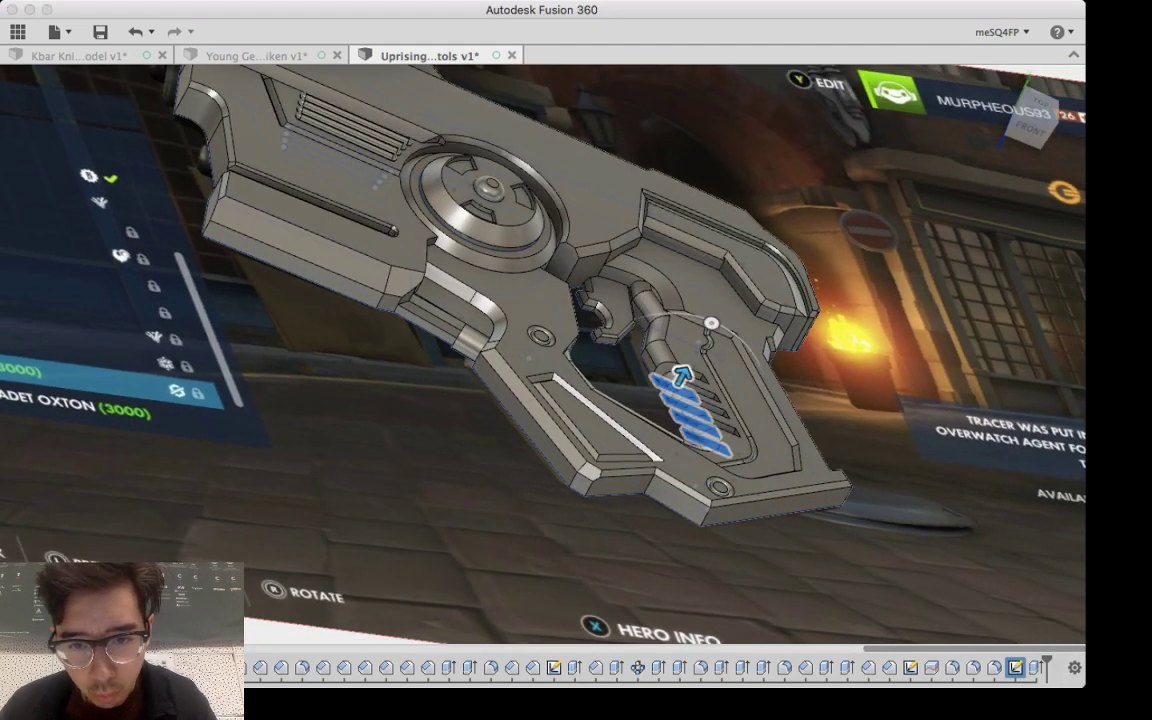
drag(683, 373, 690, 362)
scroll(691, 442, up, 5)
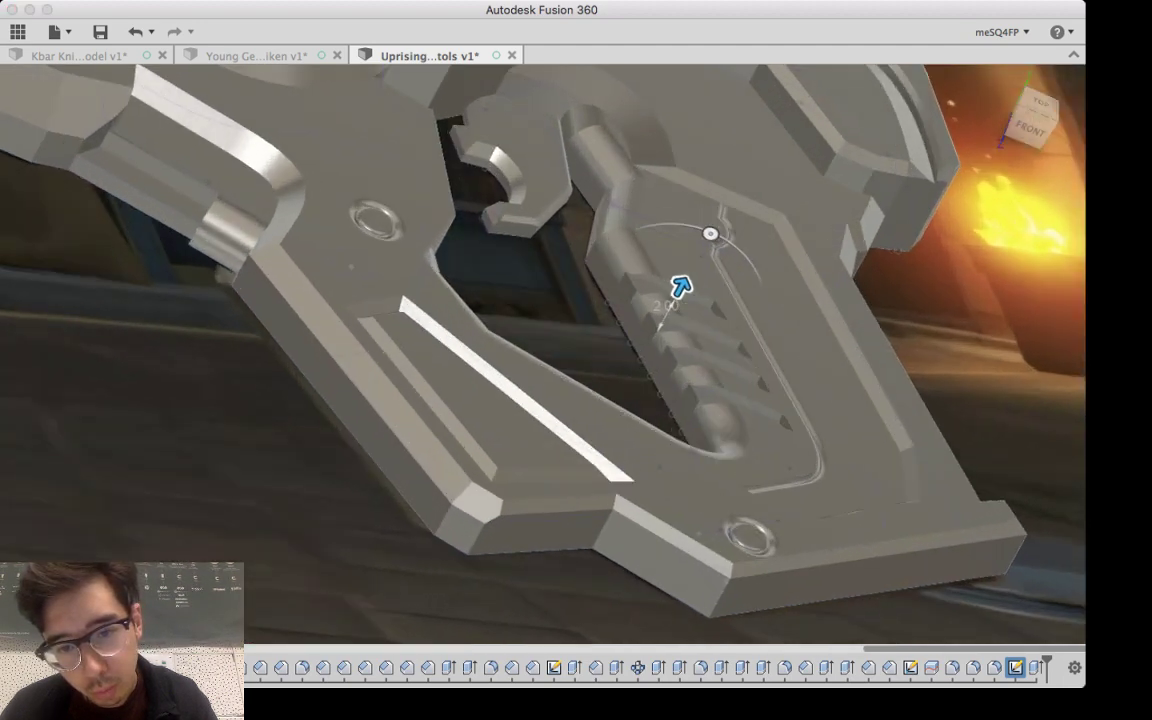
shift+middle_drag(691, 442, 684, 555)
shift+middle_drag(672, 301, 528, 291)
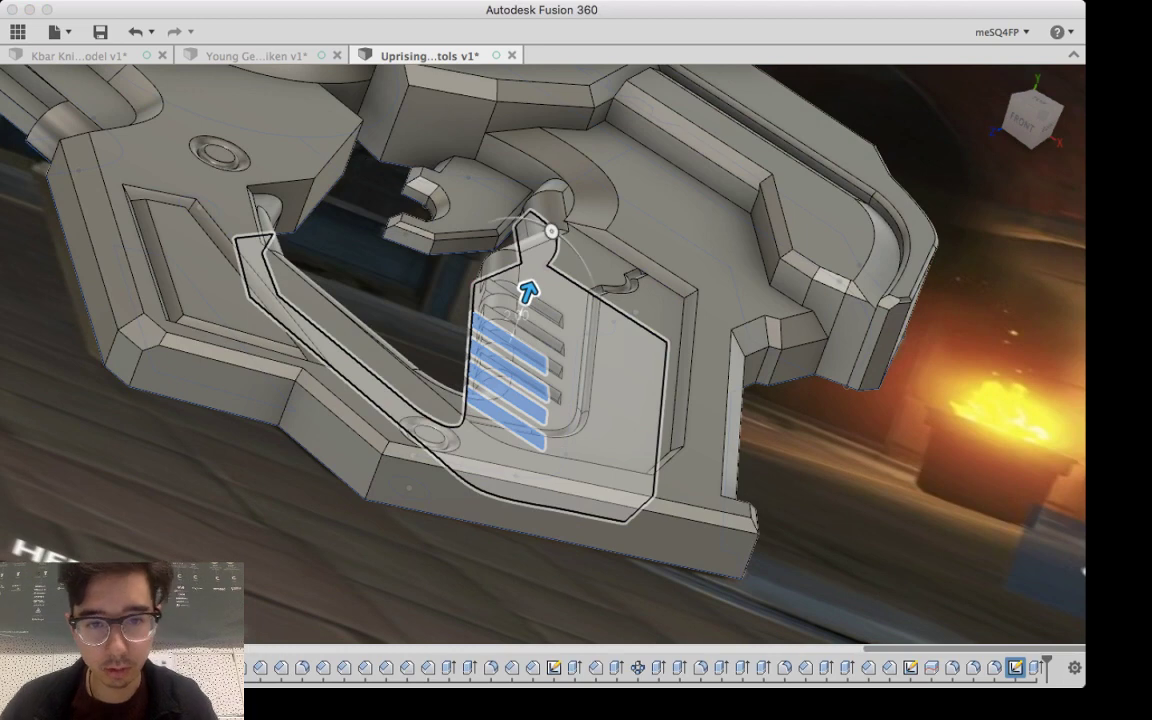
key(Return)
Step: Fillet the four sharp edges inside the finger grooves along the grip's front so the grooves follow its curve
shift+middle_drag(455, 280, 484, 282)
scroll(530, 385, up, 10)
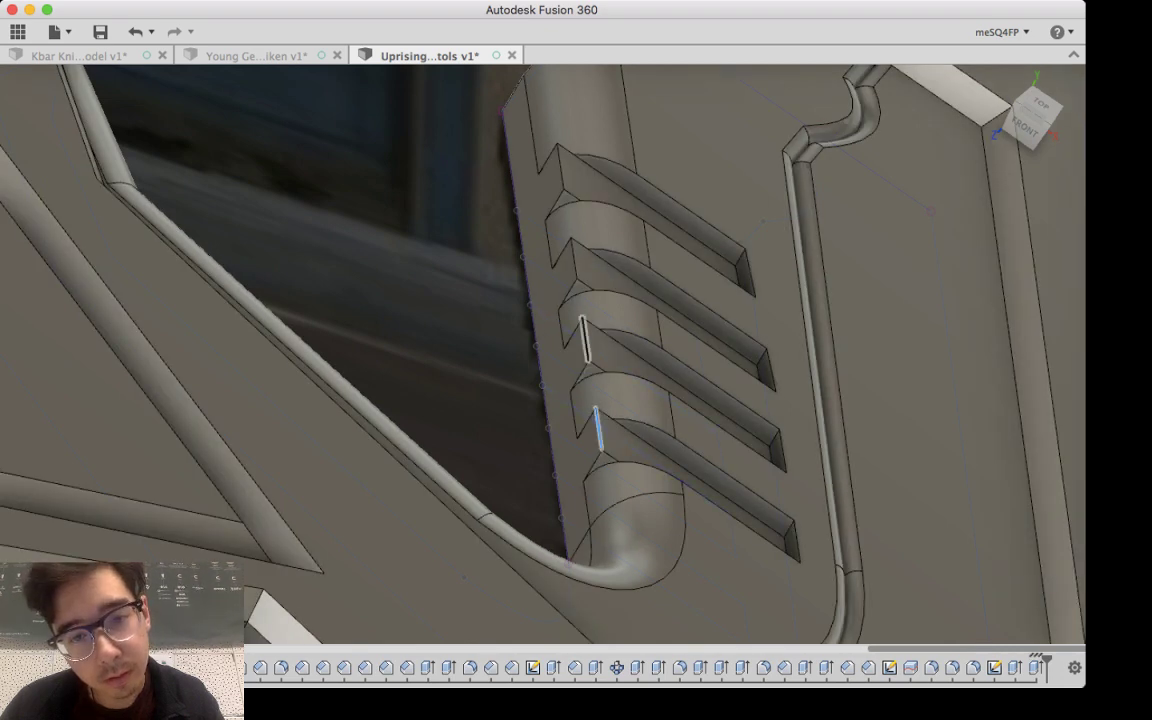
click(586, 341)
click(574, 259)
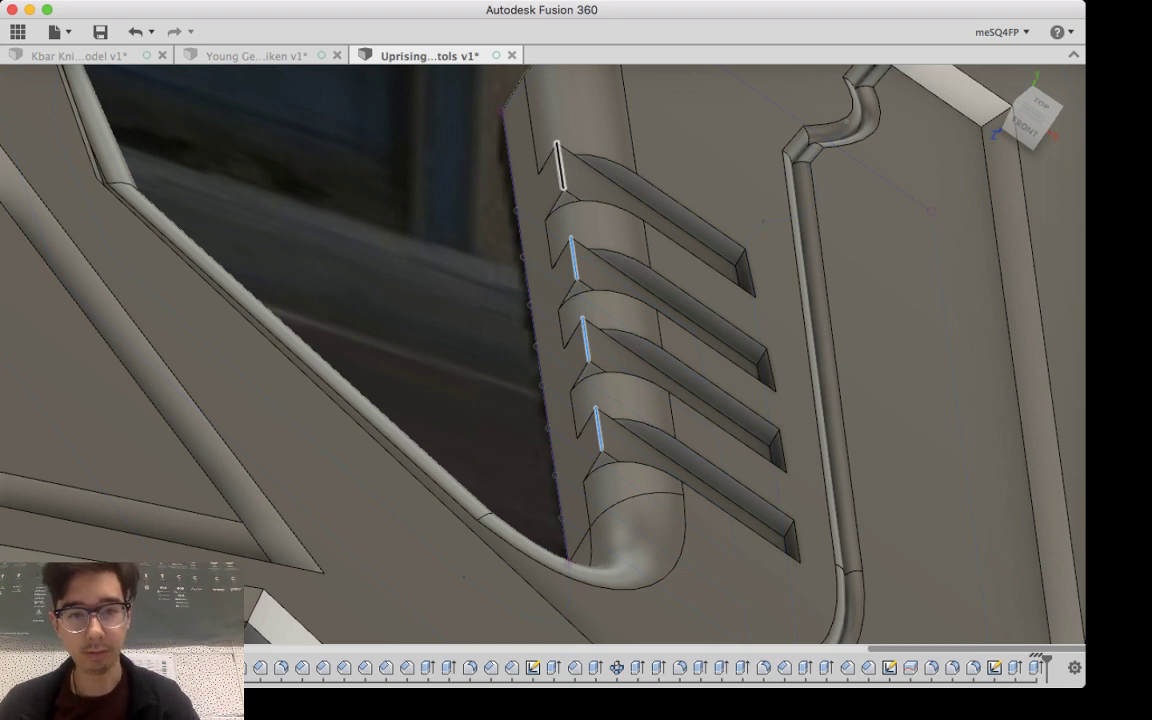
click(558, 165)
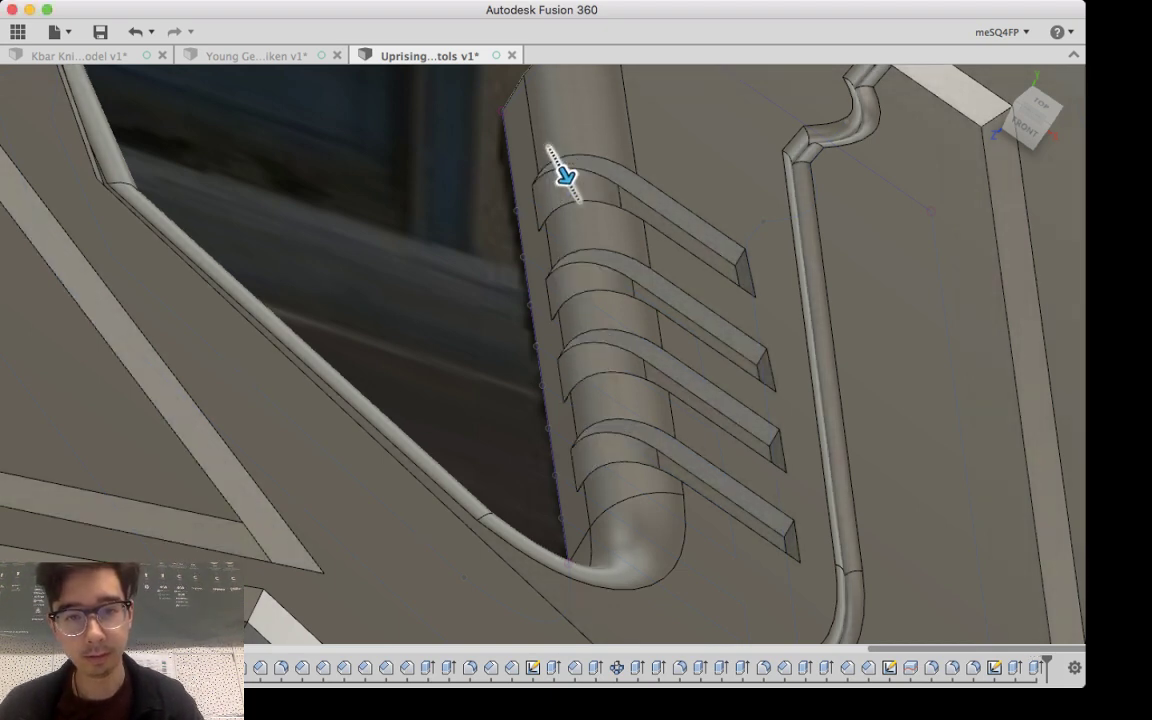
drag(566, 176, 563, 170)
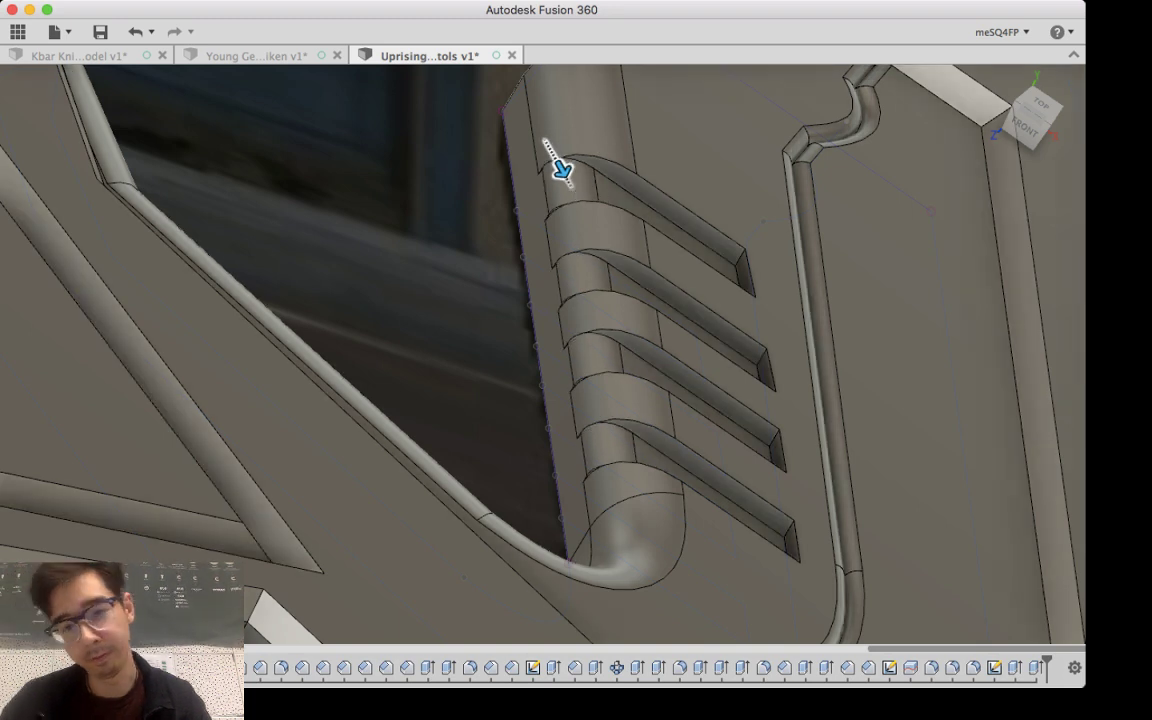
key(Return)
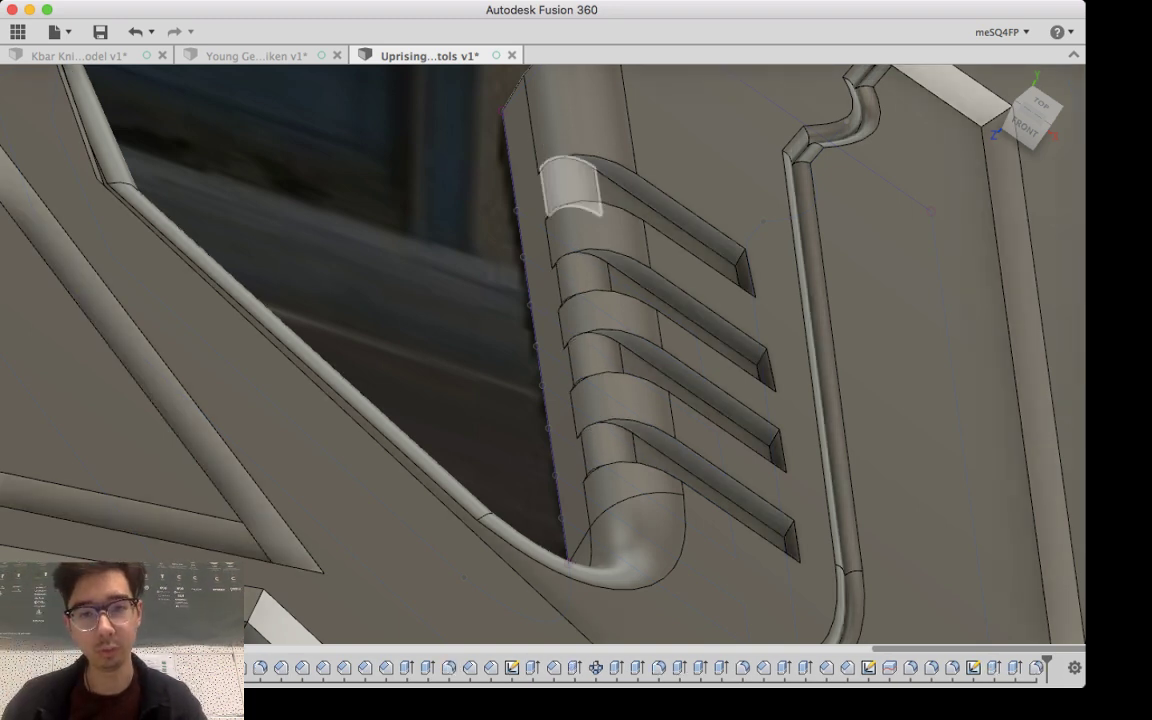
Step: Examine the whole pistol with its rounded finger grooves from several angles and squarely from above
shift+middle_drag(430, 230, 455, 318)
scroll(455, 318, down, 10)
scroll(505, 362, down, 5)
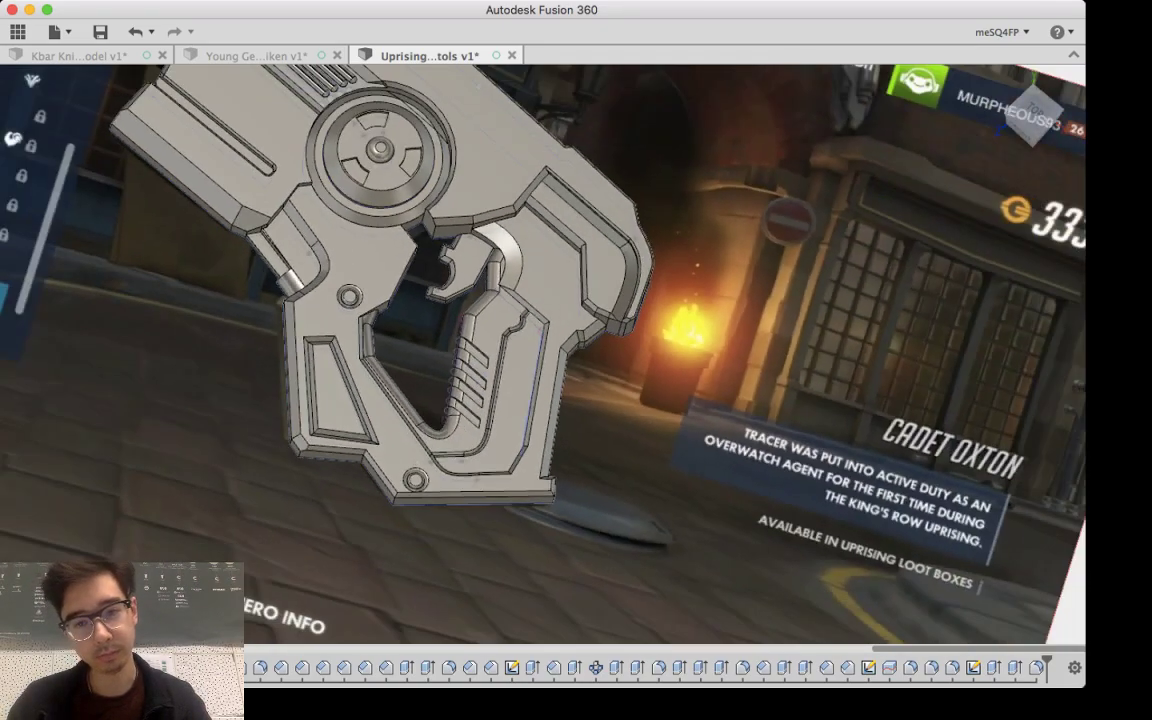
scroll(505, 362, down, 5)
middle_drag(505, 362, 604, 479)
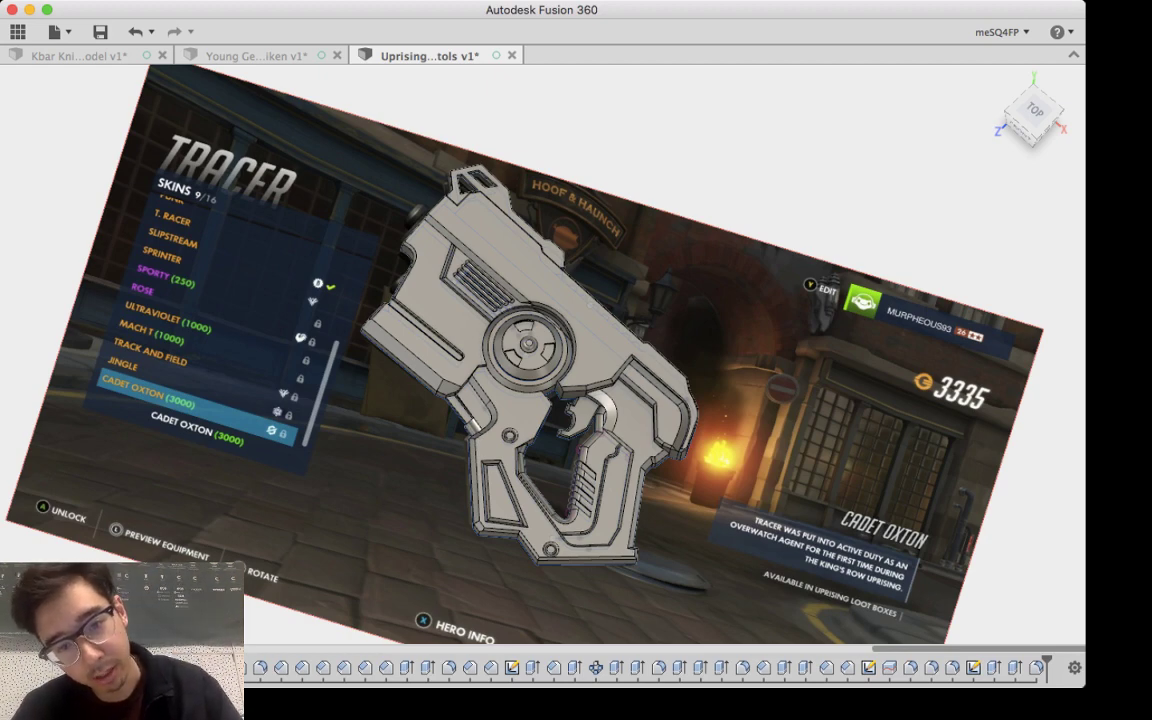
middle_drag(455, 398, 468, 476)
middle_drag(569, 392, 579, 347)
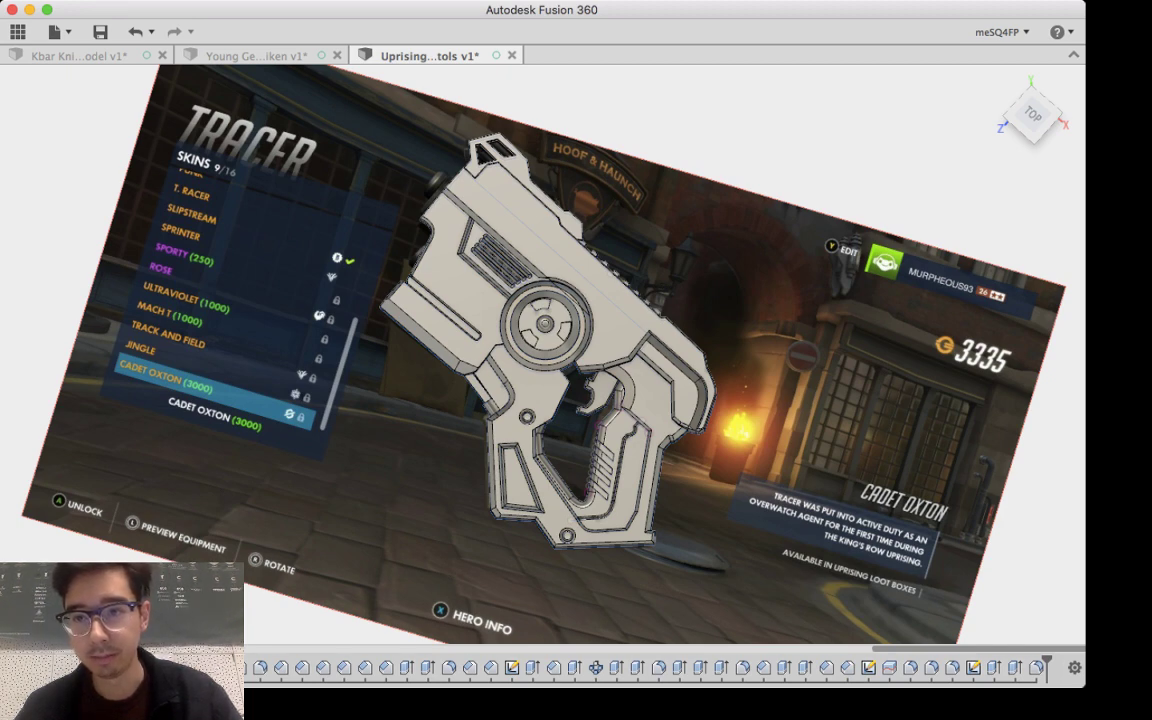
click(1032, 114)
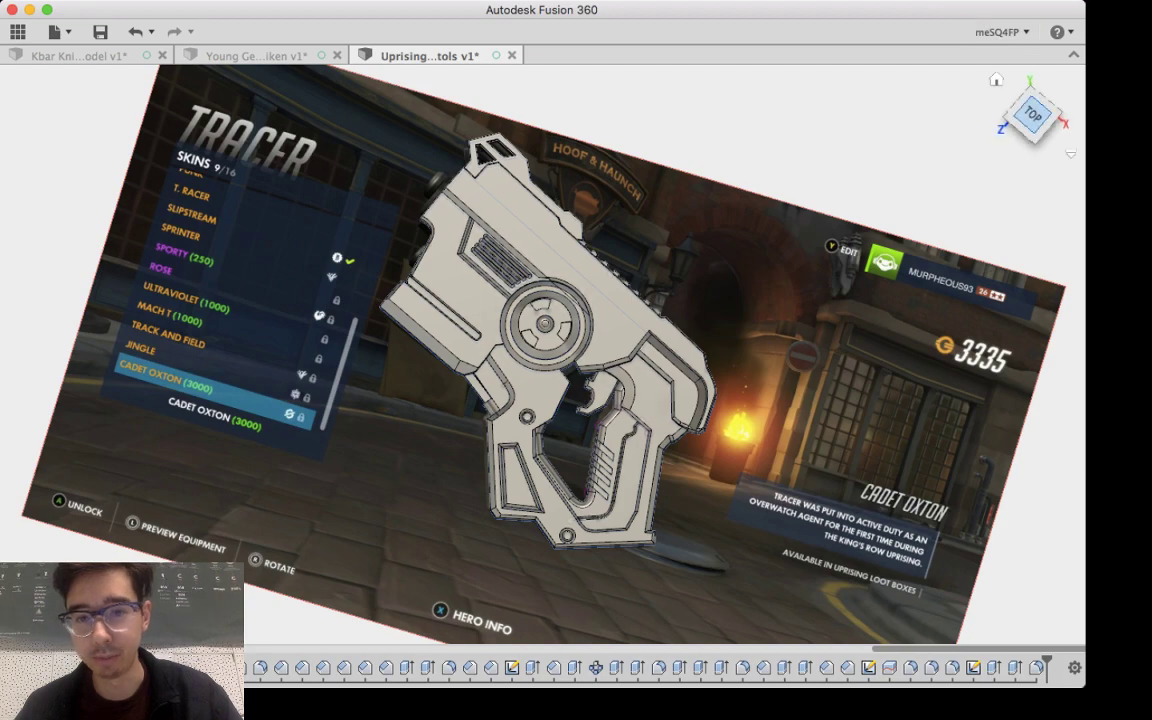
scroll(672, 328, up, 3)
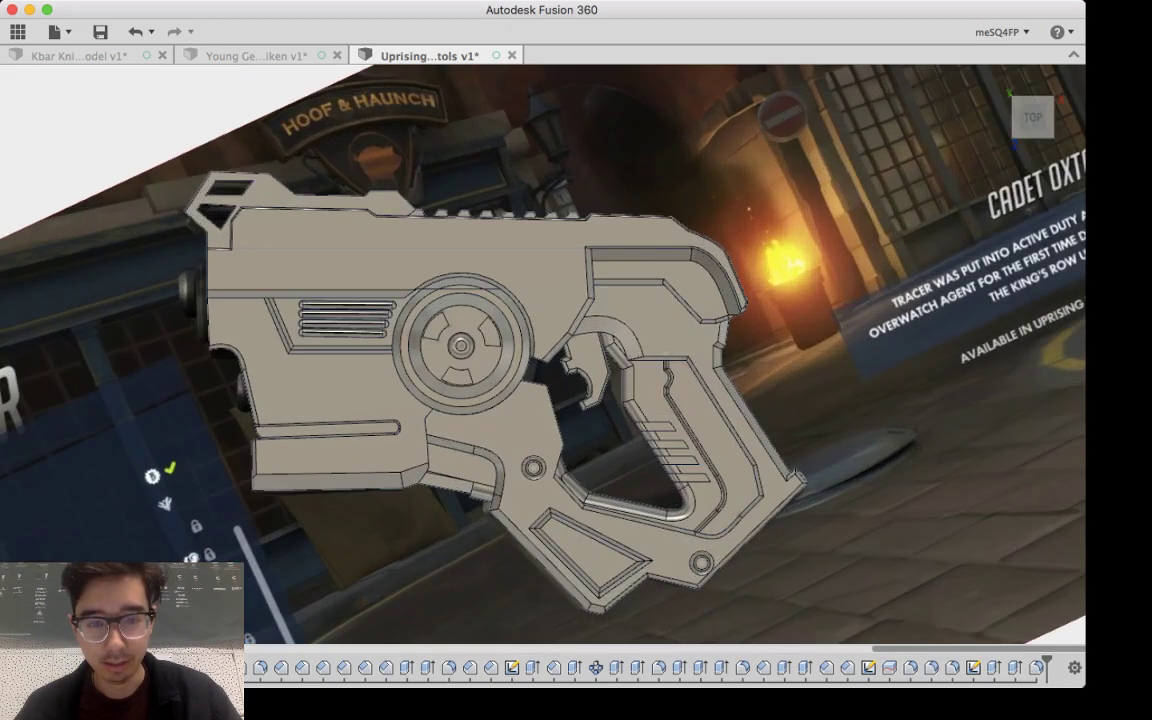
Step: Sketch a trapezoidal recess over the reference image above the TRCR-01 lettering, with both slanted sides extending past the body's upper edge
middle_drag(672, 328, 850, 304)
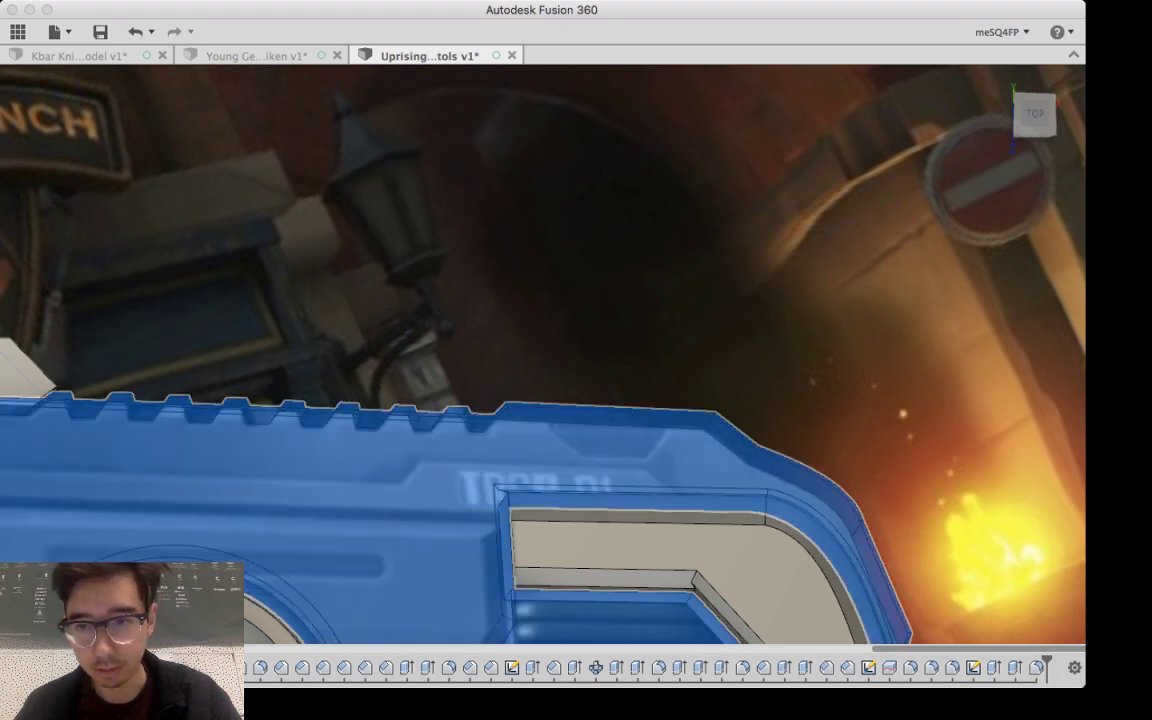
click(1035, 113)
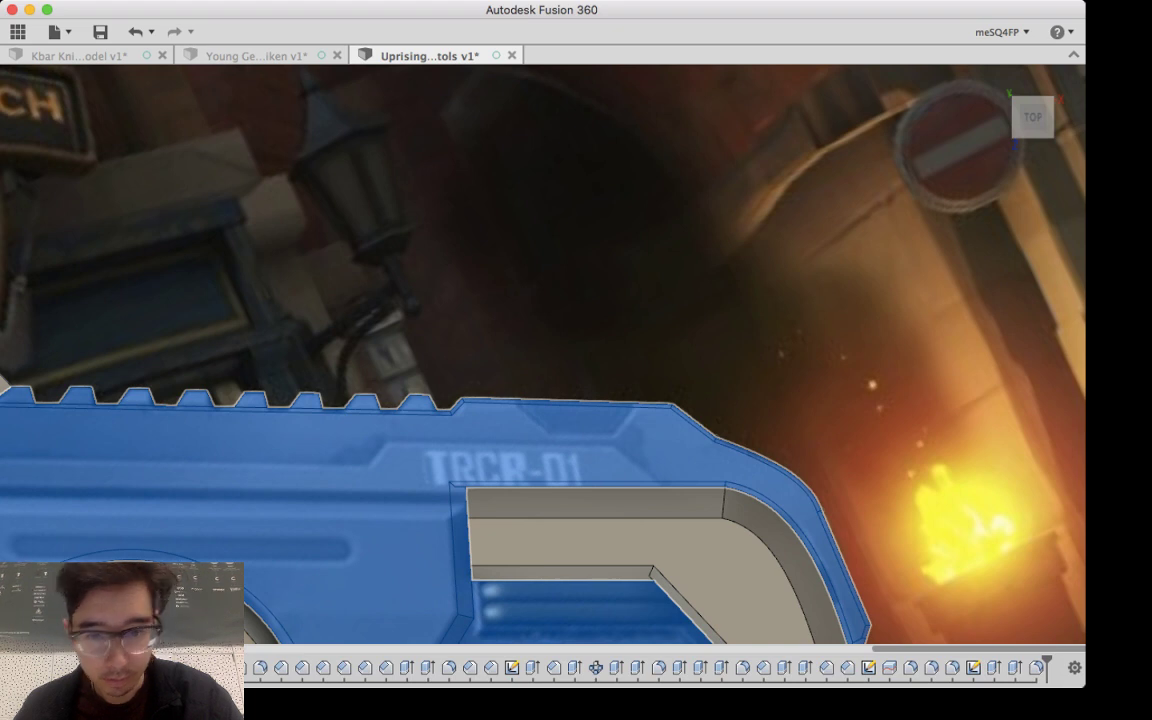
key(super+Tab)
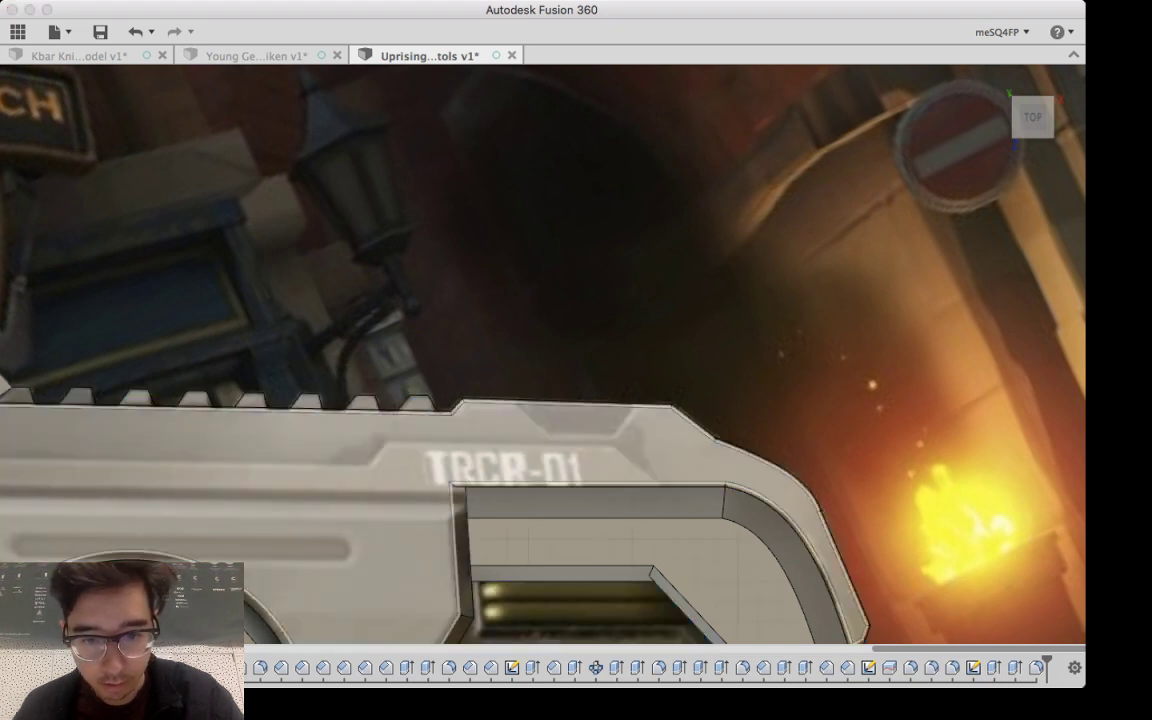
click(560, 425)
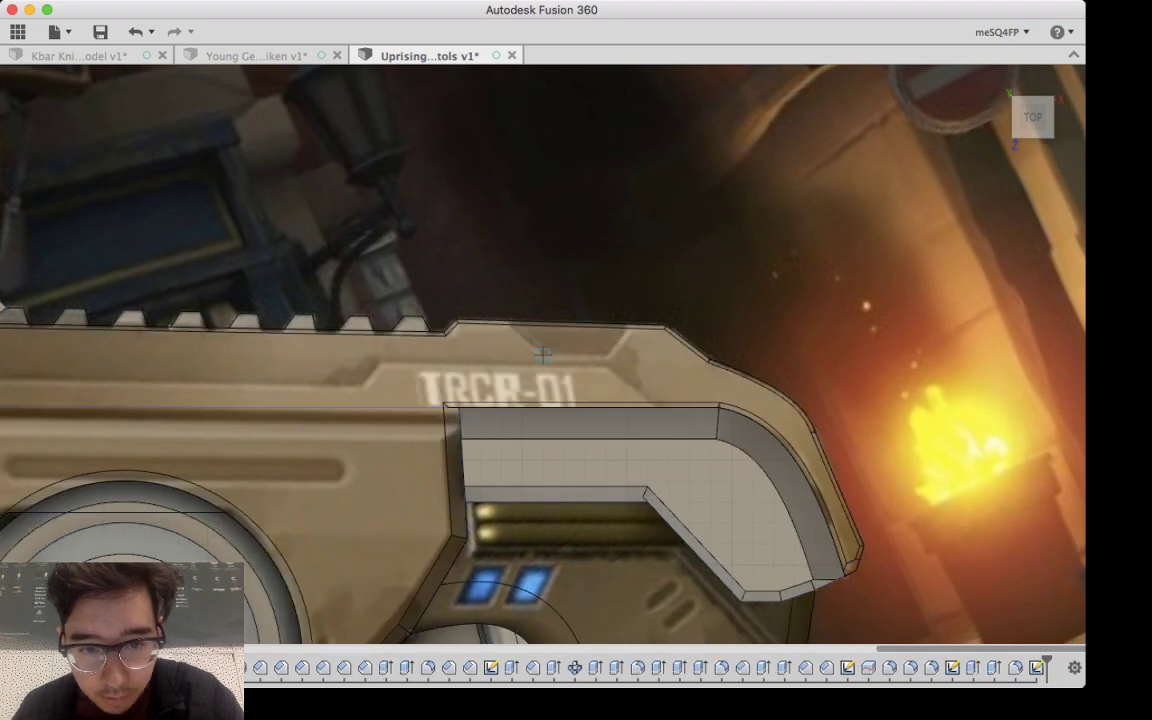
scroll(543, 356, up, 3)
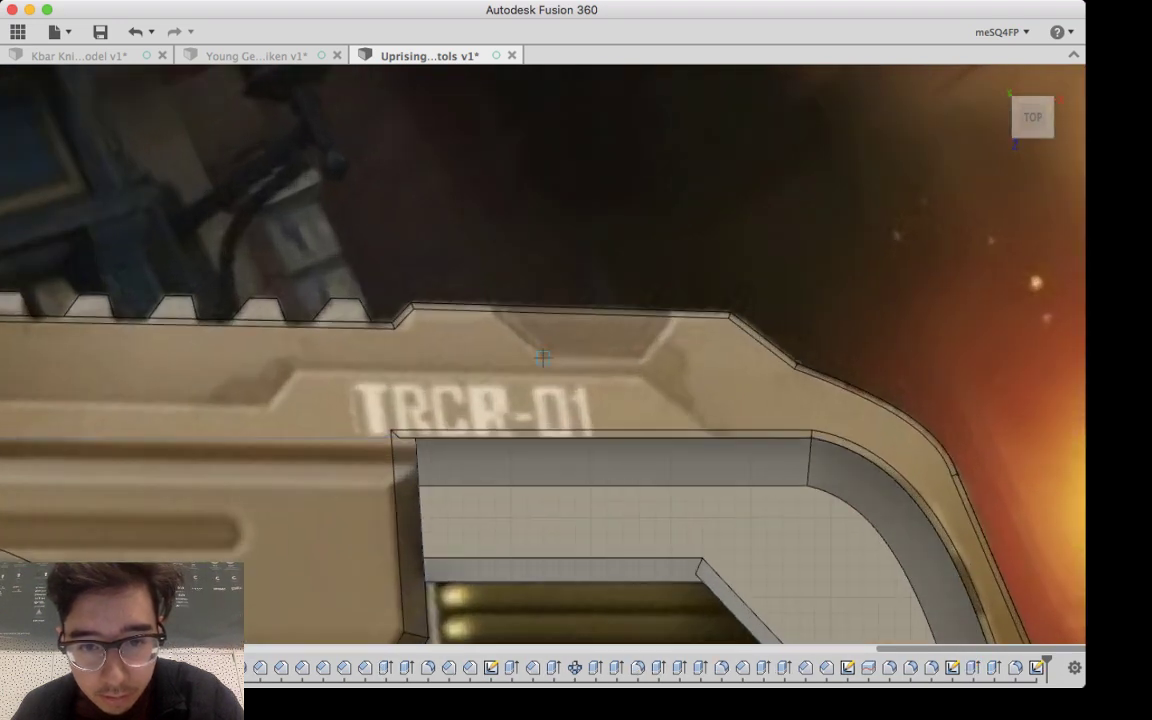
click(543, 356)
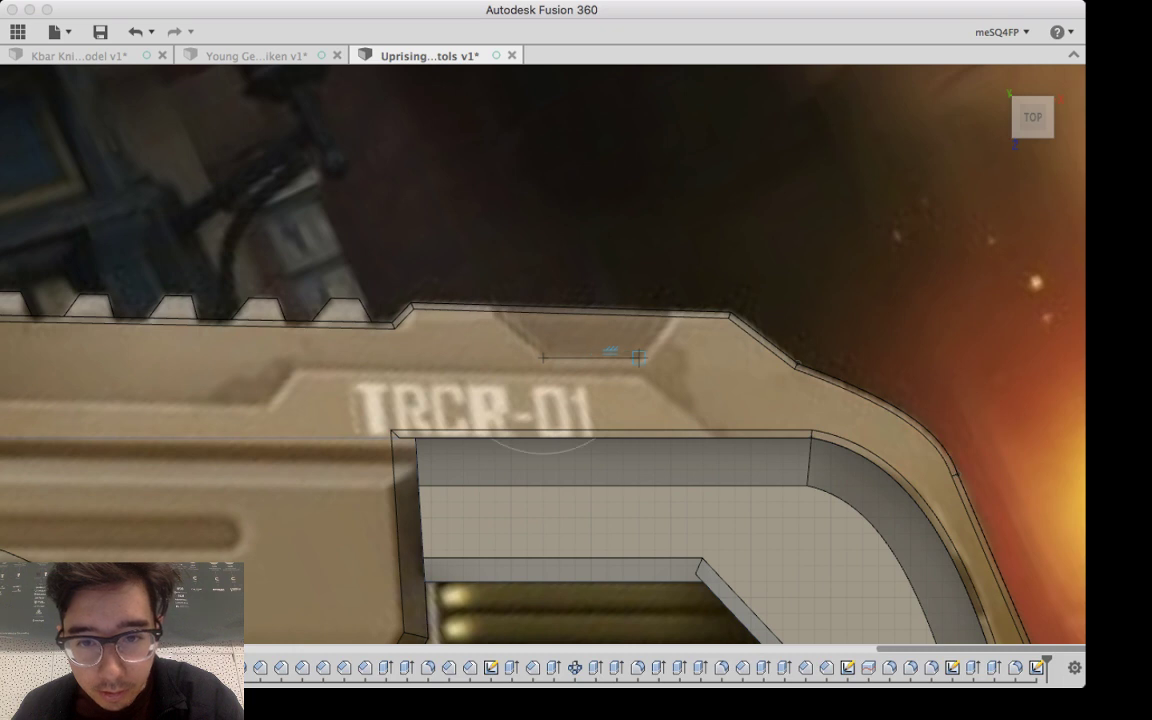
click(639, 357)
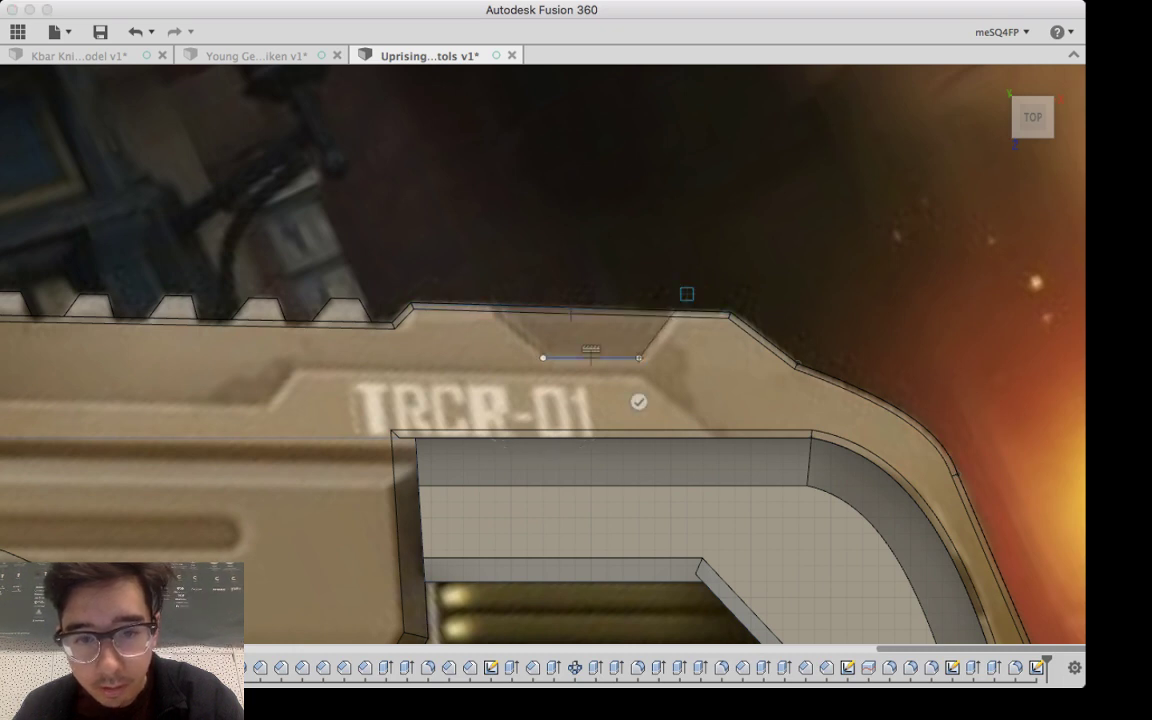
click(687, 294)
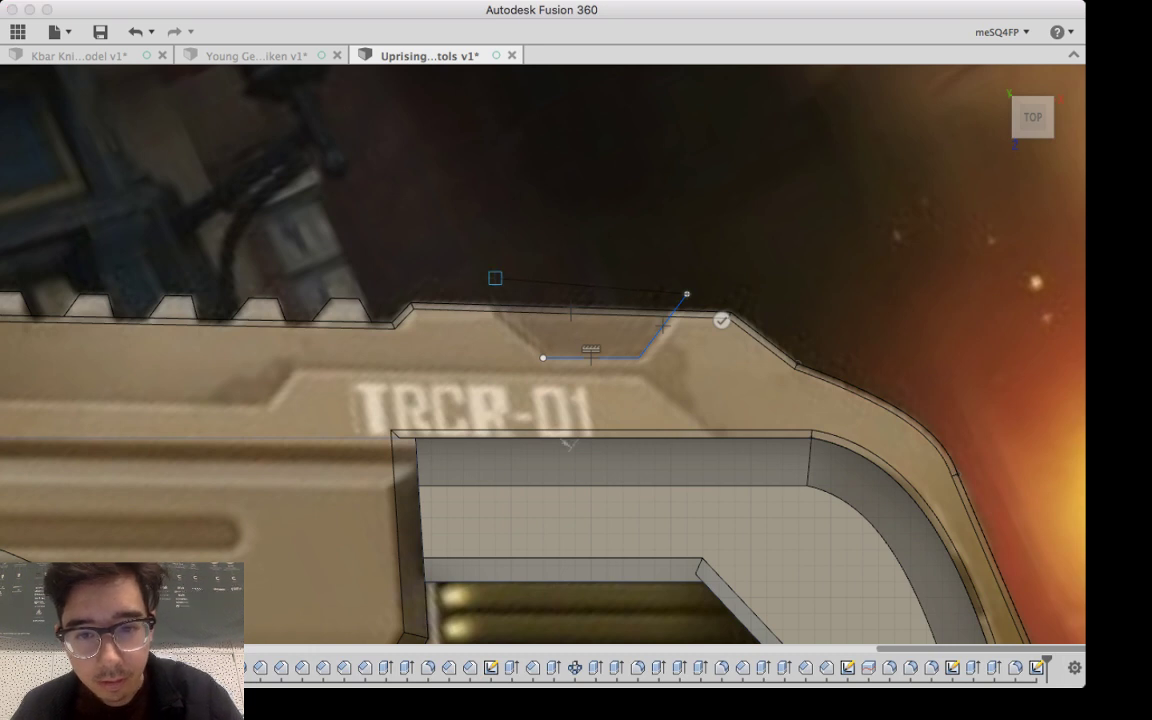
key(Escape)
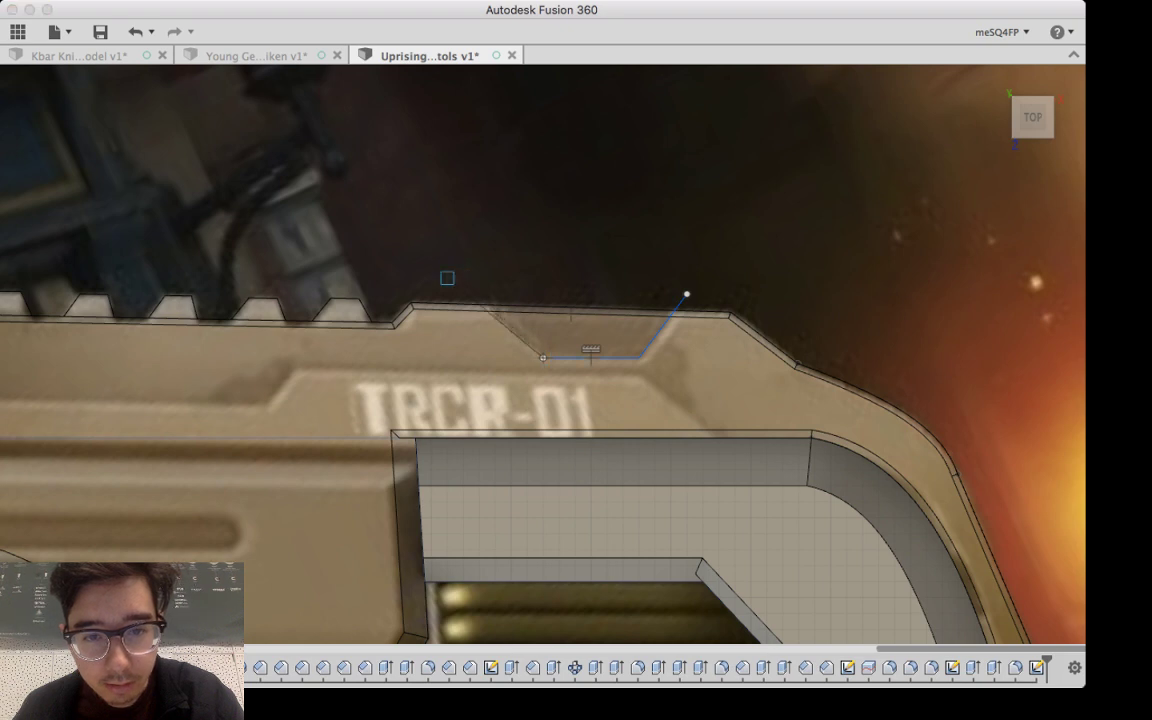
click(457, 272)
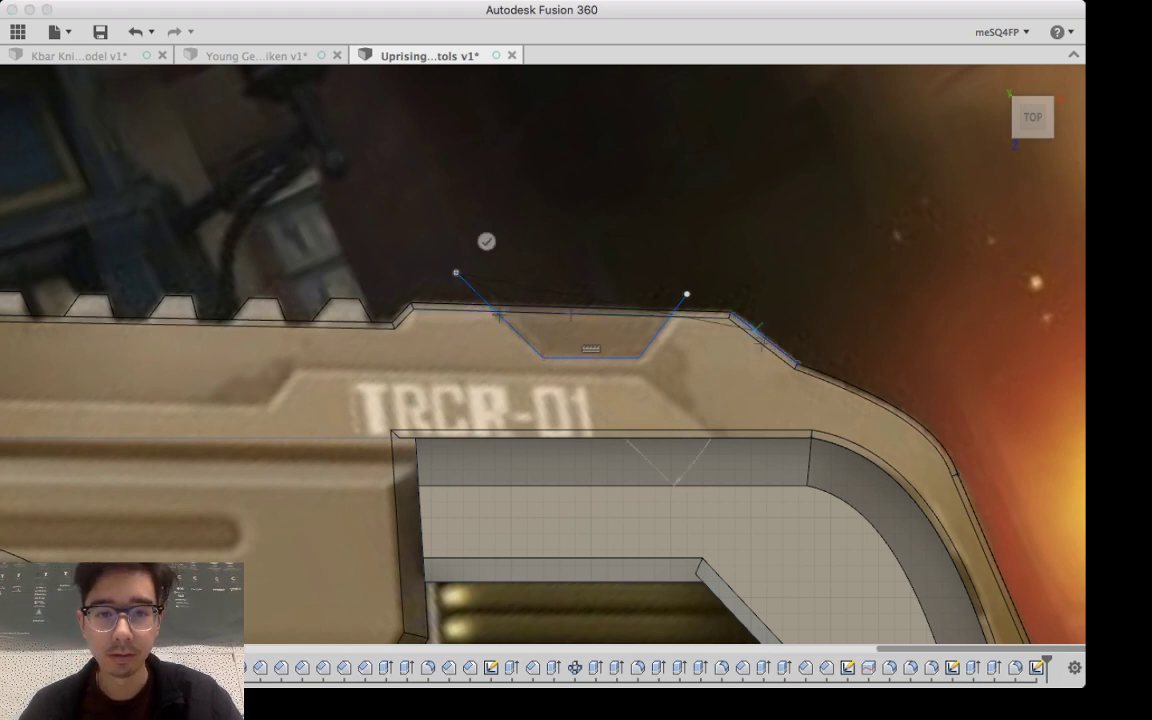
click(486, 241)
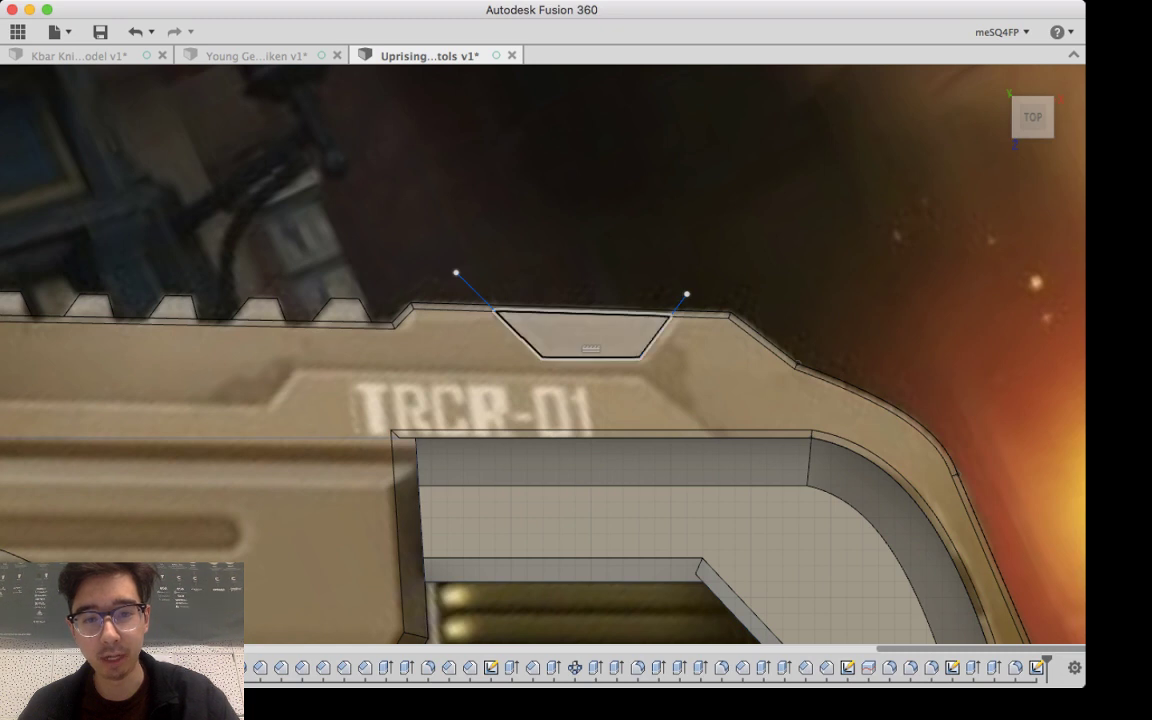
scroll(657, 369, up, 3)
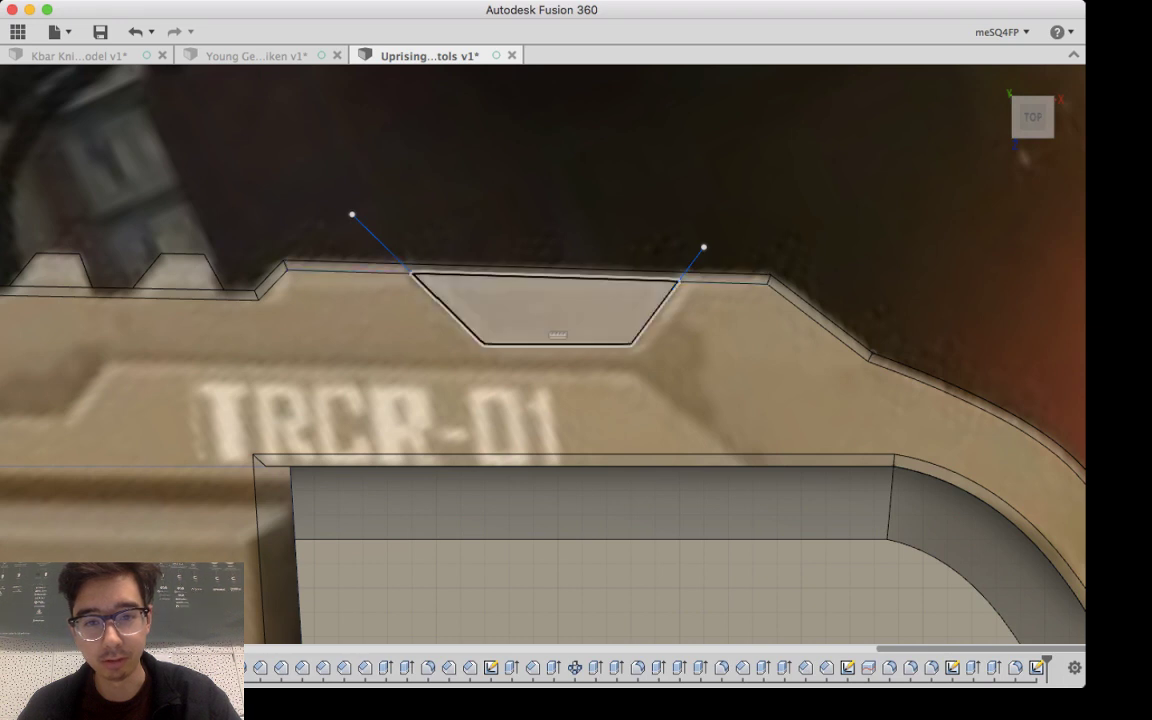
click(545, 311)
mouse_move(545, 311)
shift+middle_down()
mouse_move(541, 262)
mouse_move(425, 262)
mouse_move(436, 312)
mouse_move(468, 318)
shift+middle_up()
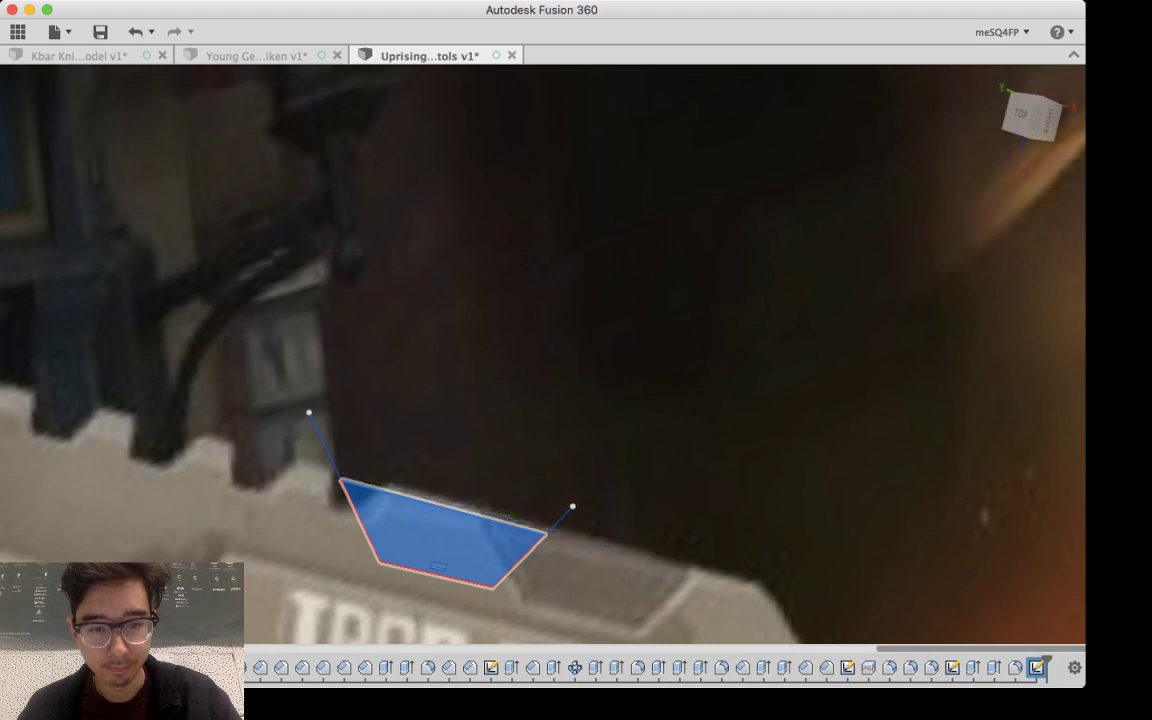
shift+middle_drag(560, 500, 575, 470)
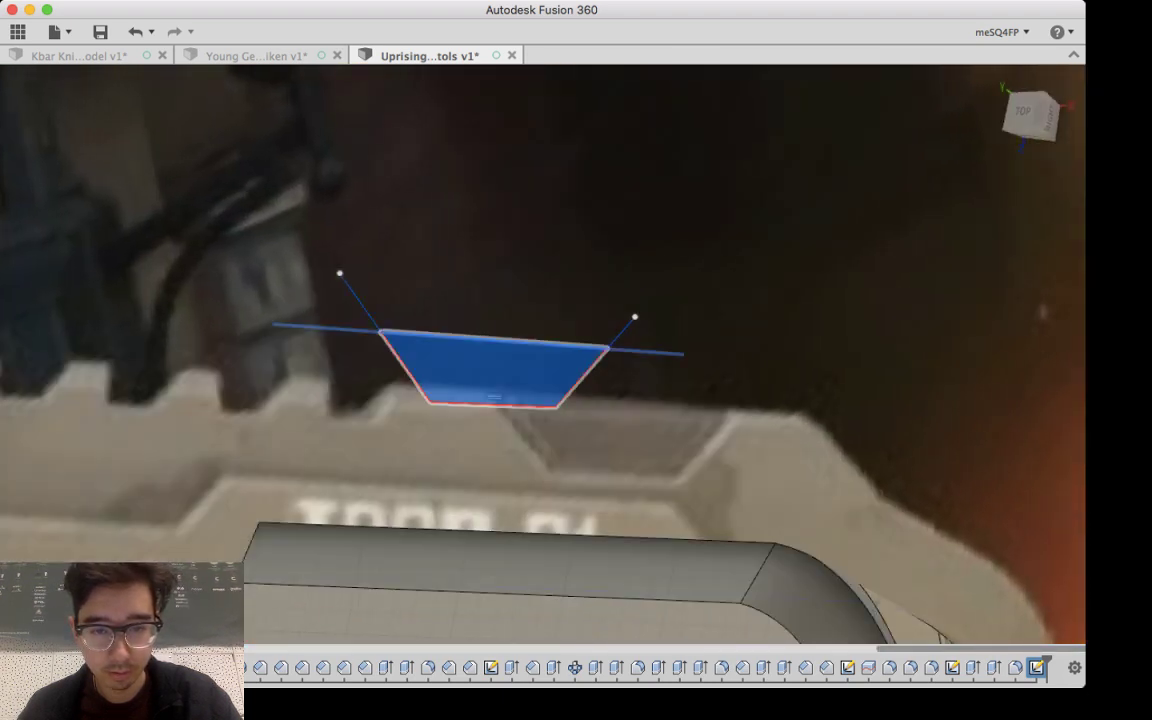
key(Escape)
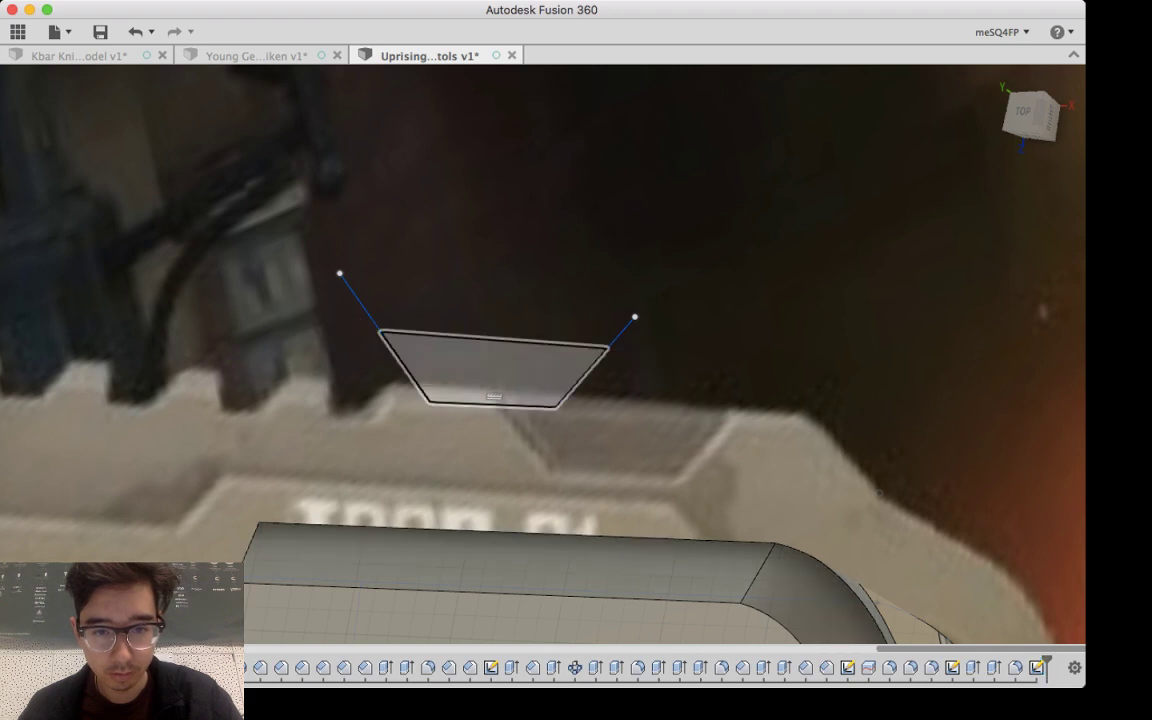
Step: Try to extrude the trapezoidal recess profile above the TRCR-01 lettering against the body's upper edge
click(492, 362)
shift+middle_drag(545, 440, 640, 487)
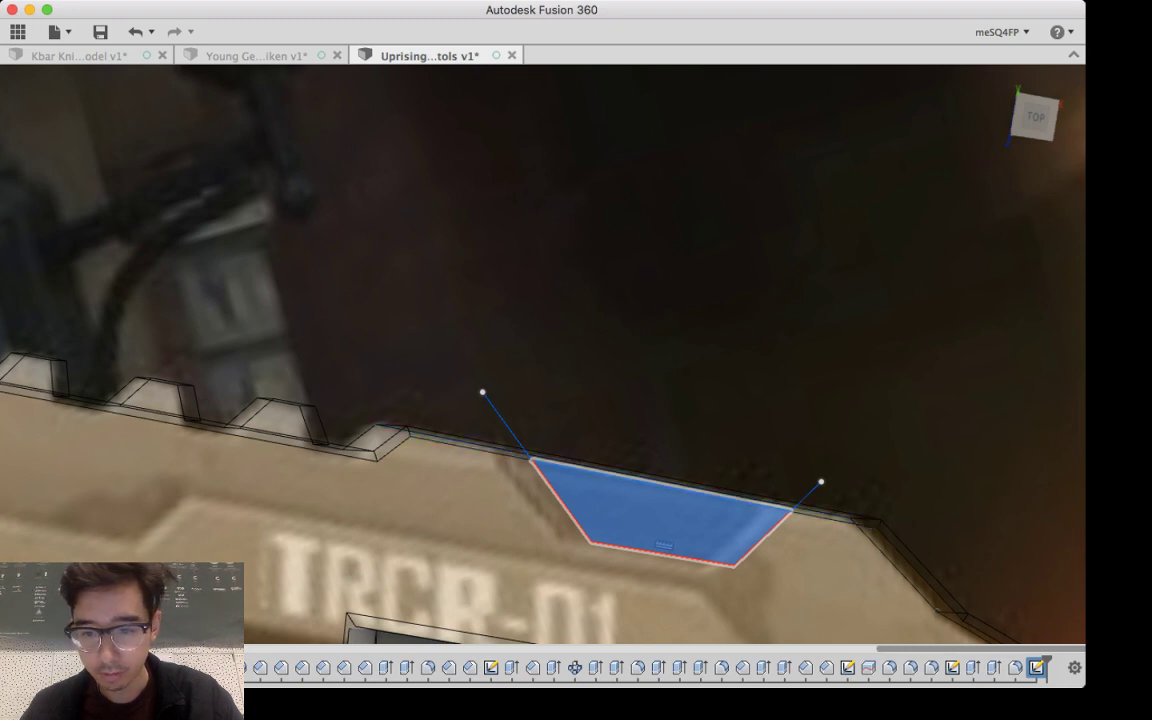
key(e)
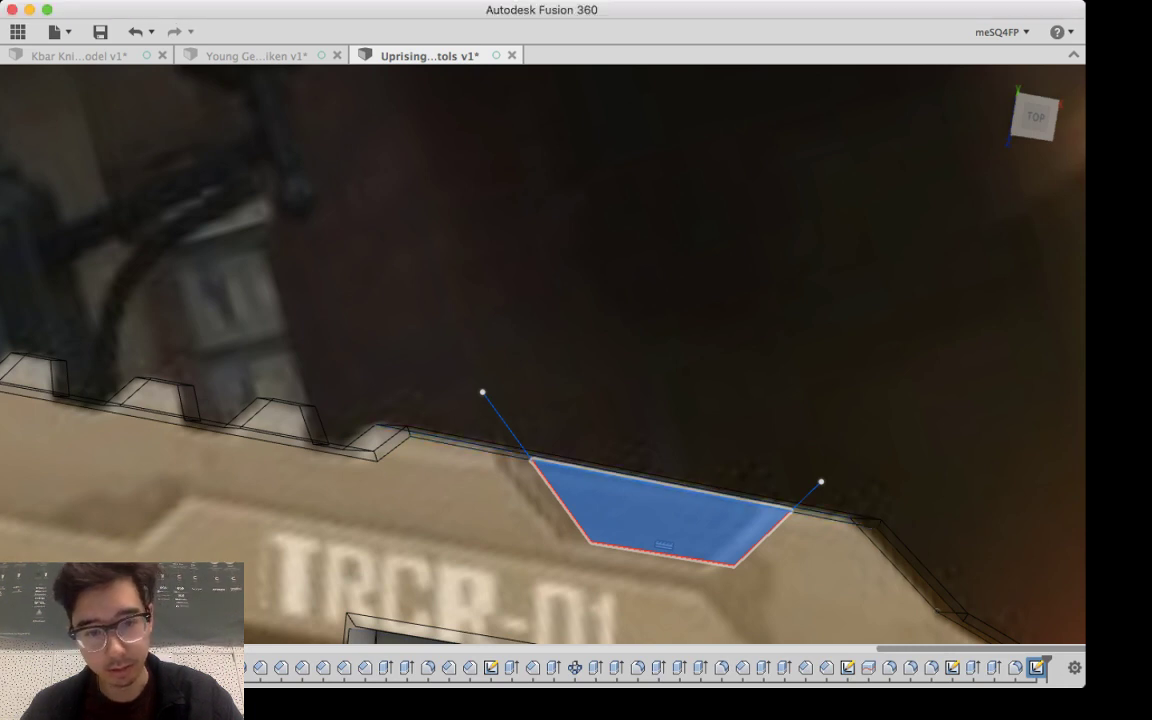
shift+middle_drag(640, 487, 680, 470)
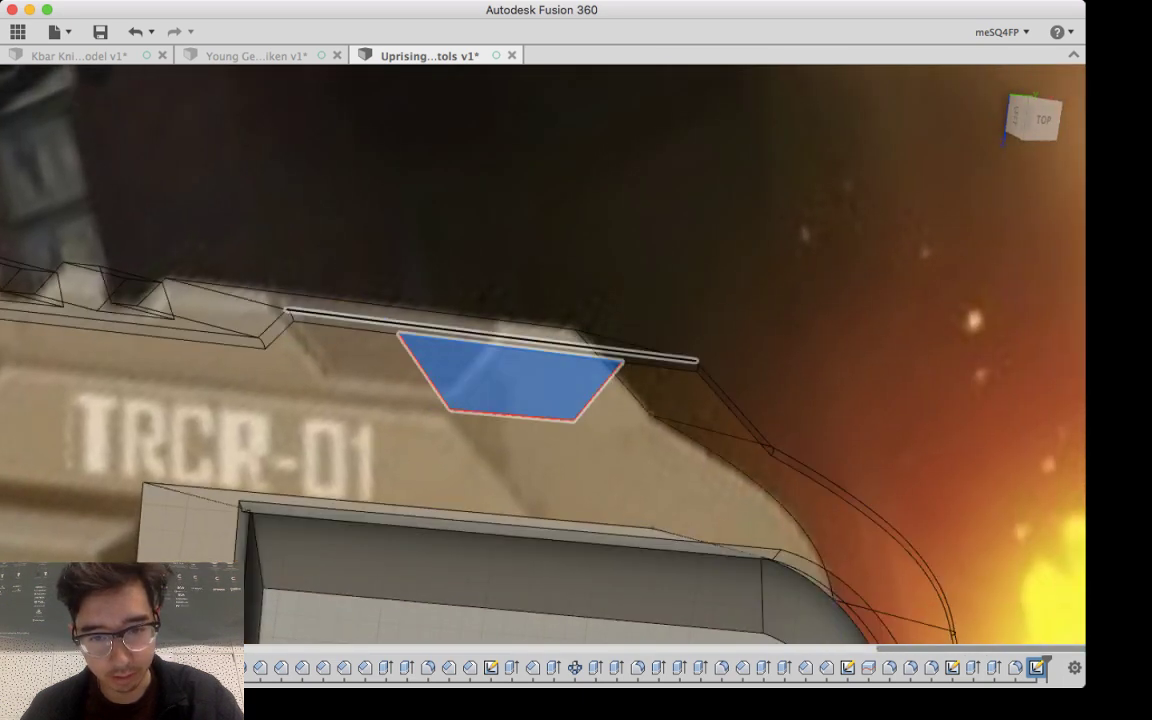
scroll(581, 360, up, 5)
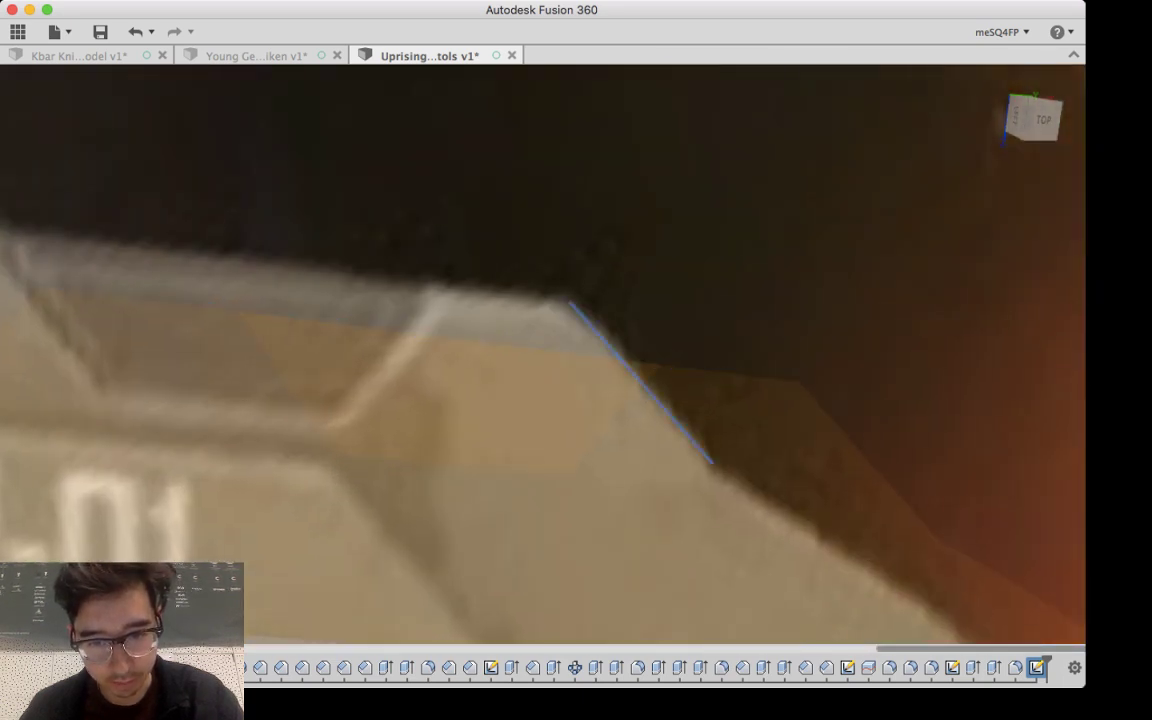
key(Delete)
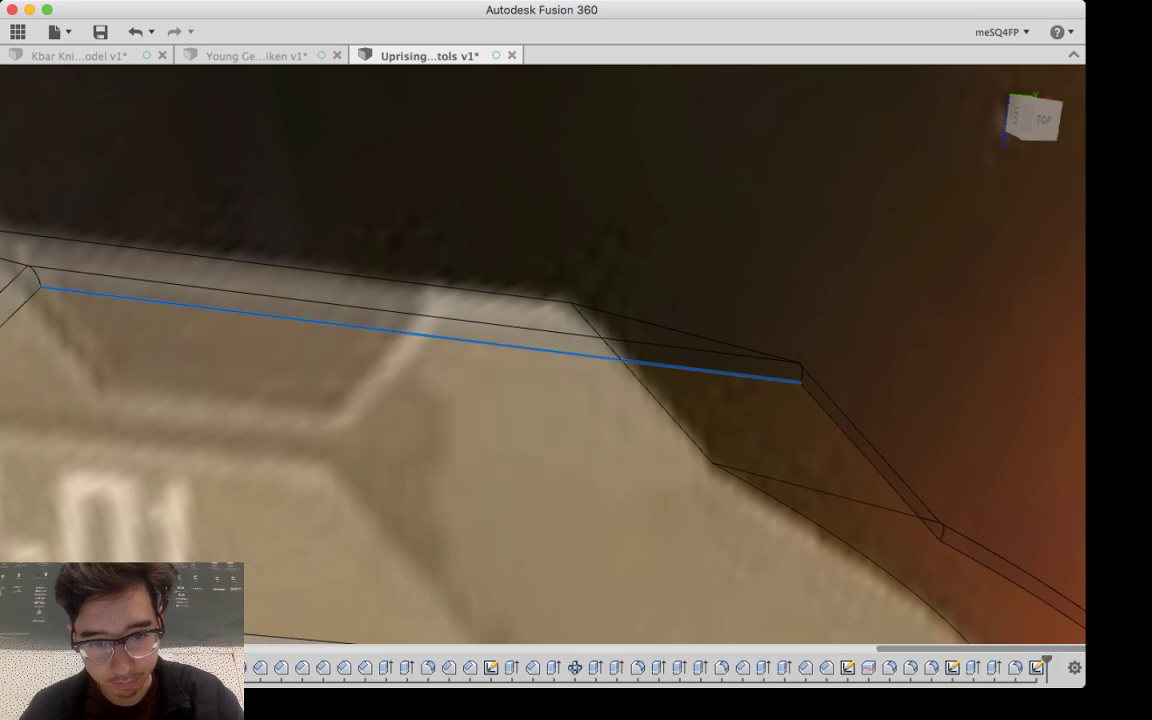
click(455, 390)
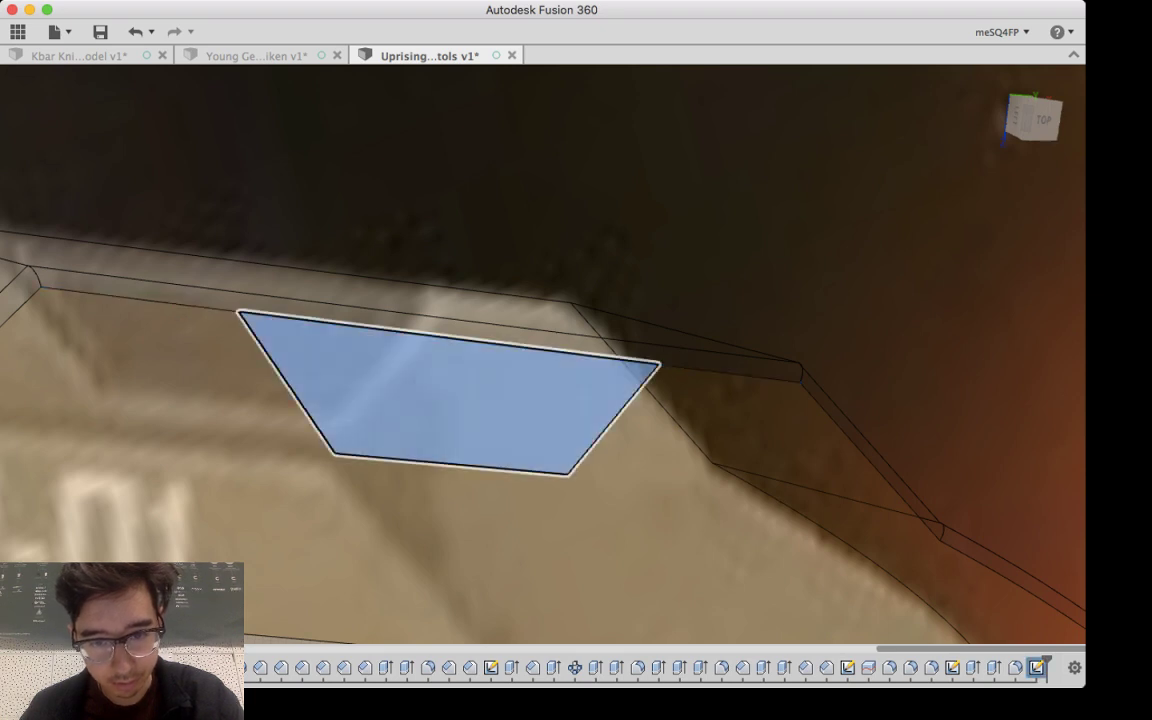
key(e)
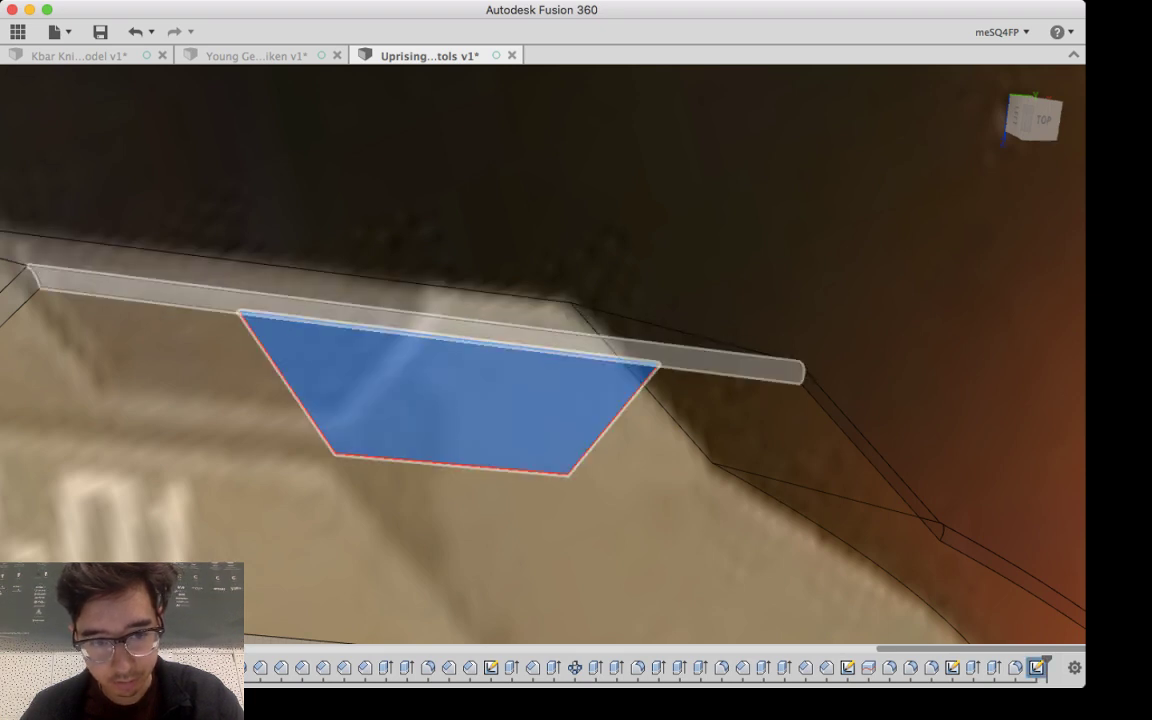
scroll(515, 325, down, 10)
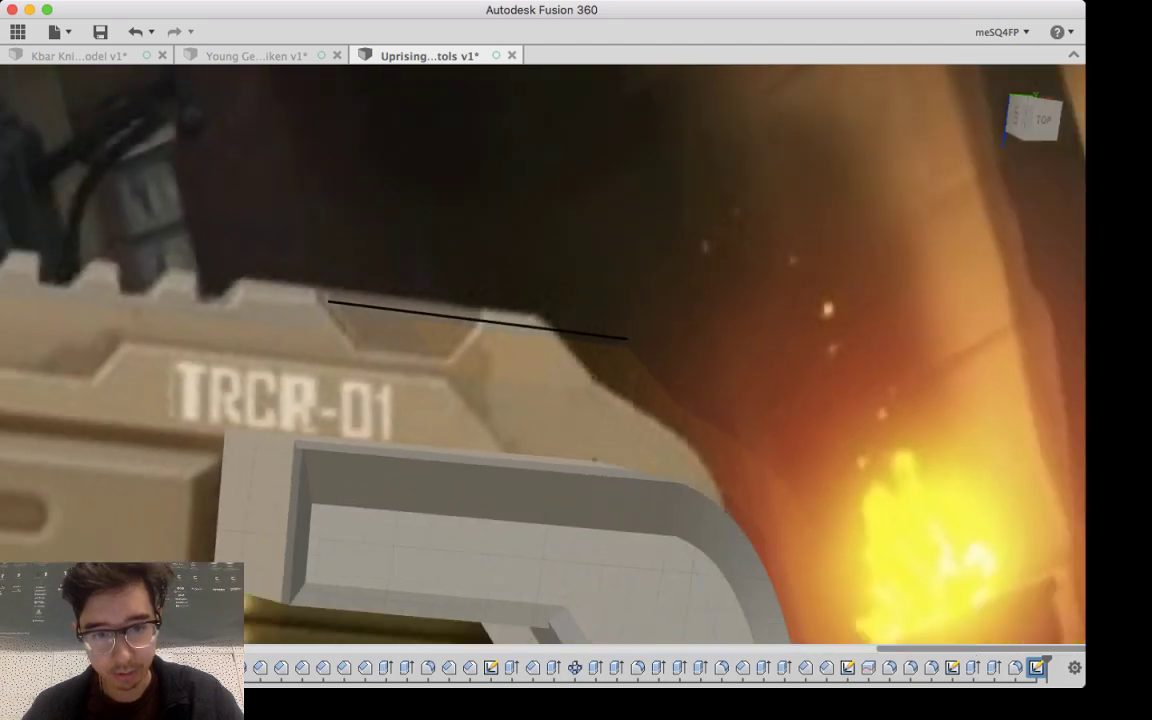
scroll(540, 350, down, 10)
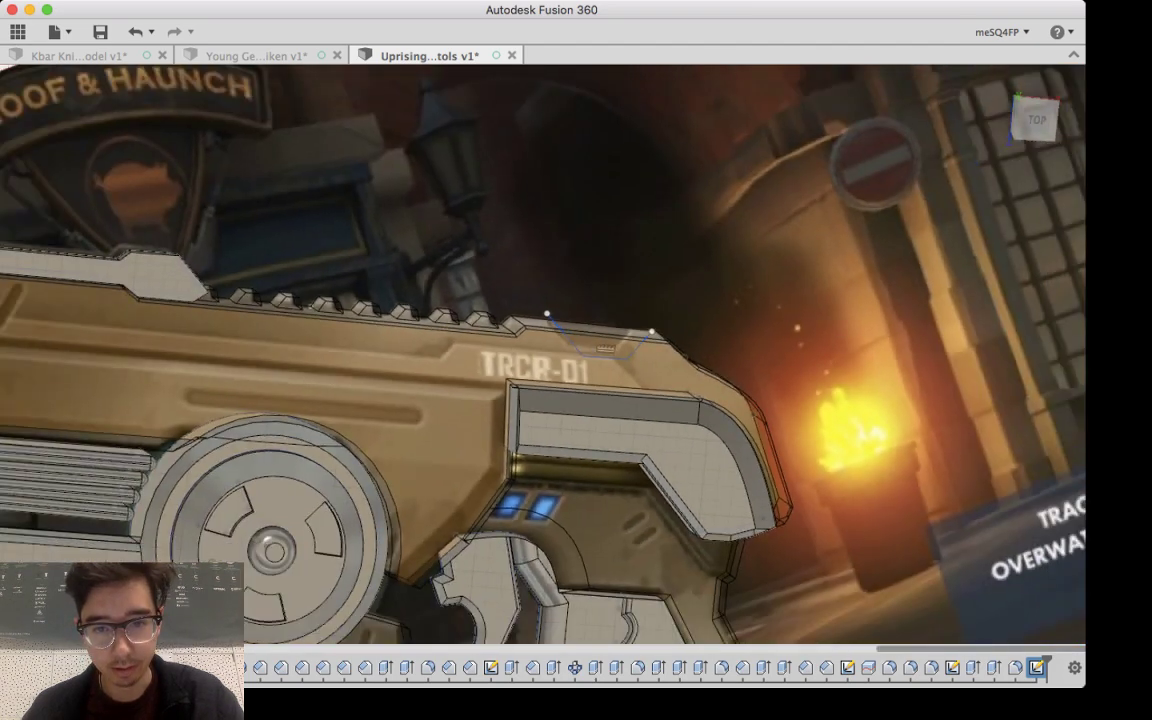
shift+middle_drag(600, 350, 578, 345)
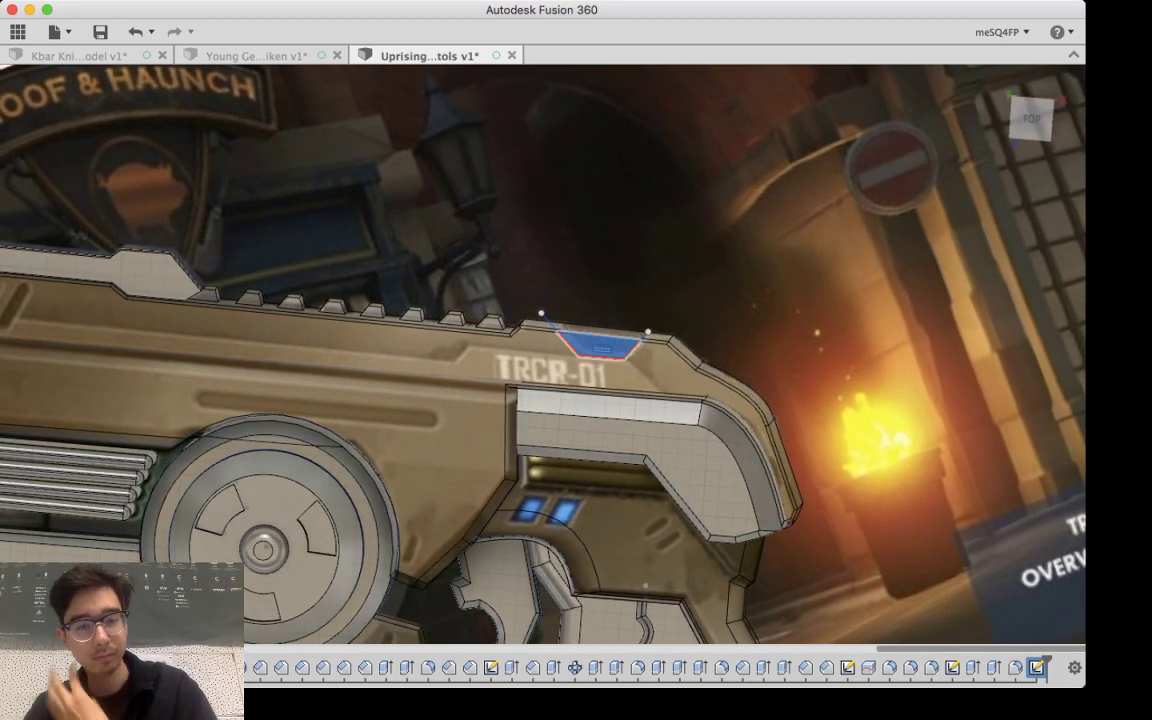
Step: Undo the trapezoidal recess sketch above the TRCR-01 lettering
key(super+z)
key(super+z)
key(super+z)
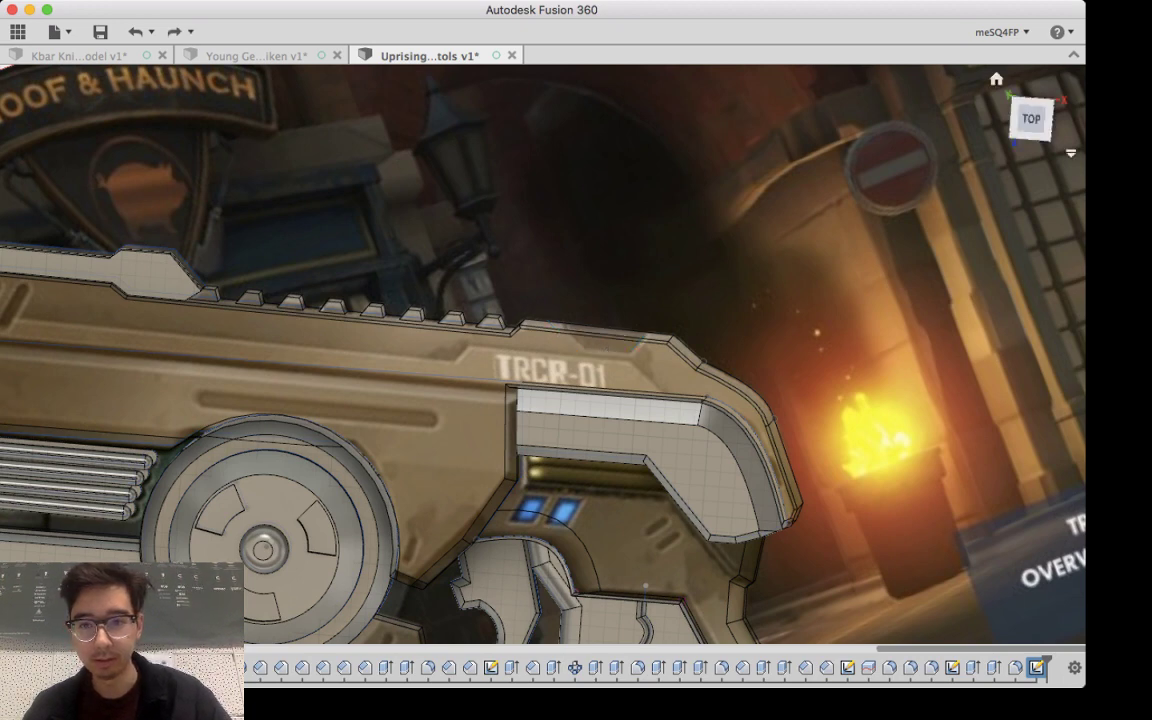
Step: Sketch the recess's rear slanted side over the reference image, from its lower corner up to a point on the body's upper edge
mouse_move(645, 585)
shift+middle_down()
mouse_move(664, 556)
mouse_move(647, 565)
shift+middle_up()
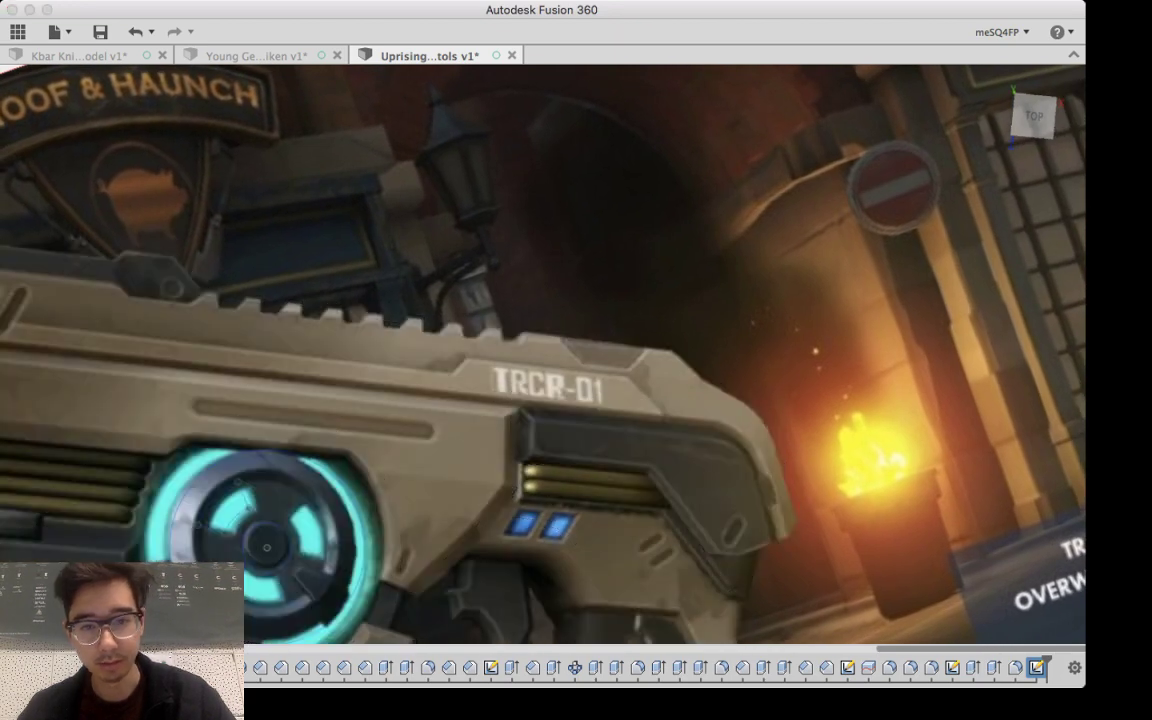
scroll(578, 325, up, 5)
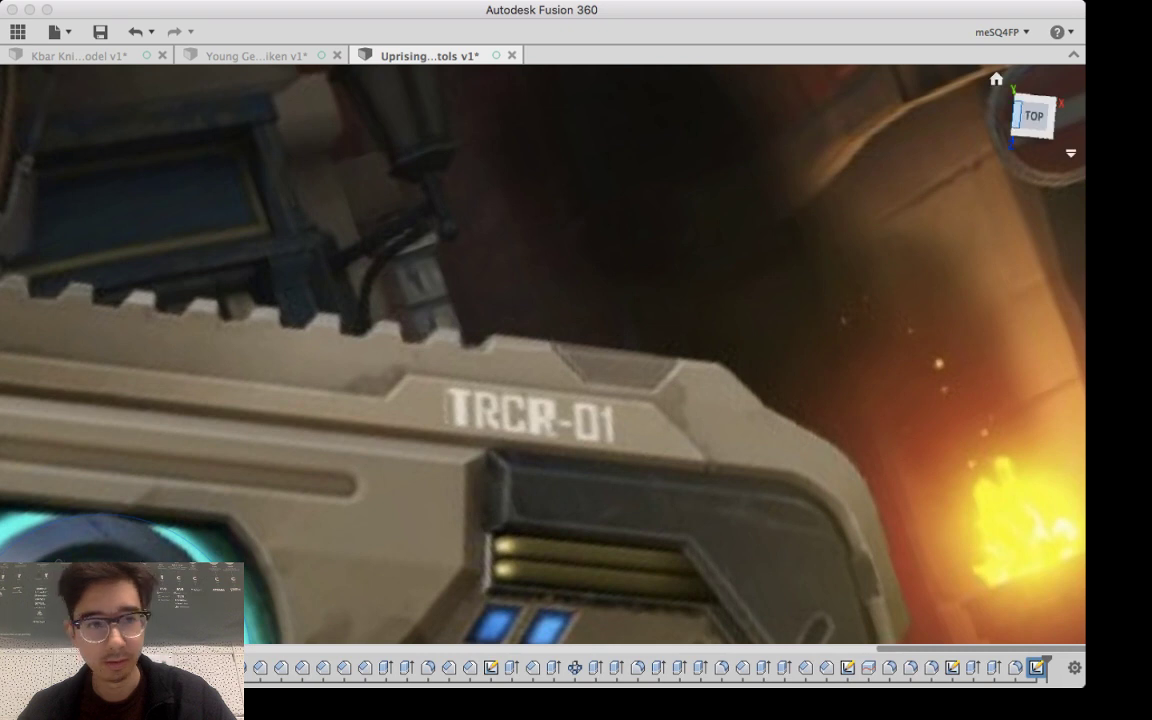
click(1034, 116)
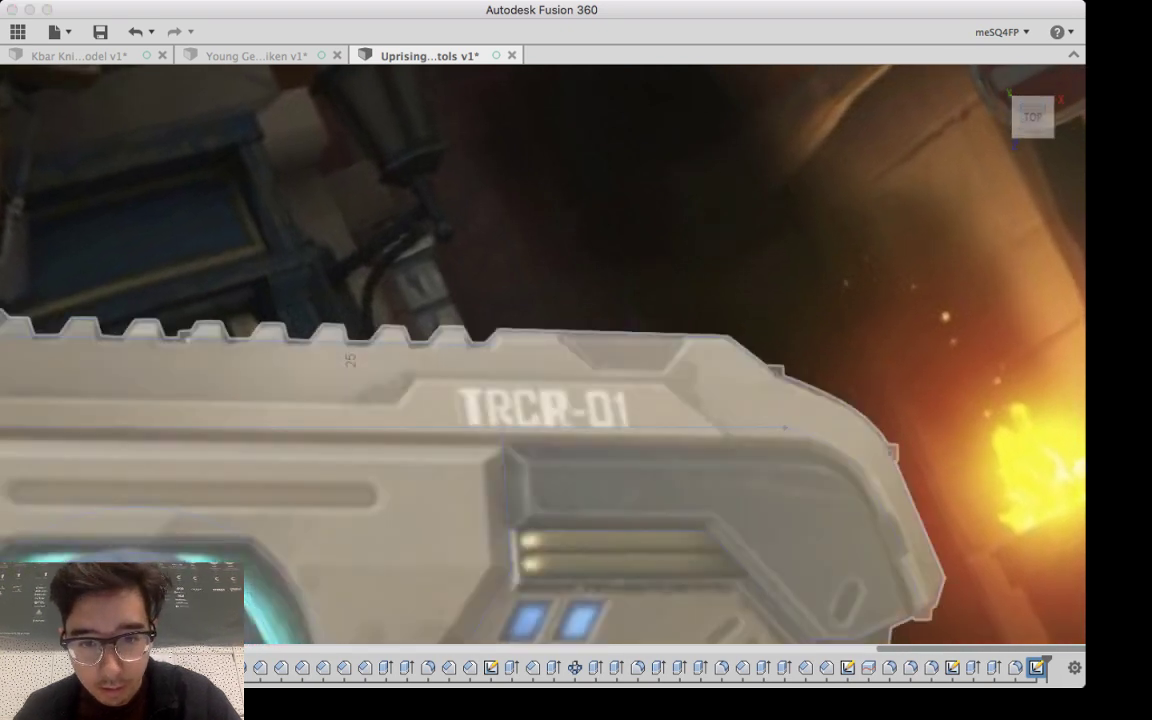
scroll(598, 370, up, 4)
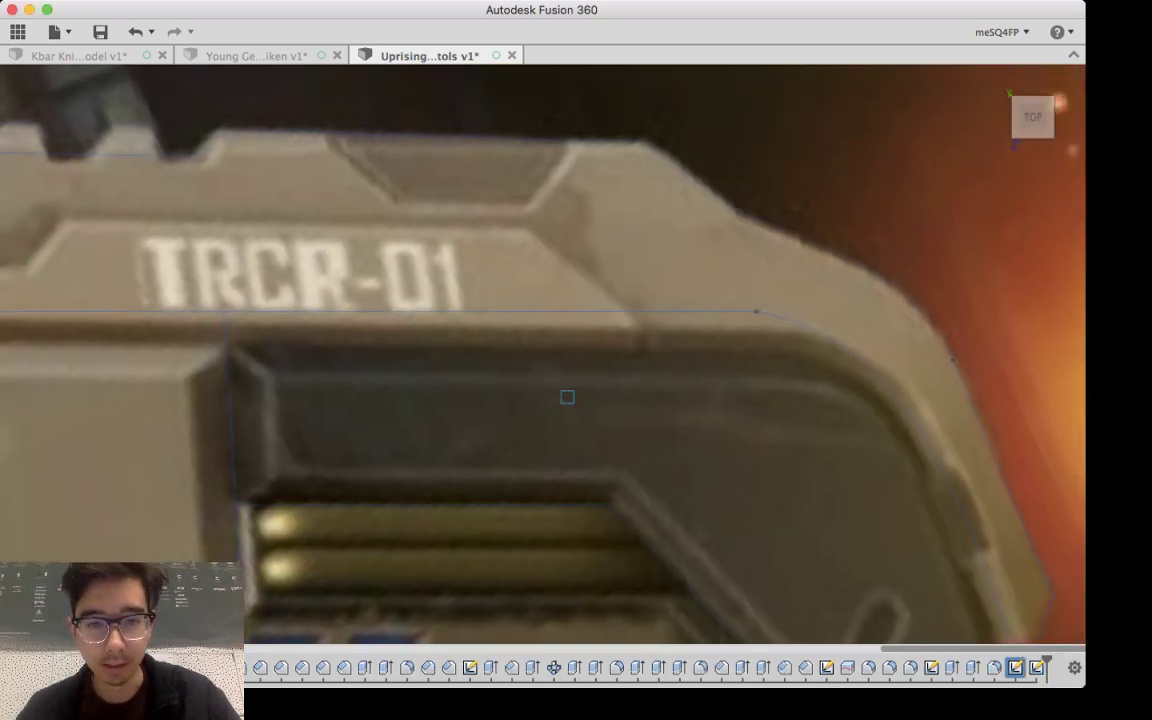
middle_drag(567, 397, 573, 586)
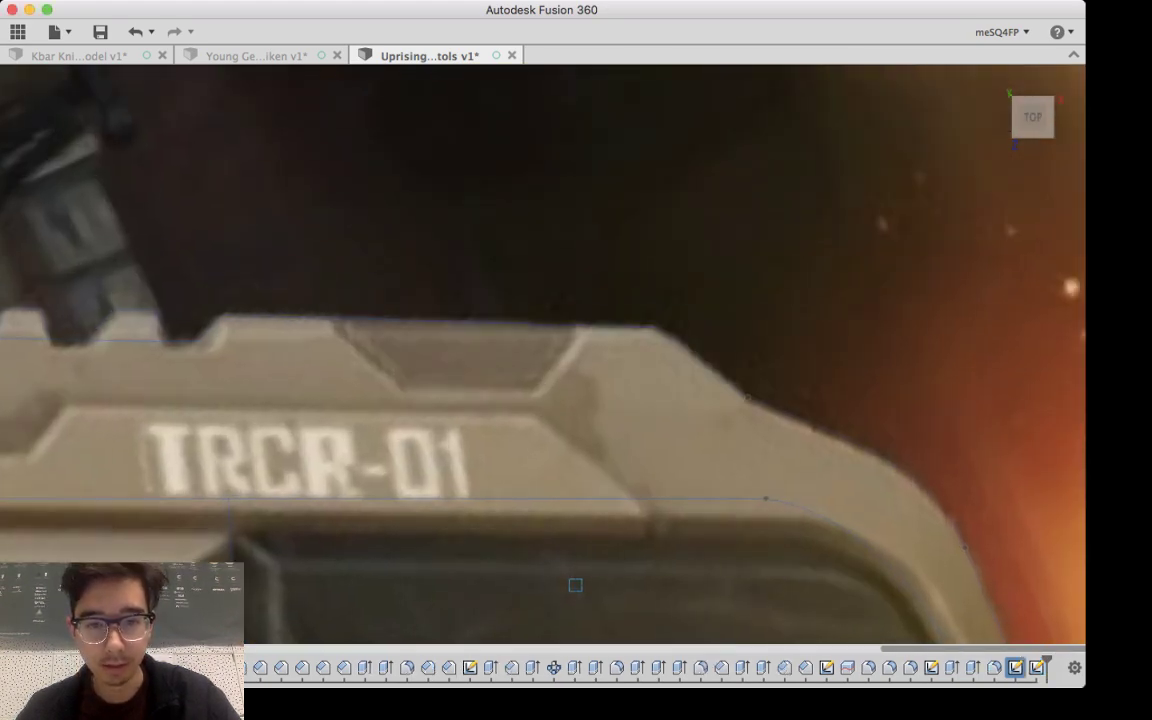
click(531, 388)
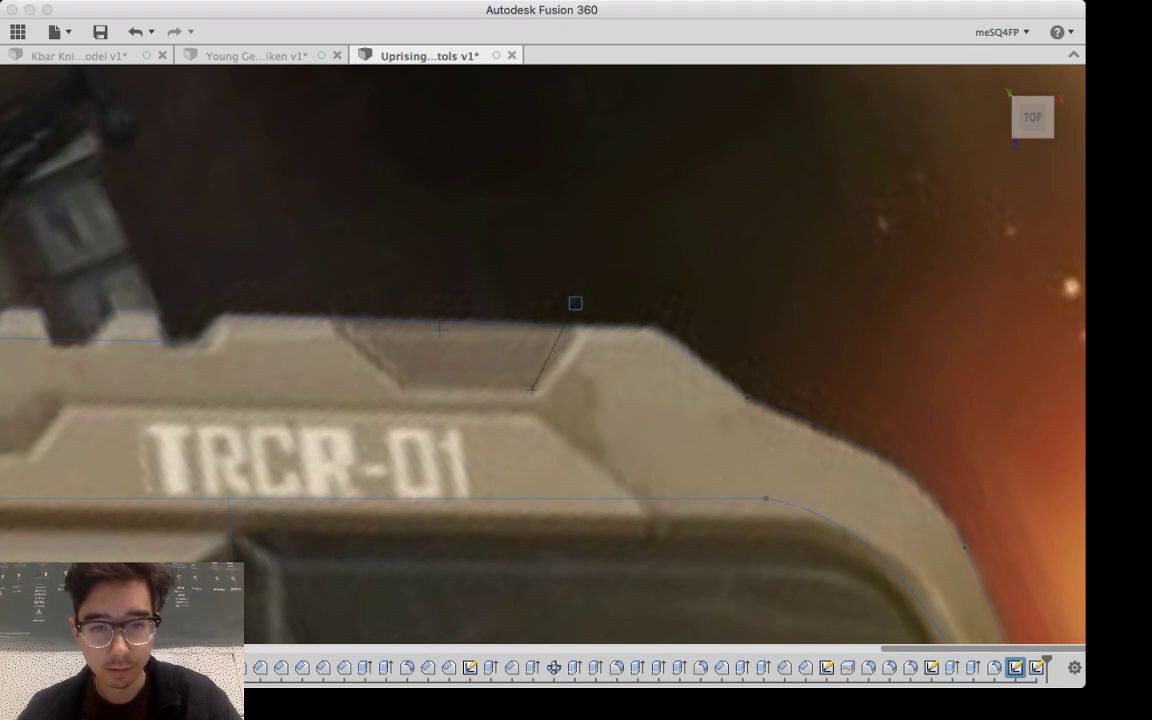
click(578, 323)
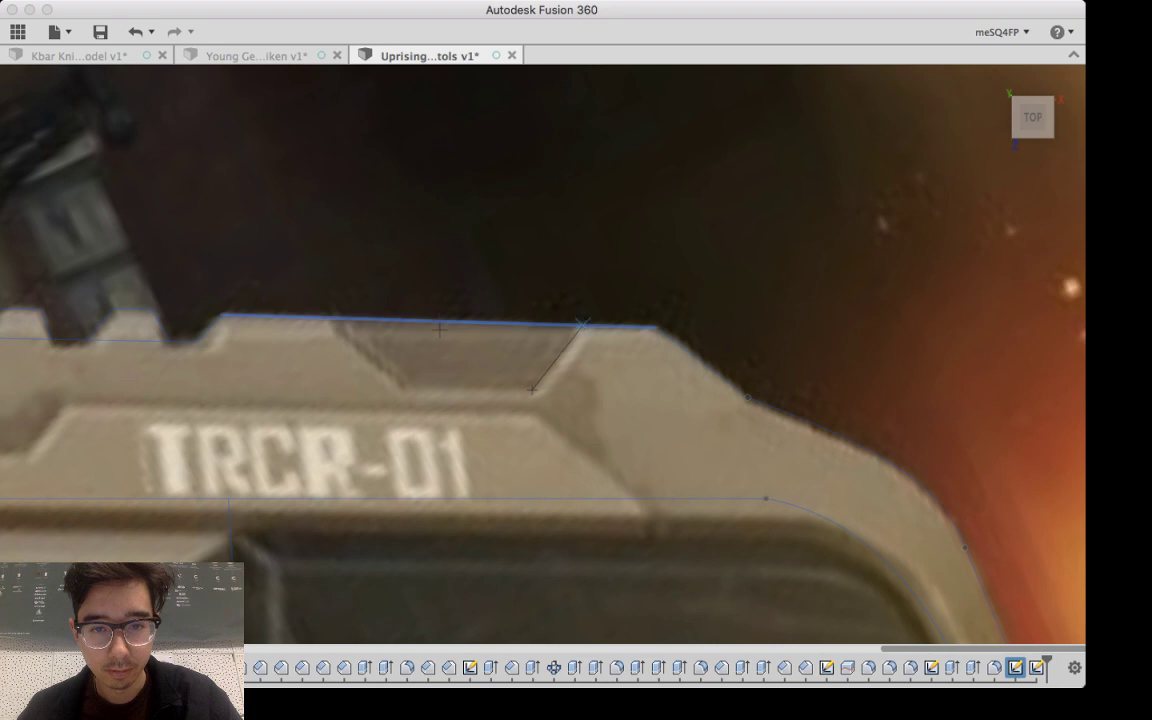
click(582, 324)
key(Escape)
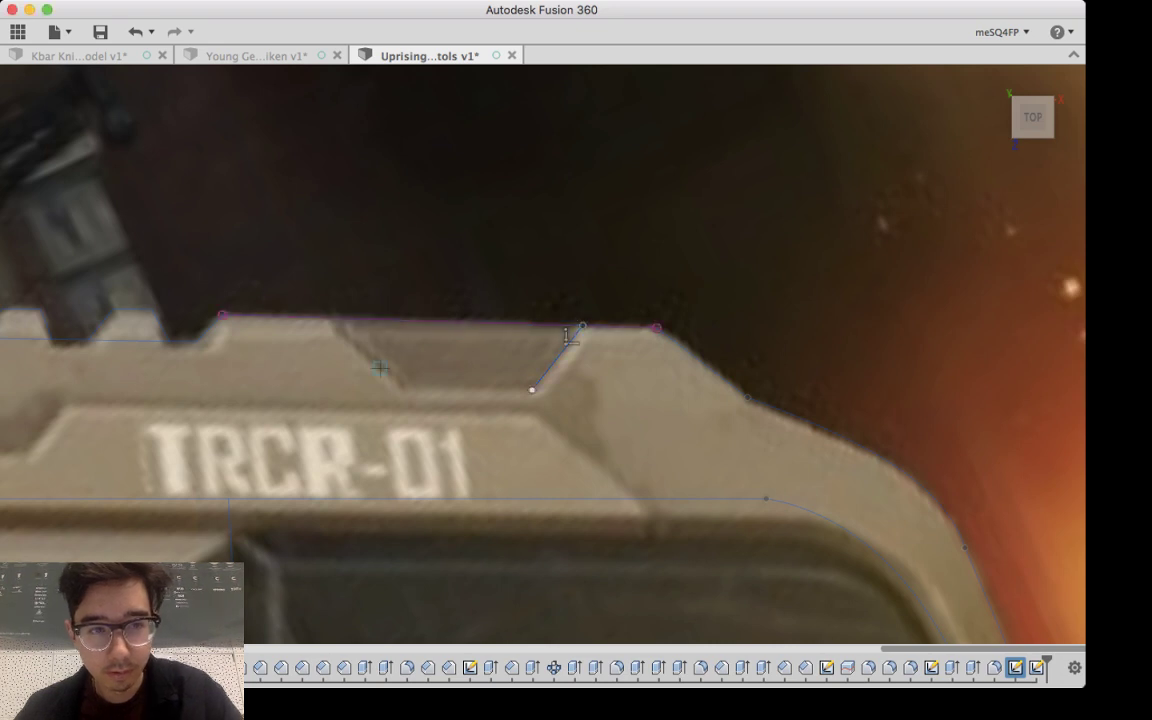
Step: Complete the recess trapezoid with a horizontal bottom line and a front slanted side ending on the body's upper edge
key(l)
click(531, 389)
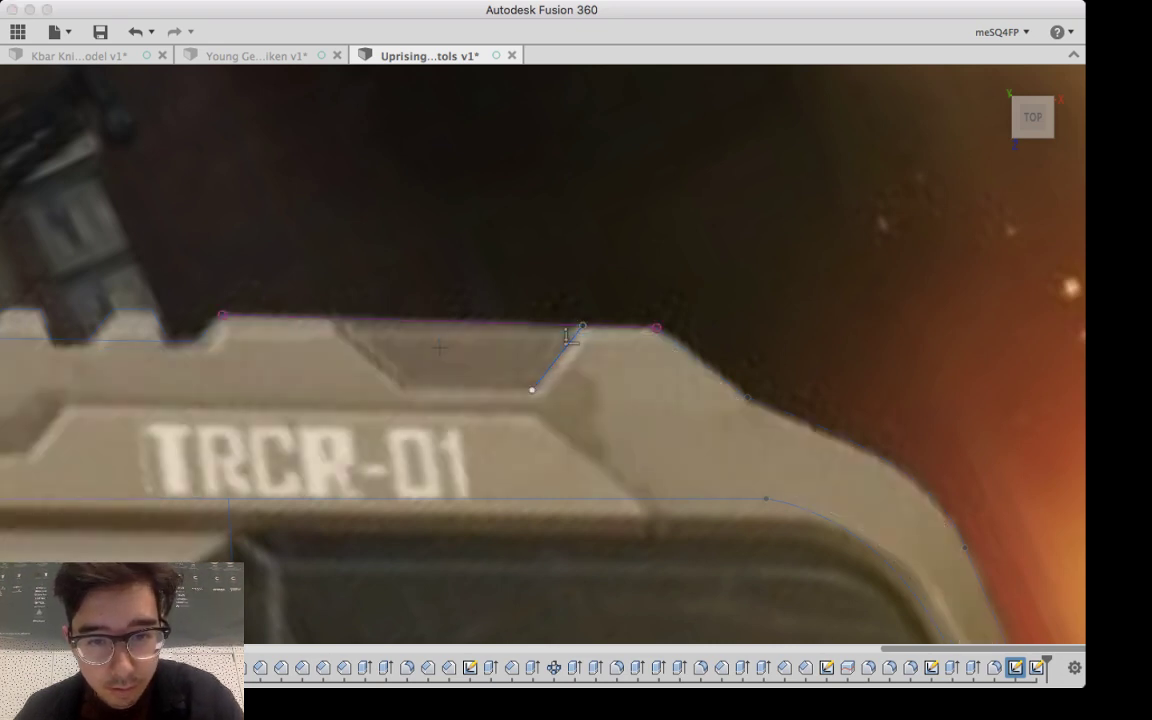
click(531, 389)
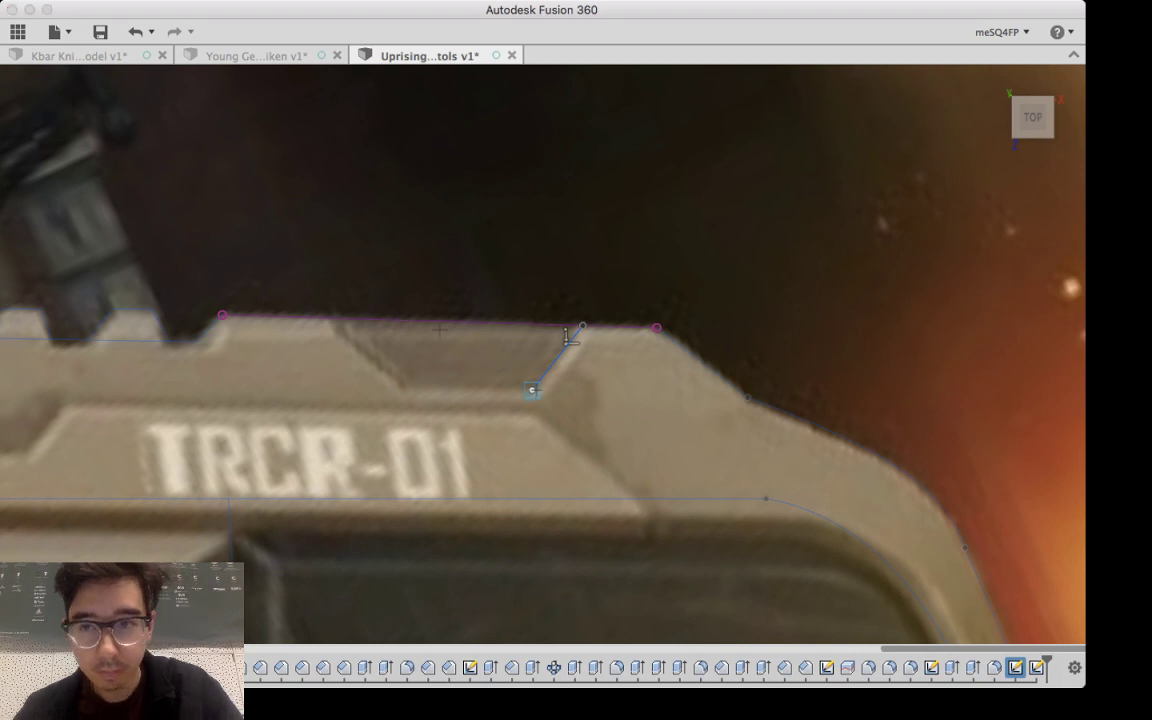
key(Escape)
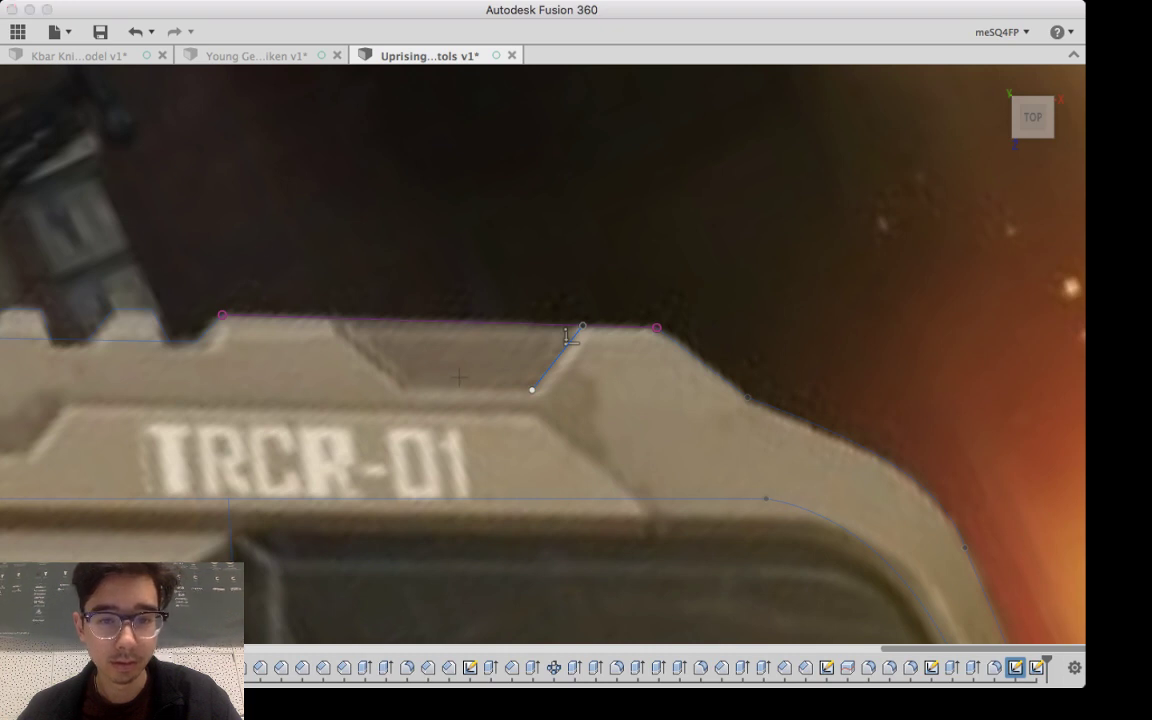
click(403, 389)
click(328, 315)
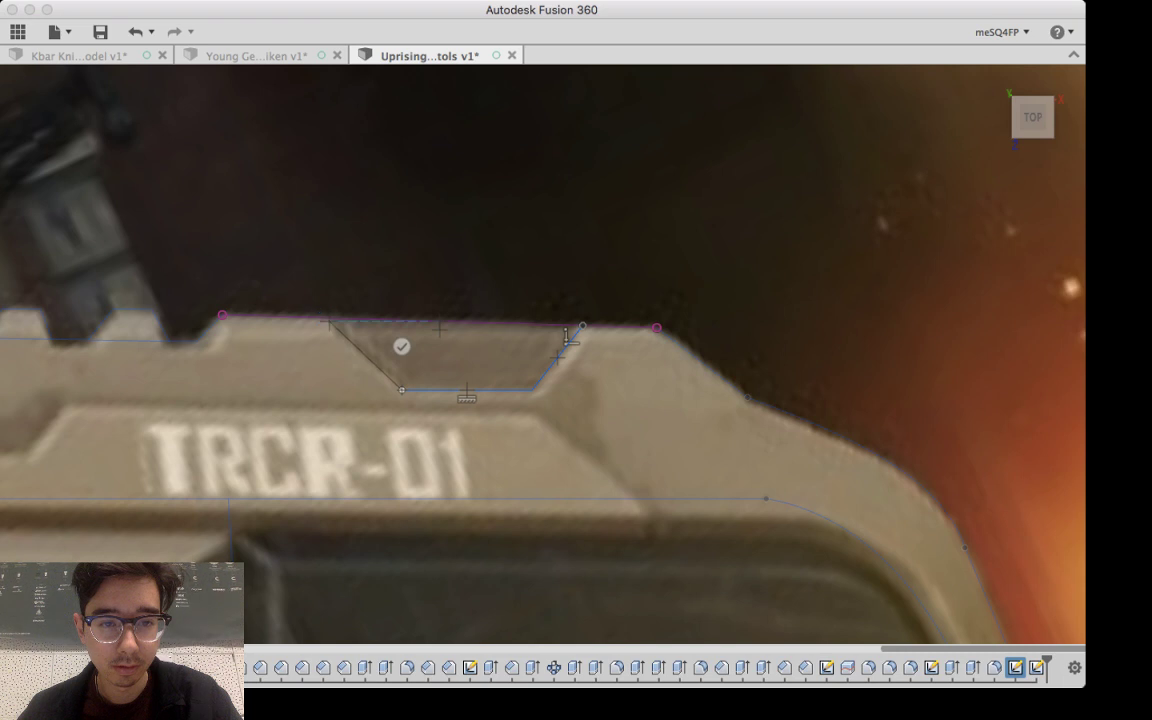
key(Escape)
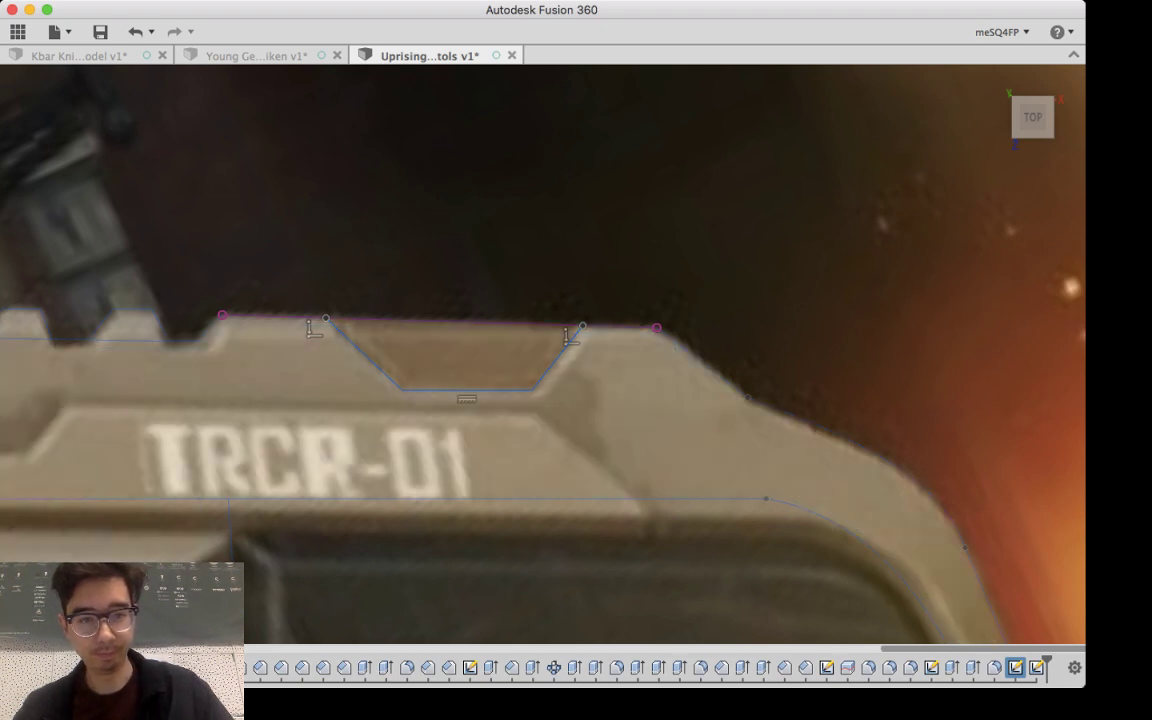
Step: Extrude the trapezoidal recess profile as a cut through the full thickness of the body half above the TRCR-01 lettering
mouse_move(480, 360)
shift+middle_down()
mouse_move(340, 385)
mouse_move(576, 375)
mouse_move(425, 369)
mouse_move(500, 375)
shift+middle_up()
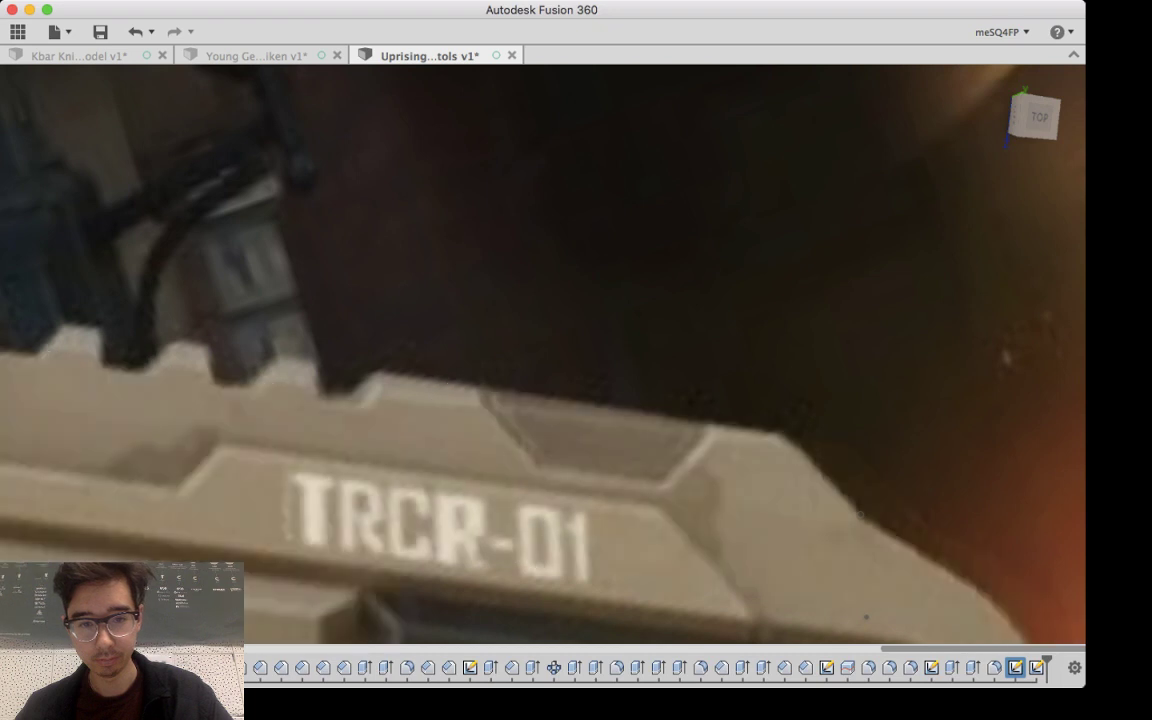
scroll(580, 364, up, 2)
shift+middle_drag(580, 364, 642, 405)
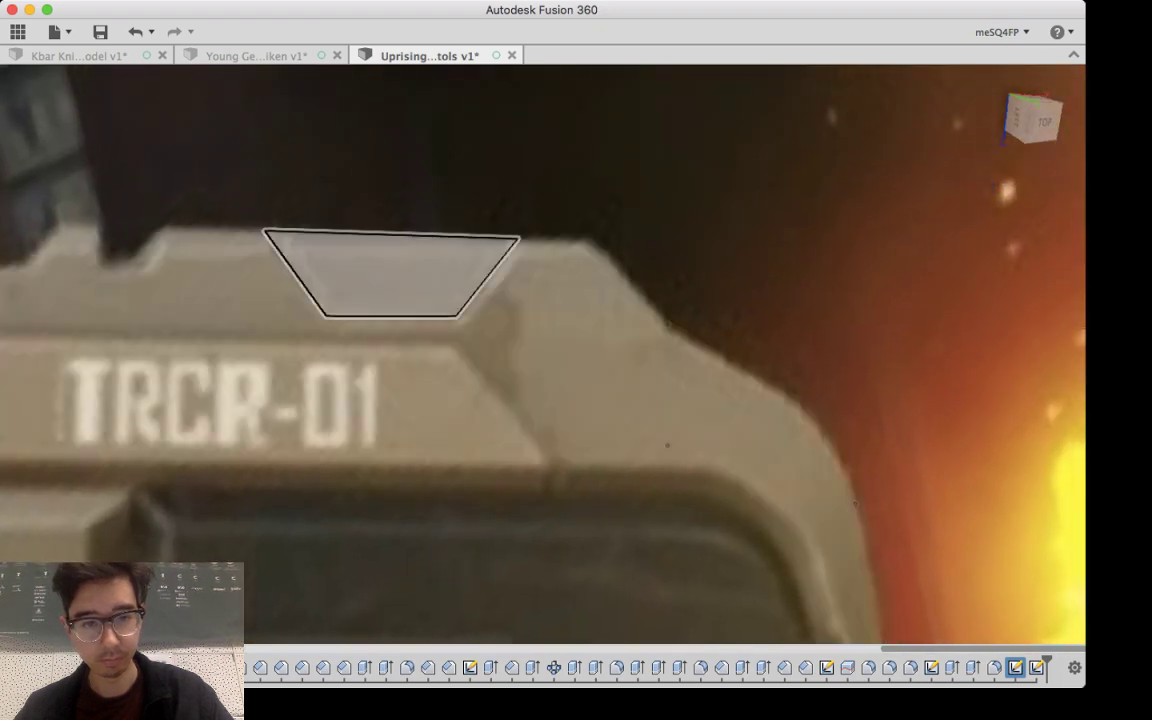
click(390, 272)
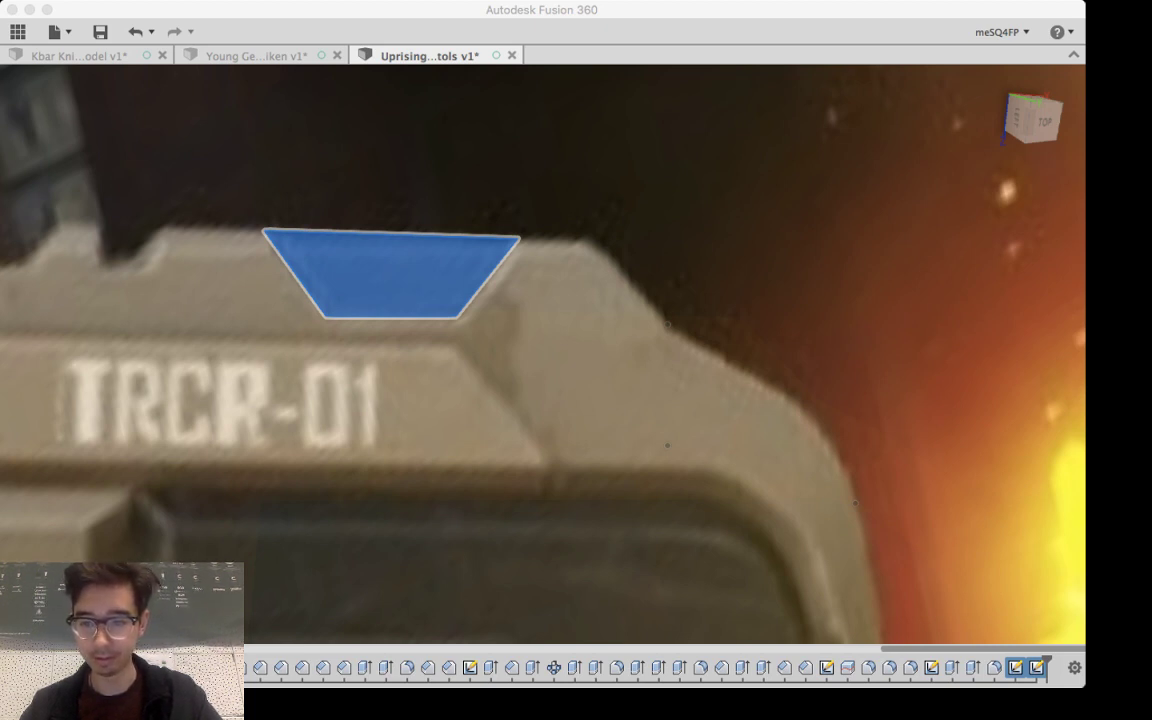
key(super+Tab)
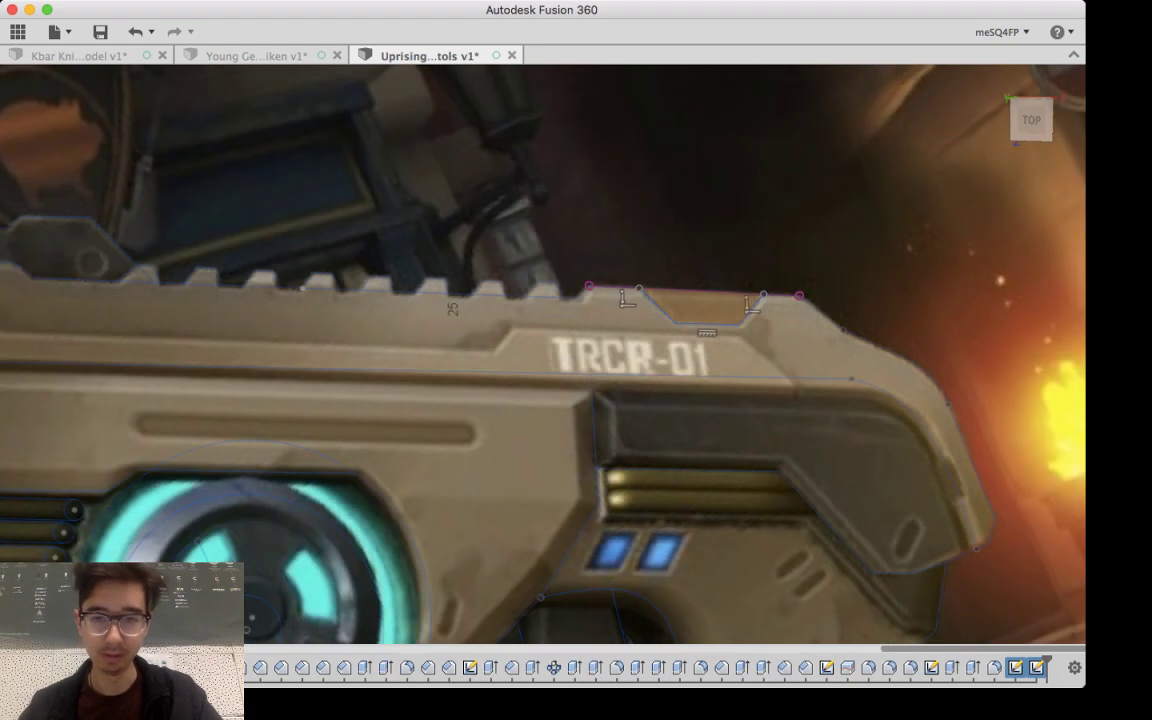
key(e)
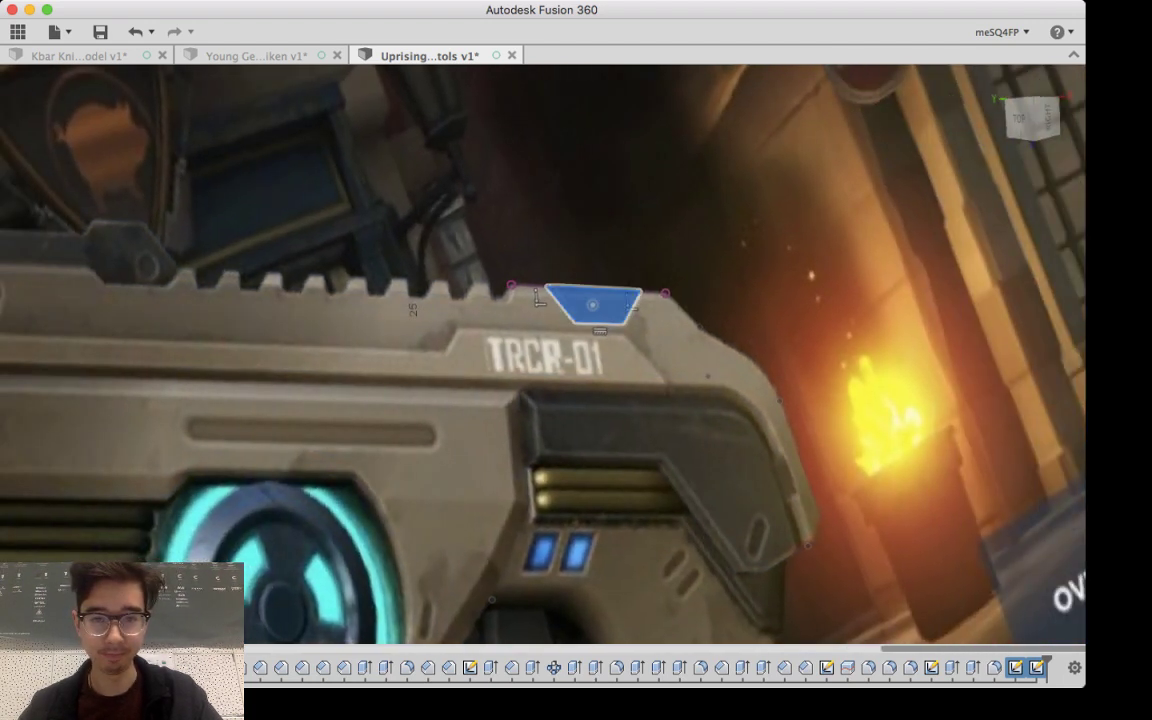
click(592, 305)
click(592, 305)
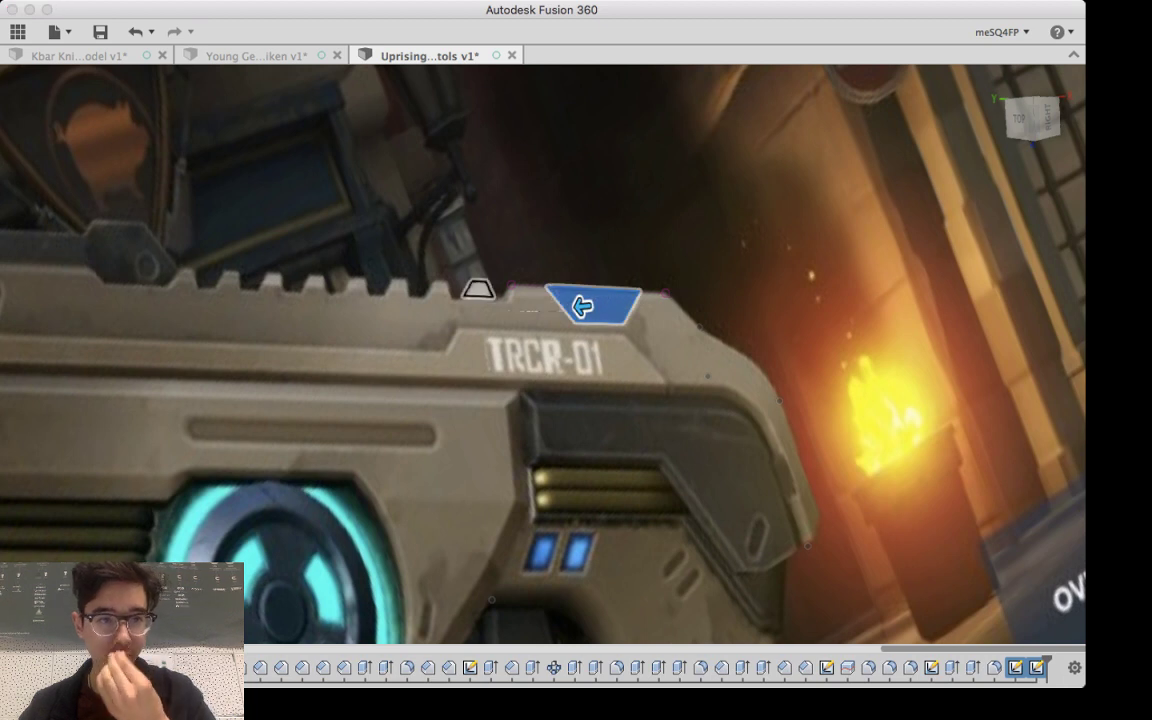
key(e)
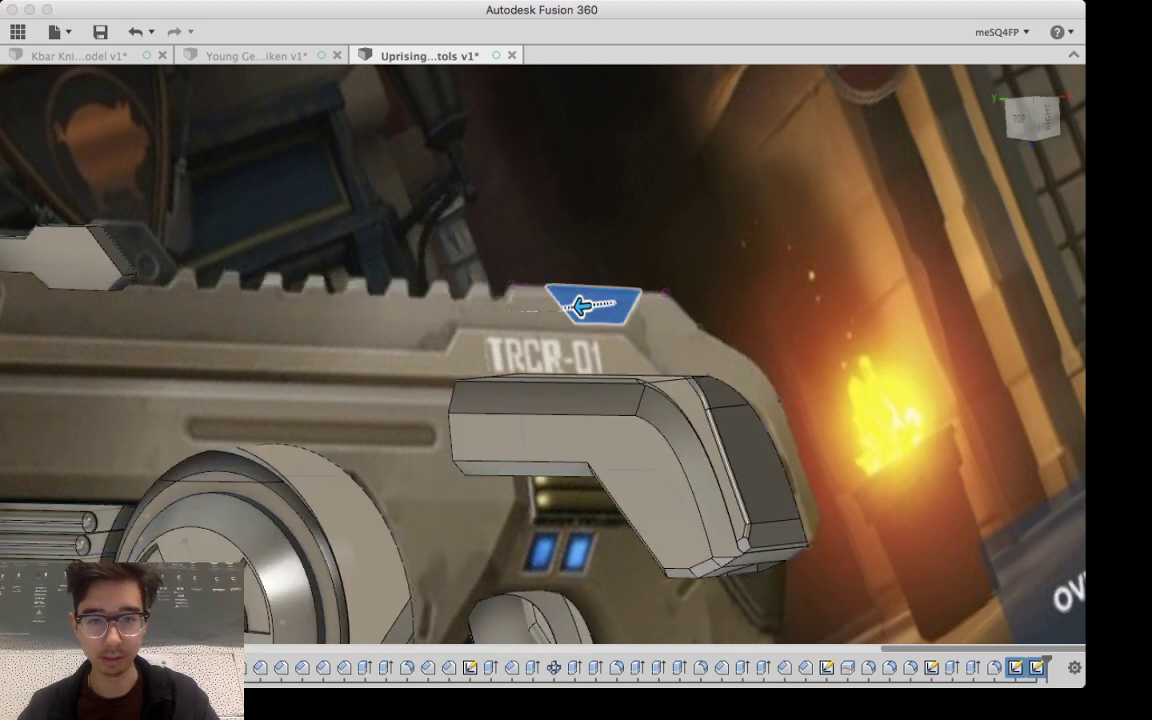
drag(540, 311, 524, 312)
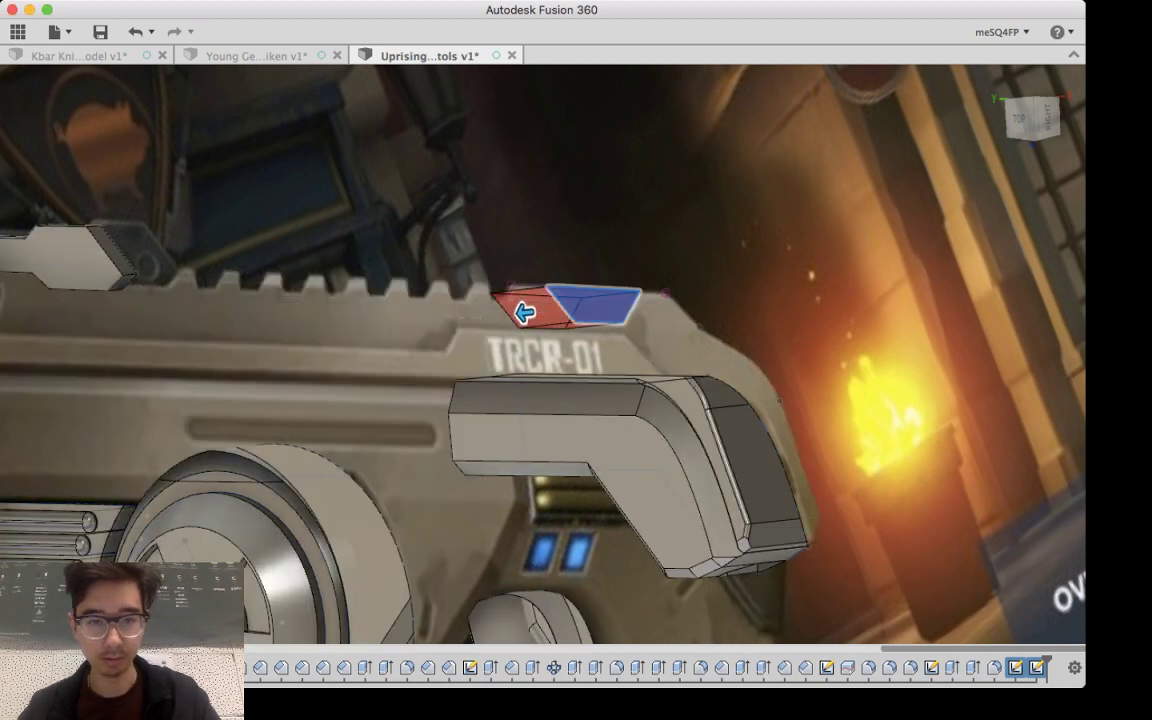
shift+middle_drag(524, 312, 381, 341)
drag(235, 438, 193, 444)
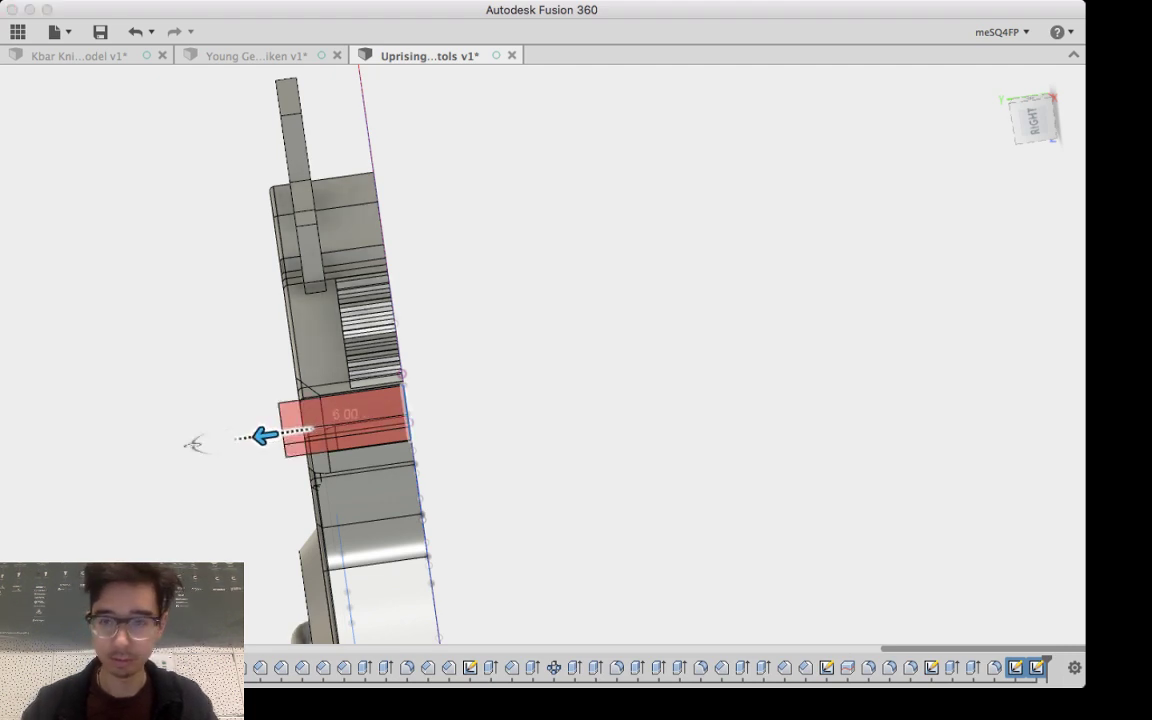
key(Return)
shift+middle_drag(195, 444, 540, 450)
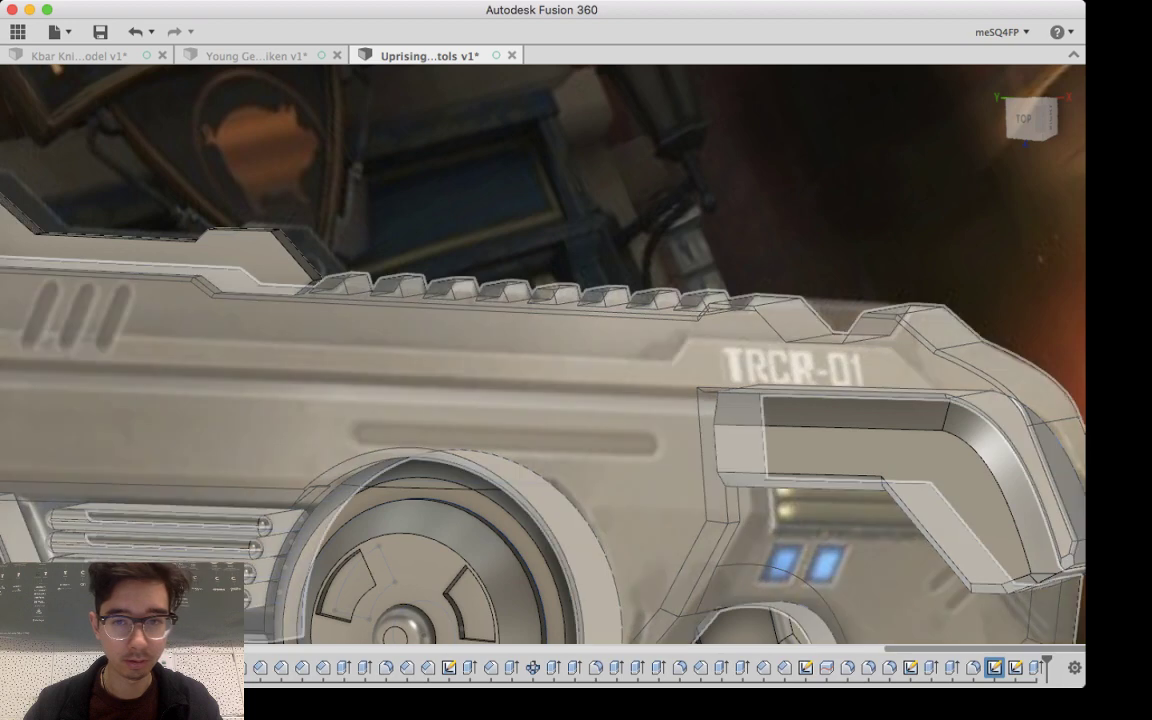
Step: Extrude the same trapezoid profile by 4 mm to begin an insert filling the recess
click(540, 400)
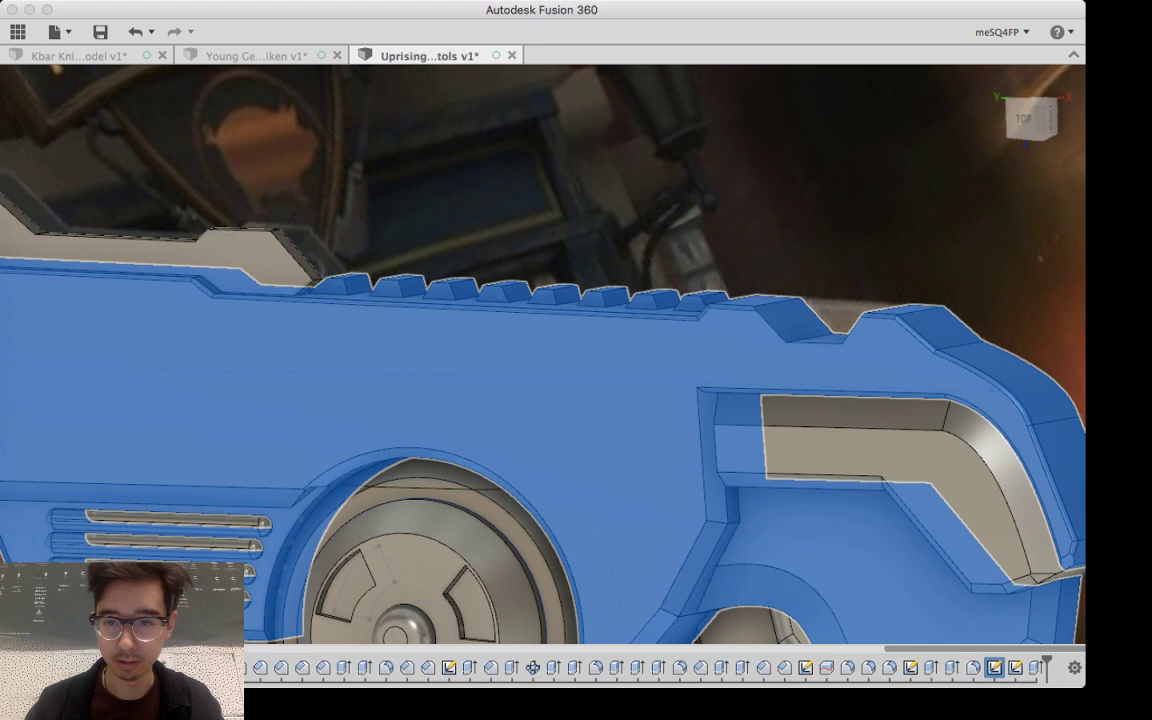
shift+middle_drag(540, 400, 592, 400)
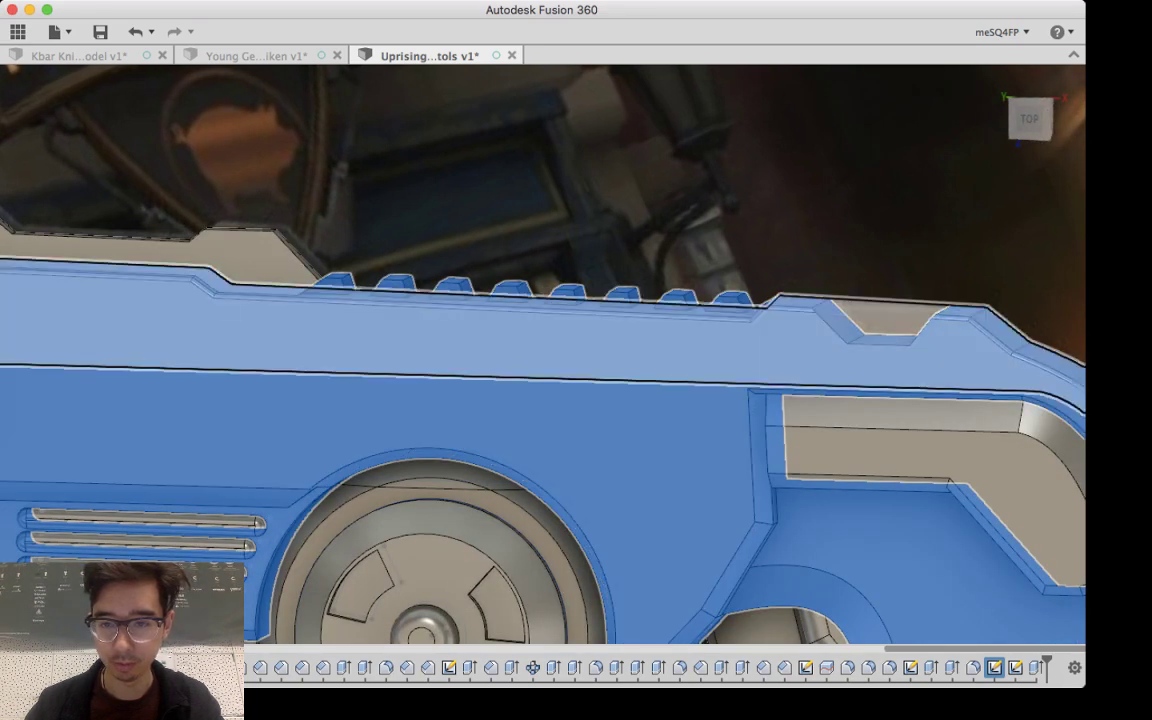
shift+middle_drag(540, 380, 800, 380)
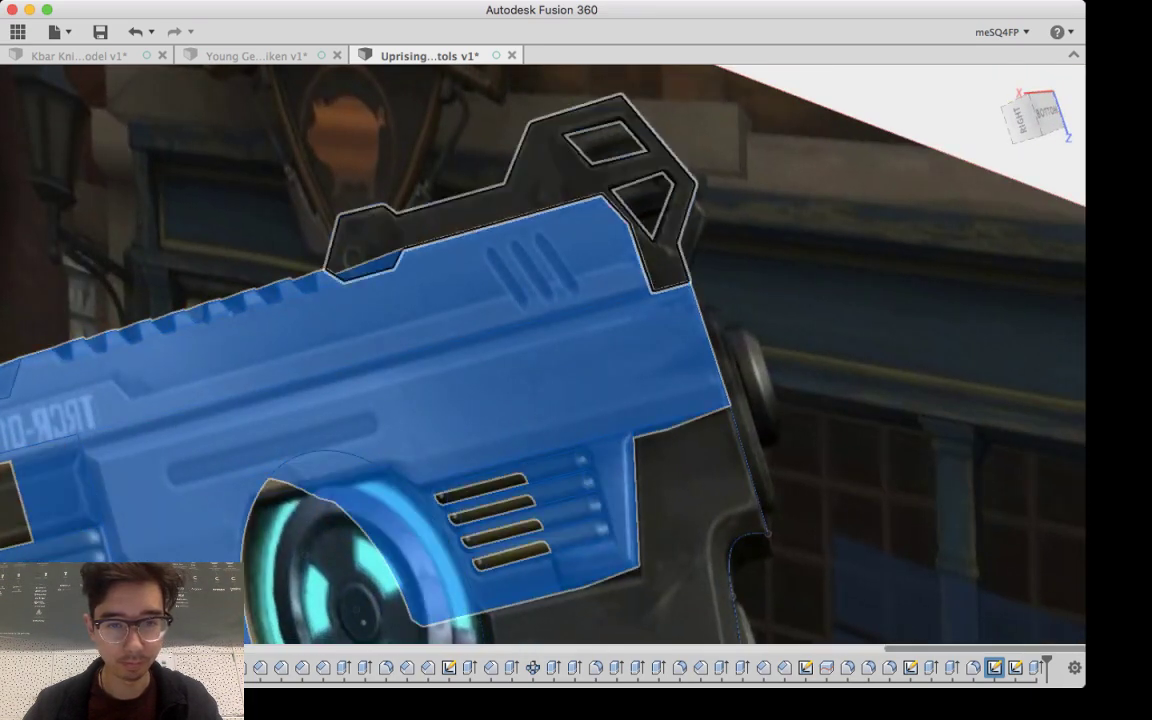
middle_drag(540, 380, 812, 378)
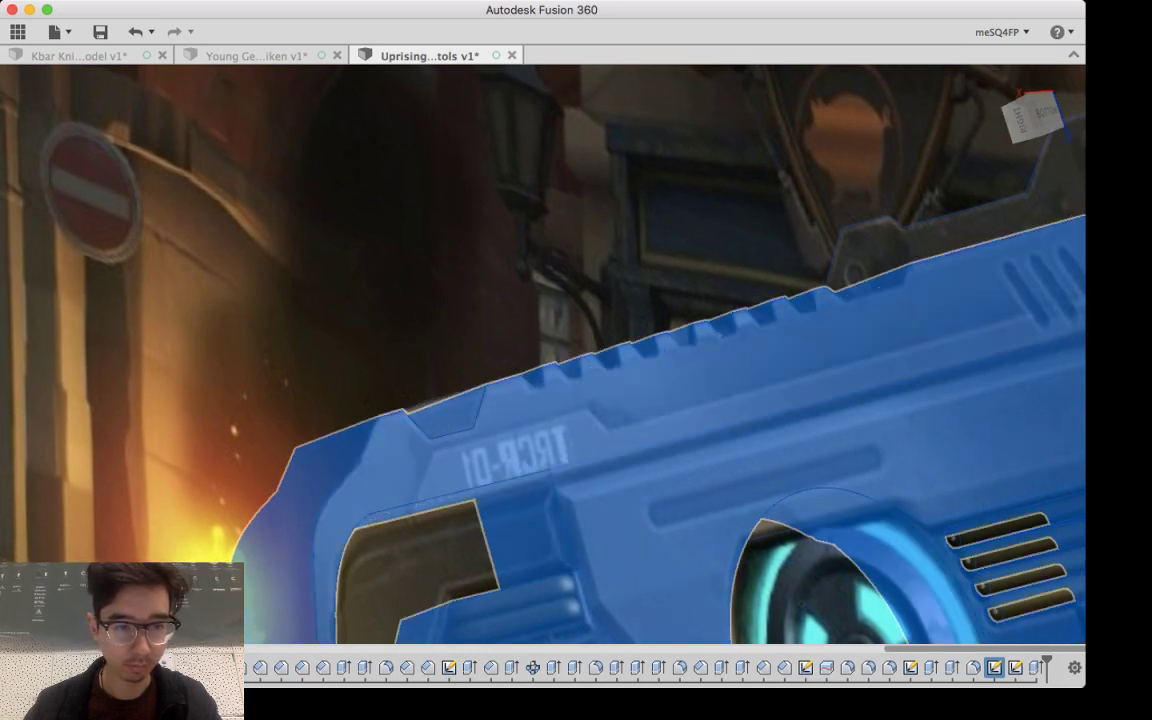
key(e)
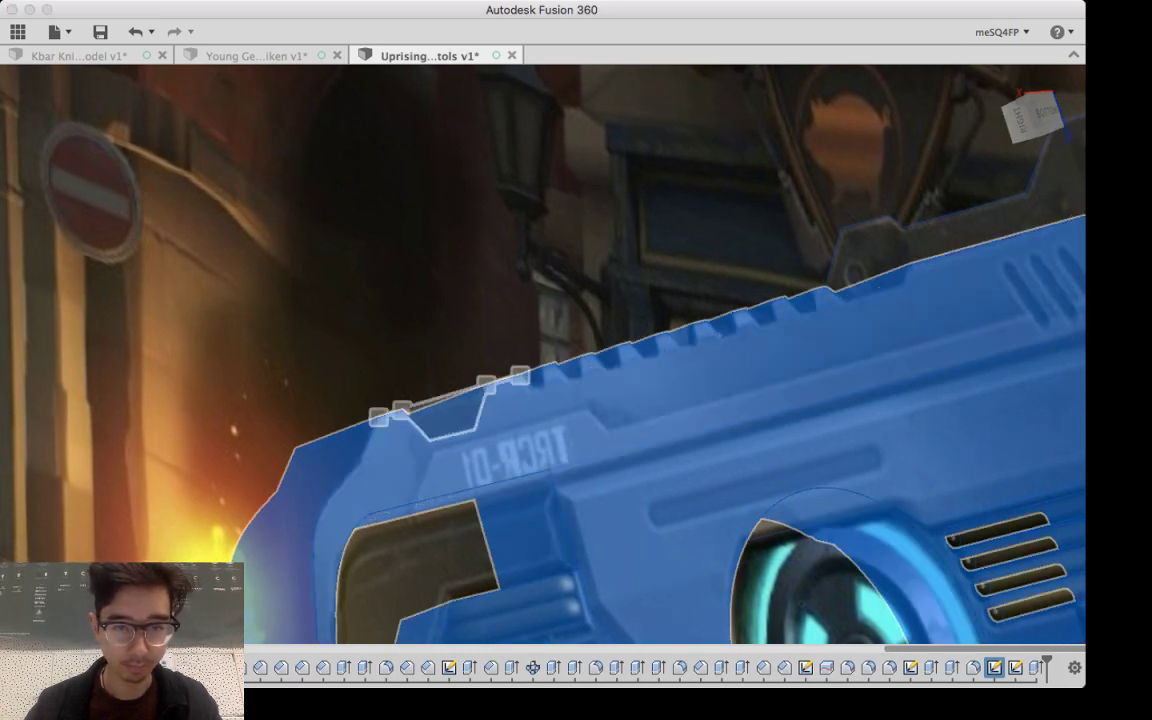
click(446, 413)
mouse_move(446, 413)
shift+middle_down()
mouse_move(685, 398)
mouse_move(565, 318)
mouse_move(251, 259)
mouse_move(266, 293)
shift+middle_up()
click(803, 210)
drag(1034, 118, 1031, 120)
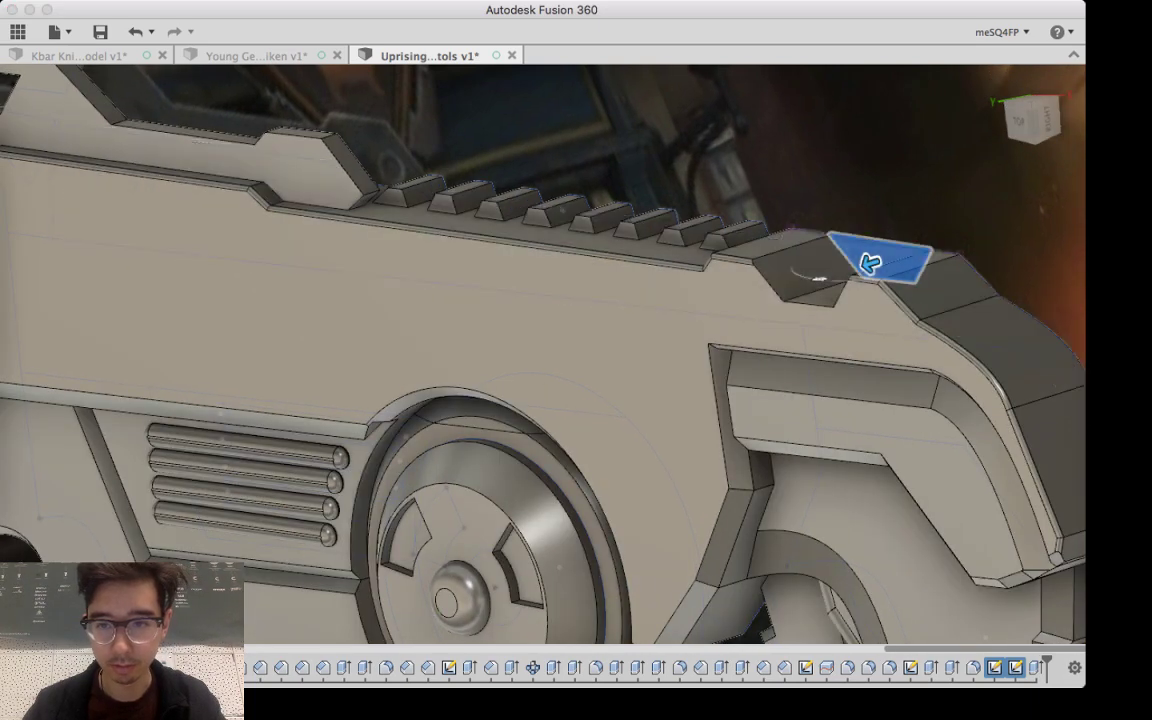
middle_drag(868, 262, 735, 262)
drag(735, 262, 668, 285)
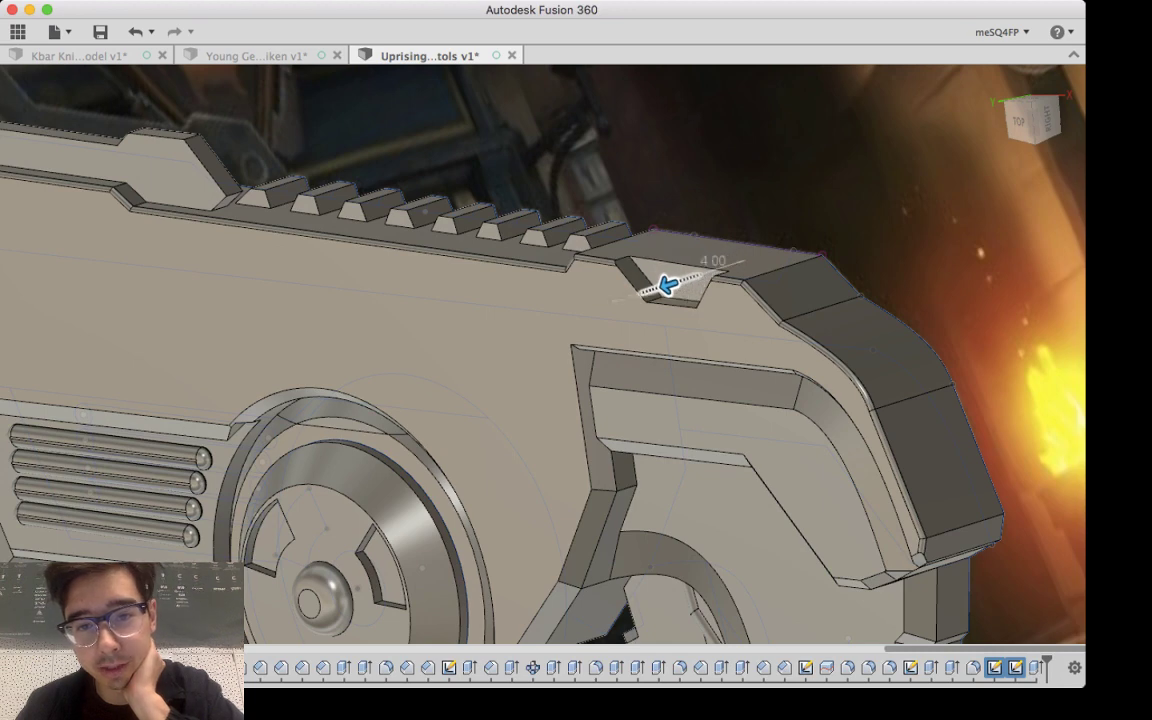
Step: Increase the recess insert's extrusion distance to 4.5 mm and complete it
scroll(674, 277, up, 5)
scroll(680, 272, down, 3)
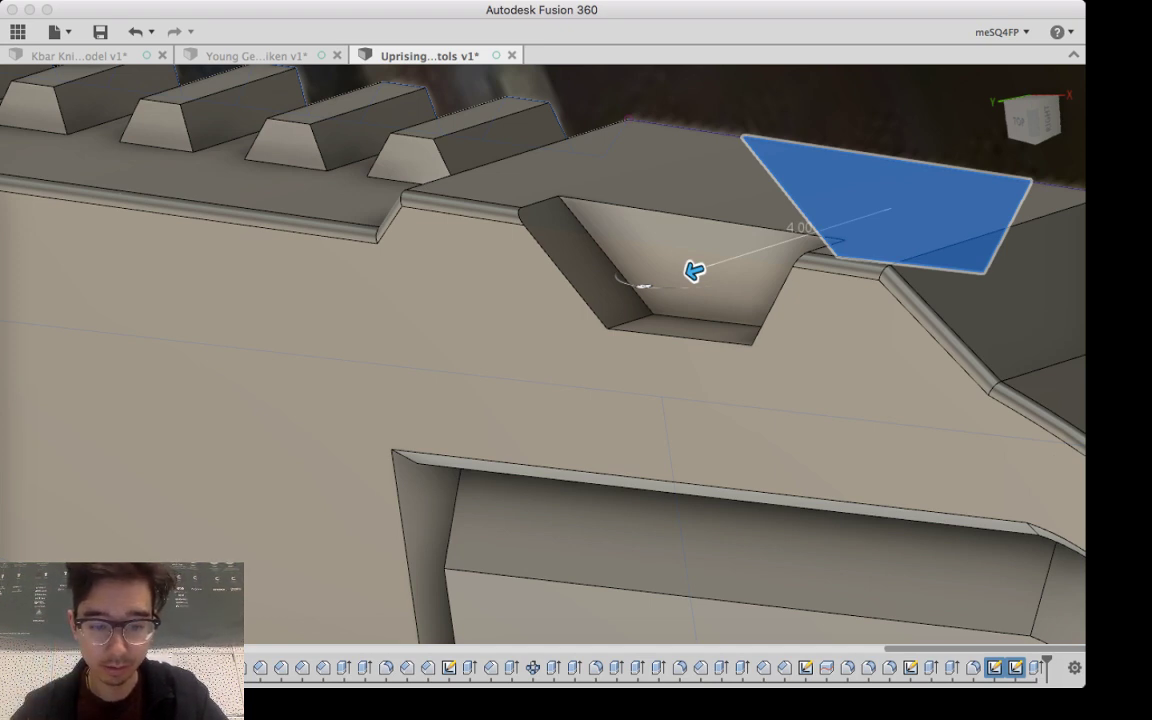
drag(694, 271, 670, 278)
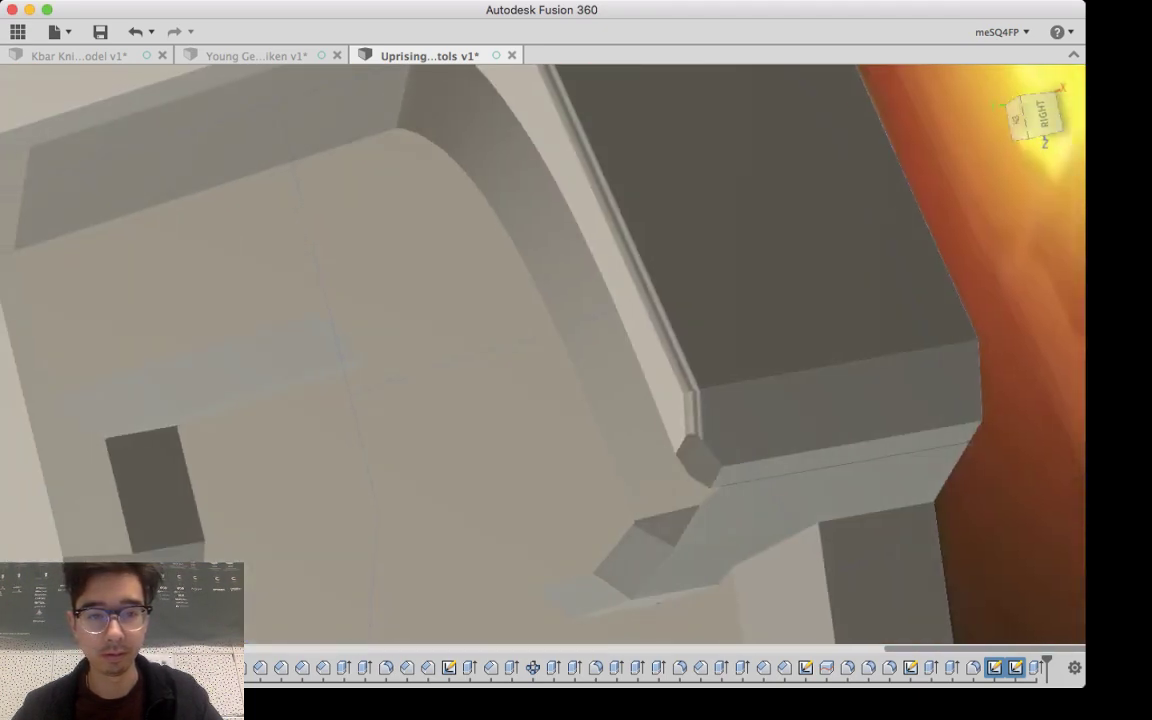
shift+middle_drag(325, 325, 400, 328)
scroll(400, 328, up, 3)
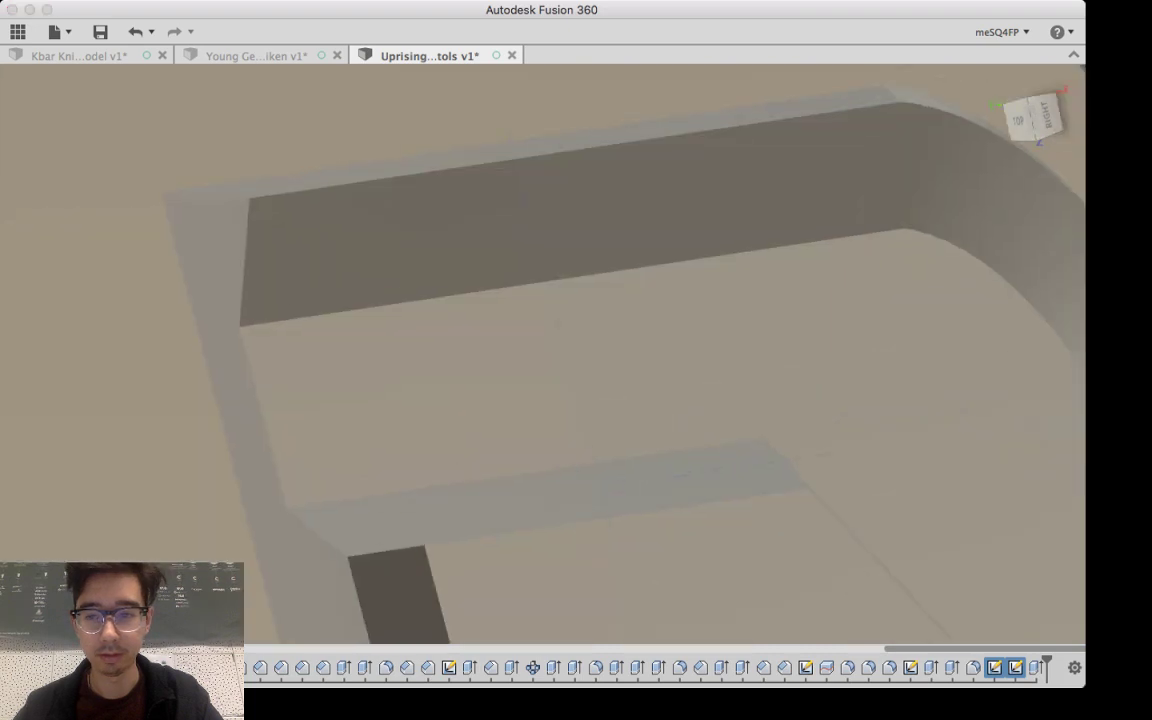
scroll(400, 328, down, 5)
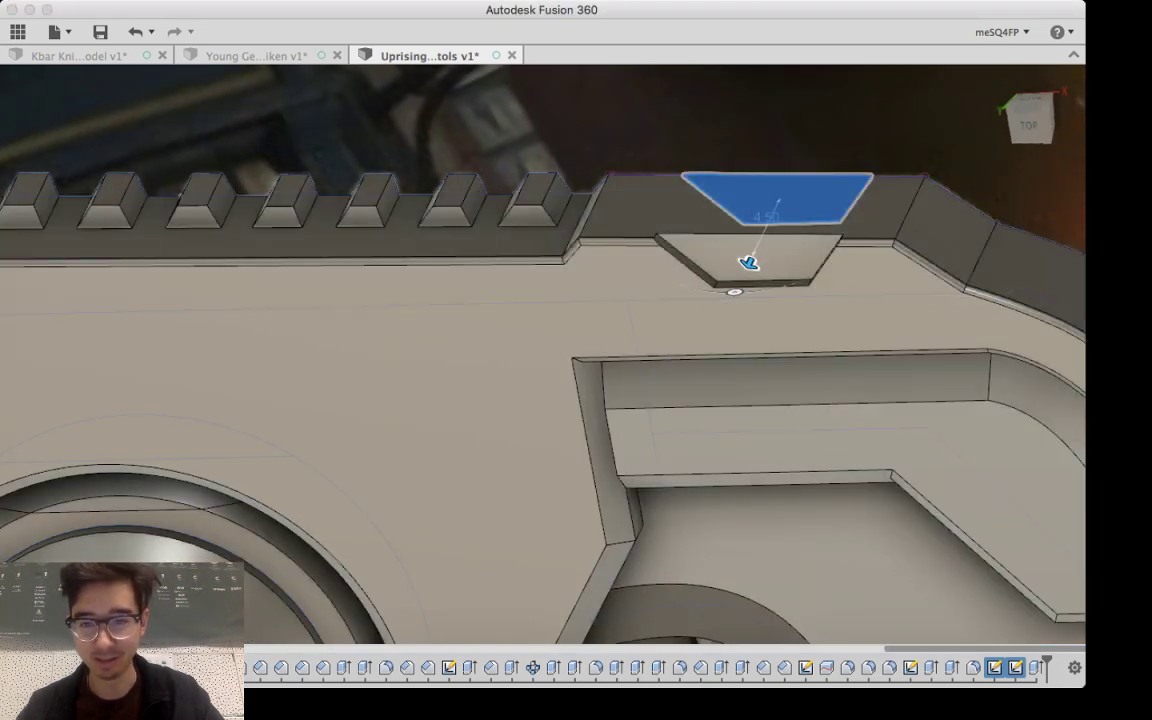
key(Return)
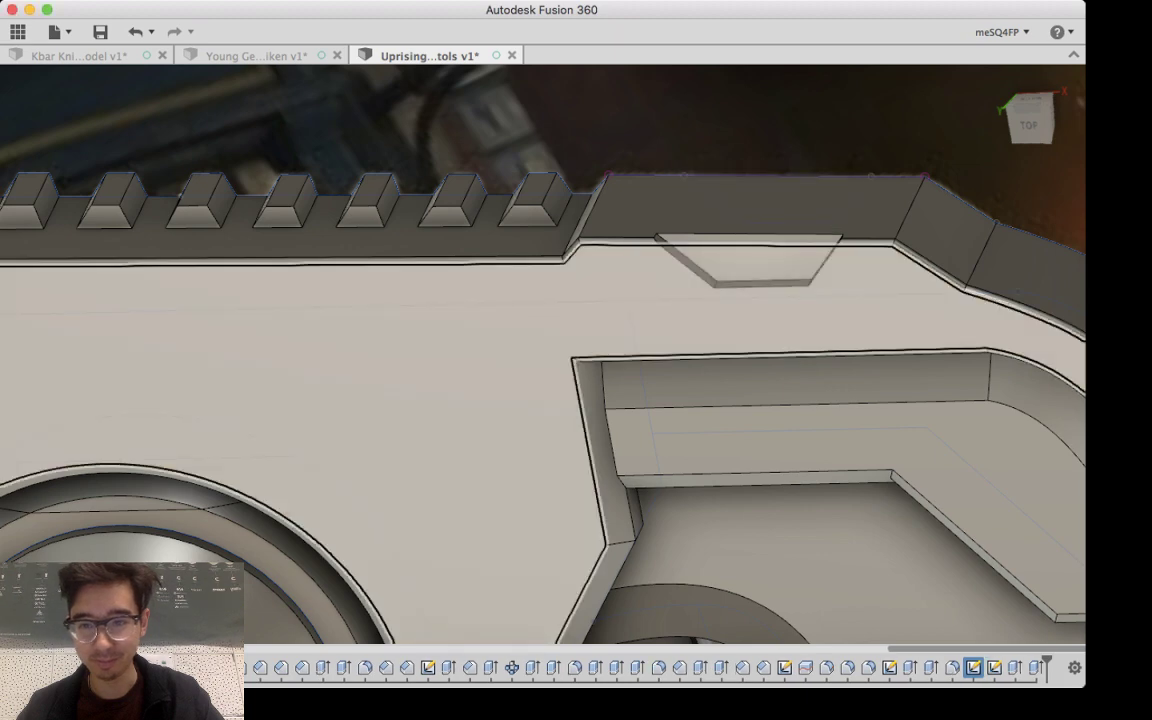
Step: Examine the finished recess insert on the whole pistol and compare the body outline with the reference image's remaining surface details
shift+middle_drag(560, 340, 600, 290)
scroll(690, 332, down, 7)
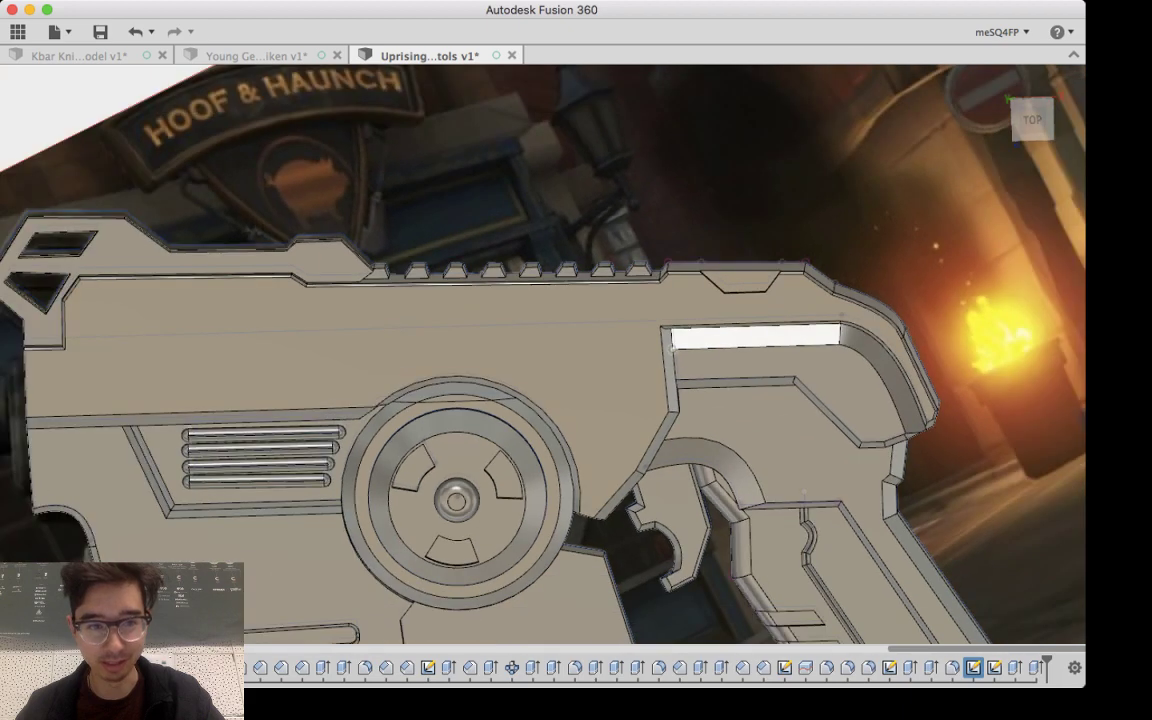
middle_drag(668, 345, 678, 348)
mouse_move(576, 360)
shift+middle_down()
mouse_move(700, 335)
mouse_move(645, 375)
mouse_move(562, 360)
shift+middle_up()
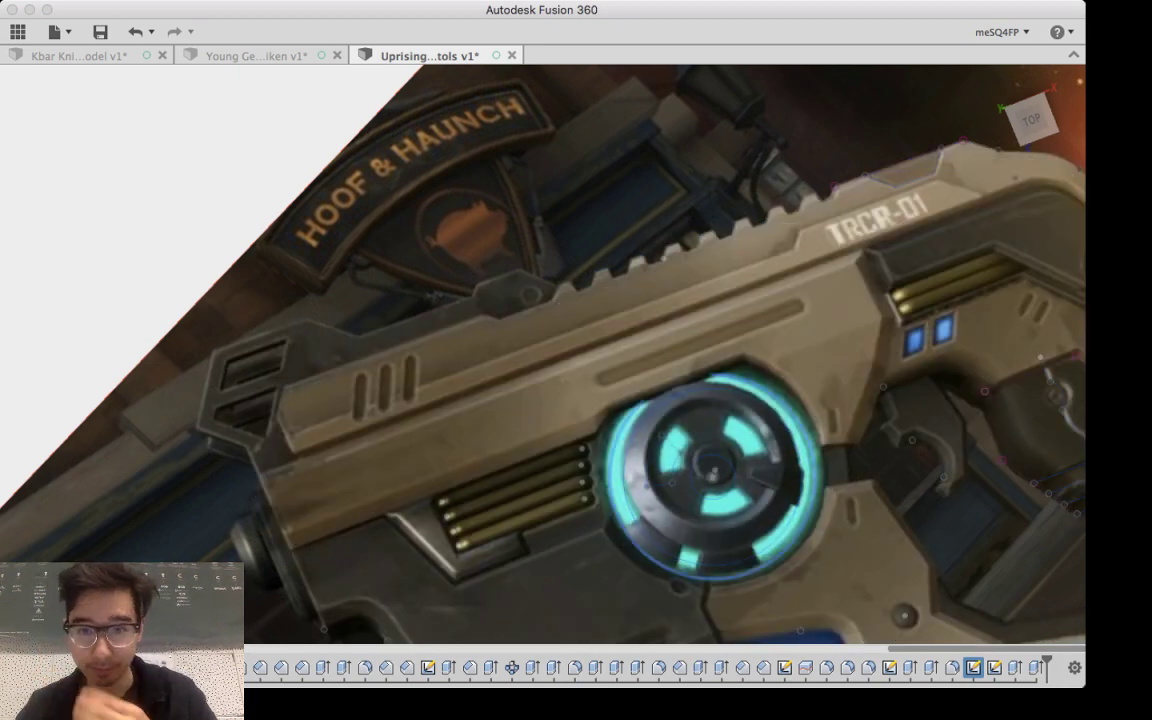
scroll(793, 347, up, 4)
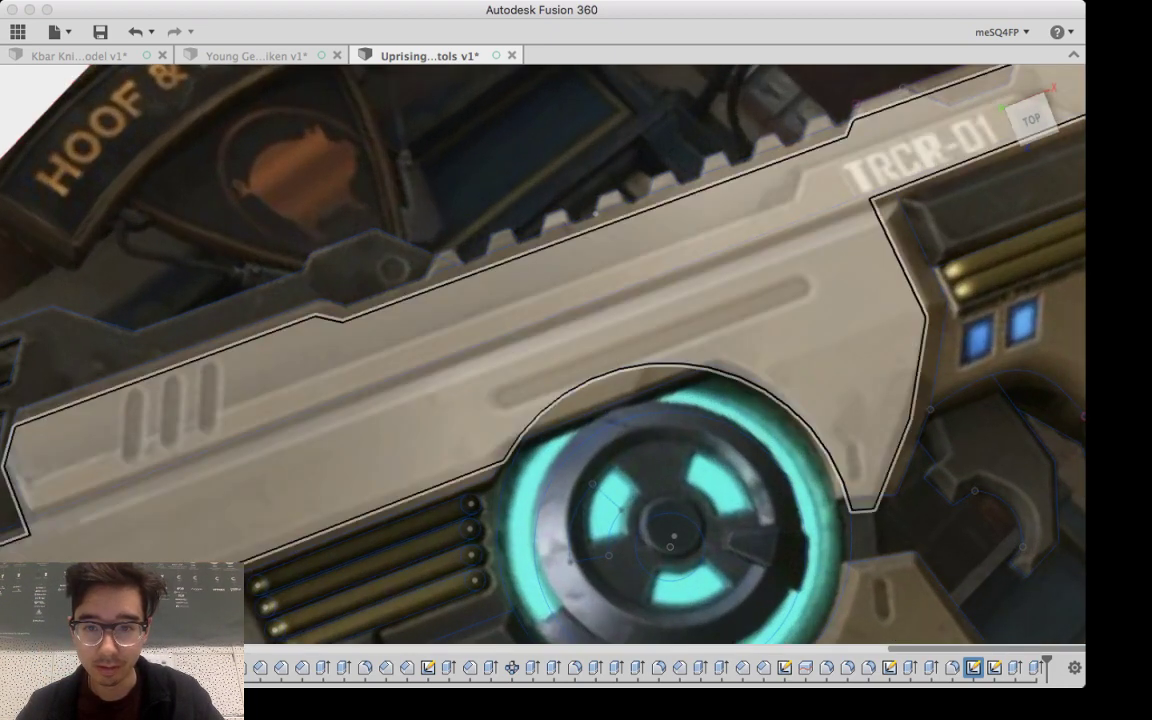
shift+middle_drag(793, 347, 794, 384)
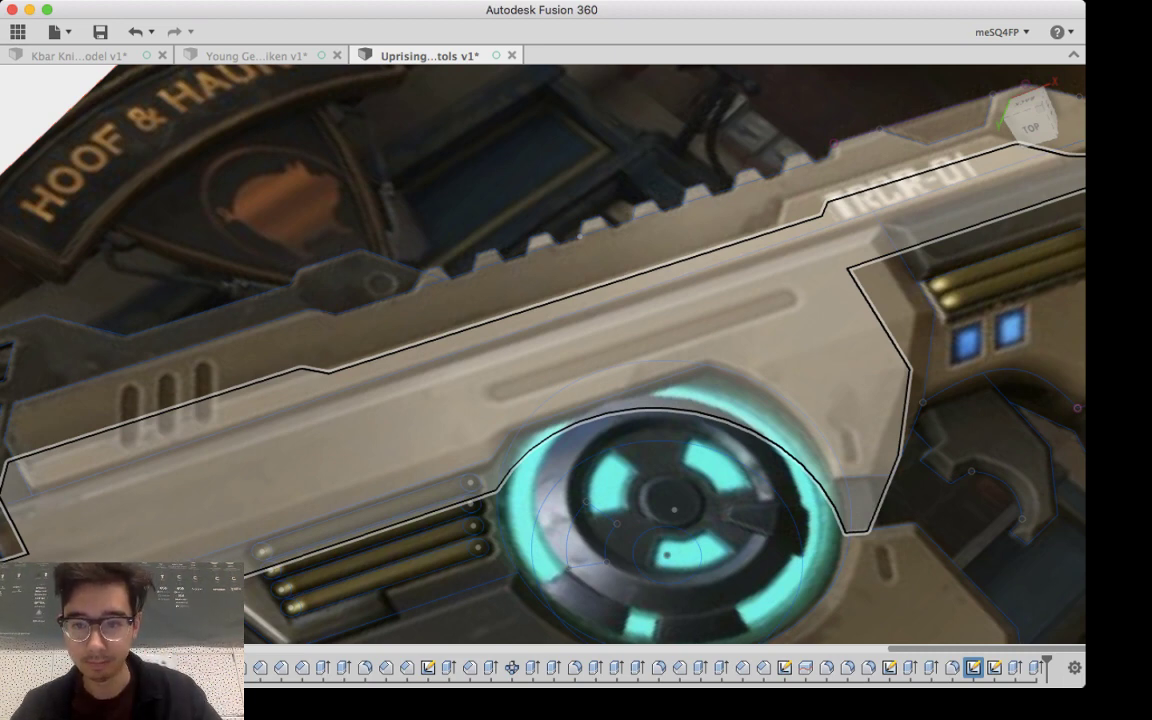
mouse_move(794, 384)
shift+middle_down()
mouse_move(792, 408)
mouse_move(800, 350)
shift+middle_up()
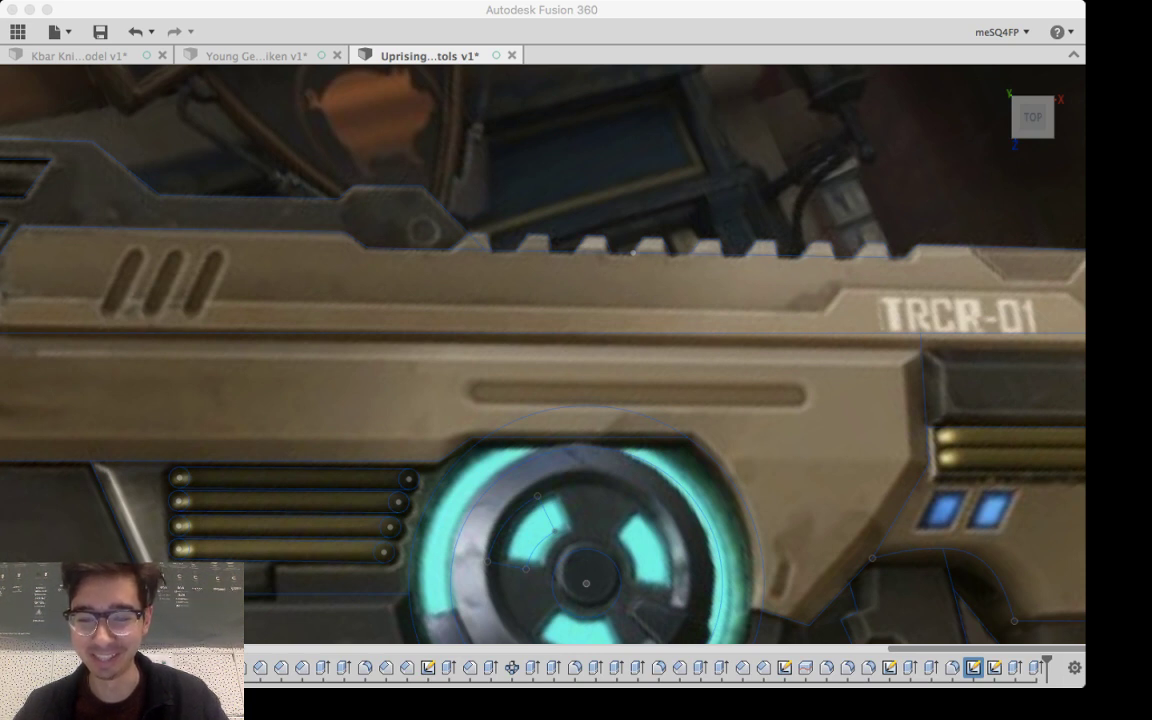
Step: Sketch a 1 mm diameter circle and move it to the front end of the long horizontal groove above the round wheel
click(600, 490)
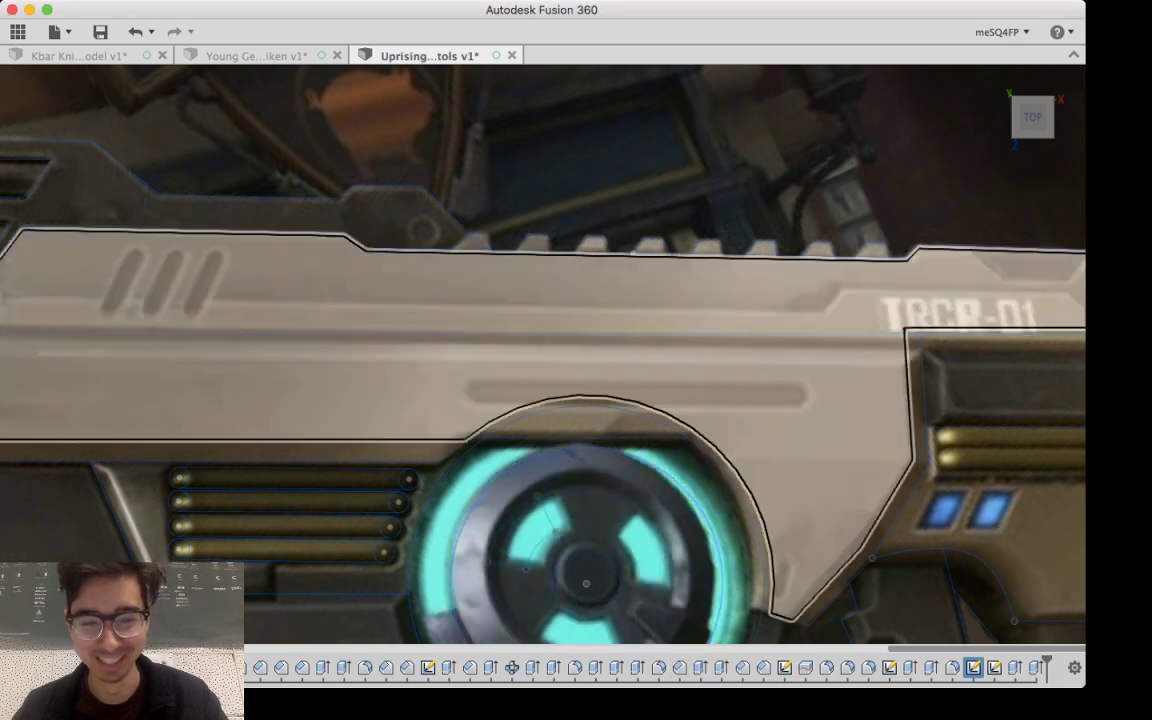
scroll(438, 351, up, 3)
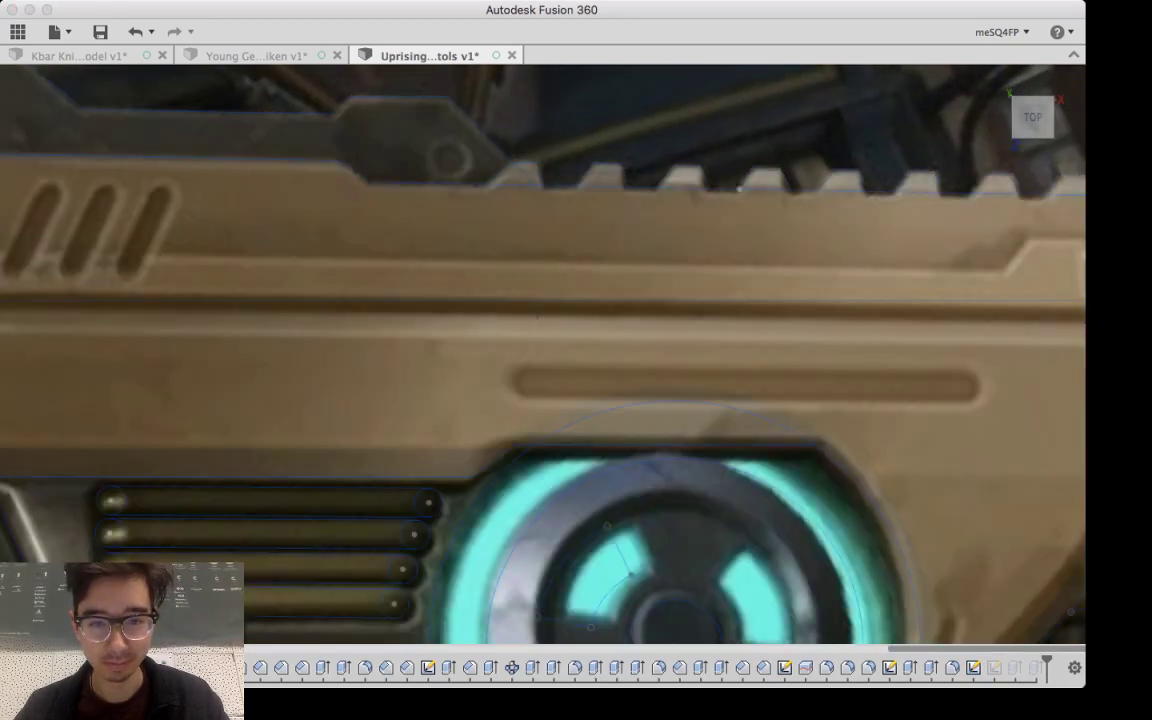
click(529, 357)
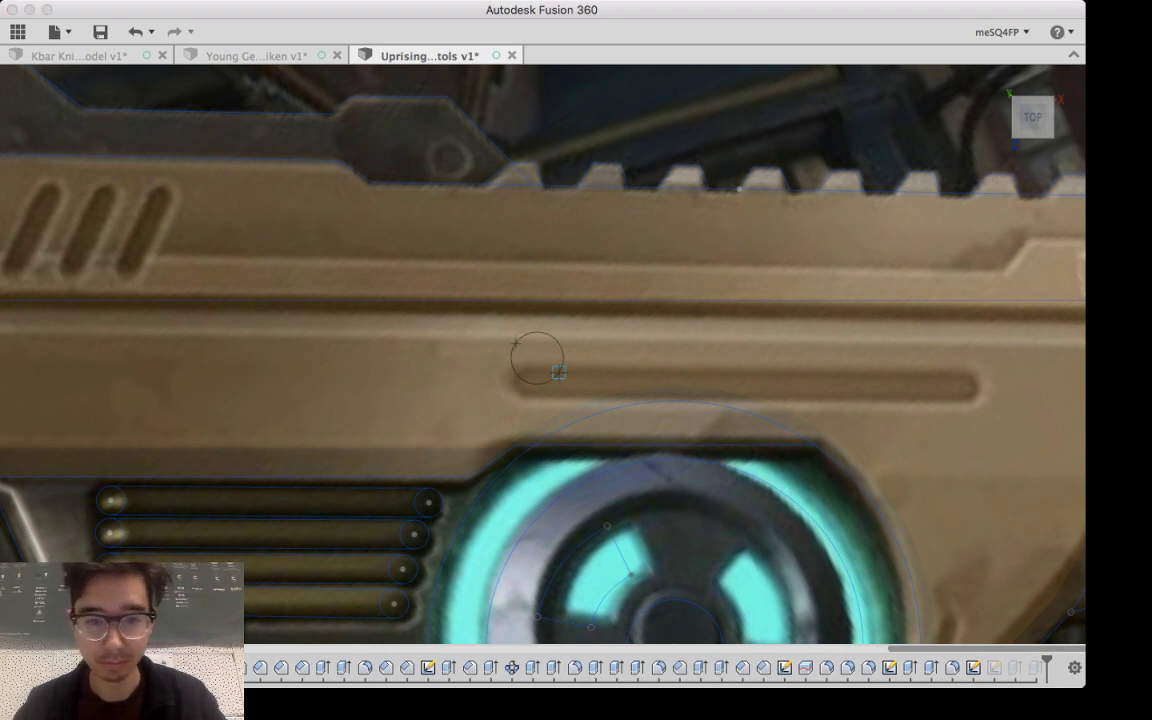
key(Escape)
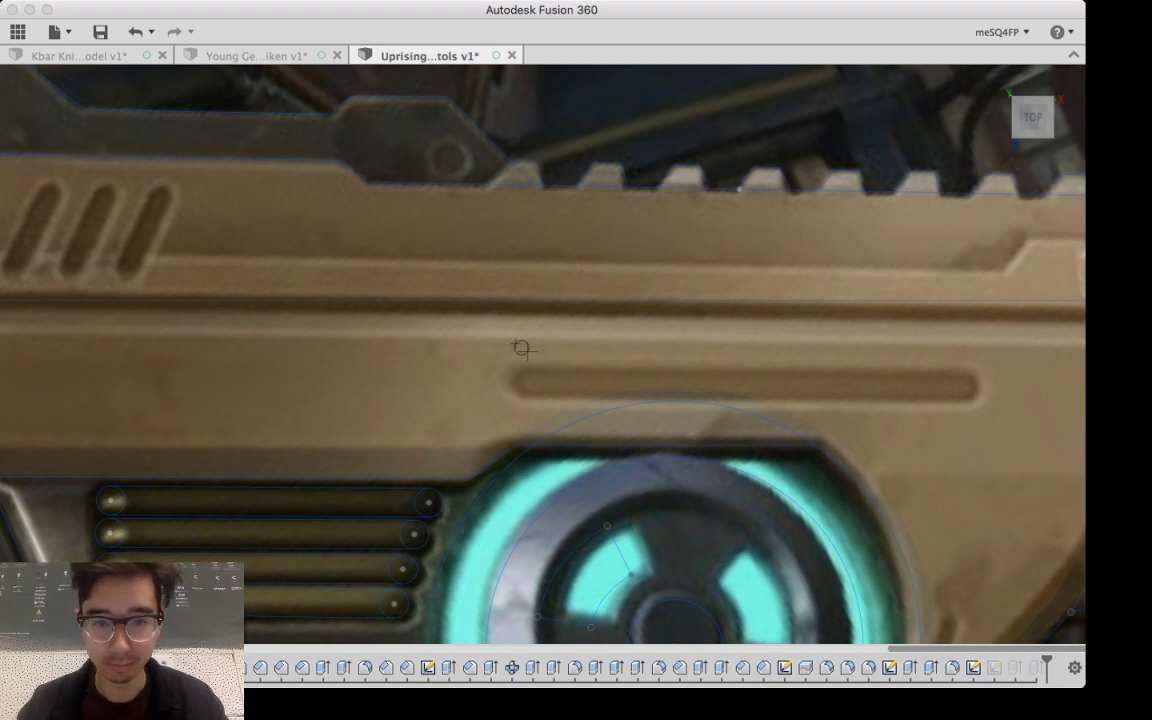
click(524, 350)
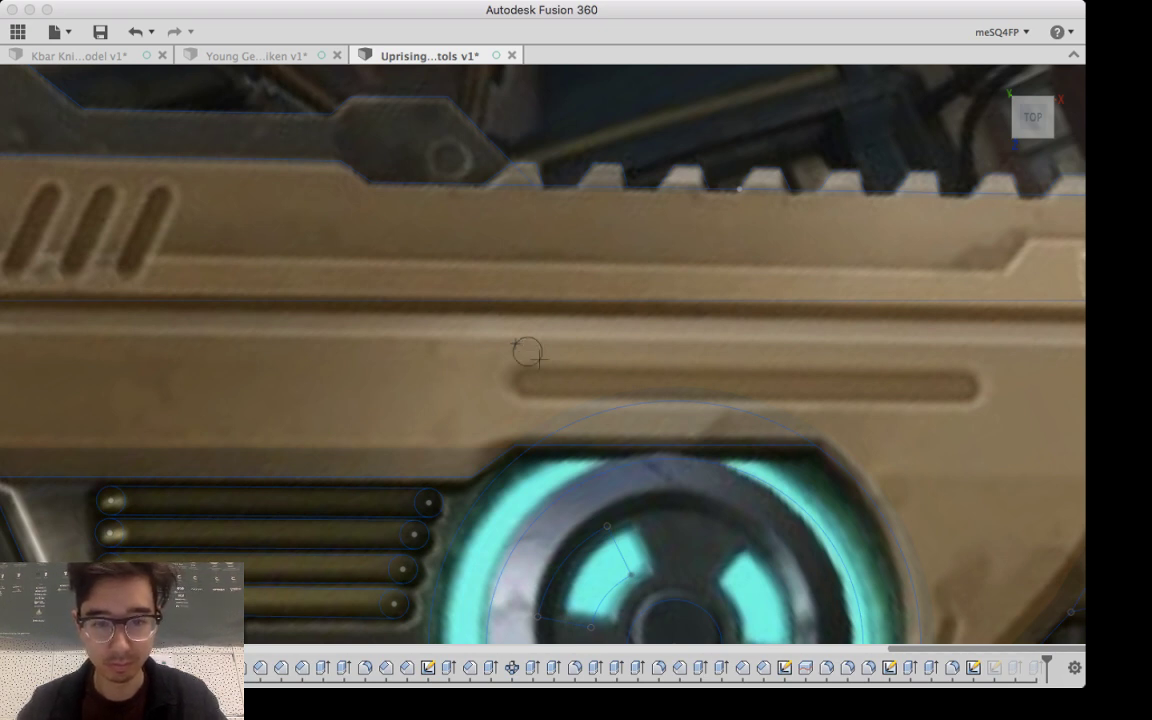
key(Return)
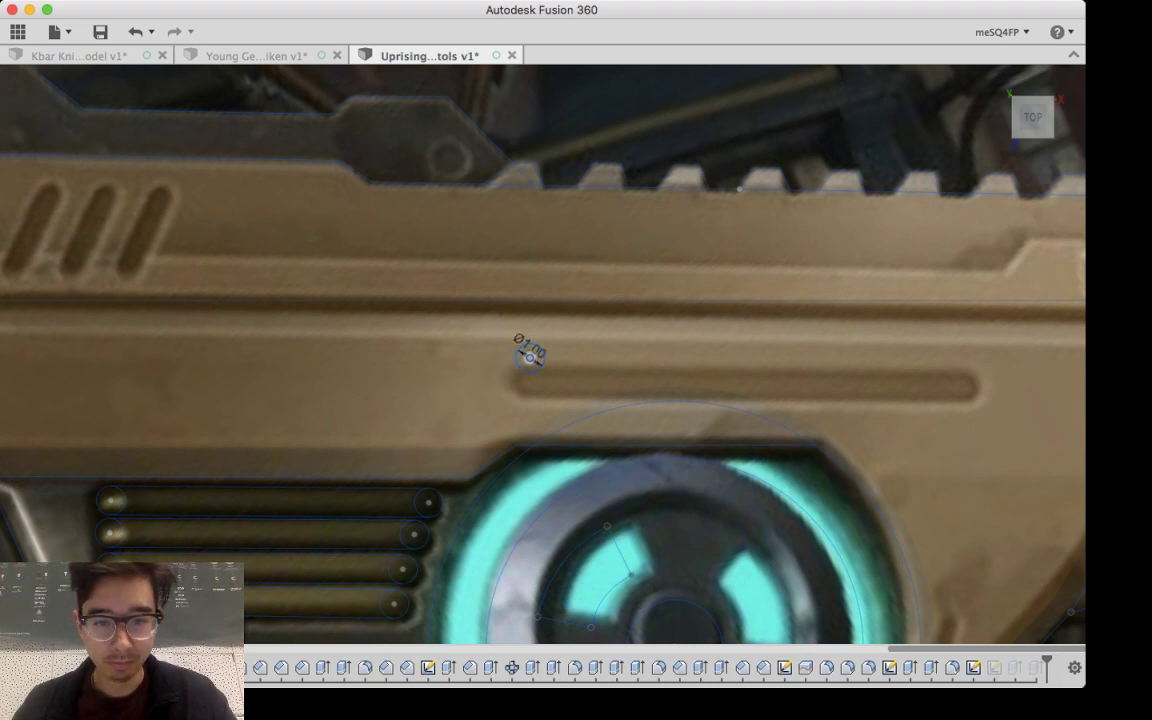
drag(530, 357, 523, 366)
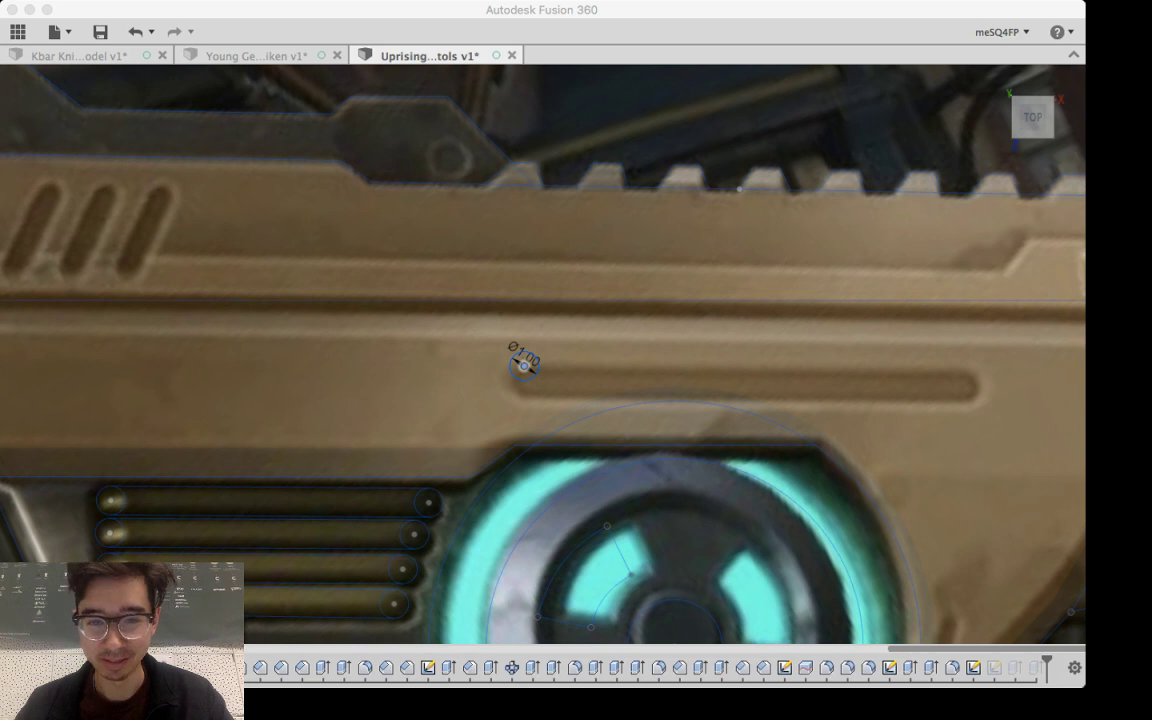
click(523, 366)
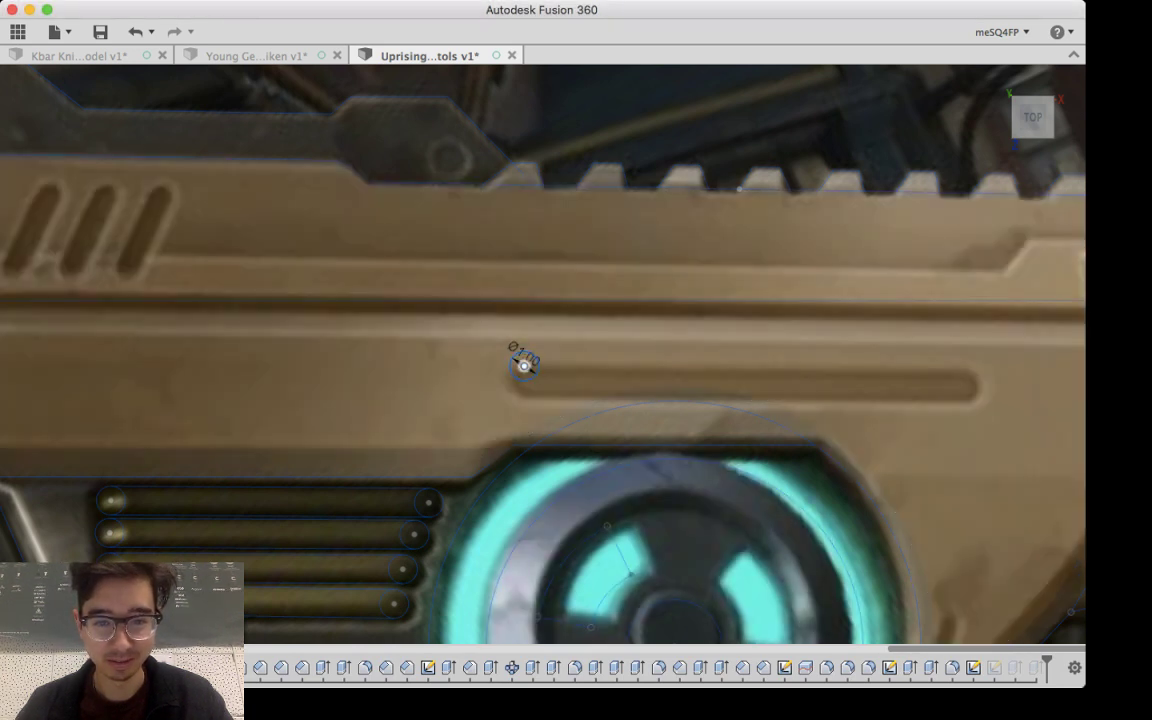
Step: Shift the 1 mm circle slightly at the groove's front end and place a copy of it level at the rear end
drag(523, 366, 530, 358)
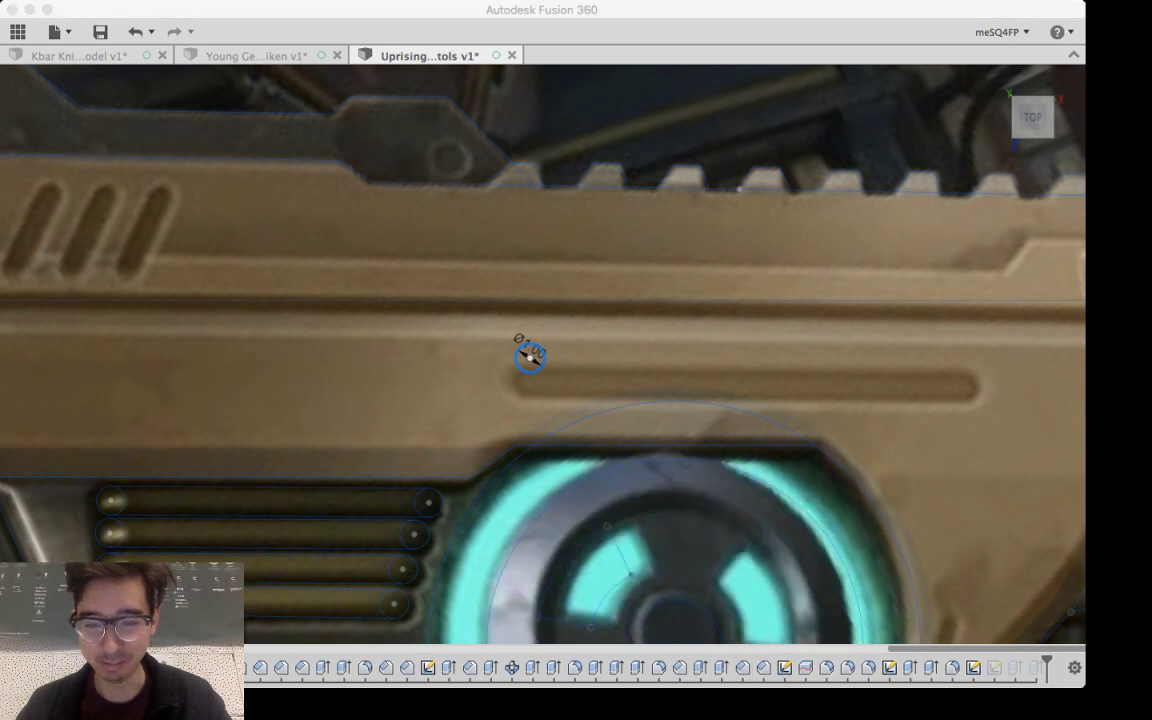
click(530, 357)
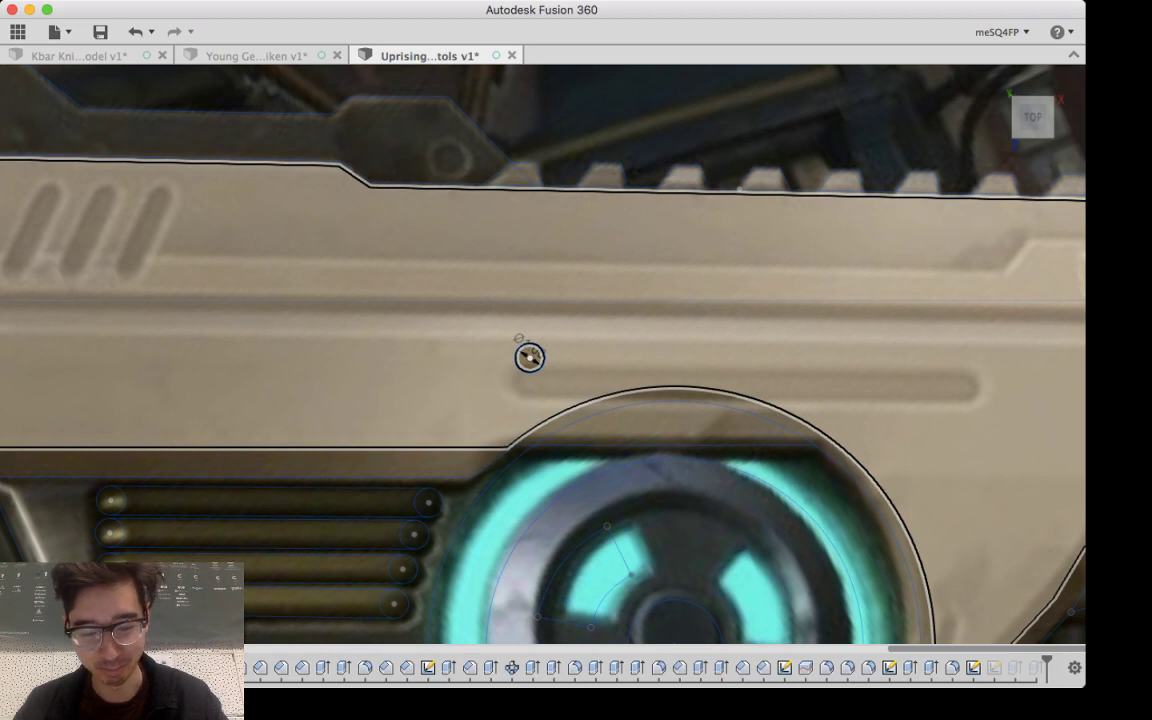
click(530, 357)
key(m)
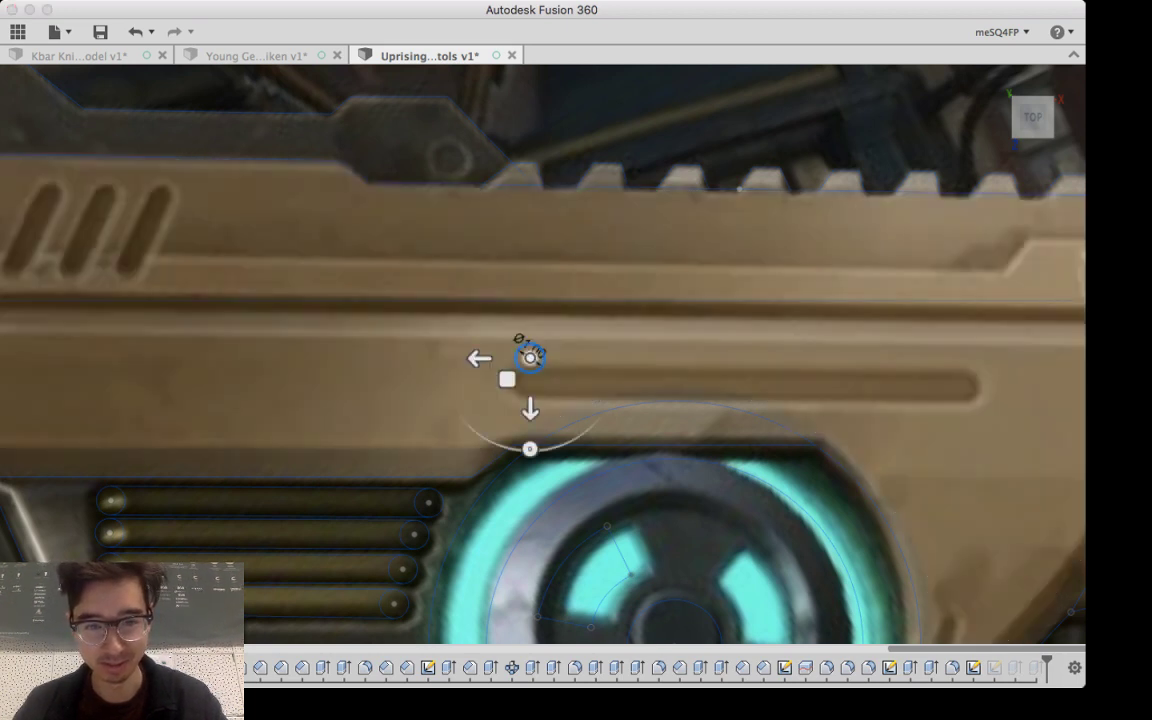
drag(479, 358, 754, 358)
middle_drag(754, 358, 603, 357)
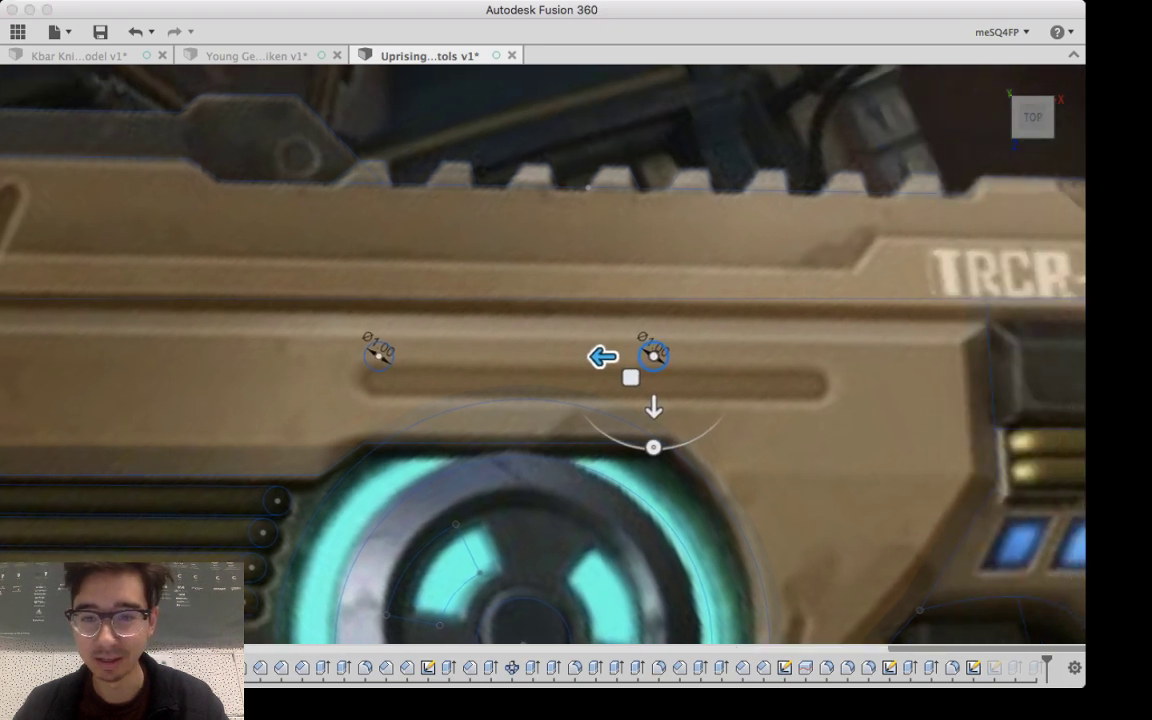
mouse_move(603, 357)
mouse_down()
mouse_move(789, 357)
mouse_move(762, 357)
mouse_up()
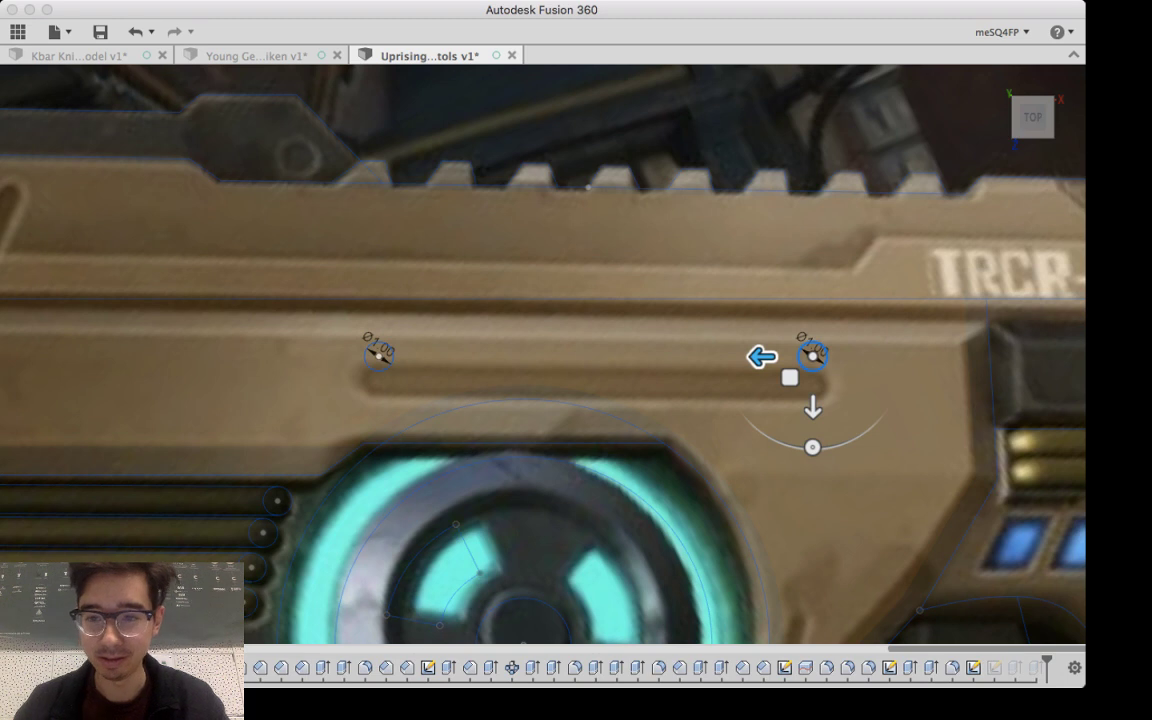
key(Return)
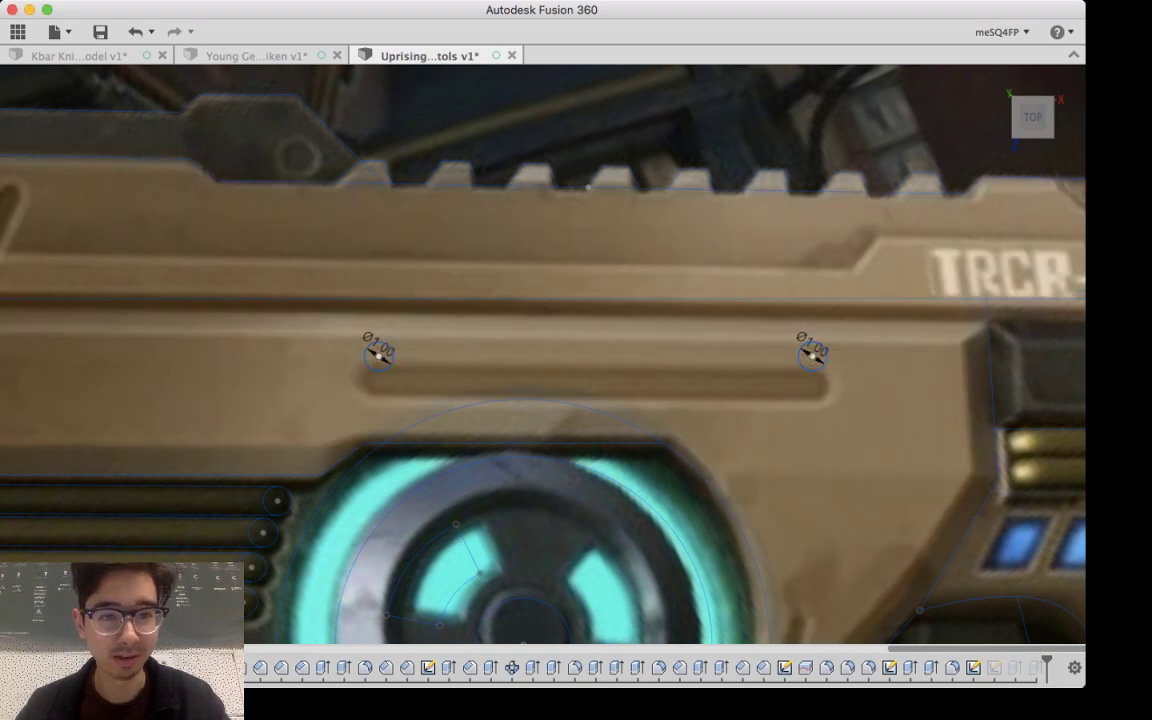
Step: Connect the two 1 mm circles with straight lines along their upper and lower edges to form a long slot outline
key(l)
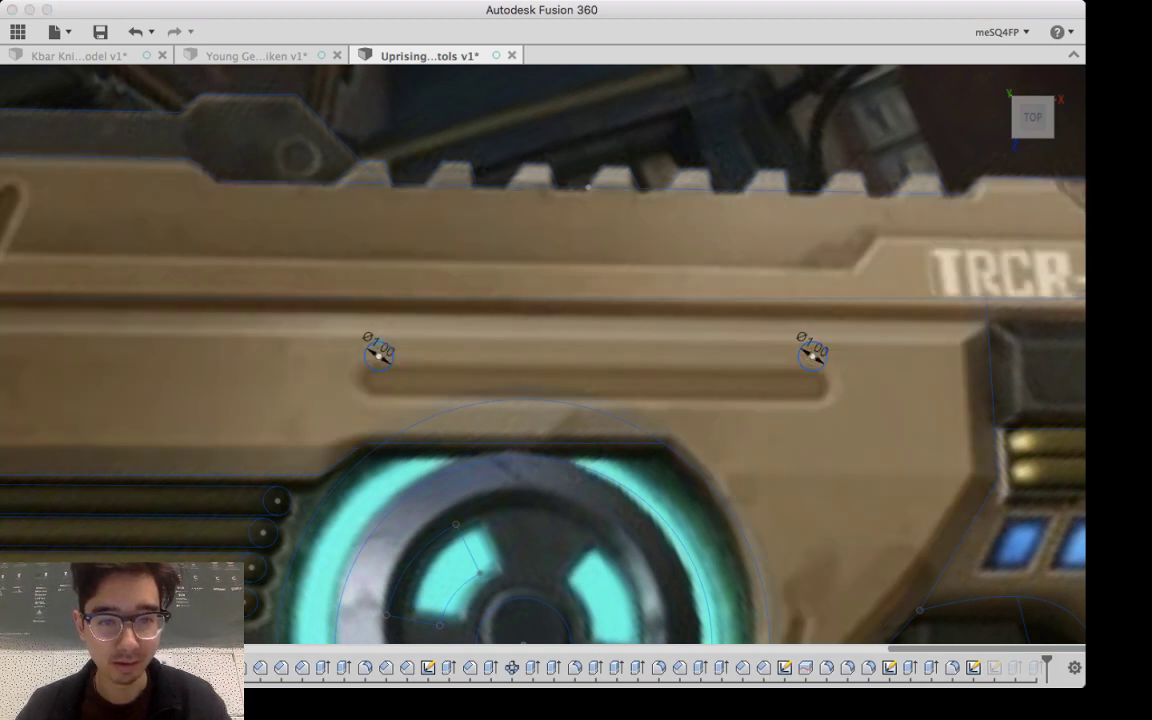
click(379, 342)
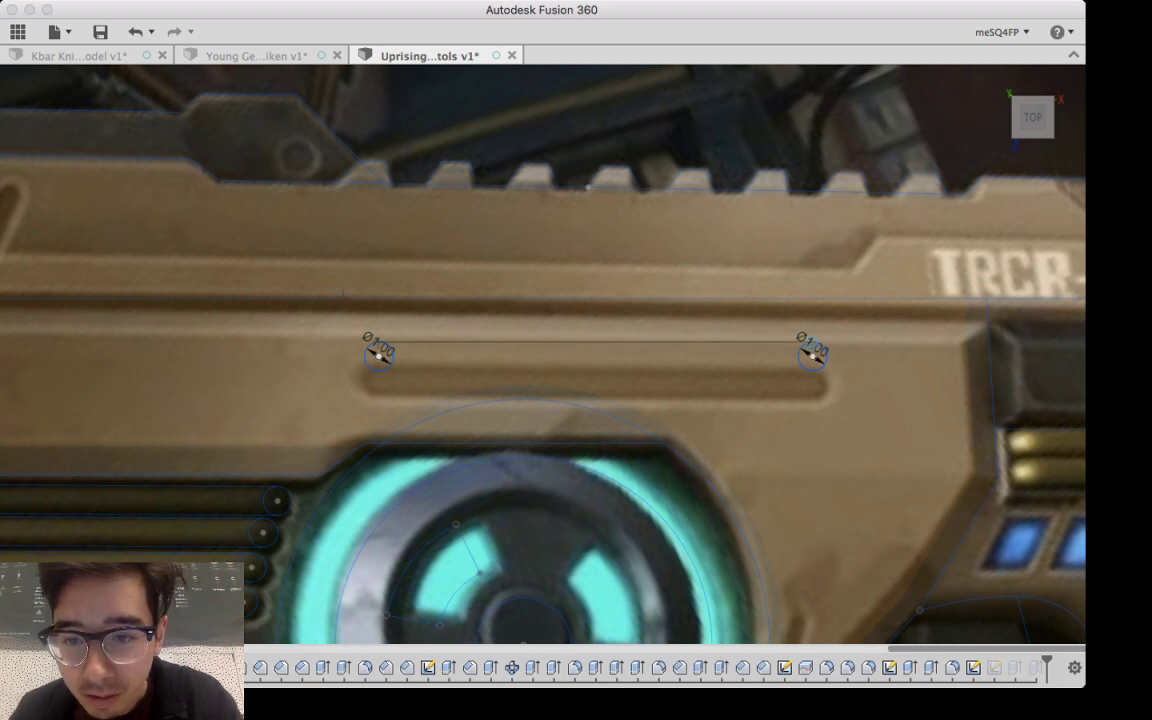
click(812, 342)
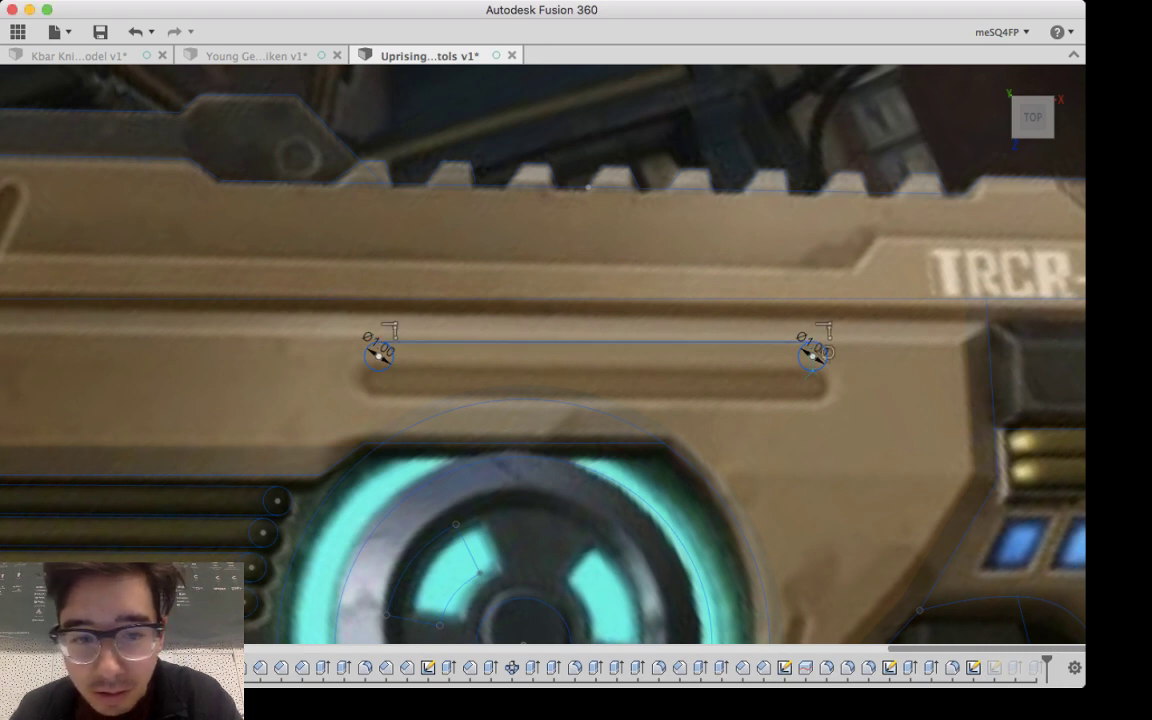
click(812, 372)
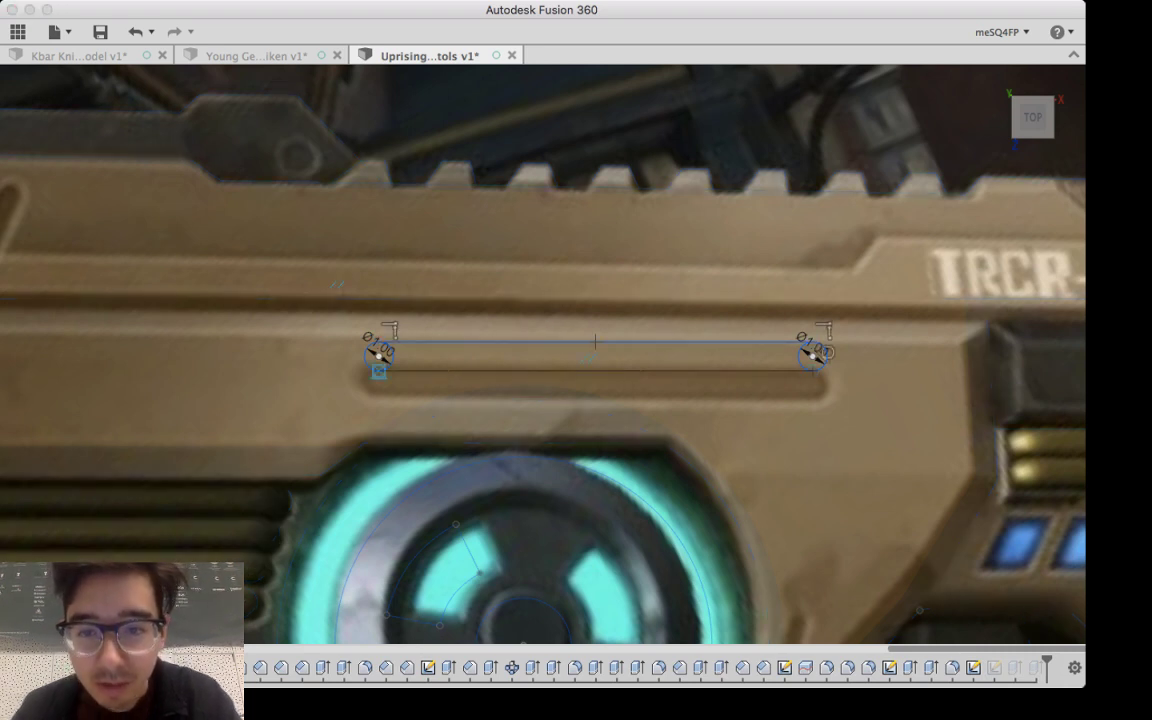
click(379, 372)
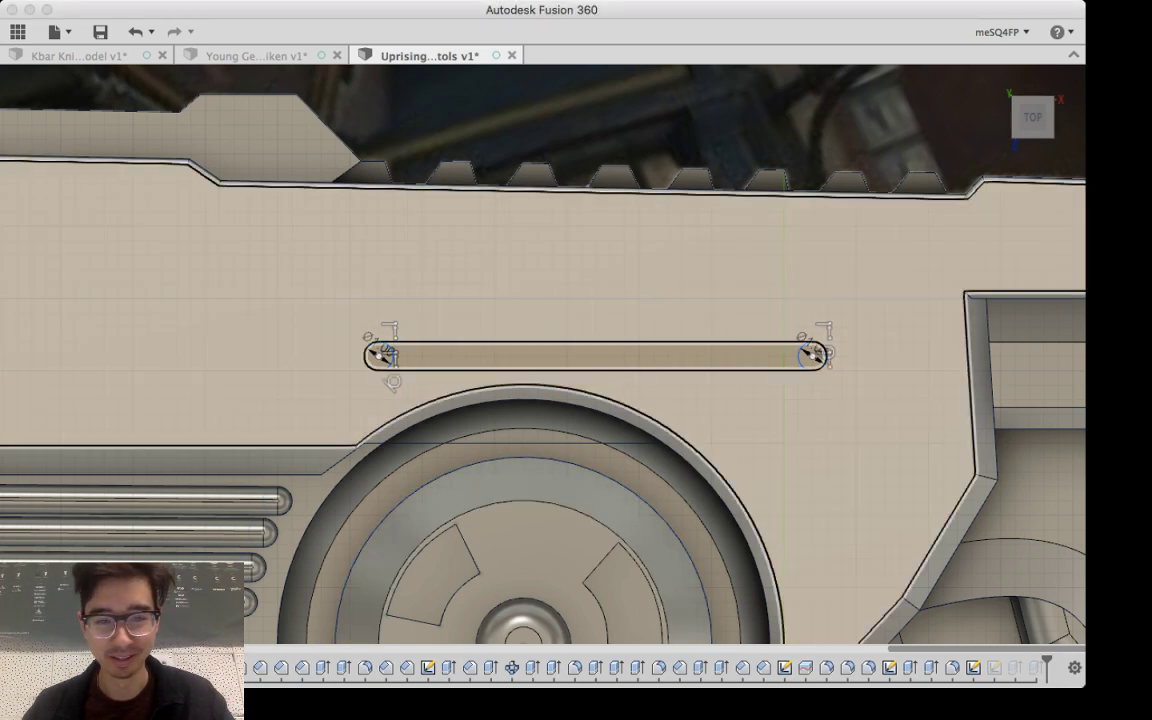
Step: Extrude the complete slot profile, including both rounded ends, as a 0.5 mm deep cut into the body above the wheel
shift+middle_drag(575, 285, 561, 257)
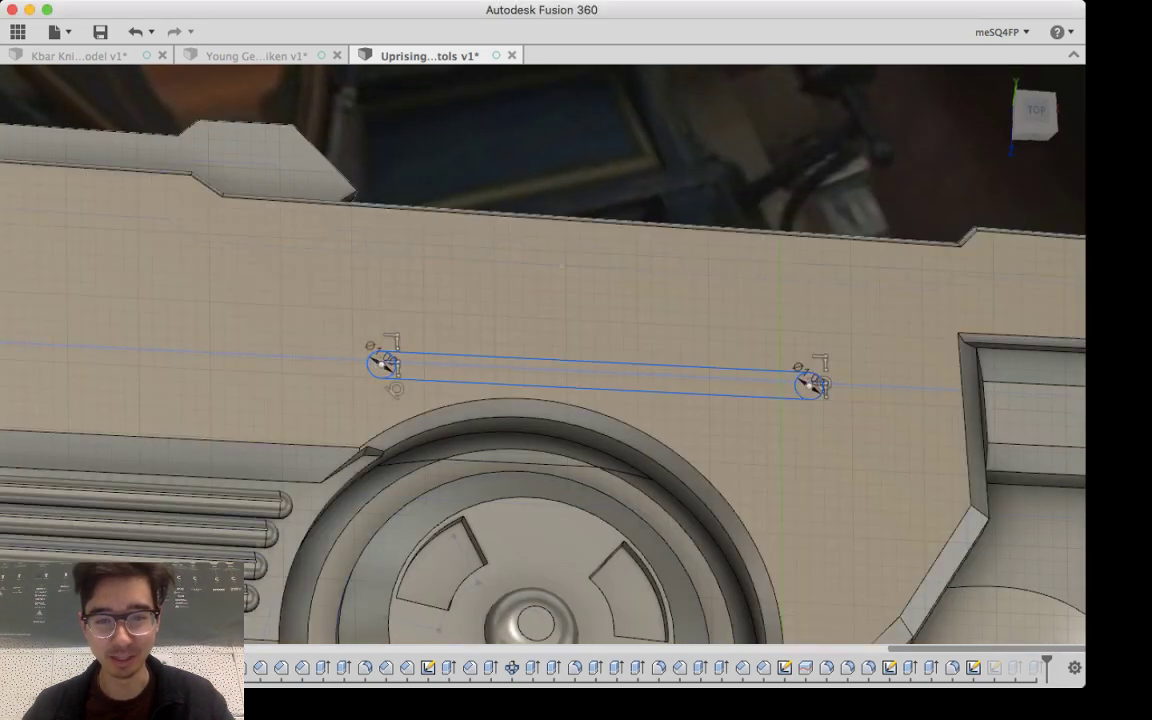
scroll(683, 370, up, 3)
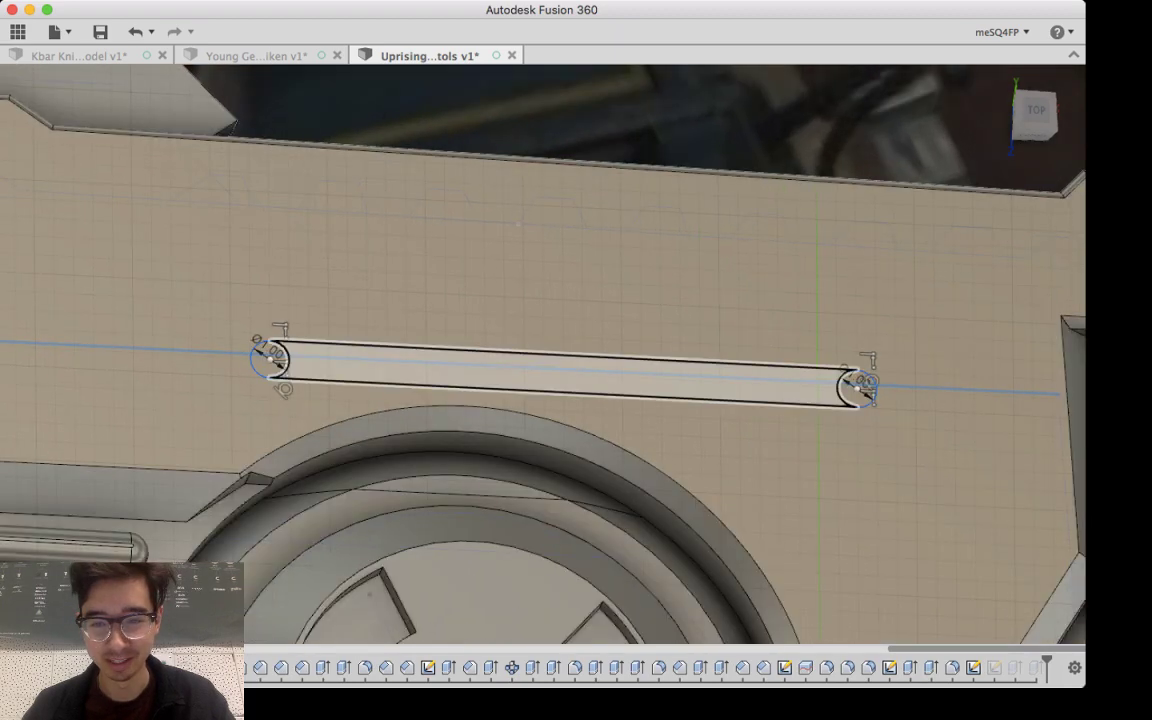
click(857, 388)
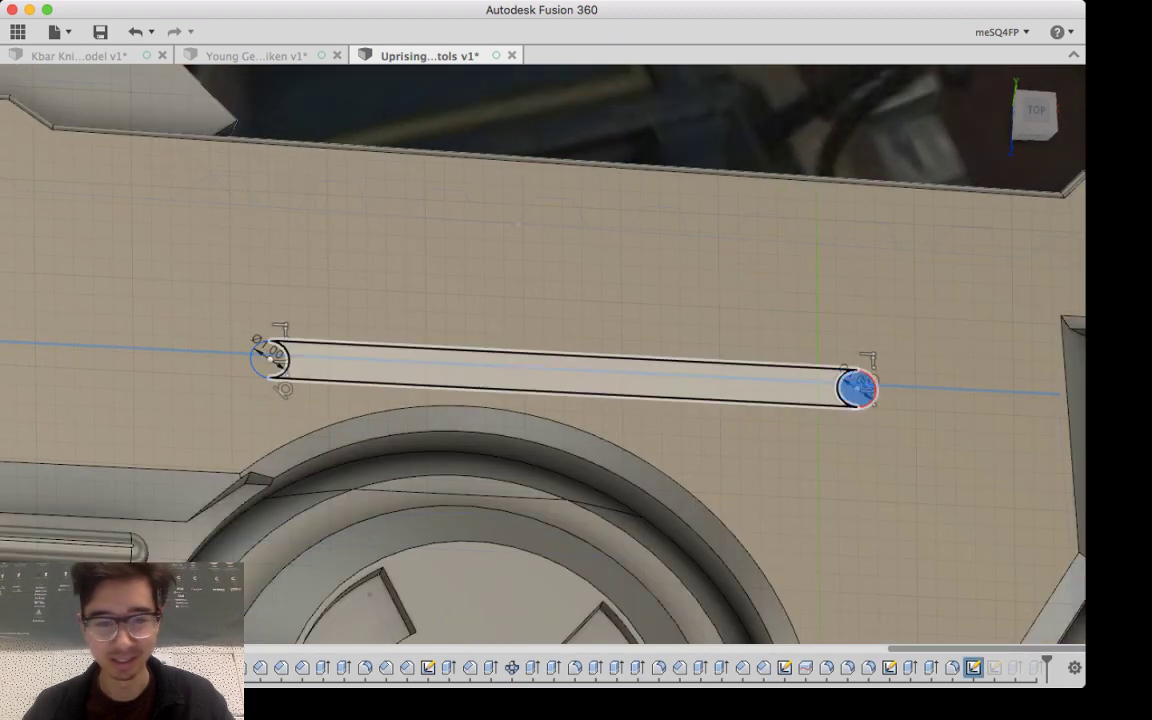
click(560, 373)
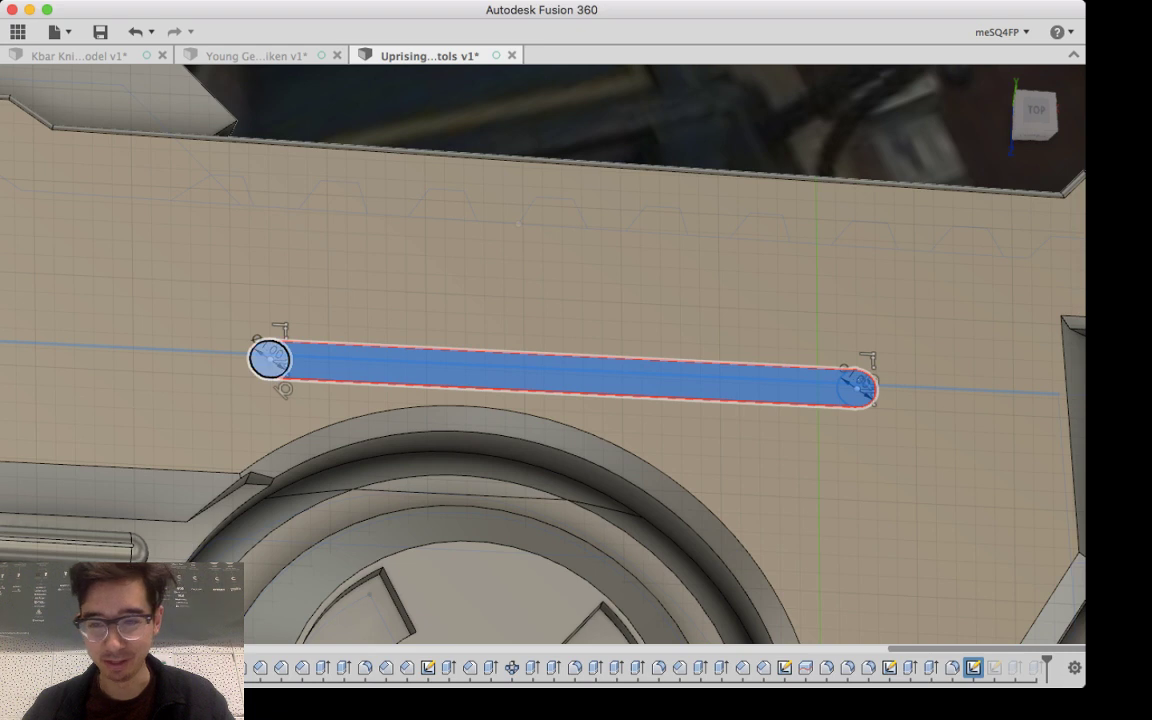
click(268, 358)
key(e)
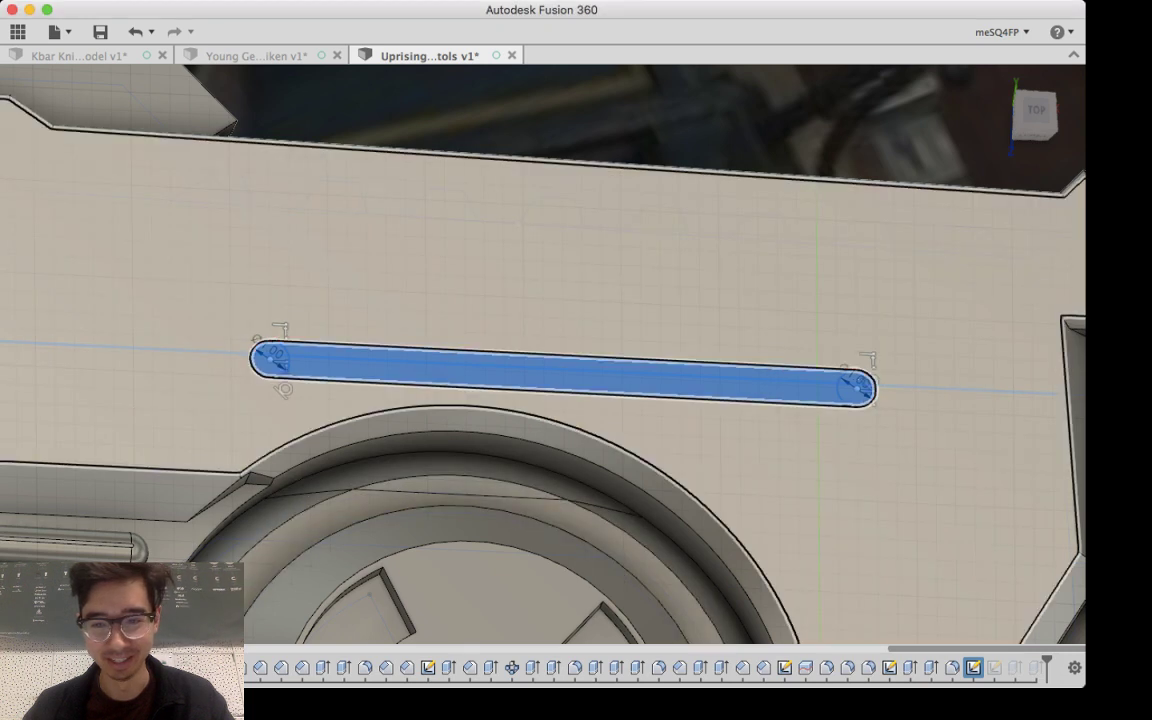
shift+middle_drag(520, 420, 505, 350)
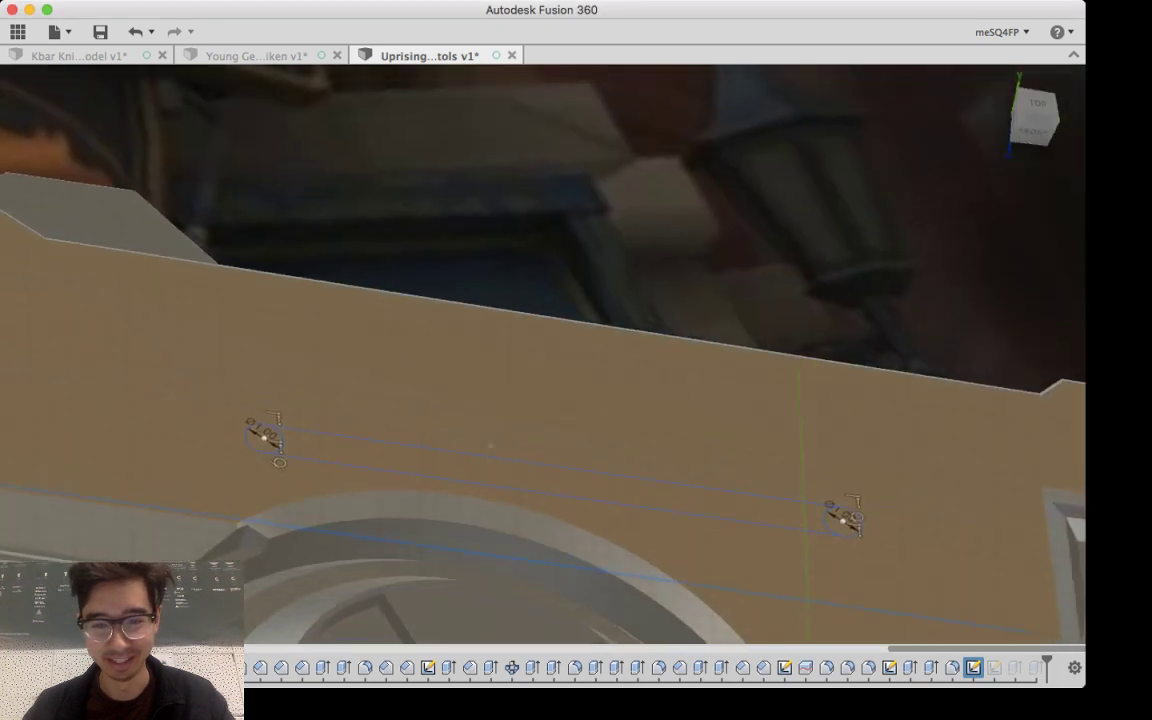
shift+middle_drag(490, 446, 492, 432)
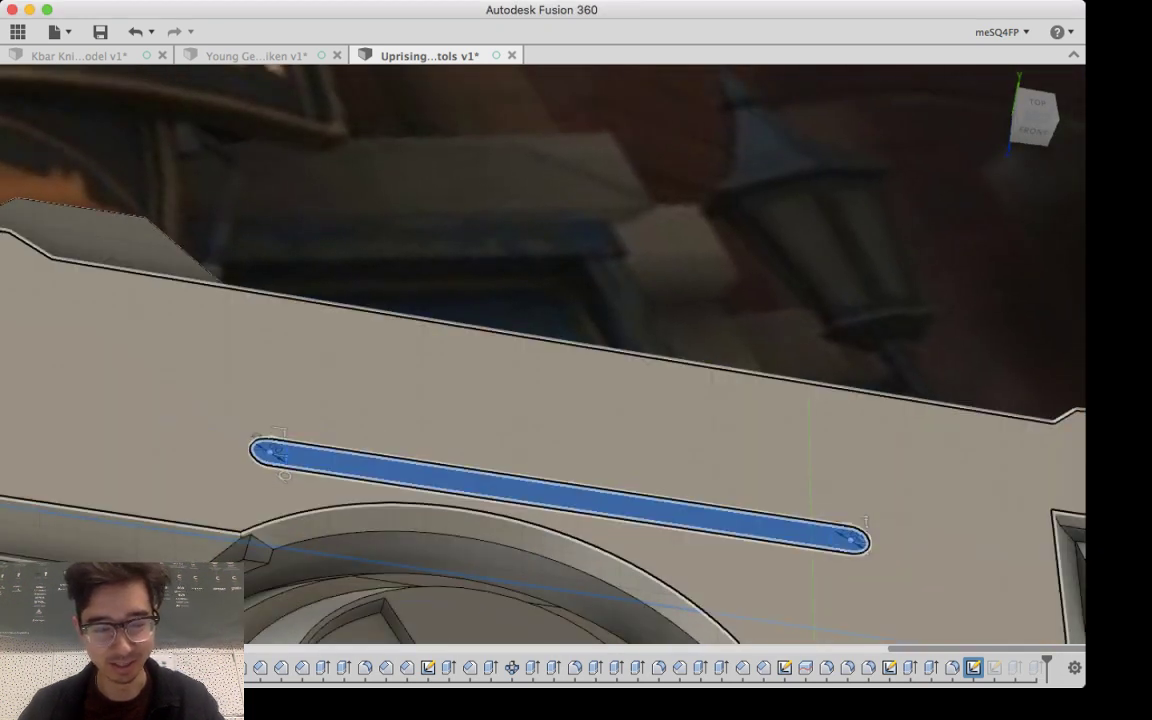
key(e)
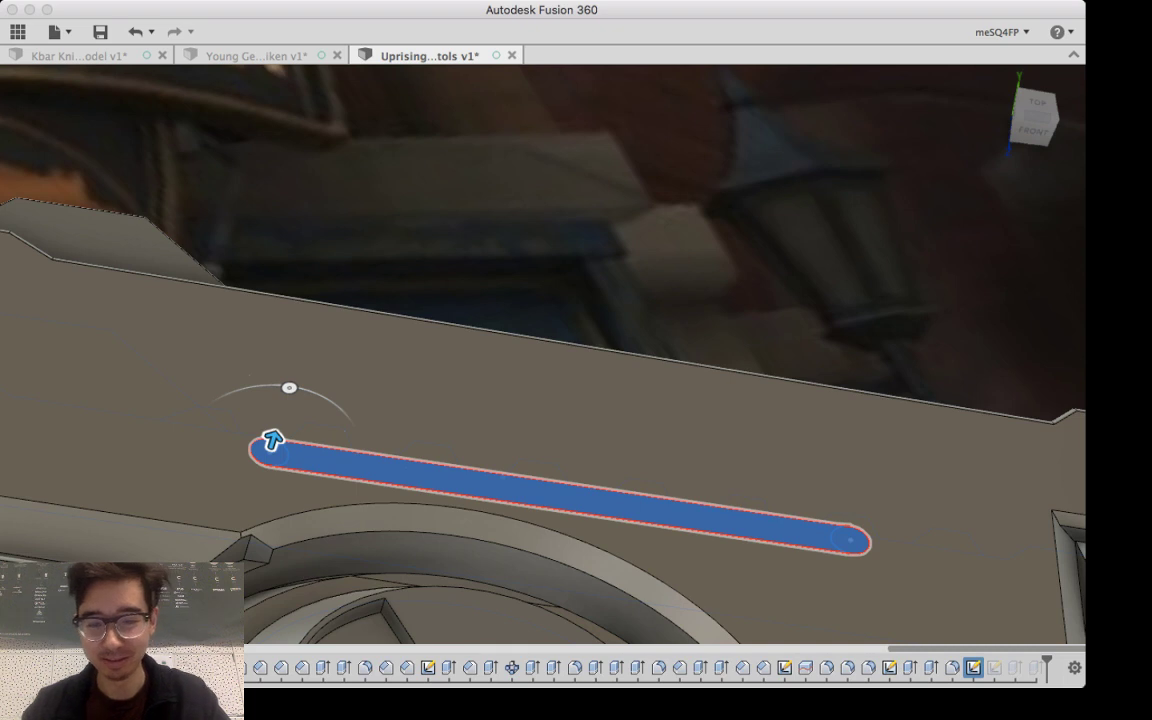
drag(272, 440, 277, 426)
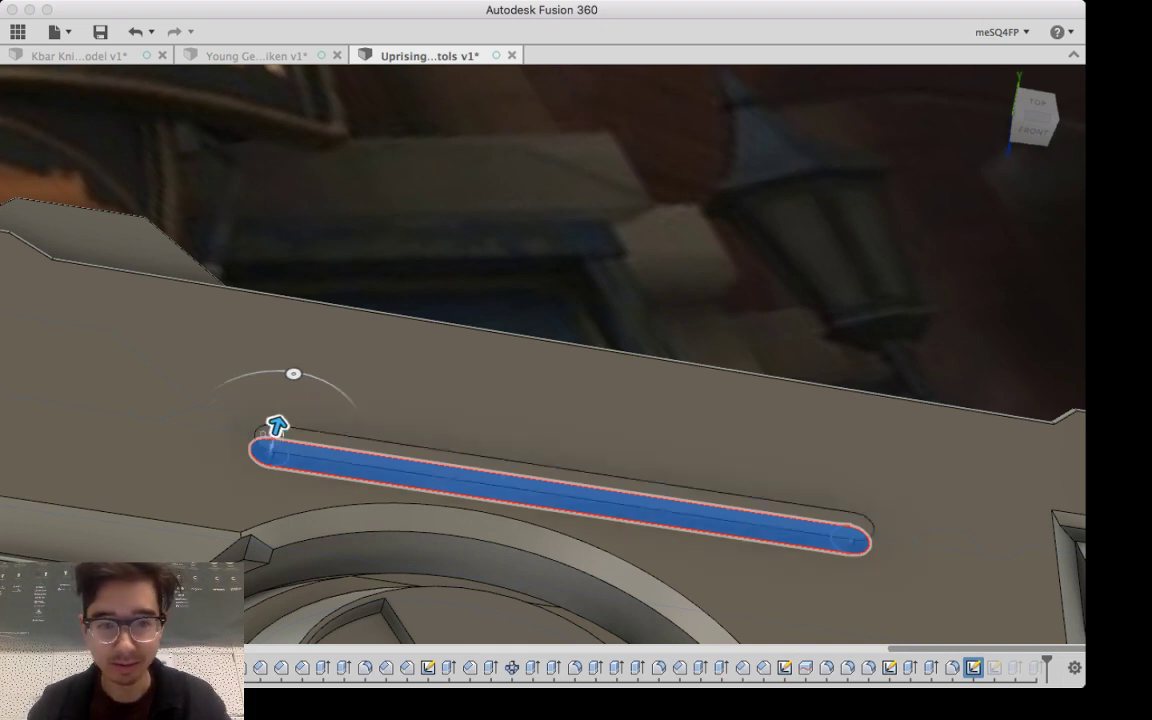
drag(277, 426, 261, 479)
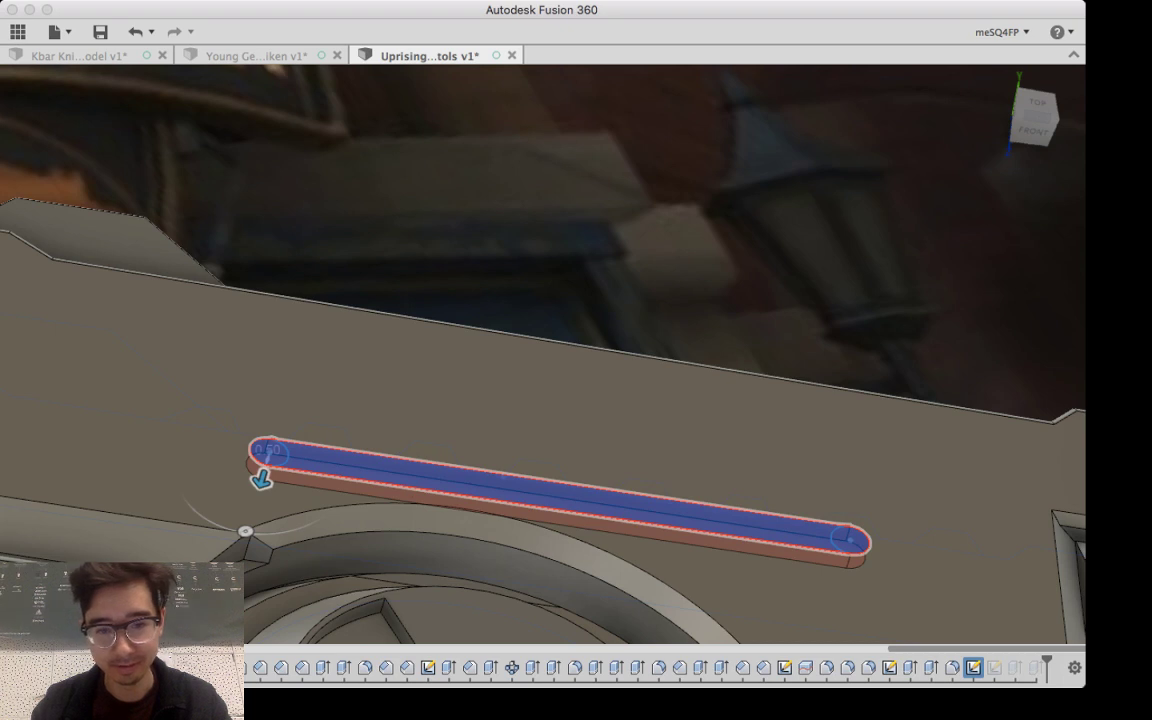
key(Return)
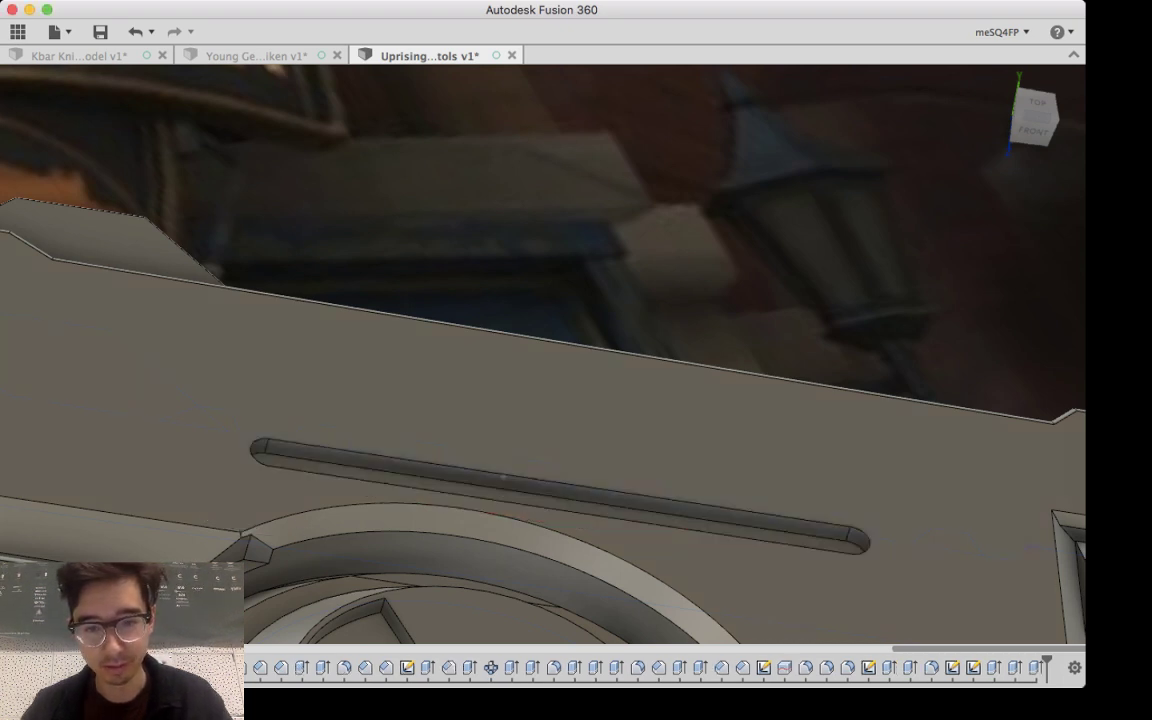
Step: Inspect the finished slot recess above the round wheel from several angles
shift+middle_drag(261, 479, 275, 550)
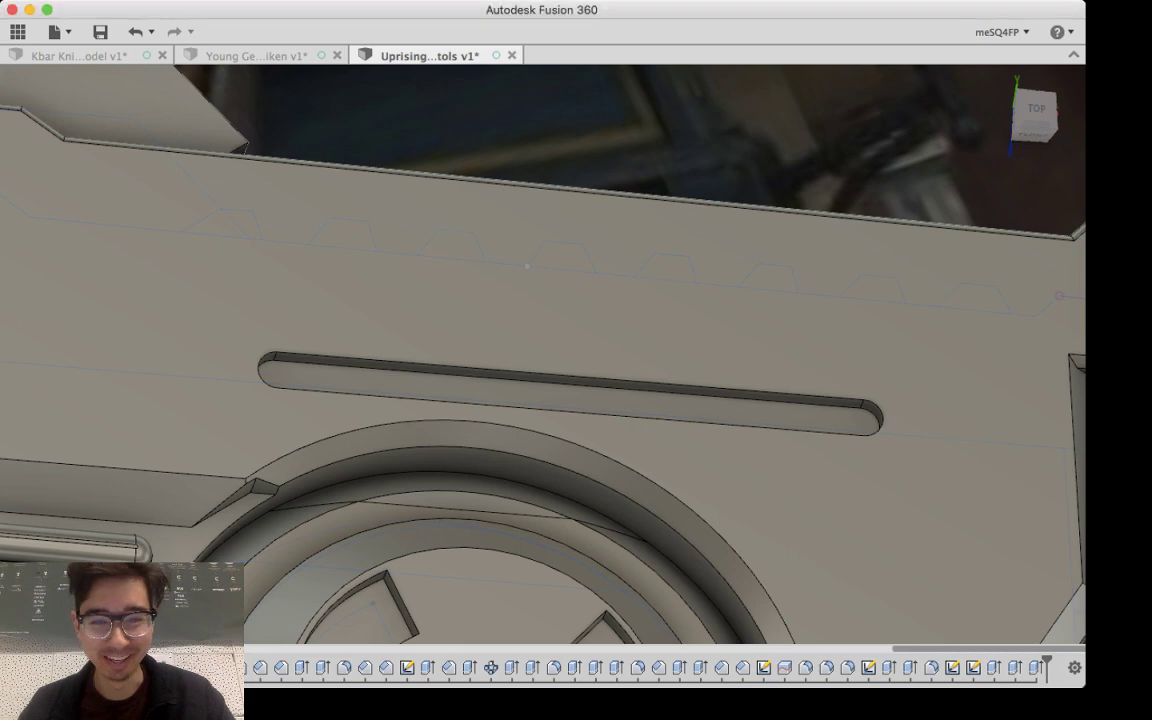
scroll(655, 370, up, 5)
scroll(651, 373, down, 5)
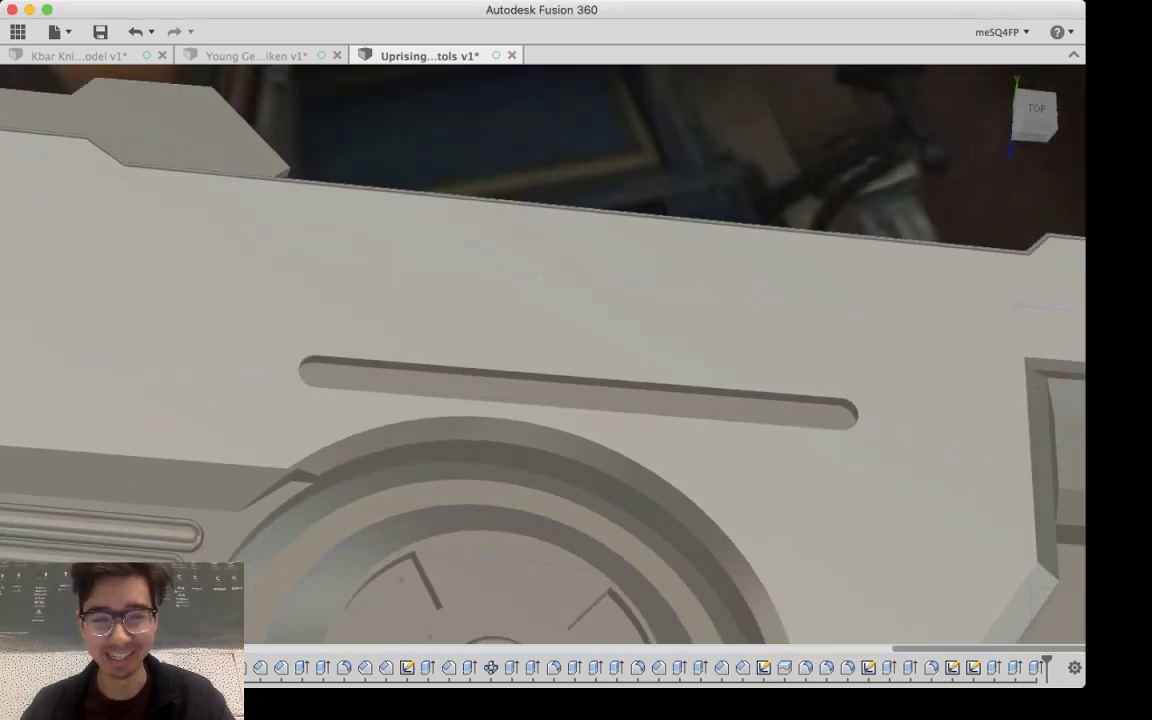
shift+middle_drag(651, 373, 641, 392)
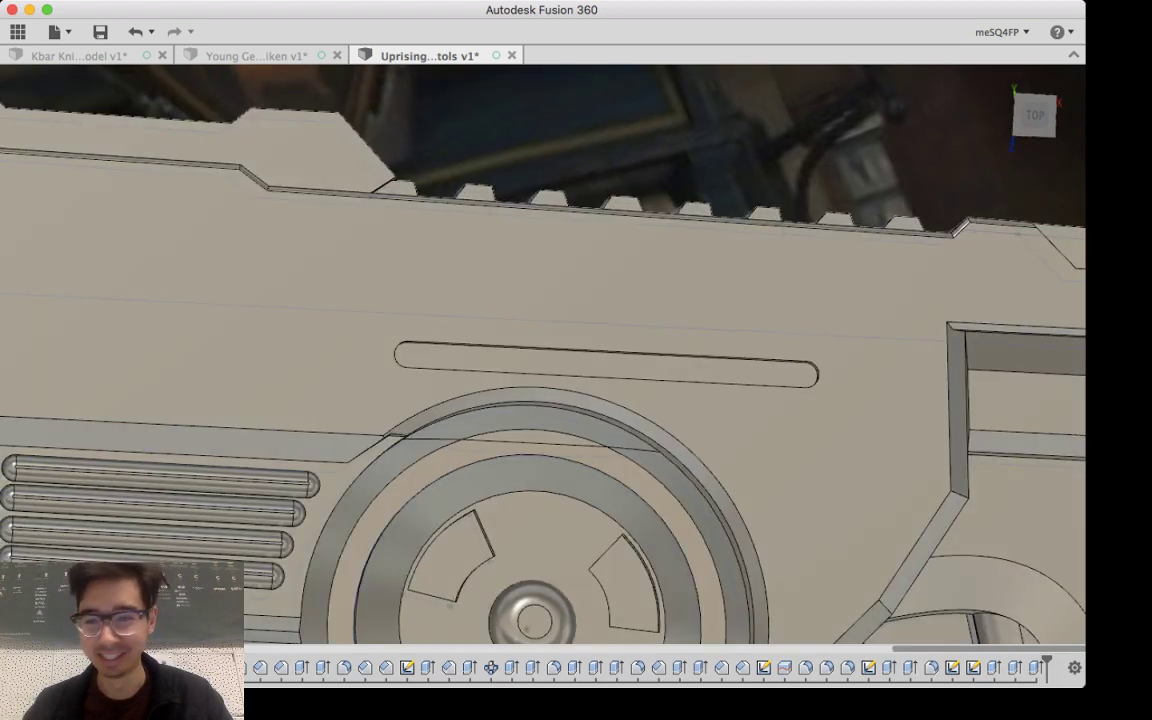
key(super+Tab)
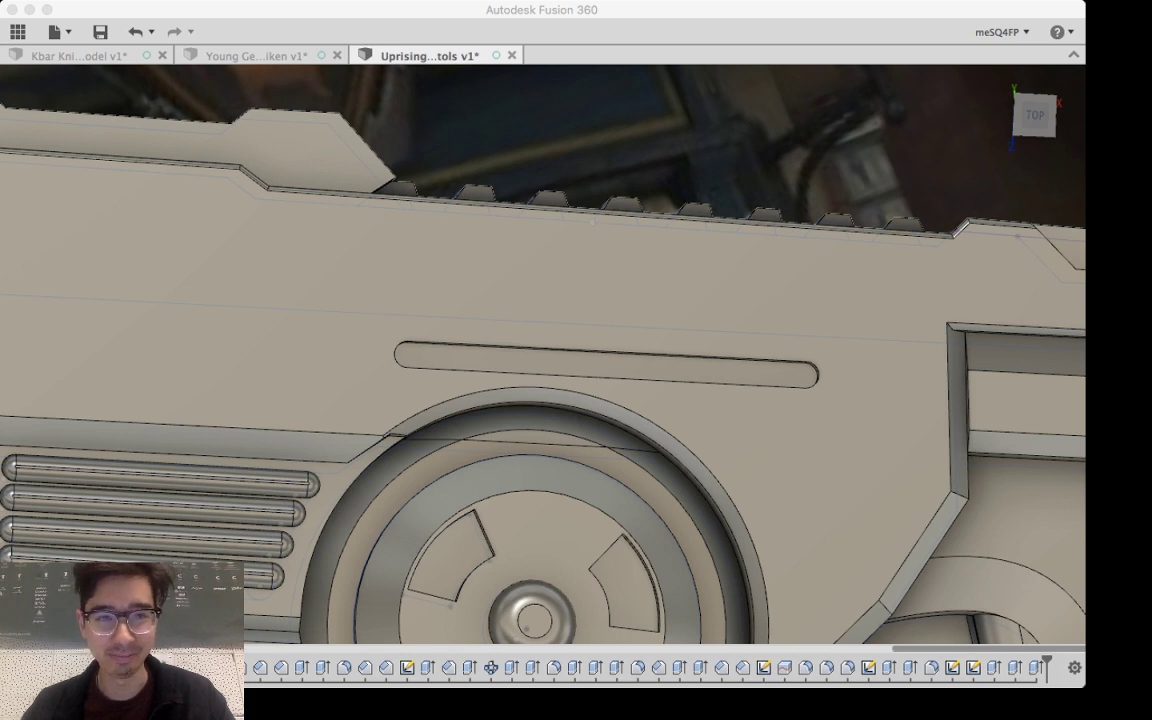
key(super+Tab)
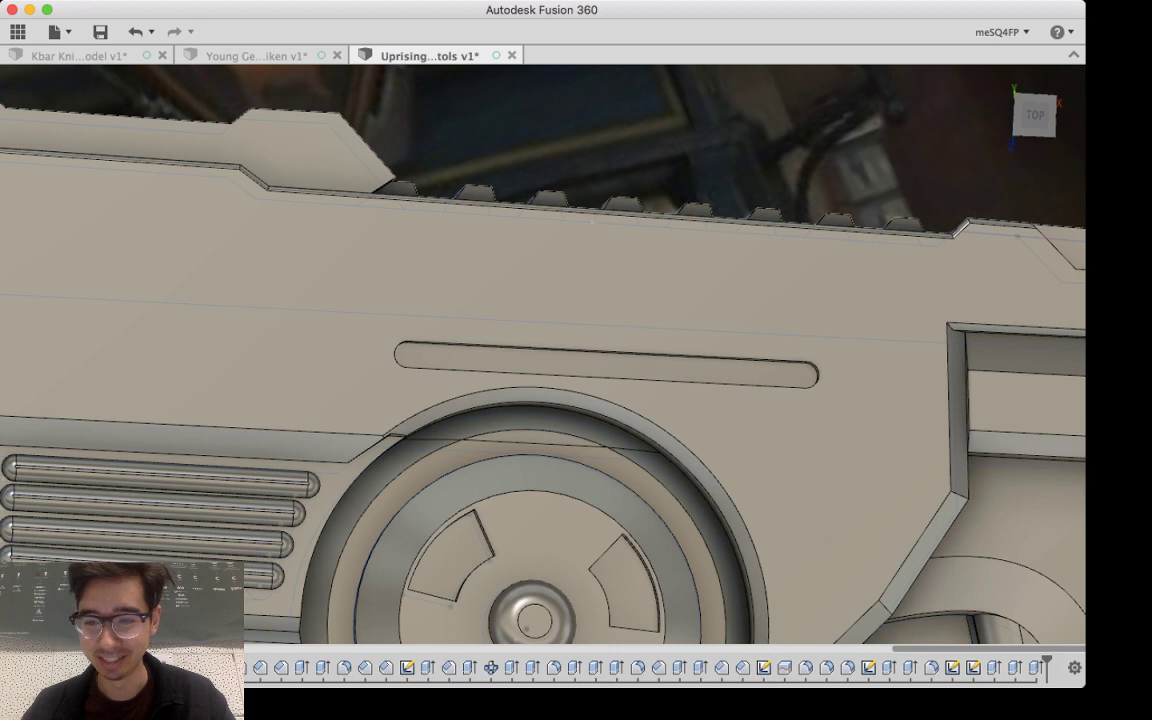
key(super+Tab)
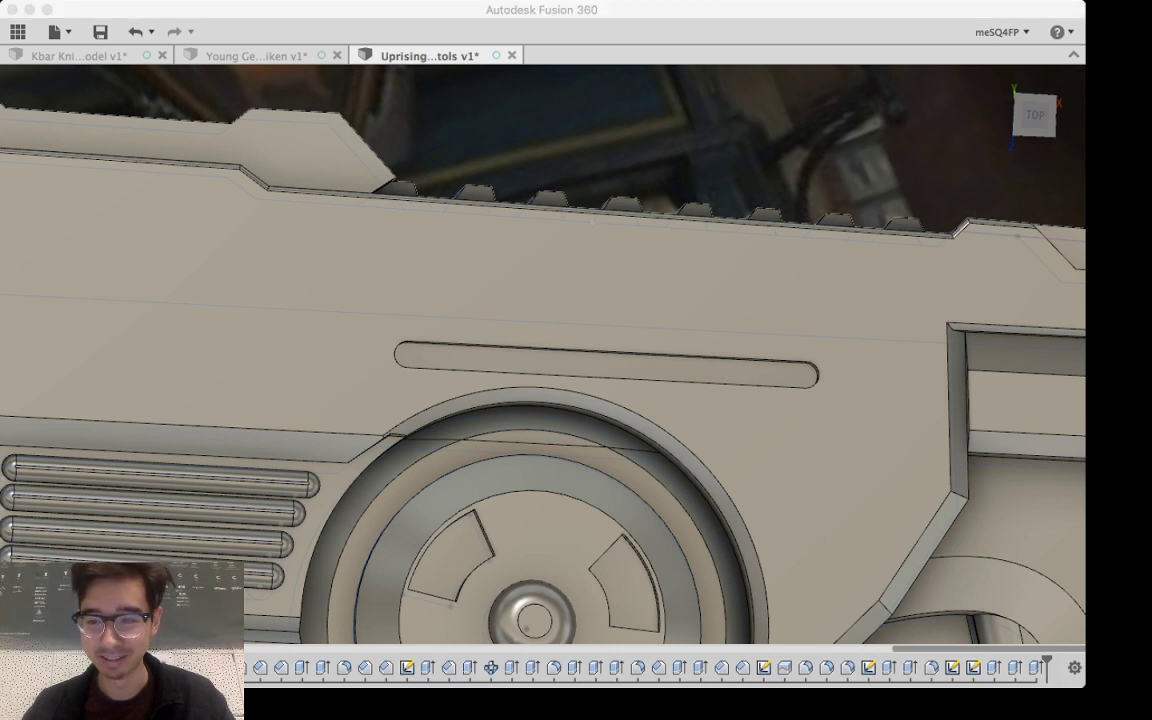
key(super+Tab)
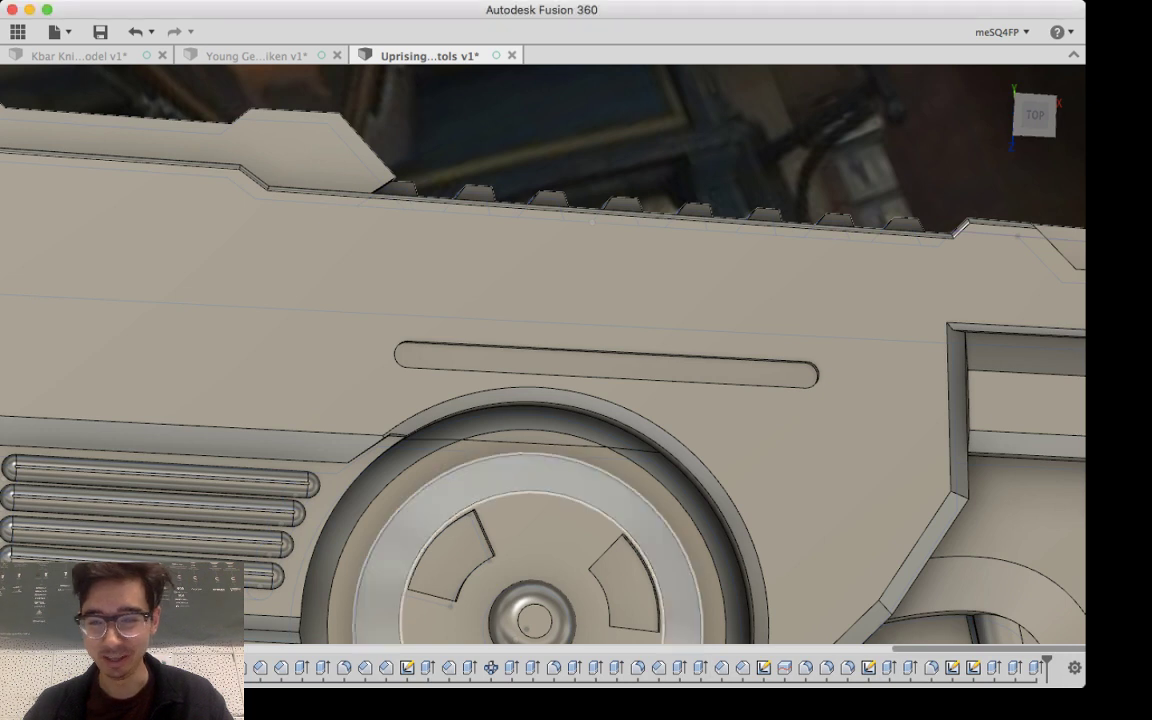
key(super+Tab)
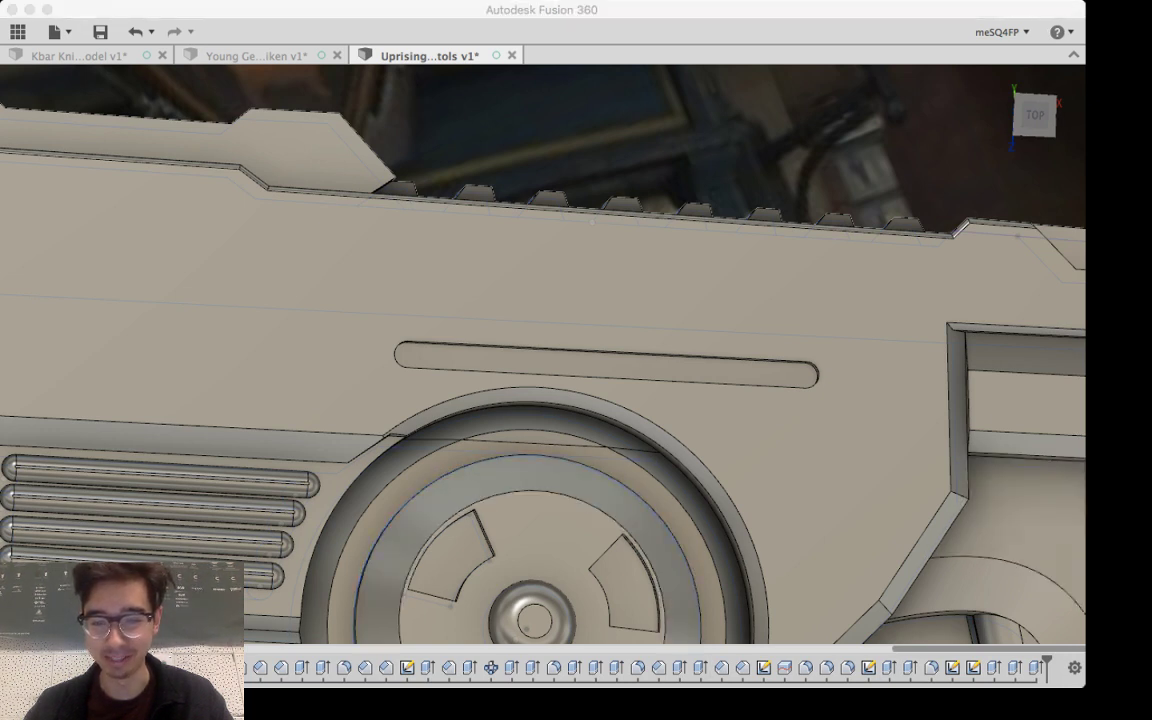
key(super+Tab)
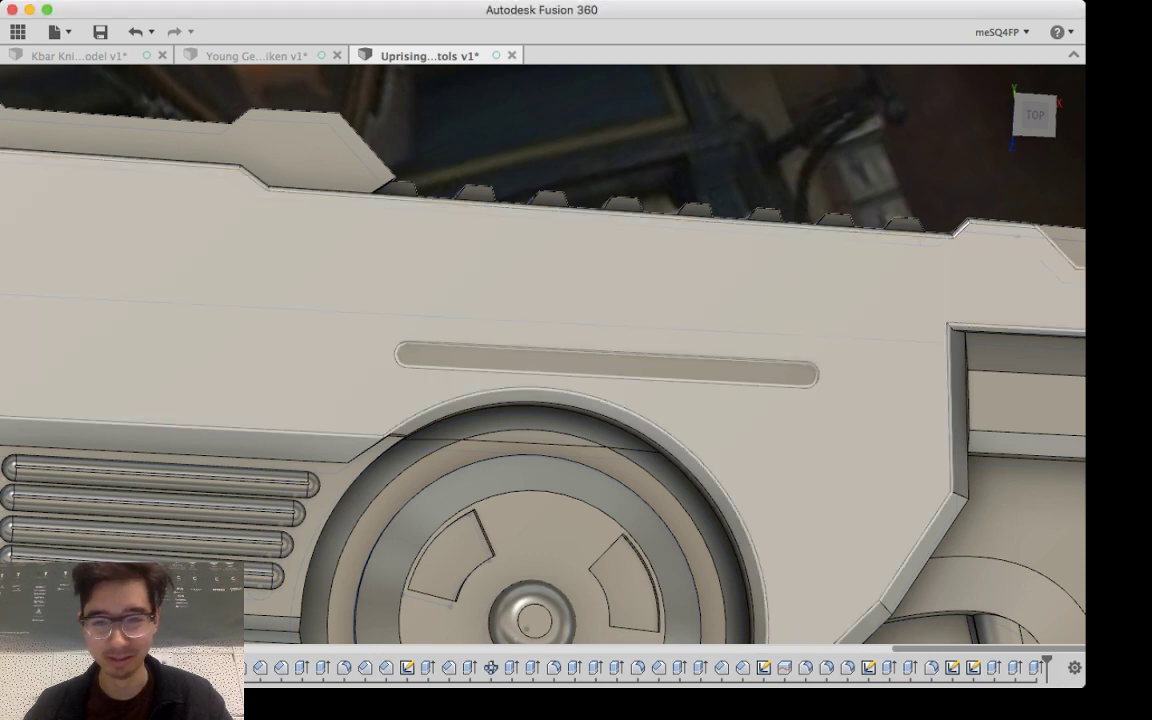
scroll(819, 380, up, 3)
scroll(808, 372, down, 10)
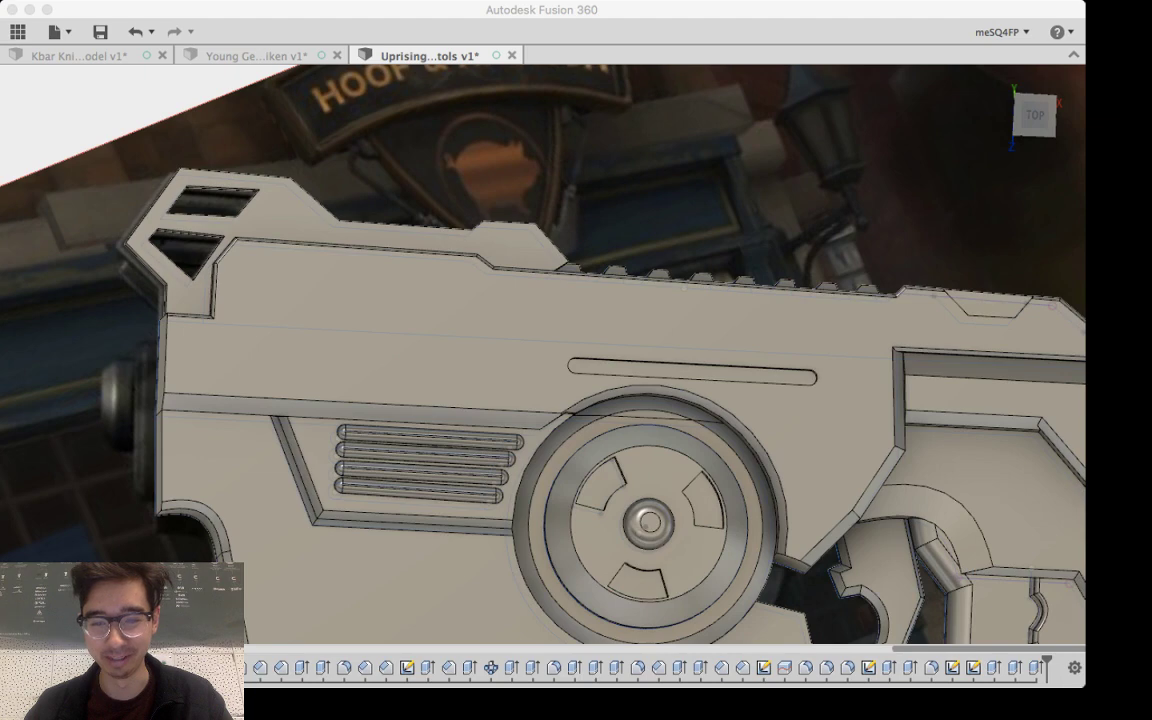
key(super+Tab)
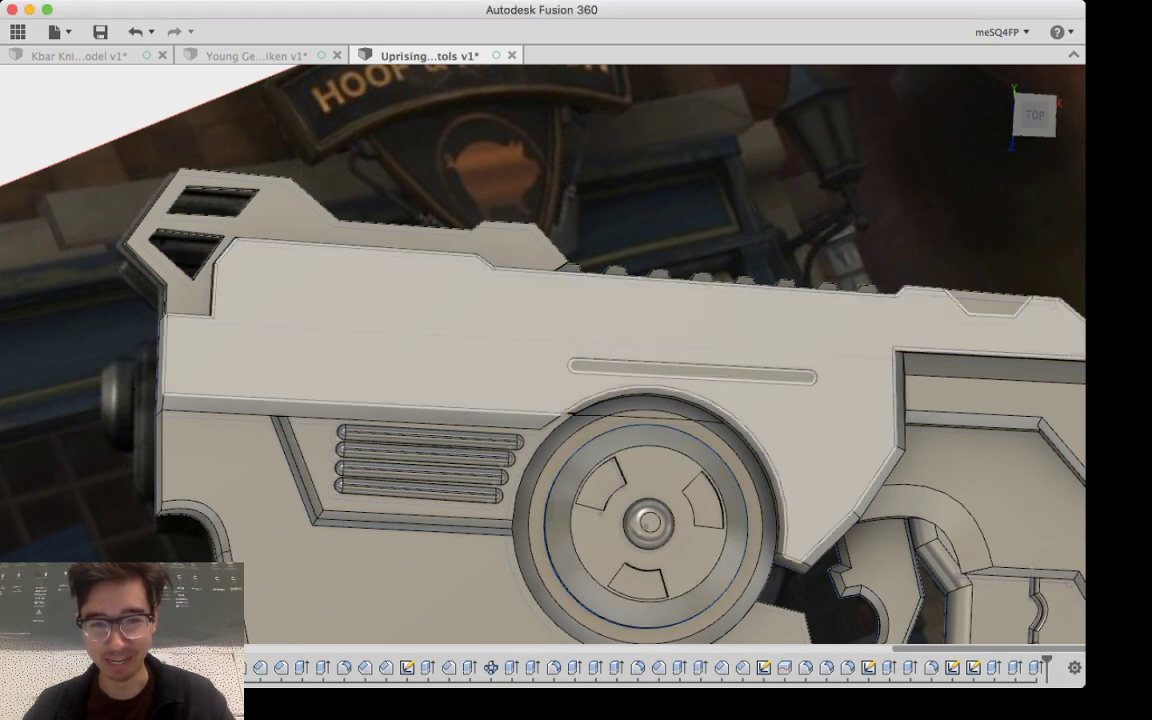
mouse_move(589, 545)
shift+middle_down()
mouse_move(660, 600)
mouse_move(590, 540)
shift+middle_up()
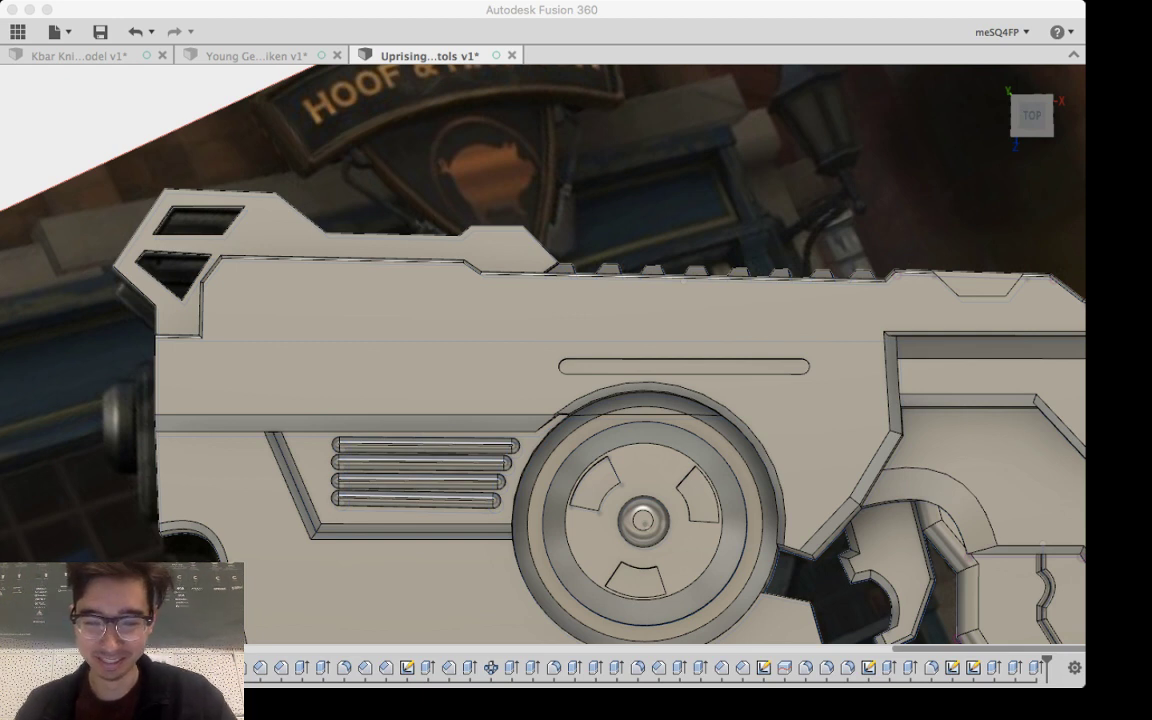
click(520, 320)
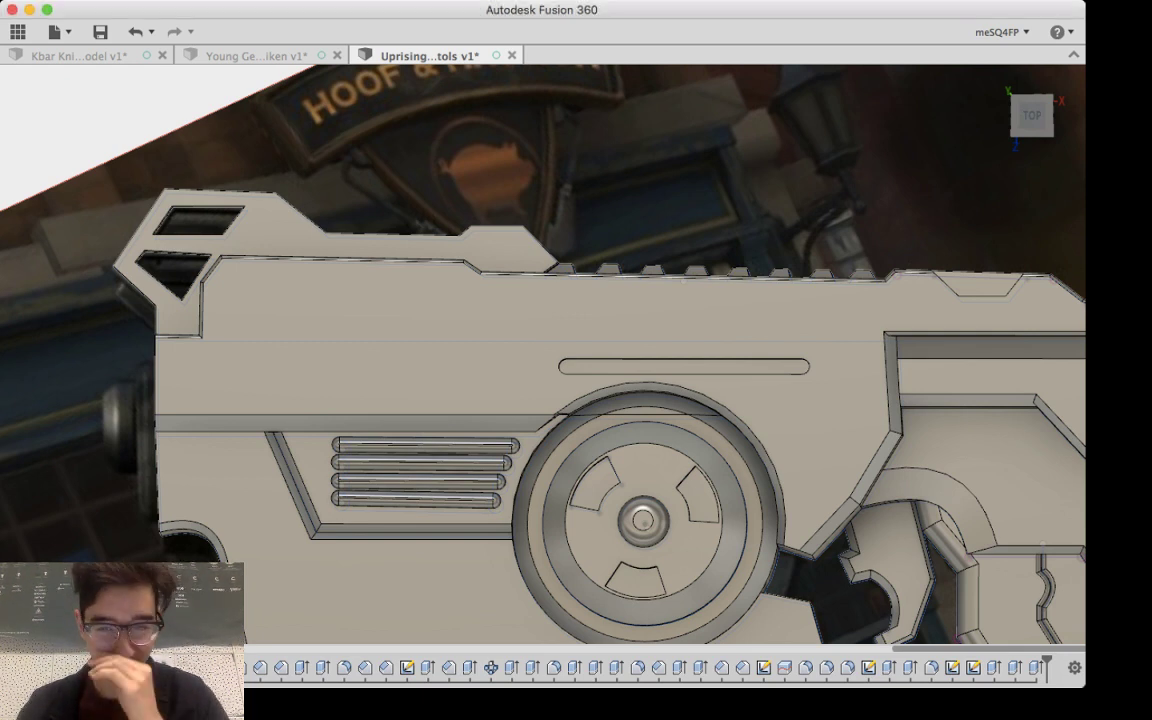
Step: Compare the slot and upper side panels of the body with the reference image
key(super+Tab)
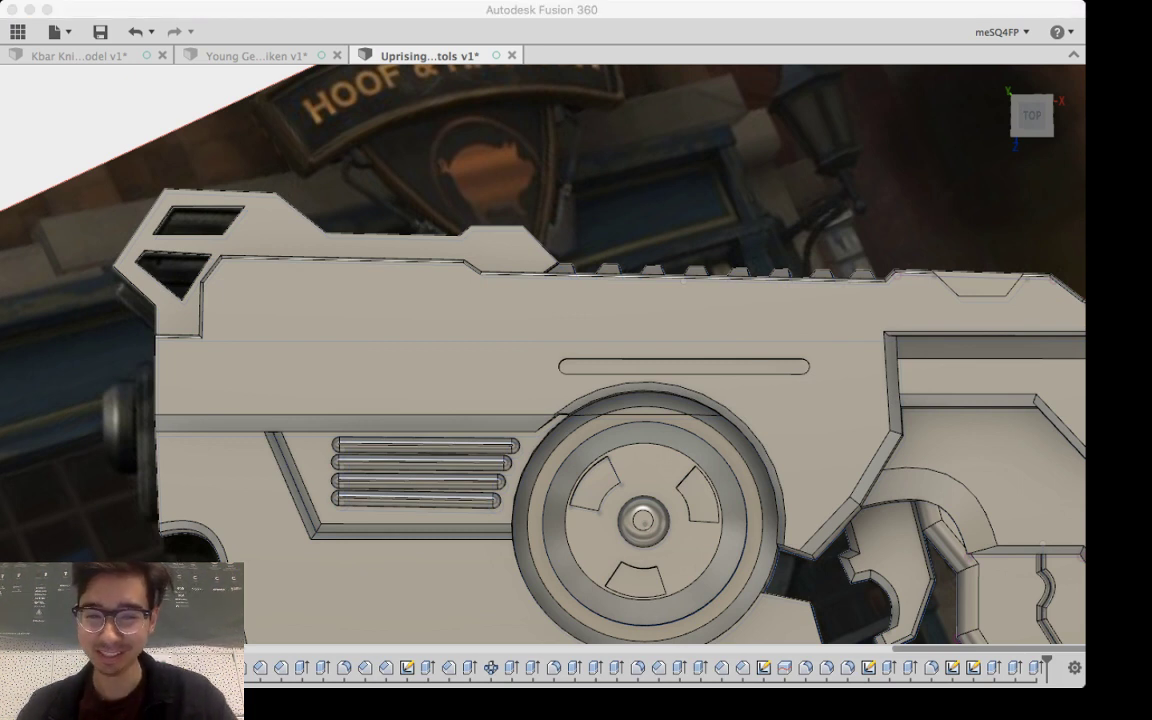
key(super+Tab)
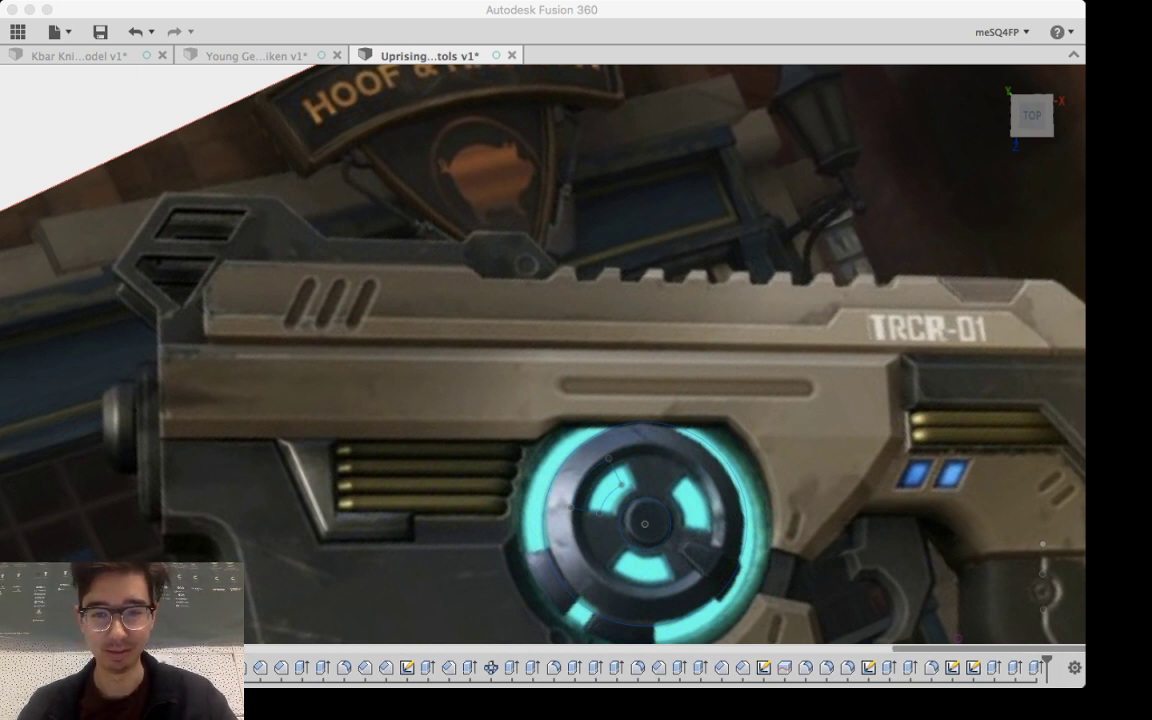
scroll(530, 365, up, 5)
scroll(530, 365, down, 6)
scroll(618, 419, down, 5)
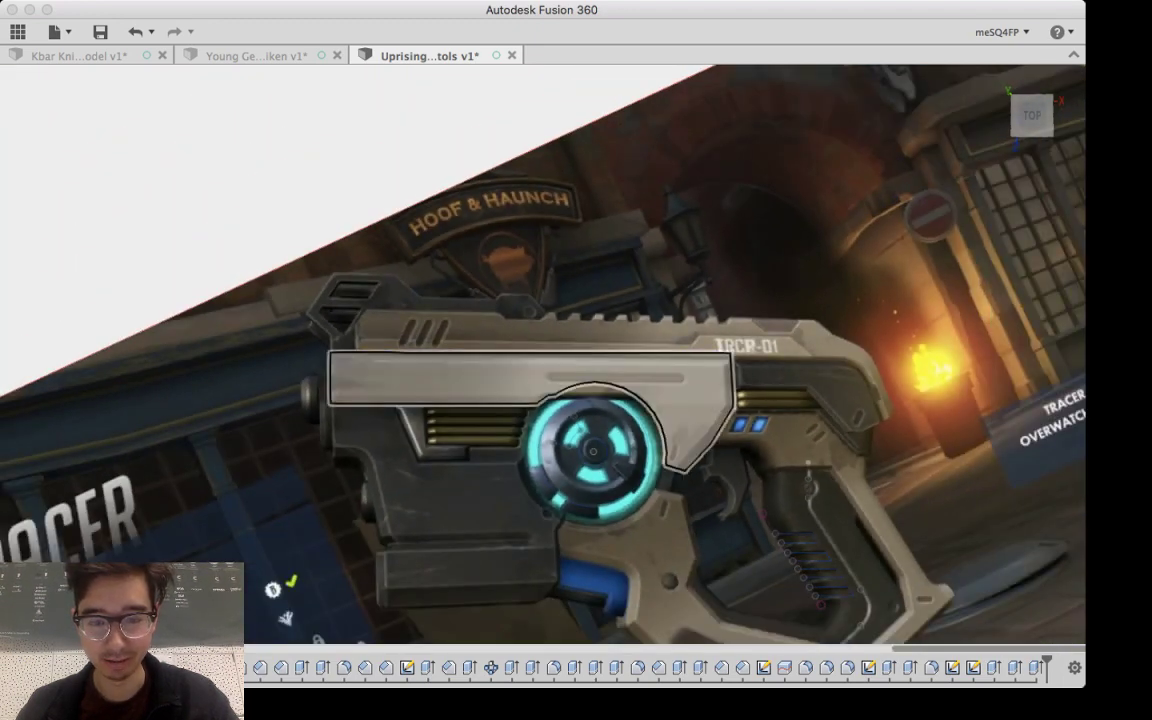
scroll(680, 372, up, 2)
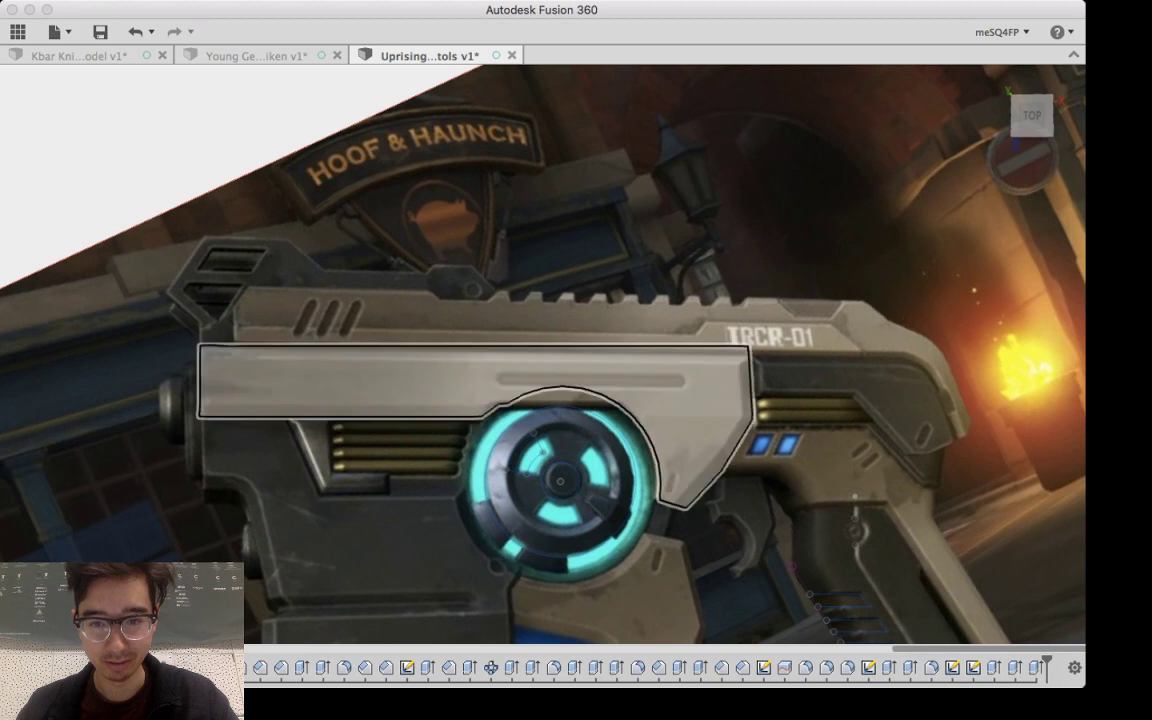
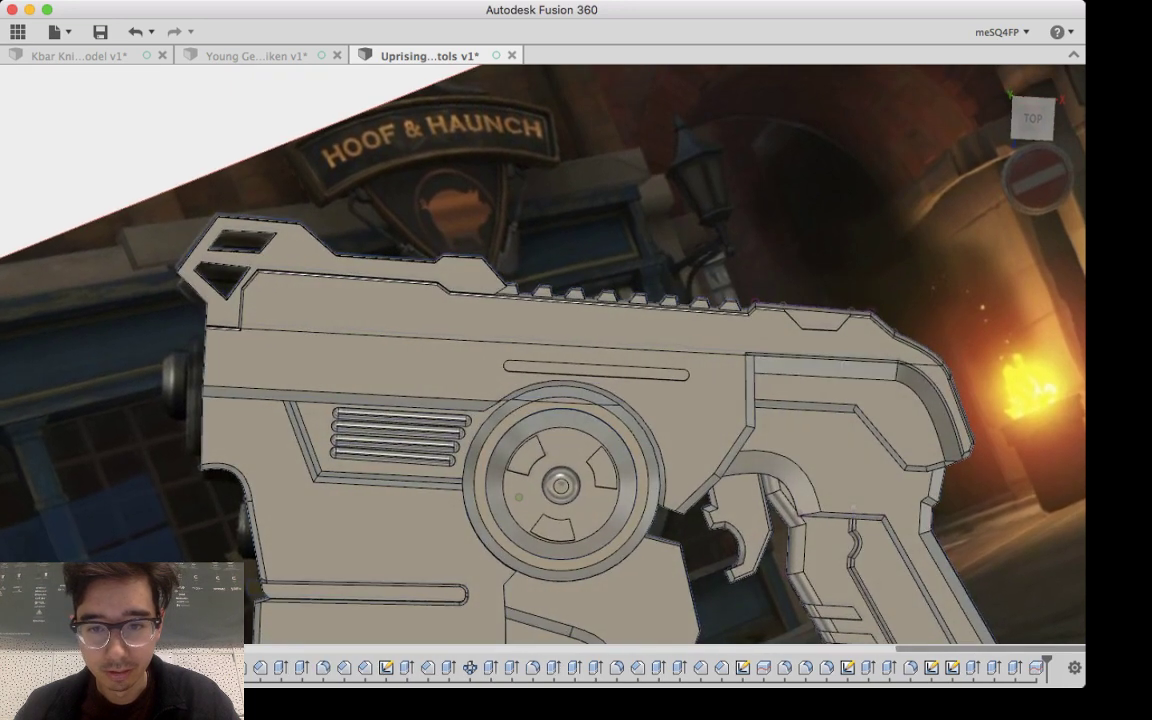
Step: Try to pull the split line between the upper slide and the side panel above the wheel
click(500, 341)
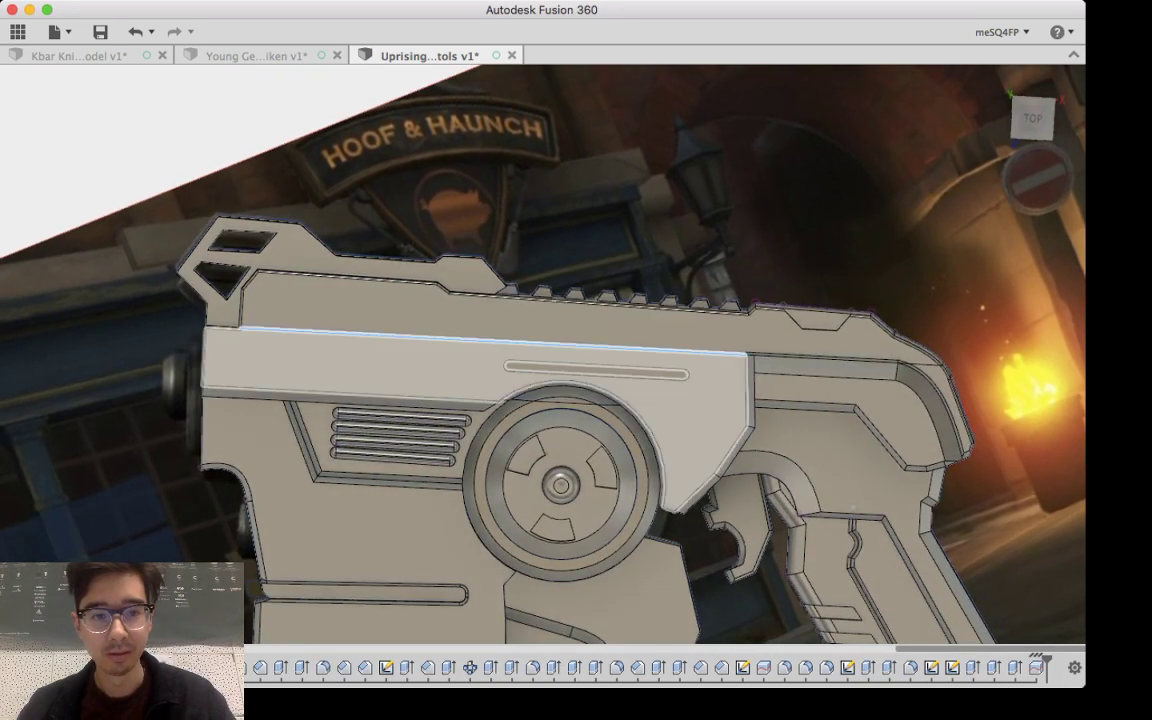
shift+middle_drag(565, 312, 606, 446)
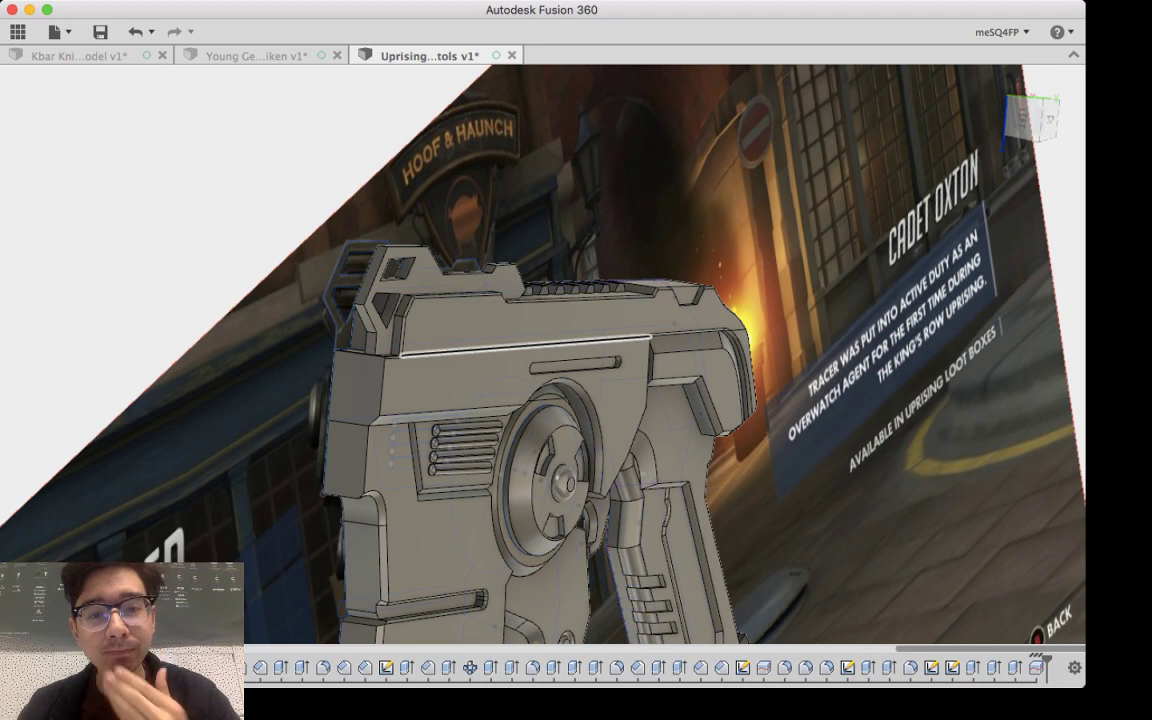
click(527, 346)
shift+middle_drag(540, 325, 584, 340)
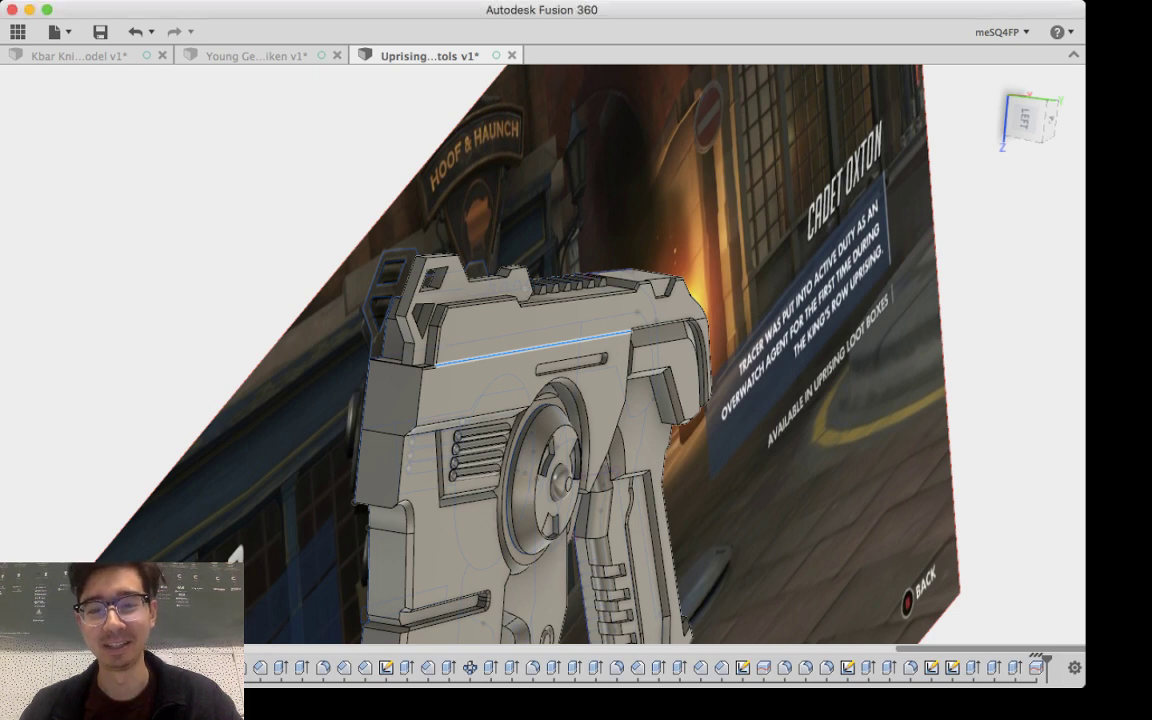
shift+middle_drag(556, 450, 610, 462)
shift+middle_drag(500, 448, 458, 448)
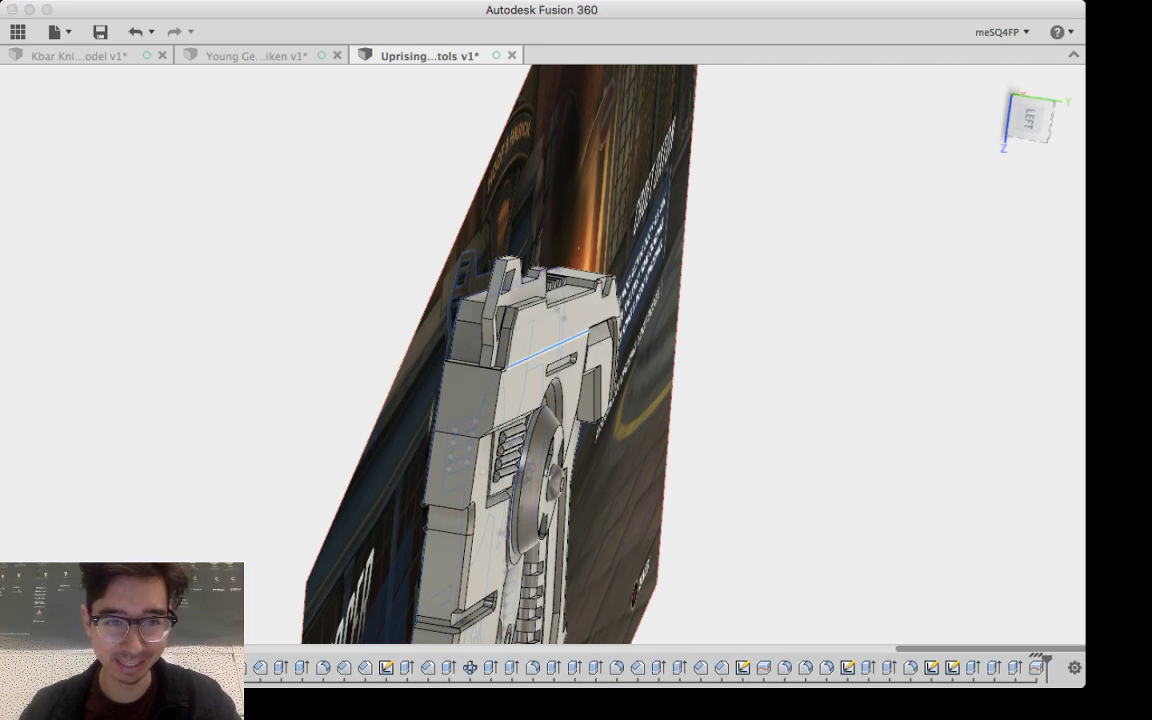
click(548, 349)
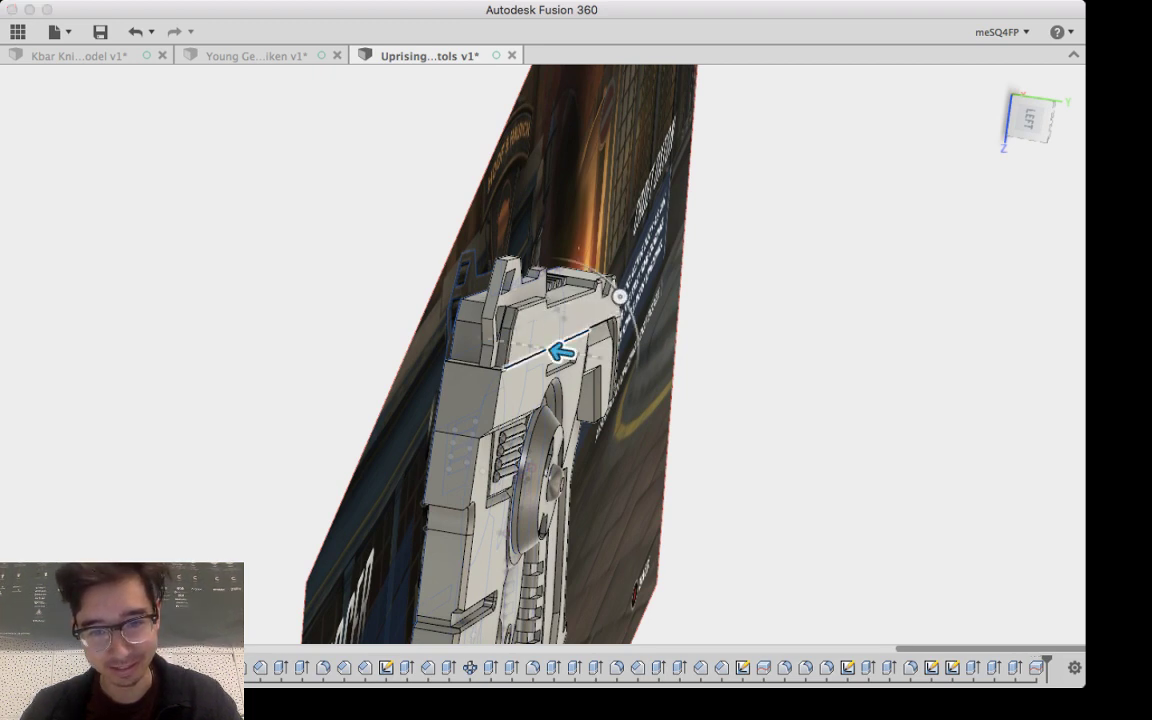
drag(561, 351, 550, 349)
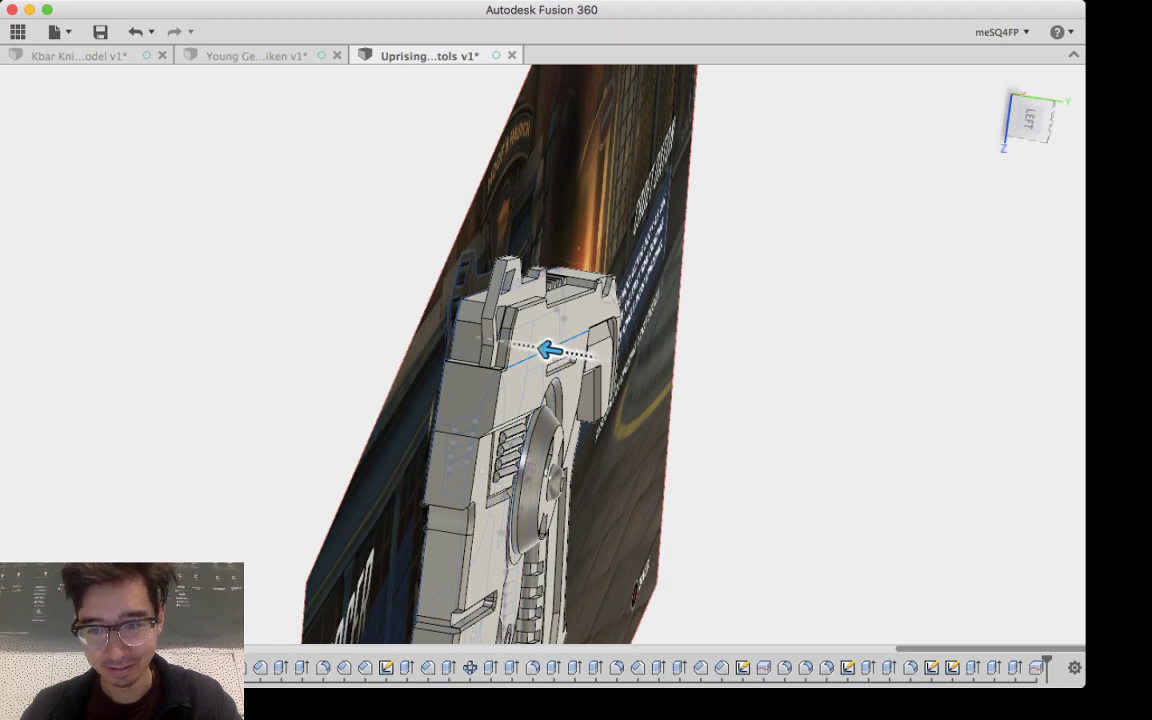
drag(549, 349, 559, 351)
shift+middle_drag(559, 351, 375, 343)
shift+middle_drag(580, 306, 508, 300)
scroll(506, 300, down, 3)
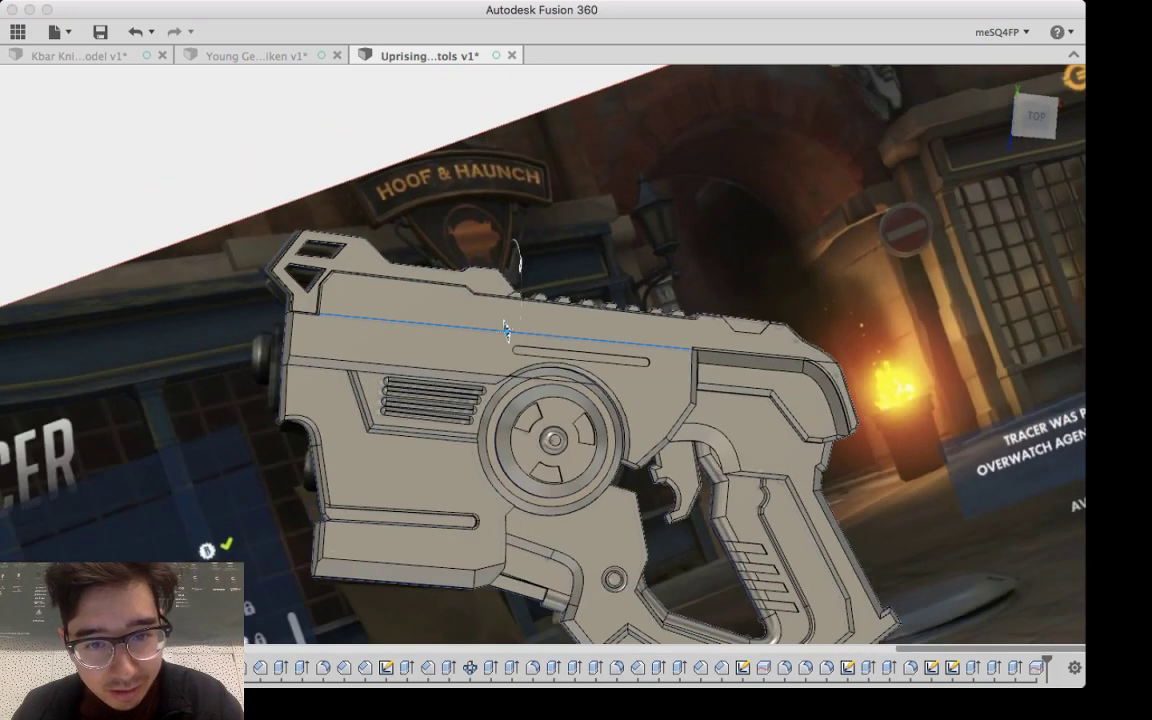
Step: Examine the shape and depth of the upper slide and side panel in the reference image and from several angles on the model
scroll(506, 300, up, 3)
scroll(553, 313, up, 8)
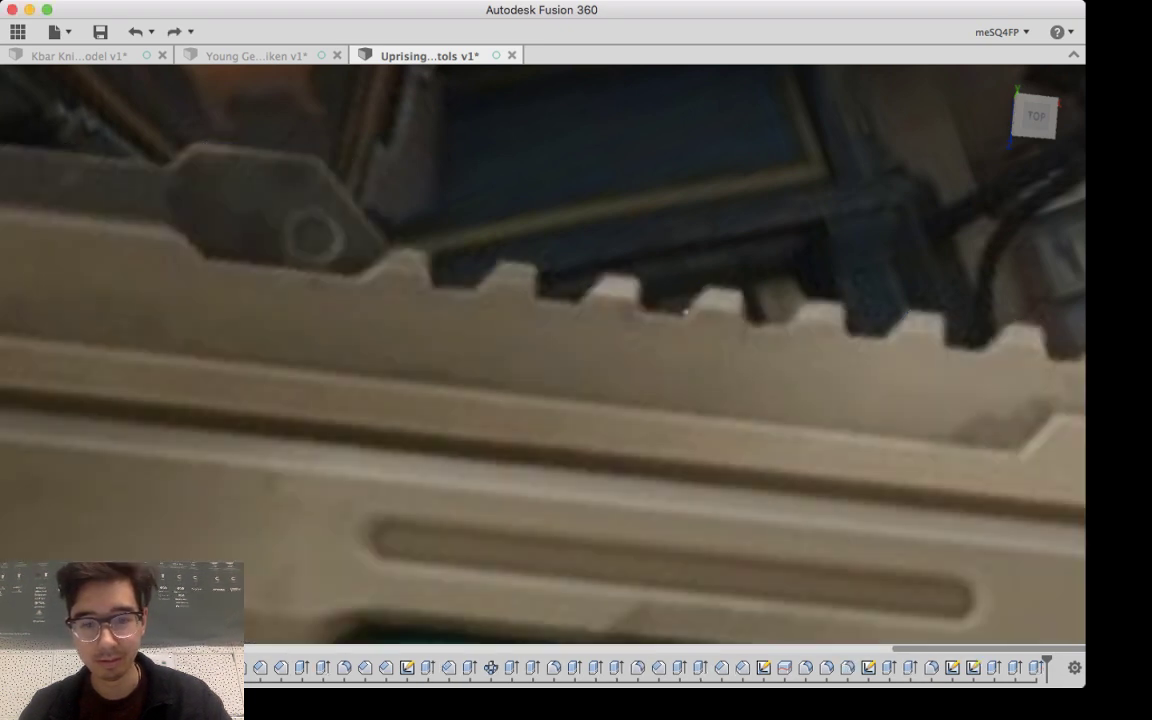
scroll(602, 398, down, 10)
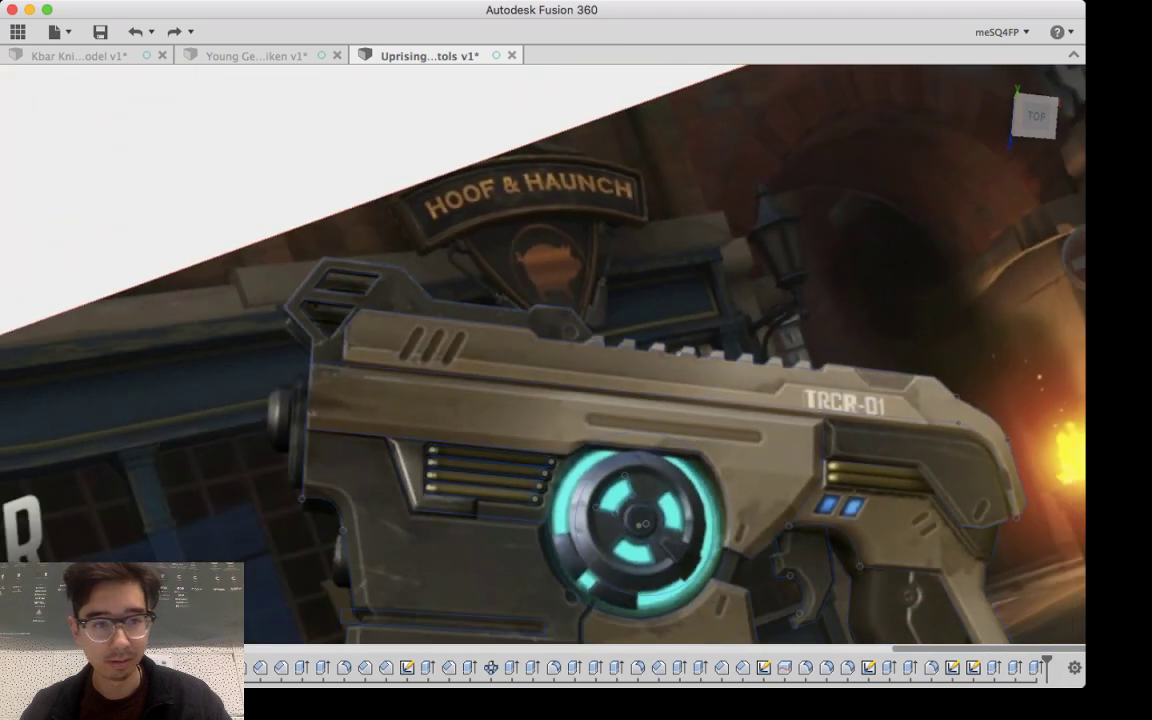
shift+middle_drag(602, 398, 665, 400)
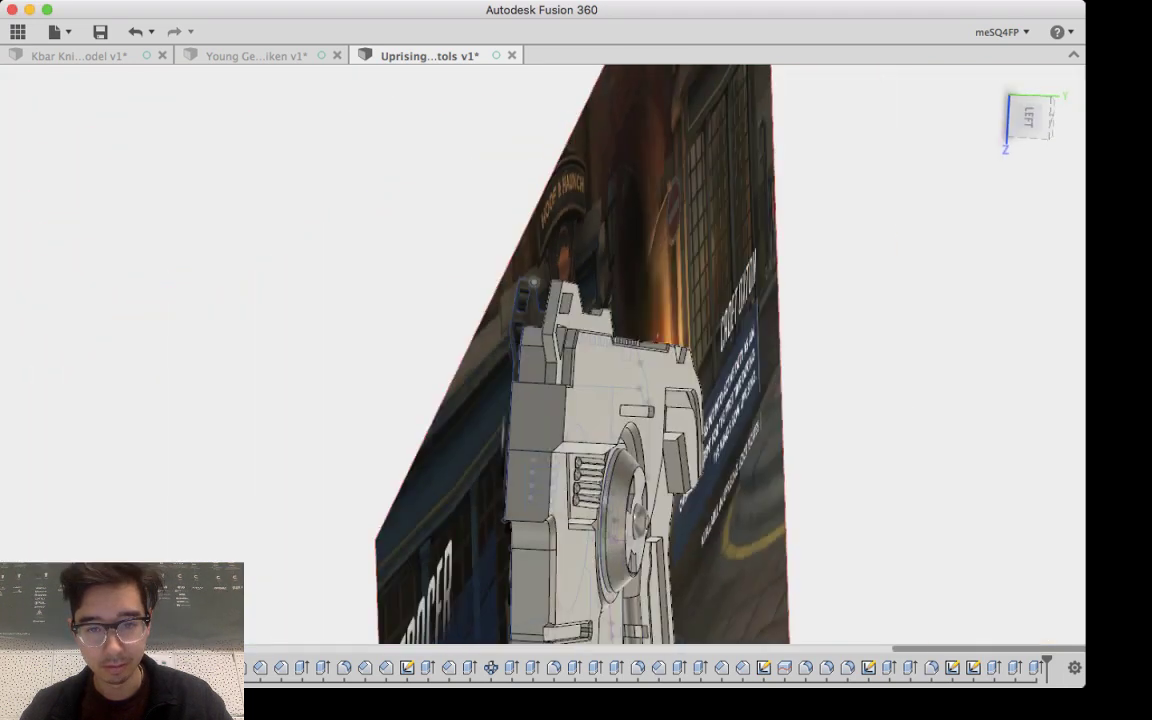
shift+middle_drag(534, 283, 545, 282)
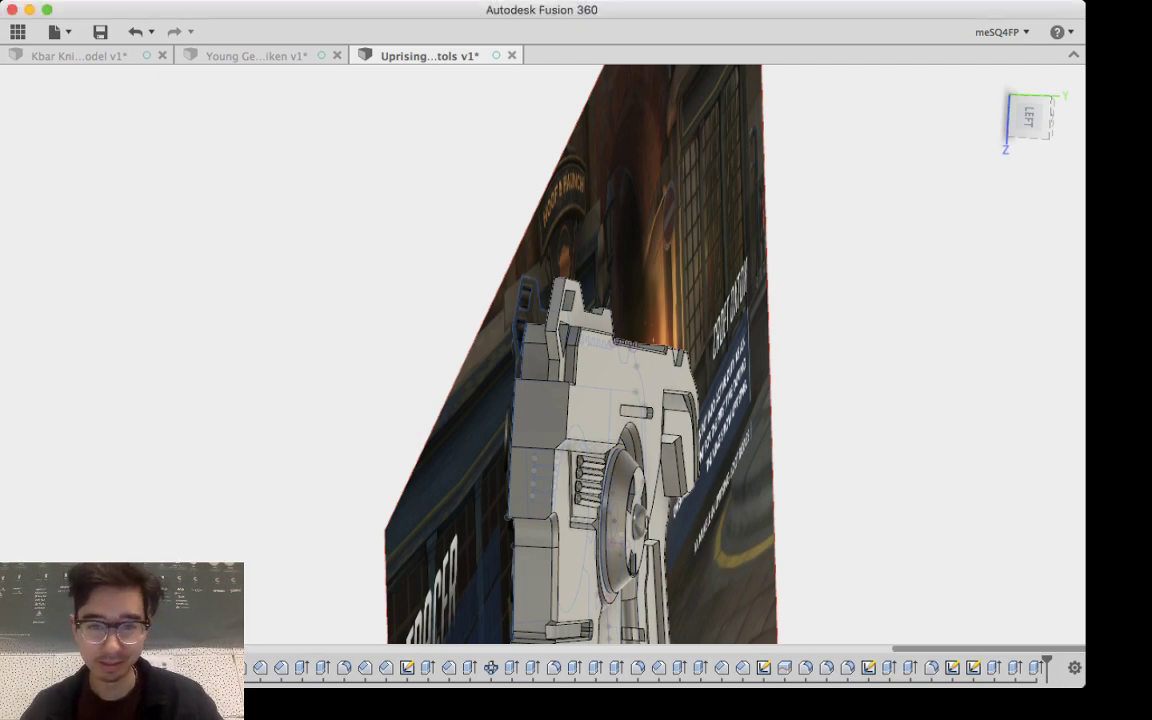
shift+middle_drag(622, 475, 430, 475)
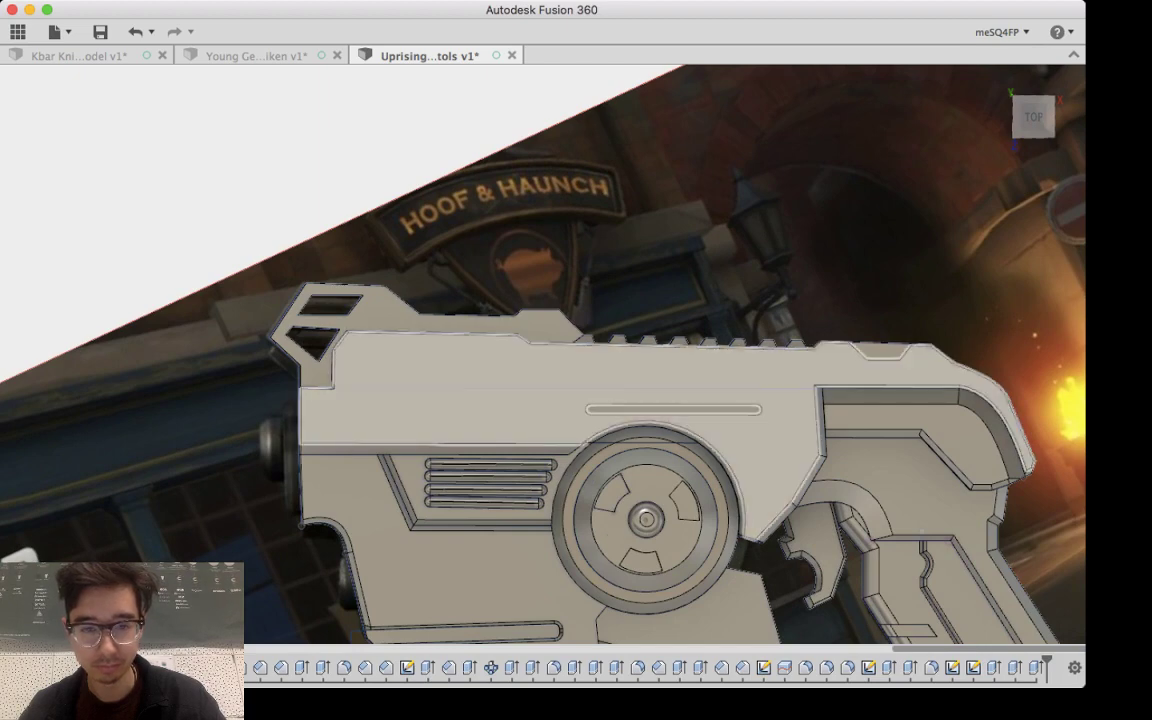
mouse_move(622, 450)
shift+middle_down()
mouse_move(722, 456)
mouse_move(632, 450)
shift+middle_up()
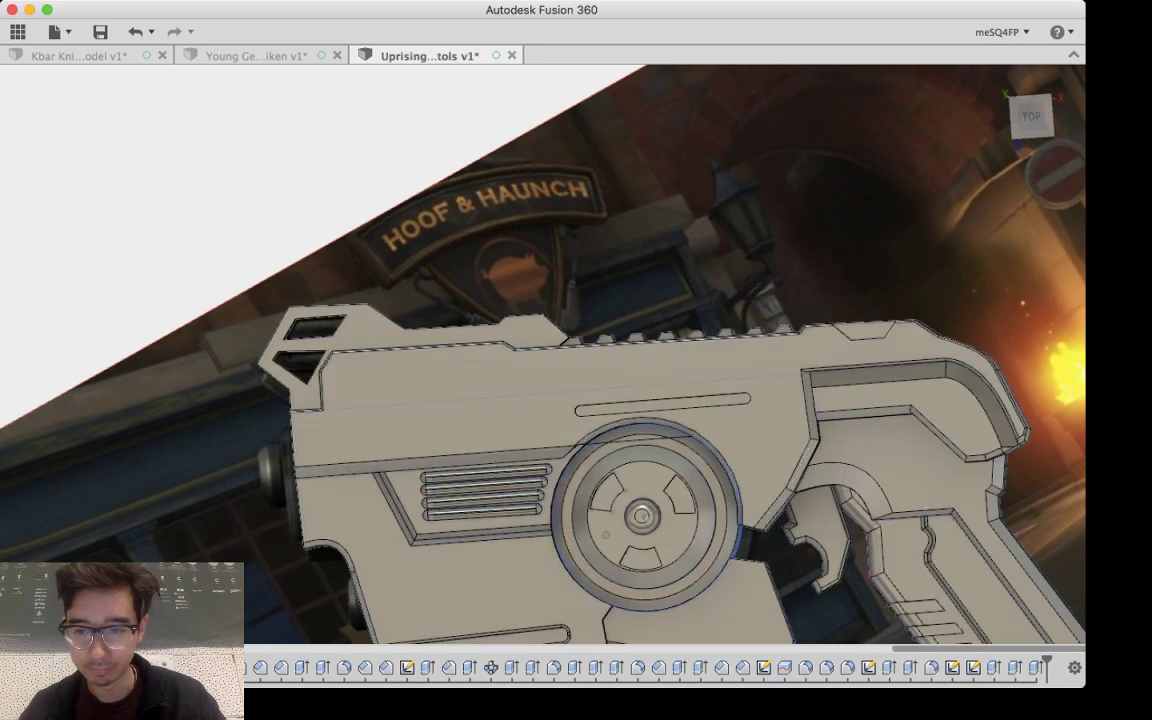
key(super+Tab)
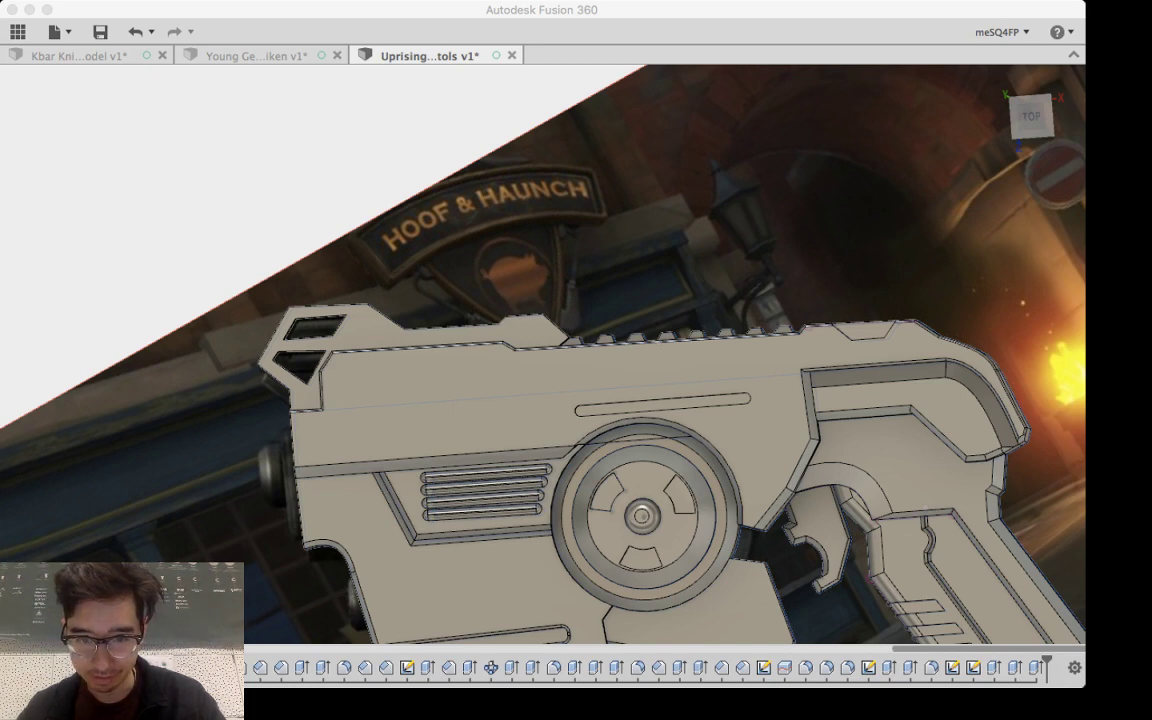
key(super+Tab)
scroll(628, 482, down, 5)
scroll(628, 482, up, 7)
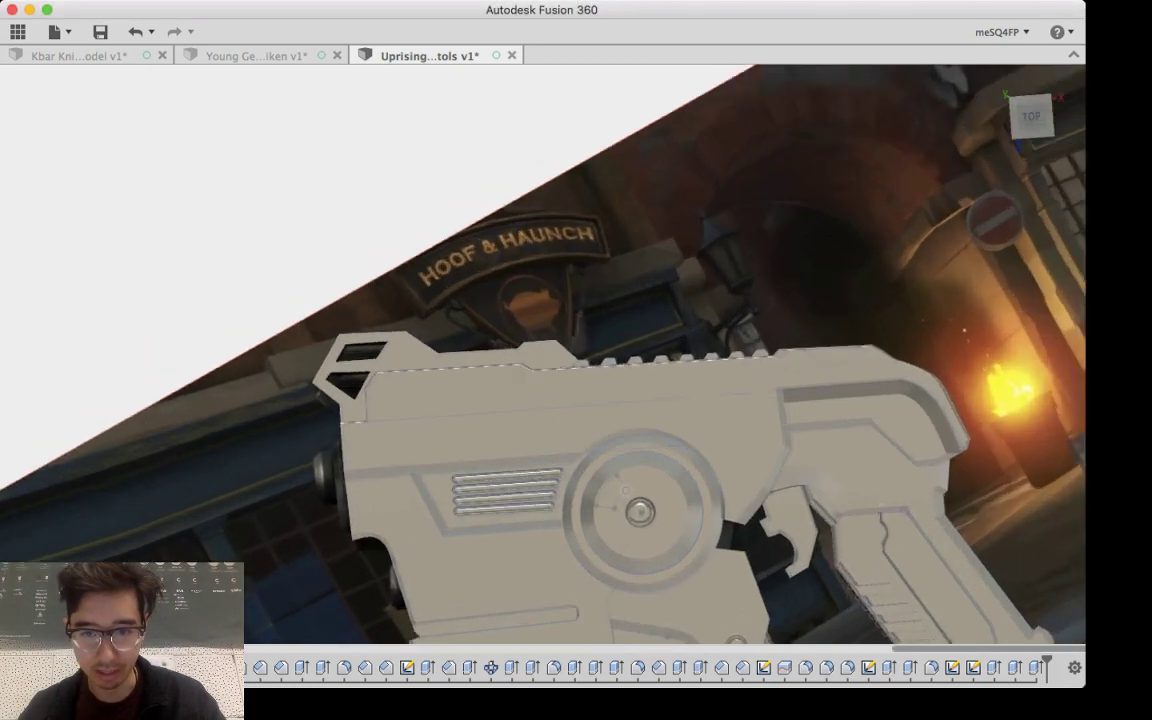
mouse_move(780, 382)
shift+middle_down()
mouse_move(644, 391)
mouse_move(786, 397)
shift+middle_up()
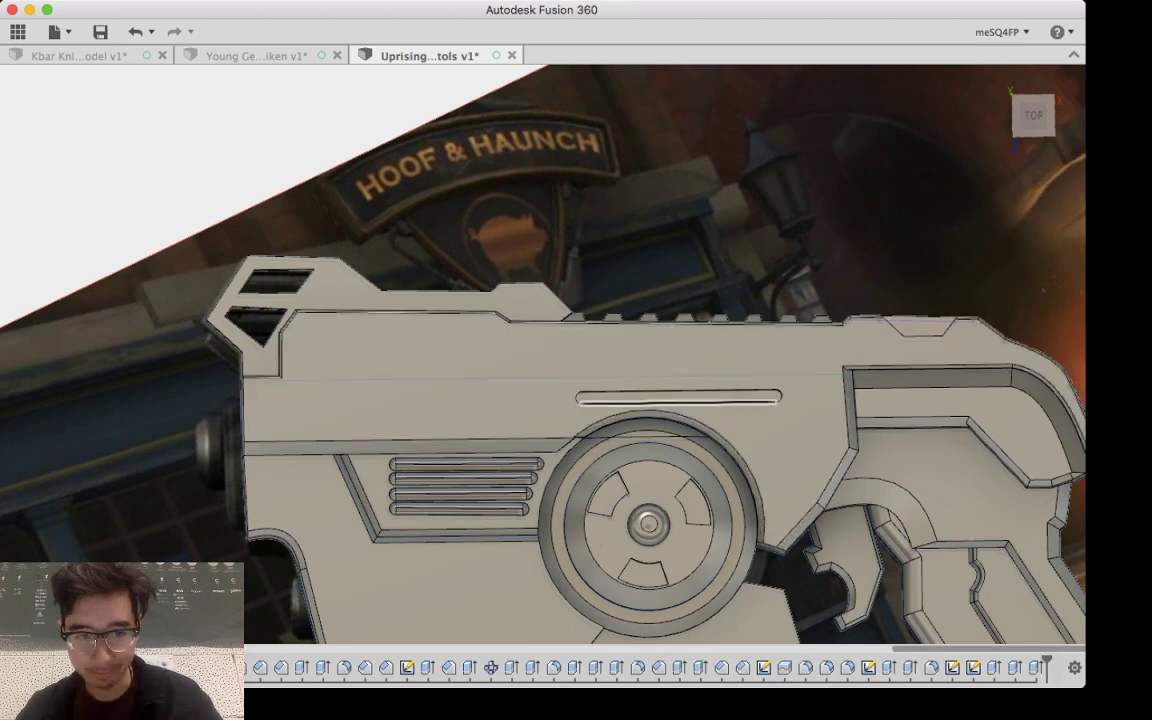
scroll(152, 467, down, 2)
middle_drag(560, 400, 720, 372)
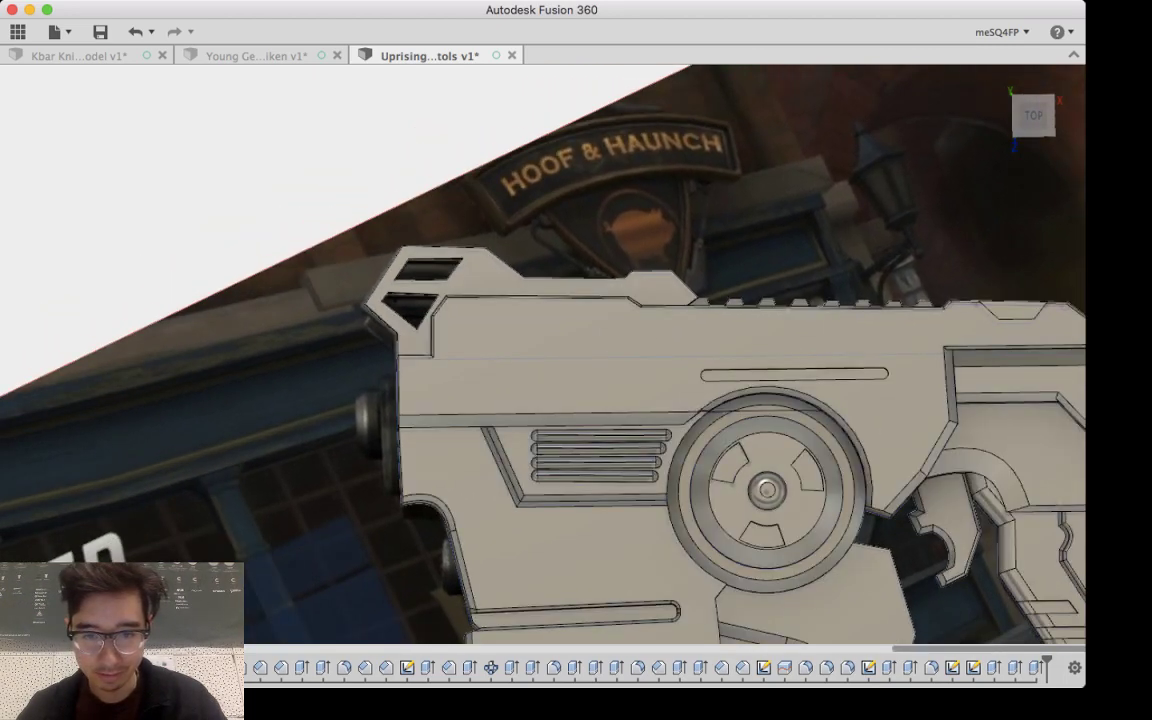
Step: Extrude the side panel profile above the wheel as a cut through the body, removing that panel section
shift+middle_drag(540, 380, 940, 372)
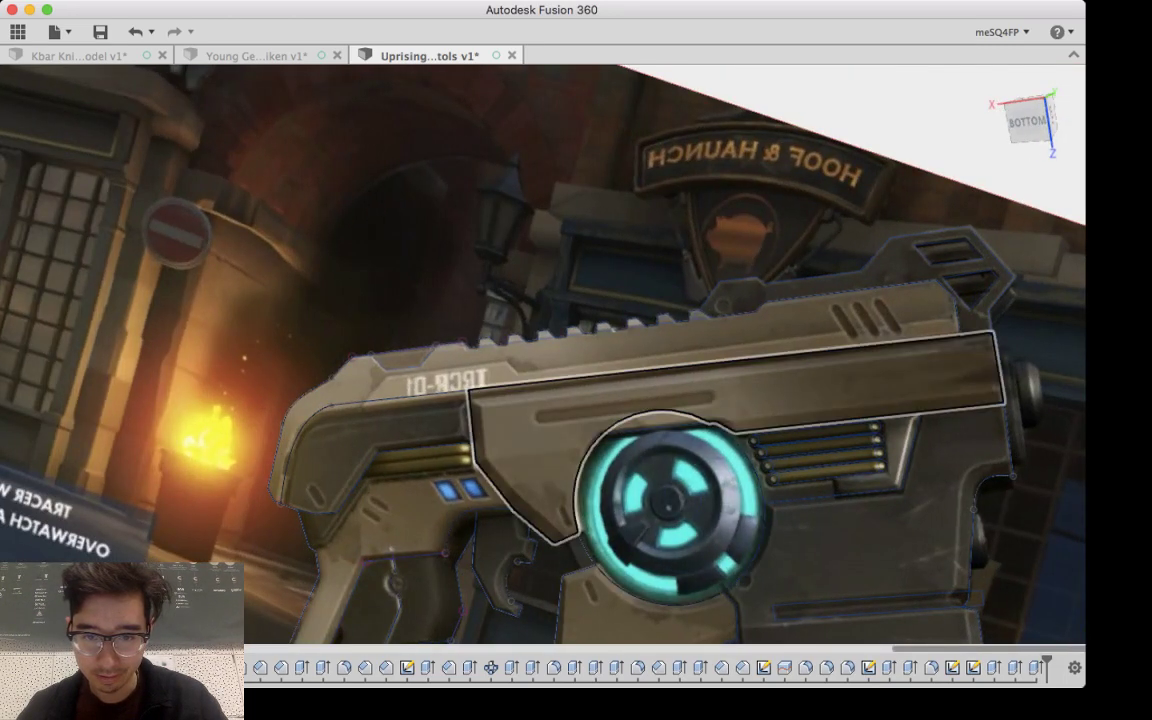
click(660, 391)
shift+middle_drag(668, 410, 380, 404)
shift+middle_drag(800, 360, 860, 360)
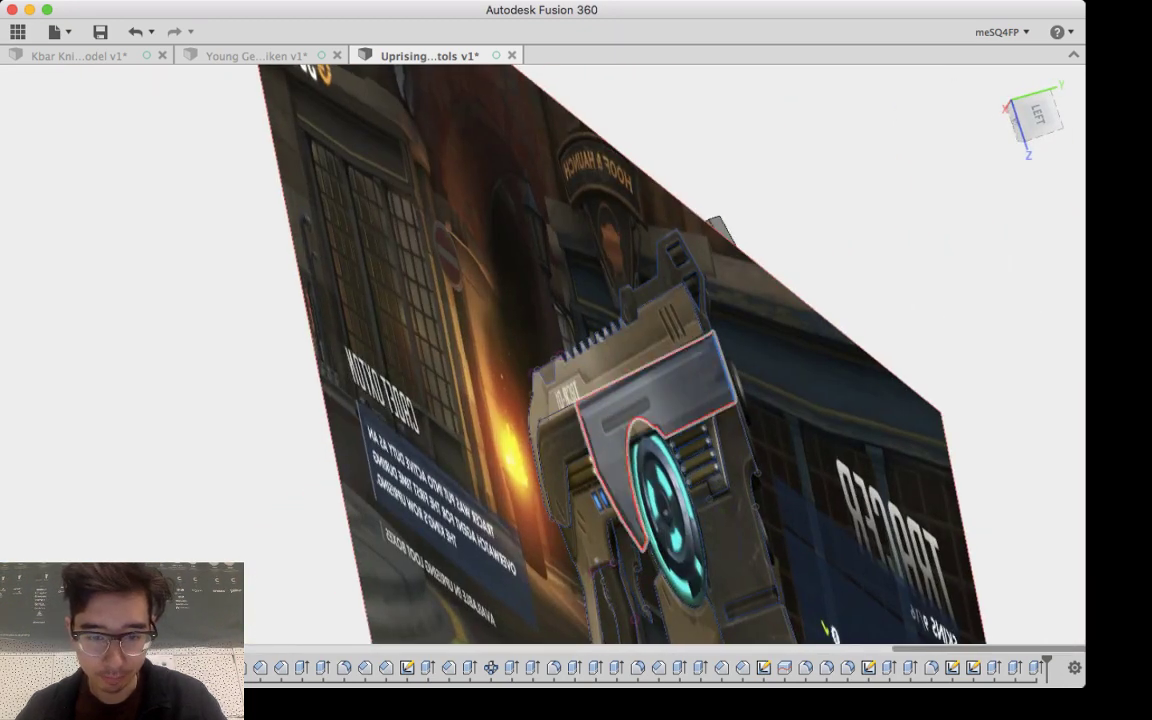
key(e)
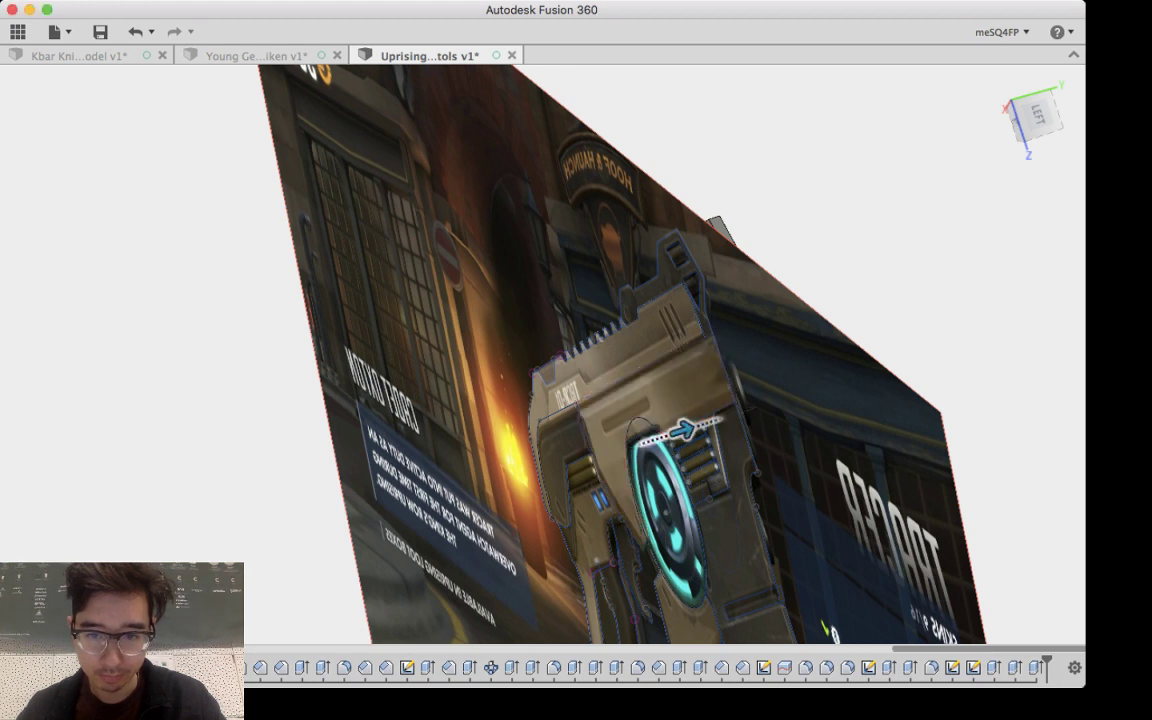
drag(689, 429, 760, 404)
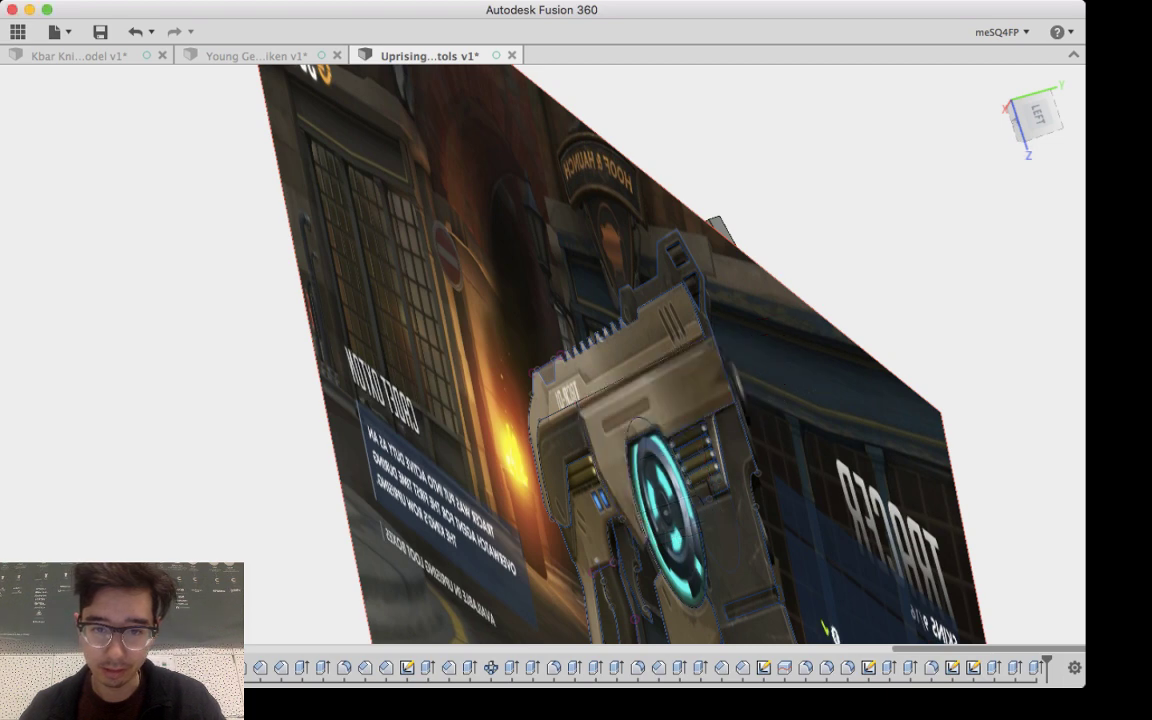
key(Return)
Step: Extrude the same side panel profile 6 mm toward the outer side of the body to rebuild the panel
click(668, 396)
key(e)
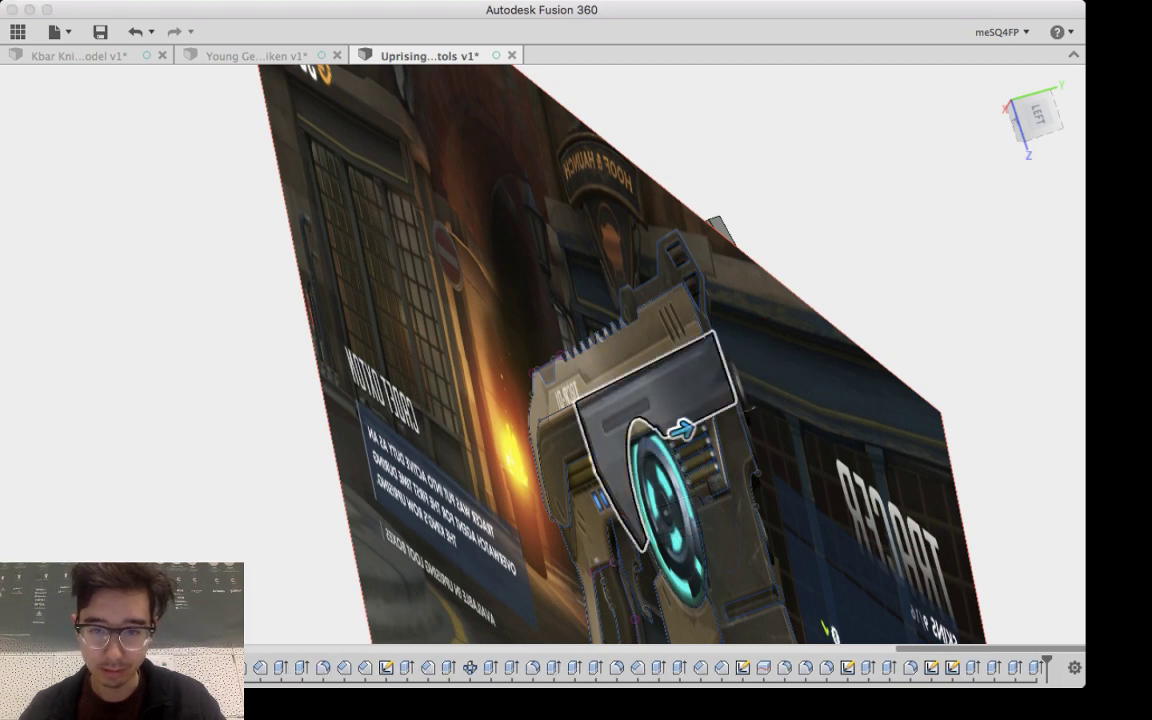
shift+middle_drag(680, 420, 715, 424)
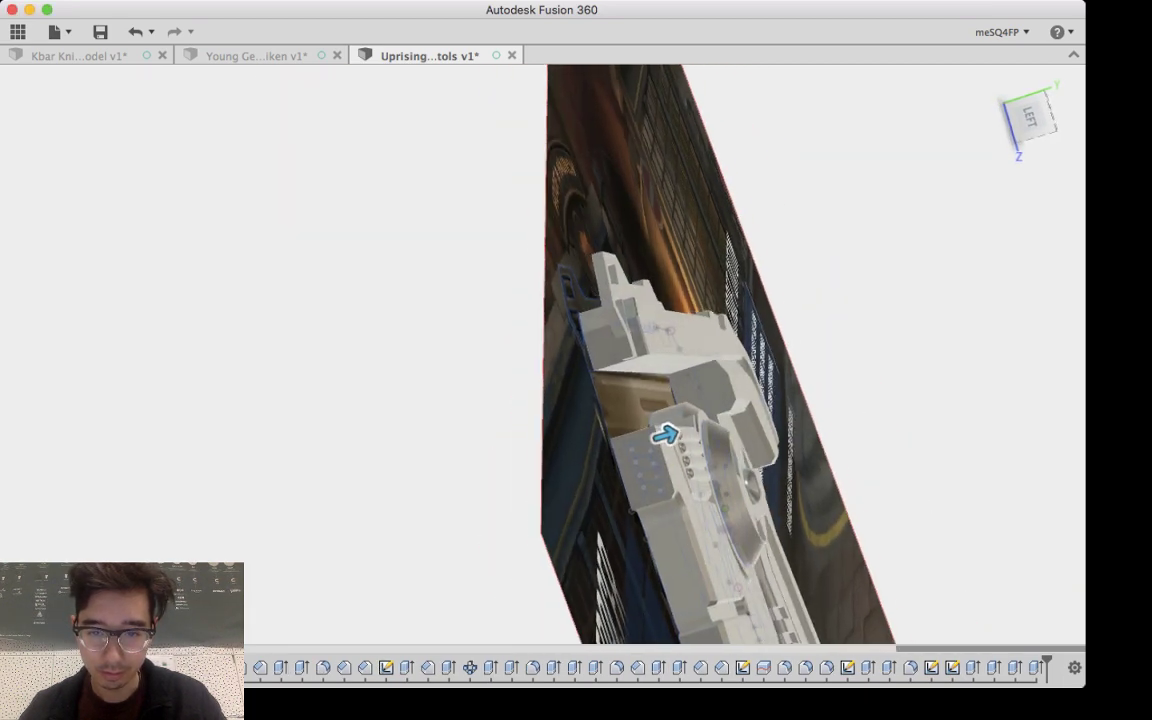
drag(667, 433, 777, 400)
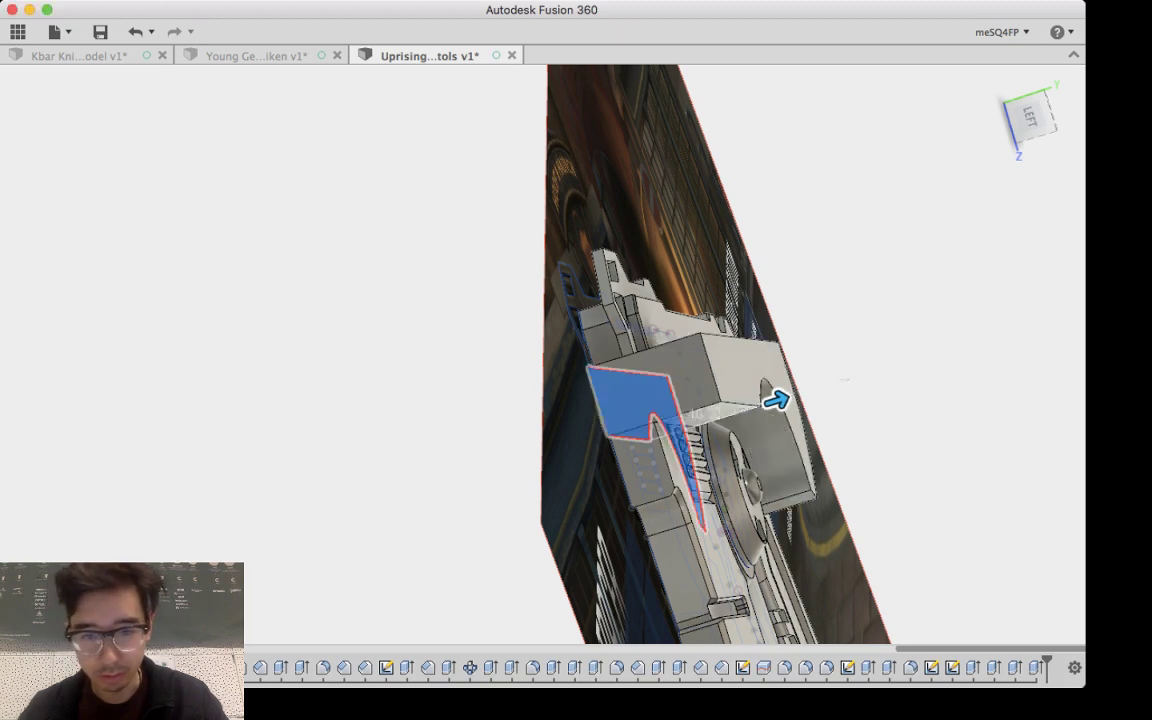
shift+middle_drag(777, 400, 674, 408)
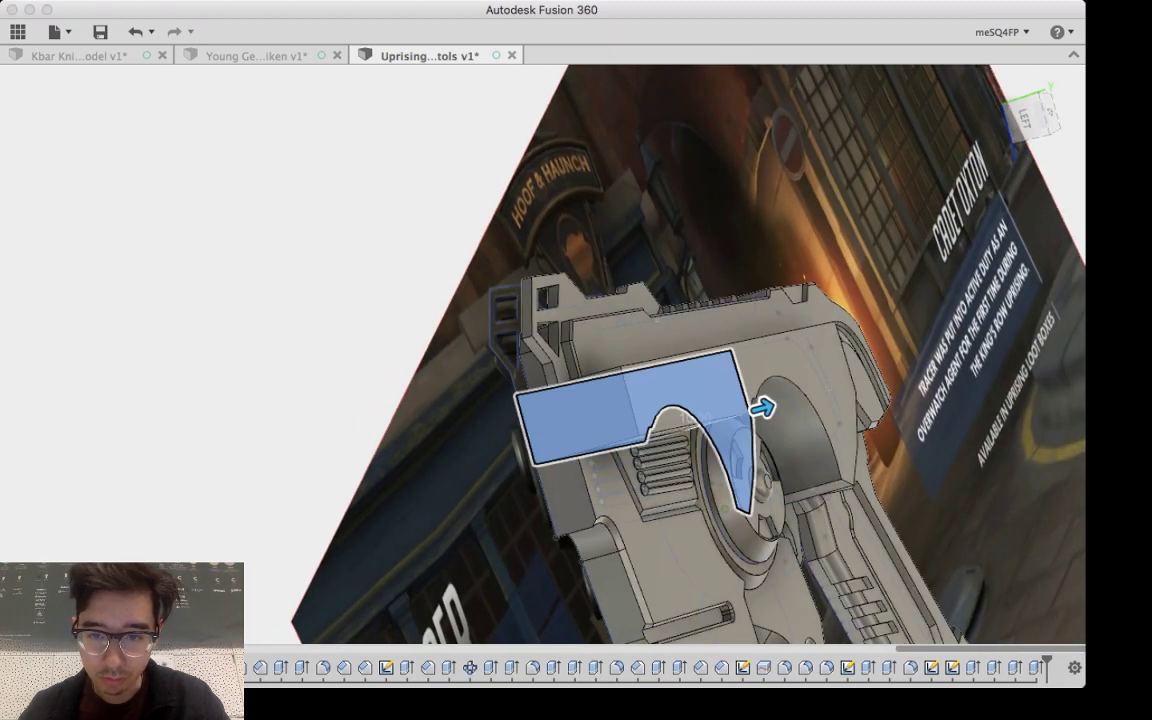
key(Return)
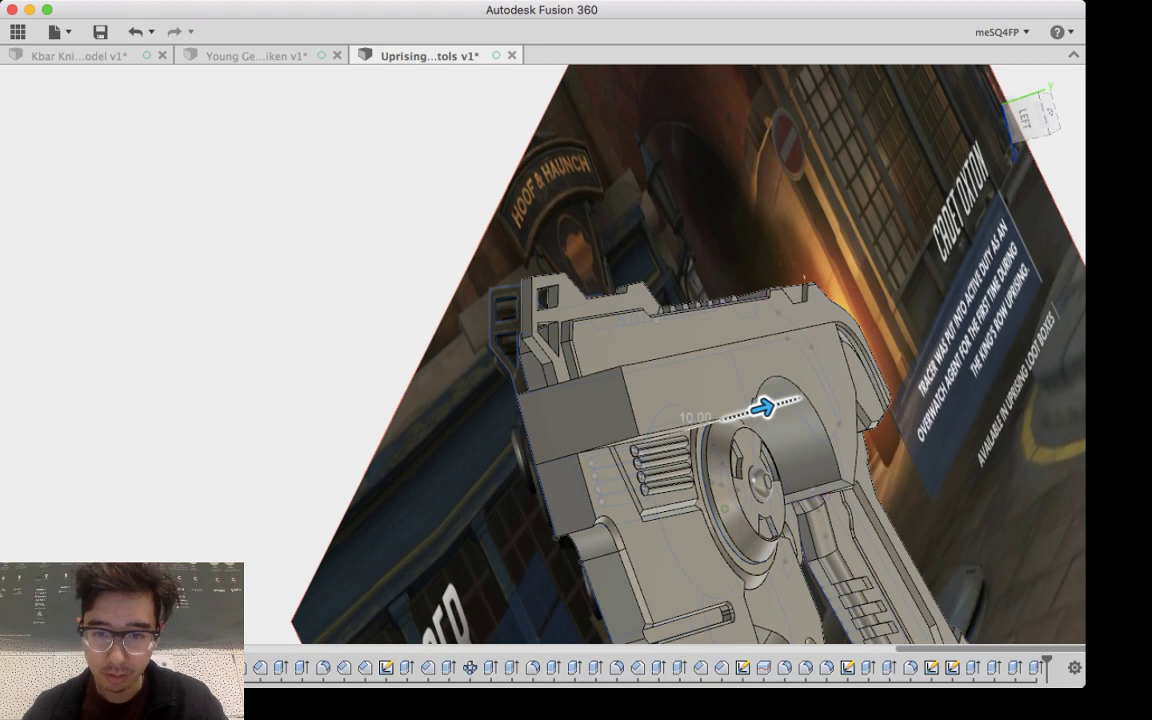
drag(762, 407, 751, 410)
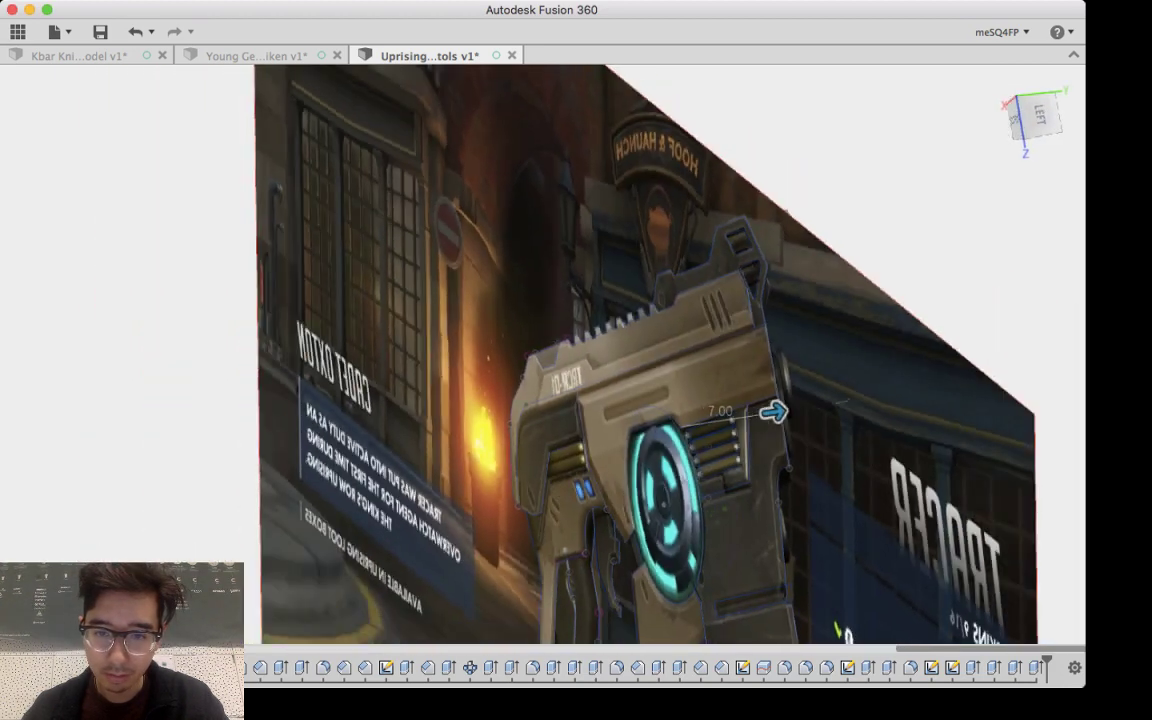
shift+middle_drag(660, 380, 535, 388)
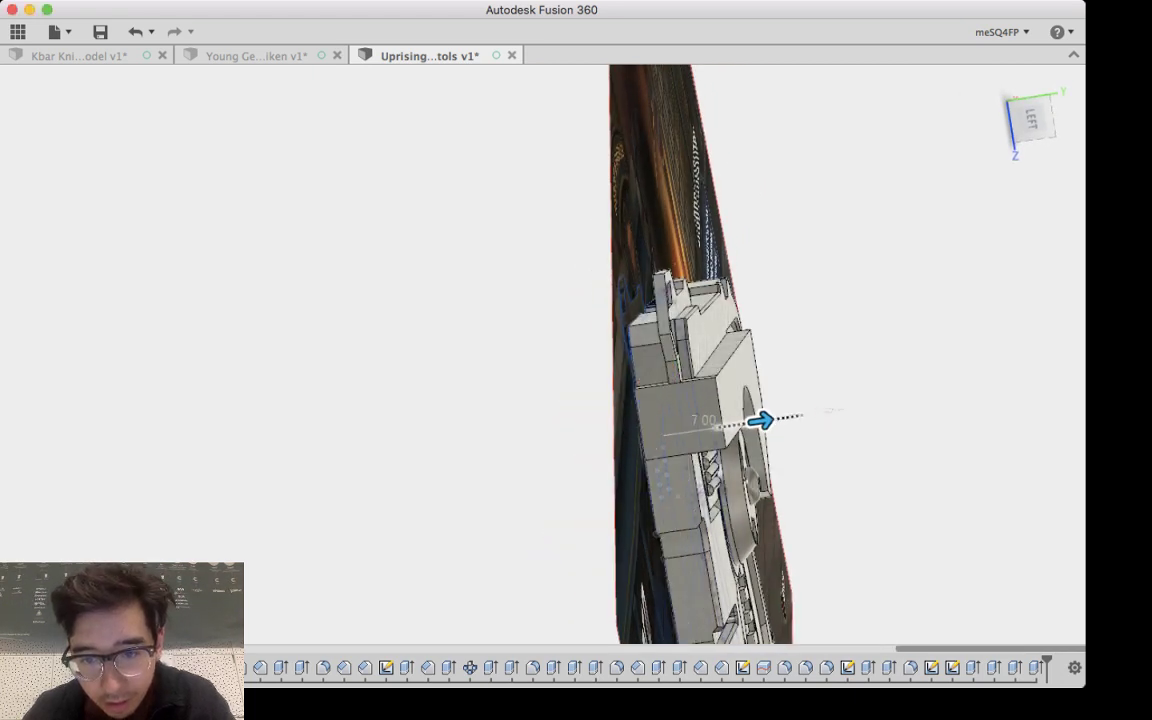
drag(760, 420, 748, 422)
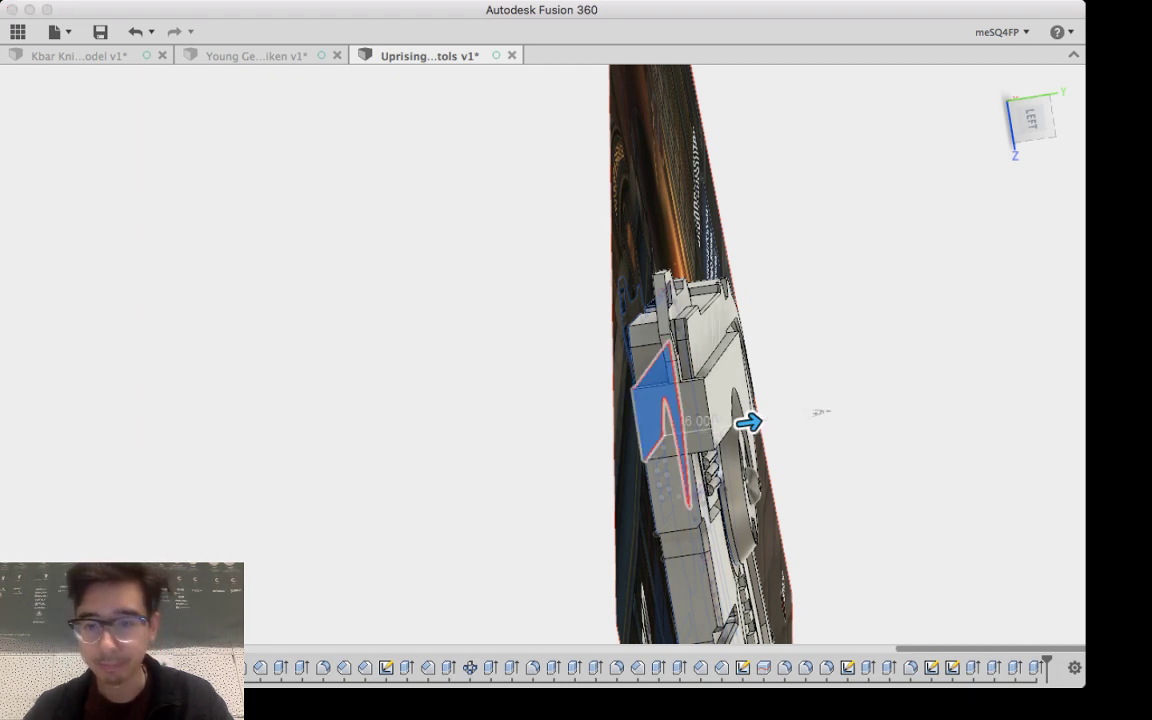
key(Return)
shift+middle_drag(748, 422, 503, 427)
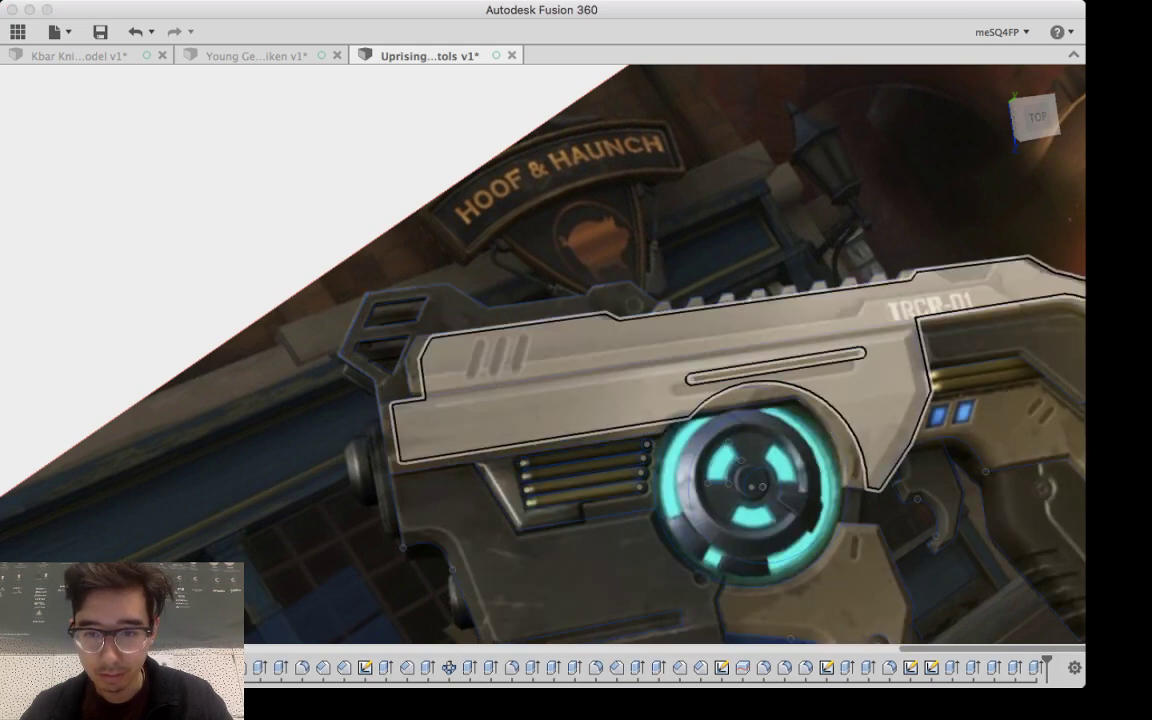
Step: Extrude the full long rounded slot profile, including both end caps, on the side panel above the wheel
scroll(843, 347, up, 5)
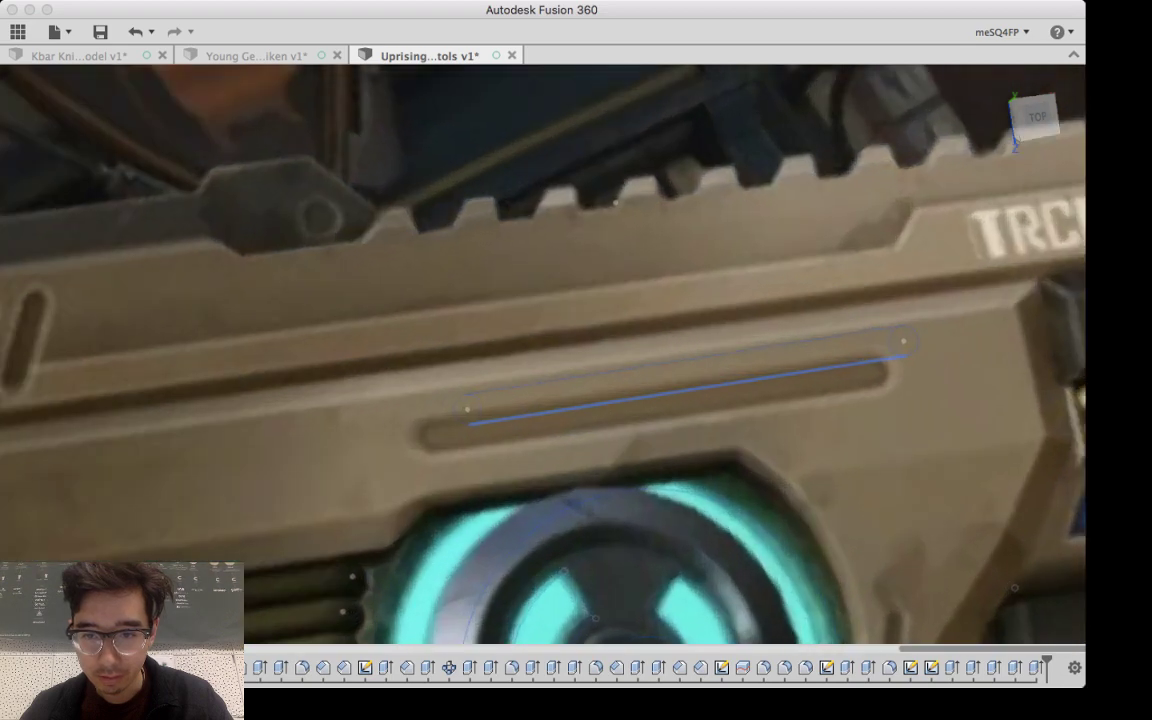
click(840, 351)
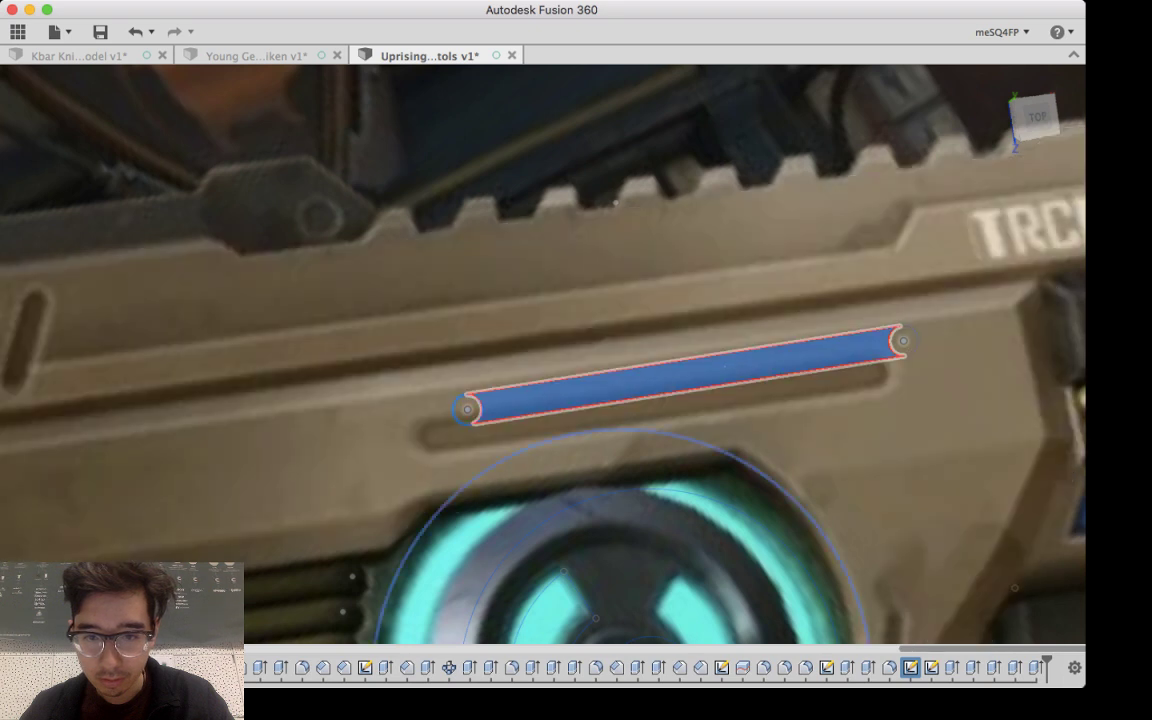
scroll(928, 356, up, 4)
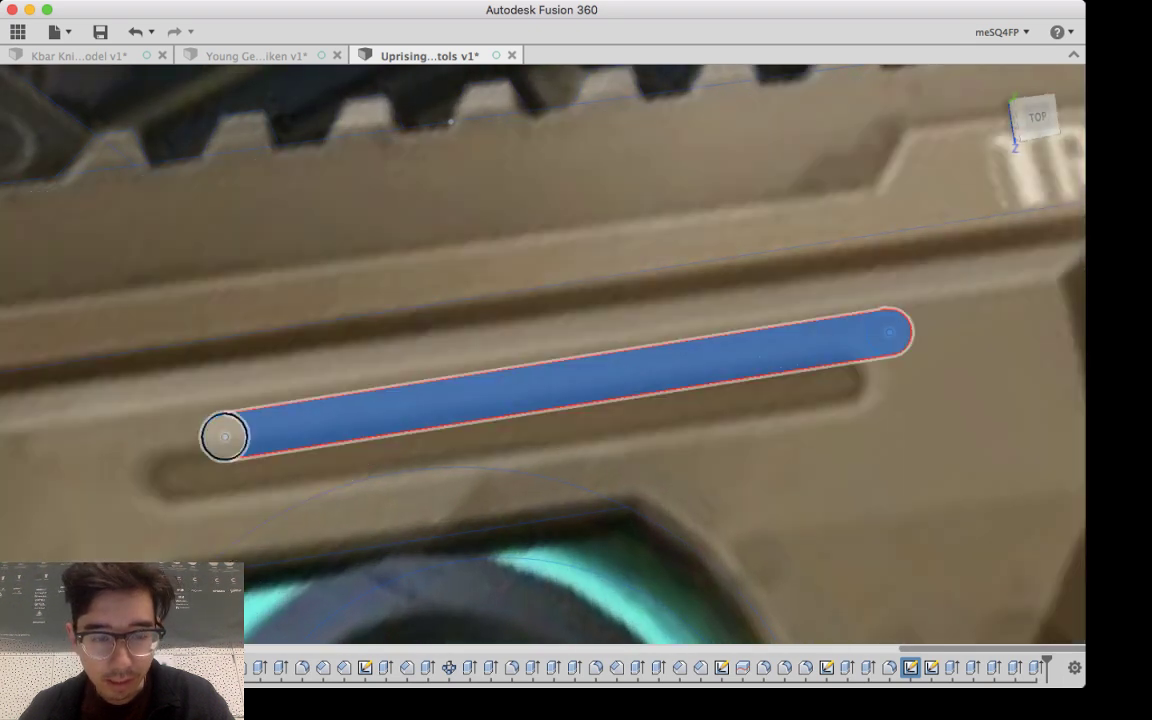
key(Return)
scroll(194, 461, down, 10)
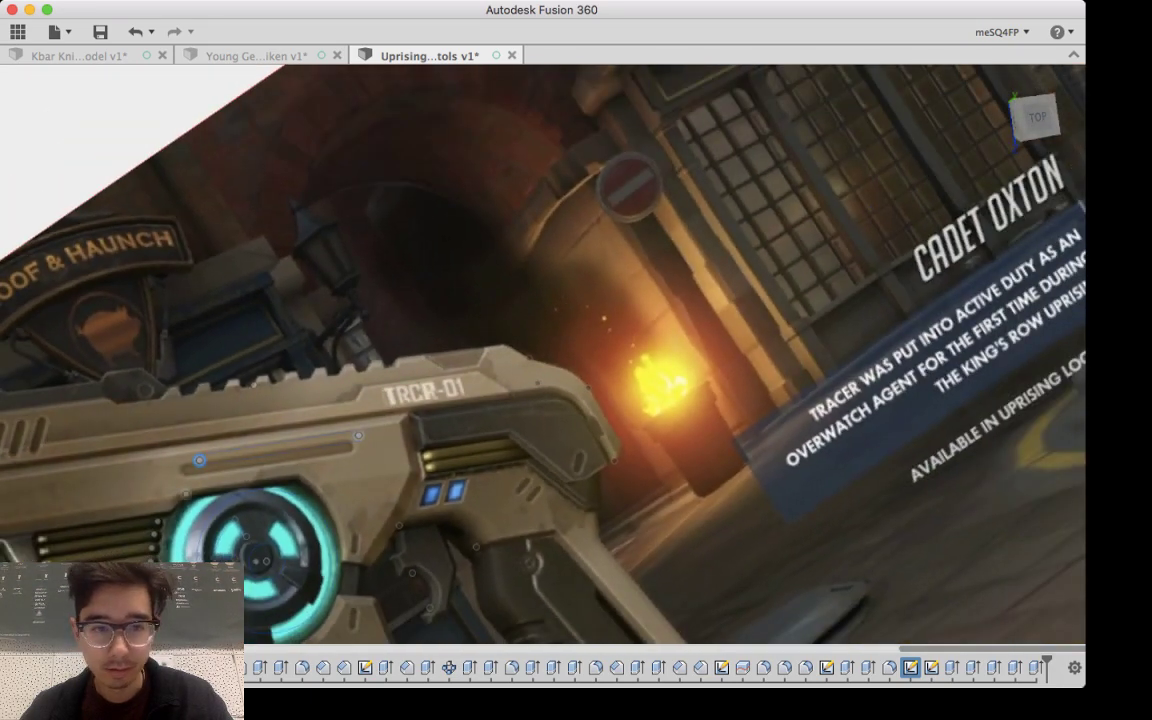
shift+middle_drag(194, 461, 264, 455)
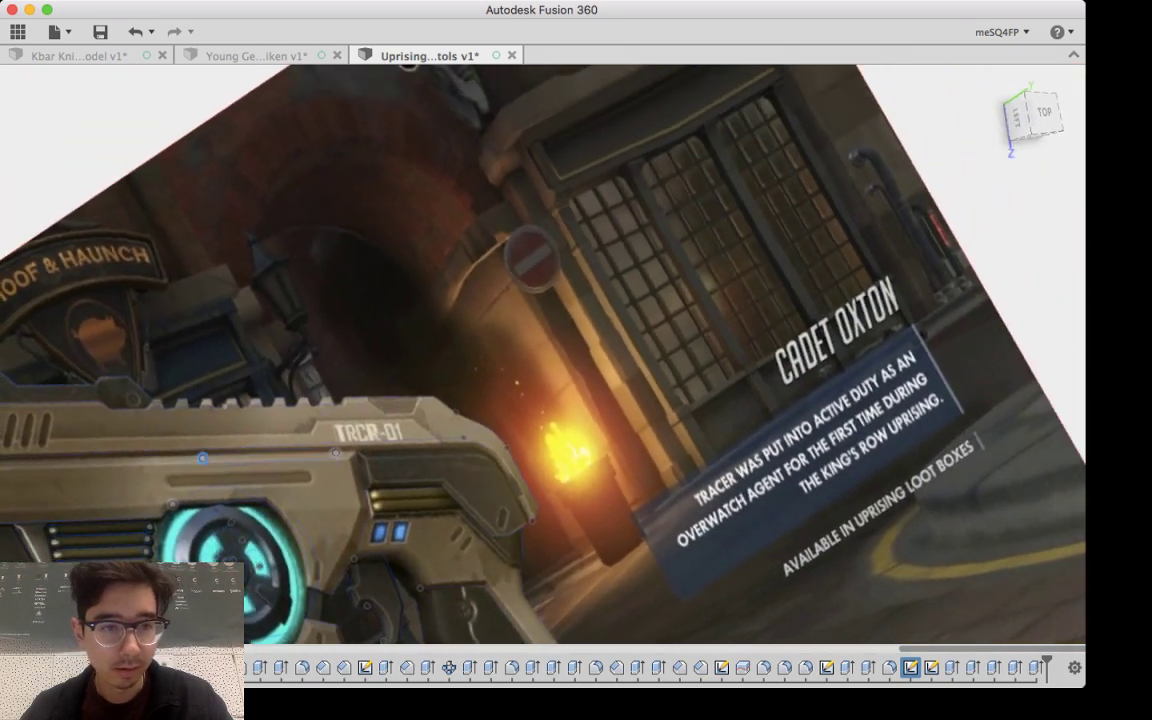
key(e)
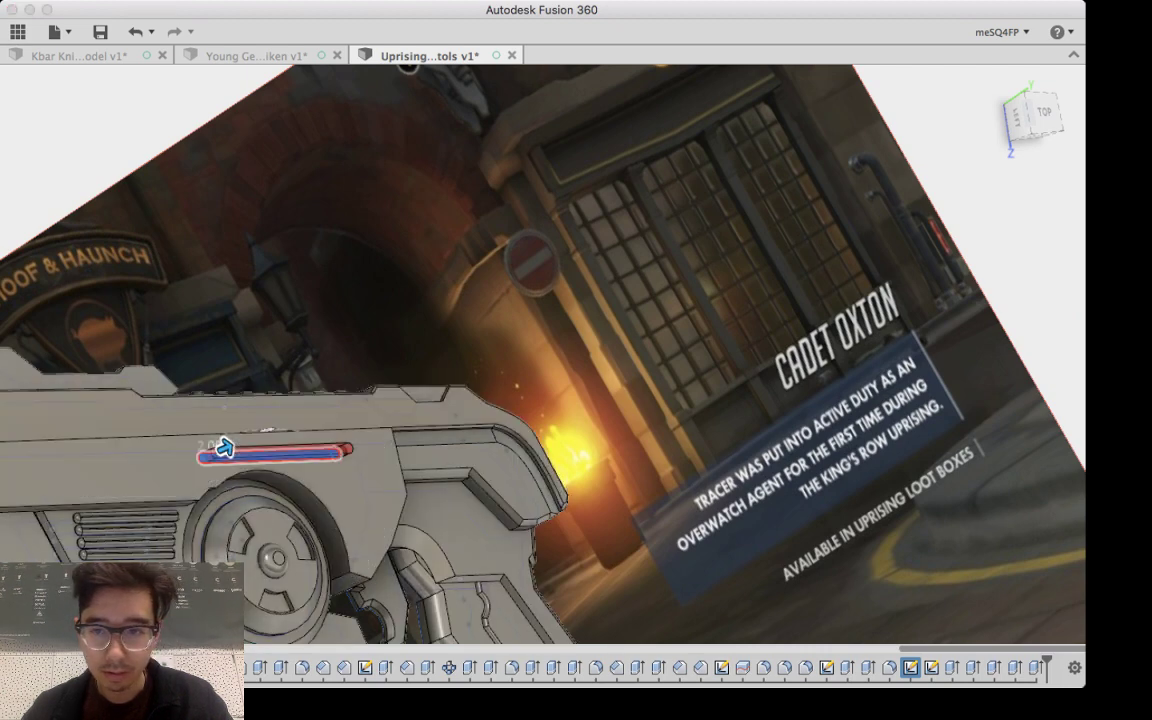
Step: Cut the long slot profile above the round dial into the pistol's side panel
key(Return)
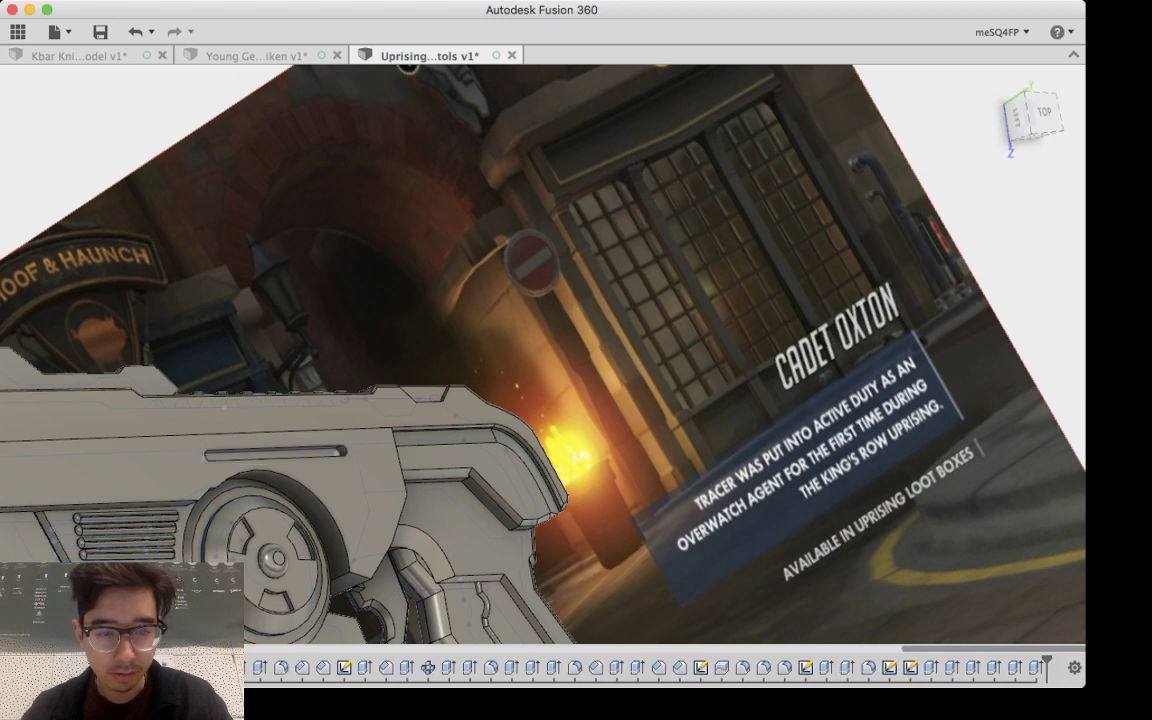
middle_drag(430, 560, 690, 565)
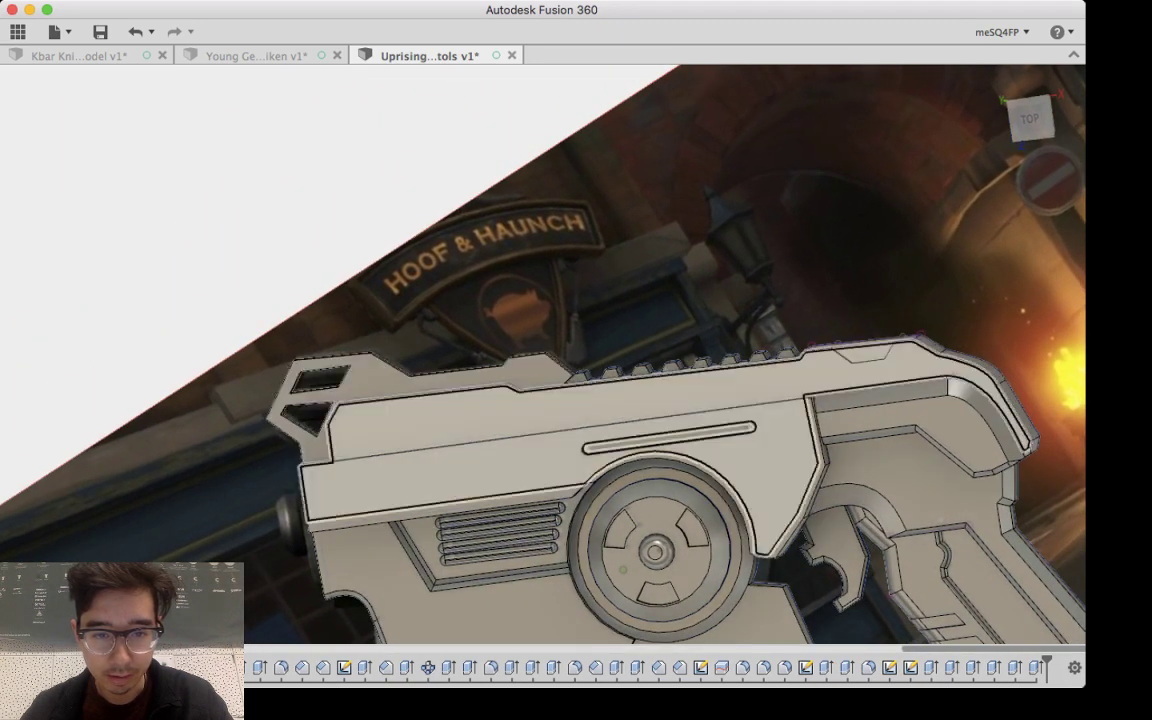
shift+middle_drag(620, 470, 608, 578)
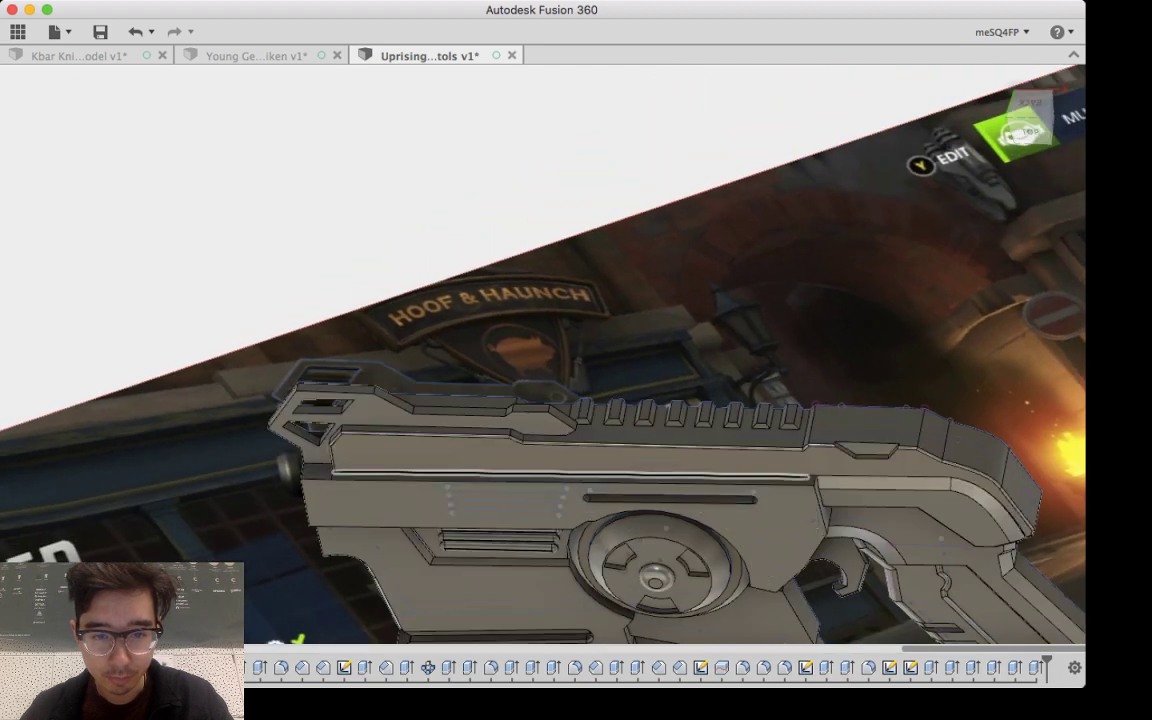
scroll(607, 467, up, 8)
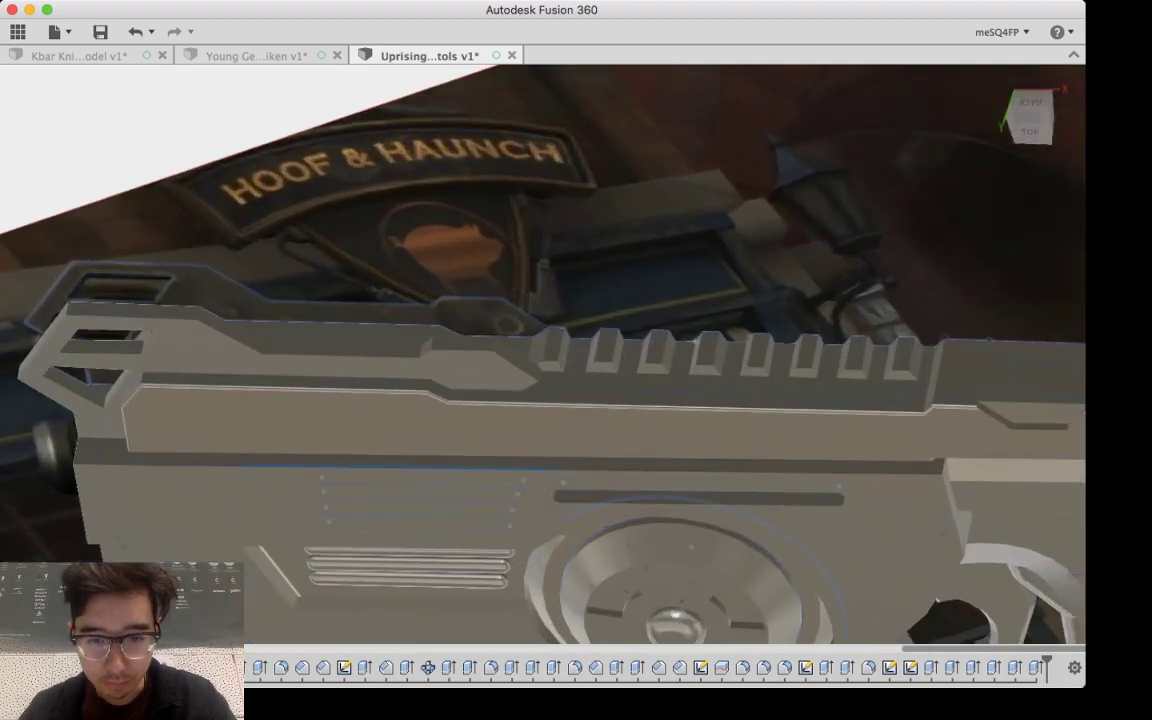
click(512, 448)
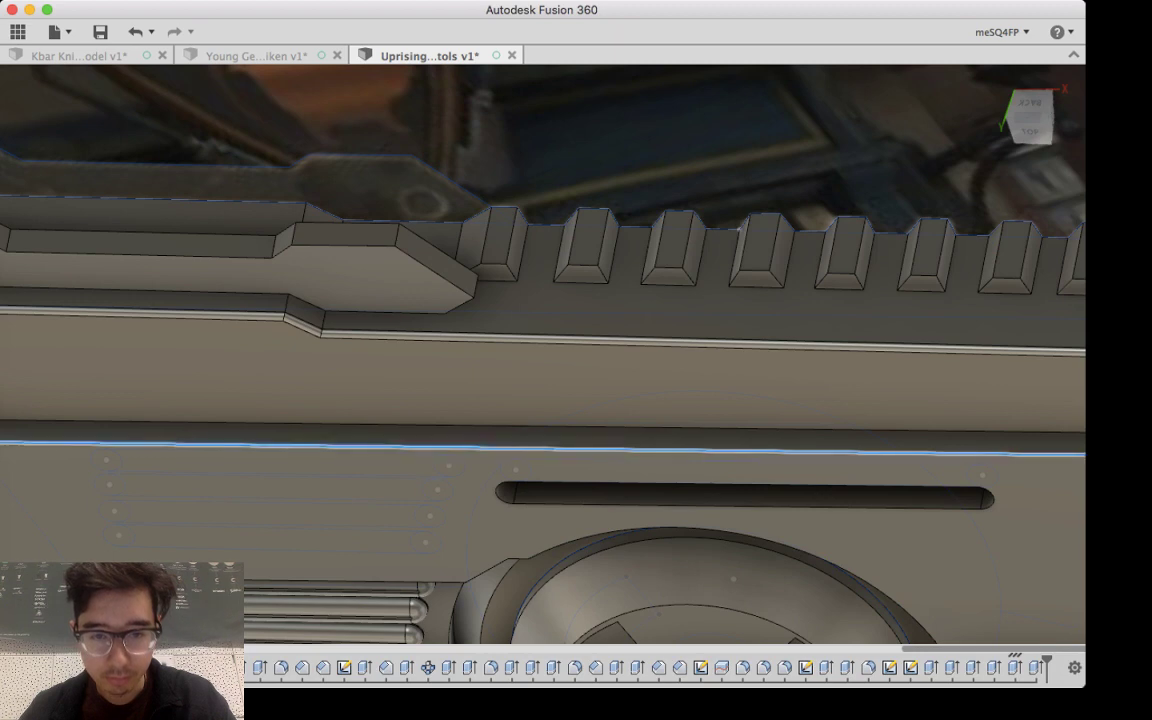
scroll(489, 486, down, 4)
shift+middle_drag(447, 519, 540, 496)
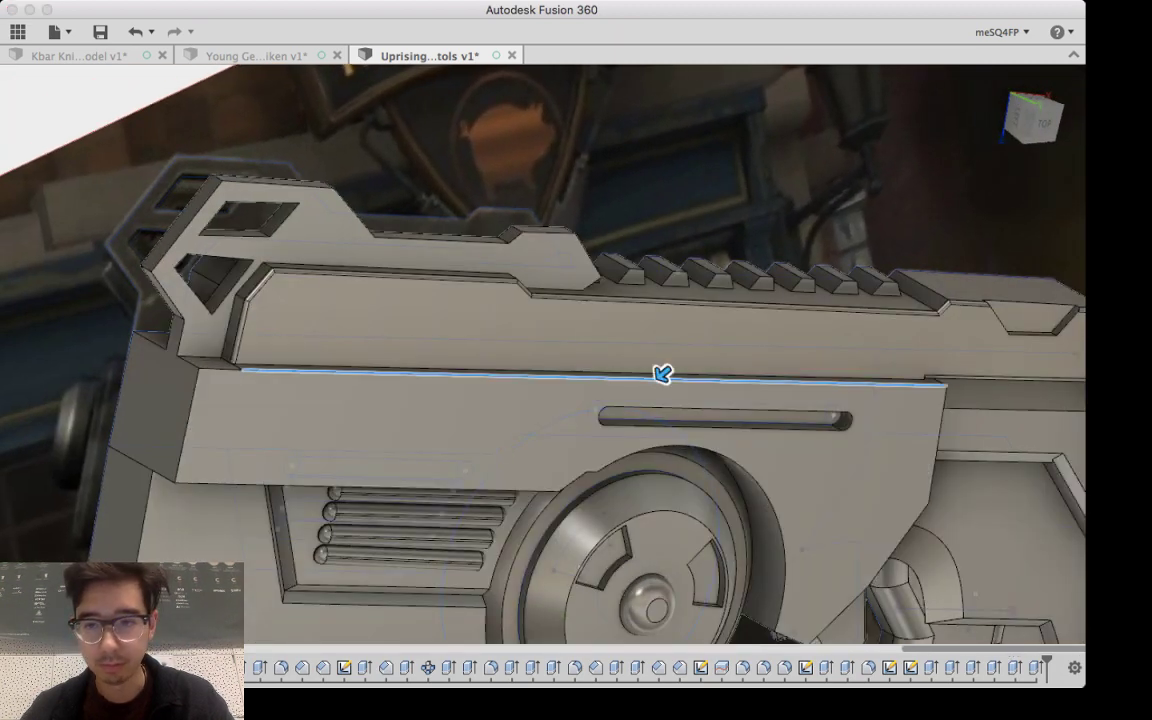
key(Escape)
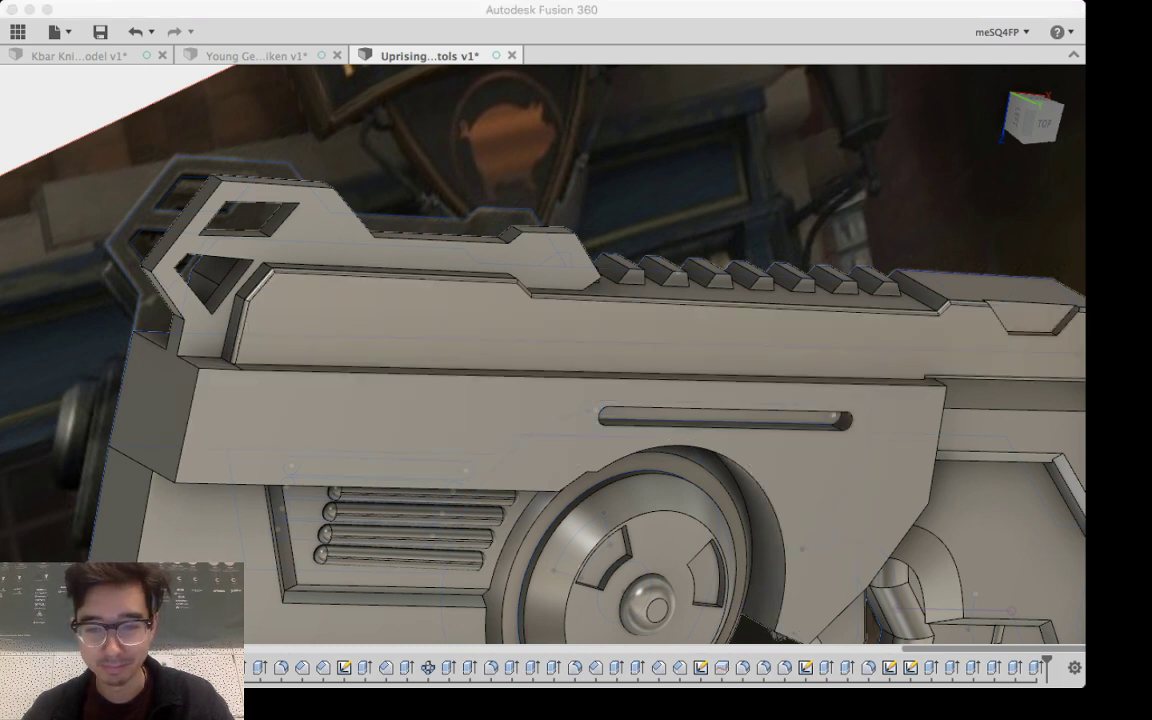
key(Escape)
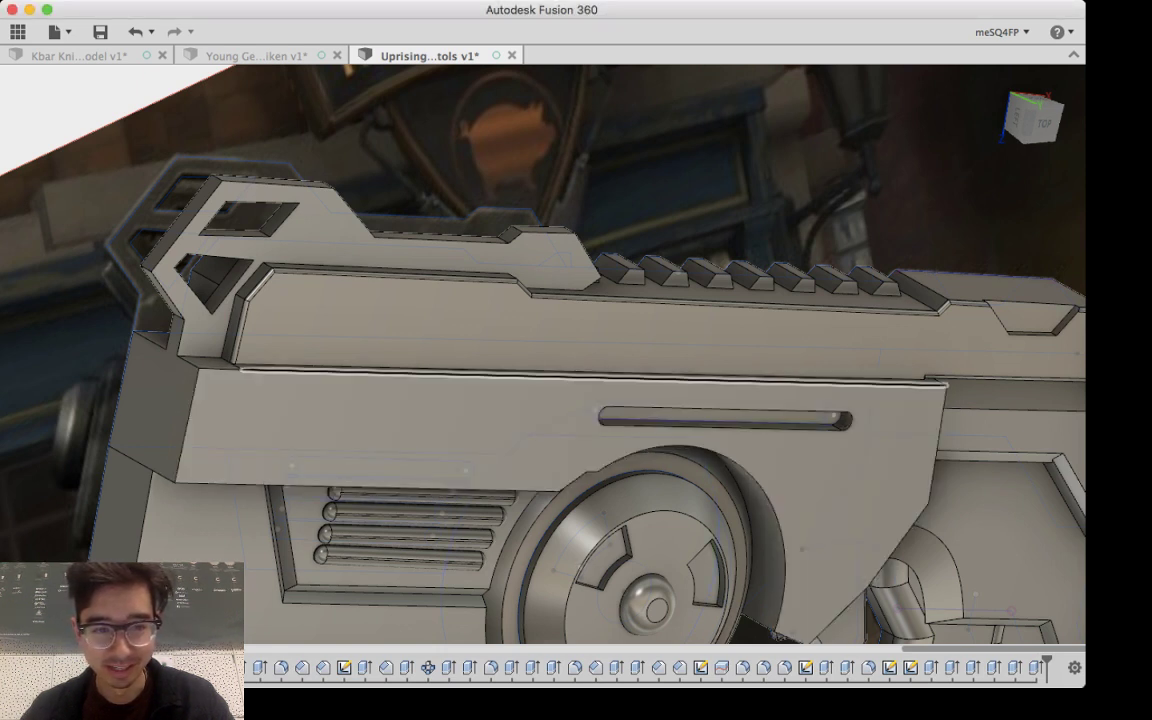
Step: Chamfer the raised side panel's full upper edge, including the short segment at the muzzle end
scroll(200, 358, up, 5)
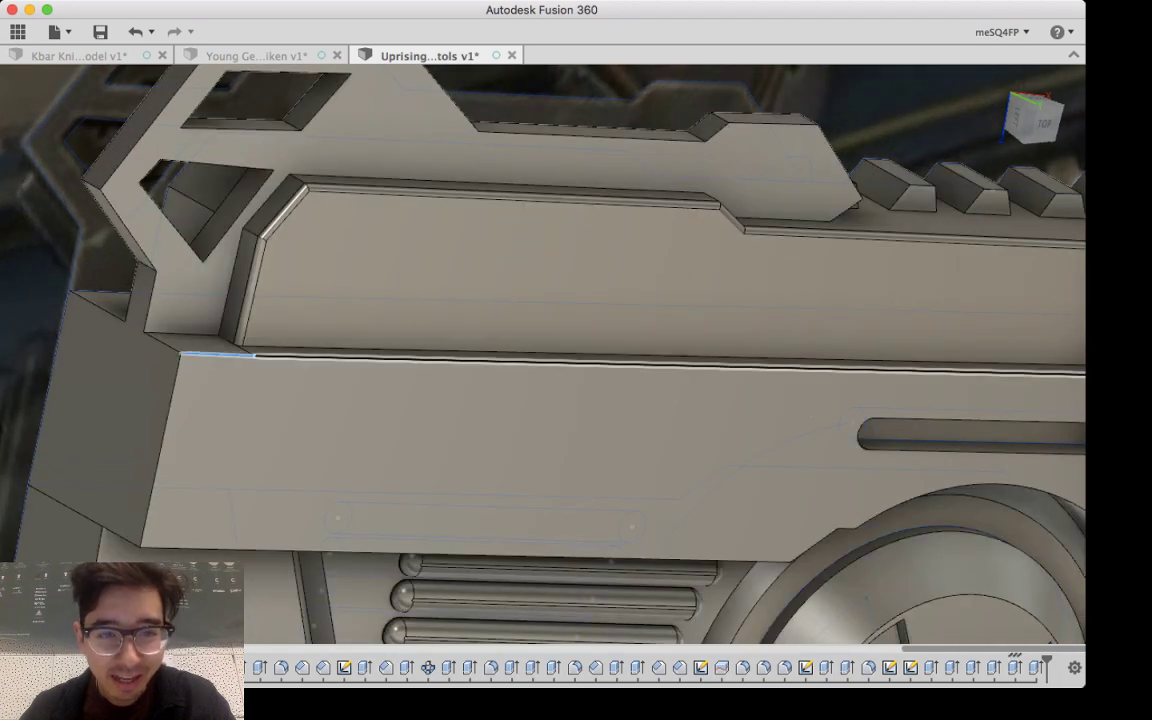
click(218, 354)
key(f)
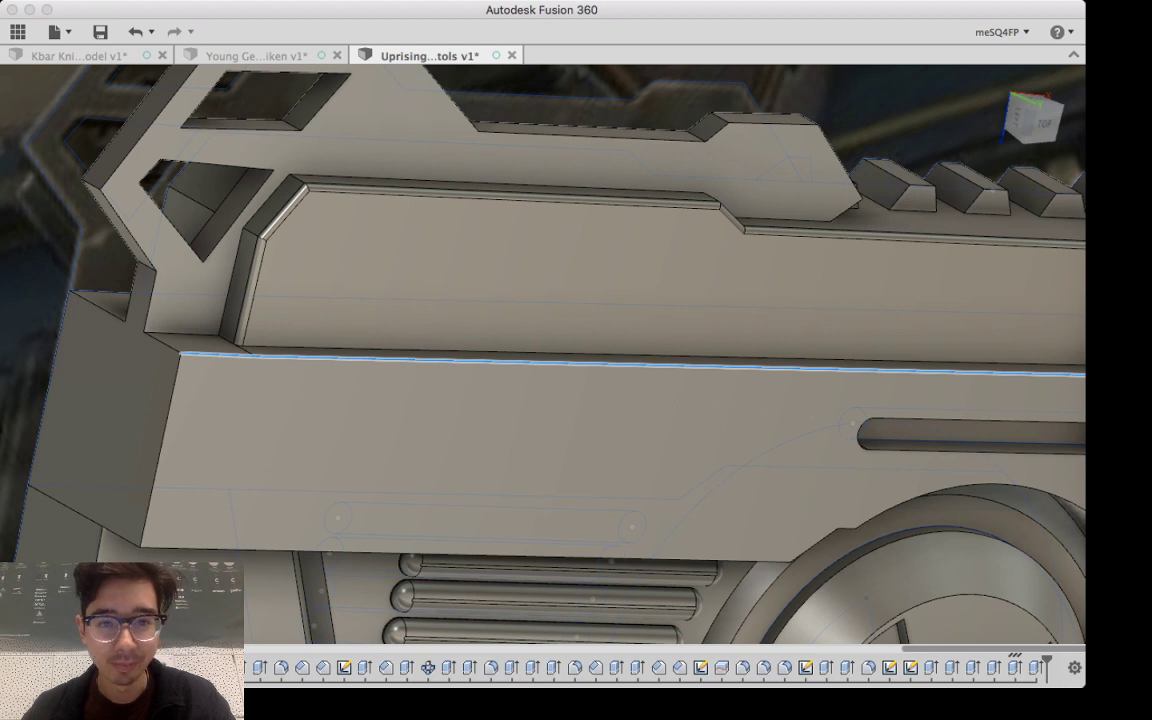
drag(310, 345, 302, 377)
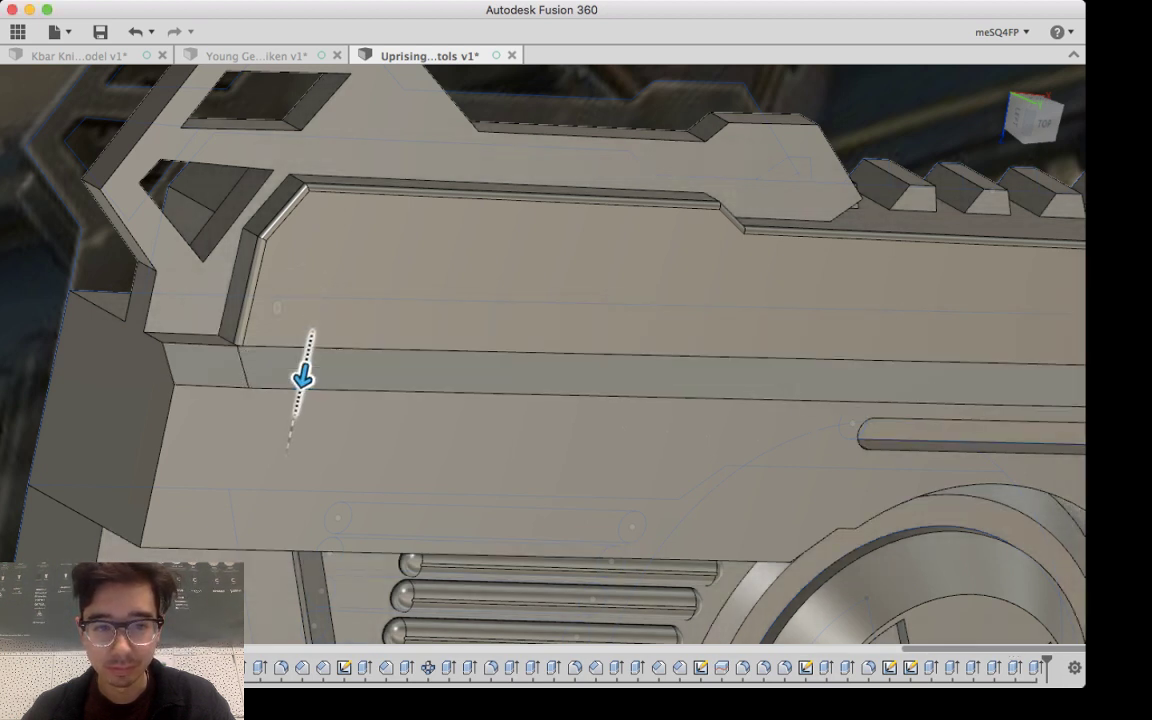
scroll(405, 367, down, 5)
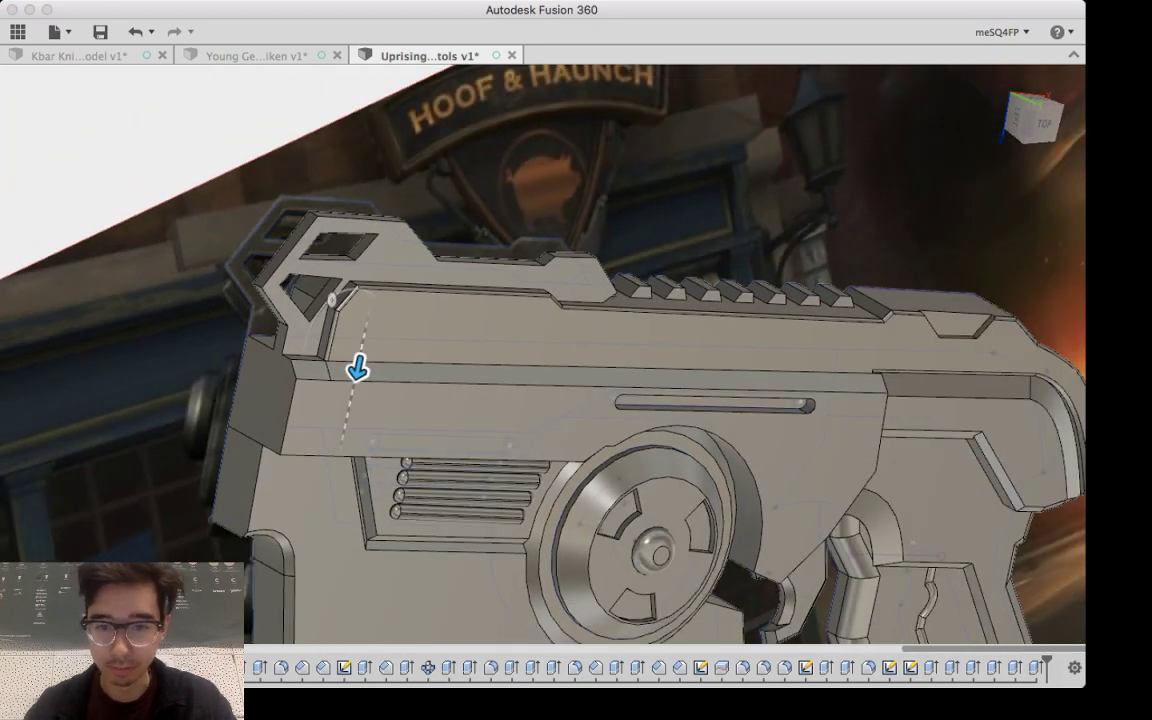
key(Return)
Step: Chamfer the four connected edges of the side panel, from its upper trigger-side corner down to the dial recess
shift+middle_drag(405, 372, 338, 403)
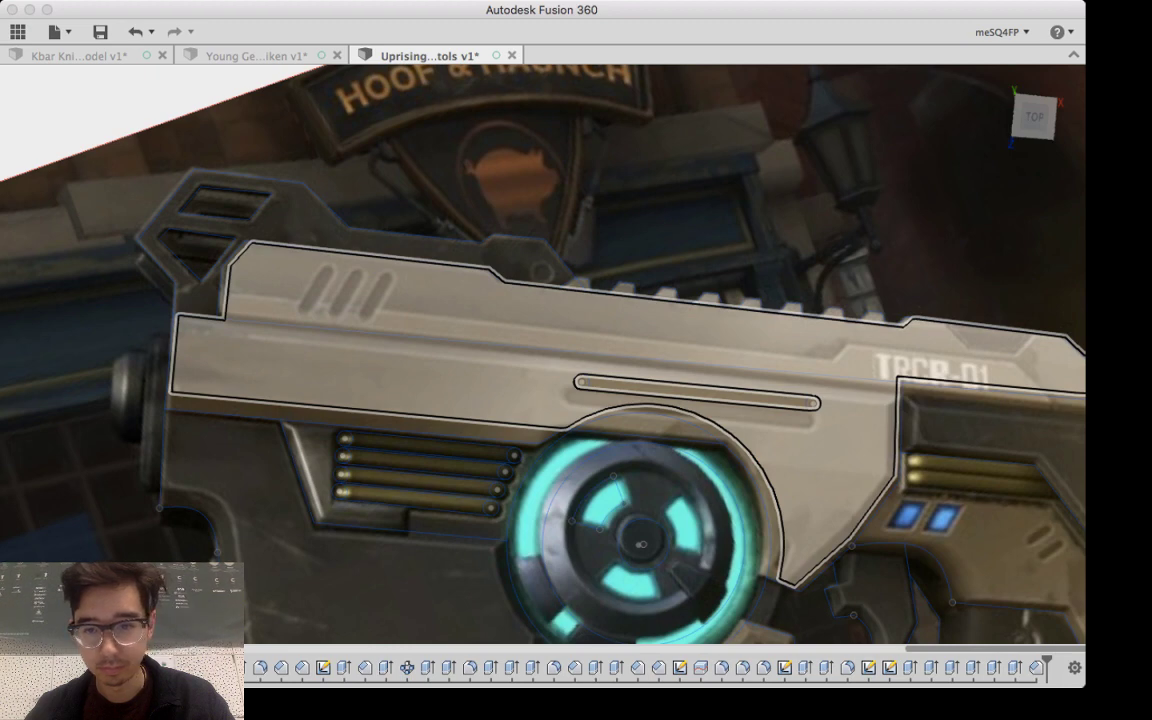
scroll(366, 350, down, 3)
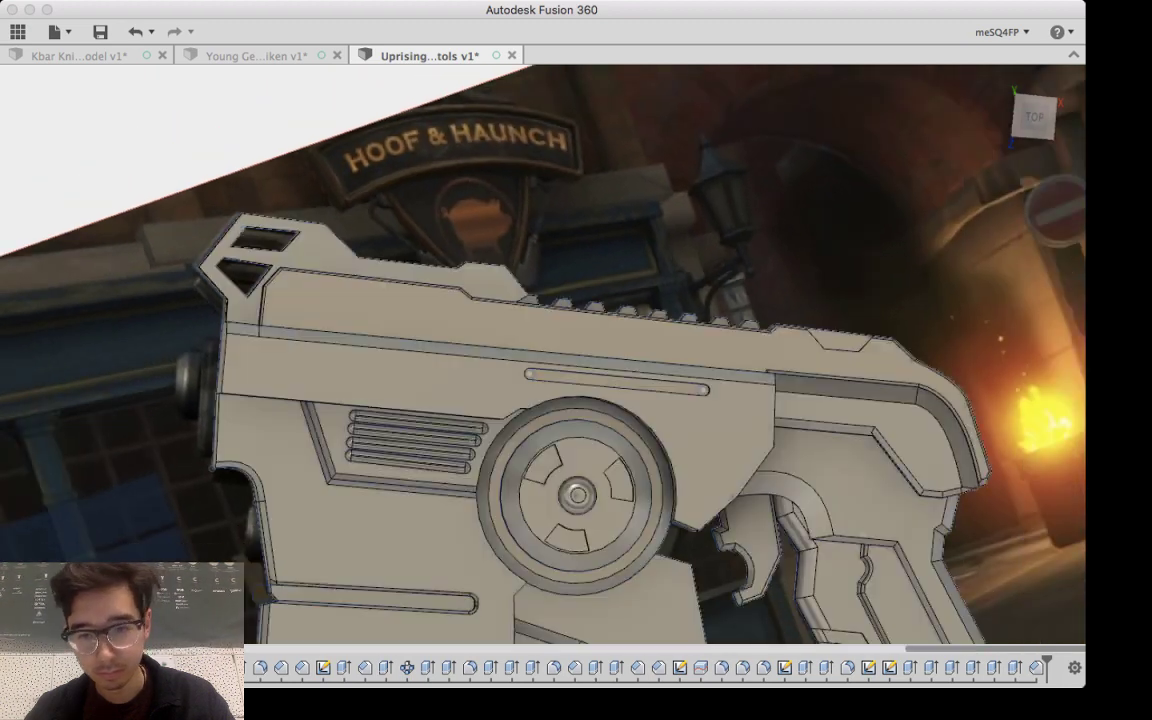
shift+middle_drag(748, 540, 728, 518)
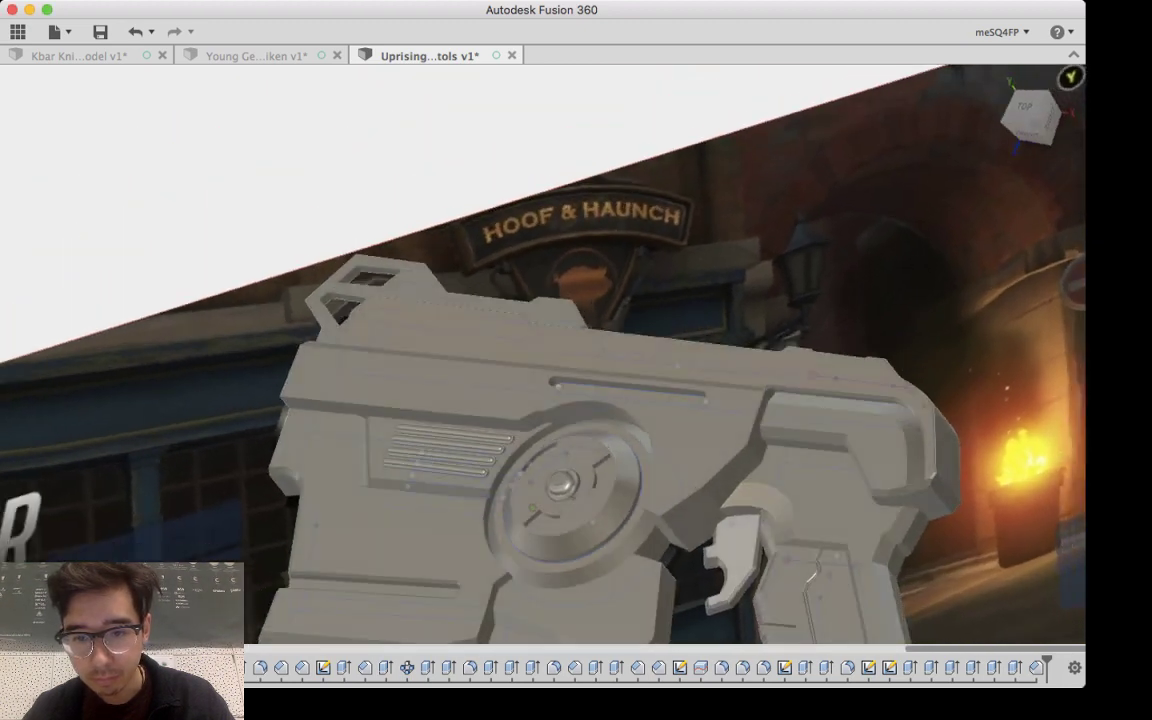
scroll(750, 420, up, 6)
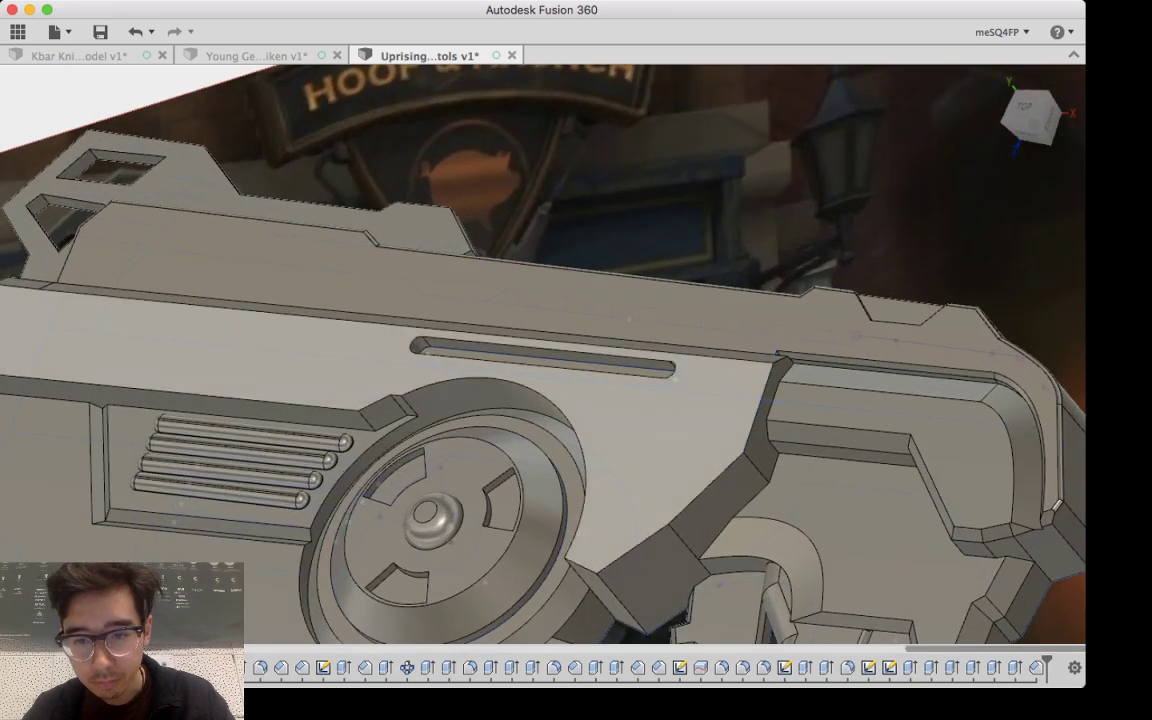
scroll(740, 430, up, 2)
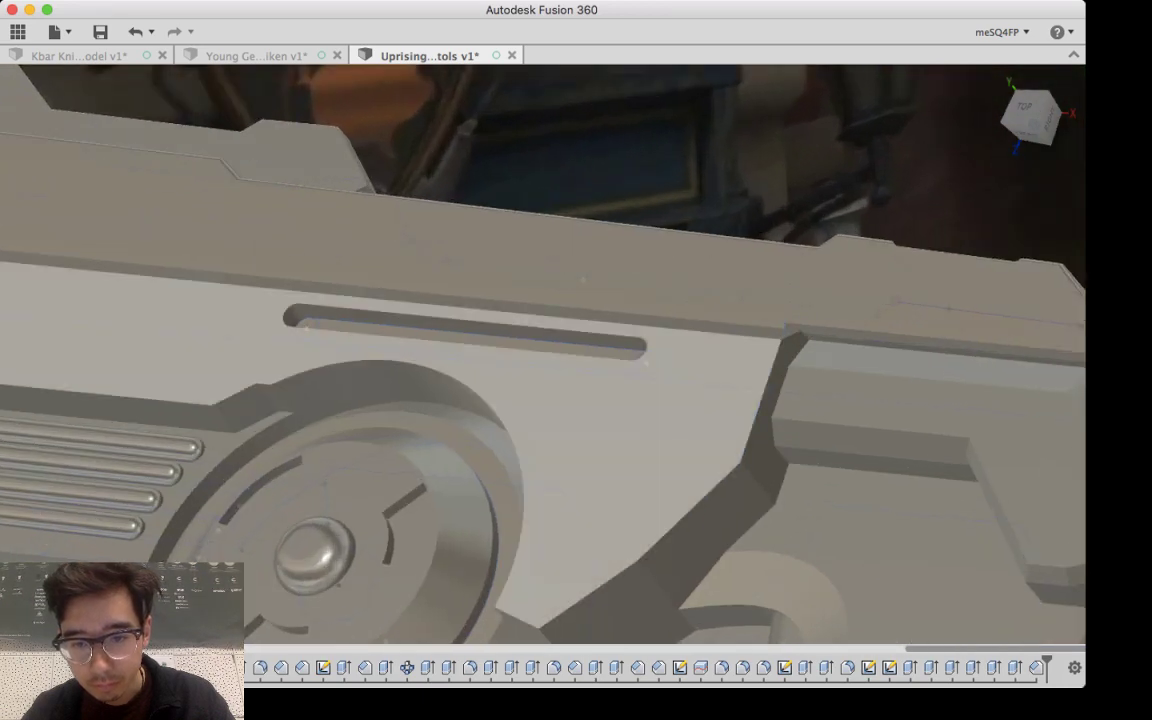
scroll(750, 426, up, 4)
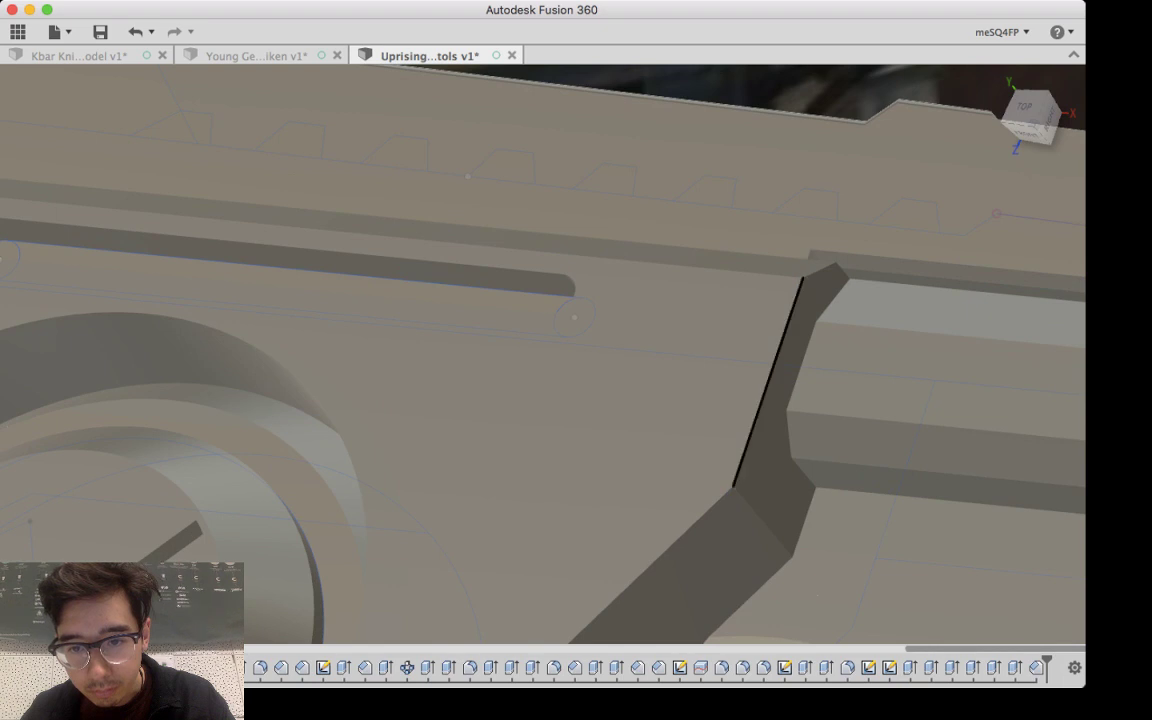
click(754, 427)
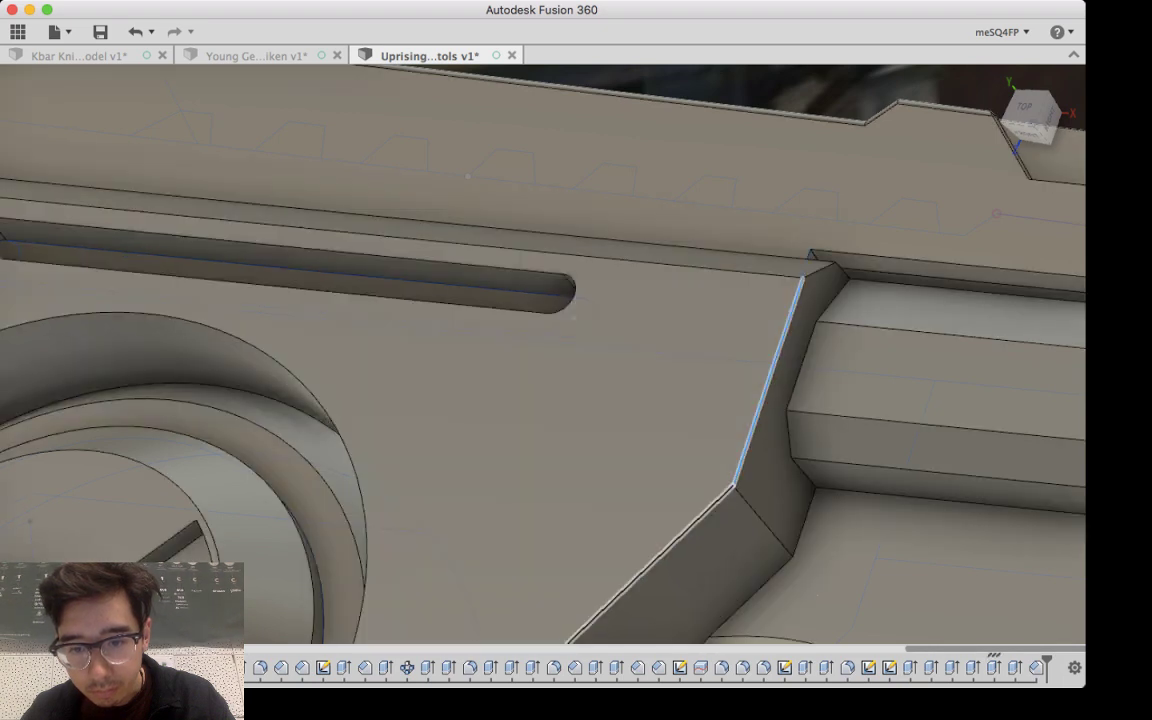
shift+click(670, 547)
middle_drag(640, 530, 875, 301)
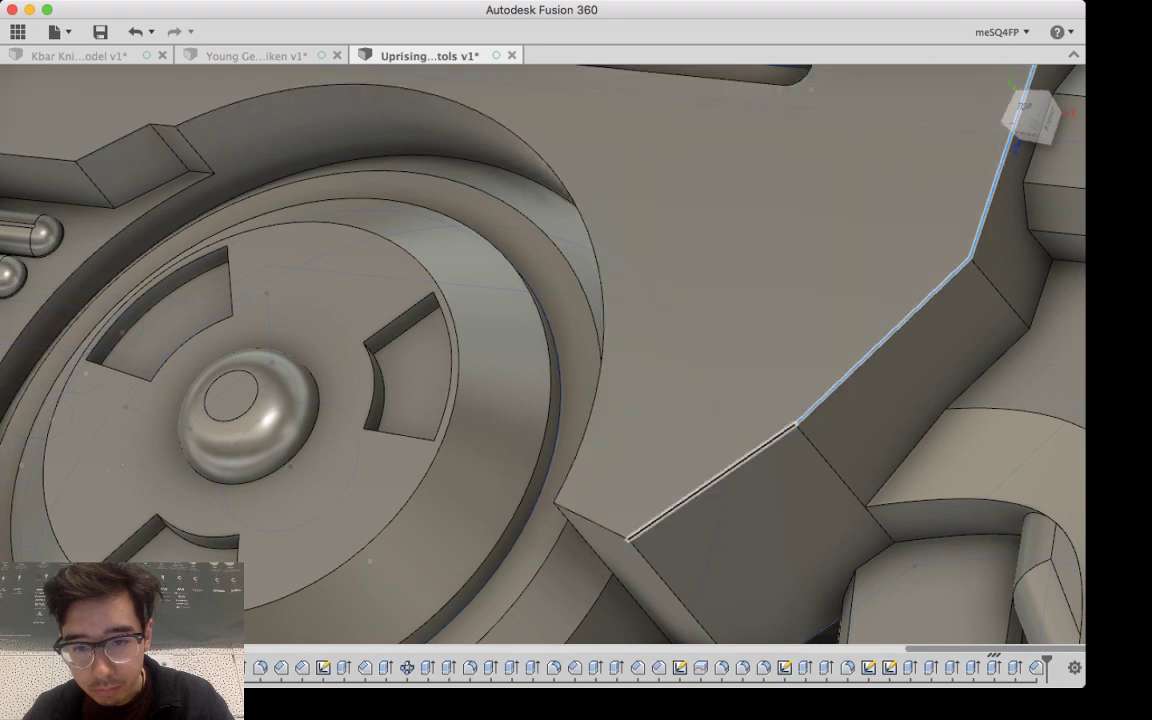
click(700, 490)
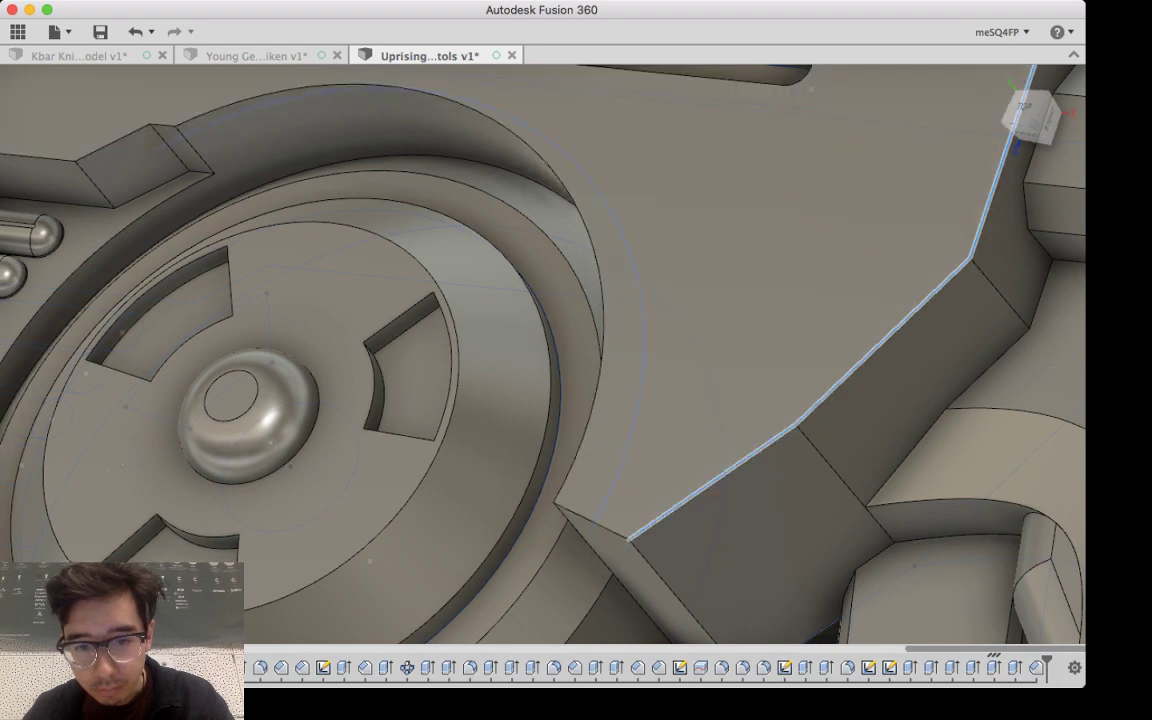
middle_drag(780, 290, 909, 261)
shift+middle_drag(795, 420, 868, 426)
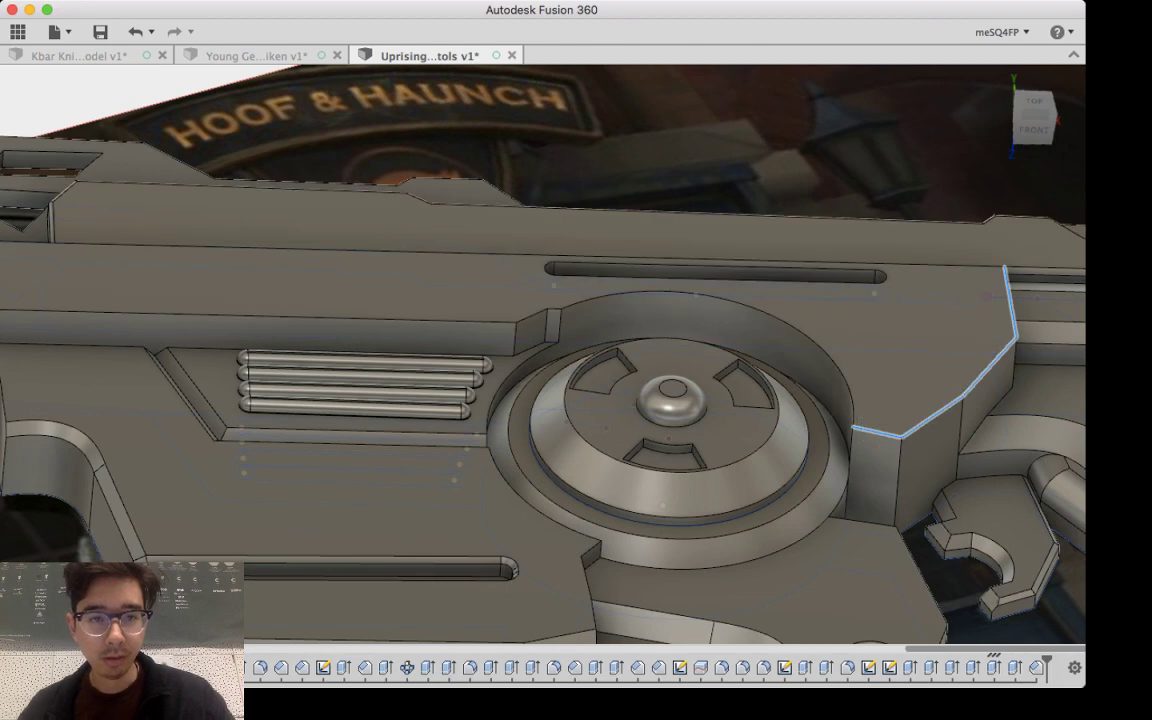
key(f)
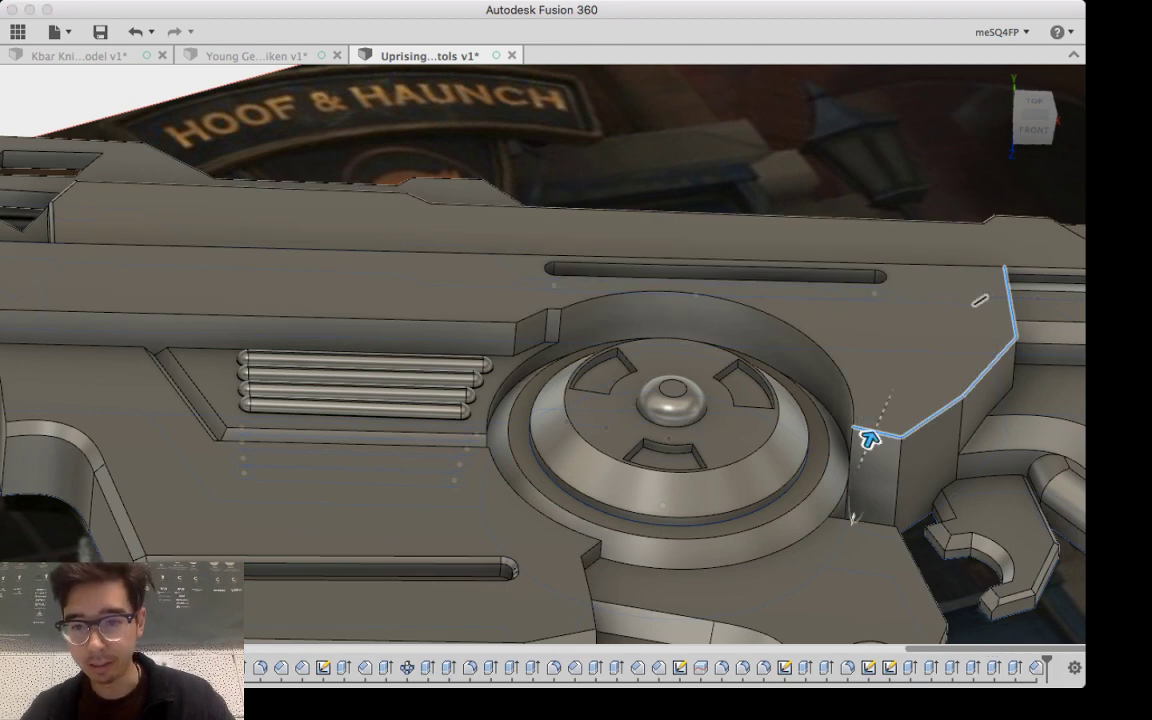
drag(870, 438, 875, 425)
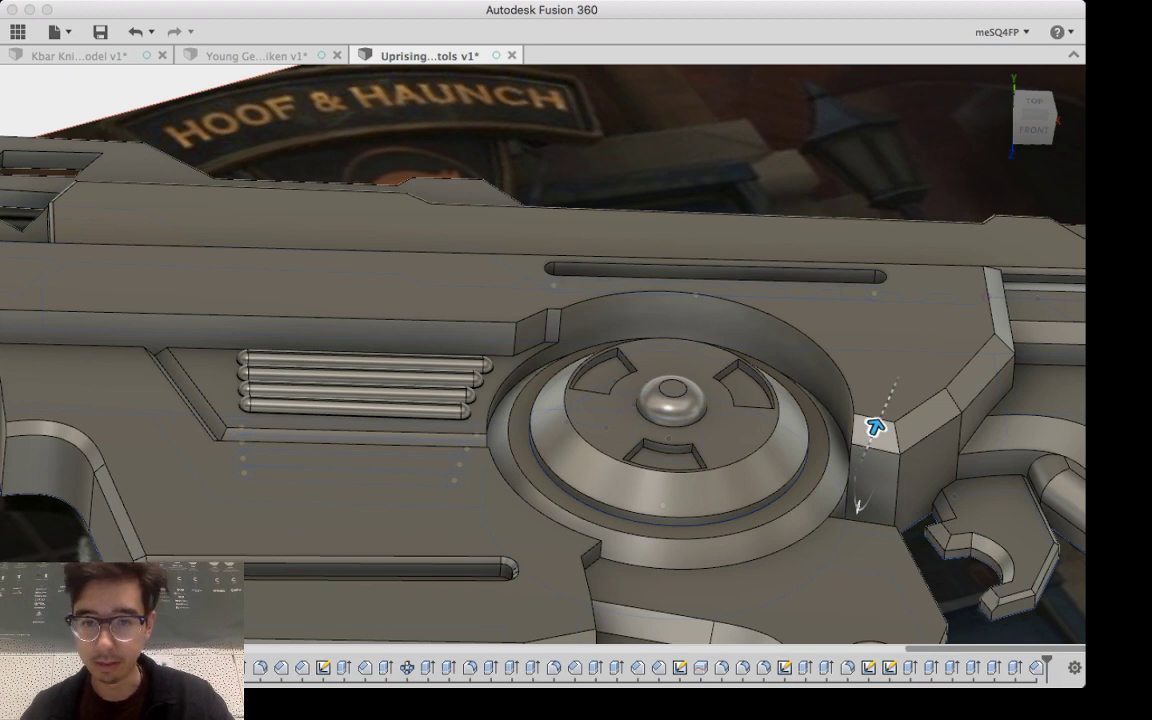
key(Return)
Step: Compare the side panel's arc edge above the round dial with the reference image by hiding and showing the bodies
shift+middle_drag(593, 455, 590, 560)
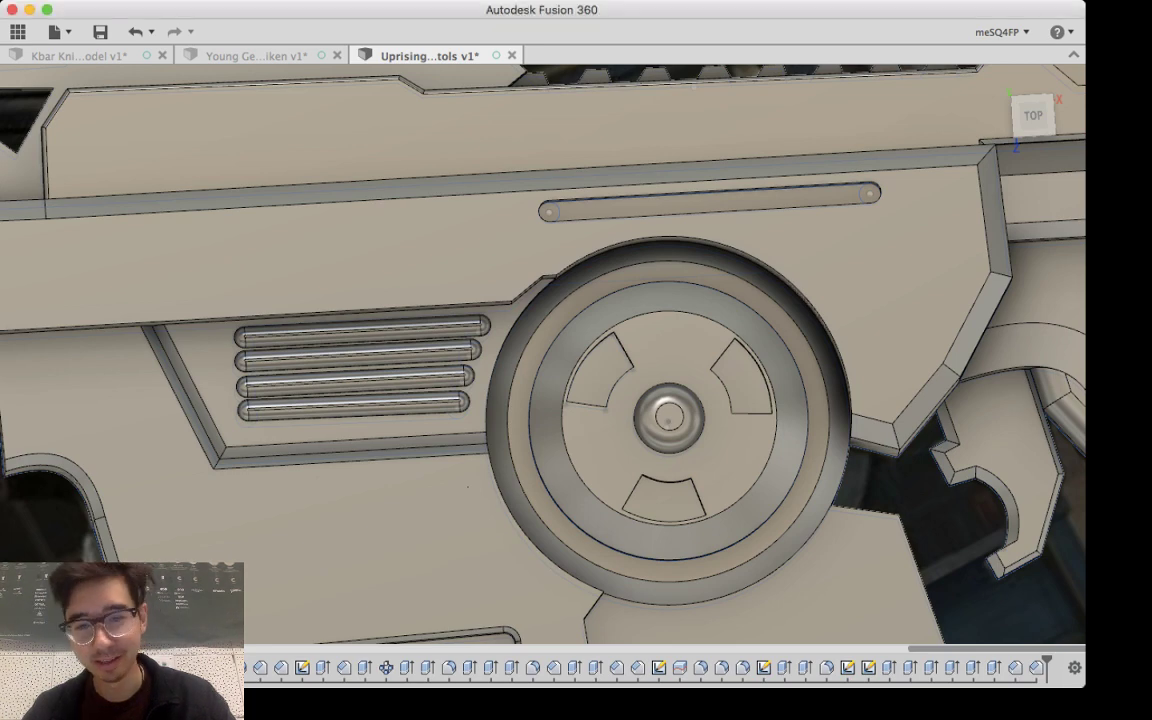
shift+middle_drag(740, 605, 768, 480)
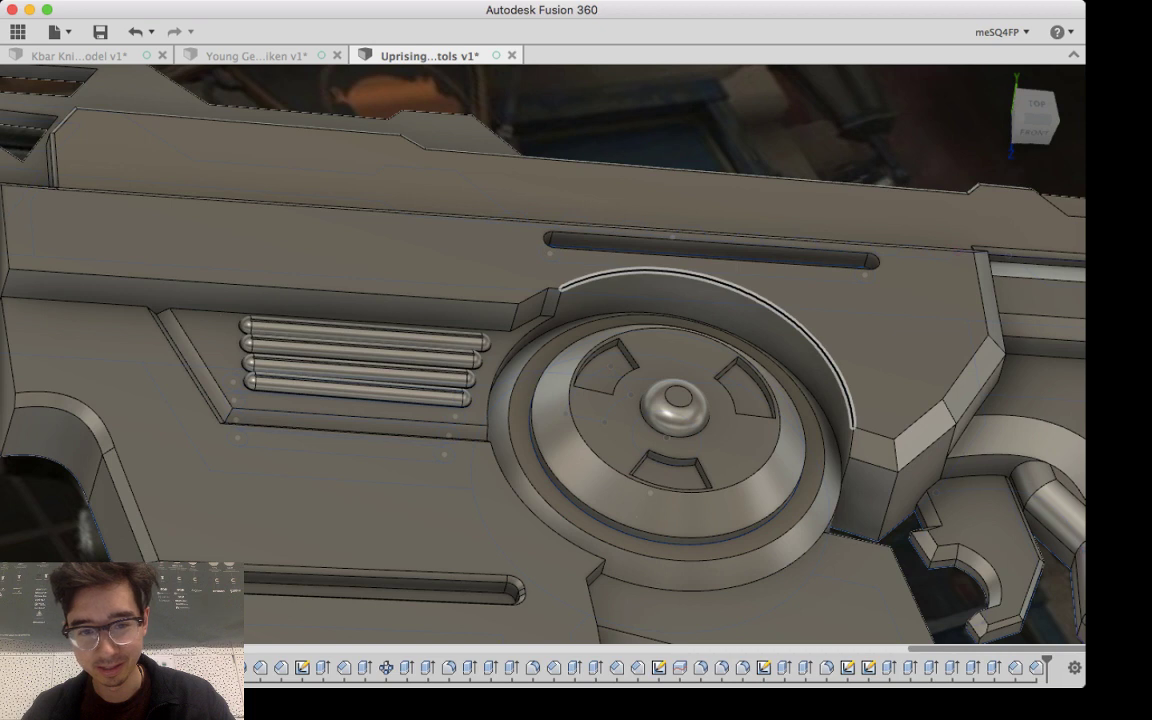
click(757, 300)
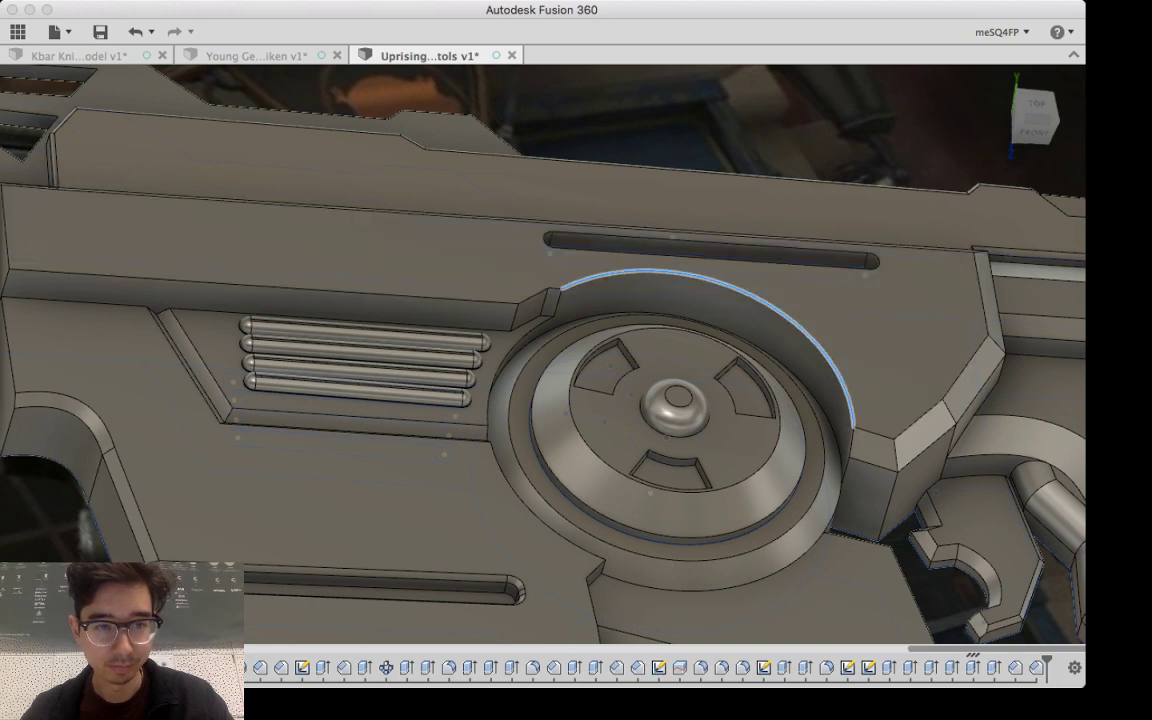
key(v)
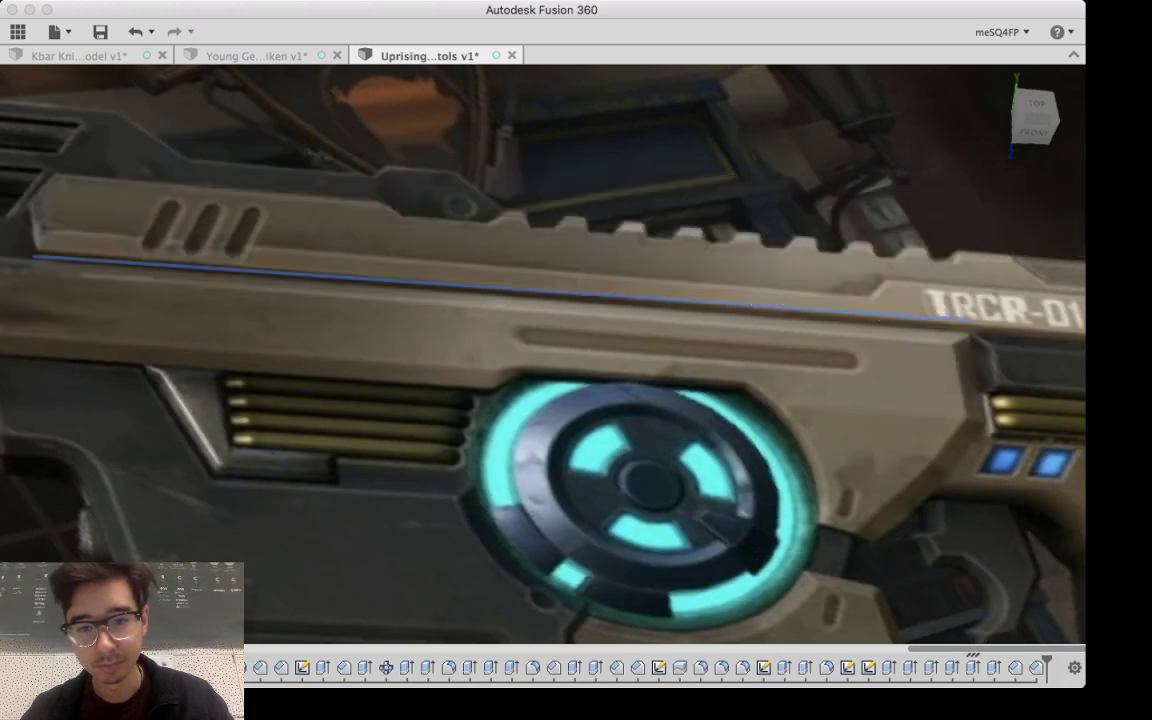
shift+middle_drag(594, 455, 606, 525)
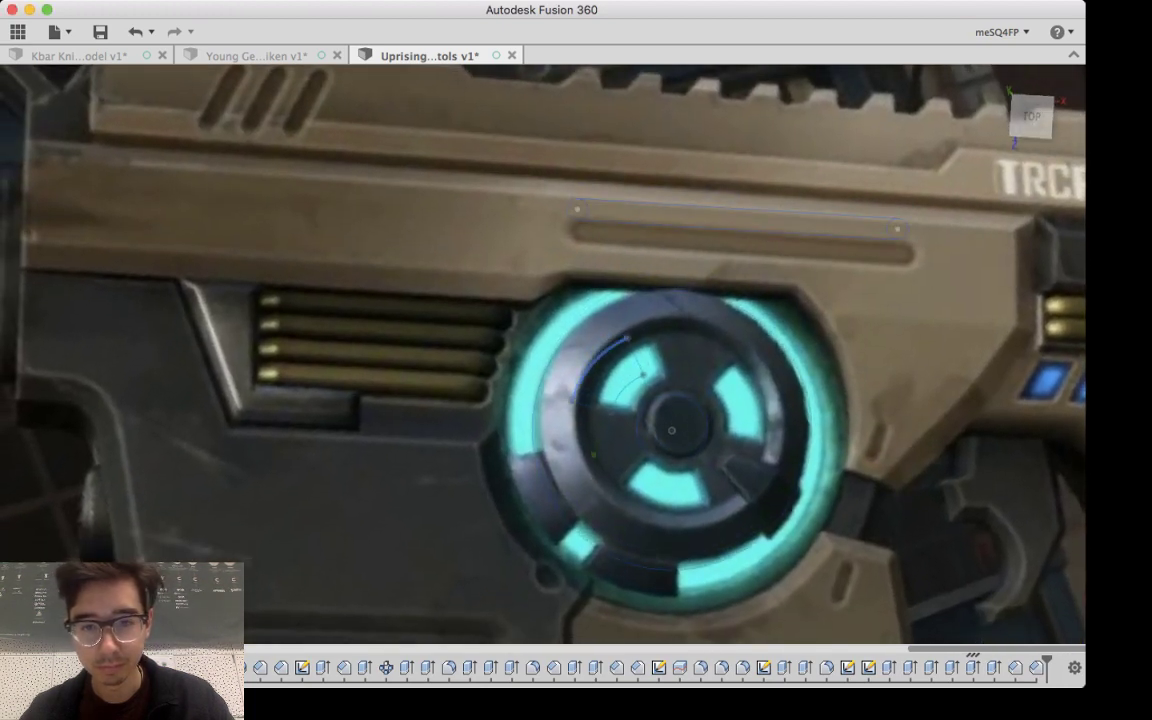
mouse_move(648, 459)
shift+middle_down()
mouse_move(650, 500)
mouse_move(648, 410)
mouse_move(671, 440)
shift+middle_up()
click(592, 468)
key(v)
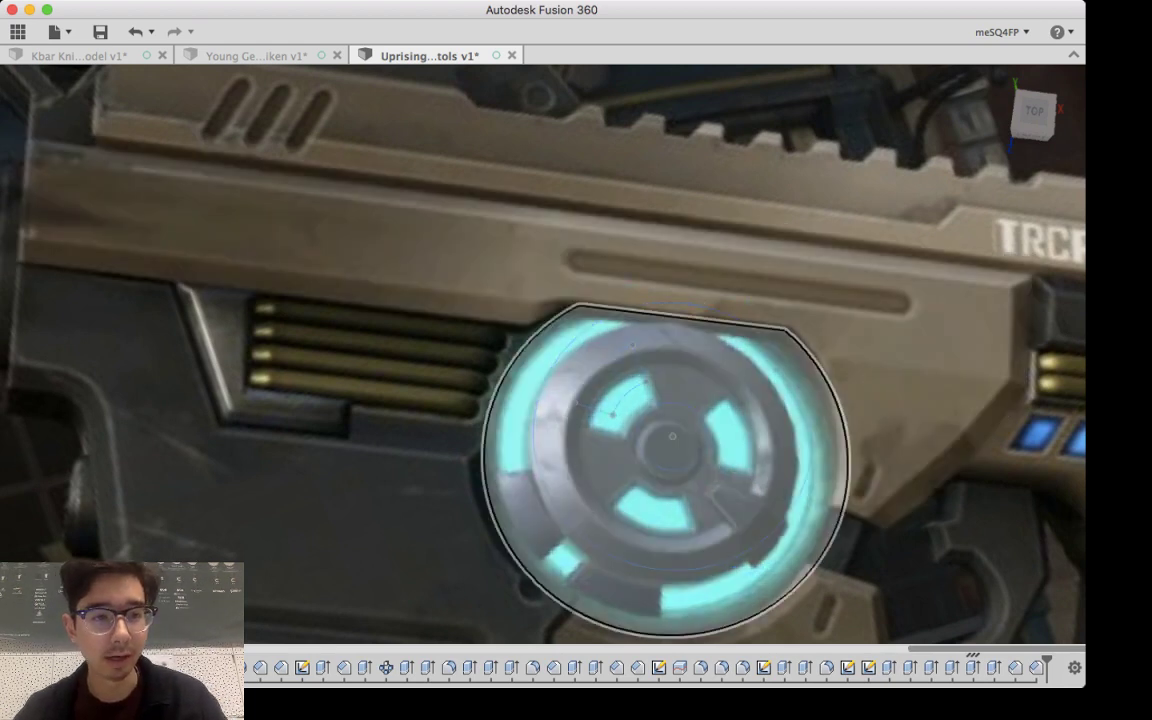
key(v)
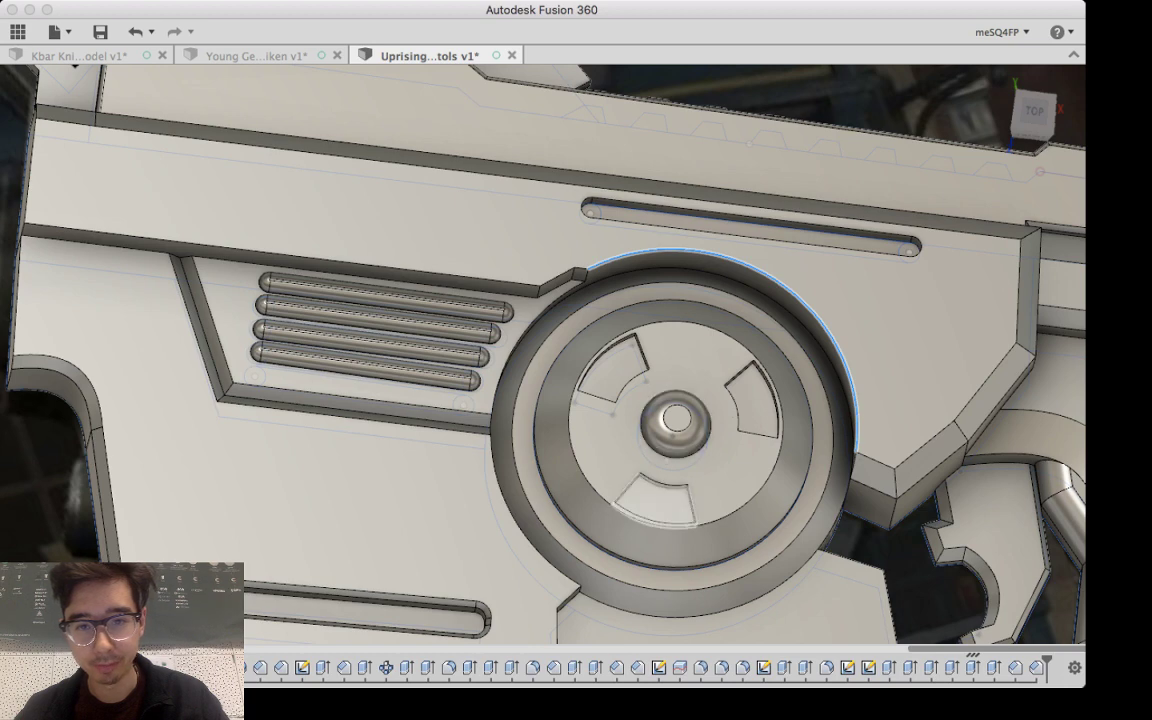
Step: Cut the sliver profile between the arc and the straight line above the round dial out of the side panel
shift+middle_drag(609, 428, 630, 150)
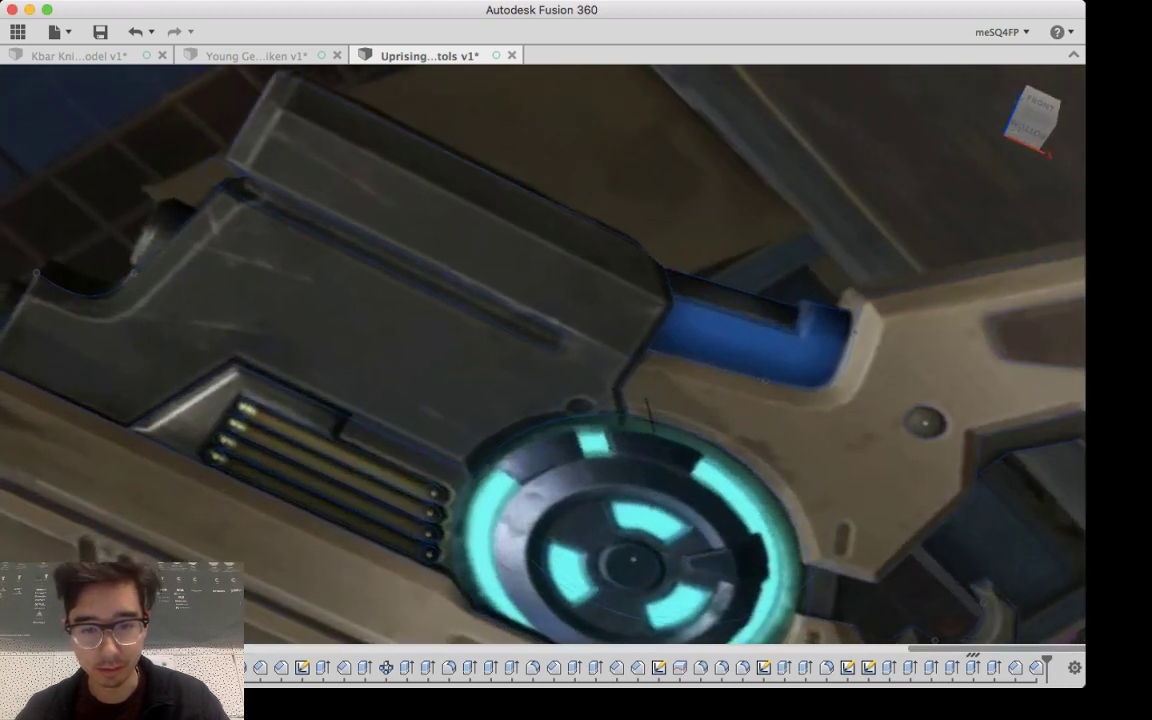
middle_drag(635, 560, 708, 325)
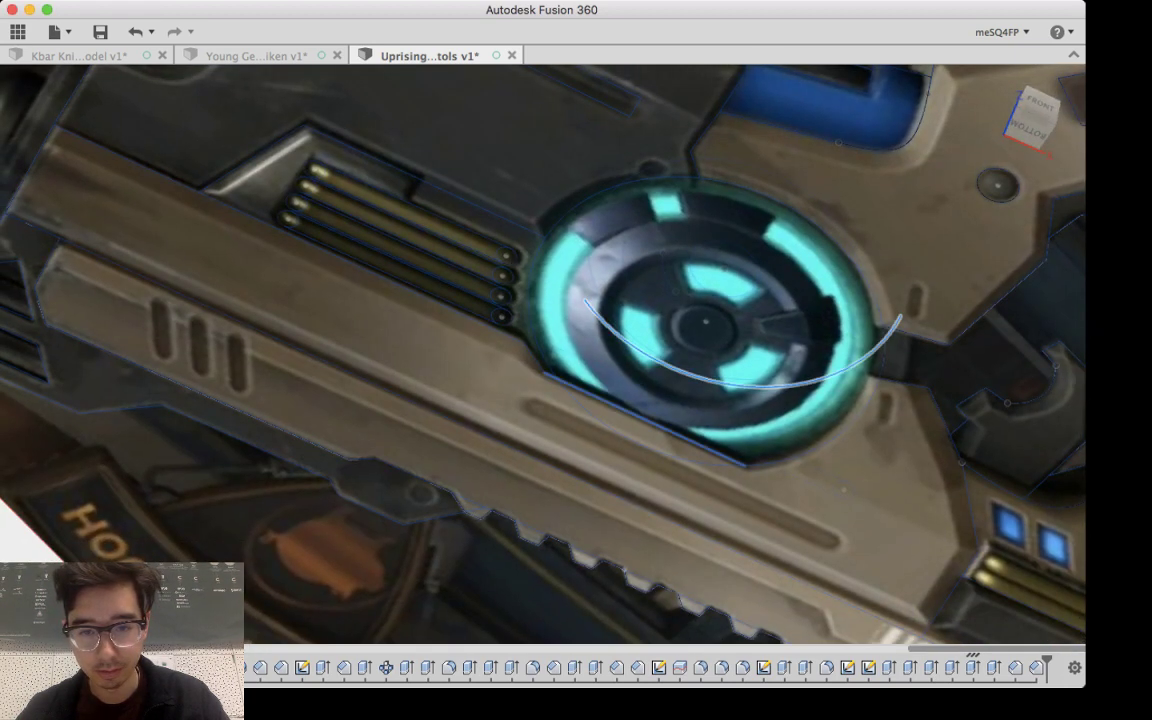
click(648, 431)
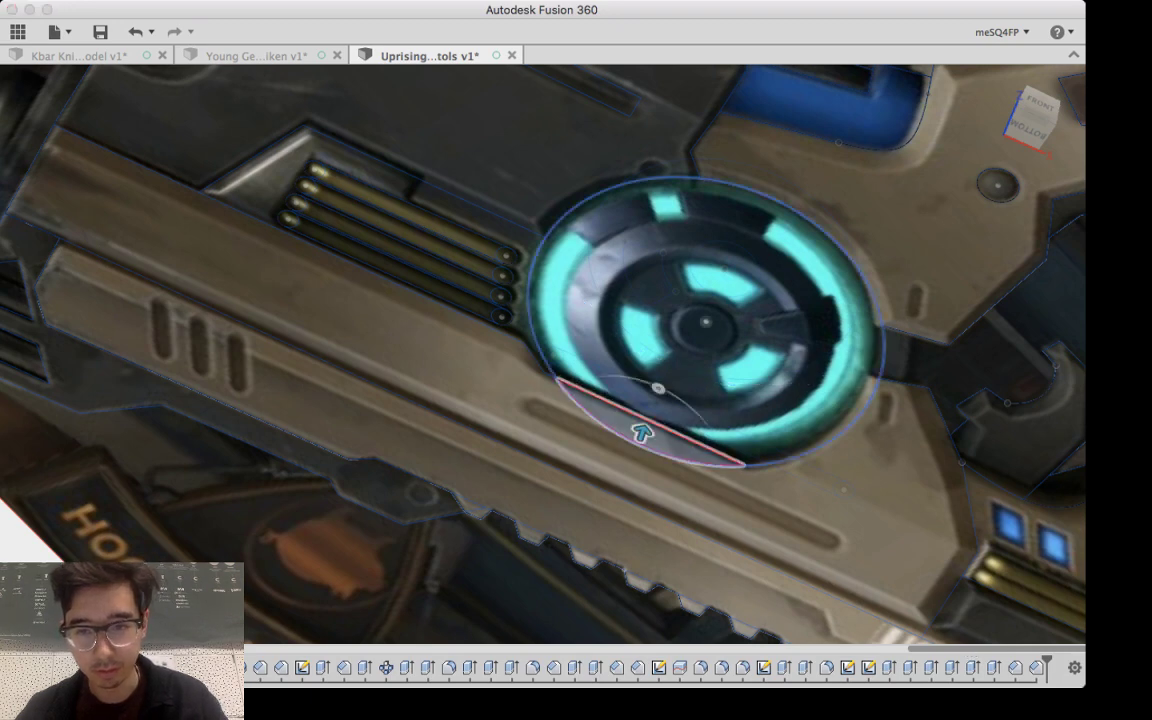
shift+middle_drag(638, 442, 681, 211)
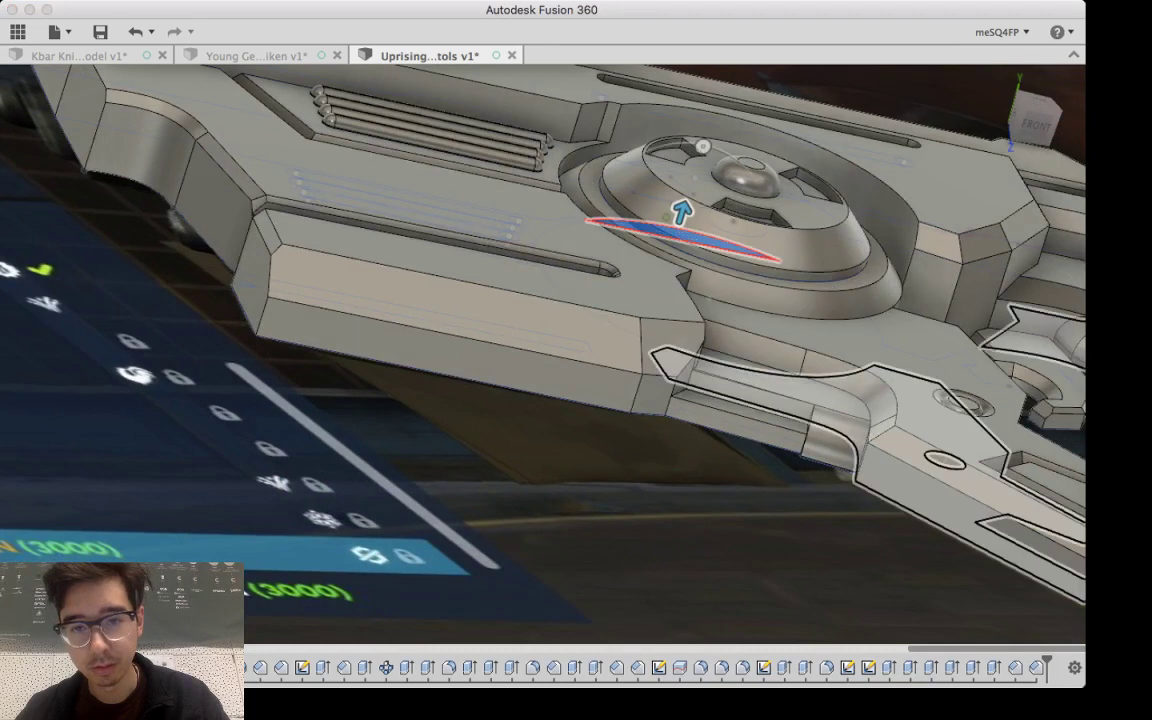
drag(683, 210, 712, 116)
shift+middle_drag(712, 116, 663, 321)
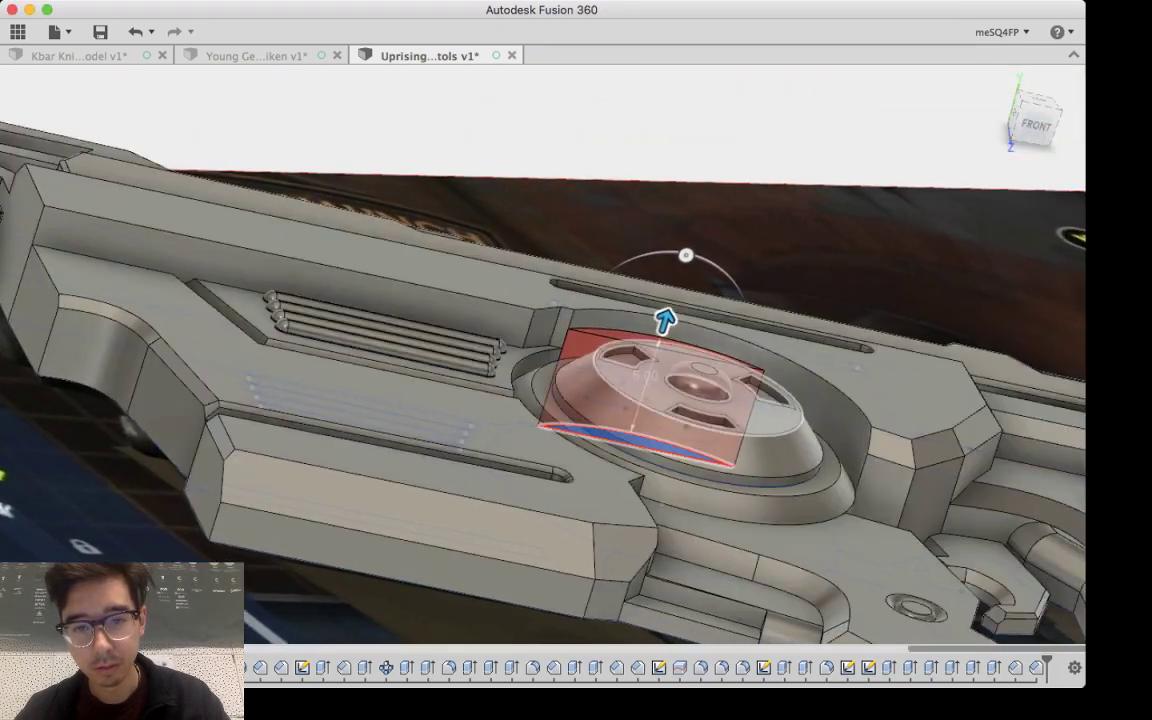
drag(665, 320, 671, 300)
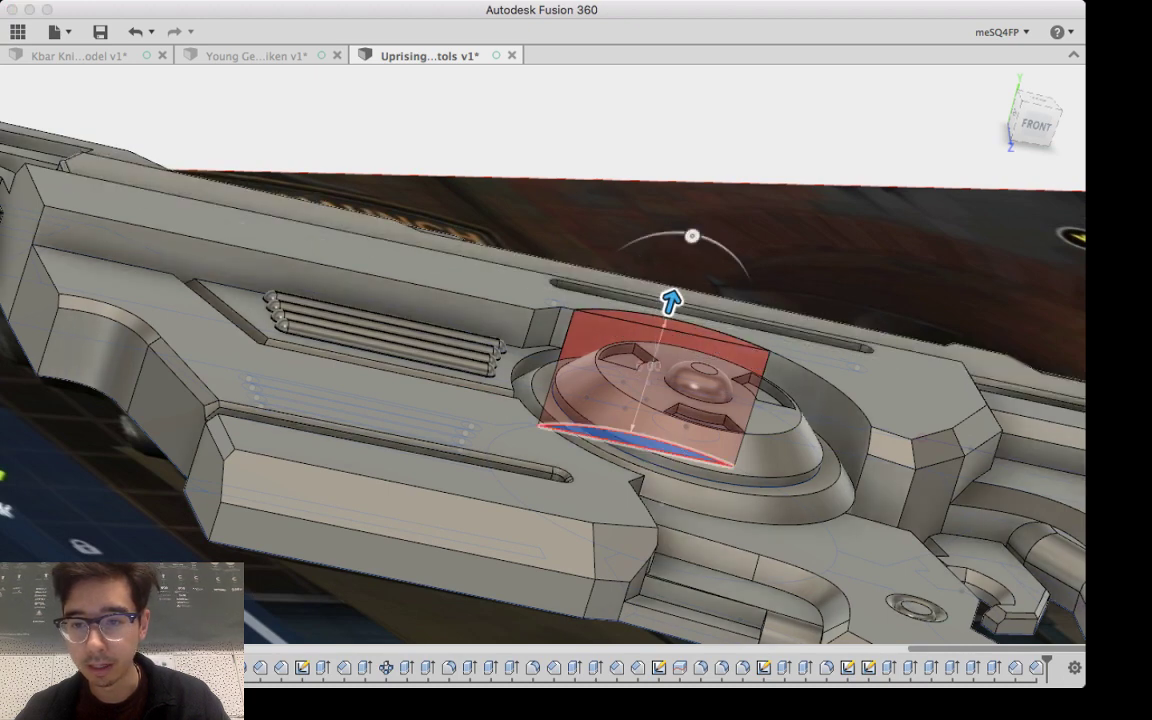
shift+middle_drag(669, 301, 707, 207)
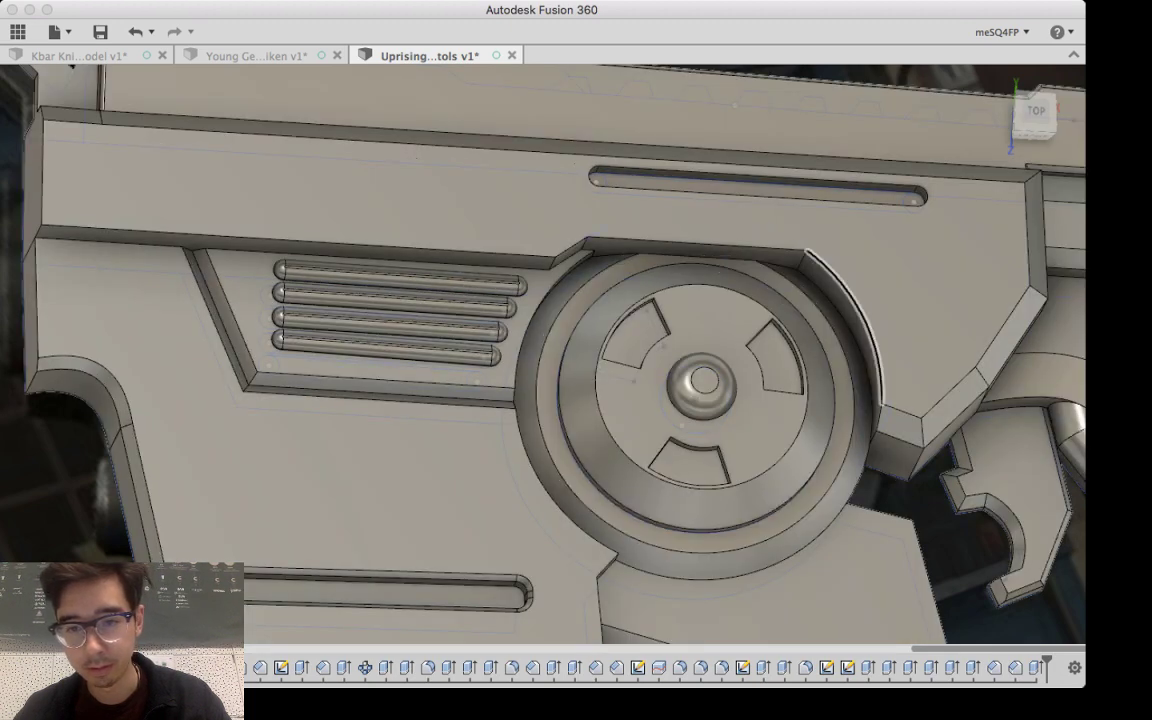
Step: Chamfer the side panel's connected lower edges, from the arc beside the dial along the flat and angled segments to the muzzle end
click(856, 303)
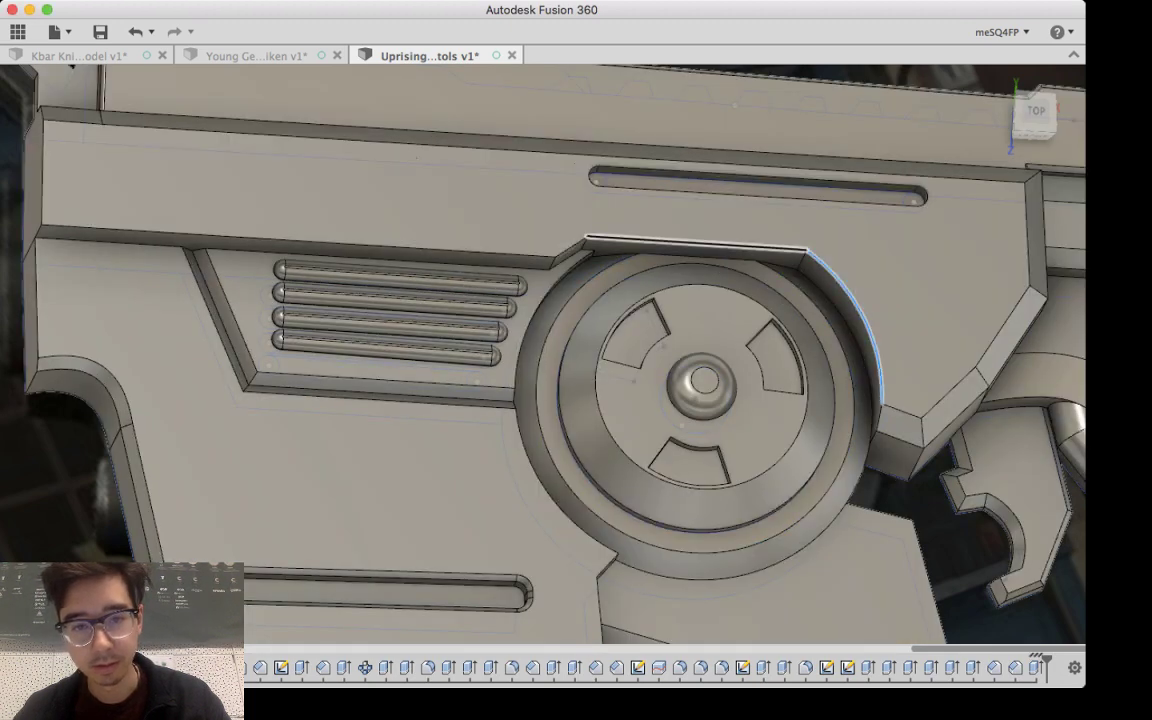
click(690, 242)
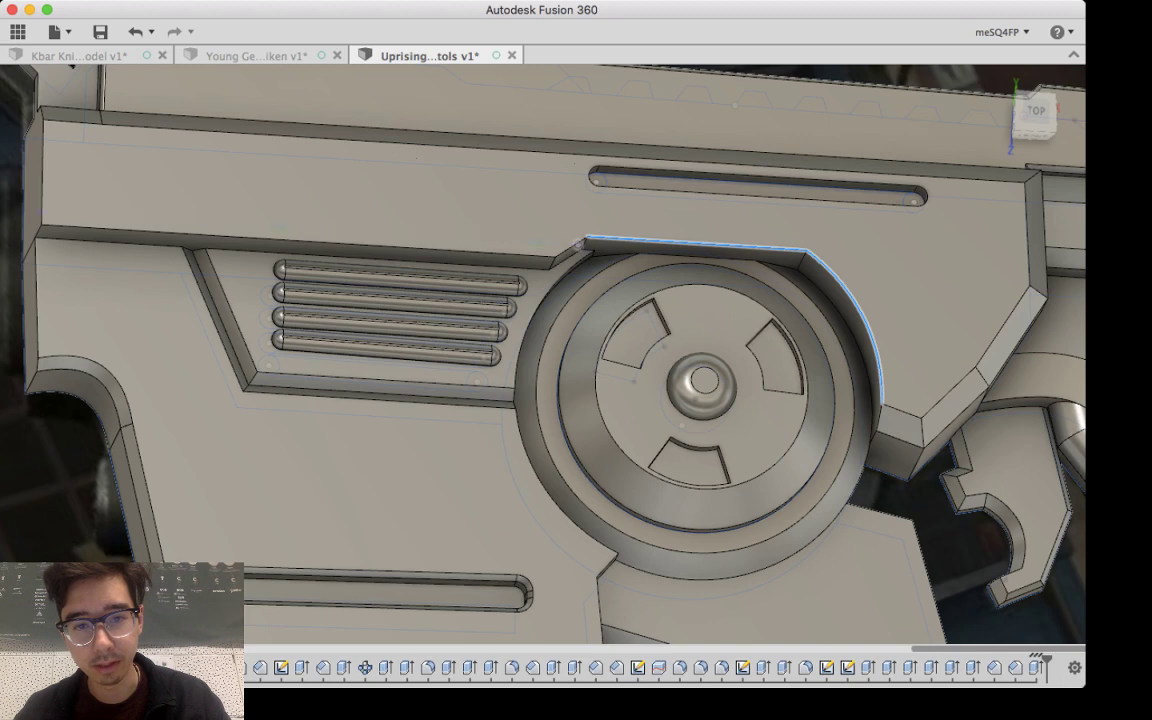
click(570, 247)
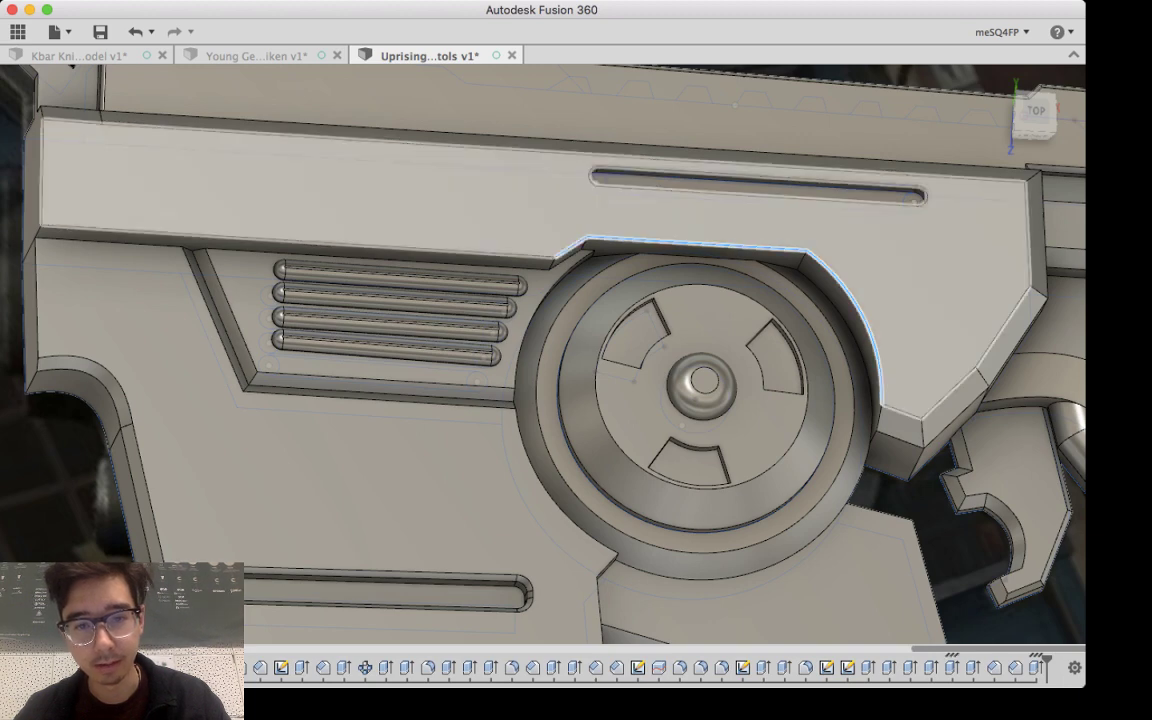
middle_drag(490, 252, 725, 308)
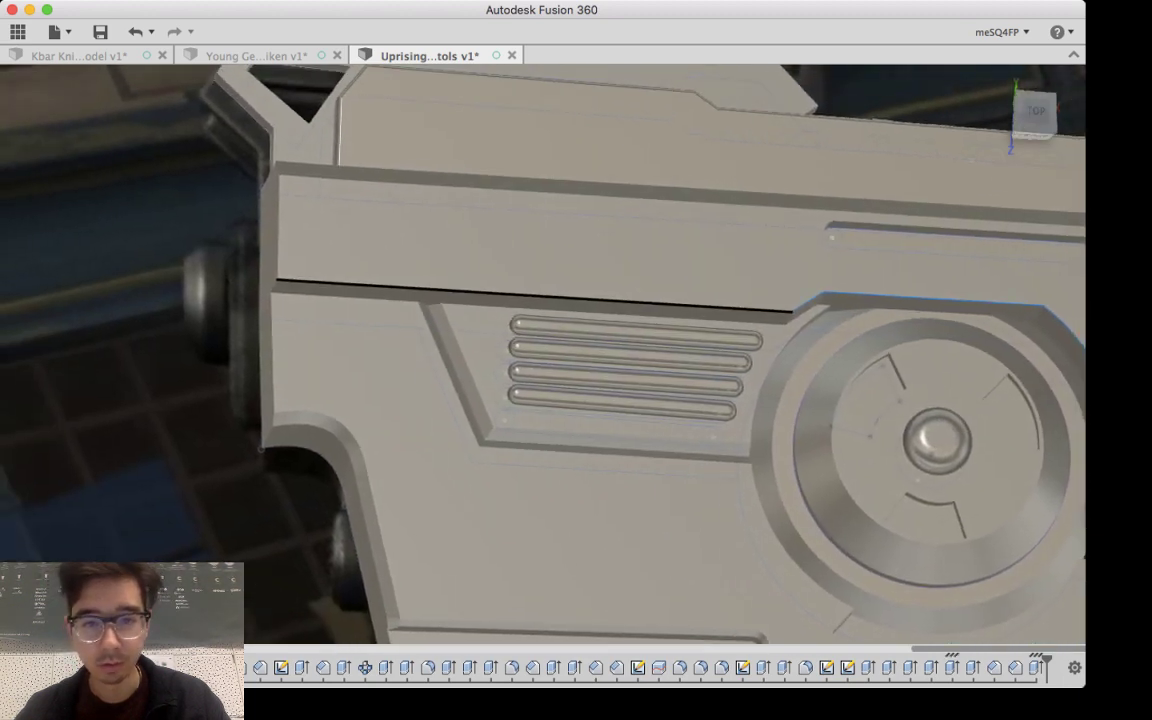
click(725, 309)
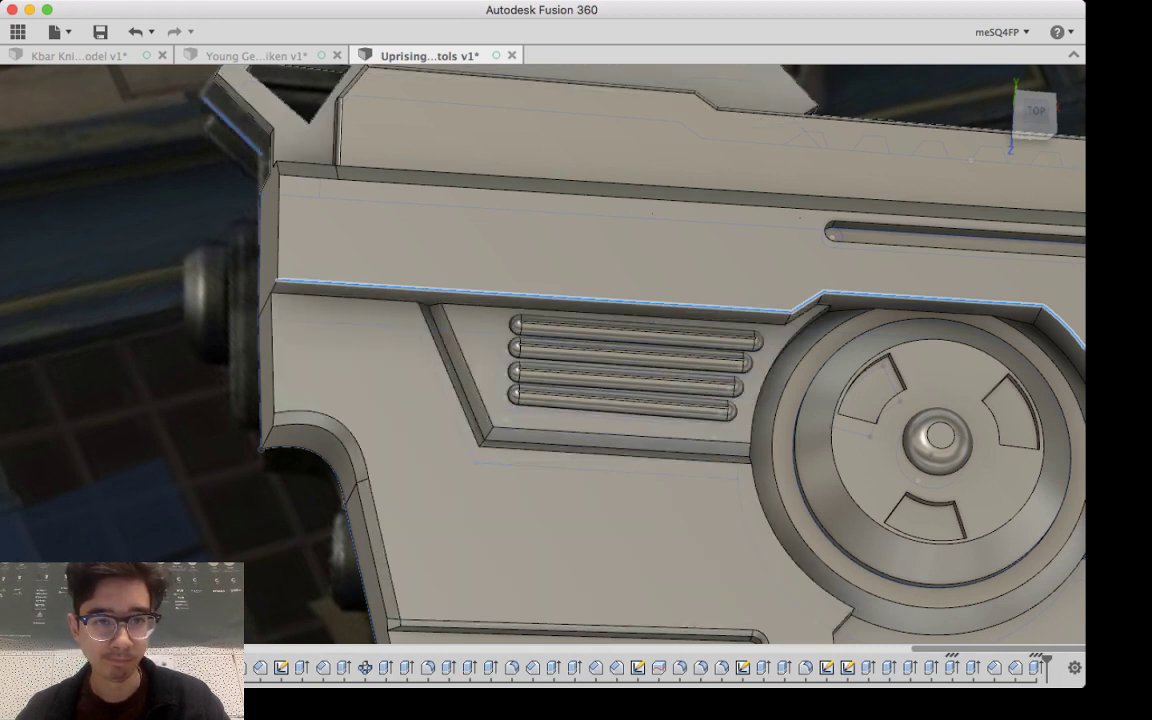
key(f)
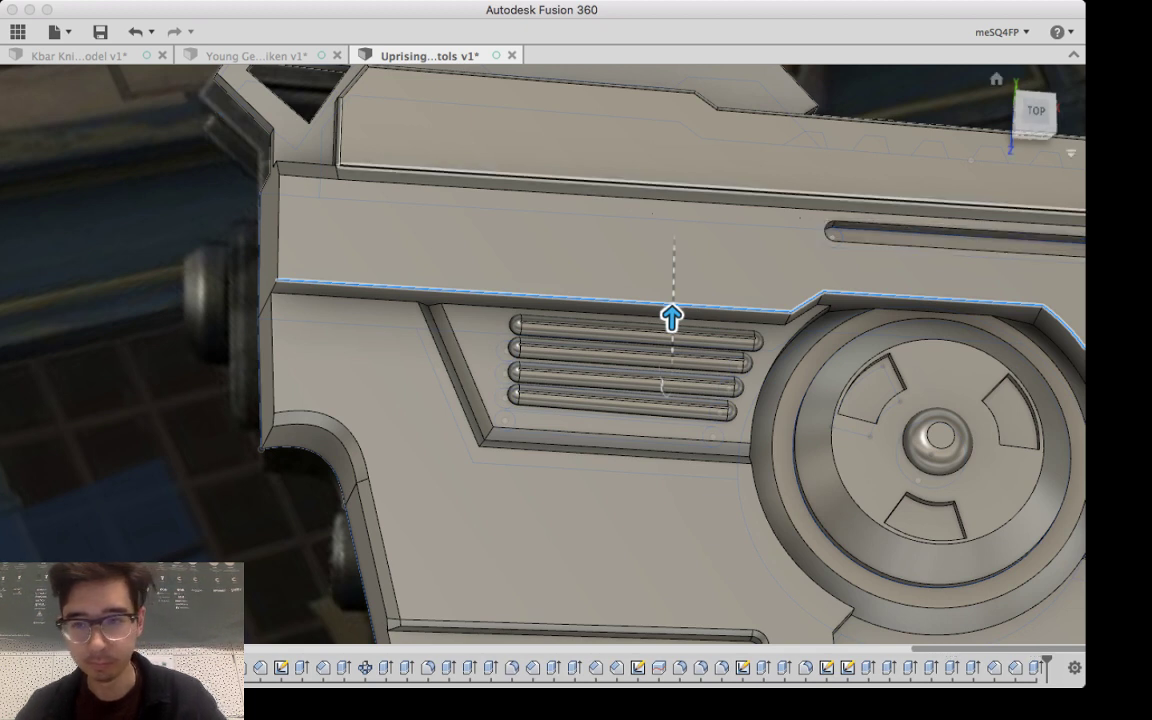
drag(672, 318, 672, 308)
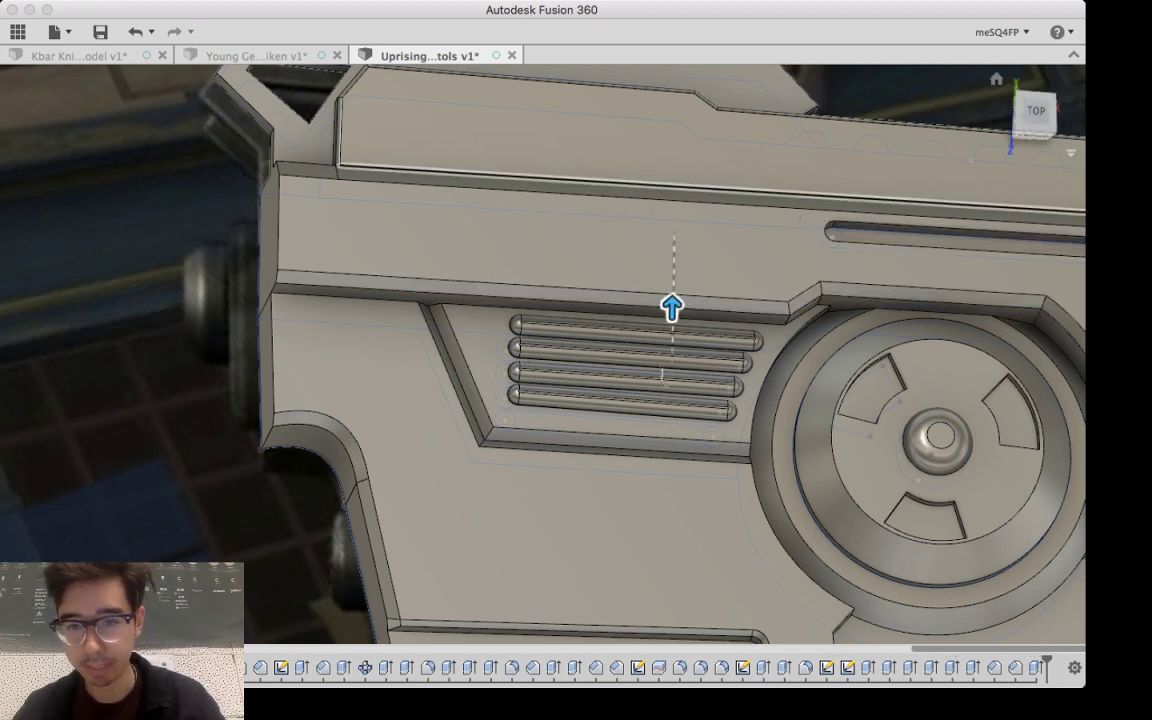
key(Return)
Step: Examine the whole pistol from several angles and compare its details with the reference image by hiding and showing the bodies
middle_drag(880, 440, 628, 376)
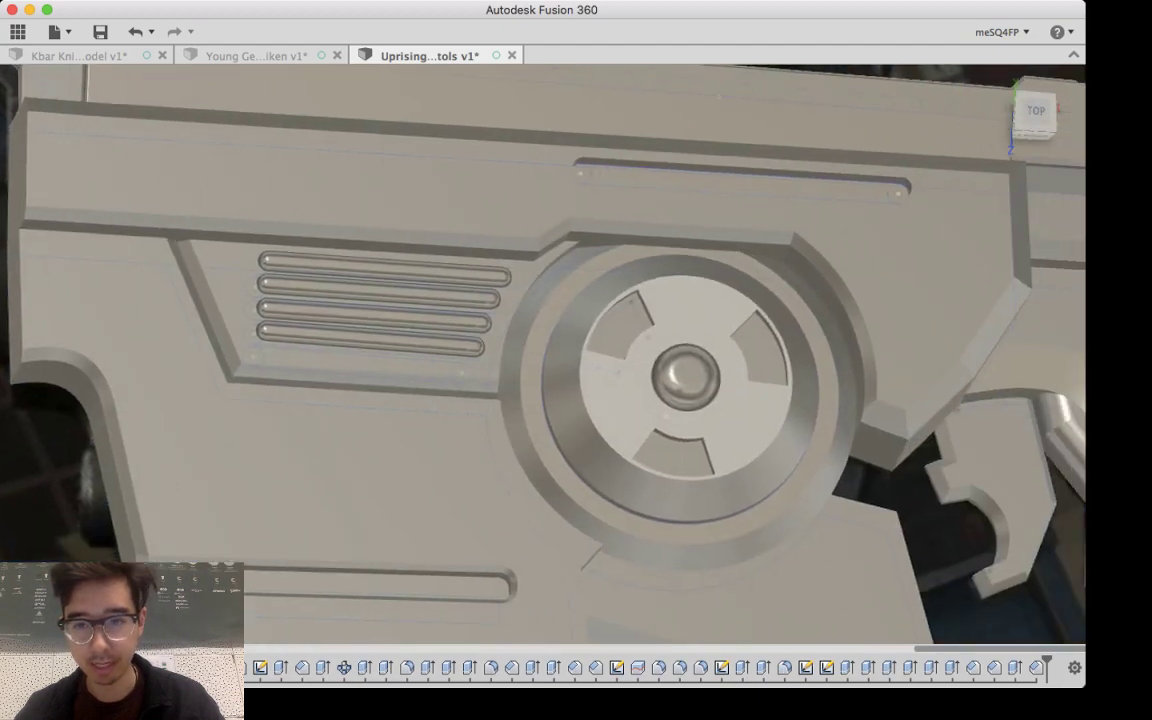
scroll(700, 305, down, 5)
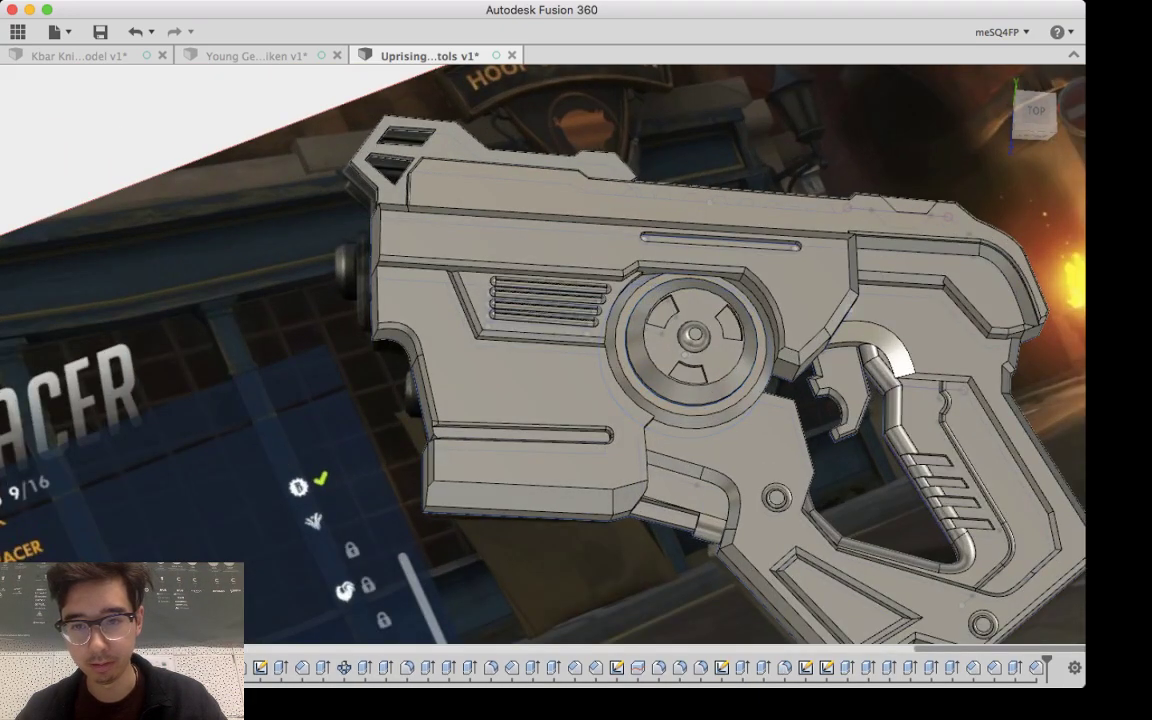
shift+middle_drag(700, 305, 780, 338)
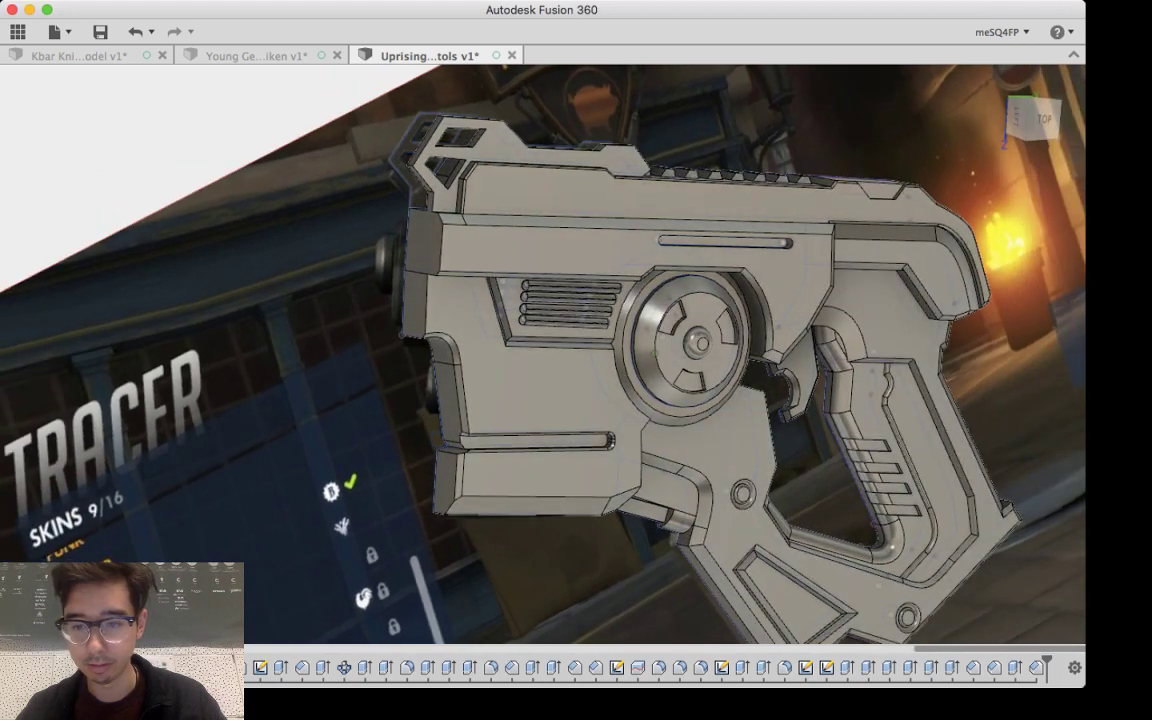
key(super+Tab)
key(super+Tab)
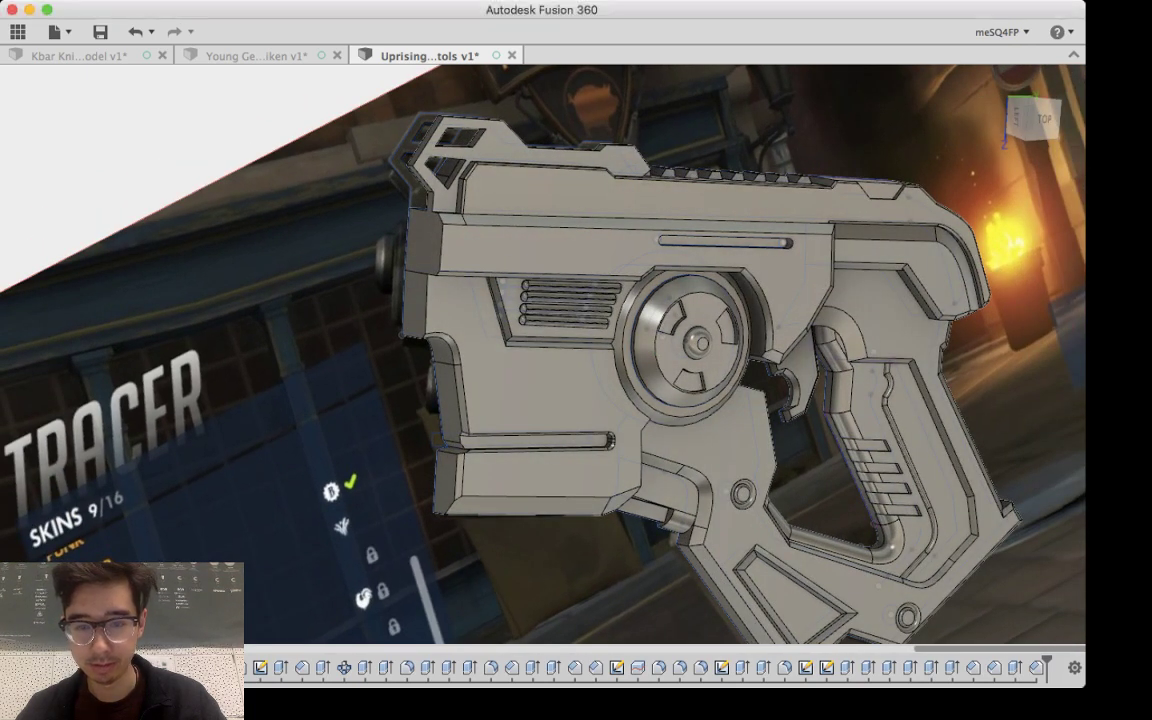
mouse_move(560, 400)
shift+middle_down()
mouse_move(900, 400)
mouse_move(560, 400)
shift+middle_up()
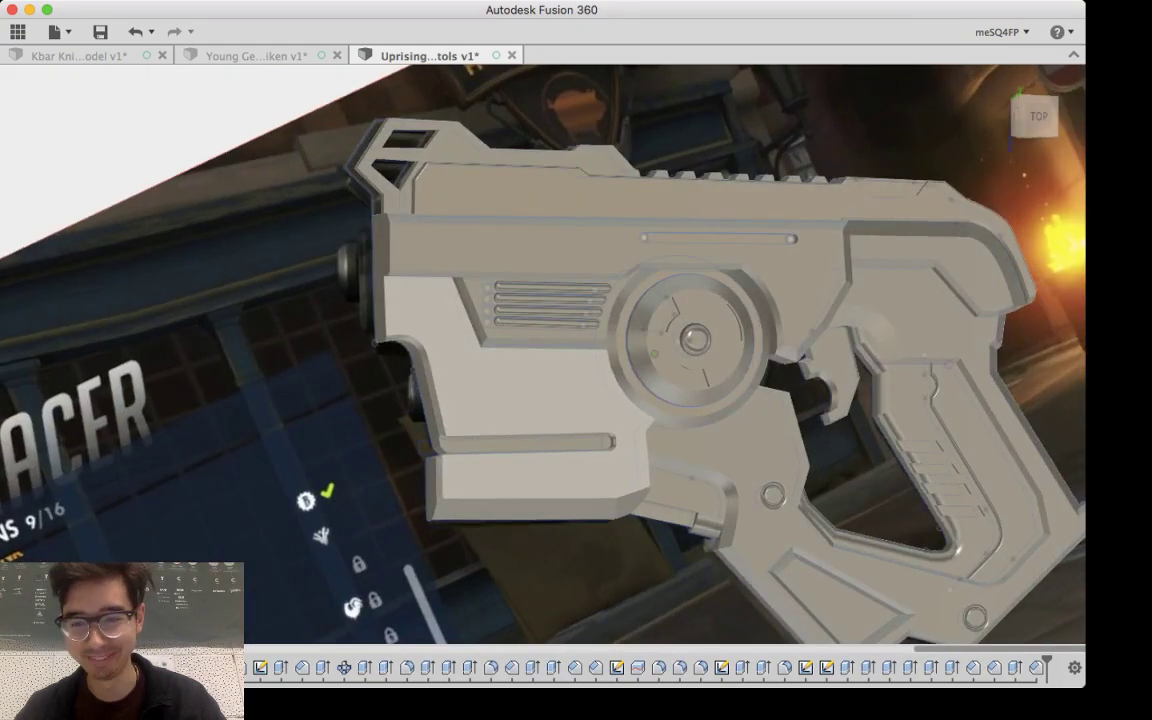
shift+middle_drag(980, 480, 844, 508)
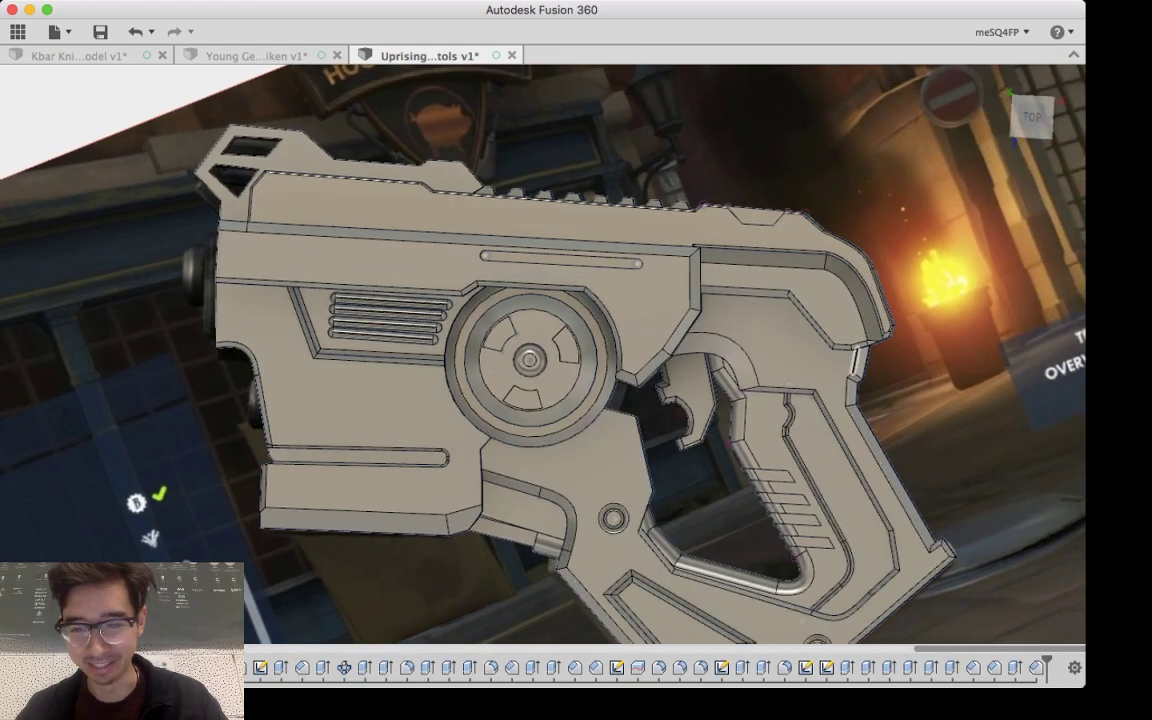
key(super+Tab)
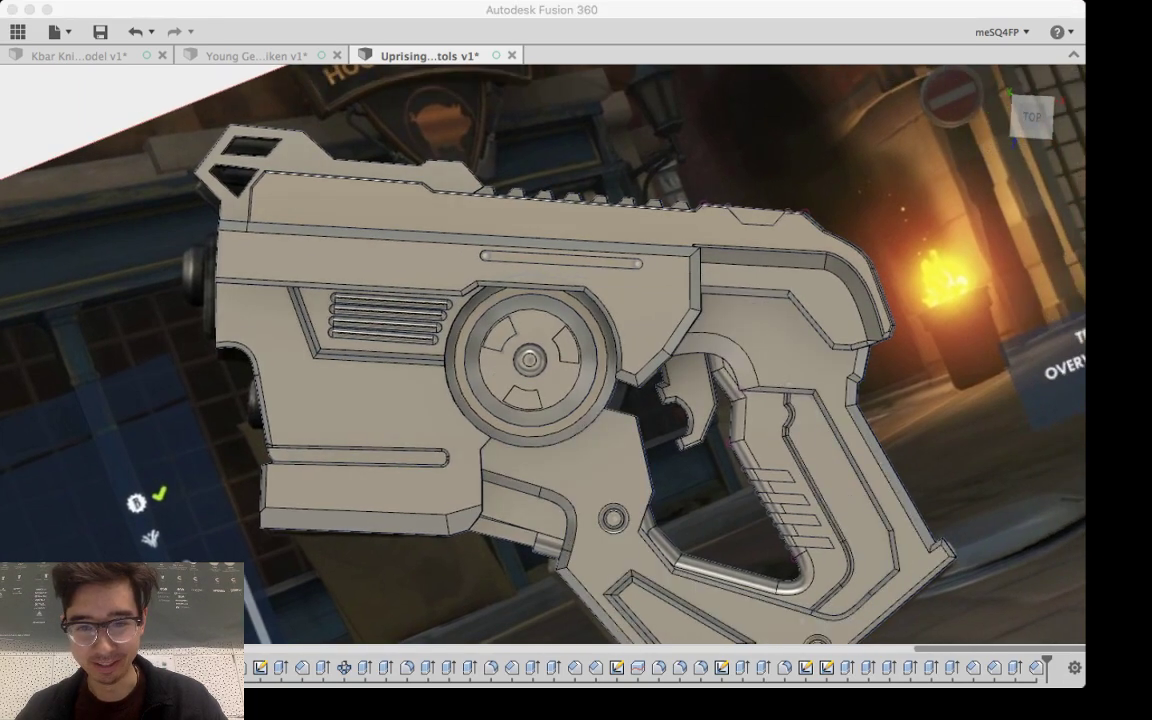
key(super+Tab)
shift+middle_drag(775, 450, 672, 497)
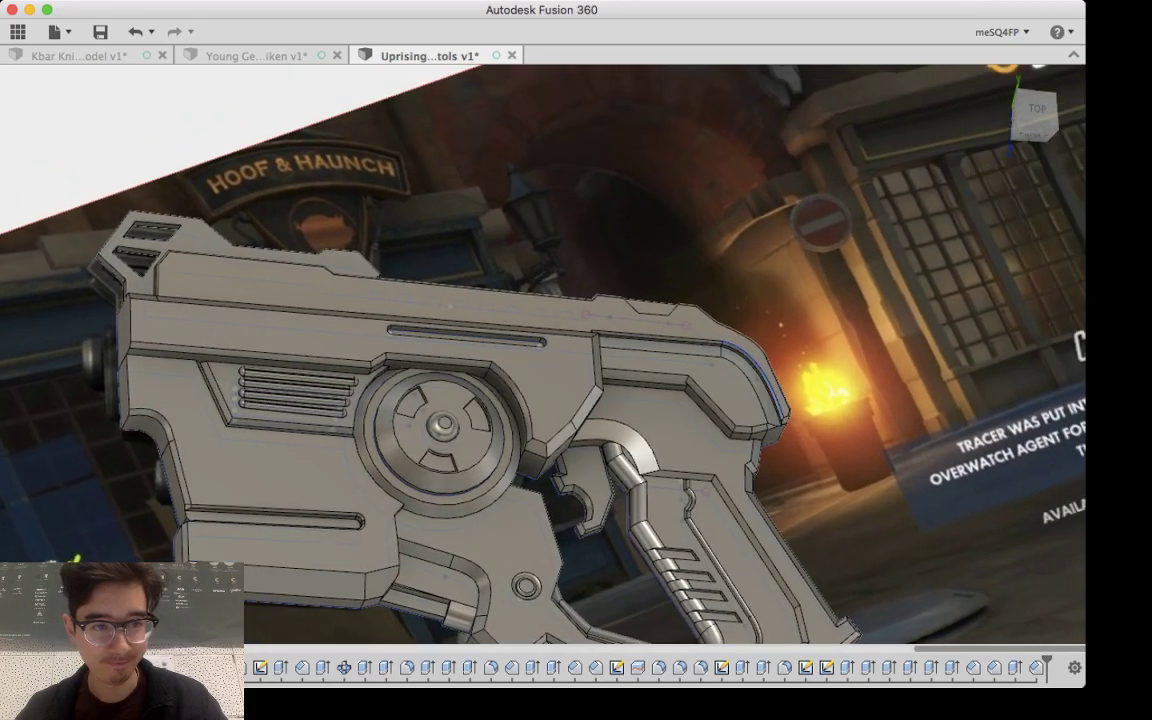
key(v)
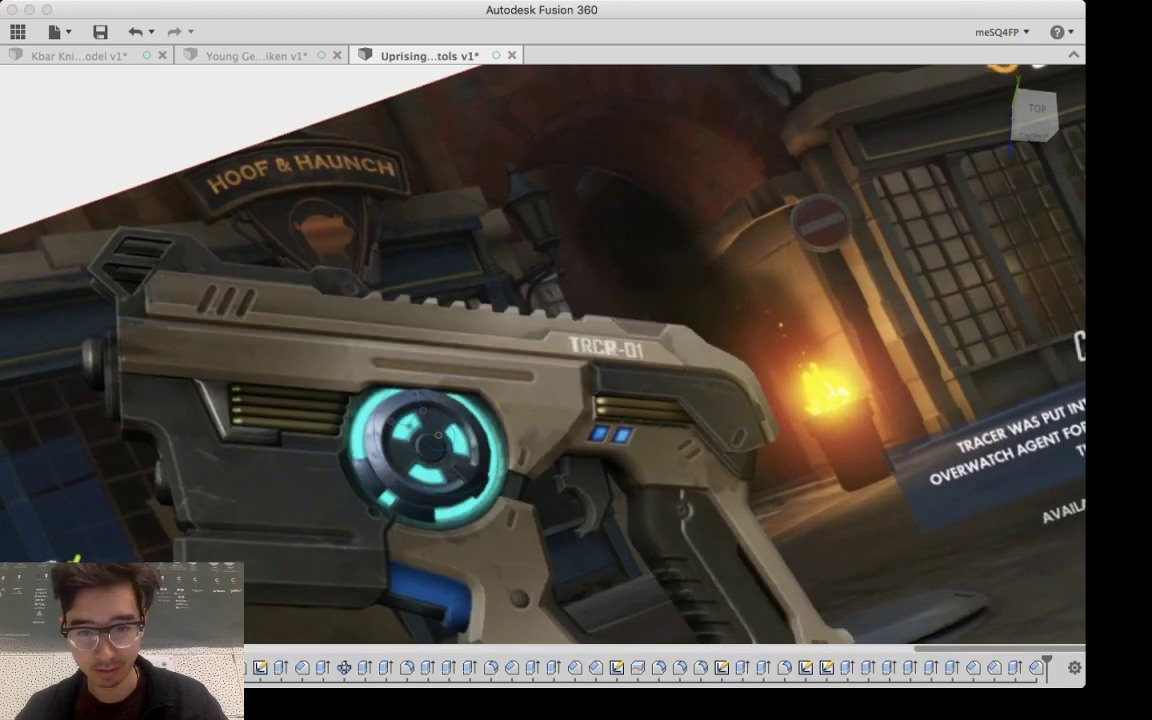
middle_drag(748, 374, 845, 301)
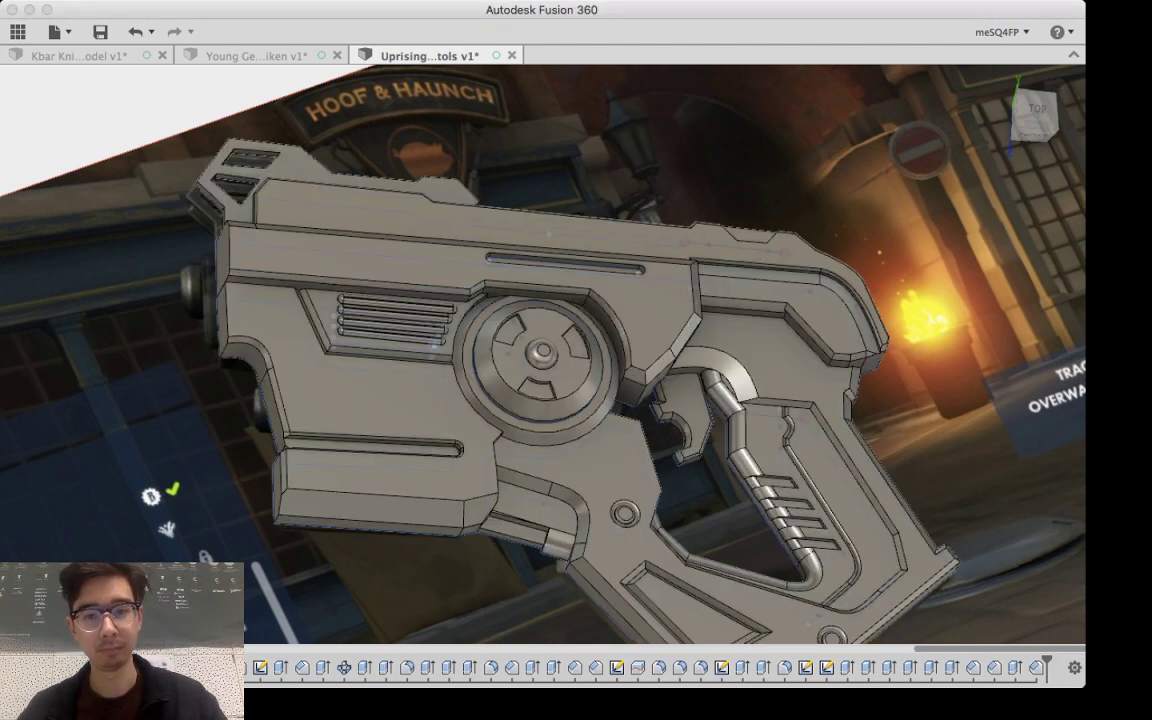
shift+middle_drag(390, 318, 436, 356)
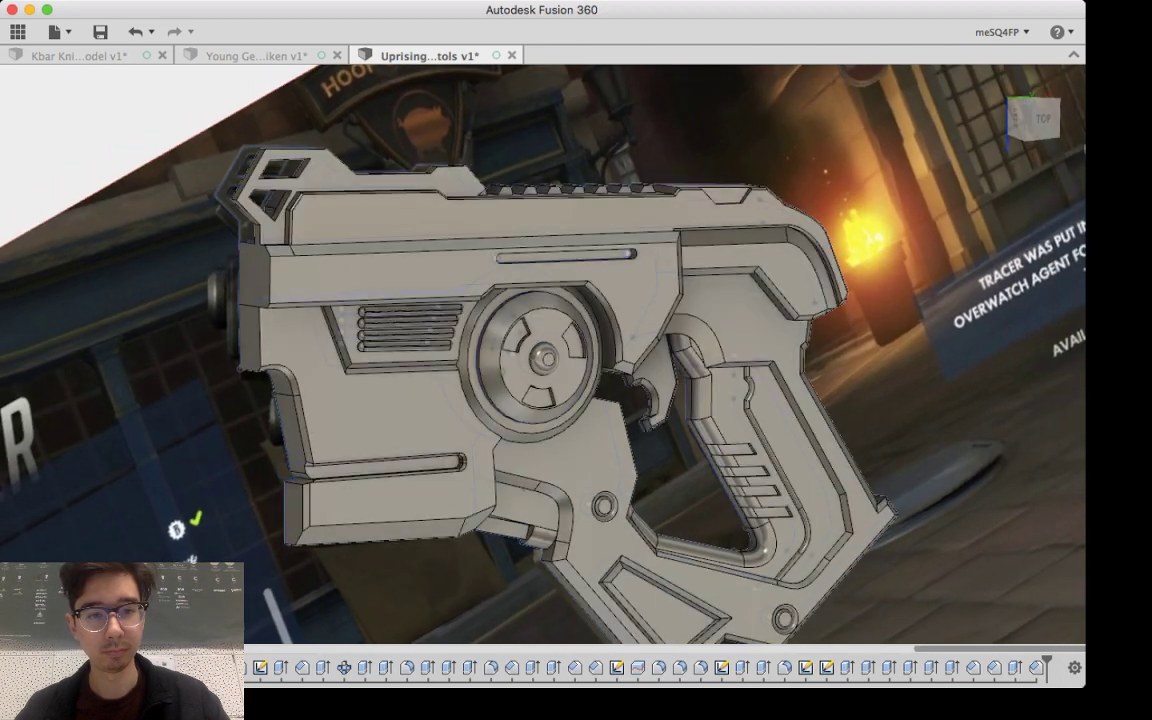
shift+middle_drag(436, 275, 590, 372)
scroll(550, 307, up, 8)
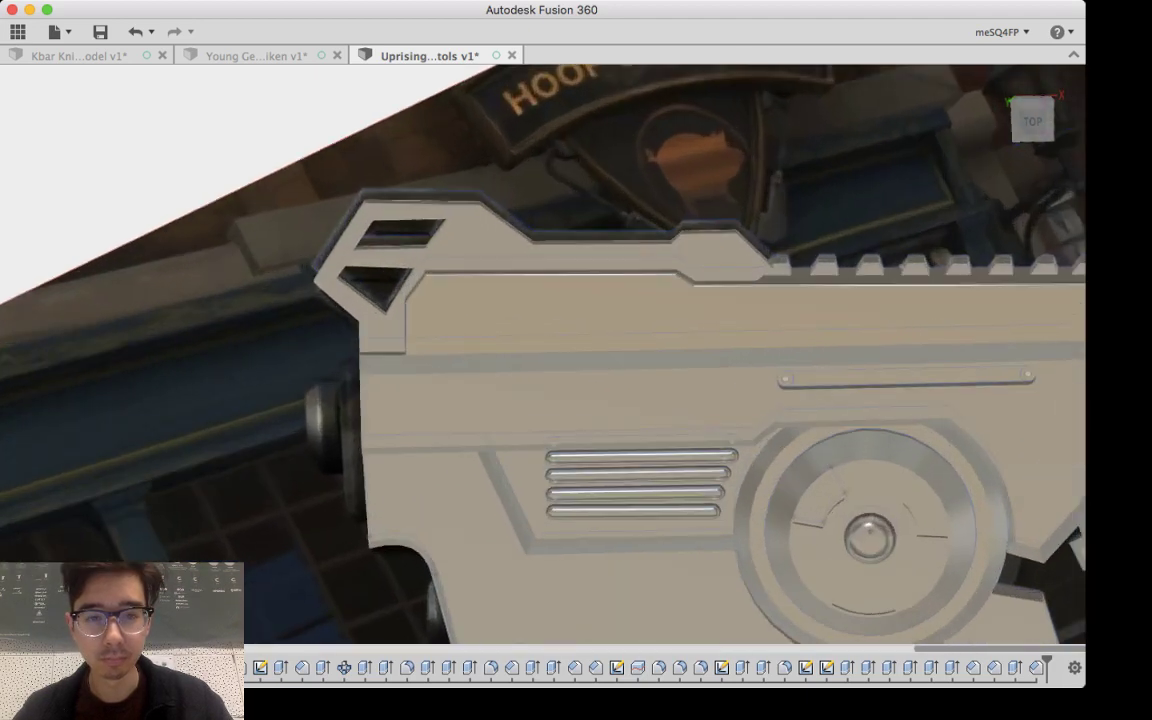
shift+middle_drag(550, 307, 551, 293)
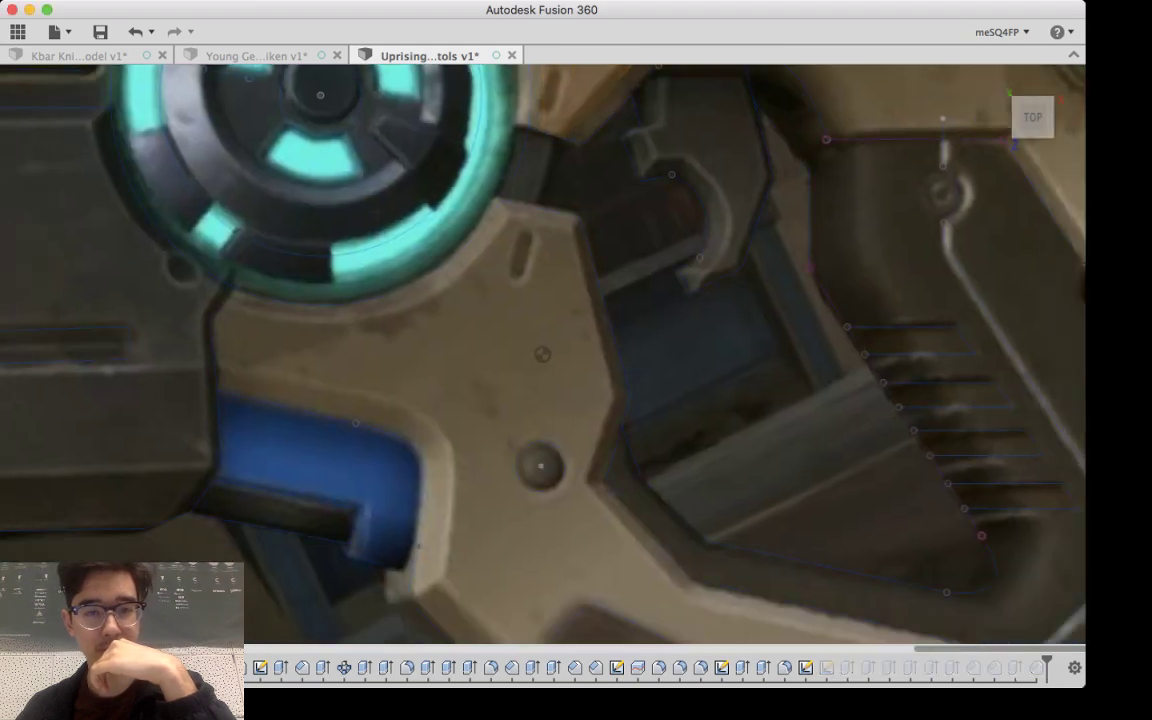
mouse_move(350, 220)
middle_down()
mouse_move(533, 292)
mouse_move(902, 550)
middle_up()
middle_drag(746, 172, 1008, 442)
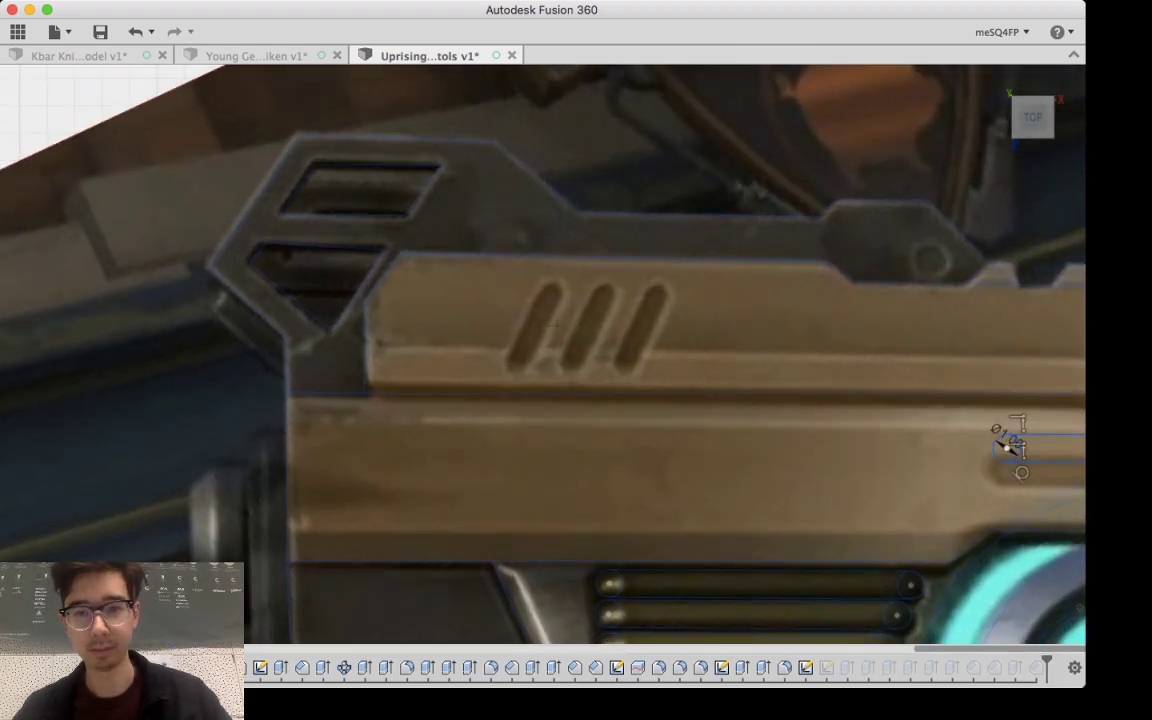
key(Escape)
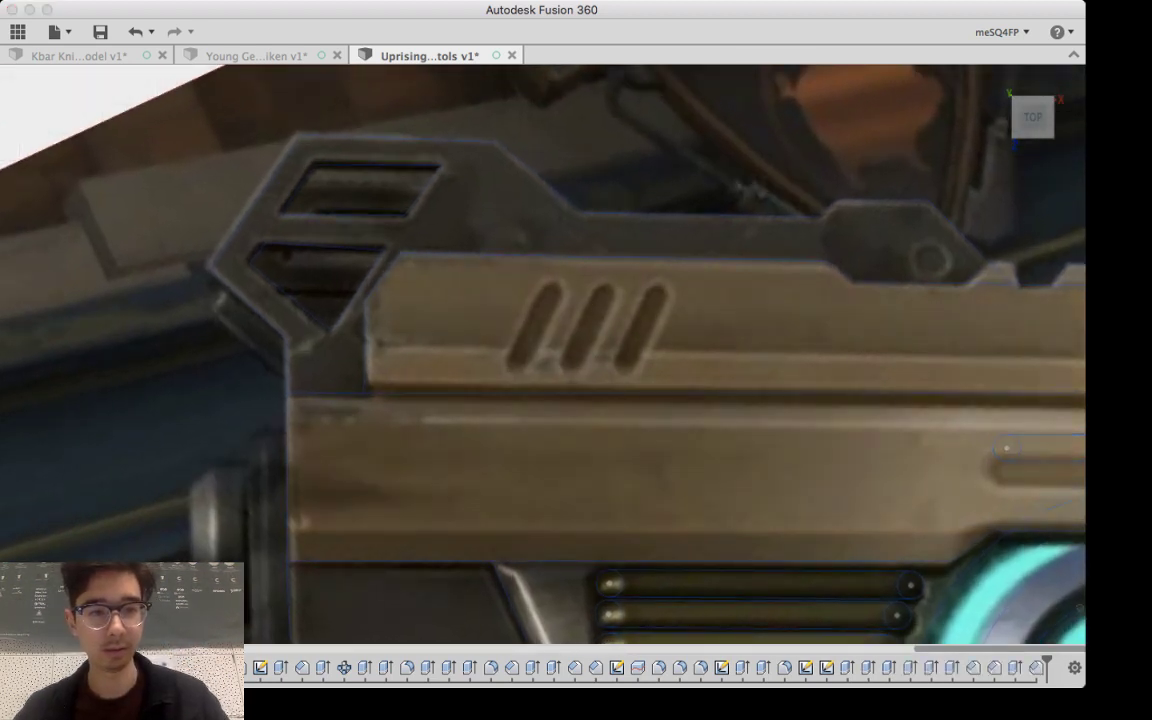
key(v)
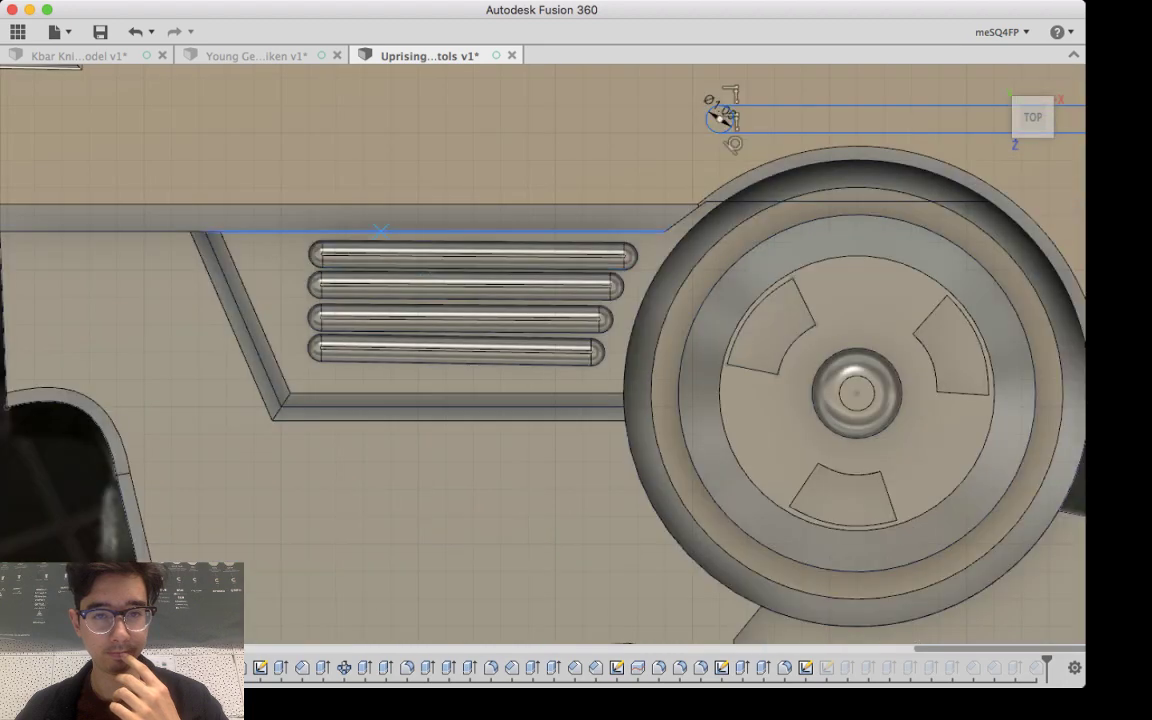
Step: Hide the side panel covering the reference image and draw a 1.00 diameter circle at the upper end of the slanted slot nearest the muzzle
middle_drag(720, 115, 985, 432)
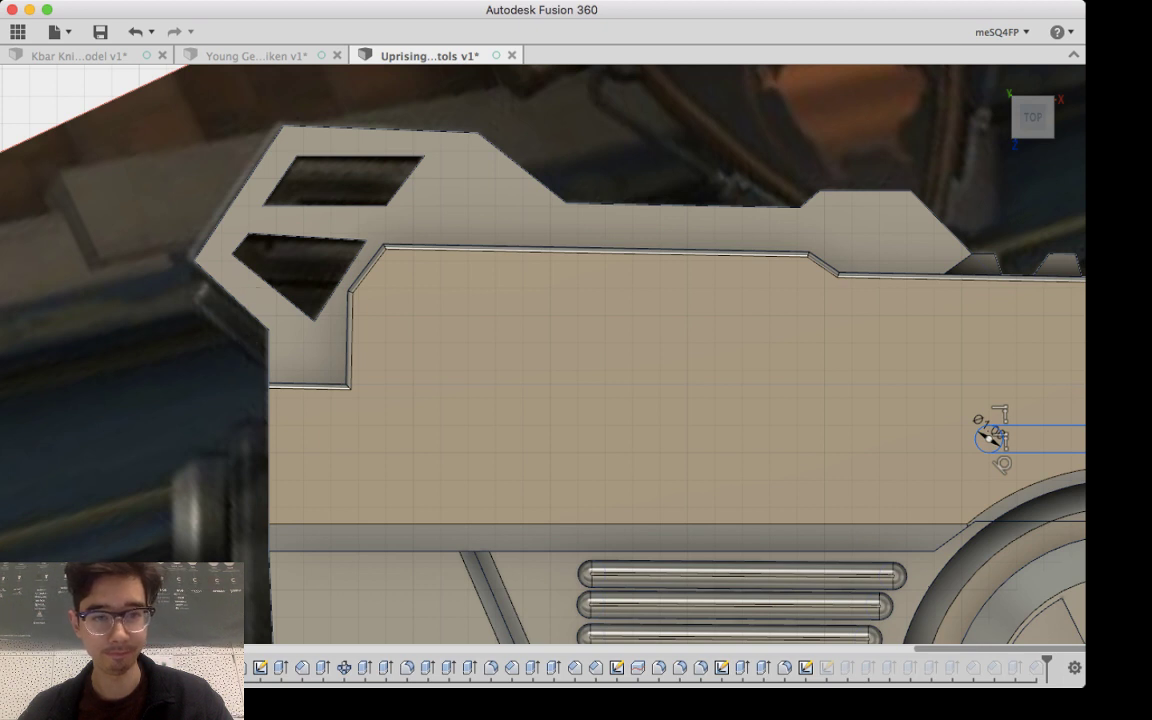
click(42, 200)
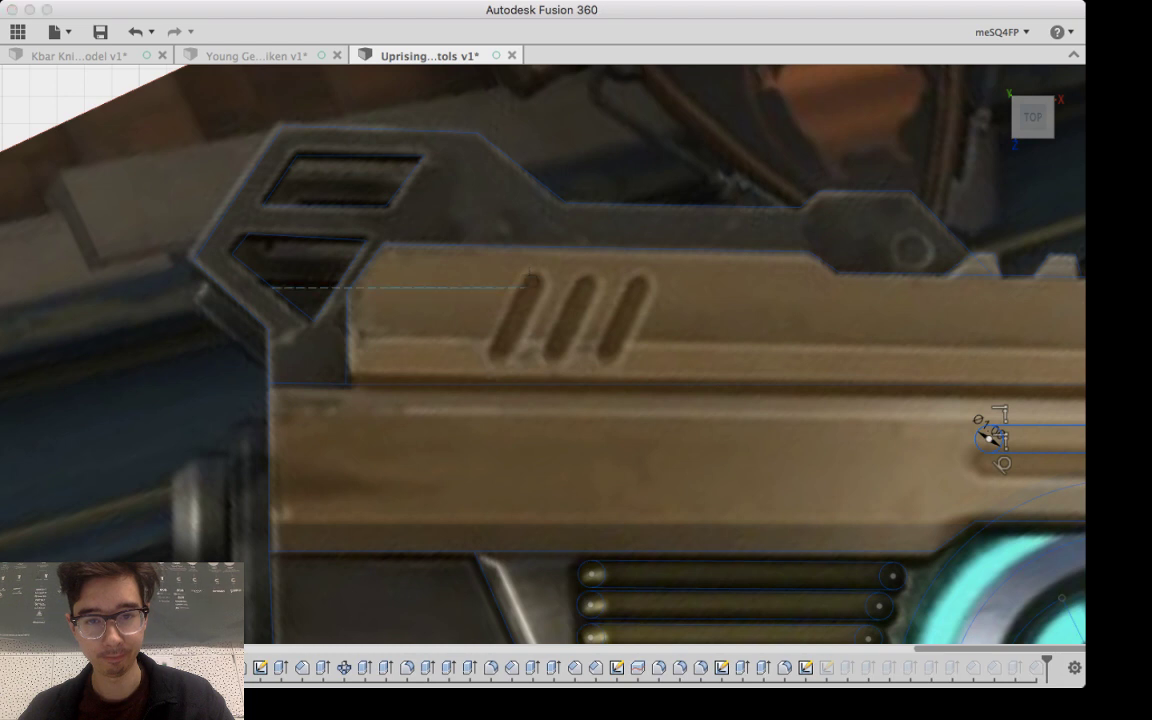
click(534, 288)
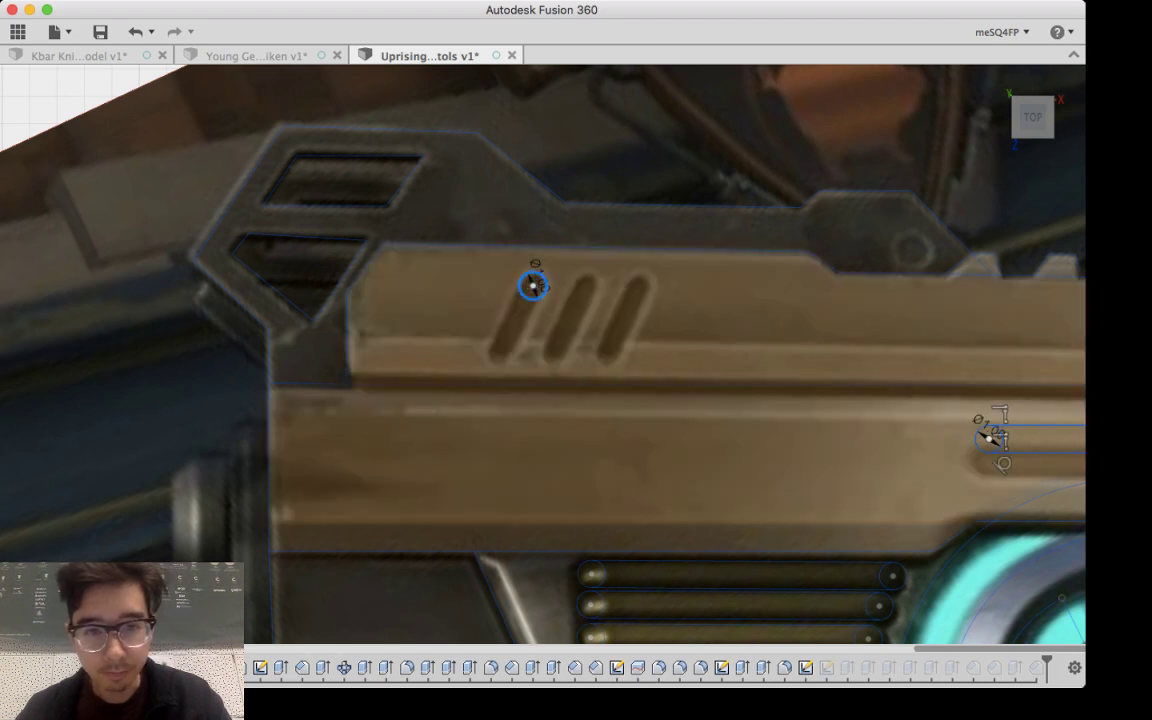
Step: Copy the circle horizontally twice, onto the upper ends of the middle and third slanted slots
key(super+v)
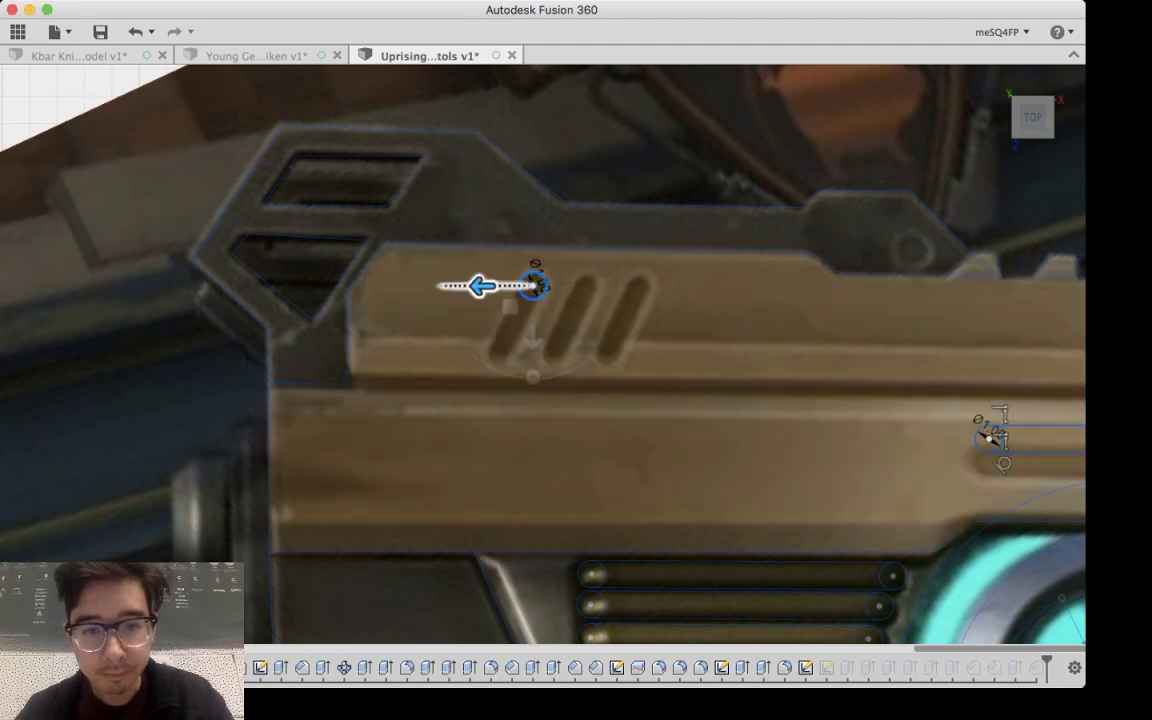
drag(481, 286, 537, 286)
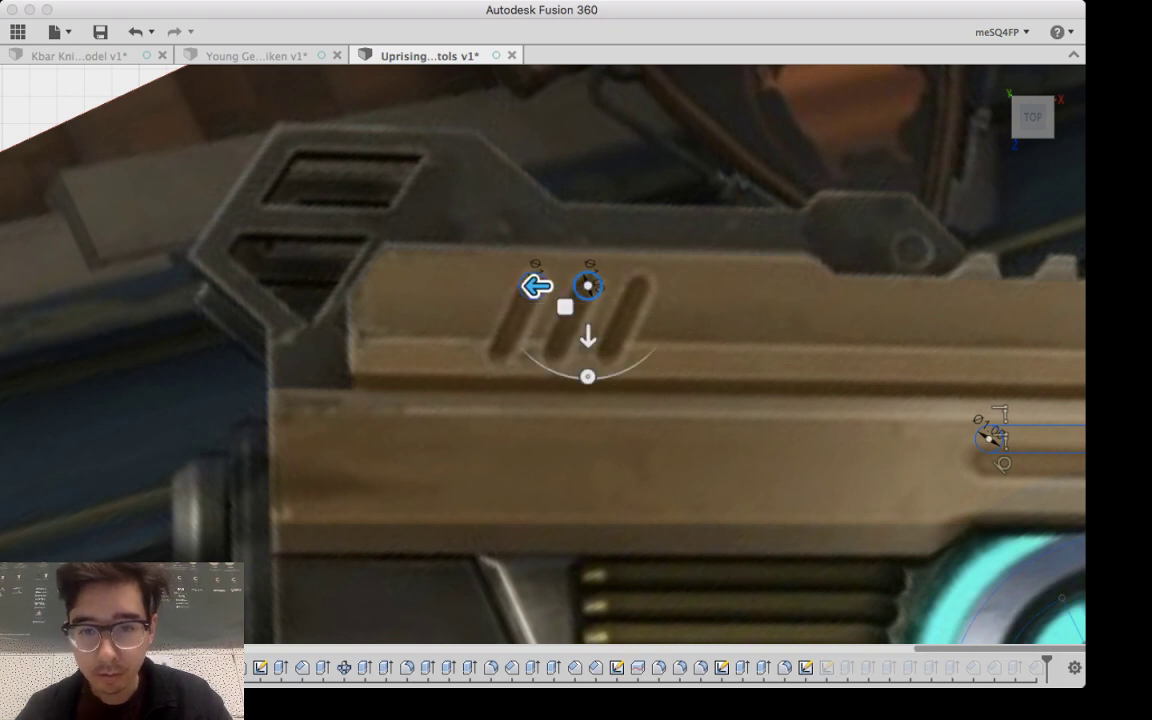
key(Return)
key(super+v)
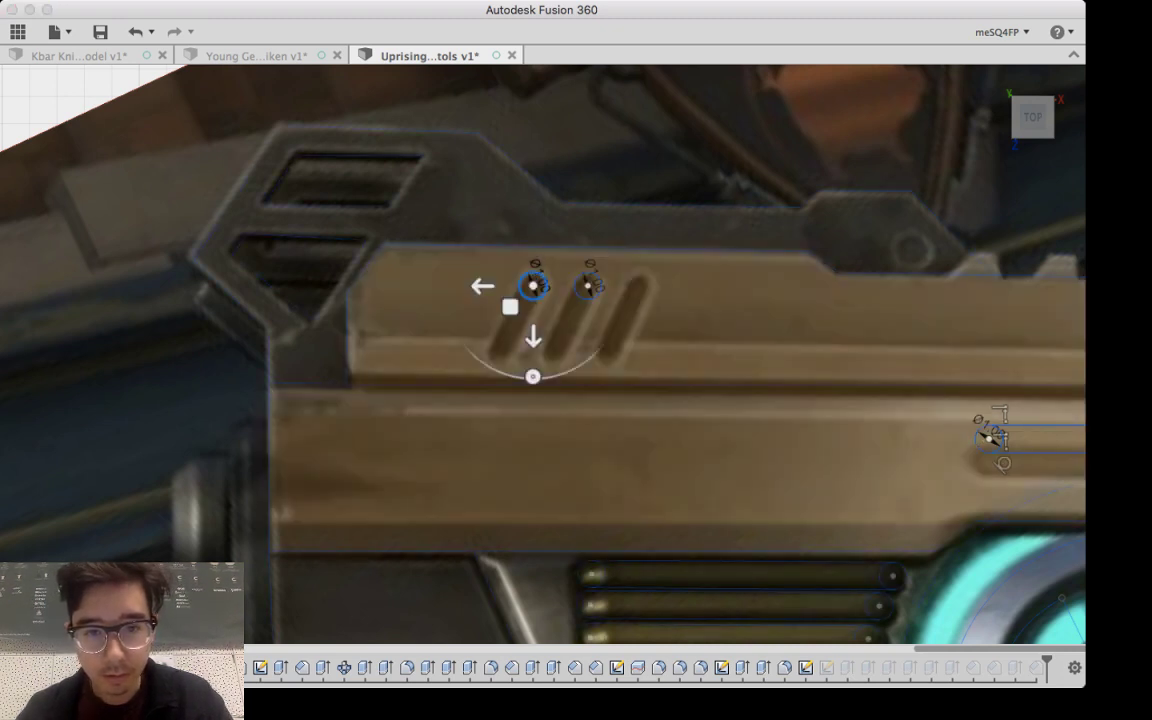
mouse_move(482, 286)
mouse_down()
mouse_move(472, 285)
mouse_move(592, 287)
mouse_up()
key(Return)
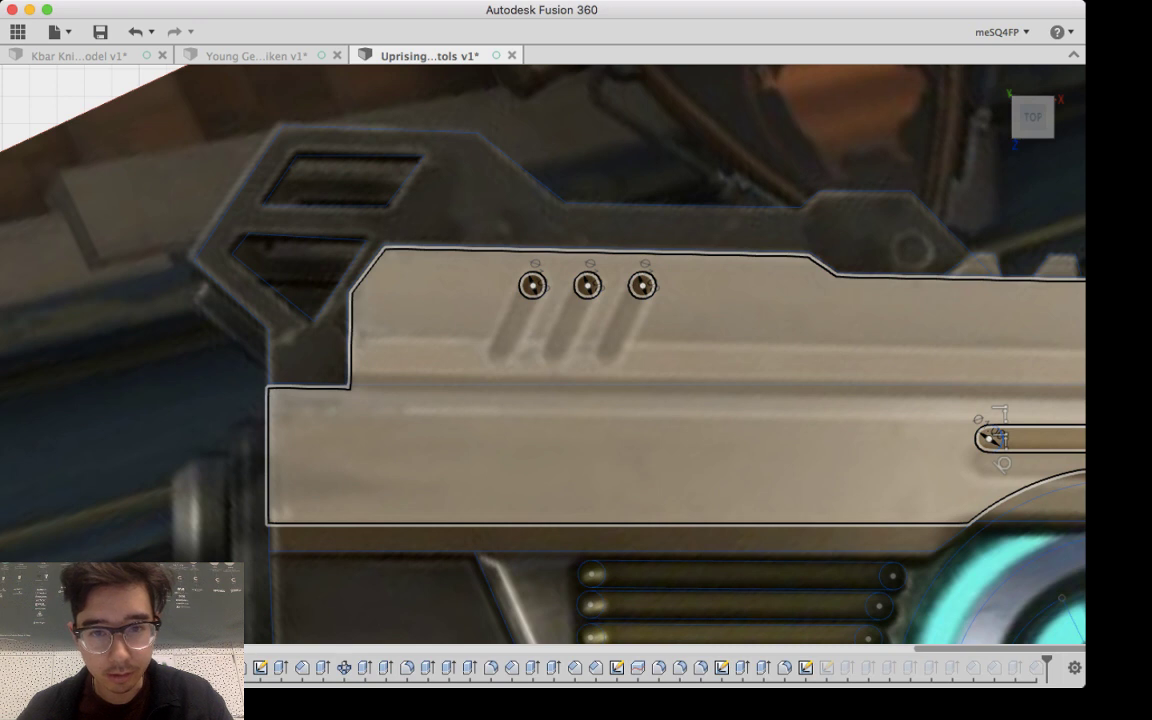
Step: Copy the first slot's upper circle down and toward the muzzle to form the lower end of that slot
key(m)
click(533, 286)
drag(533, 338, 533, 393)
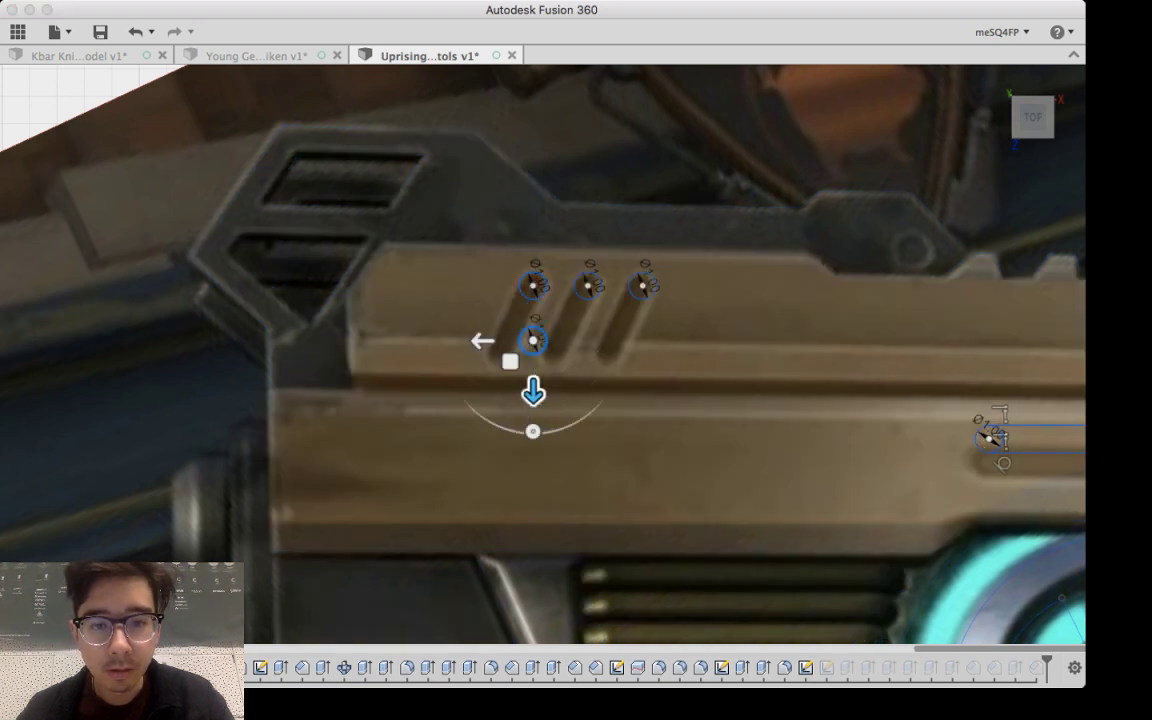
drag(482, 341, 454, 338)
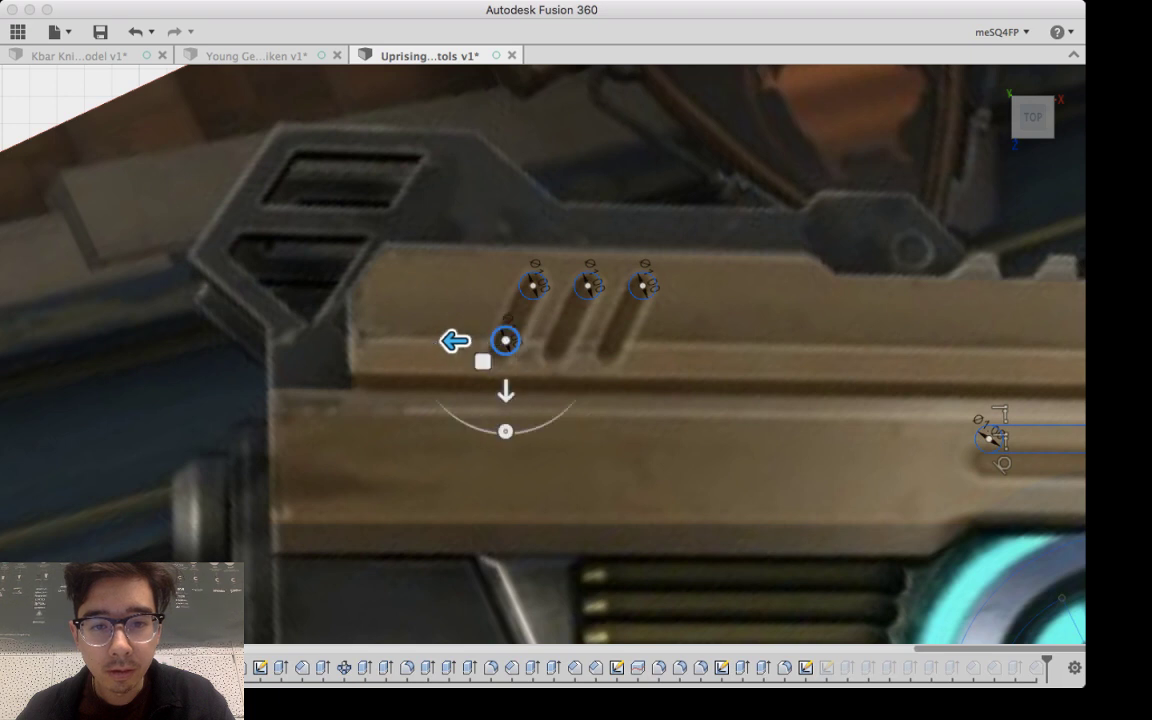
mouse_move(506, 392)
mouse_down()
mouse_move(493, 391)
mouse_move(493, 411)
mouse_move(493, 389)
mouse_up()
scroll(529, 348, up, 4)
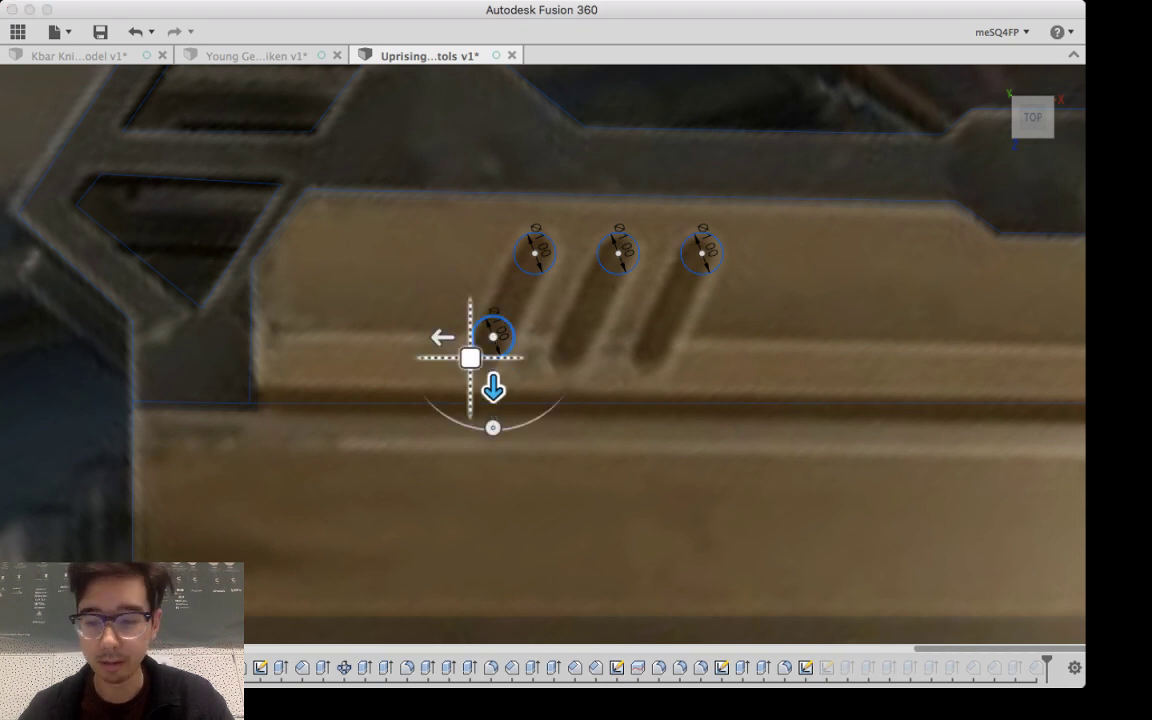
key(Return)
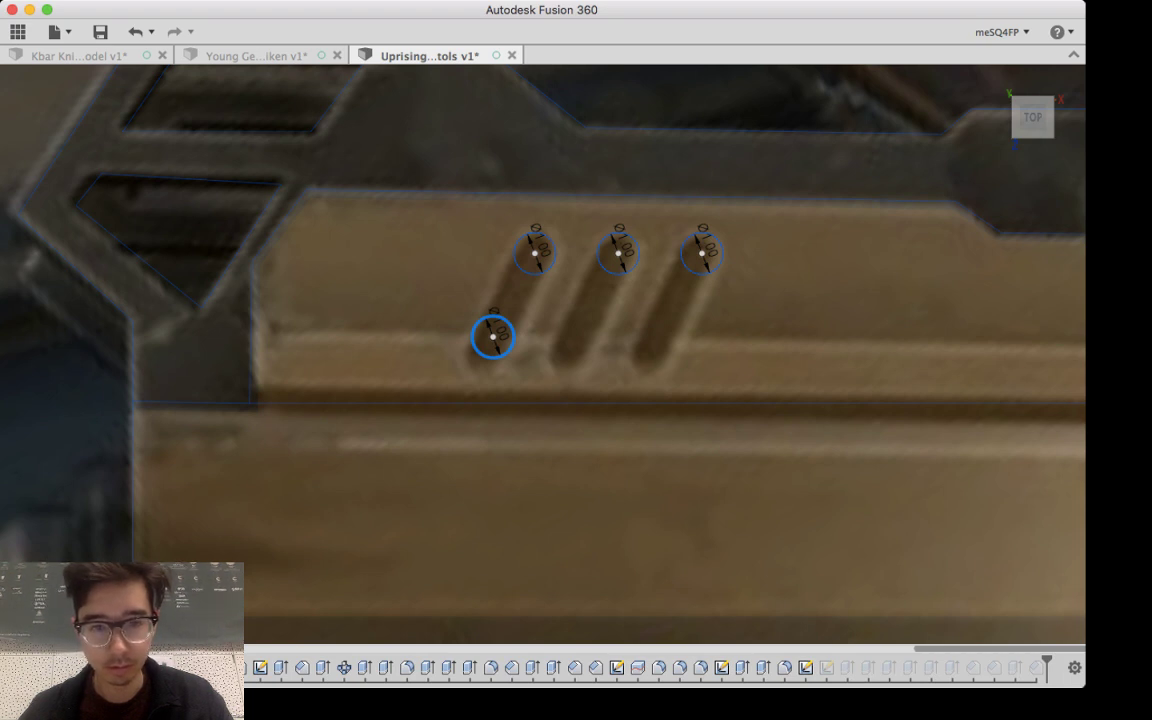
Step: Copy the first slot's lower circle horizontally twice, onto the lower ends of the middle and third slots
key(m)
drag(442, 334, 525, 337)
key(Return)
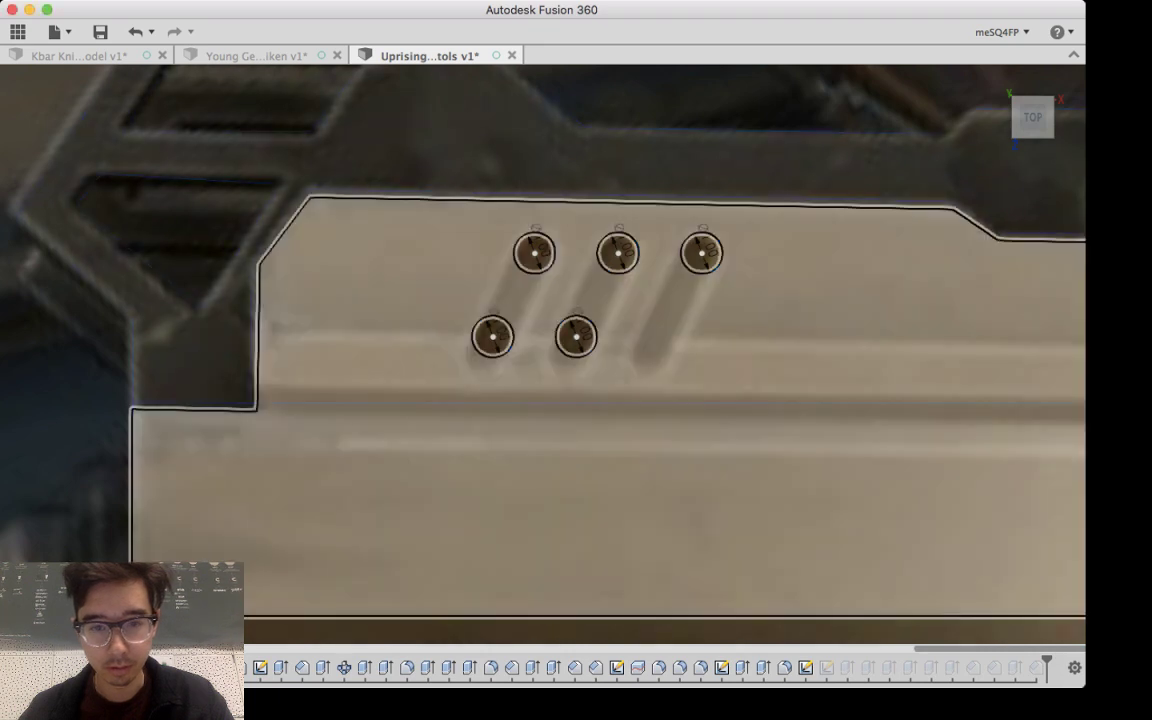
click(492, 337)
key(m)
drag(442, 334, 609, 337)
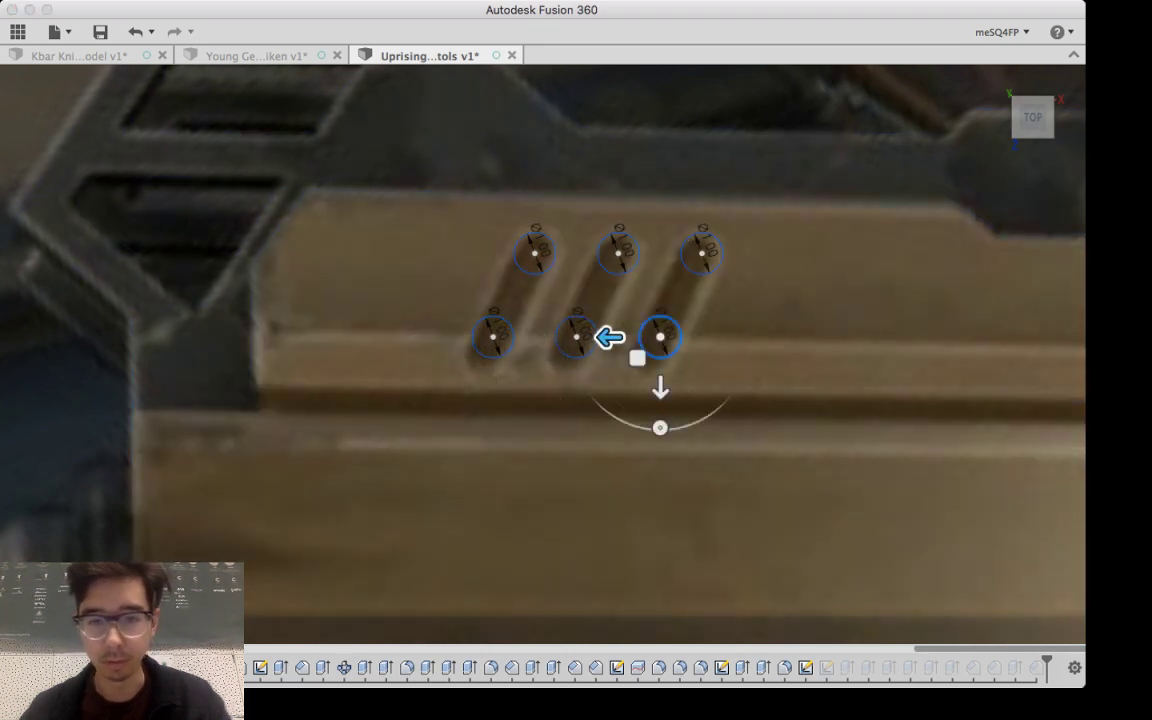
key(Return)
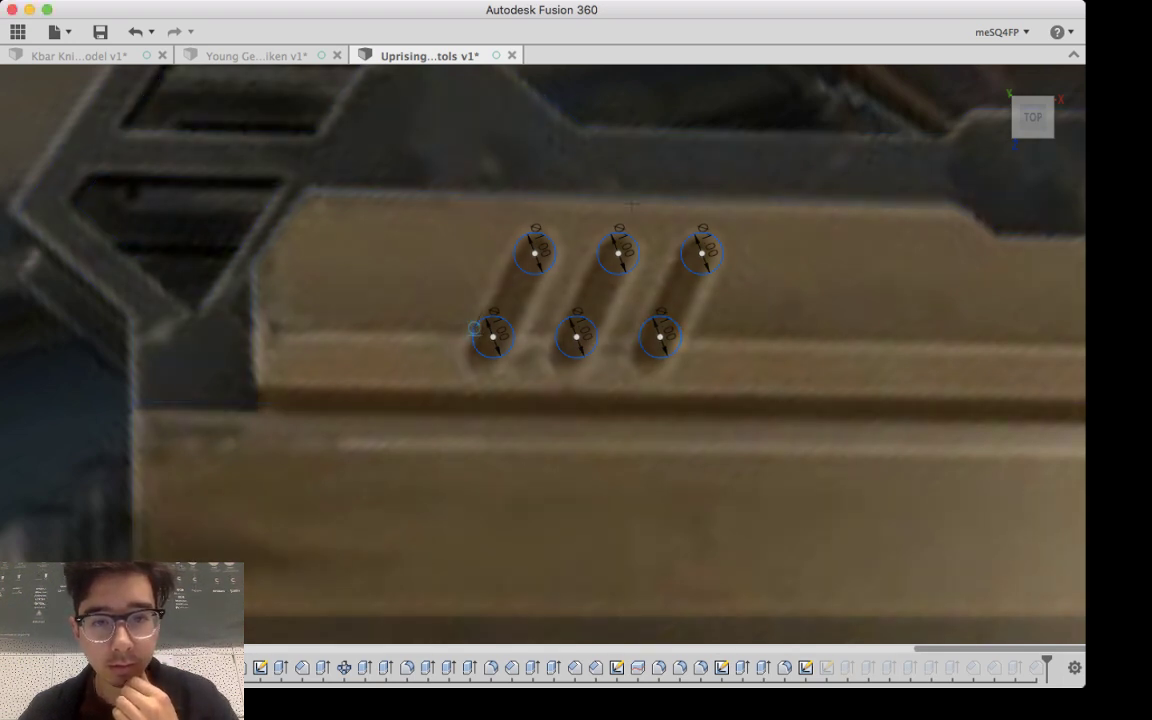
Step: Join the two circles of the slot nearest the muzzle with slanted lines along both sides
click(476, 326)
click(515, 245)
key(Escape)
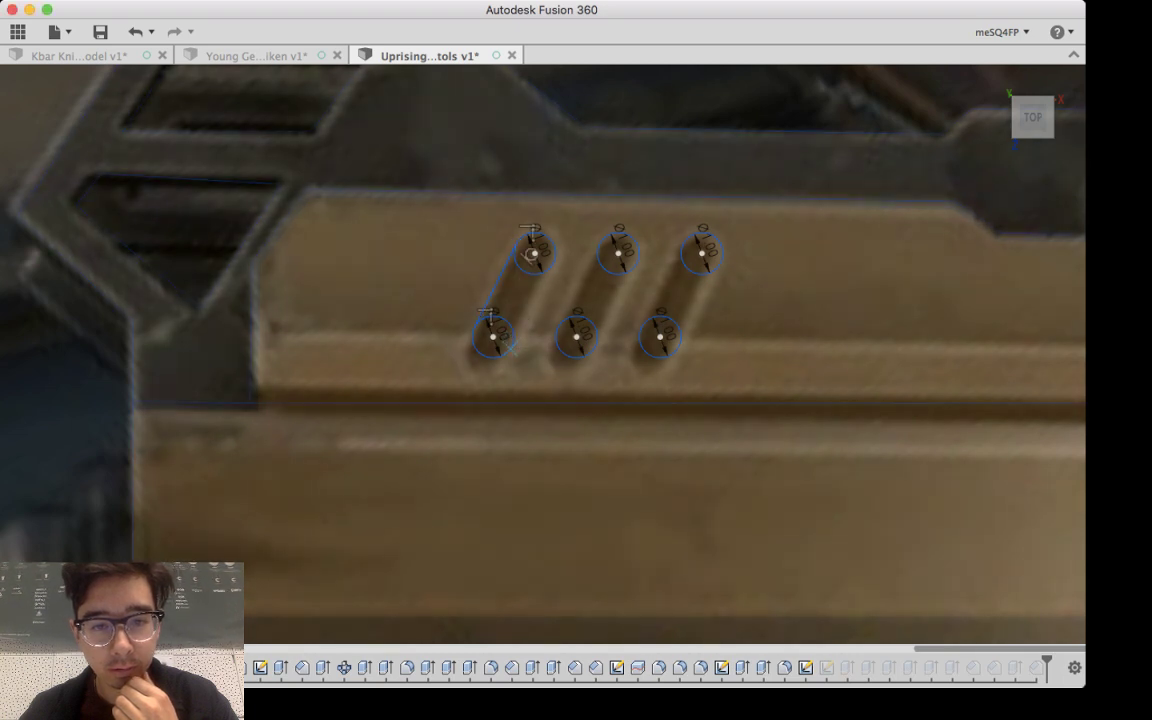
click(510, 348)
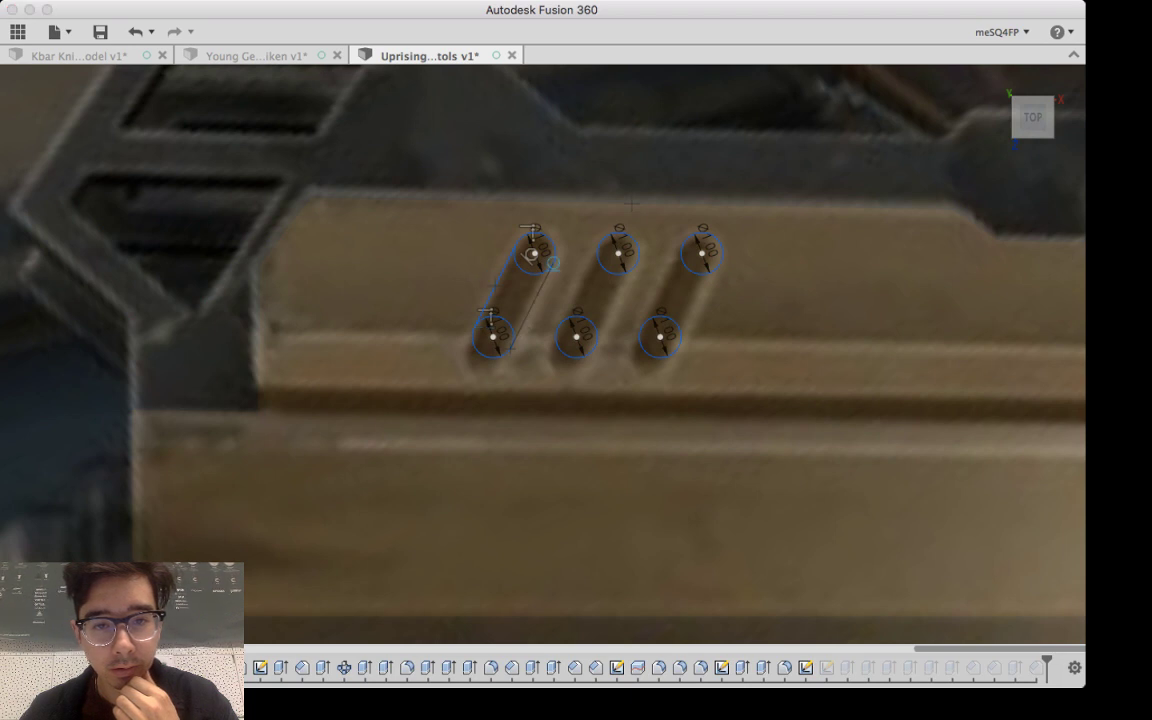
click(553, 262)
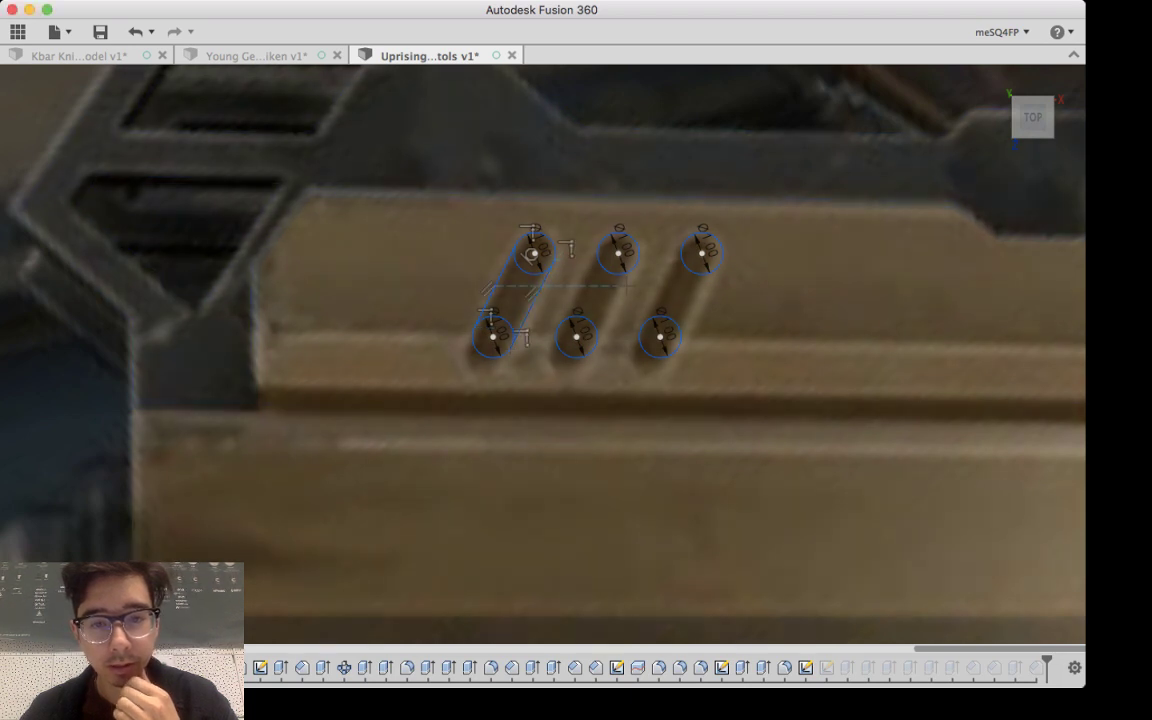
Step: Join the middle slot's circles with slanted lines on both sides and draw the third slot's muzzle-side line
click(556, 334)
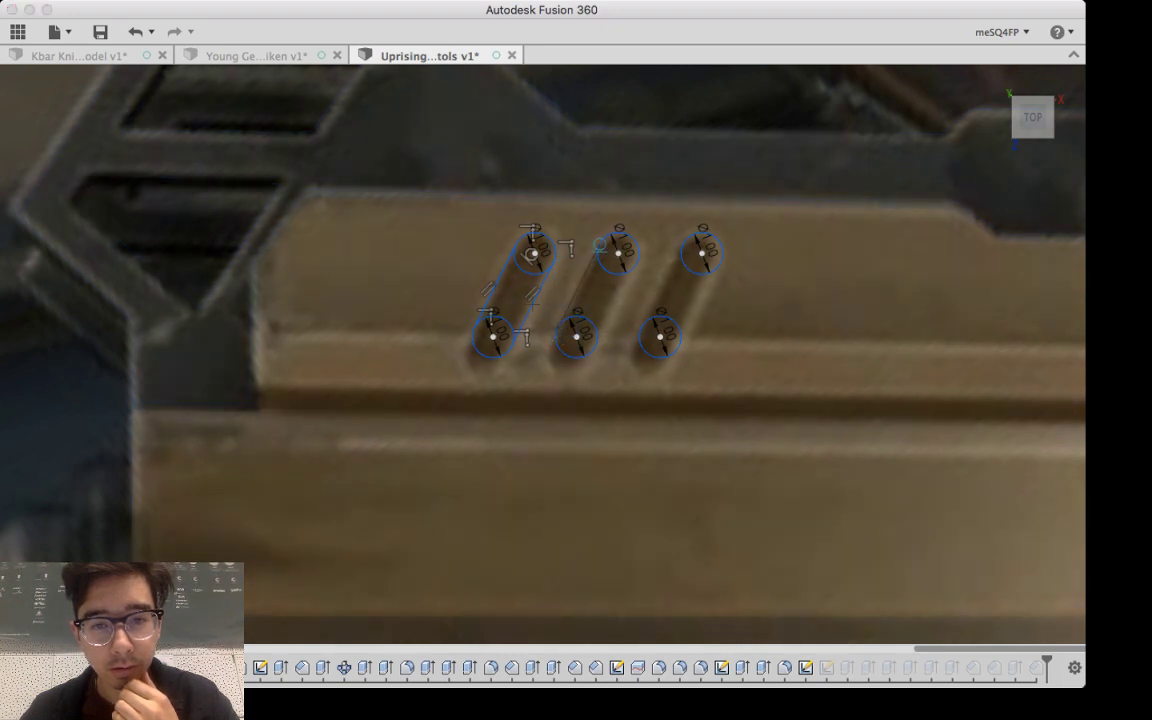
click(599, 246)
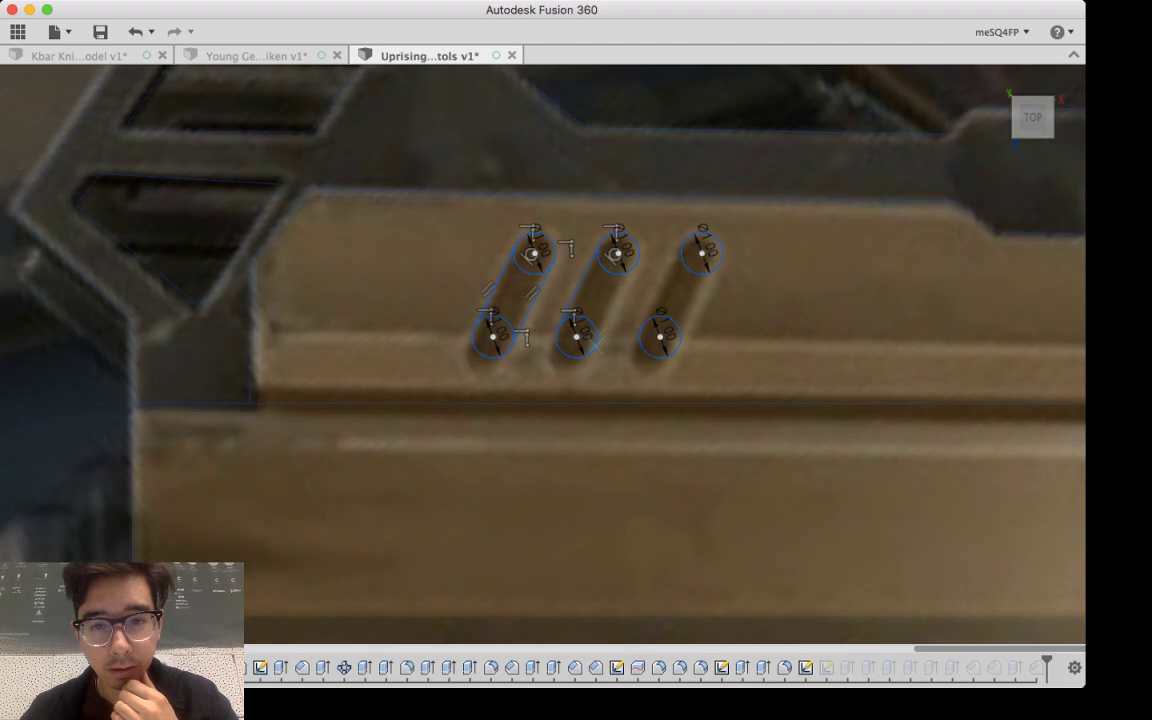
click(596, 346)
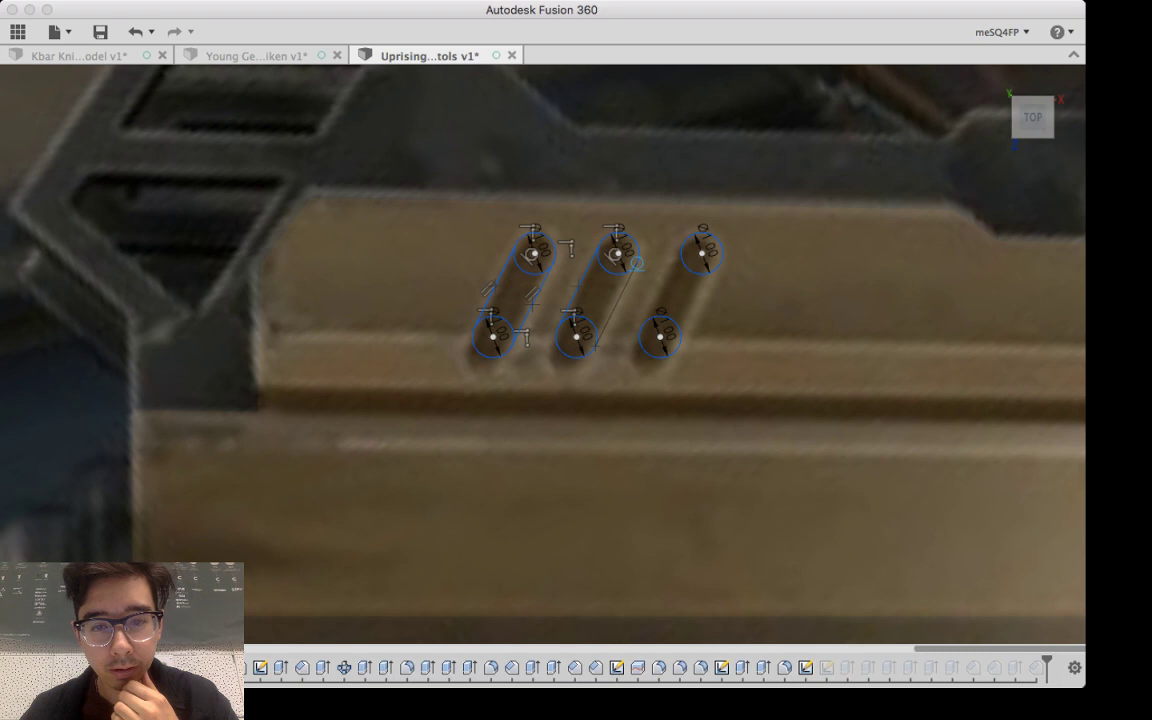
click(637, 263)
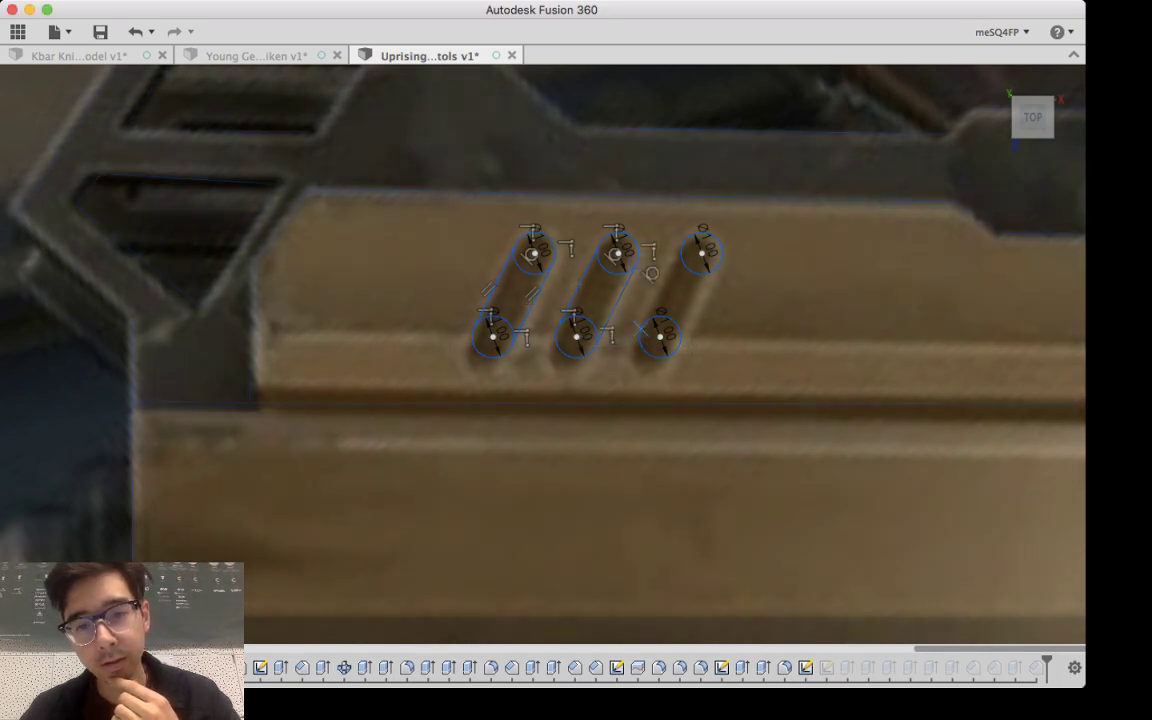
click(641, 328)
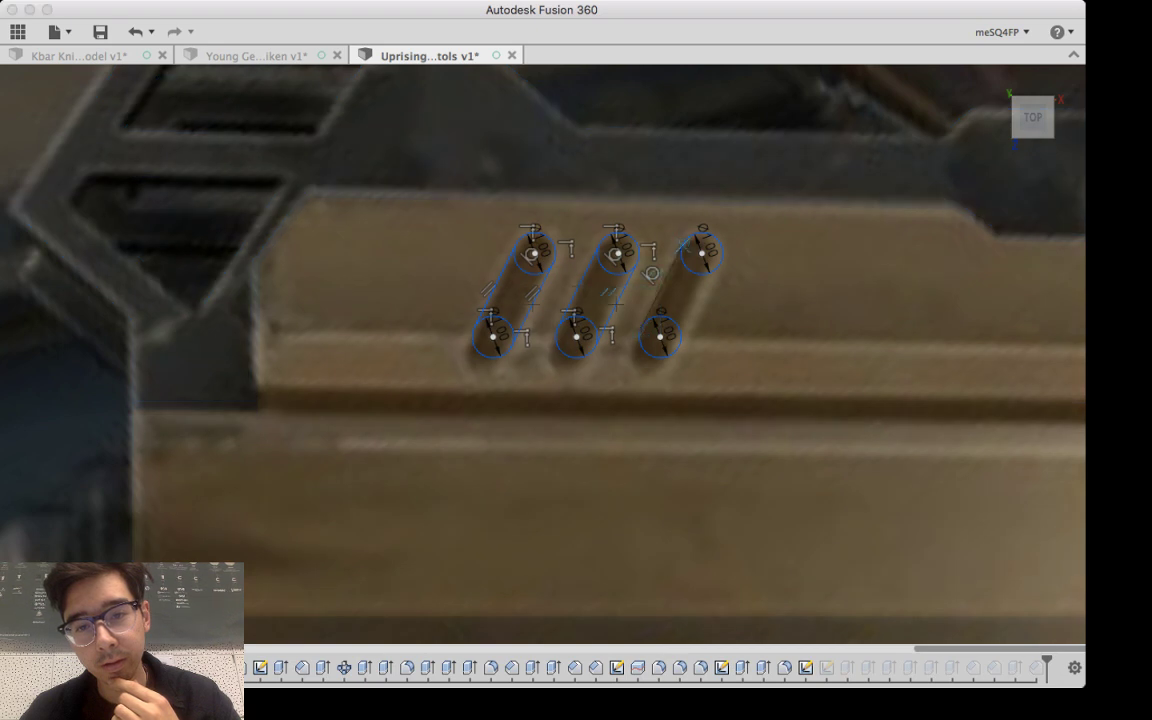
click(684, 245)
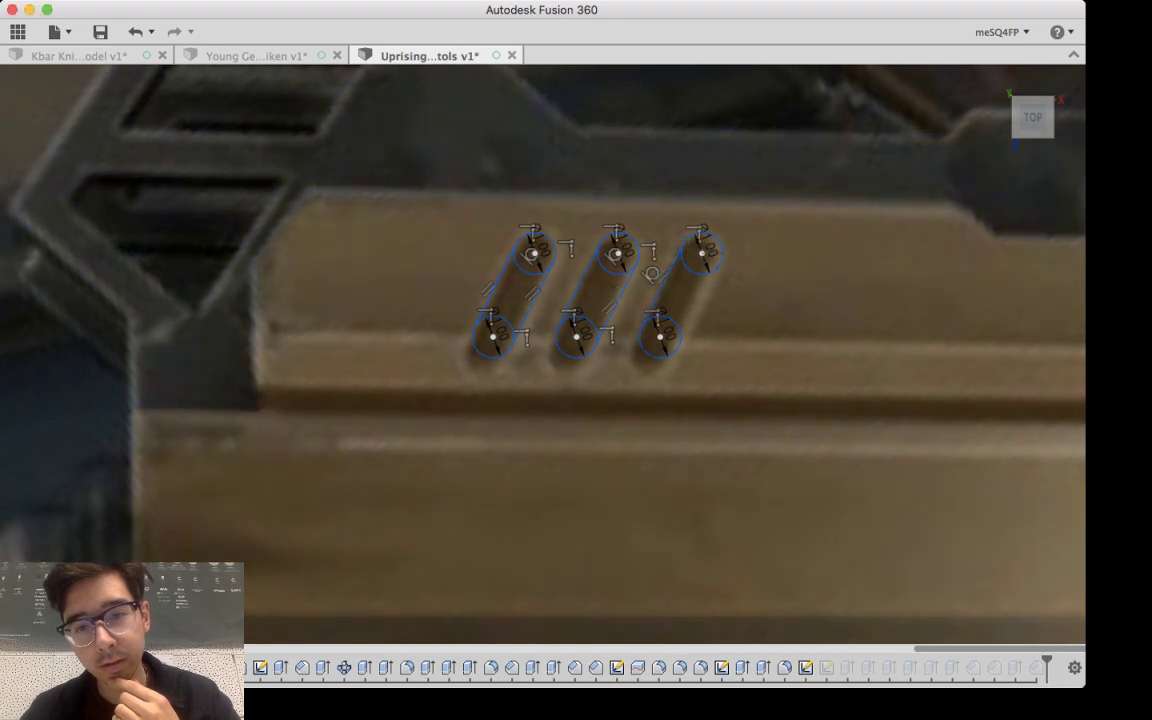
click(720, 260)
click(676, 350)
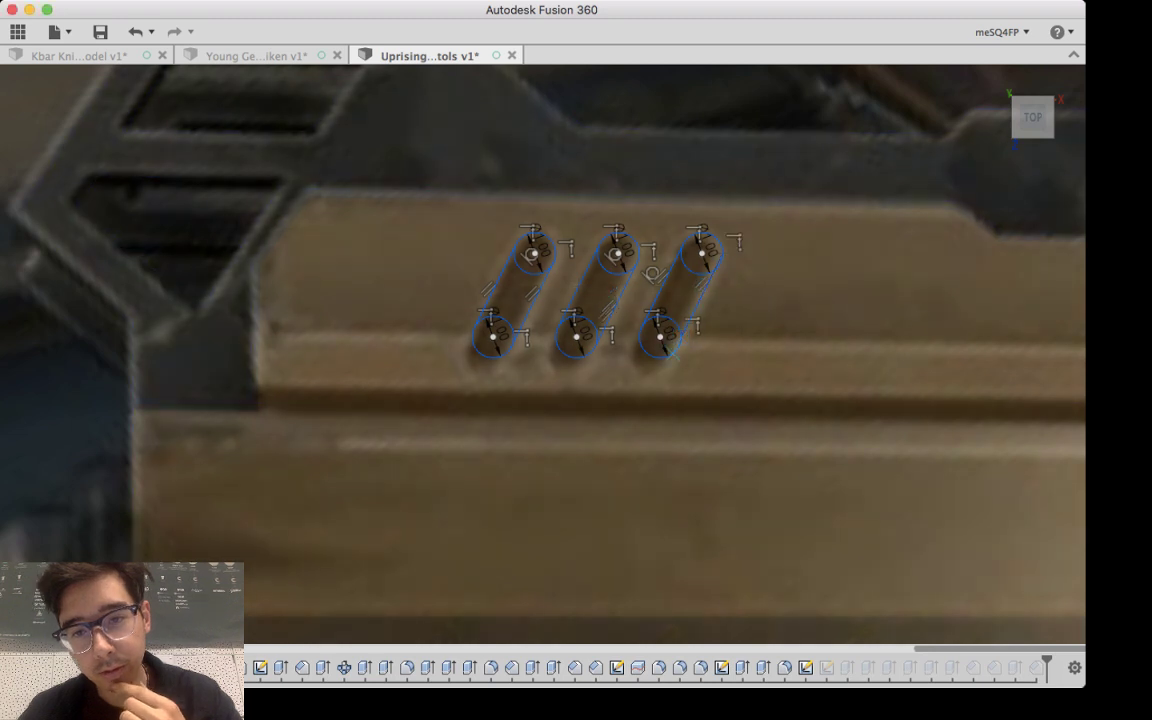
scroll(665, 342, up, 5)
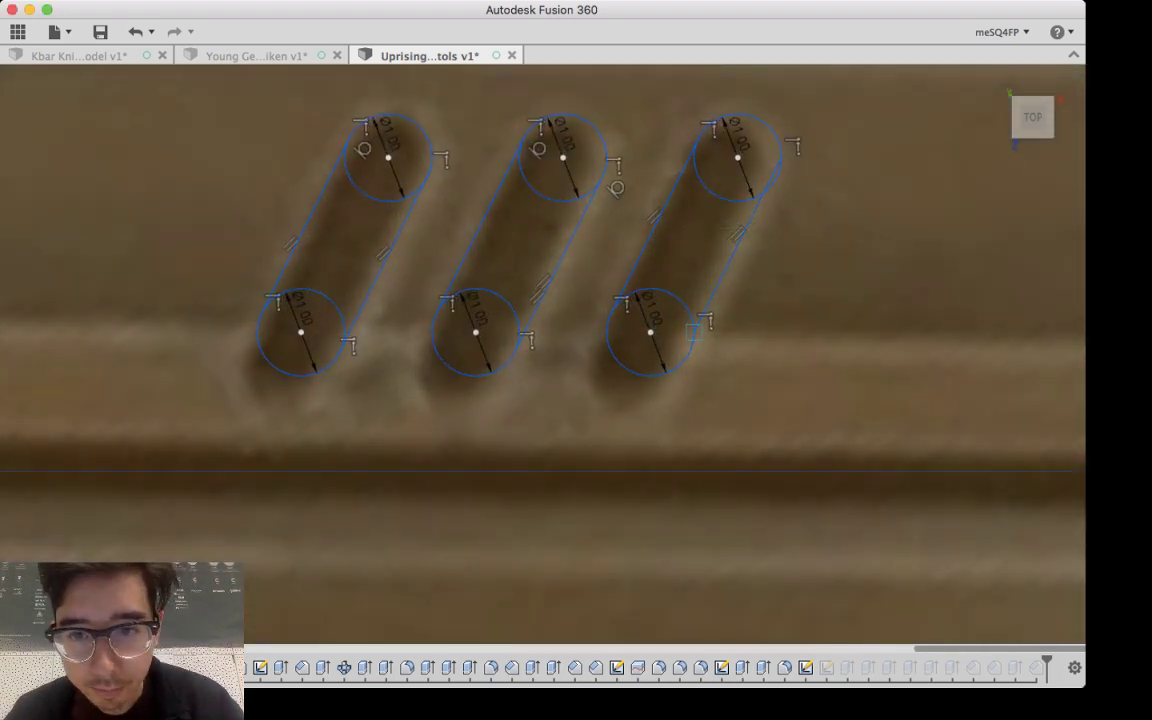
key(super+z)
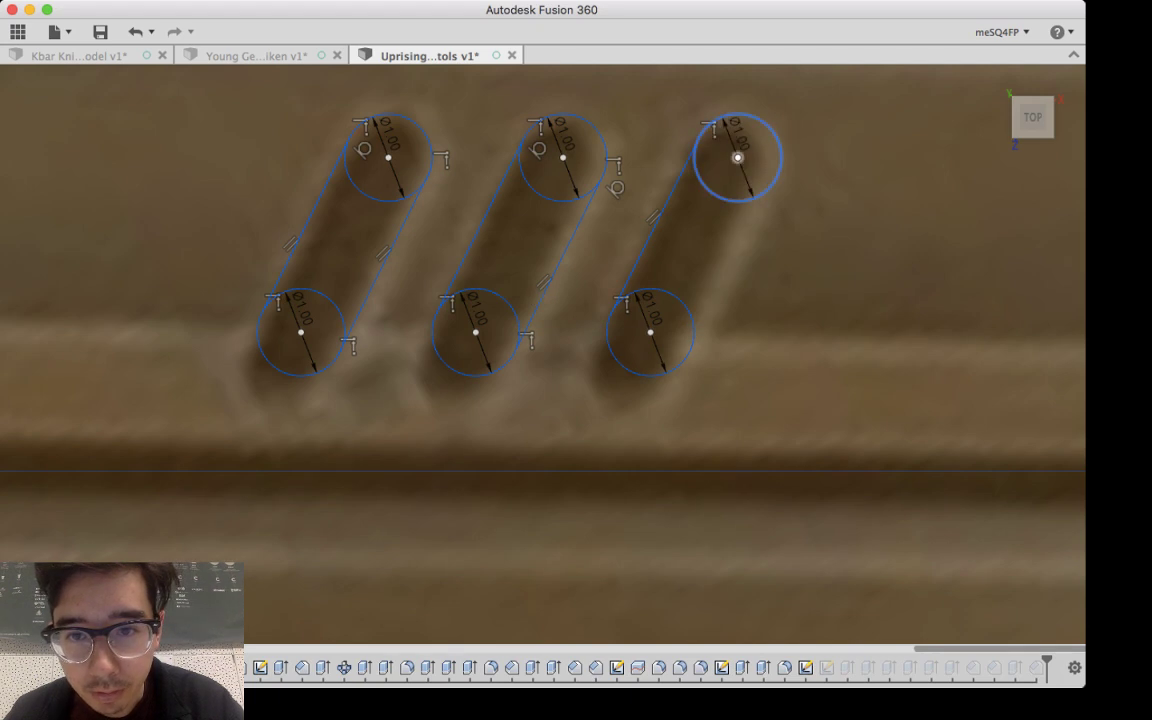
Step: Draw the third slot's remaining side line from the upper circle down to the lower circle
key(l)
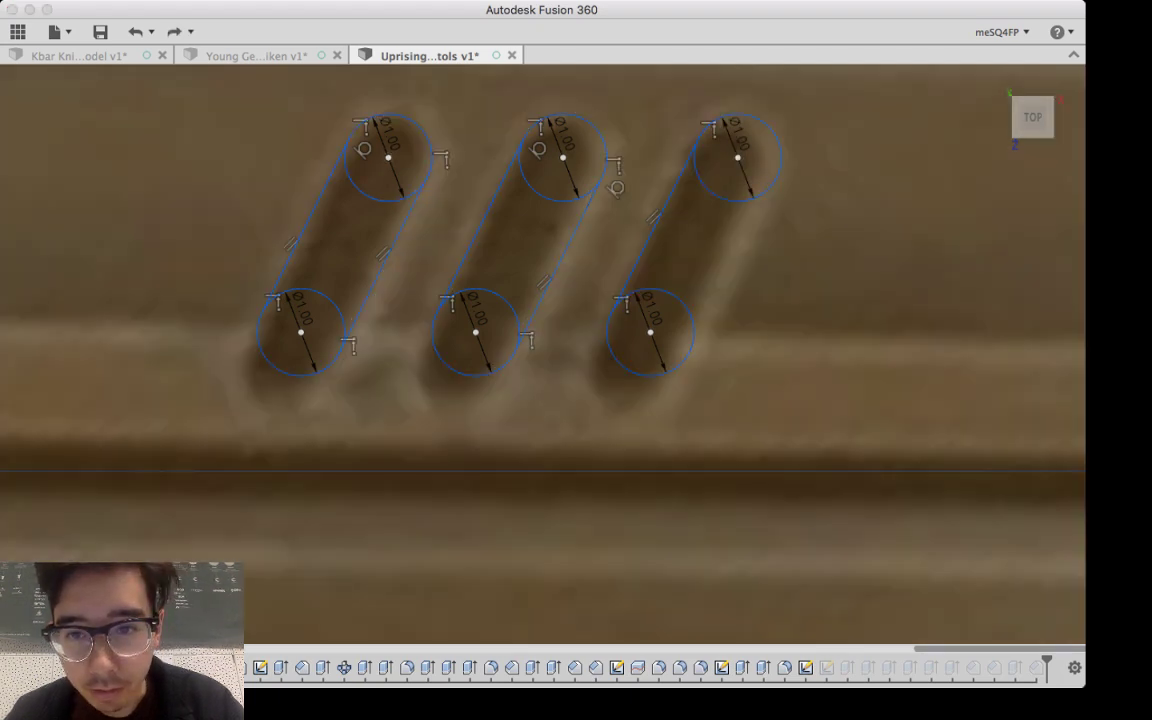
click(780, 166)
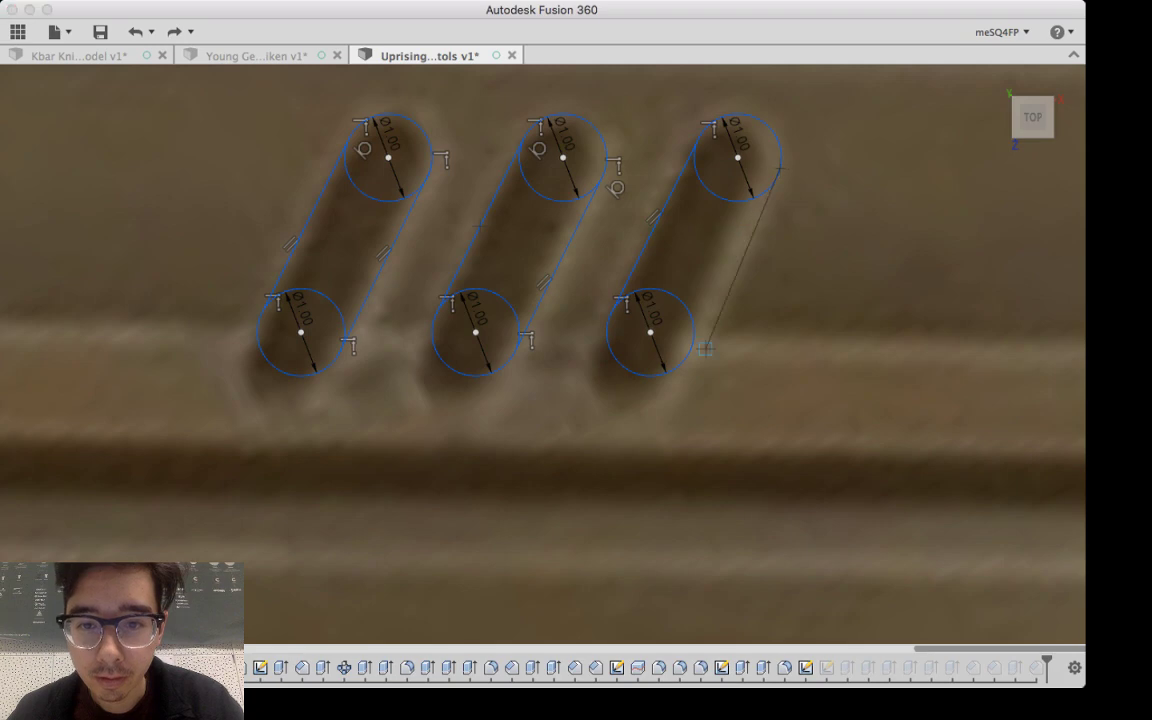
click(680, 366)
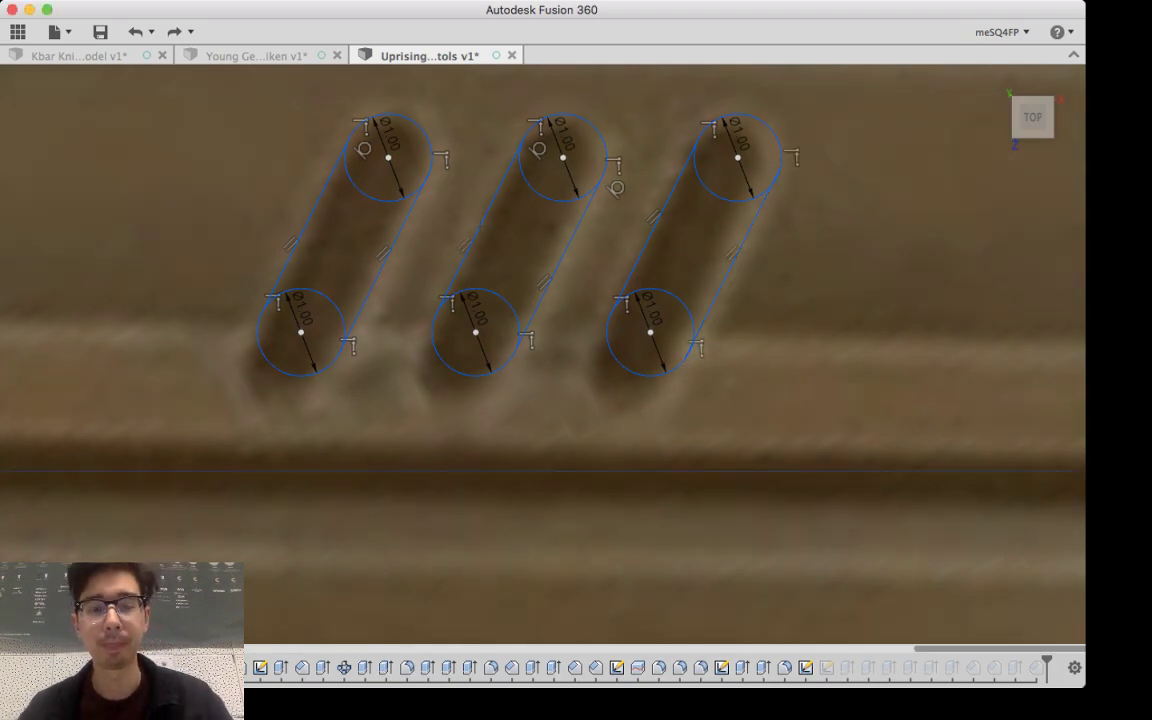
Step: Cut all three slanted slots near the muzzle into the side panel by extruding their full profiles inward about 0.4
scroll(617, 188, down, 10)
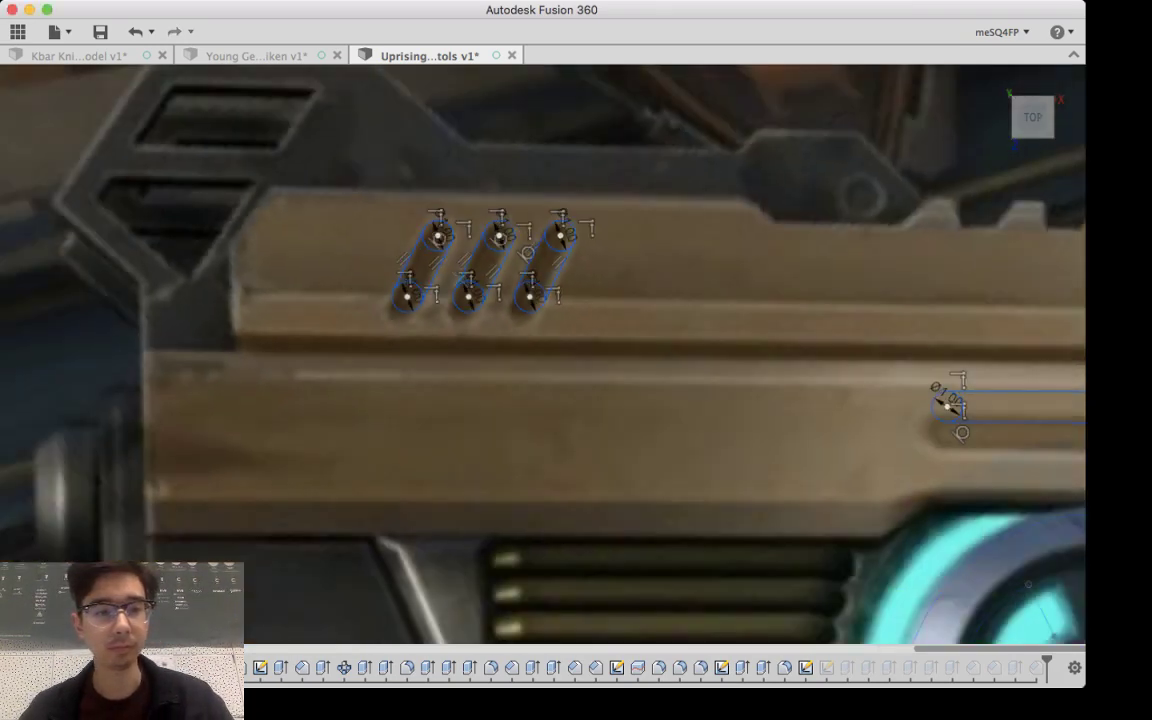
scroll(221, 208, down, 3)
scroll(330, 251, up, 5)
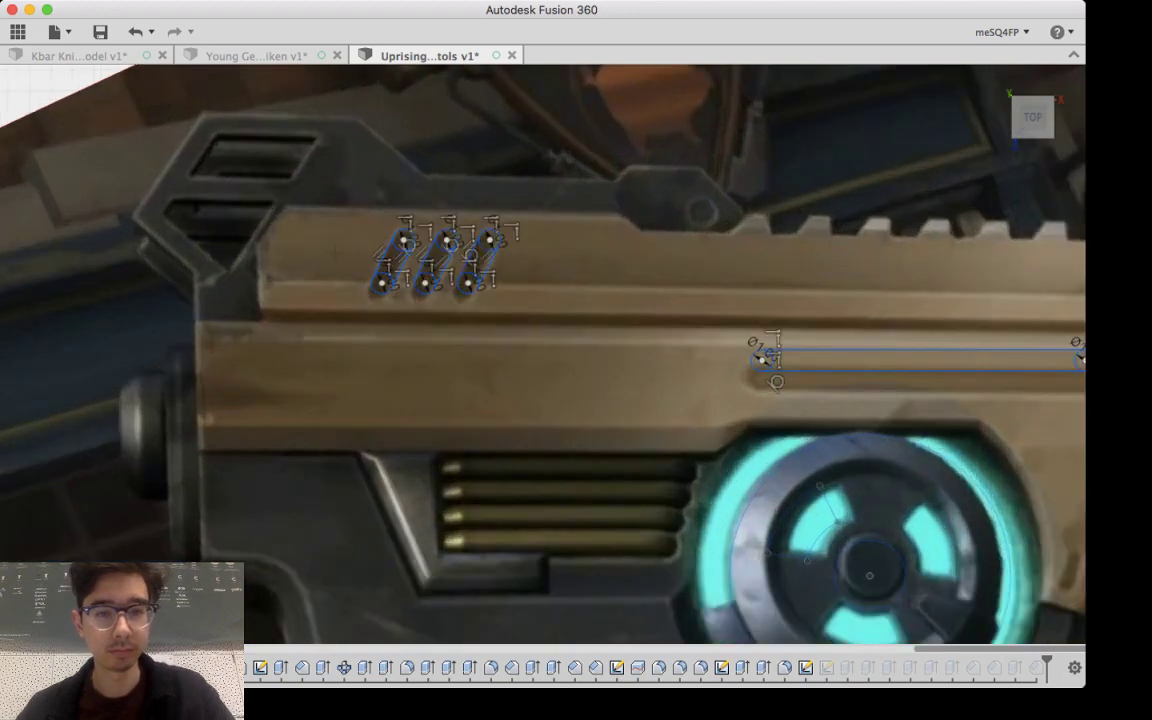
click(436, 234)
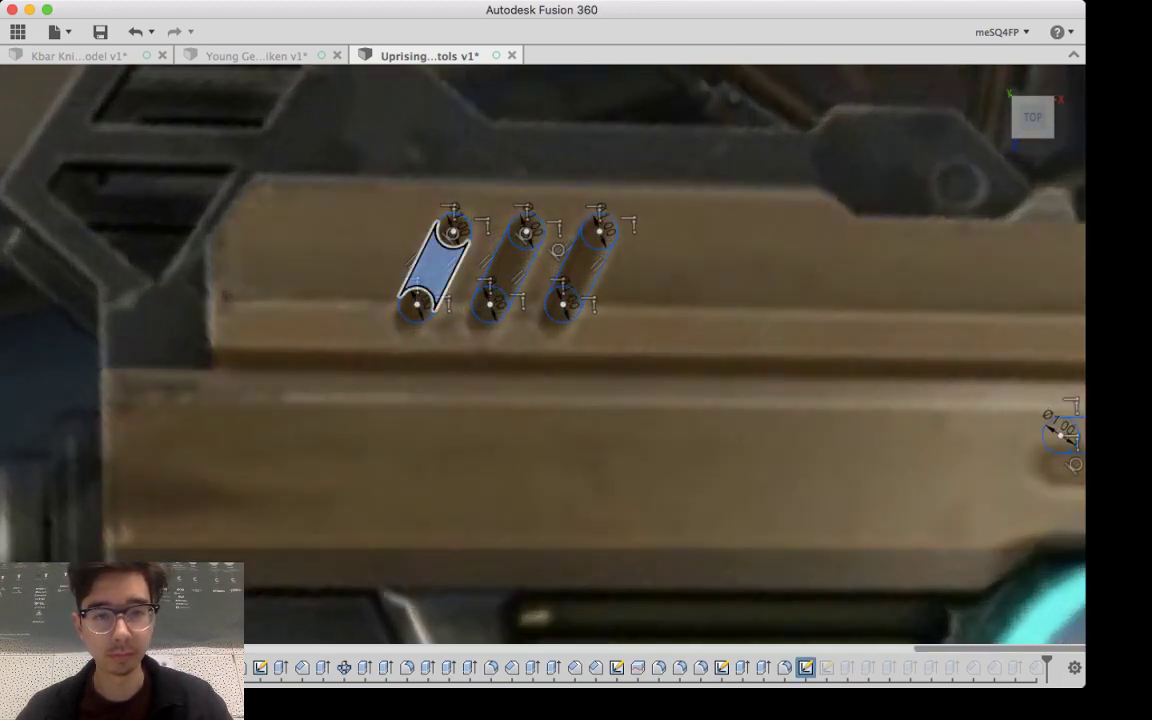
scroll(436, 234, up, 4)
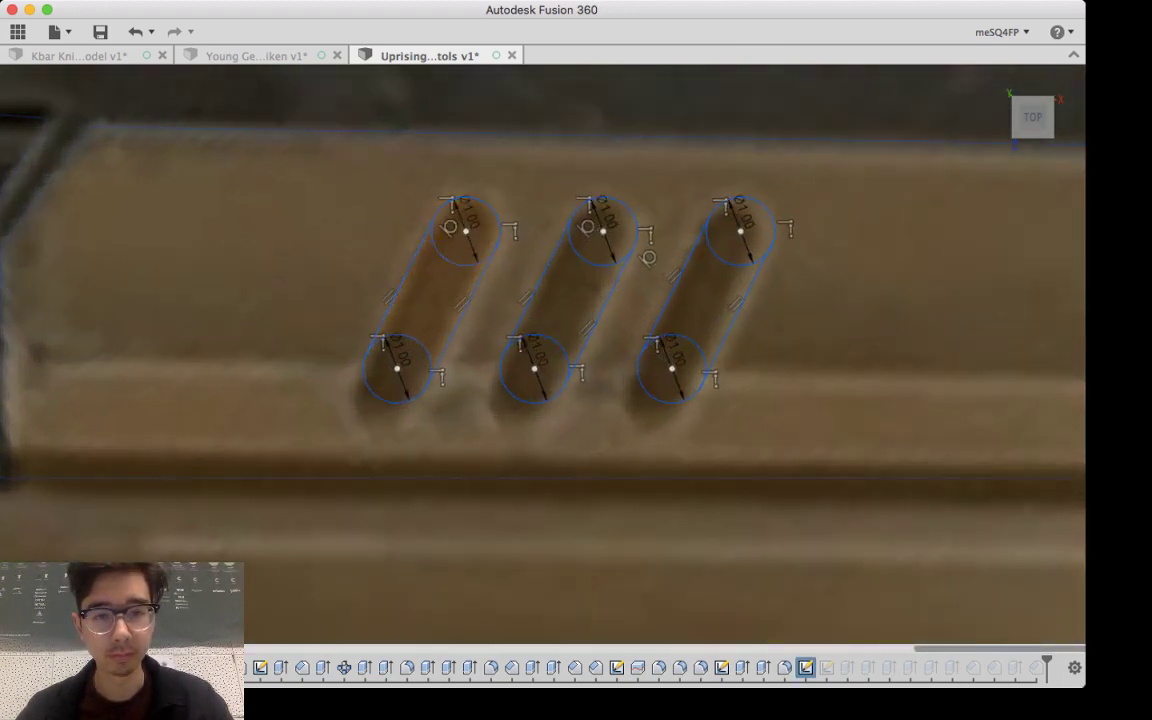
click(432, 293)
click(465, 231)
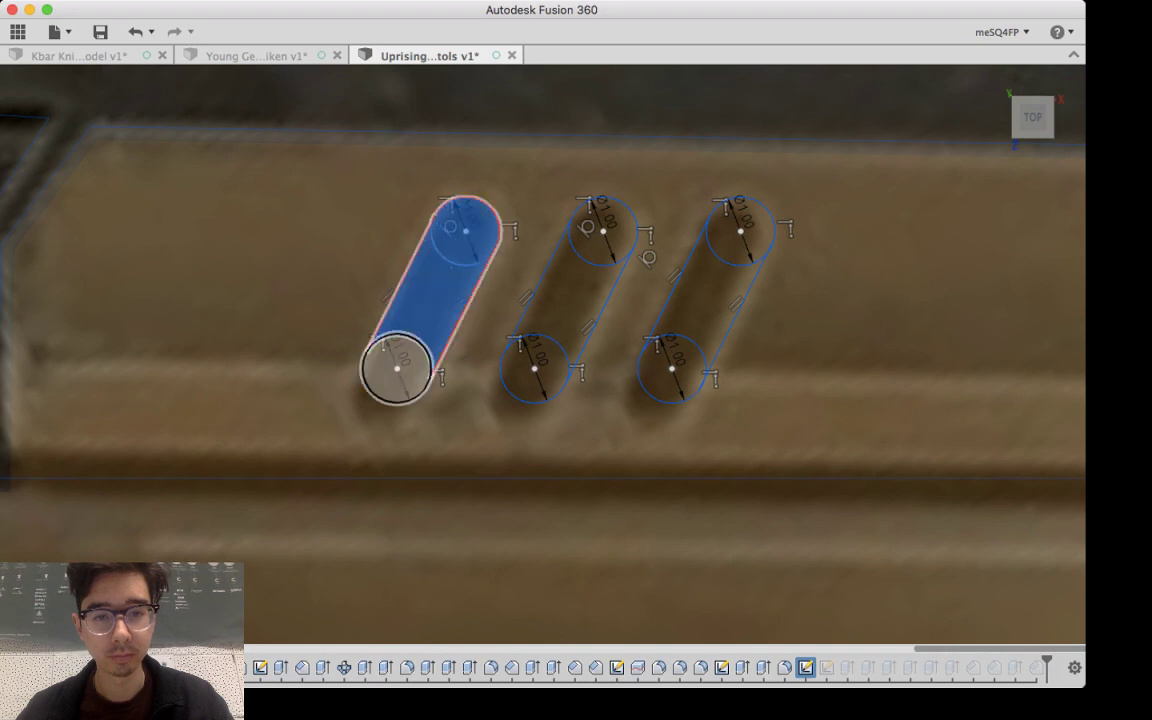
click(397, 368)
click(569, 300)
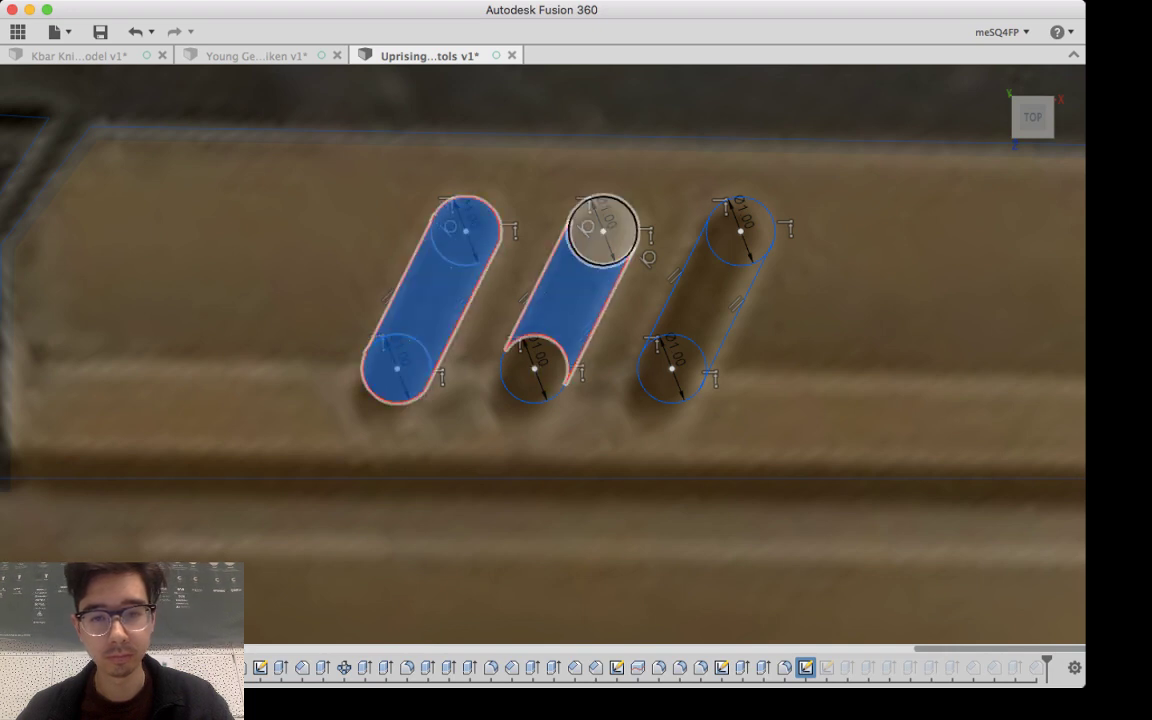
click(603, 231)
click(535, 368)
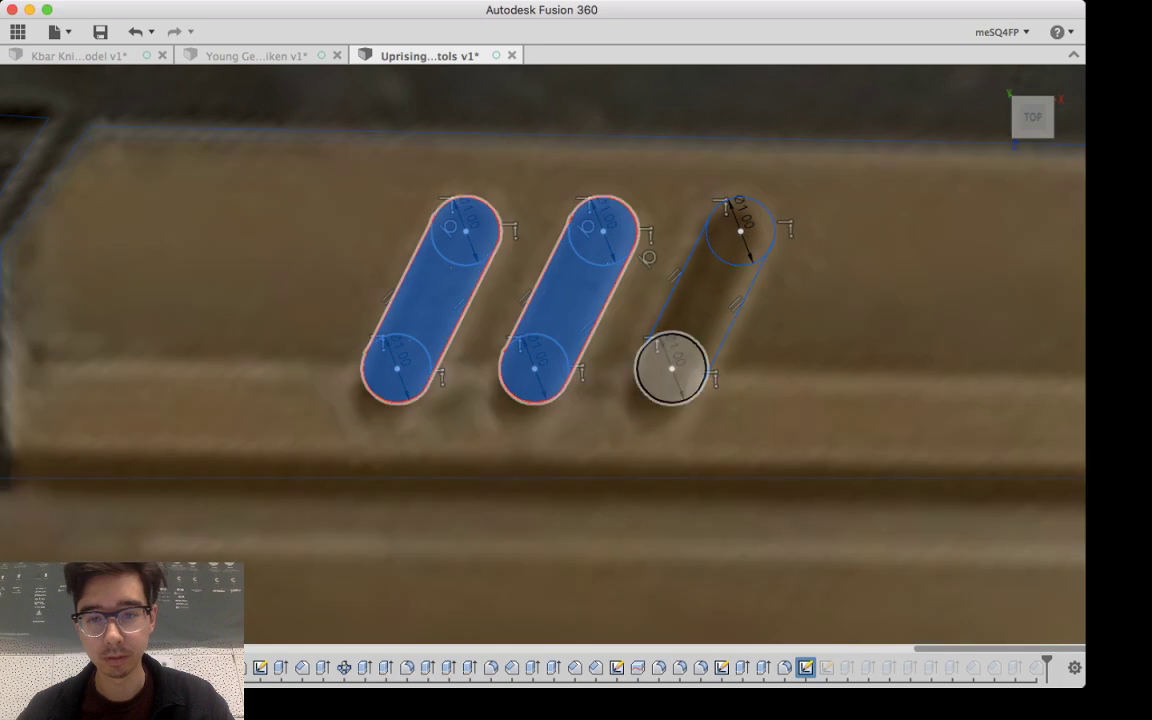
click(671, 368)
click(706, 298)
click(741, 231)
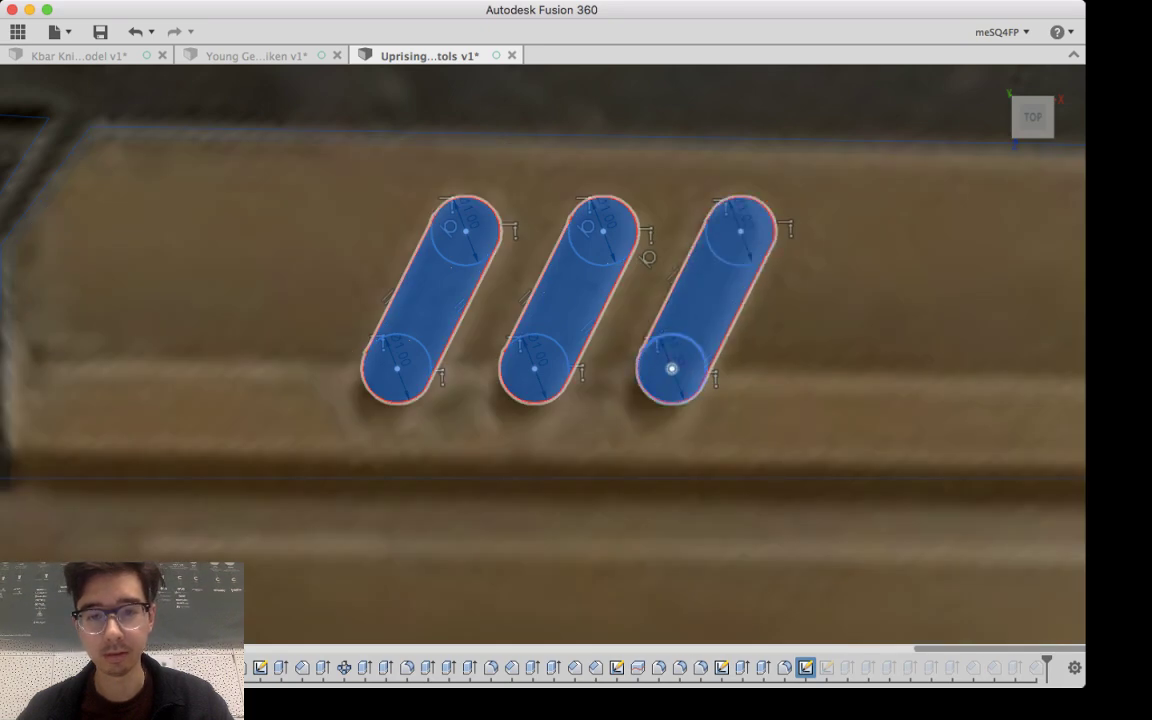
shift+middle_drag(671, 369, 770, 318)
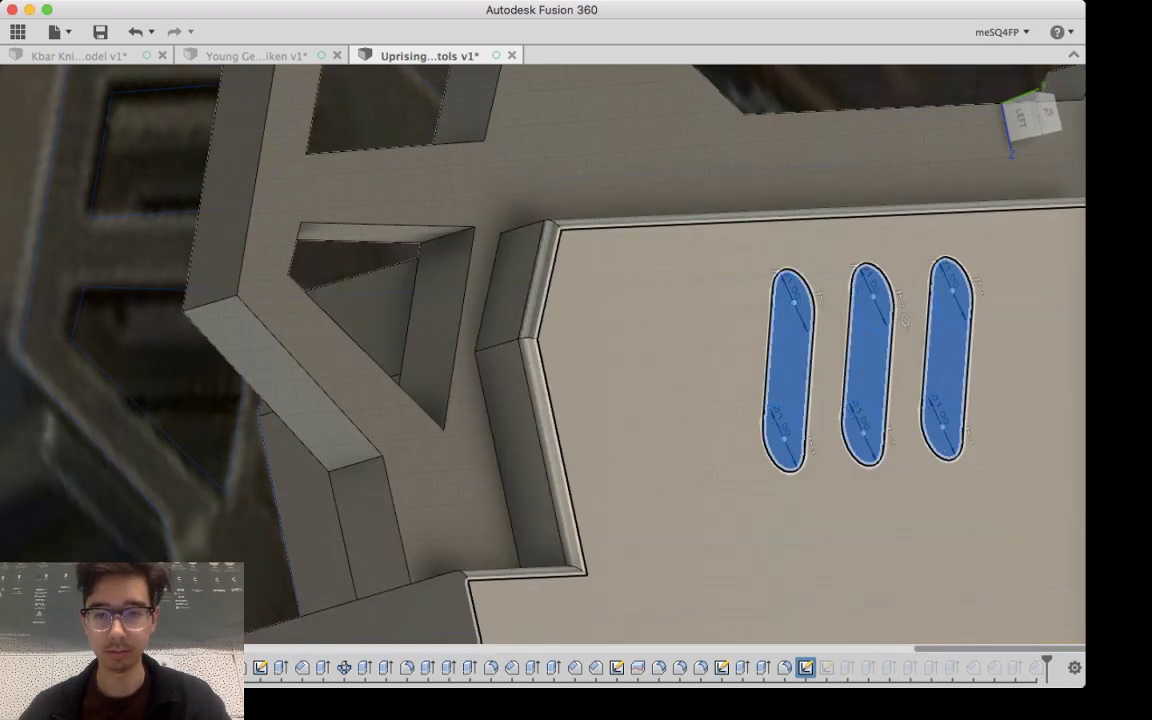
key(e)
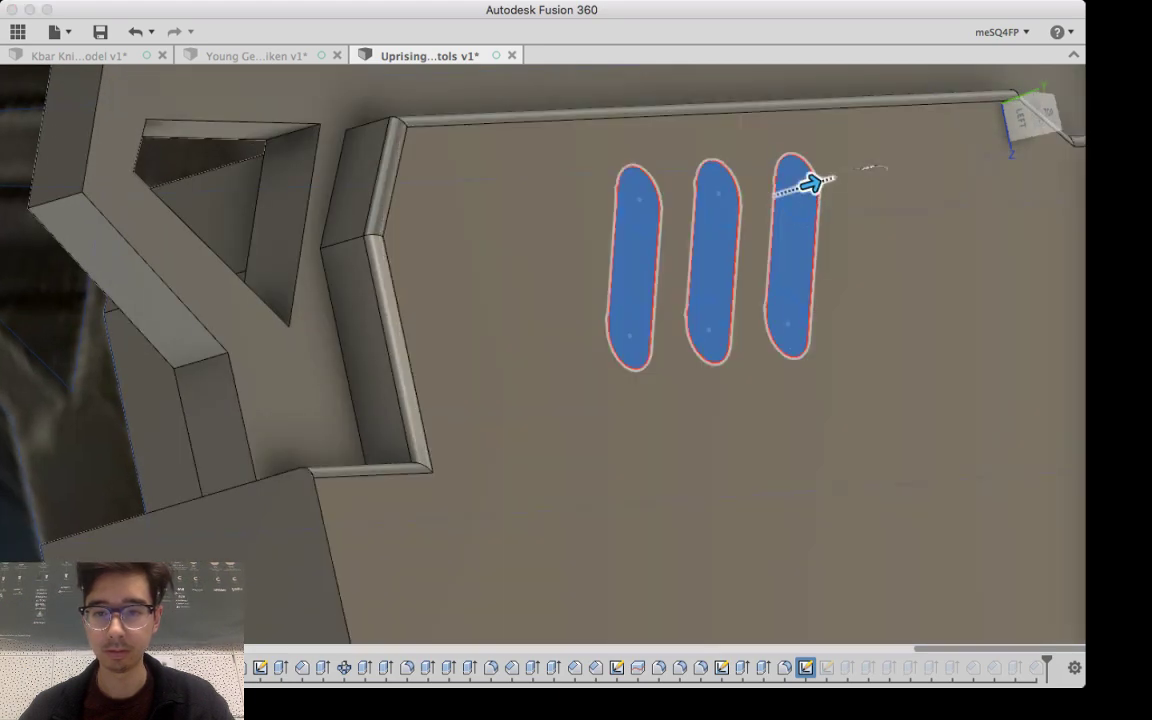
drag(810, 184, 761, 200)
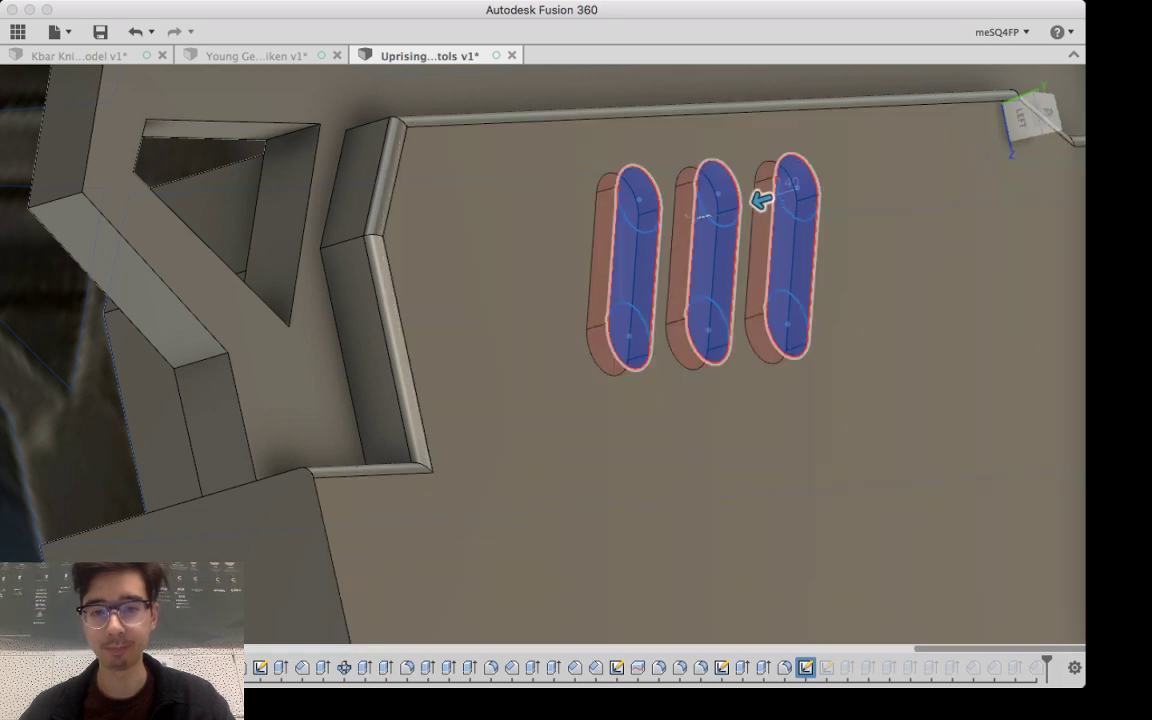
key(Return)
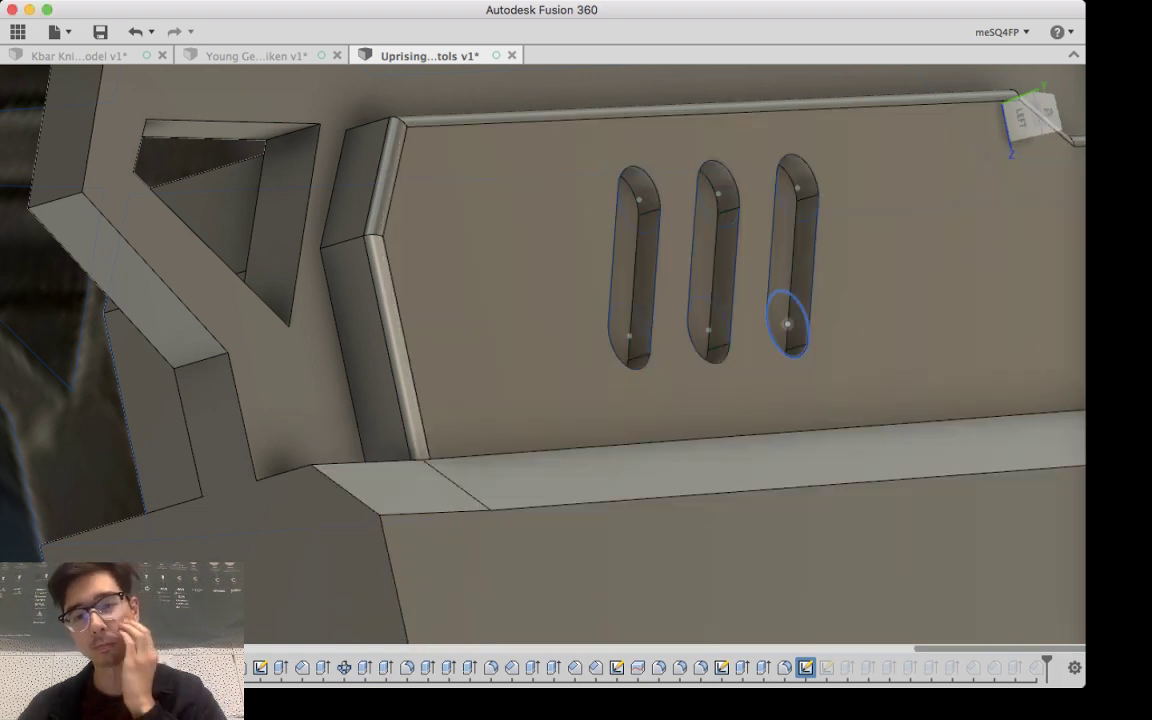
Step: Examine the pistol's side and rear against the reference image for details still missing from the model
scroll(785, 326, up, 3)
scroll(785, 326, down, 5)
scroll(785, 327, down, 5)
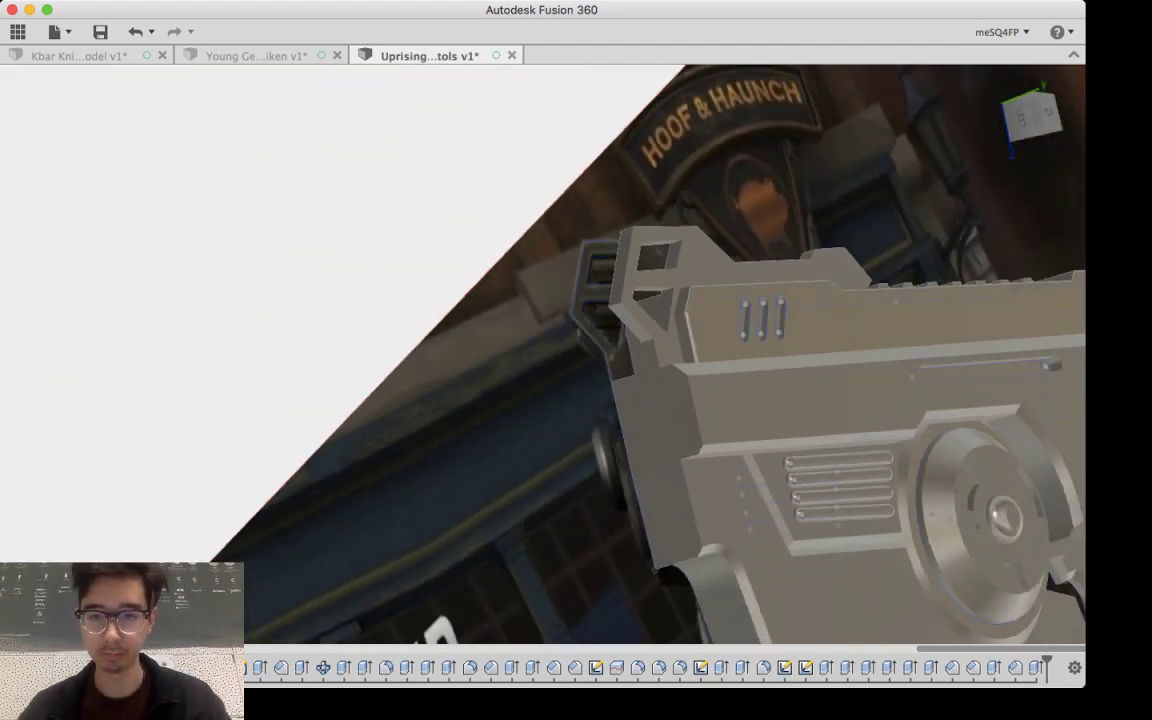
shift+middle_drag(785, 327, 348, 325)
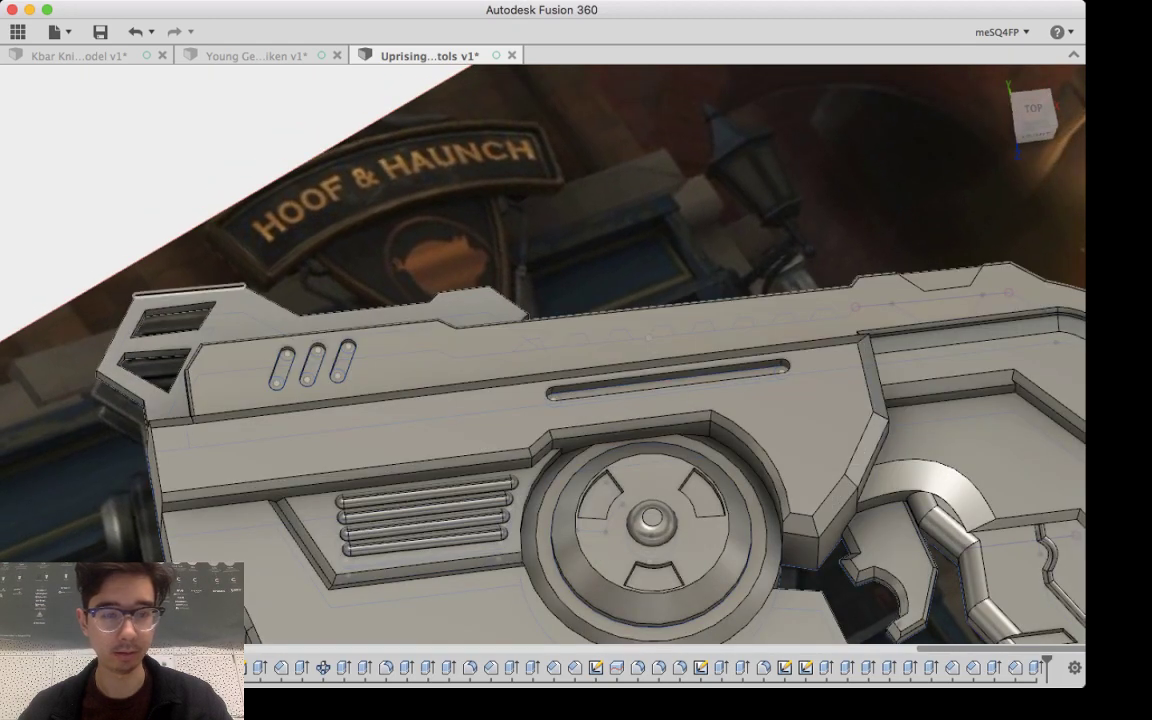
middle_drag(640, 367, 445, 391)
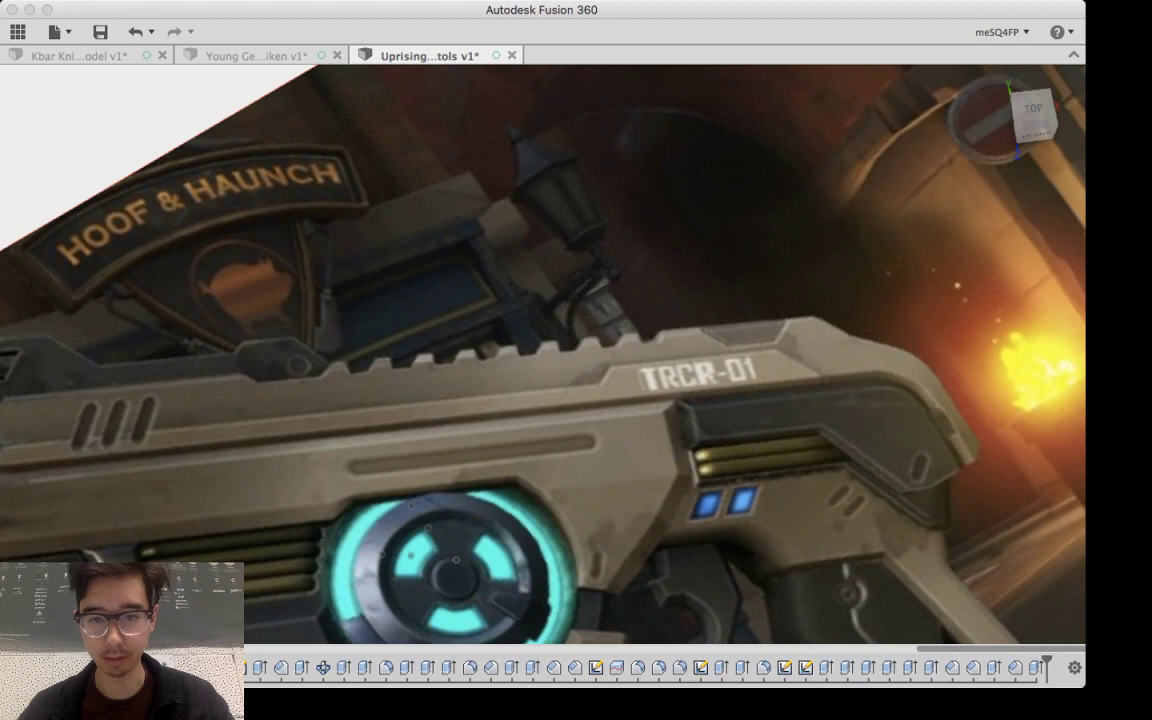
shift+middle_drag(560, 365, 562, 400)
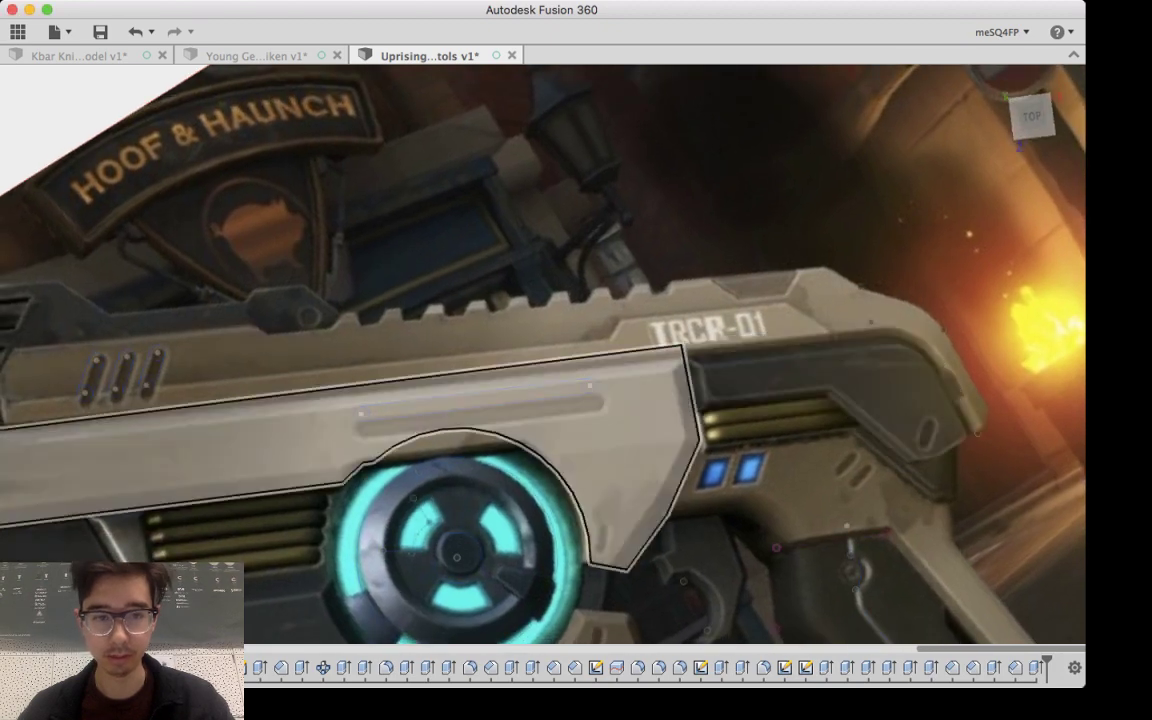
middle_drag(510, 368, 477, 314)
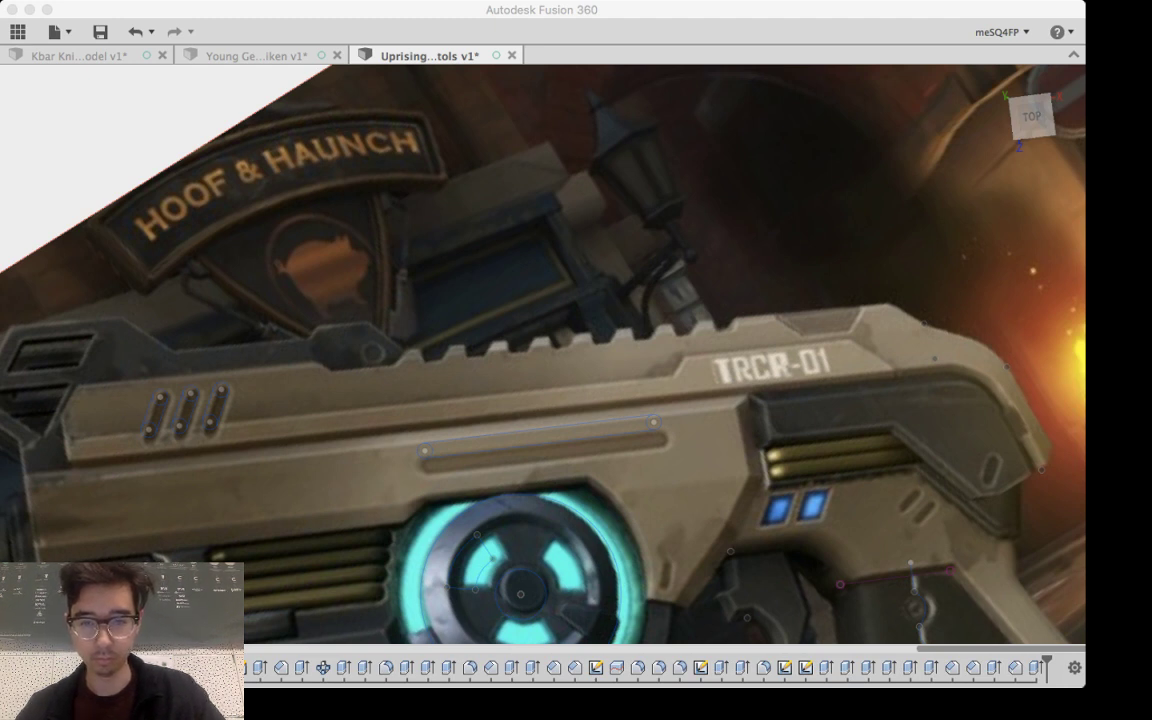
click(515, 545)
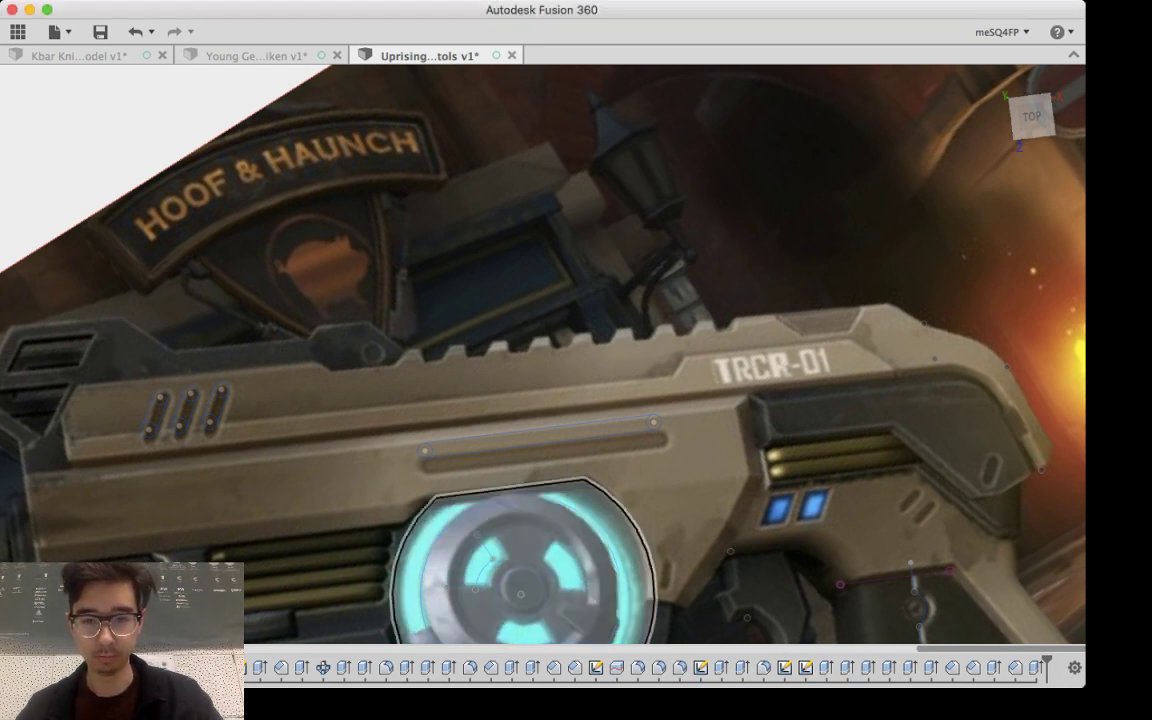
middle_drag(885, 515, 575, 470)
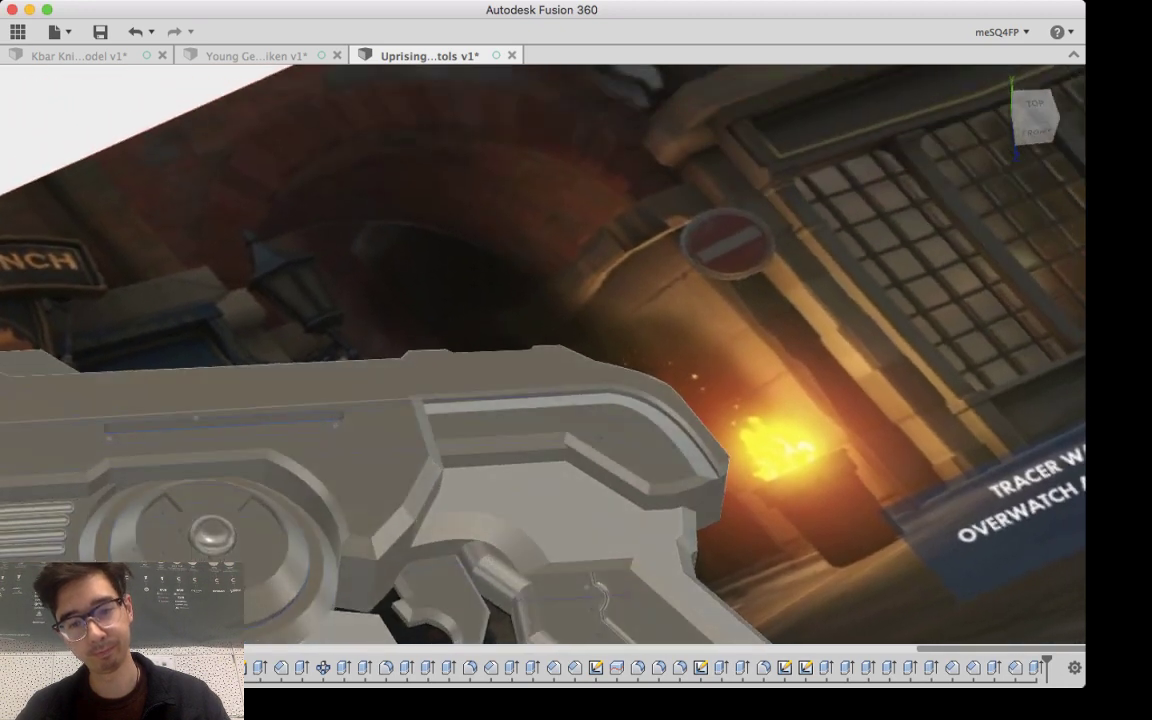
Step: Sketch a 1.00 diameter circle at the front end of the rear recess's upper brass bar and copy it directly below onto the lower bar
shift+middle_drag(560, 360, 512, 420)
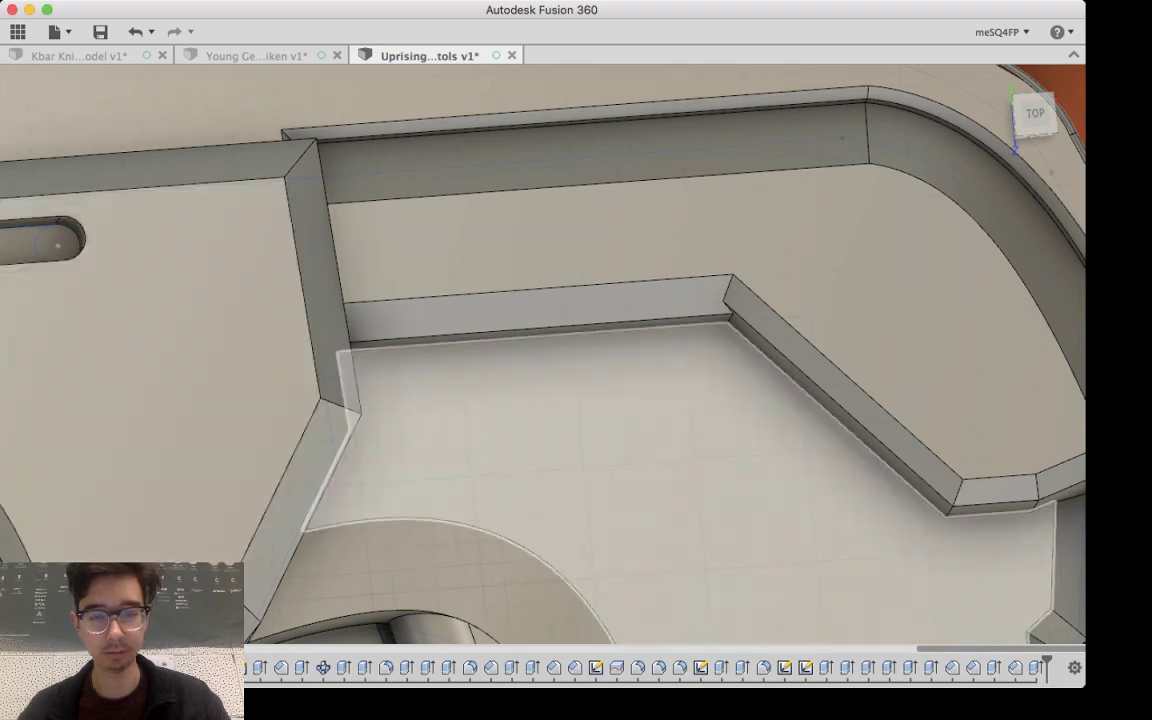
click(504, 360)
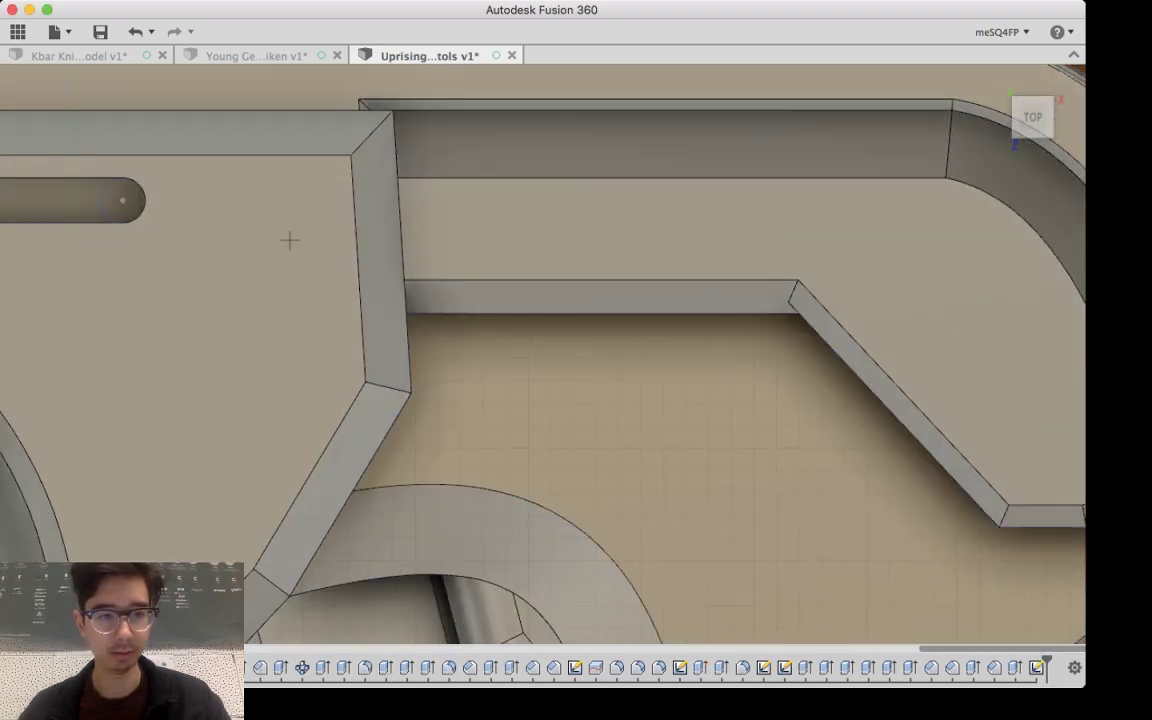
click(41, 201)
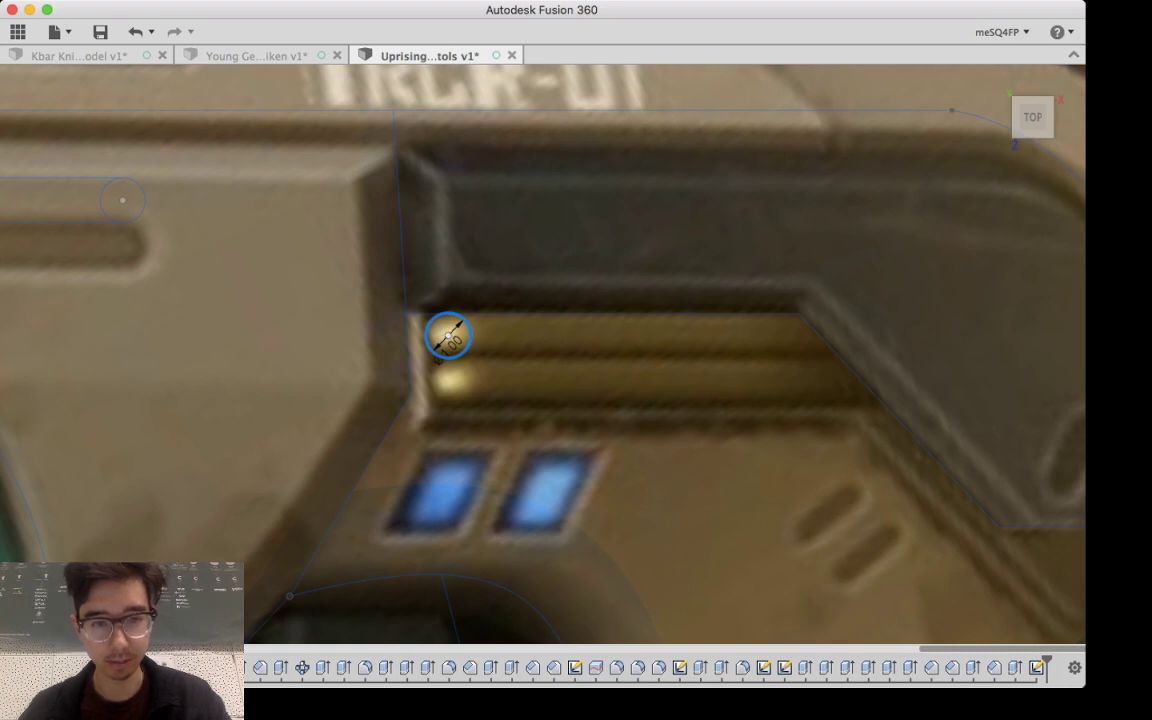
key(m)
drag(448, 385, 448, 432)
key(Return)
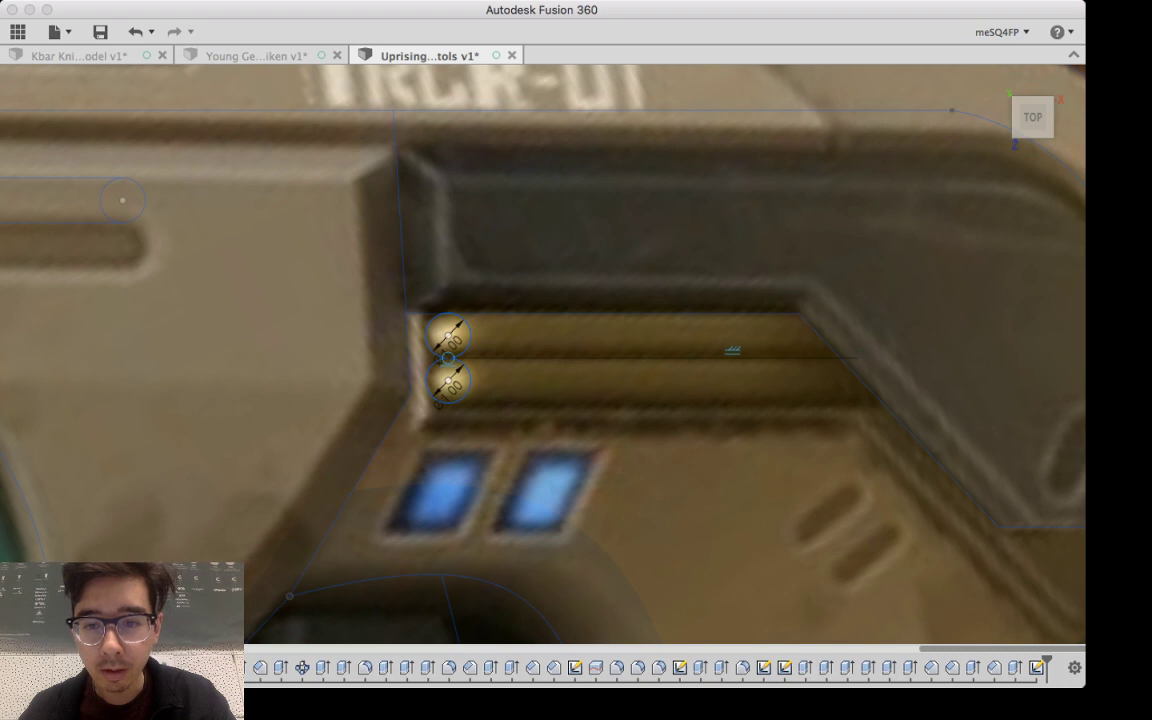
Step: Draw horizontal lines from the bottom of each circle to the recess's slanted rear edge, closing the two bar outlines
key(Escape)
click(838, 355)
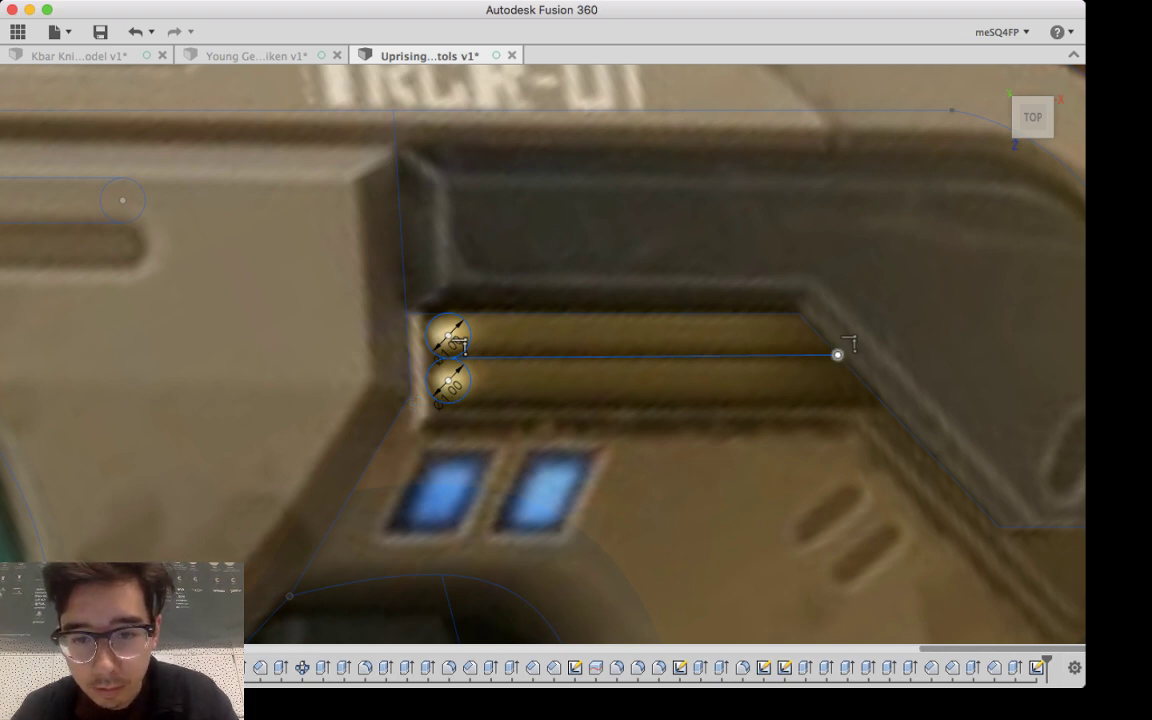
drag(838, 354, 844, 361)
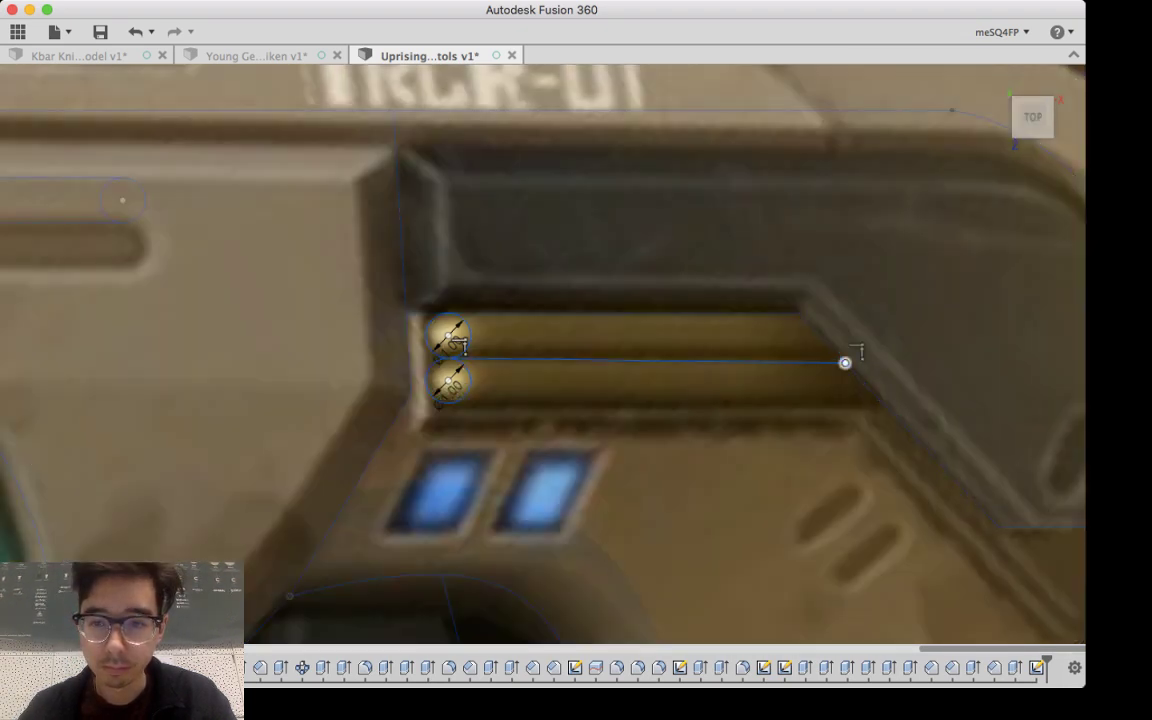
drag(845, 363, 840, 358)
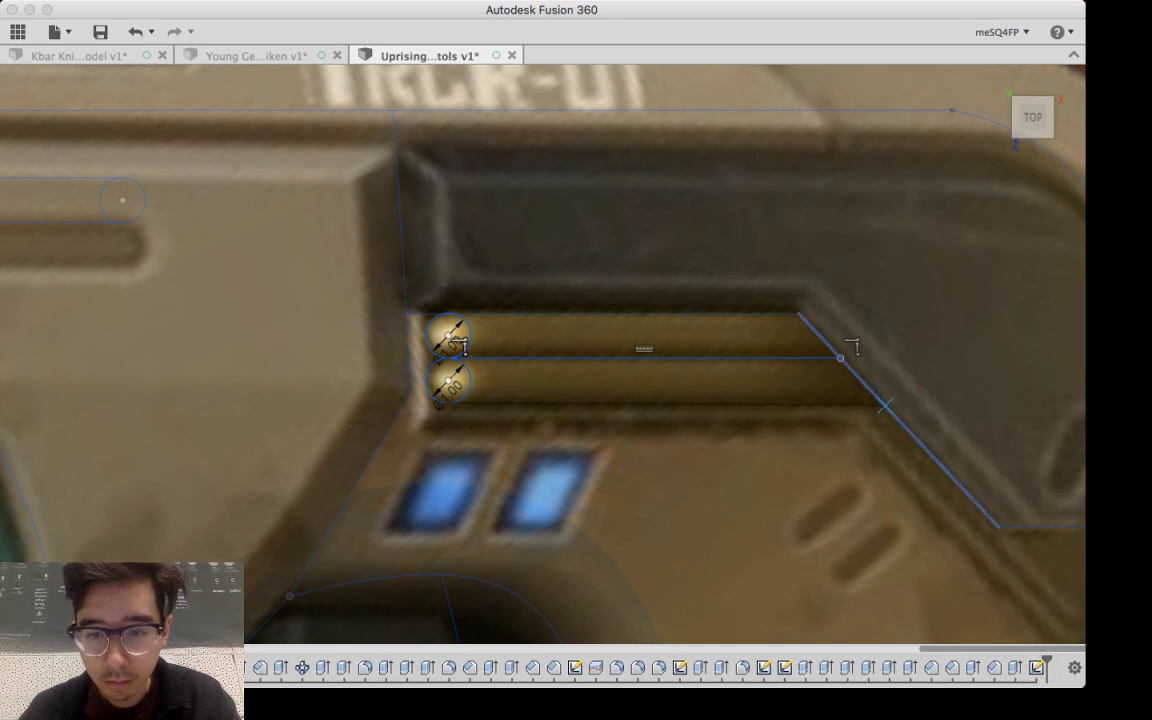
scroll(883, 404, up, 3)
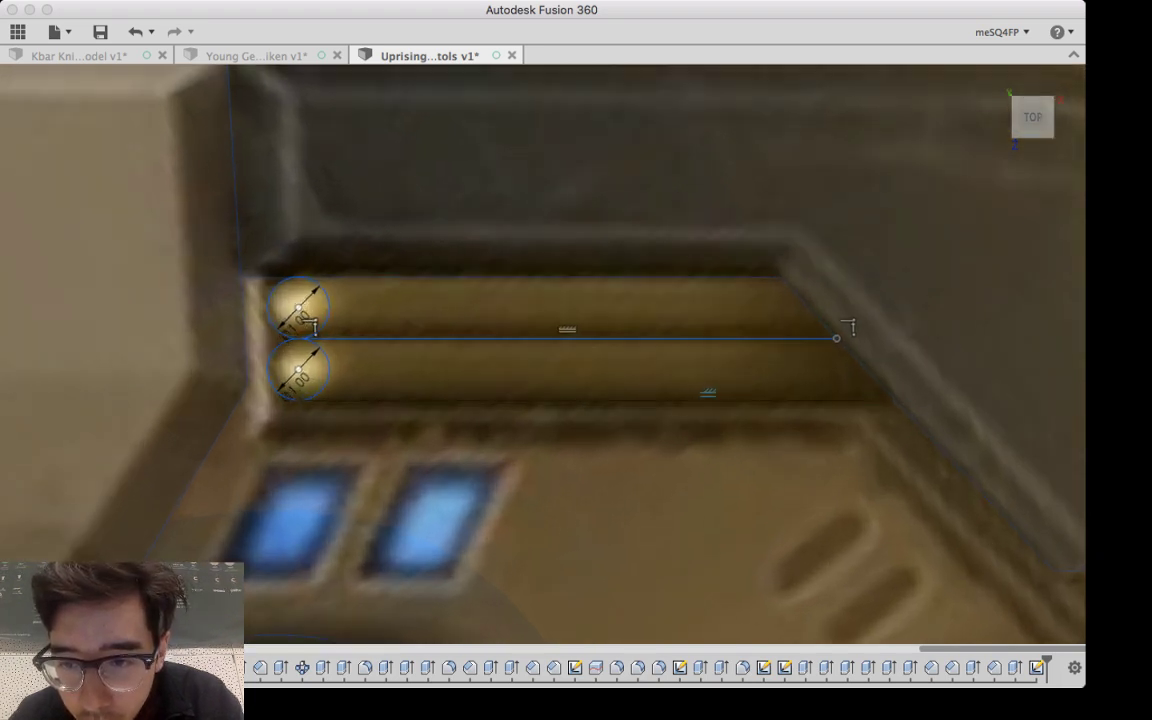
click(894, 400)
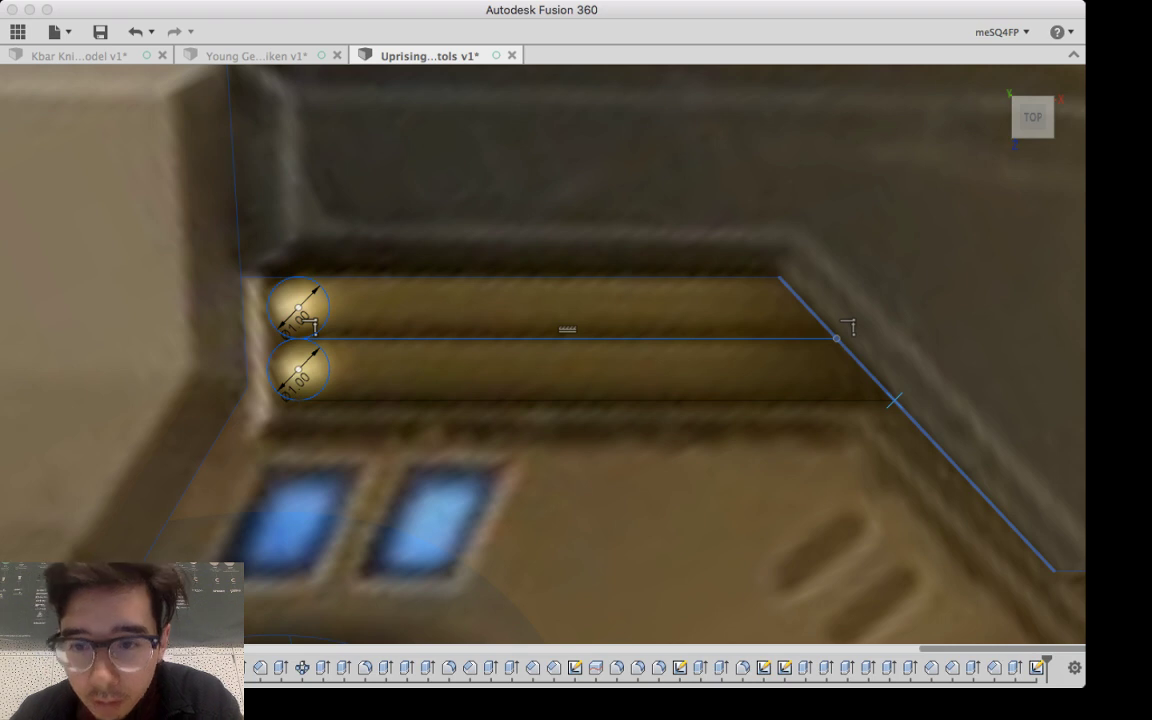
key(Delete)
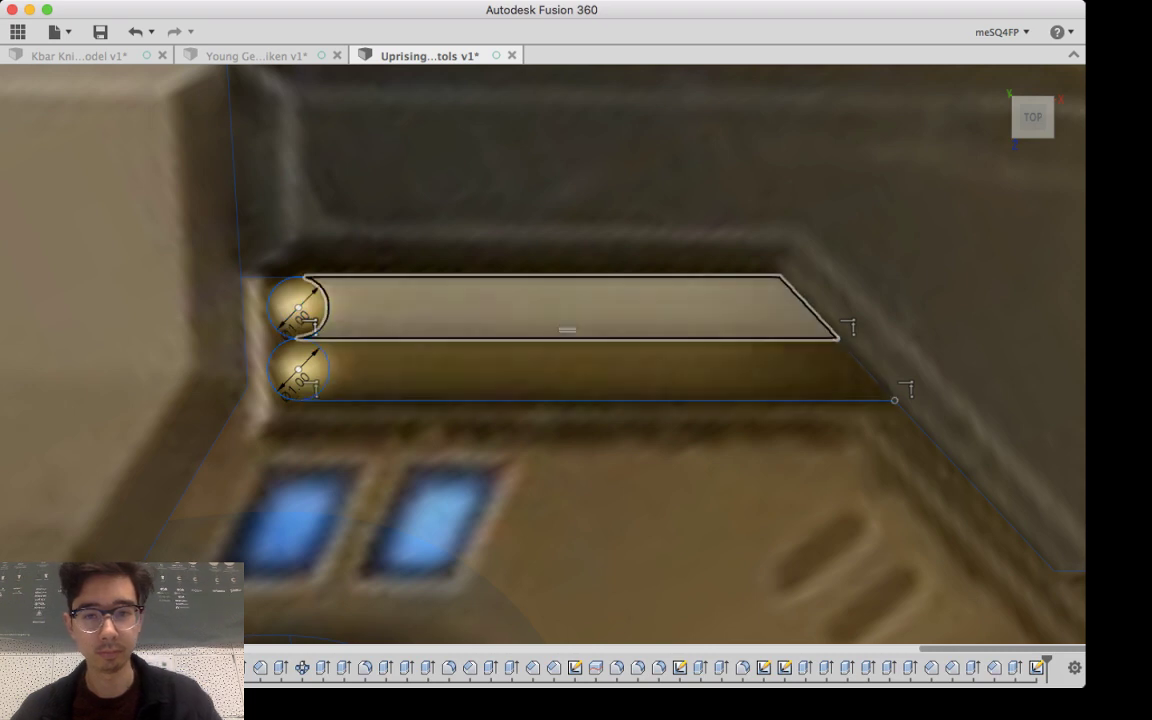
click(550, 306)
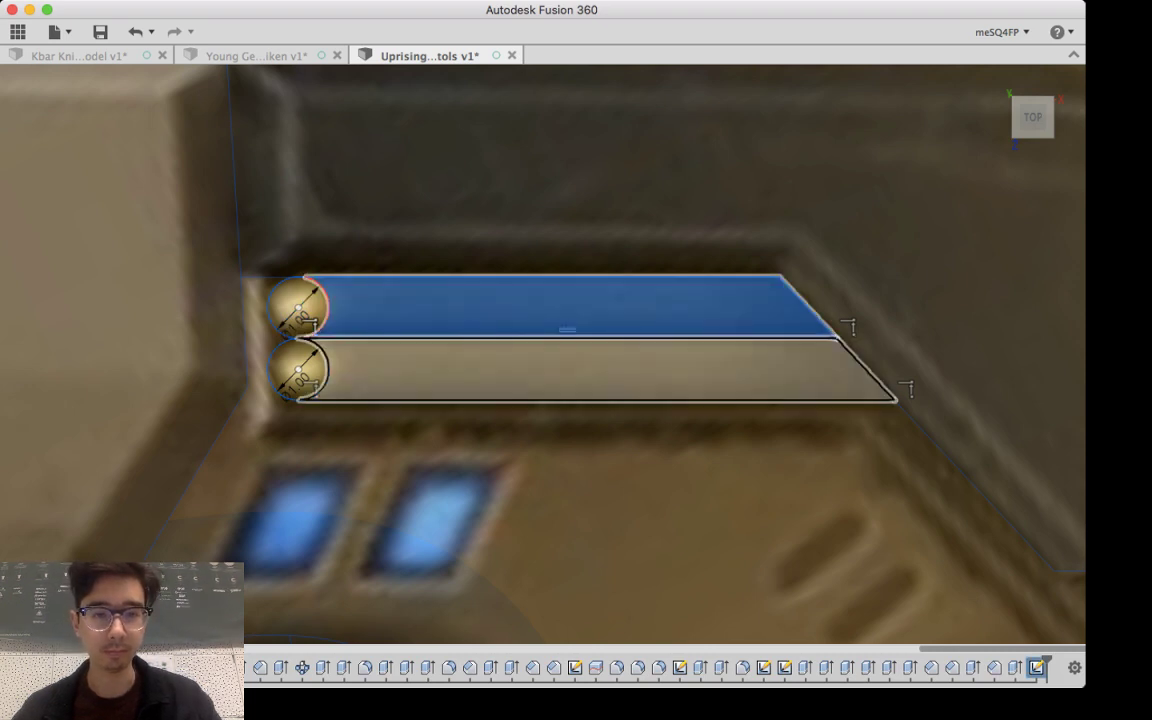
click(580, 370)
click(296, 370)
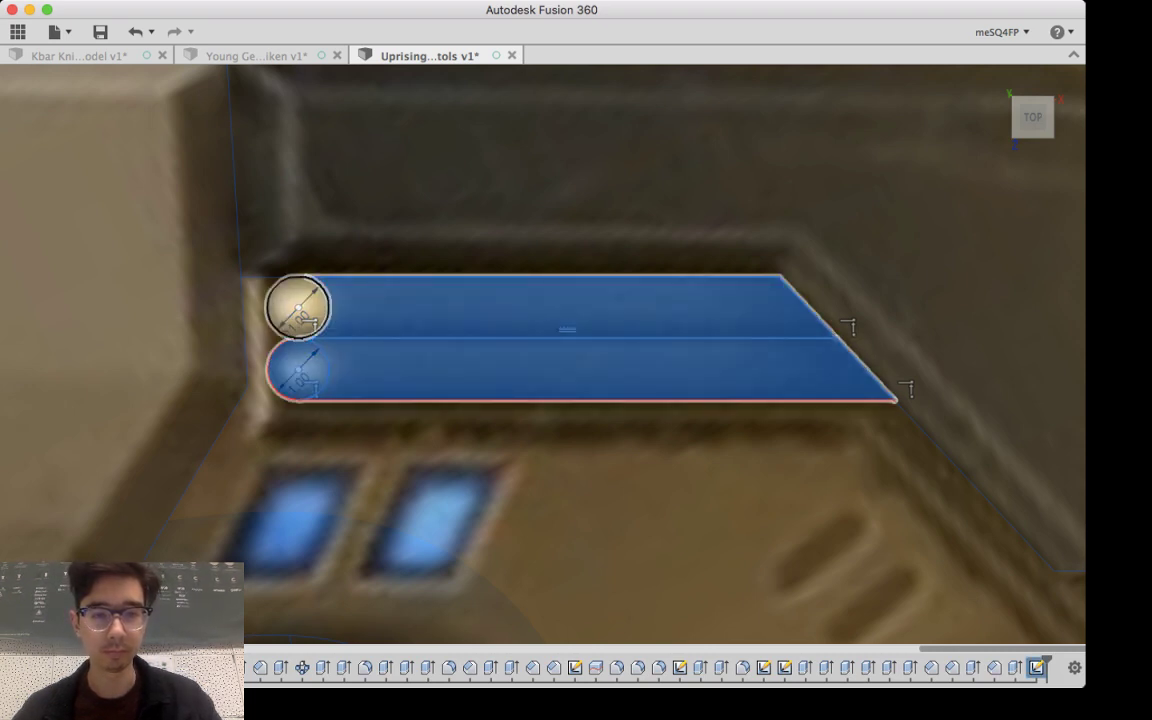
click(297, 306)
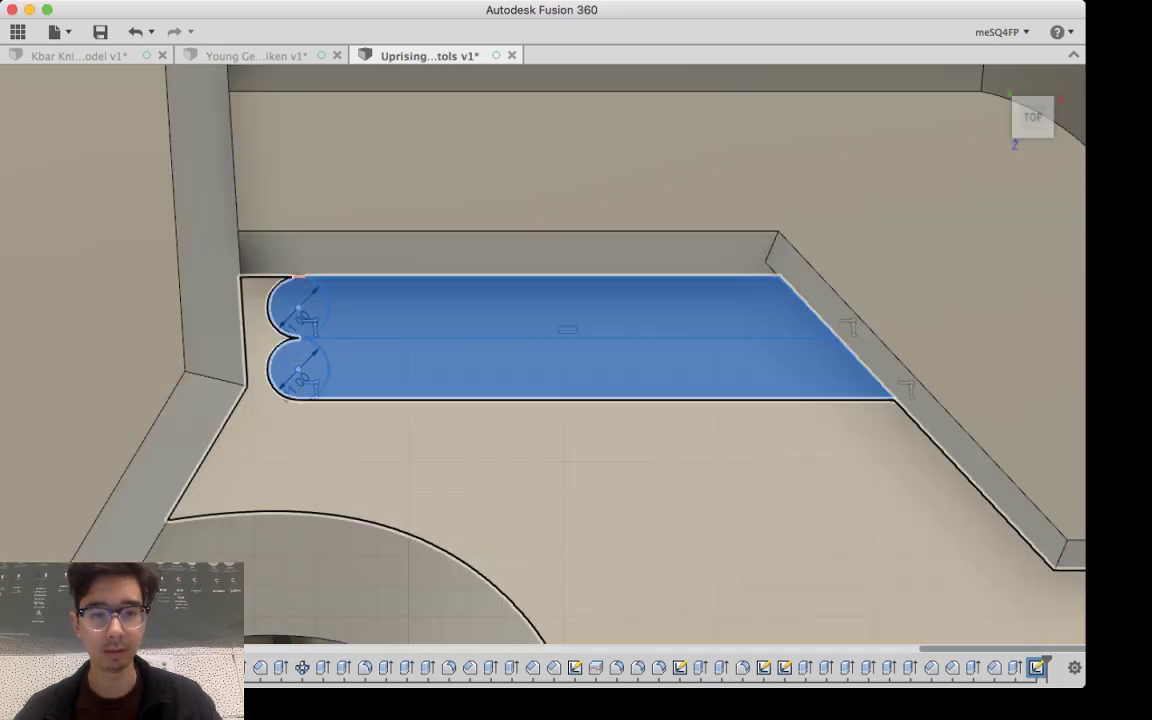
shift+middle_drag(560, 560, 548, 472)
key(e)
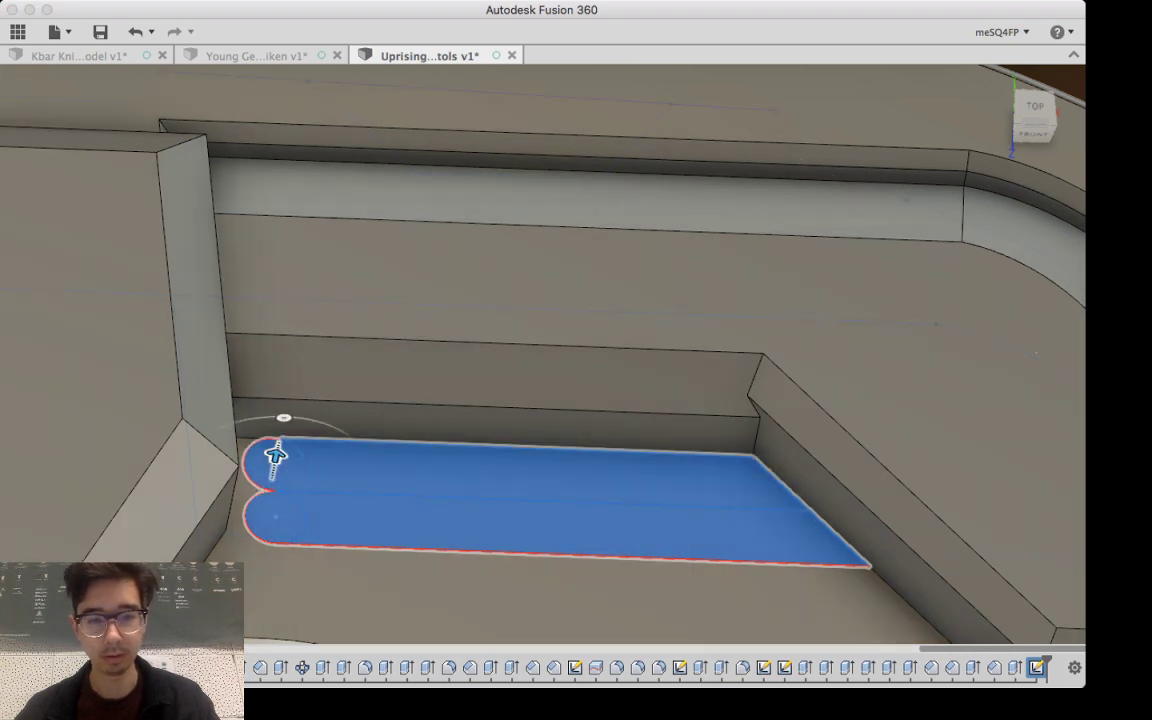
drag(276, 455, 283, 423)
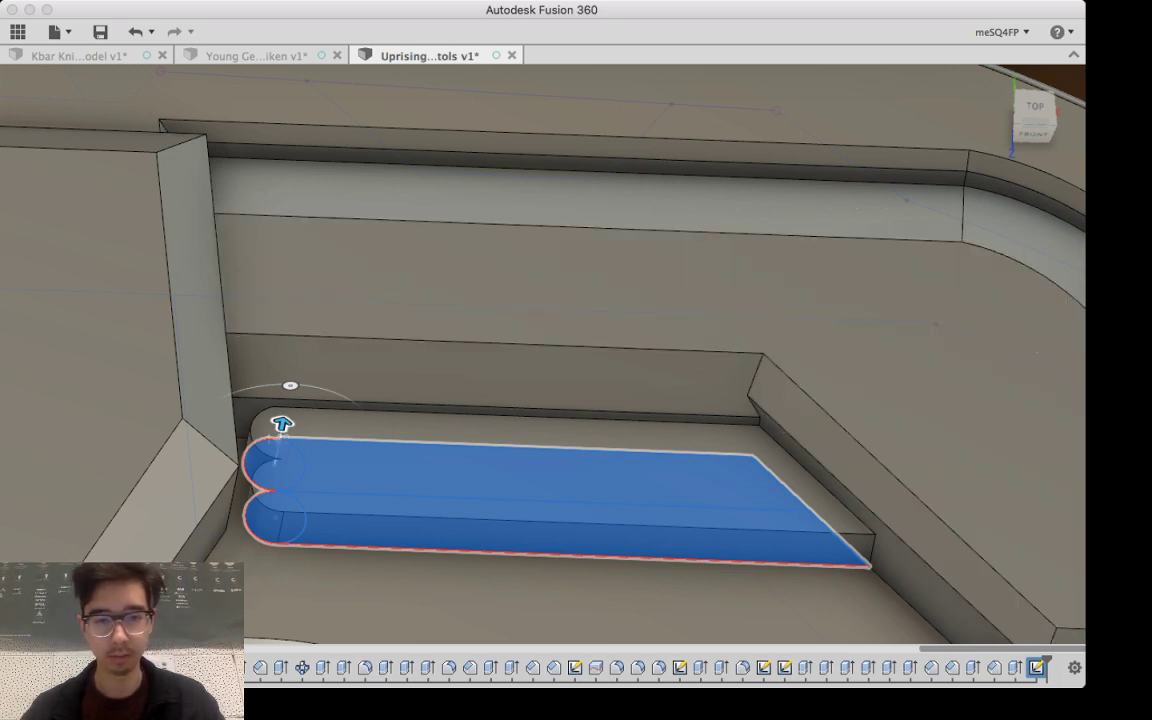
key(Escape)
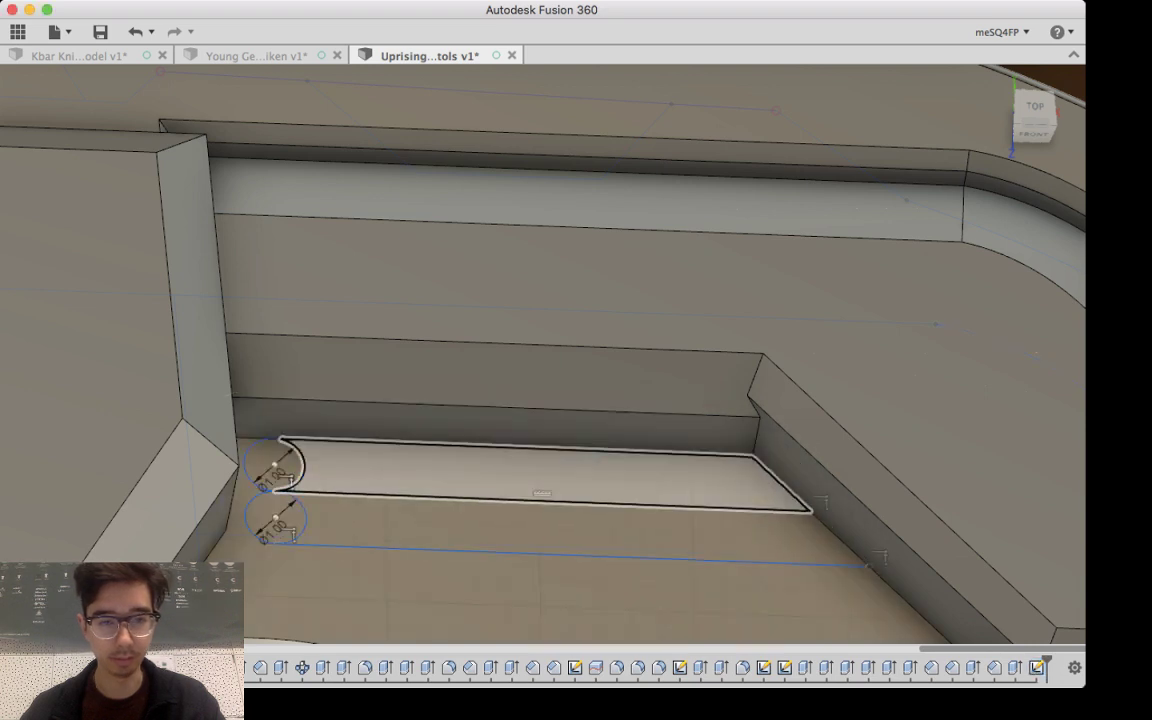
Step: Extrude the upper bar's full outline, including its rounded front end, outward from the floor of the rear recess
click(345, 469)
click(275, 465)
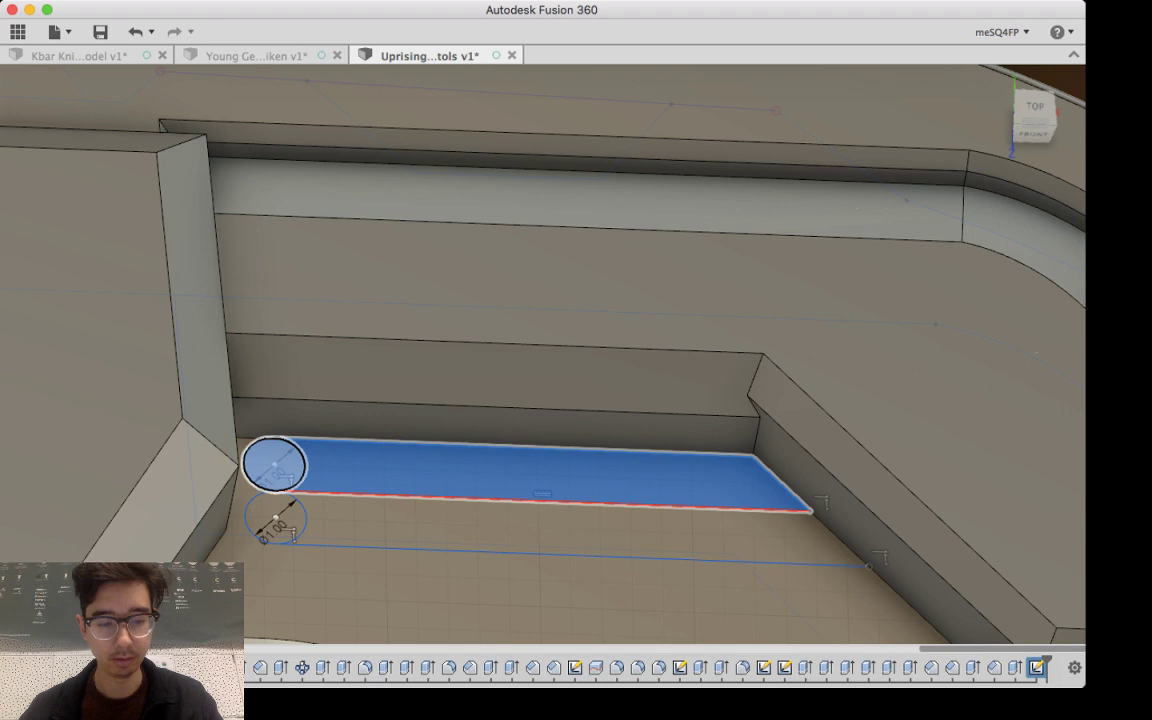
key(e)
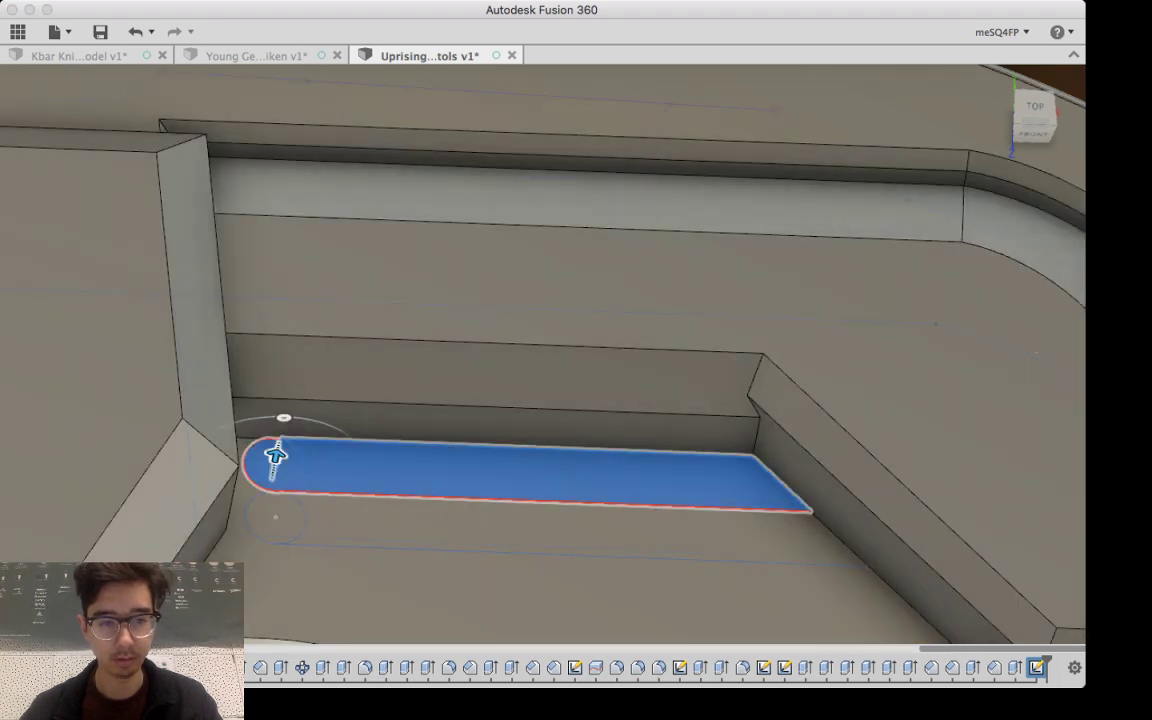
drag(275, 459, 283, 423)
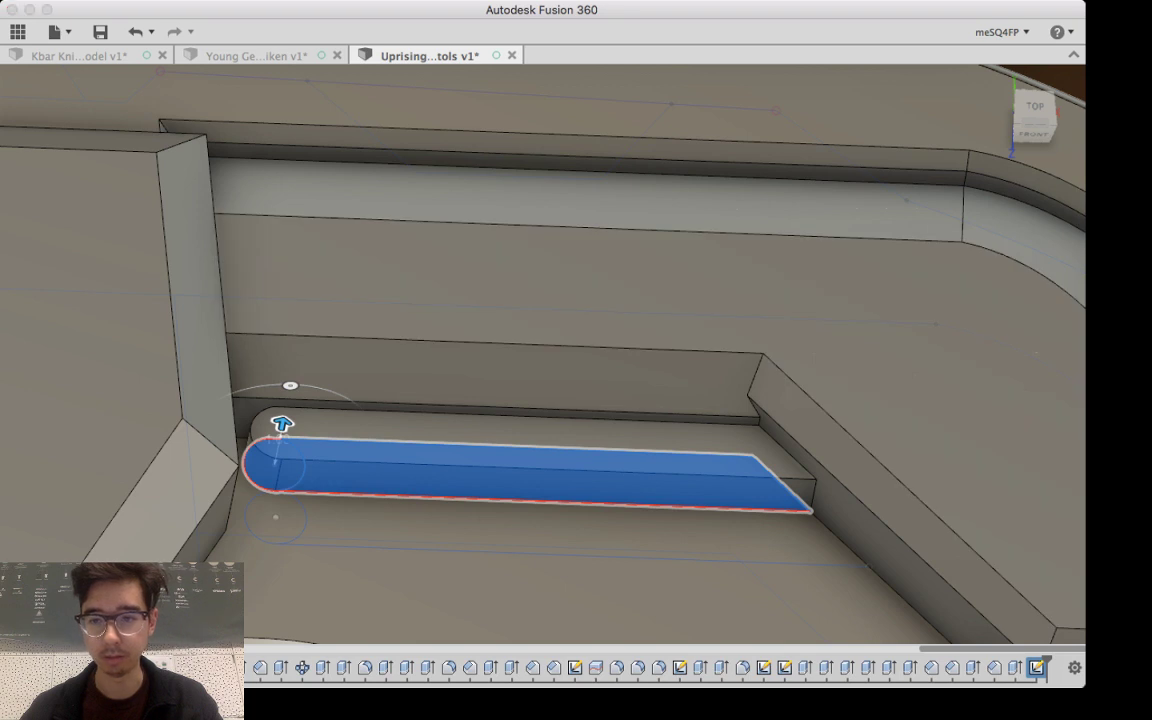
key(Return)
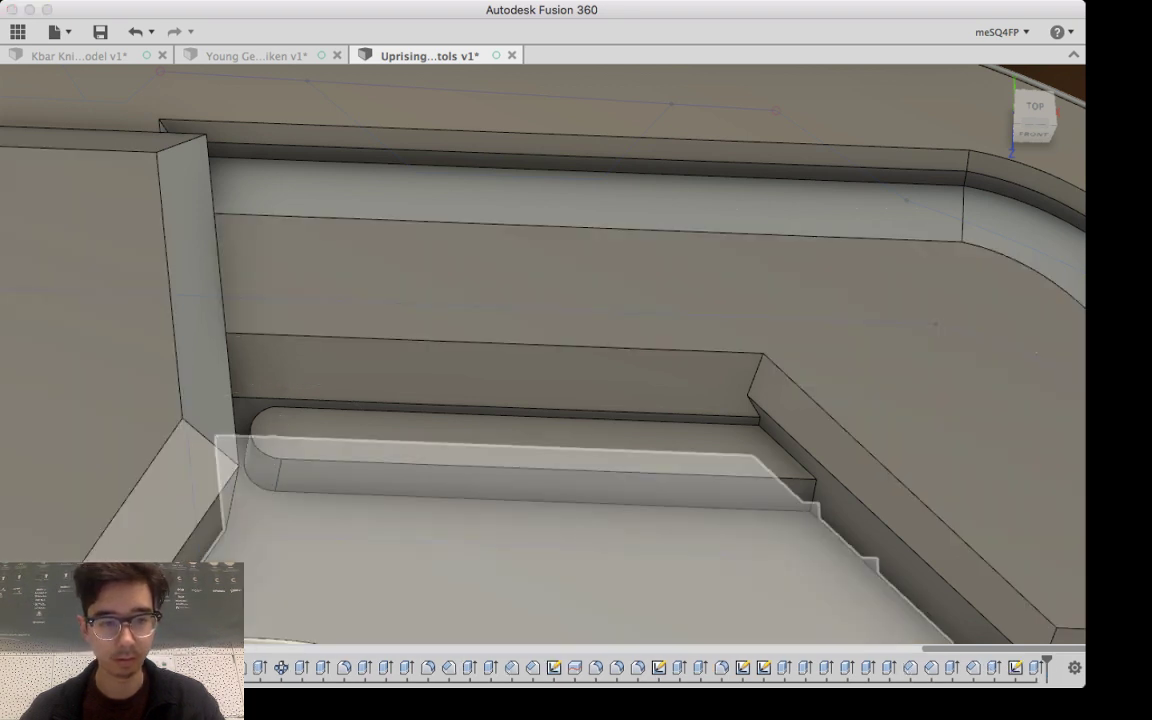
Step: Try to extrude the lower bar's full outline level with the upper bar, and undo that extrusion
click(275, 517)
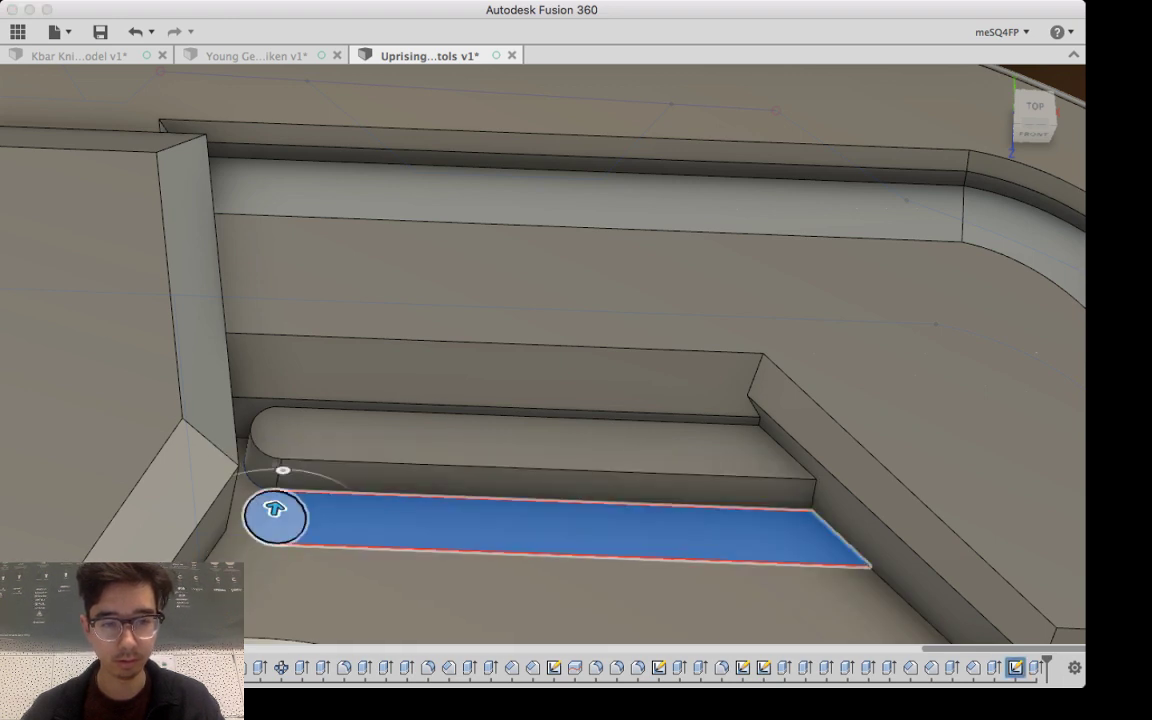
drag(275, 509, 275, 508)
click(283, 470)
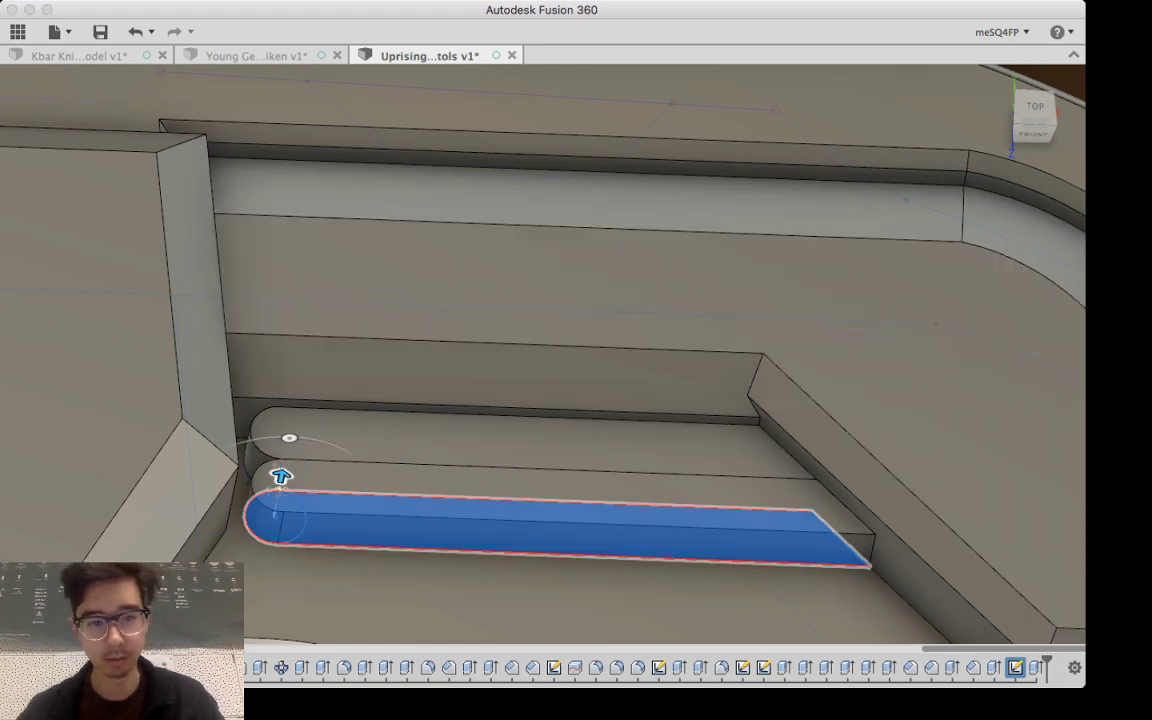
key(Return)
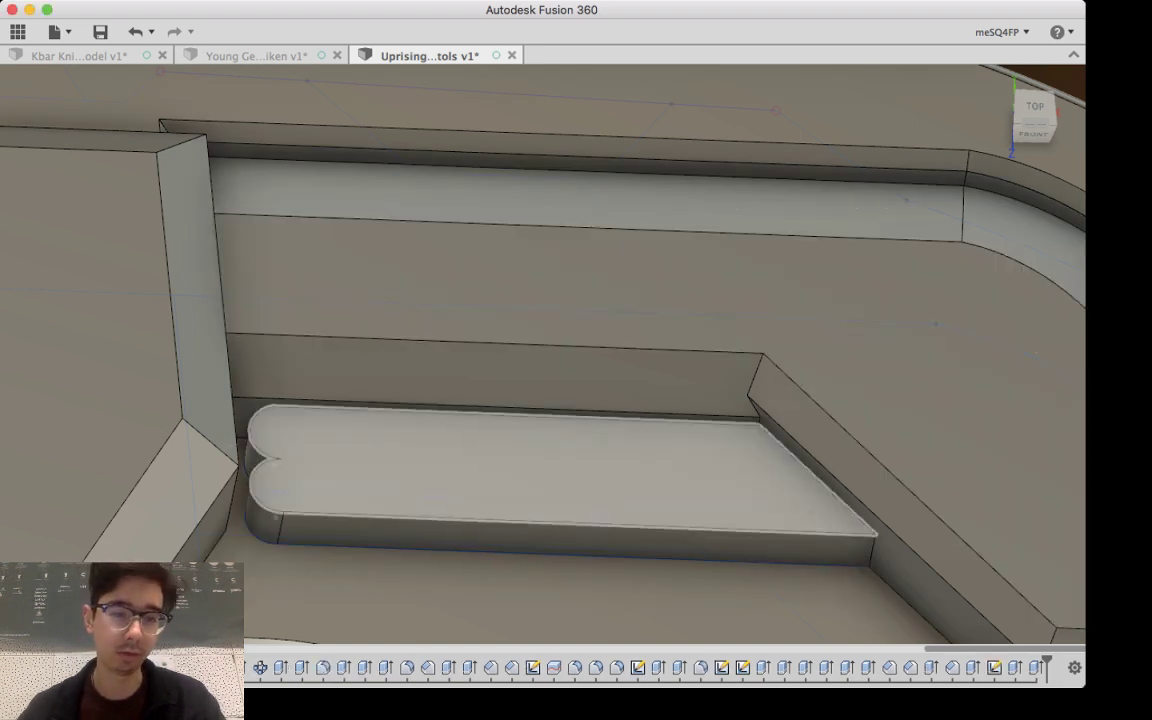
key(super+z)
Step: Extrude the lower bar's full outline outward level with the upper bar, keeping the two bars separate
click(540, 518)
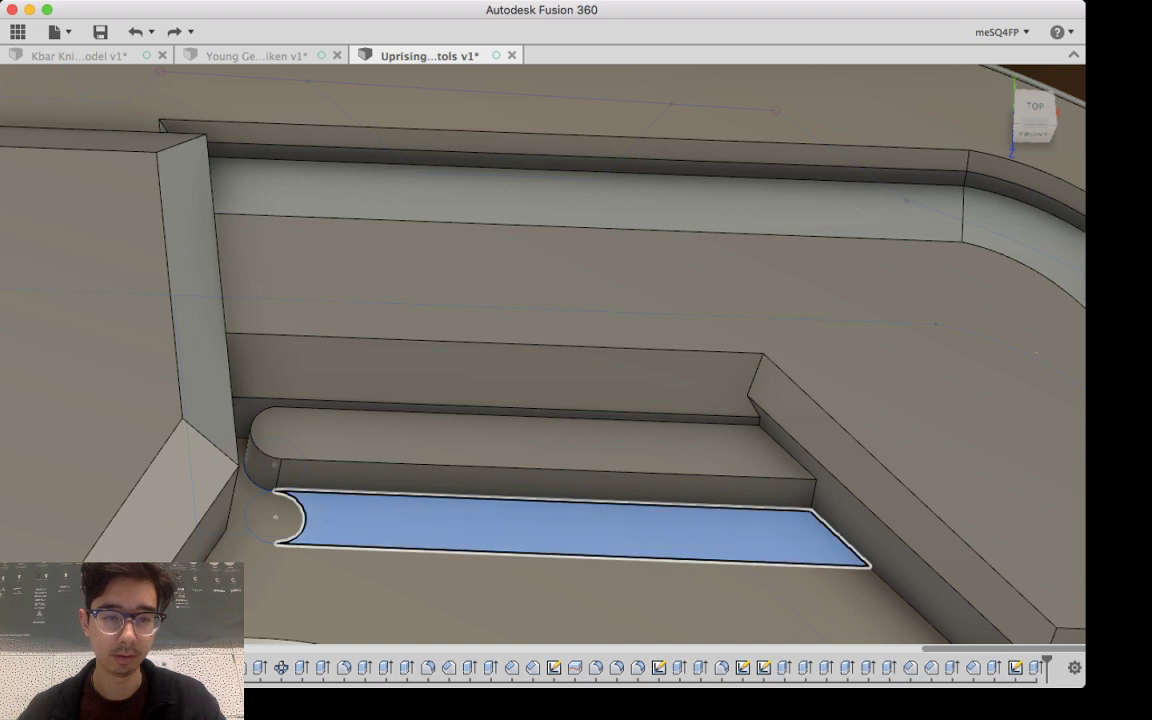
click(275, 516)
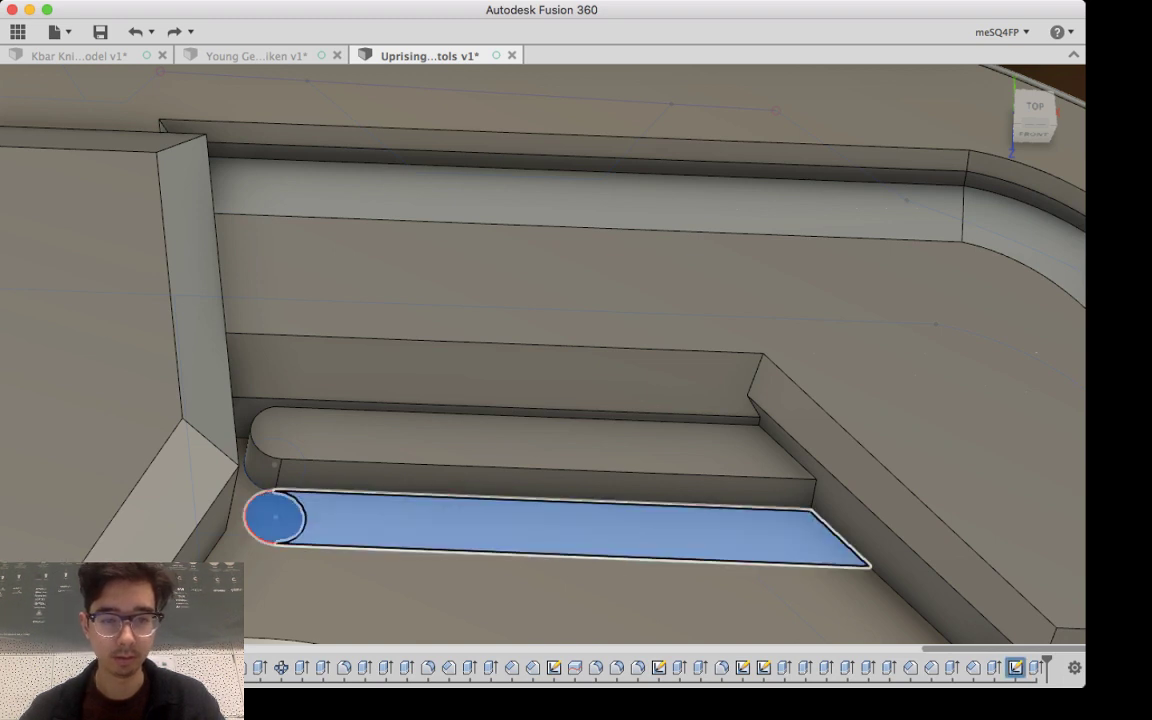
key(e)
mouse_move(275, 510)
mouse_down()
mouse_move(285, 459)
mouse_move(281, 476)
mouse_up()
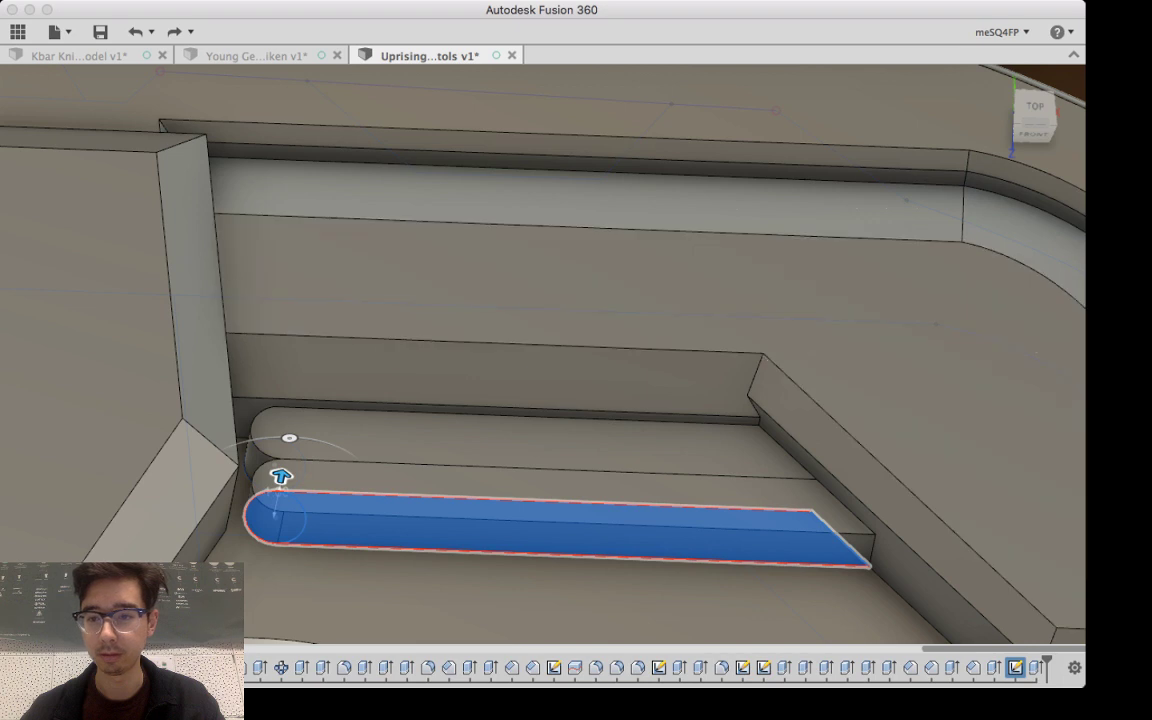
key(Return)
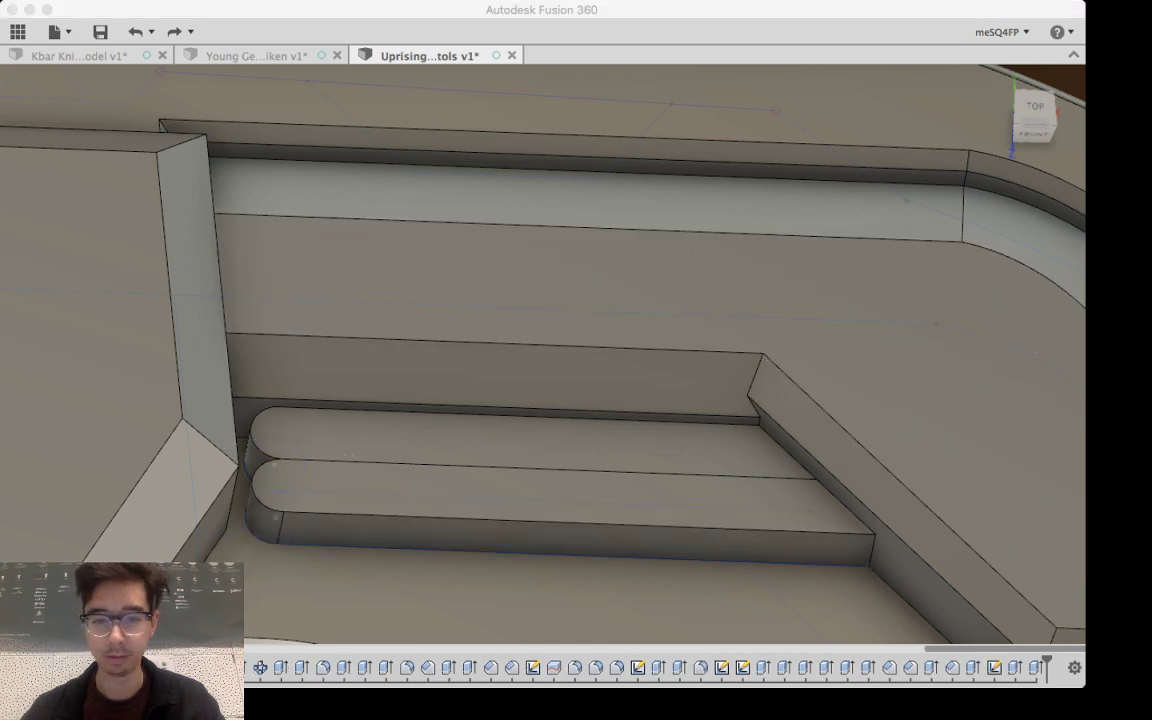
key(super+Tab)
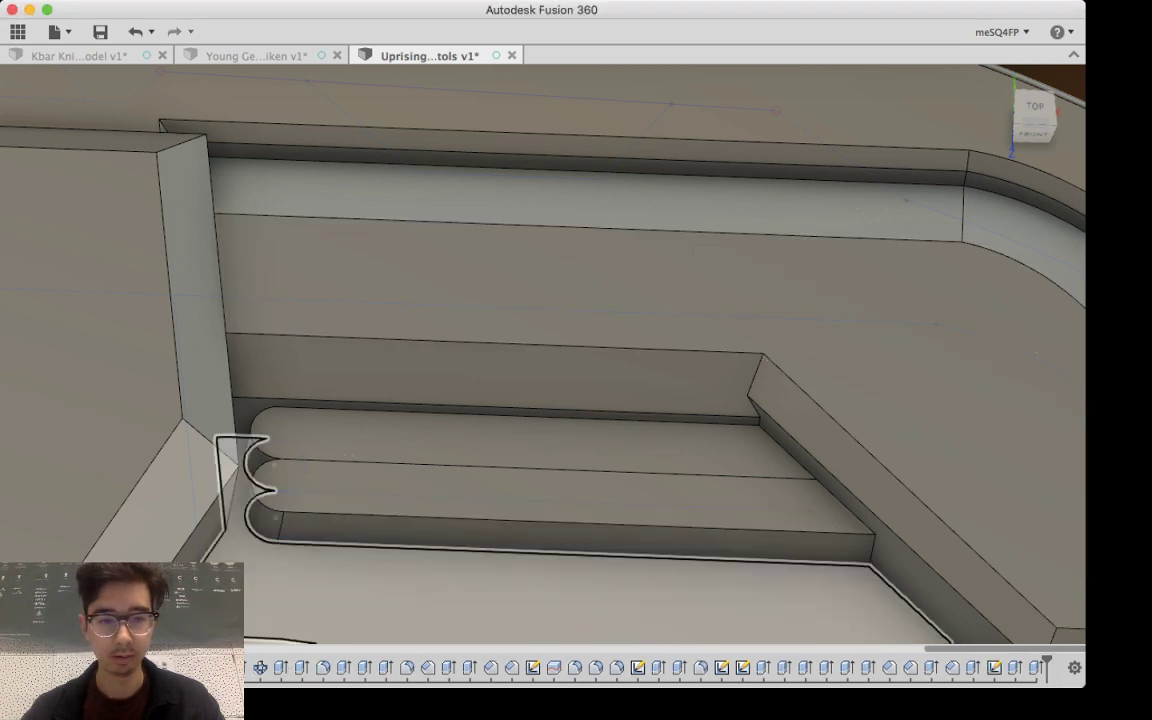
Step: Fillet both long outer edges and the rounded front edge of the lower bar, leaving a narrow flat strip along its middle
click(420, 517)
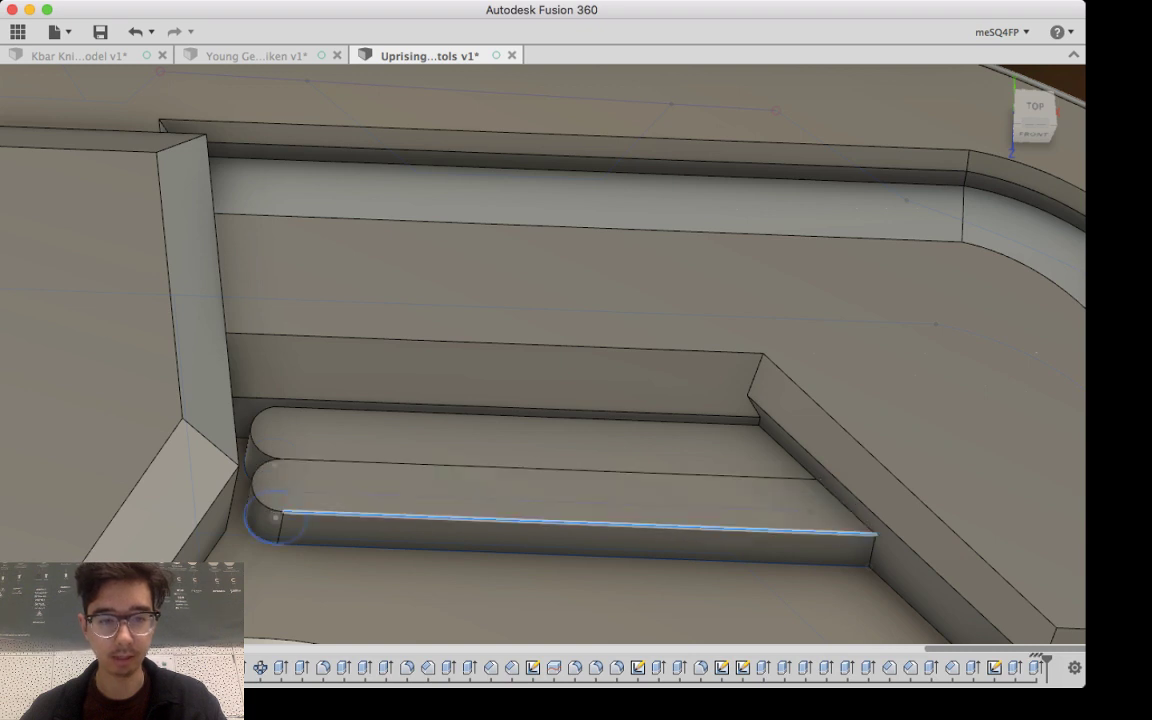
shift+click(254, 490)
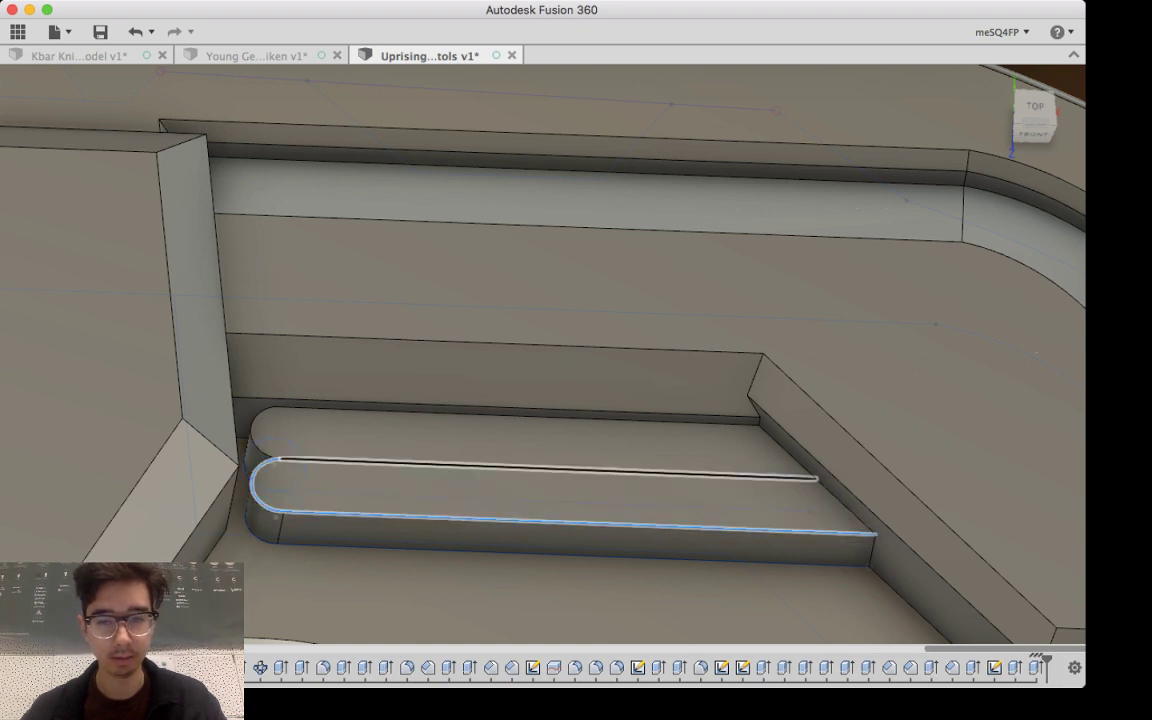
click(540, 469)
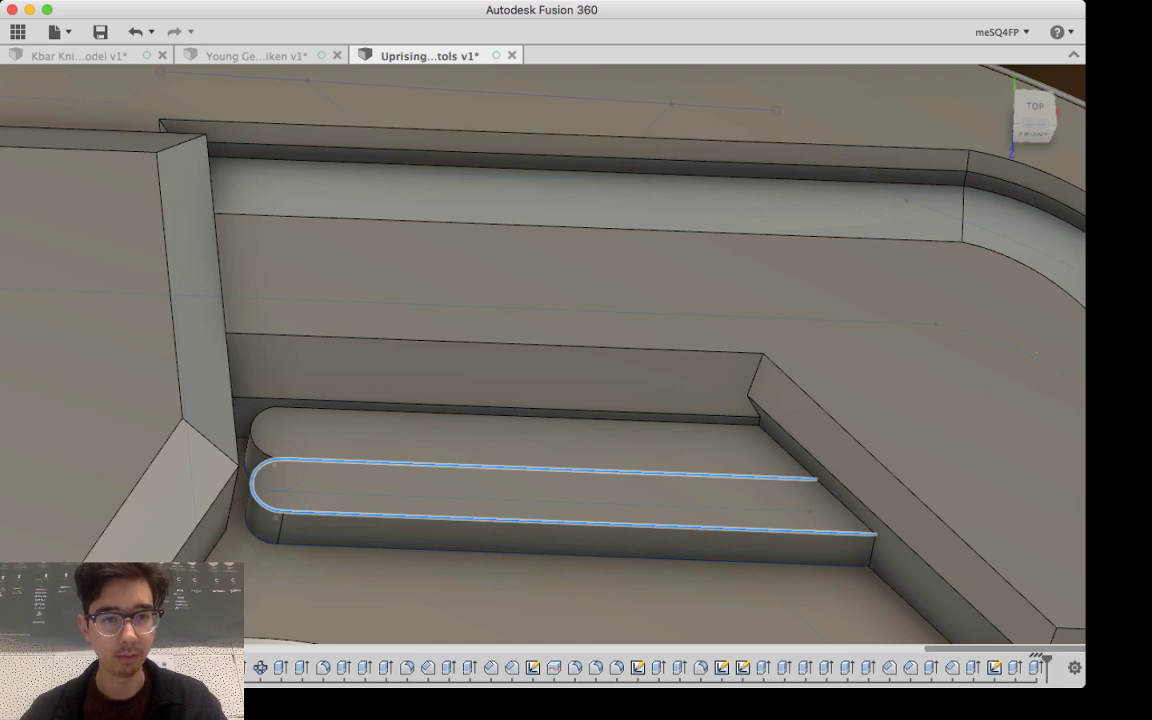
key(f)
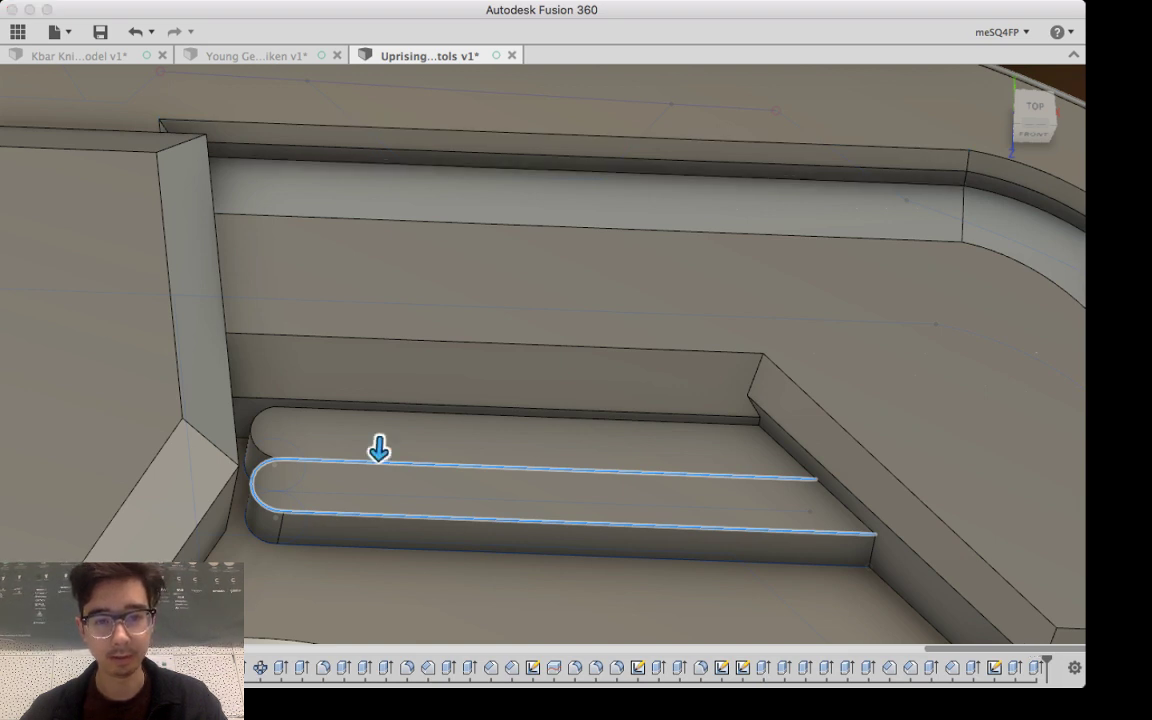
mouse_move(379, 450)
mouse_down()
mouse_move(377, 481)
mouse_move(378, 457)
mouse_up()
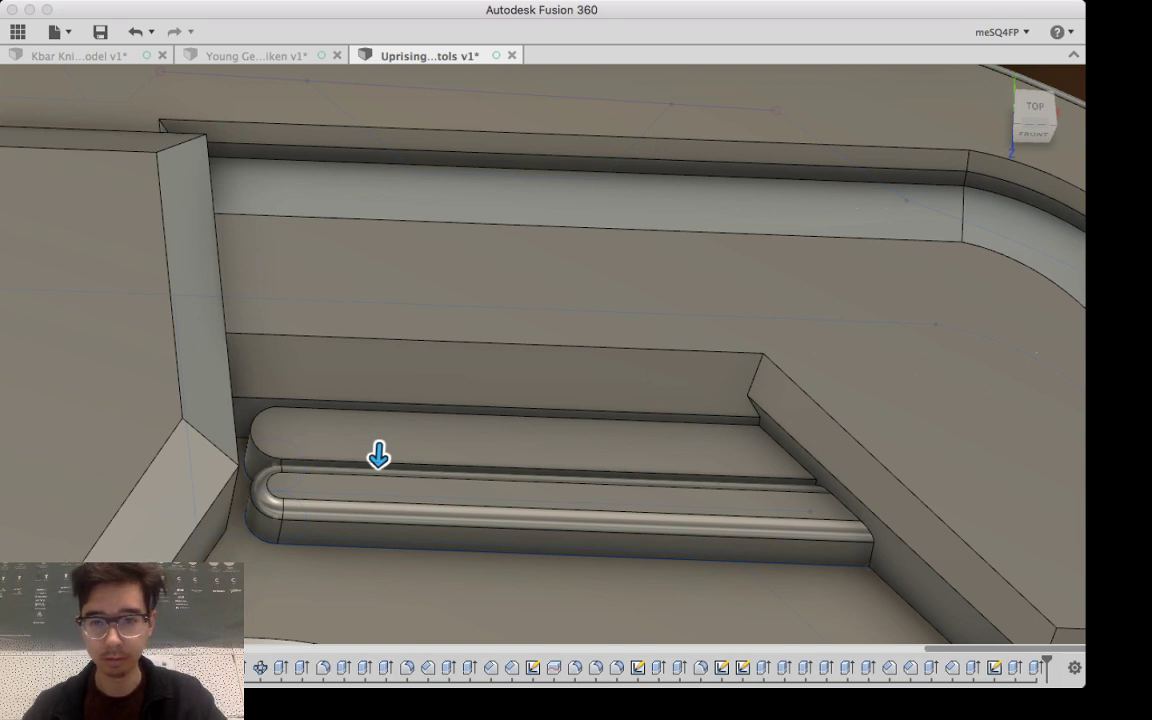
text(0)
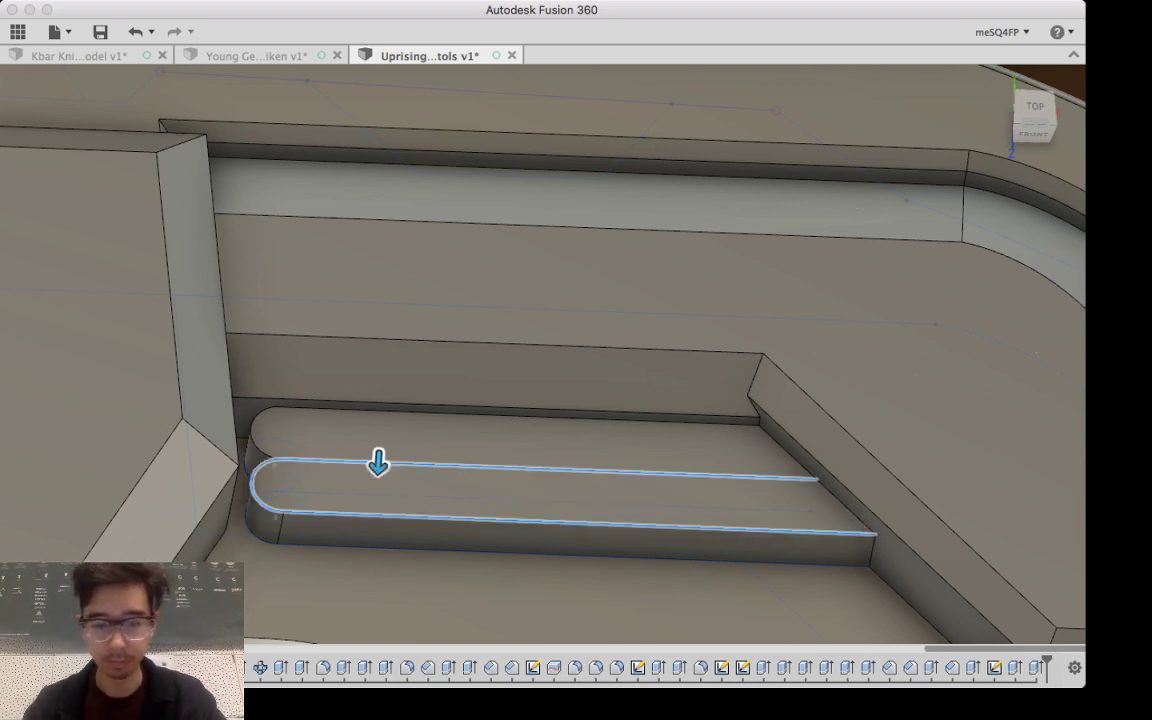
text(.1)
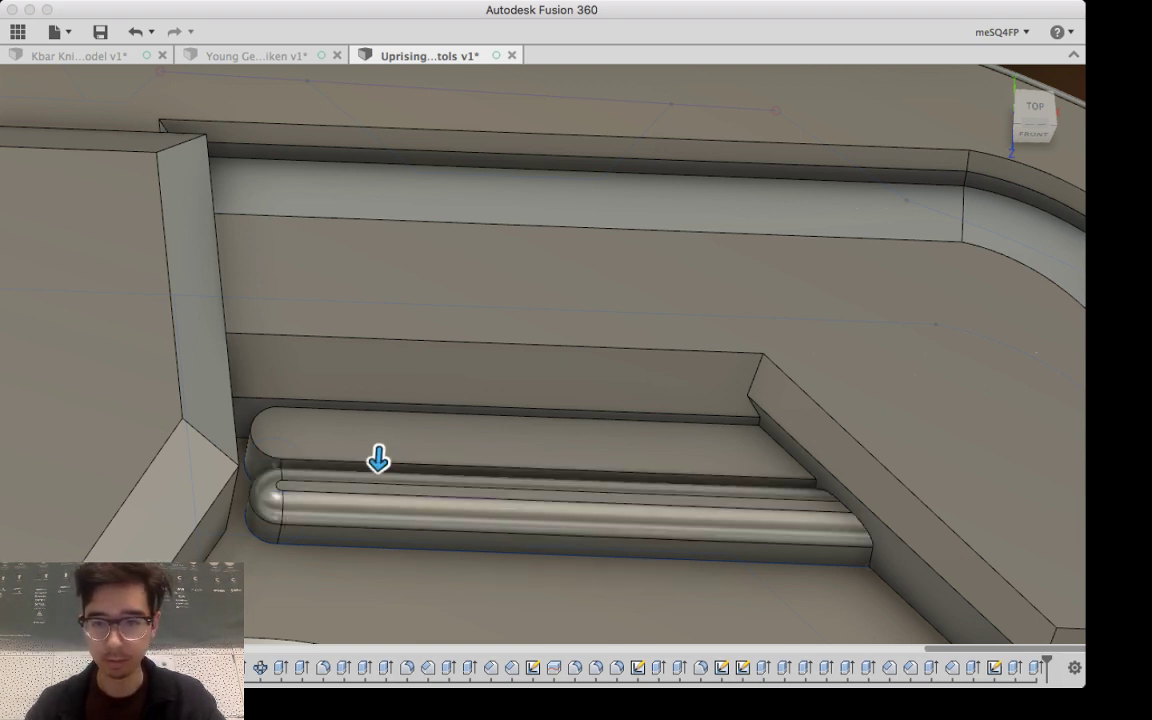
key(Return)
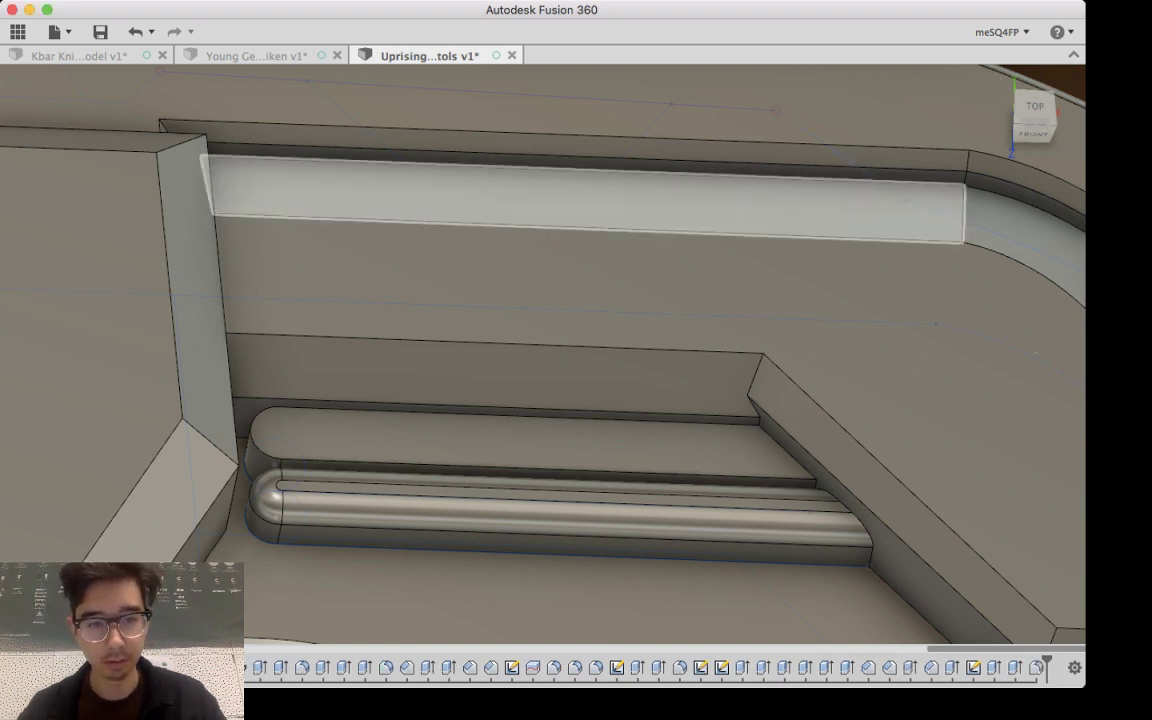
Step: Fillet both long outer edges and the rounded front edge of the upper bar to match the lower bar
click(320, 461)
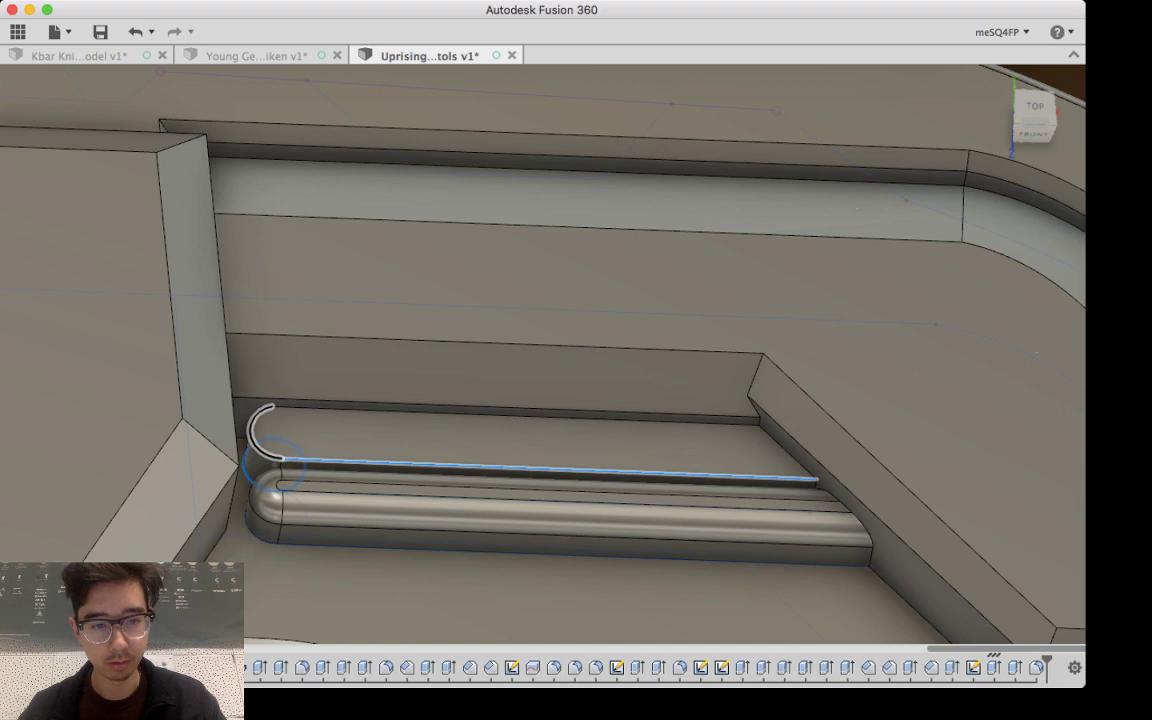
shift+click(252, 437)
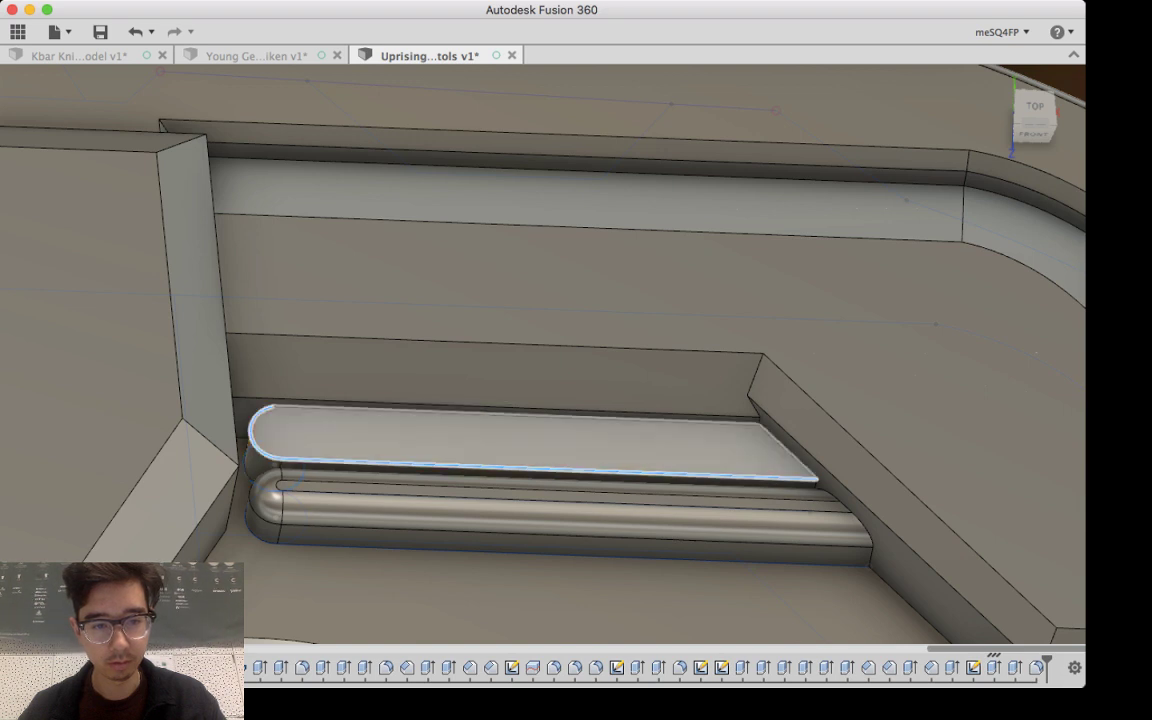
shift+click(300, 408)
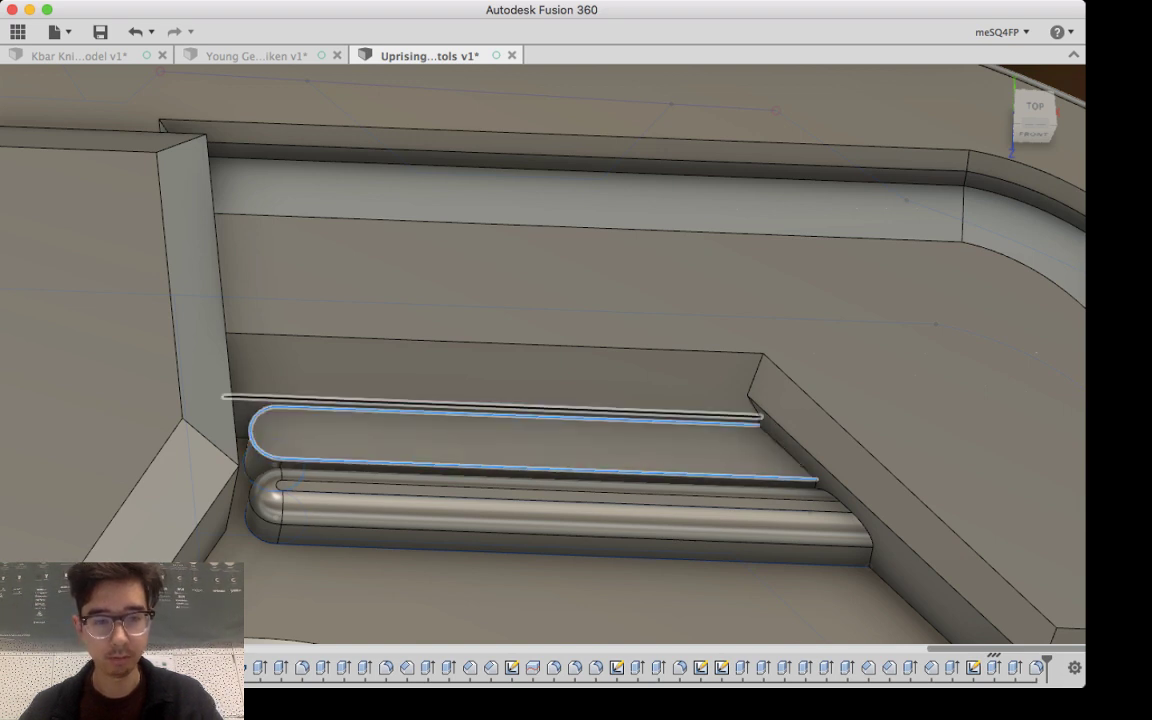
key(f)
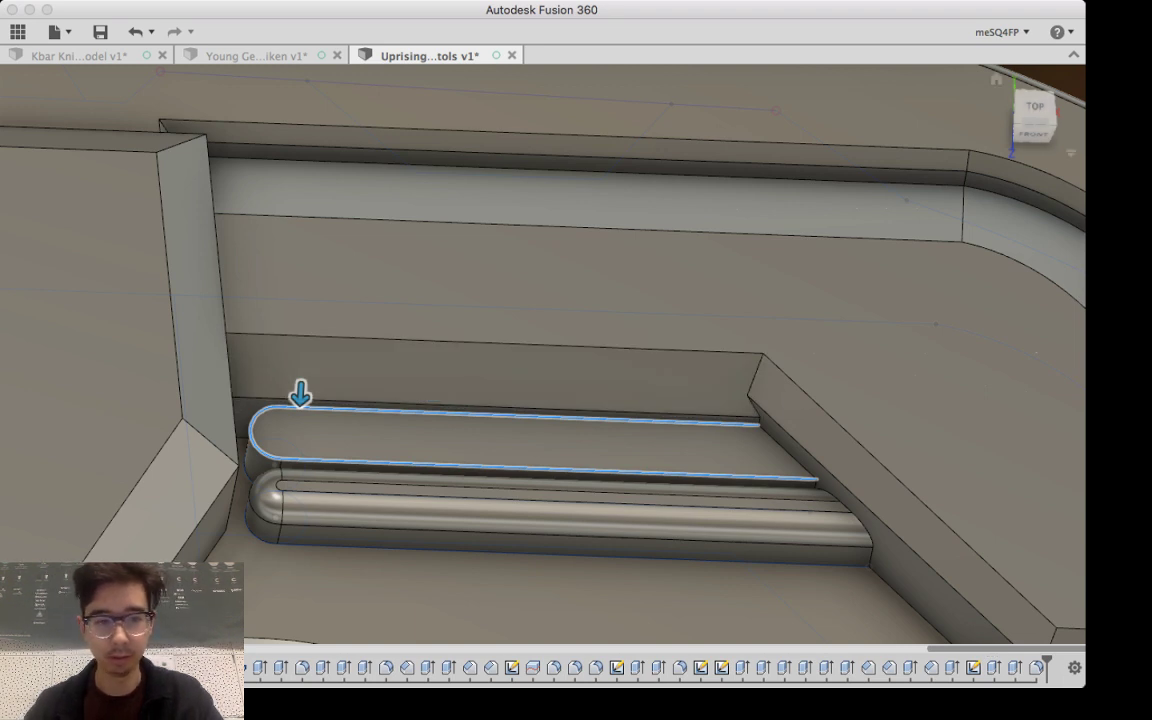
text(1)
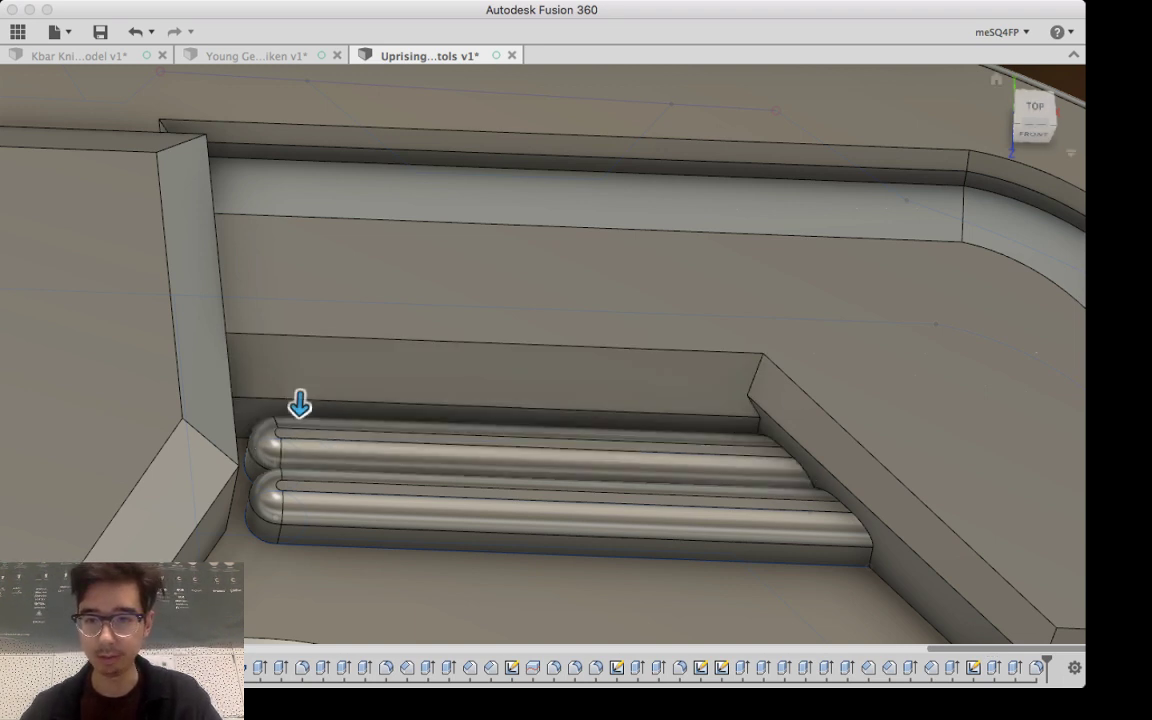
key(Return)
Step: Examine the two rounded bars and the surrounding rear body and grip area for details still to model
scroll(654, 378, up, 5)
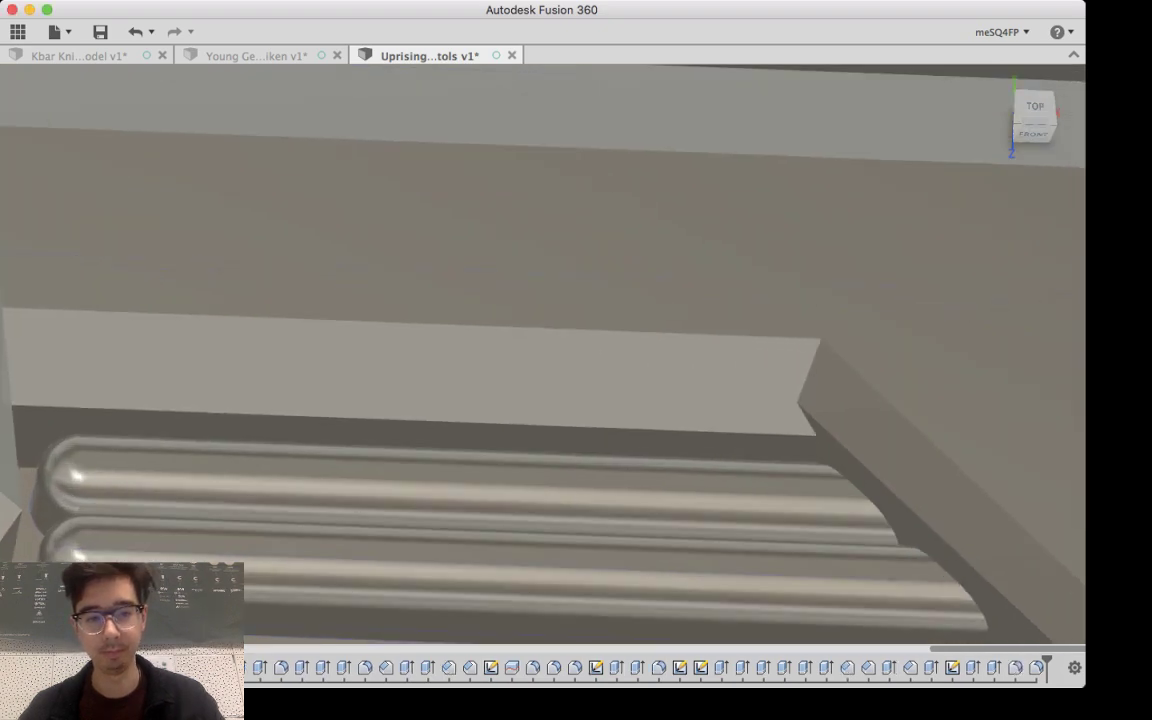
scroll(654, 378, down, 10)
shift+middle_drag(654, 352, 656, 381)
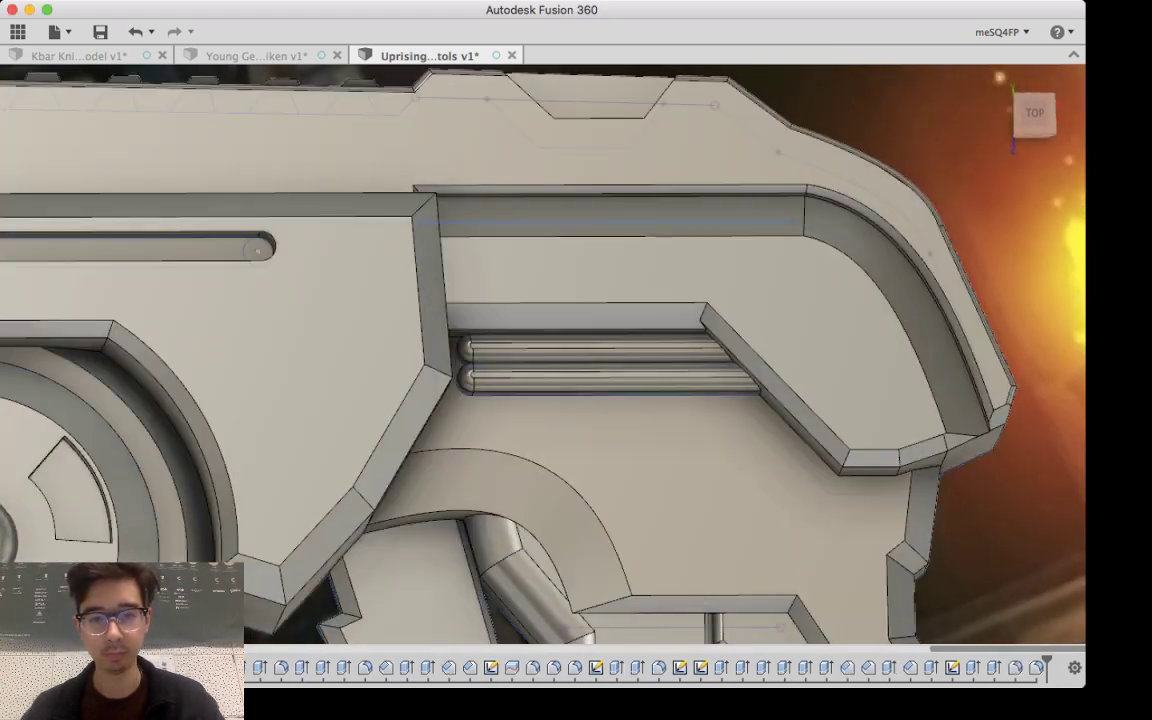
scroll(656, 381, down, 6)
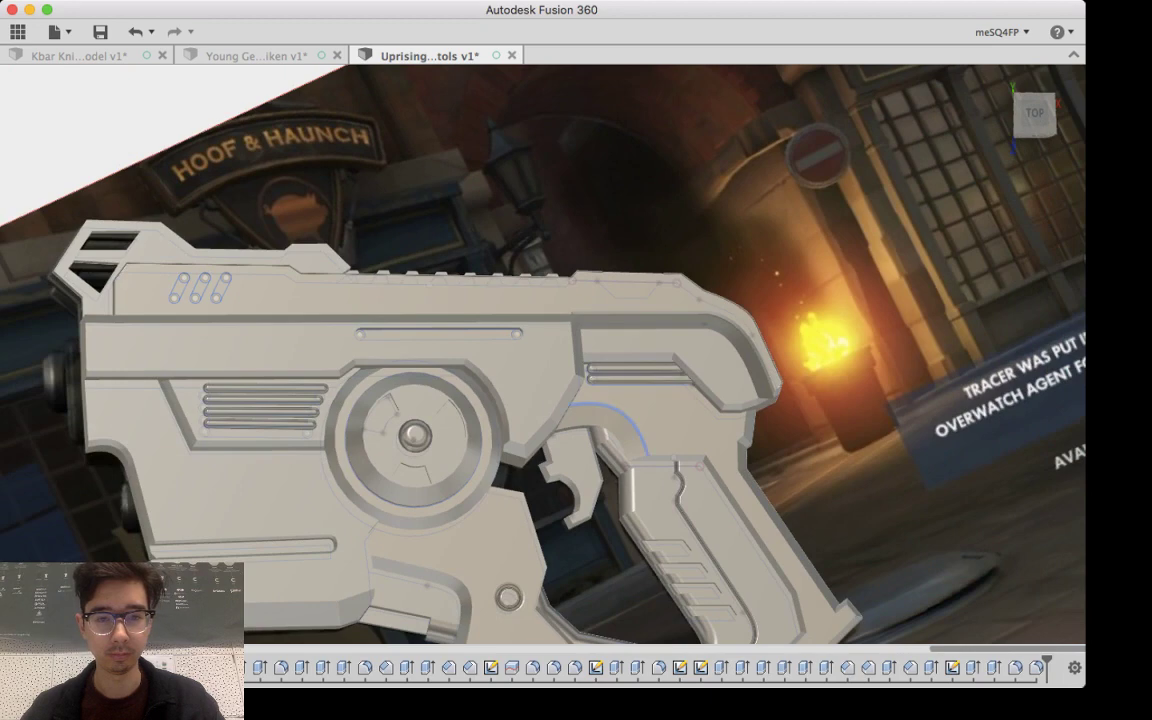
scroll(642, 406, up, 5)
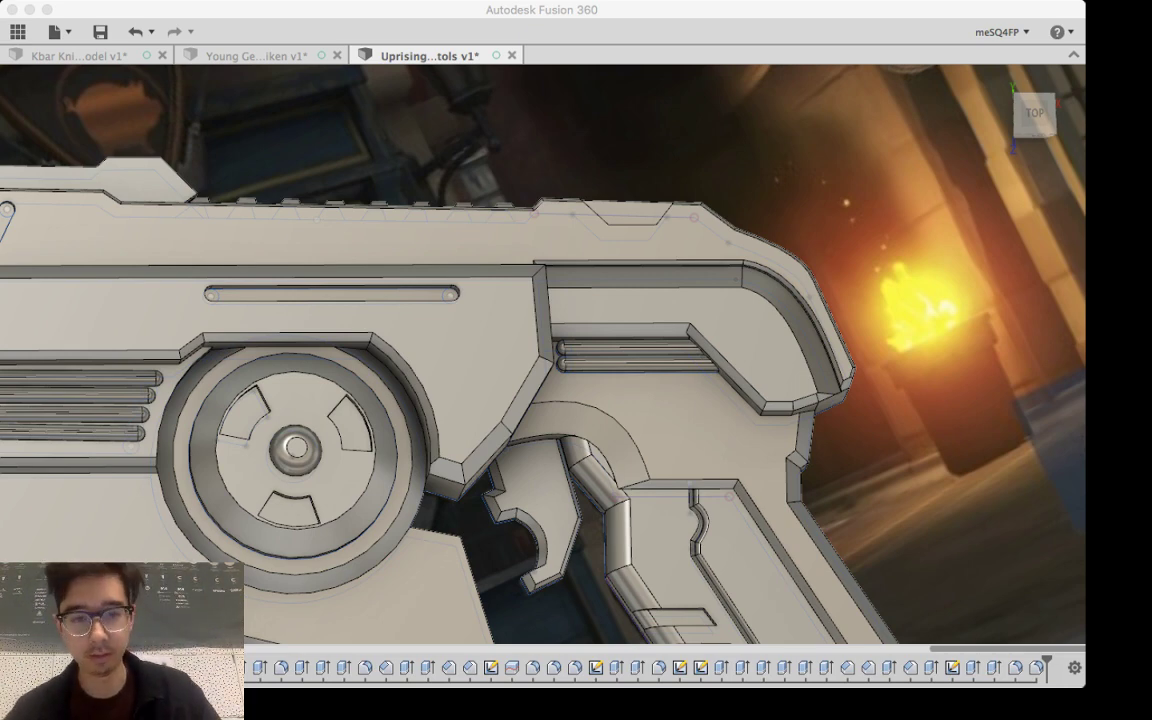
scroll(465, 488, up, 3)
scroll(465, 488, down, 5)
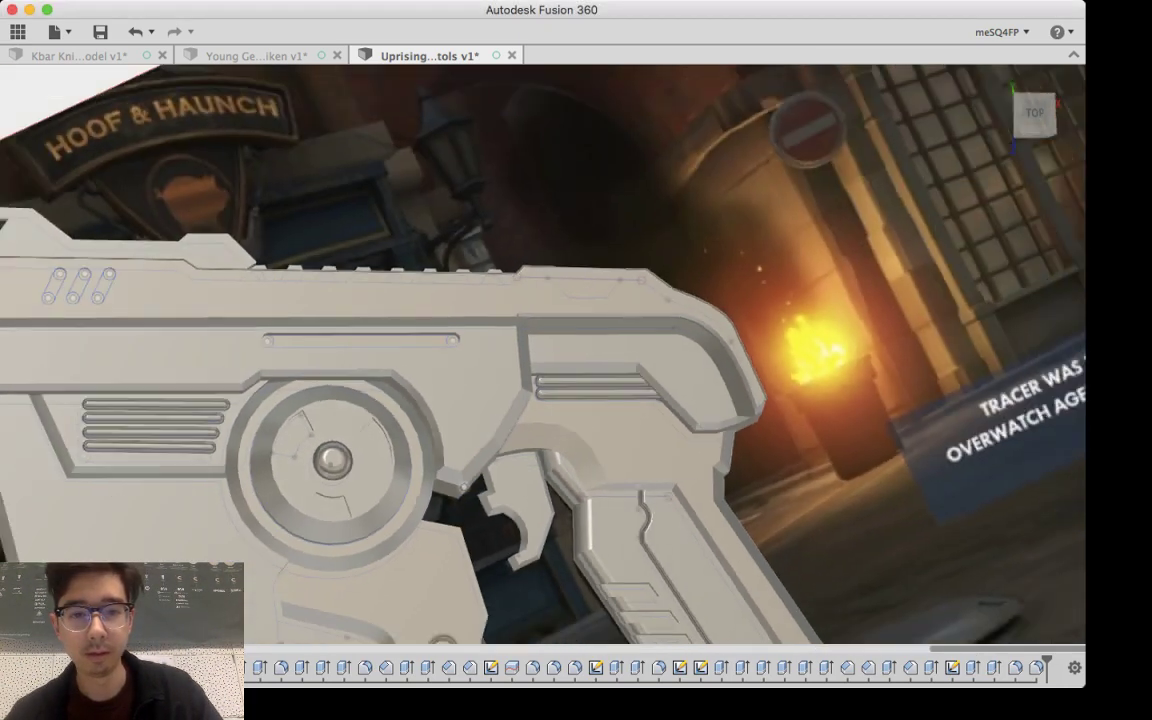
mouse_move(670, 385)
shift+middle_down()
mouse_move(480, 410)
mouse_move(690, 405)
mouse_move(700, 345)
mouse_move(670, 350)
mouse_move(660, 405)
shift+middle_up()
mouse_move(714, 500)
middle_down()
mouse_move(674, 483)
mouse_move(671, 515)
mouse_move(671, 480)
middle_up()
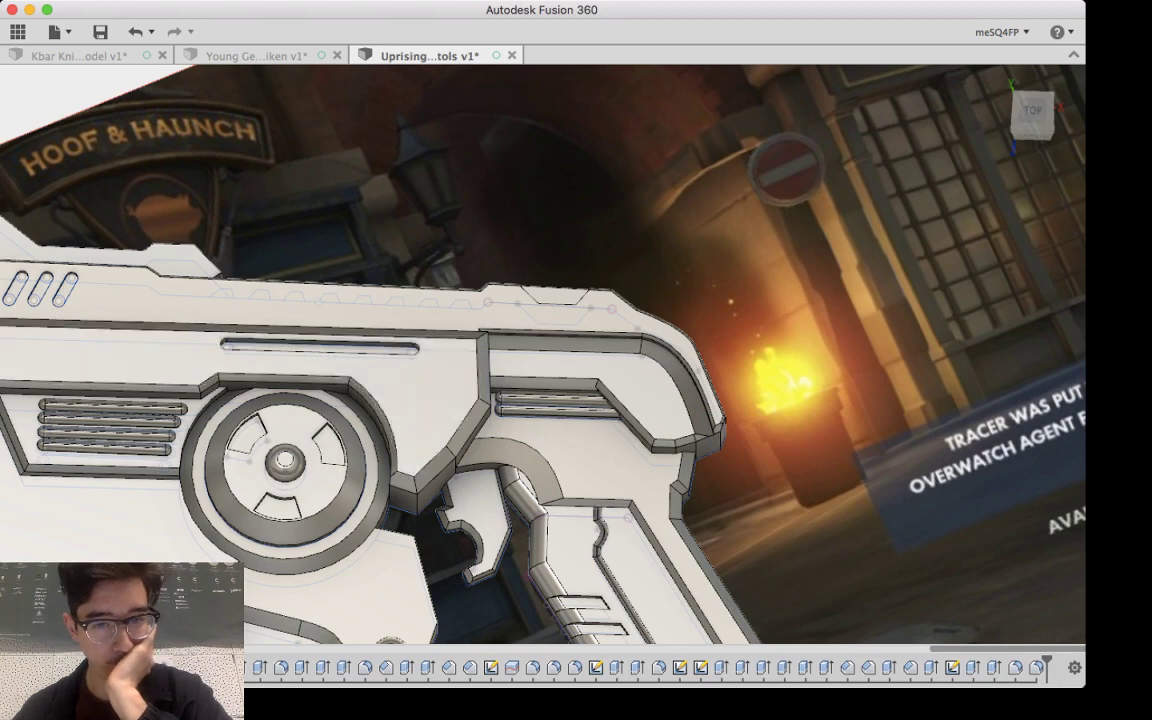
scroll(538, 473, up, 8)
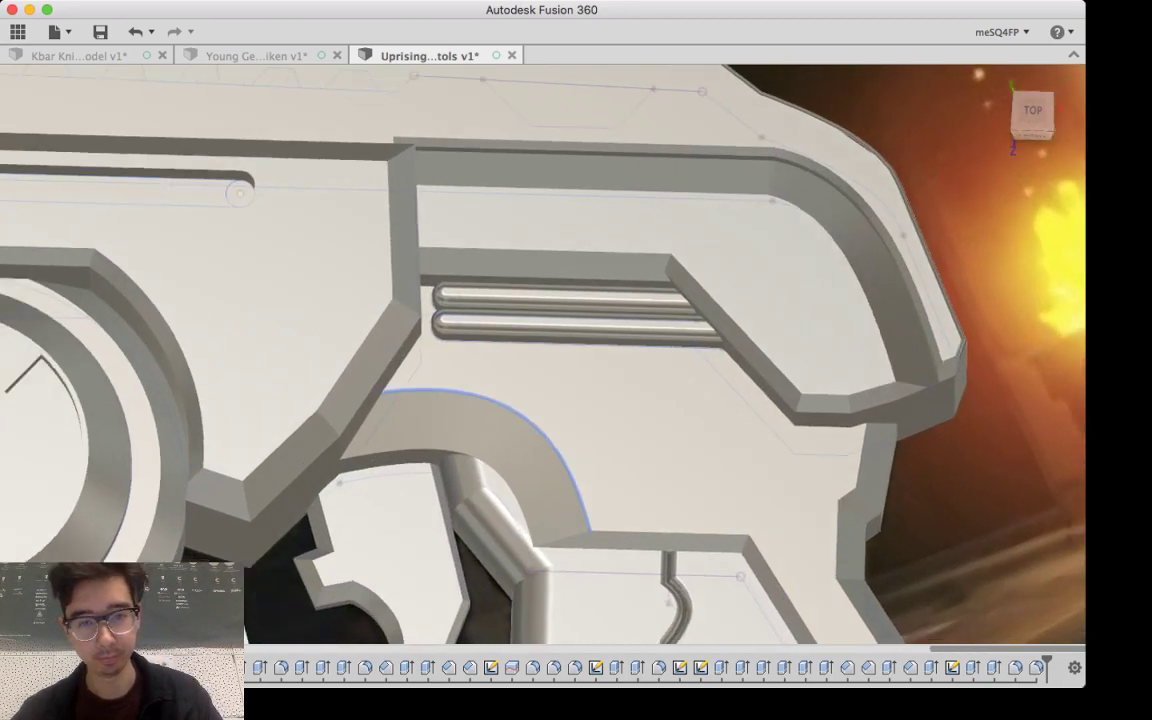
mouse_move(545, 440)
middle_down()
mouse_move(684, 430)
mouse_move(684, 452)
mouse_move(684, 431)
middle_up()
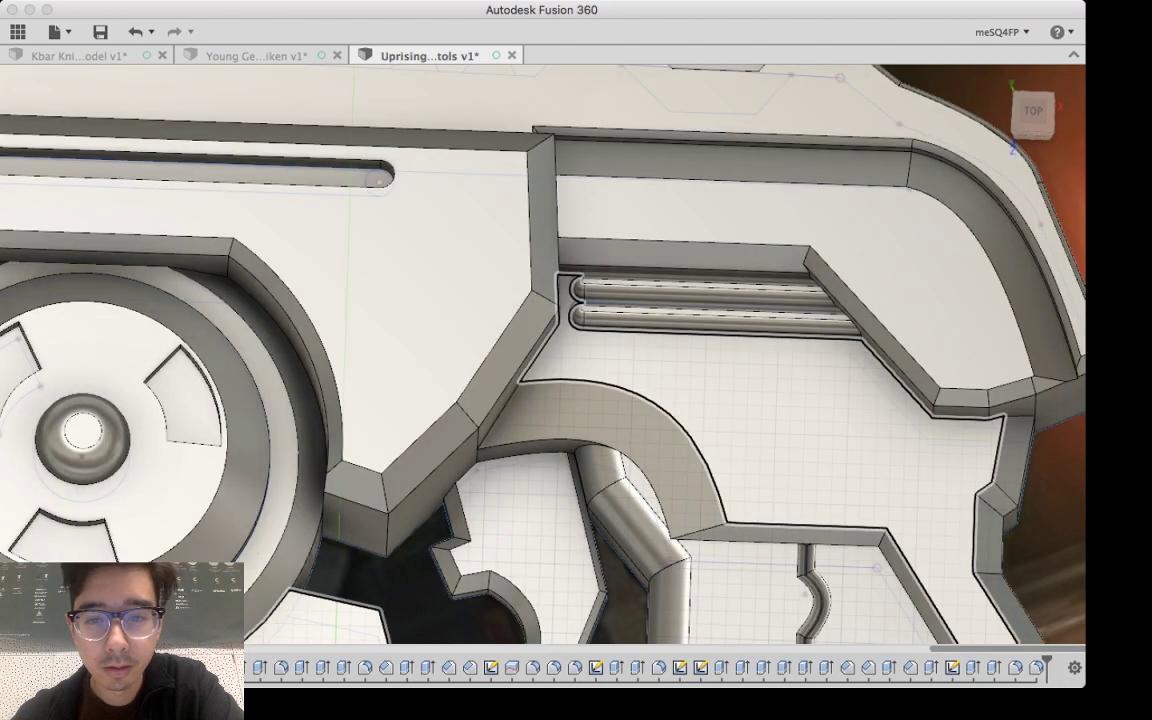
double_click(952, 667)
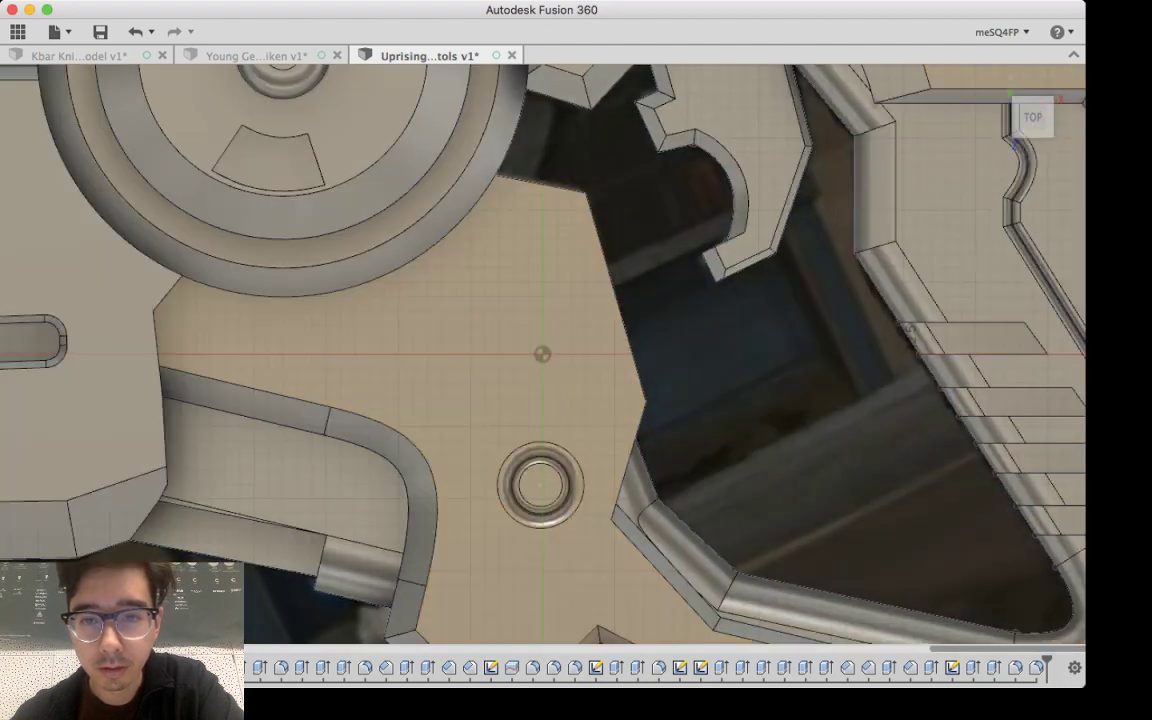
middle_drag(542, 355, 528, 379)
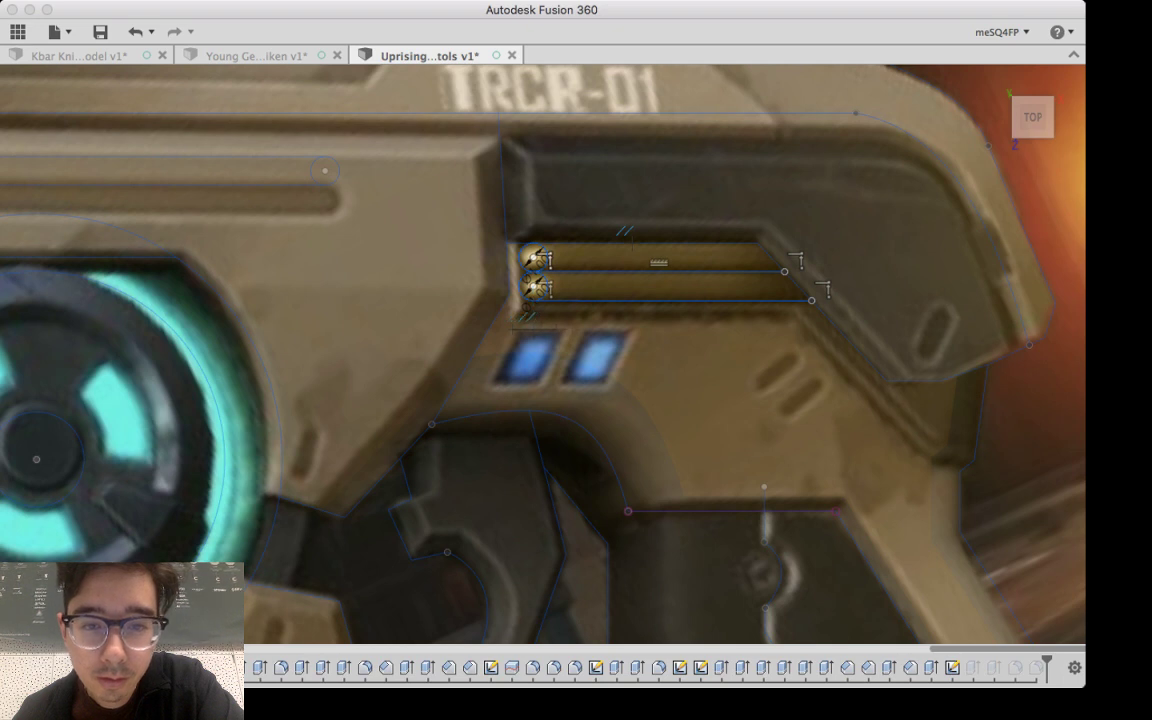
scroll(568, 336, up, 3)
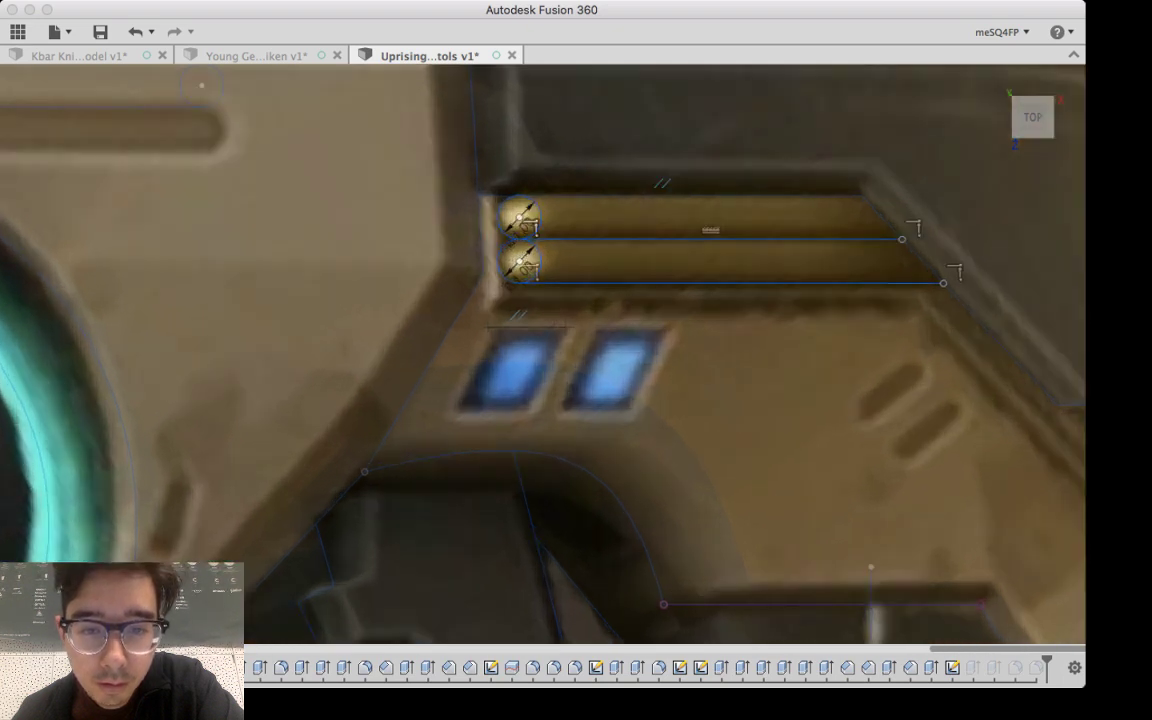
click(565, 327)
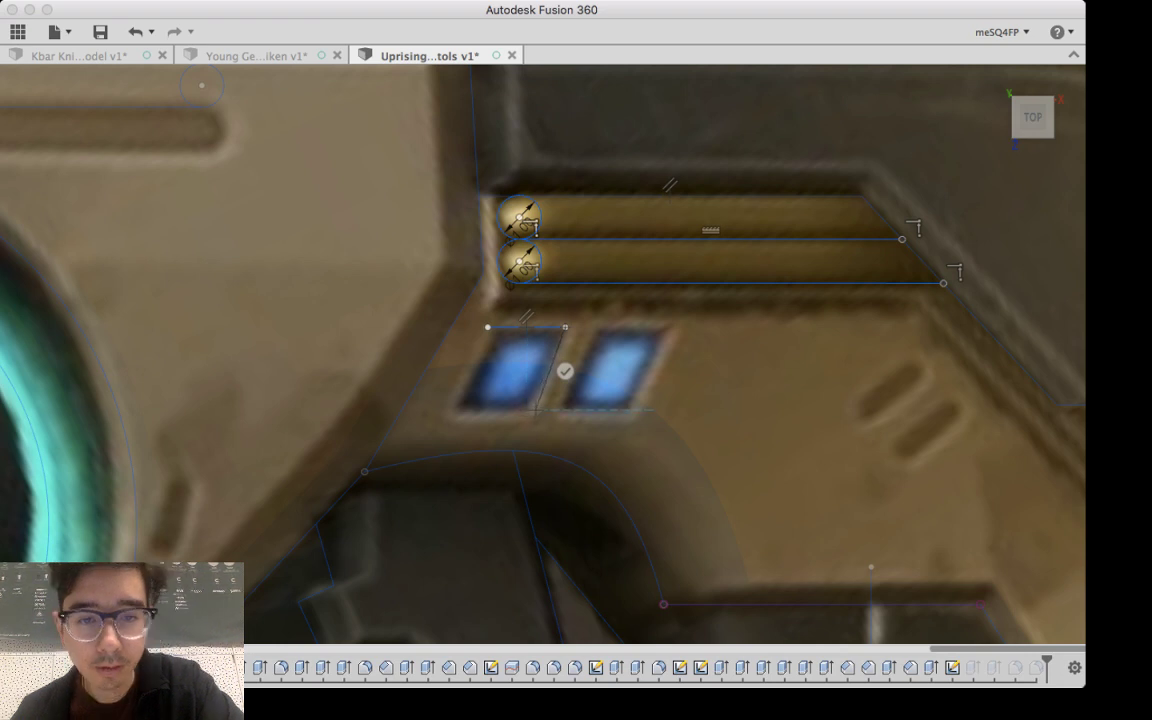
key(Escape)
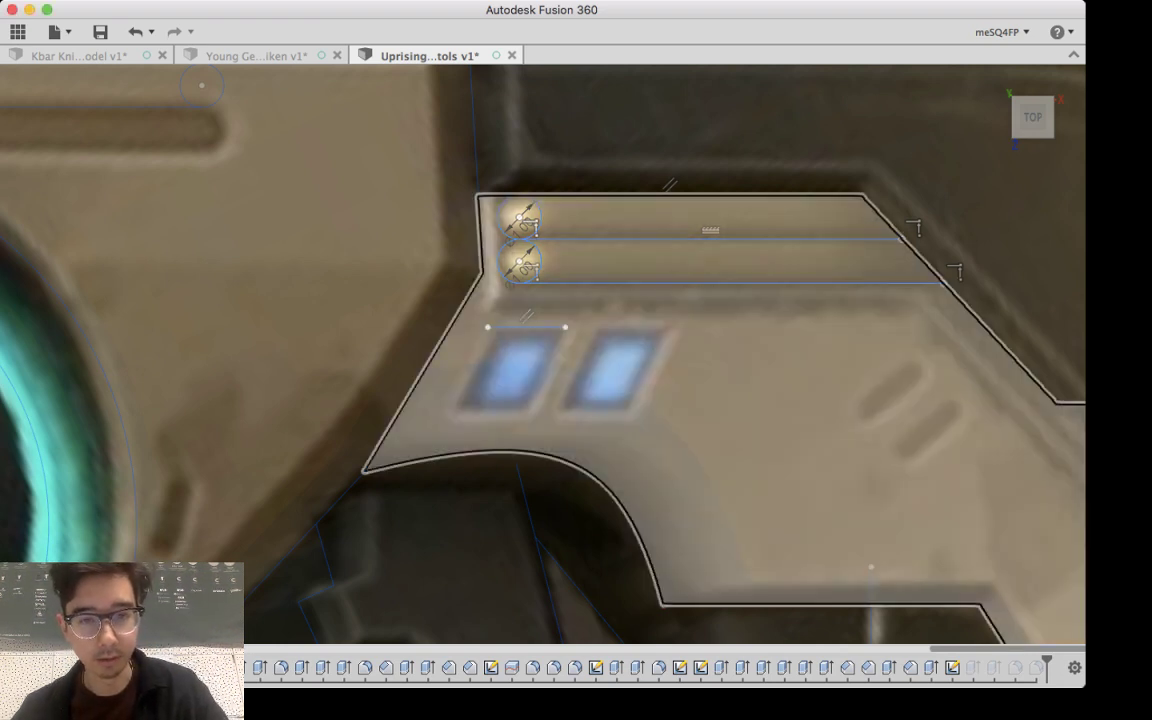
key(super+z)
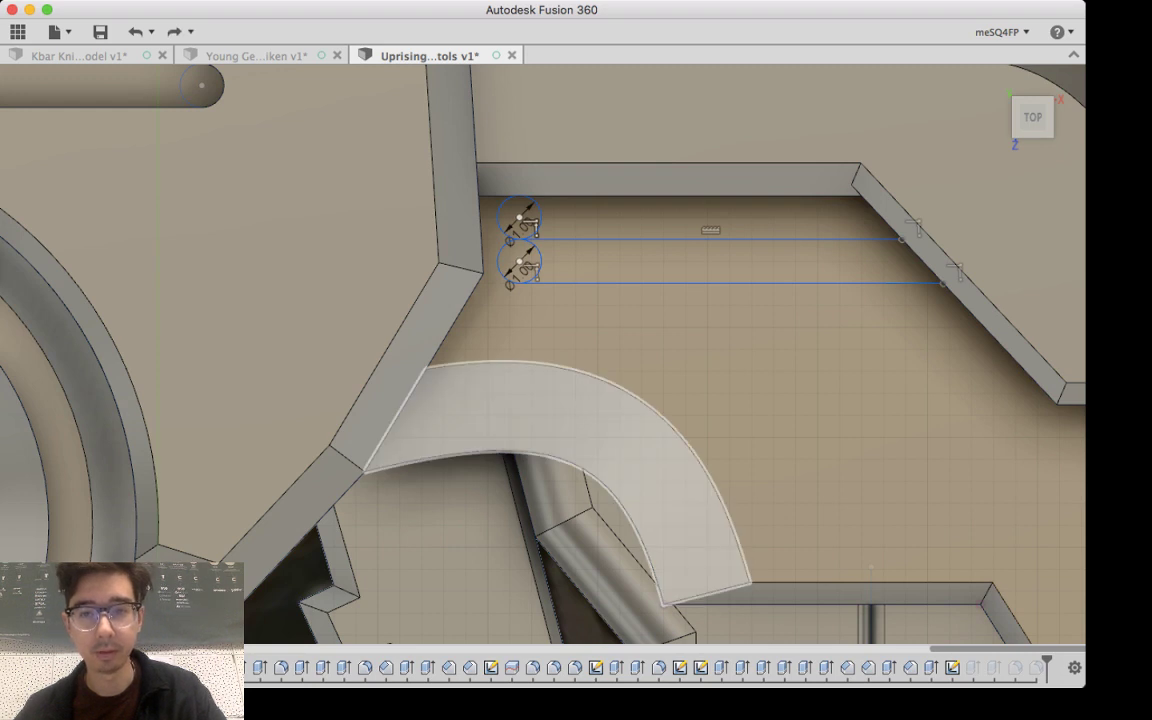
Step: Start a new sketch on the rear body and trace the first blue light below the brass bars as a closed four-sided slanted outline
click(800, 95)
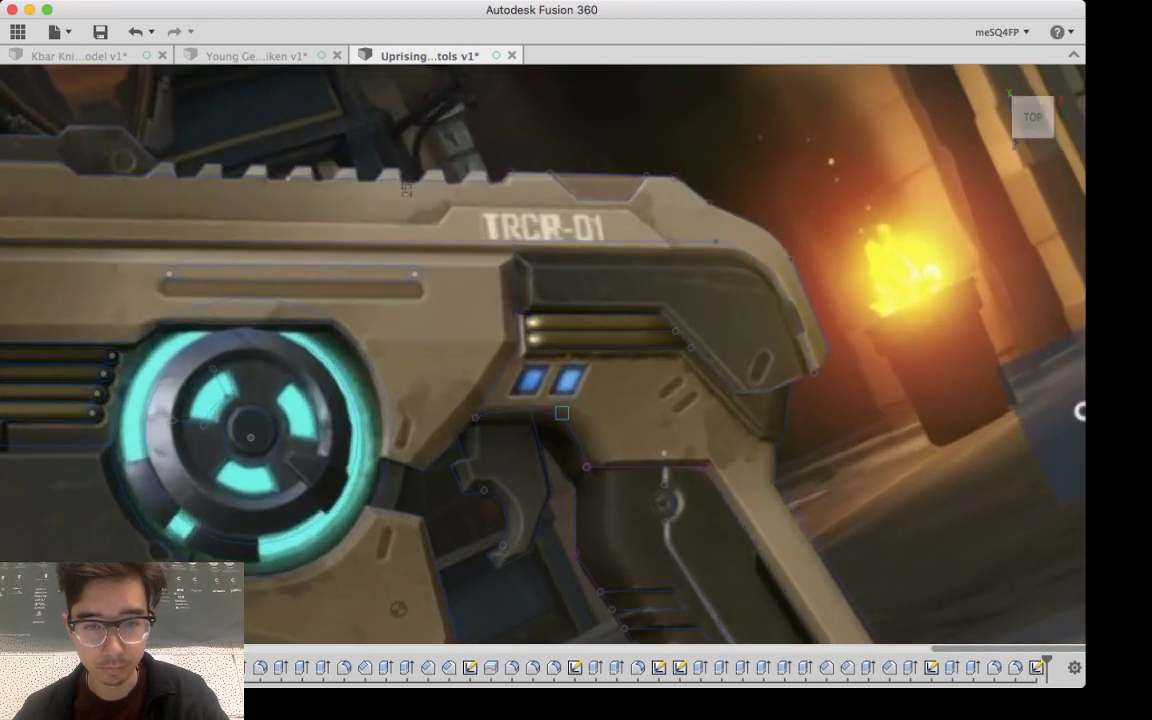
scroll(560, 411, up, 10)
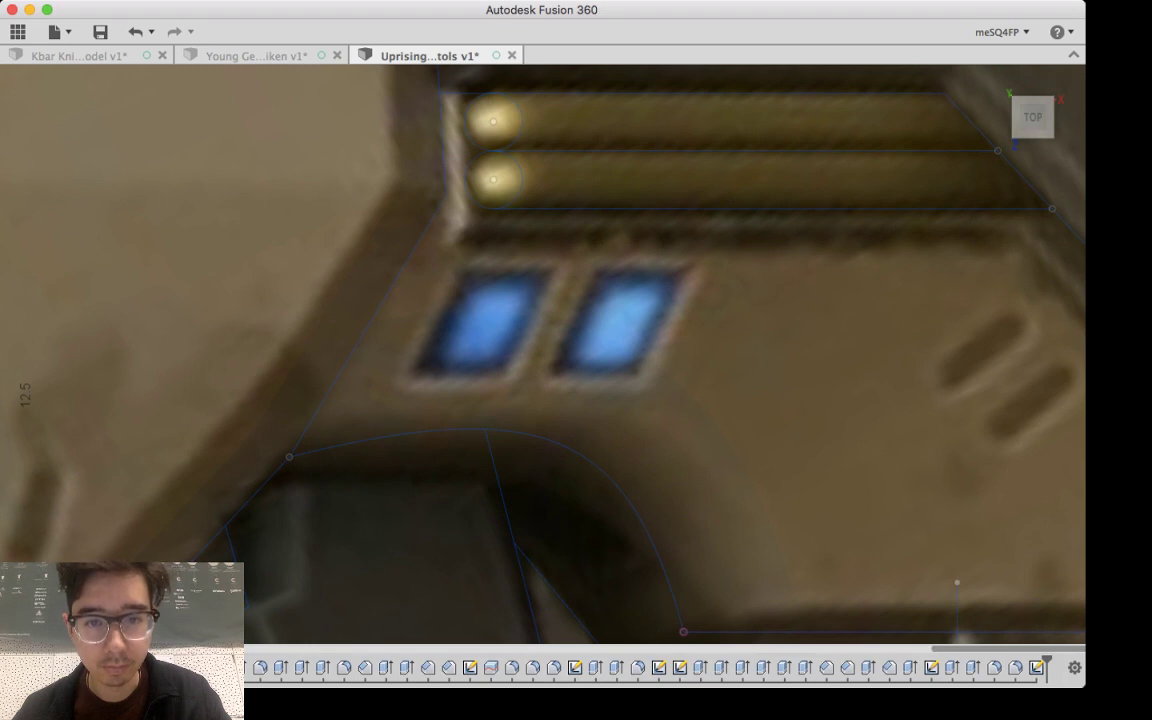
click(463, 270)
click(553, 270)
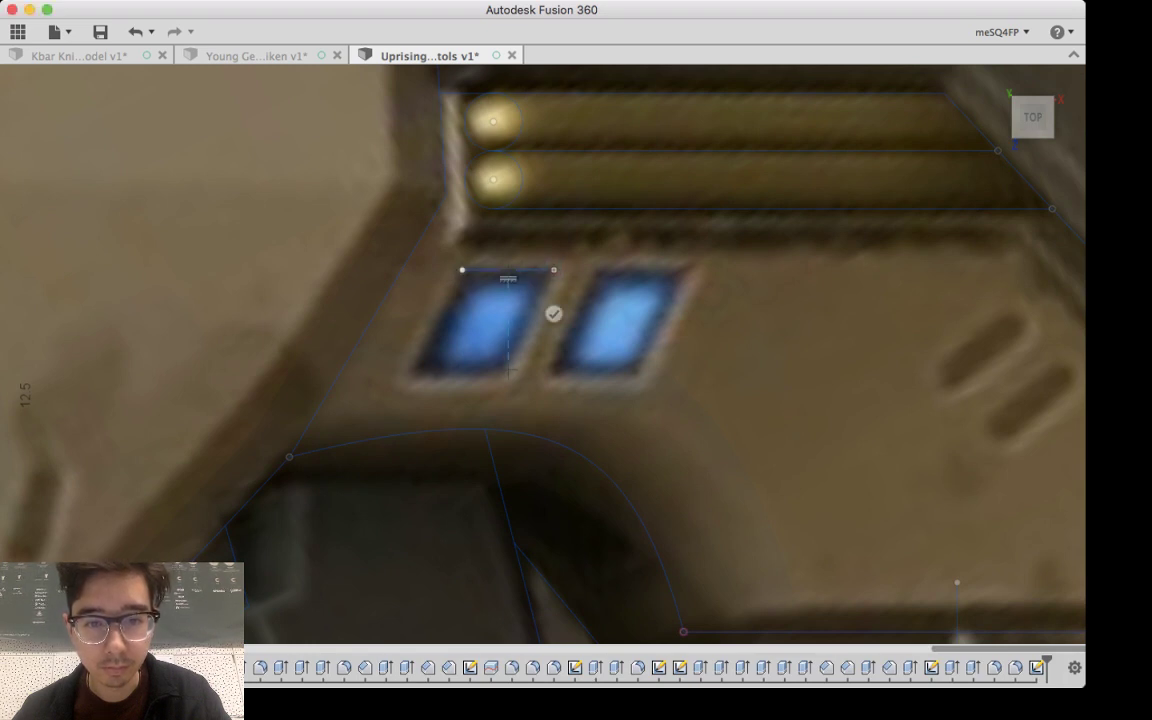
click(508, 372)
click(422, 372)
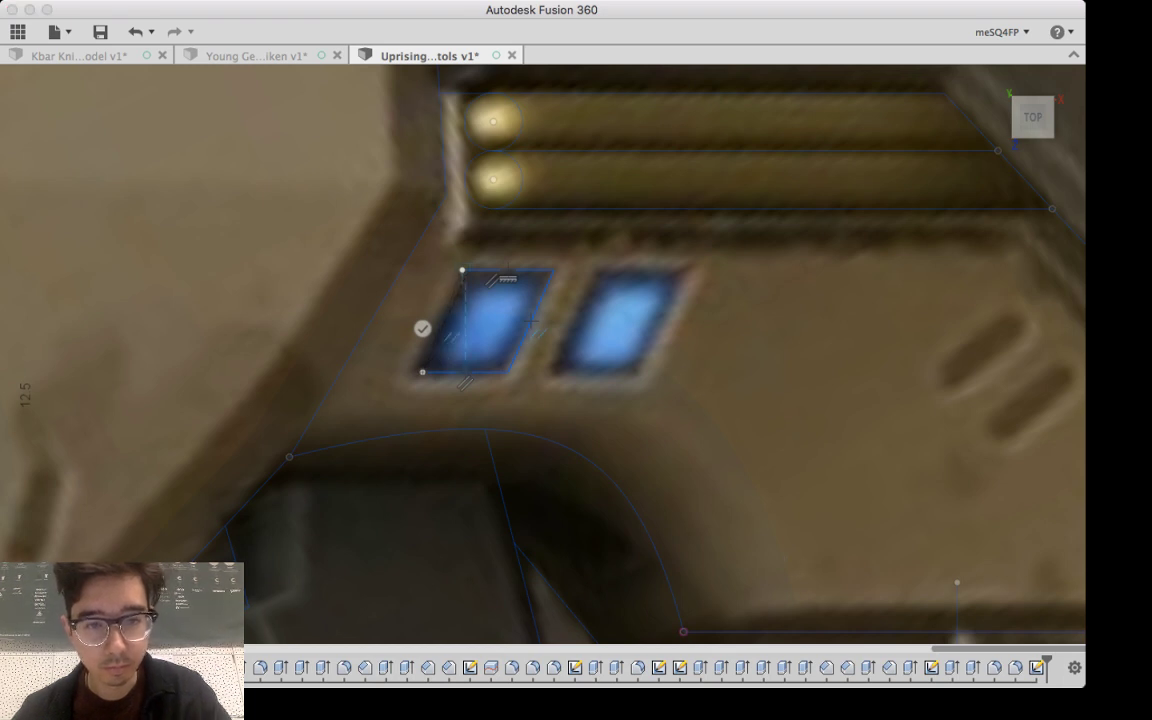
key(Escape)
drag(422, 372, 414, 372)
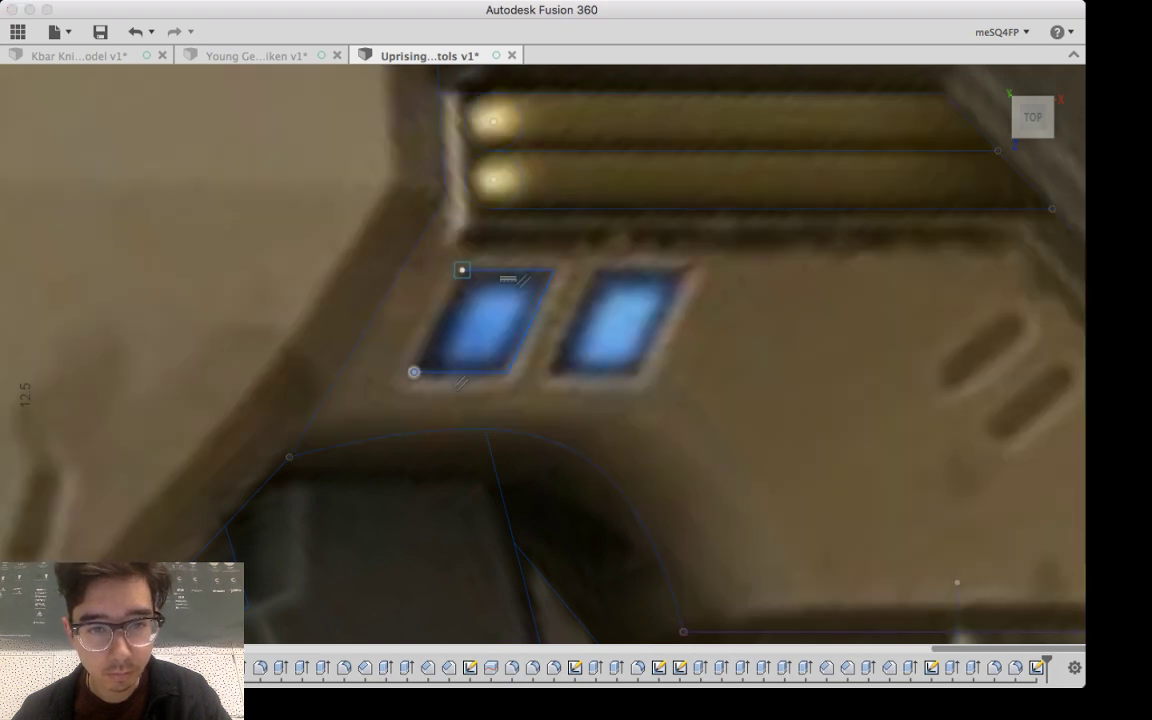
click(462, 270)
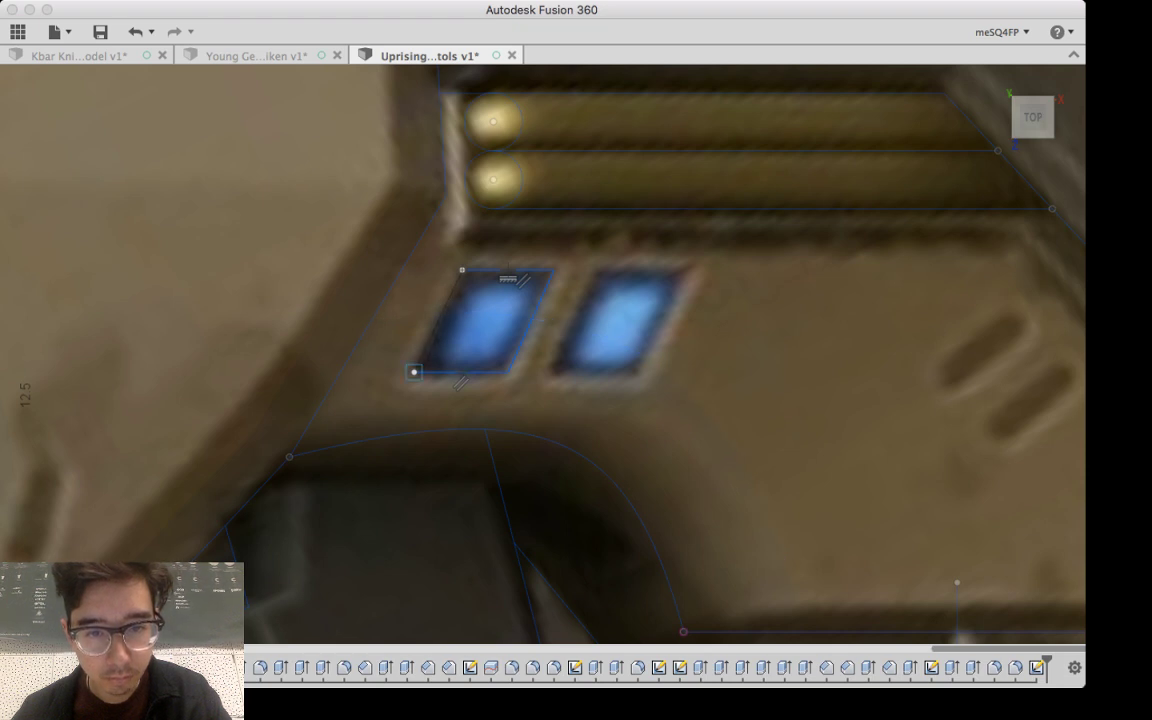
click(414, 372)
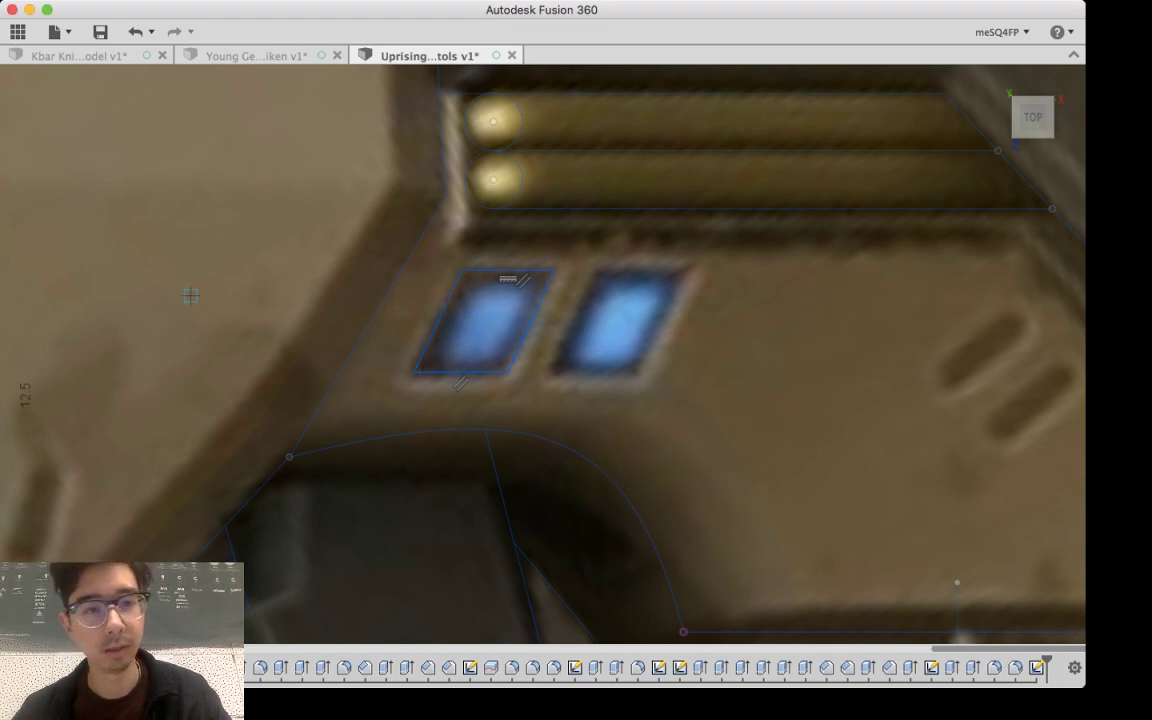
Step: Trace the second blue light beside the first as a closed slanted parallelogram with horizontal upper and lower edges
click(152, 79)
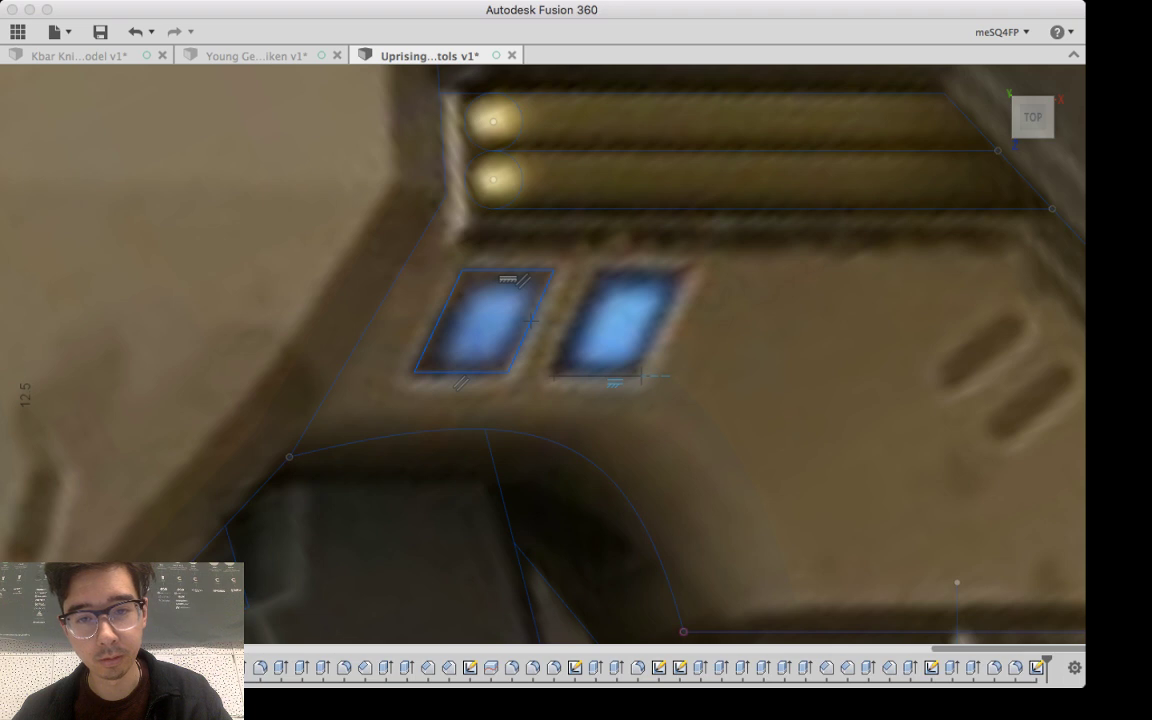
click(641, 376)
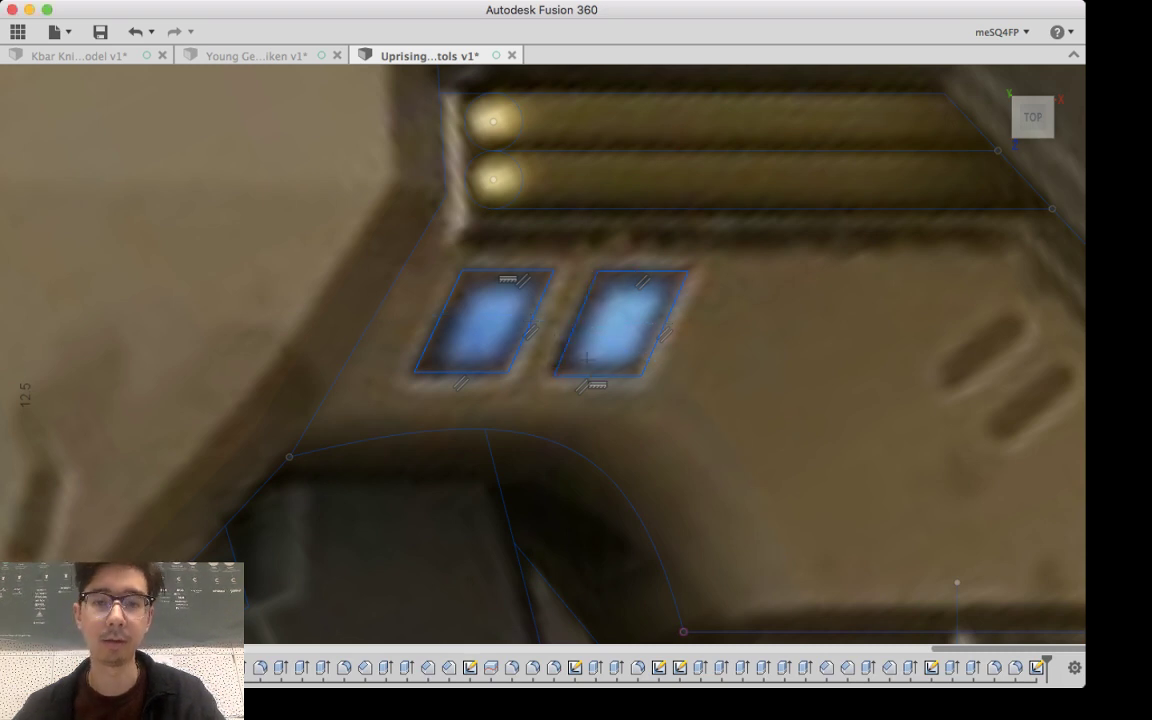
scroll(518, 343, down, 5)
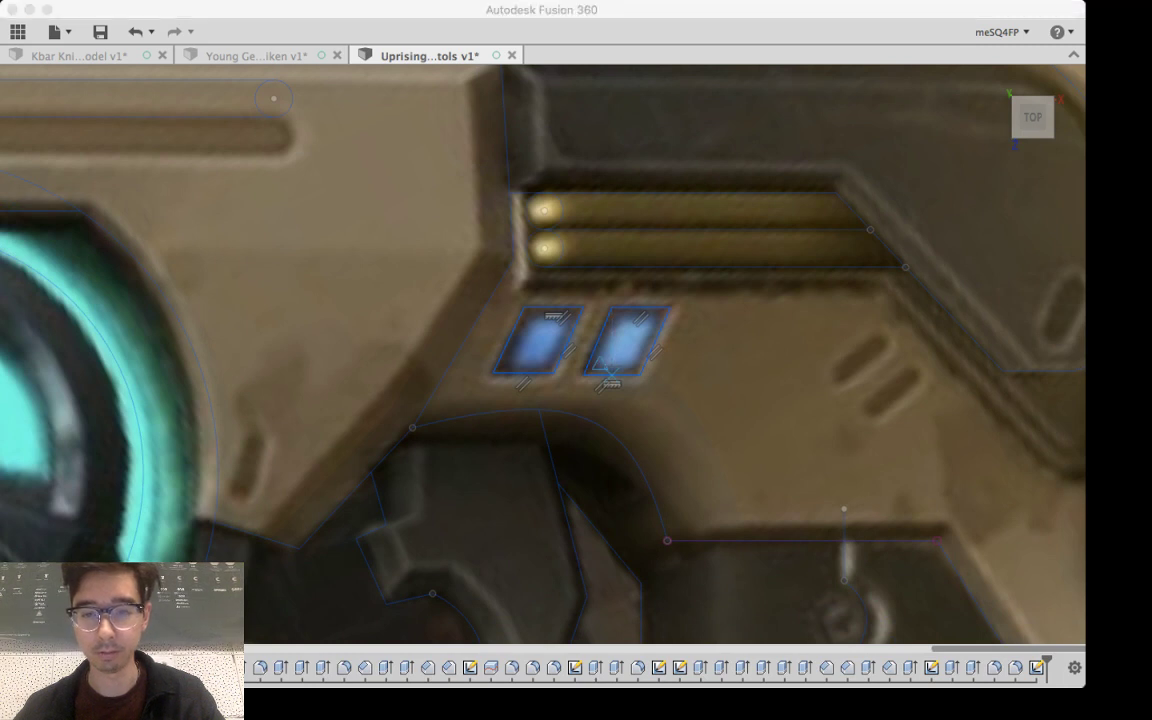
click(611, 374)
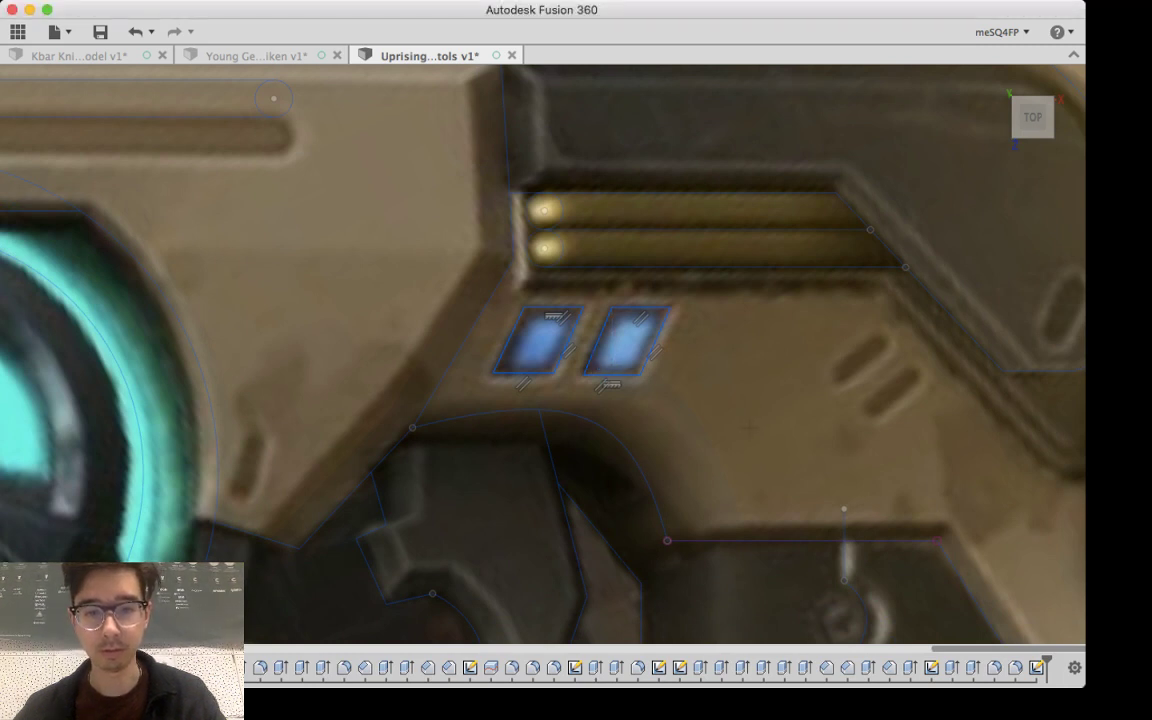
key(e)
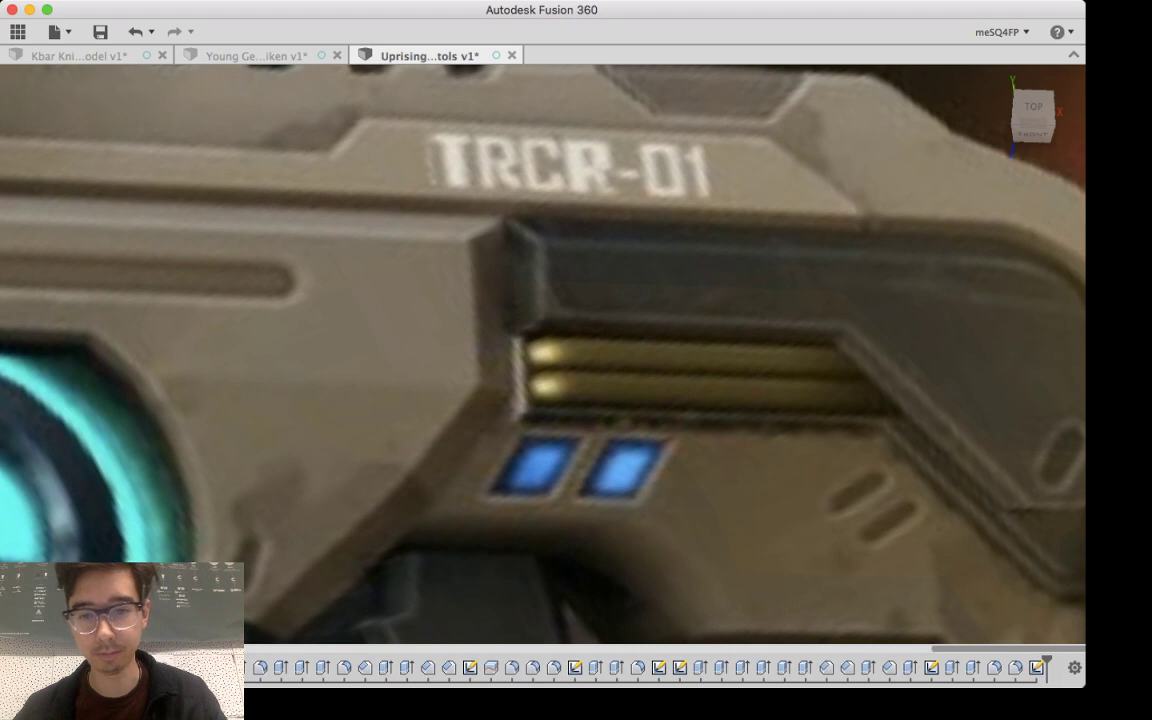
key(super+z)
mouse_move(880, 474)
middle_down()
mouse_move(626, 466)
mouse_move(615, 446)
mouse_move(637, 462)
mouse_move(611, 588)
mouse_move(611, 526)
mouse_move(642, 466)
mouse_move(612, 590)
mouse_move(688, 412)
mouse_move(614, 540)
mouse_move(680, 406)
middle_up()
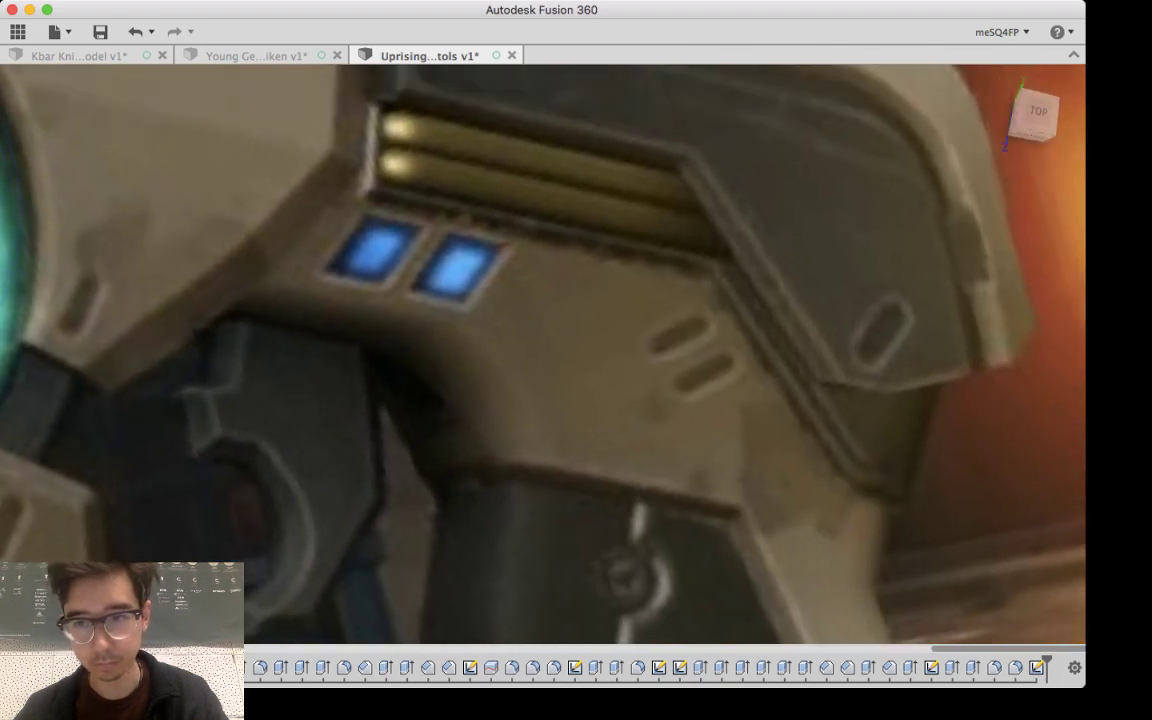
click(1038, 111)
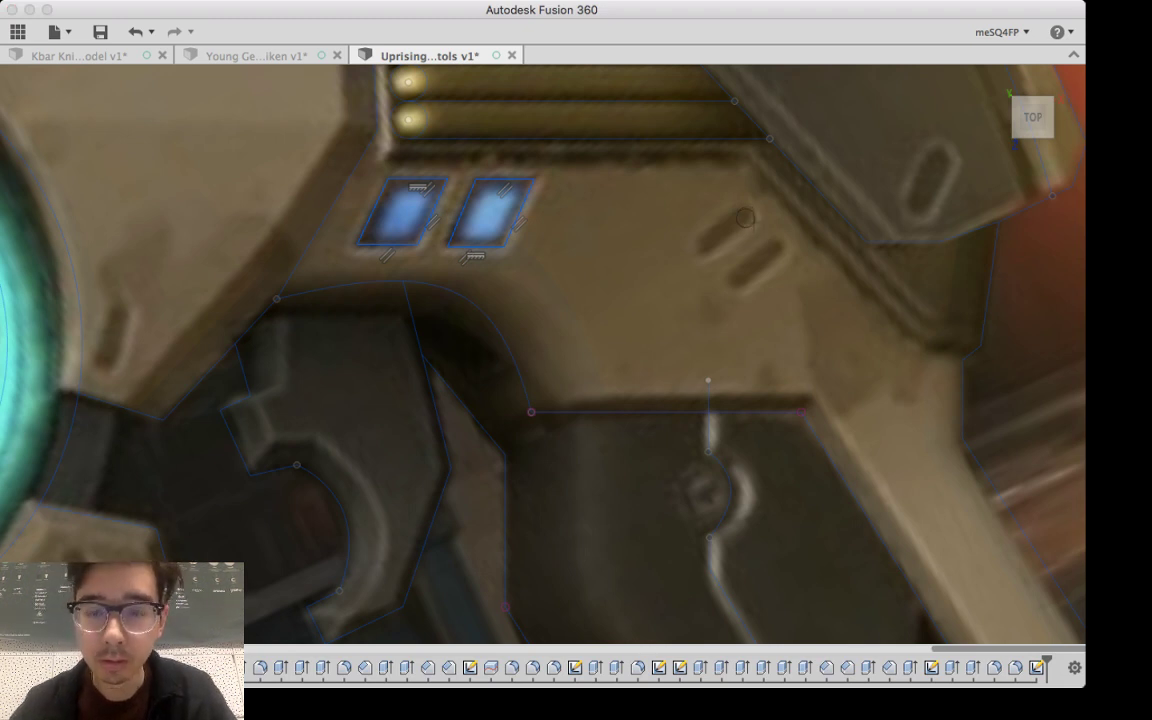
Step: Place a 0.50 diameter circle at the upper end of the first slanted slot above the grip and copy it to the slot's lower end
scroll(746, 219, up, 5)
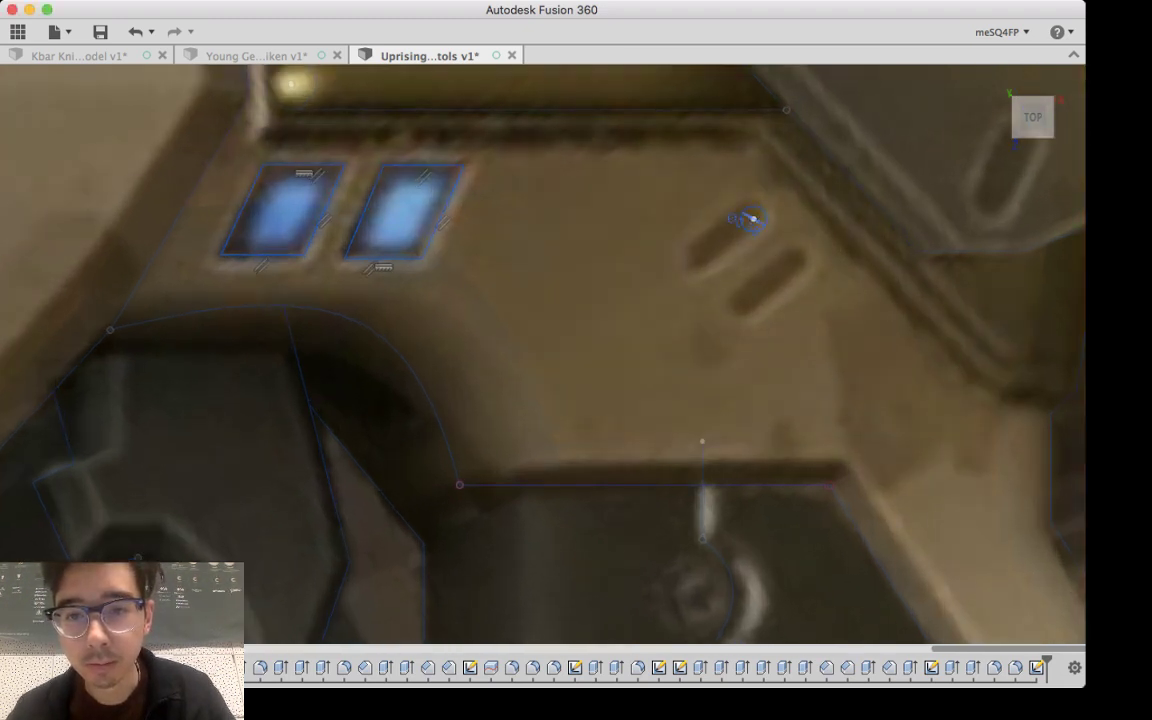
drag(763, 216, 765, 209)
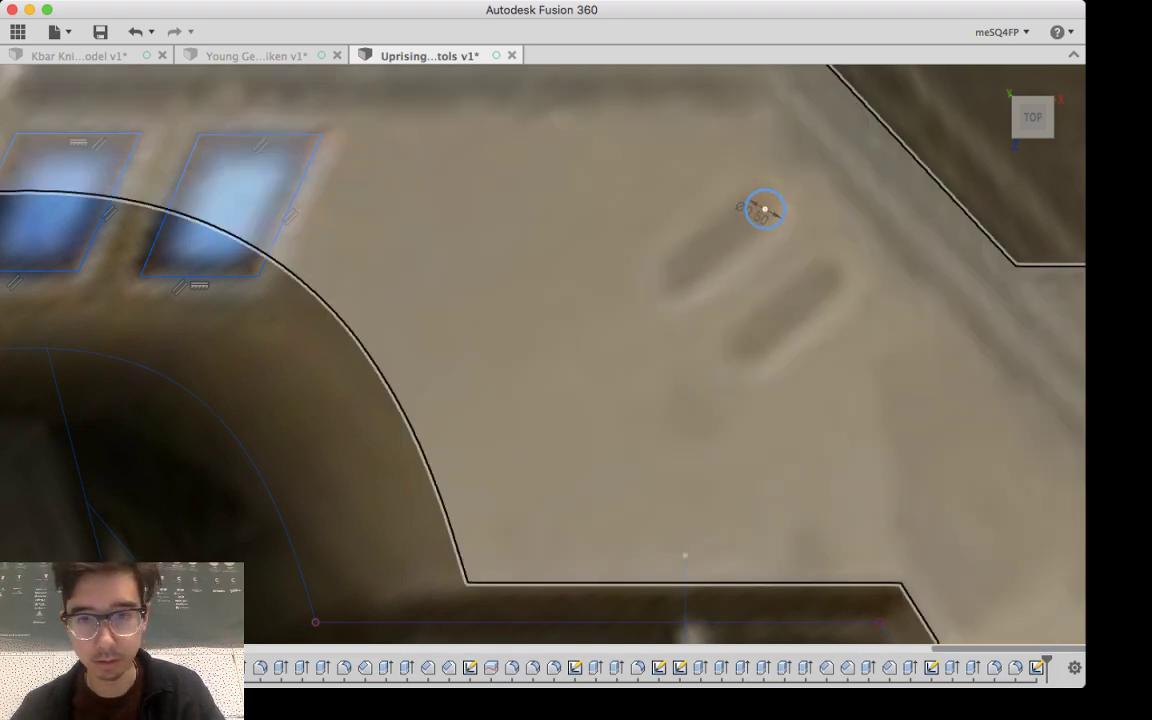
key(super+v)
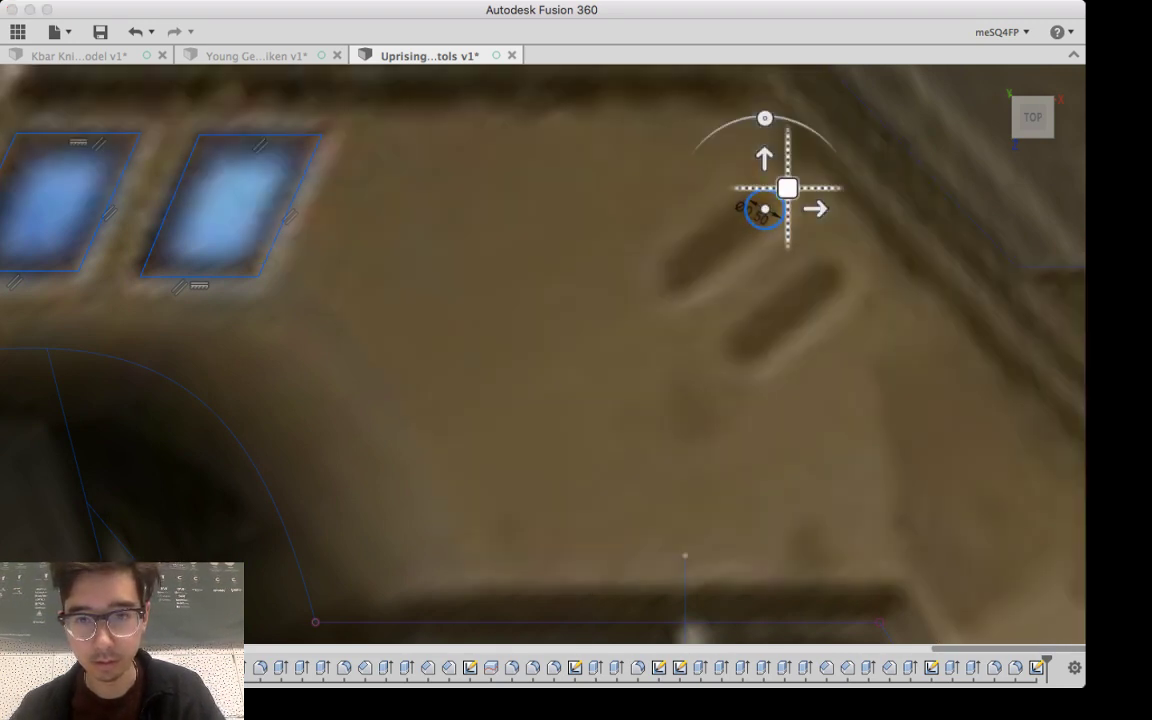
drag(765, 159, 764, 224)
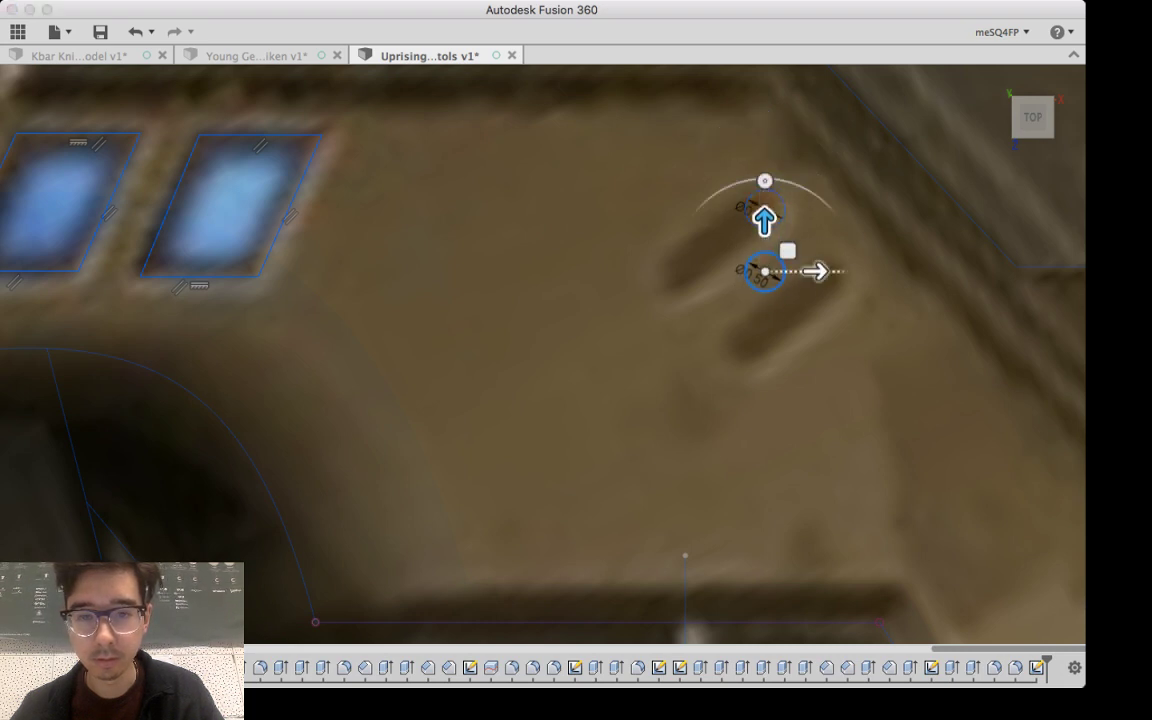
drag(812, 268, 730, 271)
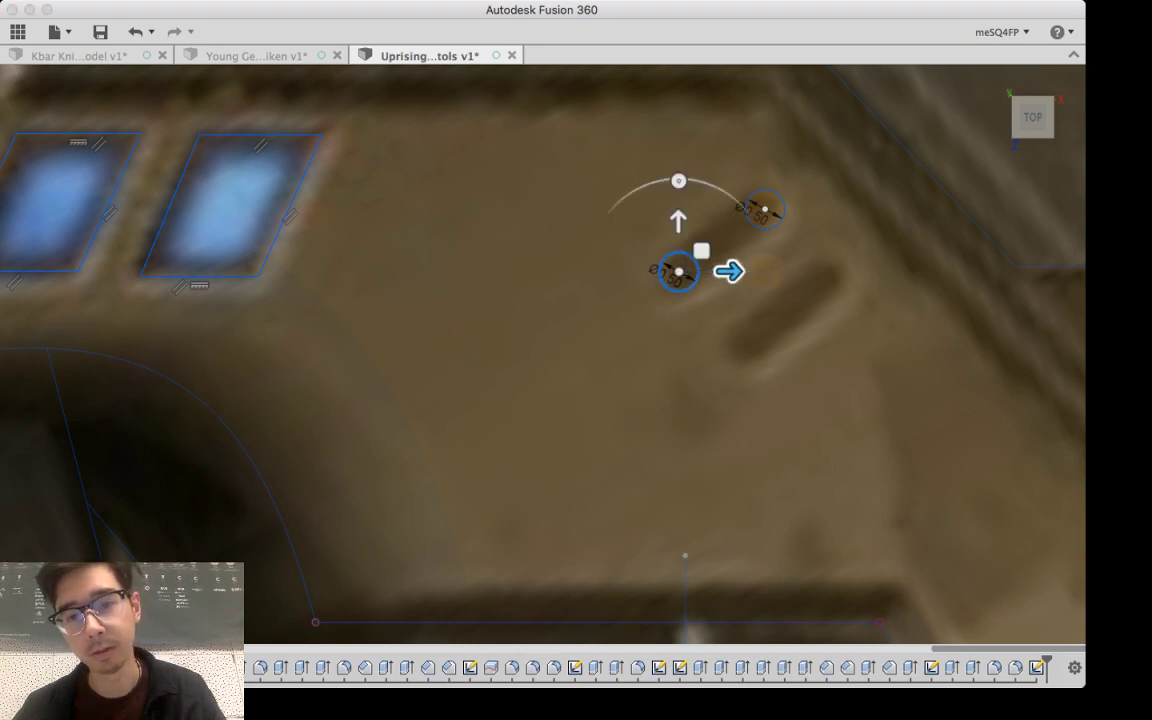
key(Return)
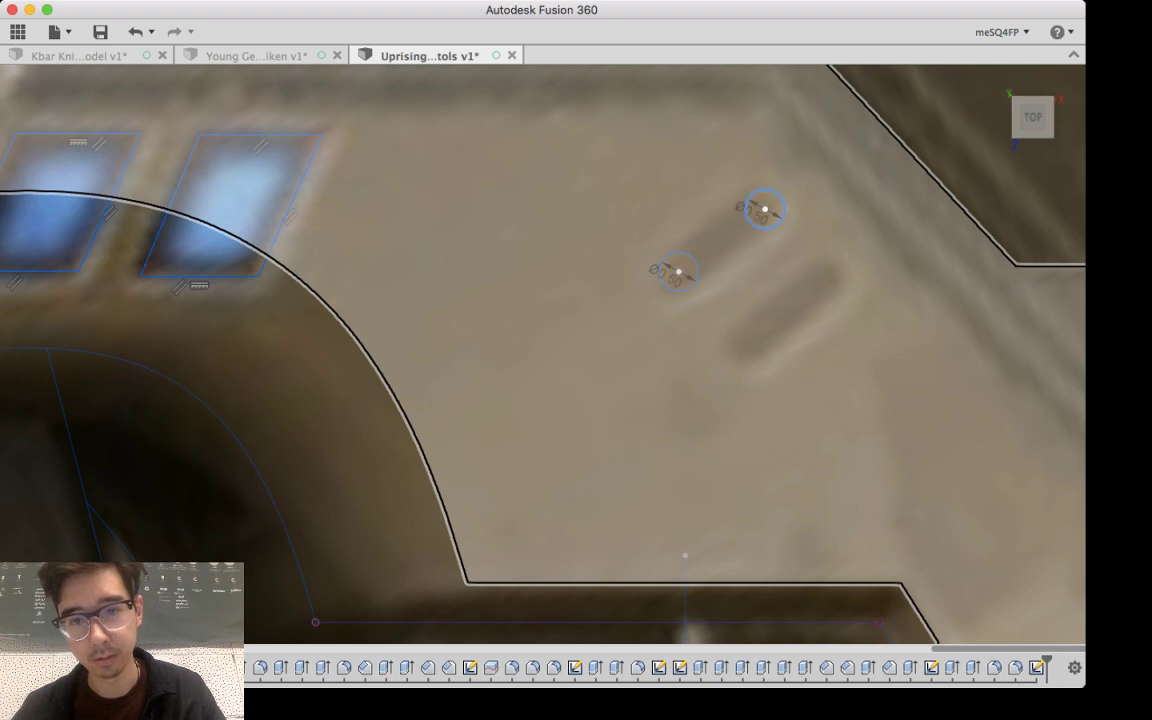
Step: Copy the 0.50 diameter circle twice more, placing the copies at the lower and upper ends of the second slanted slot
key(super+v)
drag(764, 158, 764, 291)
drag(815, 342, 800, 342)
key(Return)
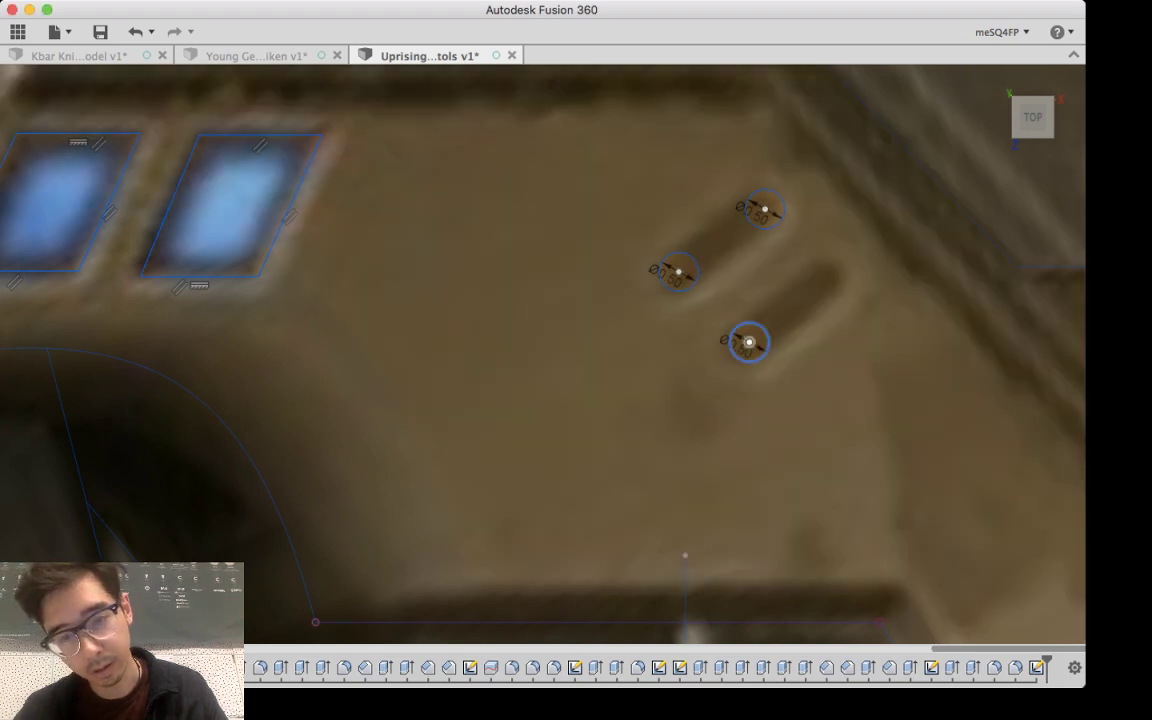
key(super+v)
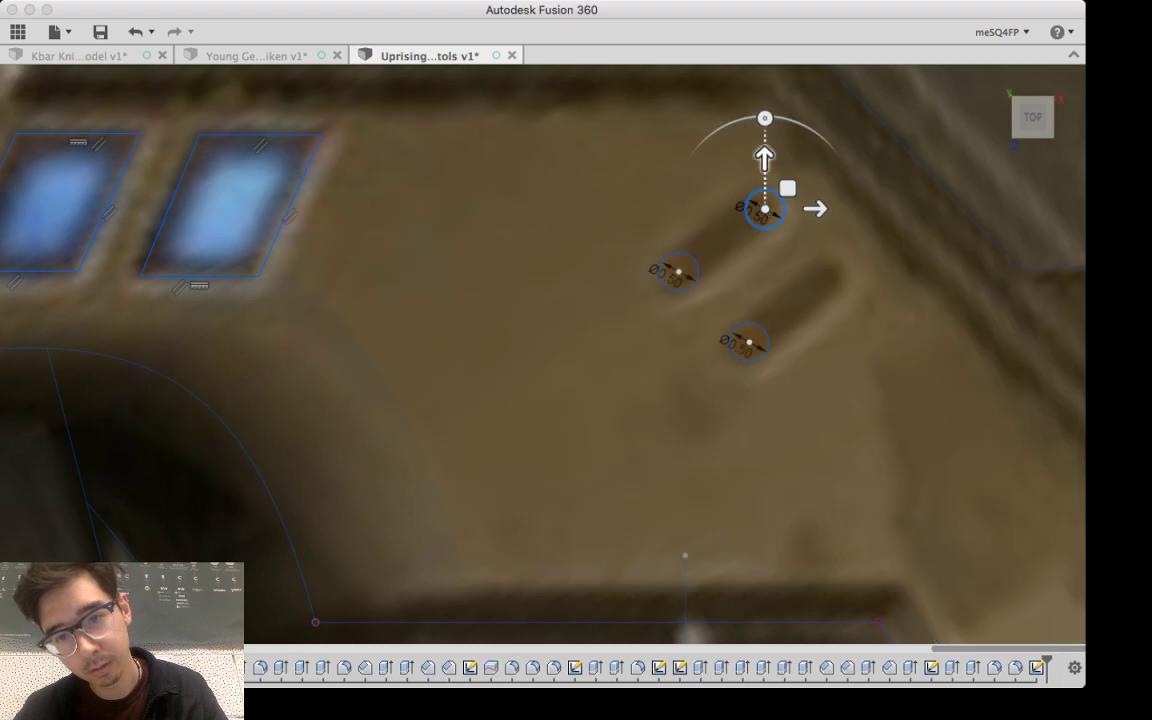
drag(764, 157, 764, 228)
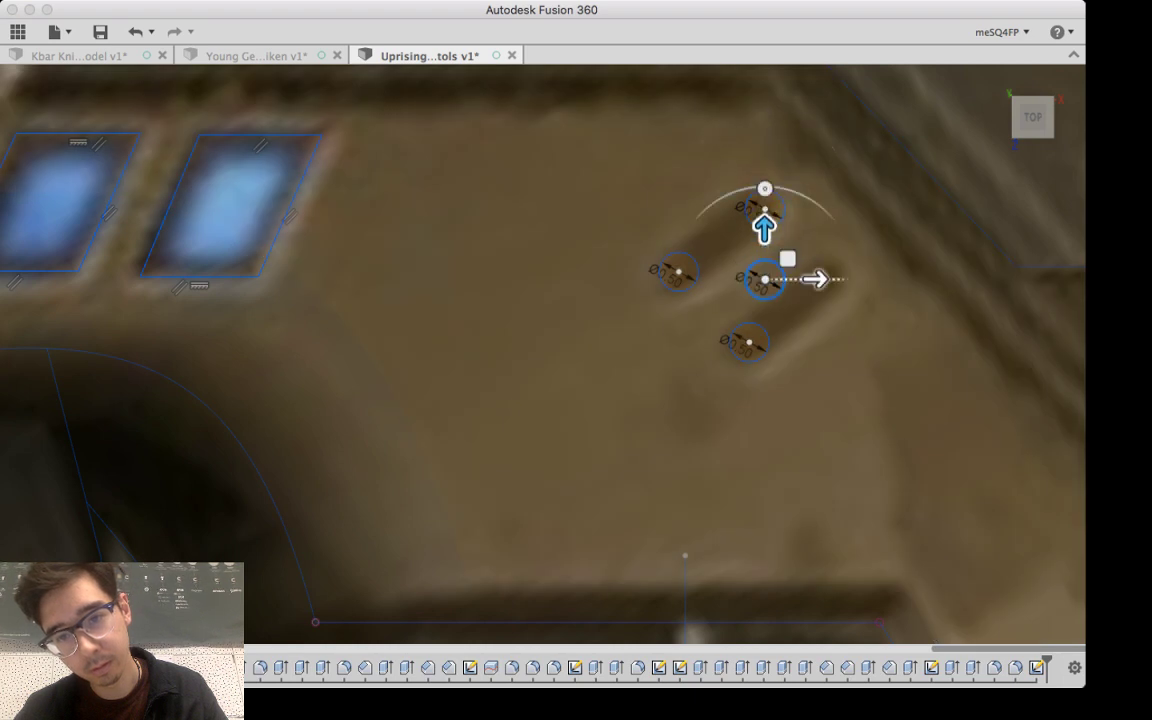
drag(812, 279, 873, 279)
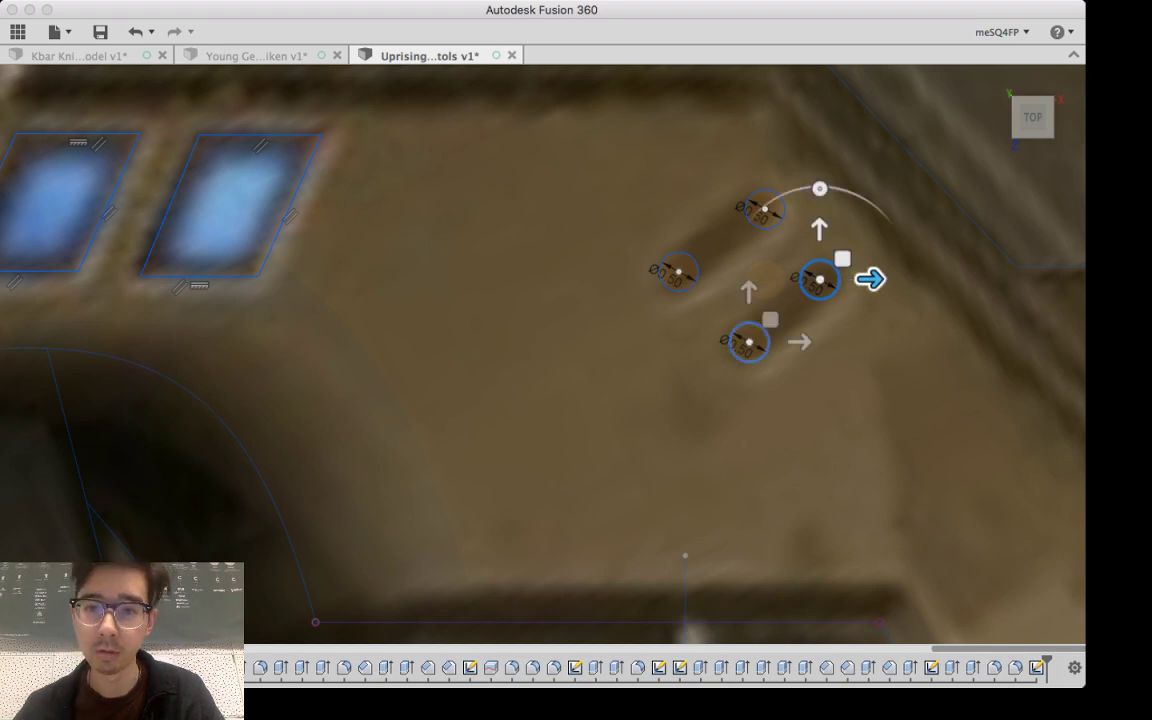
key(Return)
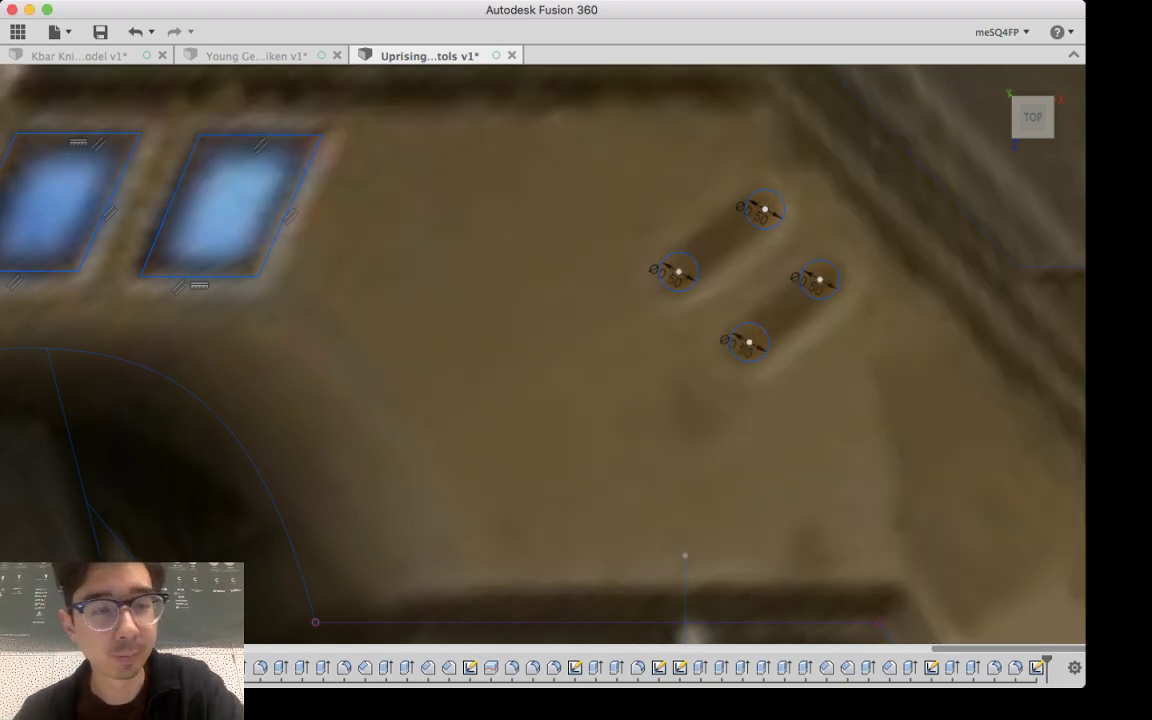
Step: Connect the two end circles of the first slanted slot with a tangent line along each side
key(l)
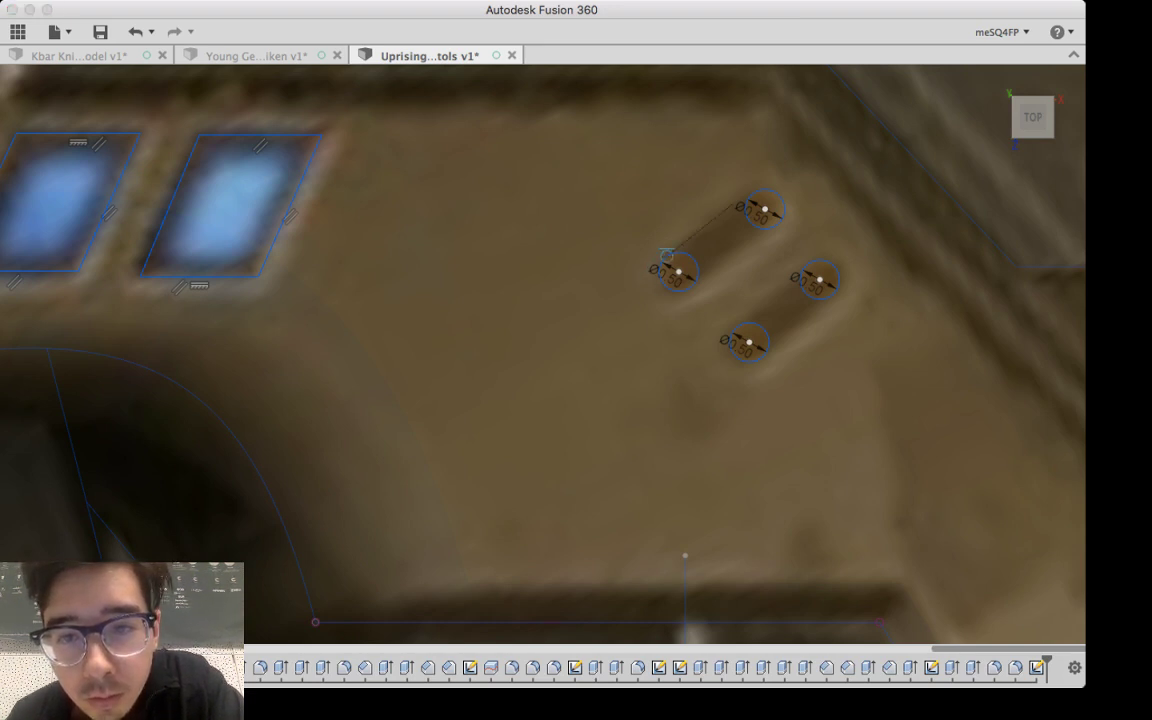
click(742, 190)
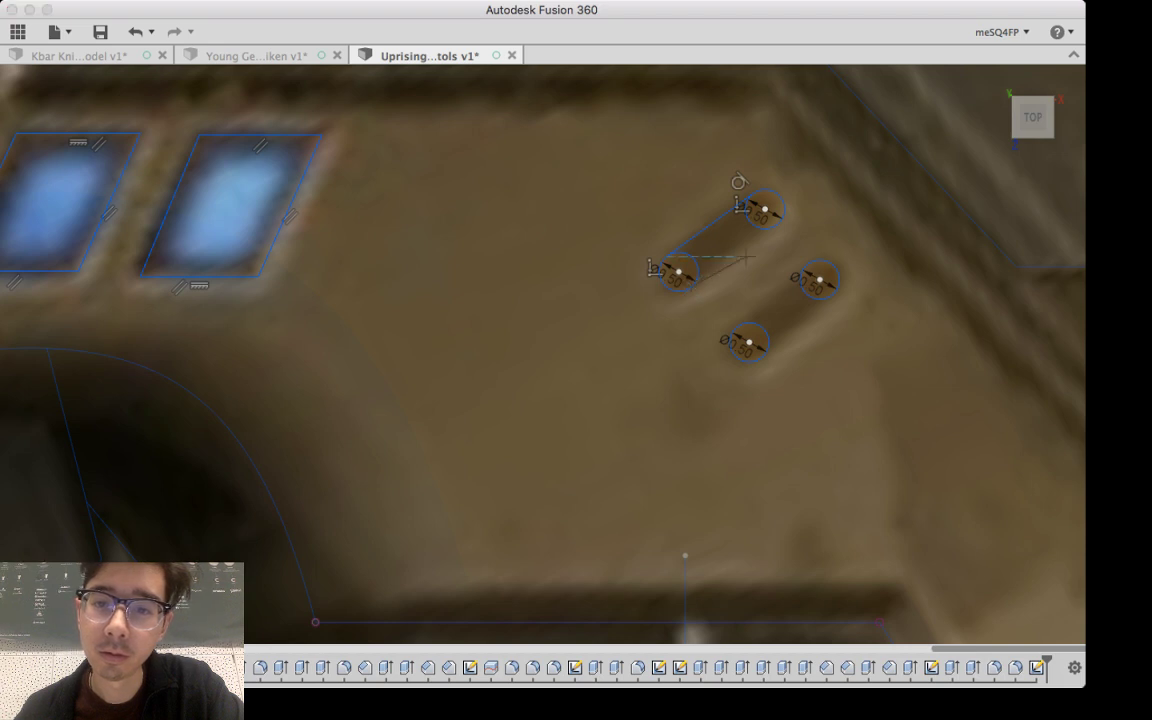
click(690, 286)
click(763, 214)
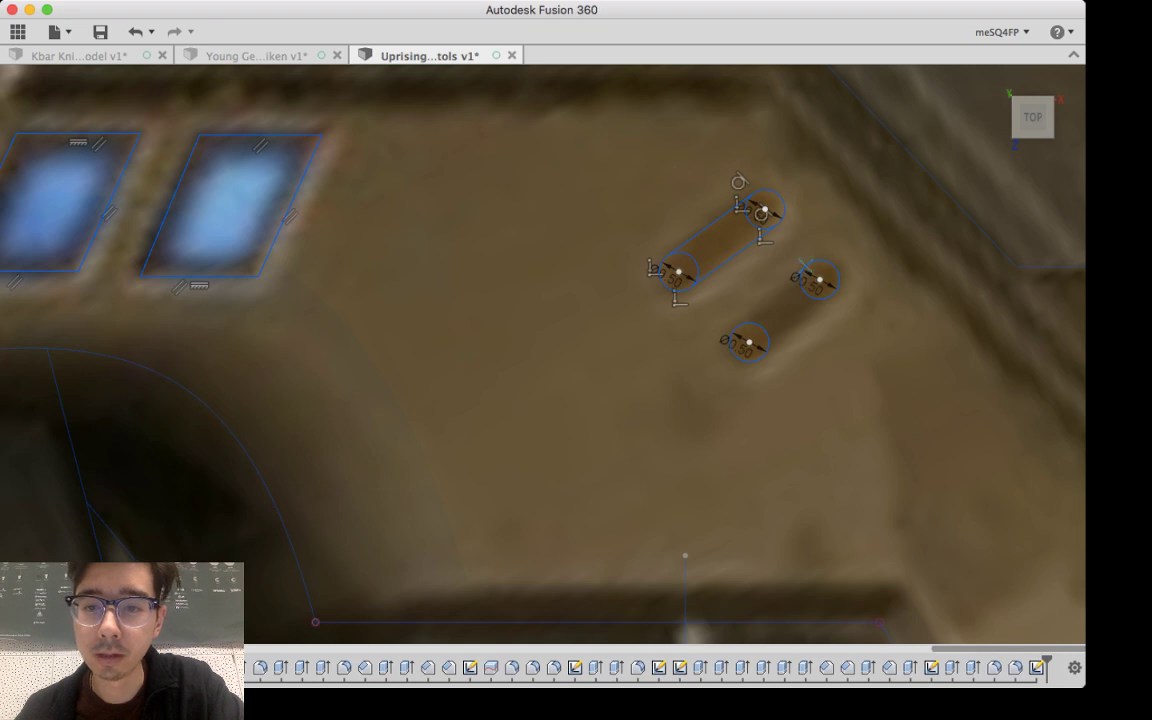
Step: Draw two side lines joining the end circles of the second slanted slot
click(805, 266)
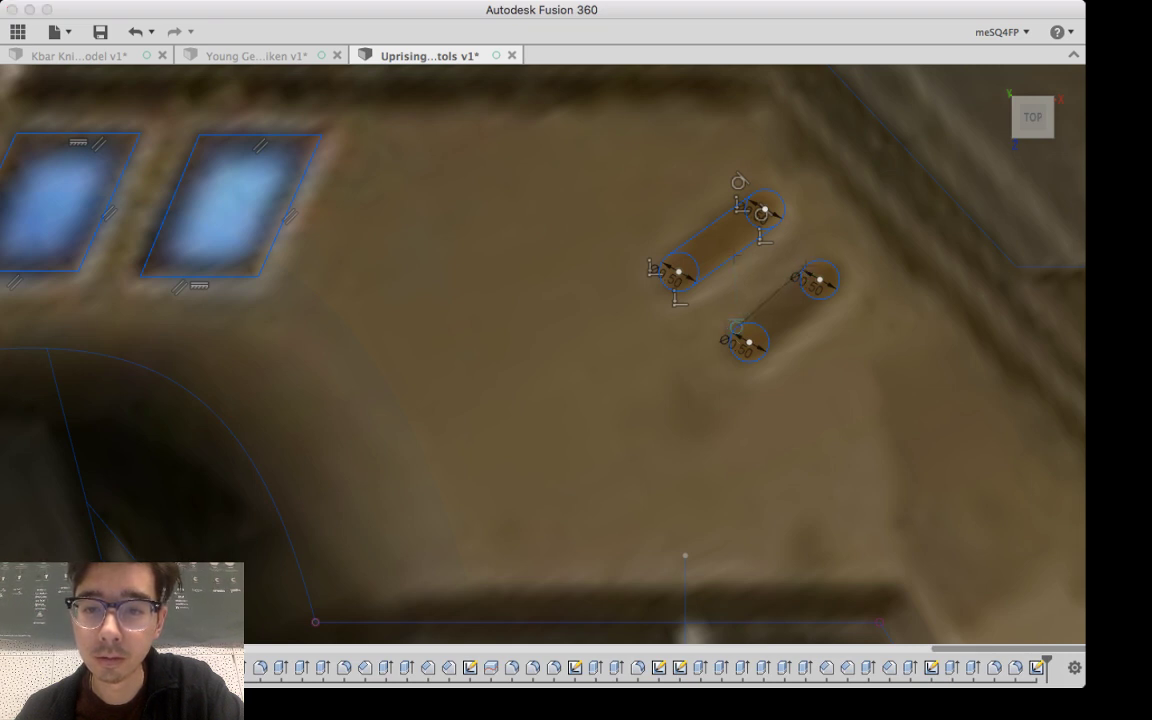
click(736, 327)
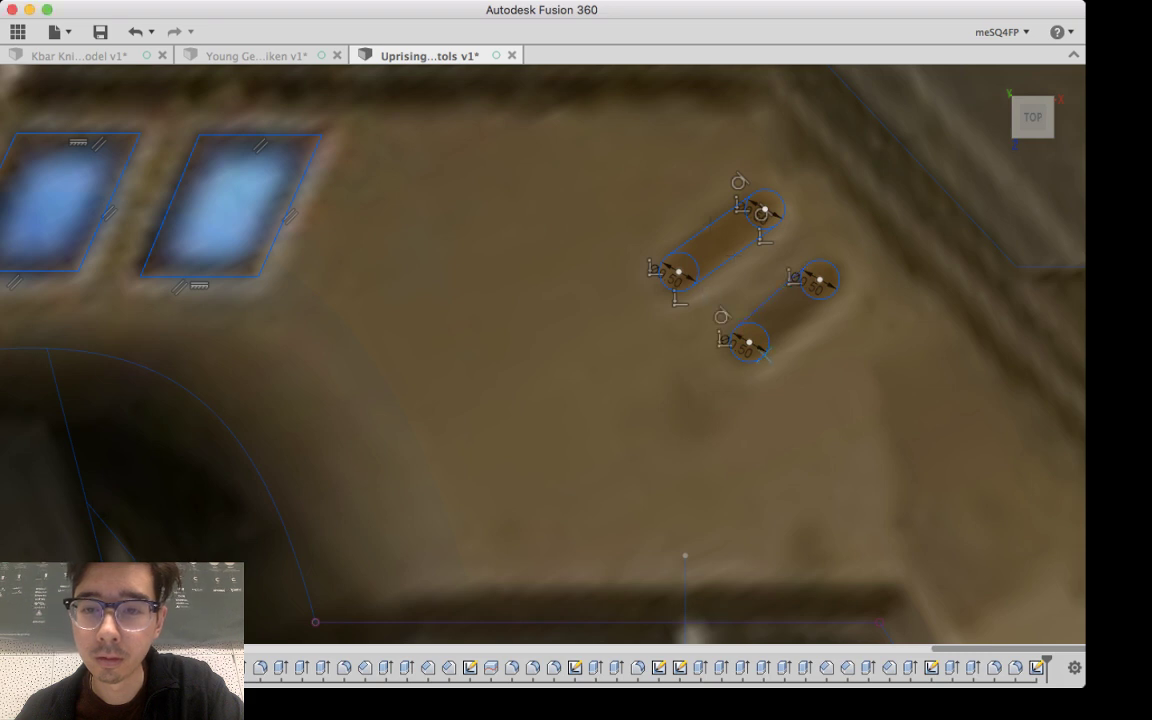
click(765, 356)
click(833, 295)
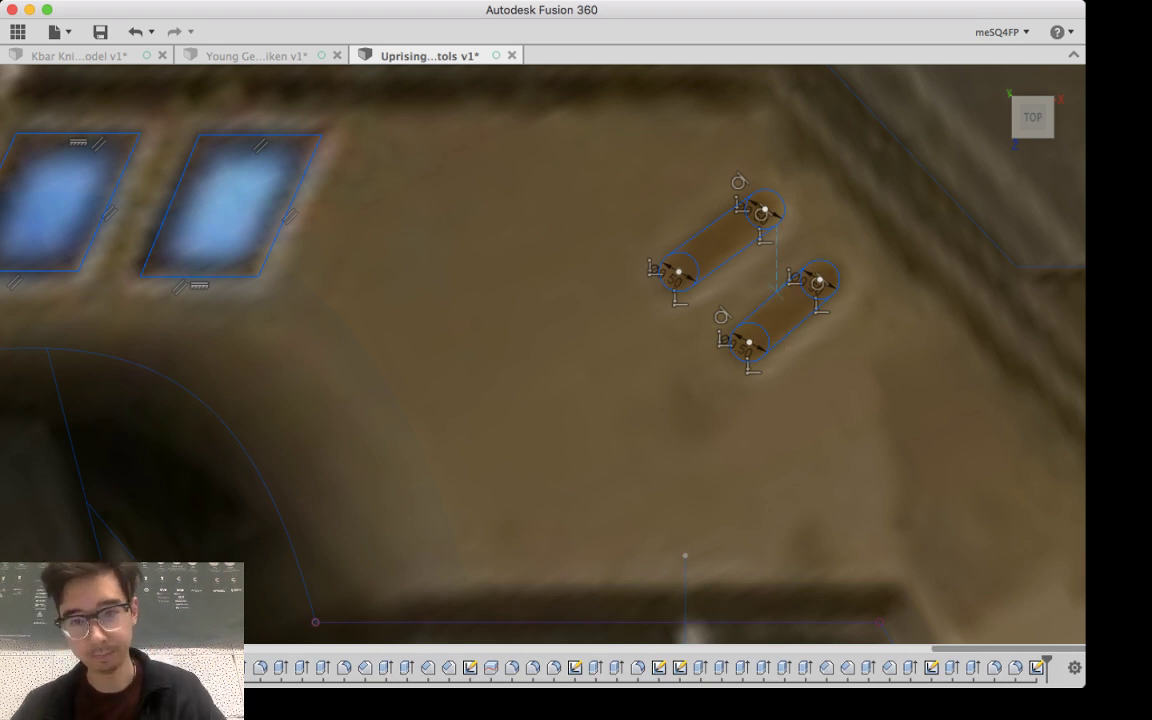
key(Escape)
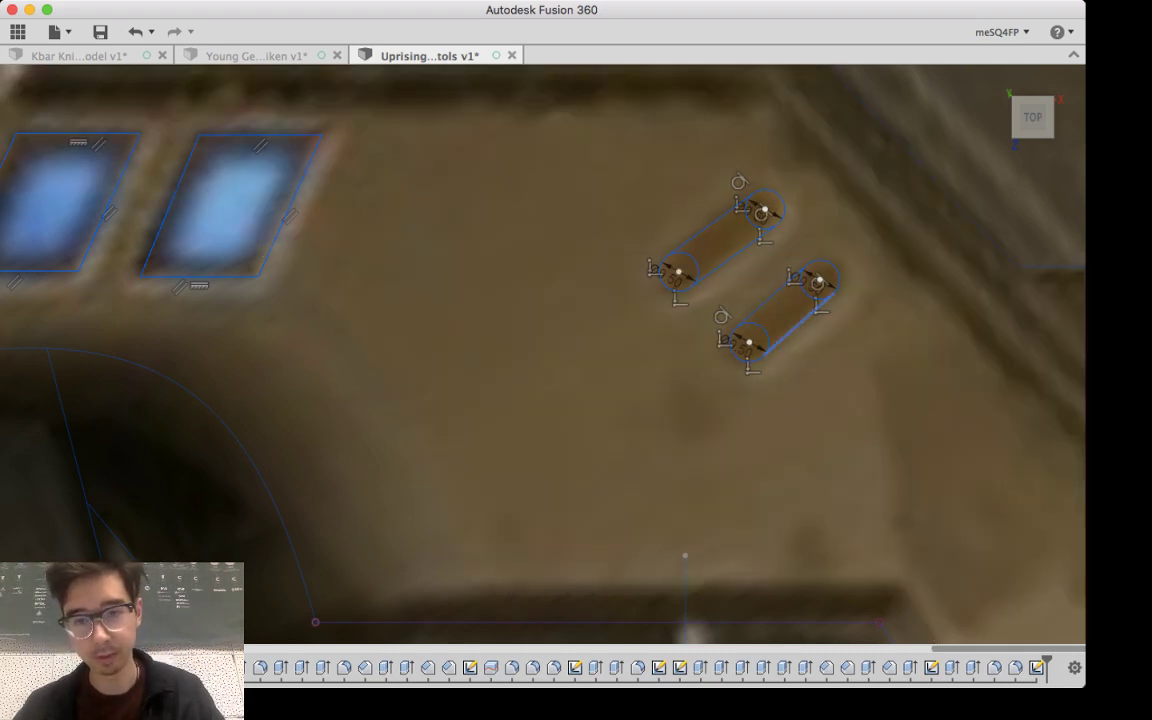
Step: Delete the second slanted slot's side lines and both of its end circles
click(799, 325)
shift+click(767, 297)
shift+click(785, 252)
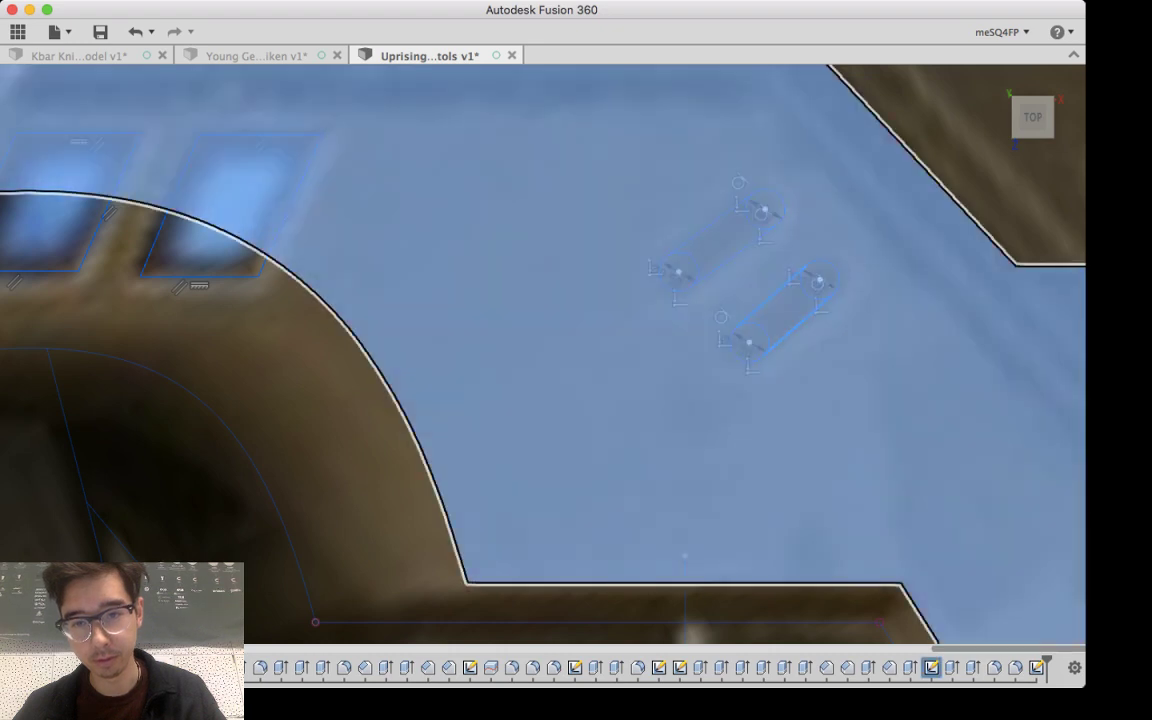
shift+click(736, 356)
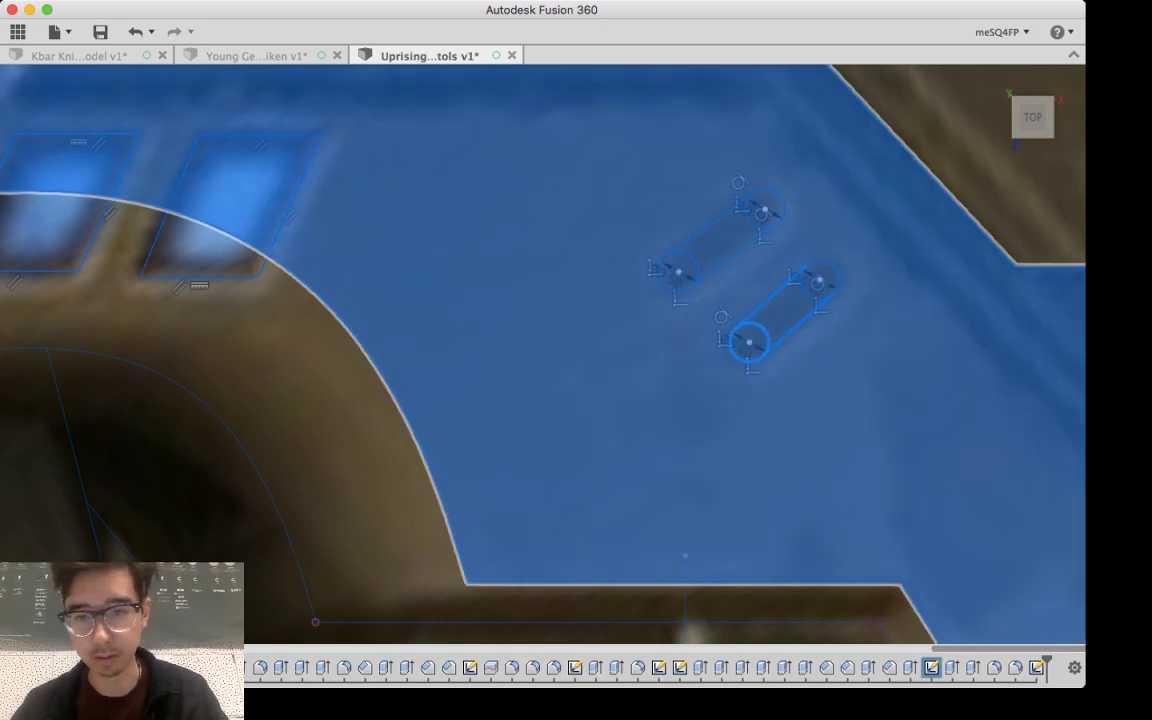
key(Delete)
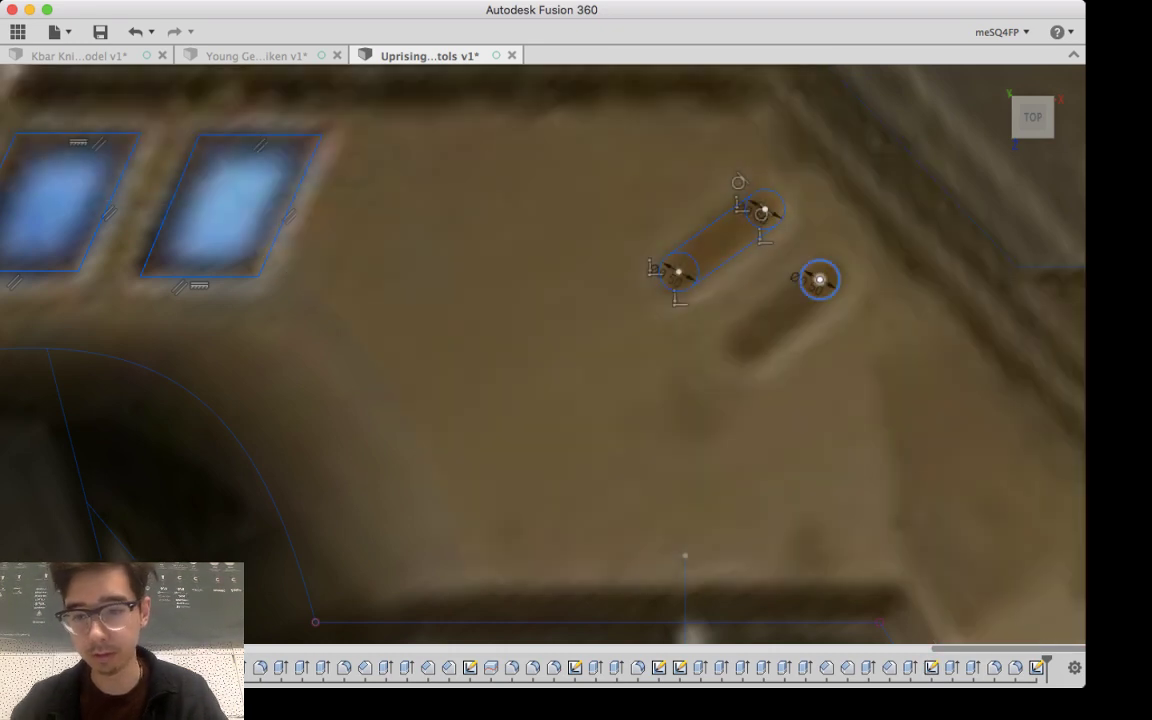
click(806, 294)
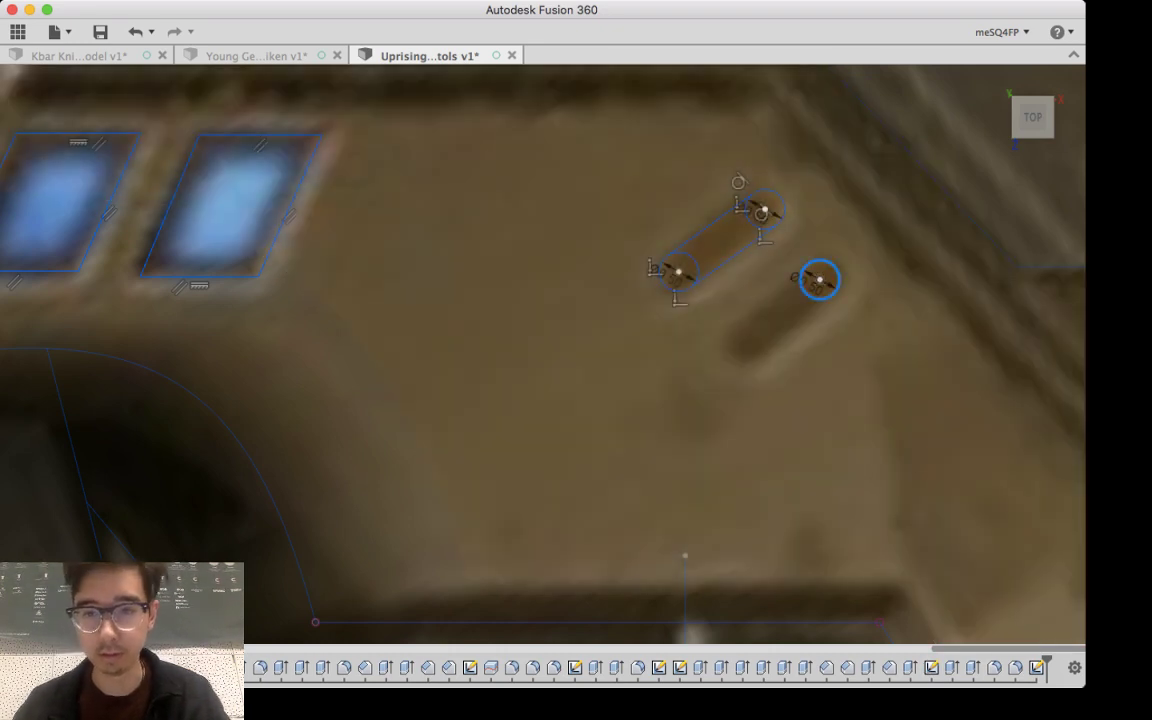
key(Delete)
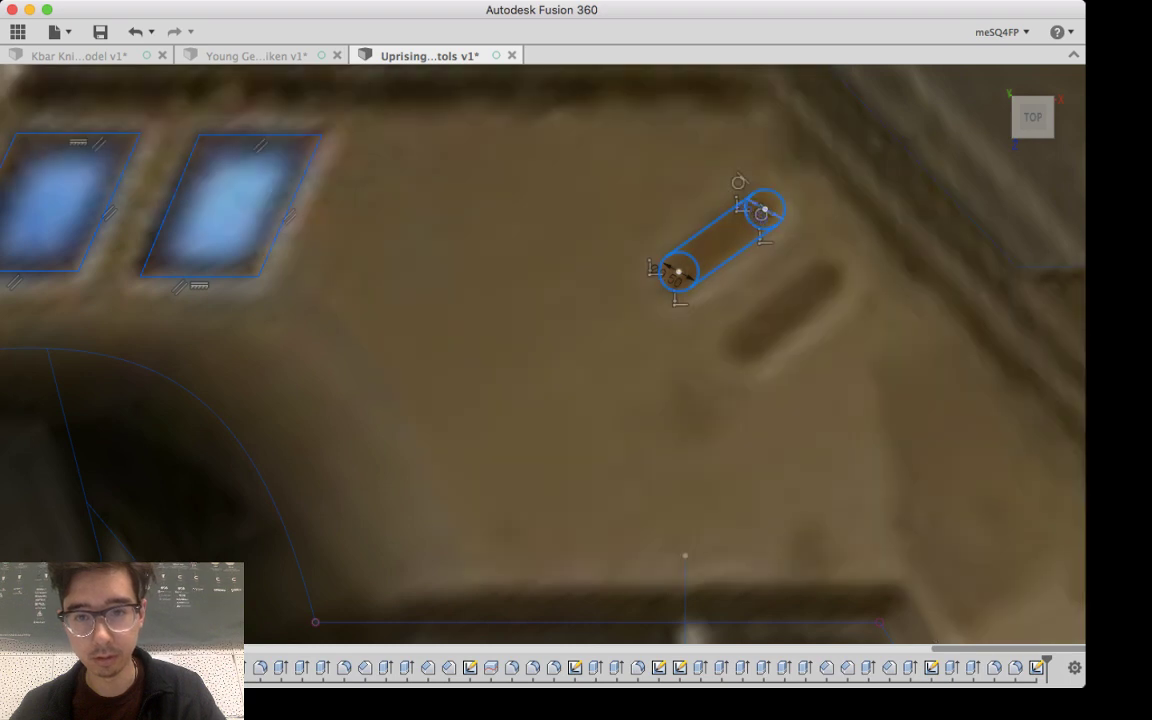
Step: Paste a copy of the complete first slot outline and move it onto the second slanted slot in the reference image
key(ctrl+v)
drag(731, 205, 733, 300)
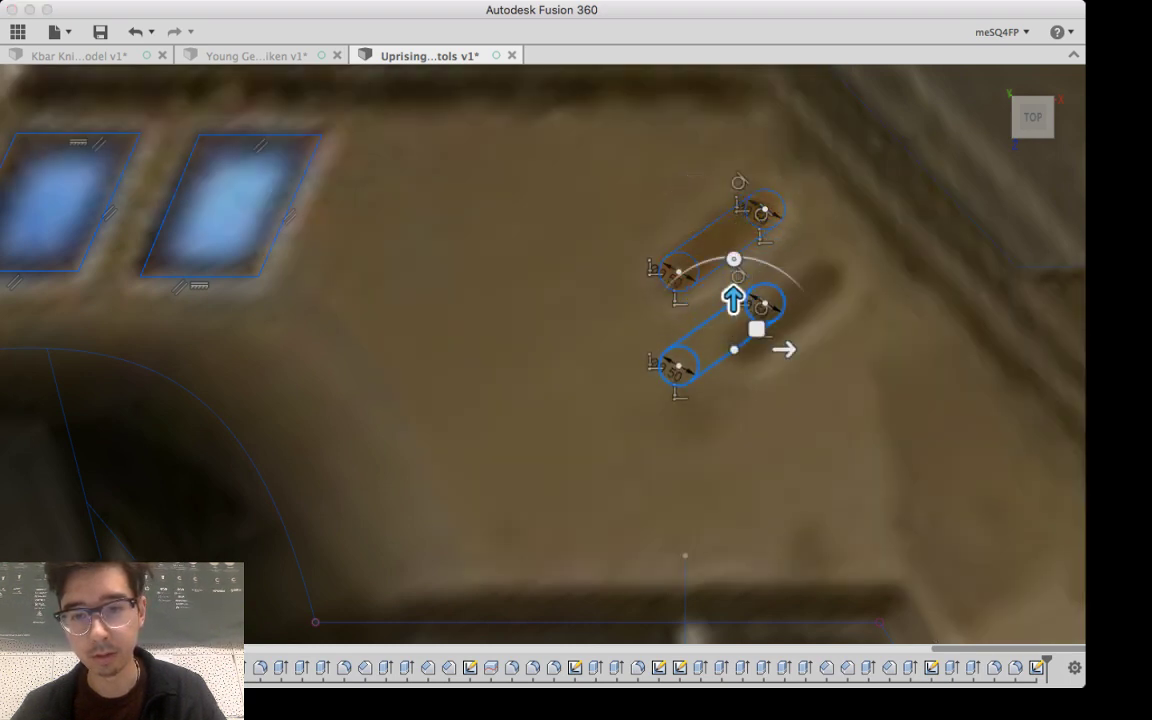
drag(783, 349, 824, 349)
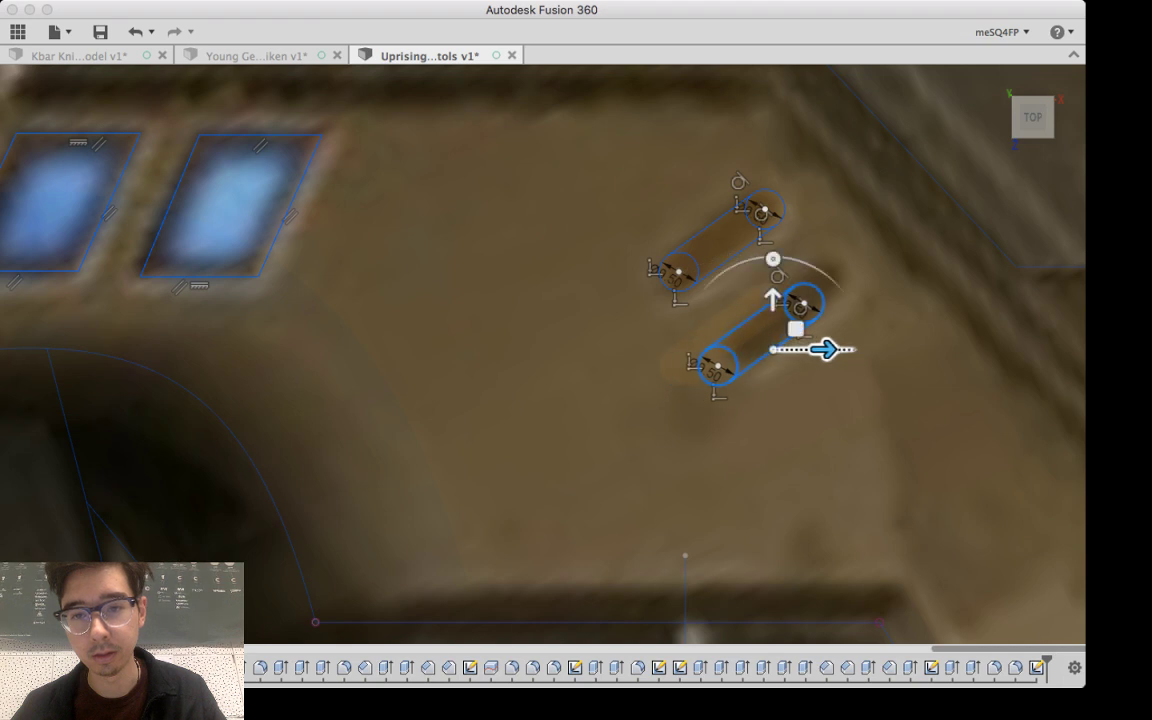
drag(772, 299, 812, 303)
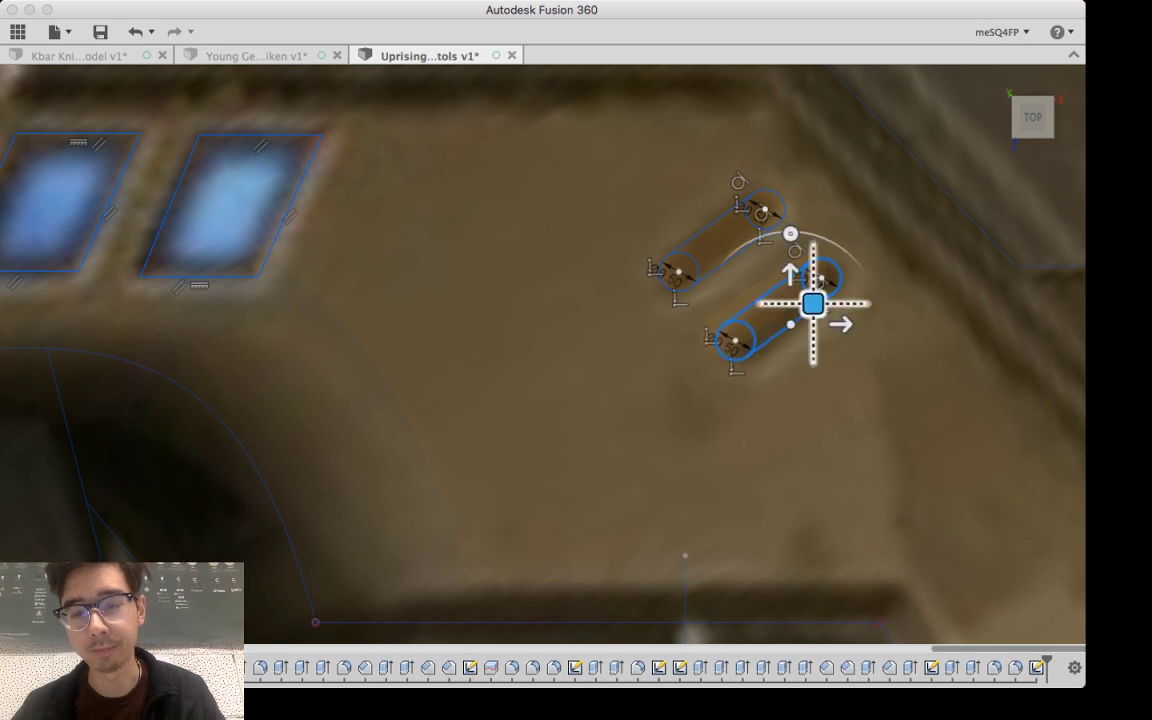
key(Return)
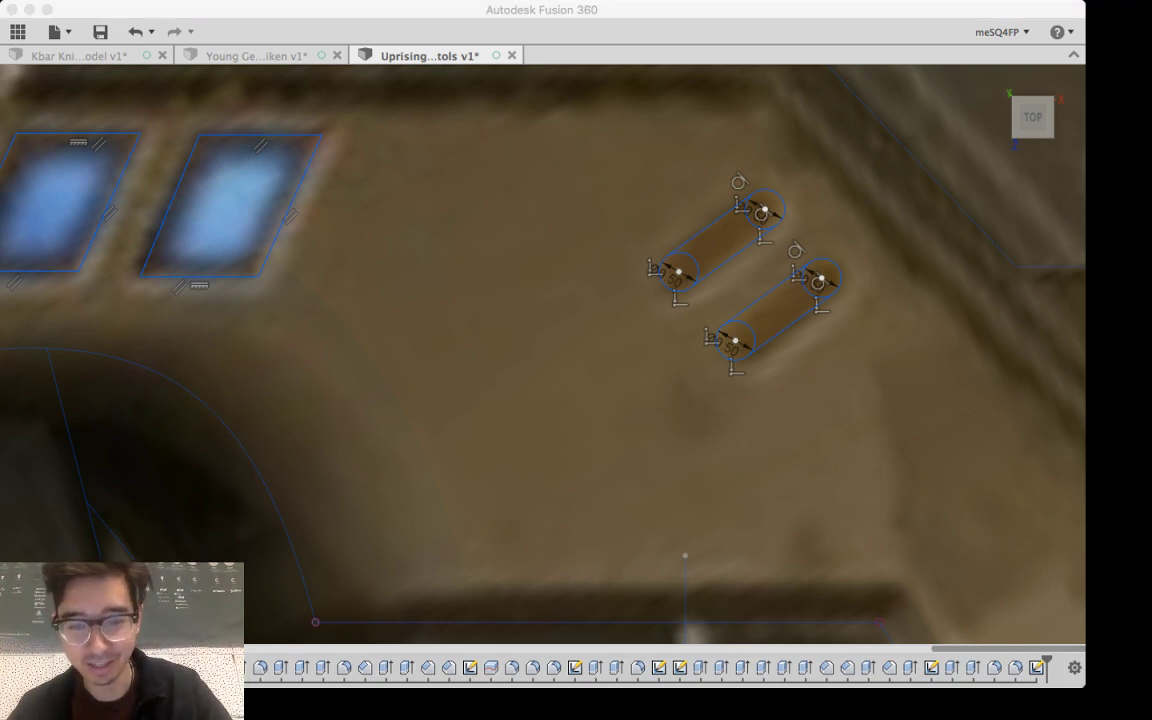
Step: Select the two blue light profiles and both slanted slot profiles, including the slots' rounded ends, for an Extrude
scroll(686, 422, down, 5)
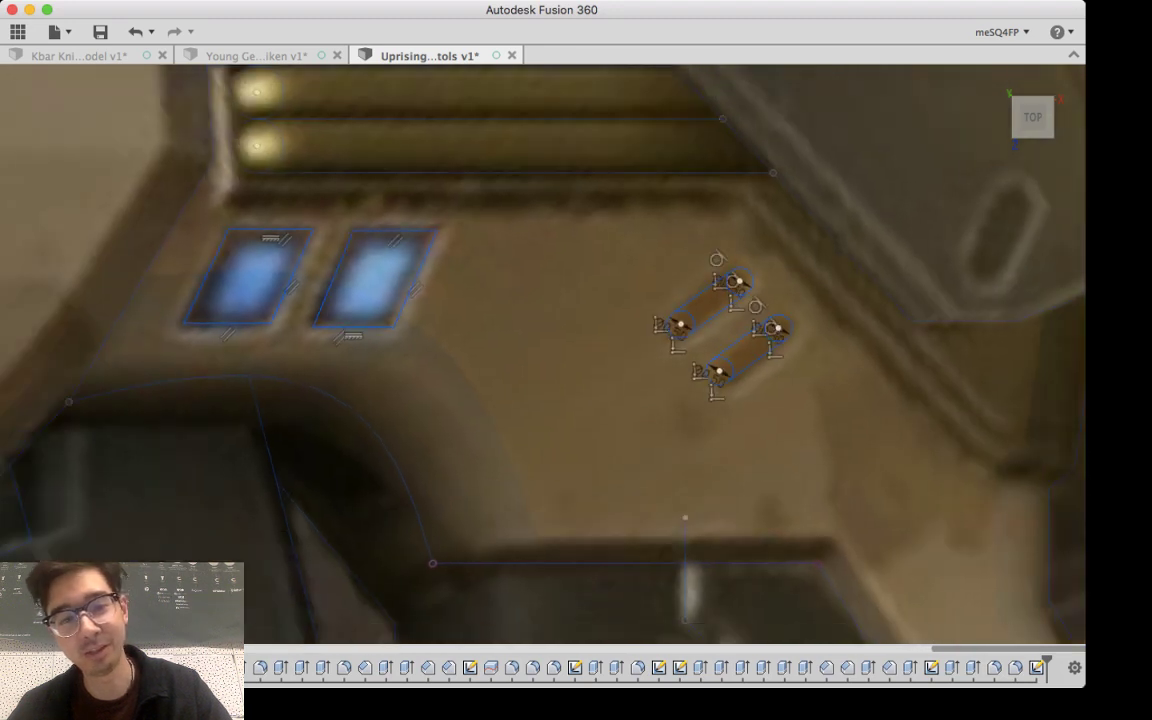
key(e)
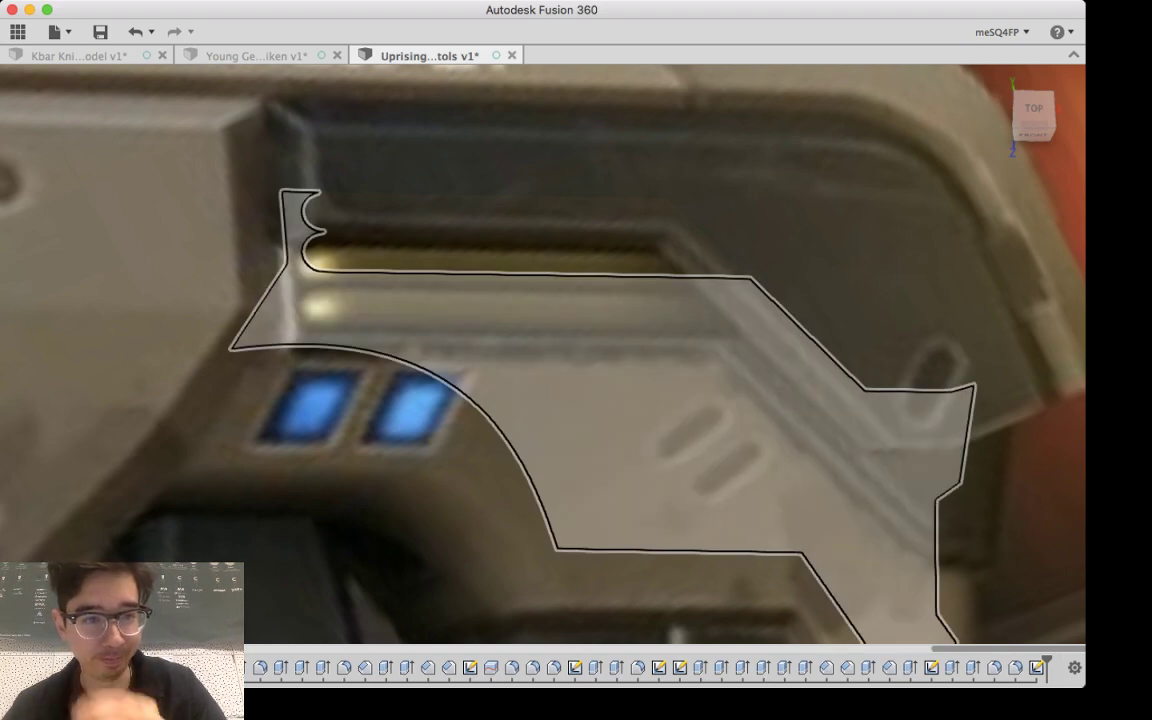
scroll(830, 310, up, 3)
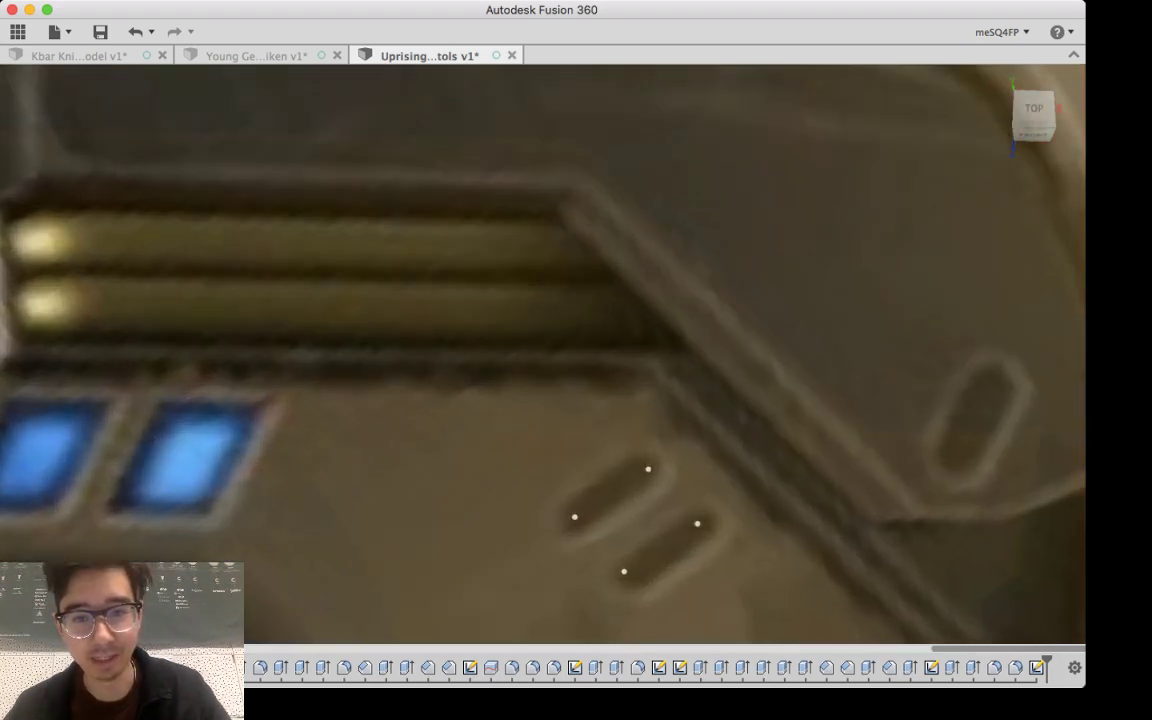
scroll(768, 322, down, 3)
scroll(830, 325, down, 5)
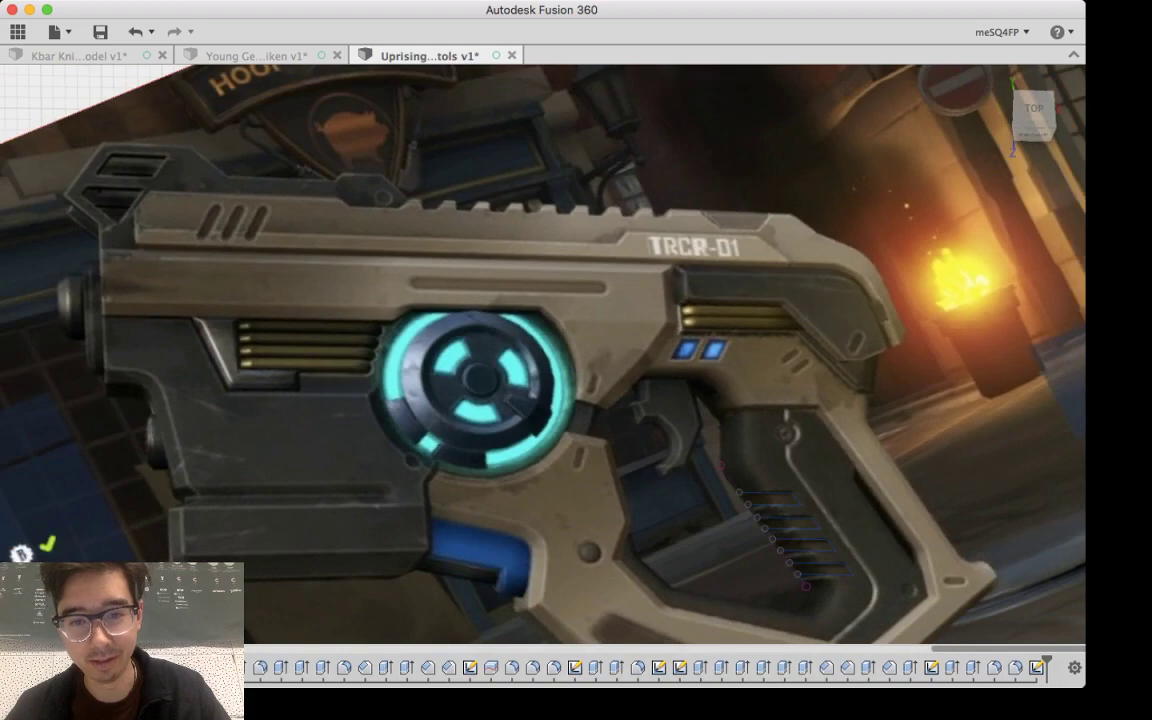
shift+middle_drag(830, 325, 430, 350)
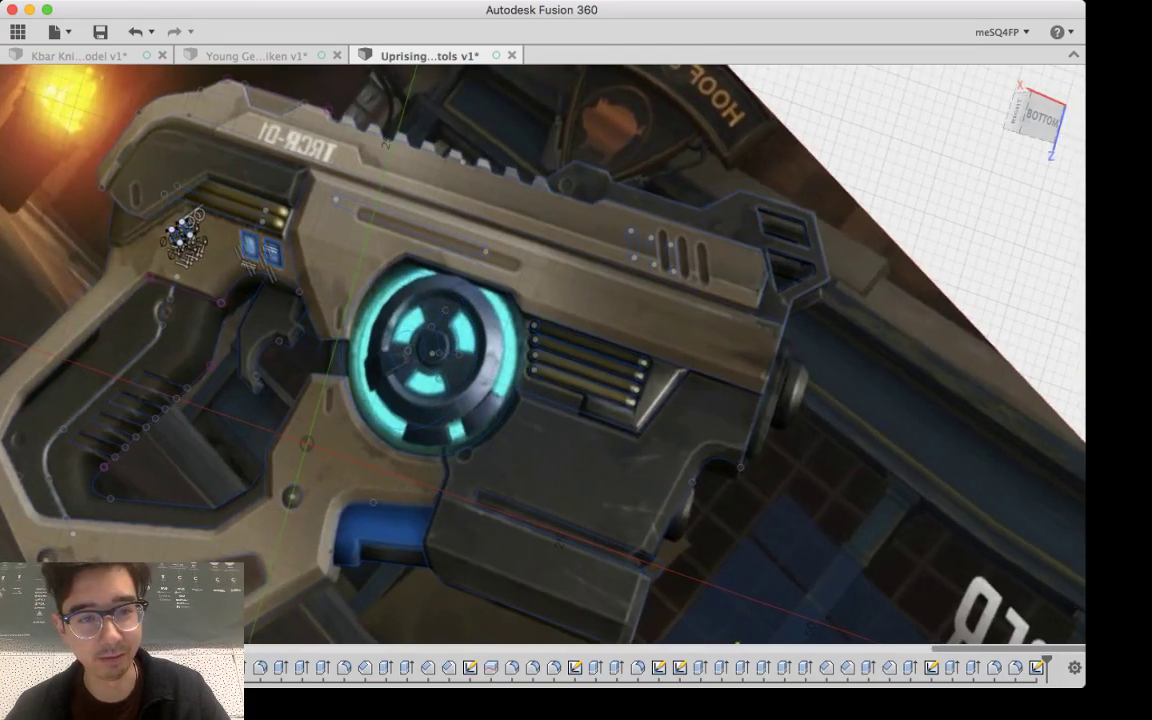
middle_drag(360, 205, 762, 327)
scroll(758, 327, down, 2)
scroll(748, 327, up, 4)
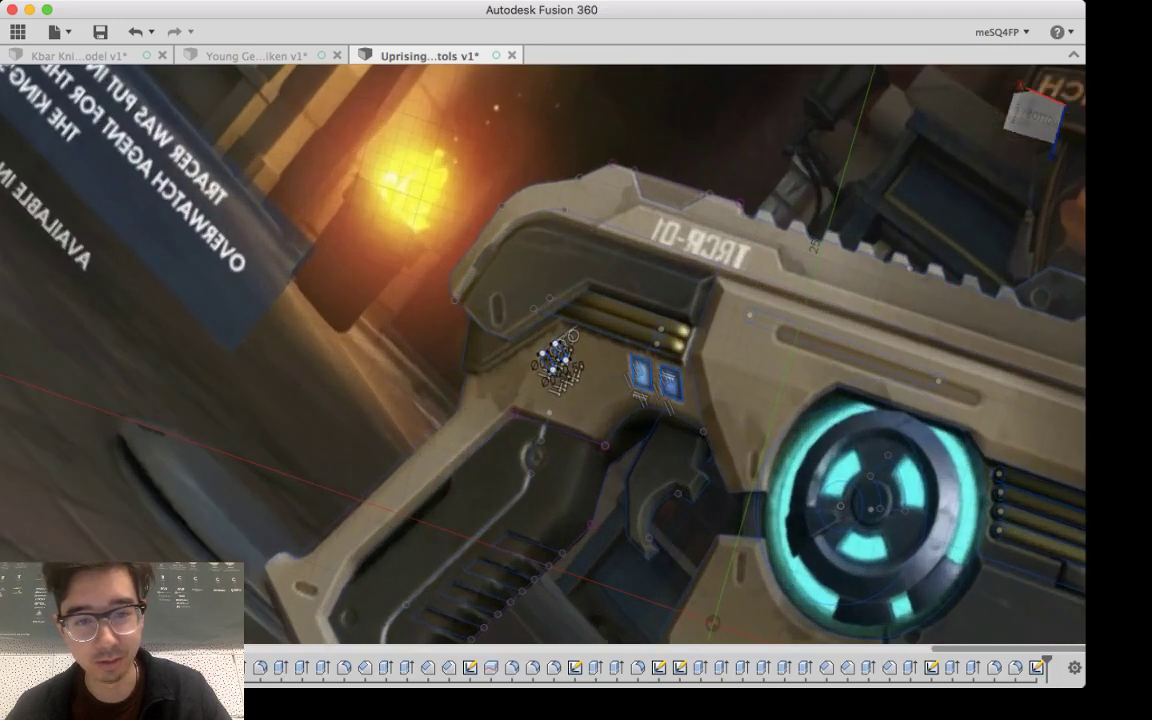
scroll(748, 332, up, 6)
mouse_move(640, 338)
shift+middle_down()
mouse_move(860, 345)
mouse_move(740, 325)
mouse_move(630, 330)
shift+middle_up()
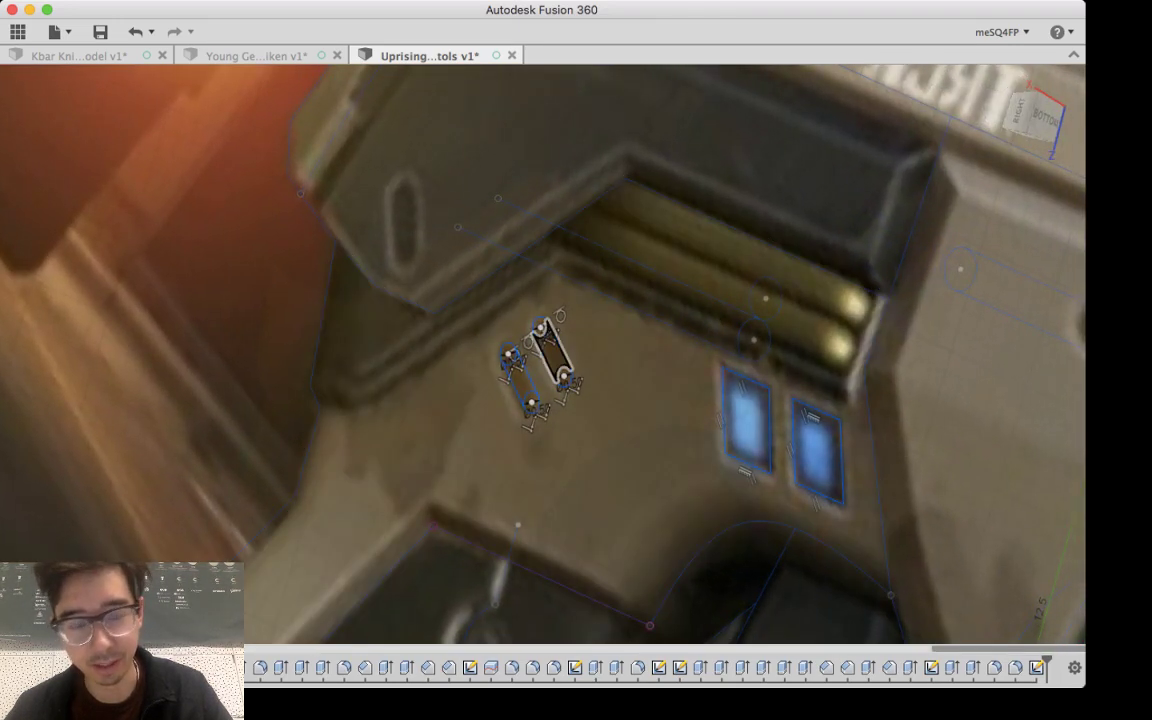
click(552, 352)
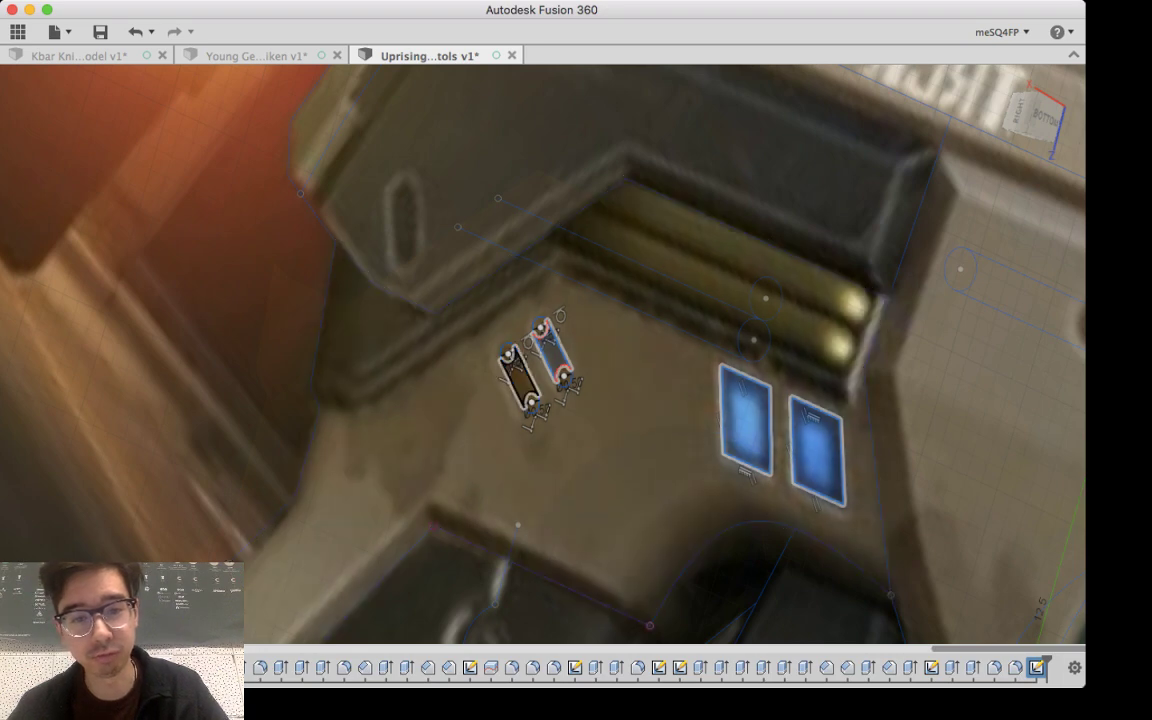
scroll(525, 375, up, 5)
shift+click(585, 318)
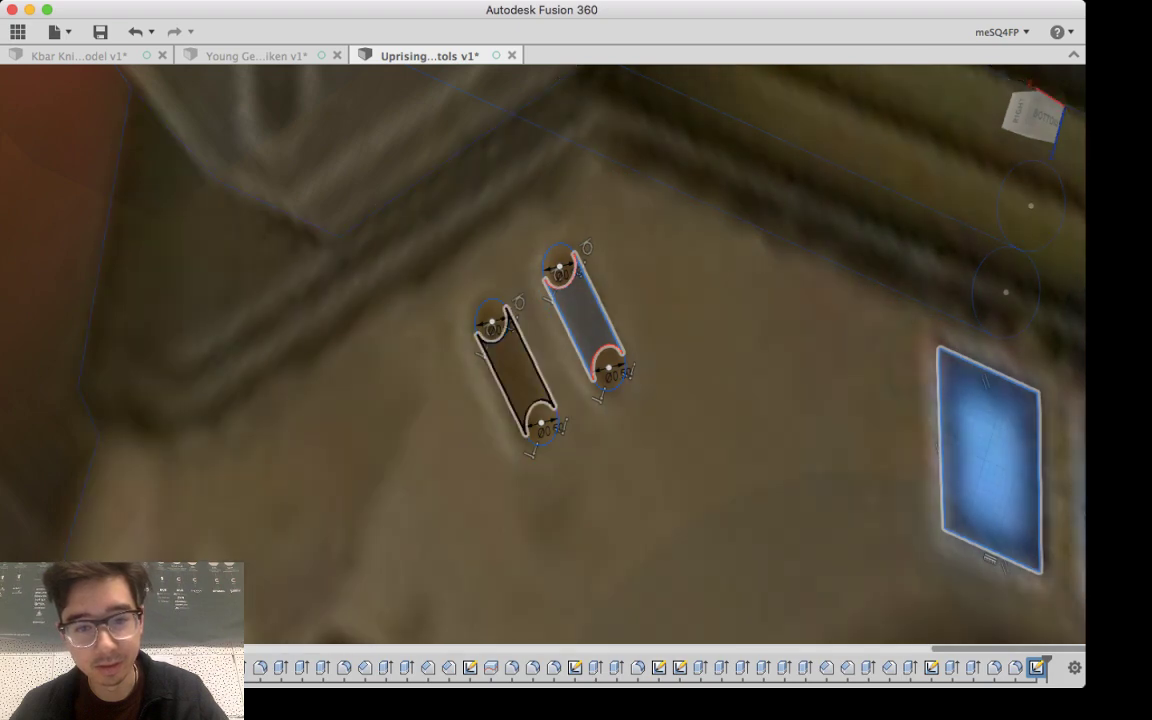
shift+click(514, 370)
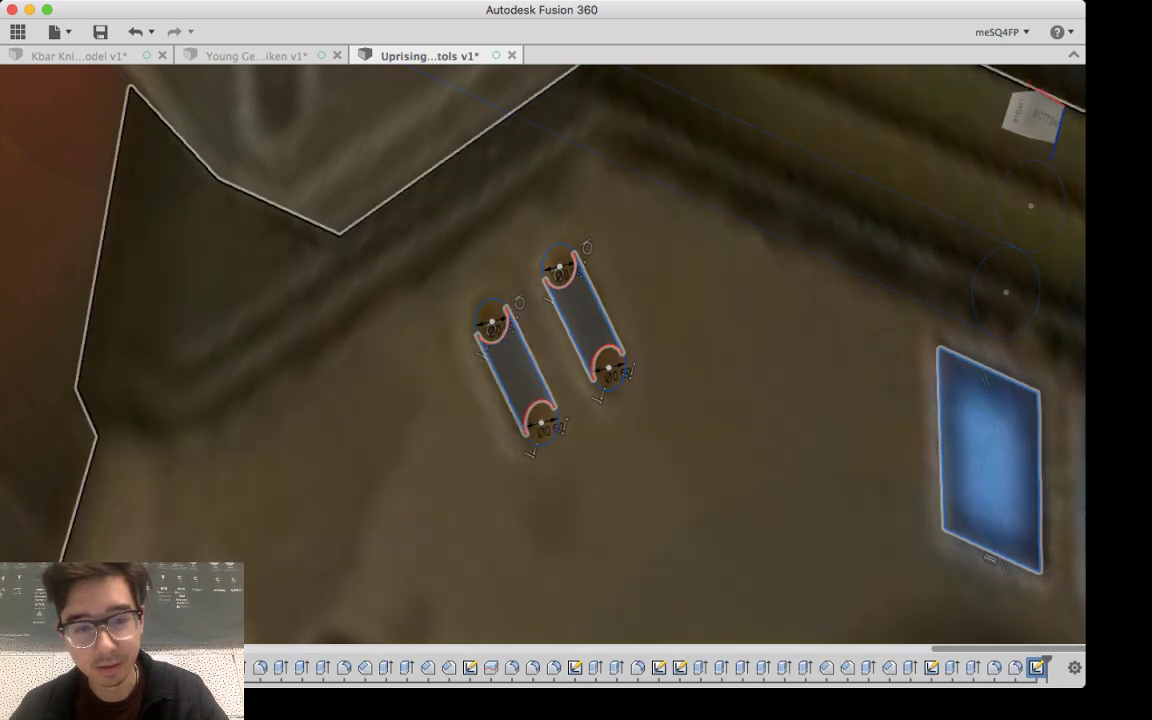
click(547, 450)
click(540, 425)
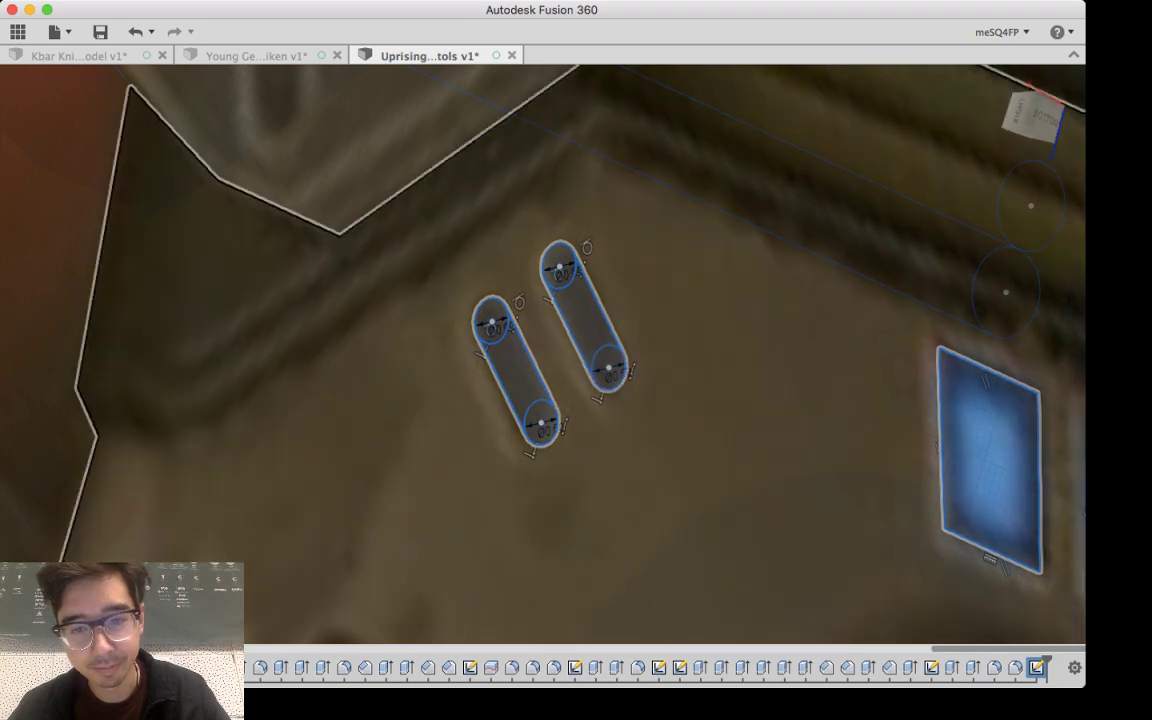
Step: Extrude the selected blue light and slot profiles as a cut into the rear body of the pistol
shift+middle_drag(560, 360, 830, 290)
scroll(533, 345, up, 3)
scroll(506, 345, down, 5)
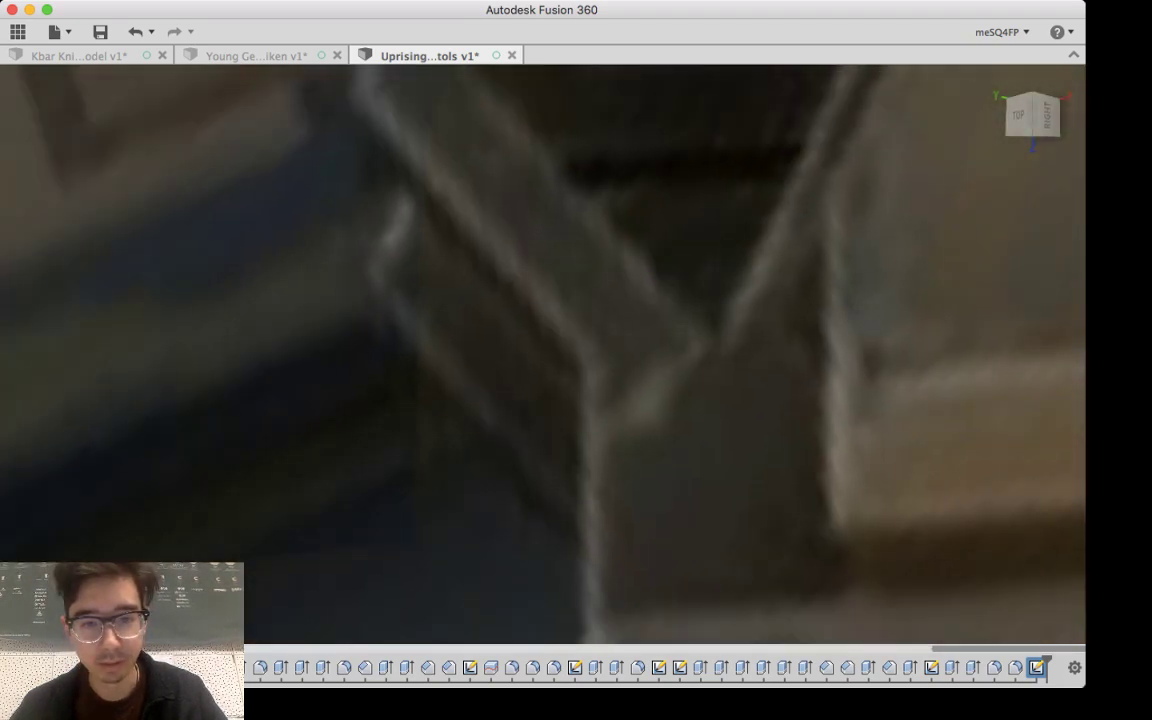
scroll(547, 376, down, 10)
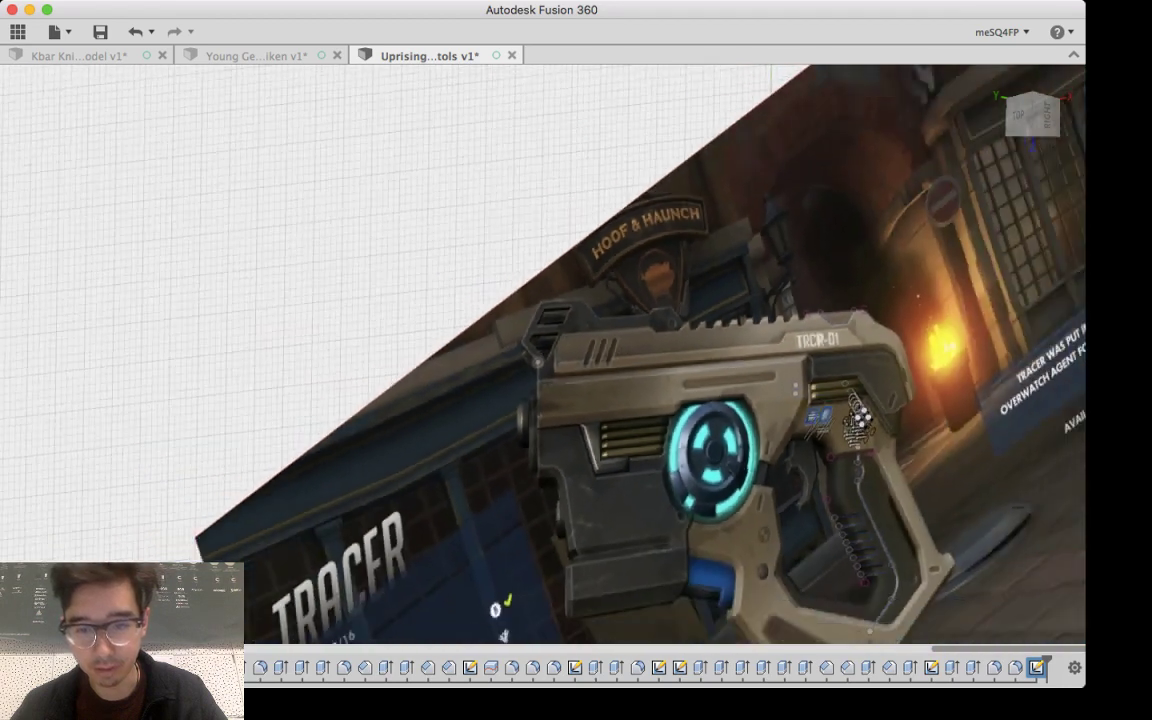
scroll(828, 425, down, 3)
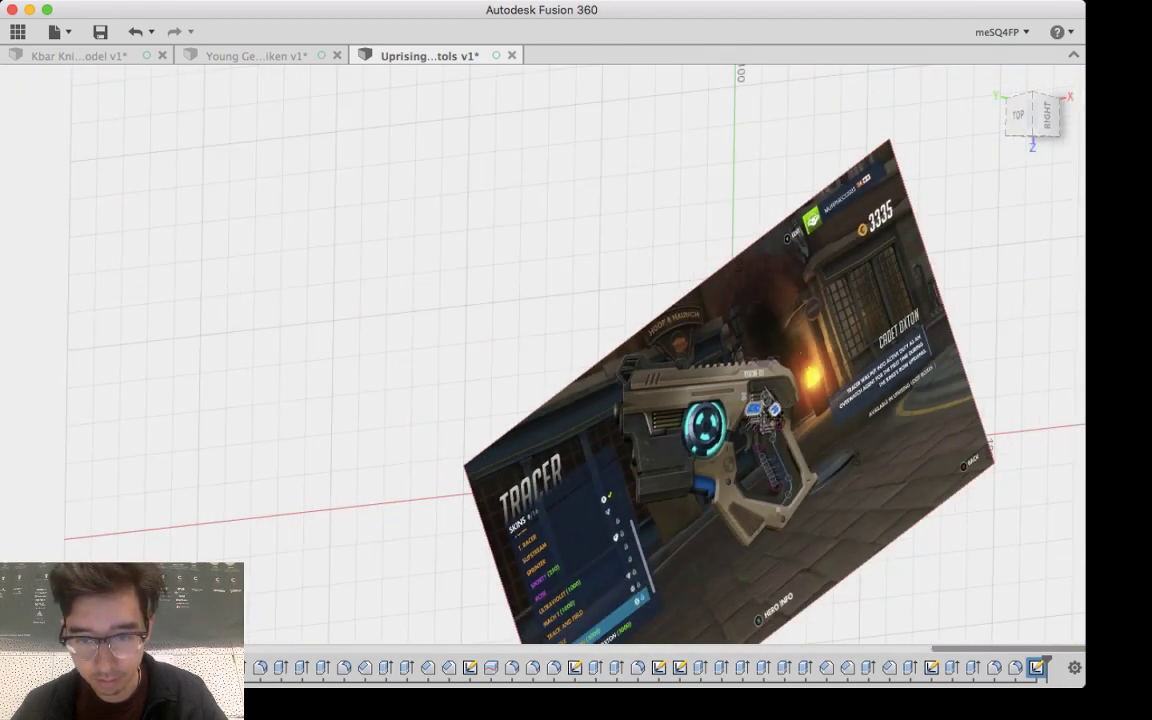
shift+middle_drag(765, 410, 666, 396)
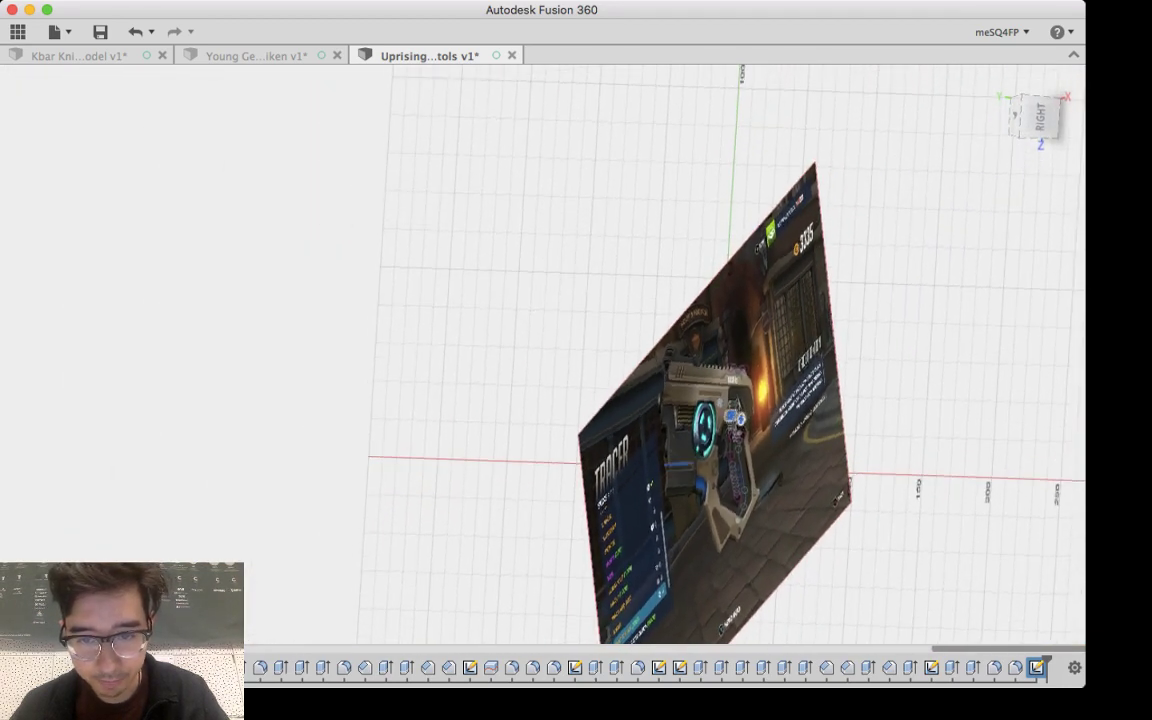
scroll(639, 437, up, 6)
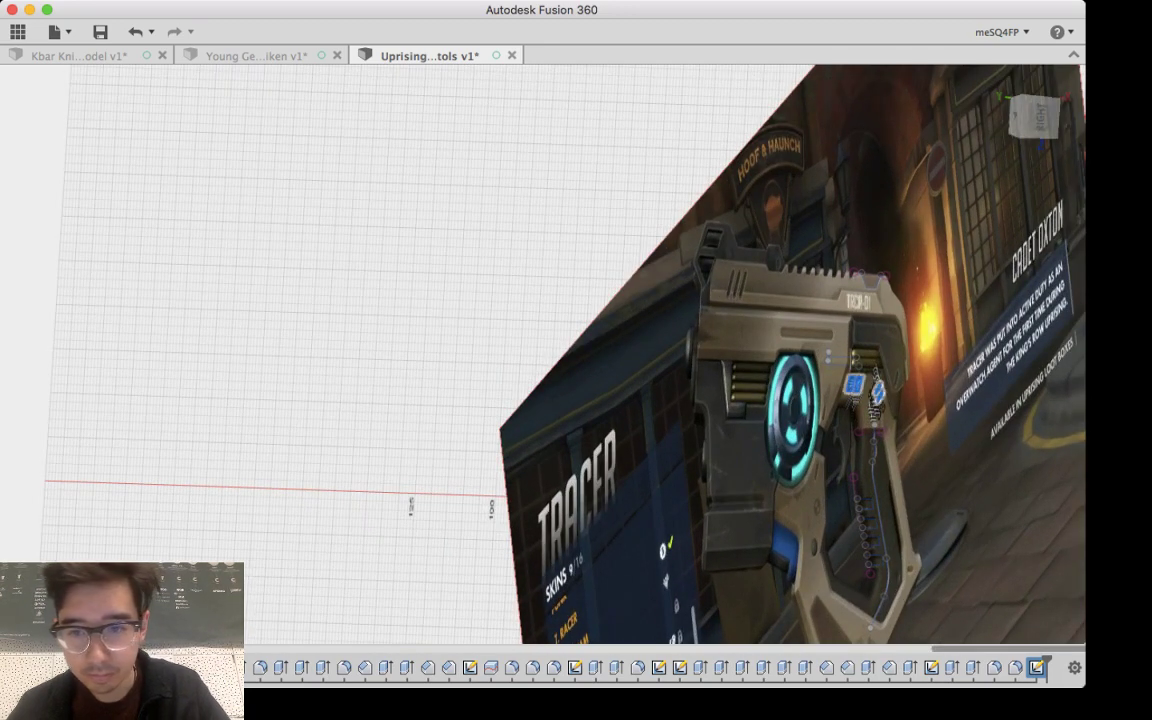
key(e)
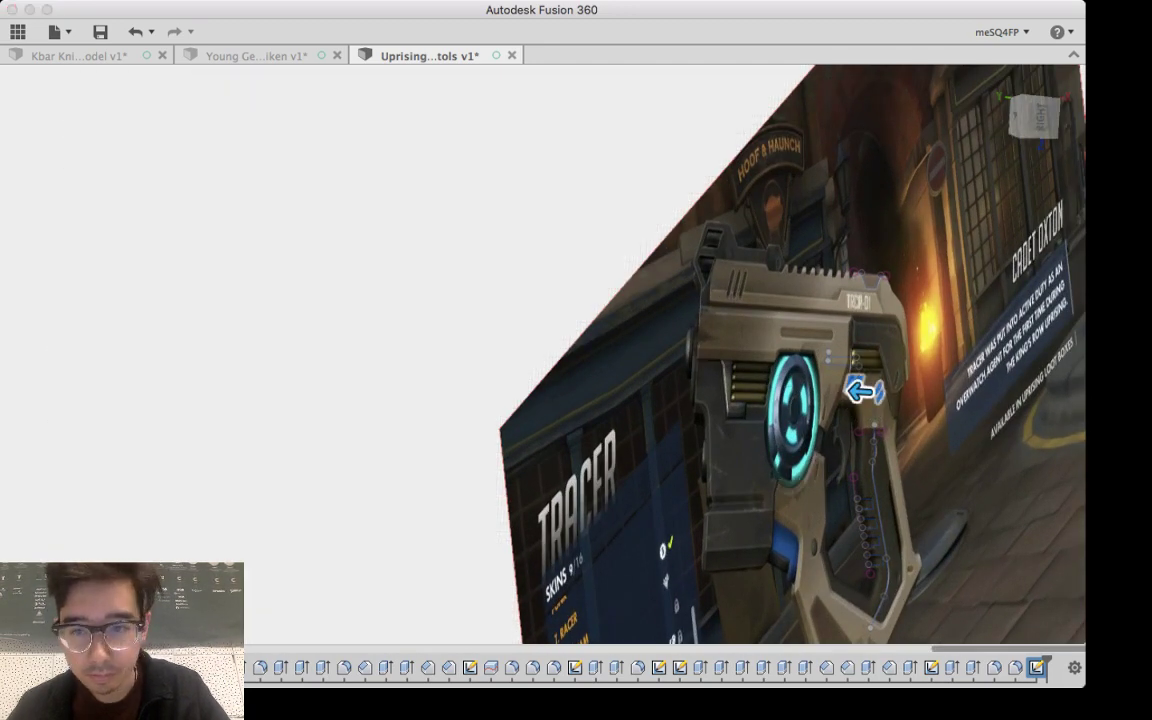
drag(859, 391, 818, 389)
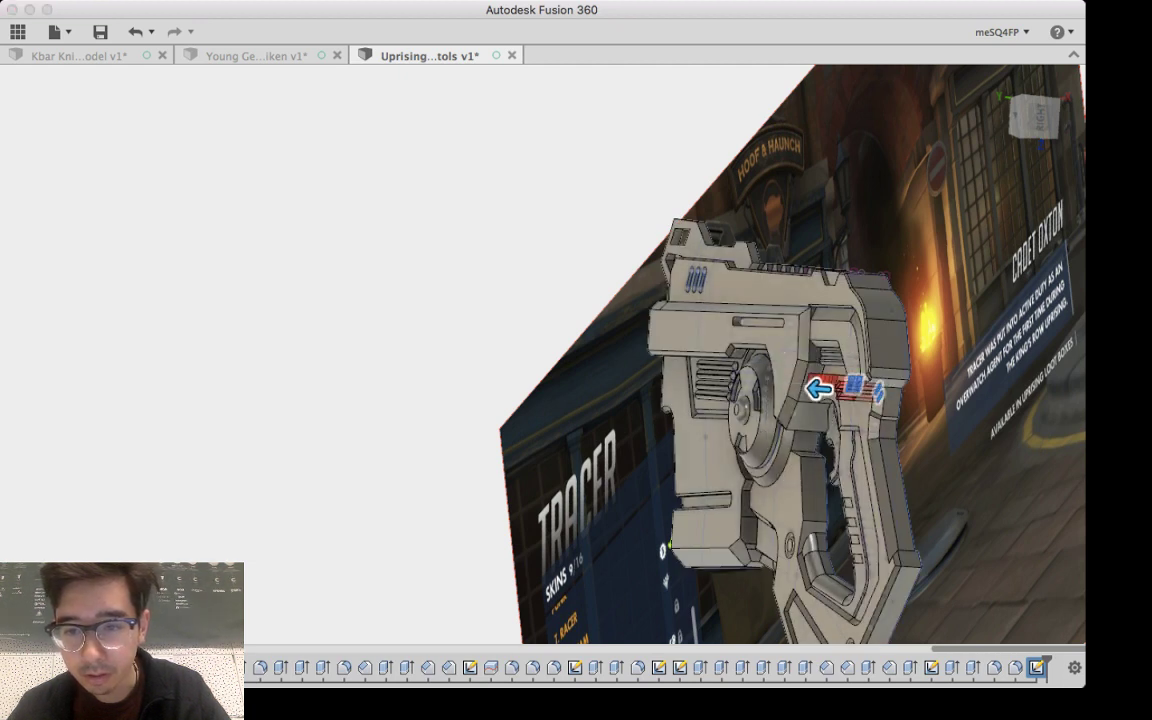
key(Return)
shift+middle_drag(950, 365, 664, 338)
scroll(655, 345, up, 7)
scroll(320, 372, up, 2)
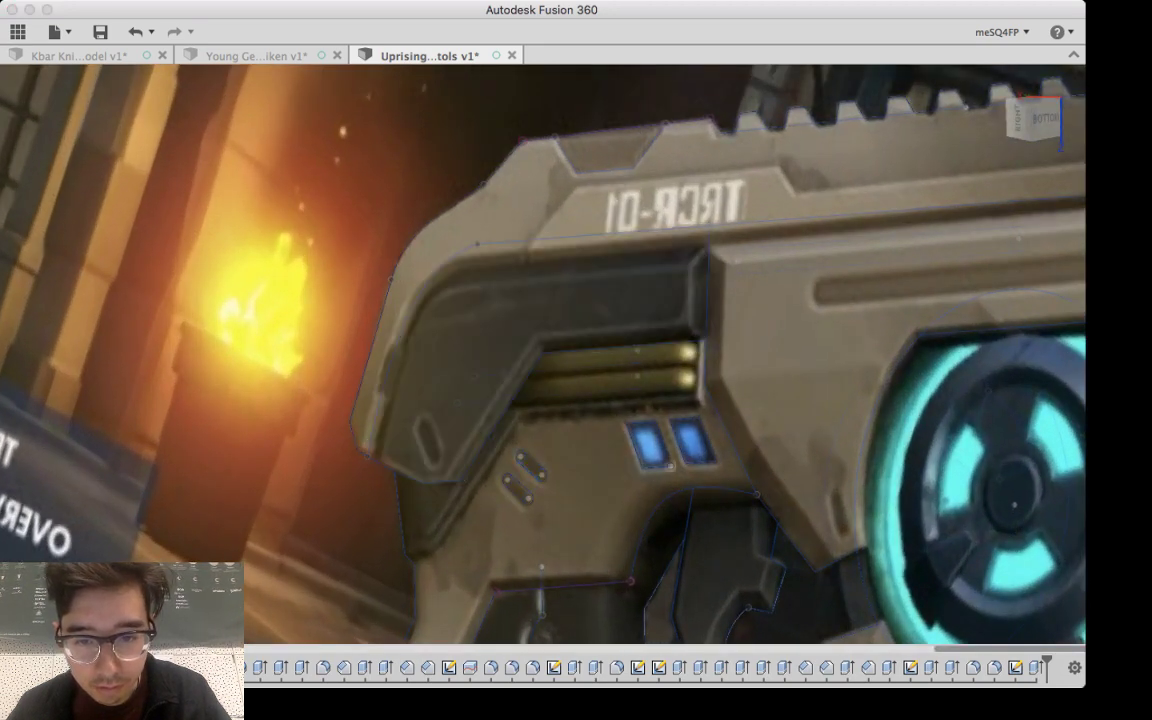
Step: Select the two blue light profiles and the middle sections of both slanted slots on the rear body
scroll(690, 485, up, 3)
scroll(700, 430, up, 3)
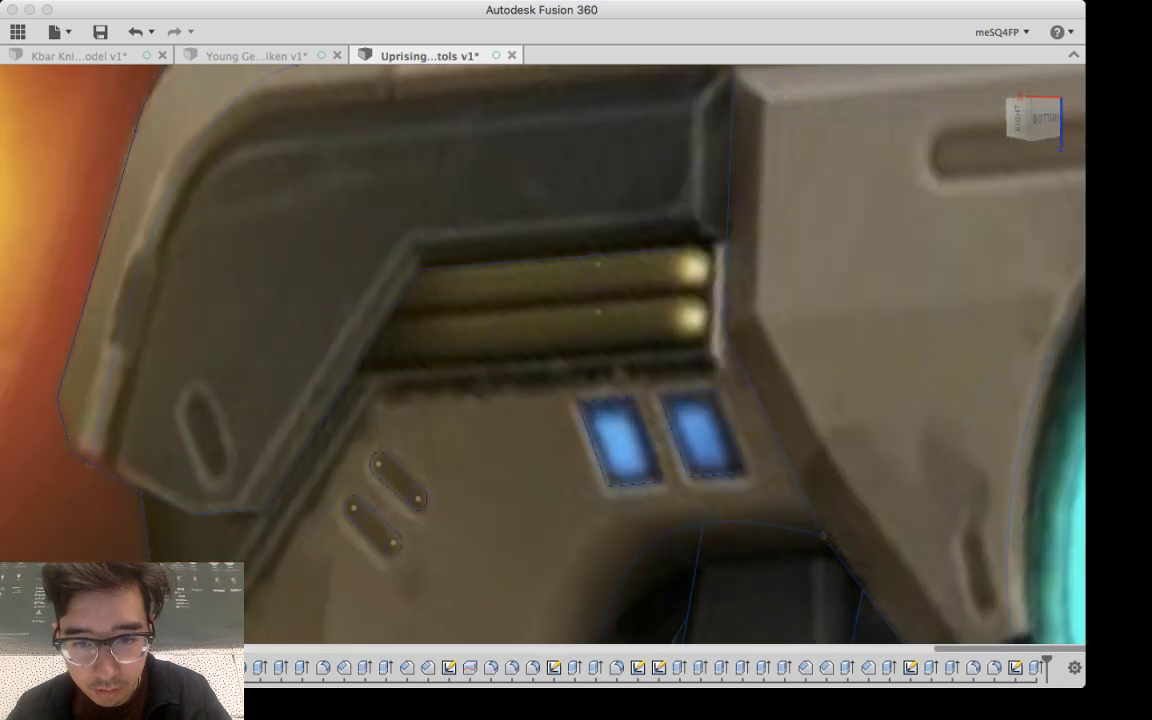
click(702, 434)
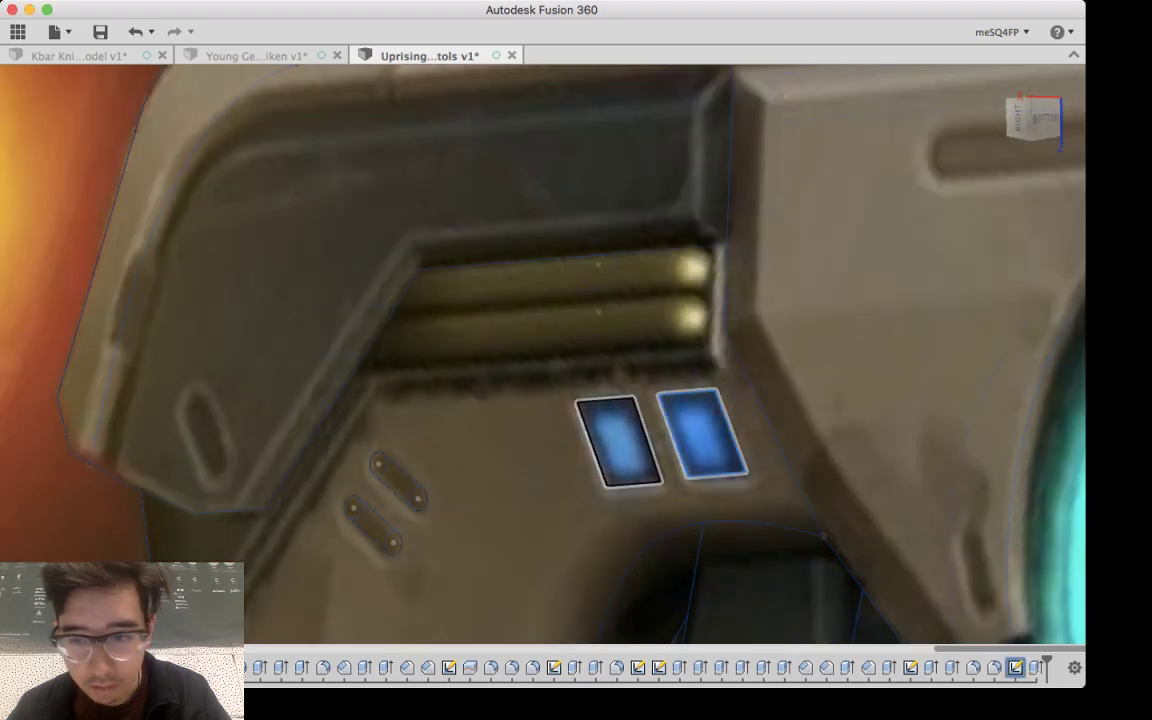
click(620, 442)
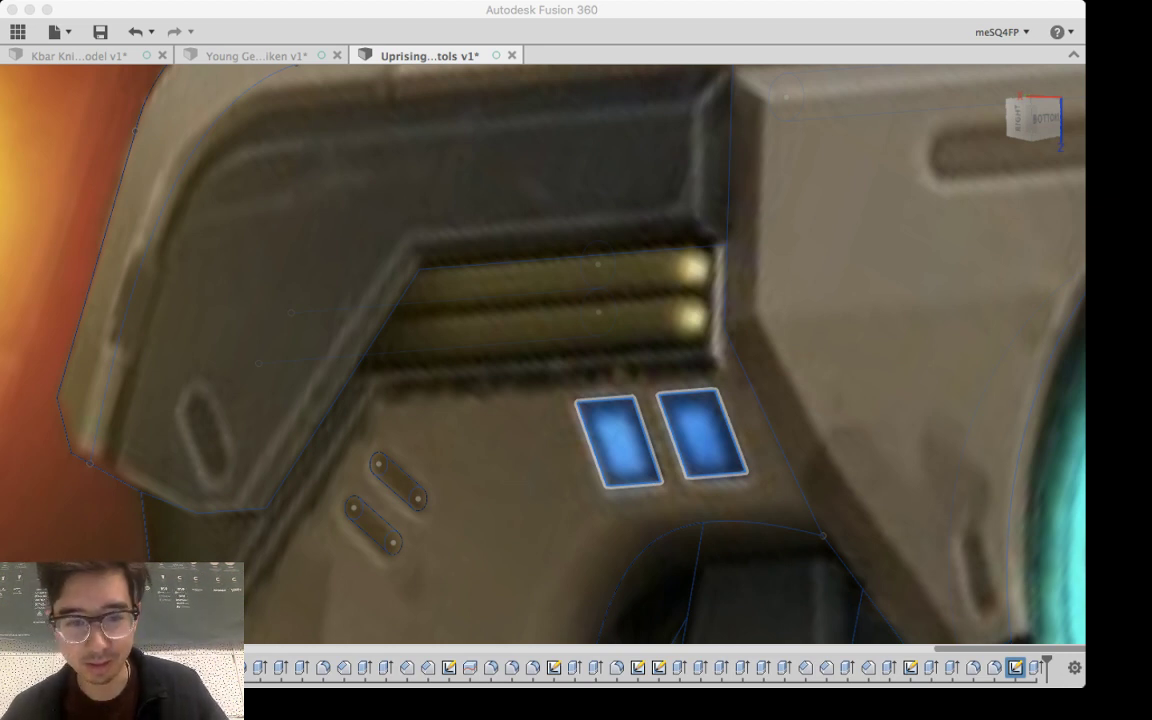
click(395, 478)
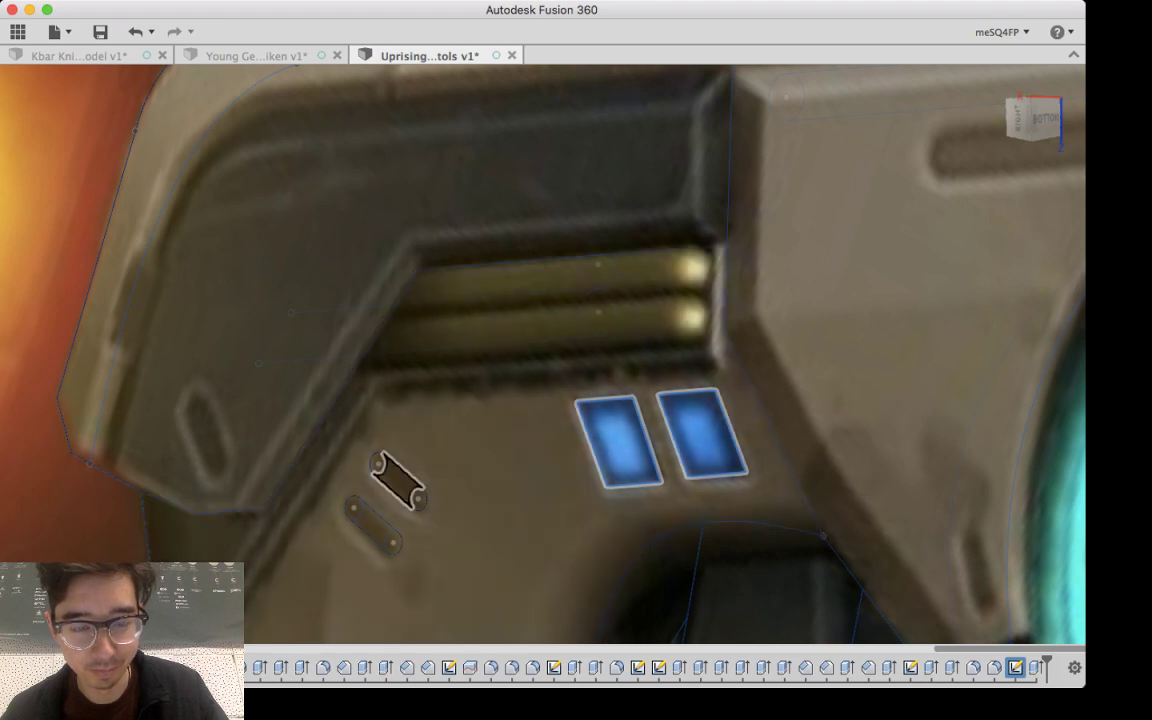
click(410, 440)
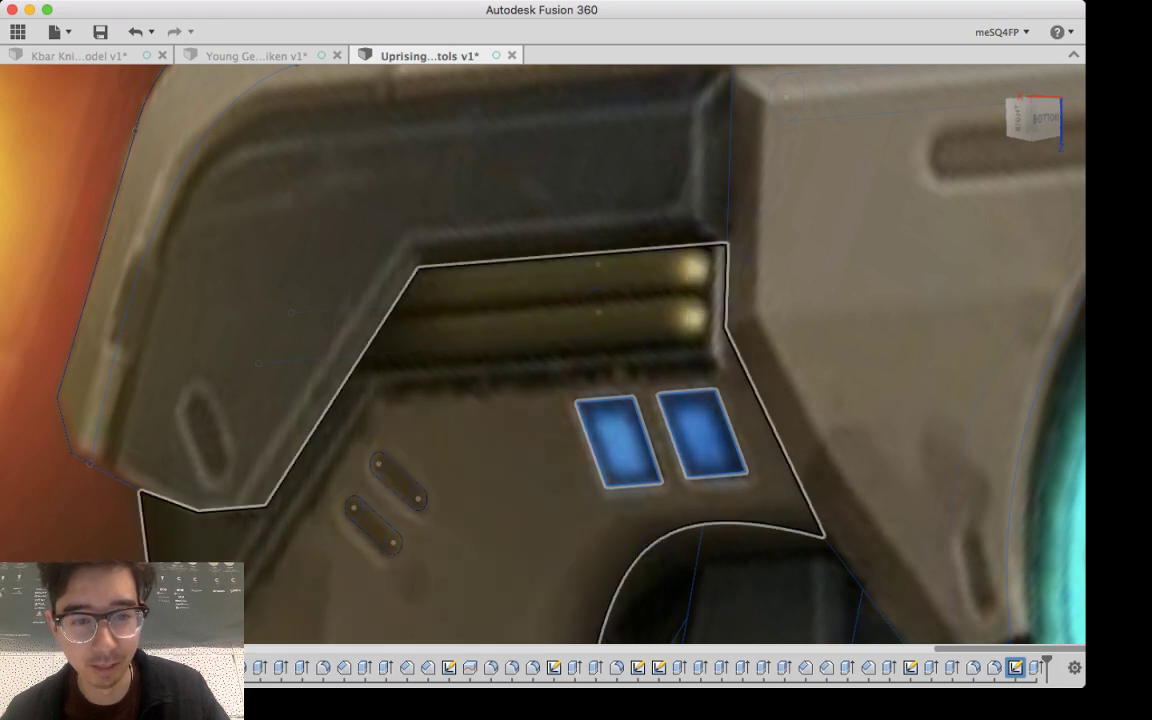
scroll(399, 476, up, 3)
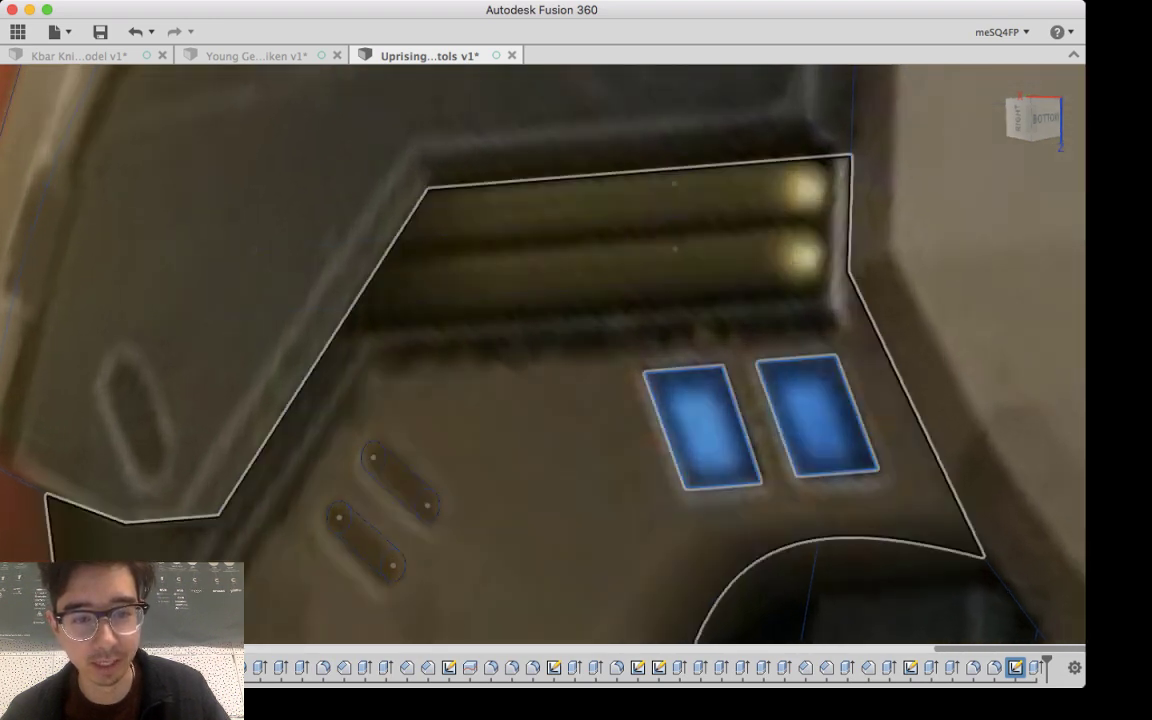
click(400, 480)
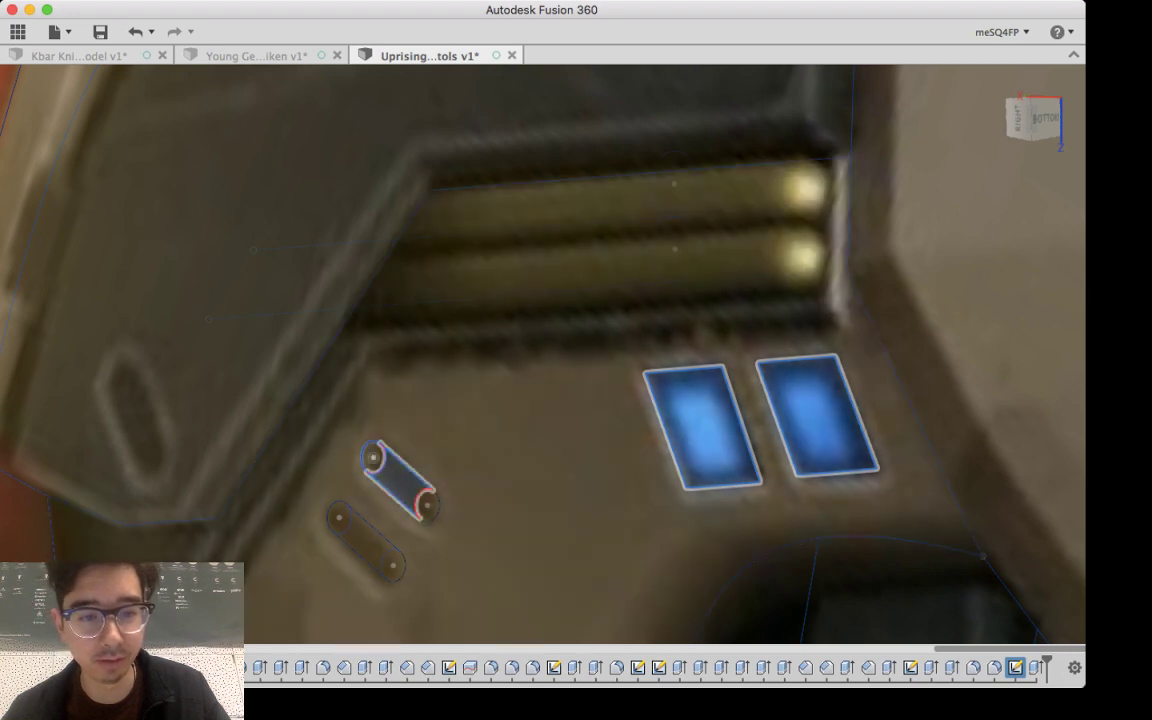
click(395, 532)
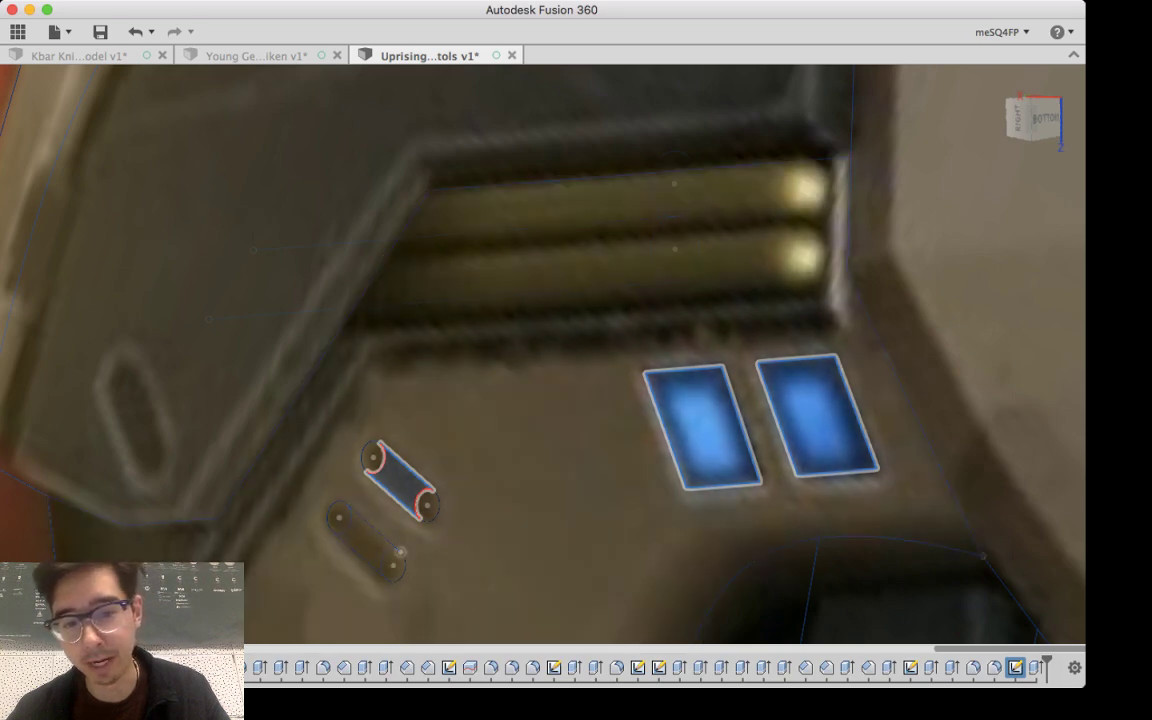
click(400, 528)
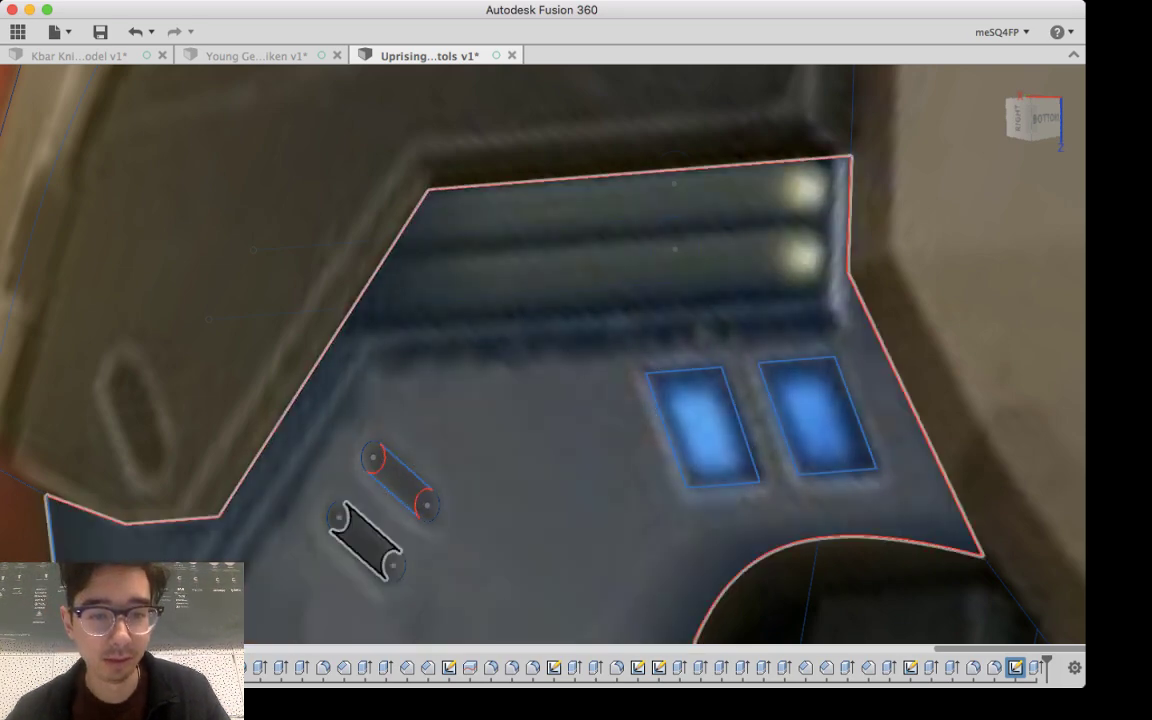
click(398, 527)
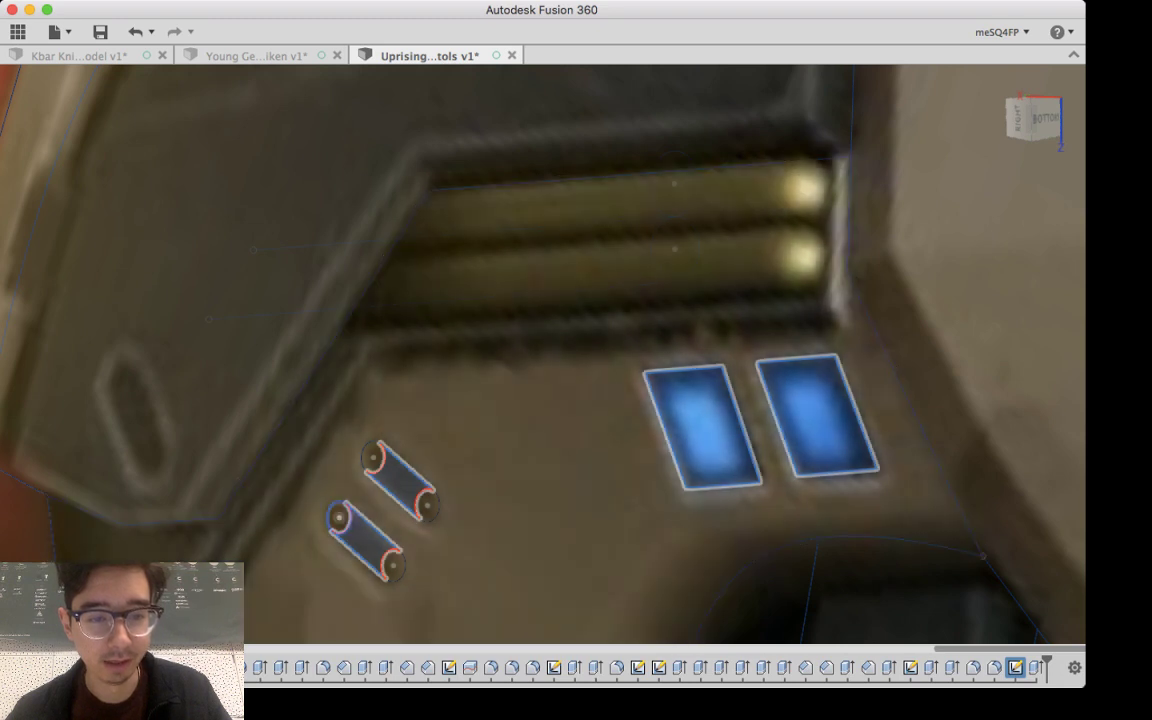
Step: Add the rounded ends of both slanted slots to the profile selection
key(Escape)
scroll(332, 521, up, 5)
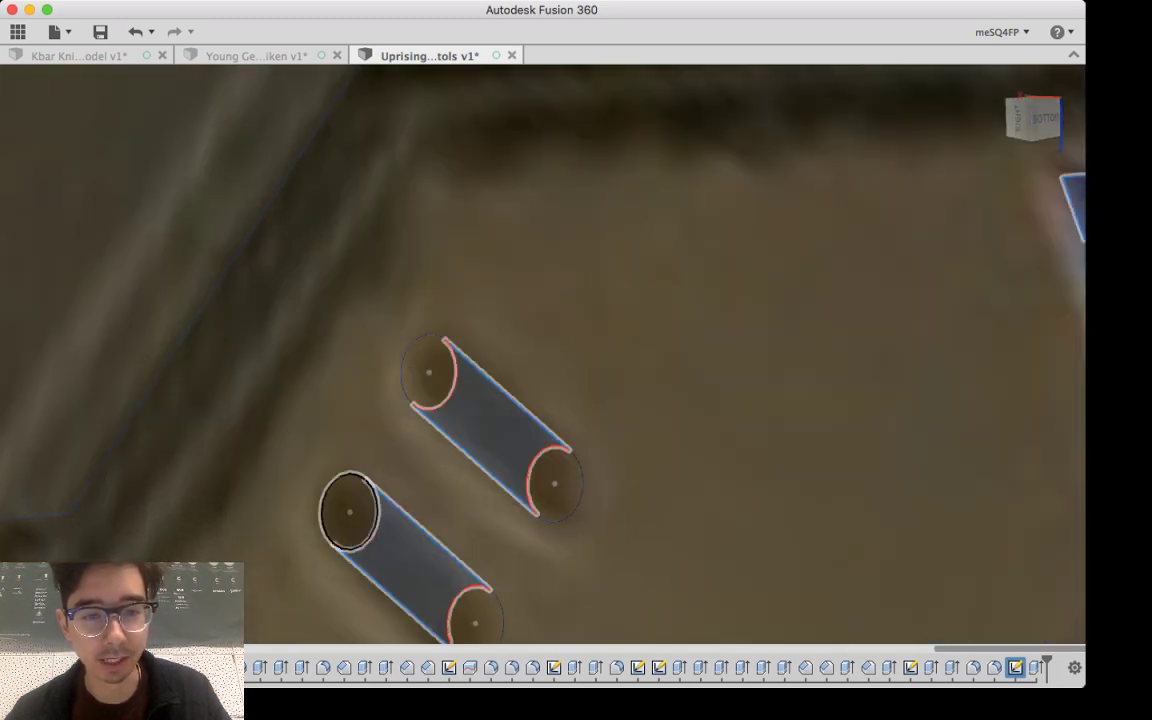
shift+click(349, 511)
click(429, 372)
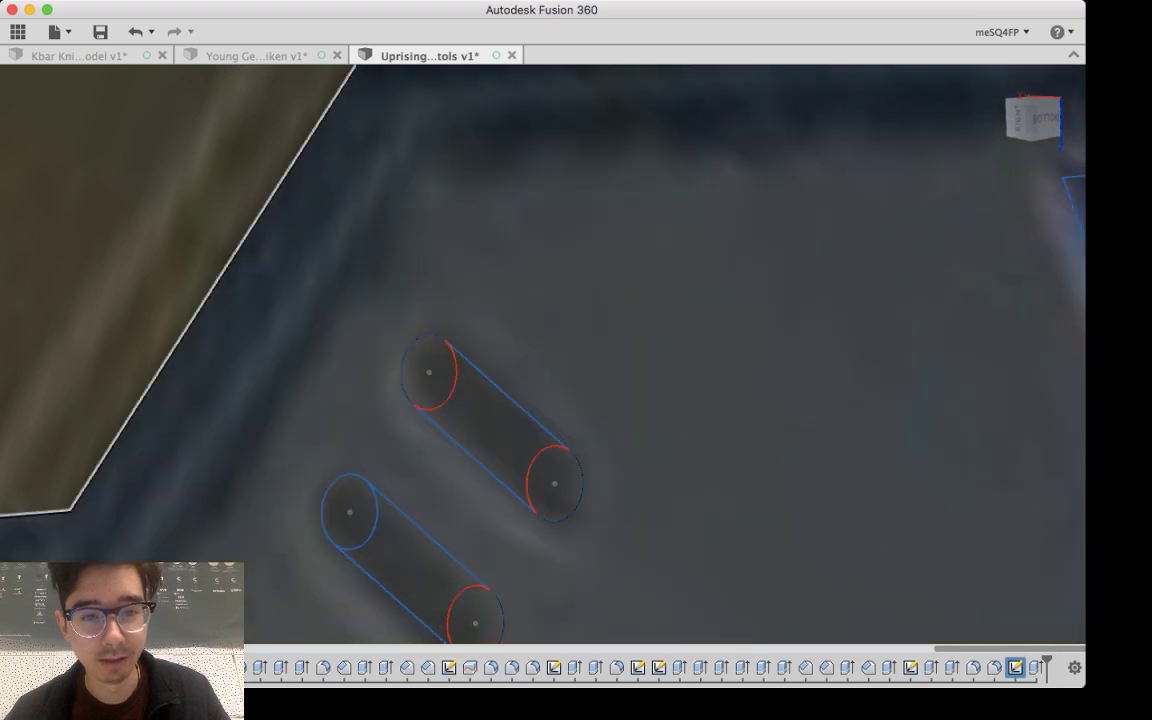
key(super+z)
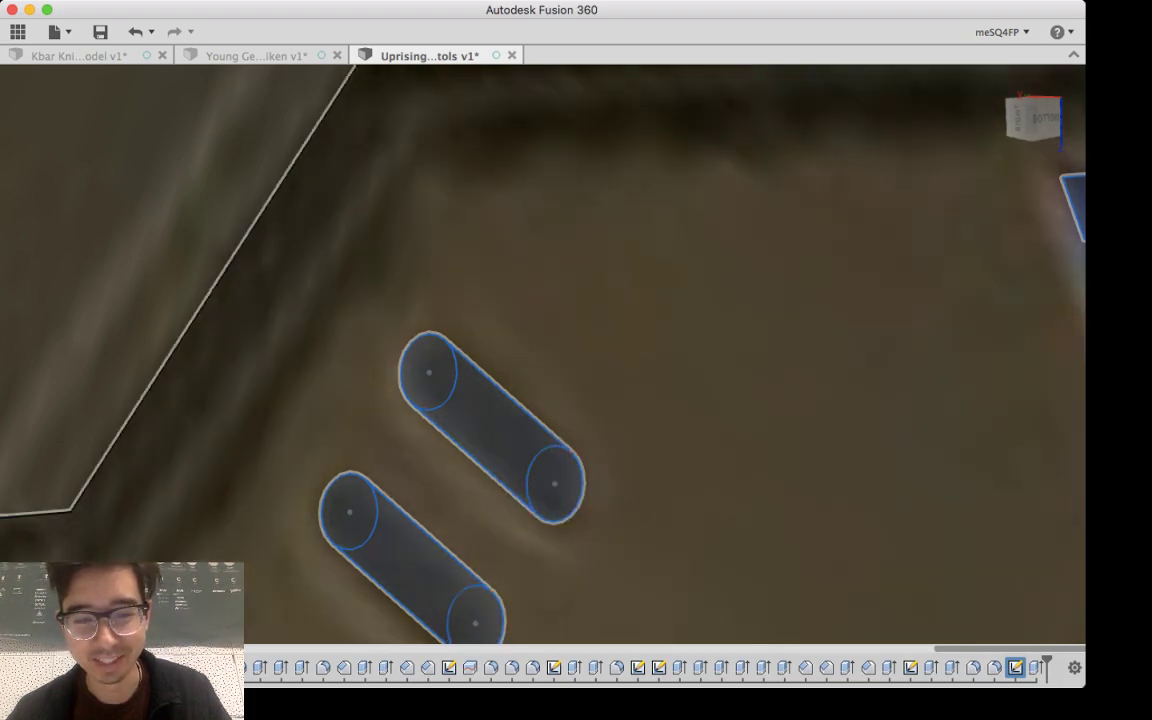
Step: Extrude the selected light and slot profiles to a distance of 2.5, filling the floors of the cutouts to leave shallow recesses
shift+middle_drag(540, 480, 710, 455)
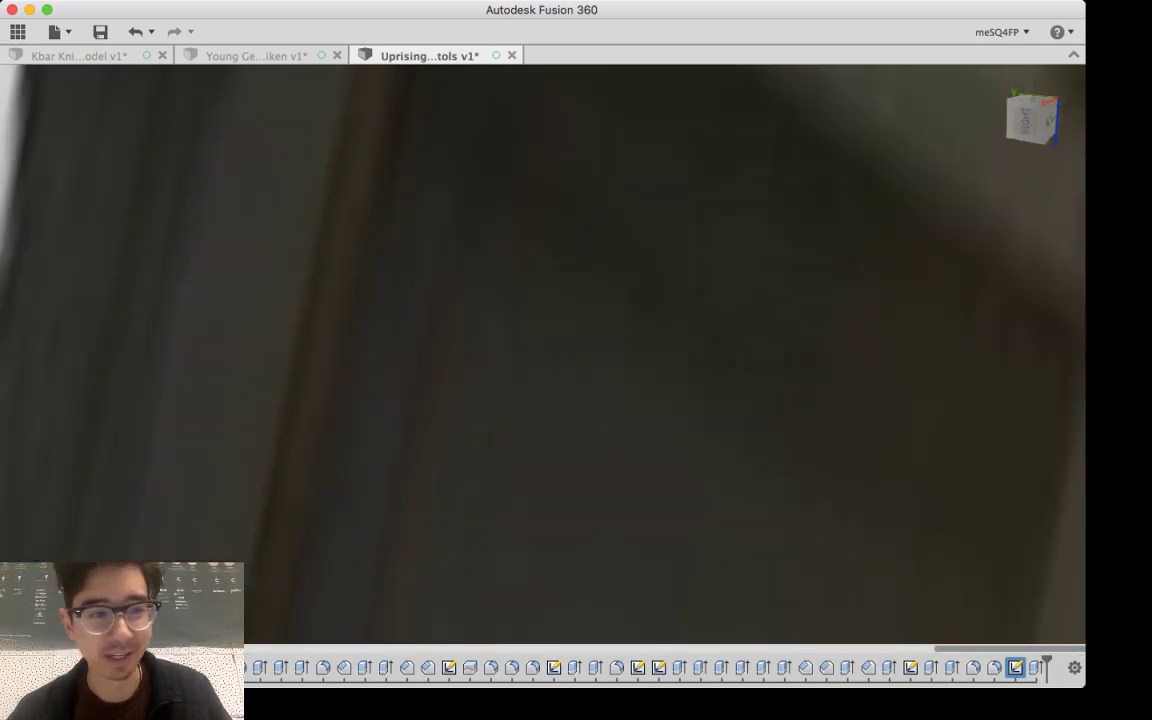
scroll(585, 400, down, 12)
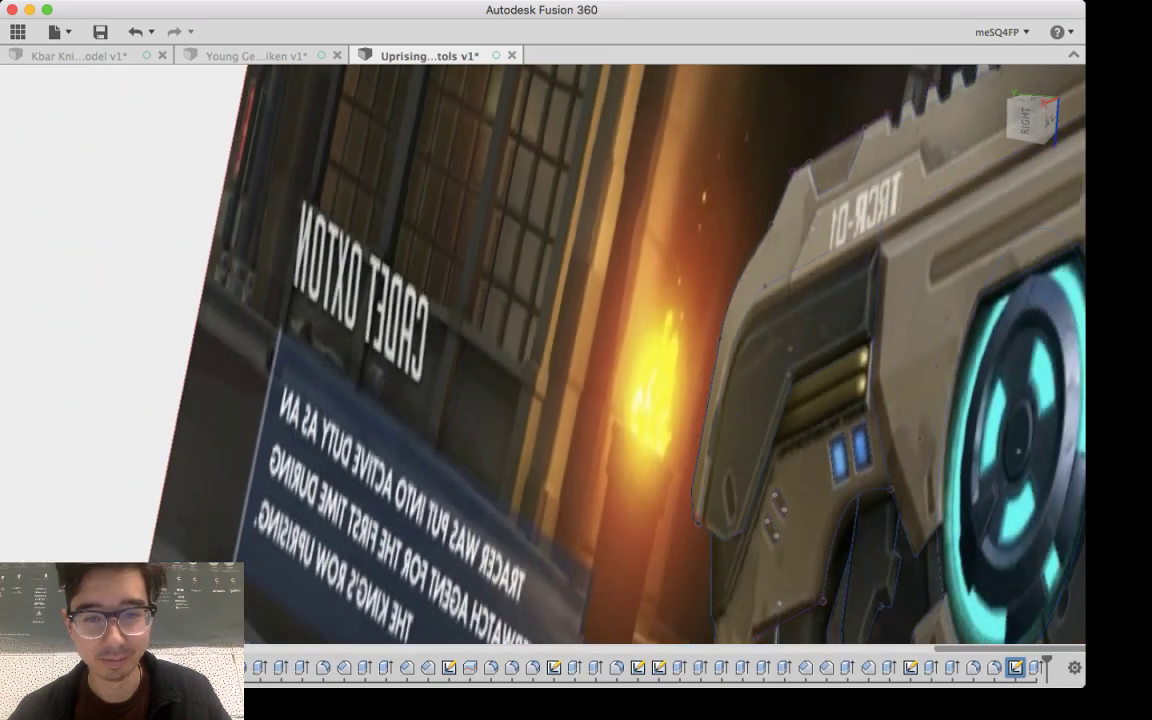
shift+middle_drag(690, 398, 576, 408)
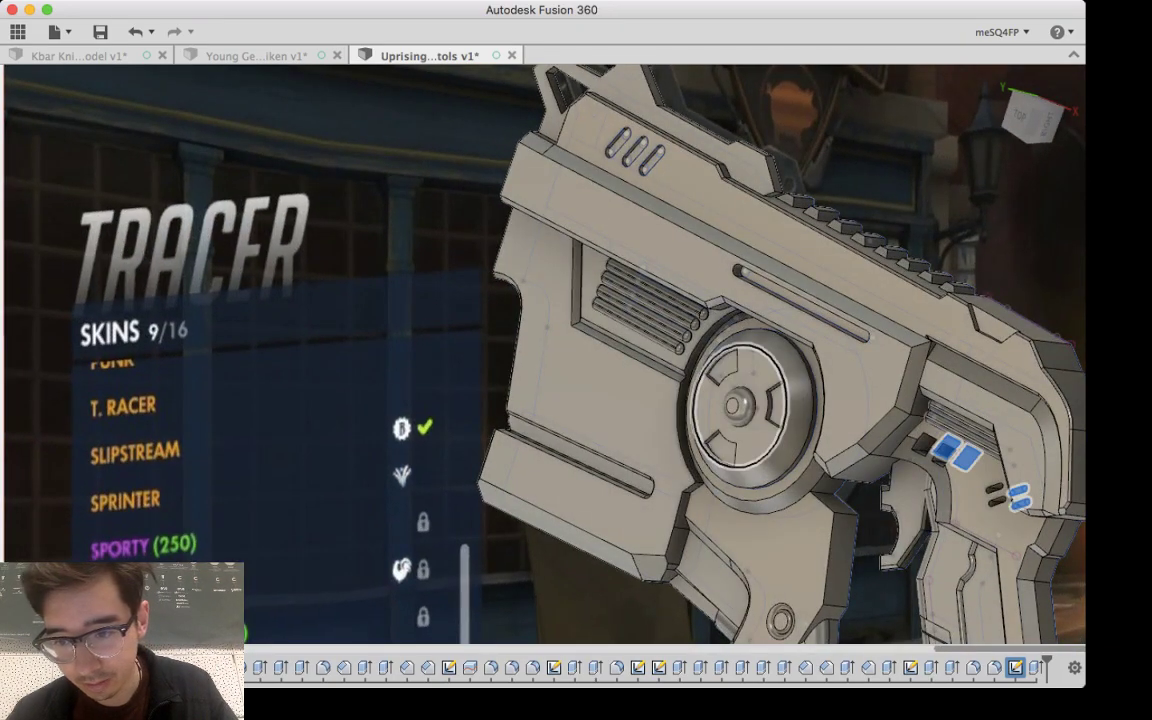
key(e)
drag(1010, 501, 971, 501)
scroll(972, 500, up, 5)
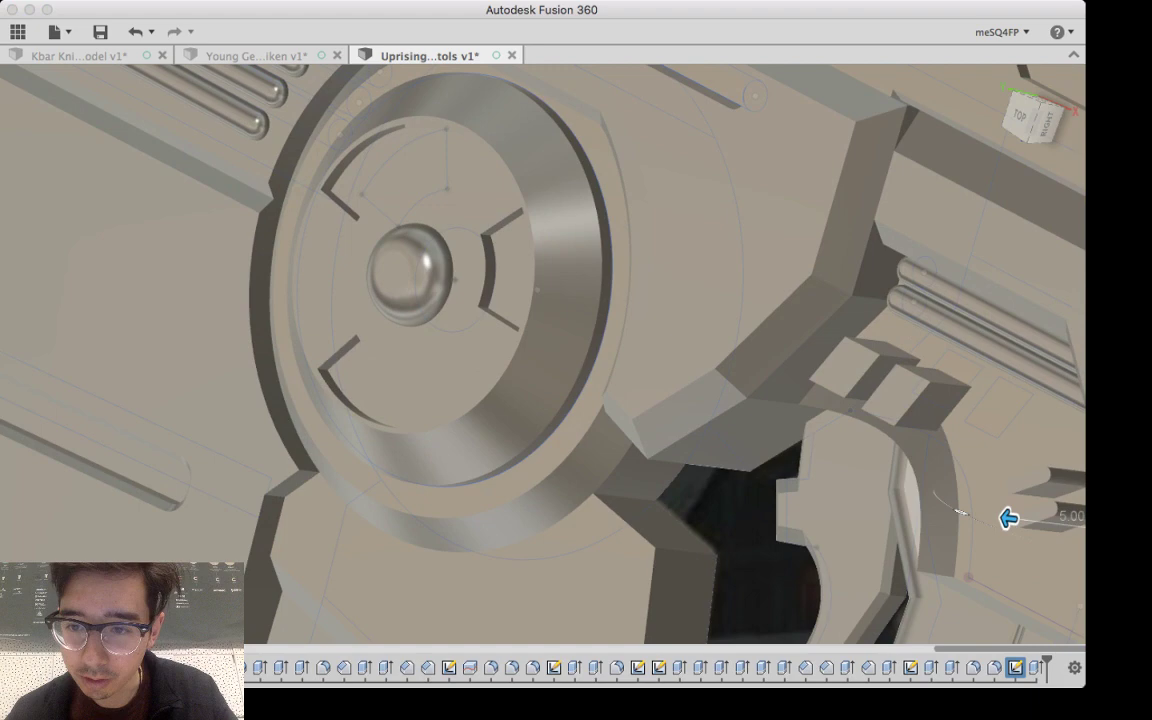
shift+middle_drag(745, 535, 782, 442)
middle_drag(1041, 199, 446, 291)
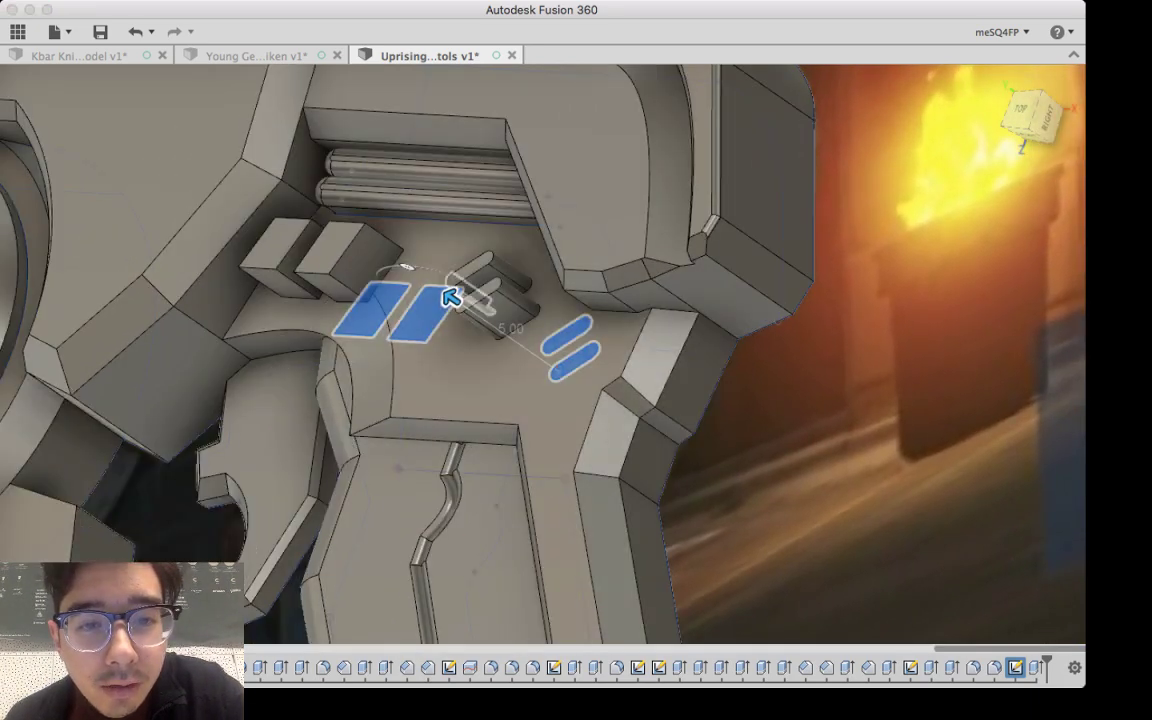
drag(444, 290, 500, 328)
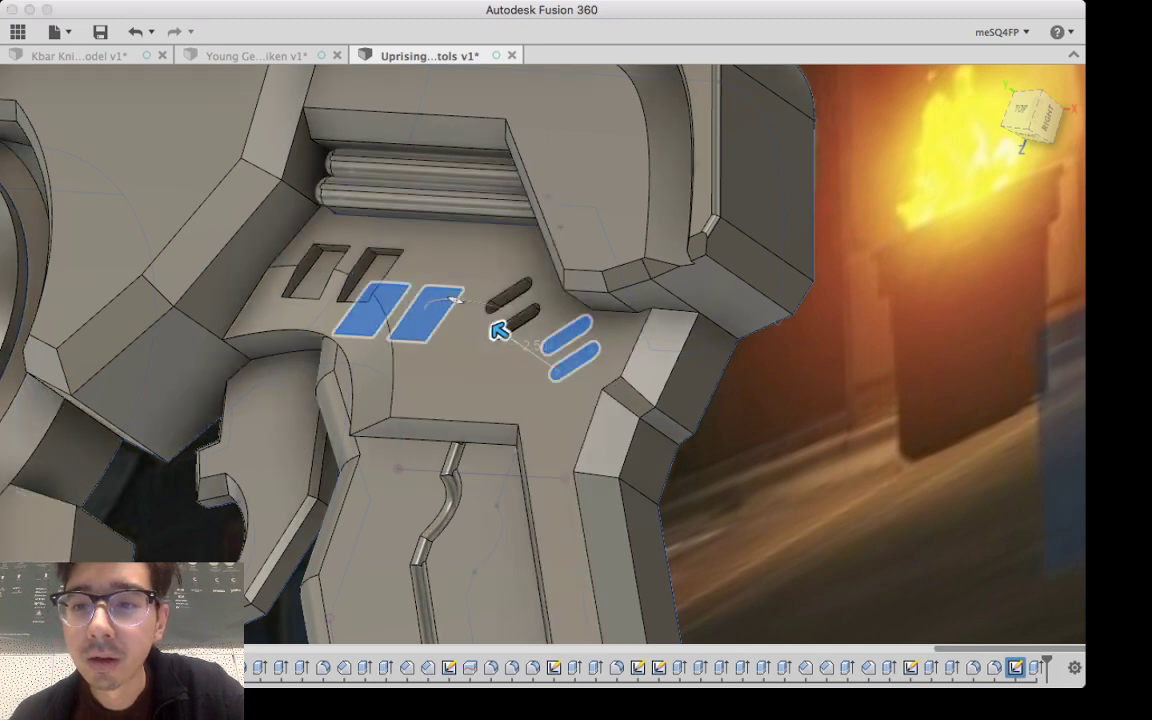
key(Return)
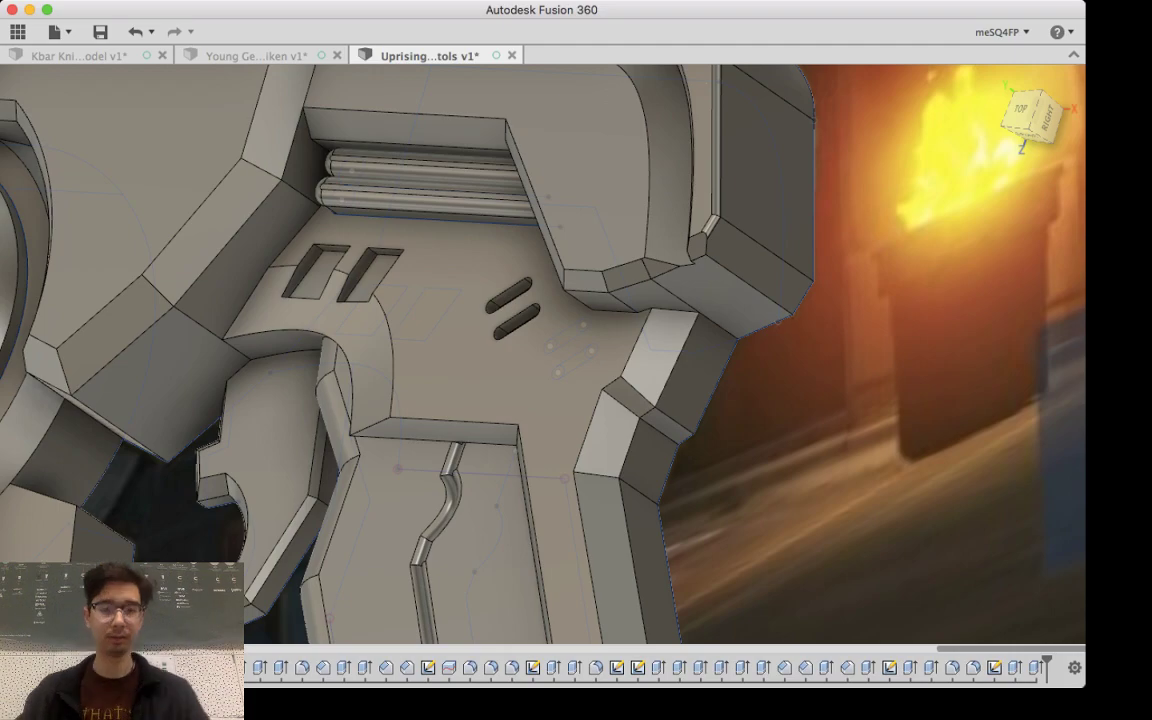
shift+middle_drag(540, 345, 765, 285)
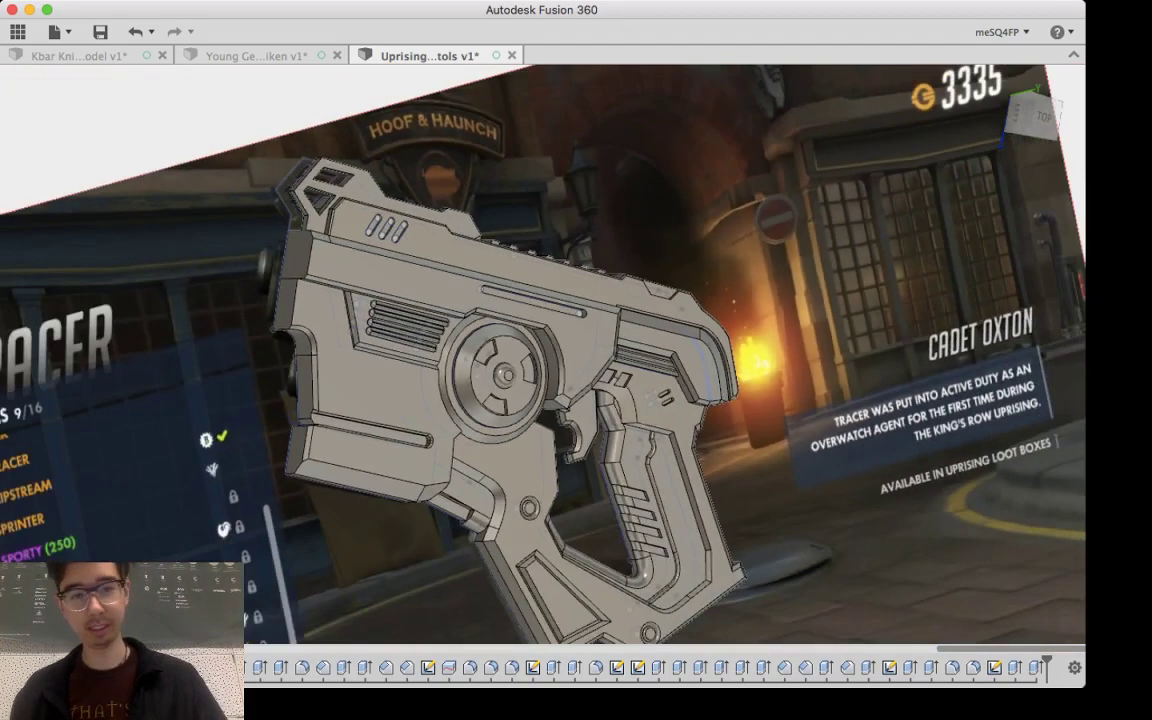
scroll(665, 375, down, 3)
shift+middle_drag(625, 350, 740, 350)
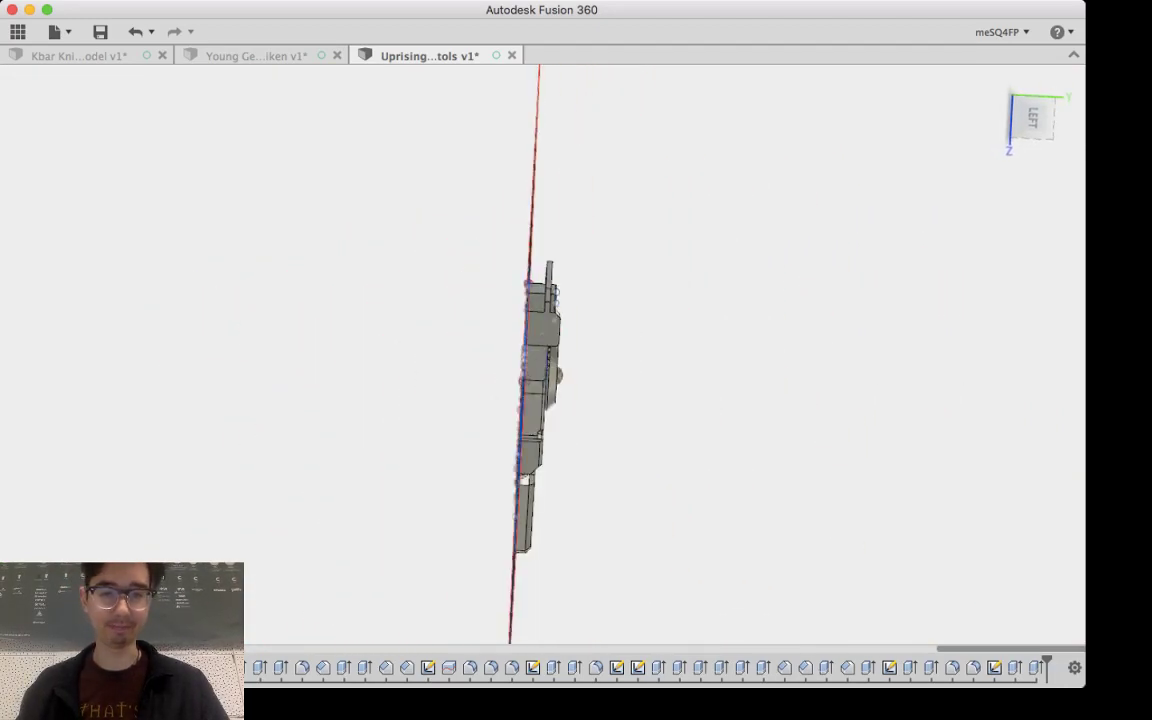
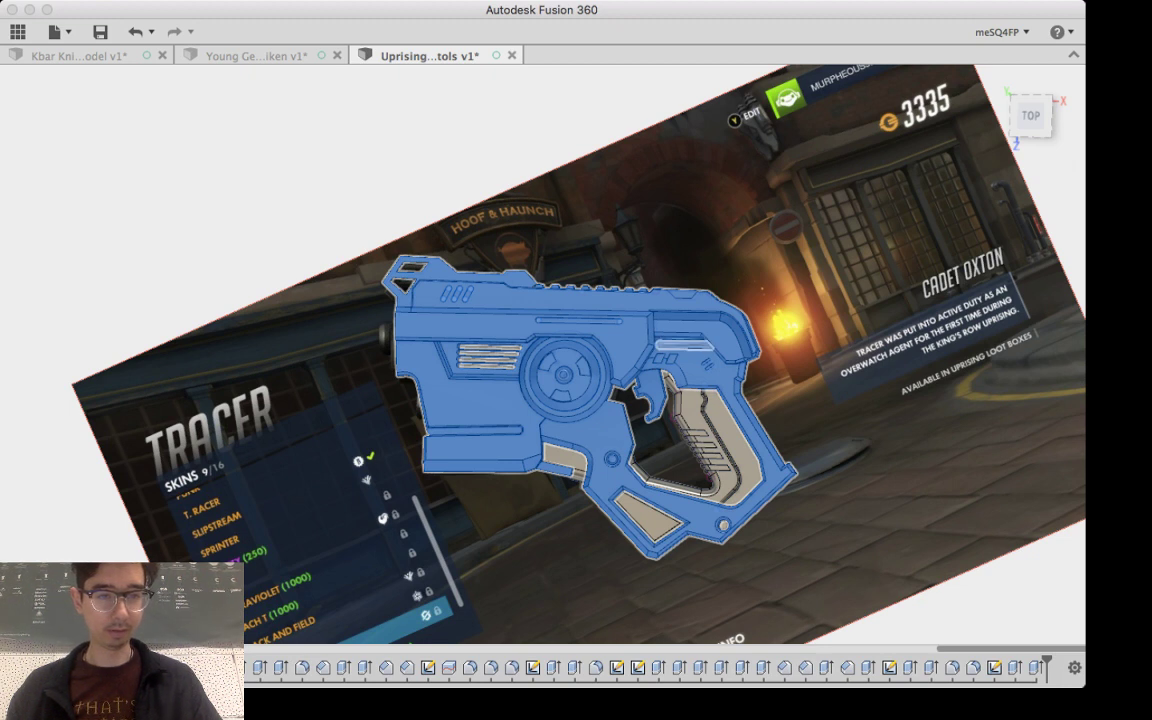
Step: Try a Combine on the main pistol body with the screws, grip pieces and inlays as tool bodies
click(684, 345)
key(v)
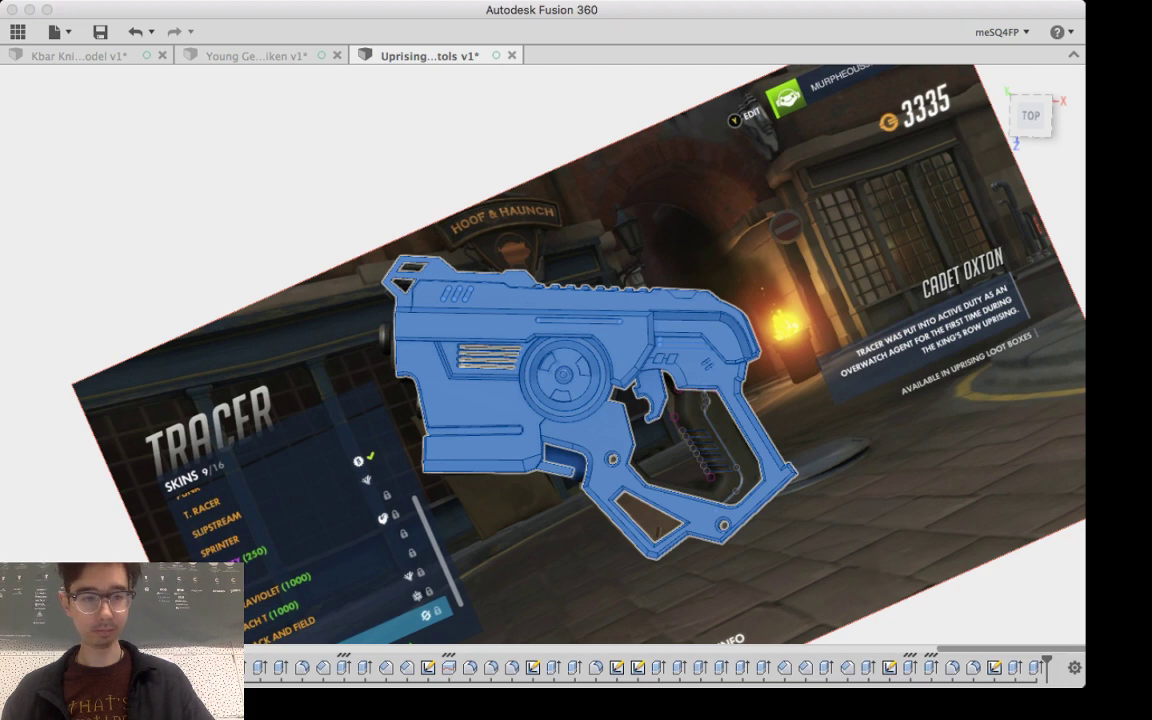
scroll(241, 395, up, 3)
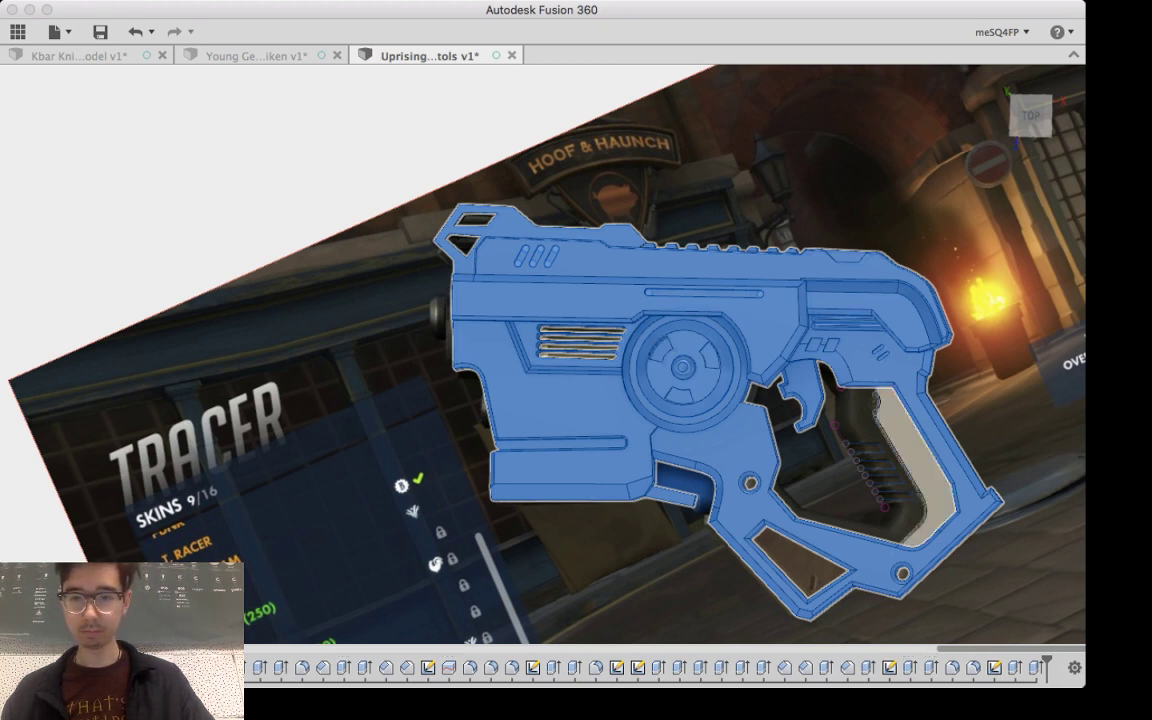
key(Return)
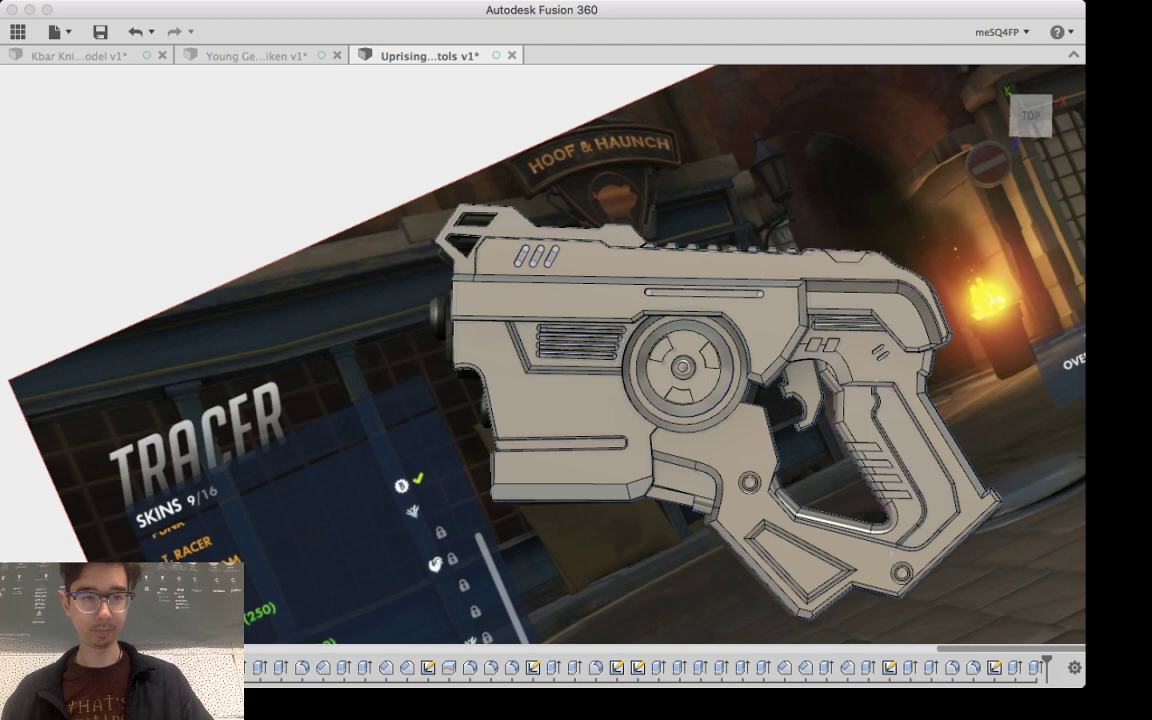
click(600, 400)
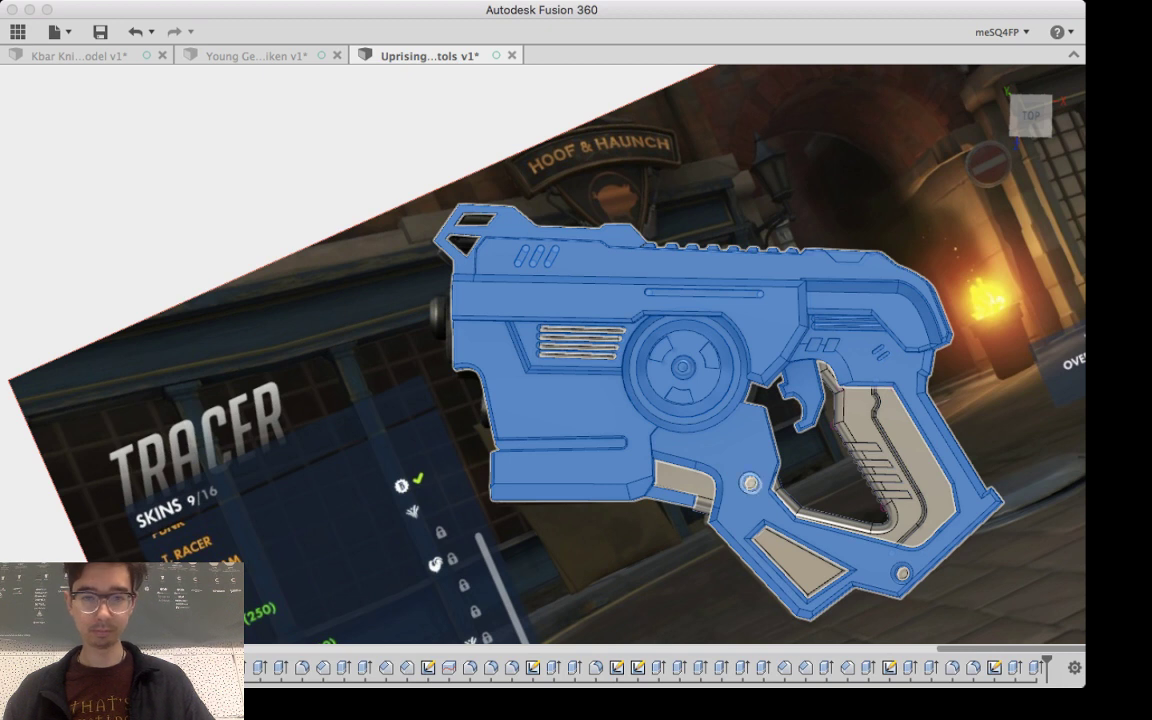
click(750, 482)
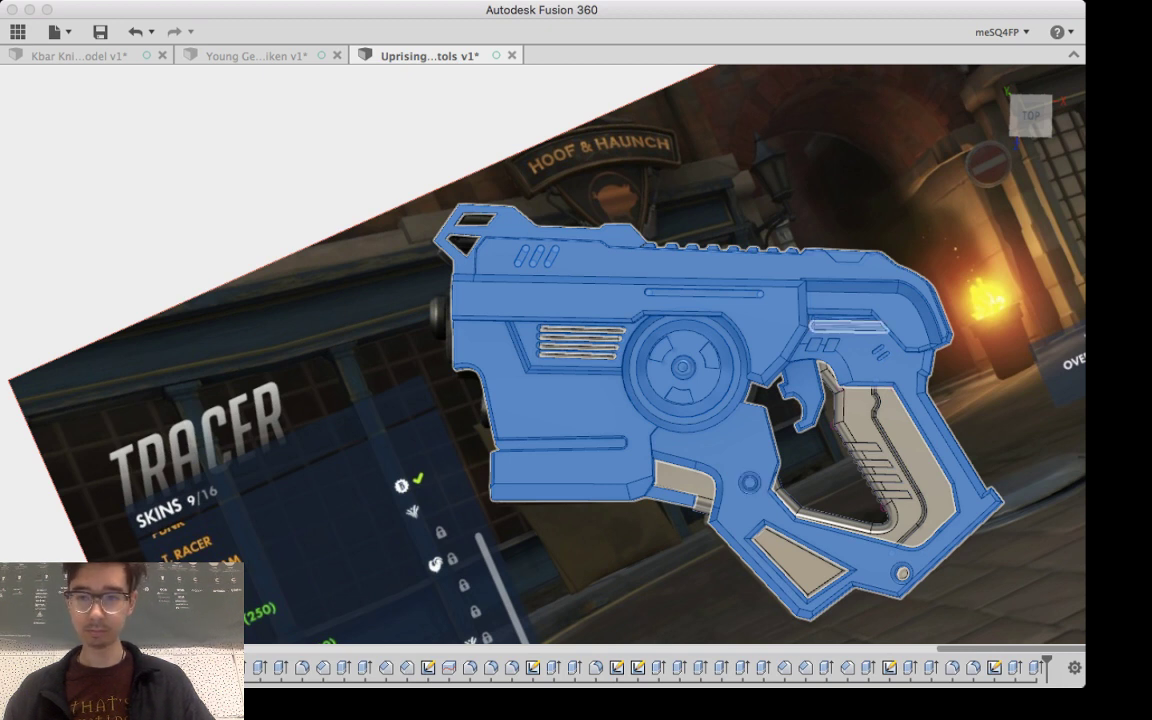
key(v)
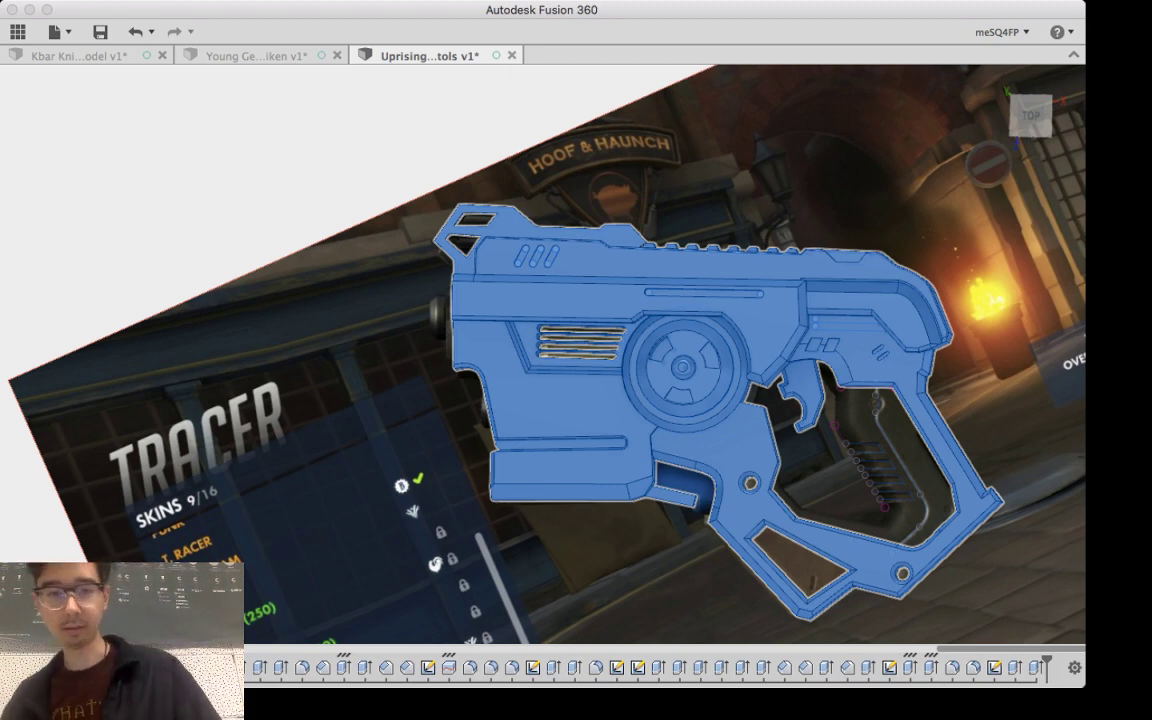
key(Escape)
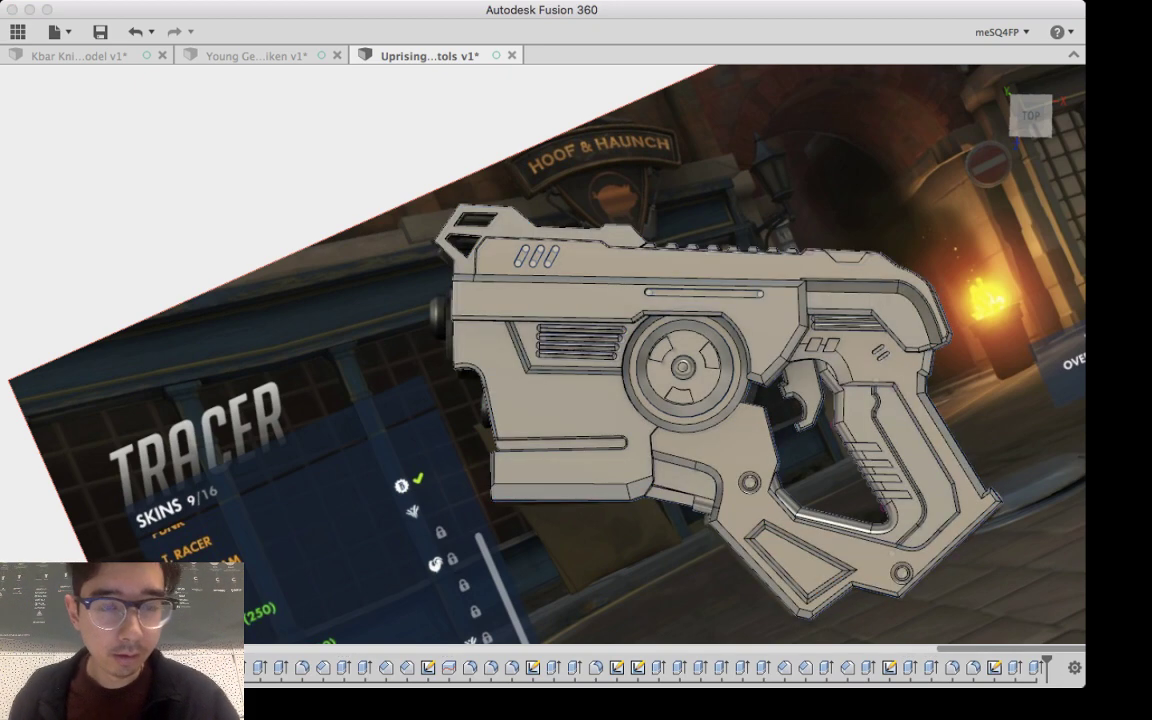
Step: Cut the main pistol body with Combine, using the round screw in front of the grip and the angled piece beside it as tool bodies
click(560, 400)
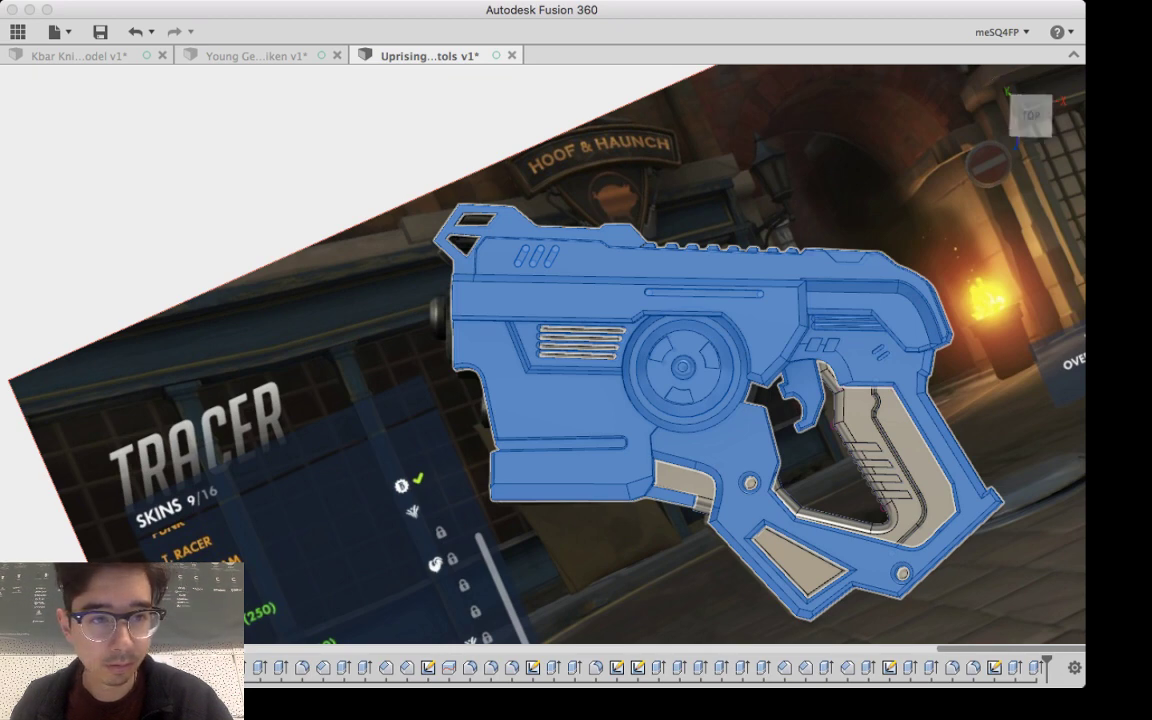
click(750, 483)
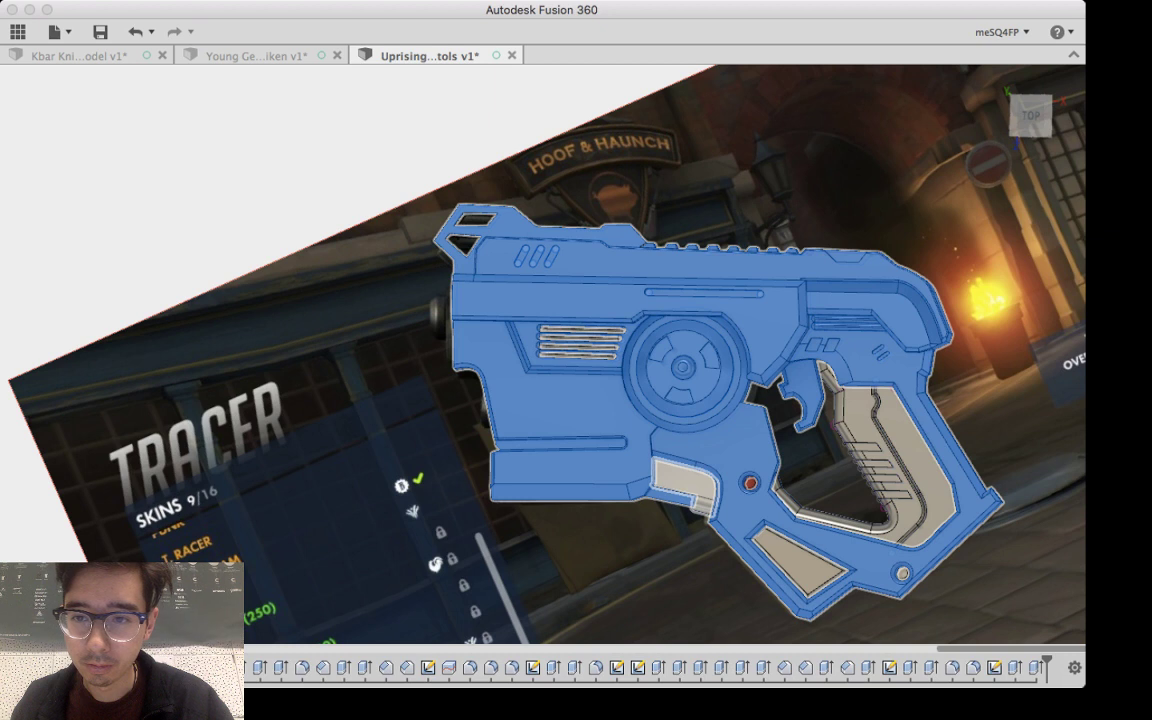
click(688, 482)
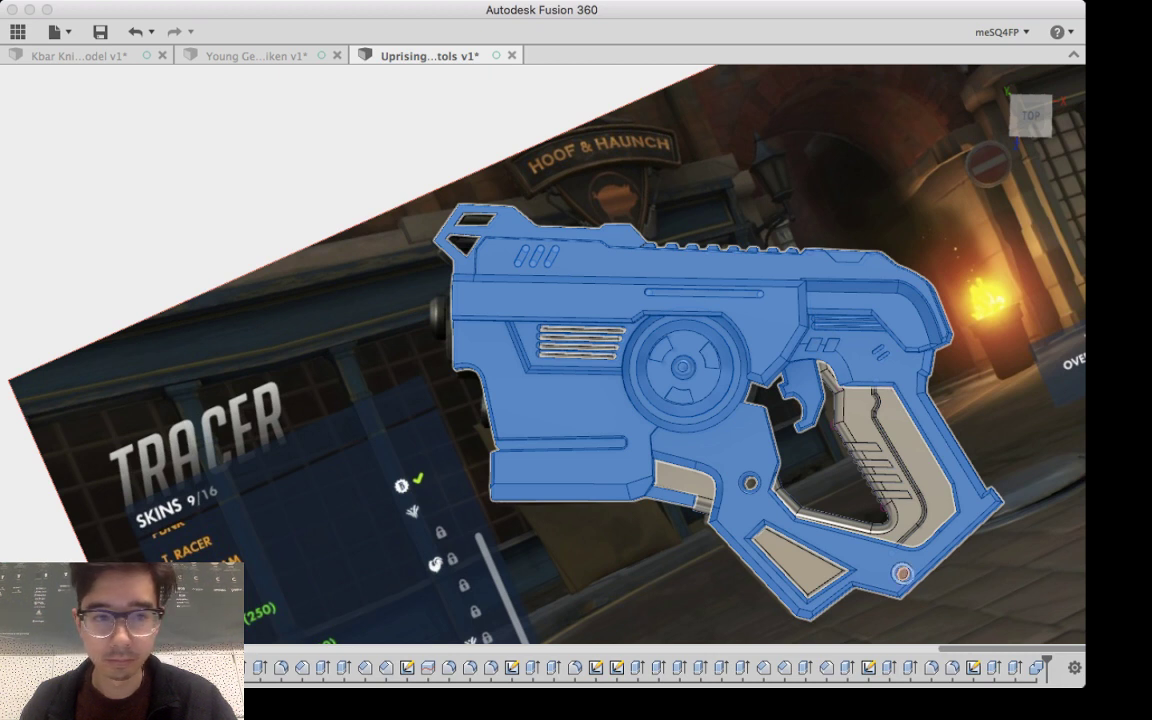
Step: Use Combine to join the round screw at the base of the grip to the main pistol body
click(903, 574)
click(800, 564)
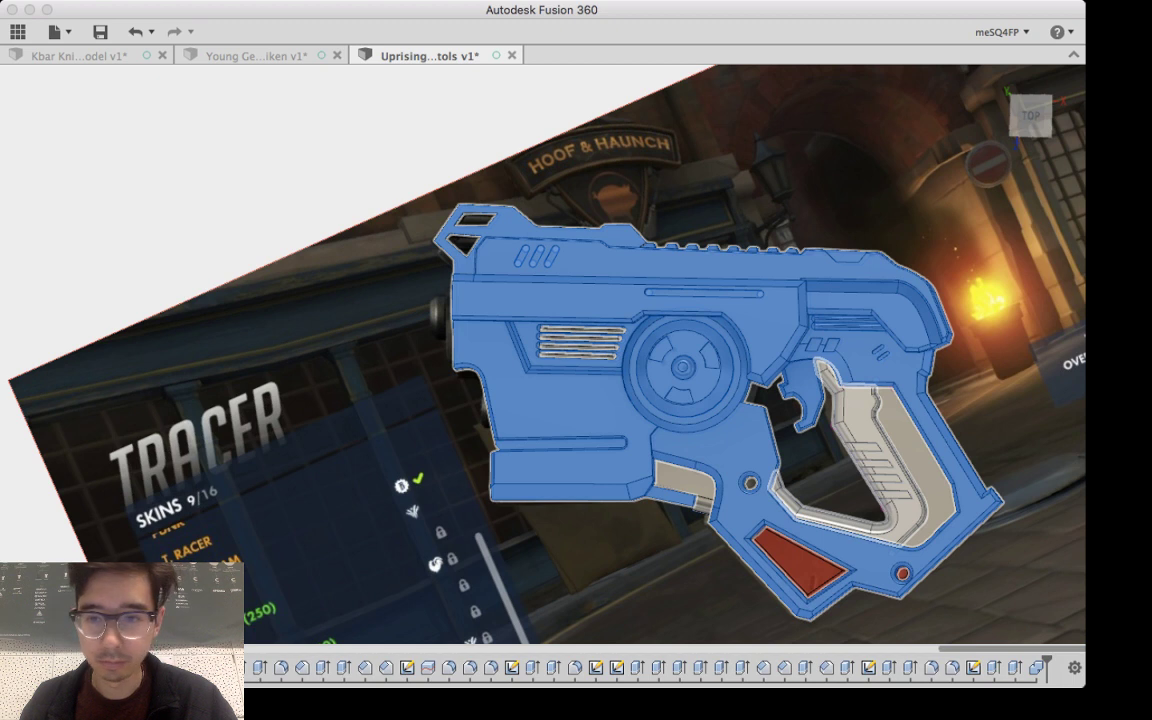
click(860, 470)
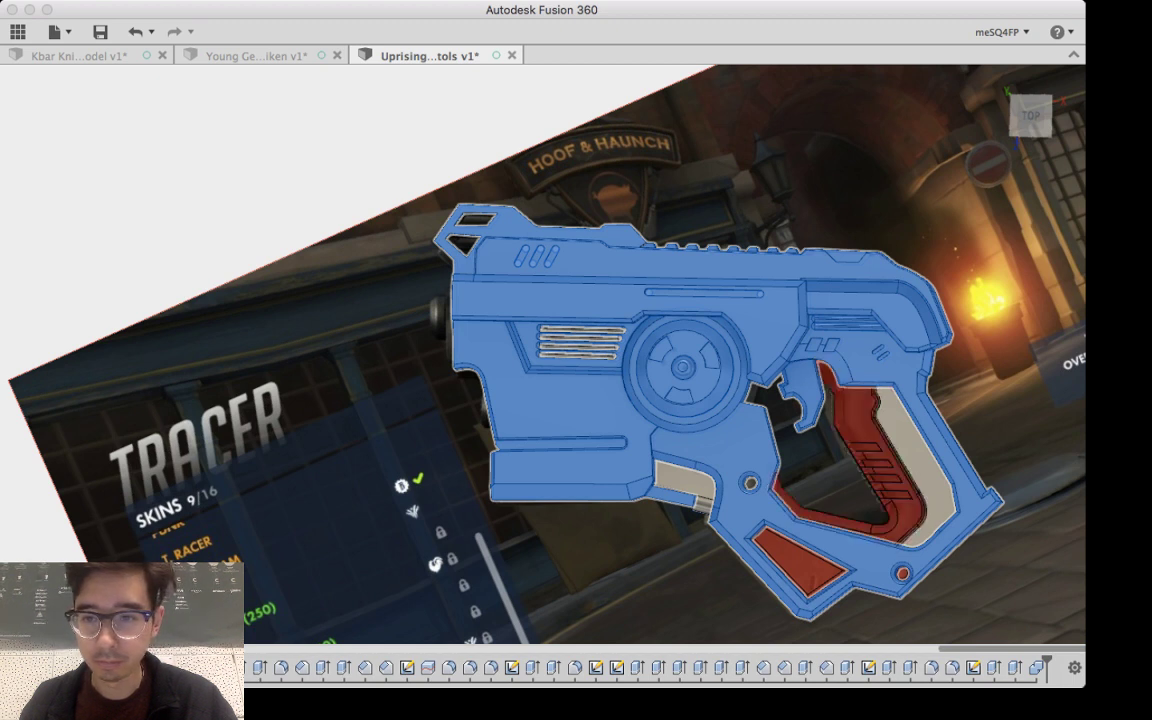
key(Delete)
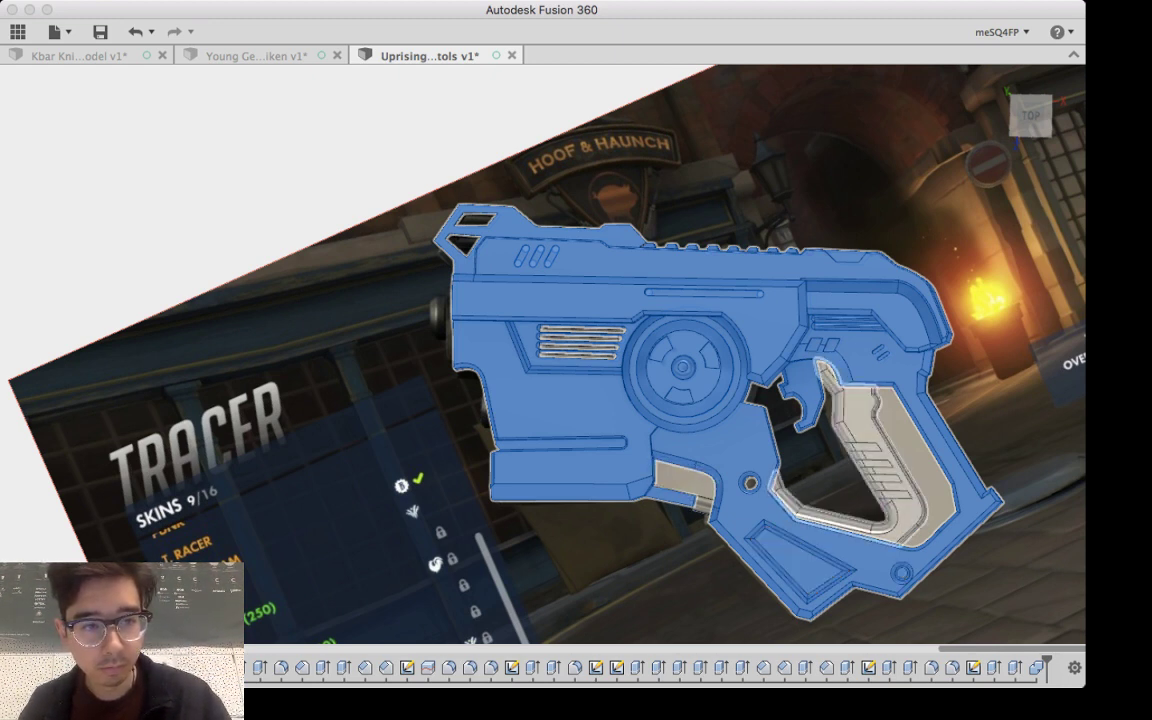
key(super+z)
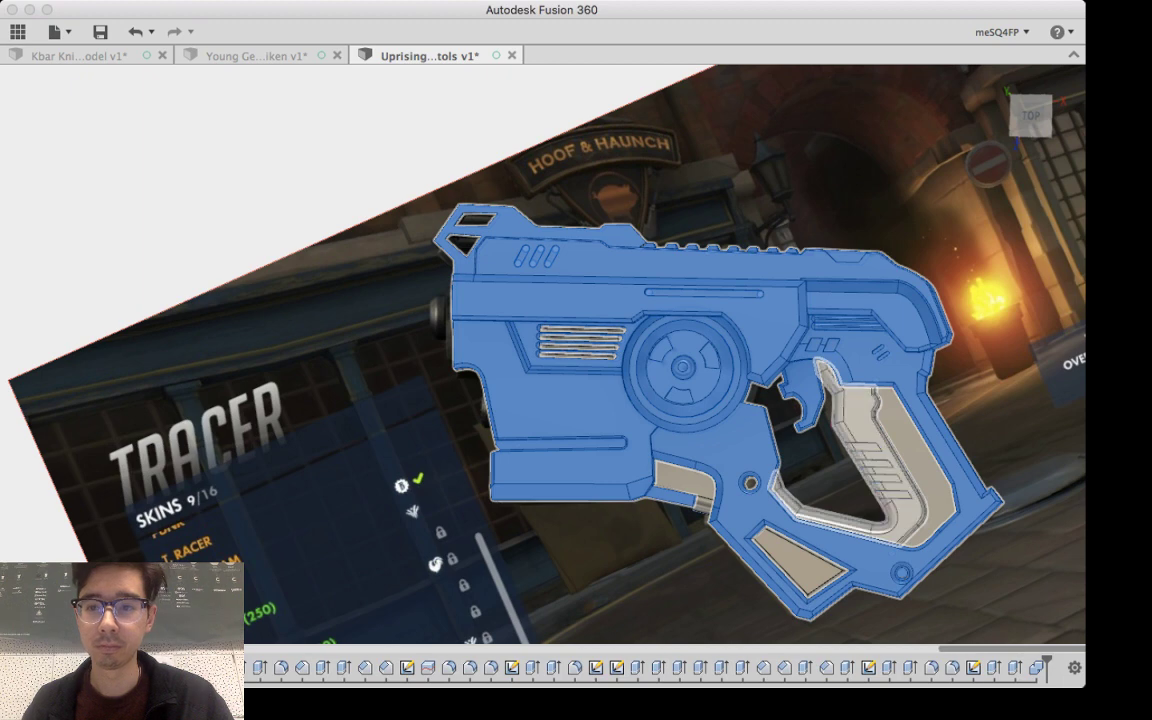
key(Return)
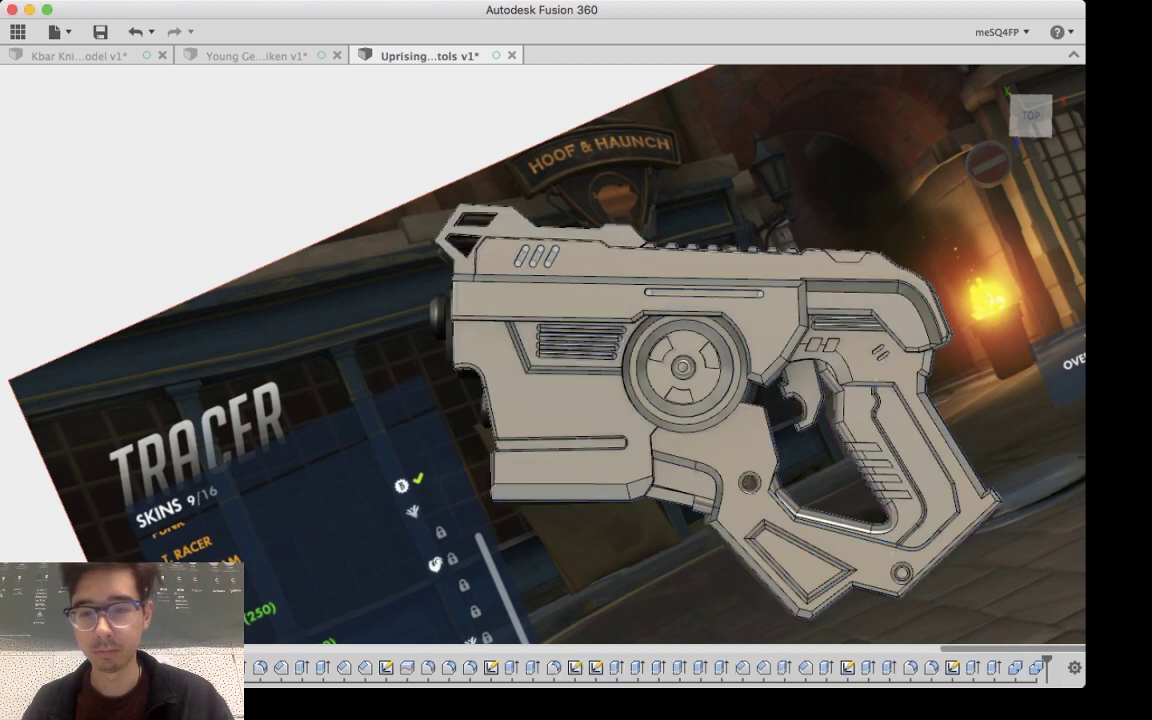
Step: Examine the pistol from several angles, including its underside, the screw hole, the grip frame and the inset parts
shift+middle_drag(658, 379, 690, 370)
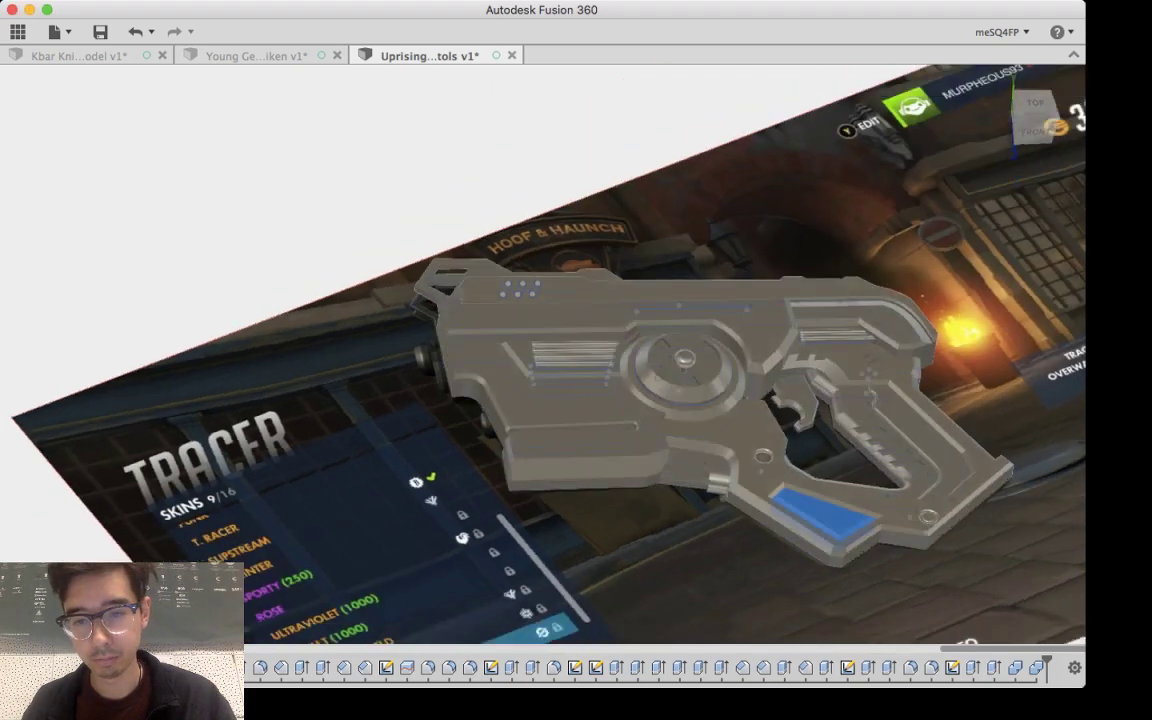
shift+middle_drag(690, 400, 710, 240)
scroll(747, 385, down, 3)
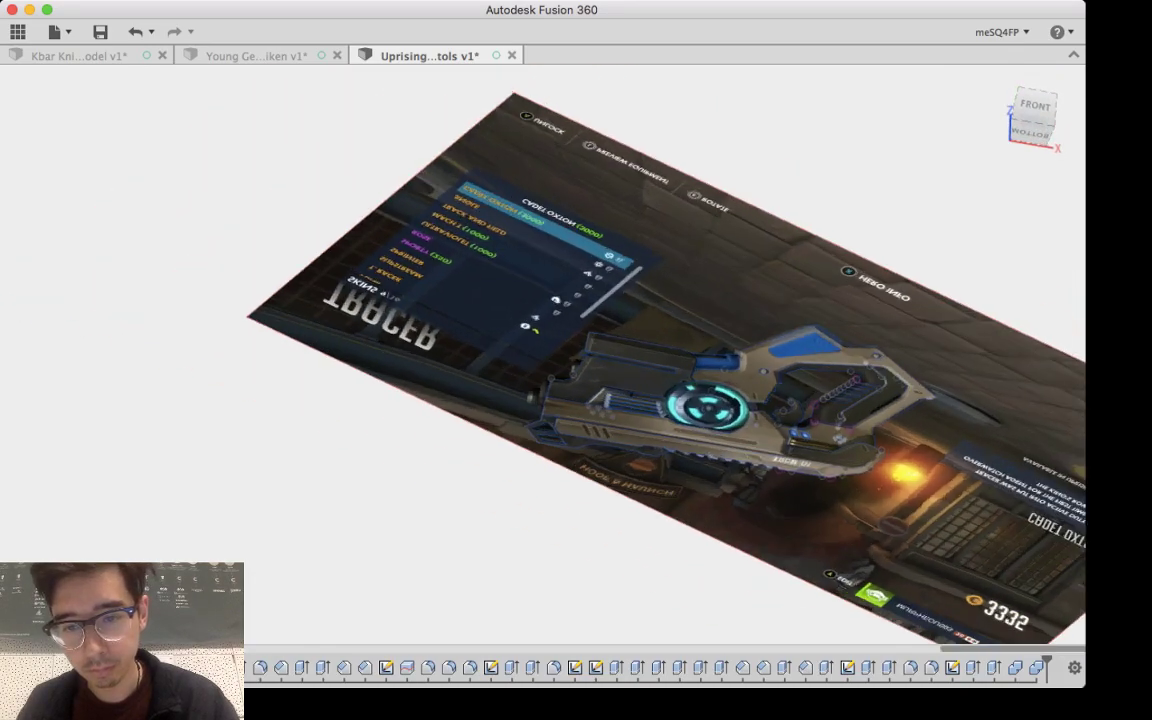
scroll(760, 370, up, 10)
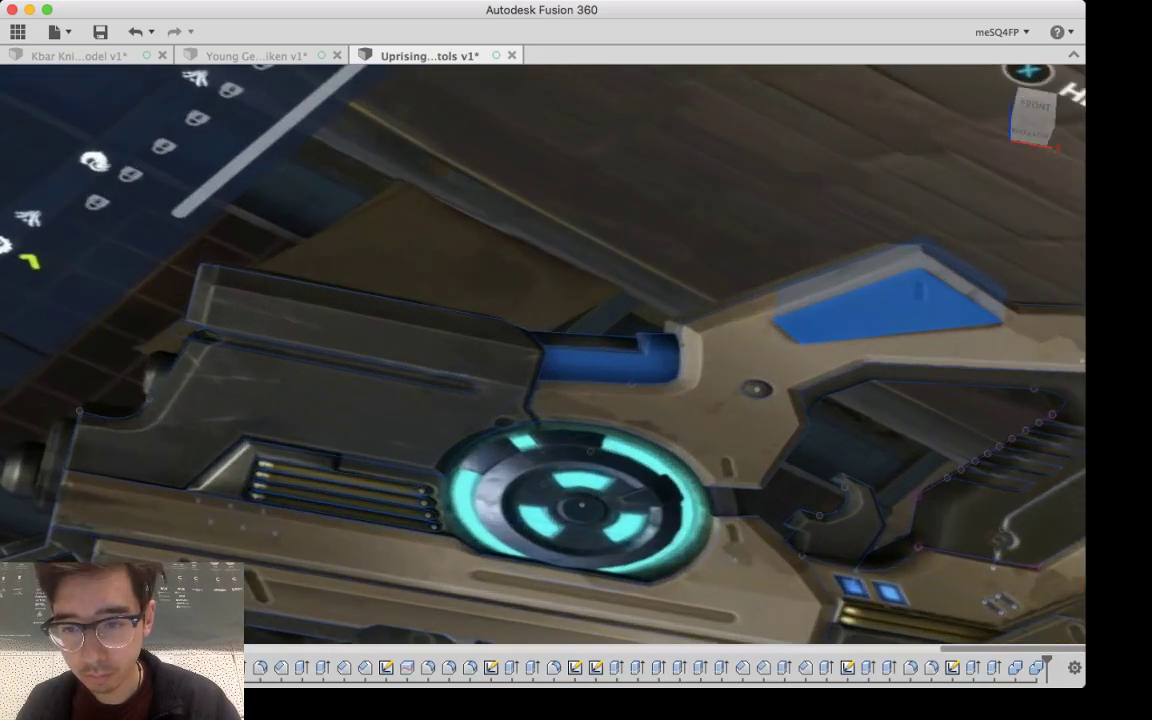
shift+middle_drag(700, 350, 721, 424)
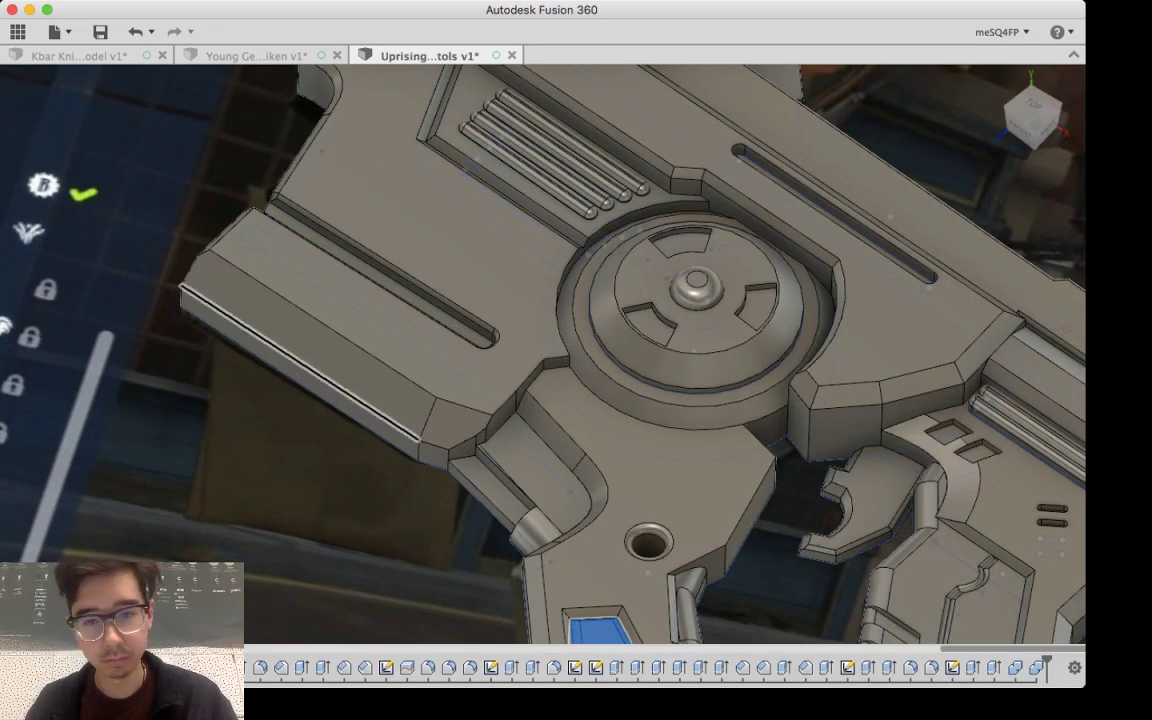
middle_drag(520, 540, 553, 565)
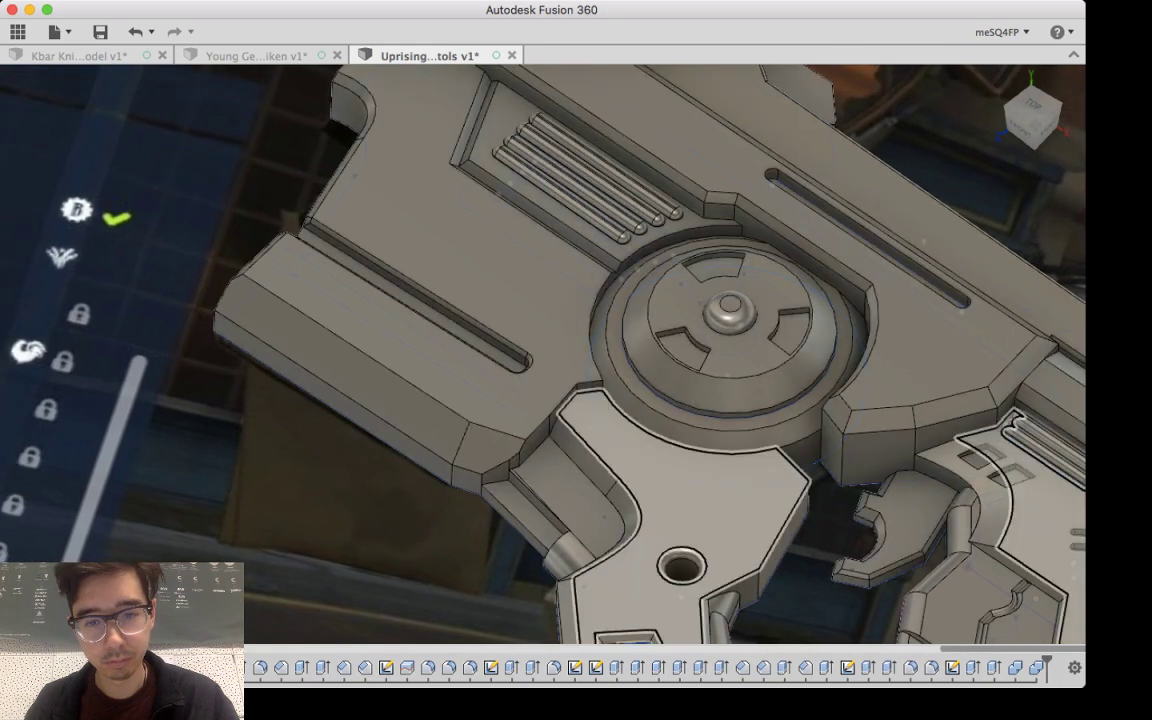
click(690, 490)
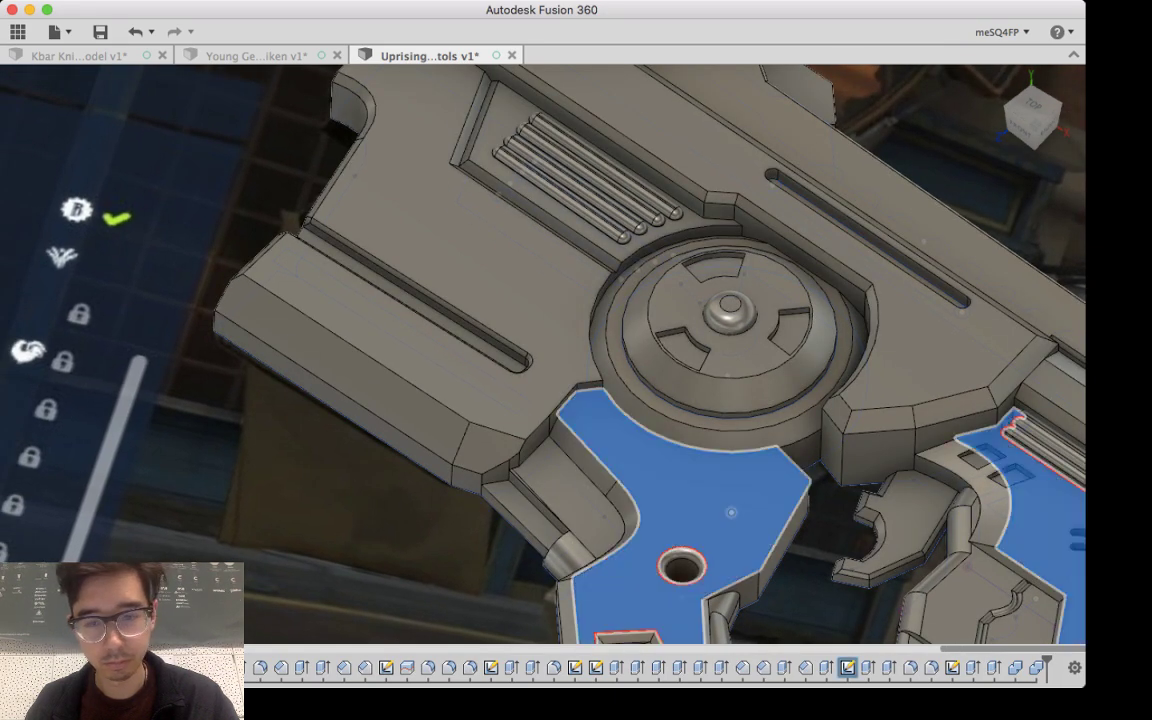
scroll(650, 526, up, 5)
scroll(652, 526, down, 10)
scroll(740, 530, down, 4)
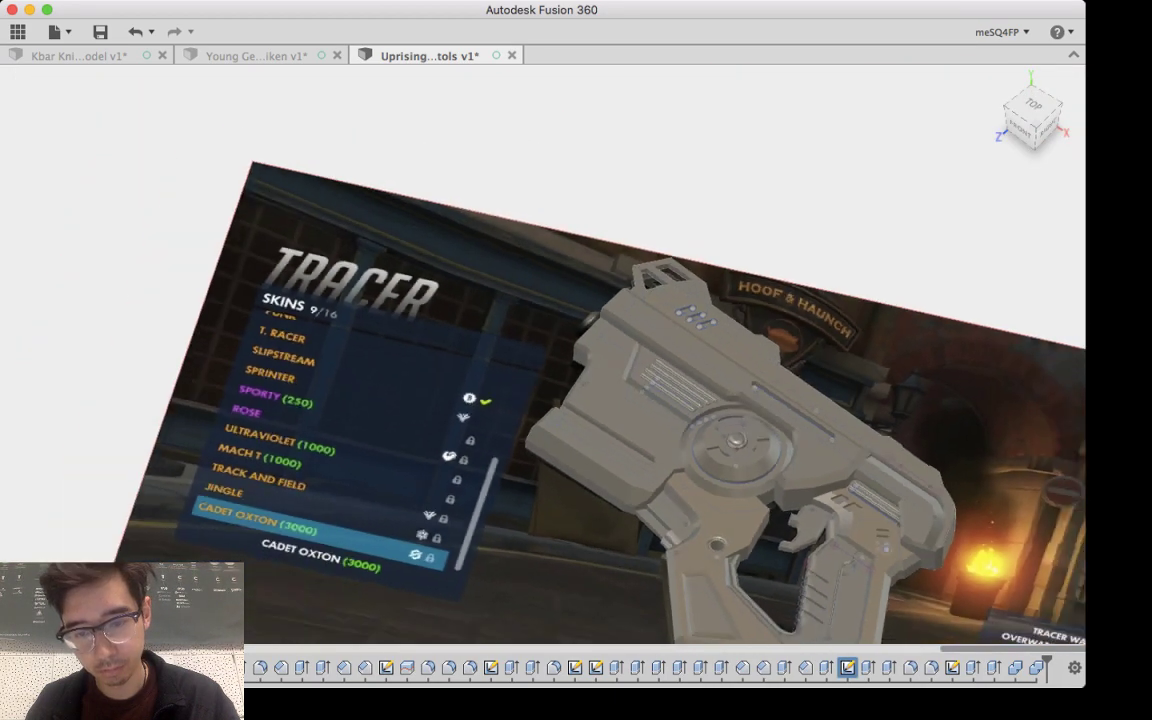
shift+middle_drag(700, 526, 714, 592)
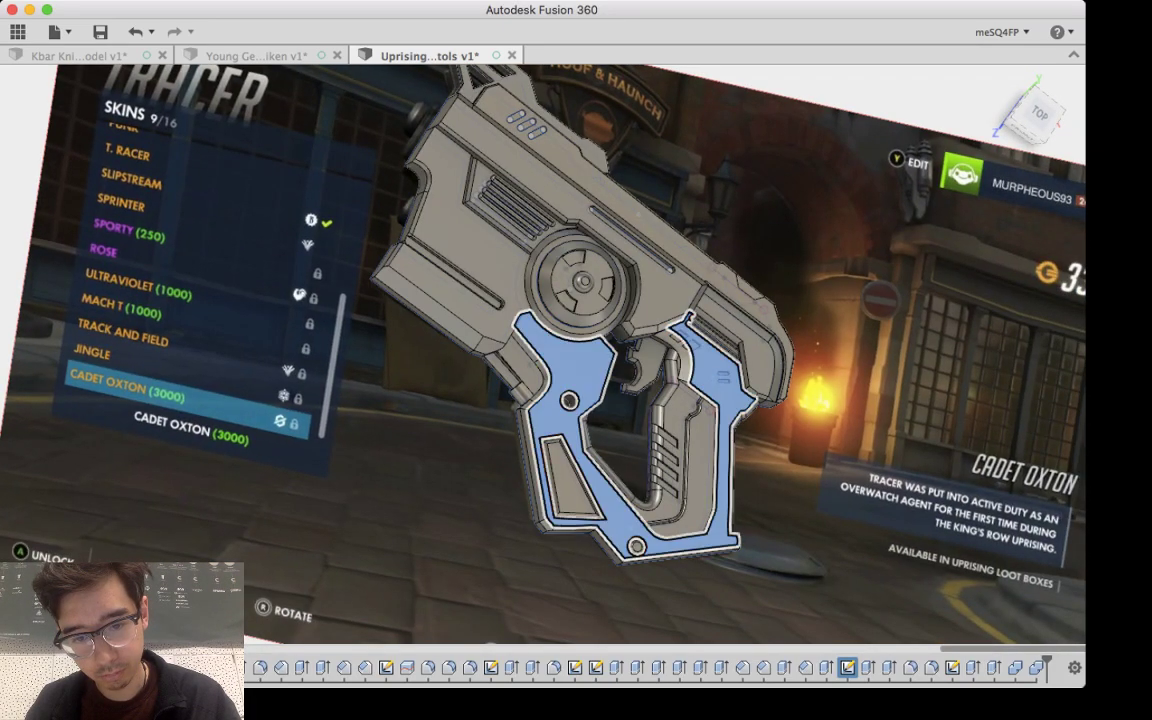
shift+middle_drag(600, 420, 685, 365)
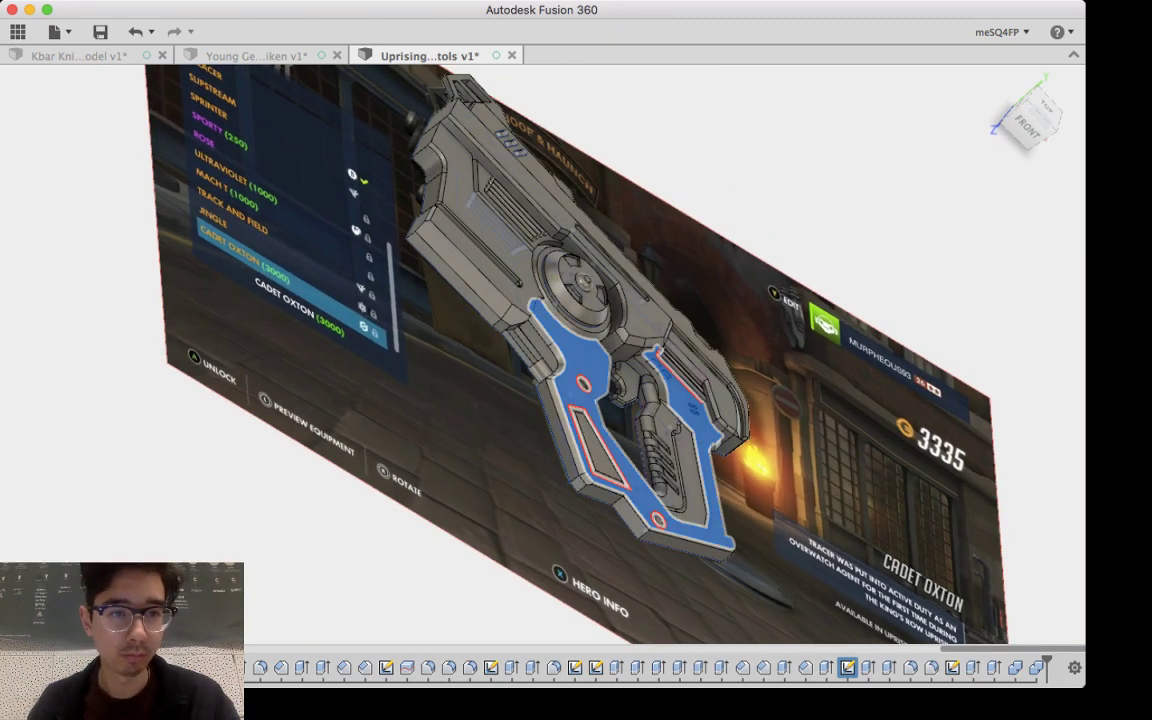
Step: Join the ribbed vent inserts, the angled piece in front of the grip and the grip's rear panel to the main body with Combine
click(658, 455)
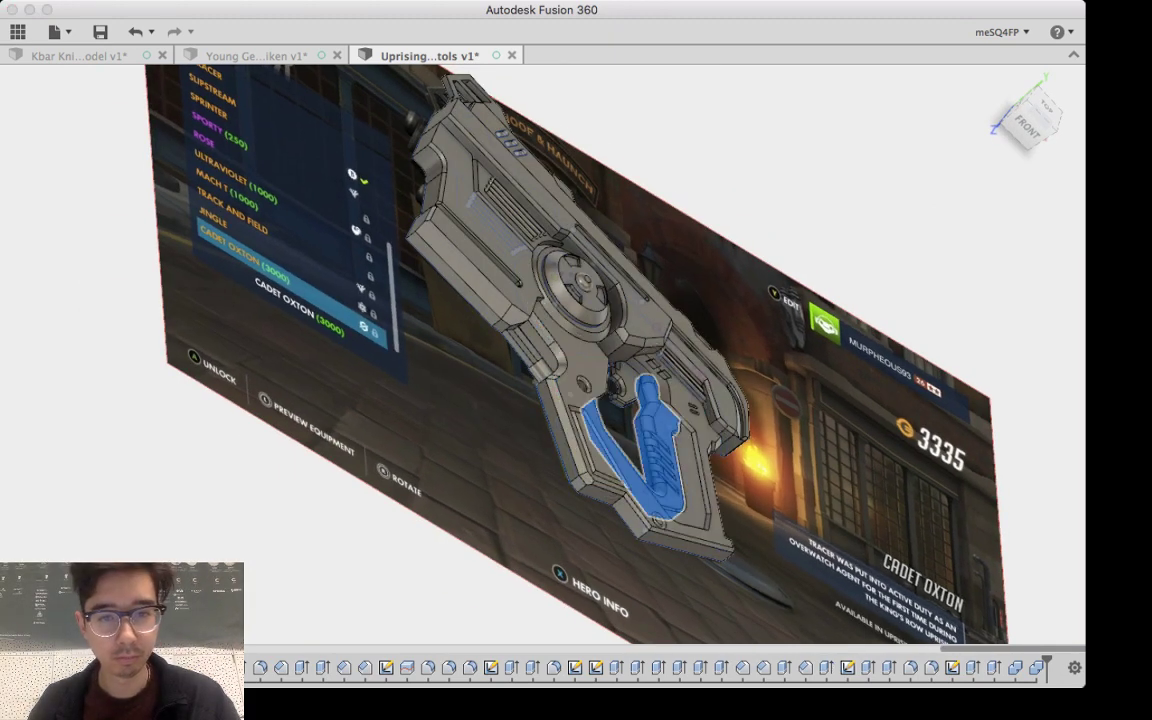
click(600, 320)
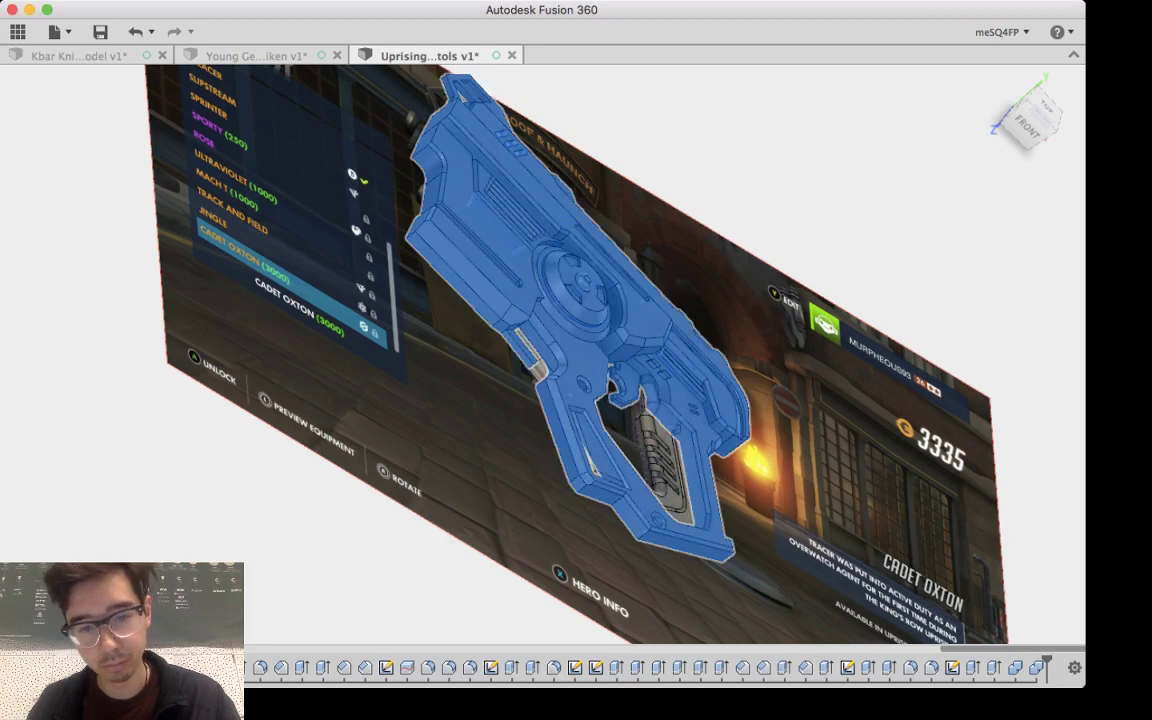
shift+middle_drag(640, 370, 560, 445)
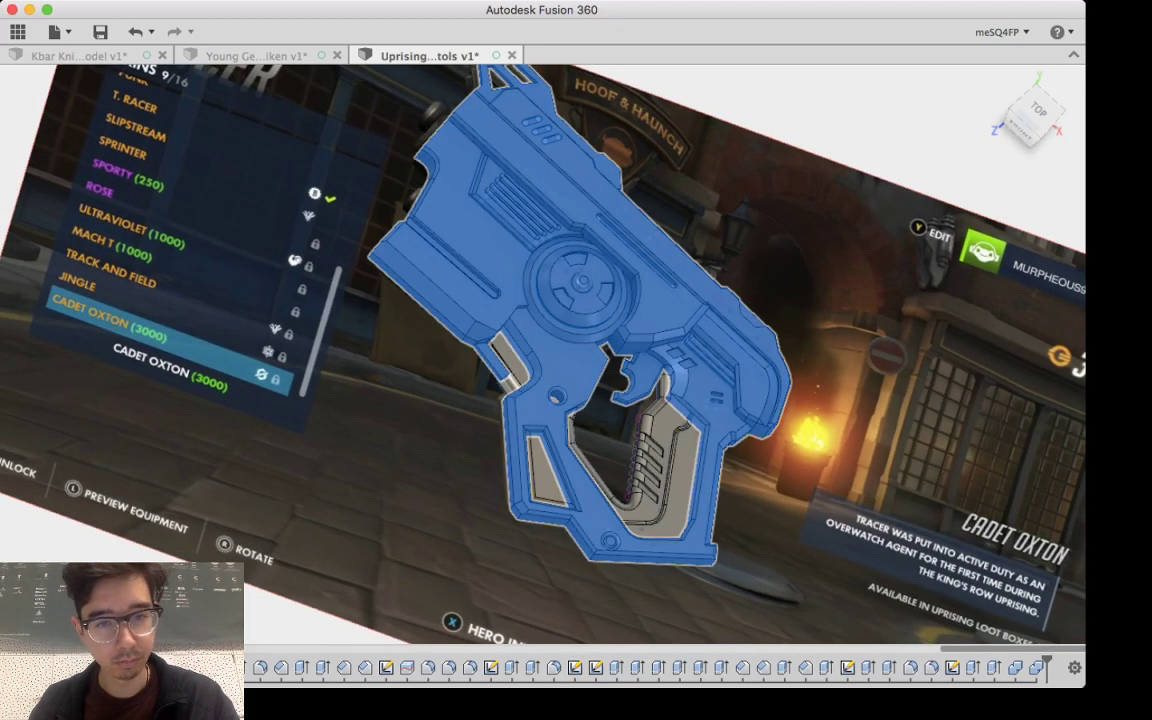
click(710, 362)
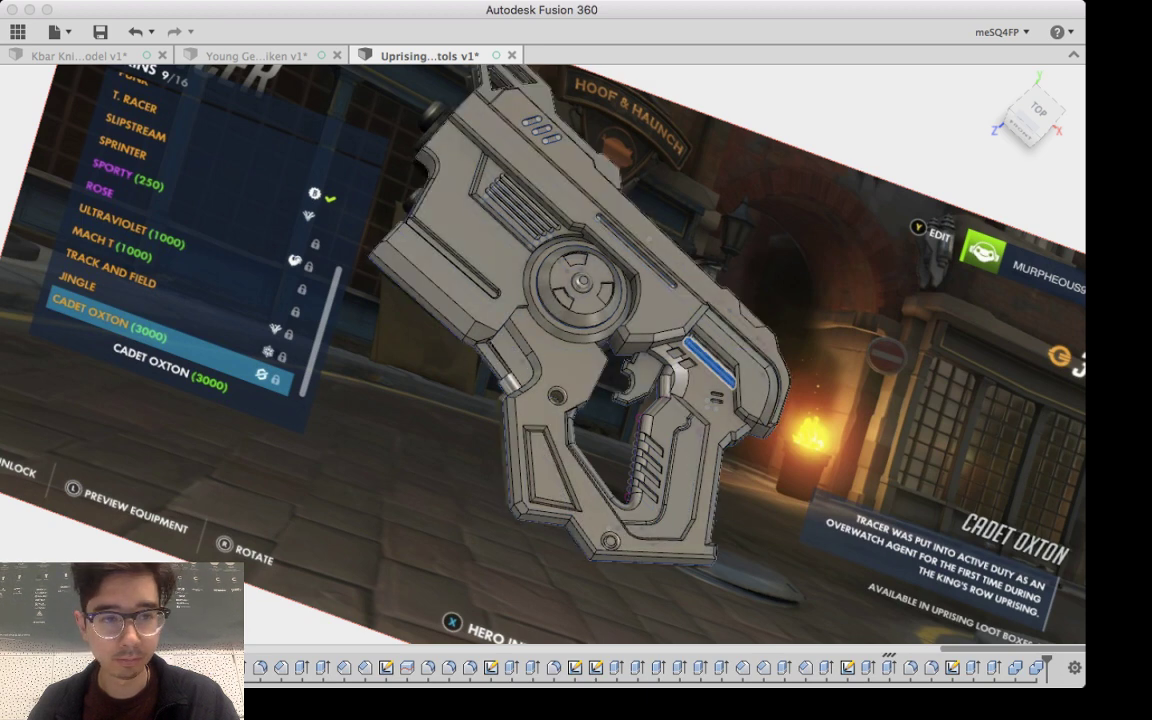
key(Escape)
click(710, 362)
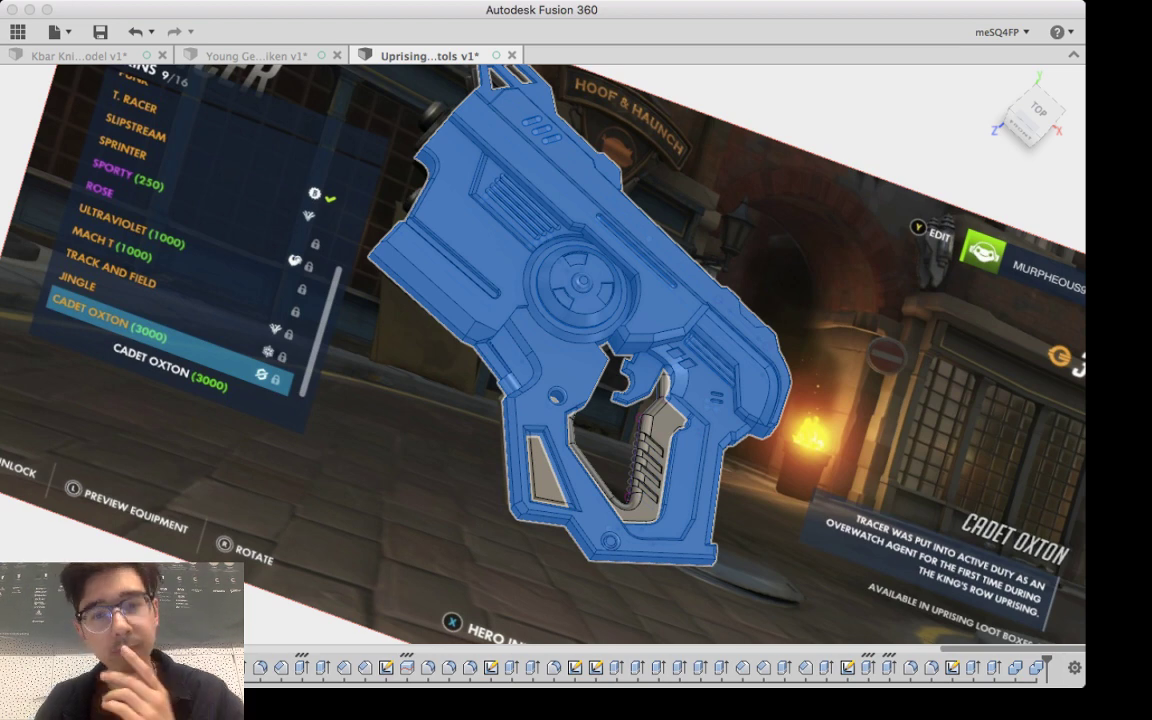
key(Escape)
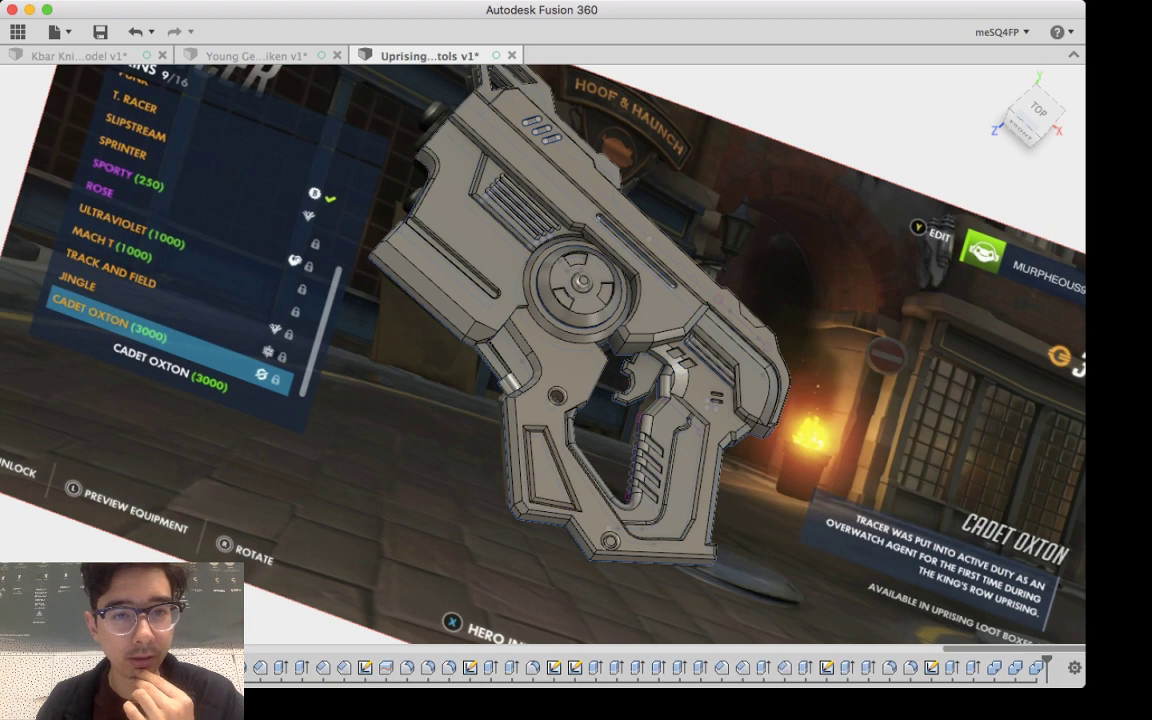
Step: Join the four-sided inlay in the lower grip frame to the main pistol body with Combine
key(super+Tab)
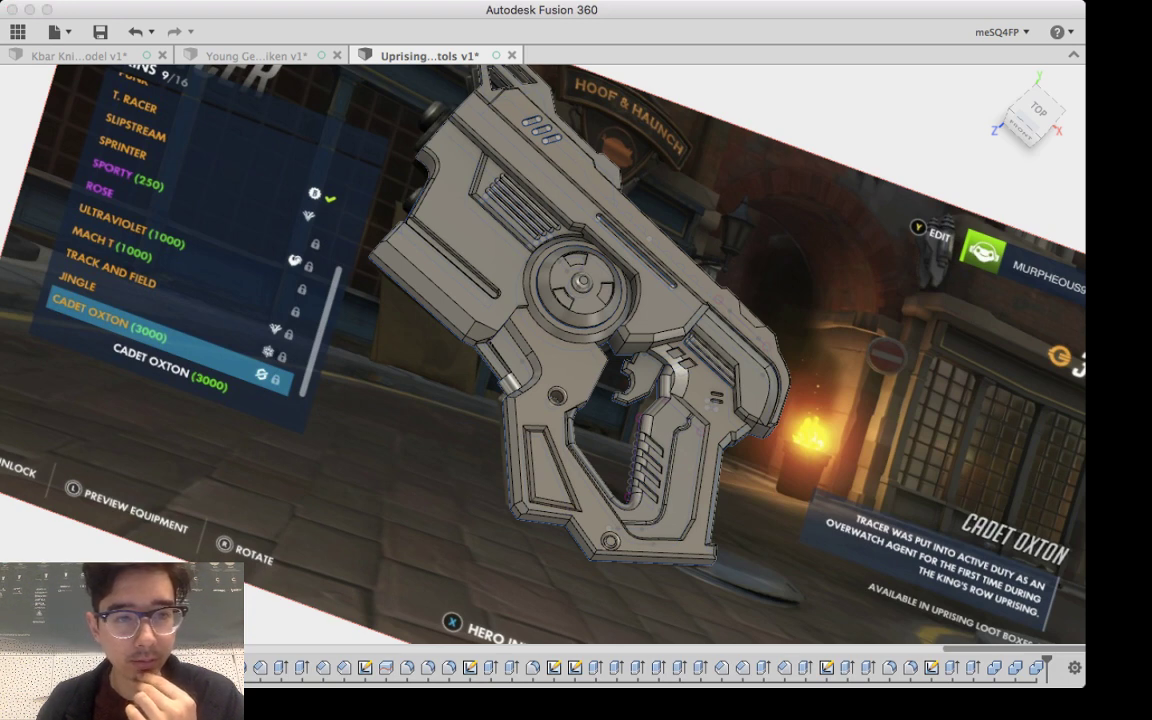
click(555, 360)
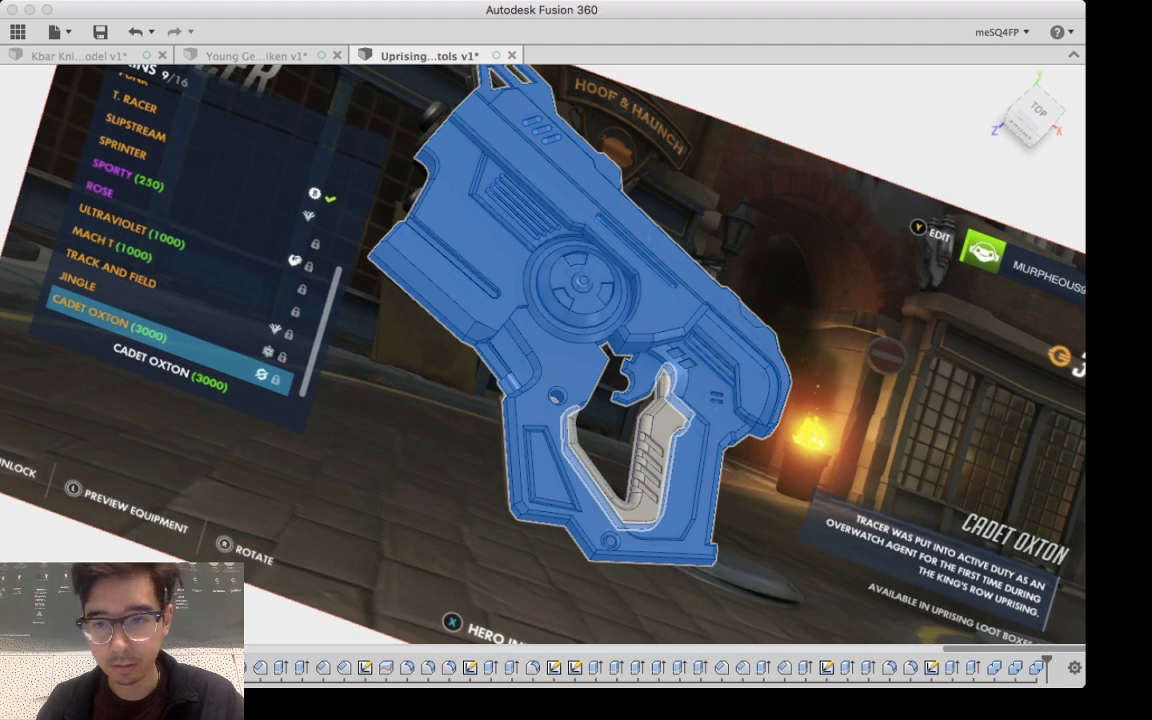
click(654, 455)
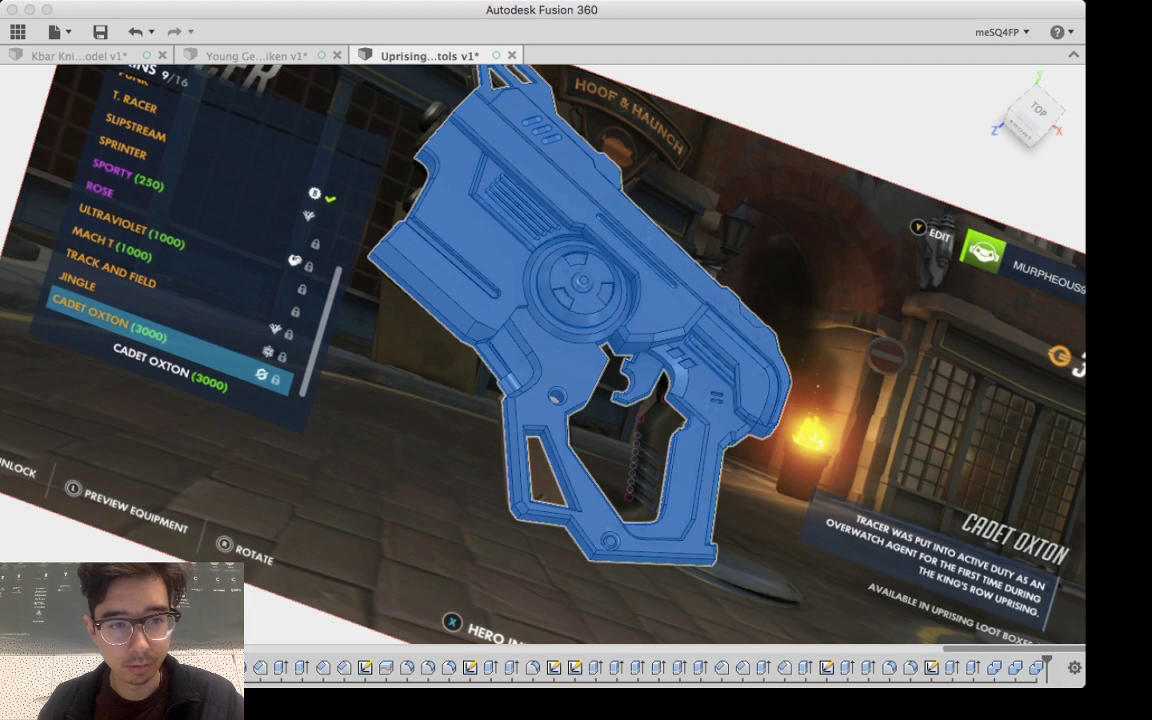
click(654, 455)
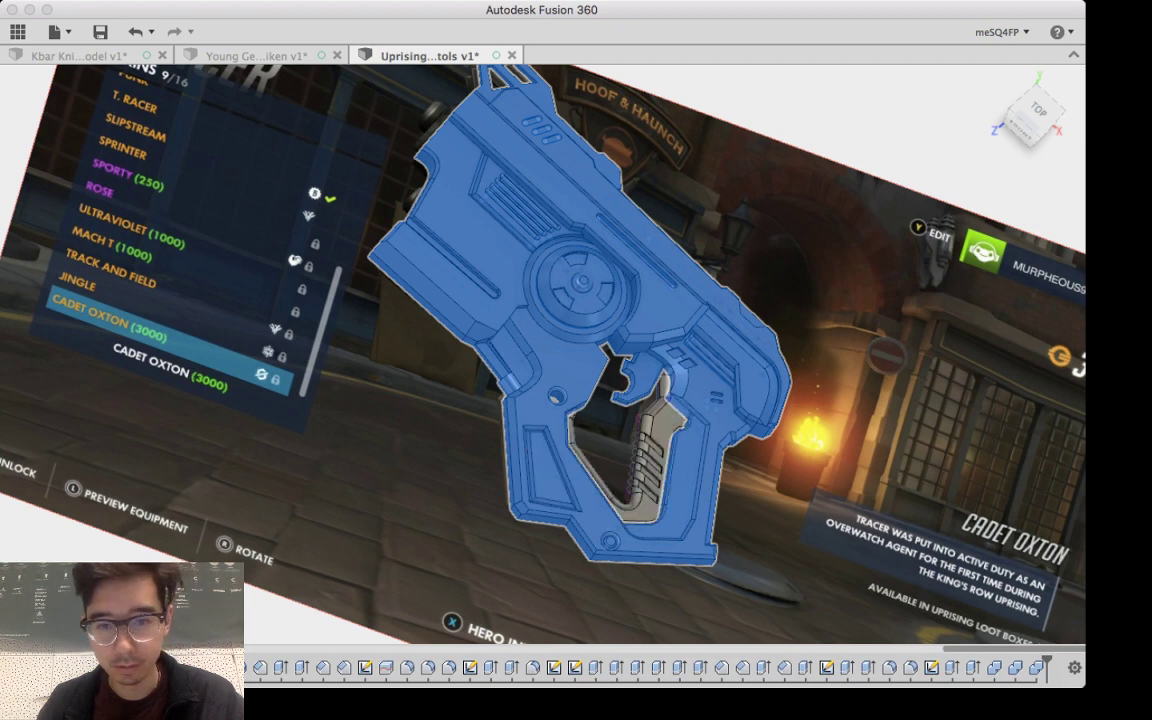
key(Escape)
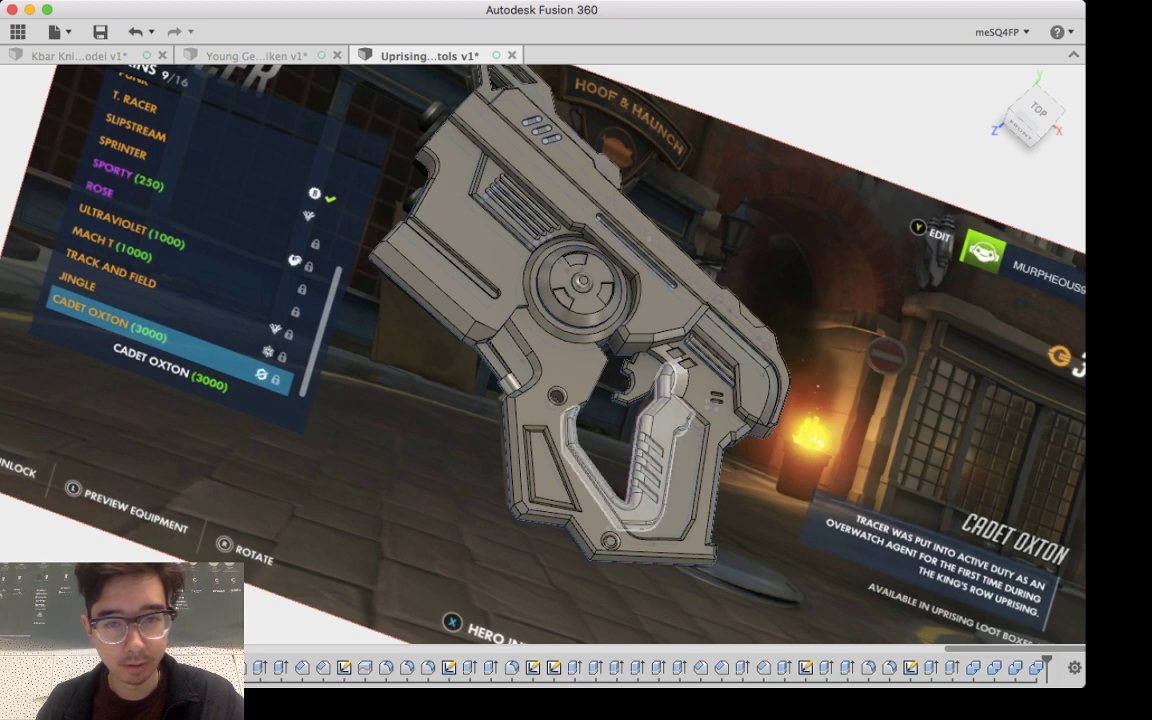
Step: Join the ribbed finger grip lining the hand opening to the main pistol body with Combine
click(655, 455)
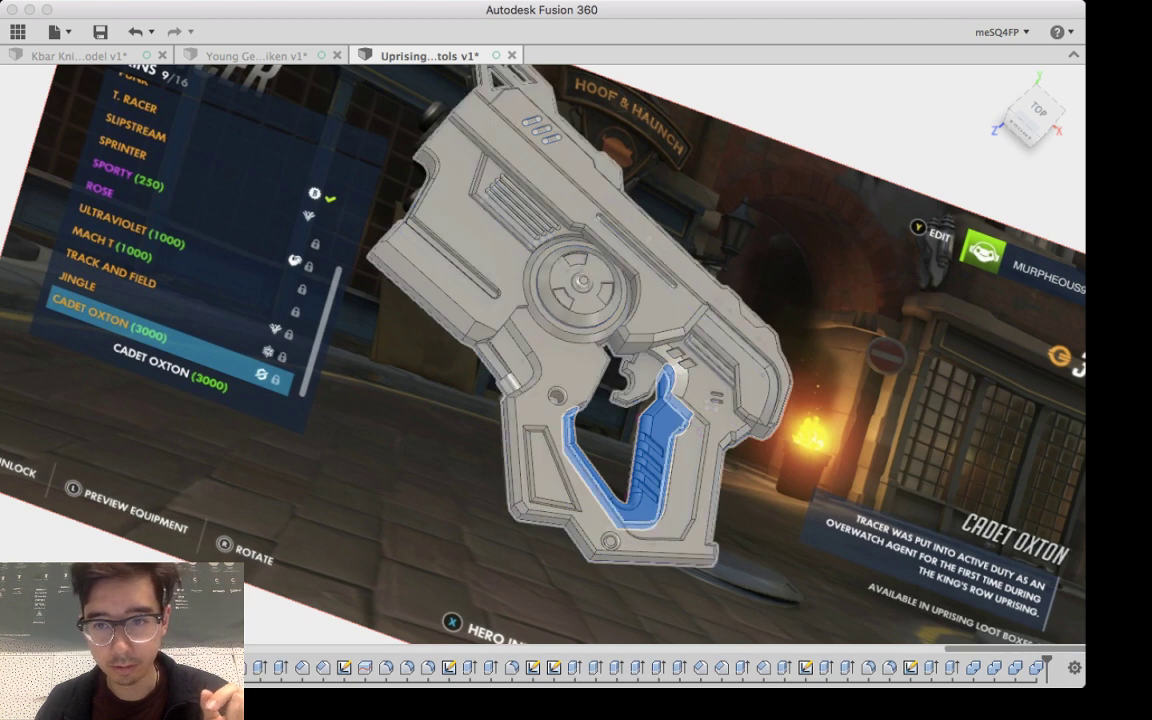
click(498, 228)
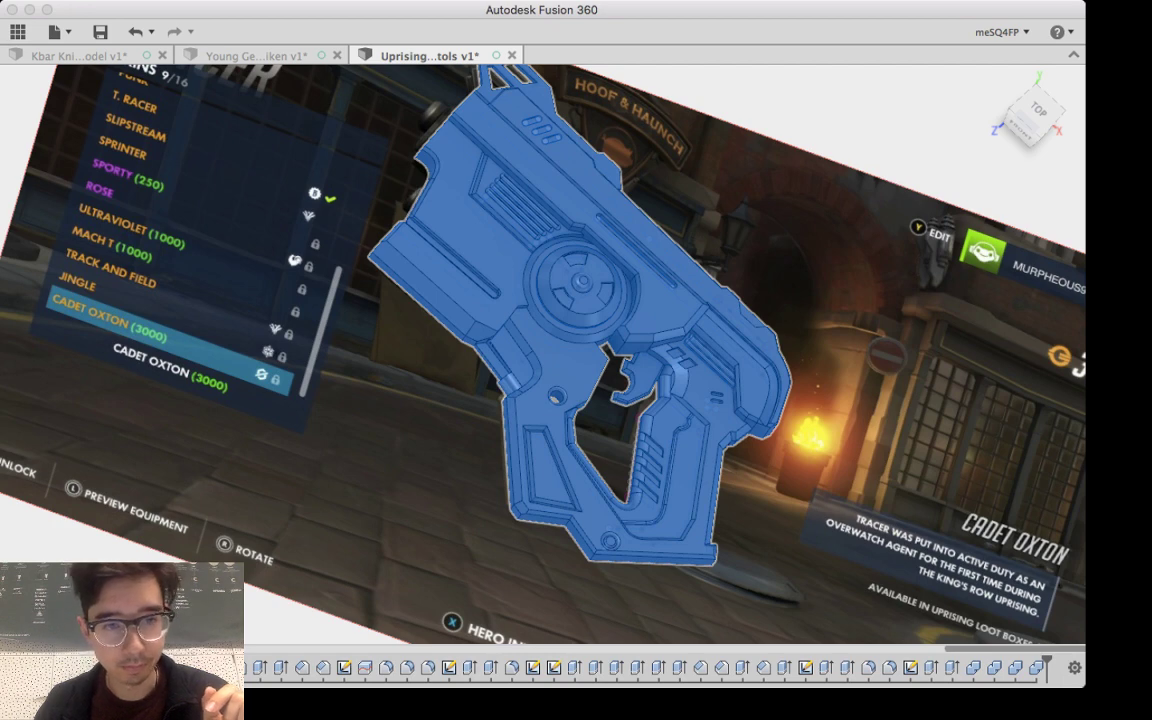
key(Return)
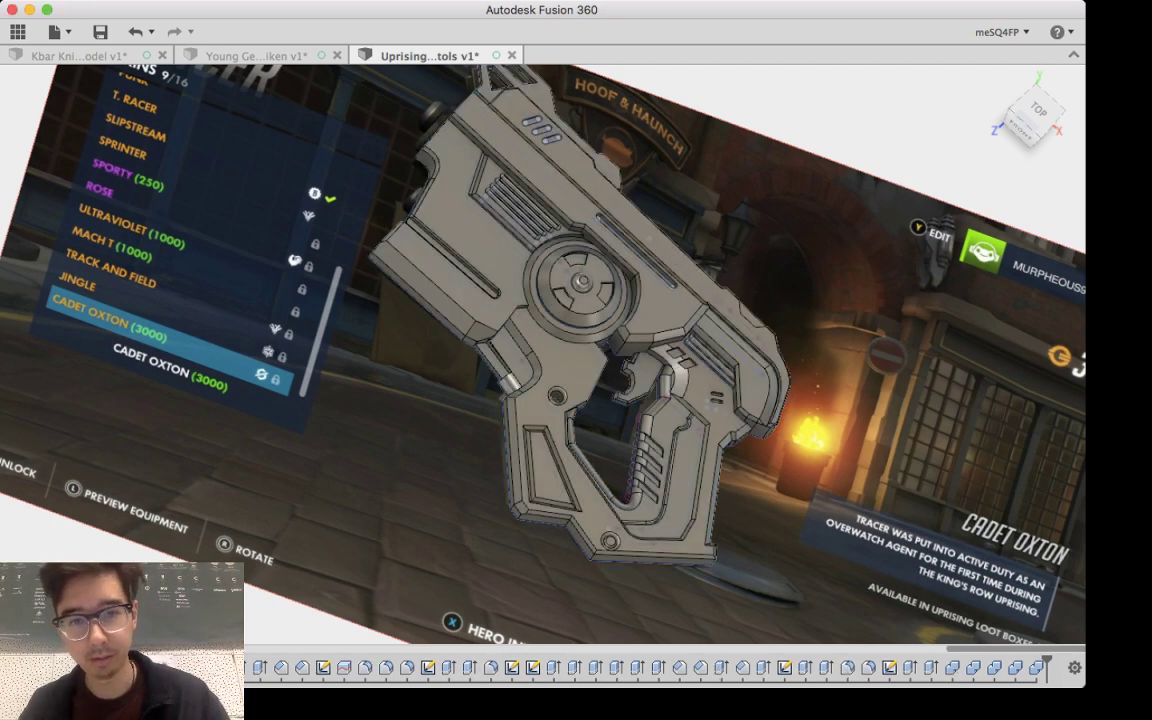
Step: Mirror the combined pistol body across the origin plane along its flat back to form the opposite half
shift+middle_drag(560, 340, 585, 330)
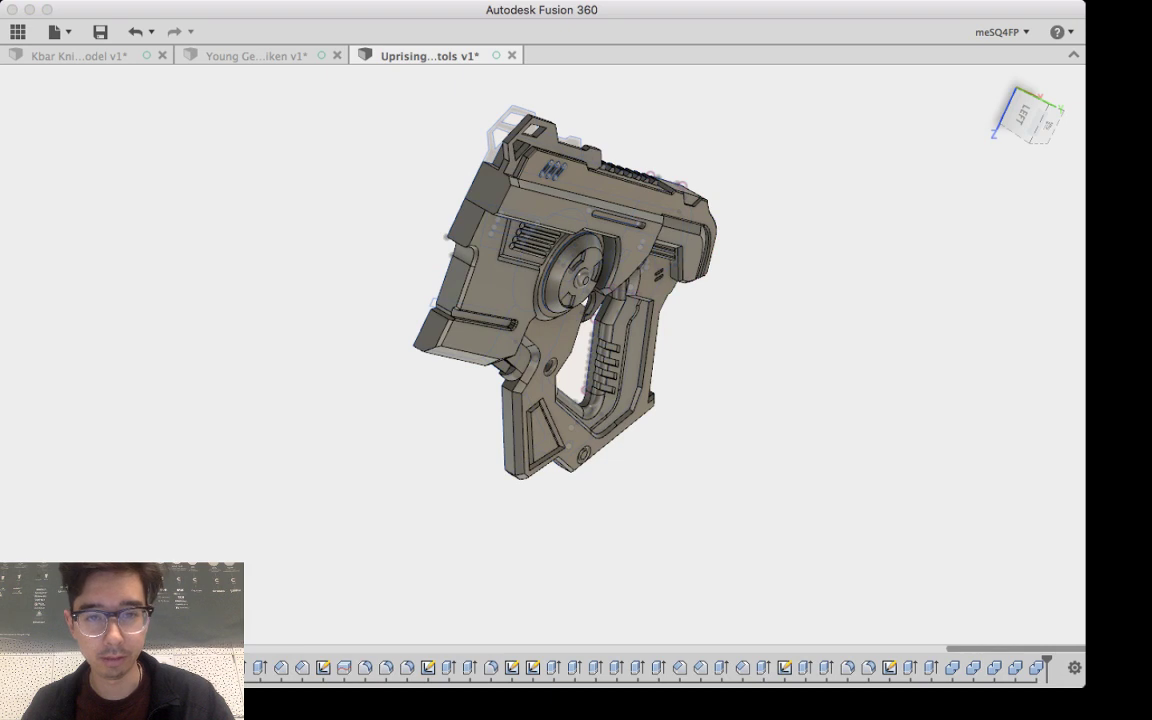
shift+middle_drag(576, 360, 716, 364)
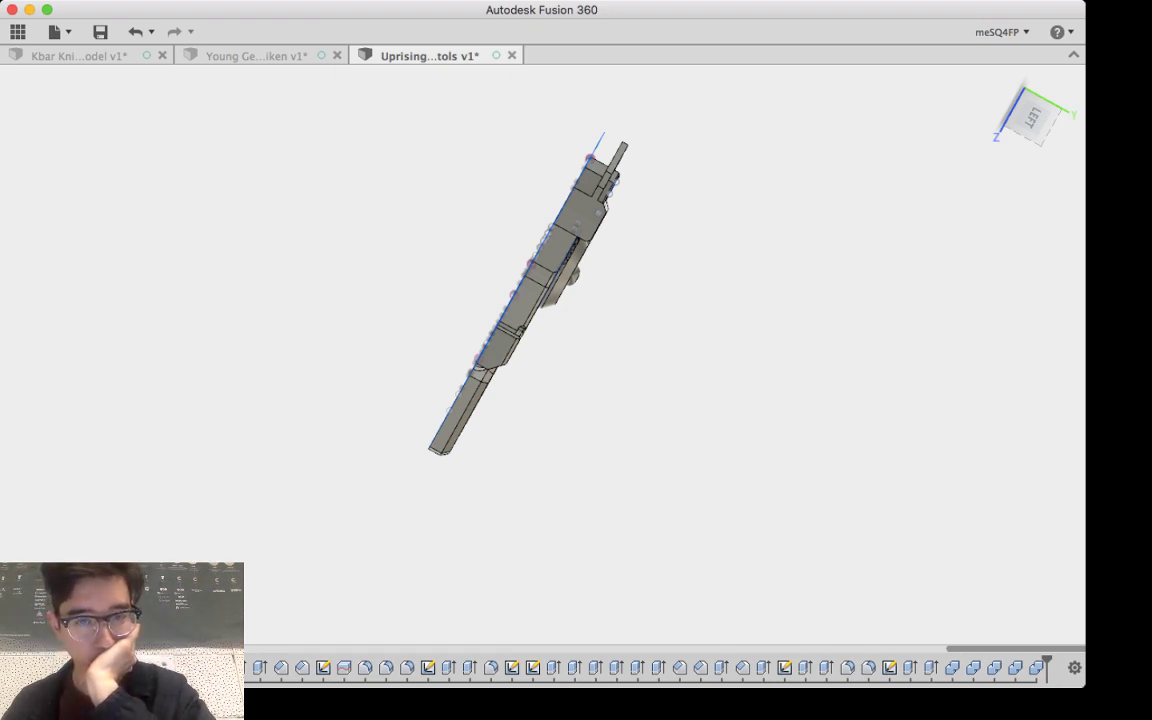
middle_drag(576, 360, 512, 350)
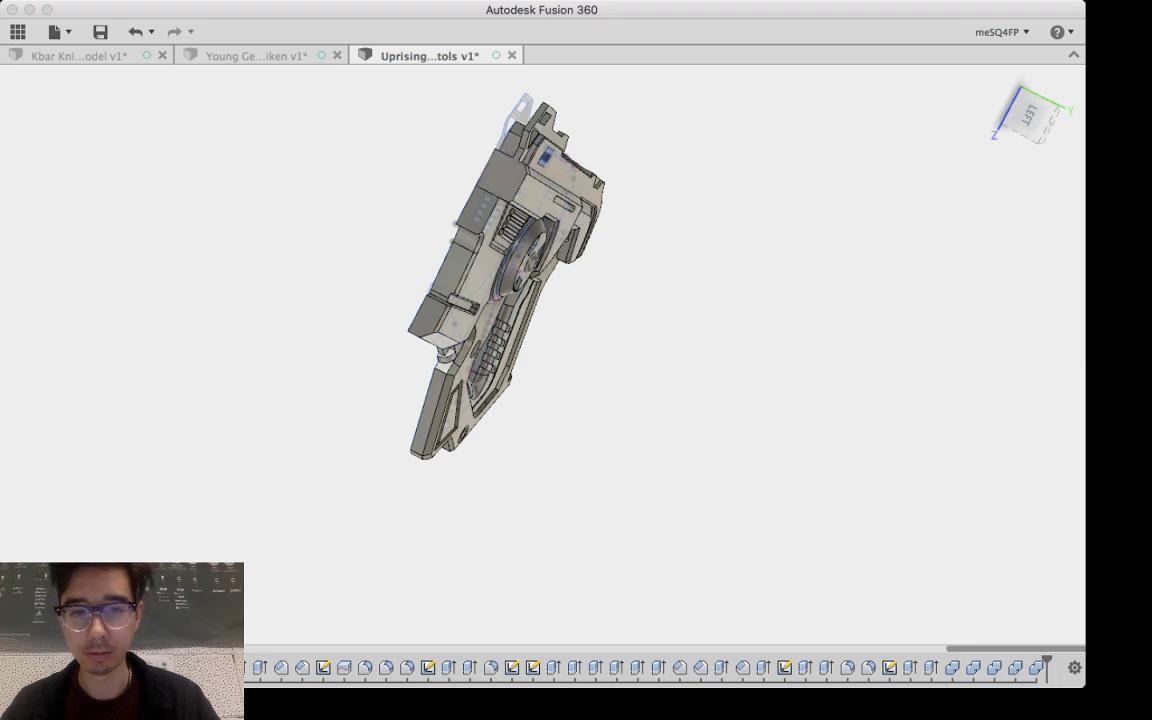
click(505, 265)
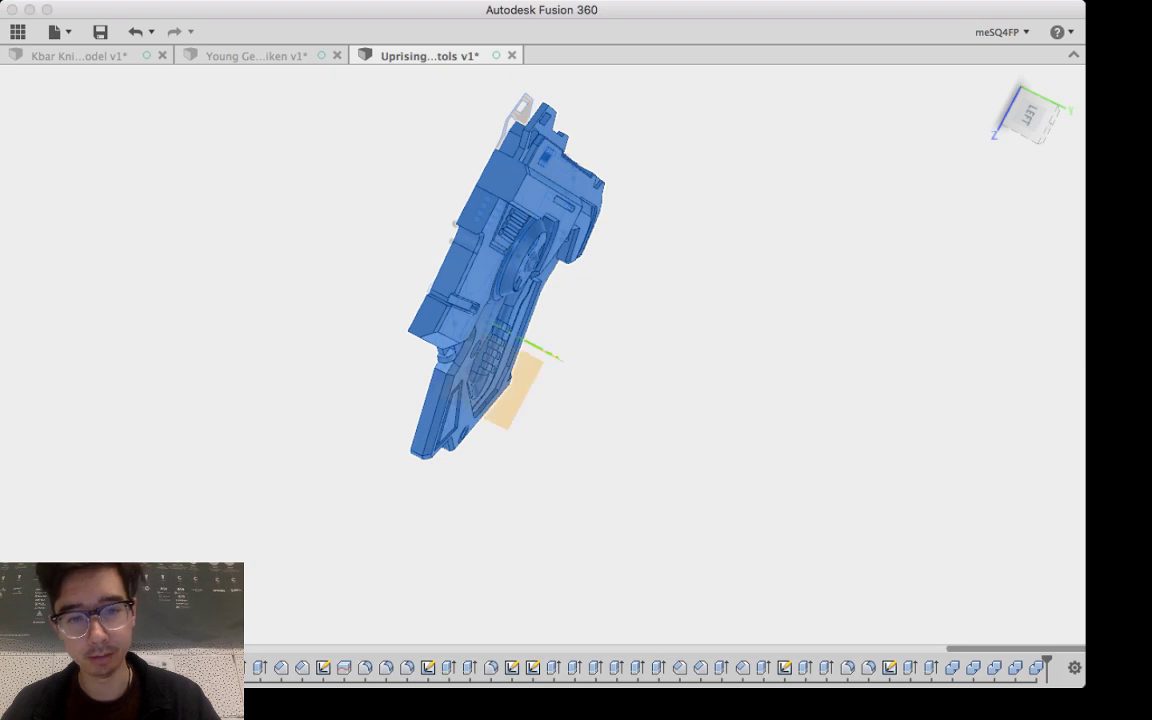
shift+middle_drag(720, 345, 560, 370)
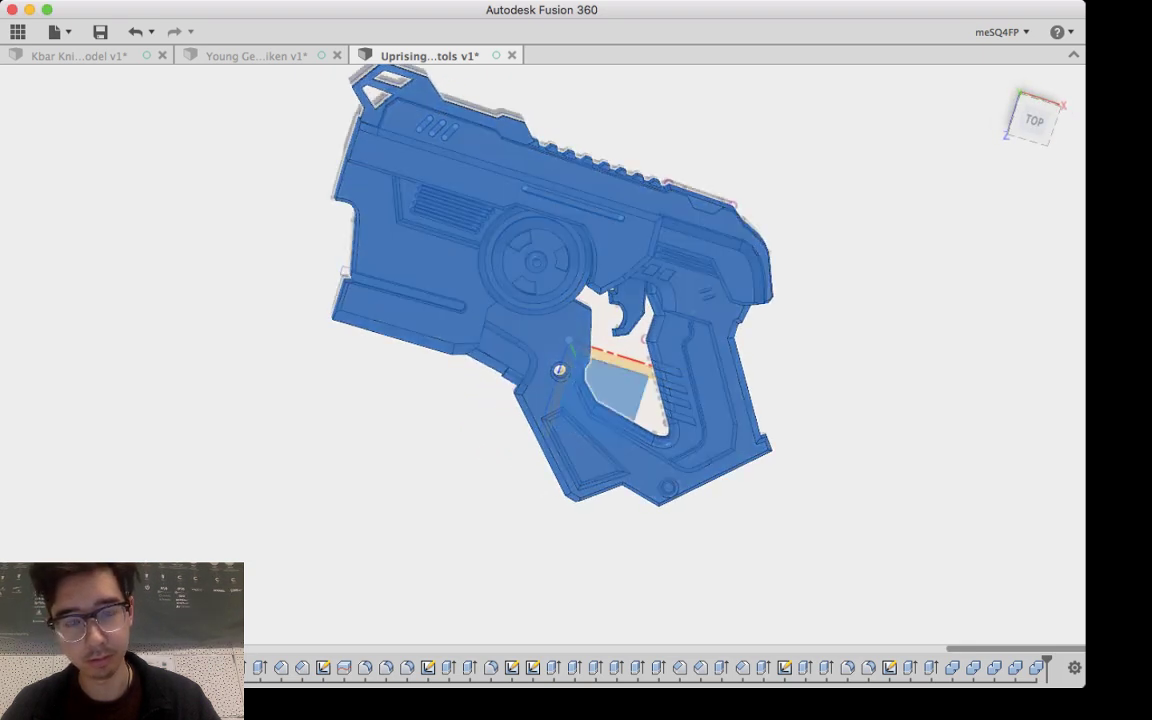
mouse_move(560, 370)
shift+middle_down()
mouse_move(710, 362)
mouse_move(728, 350)
shift+middle_up()
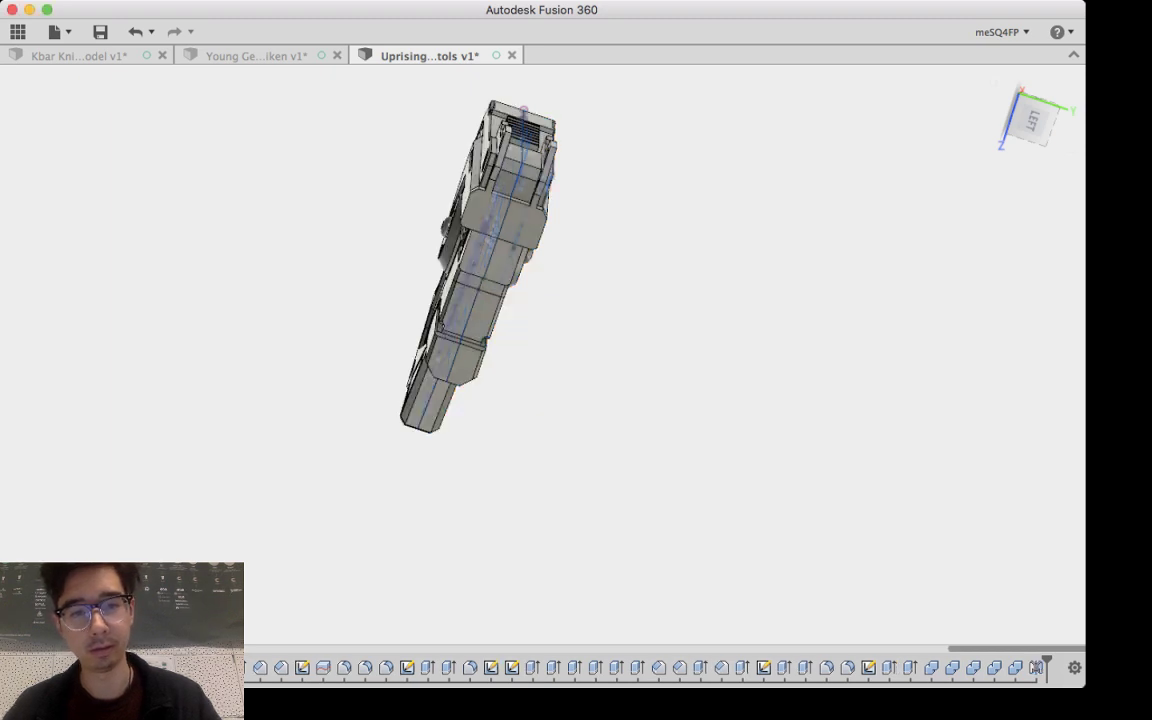
shift+middle_drag(540, 330, 545, 375)
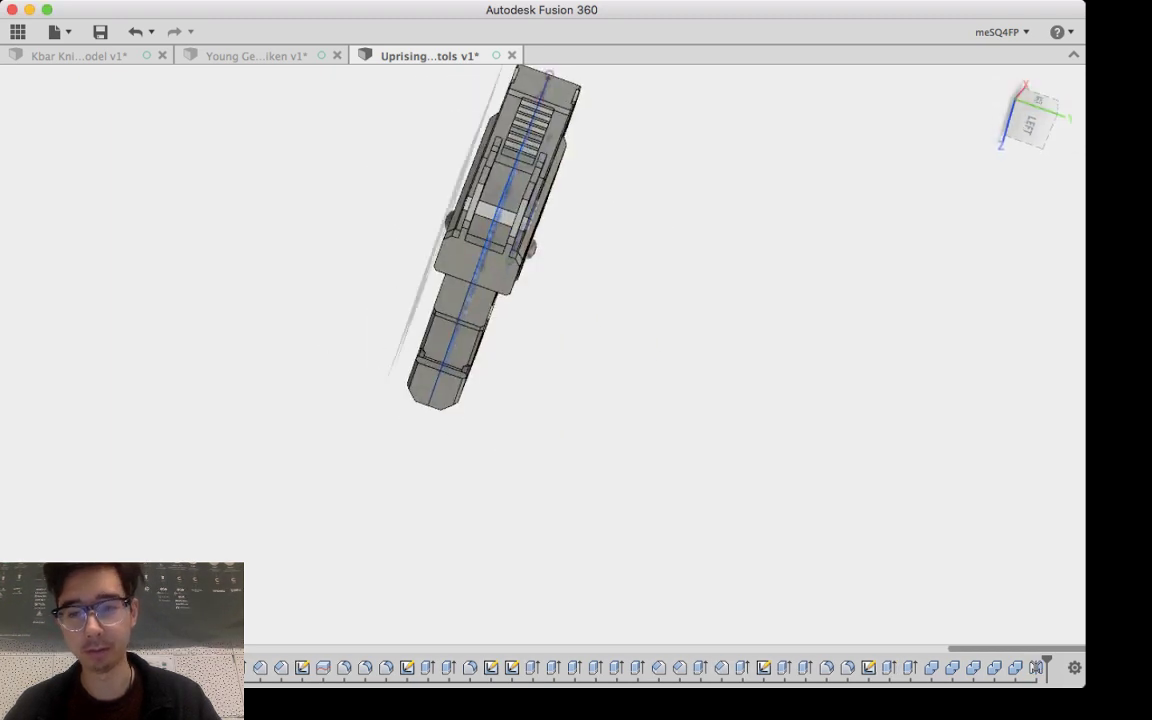
Step: Sketch a 7 mm diameter two-point circle on the front face of the barrel block, centred on the pistol's midline
mouse_move(545, 330)
middle_down()
mouse_move(687, 409)
mouse_move(683, 325)
mouse_move(681, 335)
middle_up()
scroll(770, 273, down, 3)
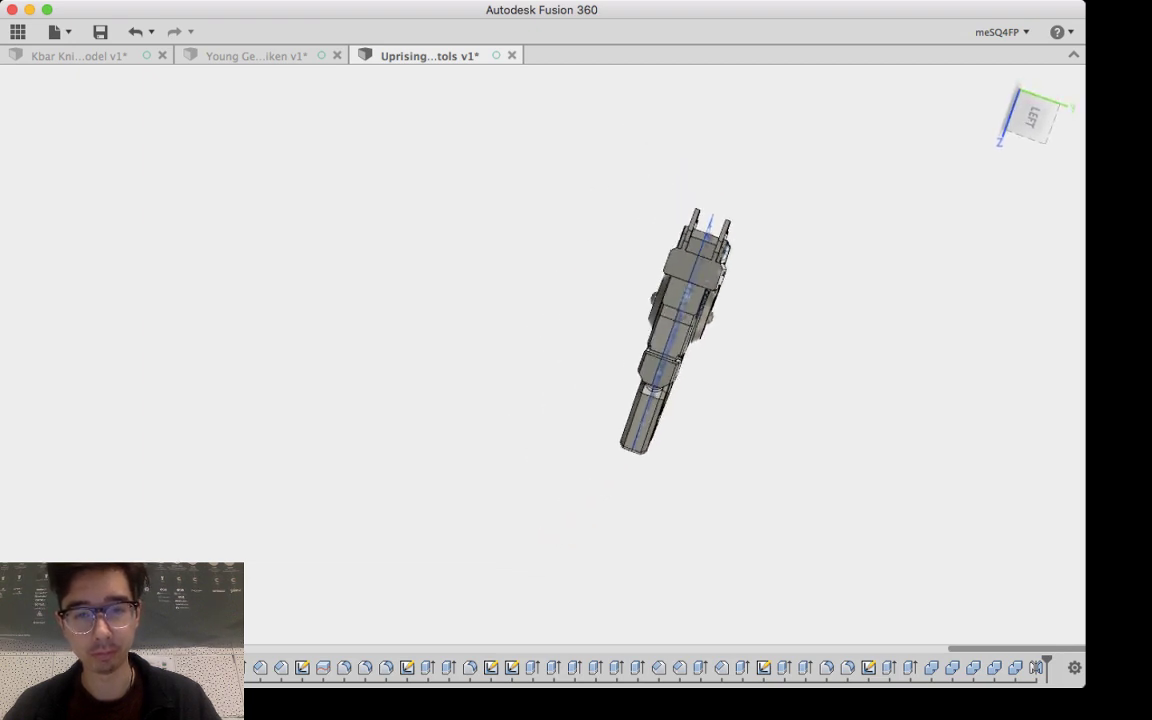
scroll(770, 273, up, 8)
middle_drag(770, 273, 957, 348)
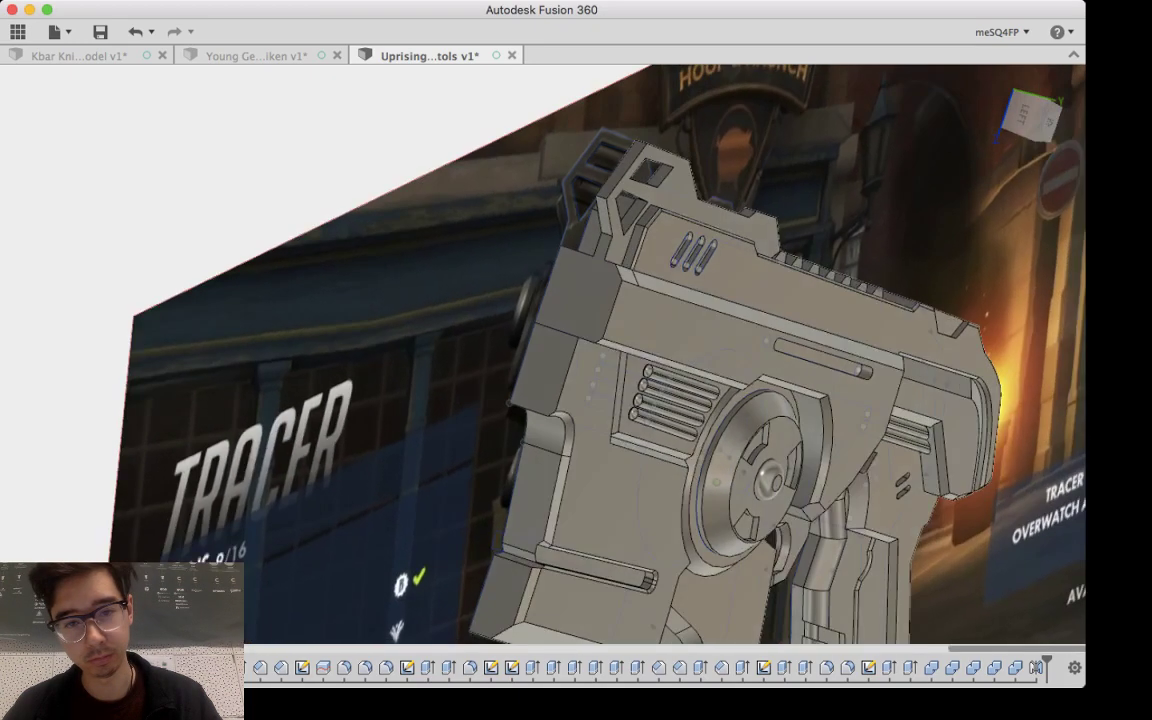
shift+middle_drag(772, 481, 952, 480)
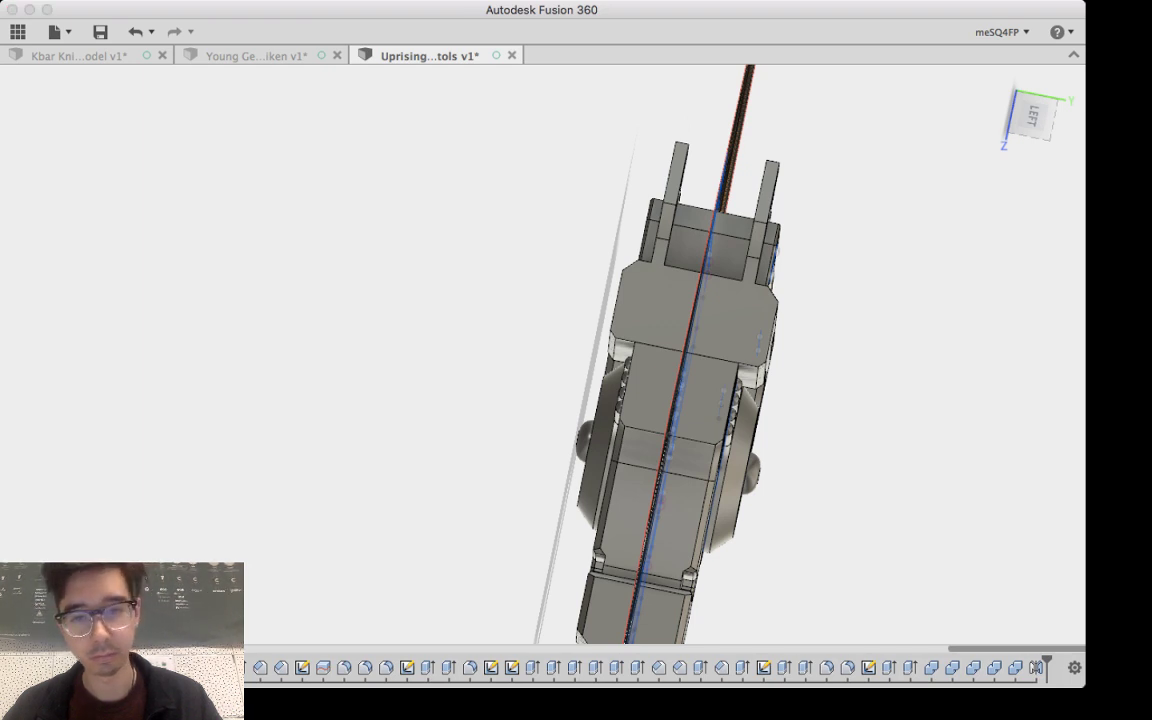
click(734, 312)
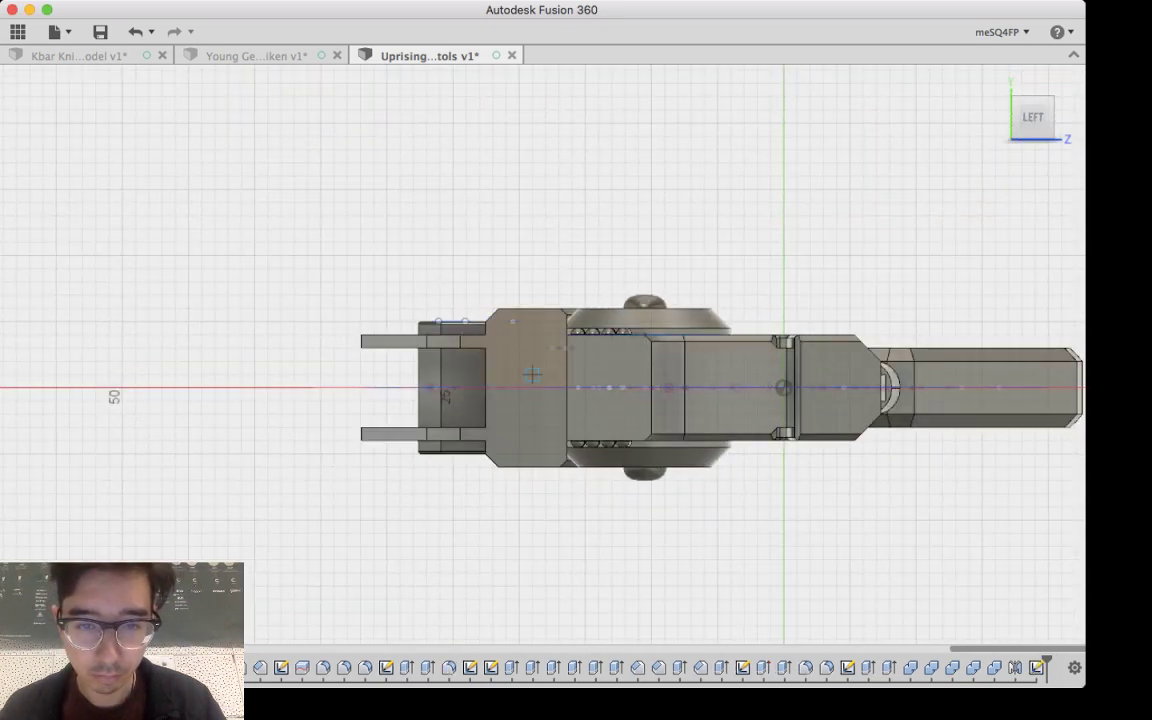
click(519, 361)
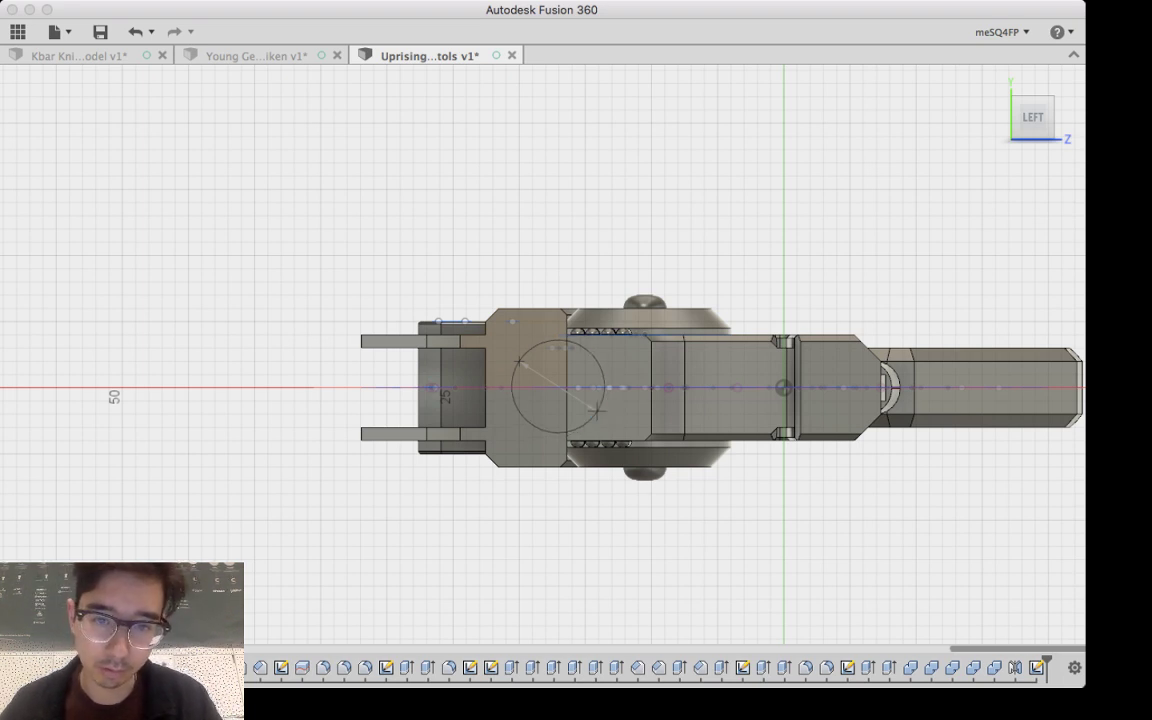
click(597, 409)
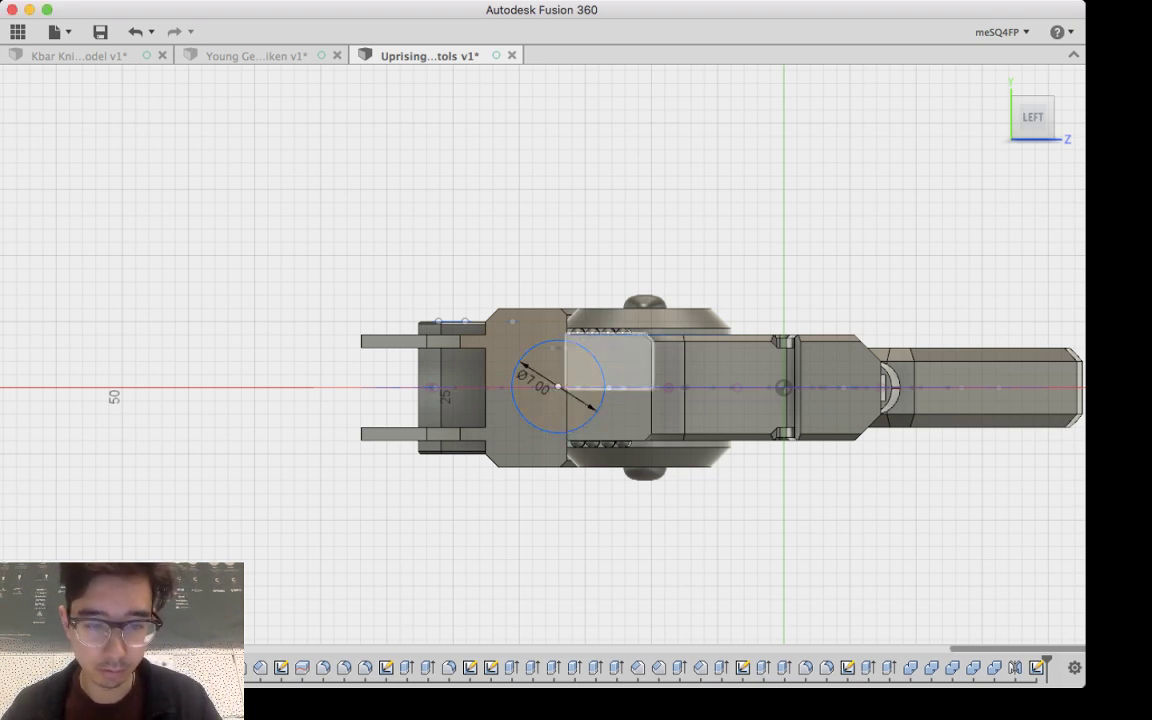
Step: Hide the pistol bodies around the circle on the front of the barrel block
mouse_move(488, 322)
shift+middle_down()
mouse_move(512, 550)
mouse_move(537, 165)
mouse_move(525, 285)
mouse_move(536, 279)
shift+middle_up()
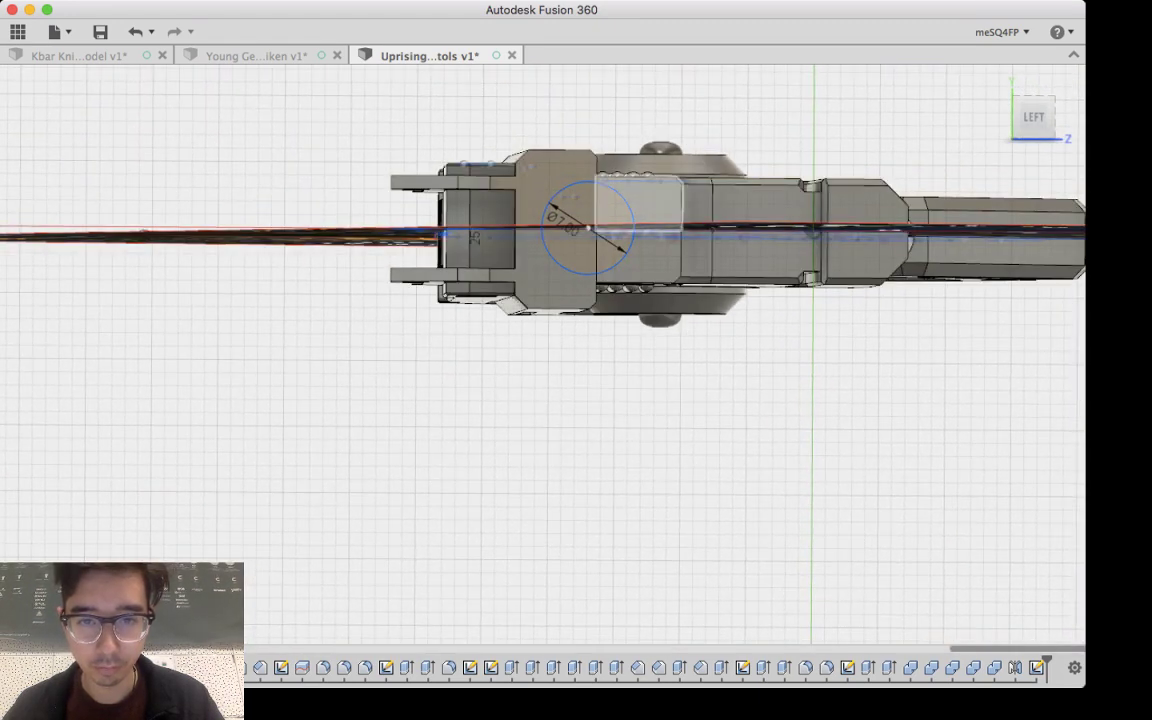
scroll(589, 218, up, 2)
scroll(575, 215, up, 2)
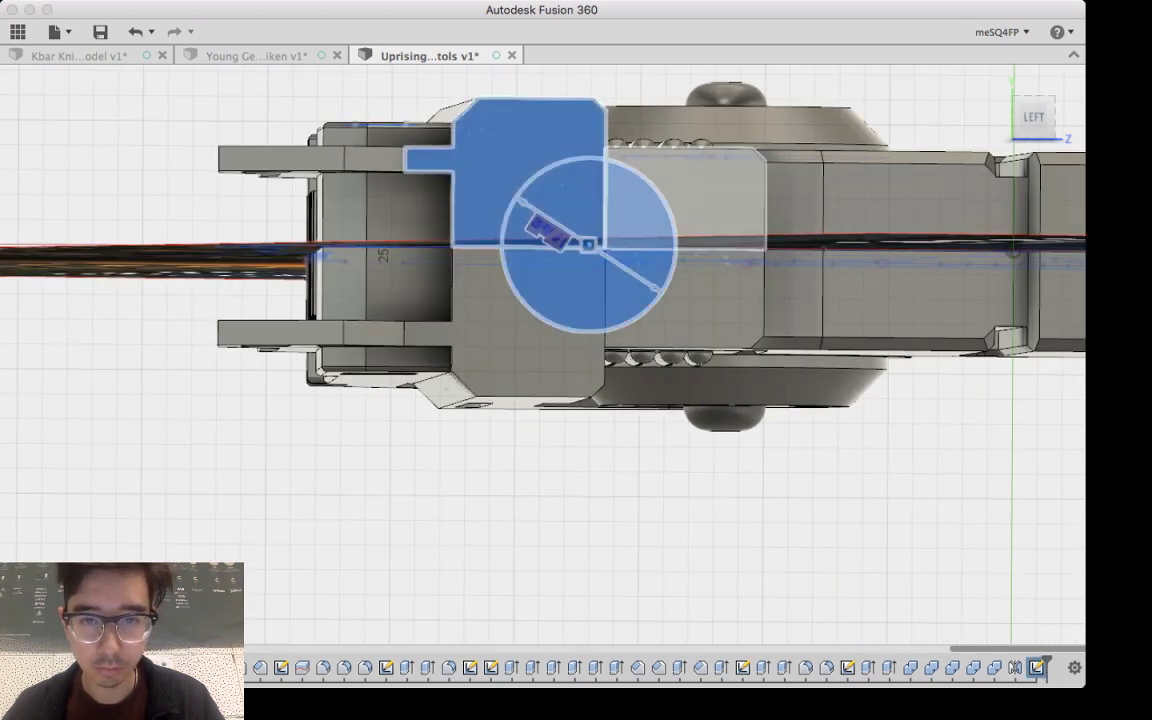
middle_drag(585, 240, 587, 235)
click(562, 283)
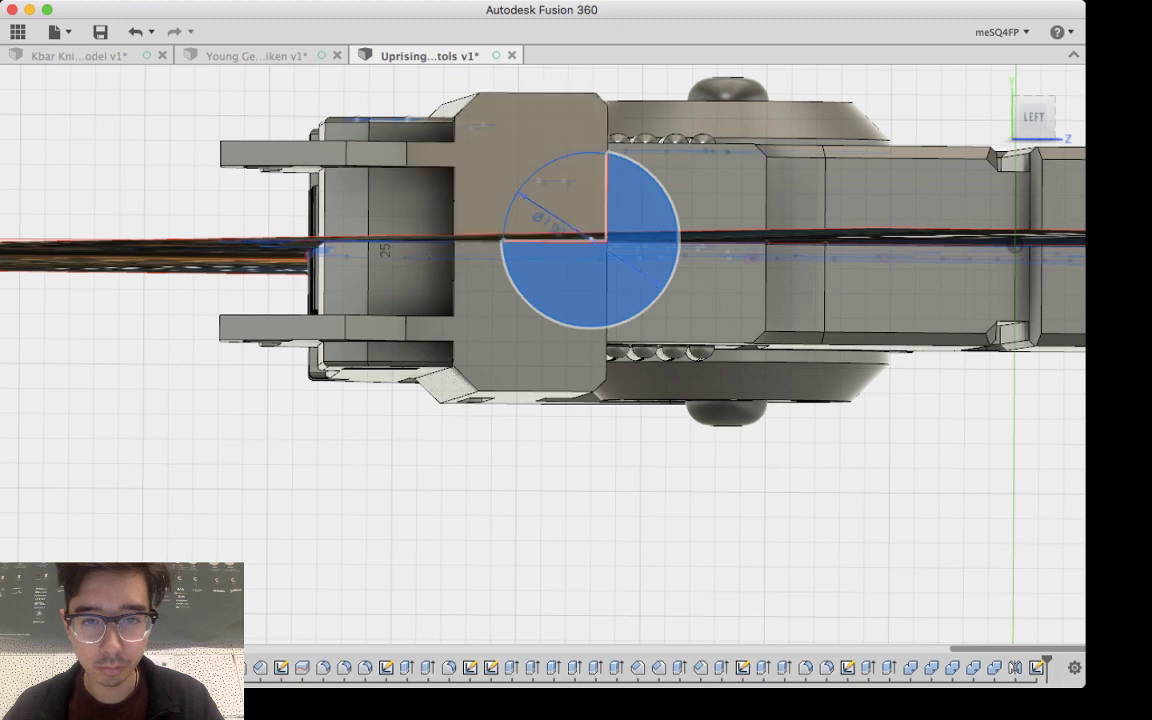
shift+middle_drag(590, 290, 728, 335)
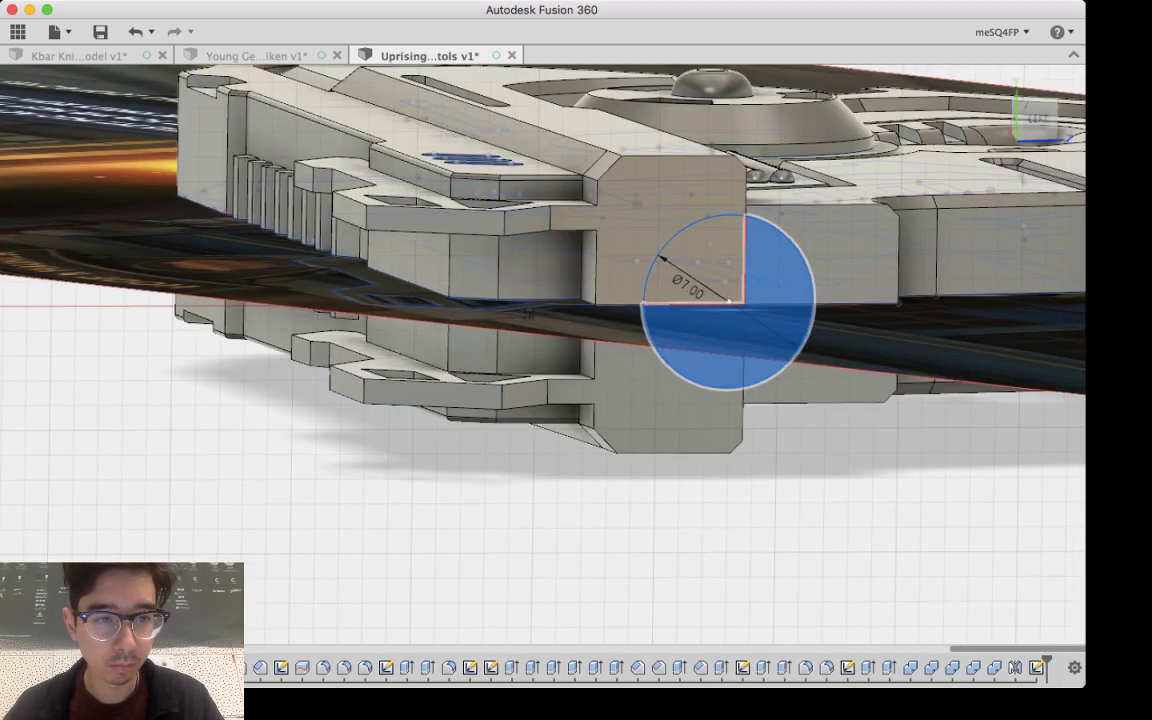
key(e)
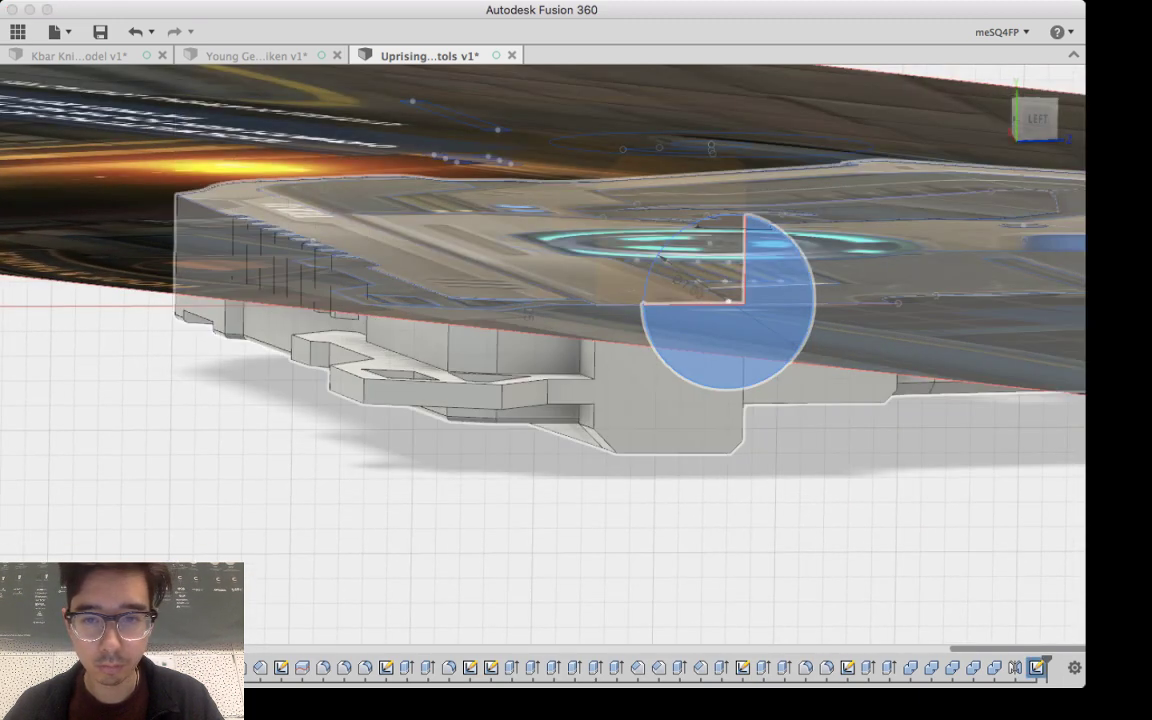
key(v)
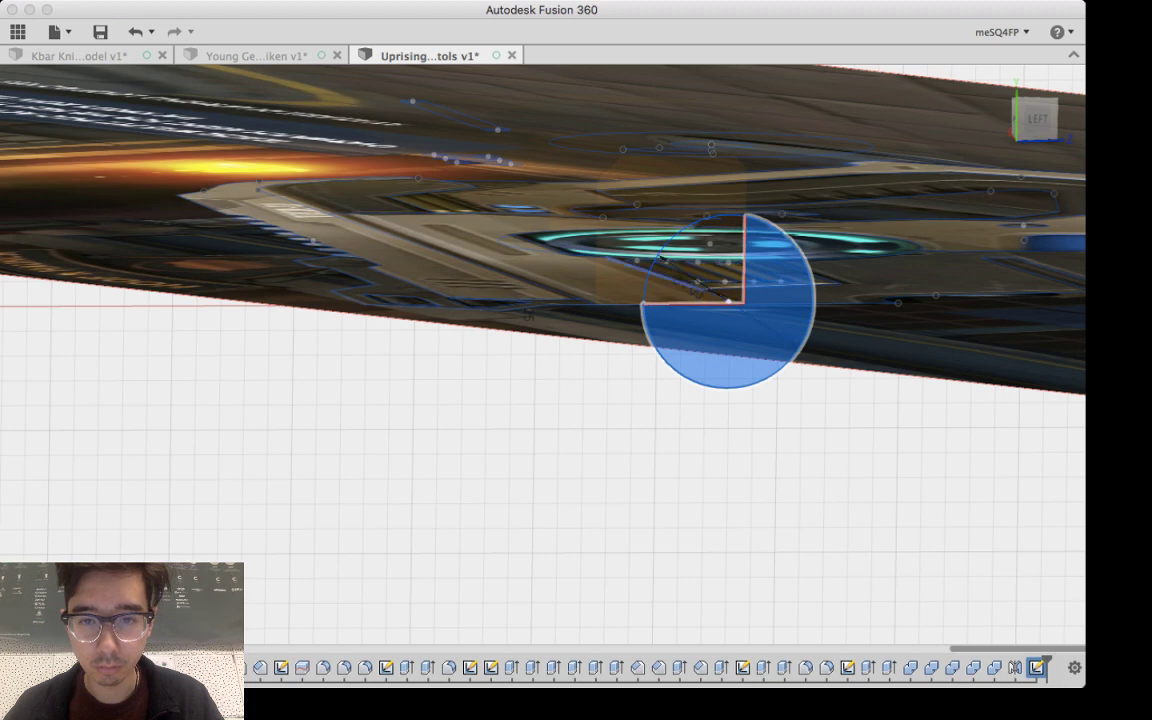
Step: Extrude the full circle 4 mm outward from the front face to form a cylindrical muzzle
click(700, 262)
shift+middle_drag(700, 262, 631, 195)
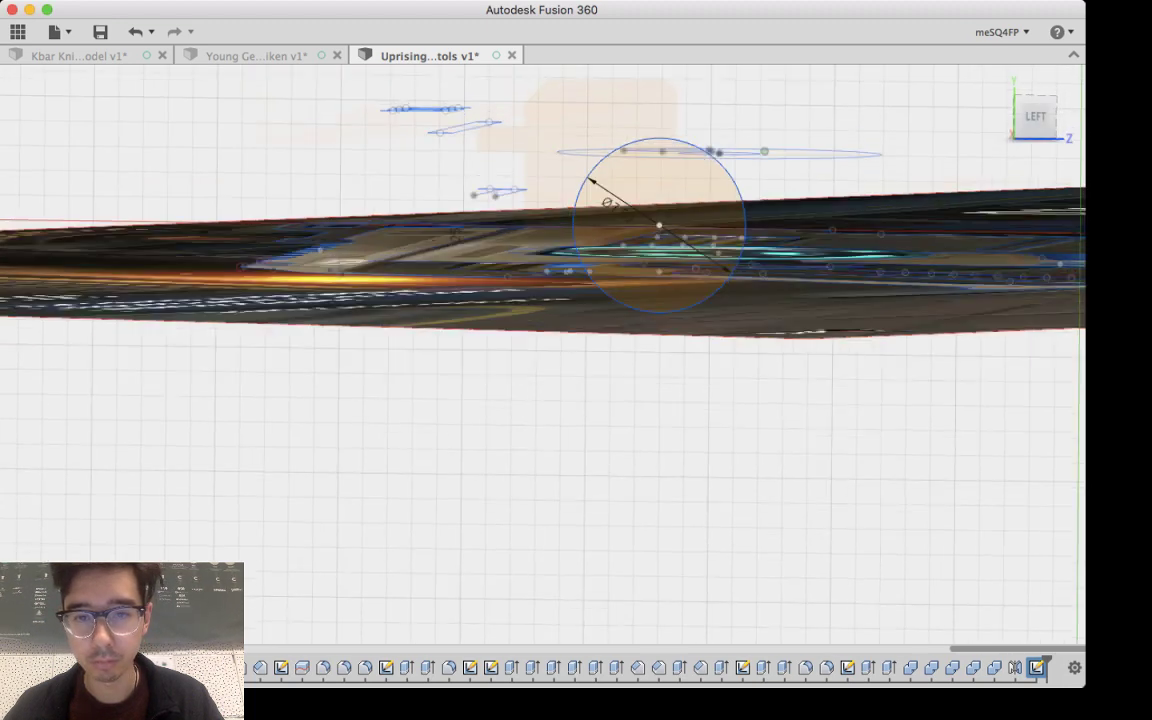
click(625, 231)
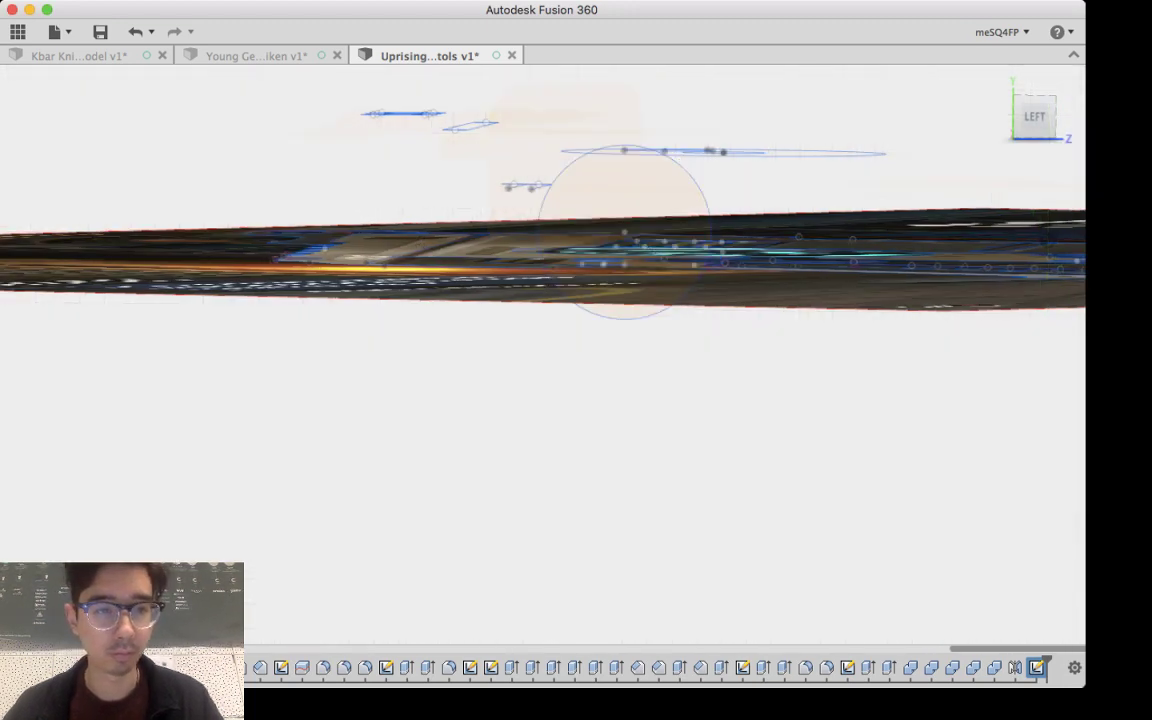
key(e)
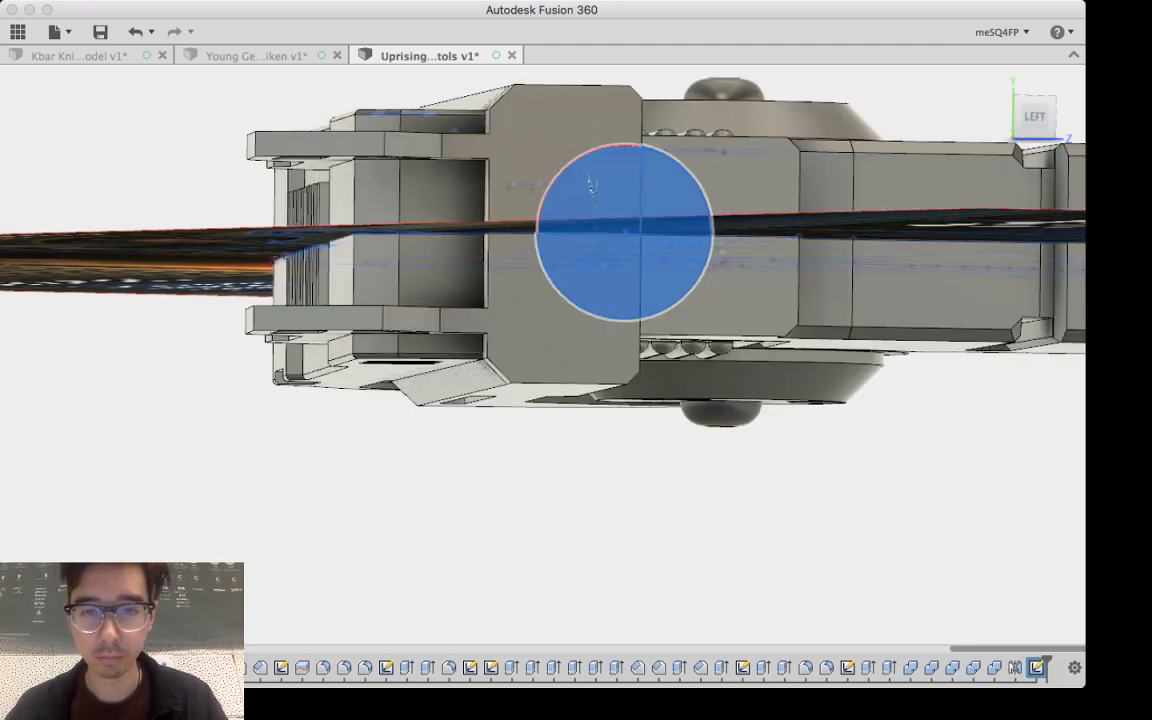
shift+middle_drag(520, 300, 648, 318)
middle_drag(938, 249, 641, 182)
drag(641, 182, 694, 185)
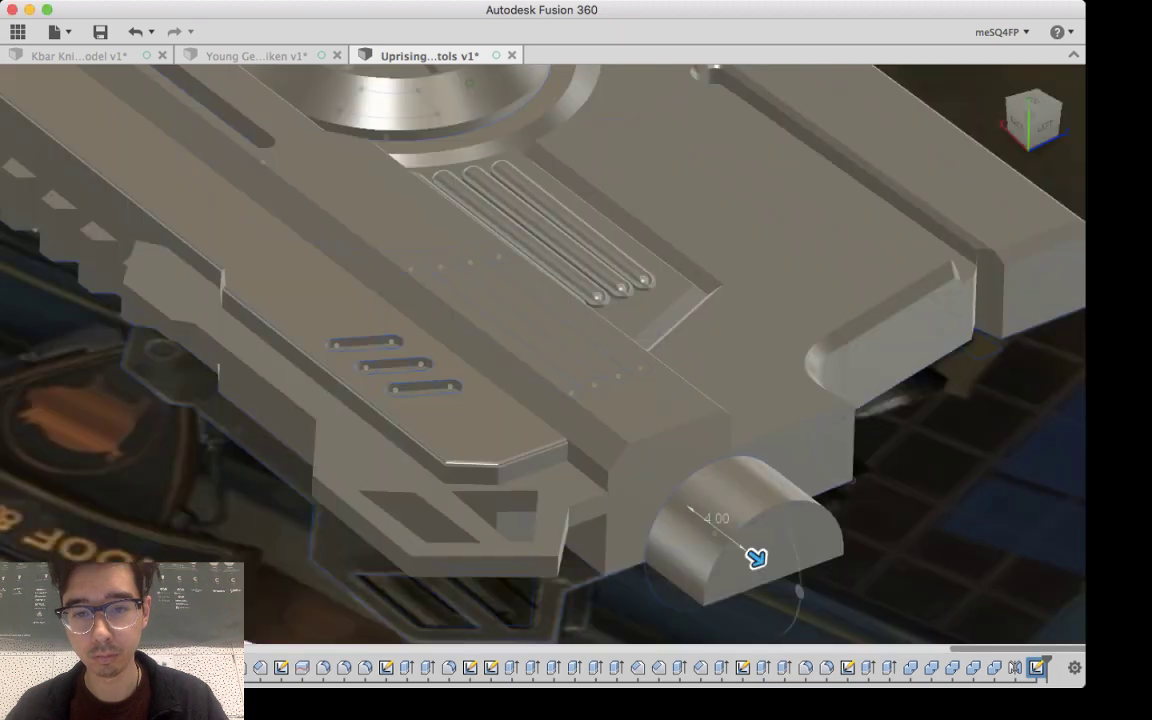
shift+middle_drag(757, 500, 757, 545)
shift+middle_drag(750, 430, 735, 480)
scroll(750, 478, up, 4)
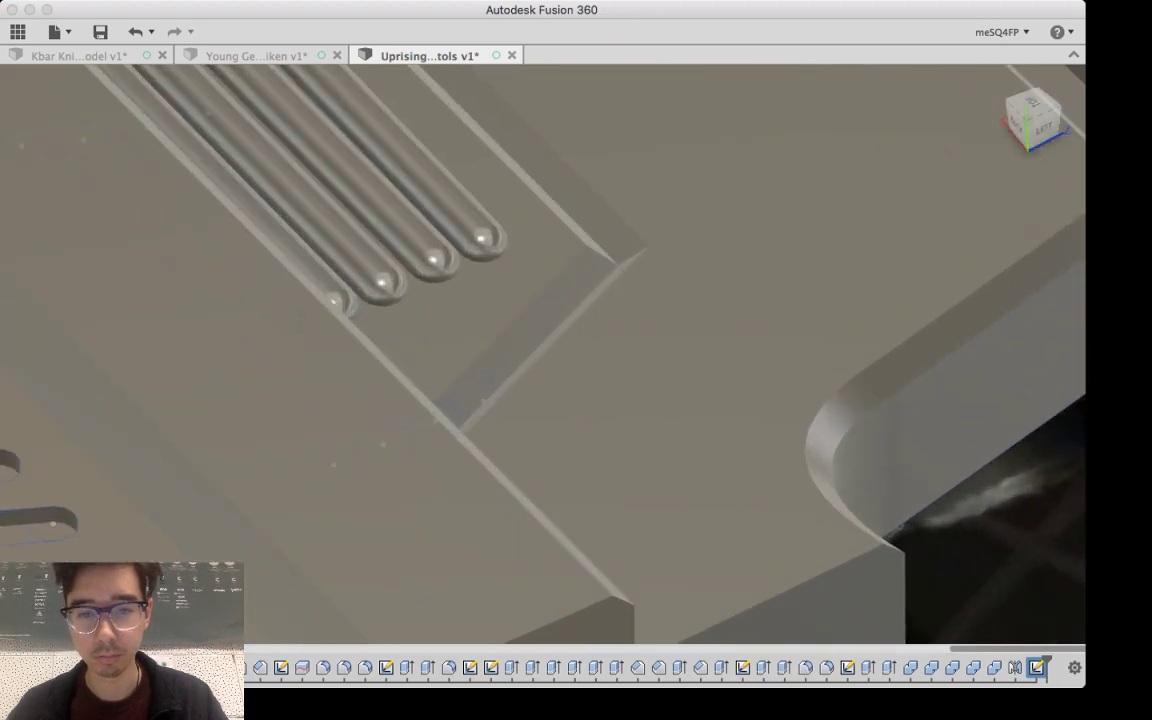
scroll(580, 350, down, 8)
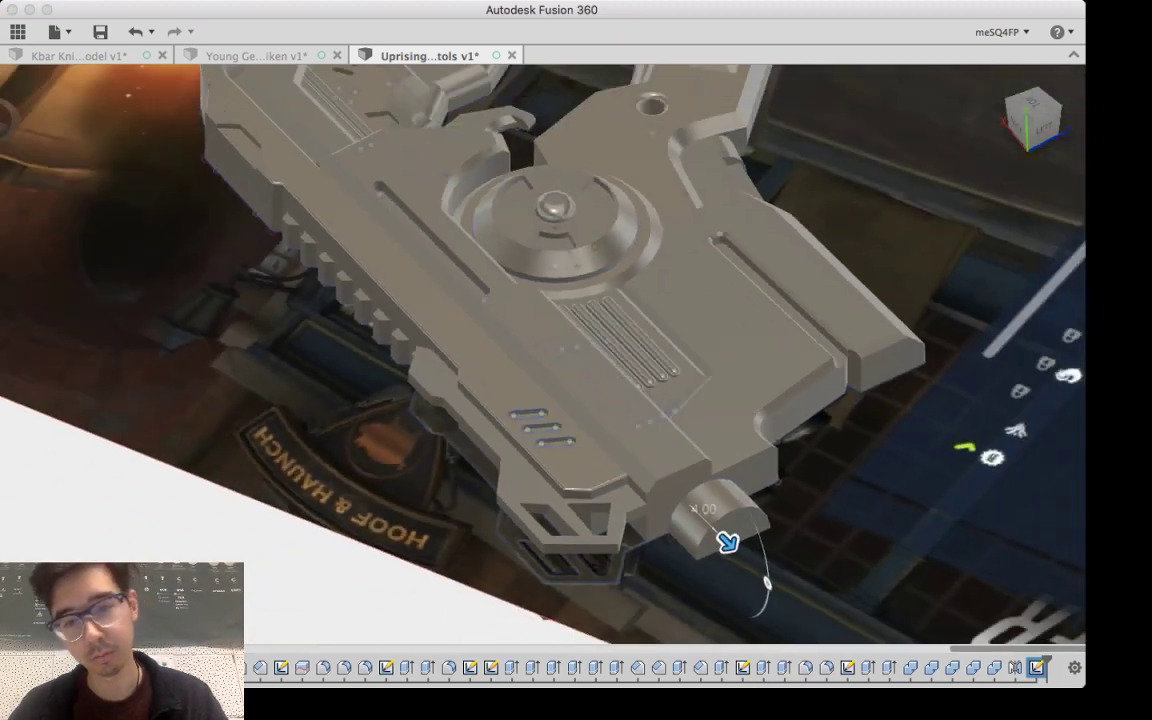
scroll(758, 465, down, 3)
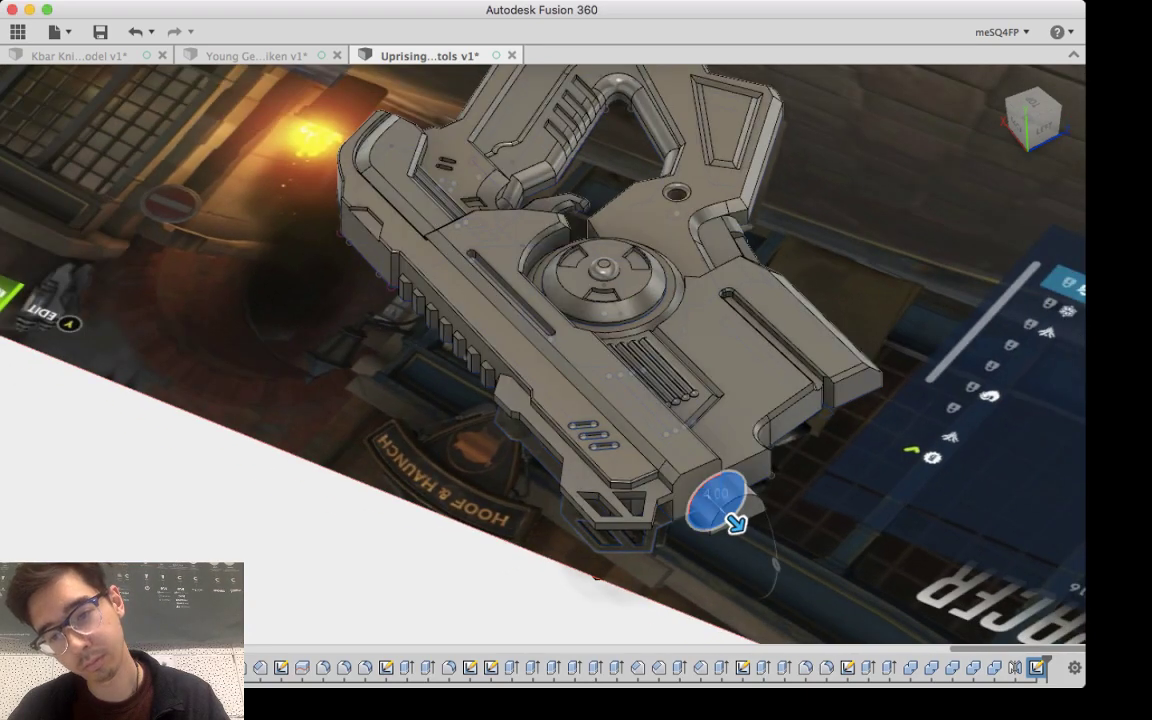
shift+middle_drag(733, 522, 770, 582)
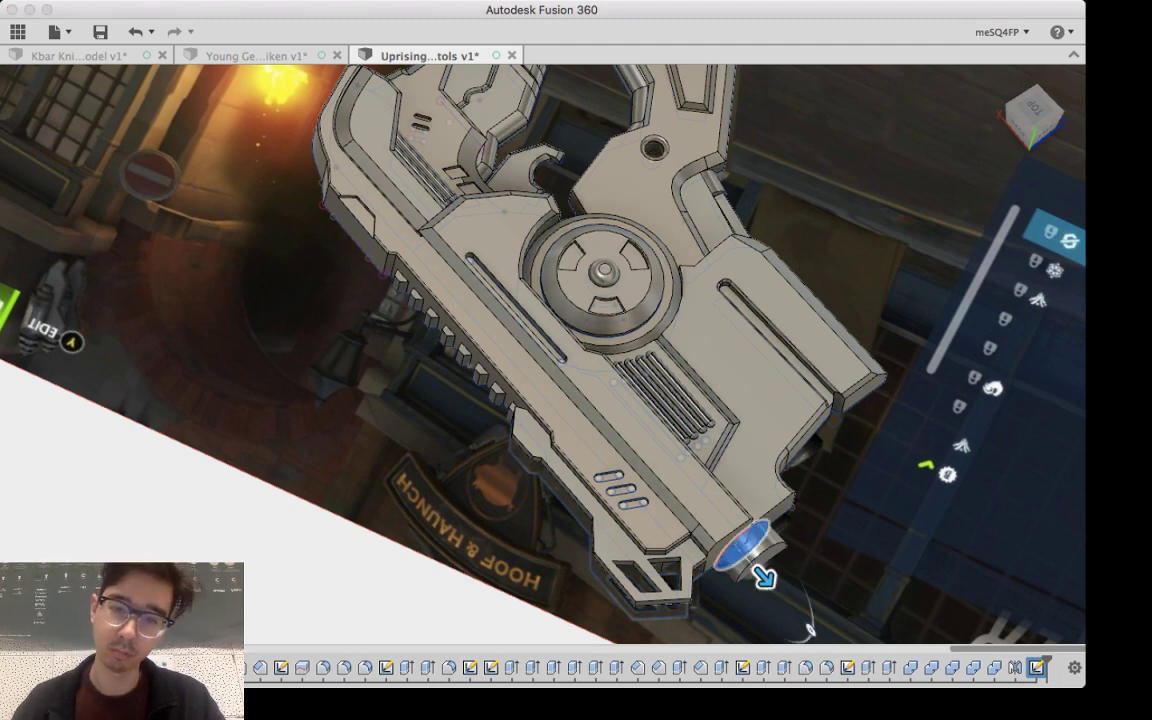
key(Return)
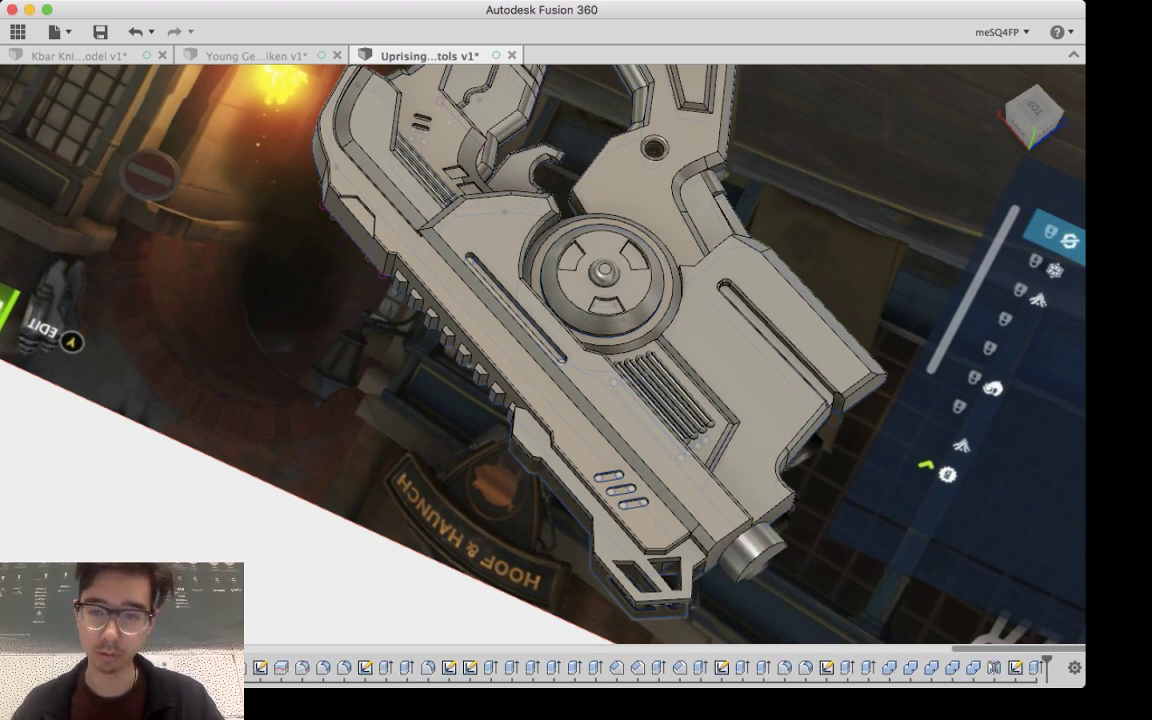
Step: Sketch a 5 mm diameter circle on the muzzle's end face and align its centre with the centre of the cylinder
shift+middle_drag(640, 420, 640, 168)
scroll(700, 405, down, 4)
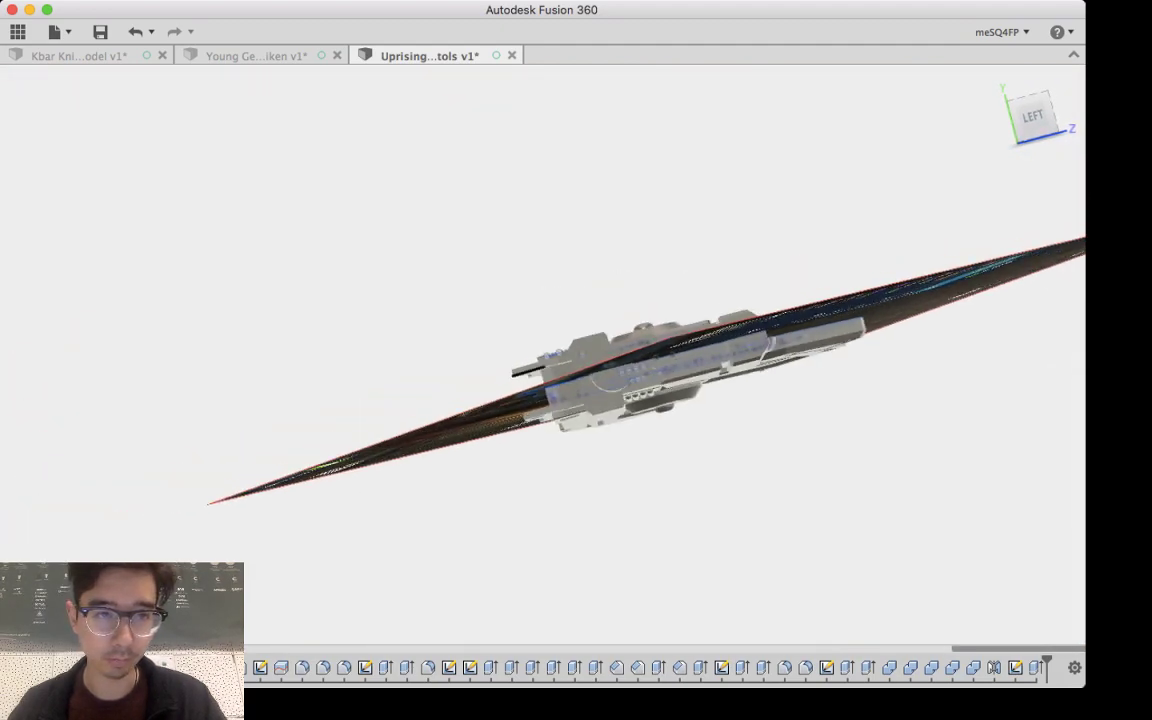
scroll(405, 305, up, 7)
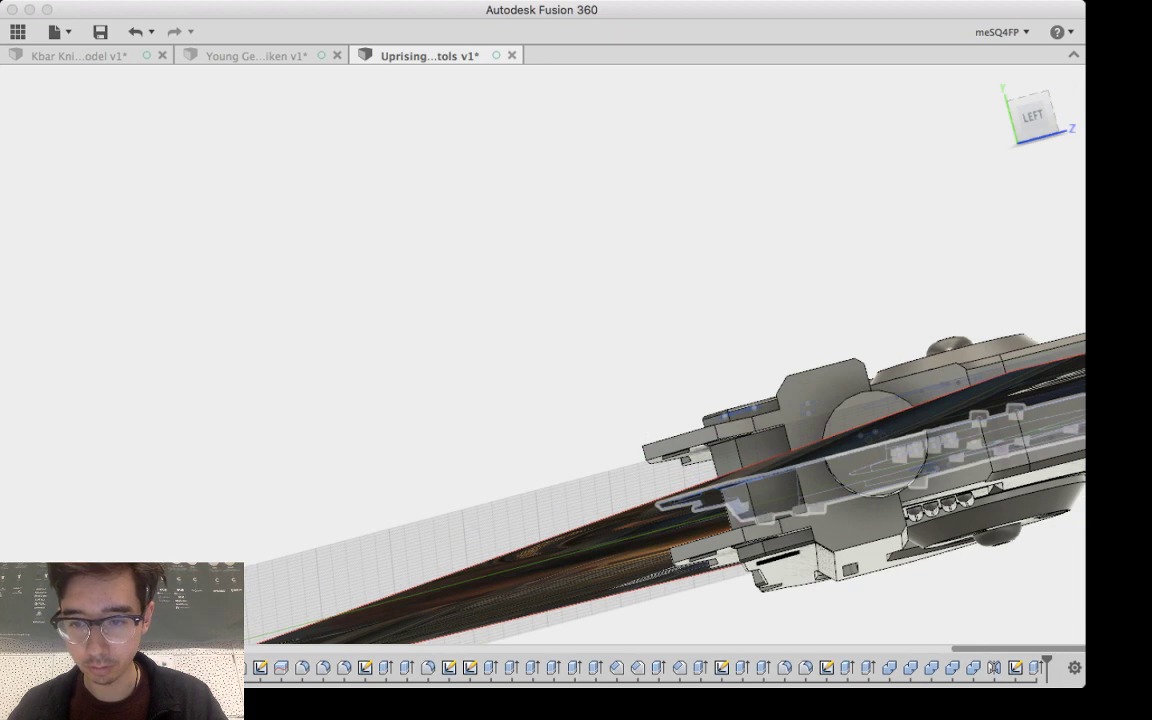
mouse_move(740, 490)
shift+middle_down()
mouse_move(740, 478)
mouse_move(745, 585)
mouse_move(740, 515)
shift+middle_up()
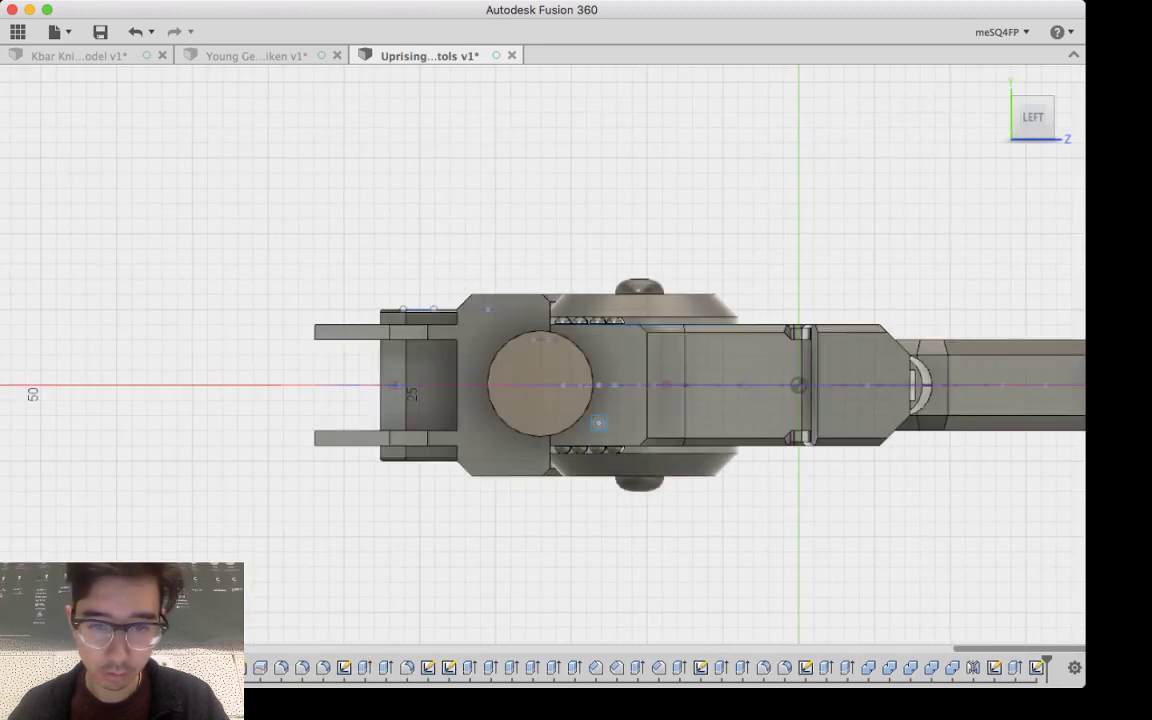
click(526, 355)
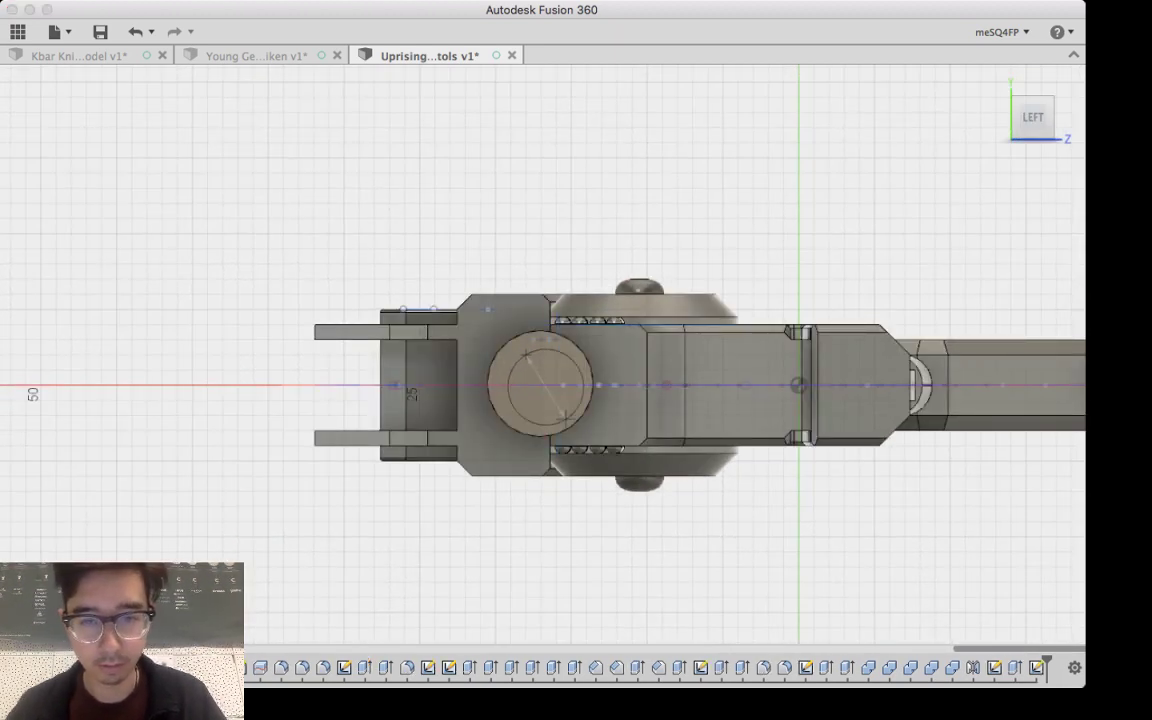
click(527, 355)
drag(545, 387, 540, 384)
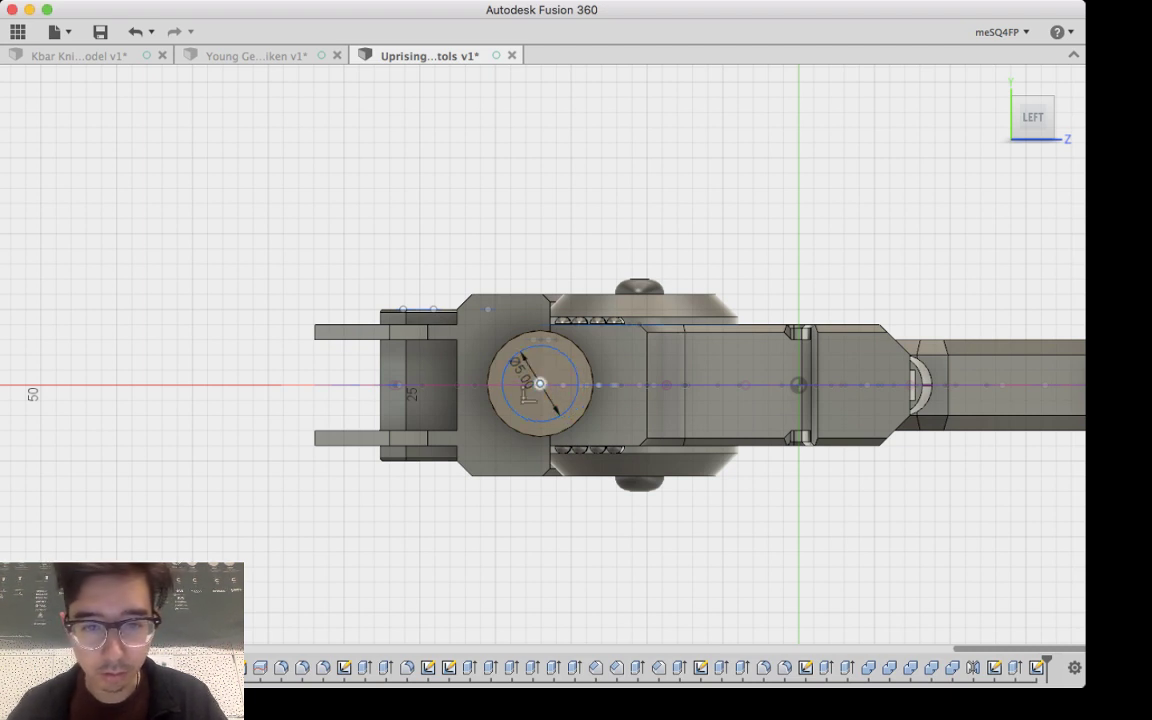
Step: Cut the 5 mm circle back into the muzzle with Extrude to hollow out the barrel opening
click(545, 388)
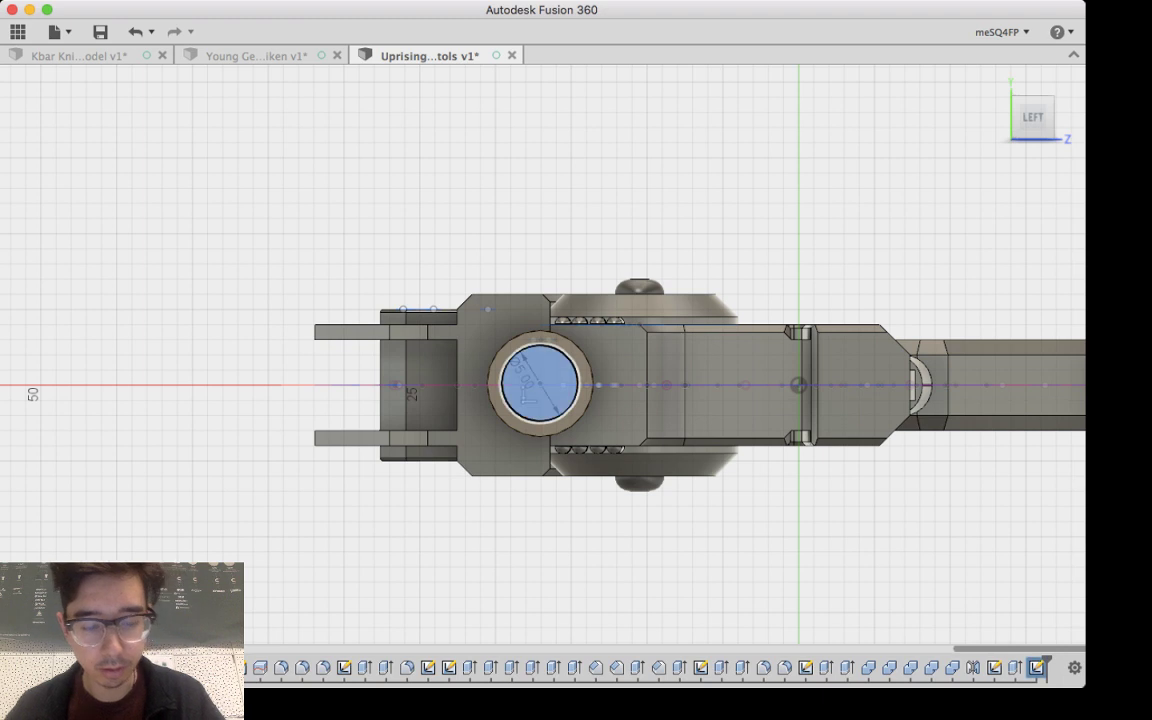
key(e)
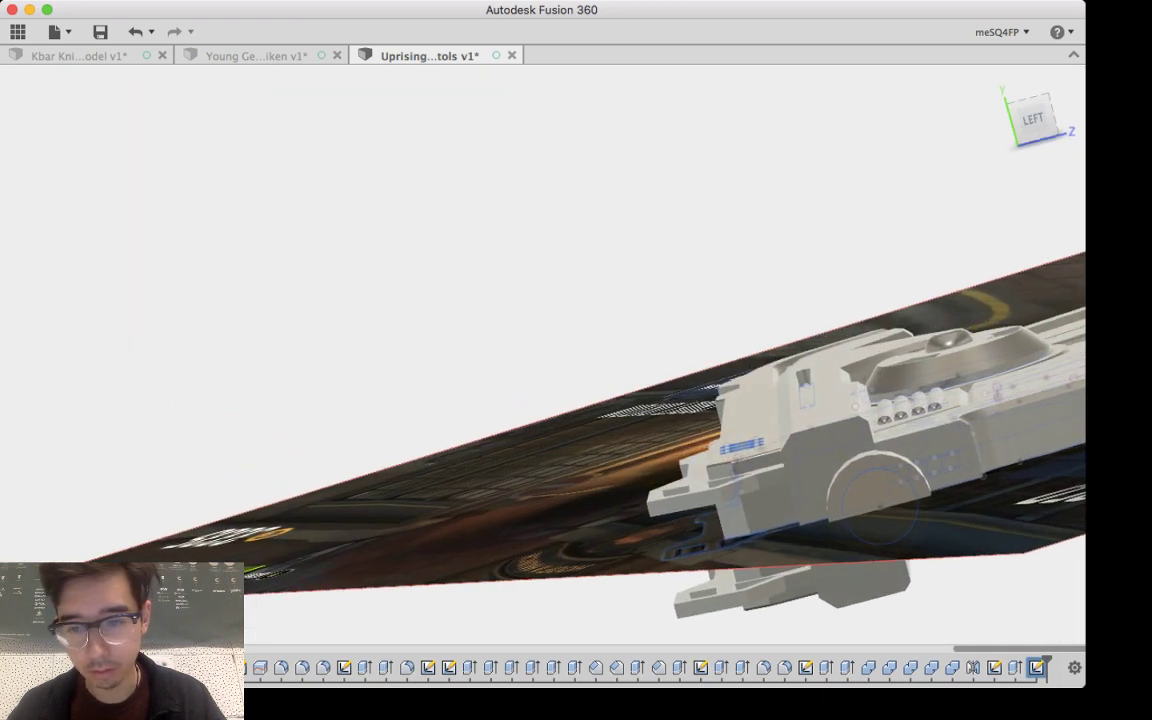
shift+middle_drag(882, 508, 961, 638)
drag(961, 638, 945, 609)
click(945, 610)
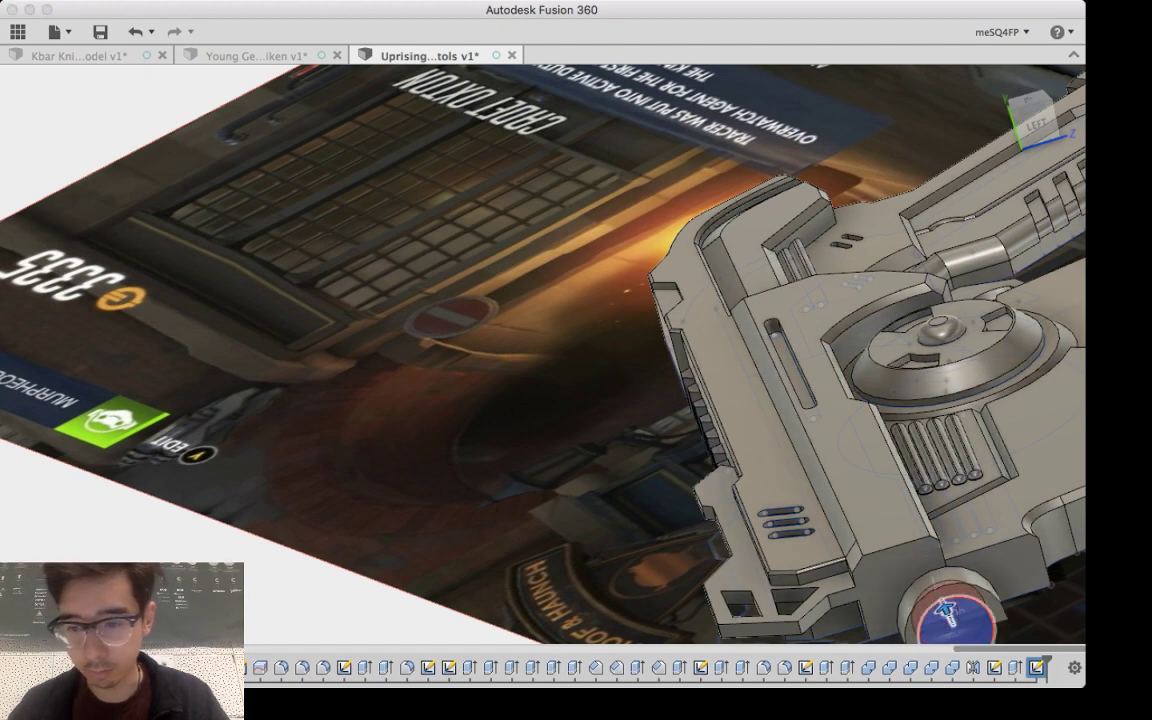
key(Delete)
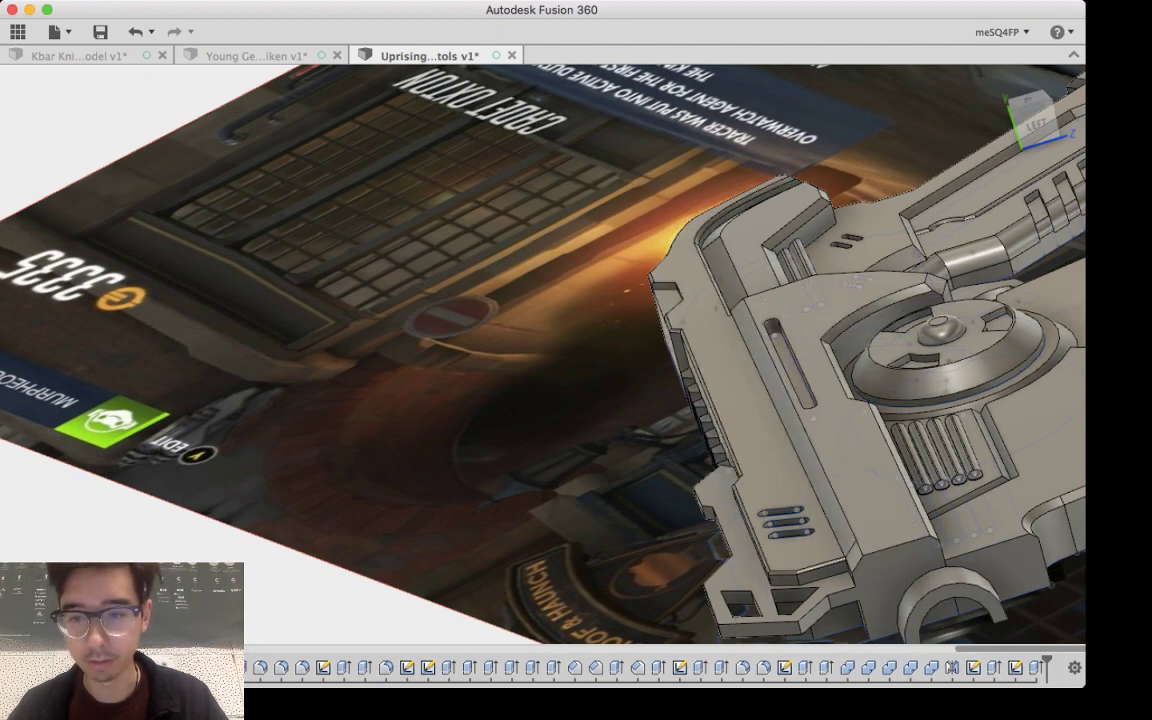
Step: Examine the hollowed muzzle and the front of the pistol from several angles
shift+middle_drag(945, 608, 932, 422)
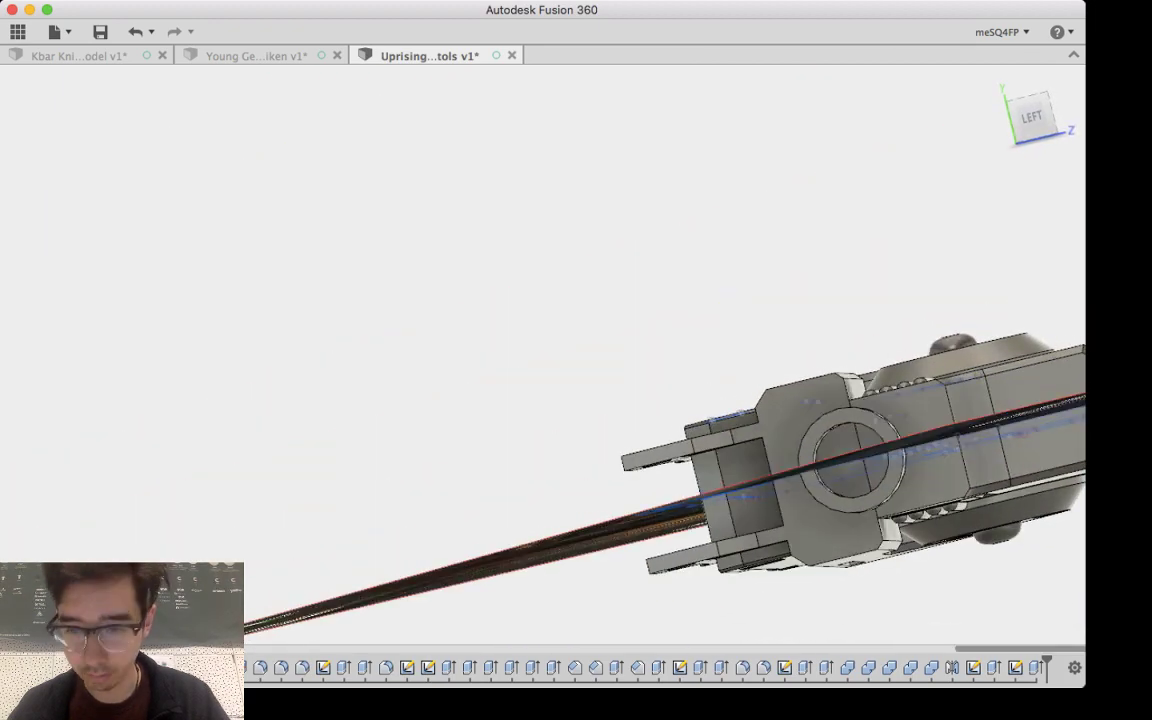
shift+middle_drag(775, 380, 938, 437)
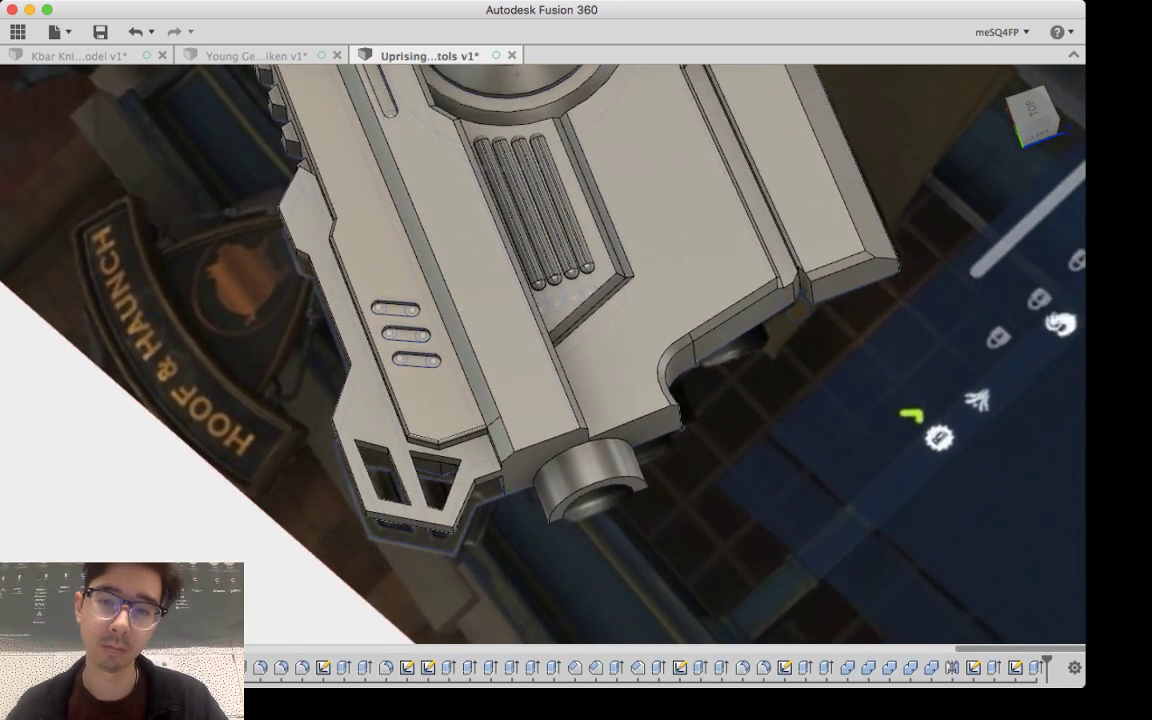
shift+middle_drag(640, 400, 620, 280)
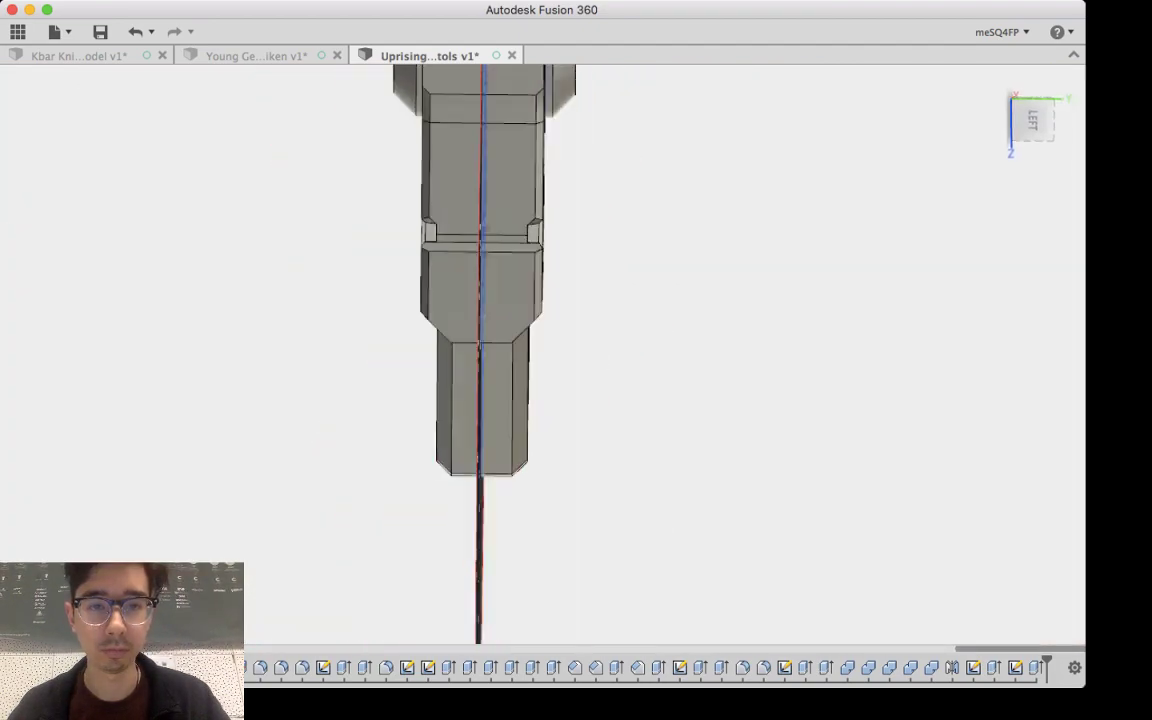
mouse_move(790, 370)
shift+middle_down()
mouse_move(650, 405)
mouse_move(840, 385)
mouse_move(705, 375)
mouse_move(690, 590)
mouse_move(560, 585)
mouse_move(703, 578)
mouse_move(604, 564)
shift+middle_up()
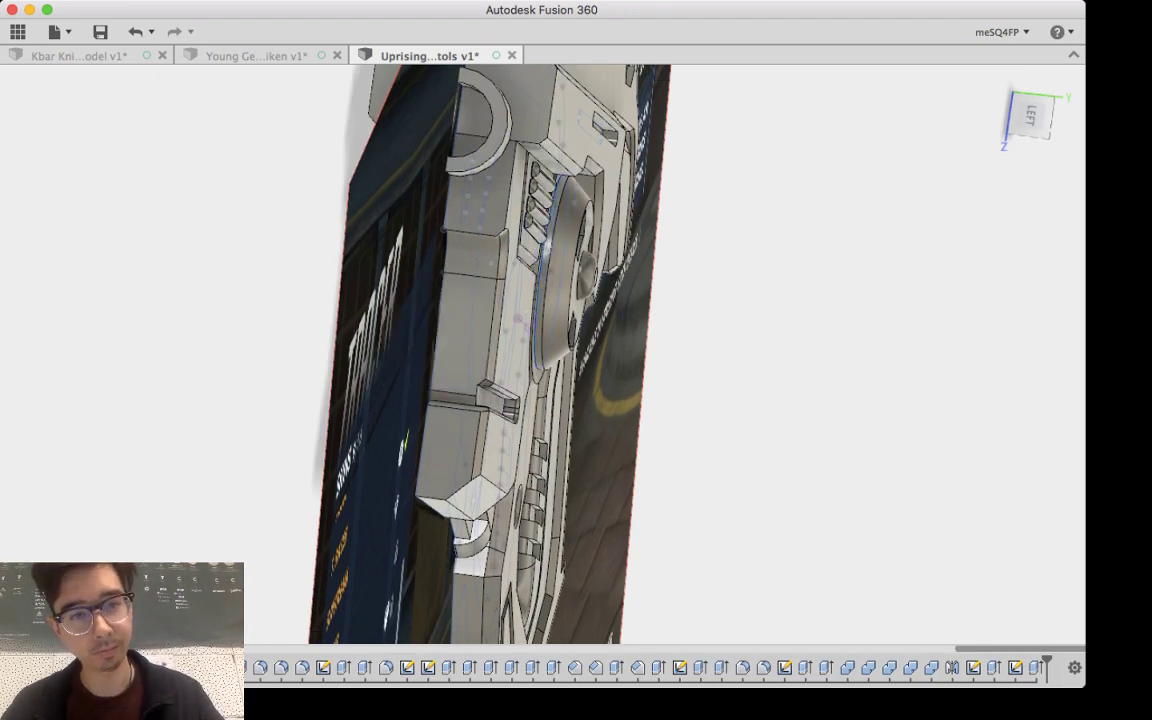
shift+middle_drag(518, 319, 365, 305)
click(296, 300)
shift+middle_drag(296, 300, 548, 271)
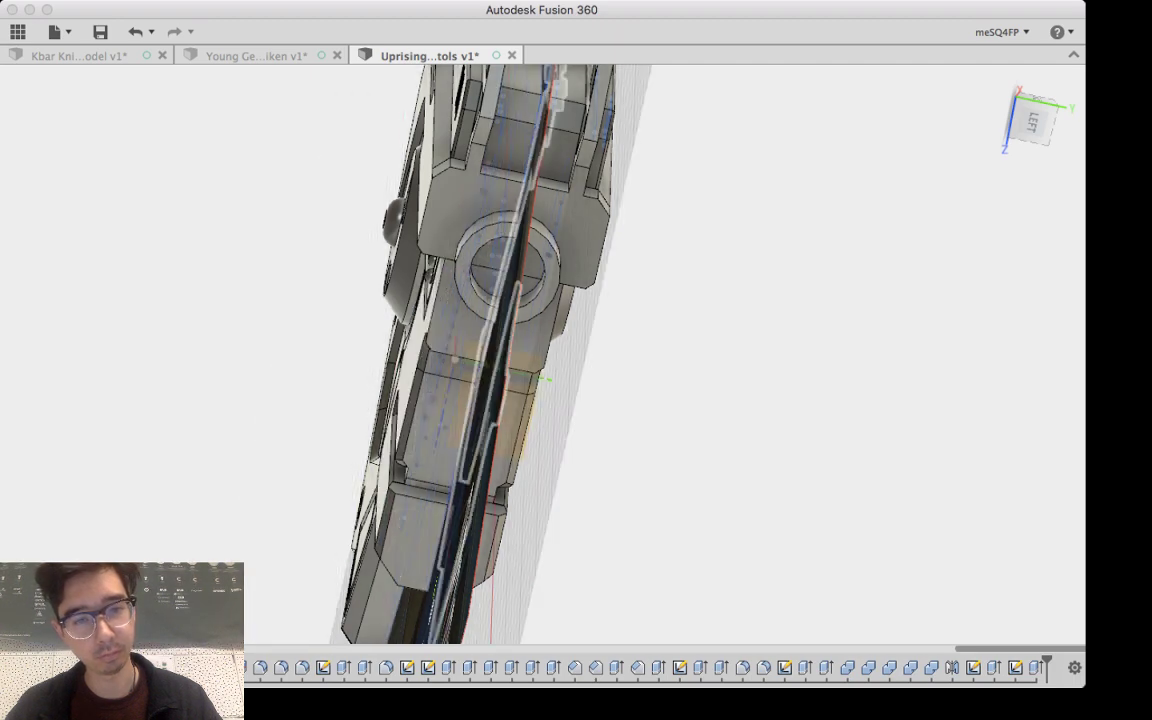
Step: Sketch a 5 mm diameter circle on the recessed face beneath the muzzle and centre it on the pistol's midline
shift+middle_drag(545, 280, 668, 286)
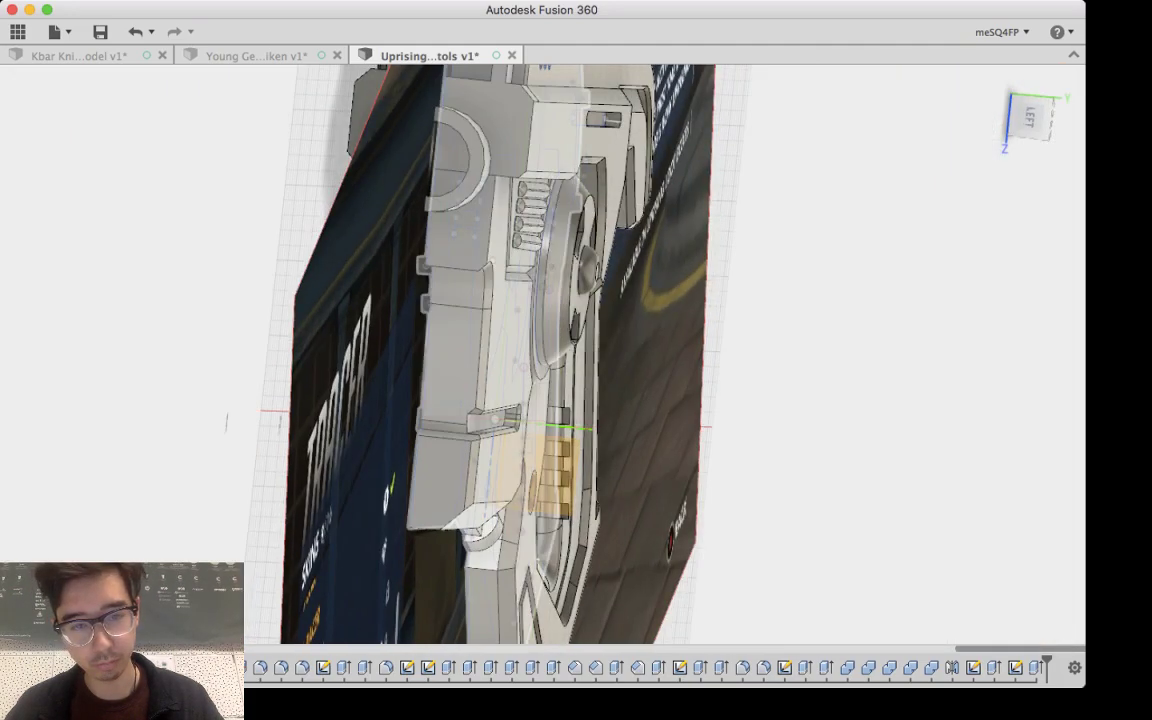
click(460, 360)
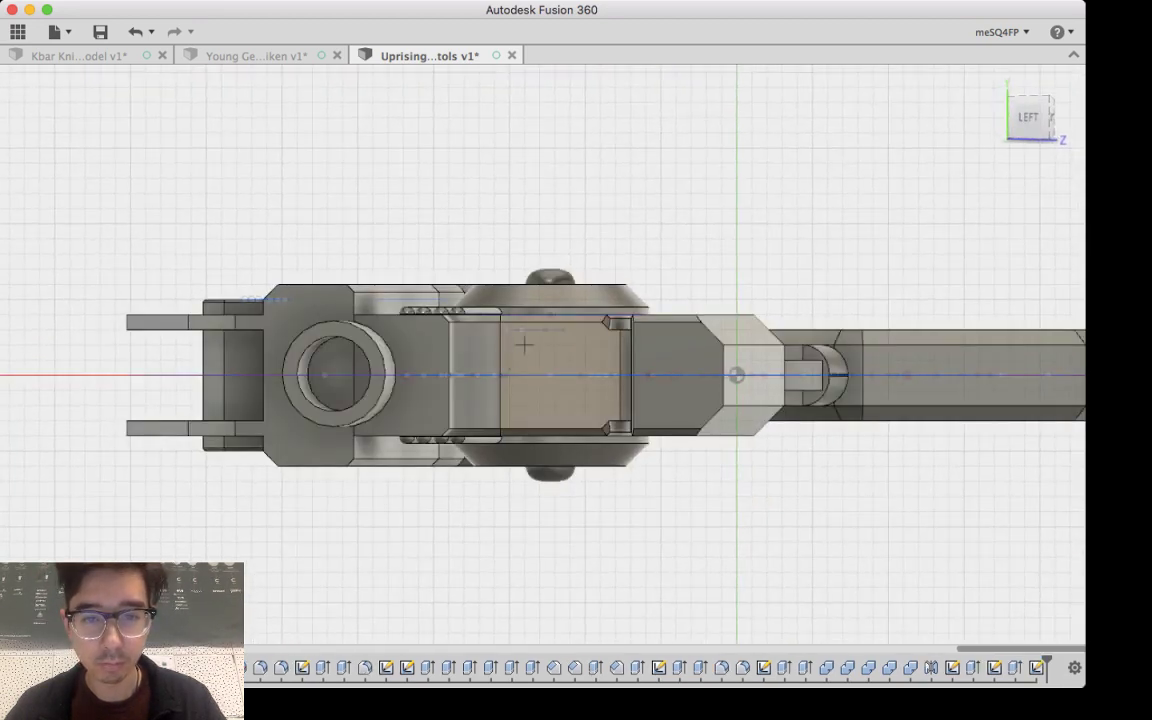
click(524, 345)
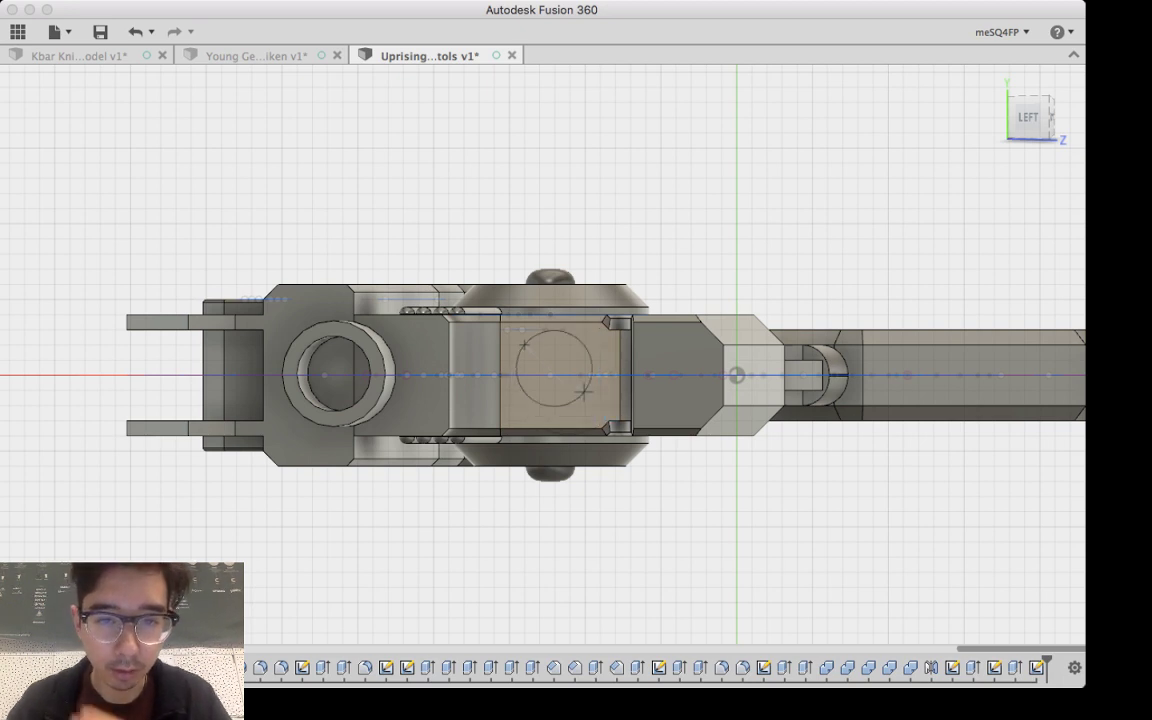
text(5)
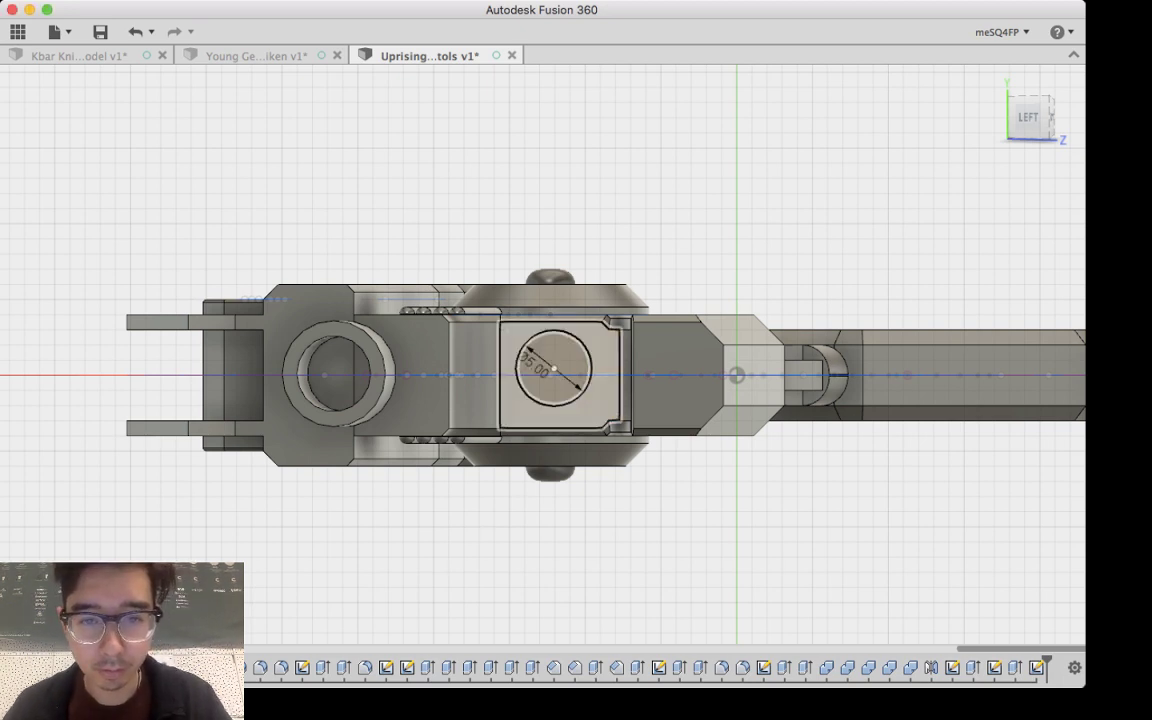
key(Return)
drag(554, 368, 550, 375)
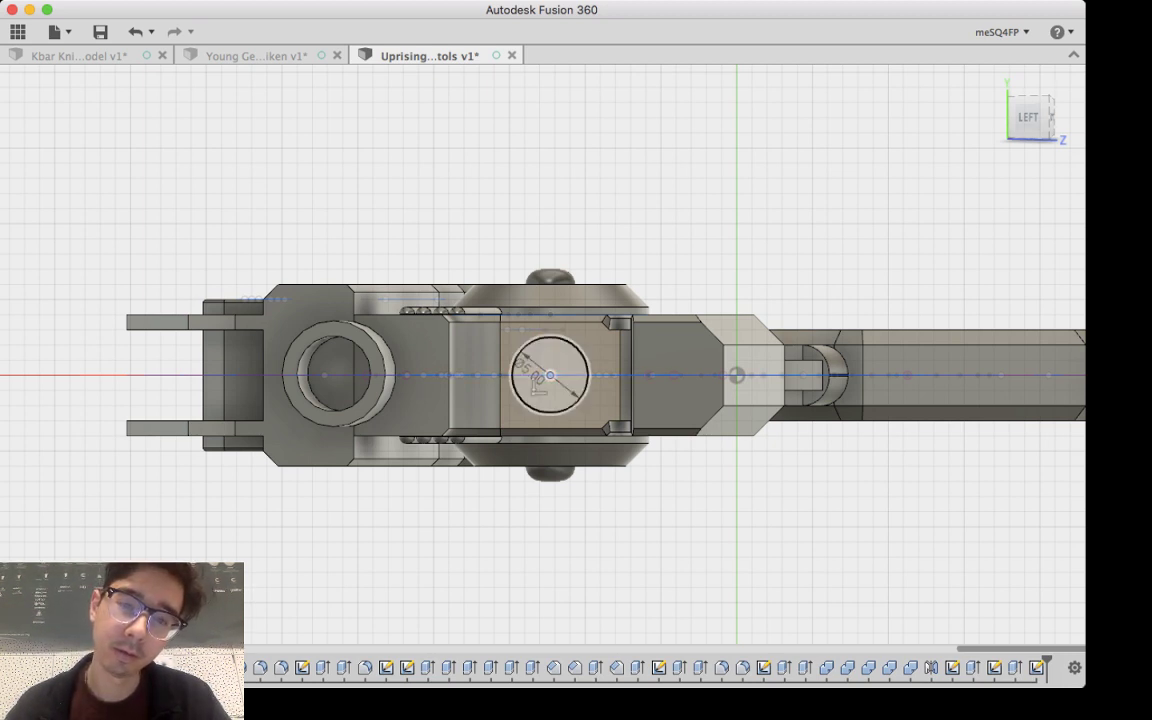
Step: Try to rotate the circle out of the slanted front face with the Move command
click(552, 382)
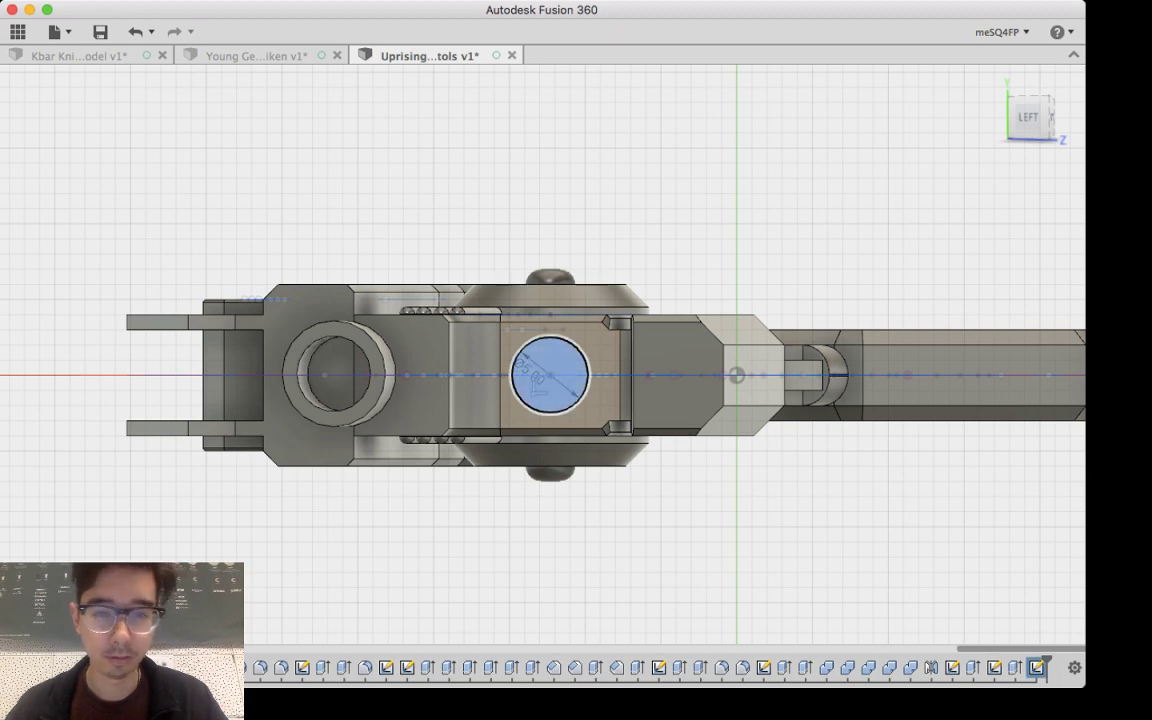
shift+middle_drag(552, 382, 585, 315)
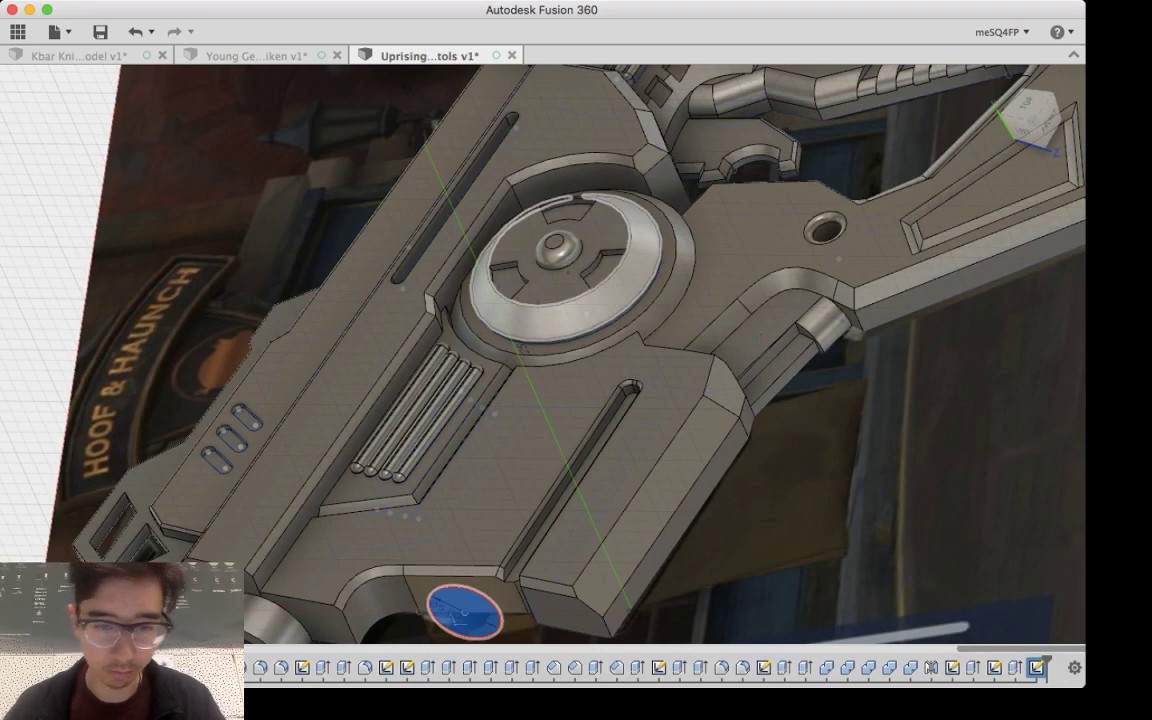
key(Escape)
shift+middle_drag(460, 612, 630, 468)
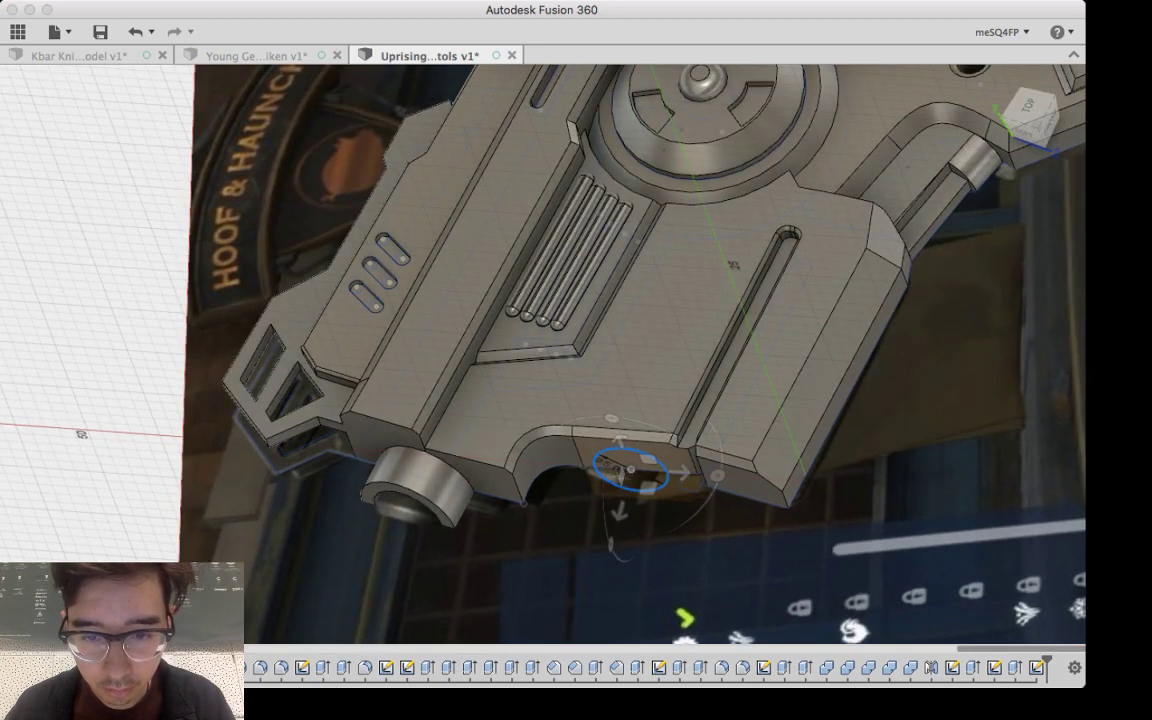
shift+middle_drag(628, 468, 690, 440)
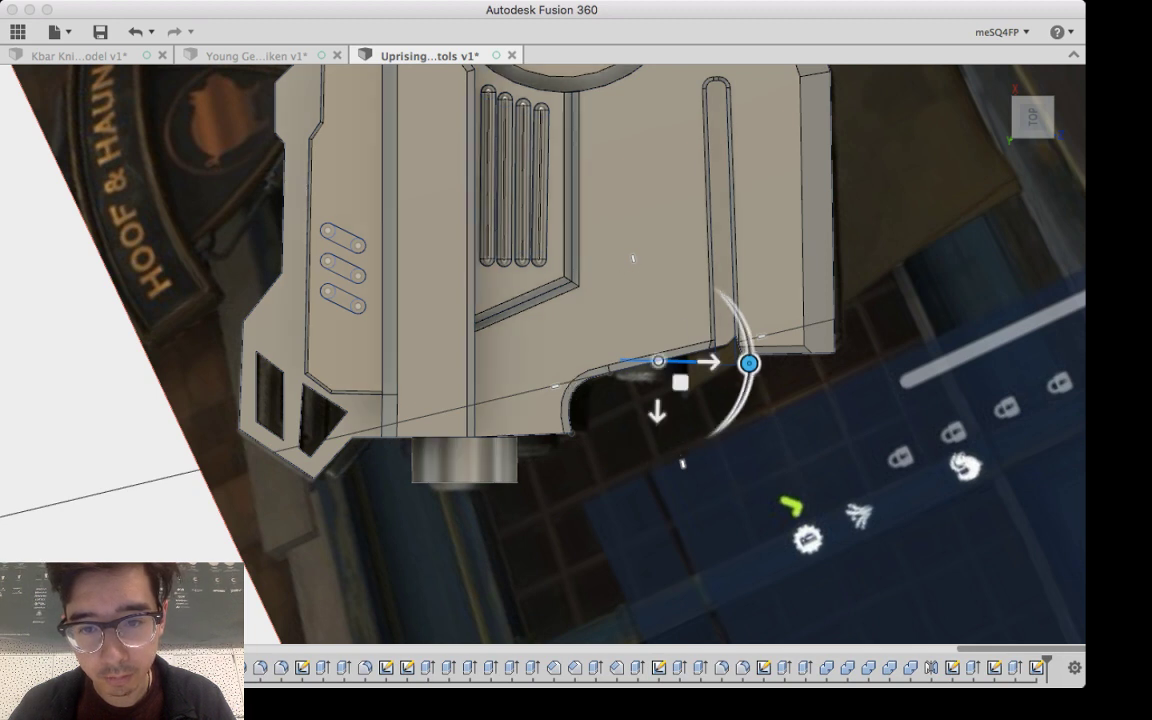
drag(658, 361, 661, 342)
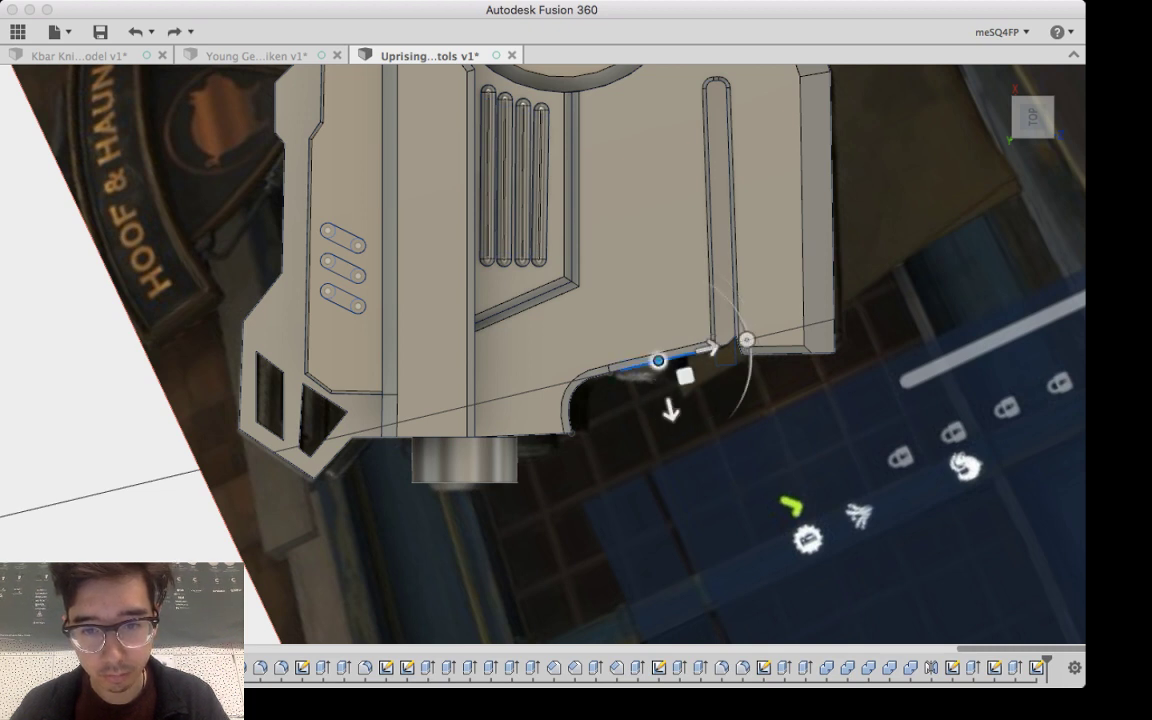
drag(746, 340, 749, 363)
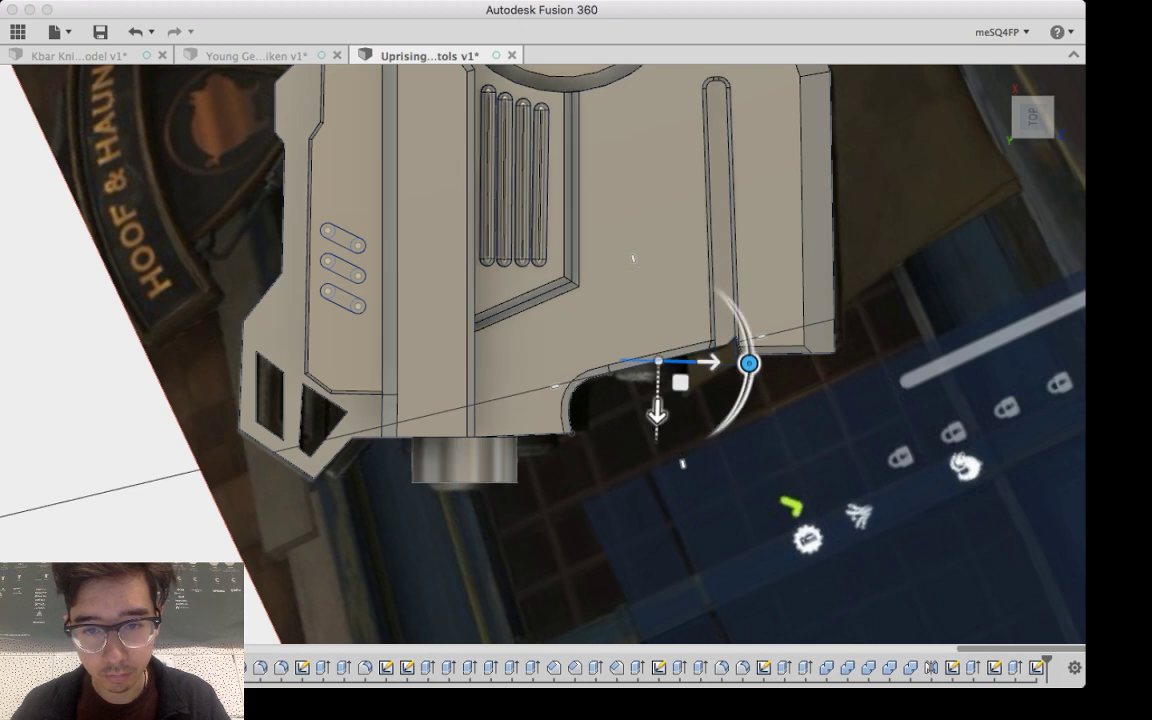
drag(658, 382, 657, 411)
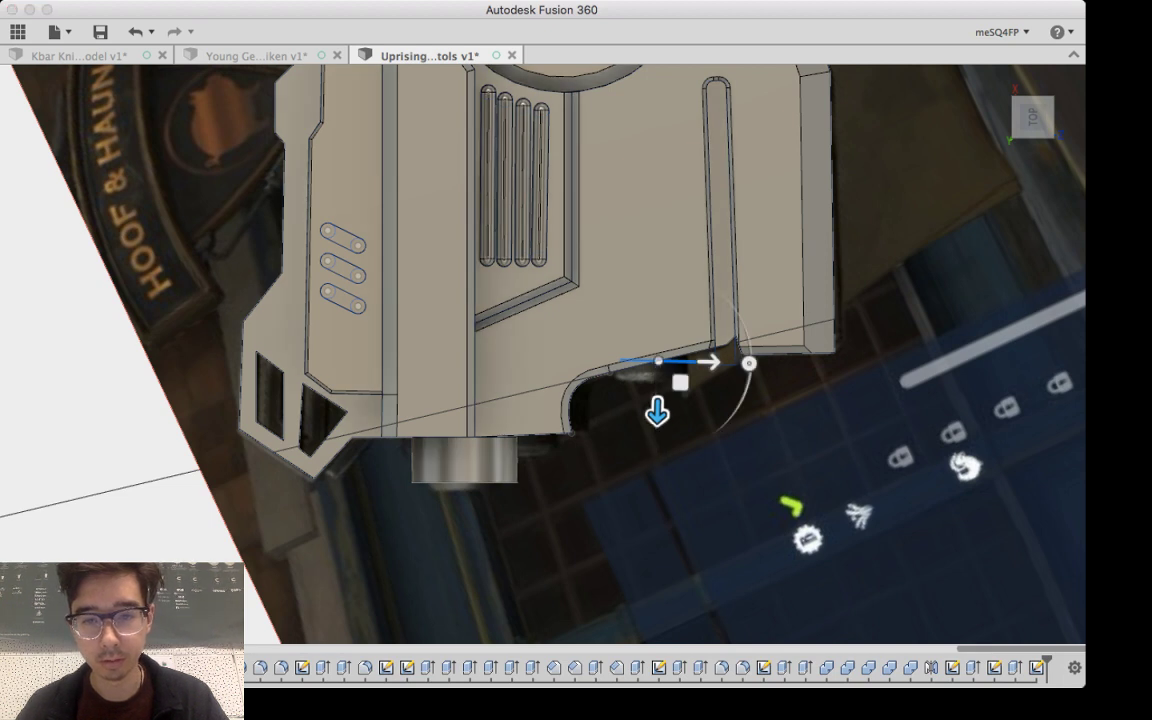
mouse_move(680, 382)
mouse_down()
mouse_move(679, 342)
mouse_move(684, 375)
mouse_up()
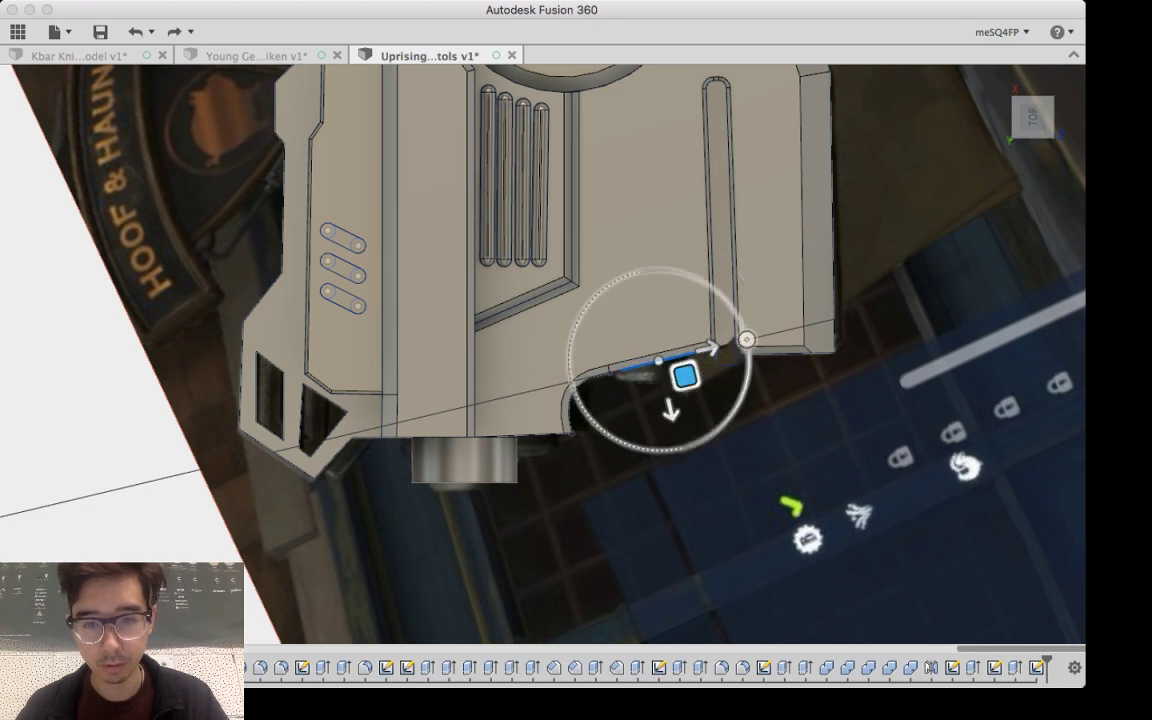
Step: Rotate the sketched circle about its centre with Move until it lies parallel to the muzzle's end face
drag(746, 340, 749, 363)
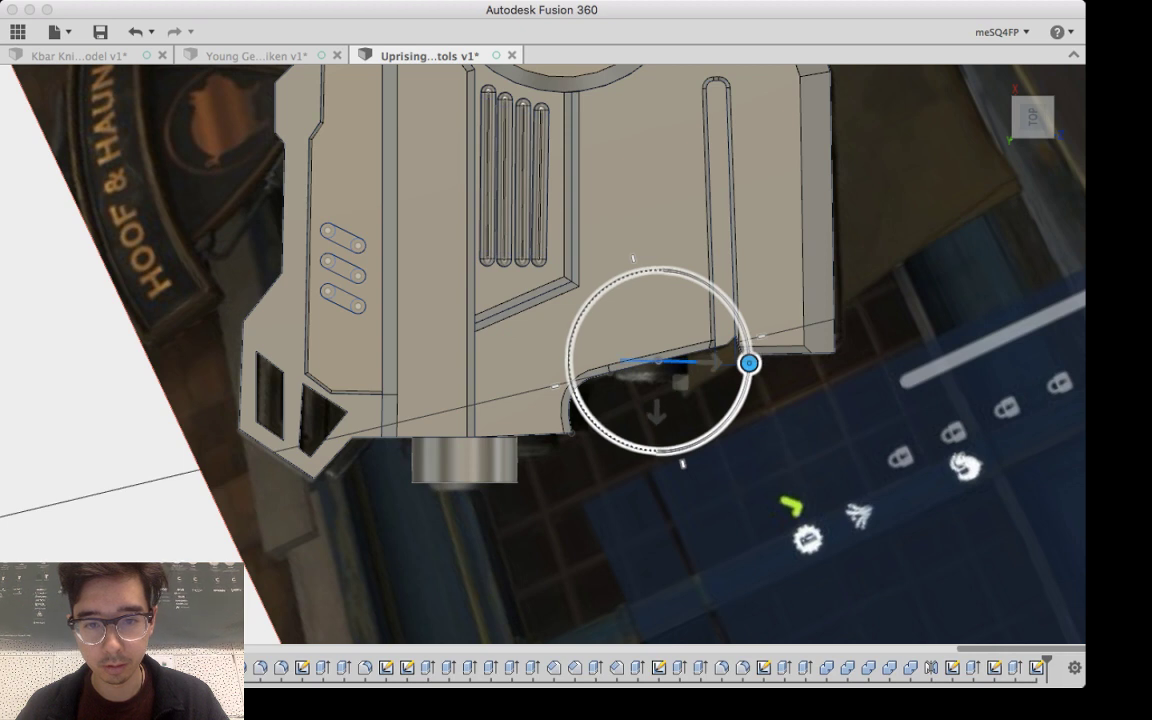
drag(749, 363, 749, 355)
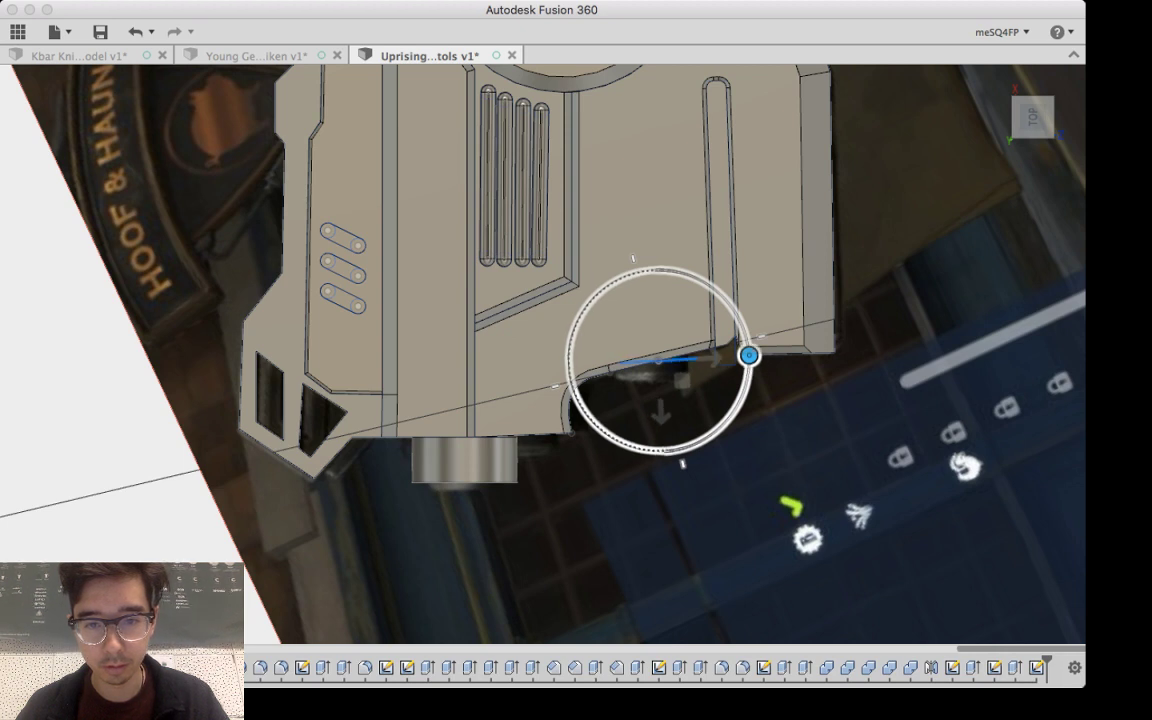
scroll(687, 372, up, 5)
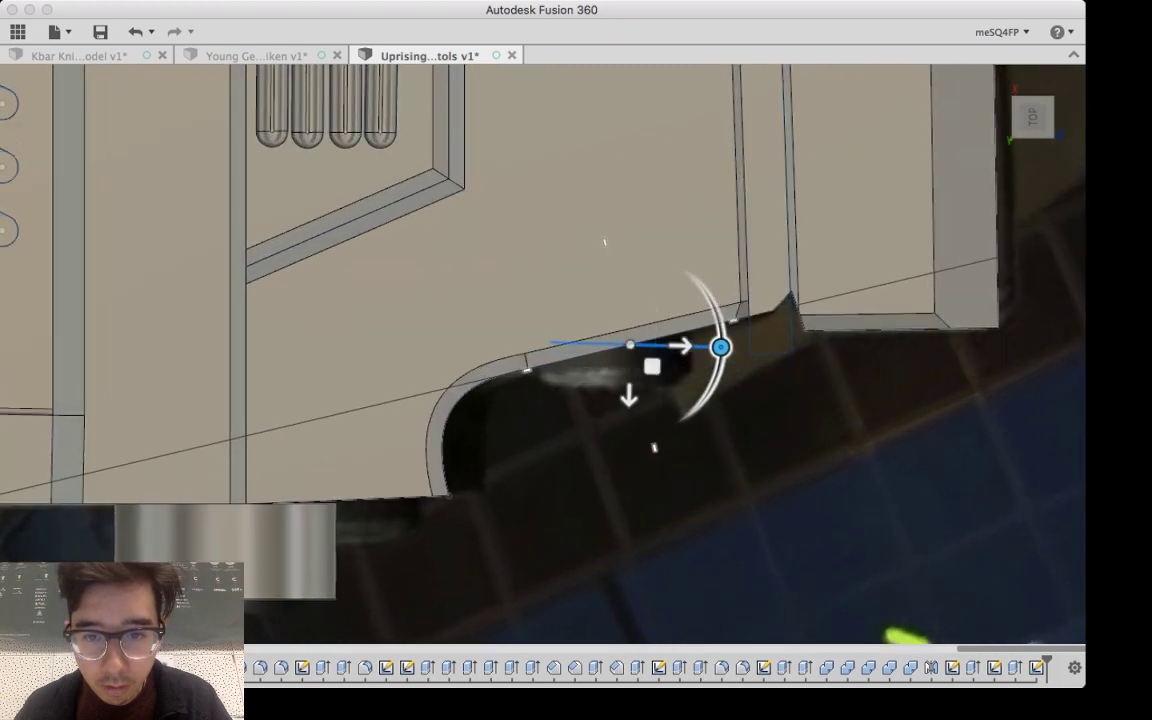
scroll(722, 355, up, 3)
drag(686, 340, 686, 333)
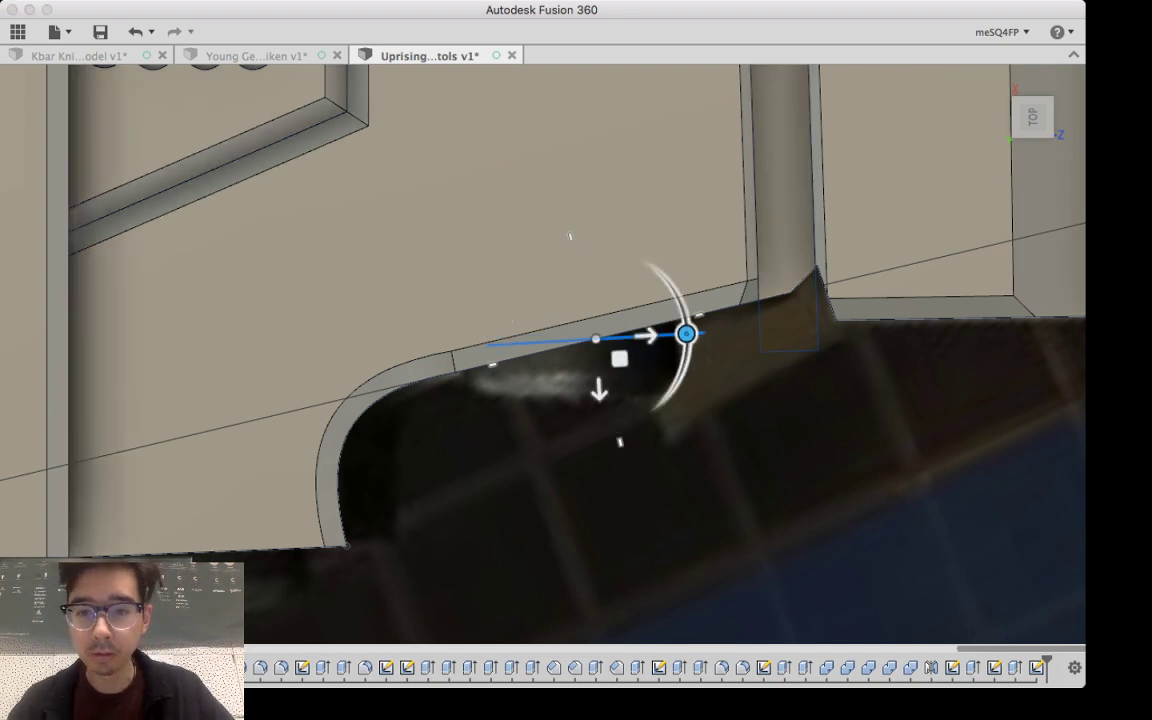
text(0)
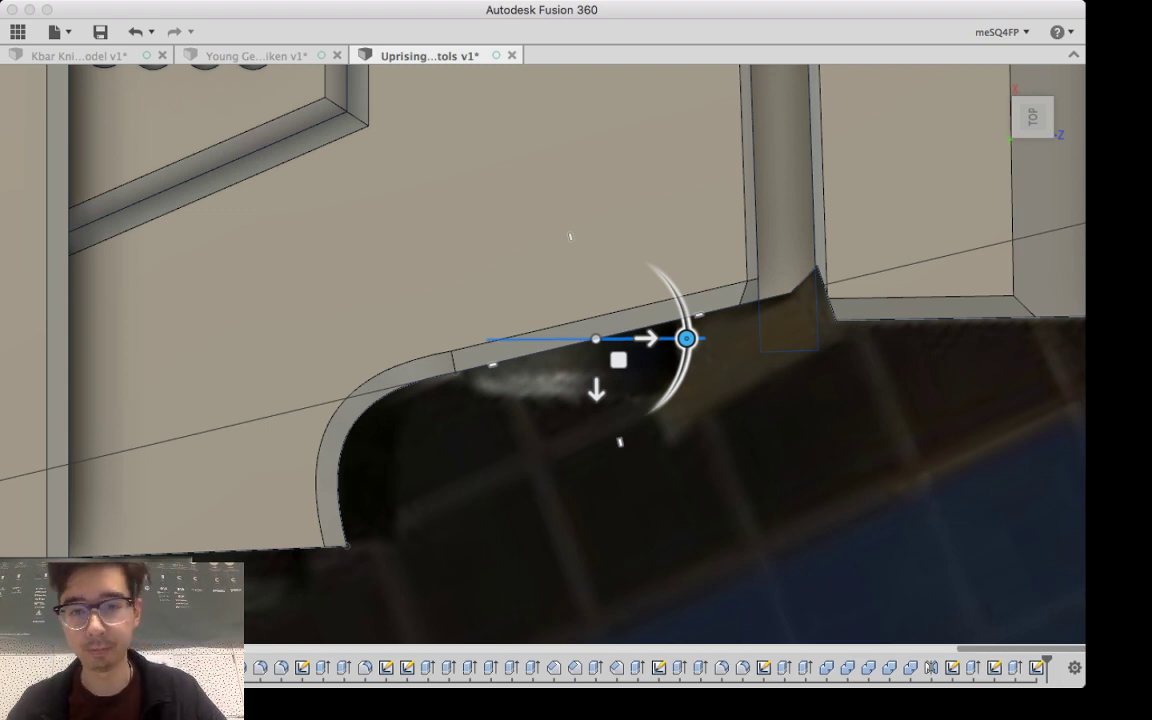
key(Return)
Step: Select the half profile of the tilted circle and hide the pistol body around the sketch
scroll(622, 347, up, 5)
shift+middle_drag(622, 347, 622, 298)
click(536, 352)
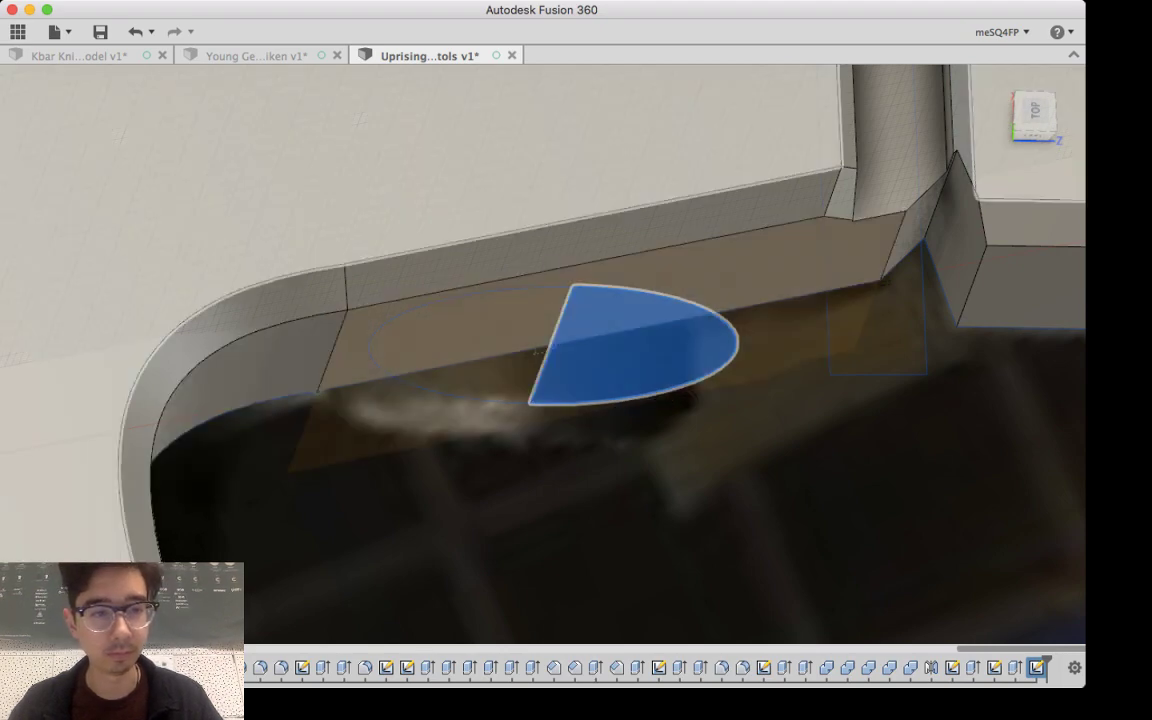
click(470, 328)
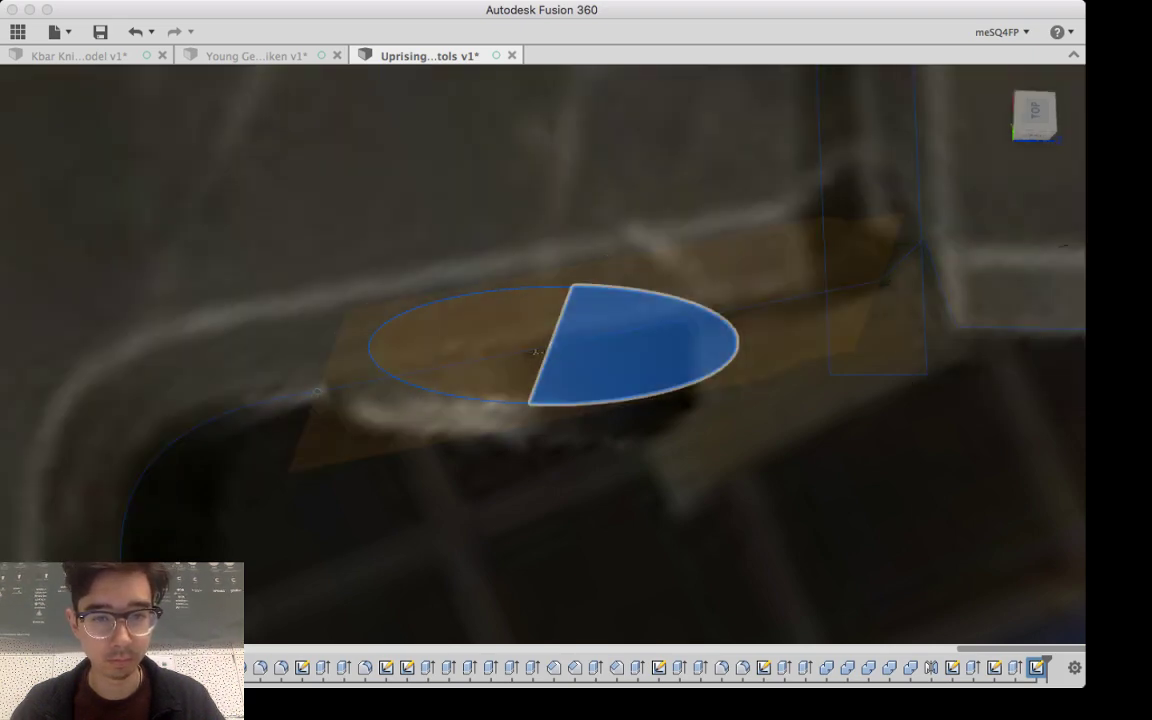
Step: Examine from several angles how the tilted circle and the surrounding face outline divide into selectable profiles
shift+middle_drag(655, 480, 656, 408)
scroll(656, 408, down, 4)
scroll(580, 231, down, 5)
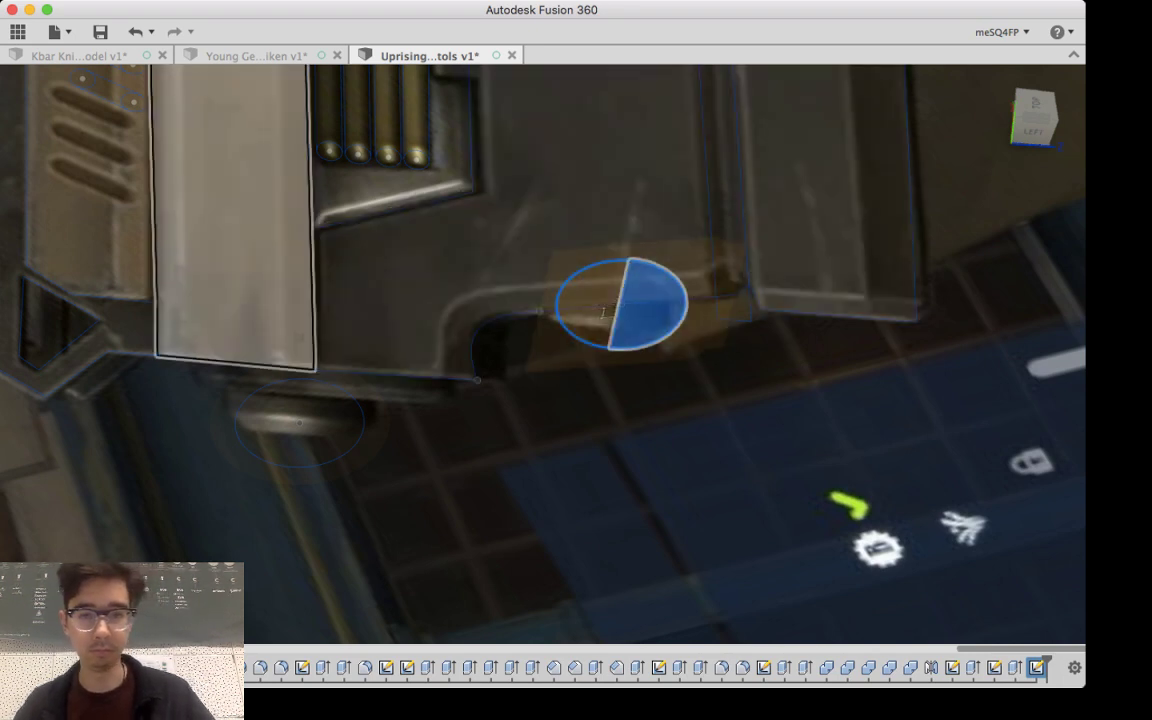
scroll(603, 312, down, 3)
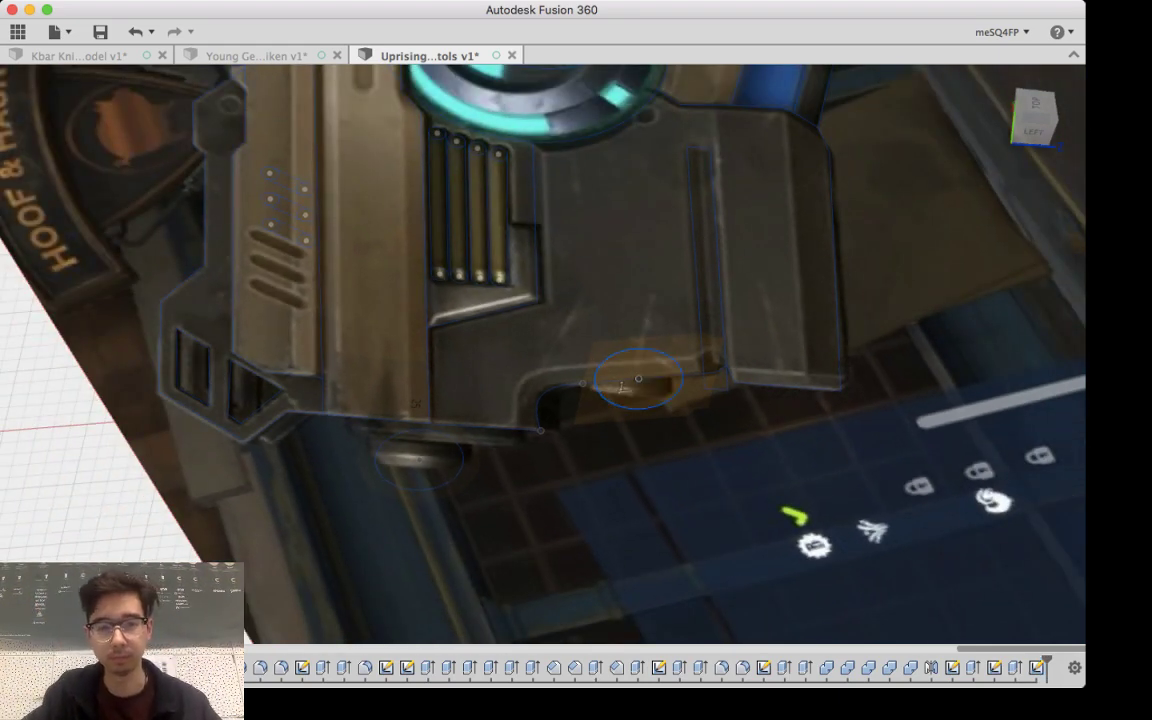
scroll(621, 387, down, 5)
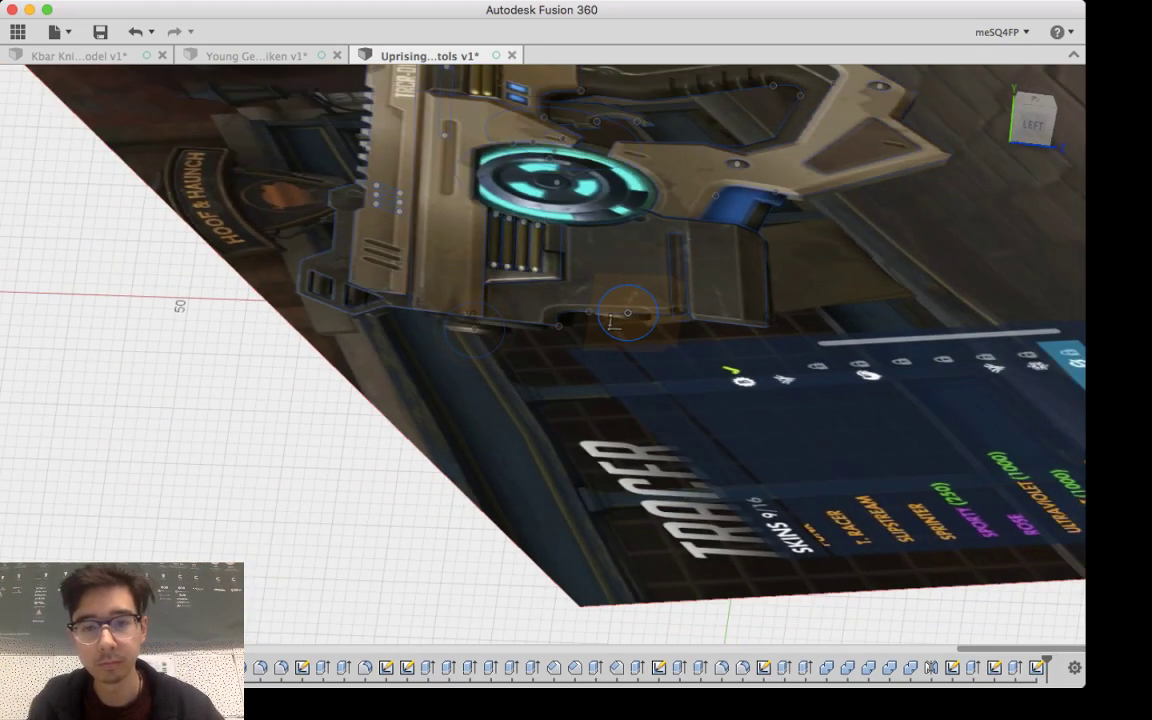
scroll(611, 216, up, 5)
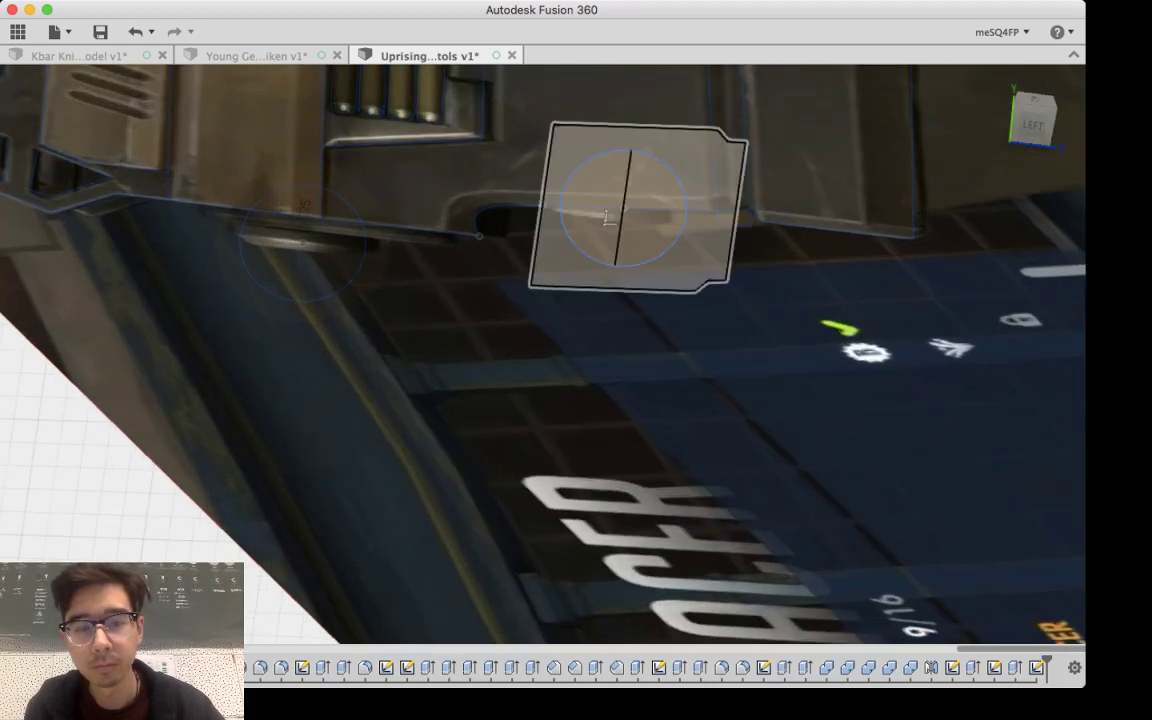
click(648, 212)
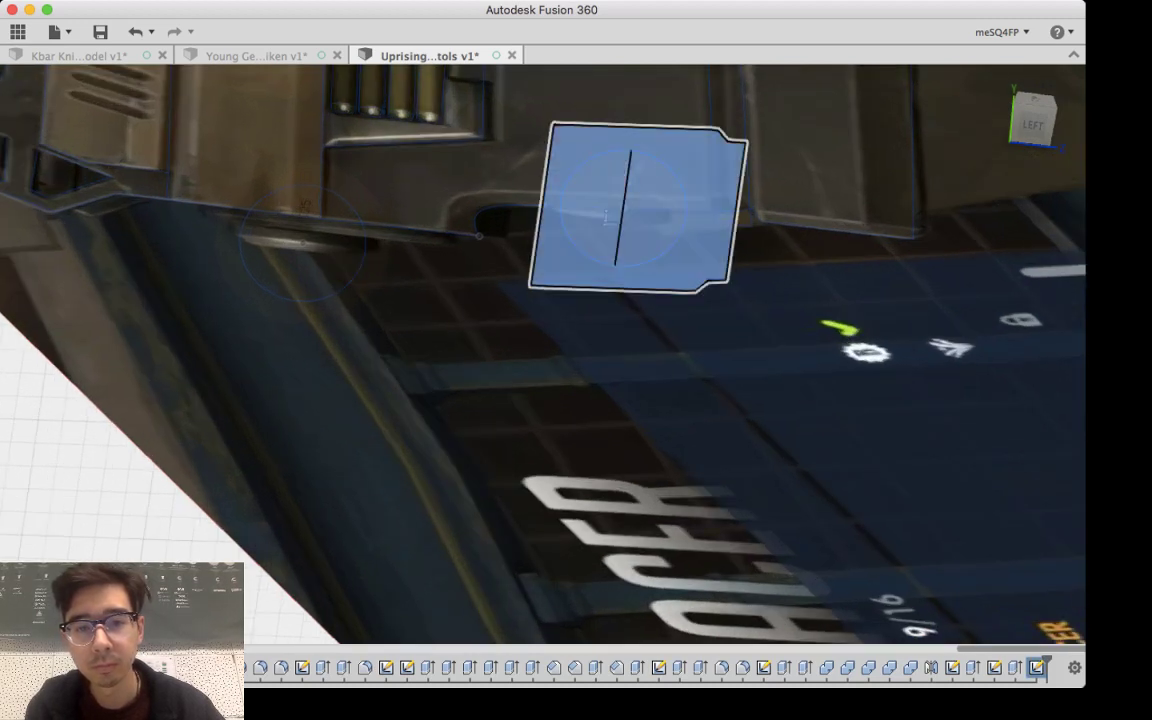
click(608, 218)
click(652, 210)
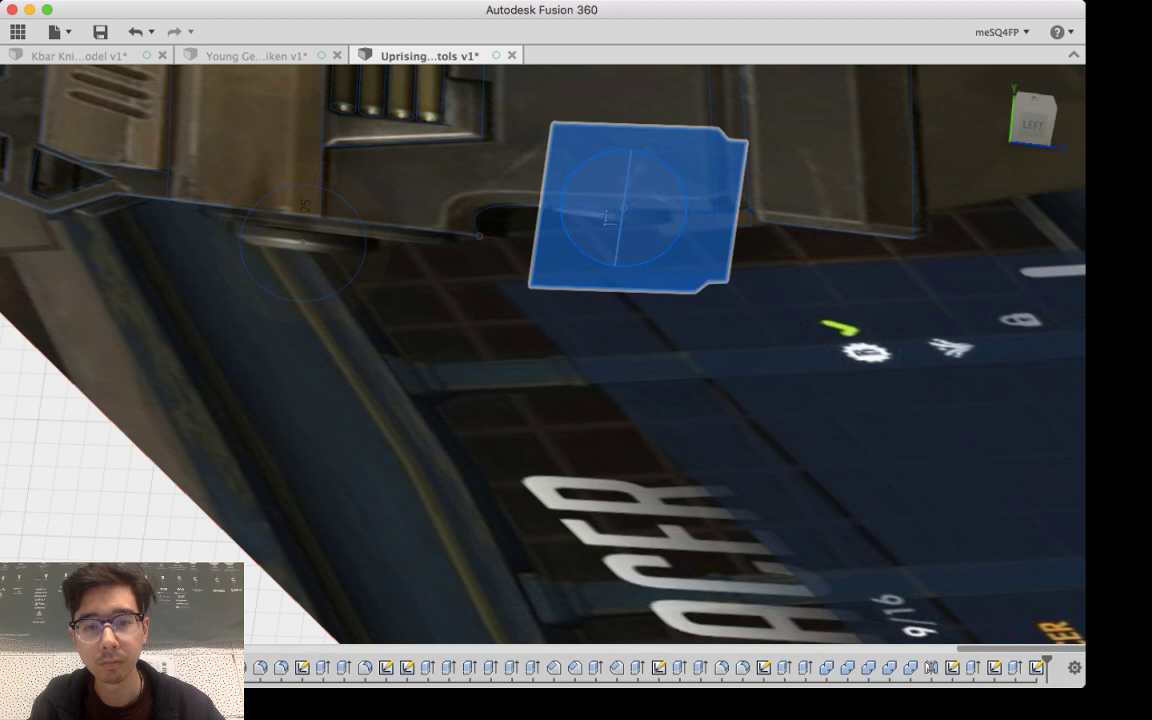
key(Escape)
shift+middle_drag(640, 215, 625, 350)
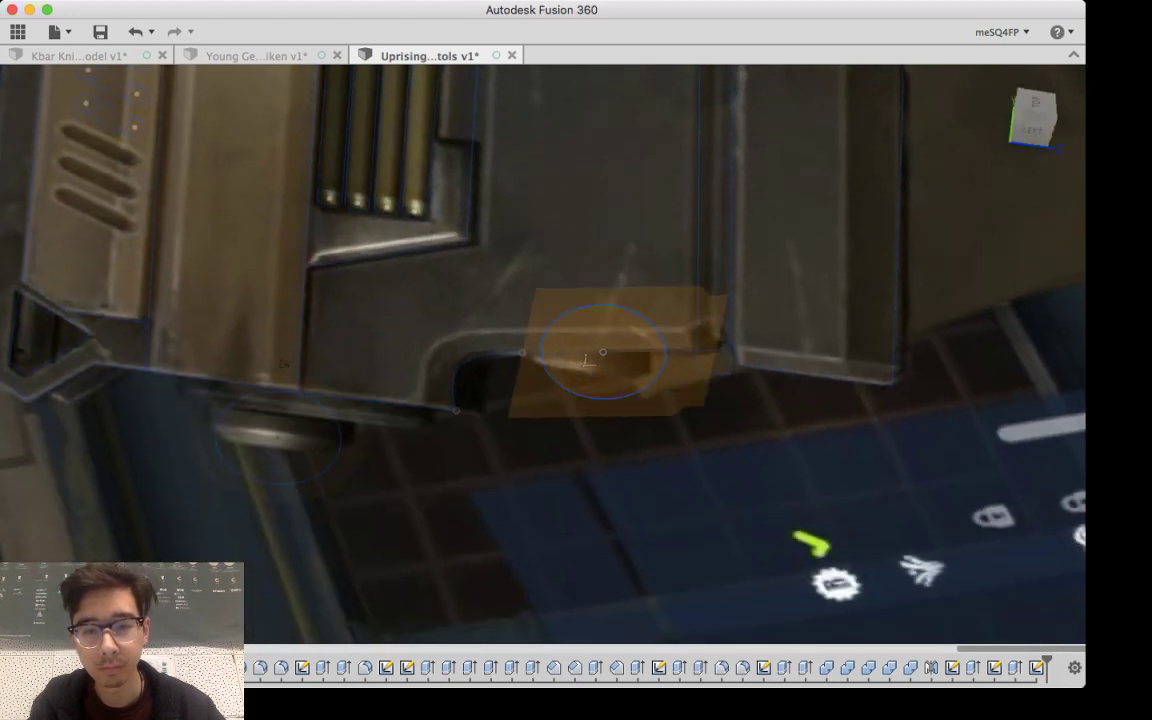
click(632, 353)
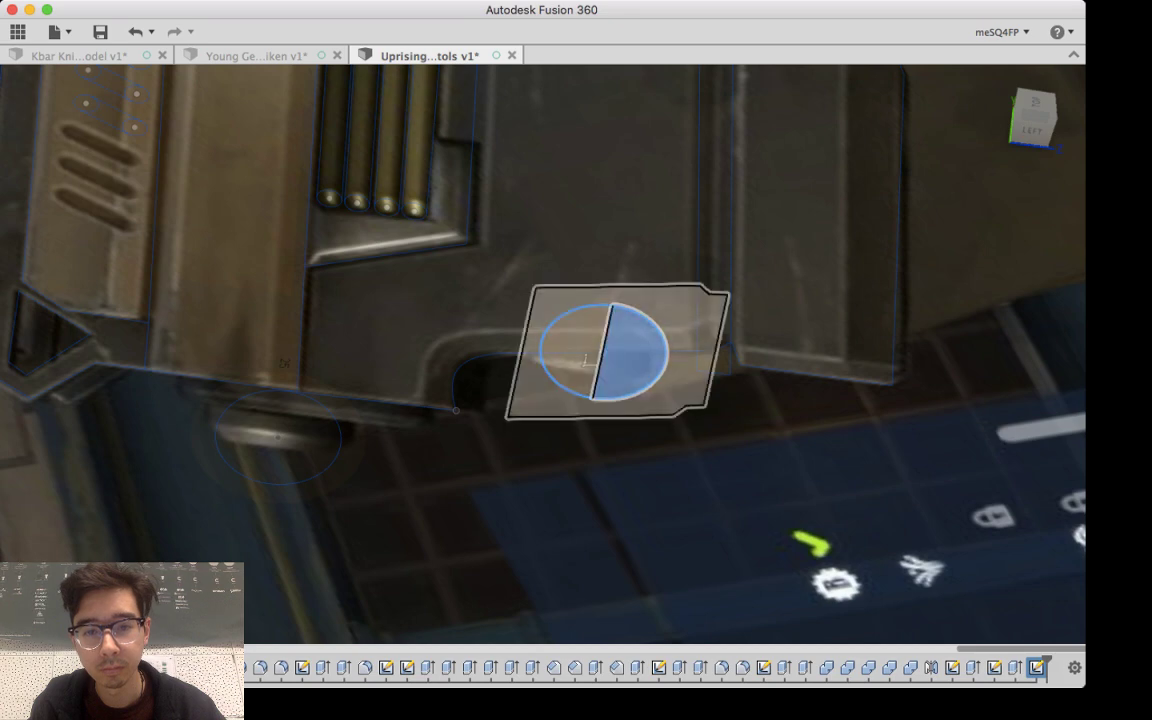
mouse_move(585, 360)
shift+middle_down()
mouse_move(625, 107)
mouse_move(583, 349)
mouse_move(584, 428)
mouse_move(583, 400)
shift+middle_up()
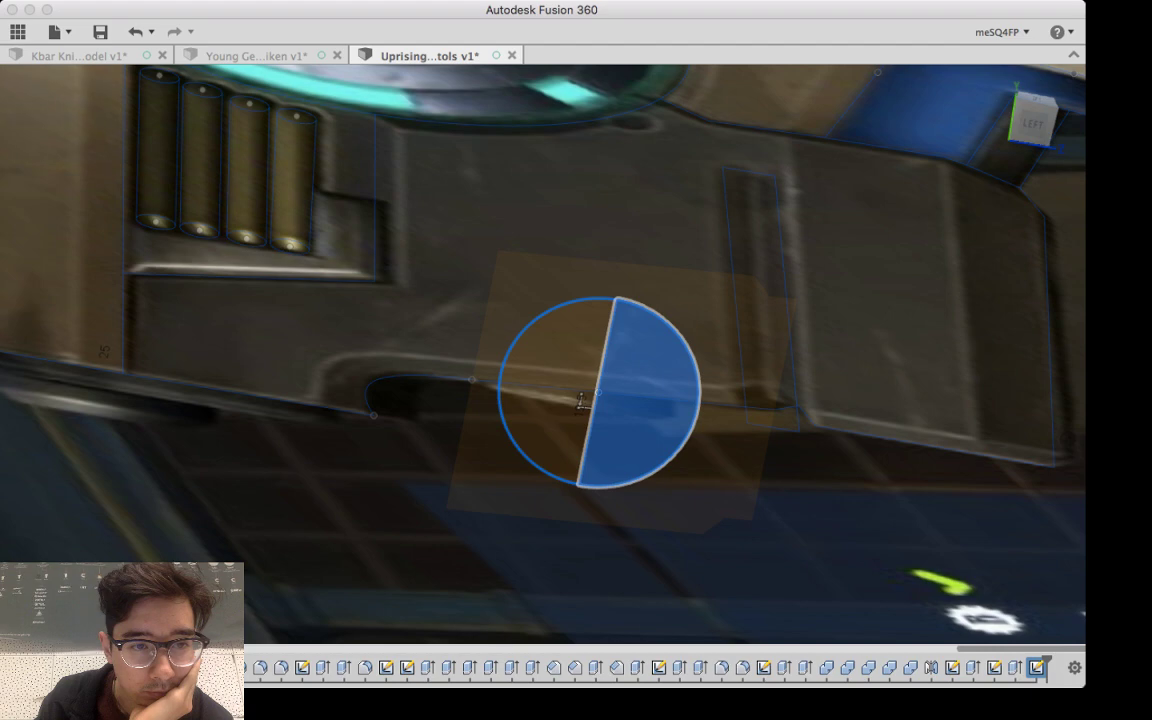
Step: Hide the reference image and the other sketches, and select the half-circle profile inside the face outline
click(35, 222)
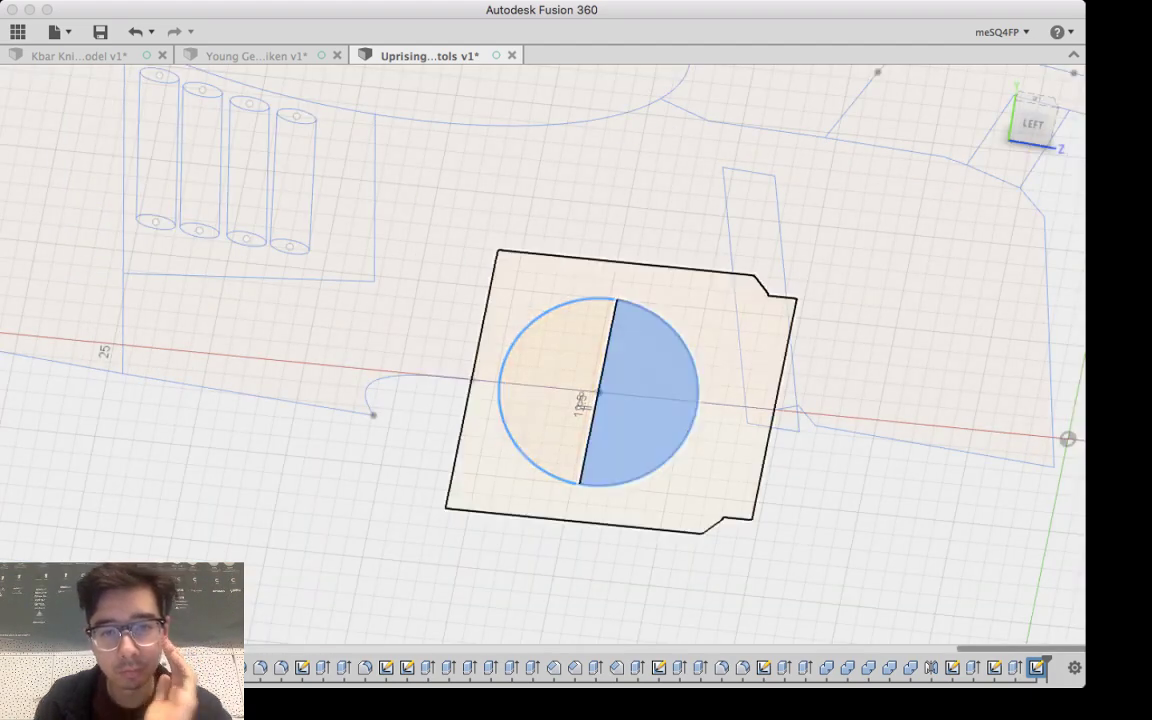
click(645, 400)
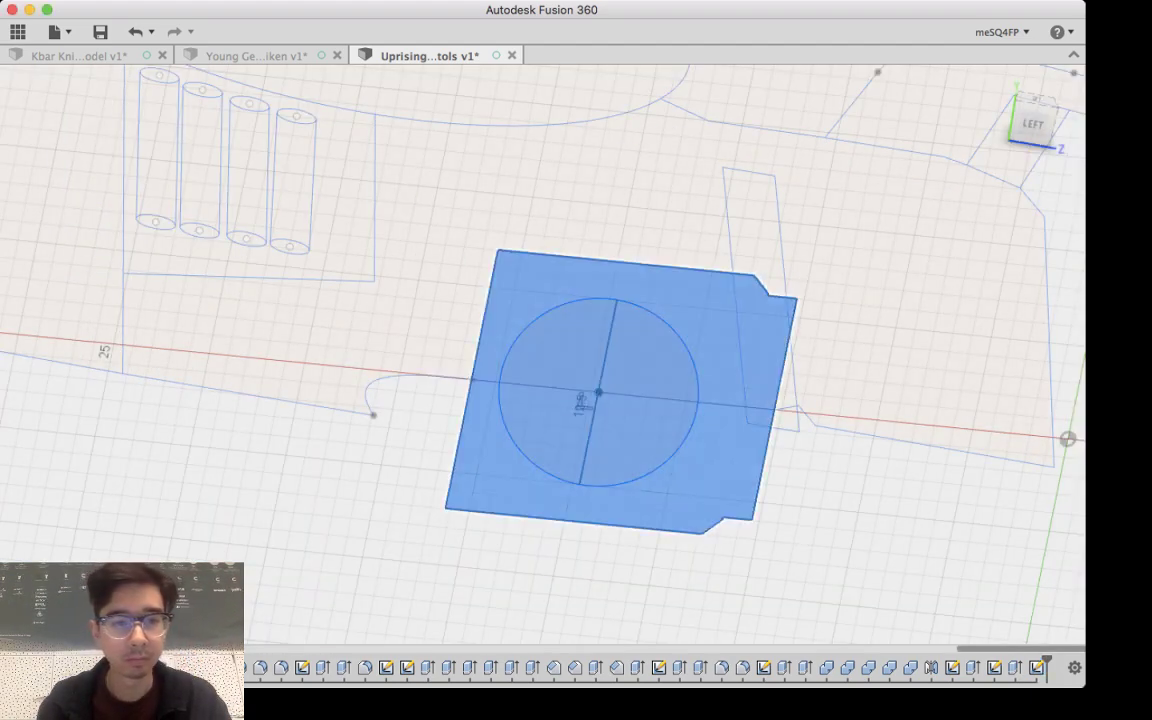
key(e)
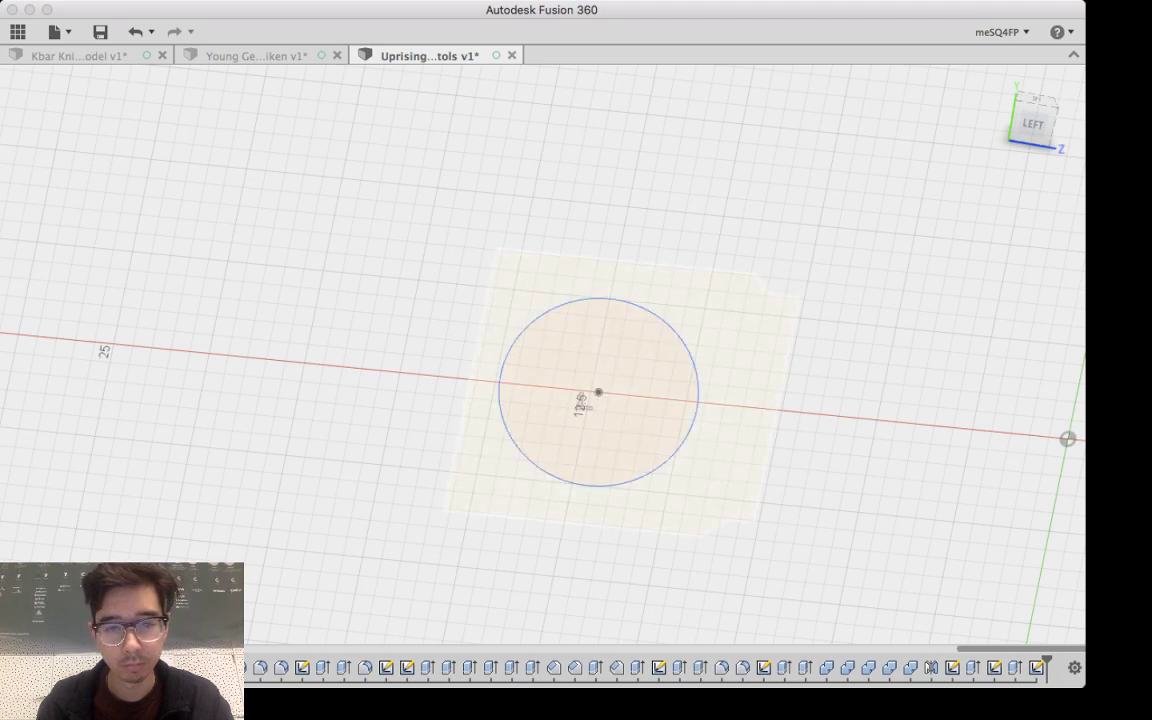
click(725, 400)
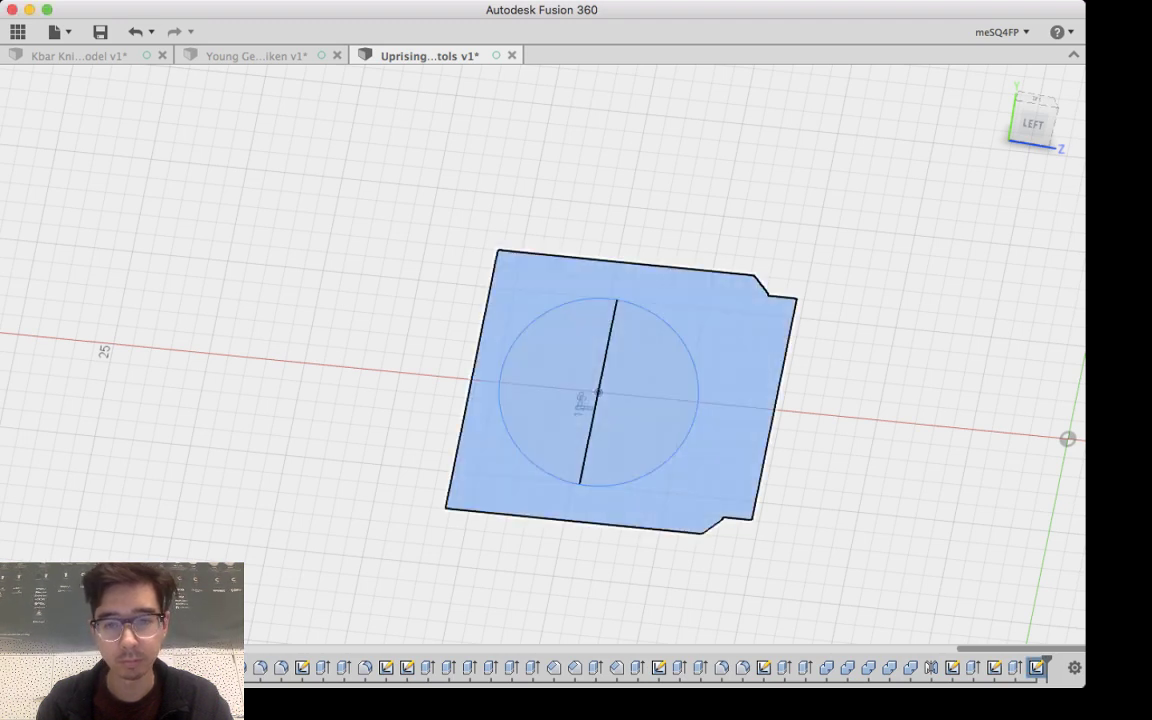
click(650, 400)
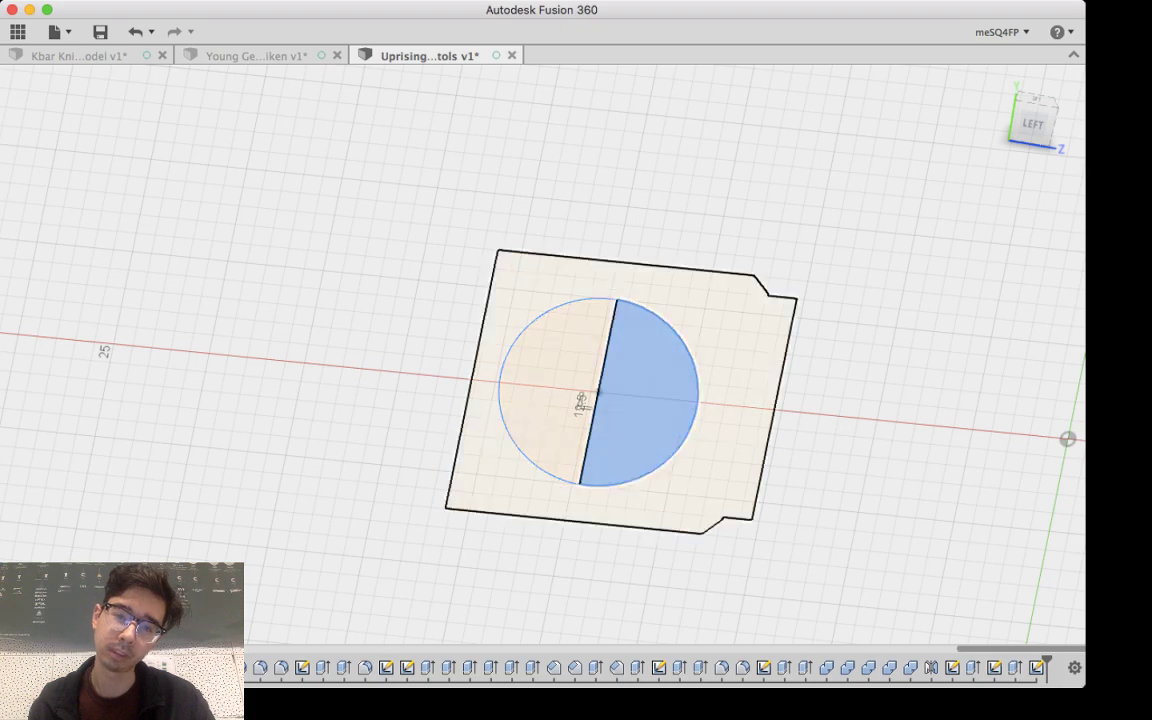
Step: Show the other sketches and the pistol body again, and inspect the selected half circle beneath the muzzle
shift+middle_drag(770, 340, 764, 380)
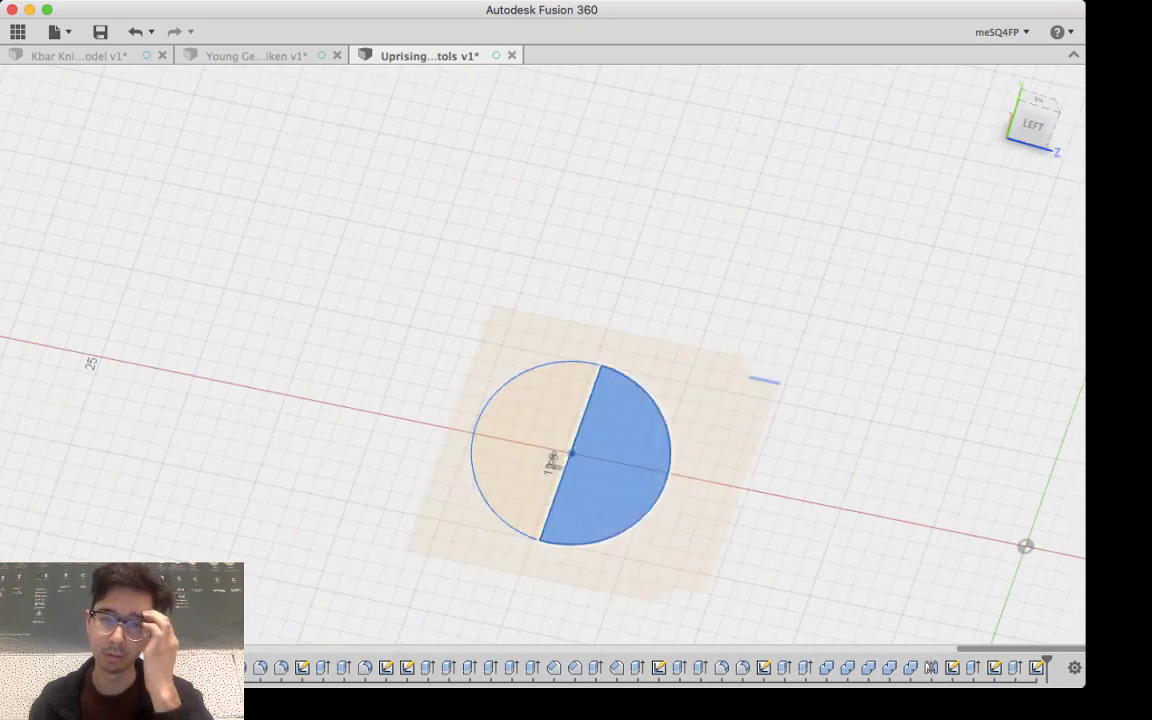
scroll(750, 403, up, 3)
scroll(750, 403, down, 10)
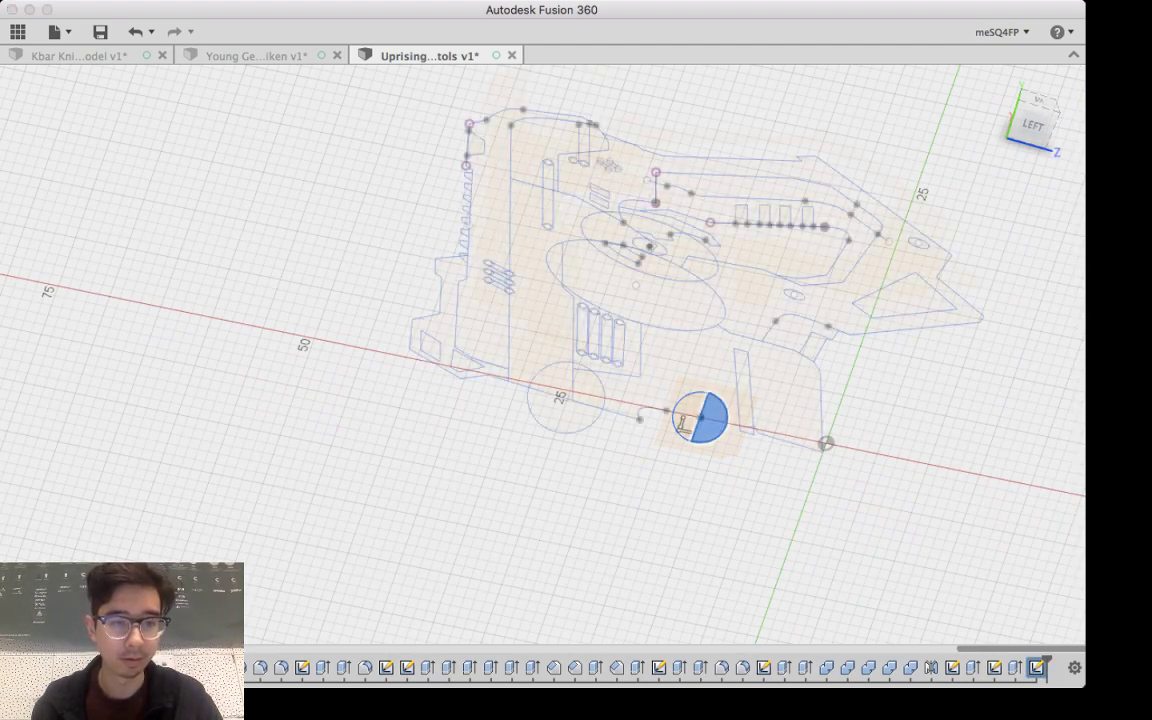
middle_drag(711, 418, 605, 455)
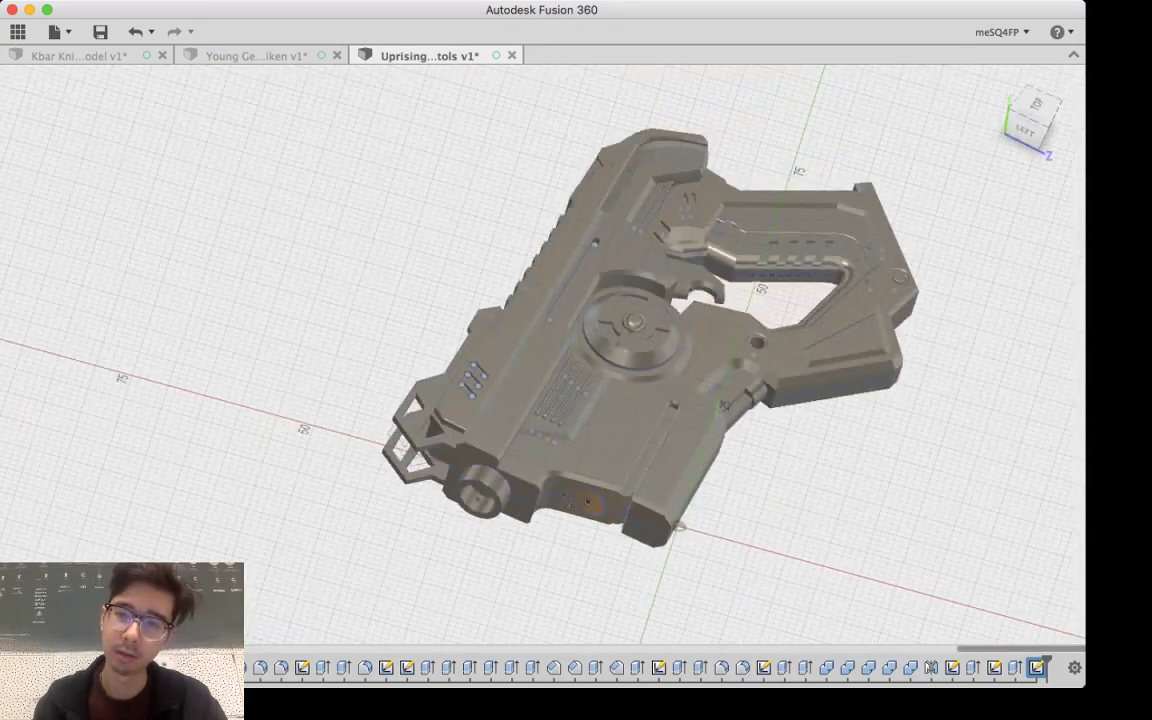
click(1037, 104)
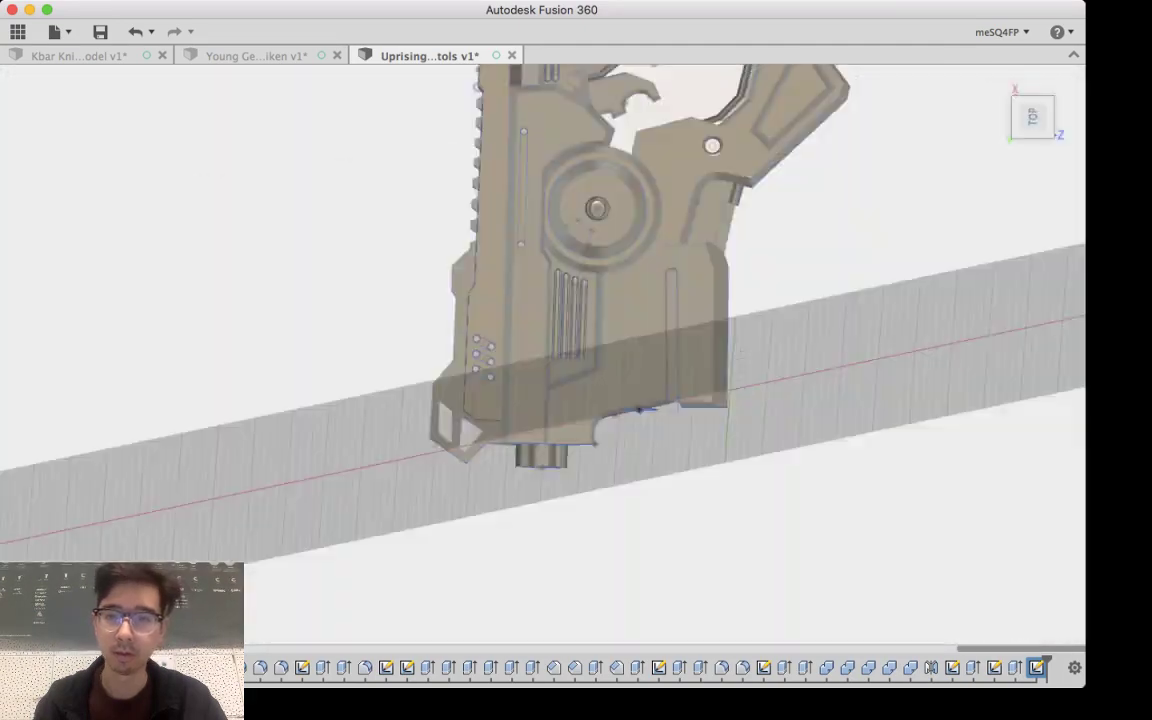
click(1075, 94)
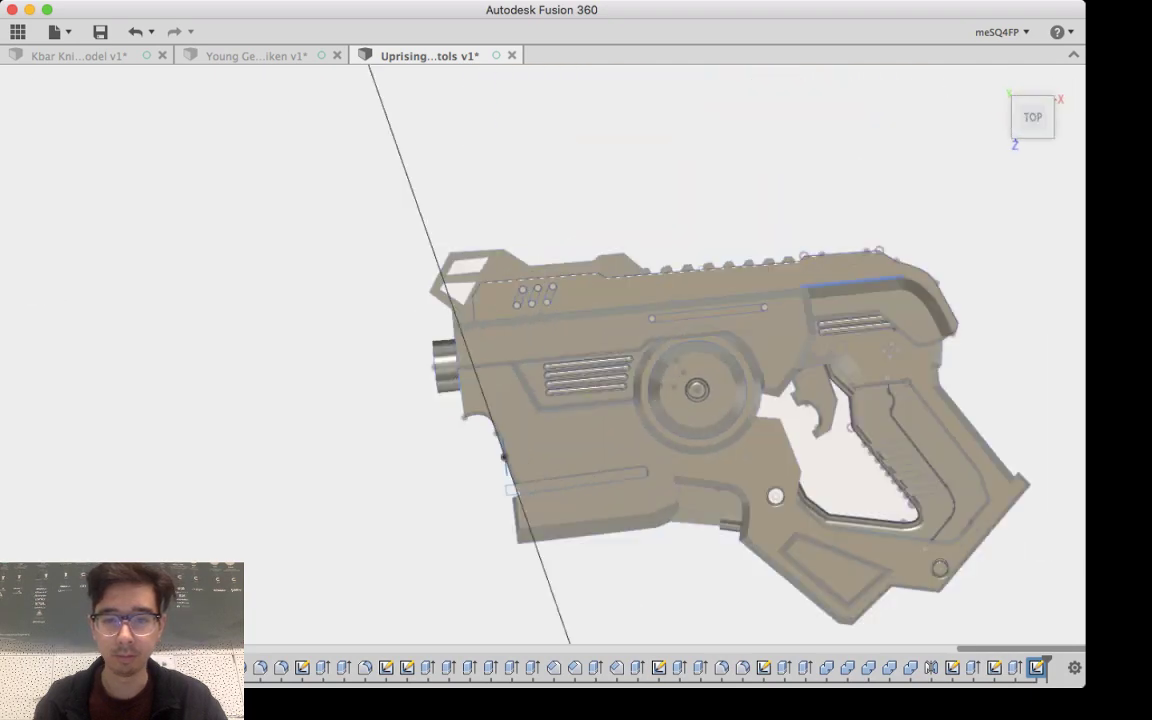
shift+middle_drag(683, 466, 842, 420)
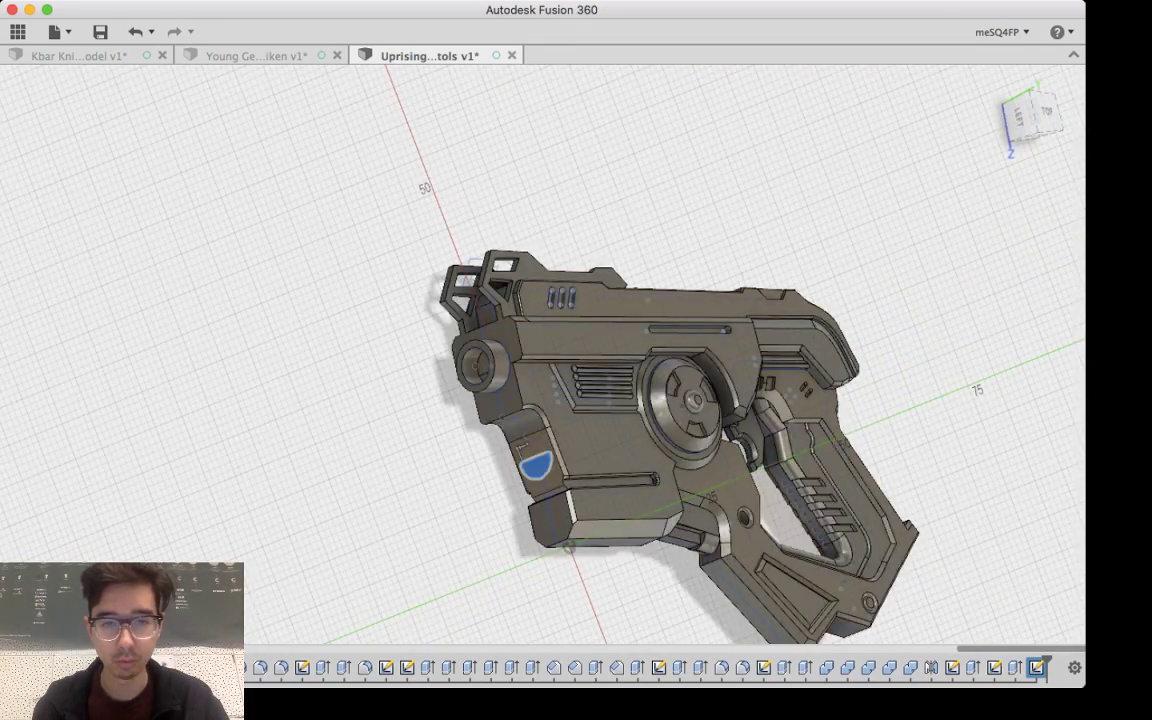